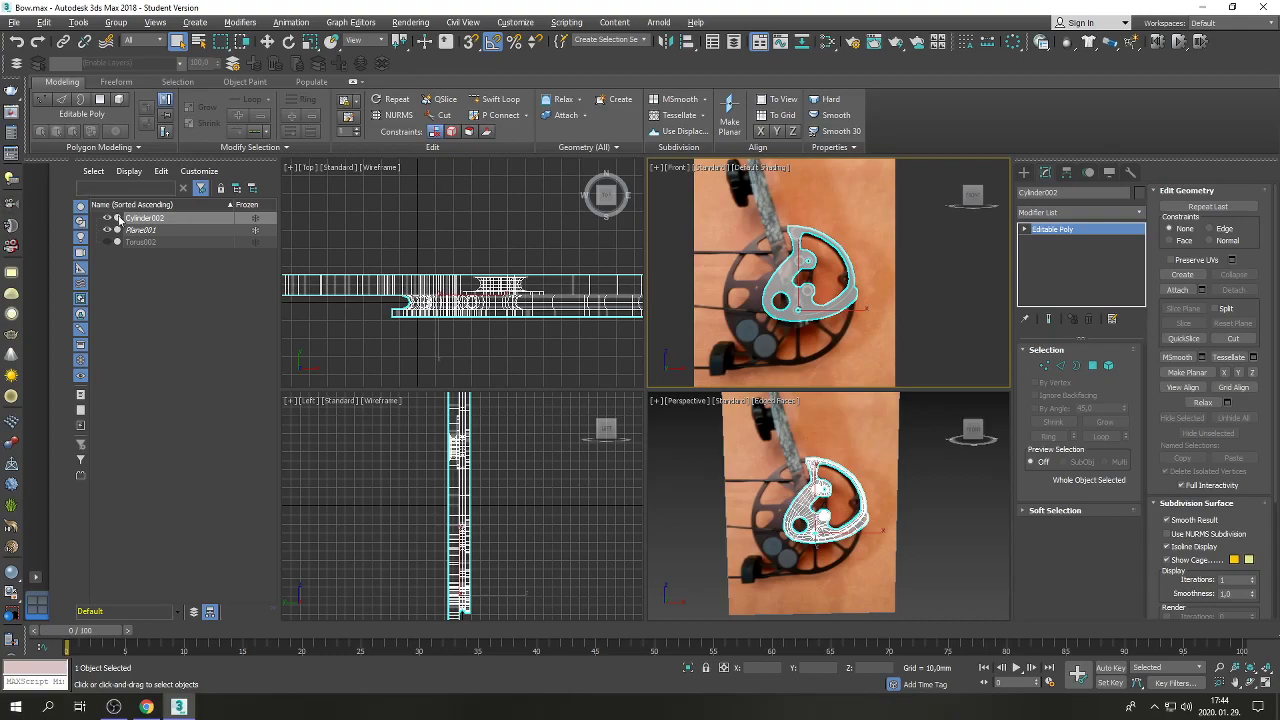
# Hide Cylinder002, then unfreeze the reference photo Plane001 and rotate it 90° counterclockwise in the front view.
pyautogui.click(107, 219)
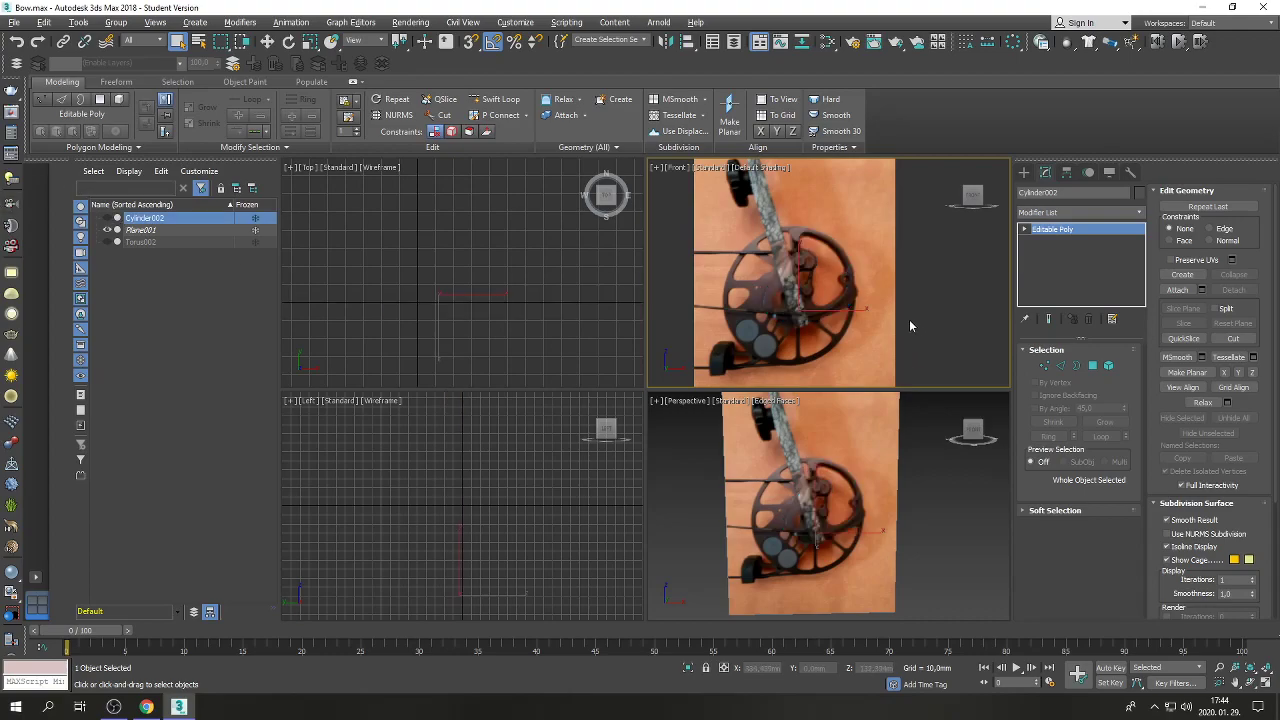
pyautogui.click(255, 233)
pyautogui.click(767, 451)
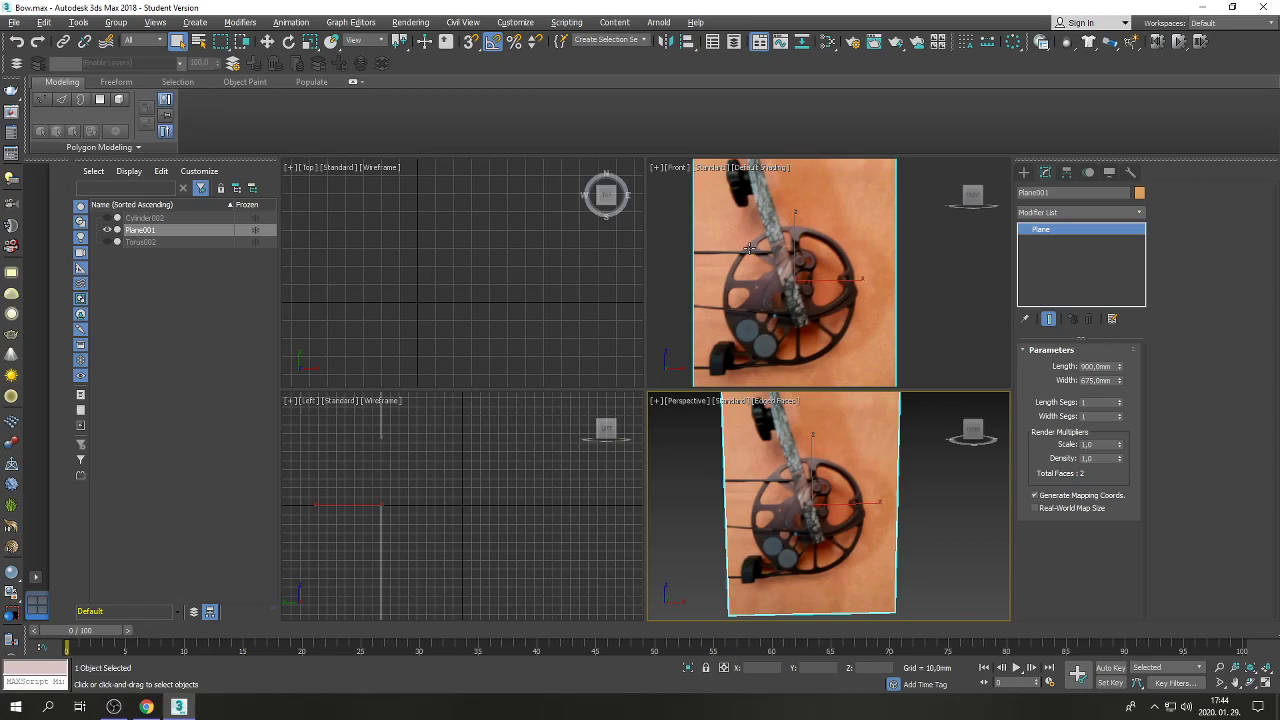
pyautogui.click(288, 41)
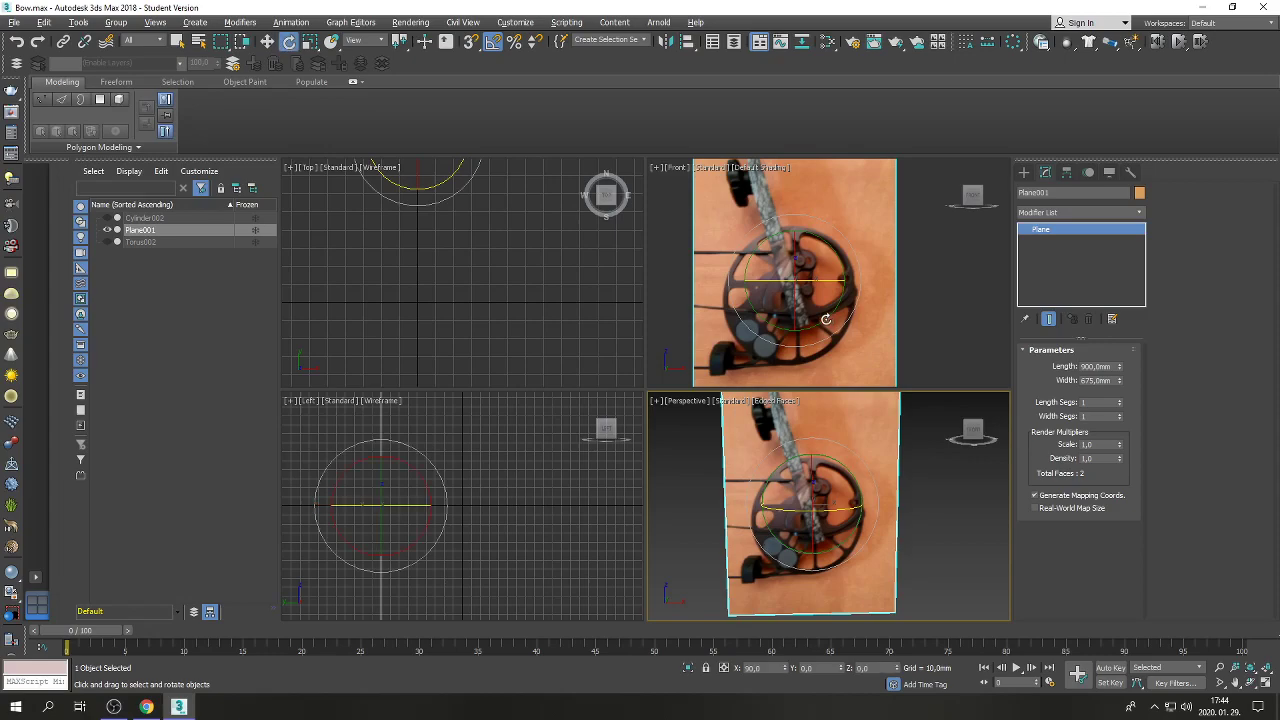
pyautogui.moveTo(826, 319); pyautogui.dragTo(849, 260)
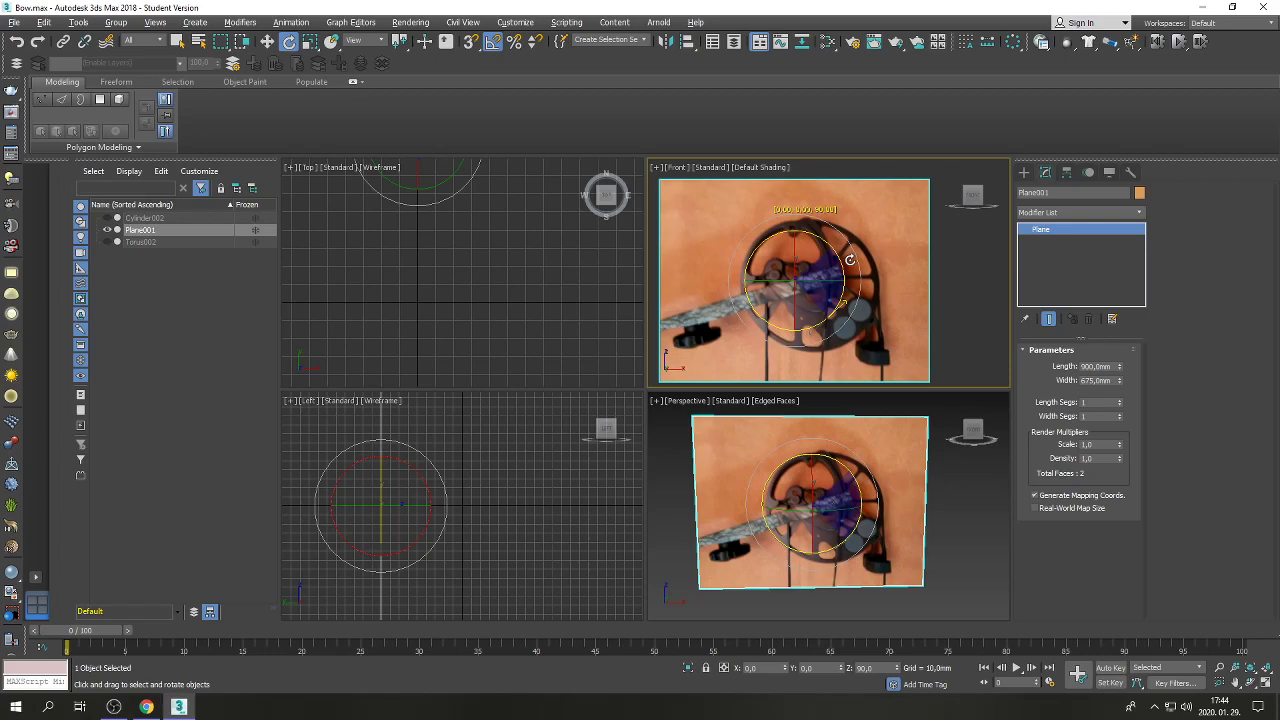
pyautogui.moveTo(849, 260); pyautogui.dragTo(850, 262)
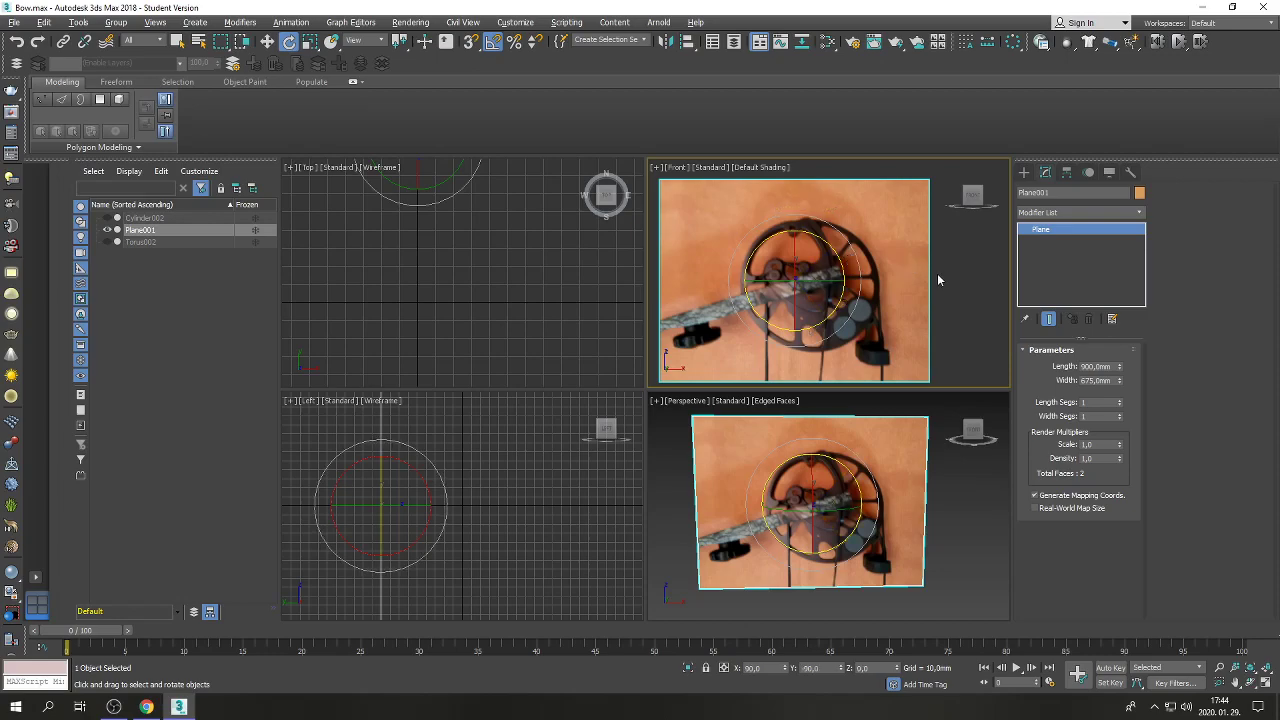
# Show Cylinder002 again and freeze the rotated reference photo Plane001.
pyautogui.click(108, 218)
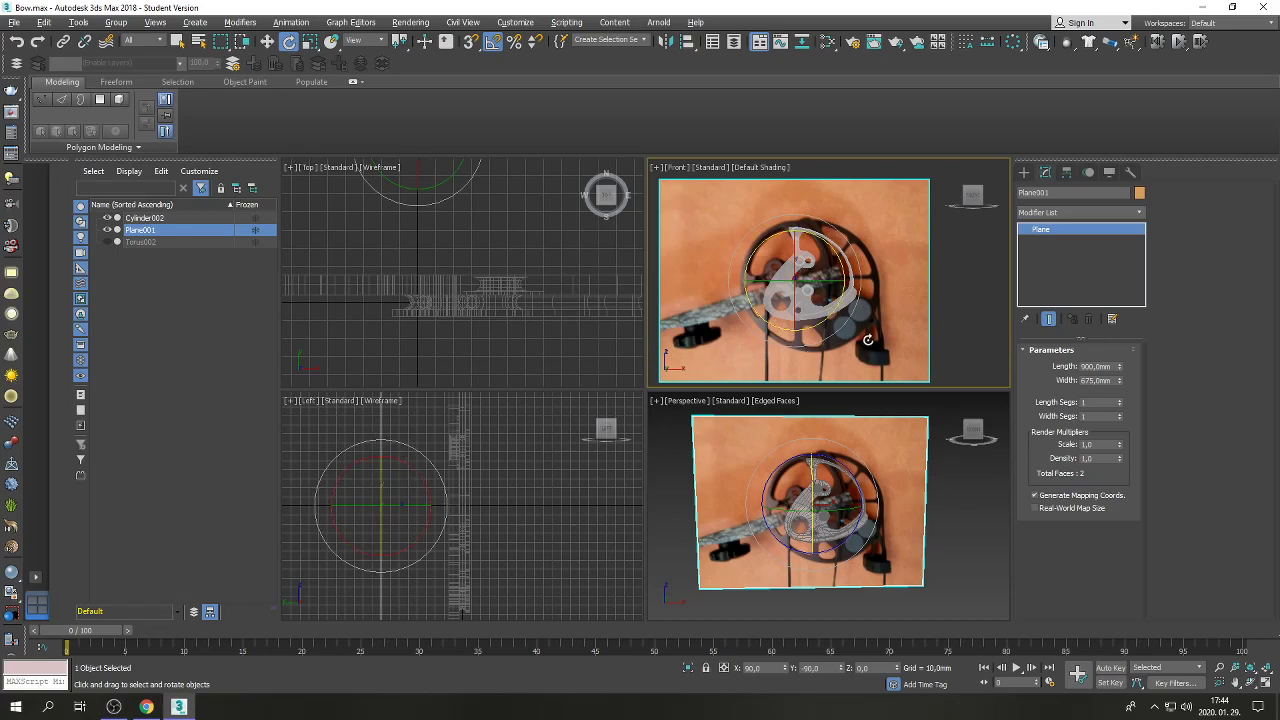
pyautogui.click(947, 291)
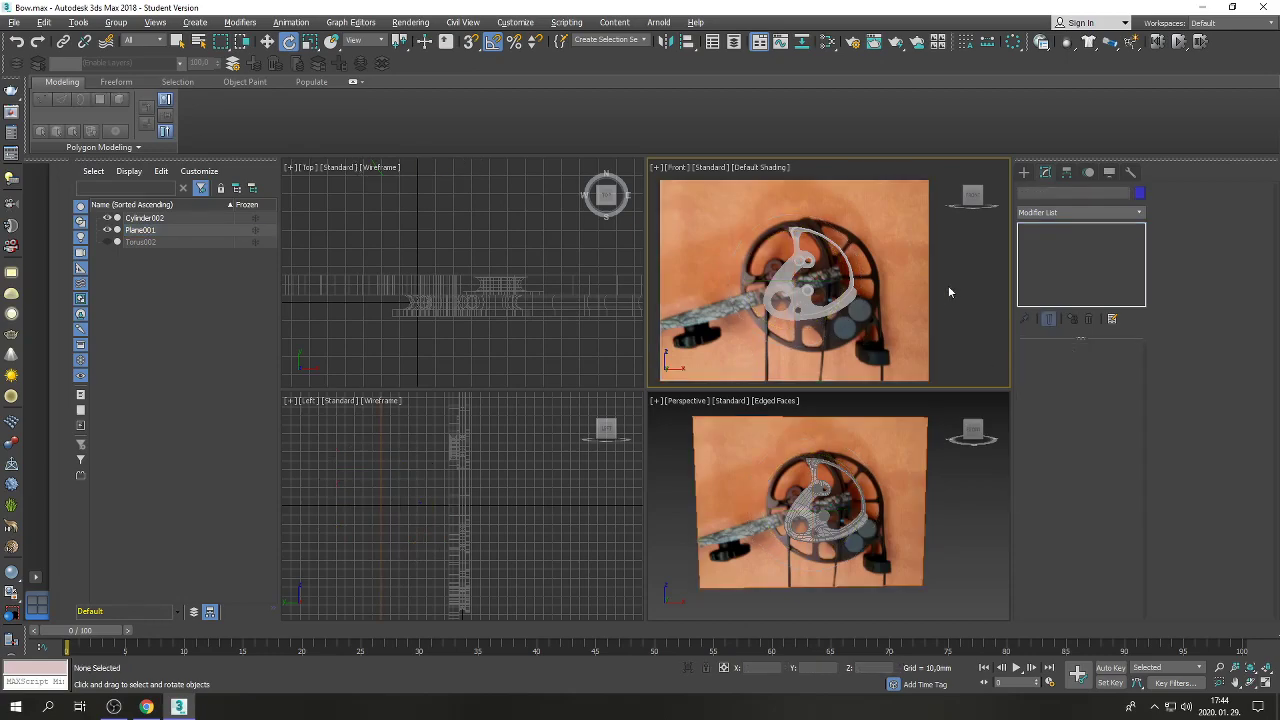
pyautogui.click(256, 231)
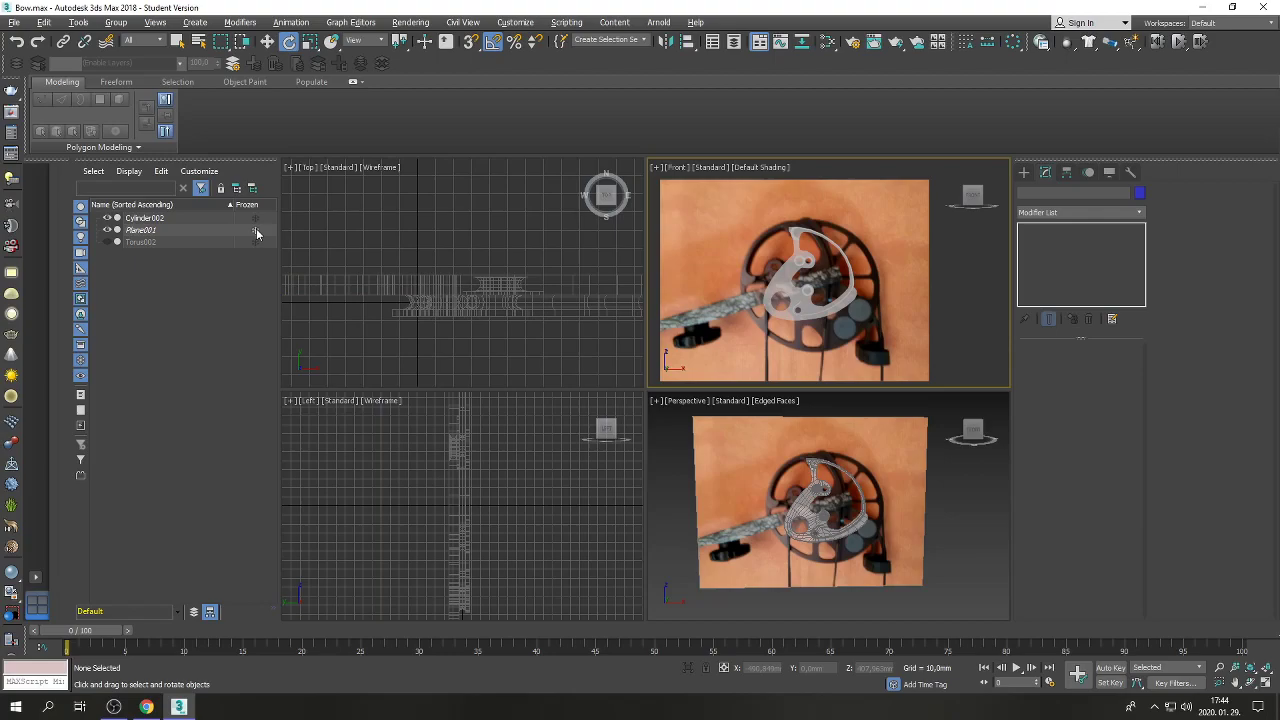
# Rotate Cylinder002 90° counterclockwise and move it over the matching cam in the reference photo, using the maximized front view.
pyautogui.click(765, 298)
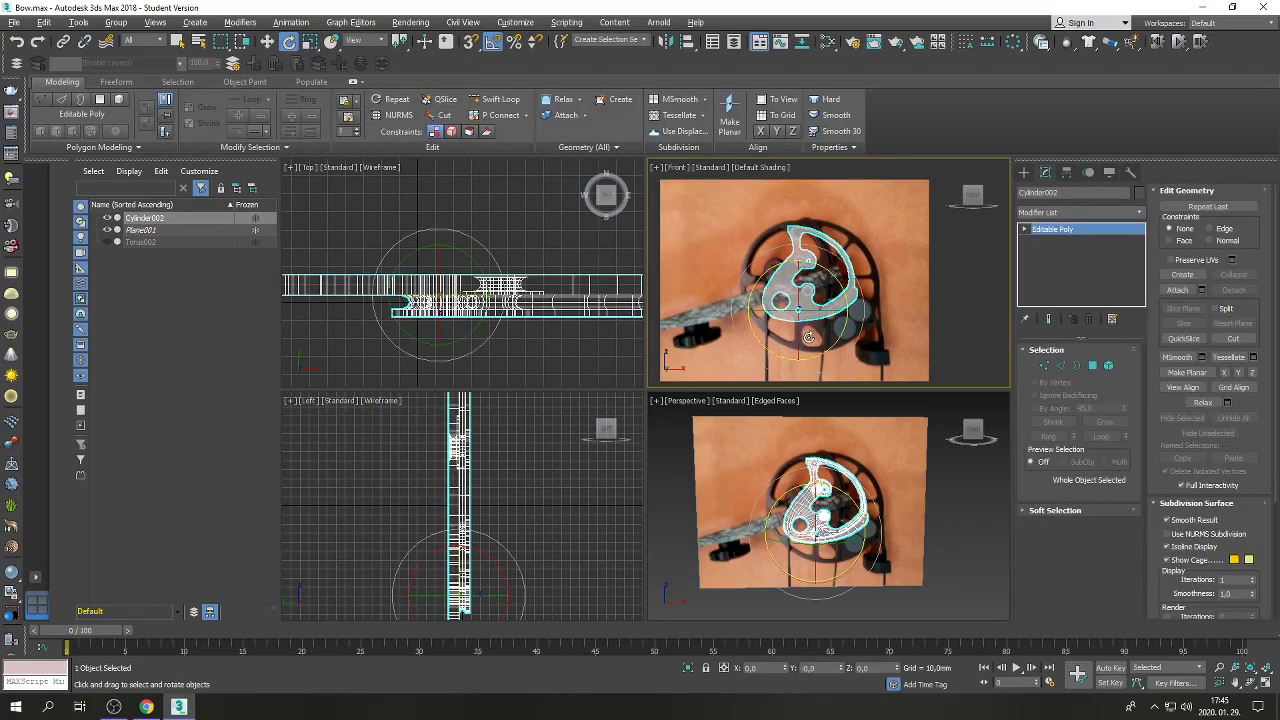
pyautogui.moveTo(826, 346); pyautogui.dragTo(819, 245)
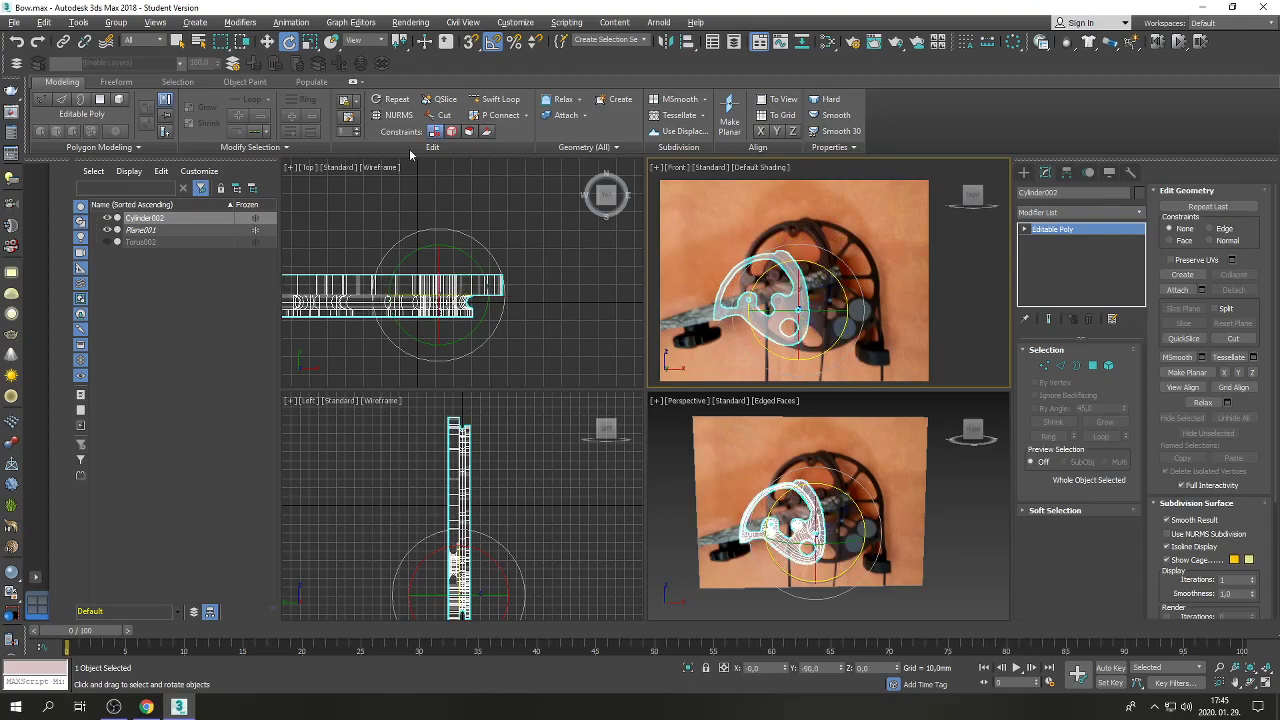
pyautogui.click(1268, 684)
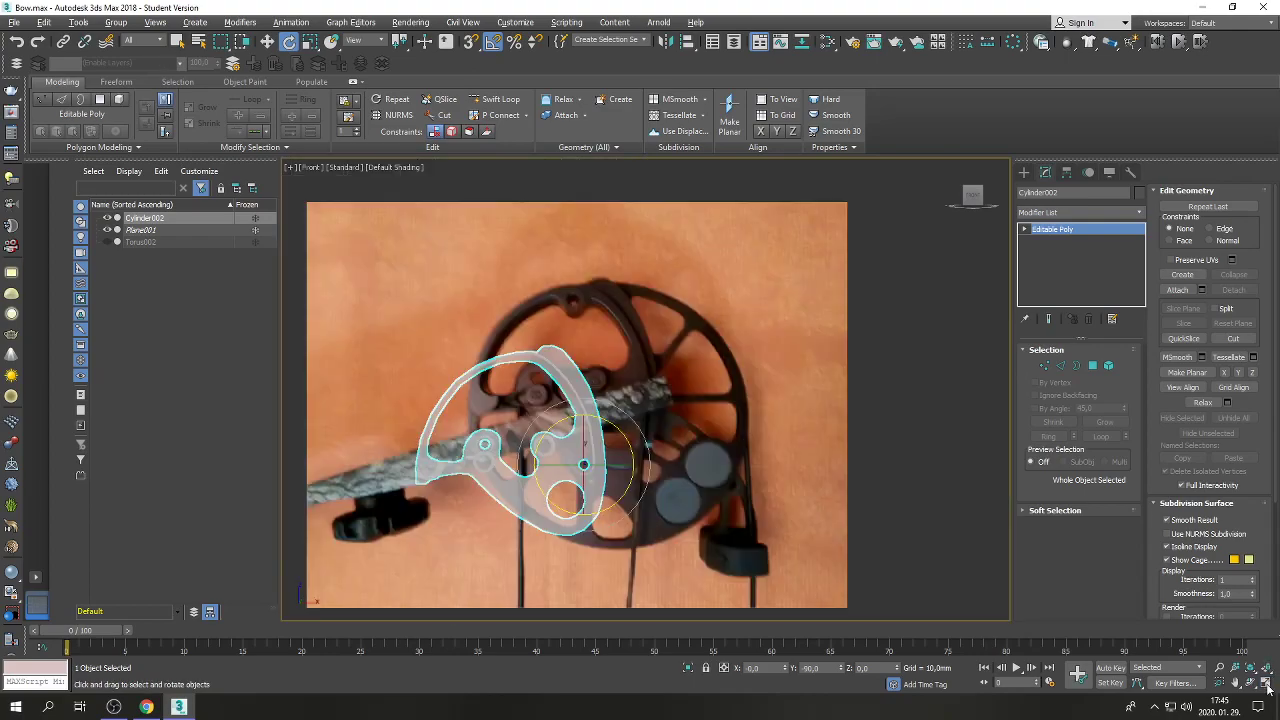
pyautogui.click(267, 41)
pyautogui.moveTo(600, 446); pyautogui.dragTo(650, 383)
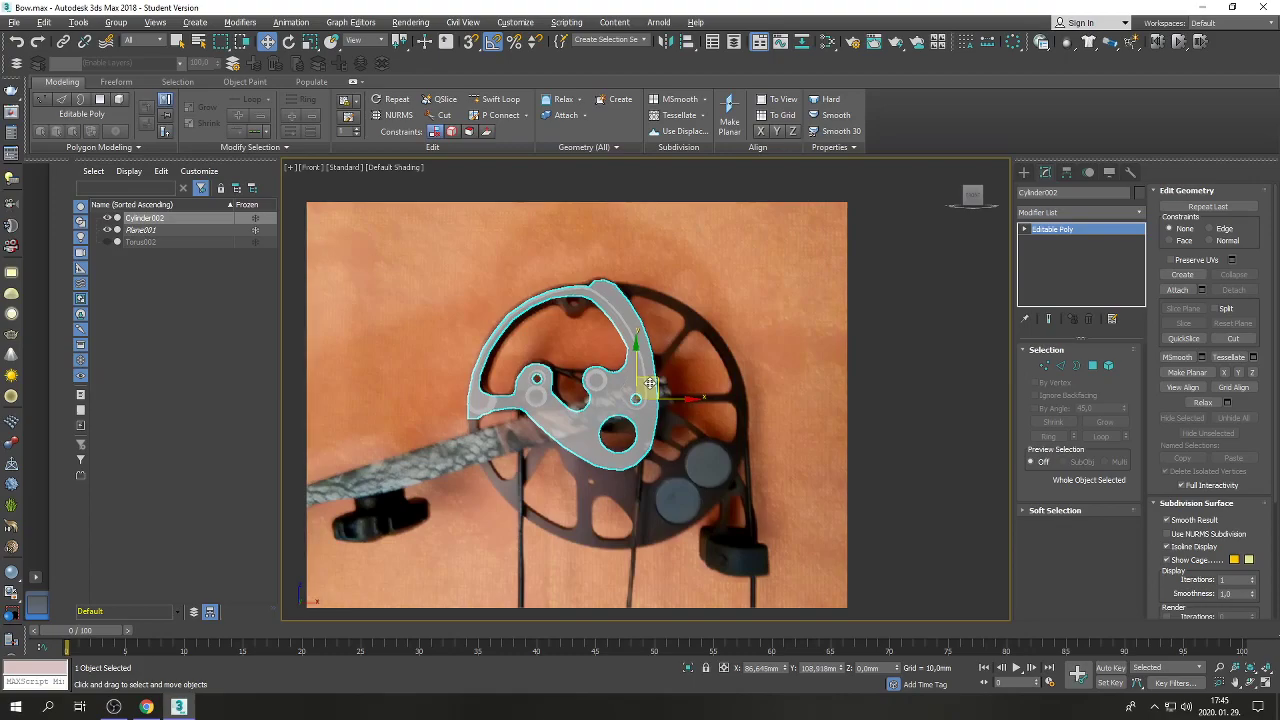
pyautogui.scroll(6, 640, 378)
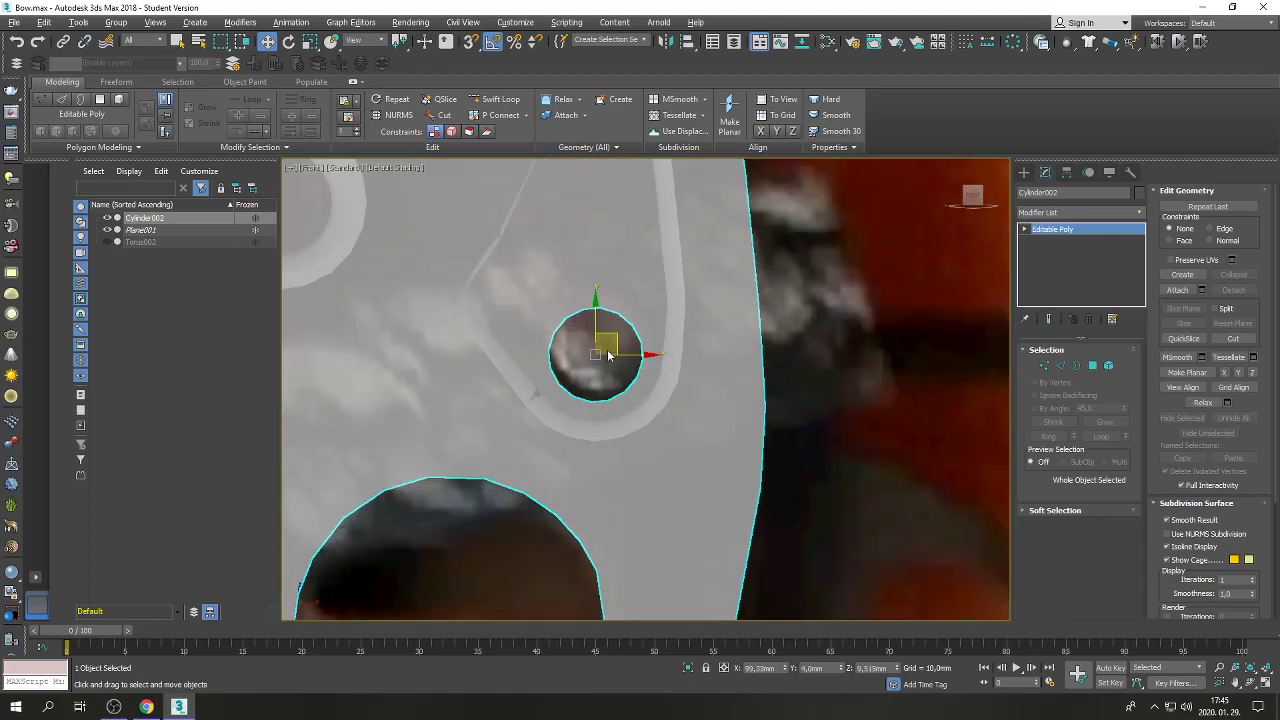
pyautogui.moveTo(606, 334); pyautogui.dragTo(615, 326, button='middle')
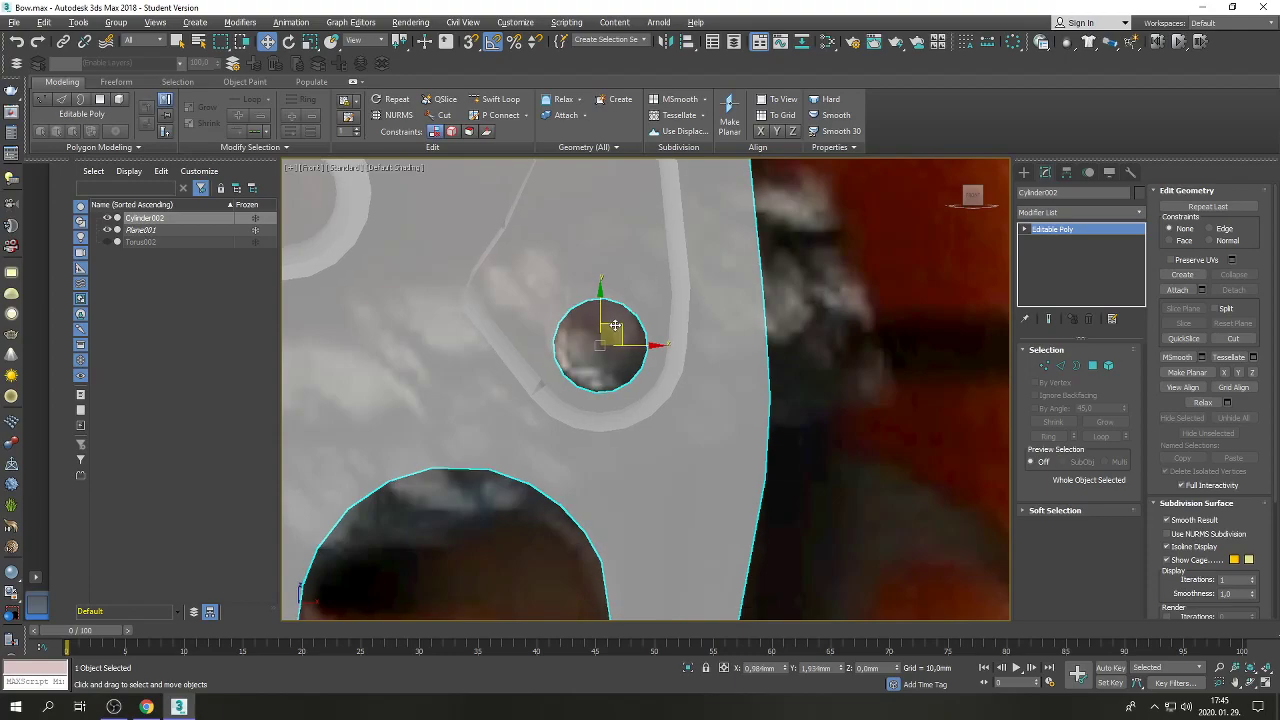
pyautogui.scroll(-8, 615, 326)
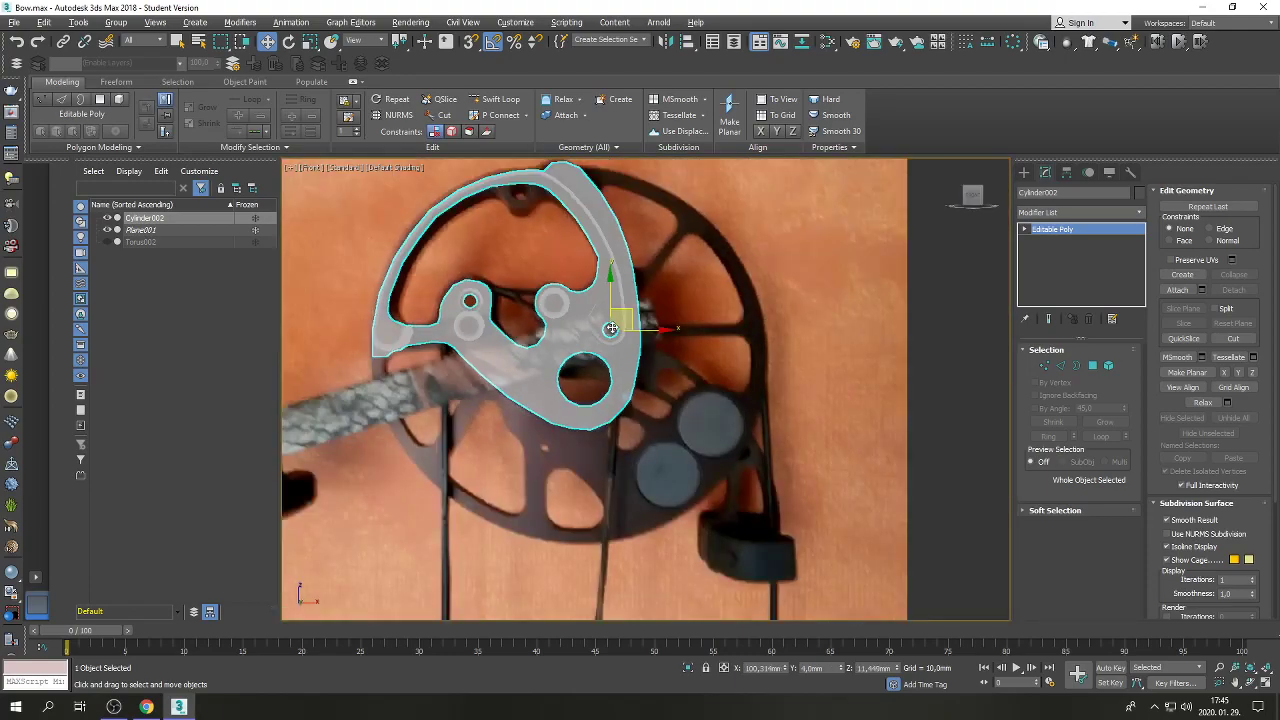
pyautogui.click(831, 324)
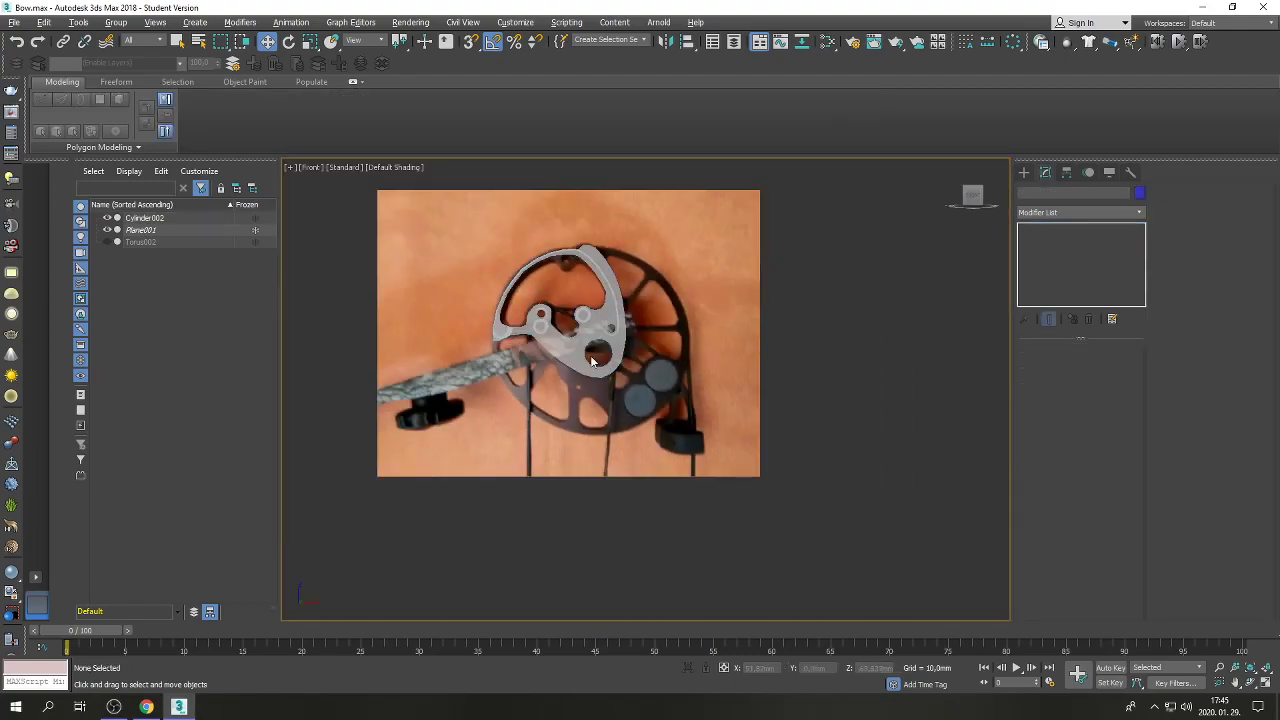
# Draw a Line spline along the cable, from beside the cam's small upper hole around its lobe and straight down to the photo's lower edge.
pyautogui.scroll(5, 515, 356)
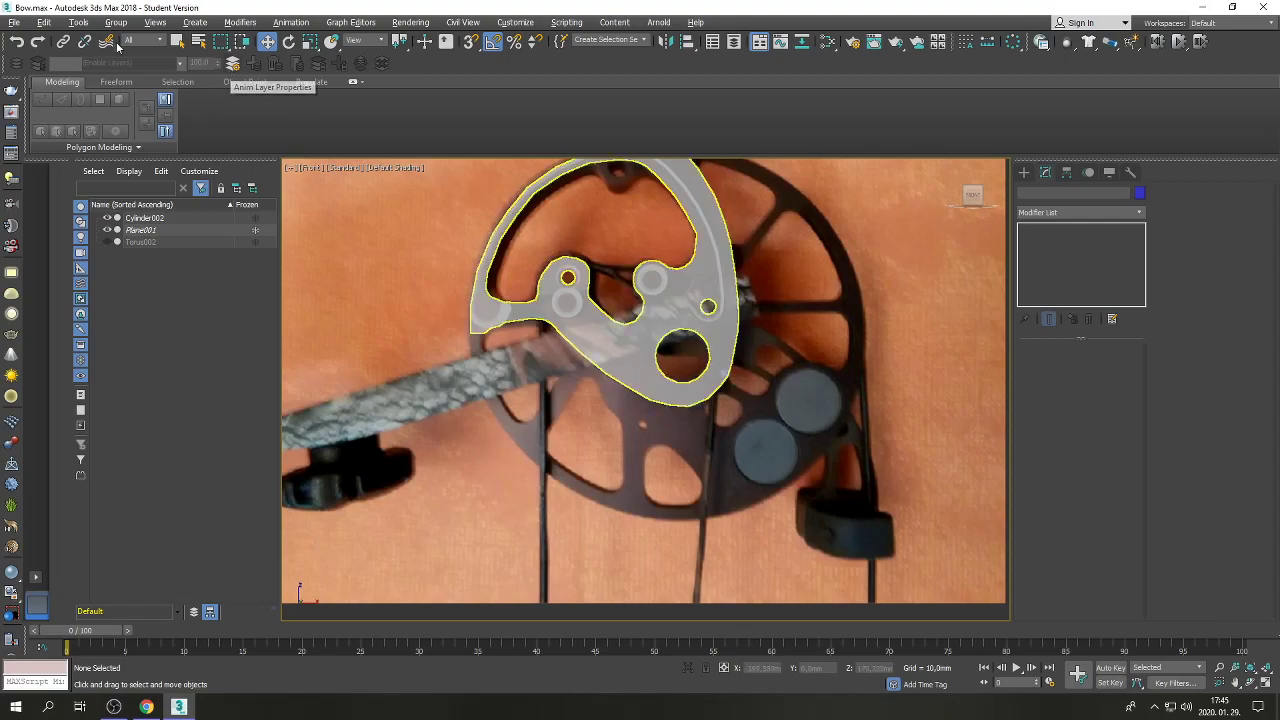
pyautogui.click(195, 22)
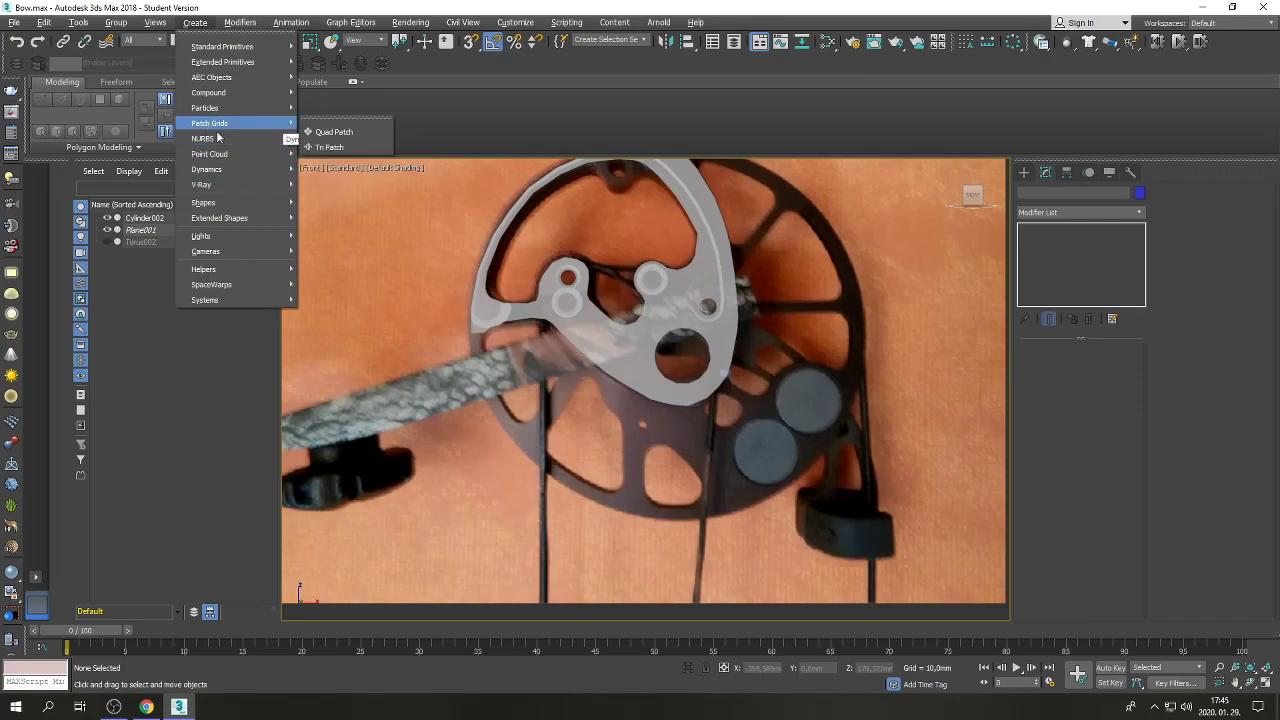
pyautogui.moveTo(234, 206)
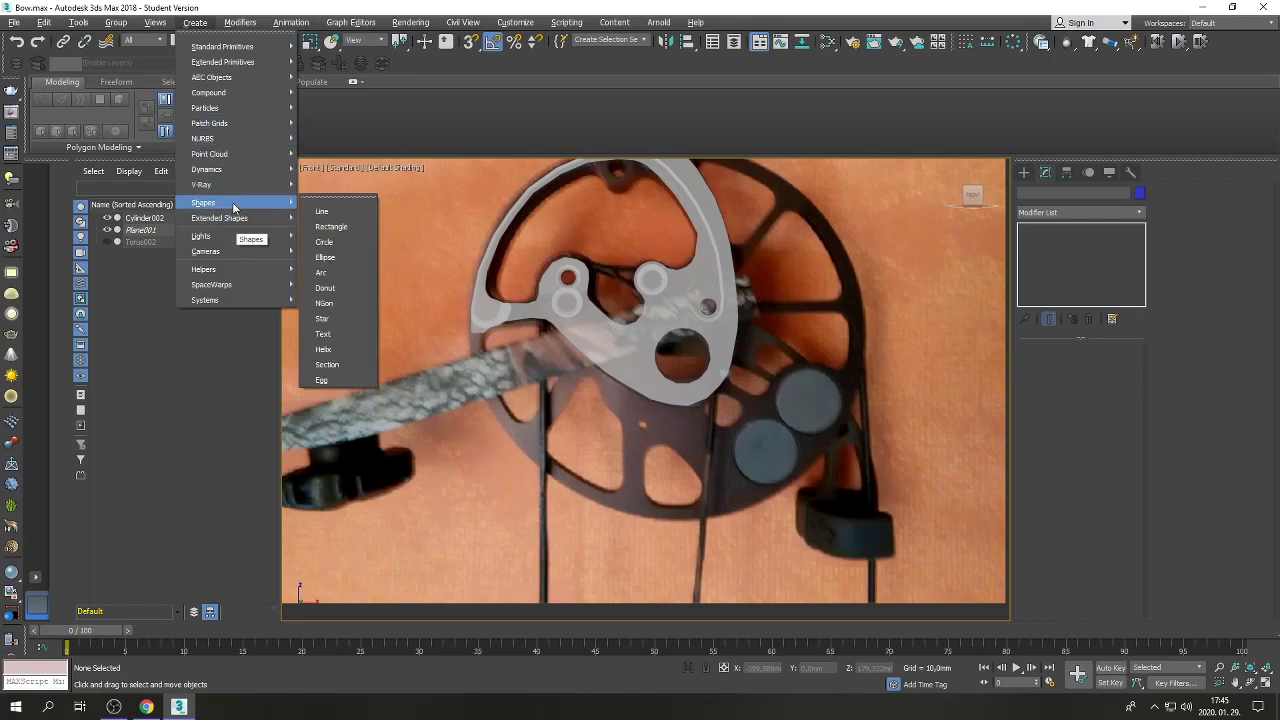
pyautogui.click(322, 211)
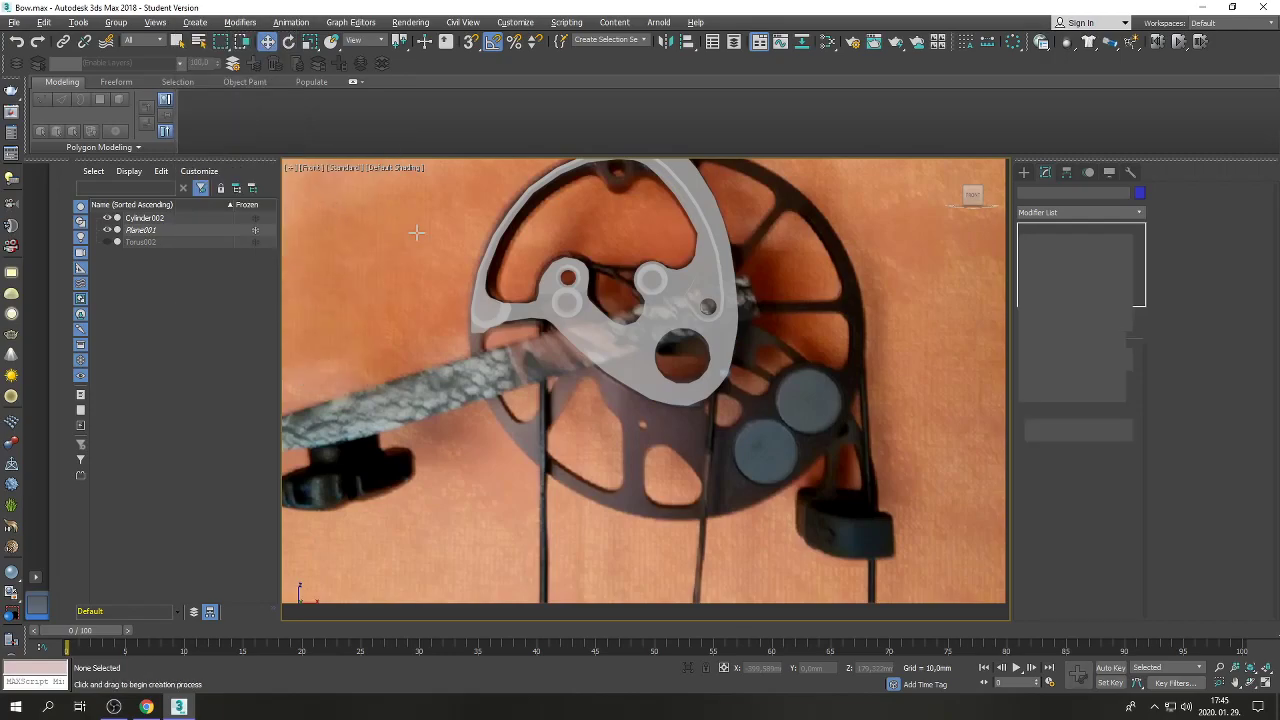
pyautogui.click(605, 272)
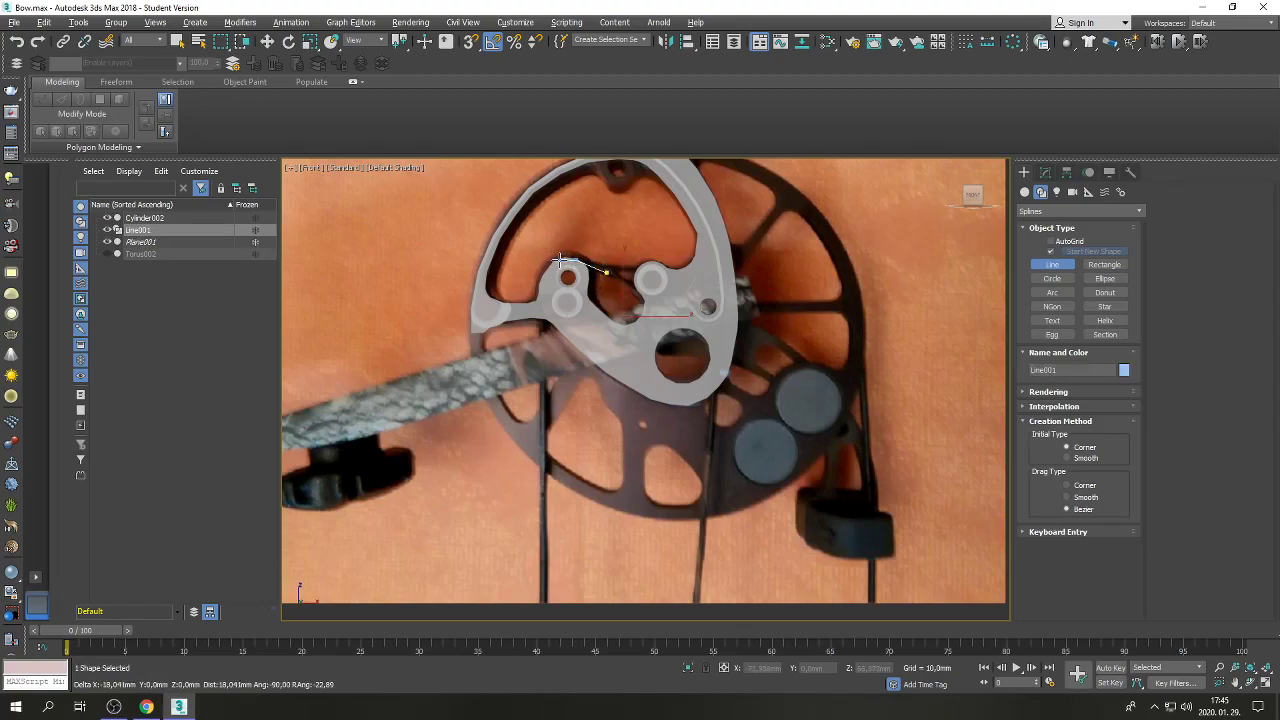
pyautogui.click(552, 266)
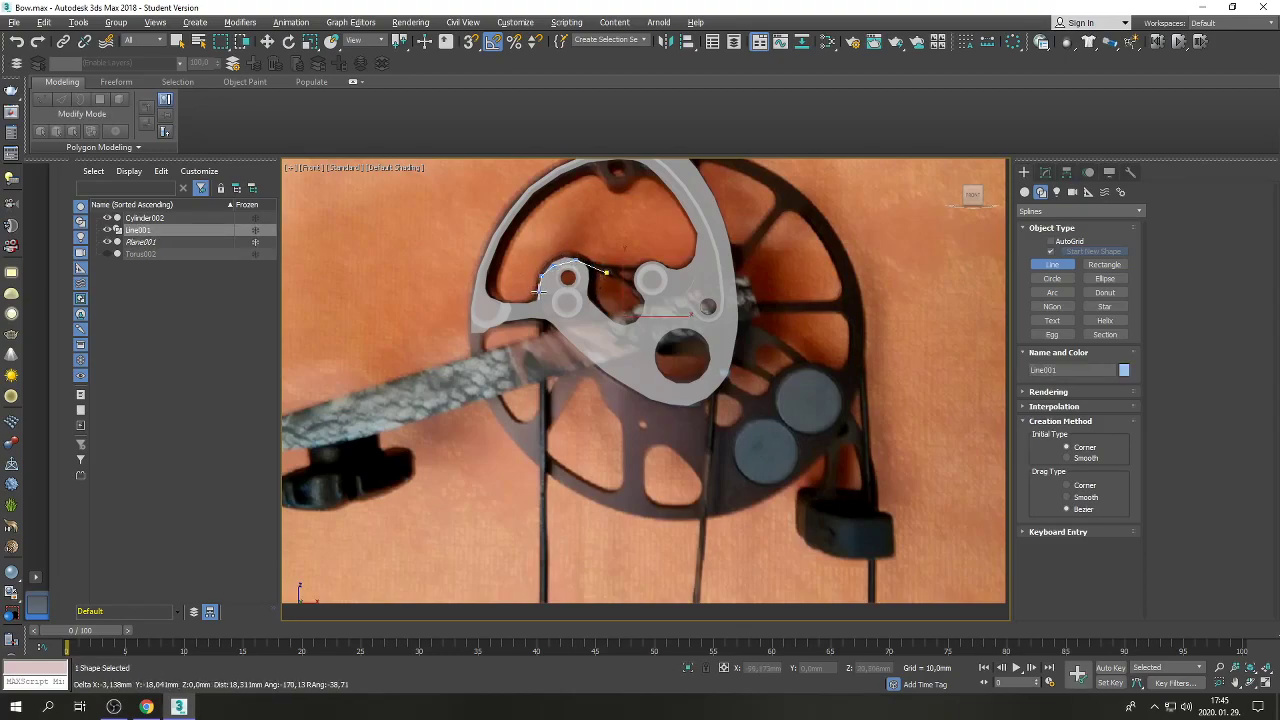
pyautogui.rightClick(543, 585)
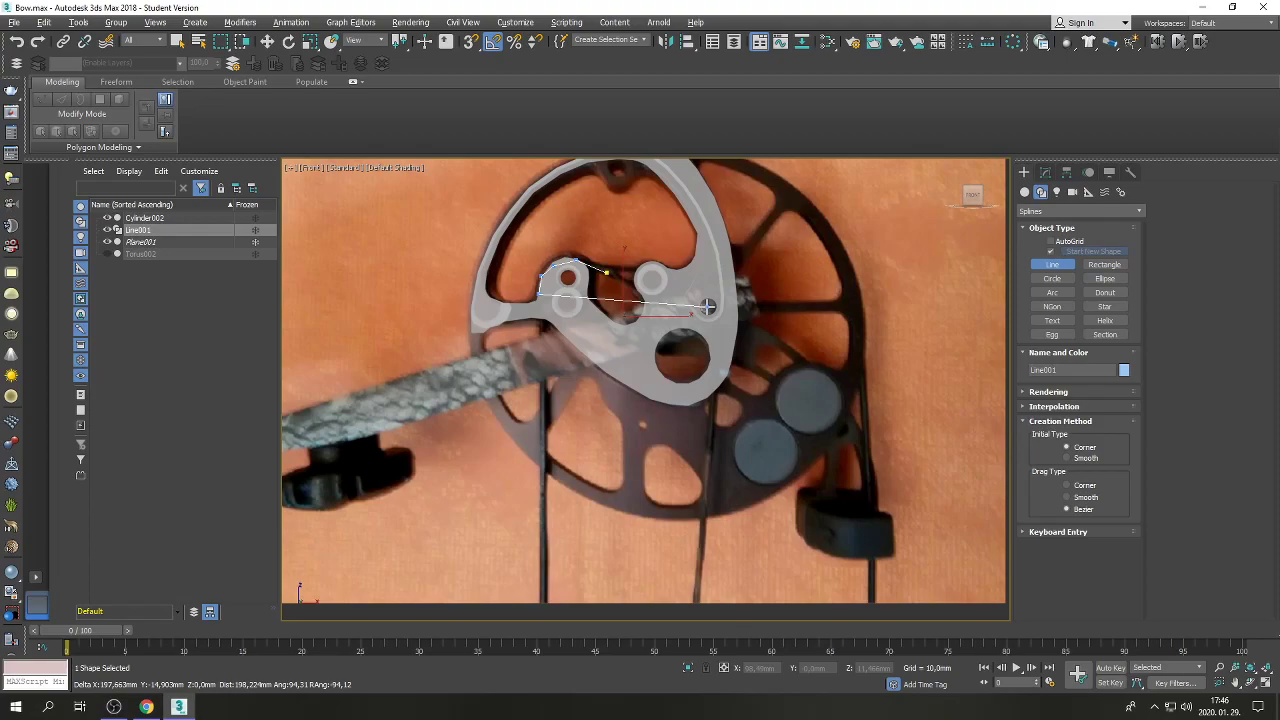
pyautogui.click(543, 590)
pyautogui.rightClick(543, 590)
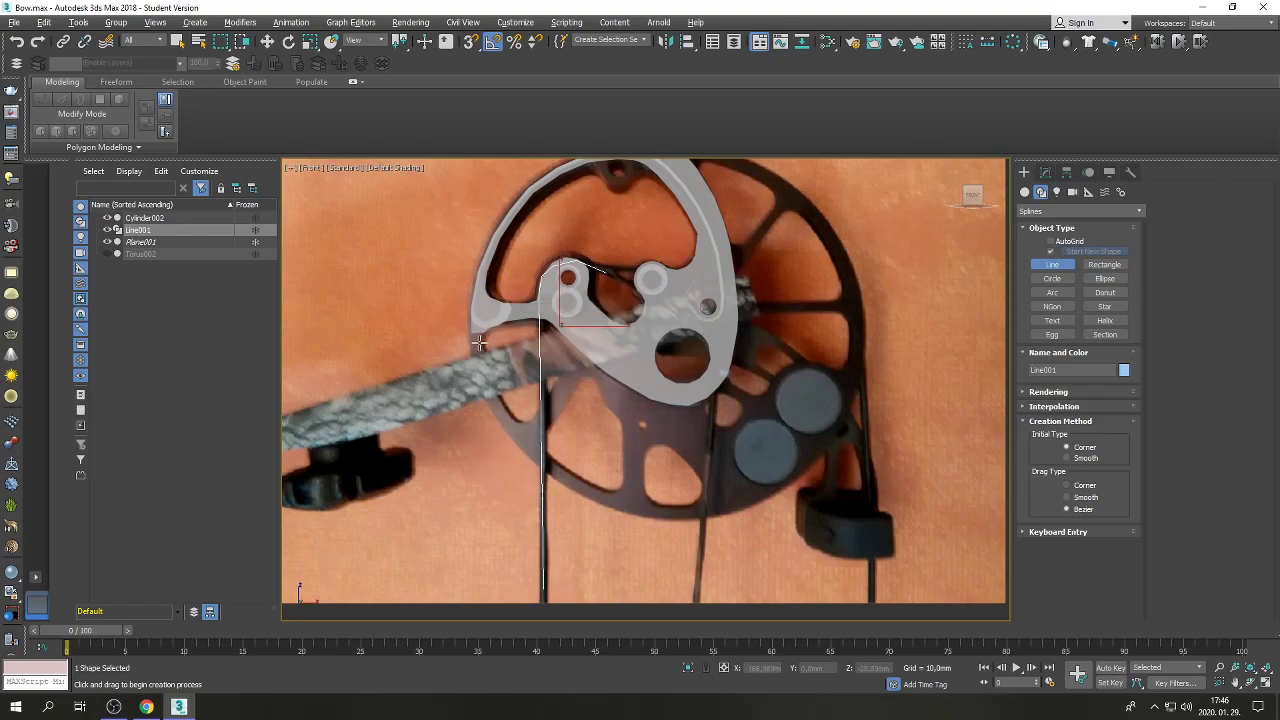
# Draw a second Line spline from the lower end of the outer bowstring, up around the wheel's rim to the cam's tip and inner peg.
pyautogui.scroll(-2, 479, 342)
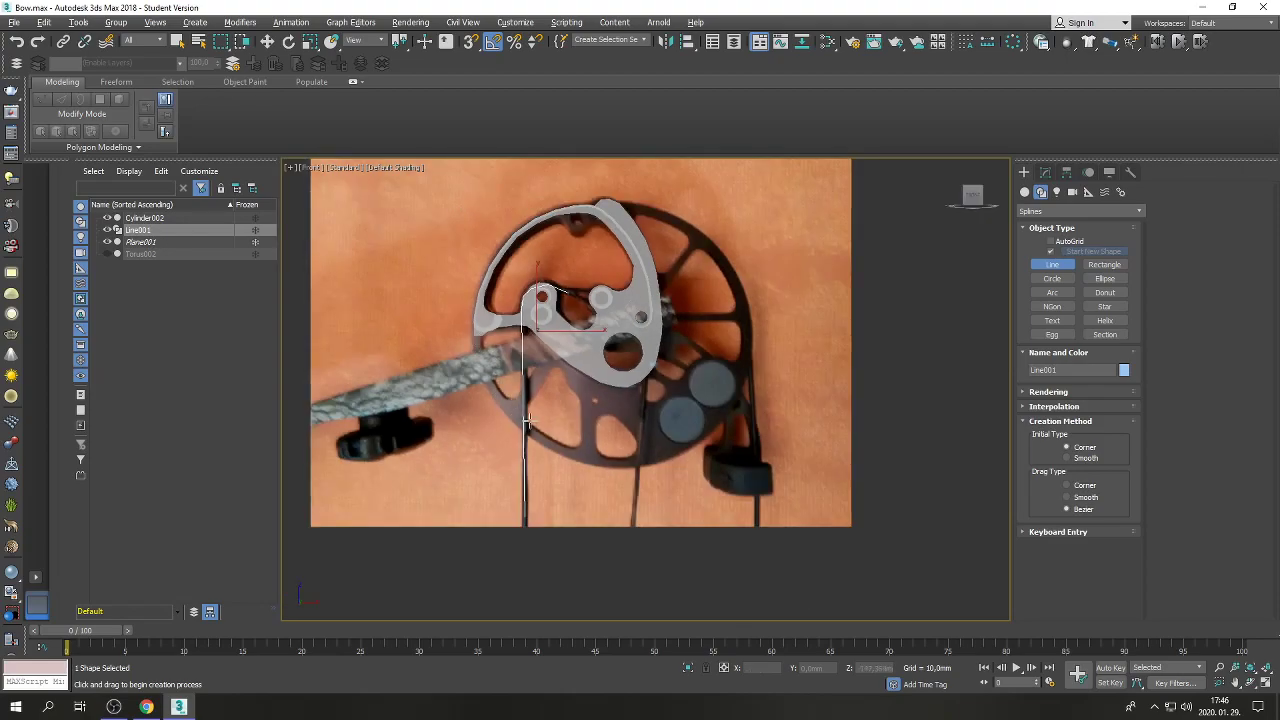
pyautogui.click(758, 518)
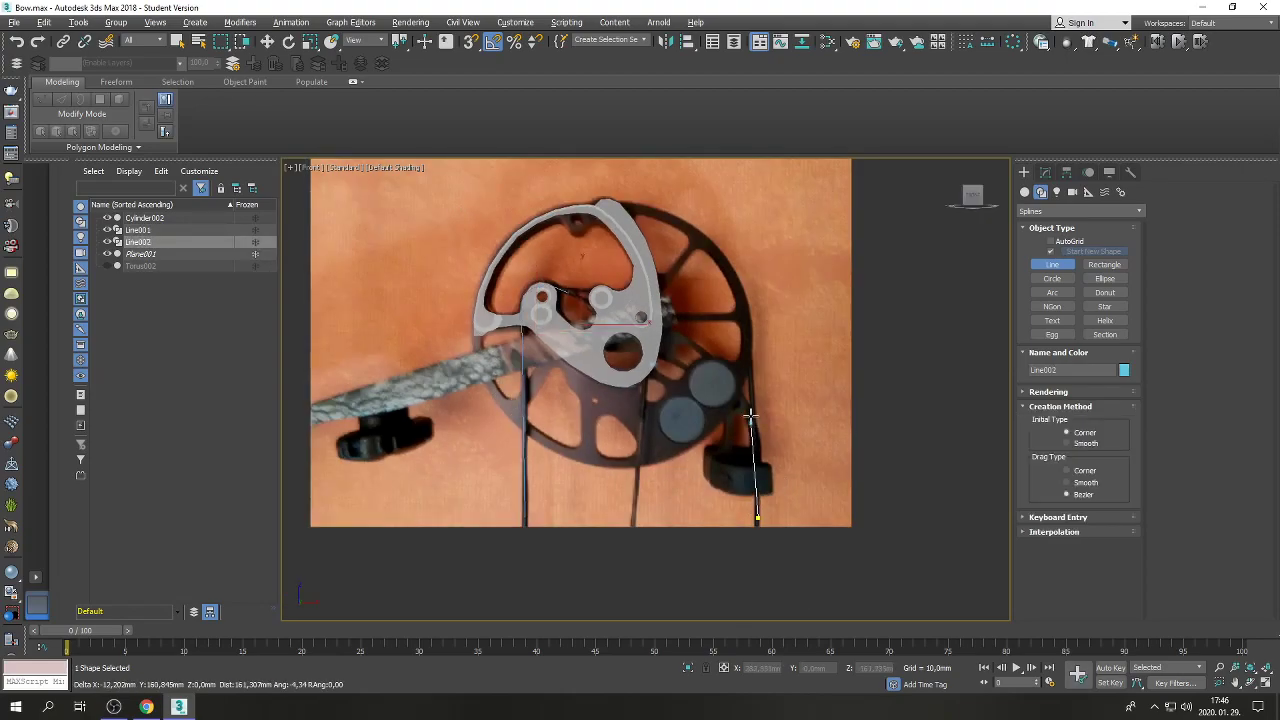
pyautogui.click(748, 317)
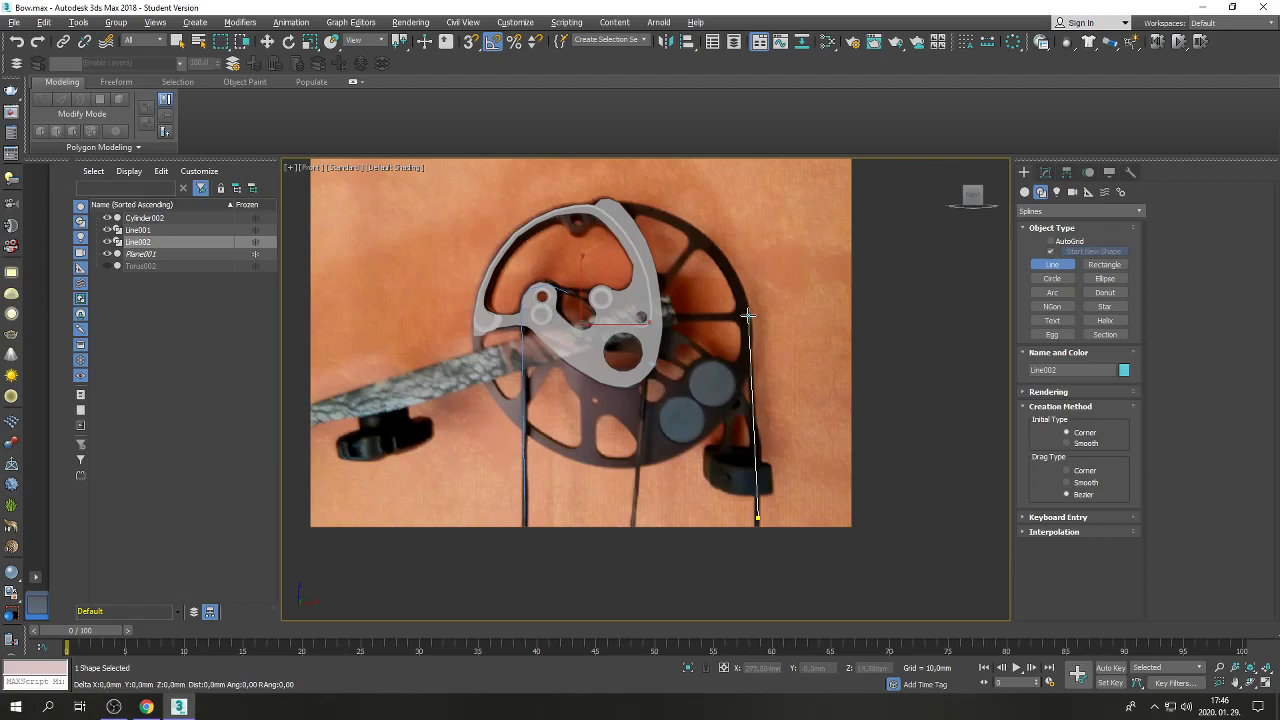
pyautogui.click(700, 237)
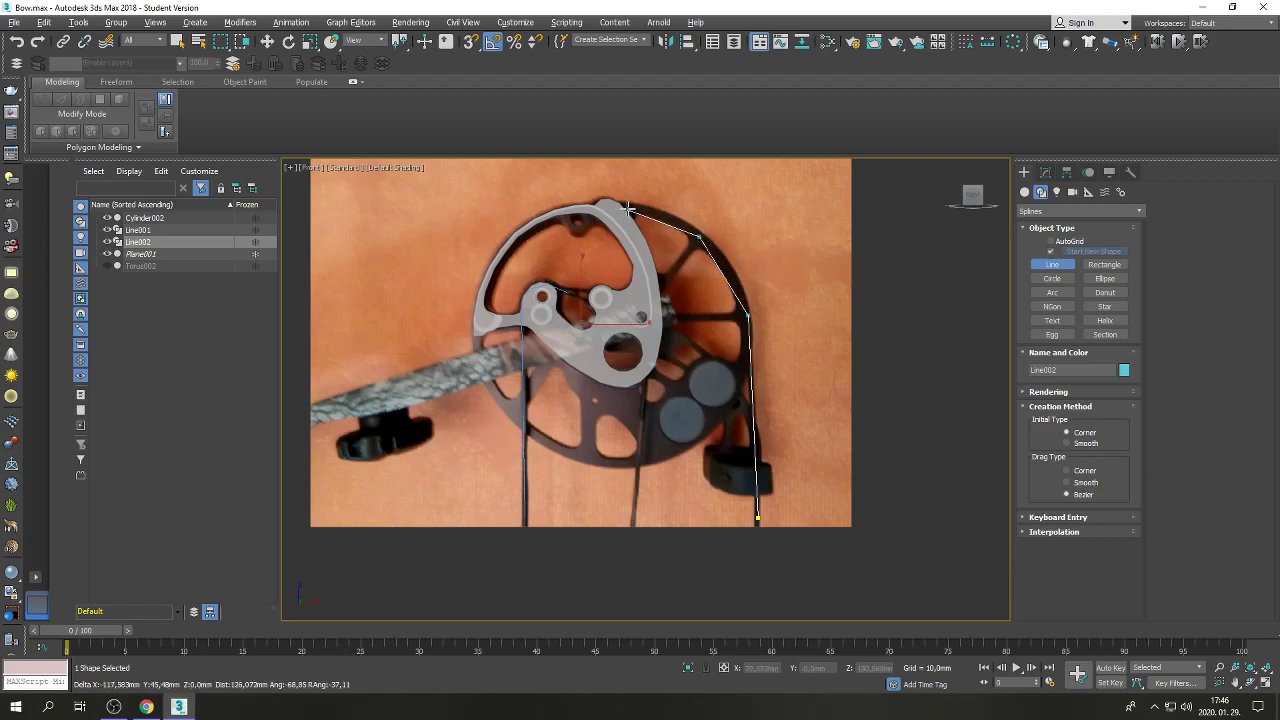
pyautogui.click(625, 209)
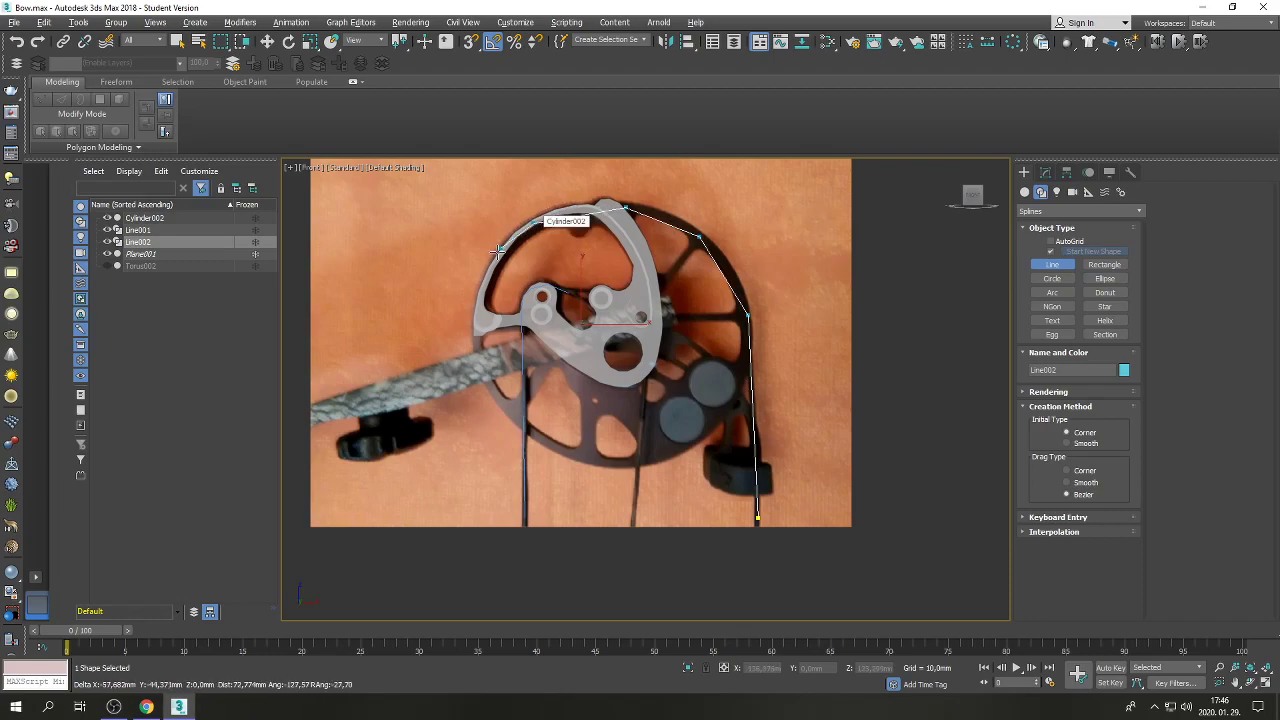
pyautogui.click(481, 328)
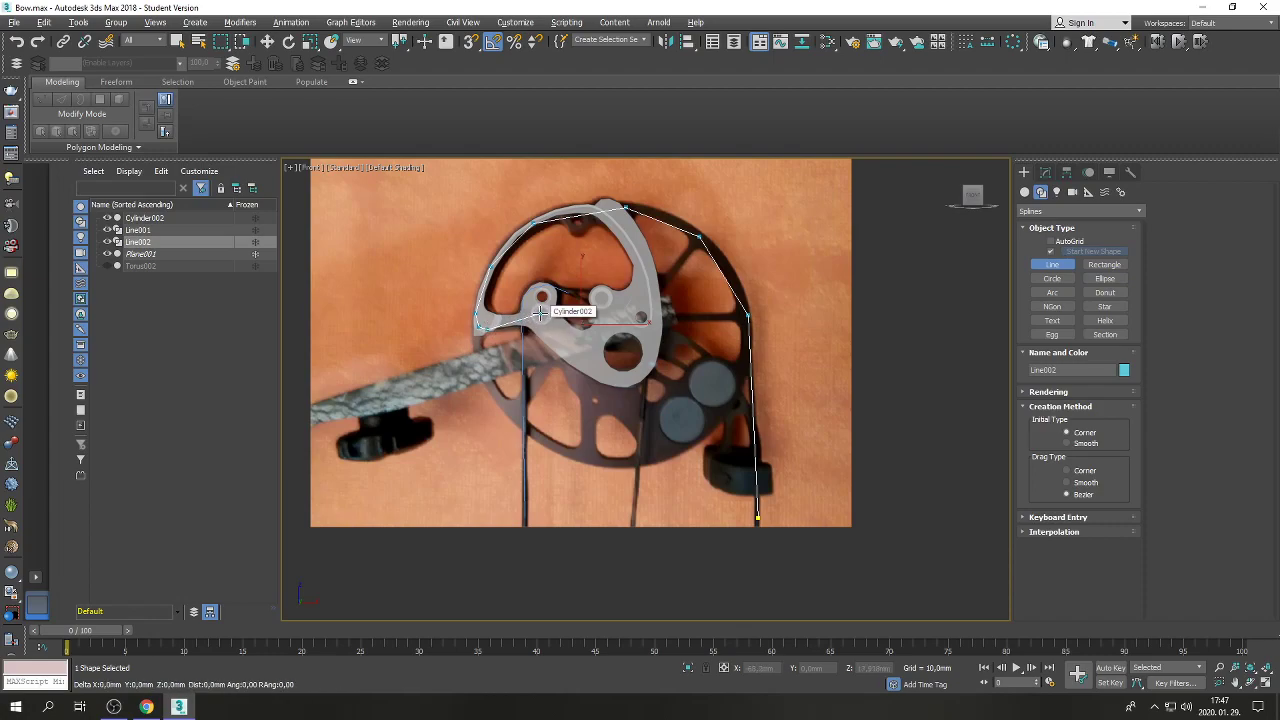
pyautogui.rightClick(571, 268)
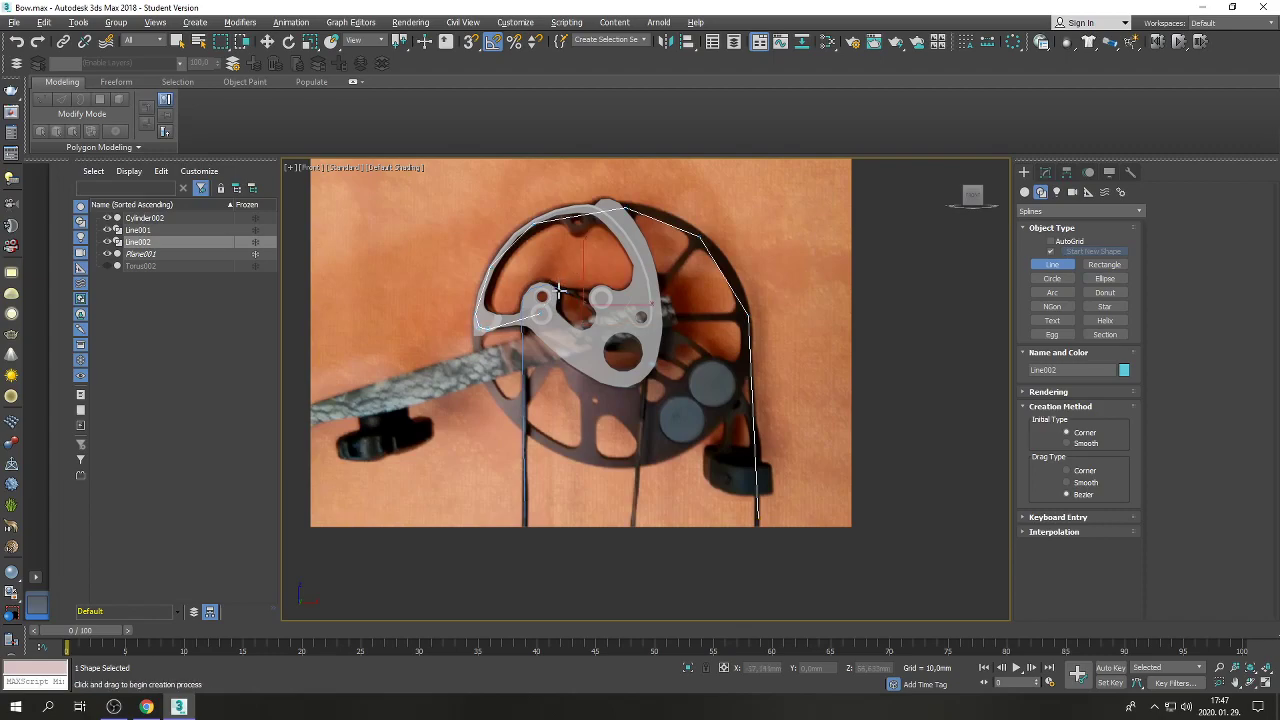
pyautogui.click(559, 290)
pyautogui.rightClick(594, 322)
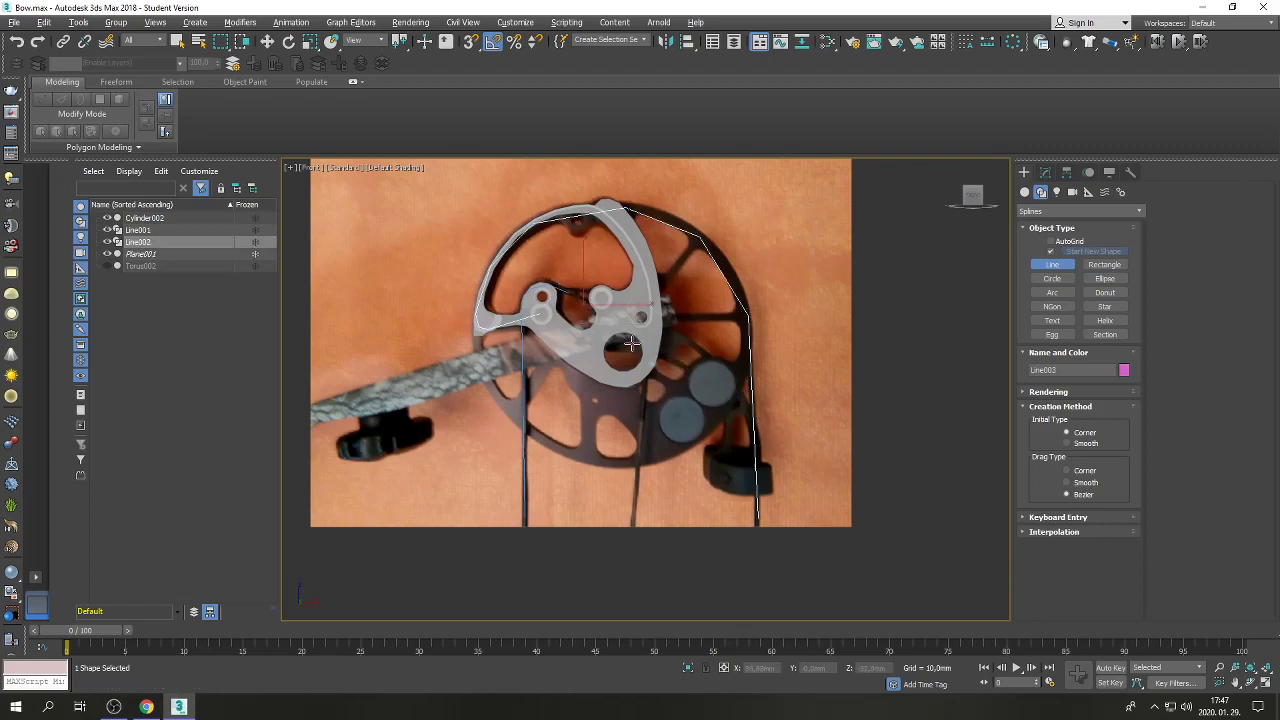
pyautogui.rightClick(598, 325)
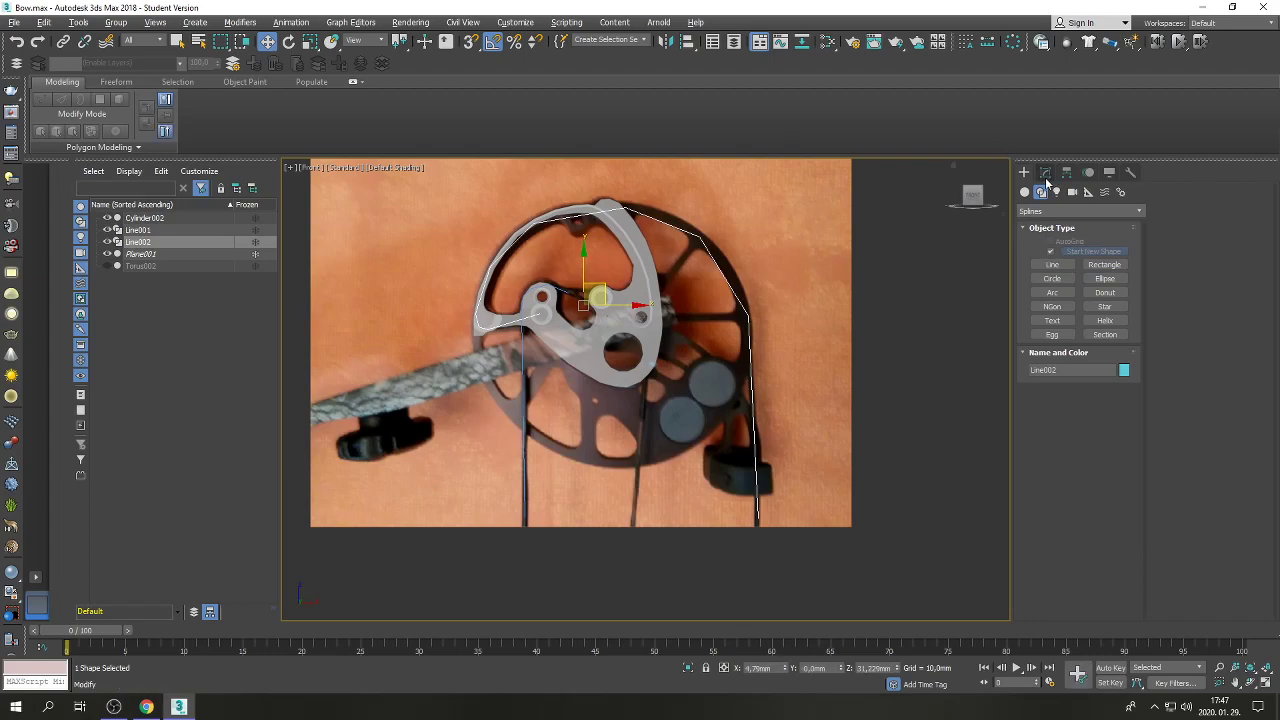
# Move the first vertex of Line001 from the gap beside the cam's small upper hole onto the center of the cam's round peg.
pyautogui.click(914, 266)
pyautogui.click(1045, 172)
pyautogui.click(520, 377)
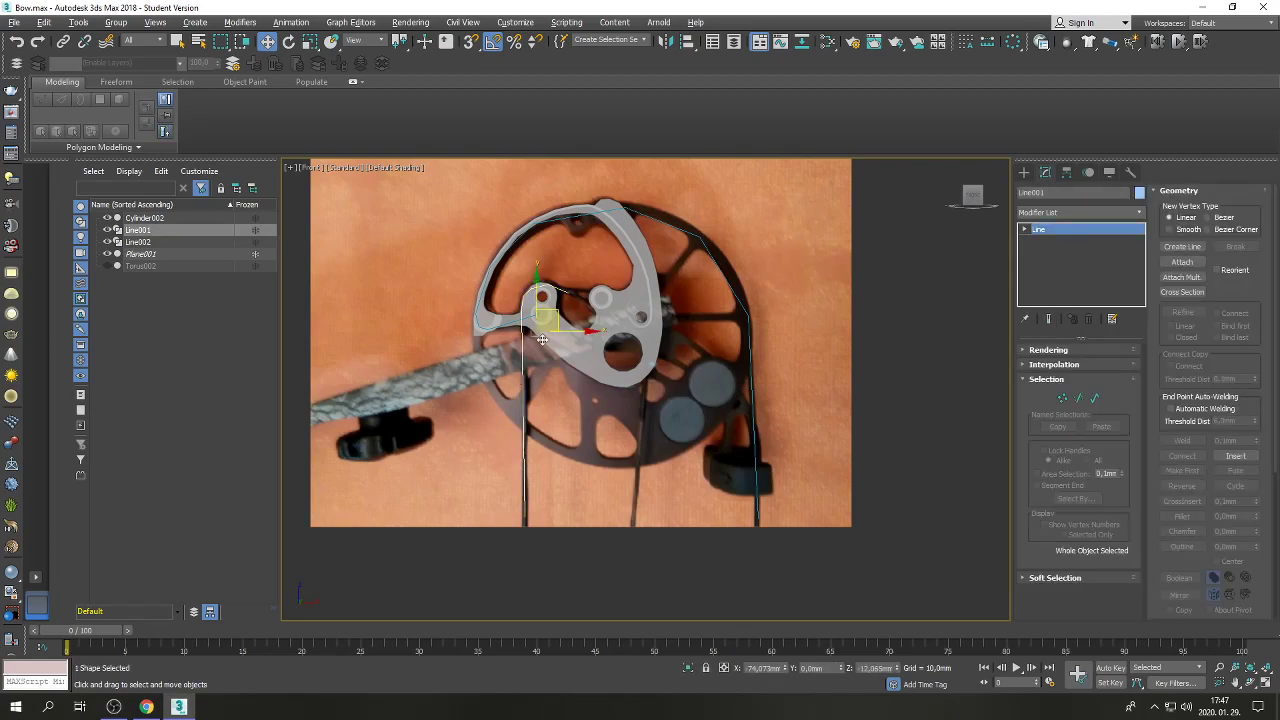
pyautogui.scroll(2, 562, 291)
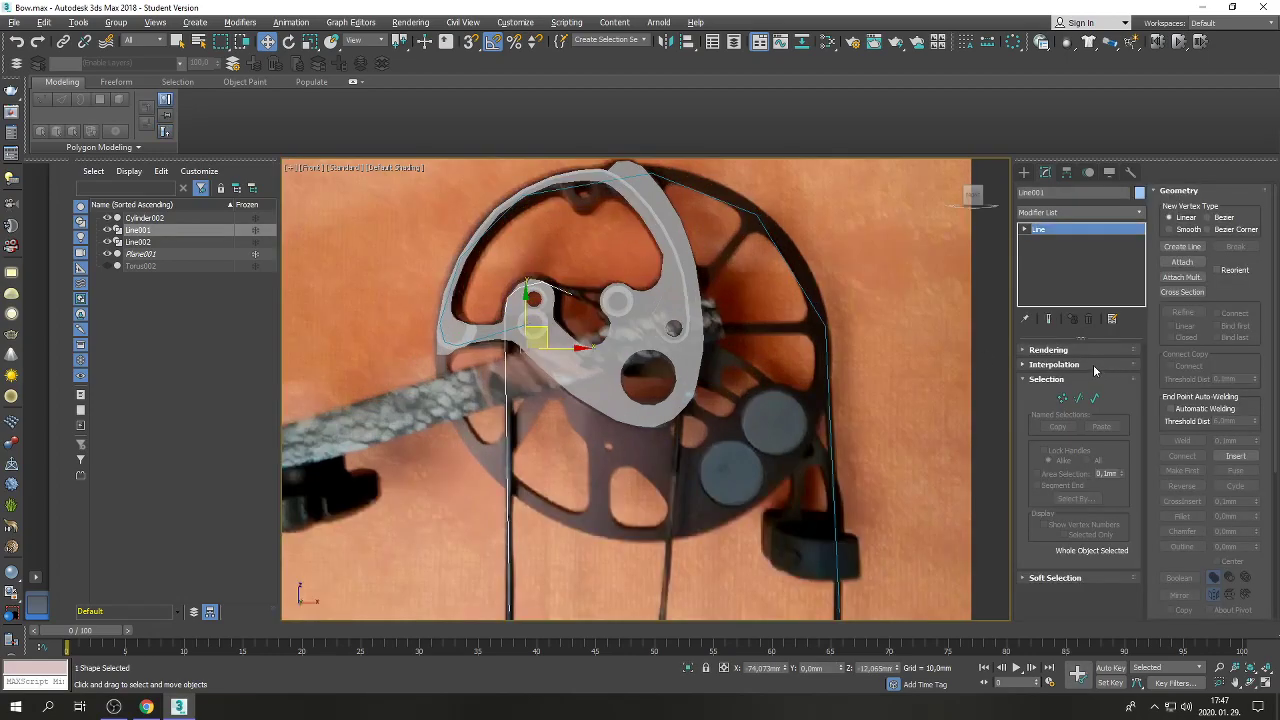
pyautogui.click(1063, 399)
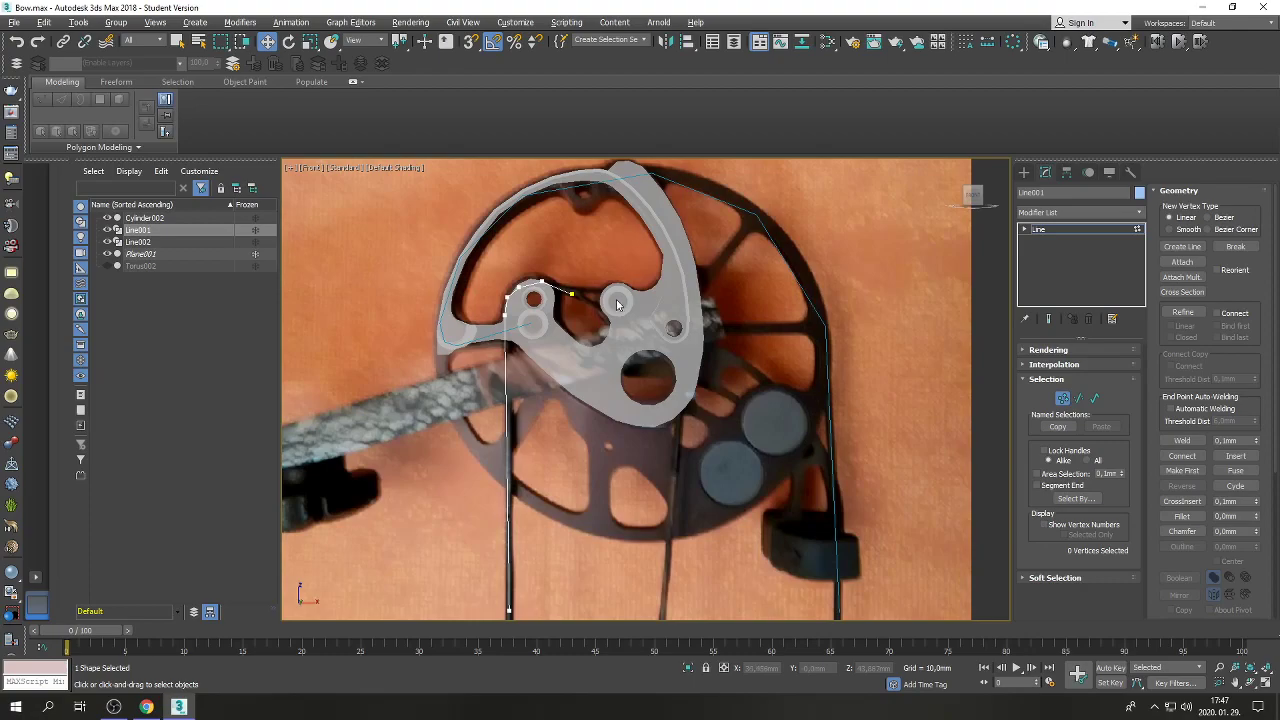
pyautogui.click(571, 293)
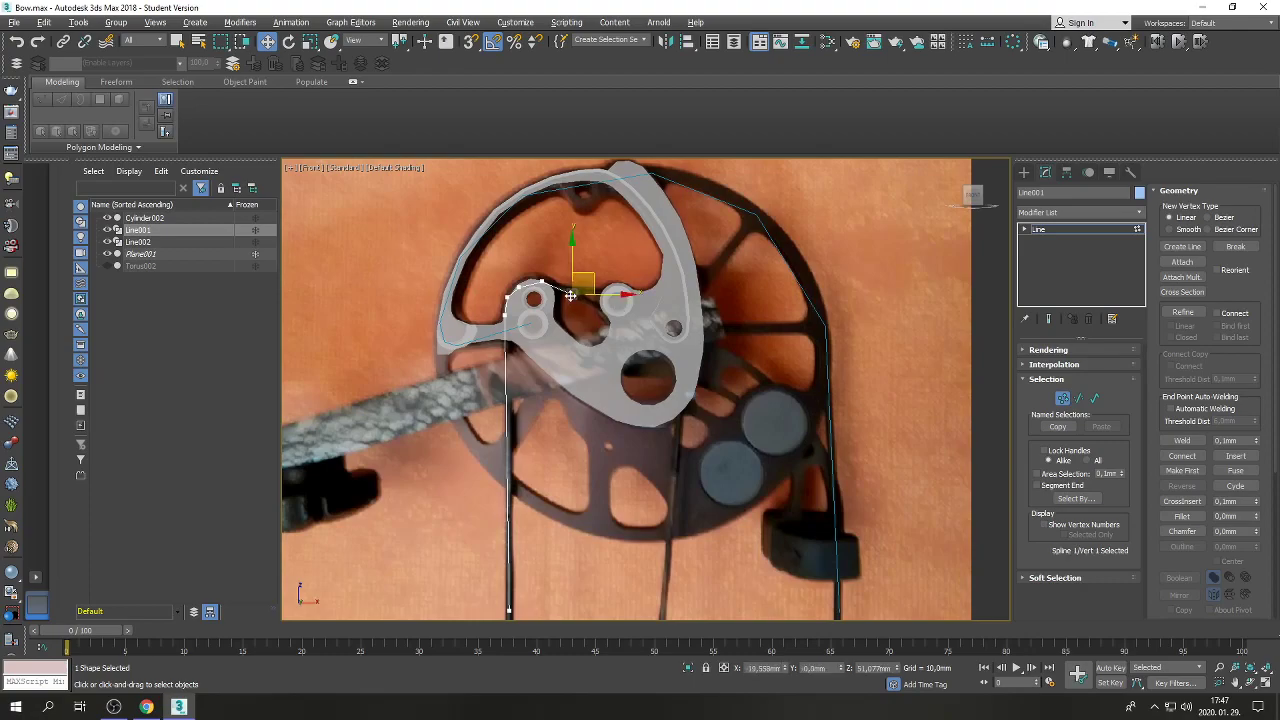
pyautogui.moveTo(596, 277); pyautogui.dragTo(633, 281)
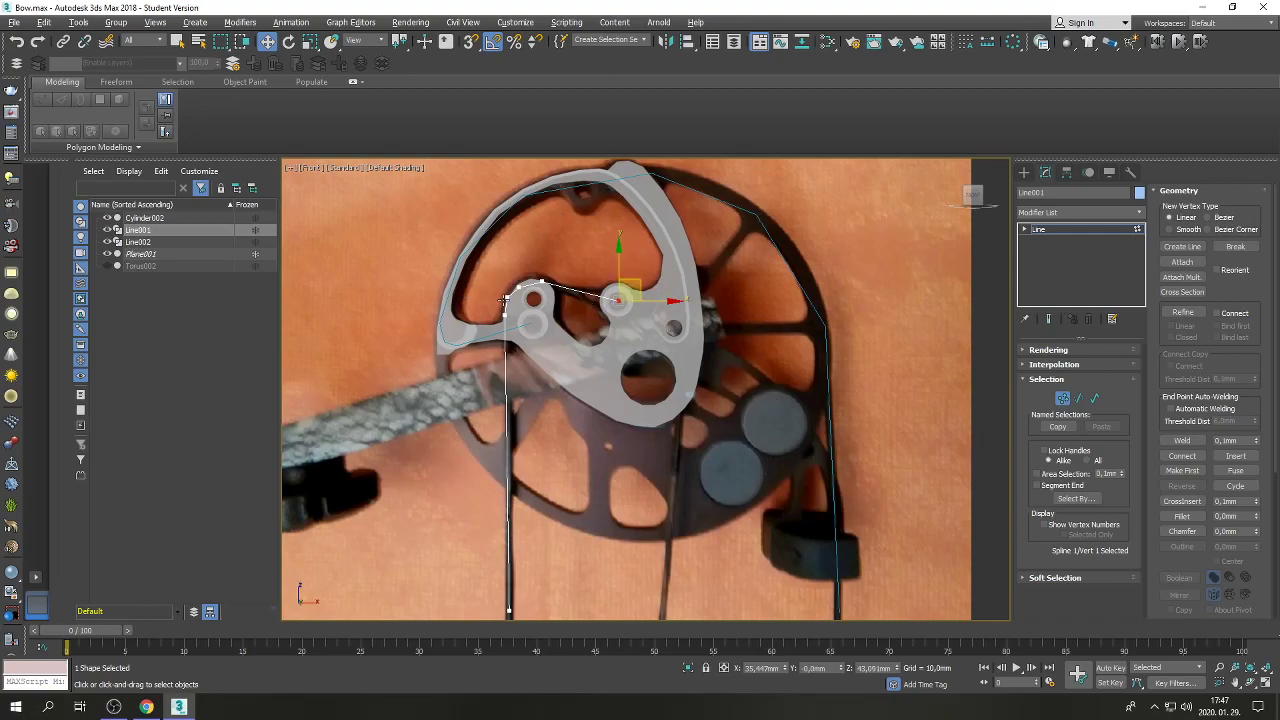
# Move the lower-end vertices of Line002 backward in depth, using the Top view of the four-view layout, so the outer bowstring slants away.
pyautogui.click(1264, 683)
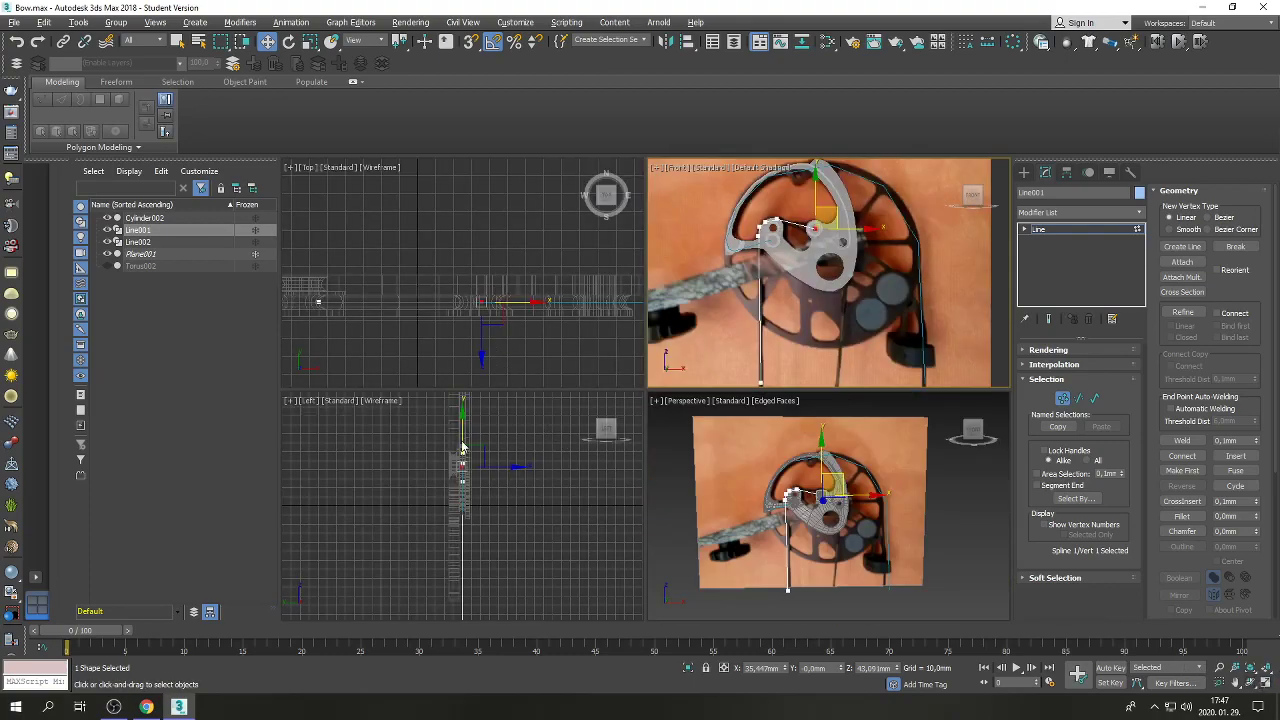
pyautogui.click(741, 254)
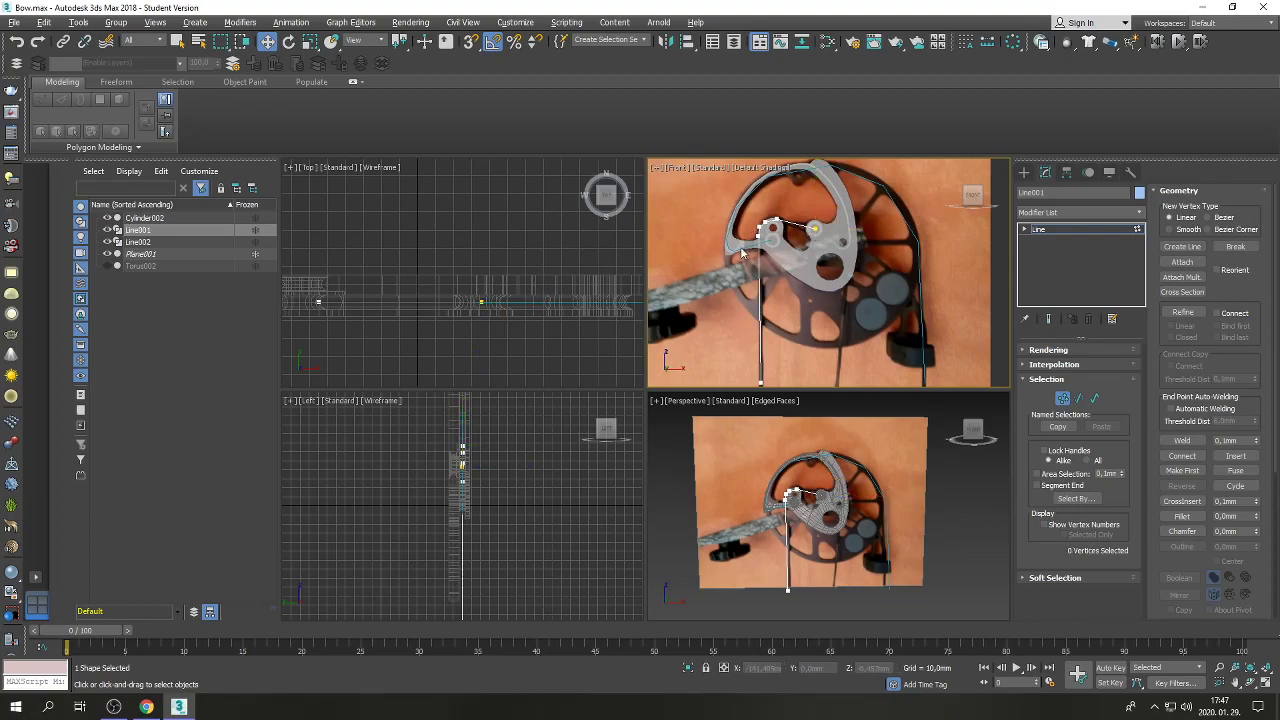
pyautogui.press('1')
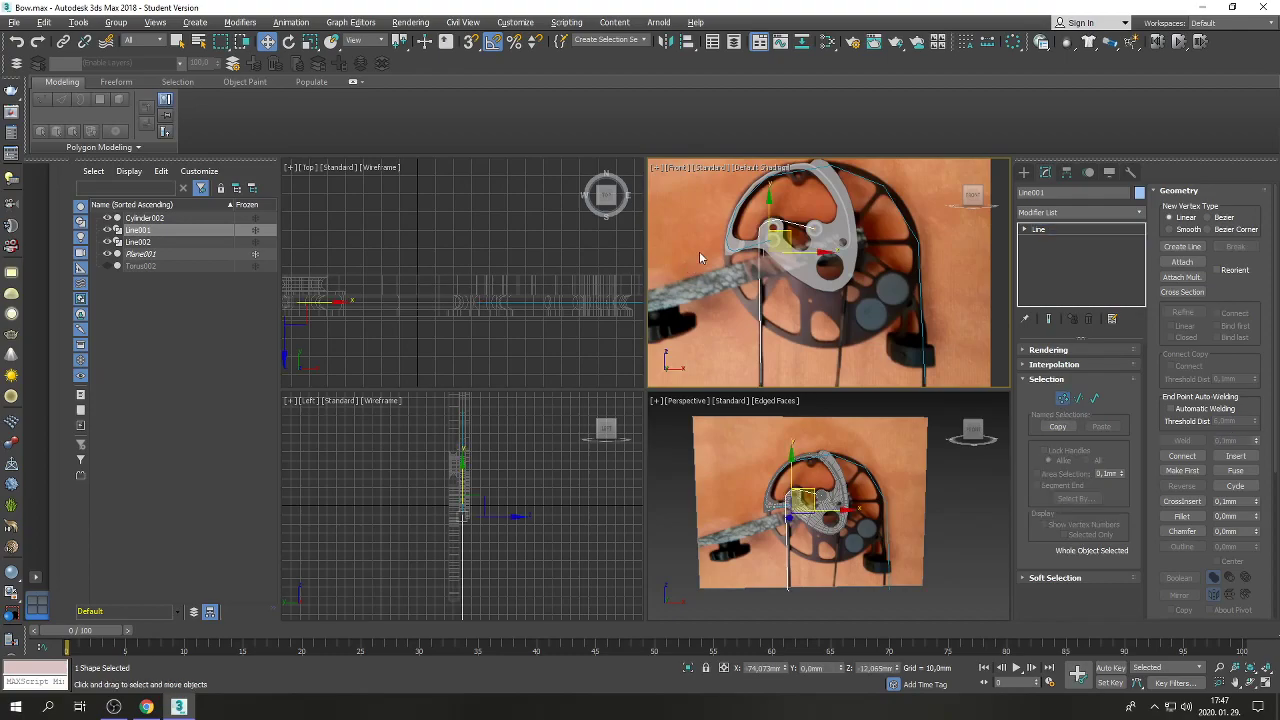
pyautogui.hotkey('ctrl', 'z')
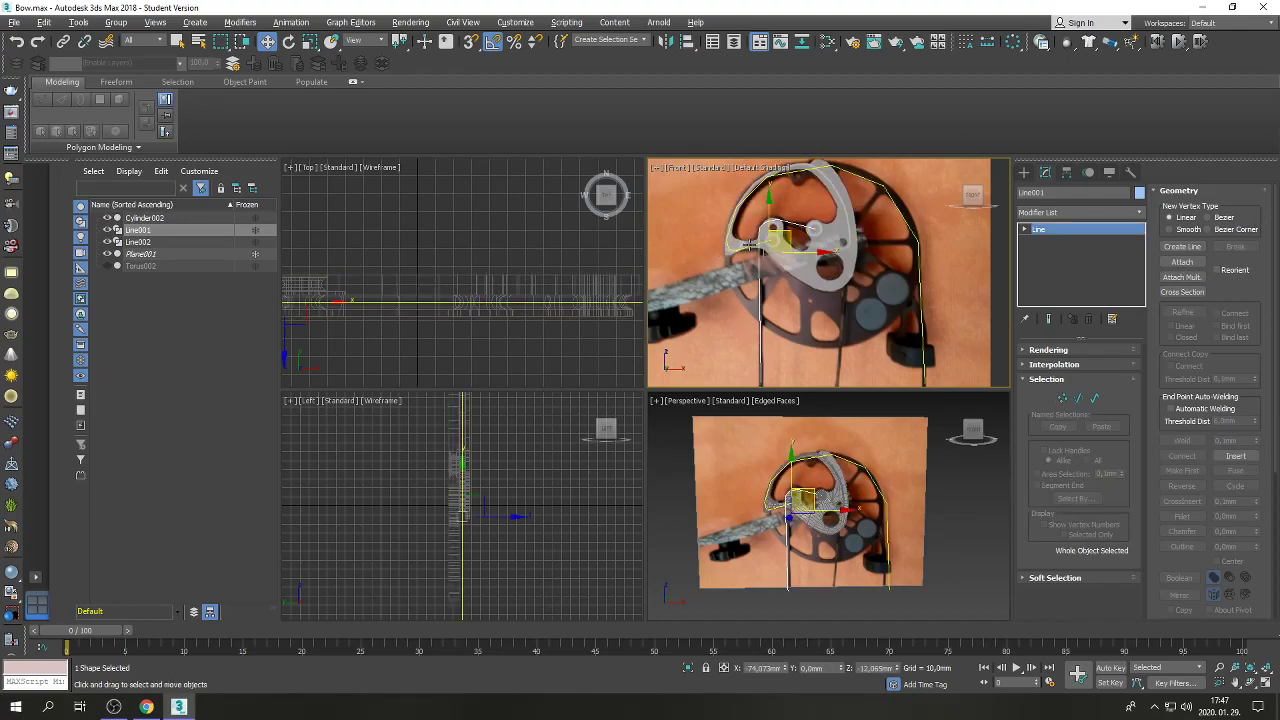
pyautogui.click(750, 246)
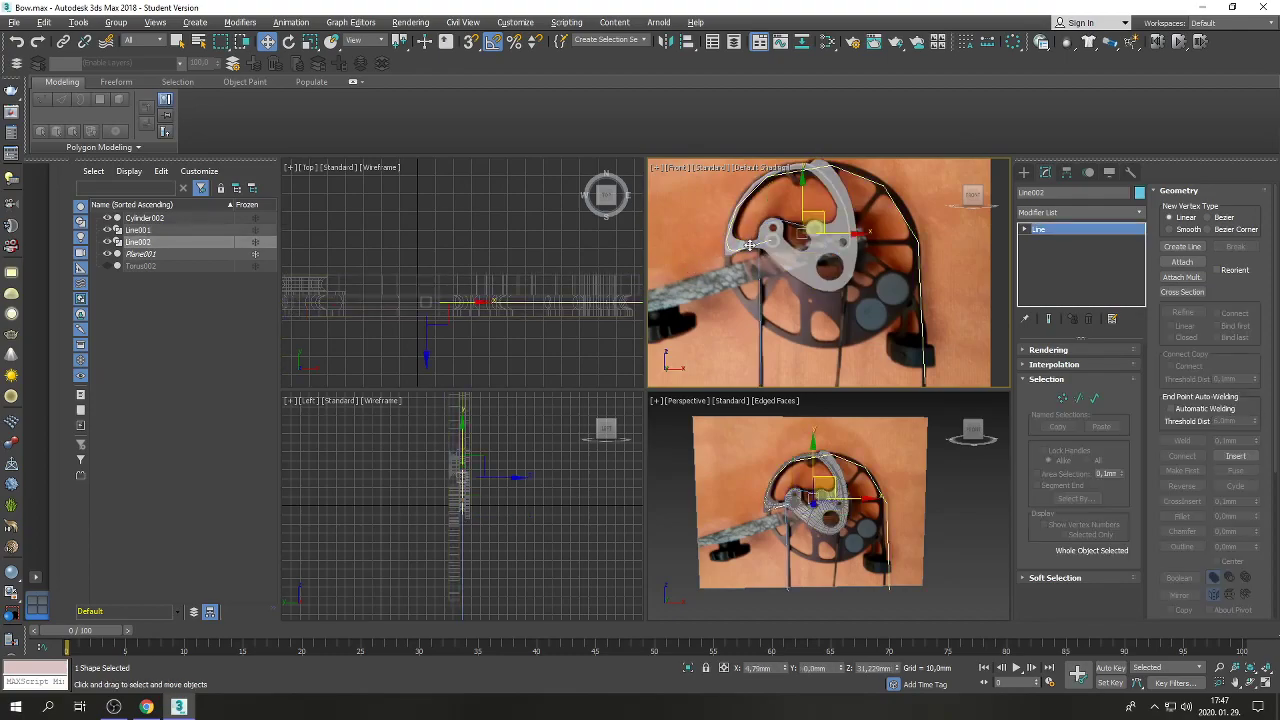
pyautogui.click(1063, 400)
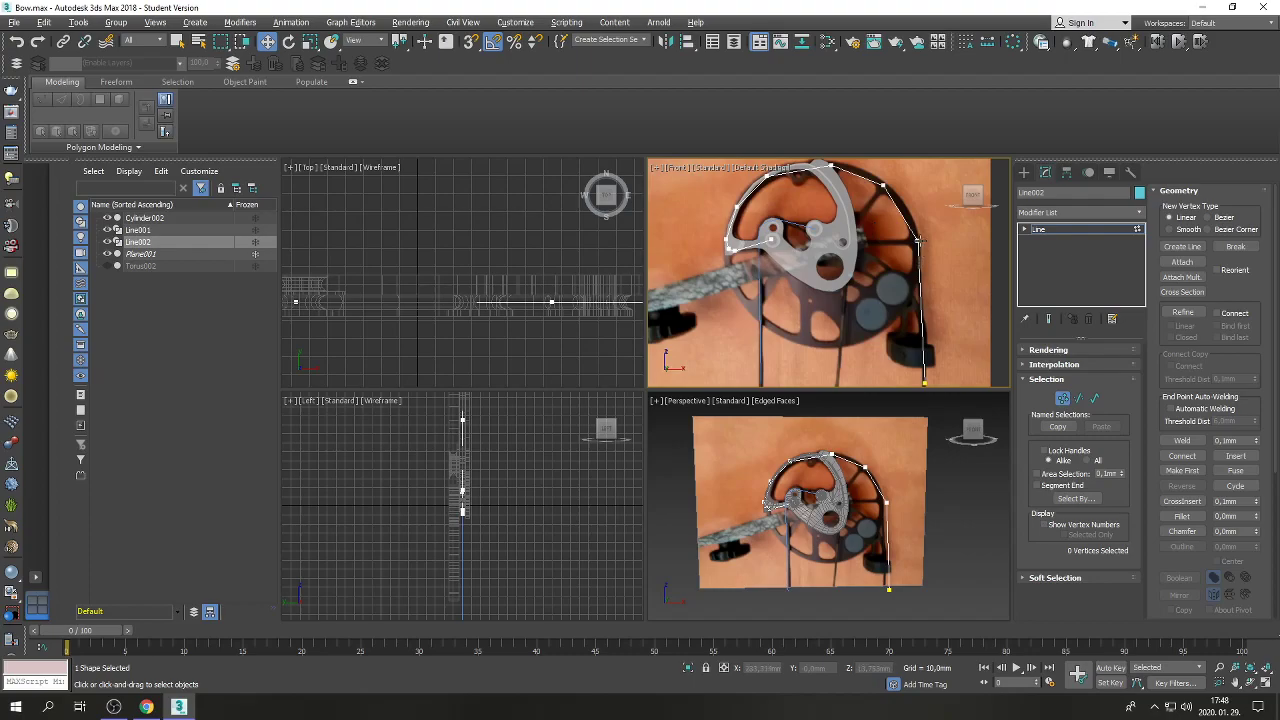
pyautogui.moveTo(916, 368); pyautogui.dragTo(940, 393)
pyautogui.rightClick(505, 567)
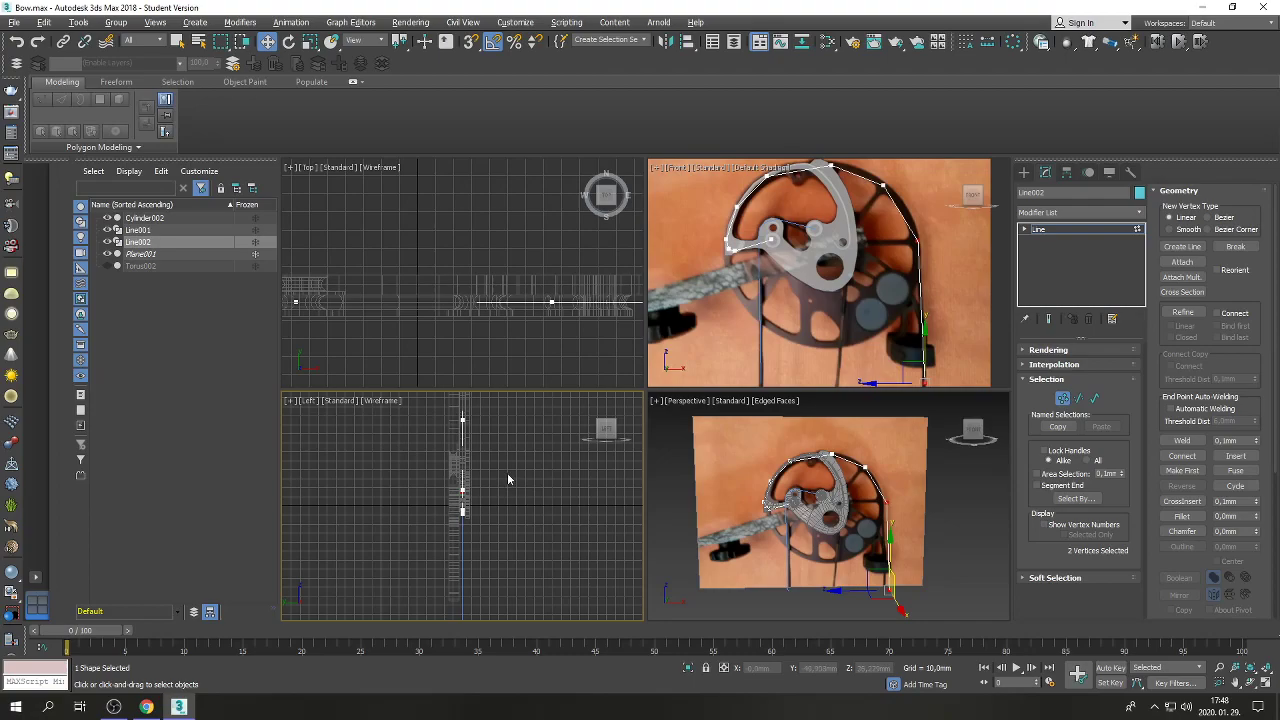
pyautogui.scroll(-3, 508, 480)
pyautogui.scroll(-3, 495, 330)
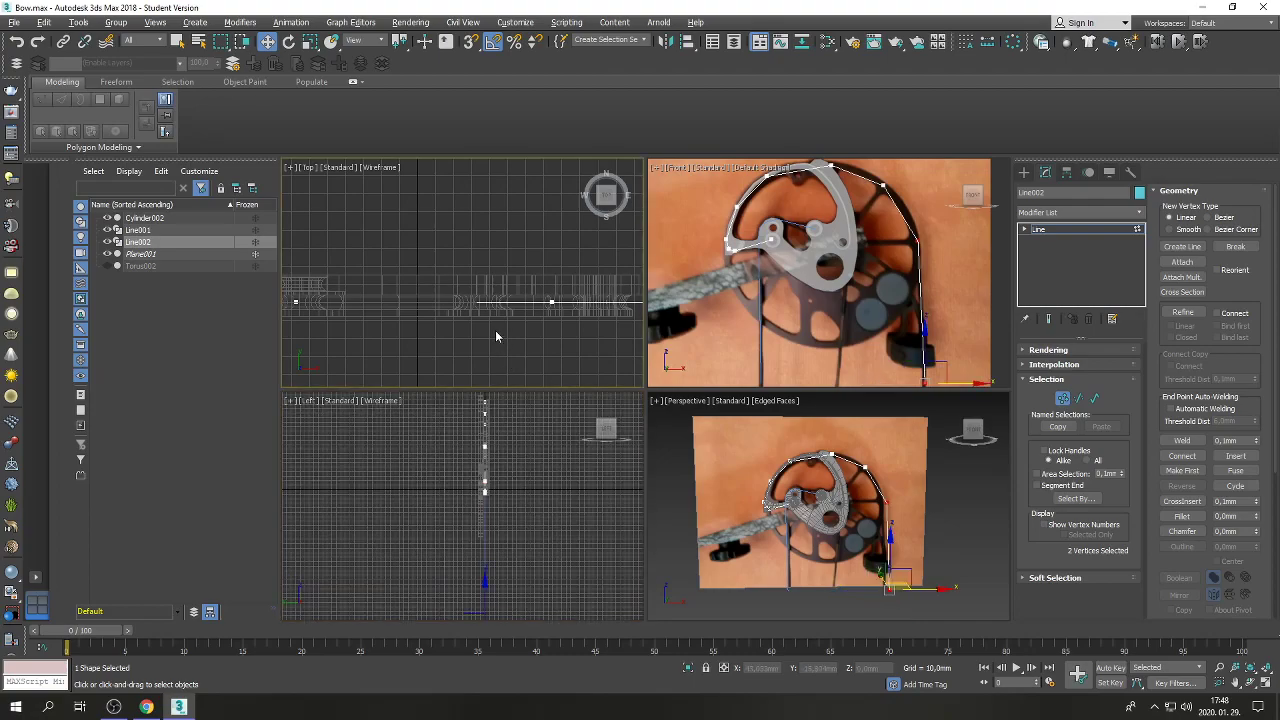
pyautogui.scroll(3, 495, 335)
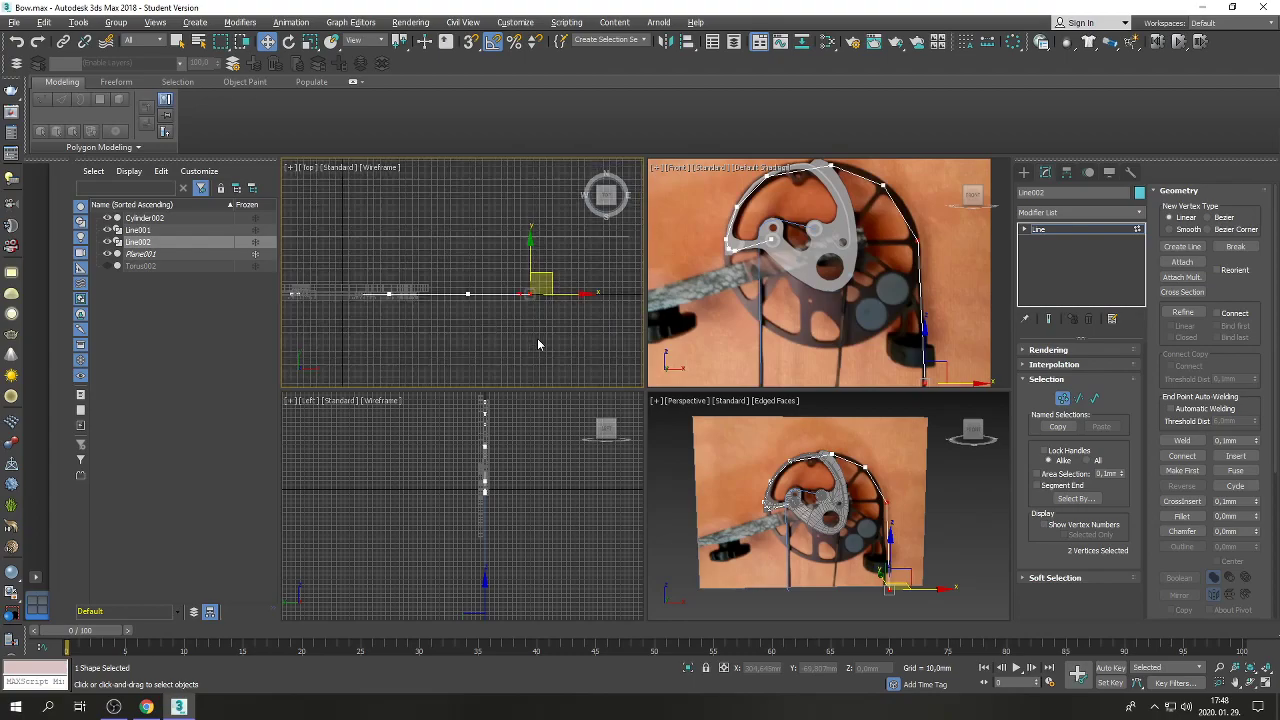
pyautogui.moveTo(530, 263); pyautogui.dragTo(534, 250)
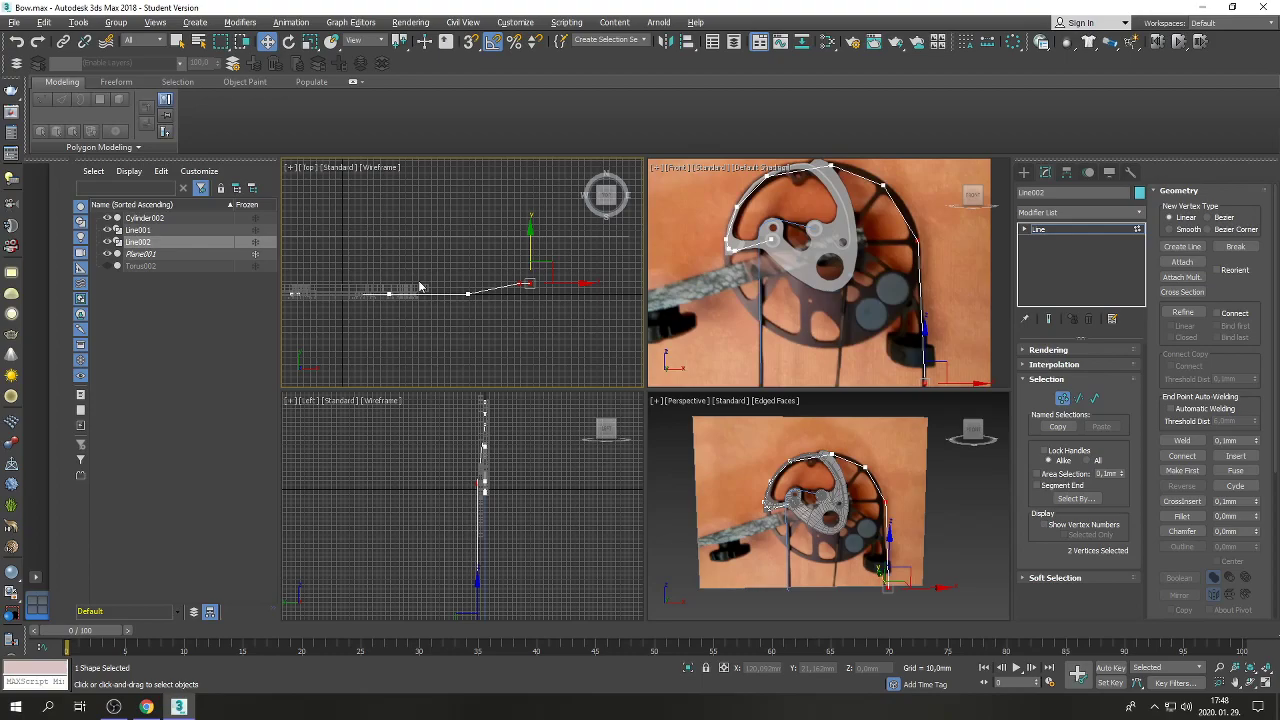
# Convert all six vertices of Line001 to Bezier, working in the maximized front view.
pyautogui.rightClick(750, 238)
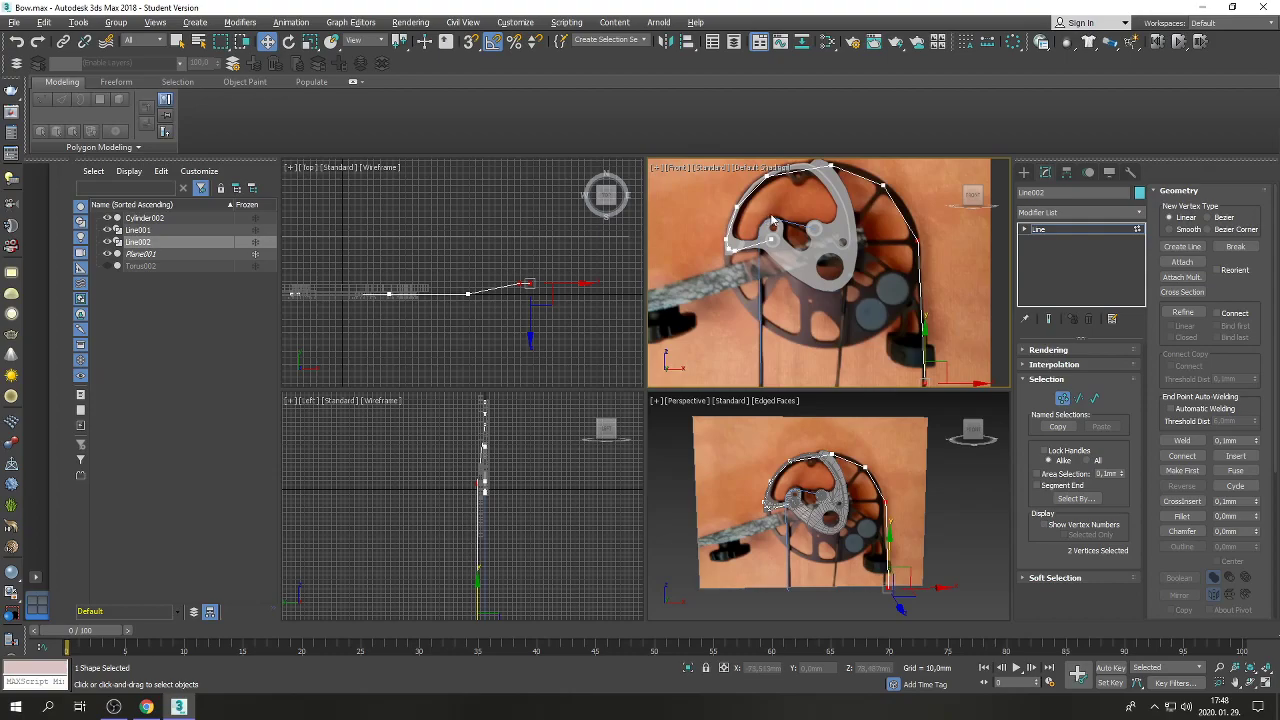
pyautogui.press('1')
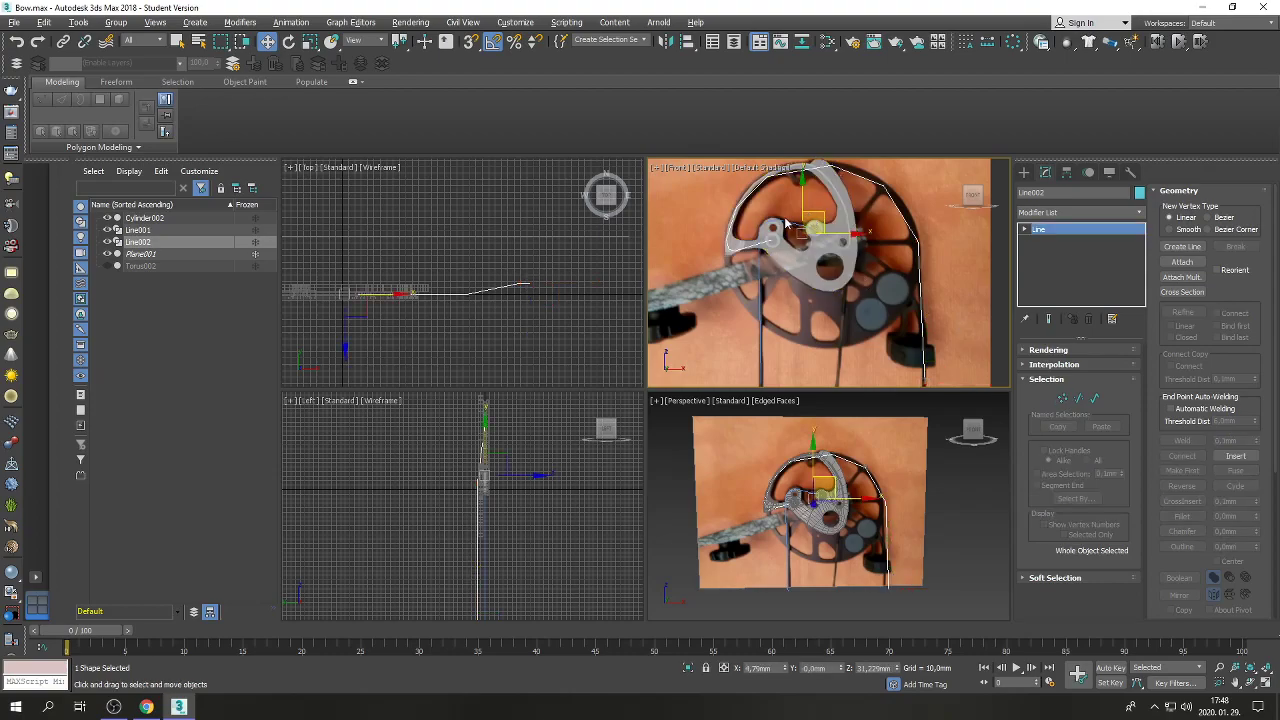
pyautogui.click(800, 229)
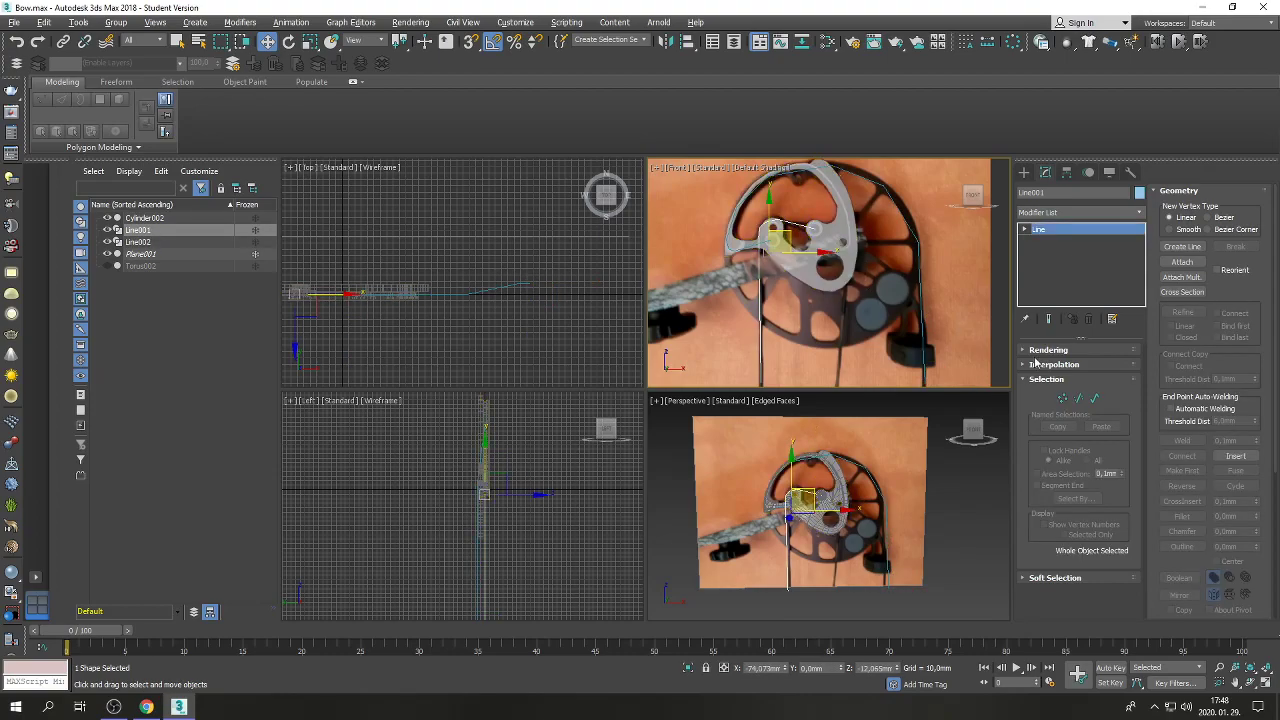
pyautogui.click(1062, 399)
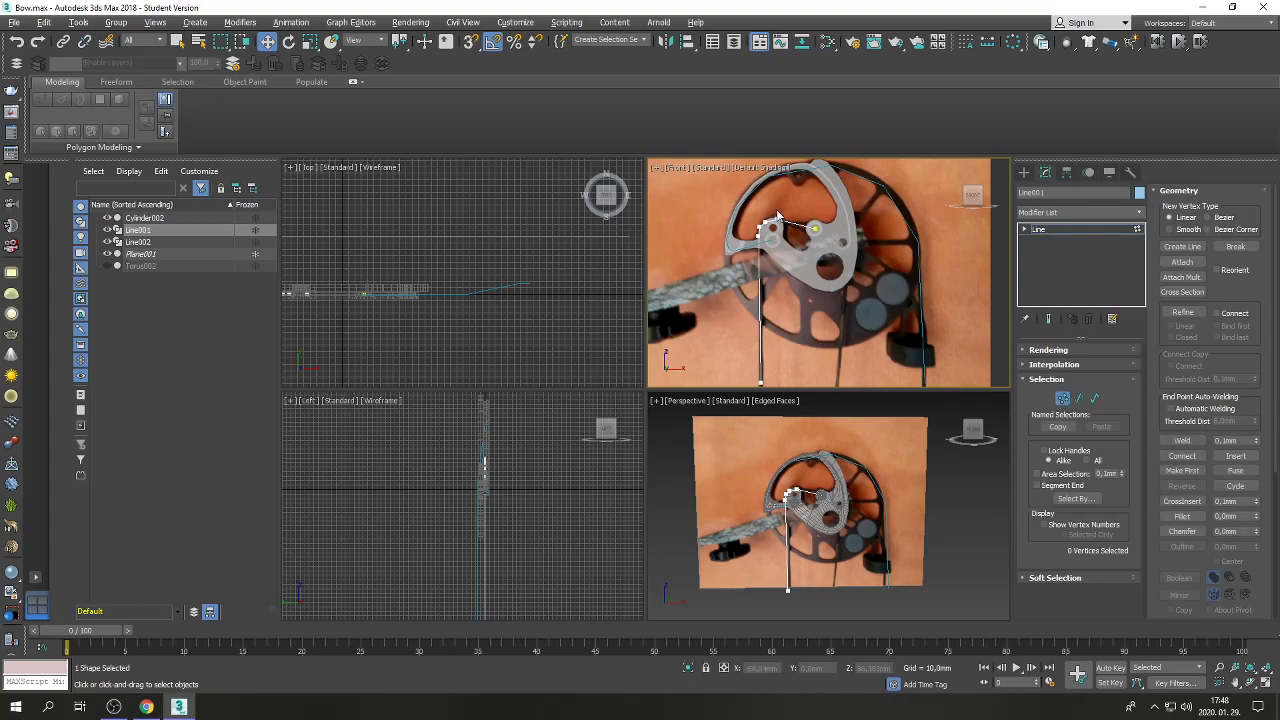
pyautogui.scroll(3, 787, 226)
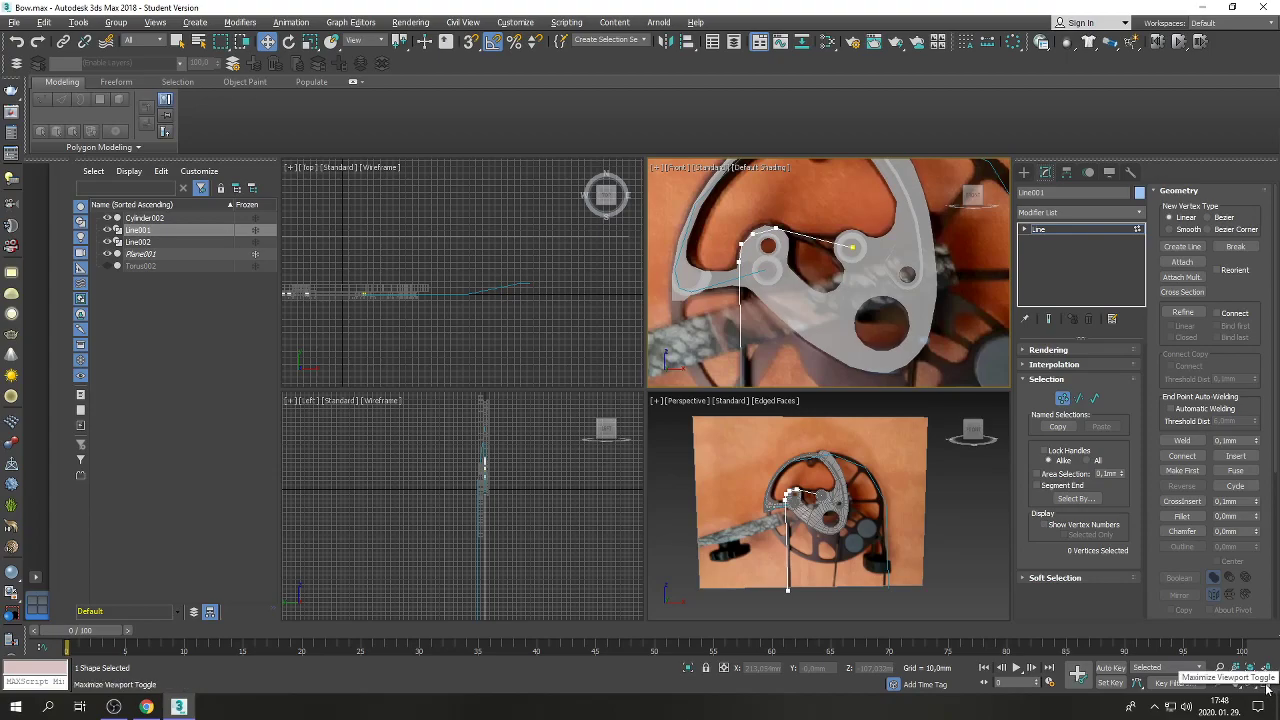
pyautogui.click(1266, 686)
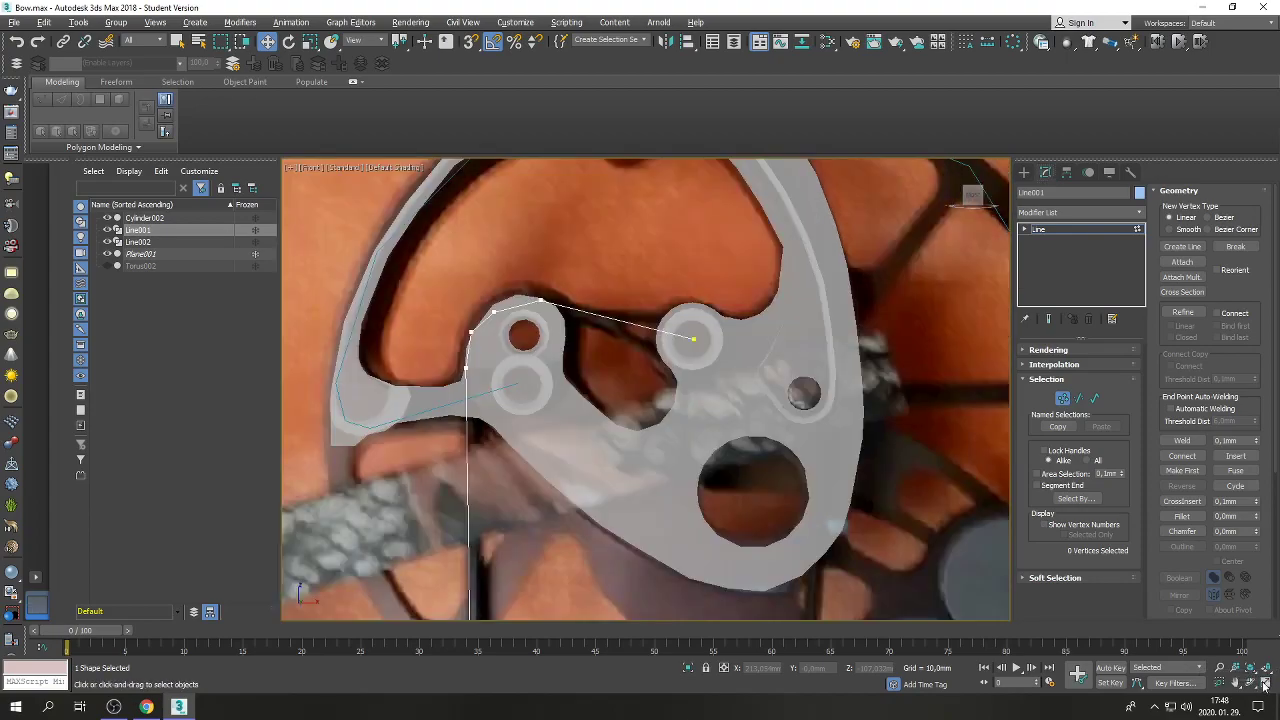
pyautogui.click(539, 299)
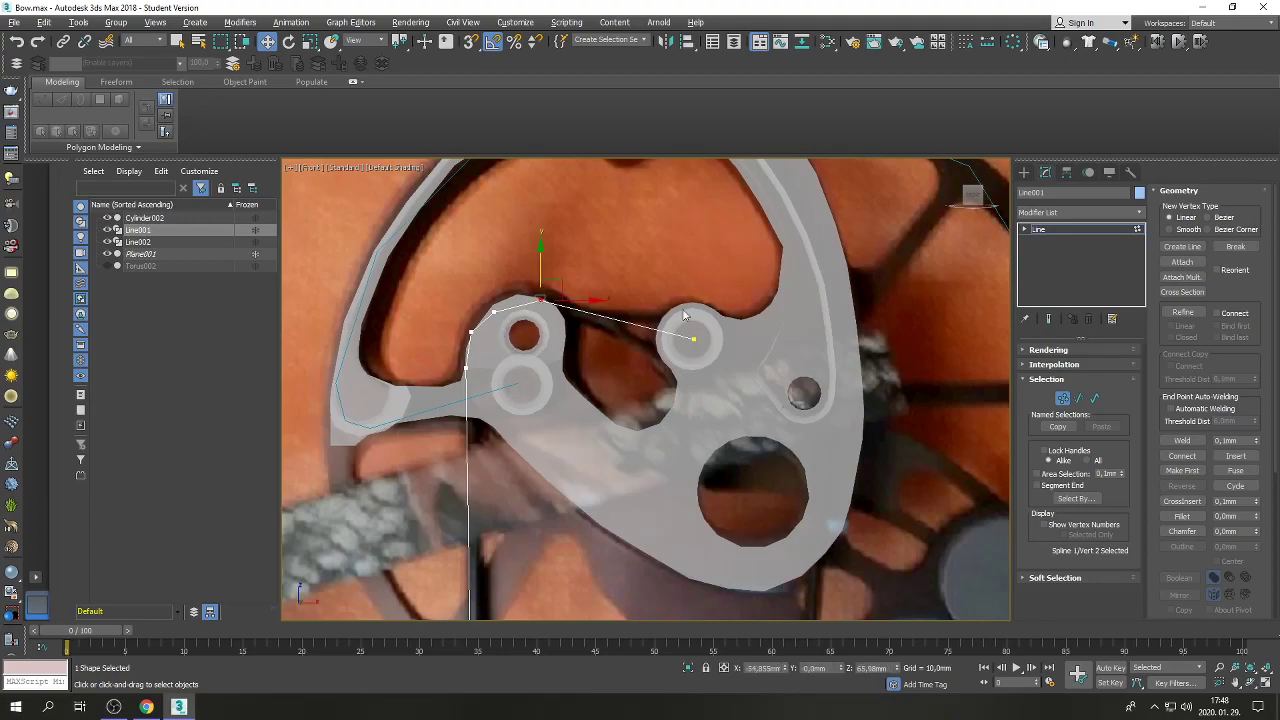
pyautogui.scroll(-6, 743, 290)
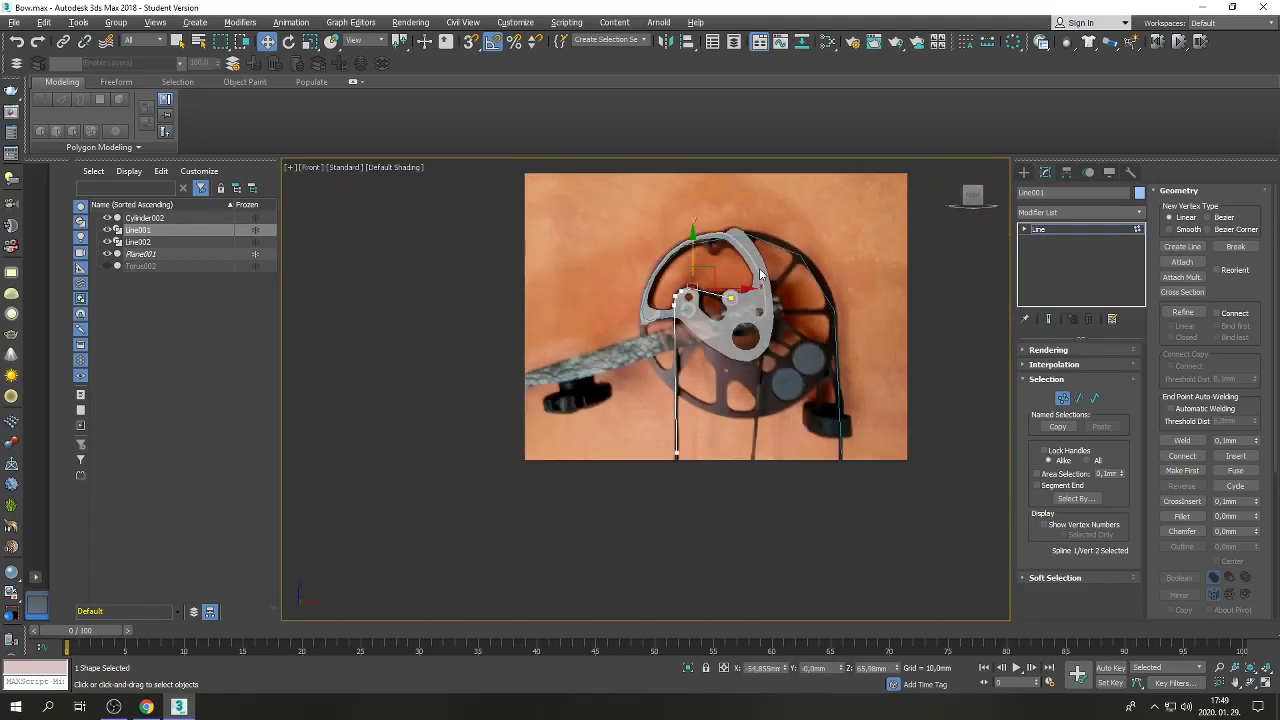
pyautogui.moveTo(652, 444); pyautogui.dragTo(626, 515)
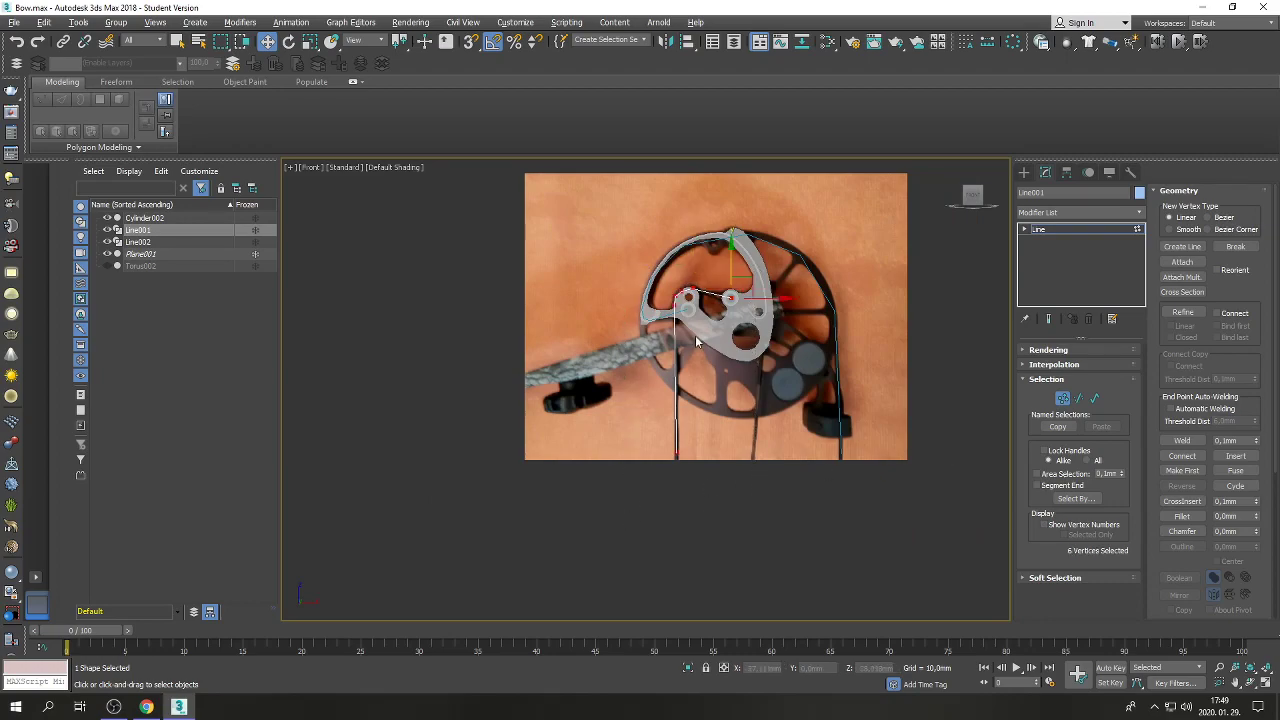
pyautogui.rightClick(694, 338)
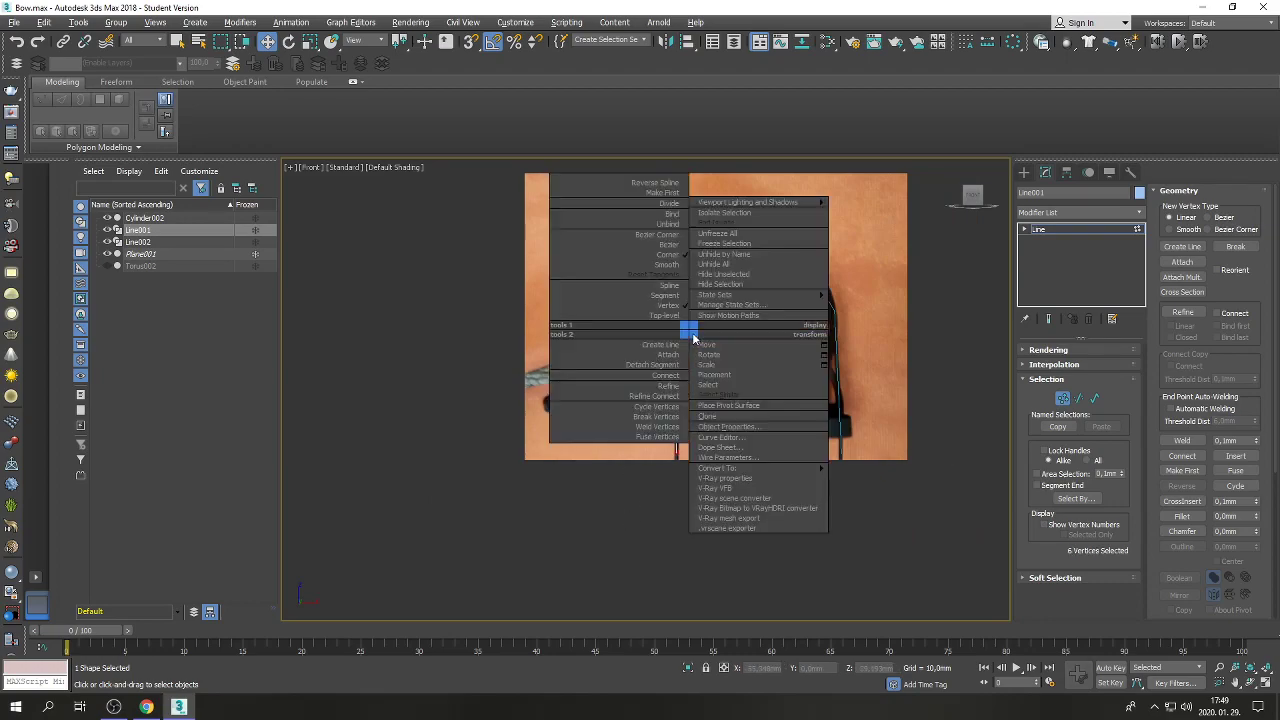
pyautogui.click(682, 244)
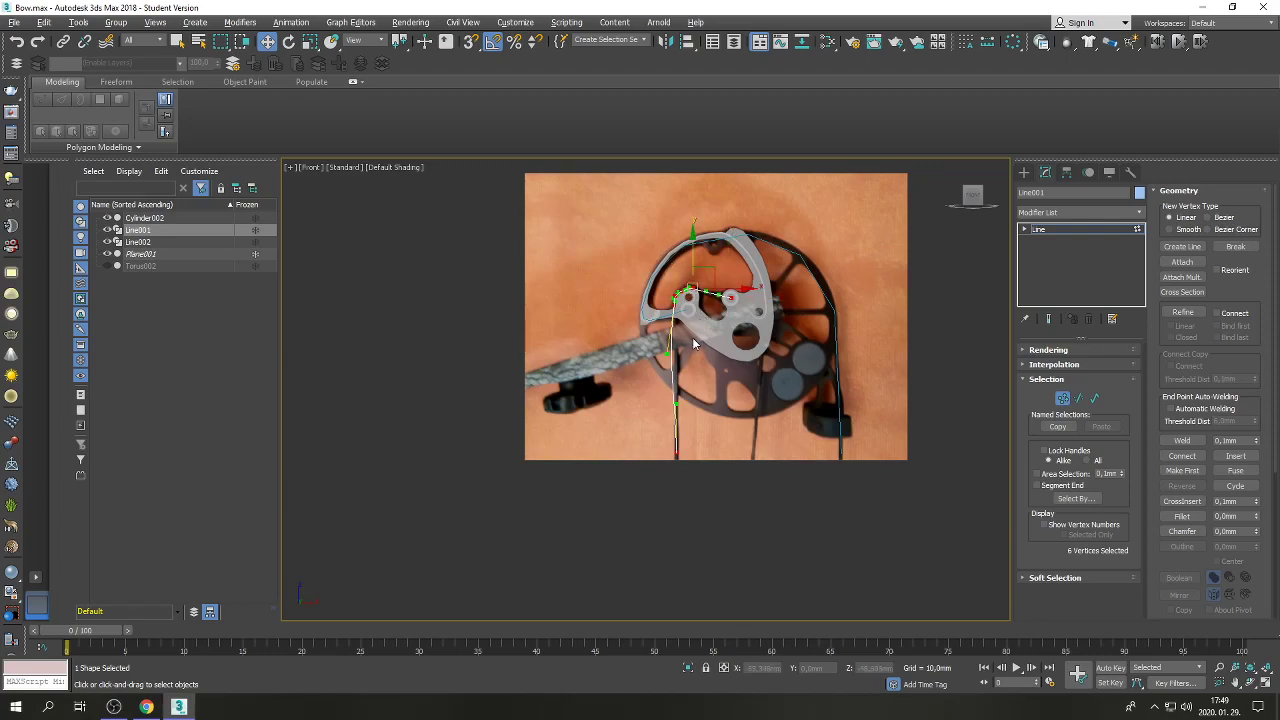
# Adjust the tangent handle of Line001's bottom vertex so the lower part follows the cable in the photo.
pyautogui.click(678, 455)
pyautogui.scroll(3, 678, 454)
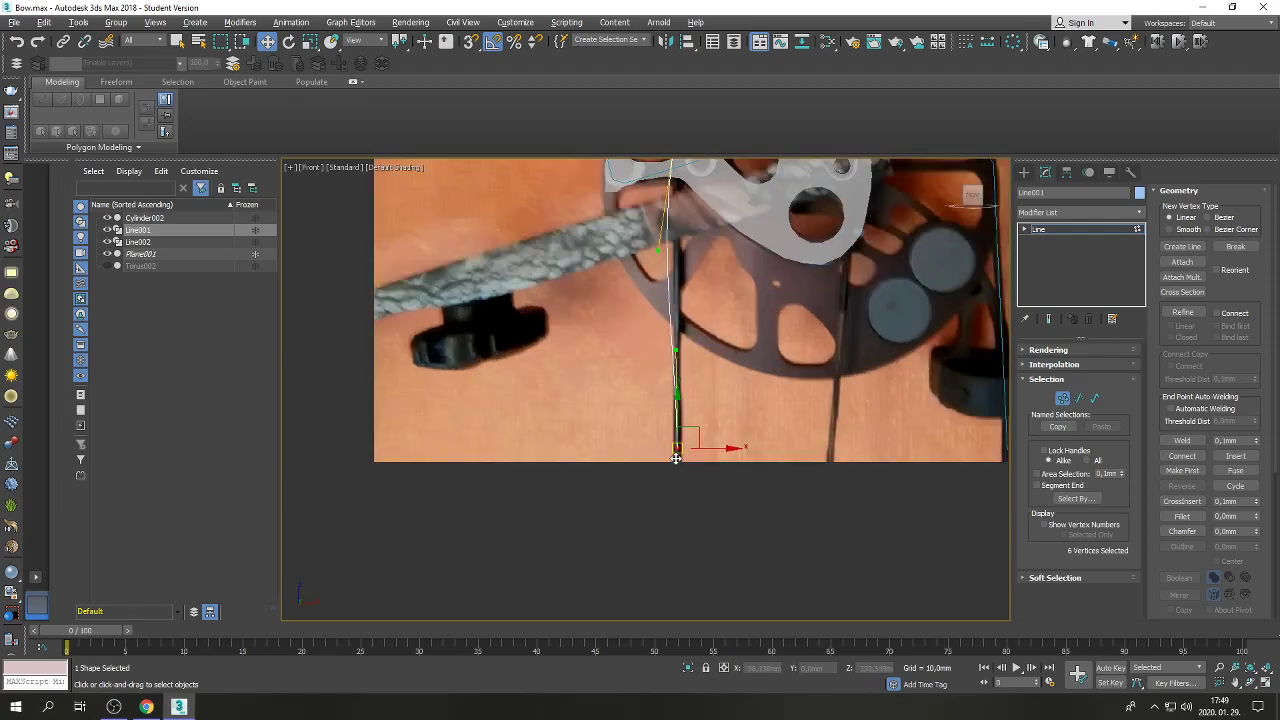
pyautogui.click(678, 351)
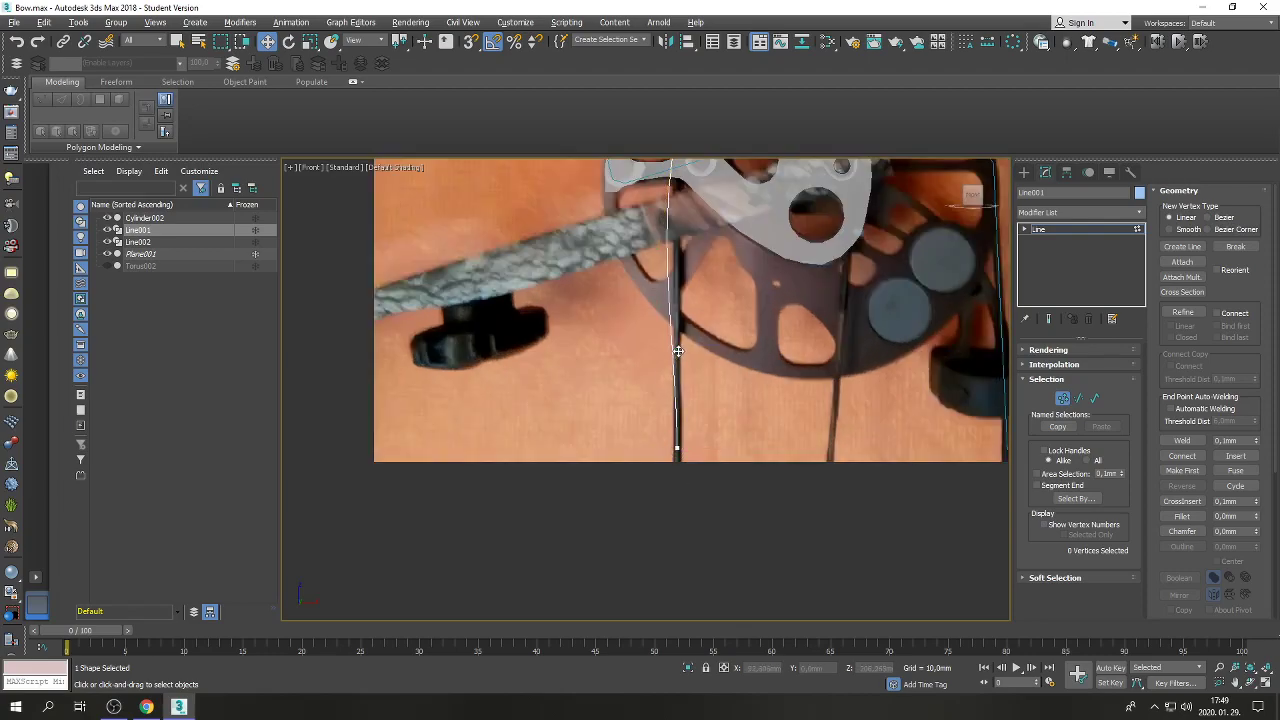
pyautogui.click(678, 450)
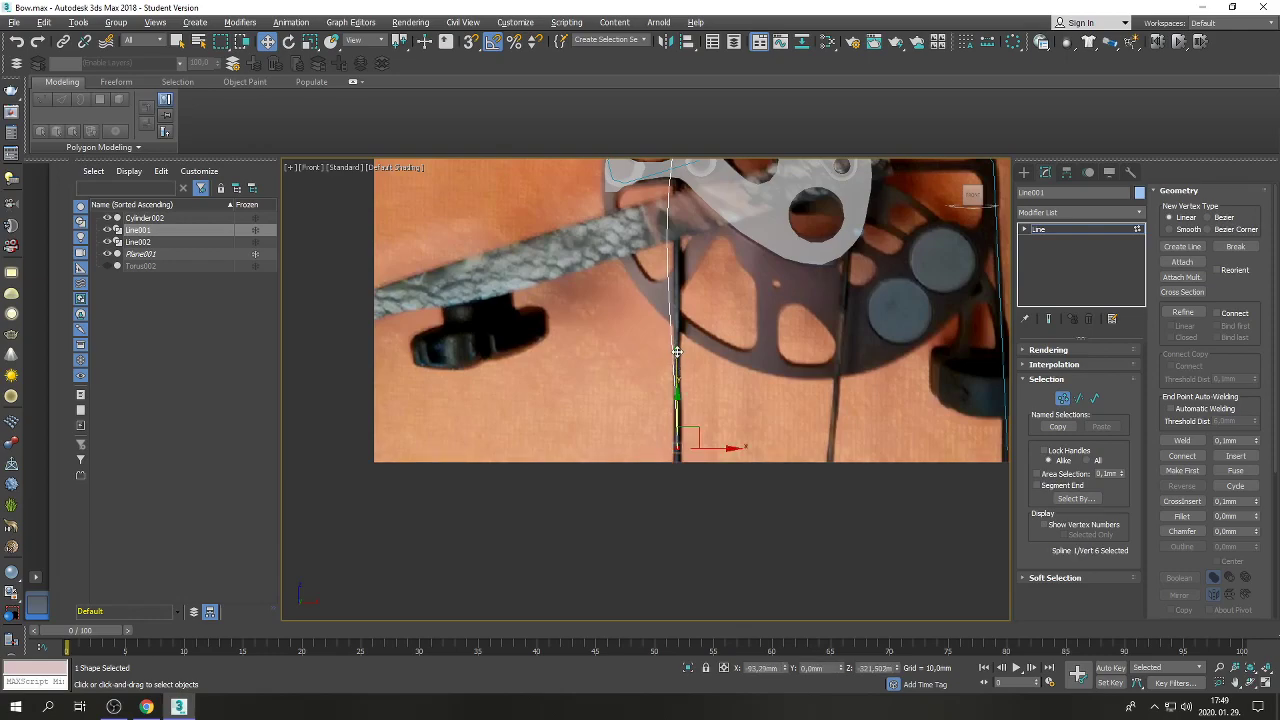
pyautogui.moveTo(676, 351); pyautogui.dragTo(690, 374)
# With angle snap off, rotate the tangents of Line001's vertex beside the cam lobe so its lower handle runs along the vertical cable.
pyautogui.scroll(-2, 672, 445)
pyautogui.click(666, 238)
pyautogui.scroll(2, 694, 231)
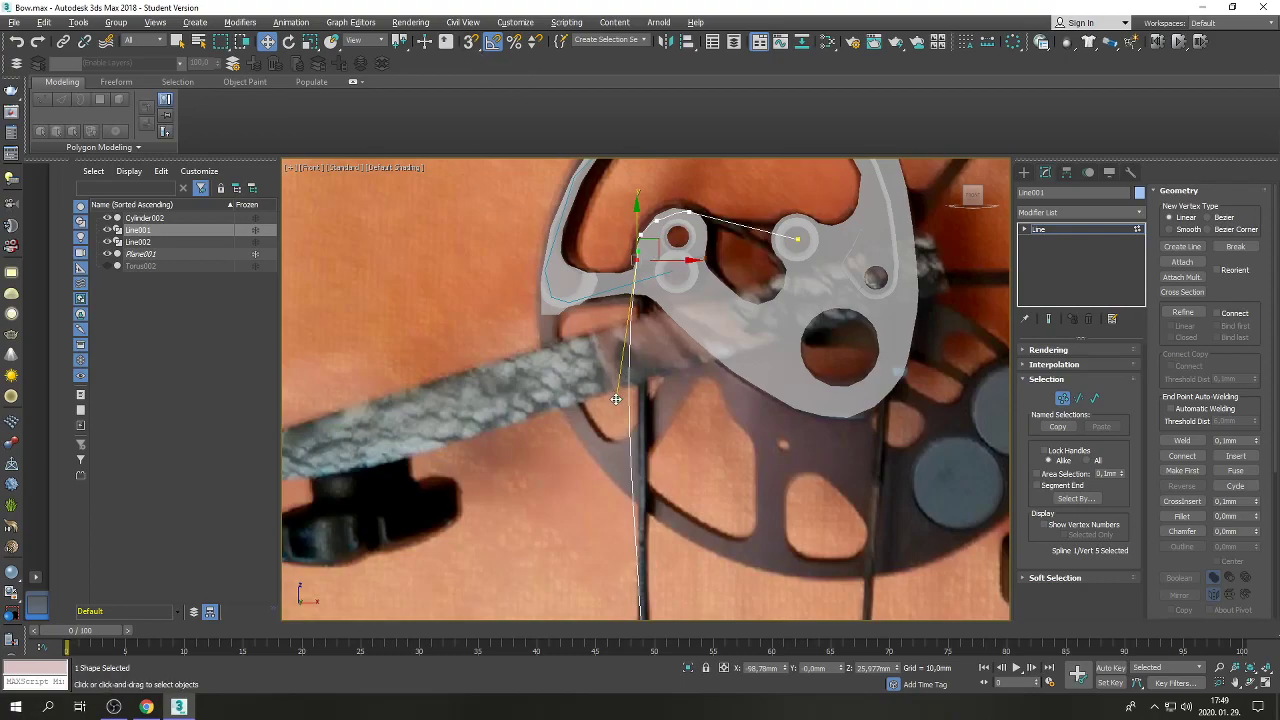
pyautogui.moveTo(617, 398); pyautogui.dragTo(671, 386)
pyautogui.click(289, 43)
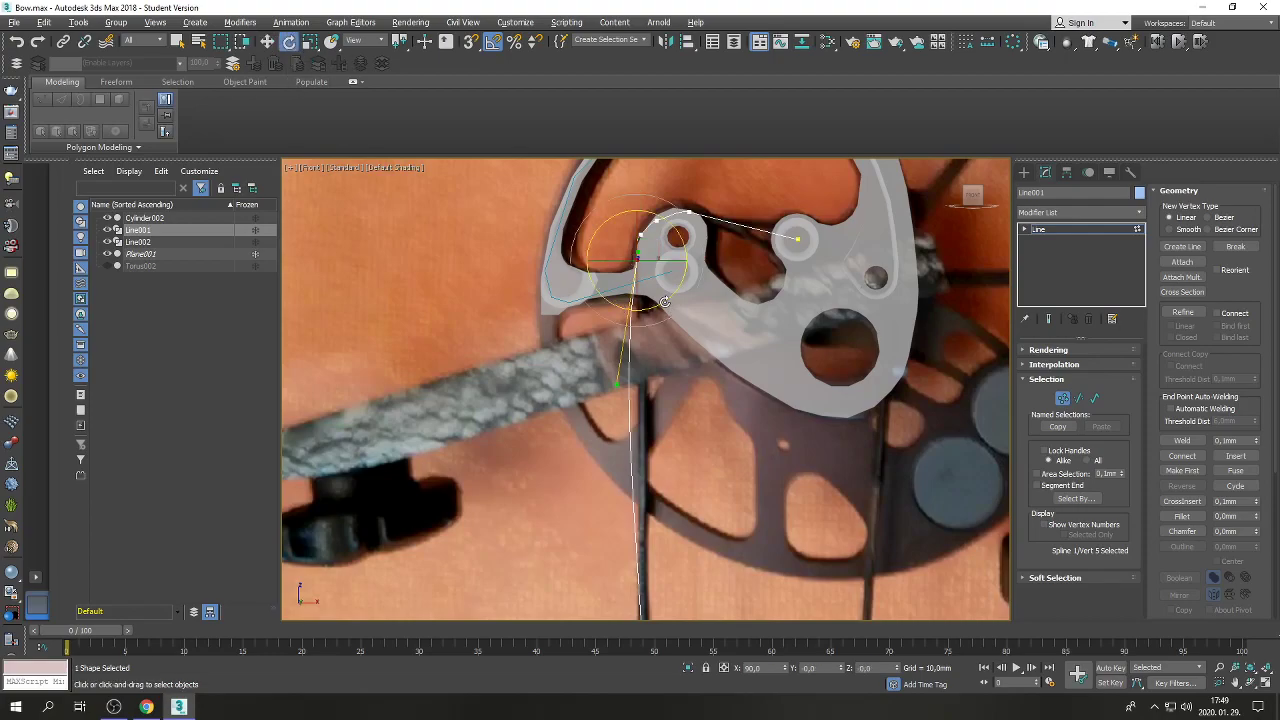
pyautogui.rightClick(494, 43)
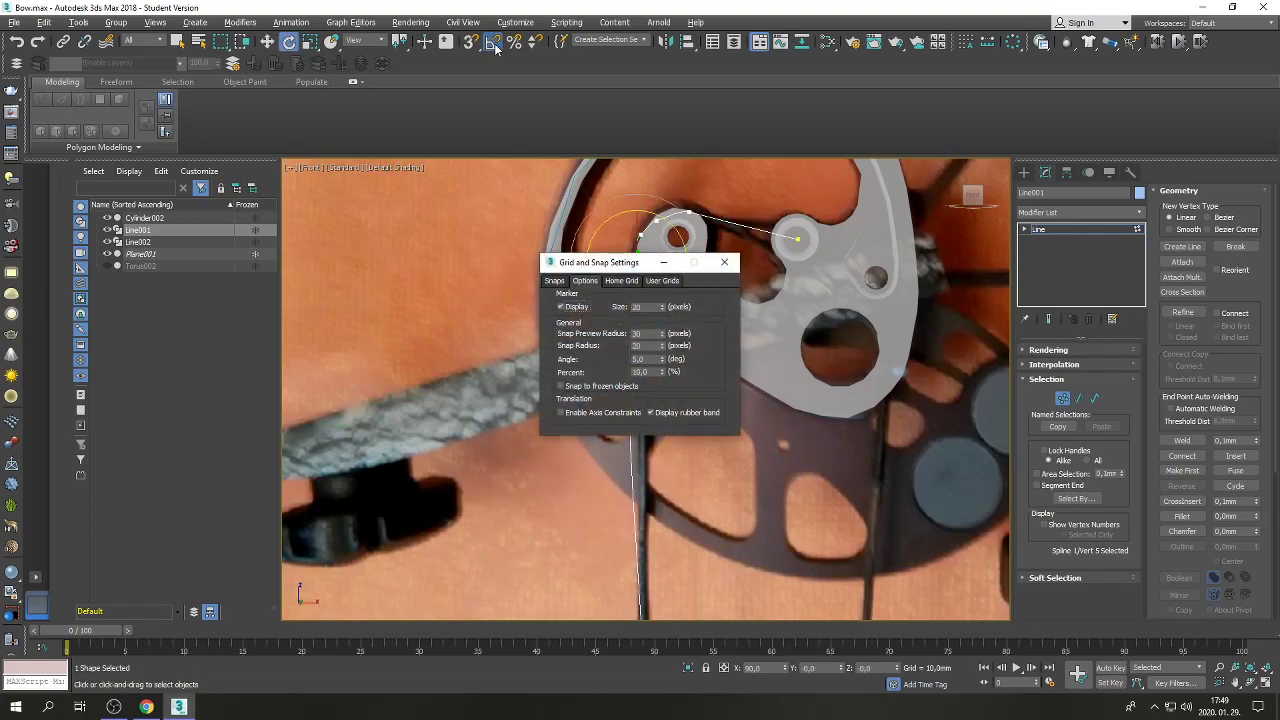
pyautogui.click(724, 262)
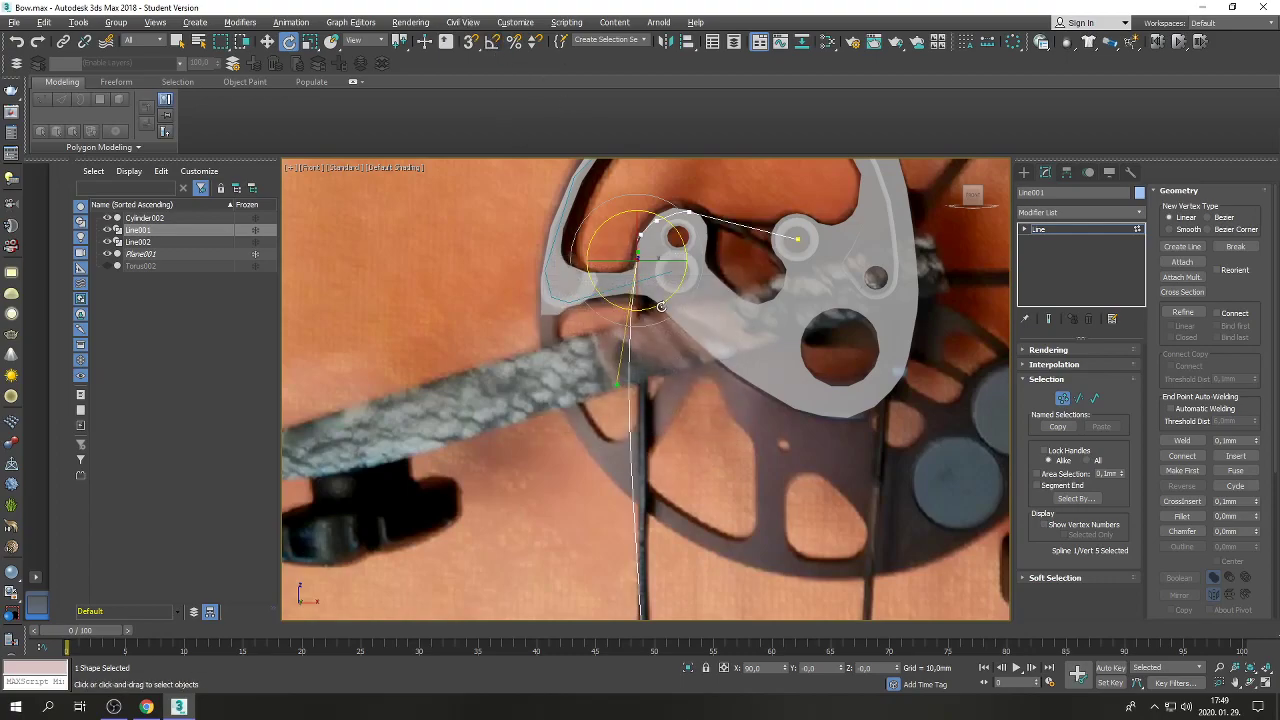
pyautogui.moveTo(661, 306); pyautogui.dragTo(678, 303)
pyautogui.scroll(4, 640, 240)
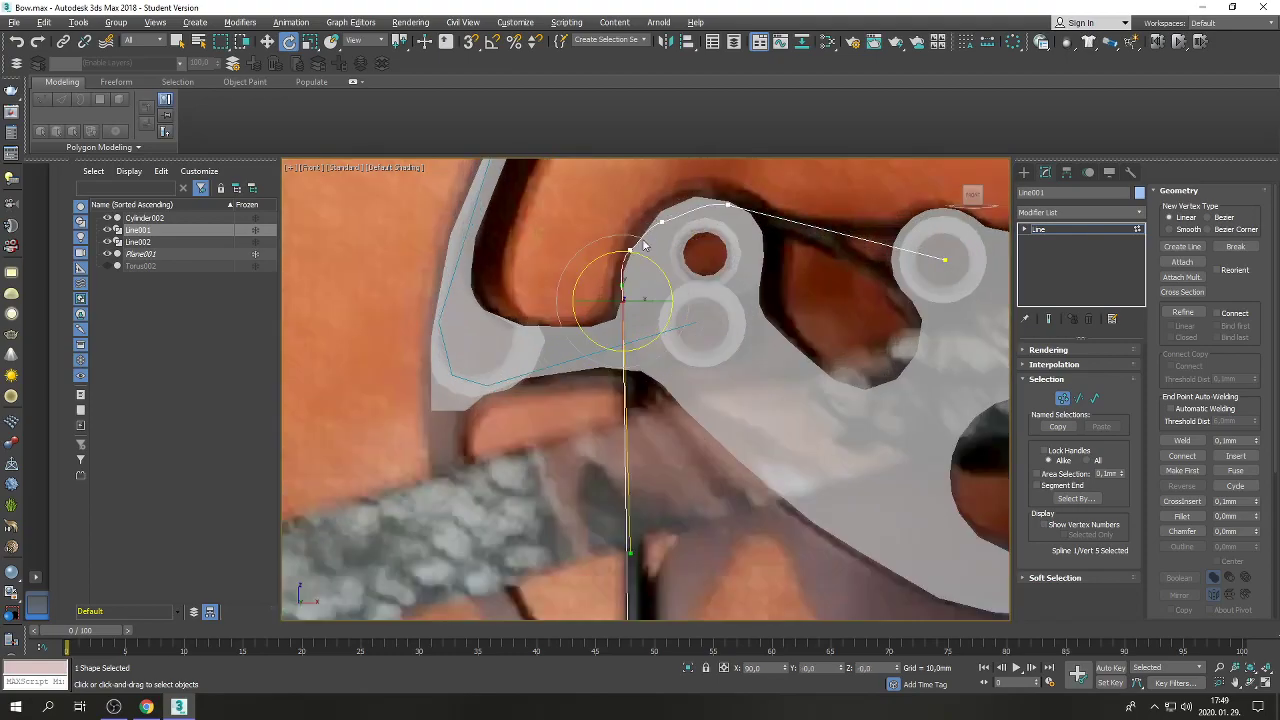
pyautogui.scroll(2, 640, 267)
pyautogui.scroll(-2, 641, 273)
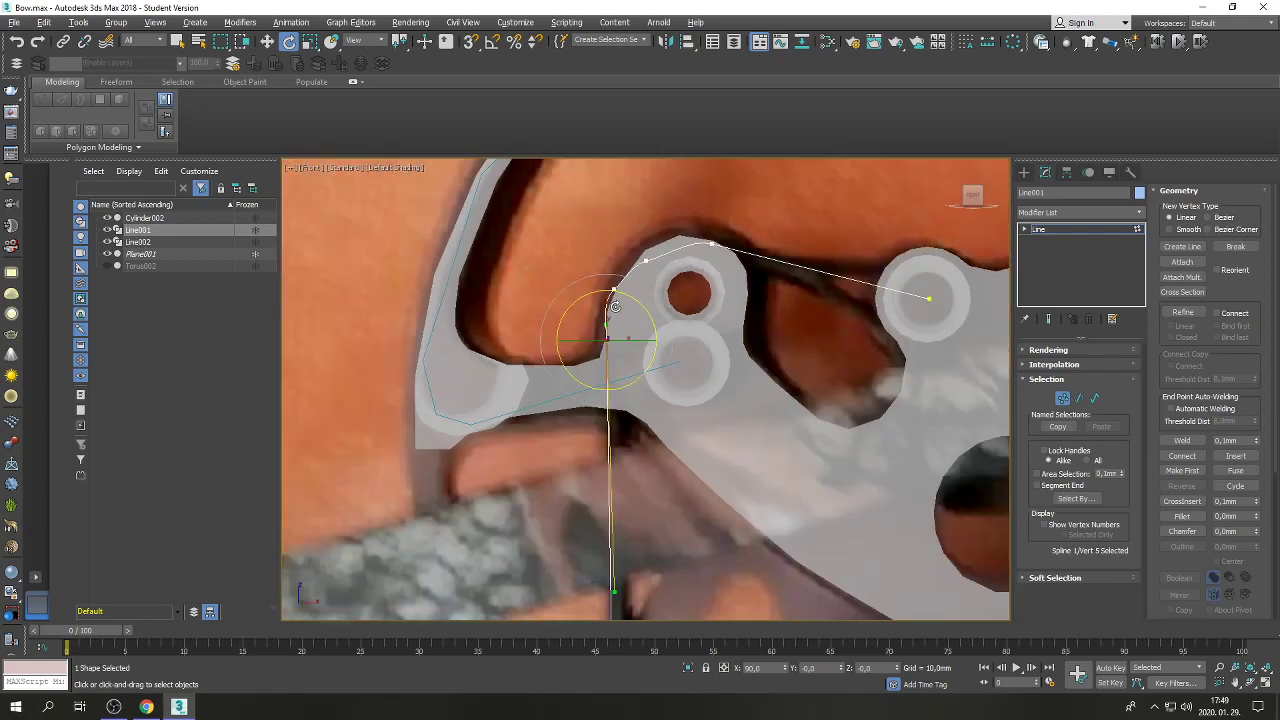
# Rotate the tangents of Line001's two vertices on the rising side of the lobe so the curve rounds smoothly over it.
pyautogui.click(711, 245)
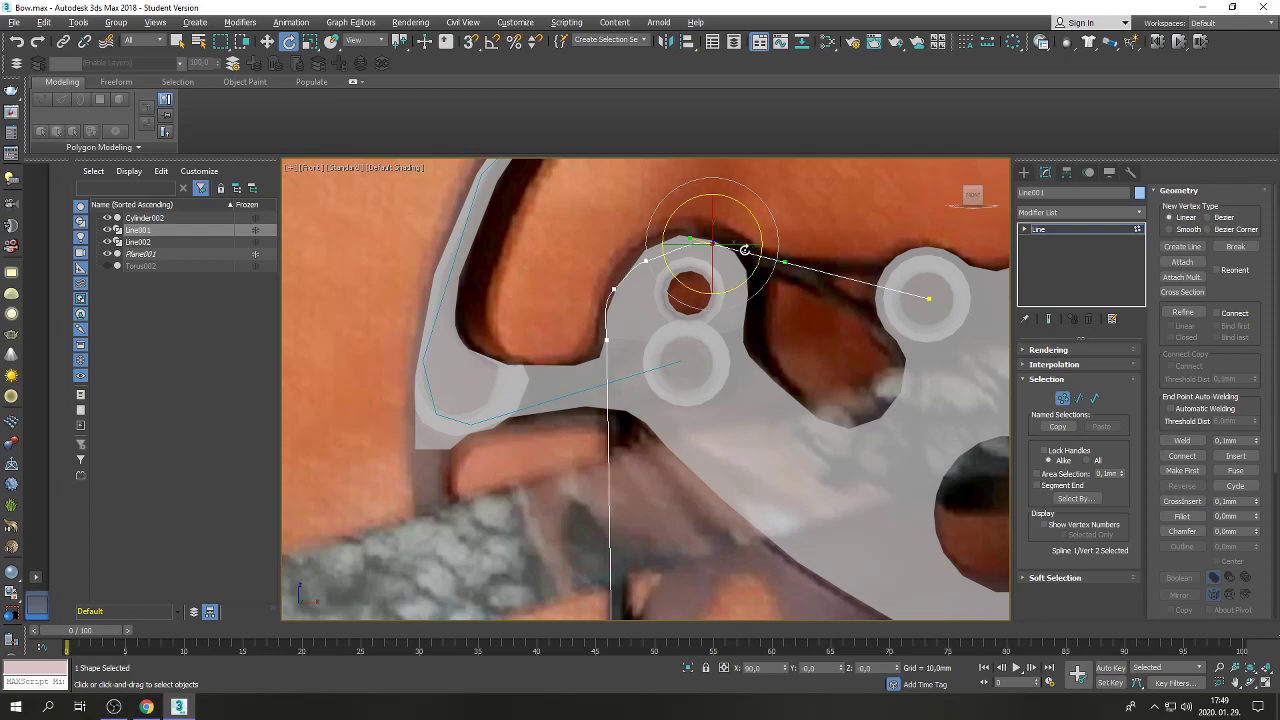
pyautogui.click(644, 262)
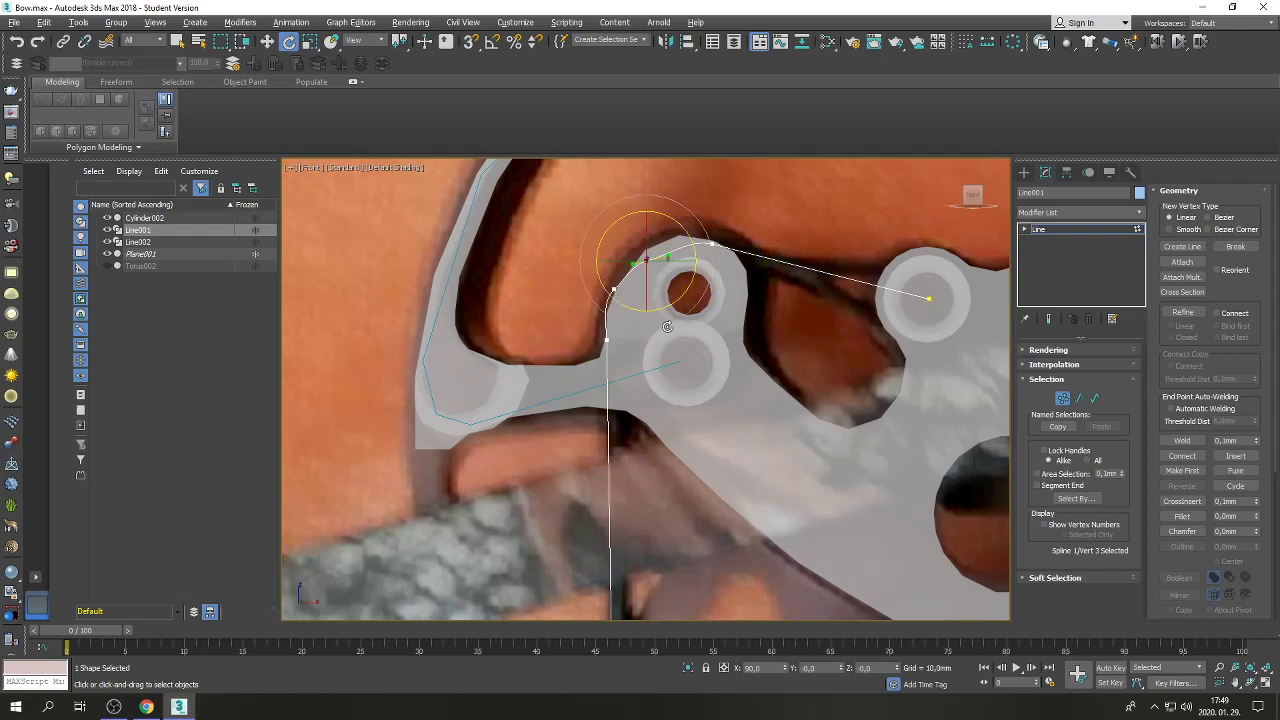
pyautogui.moveTo(687, 290); pyautogui.dragTo(692, 261)
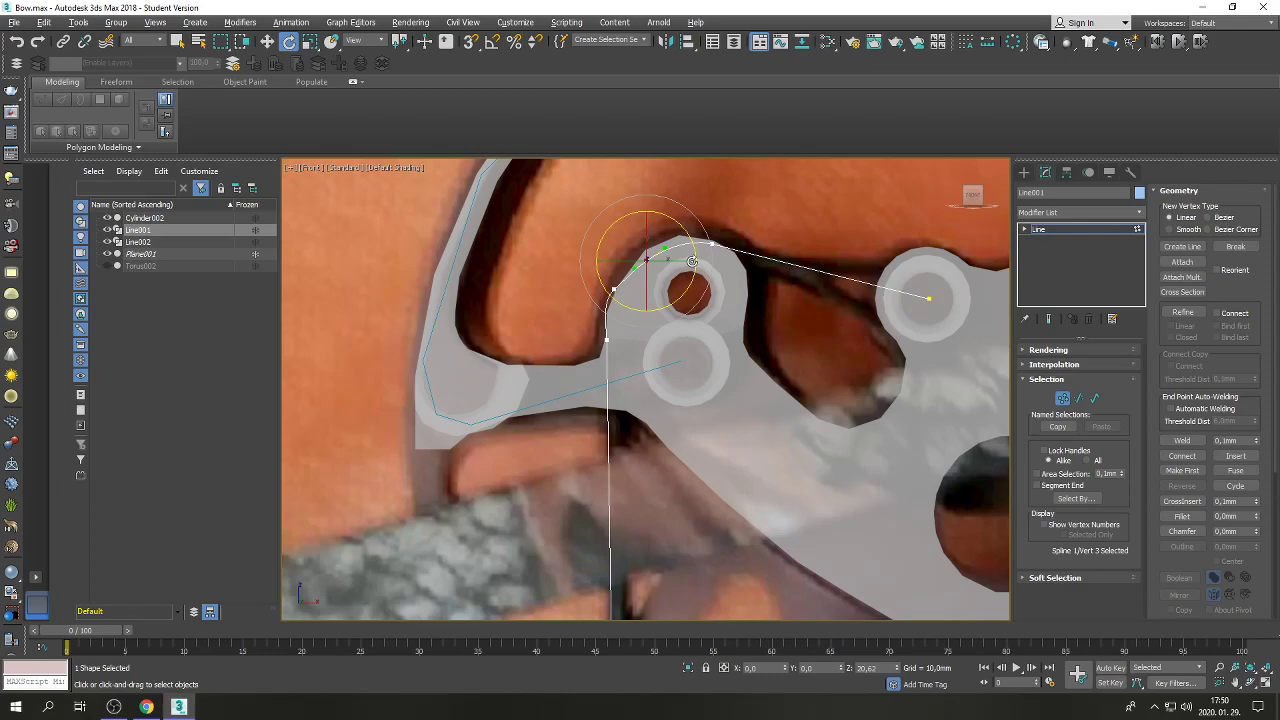
pyautogui.click(614, 289)
pyautogui.moveTo(648, 328); pyautogui.dragTo(659, 298)
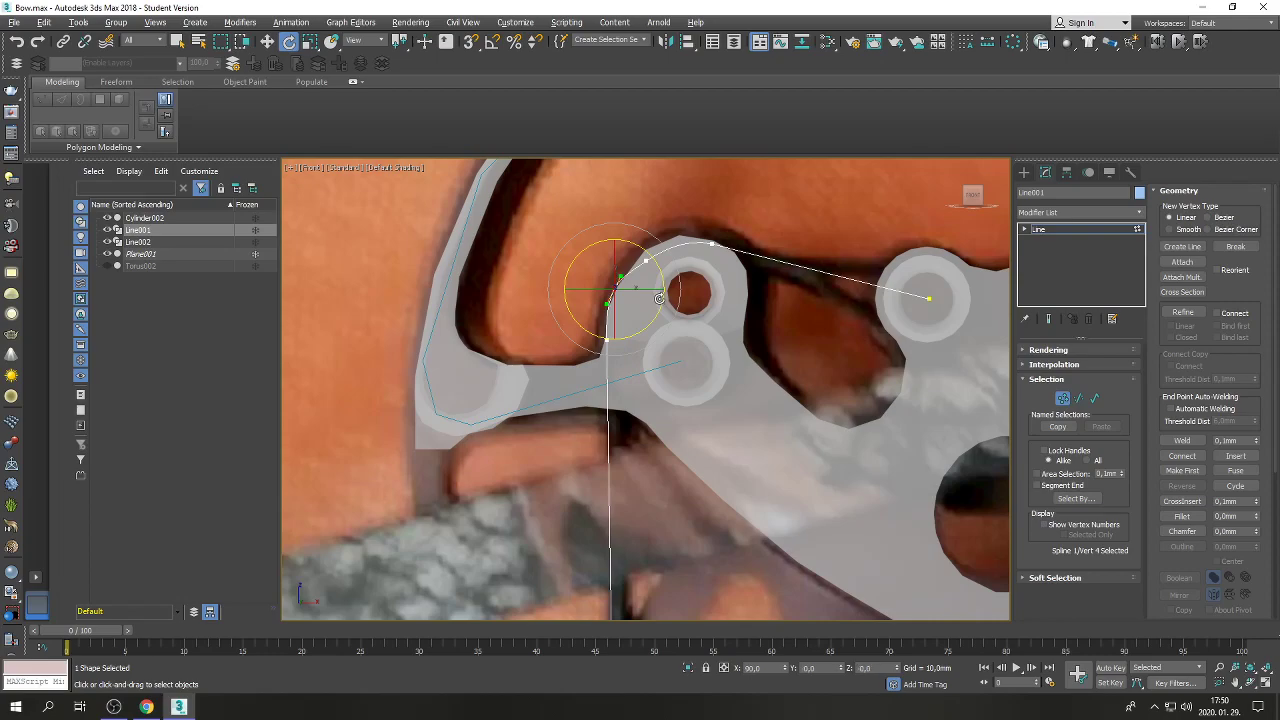
# Move the same two Line001 vertices slightly so the arc follows the rounded lobe around the upper hole.
pyautogui.click(267, 41)
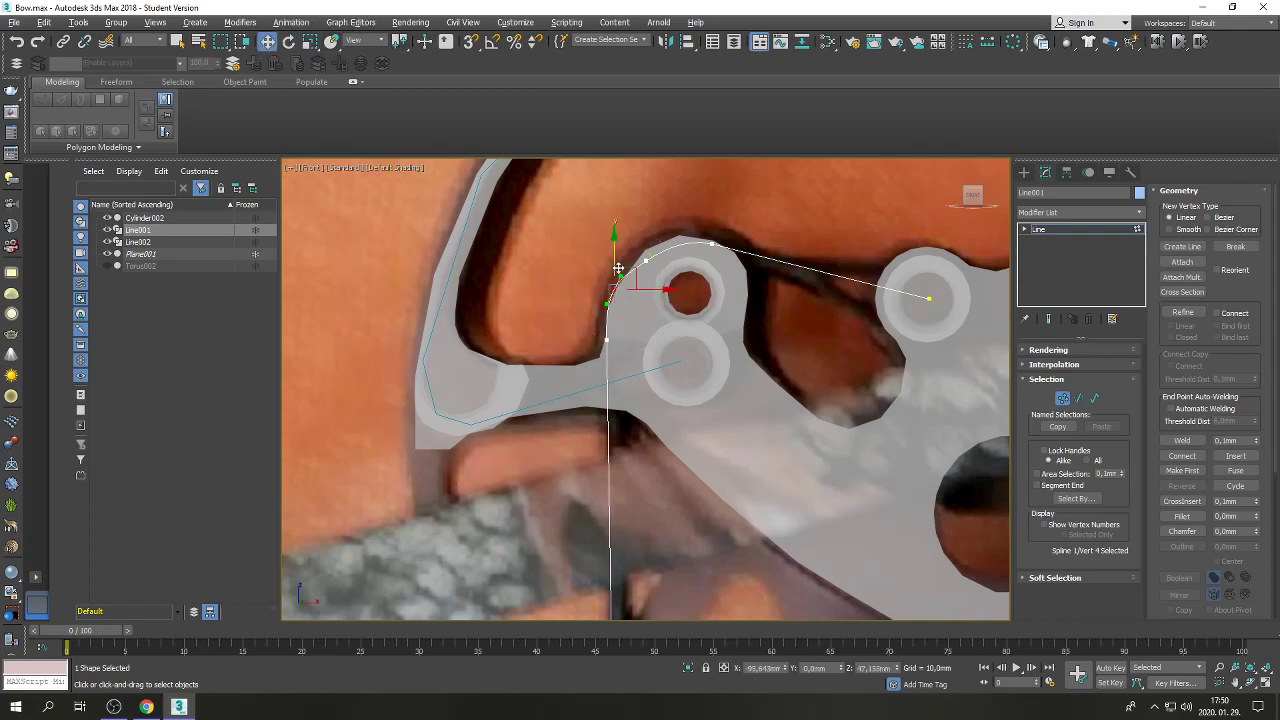
pyautogui.moveTo(626, 271); pyautogui.dragTo(628, 272)
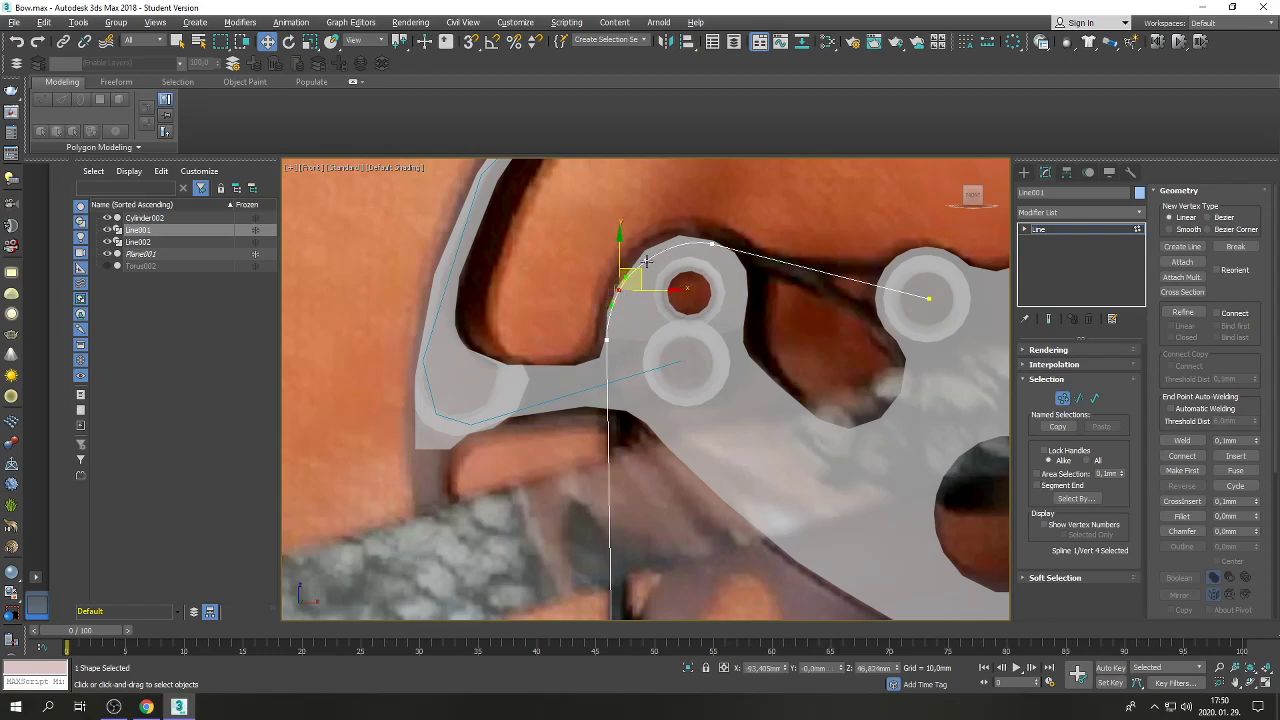
pyautogui.click(646, 261)
pyautogui.moveTo(662, 242); pyautogui.dragTo(661, 236)
pyautogui.scroll(-3, 661, 236)
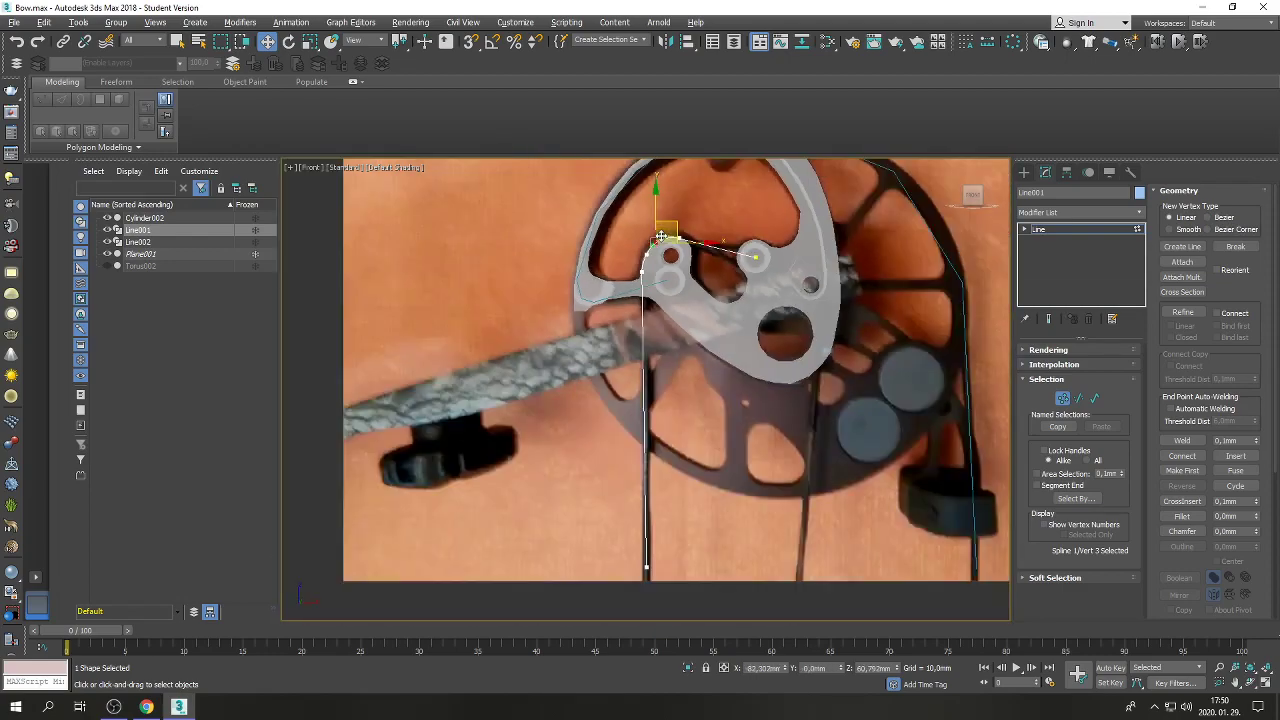
# Enable Line001's rendering in the viewport as a radial tube and set its thickness to 4 mm.
pyautogui.click(1024, 350)
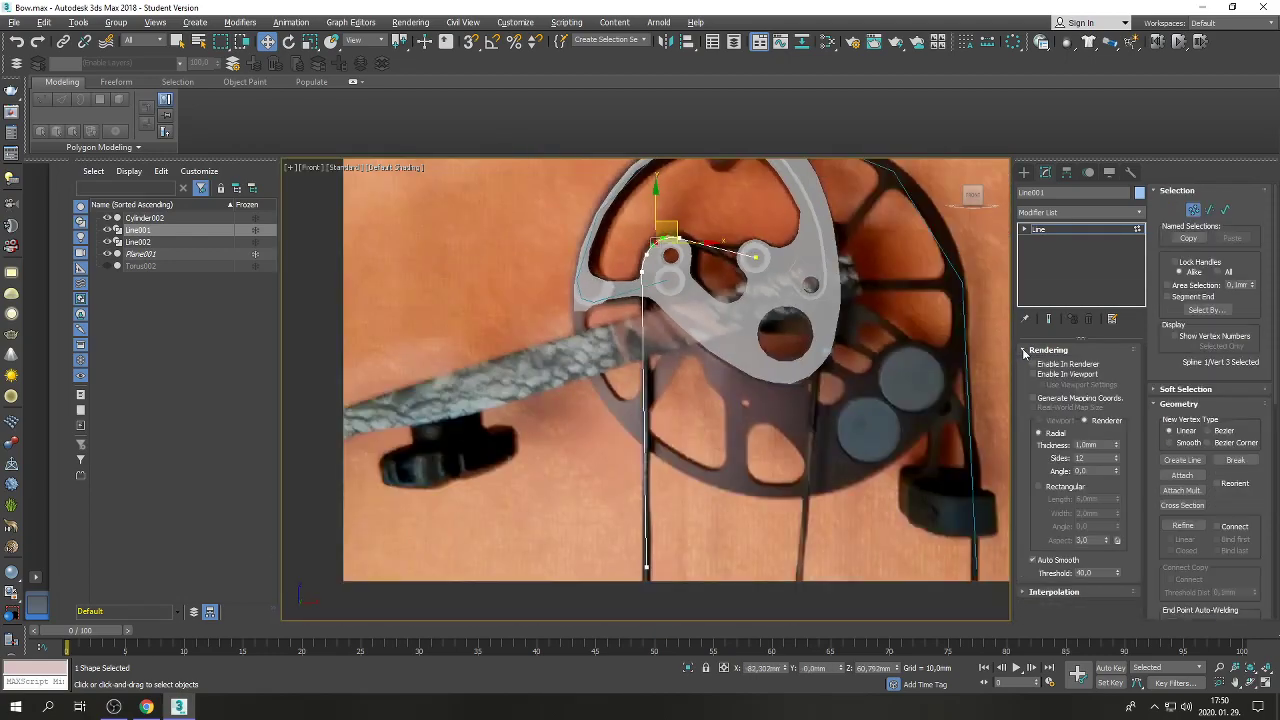
pyautogui.click(1033, 374)
pyautogui.moveTo(1116, 444); pyautogui.dragTo(1116, 430)
pyautogui.moveTo(1095, 215); pyautogui.dragTo(1153, 453)
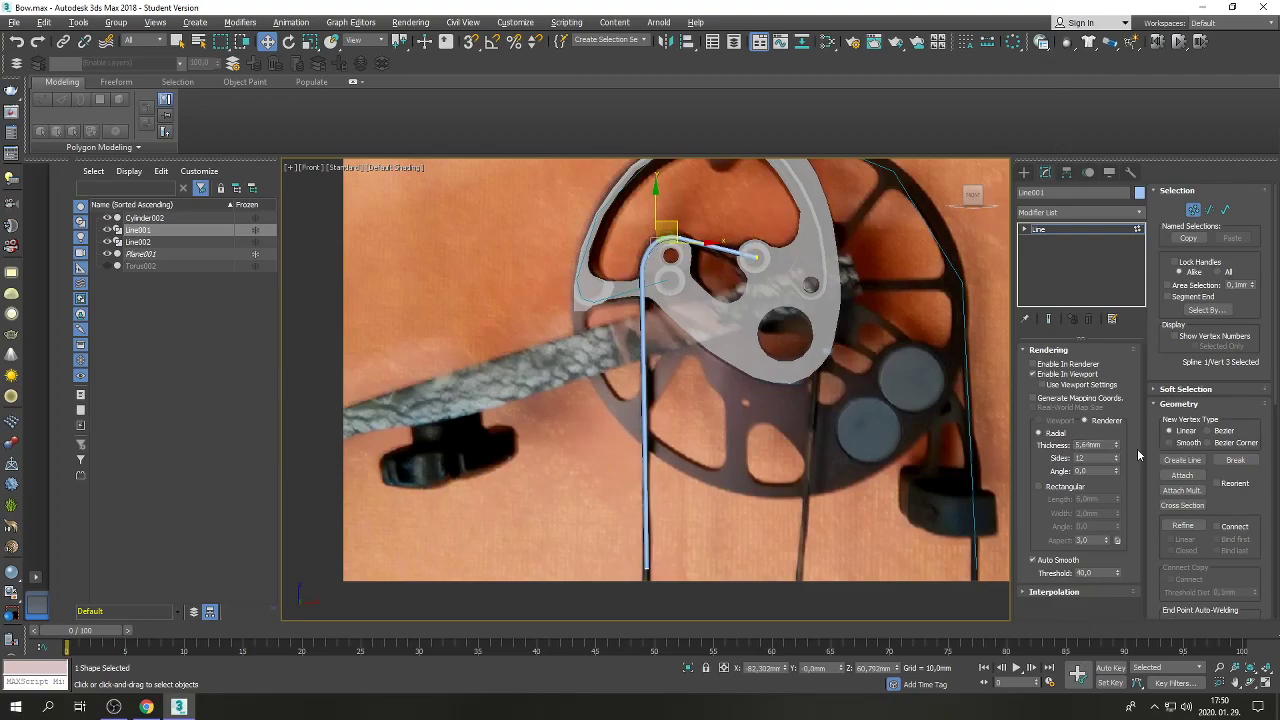
pyautogui.click(1090, 444)
pyautogui.write('1')
pyautogui.press('Return')
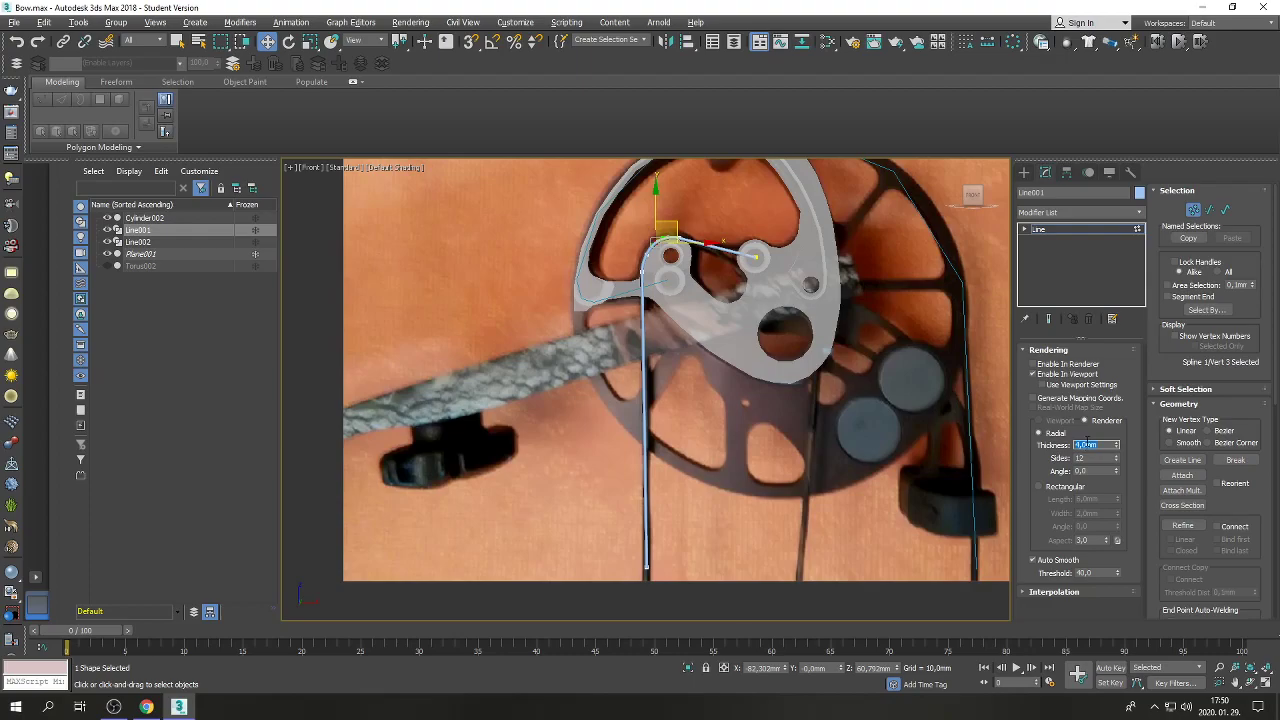
# Check Line001's width against the cam in the Left view of the four-view layout and set its thickness to 8 mm.
pyautogui.click(1265, 683)
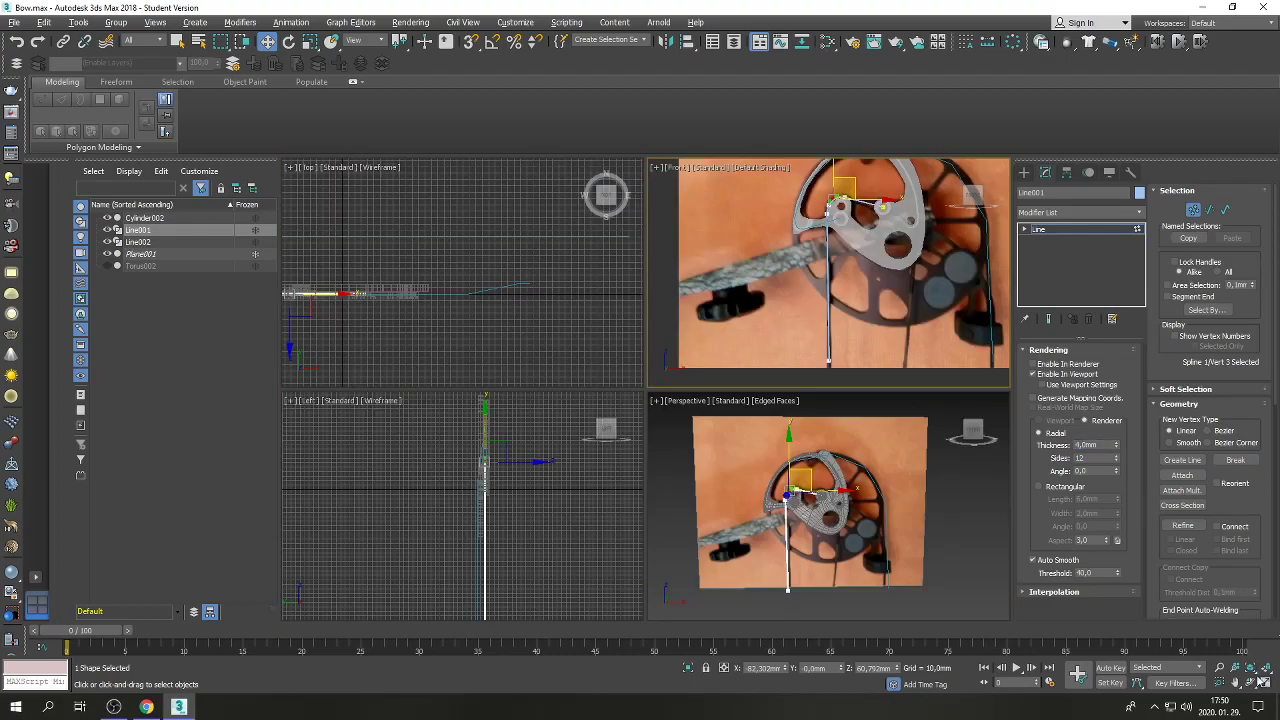
pyautogui.scroll(6, 486, 514)
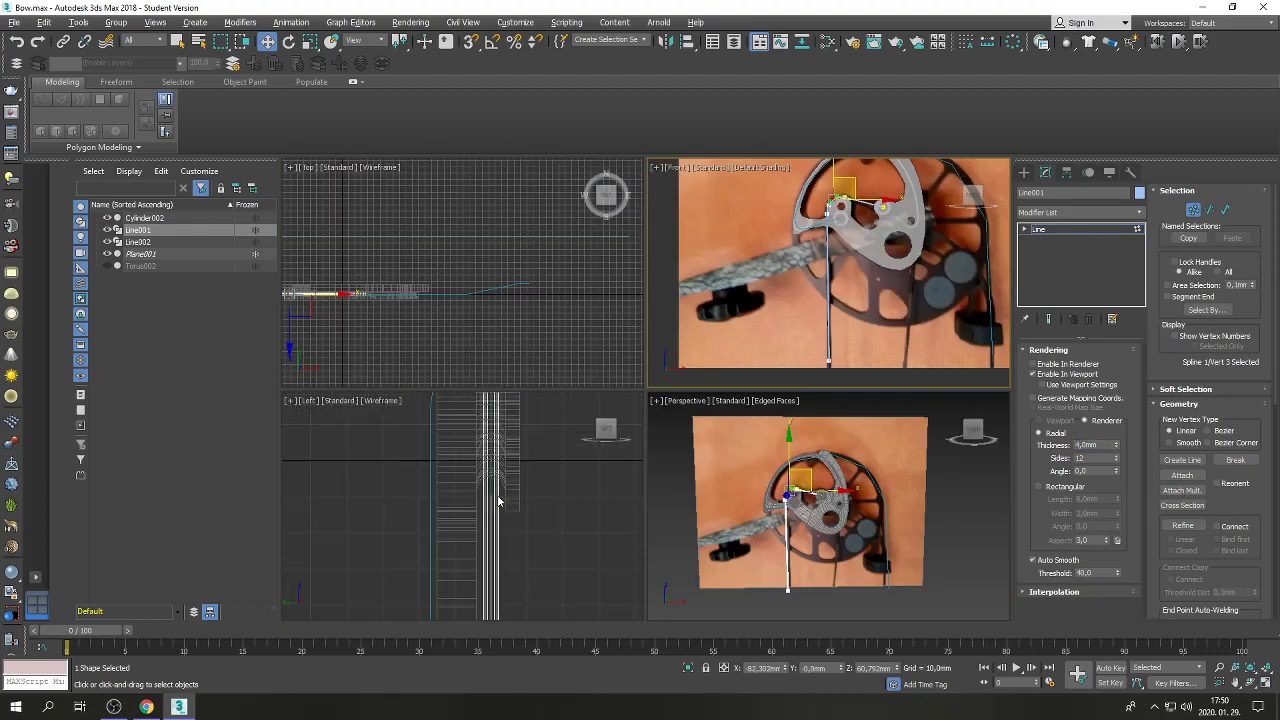
pyautogui.doubleClick(1080, 445)
pyautogui.write('8')
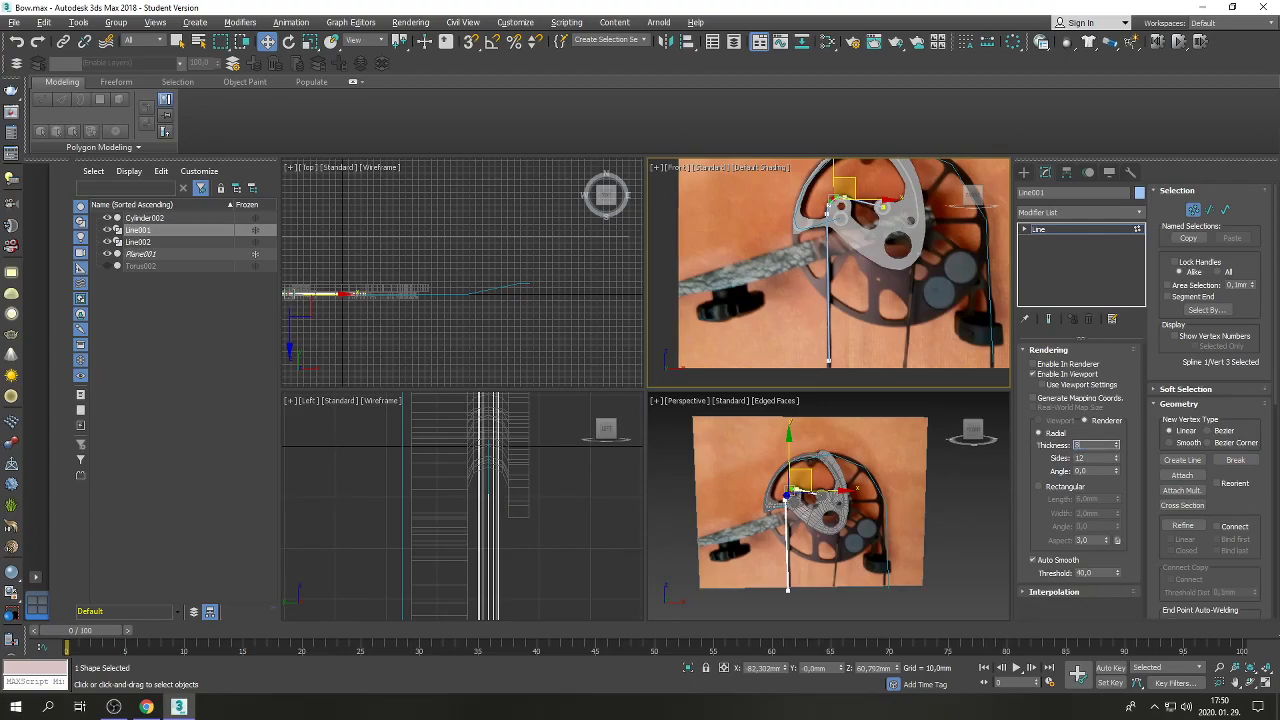
pyautogui.press('Return')
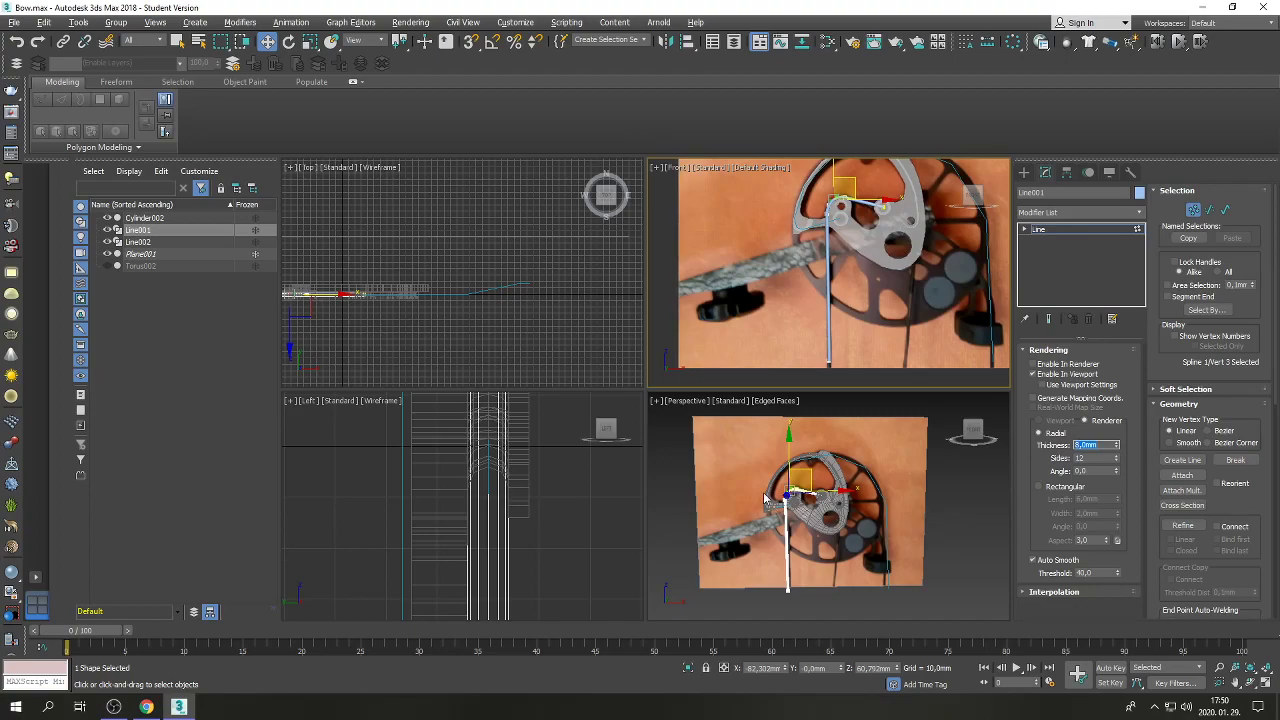
pyautogui.scroll(-5, 505, 480)
pyautogui.scroll(-1, 509, 424)
pyautogui.scroll(-2, 509, 424)
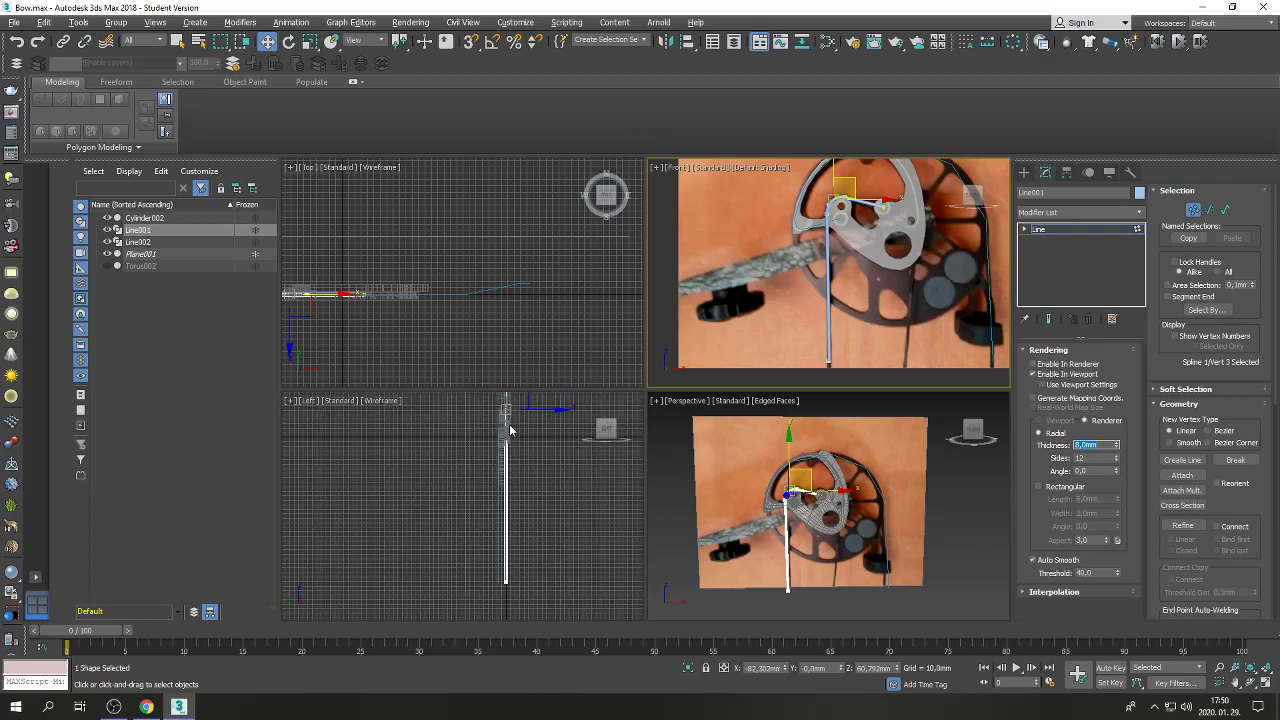
# Unhide Torus002 and inspect it beside the thickened cable in the maximized front view.
pyautogui.click(108, 268)
pyautogui.click(108, 268)
pyautogui.click(108, 268)
pyautogui.click(108, 268)
pyautogui.click(108, 268)
pyautogui.click(1266, 684)
pyautogui.scroll(5, 819, 222)
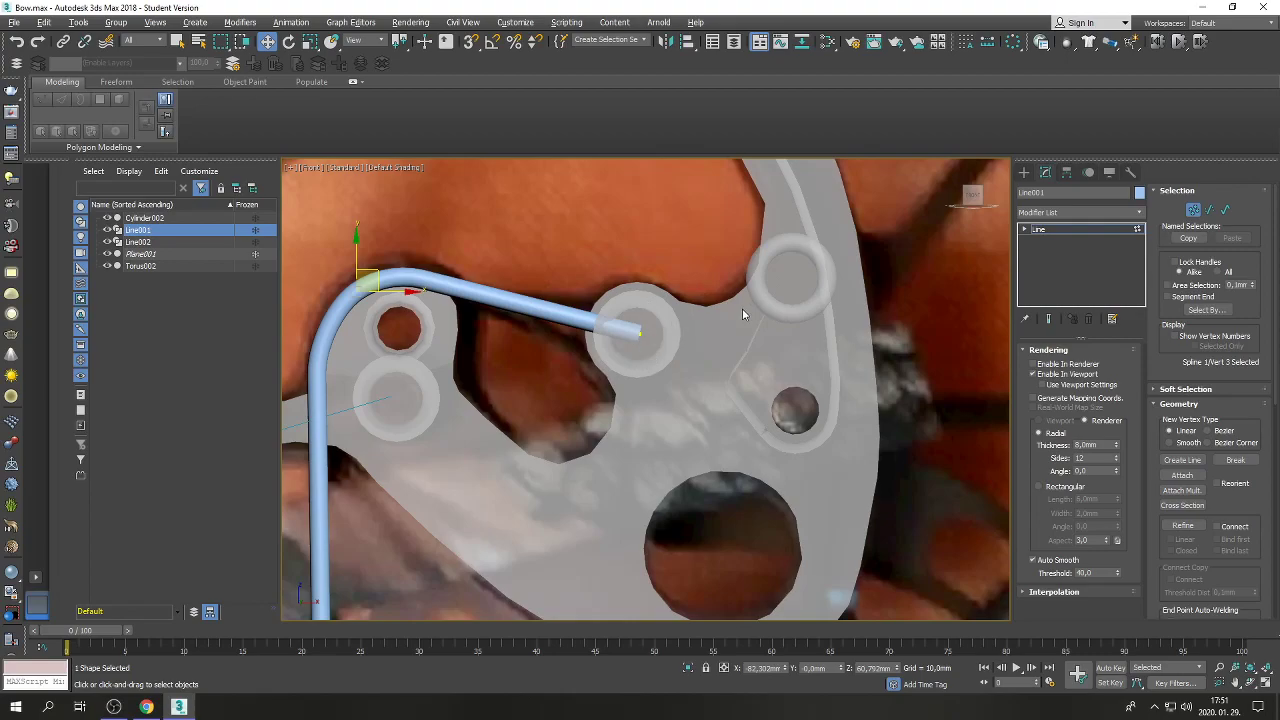
pyautogui.scroll(-5, 791, 305)
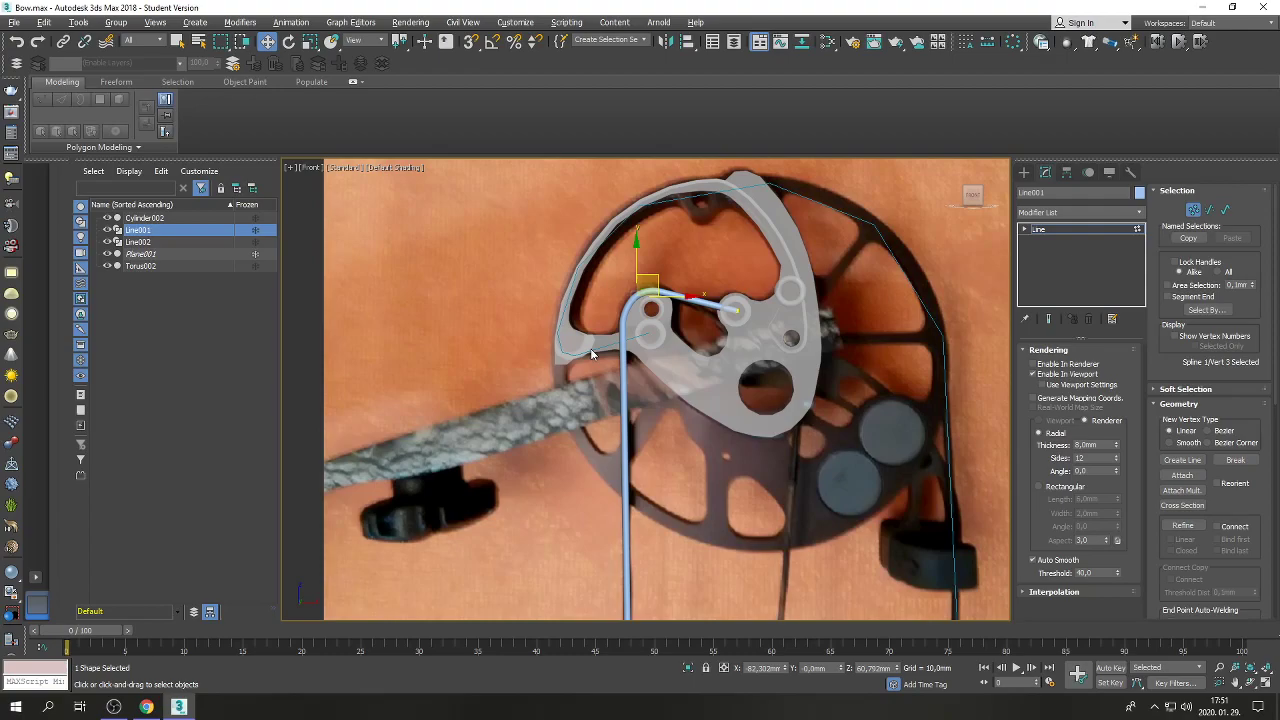
# Inspect the cable from the side in the maximized perspective view, then leave Line001's vertex editing and deselect it.
pyautogui.click(1263, 683)
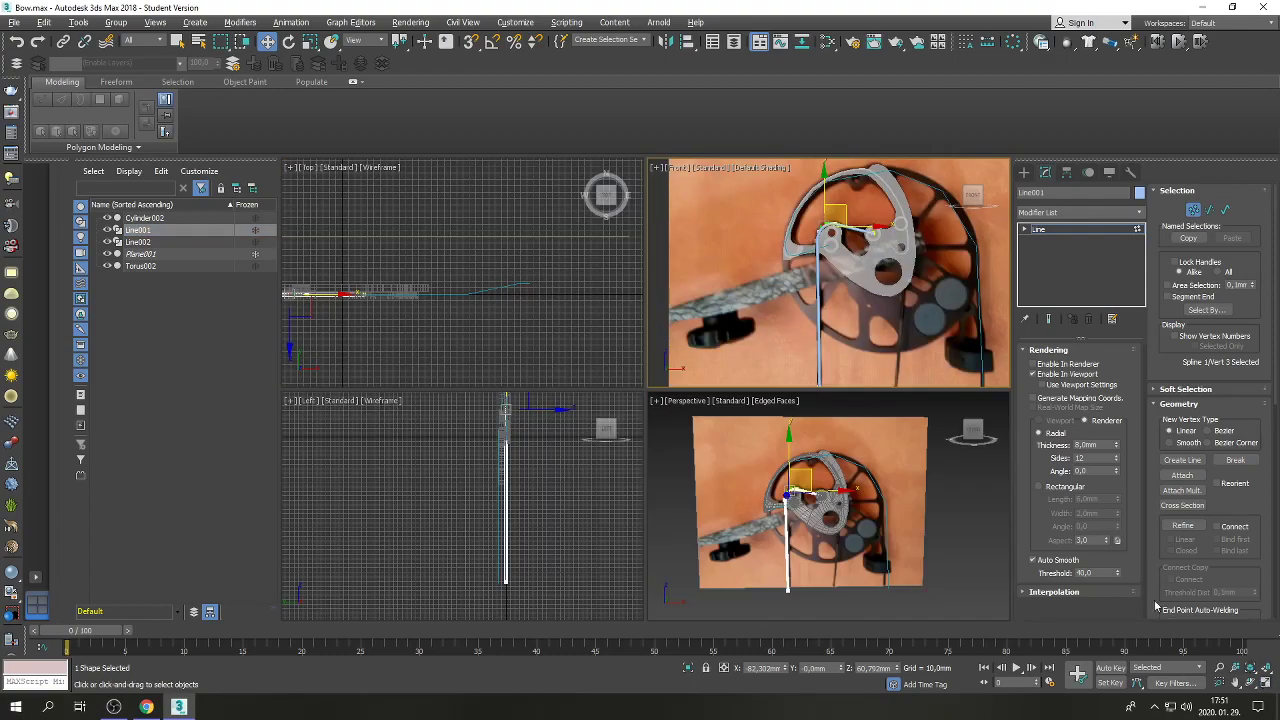
pyautogui.rightClick(810, 505)
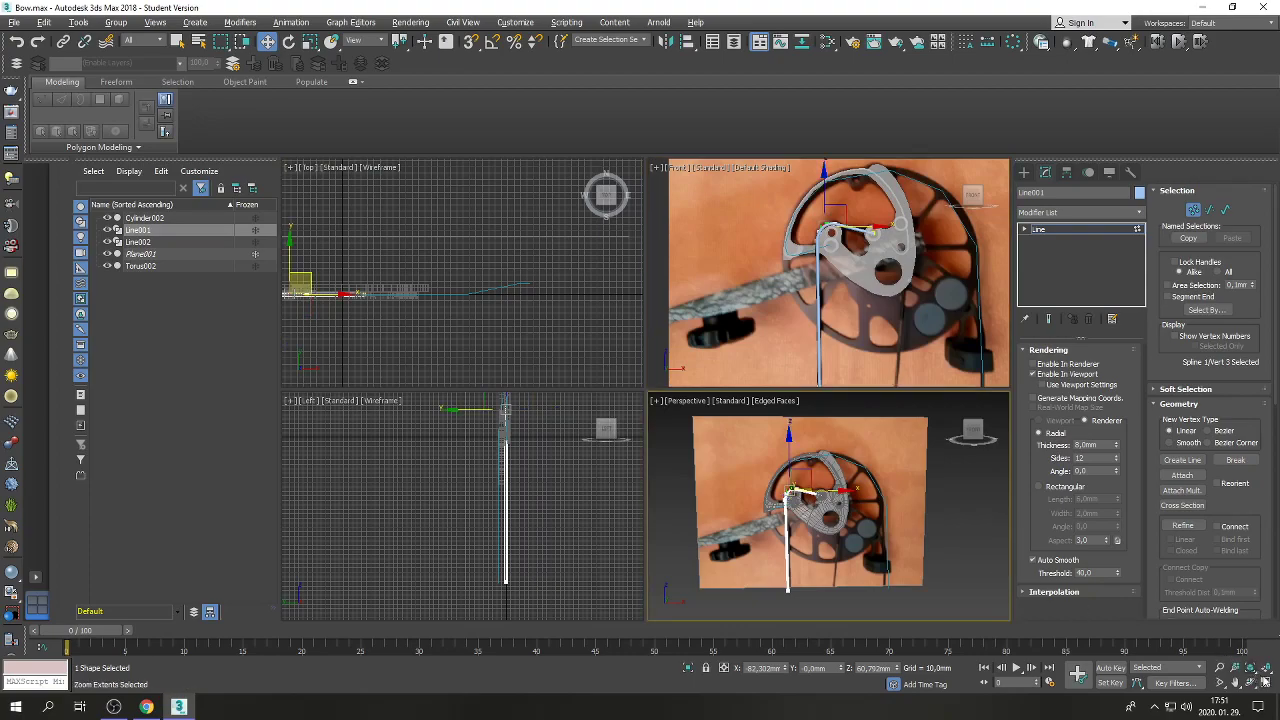
pyautogui.click(1265, 683)
pyautogui.click(1250, 683)
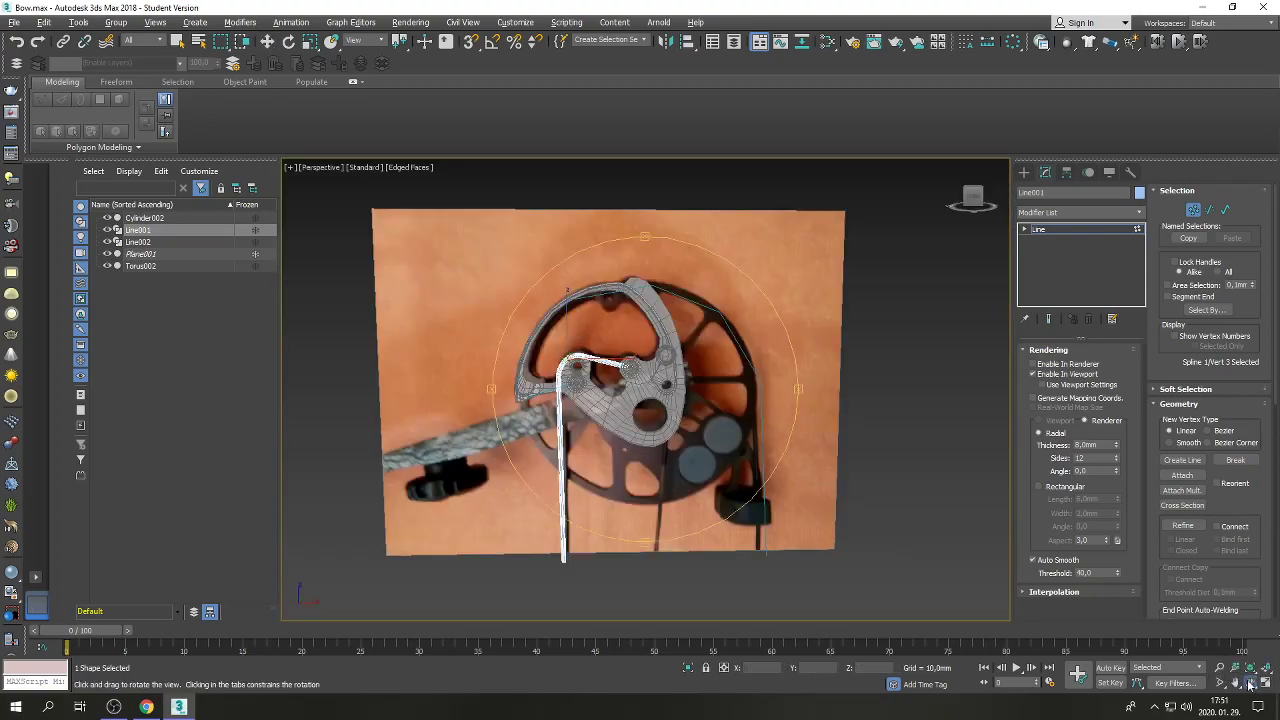
pyautogui.moveTo(647, 440); pyautogui.dragTo(651, 411)
pyautogui.rightClick(630, 367)
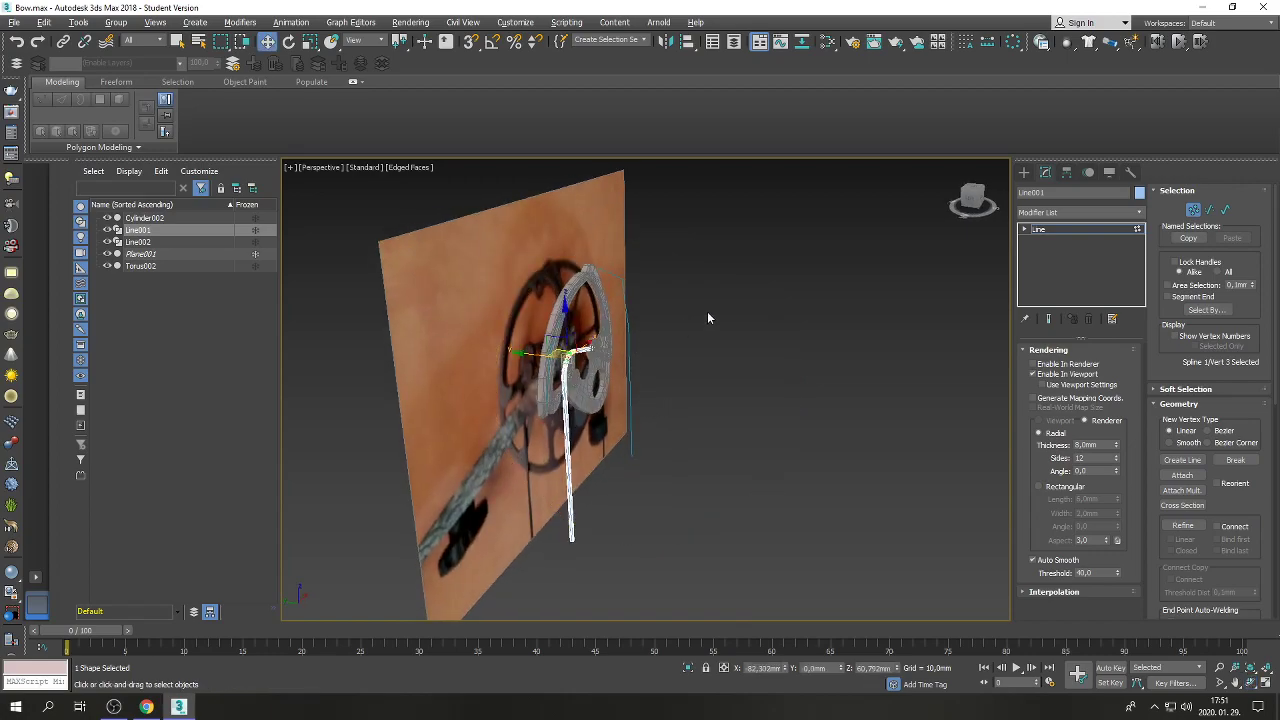
pyautogui.click(1193, 209)
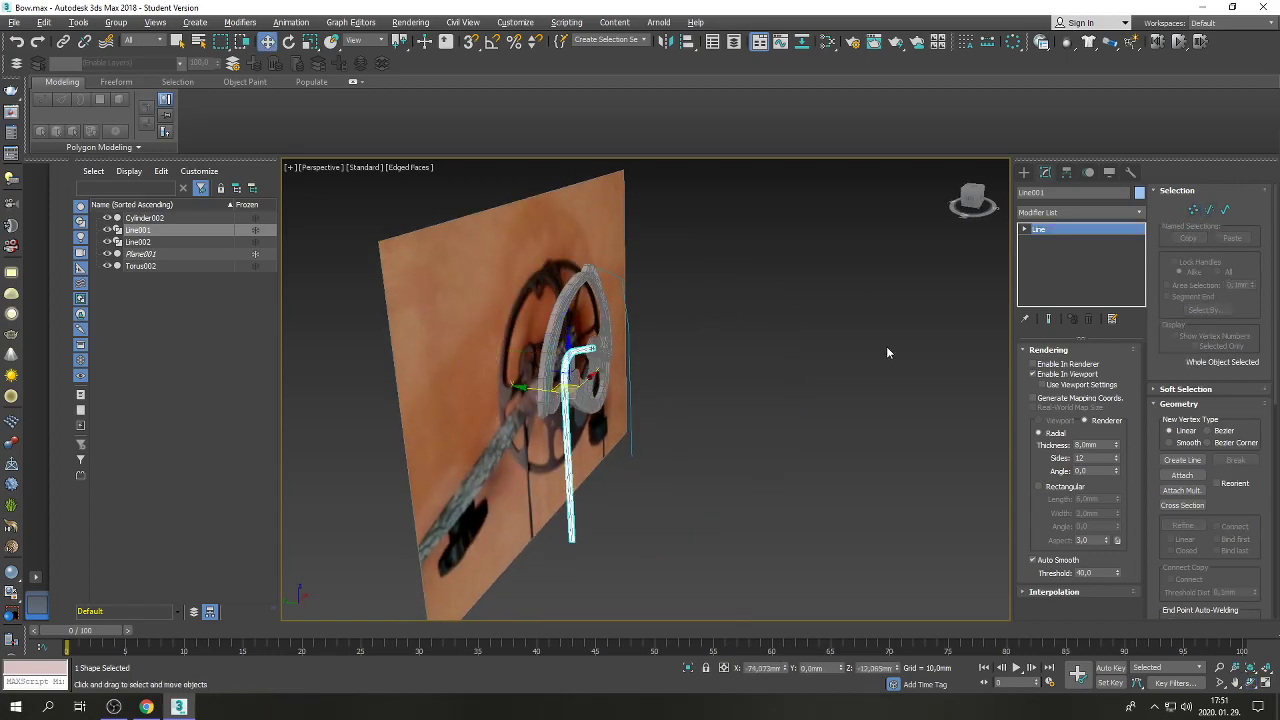
pyautogui.click(886, 346)
# Enable Line002's rendering in the viewport and set its radial thickness to 8 mm.
pyautogui.click(628, 379)
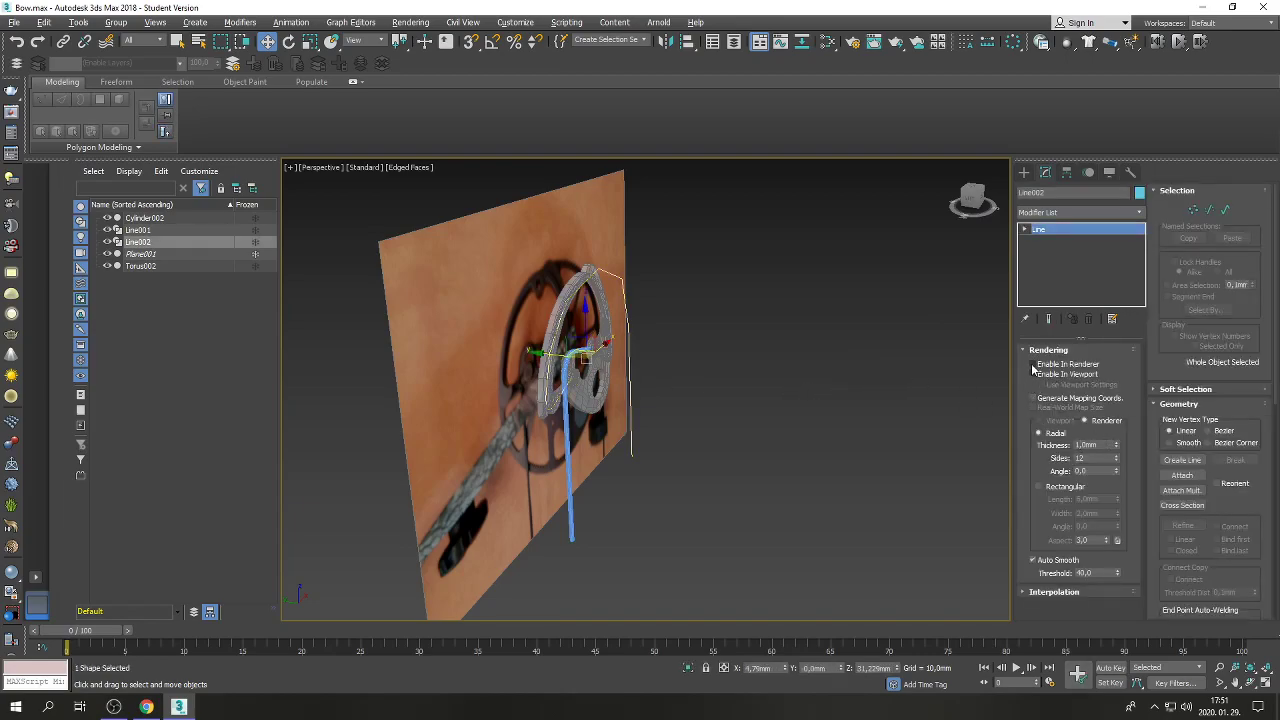
pyautogui.click(1033, 373)
pyautogui.doubleClick(1085, 444)
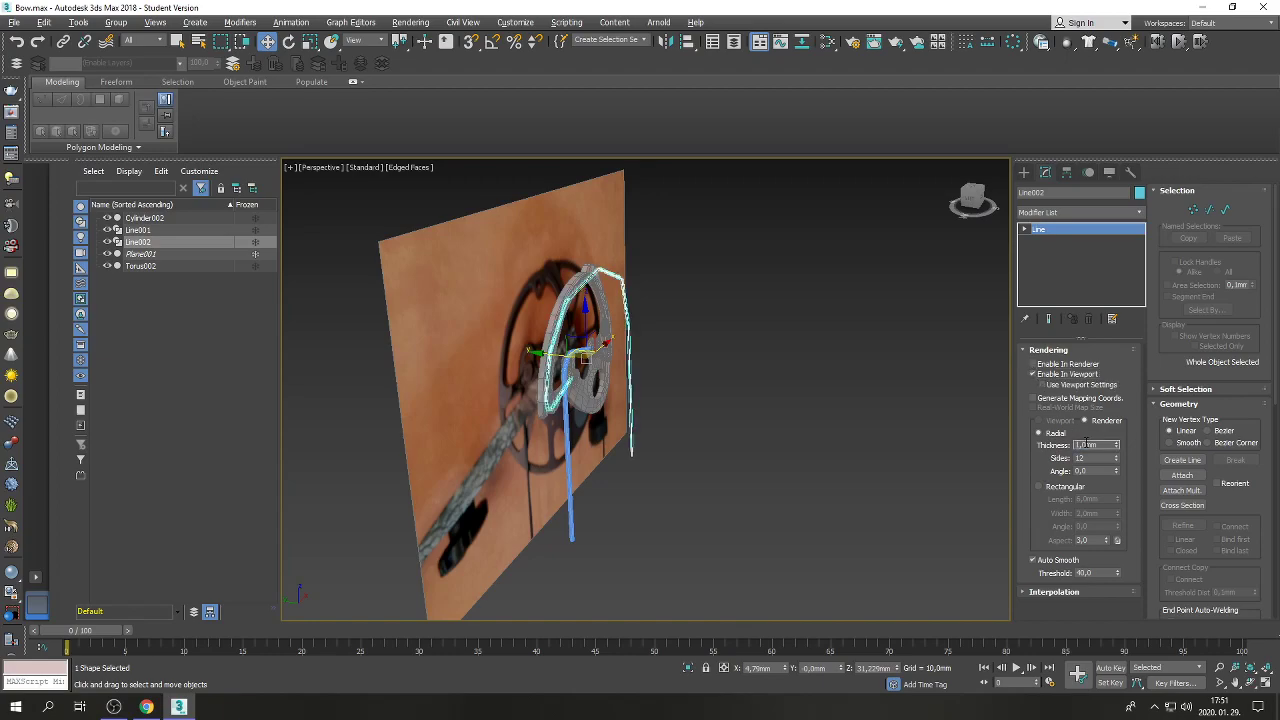
pyautogui.write('80')
pyautogui.press('Return')
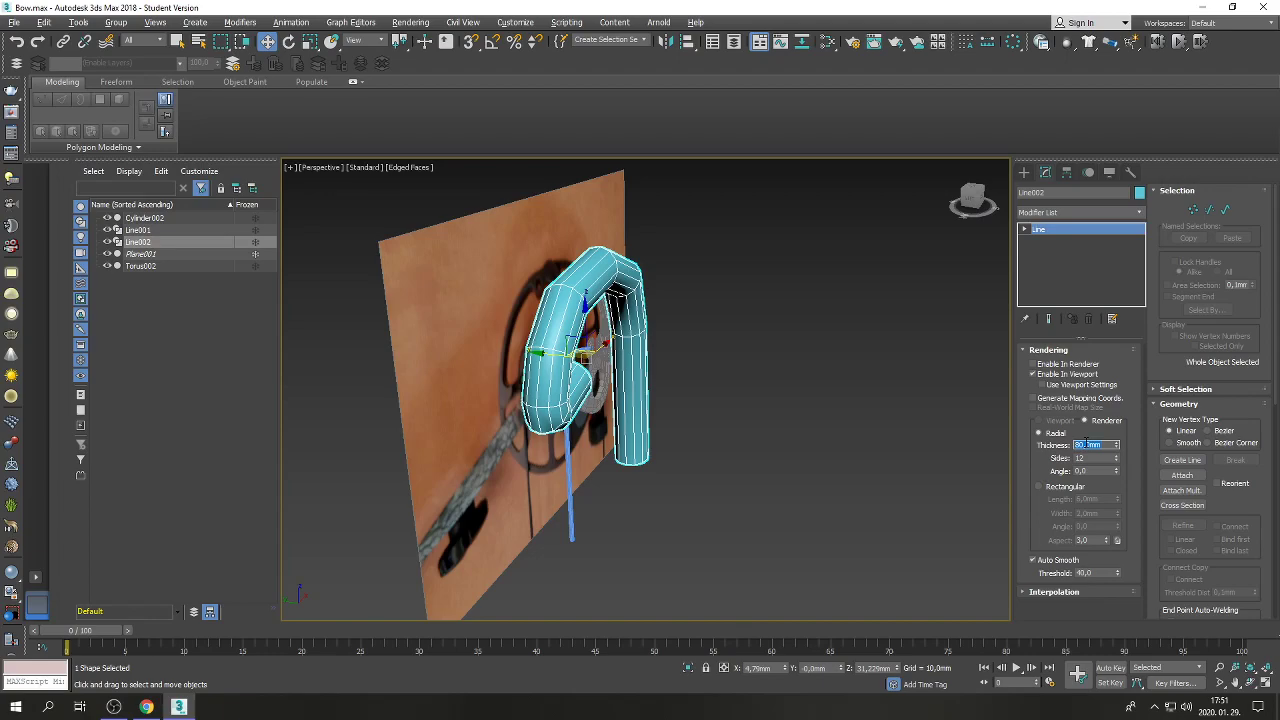
pyautogui.write('8')
pyautogui.press('Return')
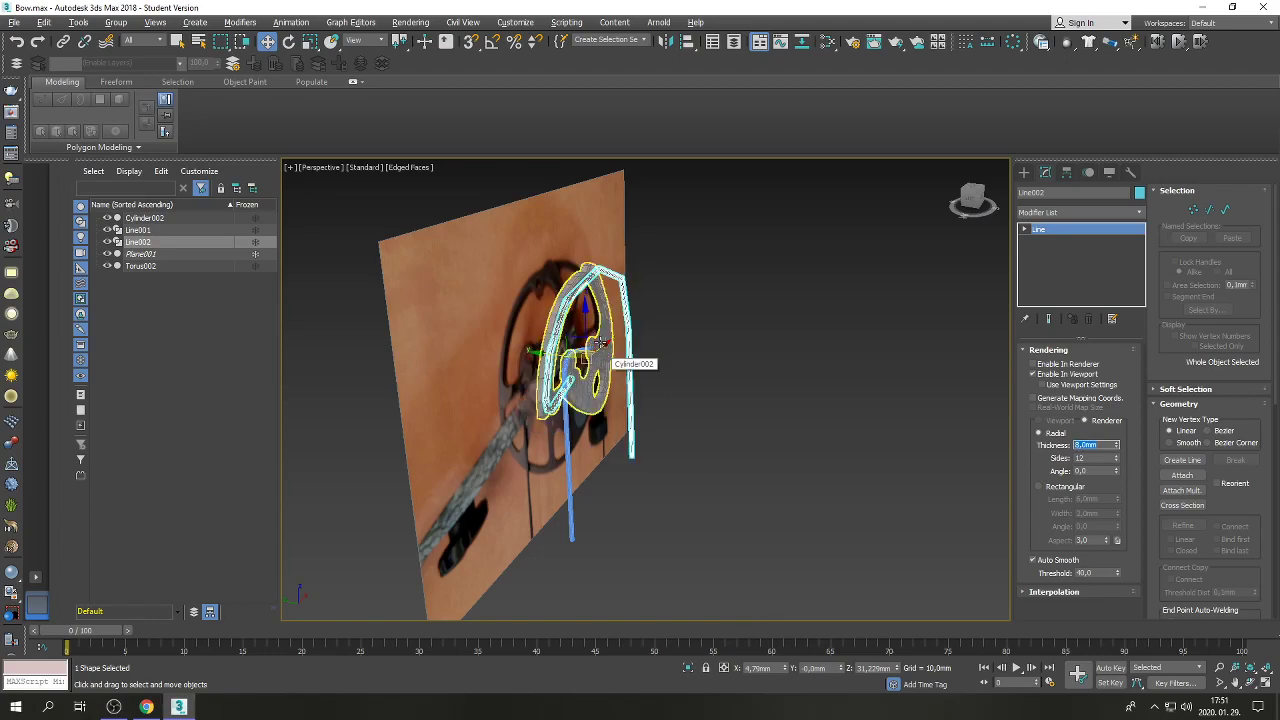
# Enter vertex editing on Line002 and select the vertex on the cam's outer rim, followed by the string's topmost vertex.
pyautogui.hotkey('ctrl', 'w')
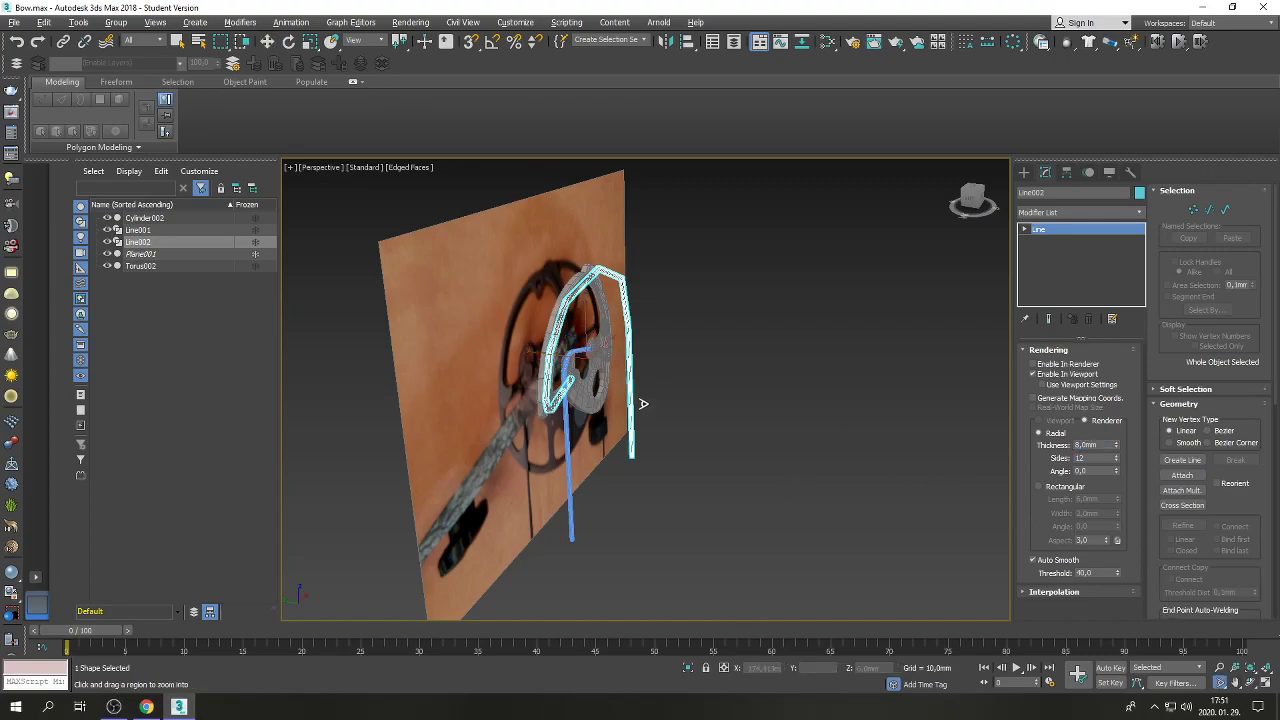
pyautogui.scroll(3, 634, 385)
pyautogui.scroll(5, 628, 322)
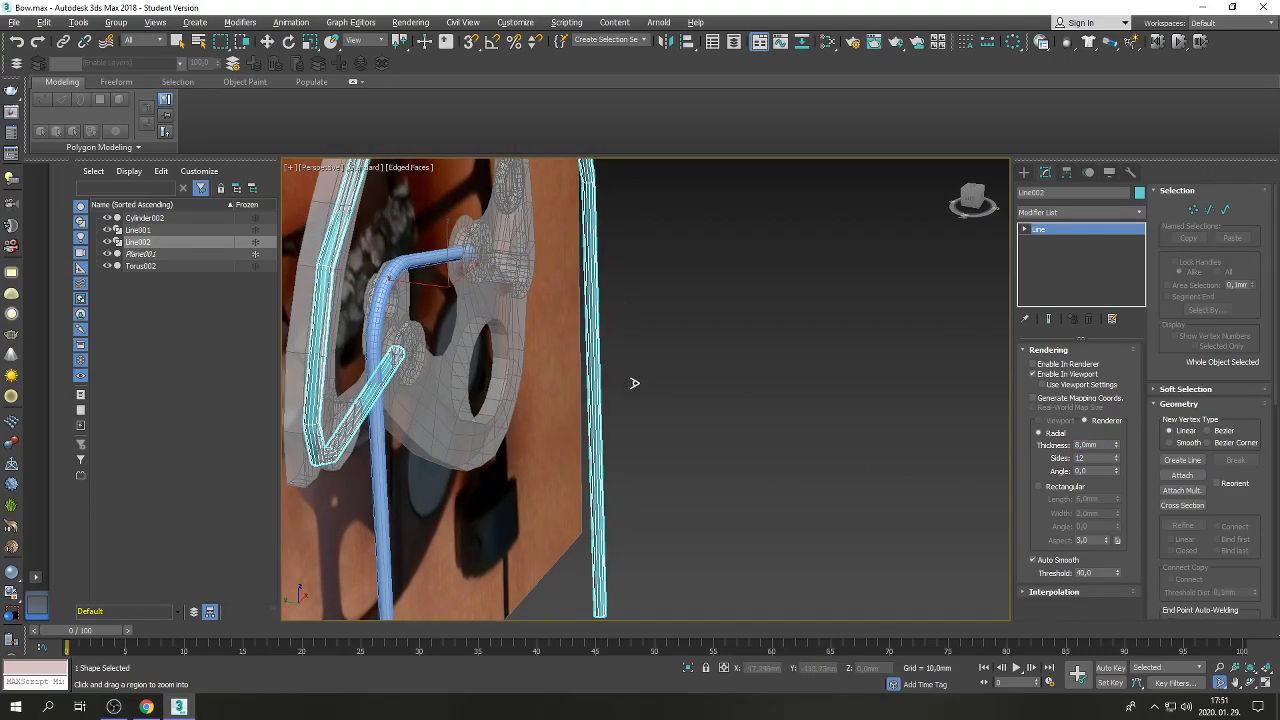
pyautogui.click(1235, 682)
pyautogui.moveTo(570, 300); pyautogui.dragTo(680, 449)
pyautogui.press('w')
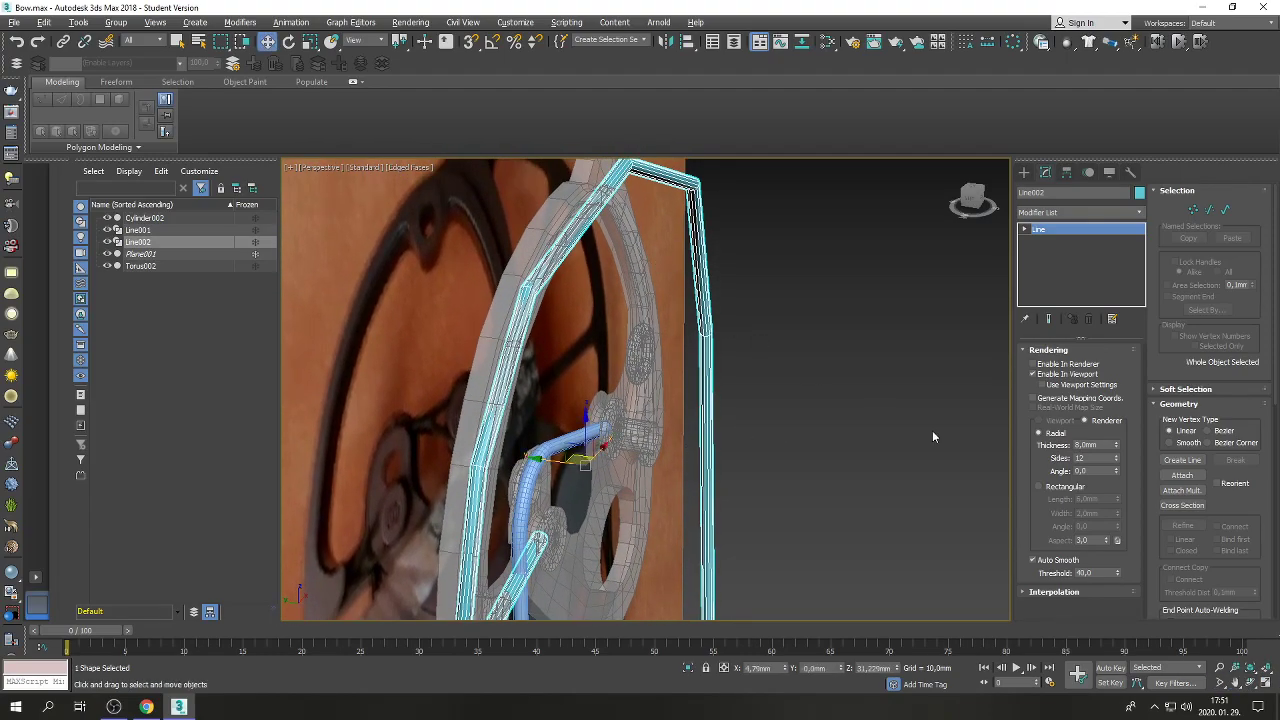
pyautogui.click(1194, 210)
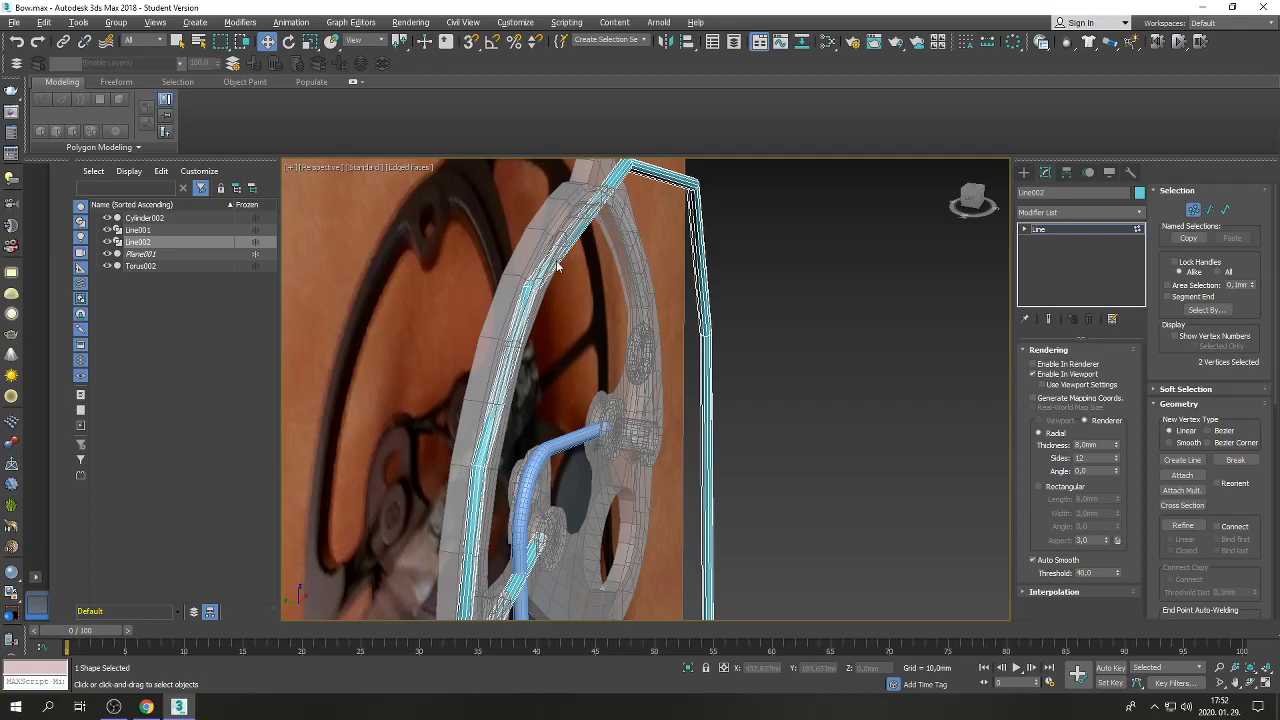
pyautogui.click(527, 287)
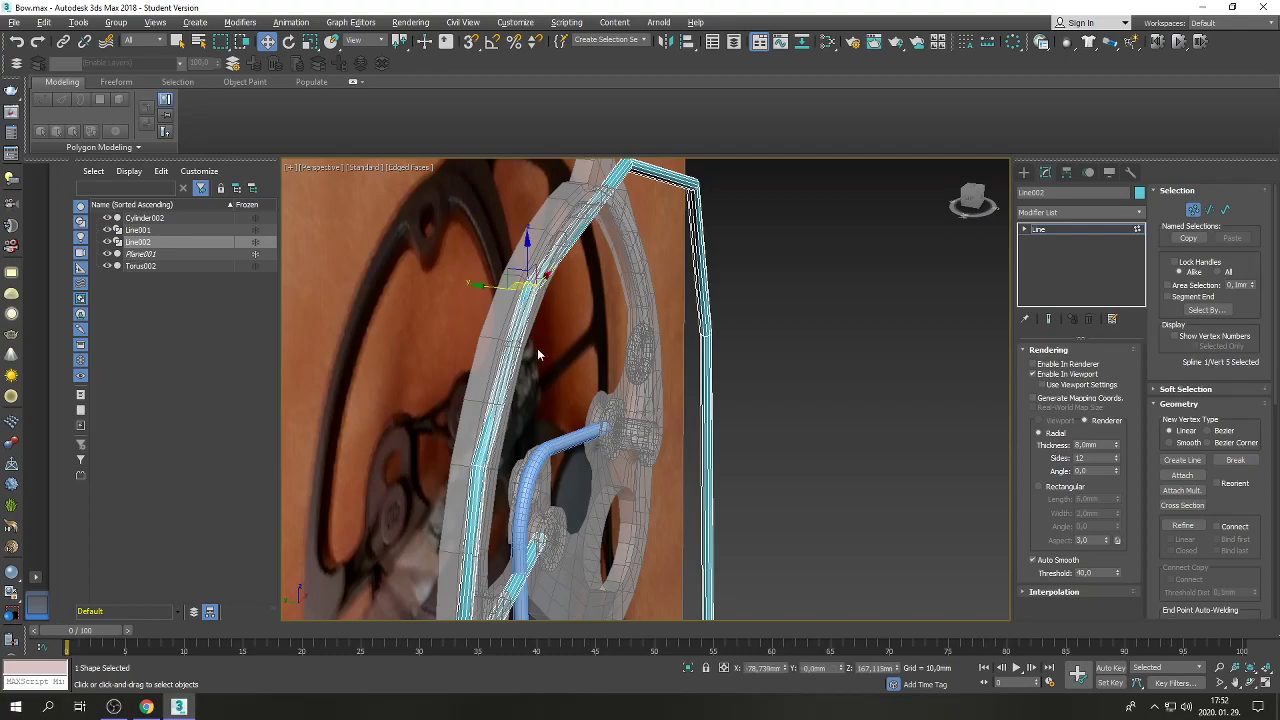
pyautogui.click(629, 166)
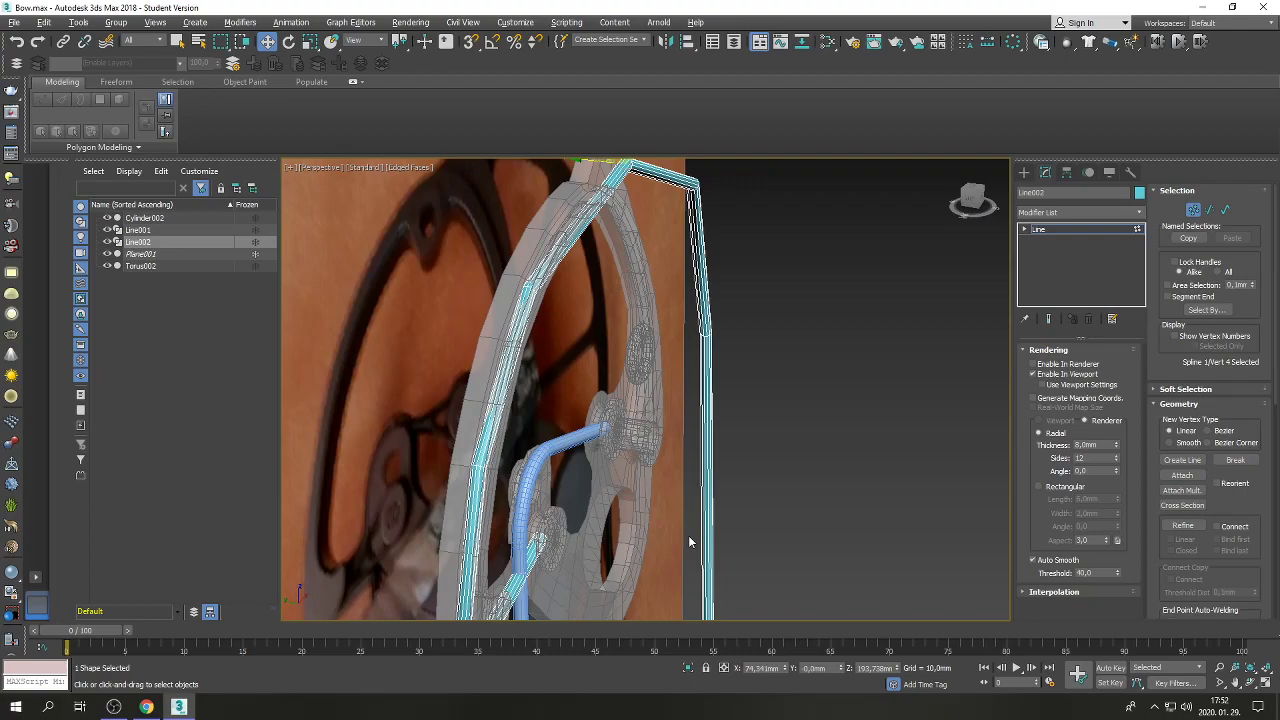
# Restore the four-view layout and hide Cylinder002 to expose the cable and string over the photo.
pyautogui.hotkey('alt', 'w')
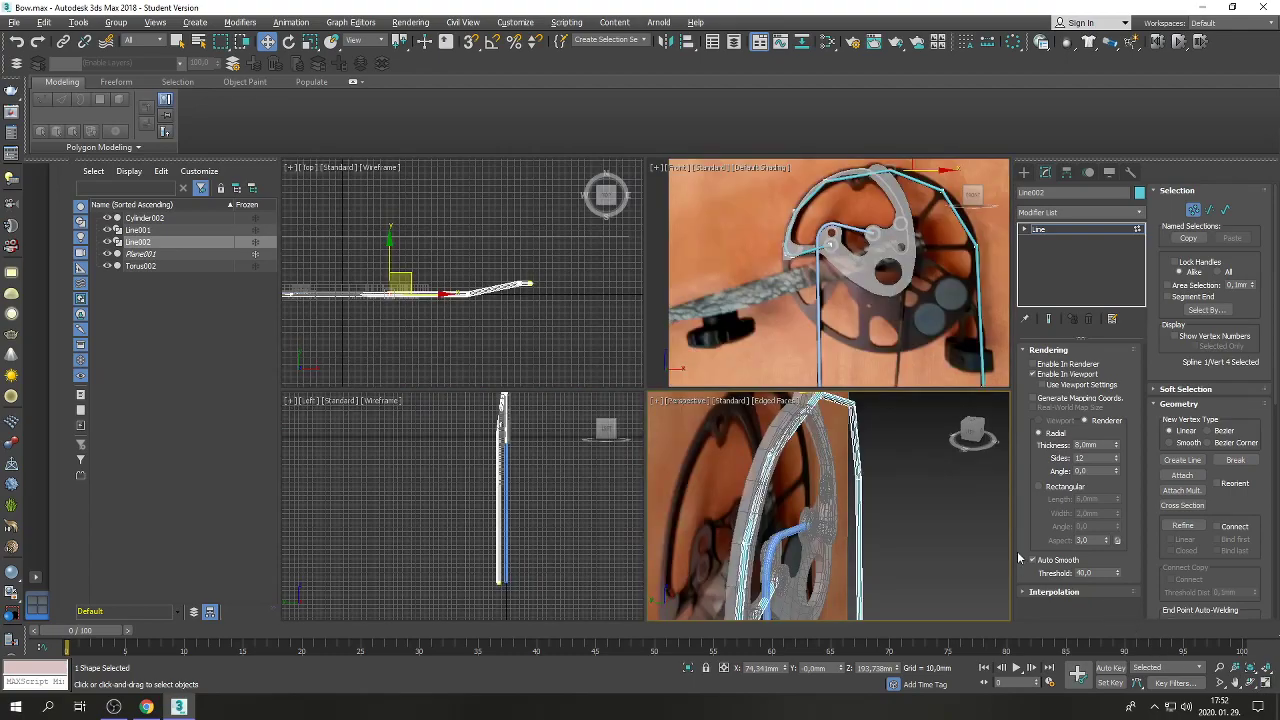
pyautogui.scroll(3, 833, 244)
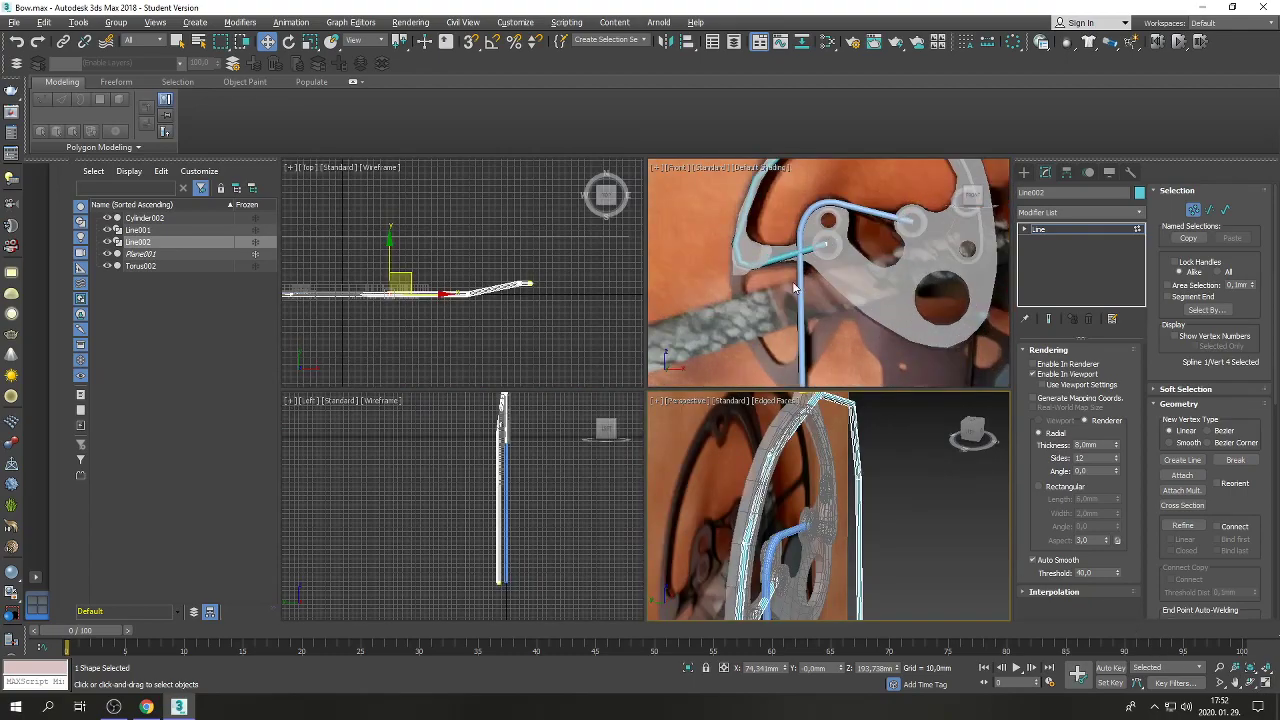
pyautogui.click(107, 219)
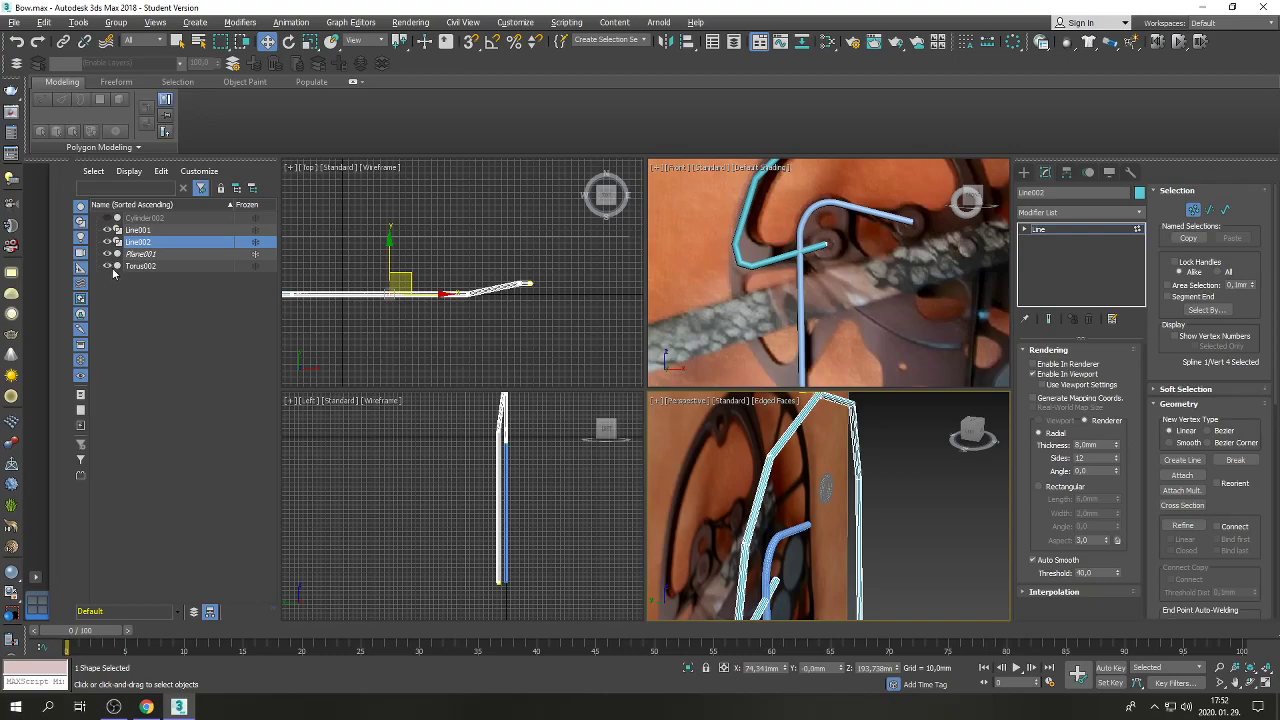
pyautogui.click(1193, 209)
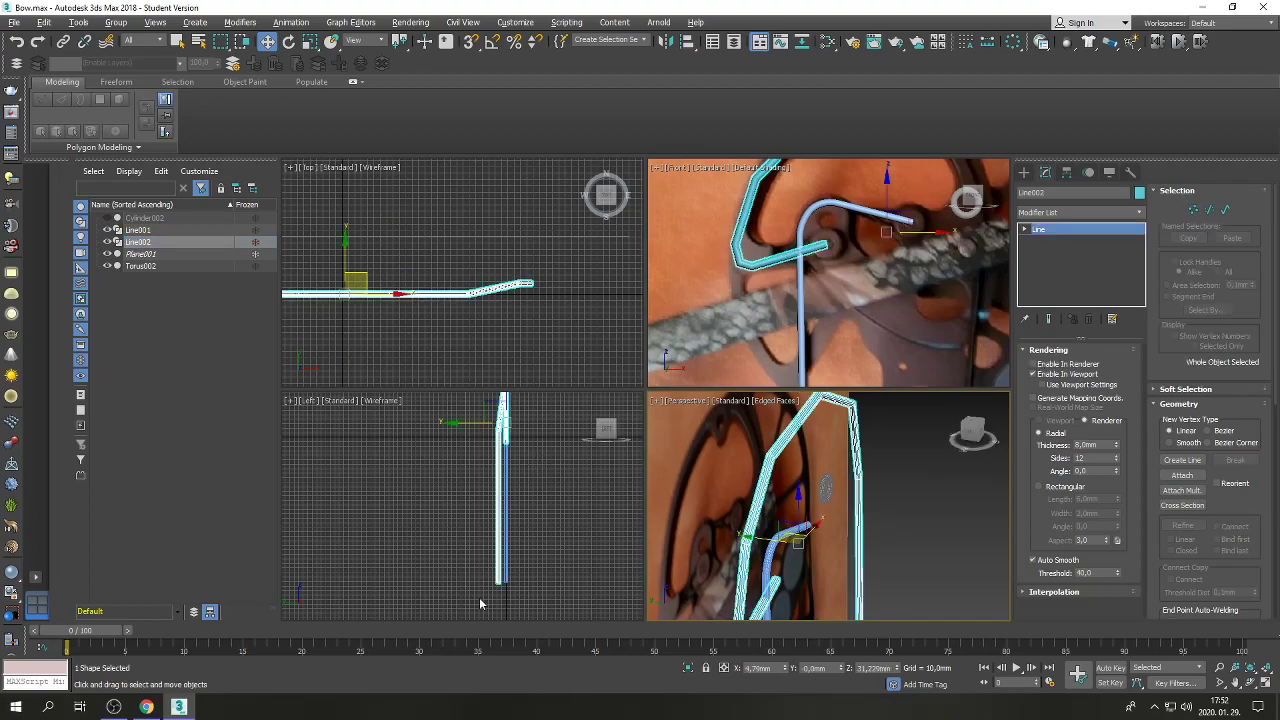
pyautogui.moveTo(482, 604); pyautogui.dragTo(524, 452)
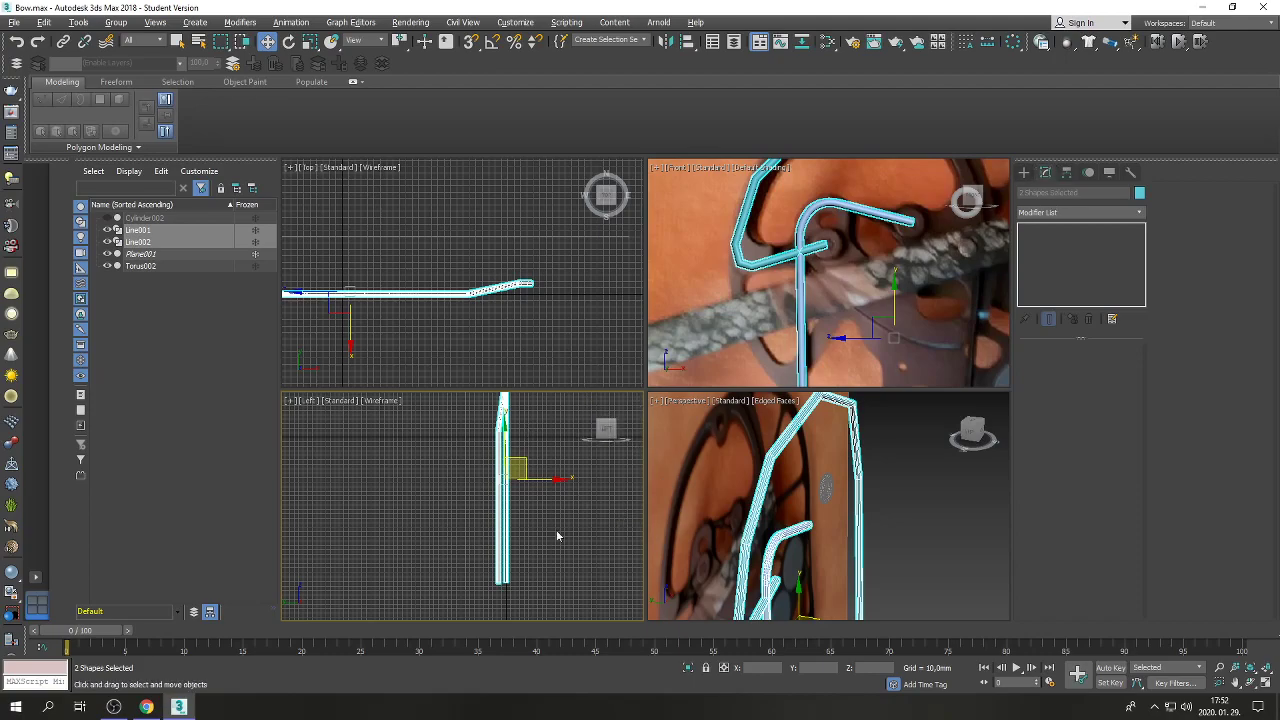
pyautogui.click(514, 508)
pyautogui.click(503, 448)
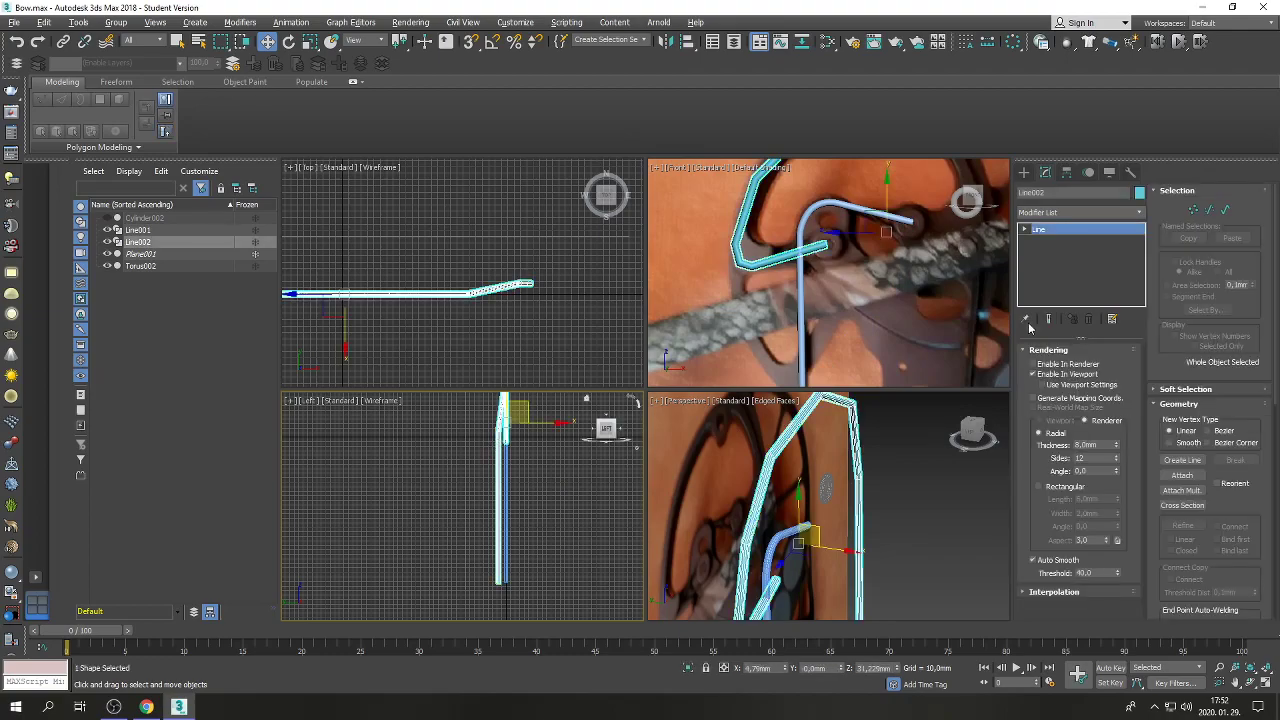
# Zero the Y coordinate of Line002's out-of-plane vertices, starting with the string's lower end vertex.
pyautogui.click(1193, 209)
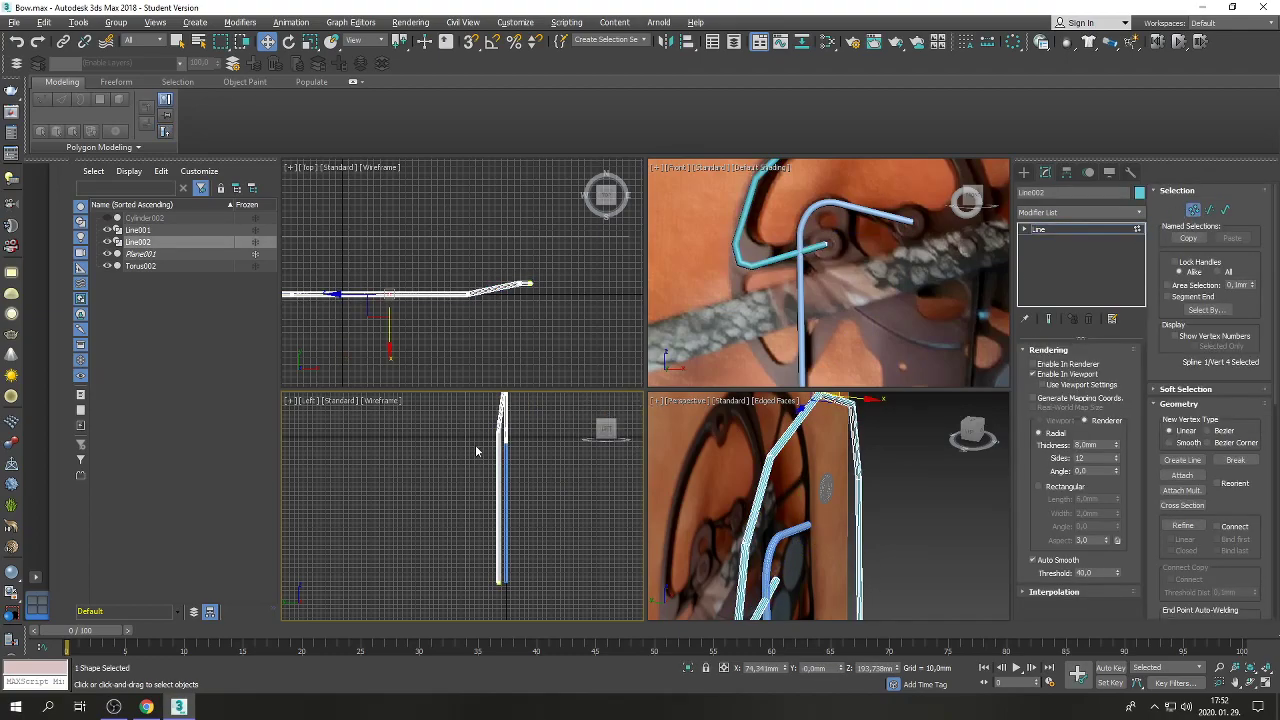
pyautogui.moveTo(492, 552); pyautogui.dragTo(514, 607)
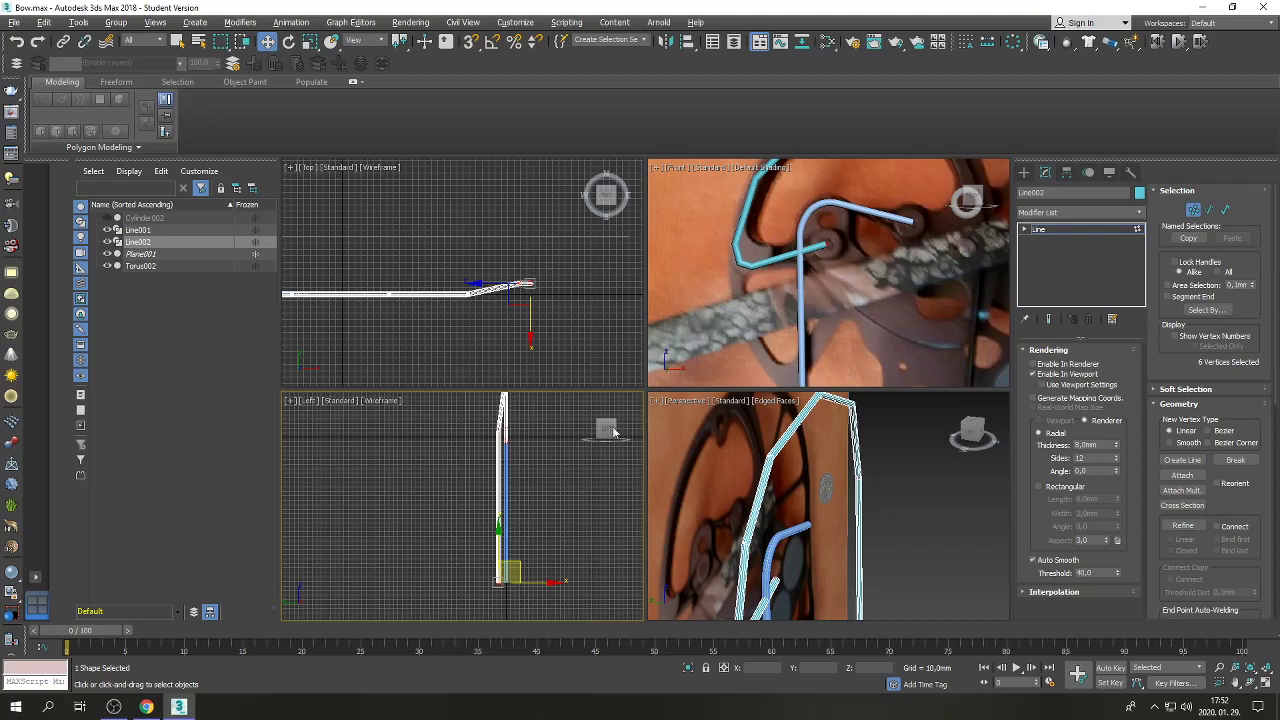
pyautogui.click(532, 286)
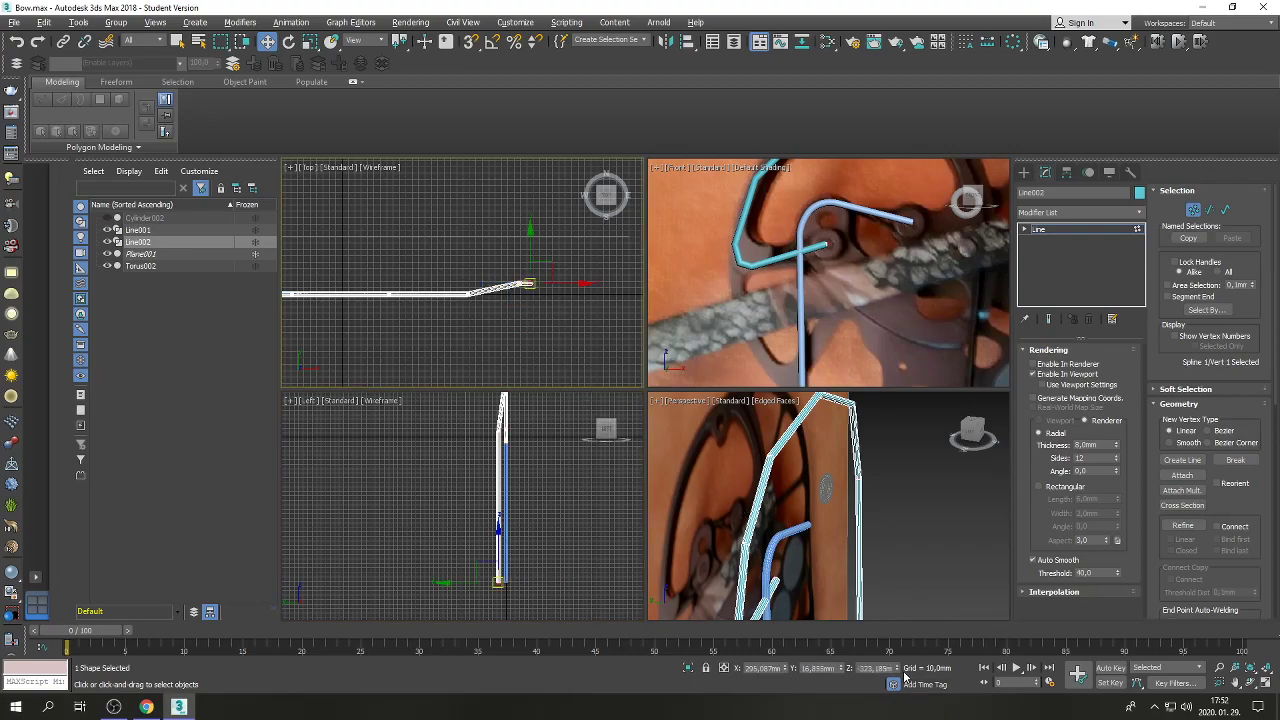
pyautogui.rightClick(842, 672)
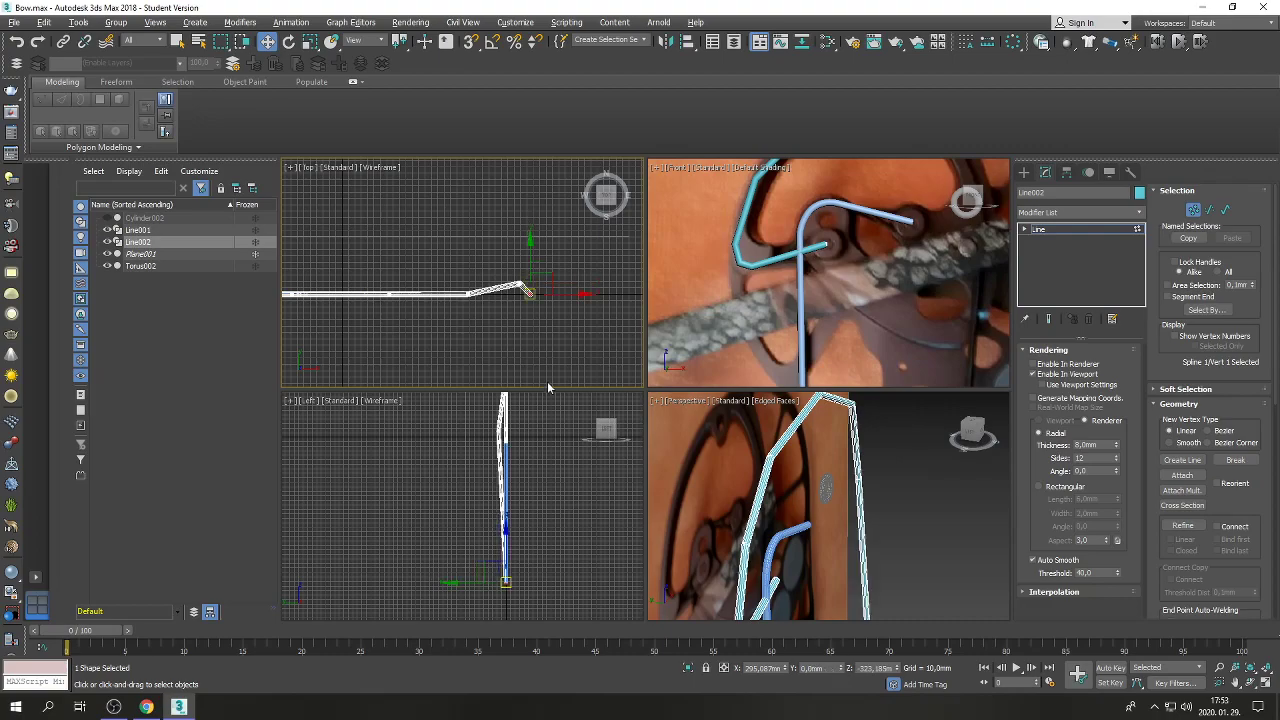
pyautogui.rightClick(843, 672)
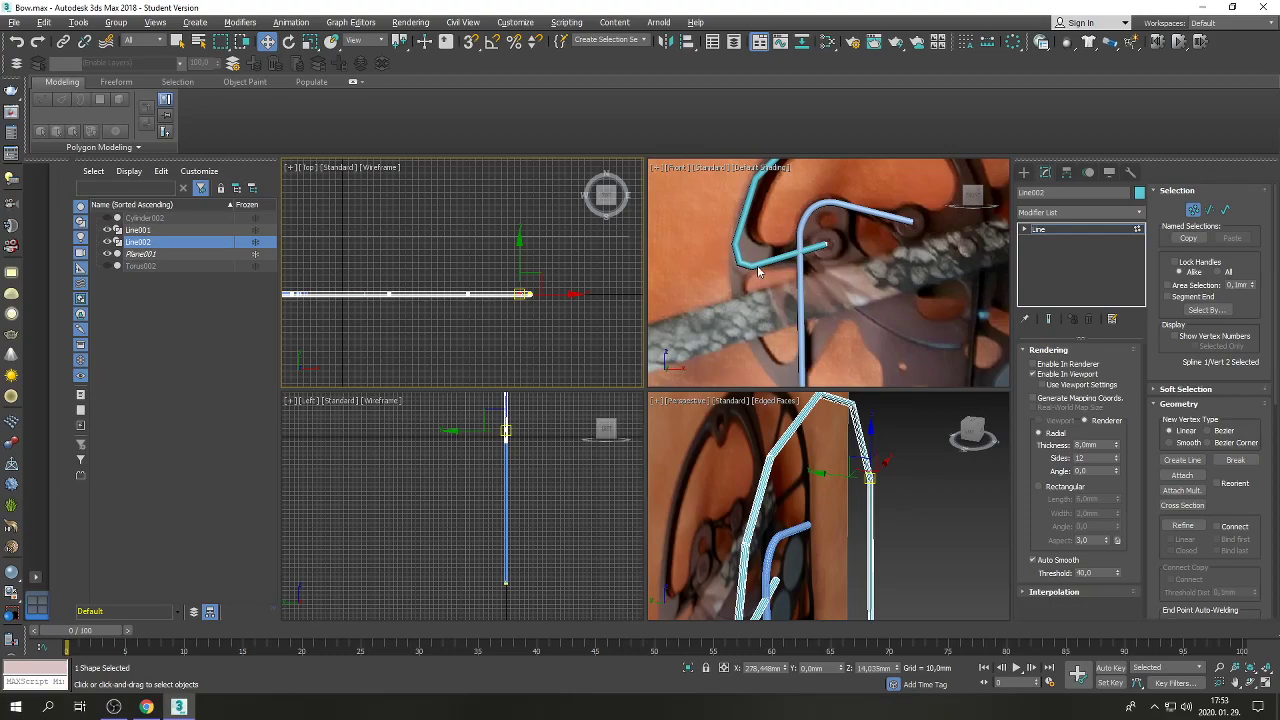
# Leave Line002's vertex editing and turn off its rendering in the viewport.
pyautogui.click(1193, 209)
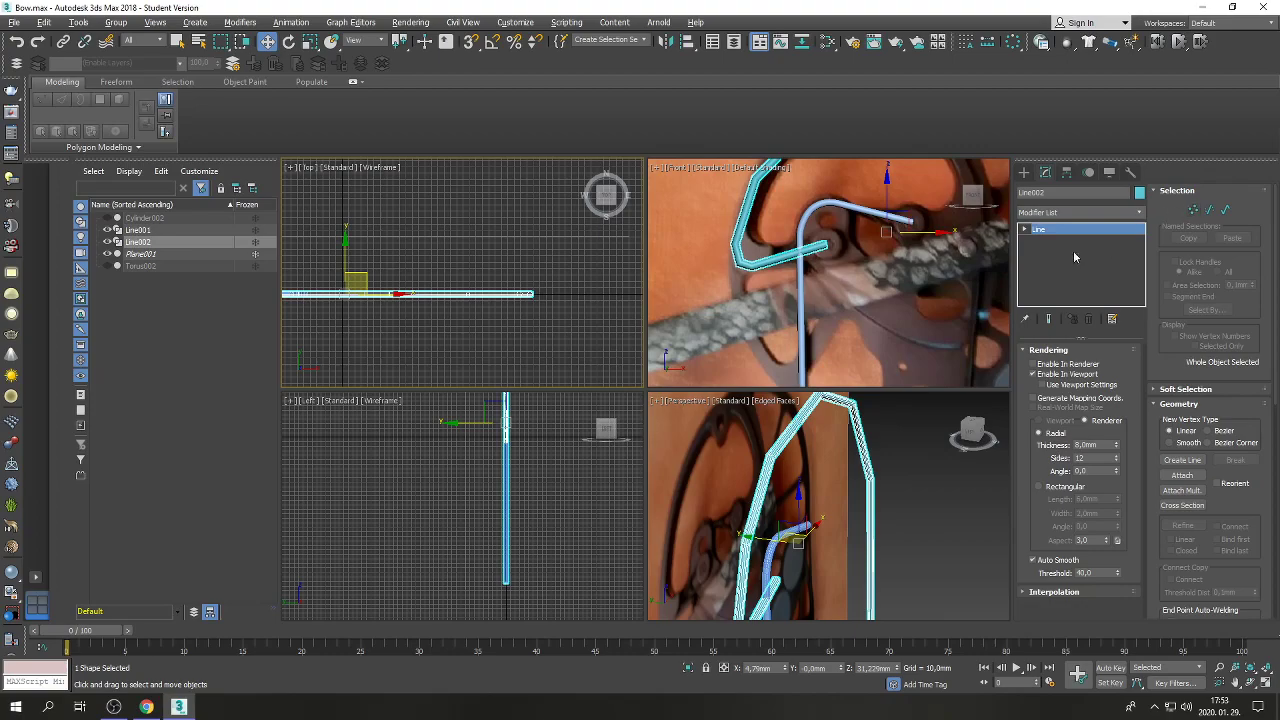
pyautogui.click(1032, 374)
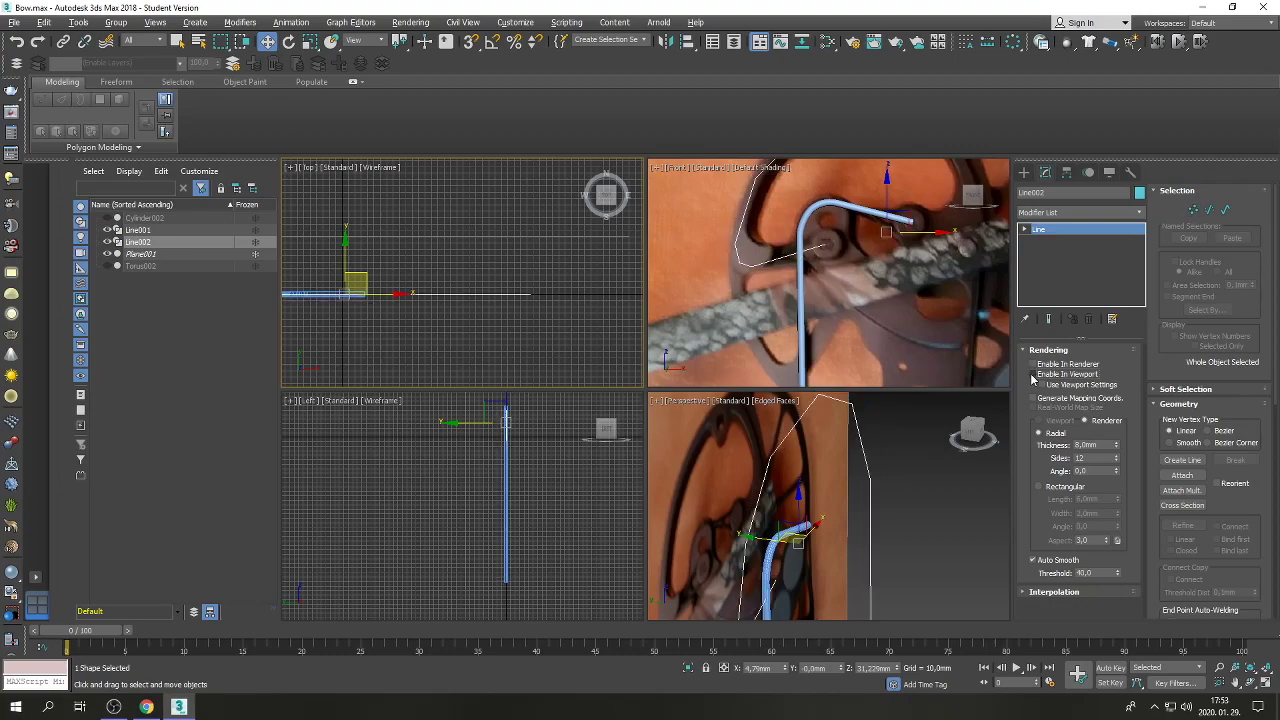
pyautogui.scroll(-3, 750, 289)
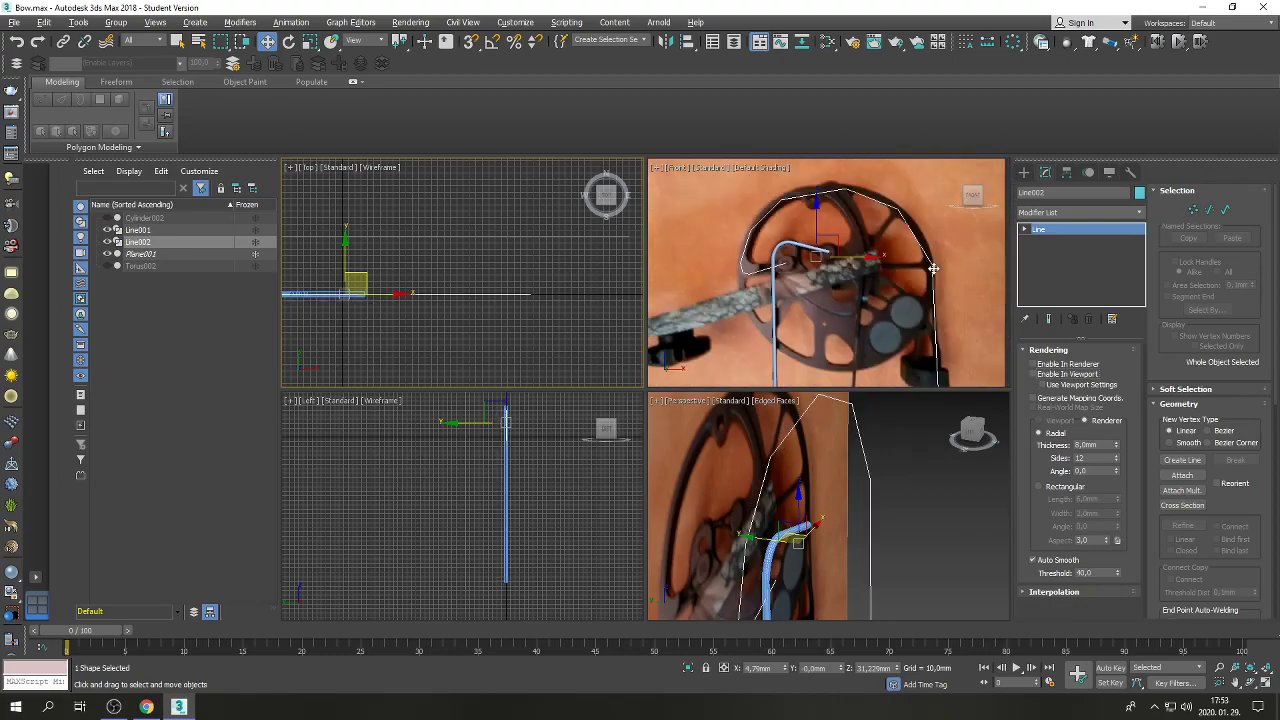
pyautogui.click(1225, 209)
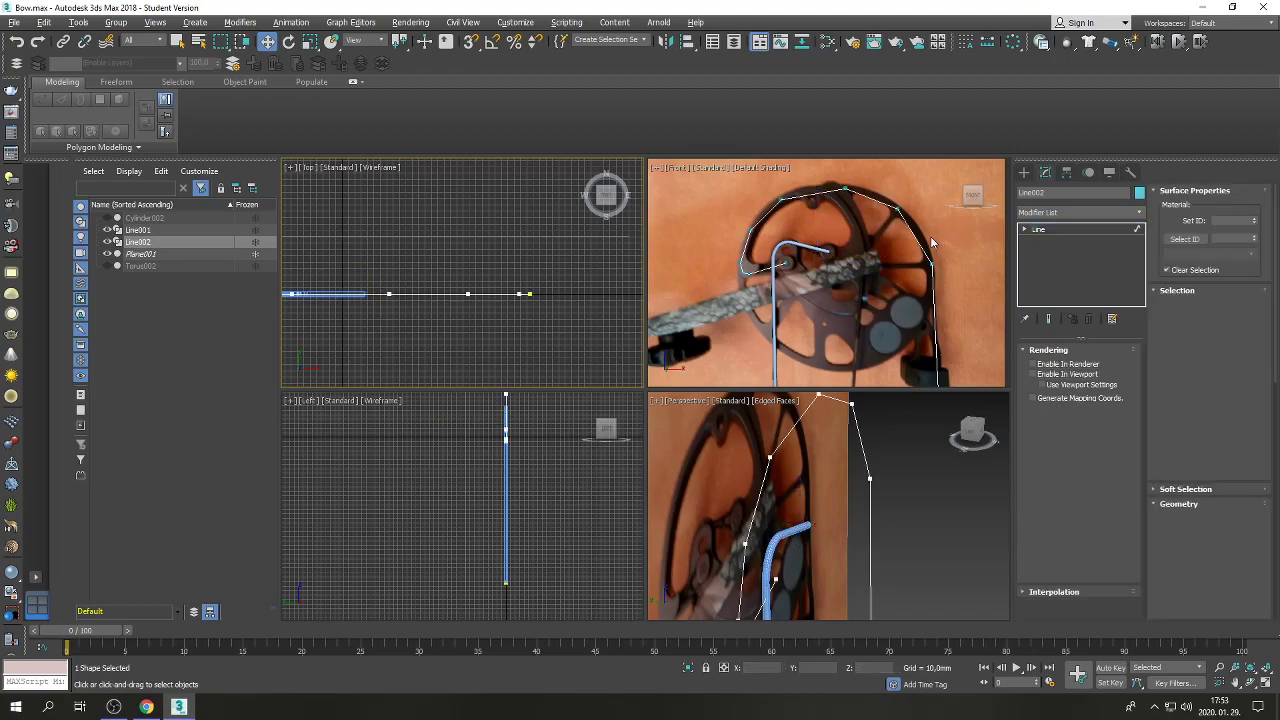
pyautogui.click(913, 240)
pyautogui.scroll(2, 913, 240)
pyautogui.rightClick(913, 243)
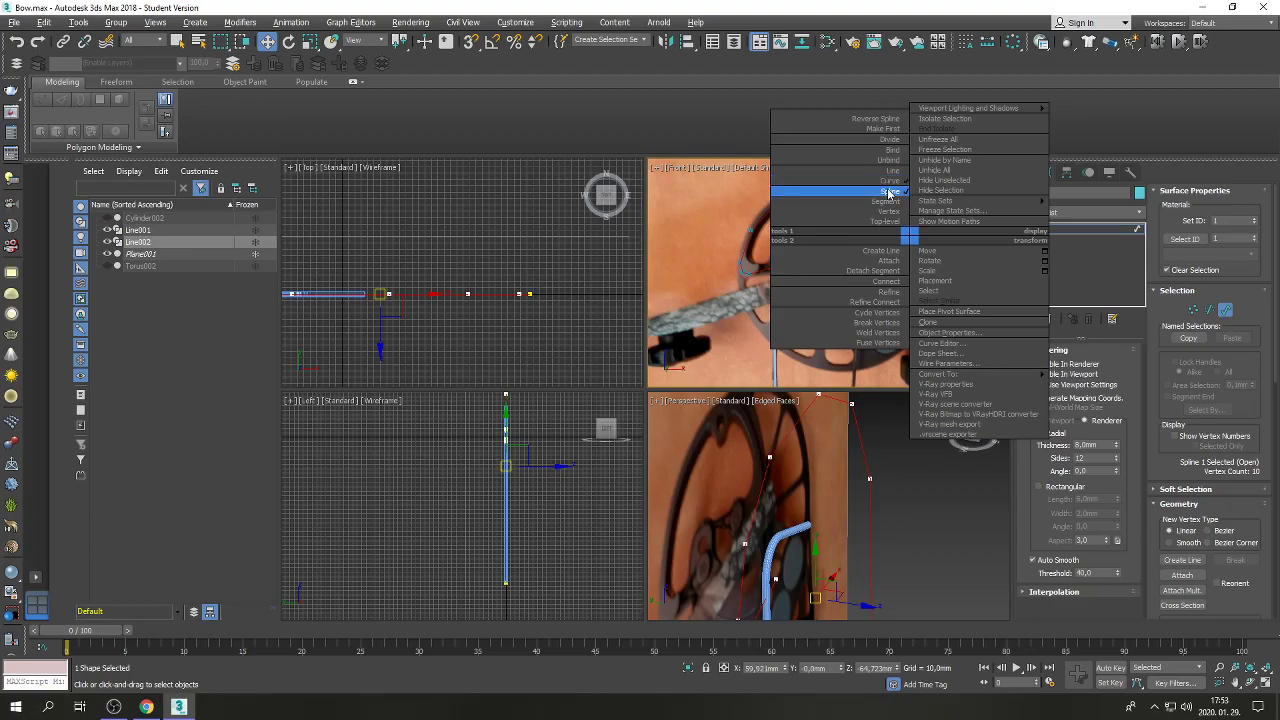
pyautogui.moveTo(1040, 104)
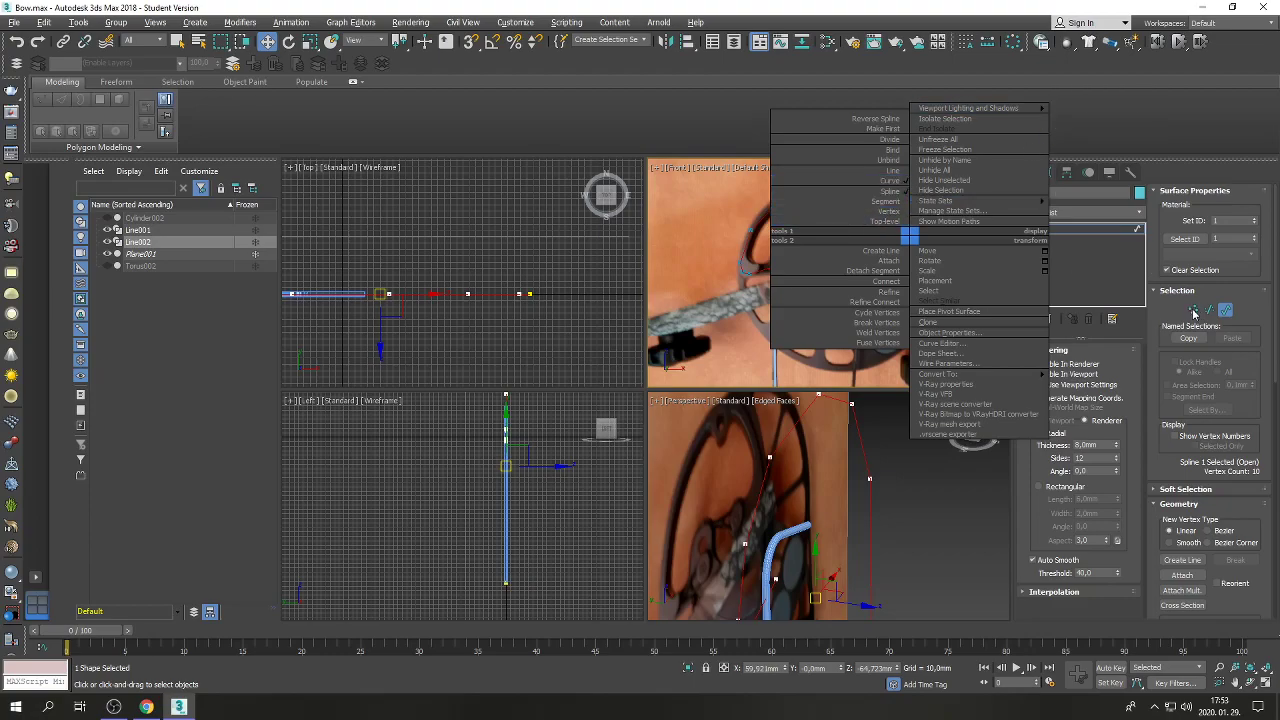
pyautogui.click(1193, 313)
# Enter vertex editing on Line002, select all of its vertices and convert them to Bezier.
pyautogui.click(1193, 311)
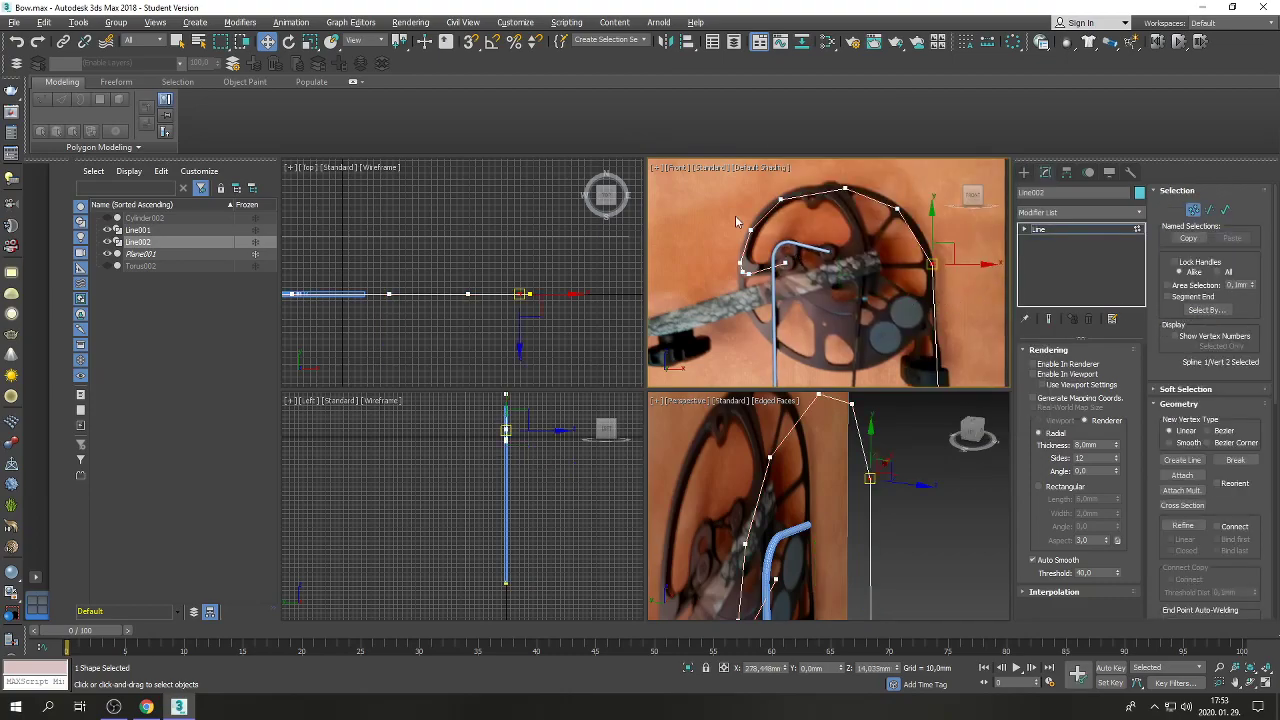
pyautogui.scroll(-5, 735, 215)
pyautogui.moveTo(728, 195); pyautogui.dragTo(830, 308)
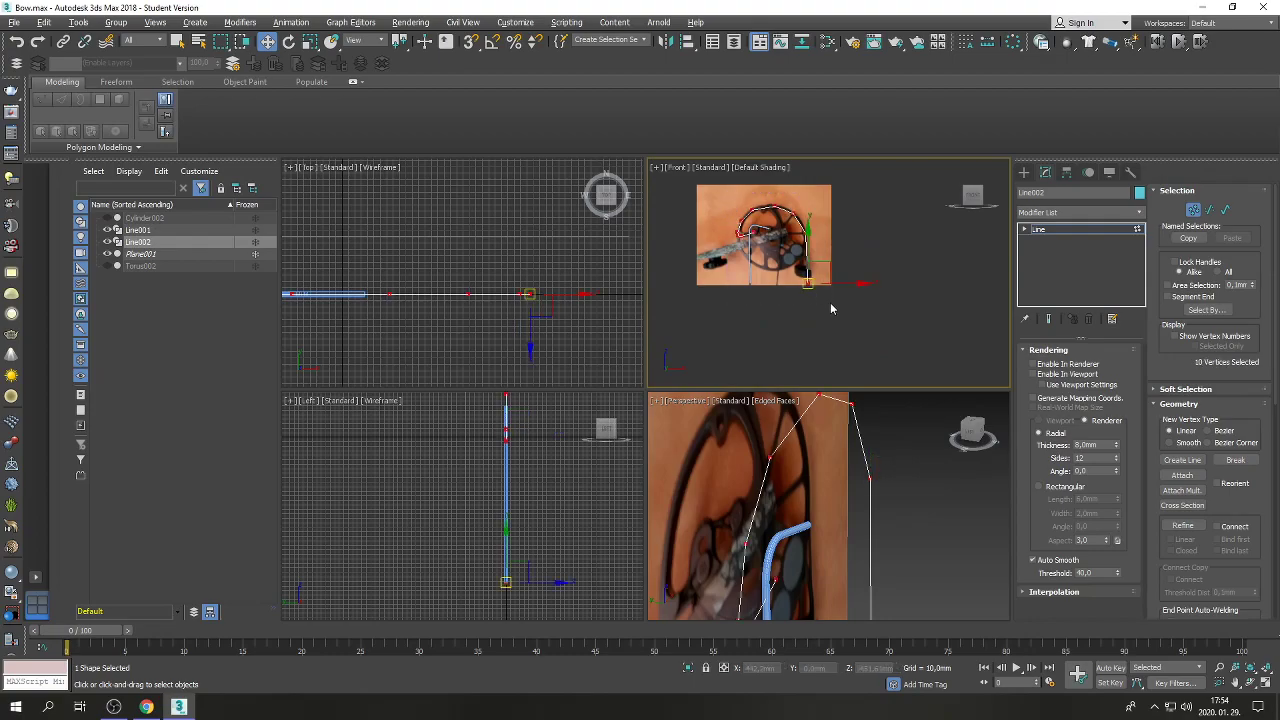
pyautogui.rightClick(822, 246)
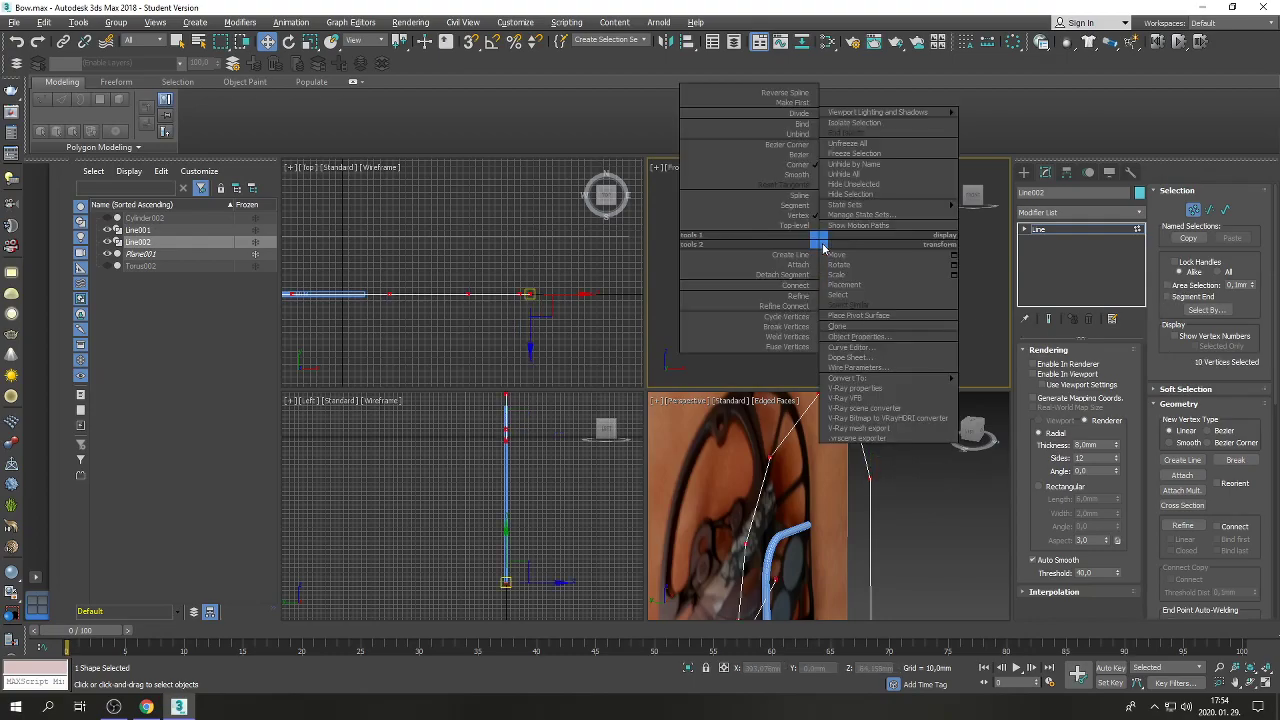
pyautogui.click(798, 155)
# Examine Line002's Bezier handles along the cam rim and the lower string, and maximize the Front view around the cam's upper rim.
pyautogui.click(806, 225)
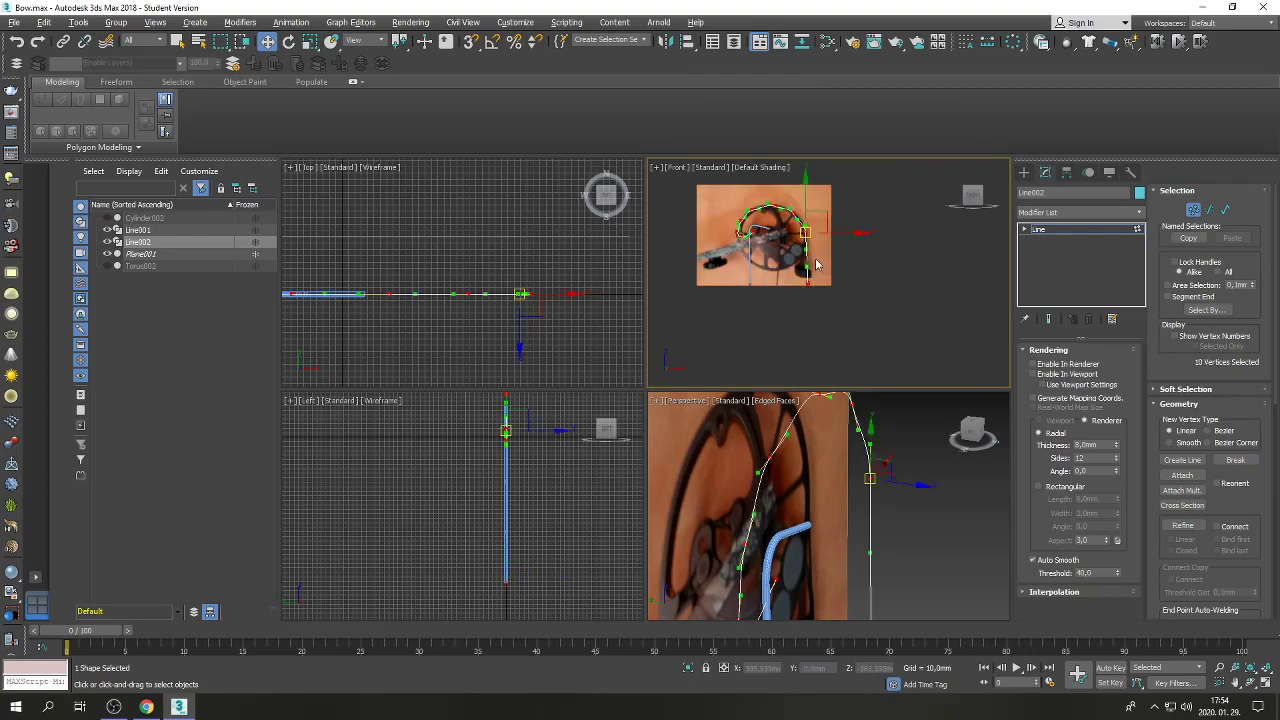
pyautogui.scroll(3, 810, 222)
pyautogui.scroll(3, 810, 222)
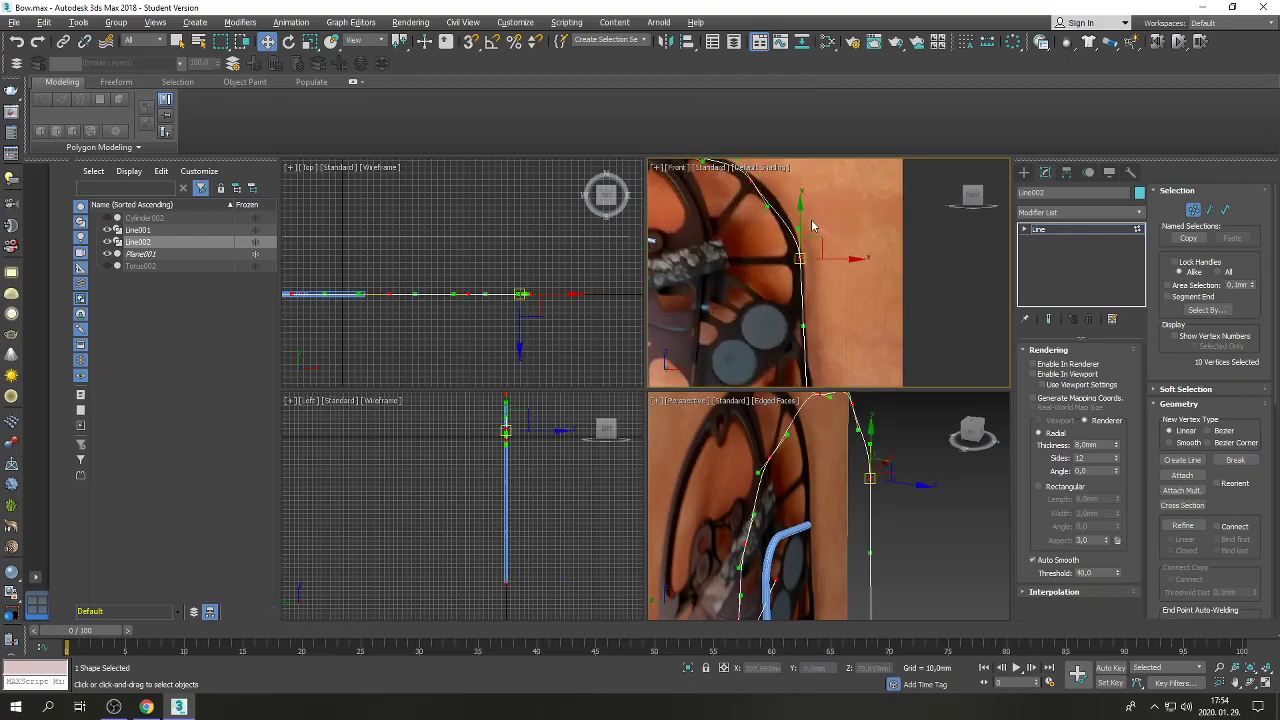
pyautogui.scroll(-3, 814, 226)
pyautogui.click(812, 334)
pyautogui.scroll(3, 812, 330)
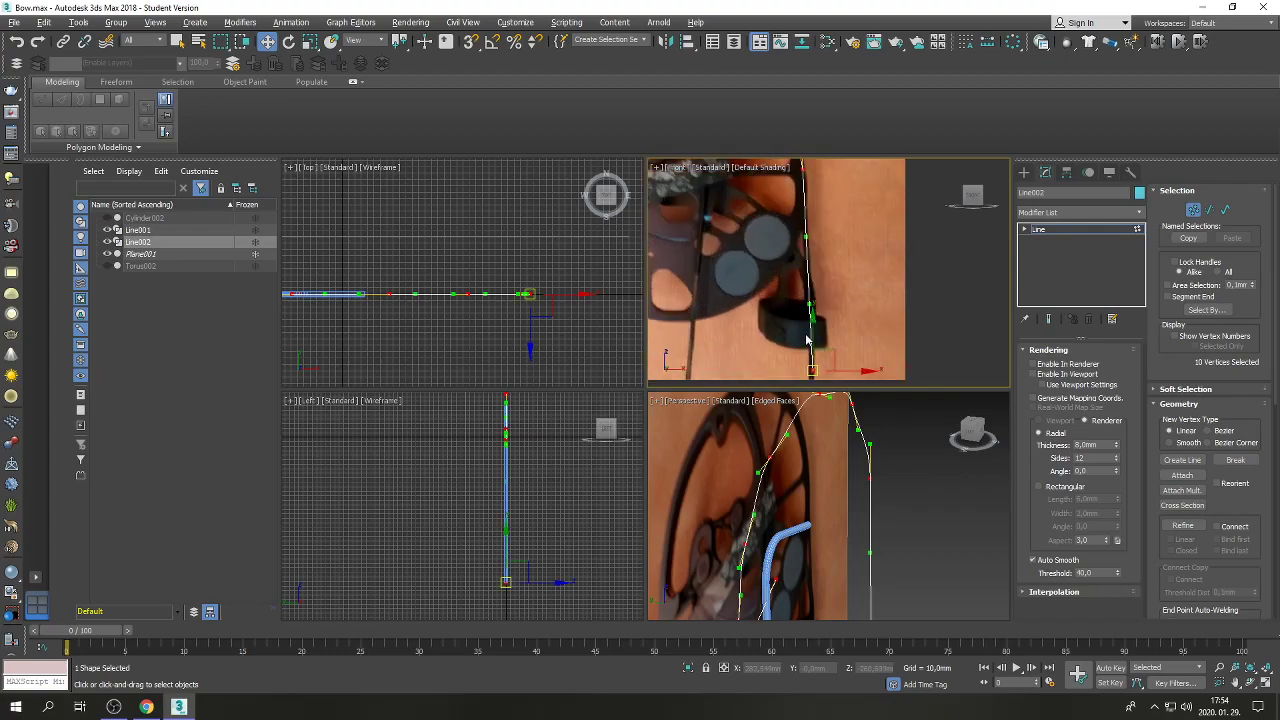
pyautogui.scroll(-3, 810, 315)
pyautogui.scroll(3, 797, 237)
pyautogui.click(766, 196)
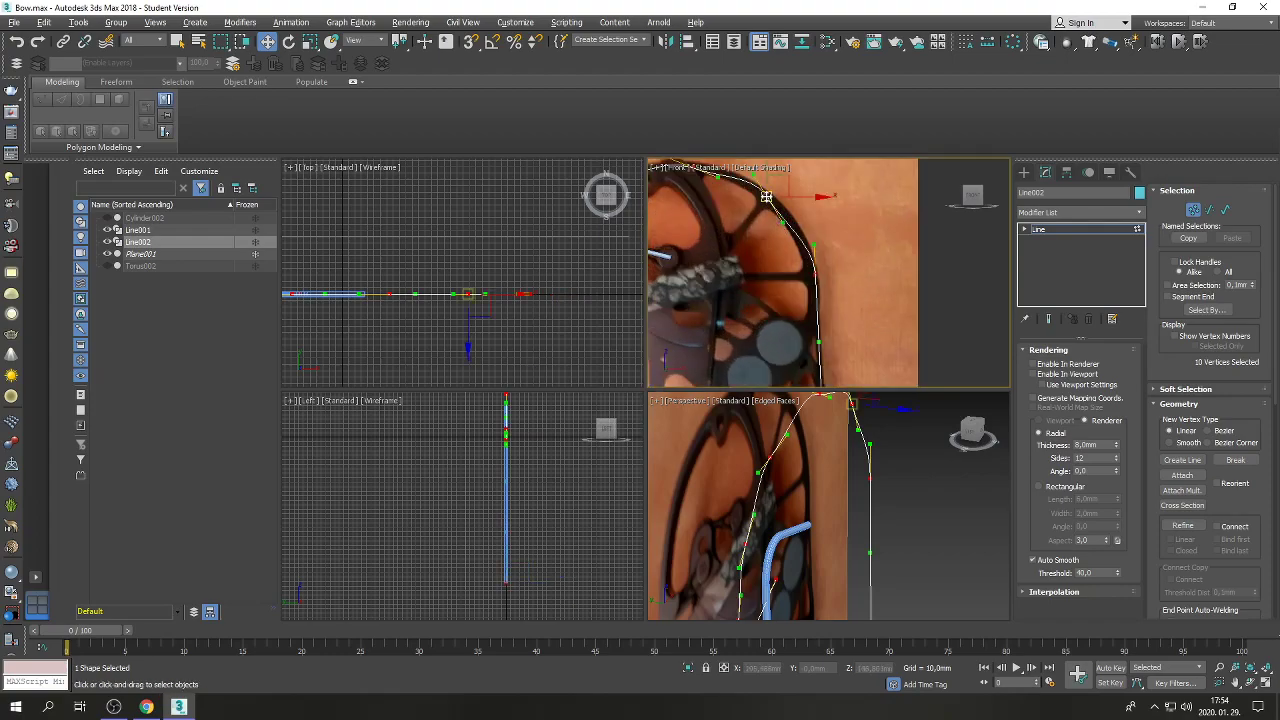
pyautogui.click(1266, 684)
pyautogui.moveTo(550, 356); pyautogui.dragTo(734, 434, button='middle')
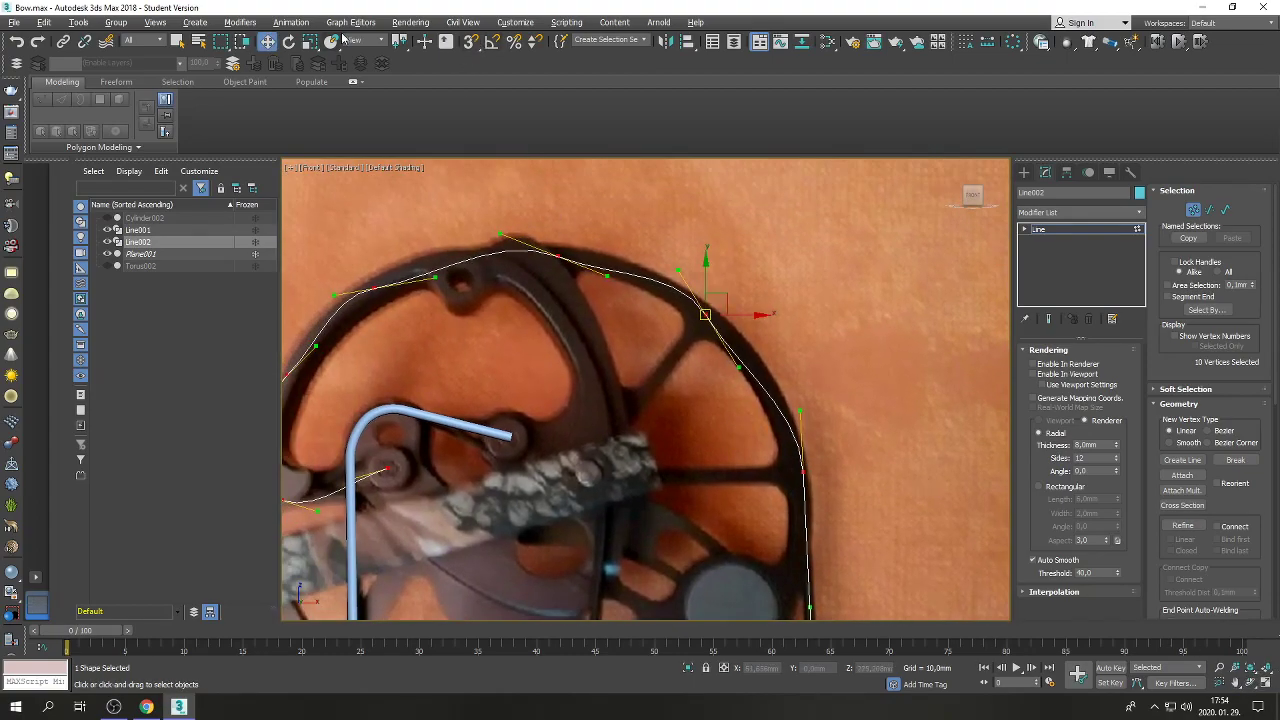
pyautogui.click(289, 42)
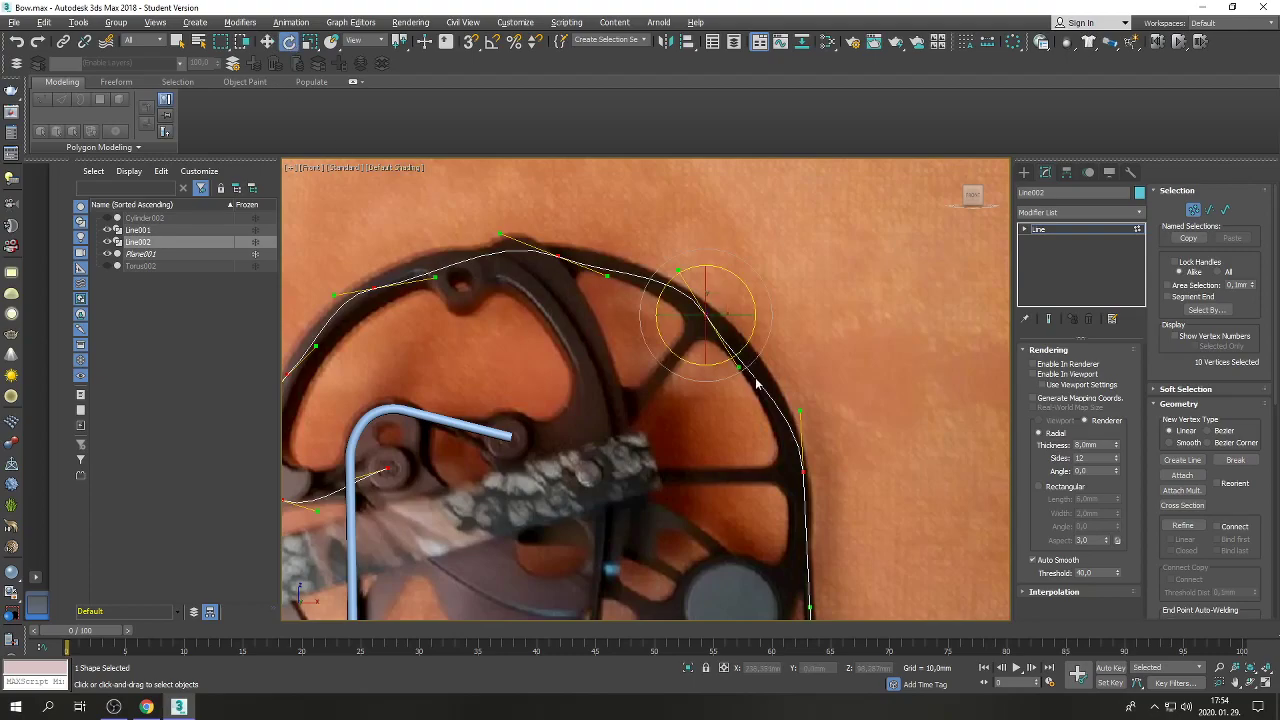
pyautogui.moveTo(746, 344); pyautogui.dragTo(750, 340)
pyautogui.click(16, 41)
pyautogui.click(833, 282)
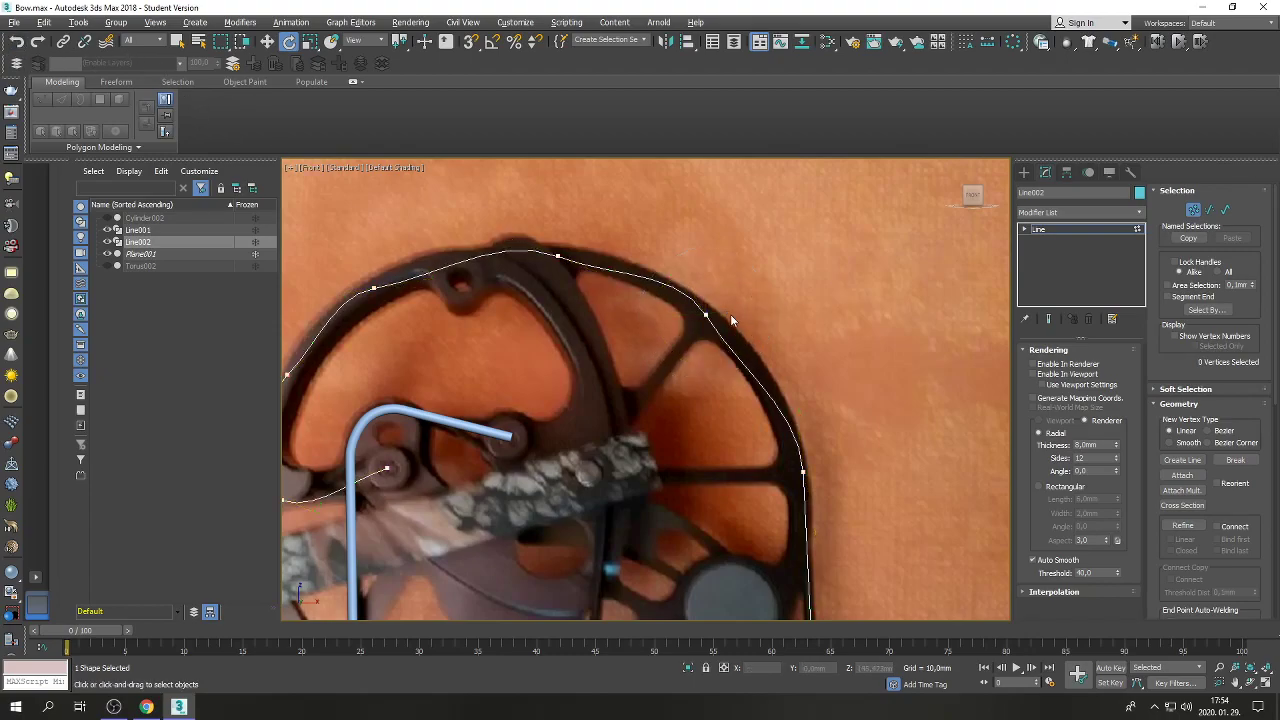
# Rotate the Bezier handles of the three vertices across the cam's upper rim individually so the string follows the rim's curve.
pyautogui.click(705, 314)
pyautogui.moveTo(748, 341); pyautogui.dragTo(757, 324)
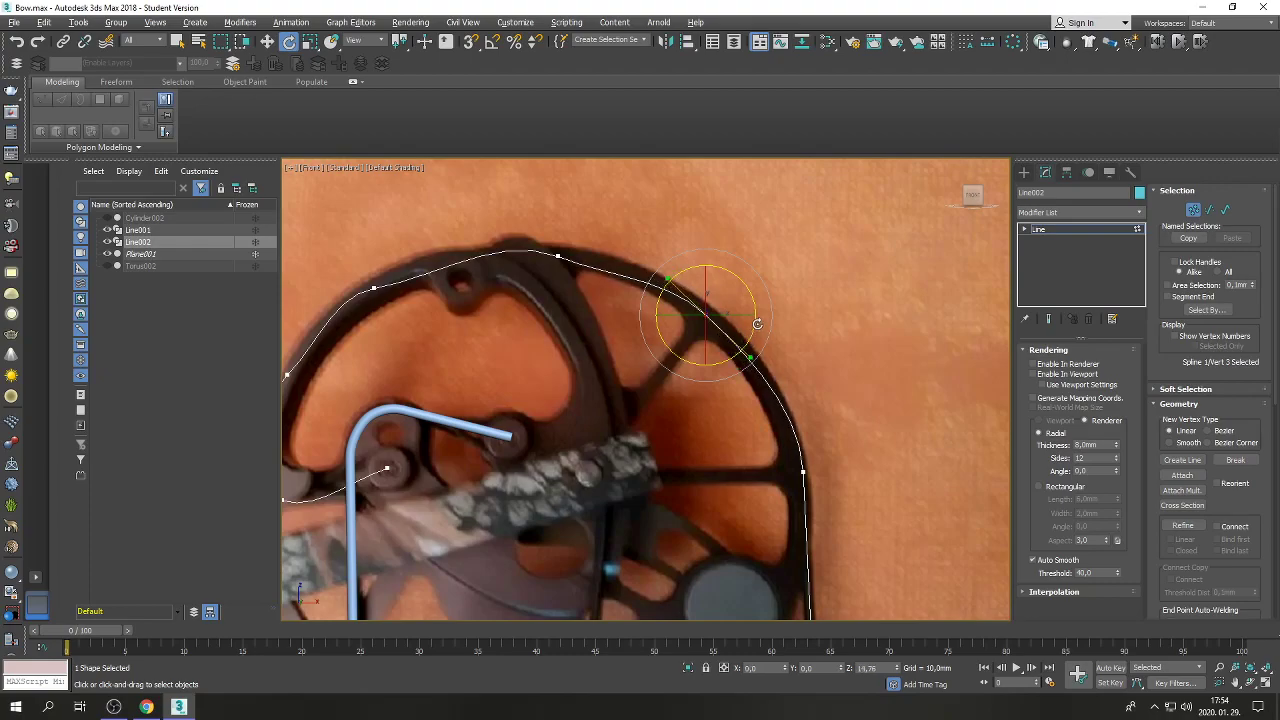
pyautogui.click(558, 256)
pyautogui.moveTo(607, 243); pyautogui.dragTo(607, 228)
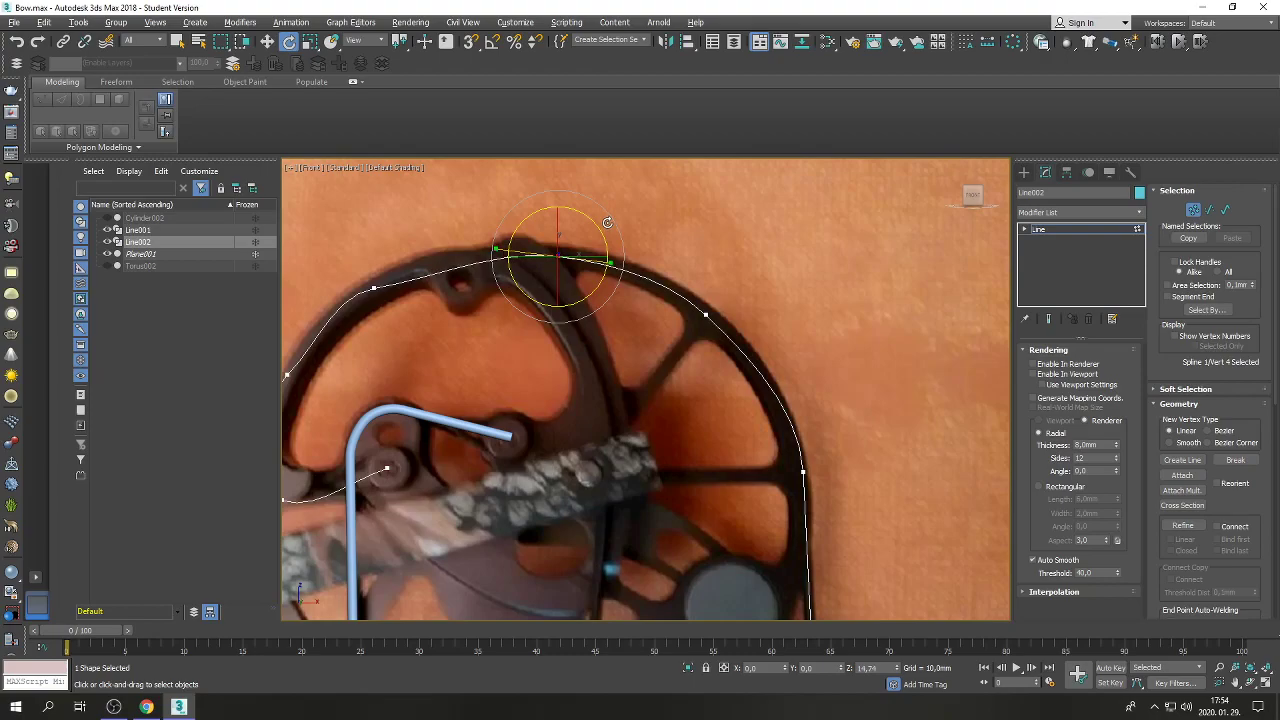
pyautogui.click(374, 289)
pyautogui.moveTo(414, 258); pyautogui.dragTo(409, 243)
pyautogui.scroll(-2, 635, 258)
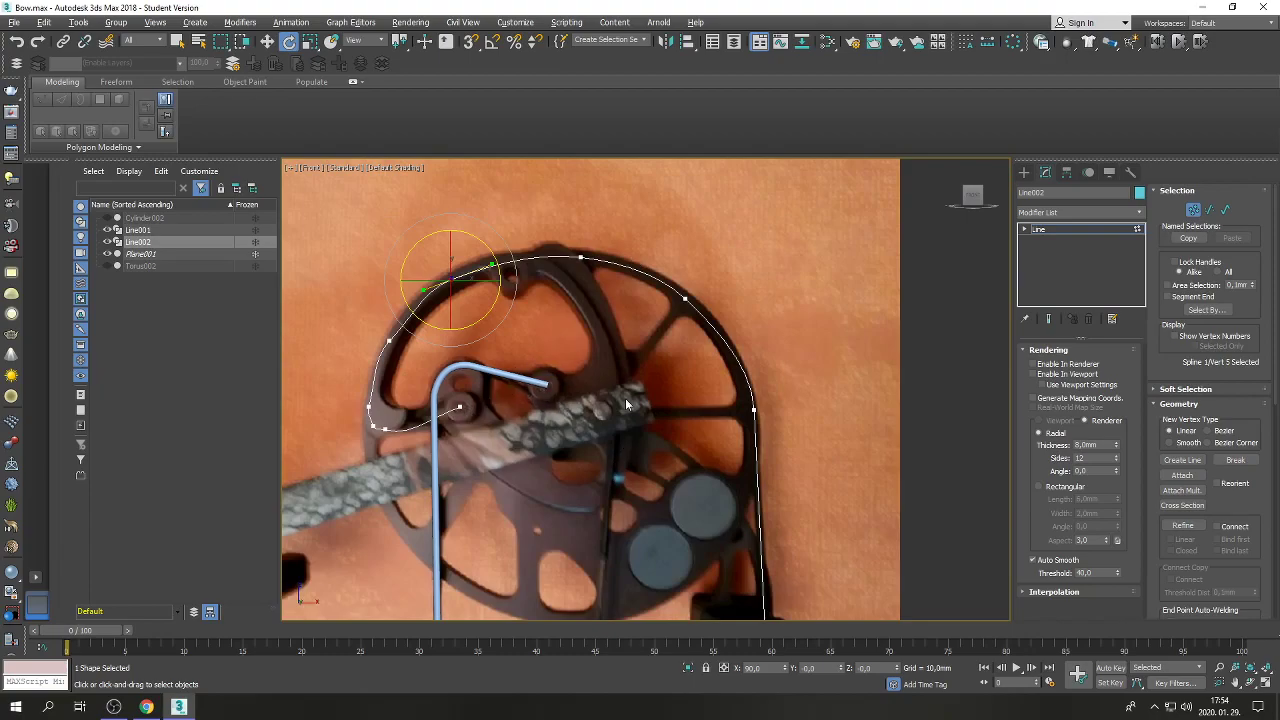
# Rotate the Bezier handles of the two vertices down the cam's left rim to align the string with its outline.
pyautogui.click(388, 341)
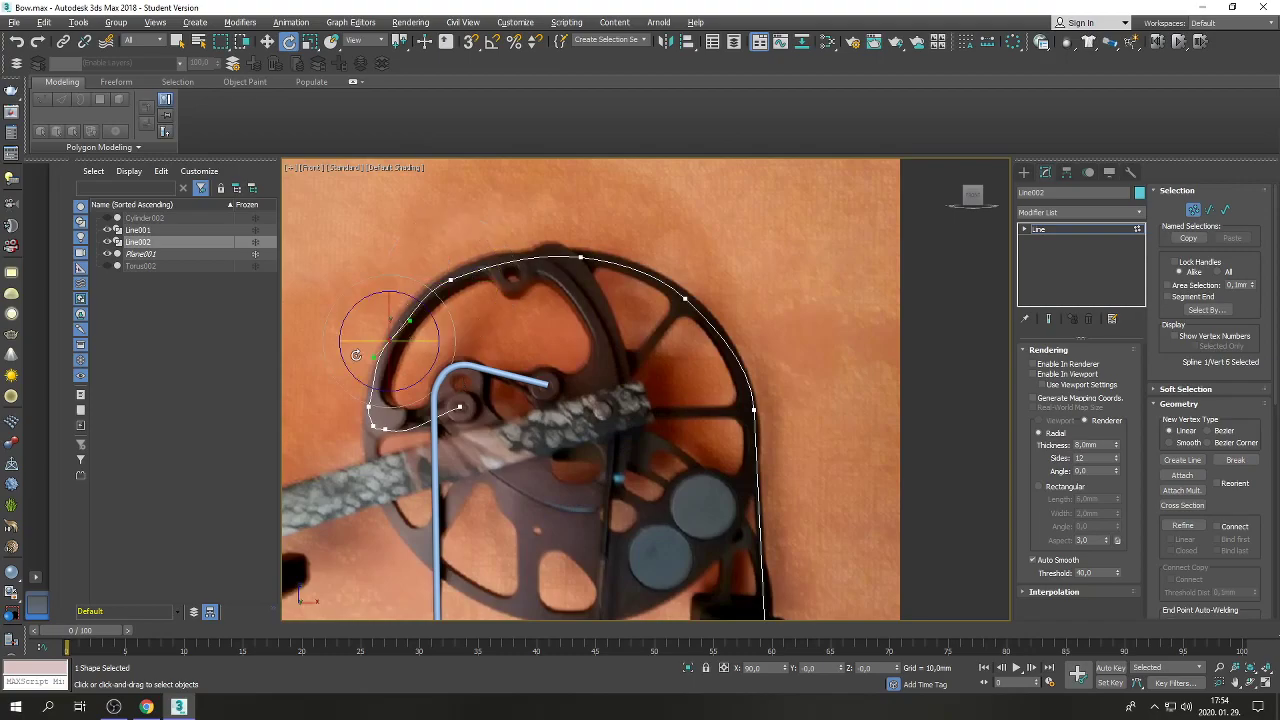
pyautogui.scroll(2, 342, 358)
pyautogui.moveTo(441, 330); pyautogui.dragTo(452, 305)
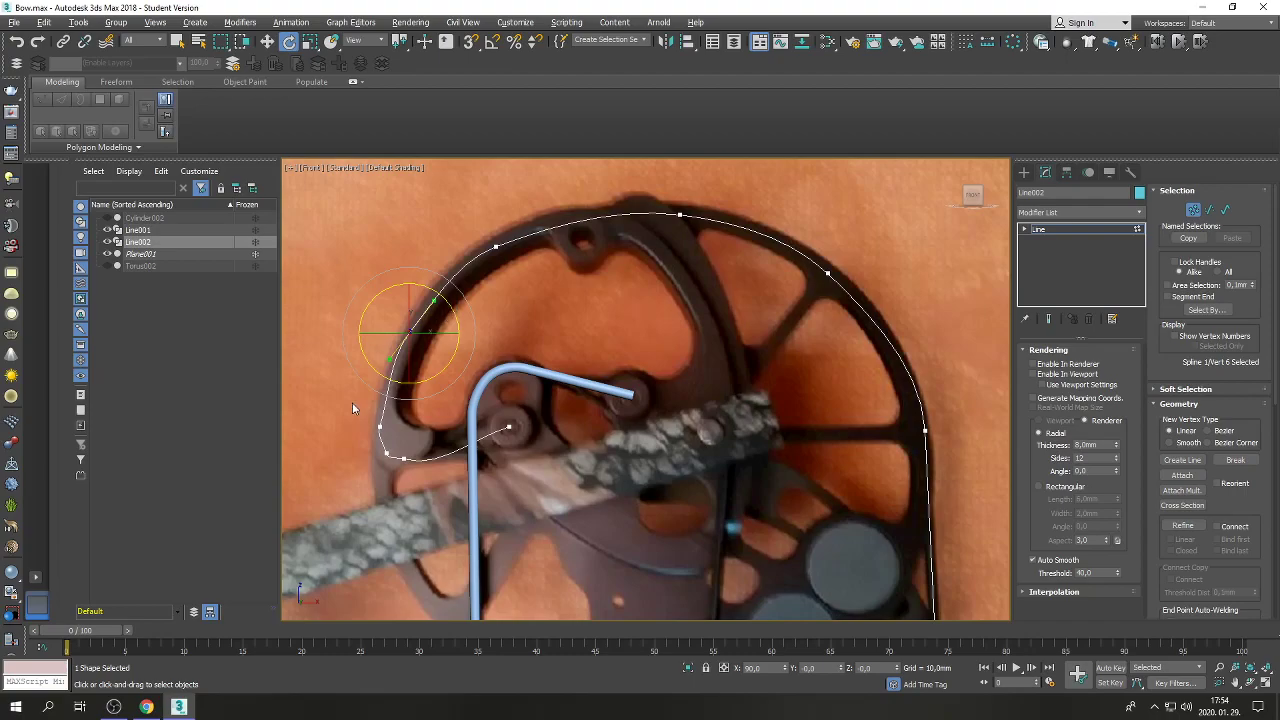
pyautogui.click(378, 426)
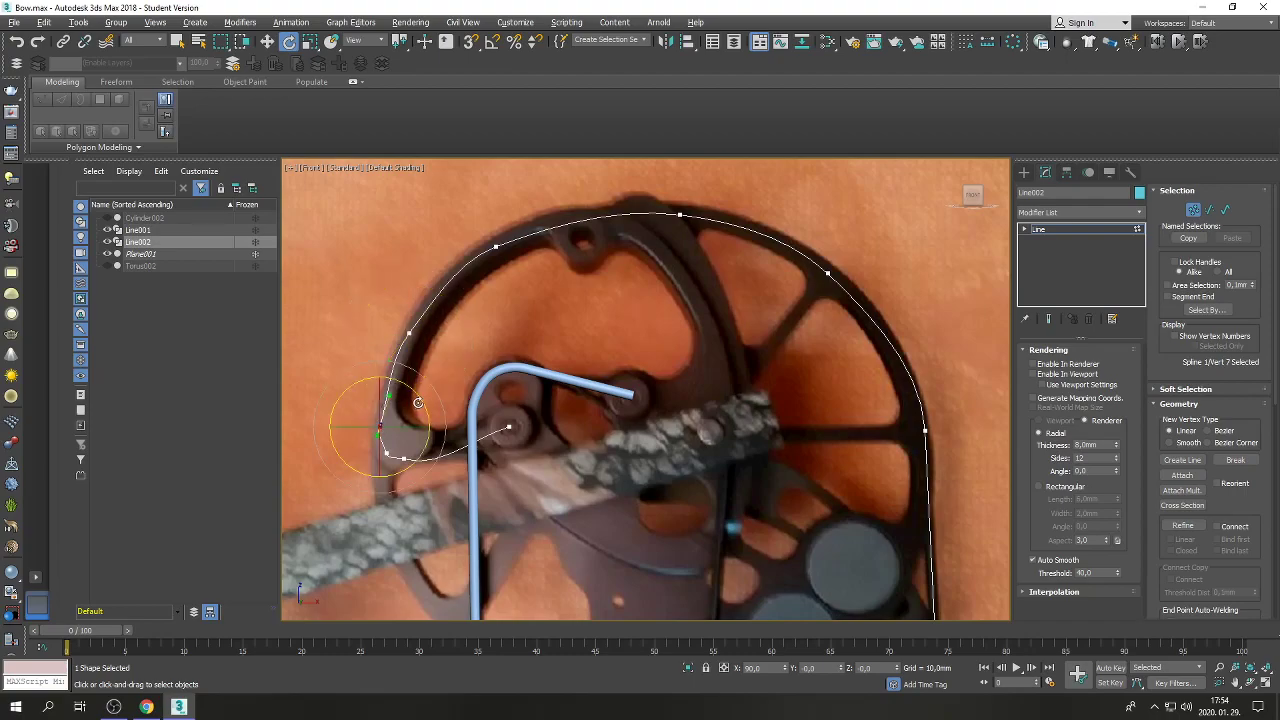
pyautogui.moveTo(416, 393); pyautogui.dragTo(413, 390)
# Rotate the Bezier handles of the two vertices at the cam's lower-left corner to round the bend and straighten the segment to the peg.
pyautogui.click(509, 426)
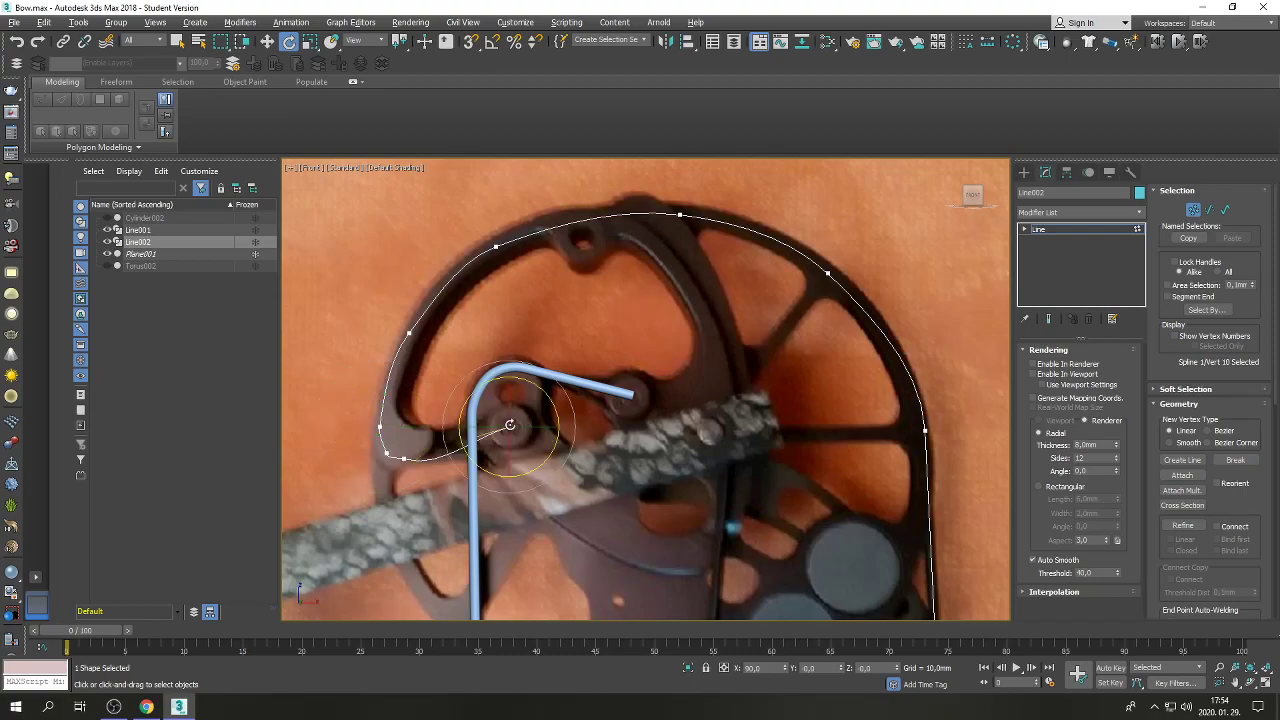
pyautogui.click(402, 462)
pyautogui.scroll(3, 402, 468)
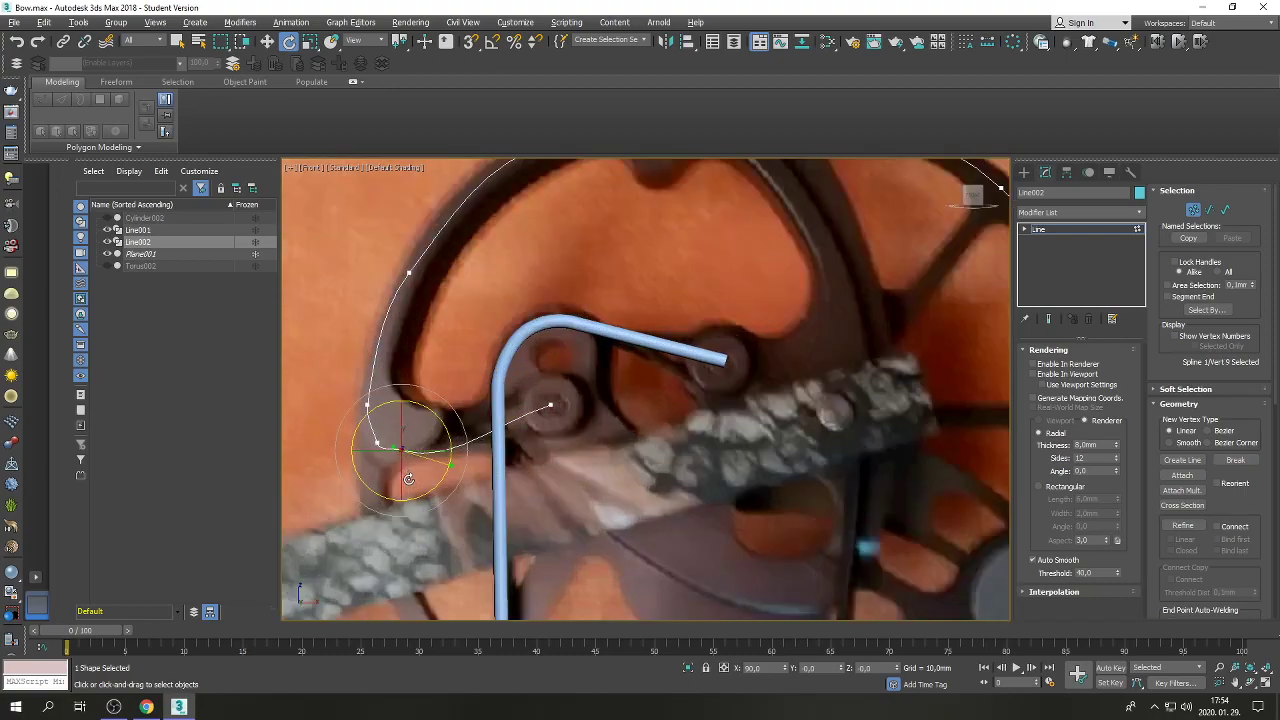
pyautogui.moveTo(445, 438); pyautogui.dragTo(432, 386)
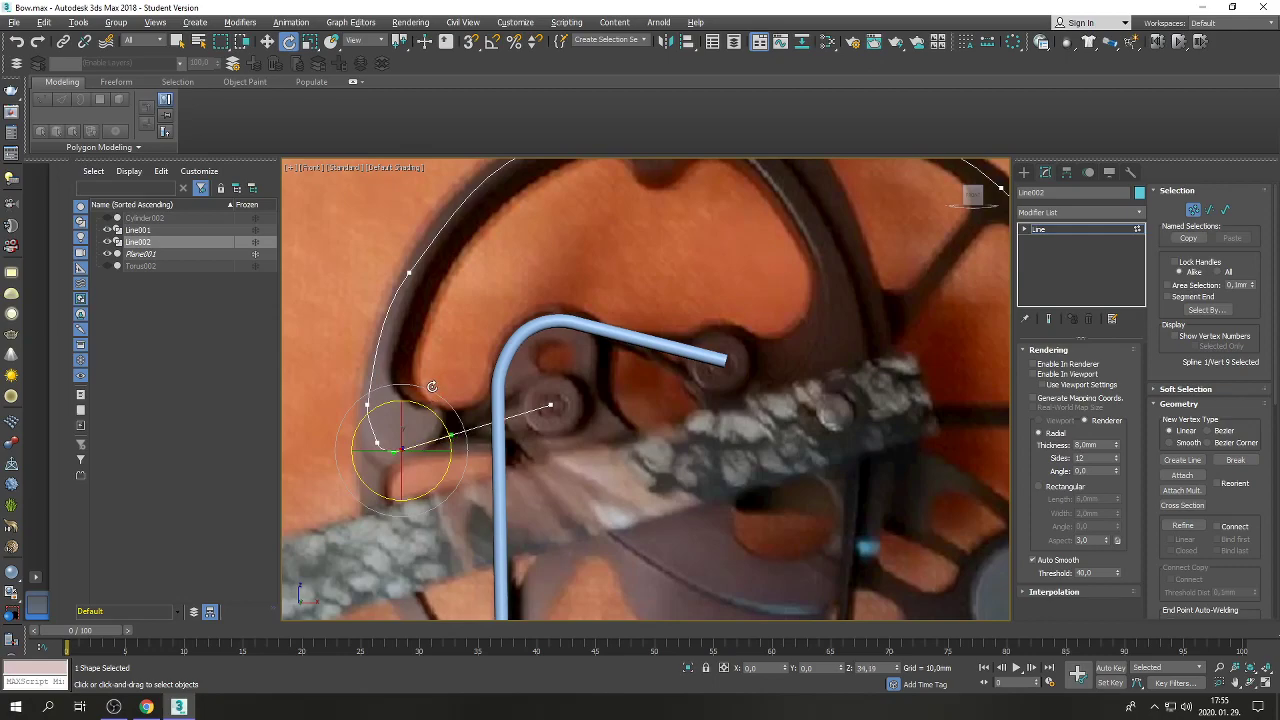
pyautogui.click(376, 441)
pyautogui.moveTo(412, 407); pyautogui.dragTo(394, 377)
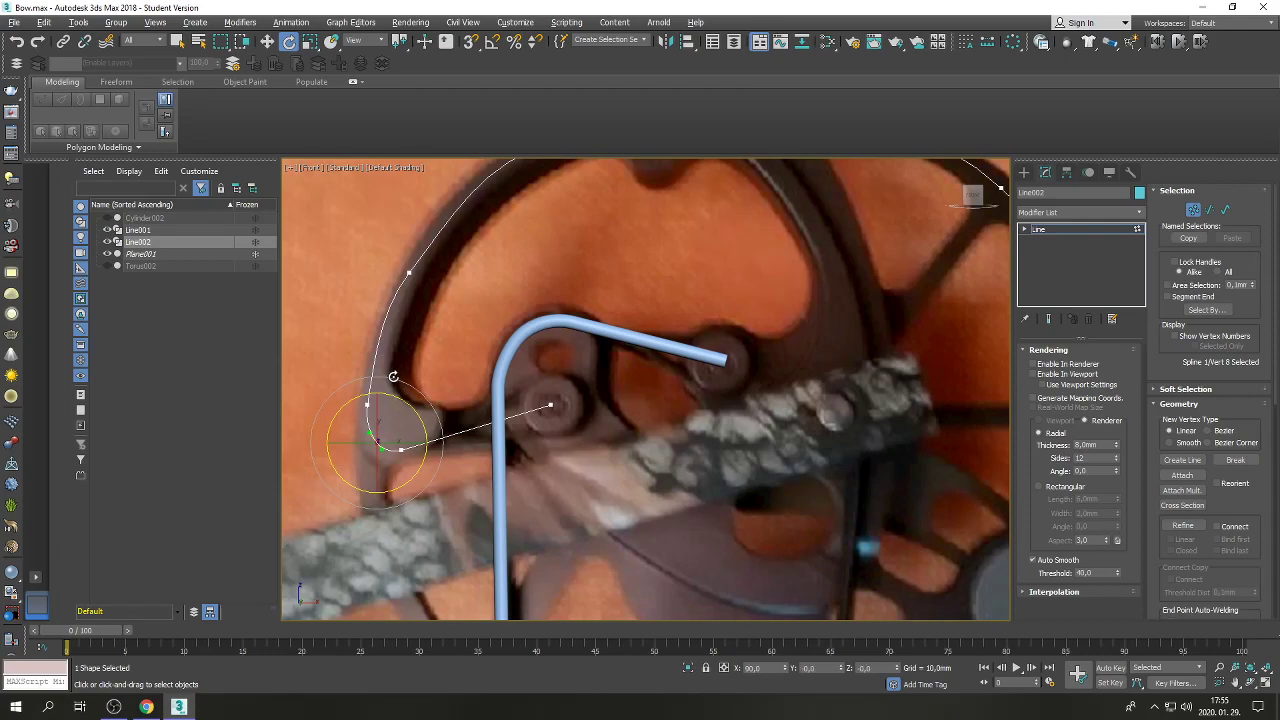
pyautogui.click(410, 272)
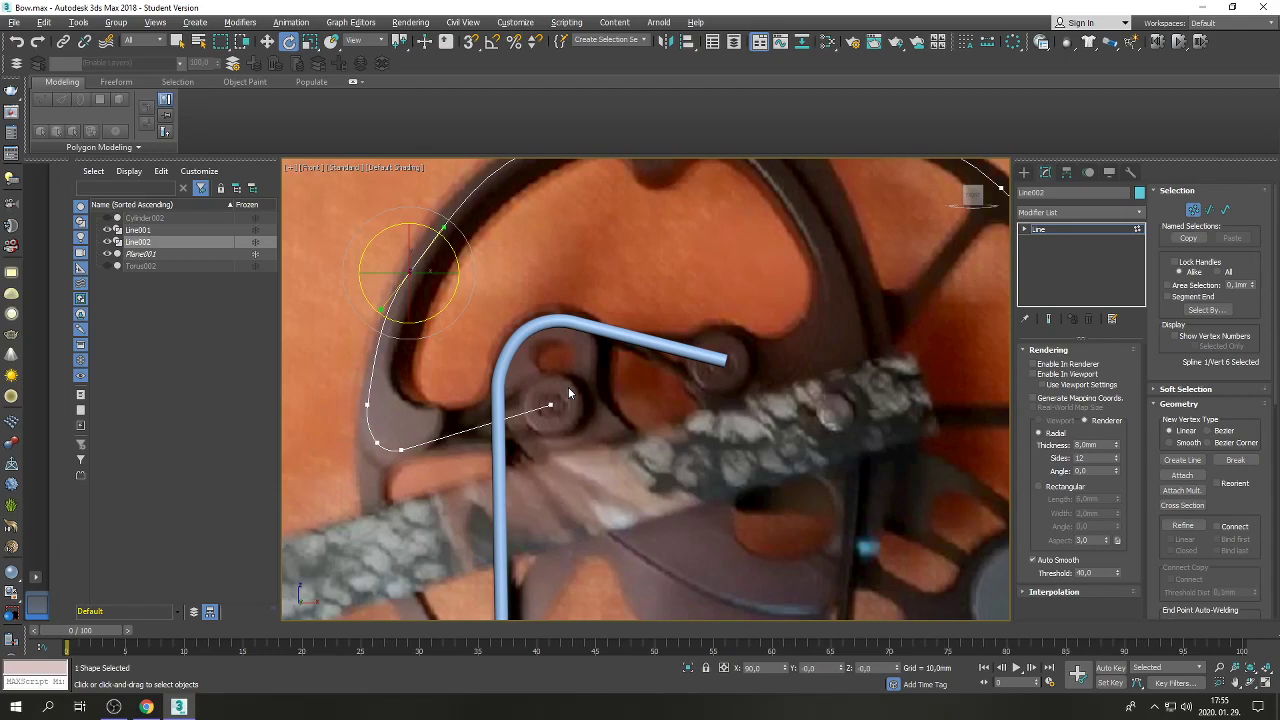
# Rotate the Bezier handles of the two vertices on the cam's left rim and nudge the lower vertex onto the outline.
pyautogui.moveTo(443, 307); pyautogui.dragTo(446, 303)
pyautogui.click(367, 404)
pyautogui.moveTo(407, 375); pyautogui.dragTo(405, 372)
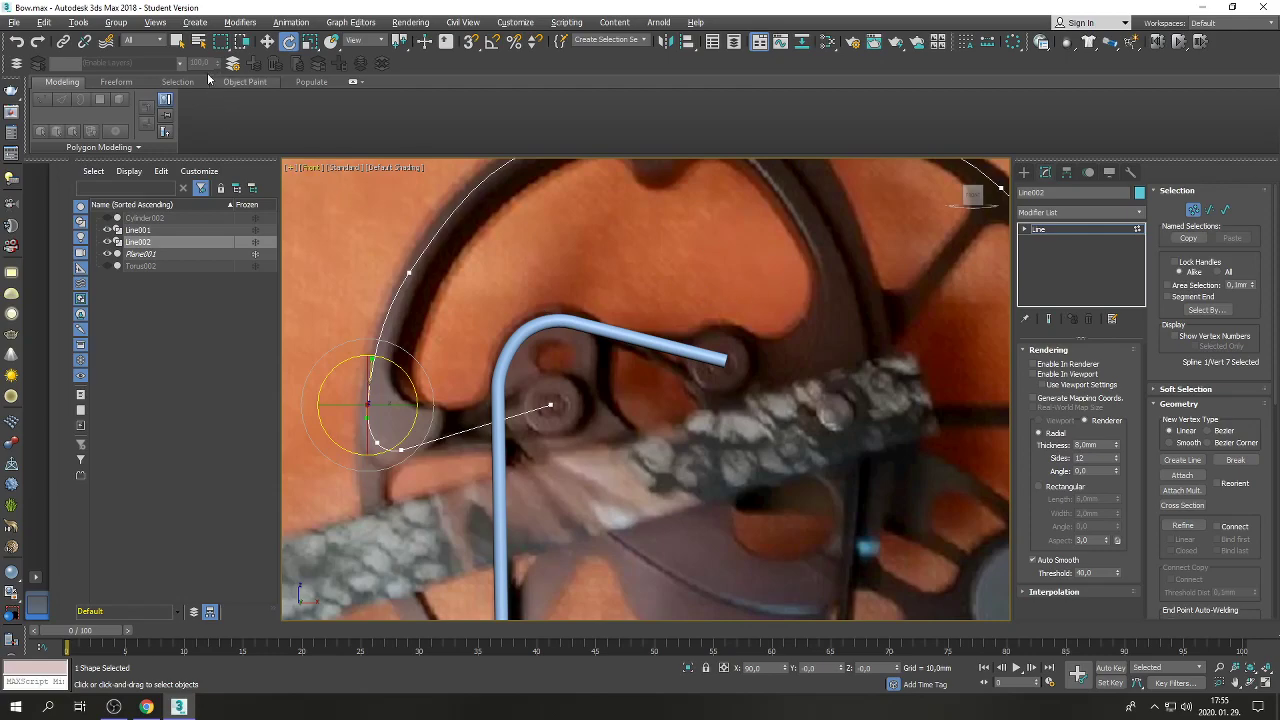
pyautogui.click(267, 41)
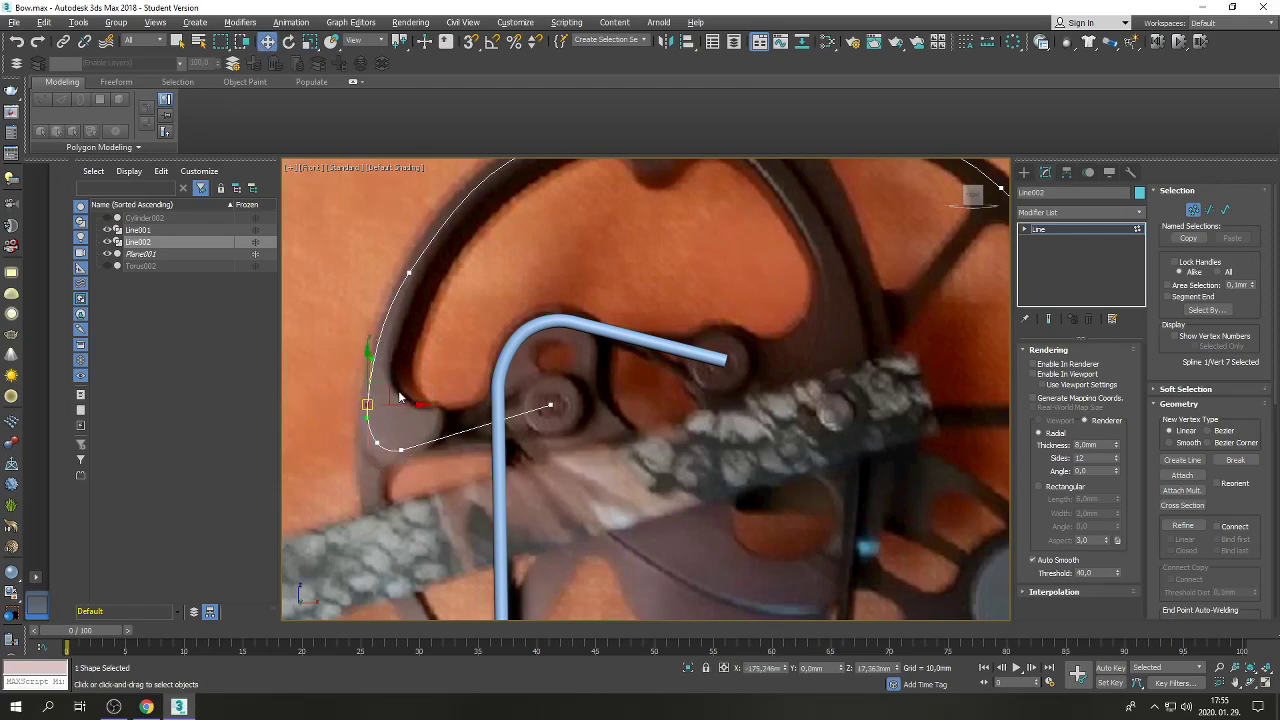
pyautogui.moveTo(389, 388); pyautogui.dragTo(388, 390)
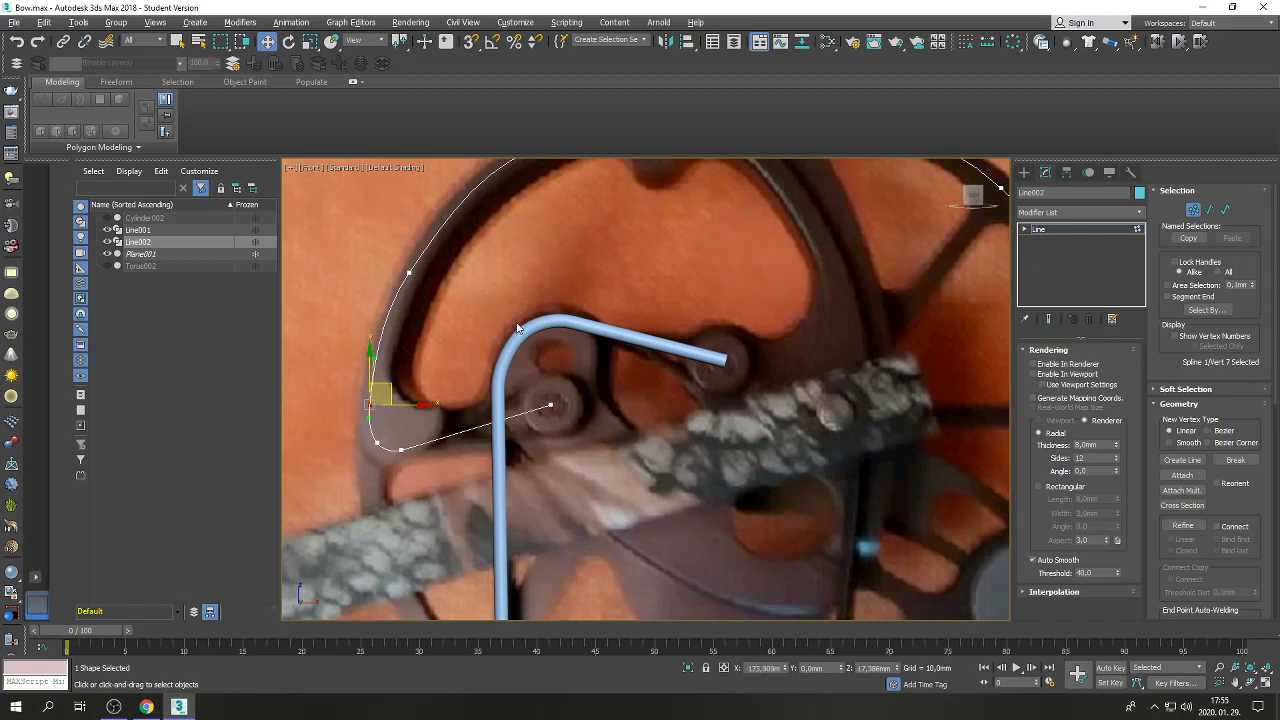
# Enable Line002's thickness in the viewport, restore the four-view layout and leave vertex editing.
pyautogui.click(1033, 375)
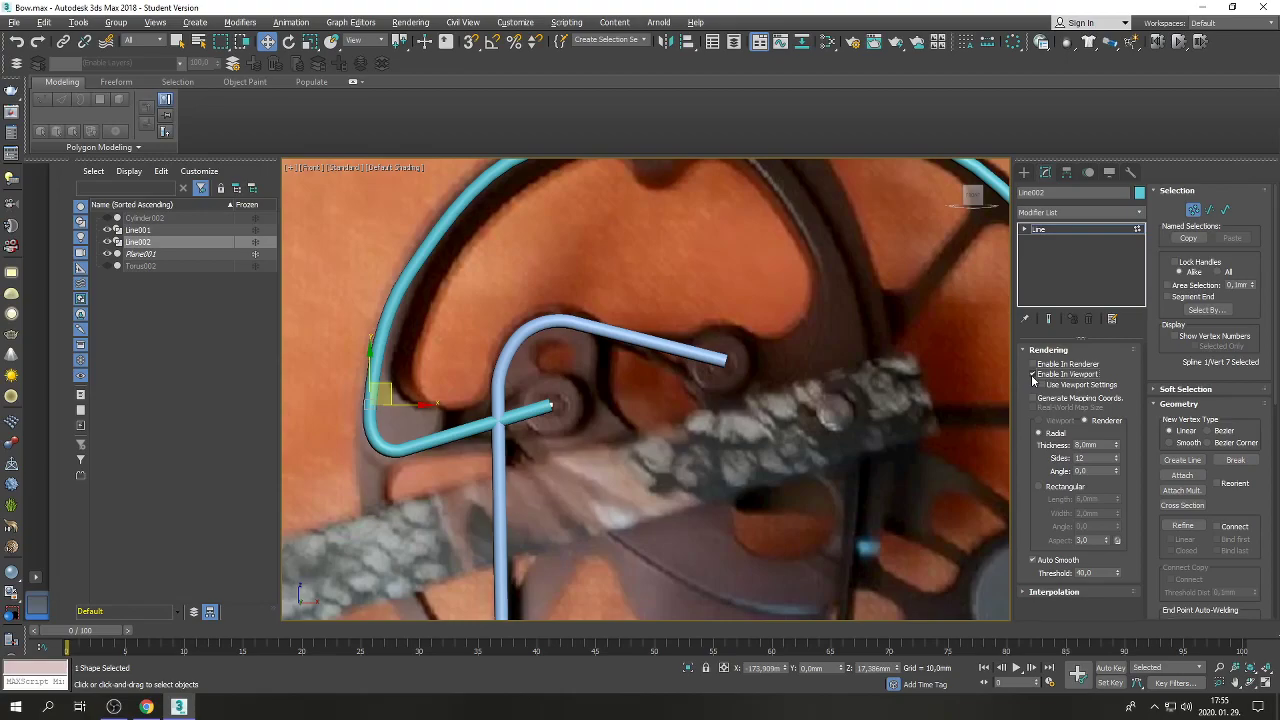
pyautogui.click(1262, 682)
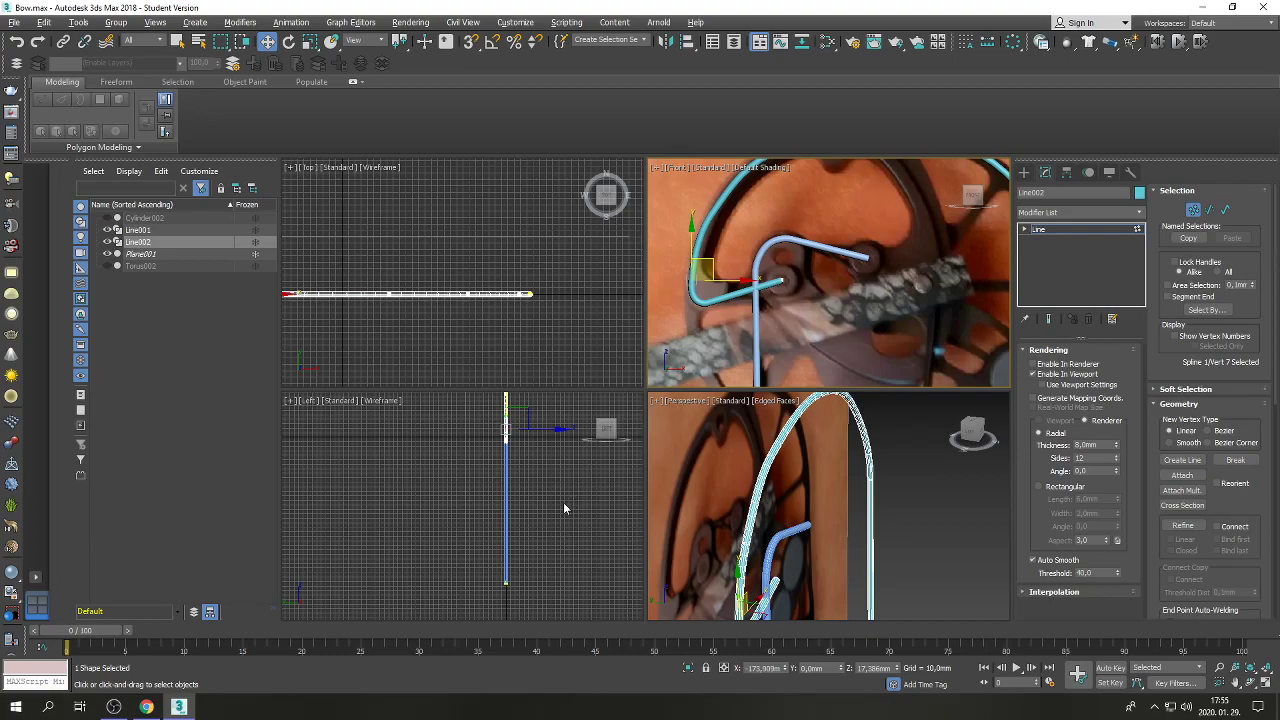
pyautogui.click(1193, 209)
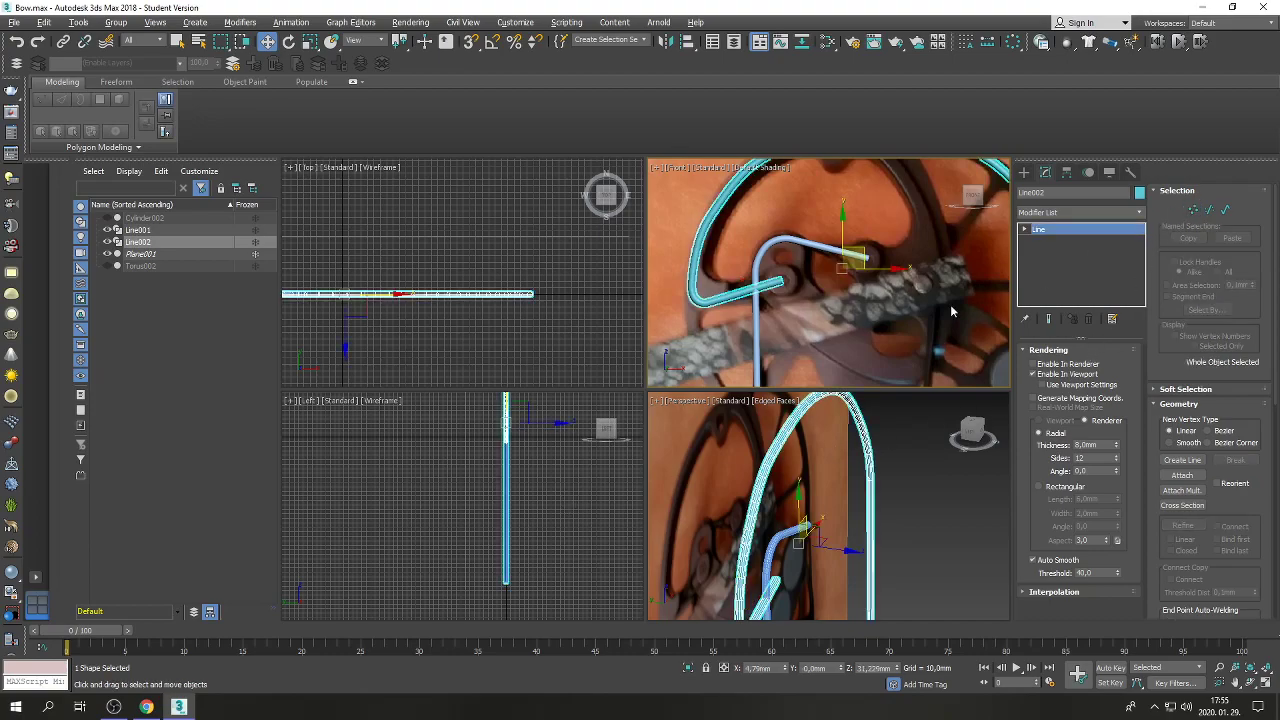
pyautogui.scroll(-2, 808, 324)
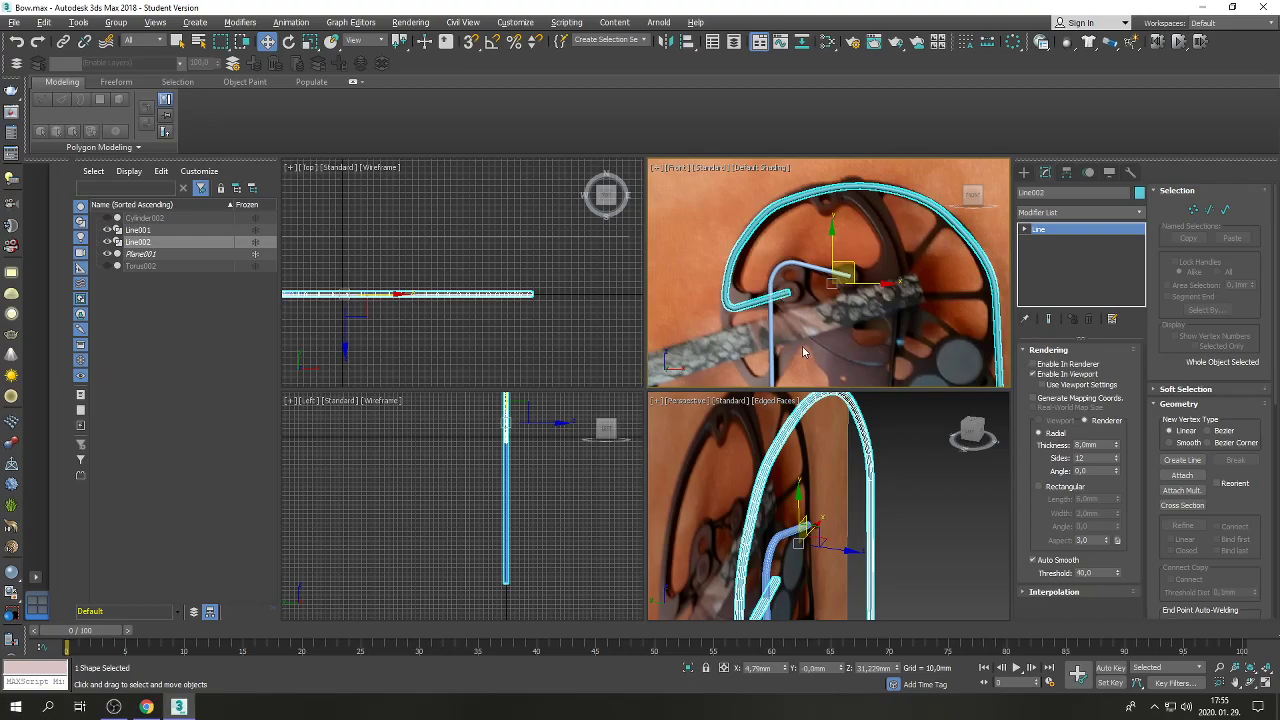
pyautogui.click(1194, 210)
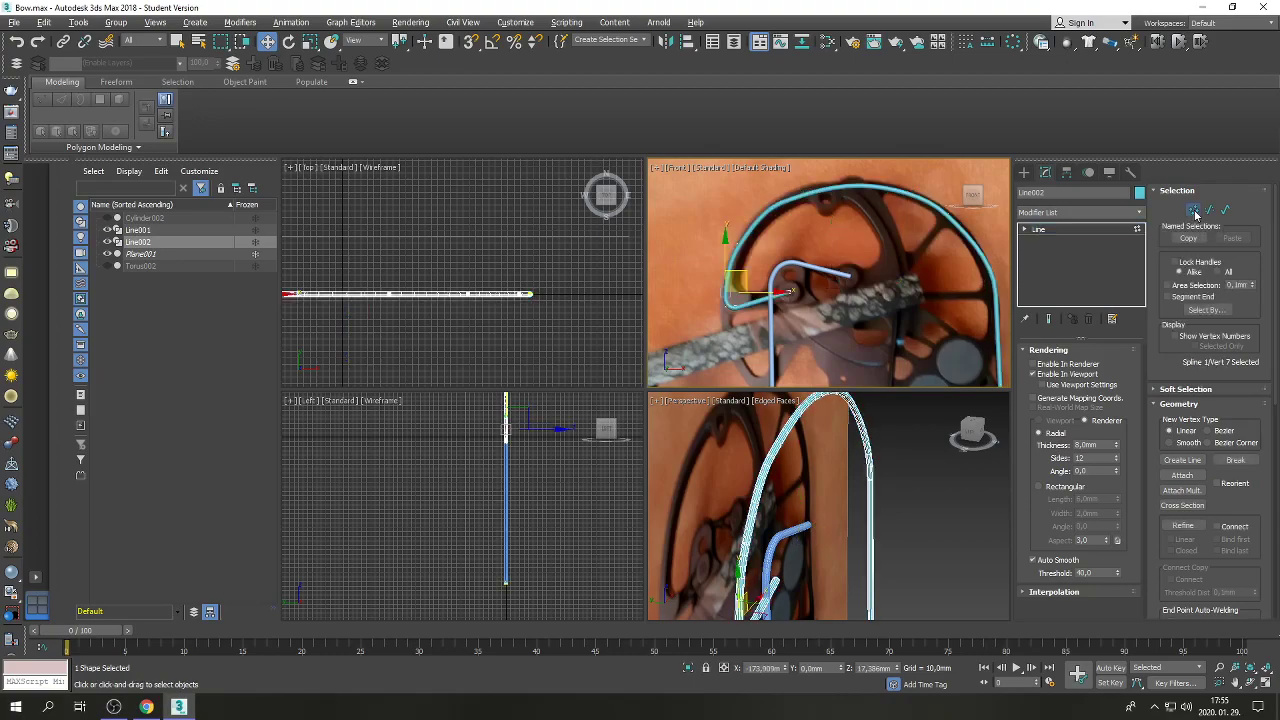
pyautogui.click(785, 268)
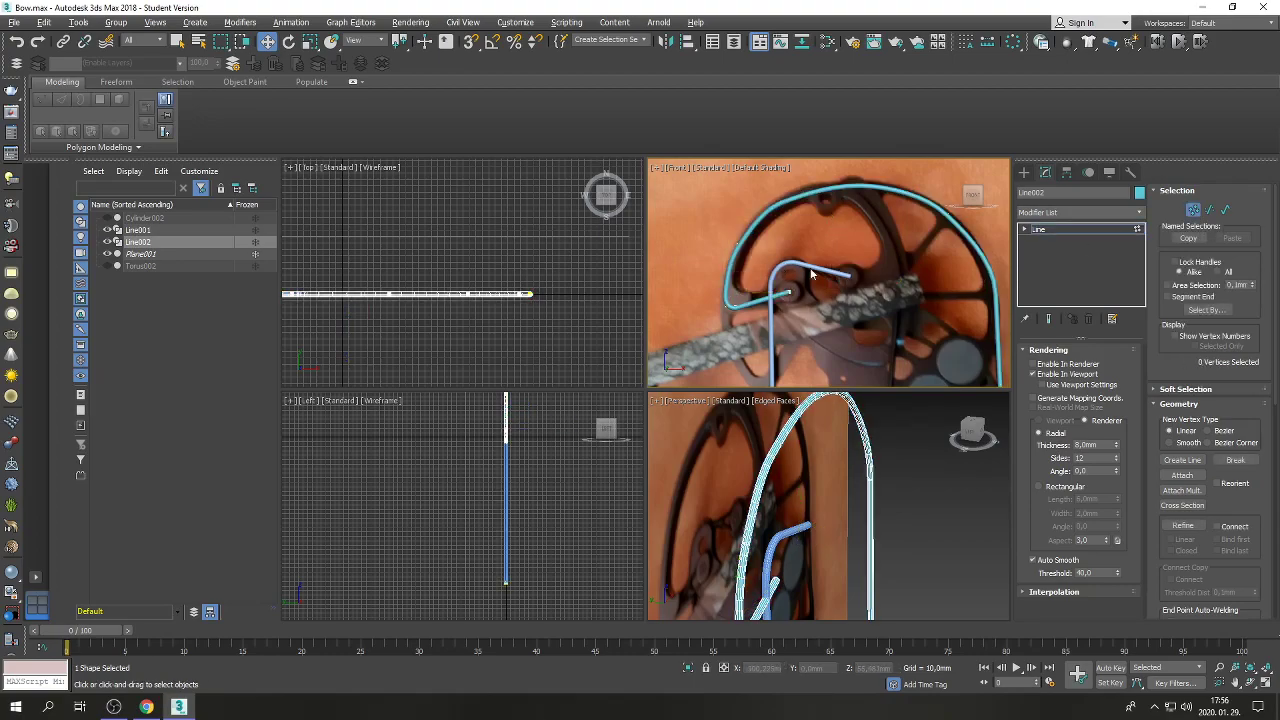
pyautogui.click(1197, 212)
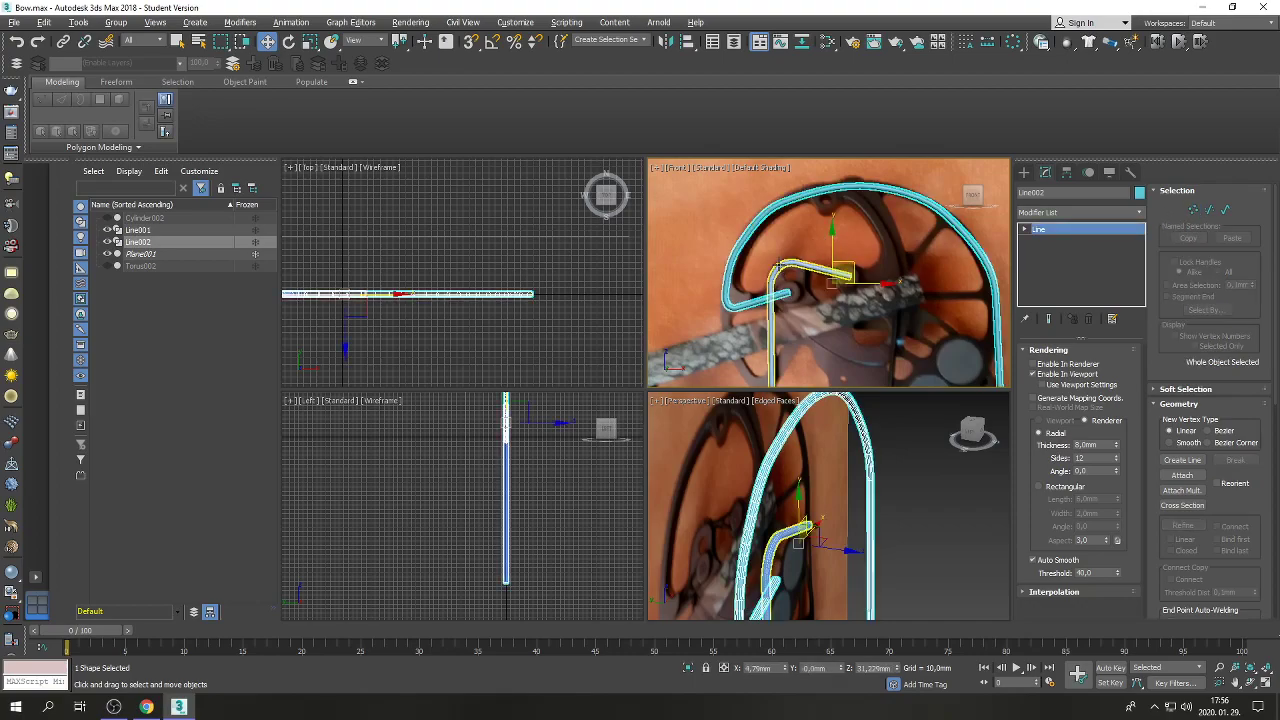
# Select Line001 and maximize the Left view with its grid hidden.
pyautogui.click(779, 266)
pyautogui.scroll(2, 497, 460)
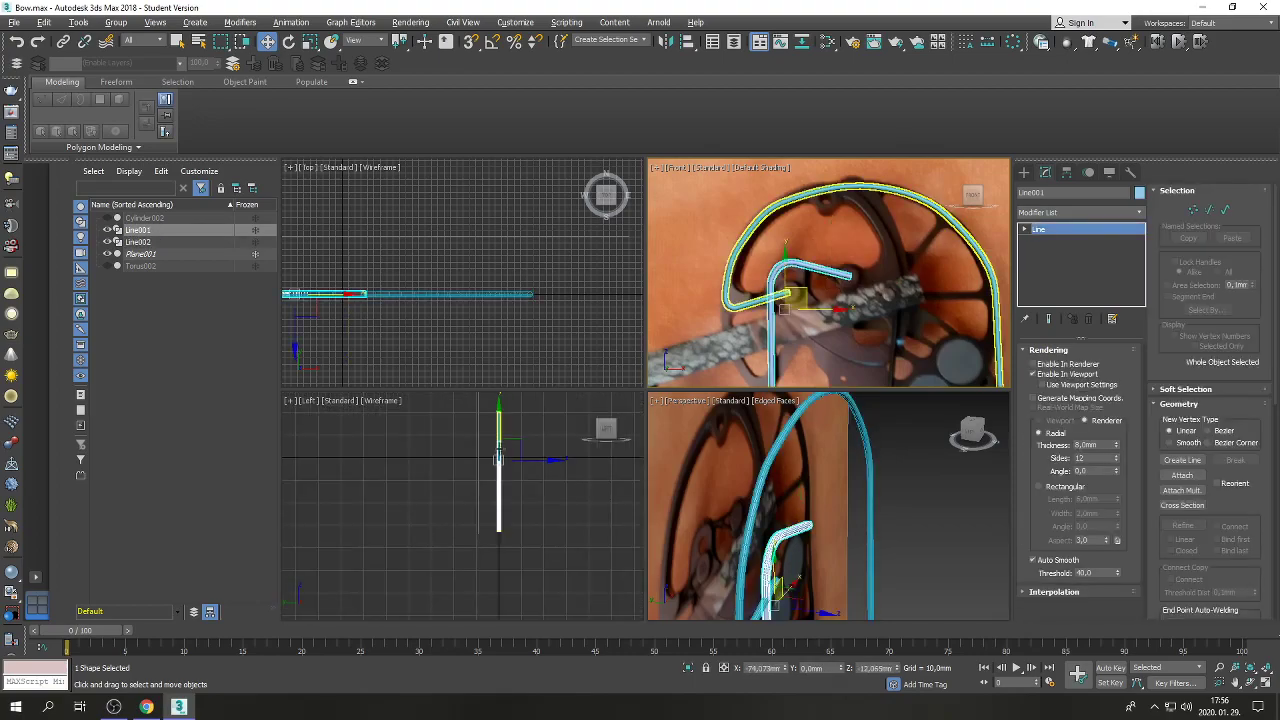
pyautogui.scroll(1, 495, 434)
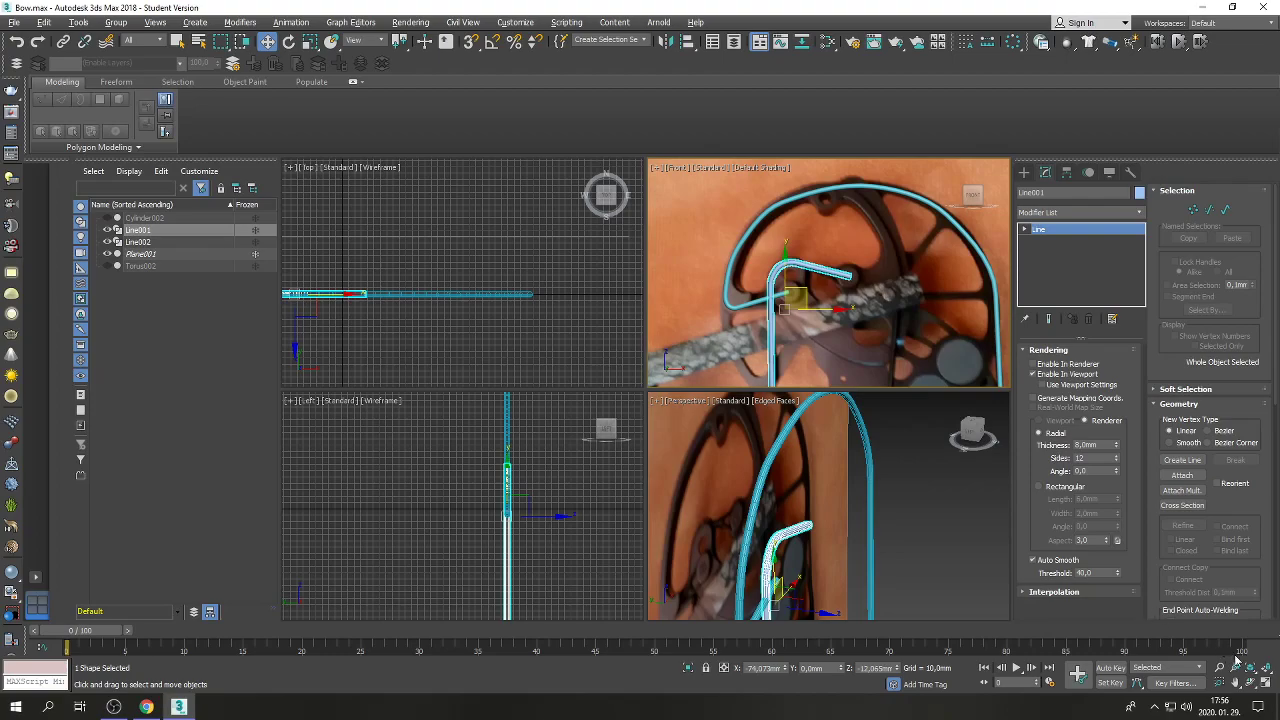
pyautogui.click(1266, 684)
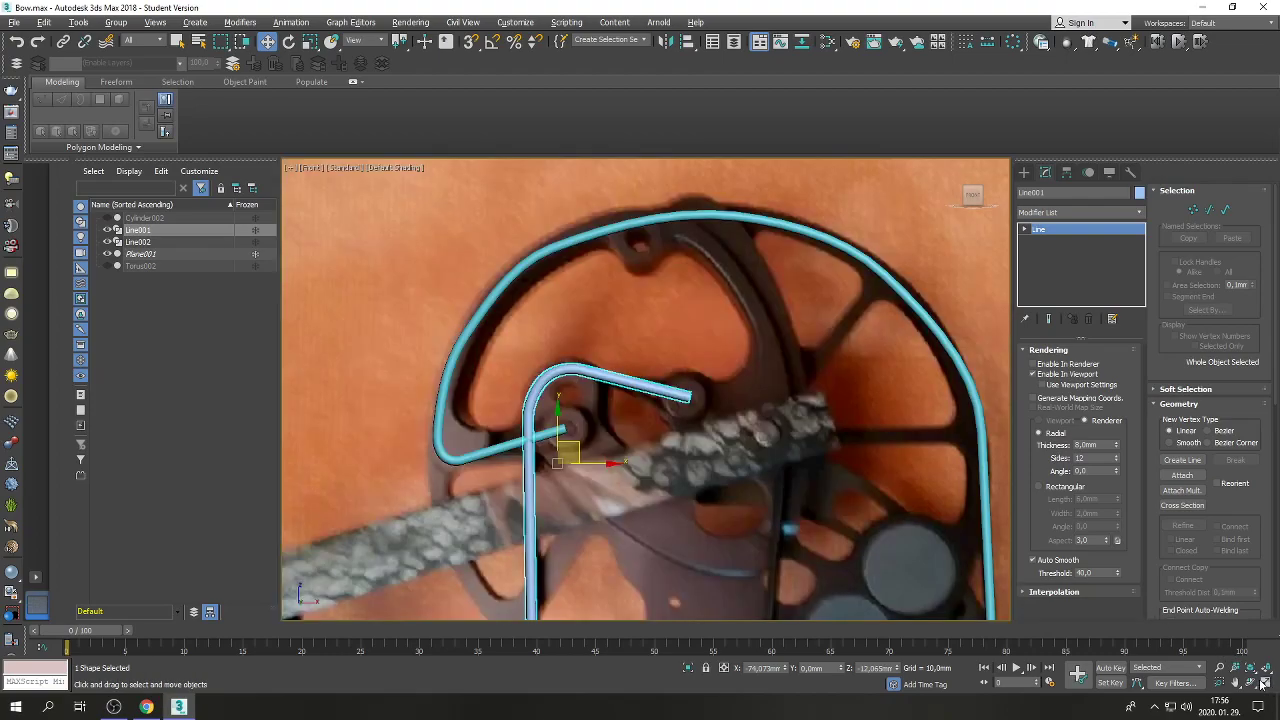
pyautogui.click(1263, 683)
pyautogui.click(1266, 684)
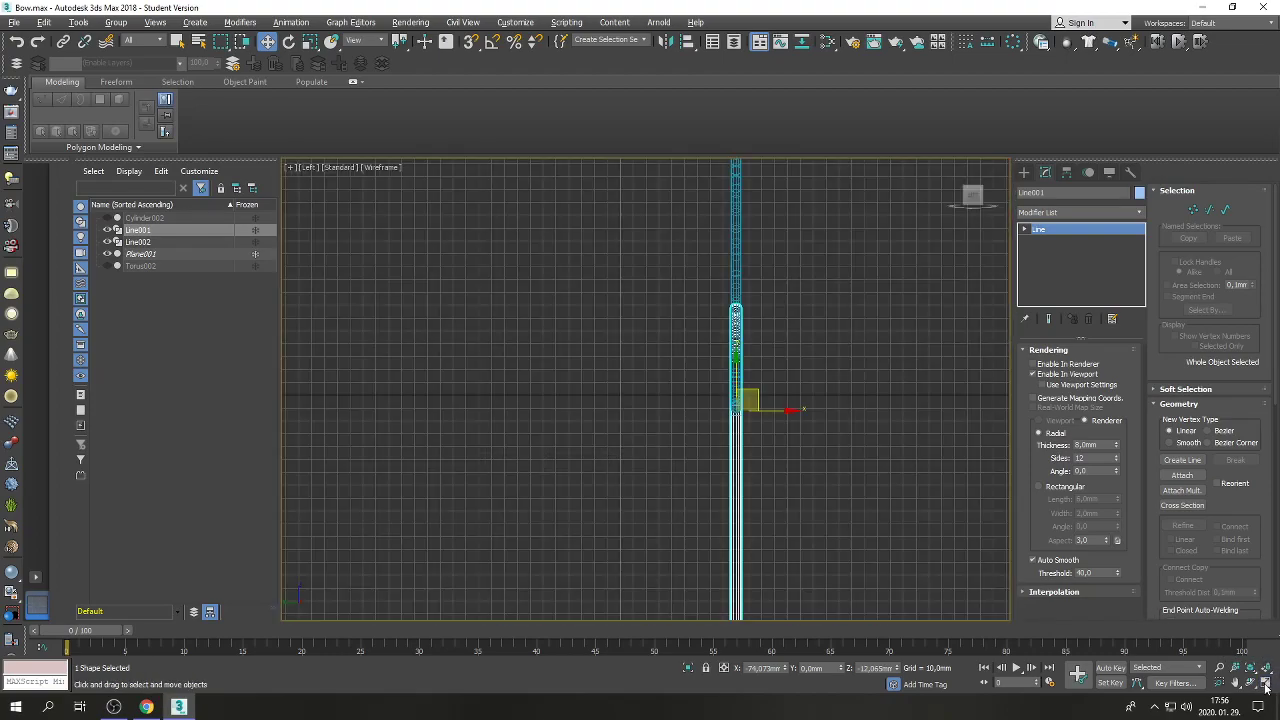
pyautogui.scroll(-1, 730, 428)
pyautogui.scroll(1, 773, 366)
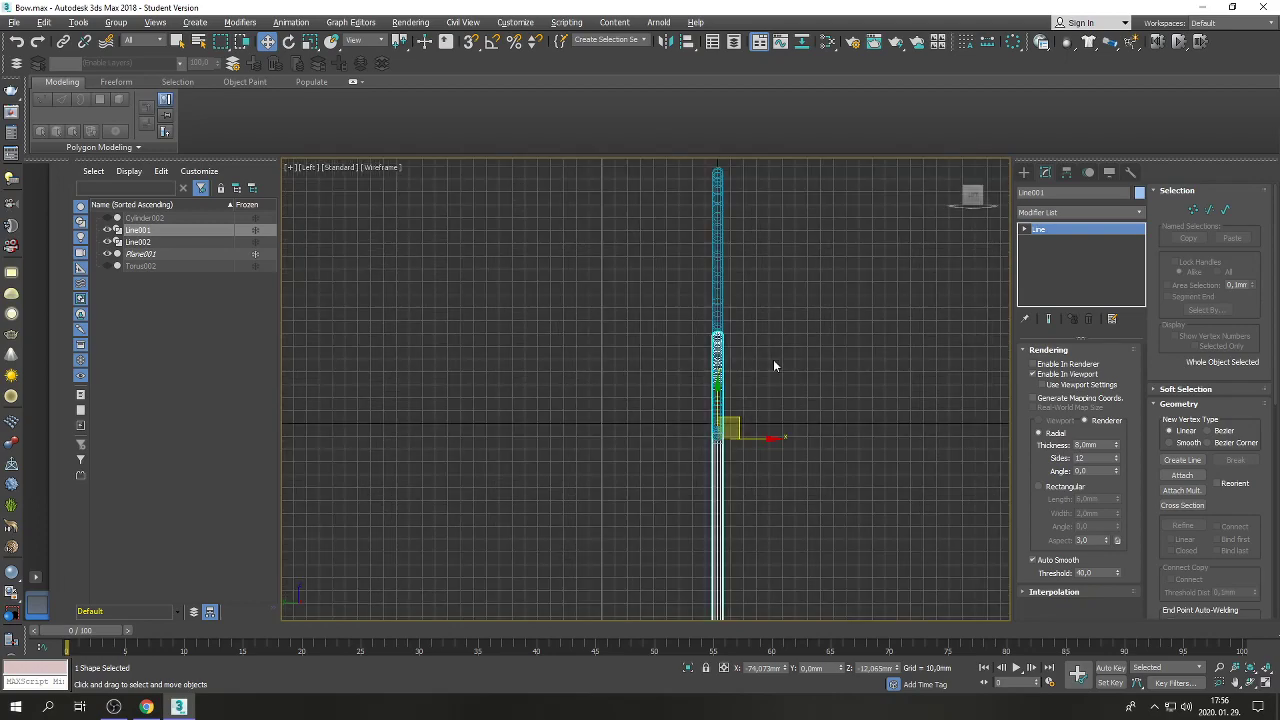
pyautogui.press('g')
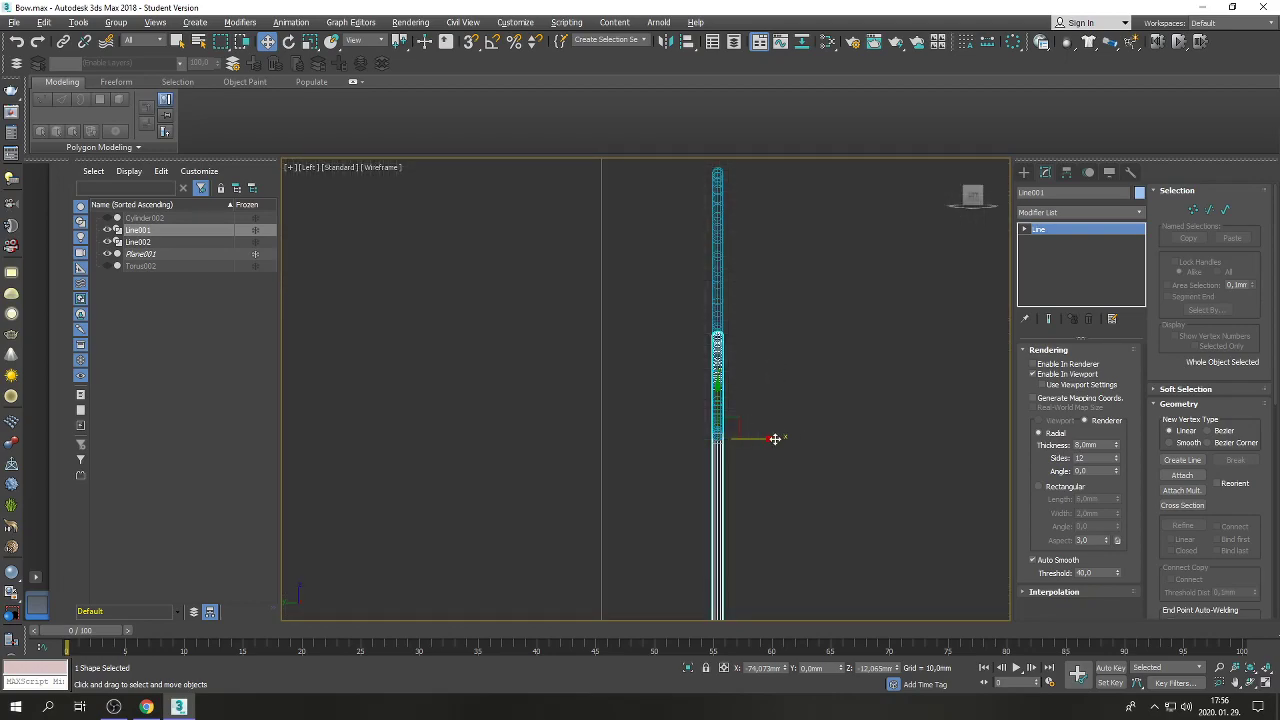
# Shift Line001 sideways off the other string in the Left view and set its Y position to 12 mm.
pyautogui.moveTo(771, 437); pyautogui.dragTo(756, 437)
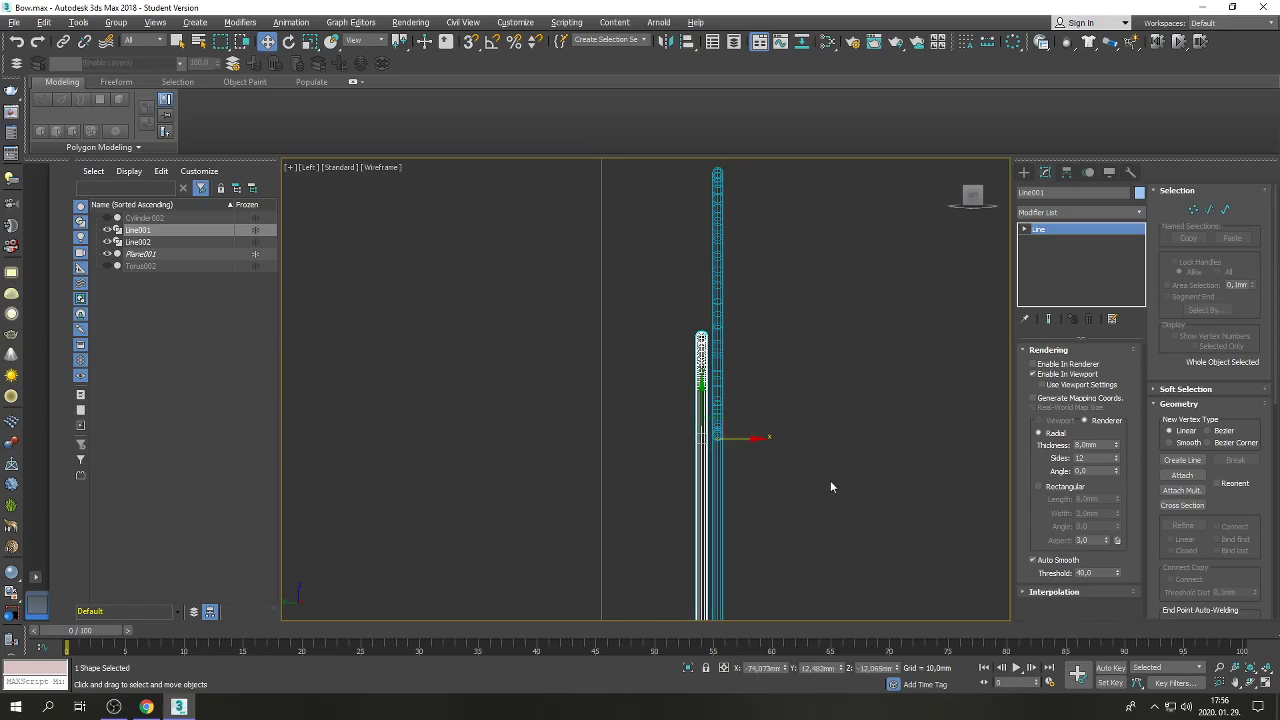
pyautogui.doubleClick(807, 668)
pyautogui.press('BackSpace')
pyautogui.write('12')
pyautogui.press('Return')
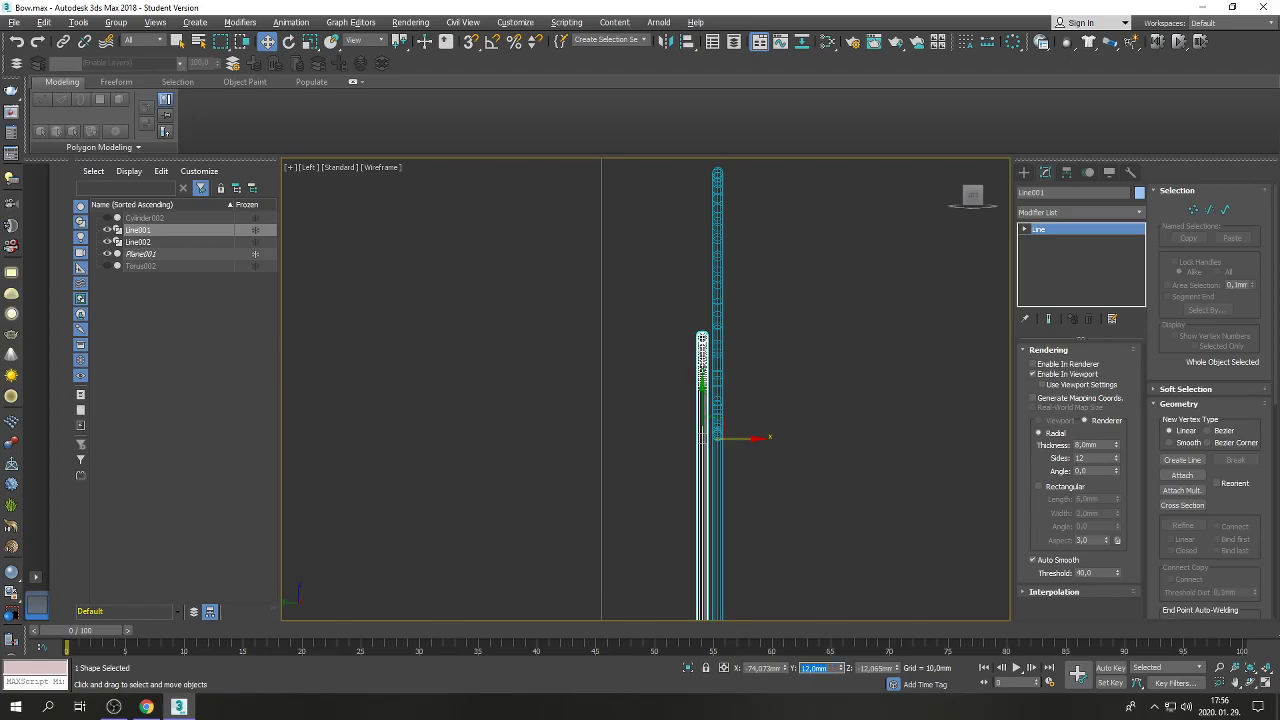
# Select Line002 and try to shift its entire spline sideways onto Line001, then undo the move.
pyautogui.click(720, 385)
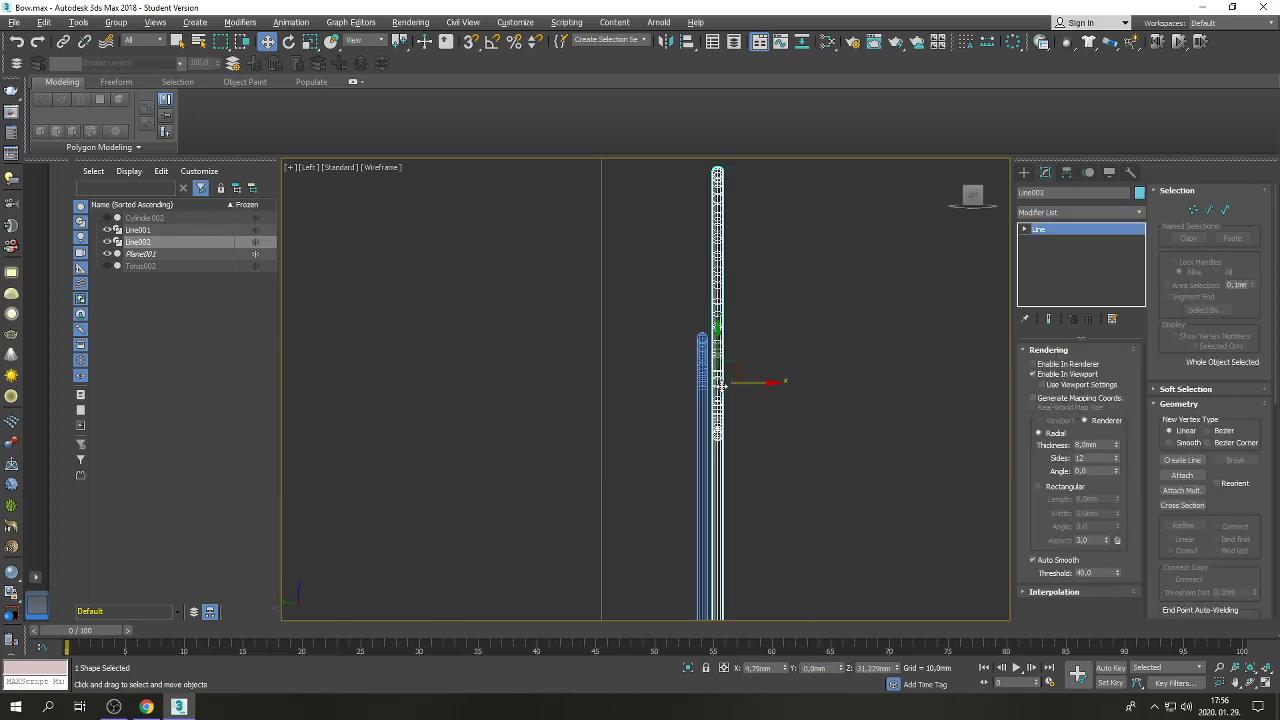
pyautogui.click(1225, 209)
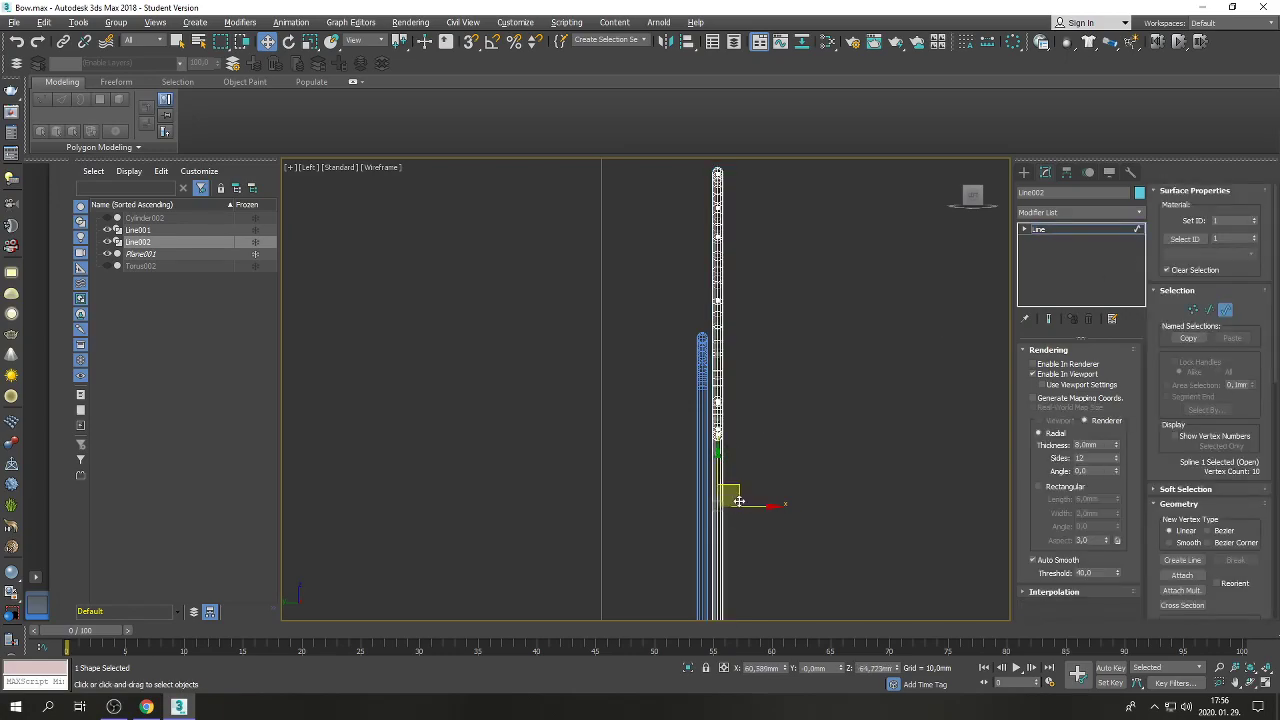
pyautogui.moveTo(766, 506); pyautogui.dragTo(746, 503)
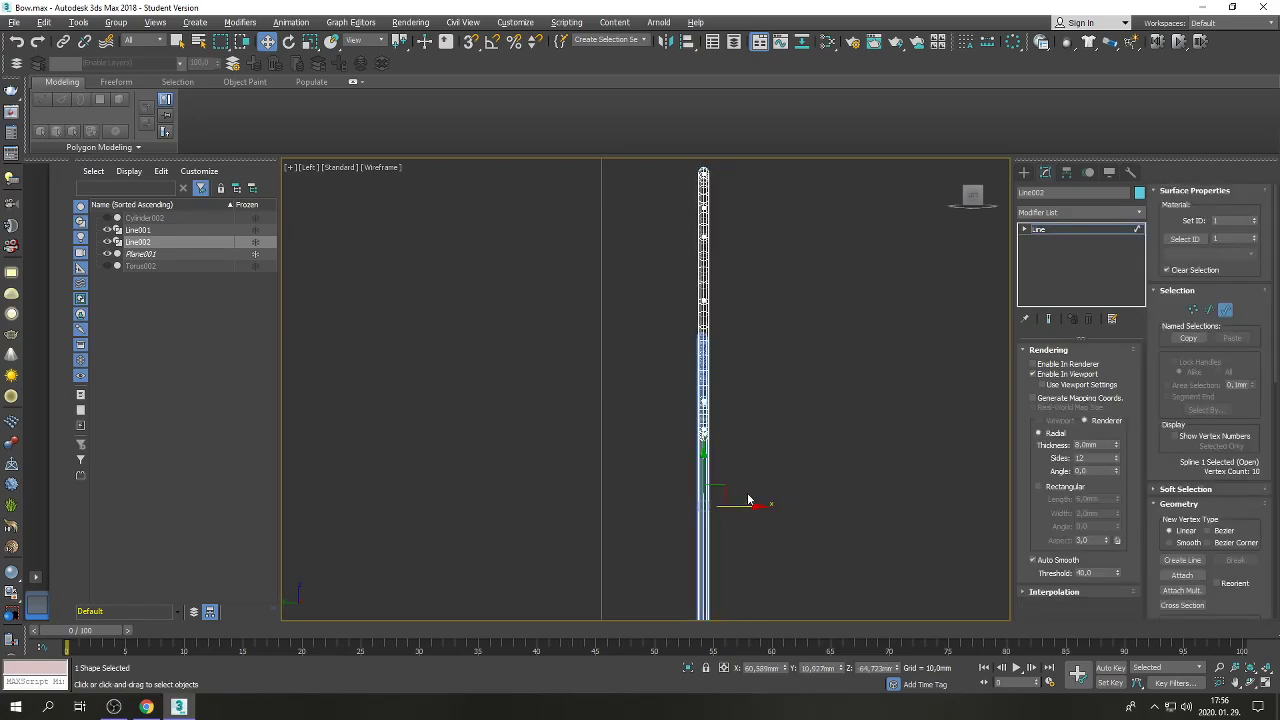
pyautogui.hotkey('ctrl', 'z')
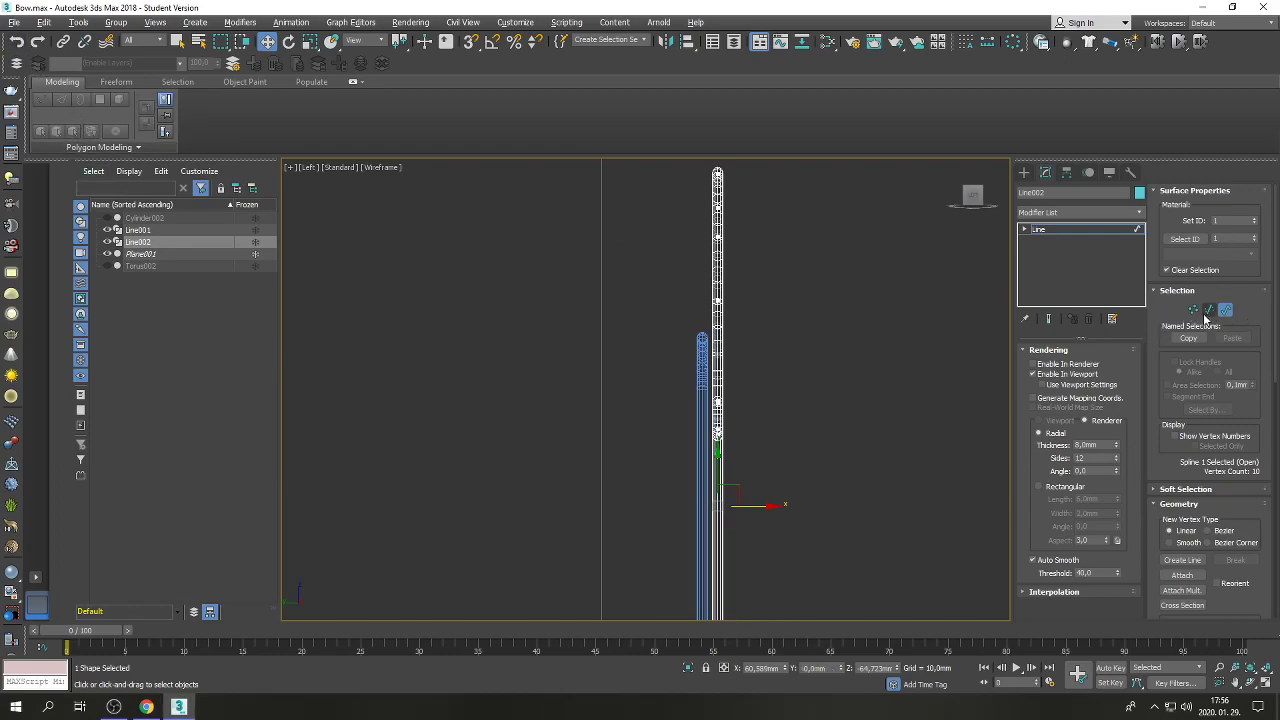
# Select Line002's long straight string segment, shift it past Line001 and set its Y position to 24 mm.
pyautogui.click(1209, 309)
pyautogui.click(719, 498)
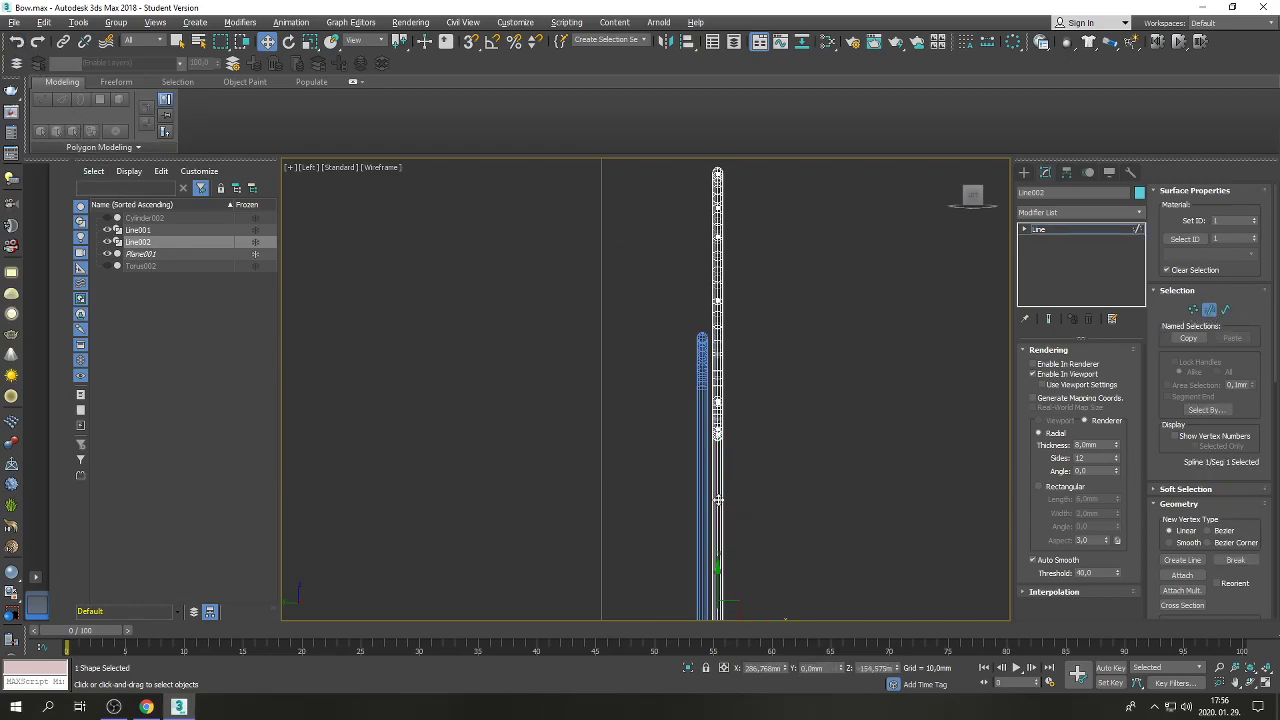
pyautogui.scroll(-2, 824, 565)
pyautogui.scroll(2, 783, 529)
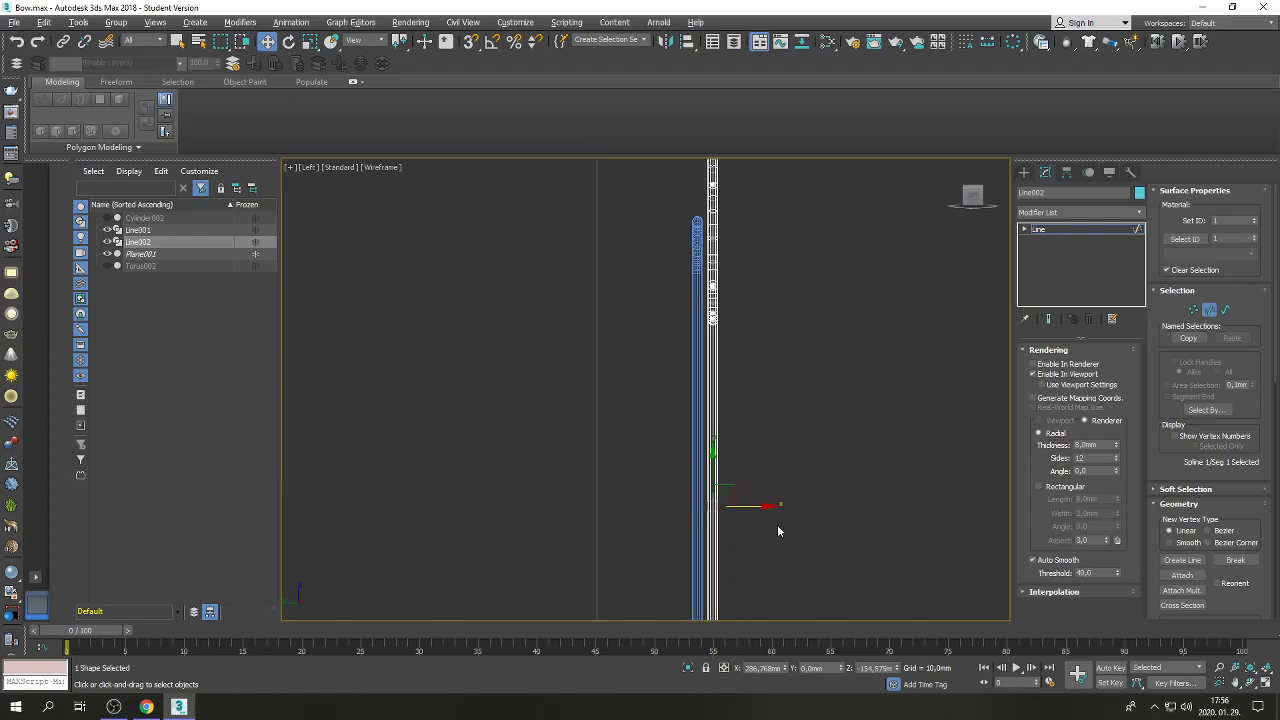
pyautogui.moveTo(748, 504); pyautogui.dragTo(732, 503)
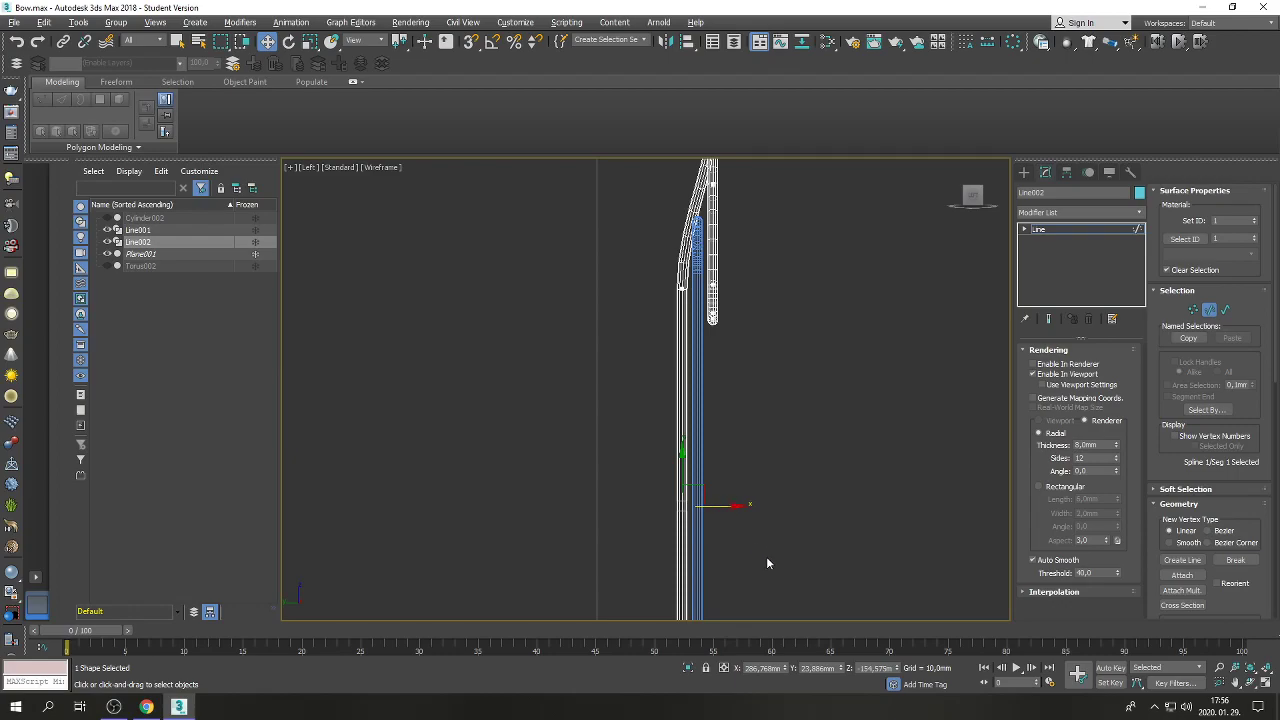
pyautogui.doubleClick(810, 668)
pyautogui.write('24')
pyautogui.press('Return')
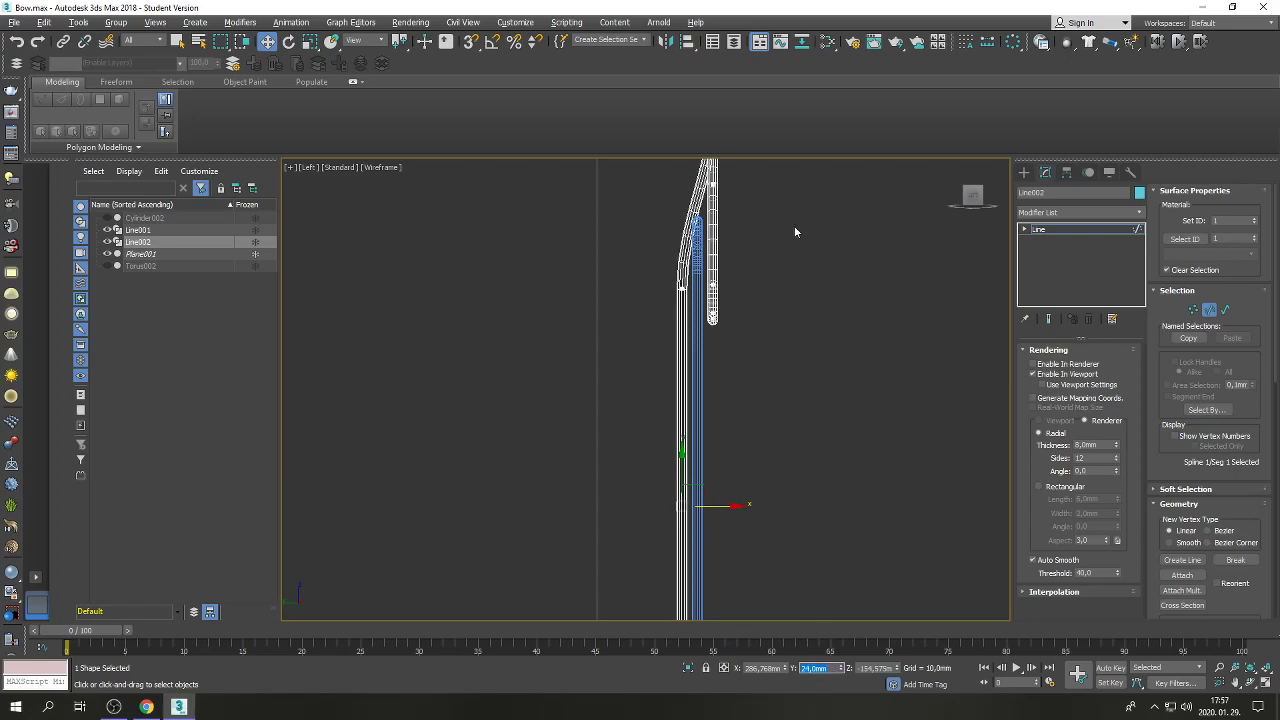
pyautogui.scroll(-2, 733, 287)
pyautogui.scroll(1, 725, 172)
pyautogui.scroll(1, 726, 174)
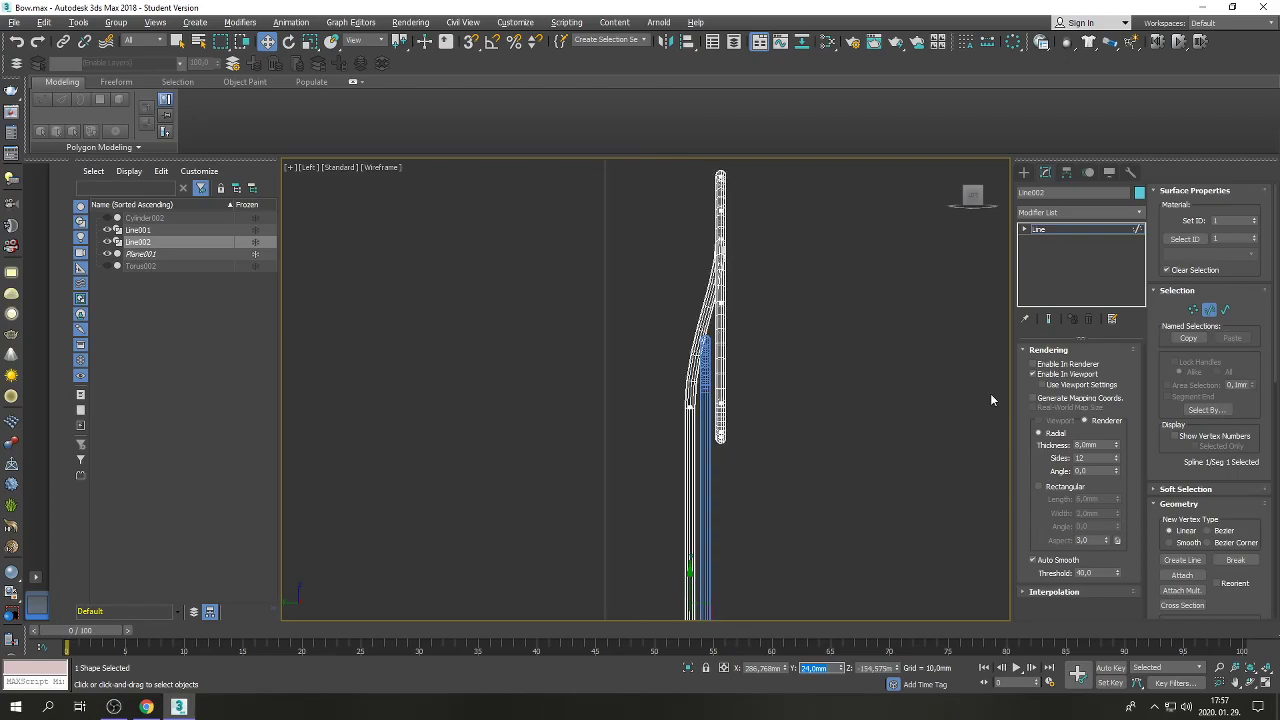
pyautogui.click(720, 403)
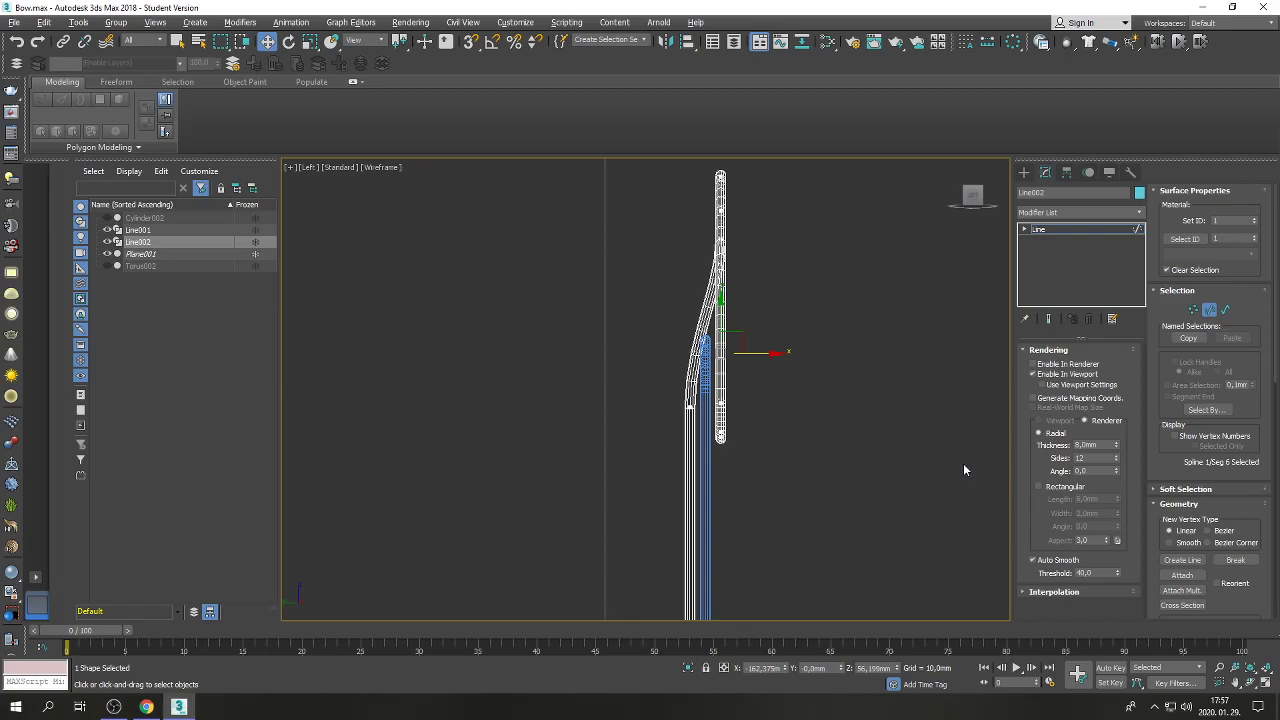
pyautogui.click(724, 409)
pyautogui.click(1270, 683)
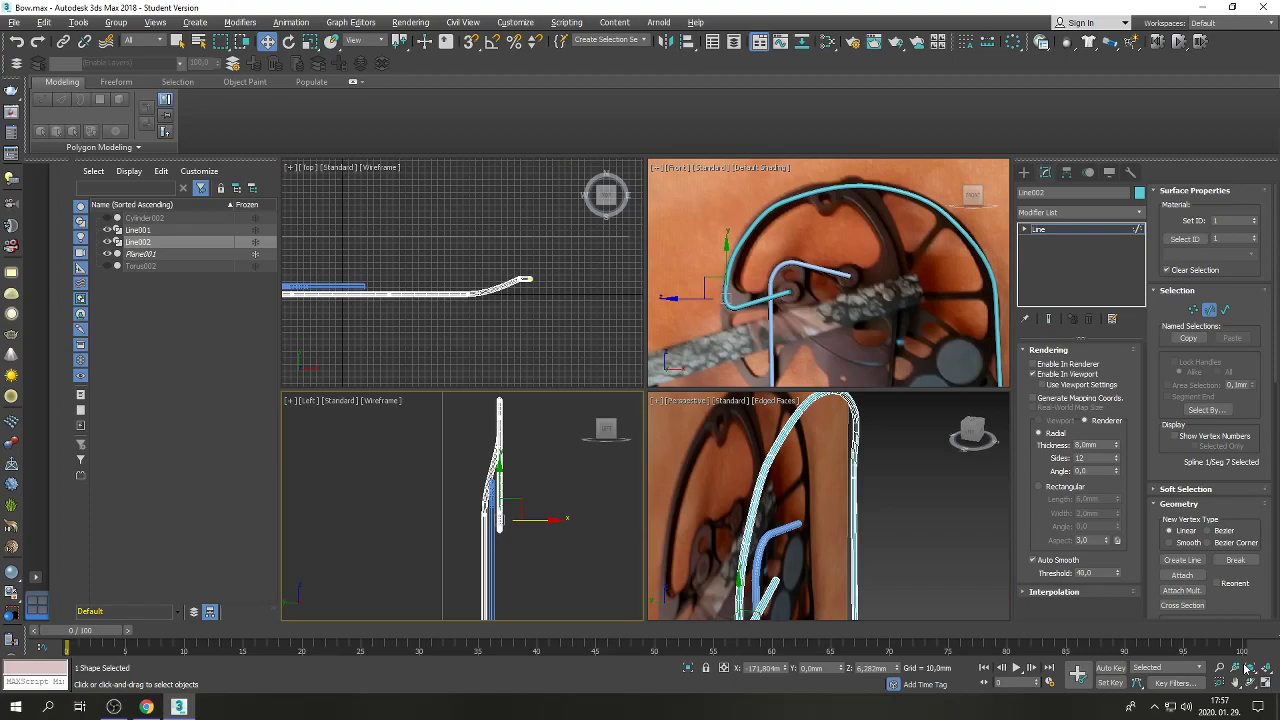
pyautogui.click(733, 257)
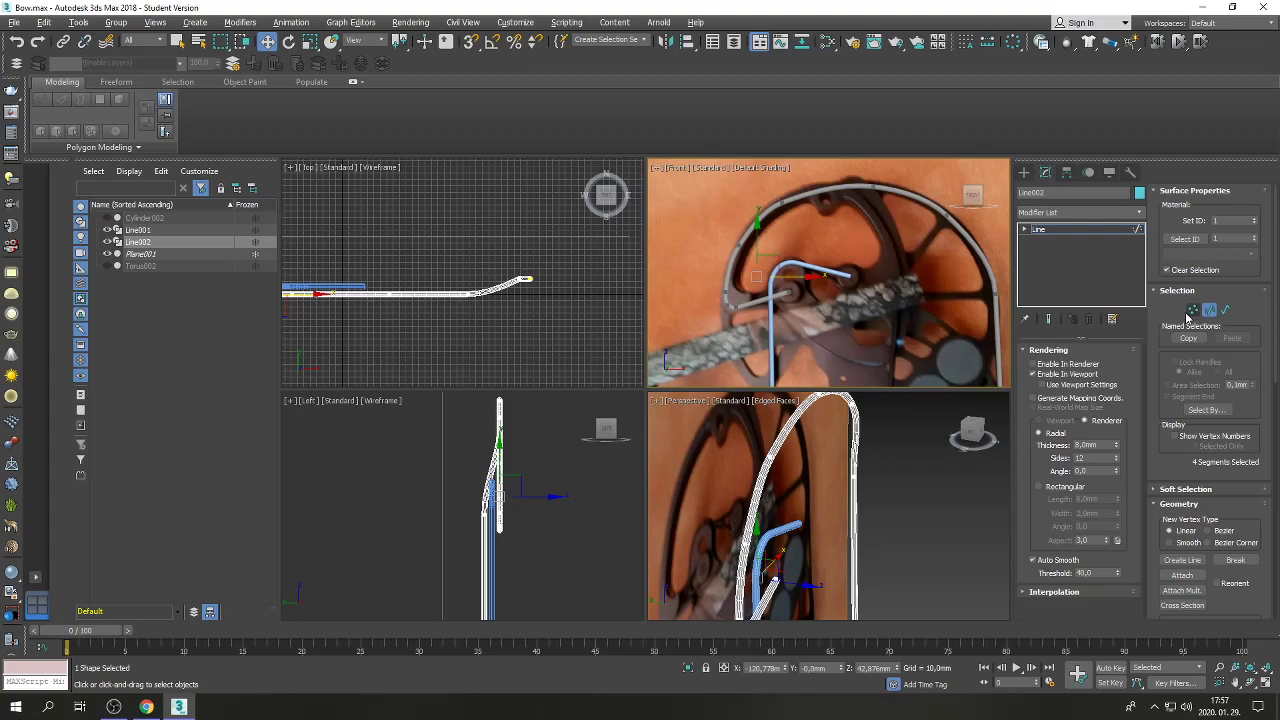
# Switch Line002 to vertex editing and examine the three vertices around the cam's lower-left bend.
pyautogui.click(1193, 310)
pyautogui.moveTo(704, 276); pyautogui.dragTo(752, 335)
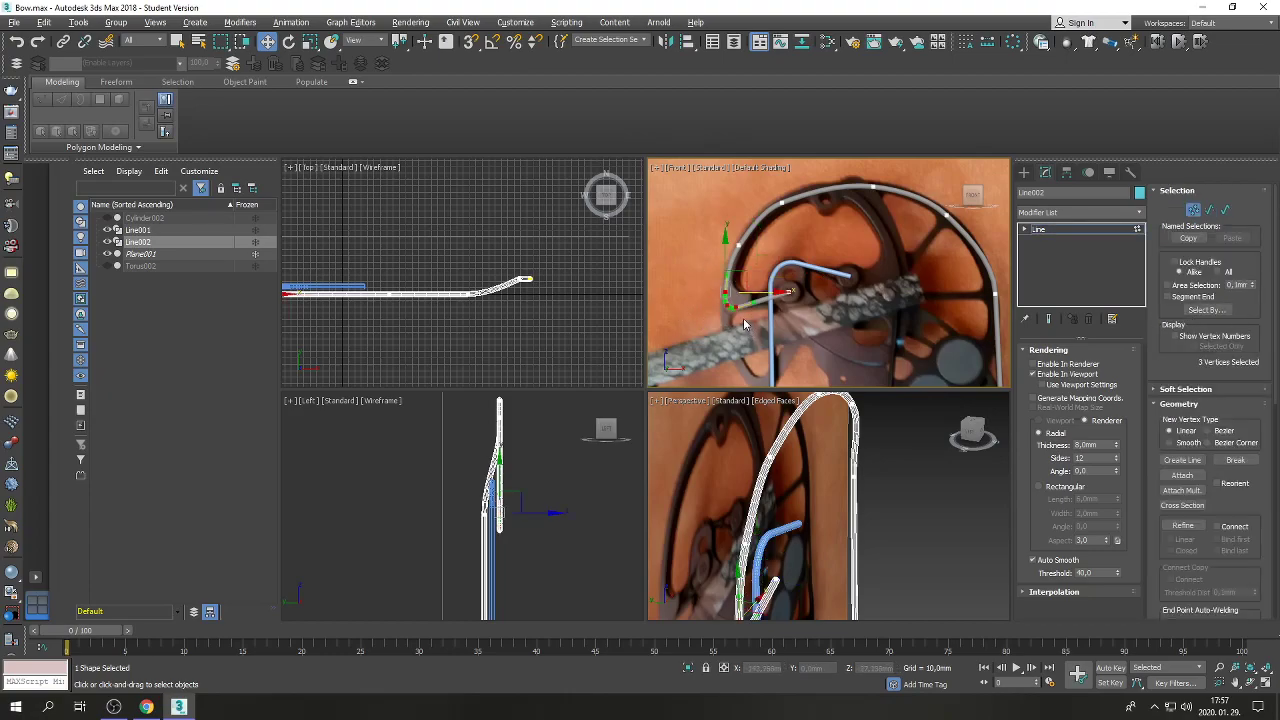
pyautogui.scroll(3, 733, 291)
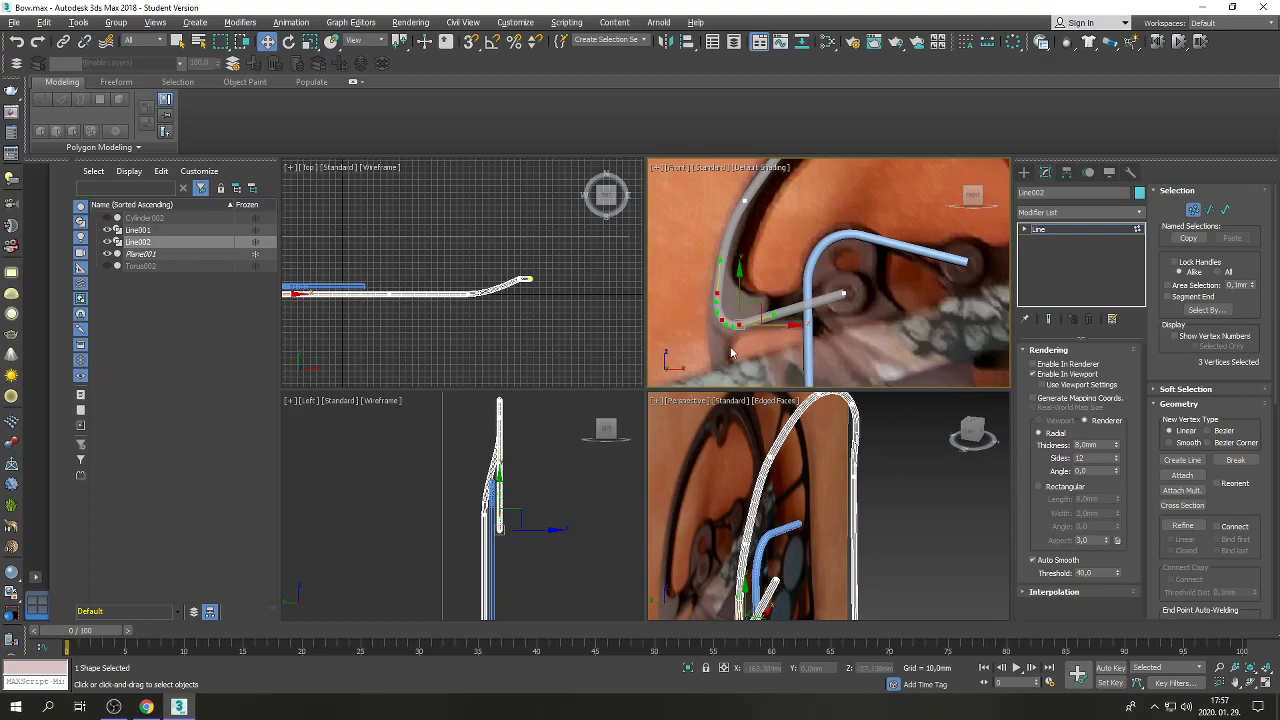
pyautogui.scroll(-2, 727, 338)
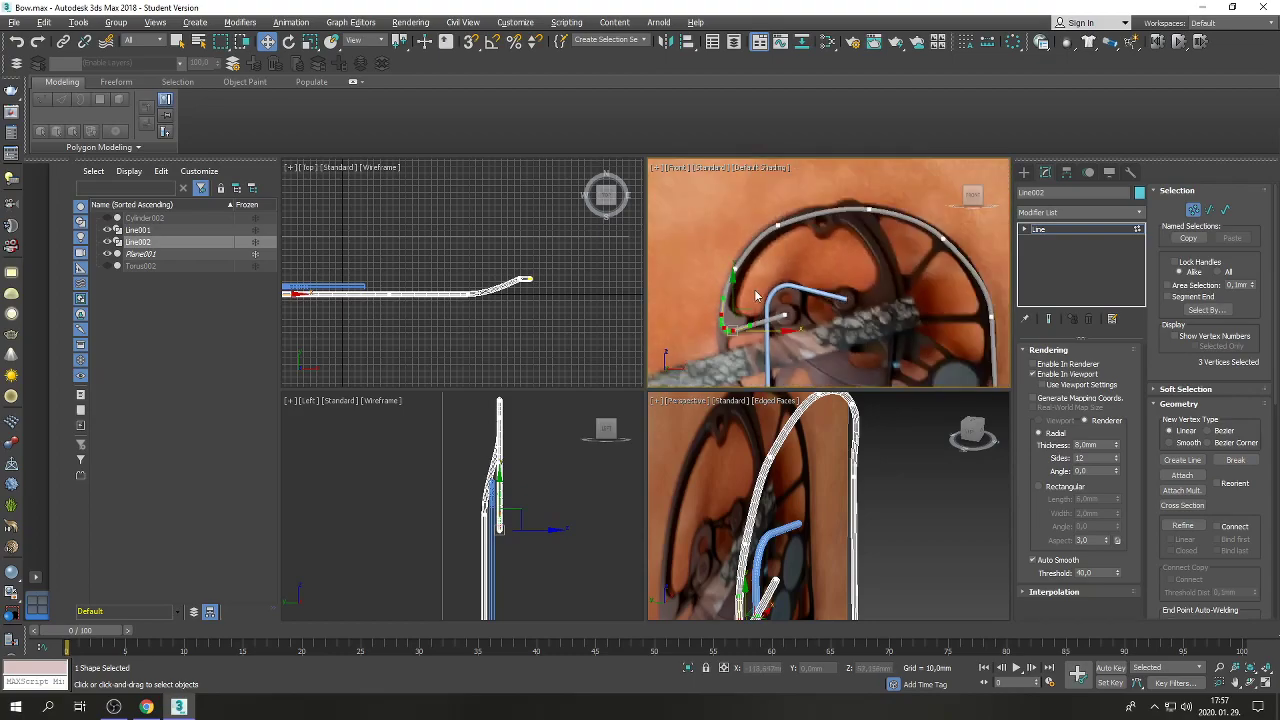
# Rotate Line002's vertex at the cam's upper-left arc by about 6.75 degrees so its tangent follows the rim.
pyautogui.click(779, 226)
pyautogui.scroll(1, 817, 224)
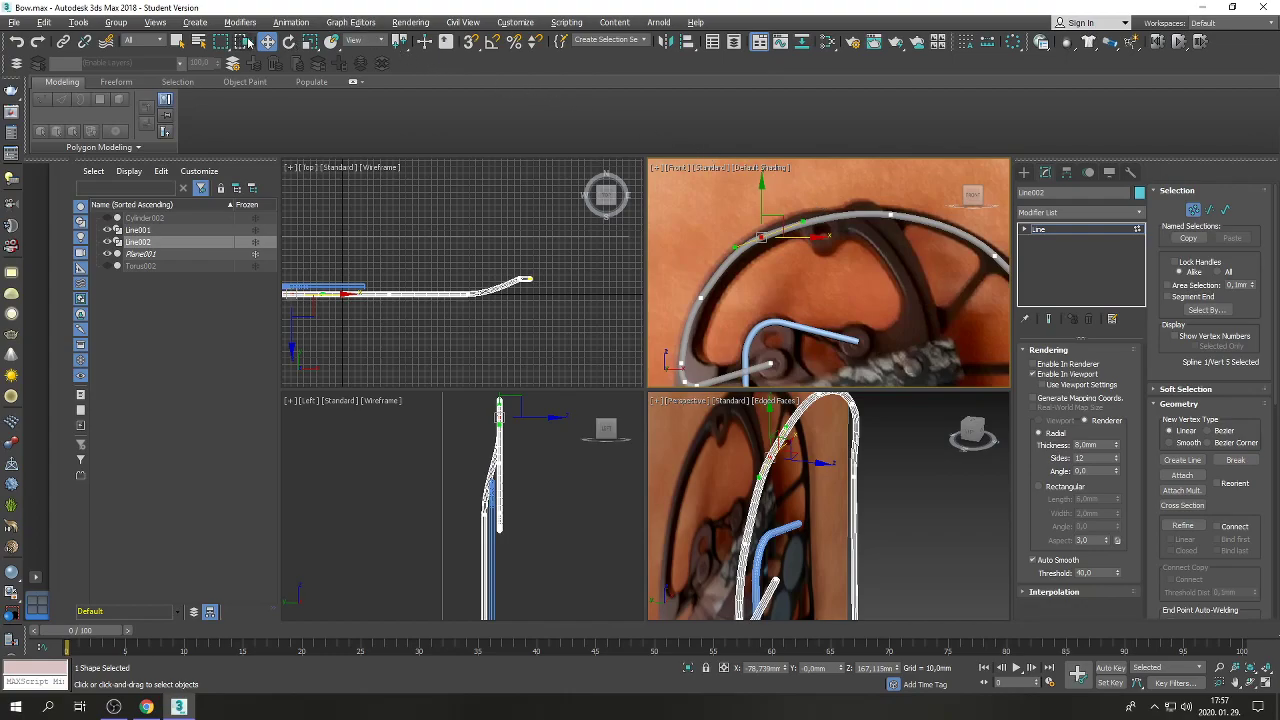
pyautogui.click(294, 44)
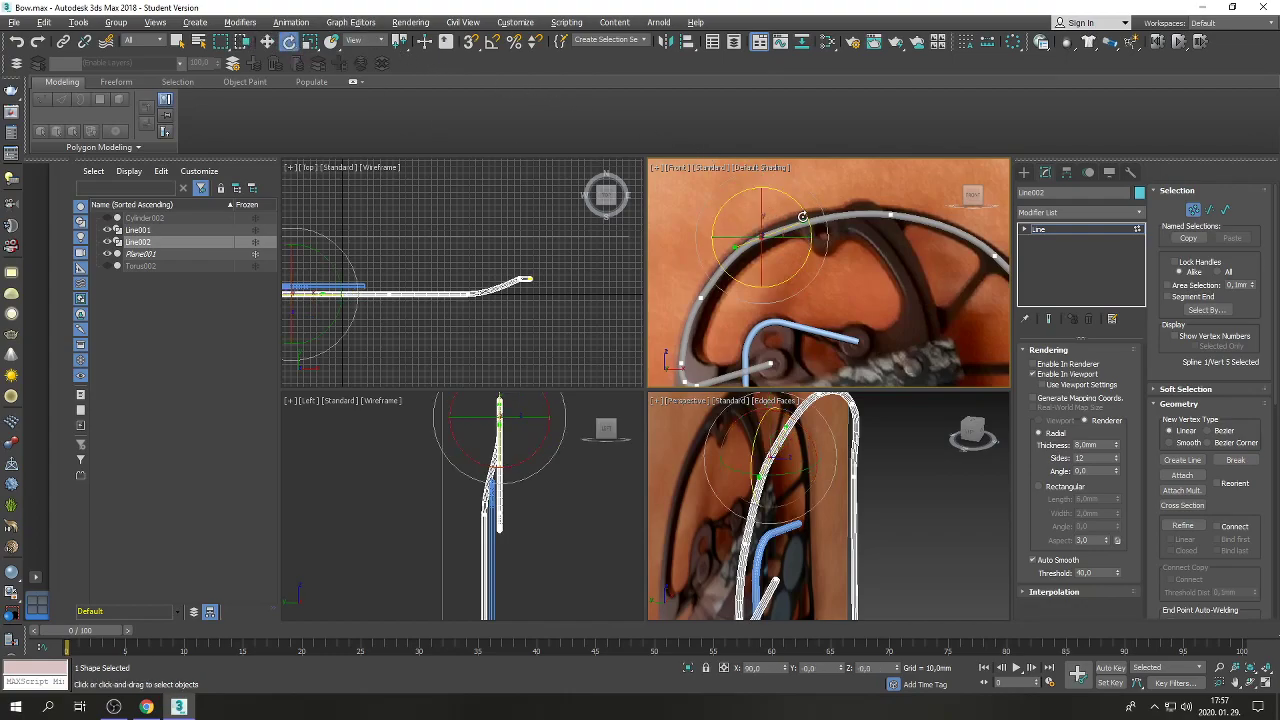
pyautogui.moveTo(802, 215); pyautogui.dragTo(802, 207)
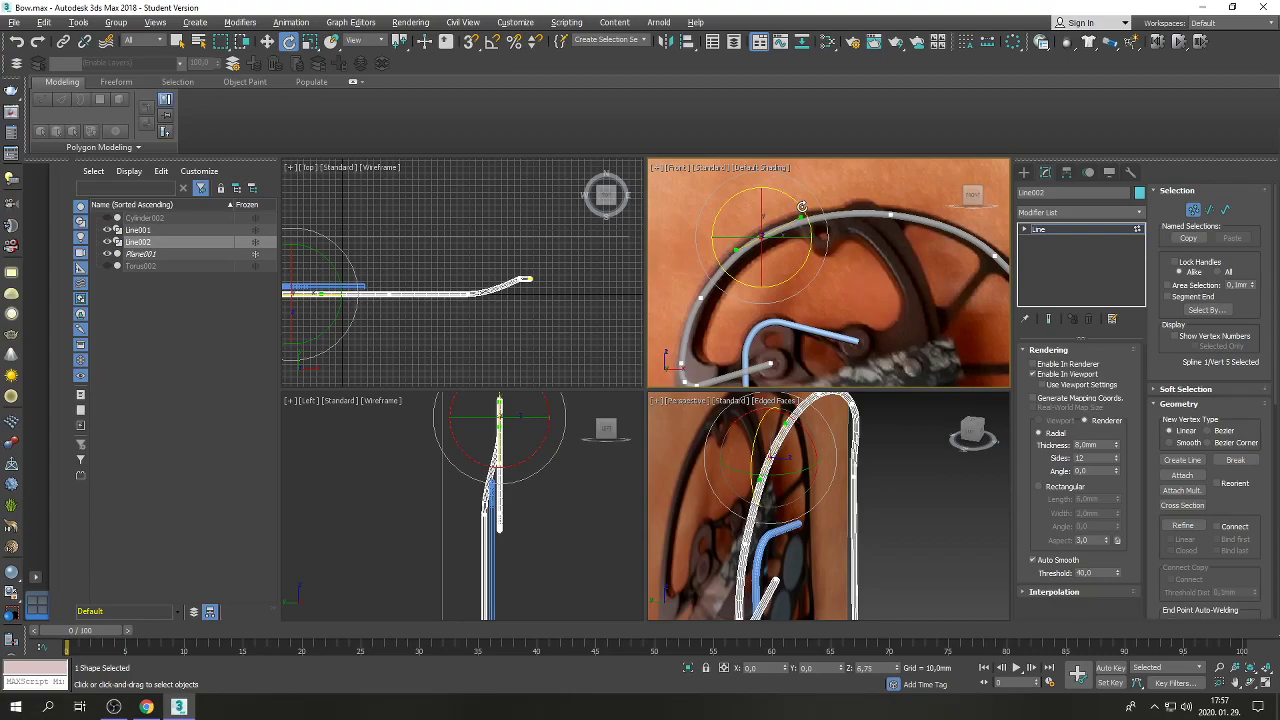
pyautogui.scroll(-2, 802, 207)
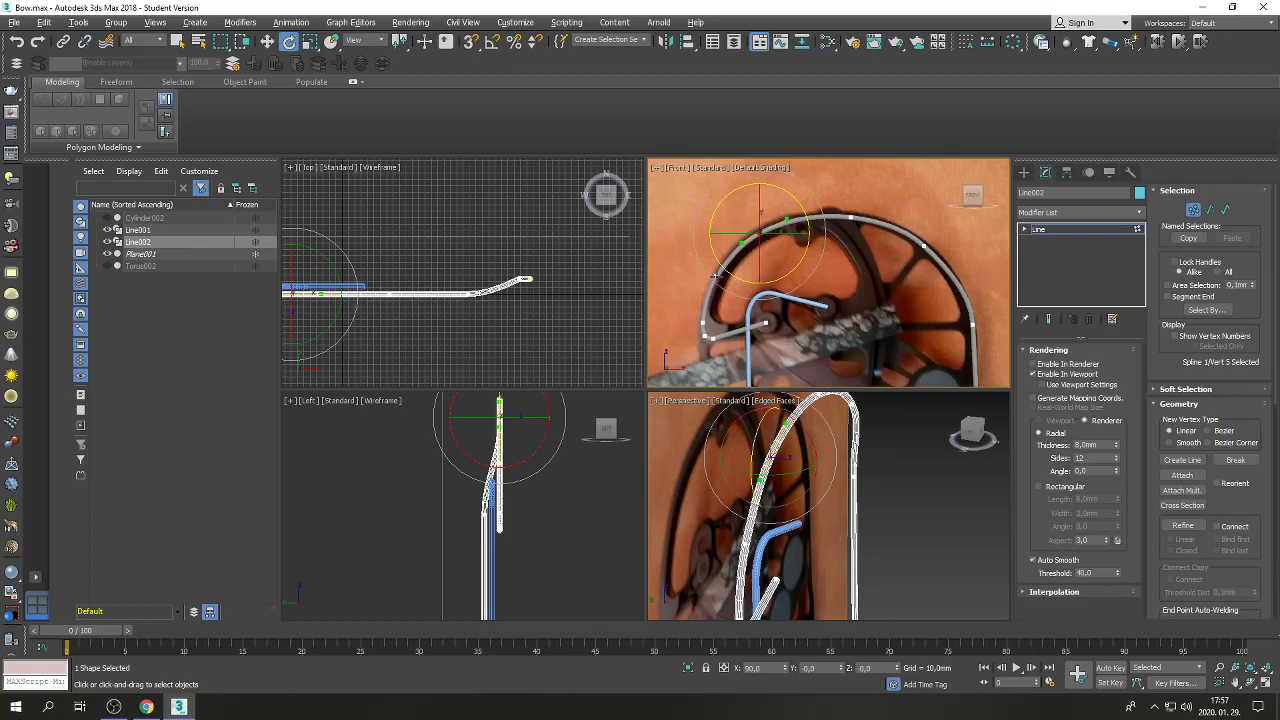
# Select Line002's vertex at the top of the cam and set its Y position to -12 mm.
pyautogui.click(1192, 212)
pyautogui.click(1192, 212)
pyautogui.click(752, 256)
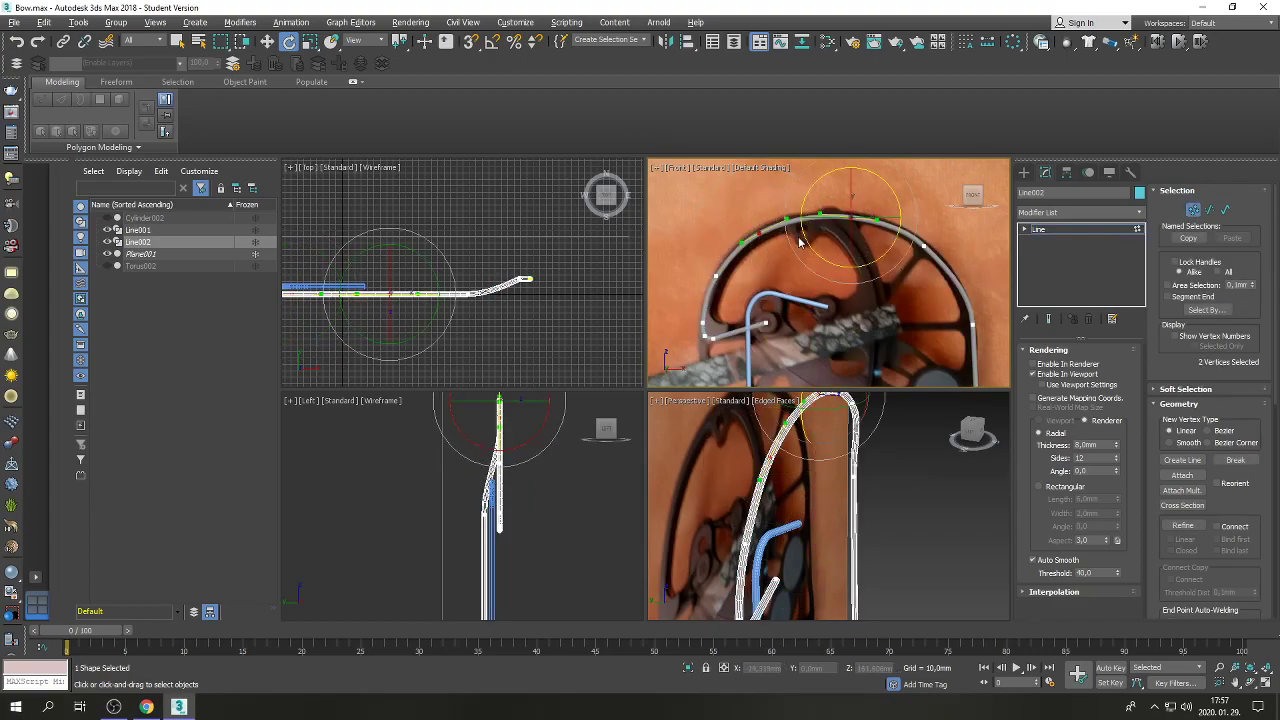
pyautogui.moveTo(440, 416); pyautogui.dragTo(456, 444, button='middle')
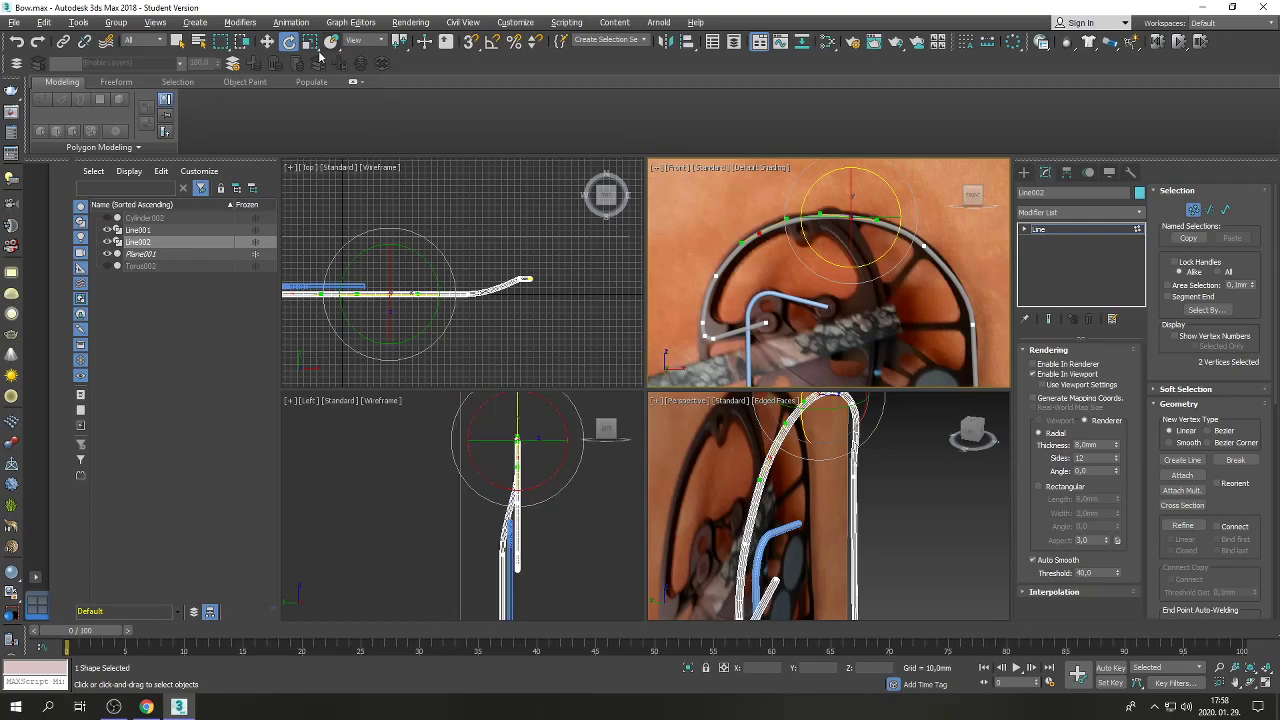
pyautogui.click(267, 41)
pyautogui.click(561, 443)
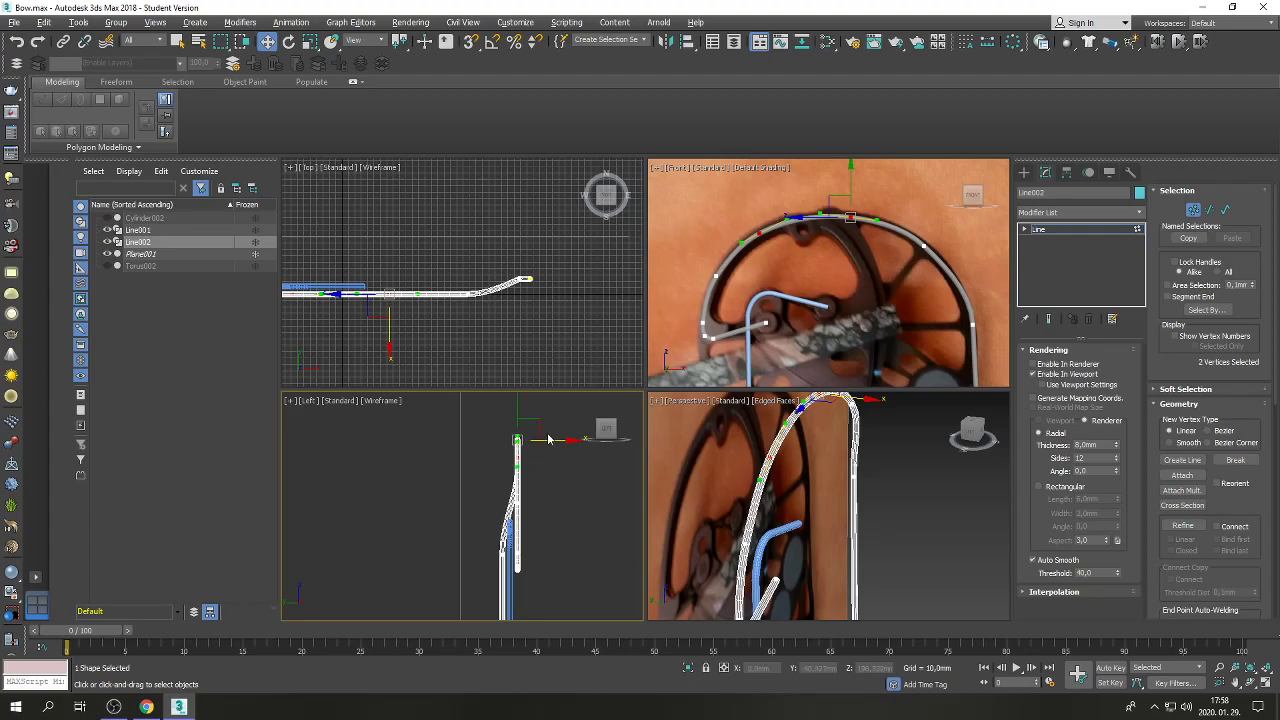
pyautogui.click(850, 216)
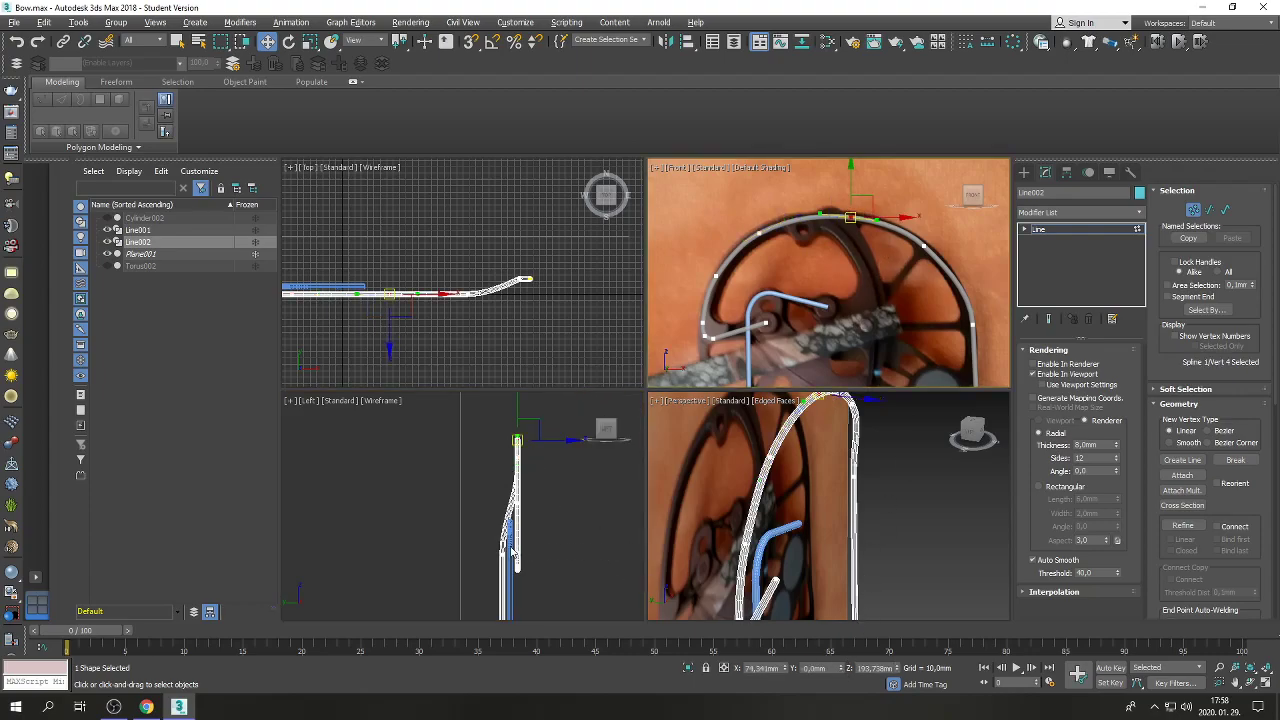
pyautogui.click(814, 668)
pyautogui.write('12')
pyautogui.press('Return')
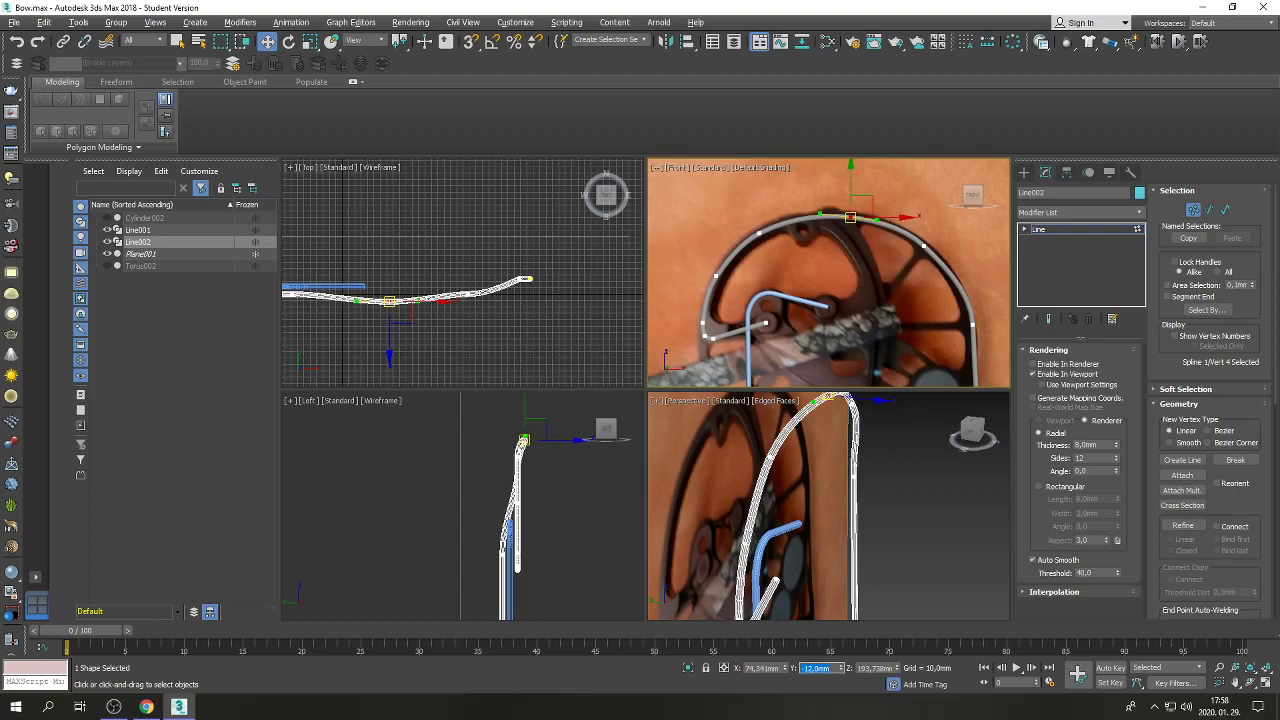
# Set the Y position of Line002's vertex on the cam's upper-right arc to -12 mm.
pyautogui.click(470, 295)
pyautogui.click(814, 668)
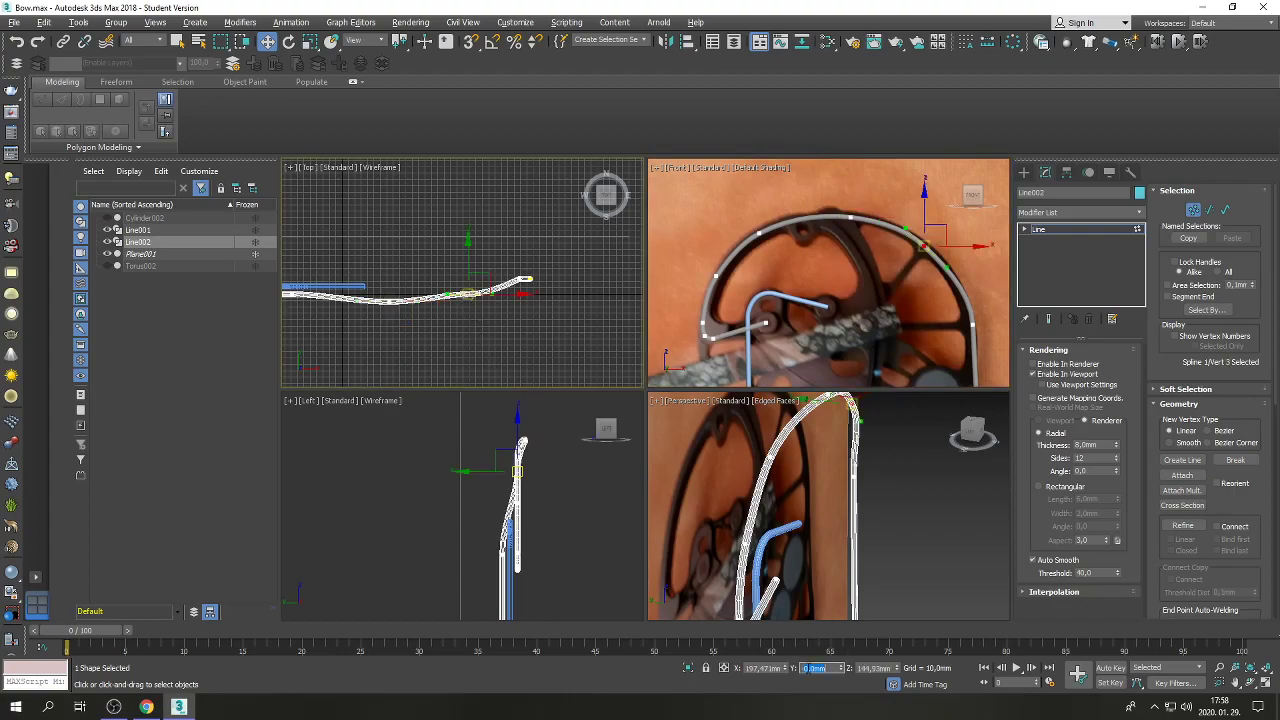
pyautogui.write('12')
pyautogui.press('Return')
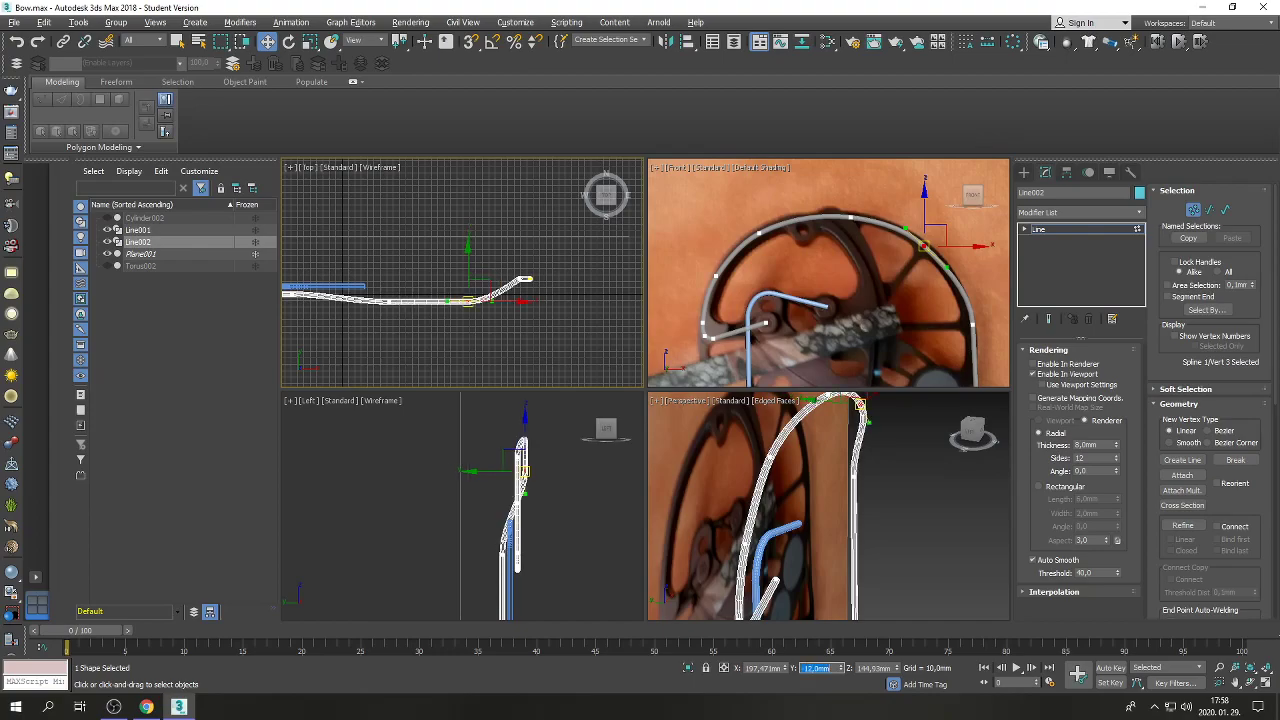
pyautogui.write('-12')
pyautogui.press('Return')
# Compare the vertices over the cam and set the Y position of Line002's upper-left arc vertex to -8 mm.
pyautogui.click(522, 281)
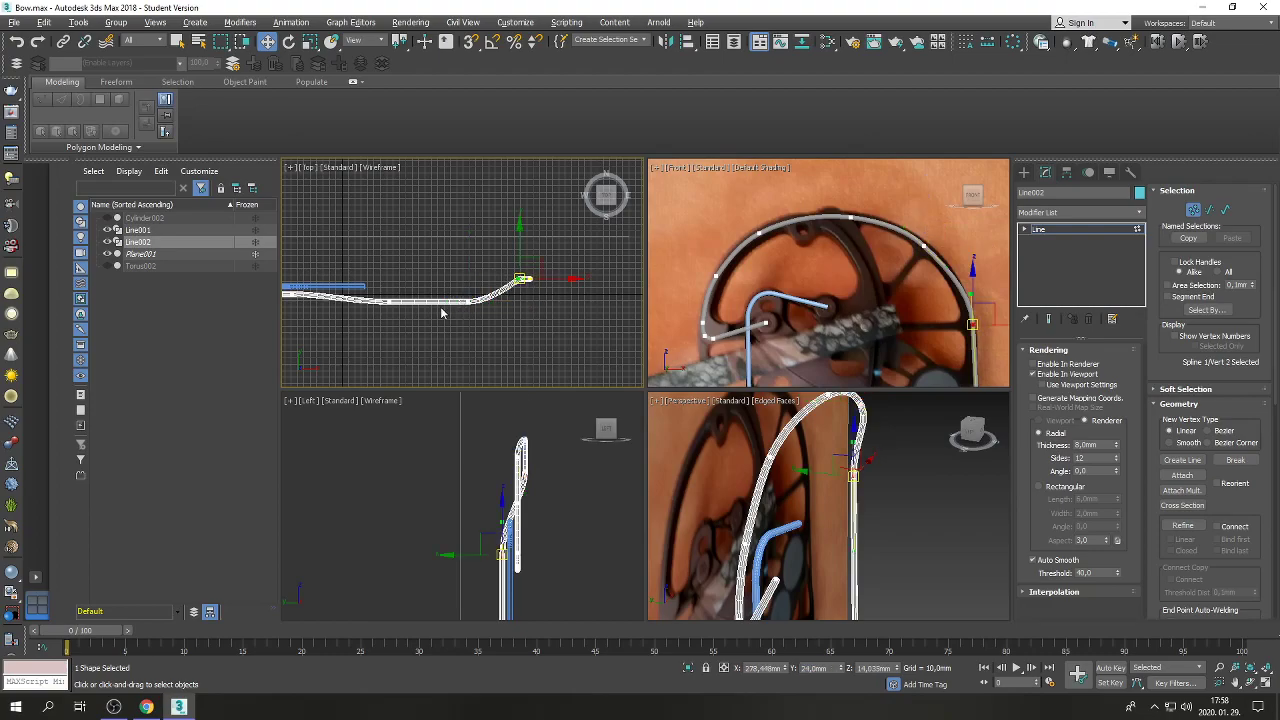
pyautogui.scroll(-1, 464, 311)
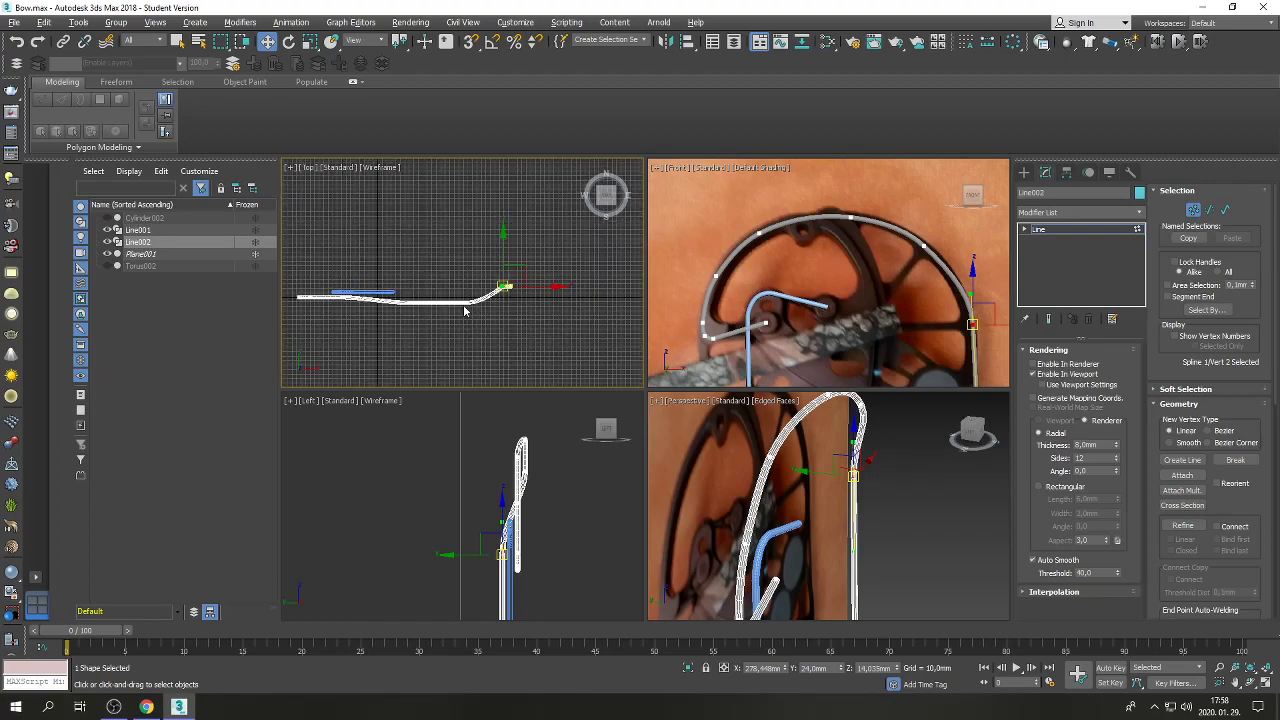
pyautogui.click(525, 472)
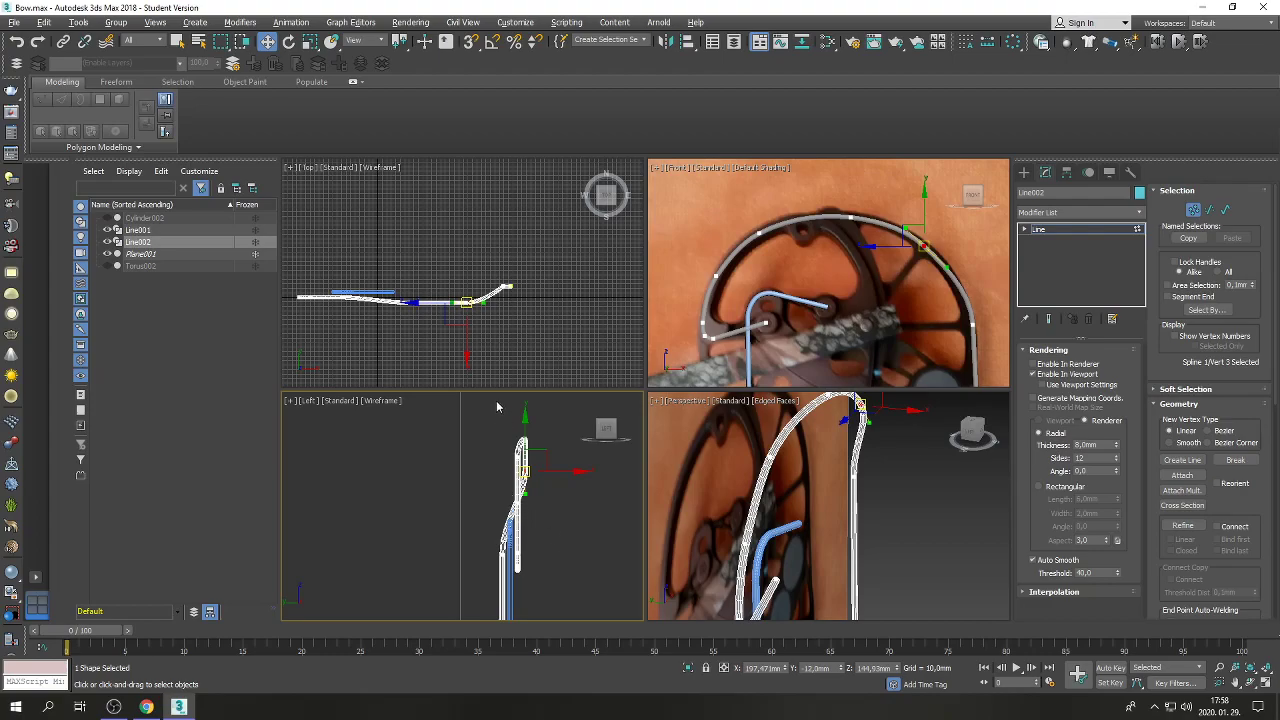
pyautogui.click(504, 287)
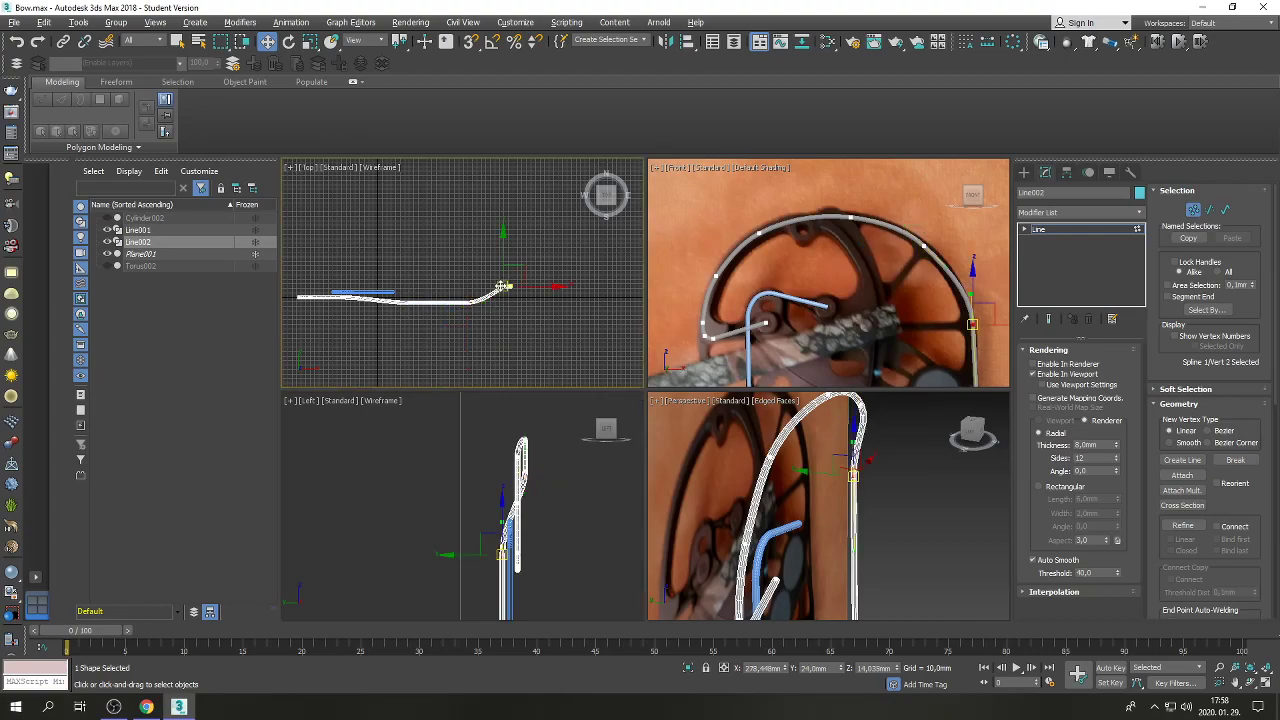
pyautogui.click(466, 302)
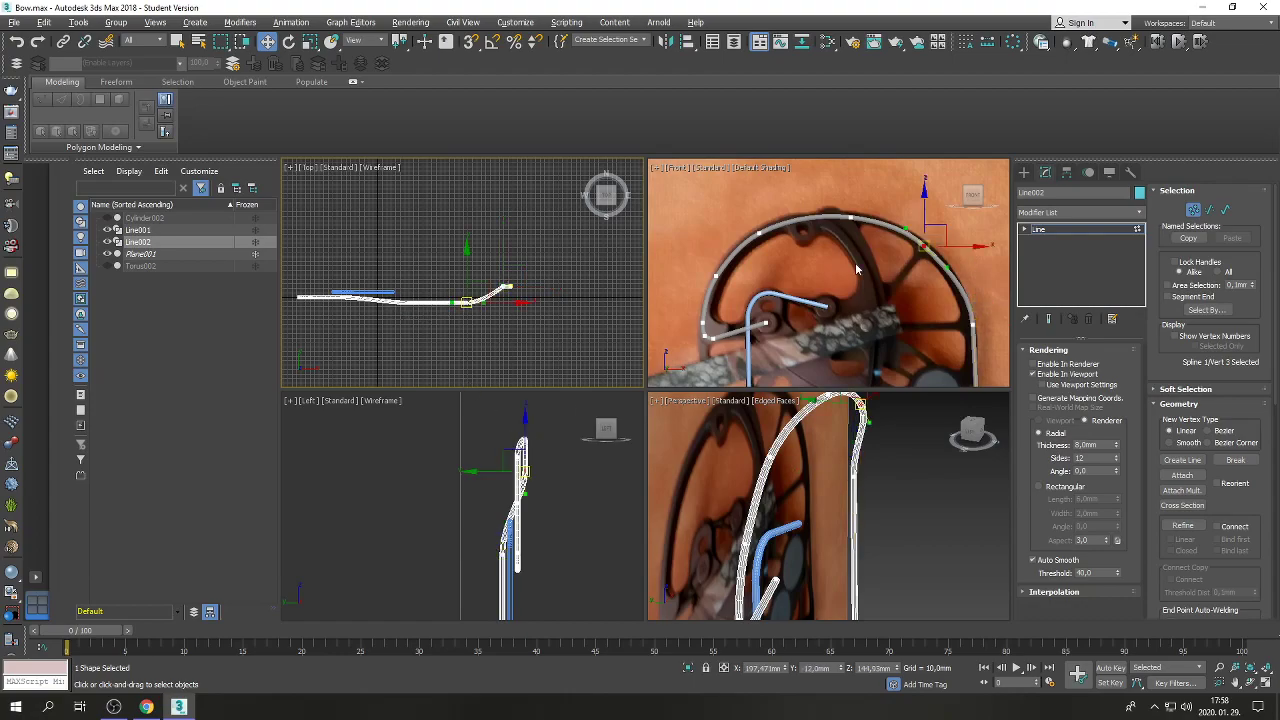
pyautogui.click(849, 217)
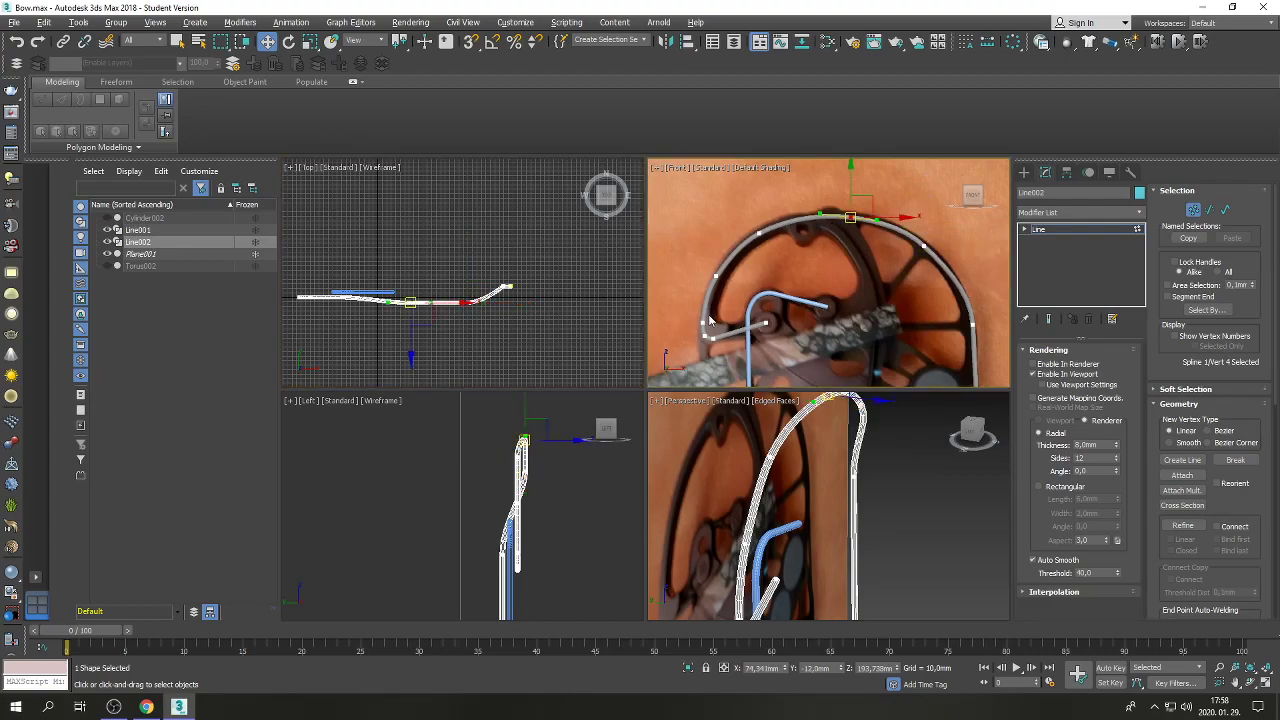
pyautogui.click(759, 233)
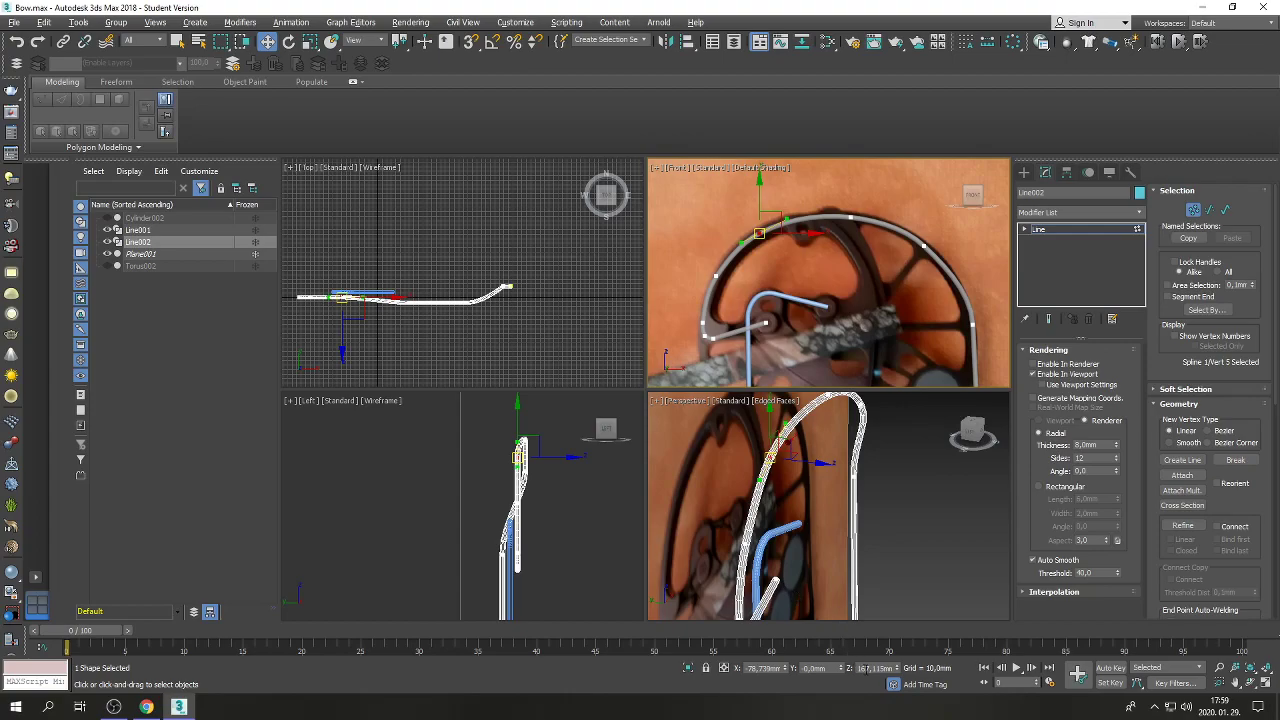
pyautogui.click(812, 668)
pyautogui.write('8')
pyautogui.press('Return')
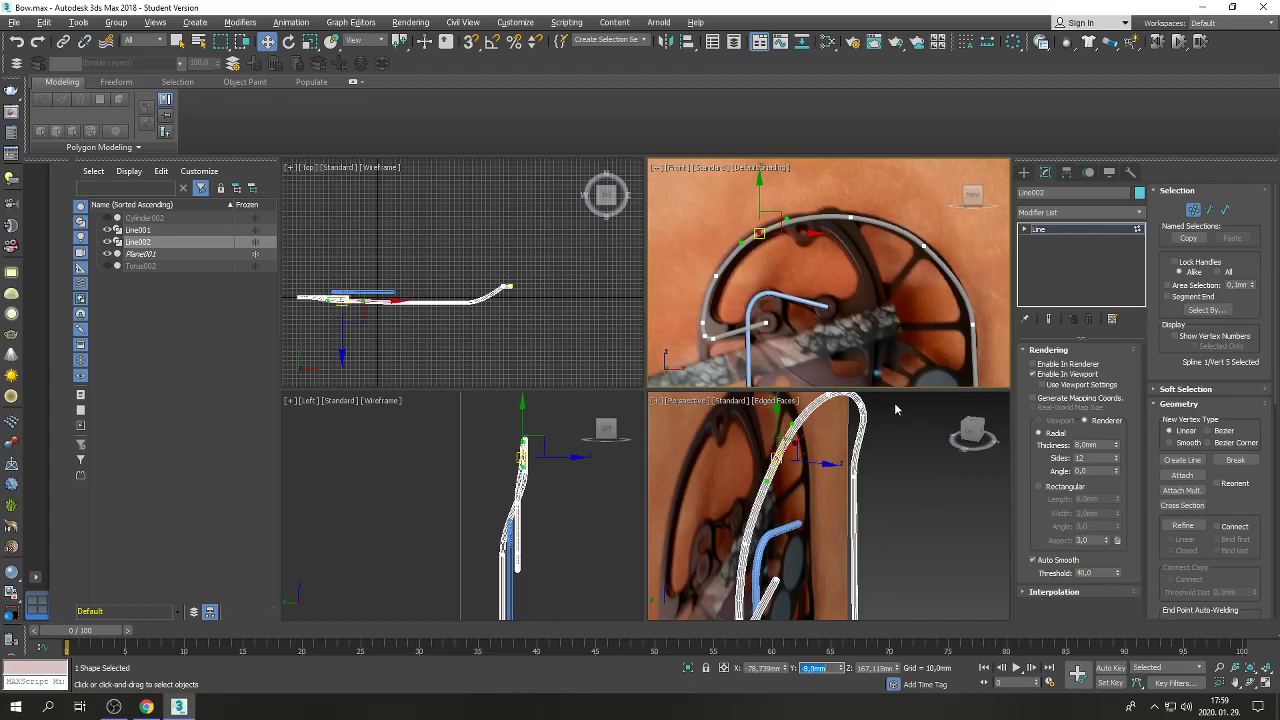
# Set the Y position of Line002's vertex on the cam's left side, just below the upper-left one, to -4 mm.
pyautogui.click(716, 275)
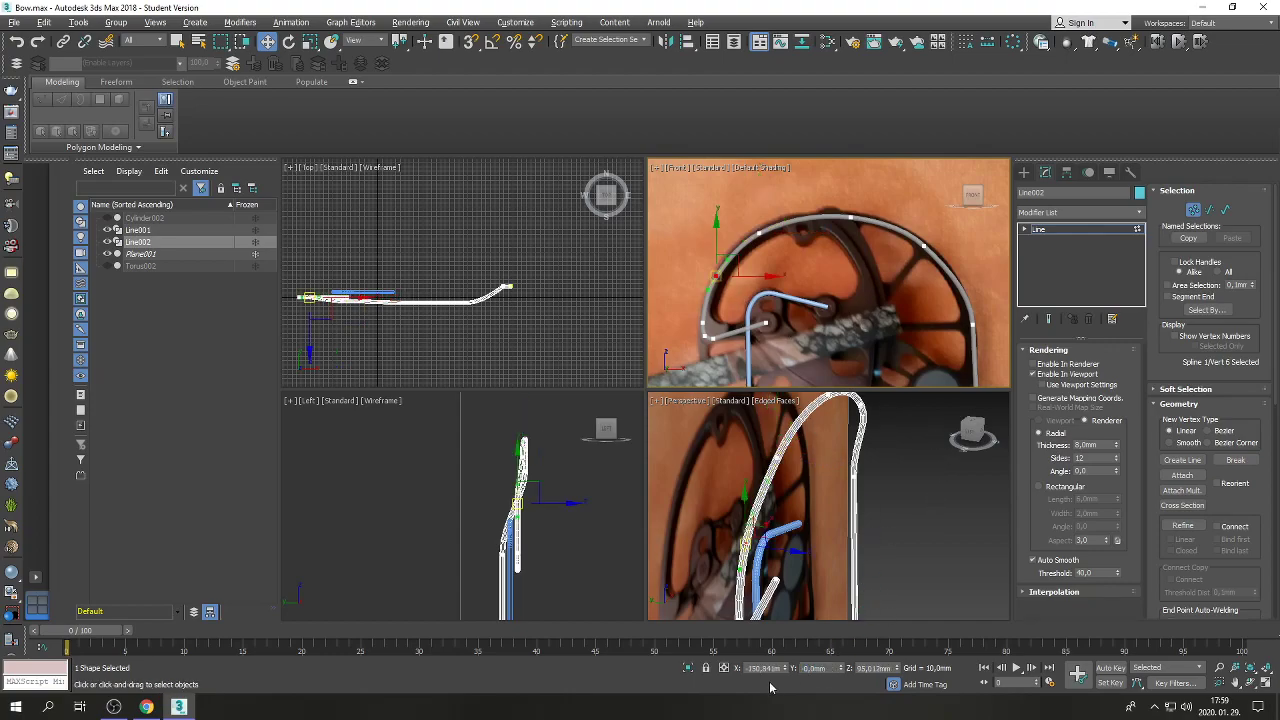
pyautogui.doubleClick(812, 668)
pyautogui.write('4')
pyautogui.press('Return')
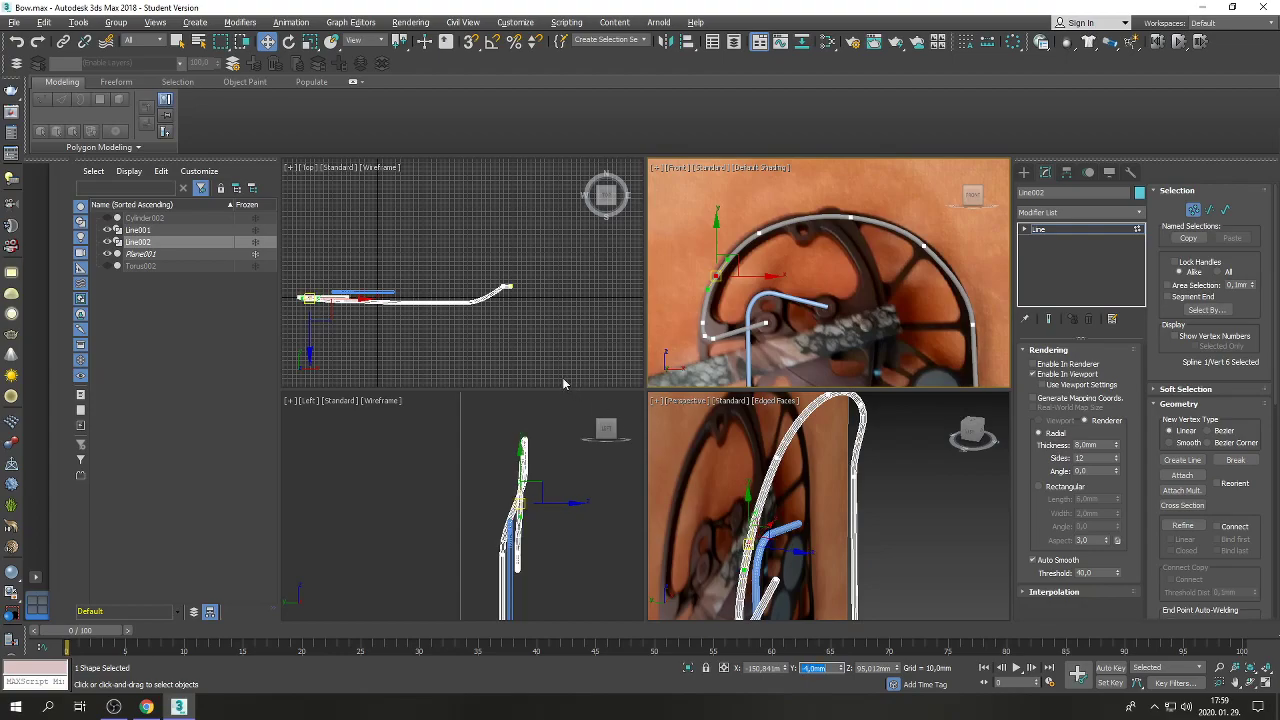
# Examine how Line002's top, upper-right and right-side vertices are offset in depth around the cam.
pyautogui.click(466, 301)
pyautogui.scroll(3, 388, 306)
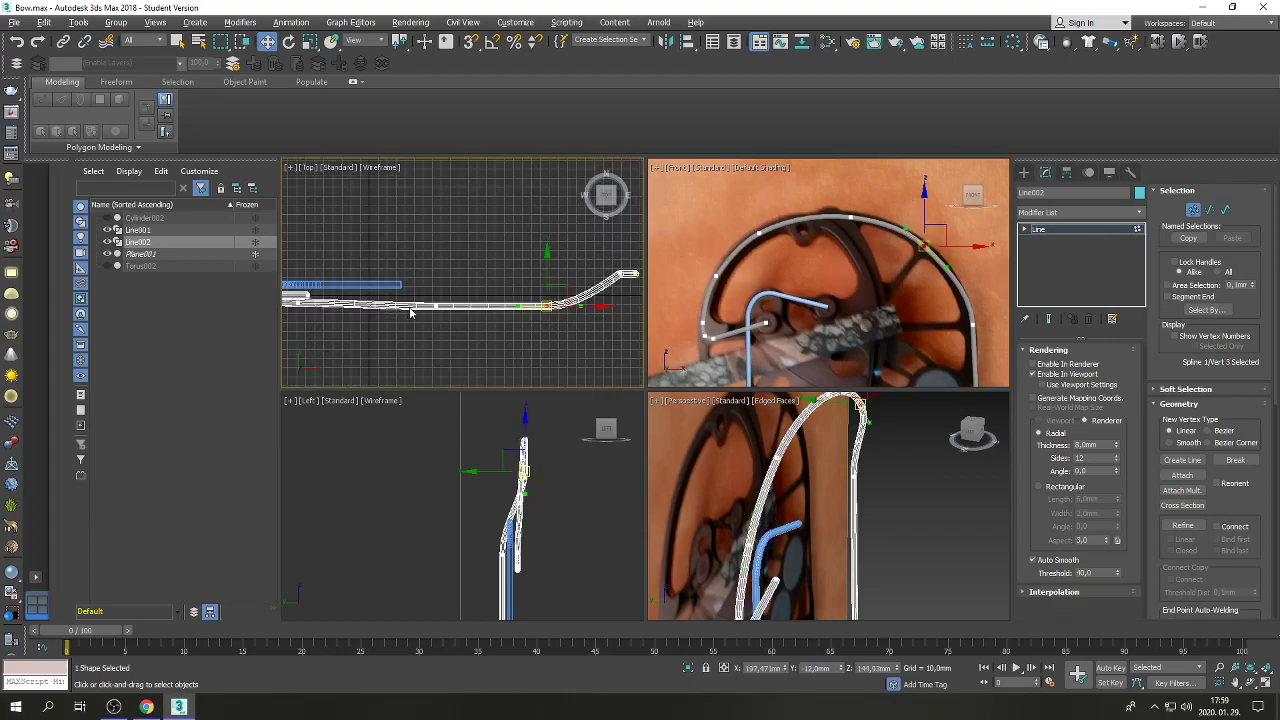
pyautogui.click(435, 306)
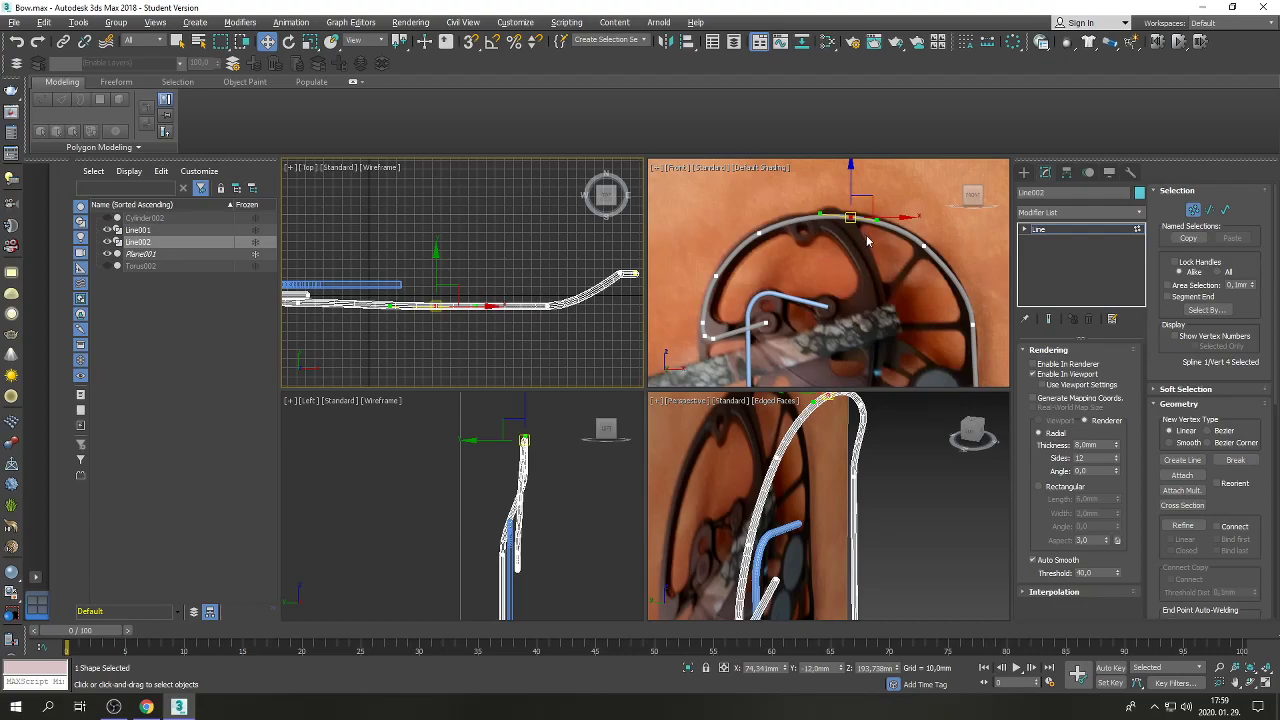
pyautogui.click(972, 324)
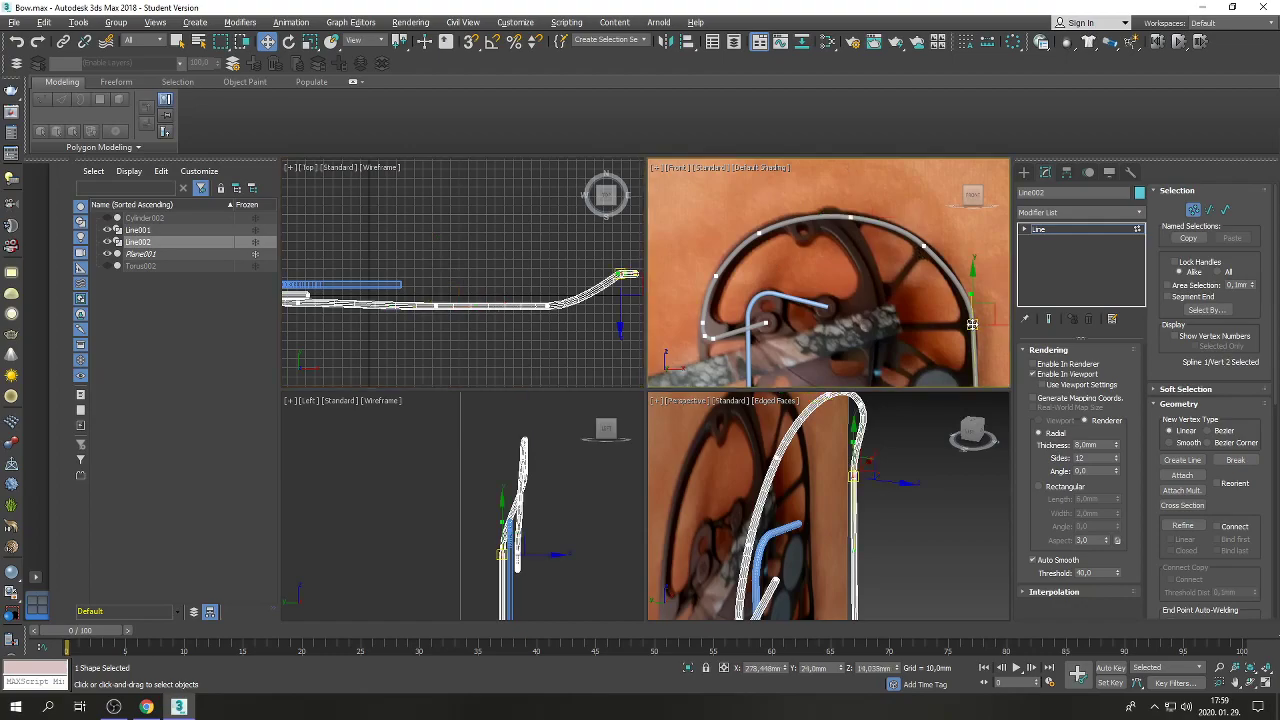
pyautogui.click(927, 245)
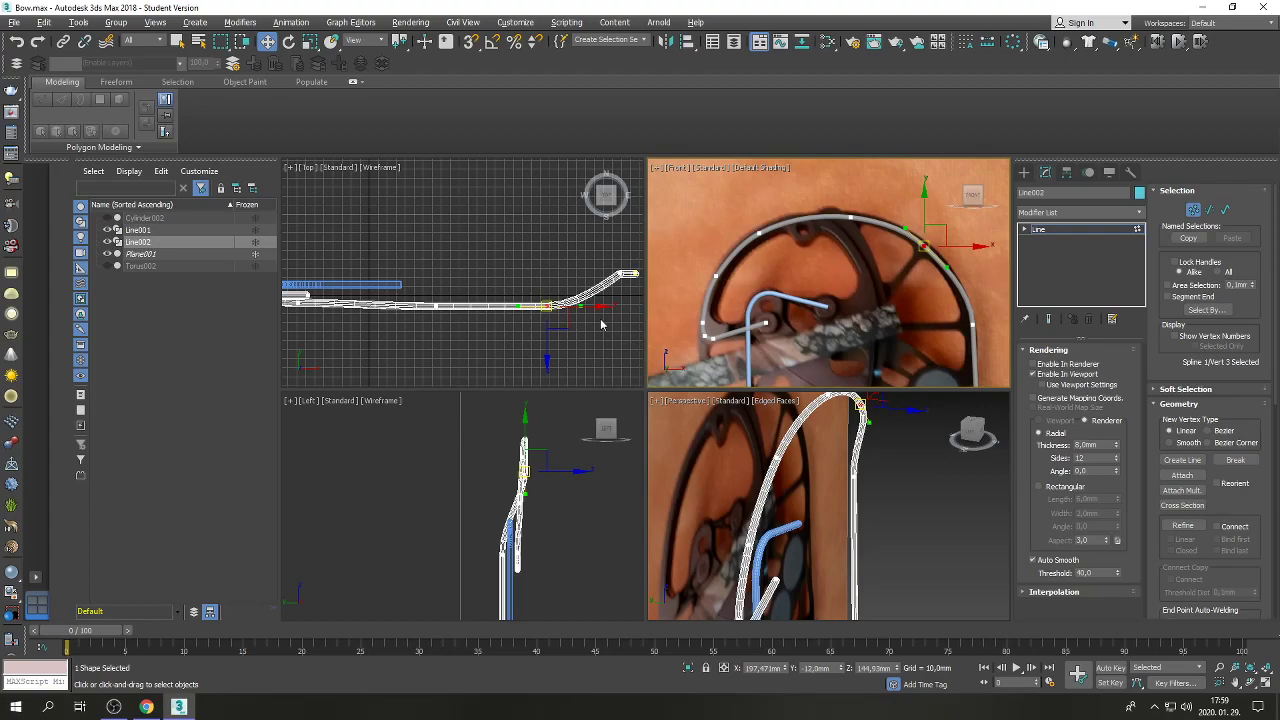
pyautogui.click(972, 324)
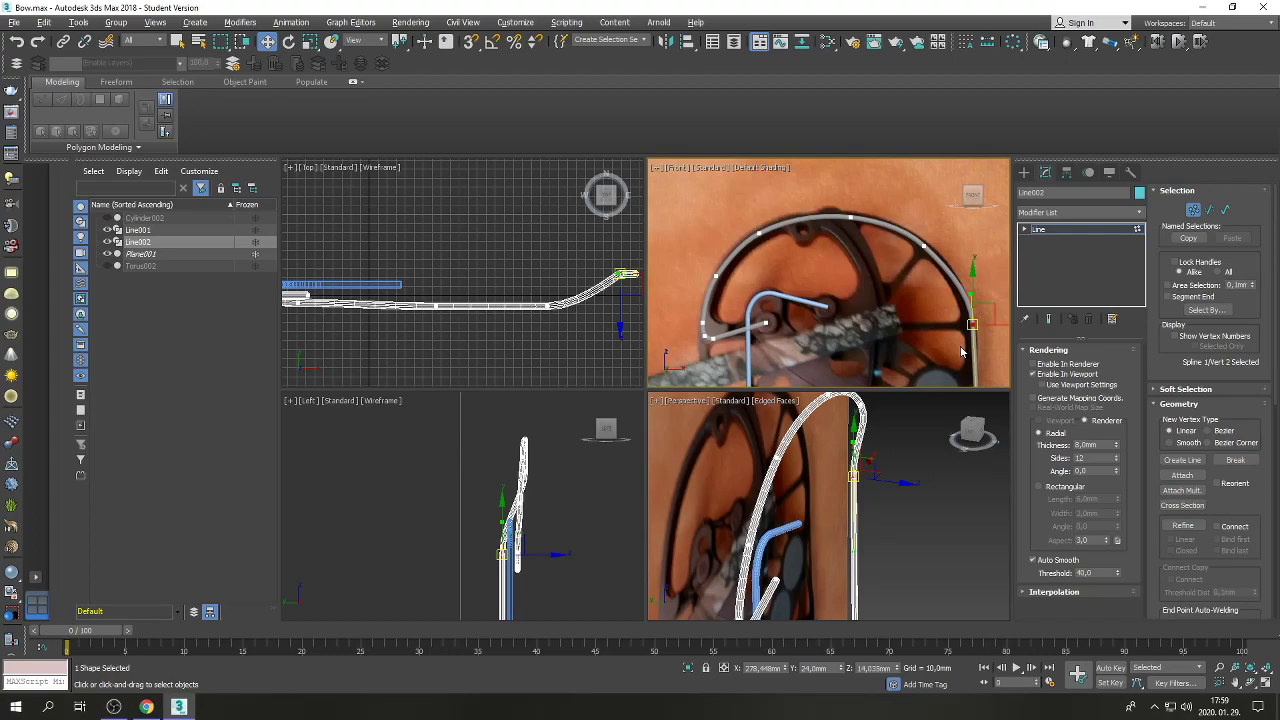
pyautogui.scroll(-1, 510, 312)
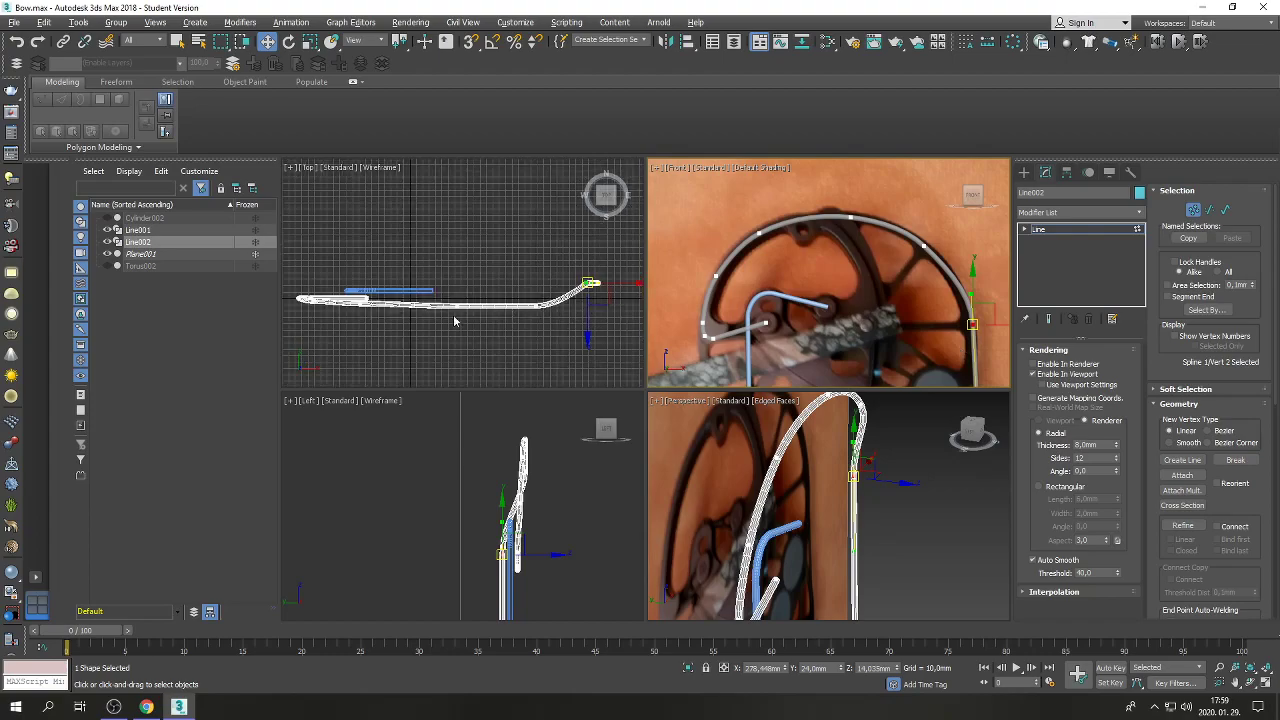
pyautogui.scroll(2, 432, 305)
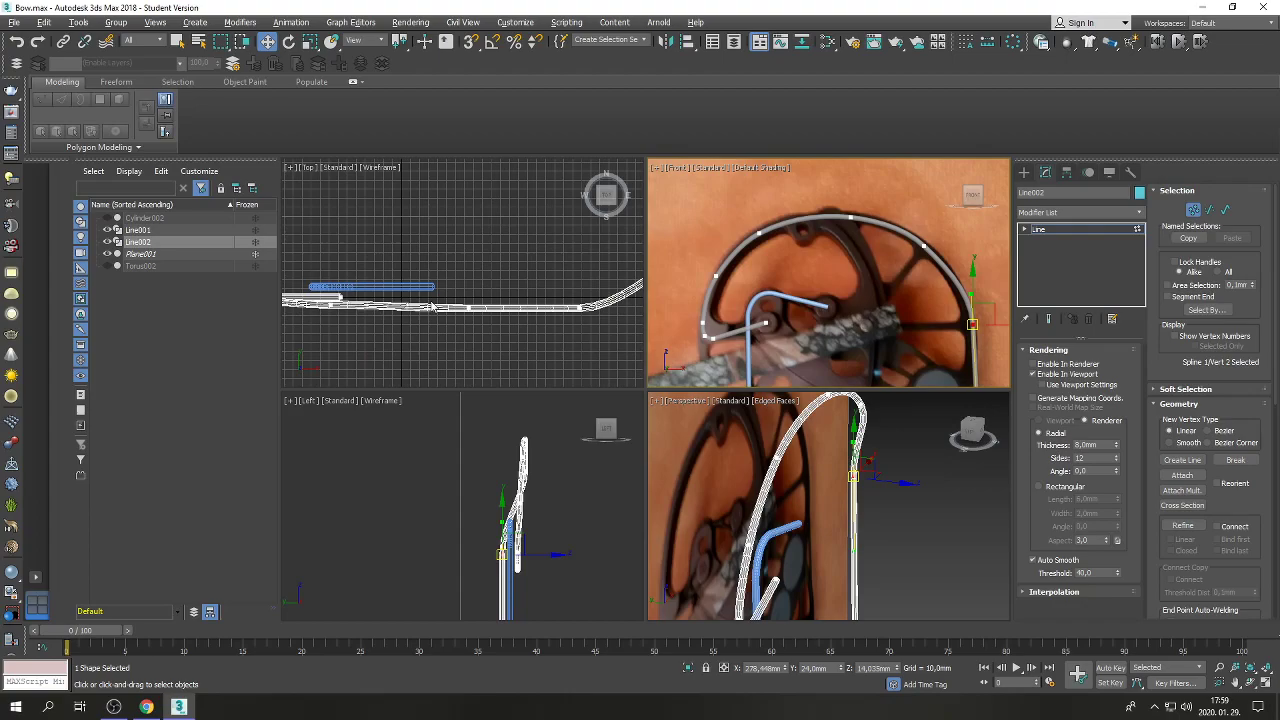
pyautogui.scroll(-2, 432, 306)
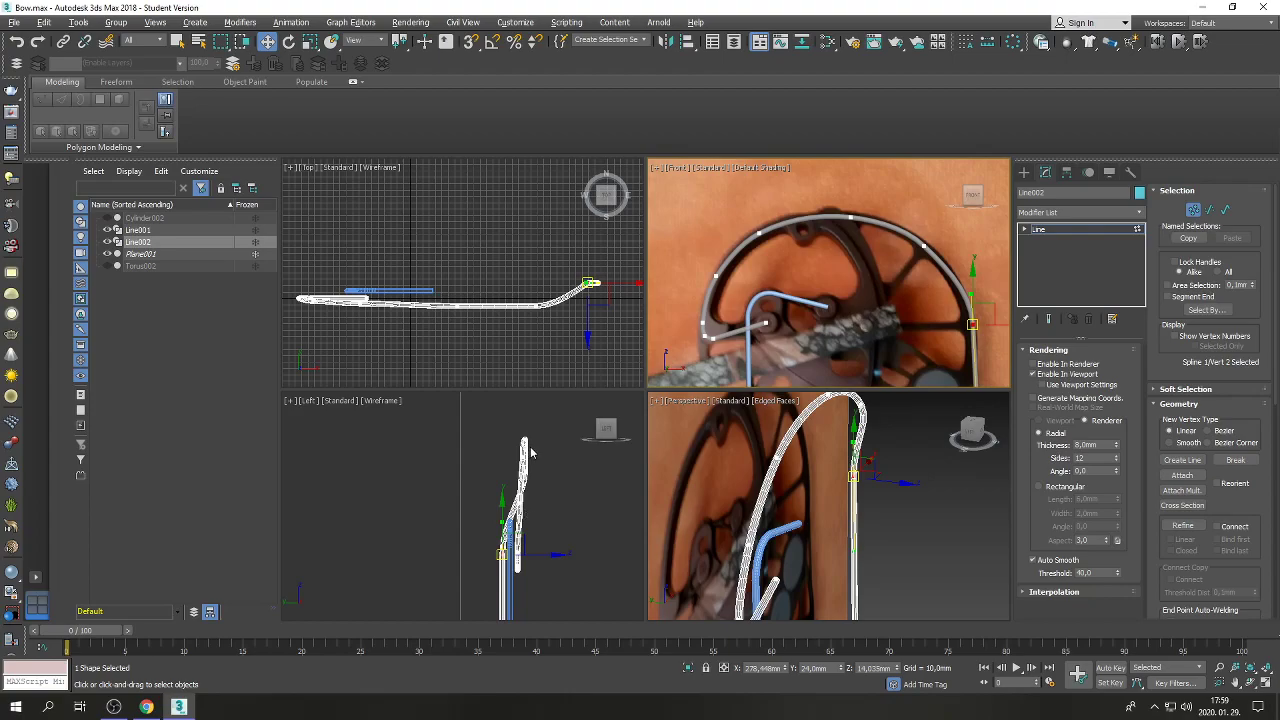
# Set the Y position of Line002's upper-right arc vertex and of its top vertex to 12 mm.
pyautogui.click(536, 308)
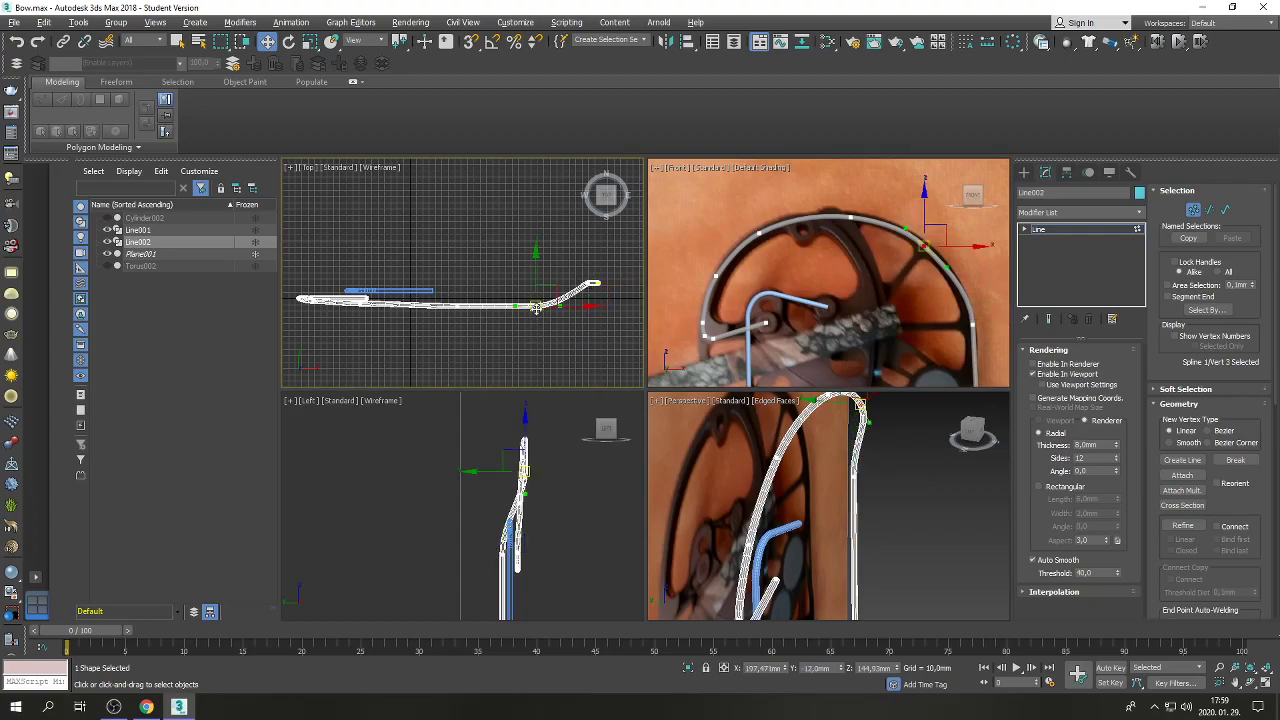
pyautogui.click(815, 668)
pyautogui.write('17')
pyautogui.press('Return')
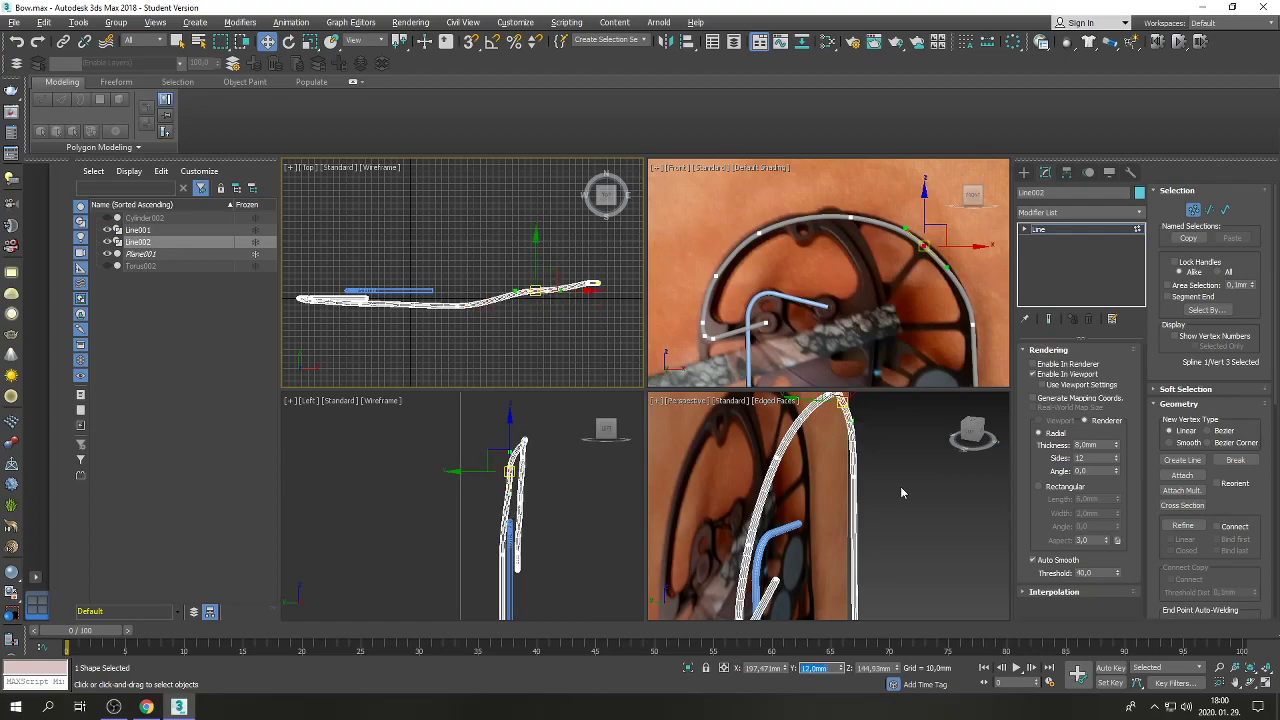
pyautogui.click(459, 303)
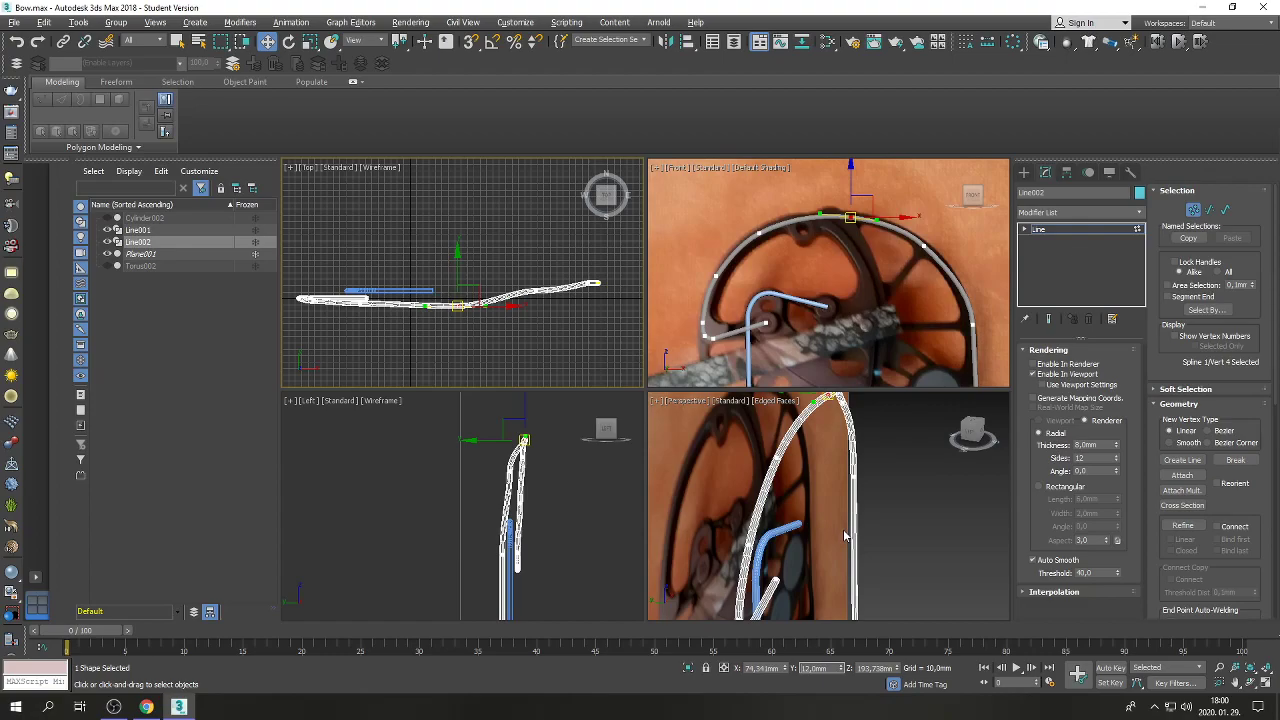
pyautogui.press('Return')
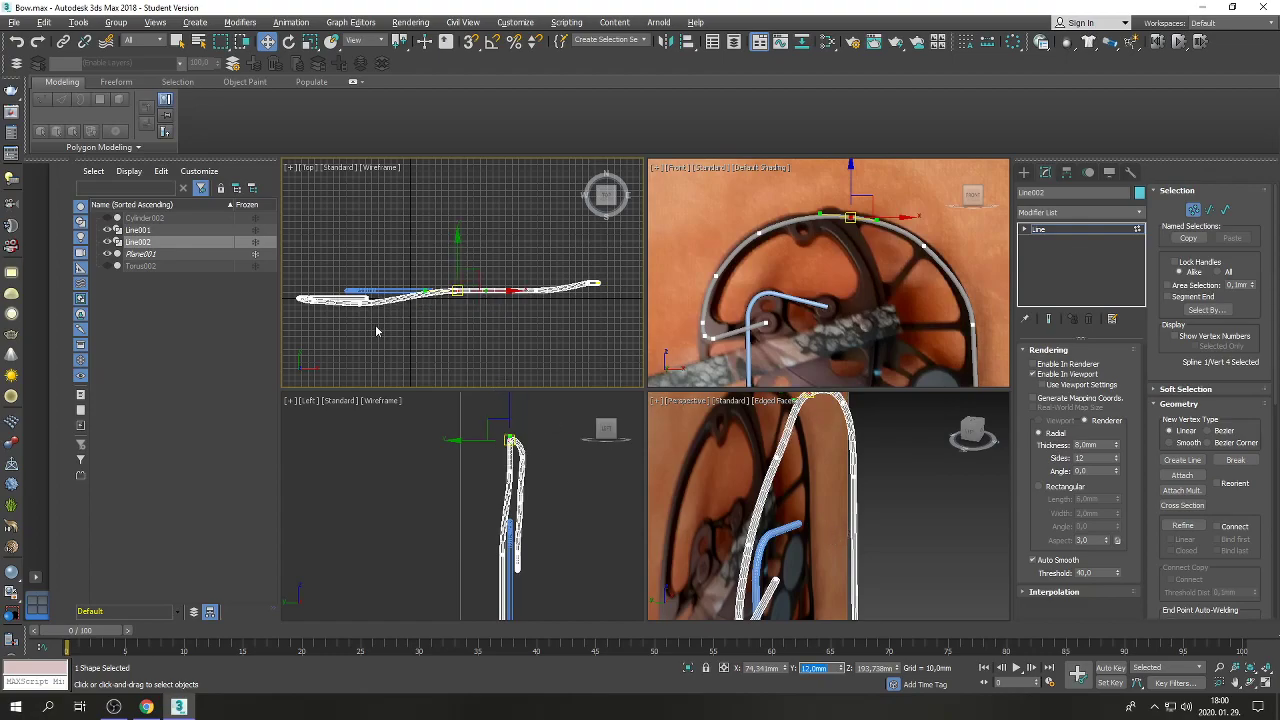
# Set the Y position of Line002's upper-left arc vertex to 8 mm.
pyautogui.click(758, 234)
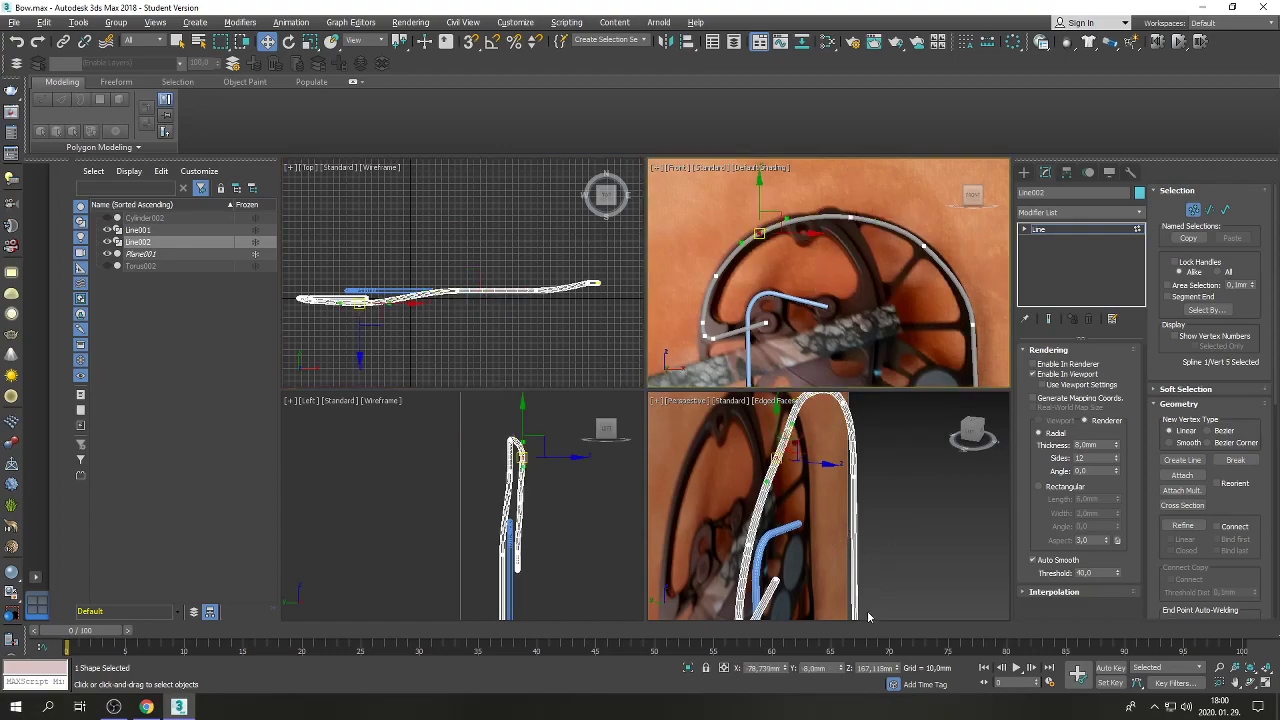
pyautogui.doubleClick(806, 668)
pyautogui.write('3')
pyautogui.press('Return')
# Set the Y position of Line002's vertex on the cam's left side, just below the upper-left one, to 4 mm.
pyautogui.click(717, 277)
pyautogui.doubleClick(806, 668)
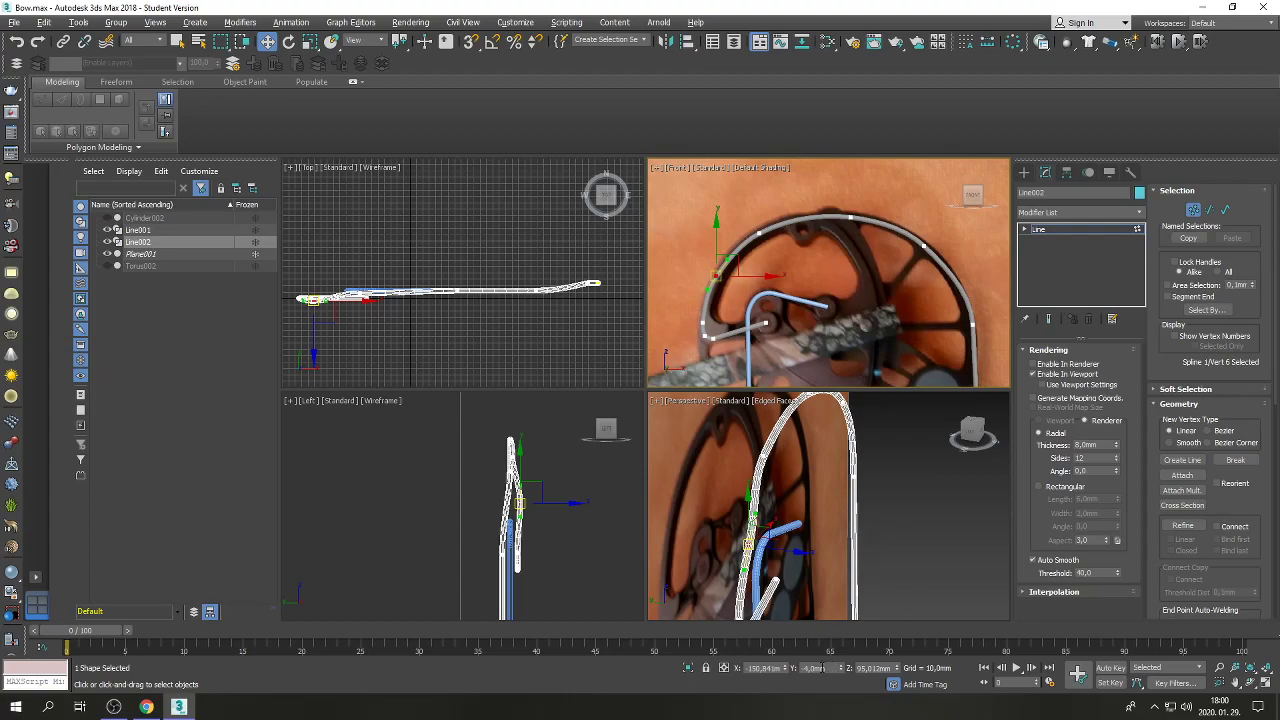
pyautogui.write('-4')
pyautogui.press('Return')
pyautogui.write('4')
pyautogui.press('Return')
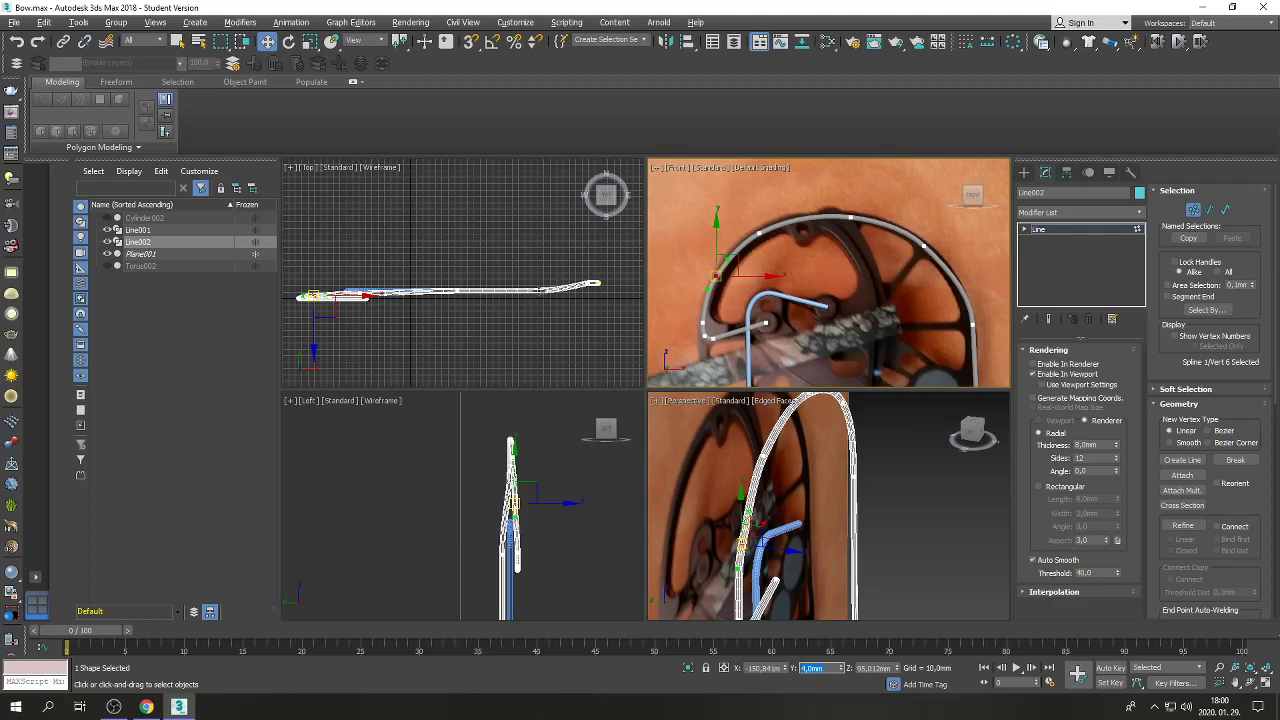
# Move Line002's upper-right arc vertex to about 18 mm in Y and rotate it and the top vertex around Z to smooth the slope.
pyautogui.click(532, 290)
pyautogui.scroll(-2, 514, 305)
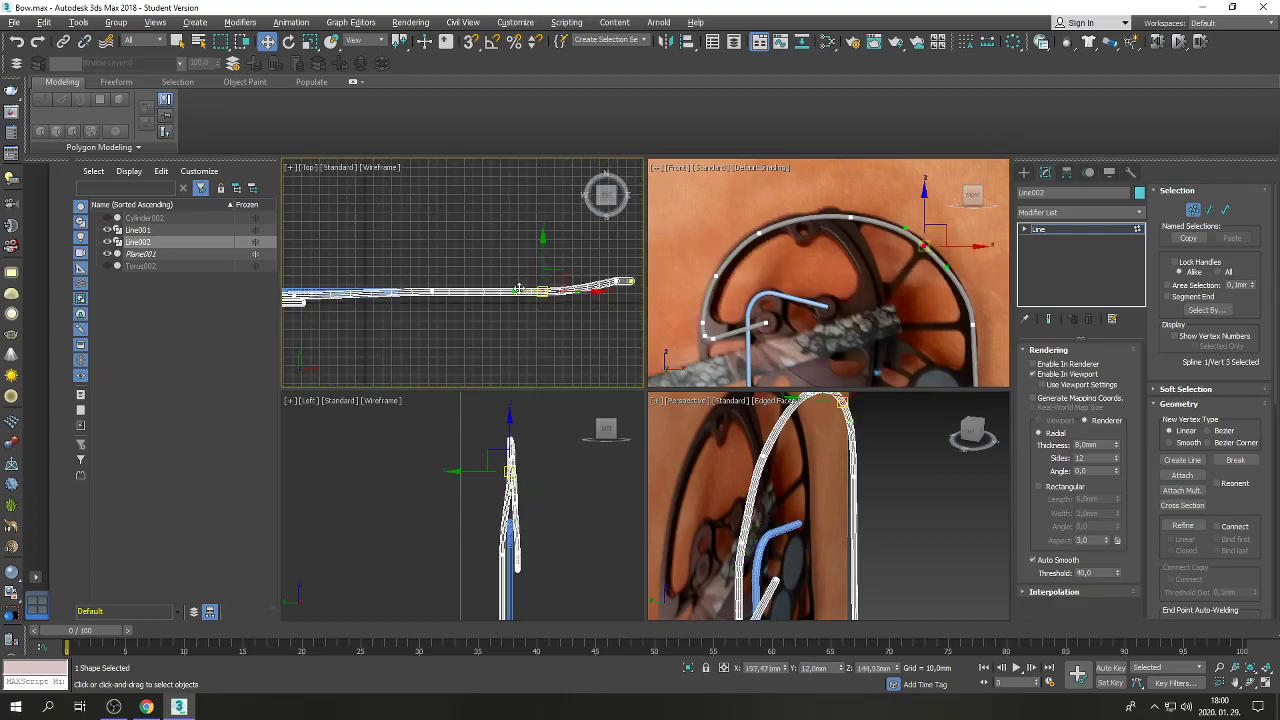
pyautogui.scroll(1, 448, 318)
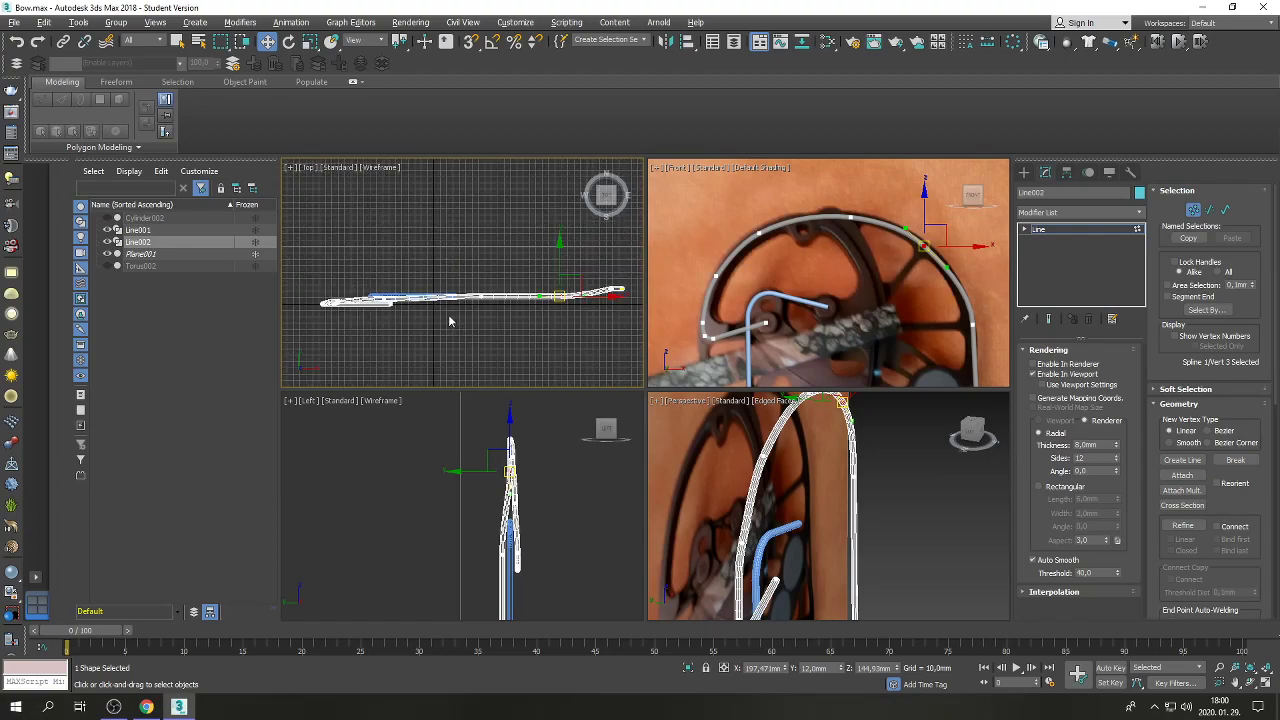
pyautogui.scroll(1, 565, 260)
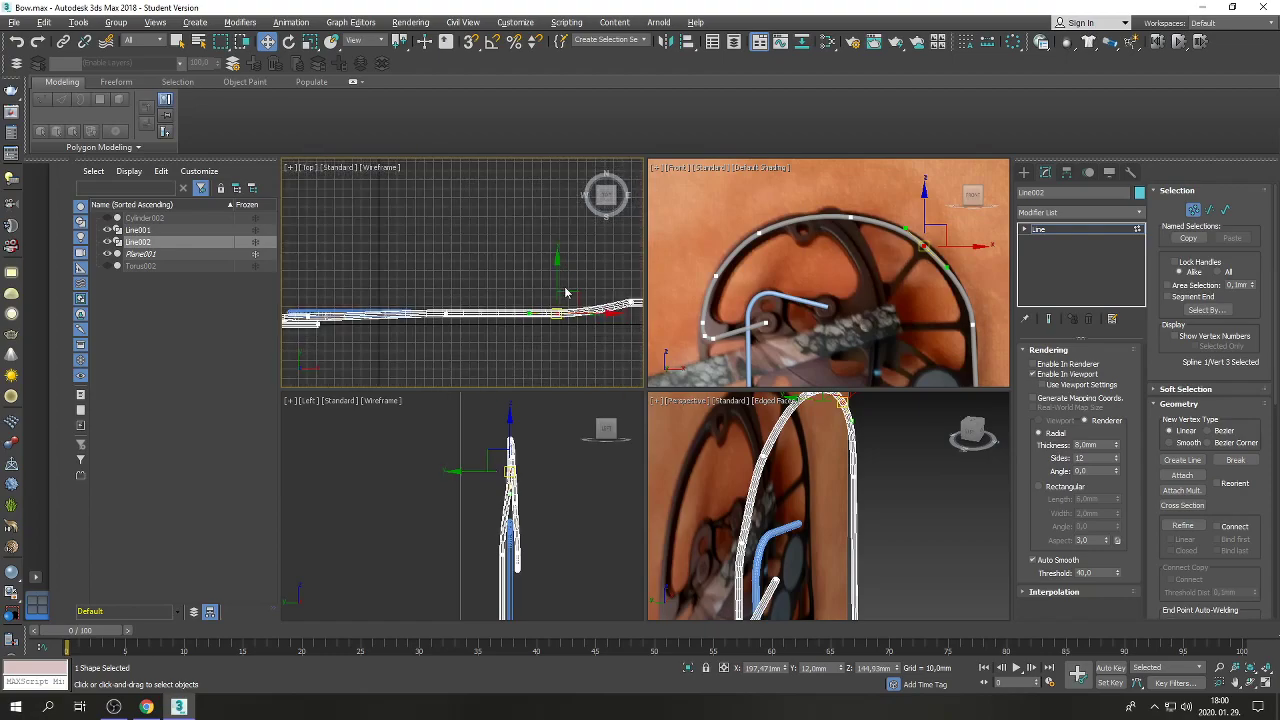
pyautogui.moveTo(556, 279); pyautogui.dragTo(555, 274)
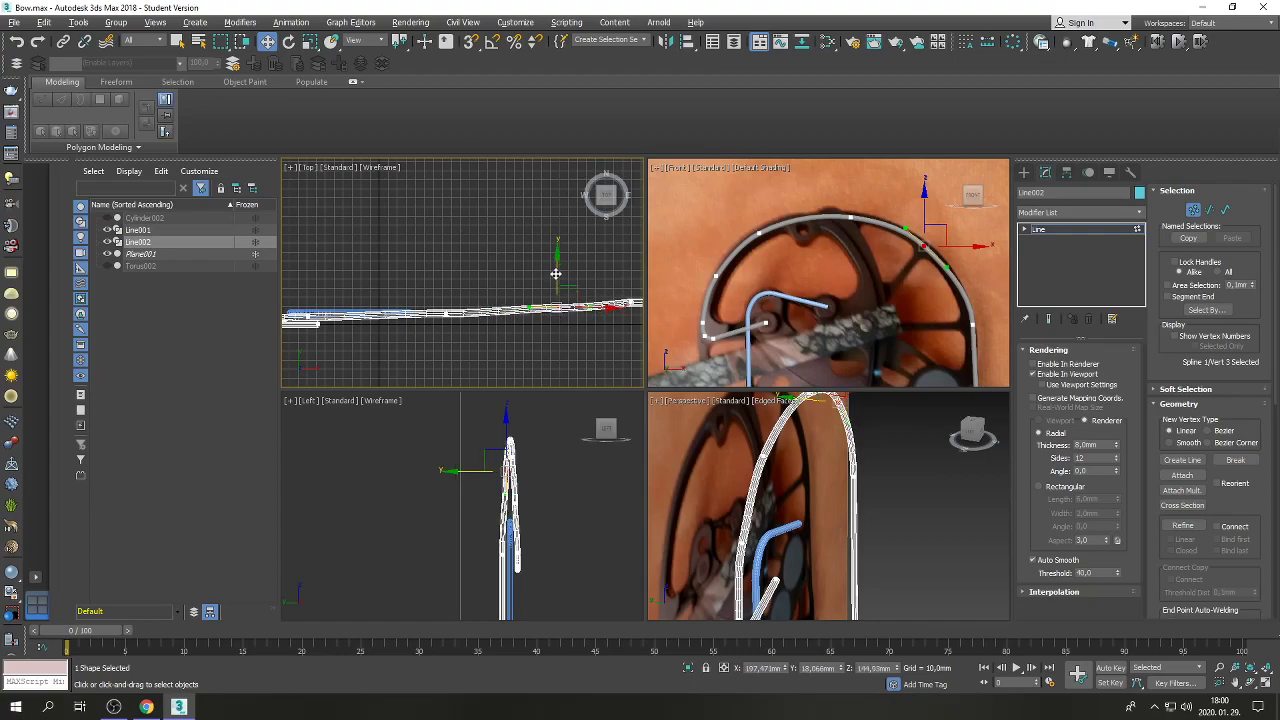
pyautogui.click(290, 43)
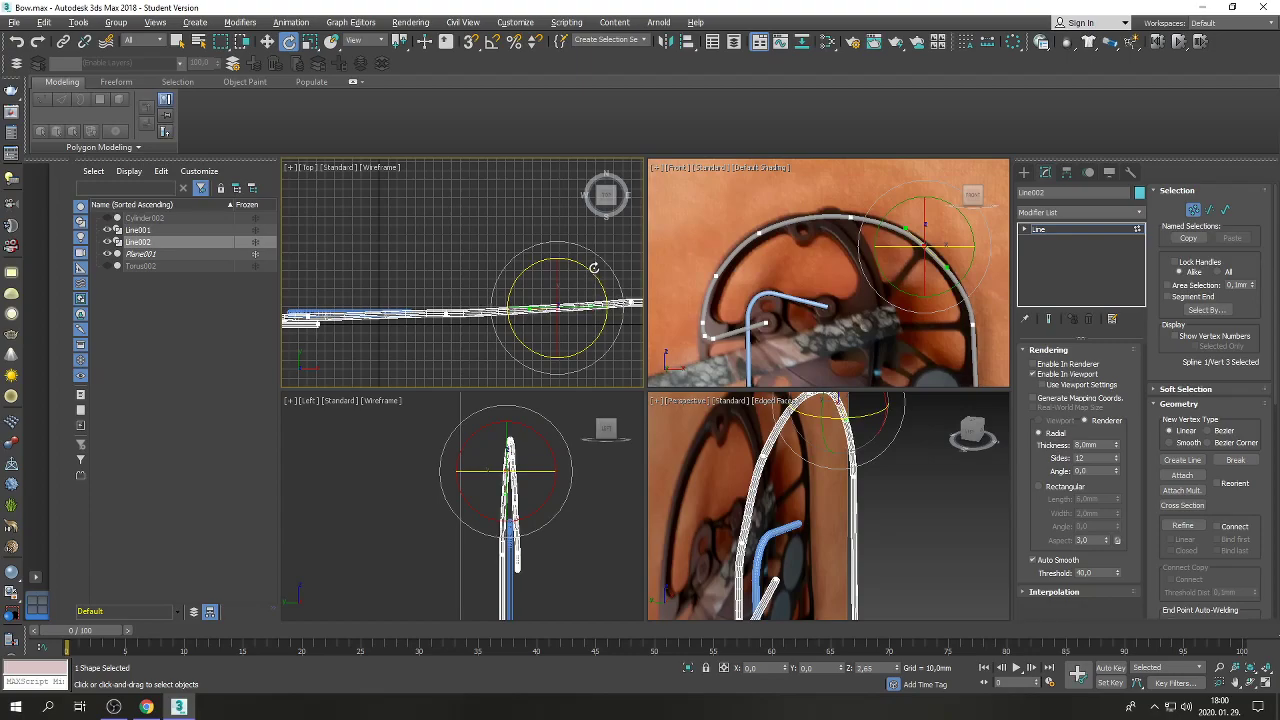
pyautogui.click(445, 312)
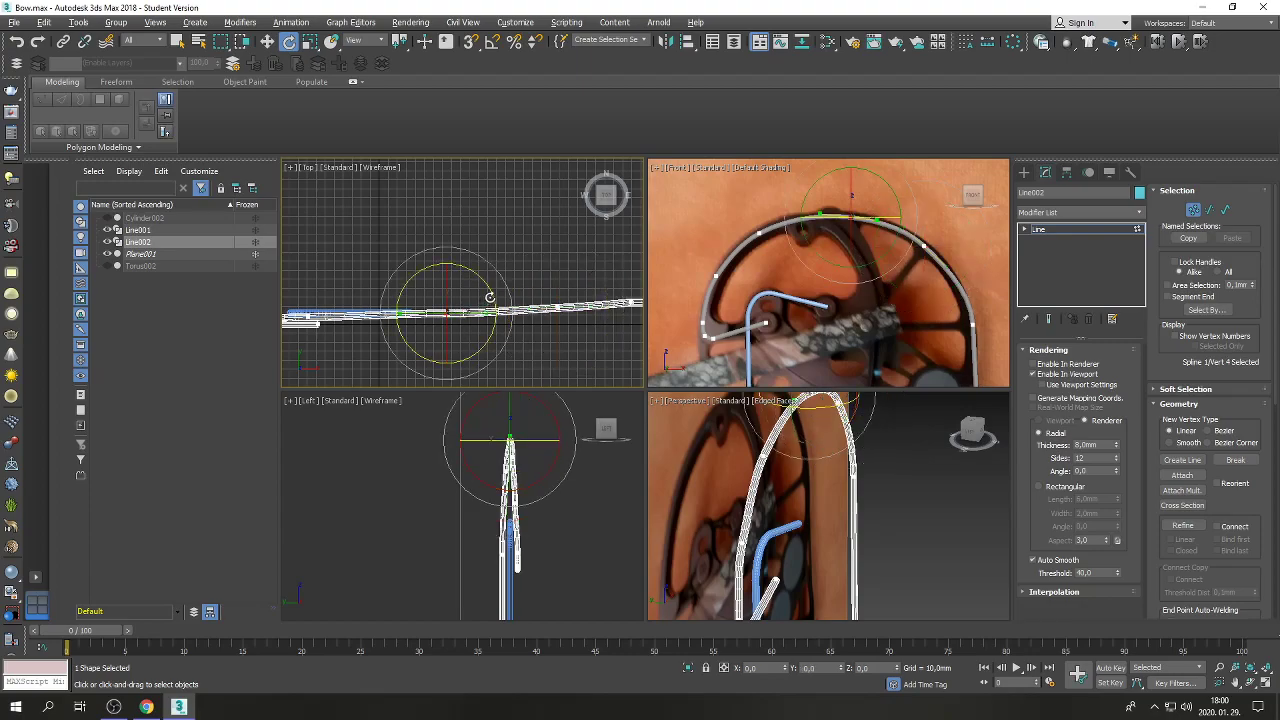
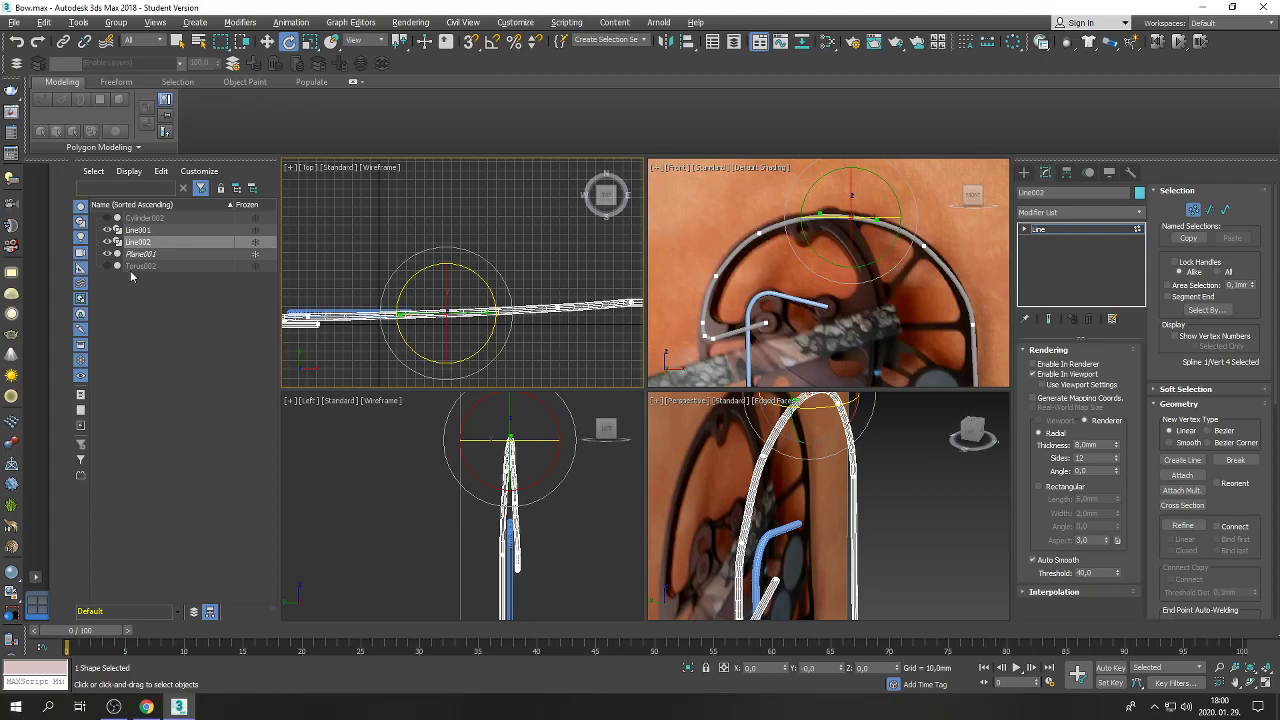
# Unhide Cylinder002 and compare the course of Line002 with the cam.
pyautogui.click(108, 219)
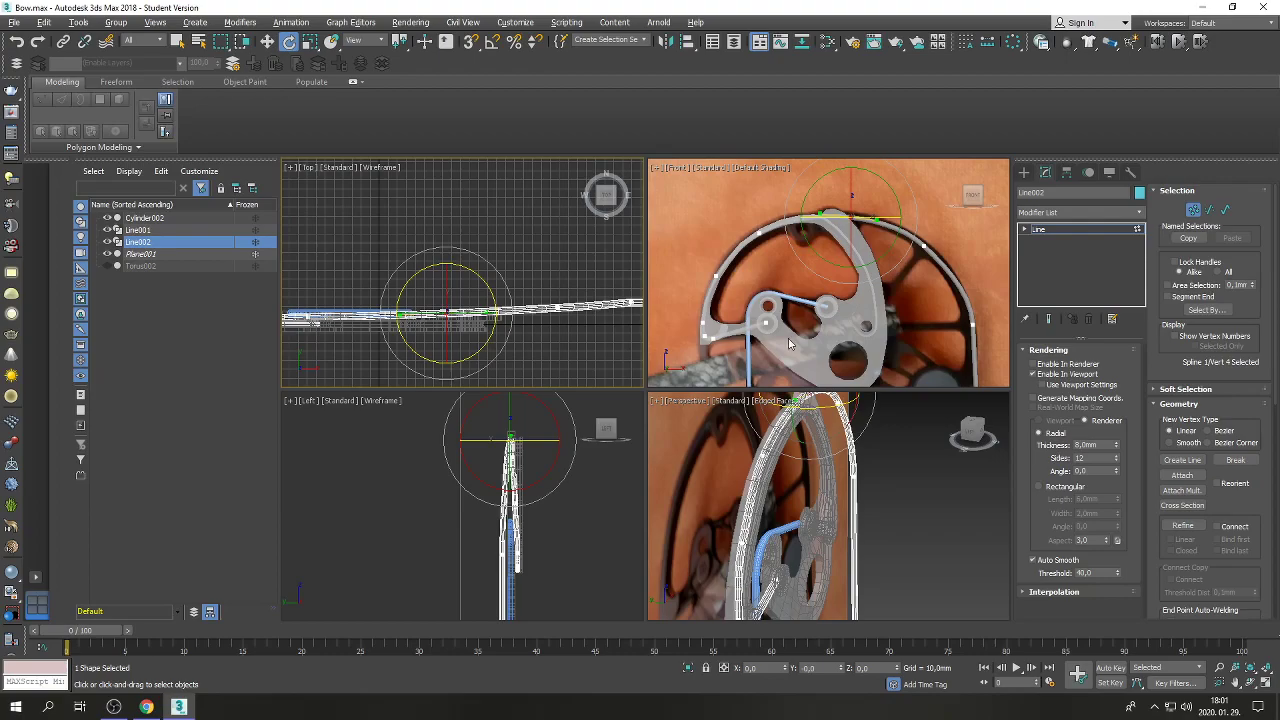
pyautogui.scroll(-2, 776, 308)
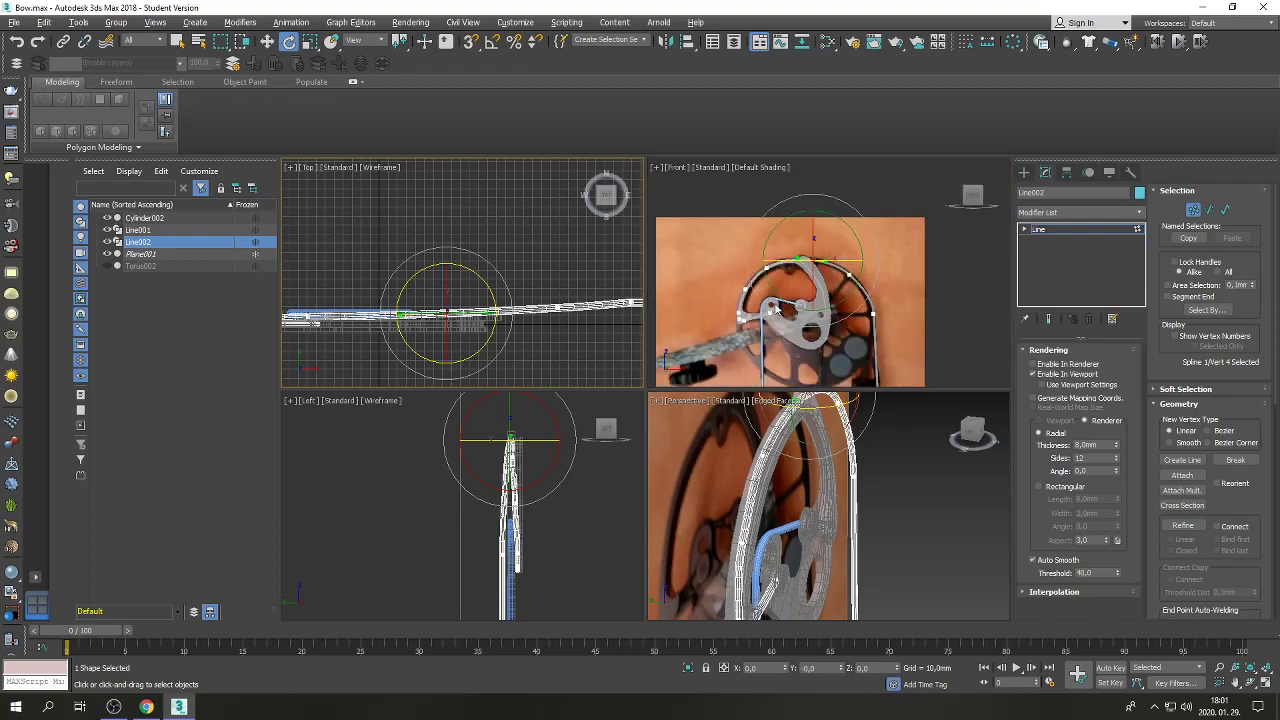
pyautogui.click(942, 286)
pyautogui.click(1194, 210)
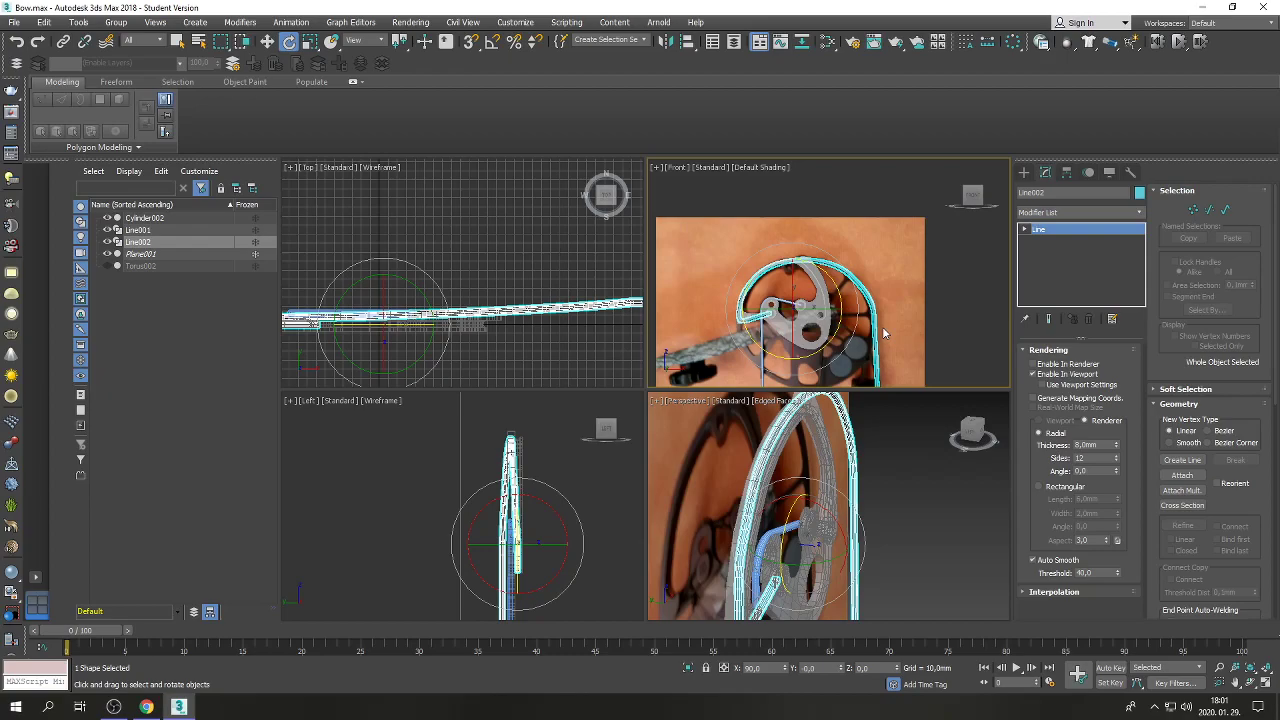
pyautogui.click(949, 302)
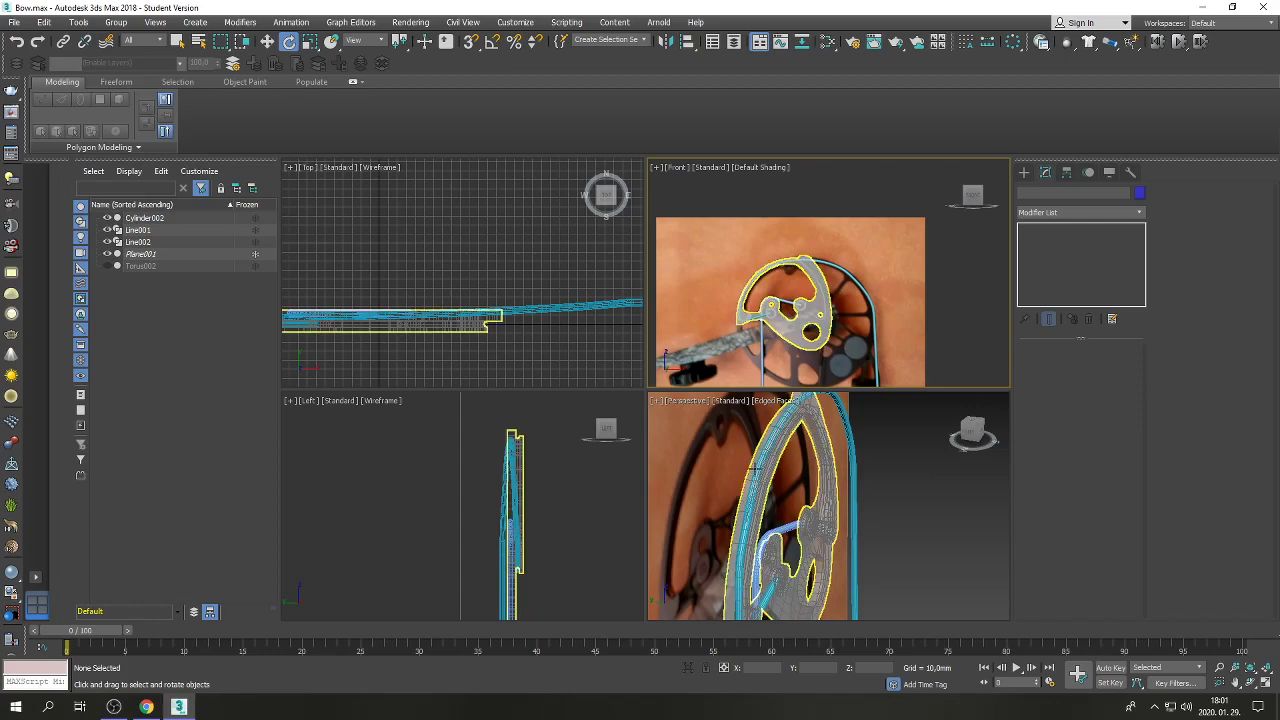
pyautogui.click(852, 444)
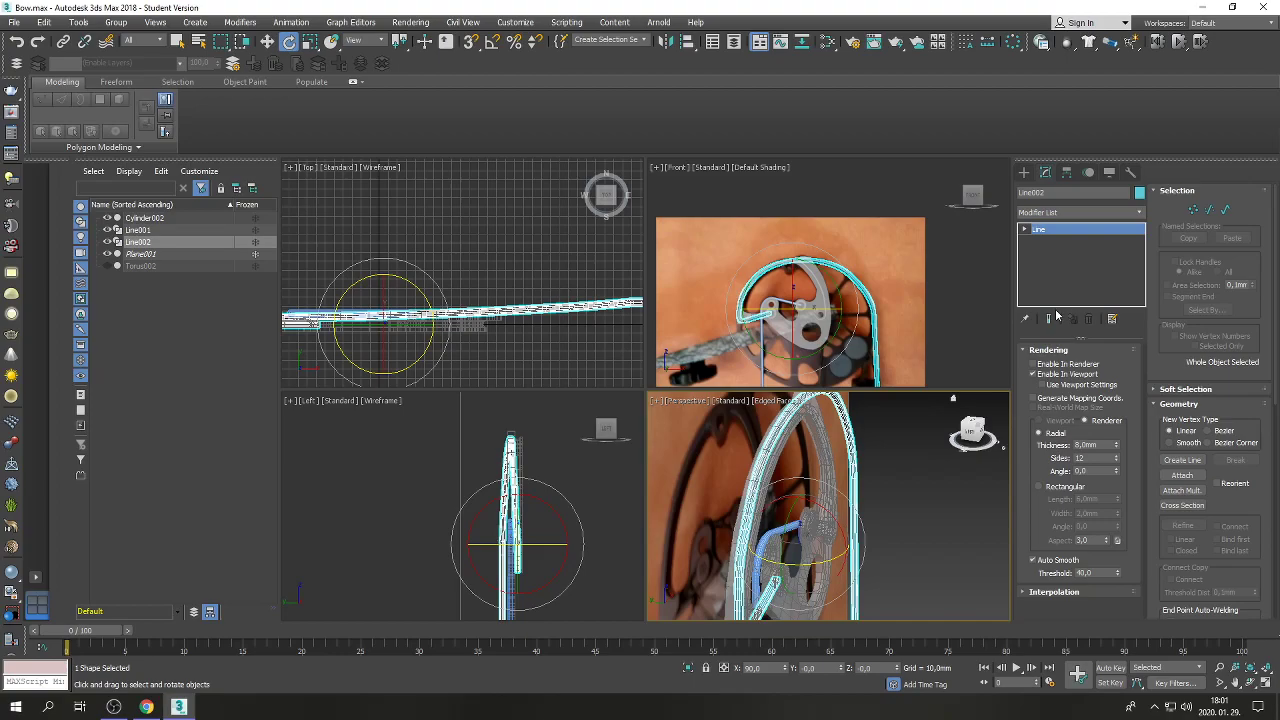
# Rotate Line002's vertex on the cam's left side by about 3.8 degrees around Z.
pyautogui.click(1199, 211)
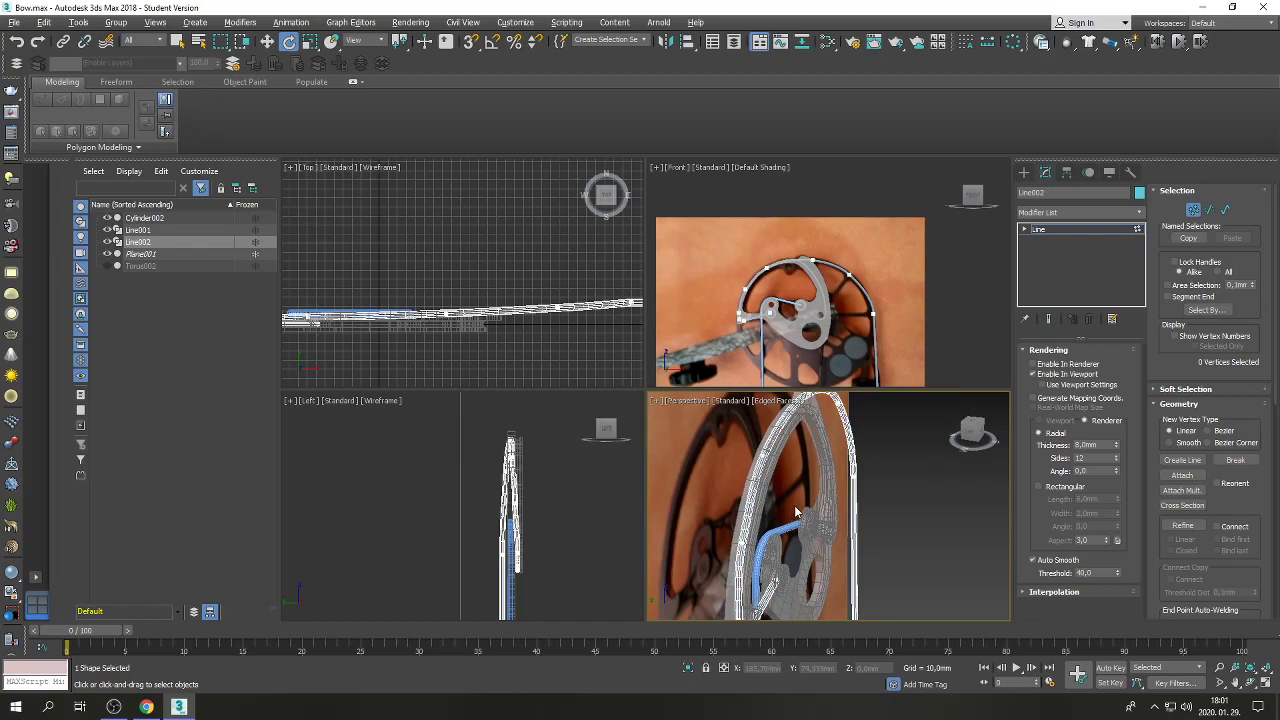
pyautogui.click(741, 544)
pyautogui.scroll(-4, 461, 322)
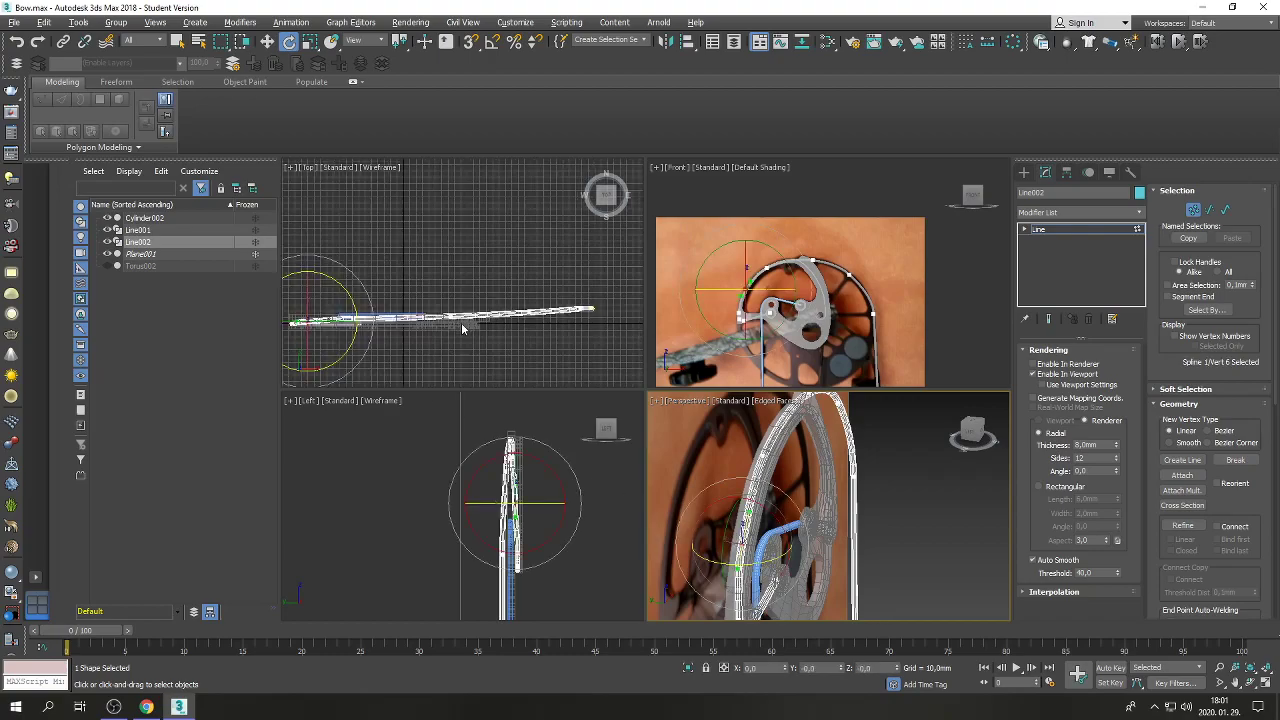
pyautogui.scroll(3, 390, 319)
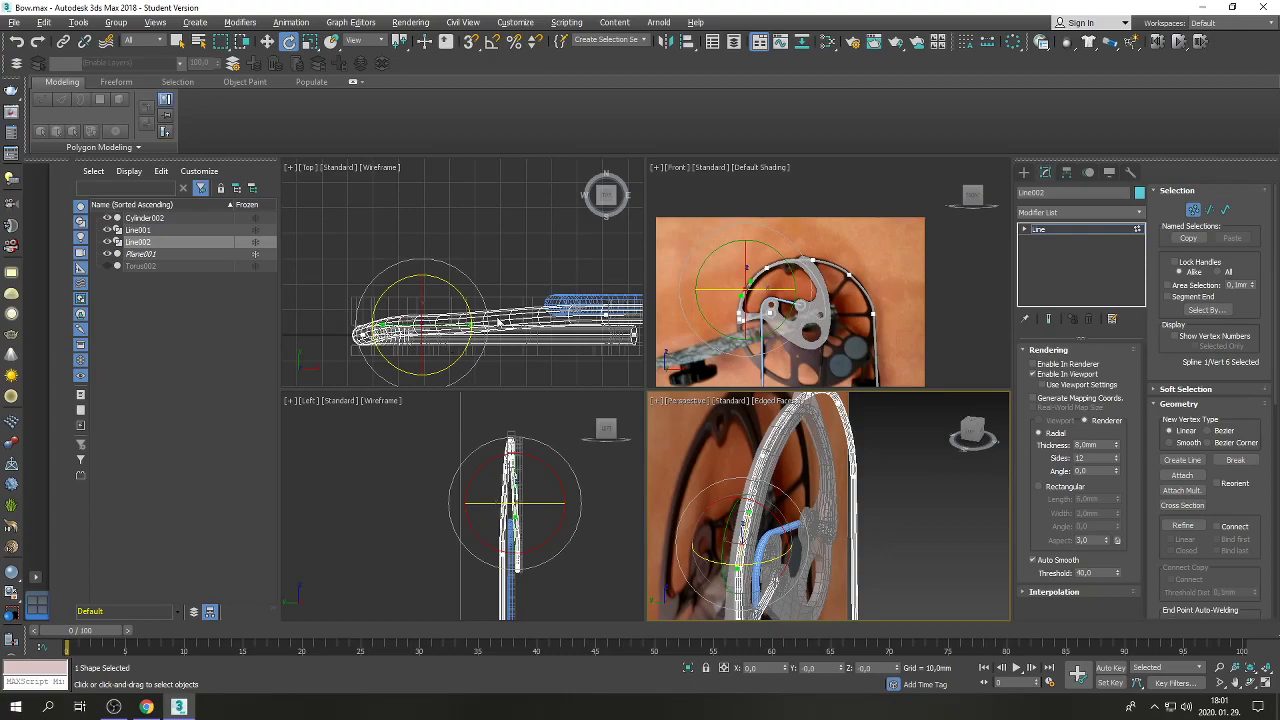
pyautogui.middleClick(466, 307)
pyautogui.moveTo(464, 300); pyautogui.dragTo(465, 294)
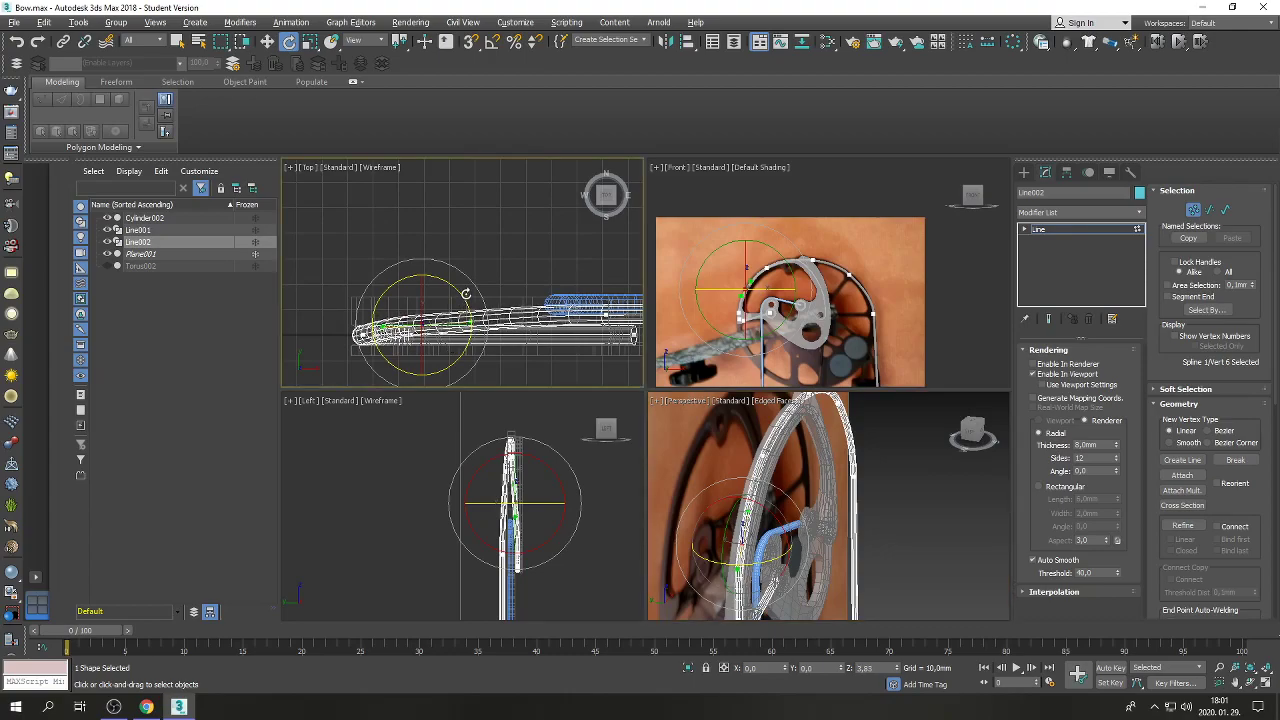
# Examine from the side and from above how Line002's lower-left and top vertices run relative to the cam.
pyautogui.click(366, 333)
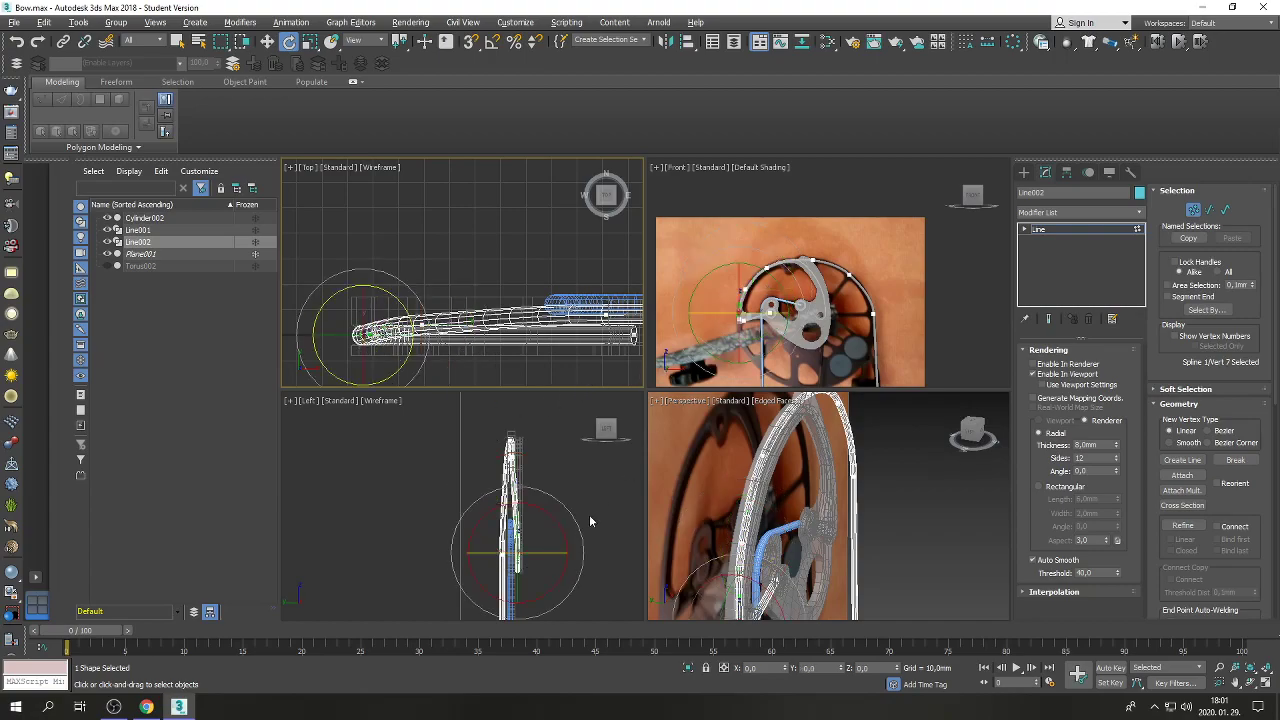
pyautogui.scroll(2, 529, 564)
pyautogui.scroll(-1, 529, 564)
pyautogui.scroll(3, 507, 451)
pyautogui.click(517, 437)
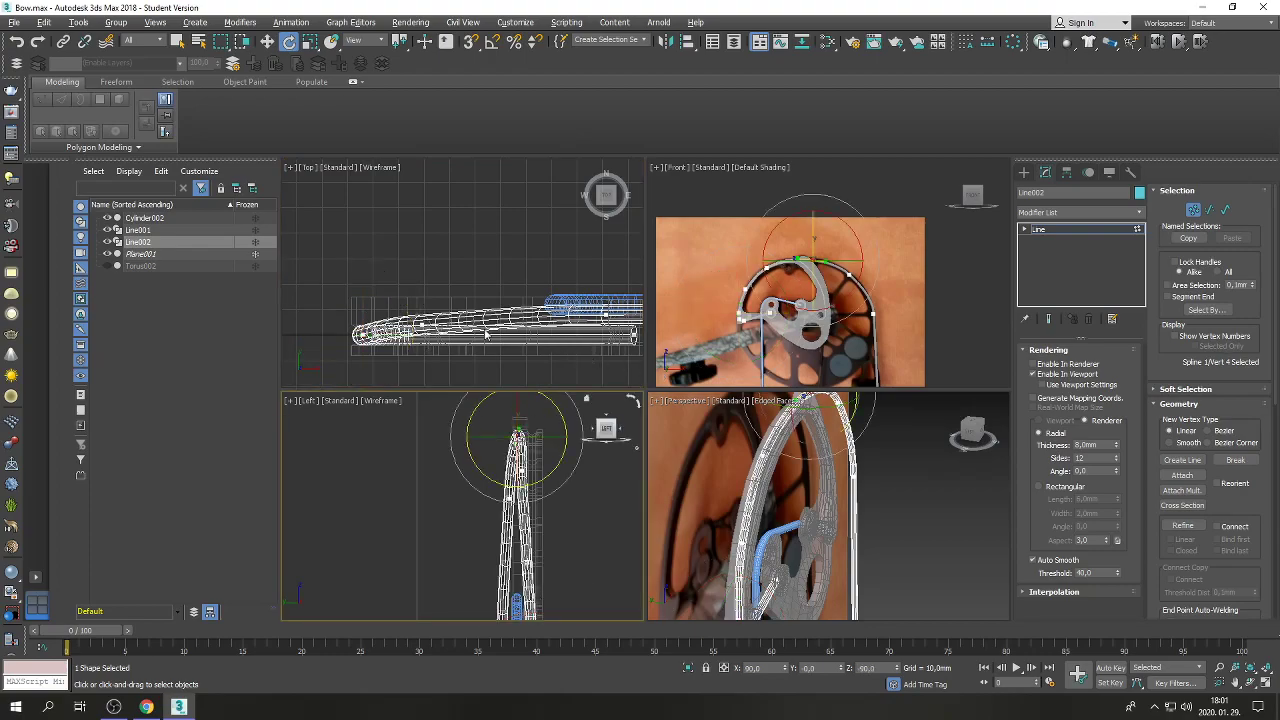
pyautogui.scroll(-3, 479, 336)
pyautogui.scroll(-1, 565, 320)
pyautogui.scroll(3, 565, 320)
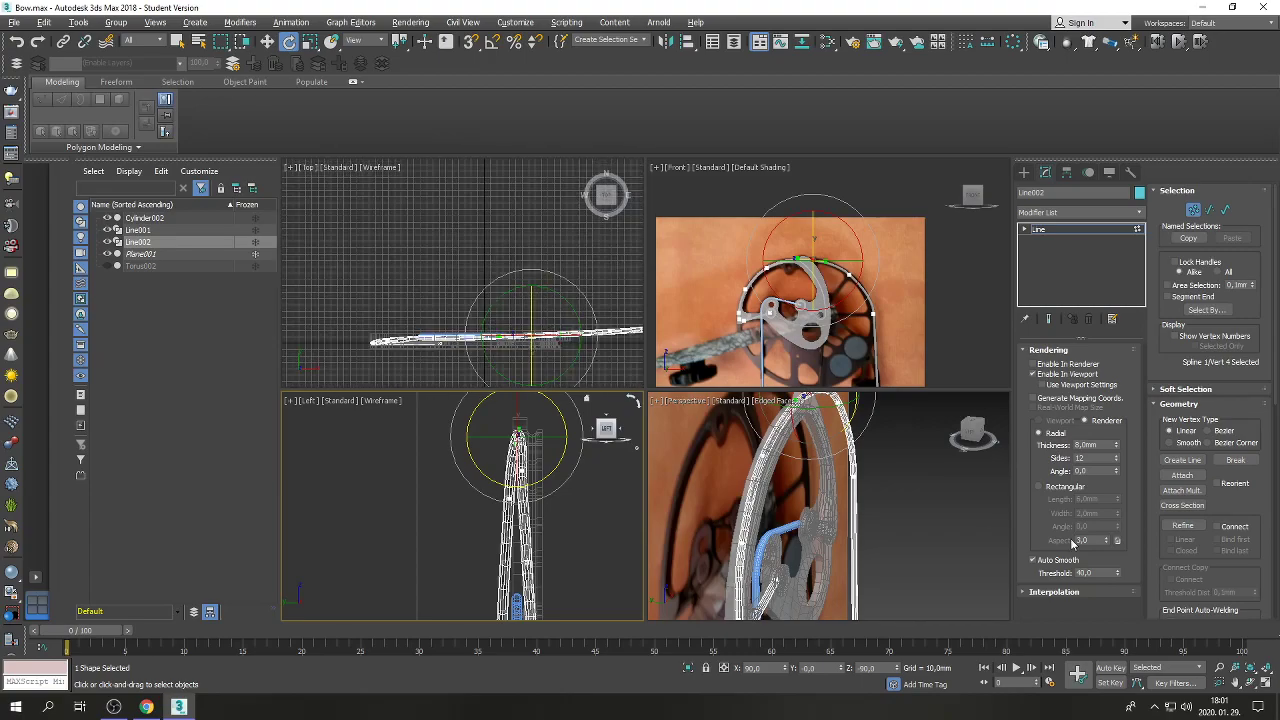
# Maximize the Top viewport around the cam and string and hide its grid.
pyautogui.click(1271, 685)
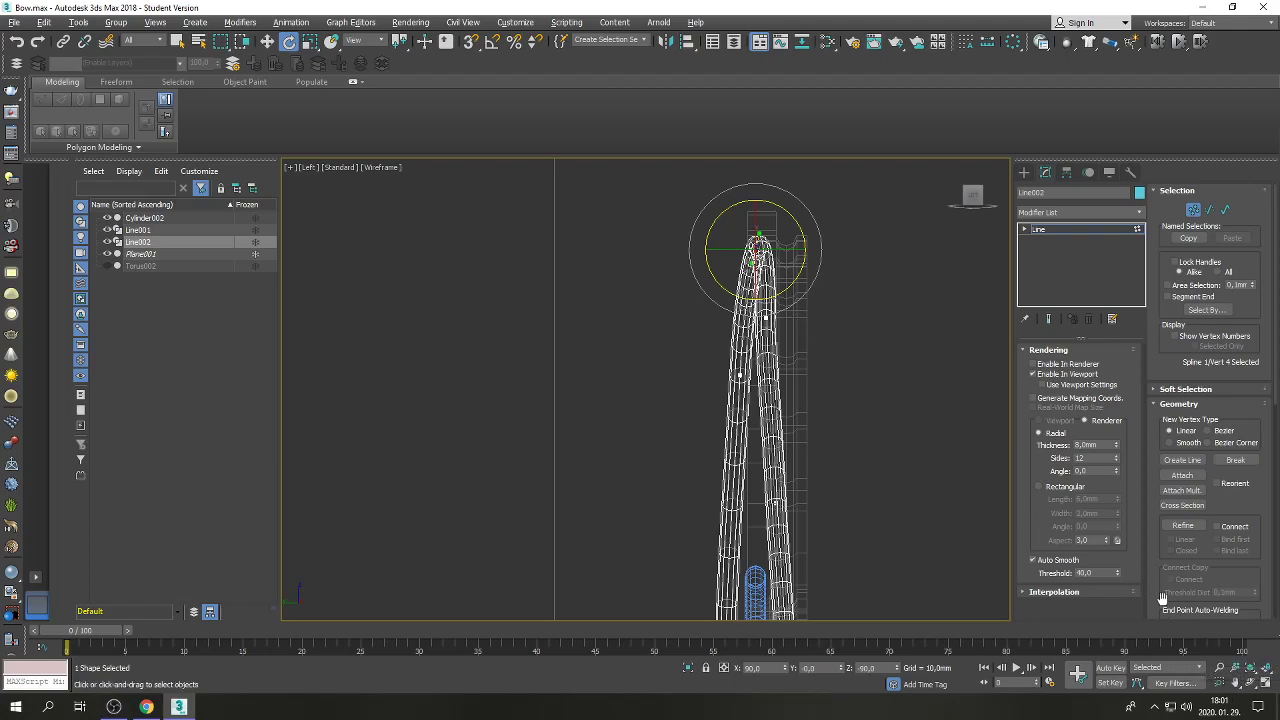
pyautogui.click(1268, 684)
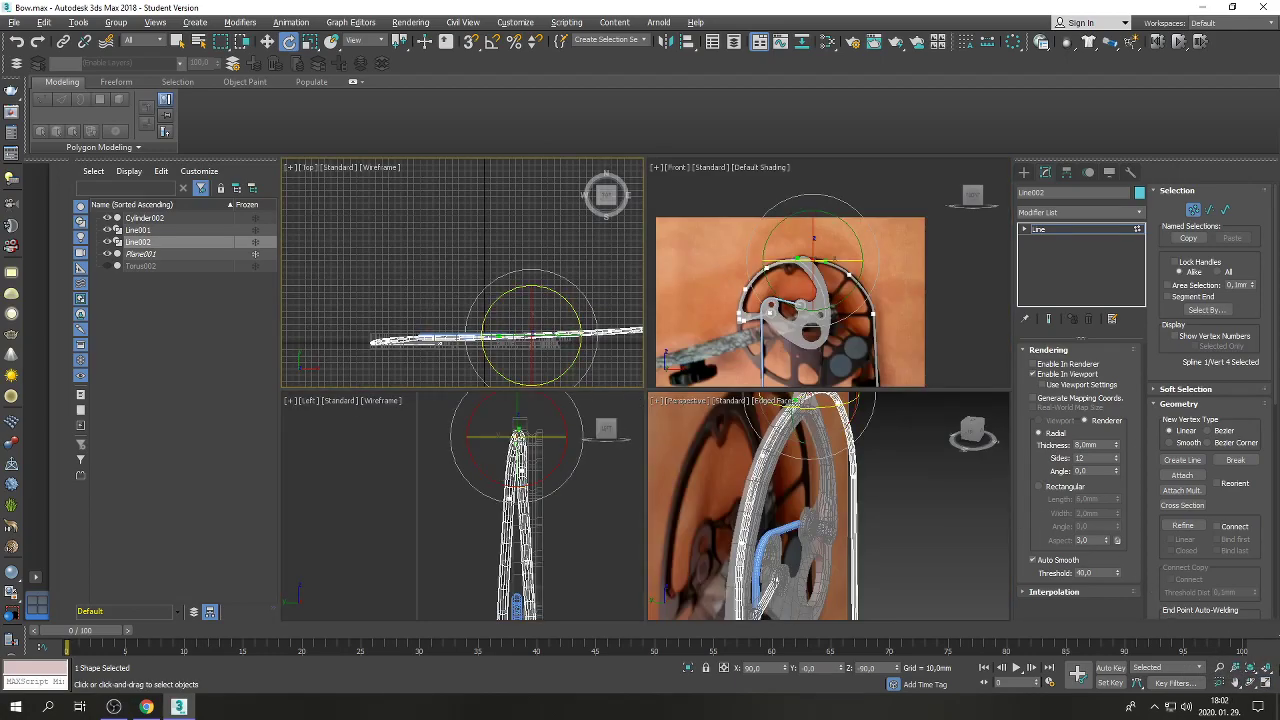
pyautogui.click(1267, 683)
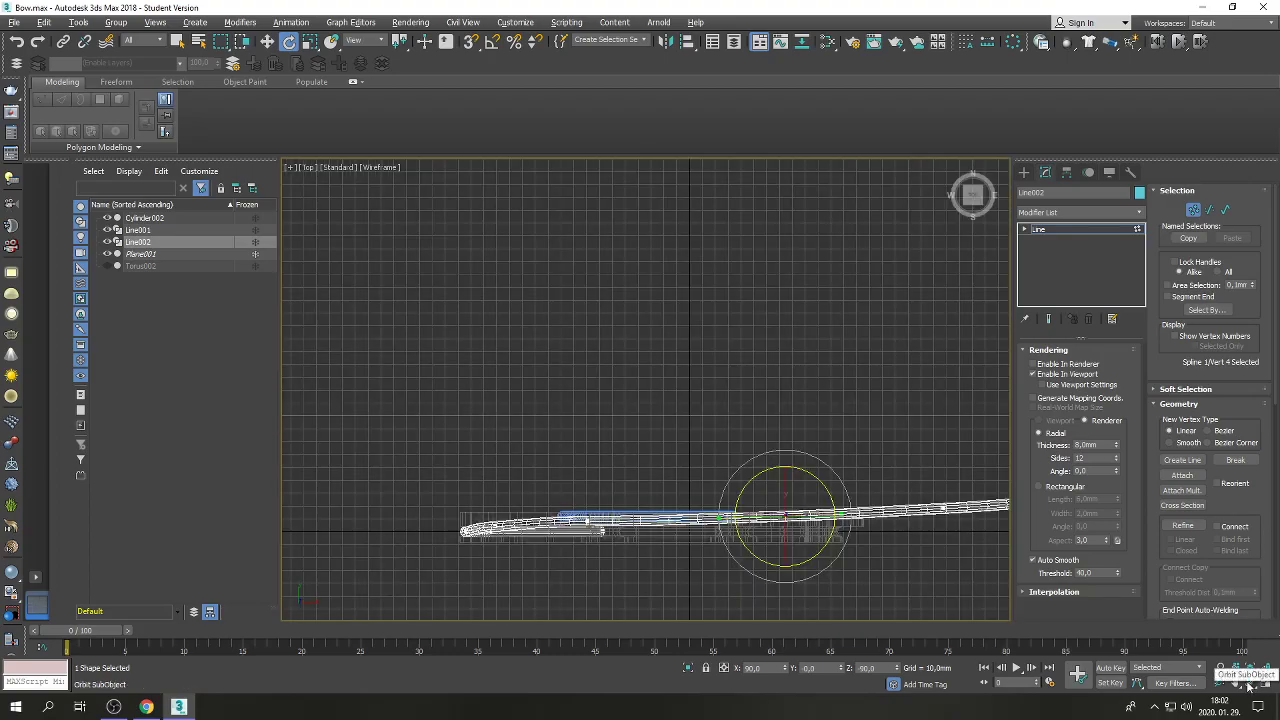
pyautogui.moveTo(754, 473); pyautogui.dragTo(614, 343, button='middle')
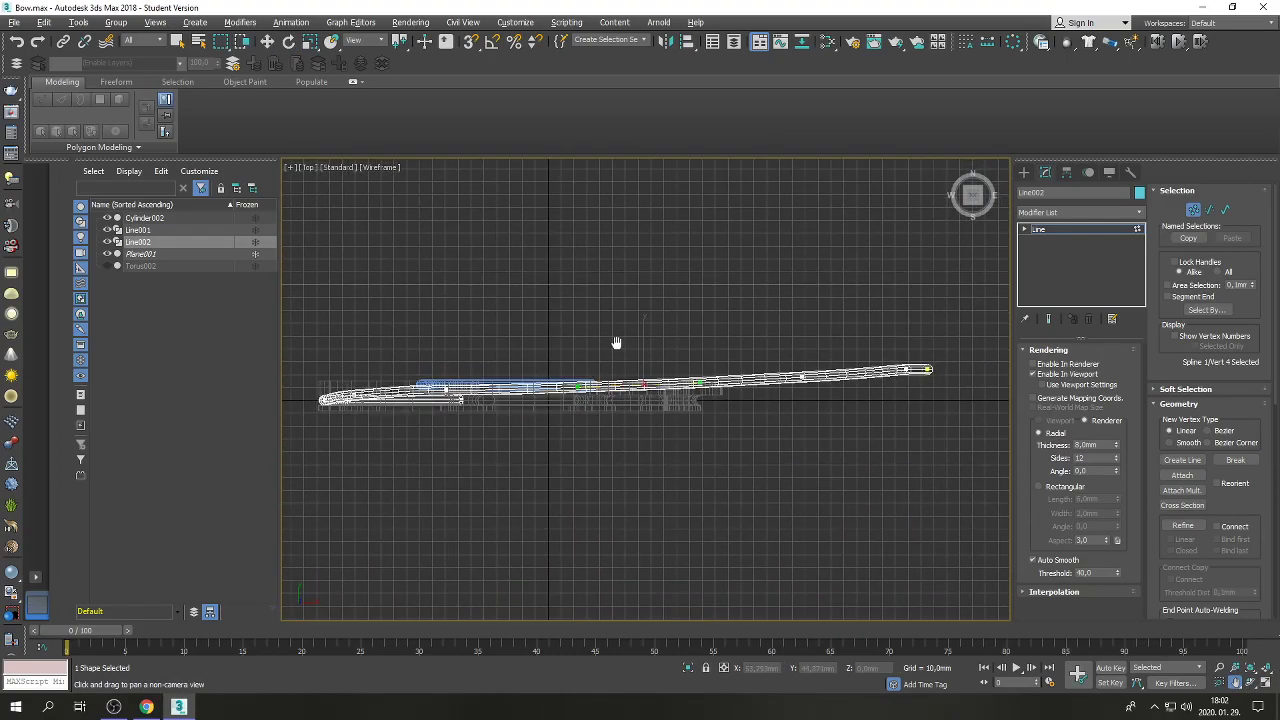
pyautogui.press('g')
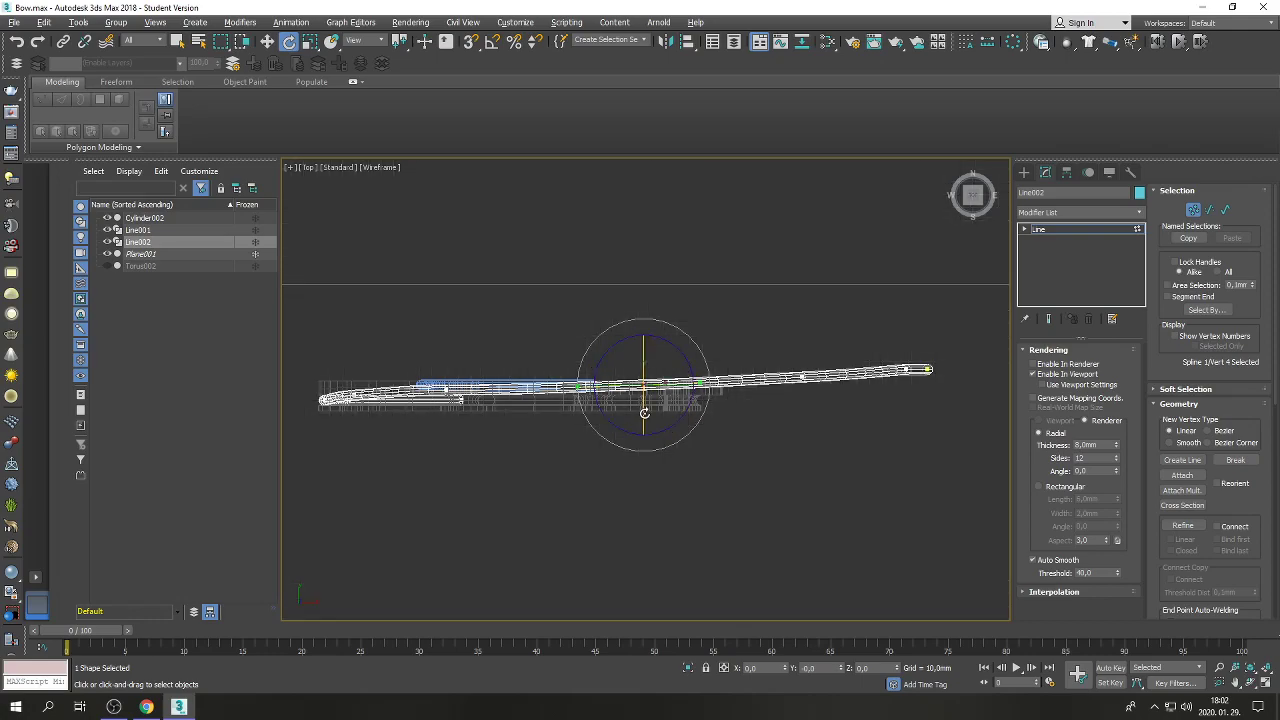
pyautogui.scroll(2, 656, 413)
pyautogui.scroll(-2, 656, 413)
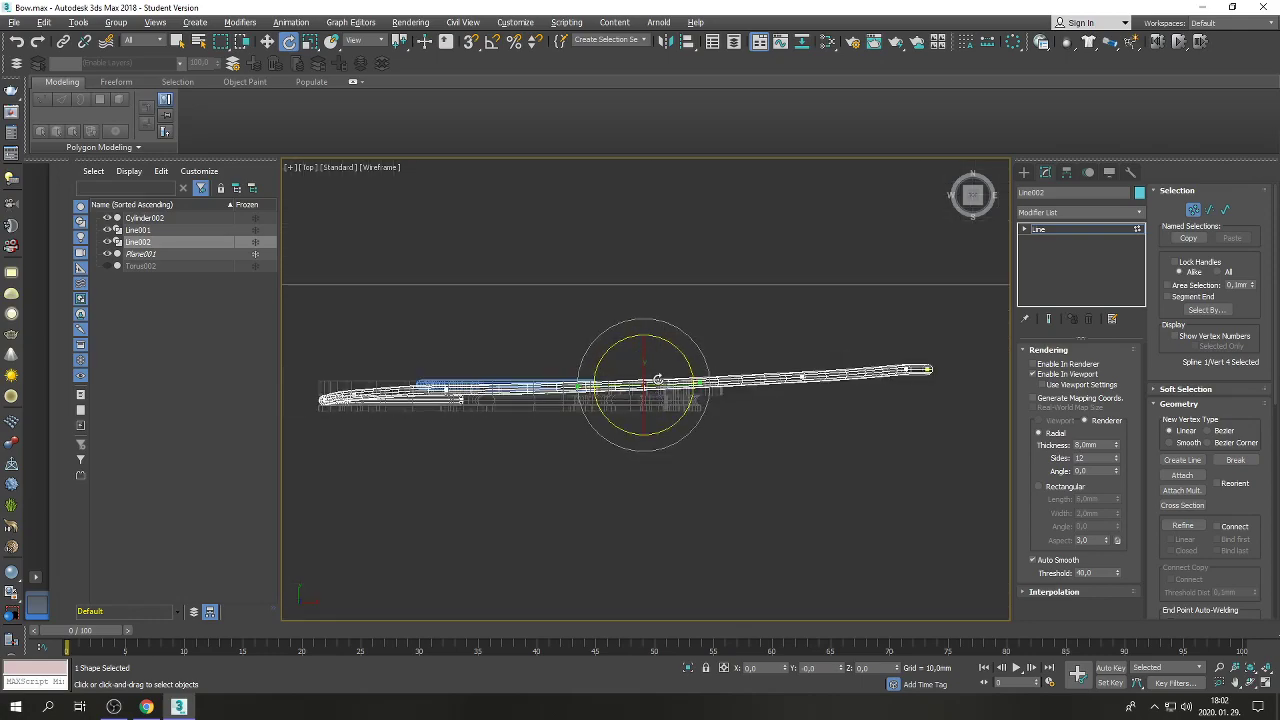
# Shift Line002's upper-right arc vertex and top vertex together slightly in the positive Y direction.
pyautogui.click(803, 378)
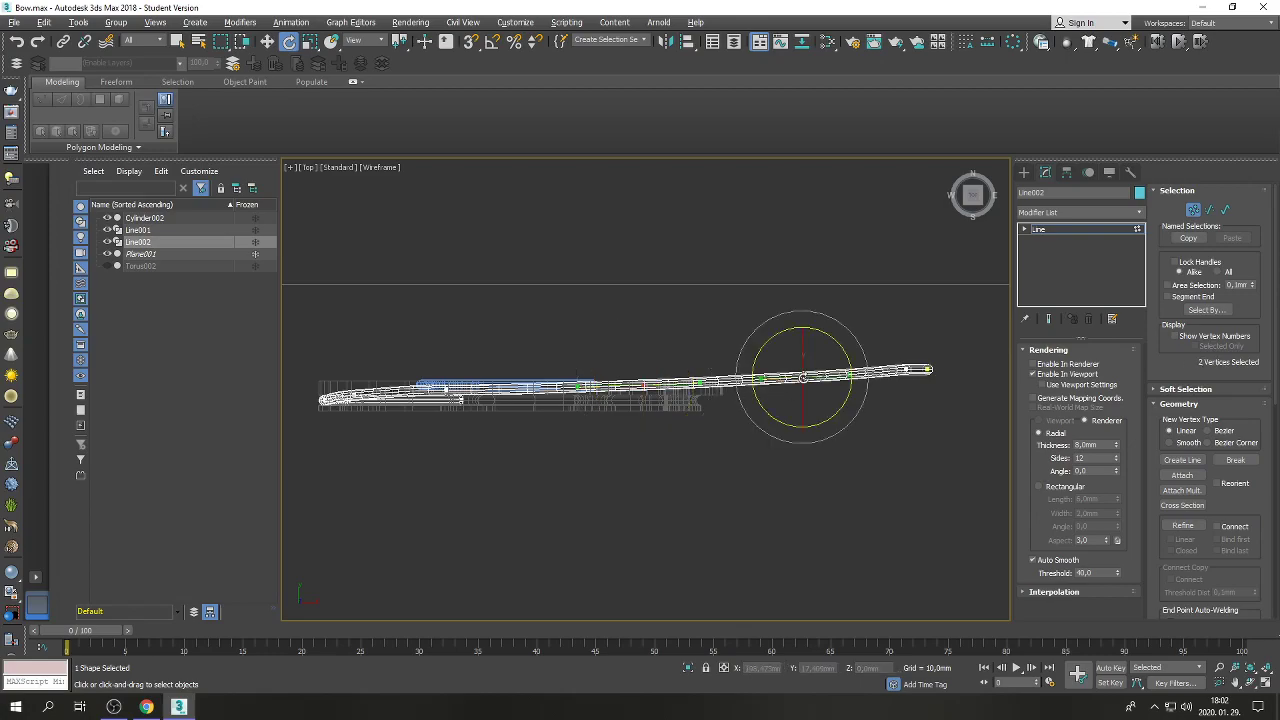
pyautogui.keyDown('ctrl'); pyautogui.click(643, 385); pyautogui.keyUp('ctrl')
pyautogui.click(267, 41)
pyautogui.moveTo(644, 343); pyautogui.dragTo(644, 340)
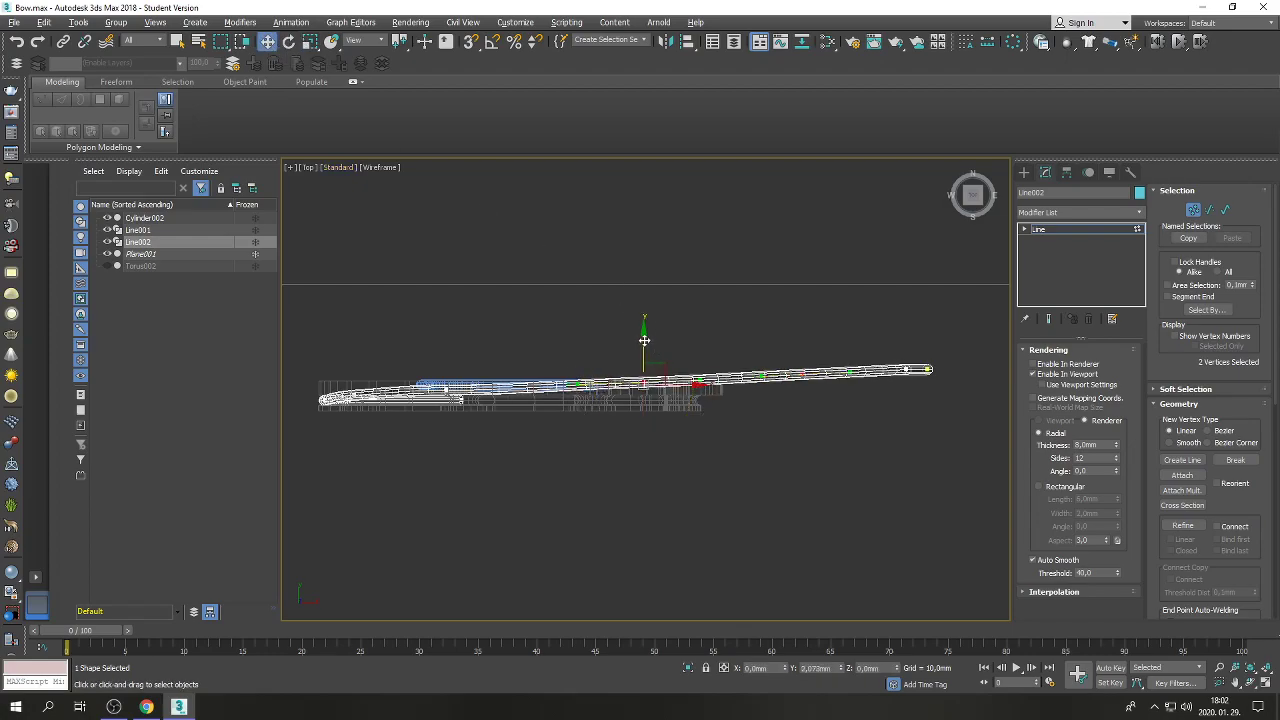
# Rotate Line002's upper-left arc vertex by about 1.5 degrees around Z.
pyautogui.click(448, 386)
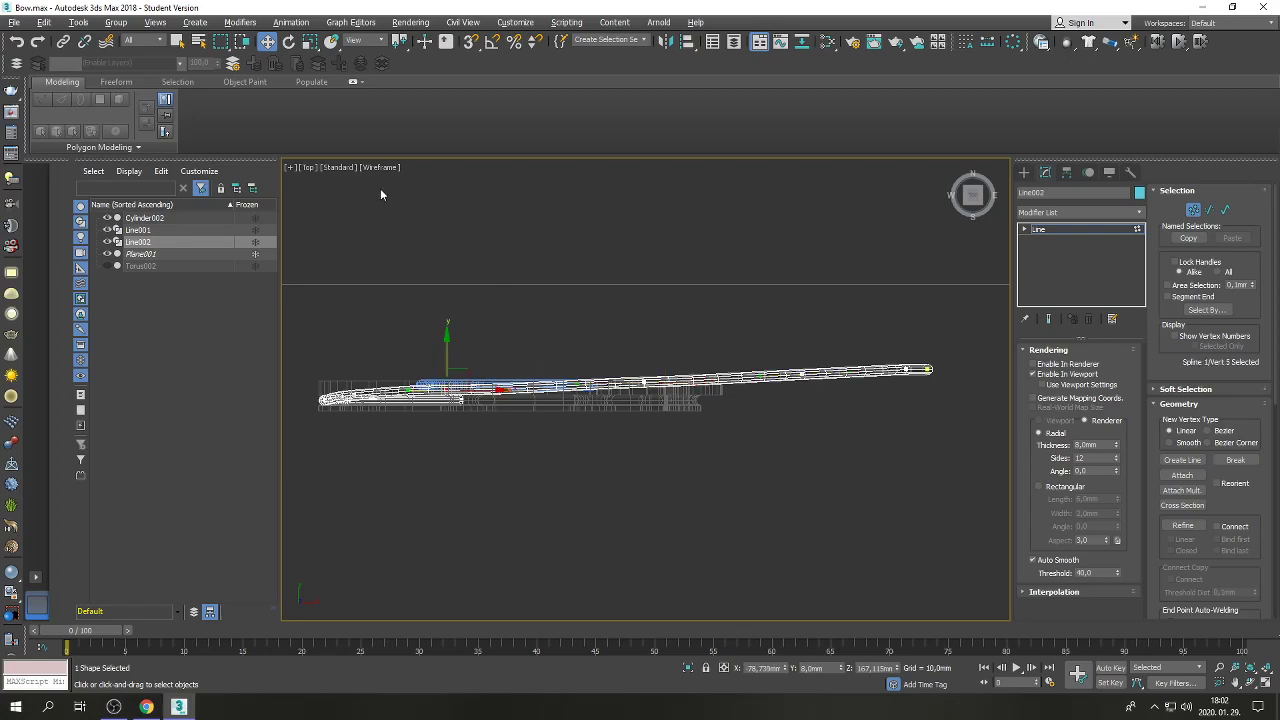
pyautogui.click(288, 41)
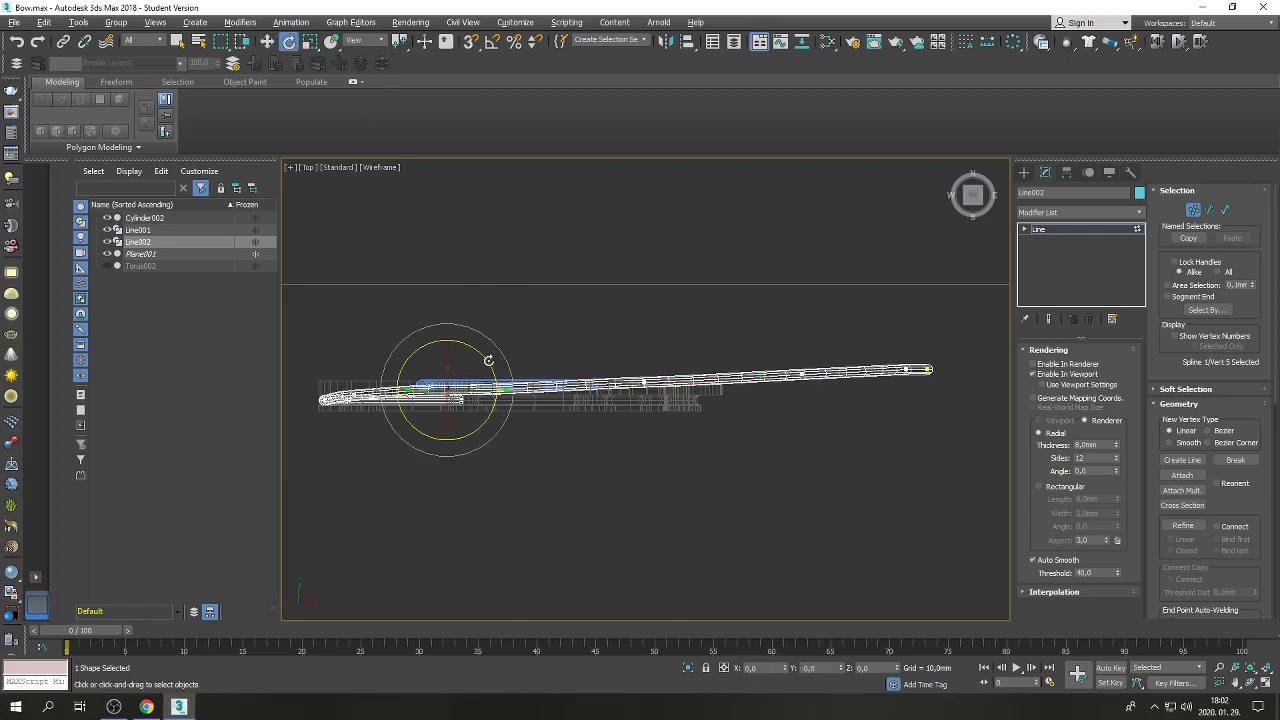
pyautogui.moveTo(485, 362); pyautogui.dragTo(486, 359)
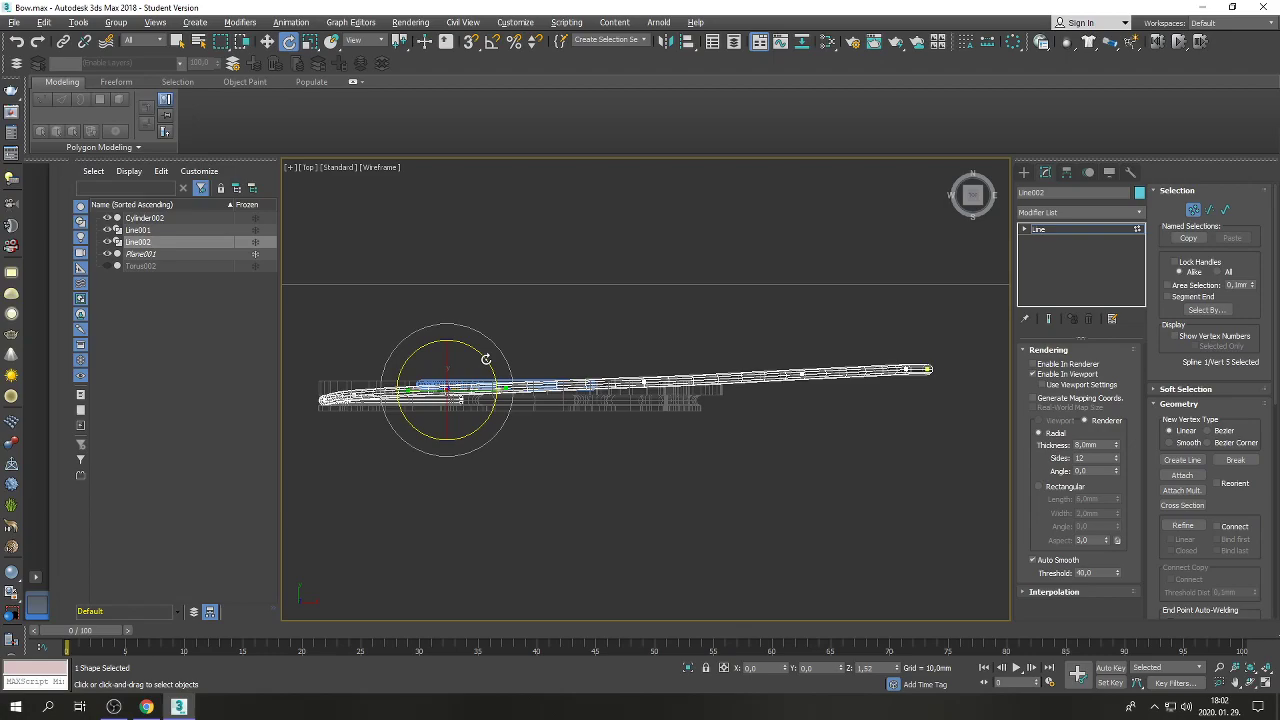
# Move Line002's top vertex along Y to about 15 mm.
pyautogui.click(645, 382)
pyautogui.click(267, 41)
pyautogui.moveTo(644, 335); pyautogui.dragTo(644, 336)
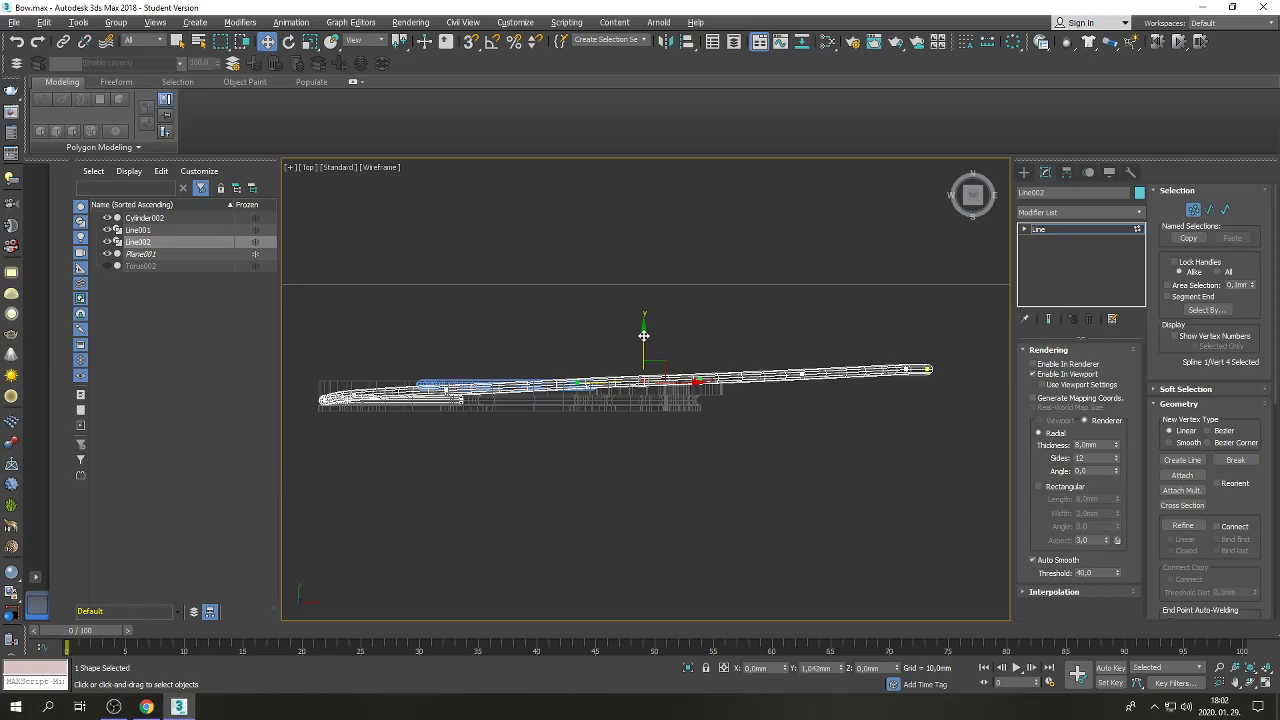
pyautogui.moveTo(644, 335); pyautogui.dragTo(642, 335)
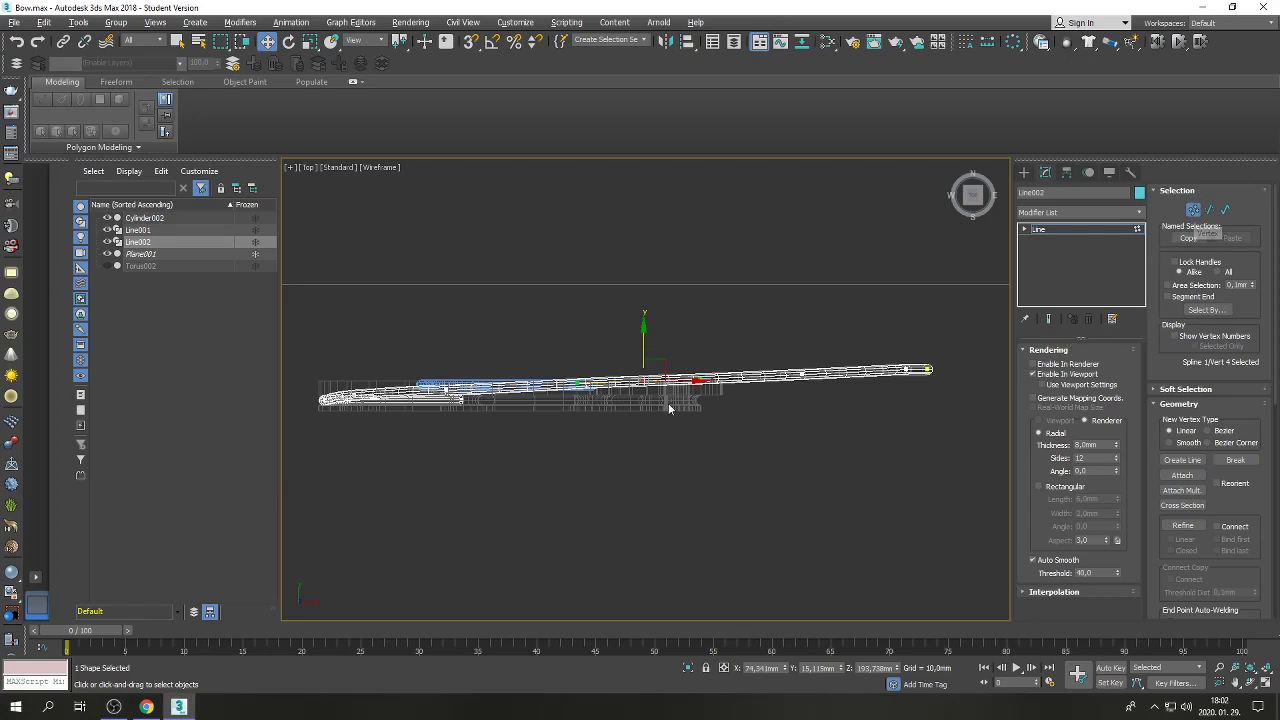
# Finish editing Line002's vertices, select the cam object Cylinder002, and restore the four-viewport layout.
pyautogui.click(1194, 211)
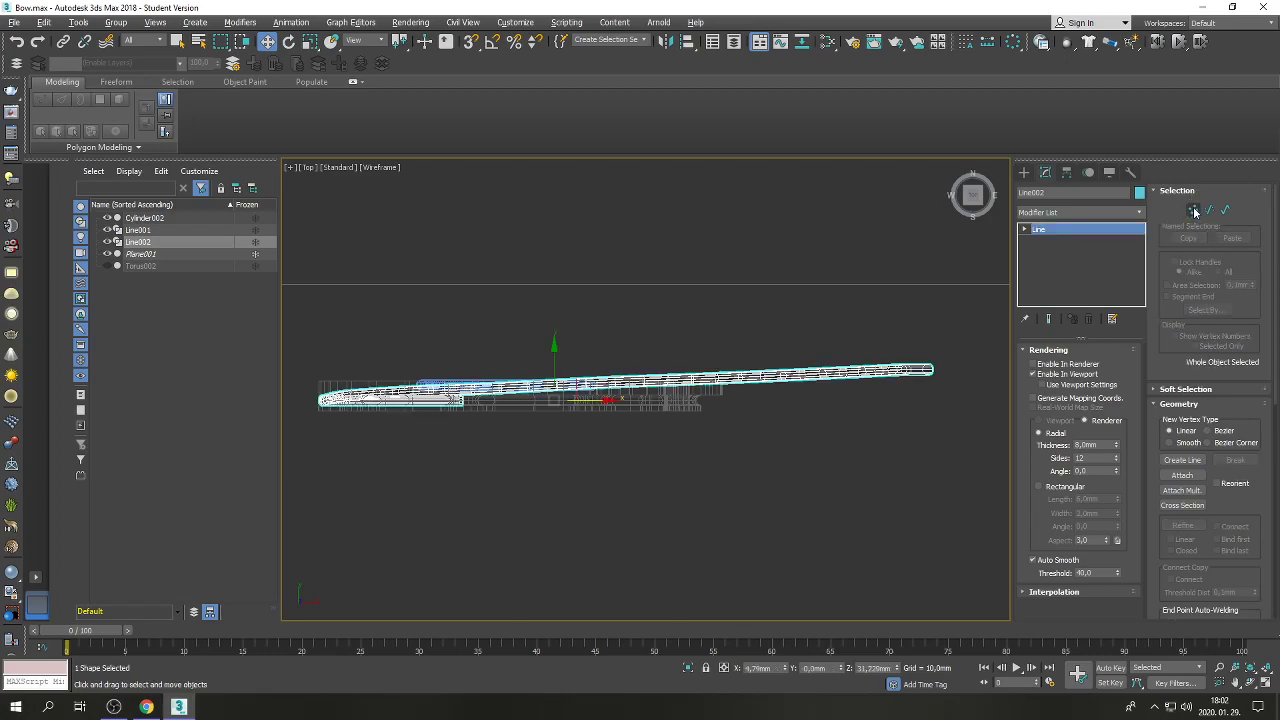
pyautogui.click(852, 438)
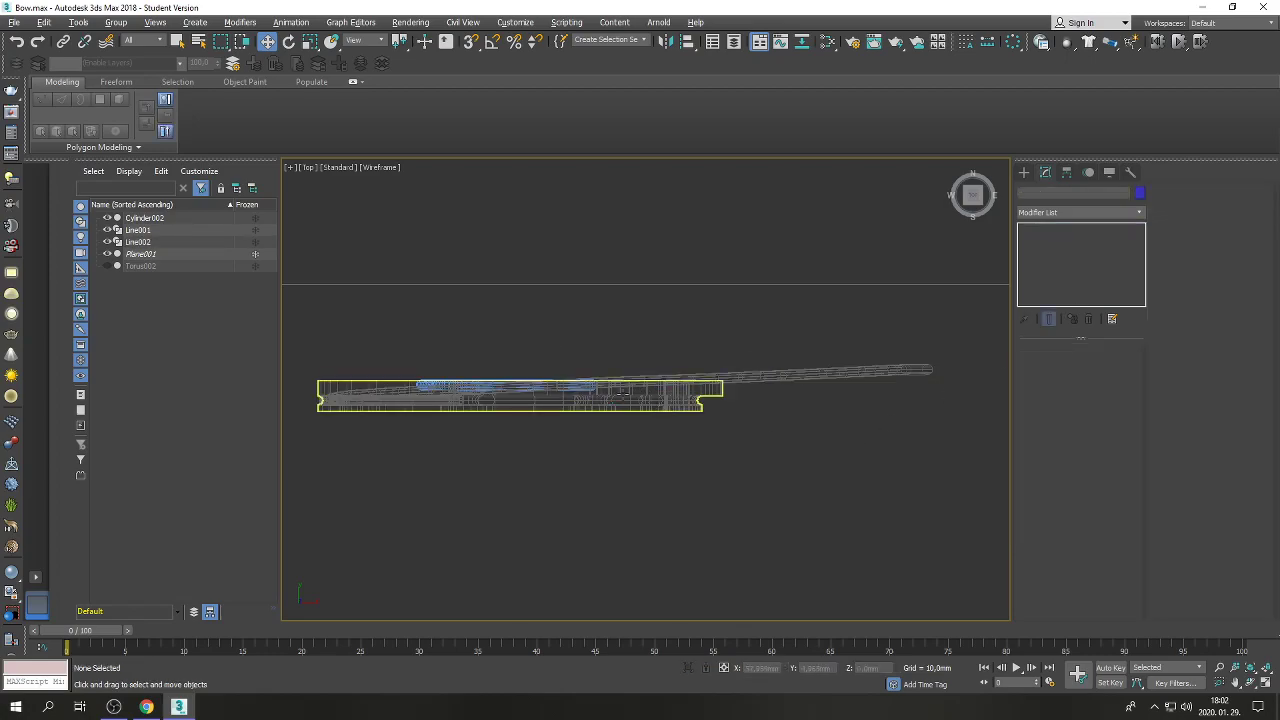
pyautogui.click(620, 392)
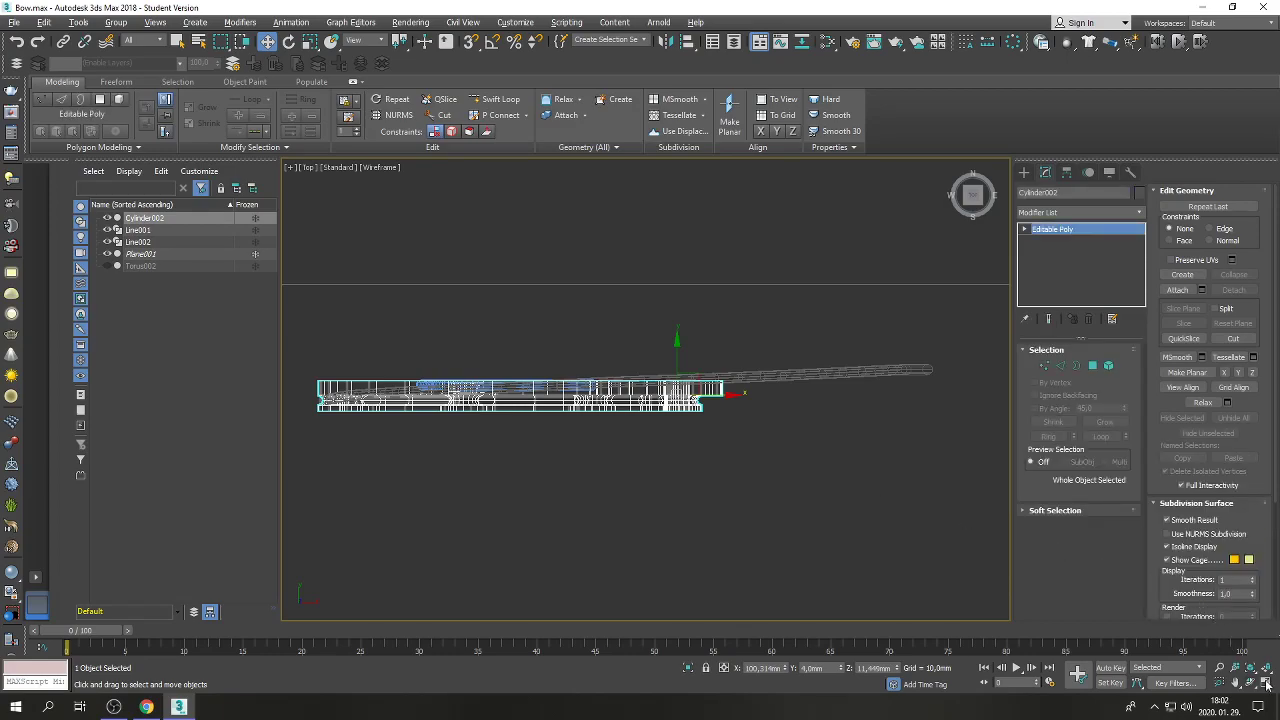
pyautogui.click(1266, 684)
pyautogui.scroll(3, 814, 315)
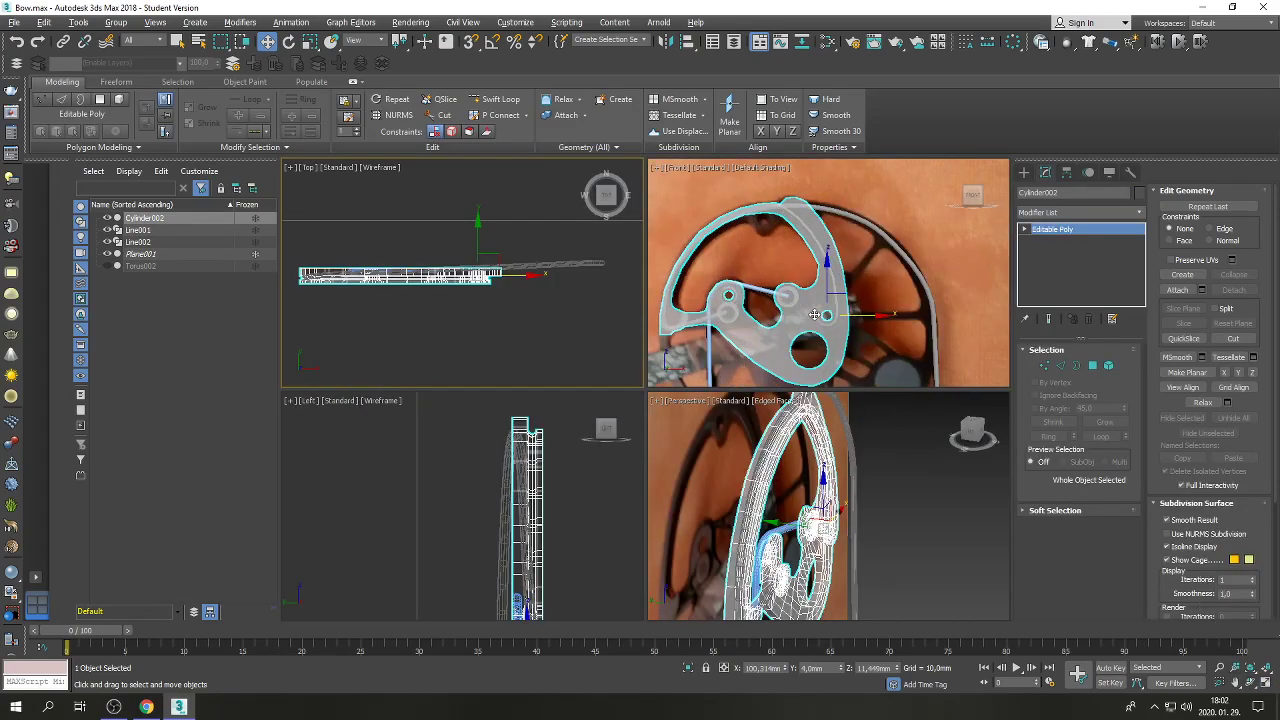
# Delete an open border of the Cylinder002 cam together with its attached faces.
pyautogui.click(1077, 365)
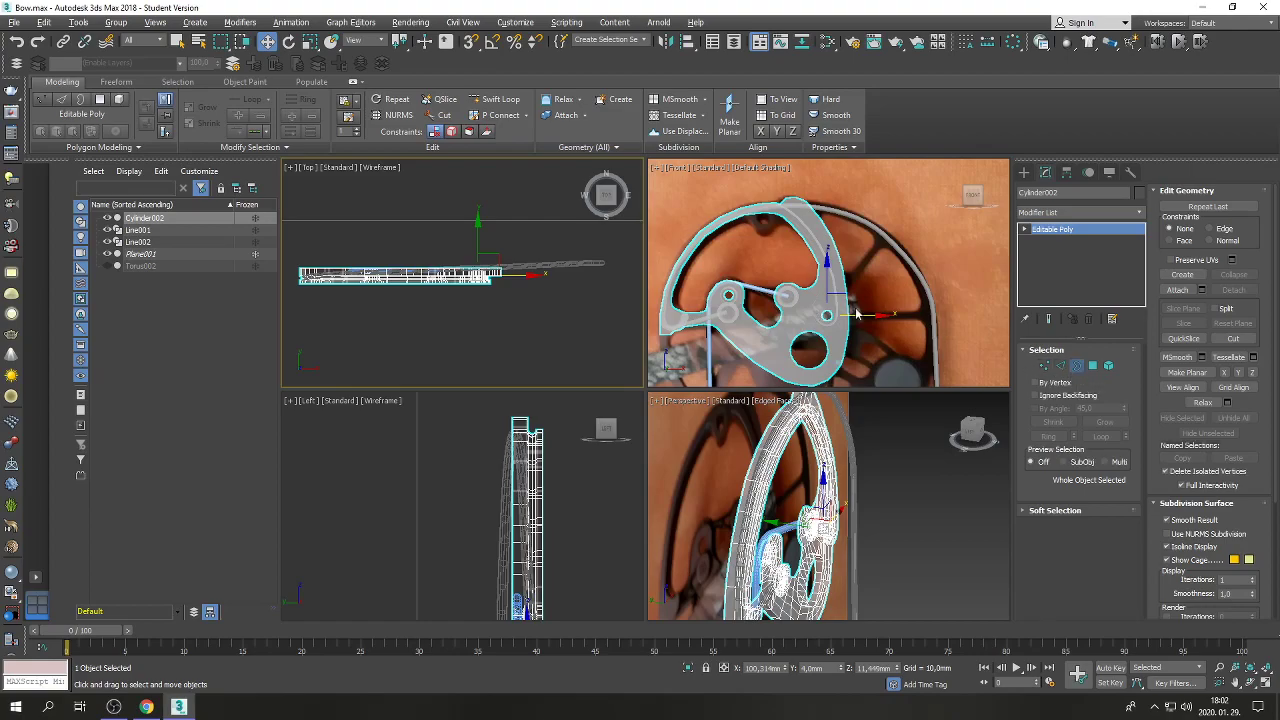
pyautogui.click(750, 317)
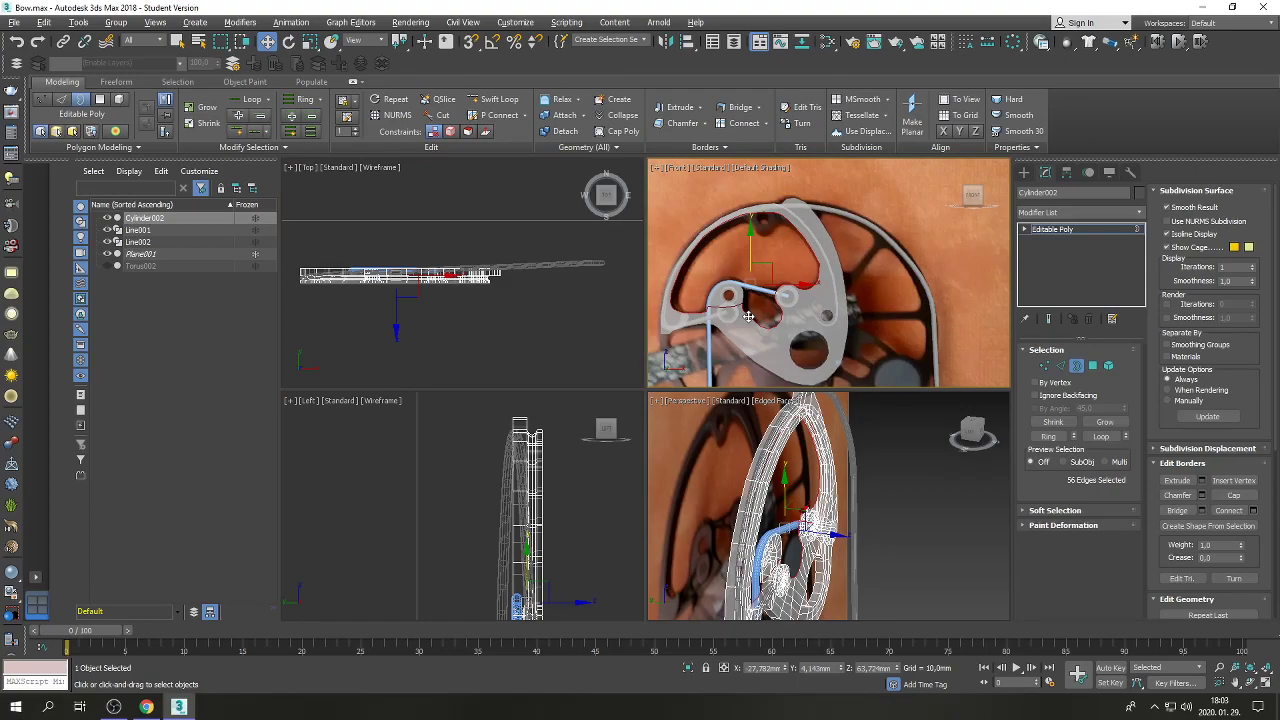
pyautogui.scroll(2, 553, 478)
pyautogui.scroll(2, 550, 512)
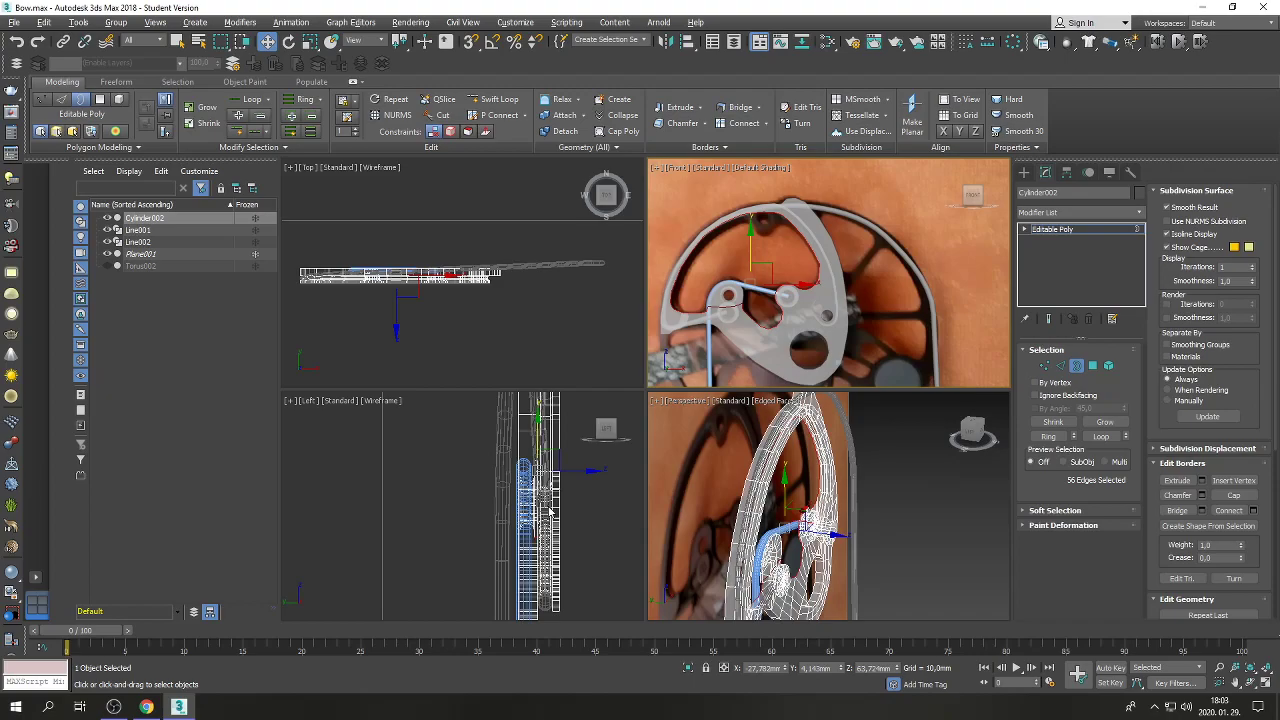
pyautogui.click(549, 511)
pyautogui.click(760, 367)
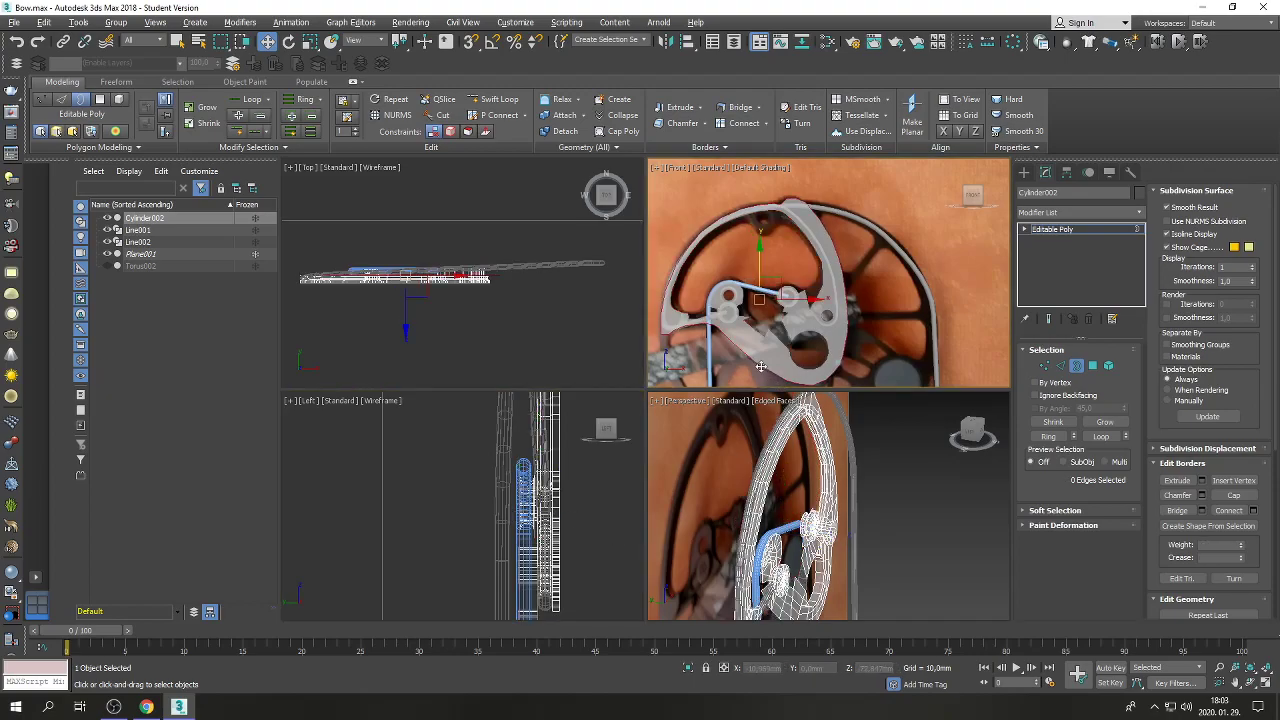
# Select the cam's jagged open border, show edged faces in the Front viewport and maximize it around the two round pegs.
pyautogui.doubleClick(782, 346)
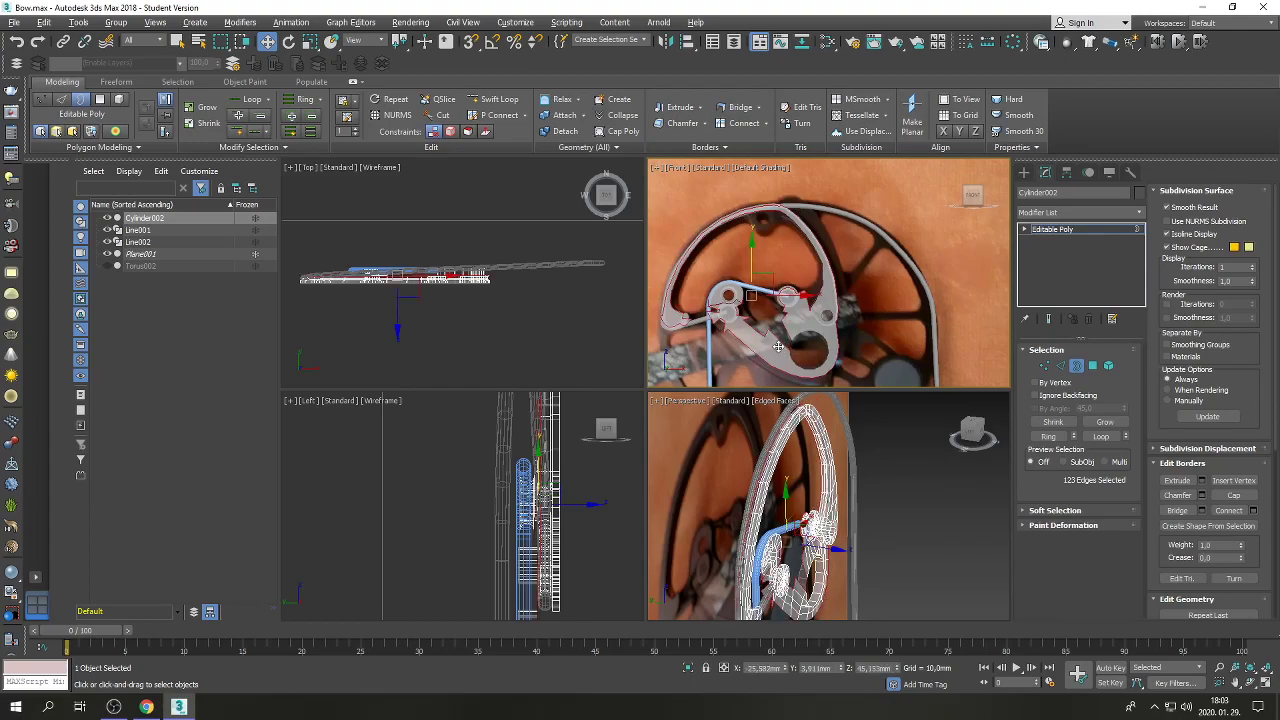
pyautogui.scroll(4, 782, 346)
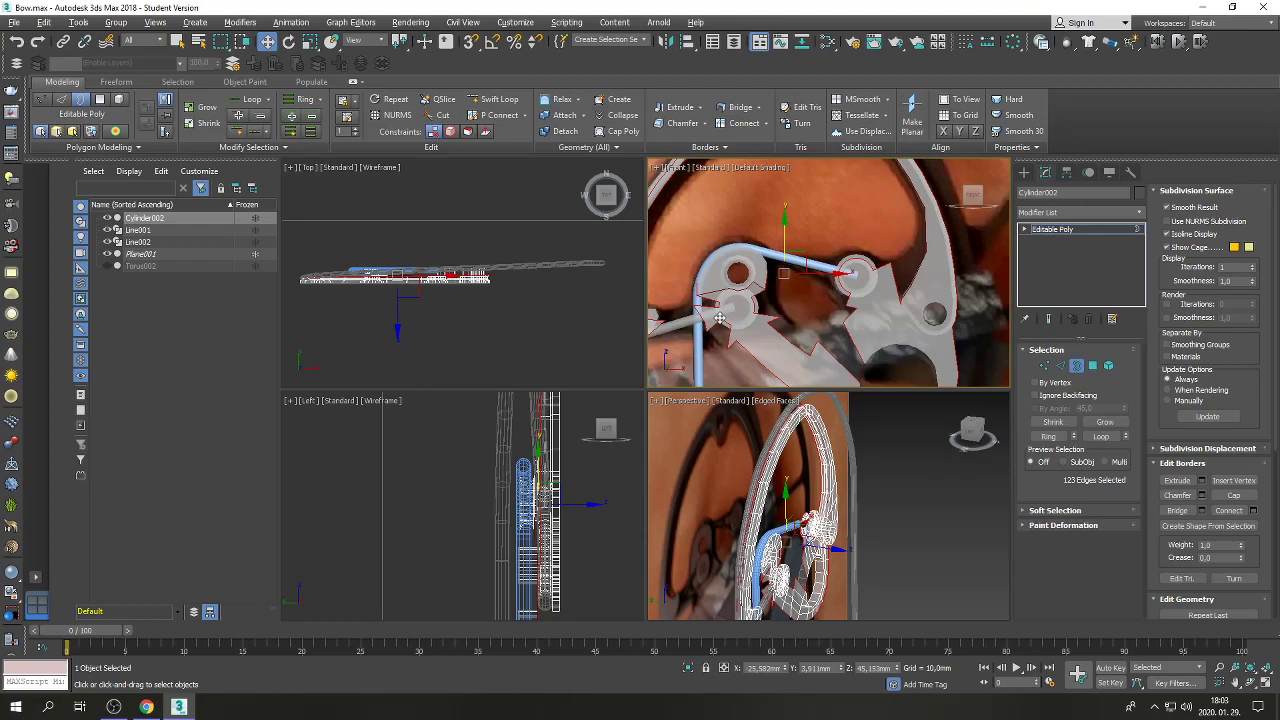
pyautogui.scroll(-2, 719, 318)
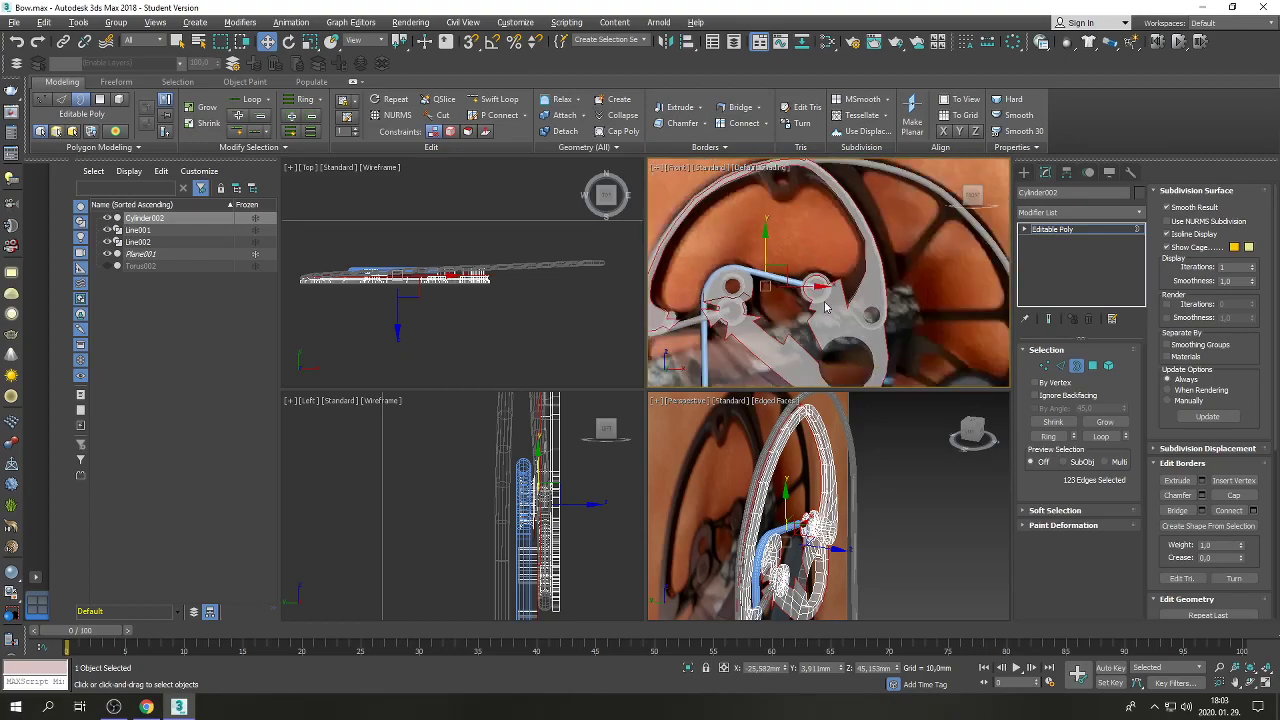
pyautogui.scroll(2, 830, 305)
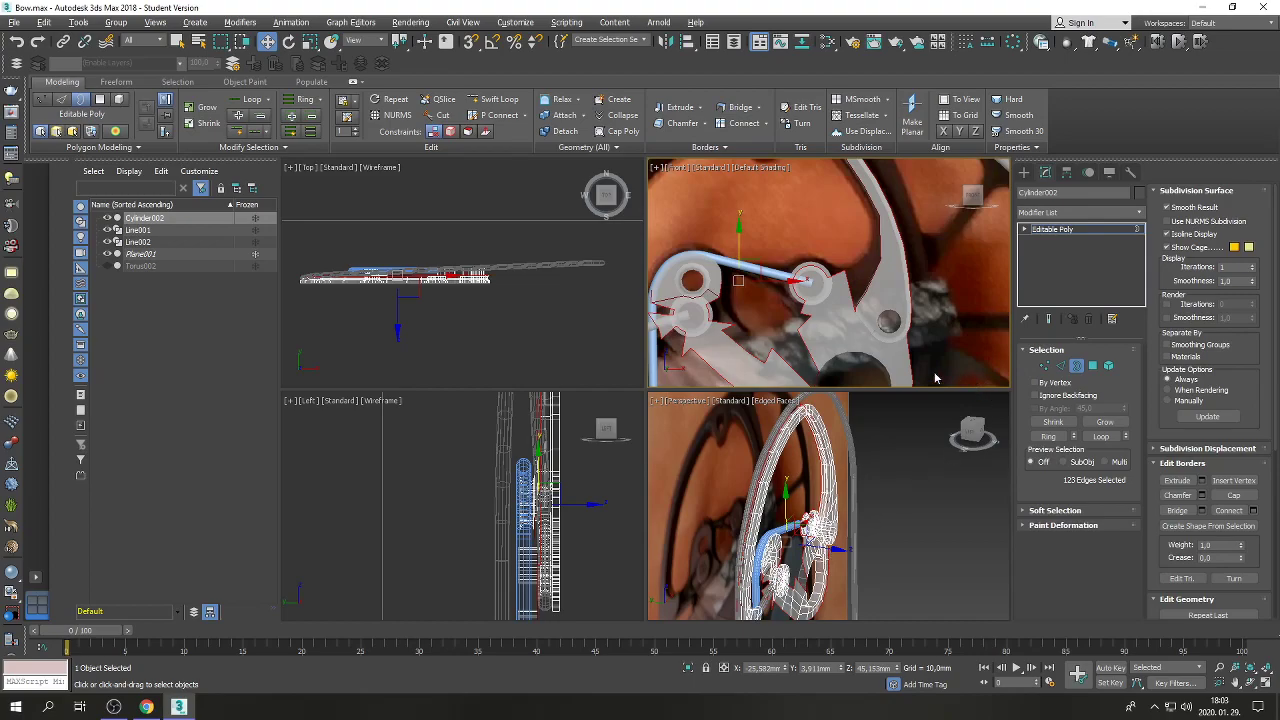
pyautogui.press('F4')
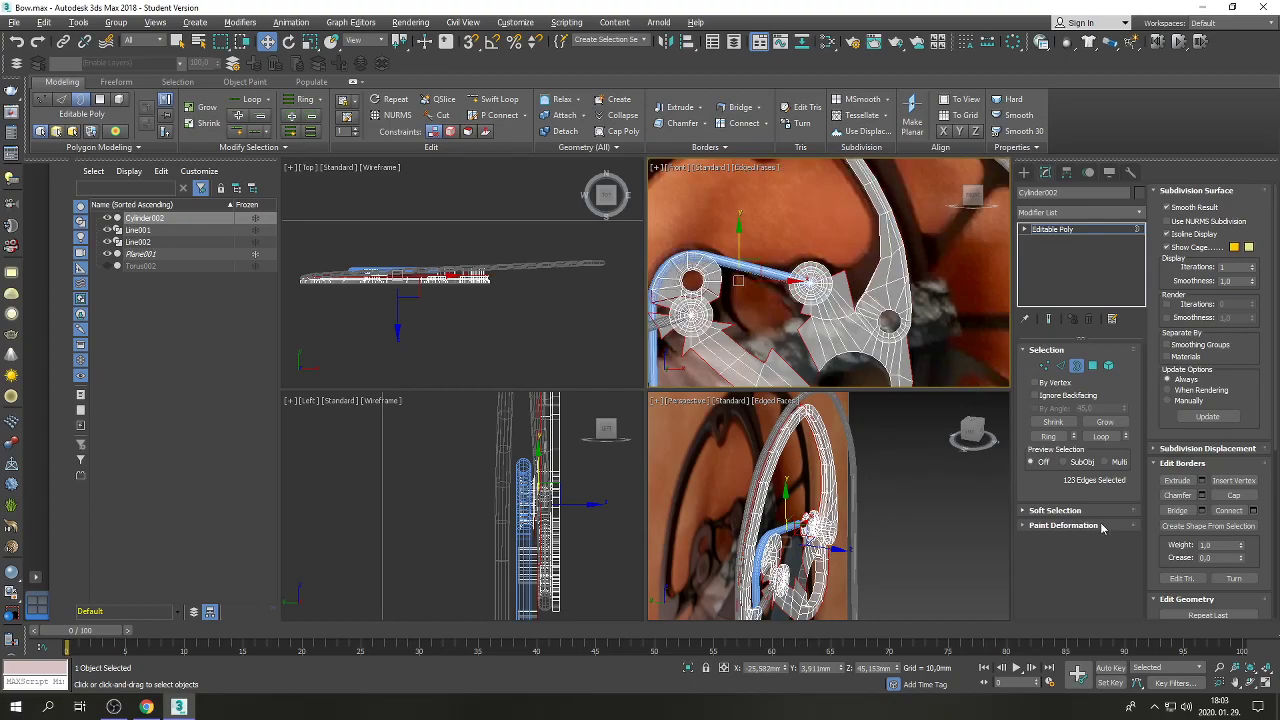
pyautogui.click(1267, 686)
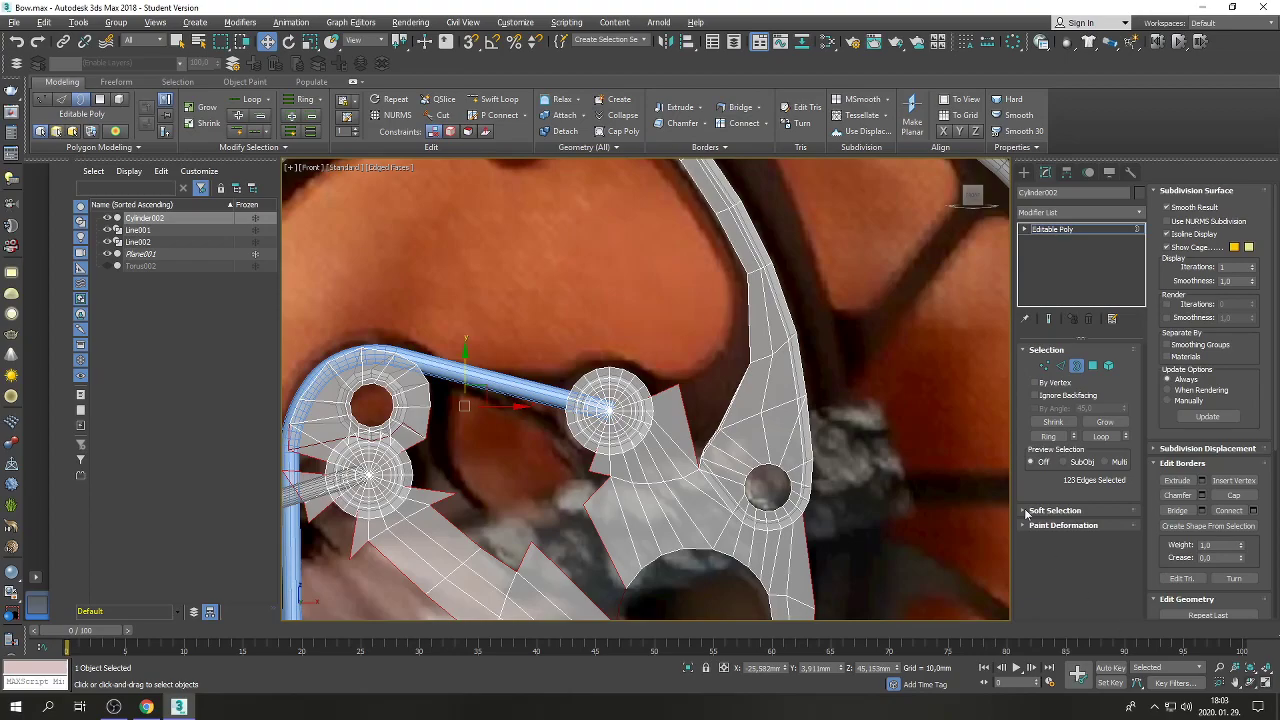
# Delete the cam vertices that connect the right round peg to the cam body.
pyautogui.click(1046, 369)
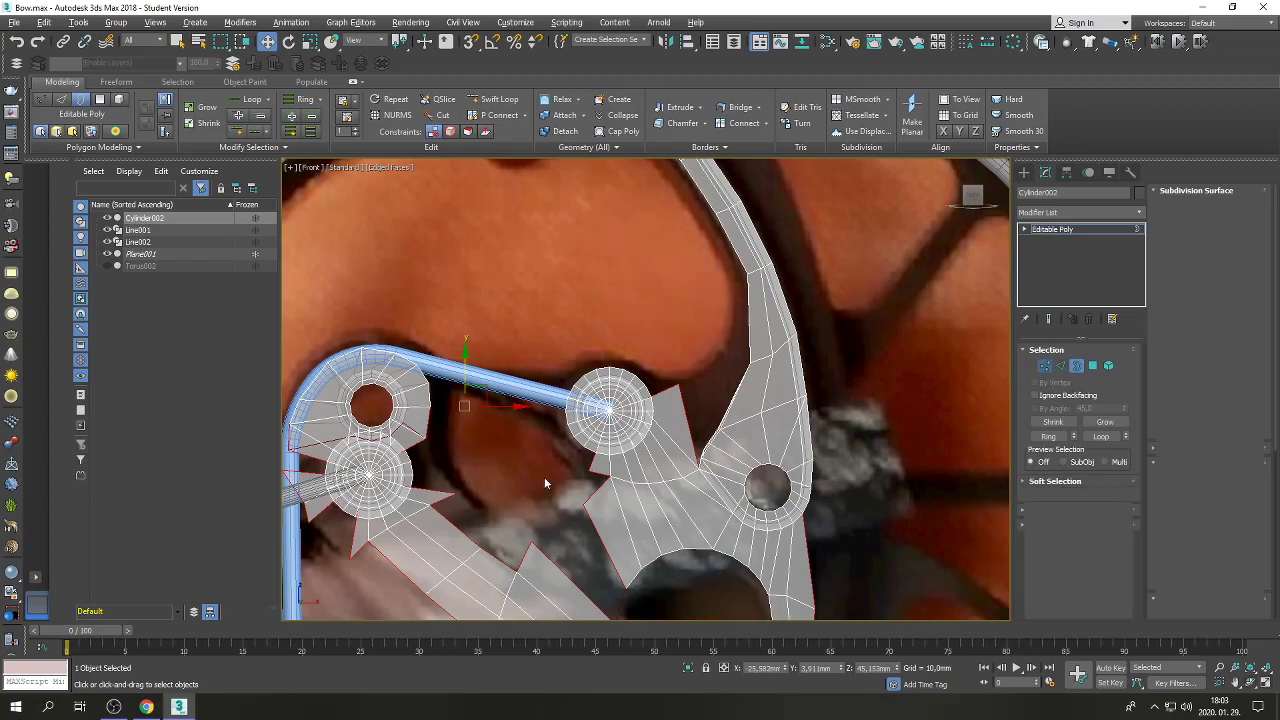
pyautogui.moveTo(542, 469); pyautogui.dragTo(740, 519)
pyautogui.press('Delete')
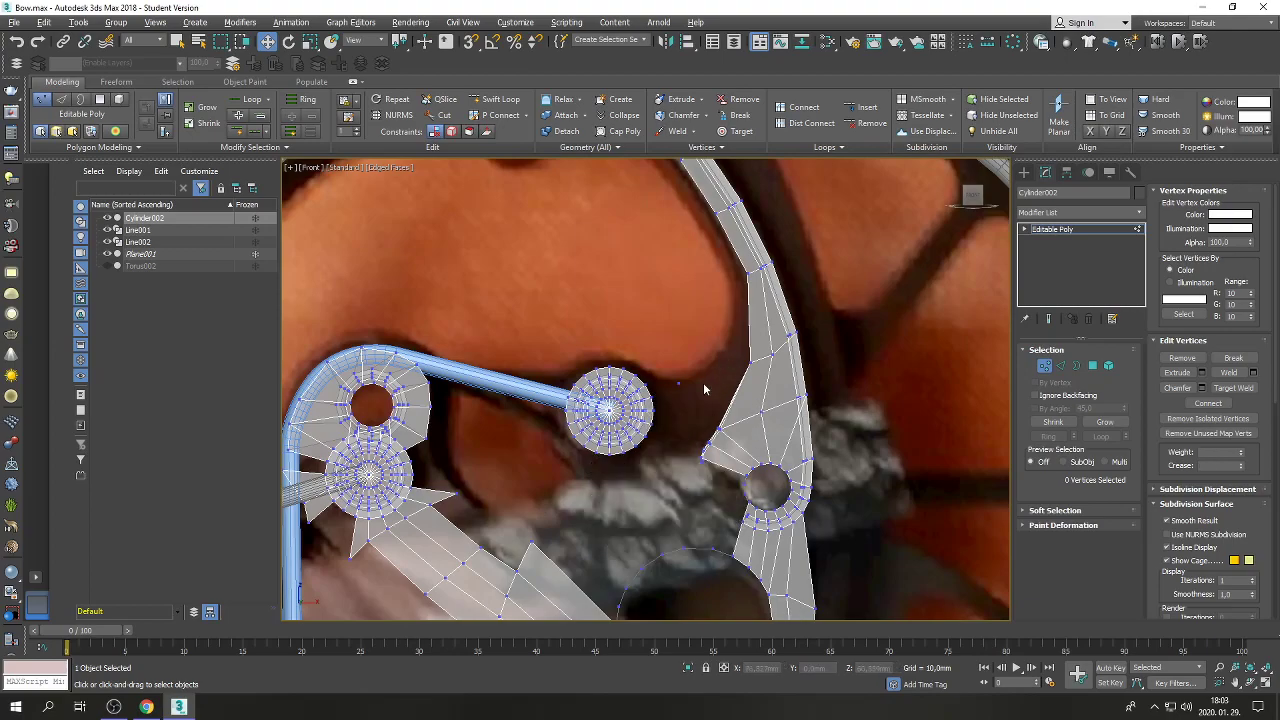
# Delete the cam vertices surrounding the left round peg, including the arm below it and the ring around the small hole above.
pyautogui.scroll(-3, 672, 485)
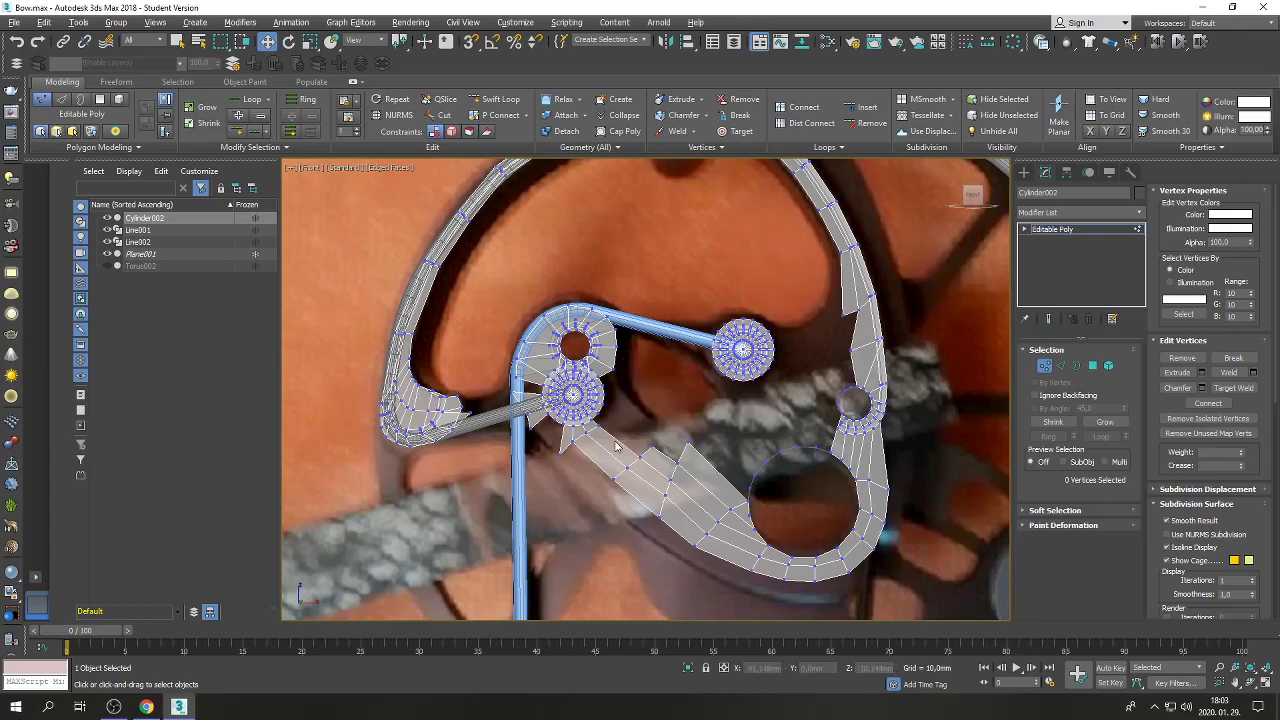
pyautogui.moveTo(553, 490); pyautogui.dragTo(606, 441)
pyautogui.press('Delete')
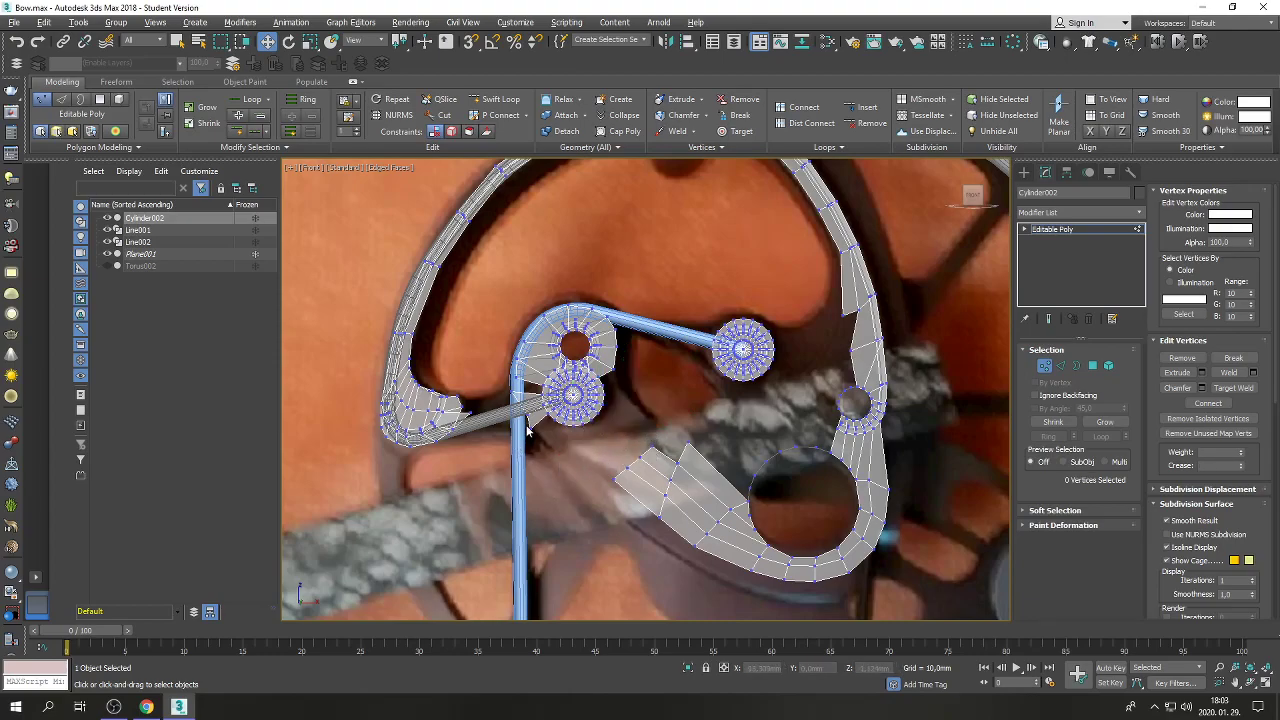
pyautogui.moveTo(529, 441); pyautogui.dragTo(492, 366)
pyautogui.moveTo(486, 307); pyautogui.dragTo(483, 290)
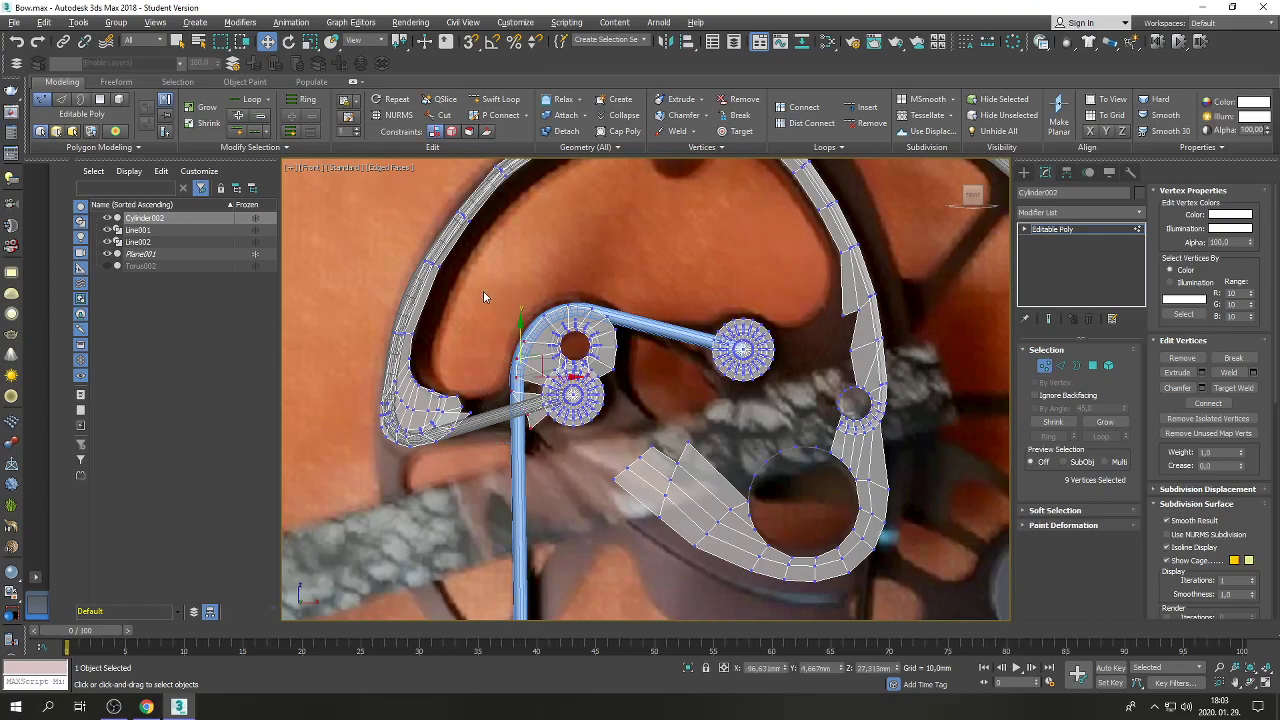
pyautogui.moveTo(668, 281); pyautogui.dragTo(522, 352)
pyautogui.press('Delete')
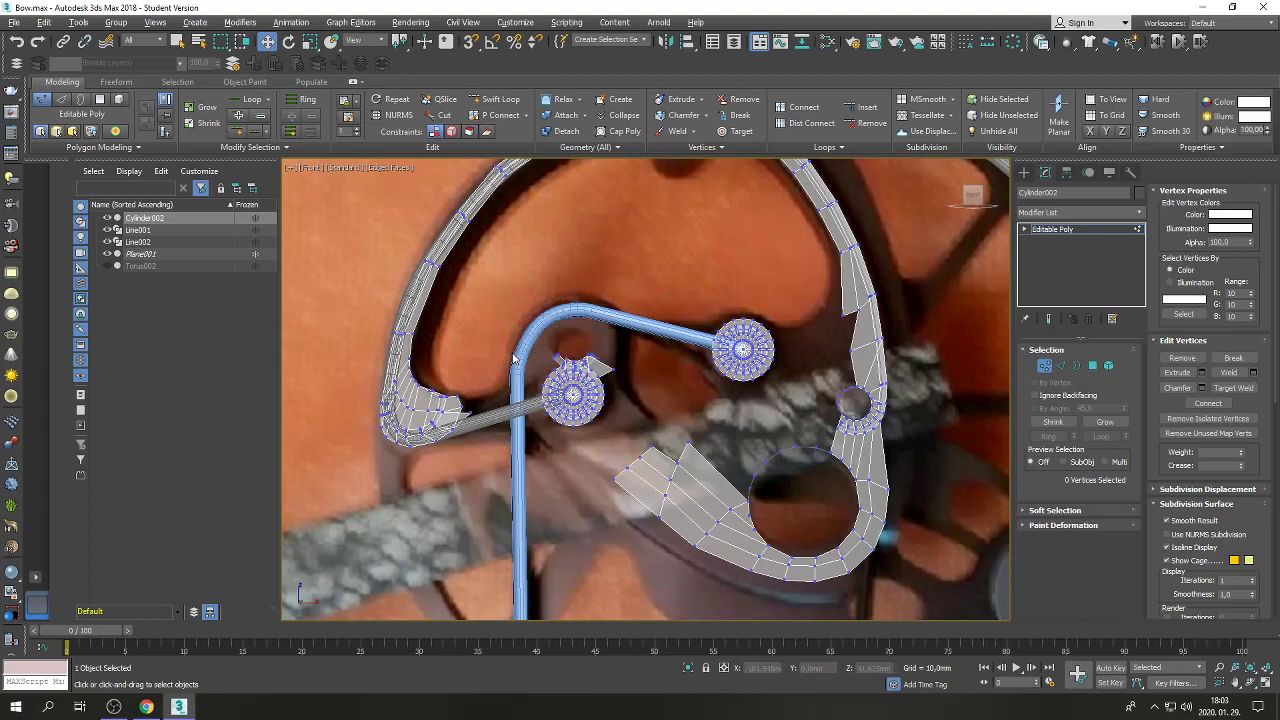
pyautogui.moveTo(618, 350); pyautogui.dragTo(546, 362)
pyautogui.press('Delete')
# Restore the four-viewport layout and delete the edges of the leftover face strip beside the left peg.
pyautogui.click(1266, 684)
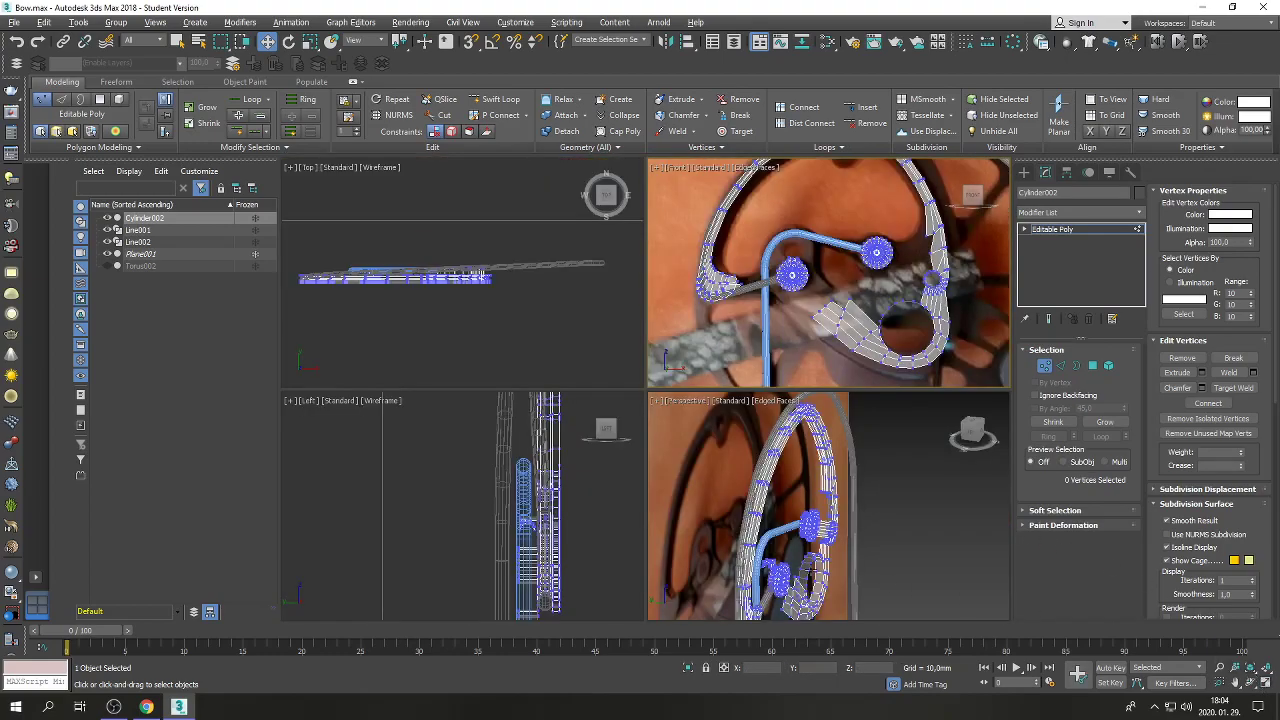
pyautogui.scroll(4, 767, 583)
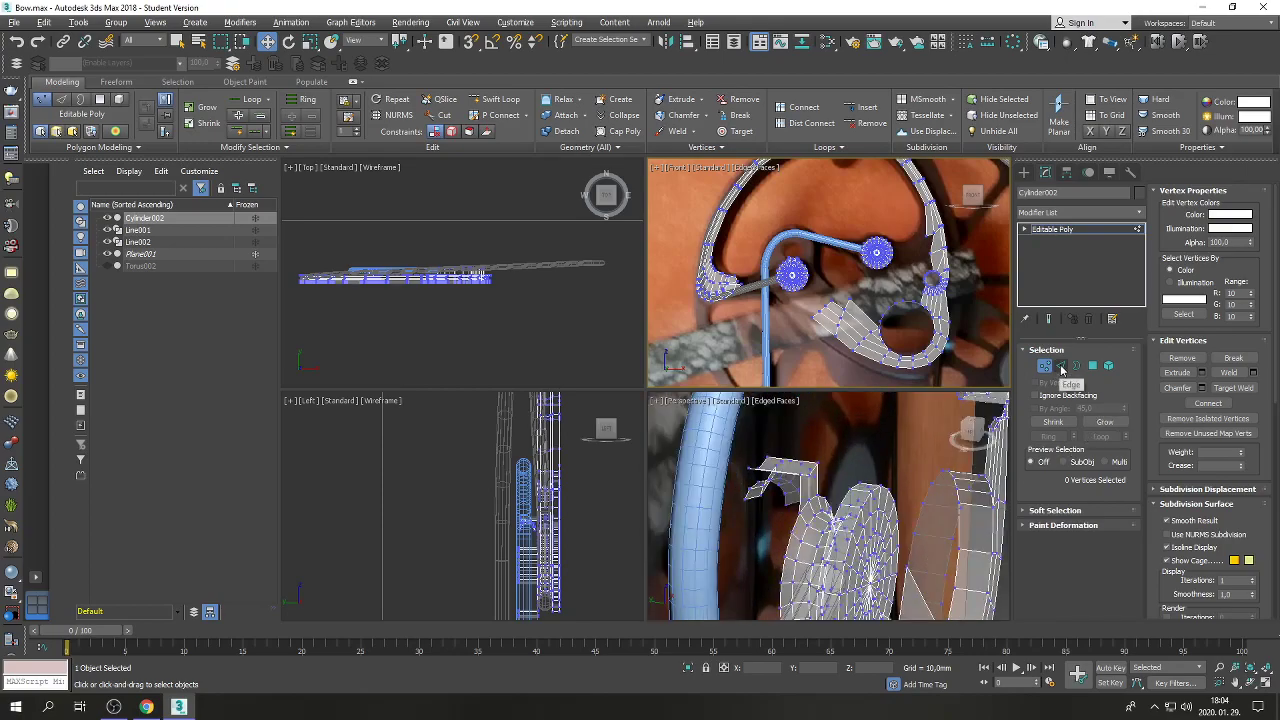
pyautogui.click(1061, 365)
pyautogui.click(790, 466)
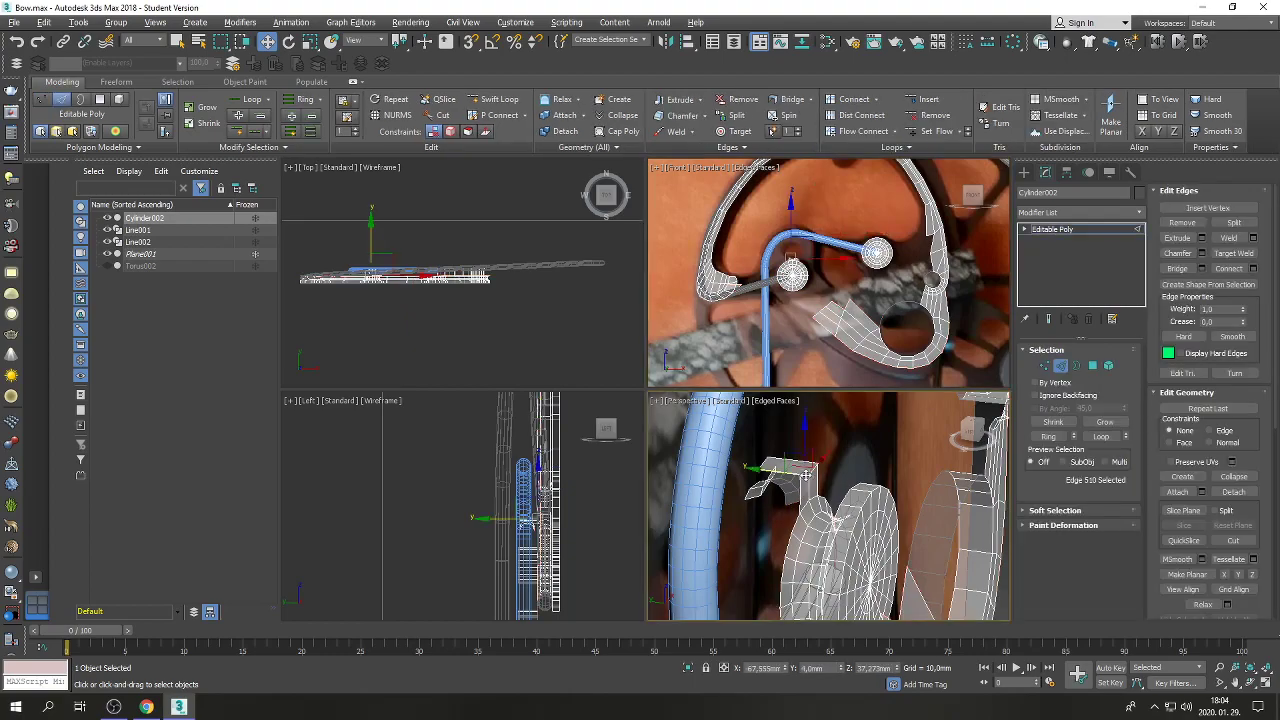
pyautogui.click(924, 454)
pyautogui.moveTo(823, 450); pyautogui.dragTo(745, 462)
pyautogui.press('Delete')
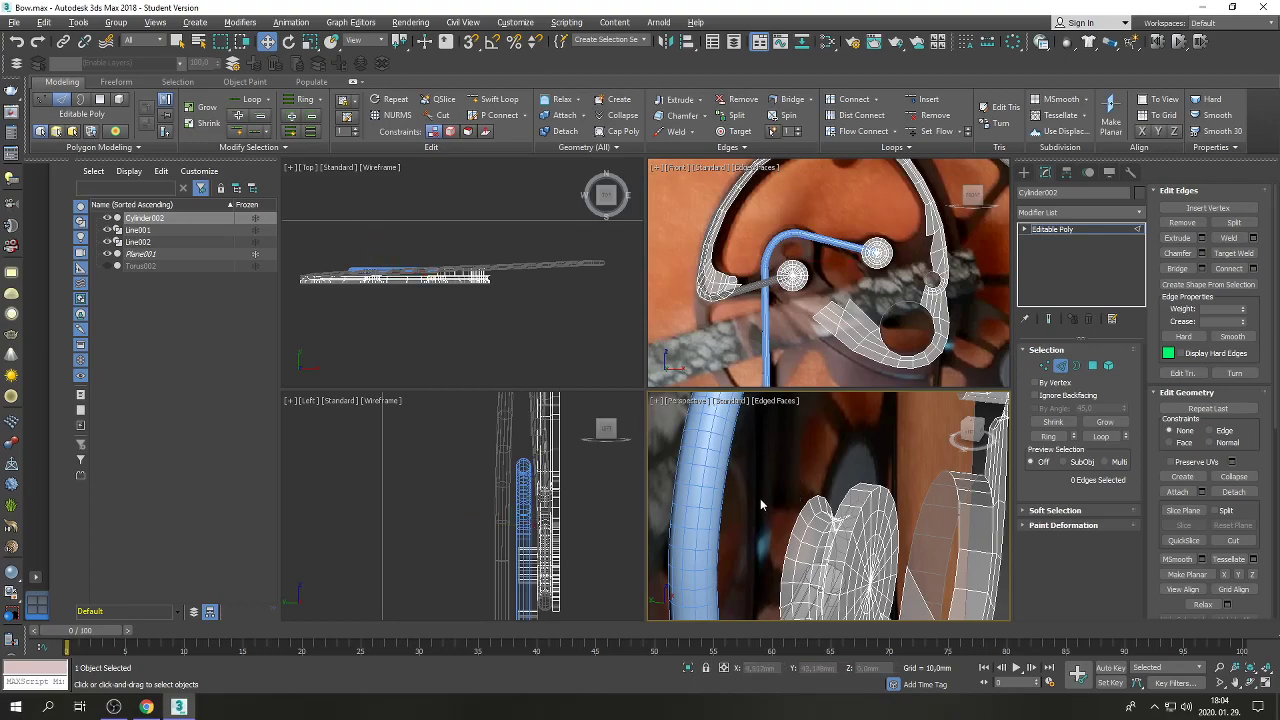
# Delete the remaining cam body element of Cylinder002, keeping only the two round pegs.
pyautogui.scroll(-5, 765, 500)
pyautogui.scroll(5, 763, 535)
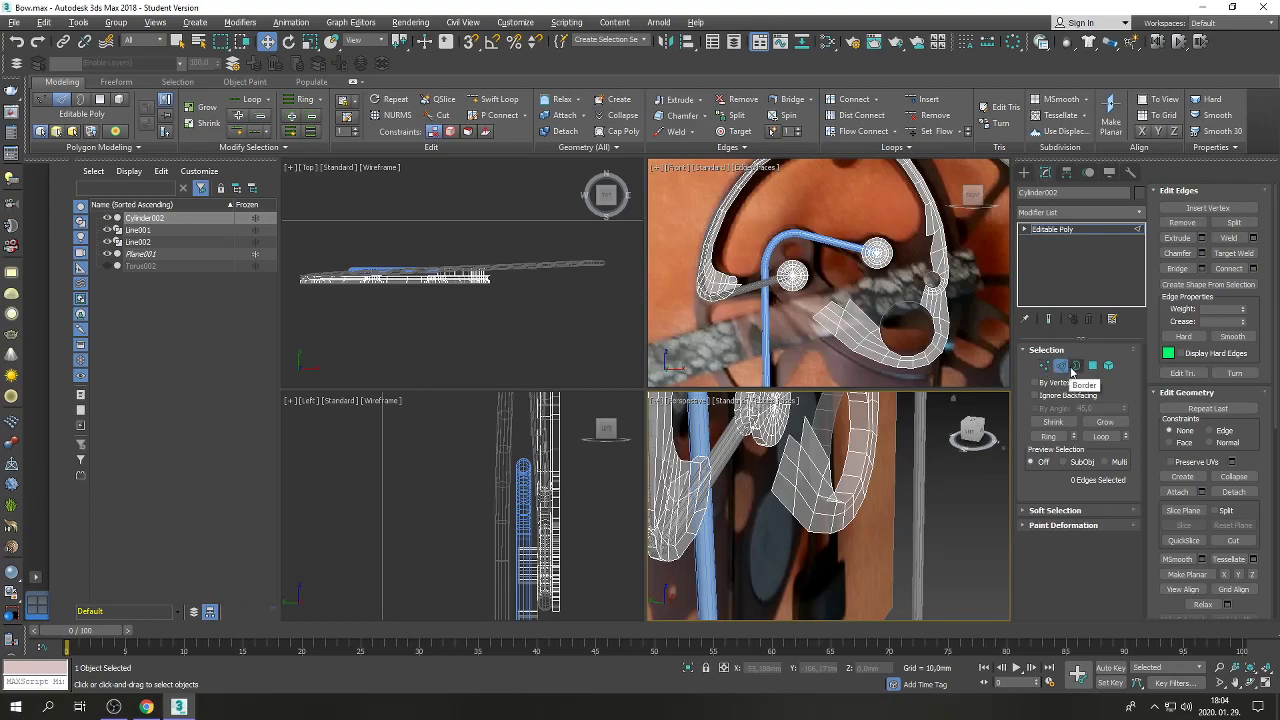
pyautogui.click(1076, 366)
pyautogui.click(859, 466)
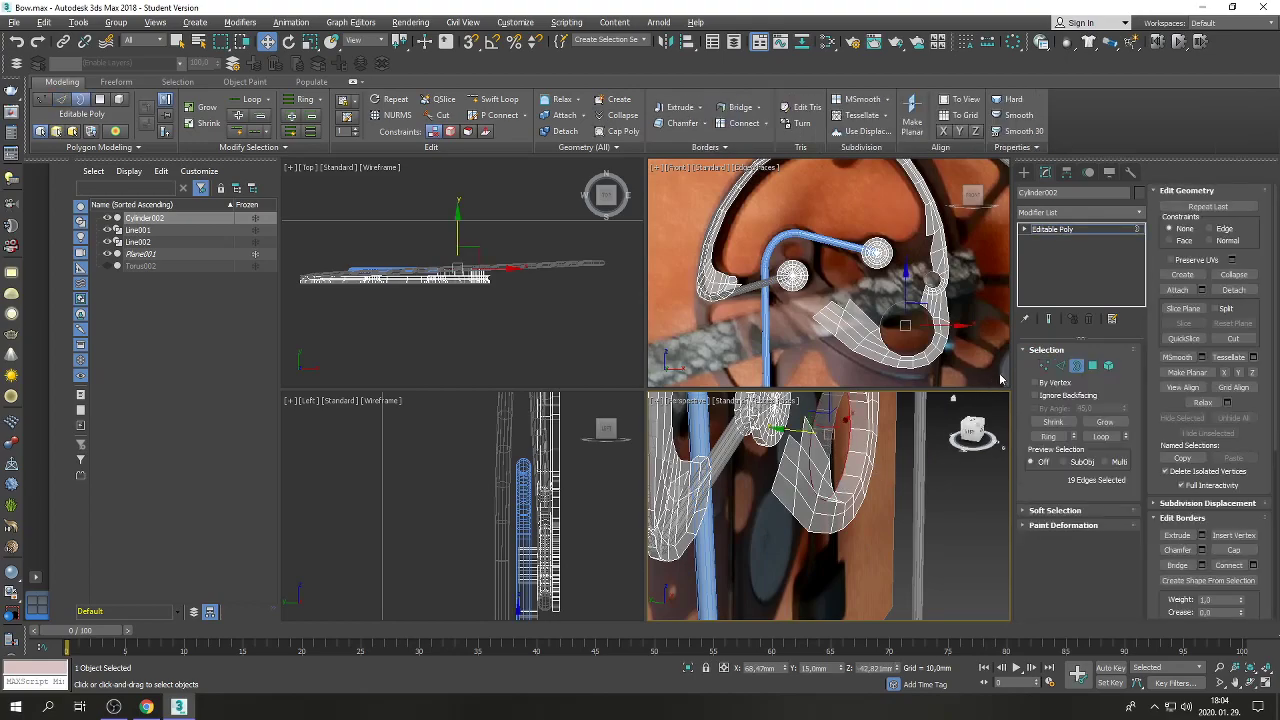
pyautogui.click(1060, 365)
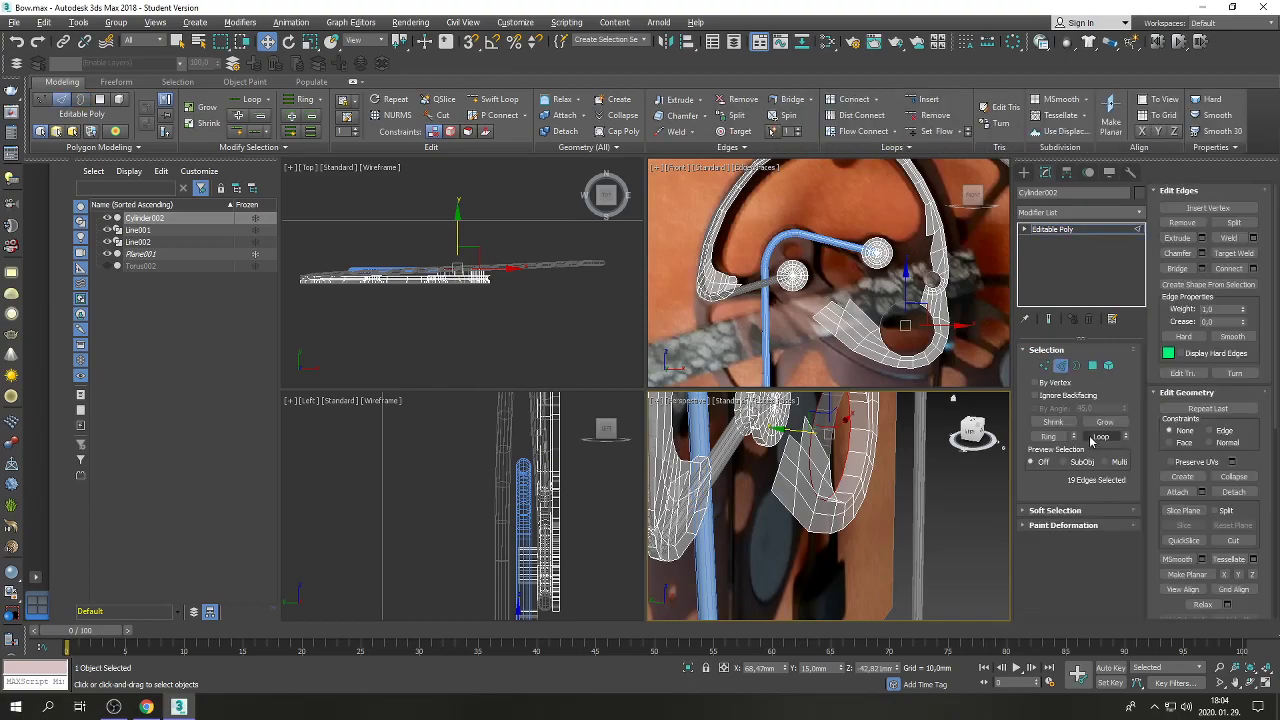
pyautogui.click(1109, 365)
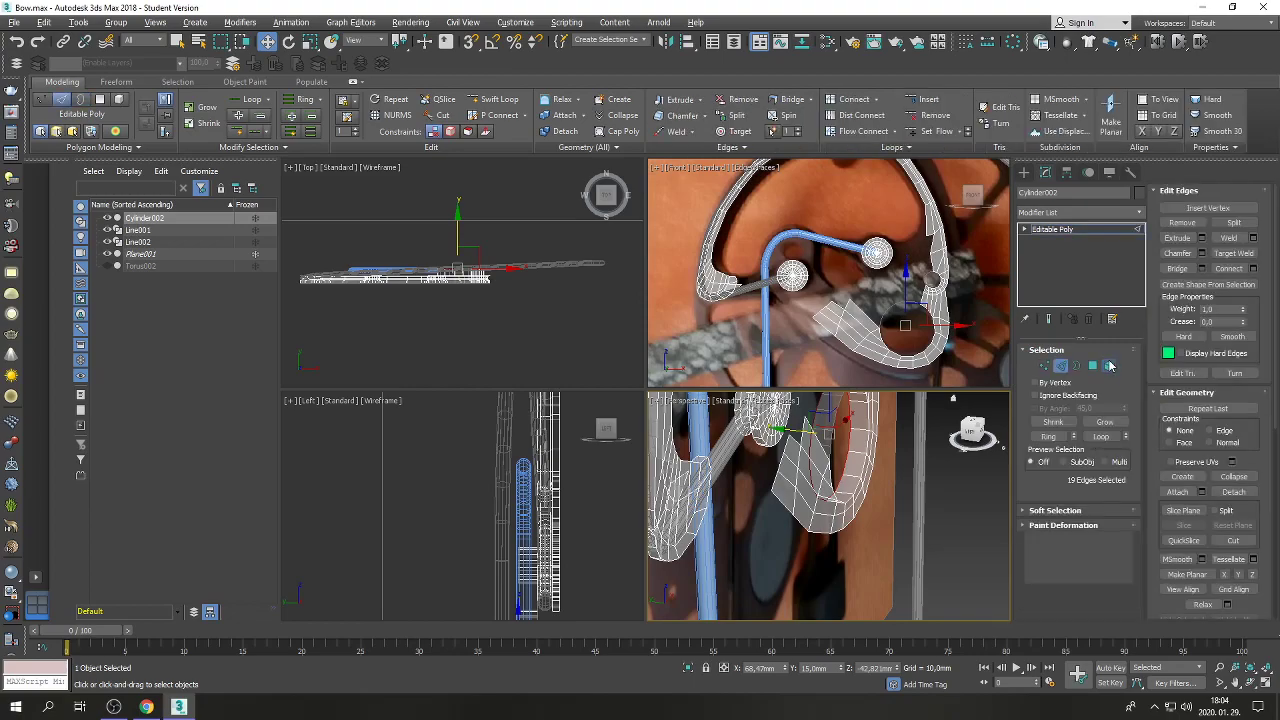
pyautogui.click(821, 490)
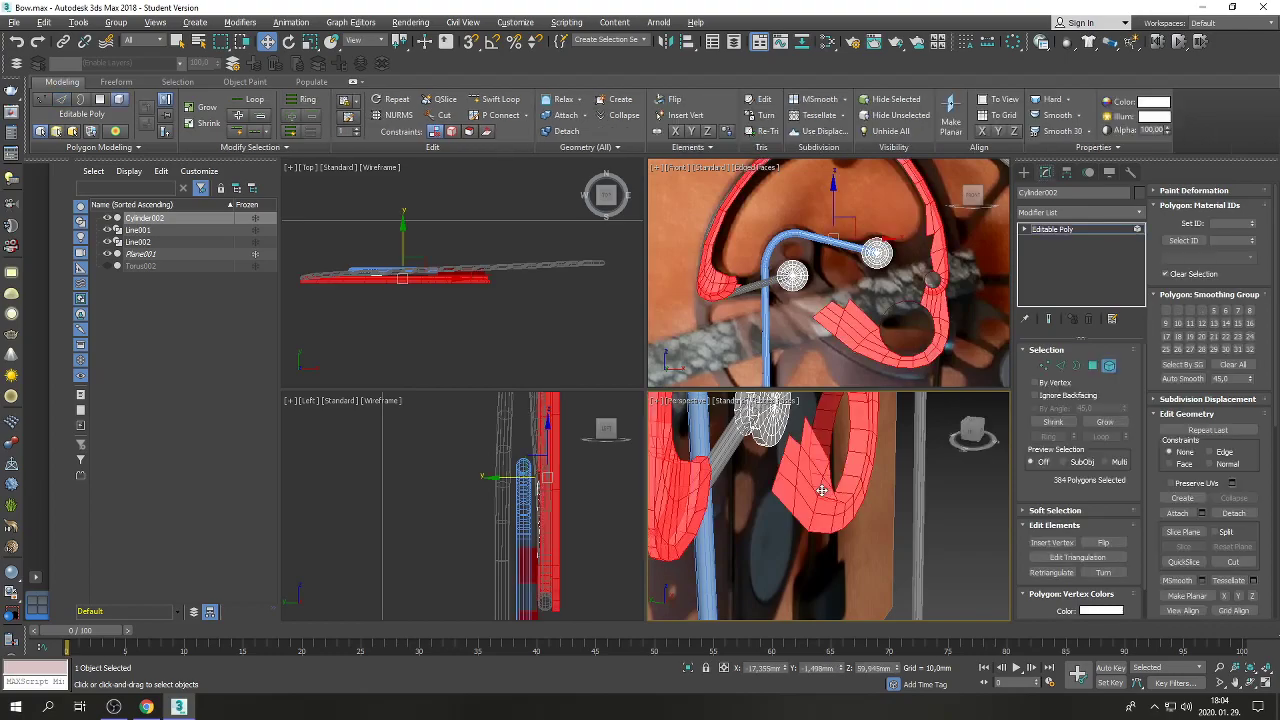
pyautogui.press('Delete')
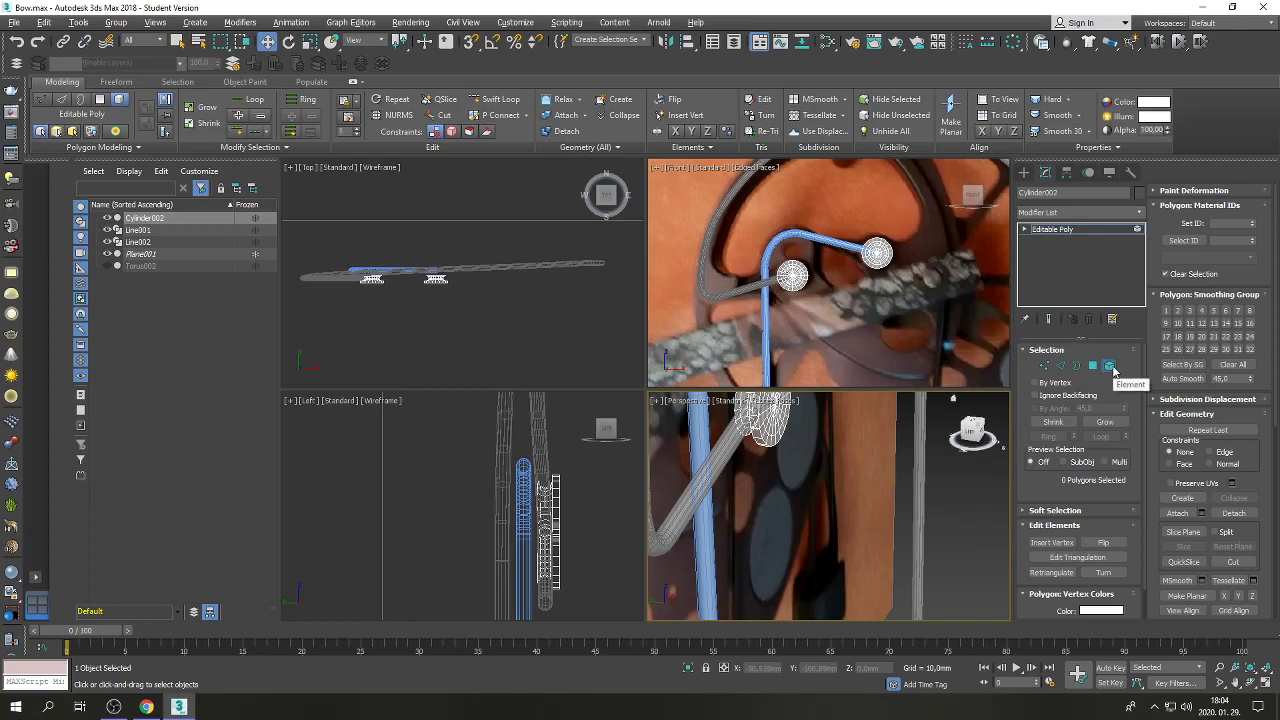
# Move the right peg element along Y to 8 mm so that it lines up with the blue cable.
pyautogui.click(877, 253)
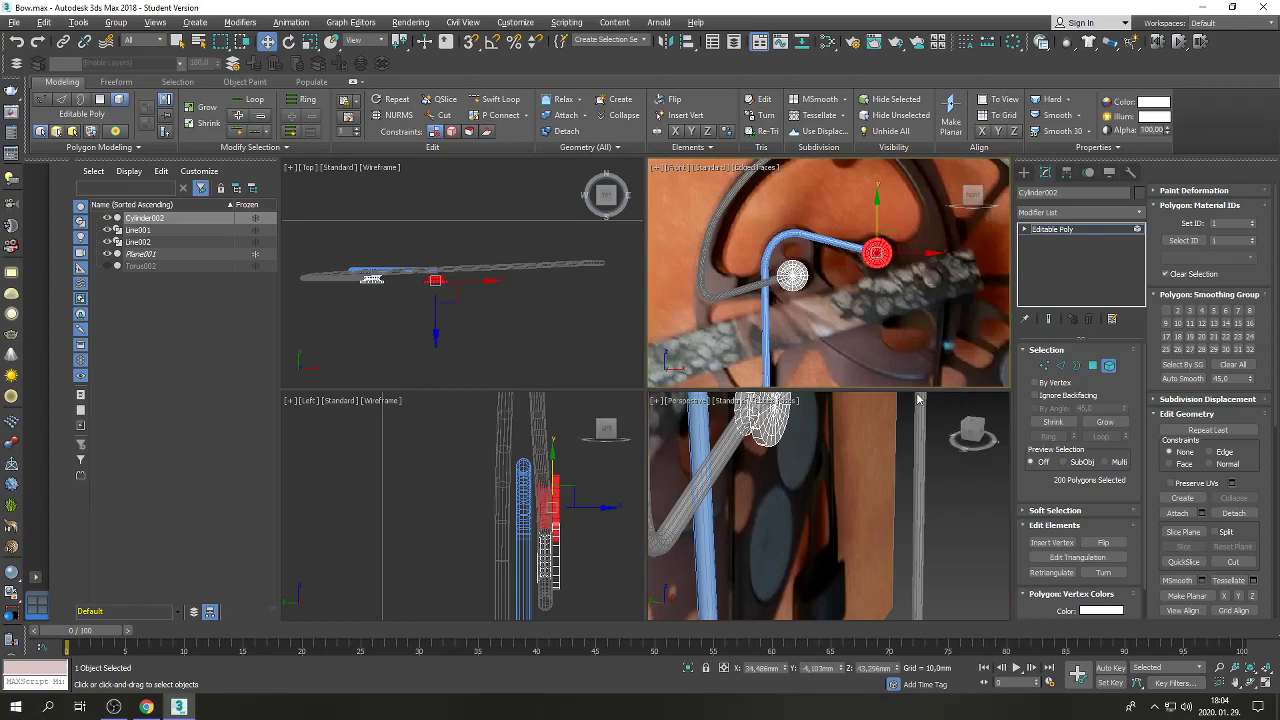
pyautogui.scroll(2, 400, 277)
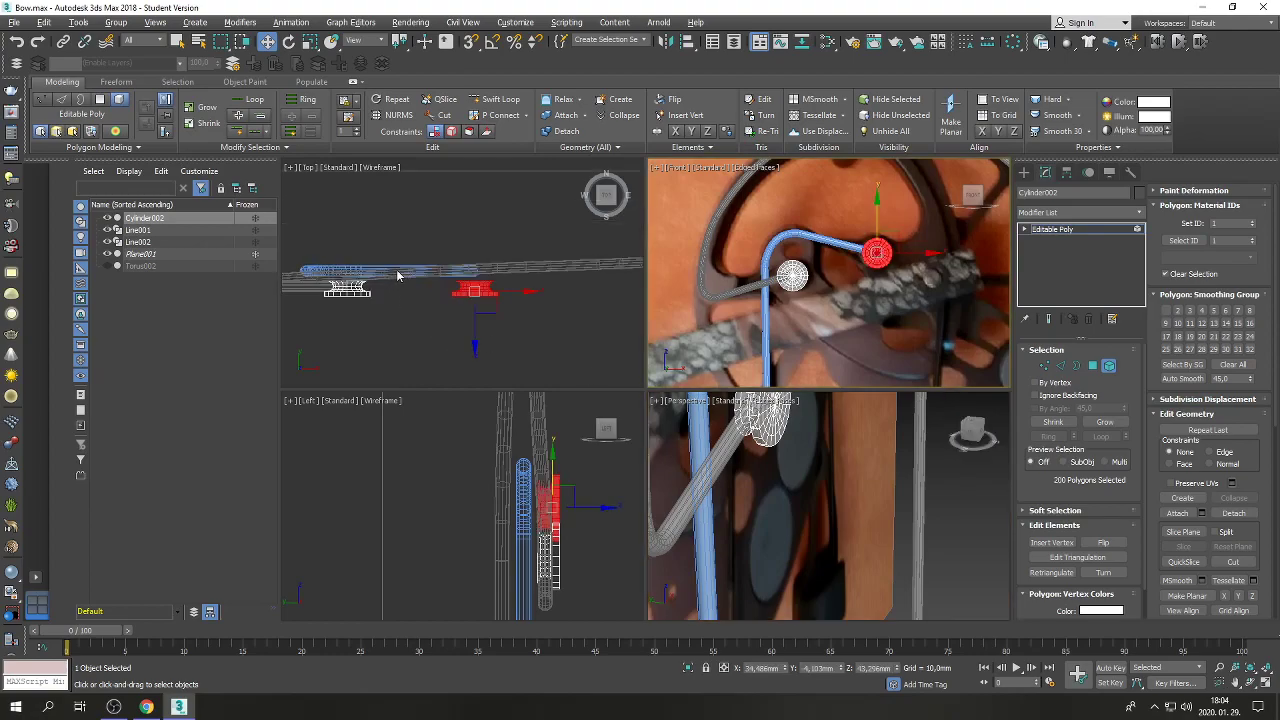
pyautogui.scroll(2, 472, 280)
pyautogui.middleClick(471, 279)
pyautogui.moveTo(479, 267); pyautogui.dragTo(481, 239)
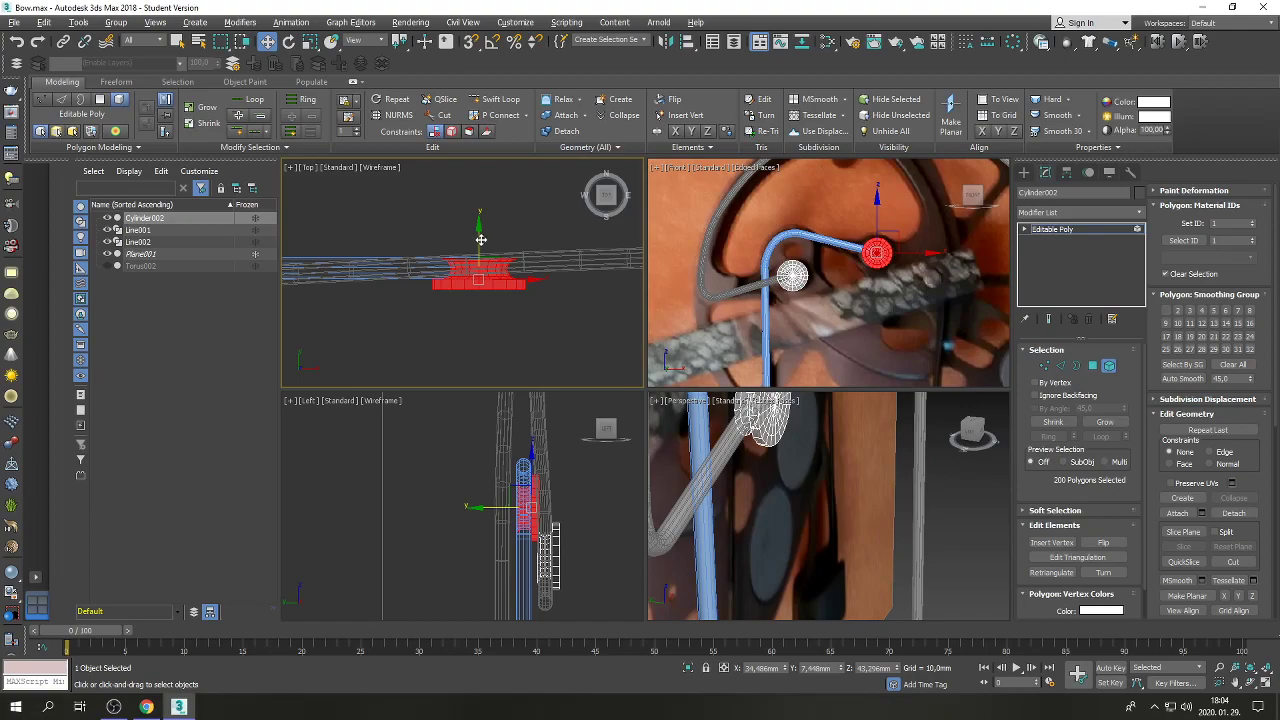
pyautogui.doubleClick(806, 668)
pyautogui.write('8')
pyautogui.press('Return')
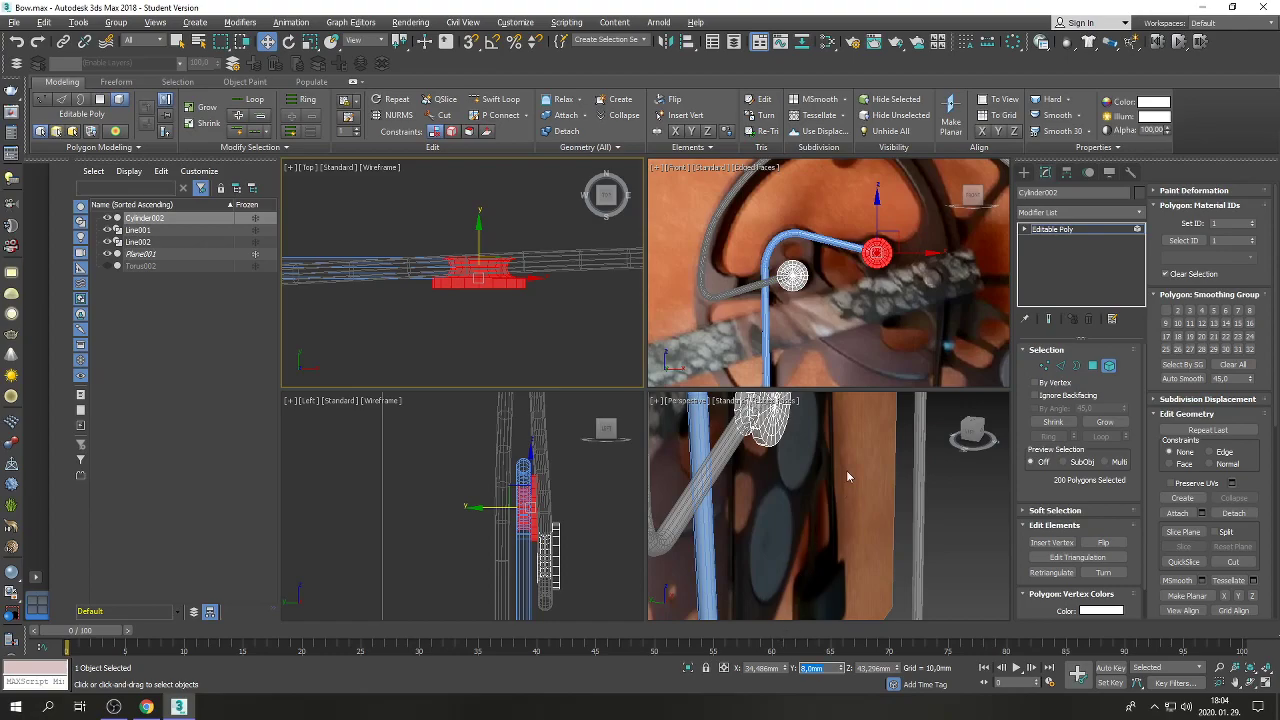
pyautogui.scroll(6, 535, 536)
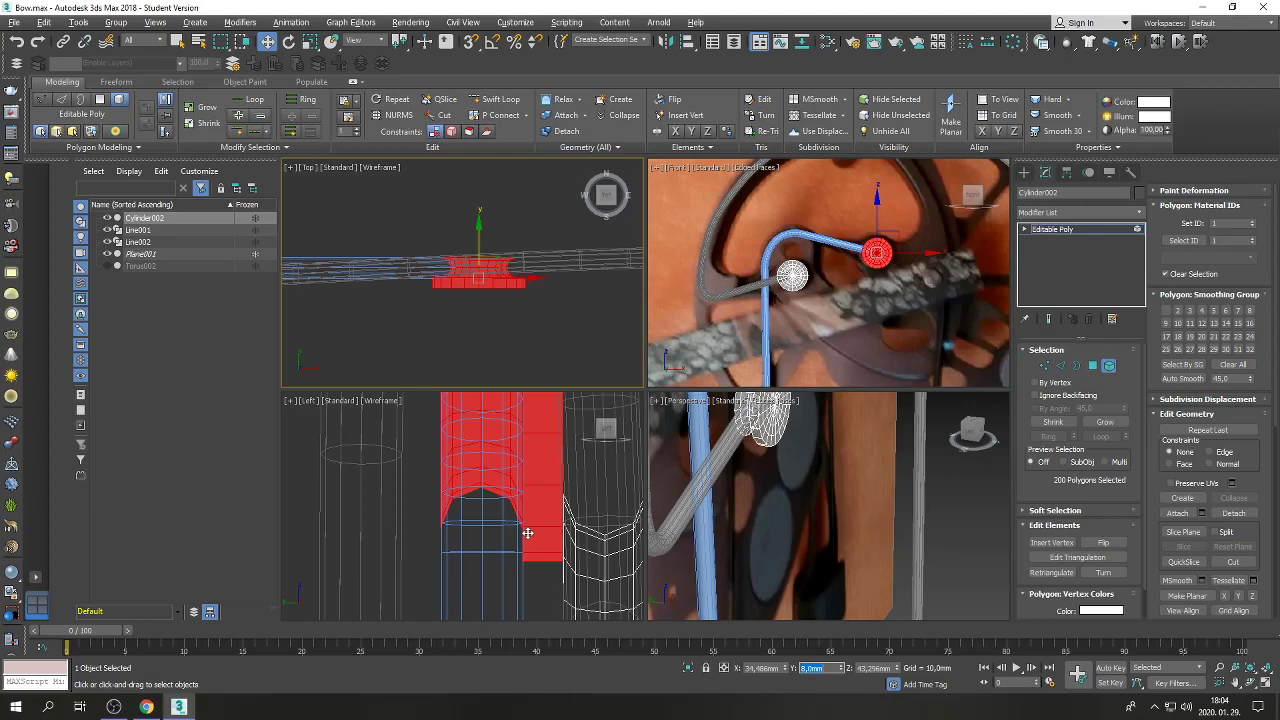
# Check the left peg element's depth alignment with the grey string and leave element editing on Cylinder002.
pyautogui.scroll(-4, 527, 533)
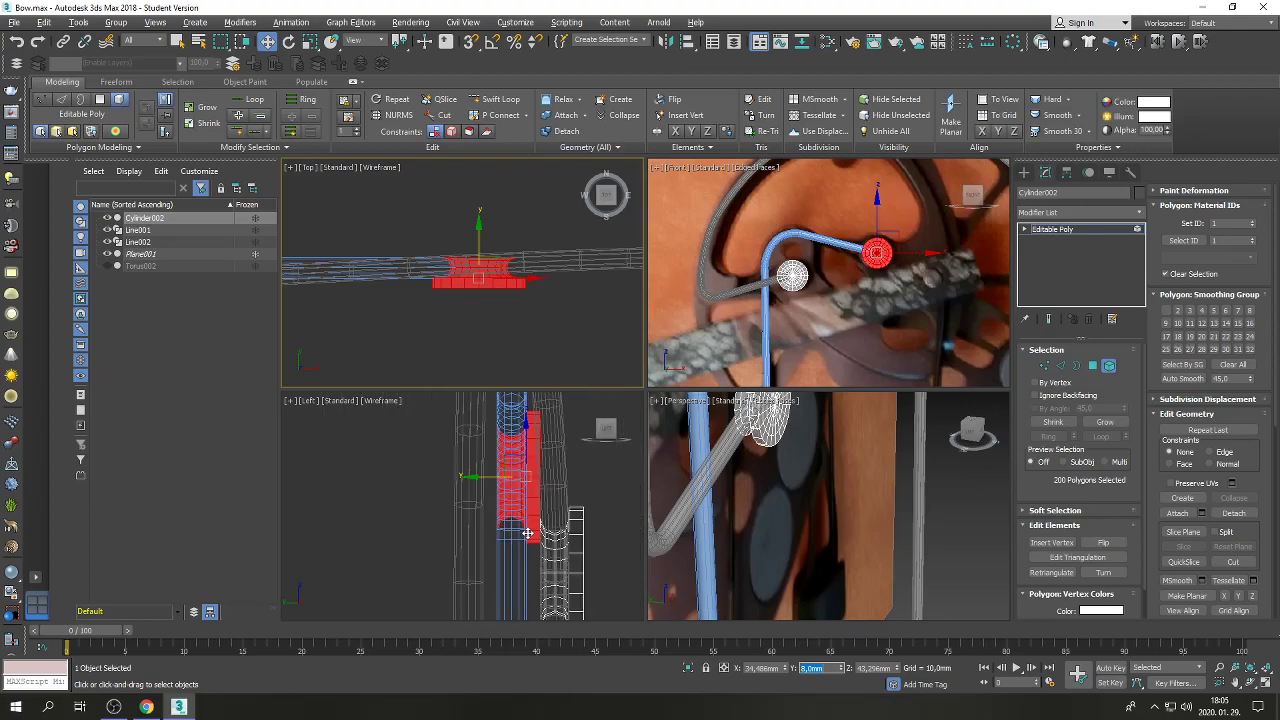
pyautogui.scroll(-2, 527, 533)
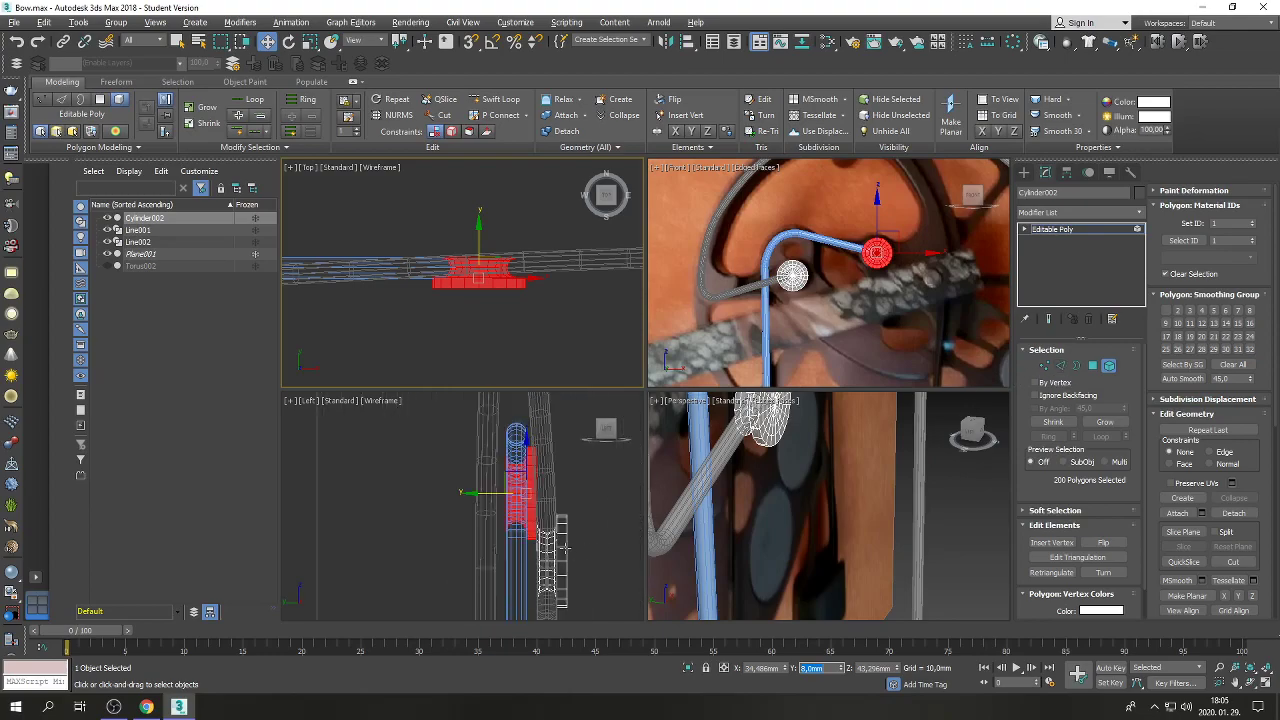
pyautogui.moveTo(543, 483); pyautogui.dragTo(575, 548)
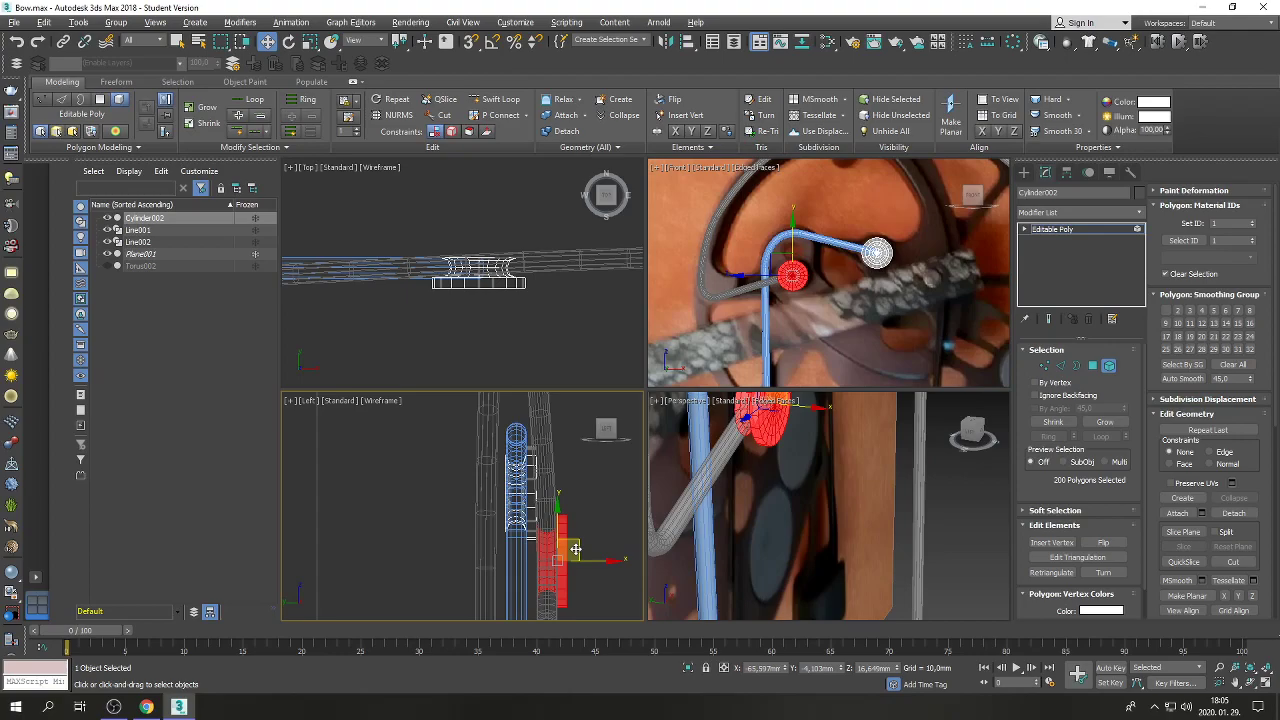
pyautogui.scroll(-3, 777, 353)
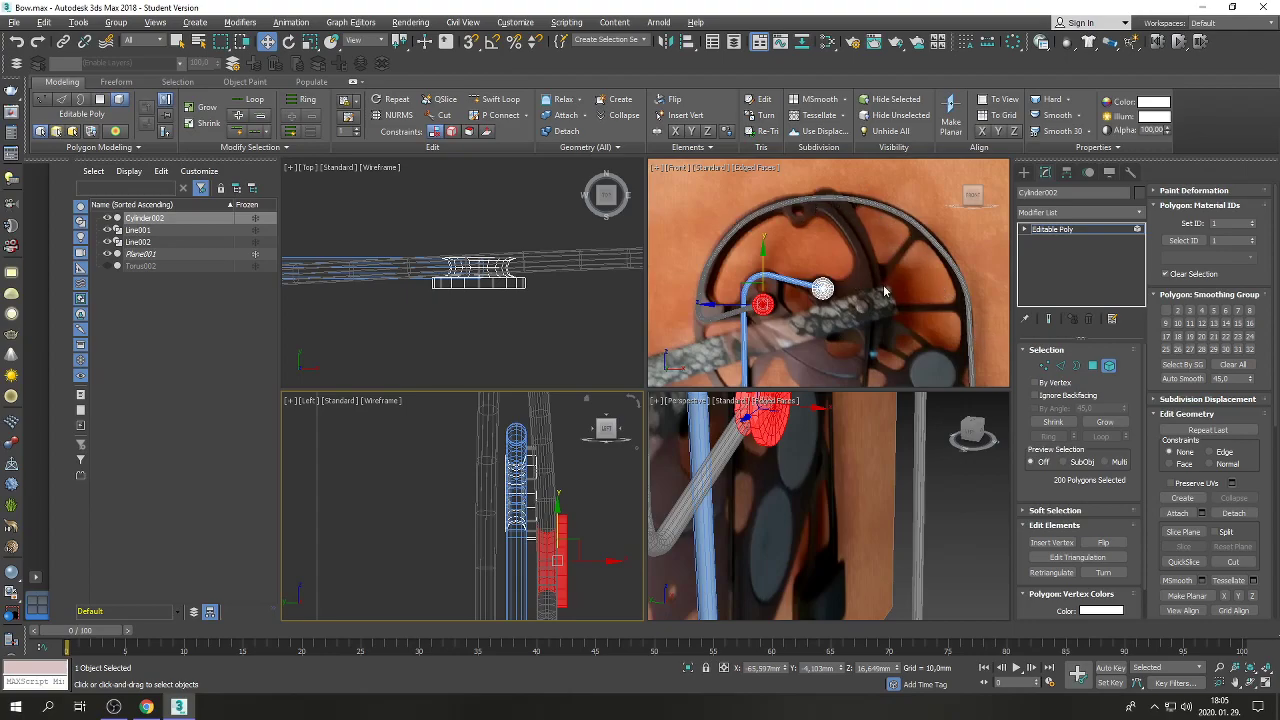
pyautogui.press('6')
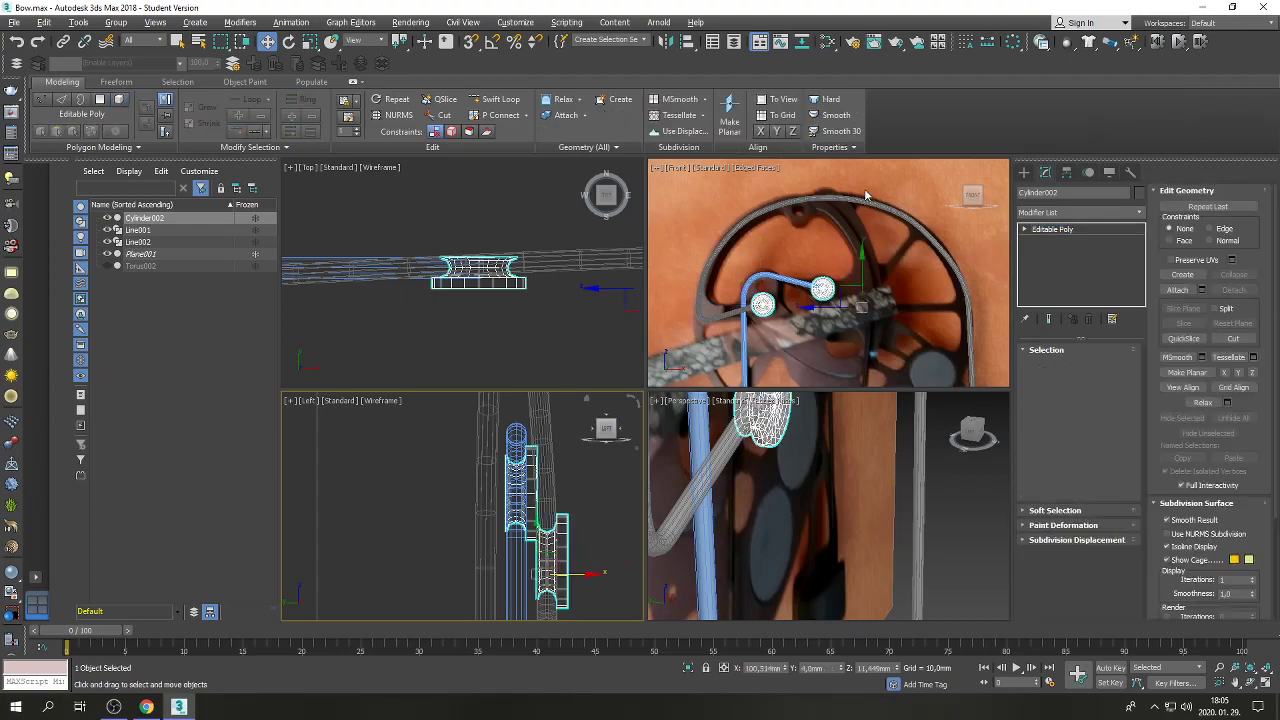
# Try moving the vertex at the top of Line002's arc along Y to about 25.6 mm.
pyautogui.click(868, 198)
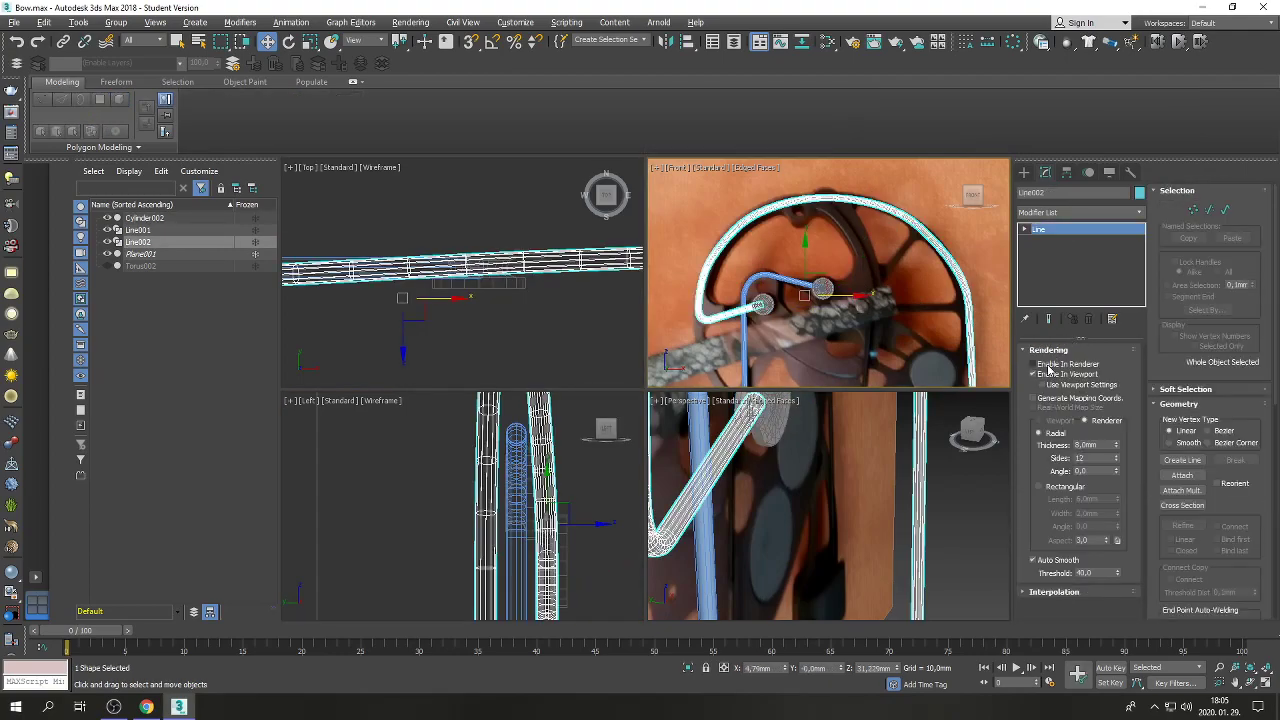
pyautogui.click(1192, 211)
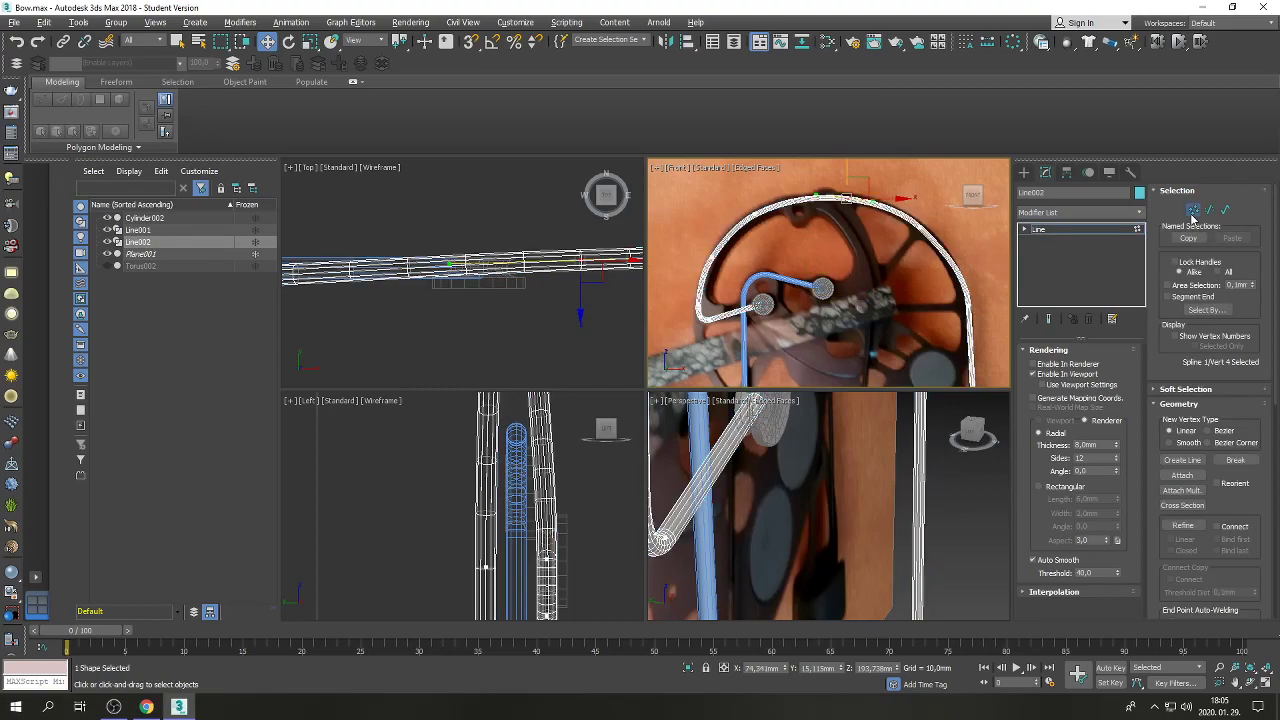
pyautogui.scroll(2, 835, 192)
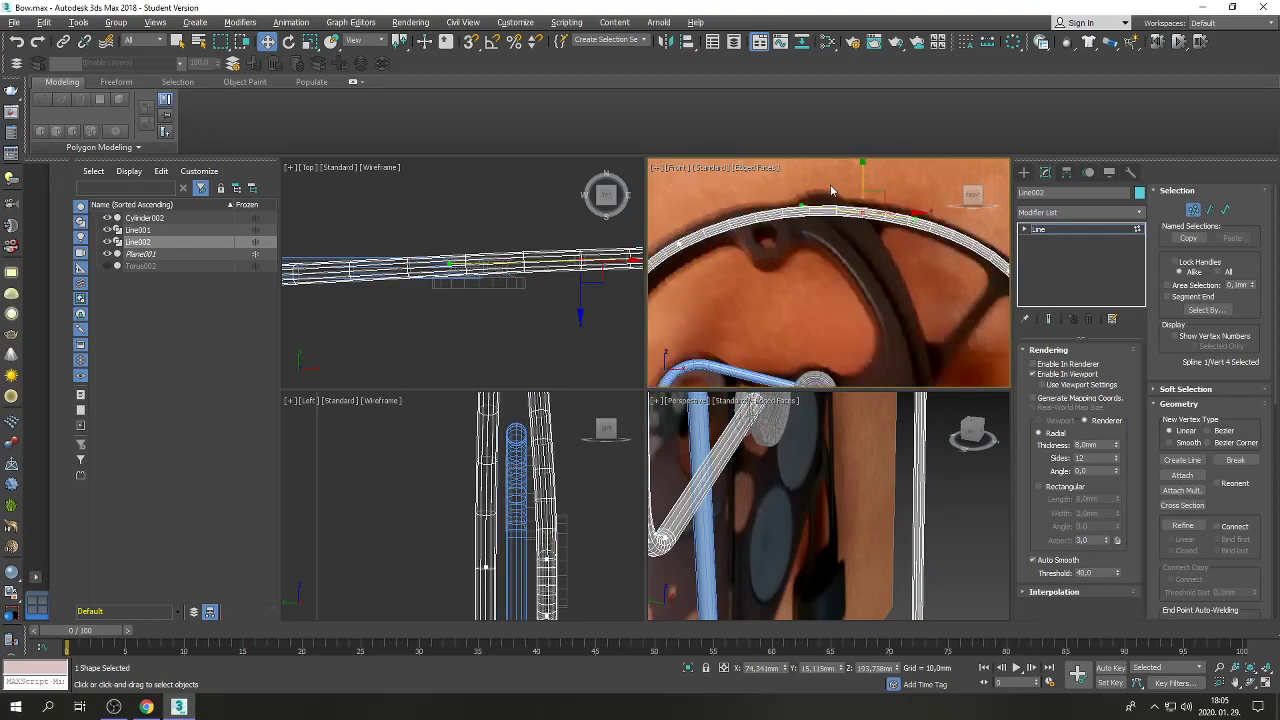
pyautogui.scroll(2, 823, 204)
pyautogui.scroll(-2, 835, 232)
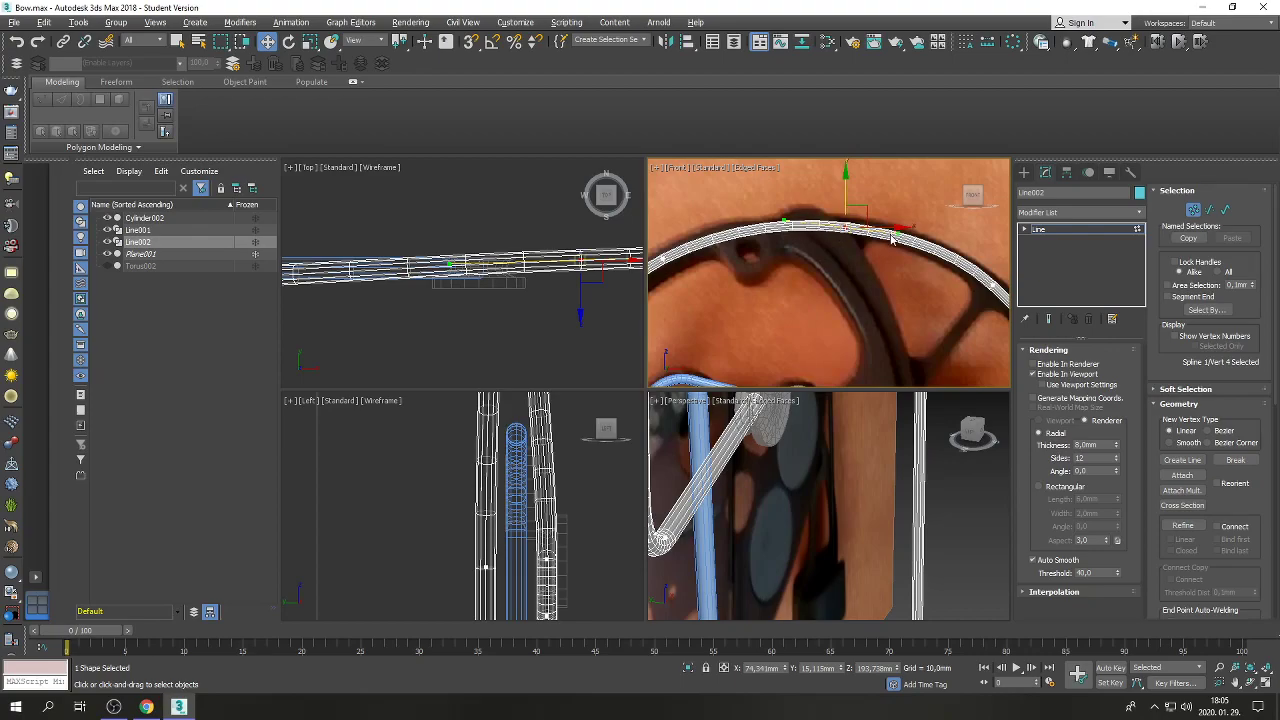
pyautogui.scroll(-4, 489, 302)
pyautogui.scroll(5, 489, 302)
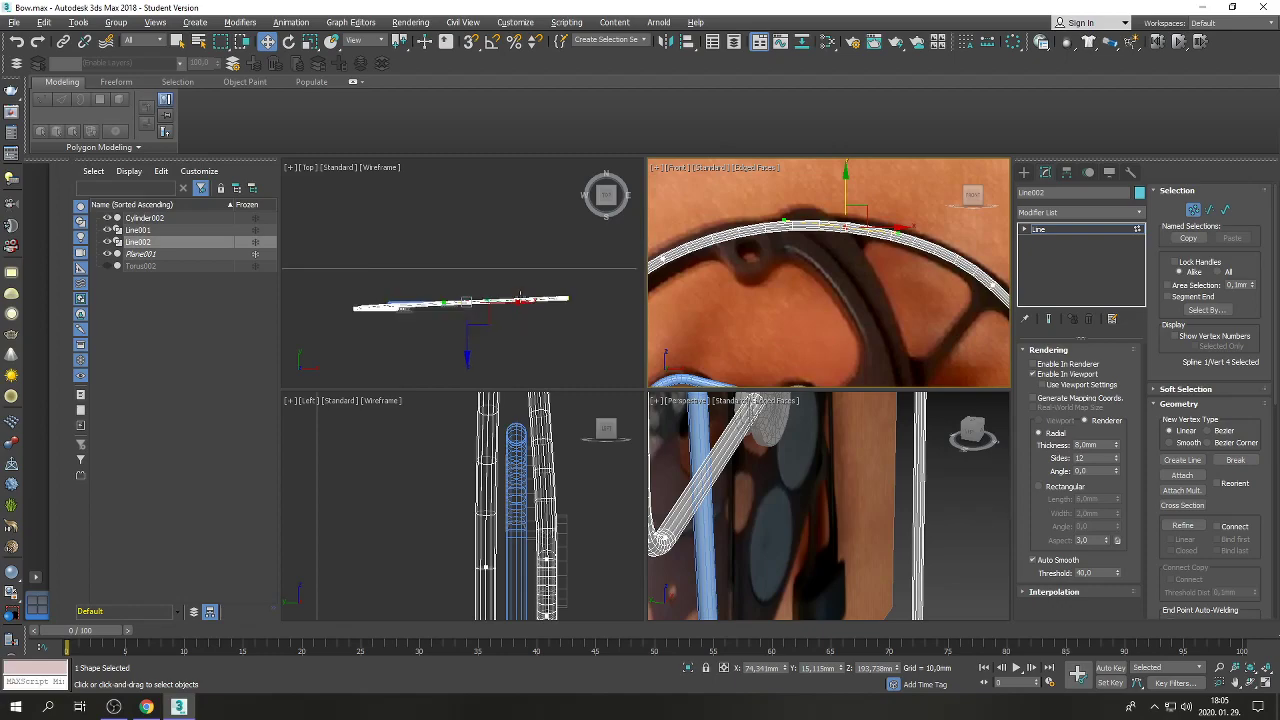
pyautogui.scroll(2, 461, 305)
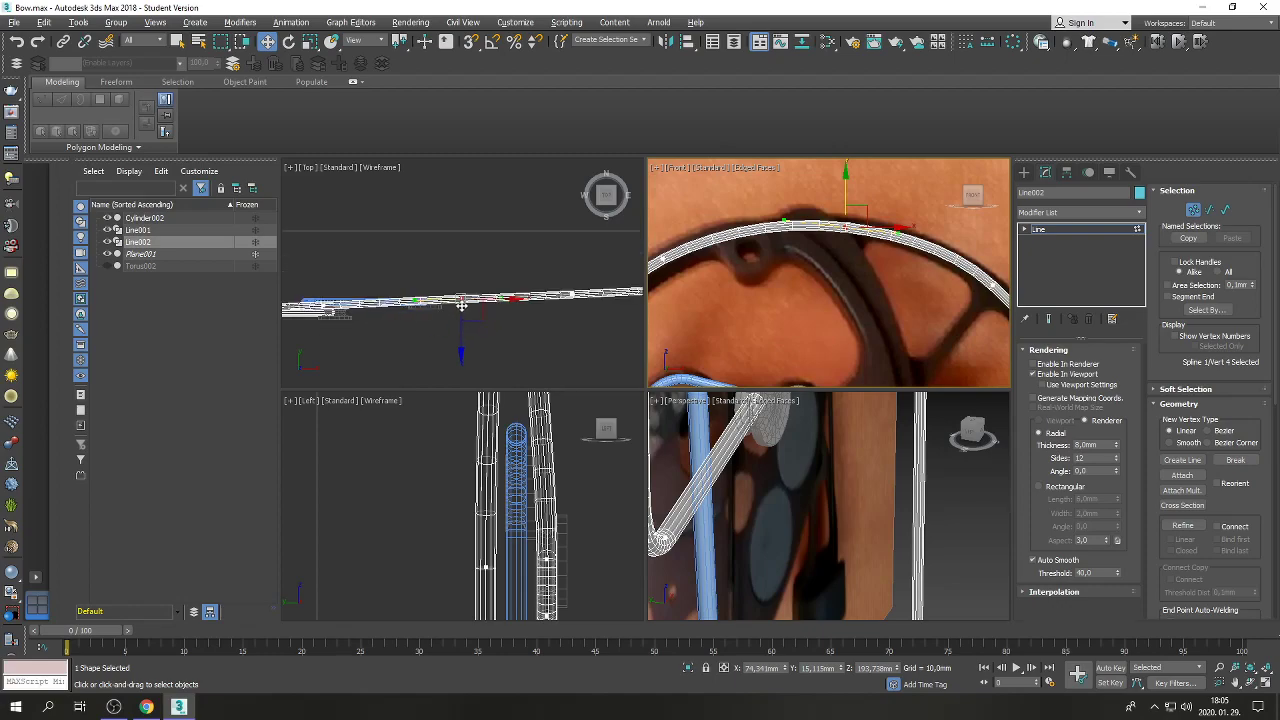
pyautogui.rightClick(464, 337)
pyautogui.moveTo(461, 254); pyautogui.dragTo(461, 245)
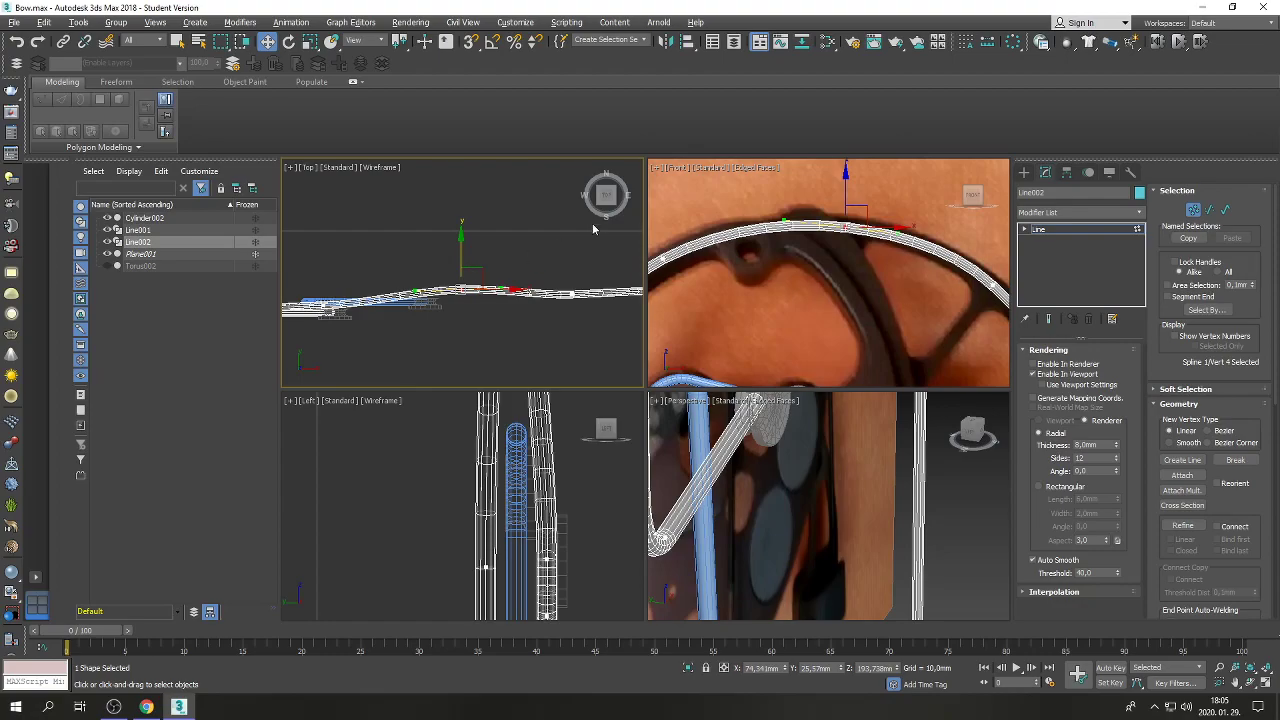
# Try sliding Line002's top arc vertex towards the left along the rim and rotating its tangent handles.
pyautogui.click(860, 212)
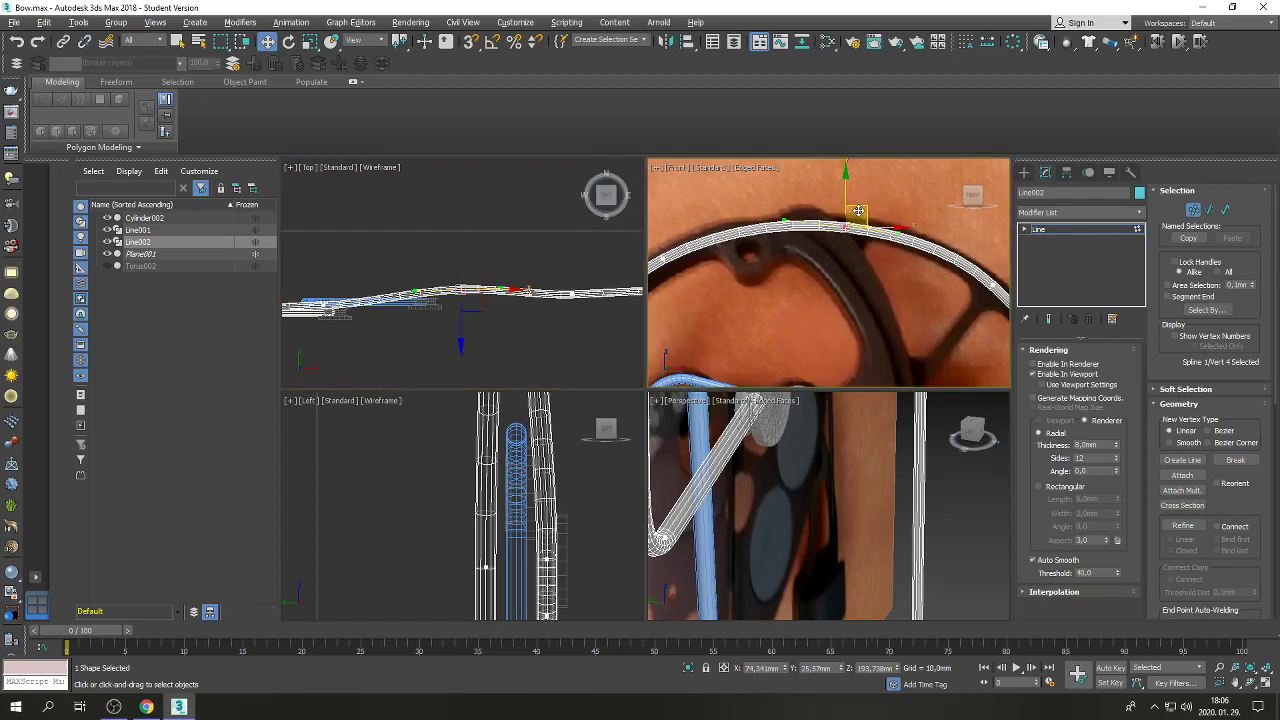
pyautogui.moveTo(850, 210); pyautogui.dragTo(805, 202)
pyautogui.click(288, 44)
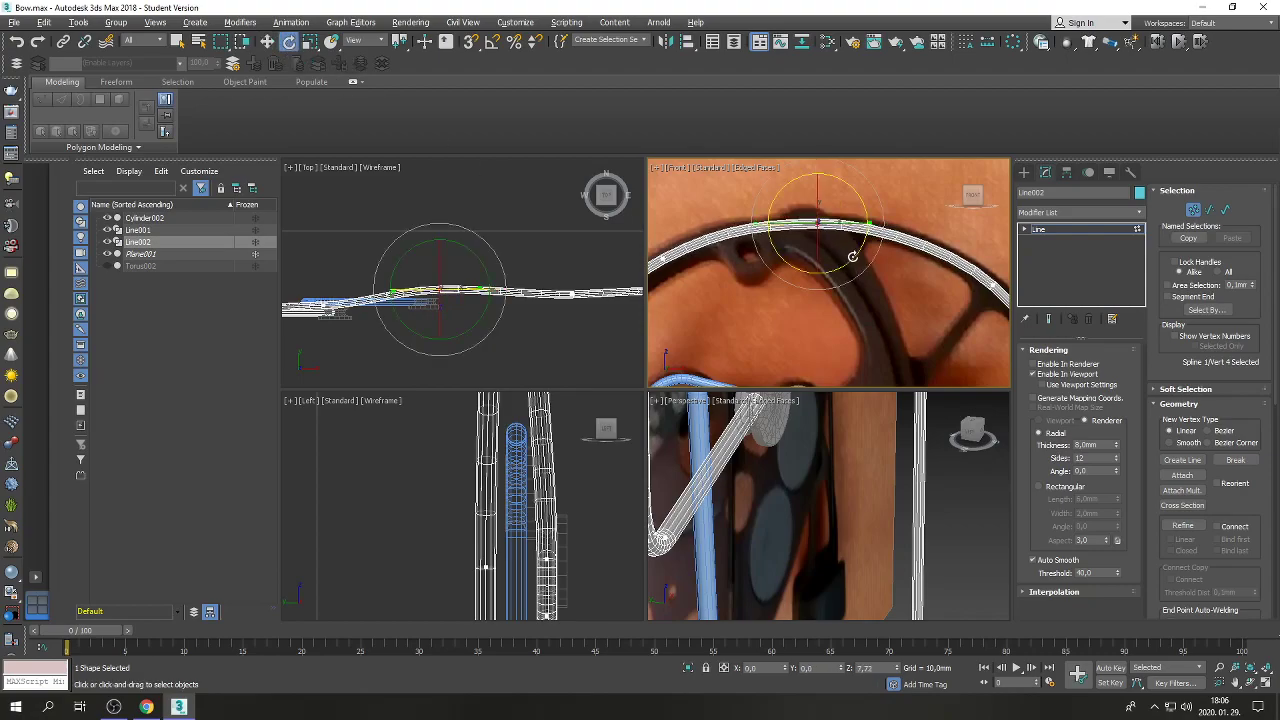
pyautogui.click(310, 42)
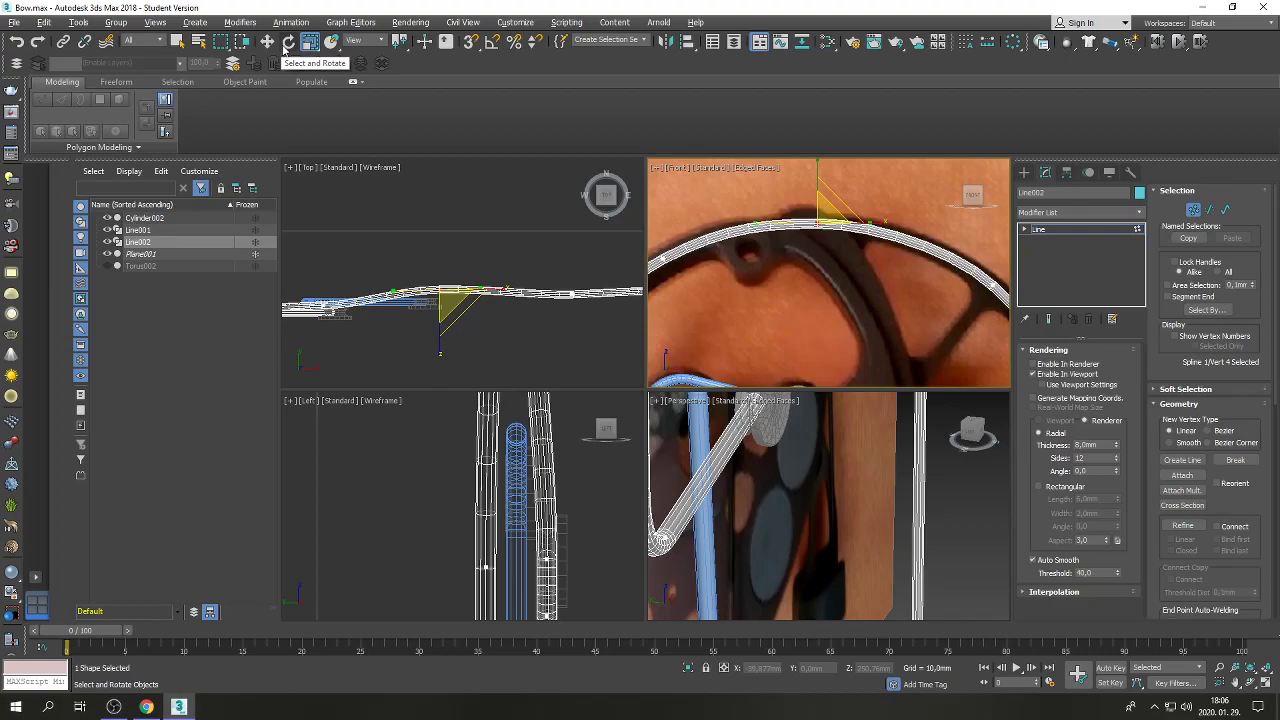
pyautogui.click(288, 43)
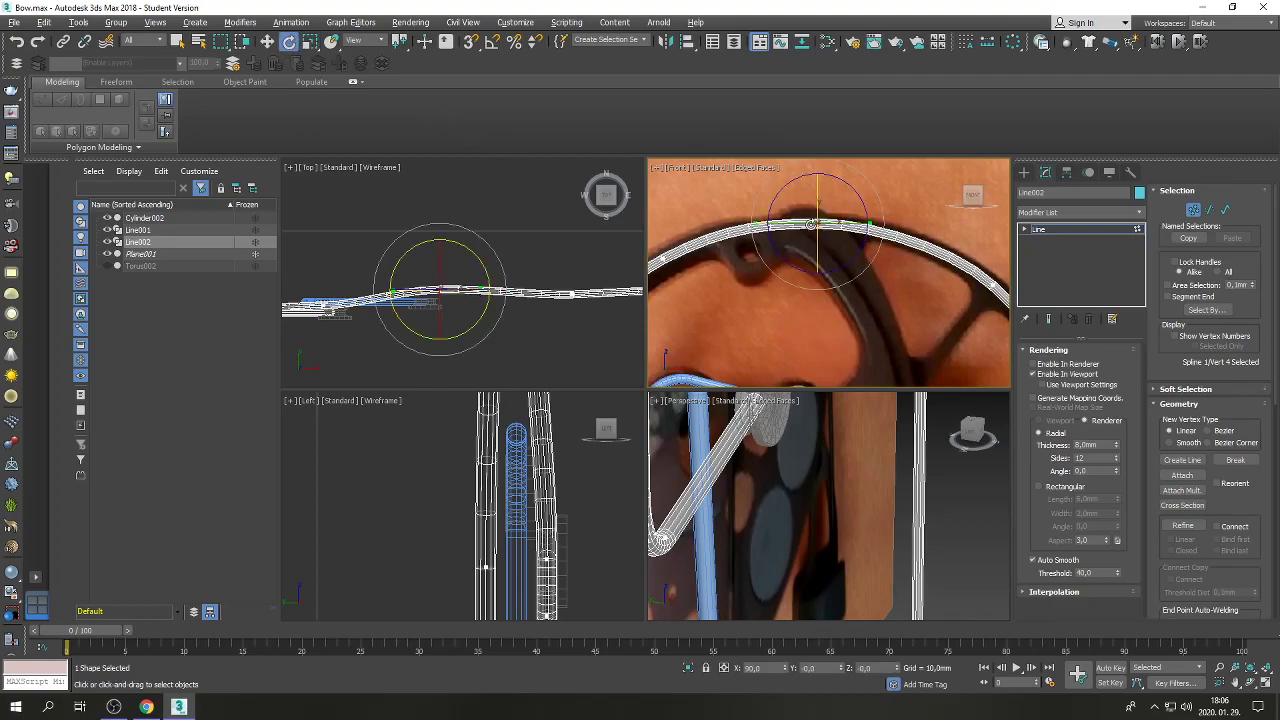
pyautogui.scroll(-3, 780, 224)
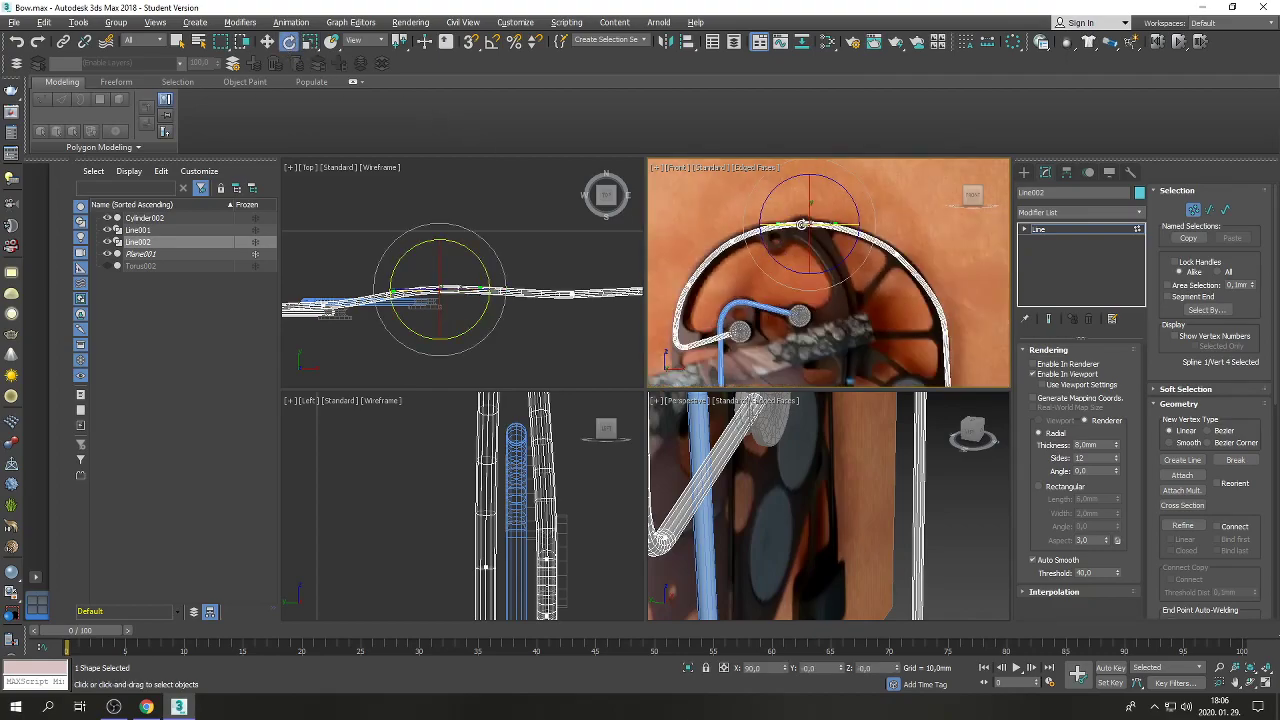
# Try adjusting Line002's vertex on the upper right of the arc, checking the string's curve from above and the side.
pyautogui.click(573, 295)
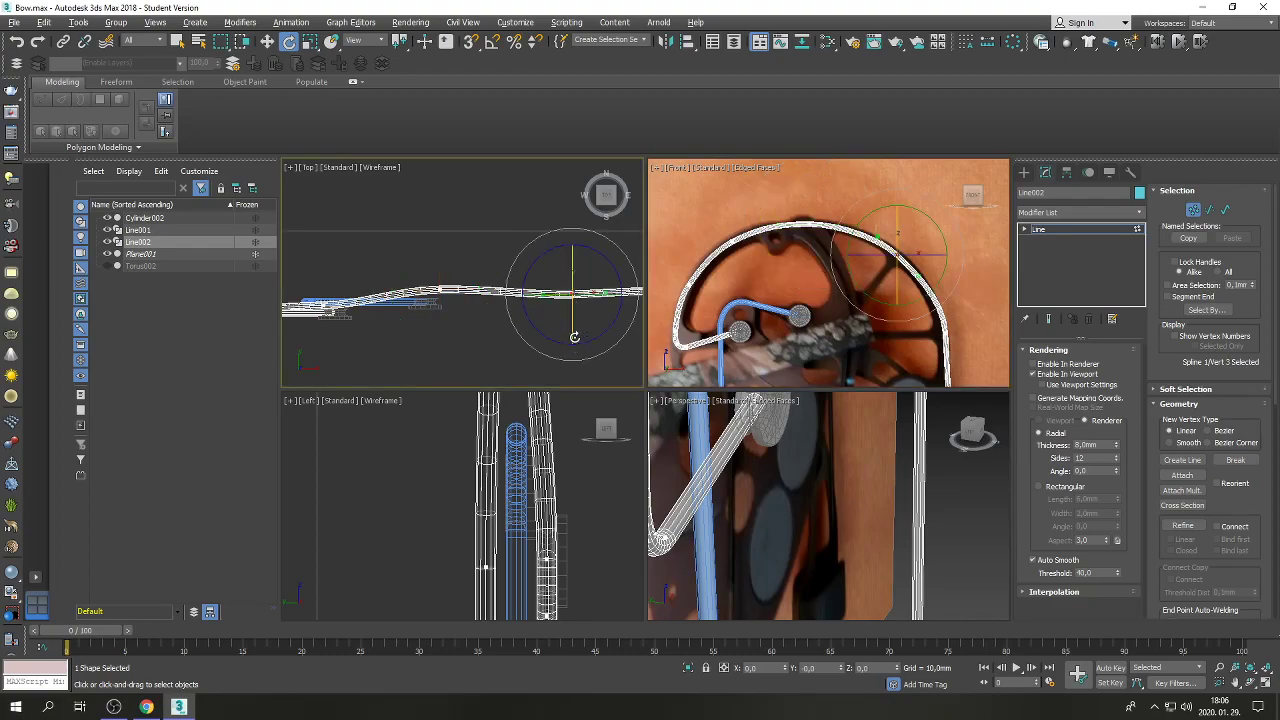
pyautogui.click(307, 43)
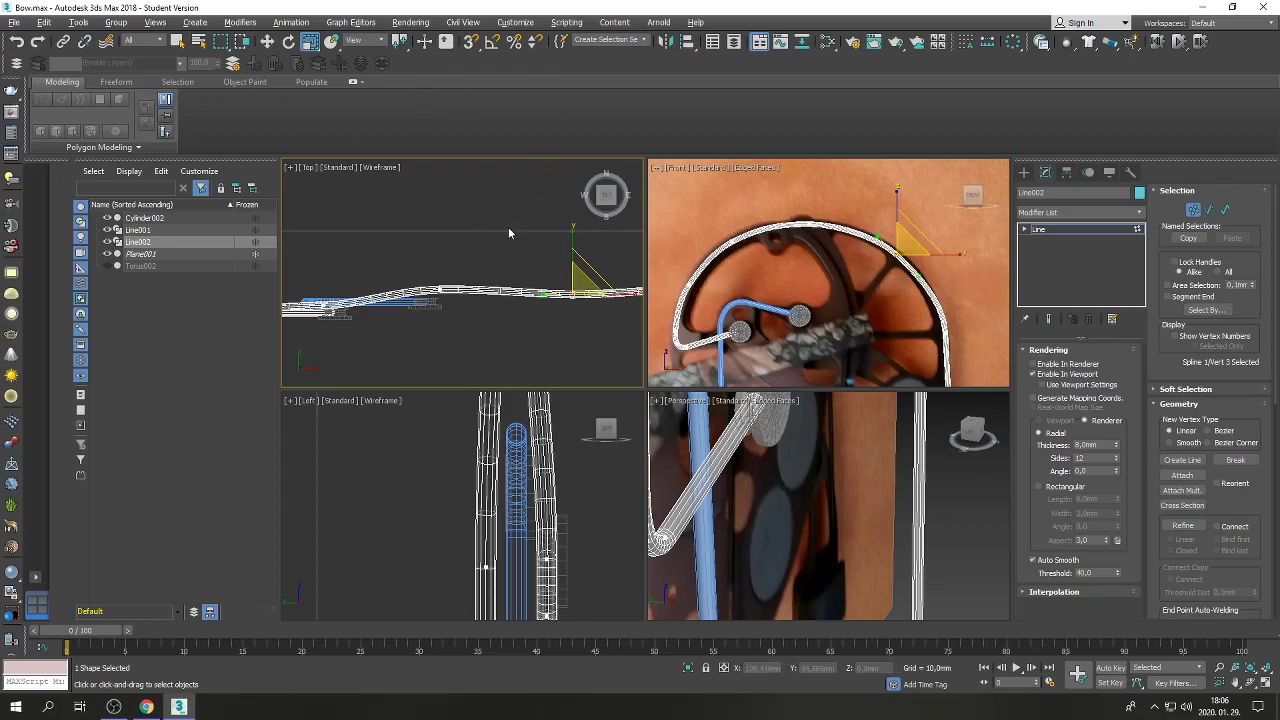
pyautogui.scroll(-3, 500, 462)
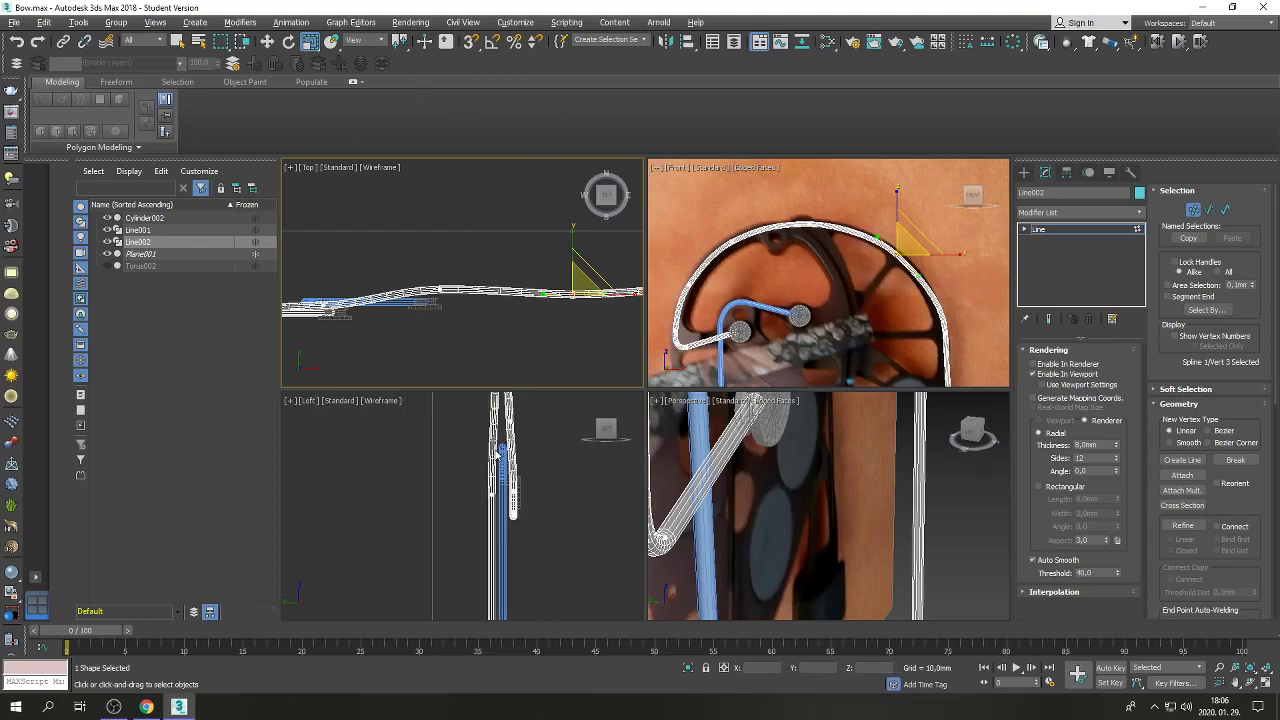
pyautogui.scroll(3, 512, 520)
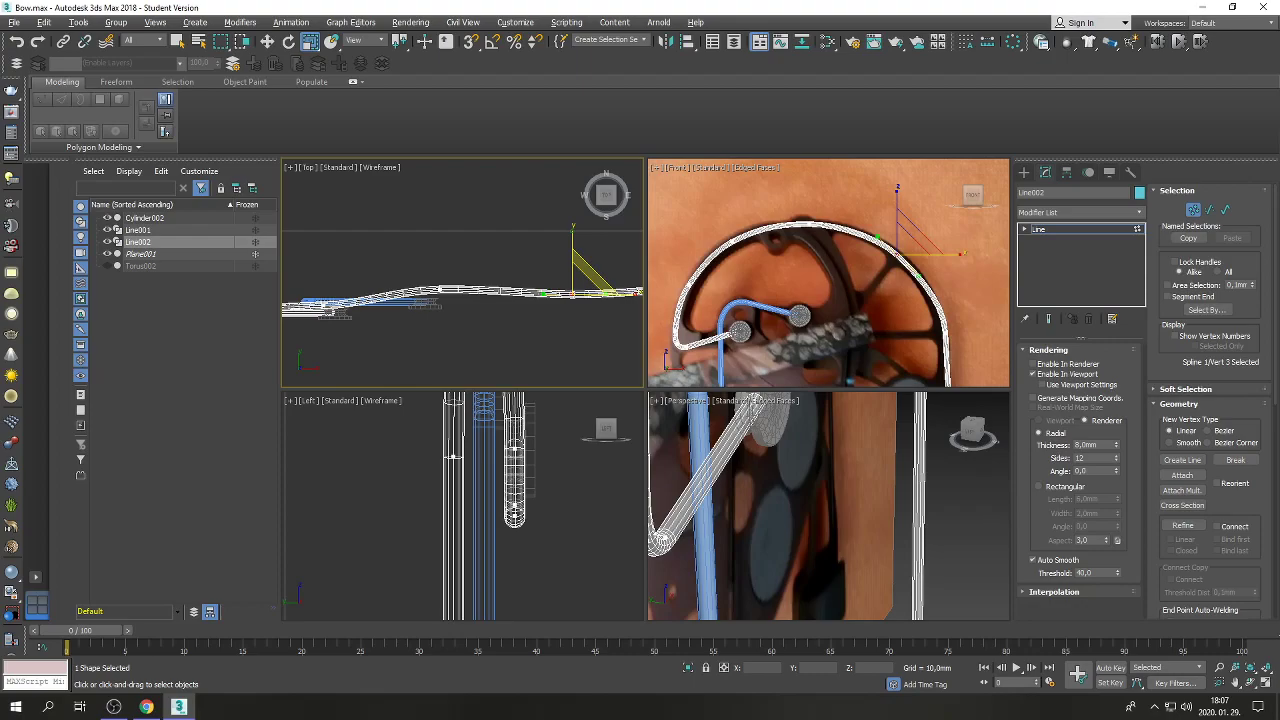
pyautogui.click(113, 706)
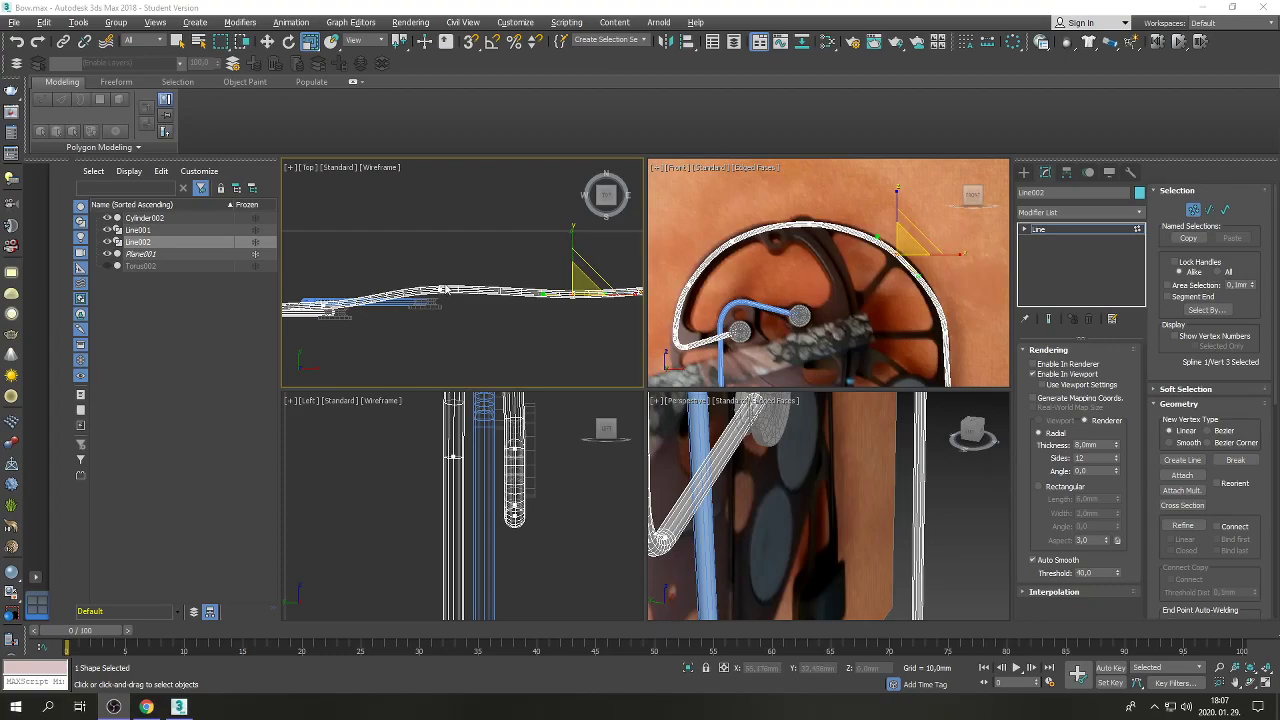
pyautogui.scroll(-2, 446, 271)
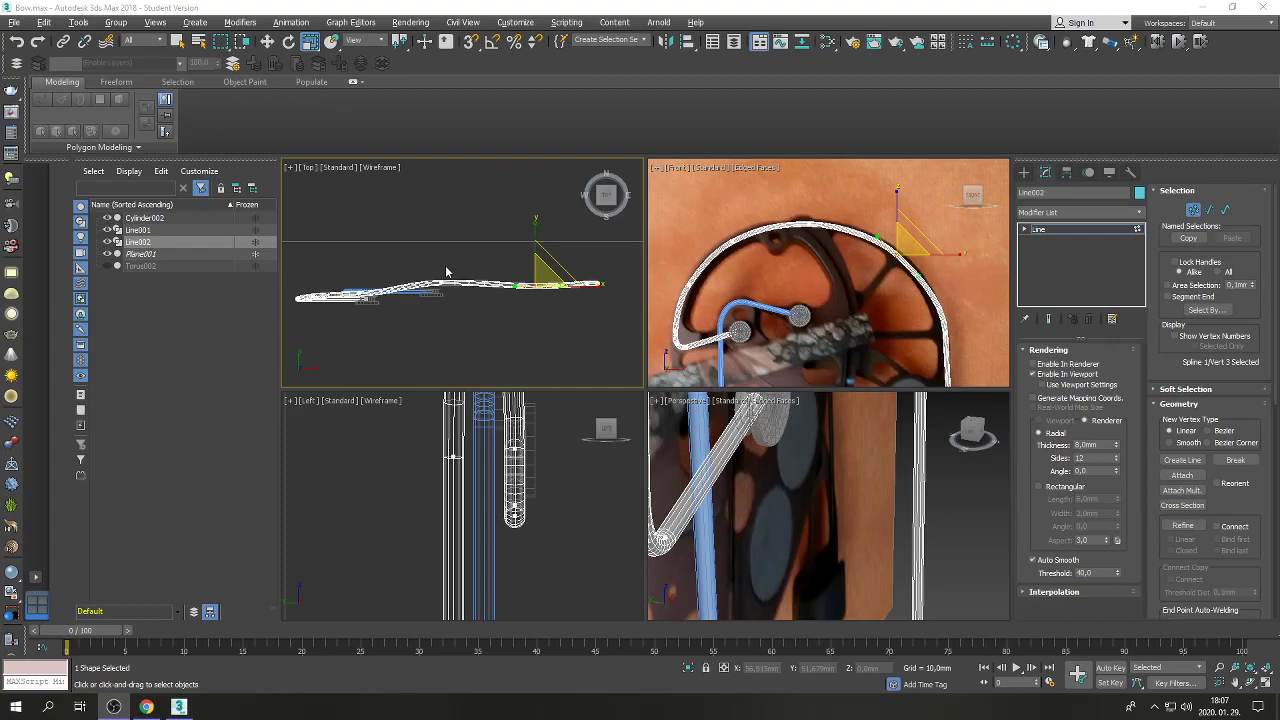
pyautogui.click(452, 318)
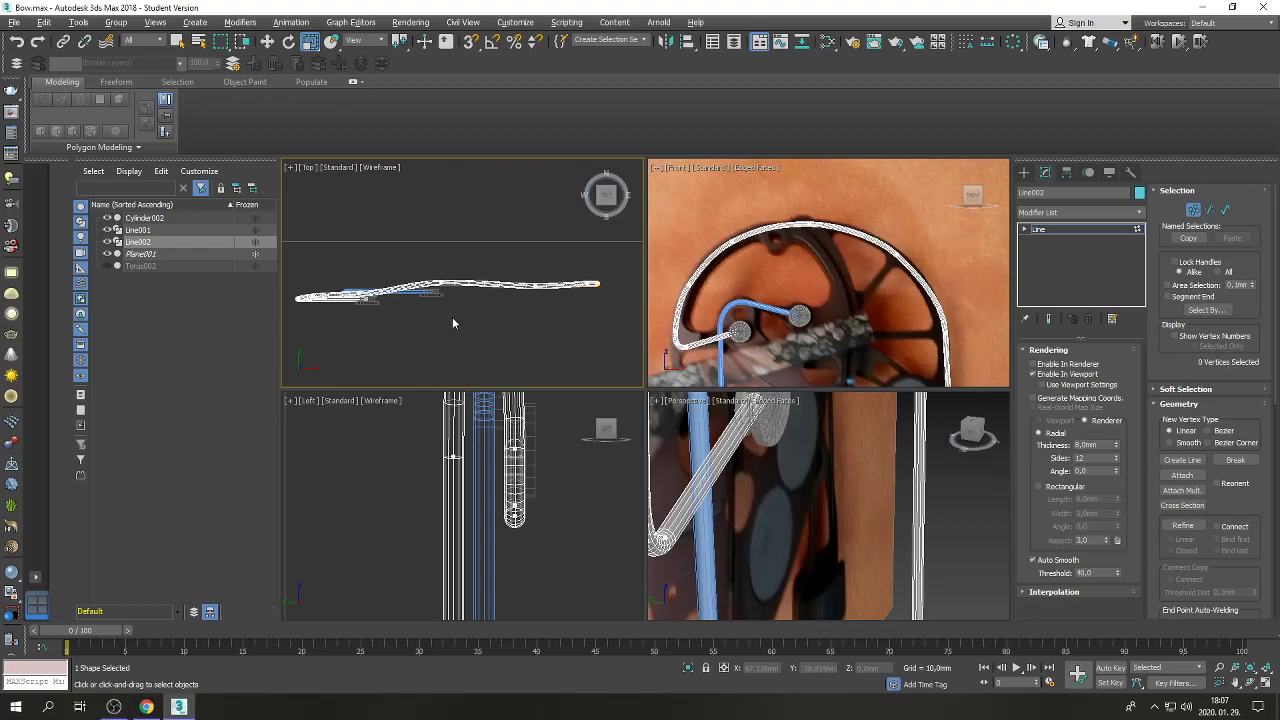
# Undo the vertex edits on Line002 and leave its vertex editing.
pyautogui.hotkey('ctrl', 'z')
pyautogui.hotkey('ctrl', 'z')
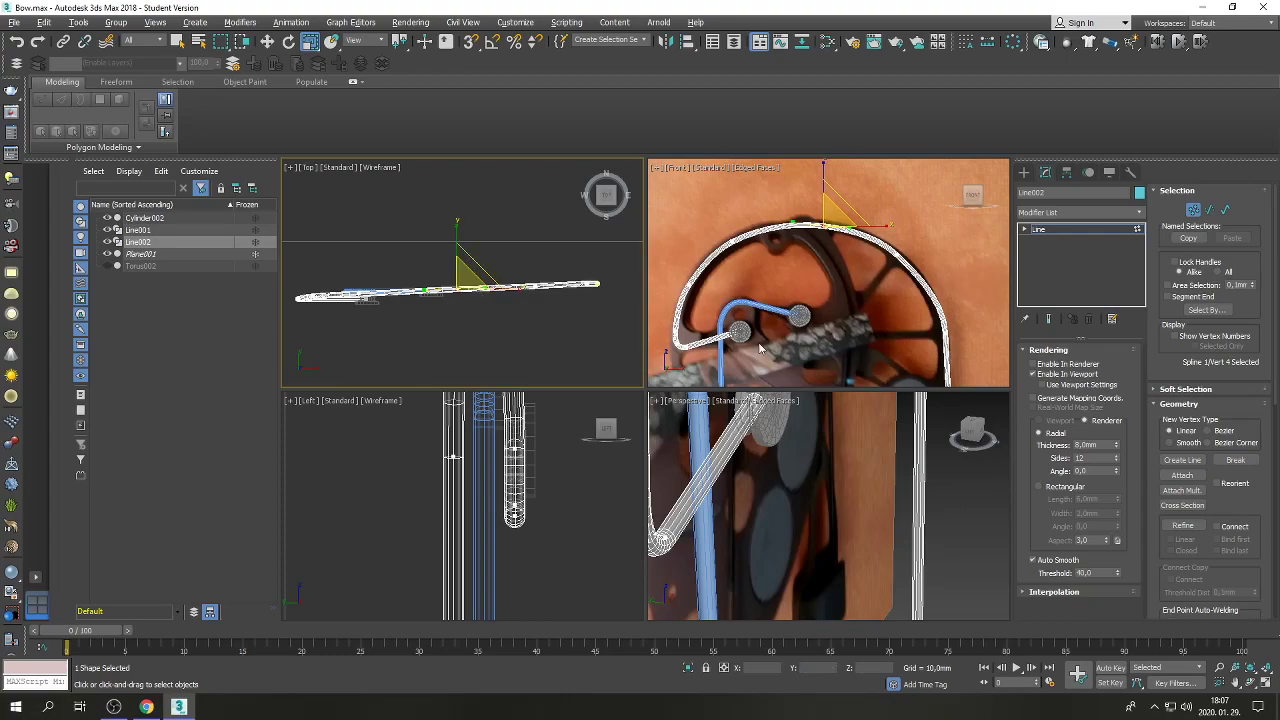
pyautogui.click(449, 334)
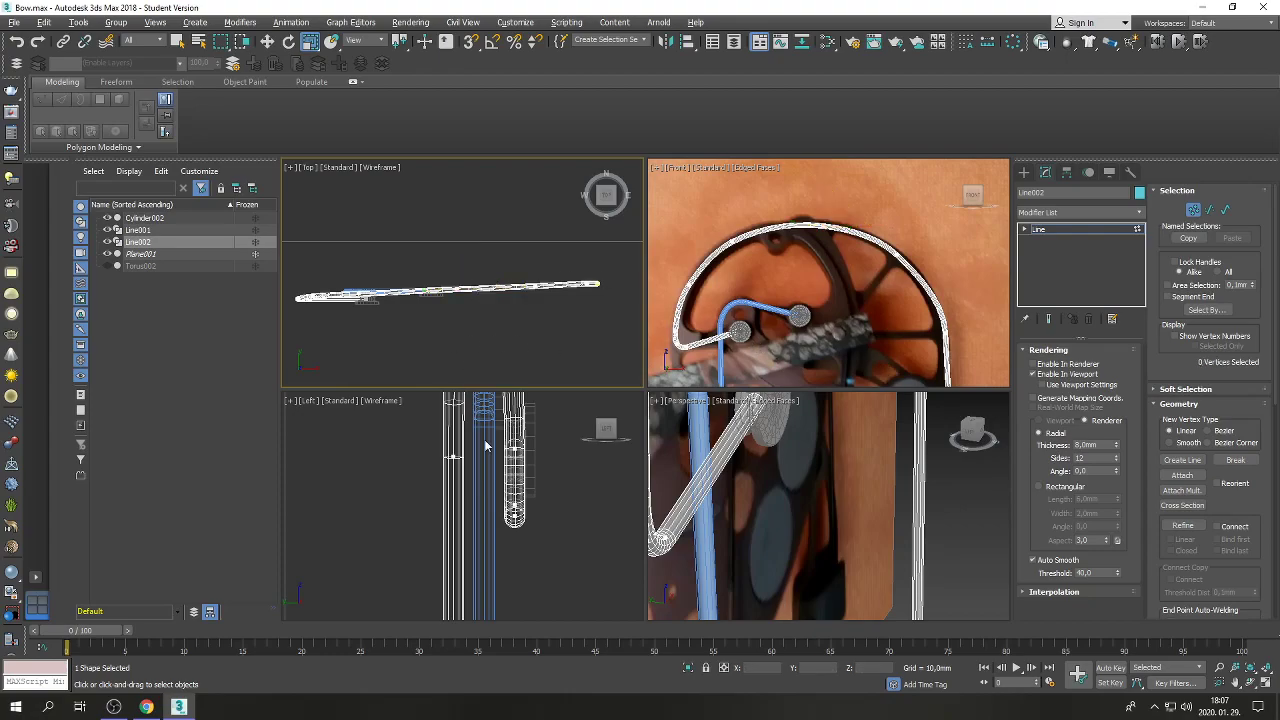
pyautogui.click(1192, 210)
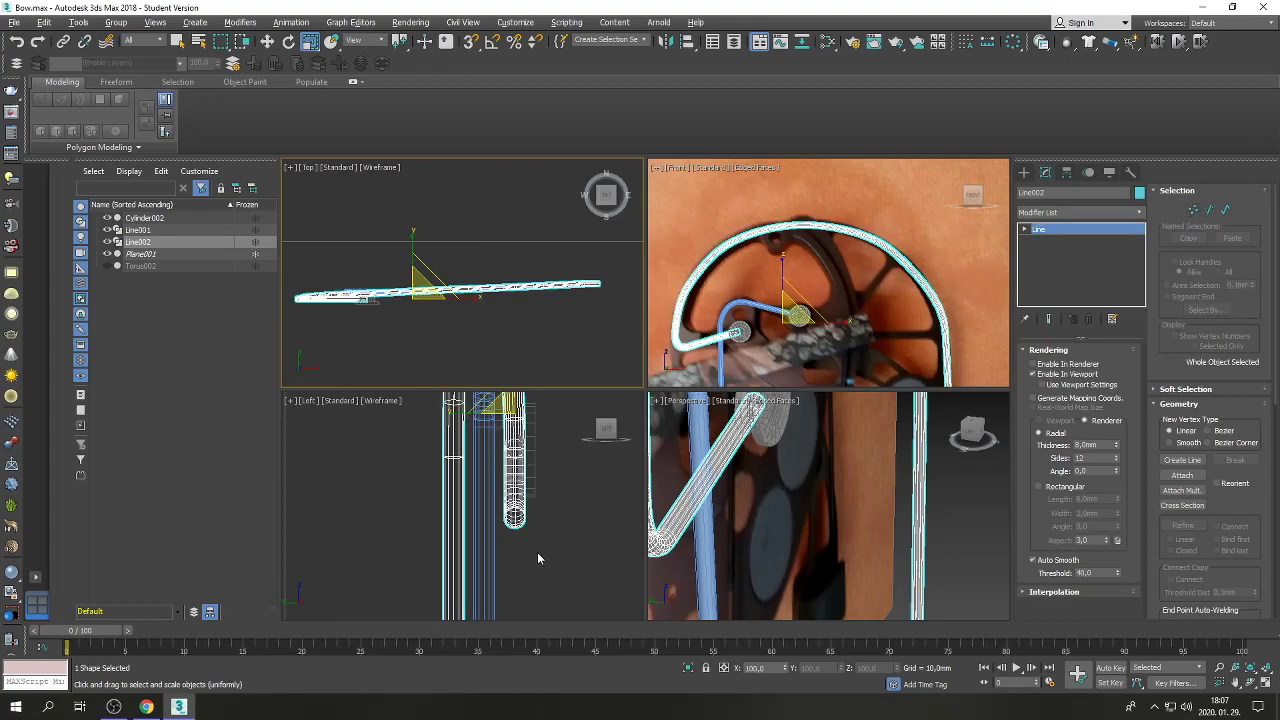
# Make one independent copy of the blue cable Line001, offset in depth to about -72.7 mm along Y.
pyautogui.click(491, 498)
pyautogui.click(491, 498)
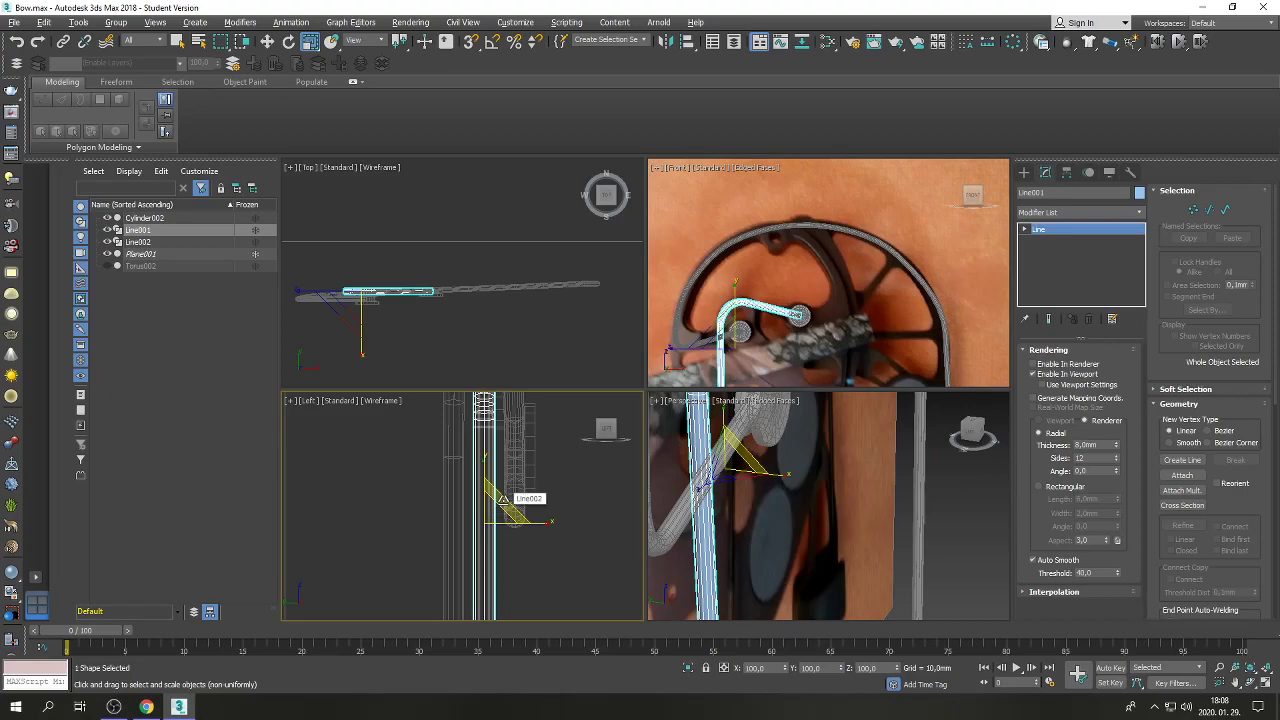
pyautogui.click(267, 41)
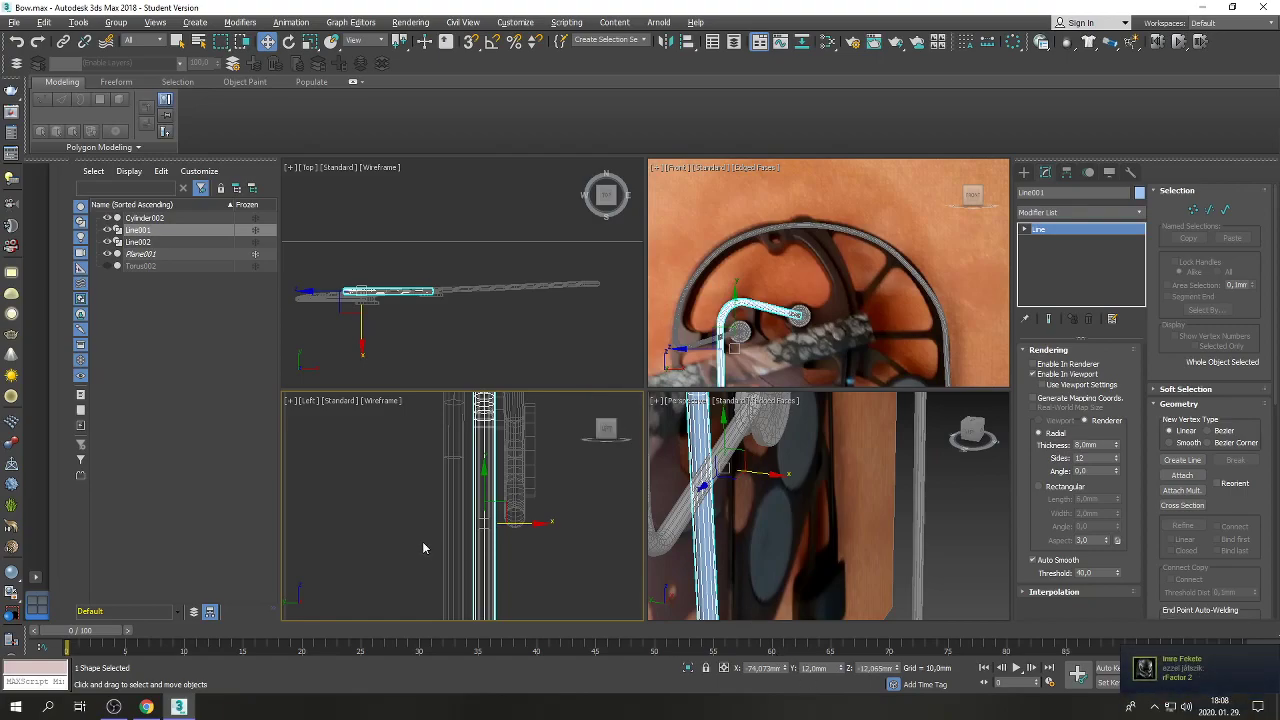
pyautogui.scroll(-3, 422, 541)
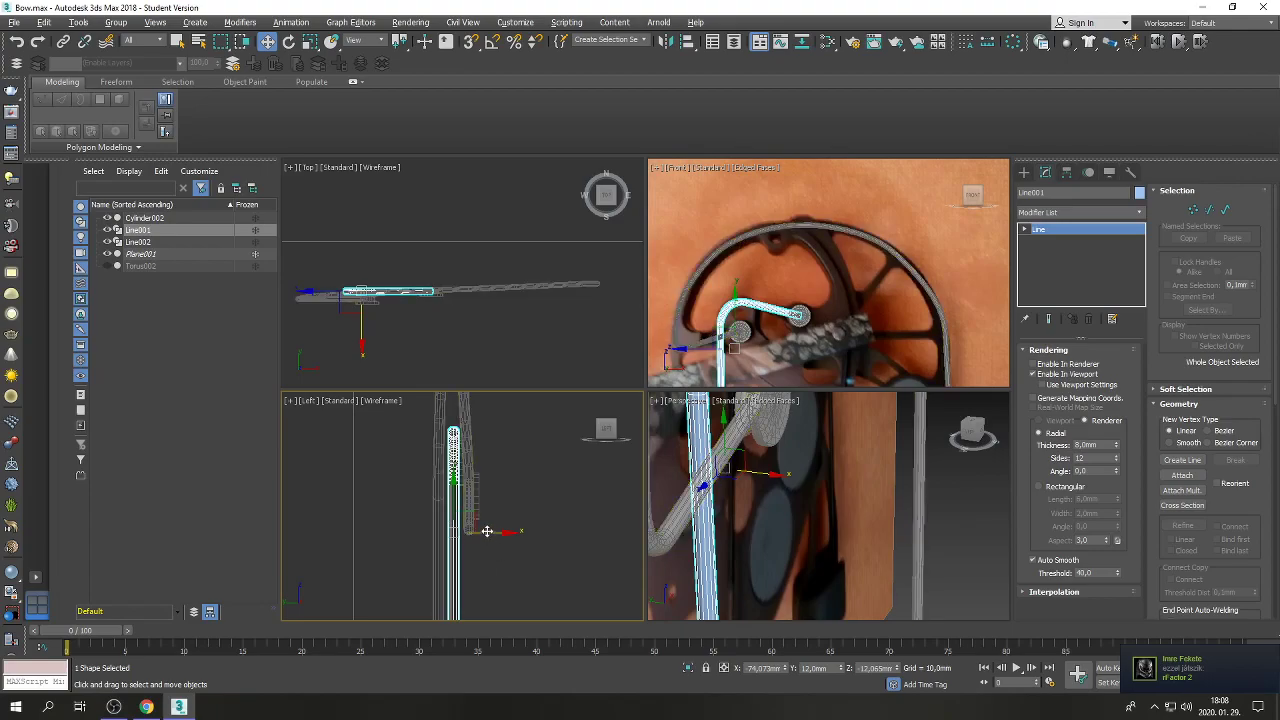
pyautogui.keyDown('shift'); pyautogui.moveTo(486, 532); pyautogui.dragTo(595, 540); pyautogui.keyUp('shift')
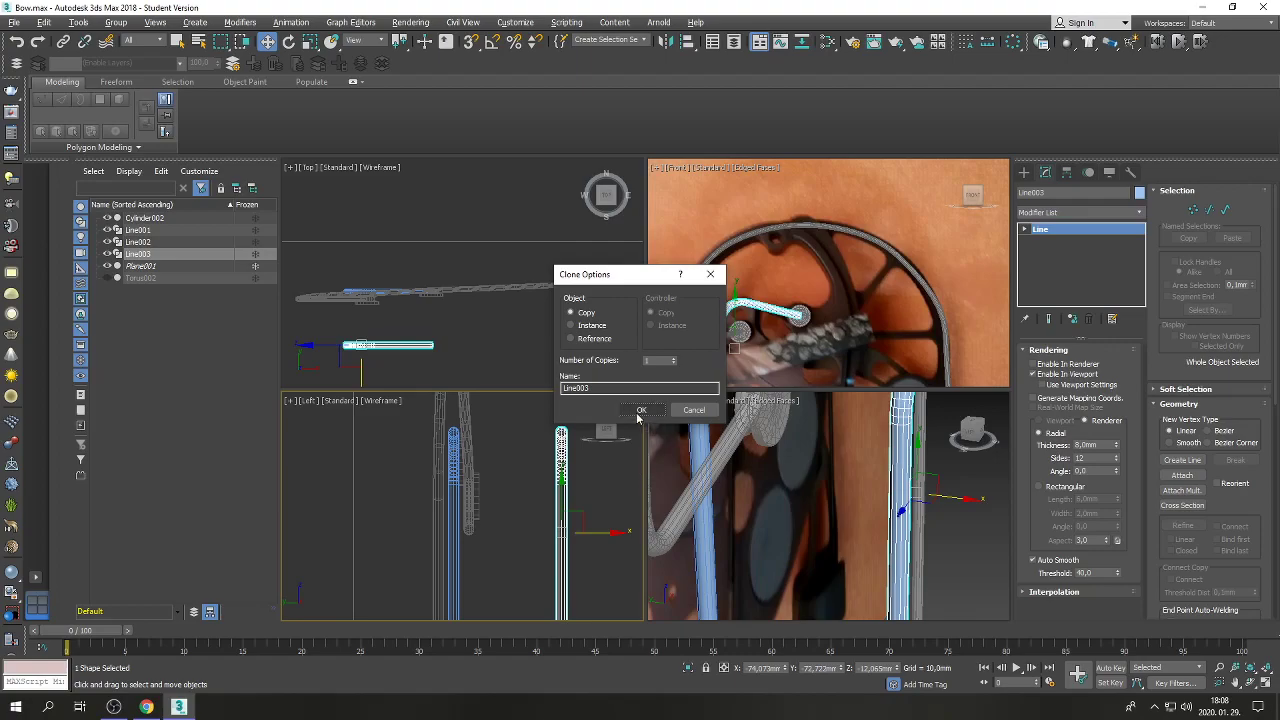
pyautogui.click(639, 411)
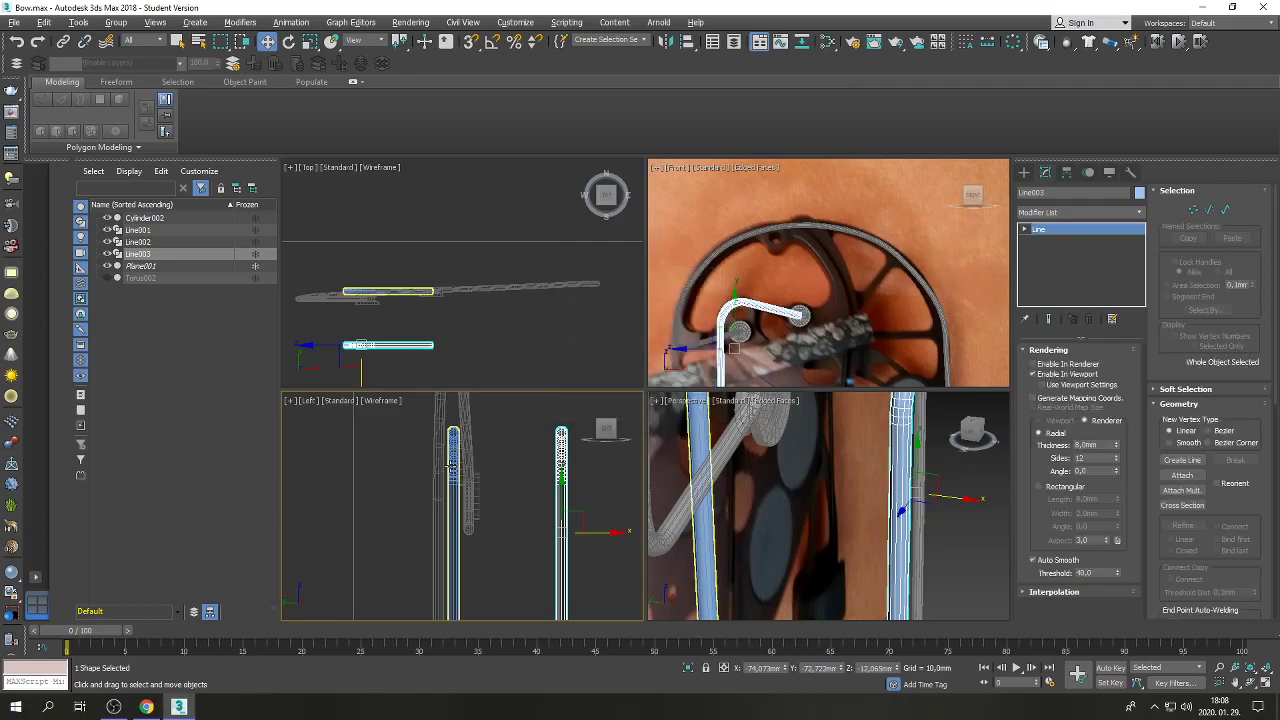
# Convert the original blue cable Line001 to an Editable Poly.
pyautogui.click(452, 466)
pyautogui.rightClick(451, 467)
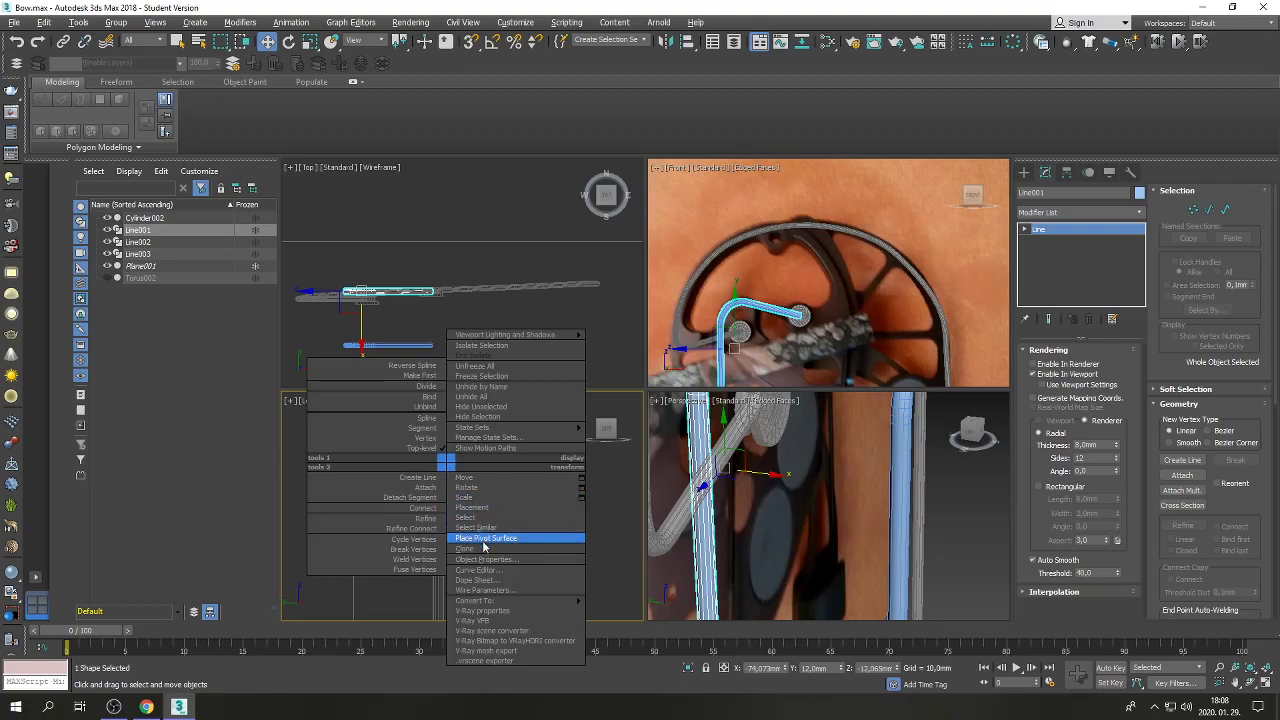
pyautogui.moveTo(488, 600)
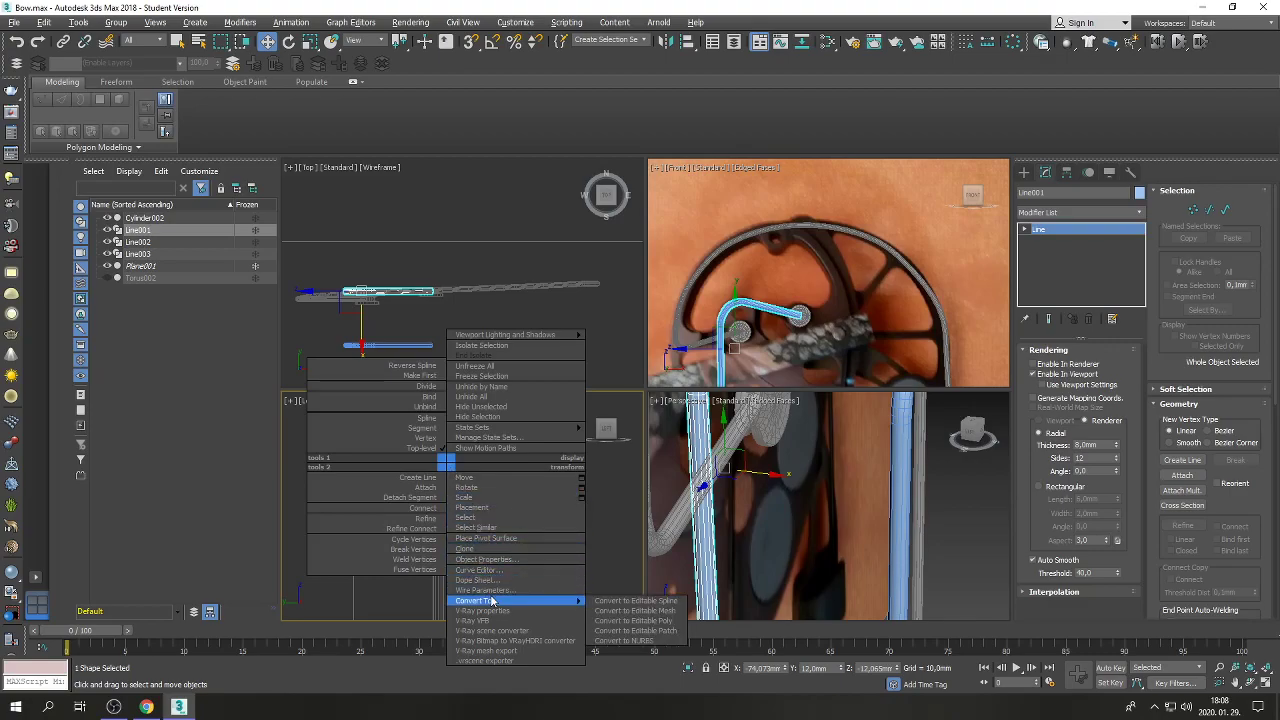
pyautogui.click(630, 620)
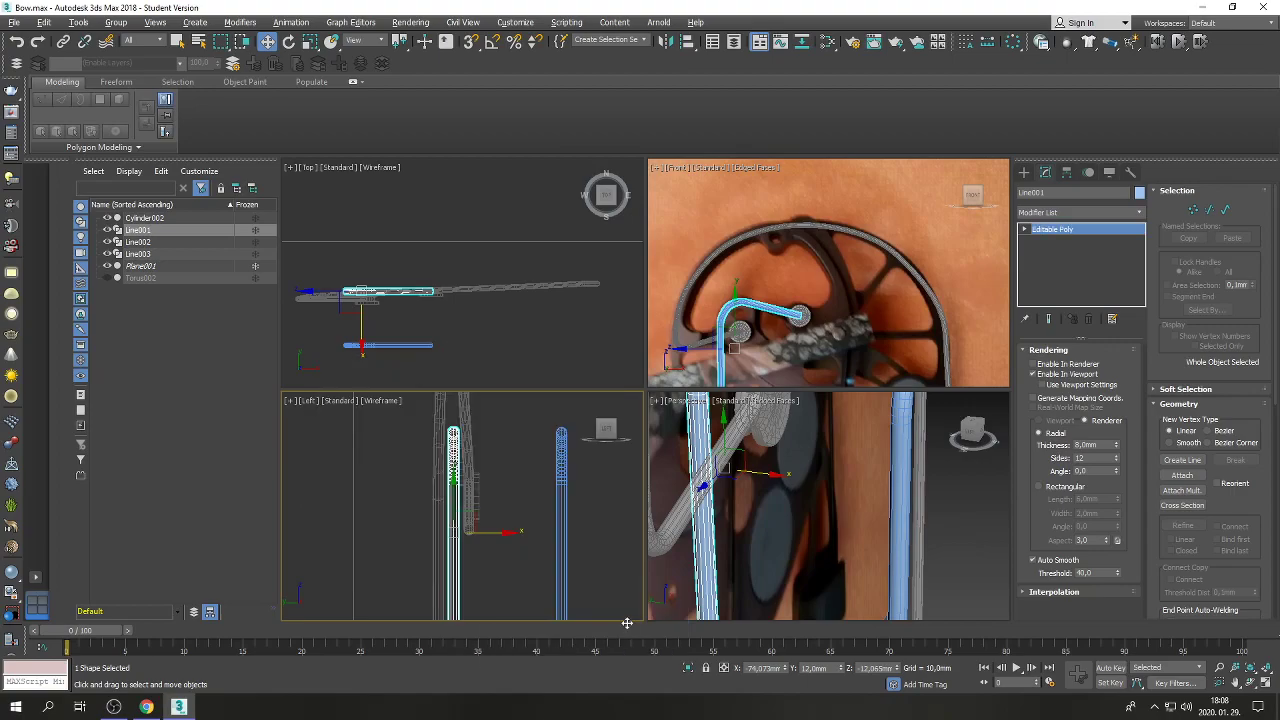
# Delete half of the Line001 tube along its length, using a lengthwise edge loop converted to vertices and grown twice.
pyautogui.press('z')
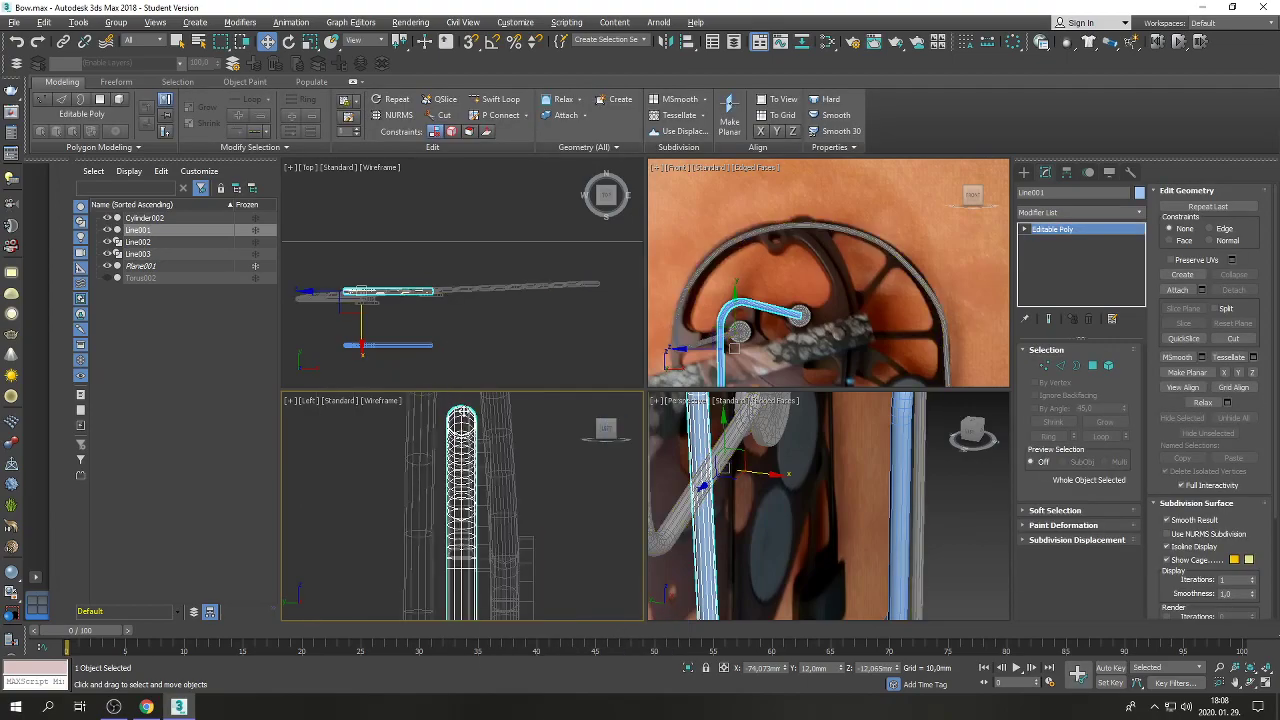
pyautogui.scroll(2, 462, 410)
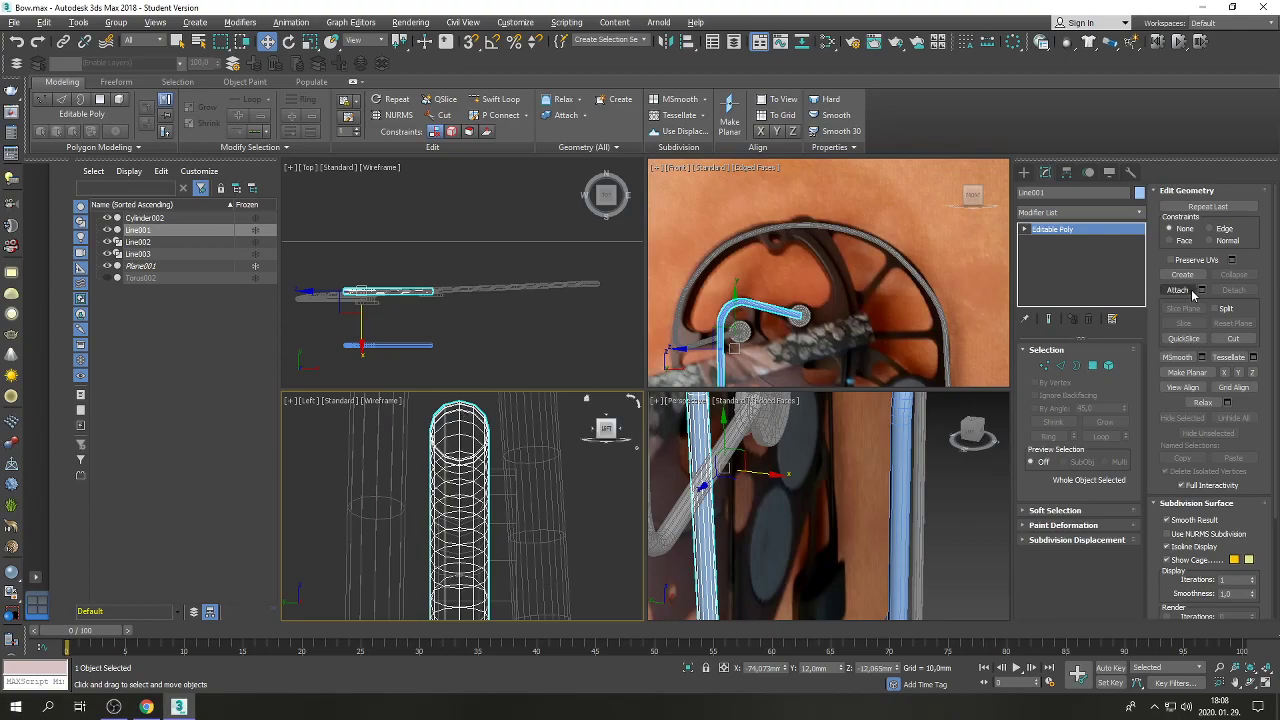
pyautogui.click(1057, 367)
pyautogui.click(459, 427)
pyautogui.doubleClick(459, 427)
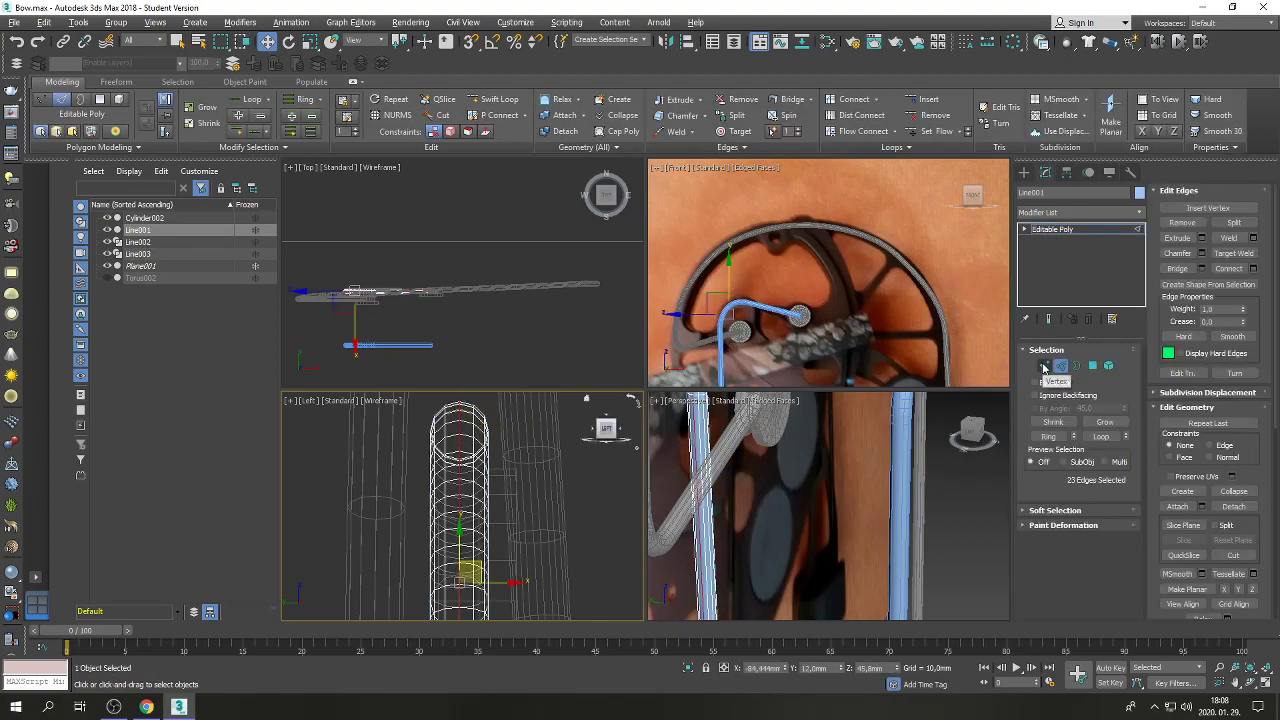
pyautogui.click(1044, 367)
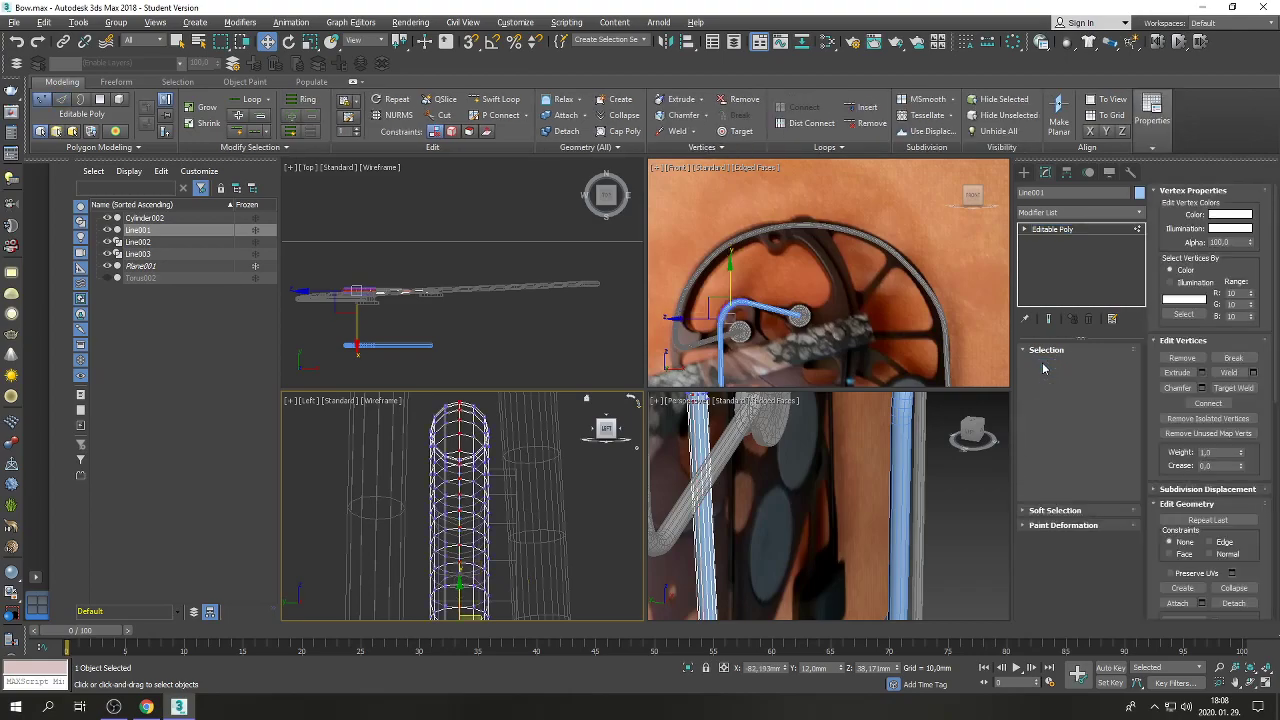
pyautogui.click(1104, 422)
pyautogui.click(1104, 422)
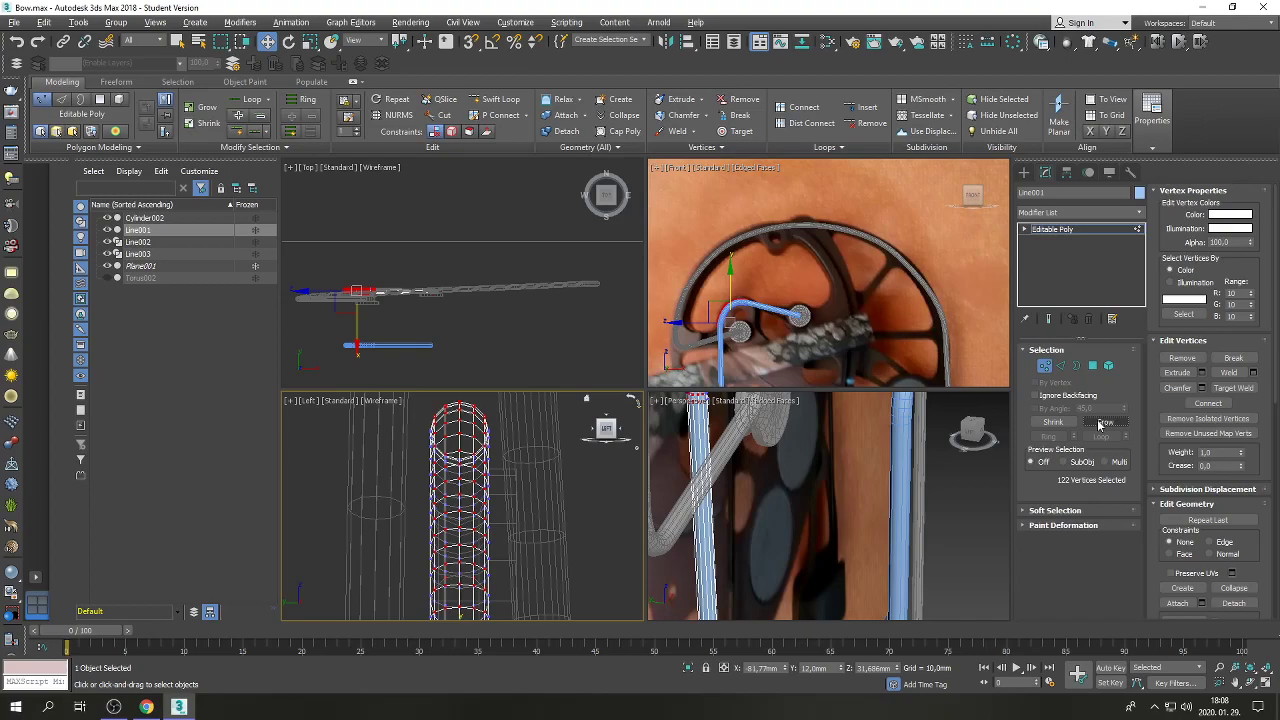
pyautogui.press('Delete')
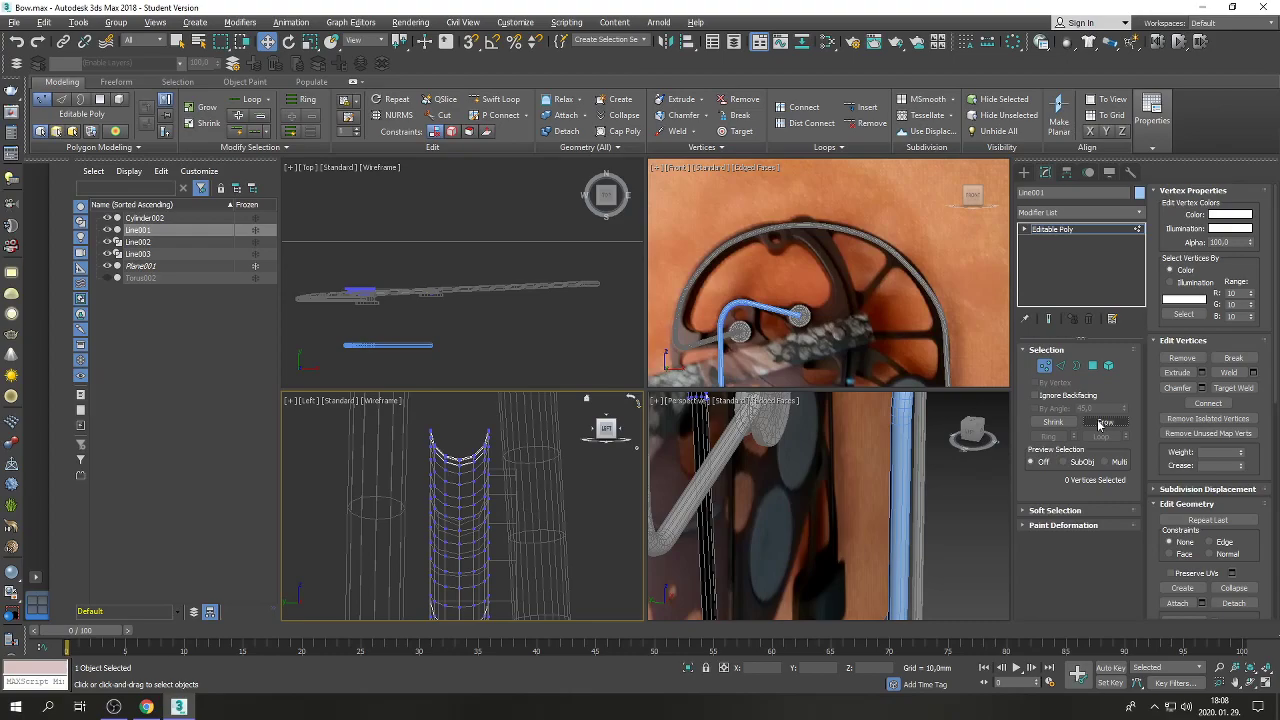
# Hide the backup spline Line003 to view the cut-open Line001 cable on its own.
pyautogui.scroll(-6, 523, 531)
pyautogui.scroll(3, 531, 589)
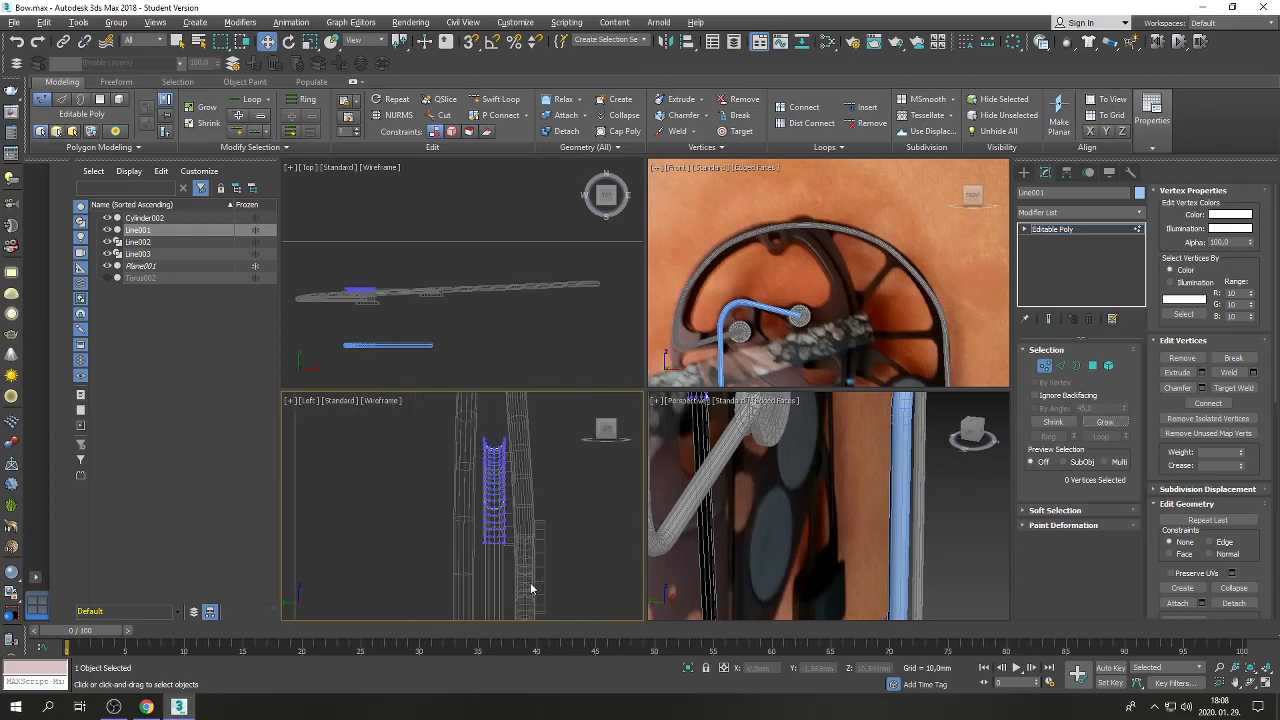
pyautogui.click(107, 255)
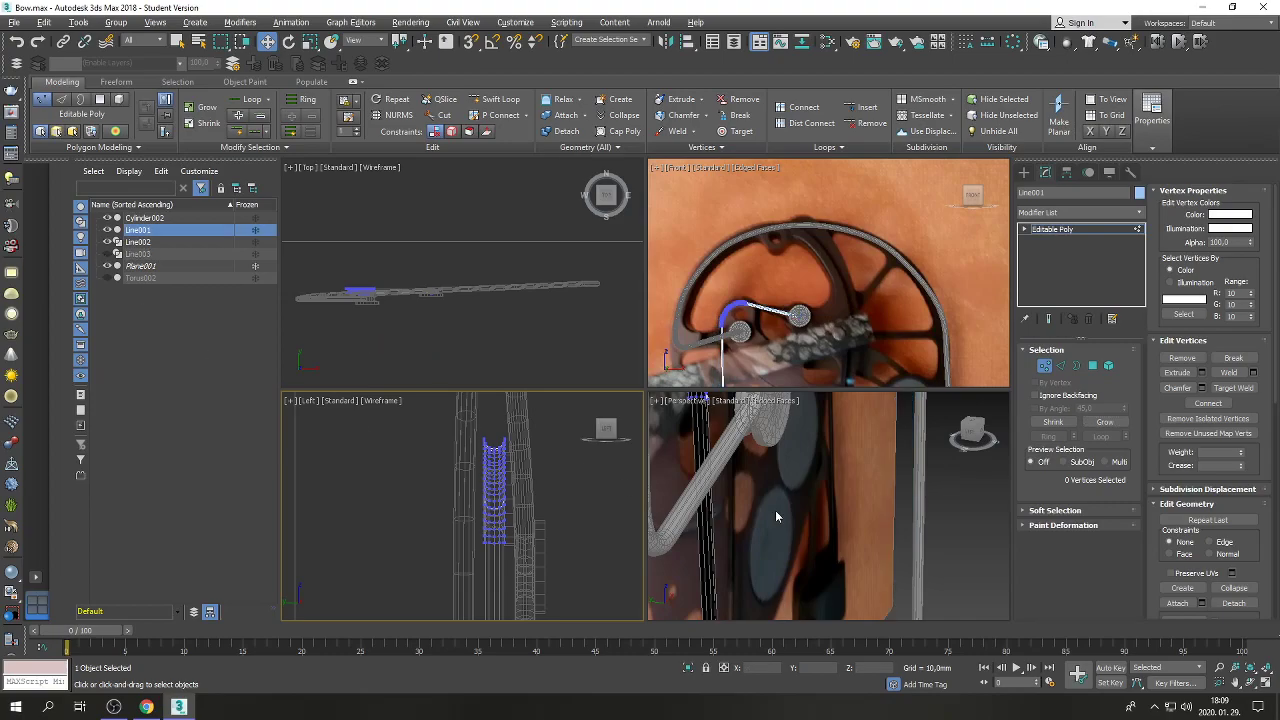
pyautogui.scroll(-3, 776, 510)
pyautogui.scroll(-2, 769, 472)
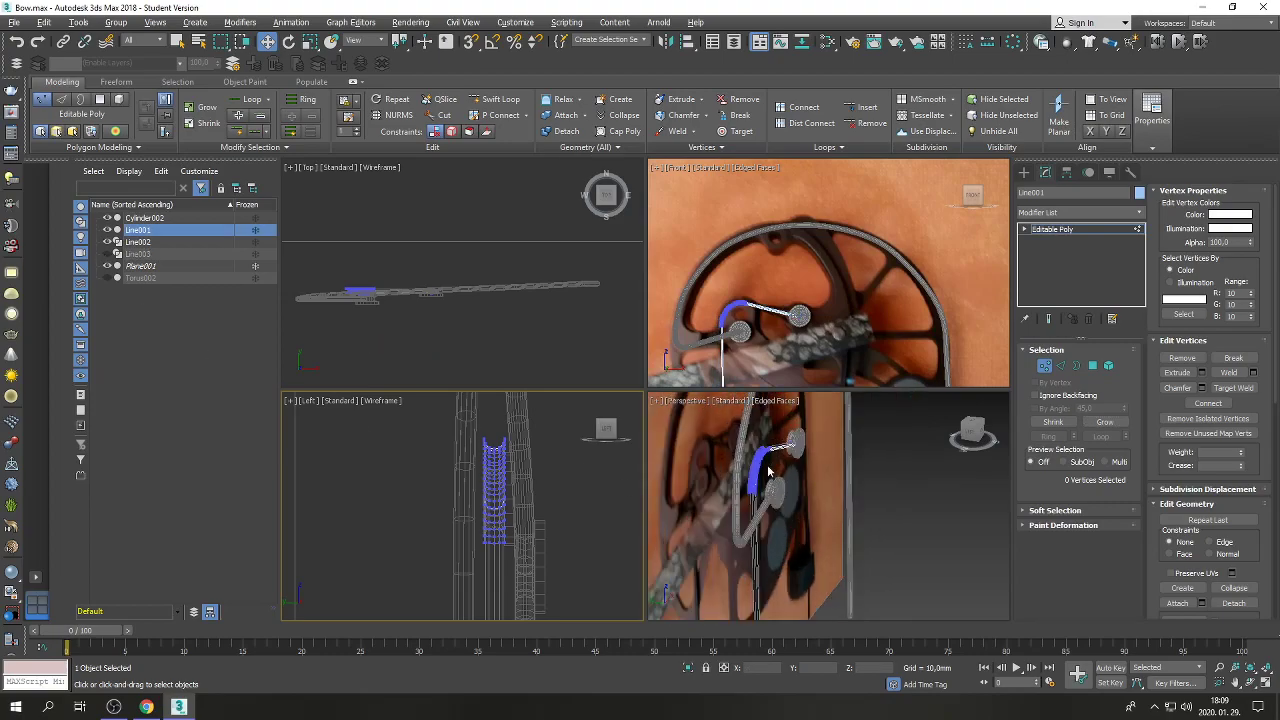
pyautogui.scroll(3, 760, 476)
pyautogui.scroll(-2, 738, 496)
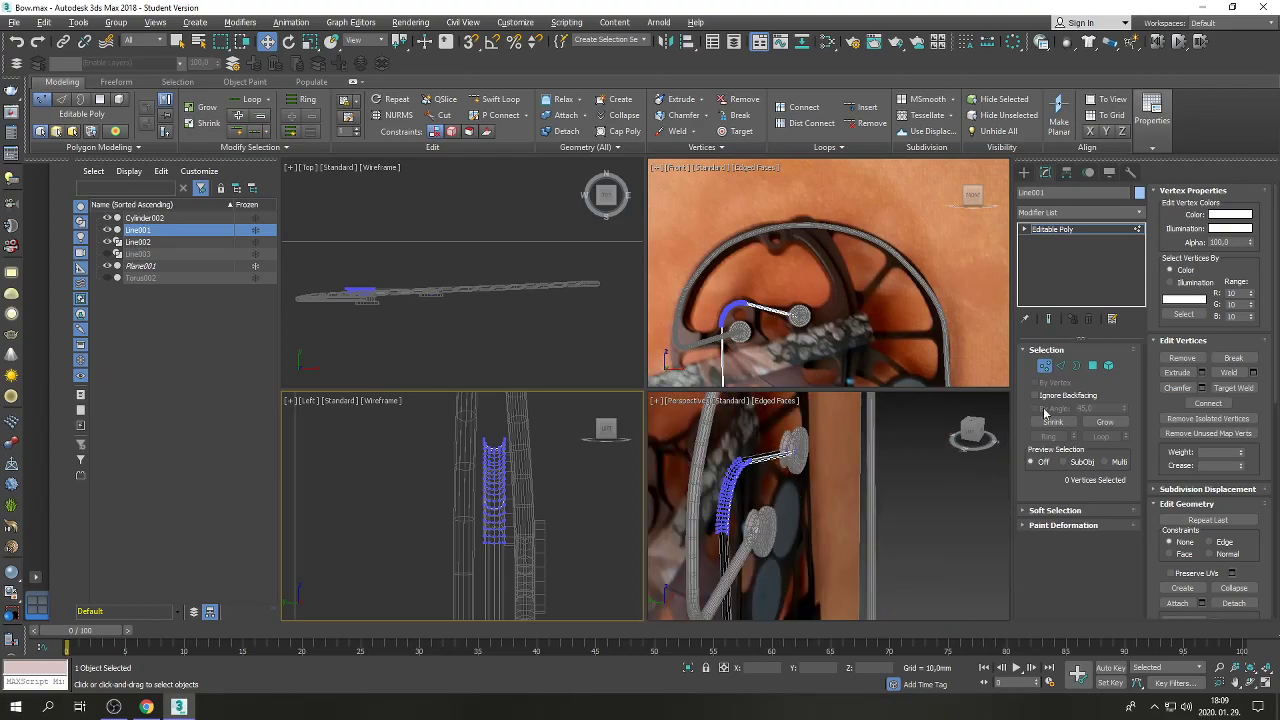
# Try connecting the long edges of Line001 between the bend and the peg with one segment, adjusting its slide.
pyautogui.click(1060, 368)
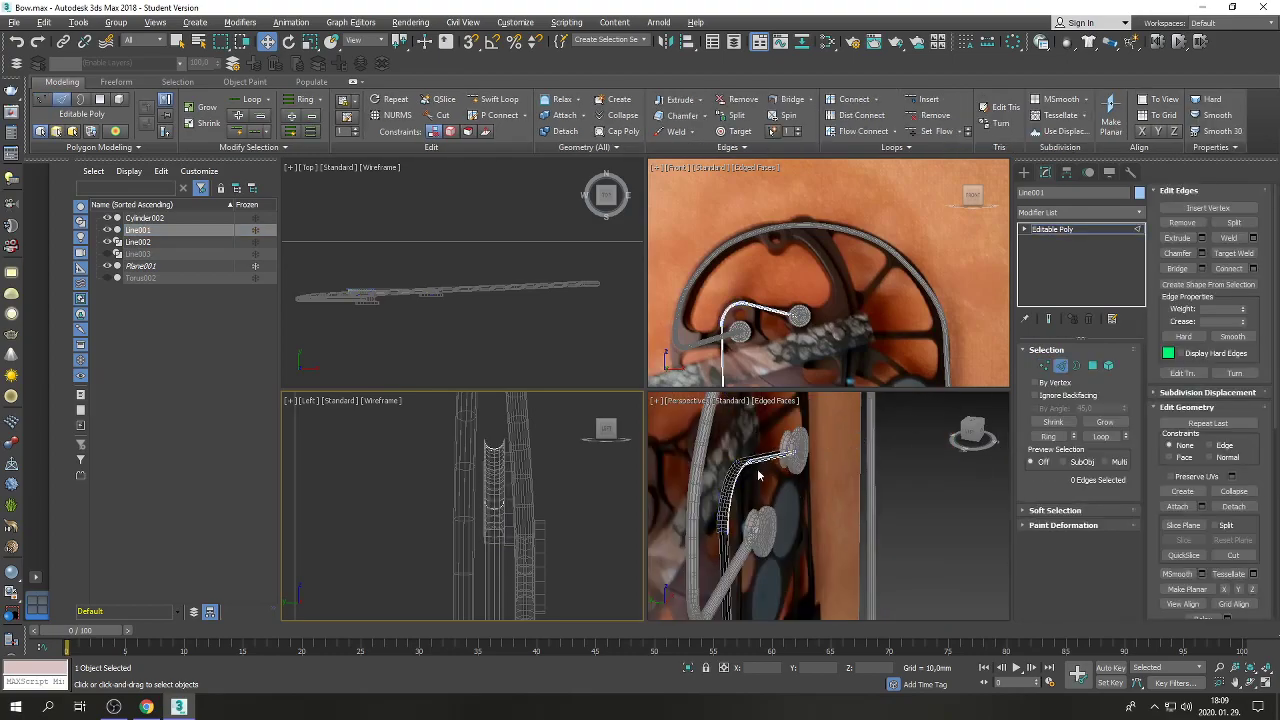
pyautogui.scroll(5, 727, 306)
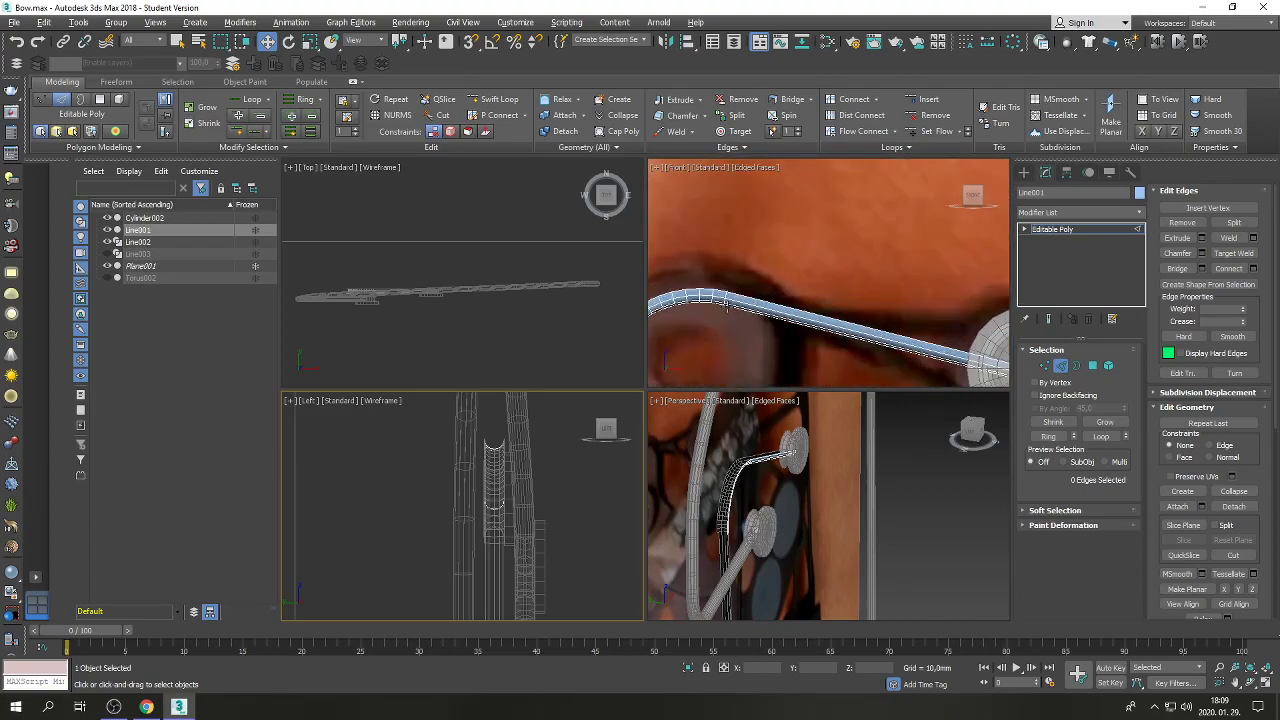
pyautogui.moveTo(804, 276); pyautogui.dragTo(757, 349)
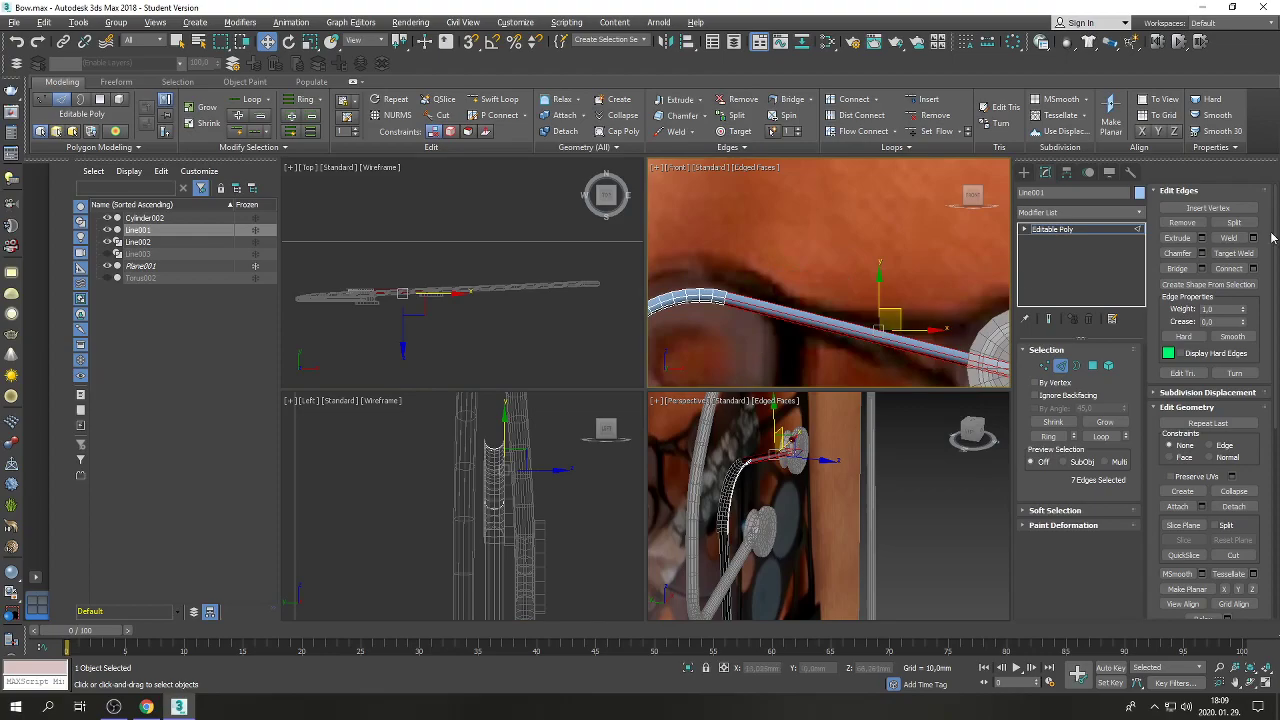
pyautogui.click(1254, 270)
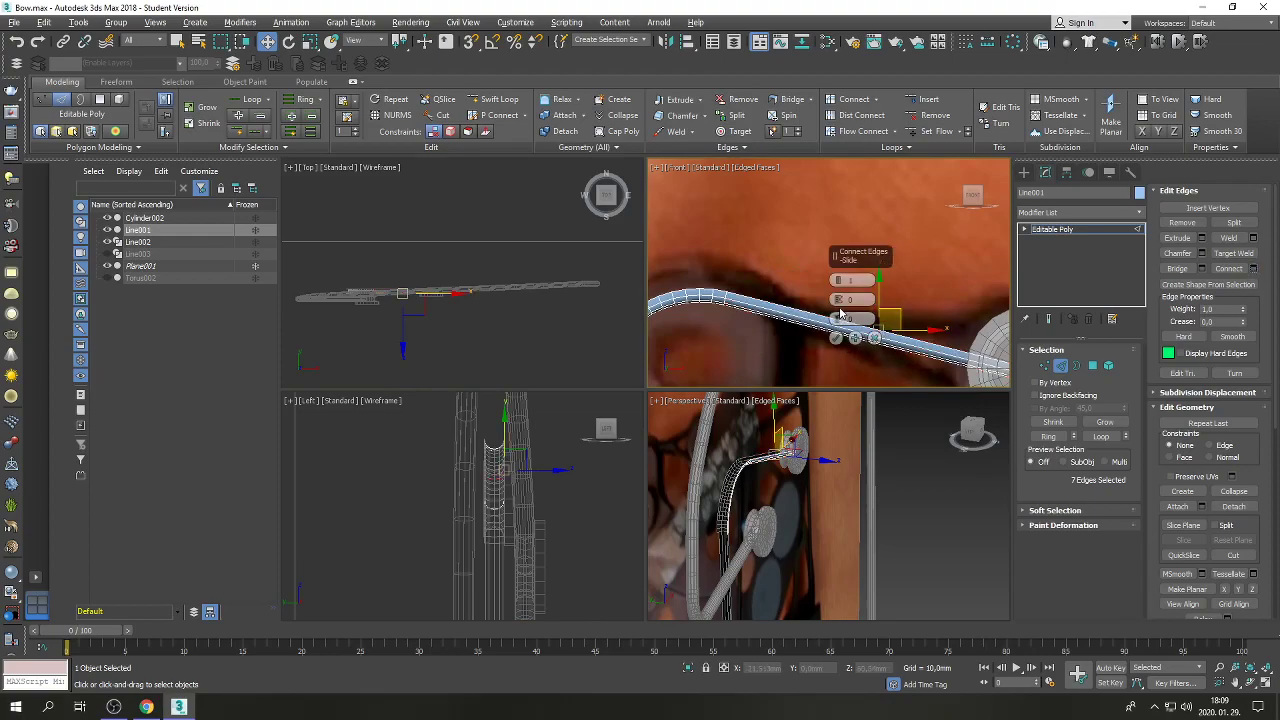
pyautogui.click(1266, 685)
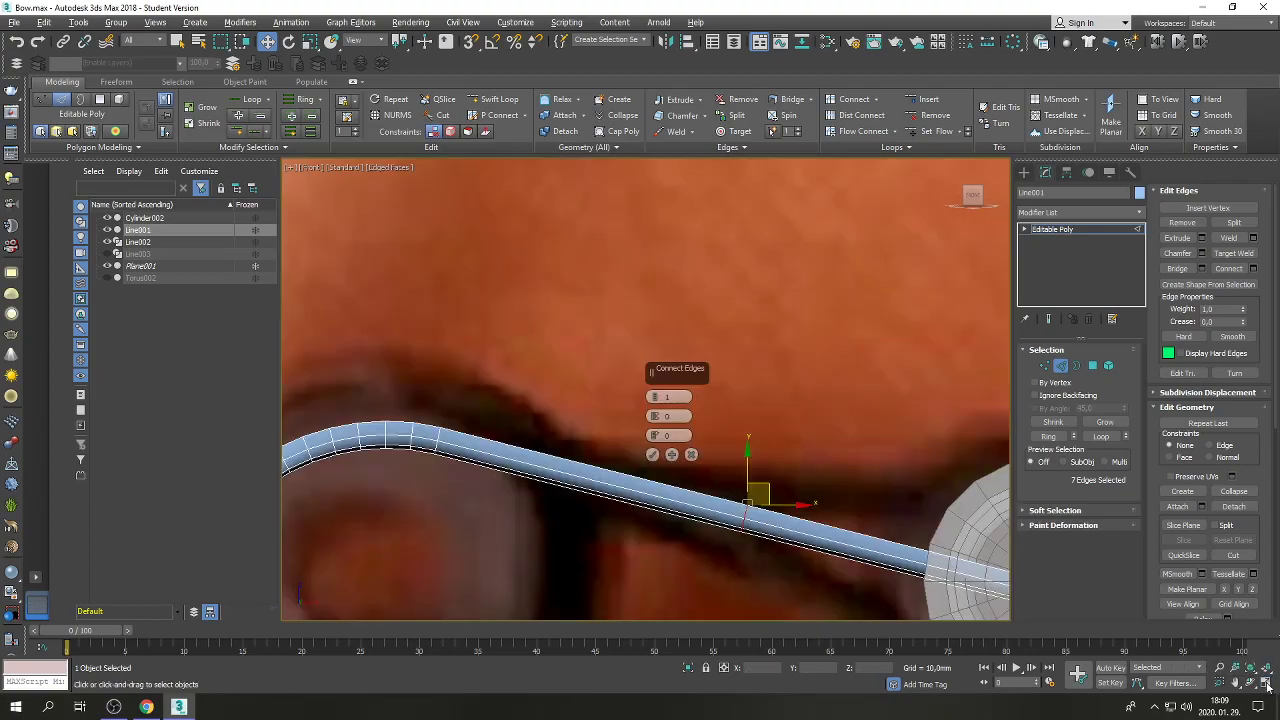
pyautogui.scroll(-6, 623, 339)
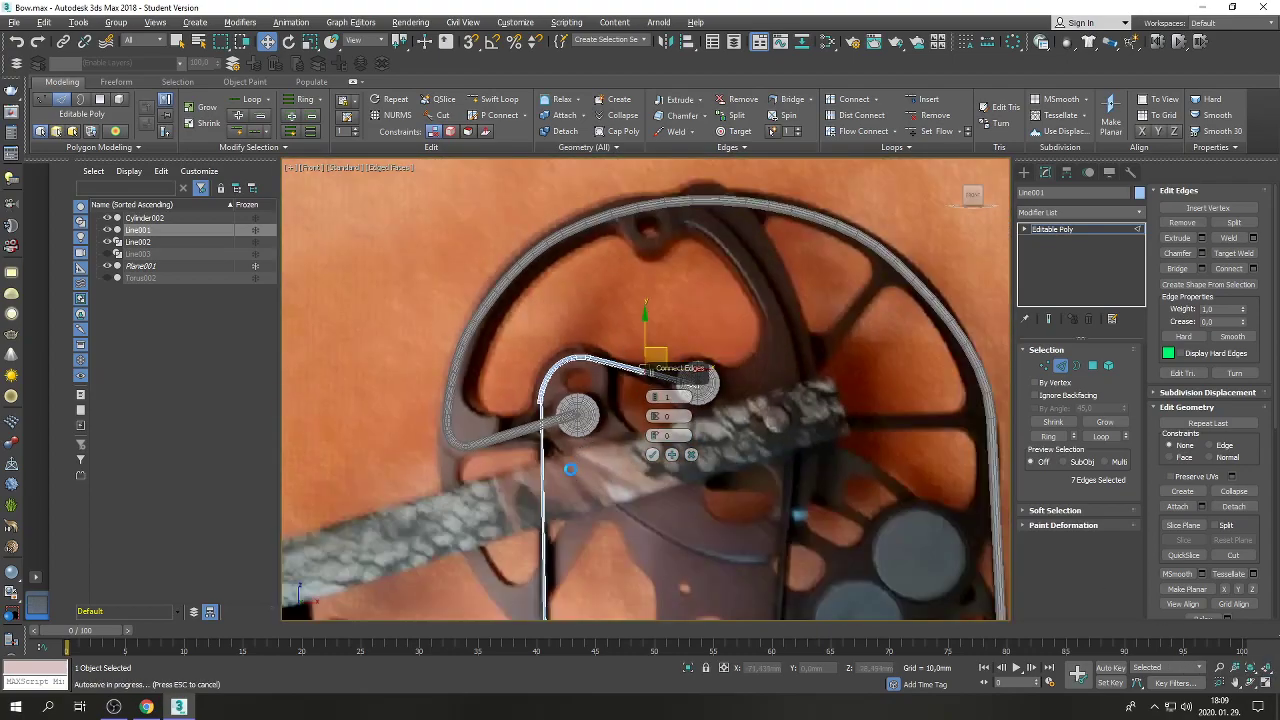
pyautogui.scroll(3, 570, 469)
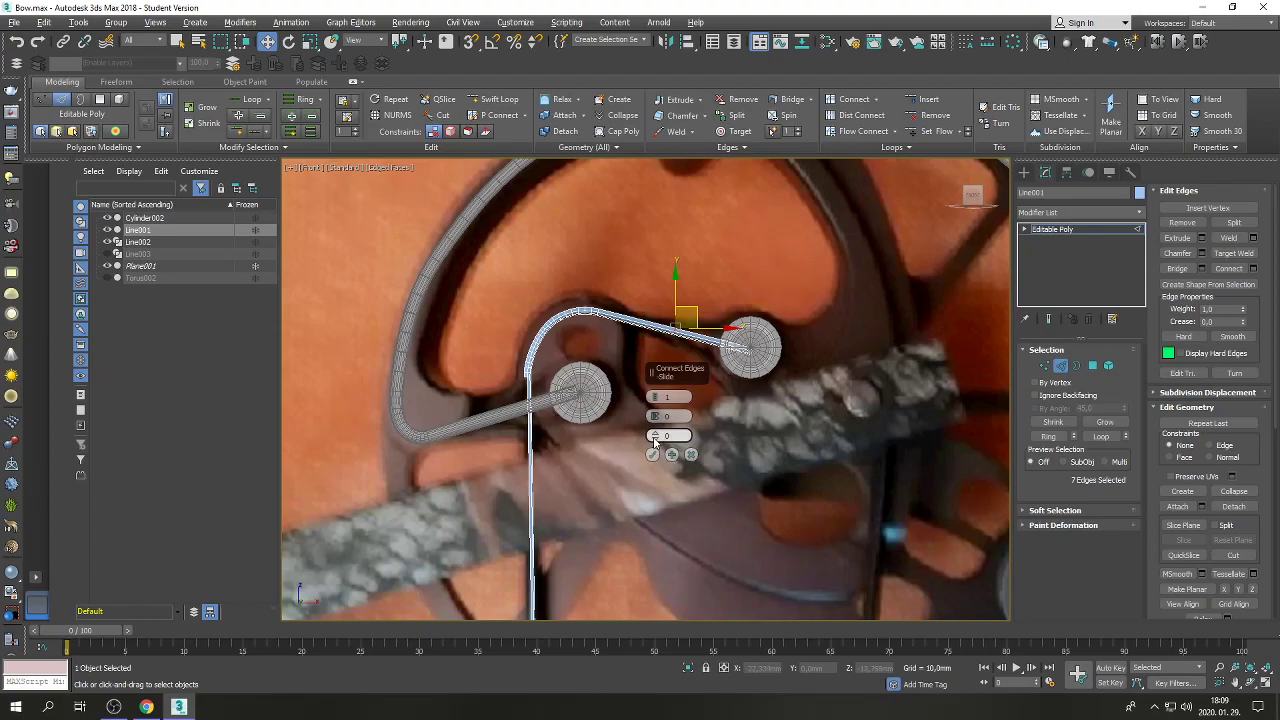
pyautogui.moveTo(655, 440); pyautogui.dragTo(675, 202)
# Cancel the edge connection on Line001 and undo the hiding of Line003.
pyautogui.click(17, 42)
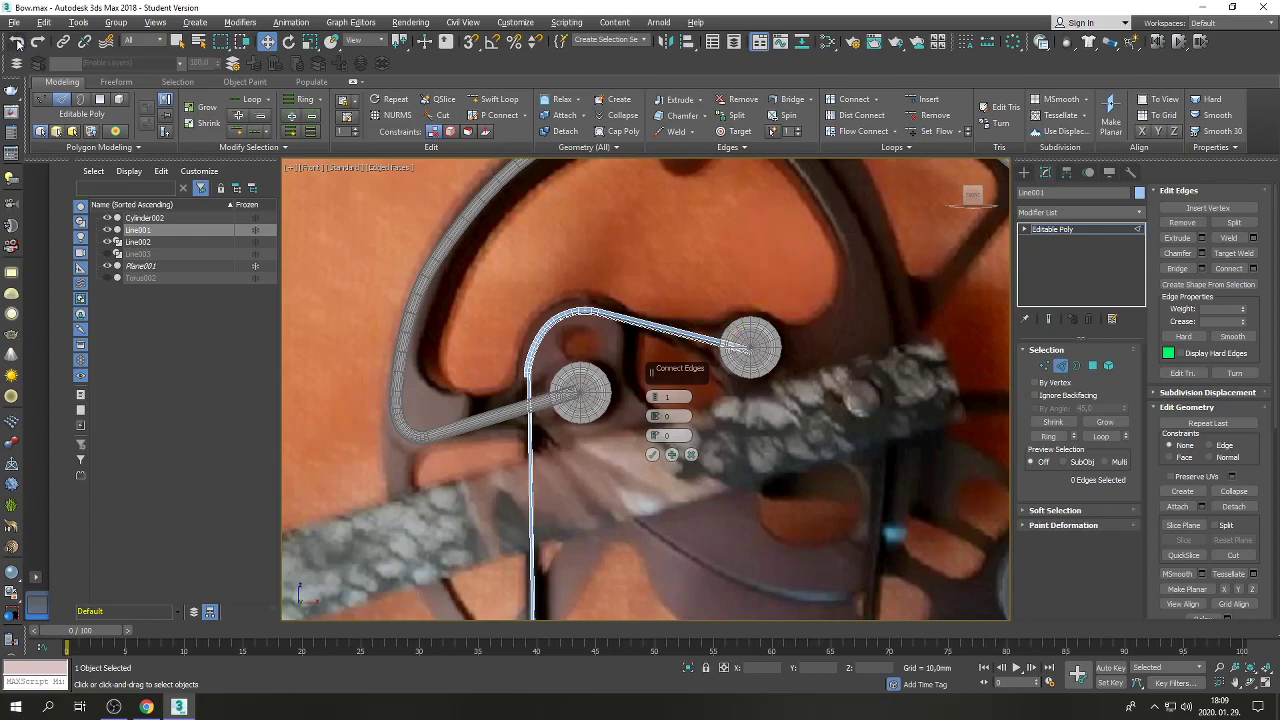
pyautogui.click(691, 455)
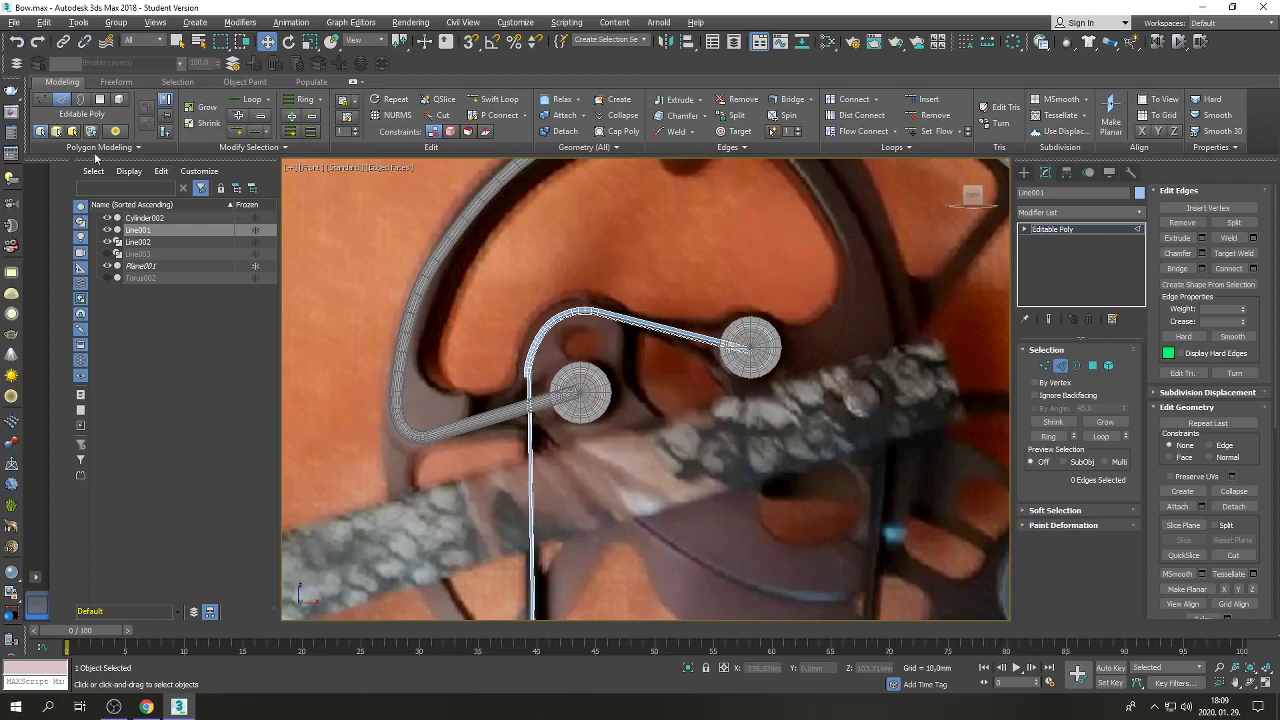
pyautogui.click(19, 44)
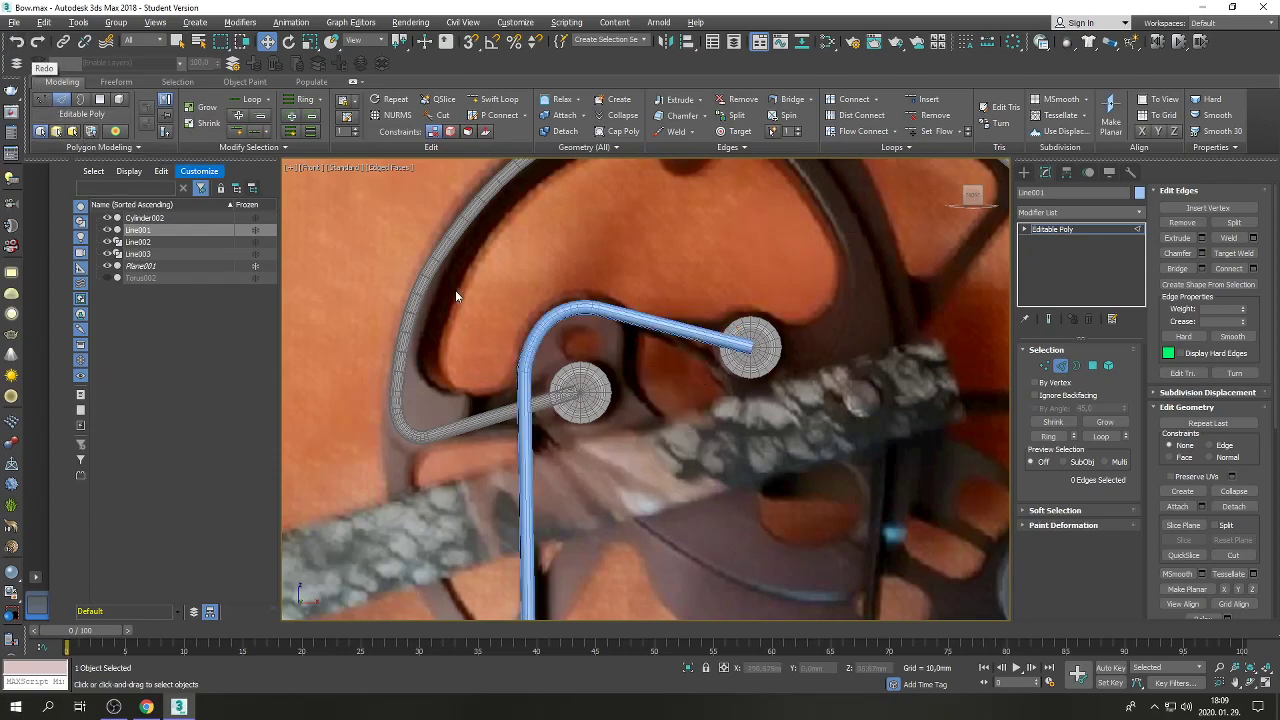
pyautogui.click(1046, 367)
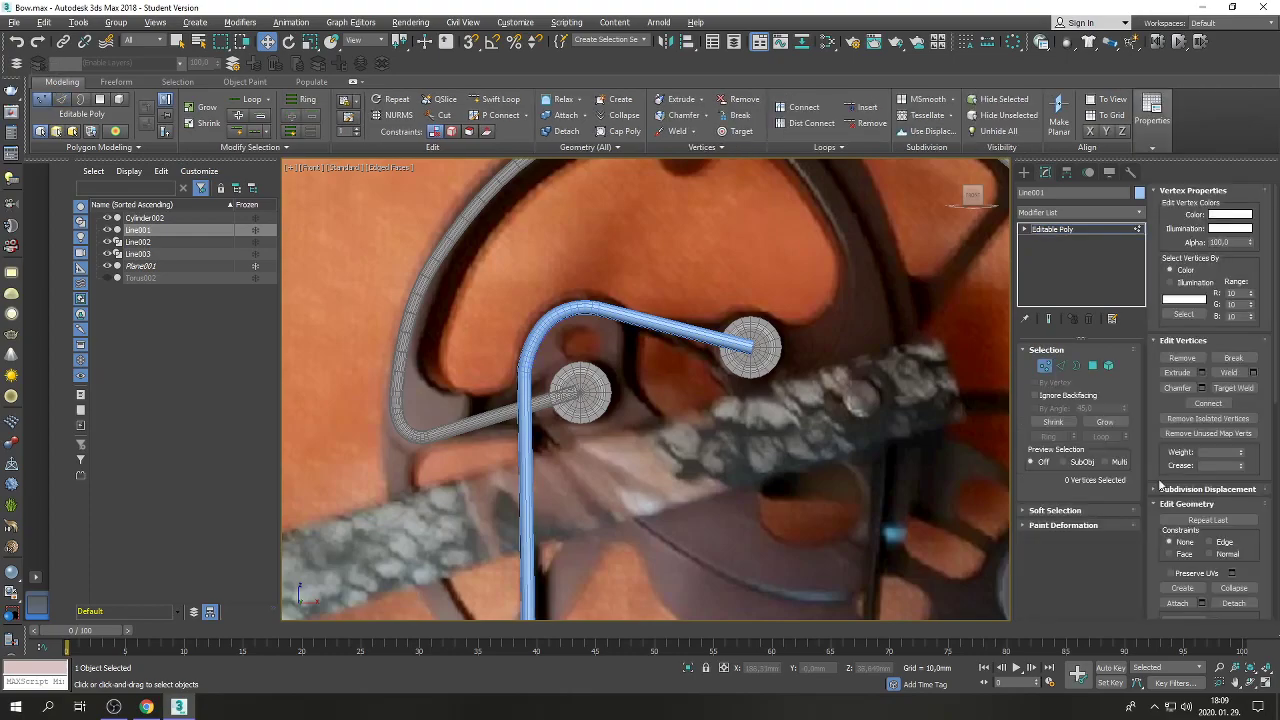
pyautogui.click(1068, 366)
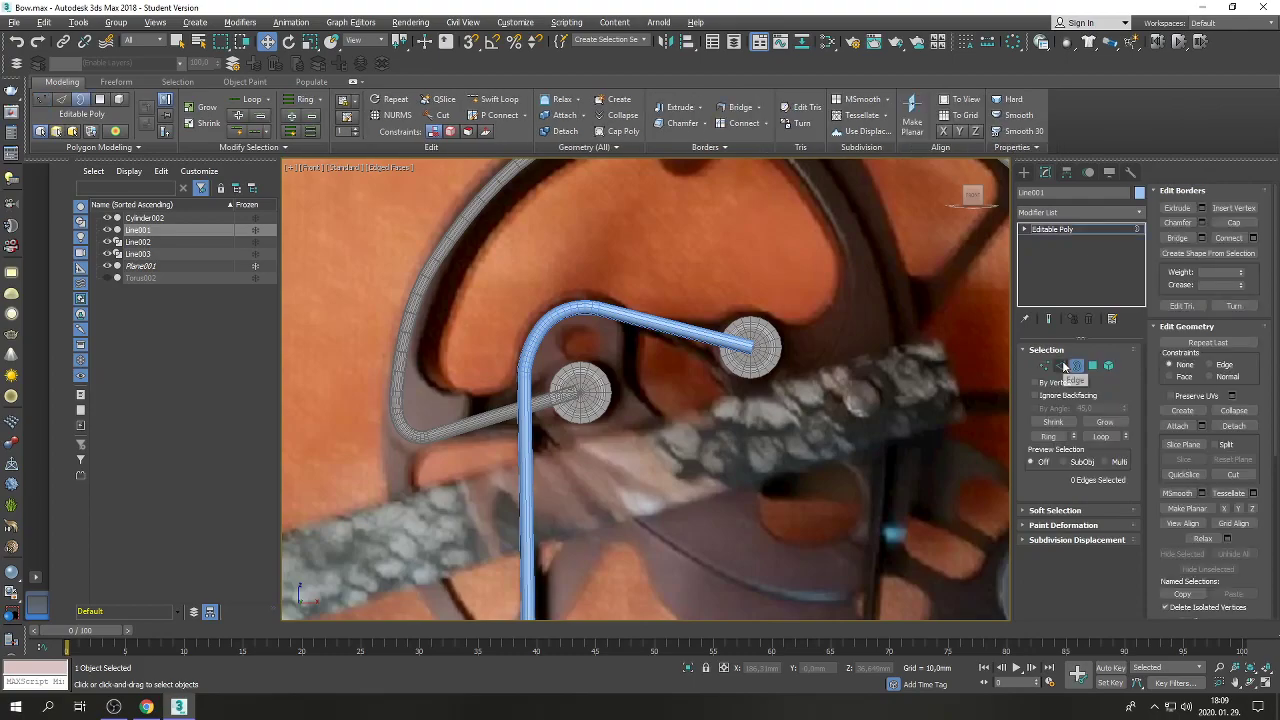
pyautogui.click(1062, 366)
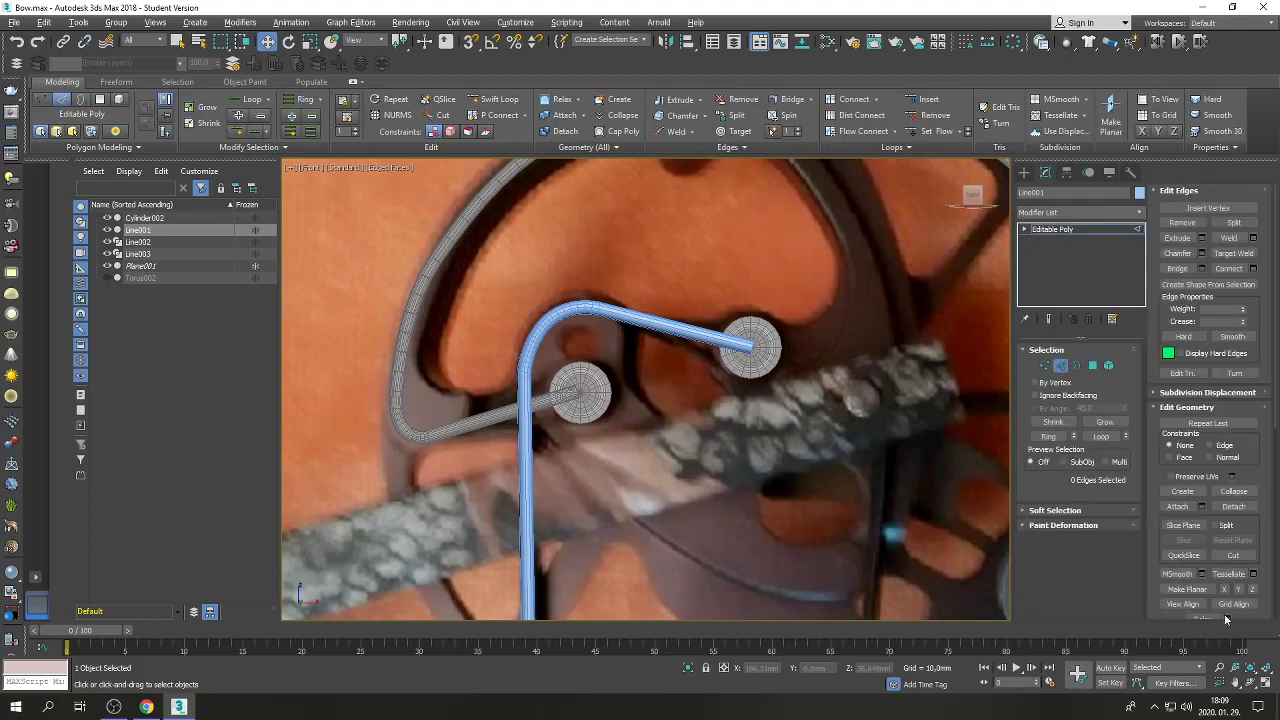
# Undo the deletion of Line001's half tube back to the lengthwise edge loop selection, working in the maximized Perspective view.
pyautogui.click(1265, 682)
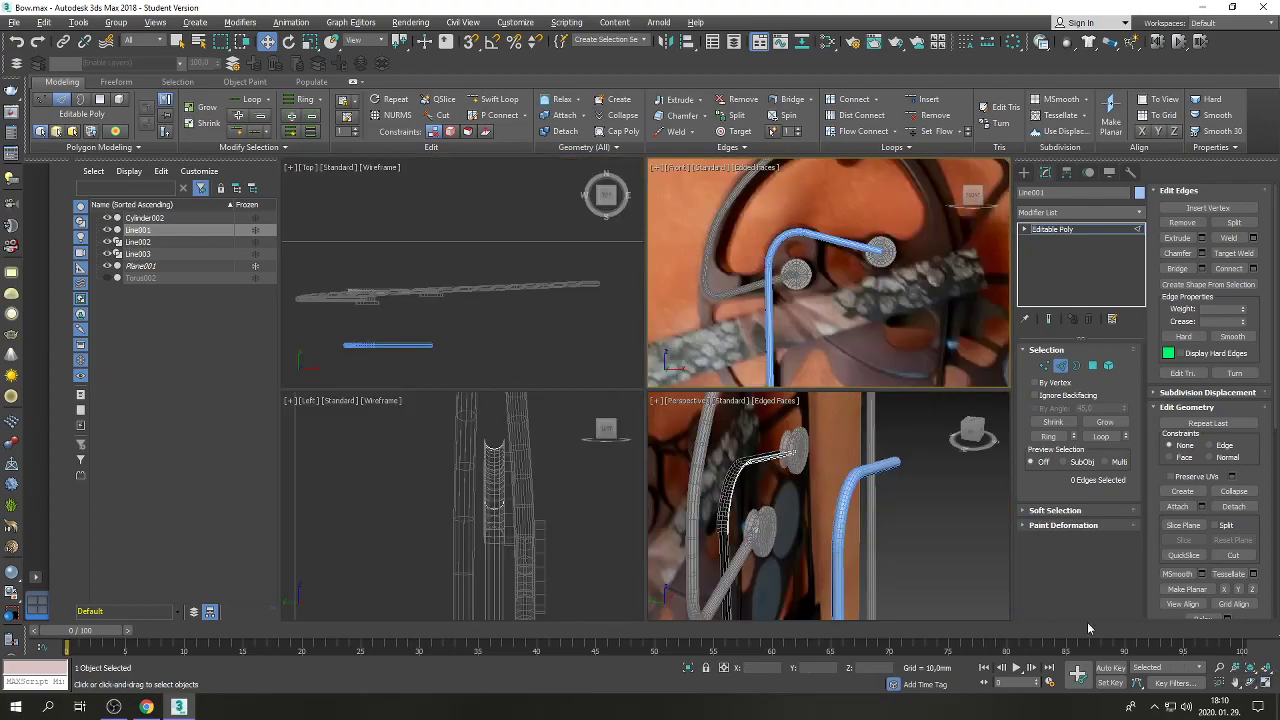
pyautogui.click(1265, 682)
pyautogui.click(1251, 681)
pyautogui.moveTo(700, 420); pyautogui.dragTo(637, 397)
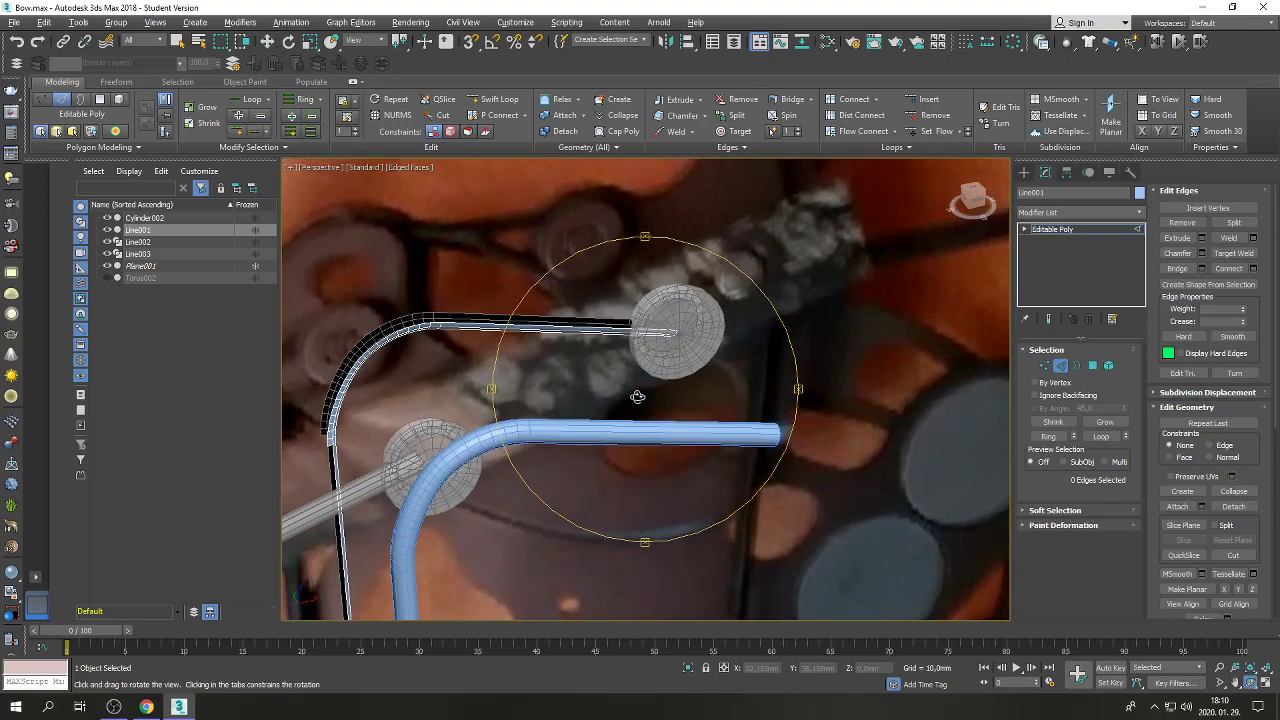
pyautogui.rightClick(637, 397)
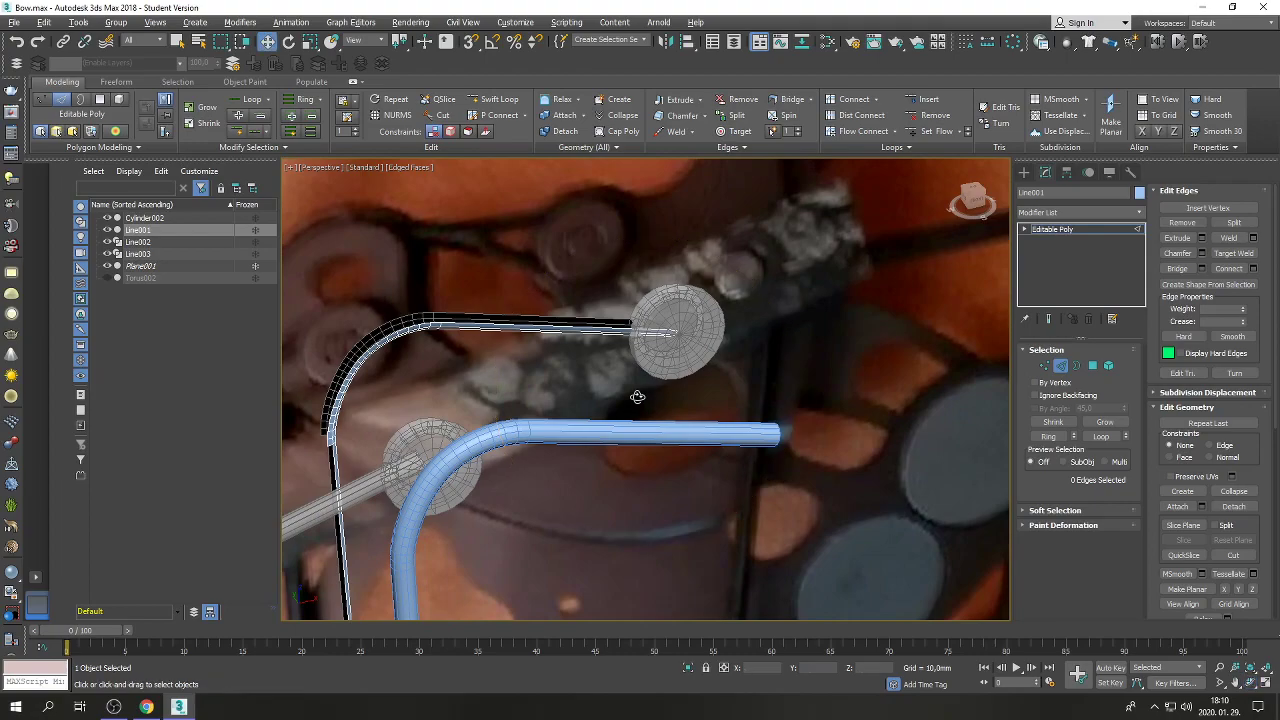
pyautogui.hotkey('ctrl', 'z')
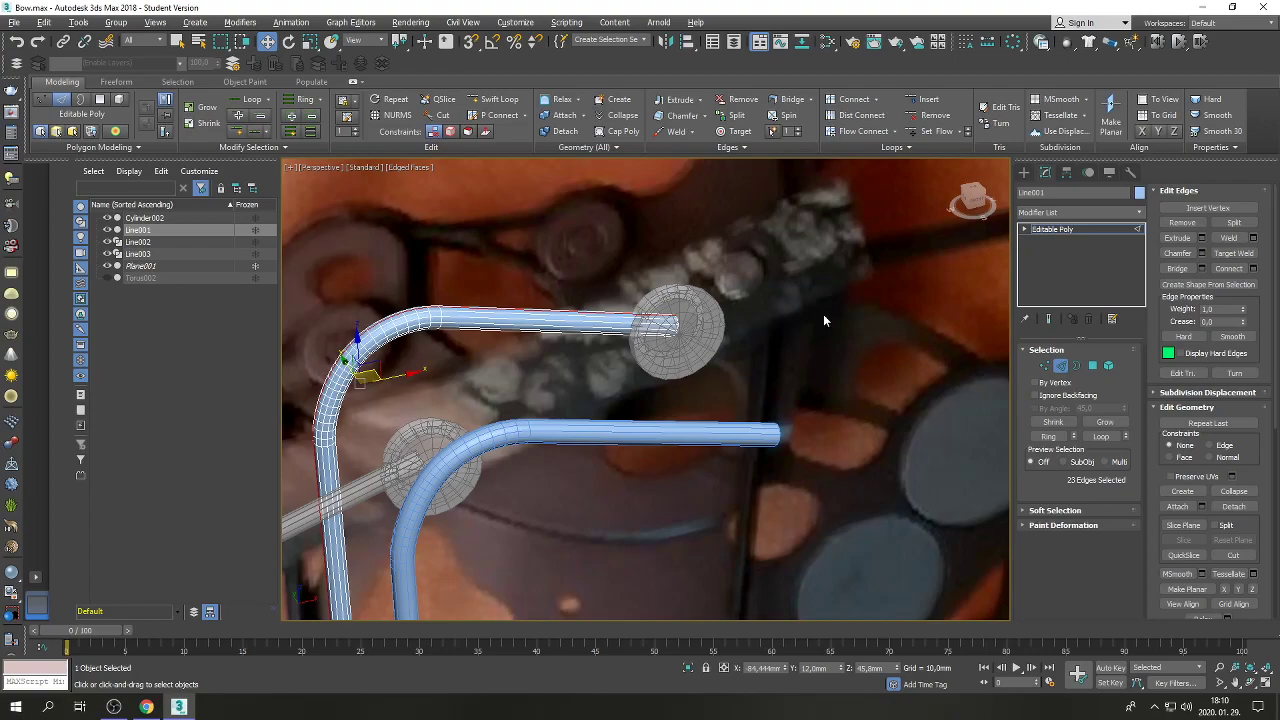
# Cut Line001 open lengthwise by deleting the edge loop's vertices grown once, plus faces along a further lengthwise edge loop.
pyautogui.click(1043, 366)
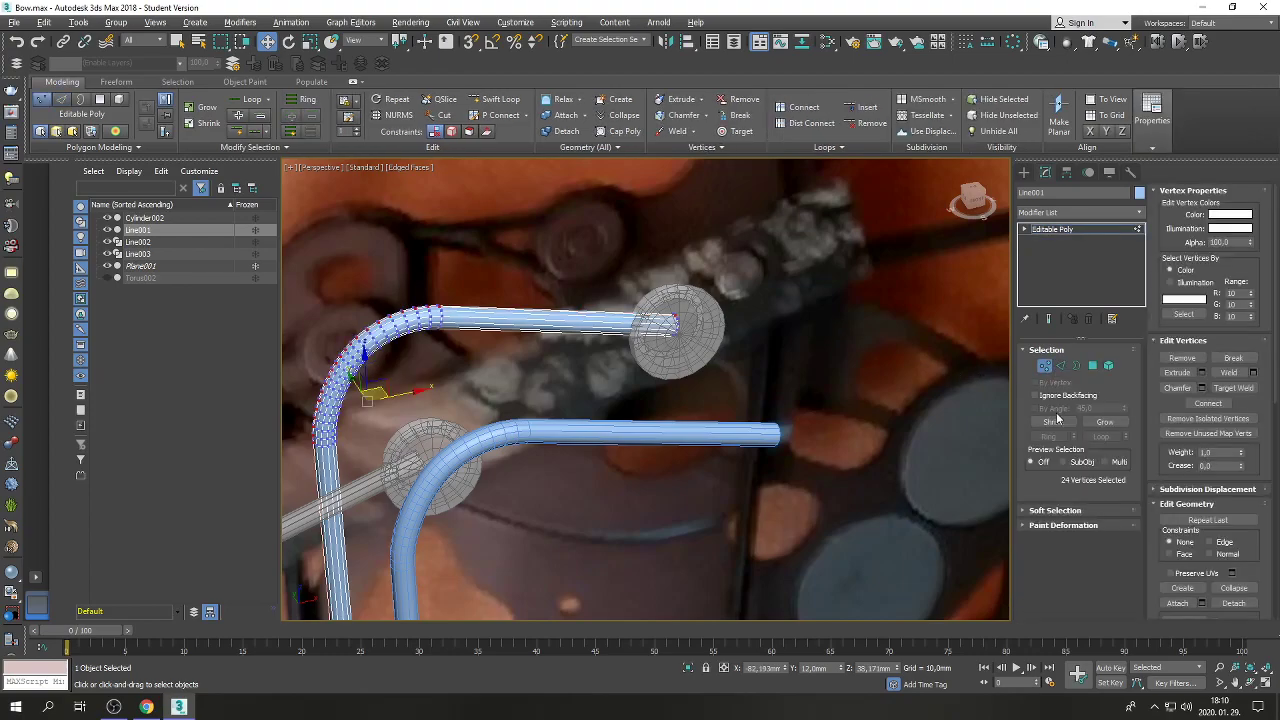
pyautogui.click(1098, 426)
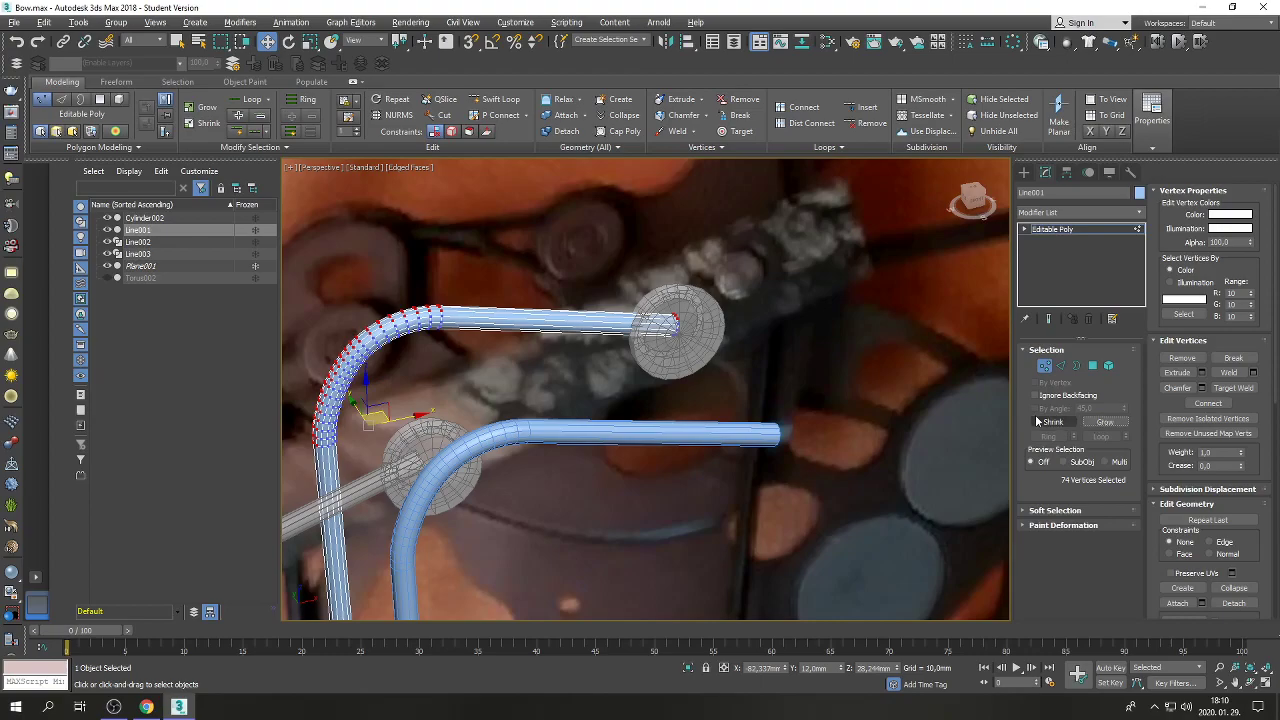
pyautogui.click(1040, 422)
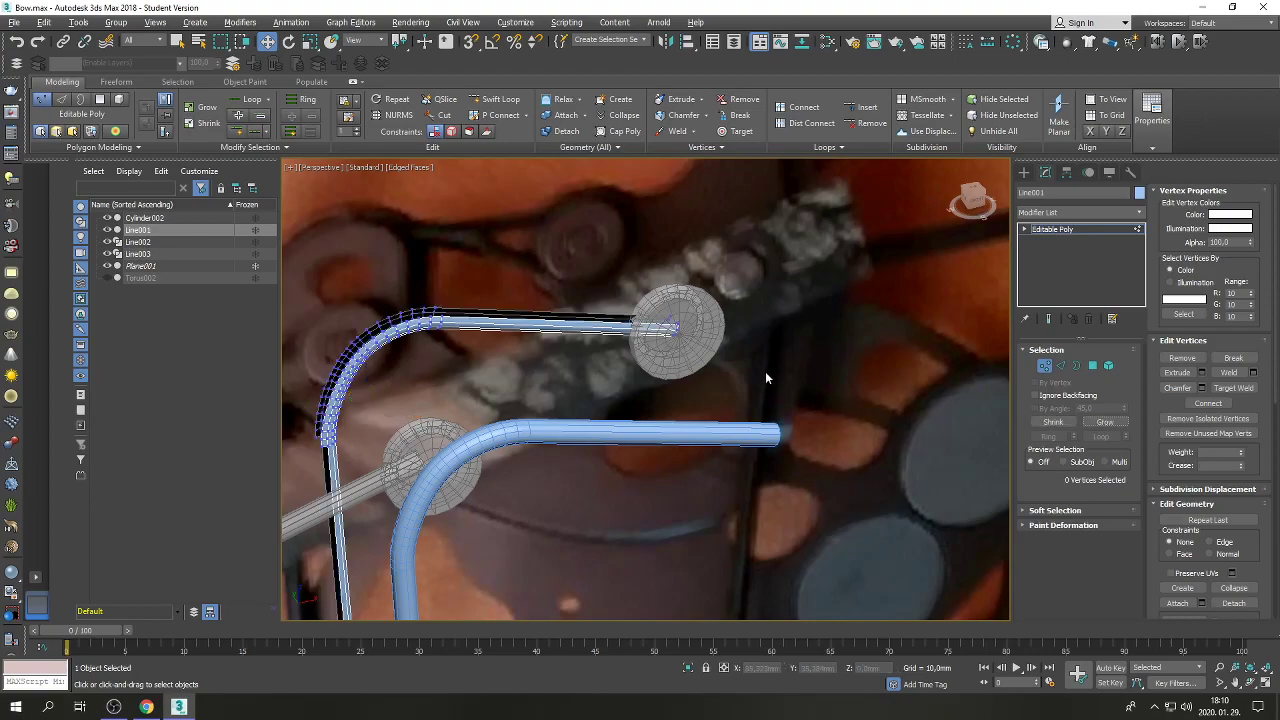
pyautogui.click(1060, 365)
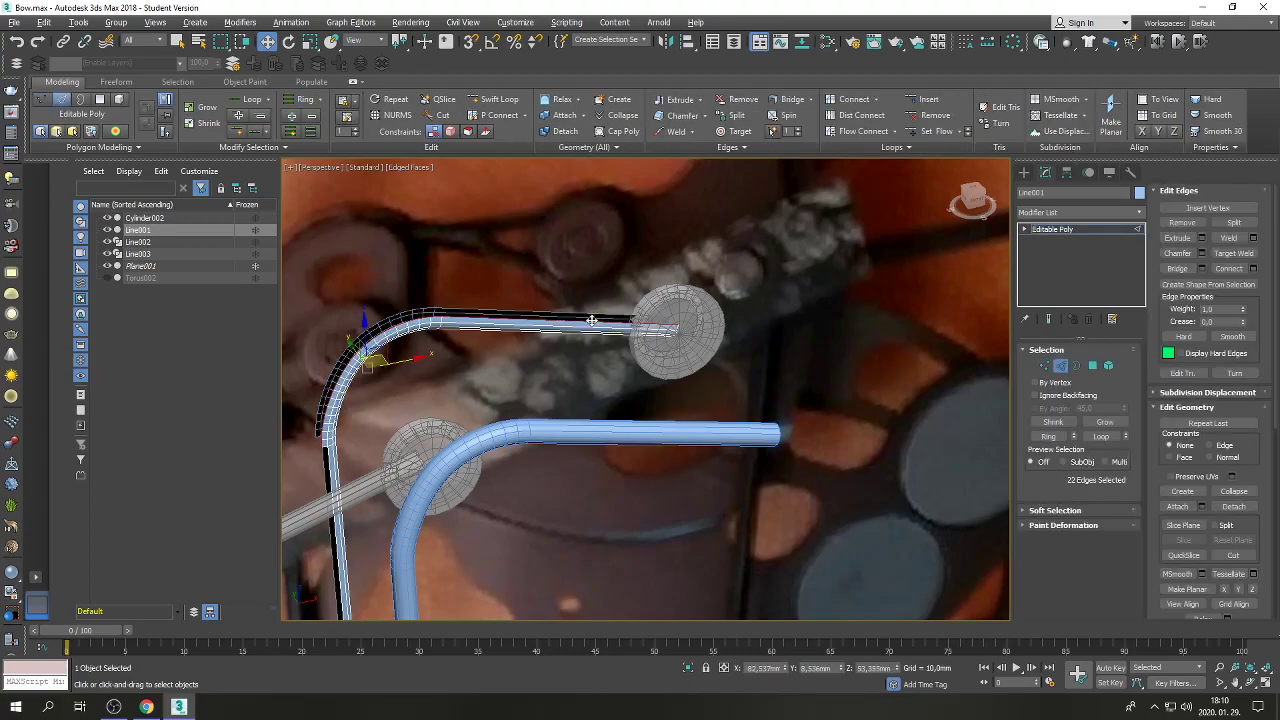
pyautogui.click(590, 315)
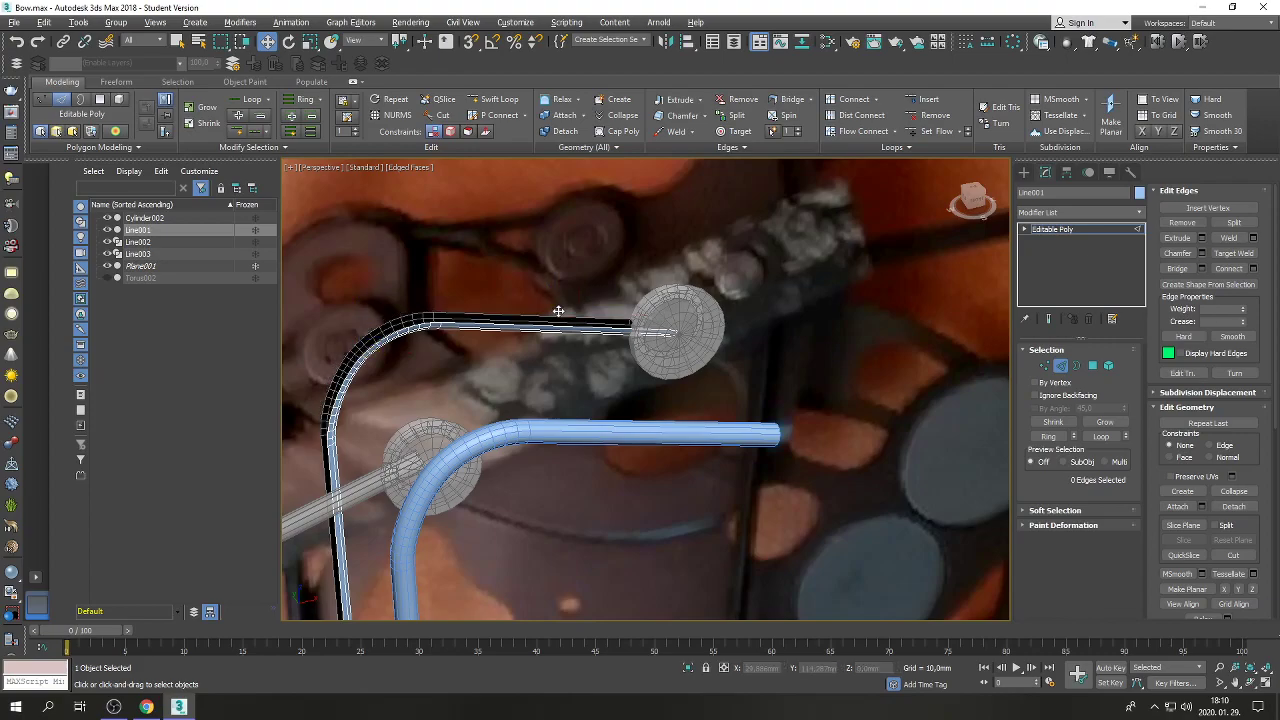
# Inspect the cut-open Line001 cable from its lower end up to the peg.
pyautogui.scroll(-3, 597, 248)
pyautogui.scroll(-4, 597, 248)
pyautogui.scroll(8, 532, 513)
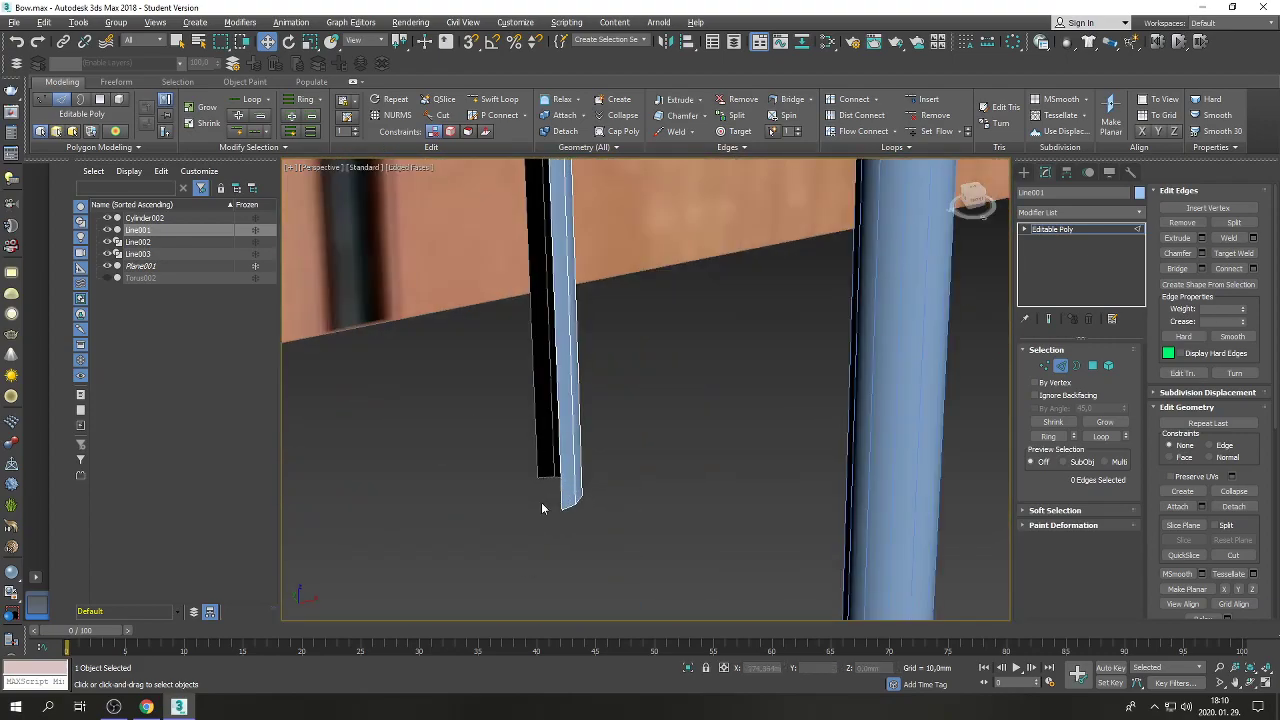
pyautogui.scroll(-3, 540, 510)
pyautogui.scroll(-5, 537, 513)
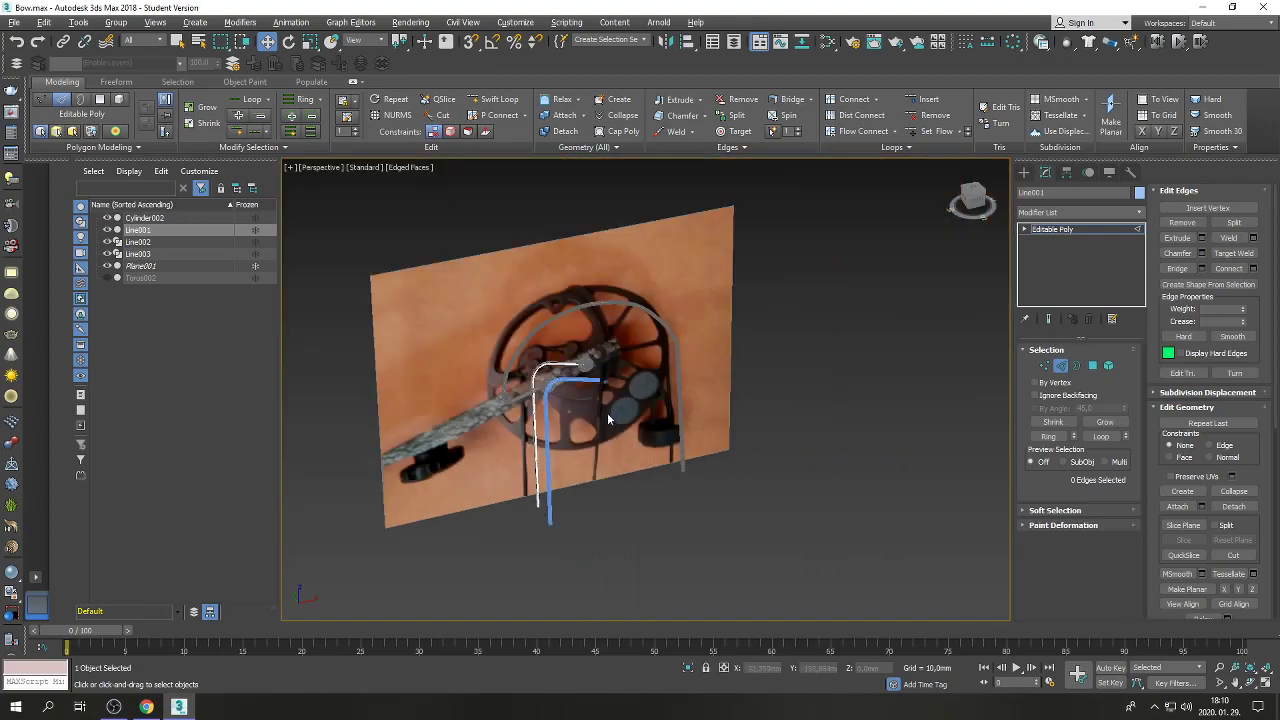
pyautogui.scroll(8, 590, 389)
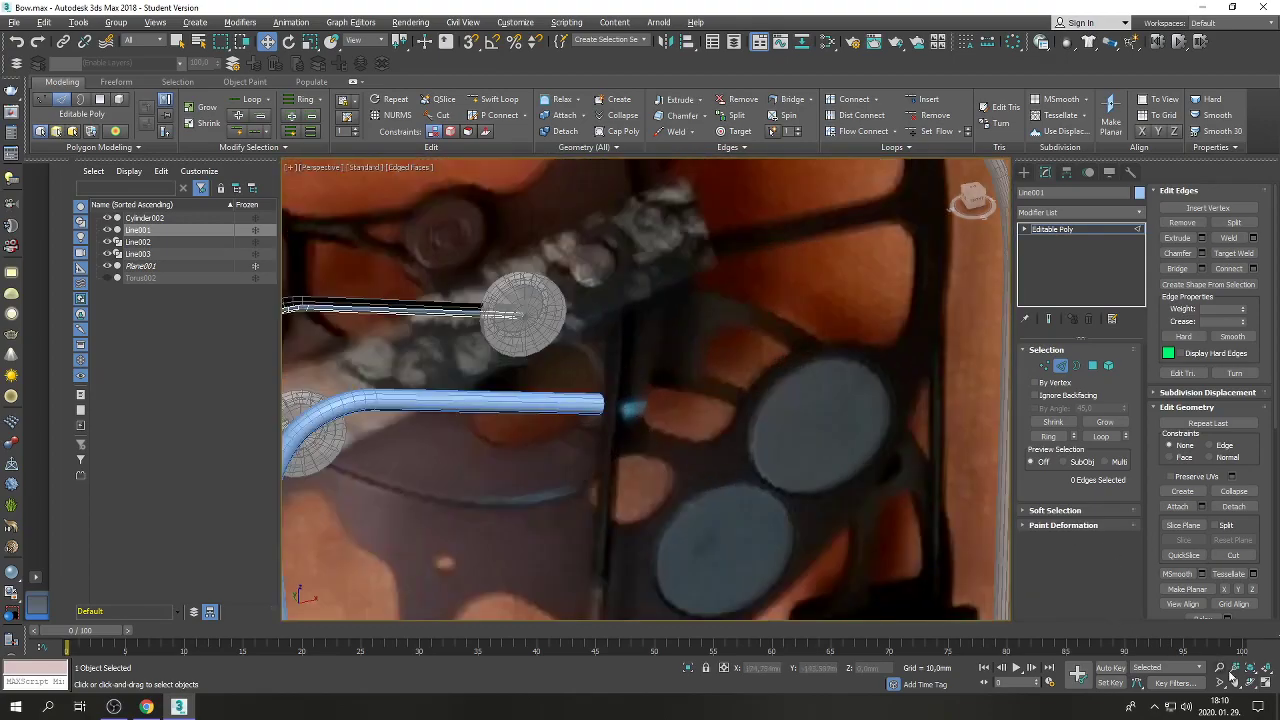
# Return from the maximized Perspective view to the four-viewport layout and hide Line003.
pyautogui.click(1250, 682)
pyautogui.moveTo(657, 400); pyautogui.dragTo(570, 374)
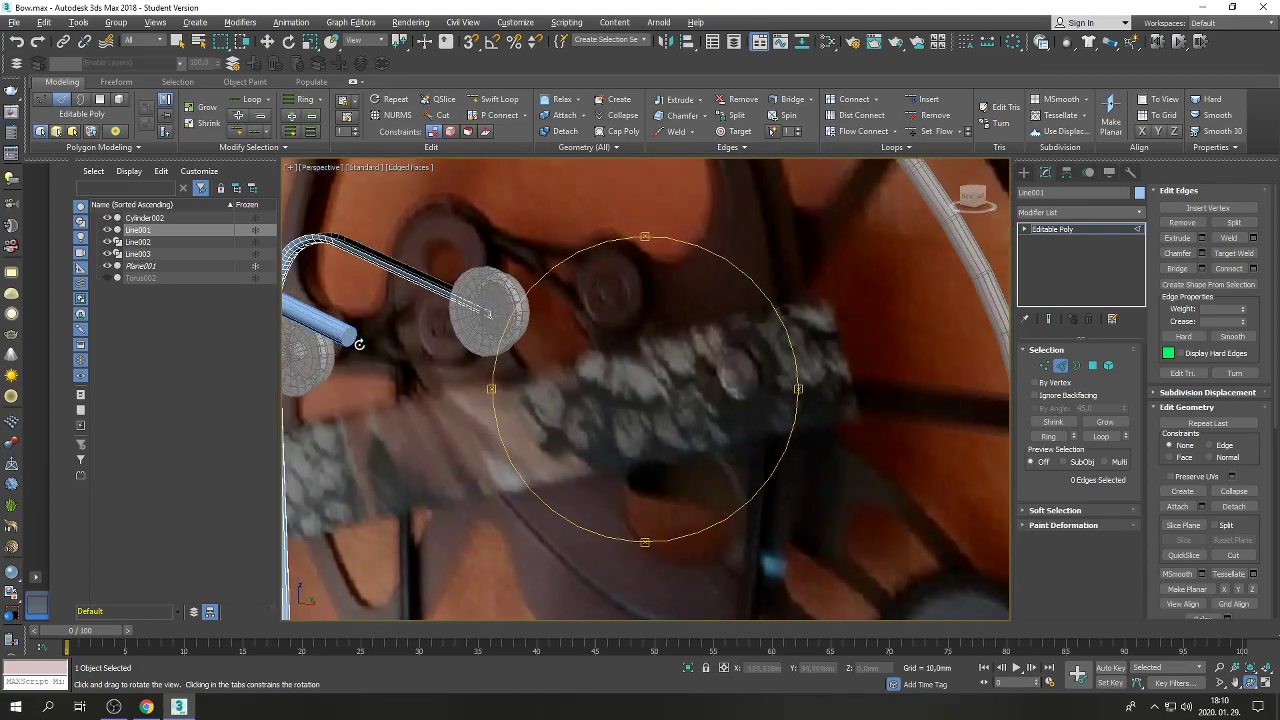
pyautogui.moveTo(580, 378); pyautogui.dragTo(630, 367)
pyautogui.rightClick(630, 367)
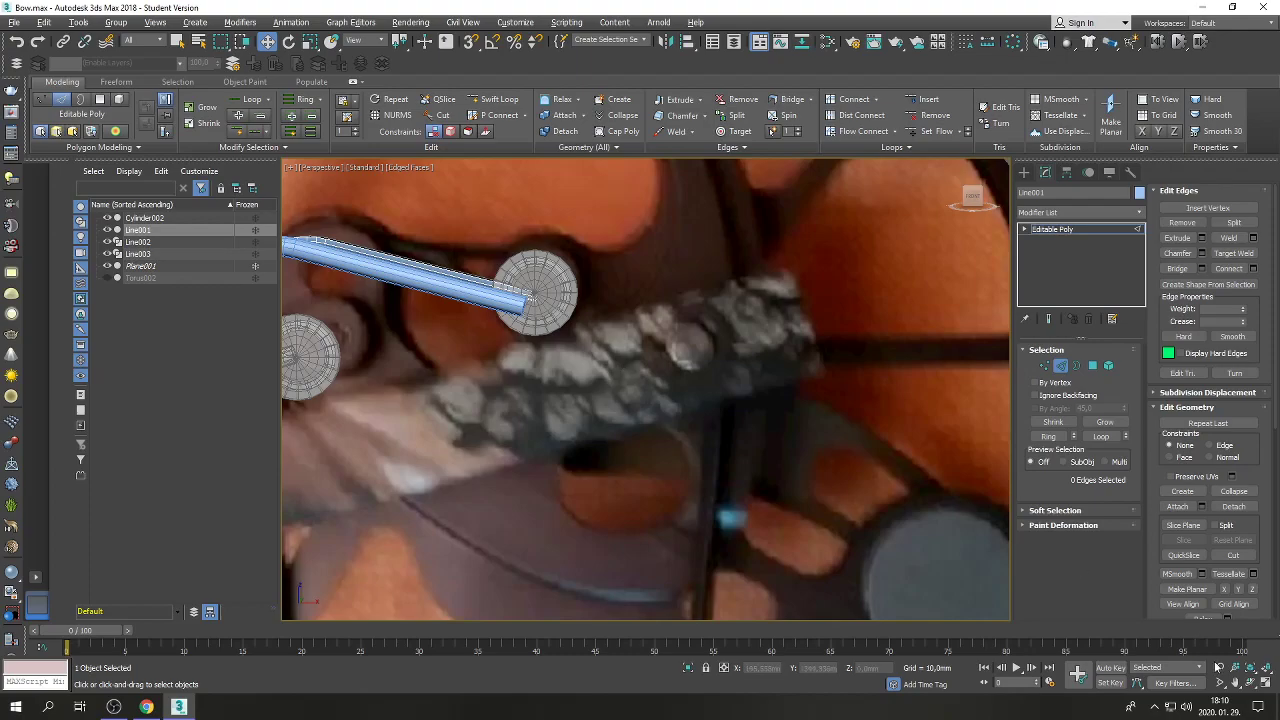
pyautogui.click(1265, 682)
pyautogui.scroll(5, 816, 236)
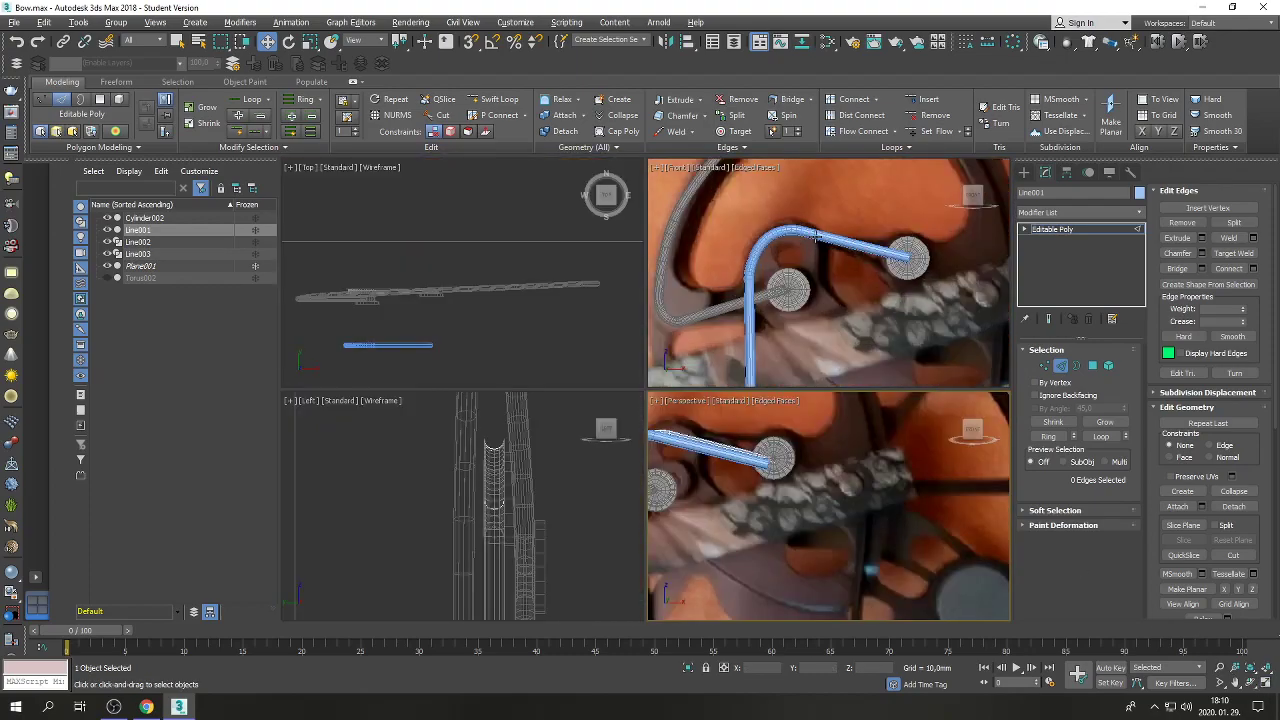
pyautogui.scroll(-3, 816, 236)
pyautogui.click(107, 255)
pyautogui.scroll(5, 777, 210)
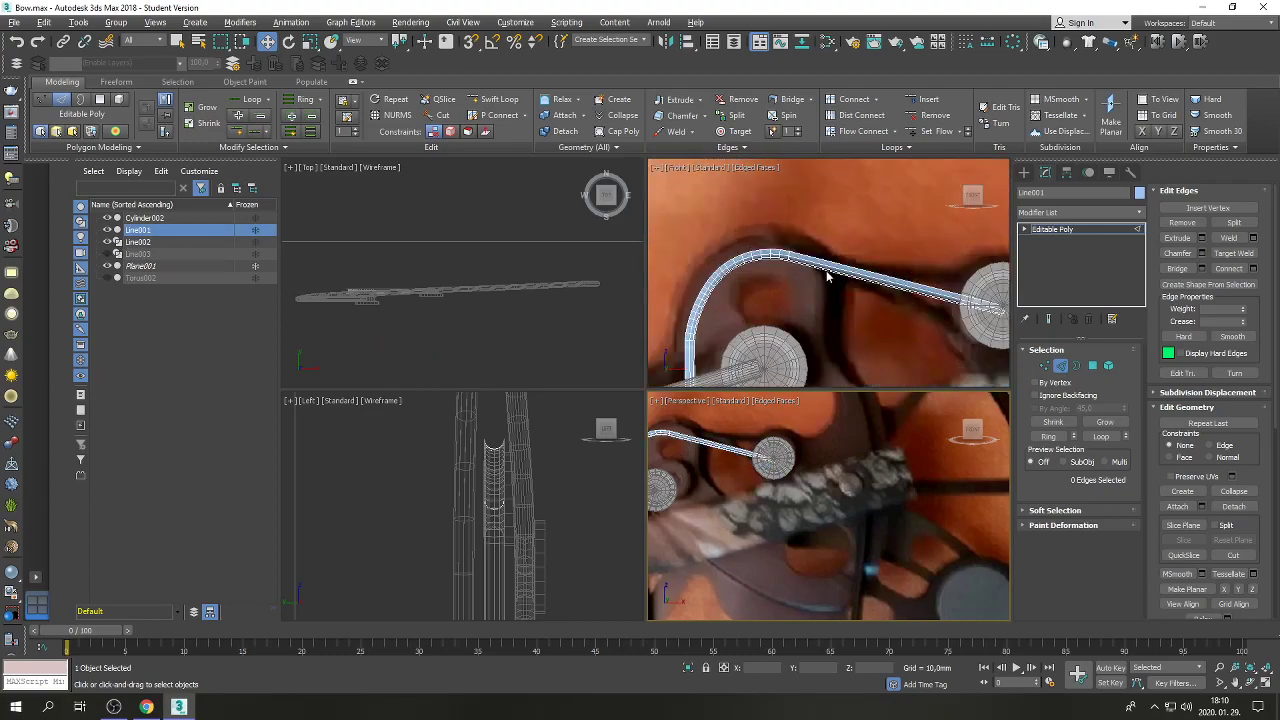
# Connect the seven lengthwise edges of Line001's straight run toward the peg with 1 segment, pinch 0 and slide 84.
pyautogui.click(1060, 365)
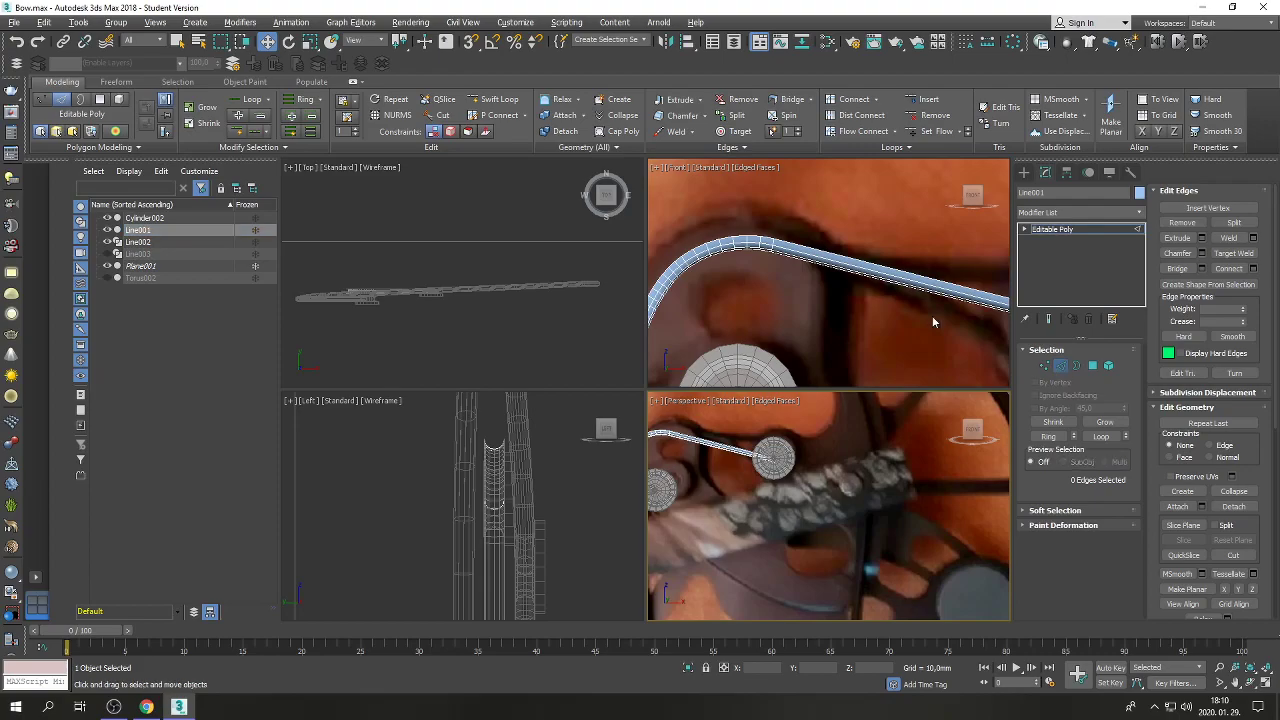
pyautogui.moveTo(856, 240); pyautogui.dragTo(801, 322)
pyautogui.click(1060, 367)
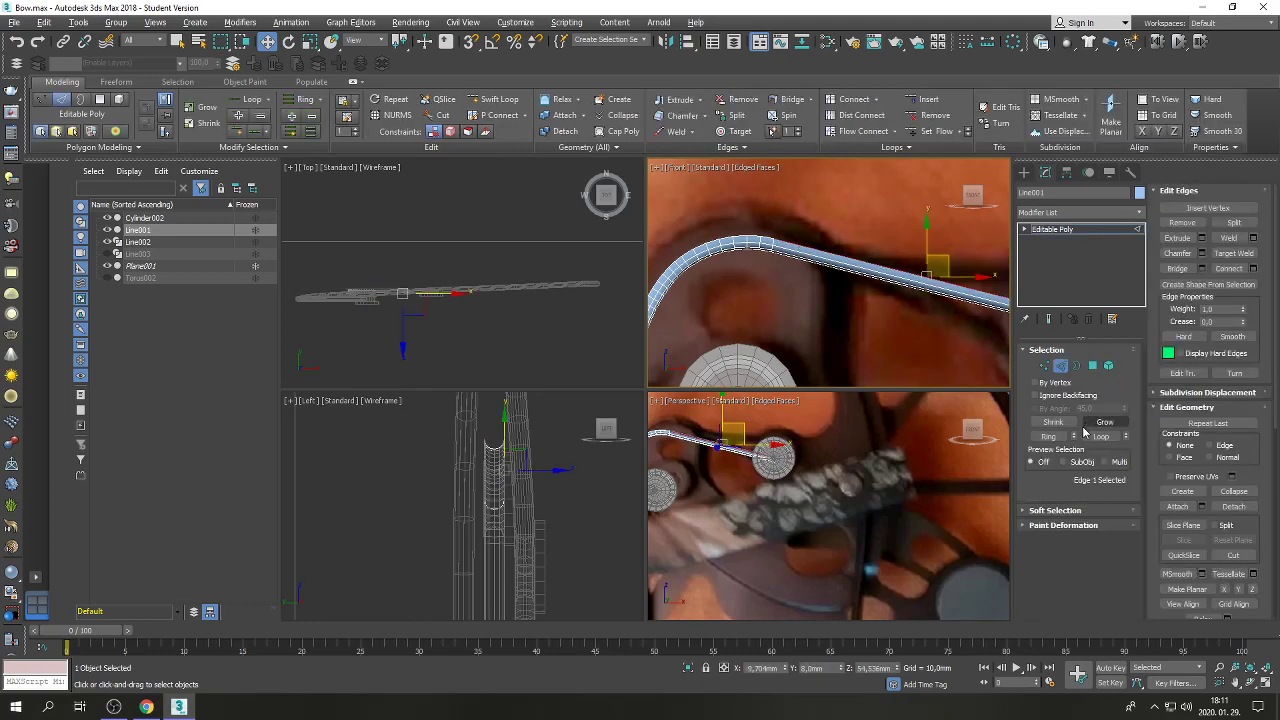
pyautogui.doubleClick(865, 266)
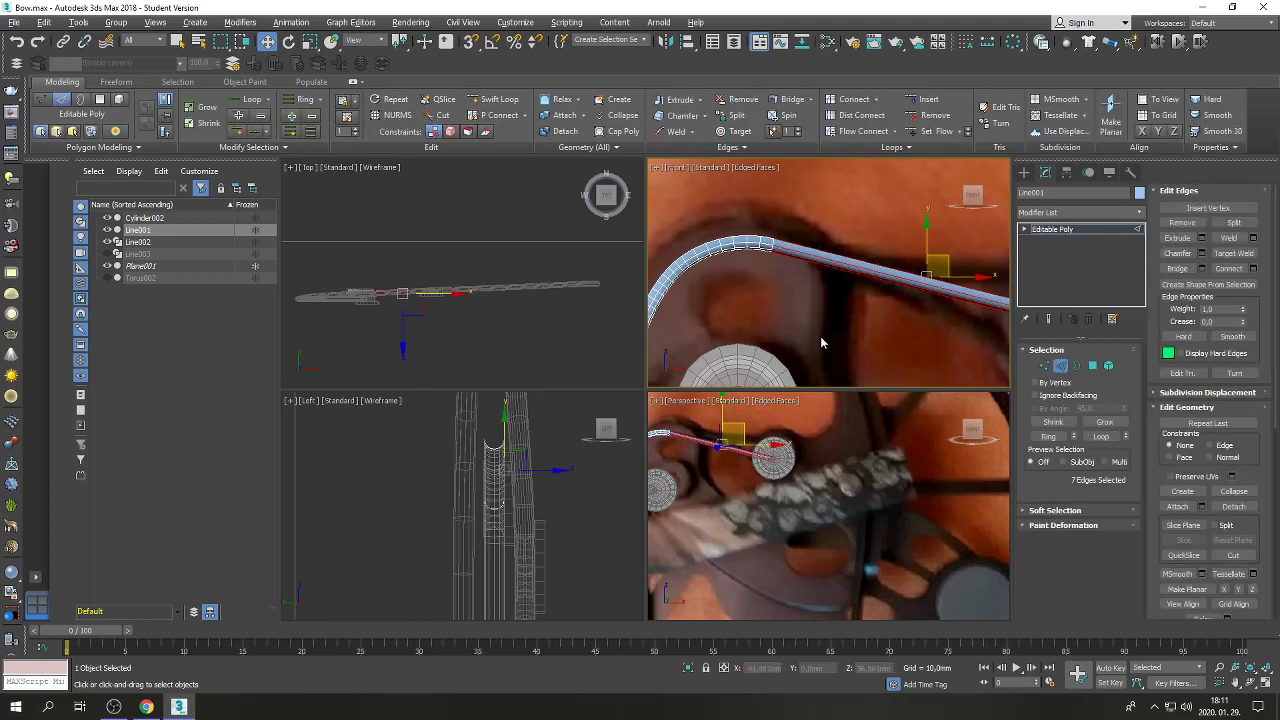
pyautogui.click(1253, 268)
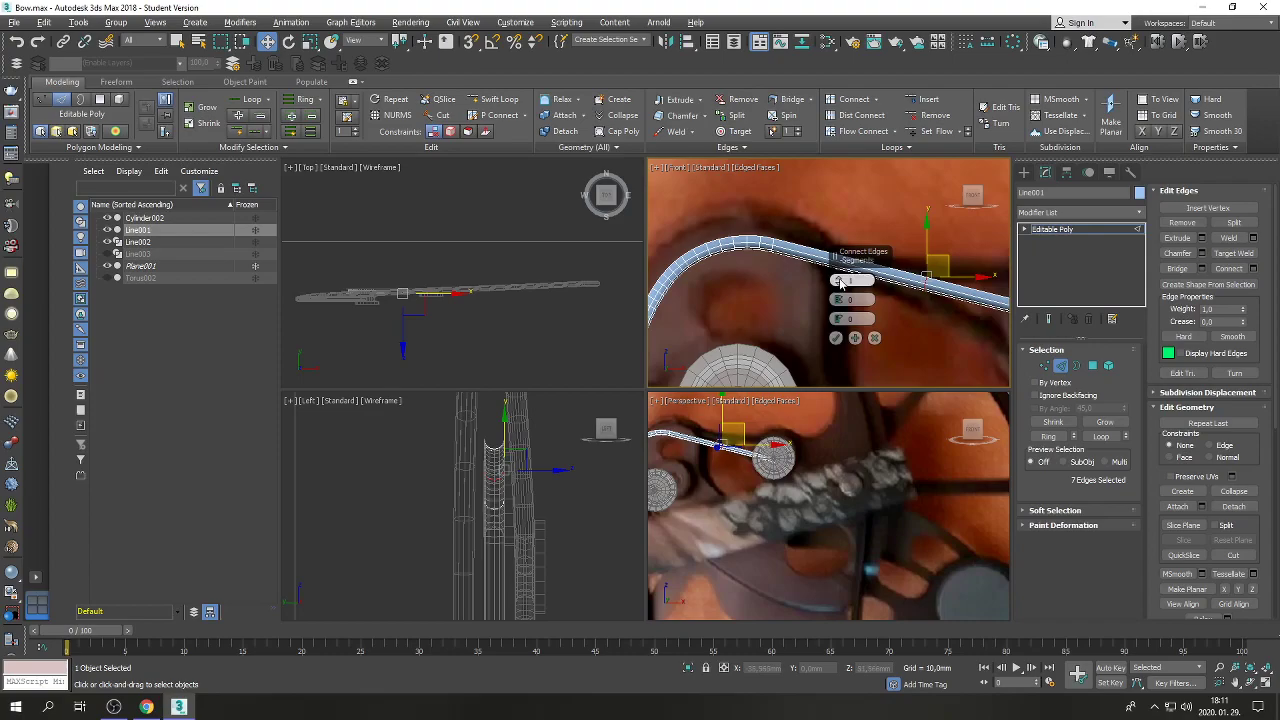
pyautogui.moveTo(840, 318); pyautogui.dragTo(785, 90)
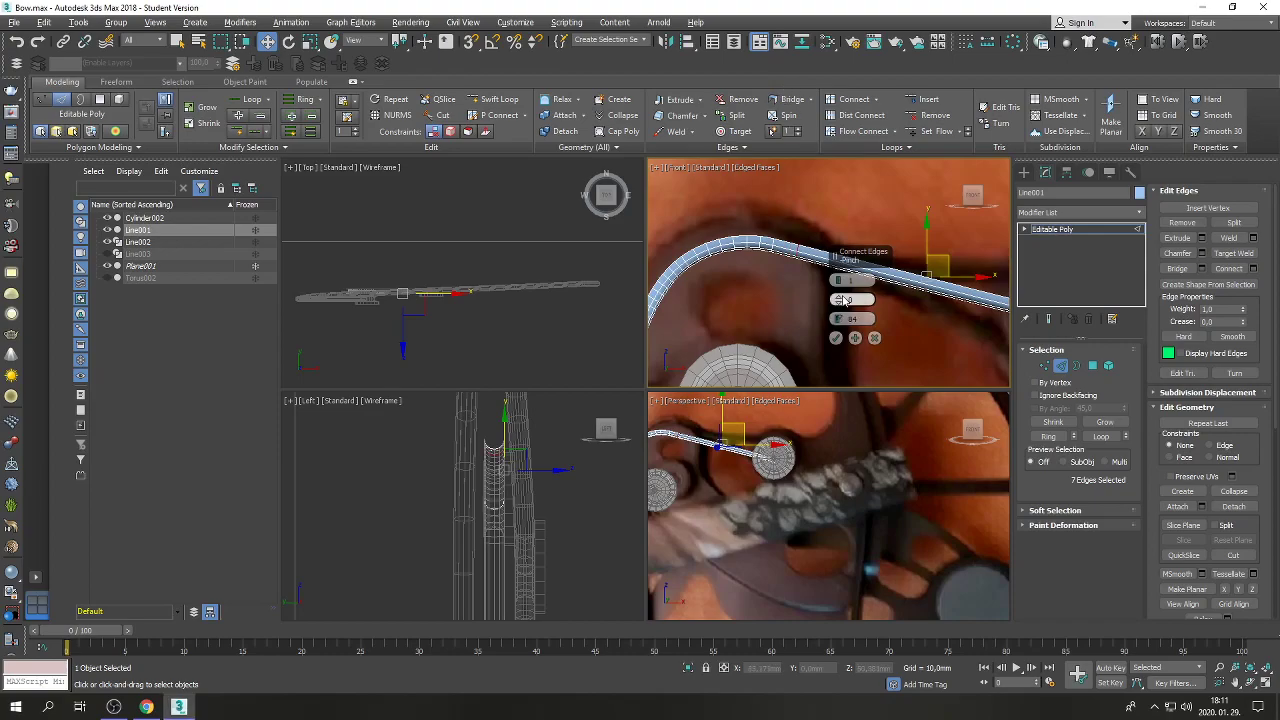
pyautogui.click(836, 339)
# Delete the end vertices of Line001 at the peg to trim off the straight run beyond the new edge loop.
pyautogui.scroll(-3, 826, 324)
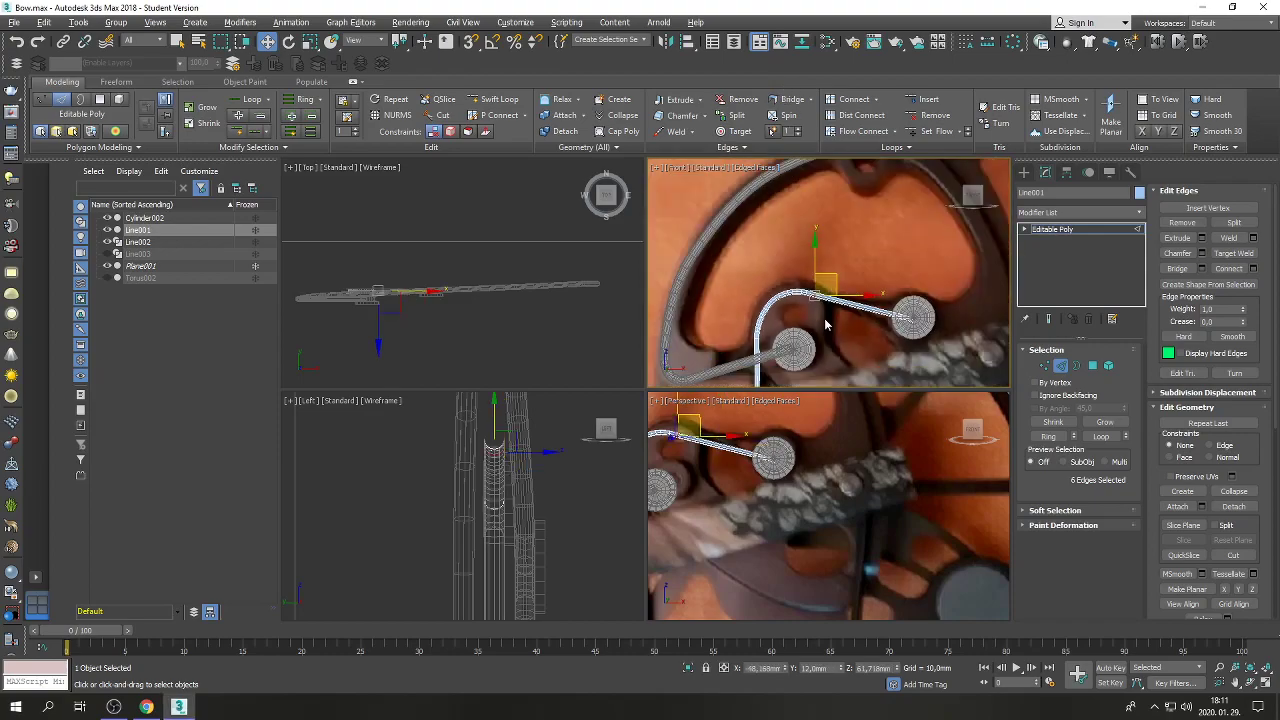
pyautogui.click(1045, 367)
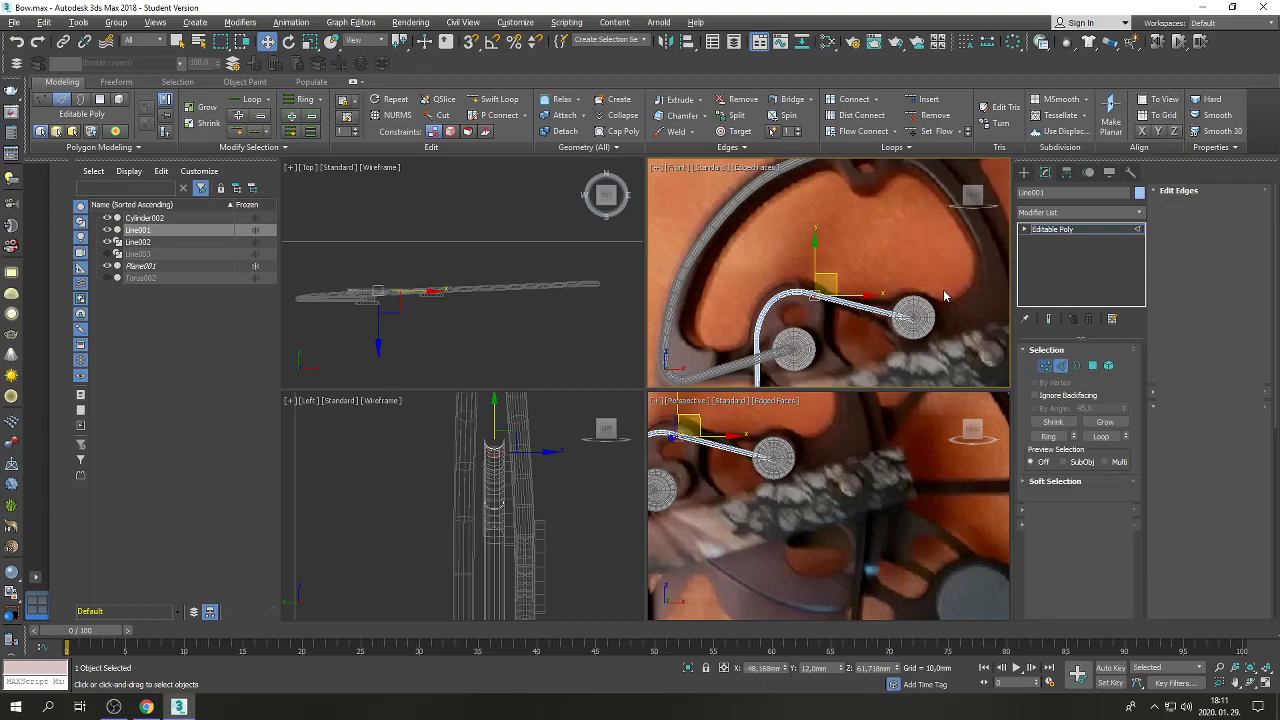
pyautogui.moveTo(943, 289); pyautogui.dragTo(887, 356)
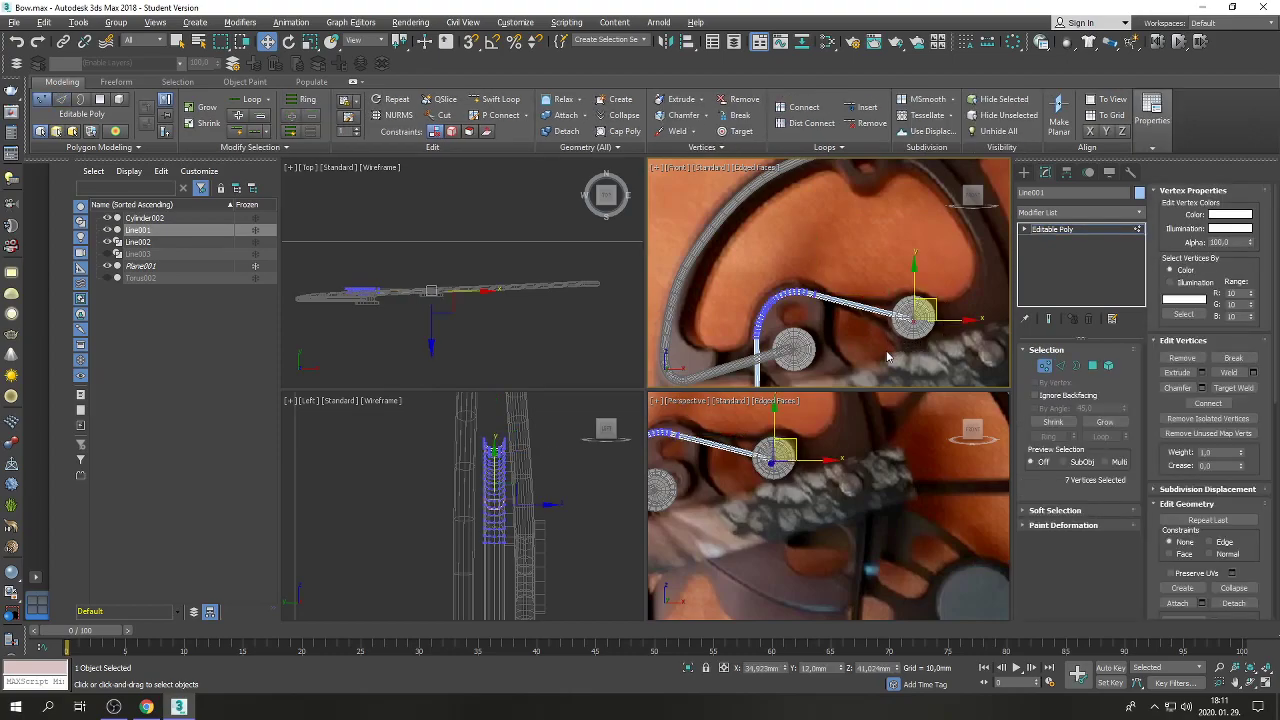
pyautogui.click(887, 357)
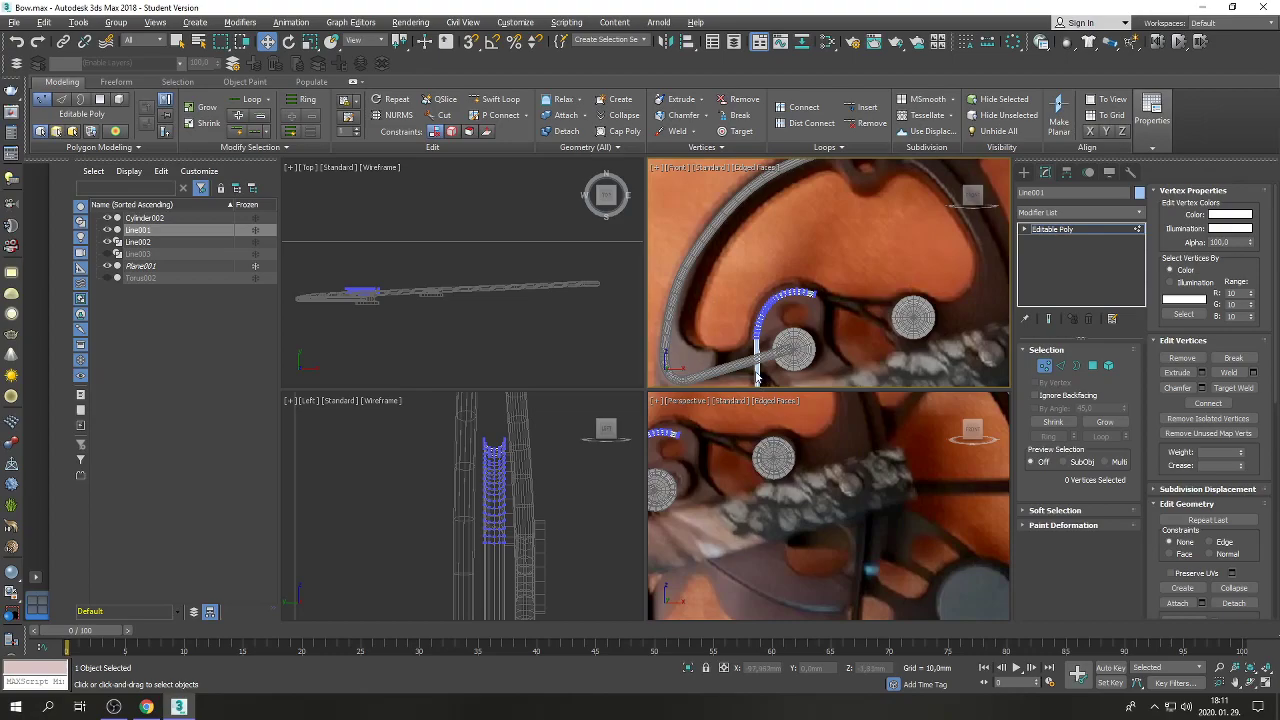
# Examine Line001's vertical run in the Front view from the end of the bend down to its lower end.
pyautogui.scroll(5, 757, 372)
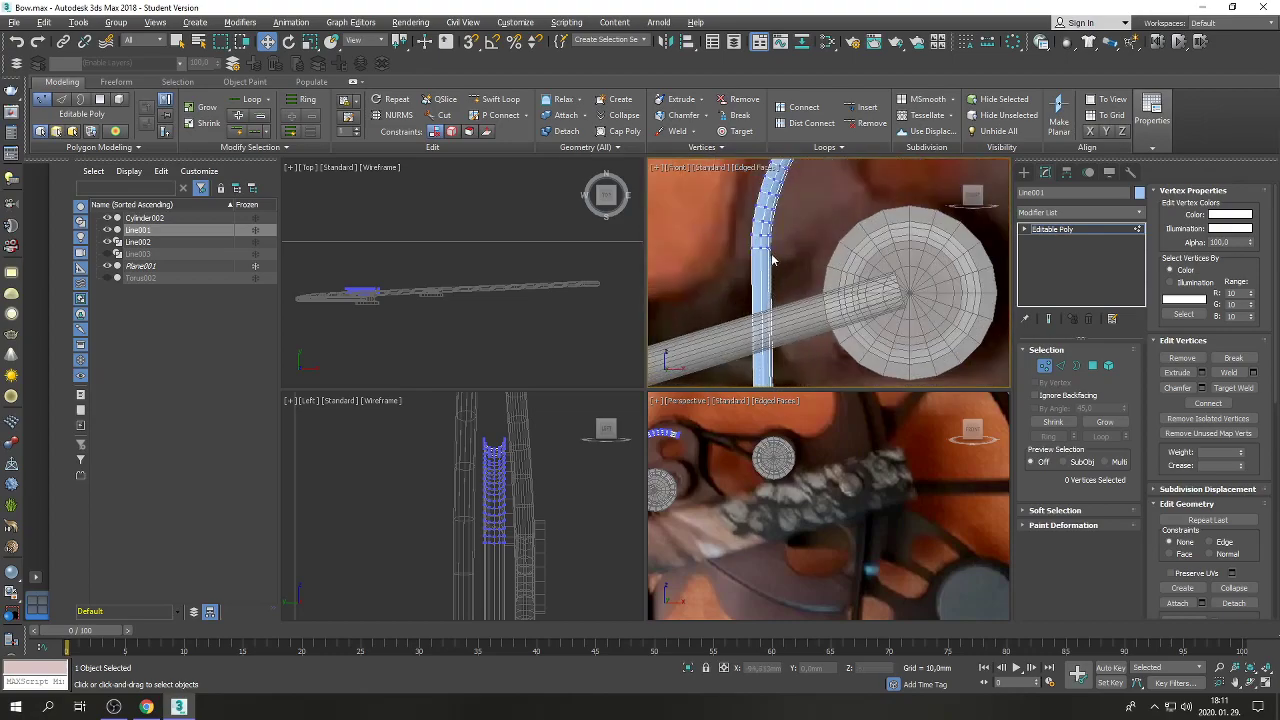
pyautogui.scroll(-5, 776, 265)
pyautogui.scroll(2, 781, 318)
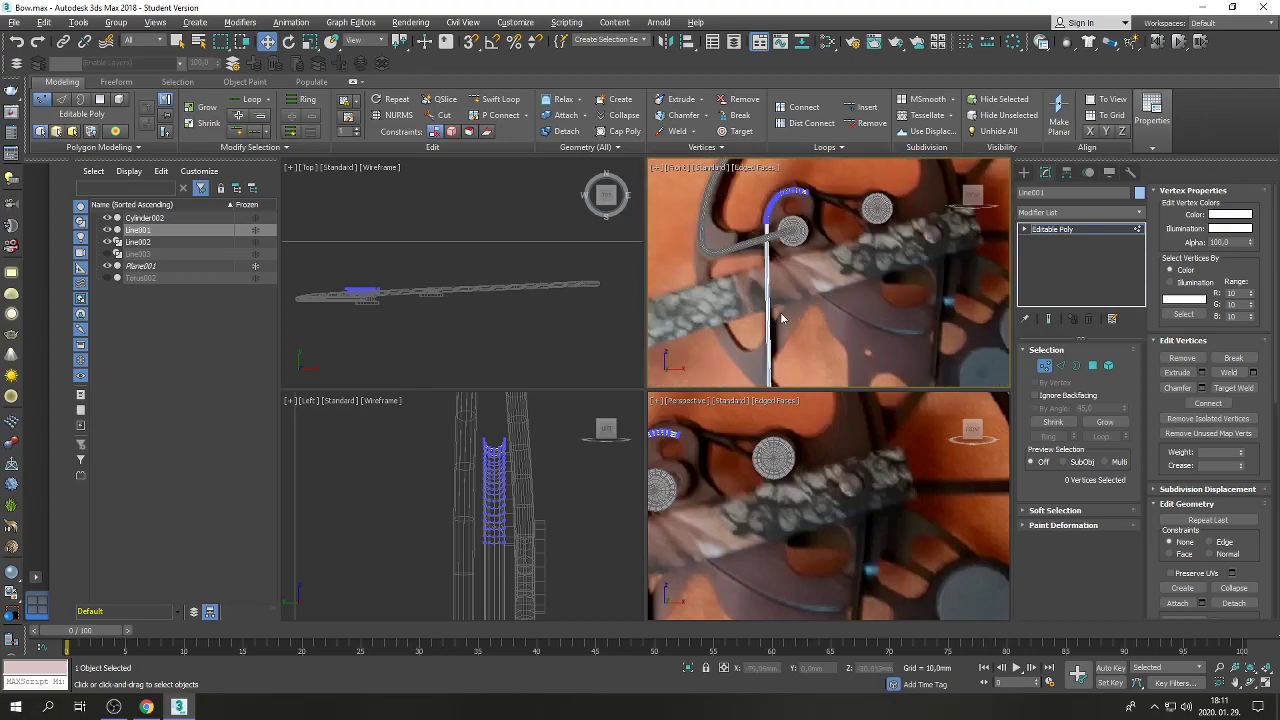
pyautogui.scroll(-8, 785, 340)
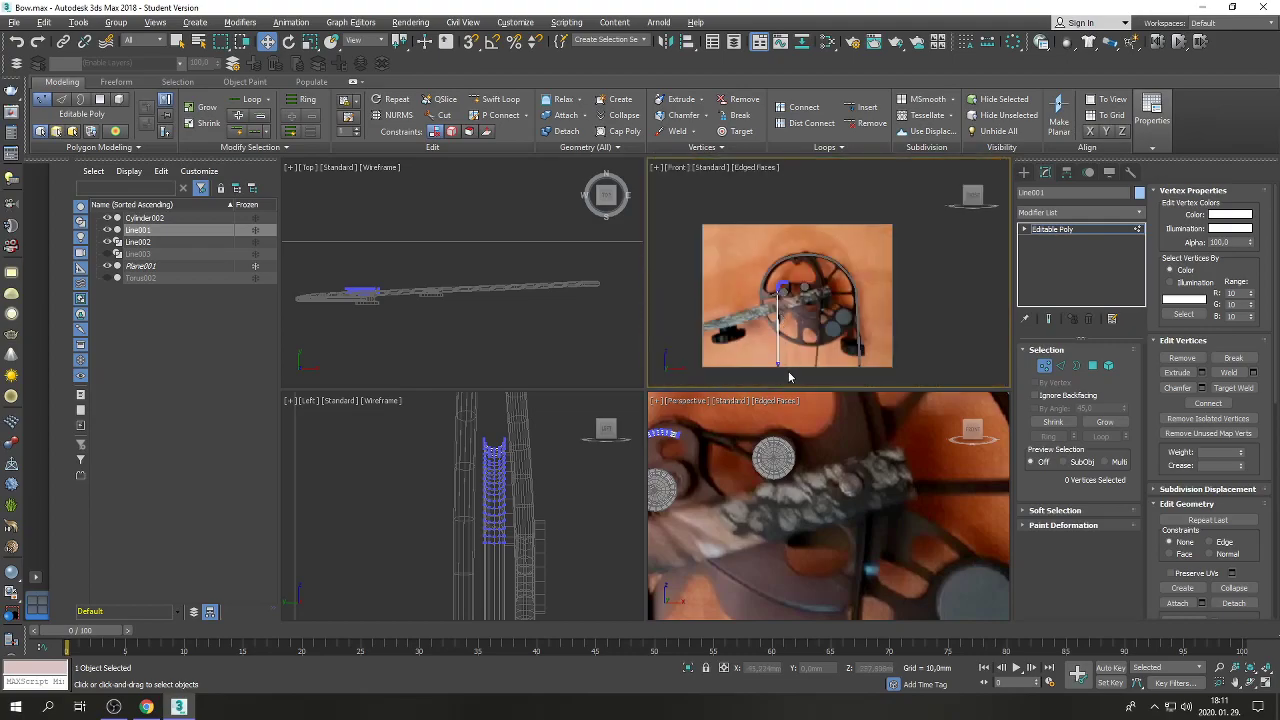
pyautogui.scroll(2, 789, 368)
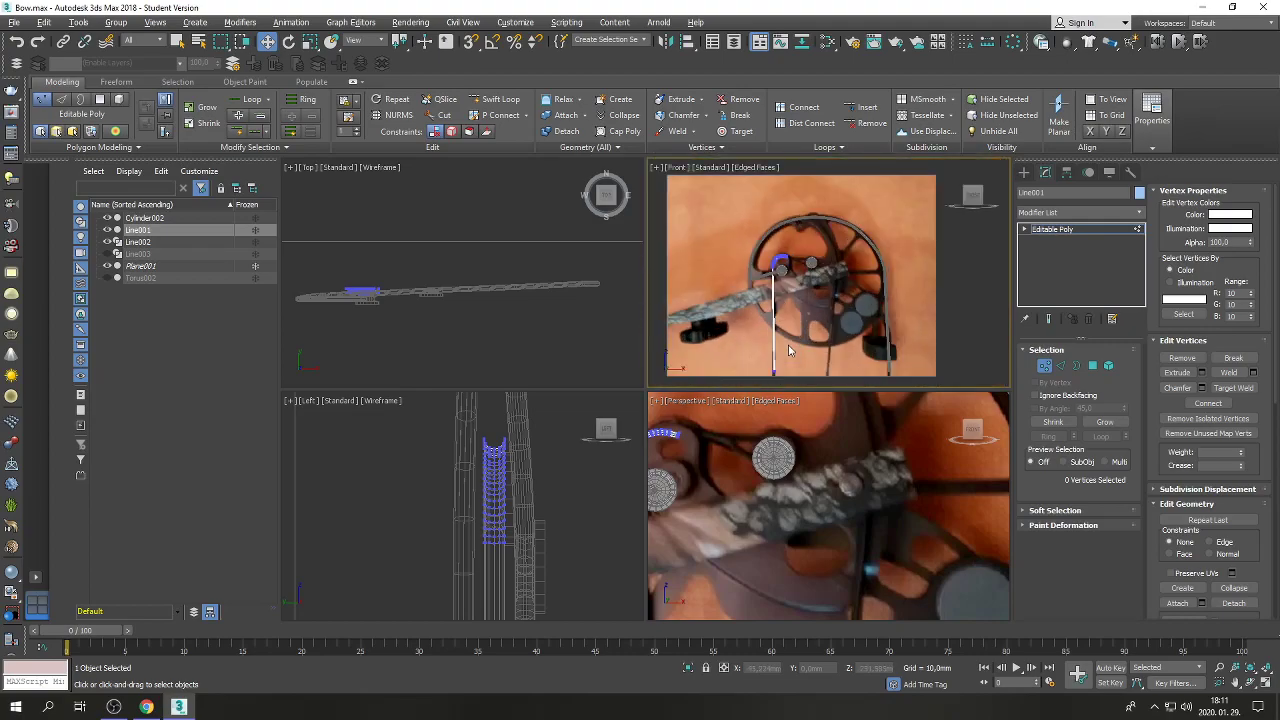
# Maximize the Front viewport and frame the cam wheel with the whole straight section of the Line001 cable.
pyautogui.click(1265, 681)
pyautogui.click(1221, 682)
pyautogui.moveTo(611, 369); pyautogui.dragTo(503, 612)
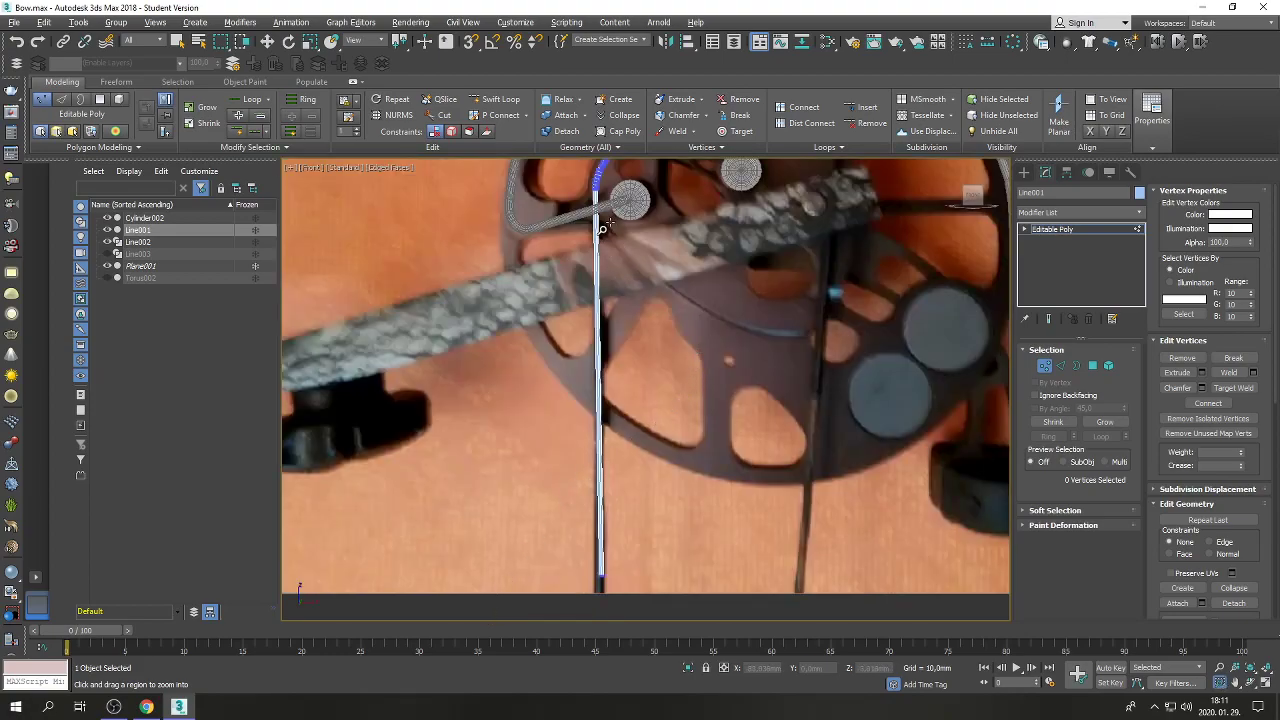
pyautogui.scroll(-2, 648, 374)
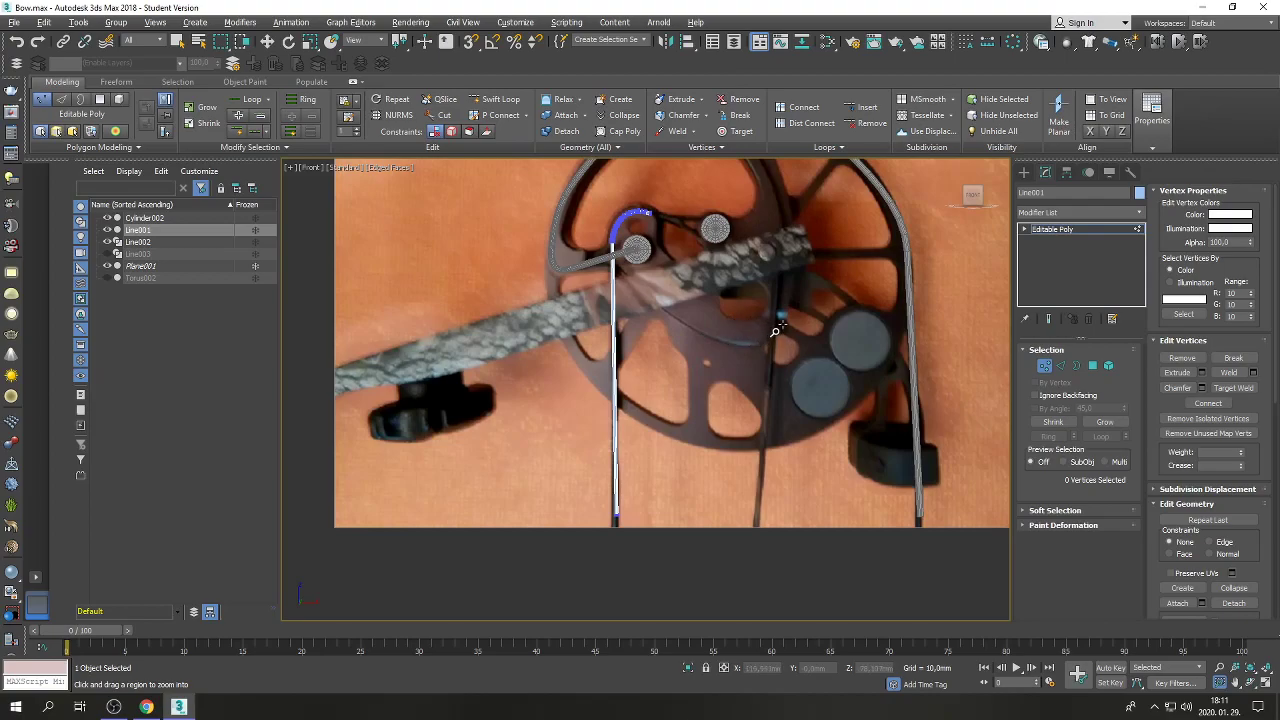
pyautogui.moveTo(862, 246); pyautogui.dragTo(600, 385)
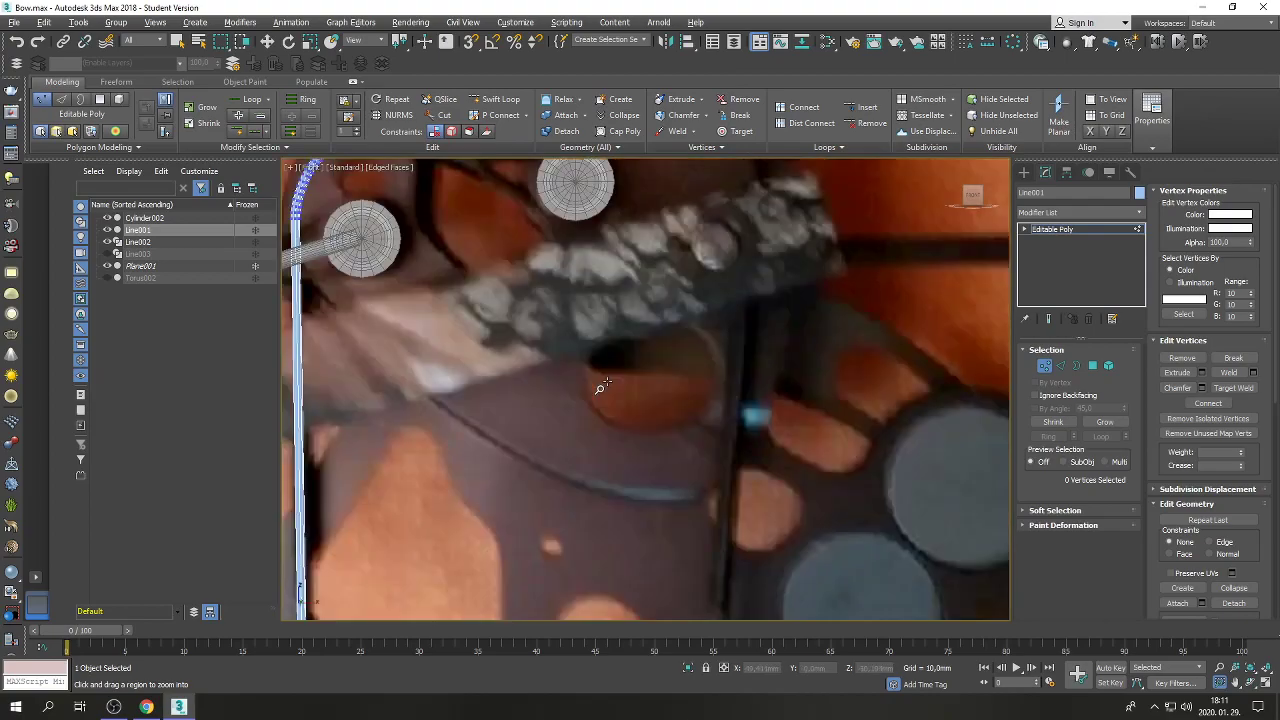
pyautogui.hotkey('shift', 'z')
pyautogui.rightClick(600, 385)
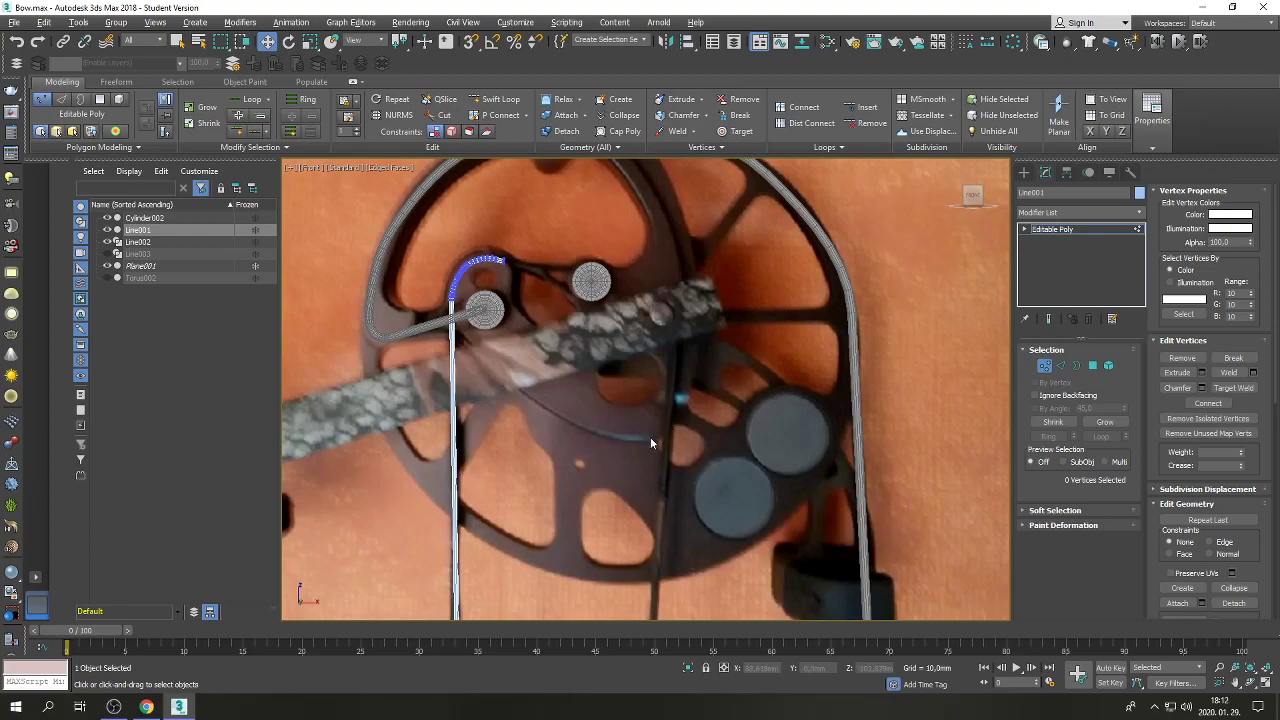
pyautogui.scroll(-3, 630, 410)
pyautogui.scroll(3, 536, 594)
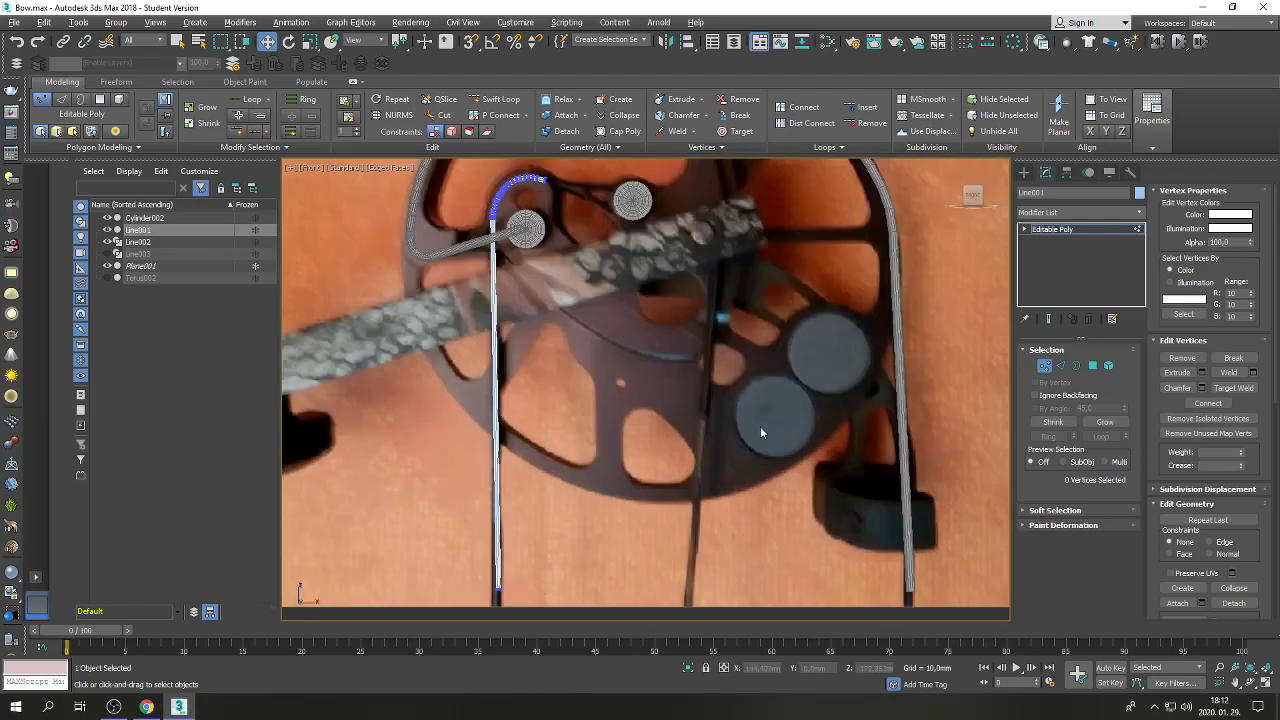
# Select the lengthwise edges of Line001's straight section and connect them with four evenly spaced segments.
pyautogui.click(1061, 366)
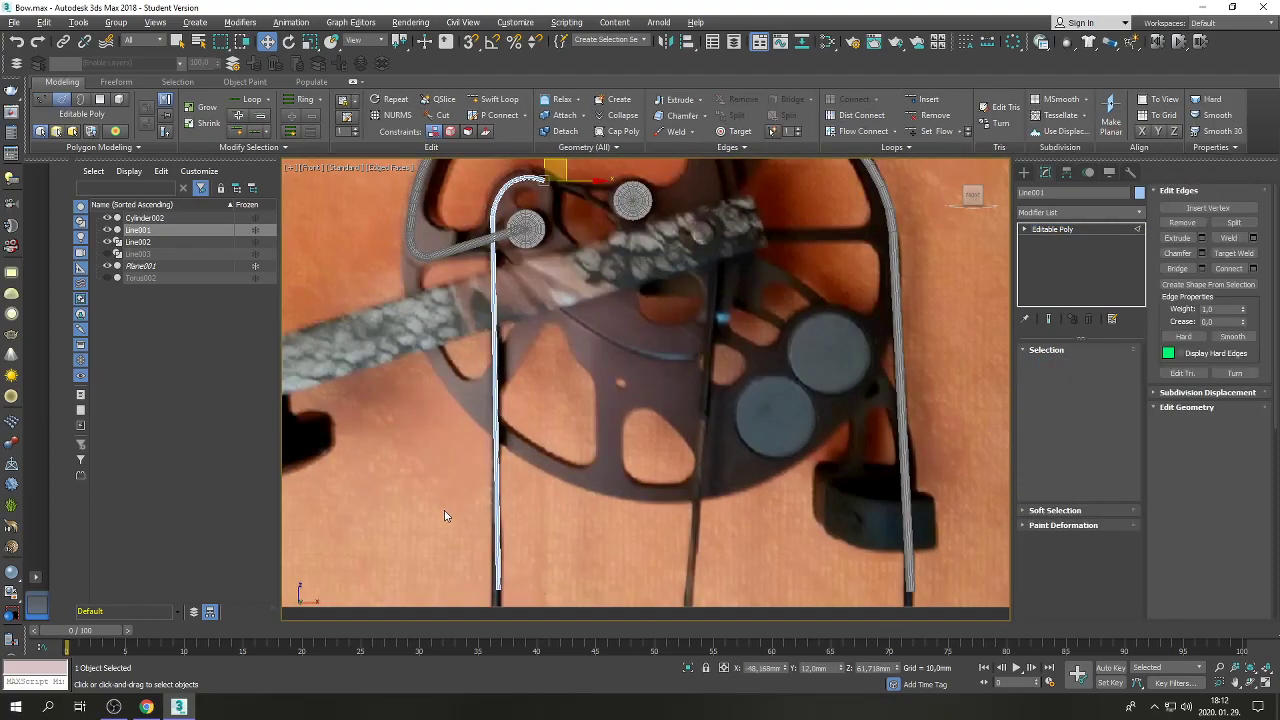
pyautogui.moveTo(447, 517); pyautogui.dragTo(726, 414)
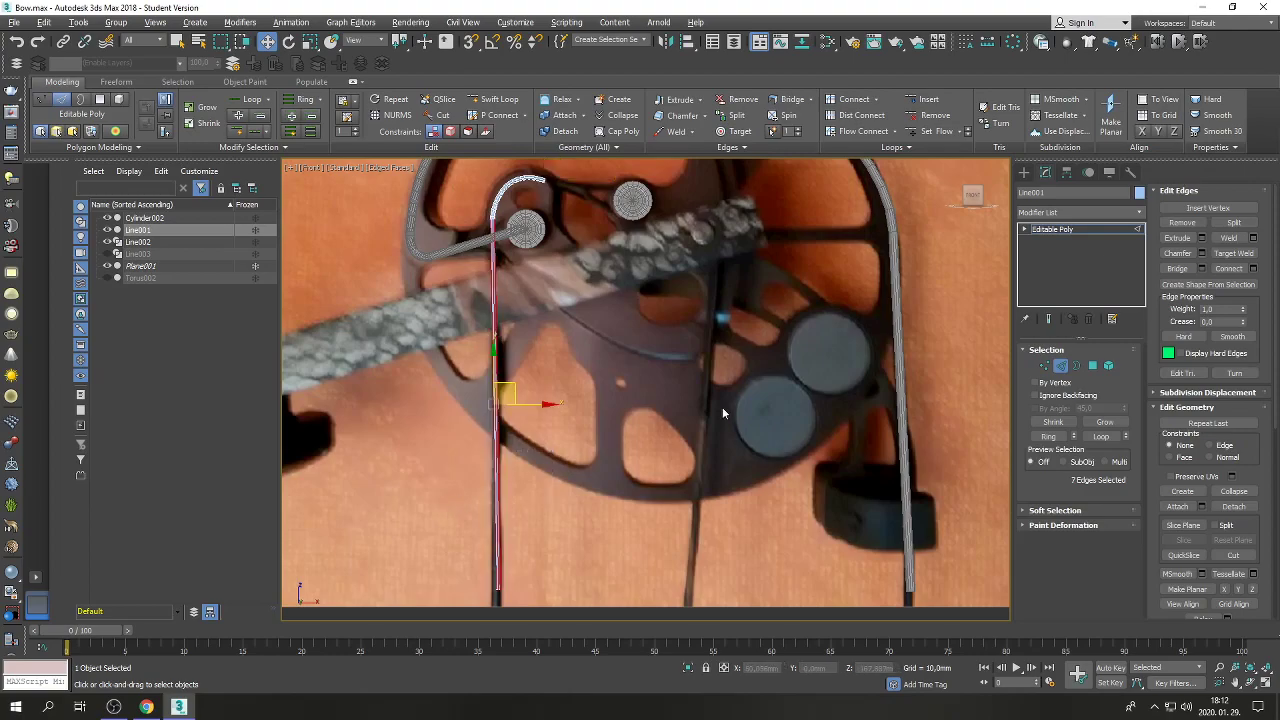
pyautogui.click(1253, 268)
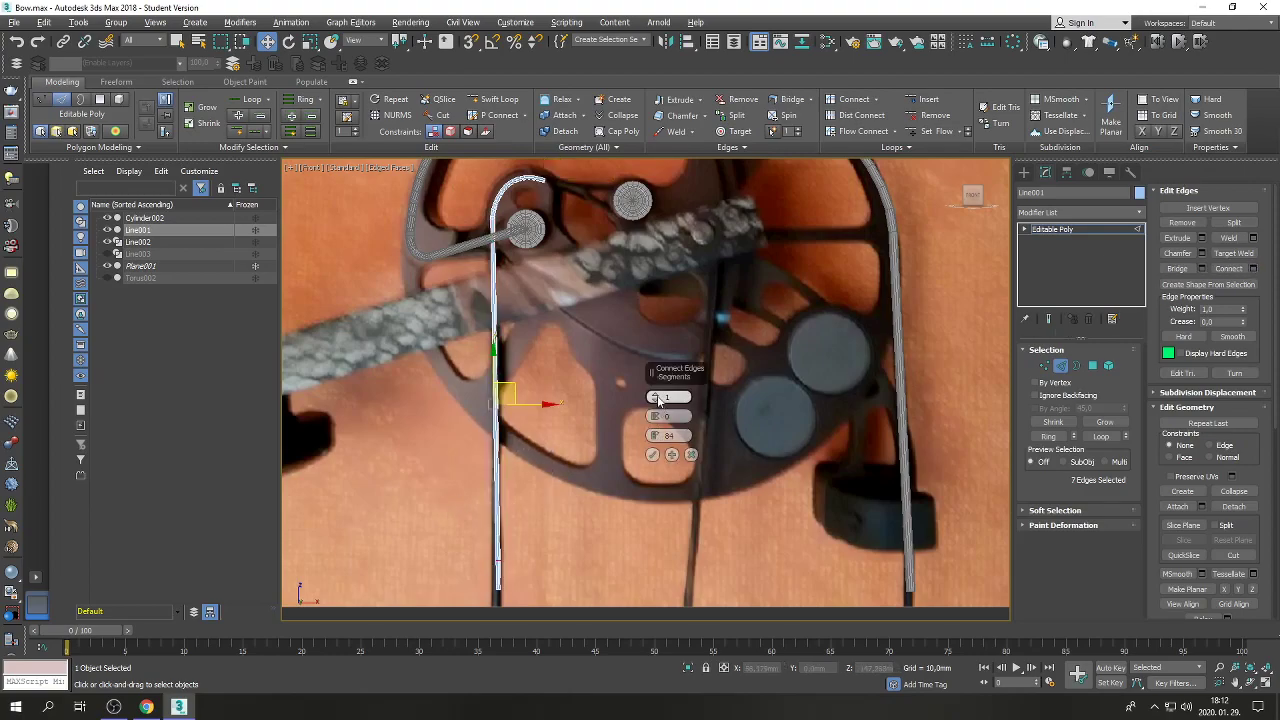
pyautogui.moveTo(655, 397); pyautogui.dragTo(657, 401)
pyautogui.click(652, 454)
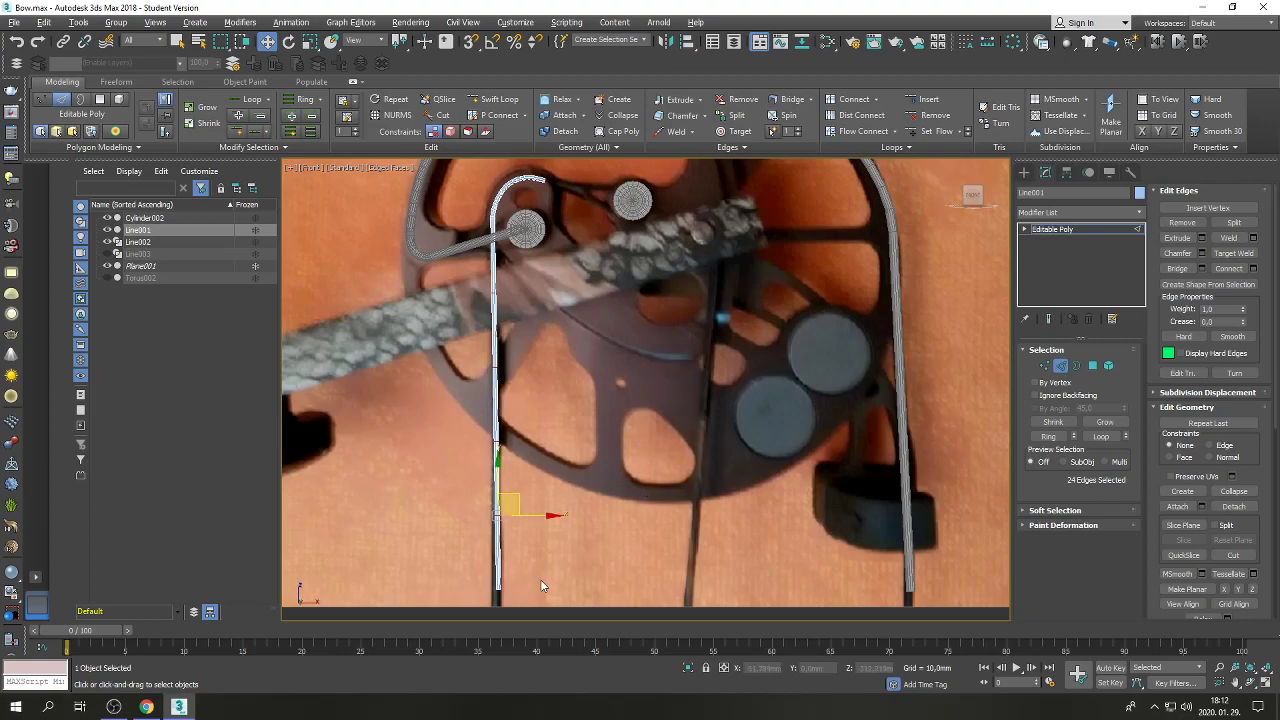
# Move the vertices at Line001's lower end to the end of the curved blue line on the cam.
pyautogui.click(1045, 366)
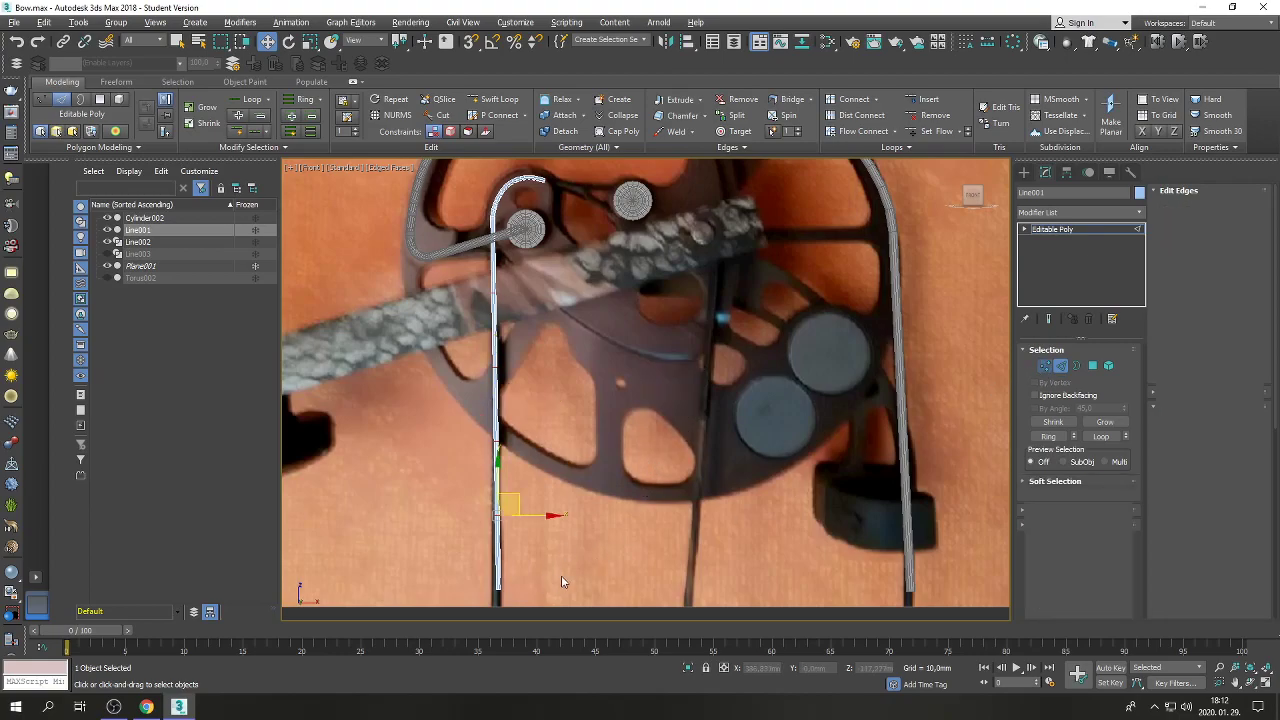
pyautogui.moveTo(535, 581); pyautogui.dragTo(477, 614)
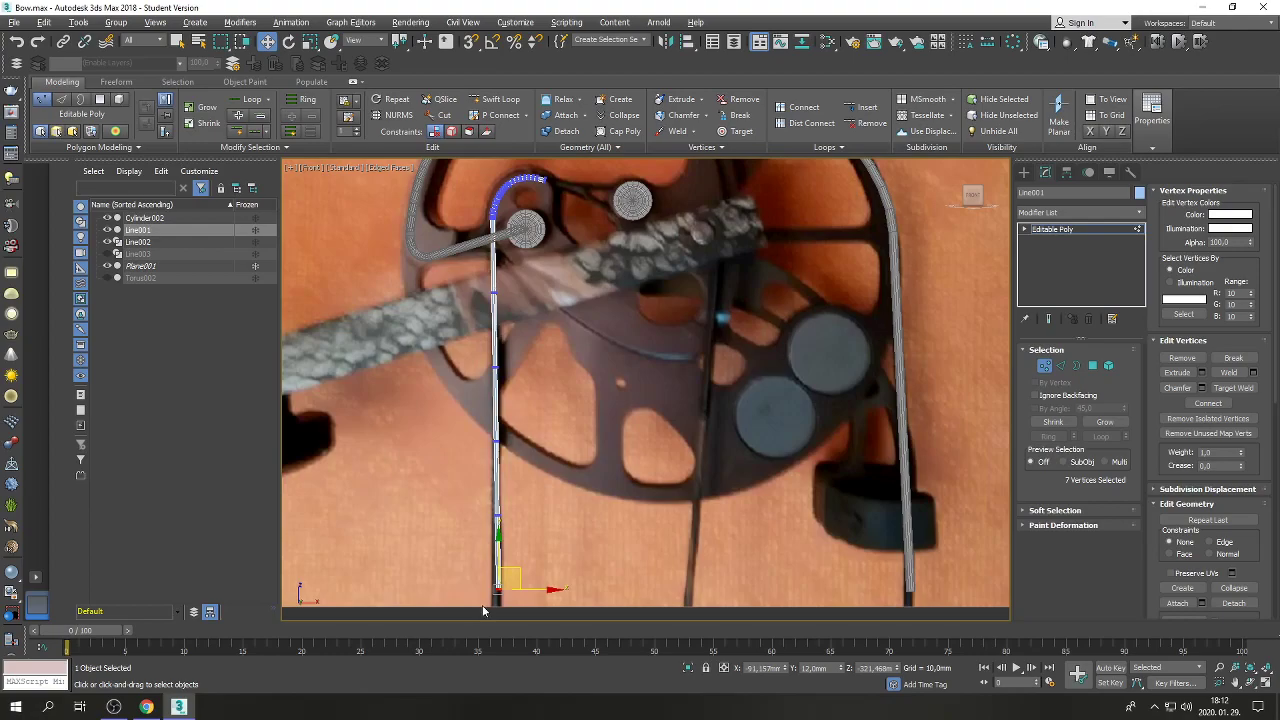
pyautogui.moveTo(522, 565); pyautogui.dragTo(700, 343)
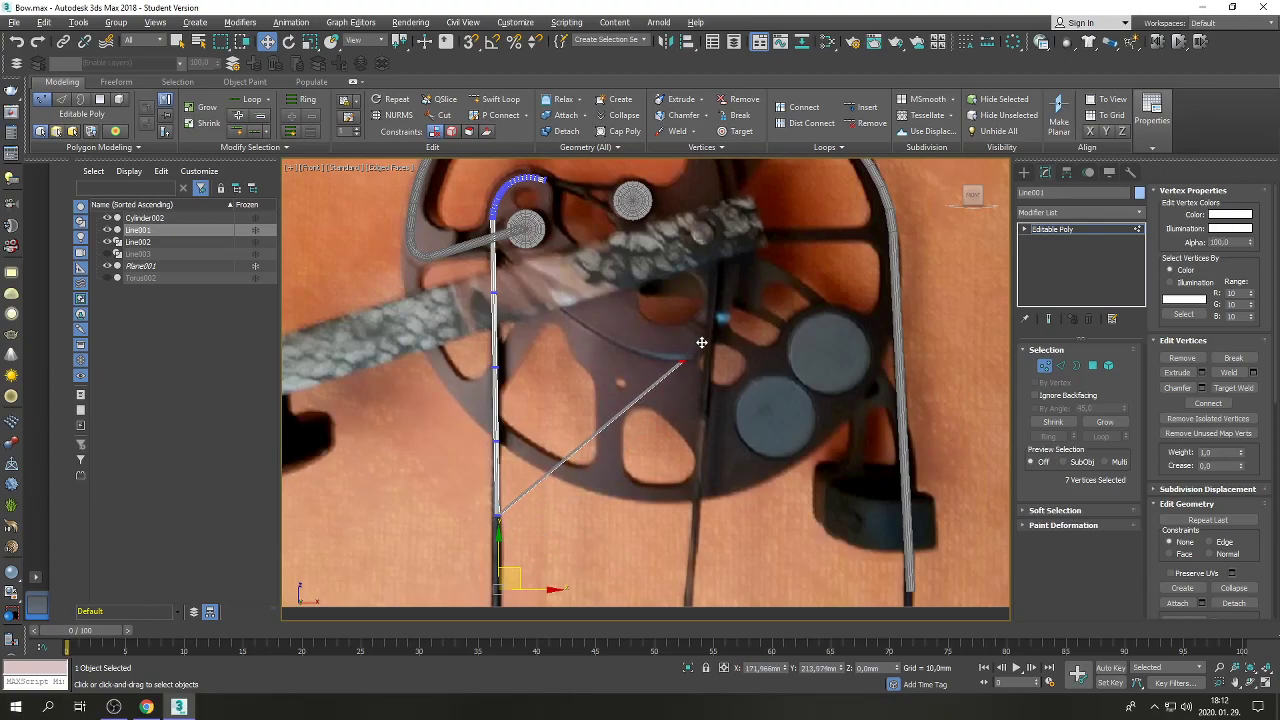
# With angle snap on, rotate the cable's end vertices to stand upright and align them with the end of the curved line.
pyautogui.scroll(3, 683, 359)
pyautogui.scroll(2, 683, 359)
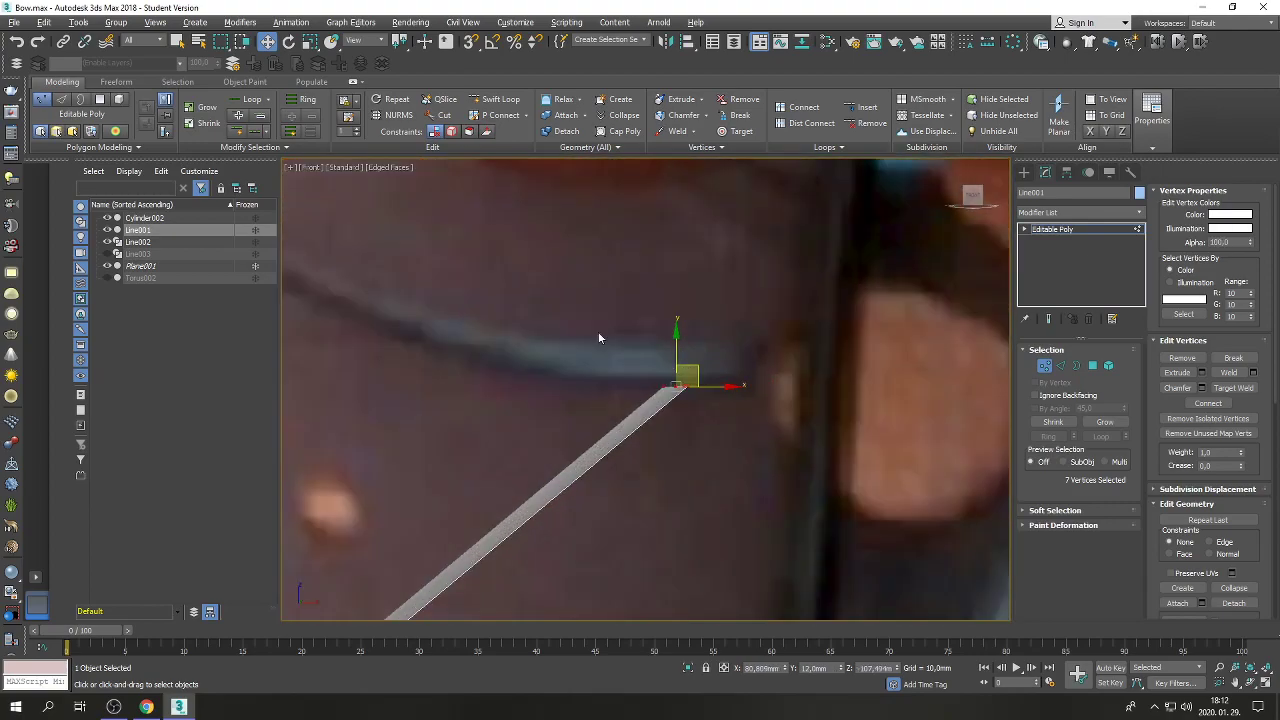
pyautogui.click(491, 41)
pyautogui.click(288, 41)
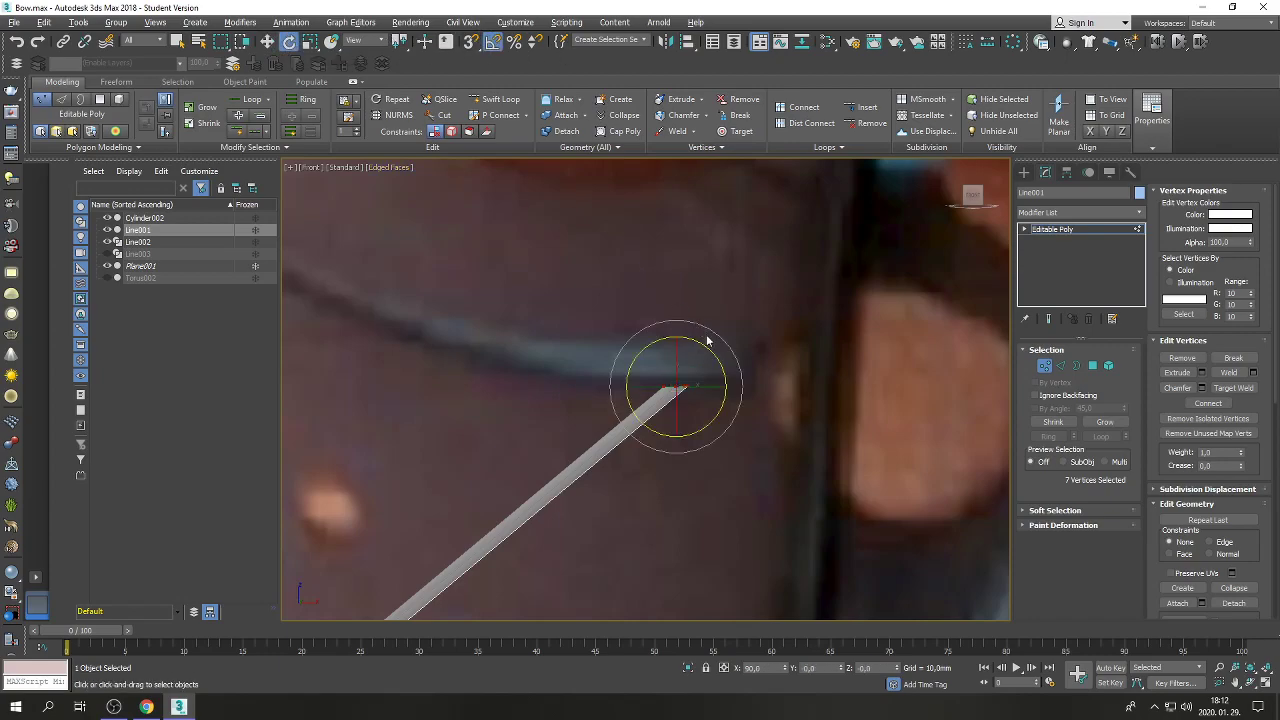
pyautogui.moveTo(700, 340); pyautogui.dragTo(726, 400)
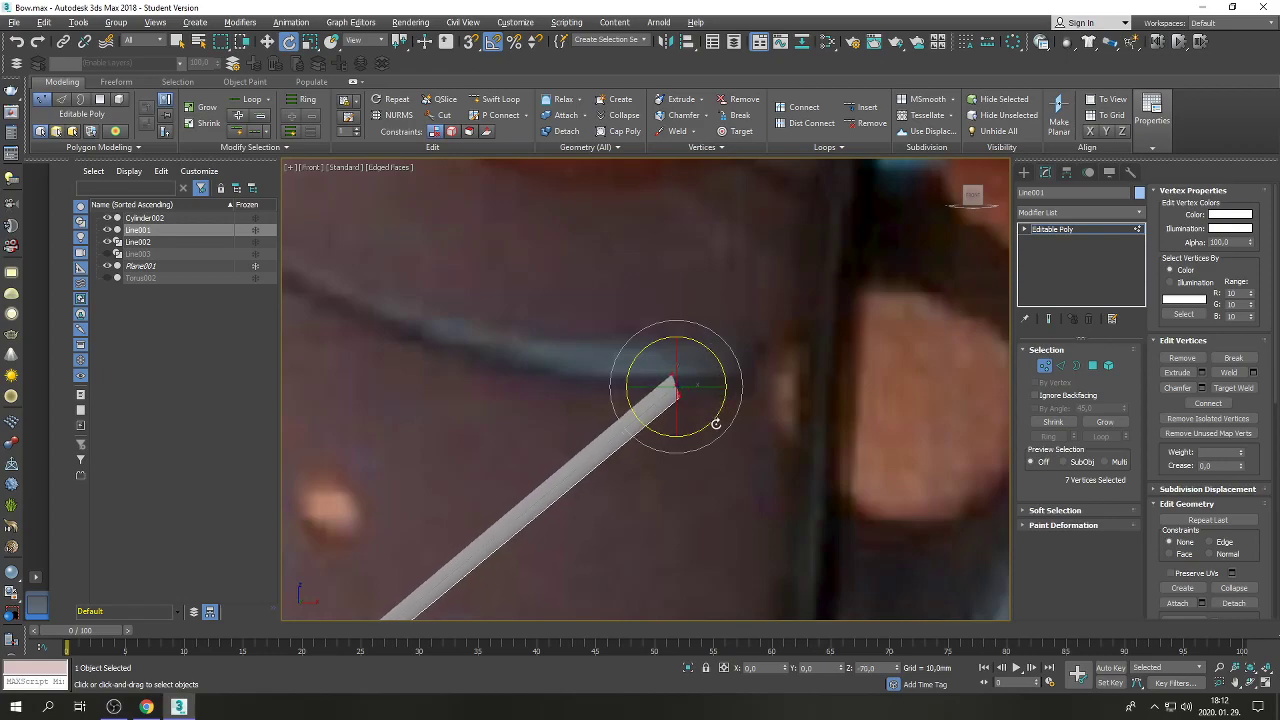
pyautogui.moveTo(752, 319); pyautogui.dragTo(689, 219)
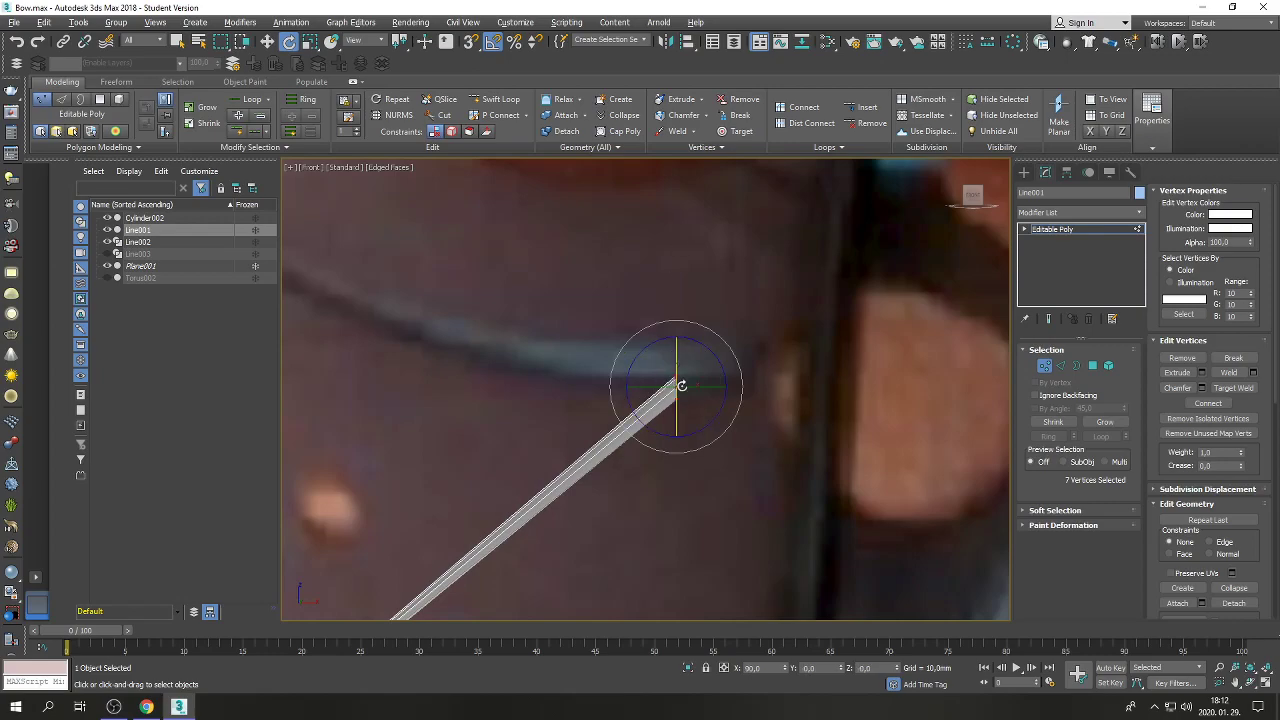
pyautogui.click(267, 41)
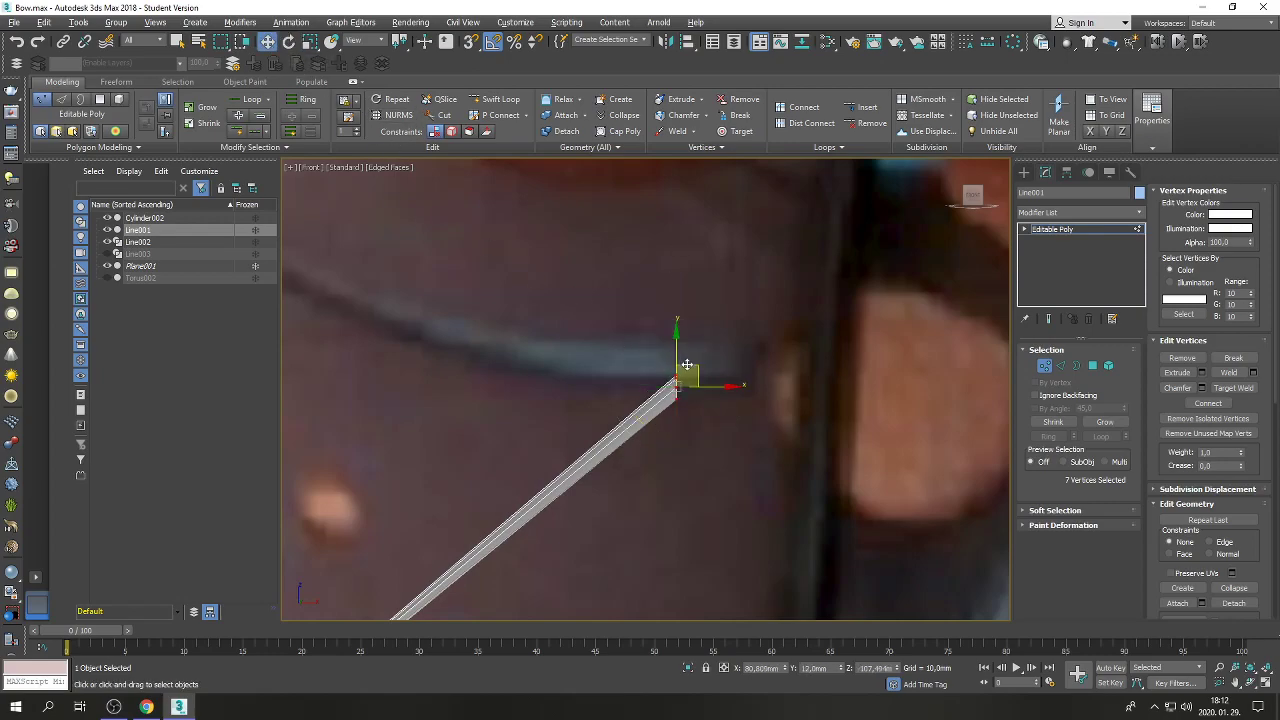
pyautogui.moveTo(686, 364); pyautogui.dragTo(722, 349)
pyautogui.scroll(-5, 722, 349)
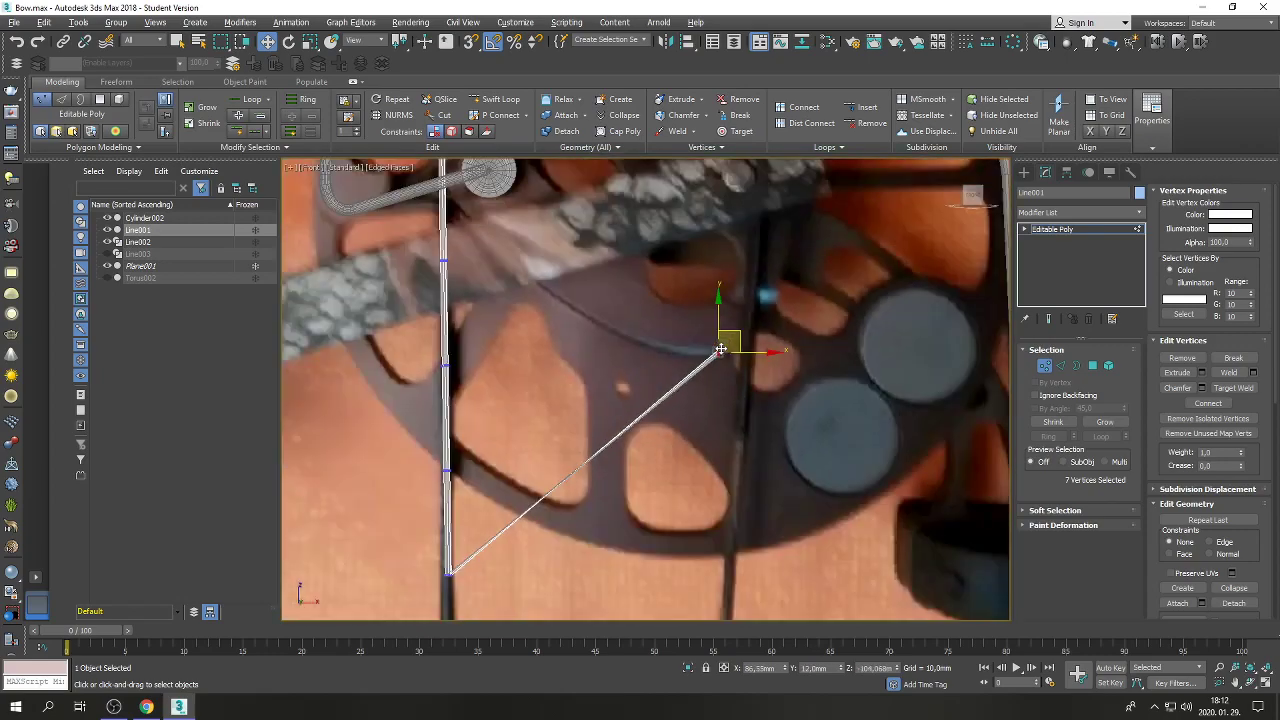
# Move the two lower intermediate vertex rings of Line001 onto the curved line in the reference photo.
pyautogui.moveTo(465, 600); pyautogui.dragTo(568, 409)
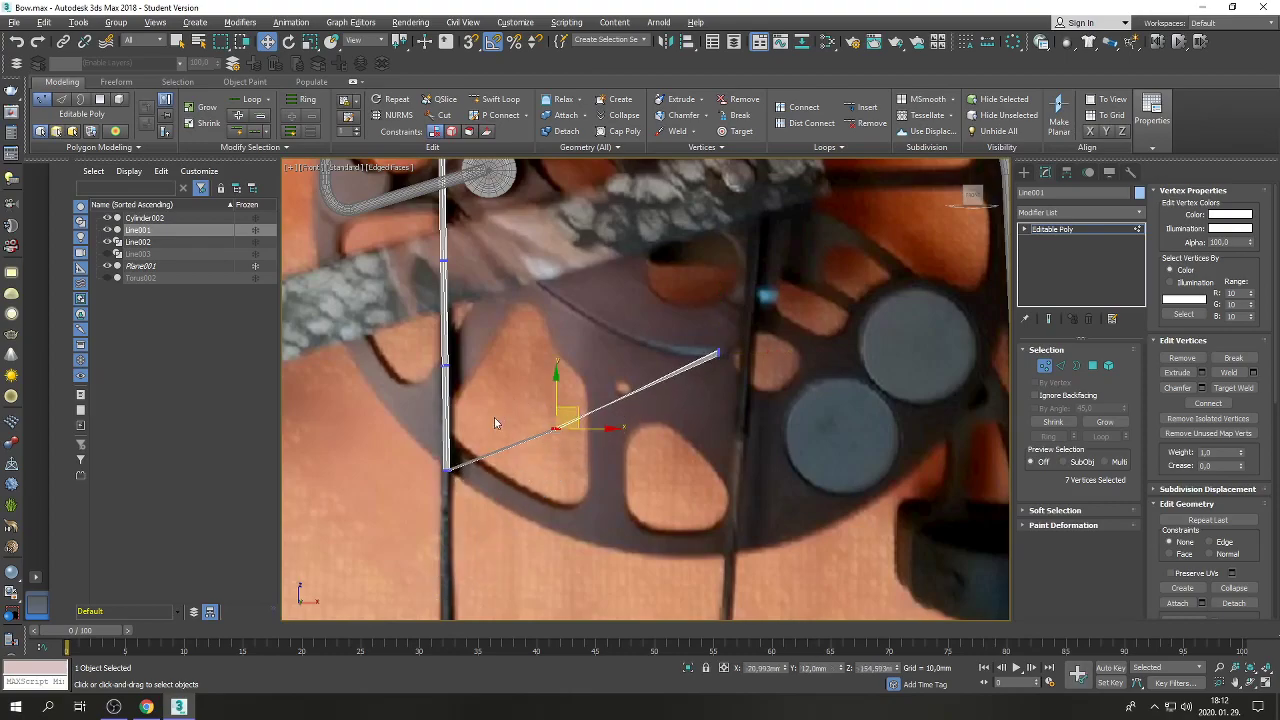
pyautogui.moveTo(421, 516); pyautogui.dragTo(428, 505)
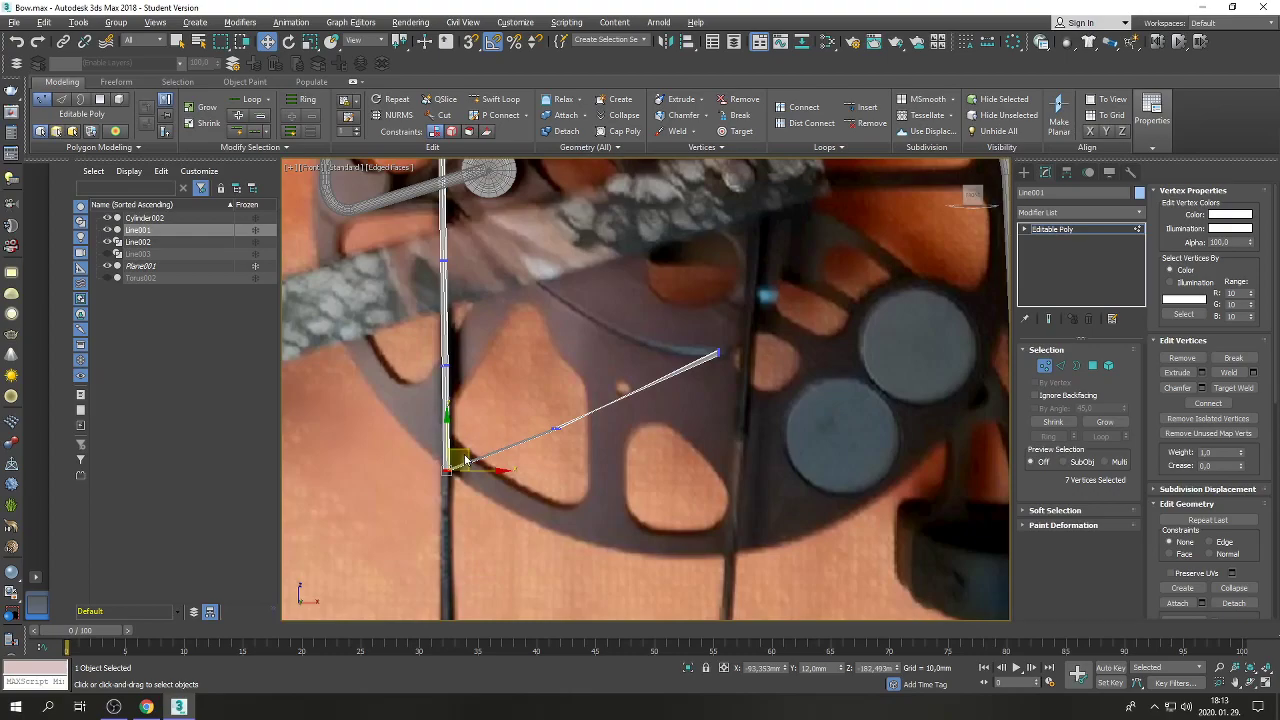
pyautogui.moveTo(464, 453); pyautogui.dragTo(463, 370)
pyautogui.scroll(-5, 522, 407)
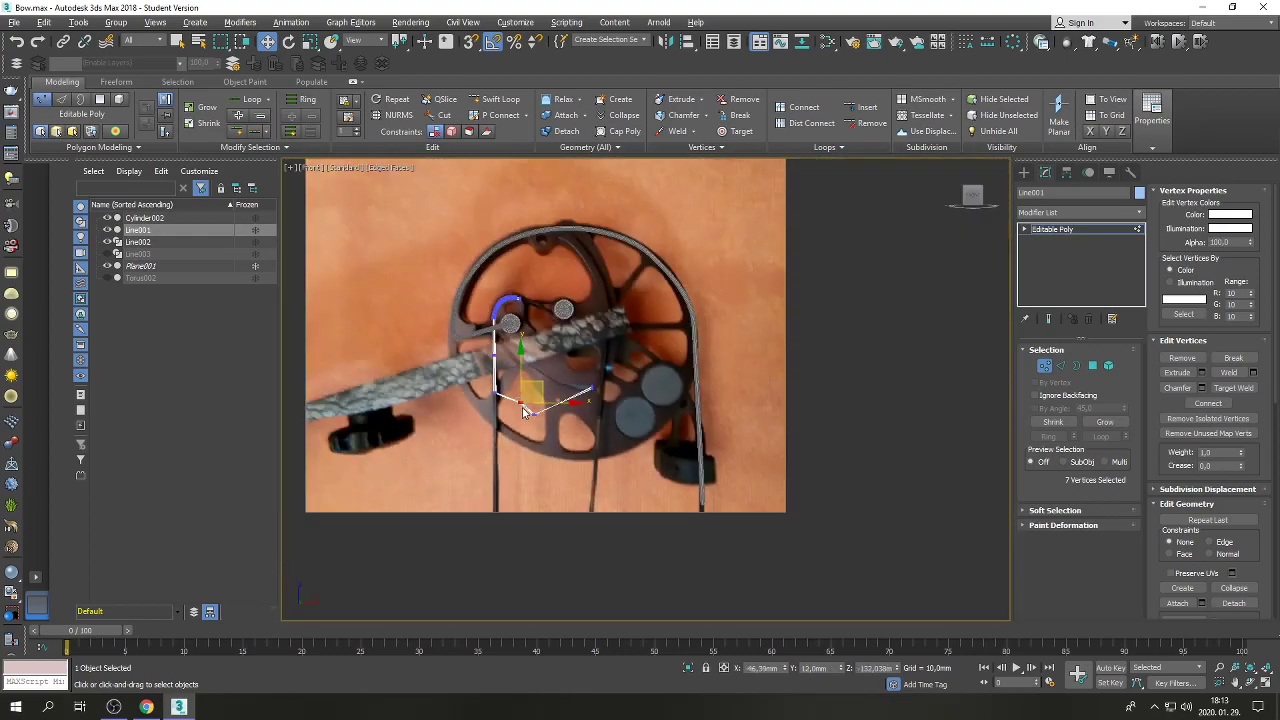
pyautogui.scroll(2, 498, 371)
pyautogui.scroll(2, 498, 371)
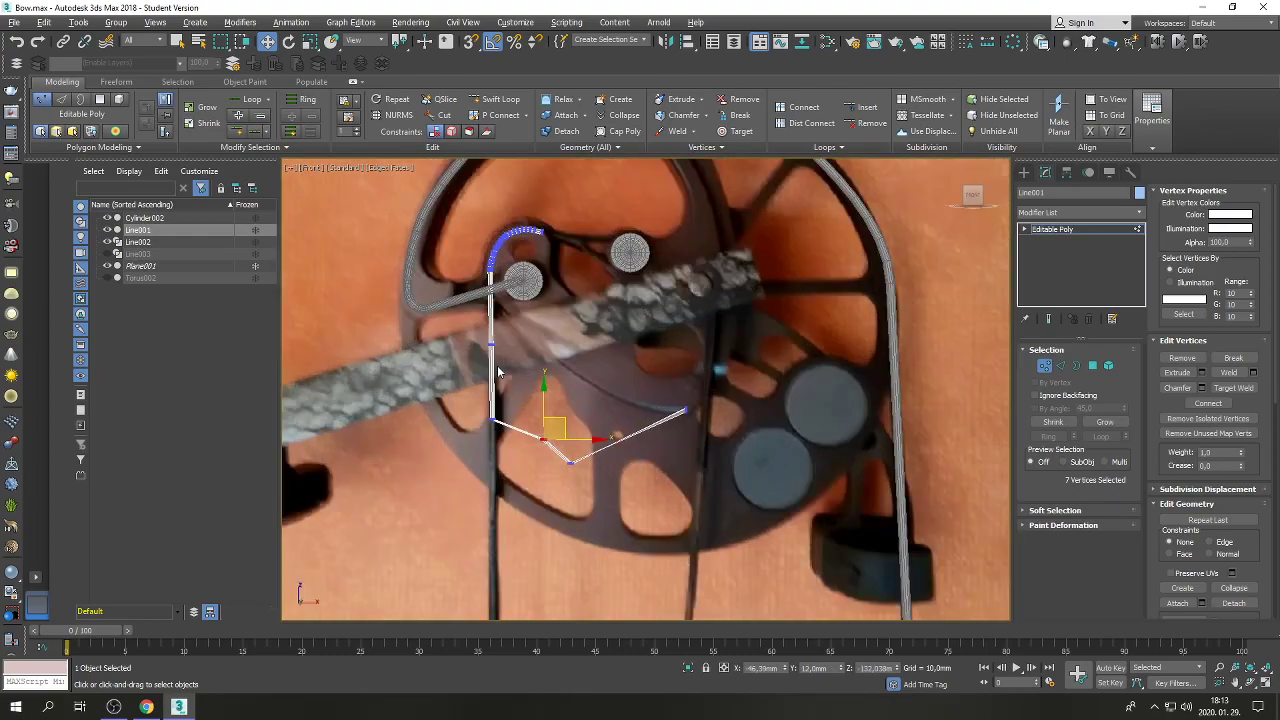
pyautogui.click(584, 461)
pyautogui.moveTo(585, 452); pyautogui.dragTo(641, 395)
pyautogui.click(543, 436)
pyautogui.moveTo(552, 428); pyautogui.dragTo(585, 357)
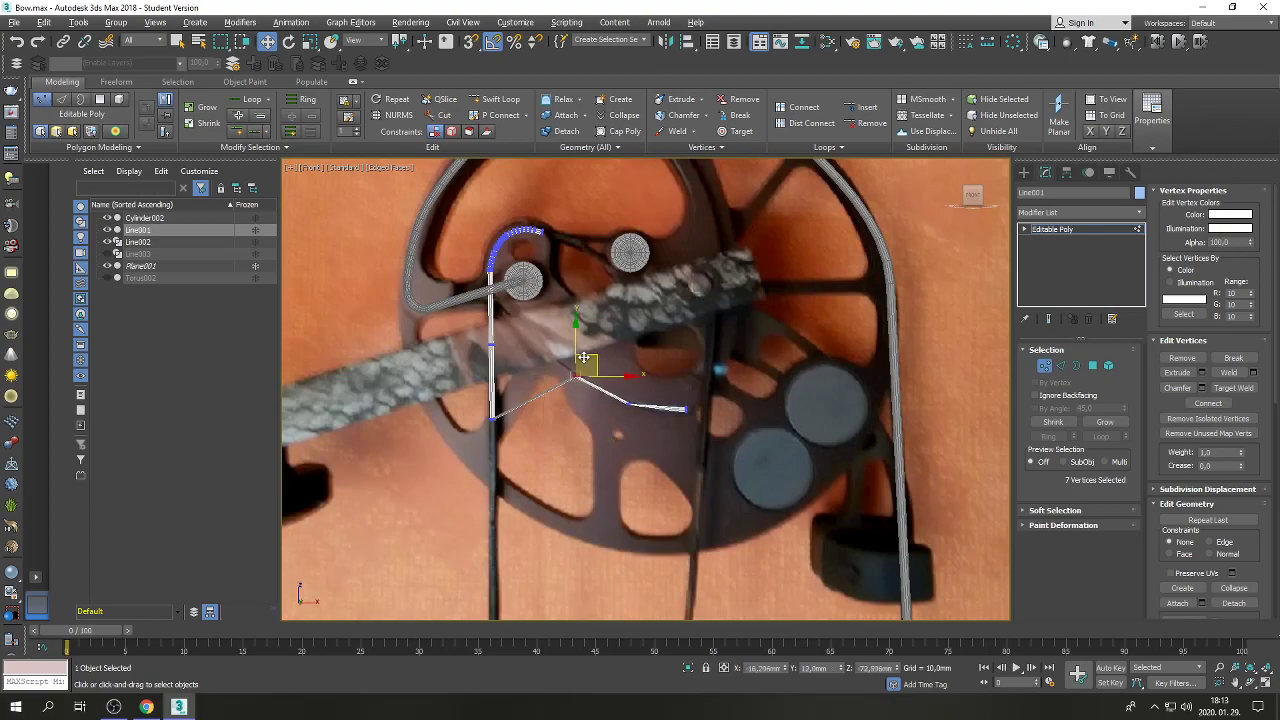
# Move the two upper intermediate vertex rings so the cable runs from the small arc past the cylinder toward the curve.
pyautogui.click(492, 417)
pyautogui.moveTo(508, 397); pyautogui.dragTo(508, 270)
pyautogui.click(503, 342)
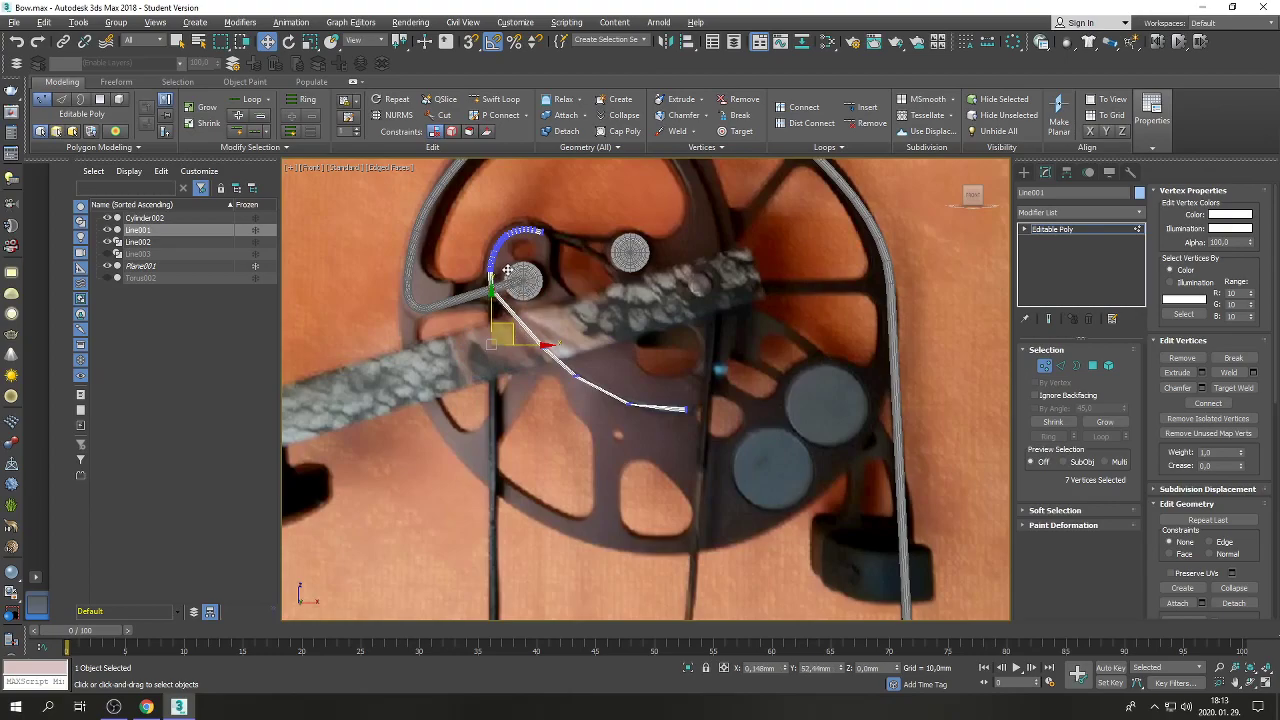
# Rotate the vertex ring beside the cylinder to follow the cable's bend and nudge it slightly toward the cylinder.
pyautogui.scroll(5, 508, 270)
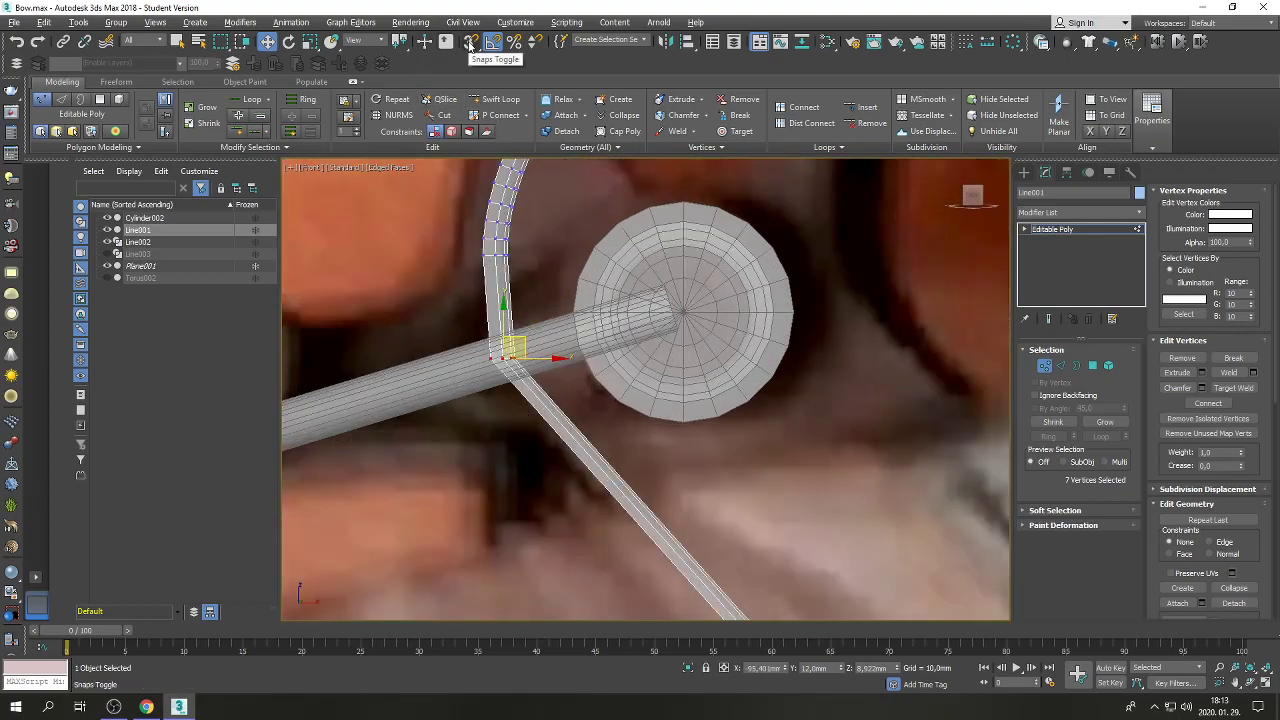
pyautogui.click(289, 41)
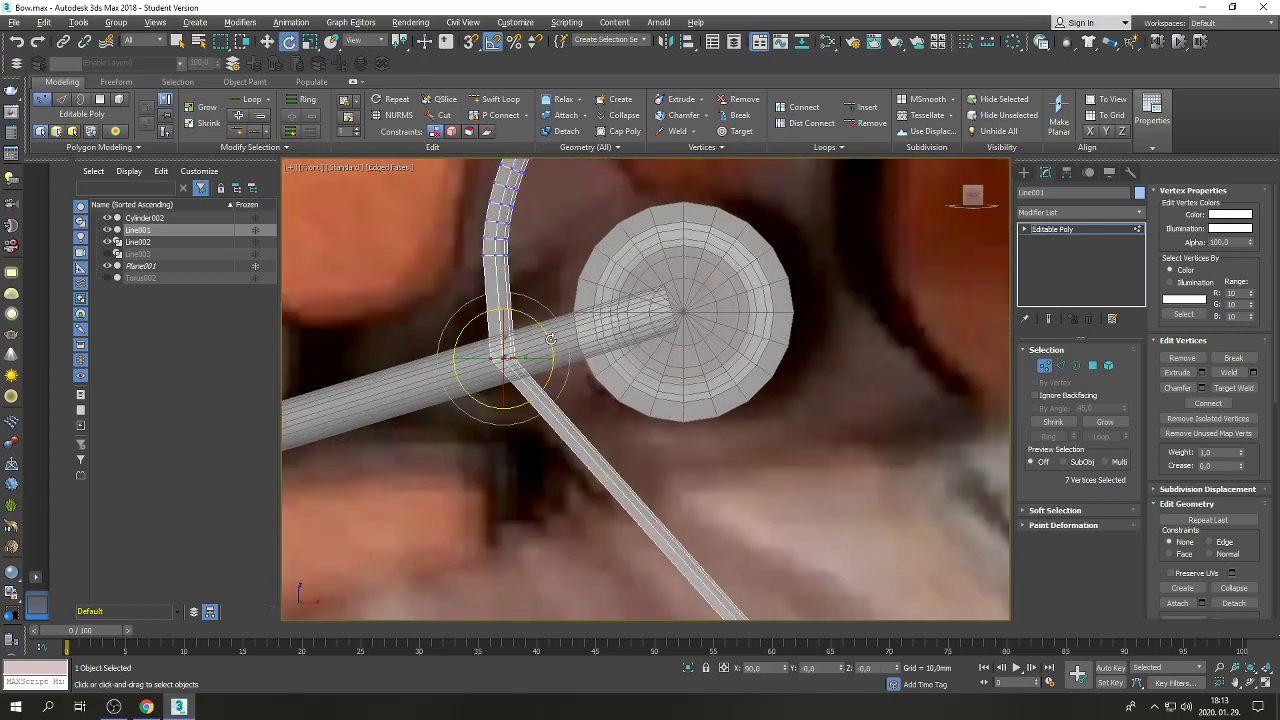
pyautogui.moveTo(550, 328)
pyautogui.mouseDown()
pyautogui.moveTo(519, 344)
pyautogui.moveTo(528, 325)
pyautogui.mouseUp()
pyautogui.click(267, 41)
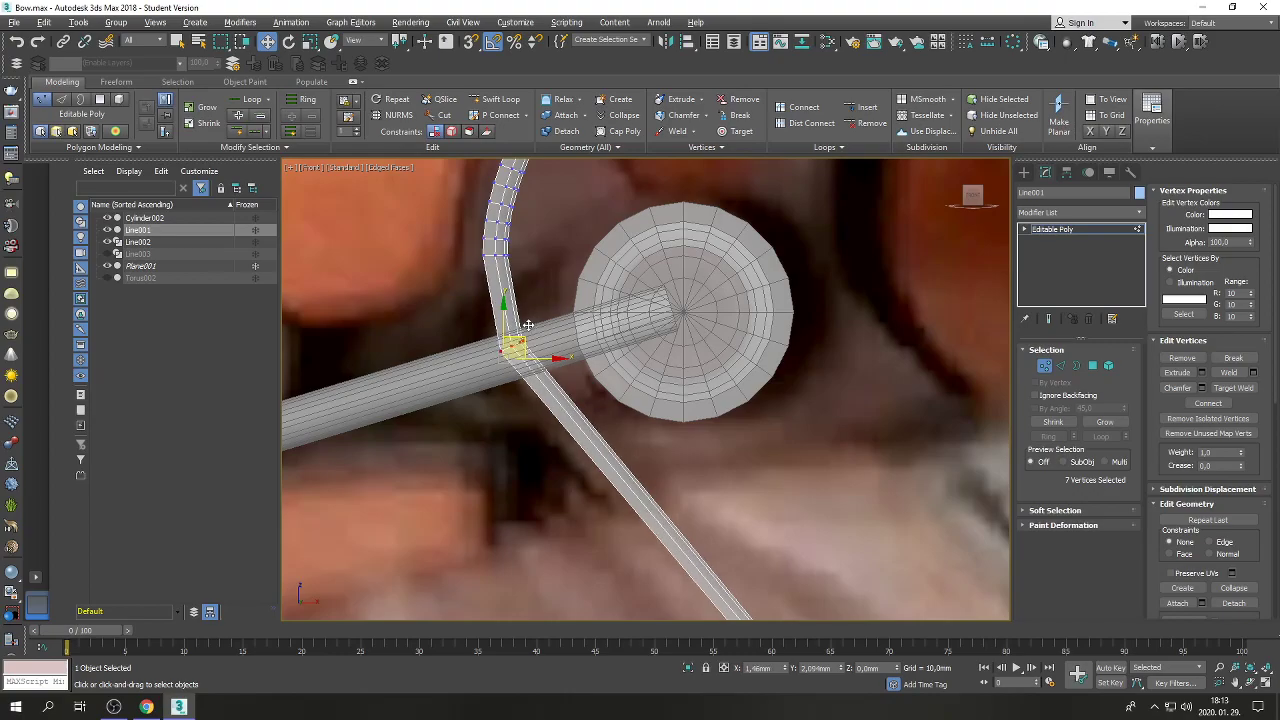
# Rotate the second intermediate vertex ring by 30 degrees and shift it up along the cable toward the cylinder.
pyautogui.scroll(-5, 528, 325)
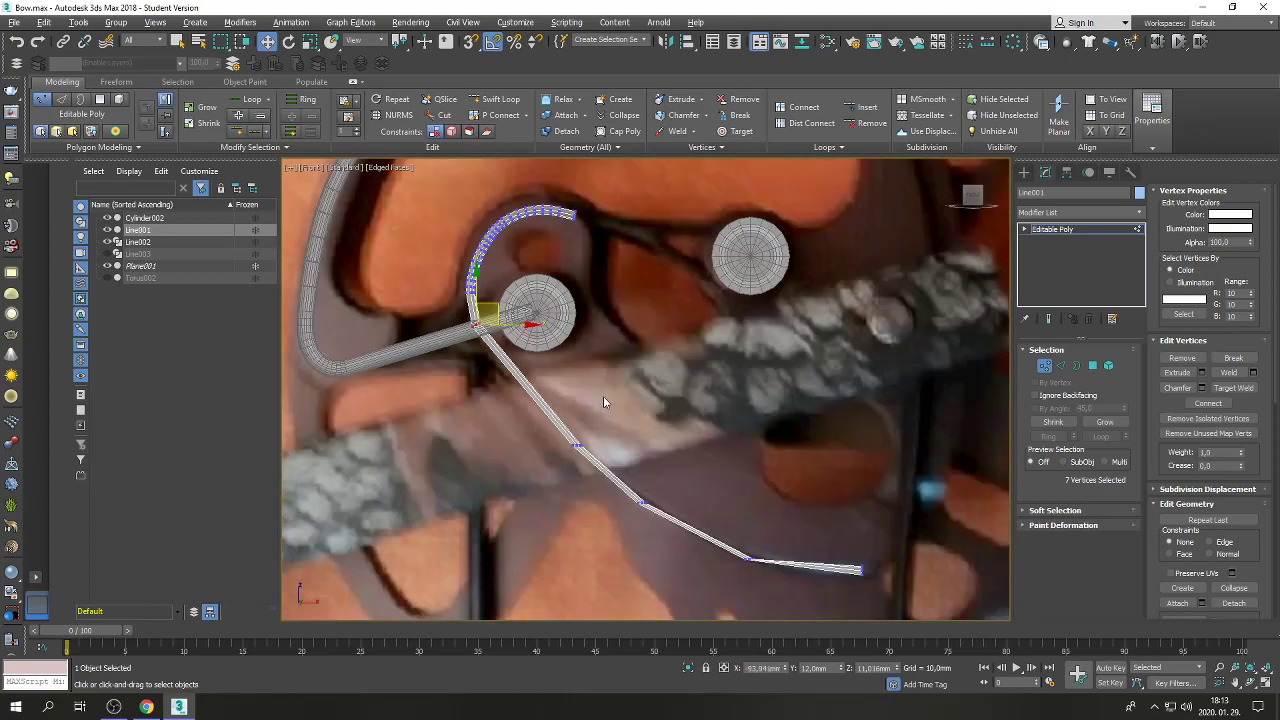
pyautogui.scroll(-2, 626, 498)
pyautogui.scroll(5, 640, 506)
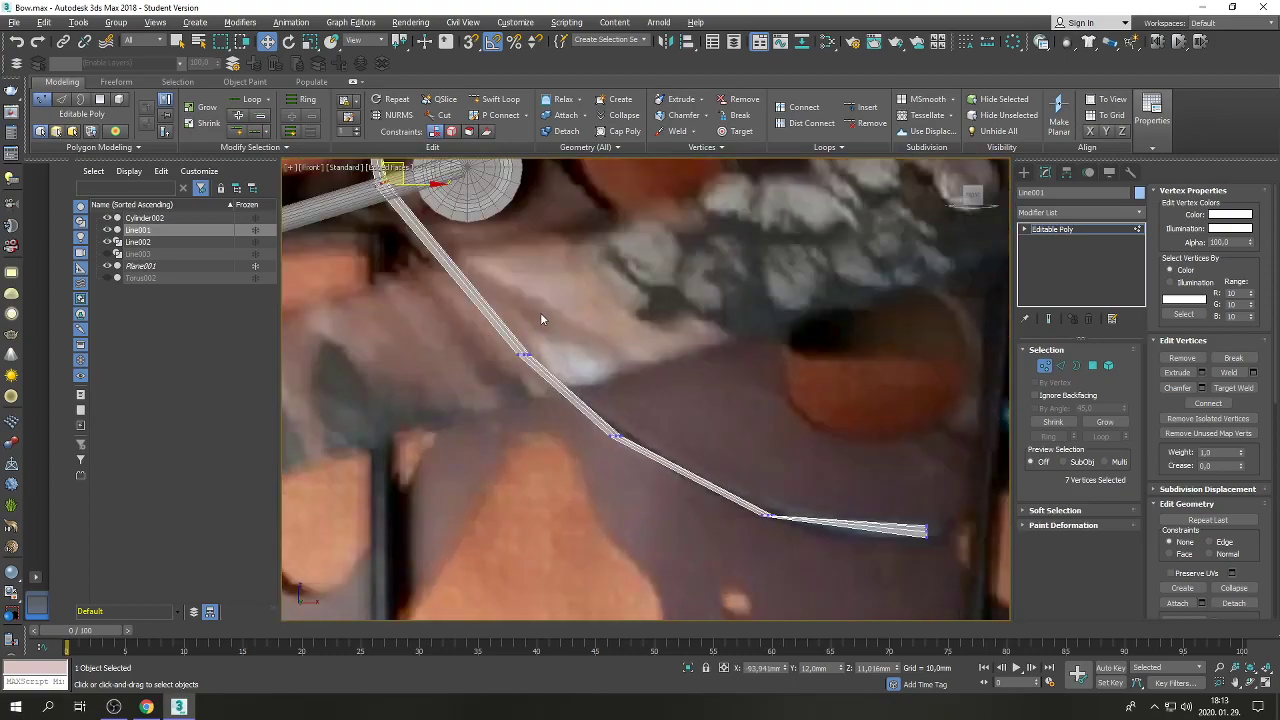
pyautogui.moveTo(550, 324); pyautogui.dragTo(478, 402)
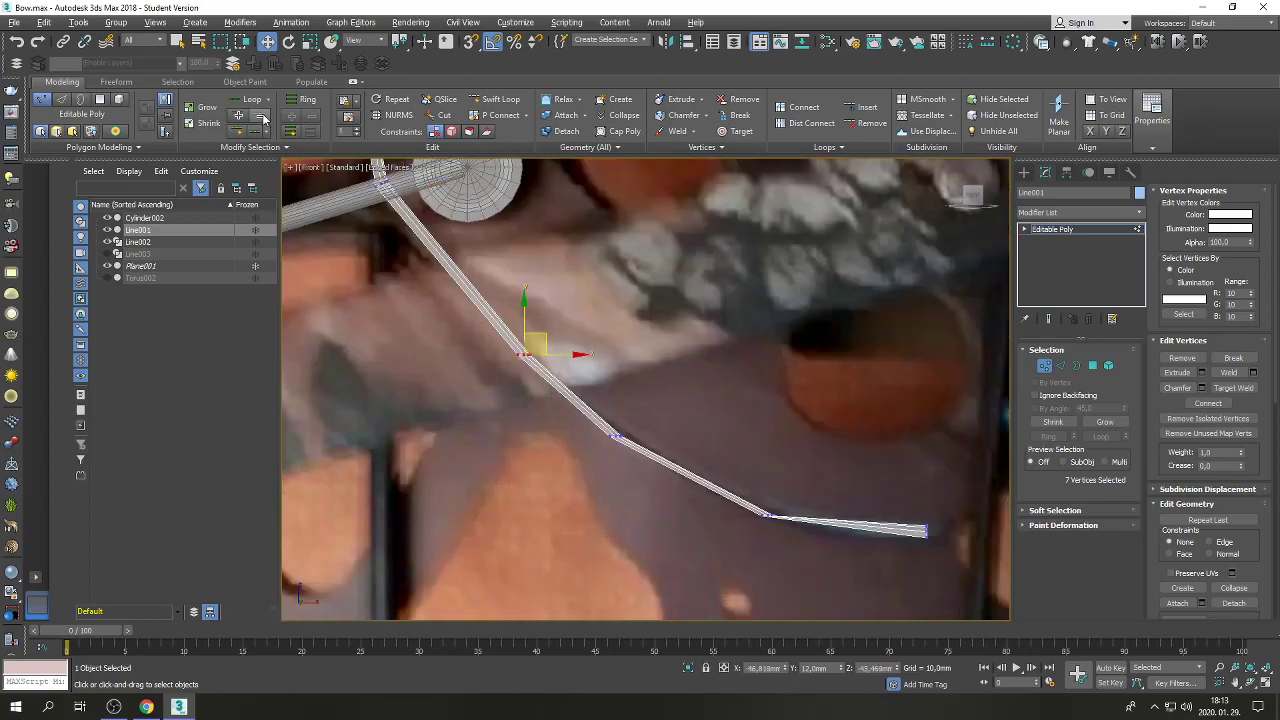
pyautogui.click(288, 41)
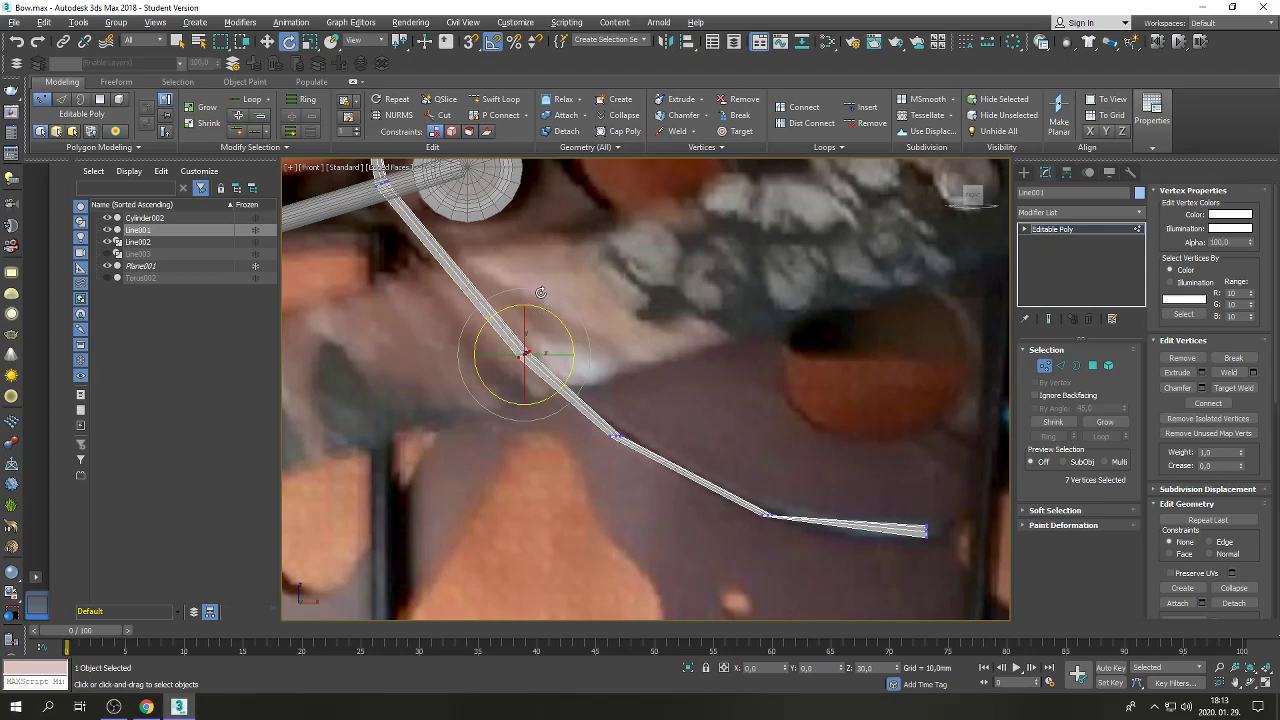
pyautogui.click(267, 41)
pyautogui.moveTo(537, 331); pyautogui.dragTo(496, 290)
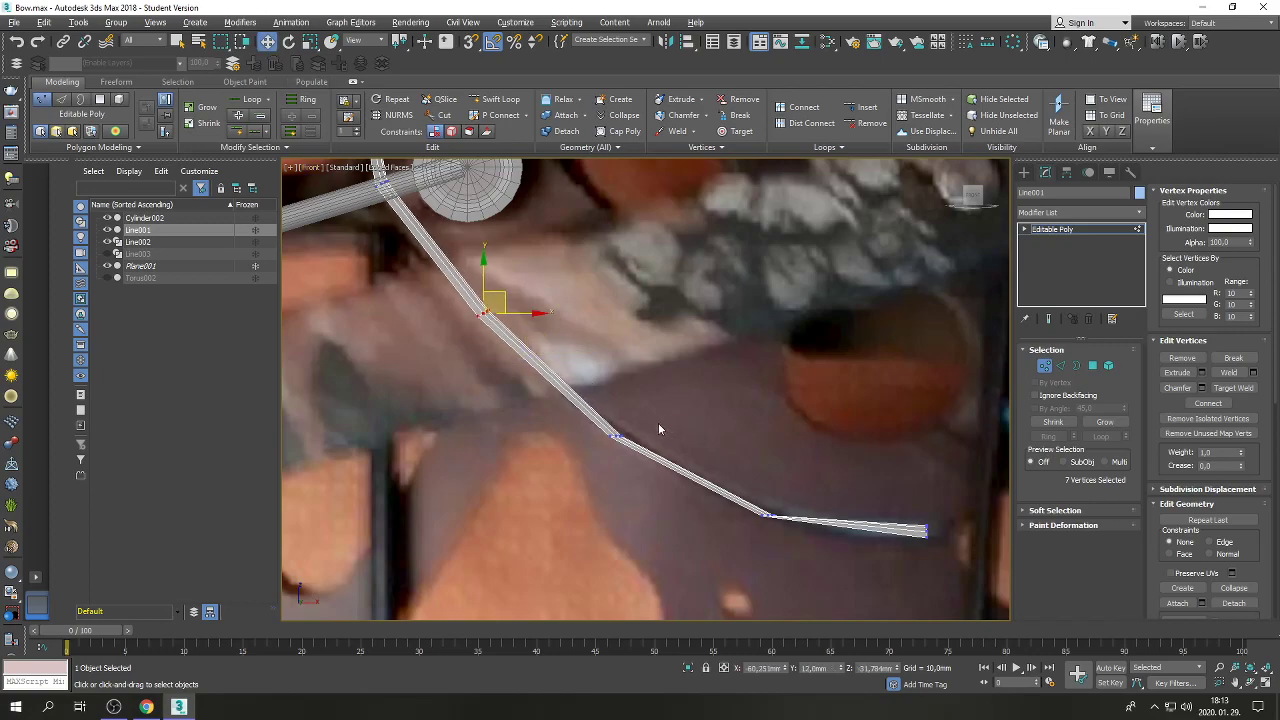
# Rotate the third intermediate vertex ring so it lies across the cable's bend.
pyautogui.click(616, 436)
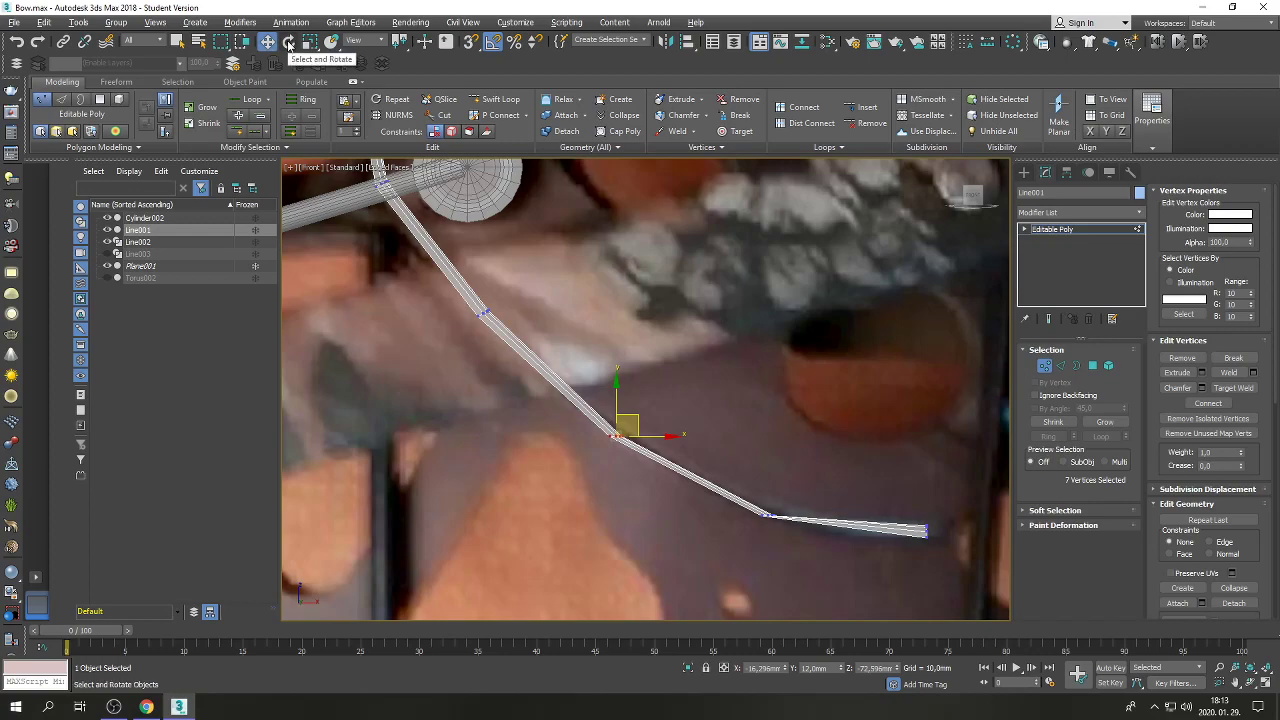
pyautogui.click(289, 42)
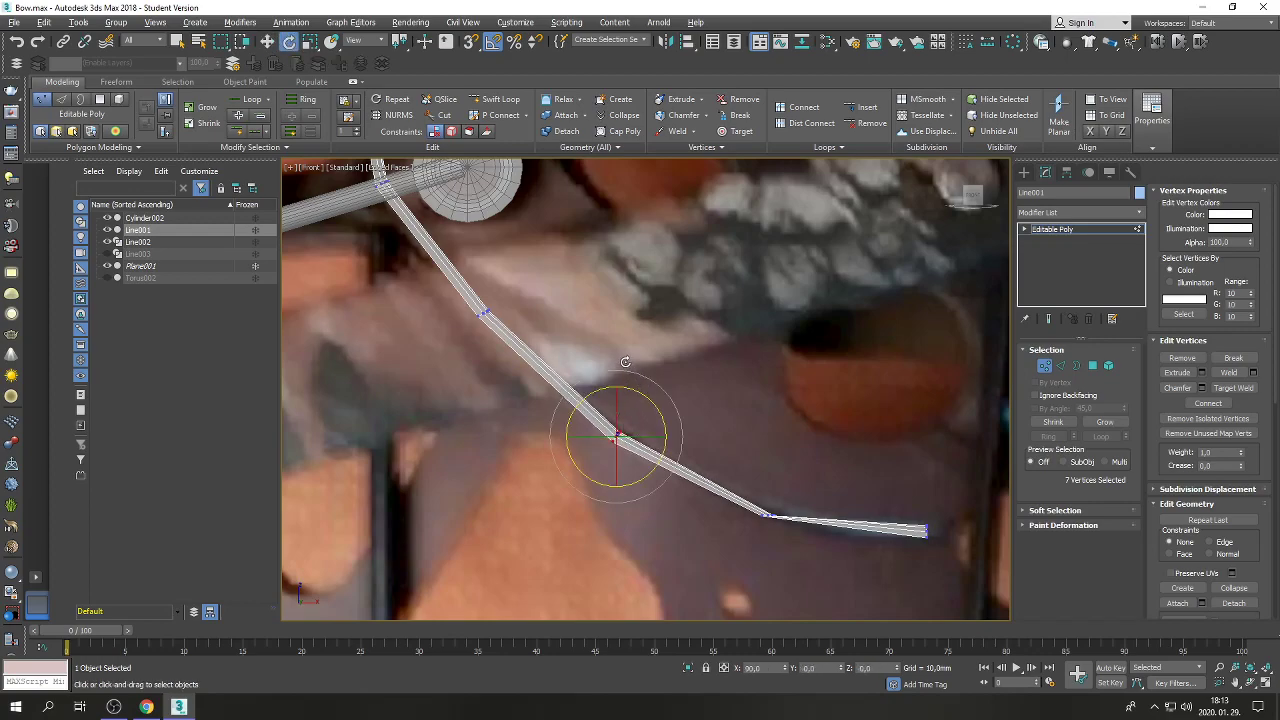
pyautogui.click(267, 42)
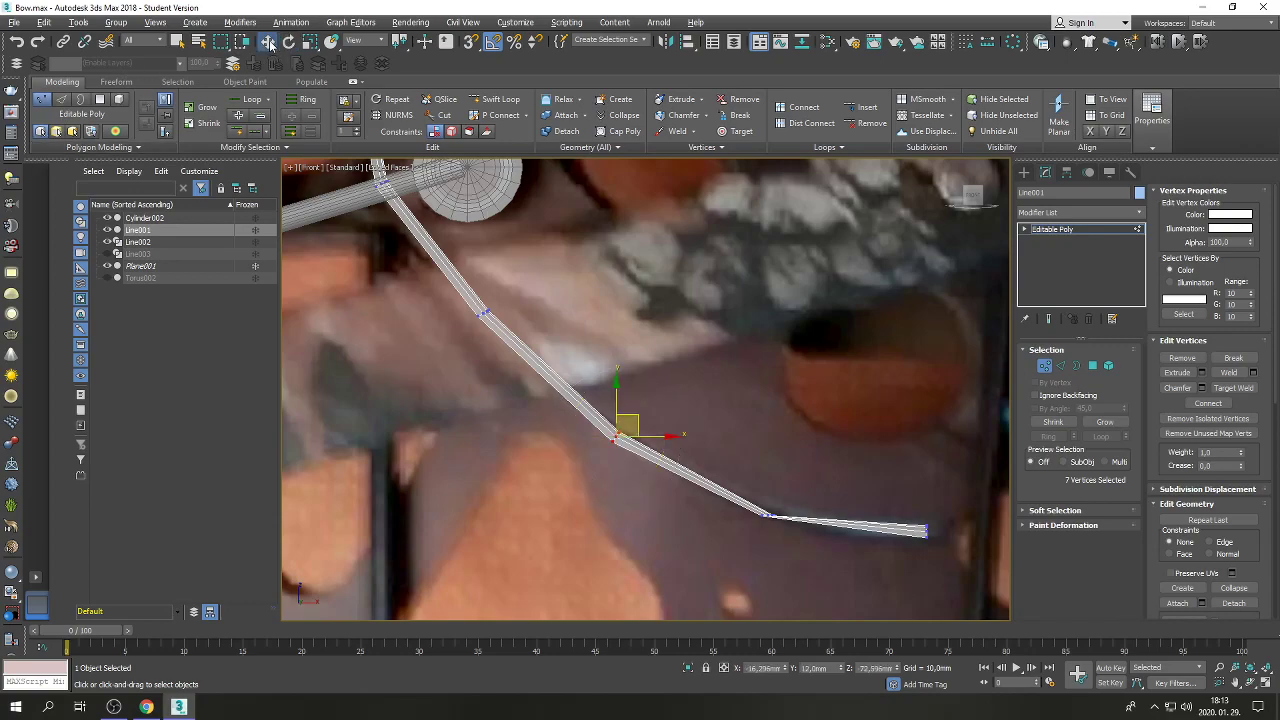
# Shift the third intermediate vertex ring up onto the cable path, and rotate the lowest intermediate ring across its bend and nudge it up.
pyautogui.moveTo(628, 414); pyautogui.dragTo(627, 399)
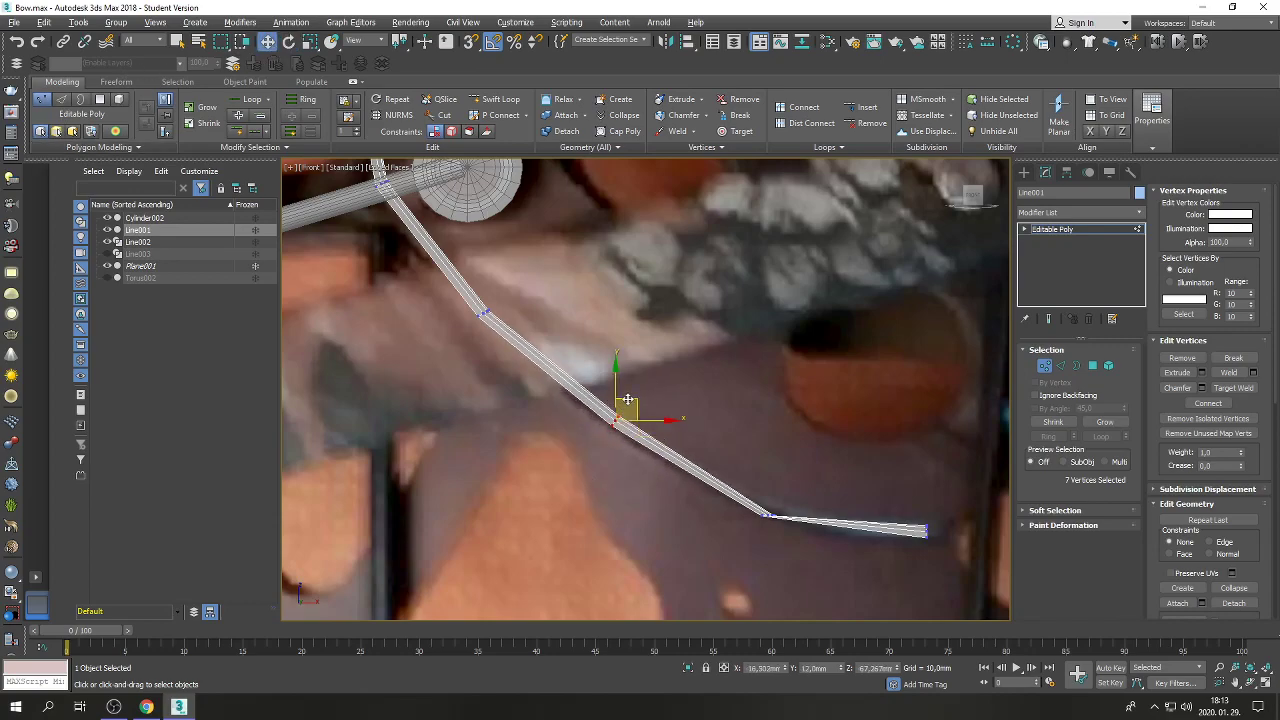
pyautogui.moveTo(726, 566); pyautogui.dragTo(725, 562)
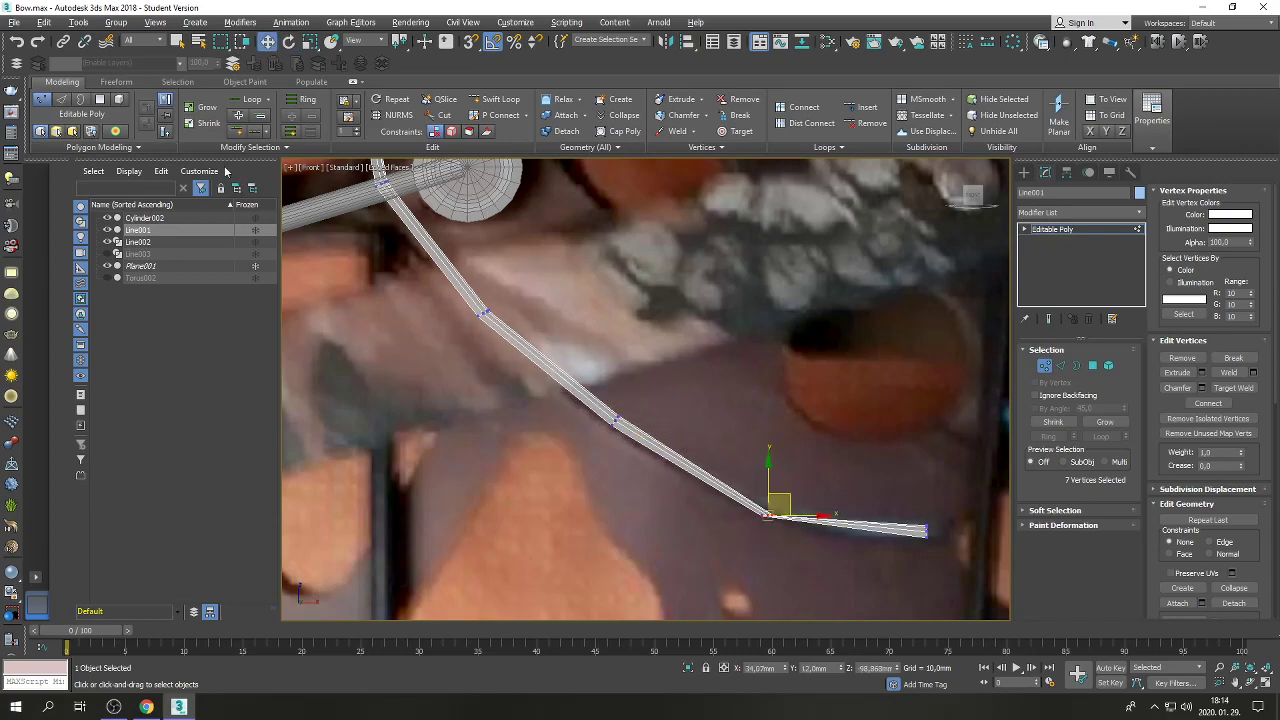
pyautogui.click(289, 42)
pyautogui.moveTo(804, 484); pyautogui.dragTo(776, 443)
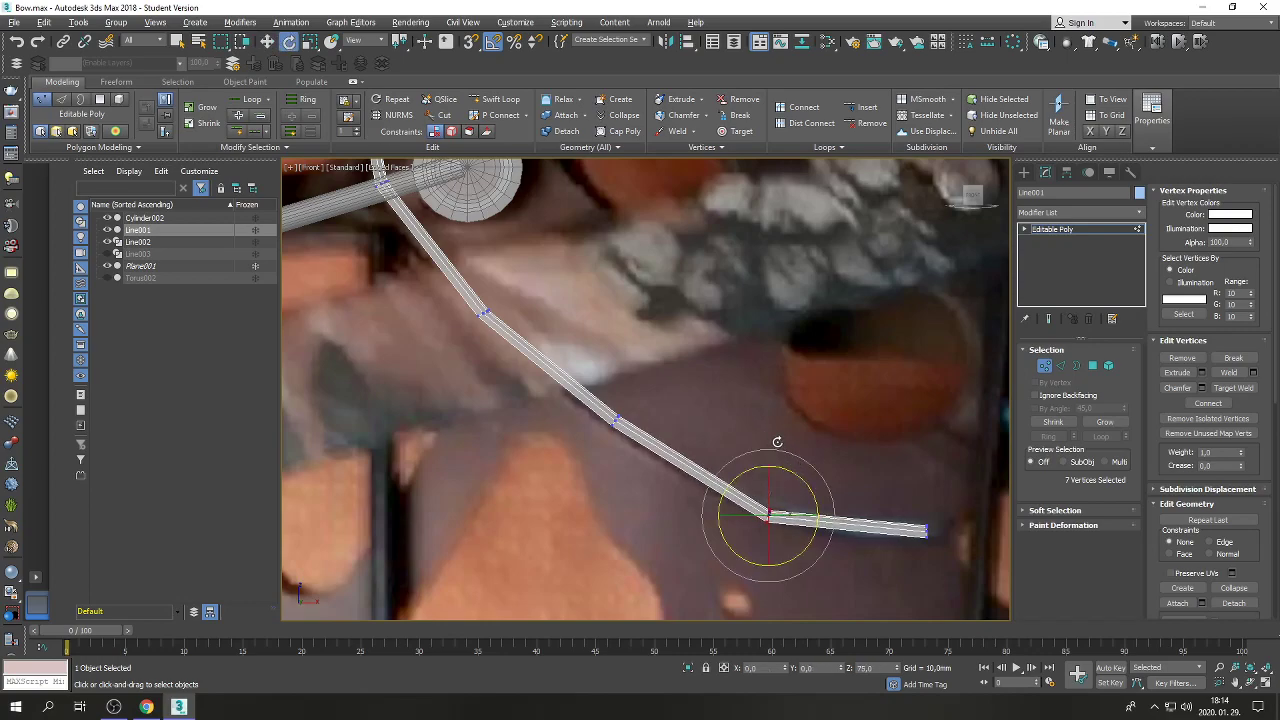
pyautogui.click(268, 41)
pyautogui.moveTo(784, 494); pyautogui.dragTo(783, 486)
# Extrude the open end edges of the small arc down beside the cylinder and rotate the new end ring slightly.
pyautogui.scroll(-6, 783, 486)
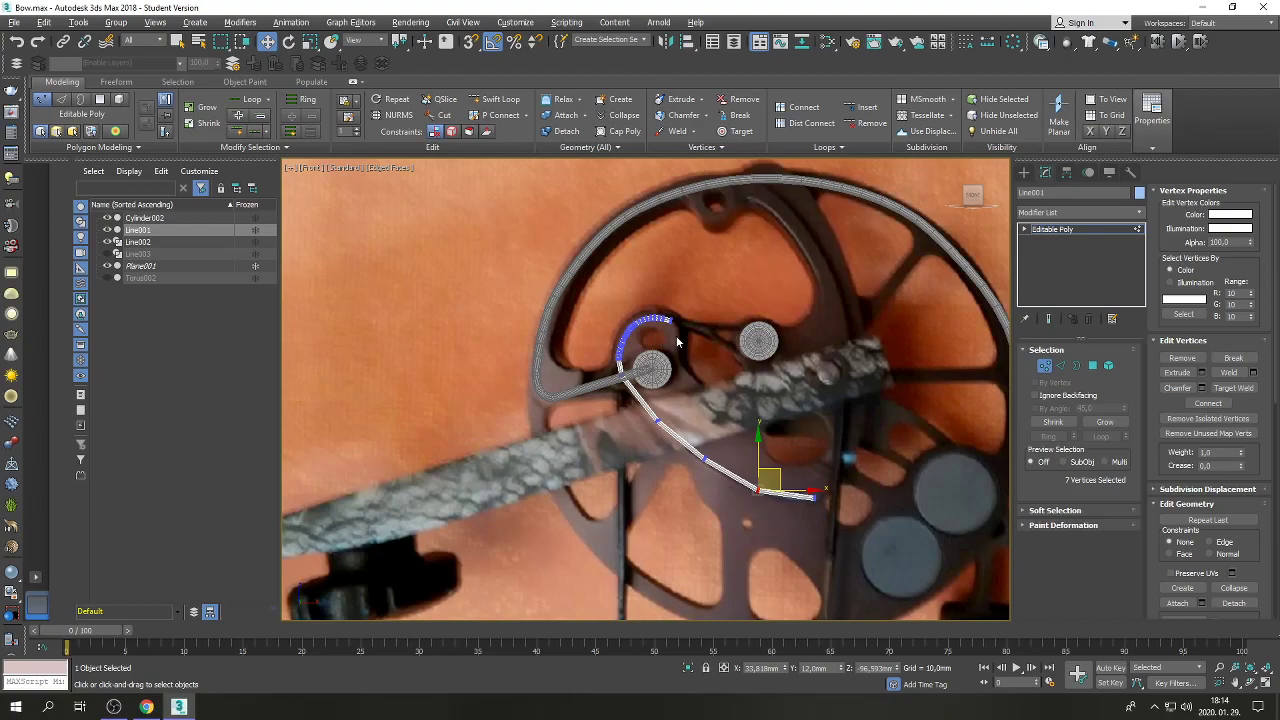
pyautogui.scroll(6, 674, 311)
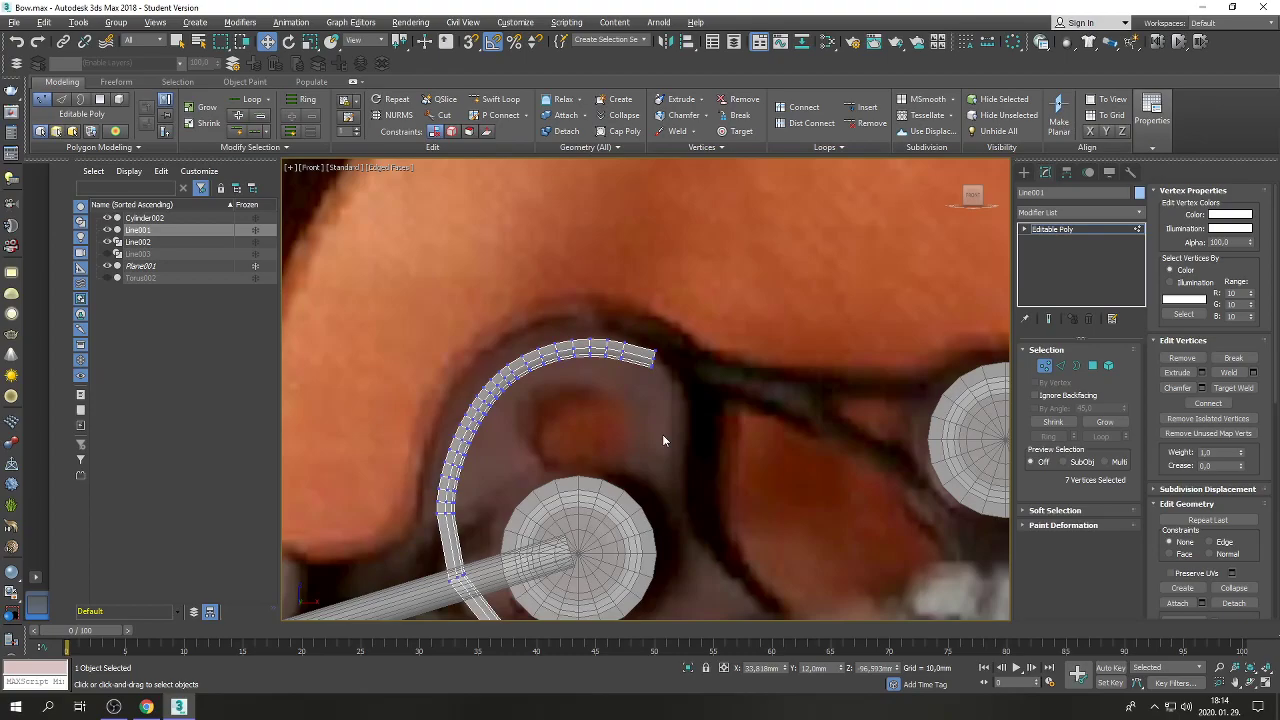
pyautogui.scroll(-6, 687, 417)
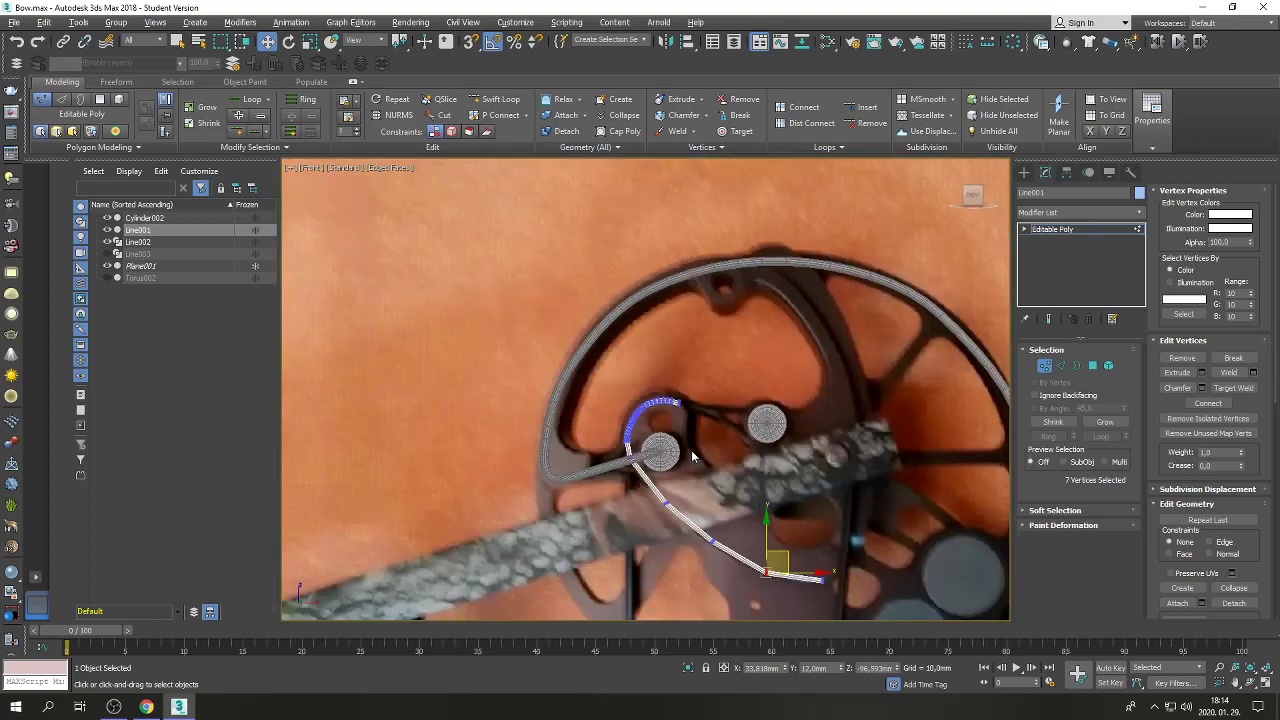
pyautogui.scroll(2, 693, 447)
pyautogui.scroll(2, 693, 447)
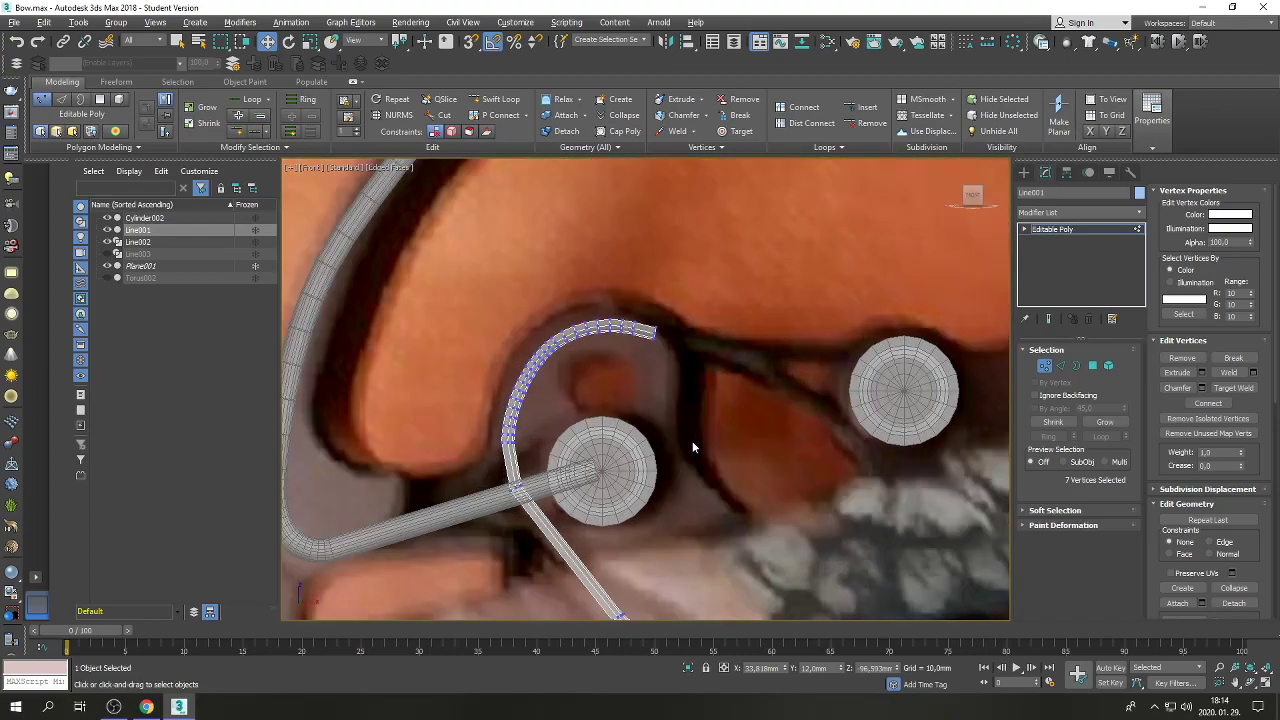
pyautogui.click(1061, 365)
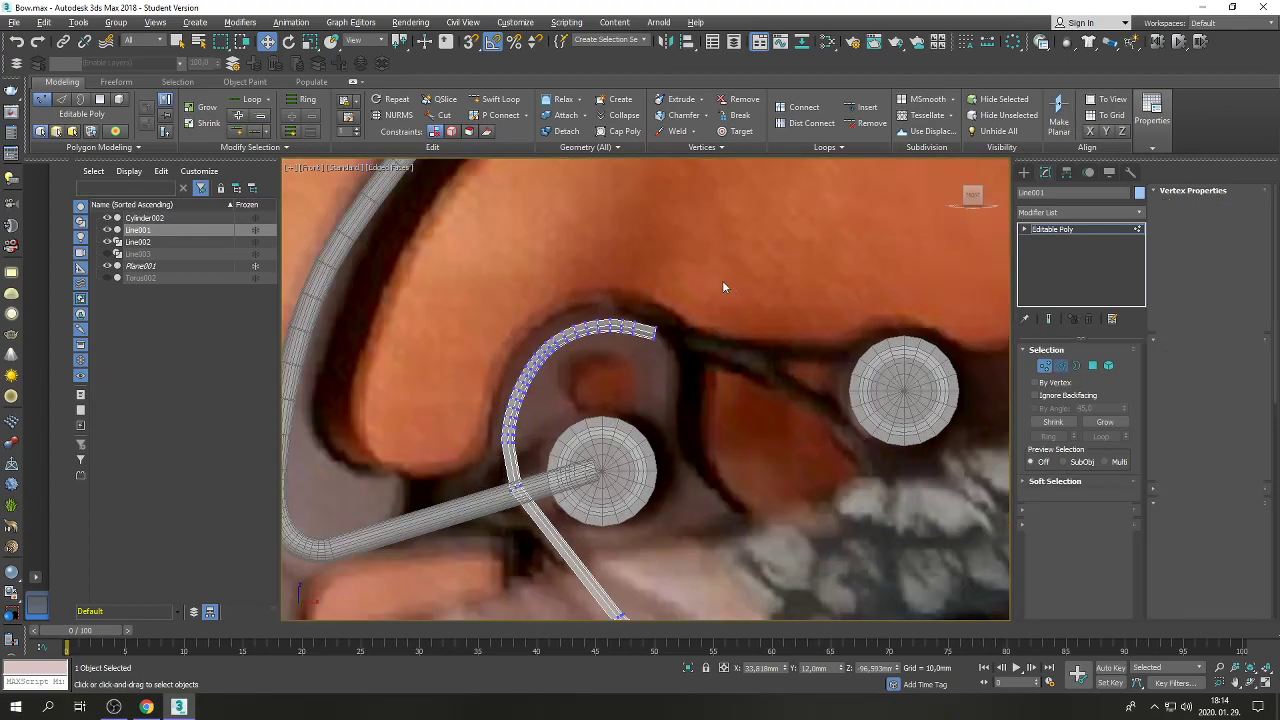
pyautogui.moveTo(712, 286); pyautogui.dragTo(686, 426)
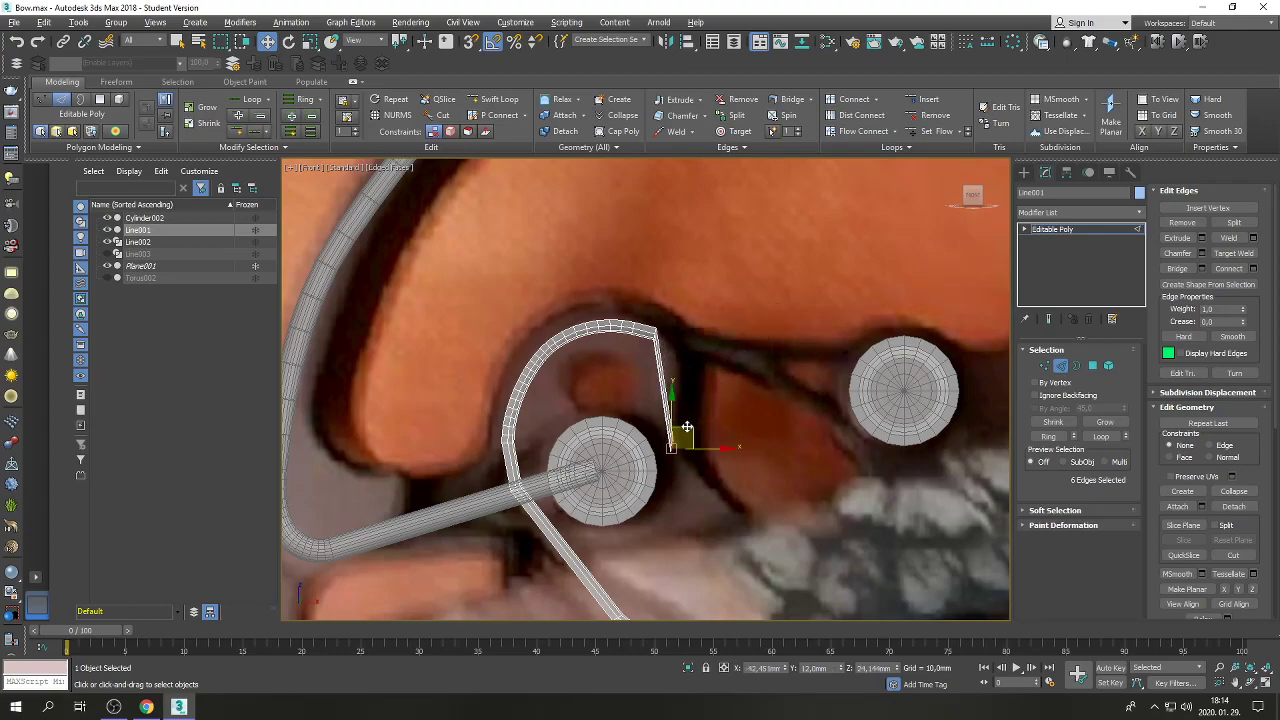
pyautogui.click(289, 42)
pyautogui.moveTo(701, 408); pyautogui.dragTo(720, 510)
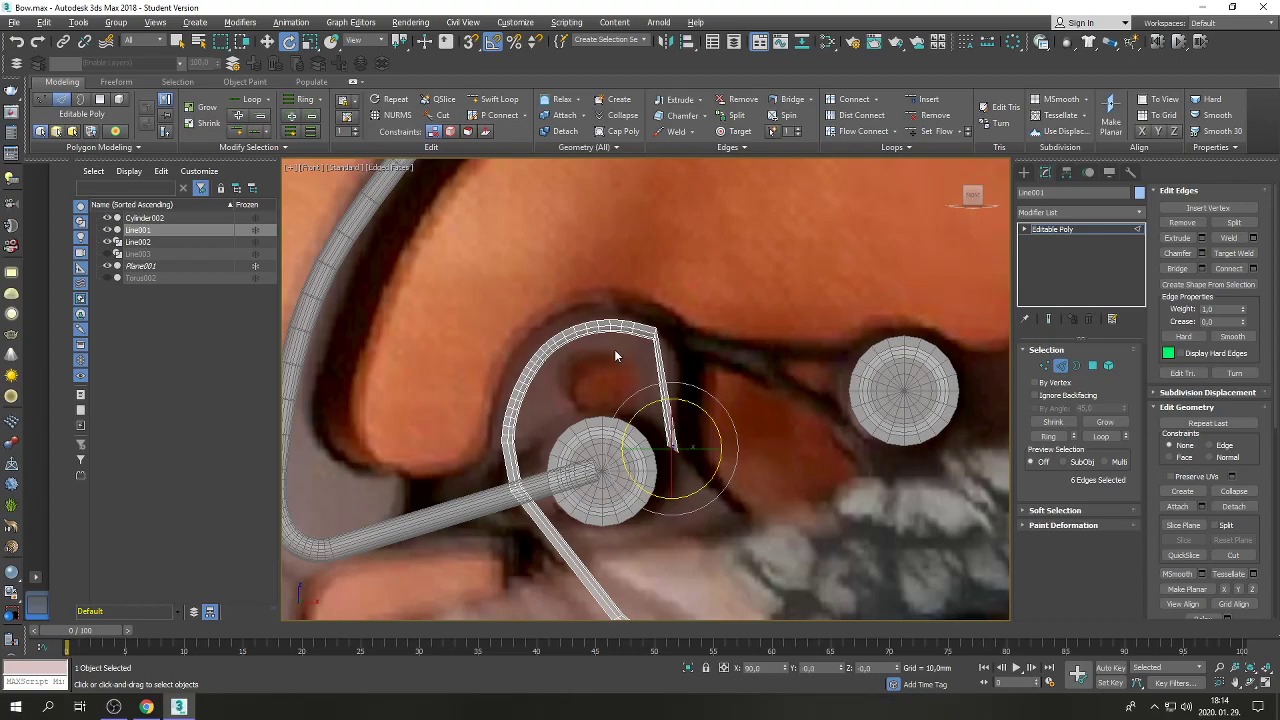
pyautogui.click(267, 43)
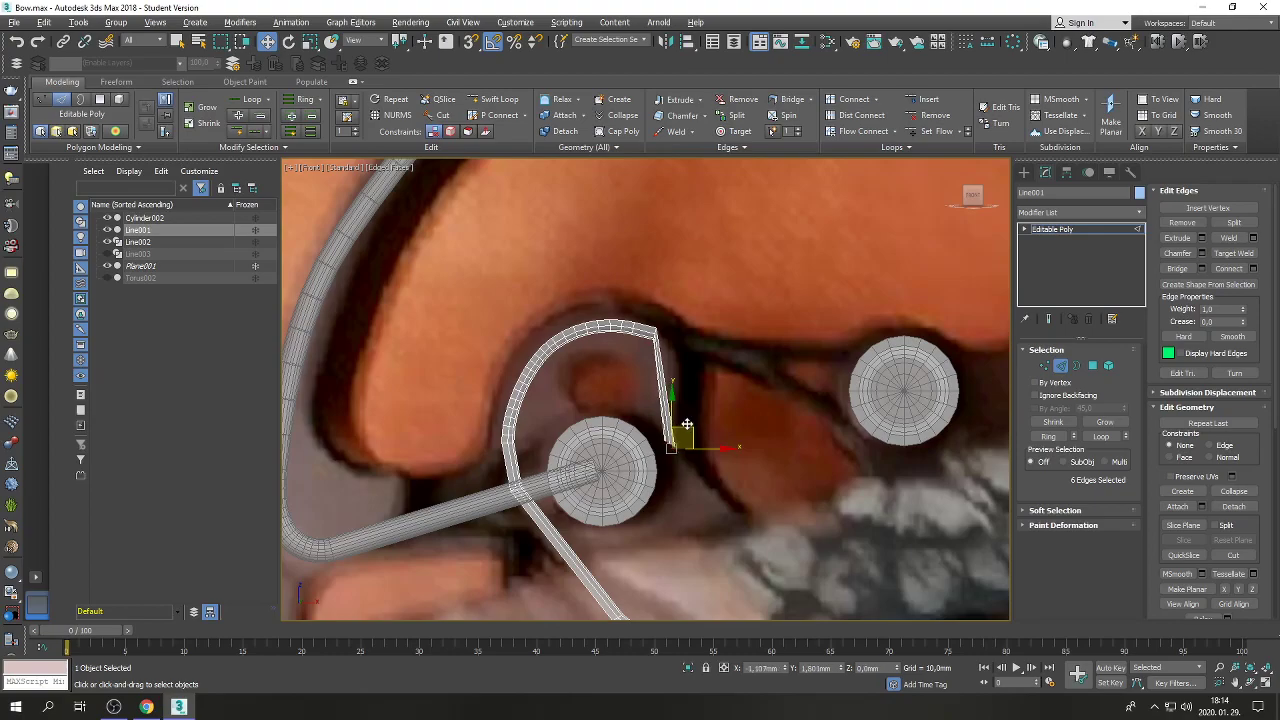
# Connect the lengthwise edges of the new end segment with 2 edge loops.
pyautogui.scroll(4, 687, 424)
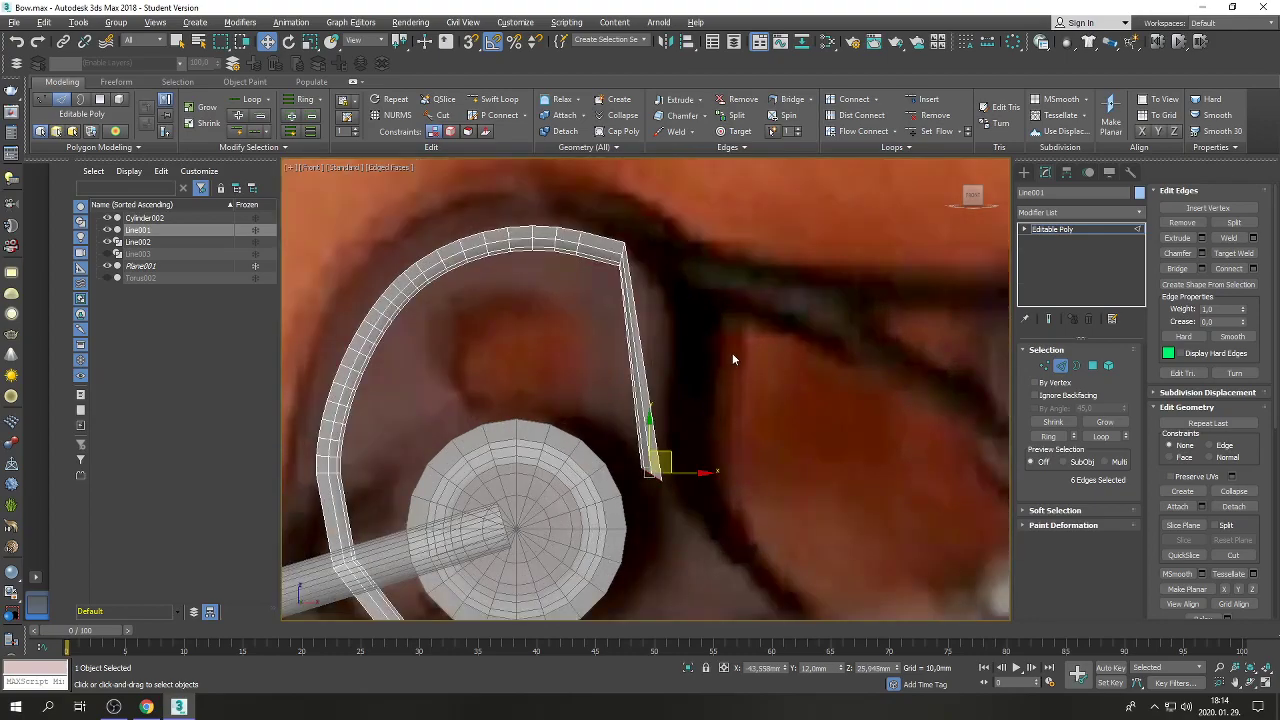
pyautogui.keyDown('ctrl'); pyautogui.click(641, 390); pyautogui.keyUp('ctrl')
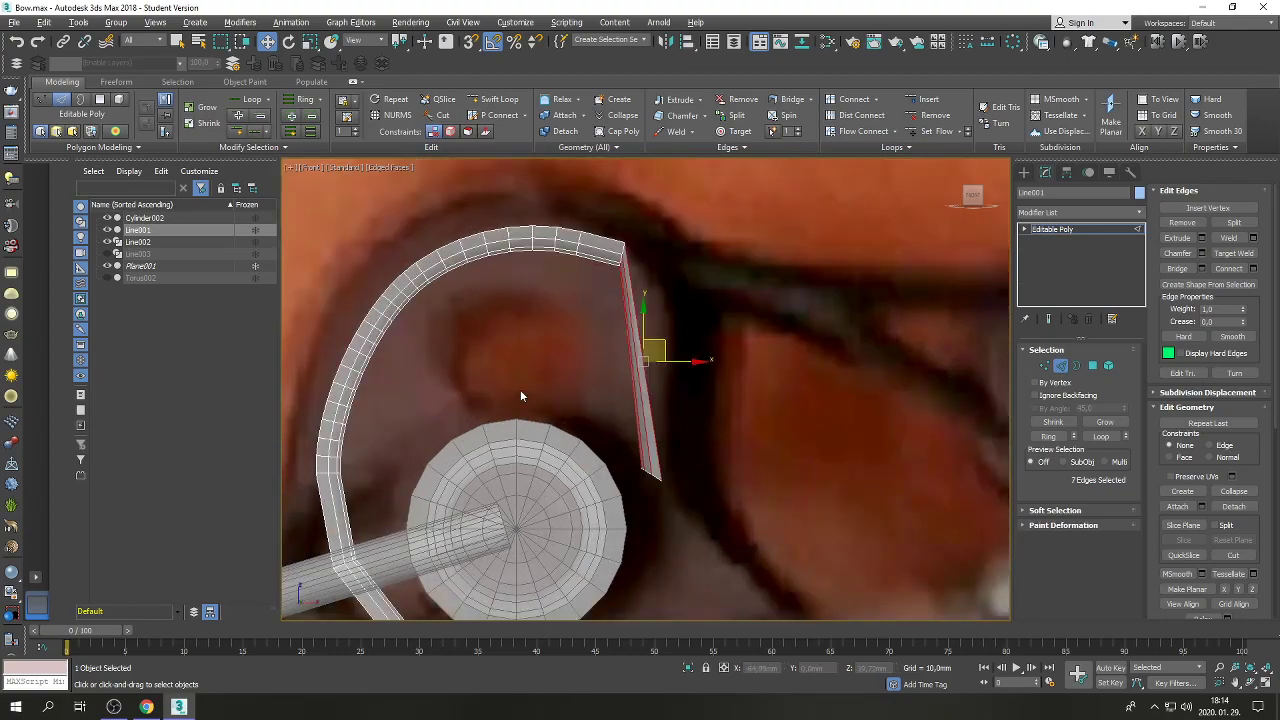
pyautogui.click(1253, 268)
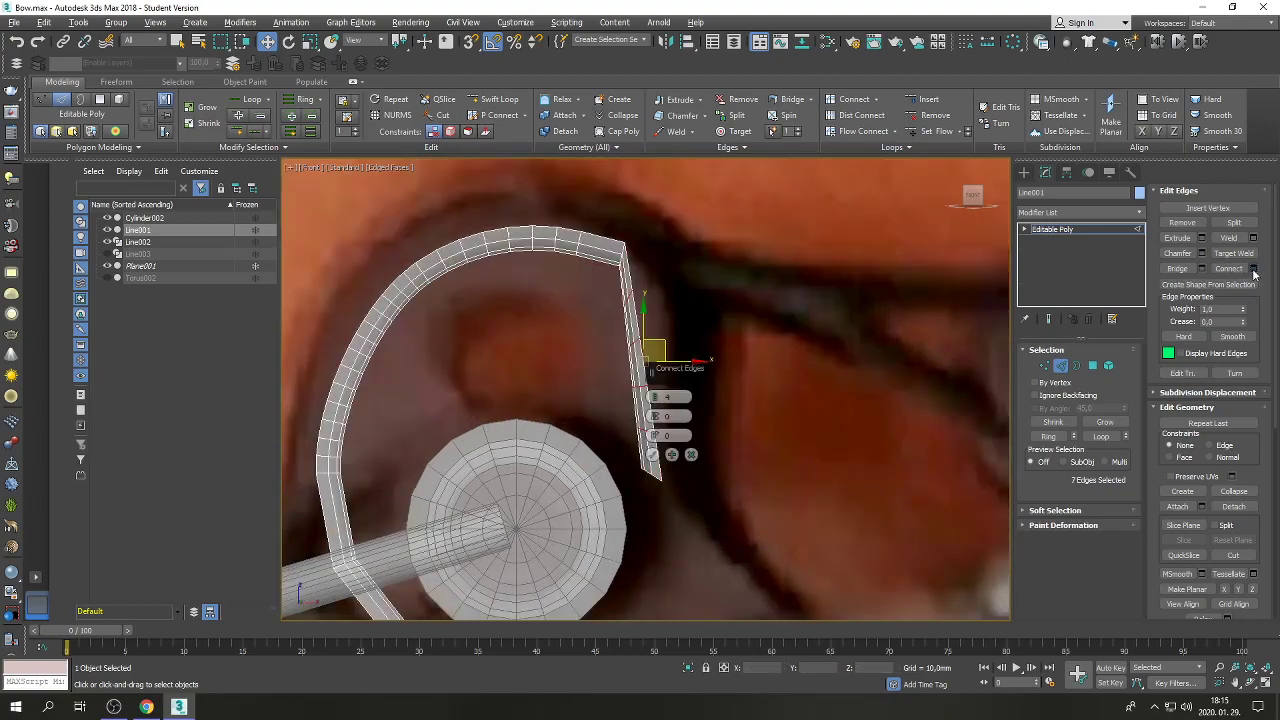
pyautogui.click(655, 401)
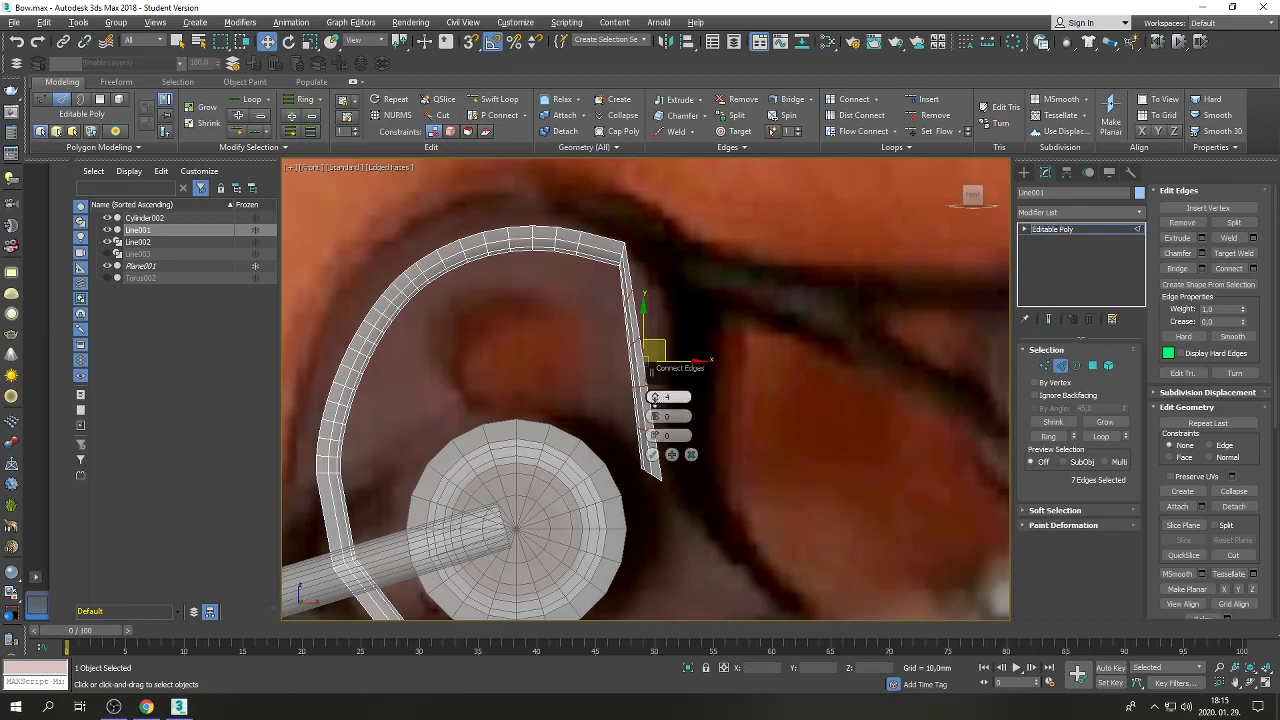
pyautogui.click(655, 401)
pyautogui.click(653, 455)
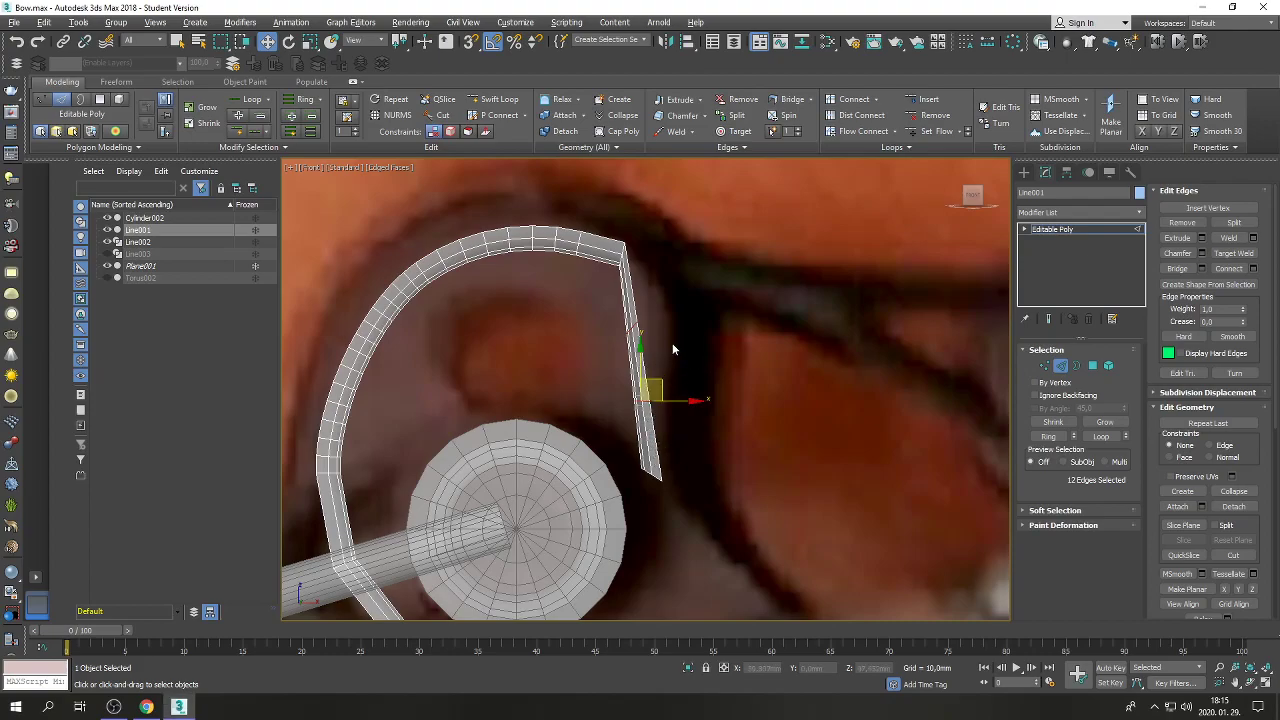
# Move the two new vertex rings outward, away from the arc's centre, so the end segment bends around the cam.
pyautogui.press('1')
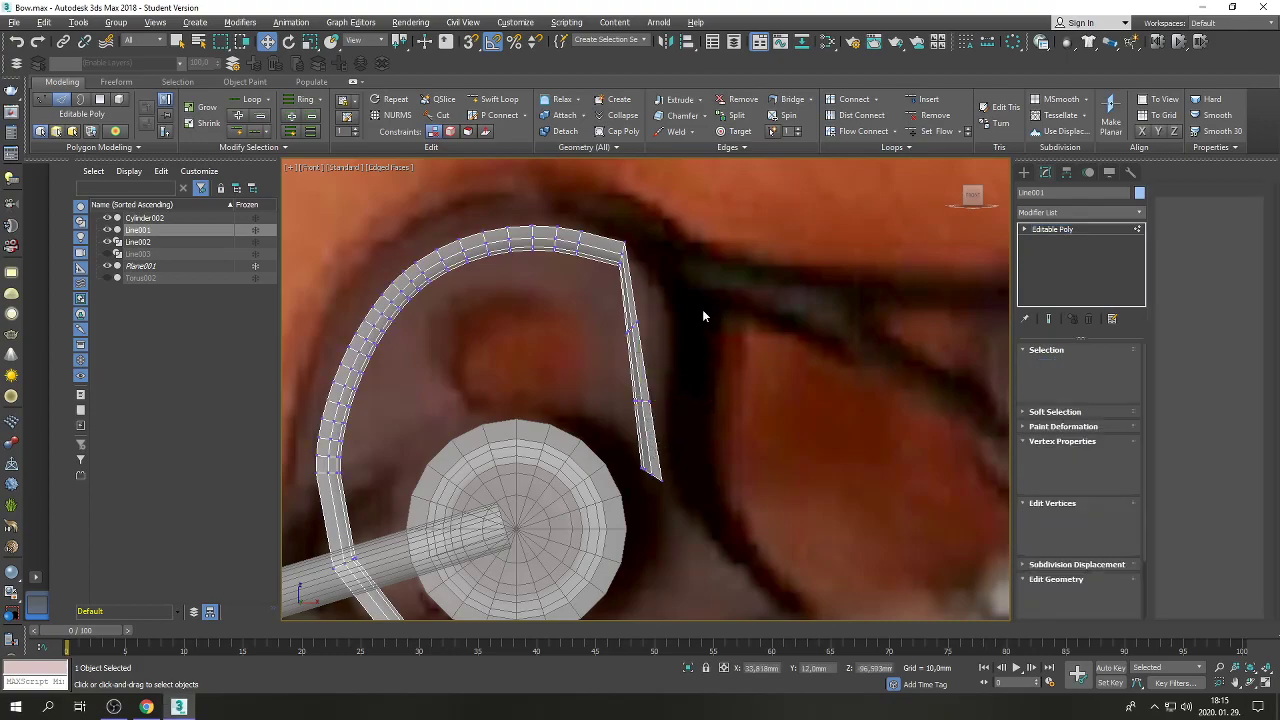
pyautogui.moveTo(680, 300); pyautogui.dragTo(618, 352)
pyautogui.moveTo(663, 307); pyautogui.dragTo(674, 303)
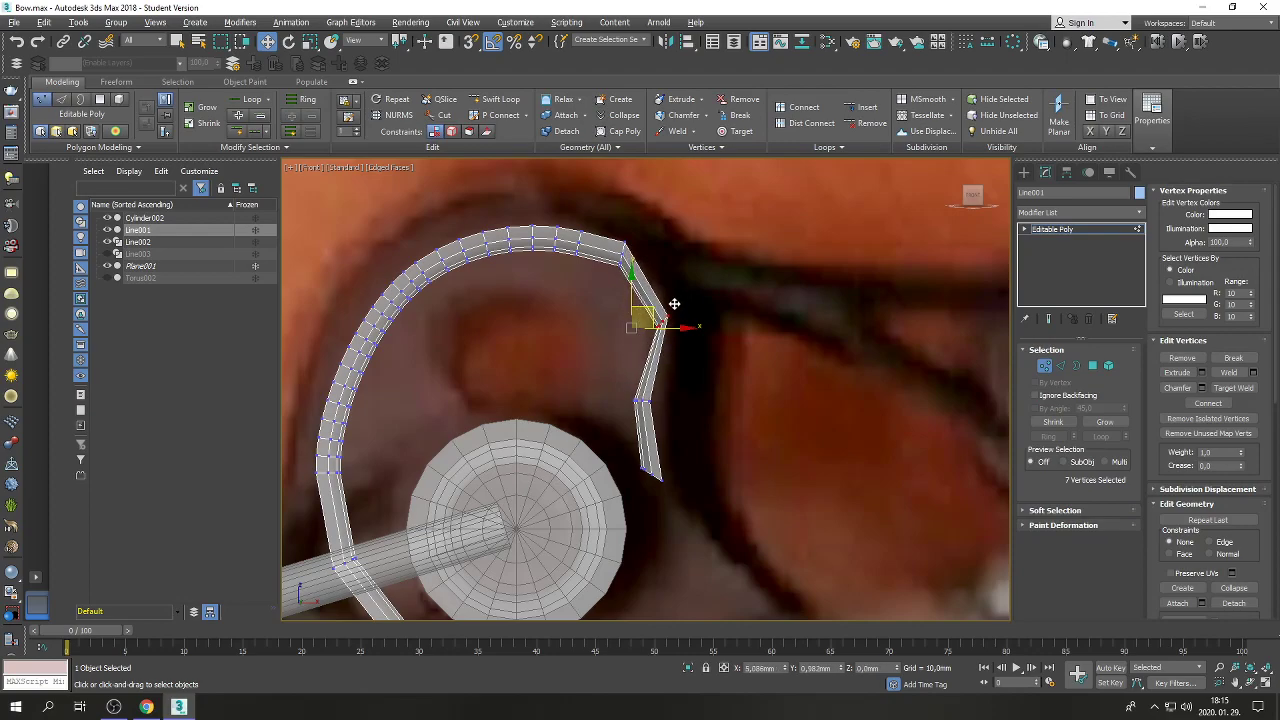
pyautogui.moveTo(674, 400); pyautogui.dragTo(621, 422)
pyautogui.moveTo(659, 382); pyautogui.dragTo(673, 392)
# Rotate the upper of the two new vertex rings so it lies across the cable's bend, and clear the selection.
pyautogui.moveTo(640, 300); pyautogui.dragTo(676, 385)
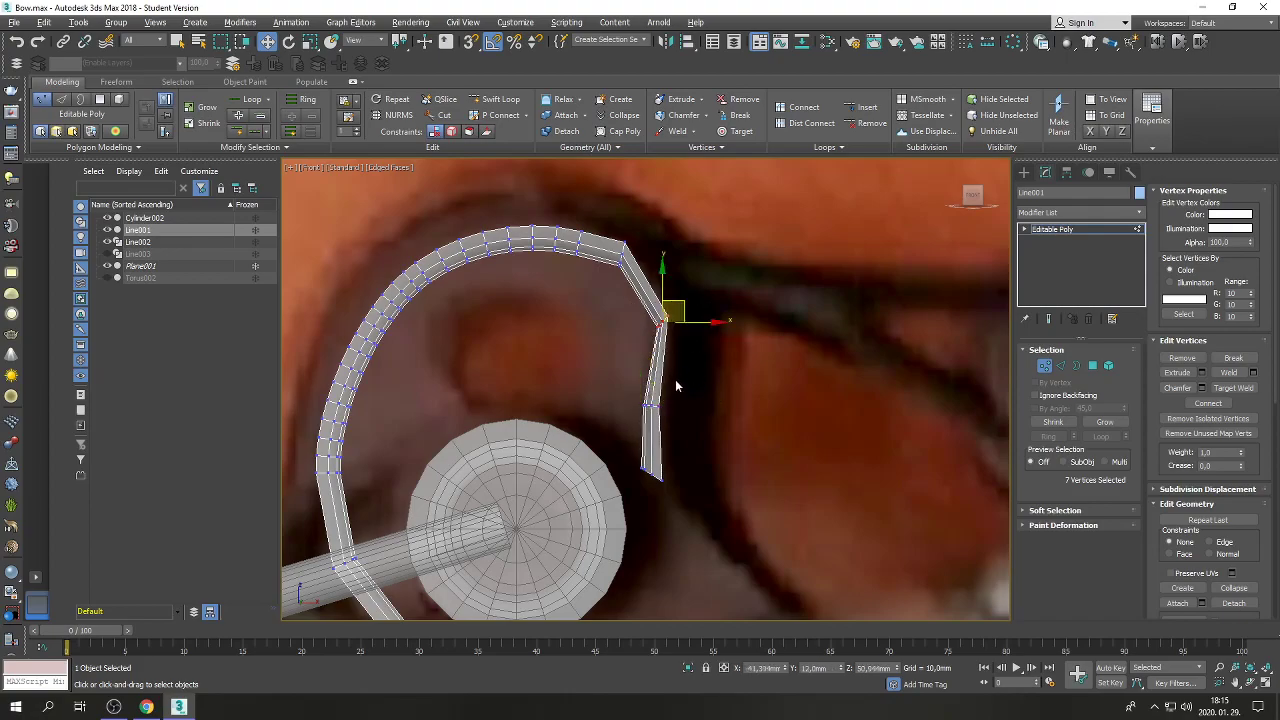
pyautogui.click(289, 41)
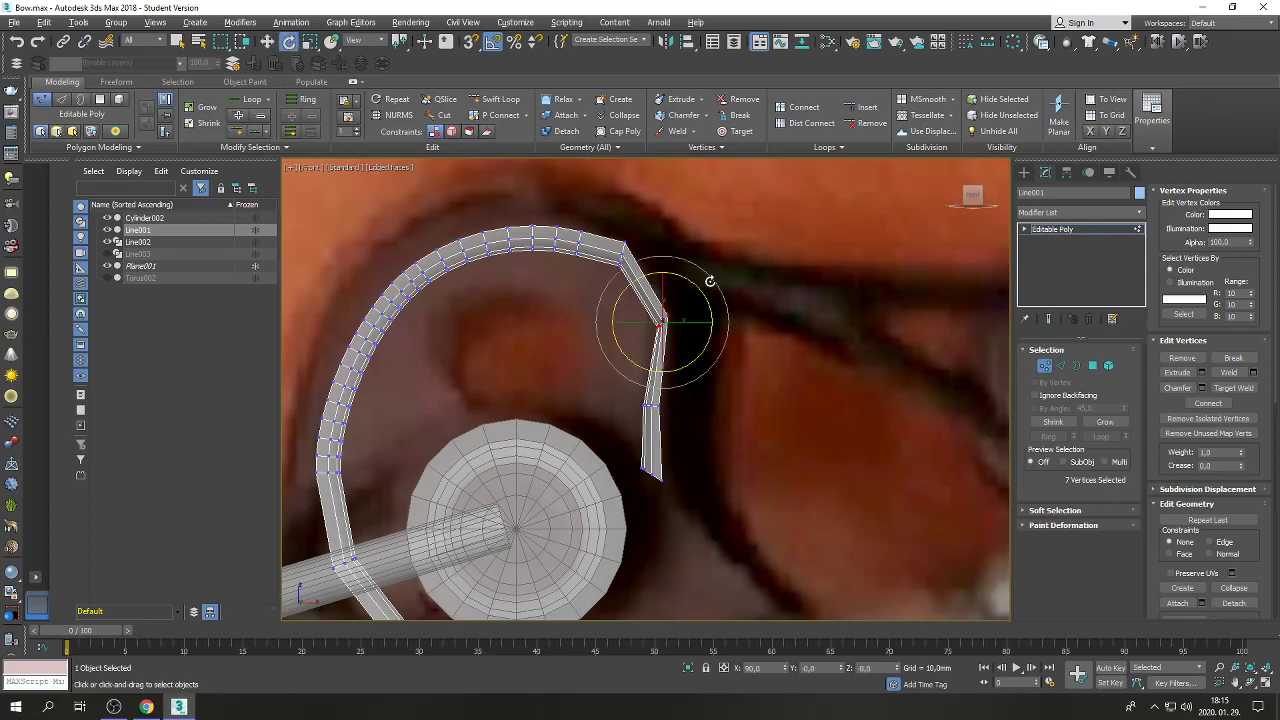
pyautogui.moveTo(695, 285); pyautogui.dragTo(715, 311)
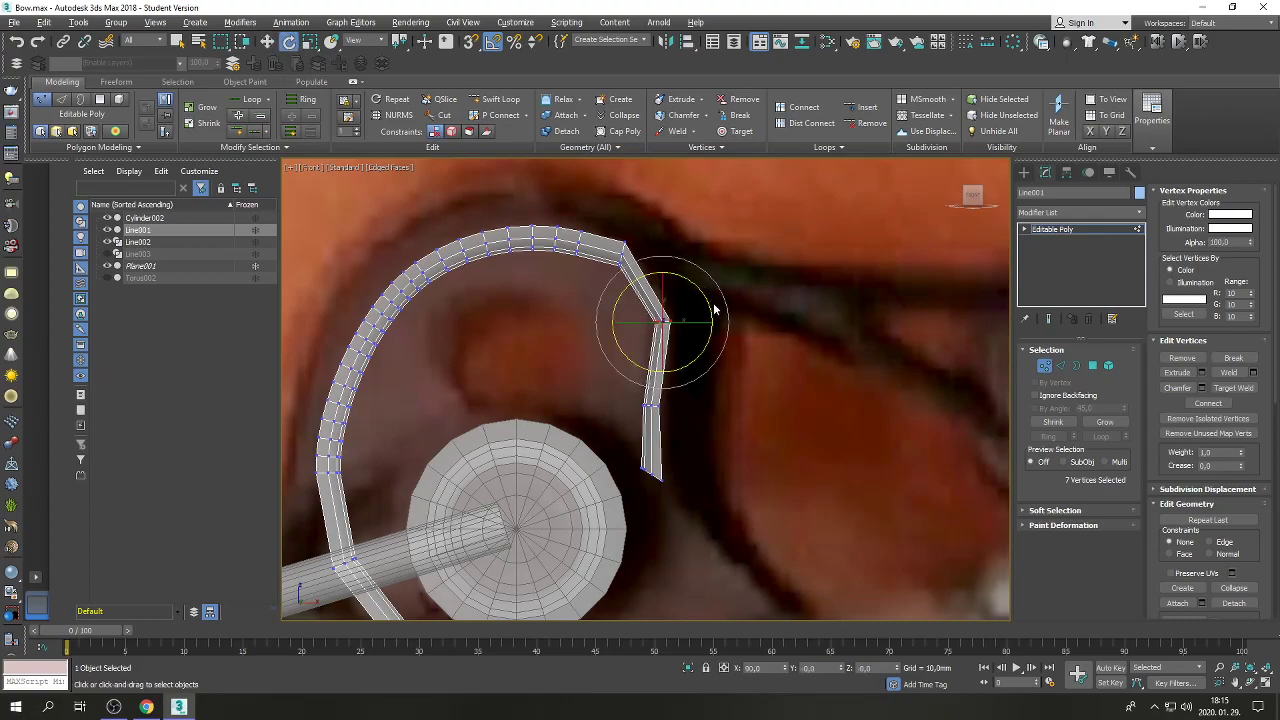
pyautogui.click(557, 362)
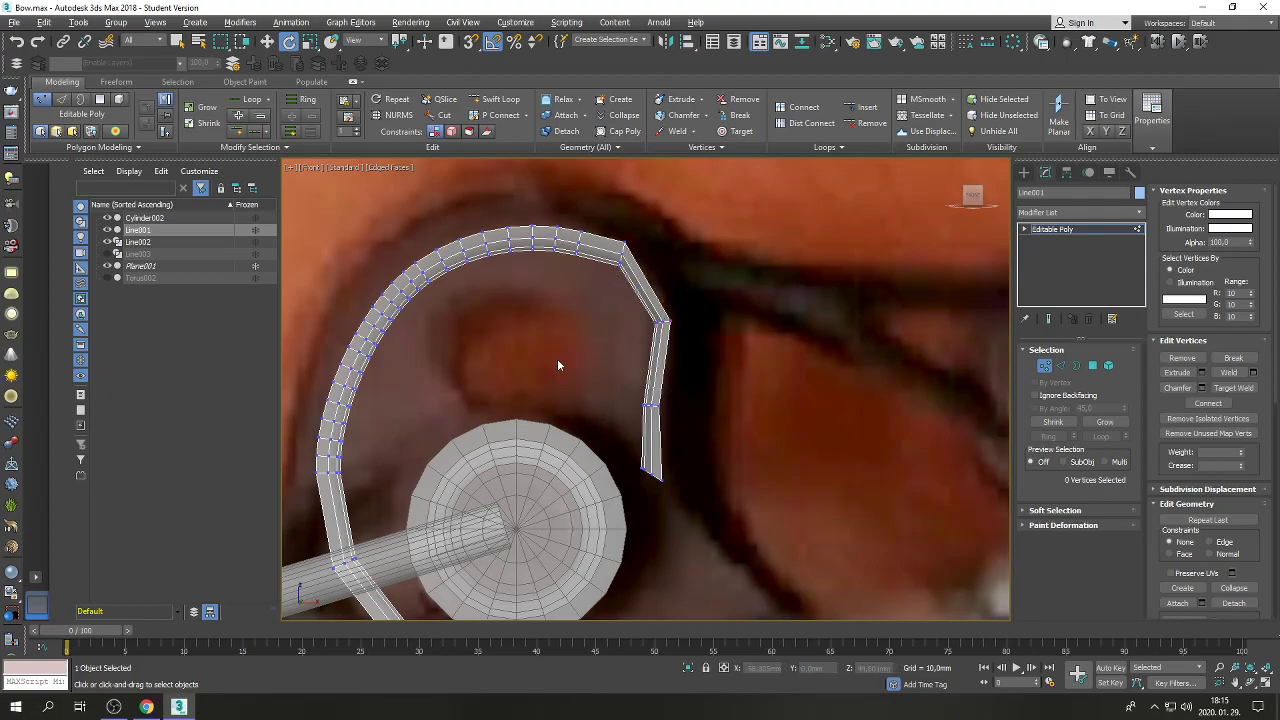
# Connect the segment just past the arc's original end with one edge loop and move that loop outward to round the corner.
pyautogui.click(1060, 365)
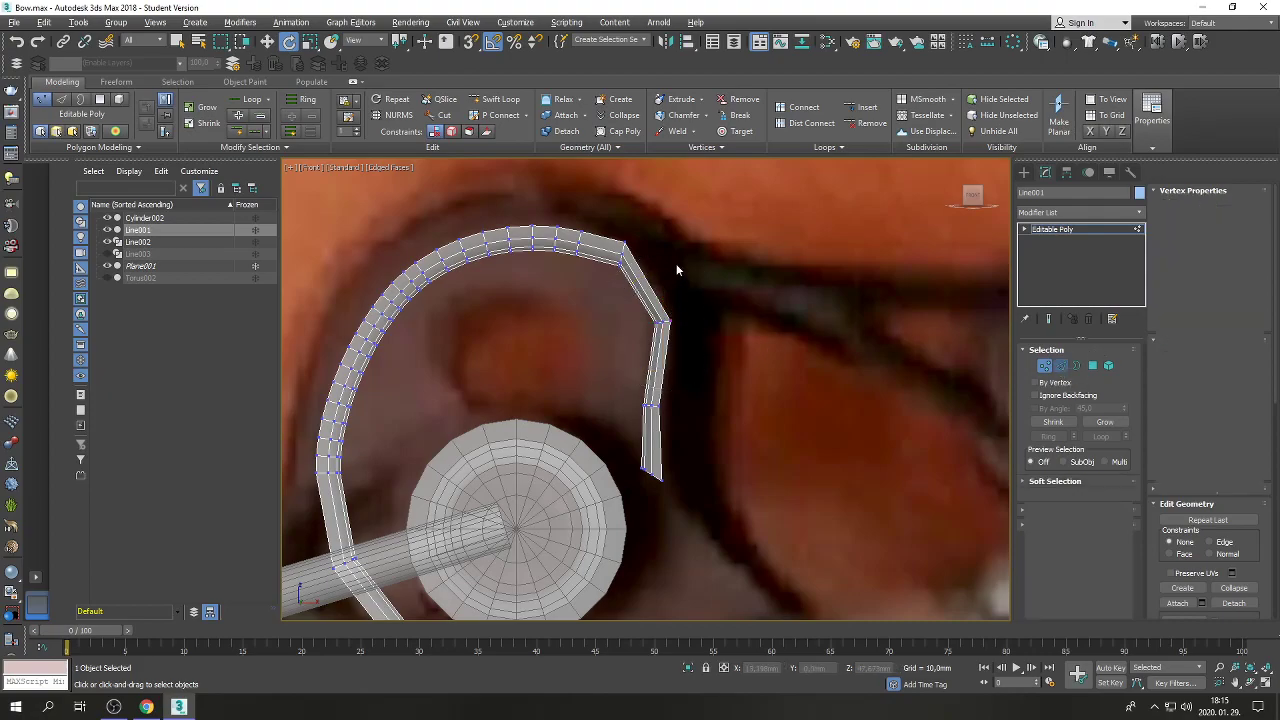
pyautogui.click(624, 290)
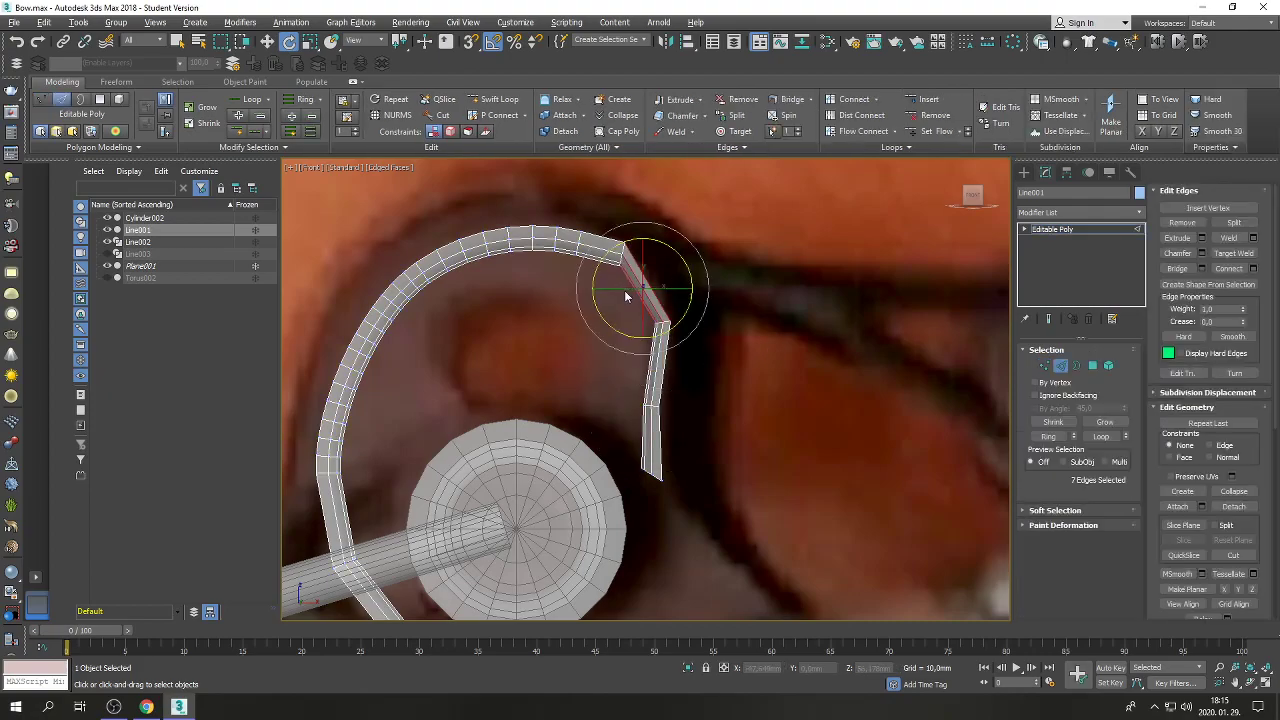
pyautogui.click(1253, 268)
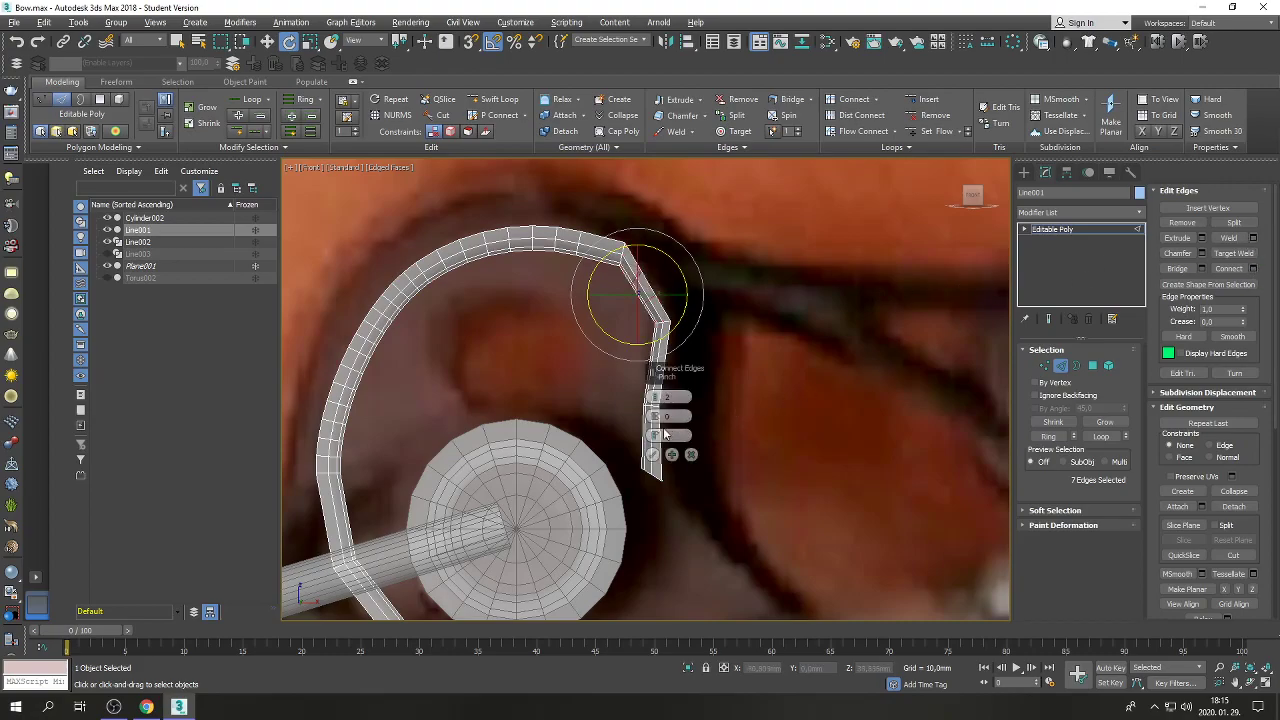
pyautogui.moveTo(668, 398); pyautogui.dragTo(668, 410)
pyautogui.click(652, 455)
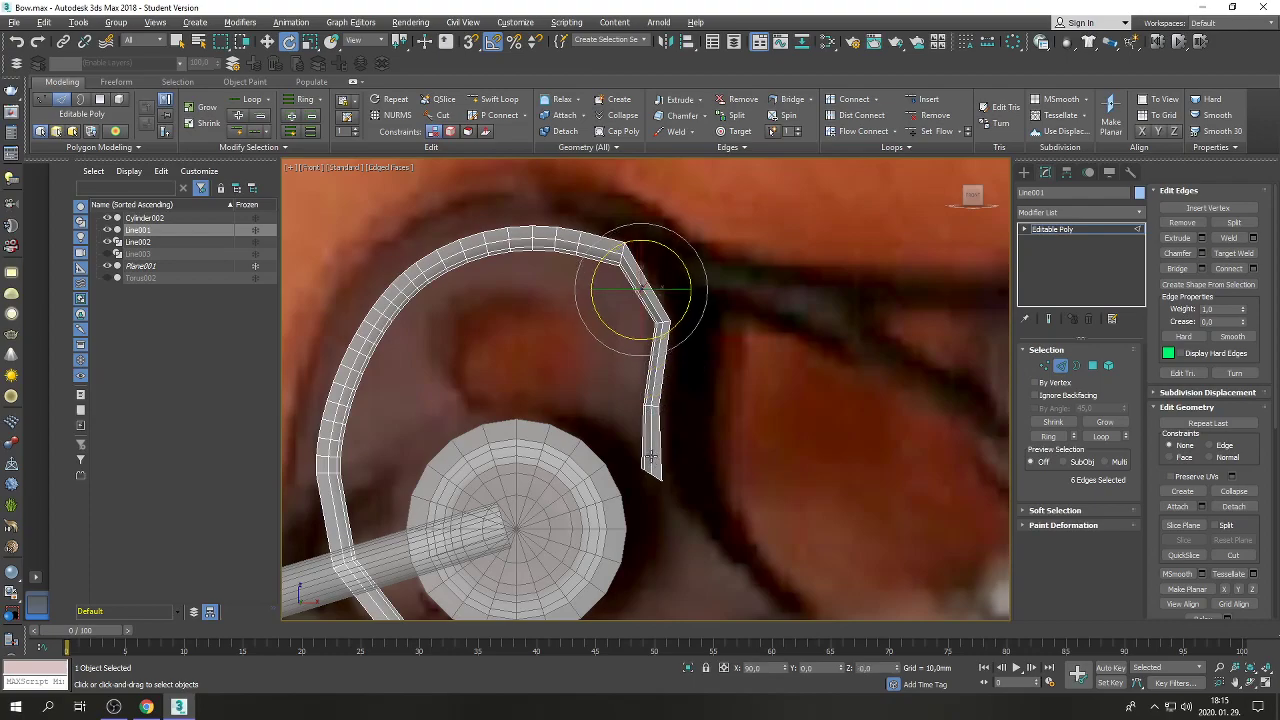
pyautogui.click(267, 43)
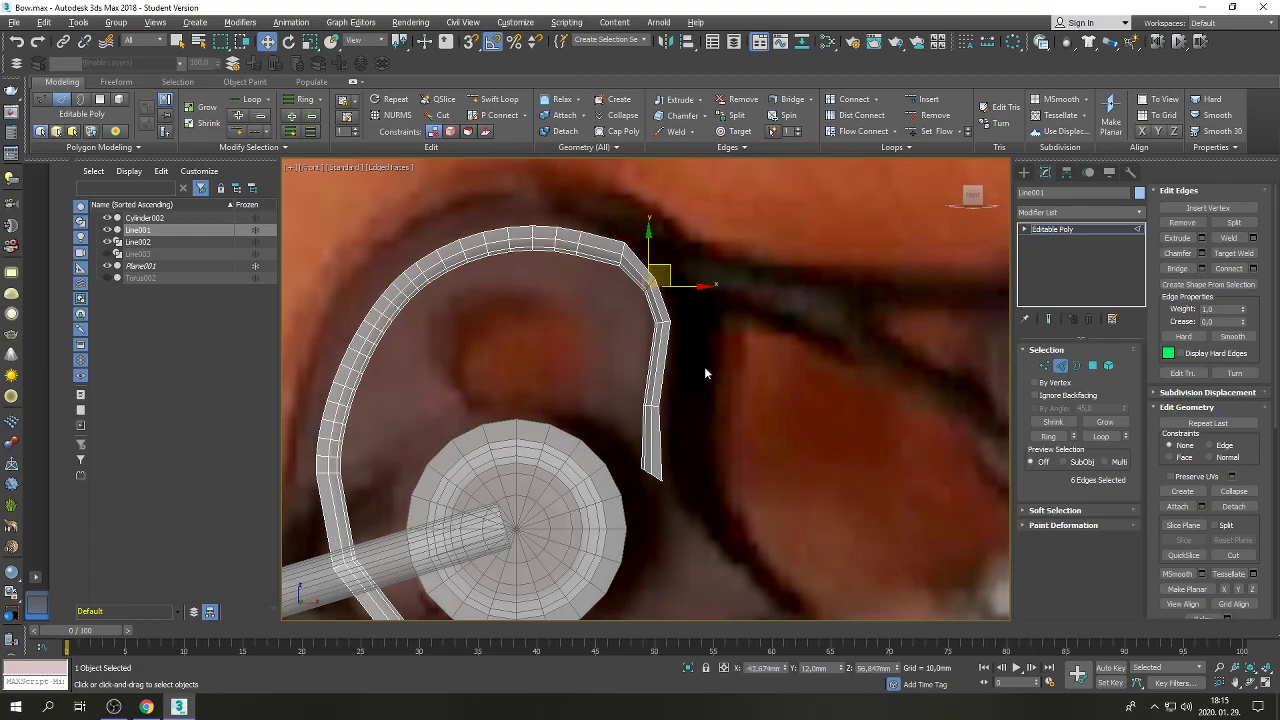
# Switch to the four-viewport layout, bring the cable's lower end into the Left view, and leave sub-object editing.
pyautogui.scroll(-5, 704, 366)
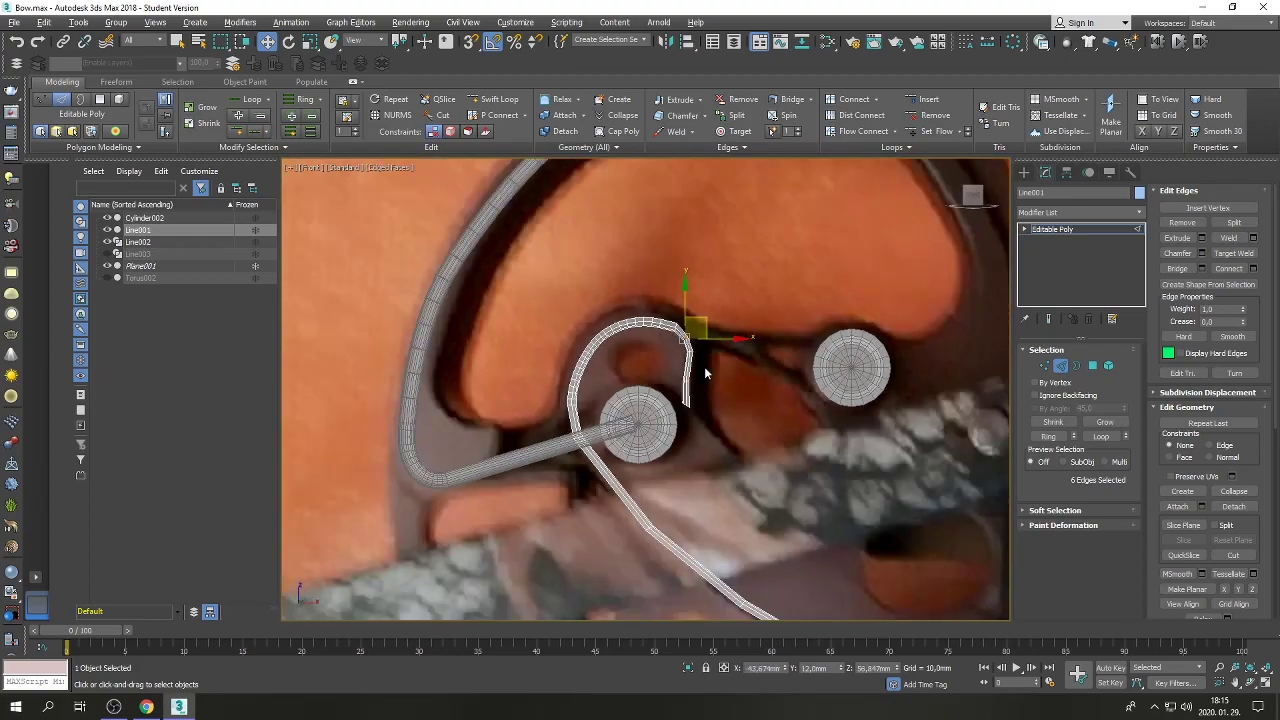
pyautogui.scroll(-3, 705, 373)
pyautogui.scroll(2, 763, 472)
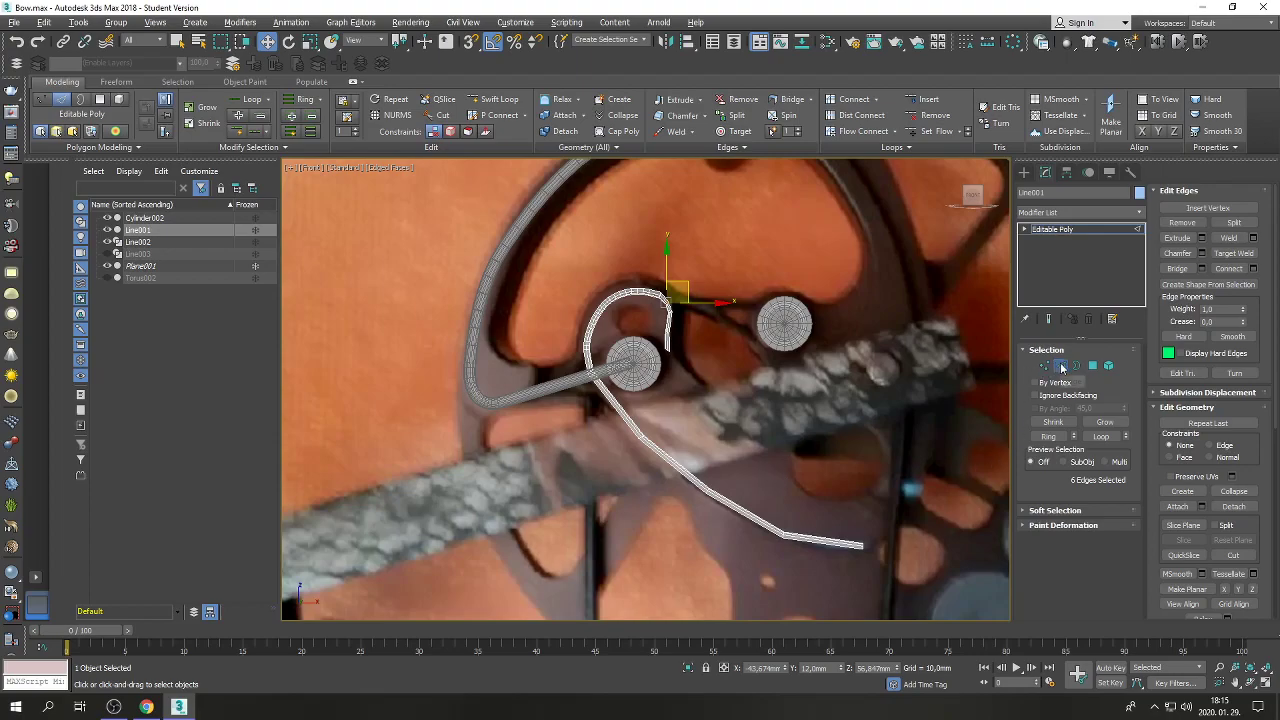
pyautogui.click(1042, 367)
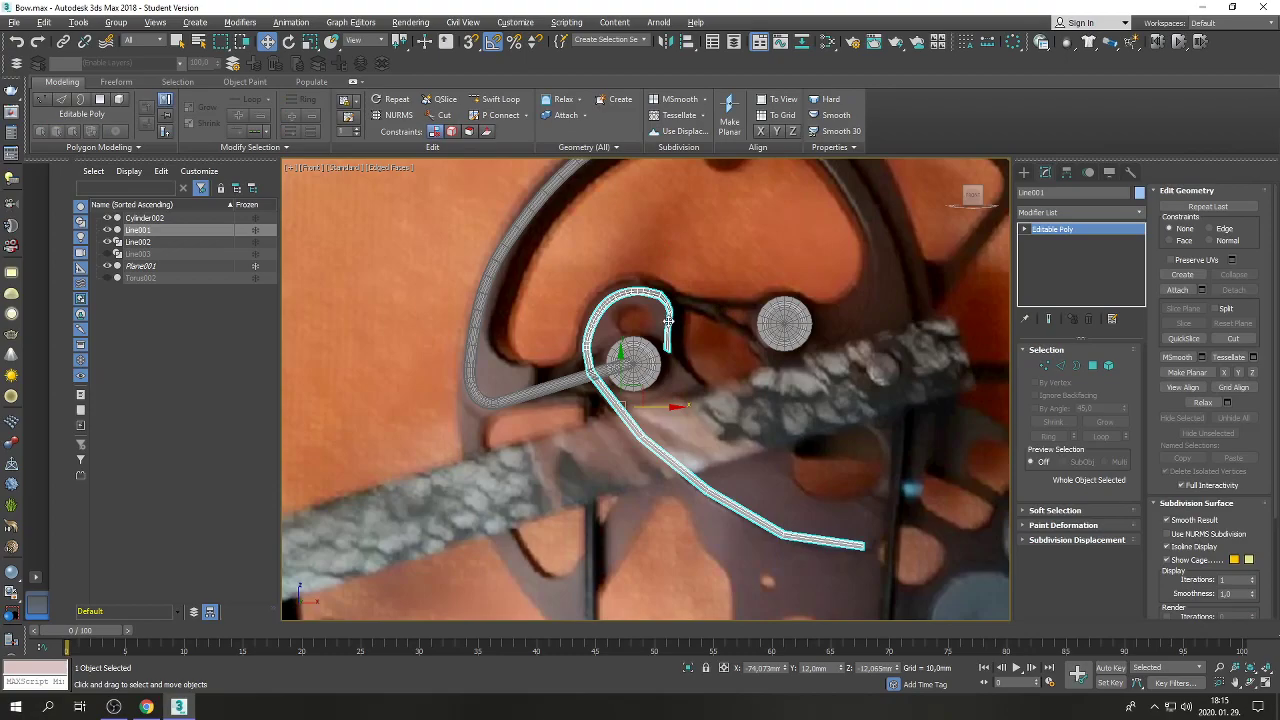
pyautogui.click(1061, 365)
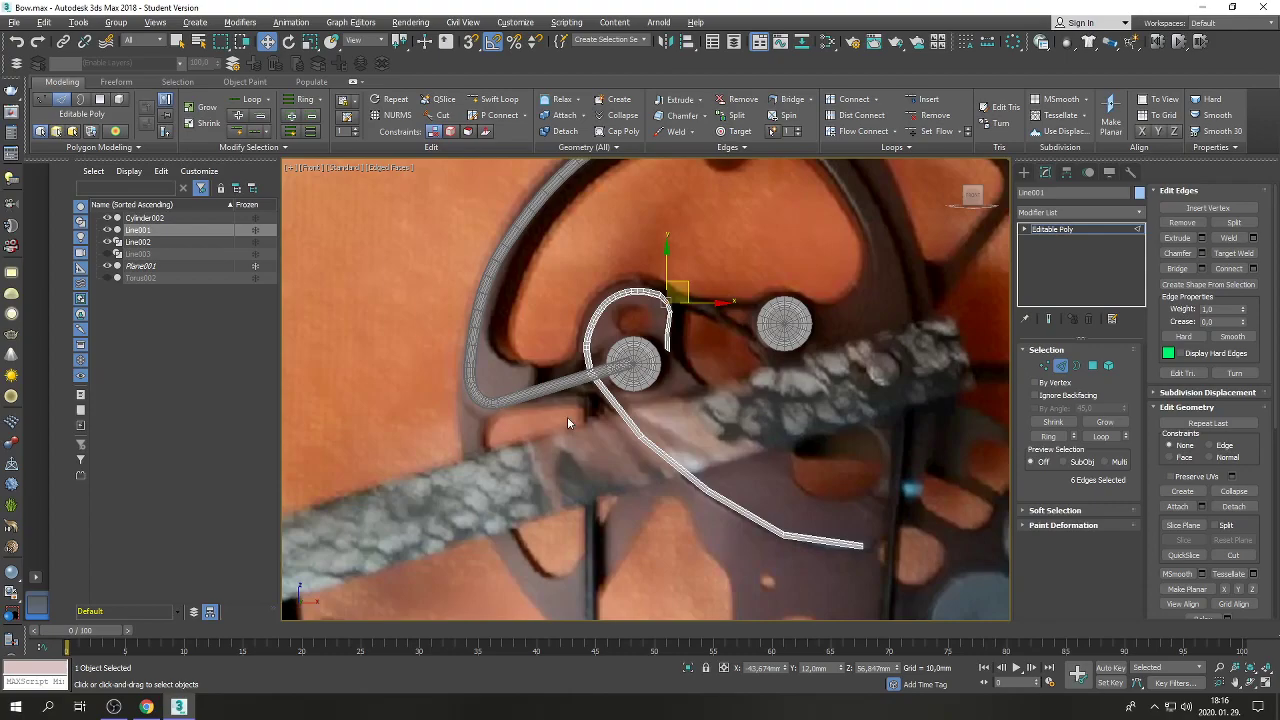
pyautogui.click(1265, 682)
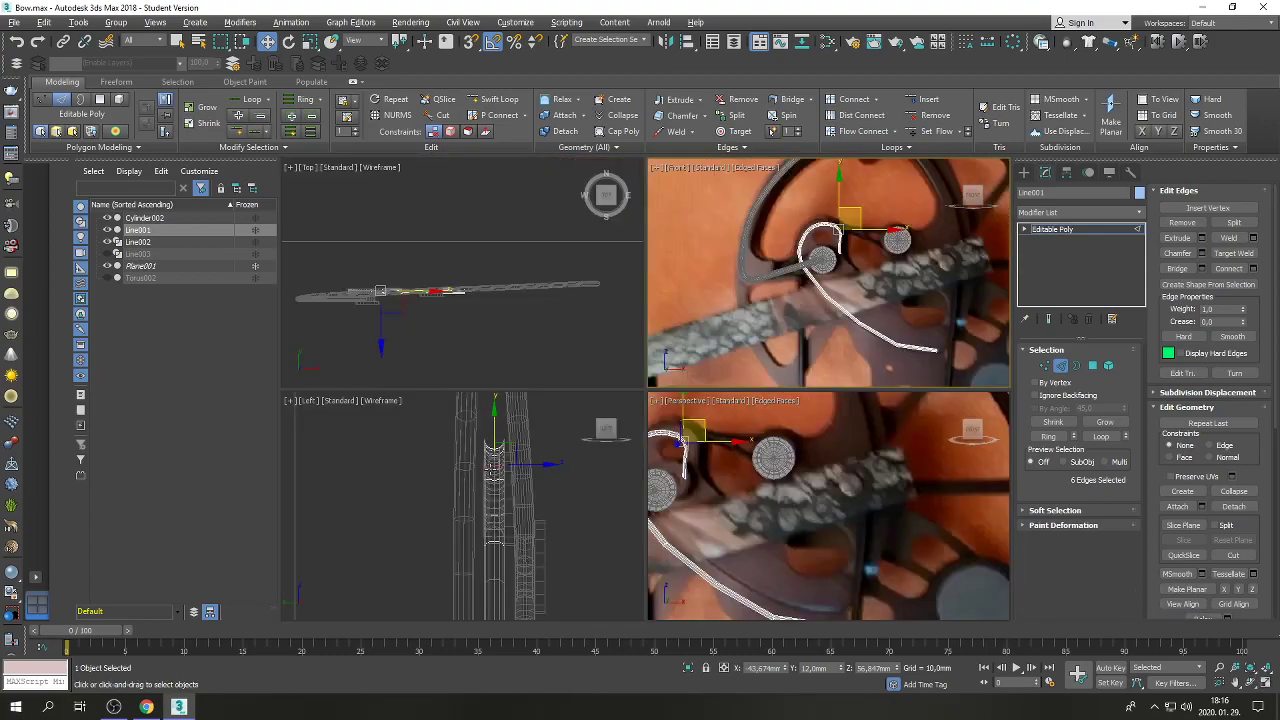
pyautogui.scroll(-3, 490, 466)
pyautogui.moveTo(490, 466); pyautogui.dragTo(490, 543, button='middle')
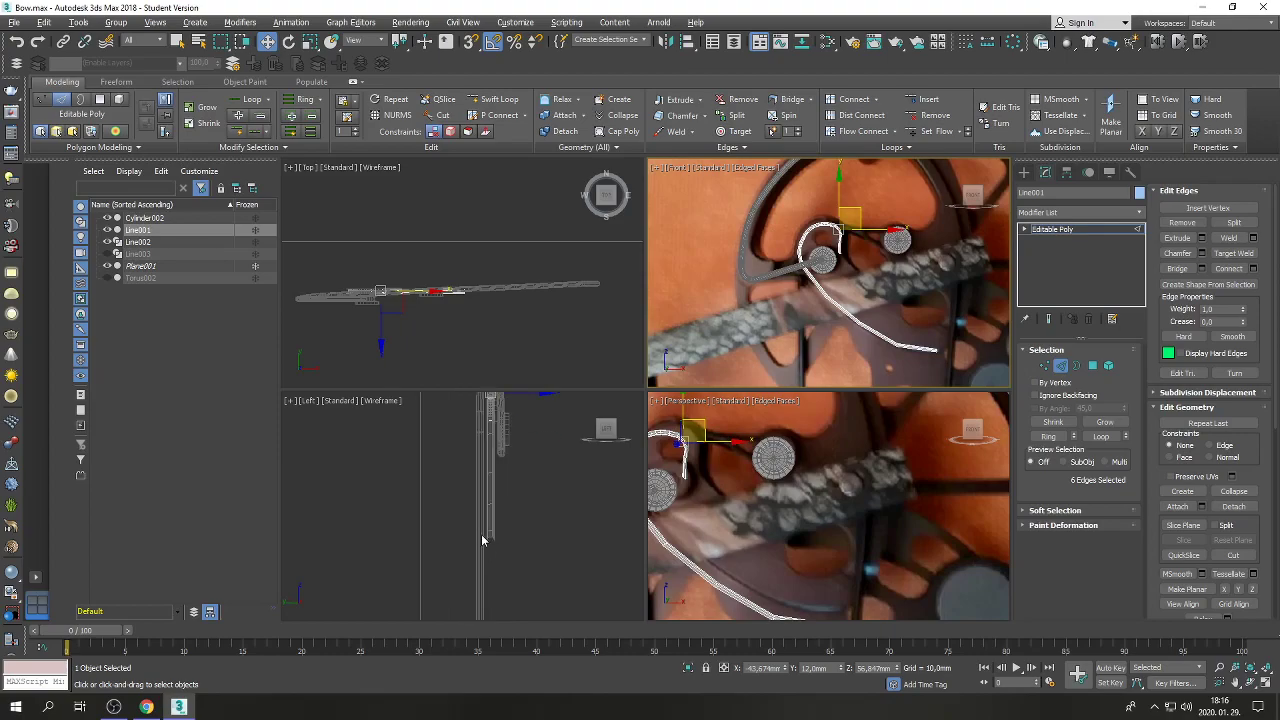
pyautogui.click(1062, 366)
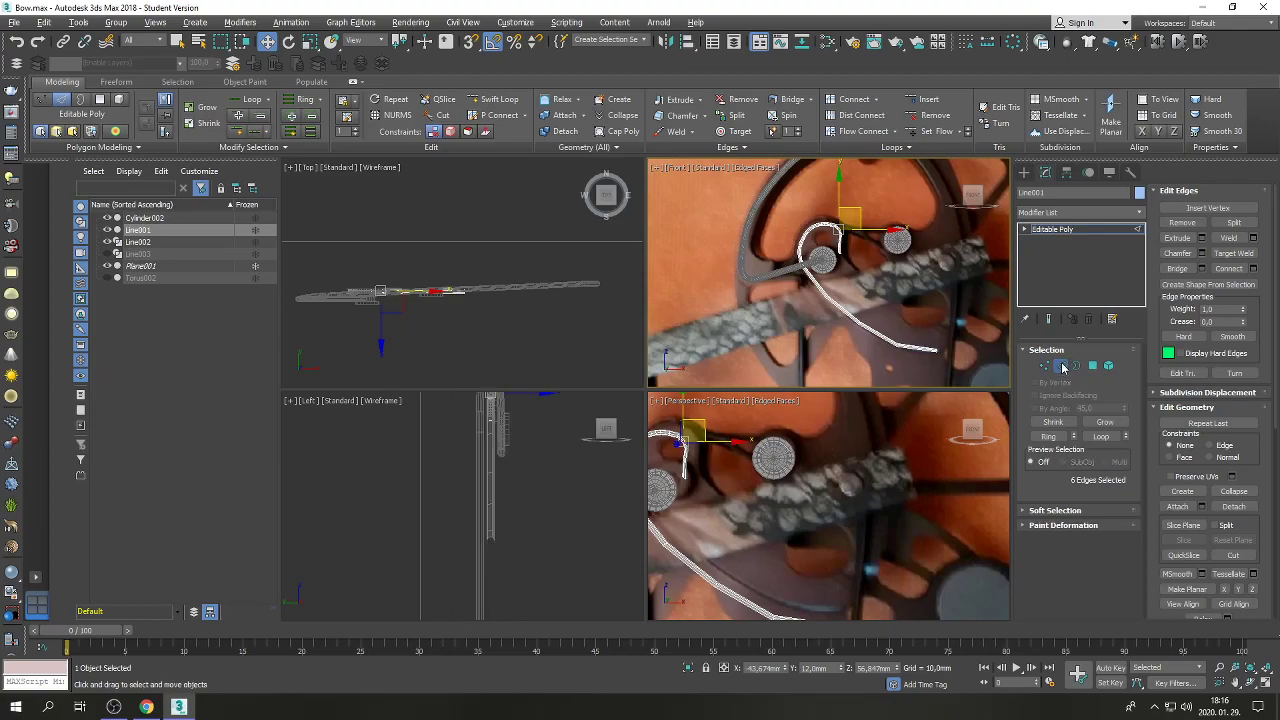
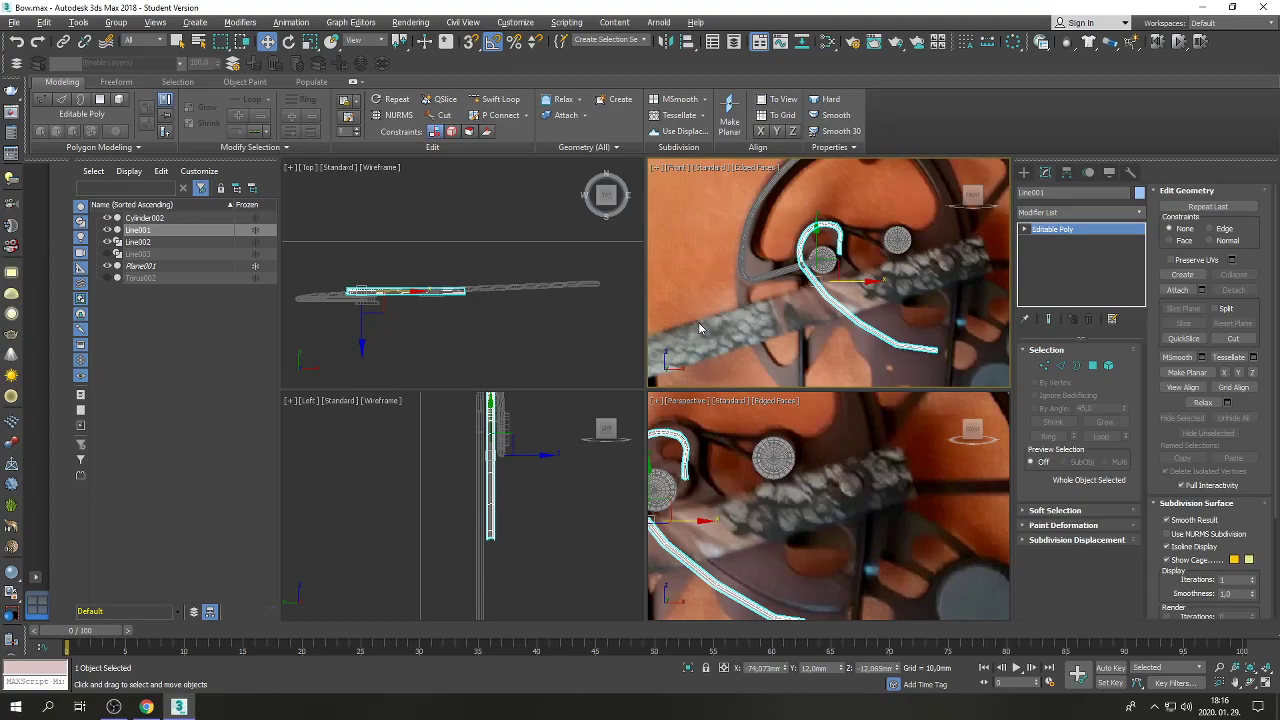
pyautogui.scroll(-3, 749, 259)
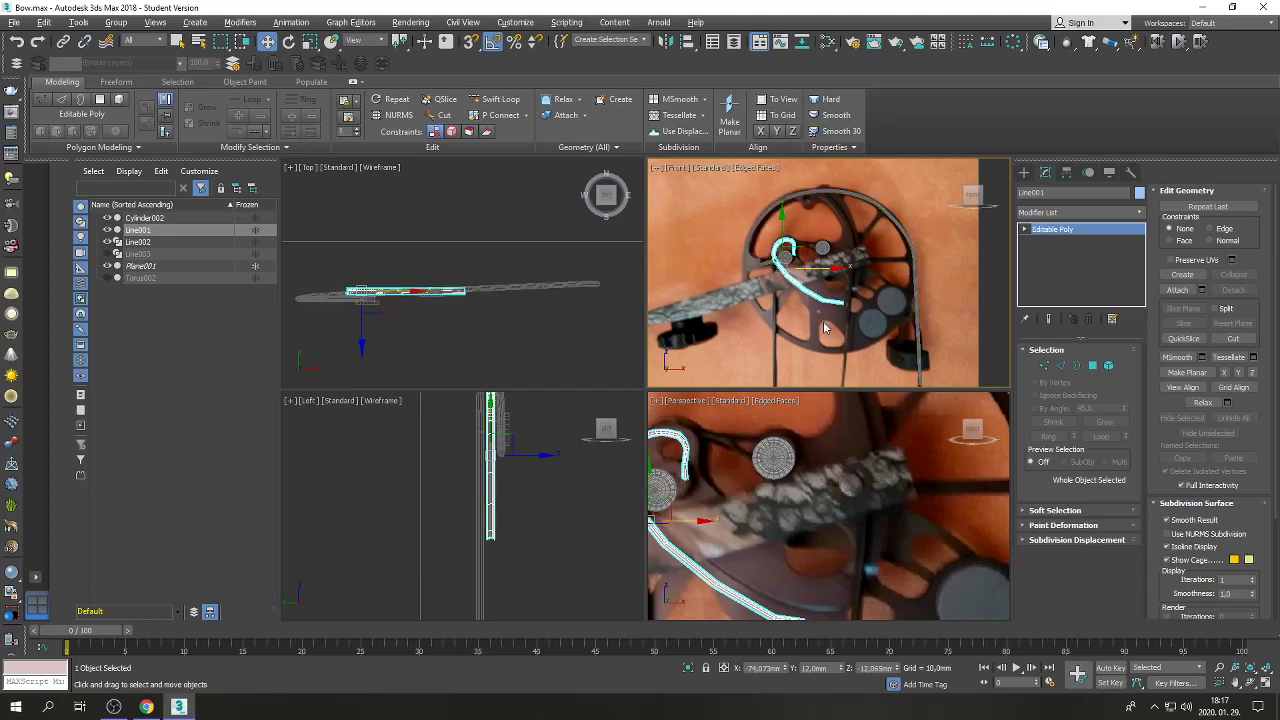
pyautogui.scroll(-5, 820, 250)
pyautogui.scroll(6, 820, 250)
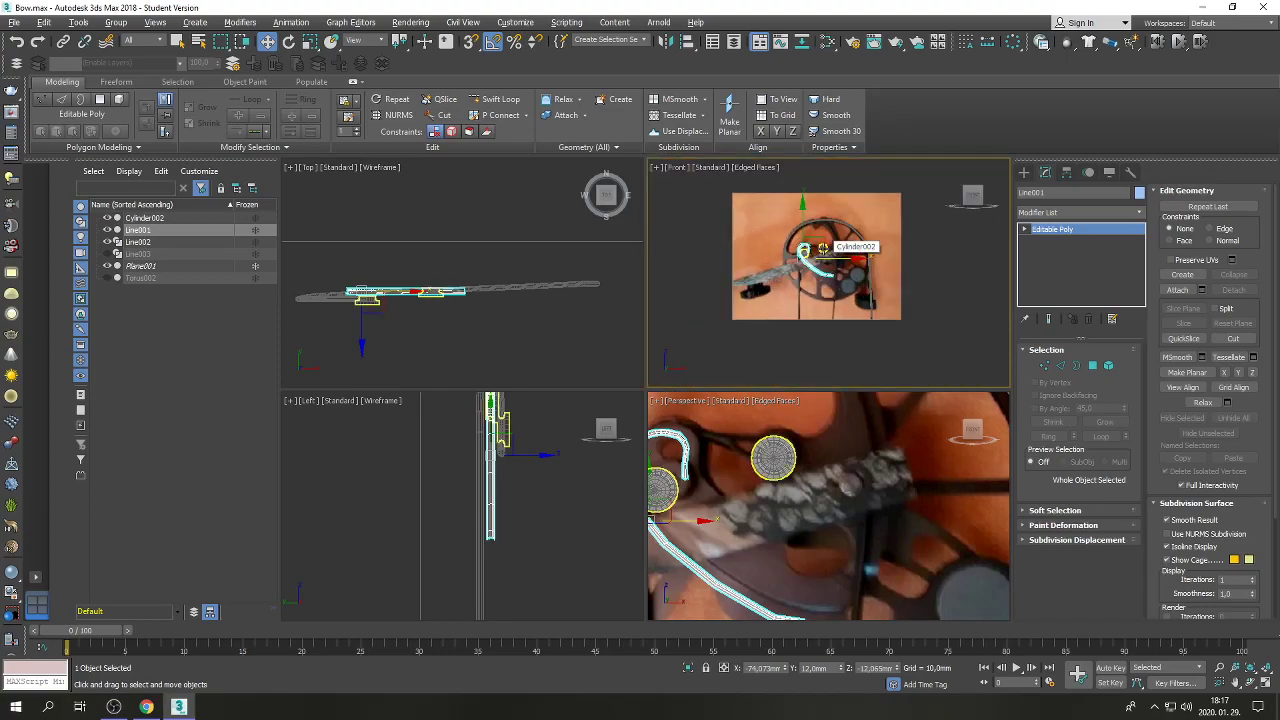
pyautogui.scroll(-2, 822, 248)
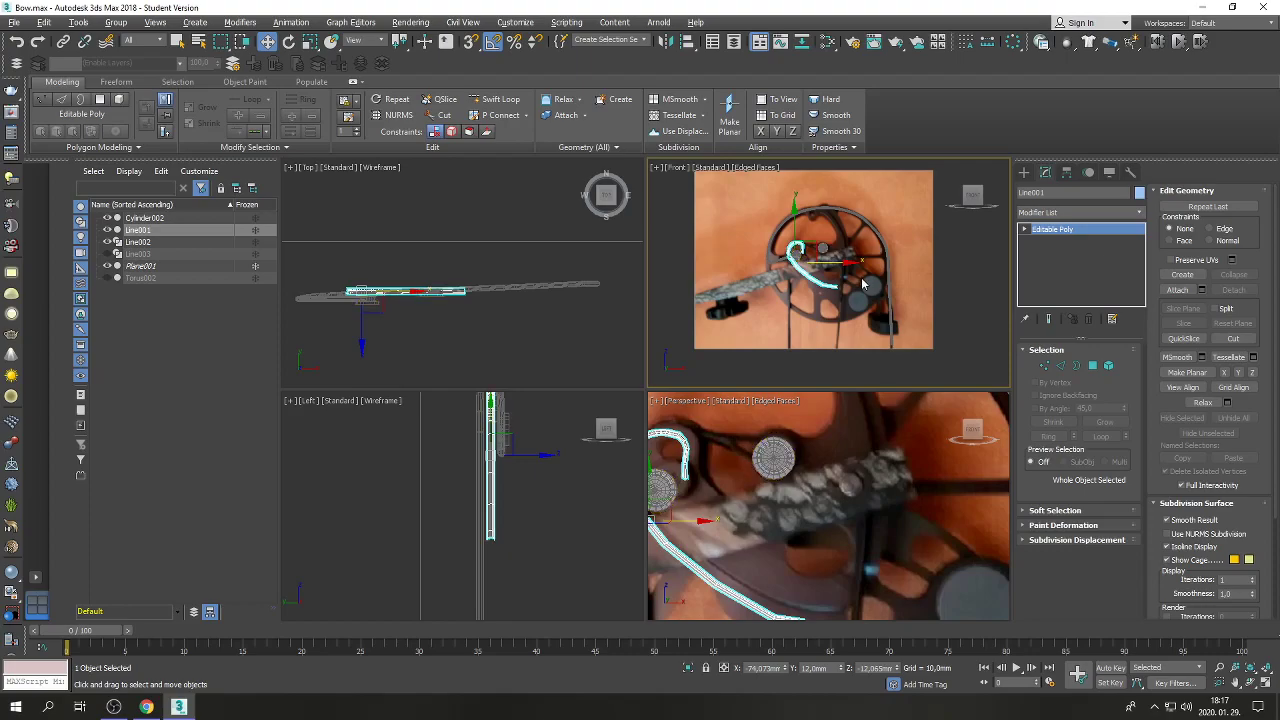
pyautogui.scroll(2, 850, 262)
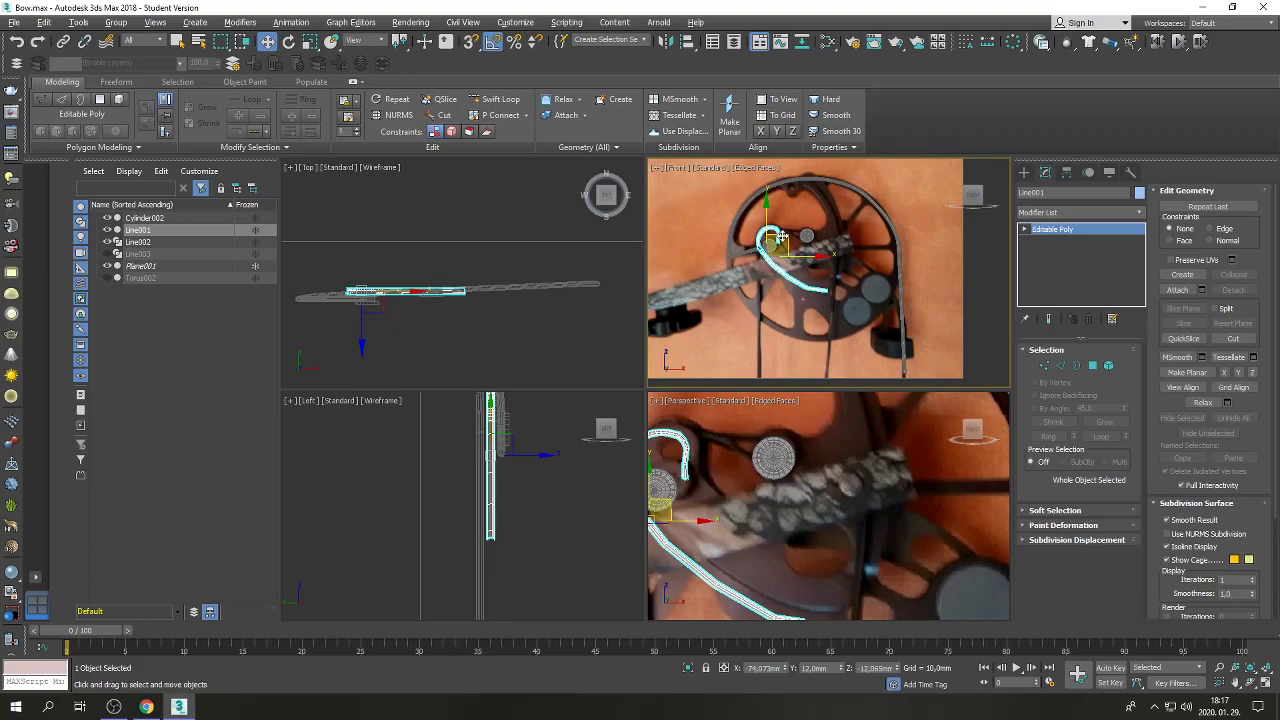
# Maximize the Perspective view, bring the disc inside the cable's hook into view, and select Cylinder002.
pyautogui.click(693, 487)
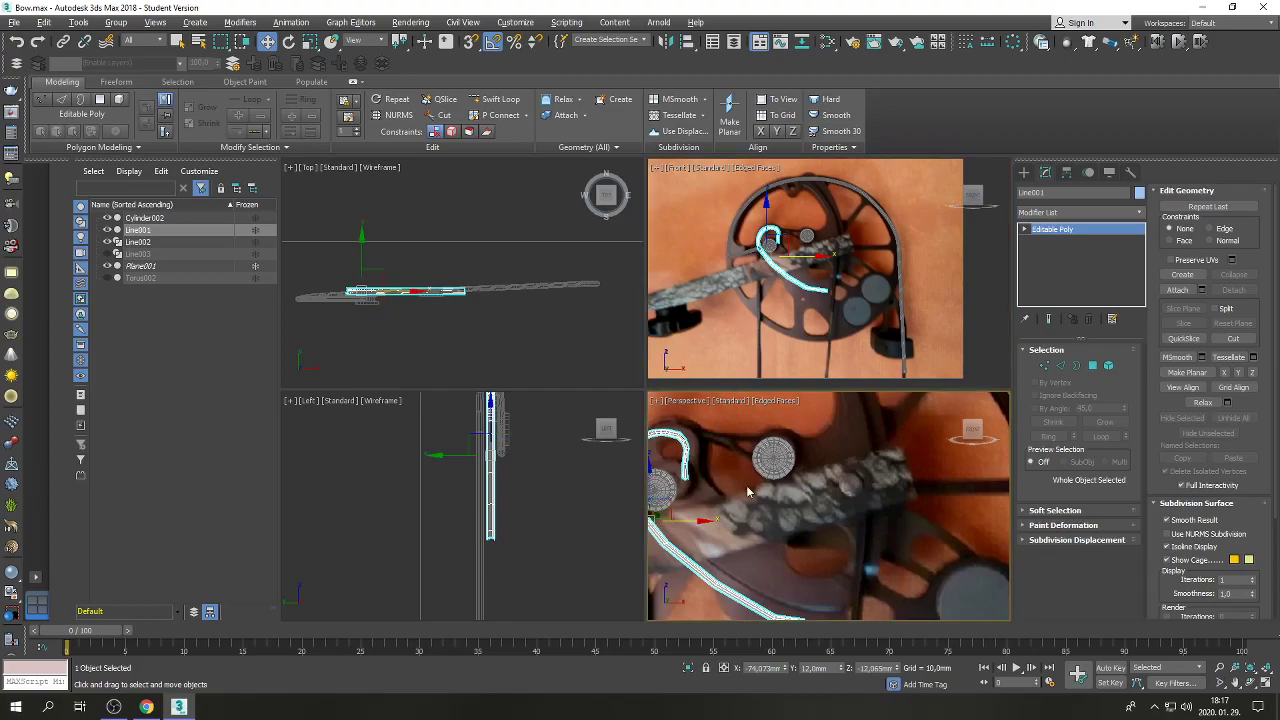
pyautogui.click(1265, 682)
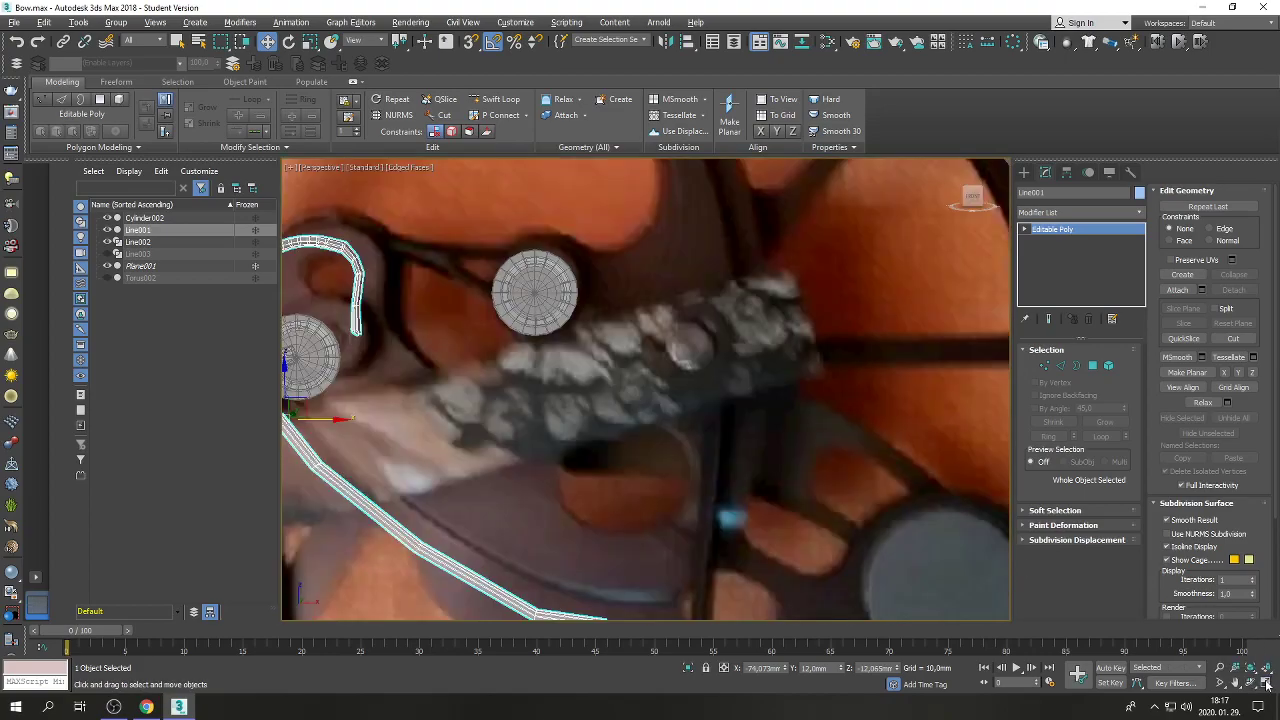
pyautogui.click(1237, 683)
pyautogui.scroll(3, 509, 409)
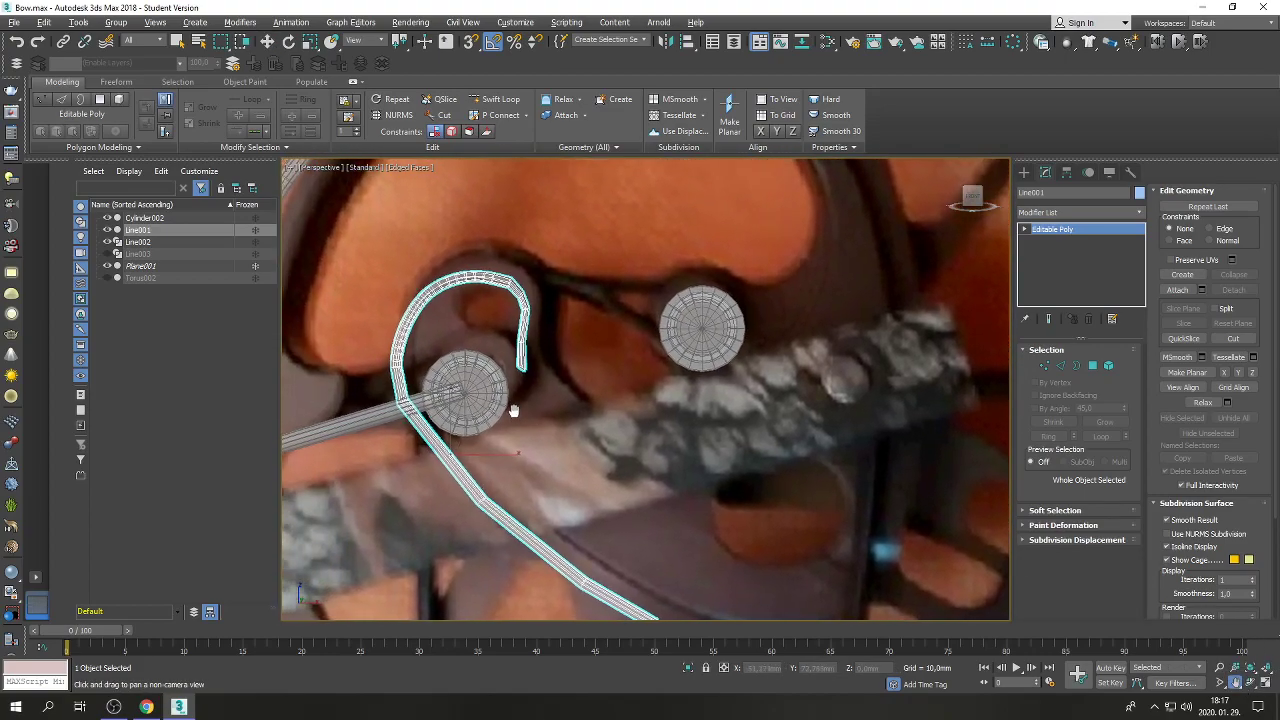
pyautogui.scroll(2, 438, 398)
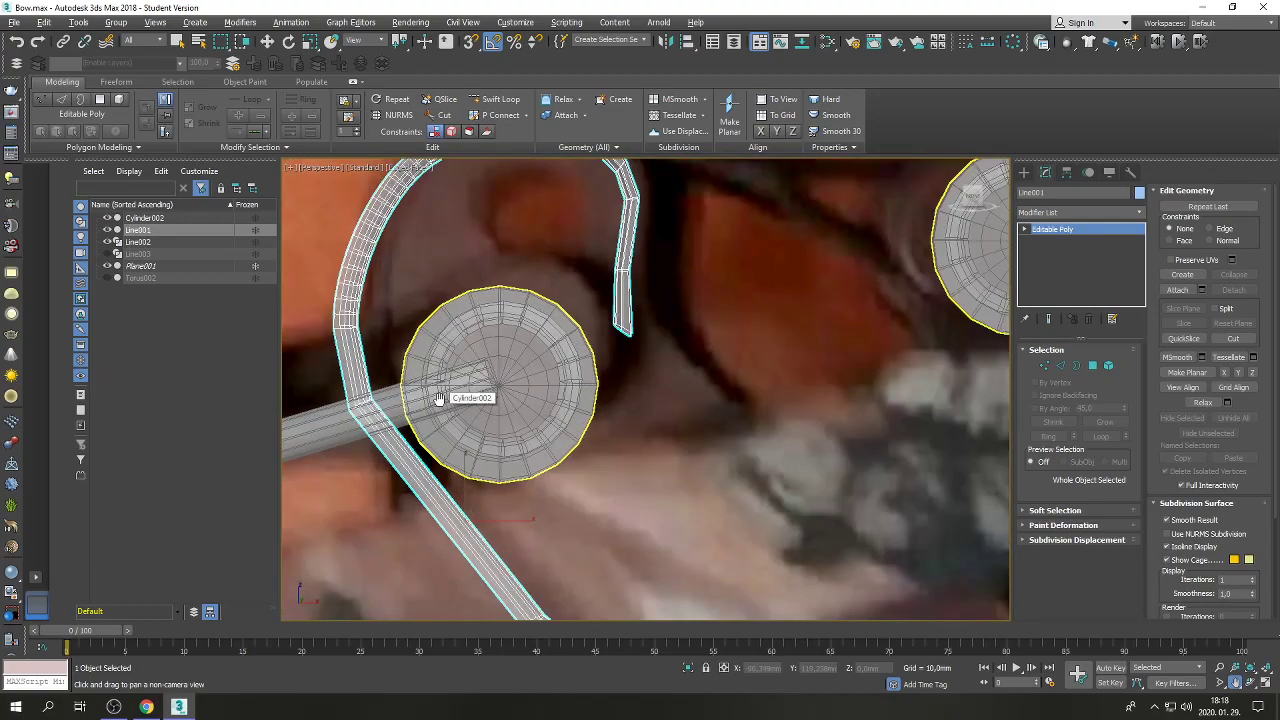
pyautogui.rightClick(500, 409)
pyautogui.click(513, 407)
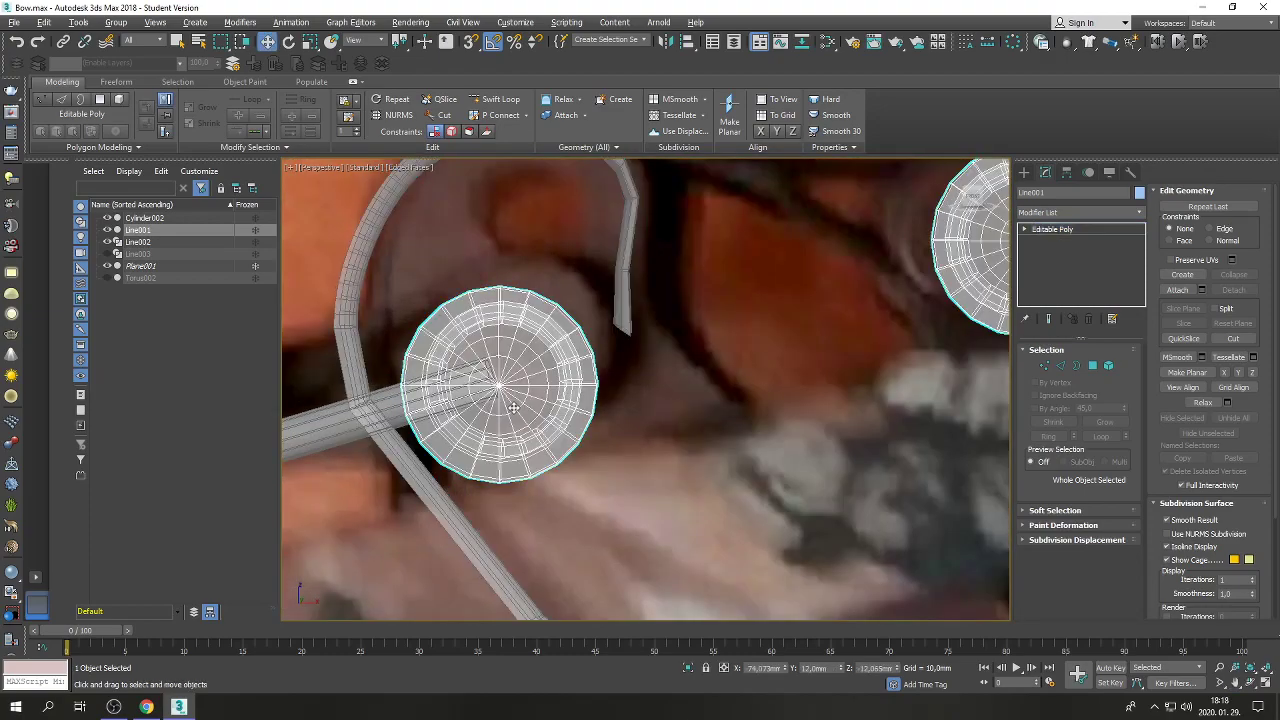
# Select the rear open border of the disc inside the cable's hook and scale it uniformly to just beyond the disc's rim.
pyautogui.hotkey('ctrl', 'r')
pyautogui.moveTo(549, 423); pyautogui.dragTo(676, 417)
pyautogui.press('w')
pyautogui.click(1076, 365)
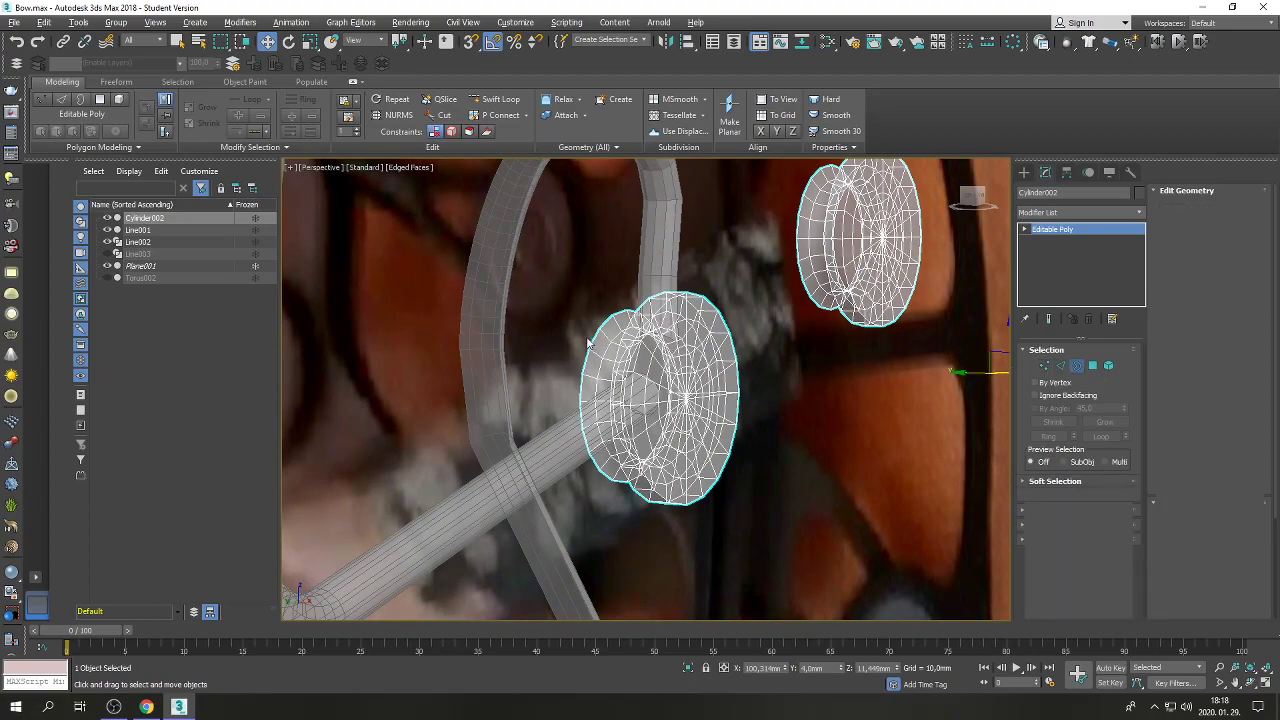
pyautogui.click(595, 337)
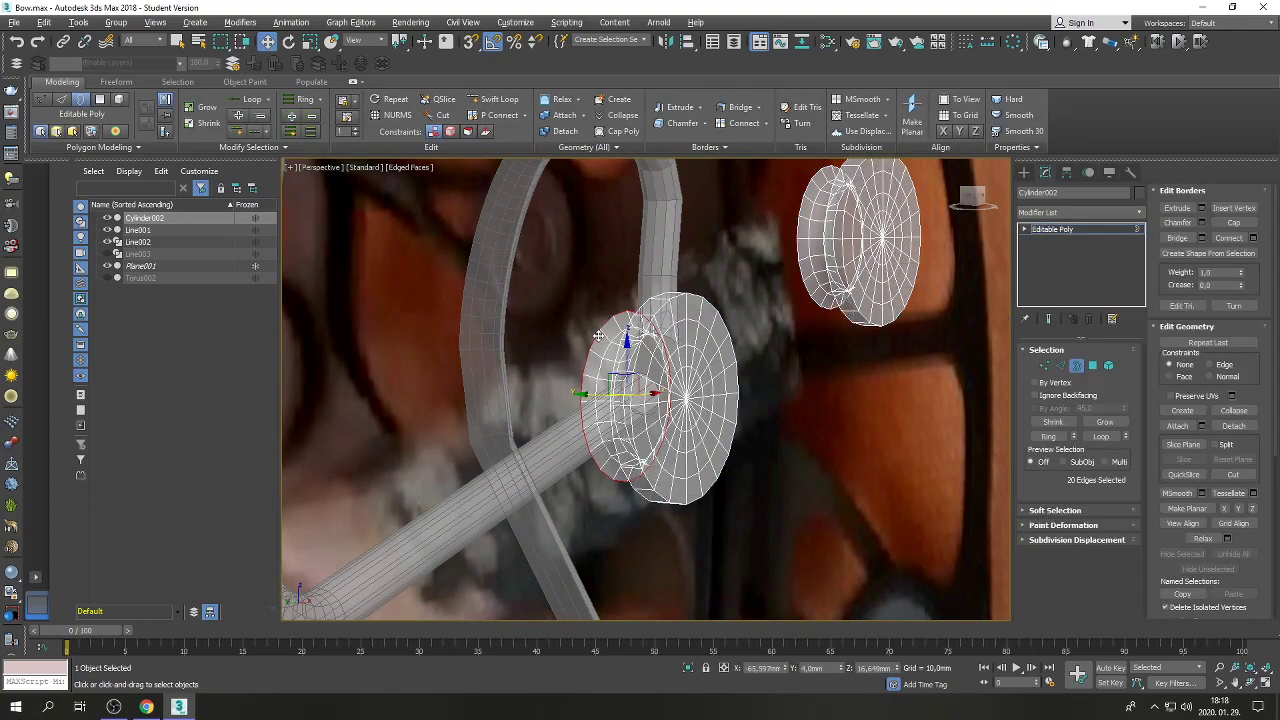
pyautogui.click(309, 43)
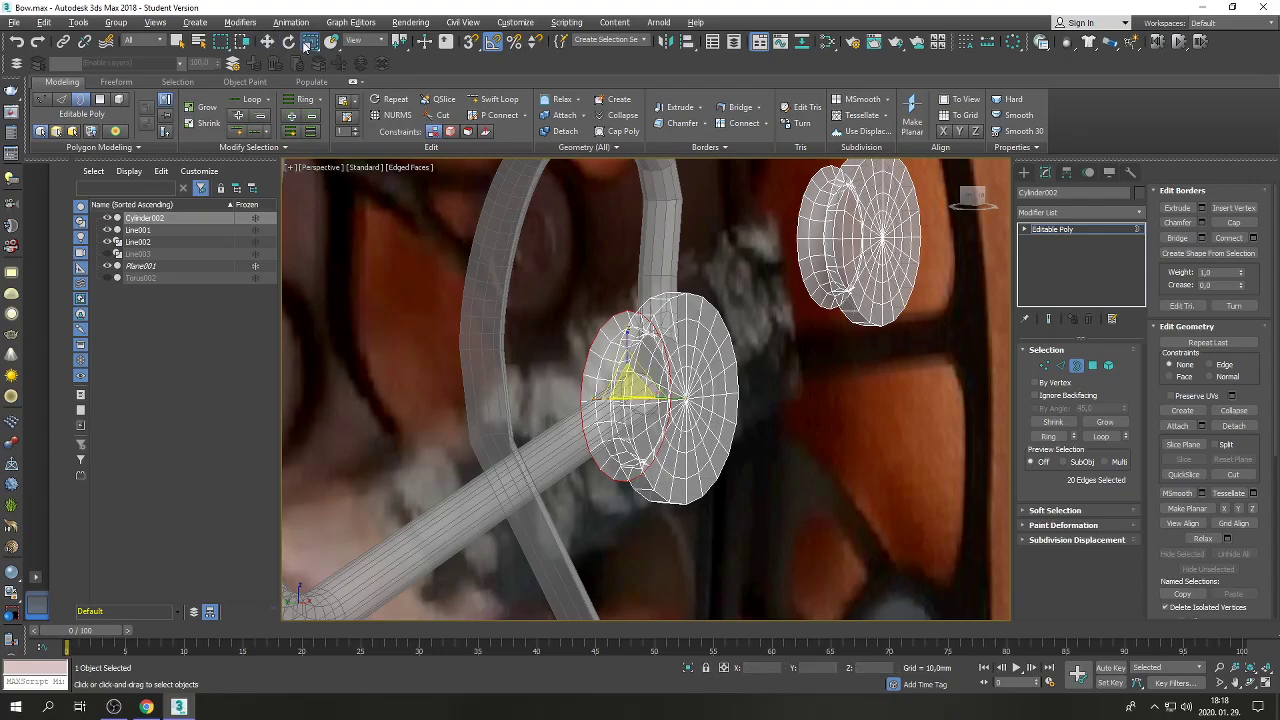
pyautogui.click(1250, 681)
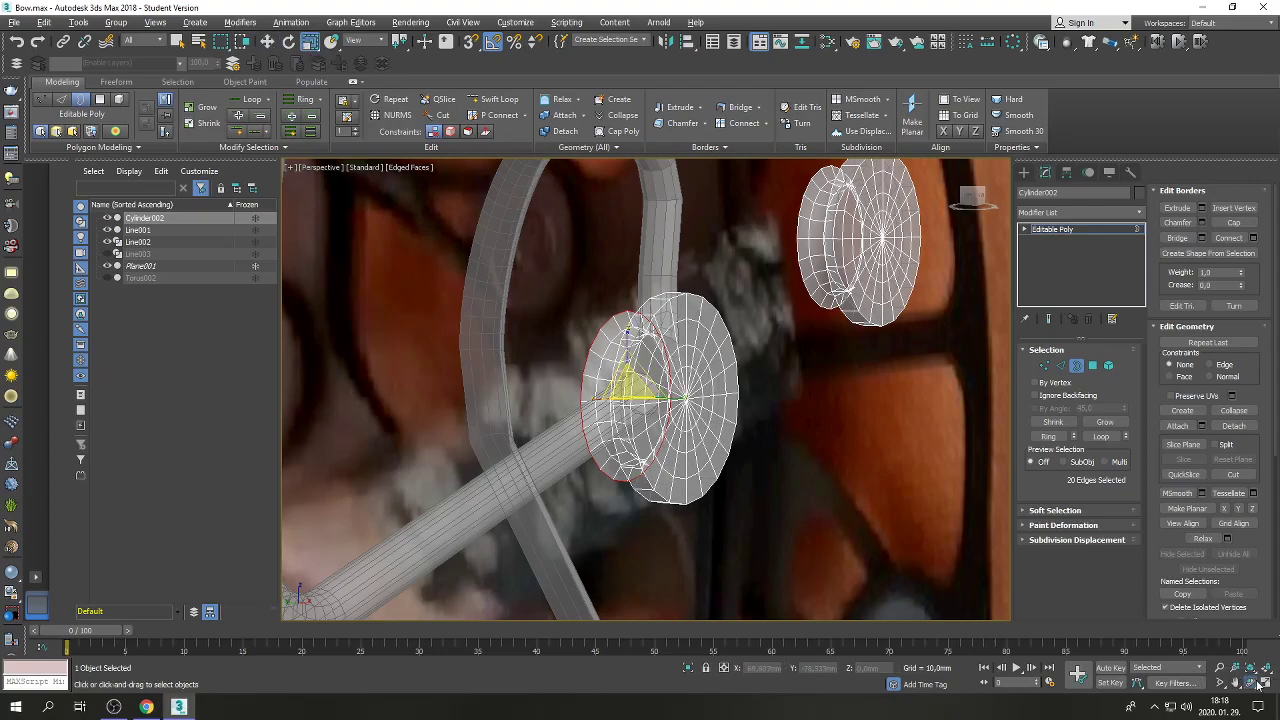
pyautogui.moveTo(659, 440); pyautogui.dragTo(617, 432)
pyautogui.rightClick(617, 432)
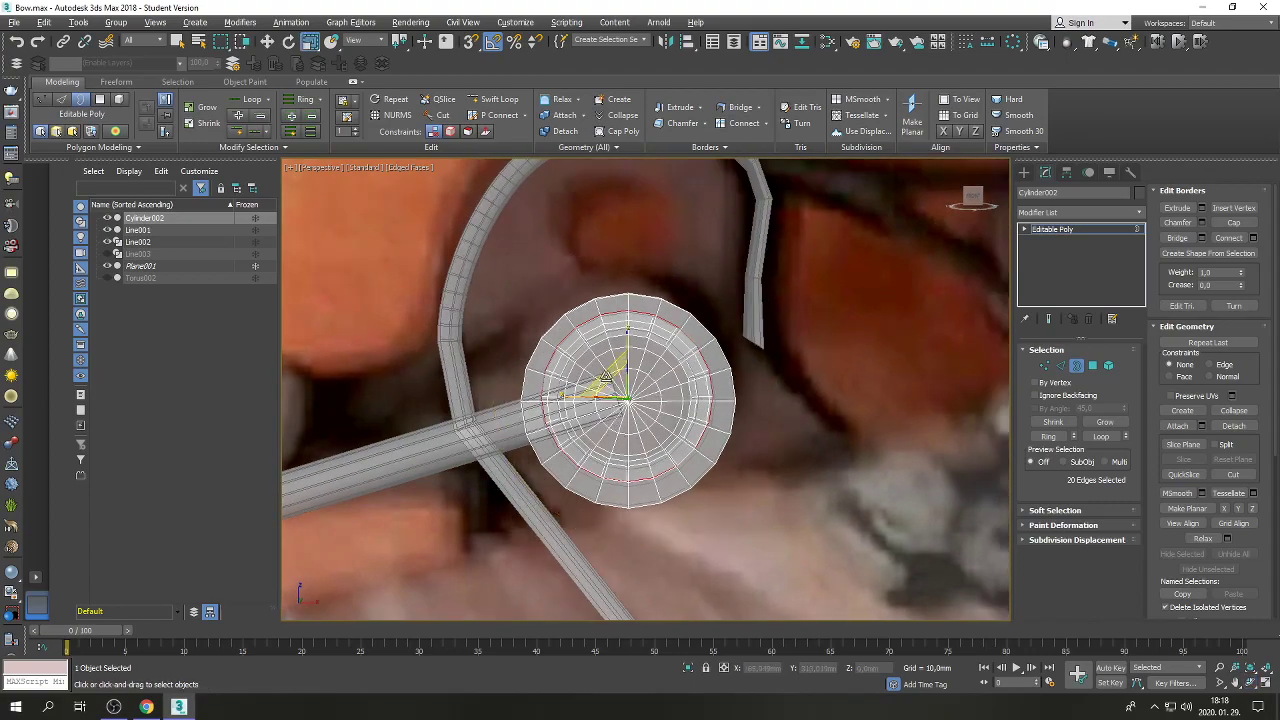
pyautogui.moveTo(605, 376); pyautogui.dragTo(593, 349)
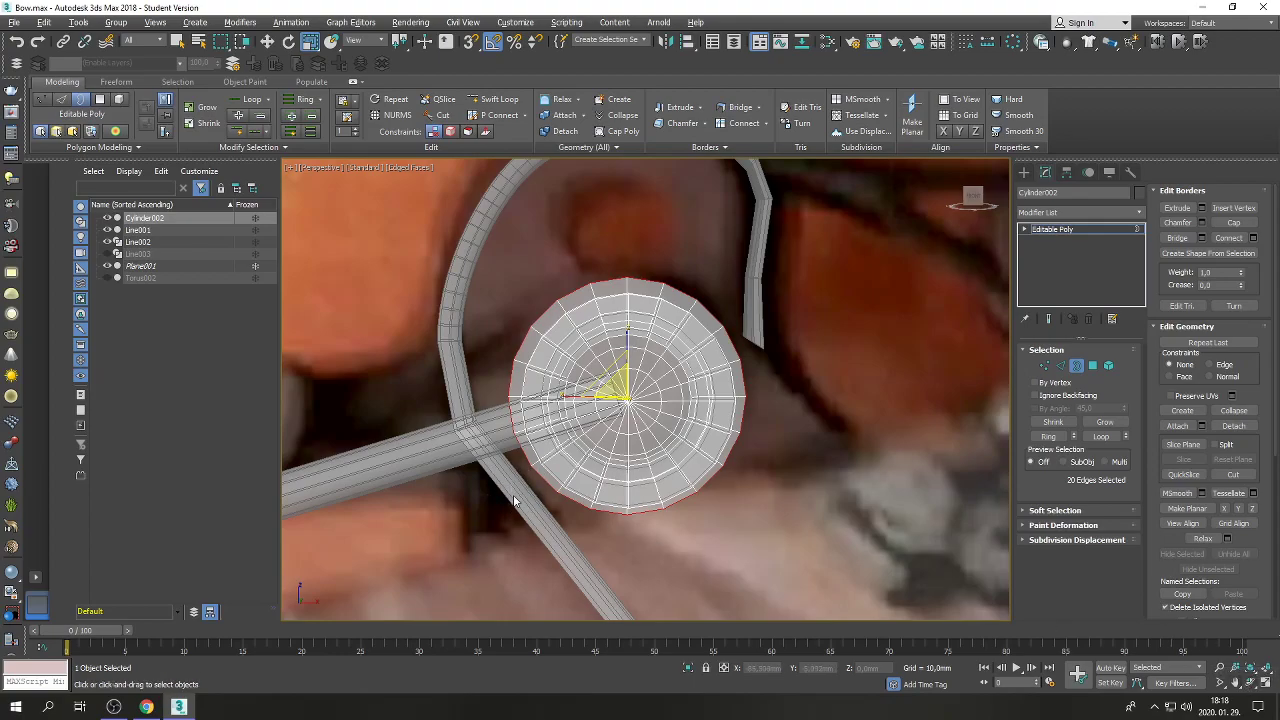
# Move the lowest vertex of the enlarged border down onto the first bend of the straight cable run below the disc.
pyautogui.scroll(-6, 528, 466)
pyautogui.scroll(5, 530, 462)
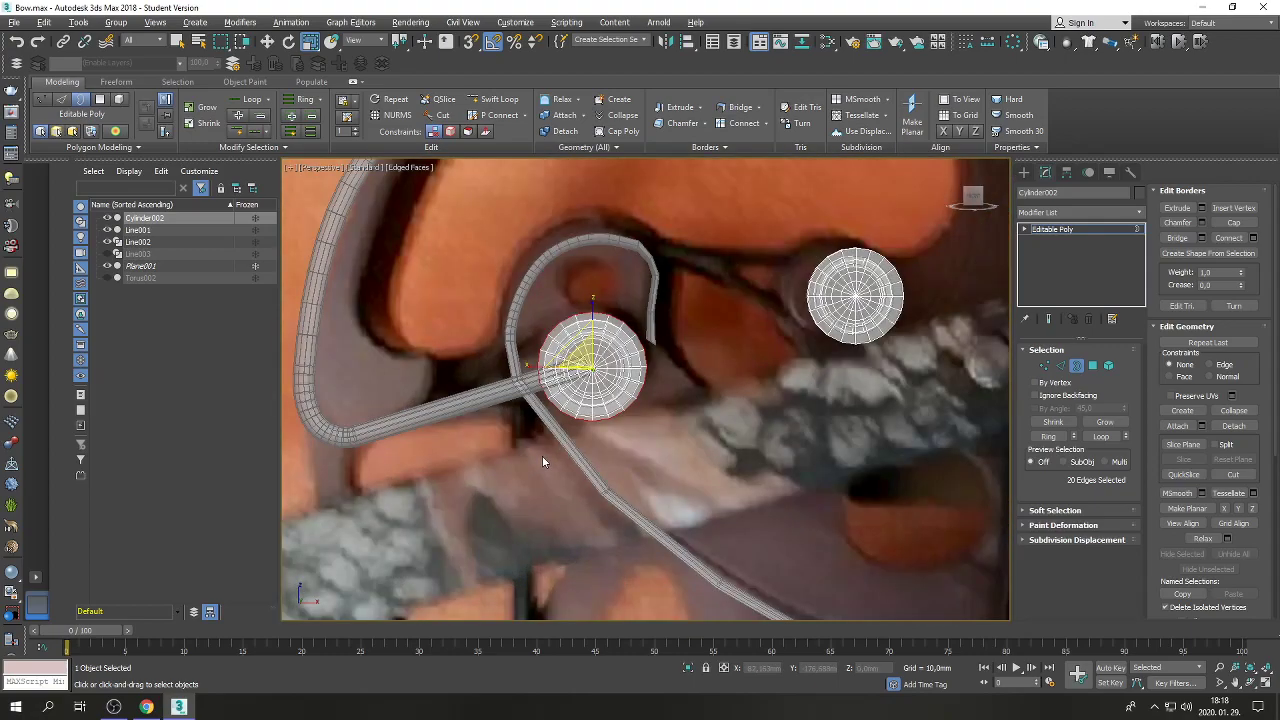
pyautogui.click(1043, 366)
pyautogui.click(594, 423)
pyautogui.click(267, 41)
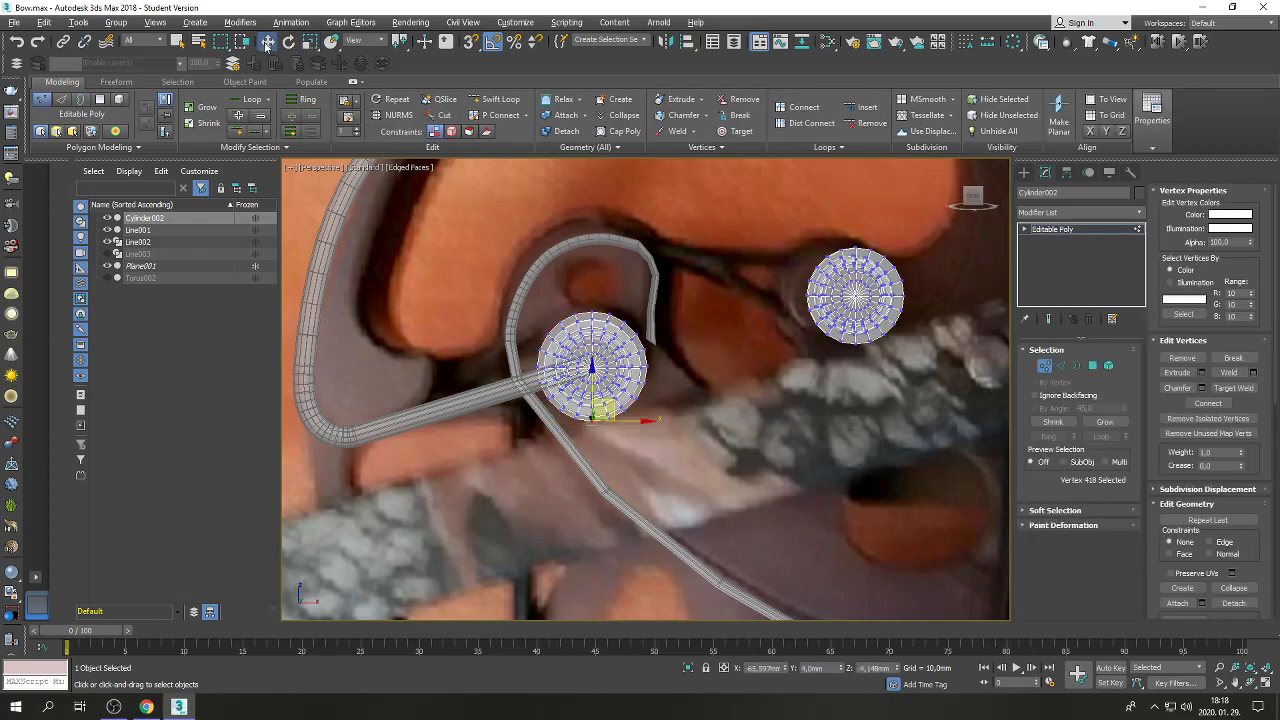
pyautogui.moveTo(595, 389); pyautogui.dragTo(630, 476)
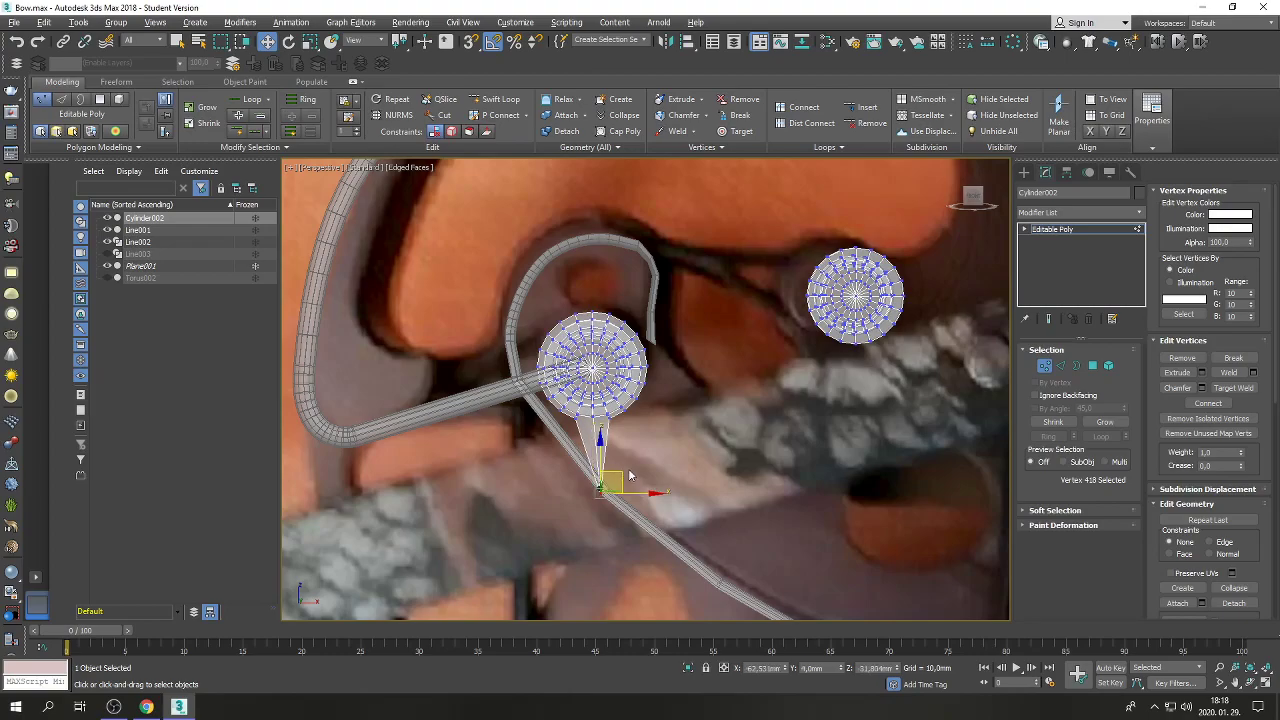
# Move the border vertex just right of the top up to the outer corner where the cable arc turns downward.
pyautogui.scroll(3, 528, 381)
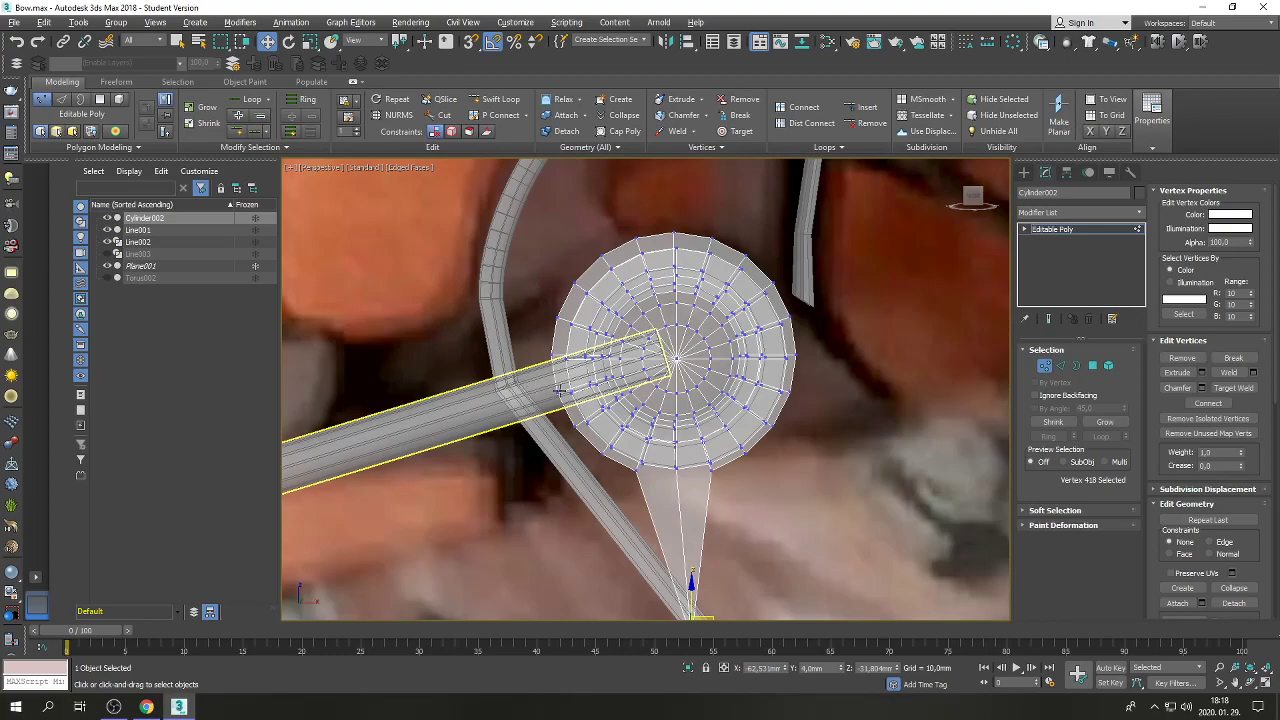
pyautogui.scroll(-3, 560, 391)
pyautogui.scroll(2, 552, 300)
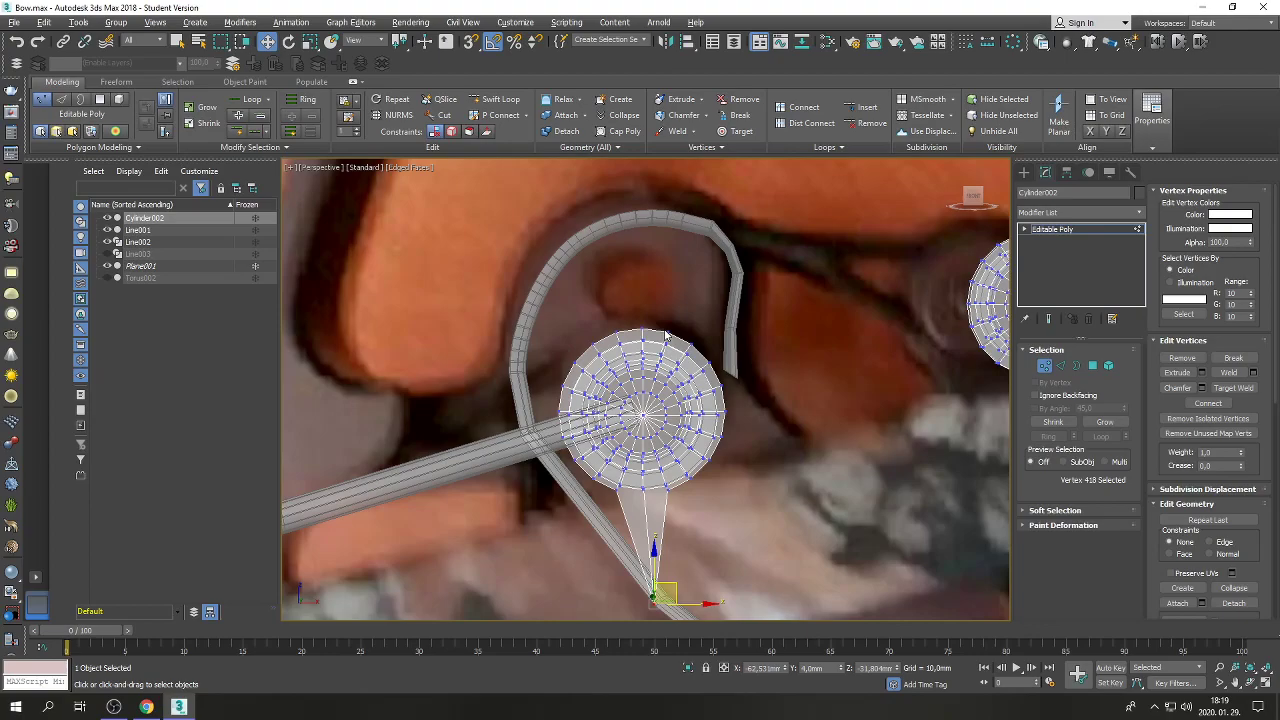
pyautogui.scroll(2, 726, 213)
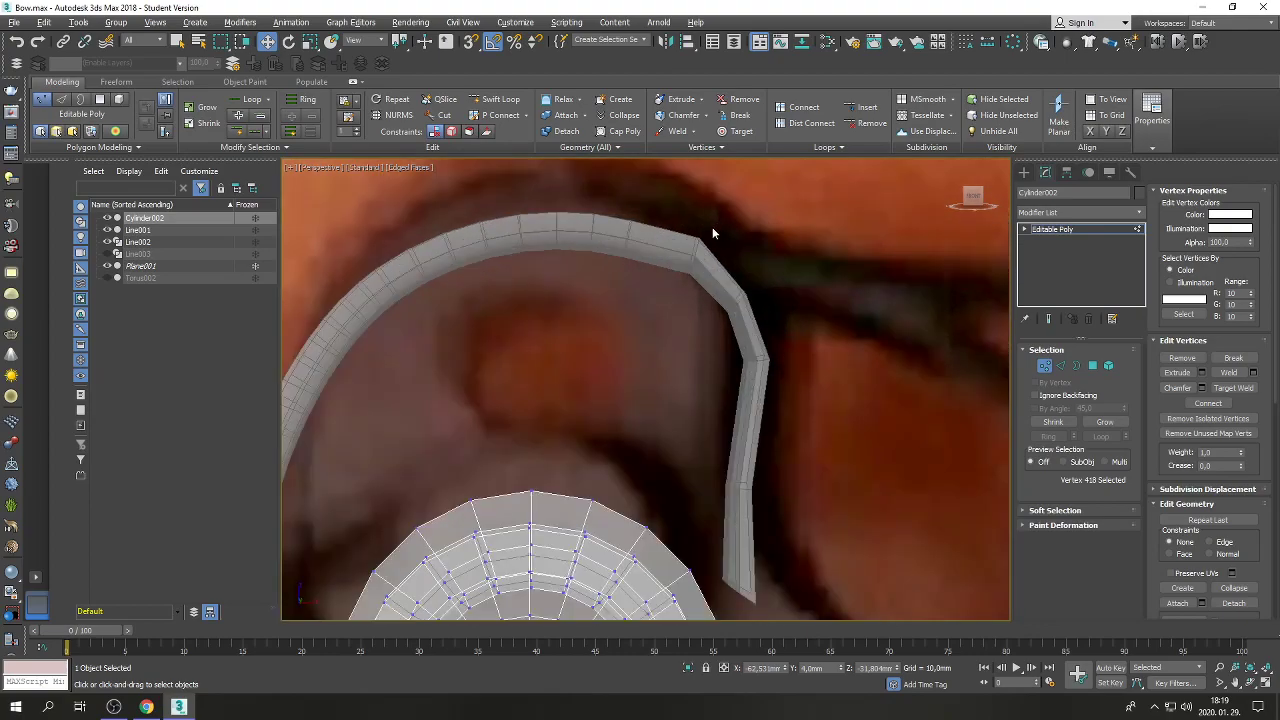
pyautogui.scroll(-2, 712, 227)
pyautogui.click(632, 403)
pyautogui.moveTo(645, 385); pyautogui.dragTo(719, 215)
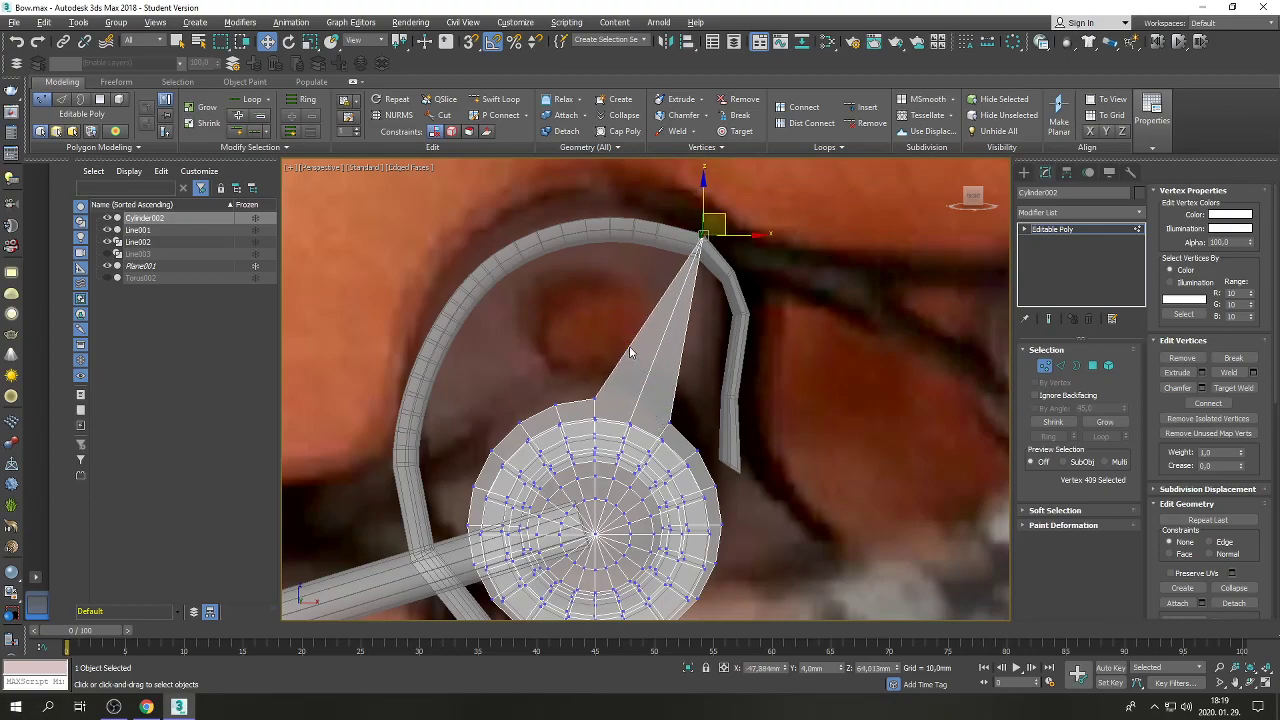
# Move the border's topmost vertex up onto the cable arc's outer edge, just left of the vertex placed at the corner.
pyautogui.scroll(-2, 629, 354)
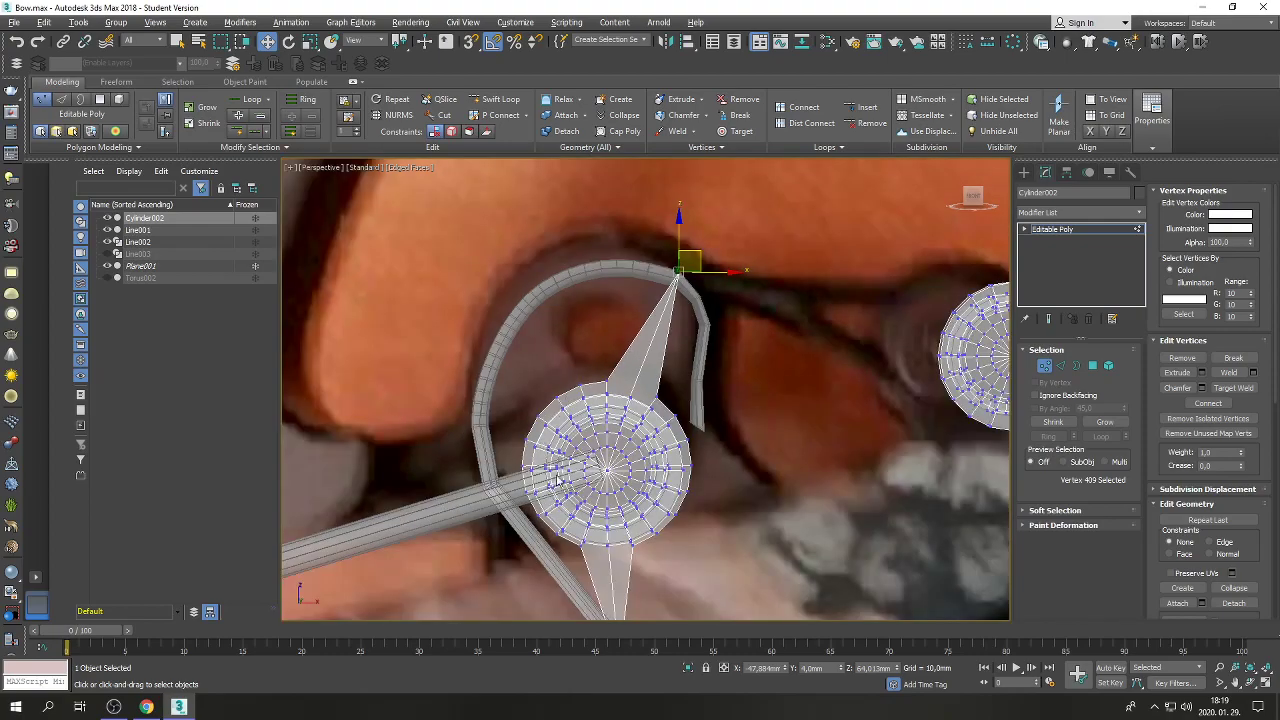
pyautogui.scroll(3, 531, 535)
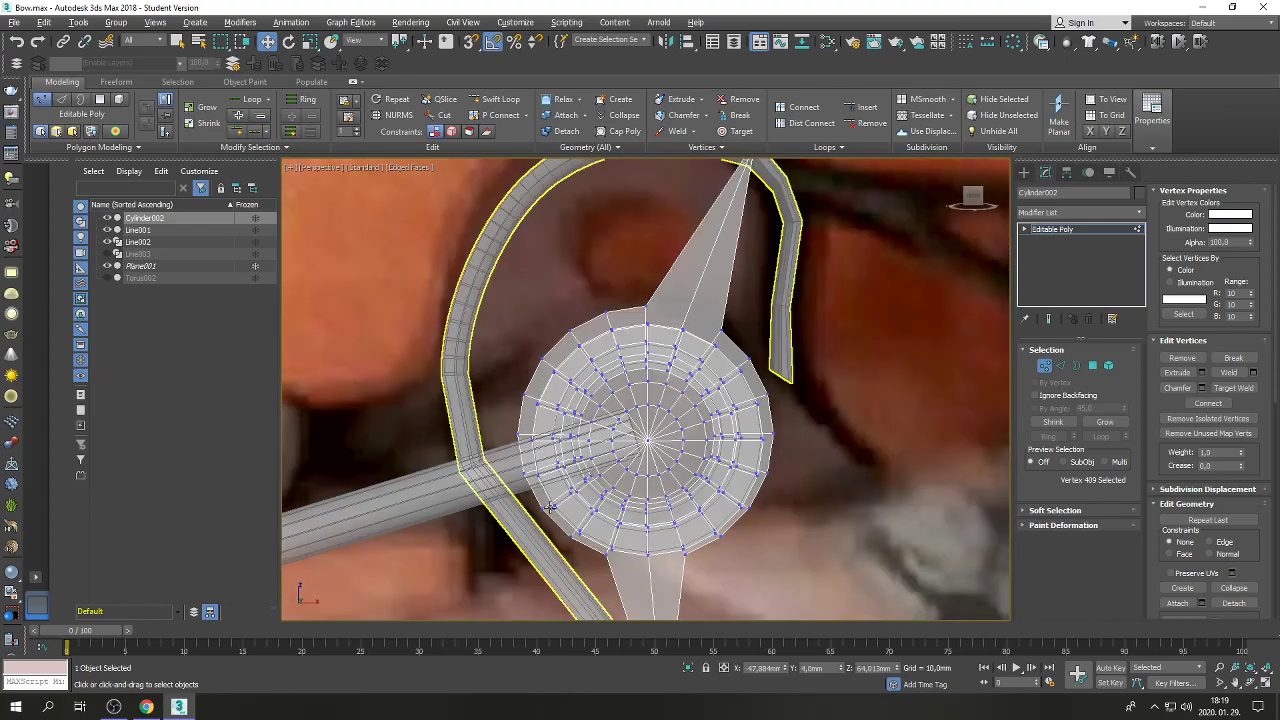
pyautogui.scroll(-5, 545, 505)
pyautogui.click(595, 418)
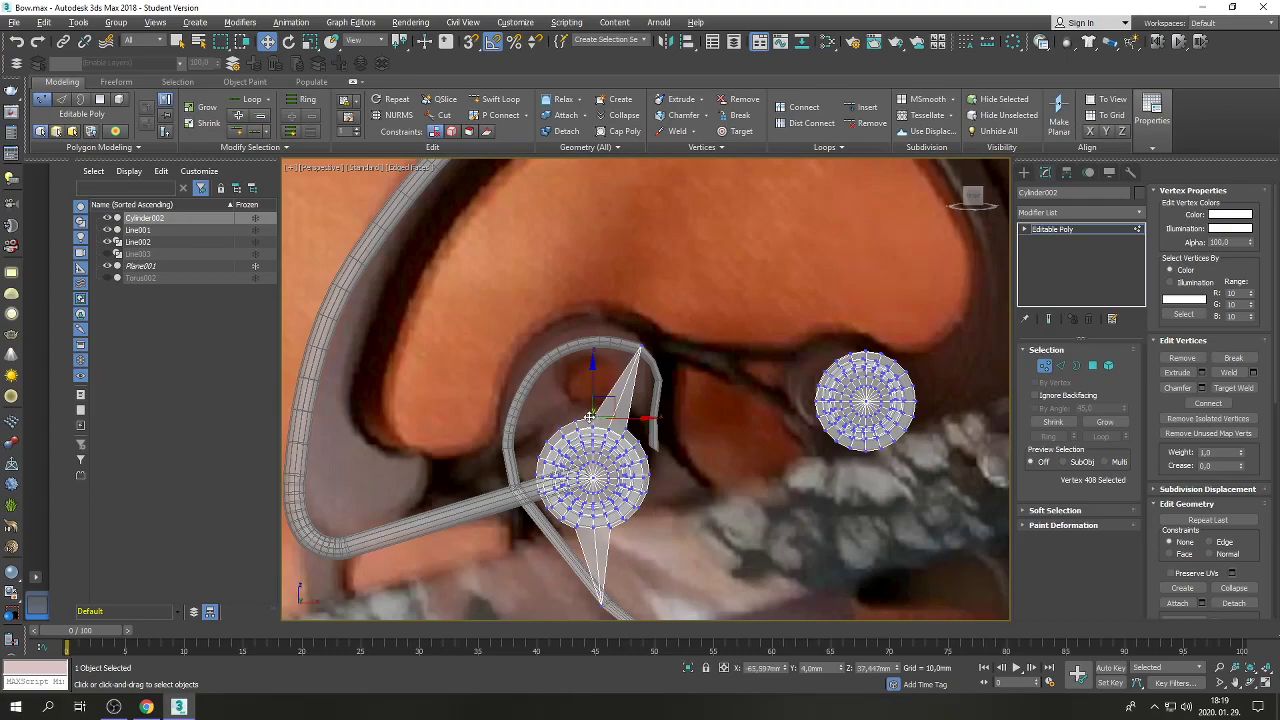
pyautogui.scroll(3, 595, 418)
pyautogui.moveTo(600, 408); pyautogui.dragTo(672, 225)
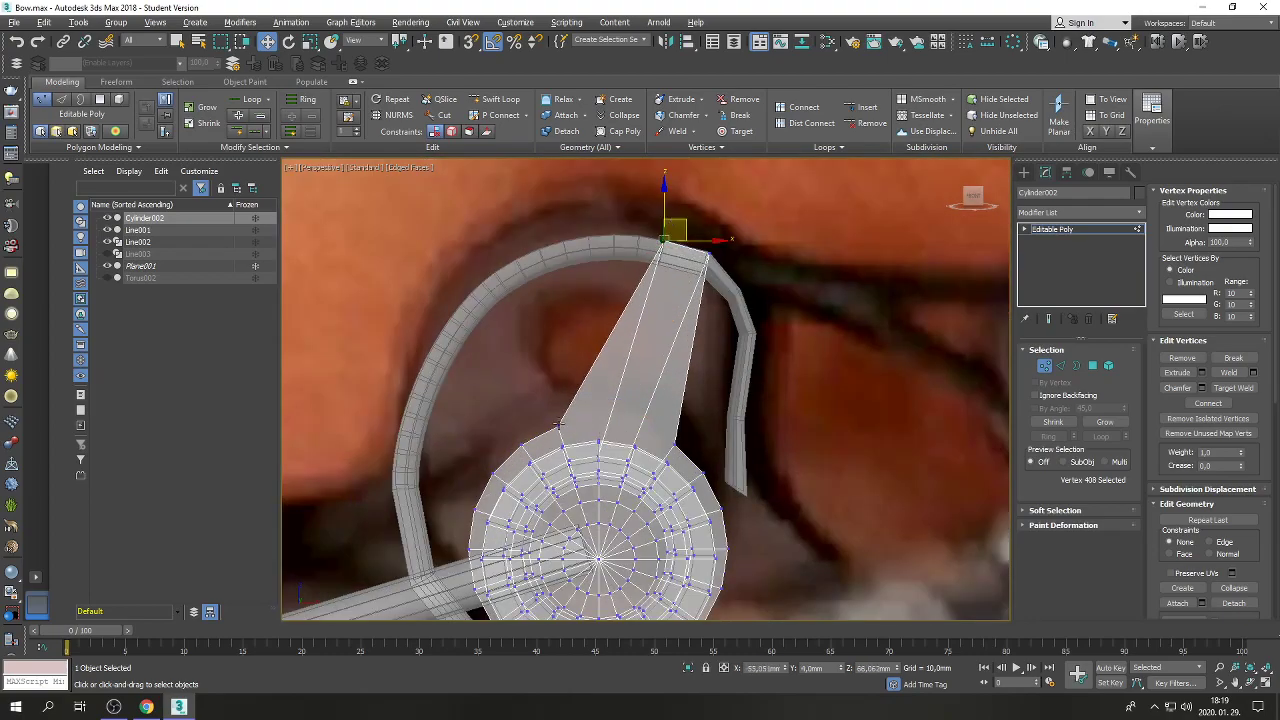
# Move the next two border vertices left of the top up onto the cable arc's outer edge, continuing the row leftward.
pyautogui.click(558, 423)
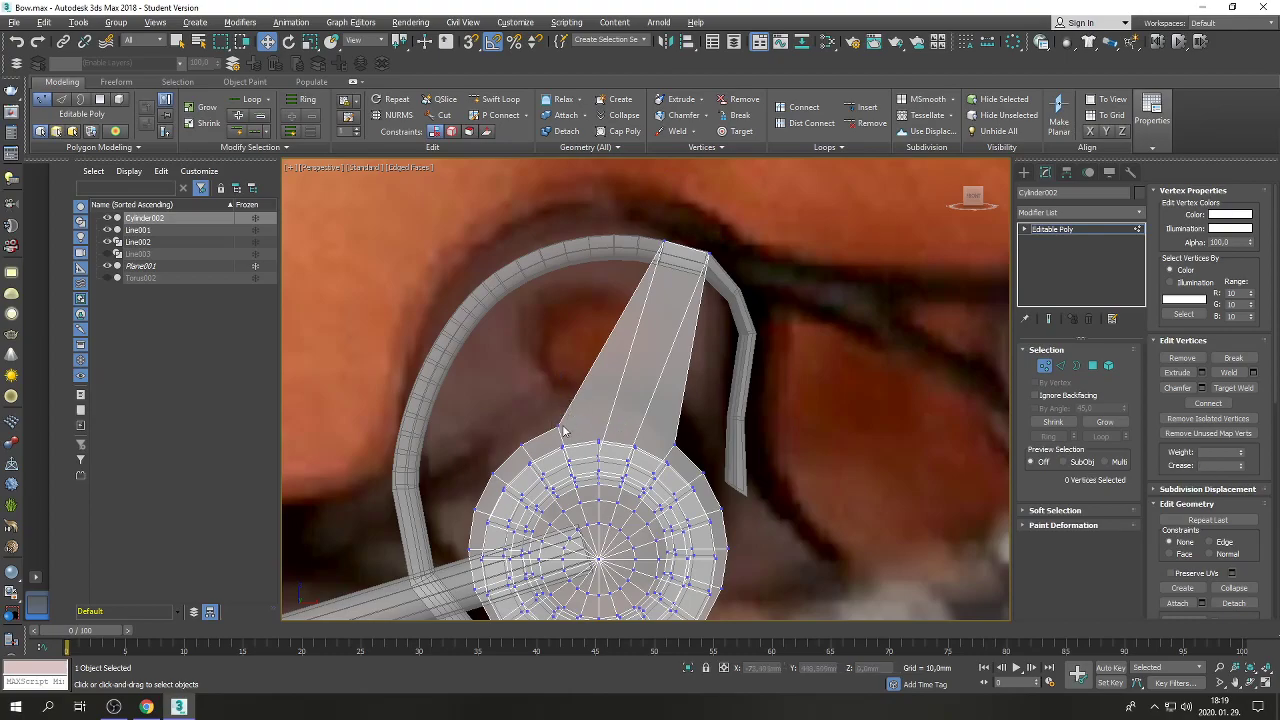
pyautogui.moveTo(594, 329); pyautogui.dragTo(650, 217)
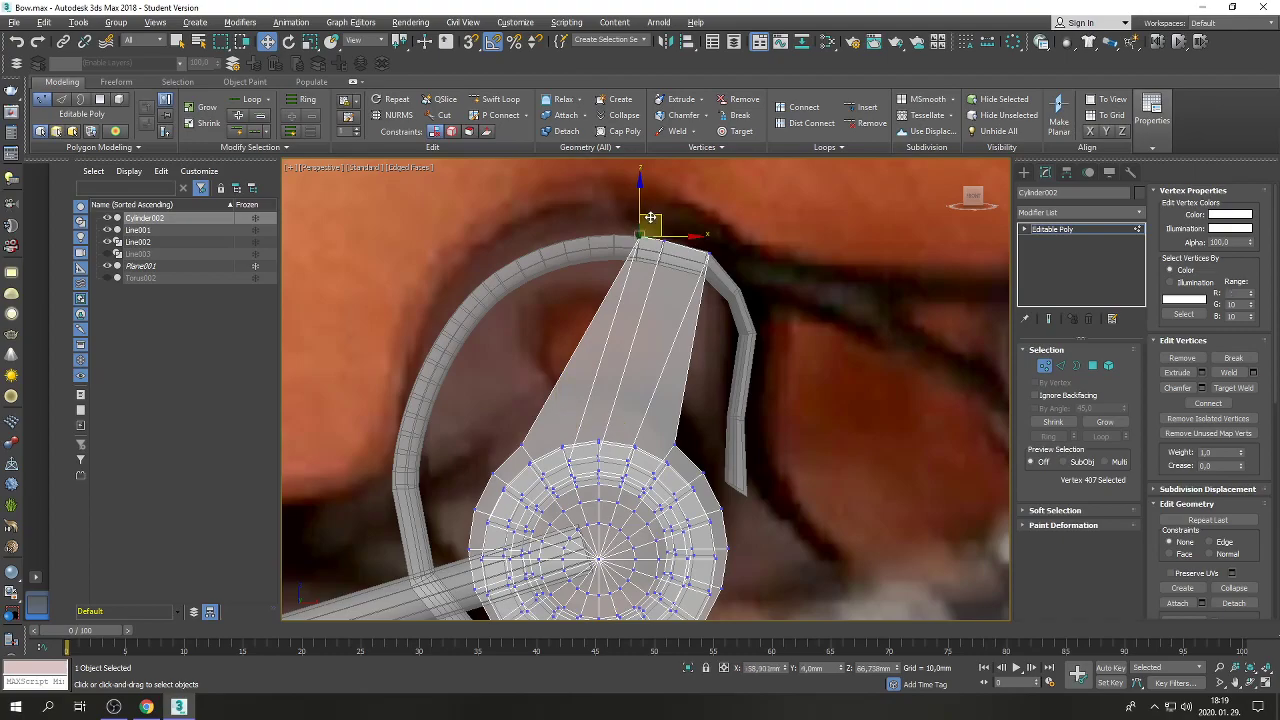
pyautogui.click(522, 442)
pyautogui.moveTo(532, 428); pyautogui.dragTo(624, 218)
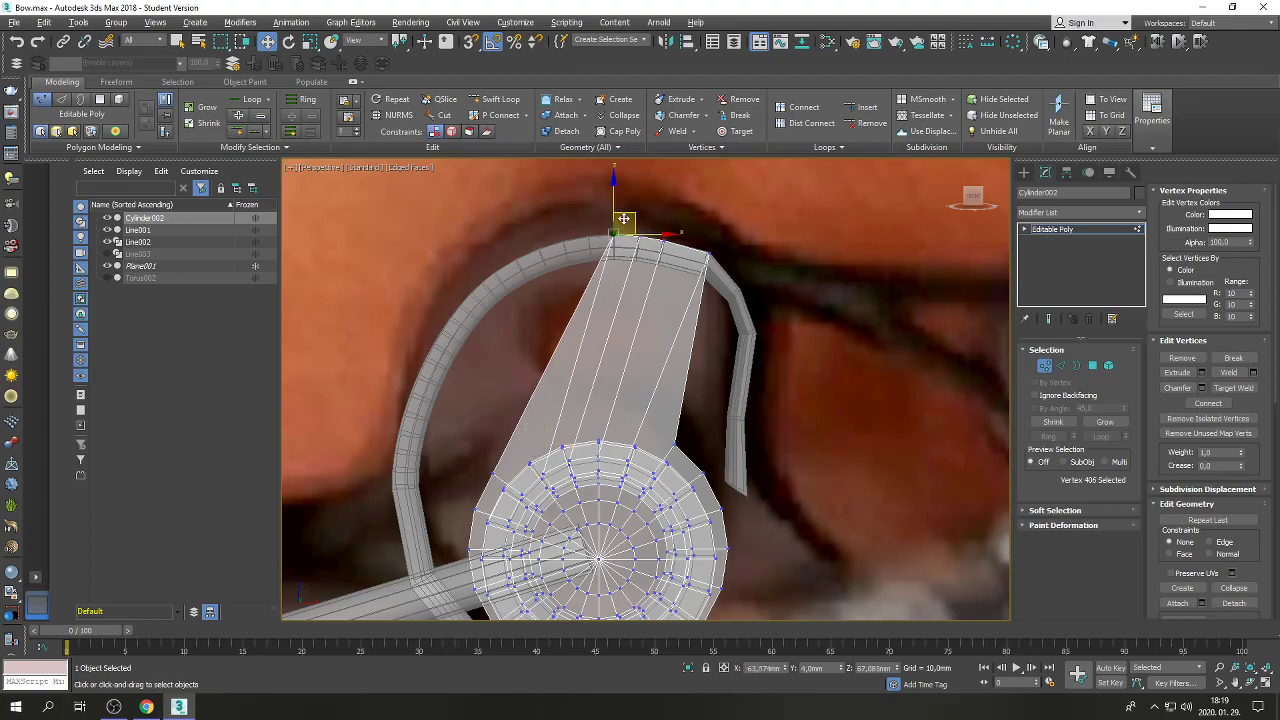
# Place two more vertices from the border's upper-left side along the crest of the cable arc, continuing the row leftward.
pyautogui.click(493, 468)
pyautogui.moveTo(503, 458); pyautogui.dragTo(603, 215)
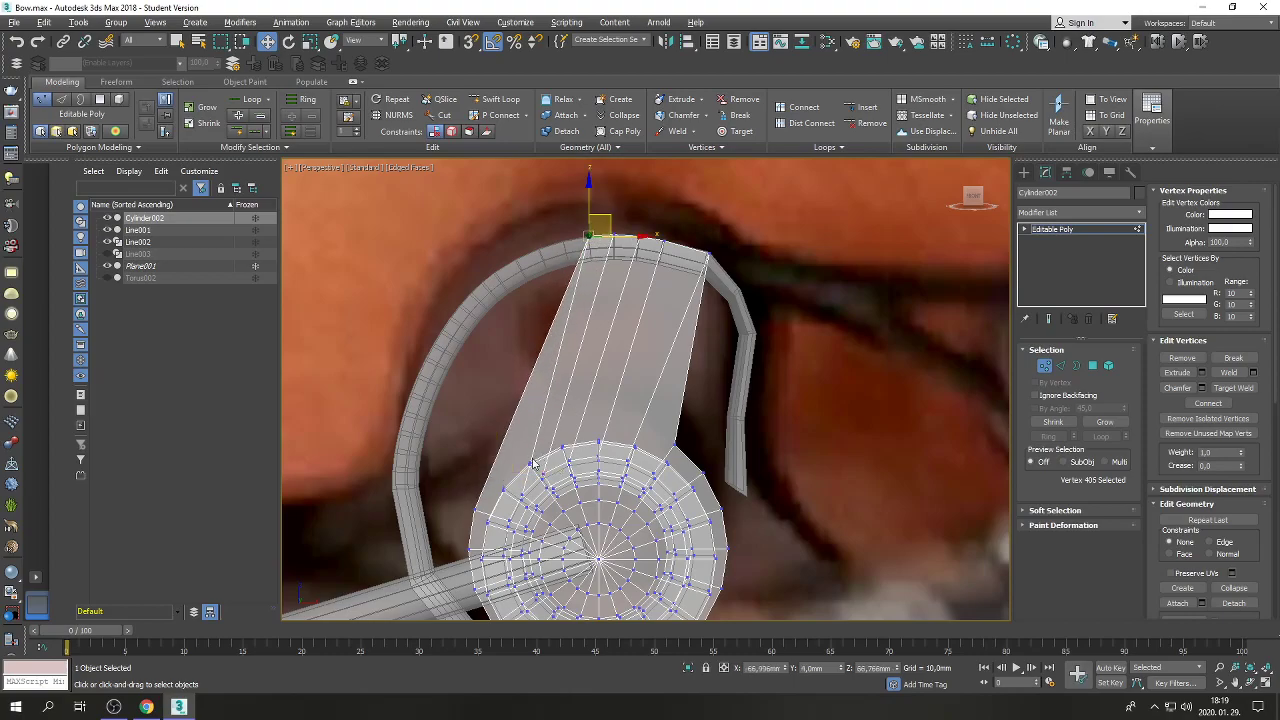
pyautogui.click(481, 500)
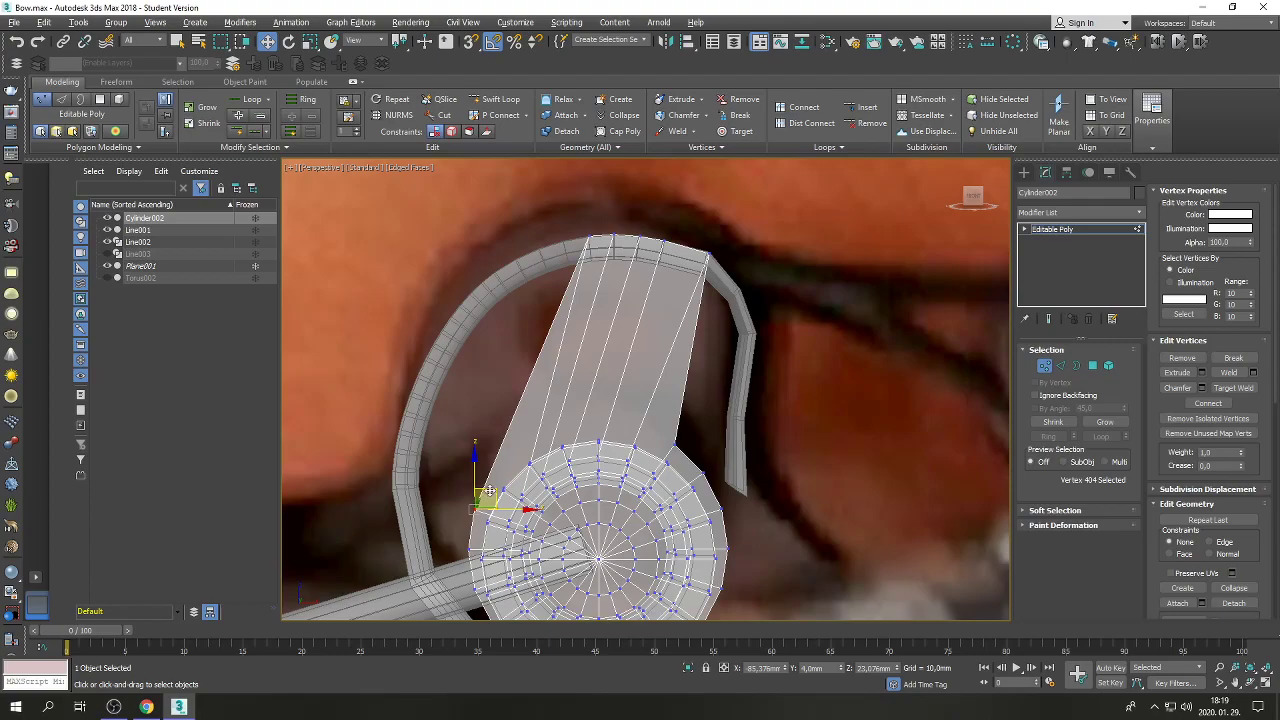
pyautogui.moveTo(569, 252); pyautogui.dragTo(580, 222)
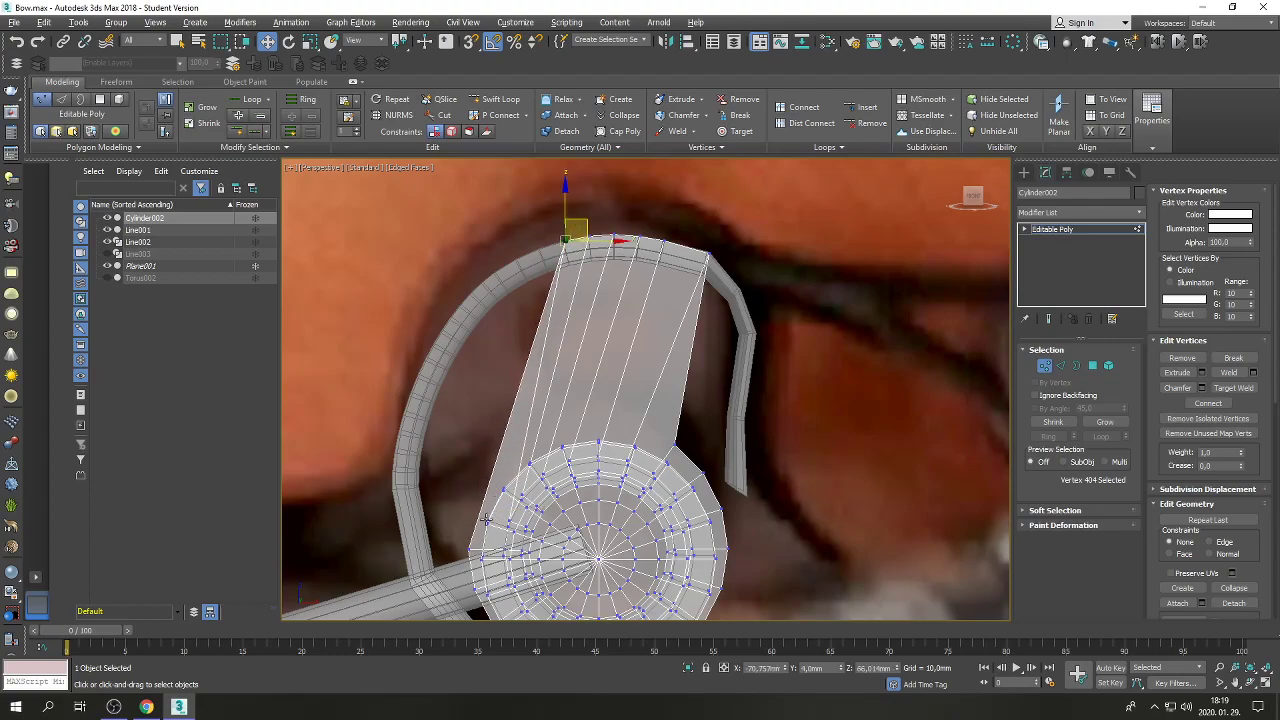
# Move the border vertex at the disc's left side up onto the cable arc's crest, left of the vertices already placed.
pyautogui.scroll(-4, 496, 438)
pyautogui.scroll(3, 463, 541)
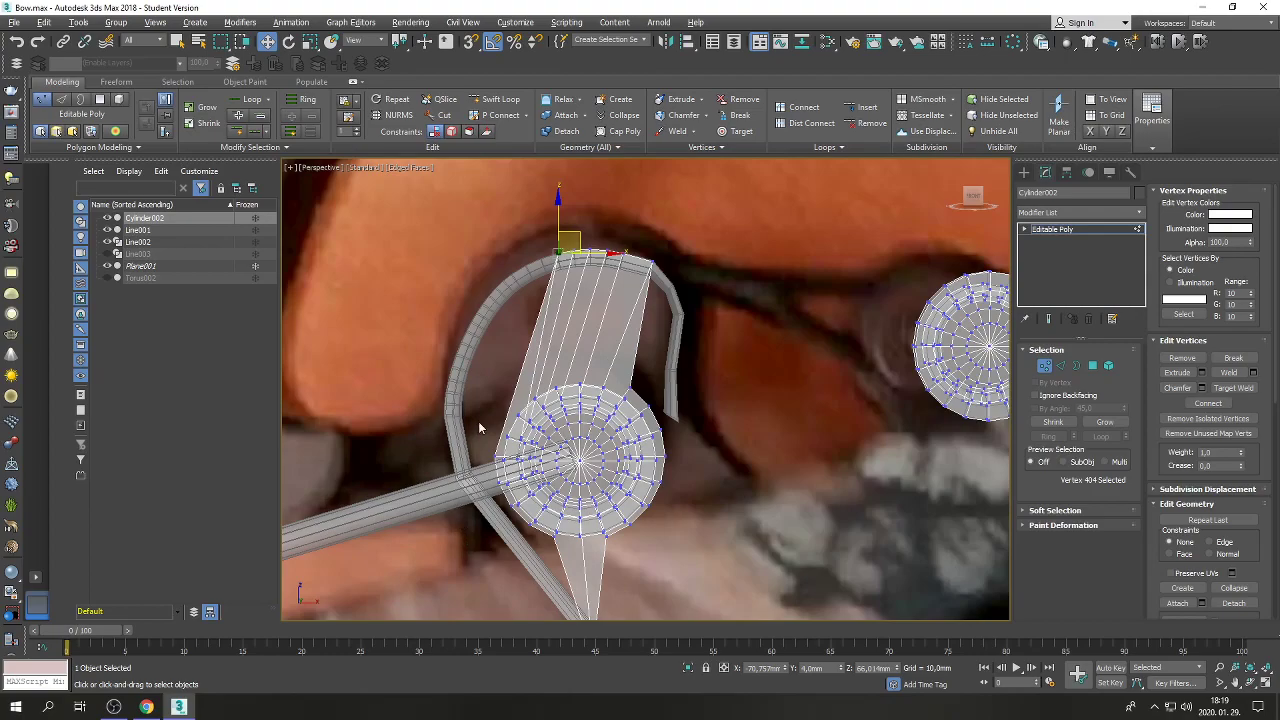
pyautogui.scroll(-3, 482, 430)
pyautogui.scroll(3, 482, 430)
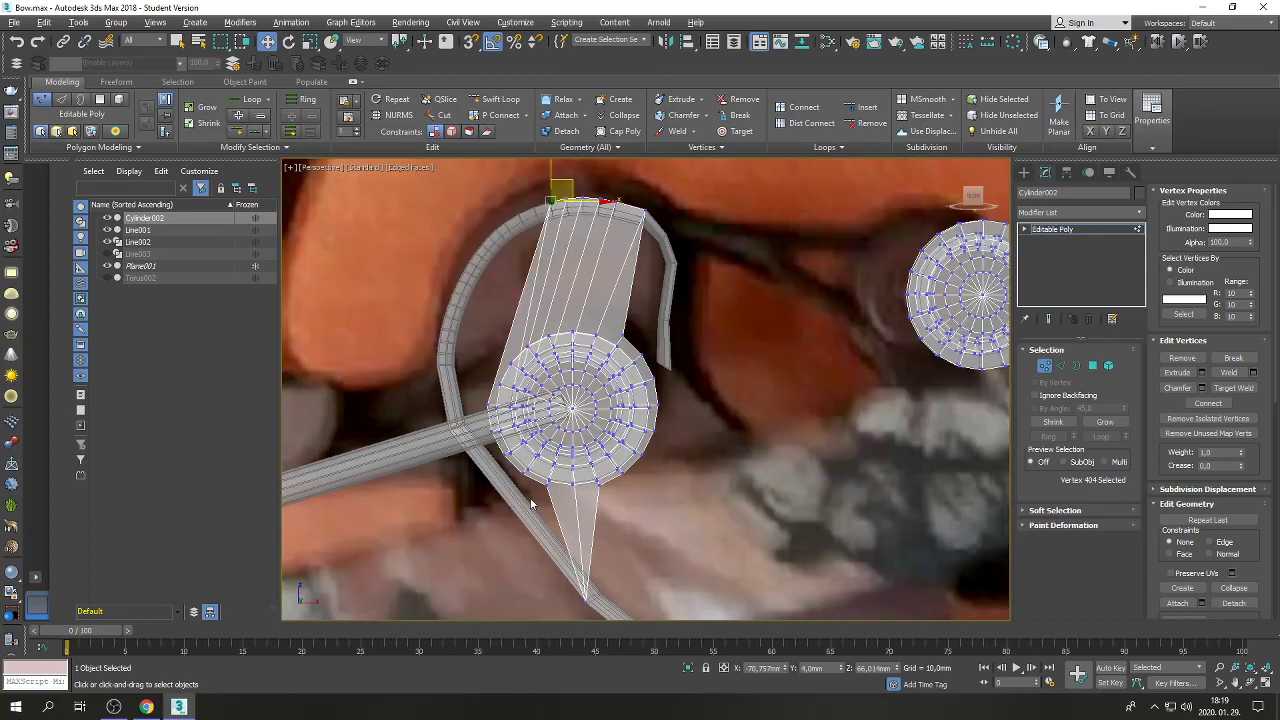
pyautogui.click(490, 410)
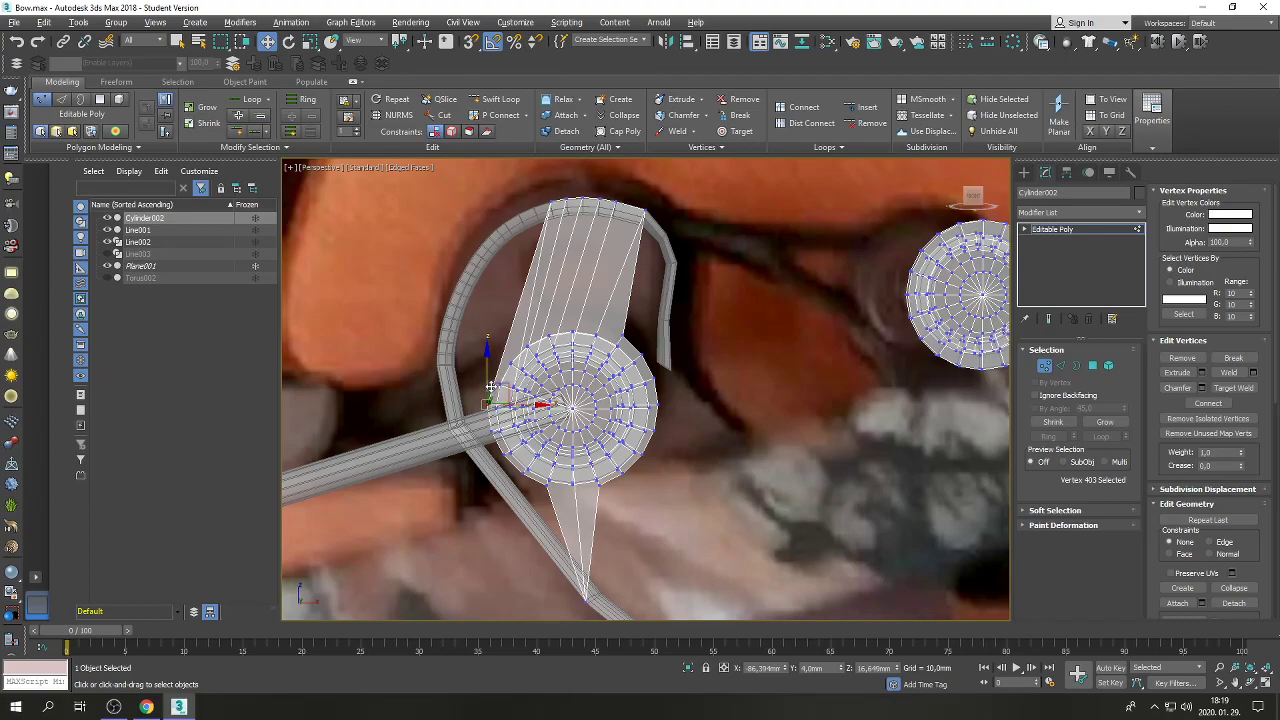
pyautogui.moveTo(496, 394); pyautogui.dragTo(542, 186)
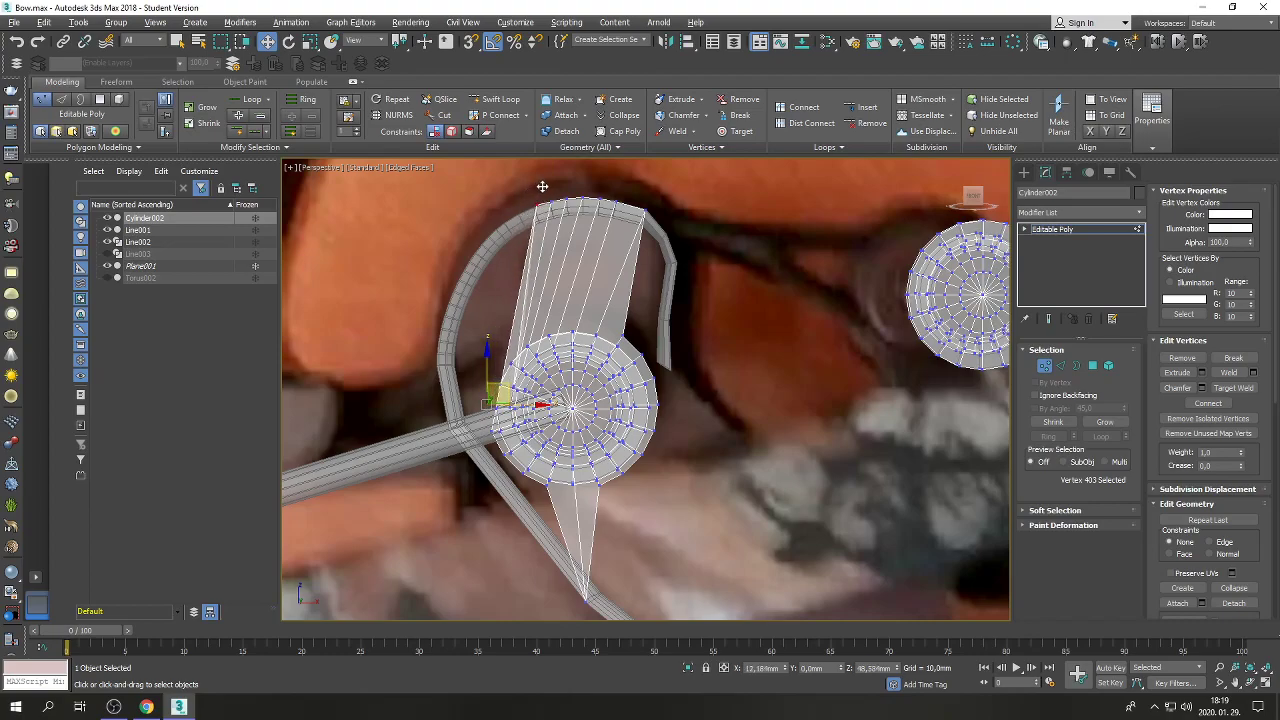
pyautogui.click(535, 205)
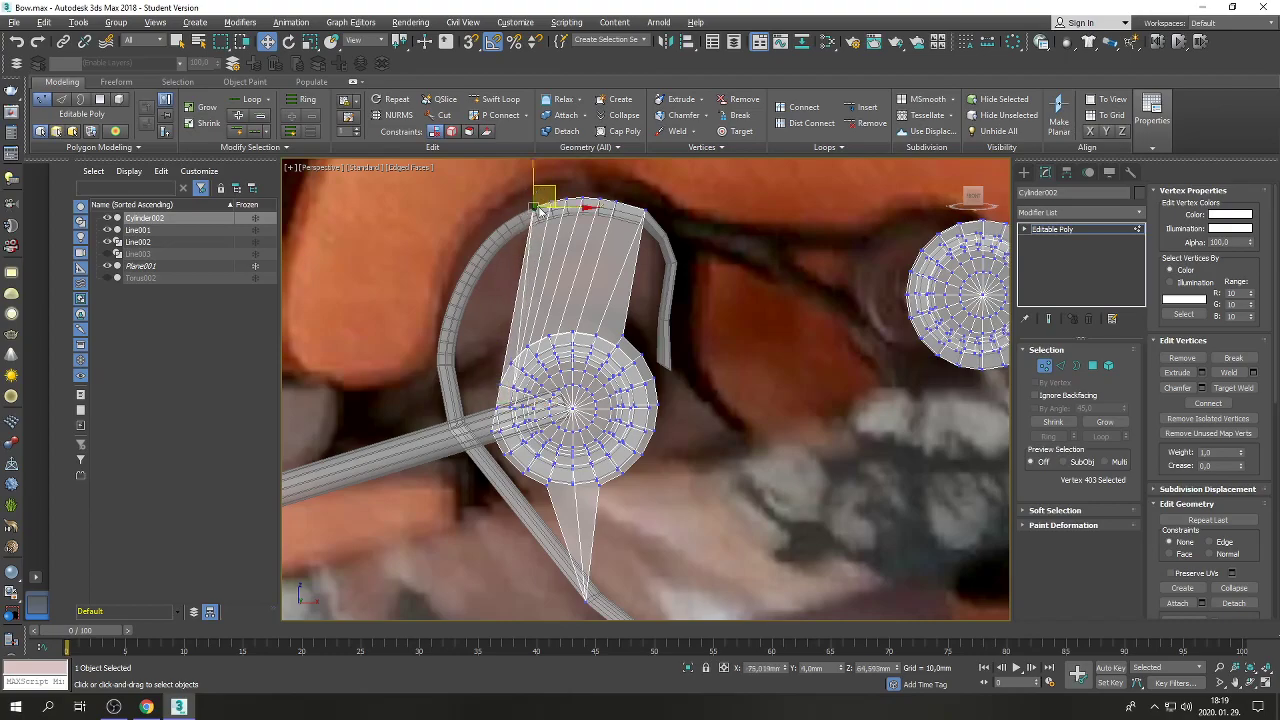
# Move the remaining left and lower-left border vertices out onto the cable path, spreading them from its left bend down the diagonal run.
pyautogui.click(493, 427)
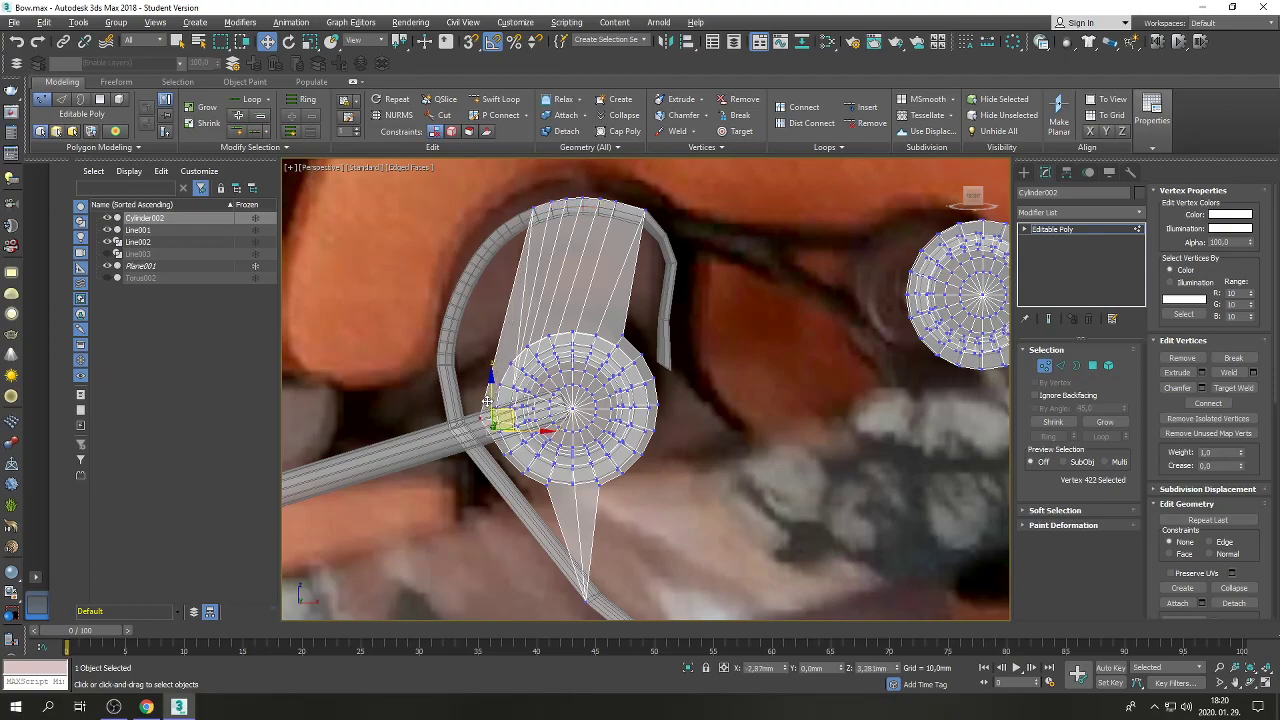
pyautogui.moveTo(487, 400); pyautogui.dragTo(476, 390)
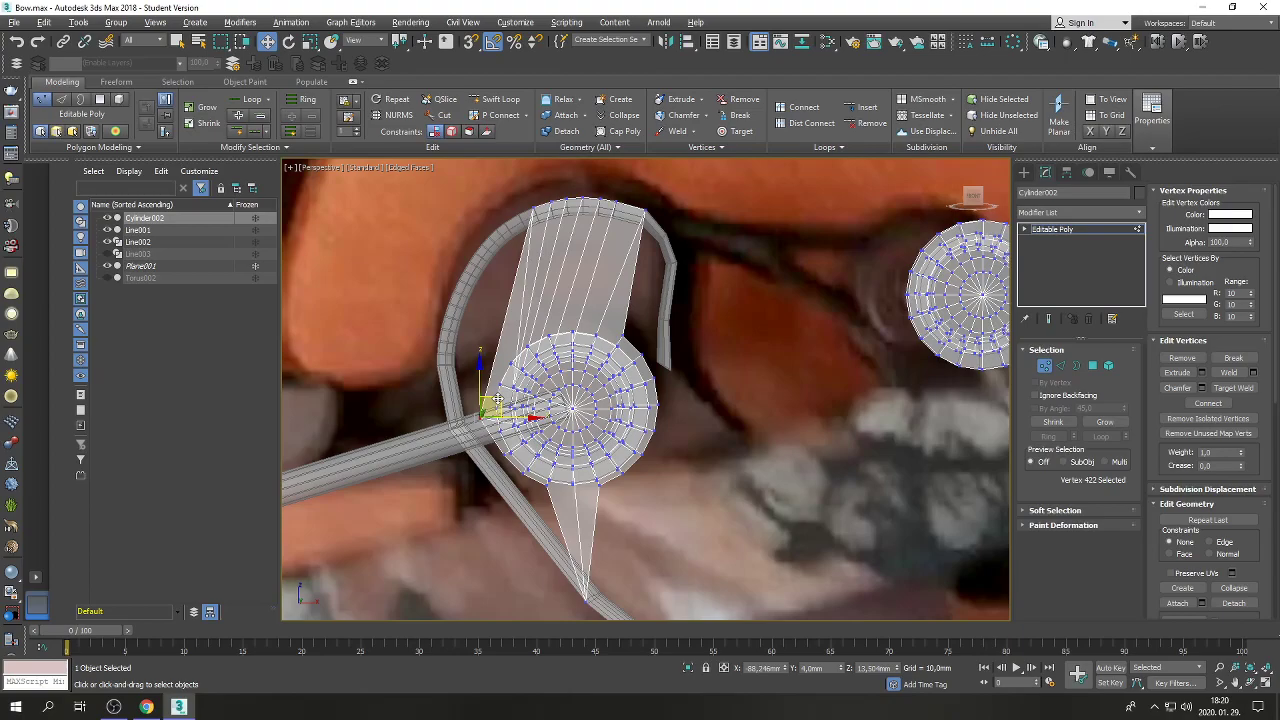
pyautogui.click(546, 482)
pyautogui.moveTo(544, 485); pyautogui.dragTo(452, 350)
pyautogui.click(482, 406)
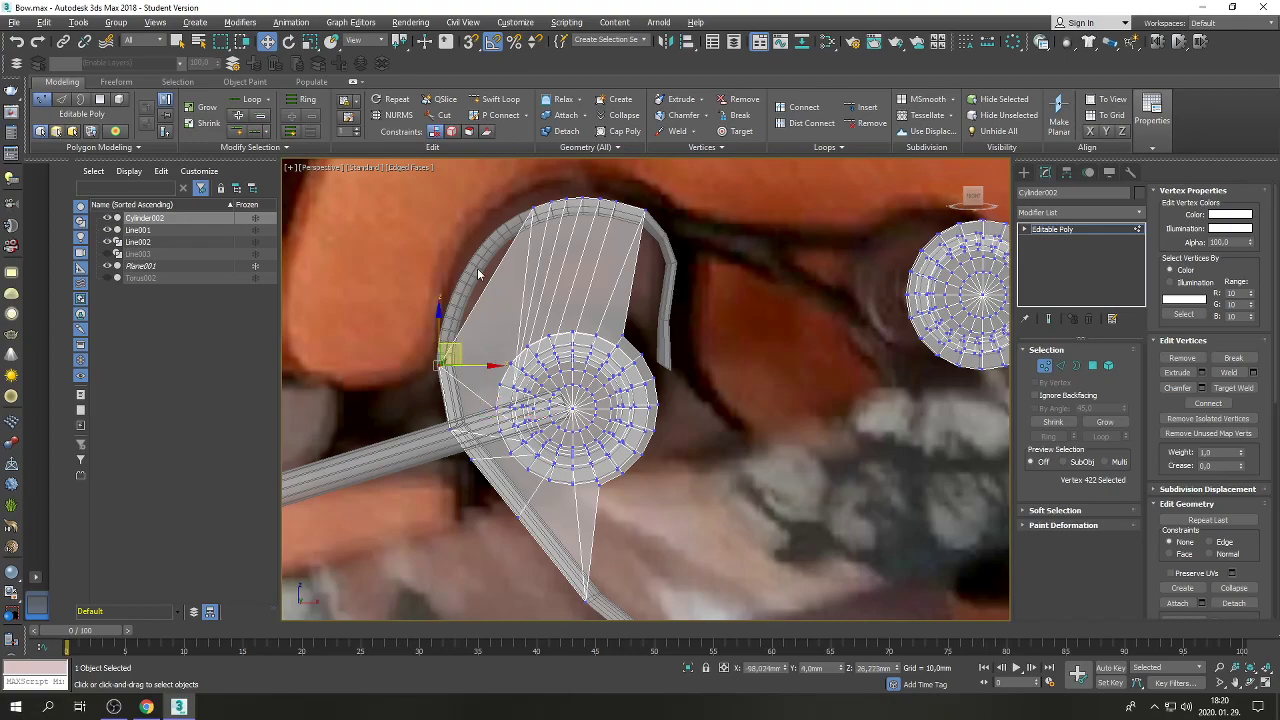
# Slide the two leftmost crest vertices down onto the left side of the cable arc, one above the other.
pyautogui.click(538, 208)
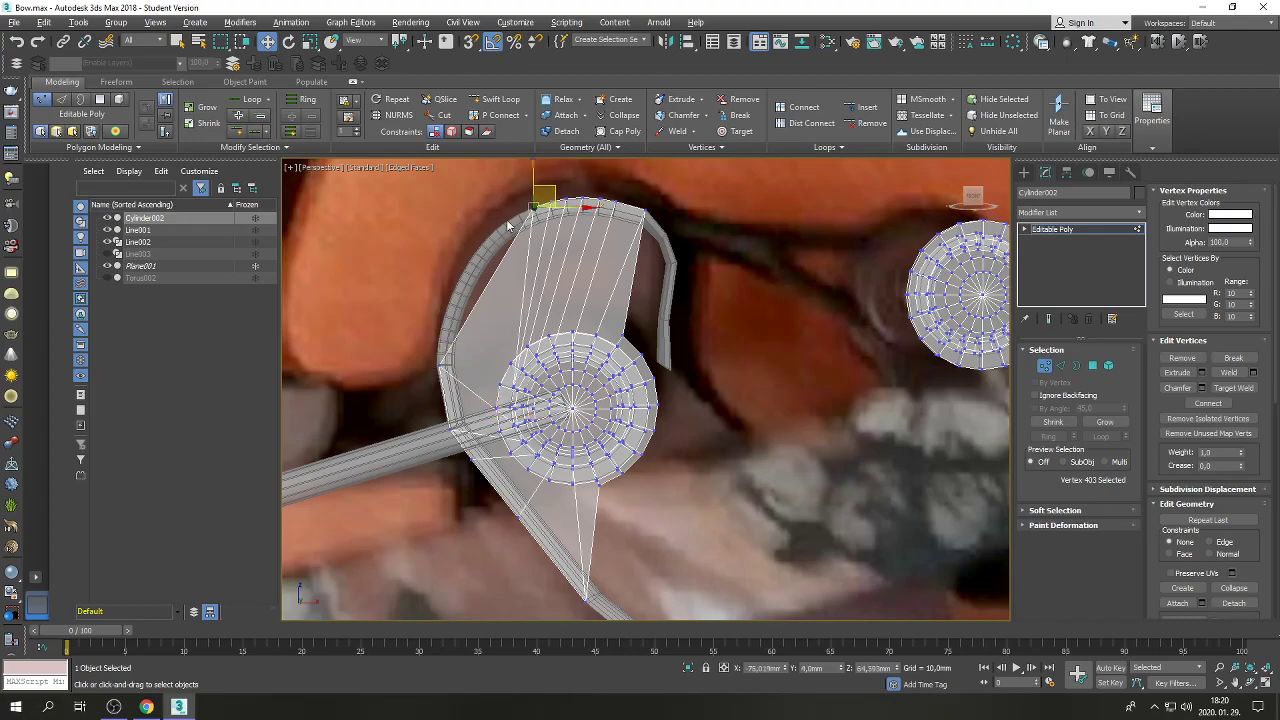
pyautogui.scroll(2, 537, 209)
pyautogui.moveTo(556, 184); pyautogui.dragTo(426, 332)
pyautogui.click(574, 189)
pyautogui.moveTo(580, 182); pyautogui.dragTo(584, 184)
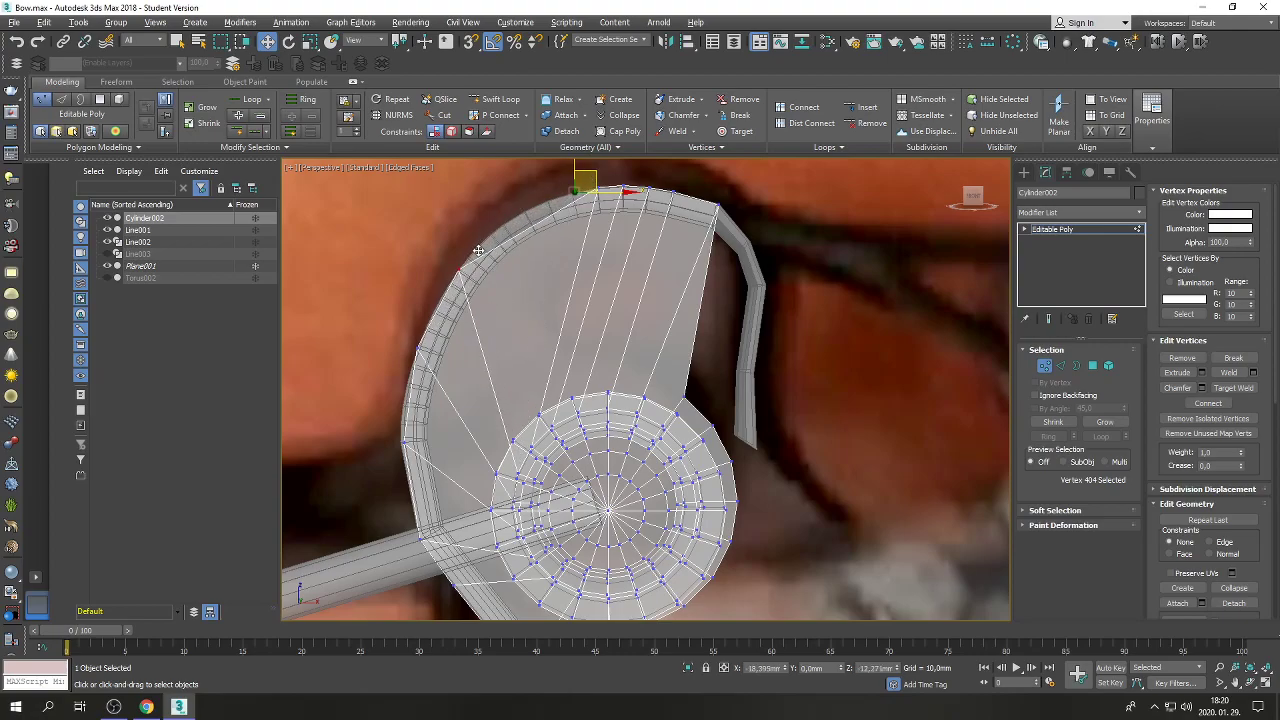
# Move the next crest vertex onto the arc's upper-left curve and lower the two vertices below it along the outer edge.
pyautogui.click(479, 250)
pyautogui.click(599, 189)
pyautogui.moveTo(620, 166); pyautogui.dragTo(522, 203)
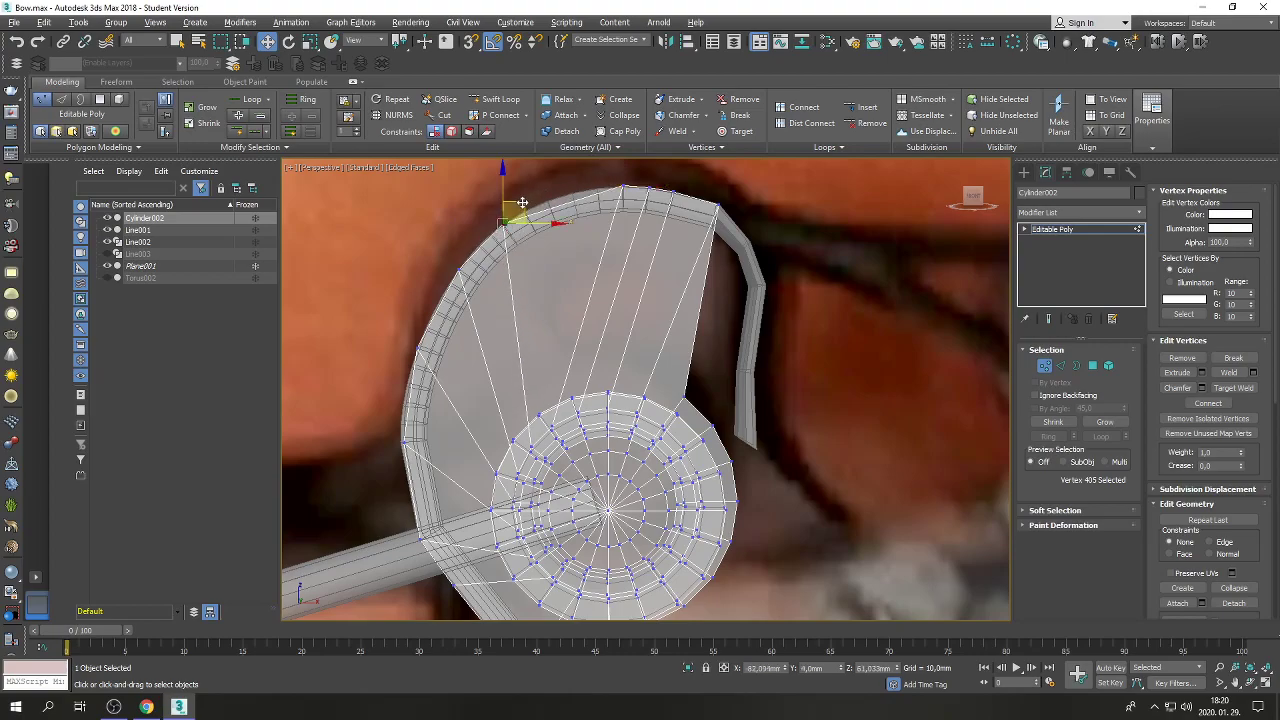
pyautogui.click(462, 265)
pyautogui.moveTo(476, 254); pyautogui.dragTo(463, 273)
pyautogui.click(420, 347)
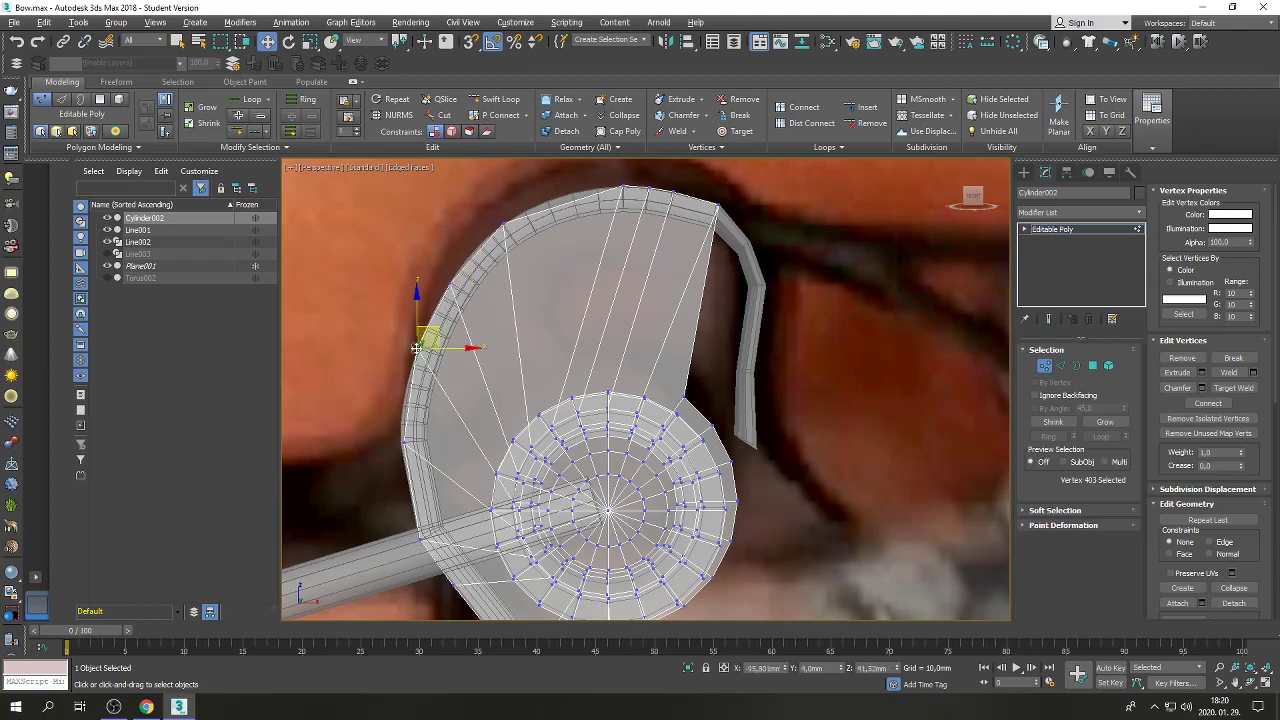
pyautogui.moveTo(431, 332); pyautogui.dragTo(424, 348)
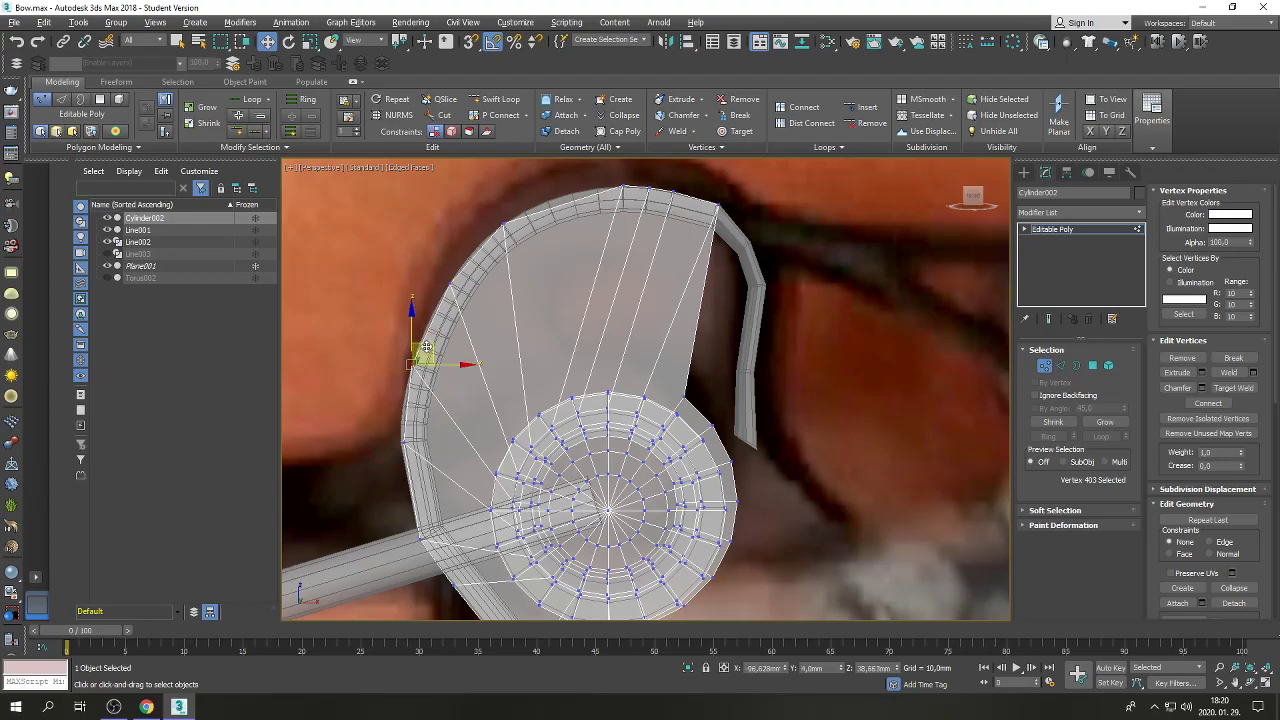
# Even out the spacing of the upper-left arc vertices and bring another crest vertex left to continue their row.
pyautogui.click(452, 287)
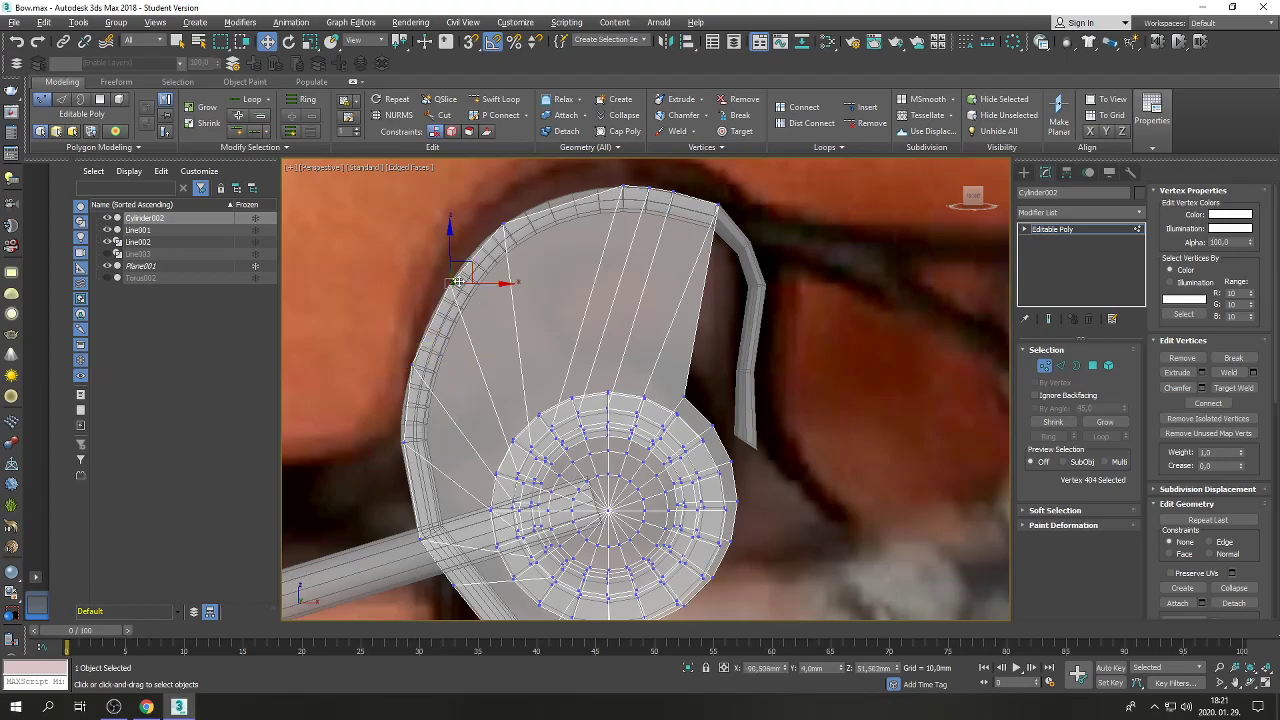
pyautogui.moveTo(461, 270); pyautogui.dragTo(463, 273)
pyautogui.click(503, 221)
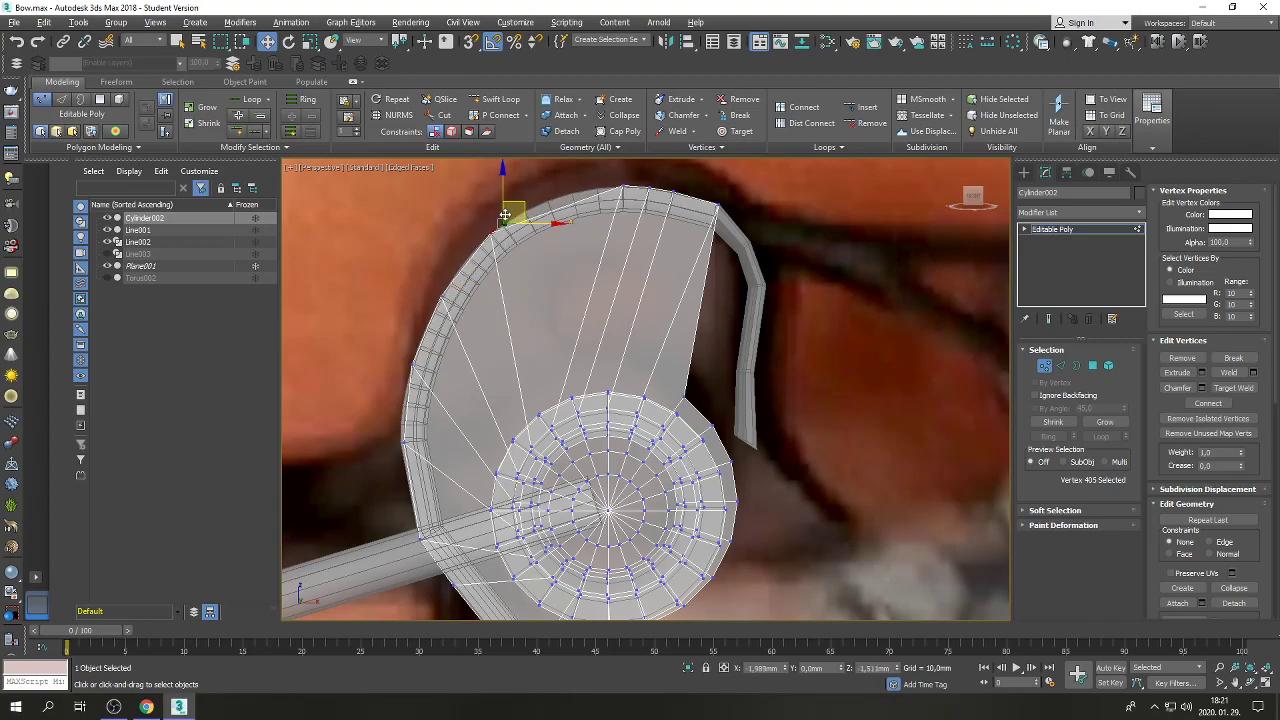
pyautogui.rightClick(591, 190)
pyautogui.moveTo(492, 231); pyautogui.dragTo(563, 181)
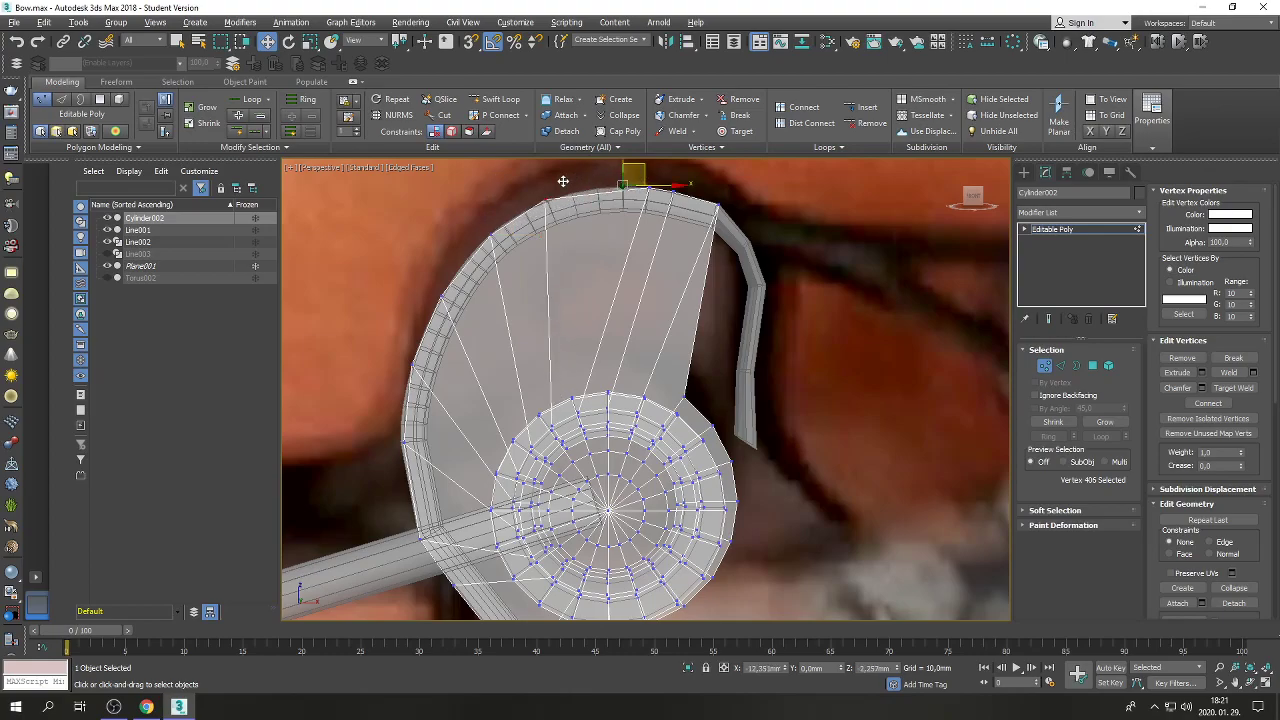
pyautogui.click(563, 181)
# Pull the three remaining crest vertices down toward the hub disc to form a concave inner edge on the plate.
pyautogui.click(648, 189)
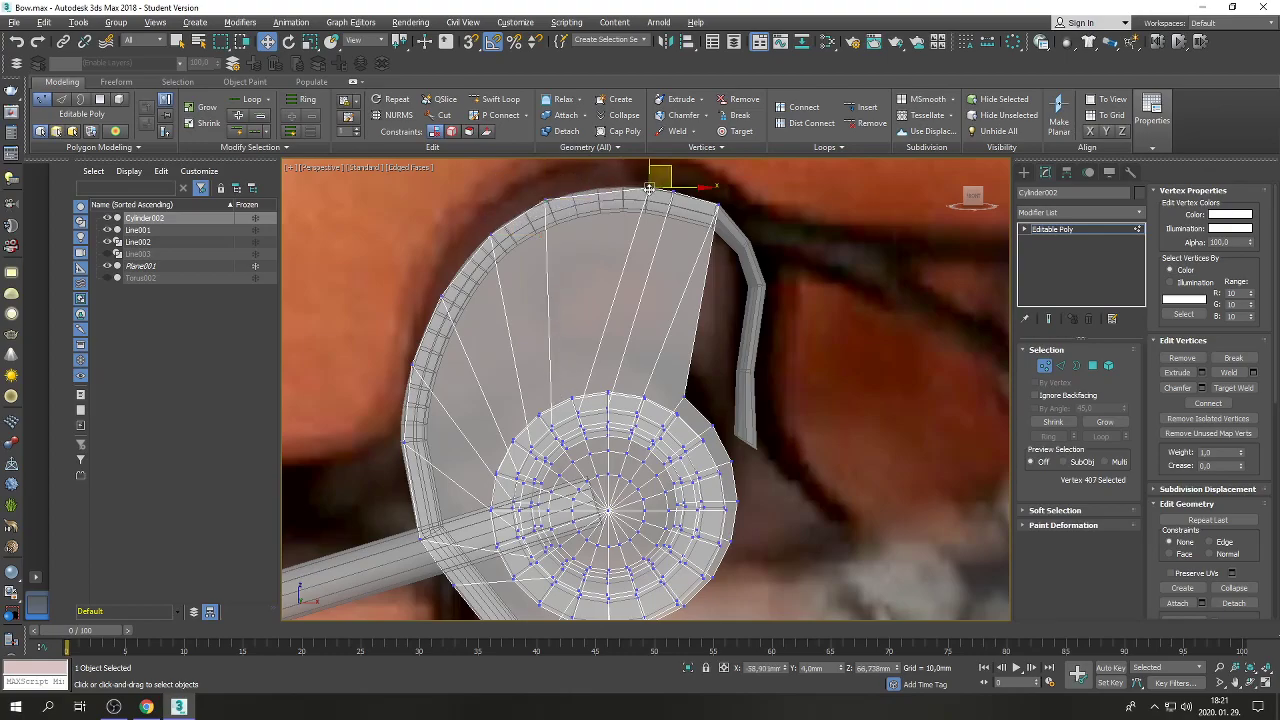
pyautogui.moveTo(668, 171); pyautogui.dragTo(570, 302)
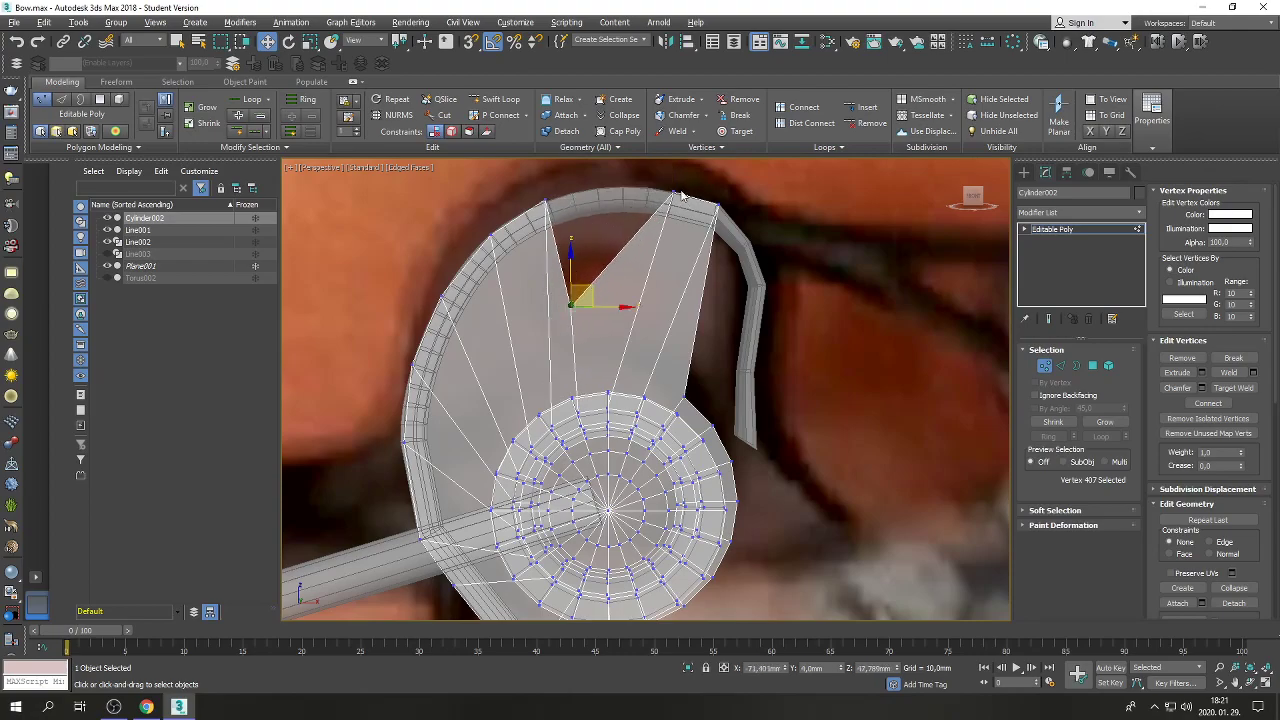
pyautogui.click(672, 188)
pyautogui.moveTo(672, 188); pyautogui.dragTo(613, 338)
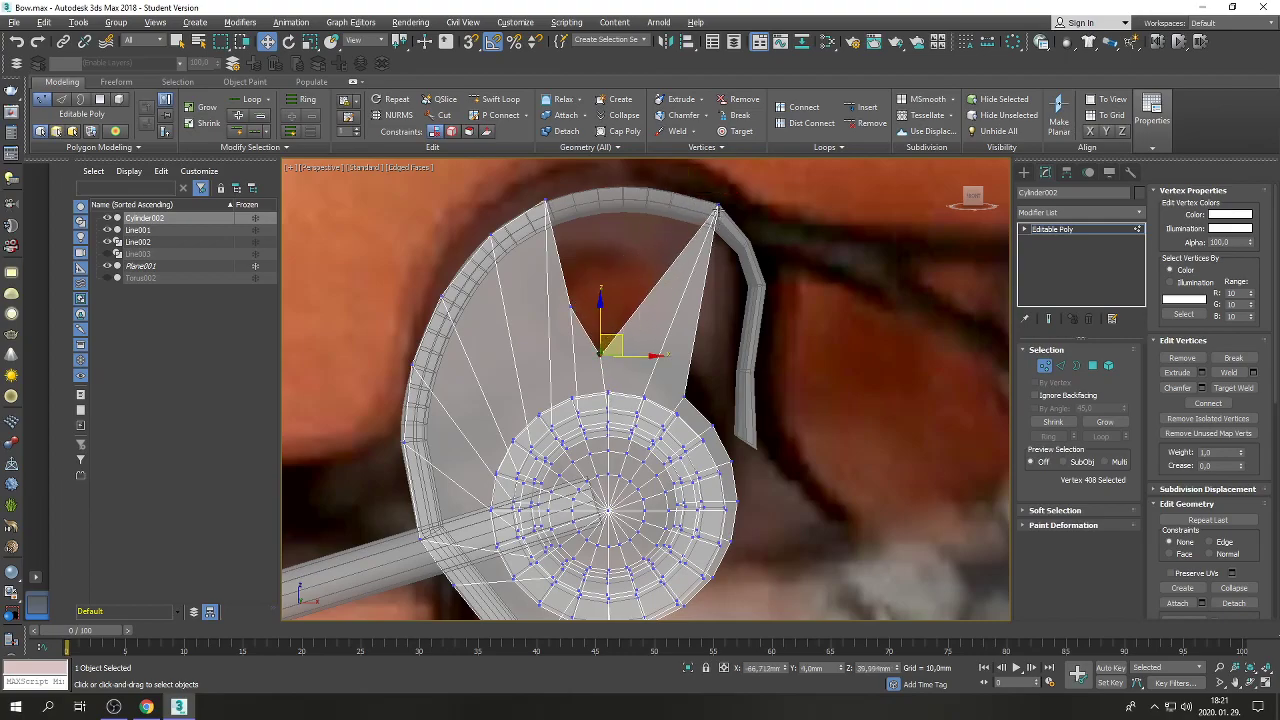
pyautogui.click(718, 209)
pyautogui.moveTo(730, 188); pyautogui.dragTo(652, 353)
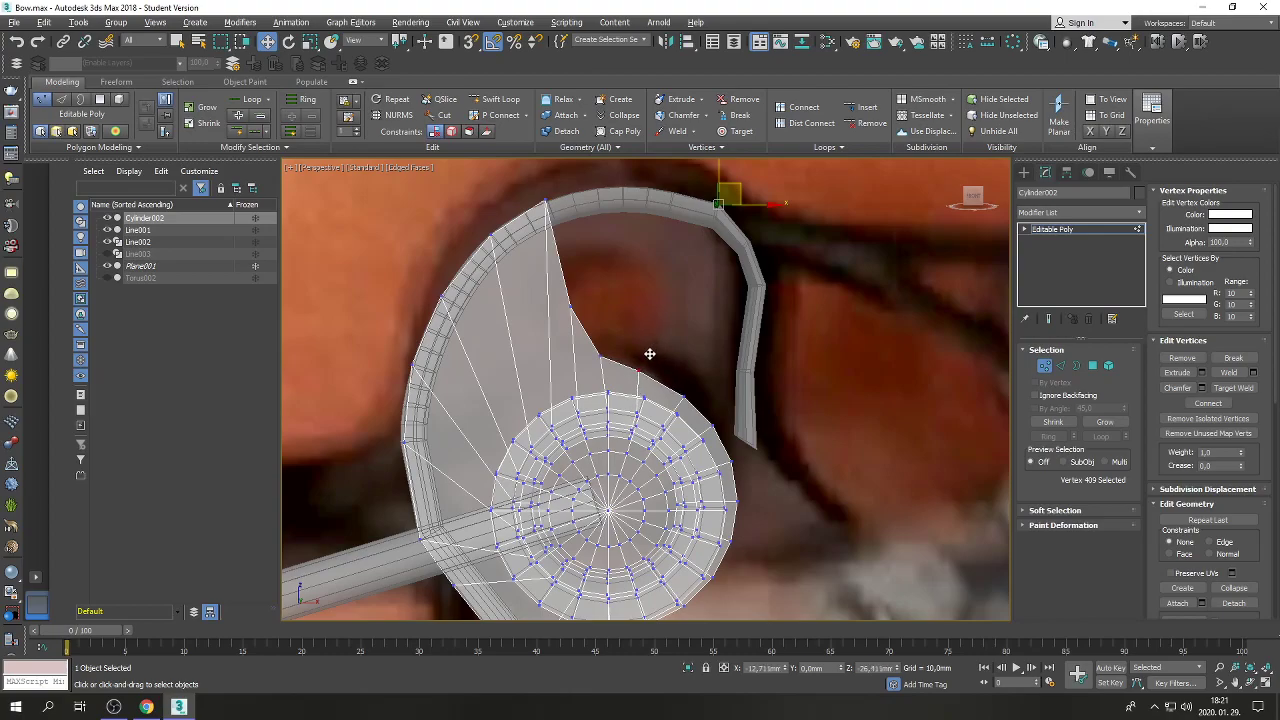
# Move the plate's tip vertex and the inner-edge vertex below it together down and to the left, off the cable arc.
pyautogui.scroll(-5, 652, 310)
pyautogui.scroll(5, 622, 300)
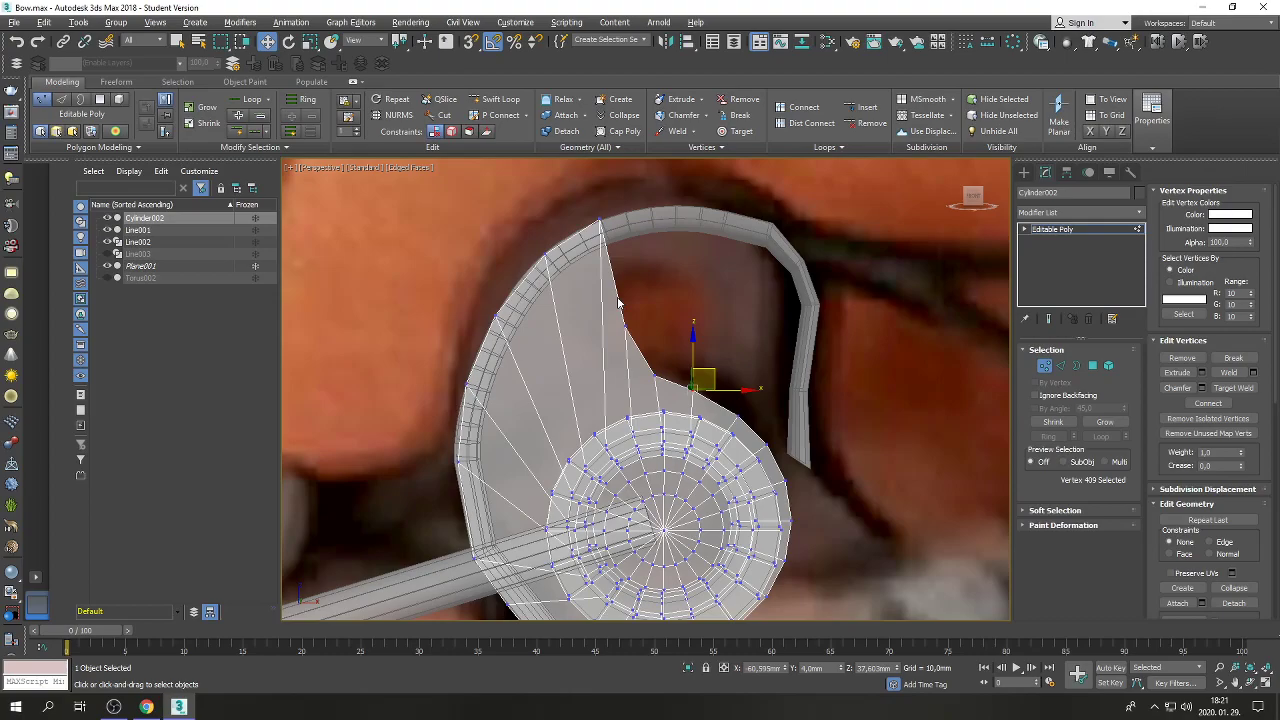
pyautogui.click(600, 221)
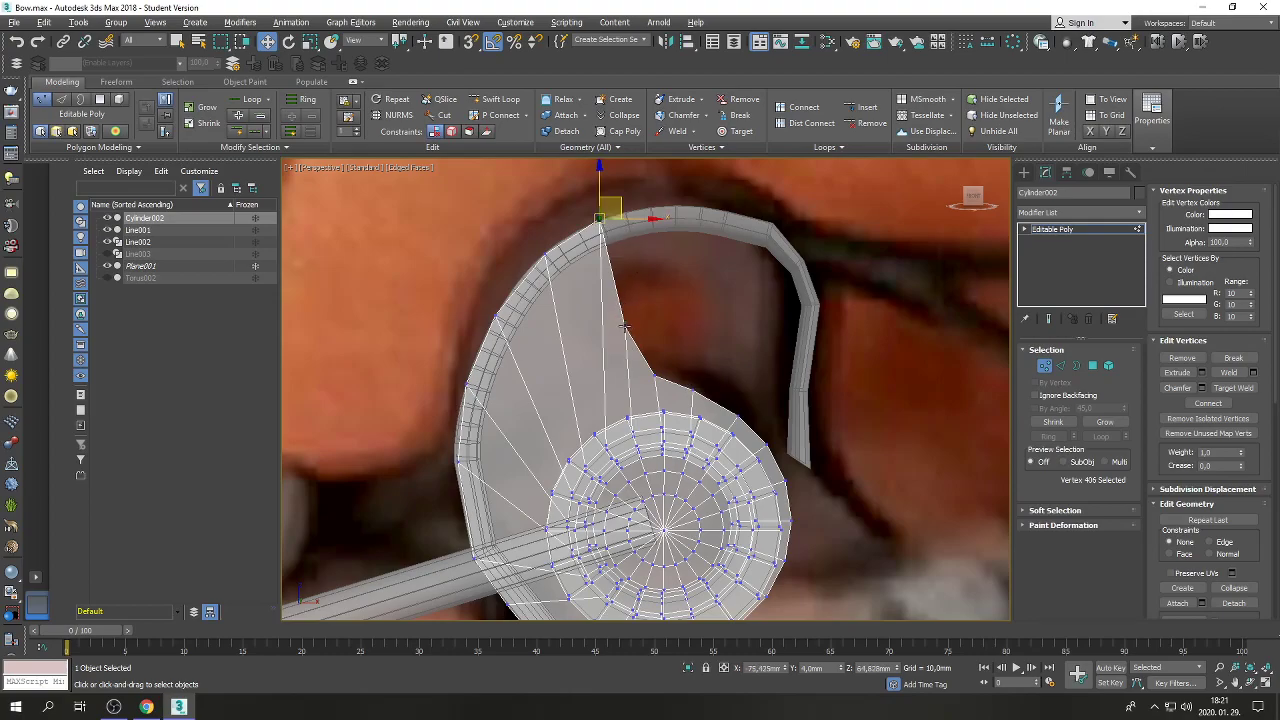
pyautogui.keyDown('ctrl'); pyautogui.click(624, 327); pyautogui.keyUp('ctrl')
pyautogui.moveTo(633, 253); pyautogui.dragTo(607, 304)
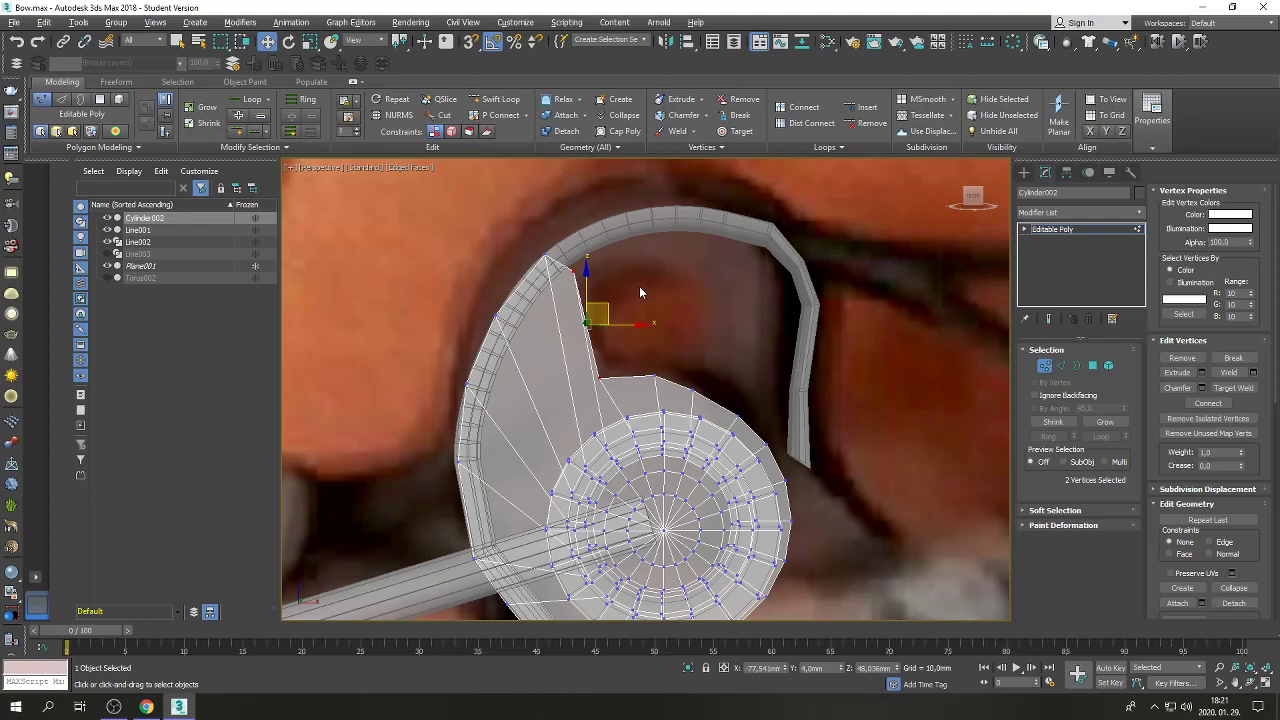
# Lower the upper arc vertex and the neighbouring inner-edge vertex toward the hub disc.
pyautogui.click(544, 258)
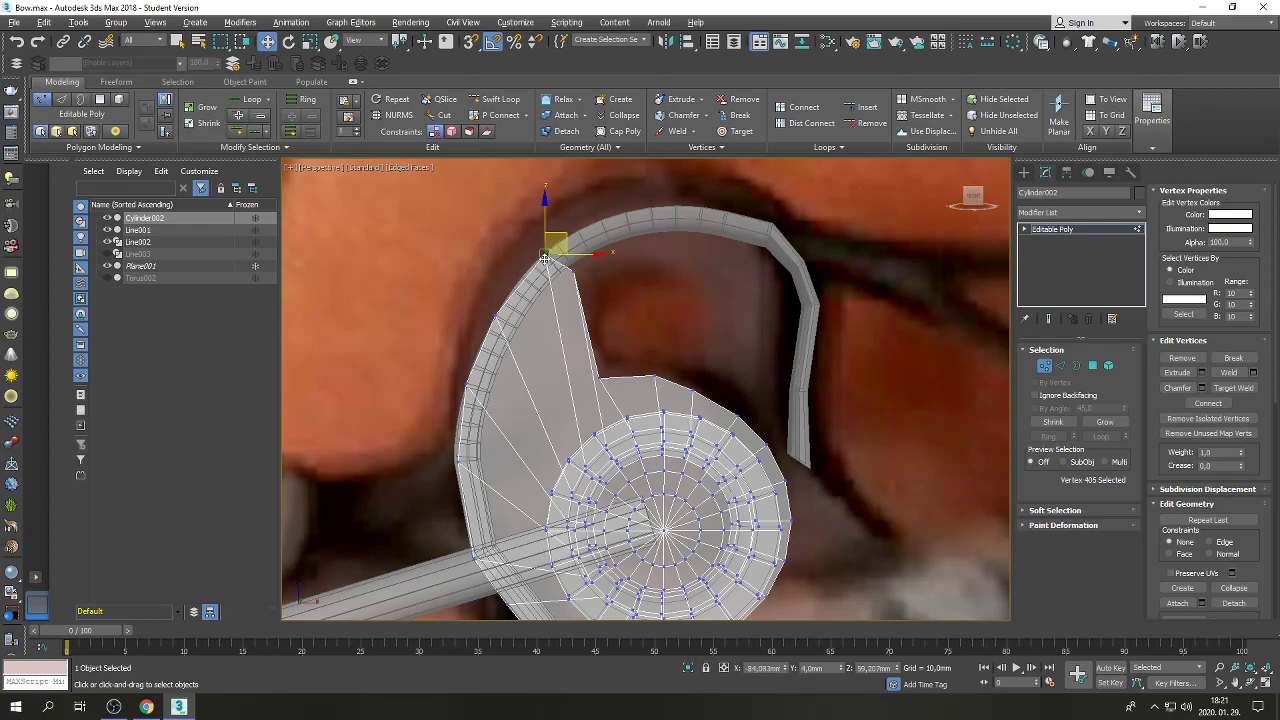
pyautogui.moveTo(544, 258); pyautogui.dragTo(566, 387)
pyautogui.hotkey('ctrl', 'z')
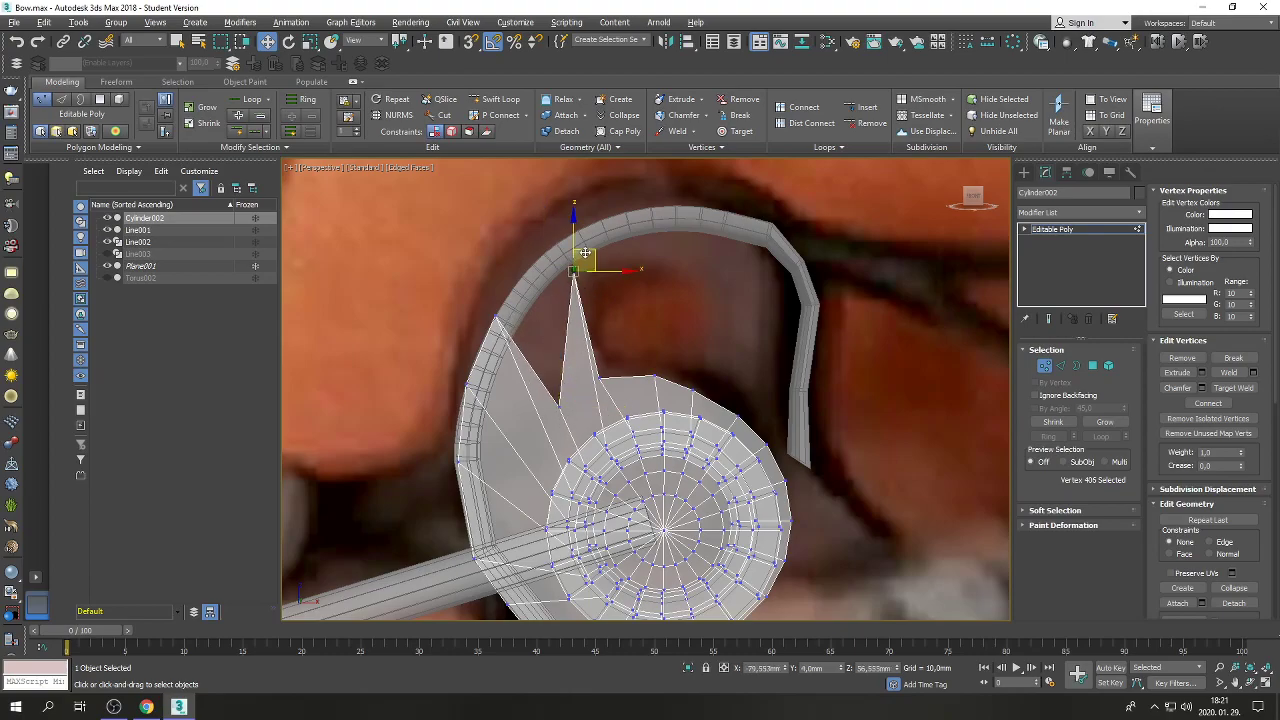
pyautogui.hotkey('ctrl', 'y')
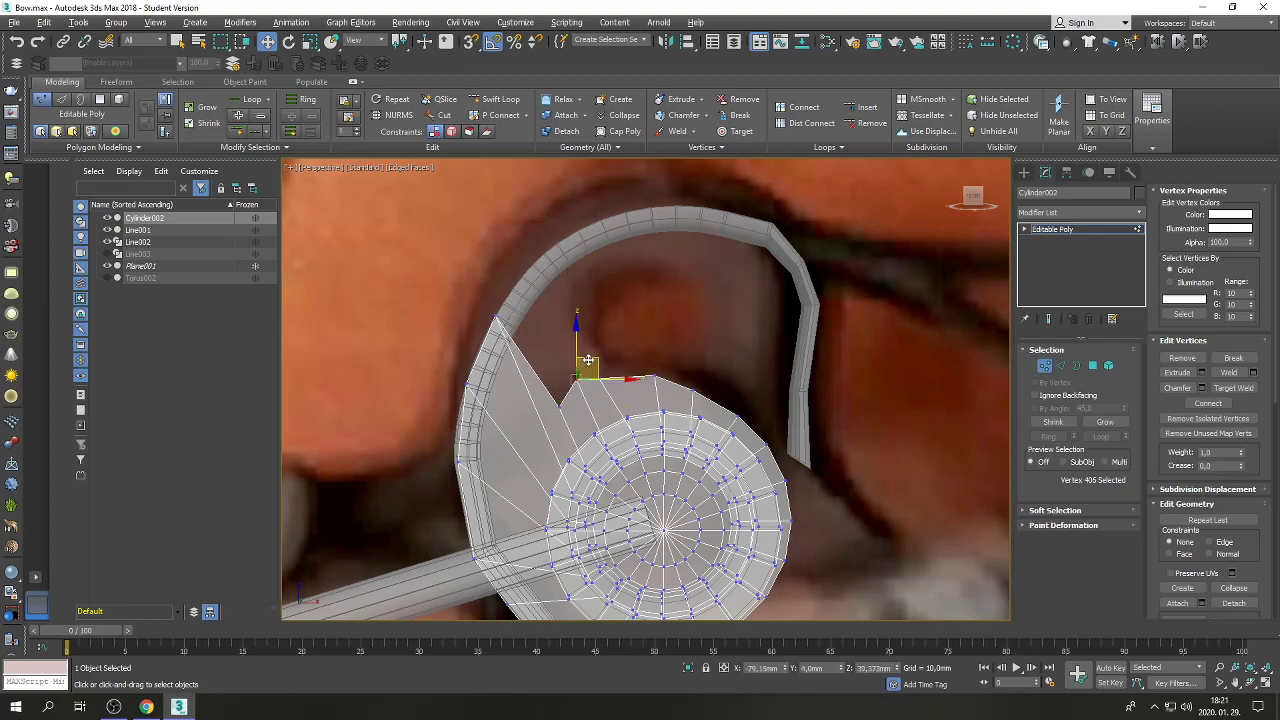
# Rearrange the four vertices above the hub into a smooth concave edge, returning the tip vertex to the cable arc's outer edge.
pyautogui.click(655, 377)
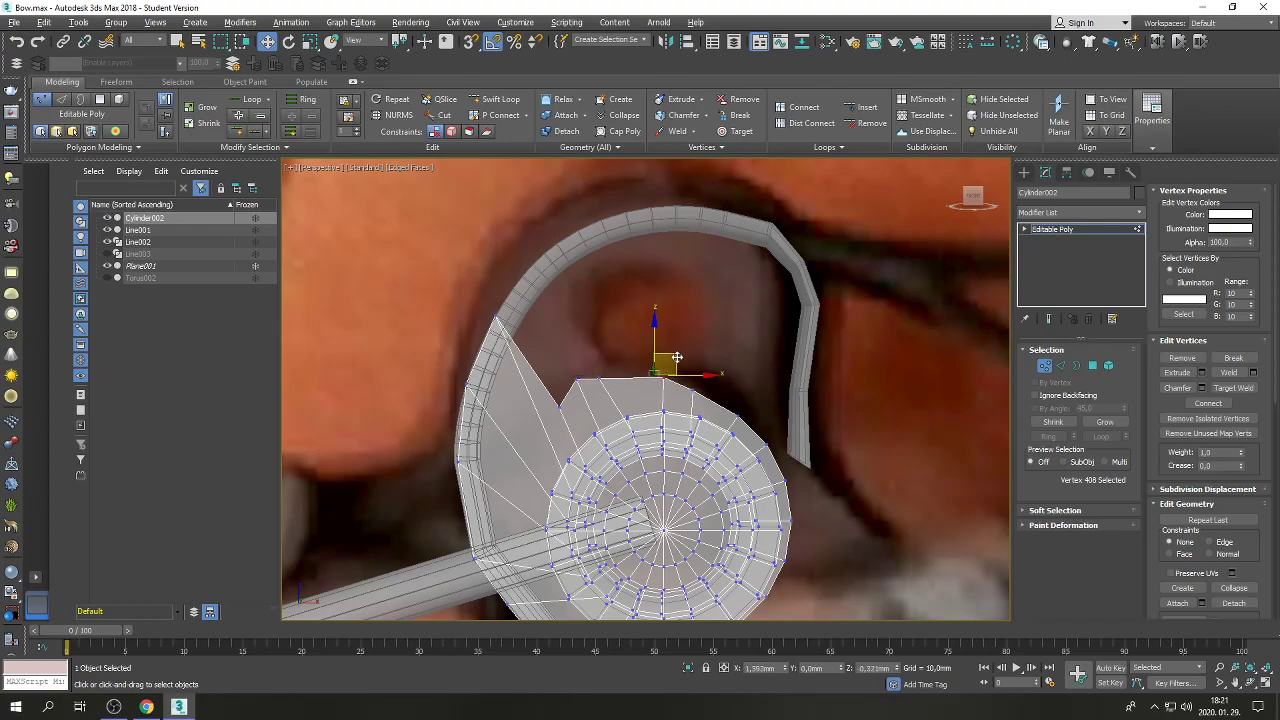
pyautogui.click(598, 377)
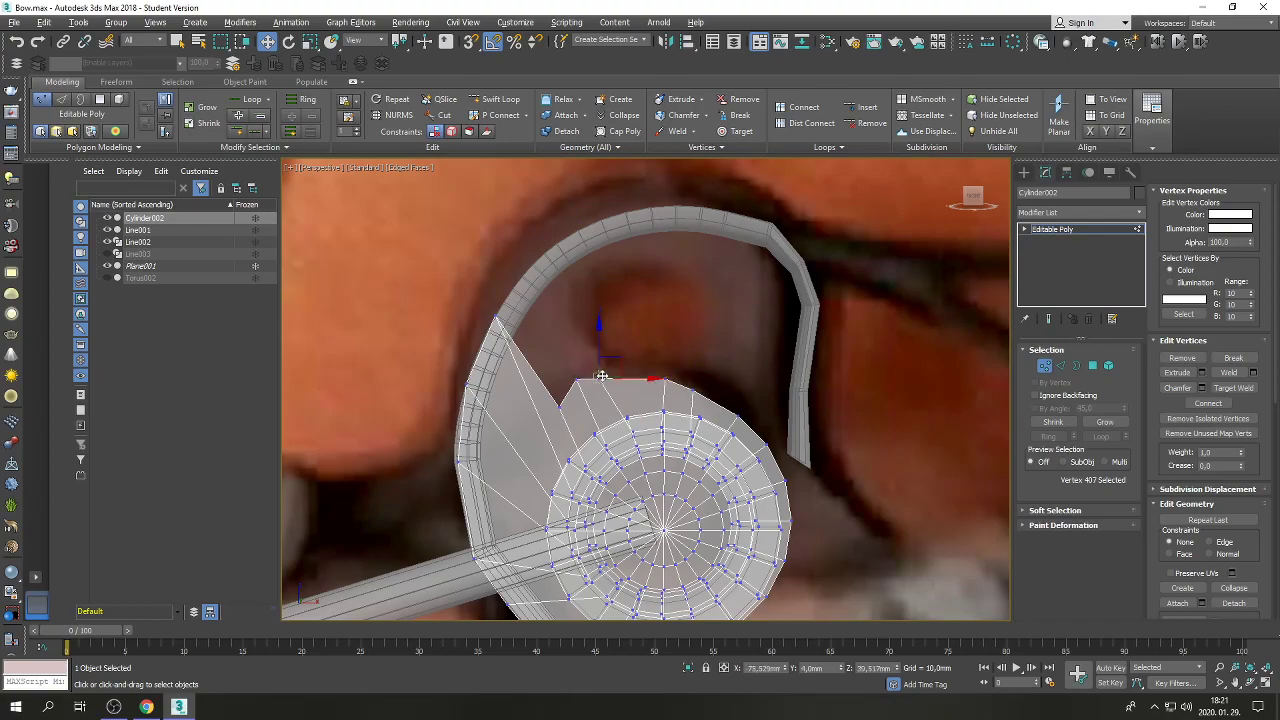
pyautogui.moveTo(612, 358); pyautogui.dragTo(636, 350)
pyautogui.moveTo(573, 377); pyautogui.dragTo(603, 328)
pyautogui.moveTo(560, 405); pyautogui.dragTo(543, 243)
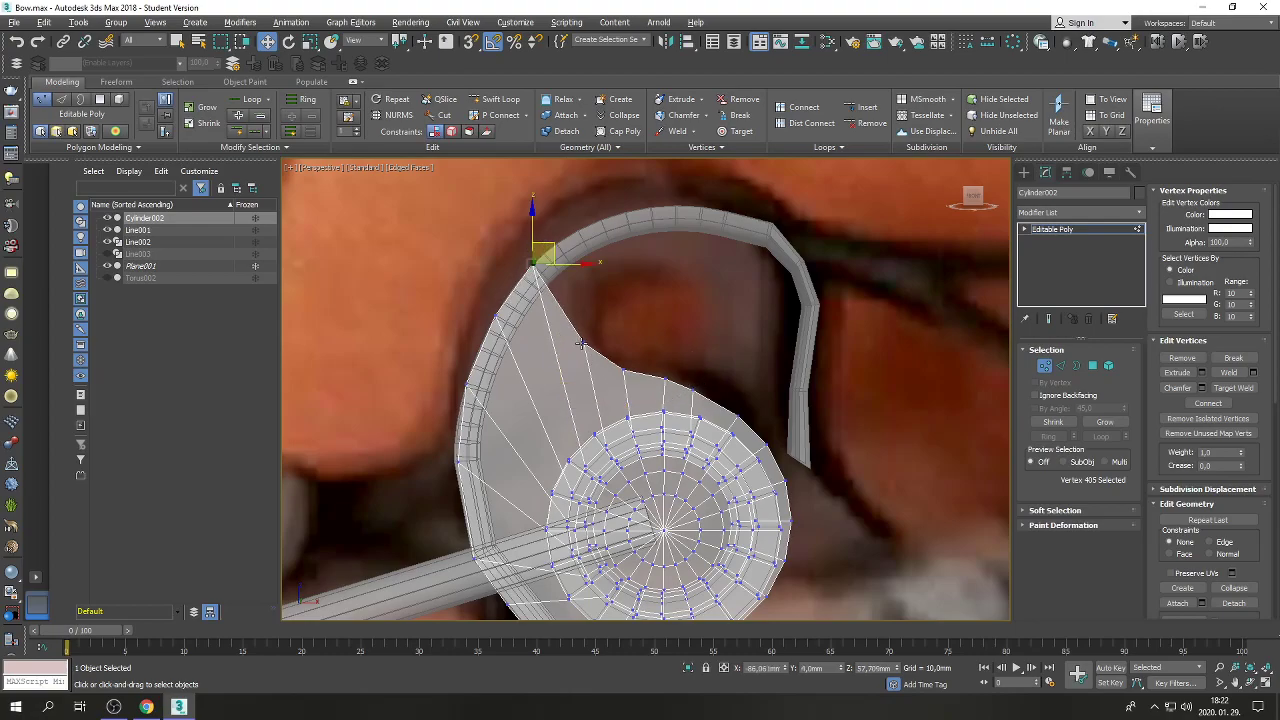
# Extrude the open edge just below the plate's tip into a new polygon reaching right to the cable arc's crest.
pyautogui.click(1061, 365)
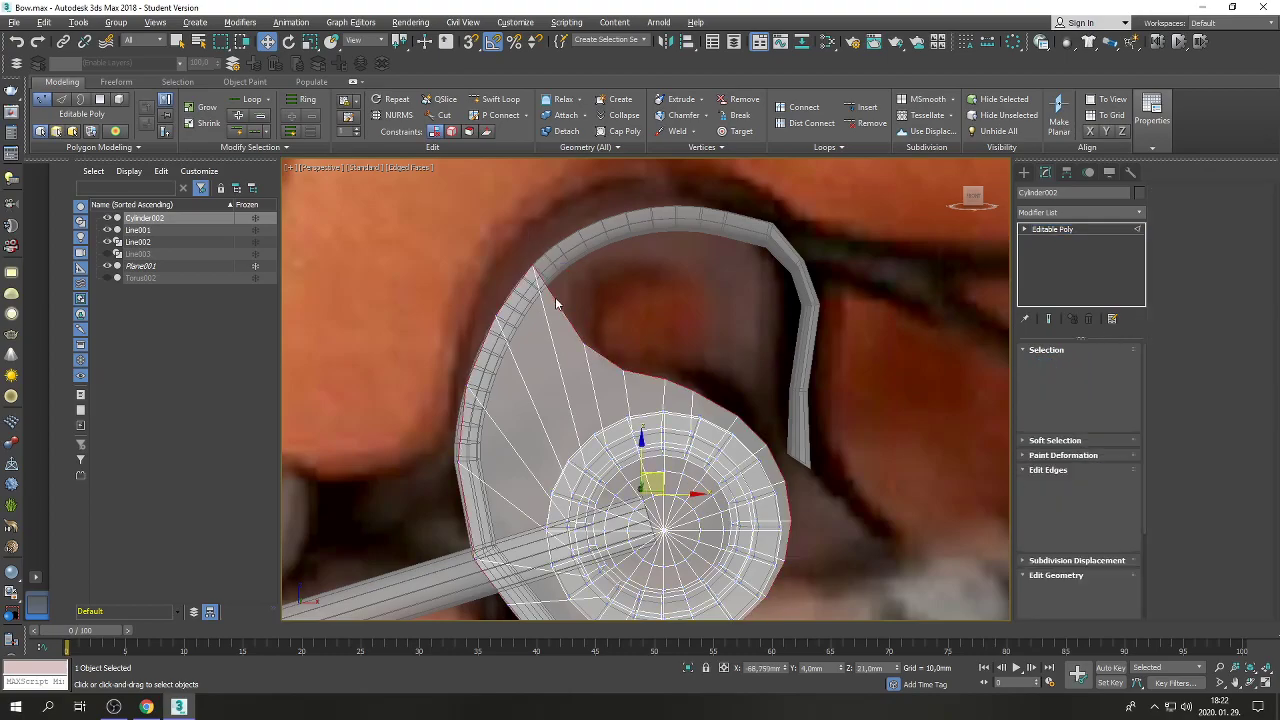
pyautogui.click(554, 300)
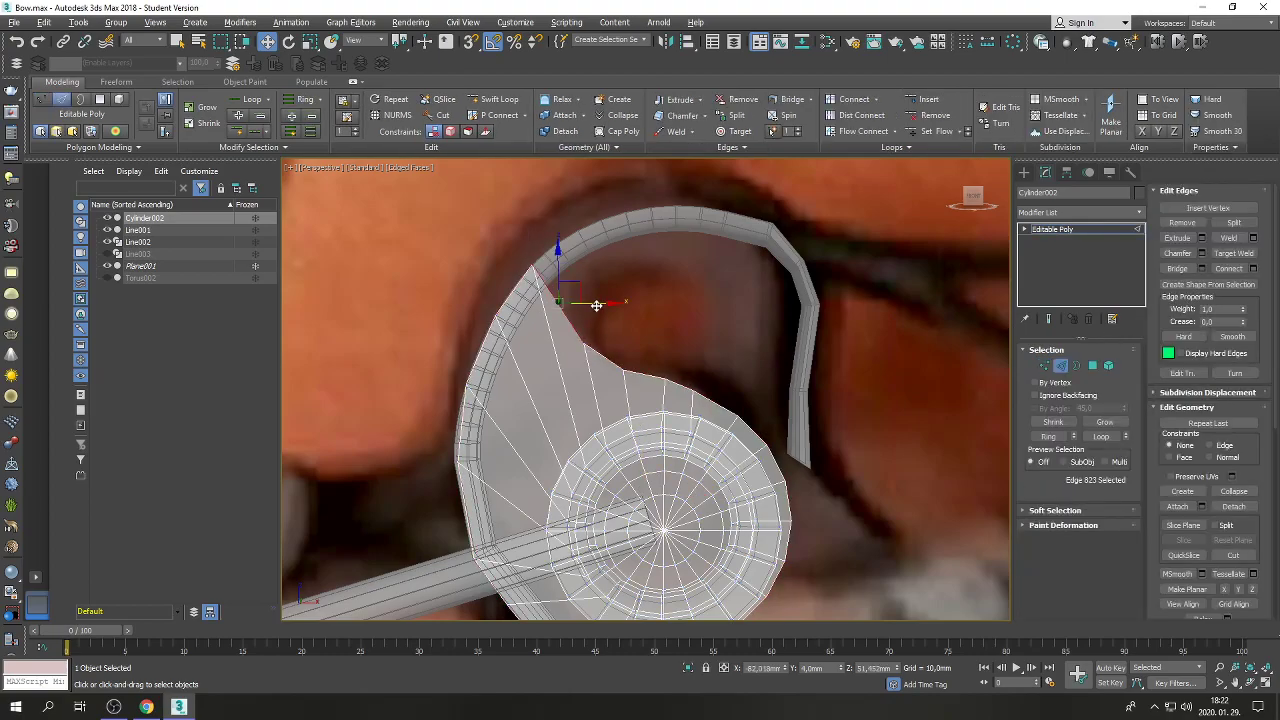
pyautogui.keyDown('shift'); pyautogui.moveTo(606, 298); pyautogui.dragTo(707, 150); pyautogui.keyUp('shift')
# Connect the new polygon's two long edges with 1 segment and switch to vertex editing.
pyautogui.moveTo(662, 342); pyautogui.dragTo(607, 204)
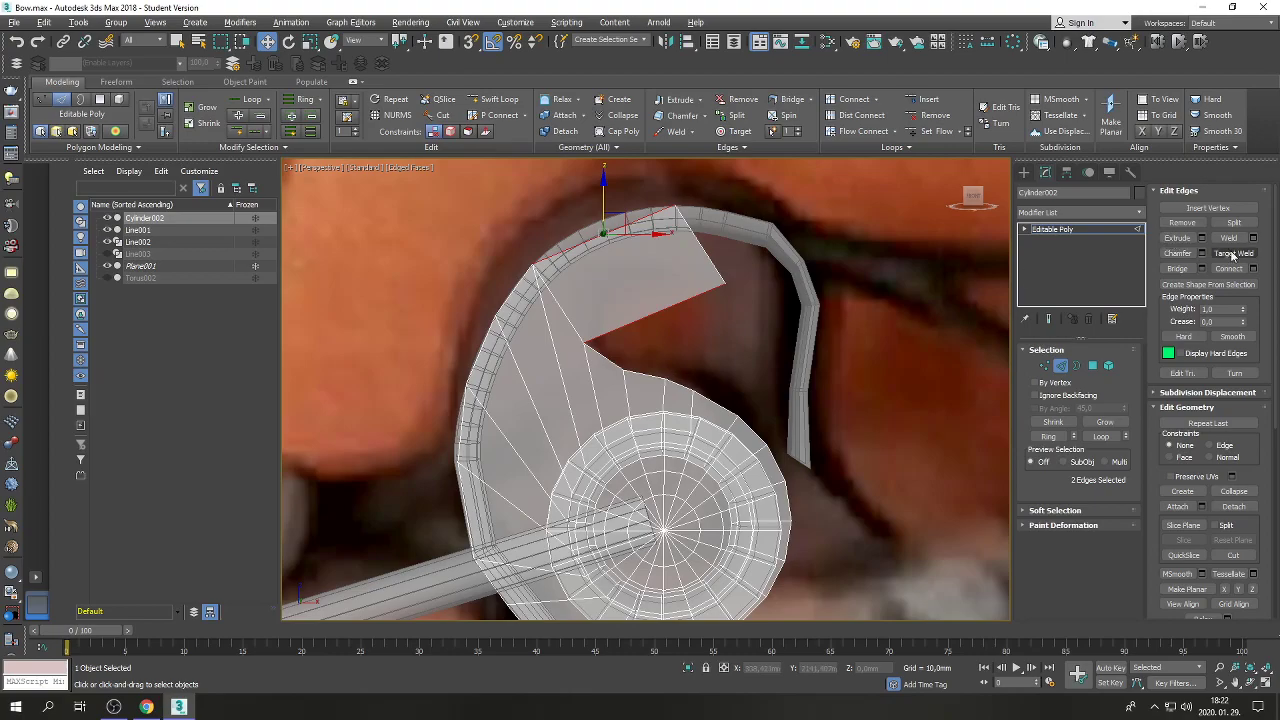
pyautogui.click(1255, 271)
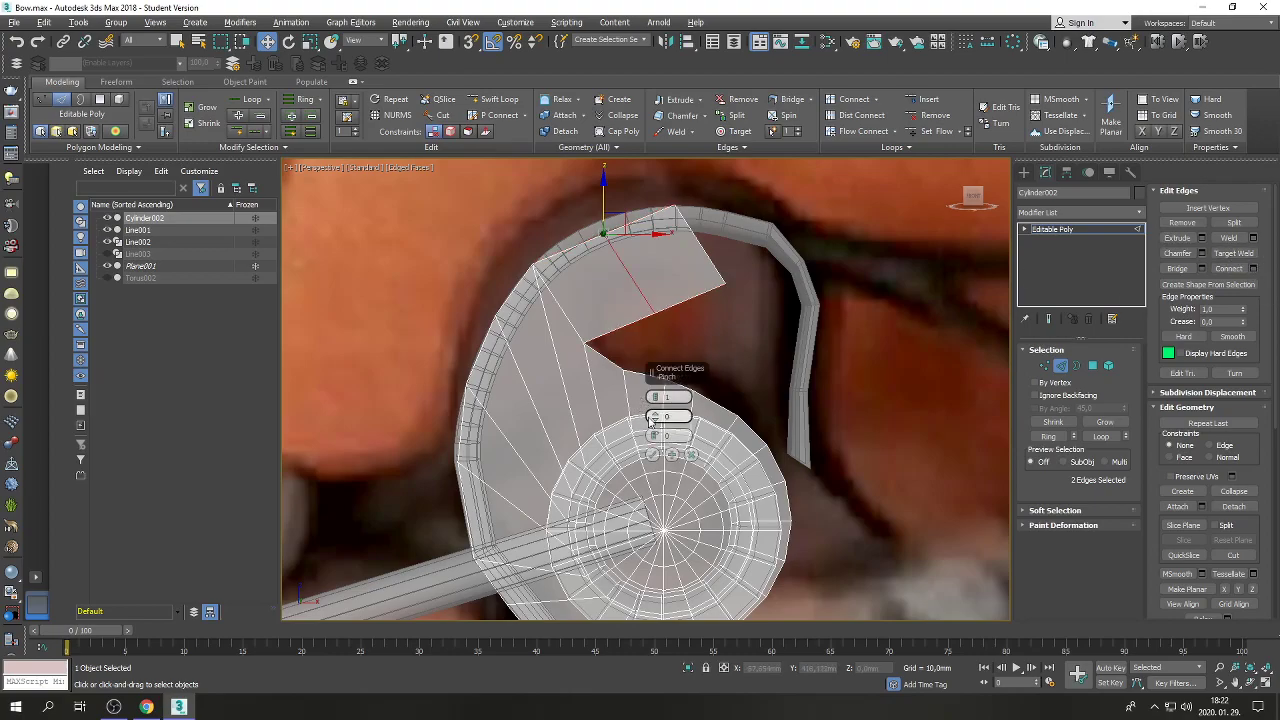
pyautogui.click(655, 455)
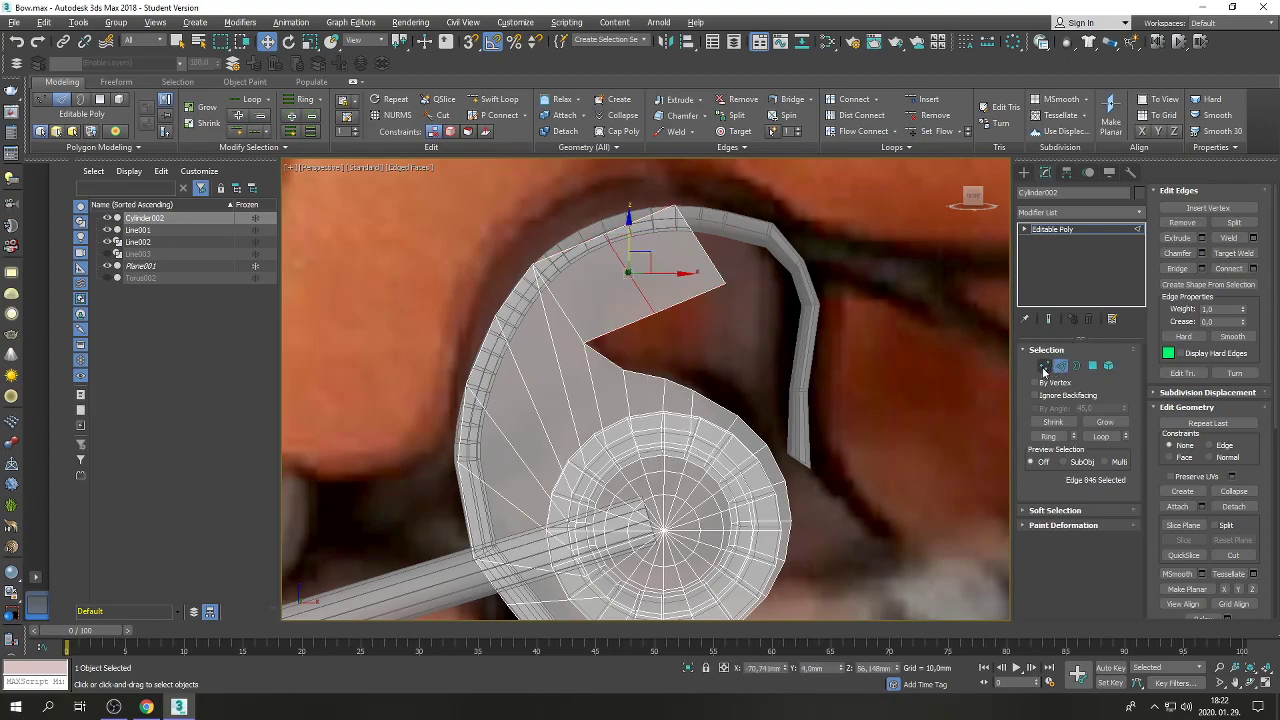
pyautogui.click(1044, 366)
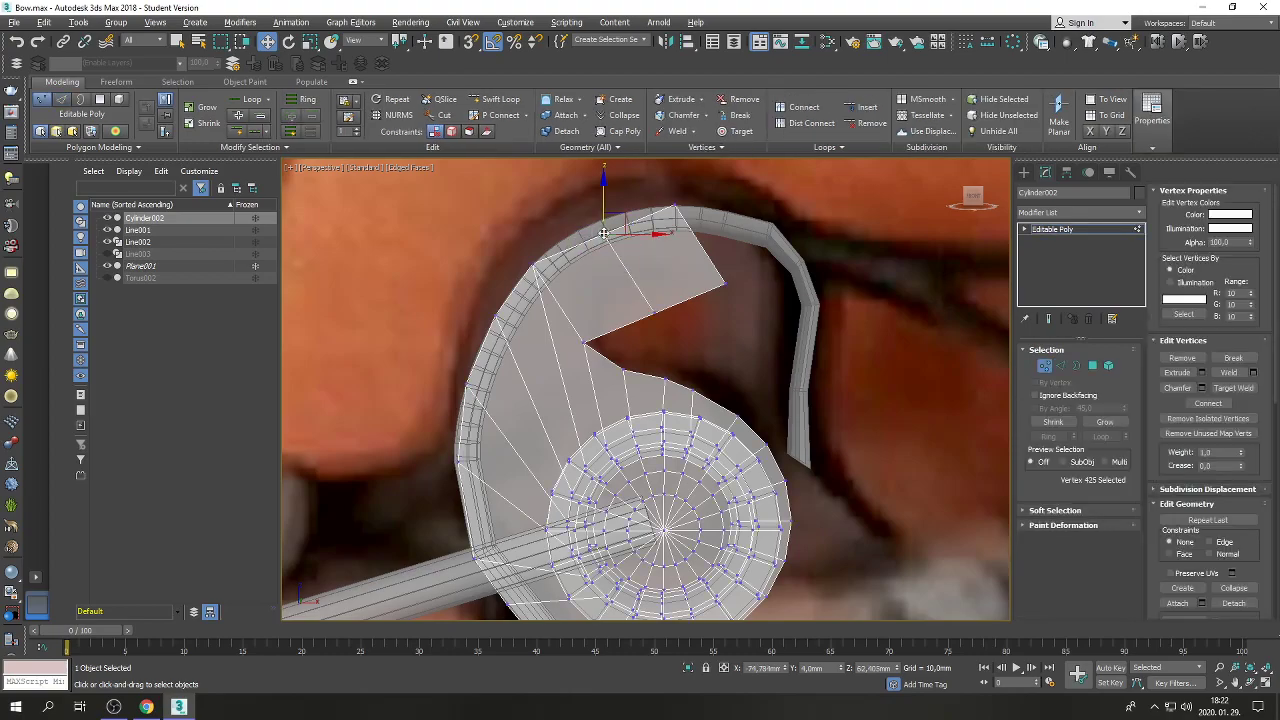
# Raise the new polygon's middle outer vertex onto the cable arc and pull its two lower vertices up-left toward the arc.
pyautogui.click(606, 228)
pyautogui.moveTo(610, 204); pyautogui.dragTo(610, 210)
pyautogui.click(654, 313)
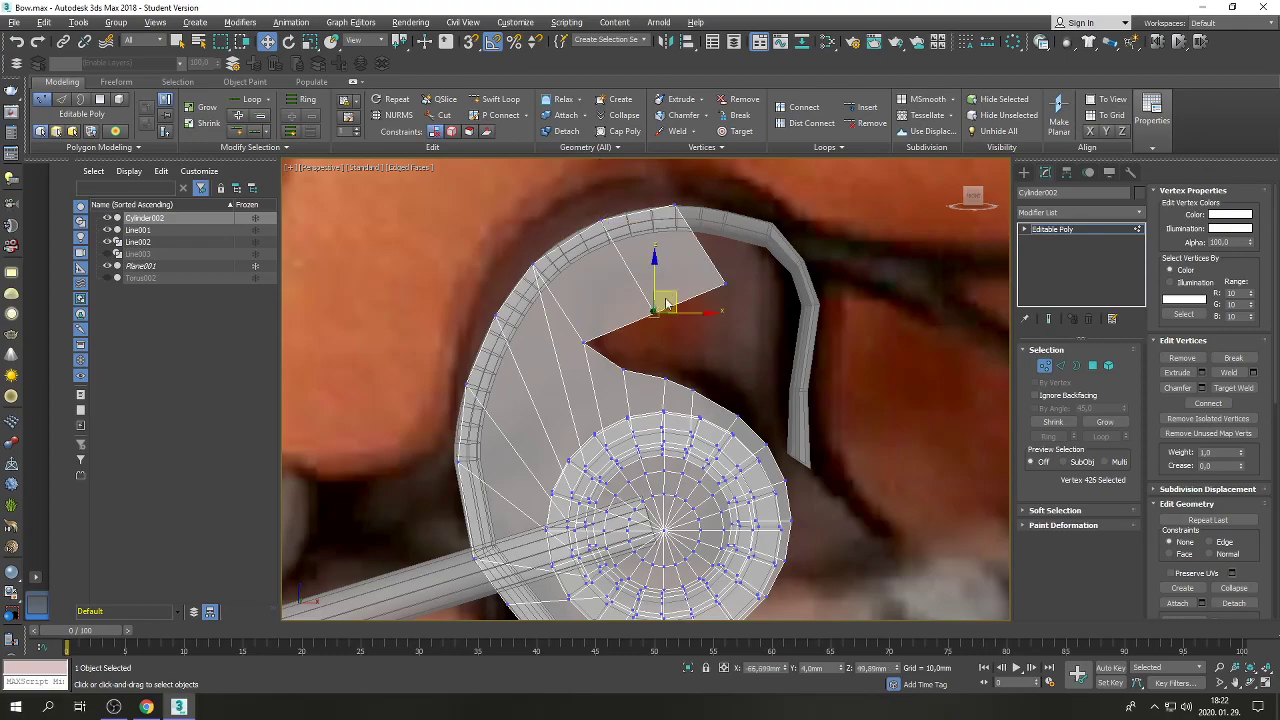
pyautogui.moveTo(672, 296); pyautogui.dragTo(620, 276)
pyautogui.click(726, 284)
pyautogui.moveTo(726, 284); pyautogui.dragTo(680, 249)
# Adjust the inner-edge vertices left of and above the hub so they outline the lower half of a rounded hole.
pyautogui.click(587, 343)
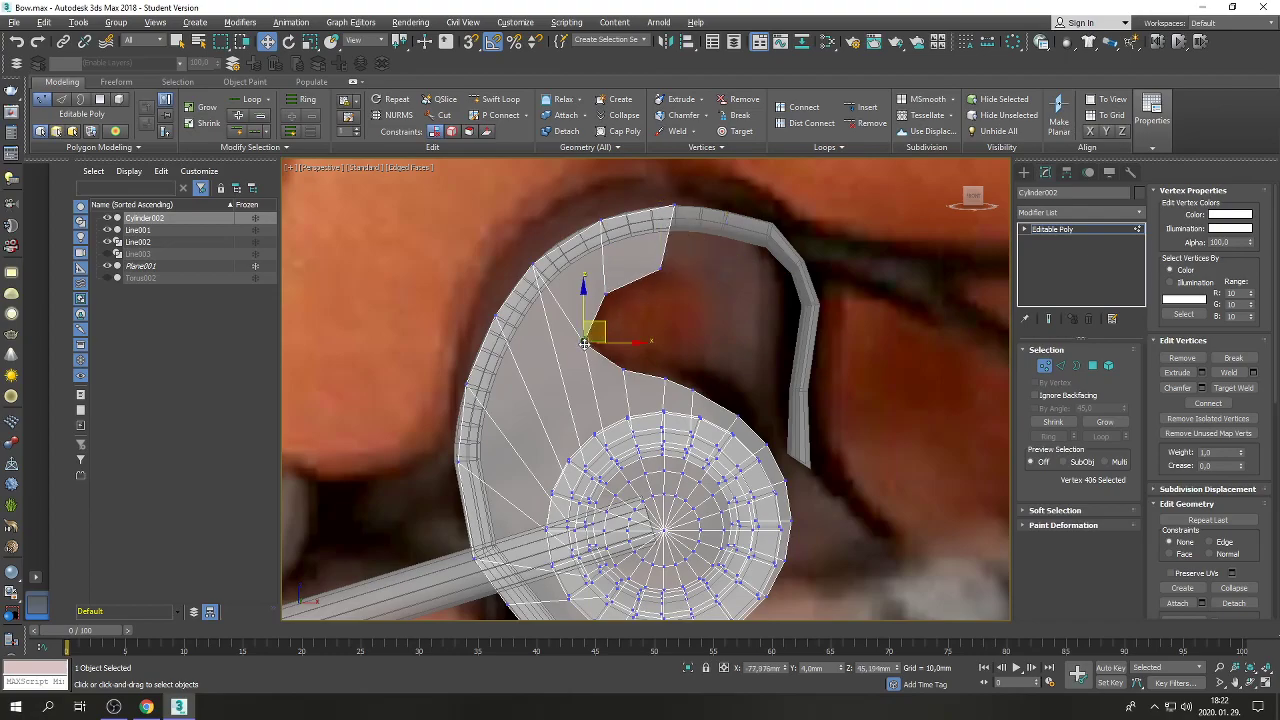
pyautogui.moveTo(602, 316); pyautogui.dragTo(604, 318)
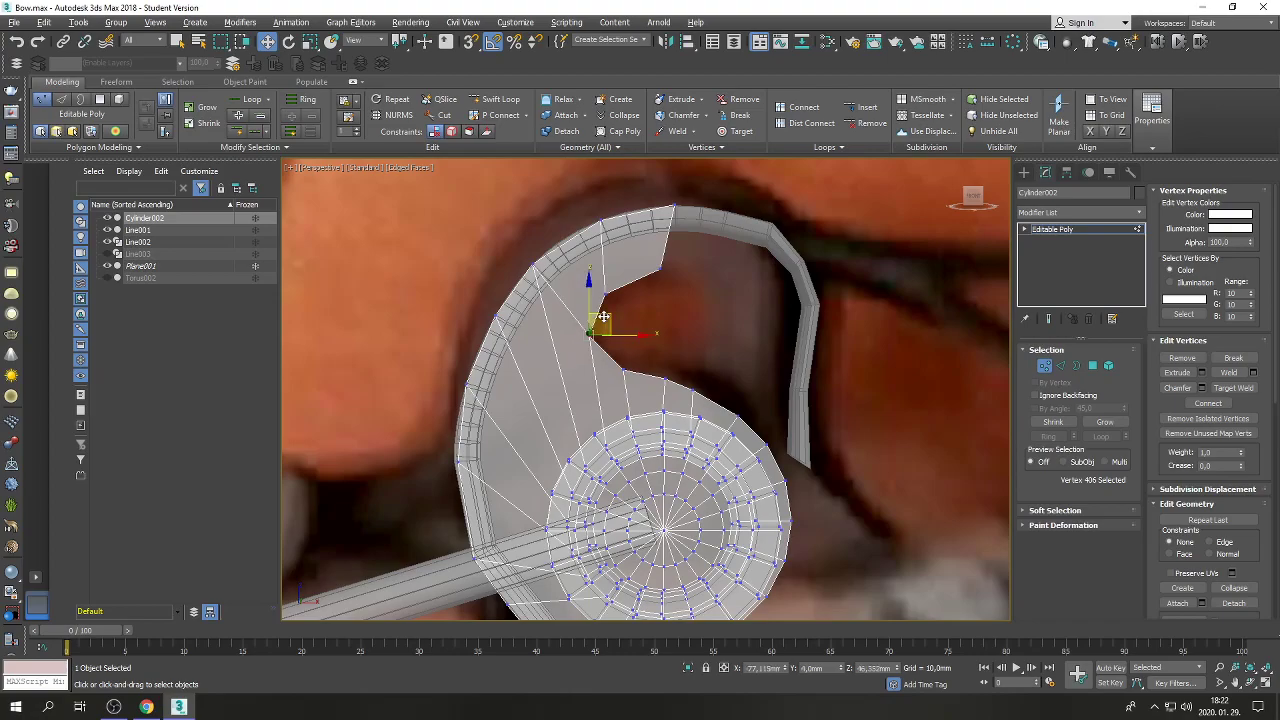
pyautogui.click(664, 380)
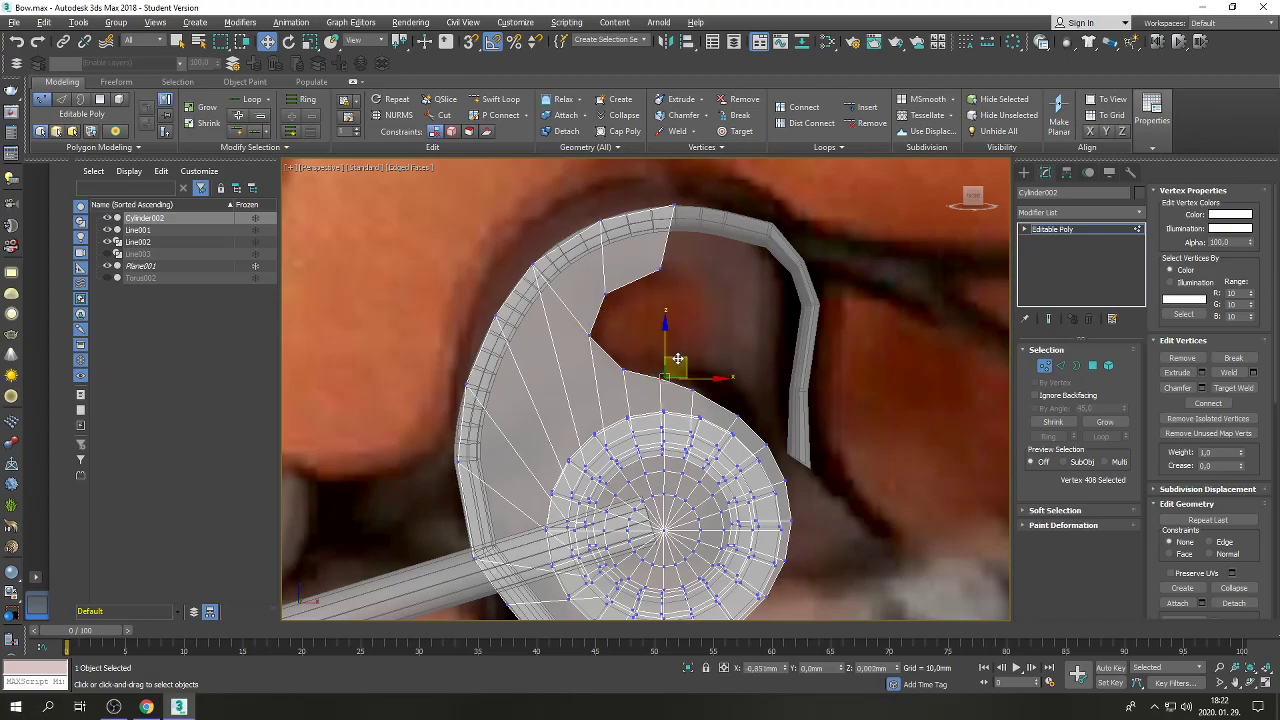
pyautogui.click(693, 386)
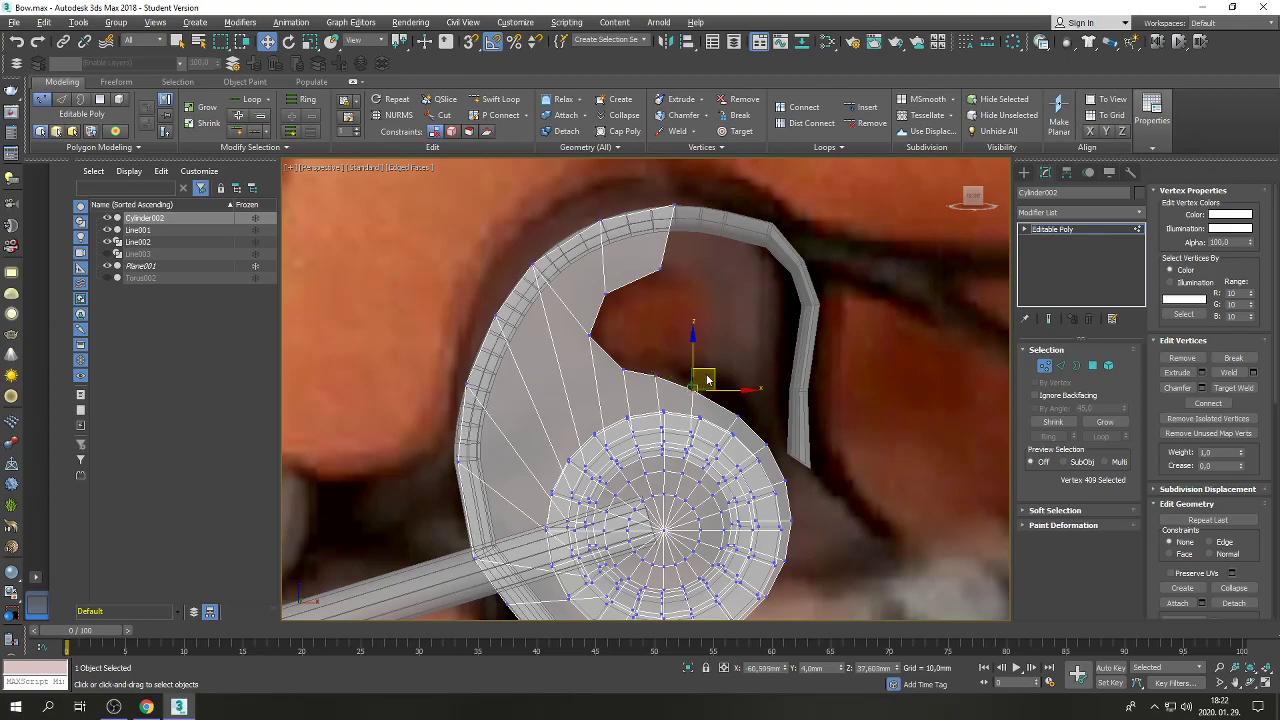
pyautogui.moveTo(706, 371); pyautogui.dragTo(706, 350)
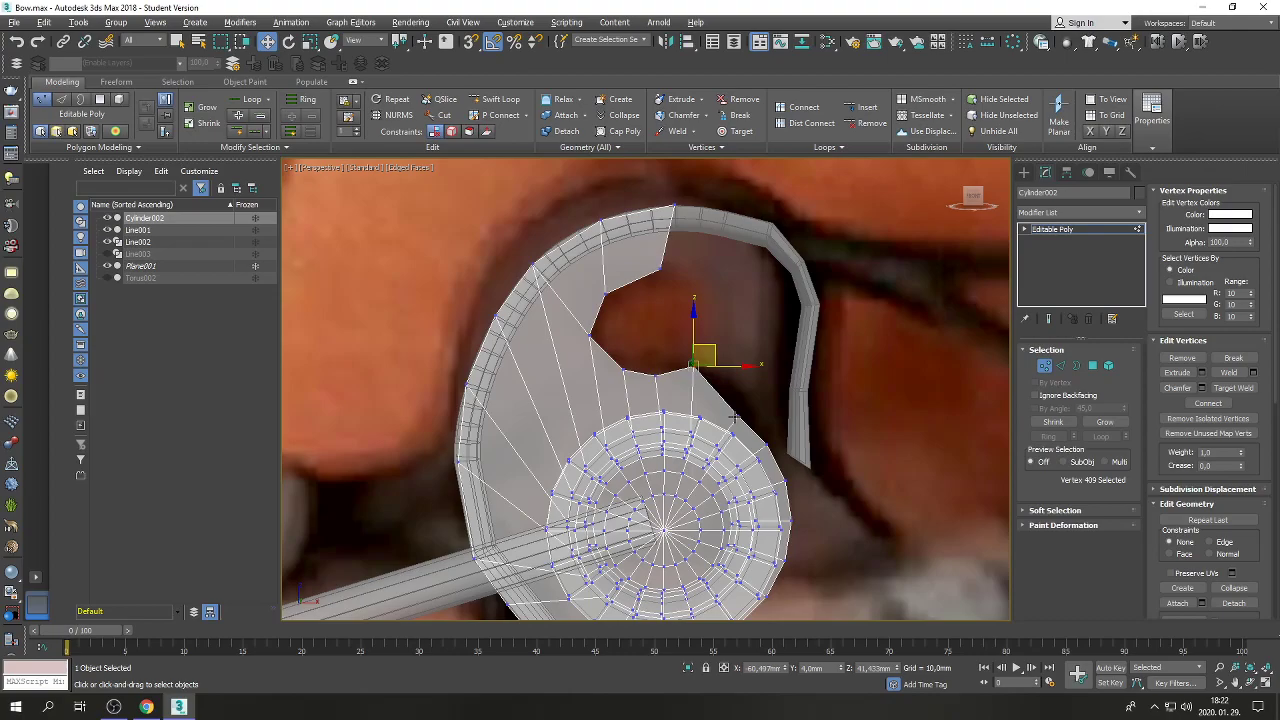
# Extrude the plate's open end edge into a new polygon reaching the cable arc's upper-right bend and switch to vertex editing.
pyautogui.click(1061, 365)
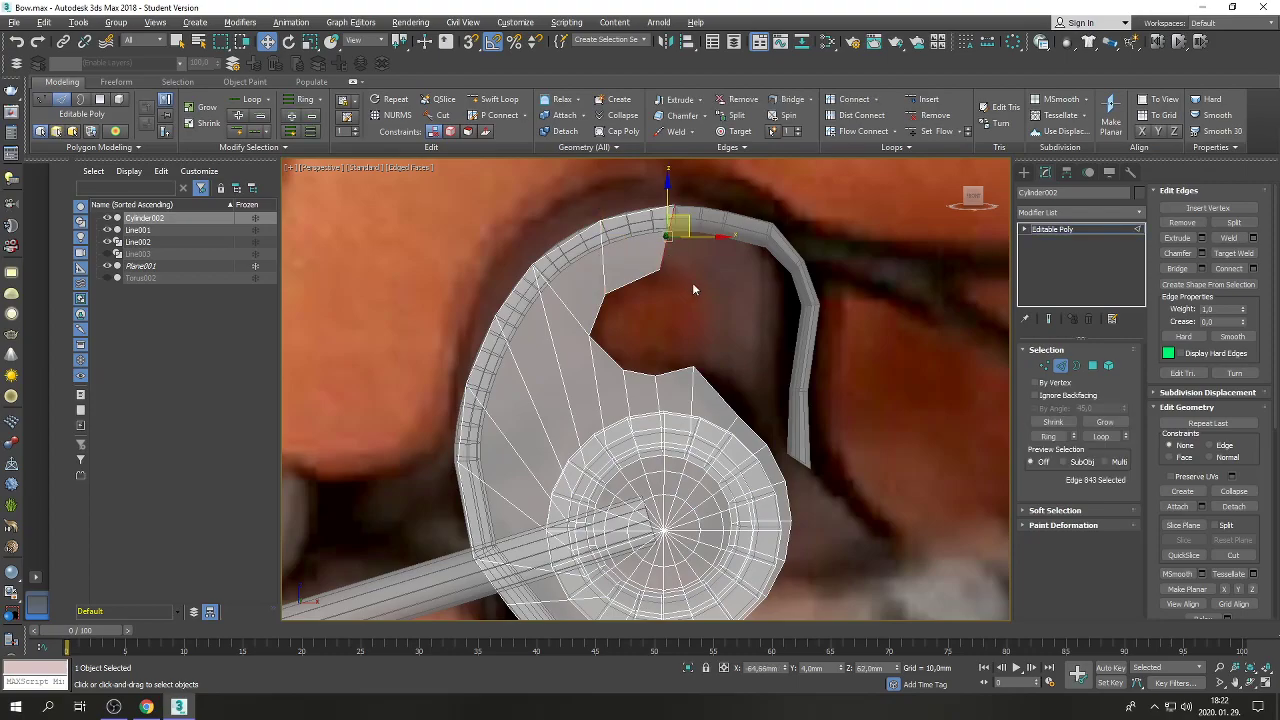
pyautogui.keyDown('shift'); pyautogui.moveTo(680, 220); pyautogui.dragTo(786, 252); pyautogui.keyUp('shift')
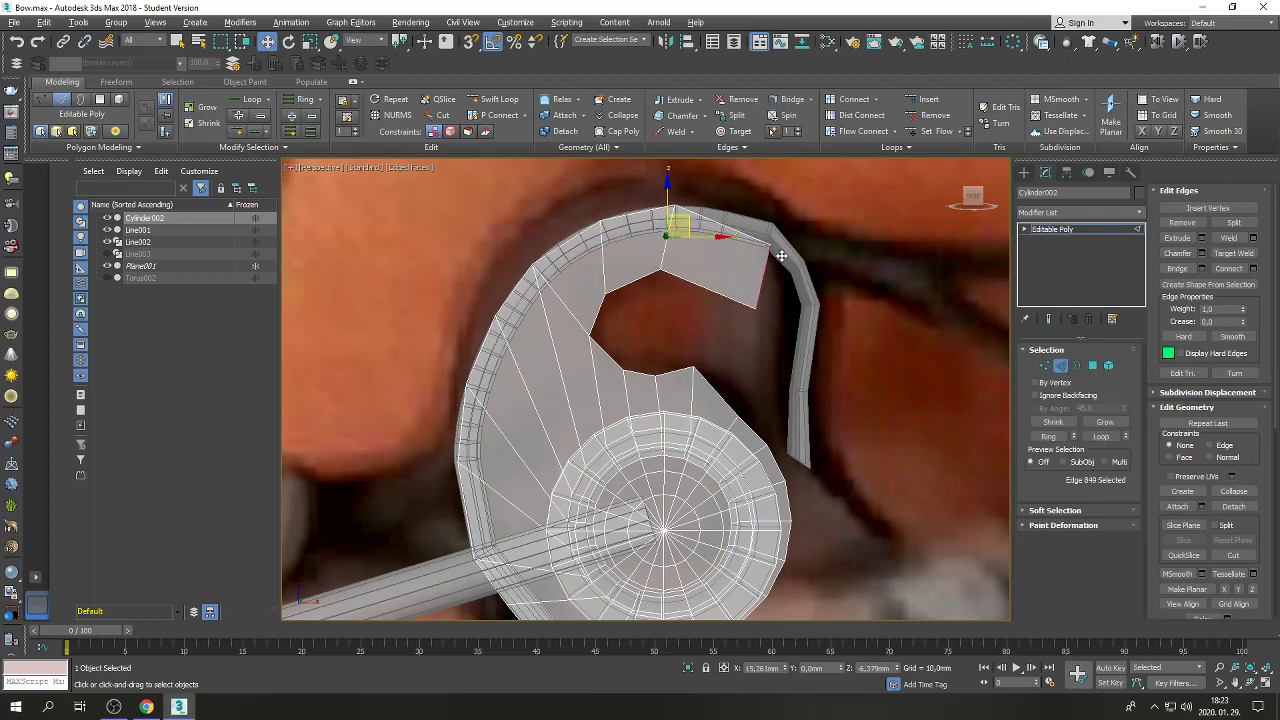
pyautogui.click(1044, 366)
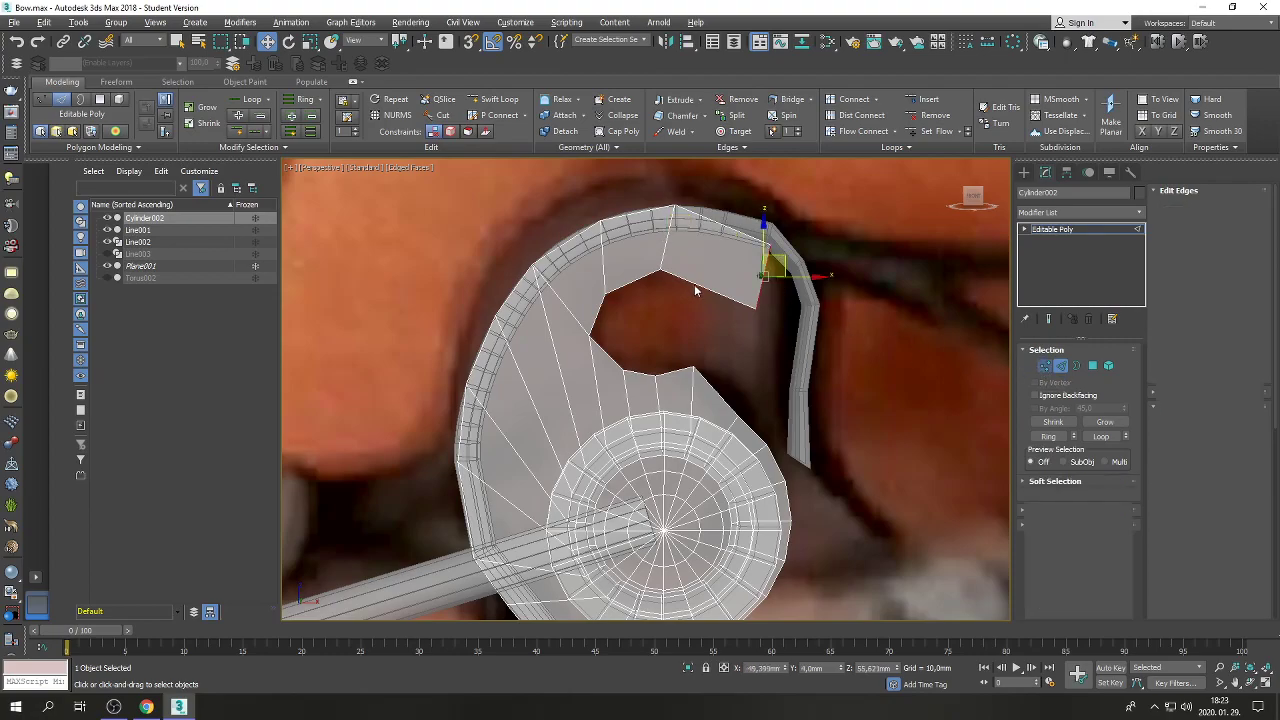
# Fit the new polygon's outer vertex to the arc's bend, pull its inner vertex left, and shift the hole's top vertex slightly left.
pyautogui.click(769, 243)
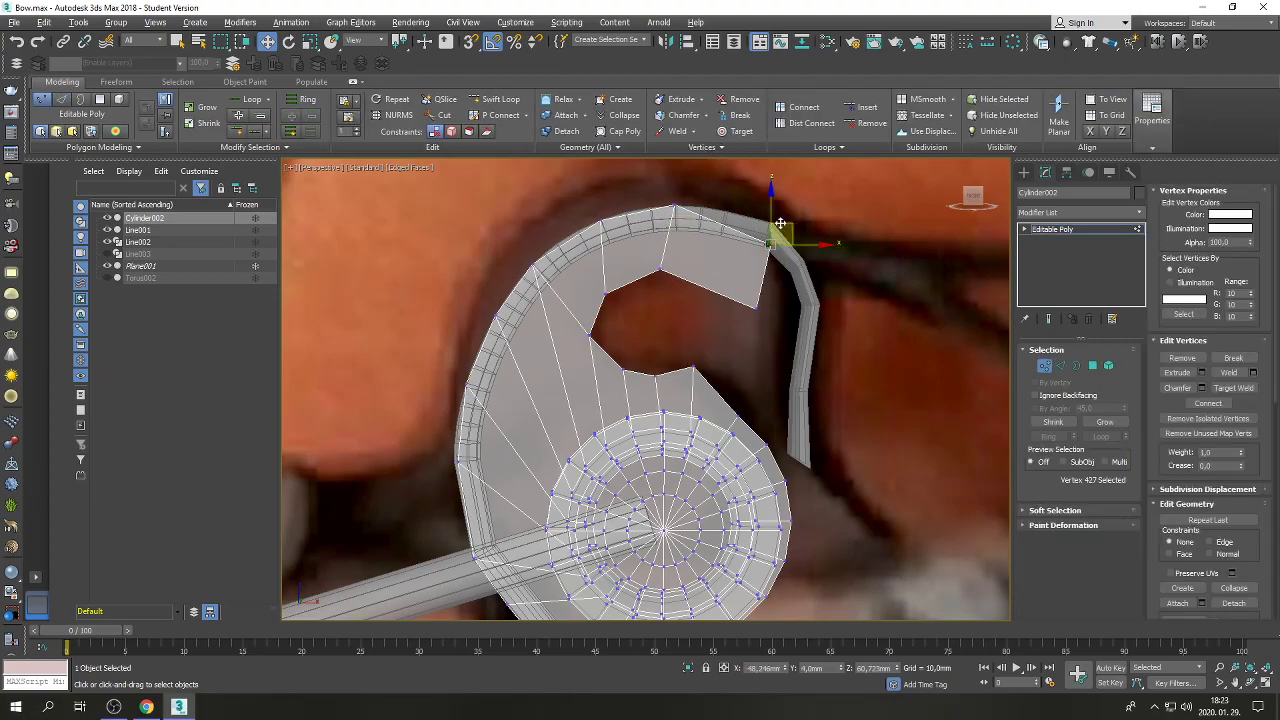
pyautogui.click(757, 304)
pyautogui.moveTo(771, 288); pyautogui.dragTo(723, 277)
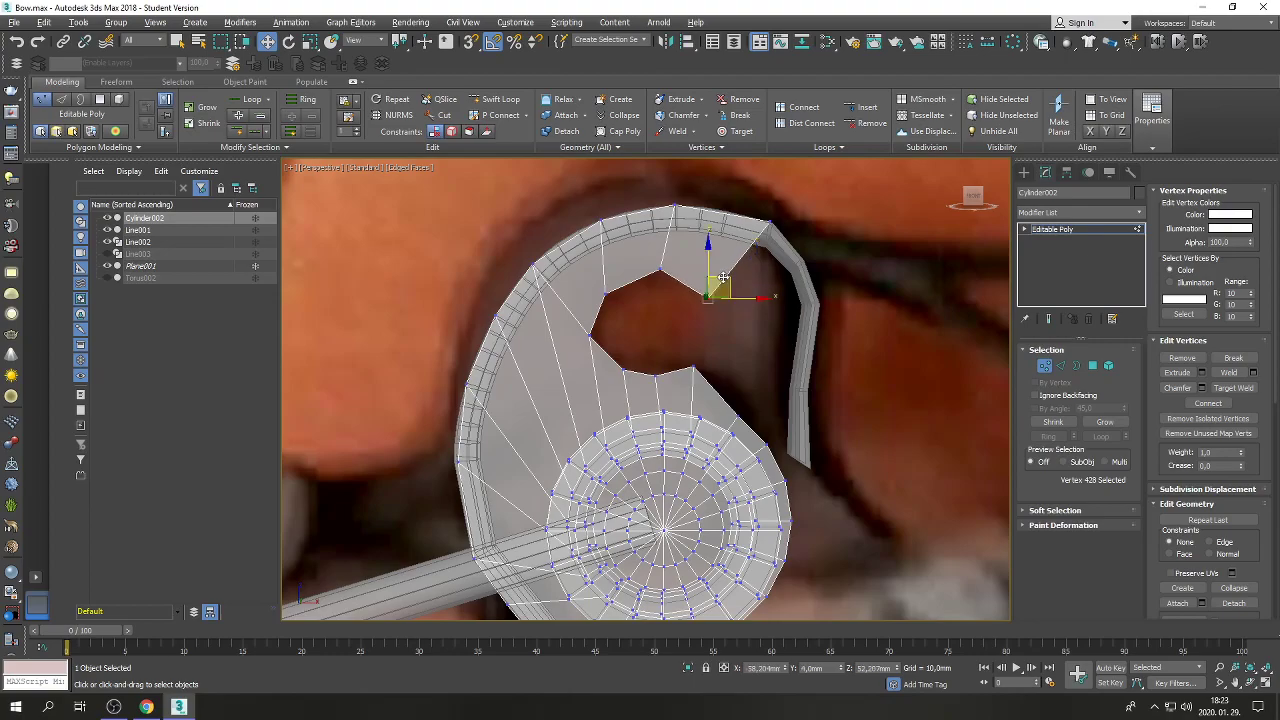
pyautogui.click(657, 268)
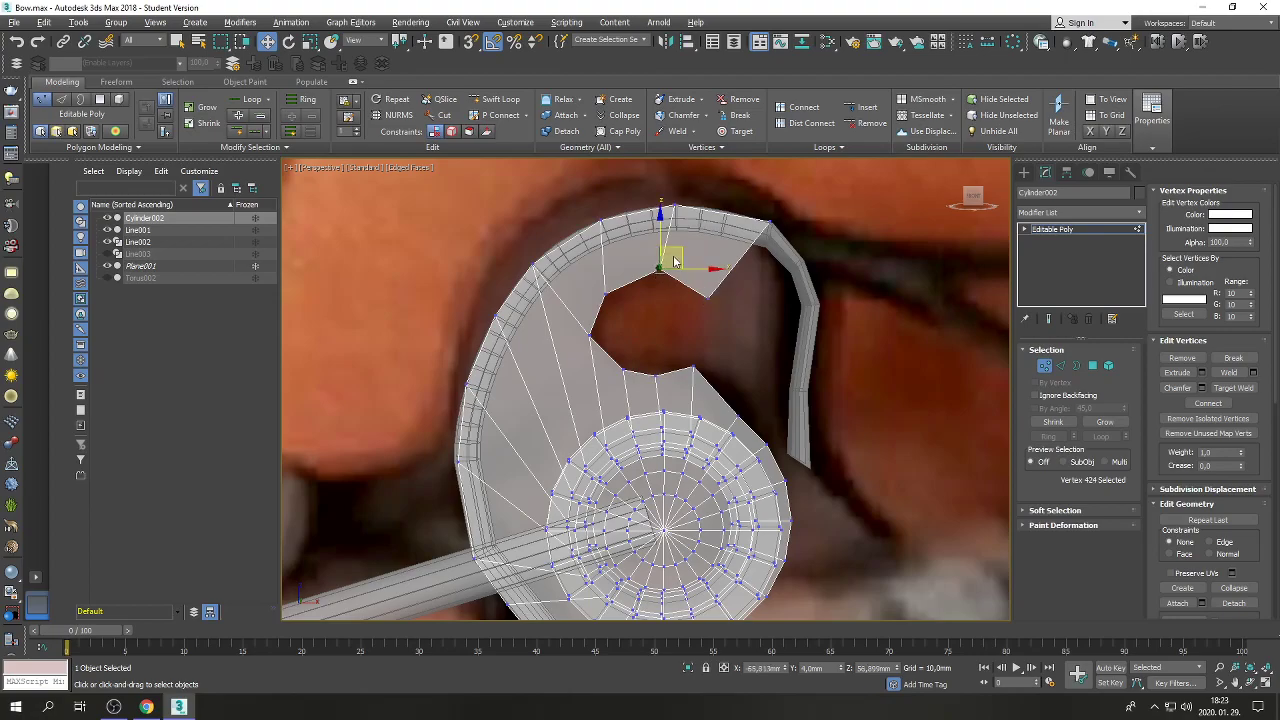
pyautogui.moveTo(666, 259); pyautogui.dragTo(663, 256)
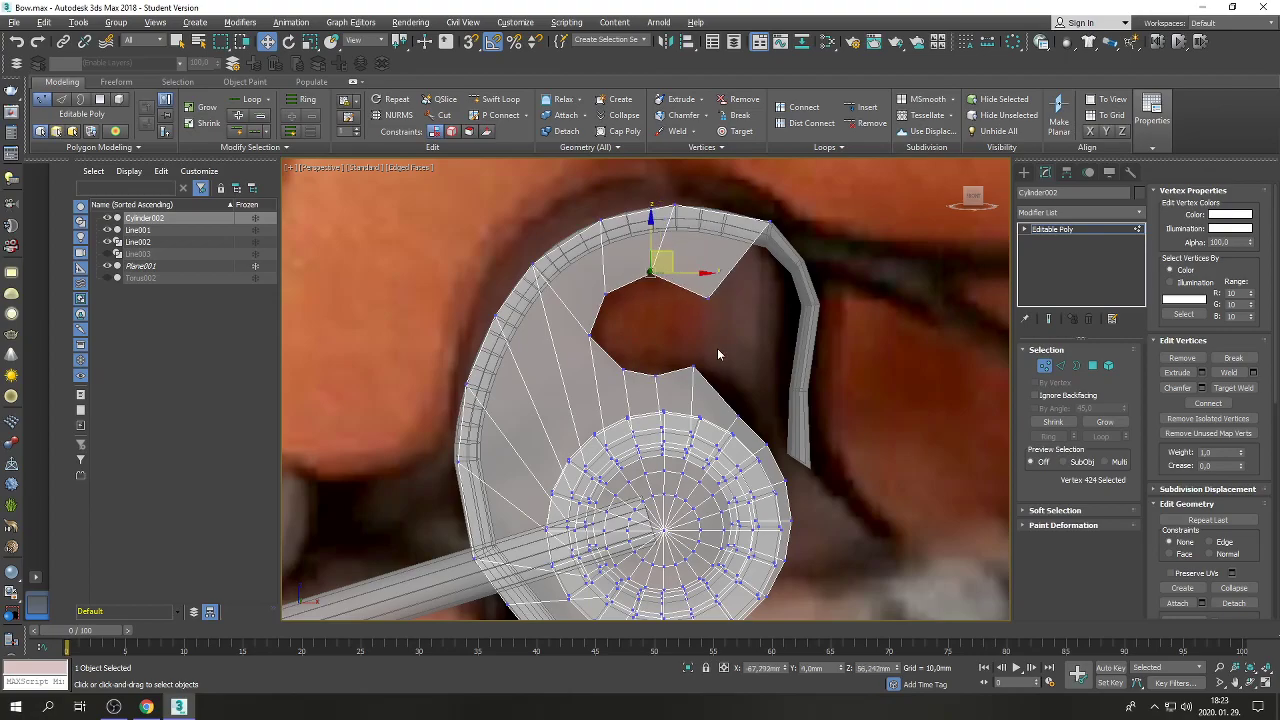
# Bridge the plate's open end edge to the slanted edge above the hub with 2 segments to close the hole.
pyautogui.click(1061, 366)
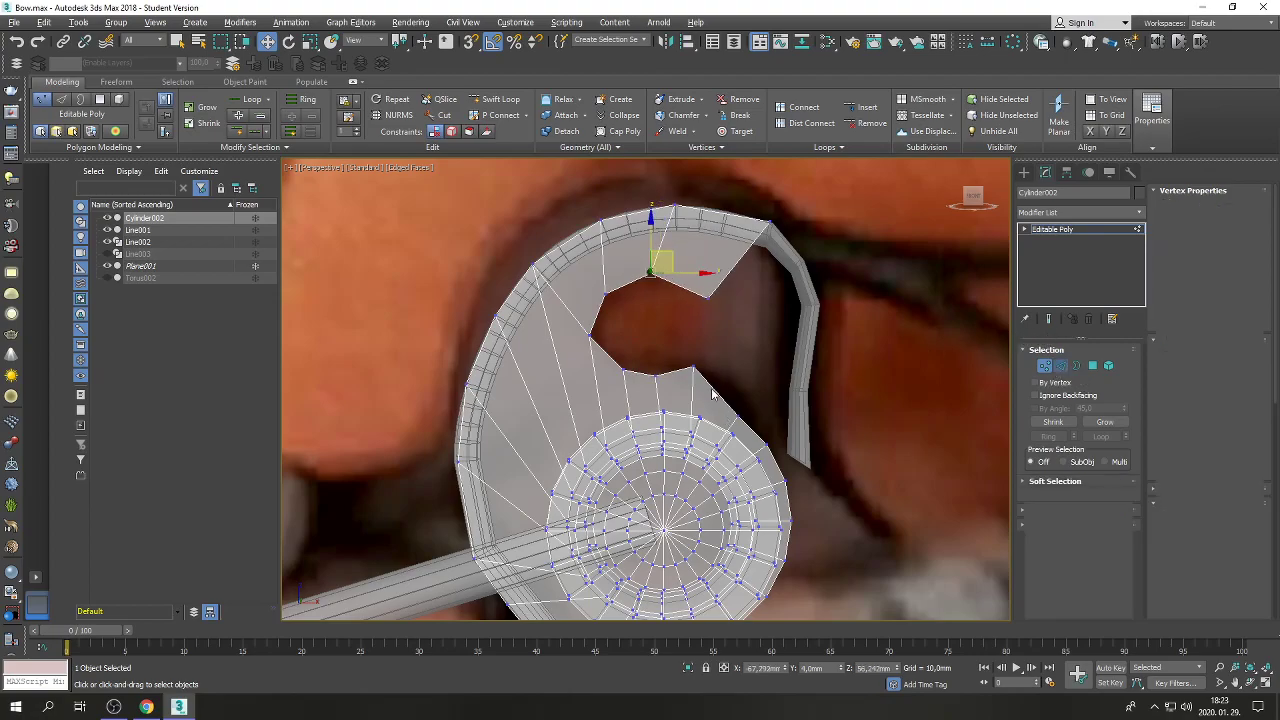
pyautogui.click(748, 249)
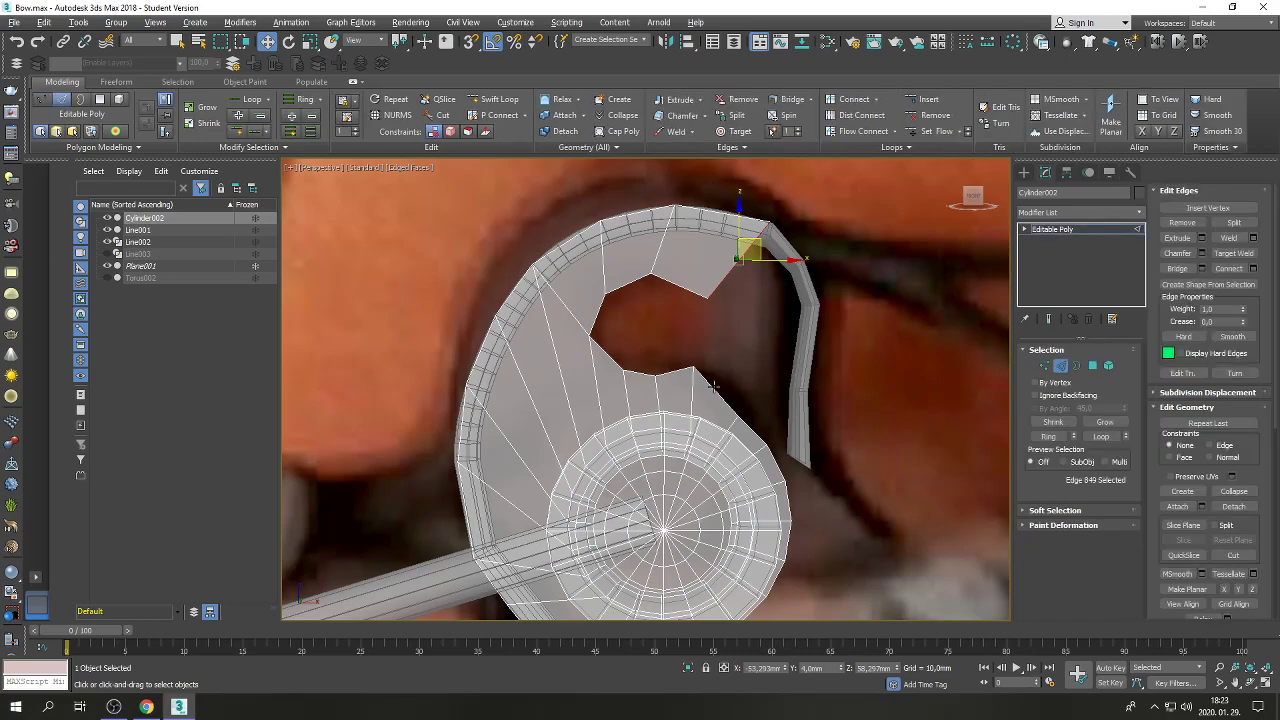
pyautogui.keyDown('ctrl'); pyautogui.click(714, 386); pyautogui.keyUp('ctrl')
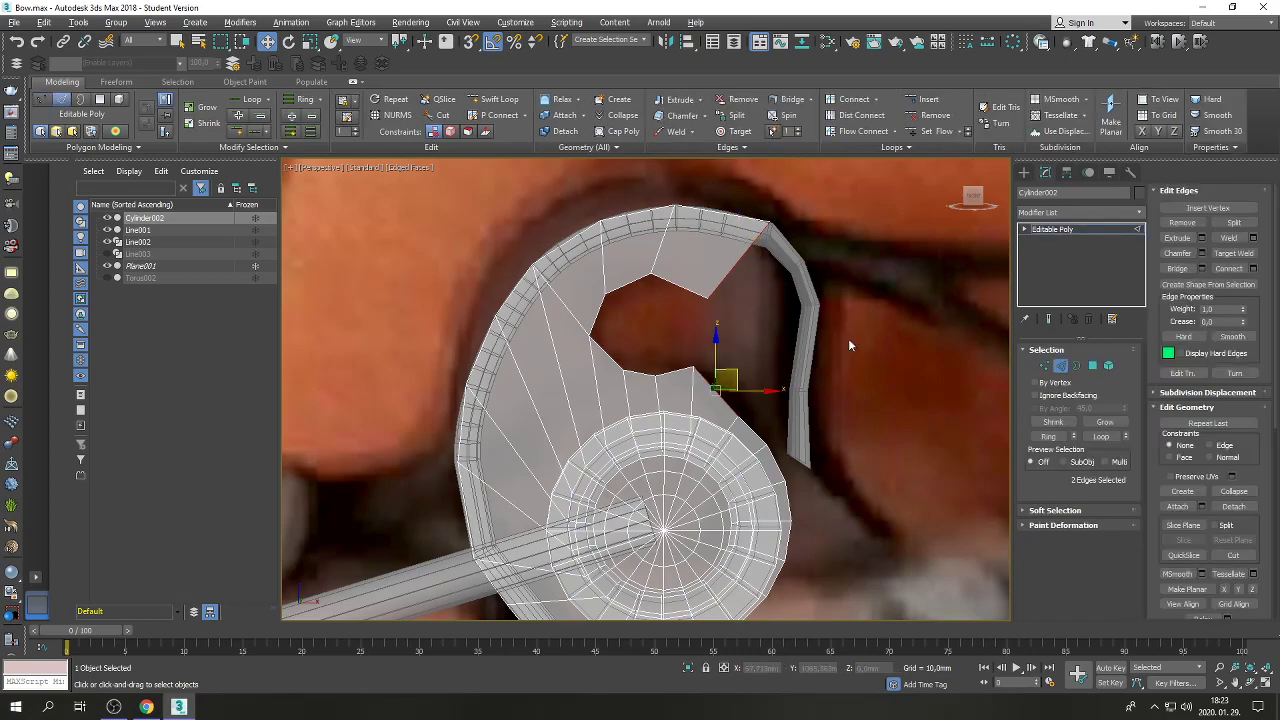
pyautogui.hotkey('shift', 'ctrl', 'b')
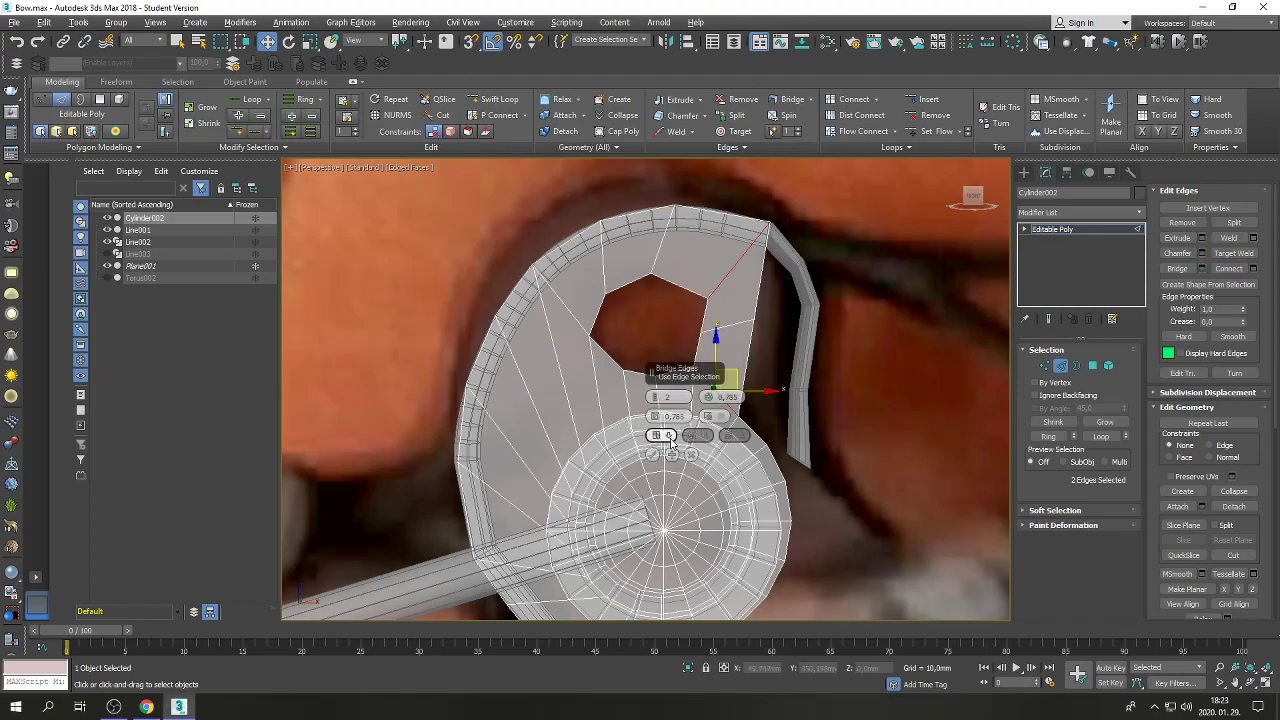
pyautogui.click(654, 454)
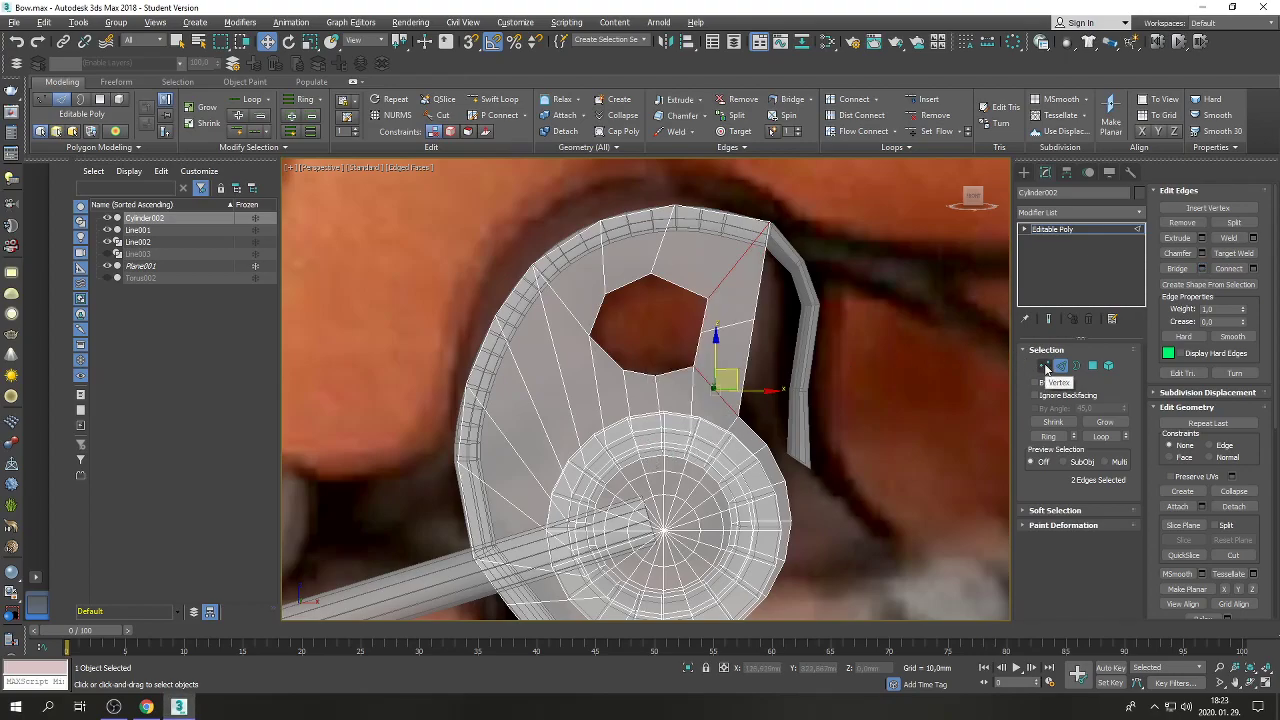
# Move the bridge's middle inner vertex right to round the hole and lower its outer counterpart.
pyautogui.click(1045, 365)
pyautogui.click(701, 338)
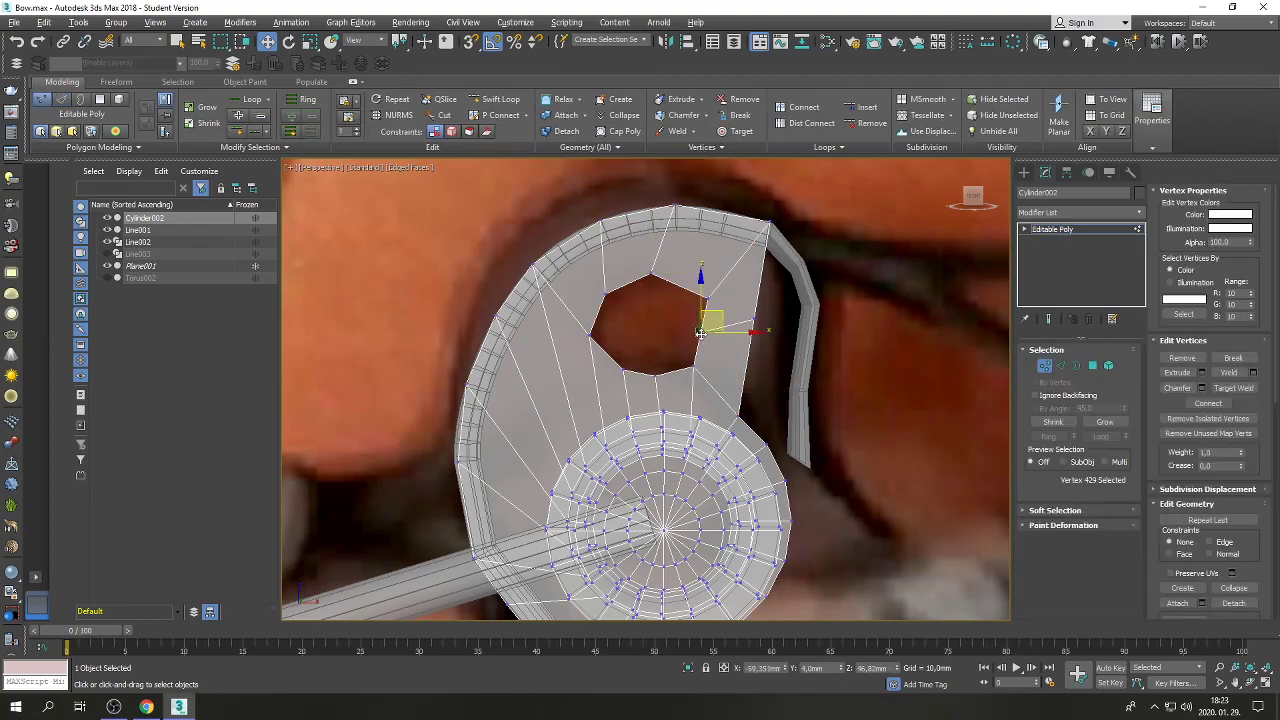
pyautogui.moveTo(718, 313); pyautogui.dragTo(763, 320)
pyautogui.click(753, 318)
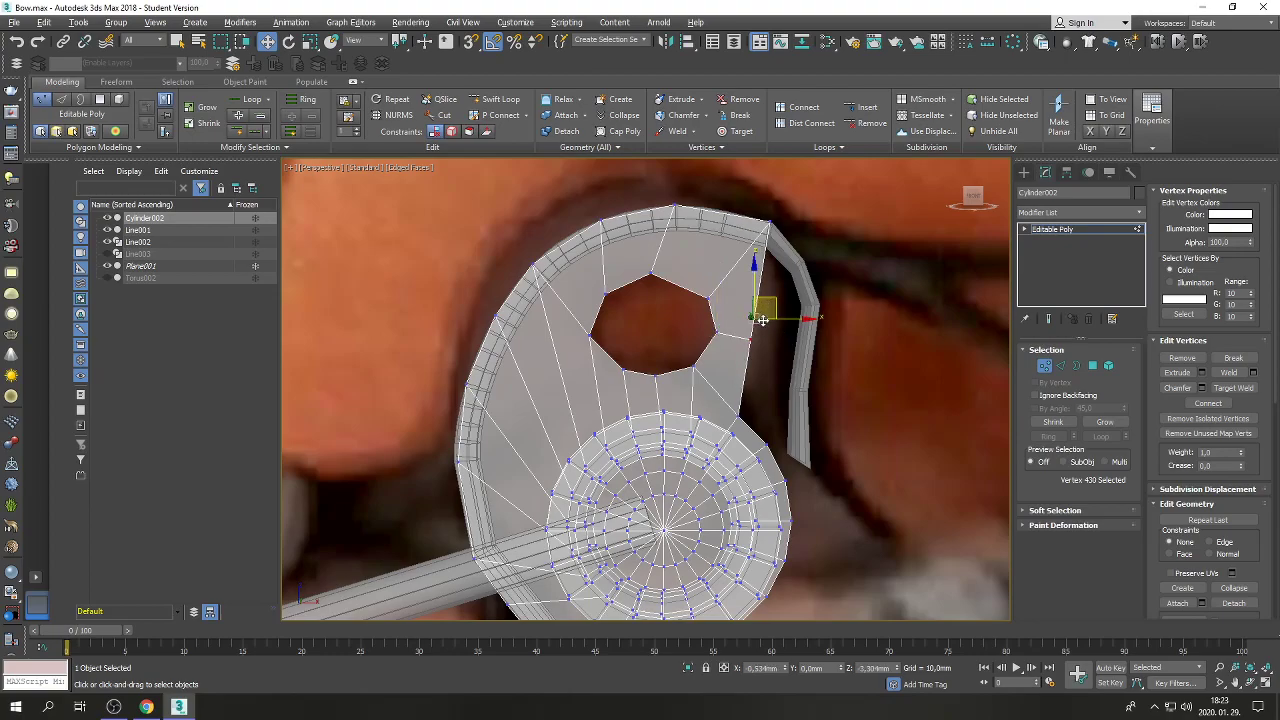
pyautogui.moveTo(762, 319); pyautogui.dragTo(762, 320)
# Pull the two border vertices at the hub's upper right out to the lower end of the Line001 cable path.
pyautogui.keyDown('alt'); pyautogui.moveTo(762, 320); pyautogui.dragTo(776, 397, button='middle'); pyautogui.keyUp('alt')
pyautogui.scroll(5, 776, 397)
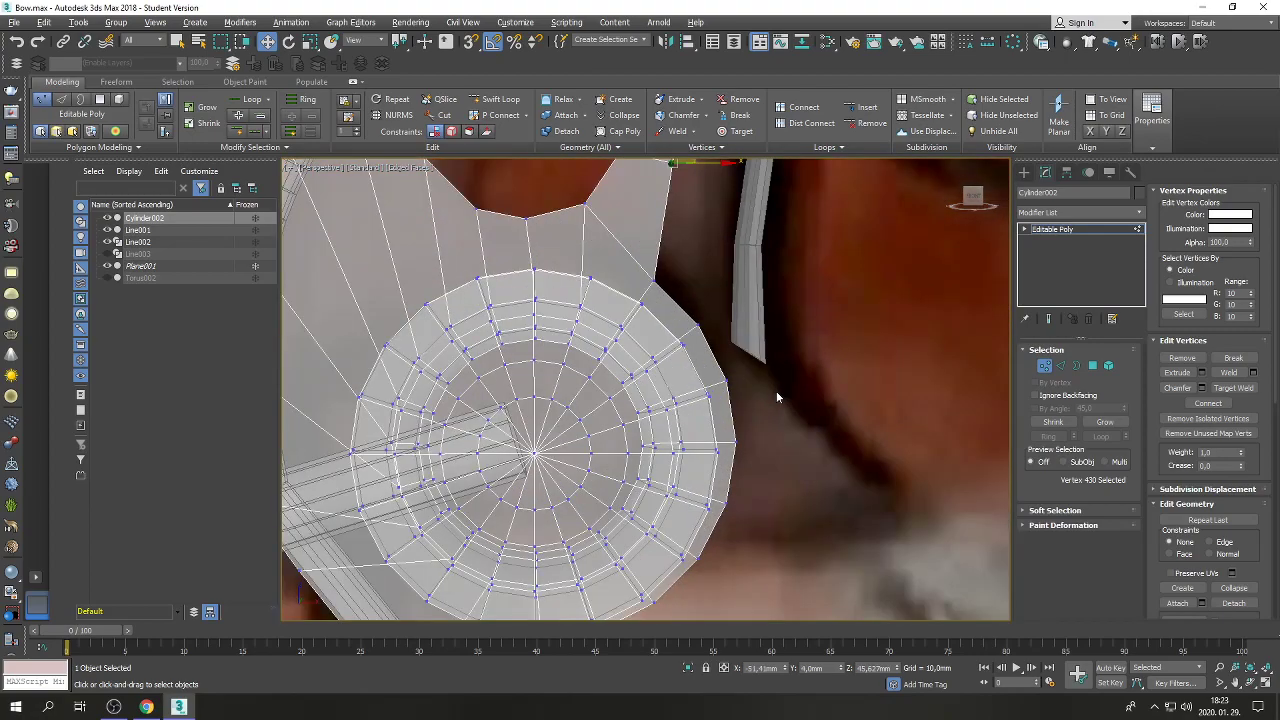
pyautogui.scroll(-2, 748, 404)
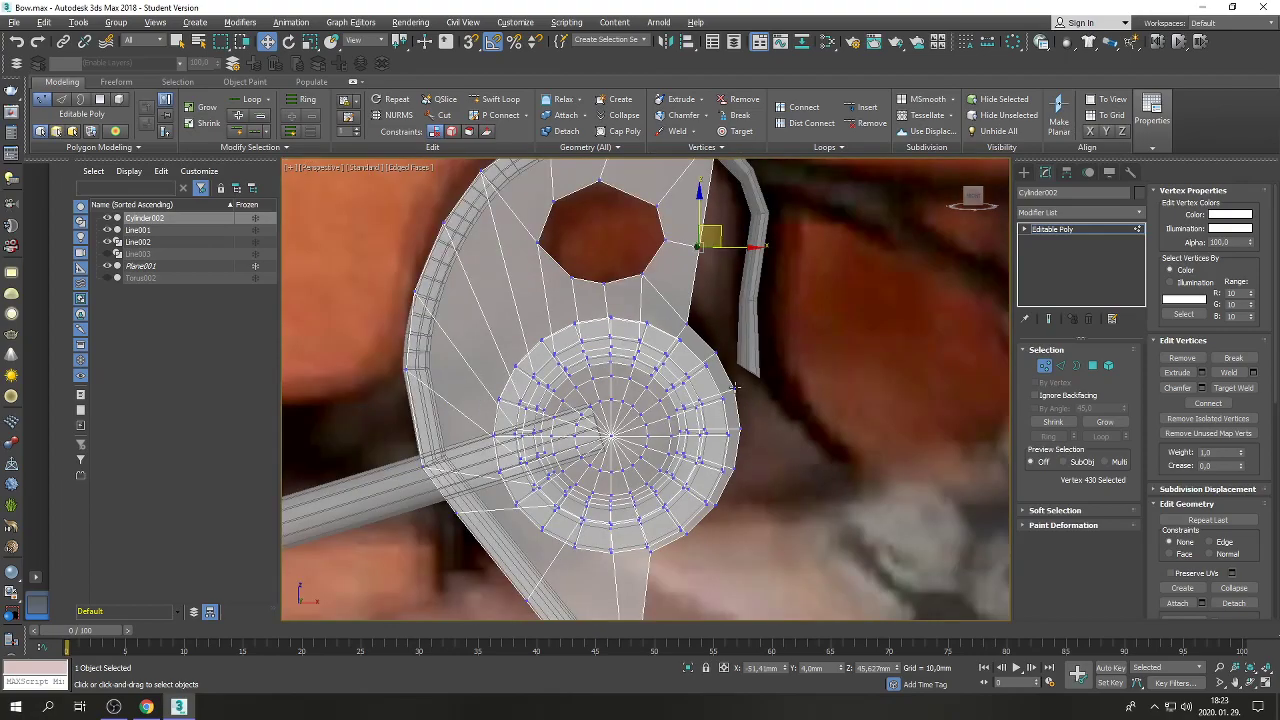
pyautogui.click(739, 383)
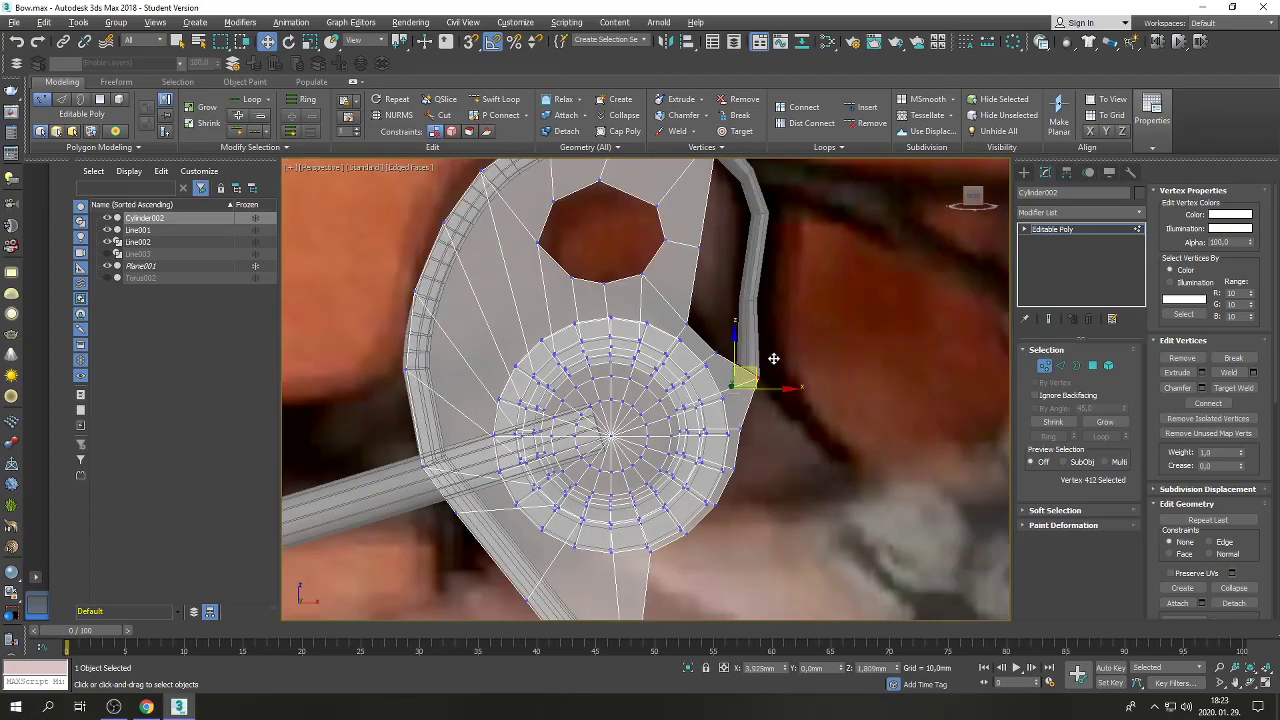
pyautogui.moveTo(771, 357); pyautogui.dragTo(796, 352)
pyautogui.click(716, 352)
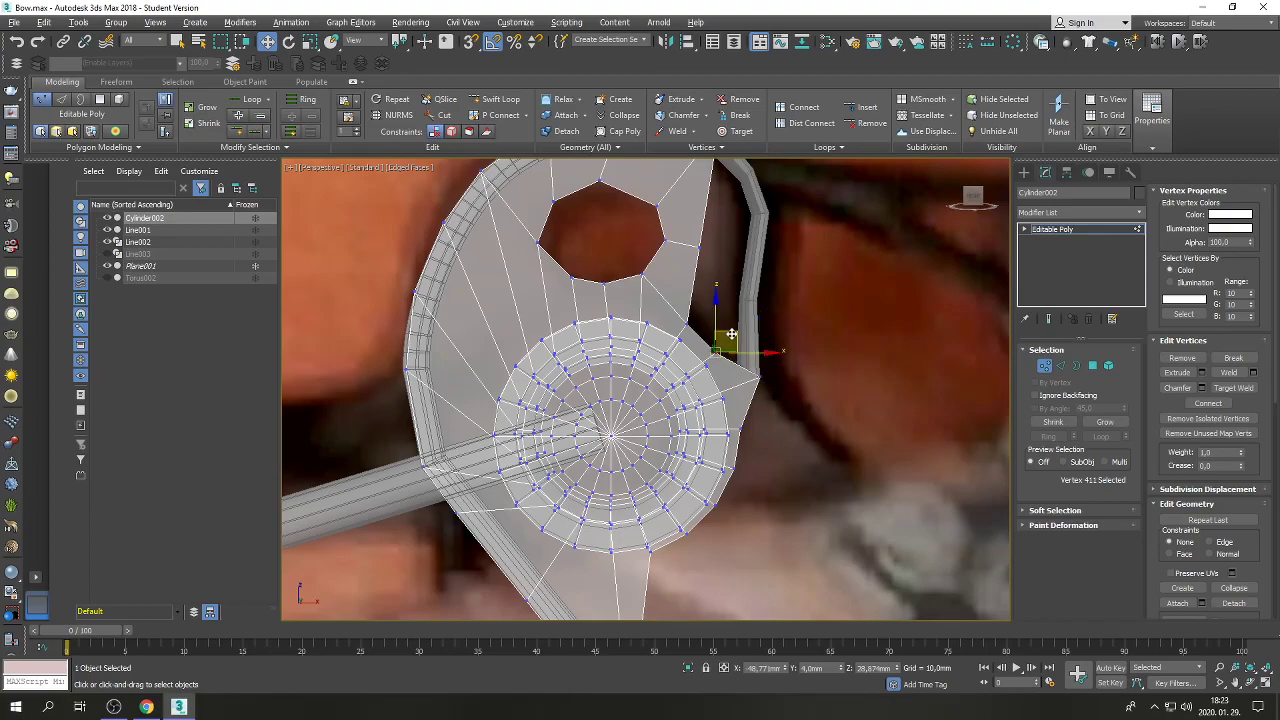
pyautogui.moveTo(766, 280); pyautogui.dragTo(758, 290)
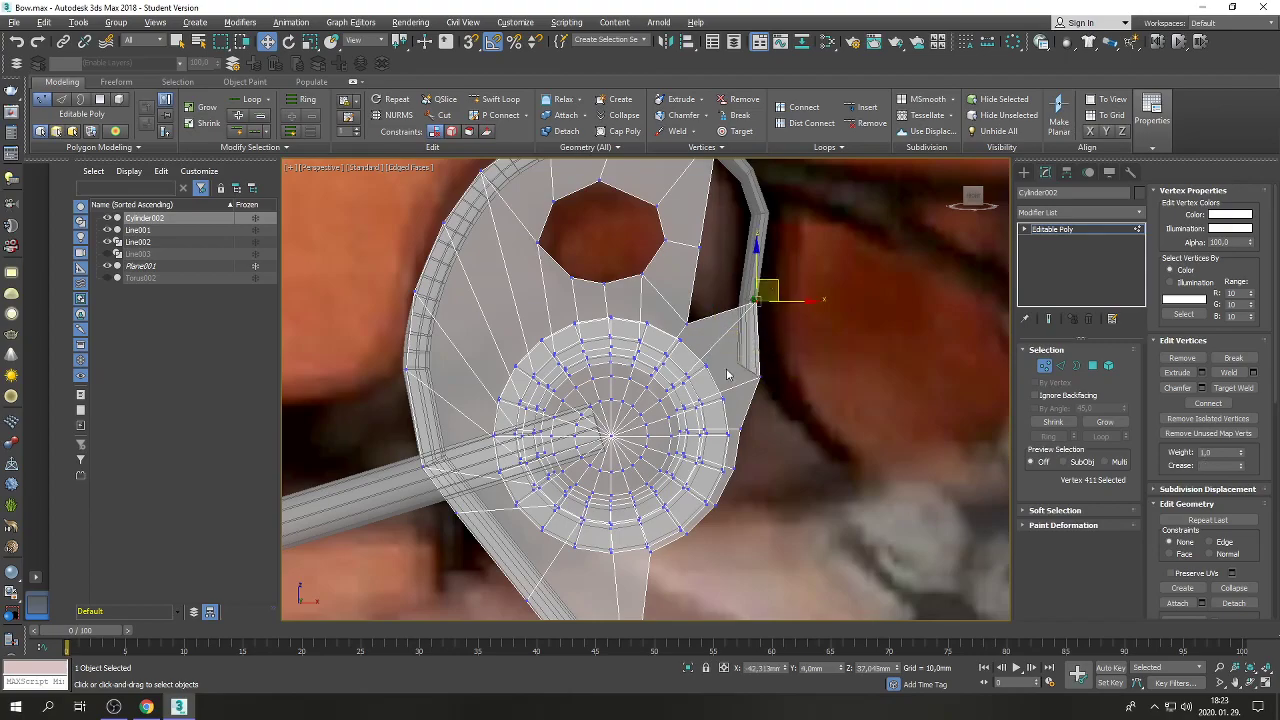
# Nudge the plate's upper-right corner vertex onto the outer edge of the cable arc's bend.
pyautogui.scroll(-3, 760, 288)
pyautogui.scroll(4, 761, 290)
pyautogui.scroll(2, 761, 284)
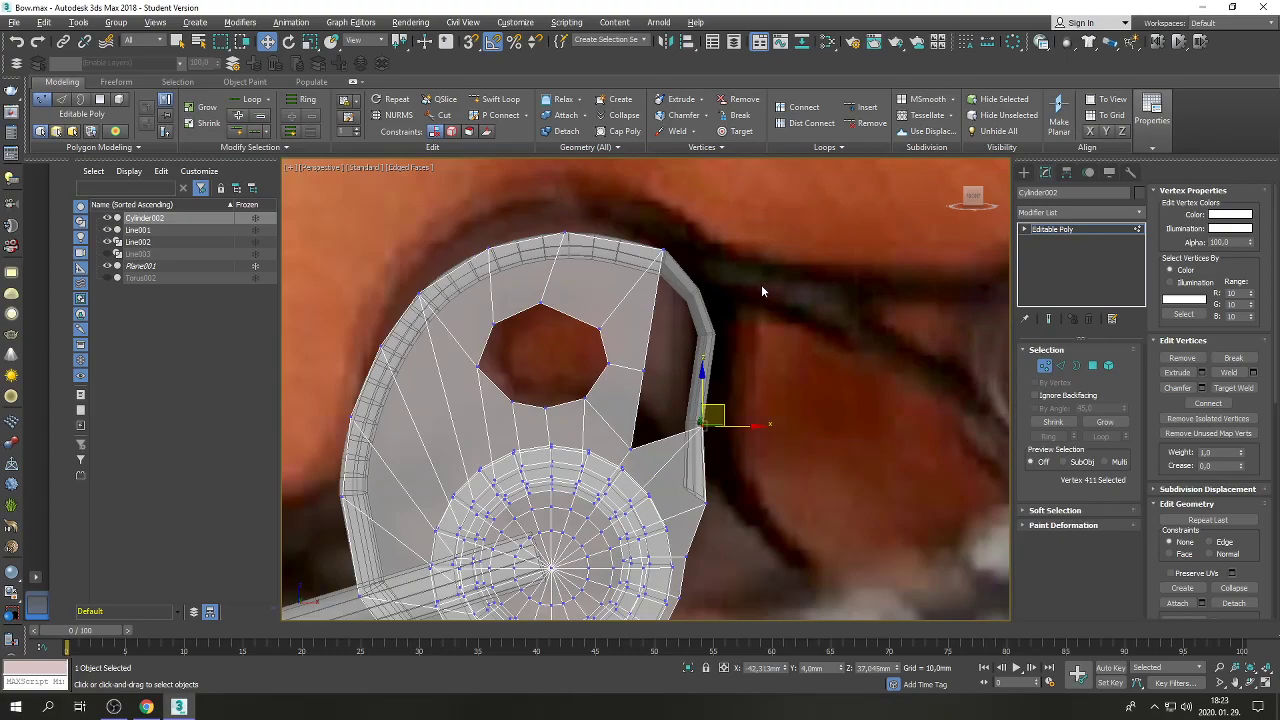
pyautogui.click(662, 250)
pyautogui.moveTo(676, 230); pyautogui.dragTo(681, 231)
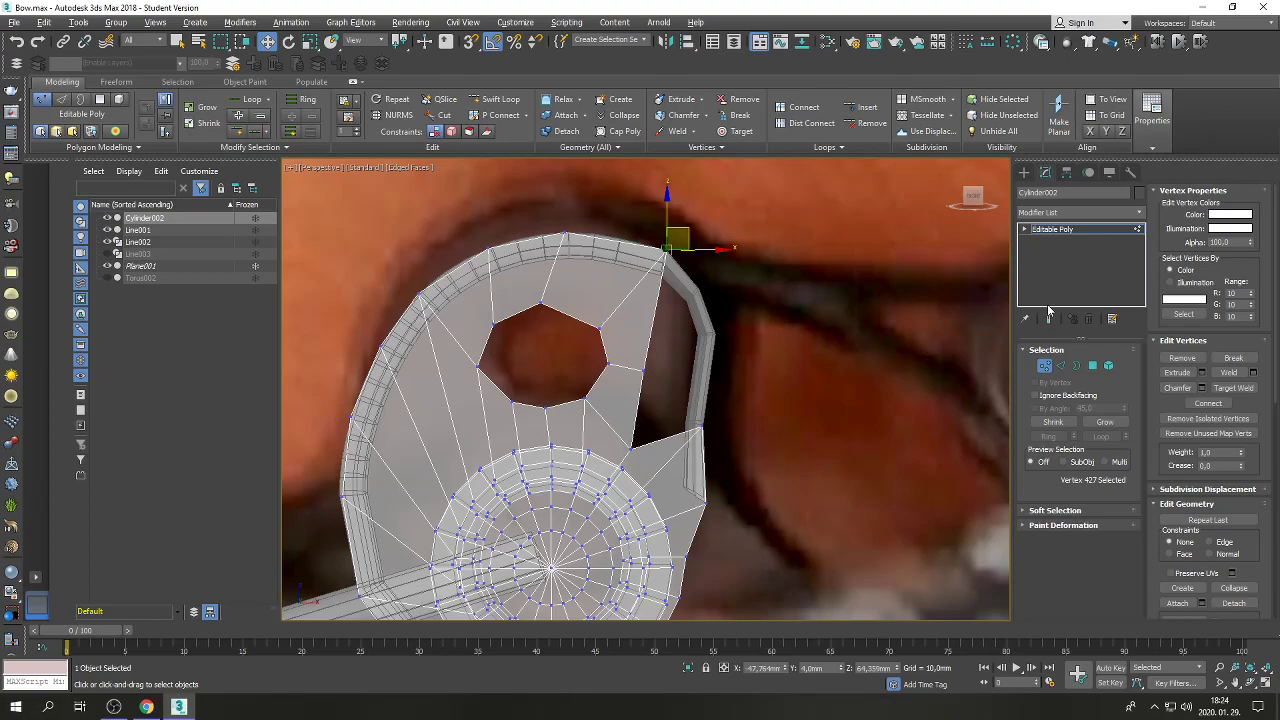
# Extrude the open edge below the remaining gap upward and move the new polygon's outer vertex onto the cable arc.
pyautogui.click(1061, 365)
pyautogui.click(666, 444)
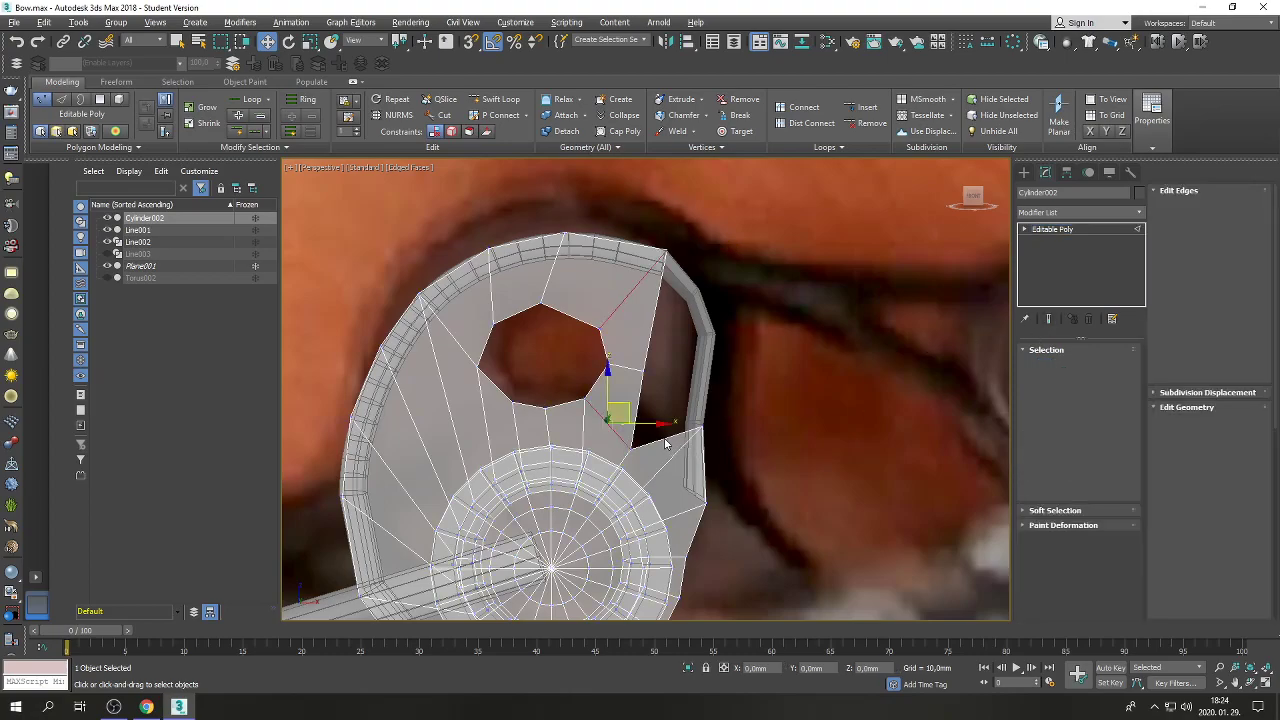
pyautogui.click(665, 440)
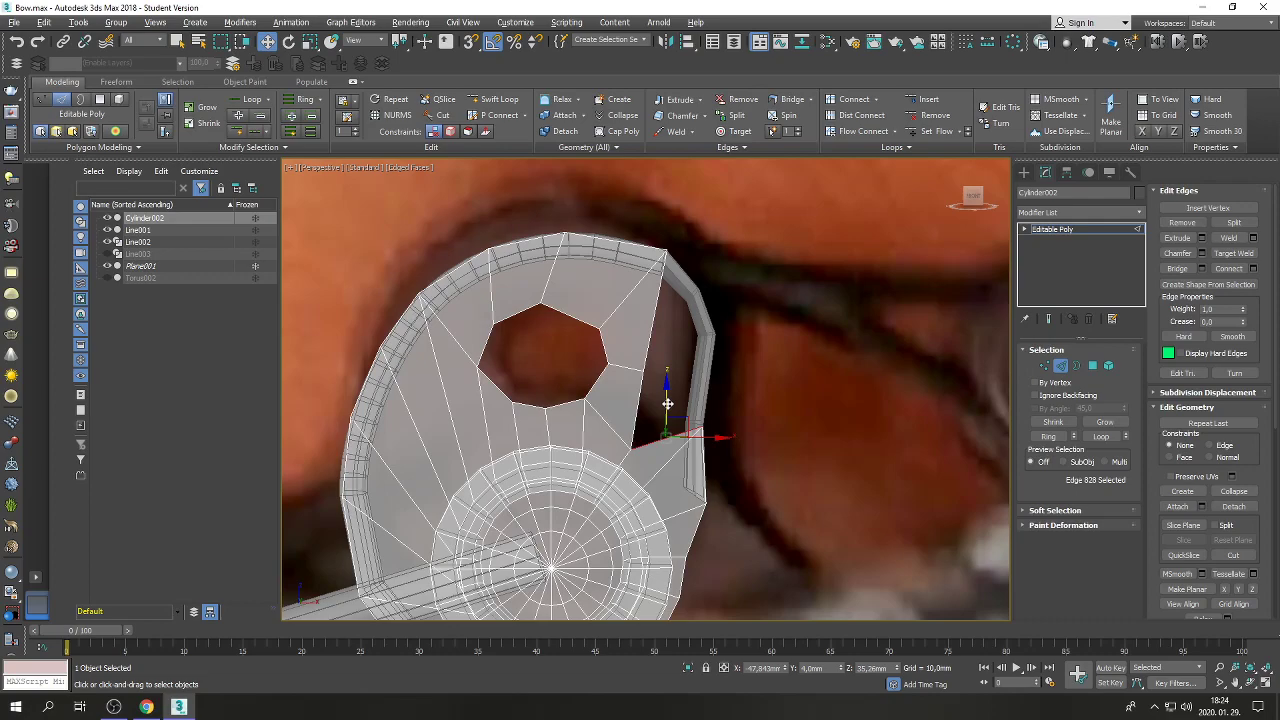
pyautogui.keyDown('shift'); pyautogui.moveTo(667, 403); pyautogui.dragTo(677, 296); pyautogui.keyUp('shift')
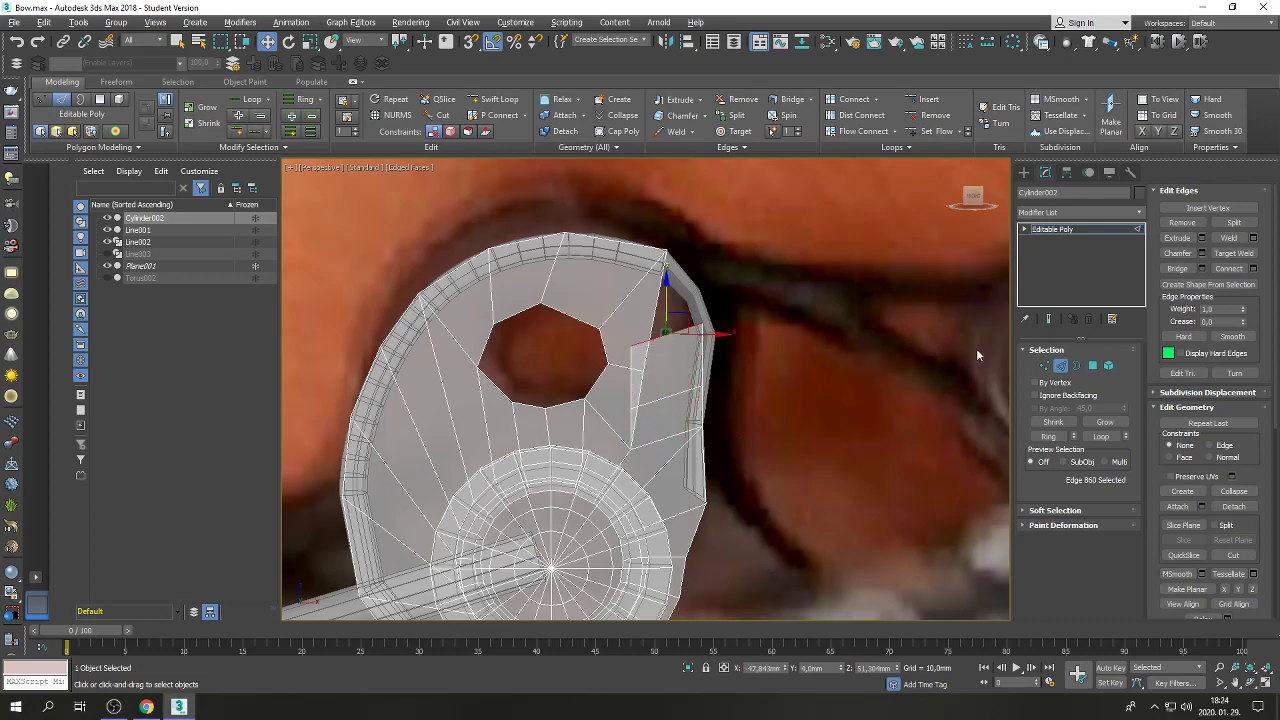
pyautogui.click(1045, 366)
pyautogui.click(703, 322)
pyautogui.moveTo(712, 306); pyautogui.dragTo(728, 307)
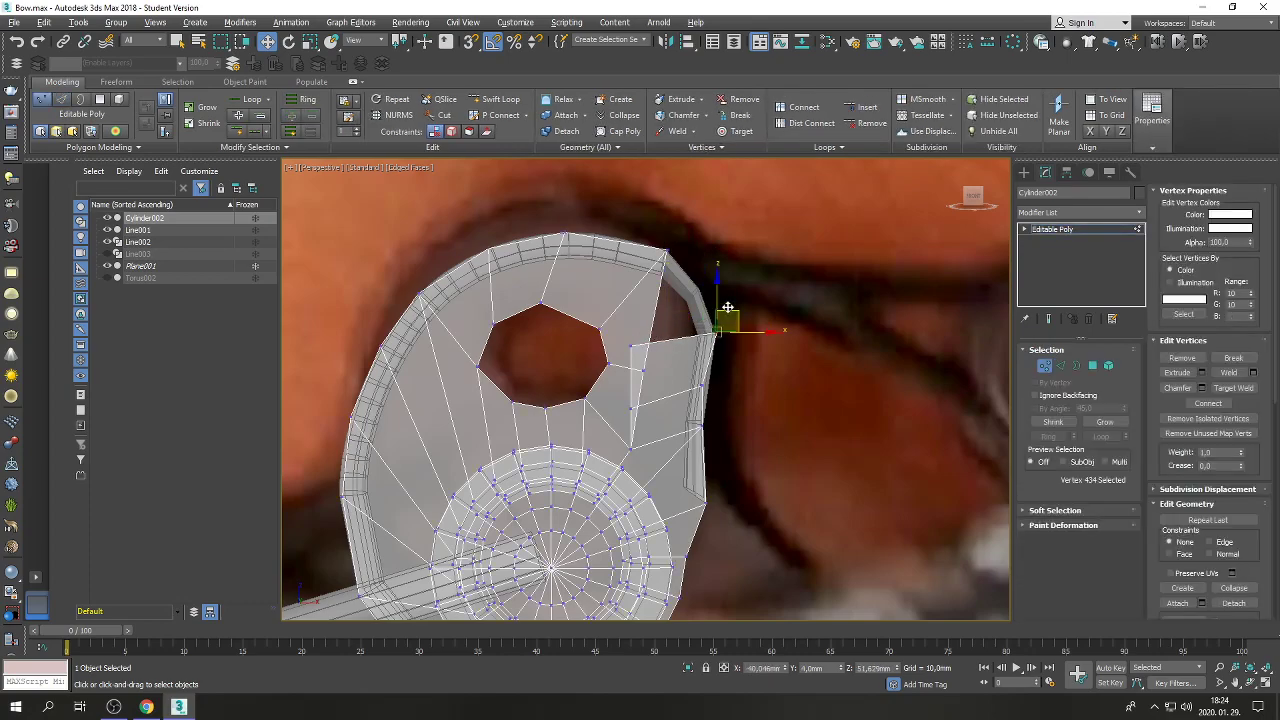
# Target-weld the extruded polygon's two inner vertices to the plate's upper-right corner and side vertices, closing the gap.
pyautogui.click(630, 345)
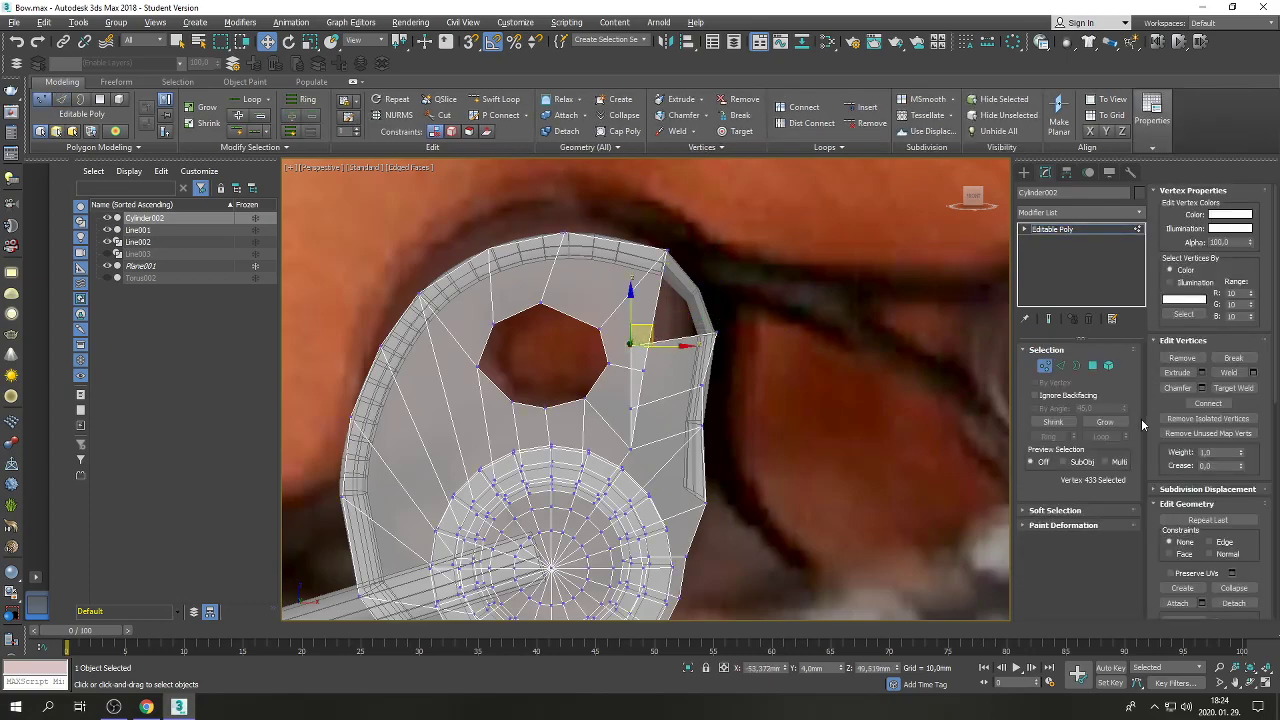
pyautogui.click(1230, 388)
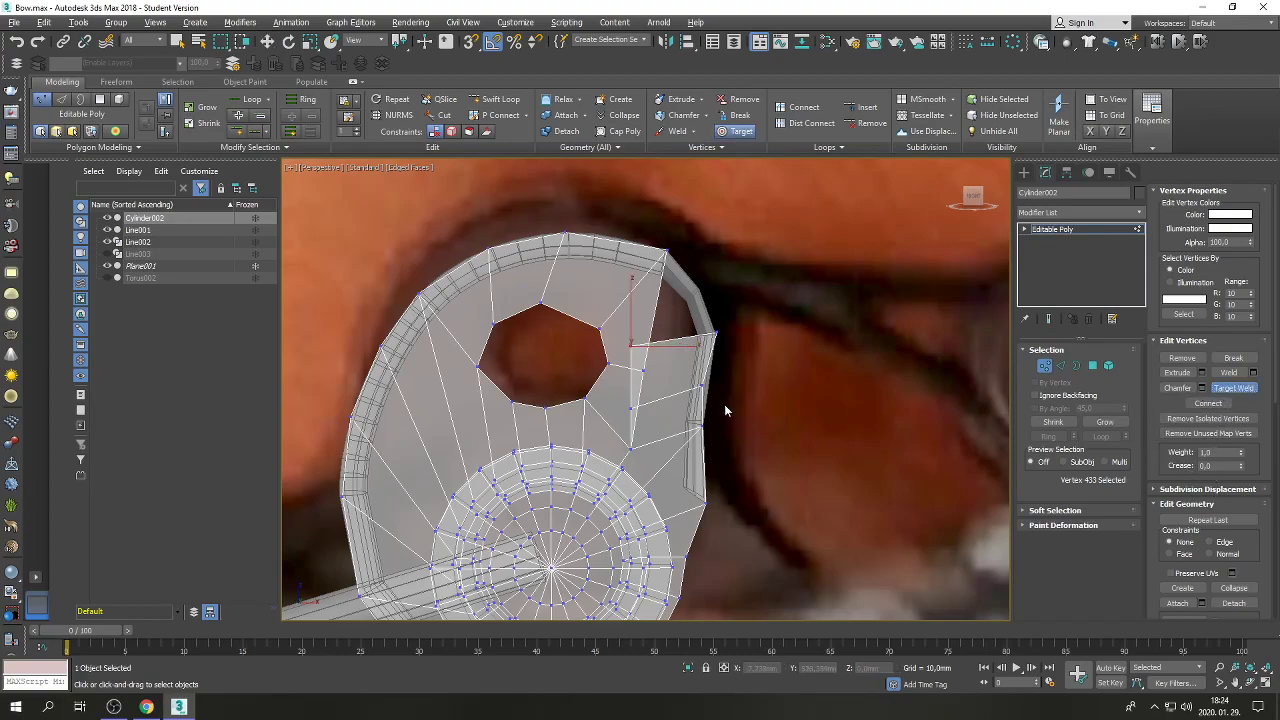
pyautogui.click(663, 251)
pyautogui.click(627, 410)
pyautogui.click(643, 372)
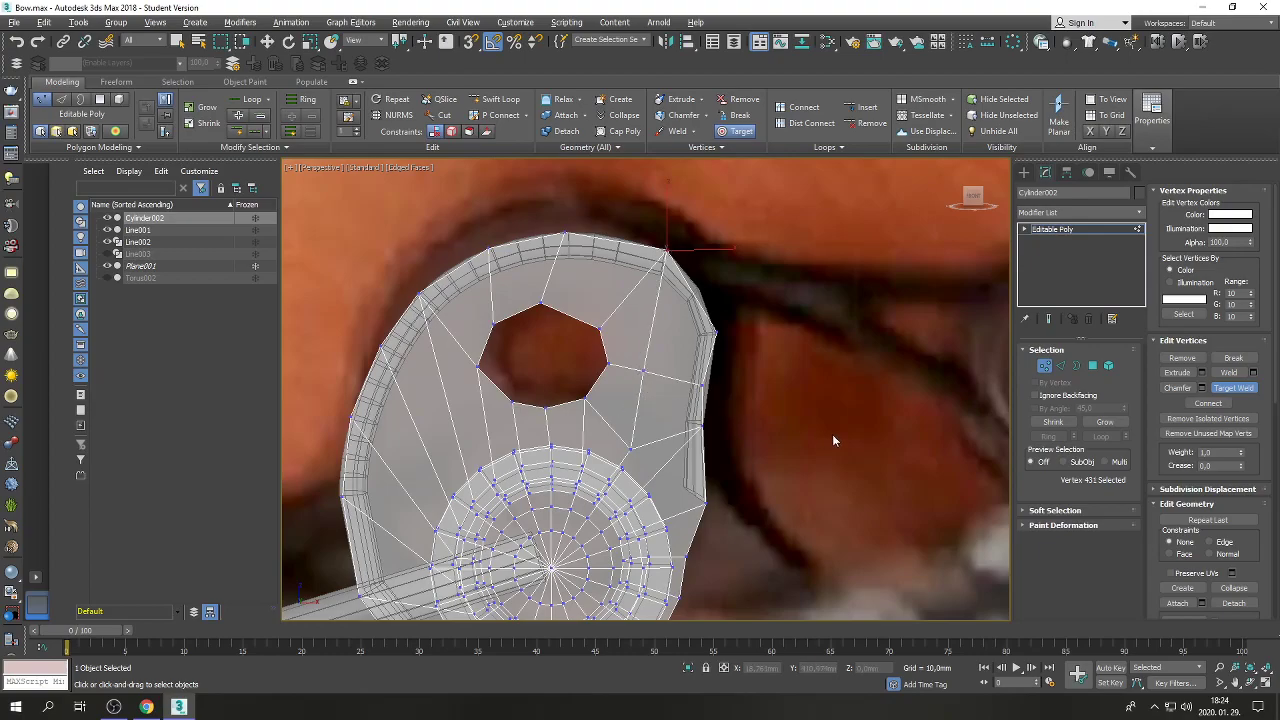
pyautogui.press('w')
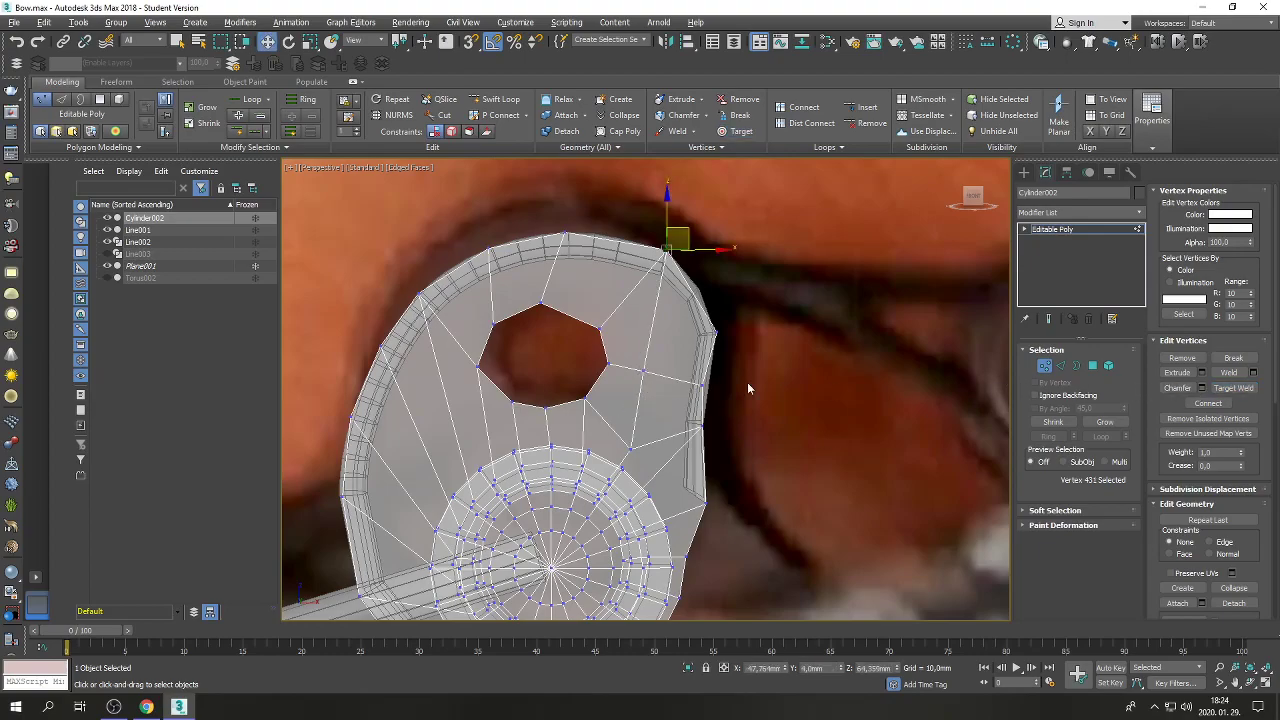
# Move the two border vertices below the plate's upper-right corner up along the cable arc, and shift the nearby interior vertex outward.
pyautogui.click(716, 330)
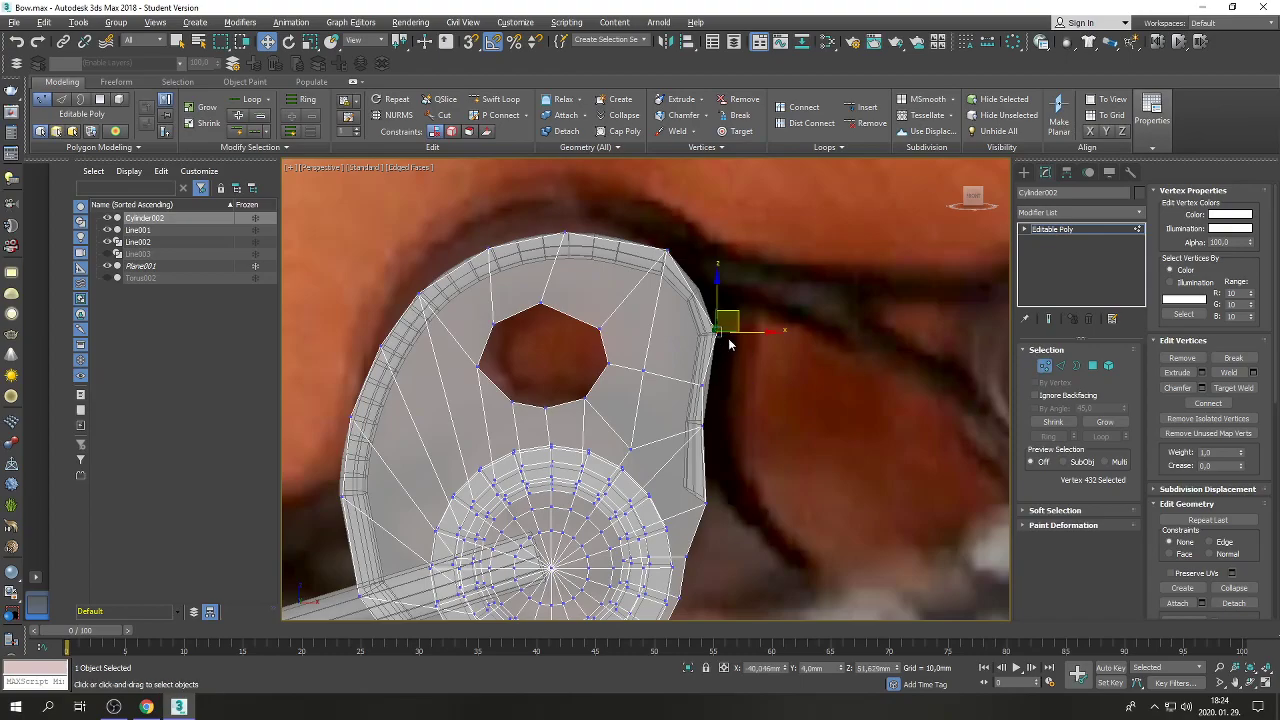
pyautogui.moveTo(734, 313); pyautogui.dragTo(718, 270)
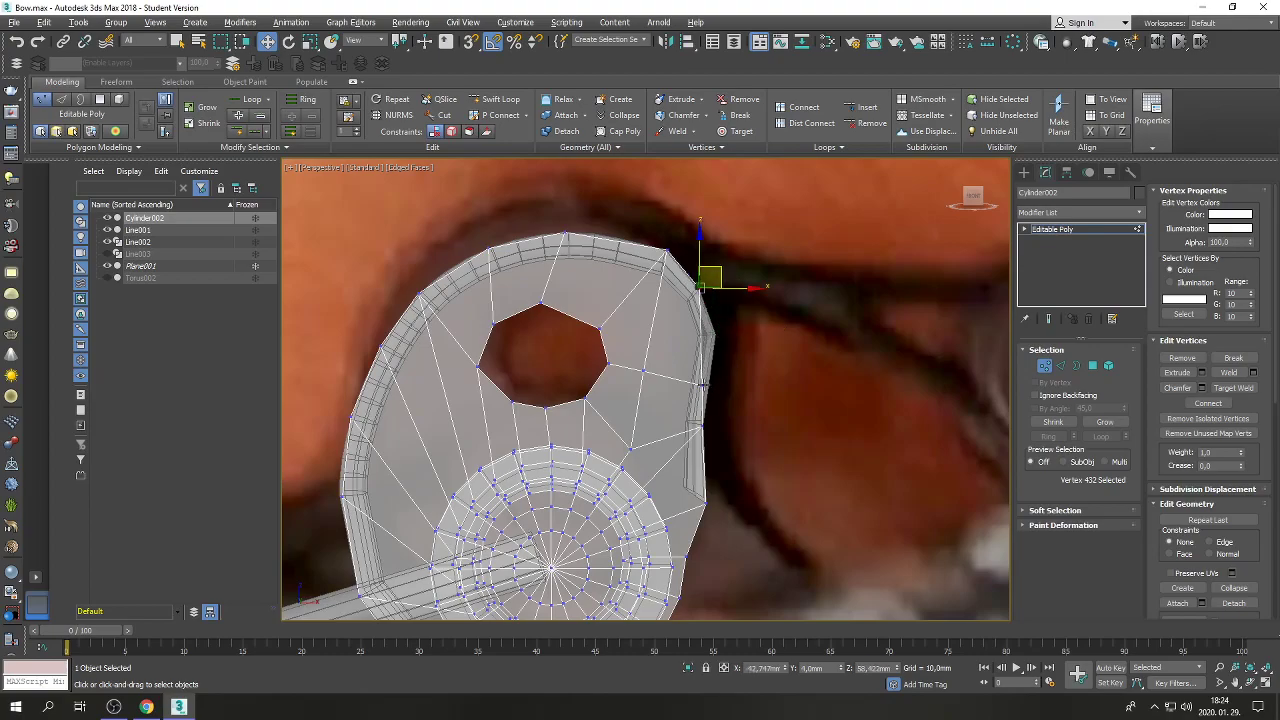
pyautogui.click(702, 383)
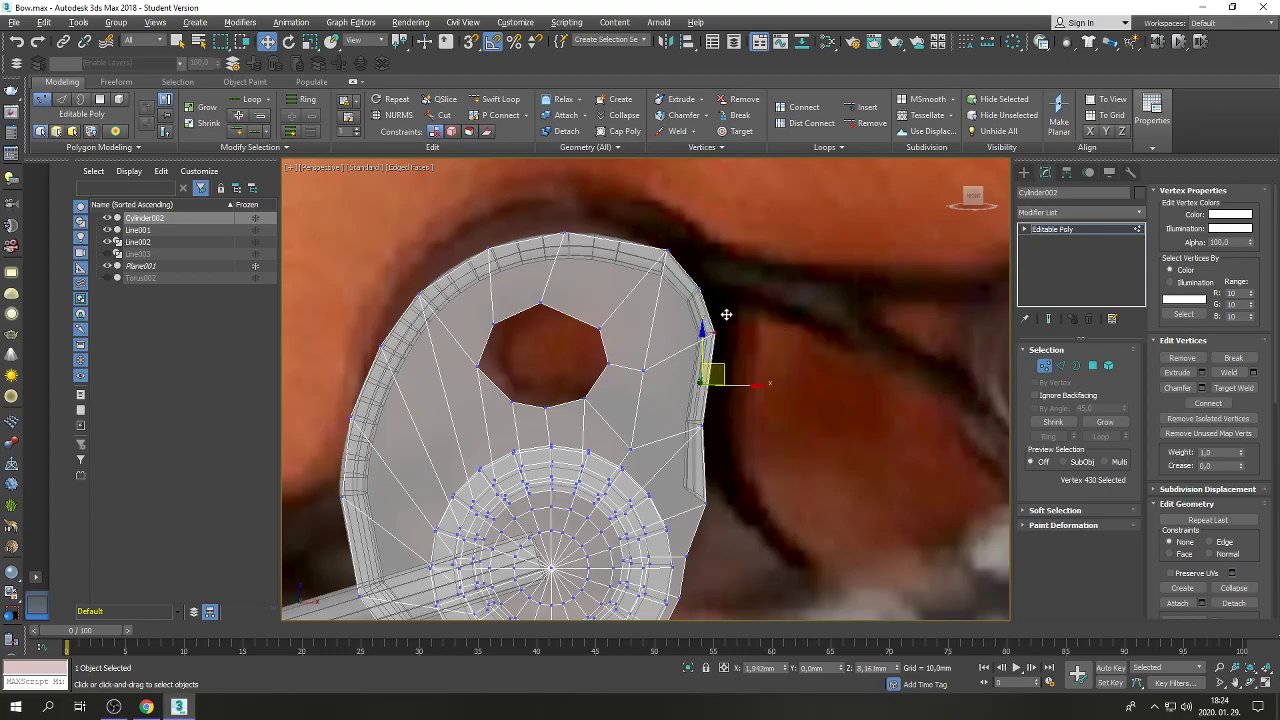
pyautogui.moveTo(711, 377); pyautogui.dragTo(715, 327)
pyautogui.click(642, 368)
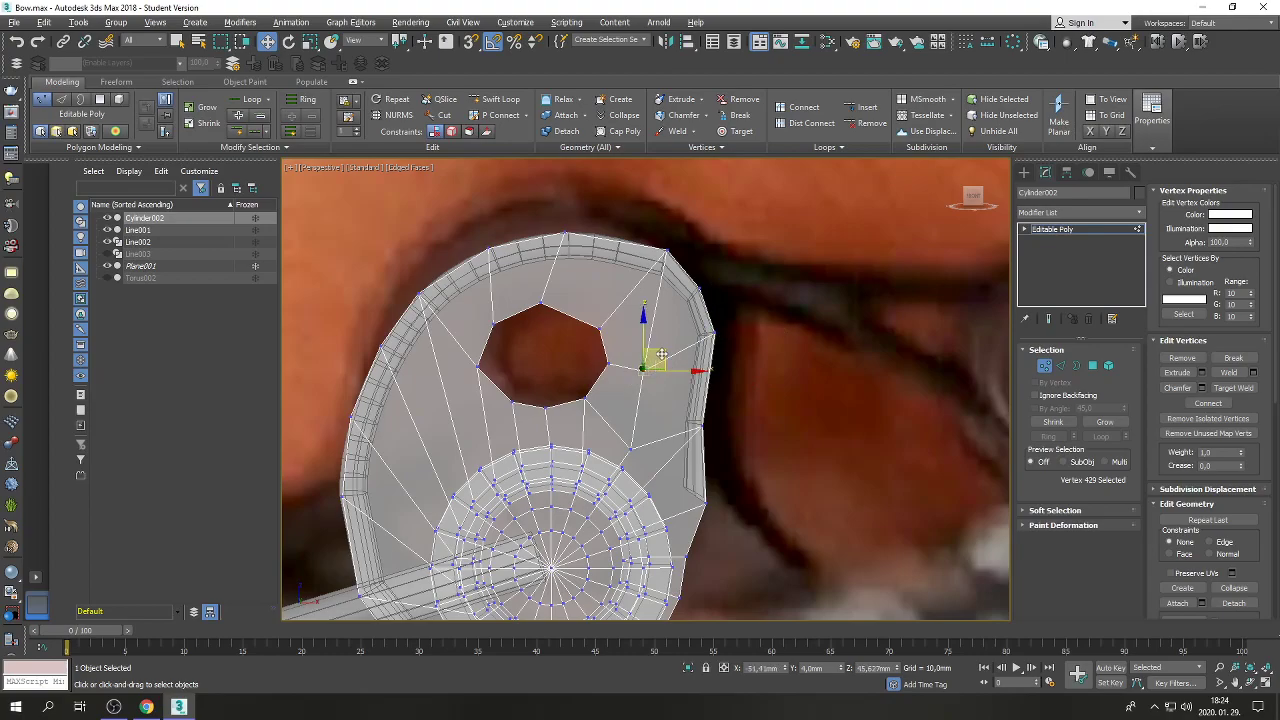
pyautogui.moveTo(658, 358); pyautogui.dragTo(686, 352)
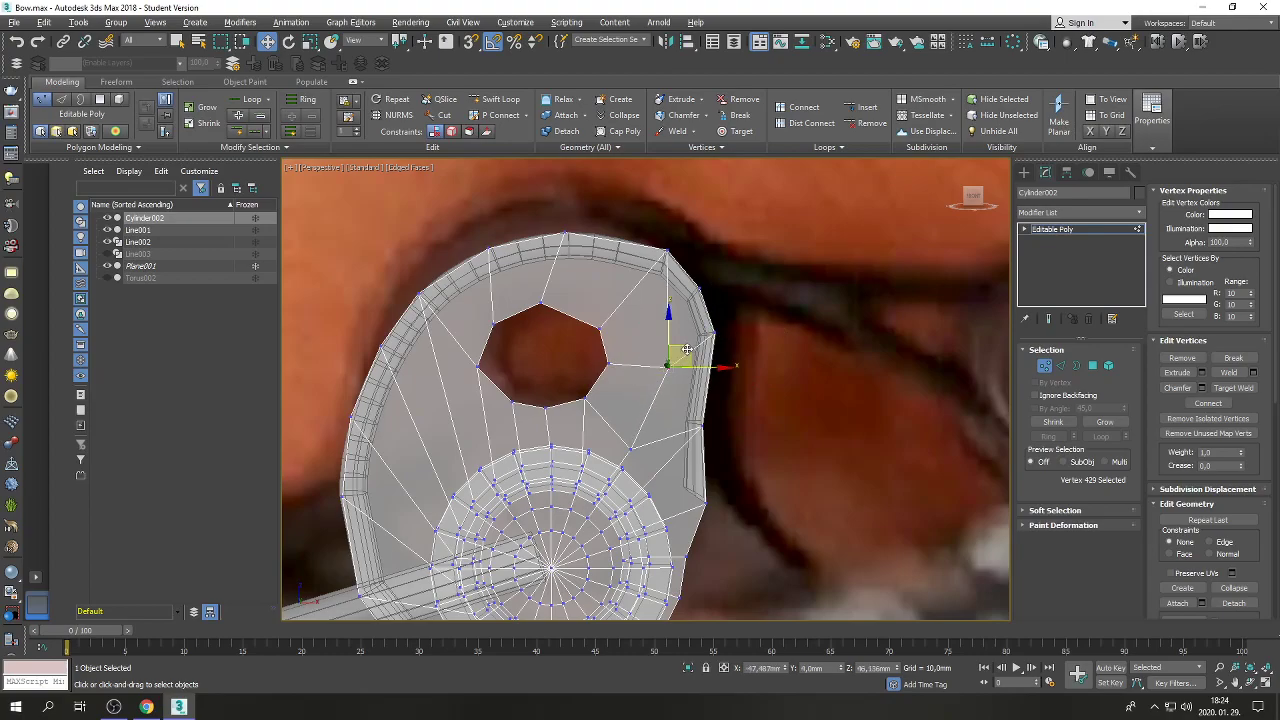
# Try to round the plate's hole by converting its border selection to vertices and applying the Spherify modifier.
pyautogui.click(1076, 365)
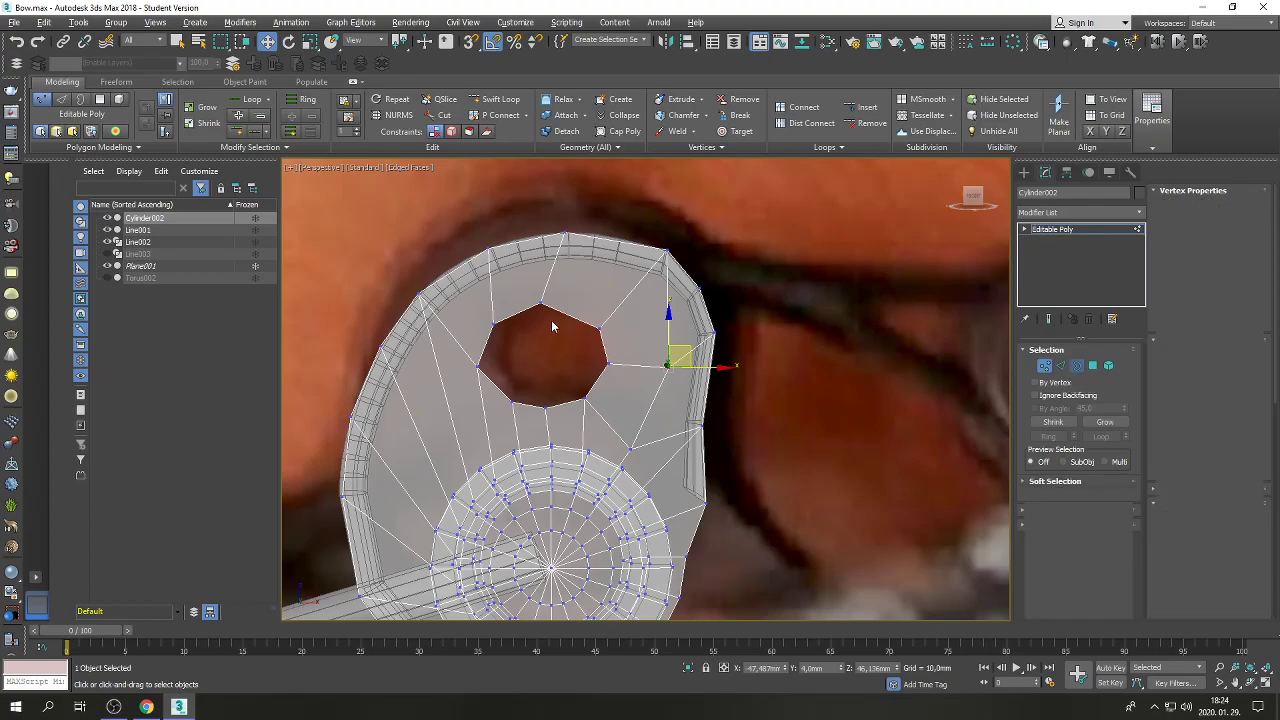
pyautogui.click(571, 318)
pyautogui.click(571, 318)
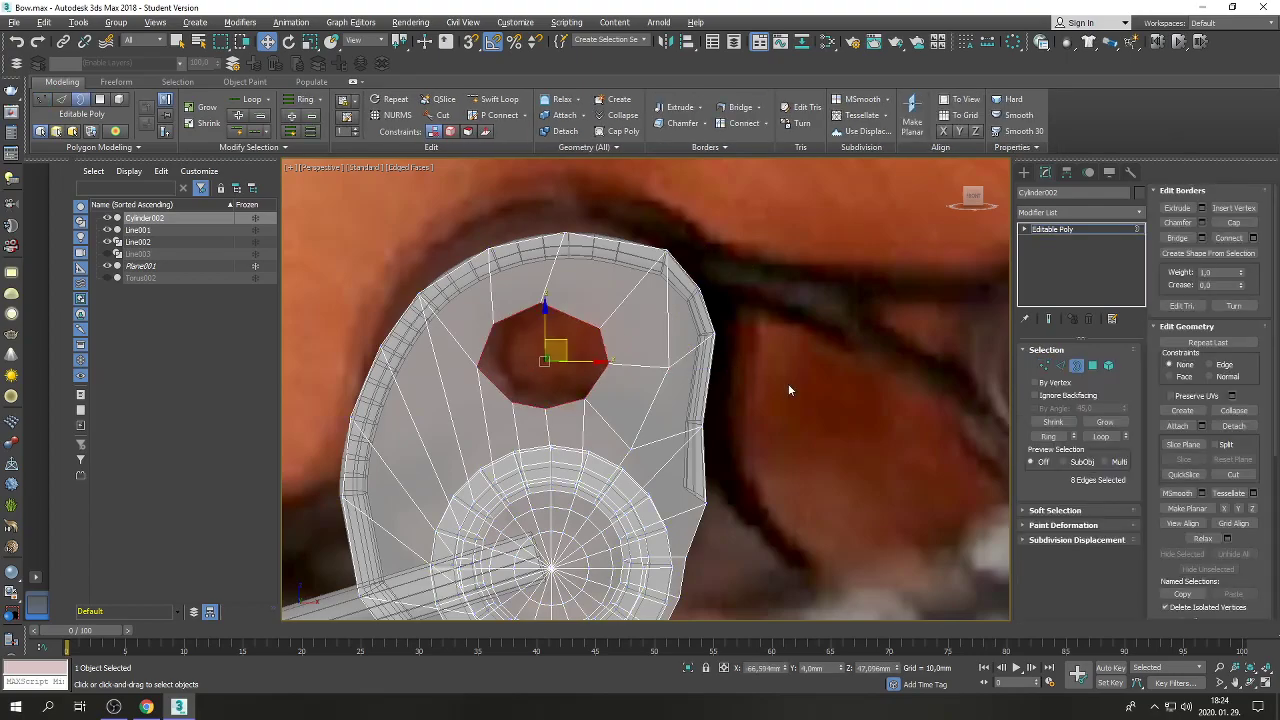
pyautogui.keyDown('ctrl'); pyautogui.click(1045, 366); pyautogui.keyUp('ctrl')
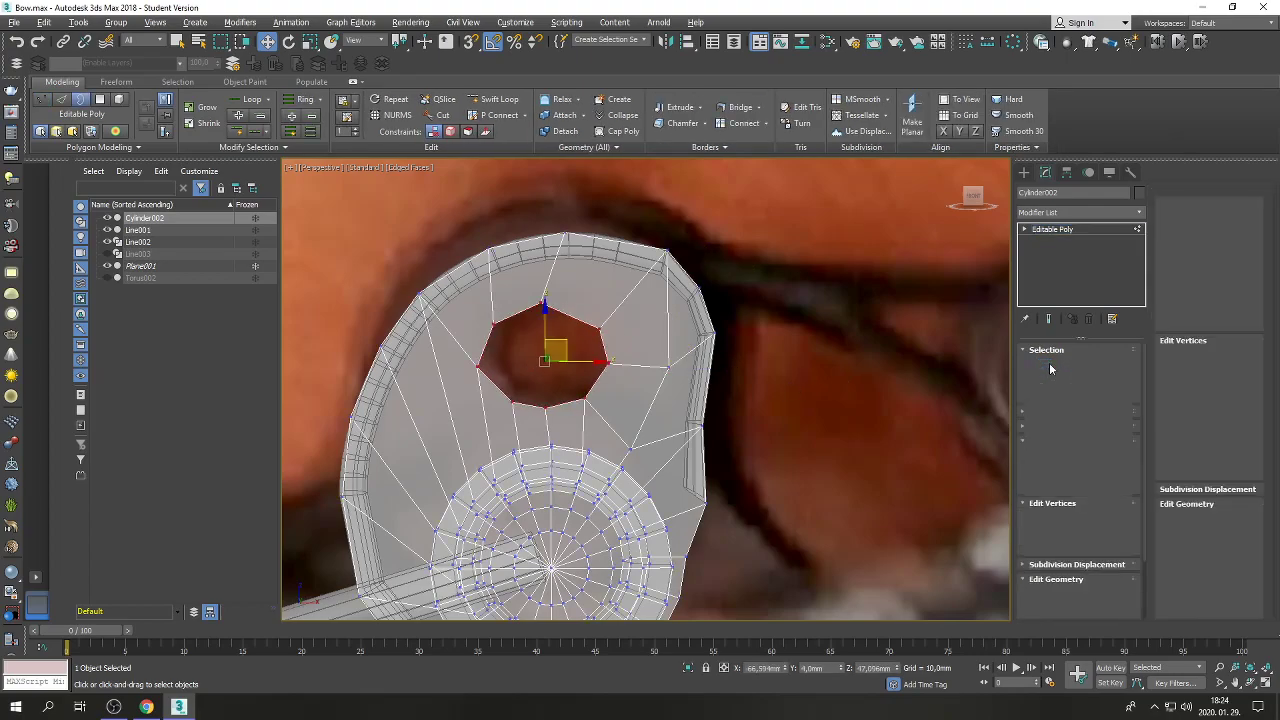
pyautogui.click(1139, 215)
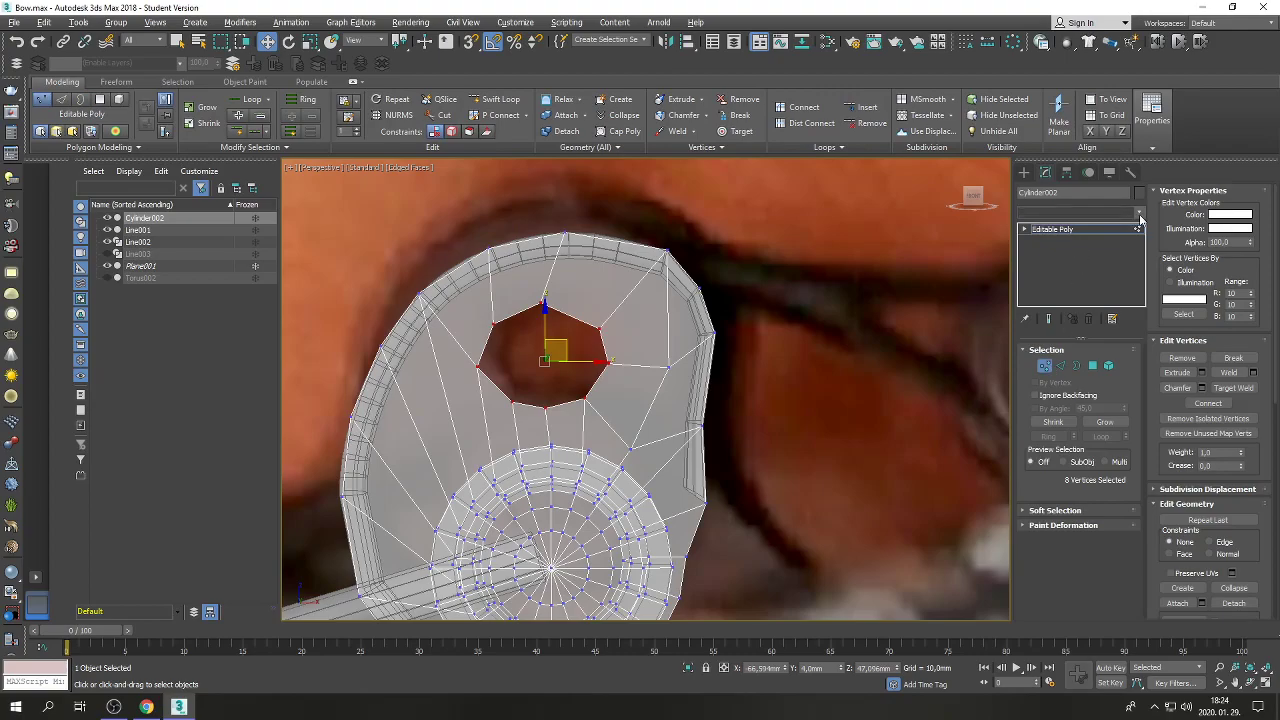
pyautogui.press('s')
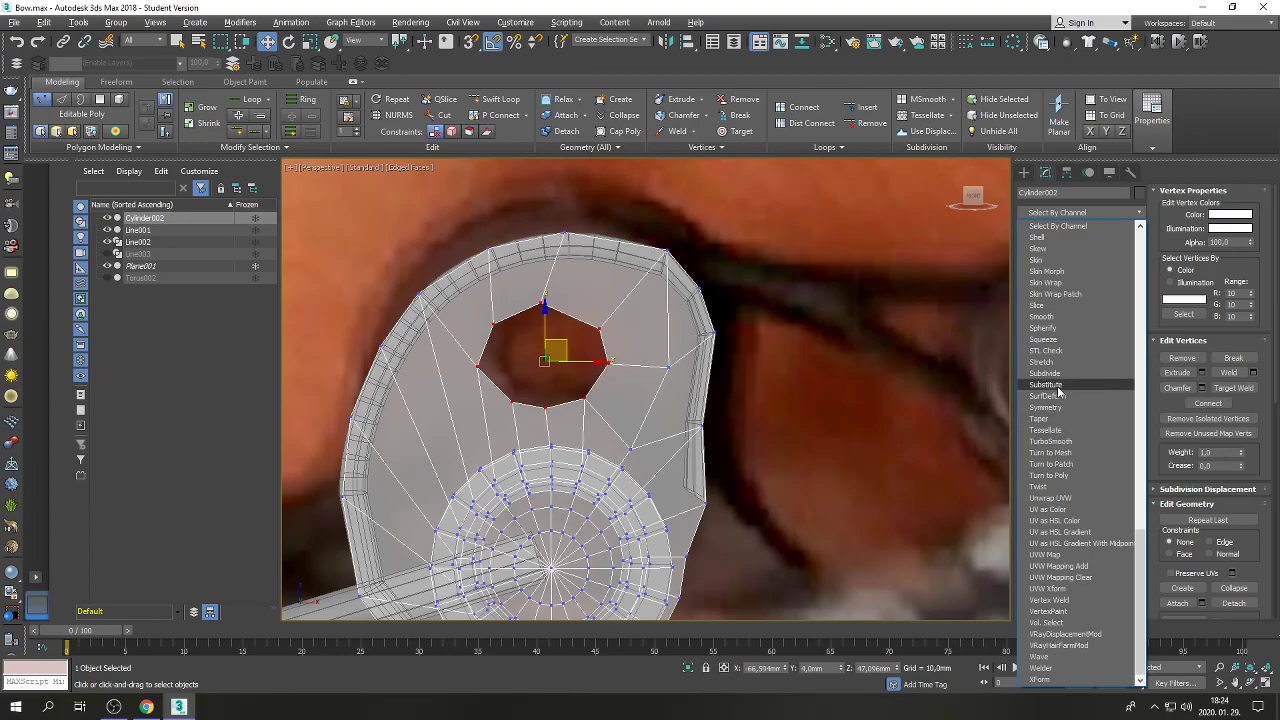
pyautogui.click(1052, 328)
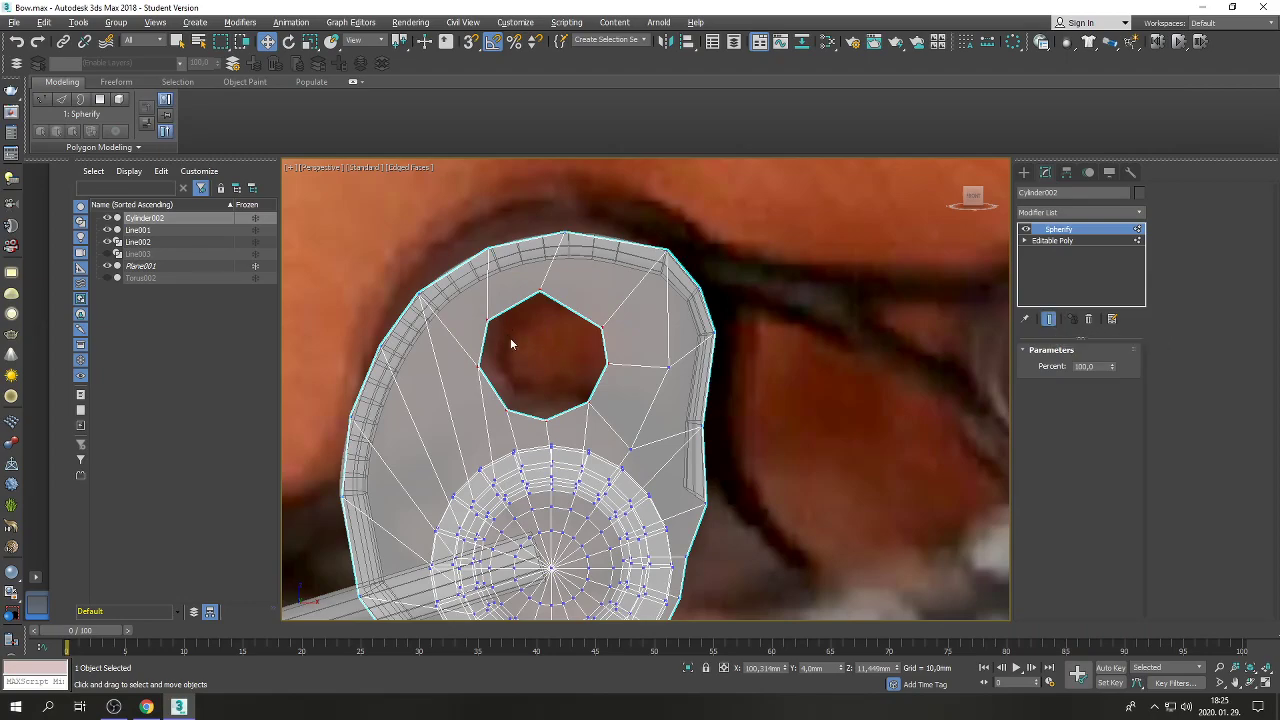
# Delete the Spherify modifier from Cylinder002 and return to its vertices.
pyautogui.rightClick(1062, 230)
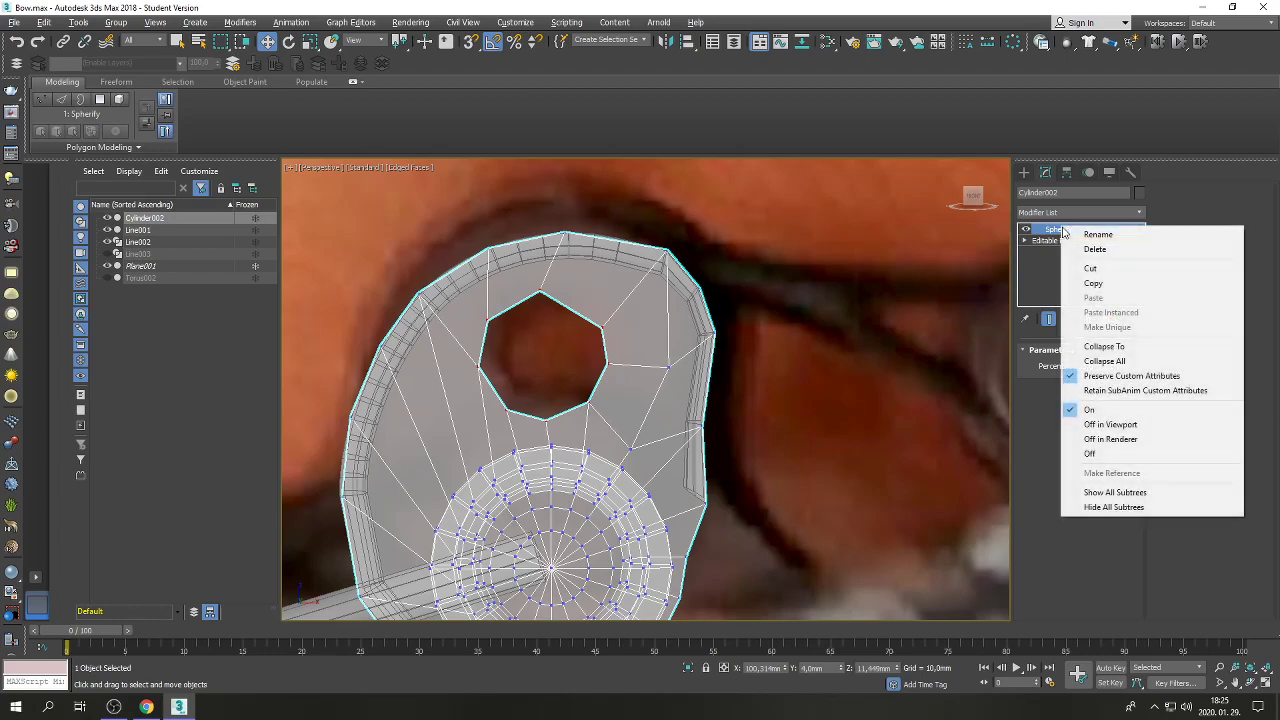
pyautogui.click(1085, 249)
pyautogui.press('1')
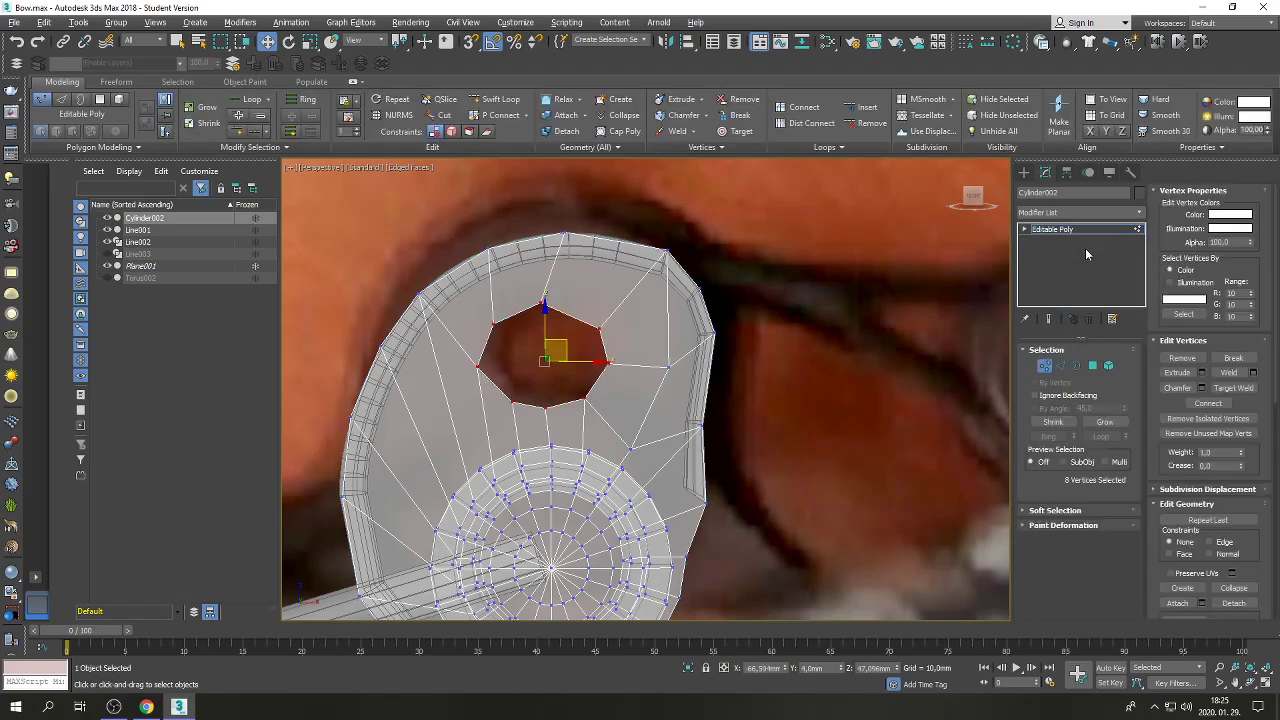
# Move the hole's left, upper-left and lower-left vertices inward to give its left side a rounder outline.
pyautogui.click(477, 372)
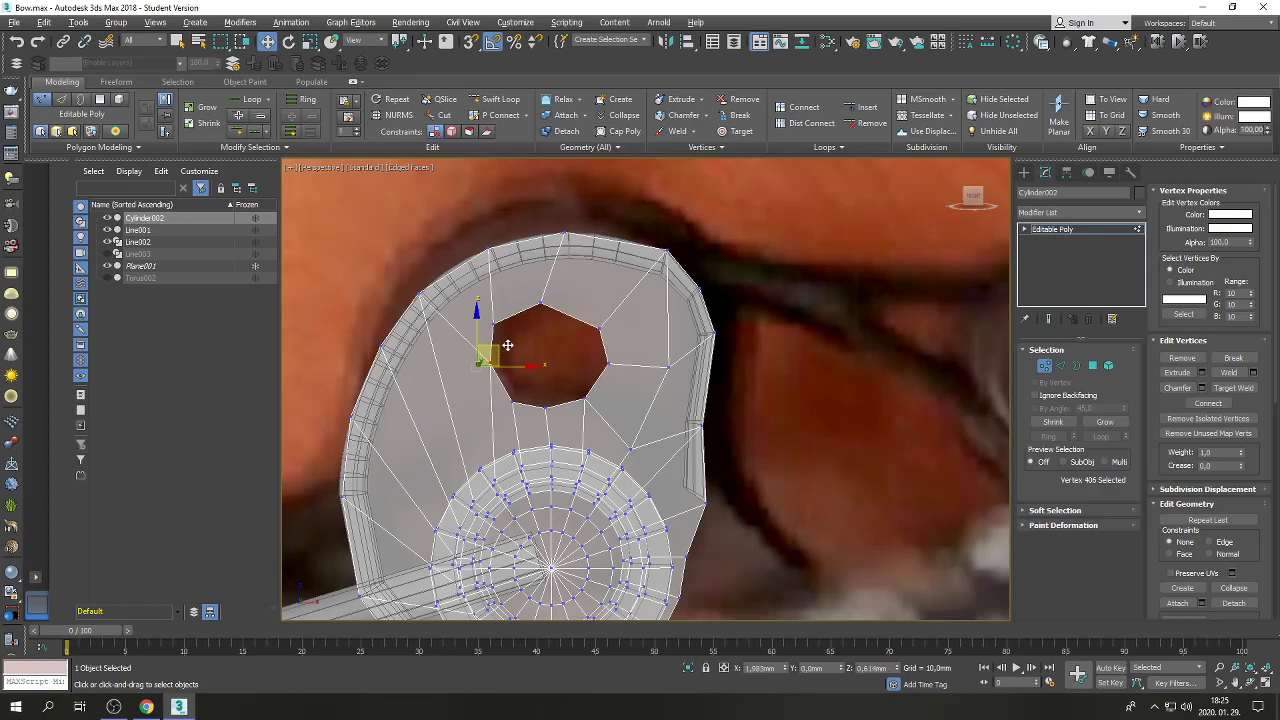
pyautogui.click(504, 318)
pyautogui.moveTo(507, 316)
pyautogui.mouseDown()
pyautogui.moveTo(506, 297)
pyautogui.moveTo(521, 310)
pyautogui.mouseUp()
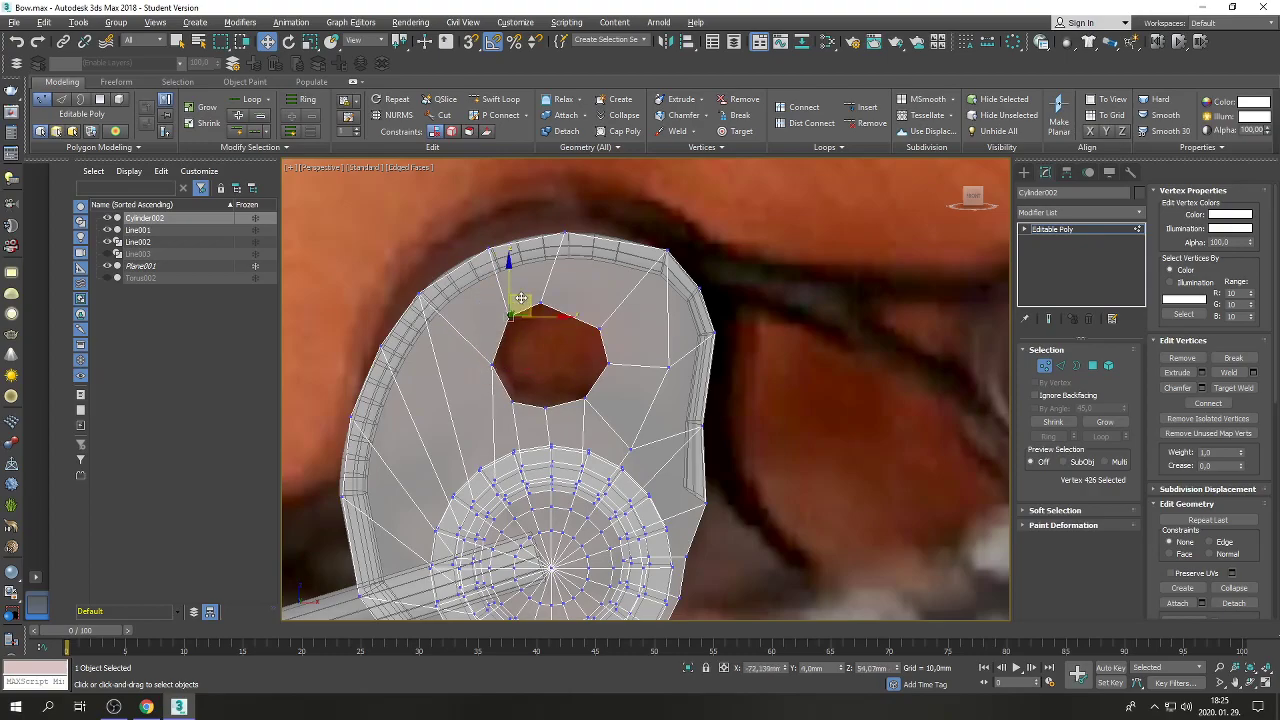
pyautogui.click(516, 402)
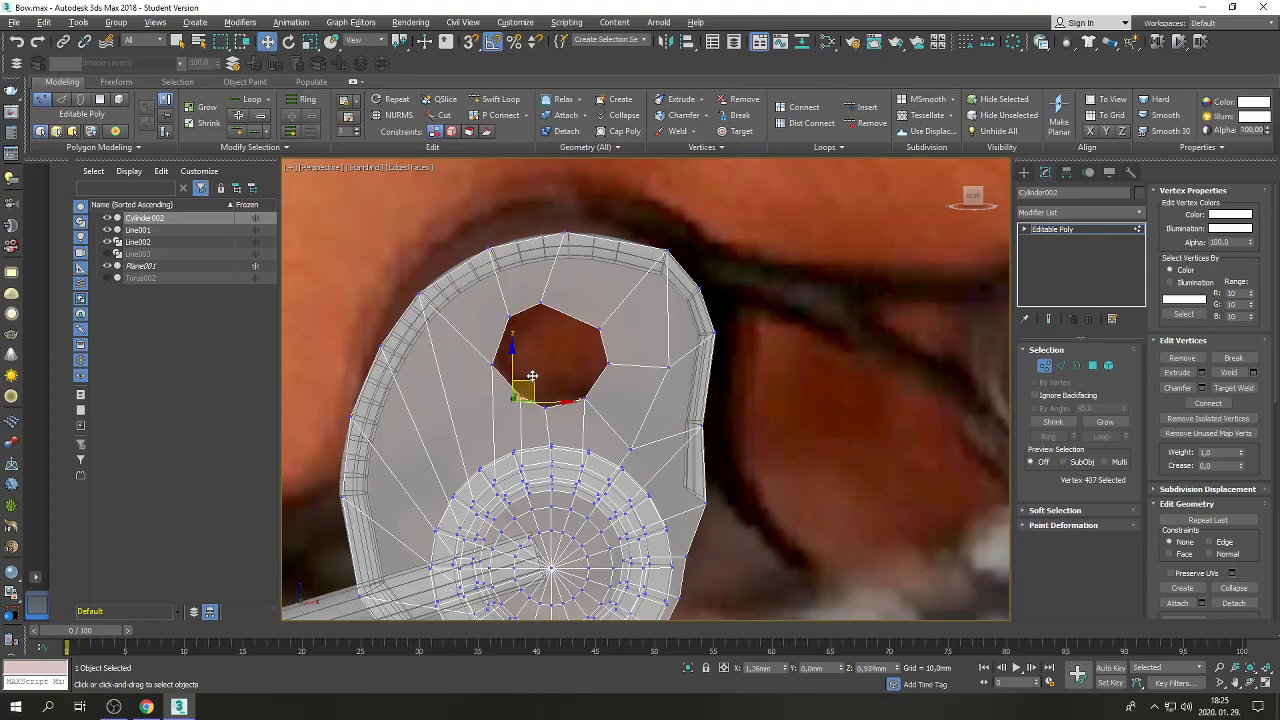
pyautogui.moveTo(532, 375); pyautogui.dragTo(532, 376)
# Shift the hole's top and bottom vertices slightly right to center them between their neighboring vertices.
pyautogui.click(540, 300)
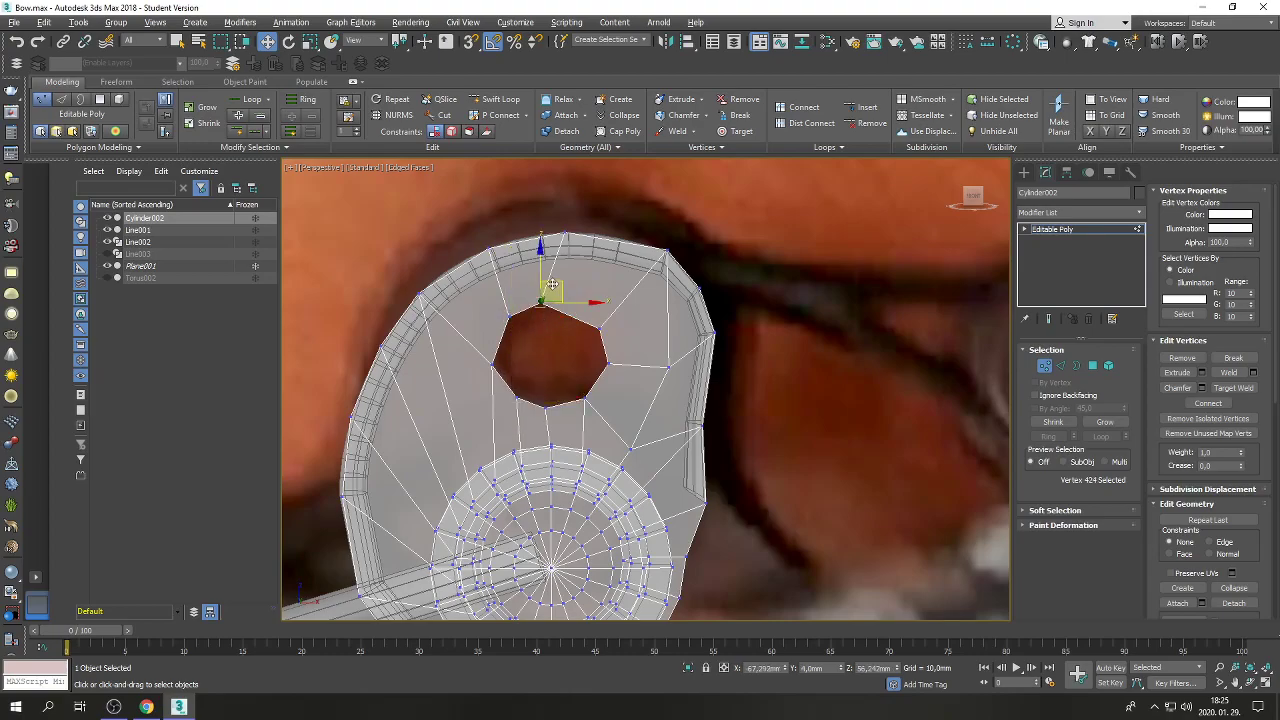
pyautogui.moveTo(566, 285); pyautogui.dragTo(579, 288)
pyautogui.click(545, 403)
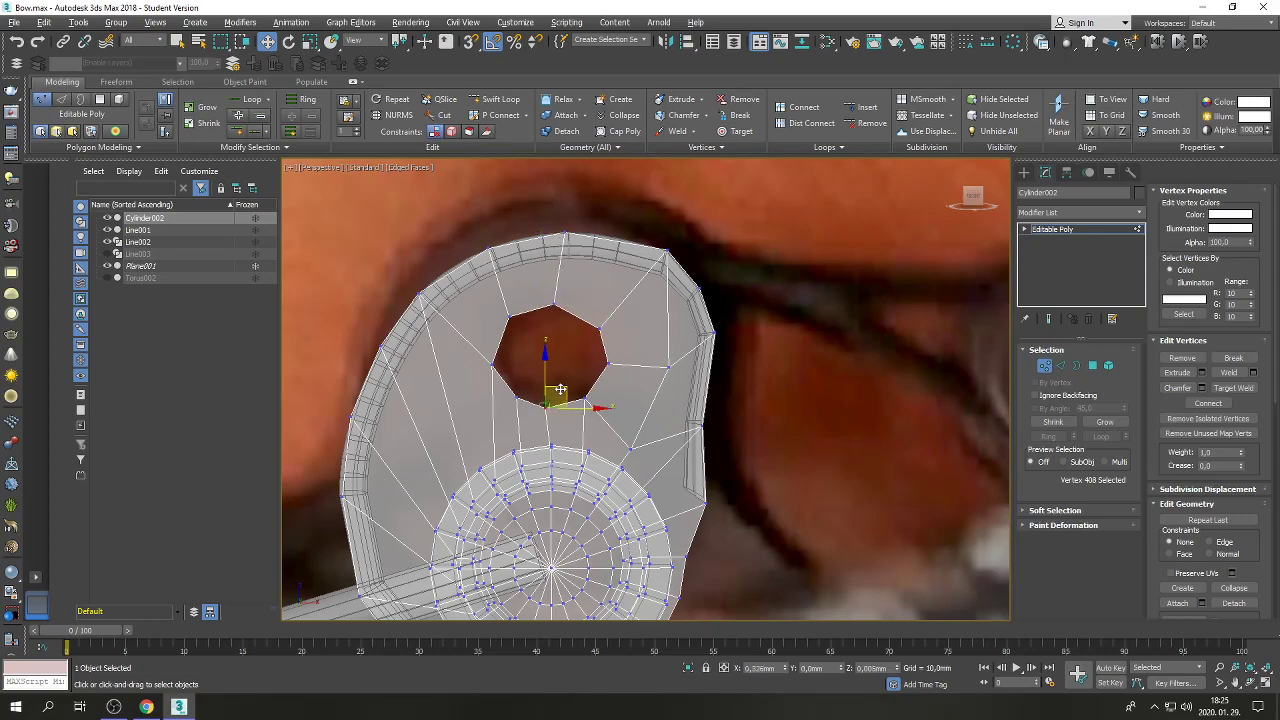
pyautogui.moveTo(560, 390); pyautogui.dragTo(567, 386)
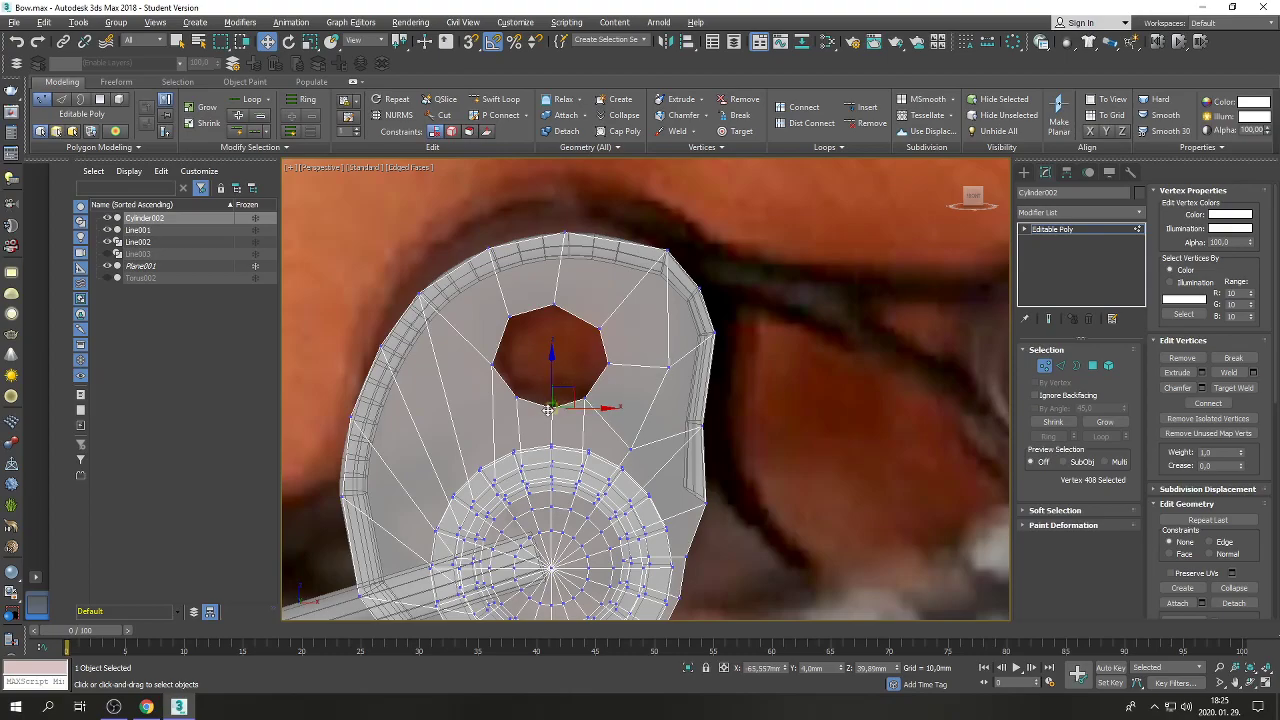
pyautogui.click(194, 22)
pyautogui.moveTo(234, 125)
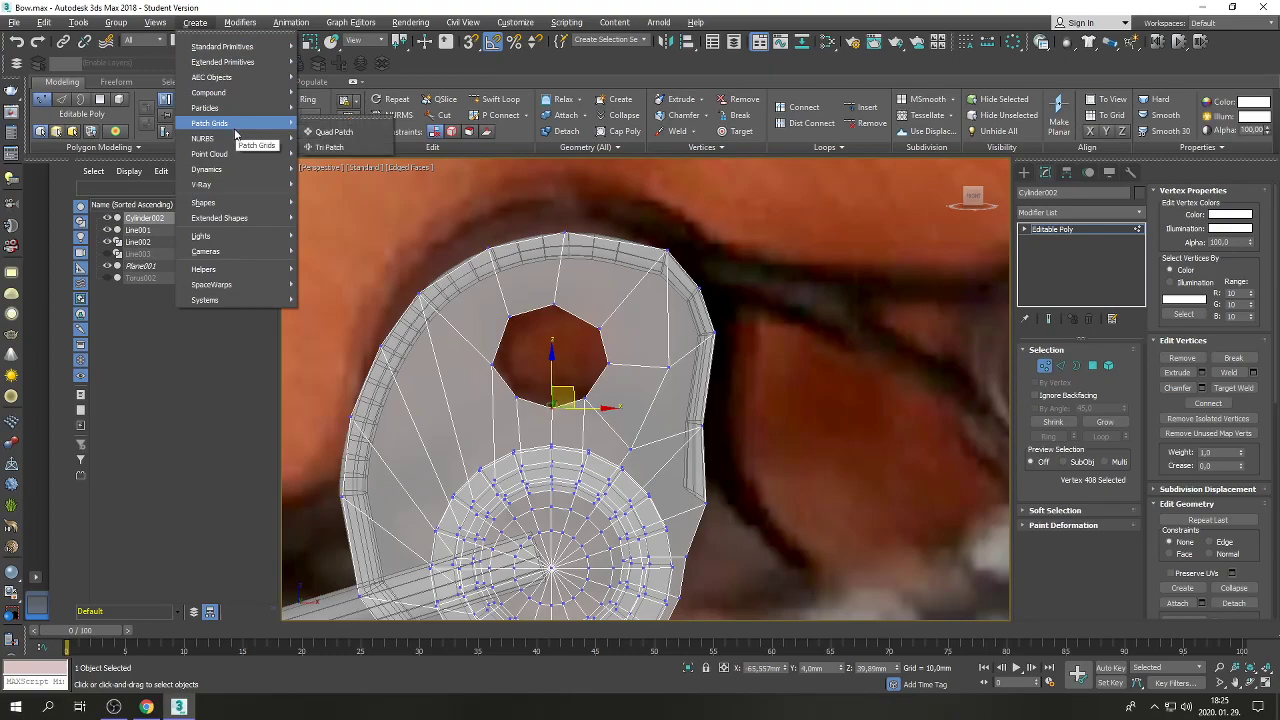
pyautogui.moveTo(244, 50)
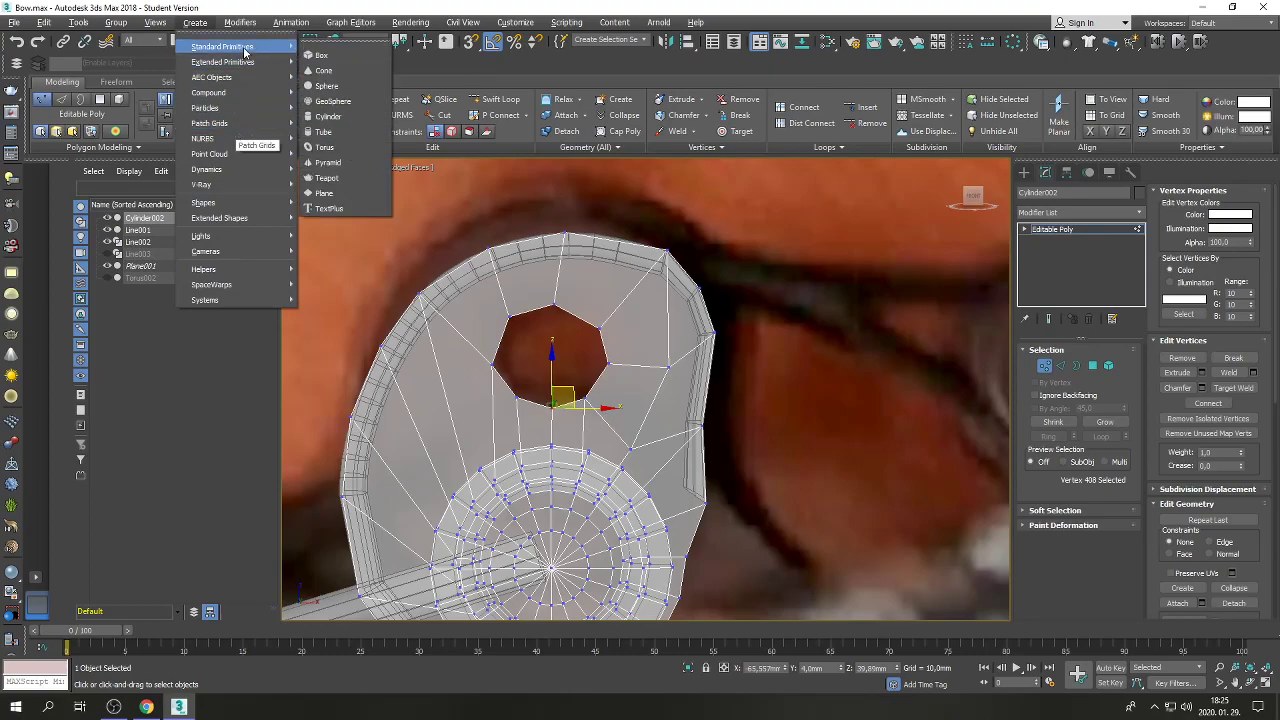
pyautogui.click(328, 117)
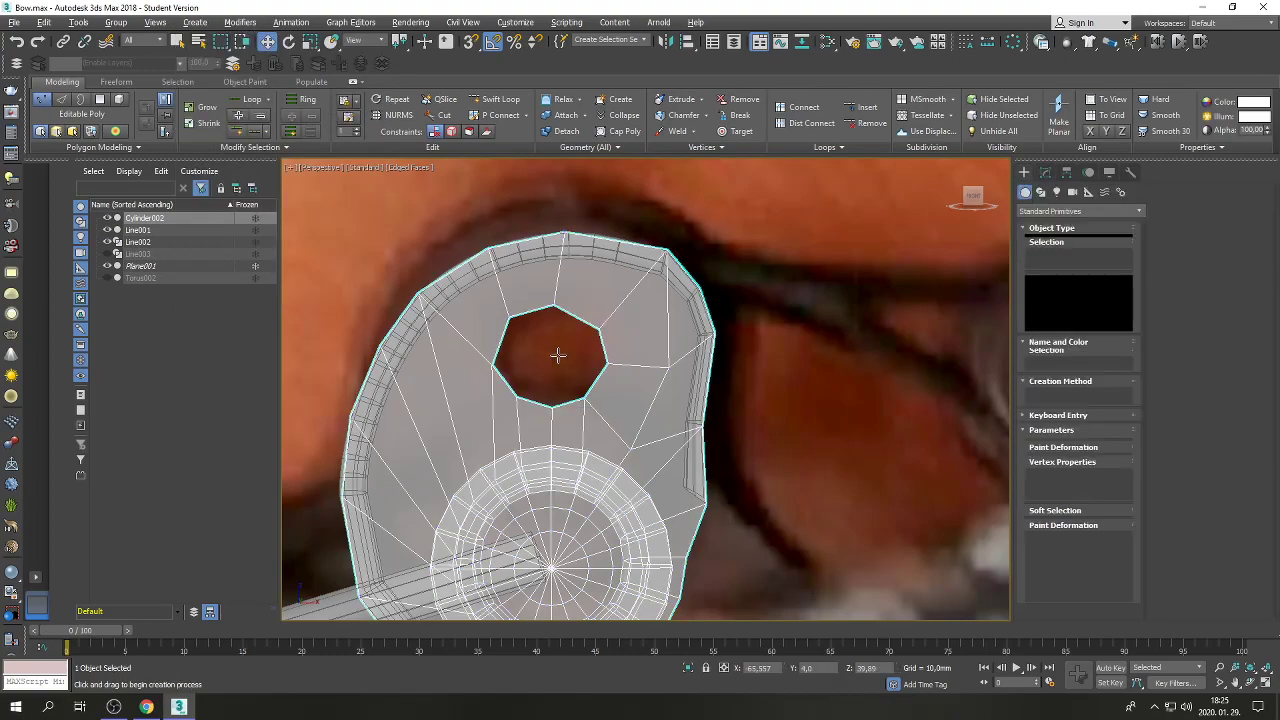
pyautogui.moveTo(546, 362)
pyautogui.mouseDown()
pyautogui.moveTo(558, 341)
pyautogui.moveTo(546, 345)
pyautogui.mouseUp()
pyautogui.rightClick(548, 316)
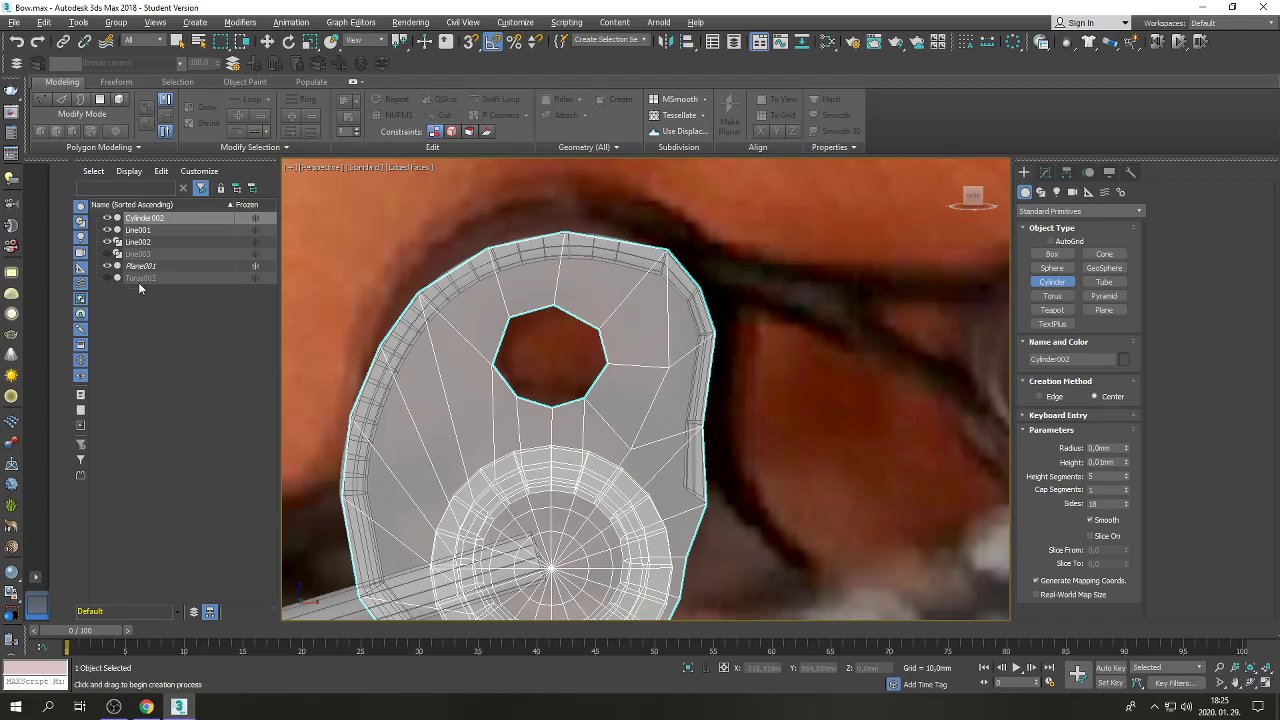
# Switch to the four-viewport layout with the plate's hole framed in the Front view, and leave cylinder creation for the Move tool.
pyautogui.click(1266, 684)
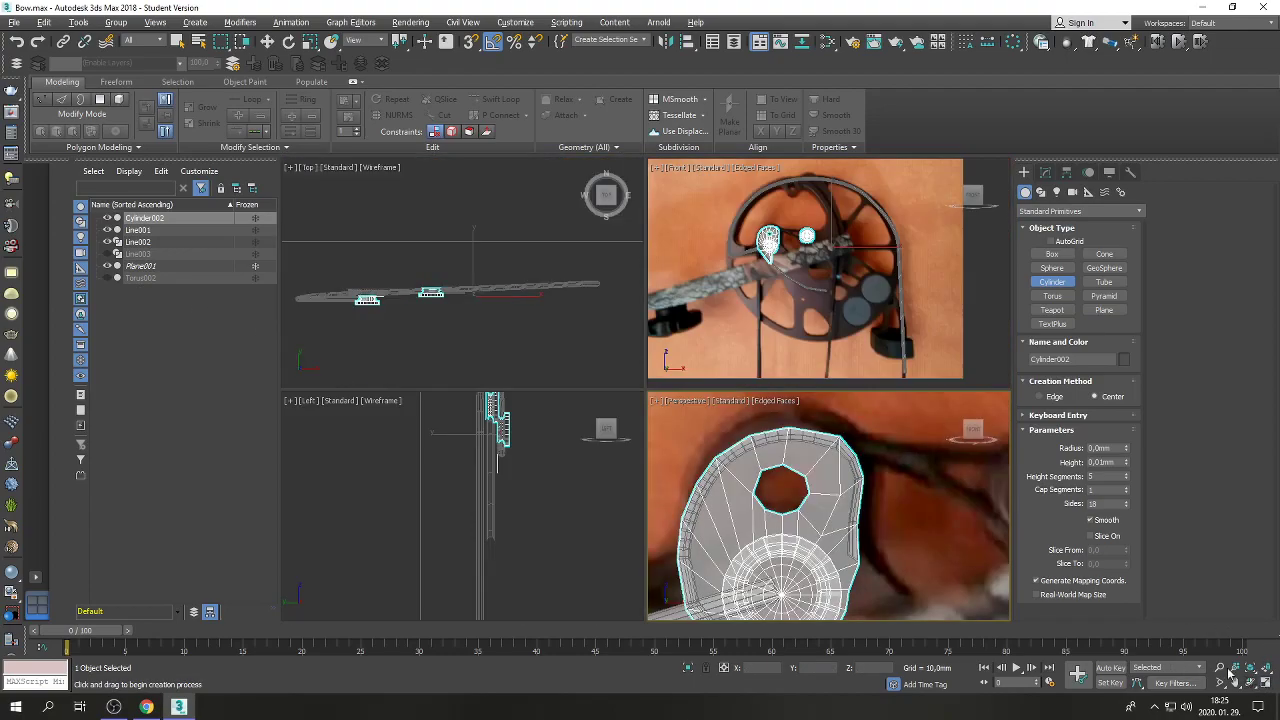
pyautogui.scroll(6, 766, 238)
pyautogui.click(759, 236)
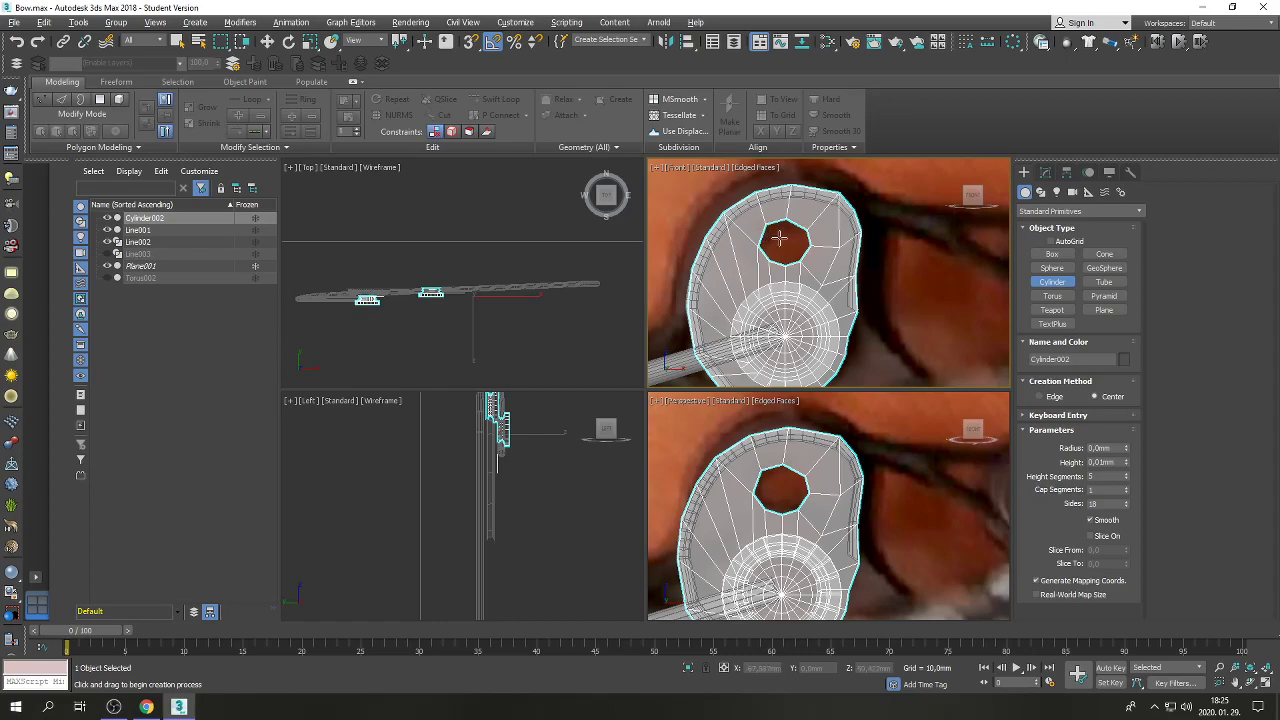
pyautogui.press('w')
# Select the hole's border on Cylinder002, convert the selection to vertices, and round it with the Spherify modifier.
pyautogui.click(1045, 172)
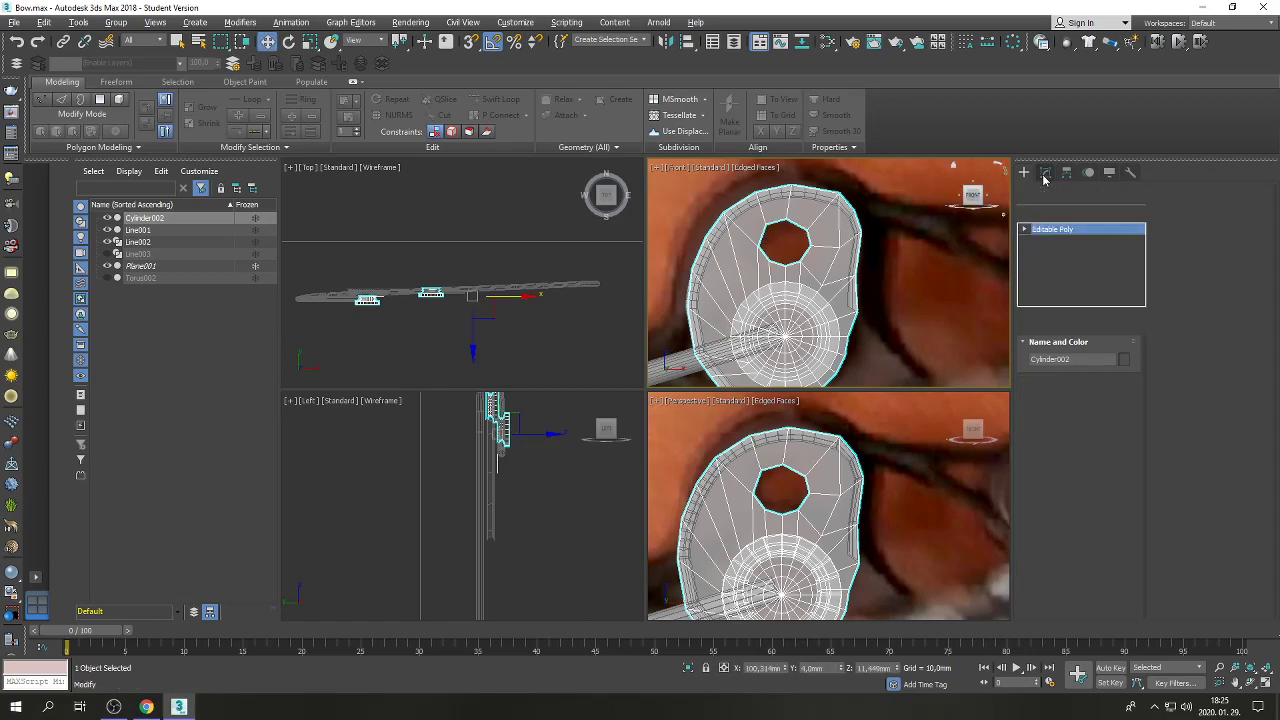
pyautogui.click(1076, 365)
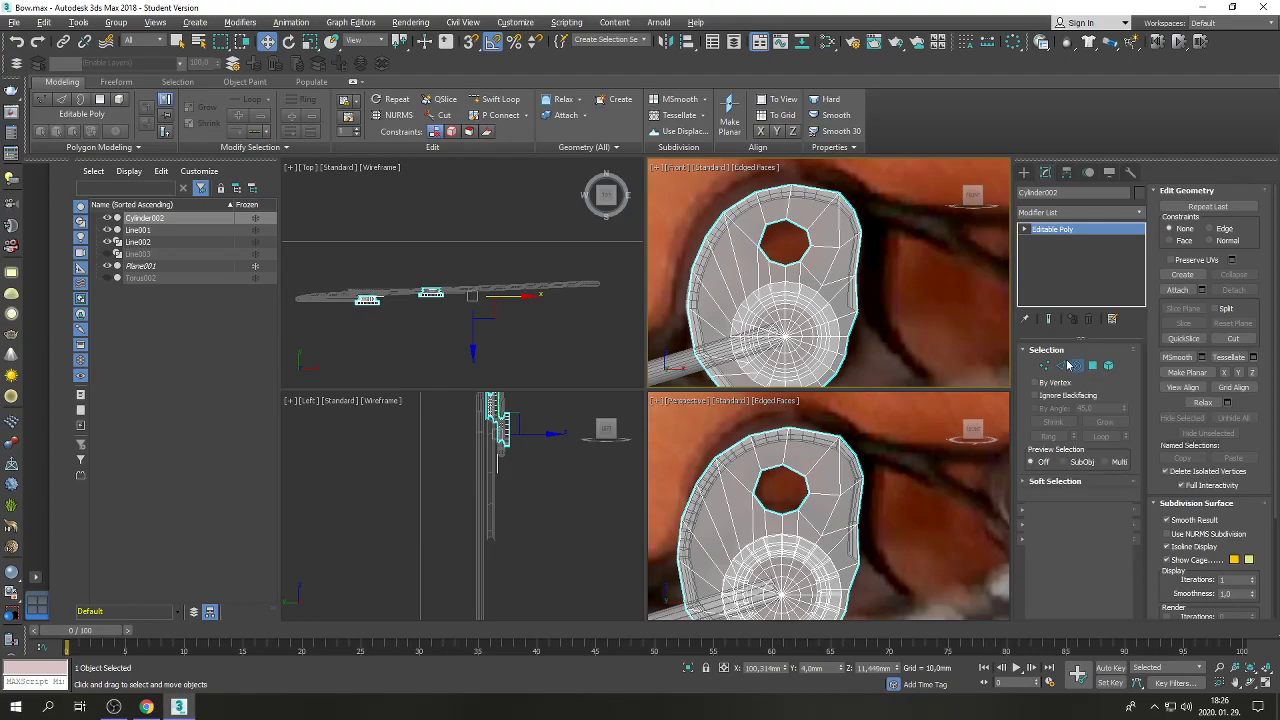
pyautogui.click(776, 222)
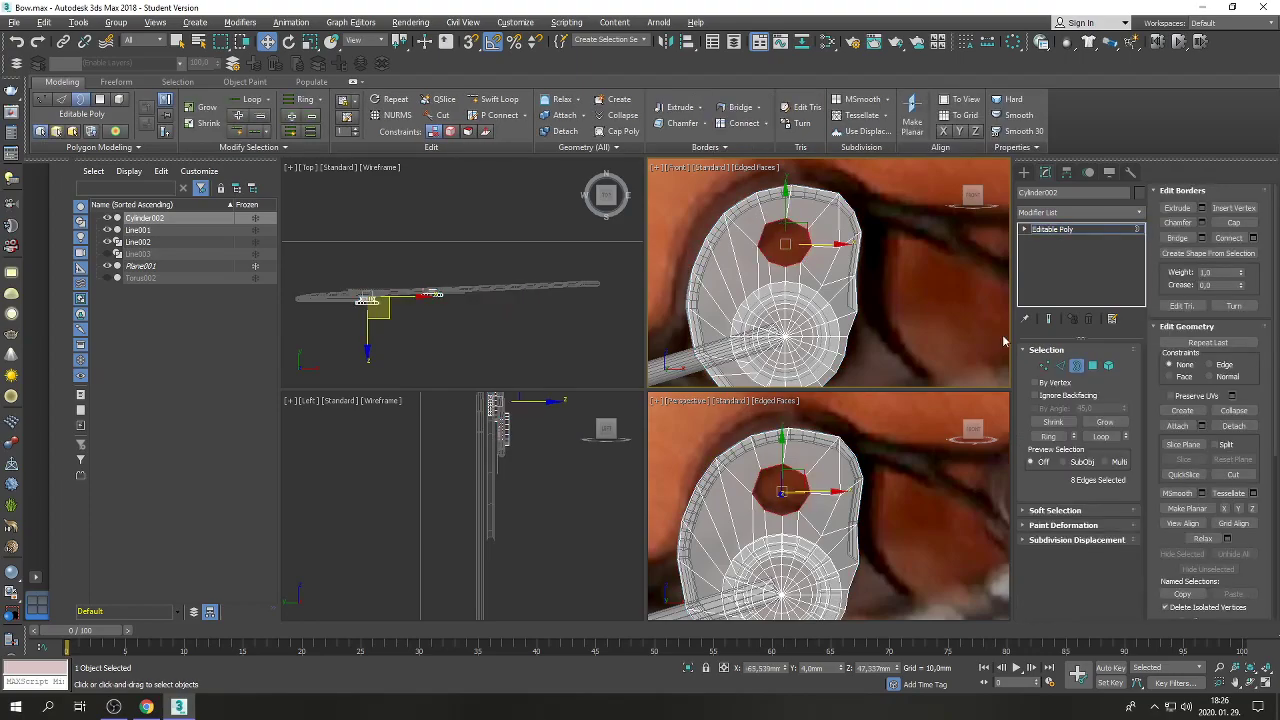
pyautogui.click(1046, 366)
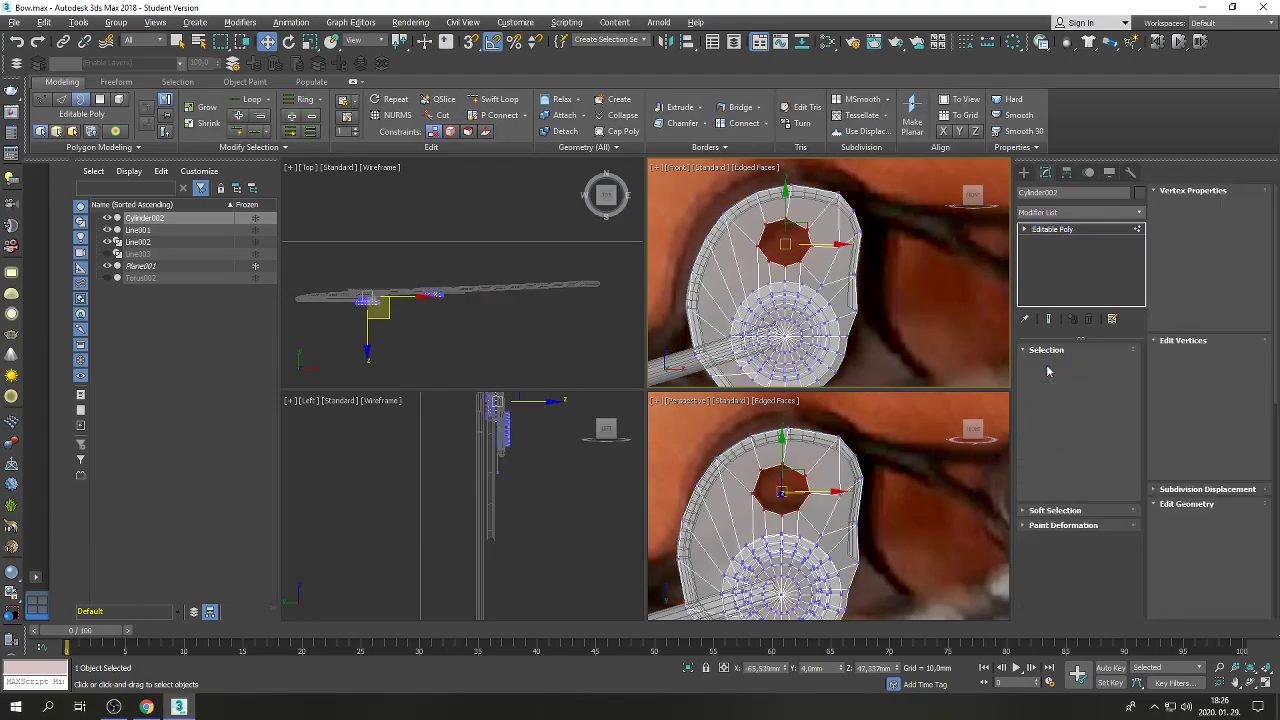
pyautogui.click(1139, 212)
pyautogui.scroll(-10, 1090, 340)
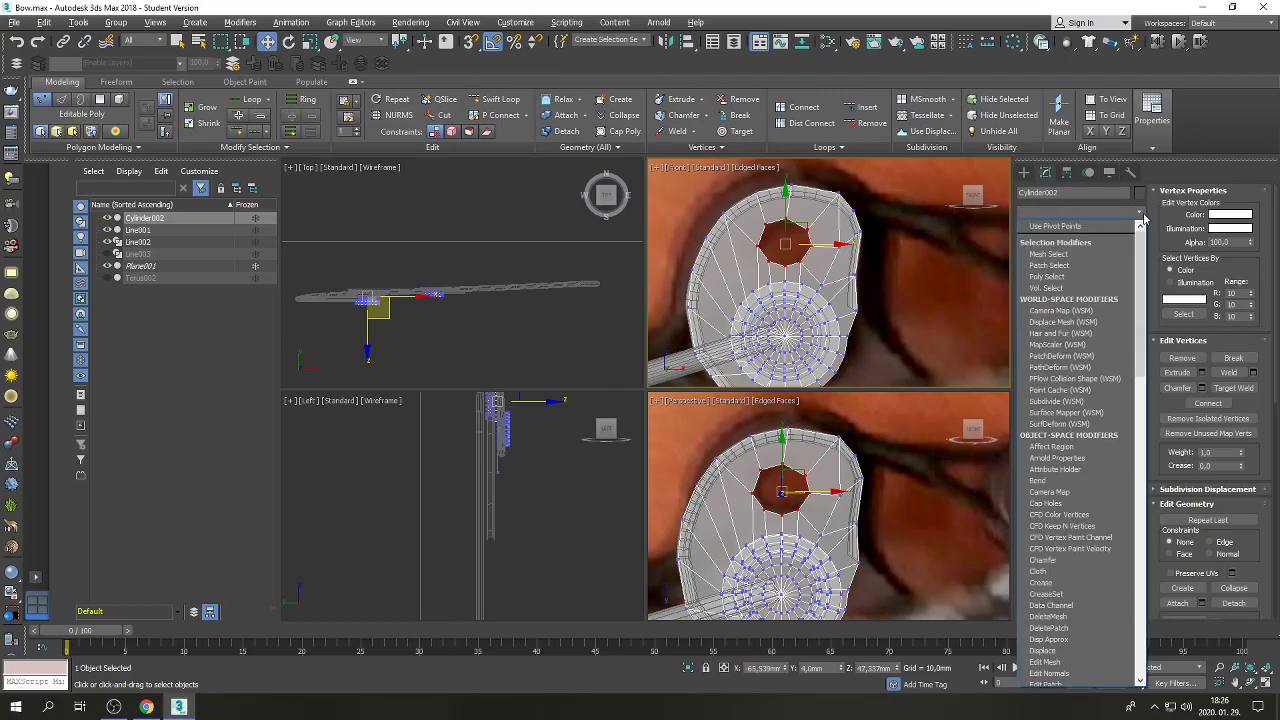
pyautogui.scroll(15, 1070, 437)
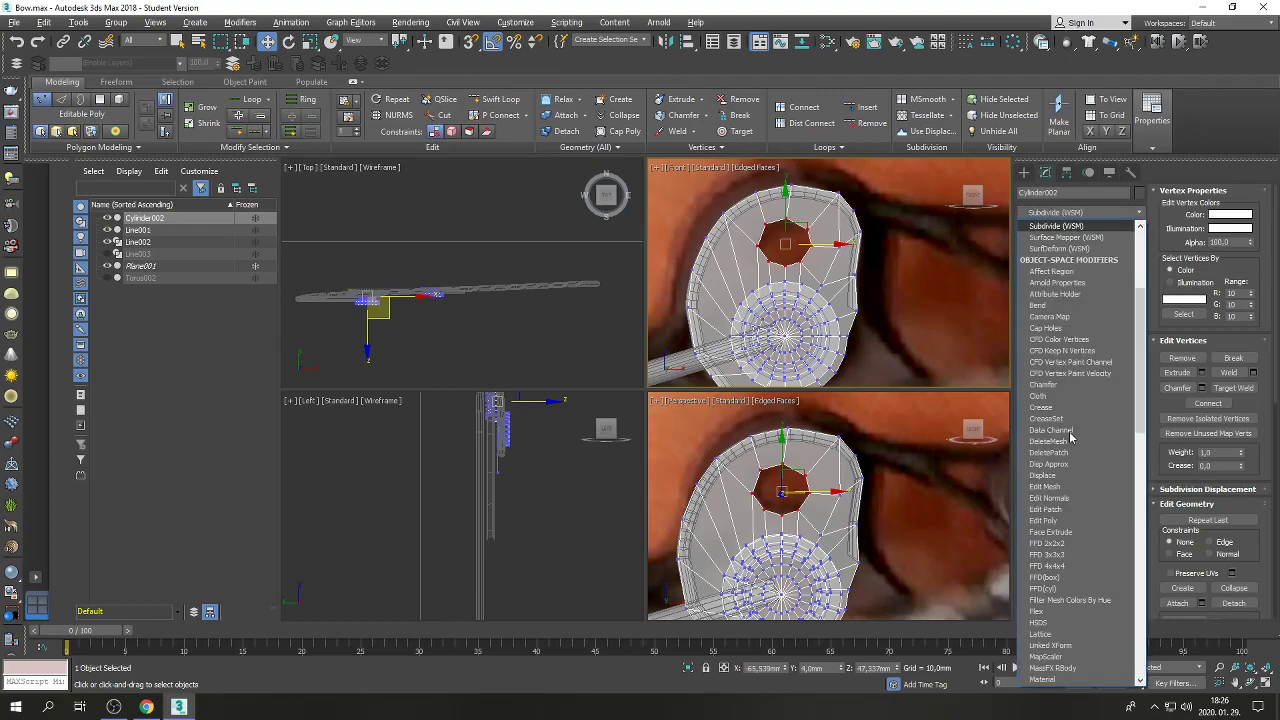
pyautogui.scroll(-10, 1070, 437)
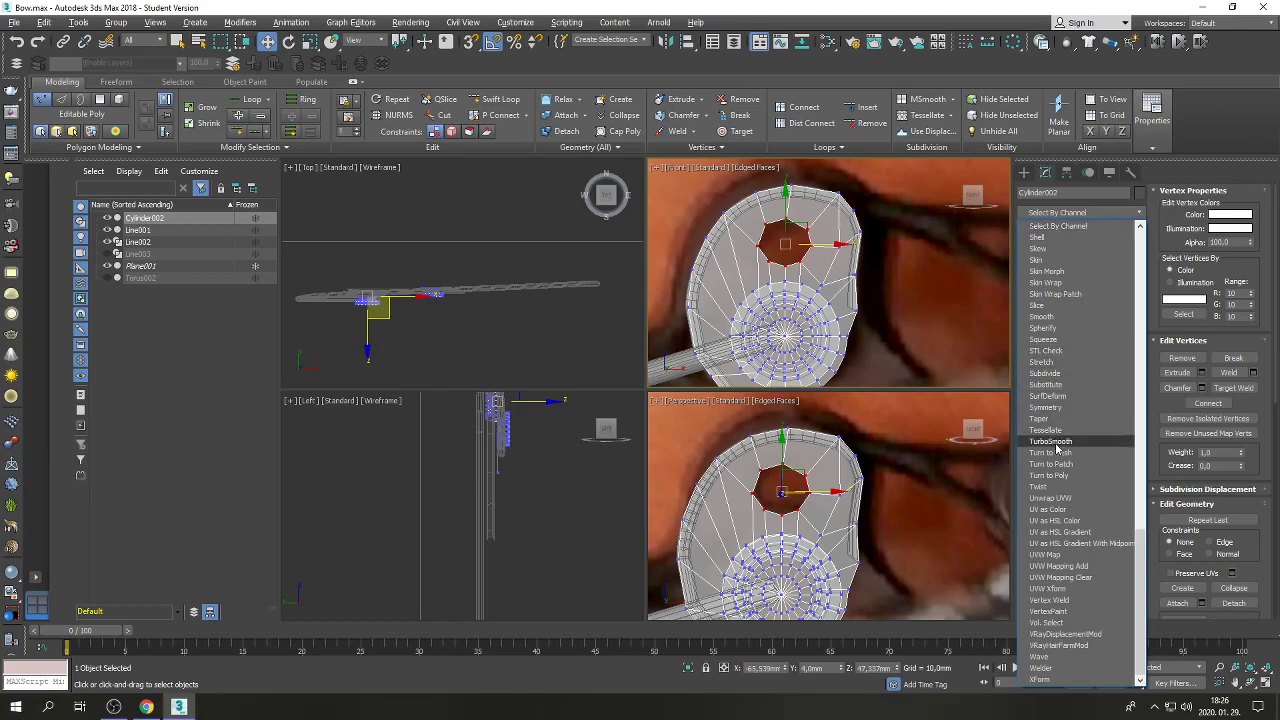
pyautogui.click(1050, 329)
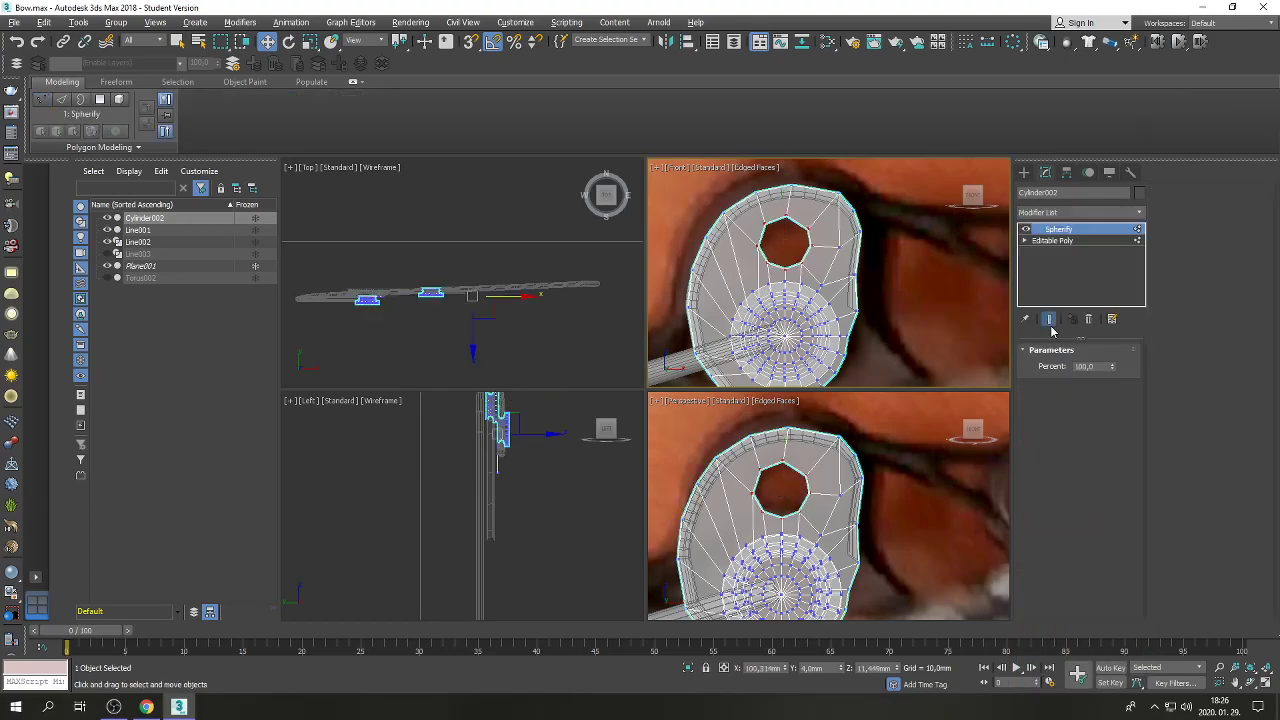
# Examine how the segments of Line001's curved rim line up with the adjoining edge of Cylinder002 around the hole.
pyautogui.click(783, 238)
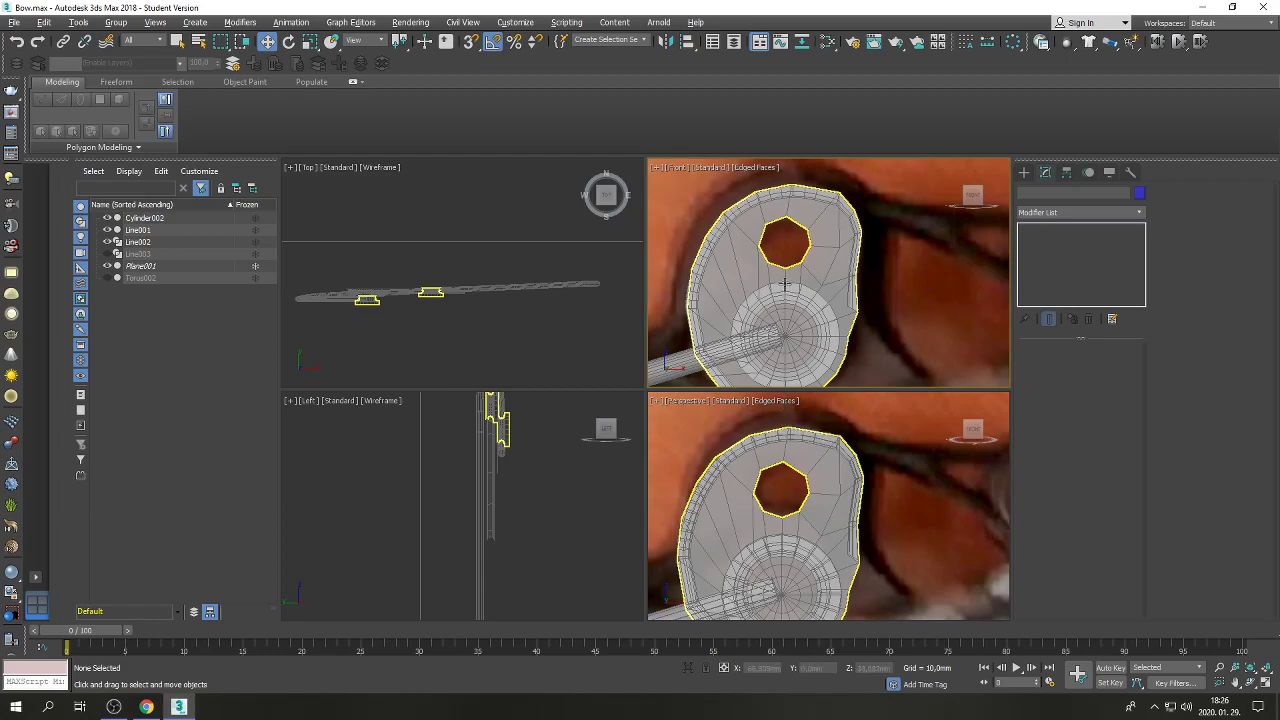
pyautogui.scroll(-5, 800, 280)
pyautogui.click(802, 362)
pyautogui.scroll(6, 759, 304)
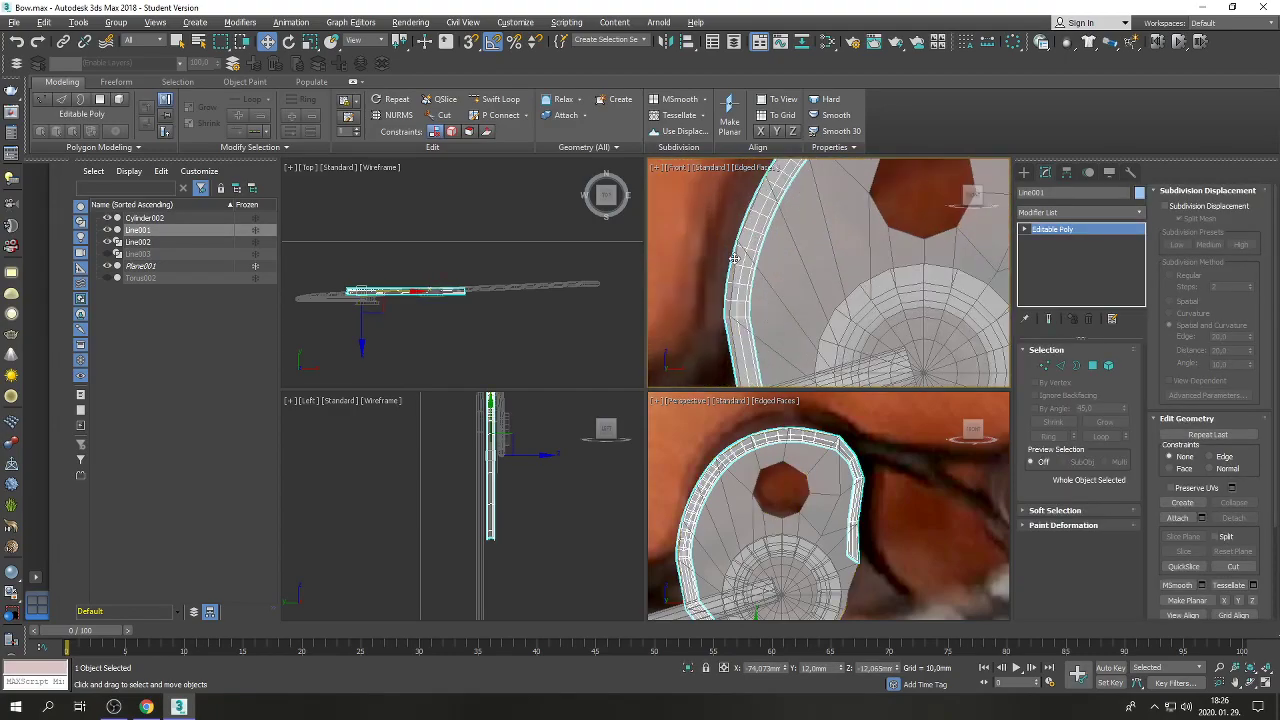
pyautogui.scroll(-4, 744, 441)
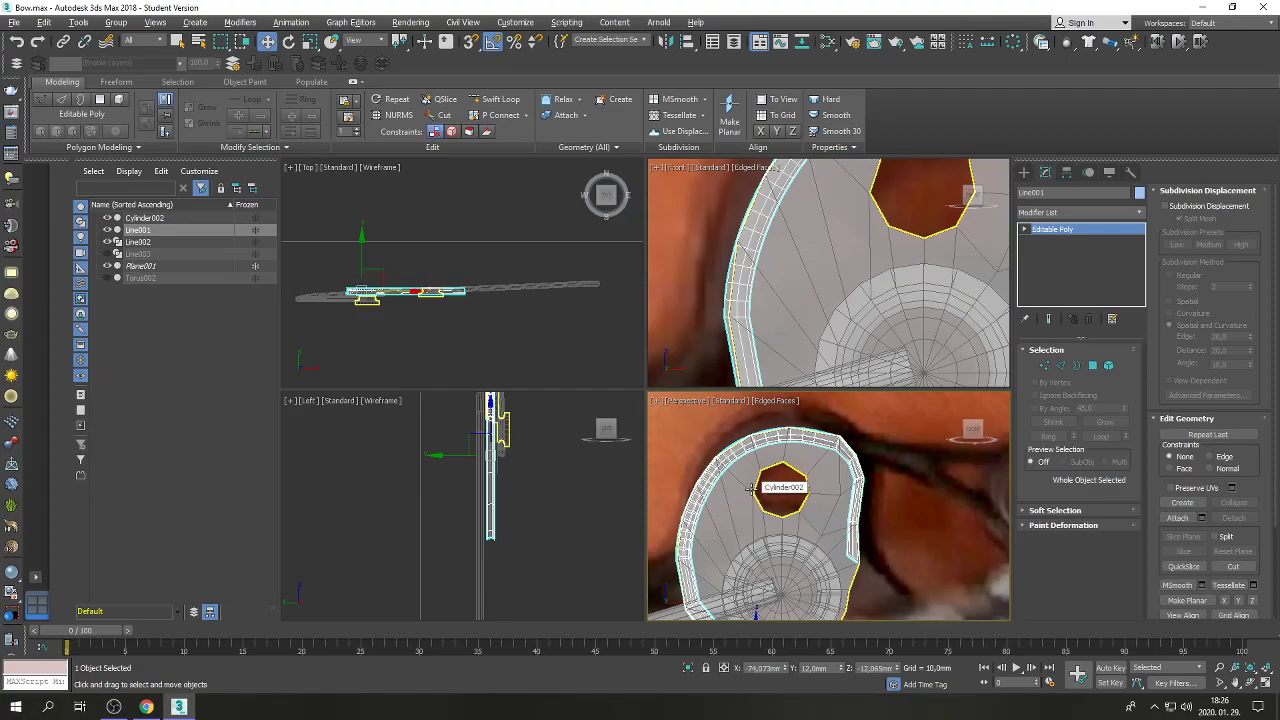
pyautogui.keyDown('alt'); pyautogui.moveTo(743, 440); pyautogui.dragTo(770, 444, button='middle'); pyautogui.keyUp('alt')
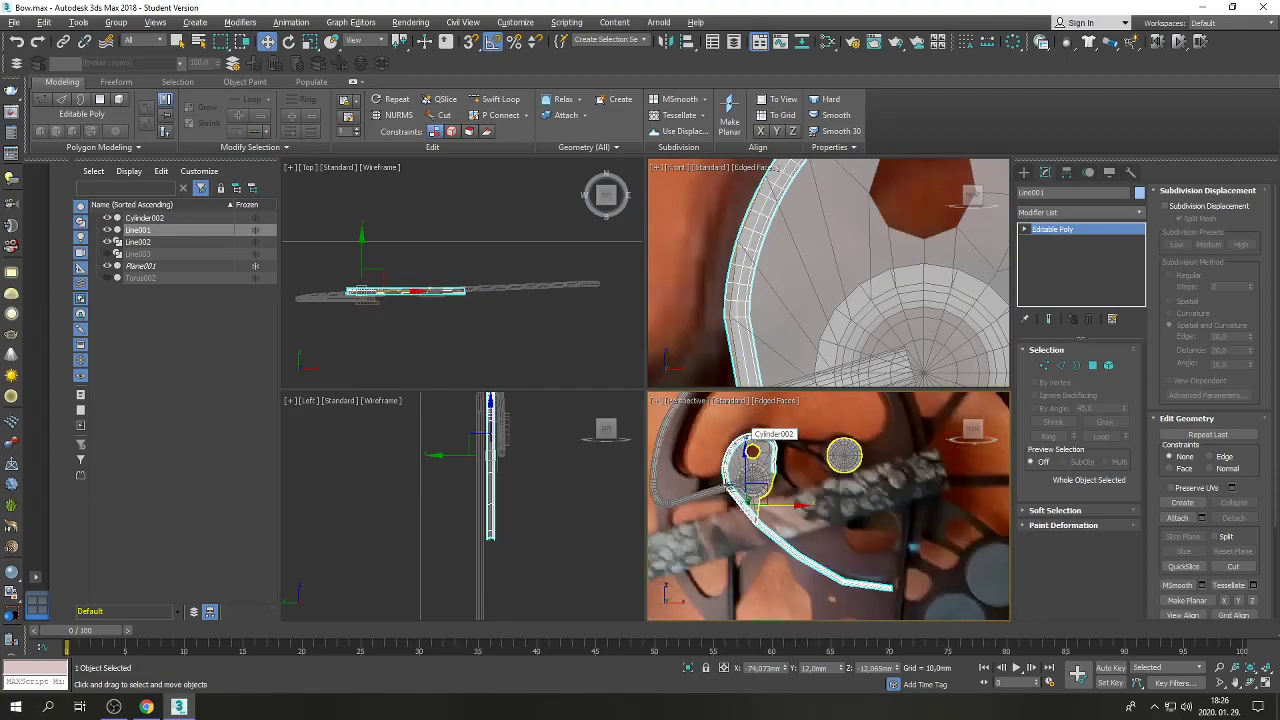
pyautogui.click(1266, 686)
pyautogui.click(1251, 684)
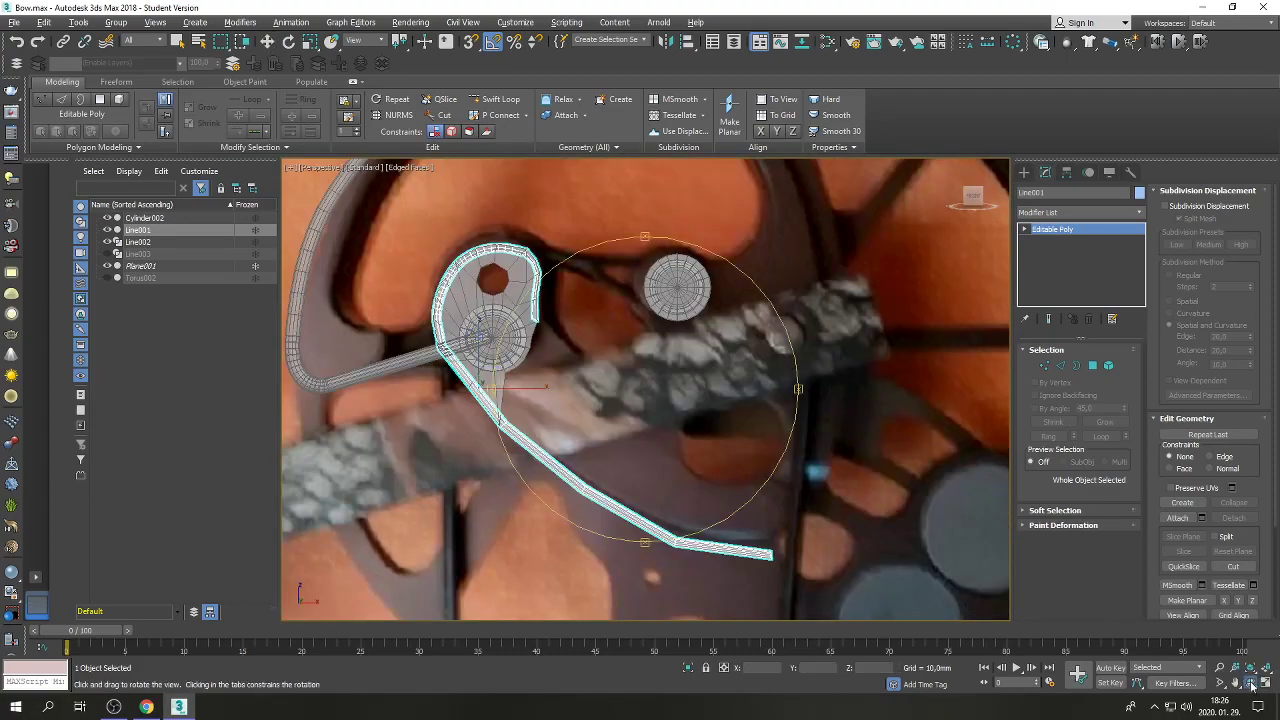
pyautogui.moveTo(539, 432); pyautogui.dragTo(562, 434)
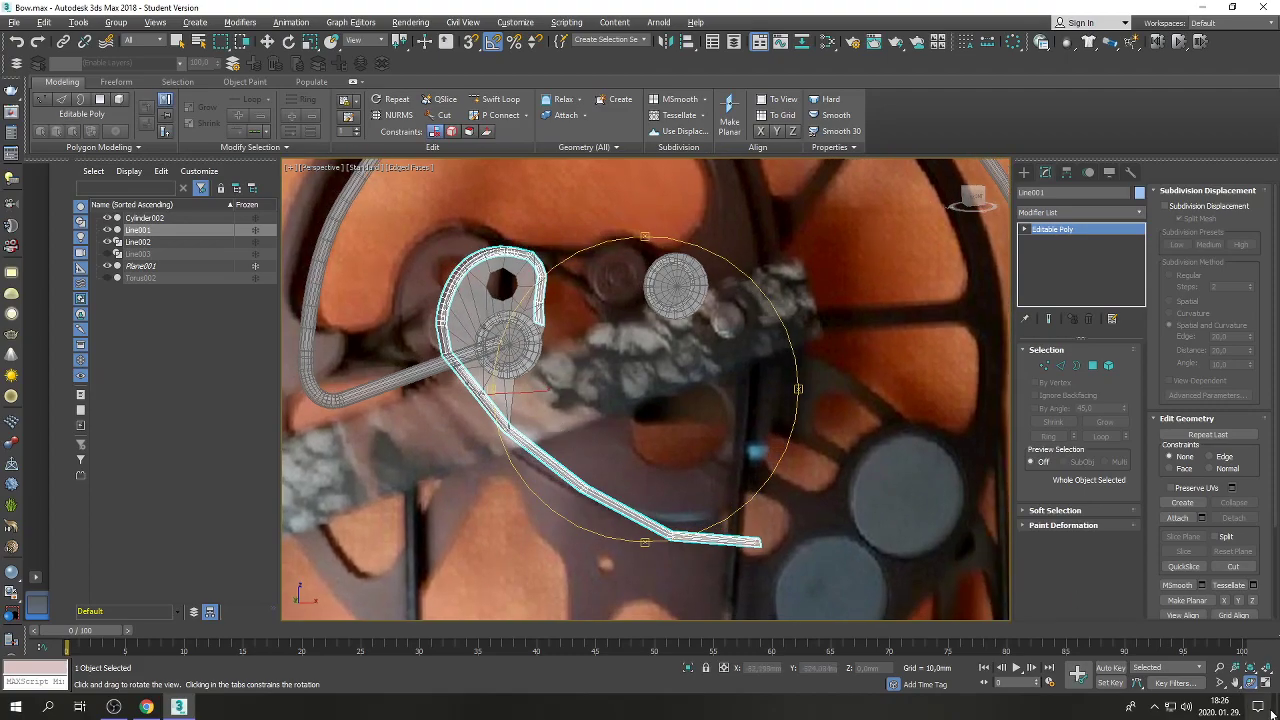
pyautogui.click(1235, 683)
pyautogui.moveTo(390, 312); pyautogui.dragTo(508, 372)
pyautogui.press('w')
pyautogui.scroll(4, 620, 398)
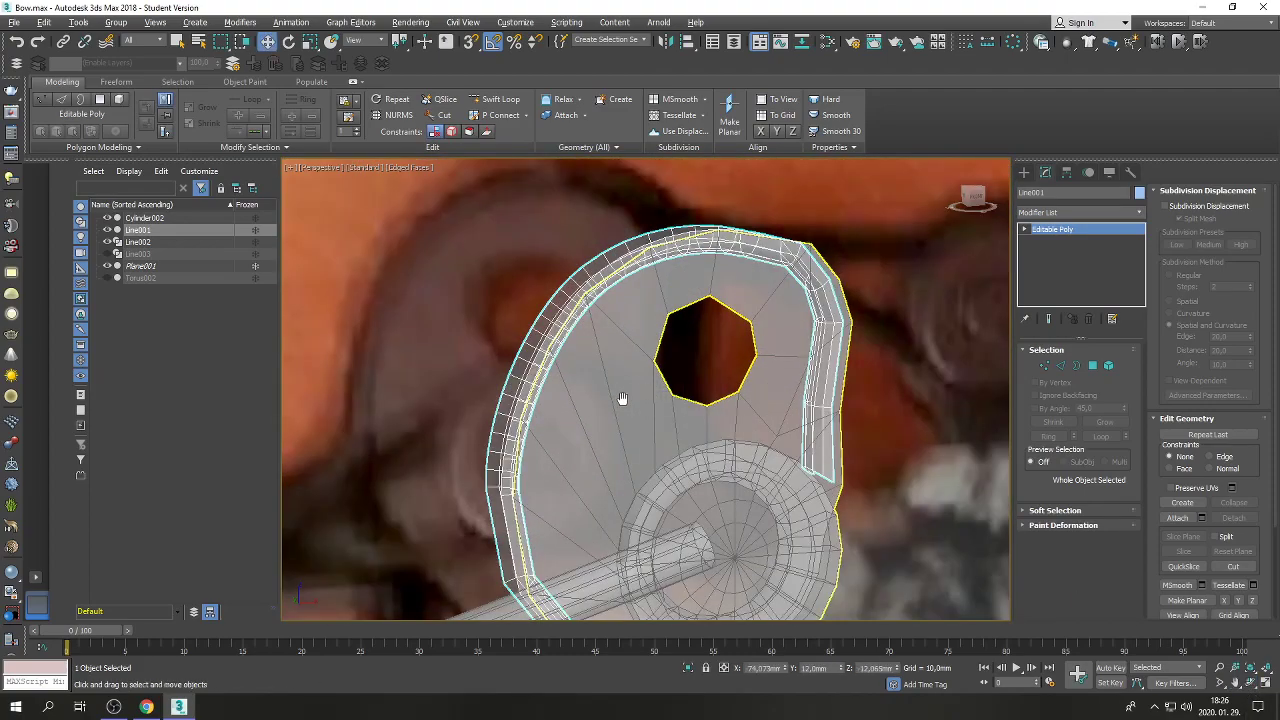
pyautogui.click(605, 347)
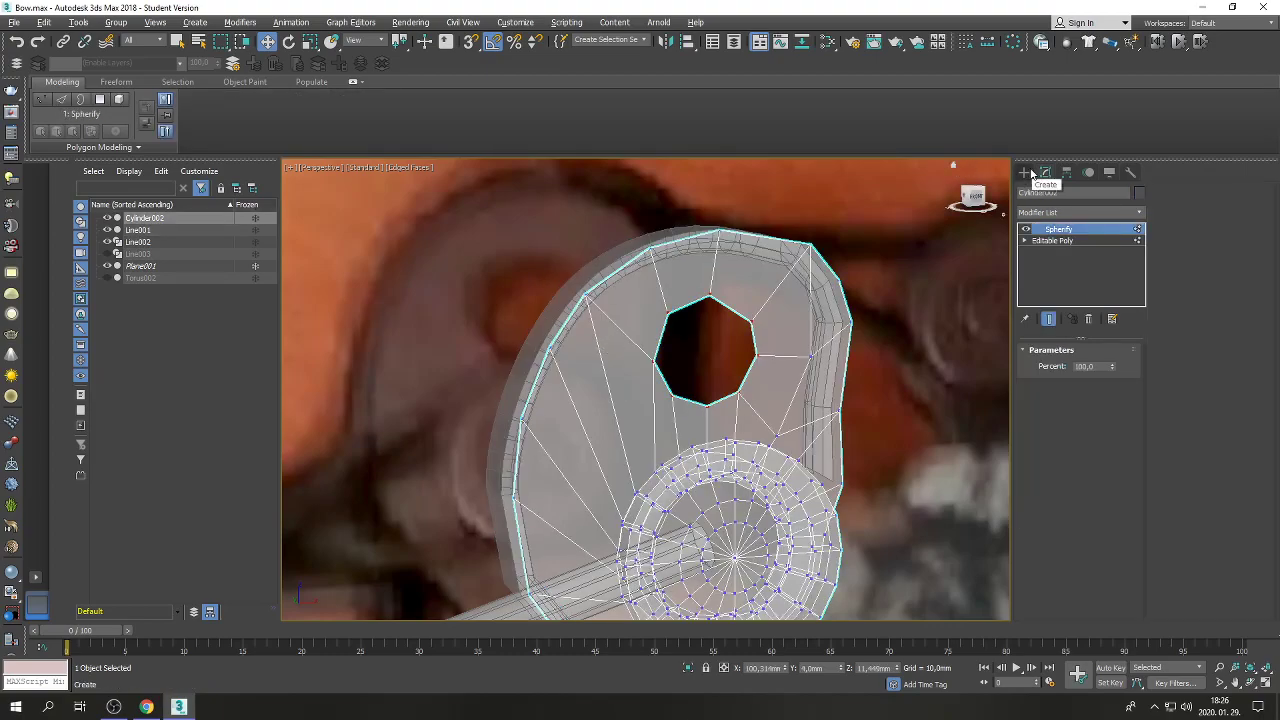
# Select the extra cross-section edge loops in the left segment of Line001's curved rim and remove them.
pyautogui.click(535, 357)
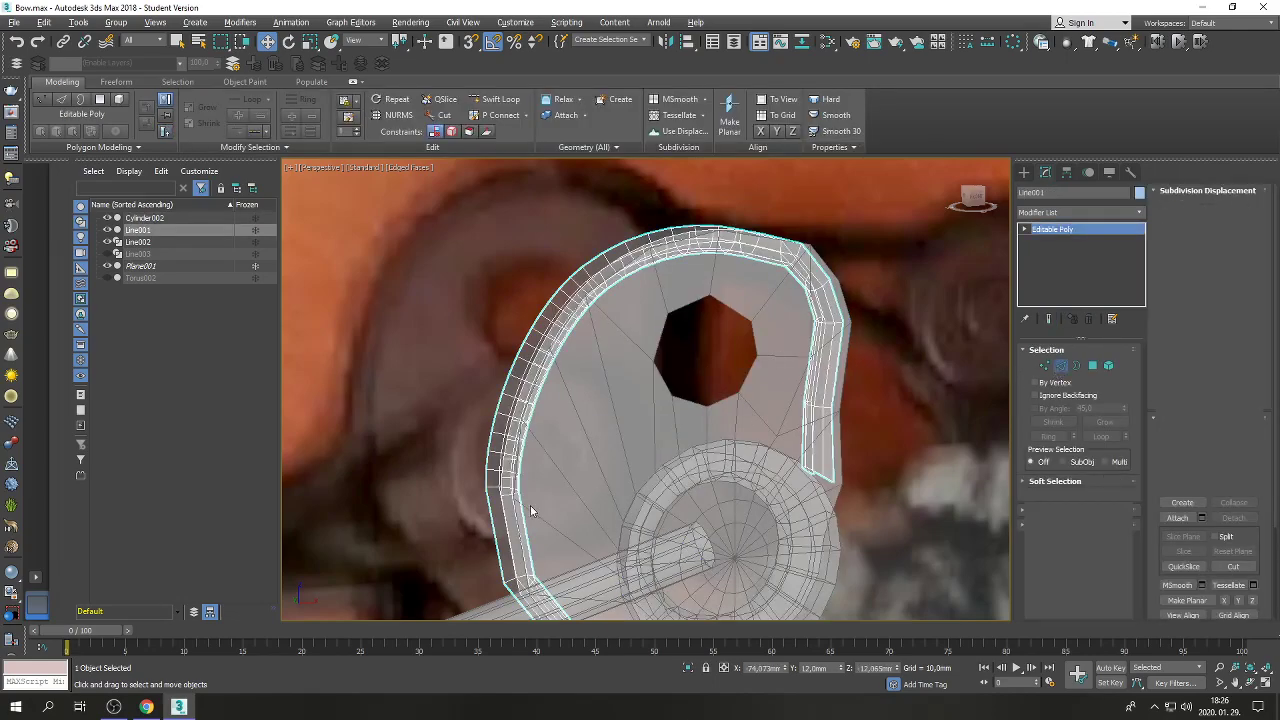
pyautogui.press('2')
pyautogui.click(494, 466)
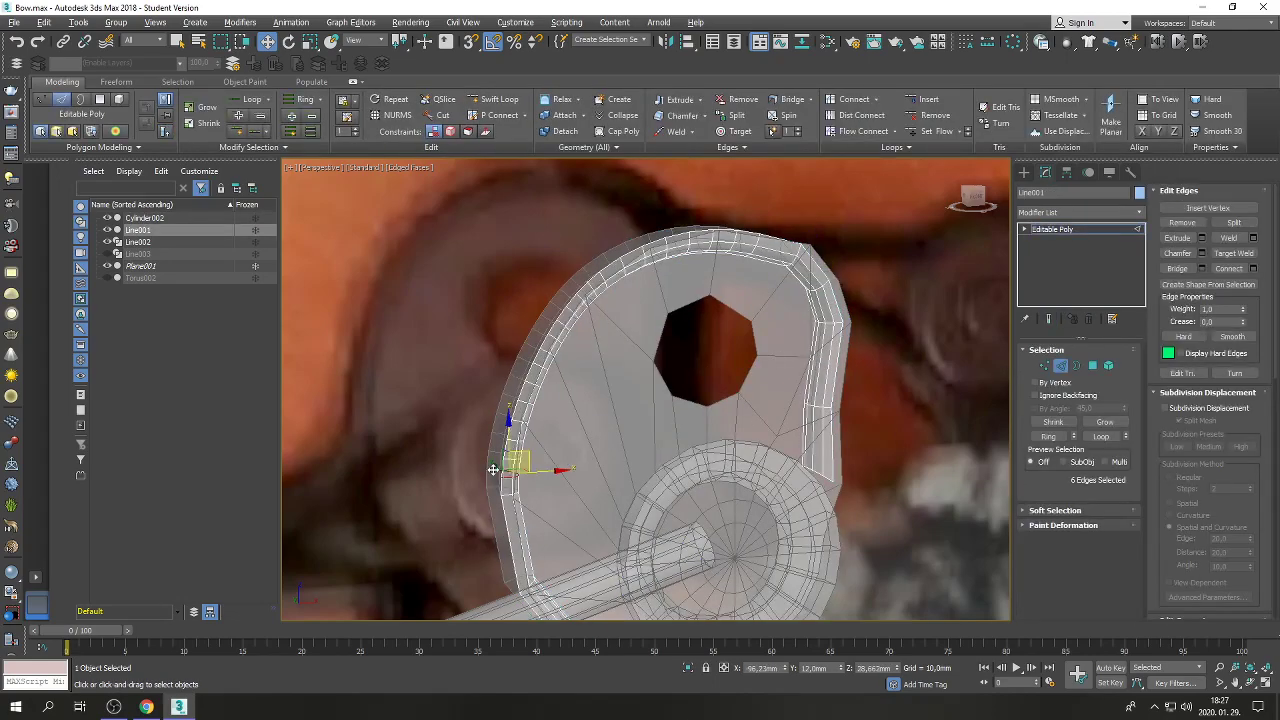
pyautogui.keyDown('ctrl'); pyautogui.click(494, 455); pyautogui.keyUp('ctrl')
pyautogui.keyDown('ctrl'); pyautogui.click(497, 433); pyautogui.keyUp('ctrl')
pyautogui.click(834, 432)
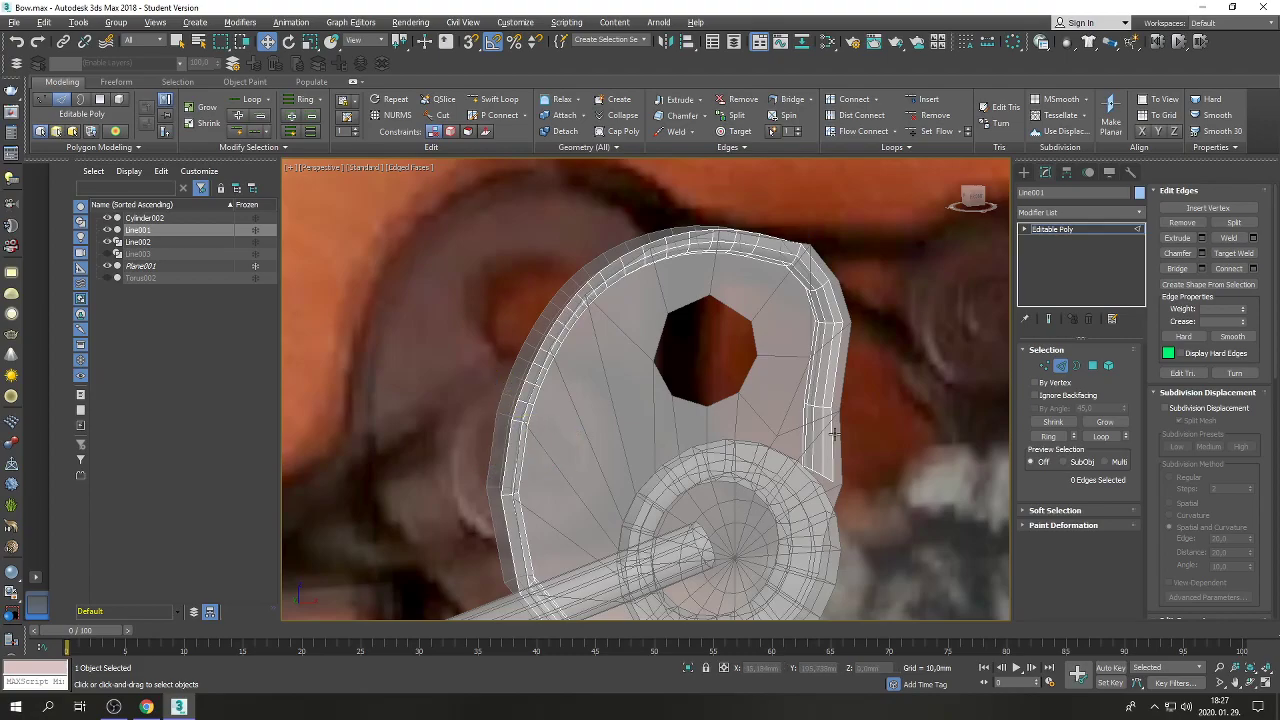
# Remove the three cross-section edge loops in the segment just above the cleared left one on Line001, selecting them in the Front view.
pyautogui.doubleClick(531, 404)
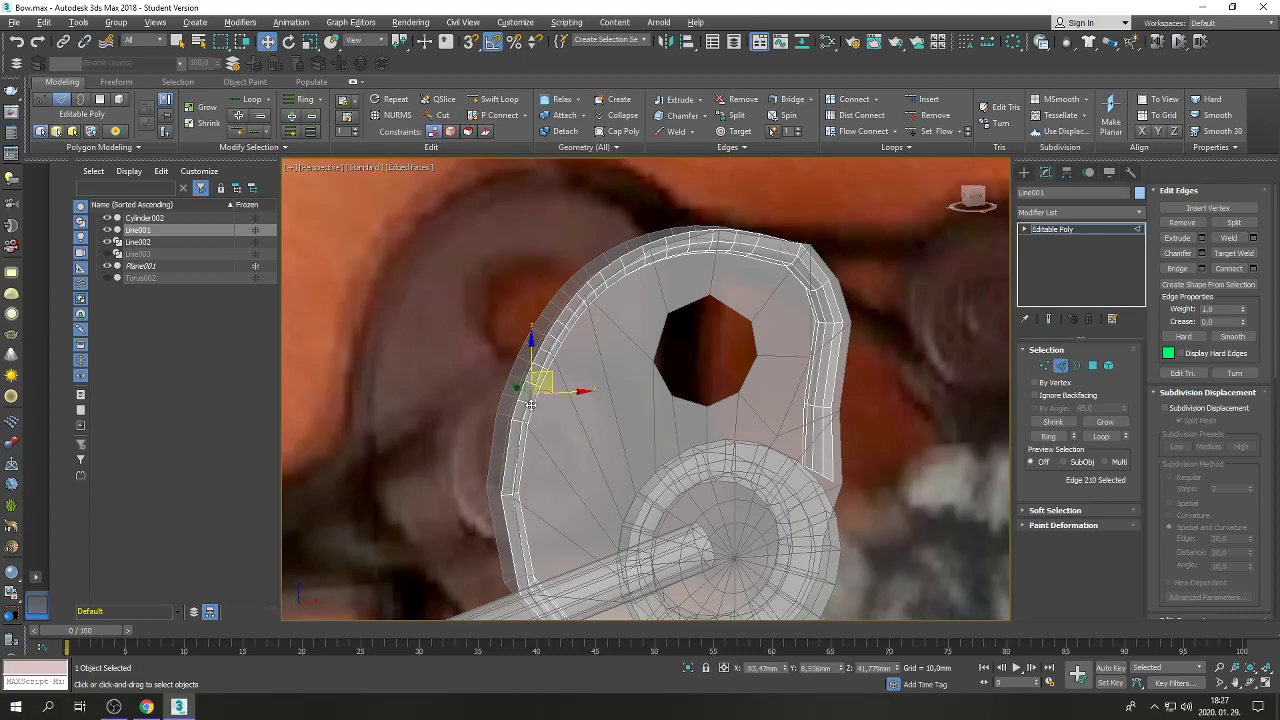
pyautogui.click(505, 395)
pyautogui.doubleClick(506, 395)
pyautogui.click(508, 395)
pyautogui.keyDown('shift'); pyautogui.click(511, 396); pyautogui.keyUp('shift')
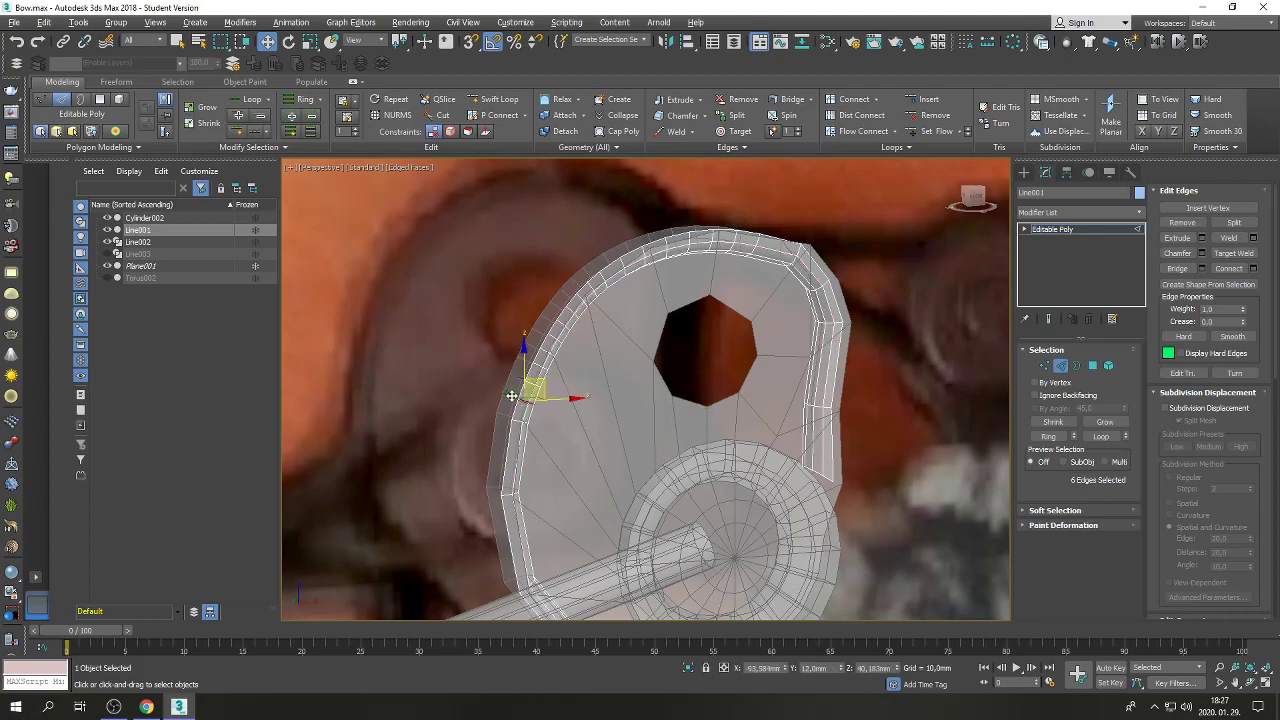
pyautogui.click(1264, 679)
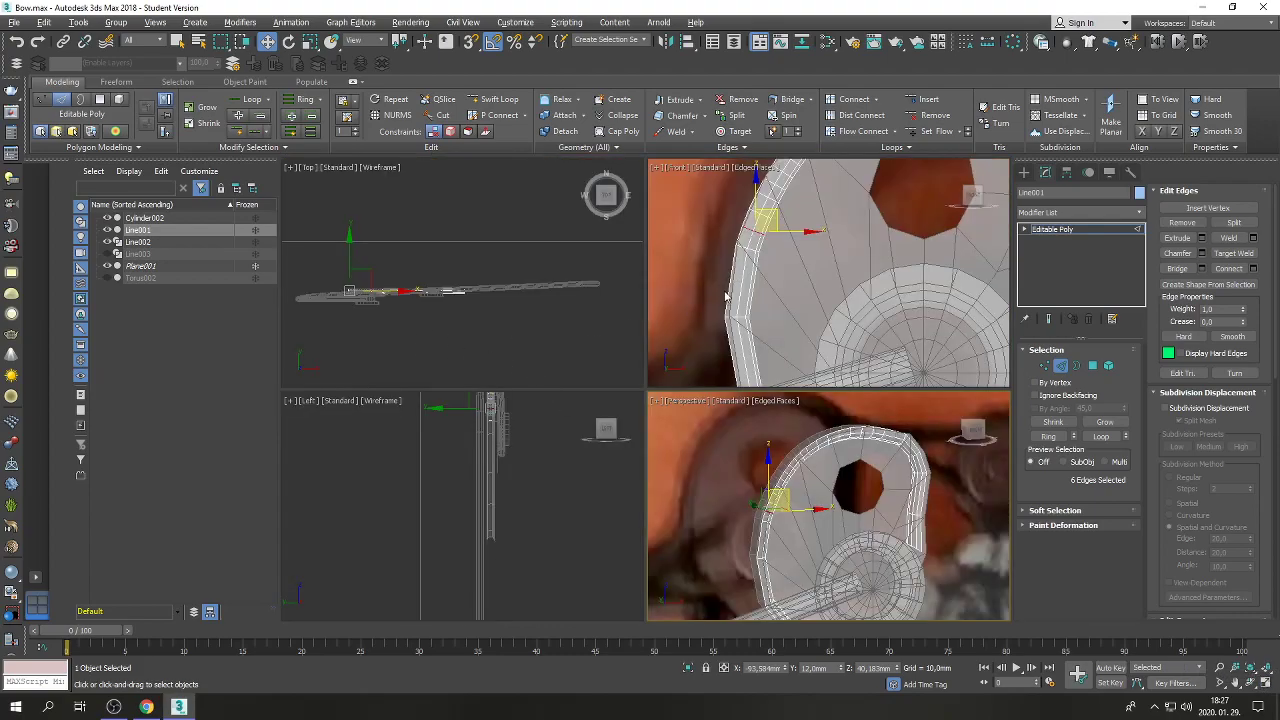
pyautogui.scroll(2, 727, 295)
pyautogui.scroll(2, 760, 226)
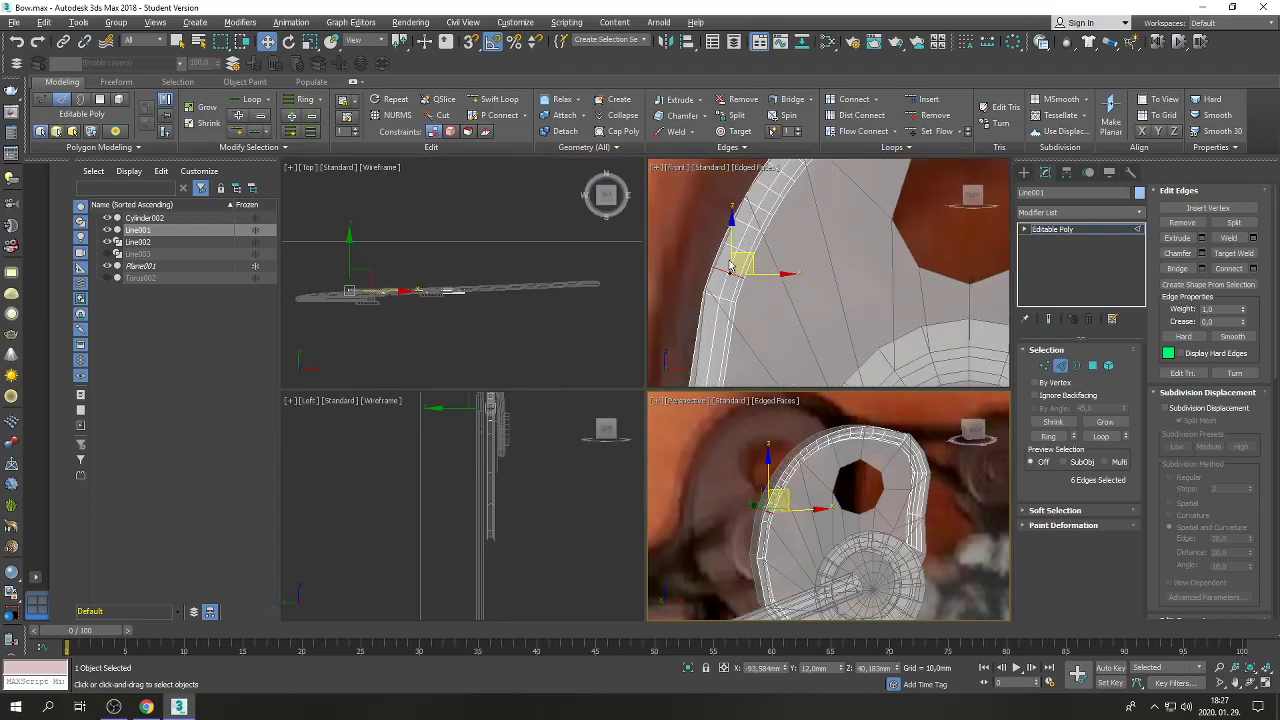
pyautogui.keyDown('ctrl'); pyautogui.click(738, 227); pyautogui.keyUp('ctrl')
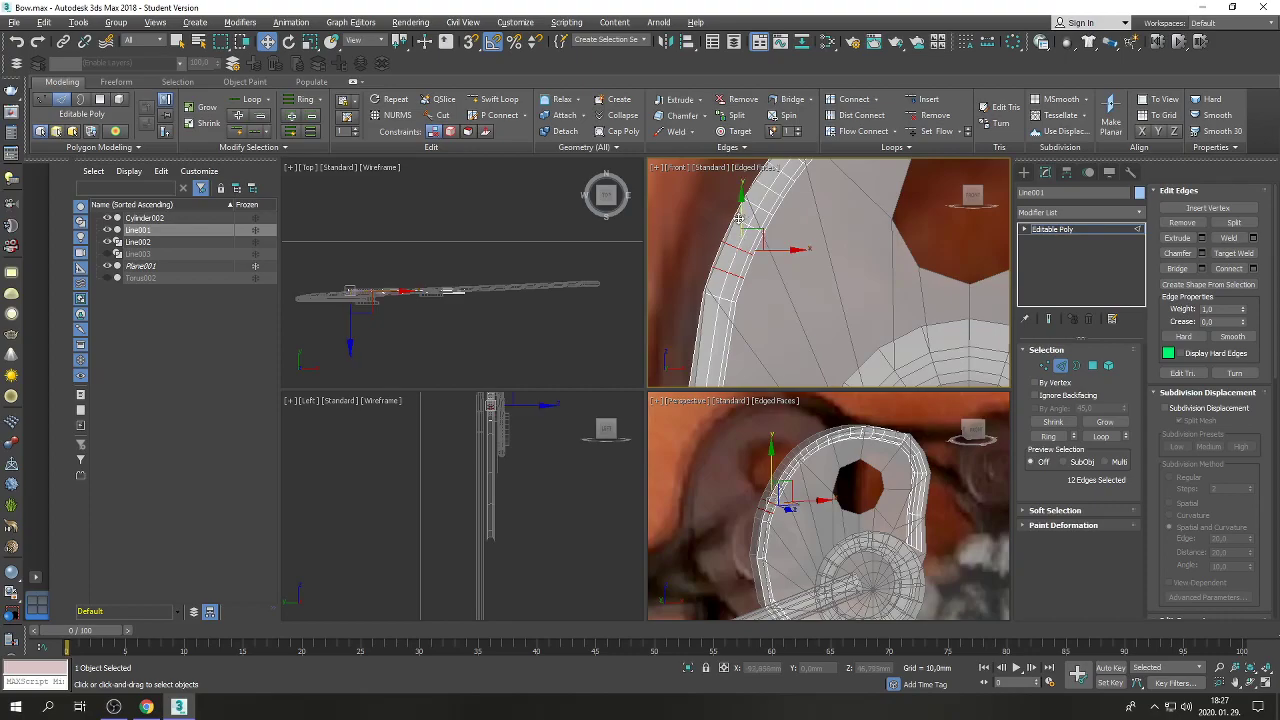
pyautogui.keyDown('ctrl'); pyautogui.click(741, 219); pyautogui.keyUp('ctrl')
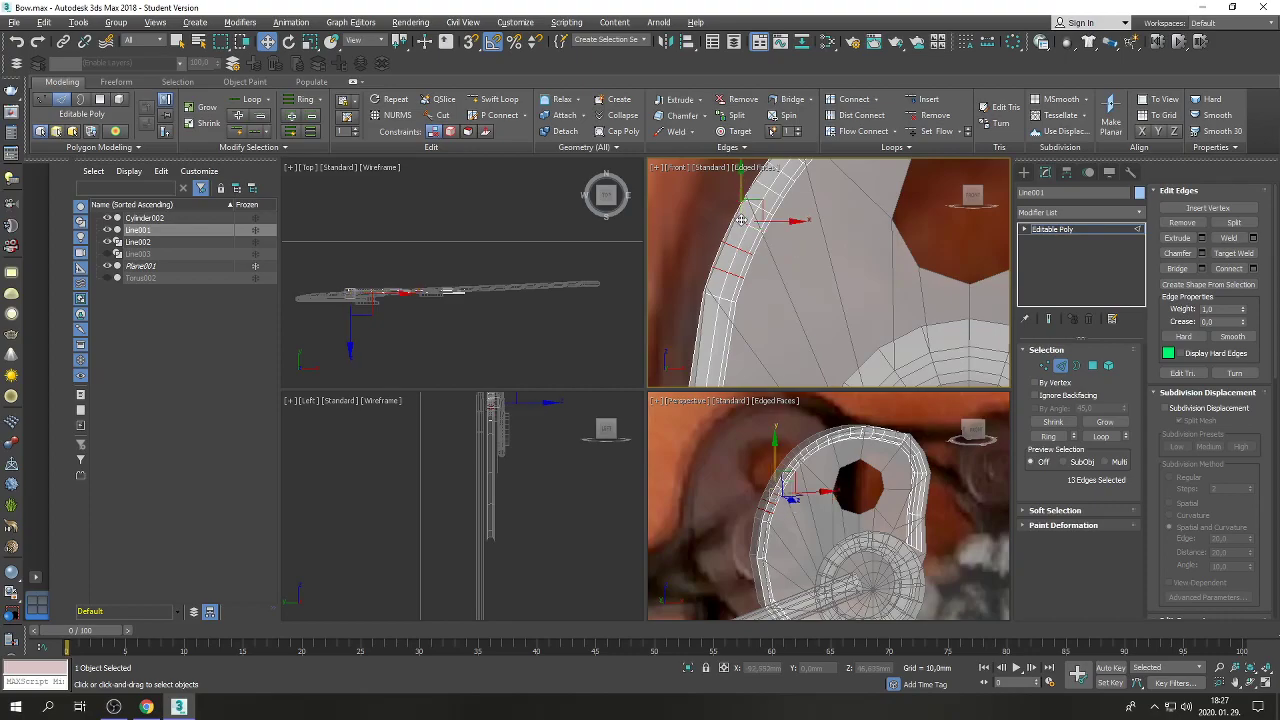
pyautogui.click(855, 292)
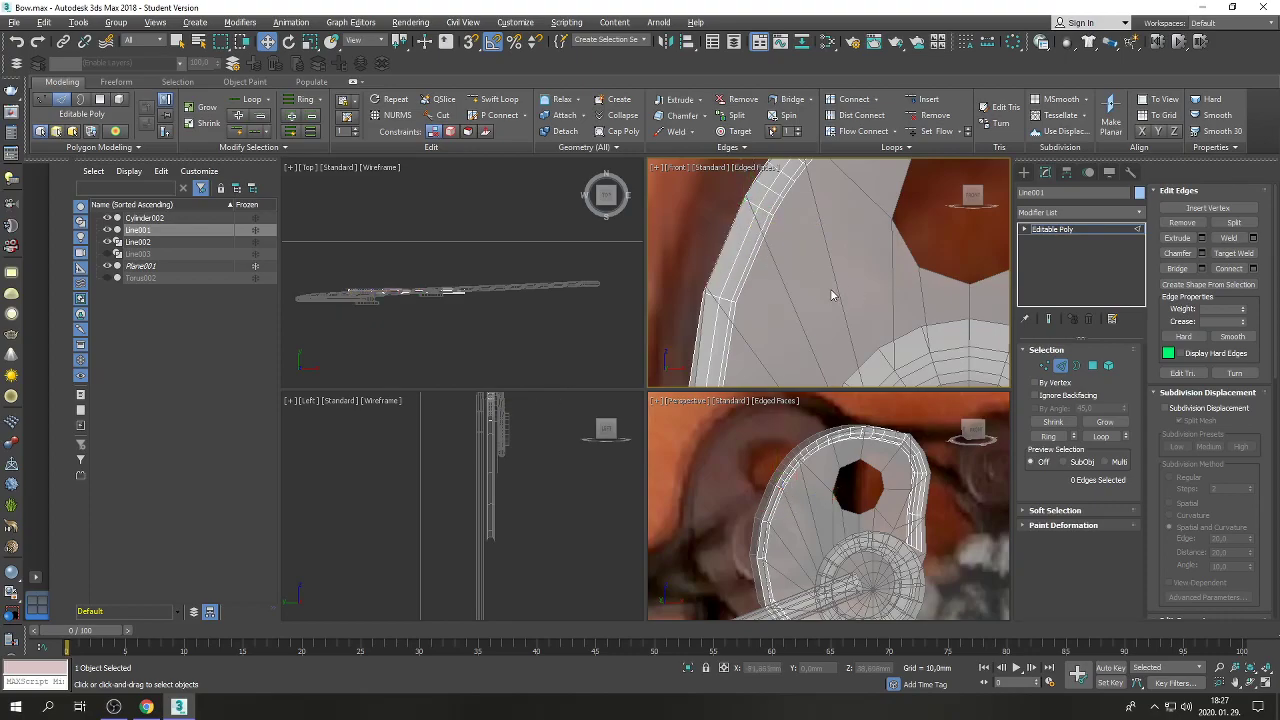
# Remove the two intermediate cross-section edge loops from the next segment up Line001's left curve.
pyautogui.scroll(-2, 830, 240)
pyautogui.scroll(3, 828, 233)
pyautogui.doubleClick(741, 285)
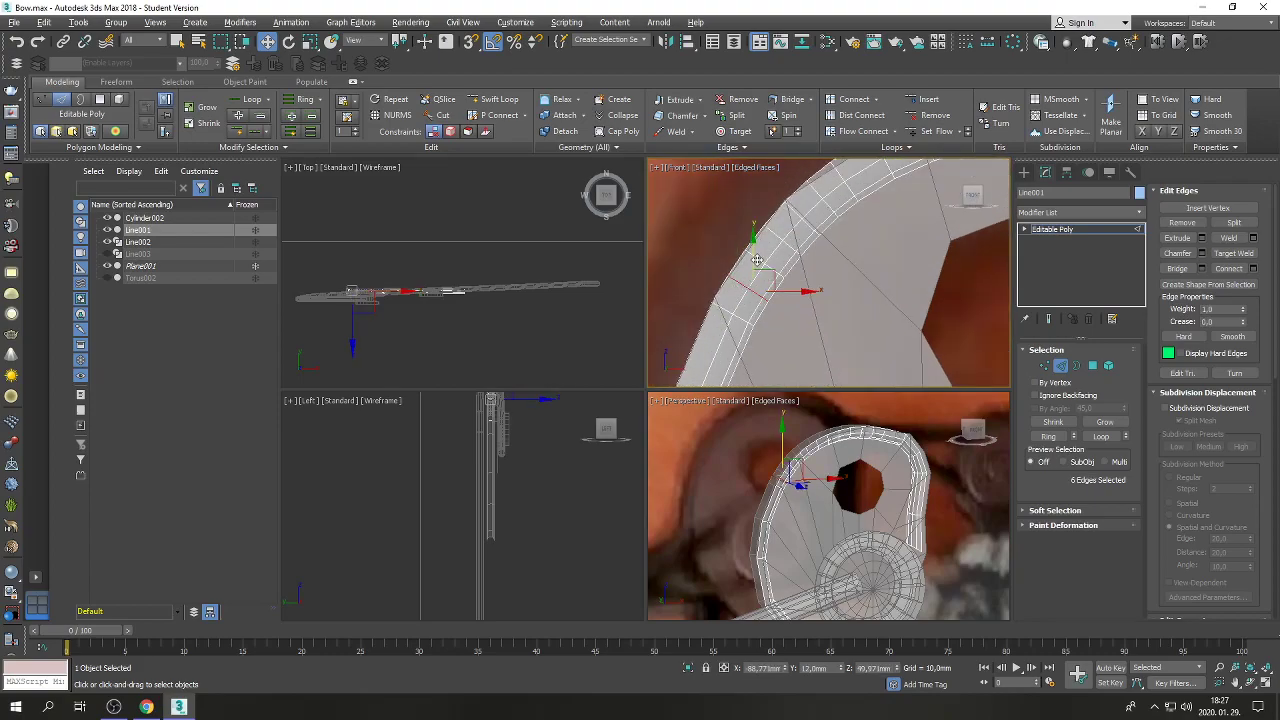
pyautogui.keyDown('ctrl'); pyautogui.doubleClick(774, 233); pyautogui.keyUp('ctrl')
pyautogui.keyDown('ctrl'); pyautogui.doubleClick(775, 232); pyautogui.keyUp('ctrl')
pyautogui.hotkey('ctrl', 'd')
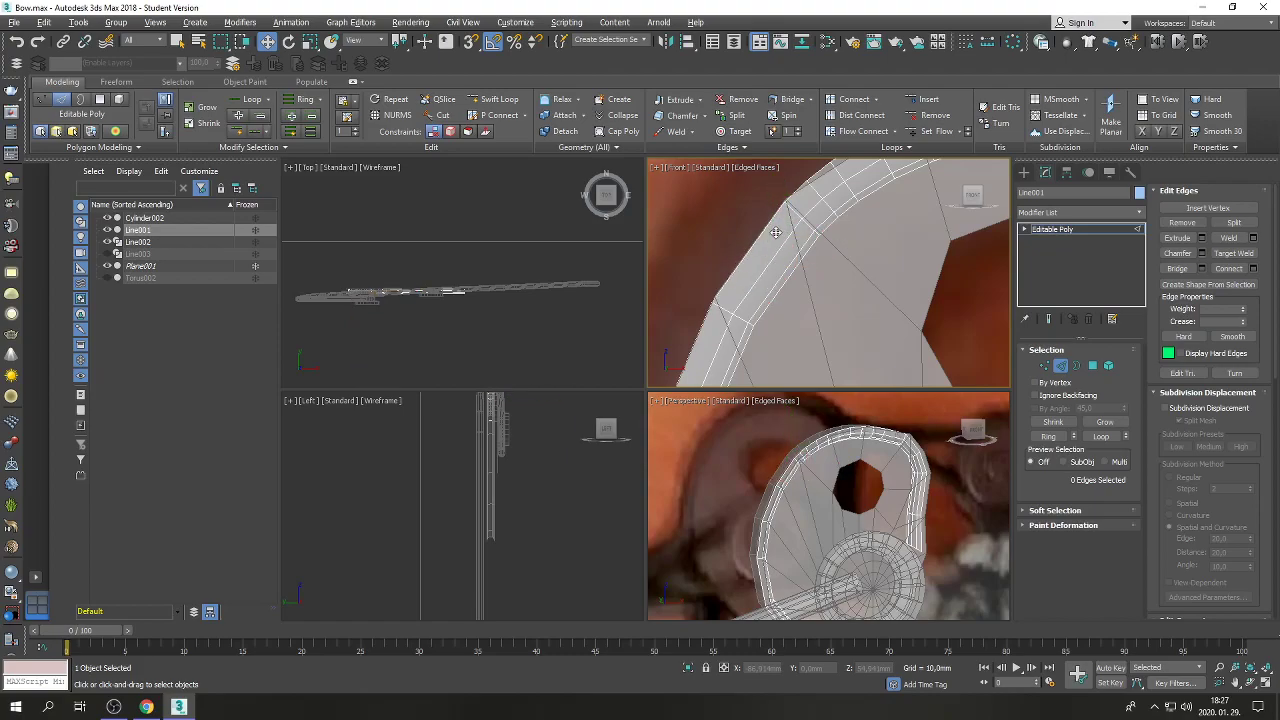
# Remove the intermediate cross-section edge loops from Line001's upper-left segment, beside the hole's upper-left corner.
pyautogui.scroll(-2, 760, 271)
pyautogui.scroll(1, 821, 233)
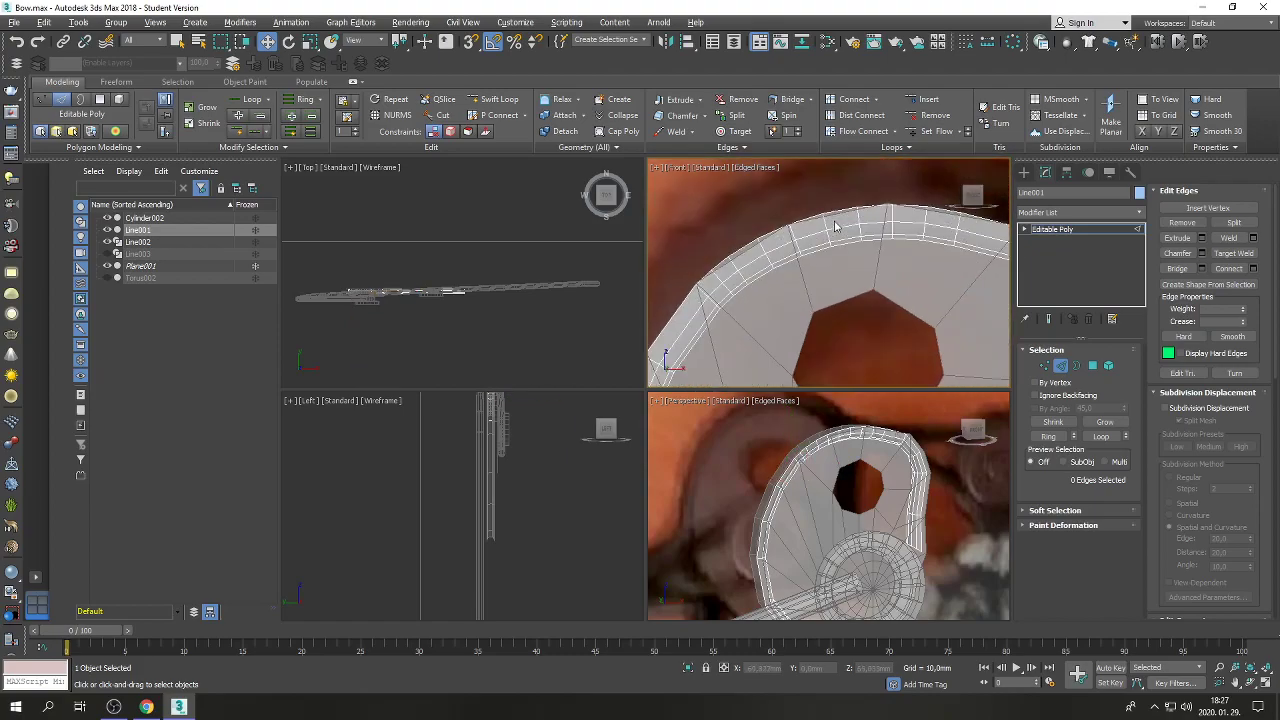
pyautogui.doubleClick(717, 278)
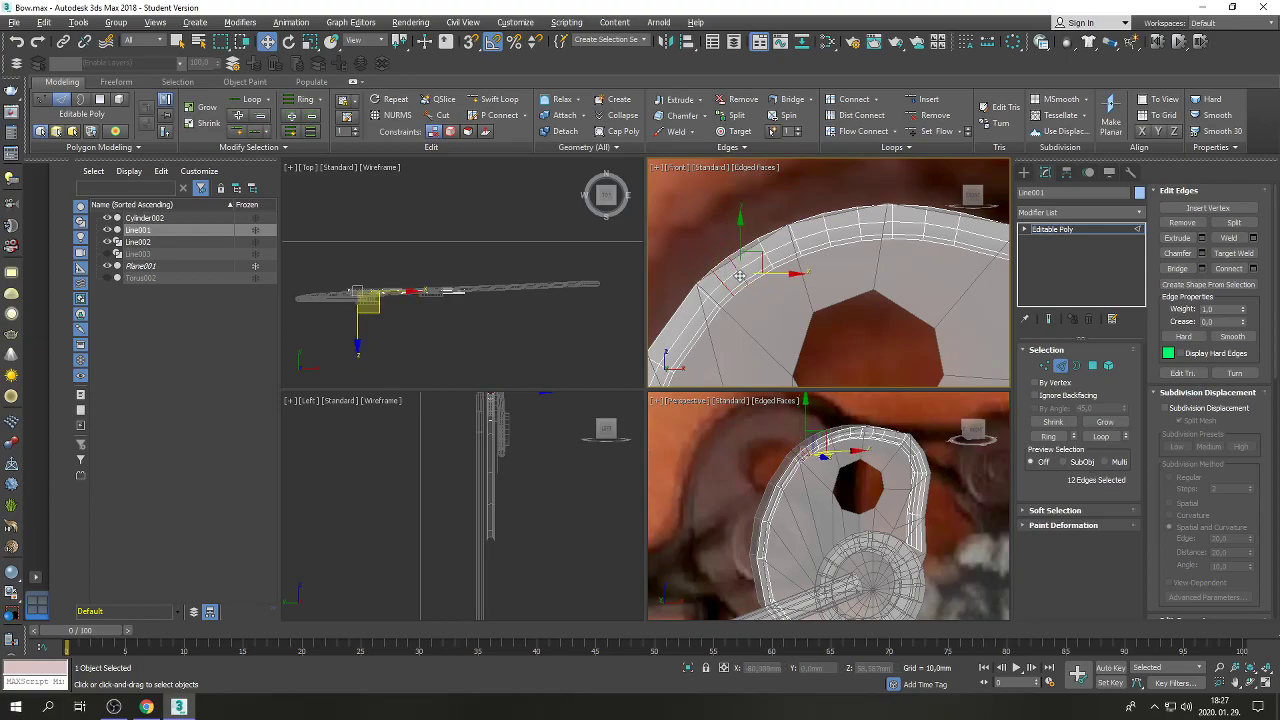
pyautogui.keyDown('ctrl'); pyautogui.doubleClick(772, 252); pyautogui.keyUp('ctrl')
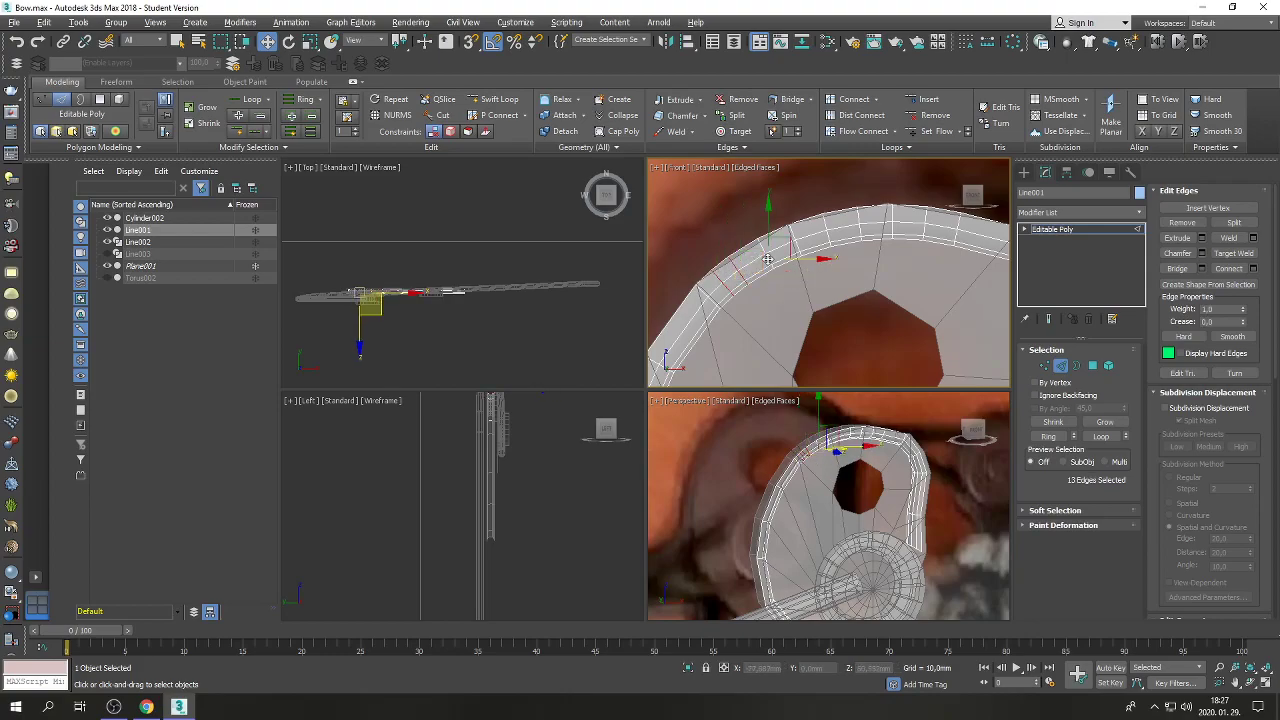
pyautogui.click(801, 337)
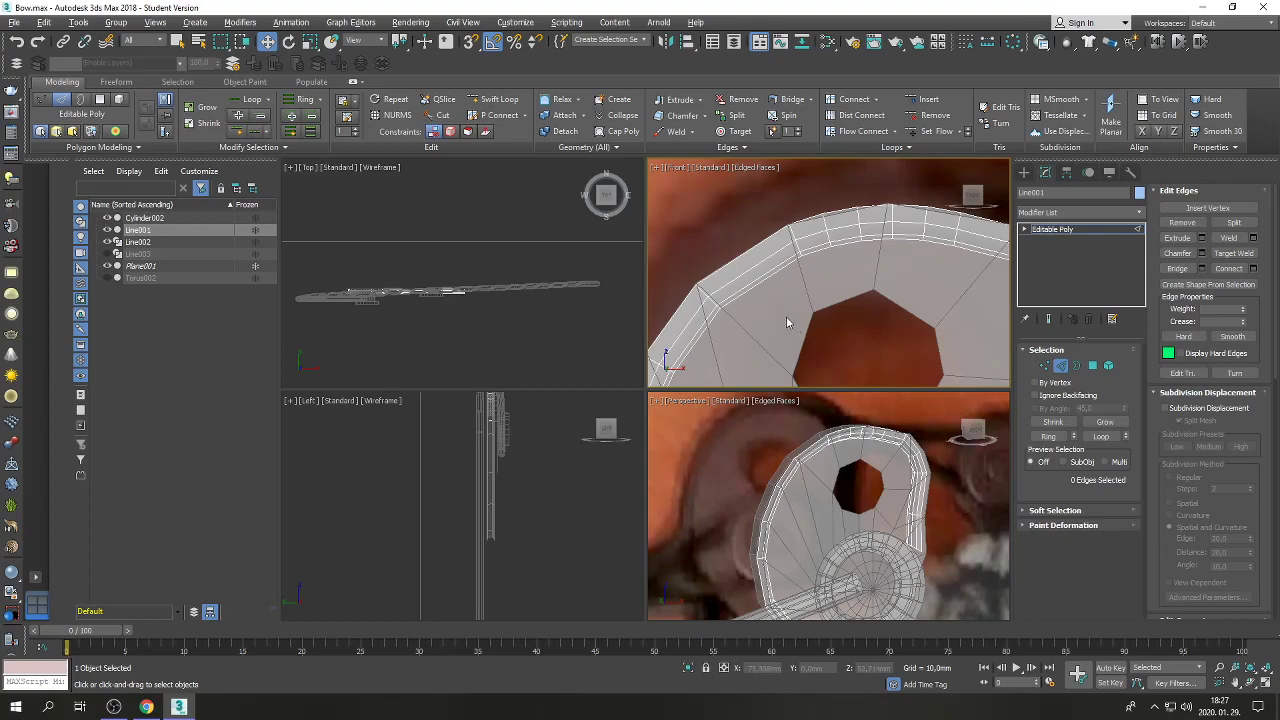
# Remove the intermediate cross-section edge loops from the two segments along the top of Line001's curve, above the hole.
pyautogui.scroll(3, 786, 322)
pyautogui.doubleClick(770, 256)
pyautogui.keyDown('ctrl'); pyautogui.doubleClick(814, 232); pyautogui.keyUp('ctrl')
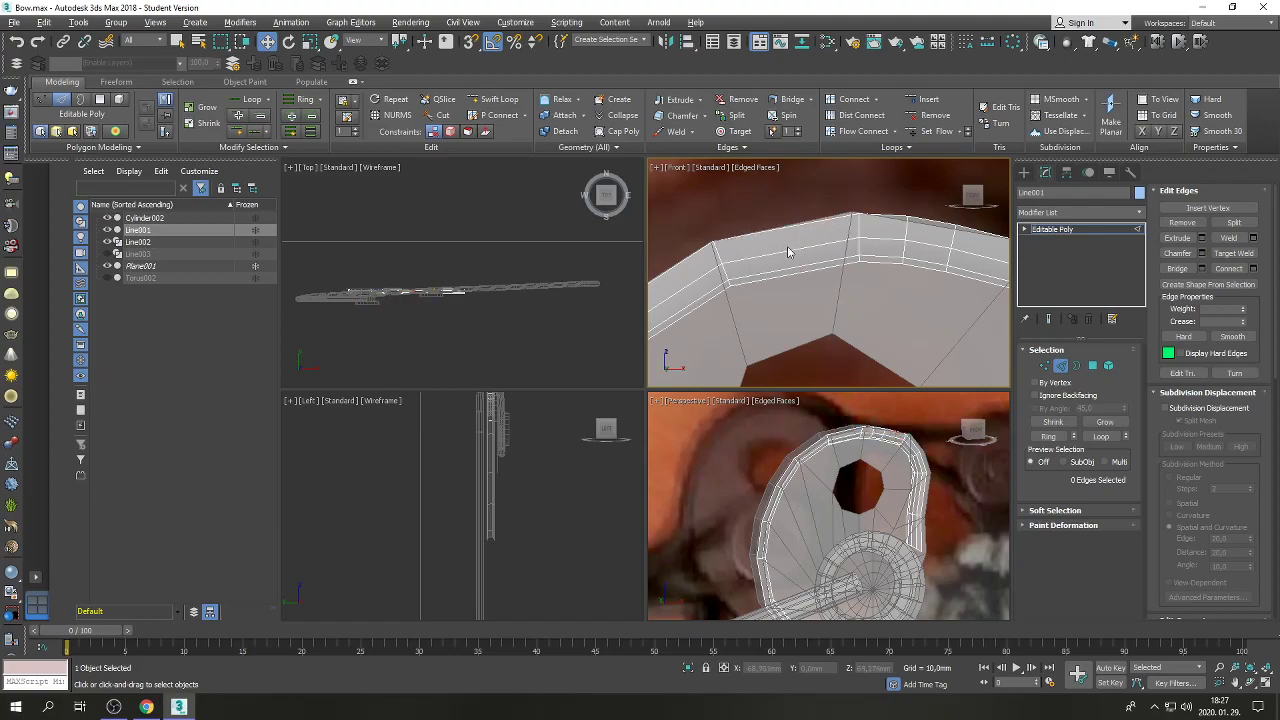
pyautogui.scroll(-3, 793, 251)
pyautogui.scroll(3, 859, 246)
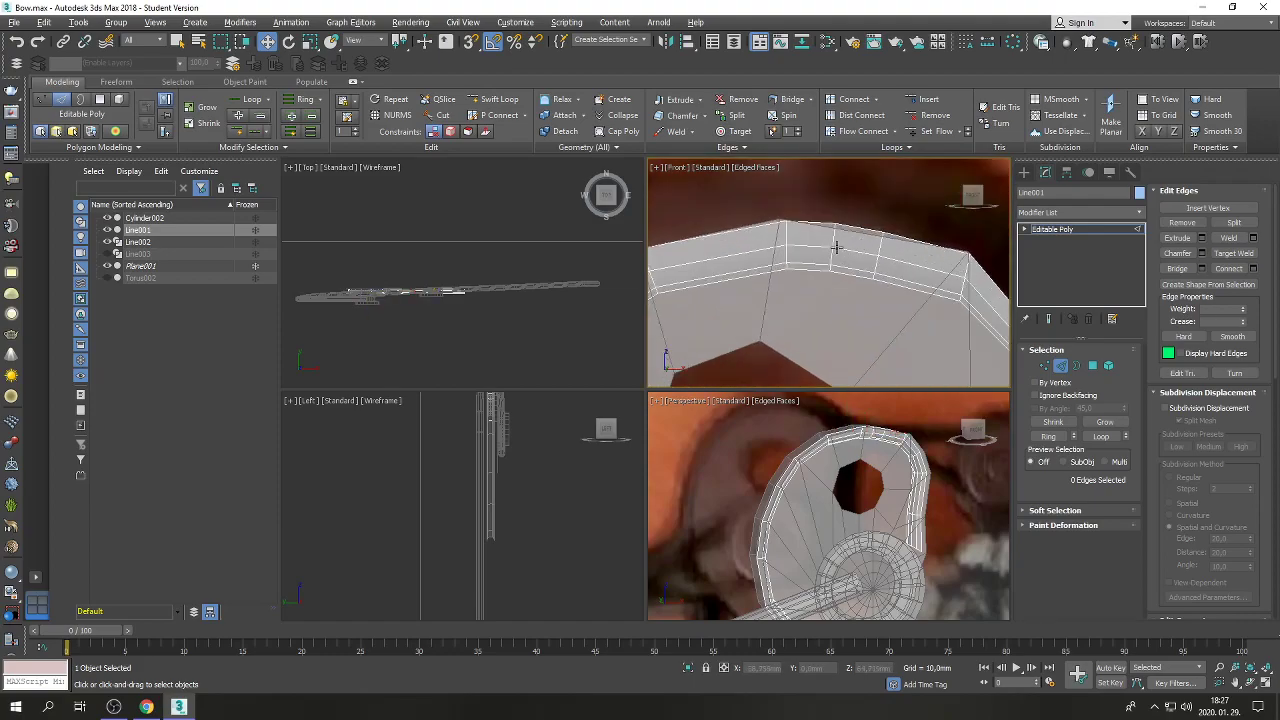
pyautogui.doubleClick(833, 236)
pyautogui.keyDown('ctrl'); pyautogui.doubleClick(874, 263); pyautogui.keyUp('ctrl')
pyautogui.hotkey('ctrl', 'd')
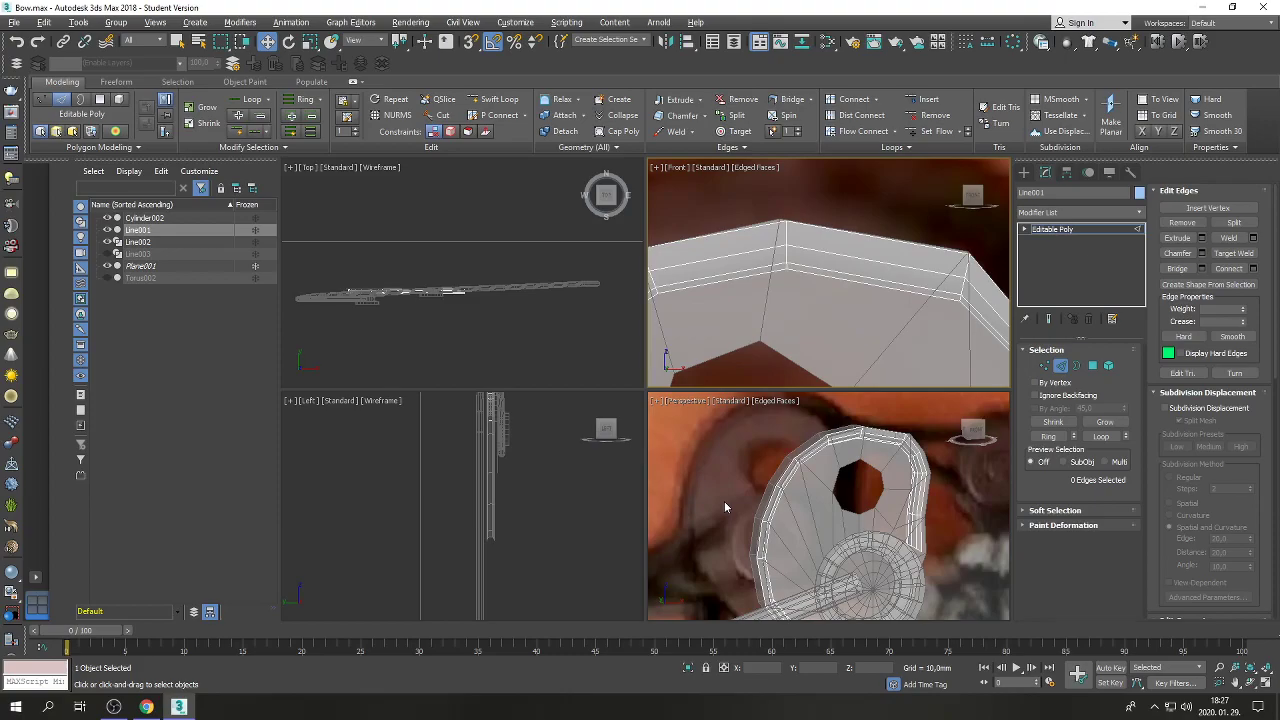
# Select the outer front edge loop of Line001 and move it along Y to 4 mm.
pyautogui.click(1061, 365)
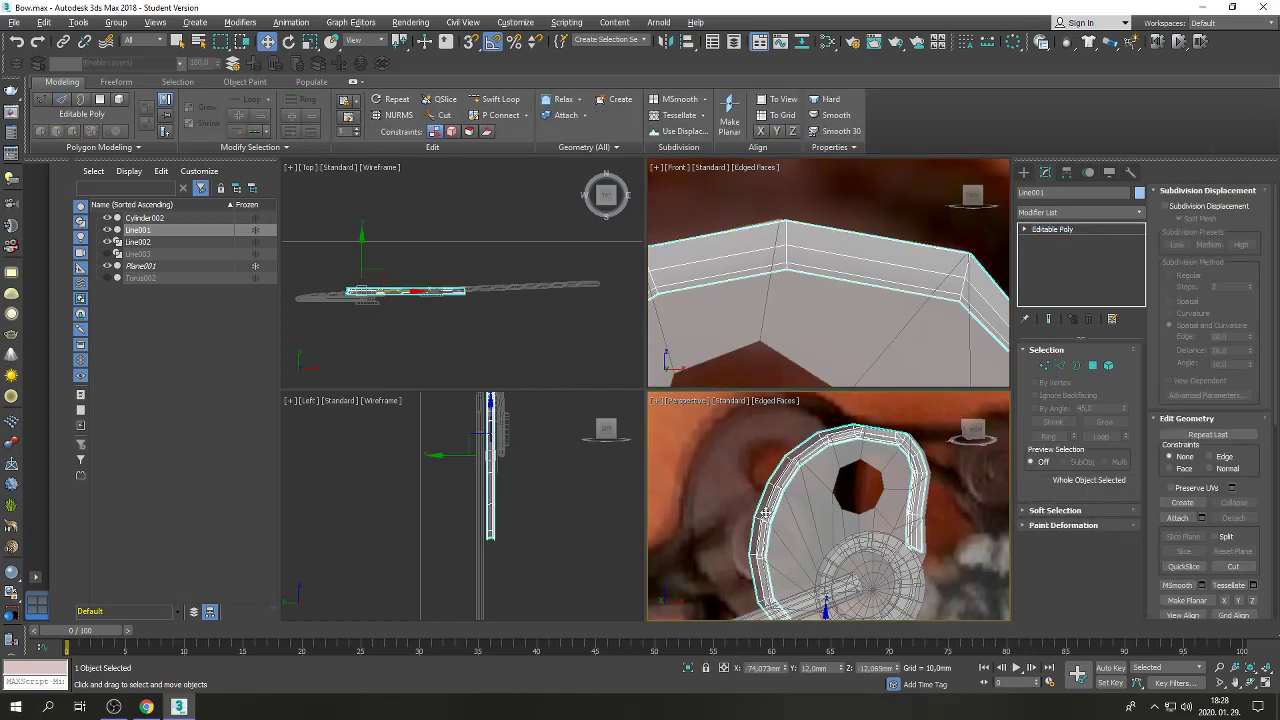
pyautogui.click(1061, 365)
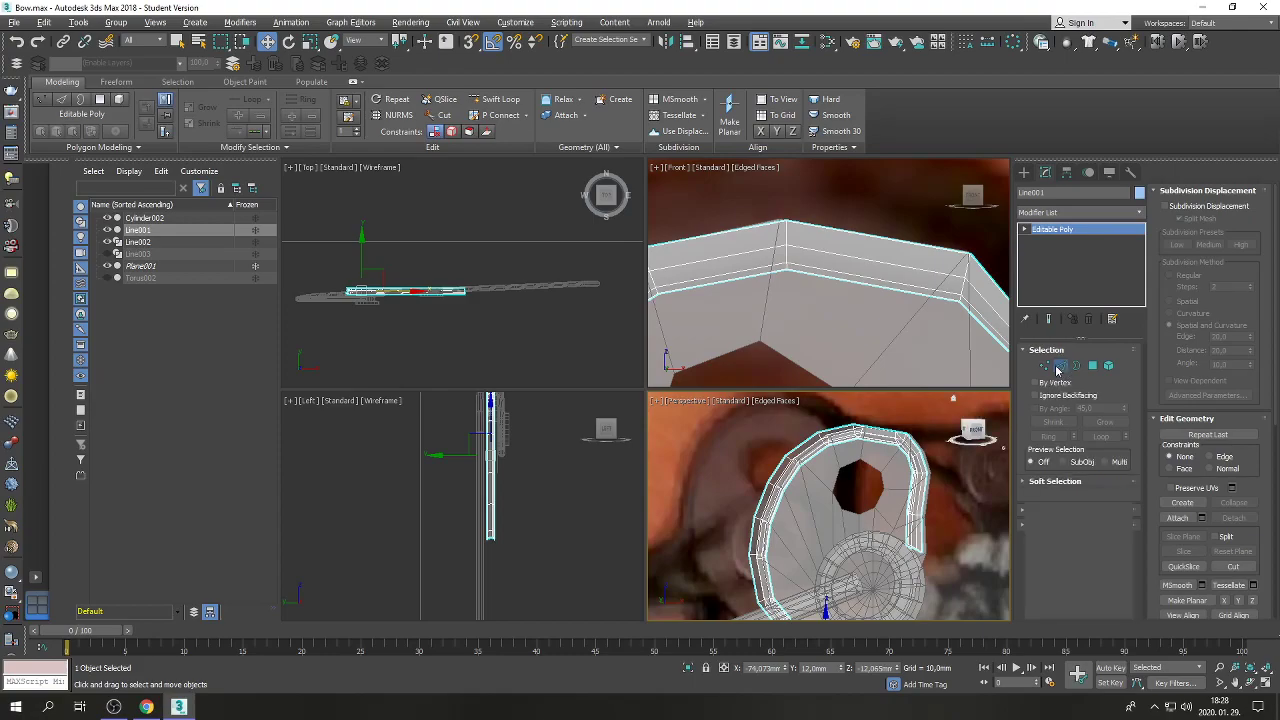
pyautogui.doubleClick(713, 234)
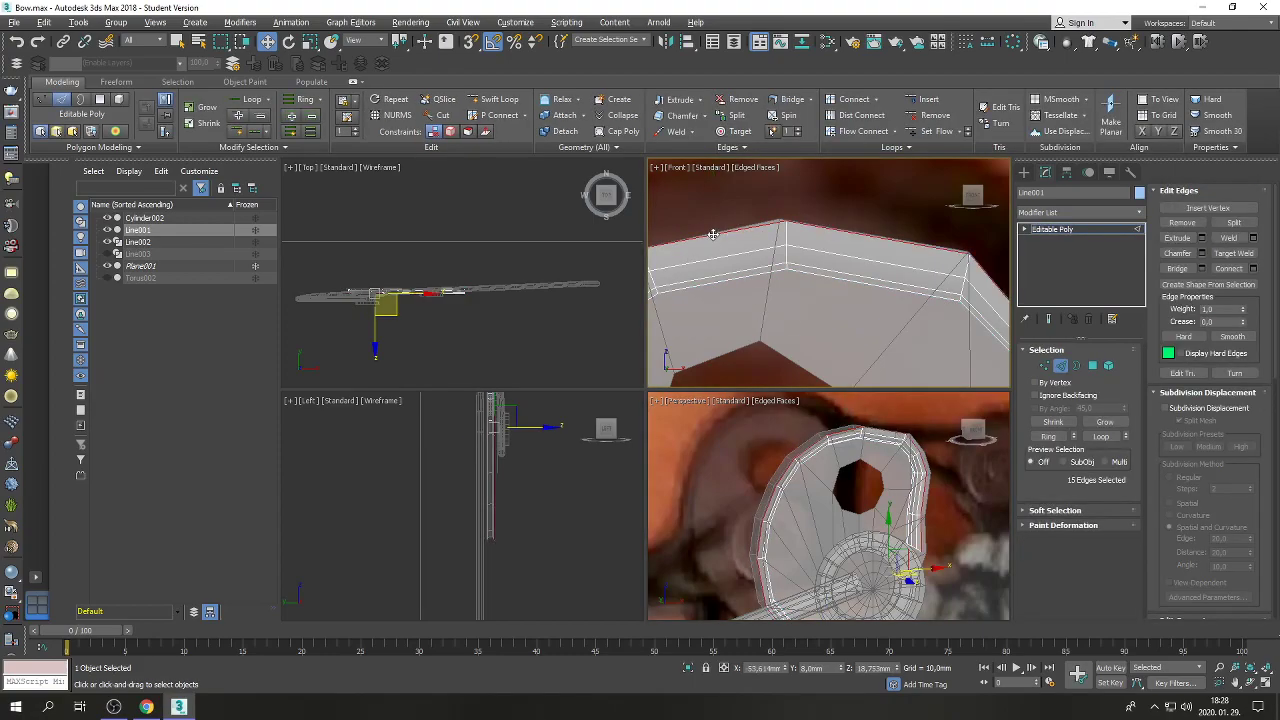
pyautogui.scroll(-10, 713, 234)
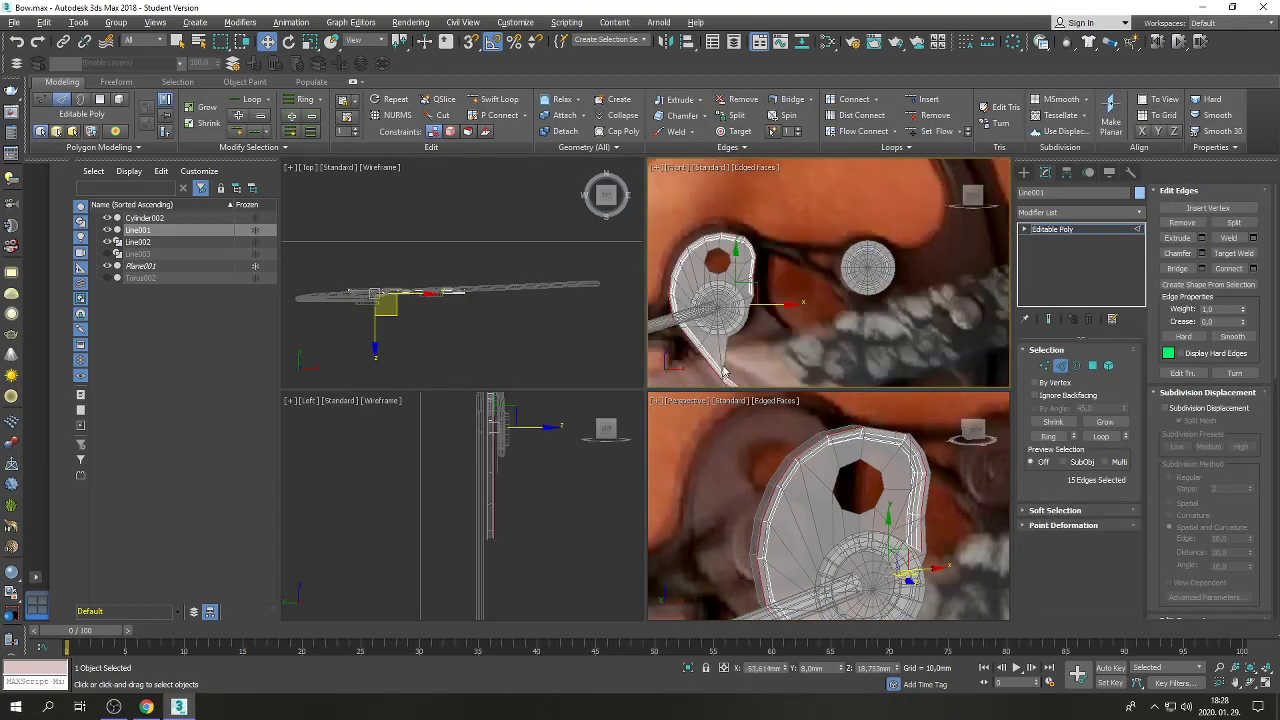
pyautogui.scroll(4, 771, 297)
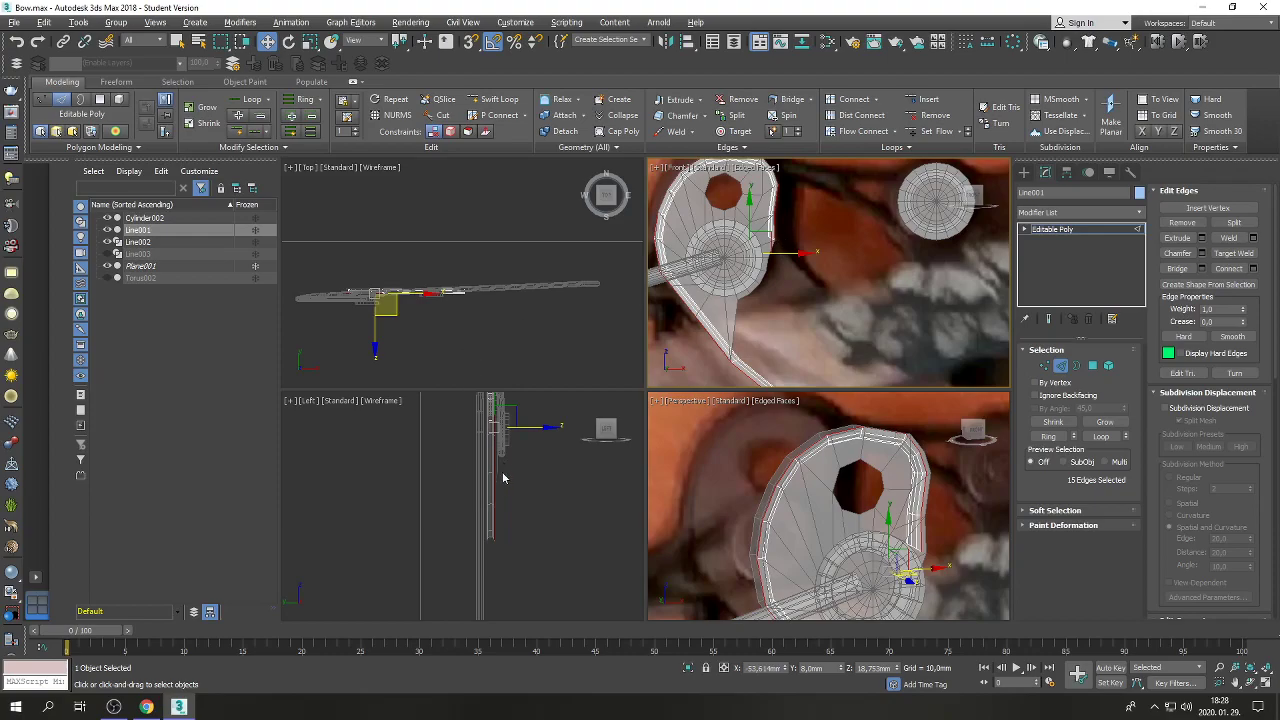
pyautogui.scroll(4, 506, 450)
pyautogui.rightClick(532, 496)
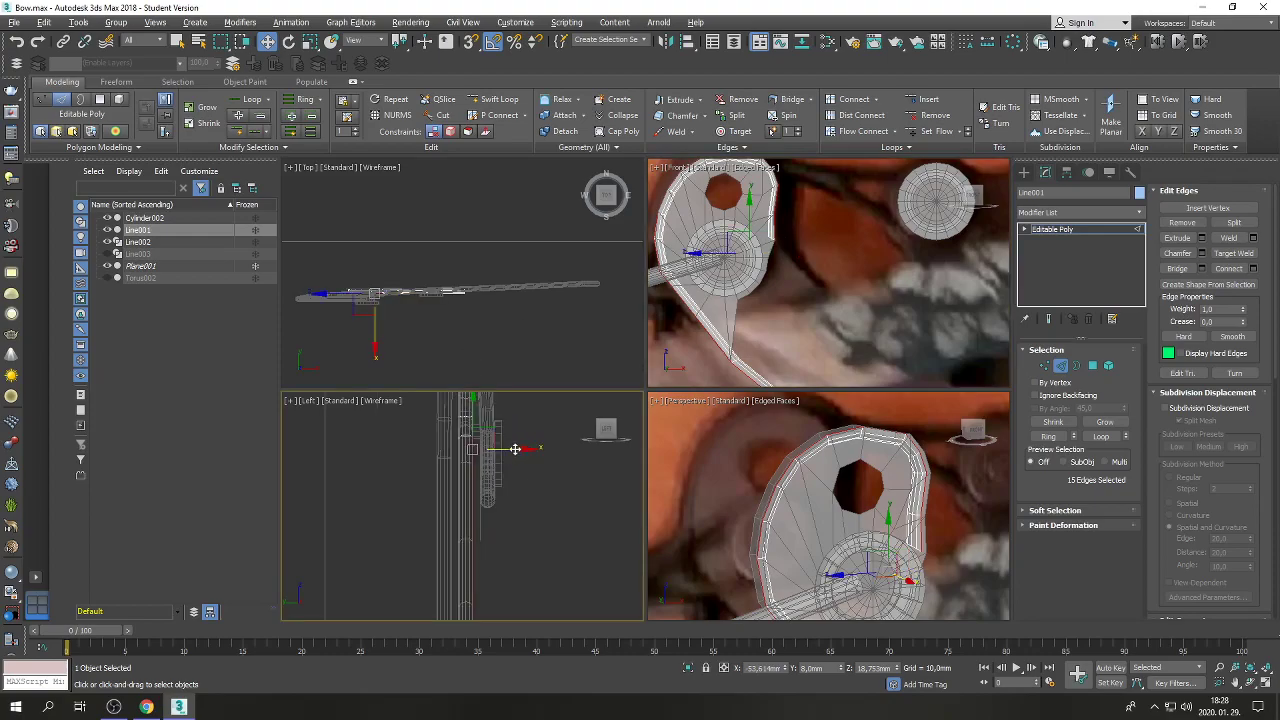
pyautogui.moveTo(516, 449); pyautogui.dragTo(523, 448)
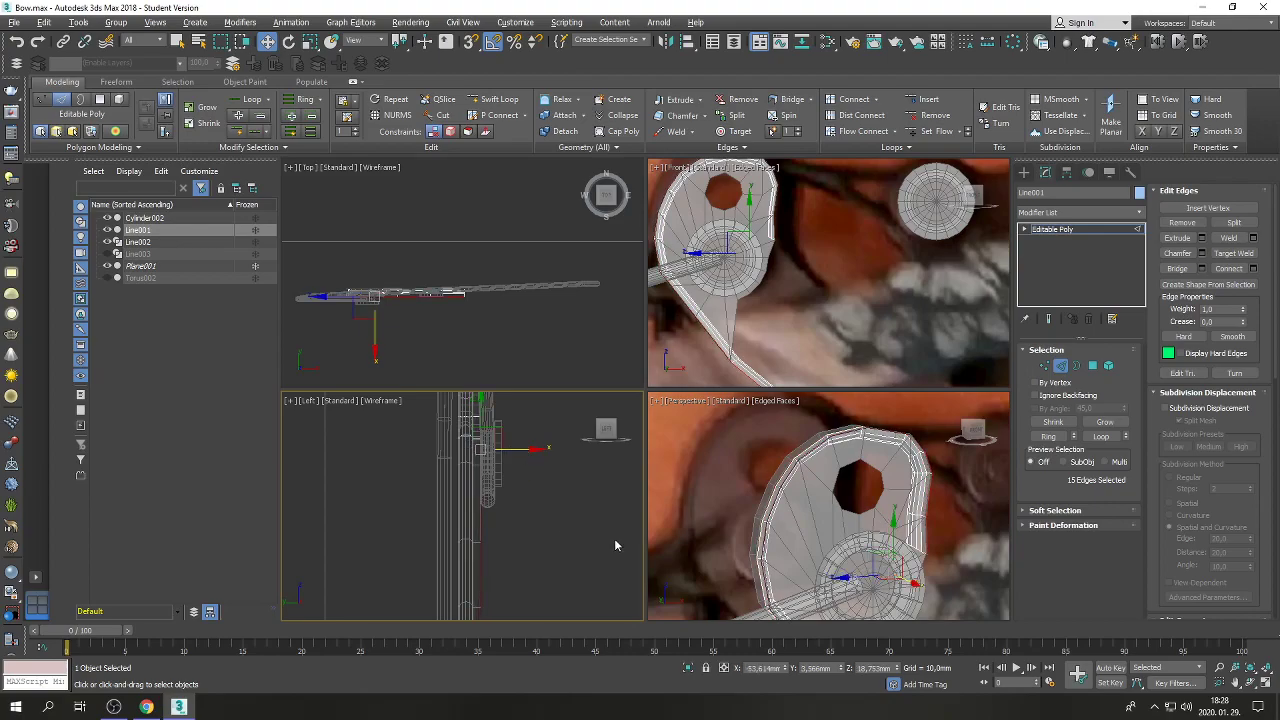
pyautogui.click(806, 664)
pyautogui.press('Return')
pyautogui.rightClick(799, 505)
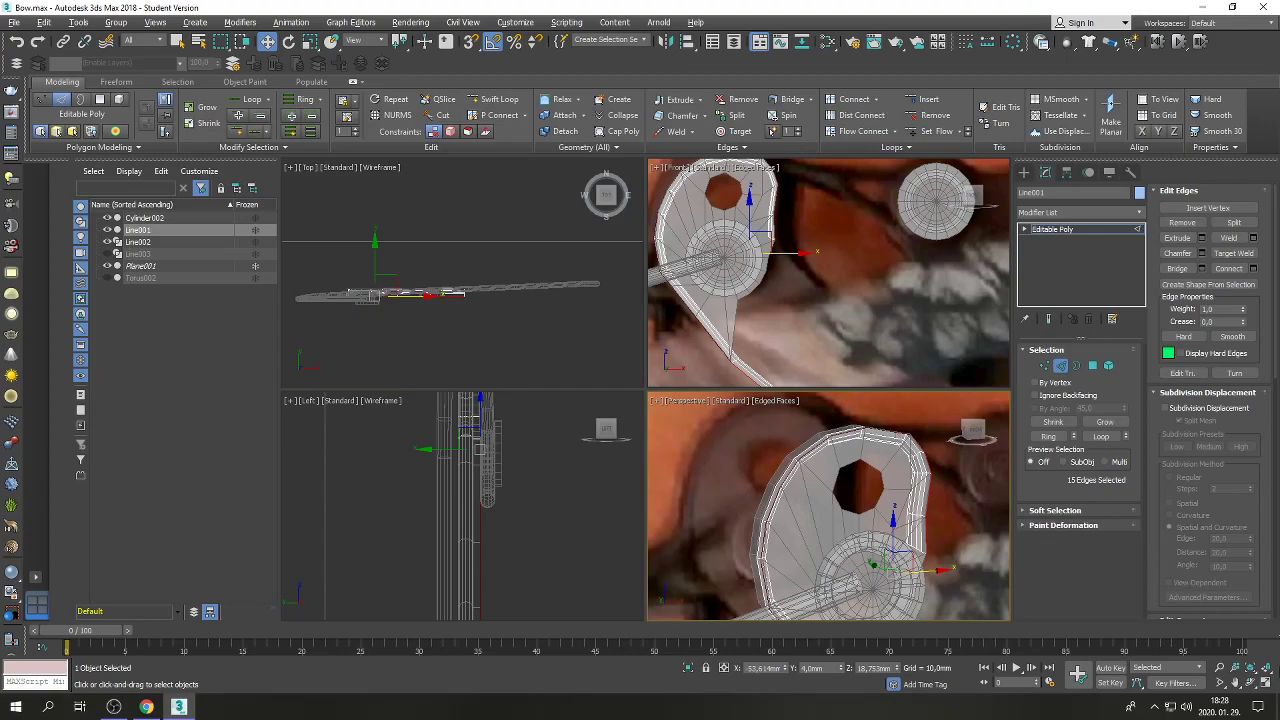
# Flip the normals of Line001's whole element so its faces point outward.
pyautogui.click(1270, 683)
pyautogui.click(1250, 683)
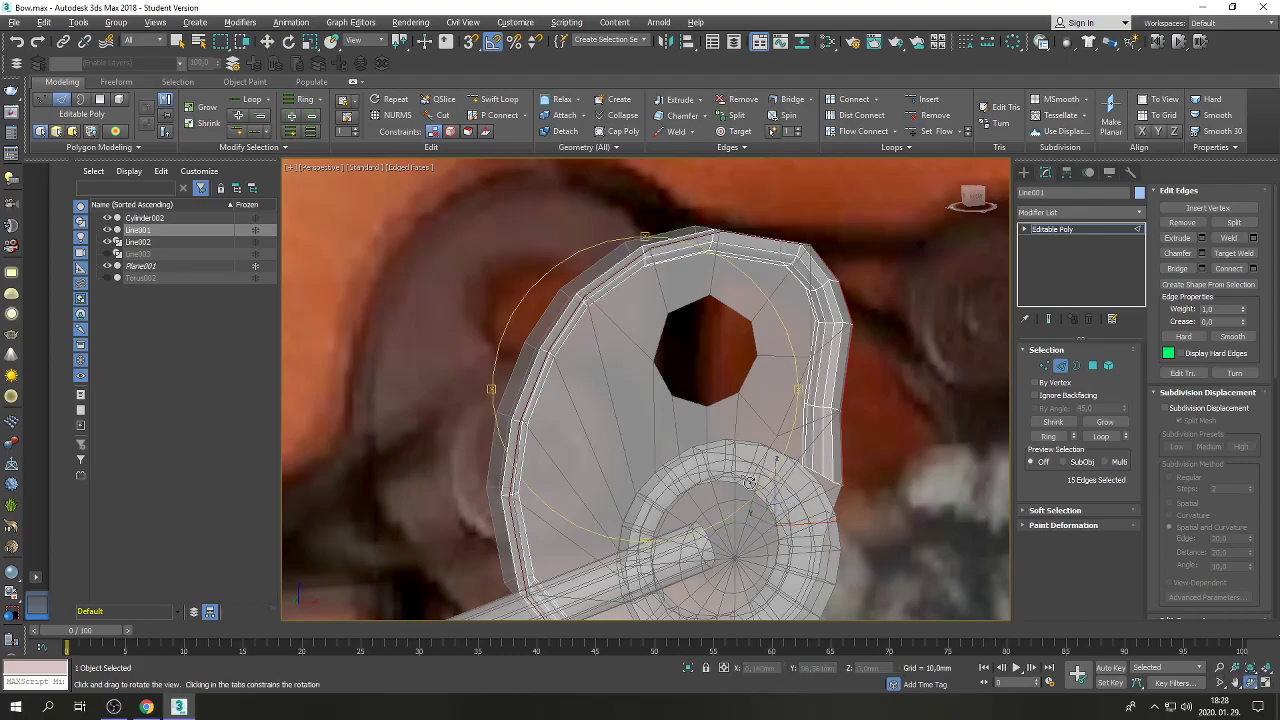
pyautogui.moveTo(672, 392); pyautogui.dragTo(580, 400)
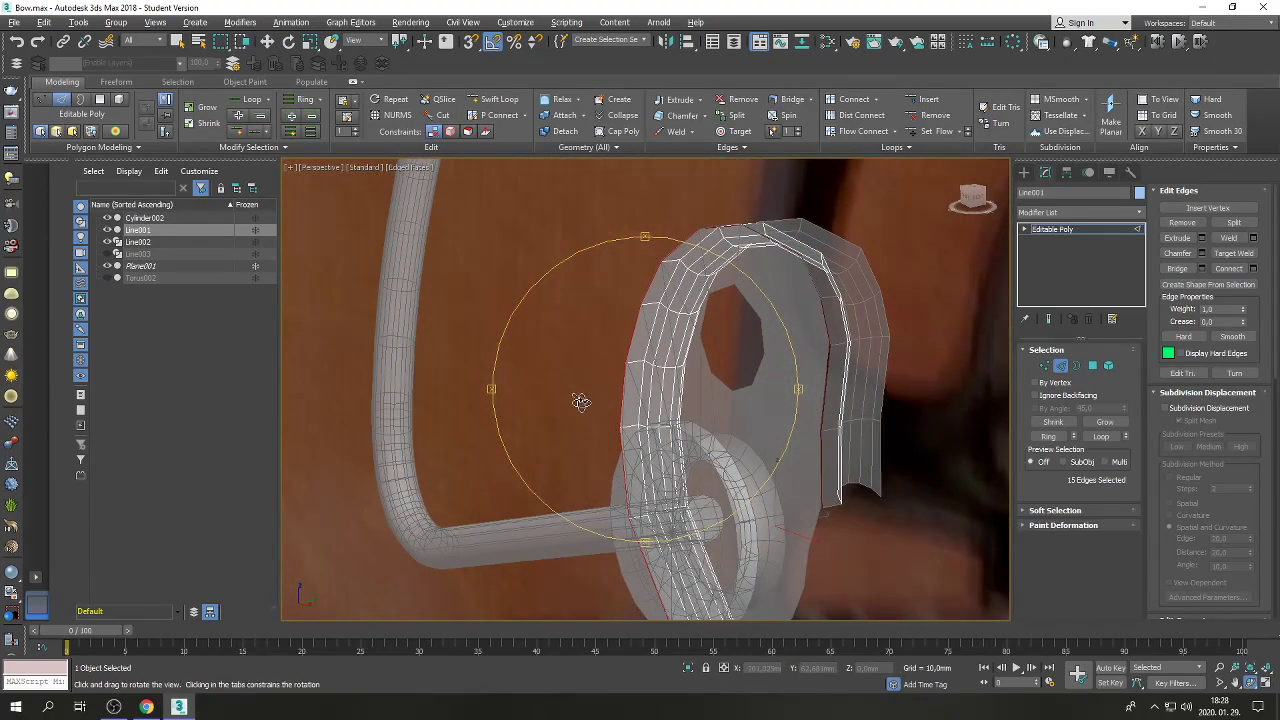
pyautogui.click(1220, 683)
pyautogui.moveTo(415, 232); pyautogui.dragTo(901, 545)
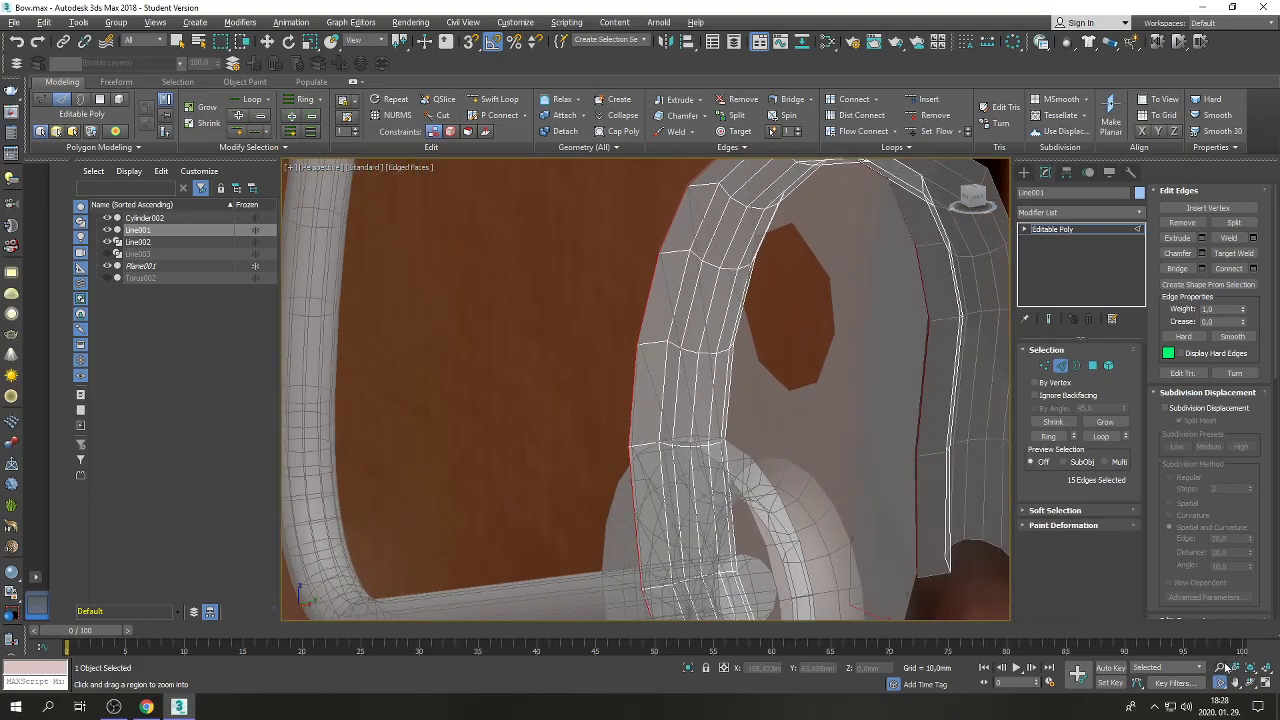
pyautogui.press('Escape')
pyautogui.keyDown('alt'); pyautogui.moveTo(740, 440); pyautogui.dragTo(660, 448, button='middle'); pyautogui.keyUp('alt')
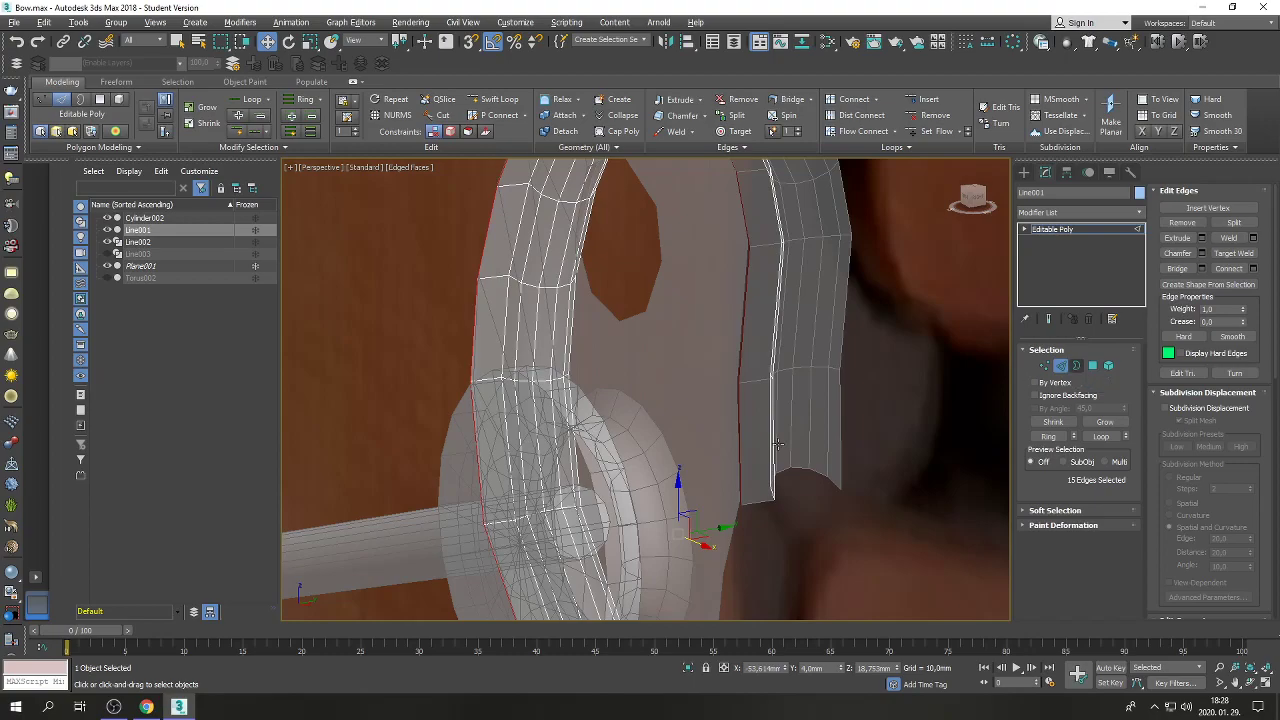
pyautogui.click(1060, 365)
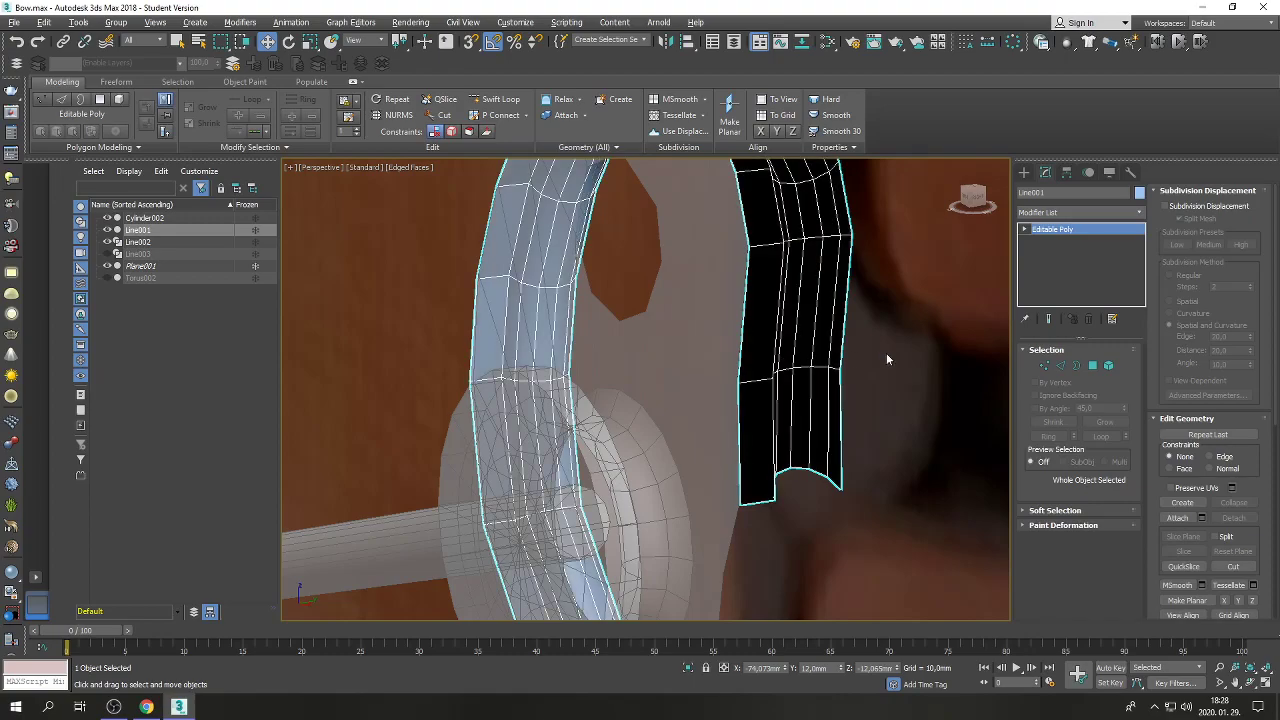
pyautogui.press('5')
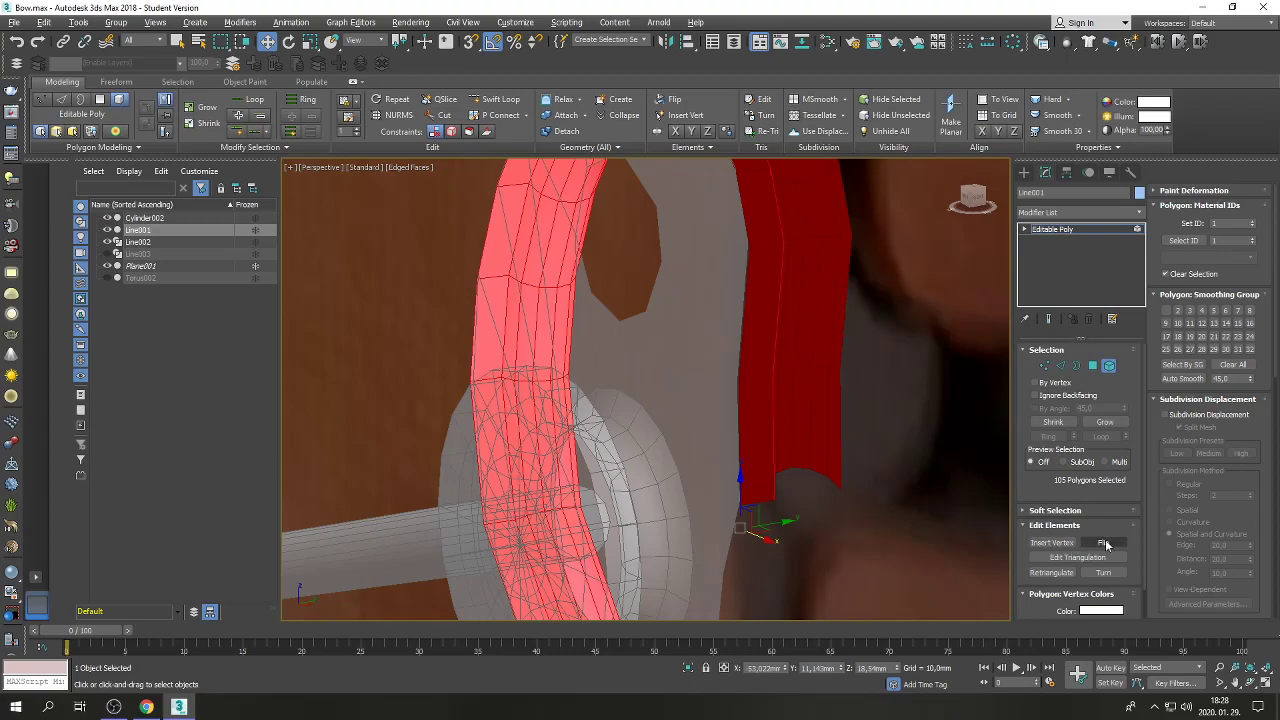
pyautogui.click(1106, 543)
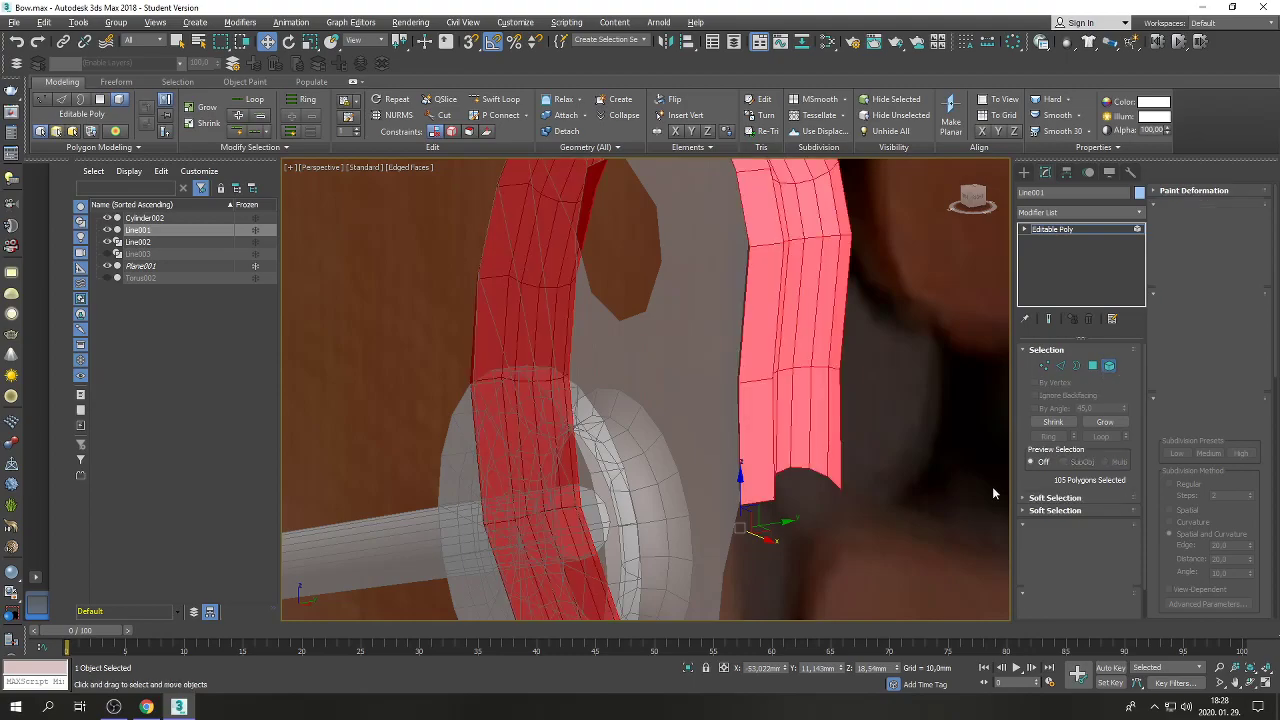
pyautogui.press('5')
# Collapse Cylinder002's whole modifier stack, including Spherify, into an editable poly and attach Line001 to it.
pyautogui.click(707, 404)
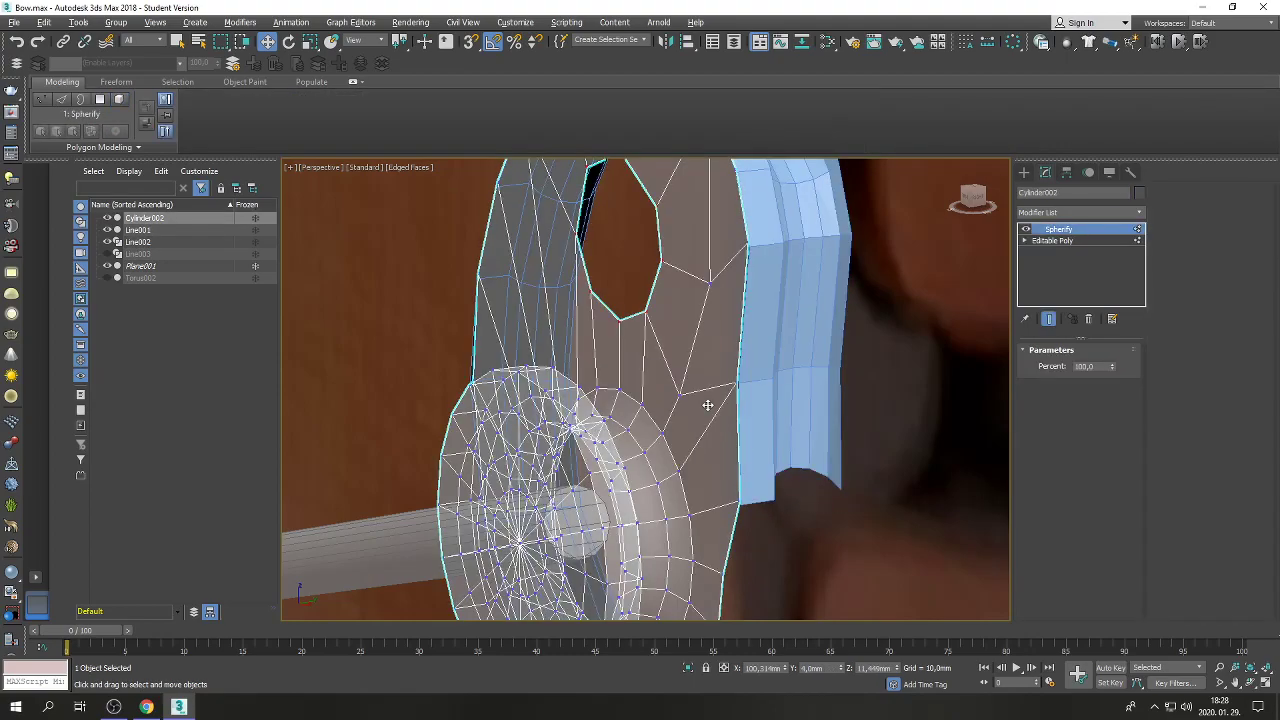
pyautogui.click(1027, 173)
pyautogui.click(1045, 173)
pyautogui.rightClick(1058, 229)
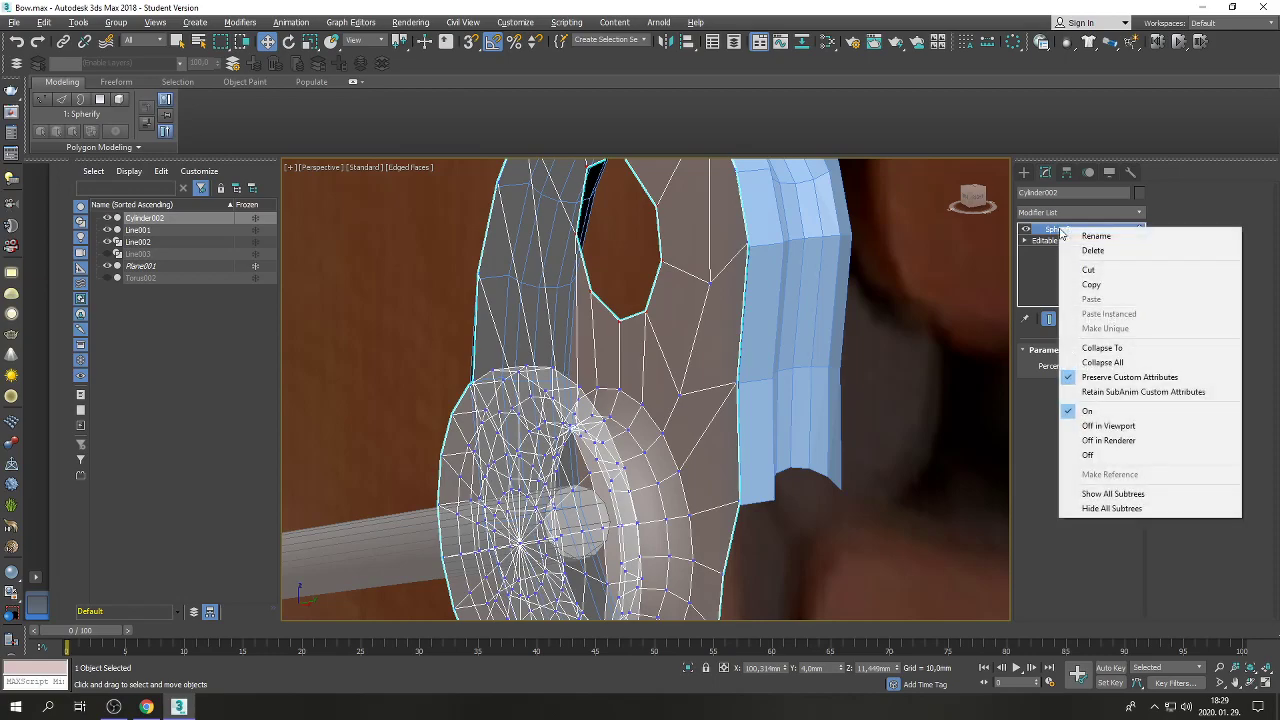
pyautogui.click(1102, 362)
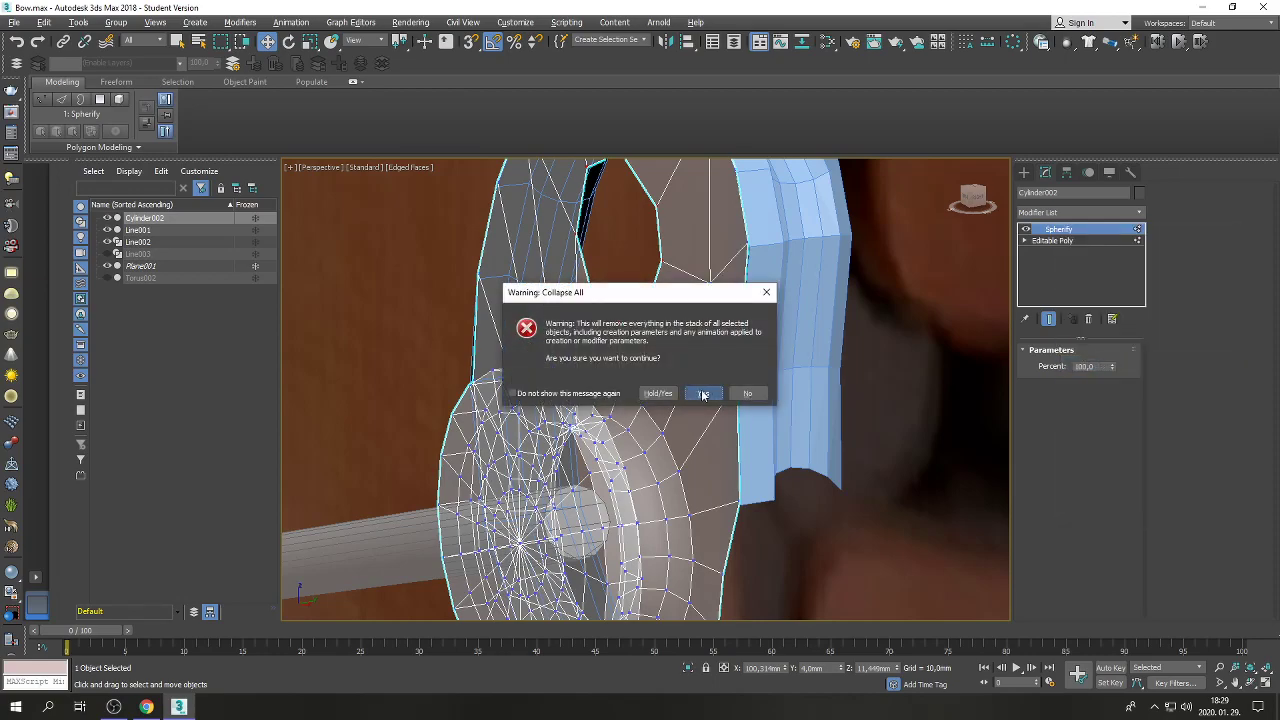
pyautogui.click(703, 393)
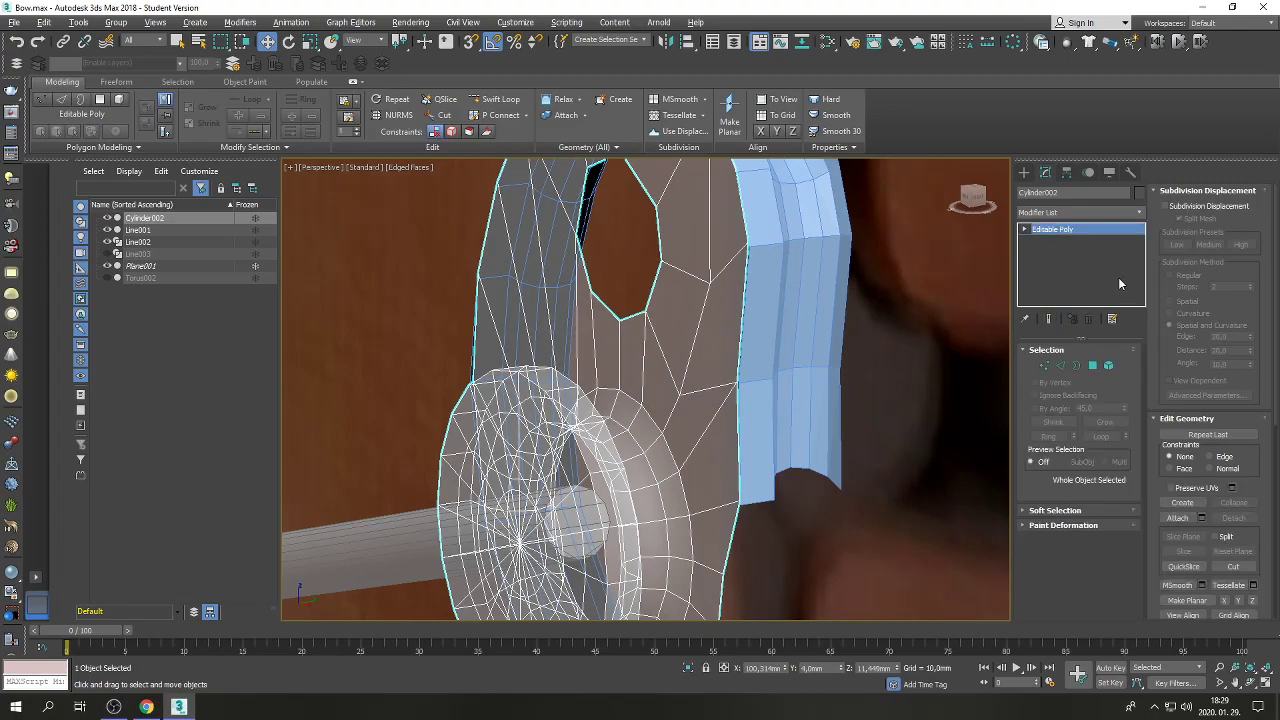
pyautogui.click(1177, 517)
pyautogui.click(802, 360)
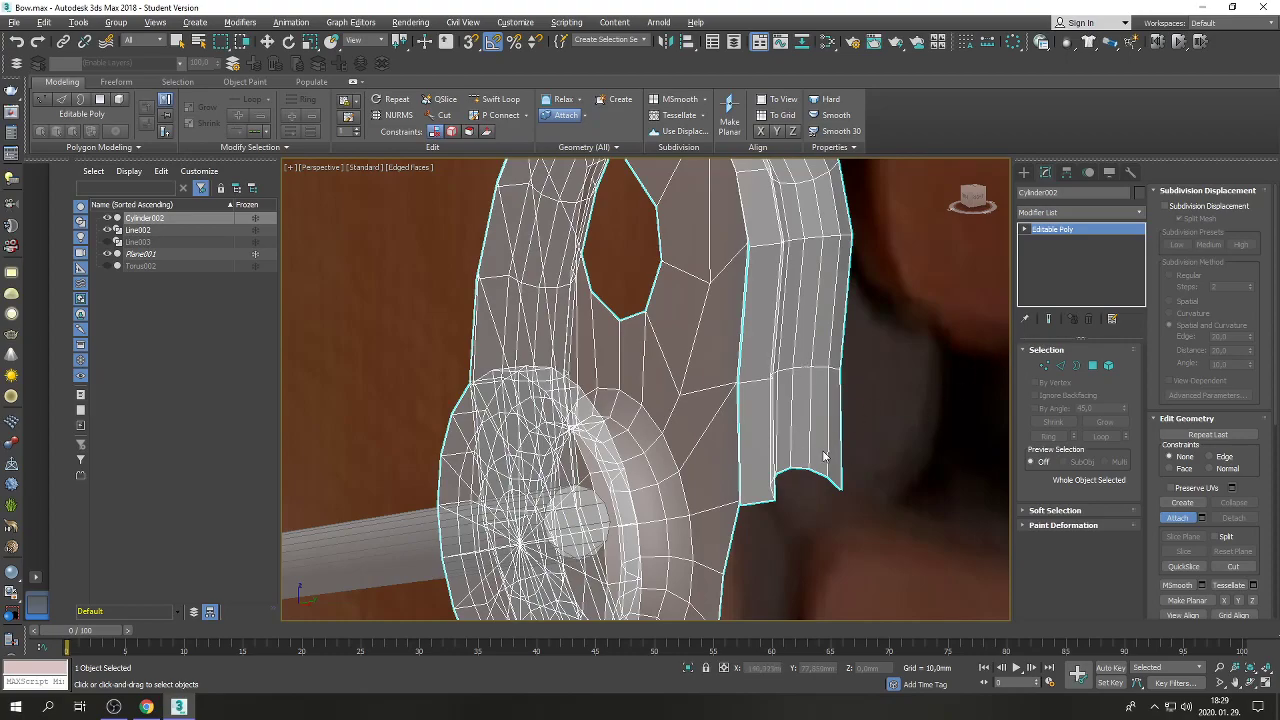
# Target weld the plate's edge vertex to the rim's corner vertex at the lower end of the rim's right side.
pyautogui.click(1044, 366)
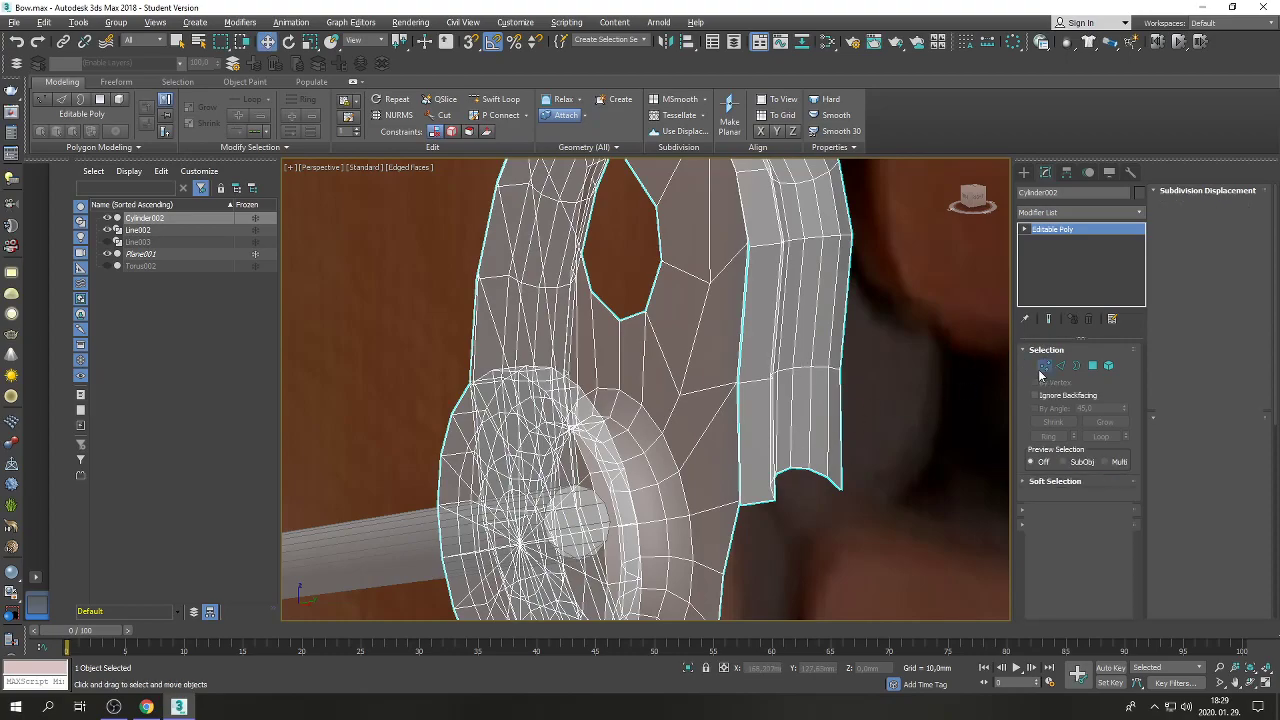
pyautogui.moveTo(800, 534); pyautogui.dragTo(734, 429, button='middle')
pyautogui.scroll(5, 686, 409)
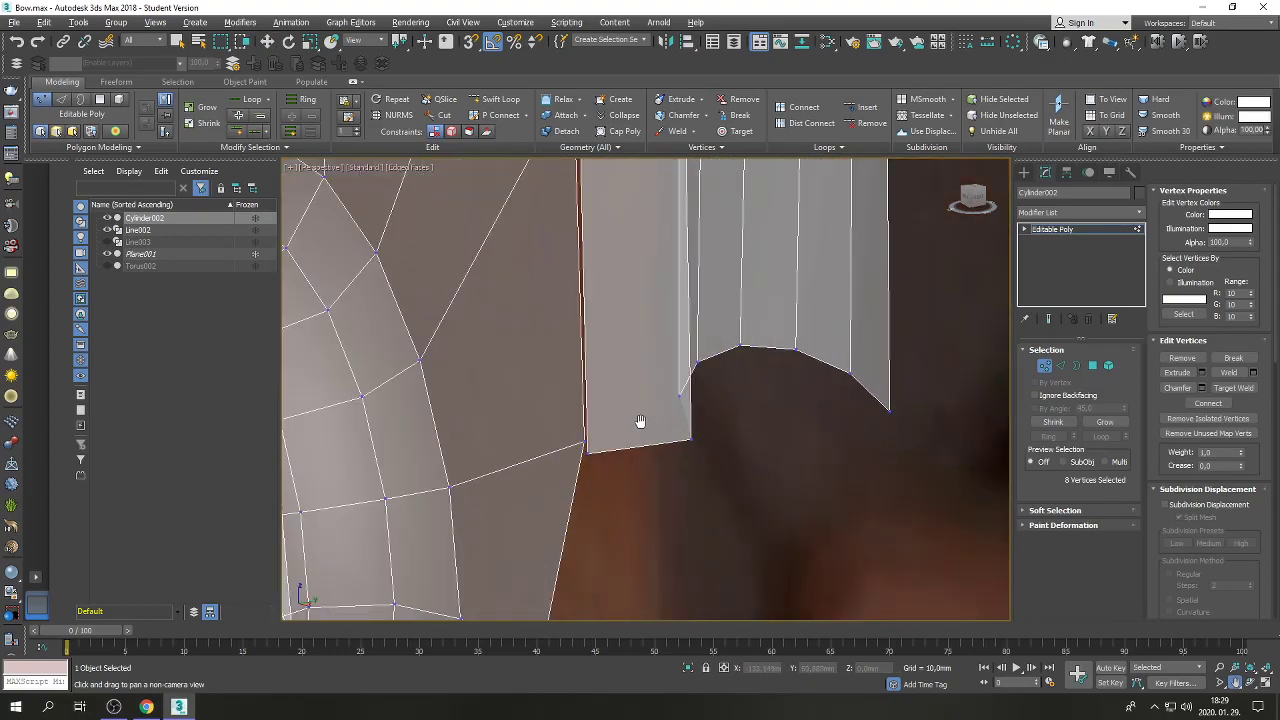
pyautogui.click(1233, 388)
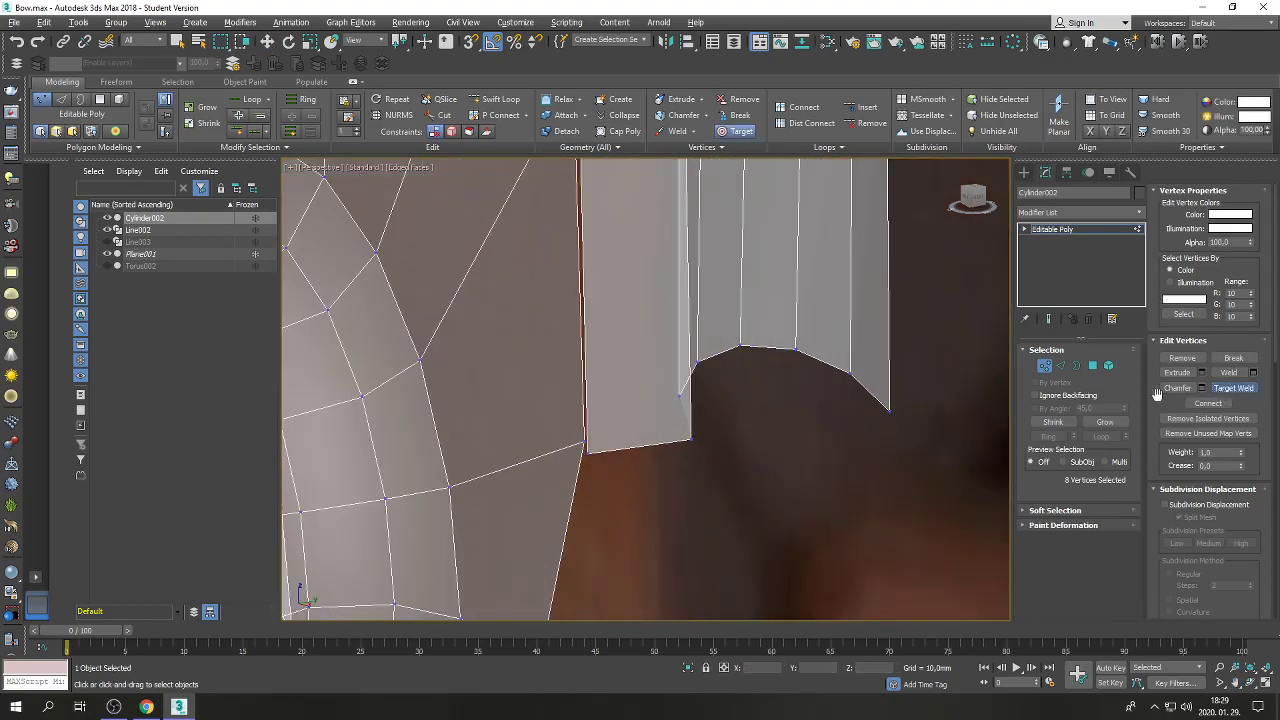
pyautogui.click(588, 451)
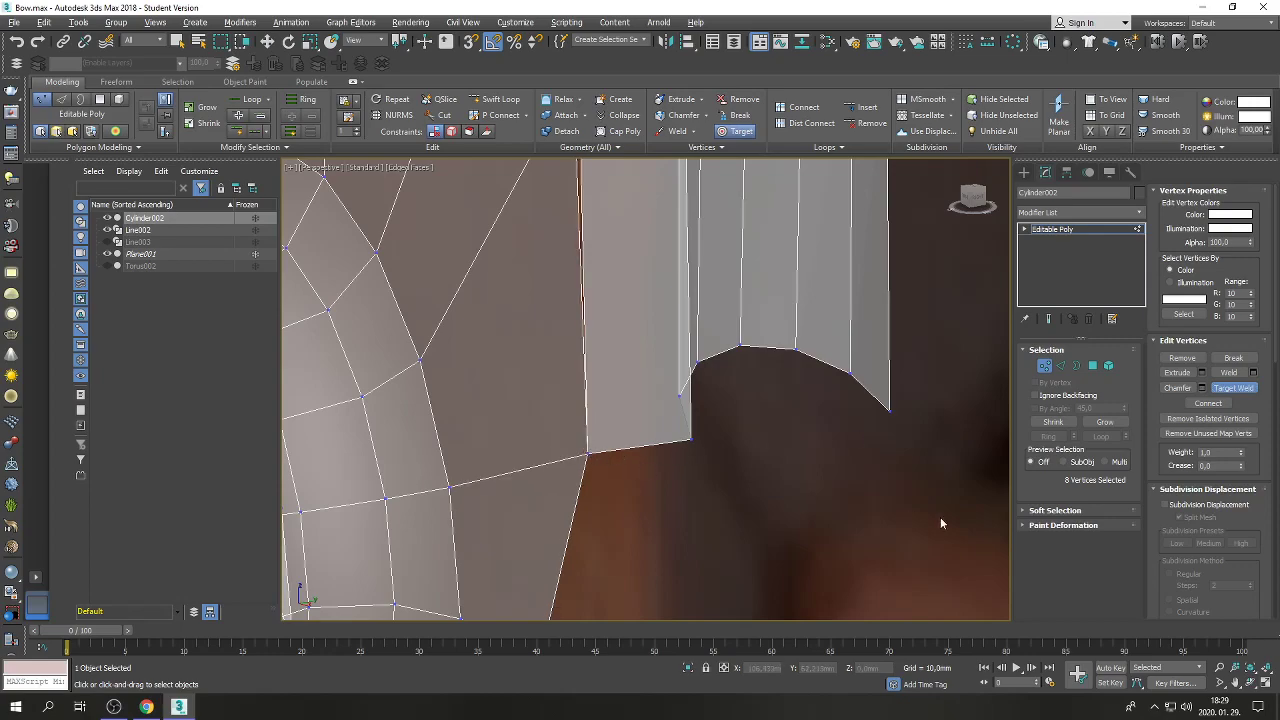
# Target weld the next two plate vertices up the right side to the matching inner rim vertices.
pyautogui.click(1236, 684)
pyautogui.moveTo(820, 429); pyautogui.dragTo(640, 451)
pyautogui.rightClick(640, 451)
pyautogui.click(563, 428)
pyautogui.click(1236, 684)
pyautogui.moveTo(760, 540); pyautogui.dragTo(528, 376)
pyautogui.rightClick(534, 363)
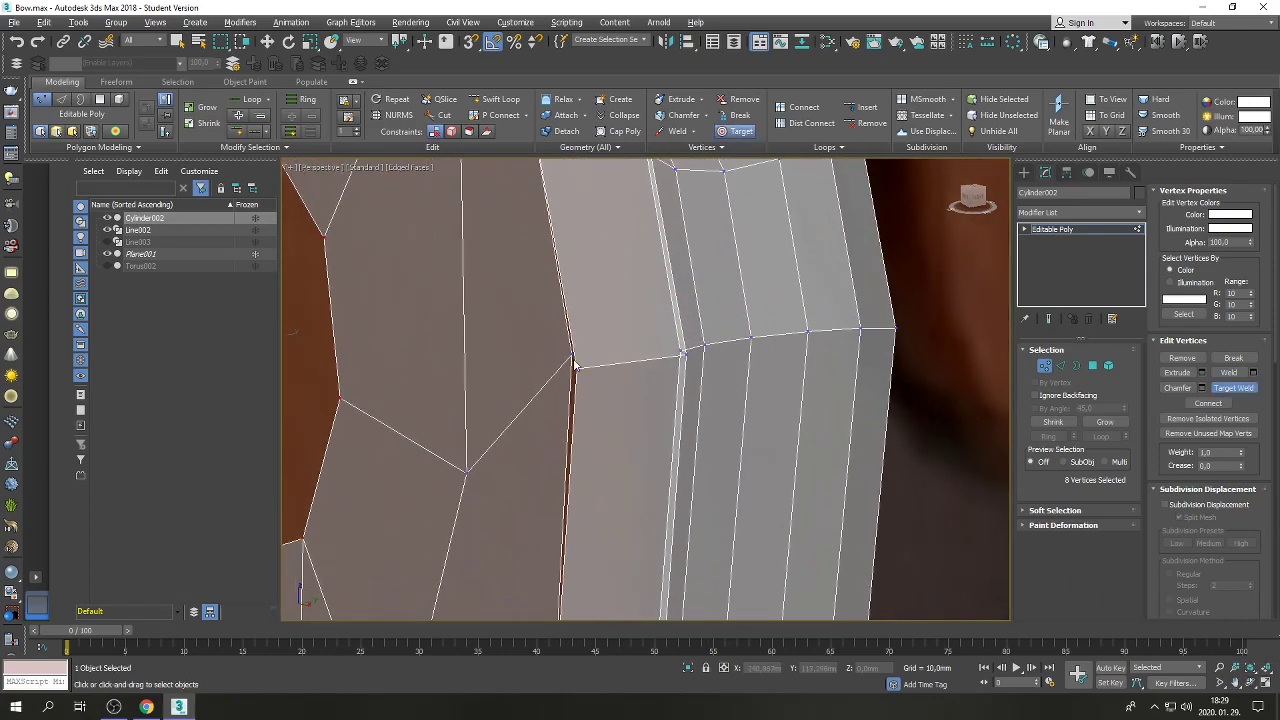
pyautogui.click(577, 370)
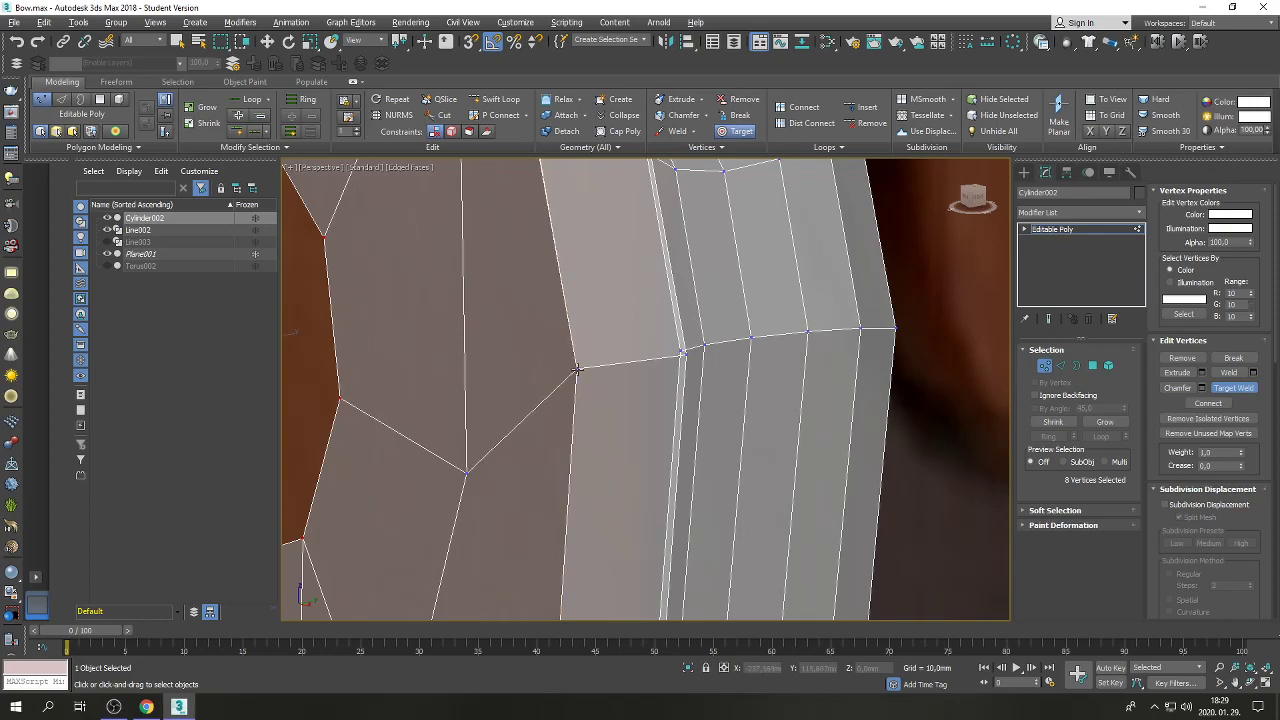
# Target weld the next two plate vertices toward the top of the cam to their matching rim vertices.
pyautogui.click(1236, 683)
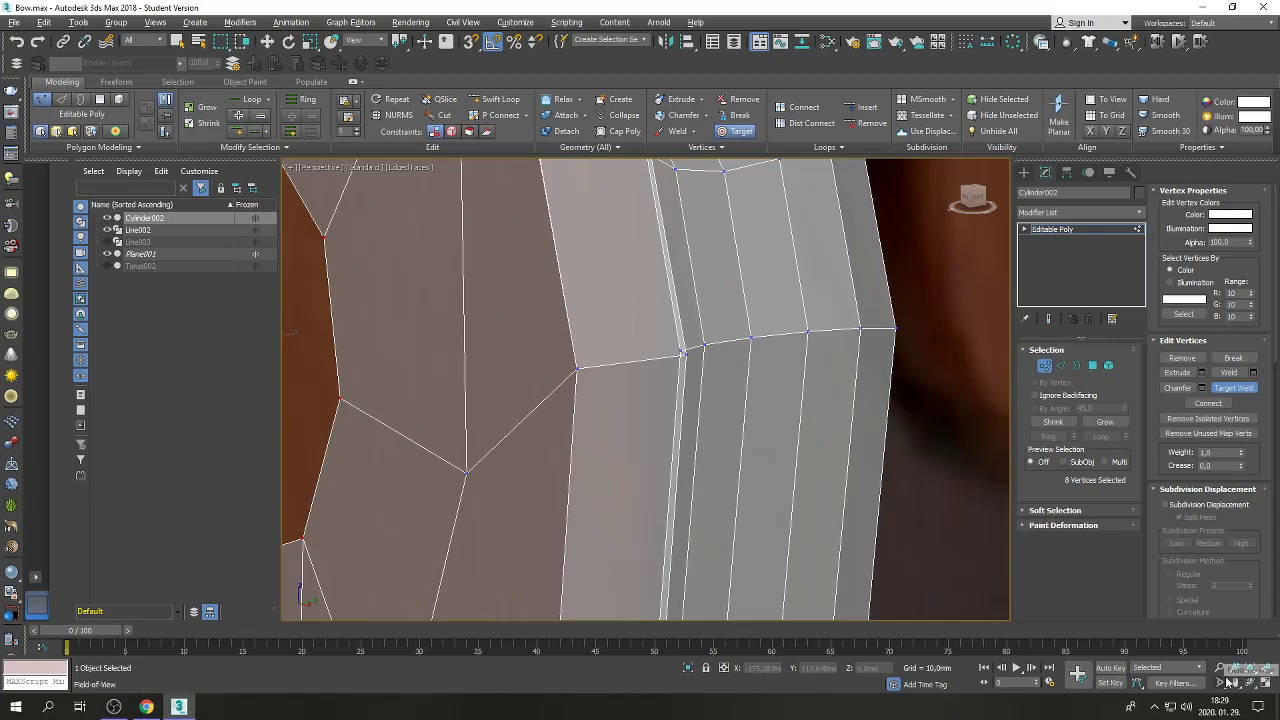
pyautogui.moveTo(517, 277); pyautogui.dragTo(590, 612)
pyautogui.rightClick(537, 272)
pyautogui.click(535, 269)
pyautogui.click(1232, 688)
pyautogui.moveTo(460, 316); pyautogui.dragTo(757, 520)
pyautogui.rightClick(604, 320)
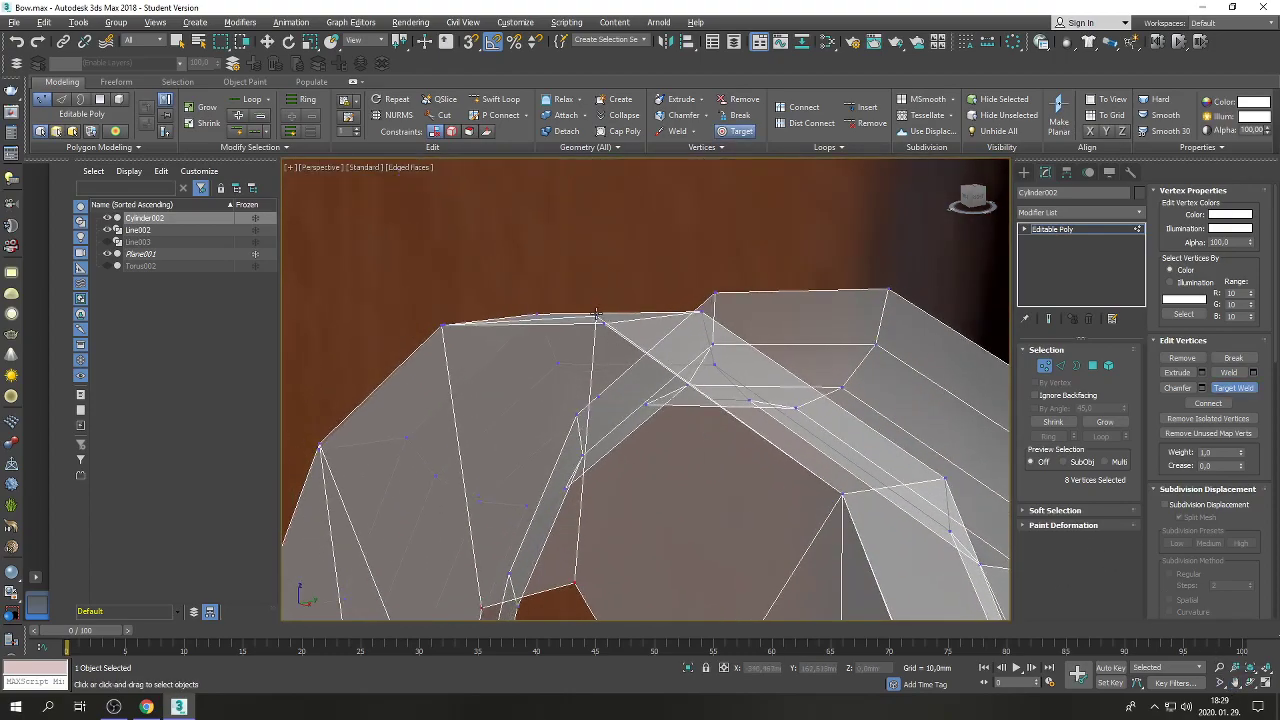
pyautogui.click(603, 324)
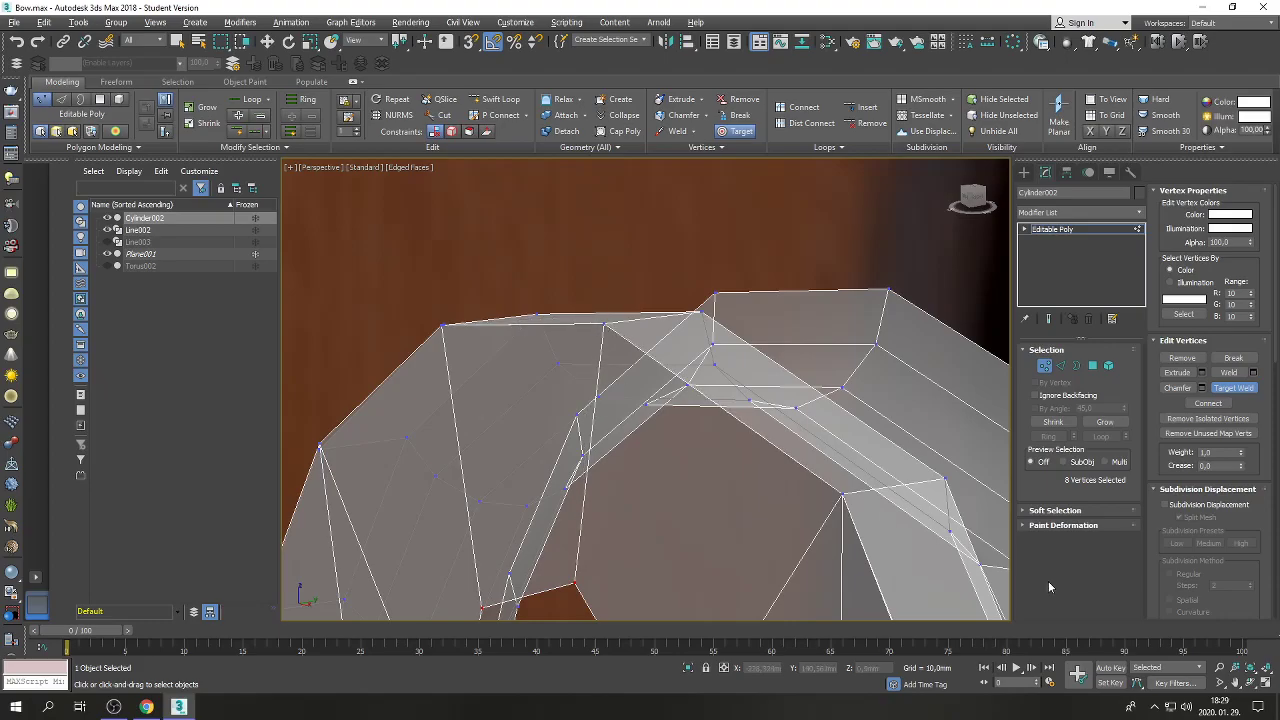
# Target weld the plate and rim vertices together at the upper part of the cam's left curve.
pyautogui.click(1252, 683)
pyautogui.moveTo(620, 436); pyautogui.dragTo(866, 481)
pyautogui.click(1235, 682)
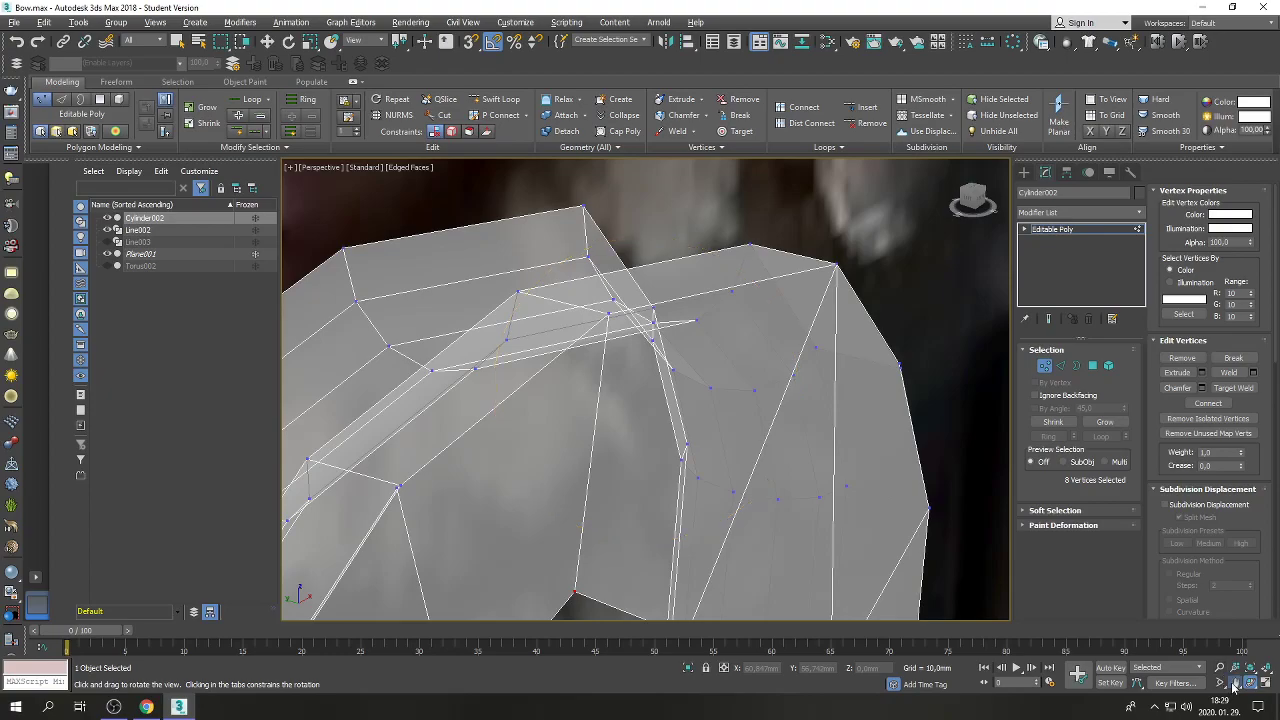
pyautogui.scroll(5, 596, 394)
pyautogui.moveTo(596, 394); pyautogui.dragTo(653, 334)
pyautogui.hotkey('ctrl', 'shift', 'w')
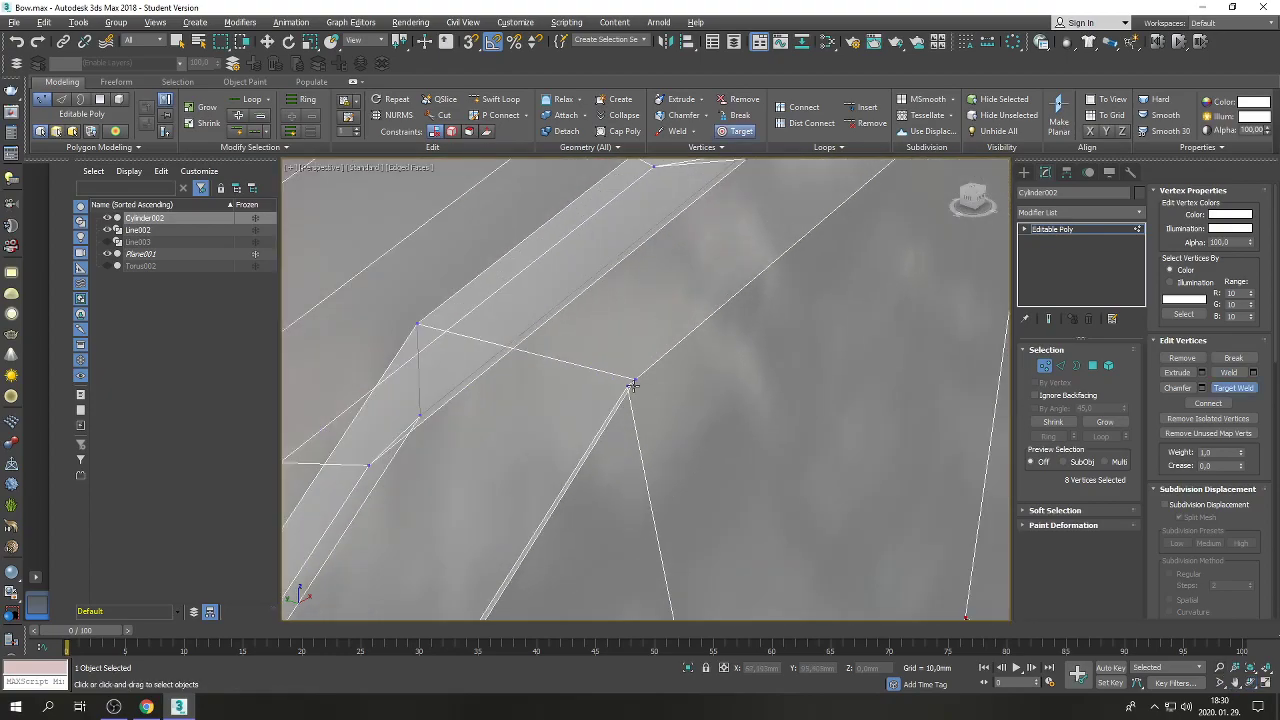
pyautogui.click(629, 388)
pyautogui.click(635, 380)
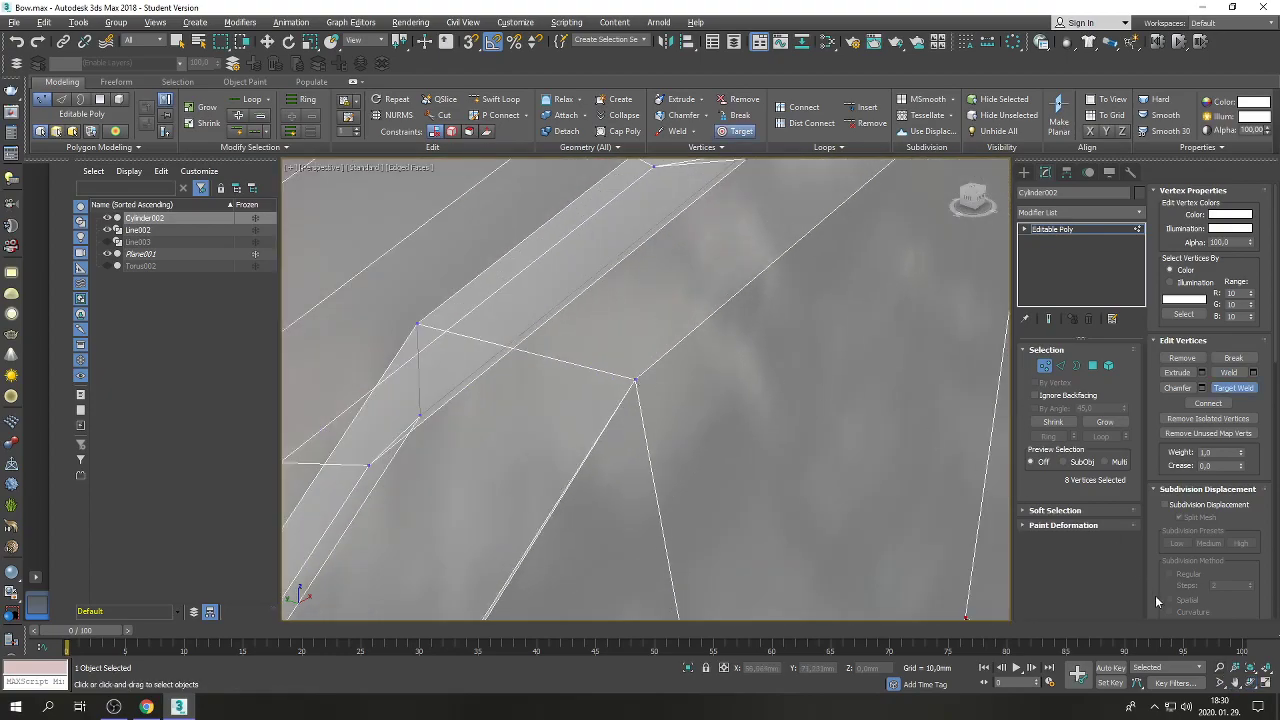
# Target weld the next plate and rim vertex pair down the left curve, above the hole's lower edge.
pyautogui.click(1236, 682)
pyautogui.moveTo(657, 529); pyautogui.dragTo(704, 266)
pyautogui.hotkey('ctrl', 'shift', 'w')
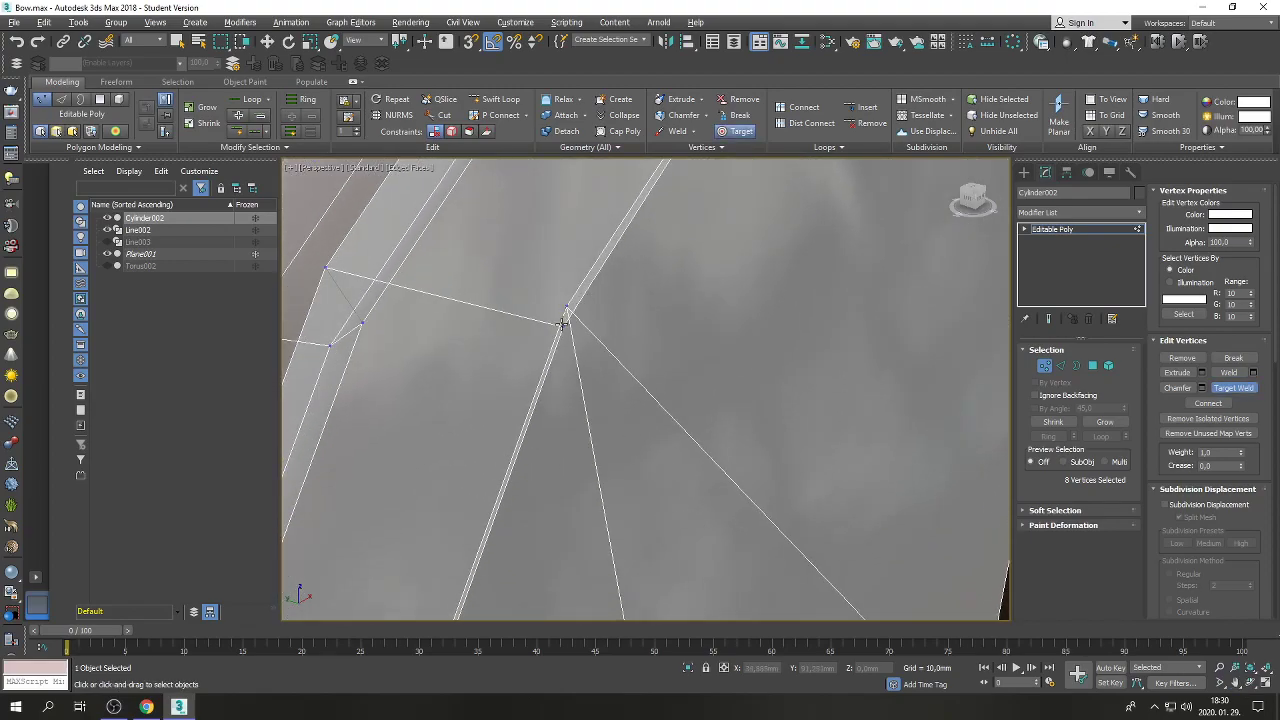
pyautogui.click(565, 325)
pyautogui.click(567, 308)
# Target weld the plate vertex to the rim vertex on the left curve, level with the hole's lower edge.
pyautogui.scroll(-6, 645, 278)
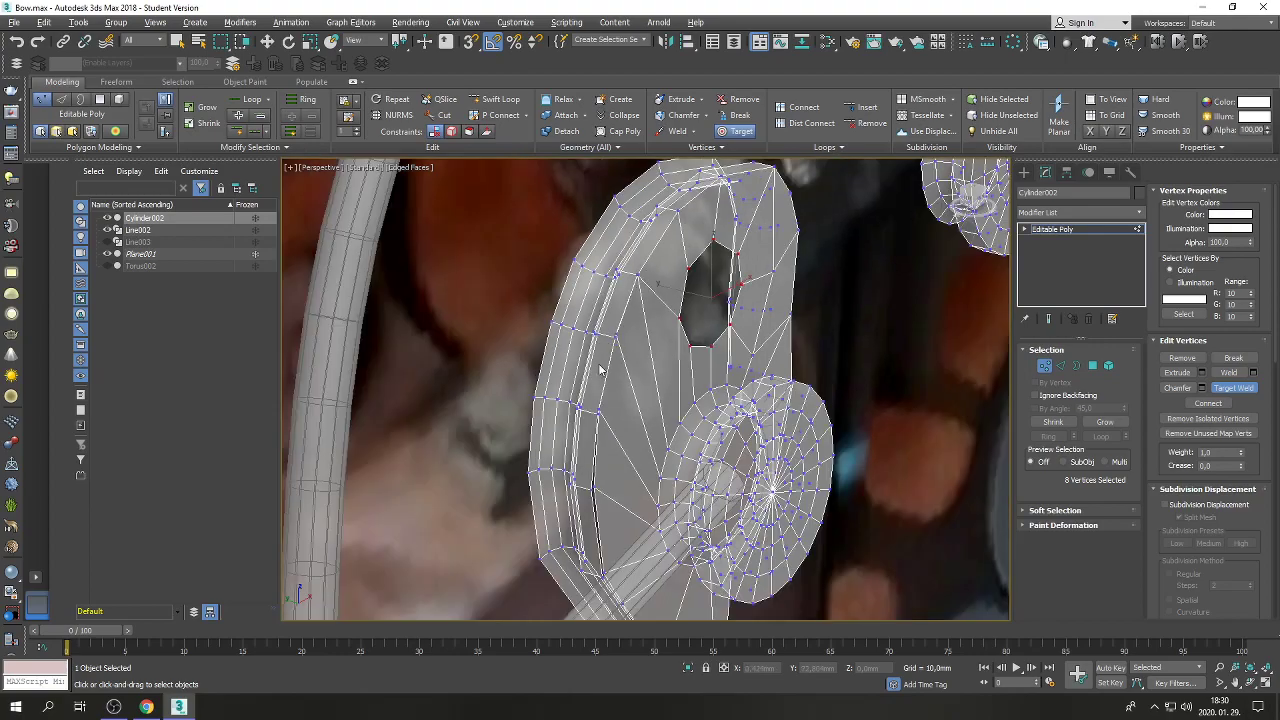
pyautogui.scroll(4, 608, 358)
pyautogui.scroll(3, 620, 330)
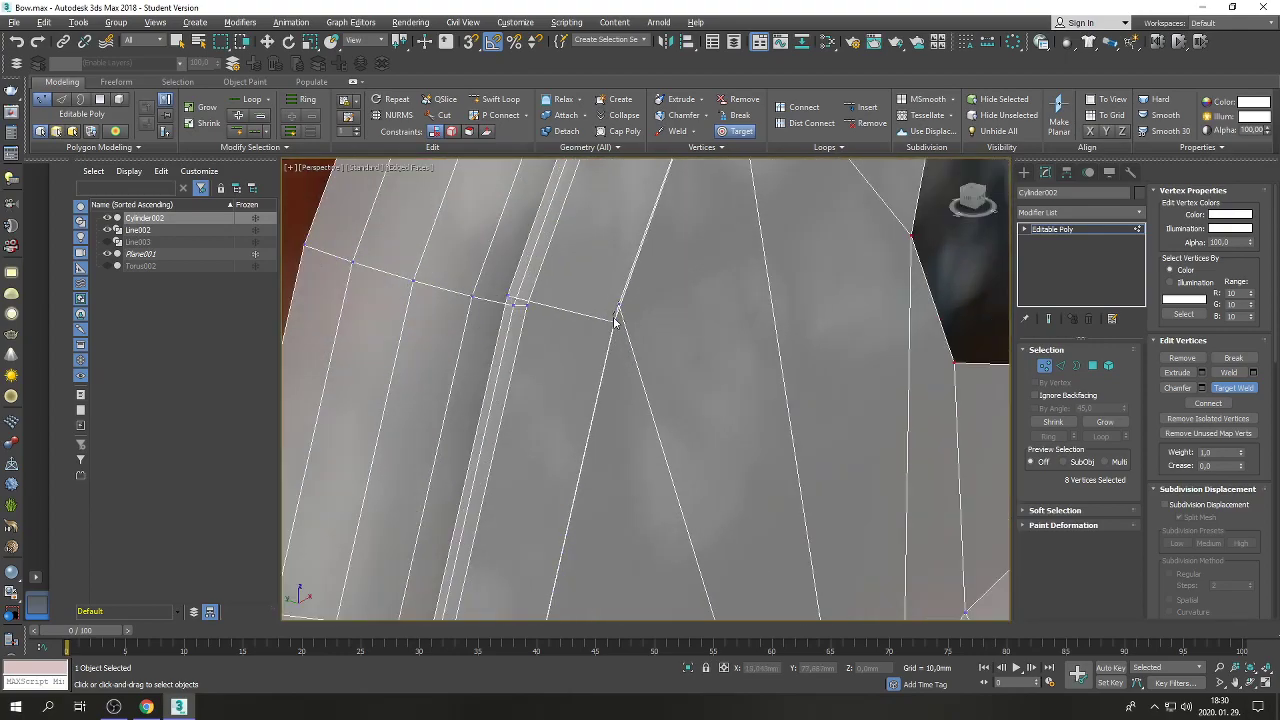
pyautogui.click(615, 321)
pyautogui.click(1251, 684)
pyautogui.moveTo(820, 420); pyautogui.dragTo(614, 354)
pyautogui.rightClick(614, 354)
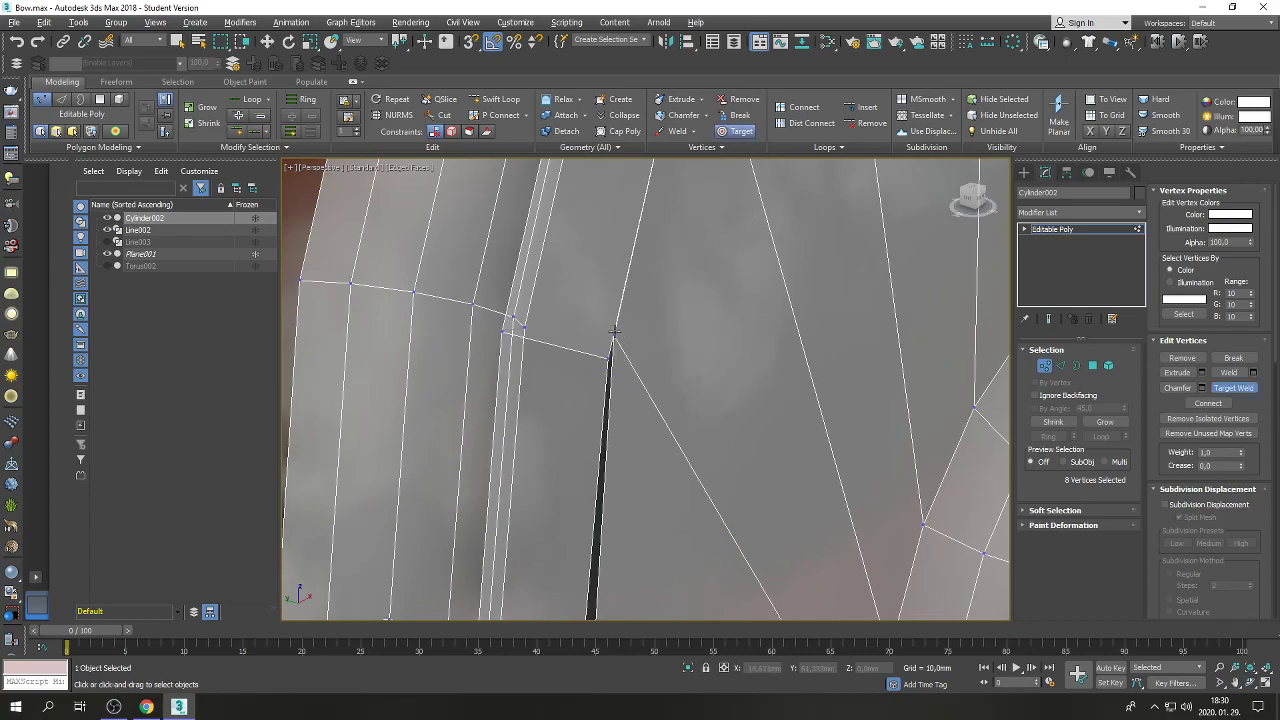
pyautogui.click(608, 358)
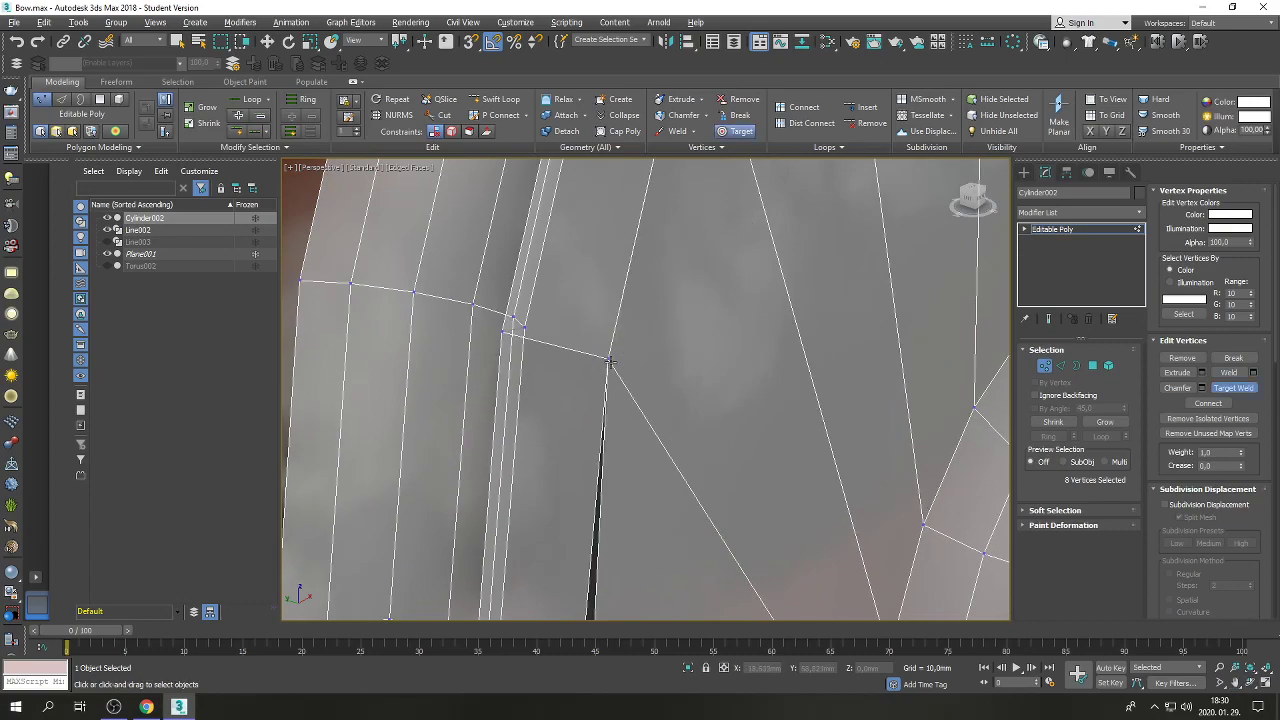
# Target weld the next plate vertex down the left curve to its rim vertex, just above the crossing rod.
pyautogui.click(1236, 684)
pyautogui.moveTo(743, 535); pyautogui.dragTo(693, 319)
pyautogui.rightClick(693, 319)
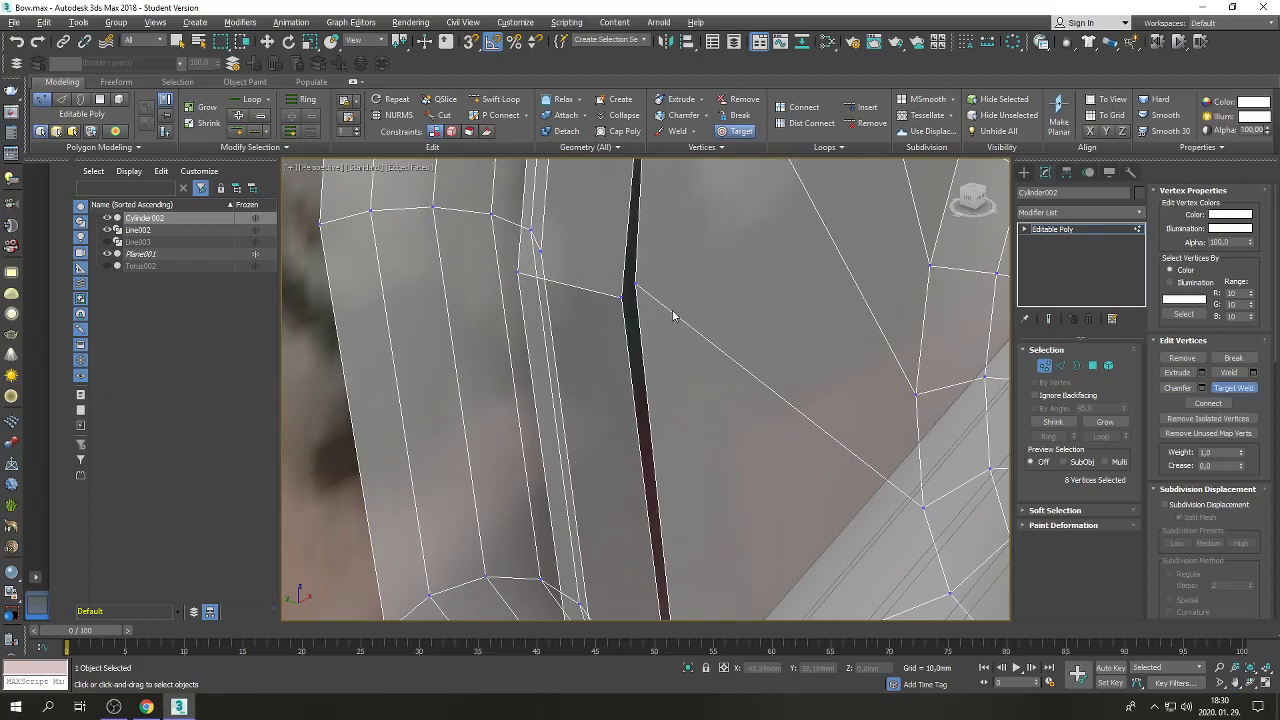
pyautogui.click(622, 297)
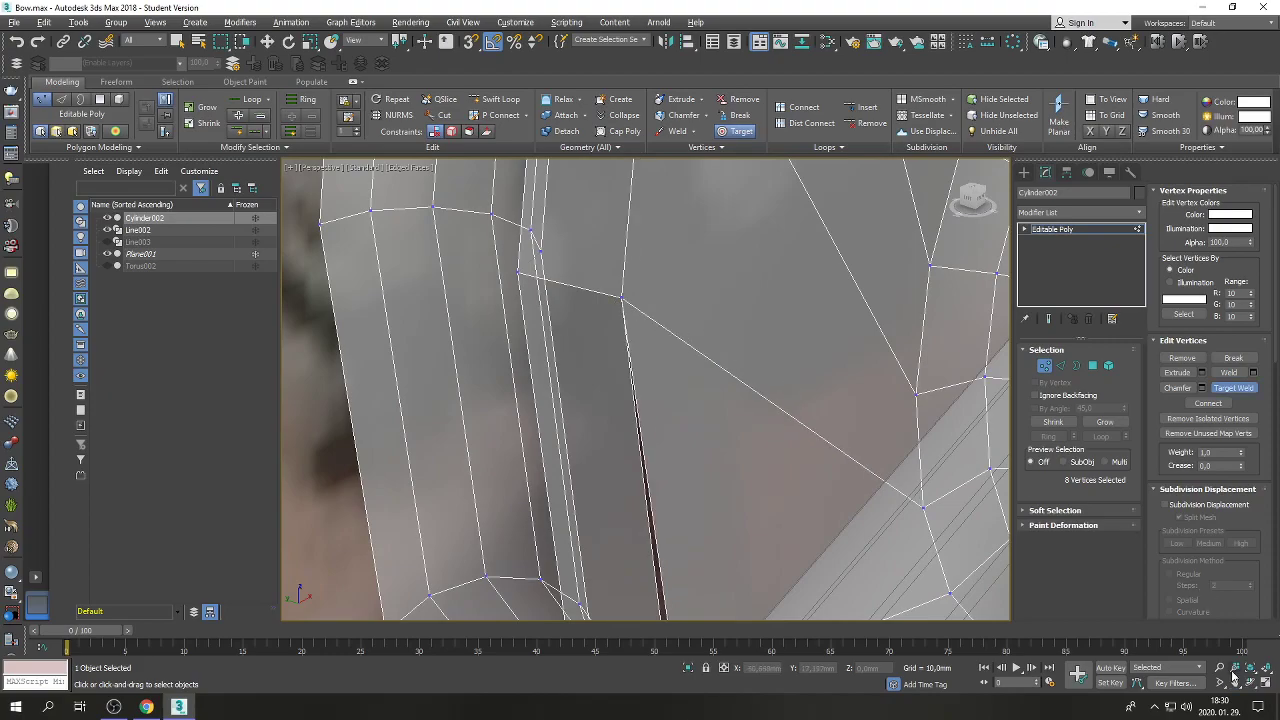
# Target weld the plate vertex to the rim vertex where the rod crosses the lower-left curve, and finish welding there.
pyautogui.click(1236, 684)
pyautogui.moveTo(940, 575); pyautogui.dragTo(721, 196)
pyautogui.rightClick(803, 326)
pyautogui.click(678, 390)
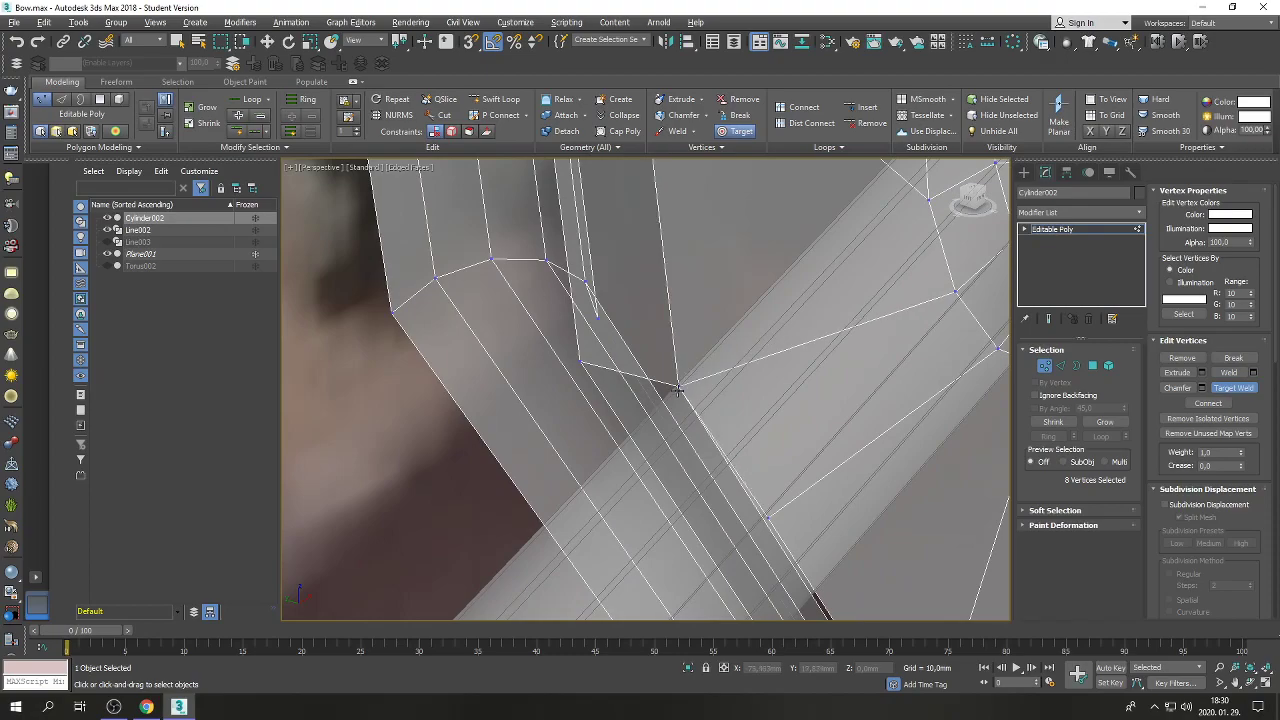
pyautogui.click(1236, 684)
pyautogui.moveTo(930, 580); pyautogui.dragTo(706, 391)
pyautogui.scroll(-2, 707, 390)
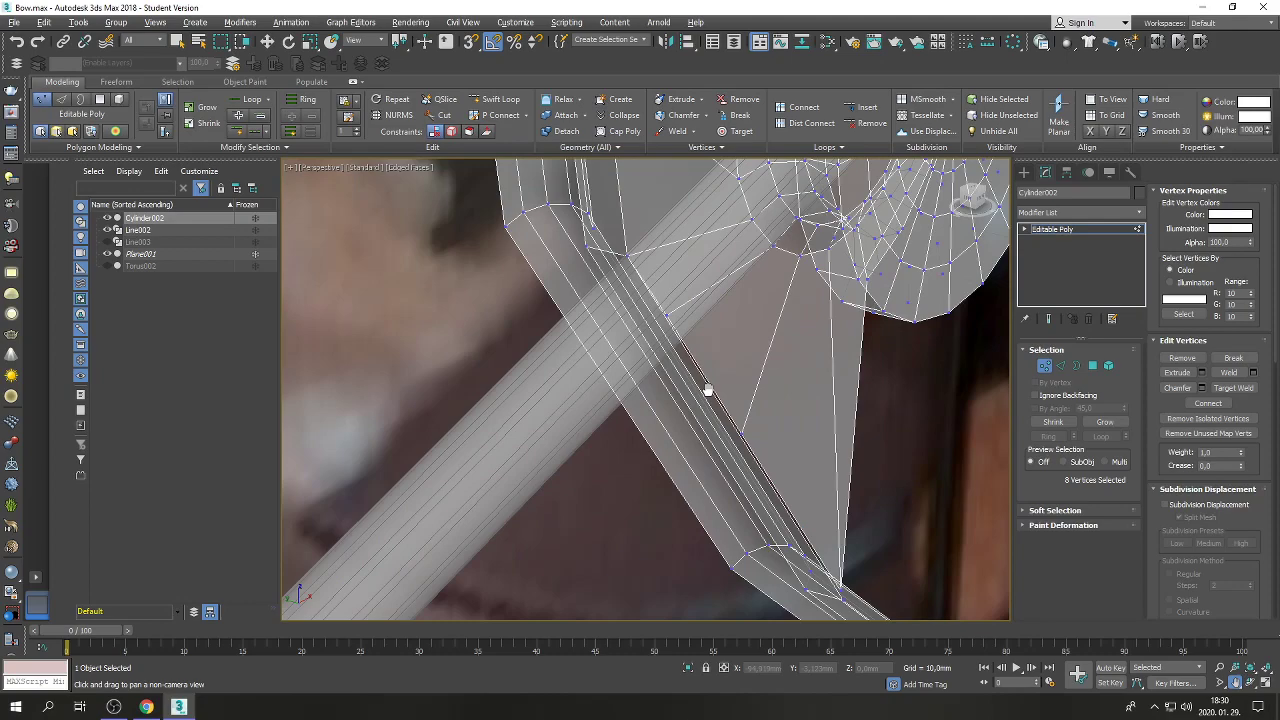
pyautogui.hotkey('ctrl', 'shift', 'w')
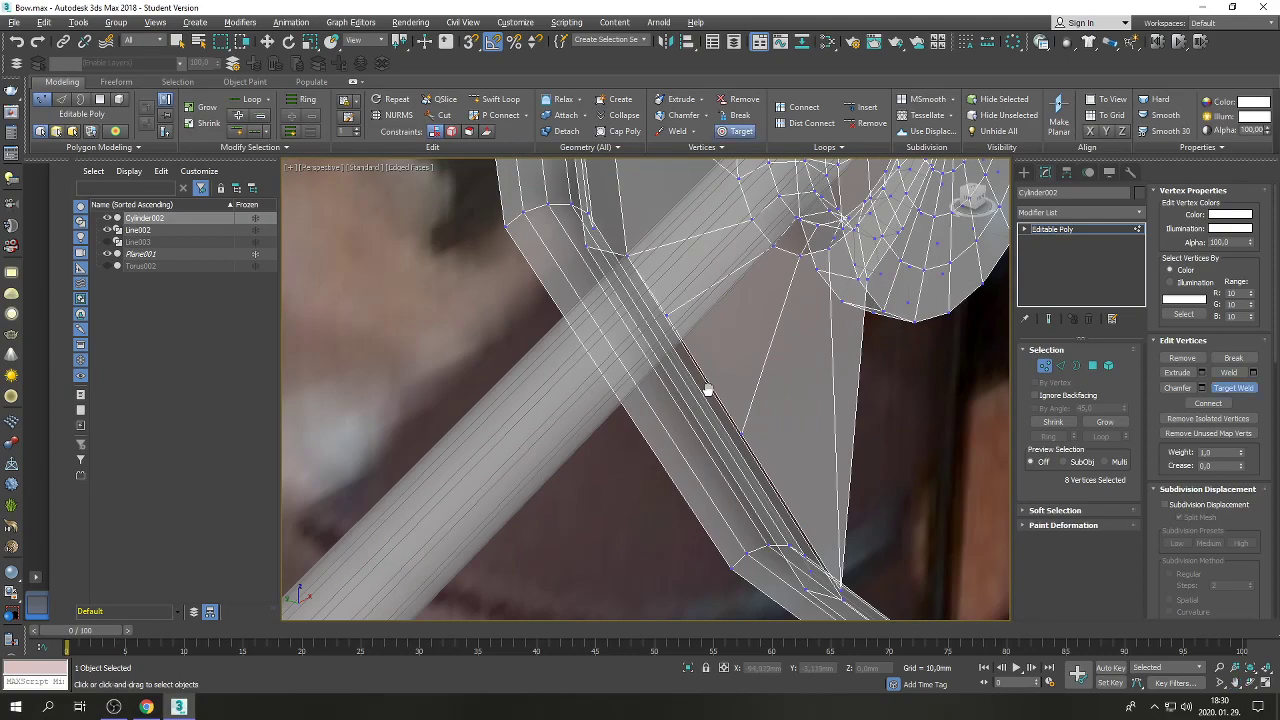
pyautogui.click(1229, 391)
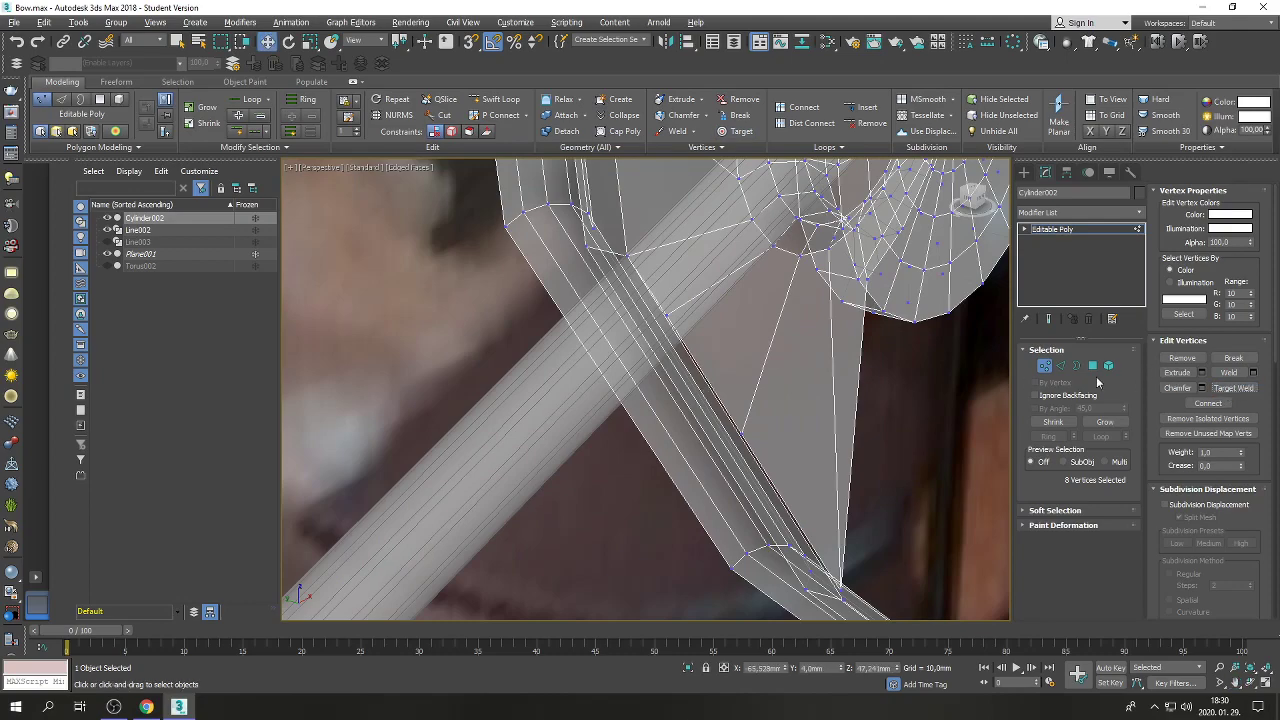
# Connect the eight lengthwise edges of the rim section below the crossing rod with 2 segments.
pyautogui.click(1060, 366)
pyautogui.moveTo(626, 467); pyautogui.dragTo(672, 457)
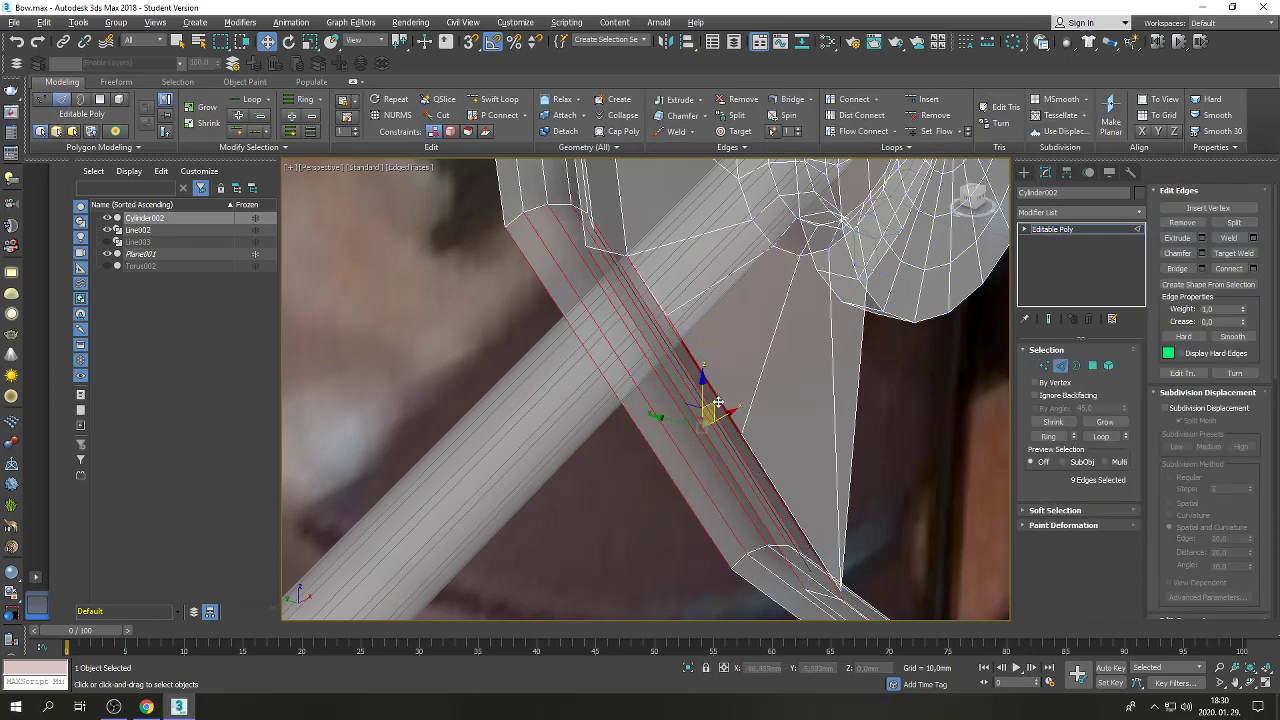
pyautogui.keyDown('alt'); pyautogui.click(713, 391); pyautogui.keyUp('alt')
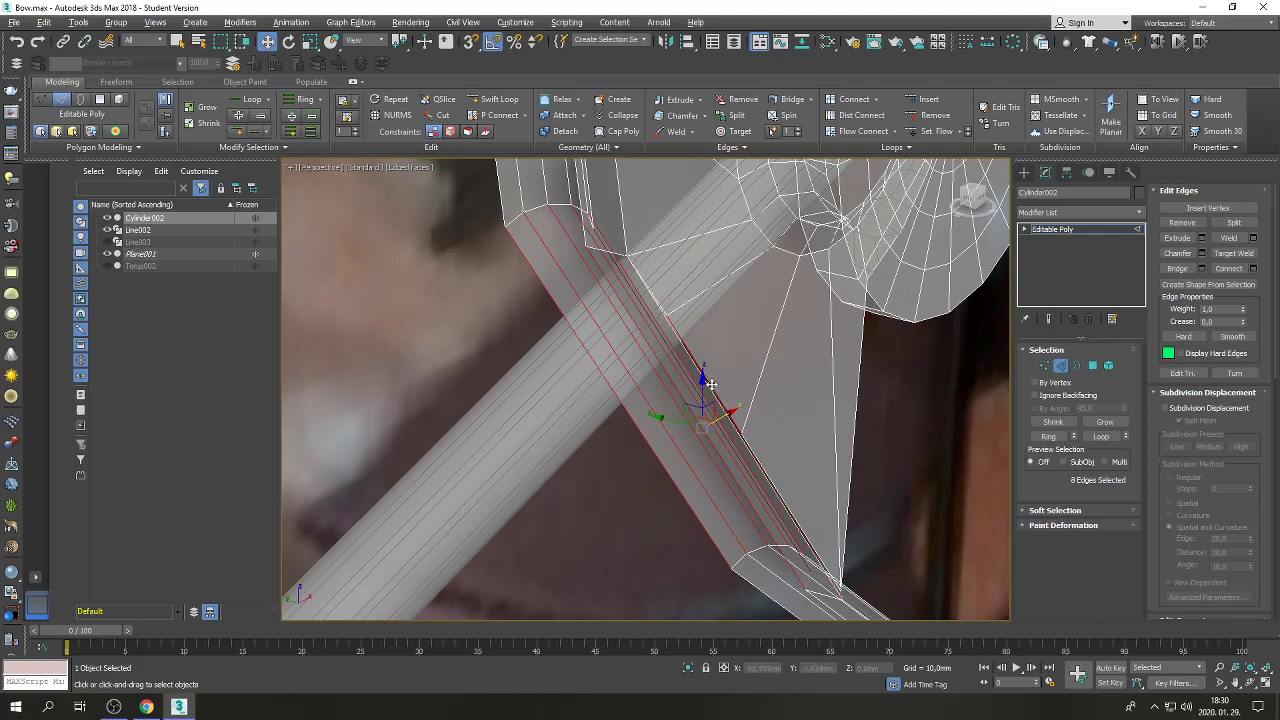
pyautogui.keyDown('alt'); pyautogui.click(703, 380); pyautogui.keyUp('alt')
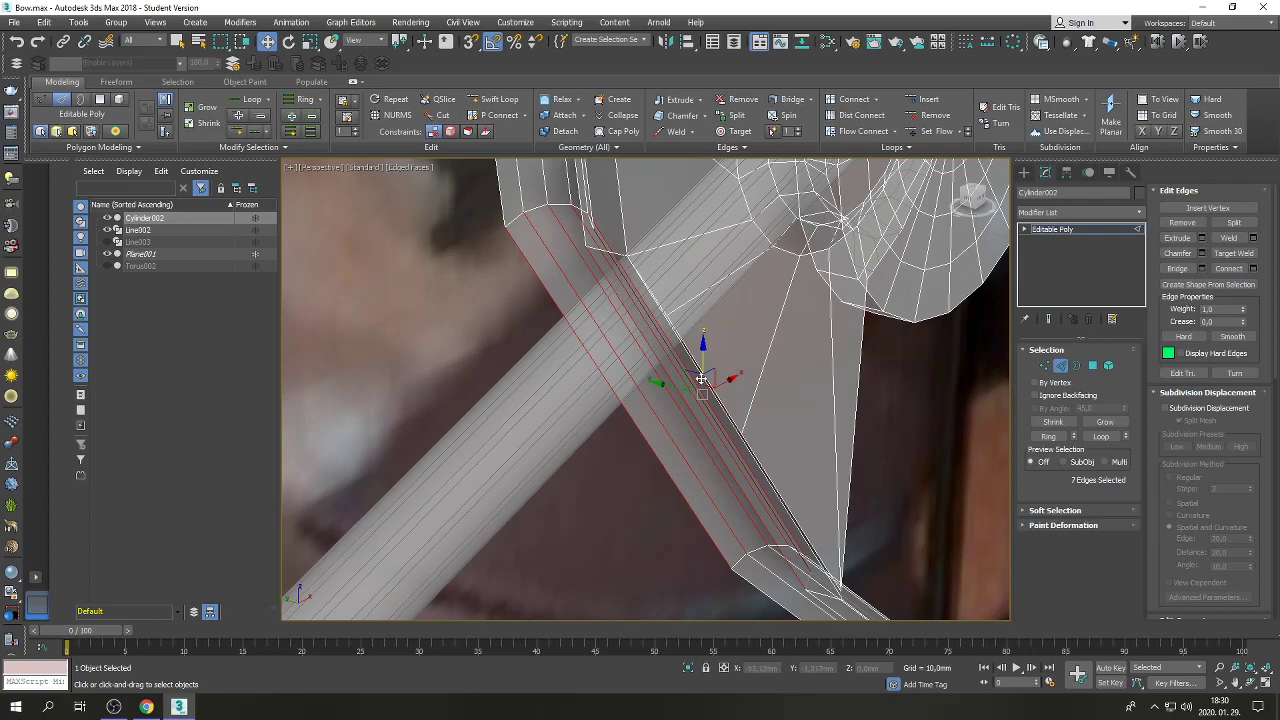
pyautogui.keyDown('ctrl'); pyautogui.click(703, 380); pyautogui.keyUp('ctrl')
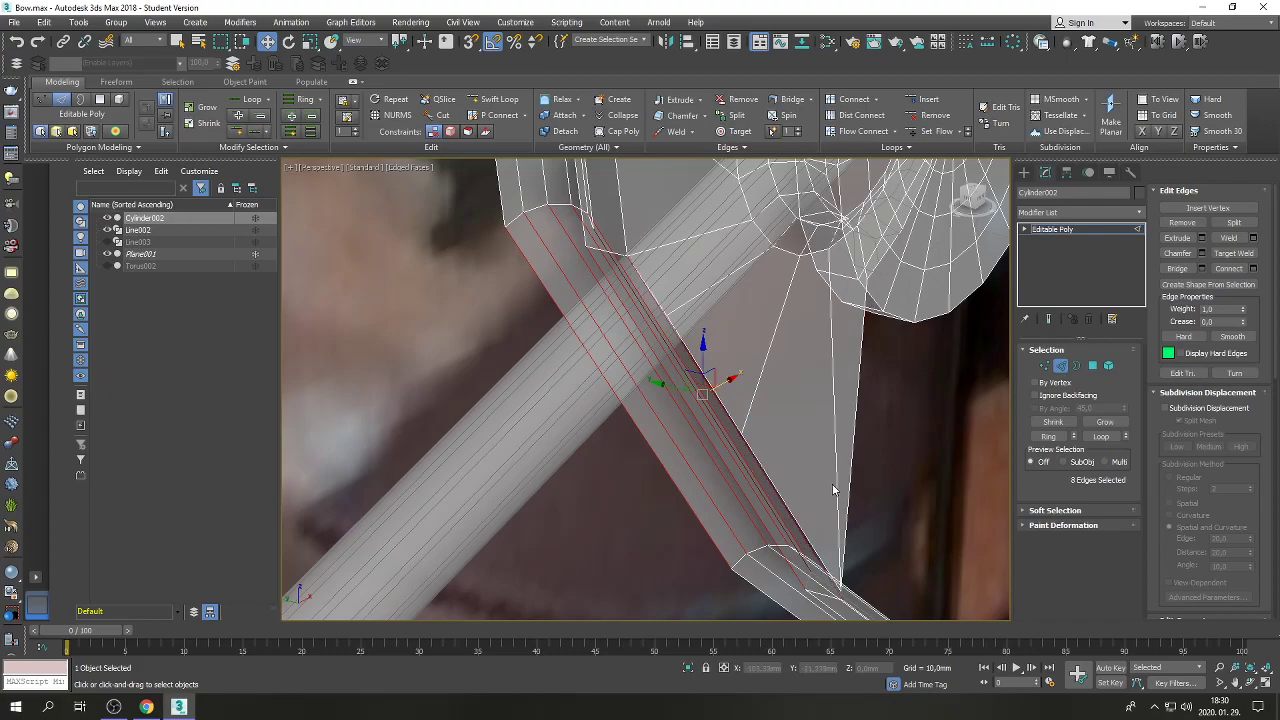
pyautogui.click(1250, 682)
pyautogui.moveTo(738, 430); pyautogui.dragTo(716, 400)
pyautogui.rightClick(716, 400)
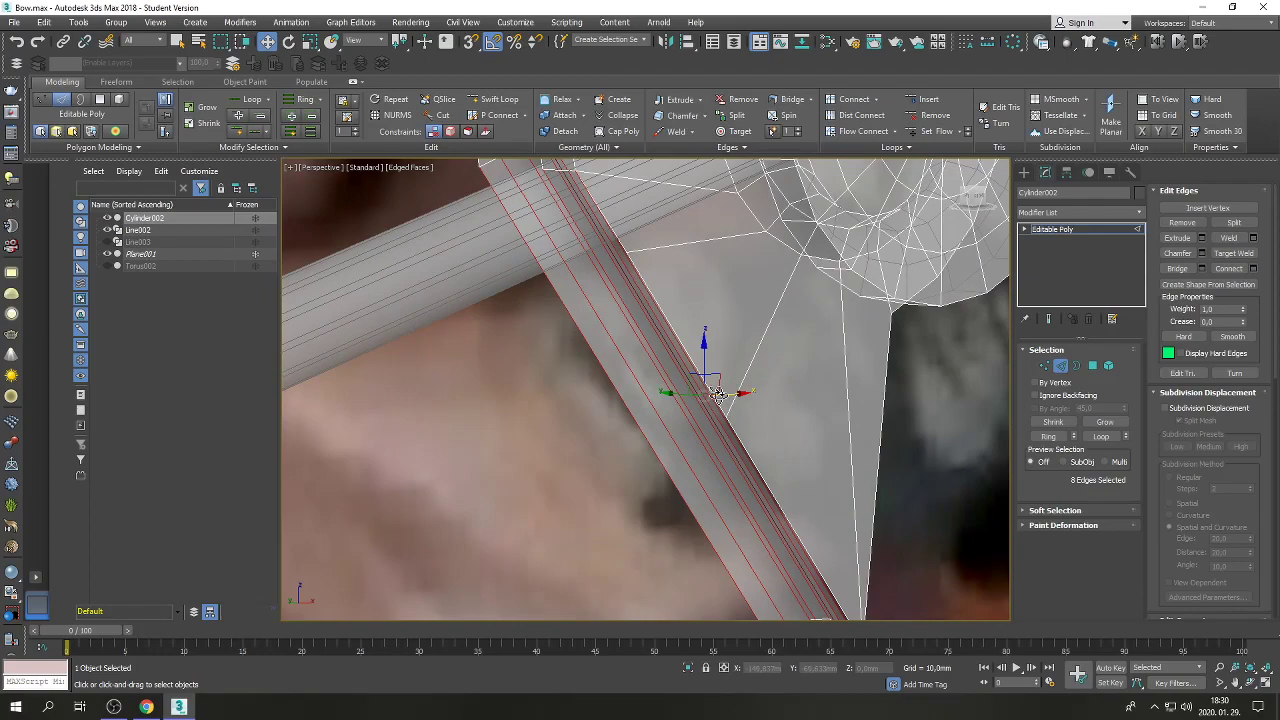
pyautogui.click(1255, 270)
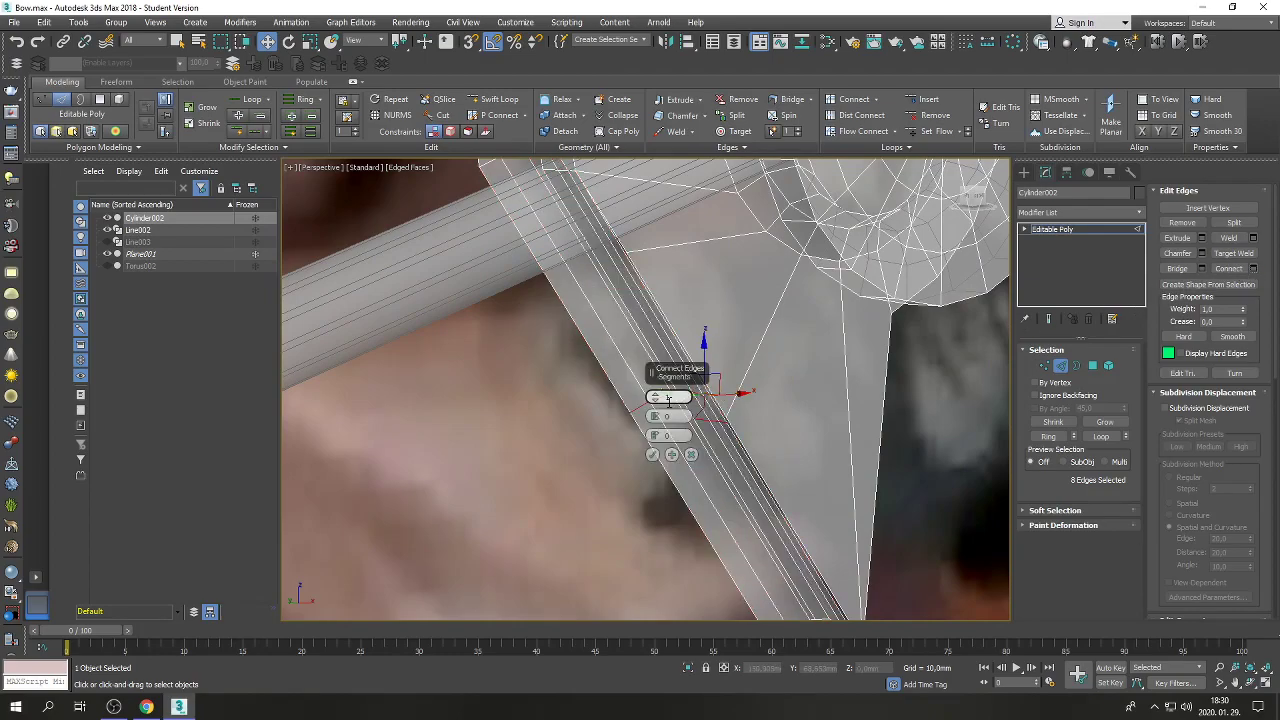
pyautogui.moveTo(655, 398); pyautogui.dragTo(655, 396)
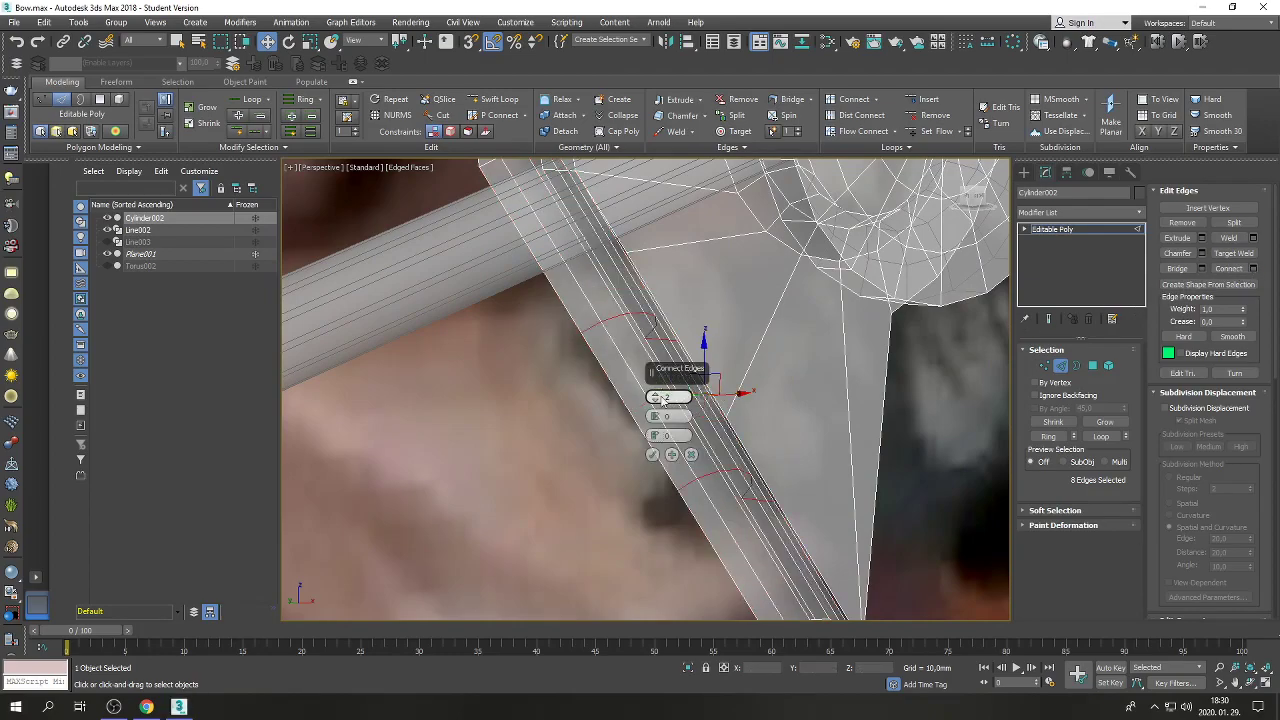
pyautogui.click(652, 454)
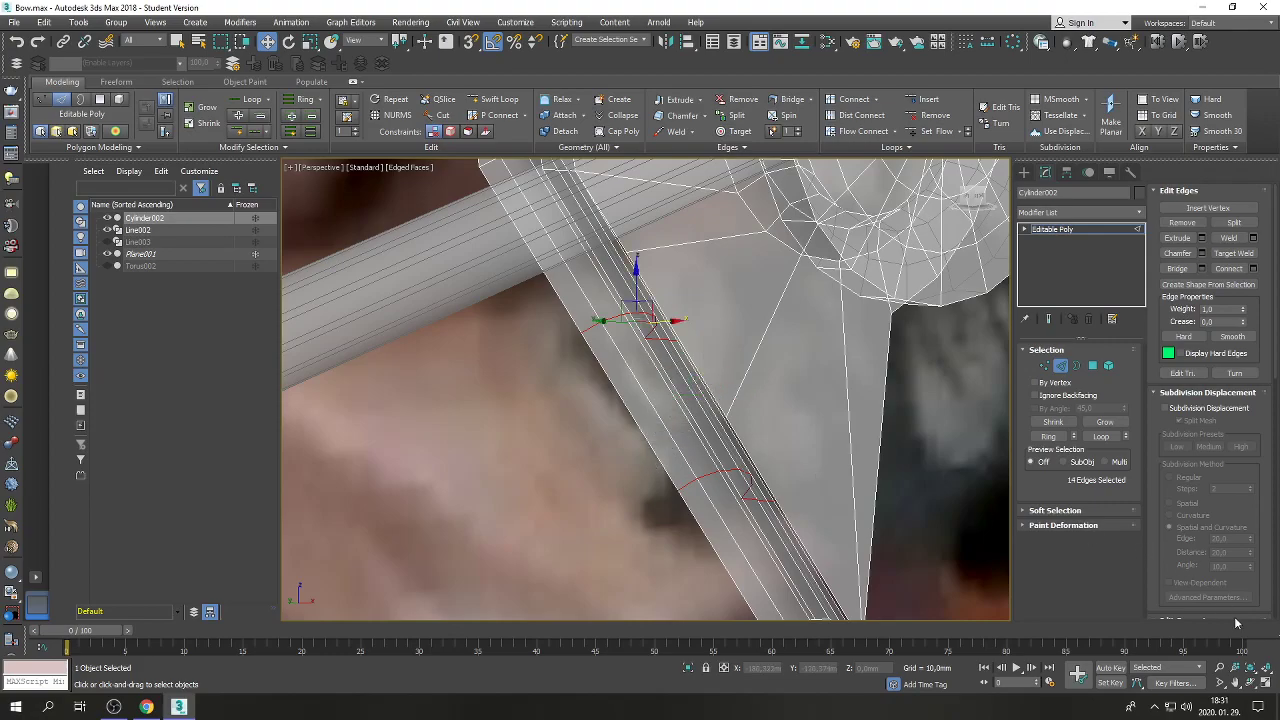
# Move both new rim edge loops together in the front view by about -0.64 mm in X and 0.23 mm in Y.
pyautogui.click(771, 514)
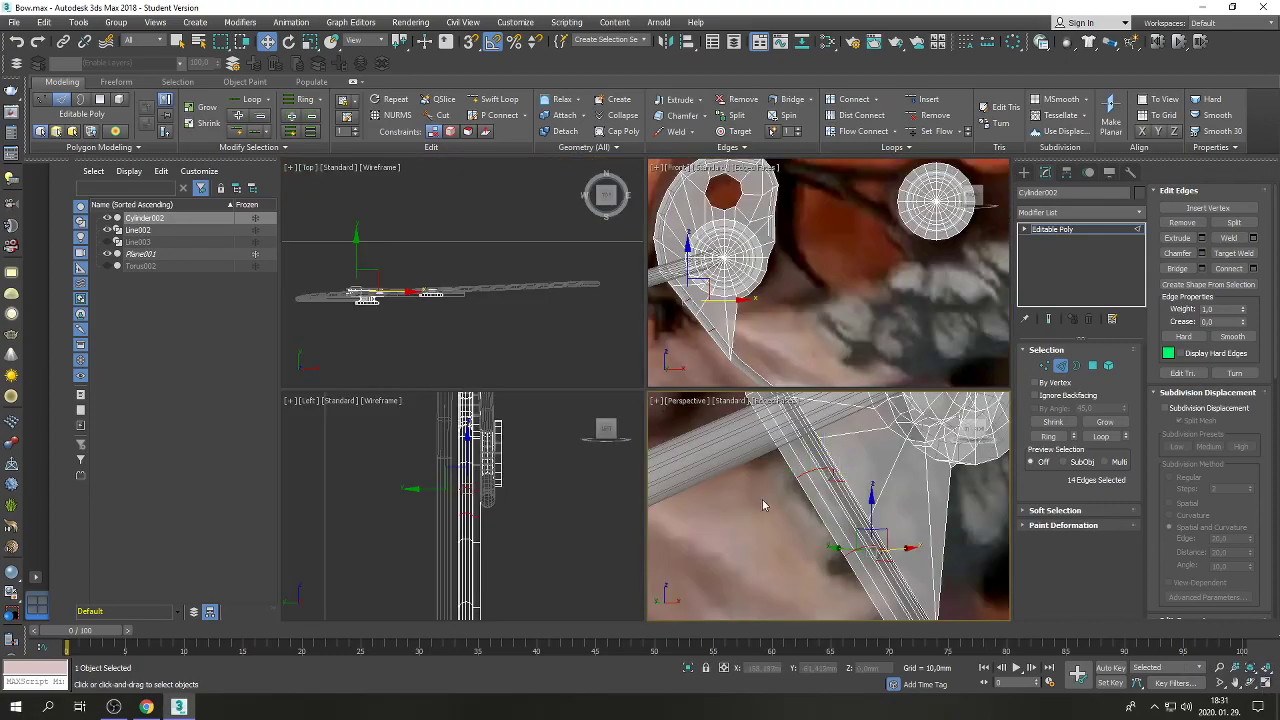
pyautogui.scroll(3, 726, 333)
pyautogui.scroll(-3, 778, 318)
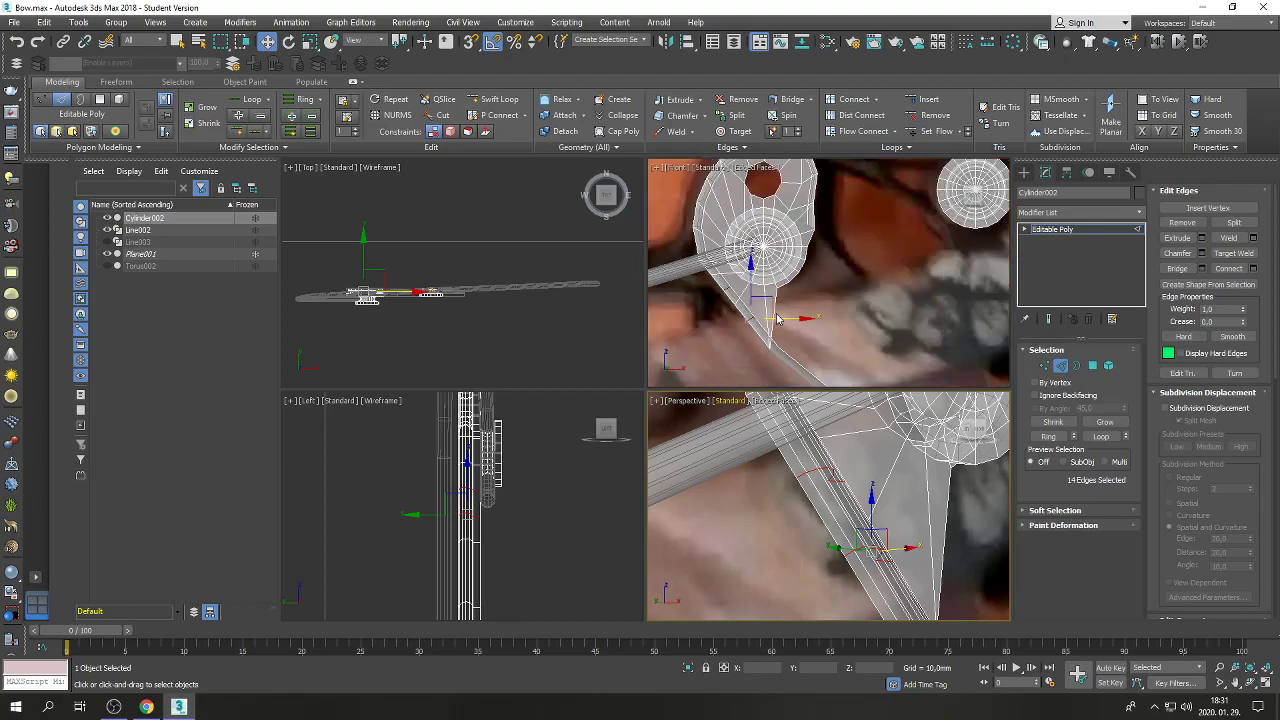
pyautogui.scroll(-2, 778, 318)
pyautogui.scroll(-2, 778, 318)
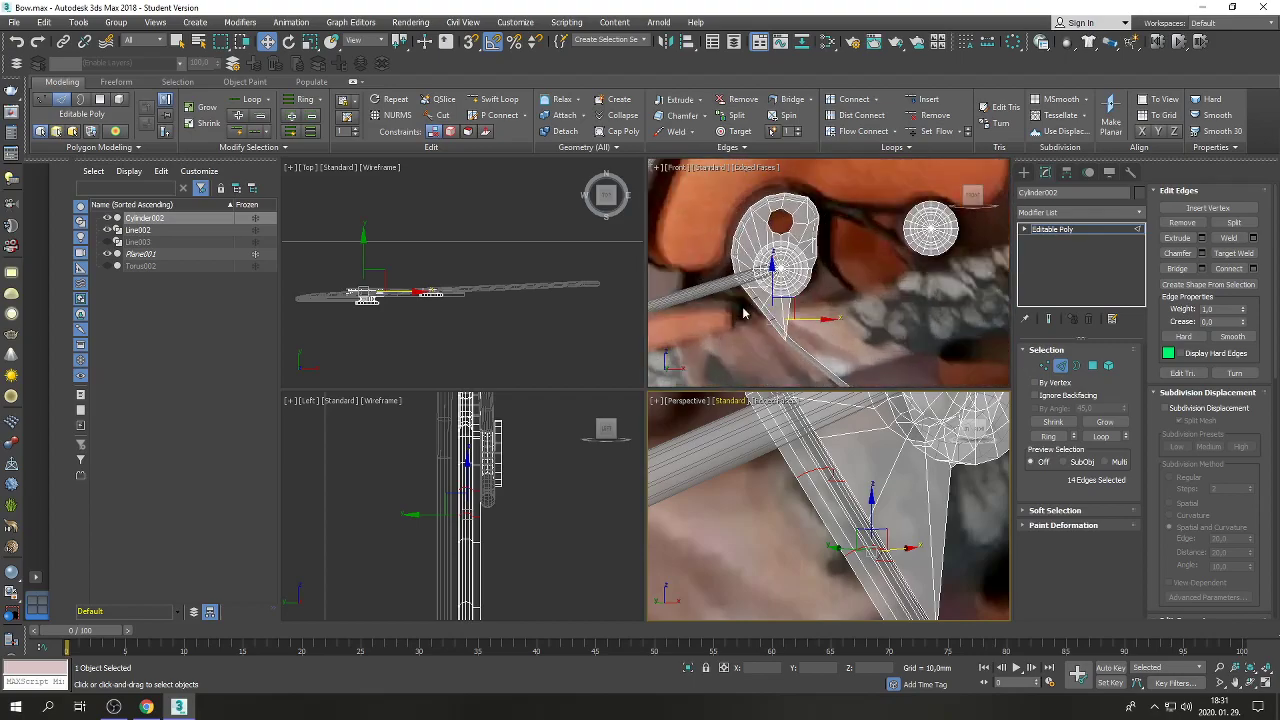
pyautogui.click(1265, 688)
pyautogui.click(1265, 688)
pyautogui.rightClick(738, 286)
pyautogui.click(1265, 688)
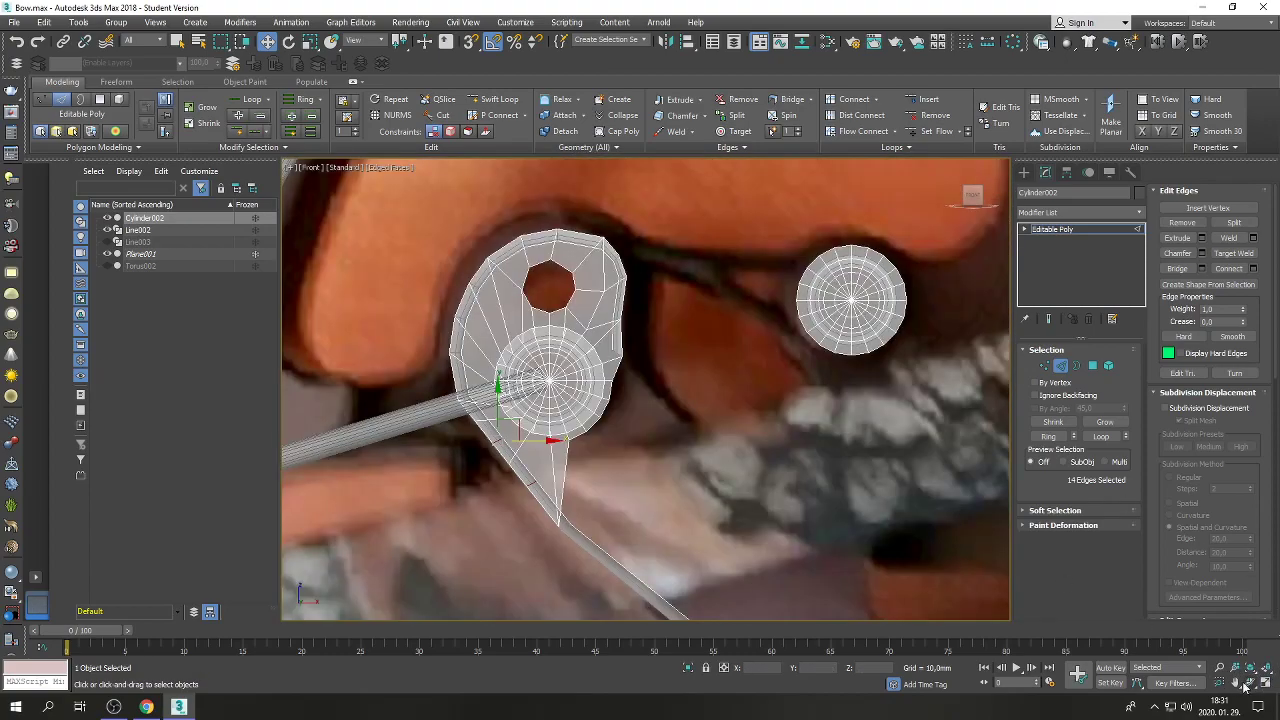
pyautogui.click(1236, 684)
pyautogui.moveTo(694, 423); pyautogui.dragTo(737, 320)
pyautogui.scroll(2, 589, 340)
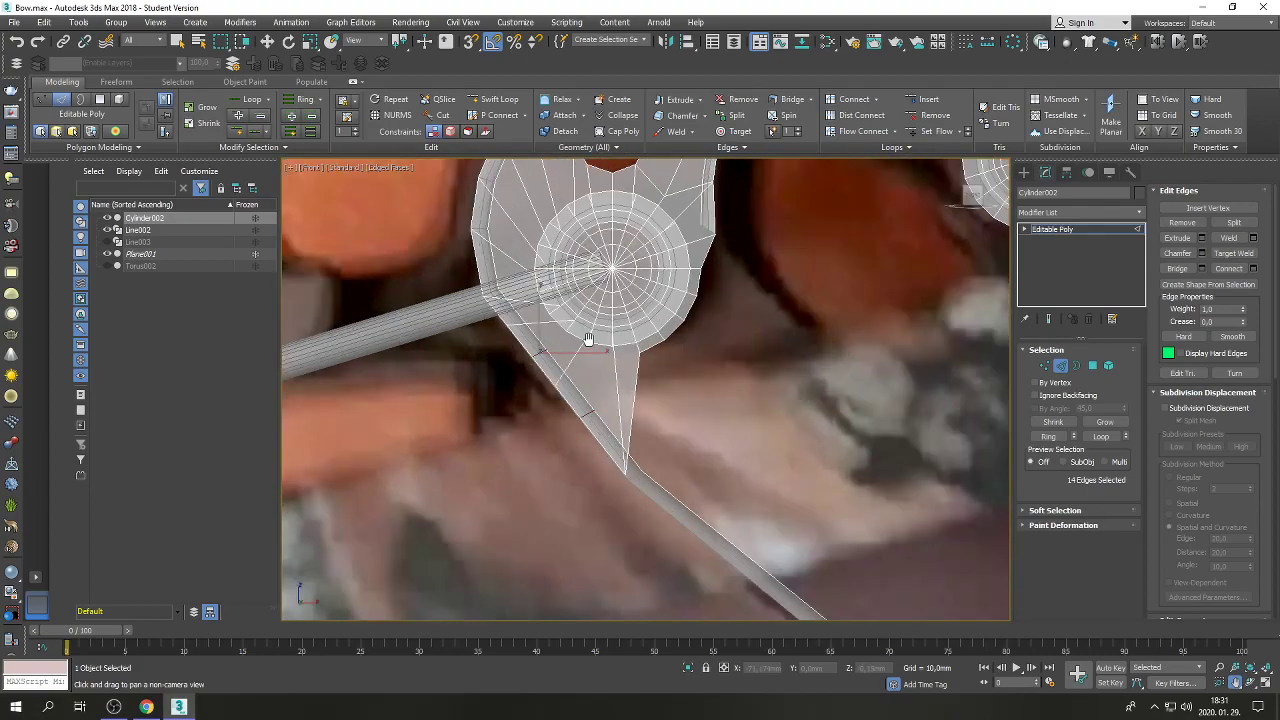
pyautogui.scroll(2, 589, 340)
pyautogui.press('w')
pyautogui.moveTo(534, 338); pyautogui.dragTo(530, 339)
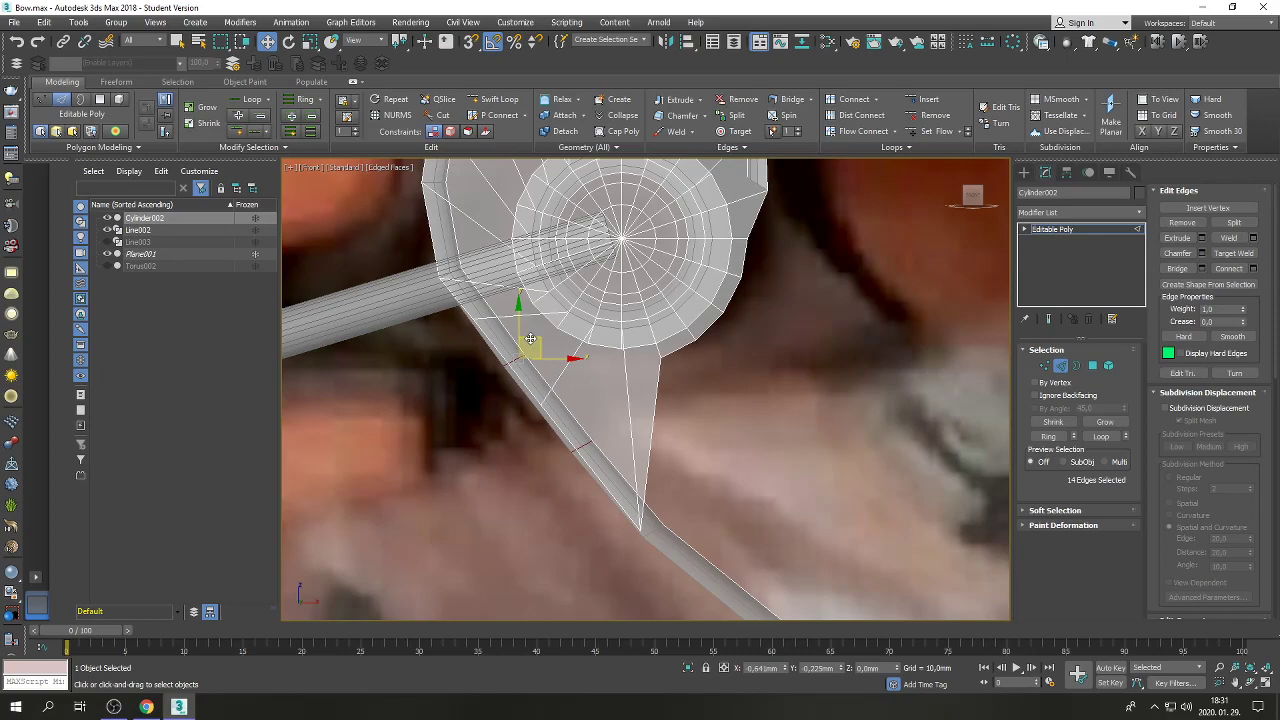
# Move only the lower new rim edge loop slightly outward, to about X -72.32 mm and Z -17.82 mm.
pyautogui.click(558, 441)
pyautogui.doubleClick(584, 446)
pyautogui.doubleClick(584, 446)
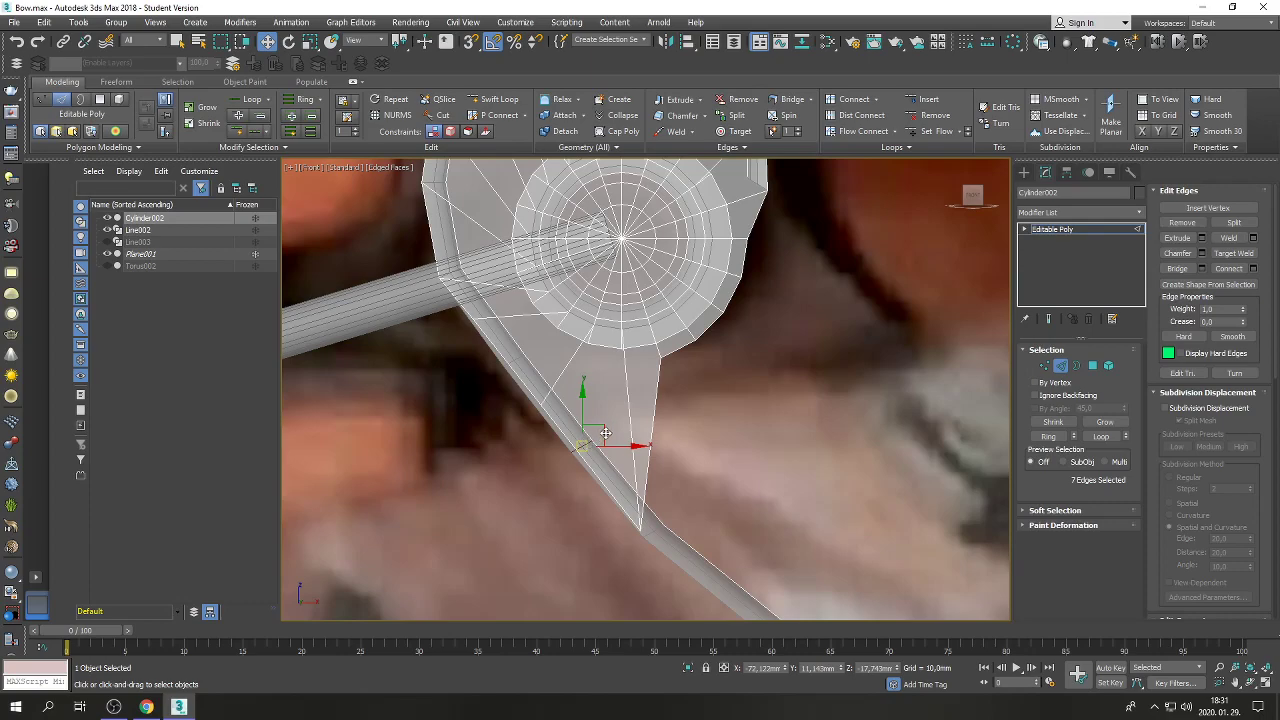
pyautogui.moveTo(604, 424)
pyautogui.mouseDown()
pyautogui.moveTo(618, 423)
pyautogui.moveTo(596, 423)
pyautogui.mouseUp()
# Switch to vertex editing, select the vertices of the upper new rim loop, and clear the selection.
pyautogui.scroll(-4, 596, 423)
pyautogui.scroll(2, 592, 405)
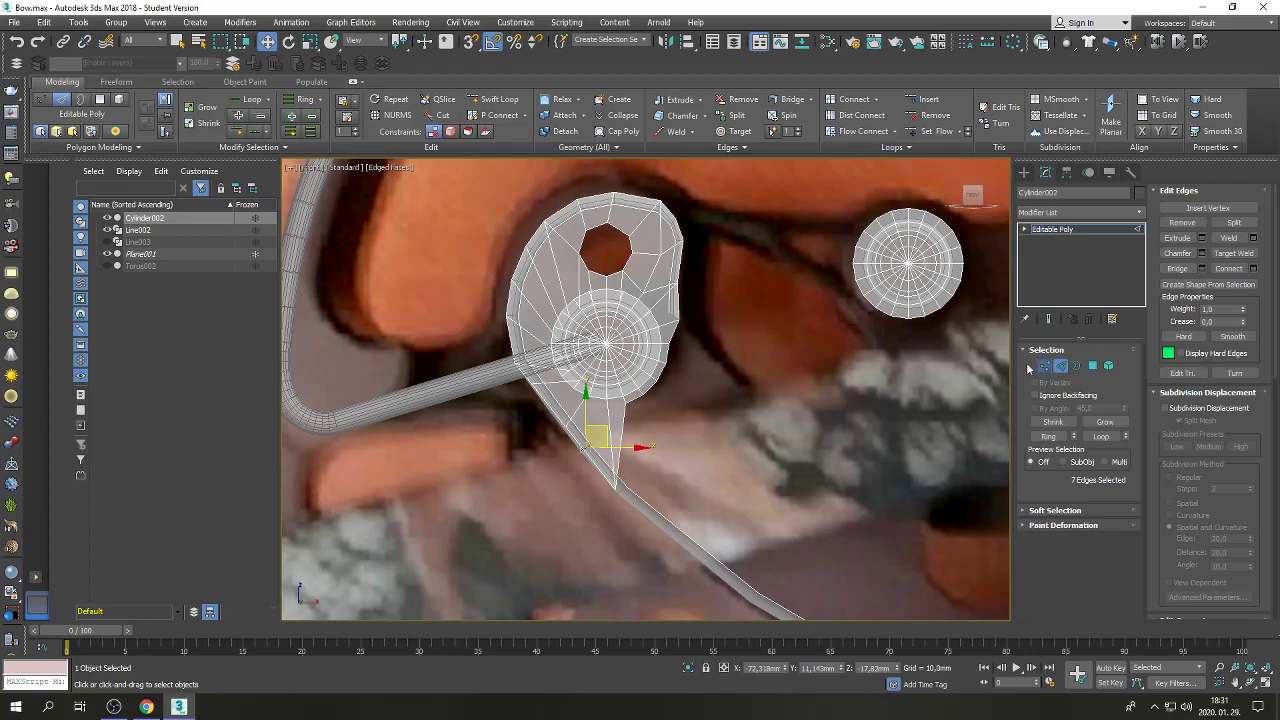
pyautogui.press('1')
pyautogui.moveTo(540, 418); pyautogui.dragTo(568, 388)
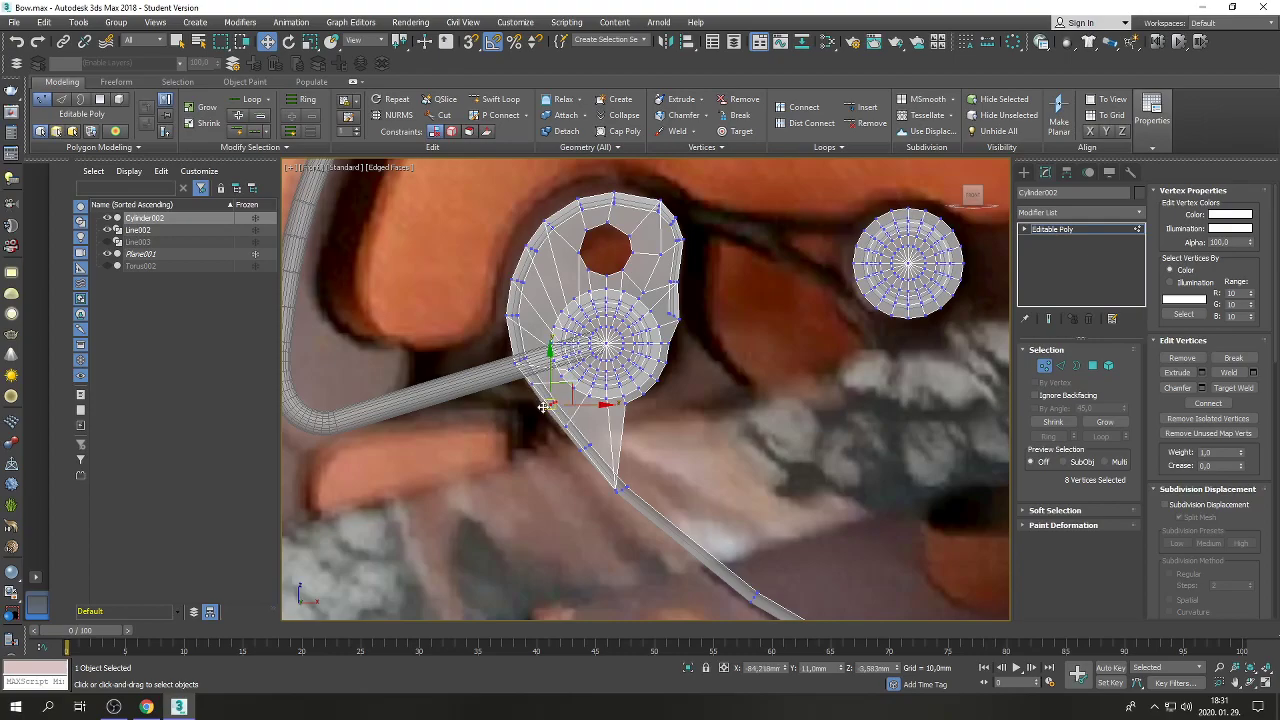
pyautogui.scroll(4, 568, 388)
pyautogui.rightClick(514, 461)
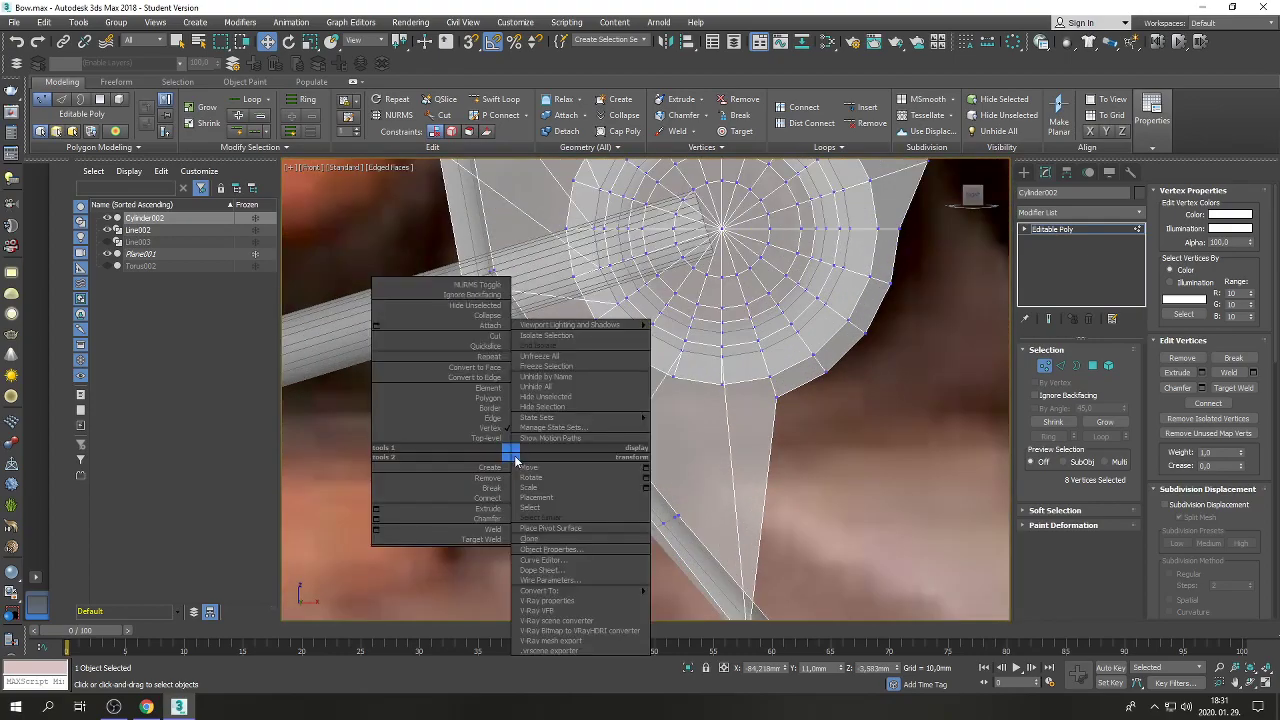
pyautogui.click(900, 527)
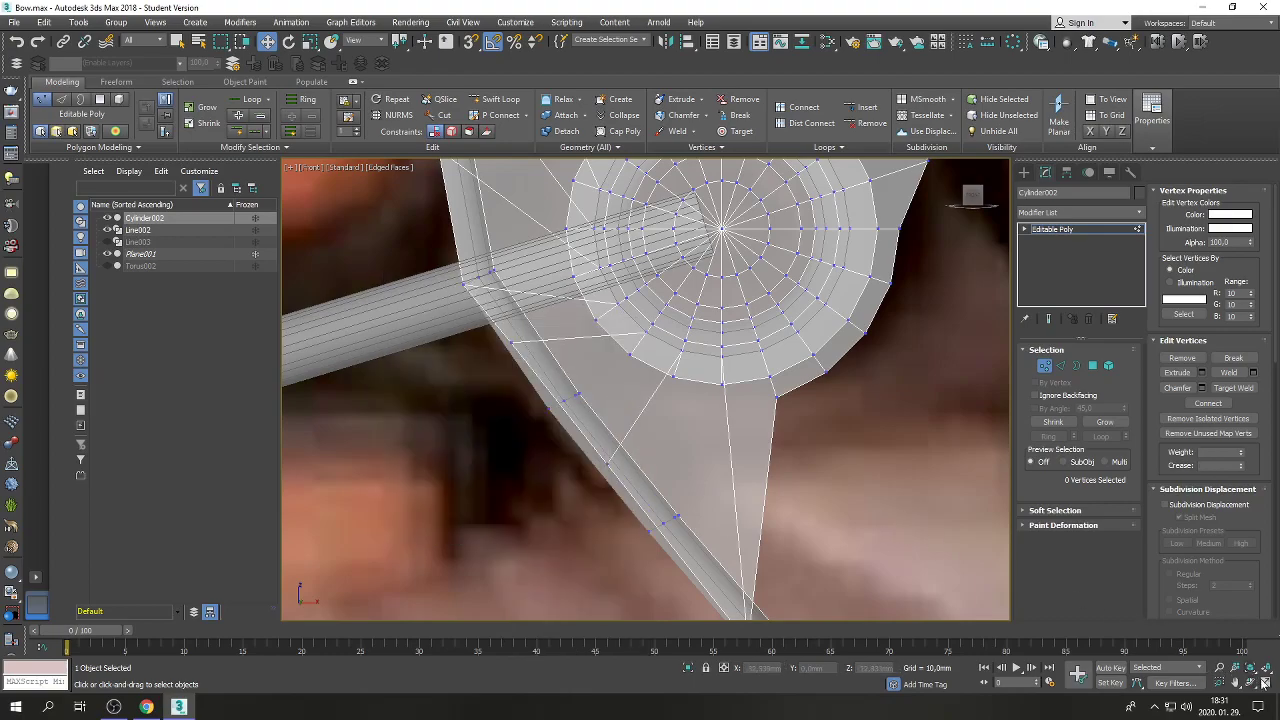
# Target weld the two plate vertices below the crossing rod to the matching vertices of the two new rim loops.
pyautogui.click(1265, 683)
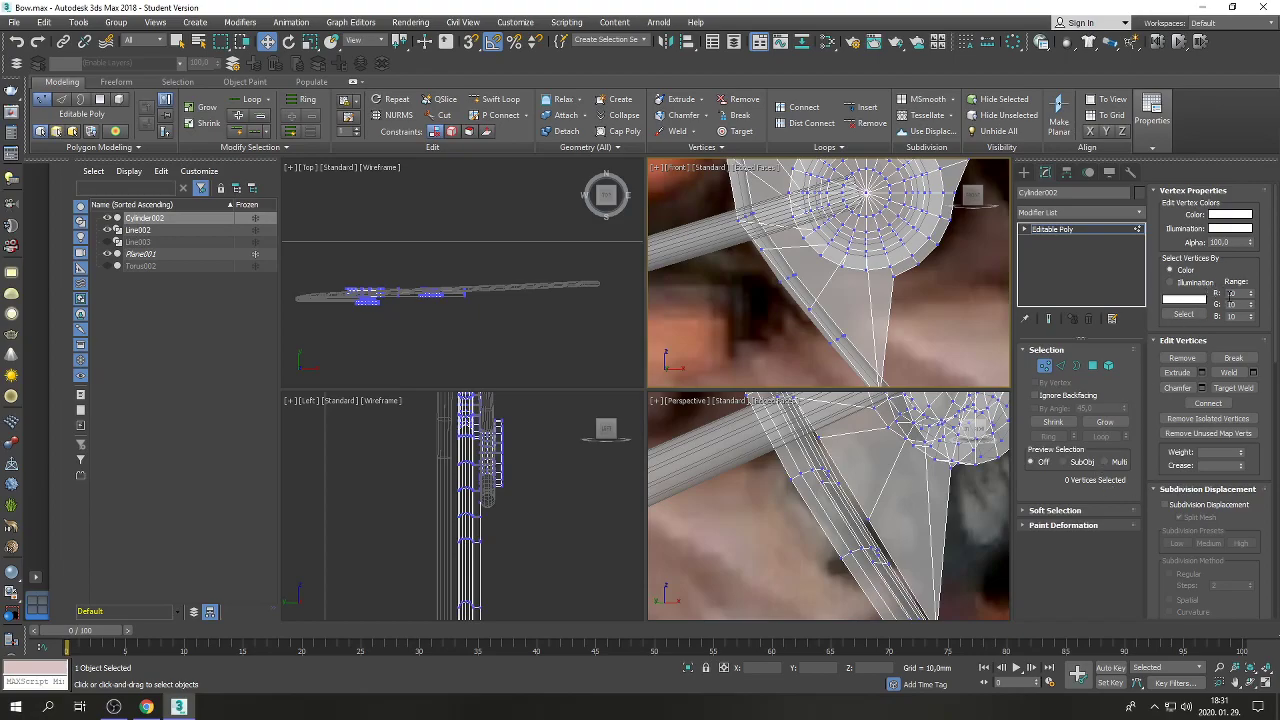
pyautogui.click(1172, 194)
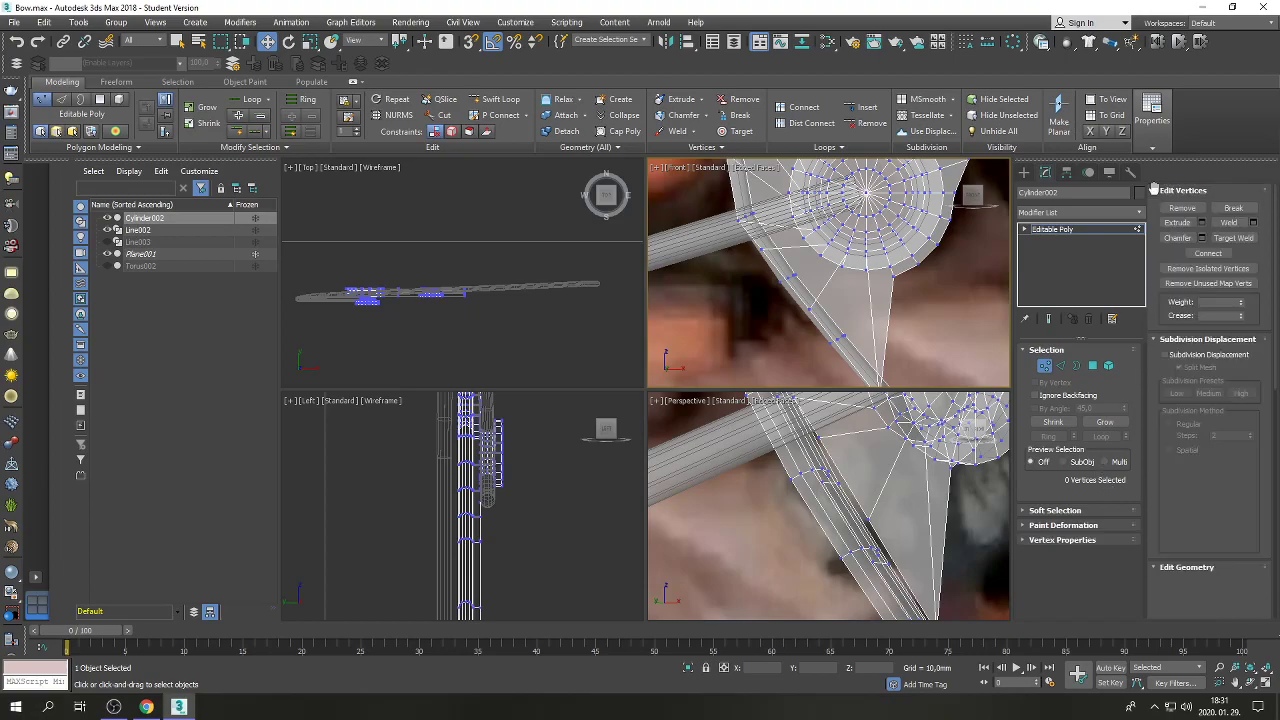
pyautogui.click(1233, 238)
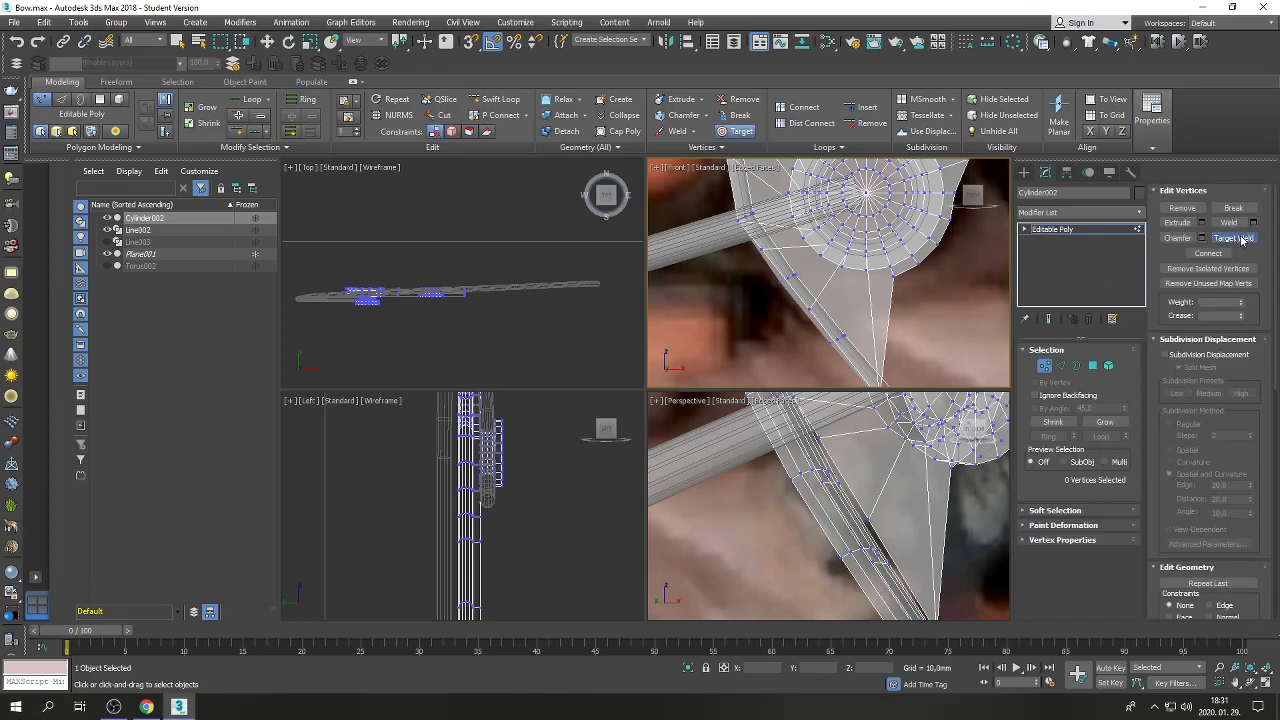
pyautogui.click(821, 436)
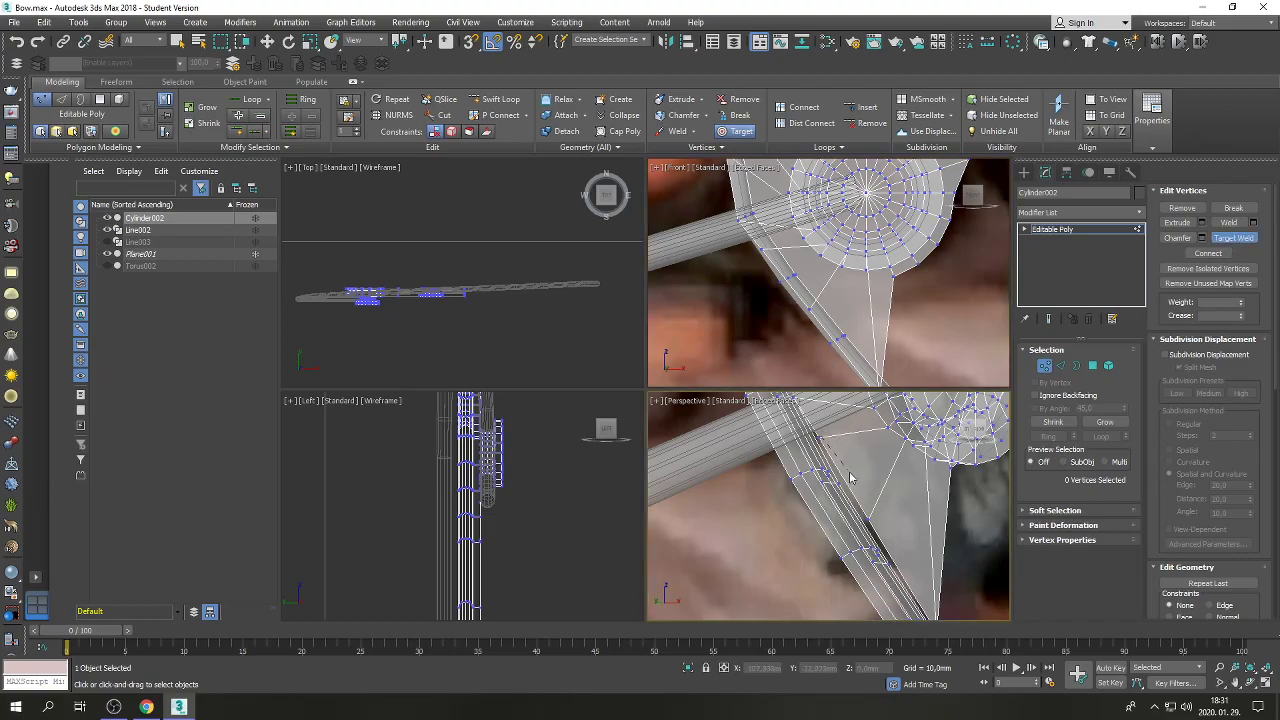
pyautogui.click(838, 482)
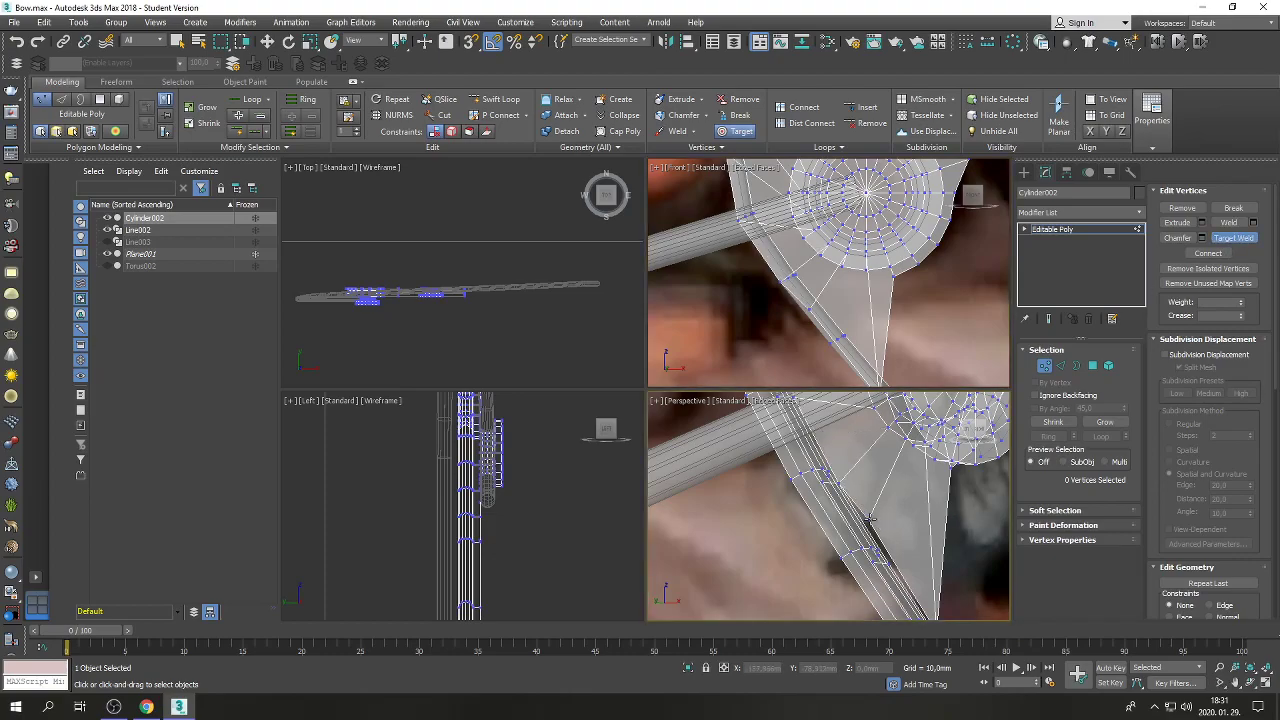
pyautogui.click(889, 562)
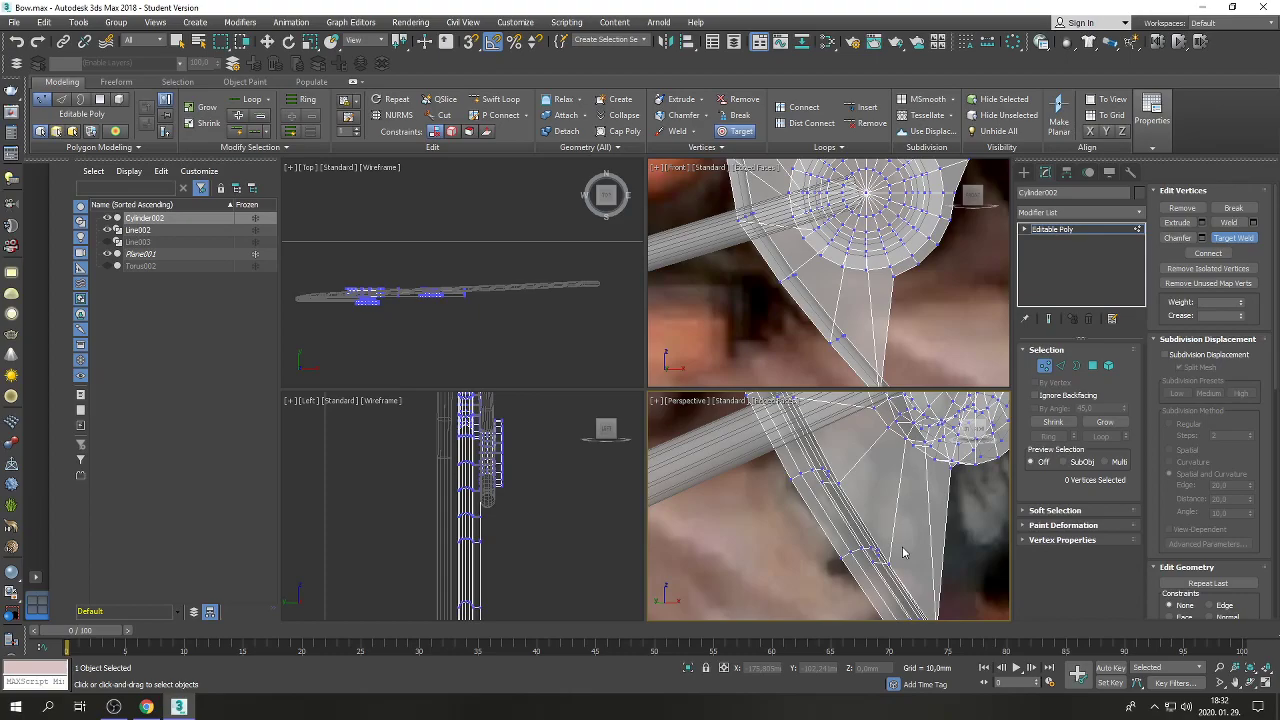
# Inspect the plate, its welded lower-left rim and the round hubs in the front and perspective views.
pyautogui.scroll(-3, 884, 262)
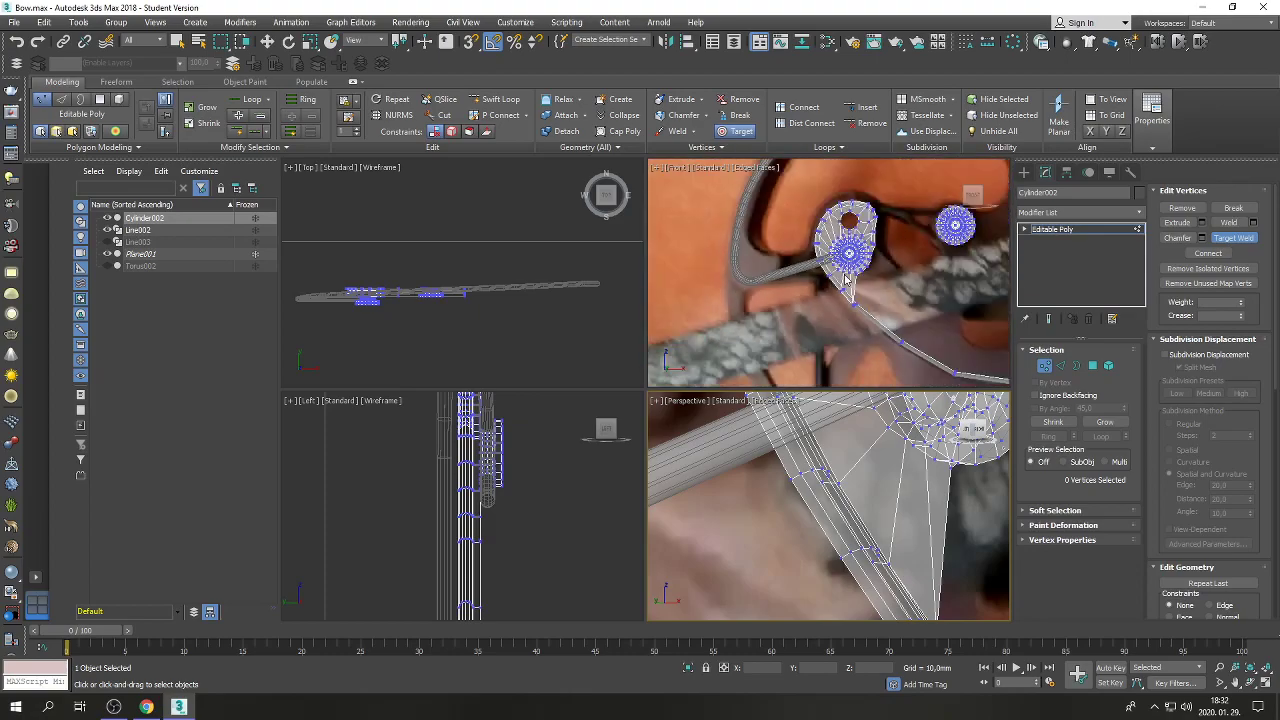
pyautogui.scroll(5, 884, 260)
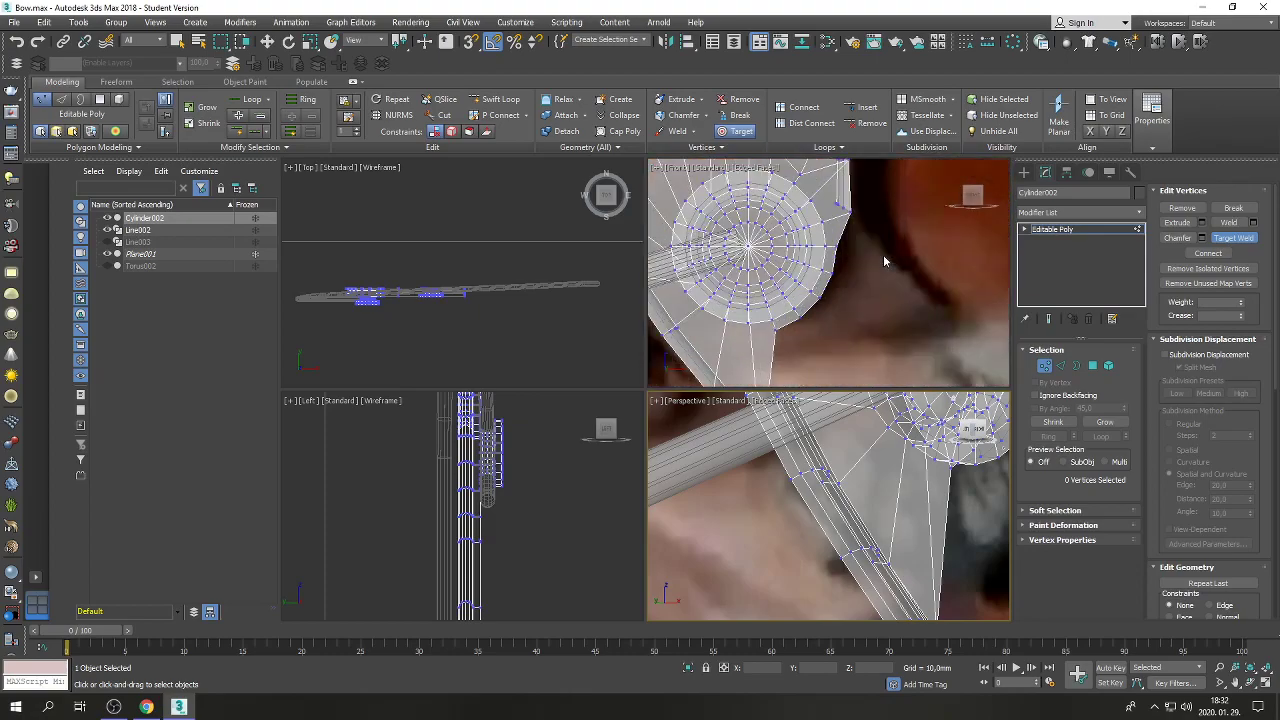
pyautogui.scroll(-2, 883, 260)
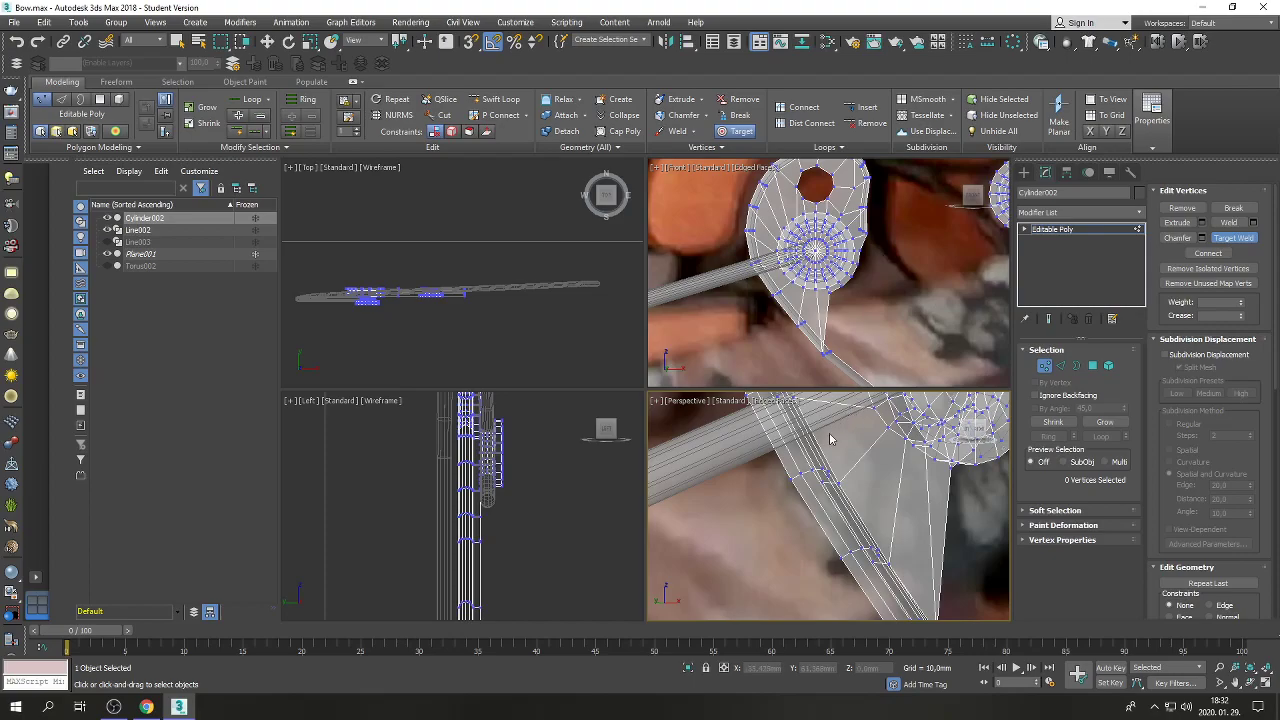
pyautogui.scroll(-5, 813, 315)
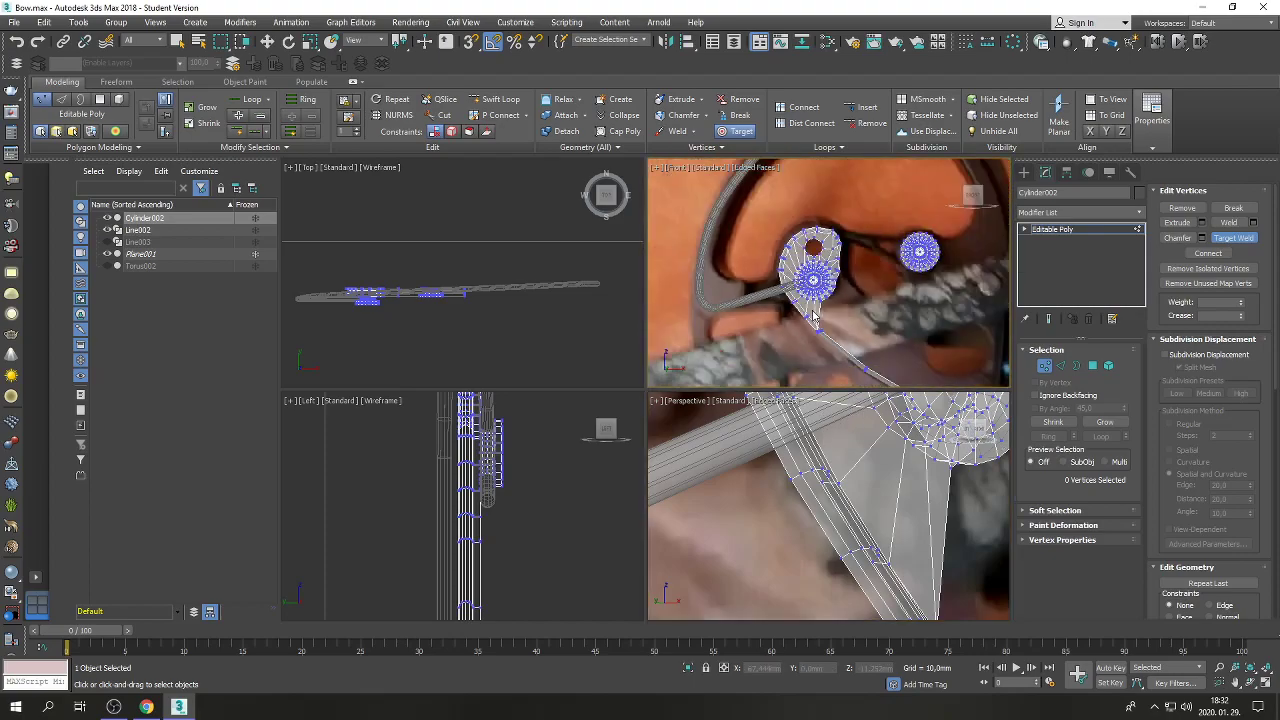
pyautogui.scroll(2, 865, 318)
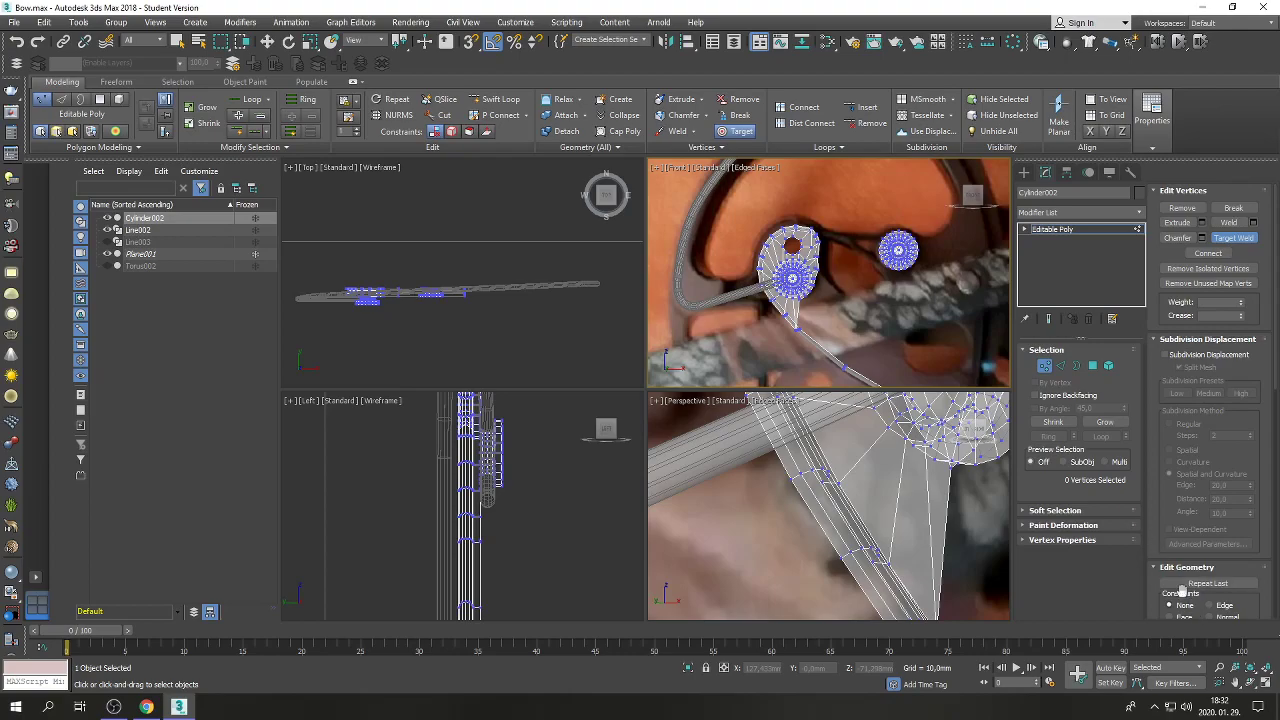
pyautogui.click(1236, 684)
pyautogui.scroll(-10, 703, 530)
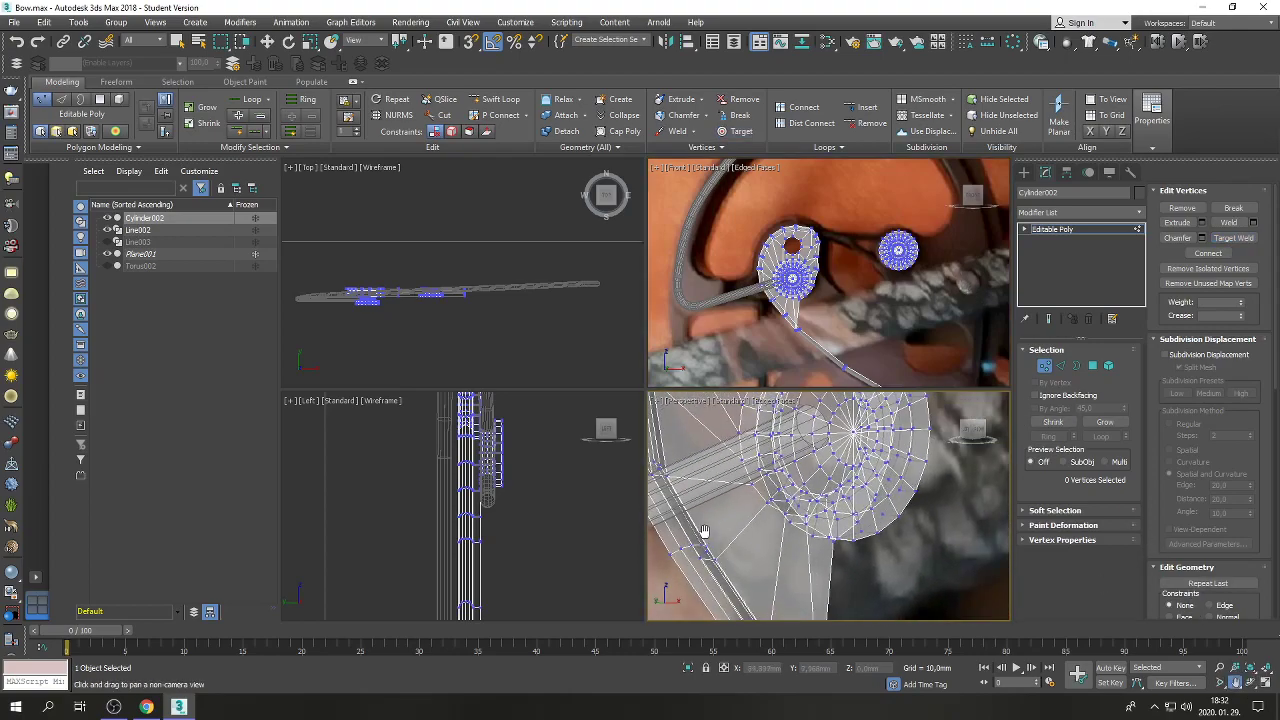
pyautogui.scroll(5, 703, 530)
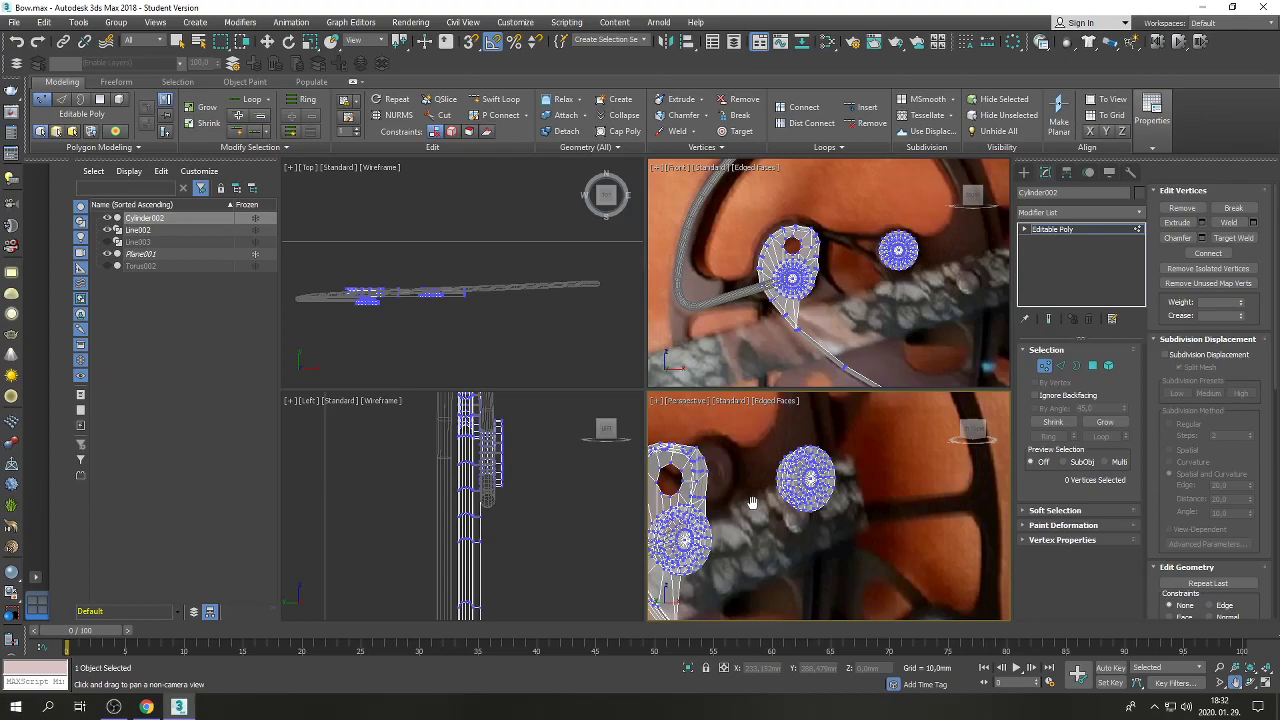
# Examine the modelled cam parts against the whole wheel on the reference photo in an enlarged front view.
pyautogui.rightClick(816, 296)
pyautogui.hotkey('ctrl', 'shift', 'w')
pyautogui.click(1265, 682)
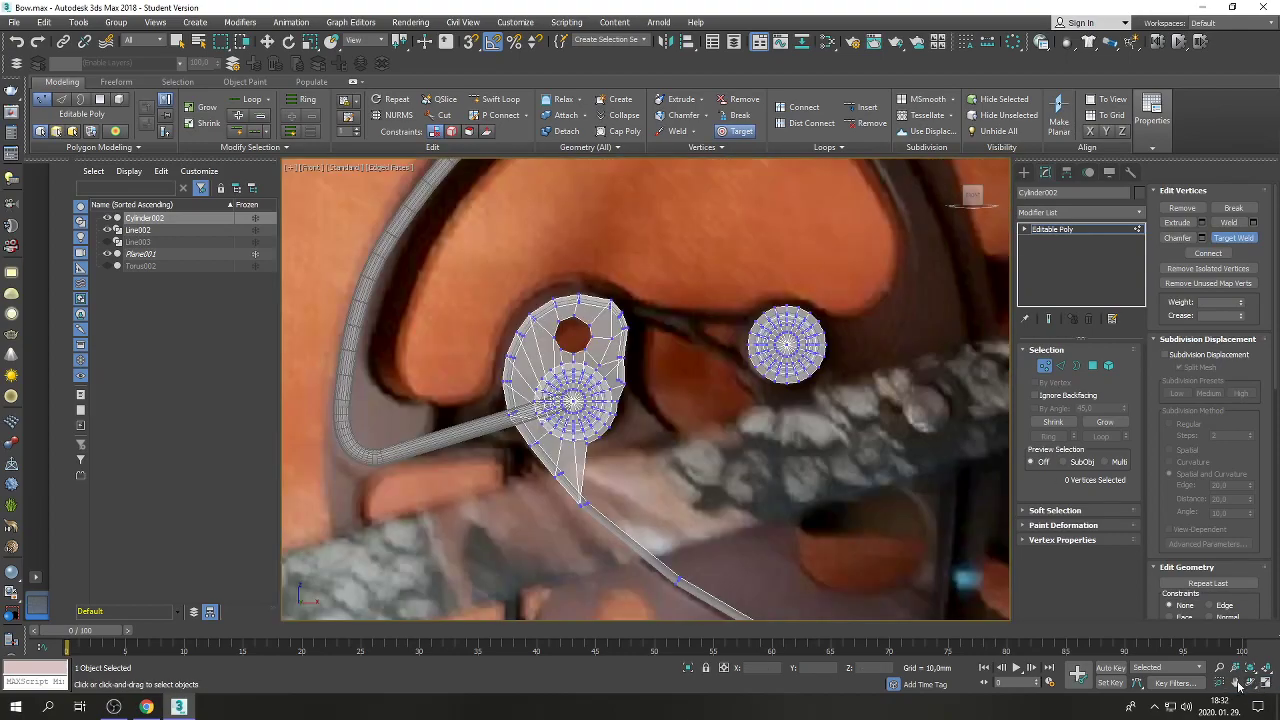
pyautogui.click(1235, 682)
pyautogui.moveTo(776, 388); pyautogui.dragTo(738, 342)
pyautogui.scroll(-5, 738, 342)
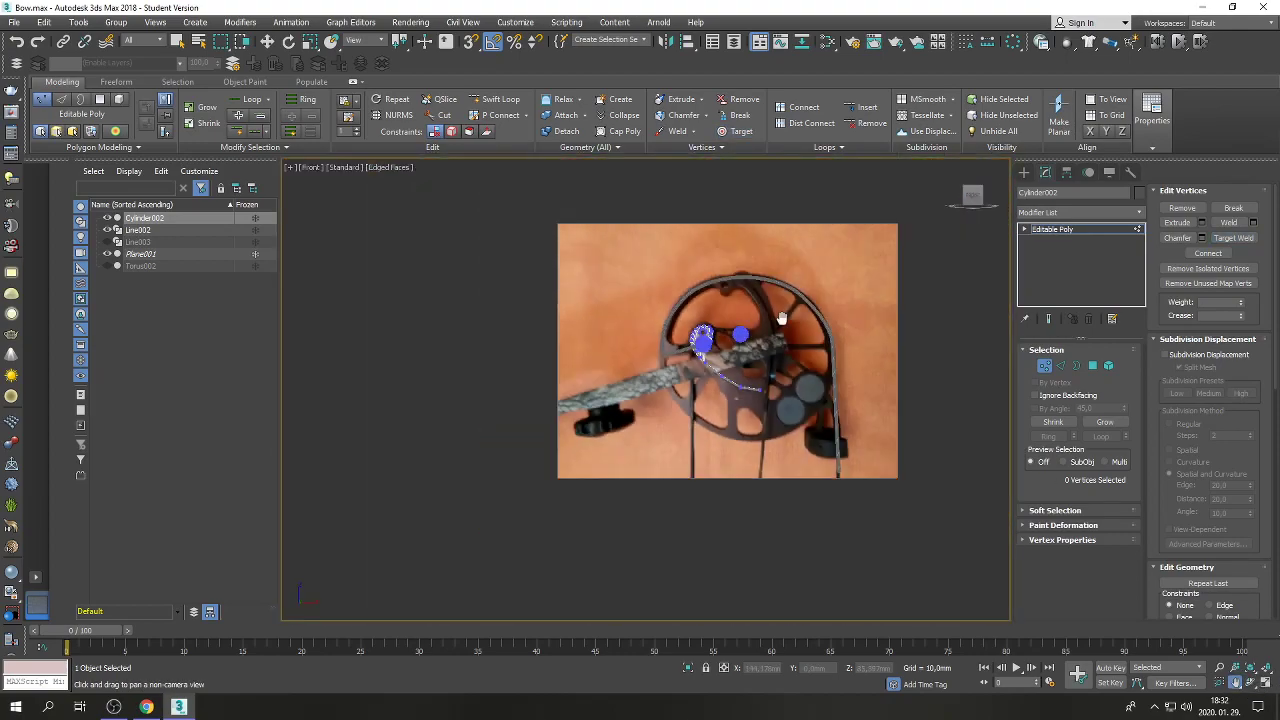
pyautogui.scroll(2, 781, 320)
pyautogui.scroll(2, 741, 356)
pyautogui.scroll(1, 738, 348)
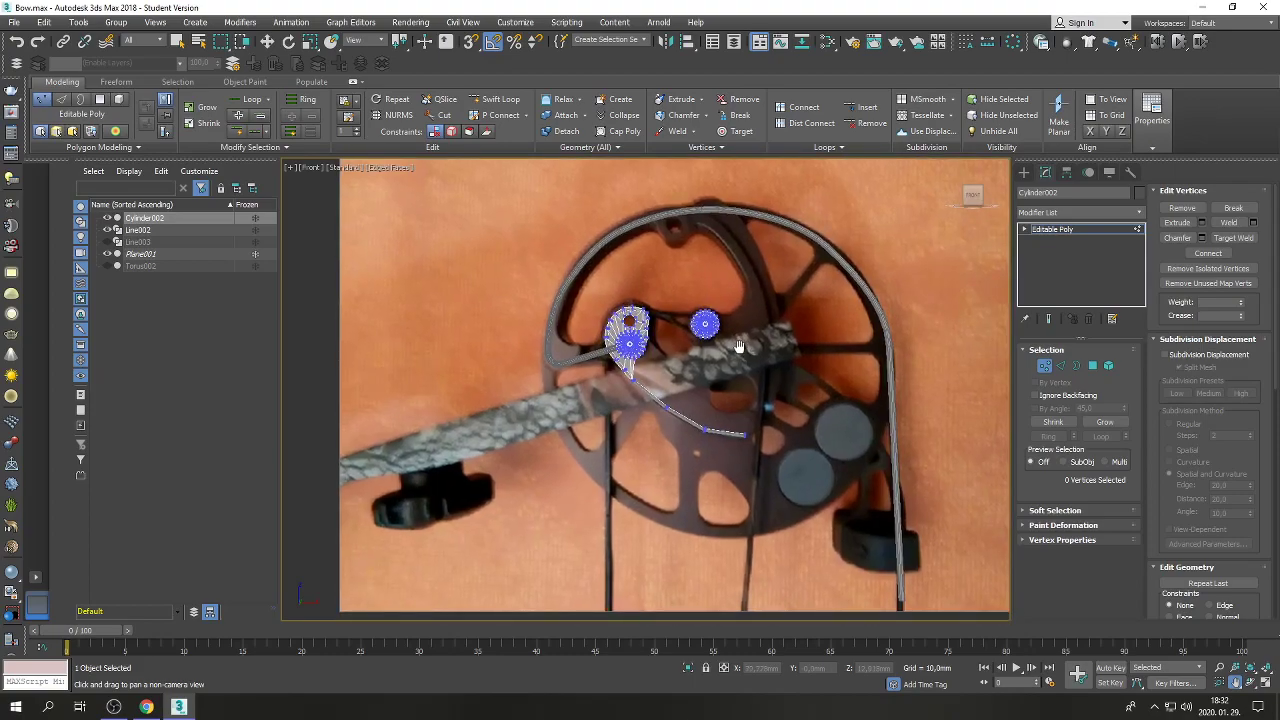
# Draw an open multi-point spline from beside the plate, beneath the small hub and up to the photographed wheel's inner top rim.
pyautogui.scroll(2, 738, 346)
pyautogui.scroll(-2, 738, 346)
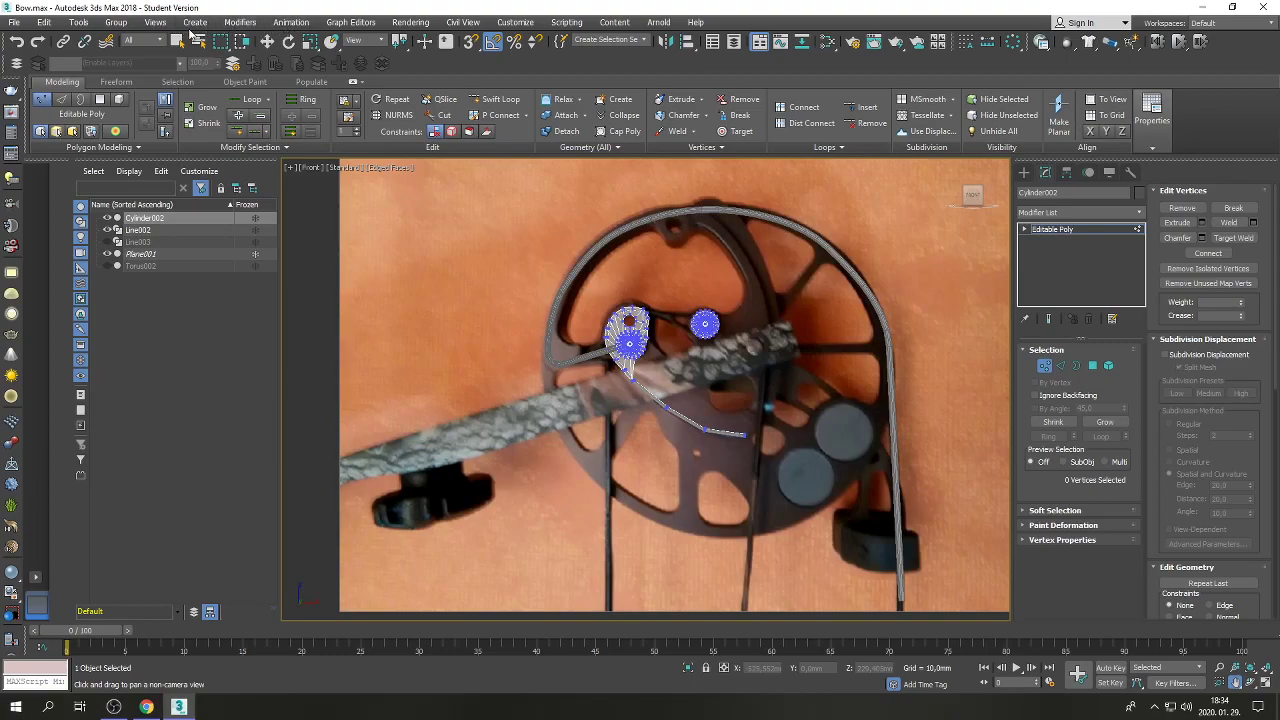
pyautogui.click(194, 22)
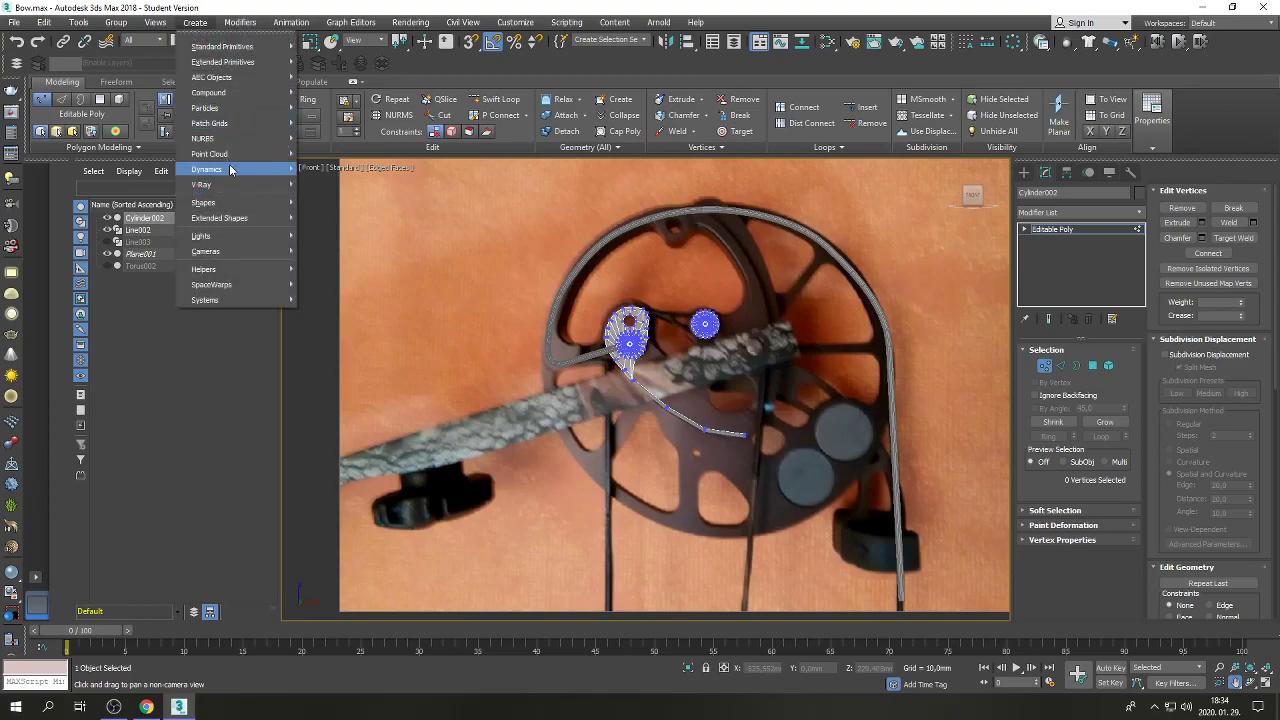
pyautogui.moveTo(205, 207)
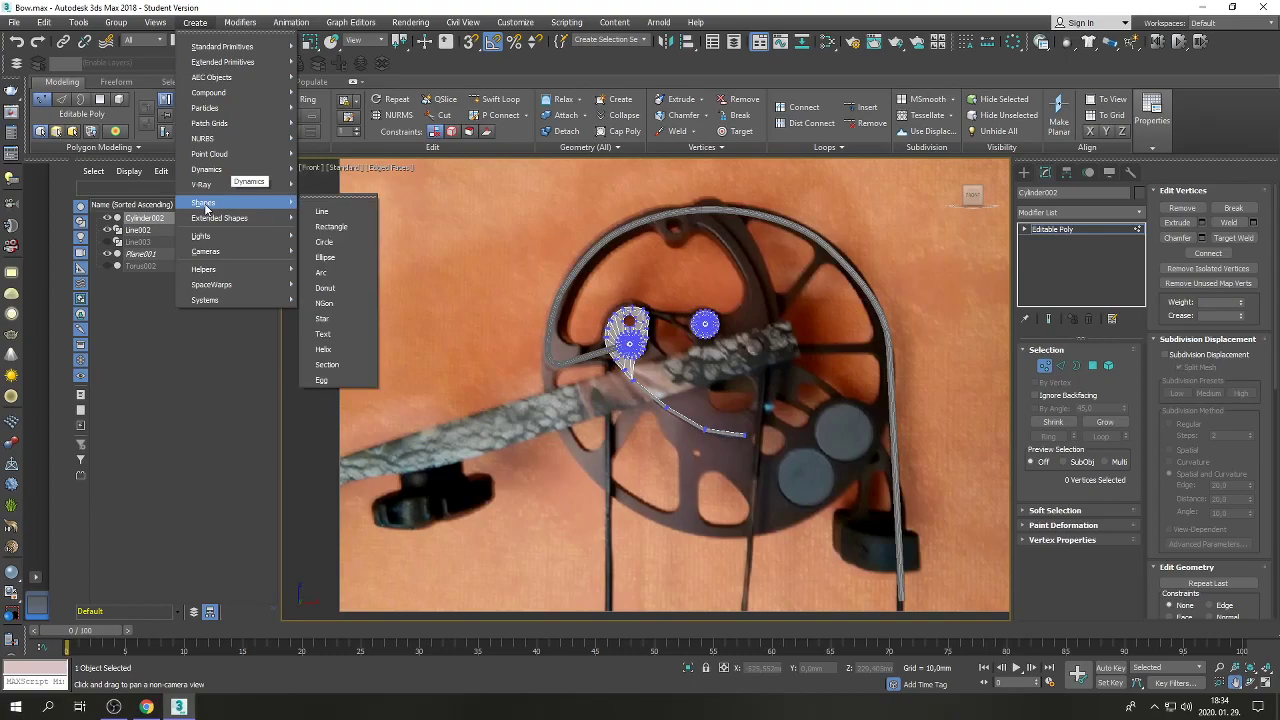
pyautogui.click(322, 211)
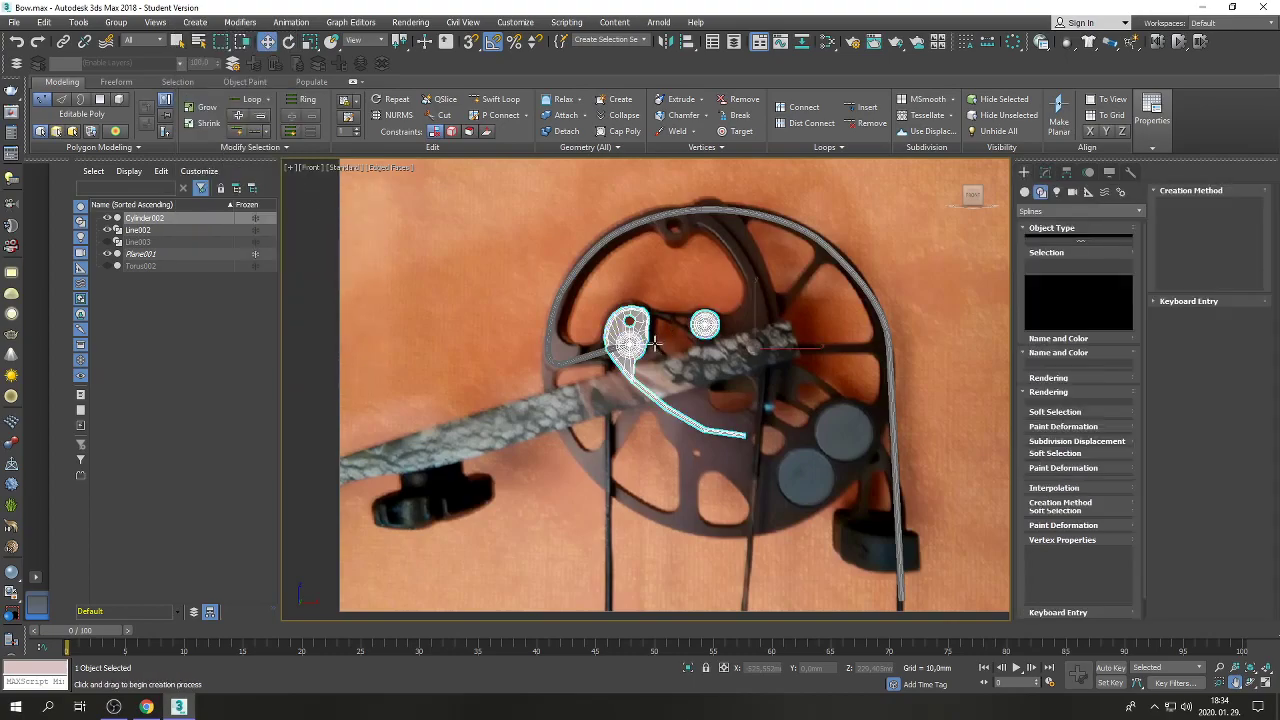
pyautogui.click(654, 344)
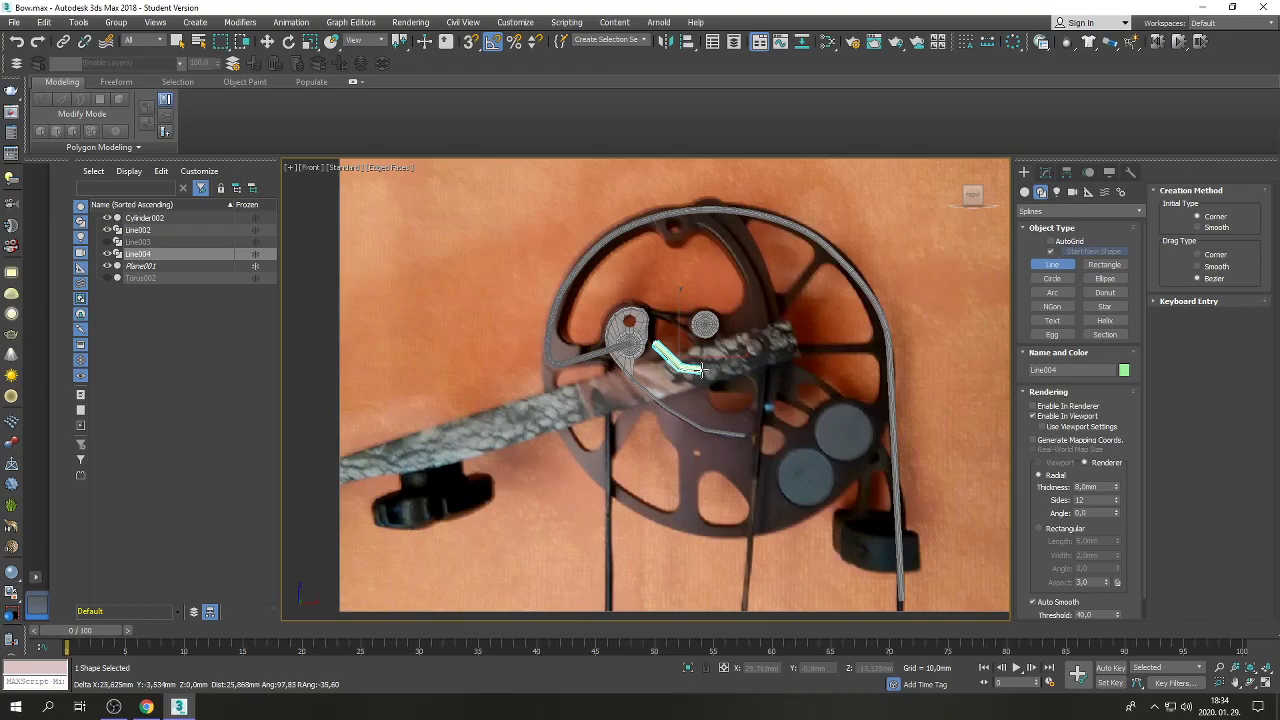
pyautogui.click(700, 372)
pyautogui.click(738, 345)
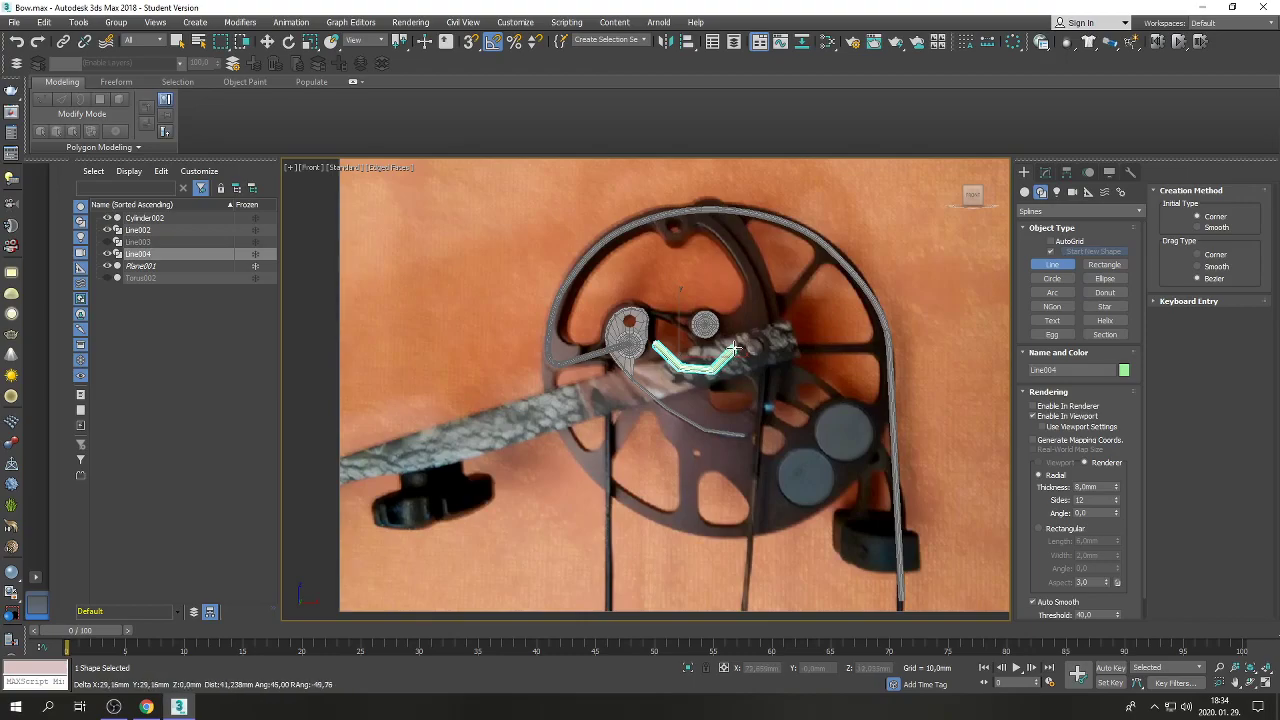
pyautogui.click(750, 310)
pyautogui.click(748, 278)
pyautogui.click(730, 245)
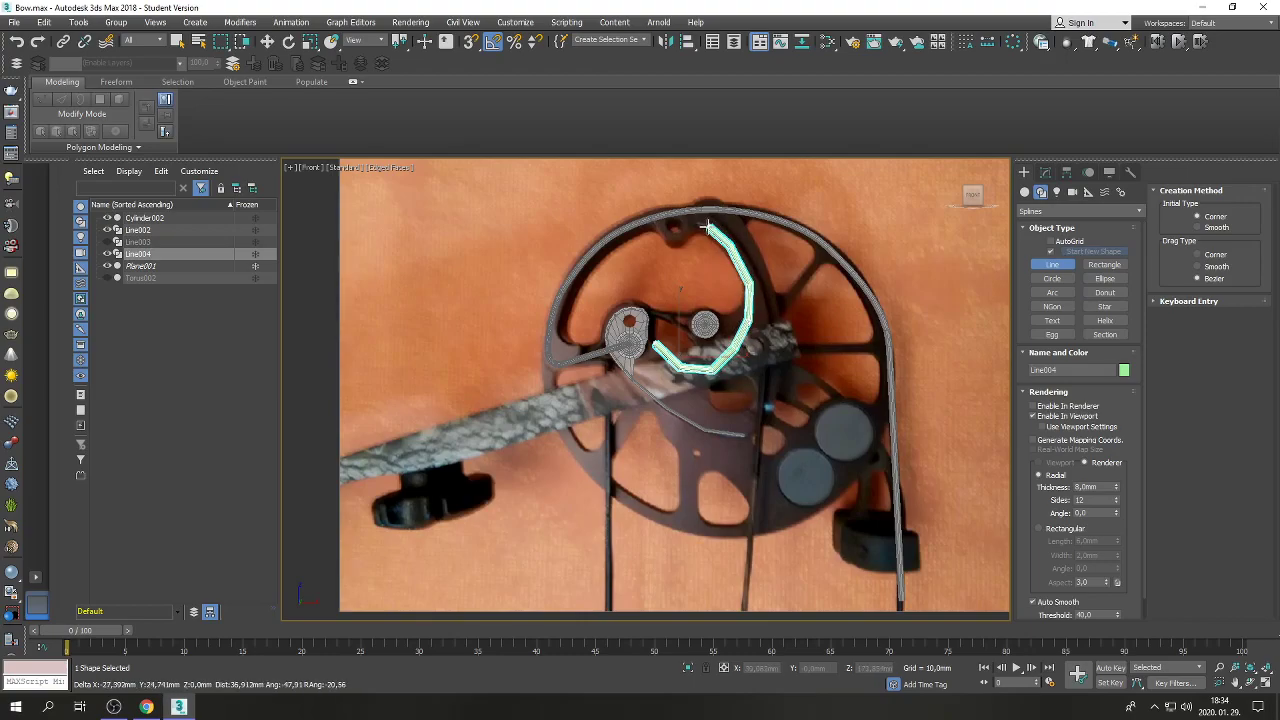
pyautogui.rightClick(686, 224)
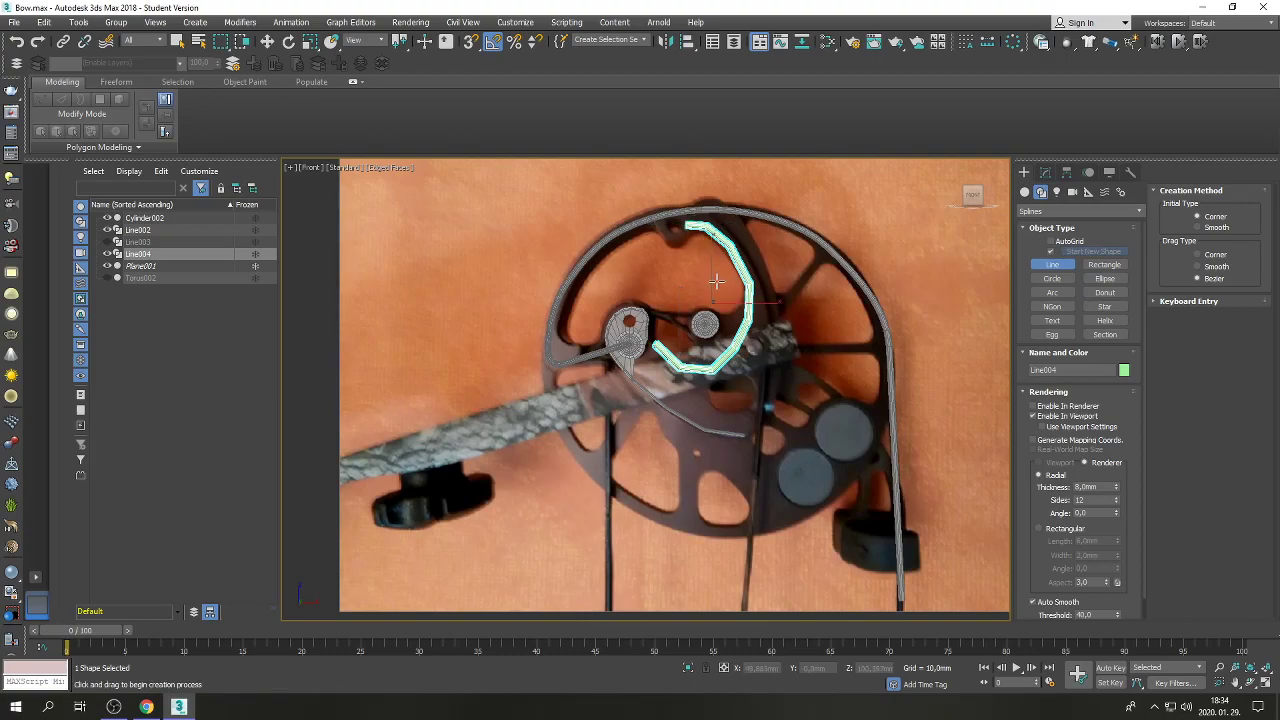
# Disable the new spline's viewport thickness display and hide the spline.
pyautogui.click(1045, 171)
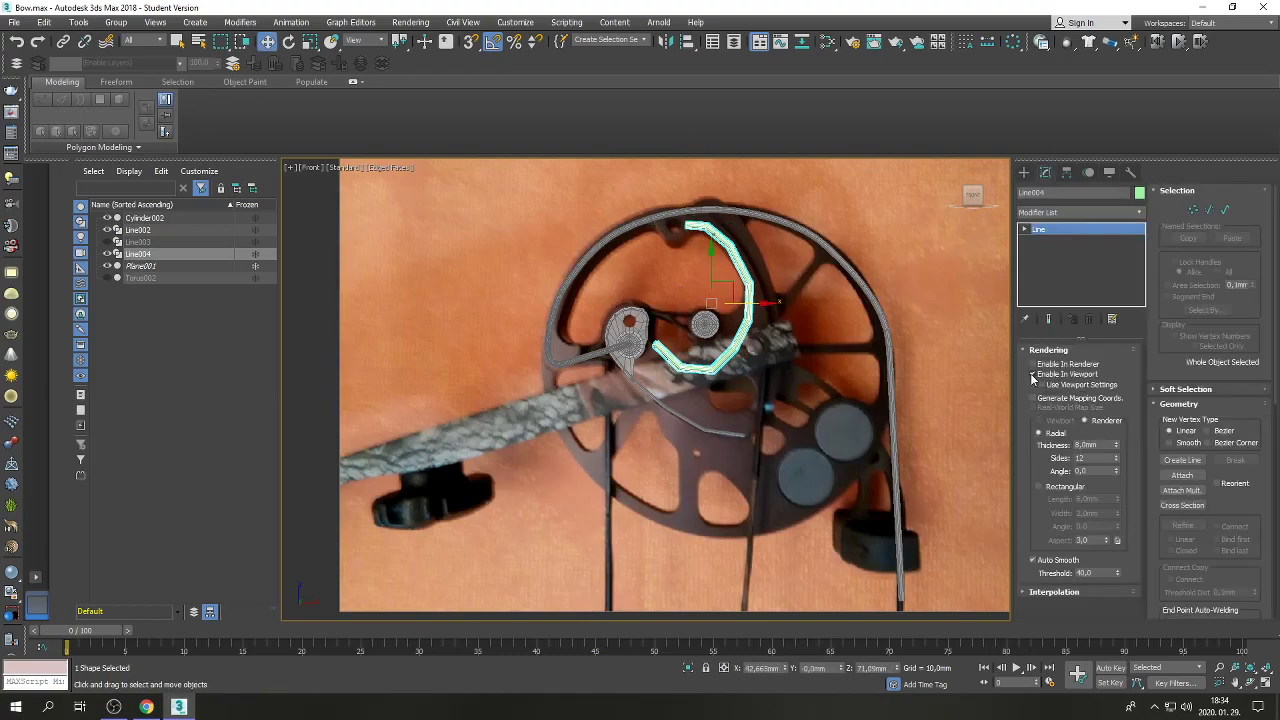
pyautogui.click(1032, 374)
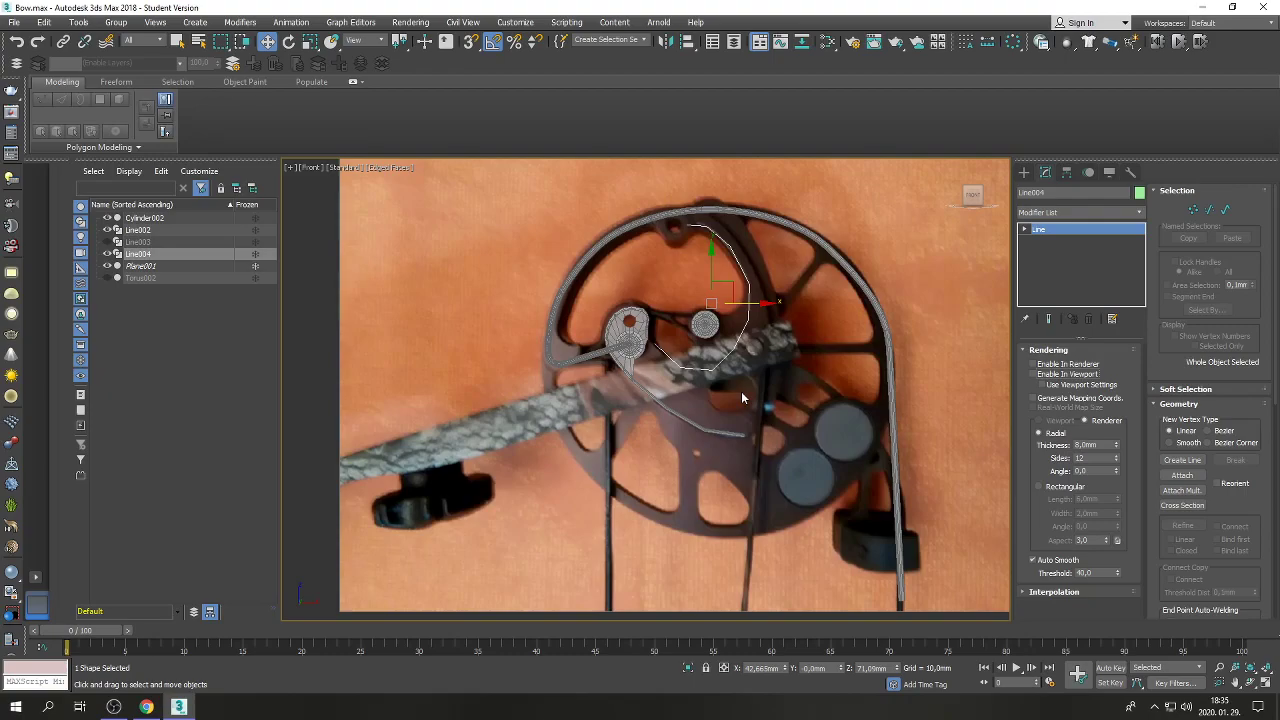
pyautogui.click(731, 347)
pyautogui.click(107, 254)
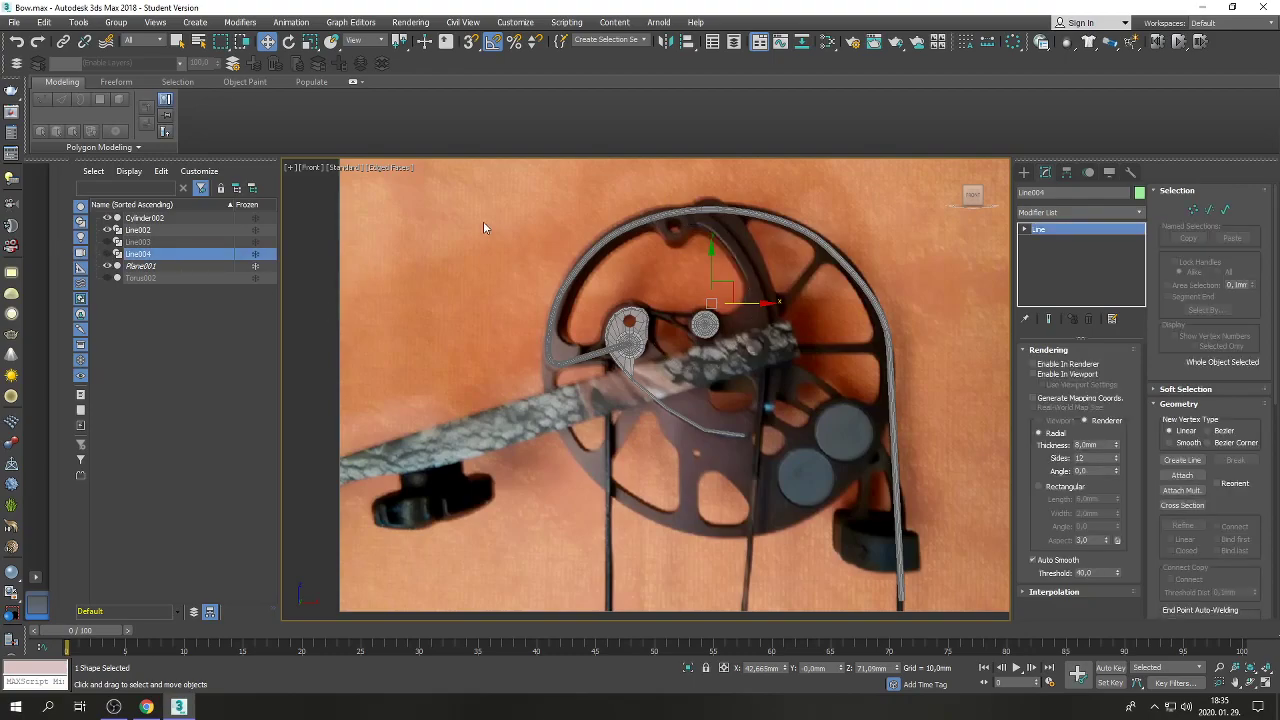
# Create a tube at the wheel's axle in the front view, about 11.2 mm inner radius, 18.6 mm outer radius and 55.7 mm high.
pyautogui.click(195, 23)
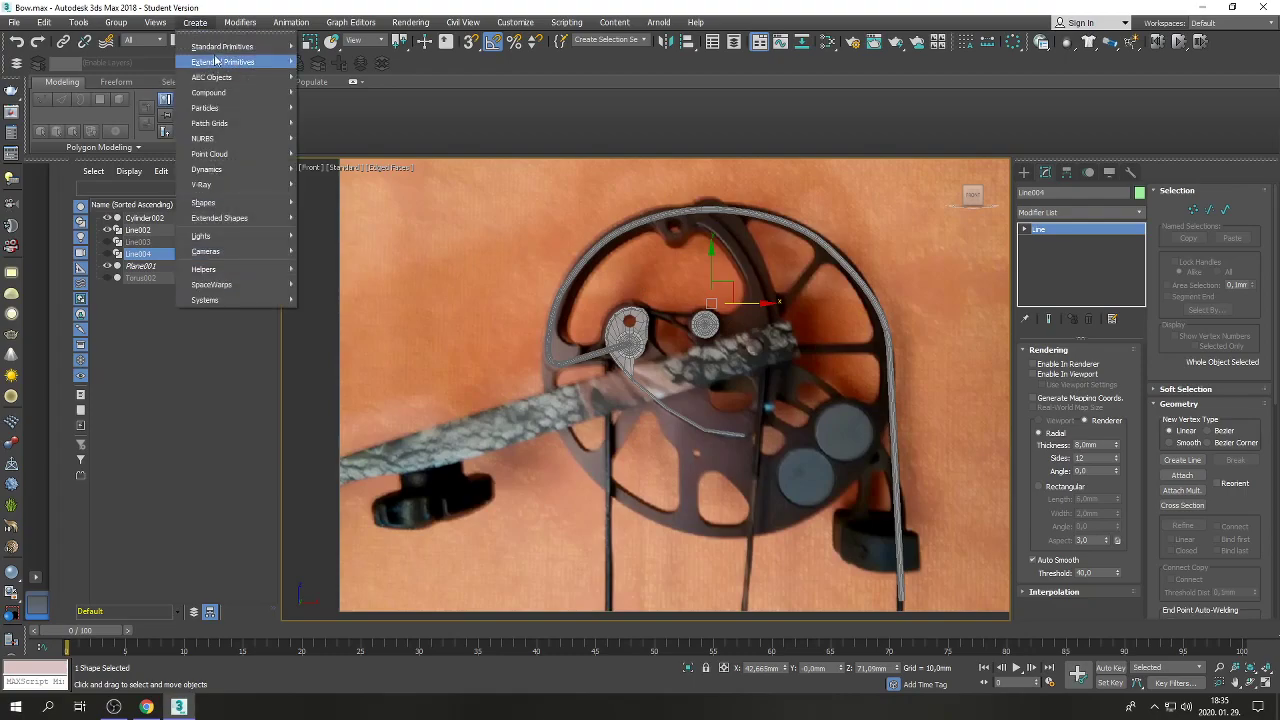
pyautogui.moveTo(222, 47)
pyautogui.click(334, 132)
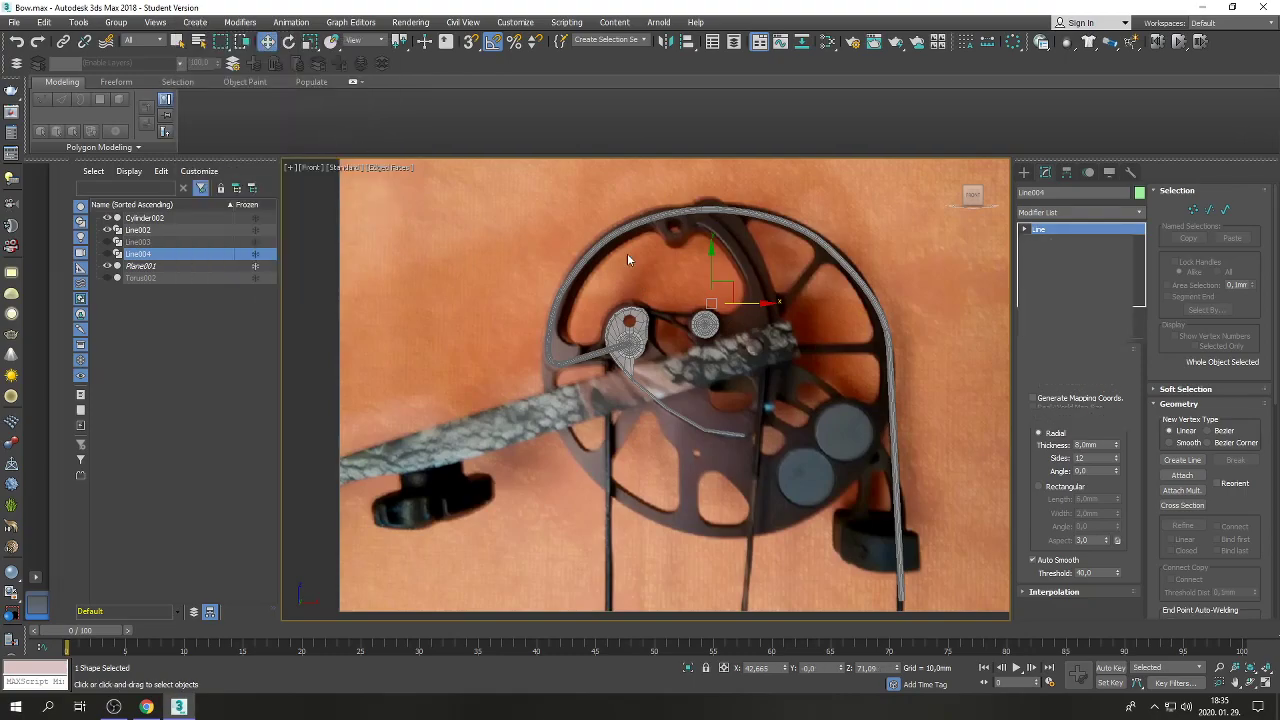
pyautogui.moveTo(752, 347); pyautogui.dragTo(759, 345)
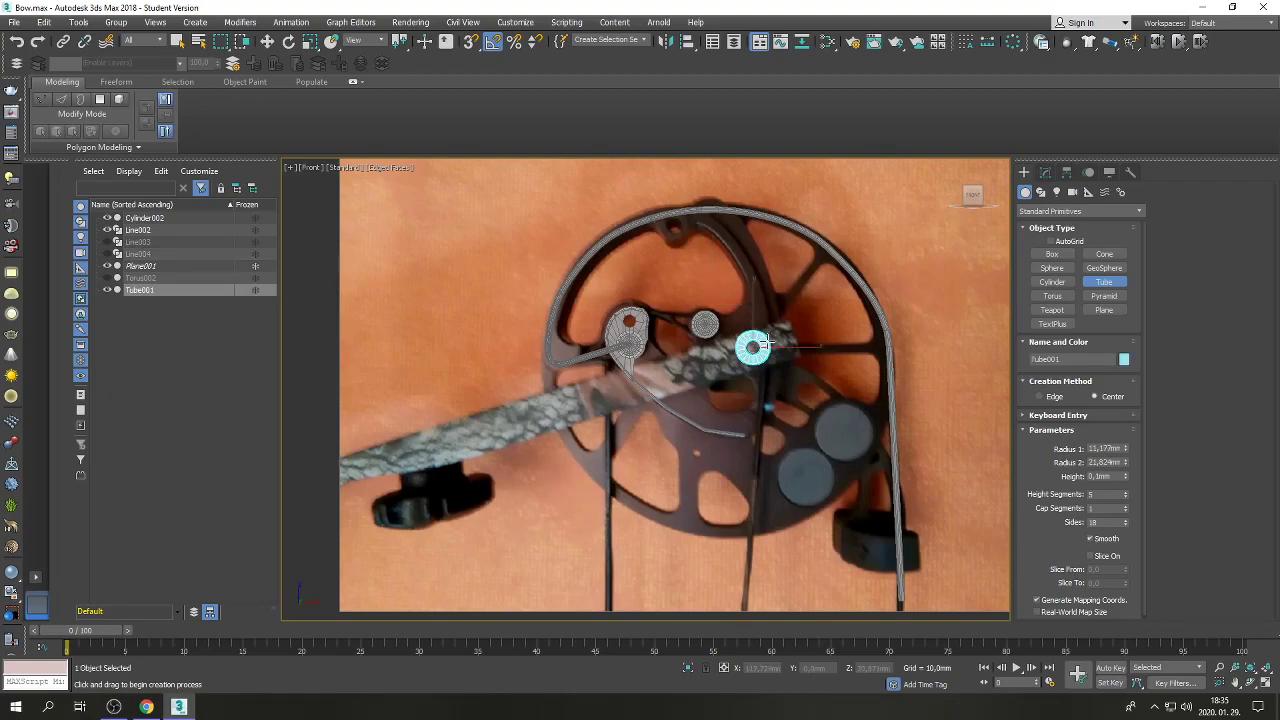
pyautogui.click(757, 345)
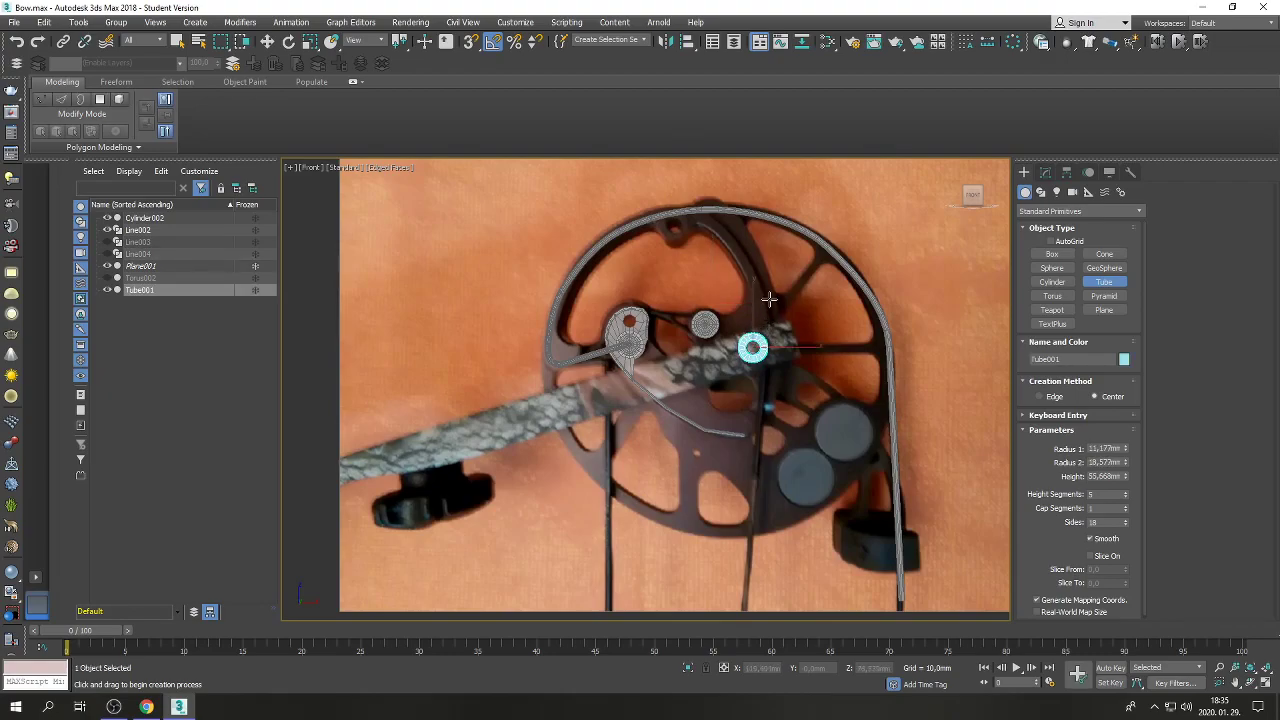
pyautogui.click(766, 294)
pyautogui.press('w')
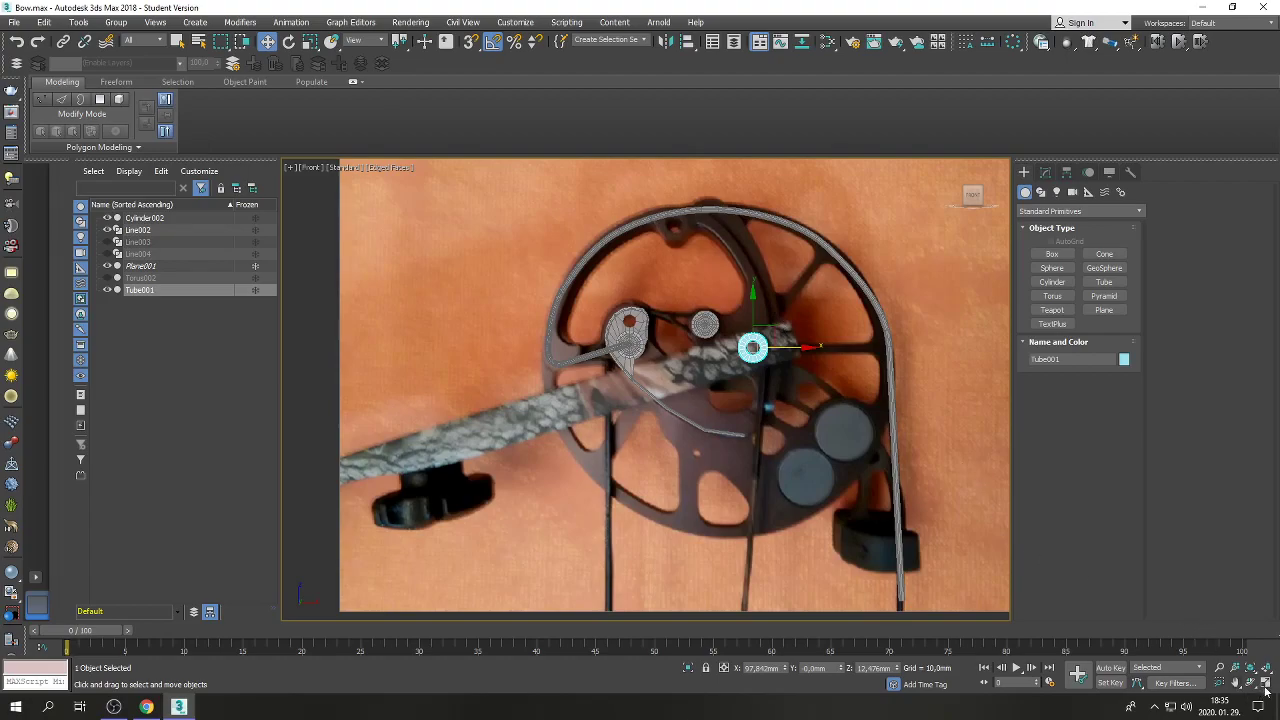
# Nudge the tube in the front view so its opening is centred on the photographed axle.
pyautogui.click(1222, 686)
pyautogui.moveTo(814, 323); pyautogui.dragTo(697, 397)
pyautogui.press('w')
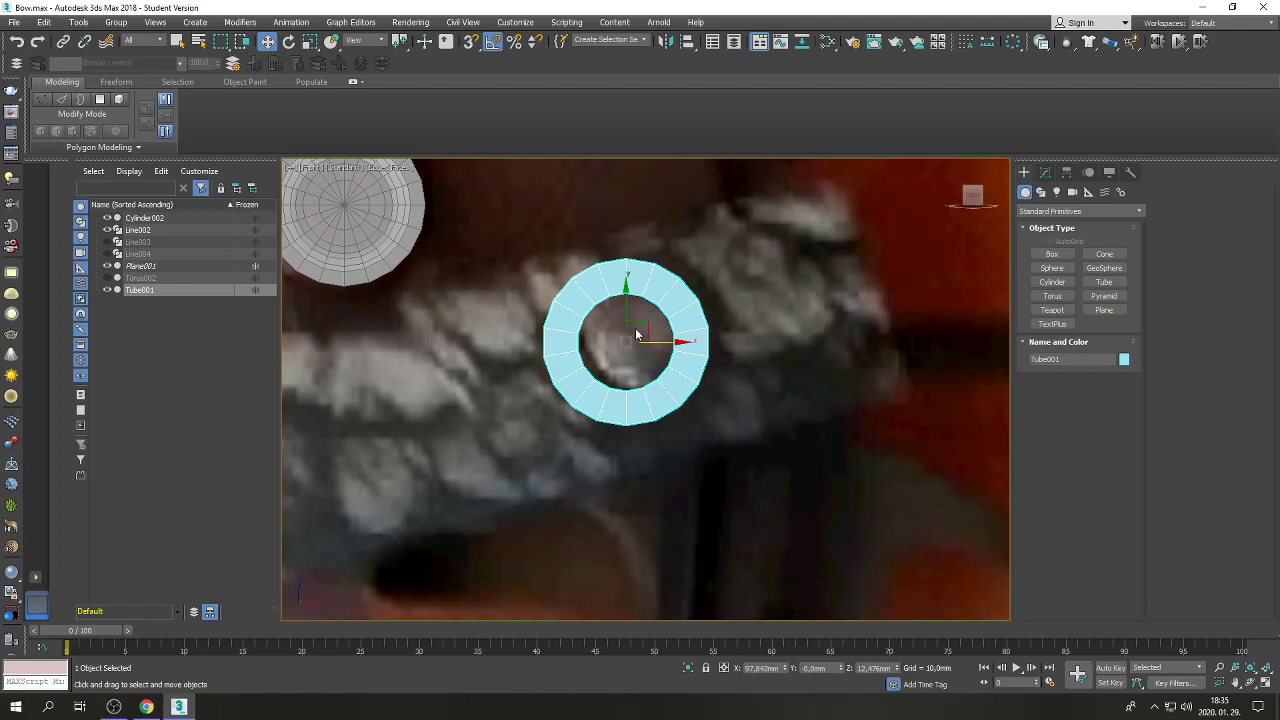
pyautogui.moveTo(637, 324); pyautogui.dragTo(643, 317)
# Set the tube's inner radius to 12 mm, after trying 10 mm, and its outer radius to 18 mm.
pyautogui.click(1044, 173)
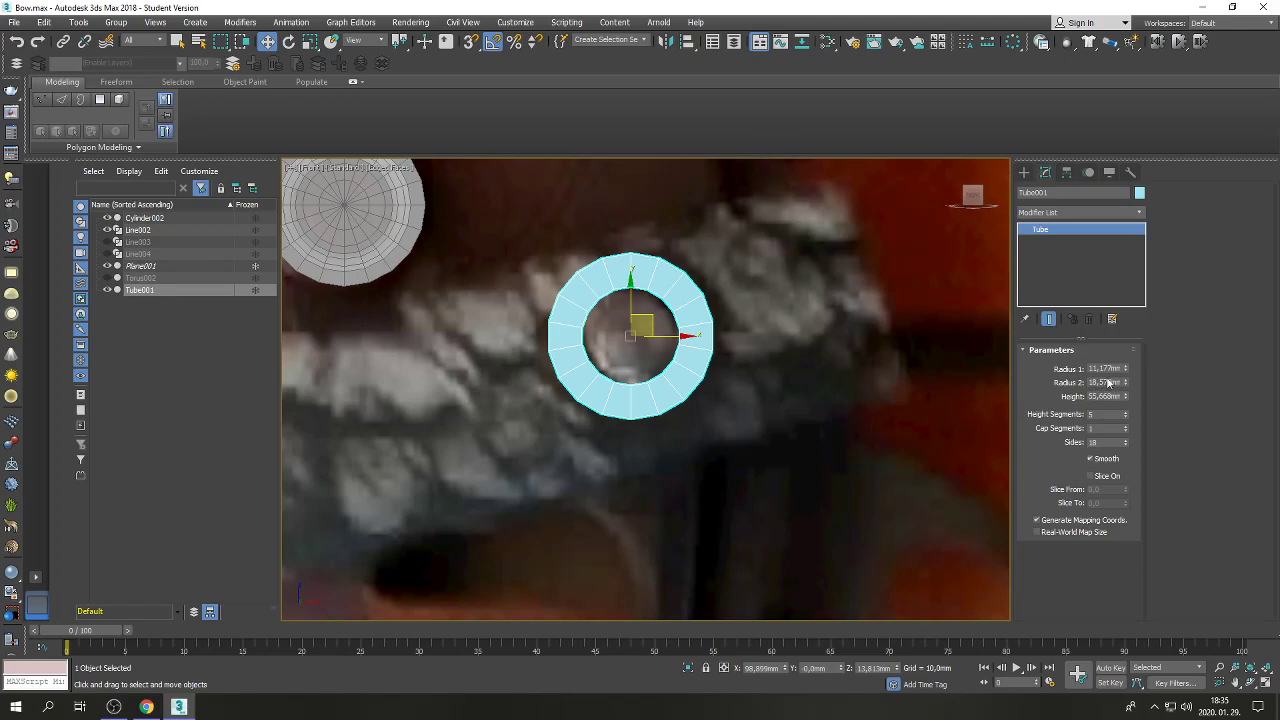
pyautogui.doubleClick(1092, 369)
pyautogui.write('10')
pyautogui.press('Return')
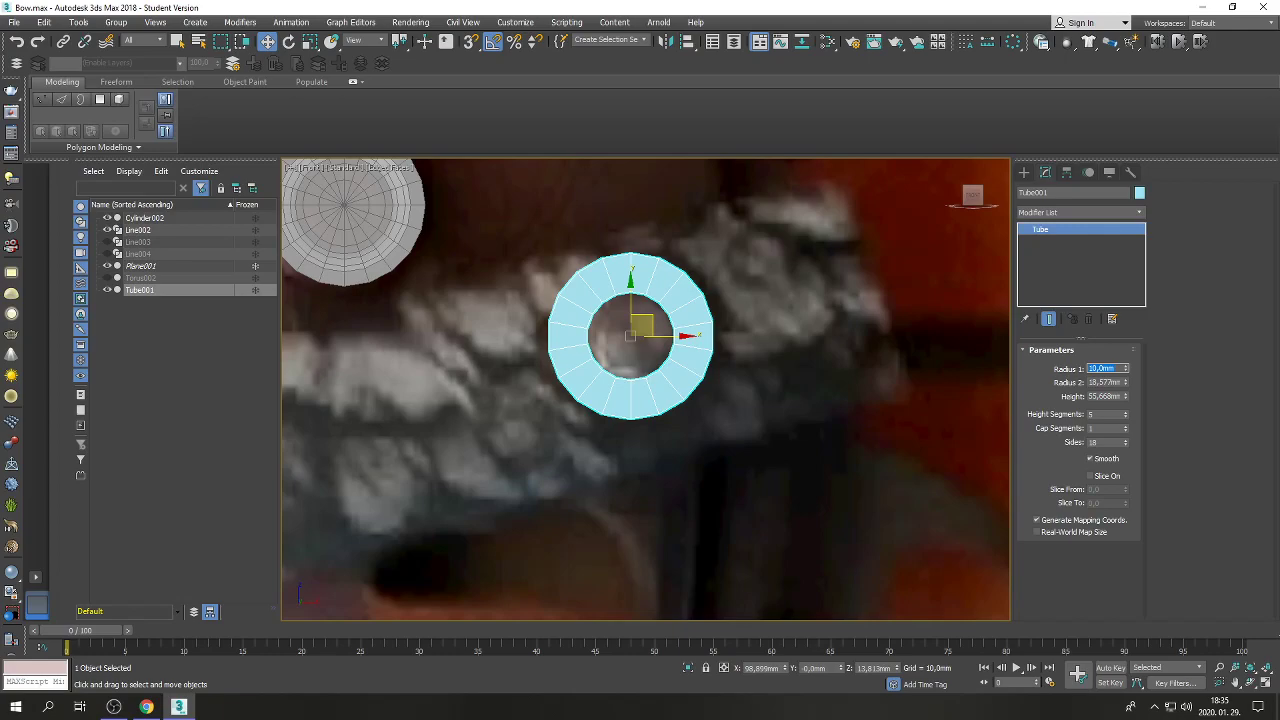
pyautogui.moveTo(1125, 368)
pyautogui.mouseDown()
pyautogui.moveTo(1132, 332)
pyautogui.moveTo(1131, 353)
pyautogui.mouseUp()
pyautogui.click(1102, 368)
pyautogui.write('12')
pyautogui.press('Return')
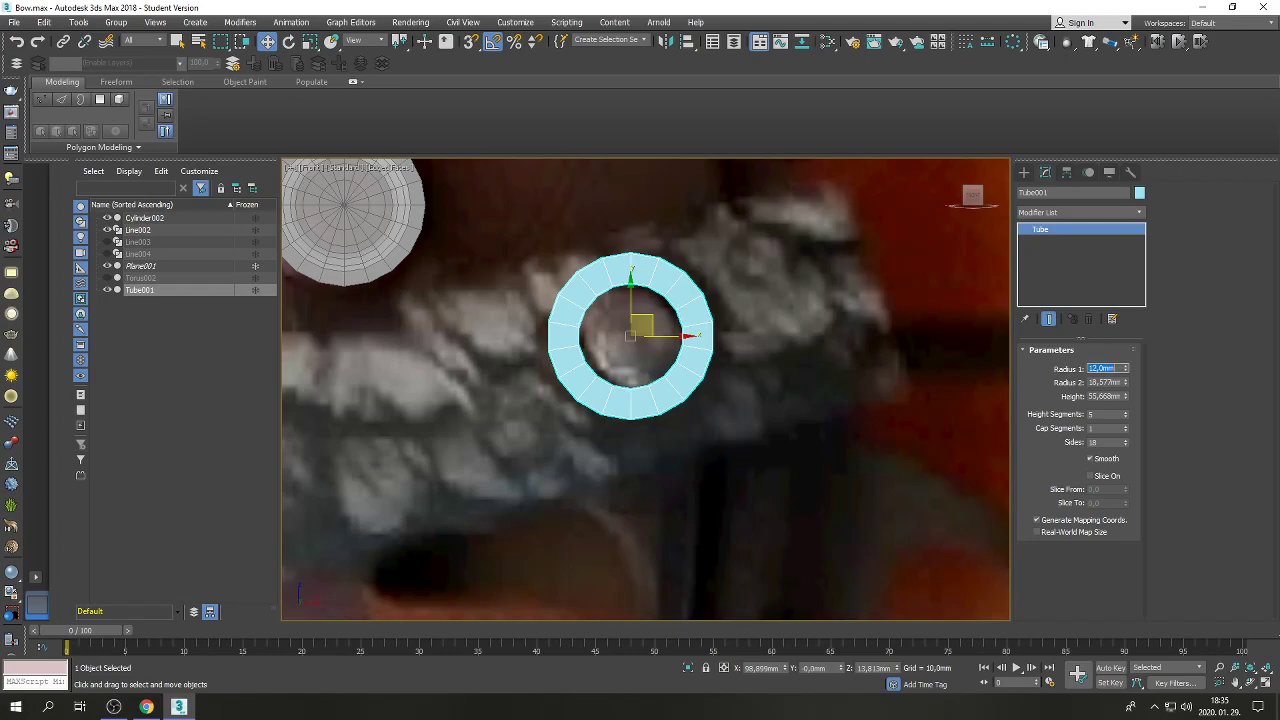
pyautogui.doubleClick(1105, 382)
pyautogui.write('18')
pyautogui.press('Return')
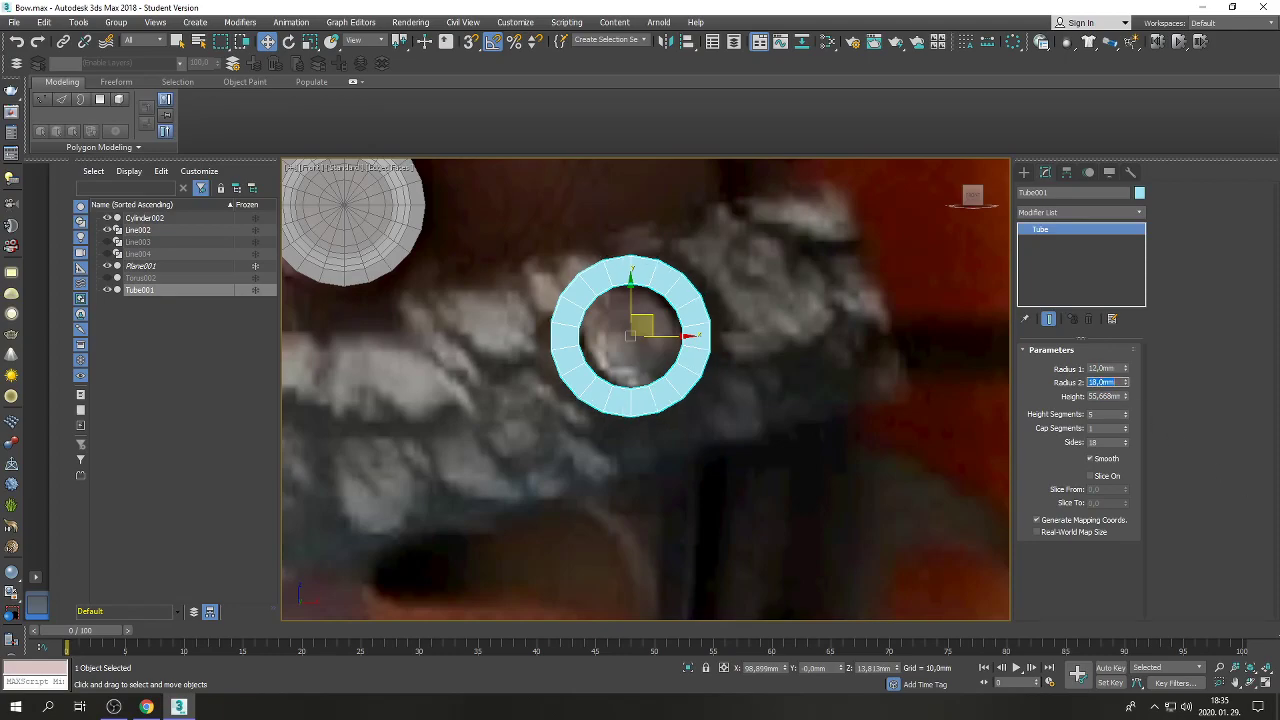
# Shift the tube along its depth axis to about Y 31.5 mm so it passes through the cam parts.
pyautogui.click(1265, 684)
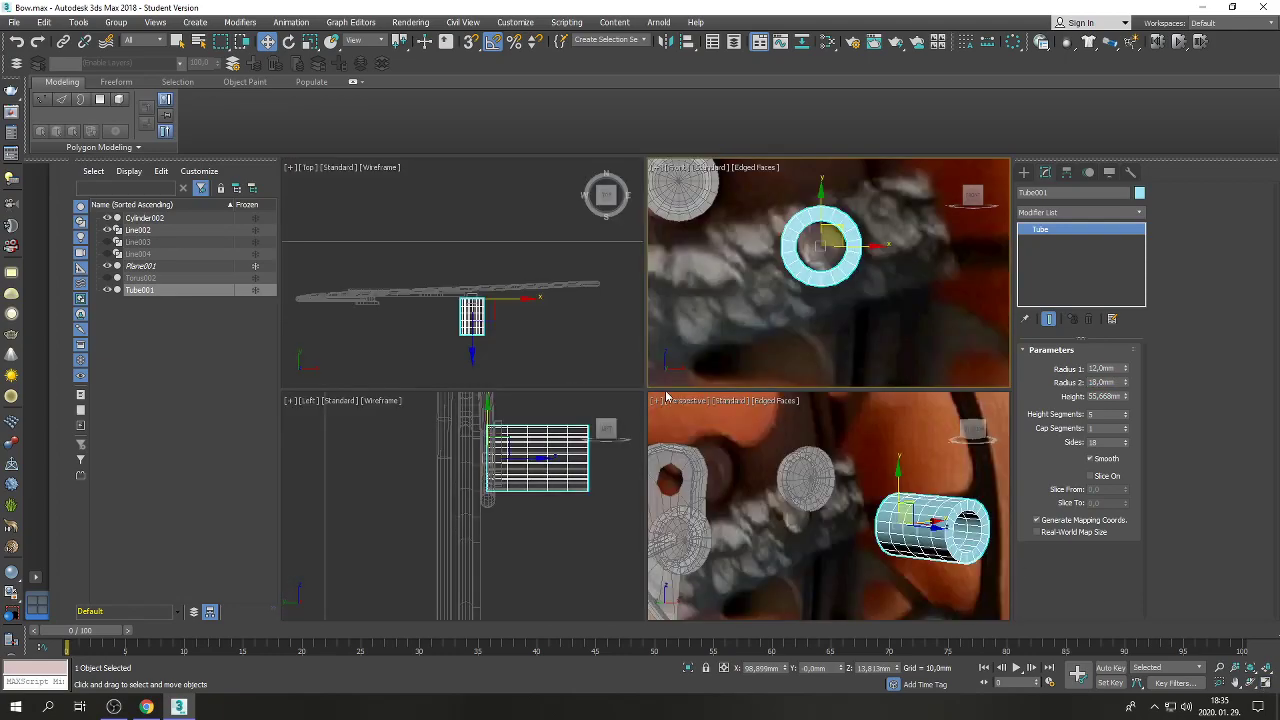
pyautogui.click(495, 300)
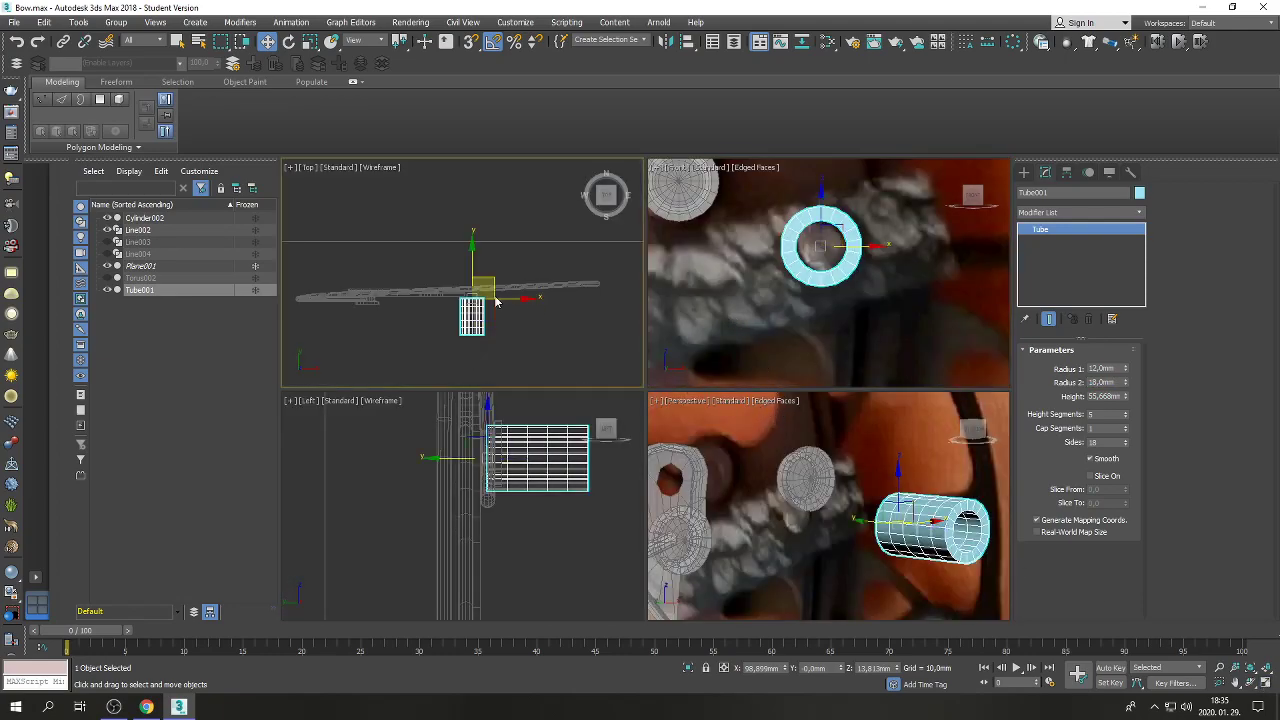
pyautogui.scroll(2, 432, 312)
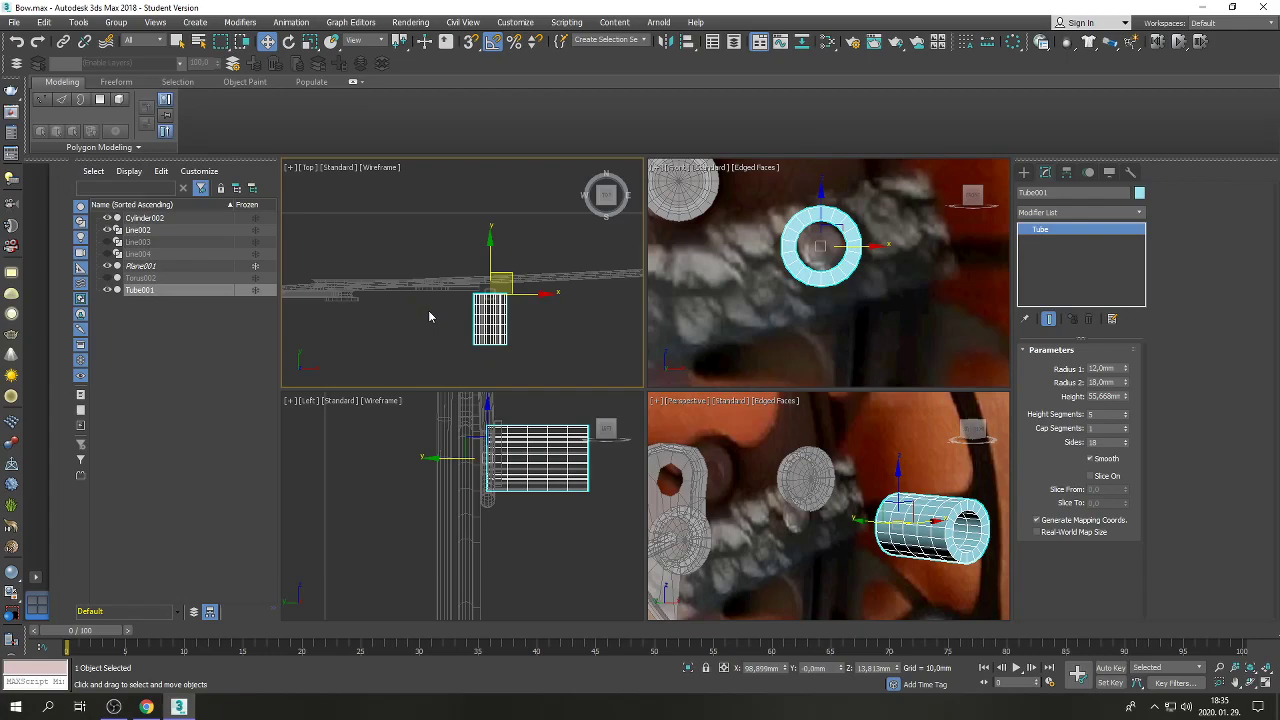
pyautogui.moveTo(490, 260); pyautogui.dragTo(491, 239)
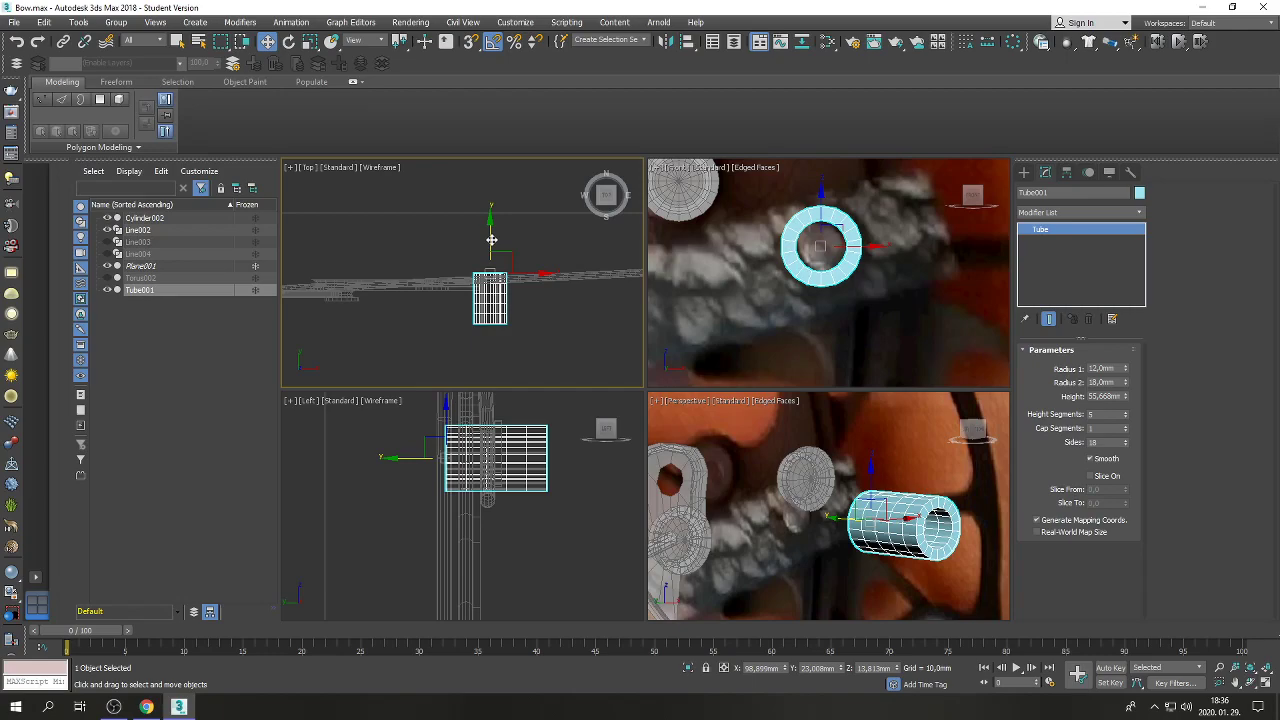
pyautogui.click(486, 457)
pyautogui.moveTo(486, 457); pyautogui.dragTo(471, 457)
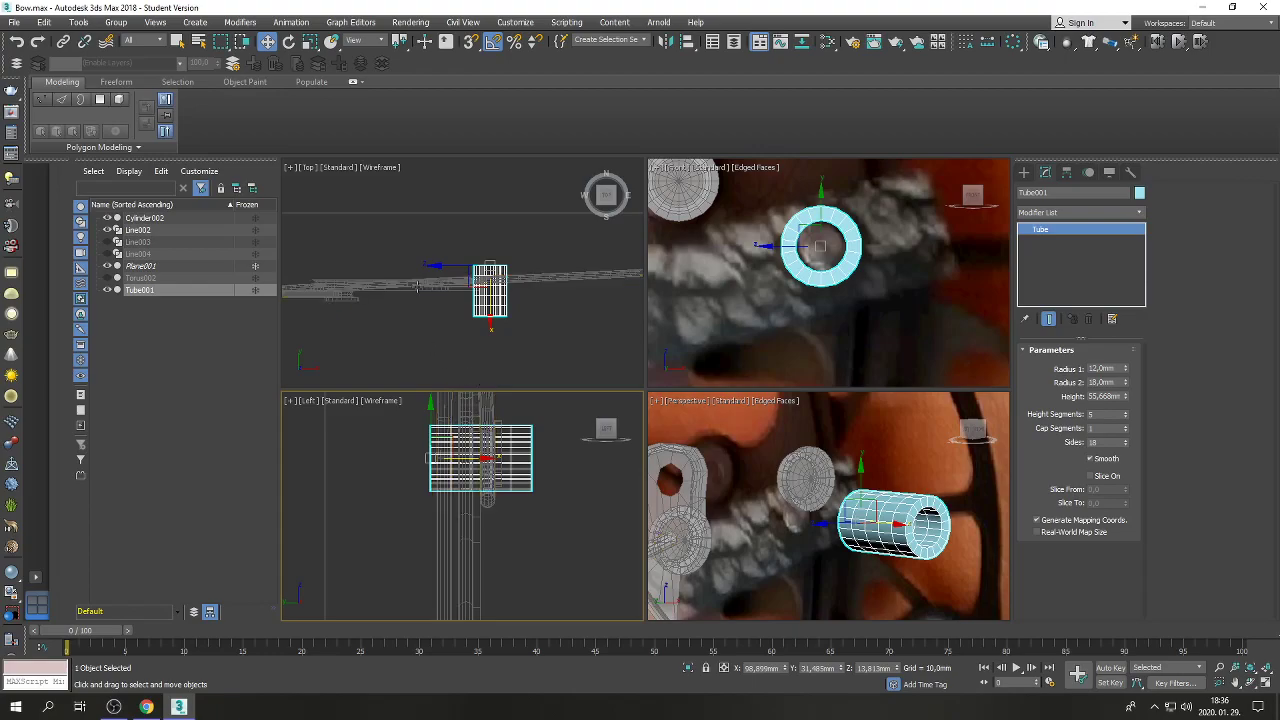
# Check the depth coordinate of a vertex on the cam plate mesh.
pyautogui.click(419, 289)
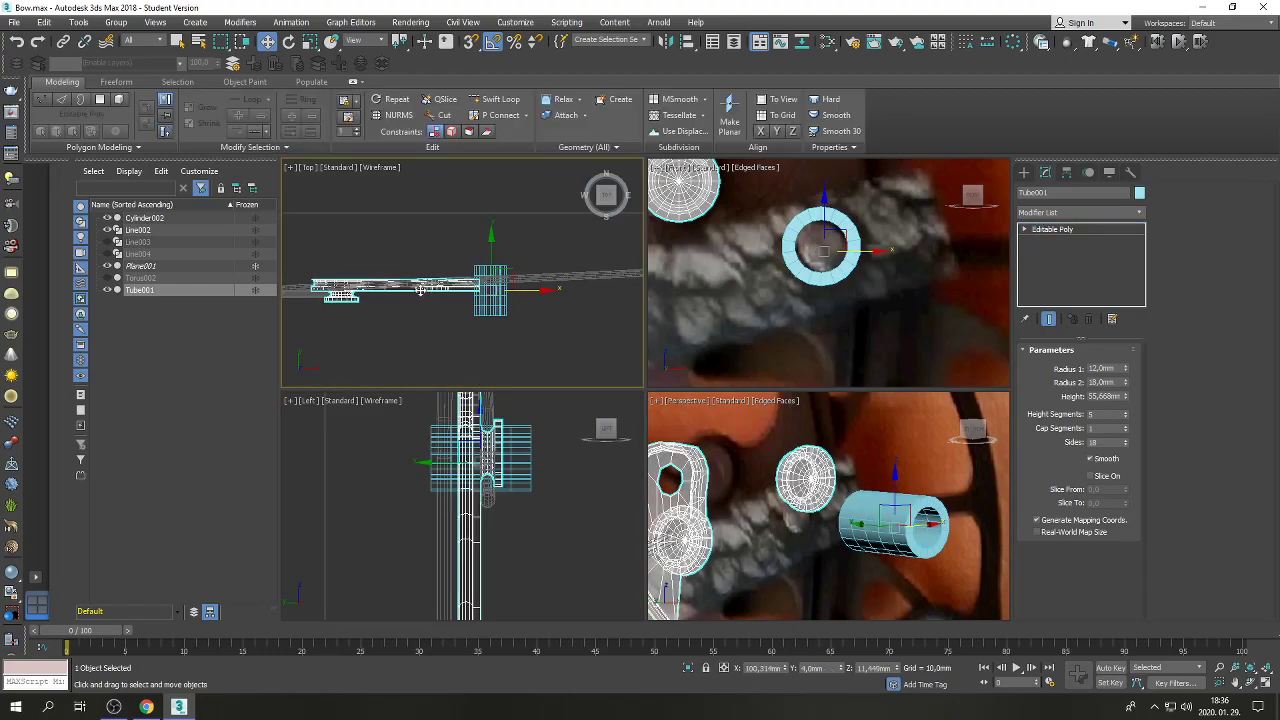
pyautogui.click(1044, 366)
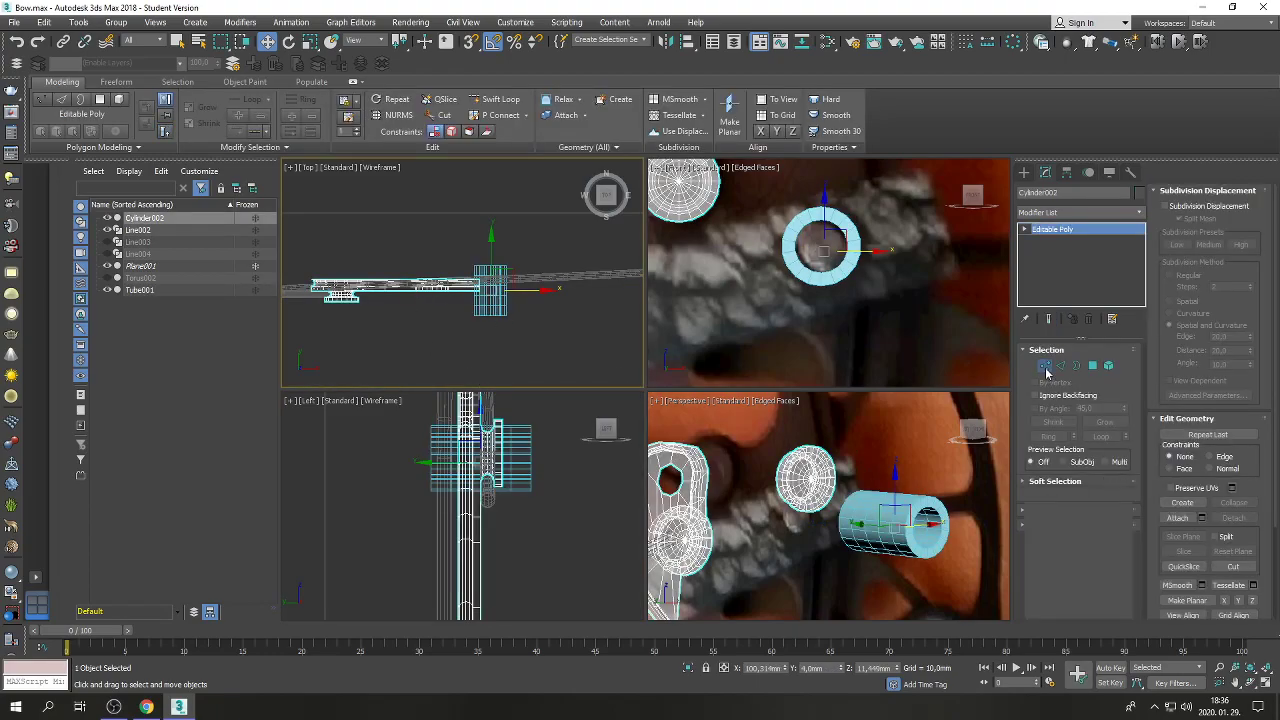
pyautogui.click(337, 283)
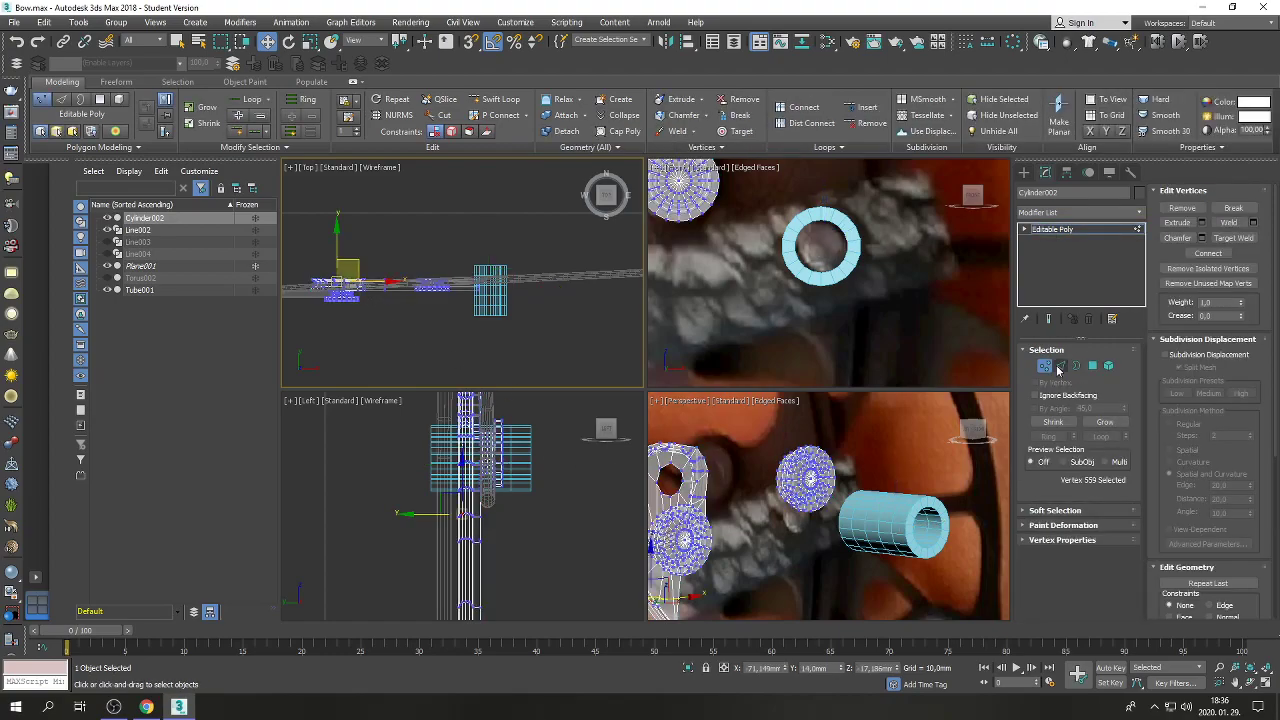
pyautogui.click(1045, 366)
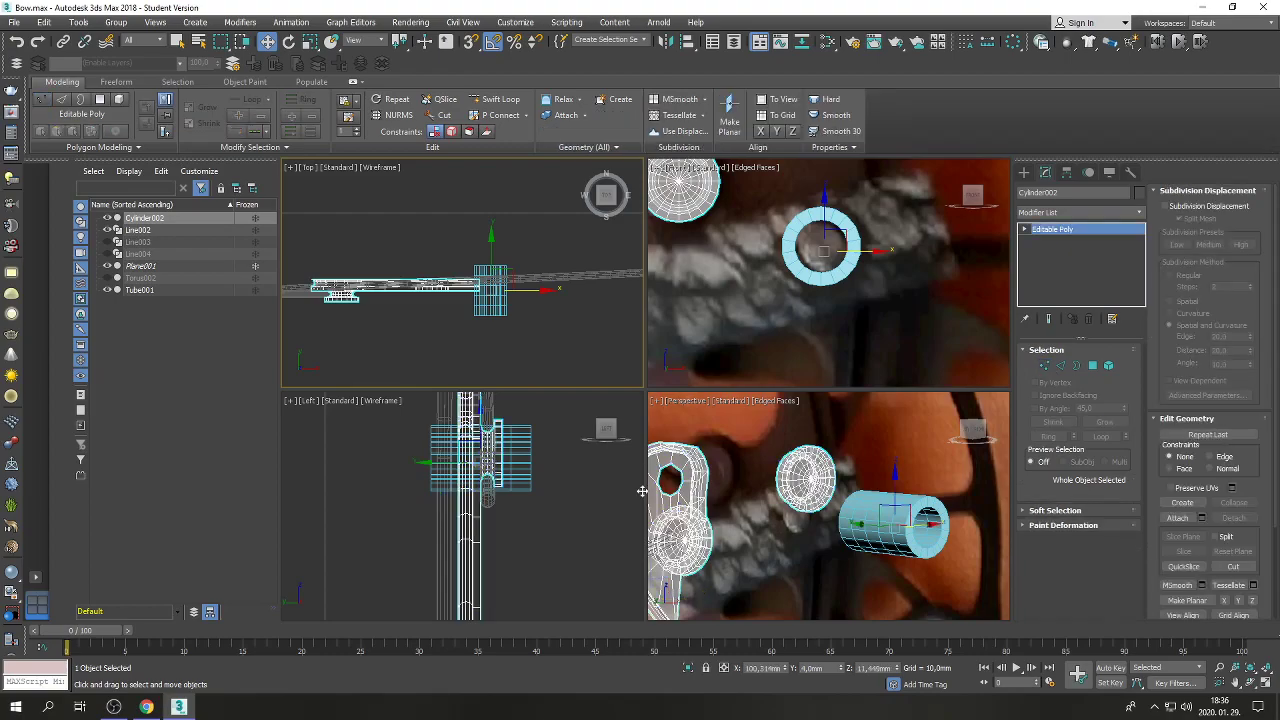
# Check the depth coordinate of the end vertex on the bowstring spline in the top view.
pyautogui.click(445, 530)
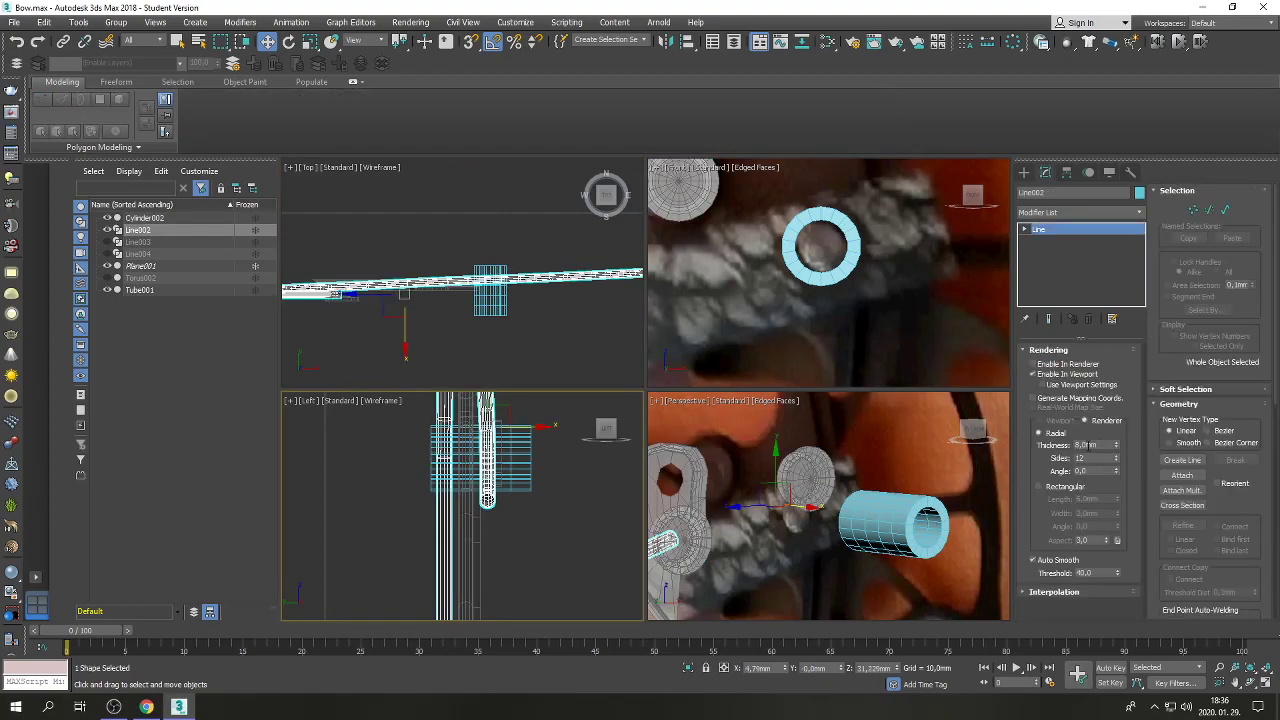
pyautogui.click(1193, 209)
pyautogui.scroll(-1, 447, 315)
pyautogui.scroll(3, 557, 281)
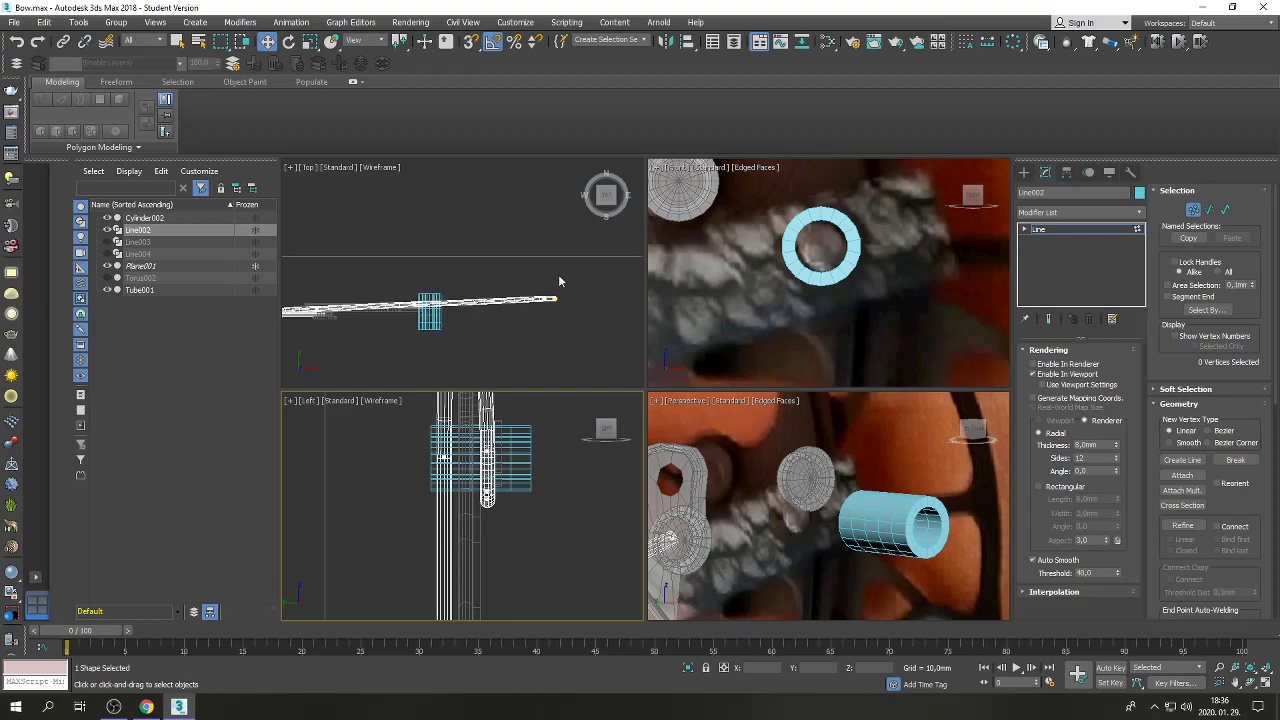
pyautogui.moveTo(528, 304); pyautogui.dragTo(566, 321)
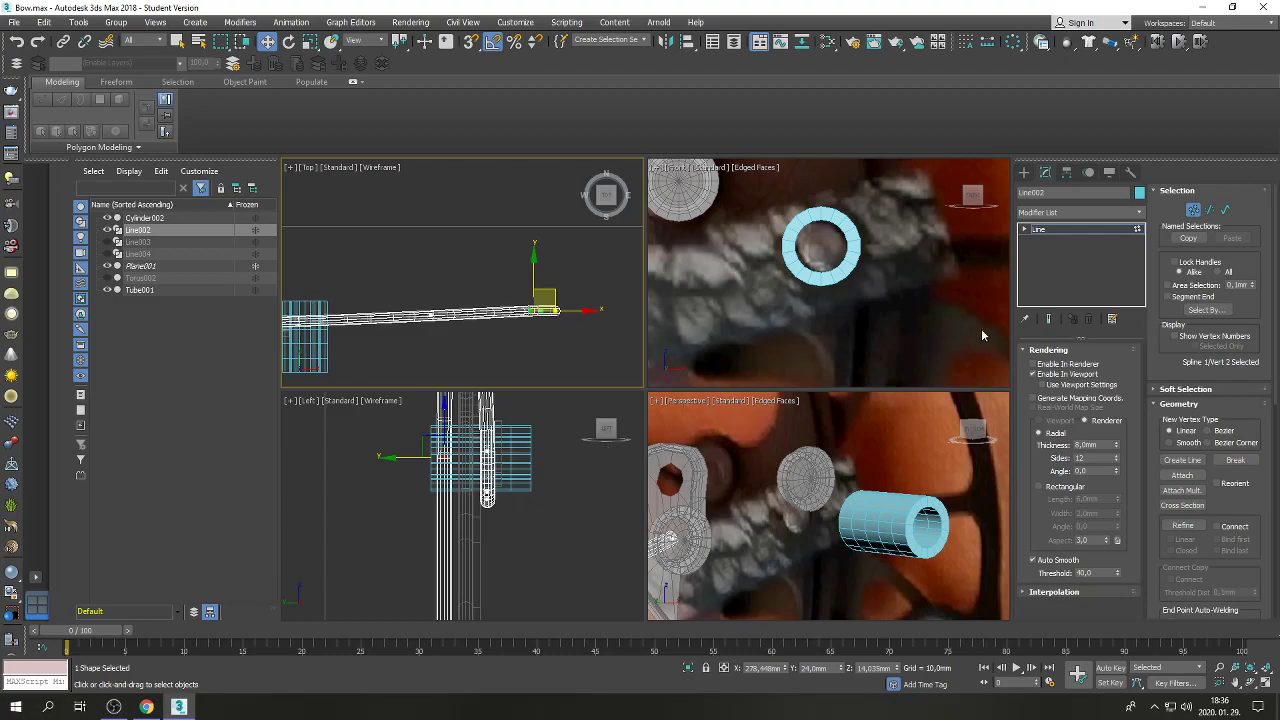
pyautogui.click(1193, 209)
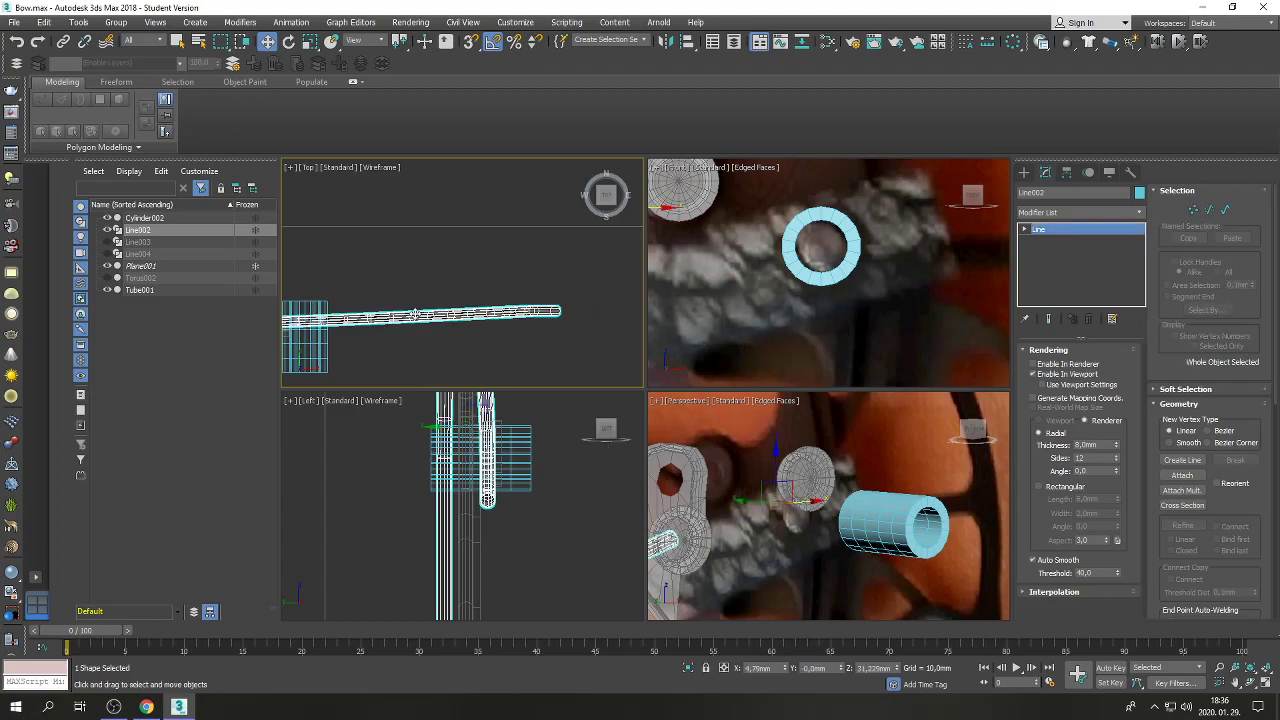
# Select the tube and set its Y position to 30 mm.
pyautogui.click(305, 305)
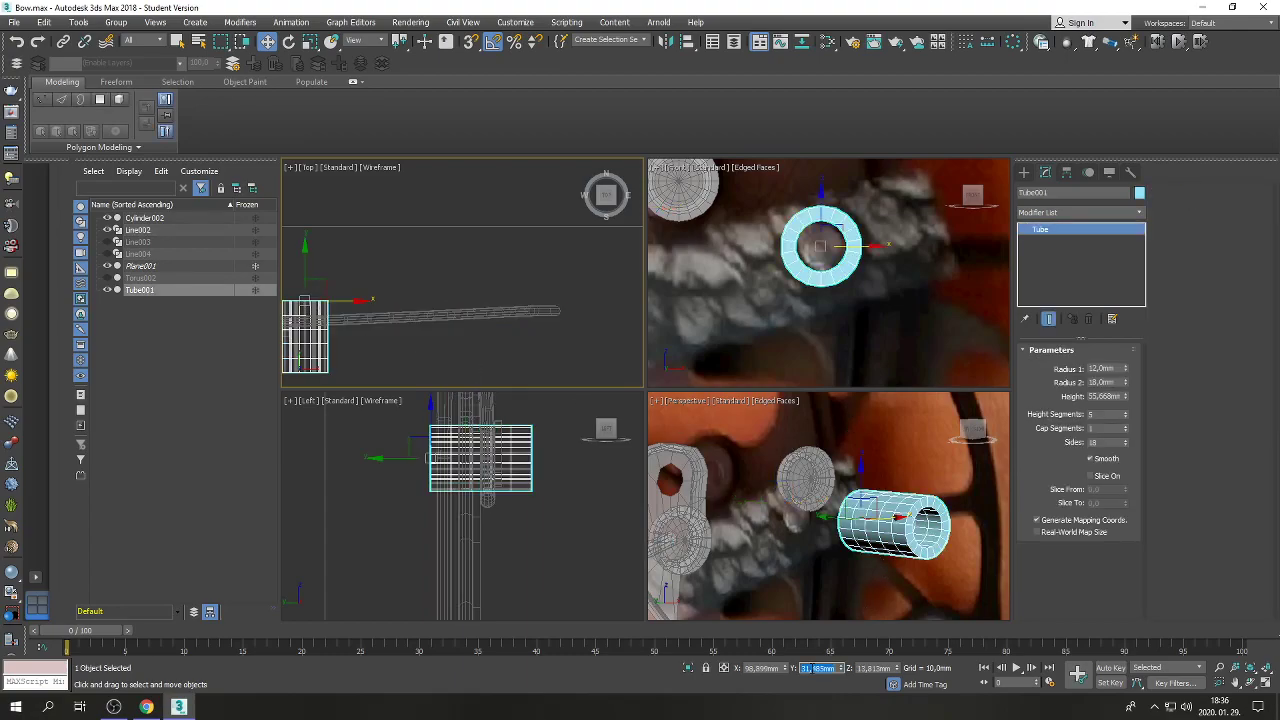
pyautogui.write('30')
pyautogui.press('Return')
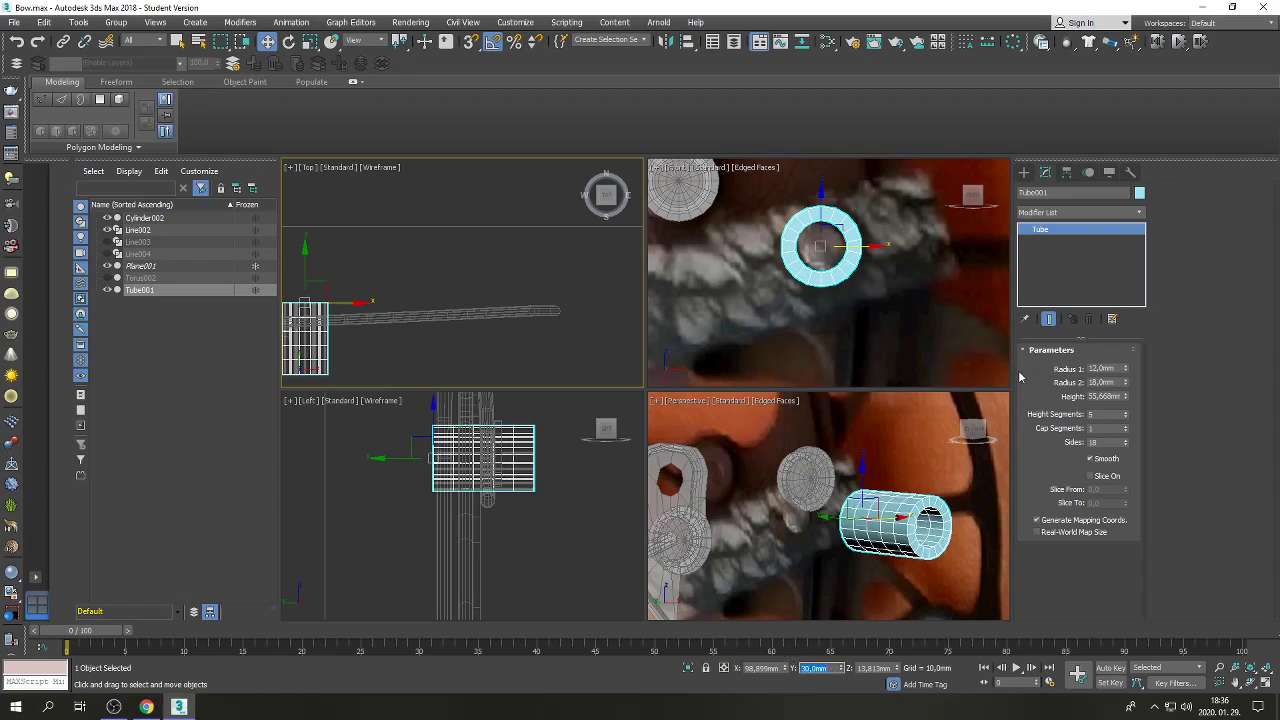
# Shorten the tube to match the depth of the cam parts, setting its height to 38 mm.
pyautogui.moveTo(1125, 397); pyautogui.dragTo(1123, 420)
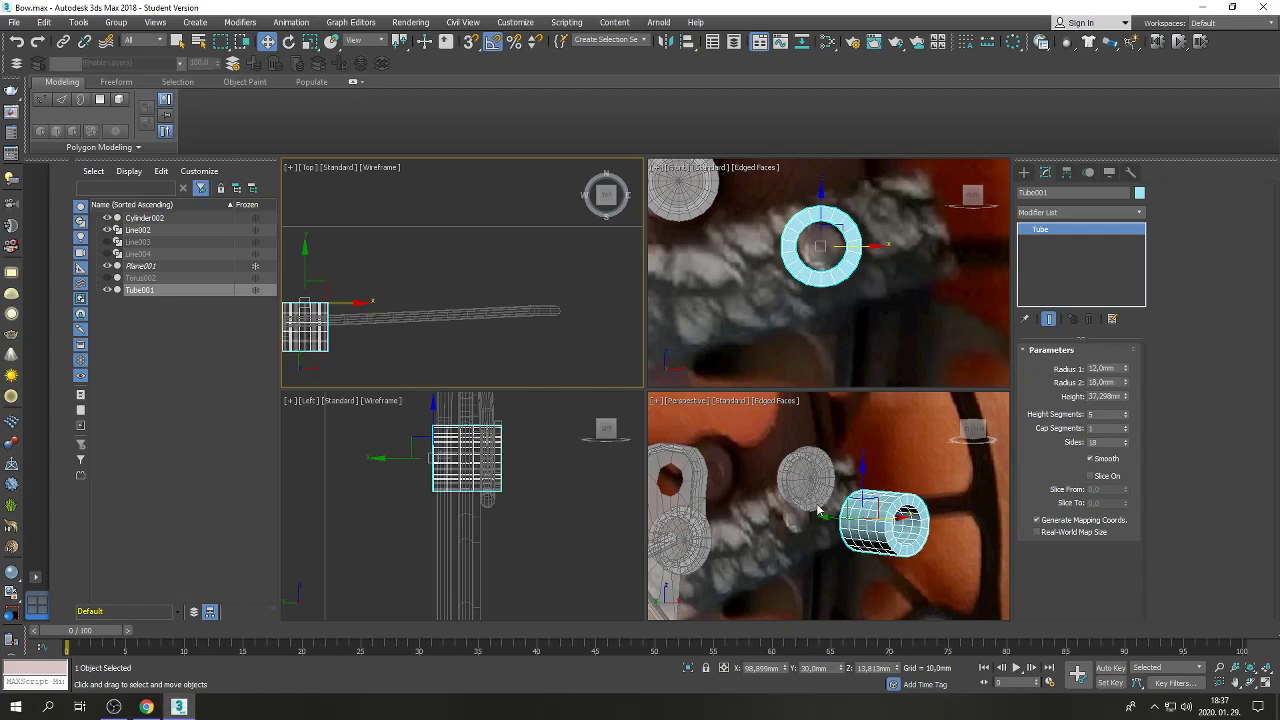
pyautogui.scroll(6, 485, 447)
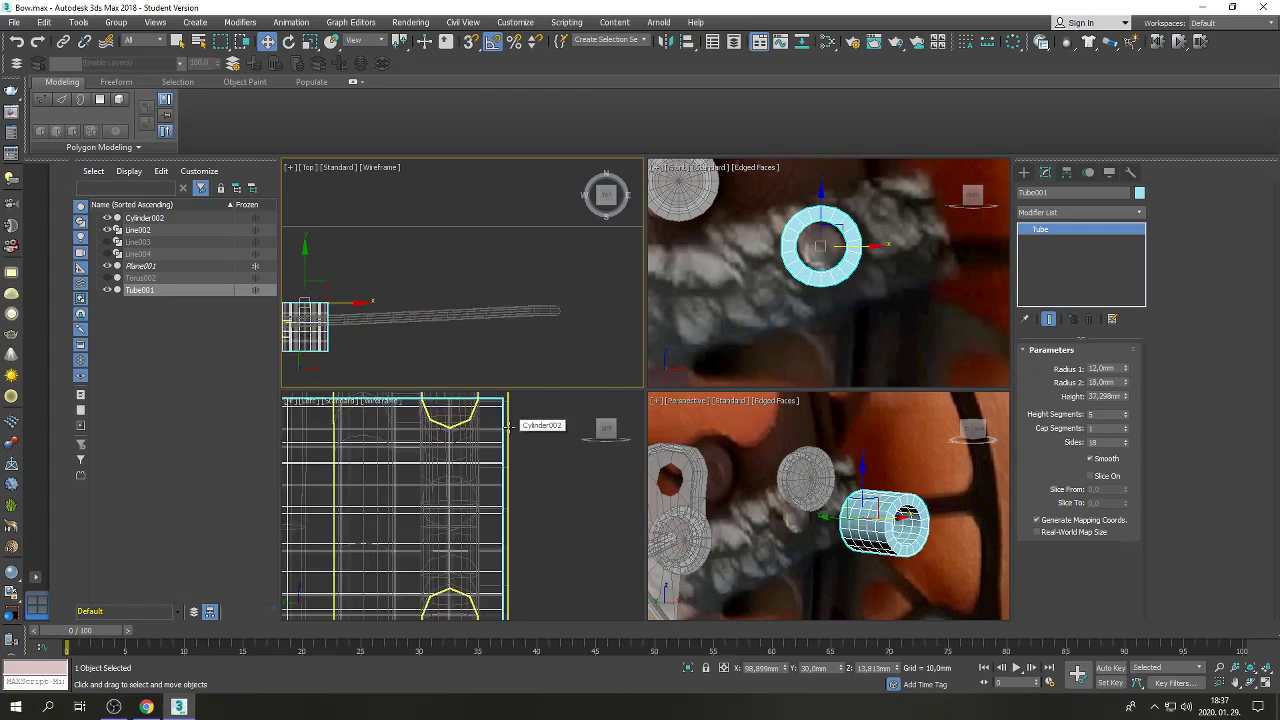
pyautogui.moveTo(1125, 397); pyautogui.dragTo(1126, 397)
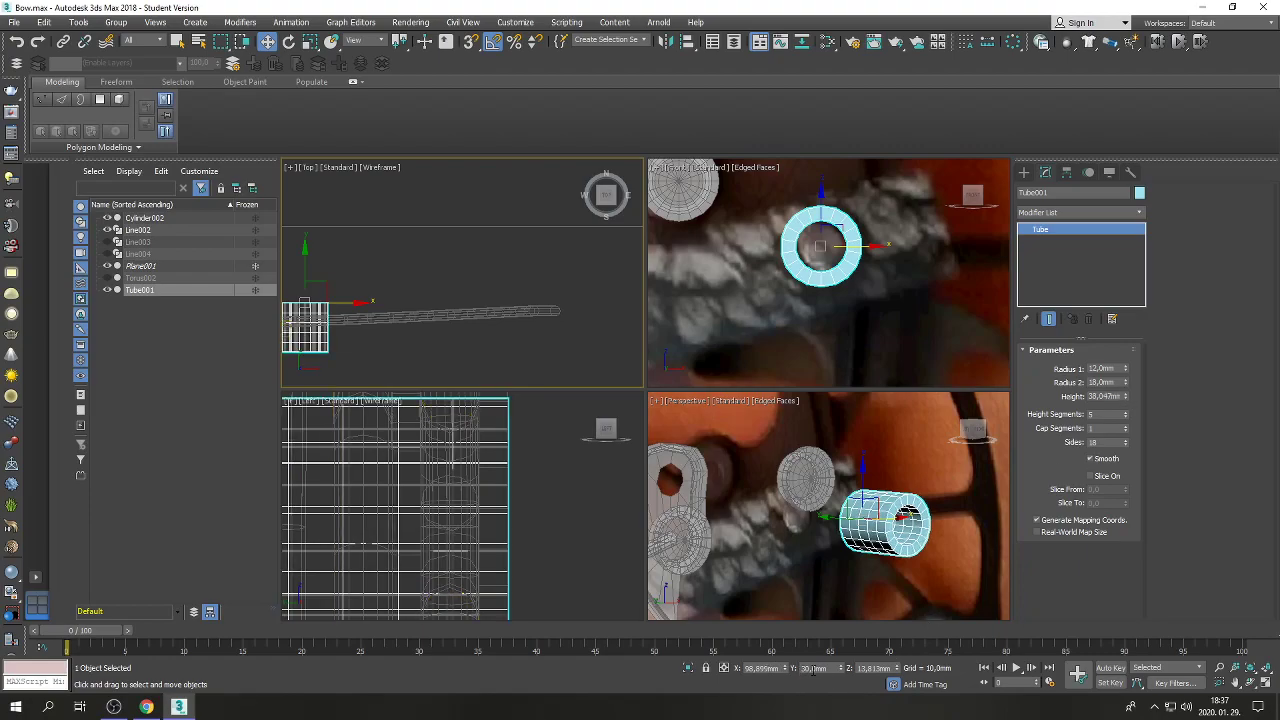
pyautogui.doubleClick(1105, 397)
pyautogui.write('38')
pyautogui.press('Return')
# Reduce the tube's height segments to 2.
pyautogui.scroll(-6, 846, 258)
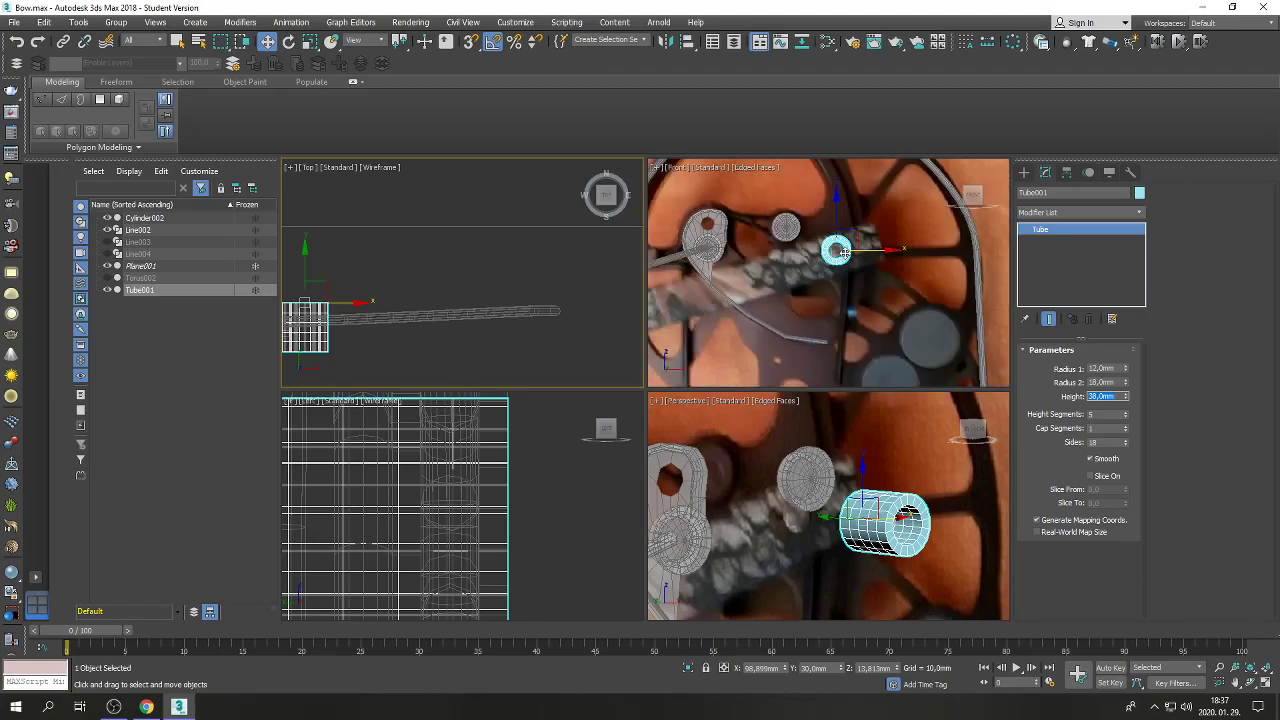
pyautogui.scroll(3, 843, 257)
pyautogui.scroll(-3, 843, 255)
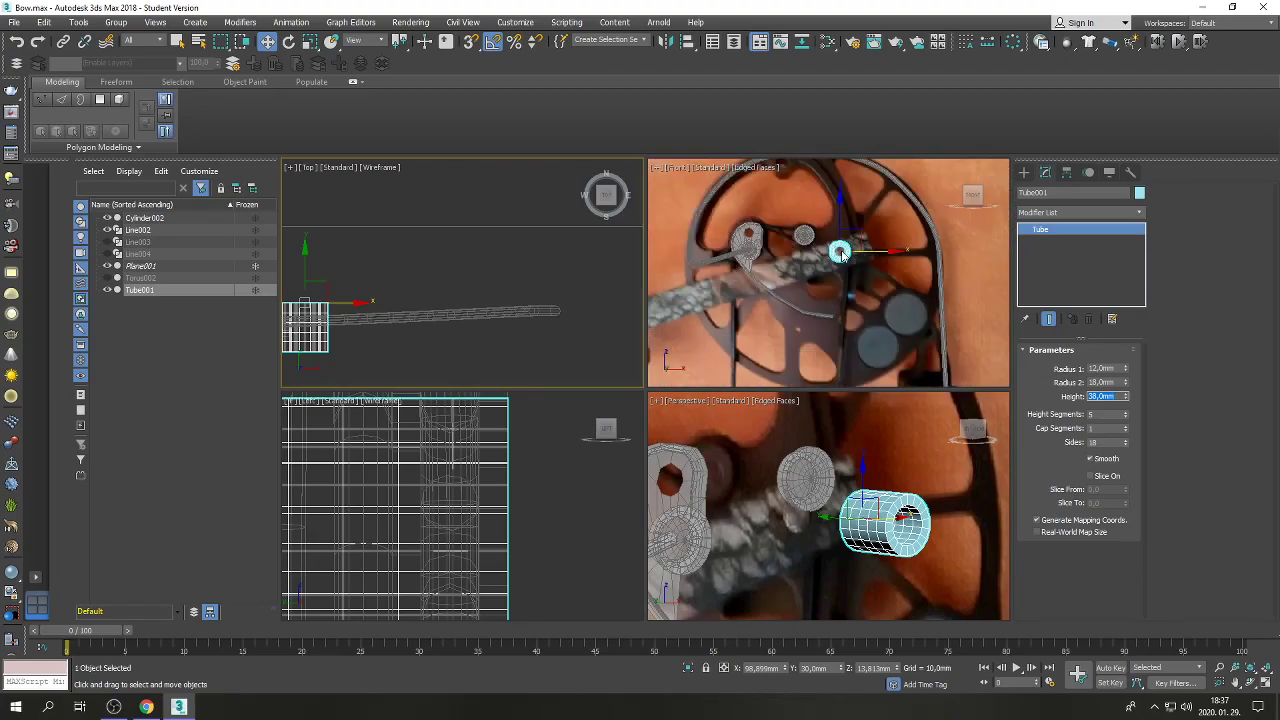
pyautogui.scroll(3, 865, 227)
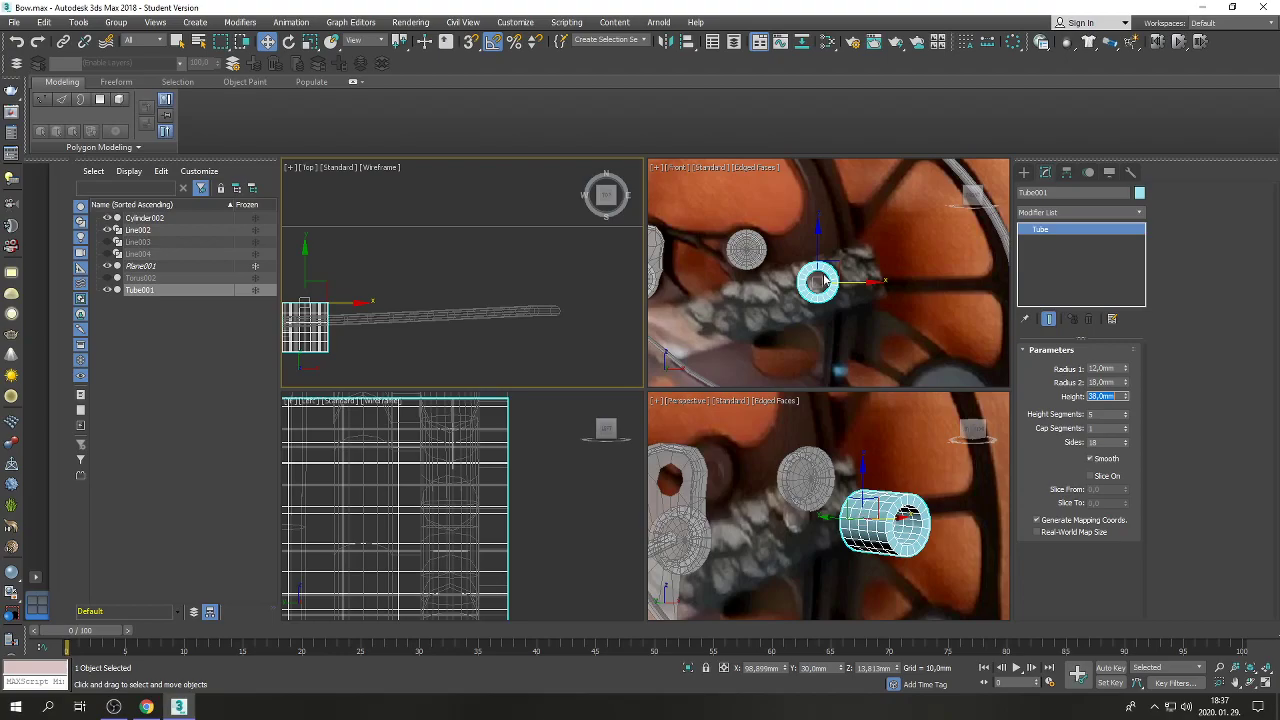
pyautogui.click(1126, 418)
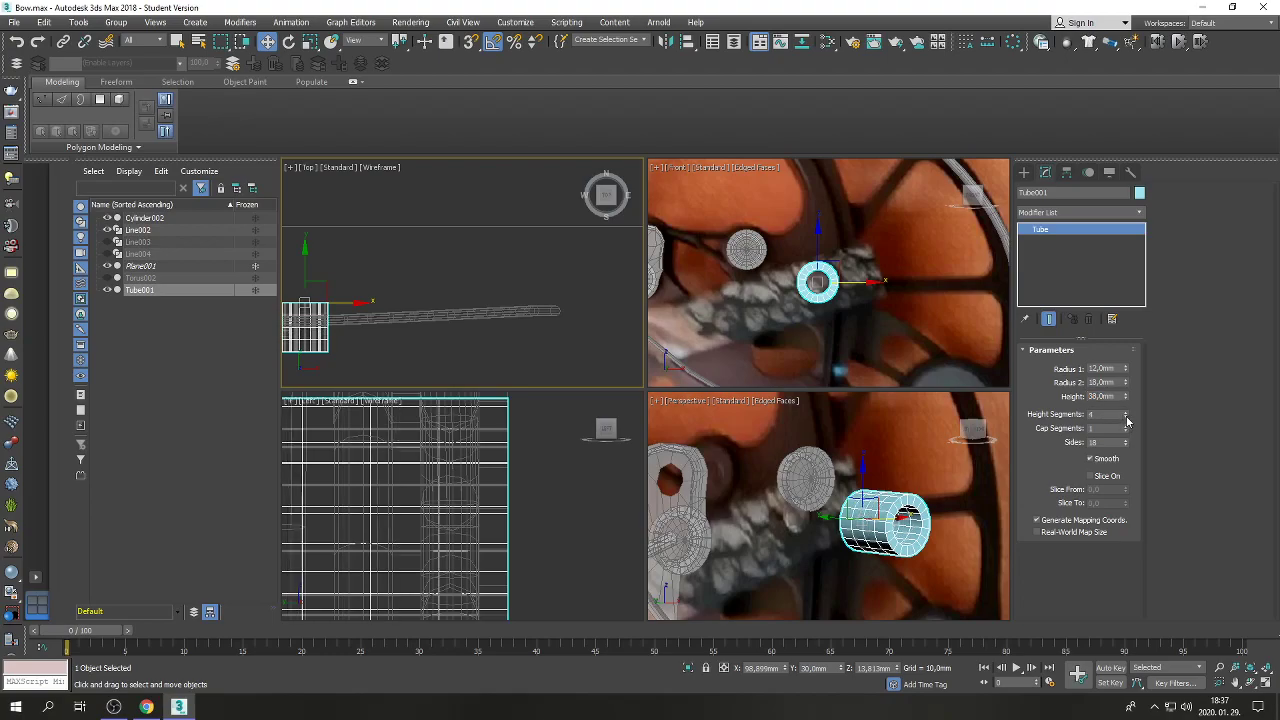
pyautogui.click(1126, 418)
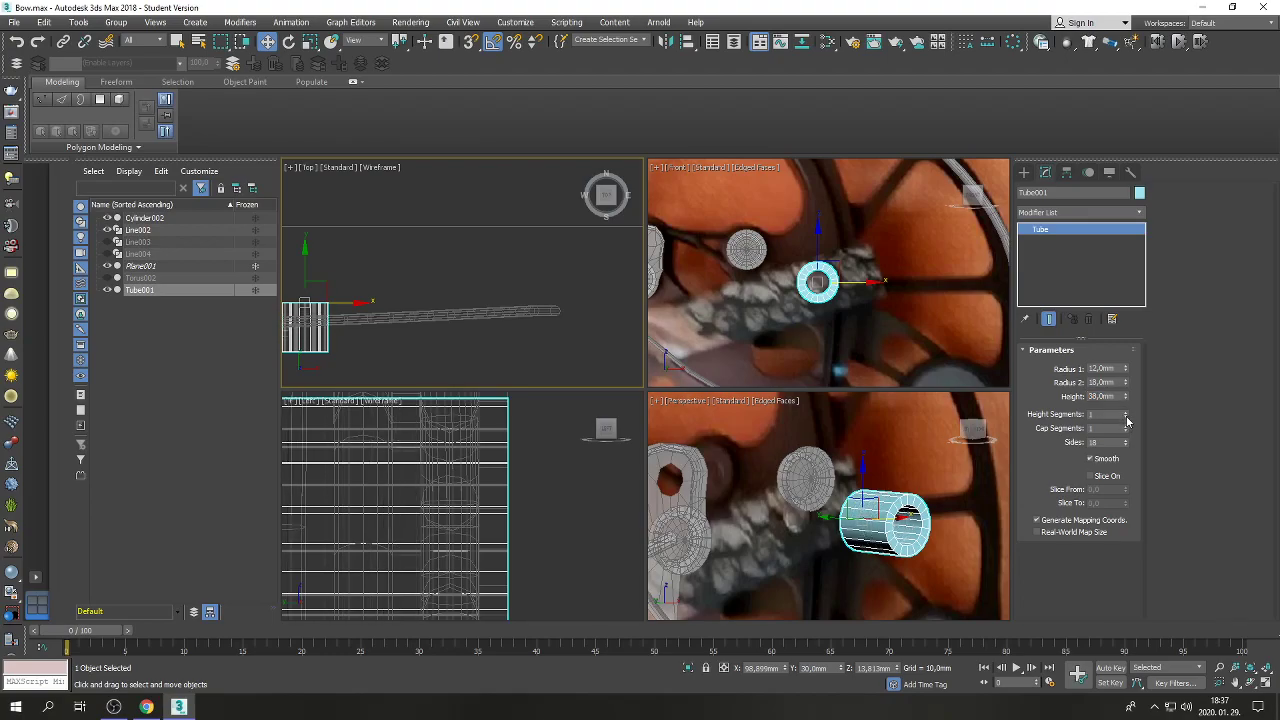
pyautogui.click(1126, 412)
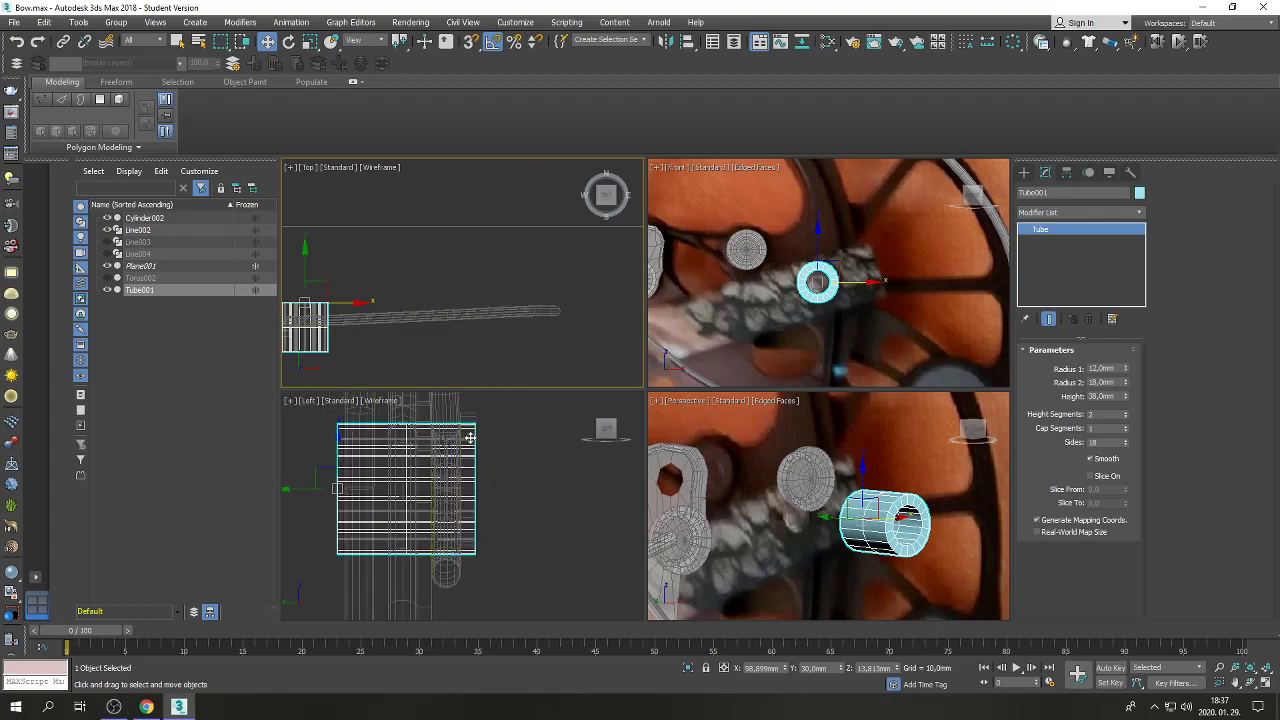
# Set the tube's height to 40 mm so it extends past the cam parts.
pyautogui.doubleClick(1100, 396)
pyautogui.write('40')
pyautogui.press('Return')
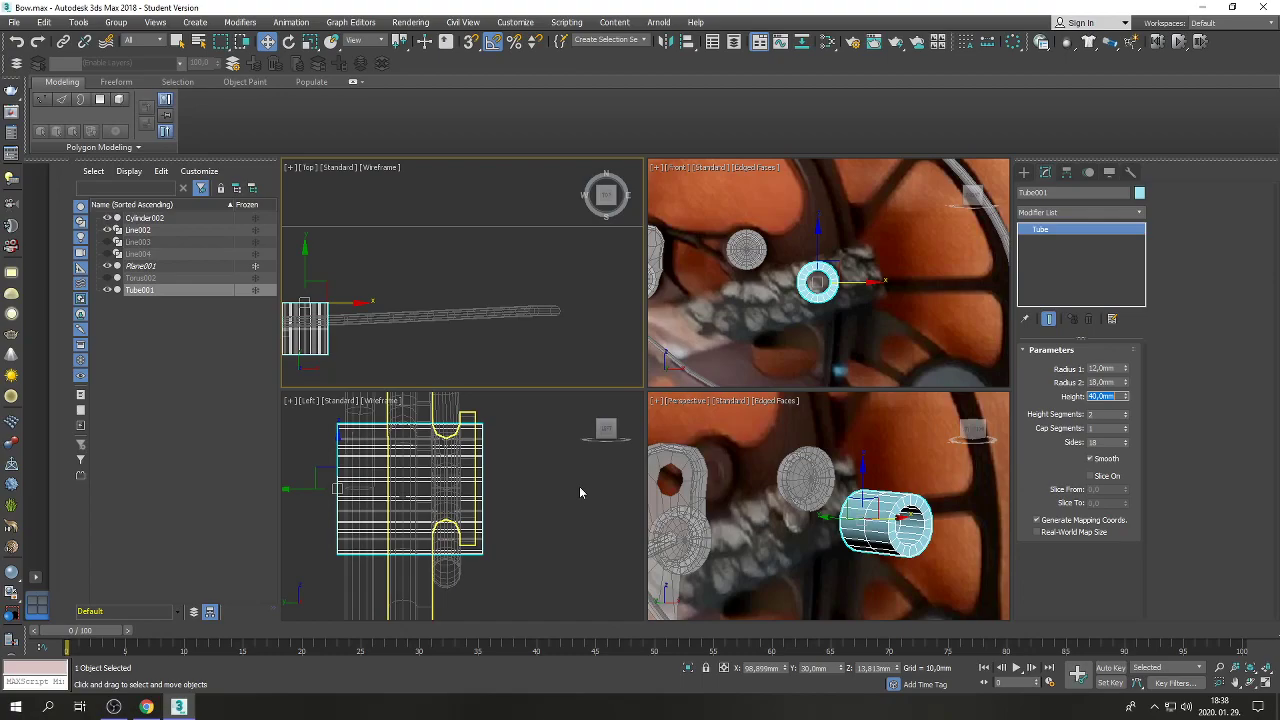
# Bring up the object commands for the selected tube in the Left view.
pyautogui.scroll(-3, 462, 462)
pyautogui.scroll(2, 462, 462)
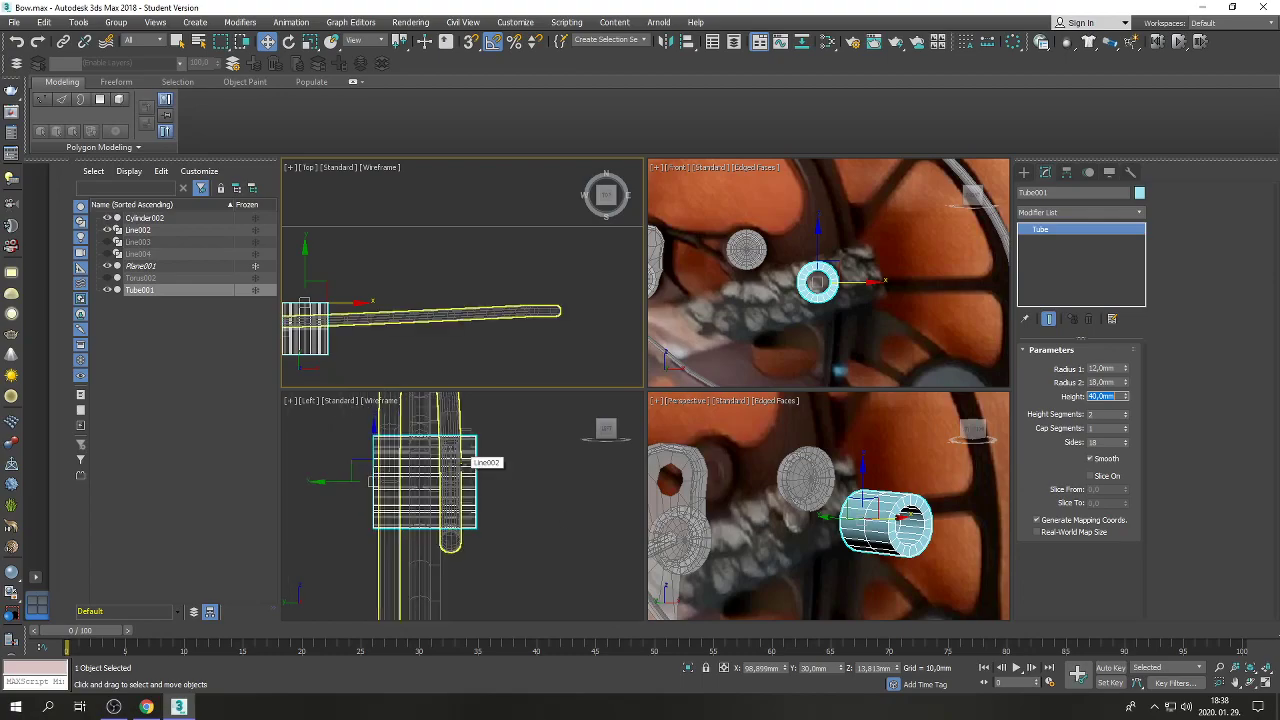
pyautogui.scroll(3, 462, 462)
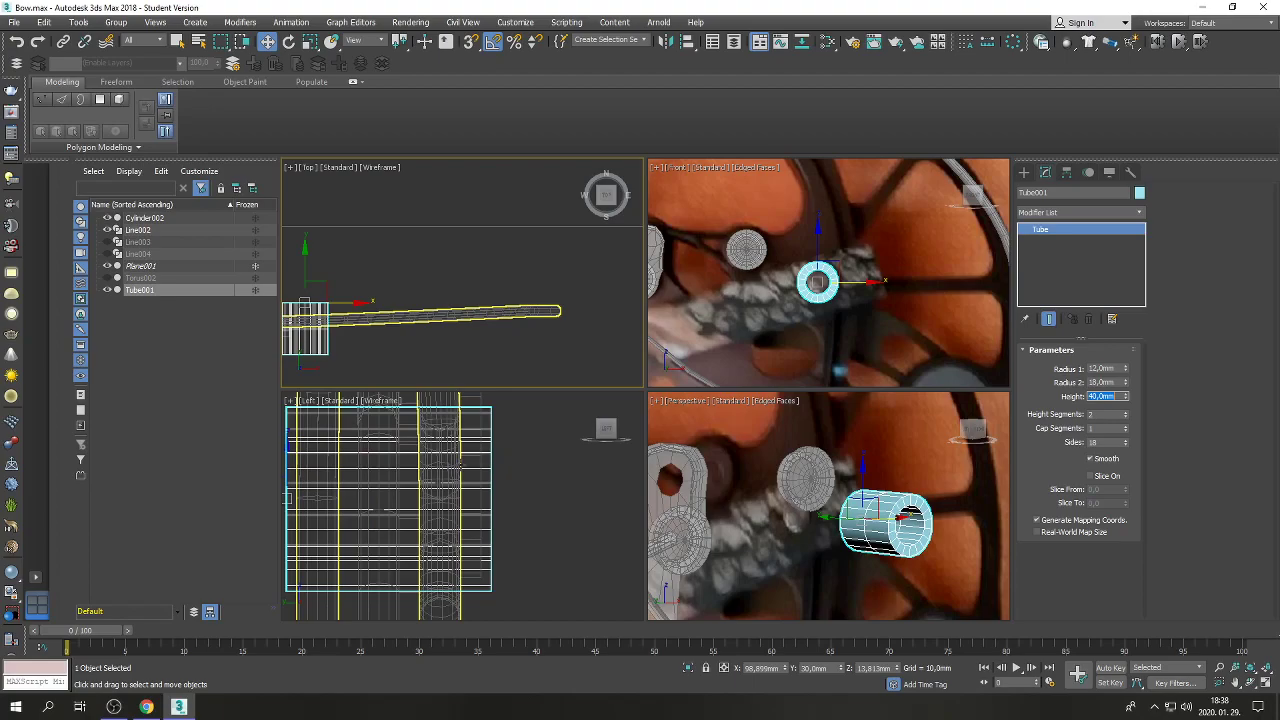
pyautogui.rightClick(462, 462)
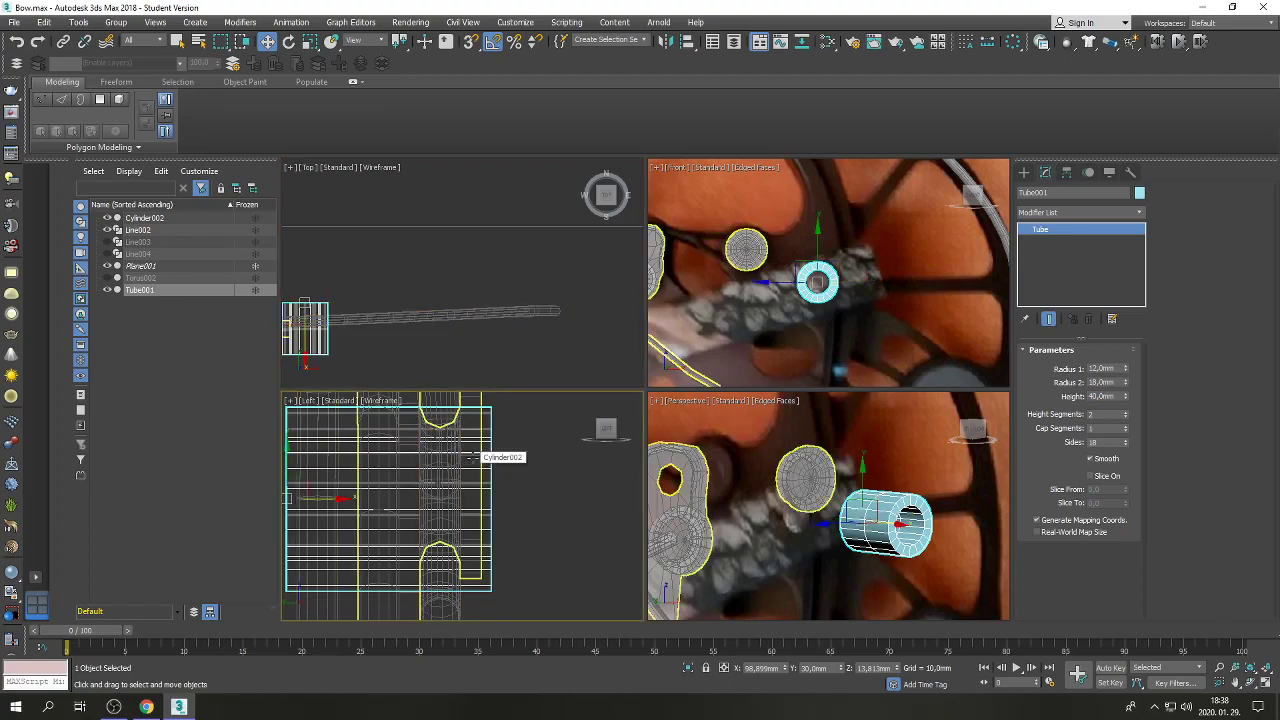
pyautogui.rightClick(477, 461)
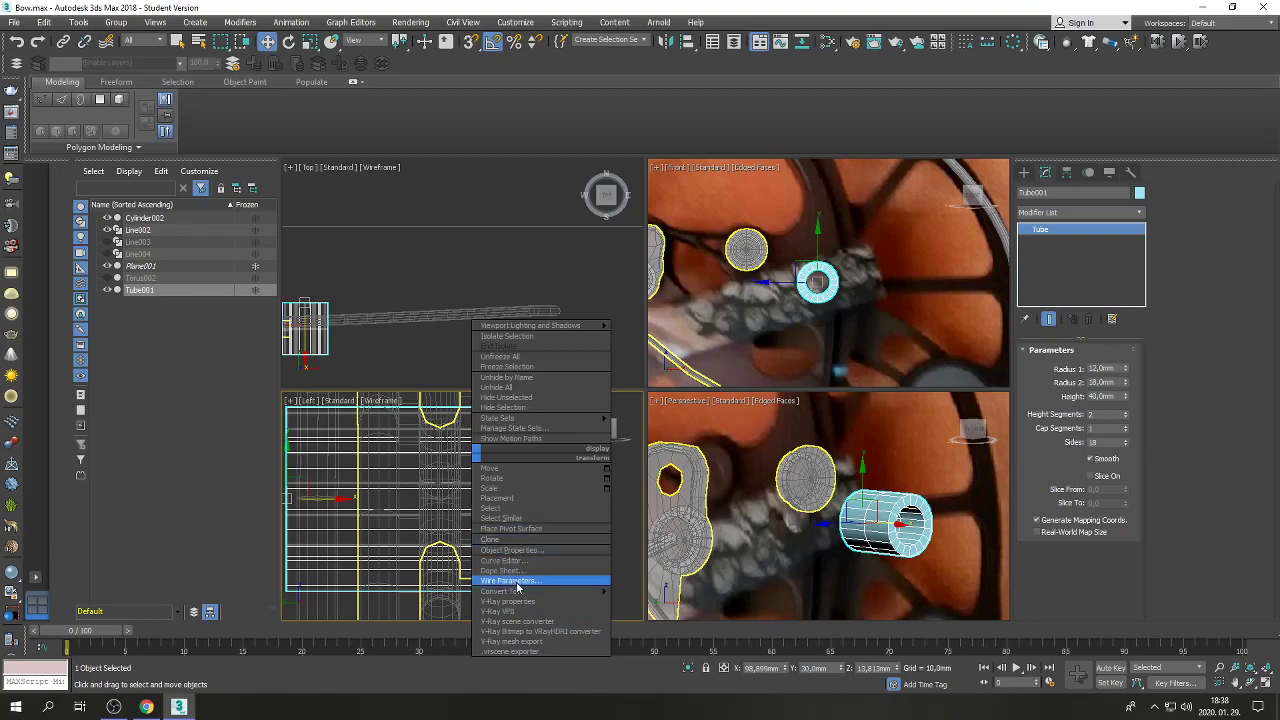
# Convert the tube to Editable Poly and move the middle edge loop of its outer wall to Y -8 mm.
pyautogui.moveTo(511, 596)
pyautogui.click(652, 602)
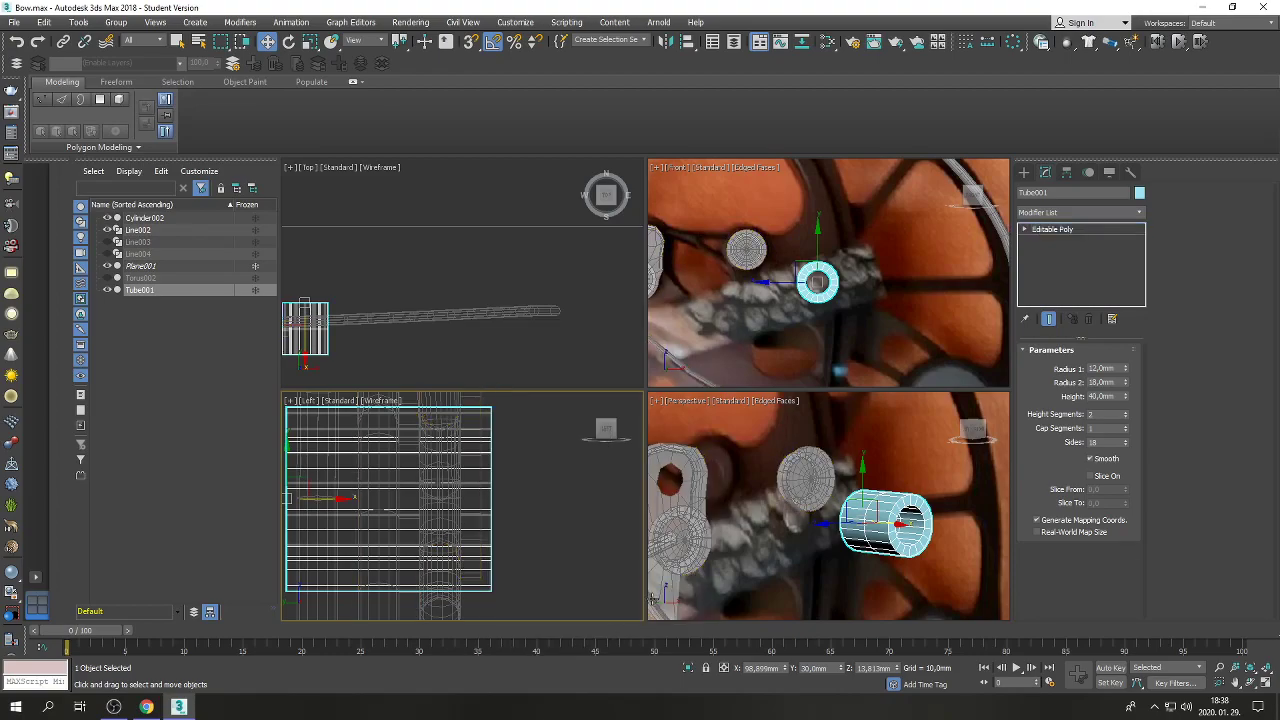
pyautogui.click(1061, 365)
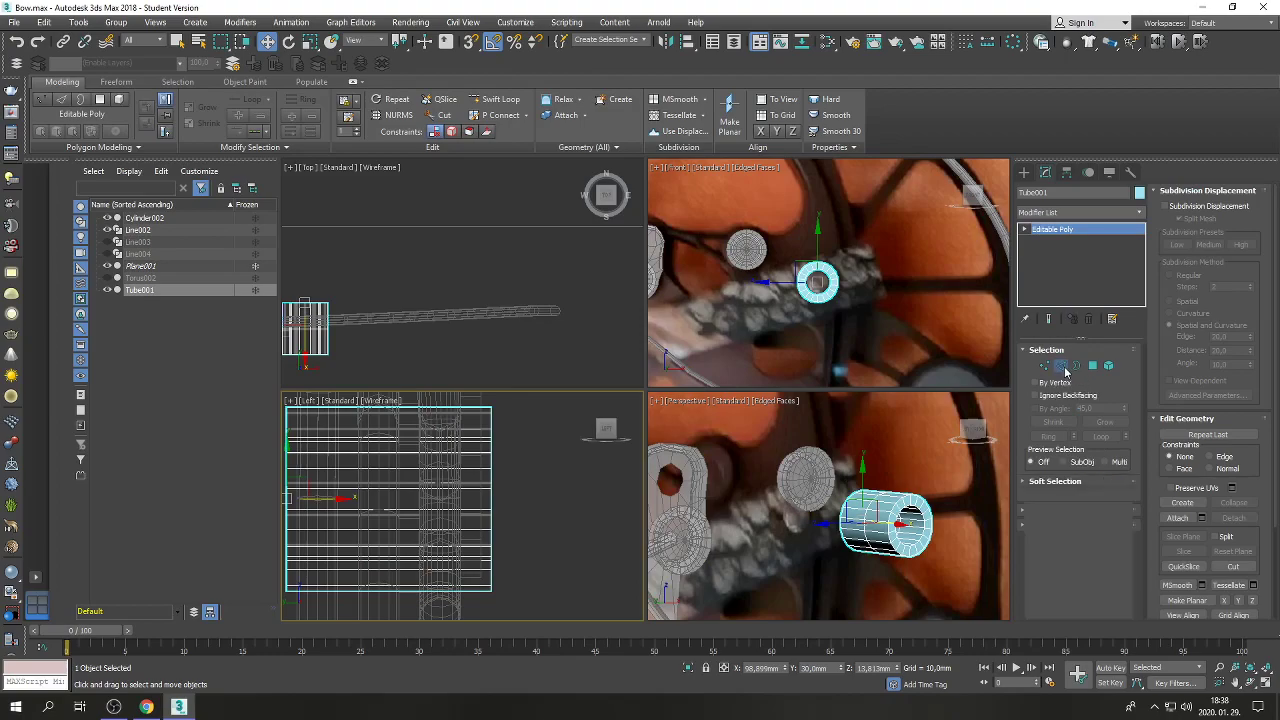
pyautogui.moveTo(372, 470); pyautogui.dragTo(425, 516)
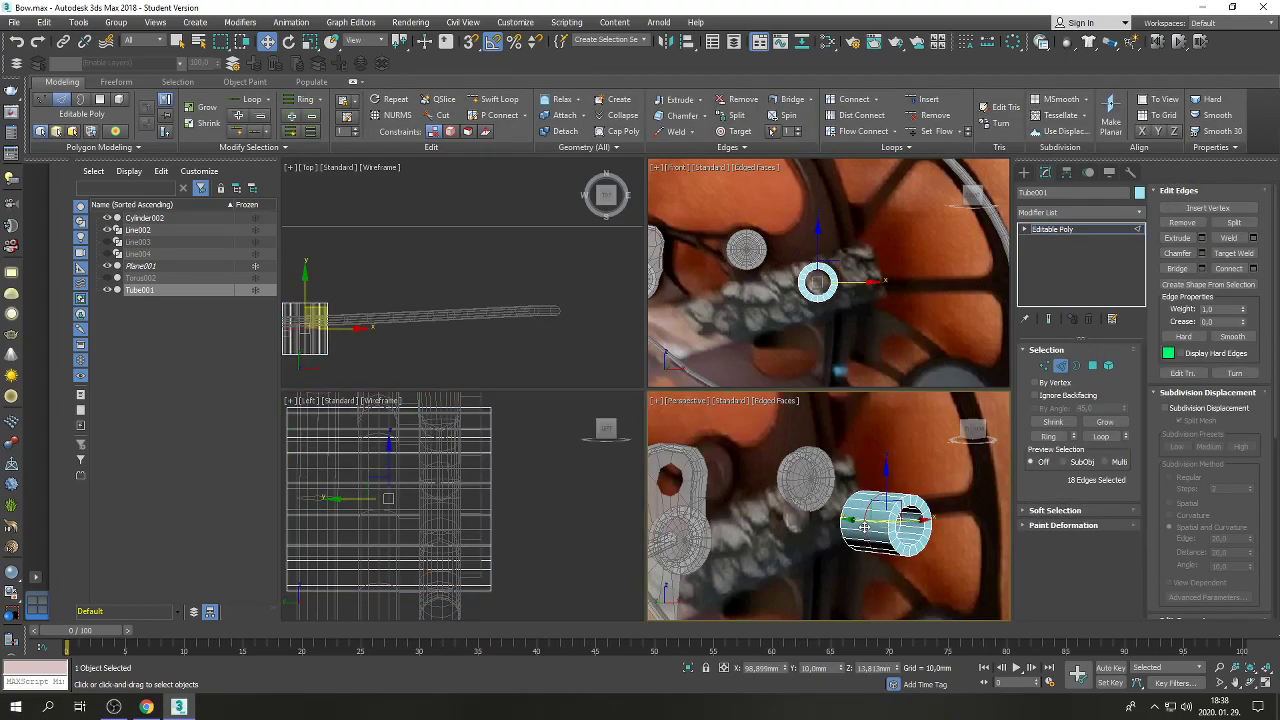
pyautogui.rightClick(425, 516)
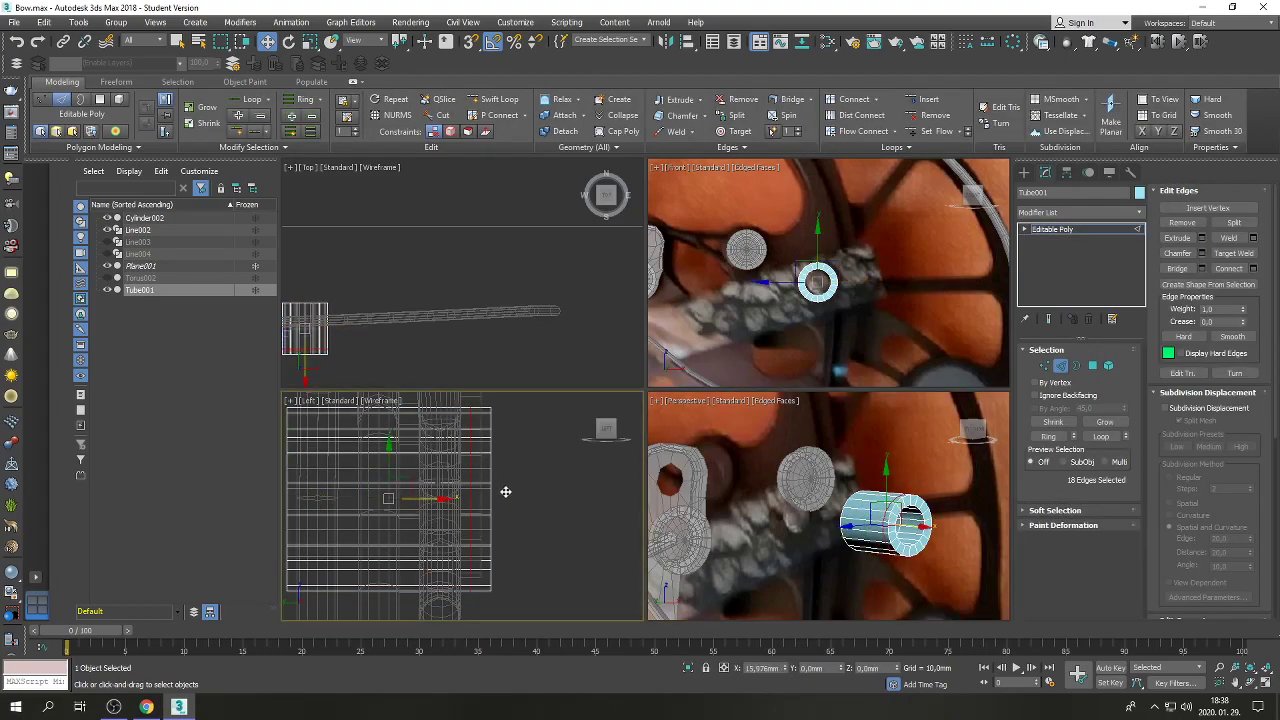
pyautogui.moveTo(513, 491); pyautogui.dragTo(605, 492)
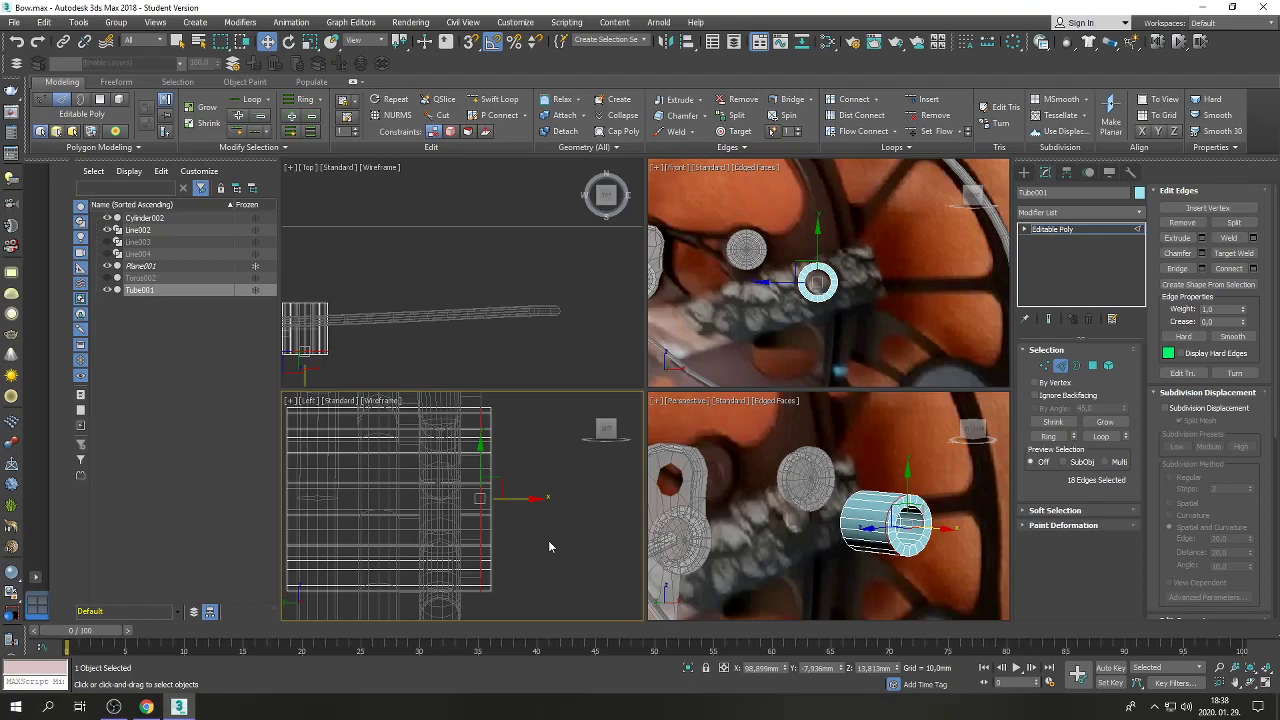
pyautogui.doubleClick(819, 668)
pyautogui.write('8')
pyautogui.press('Return')
# Delete the ring of end-cap polygons at the tube's back end in the Perspective view.
pyautogui.rightClick(772, 560)
pyautogui.click(1264, 684)
pyautogui.click(1250, 682)
pyautogui.moveTo(581, 415); pyautogui.dragTo(760, 442)
pyautogui.press('Escape')
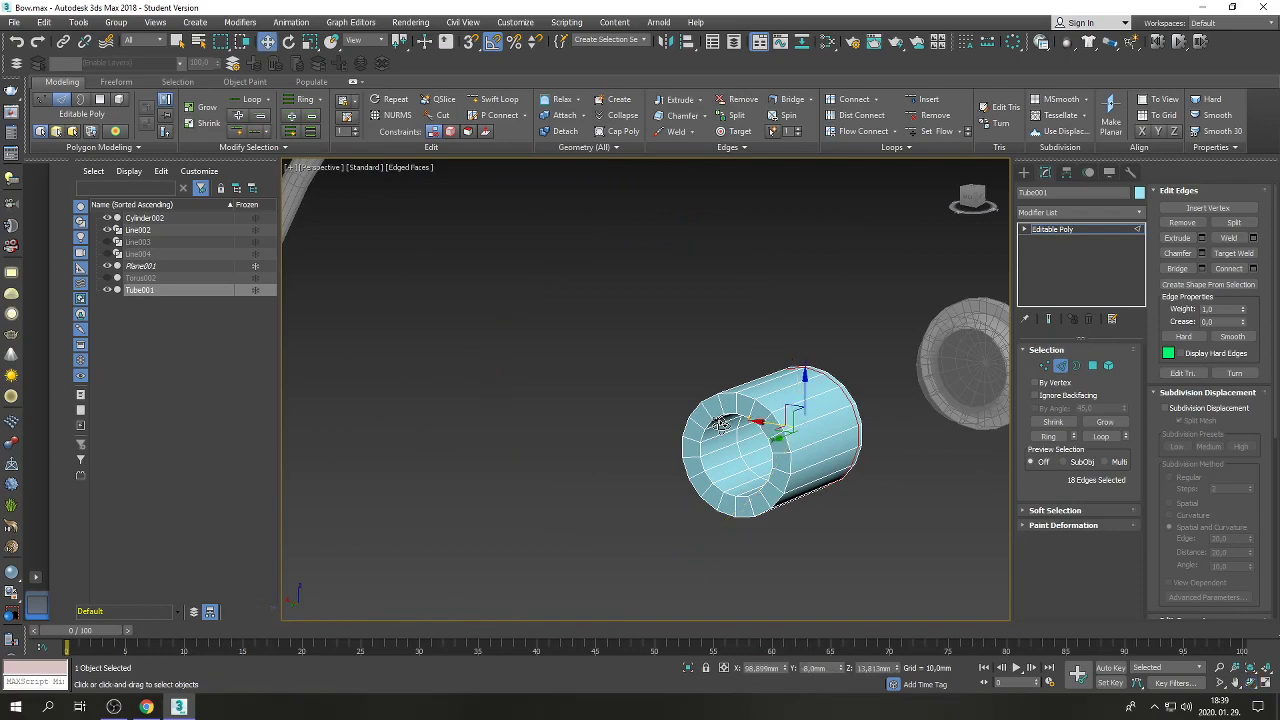
pyautogui.click(1092, 365)
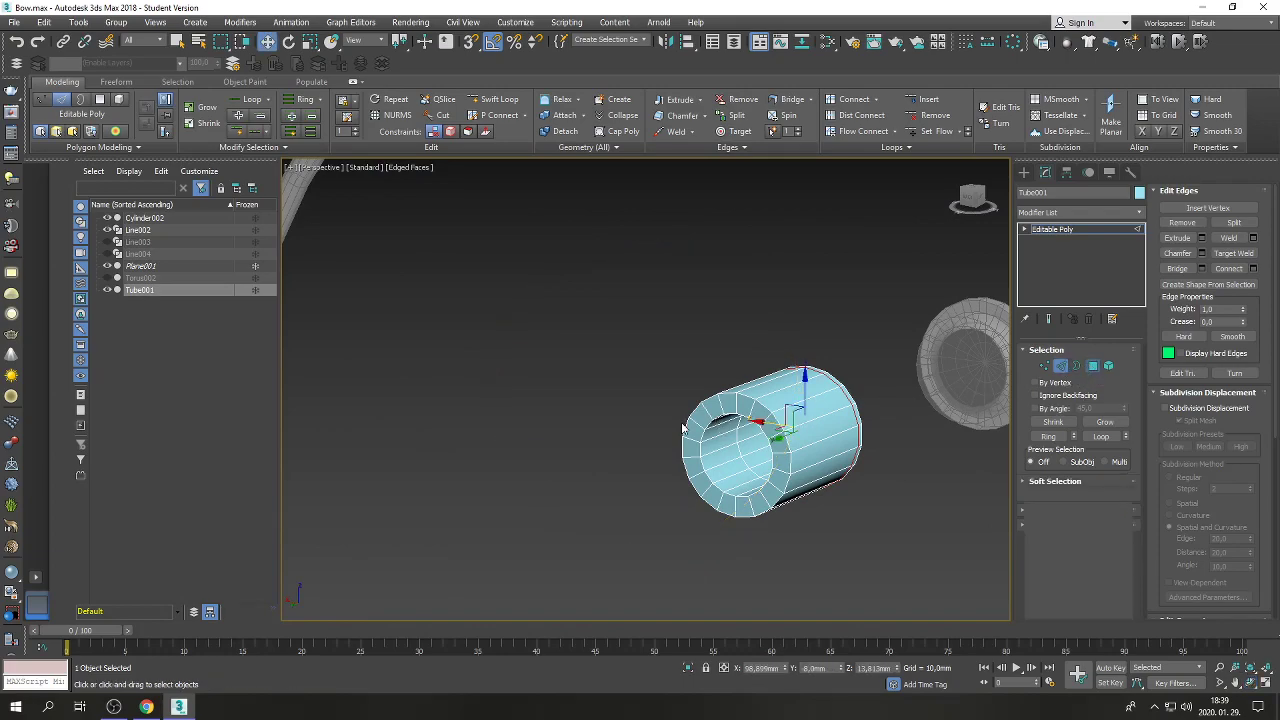
pyautogui.click(742, 406)
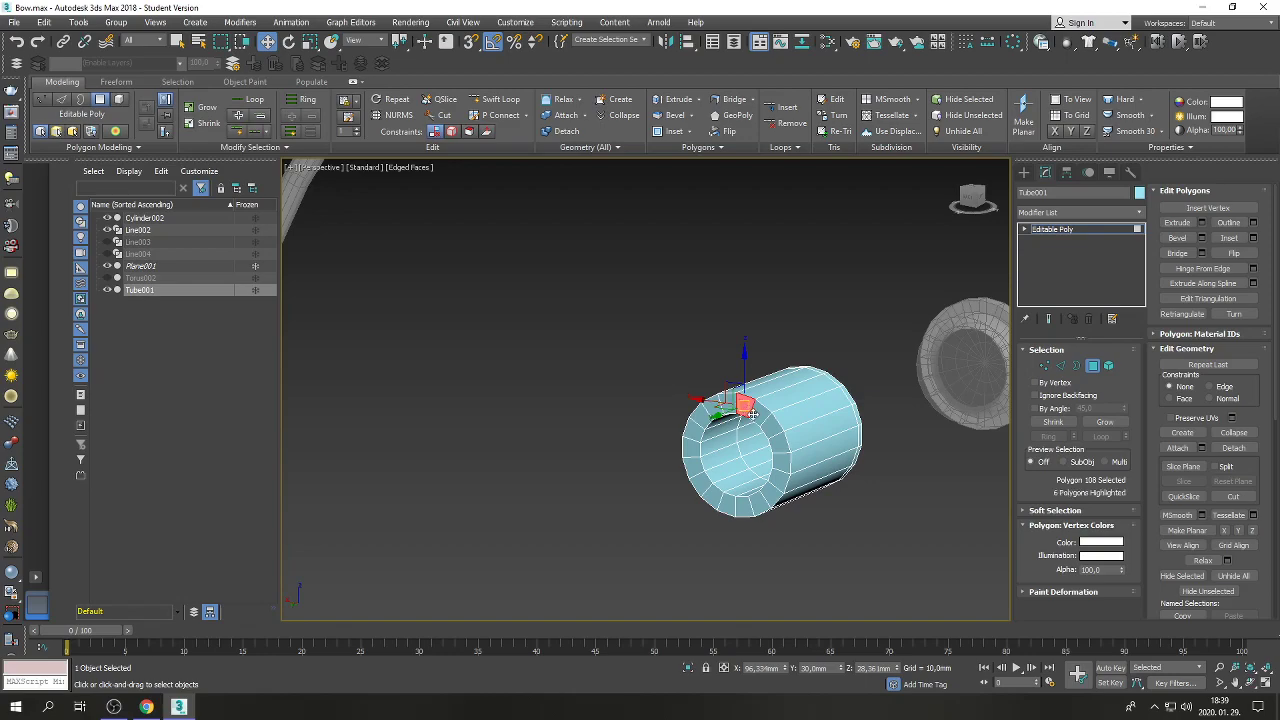
pyautogui.keyDown('shift'); pyautogui.click(724, 412); pyautogui.keyUp('shift')
pyautogui.click(887, 551)
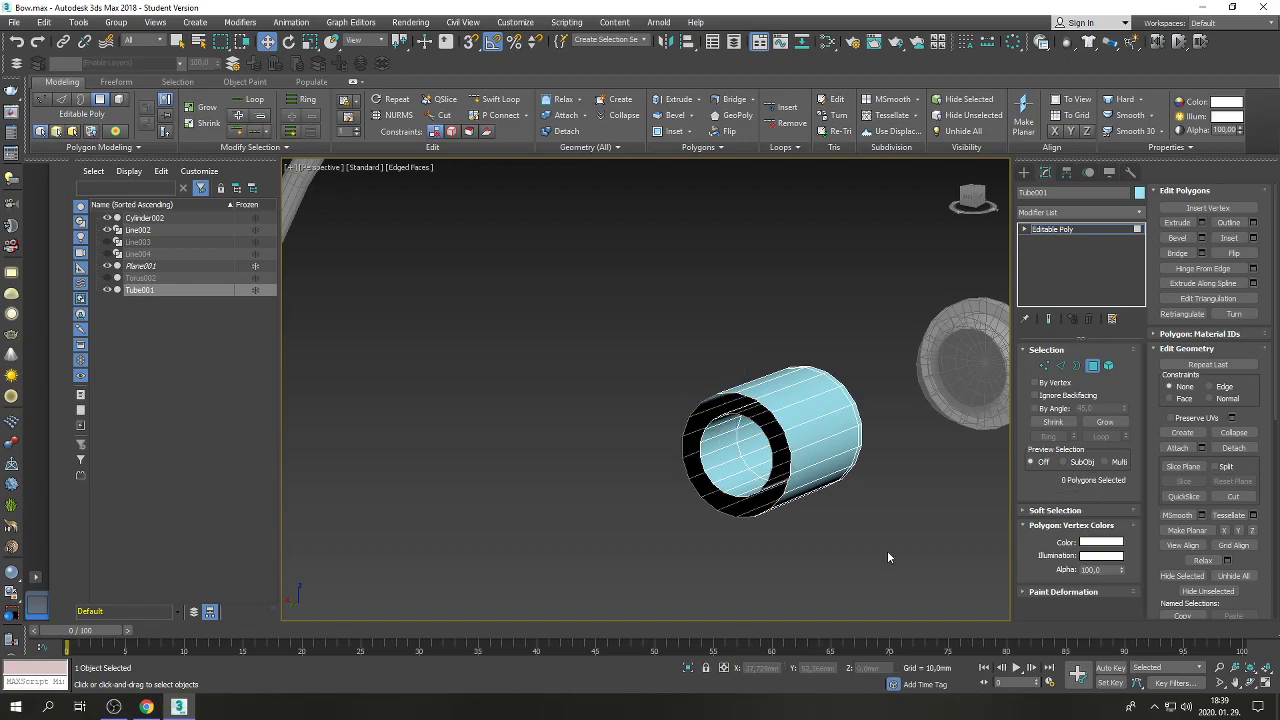
# Remove the edge loop running around the middle of the tube's inner wall.
pyautogui.click(1059, 366)
pyautogui.doubleClick(739, 459)
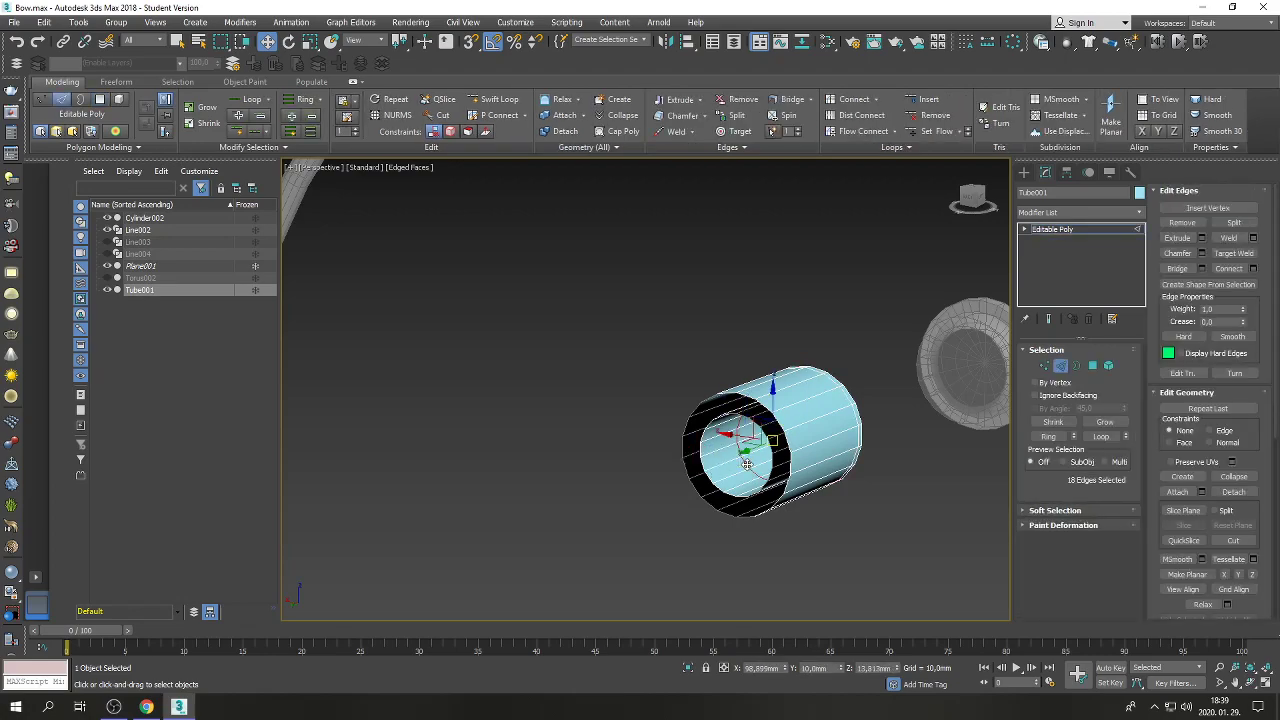
pyautogui.click(746, 464)
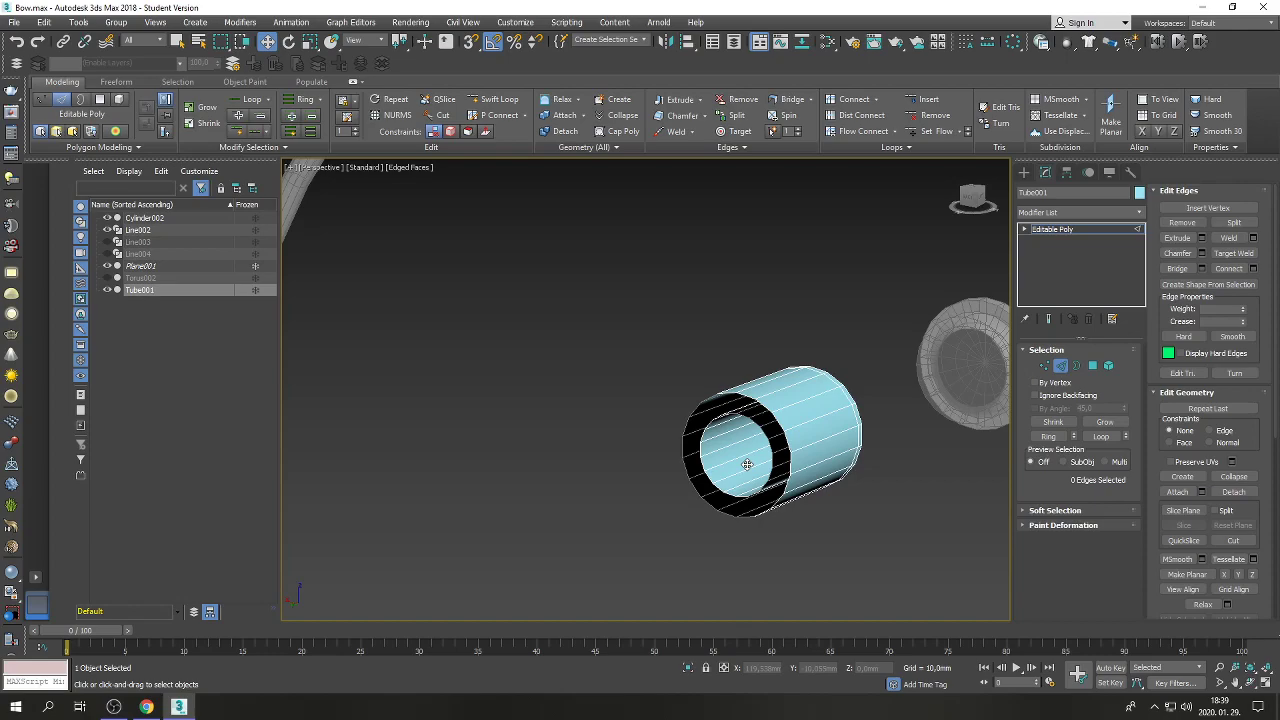
# Compare the tube at vertex and edge level to check for leftover vertices along the inner wall.
pyautogui.press('1')
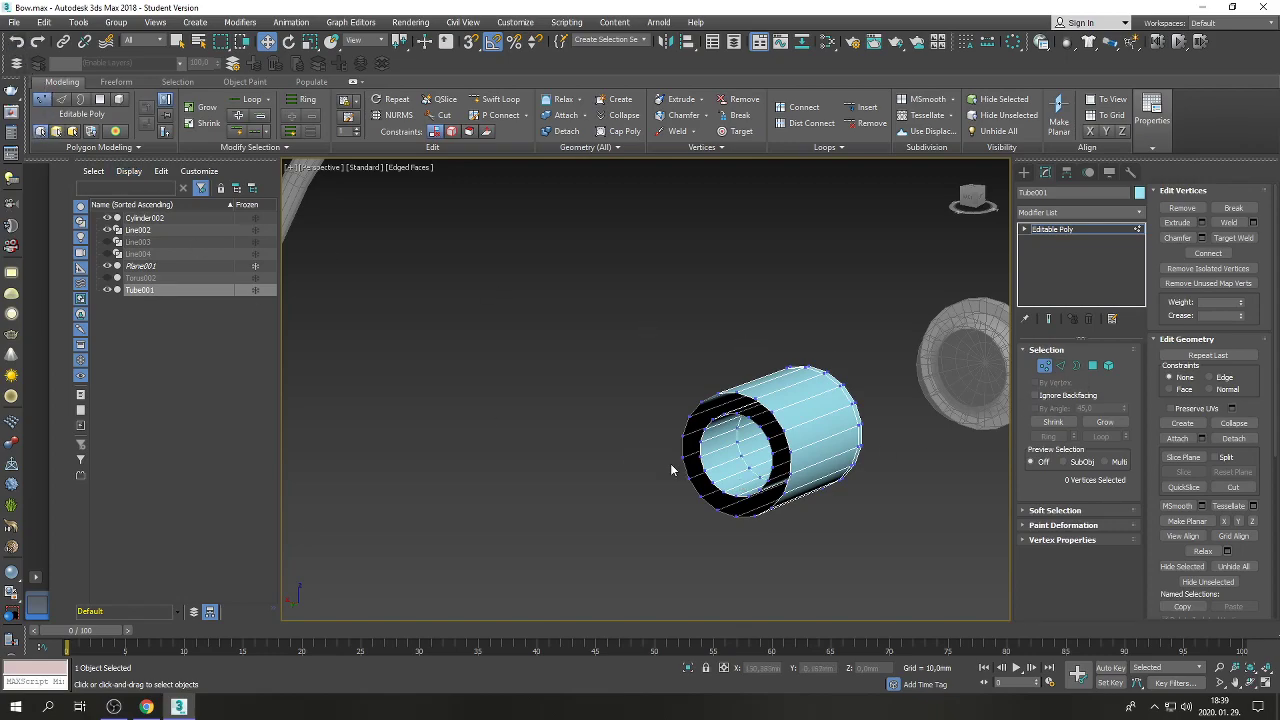
pyautogui.click(1060, 365)
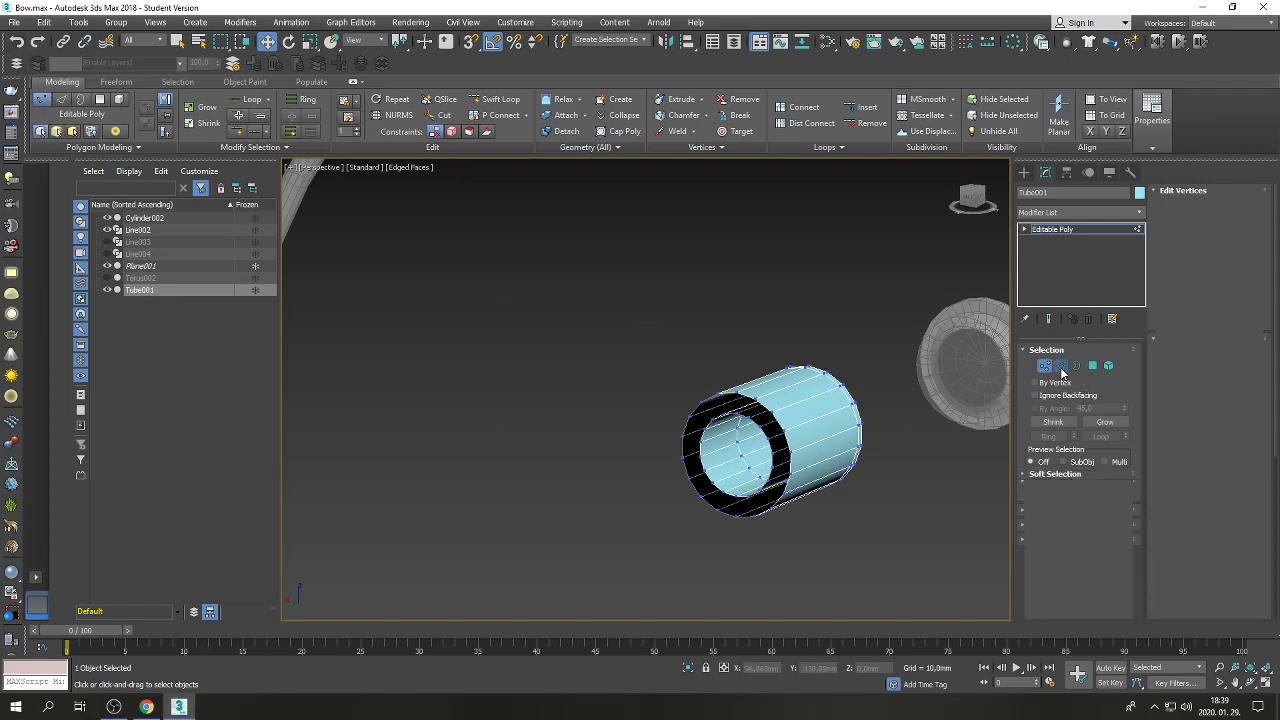
pyautogui.click(855, 550)
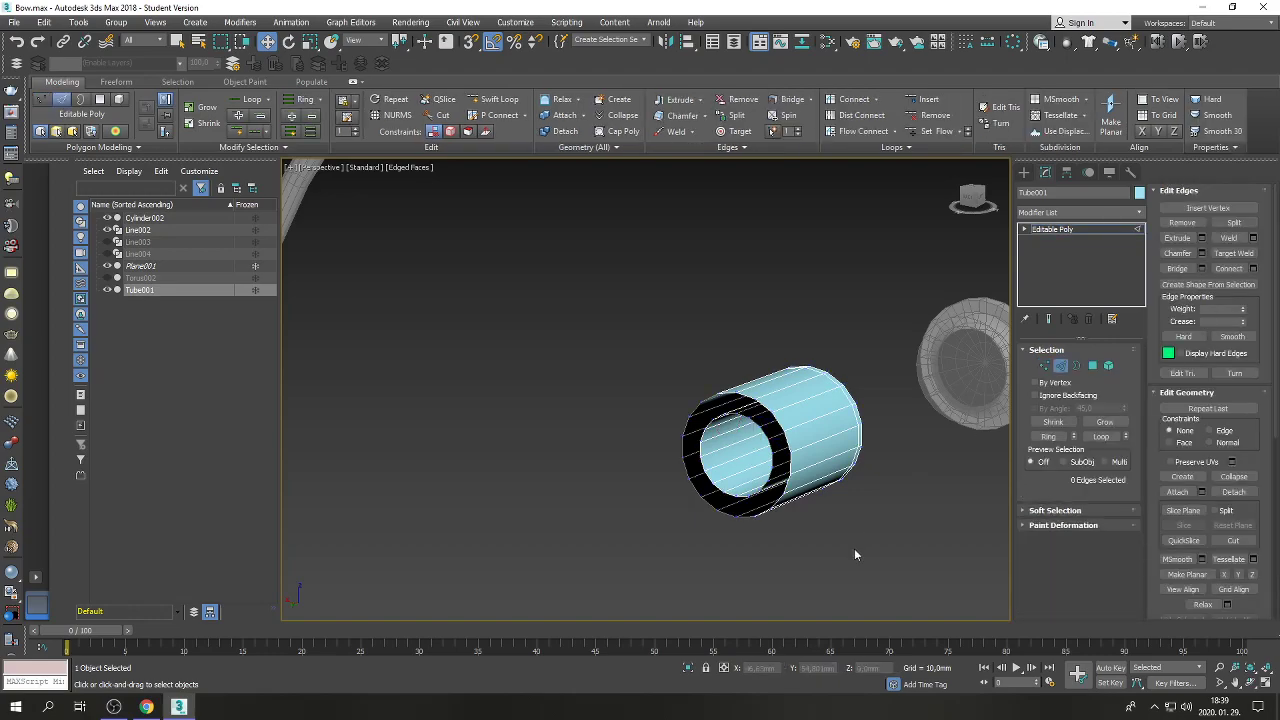
pyautogui.click(1044, 366)
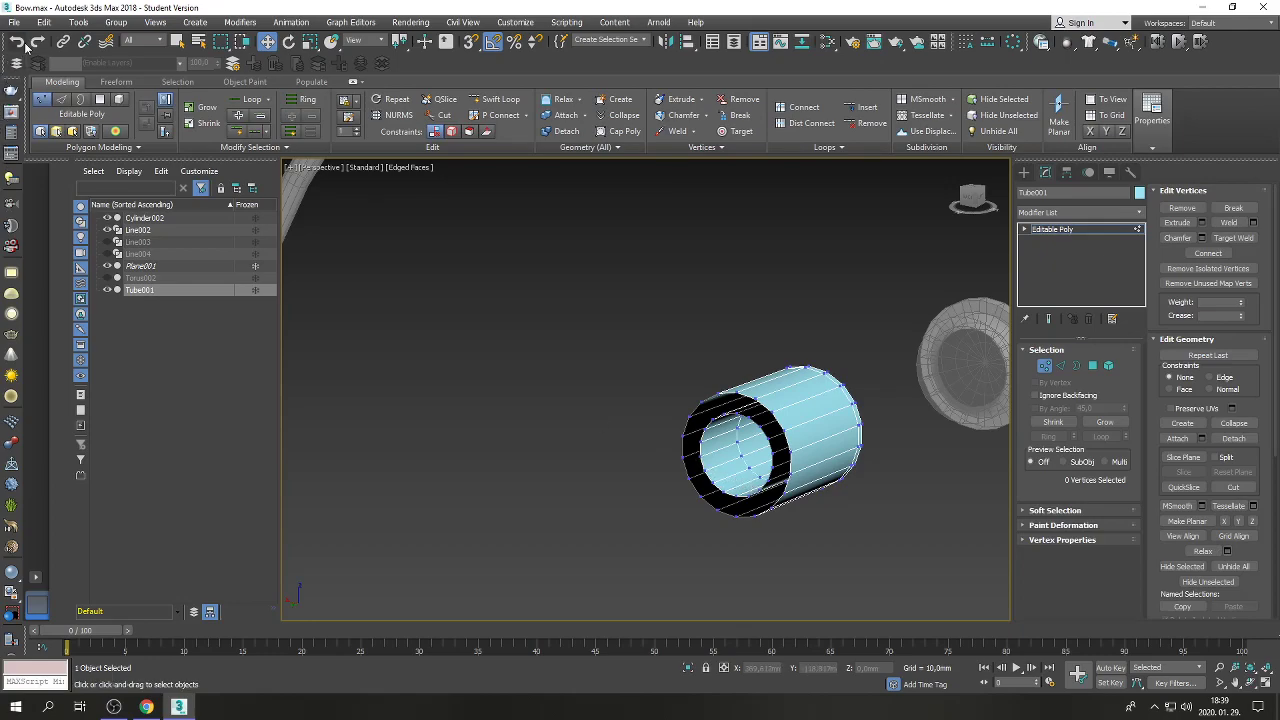
pyautogui.click(1060, 366)
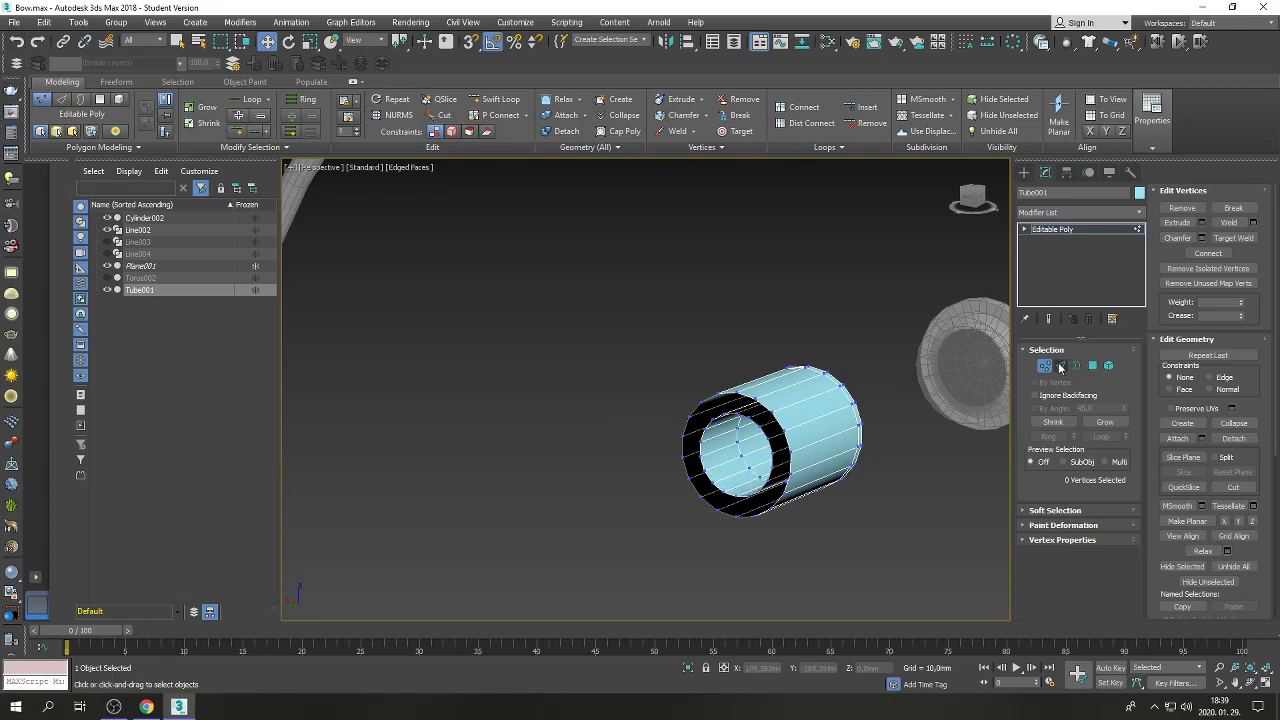
pyautogui.click(775, 592)
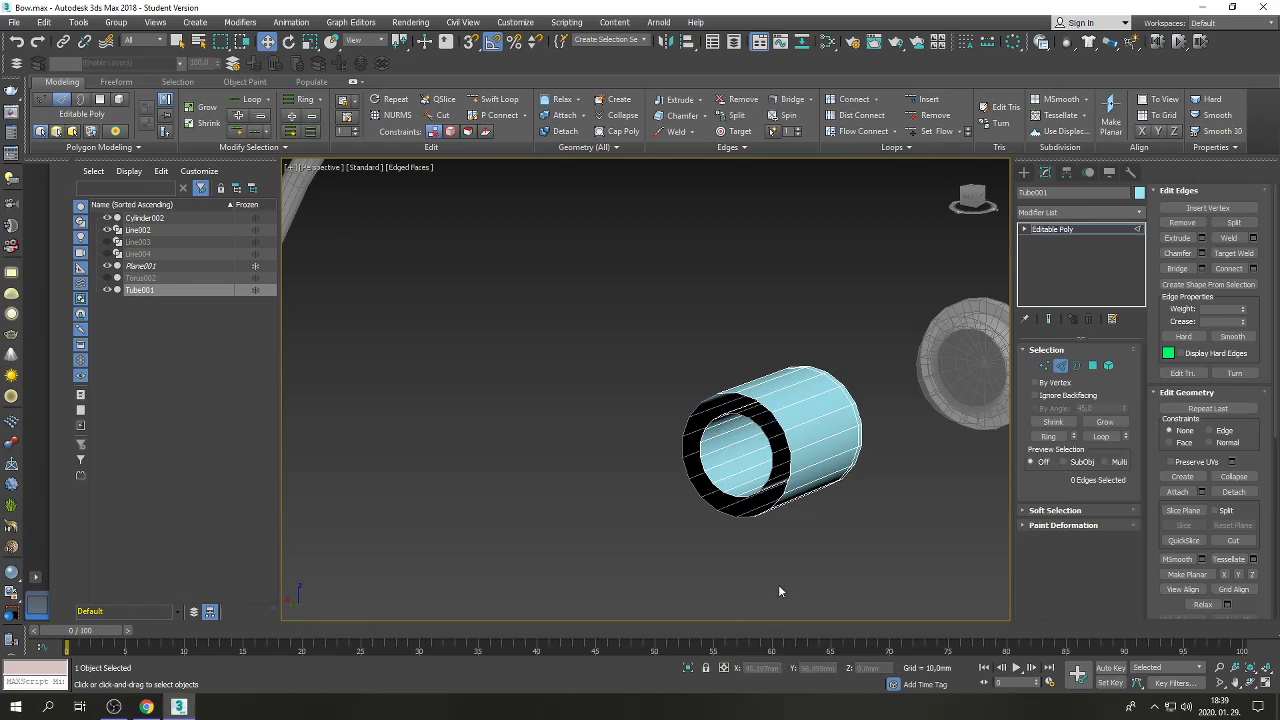
# Delete the tube's outer wall behind the front flange, keeping the inner wall, and select the flange's open border.
pyautogui.click(1249, 683)
pyautogui.moveTo(770, 450); pyautogui.dragTo(565, 427)
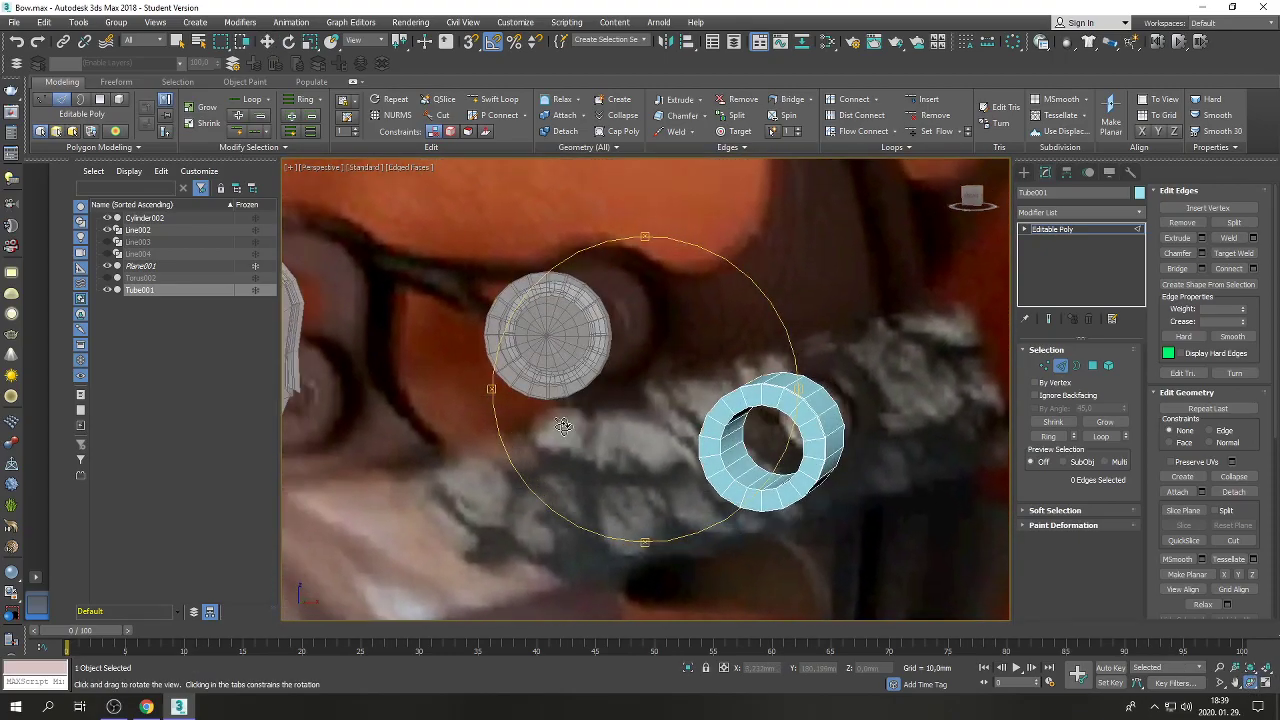
pyautogui.moveTo(650, 392); pyautogui.dragTo(699, 408)
pyautogui.rightClick(699, 408)
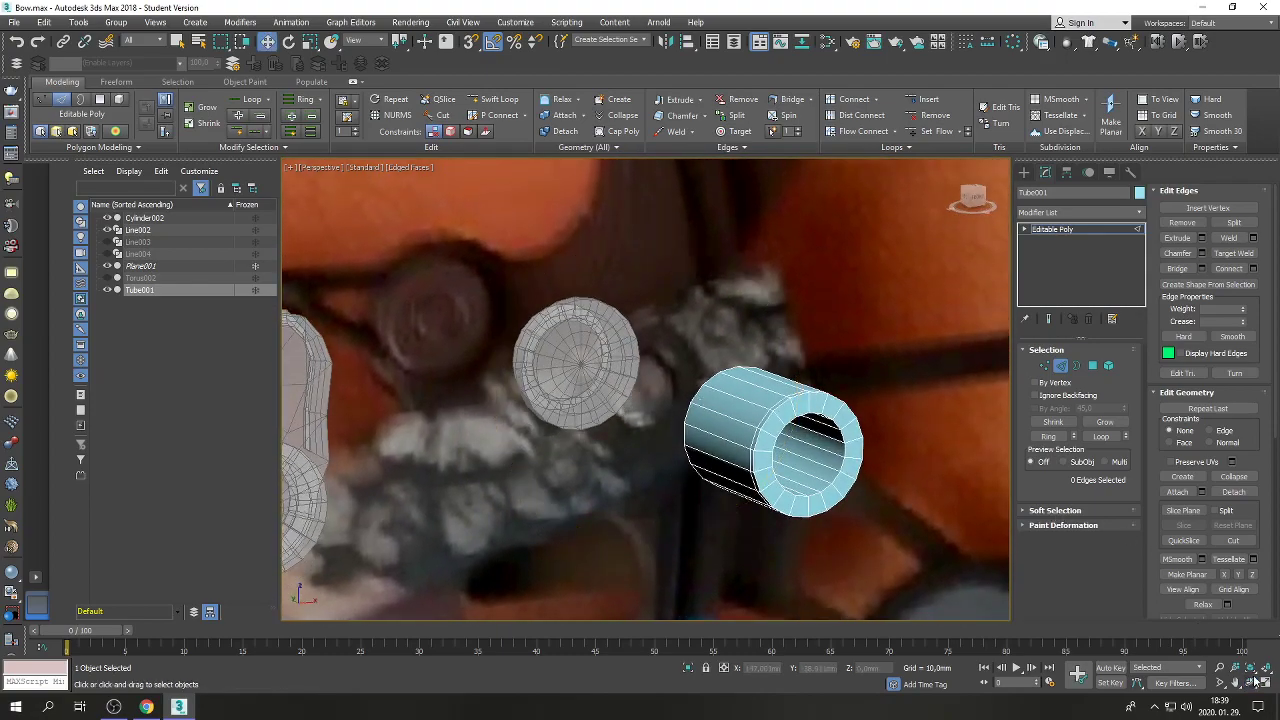
pyautogui.click(1222, 686)
pyautogui.moveTo(640, 400); pyautogui.dragTo(701, 451)
pyautogui.rightClick(701, 451)
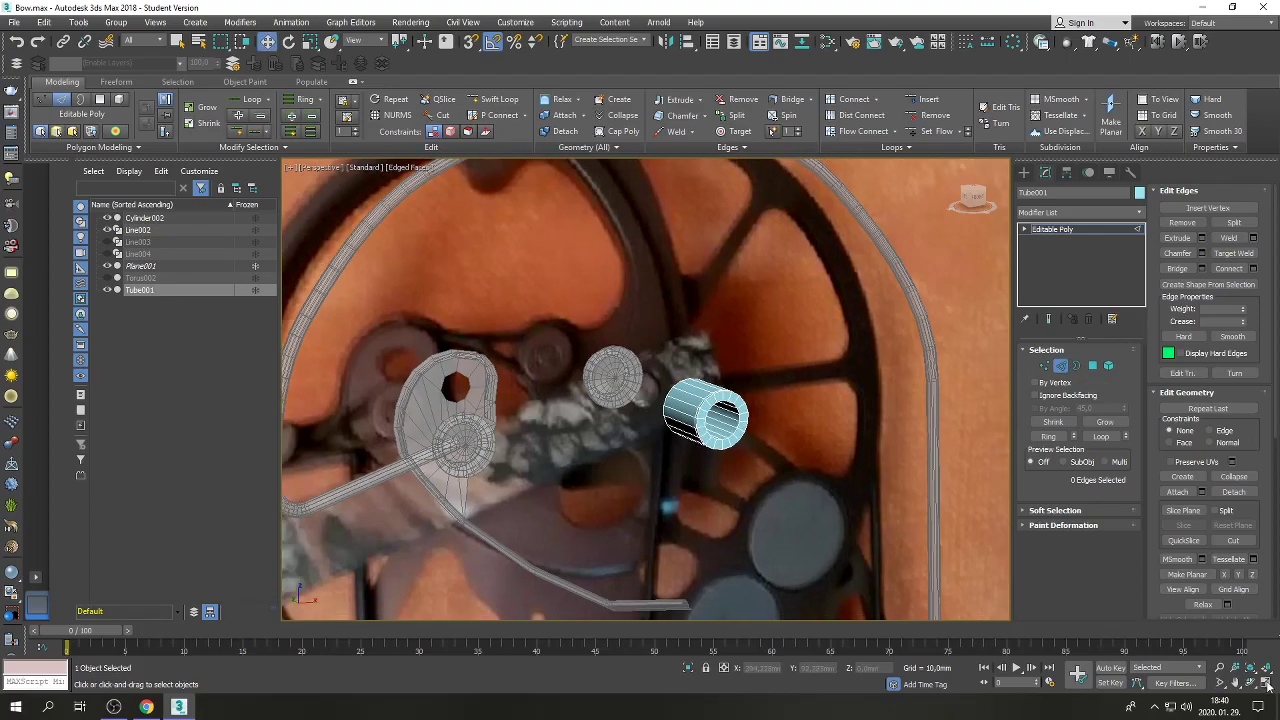
pyautogui.hotkey('alt', 'w')
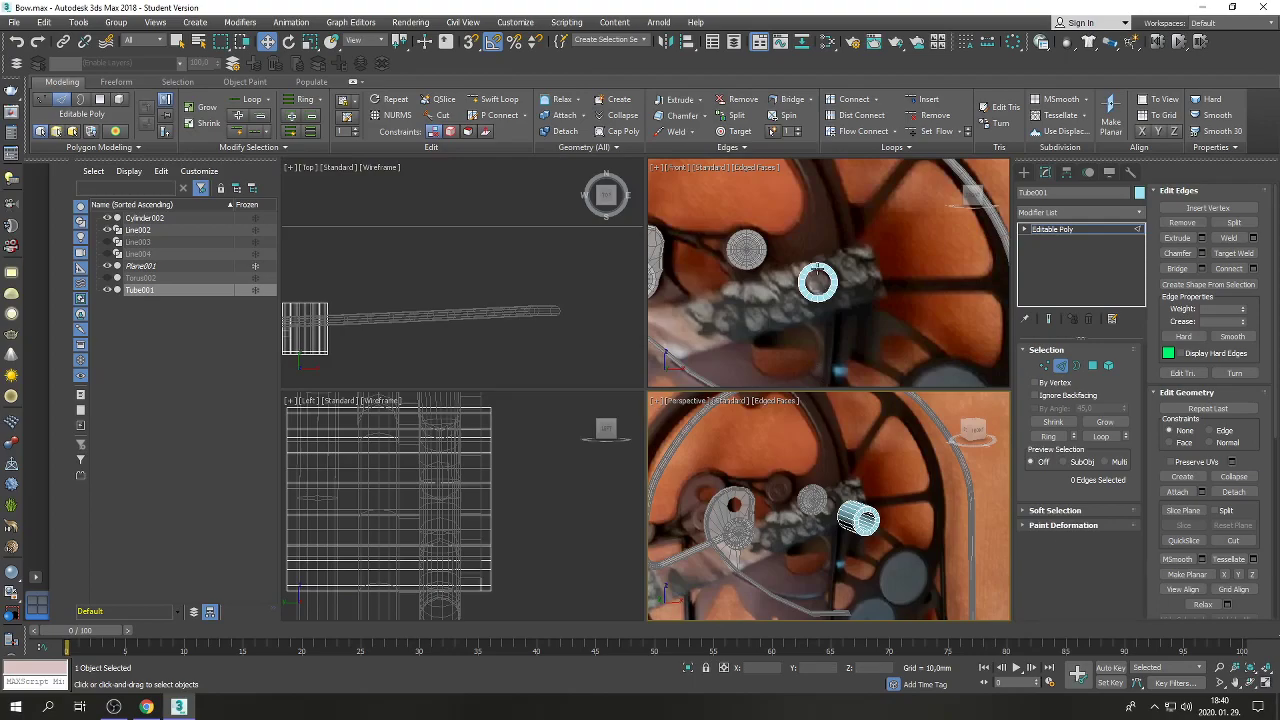
pyautogui.click(817, 271)
pyautogui.click(1061, 366)
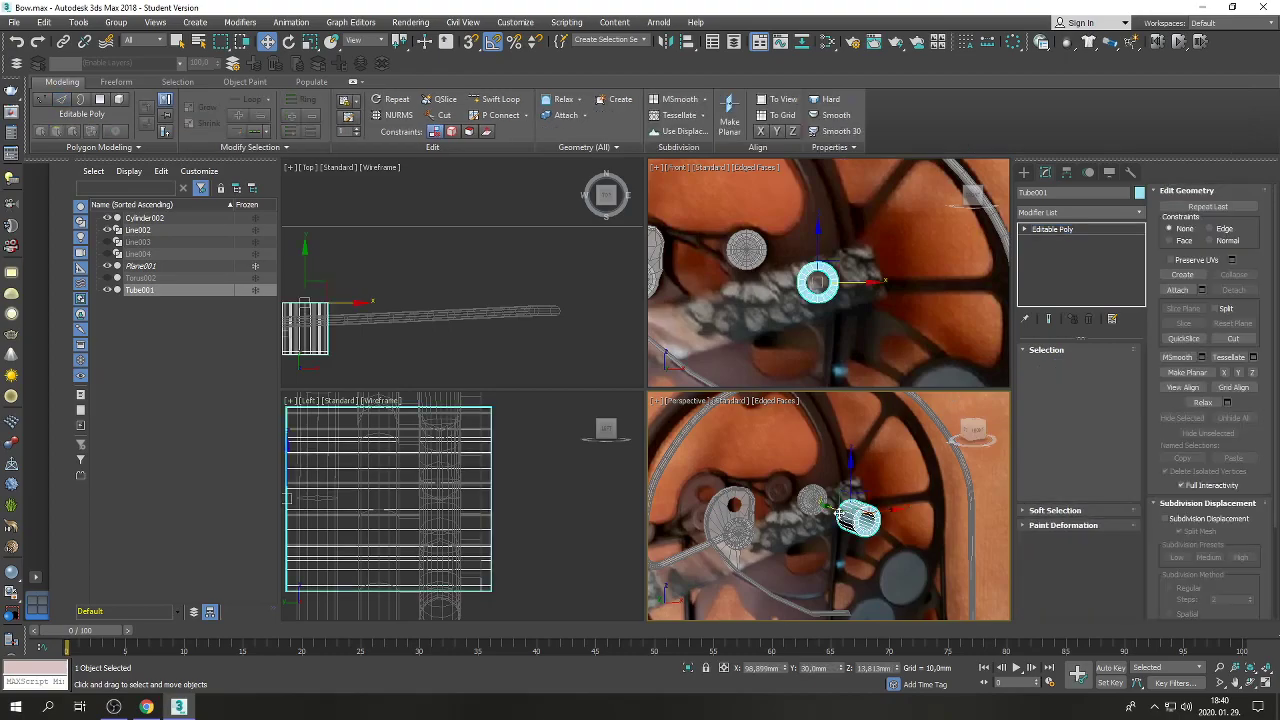
pyautogui.press('3')
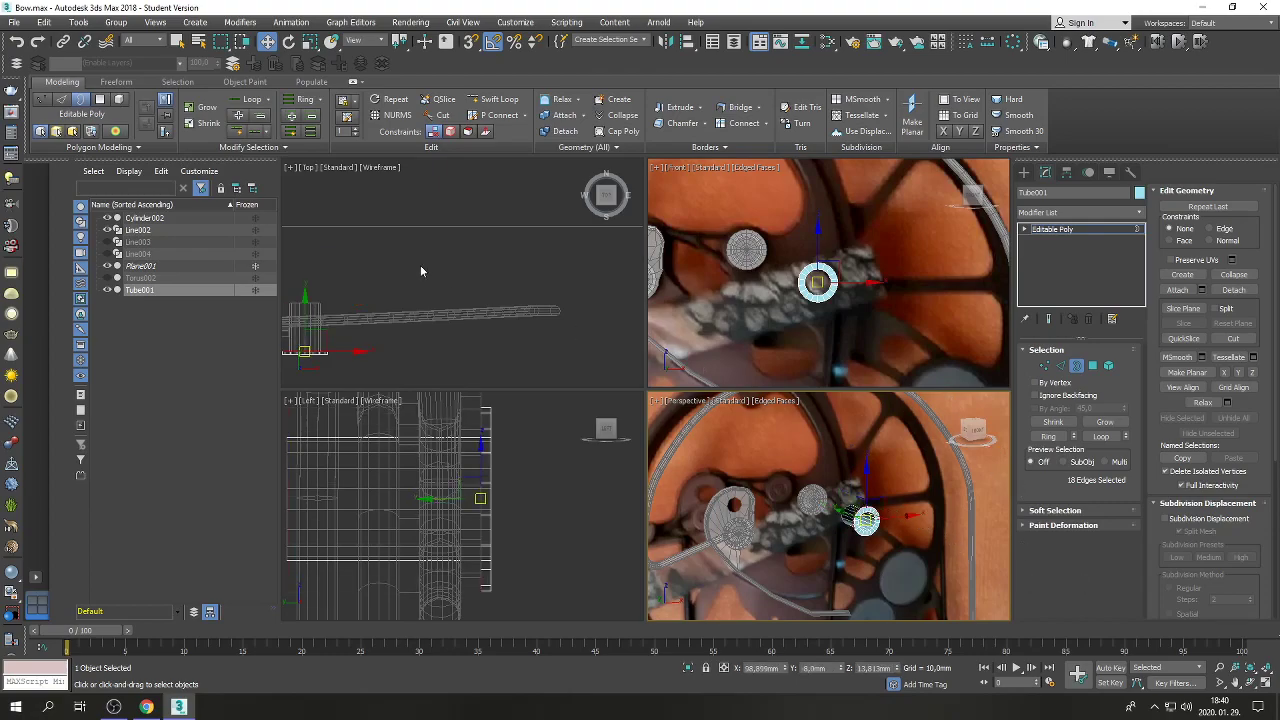
# Scale the flange's open border uniformly in the Front view and check the flange's vertices against the reference photo.
pyautogui.click(310, 41)
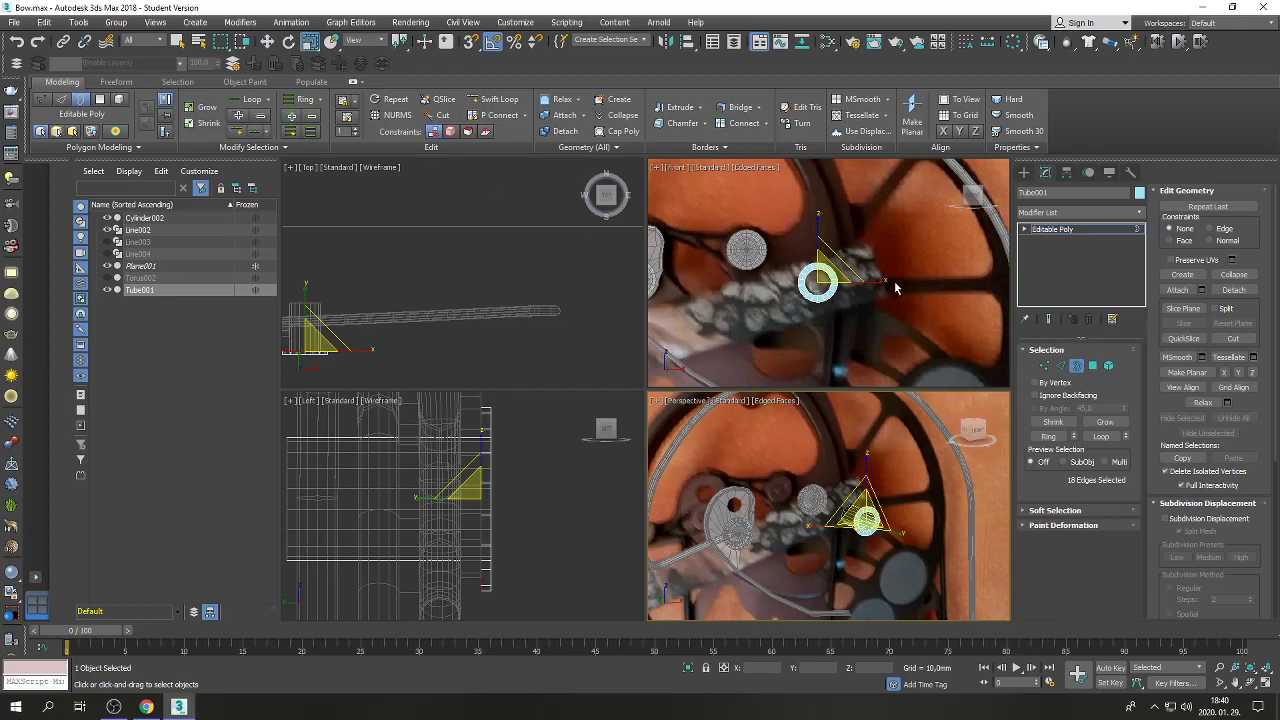
pyautogui.click(835, 256)
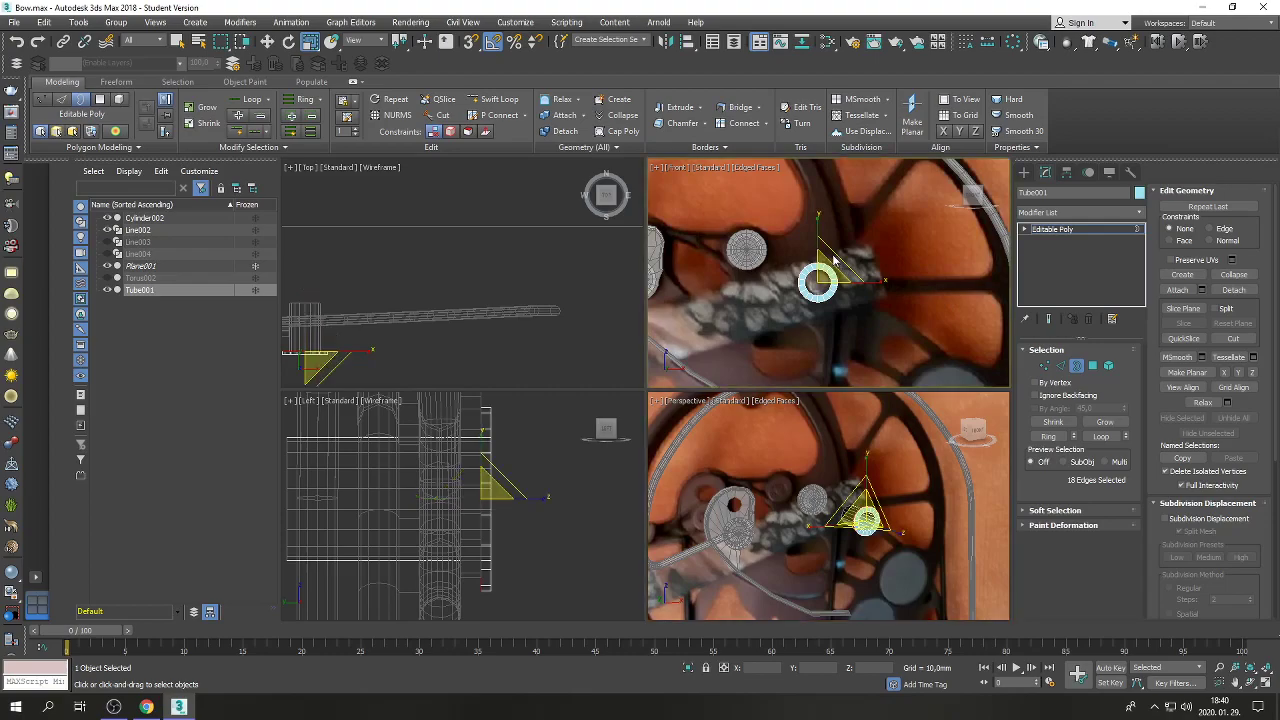
pyautogui.moveTo(835, 256); pyautogui.dragTo(903, 306)
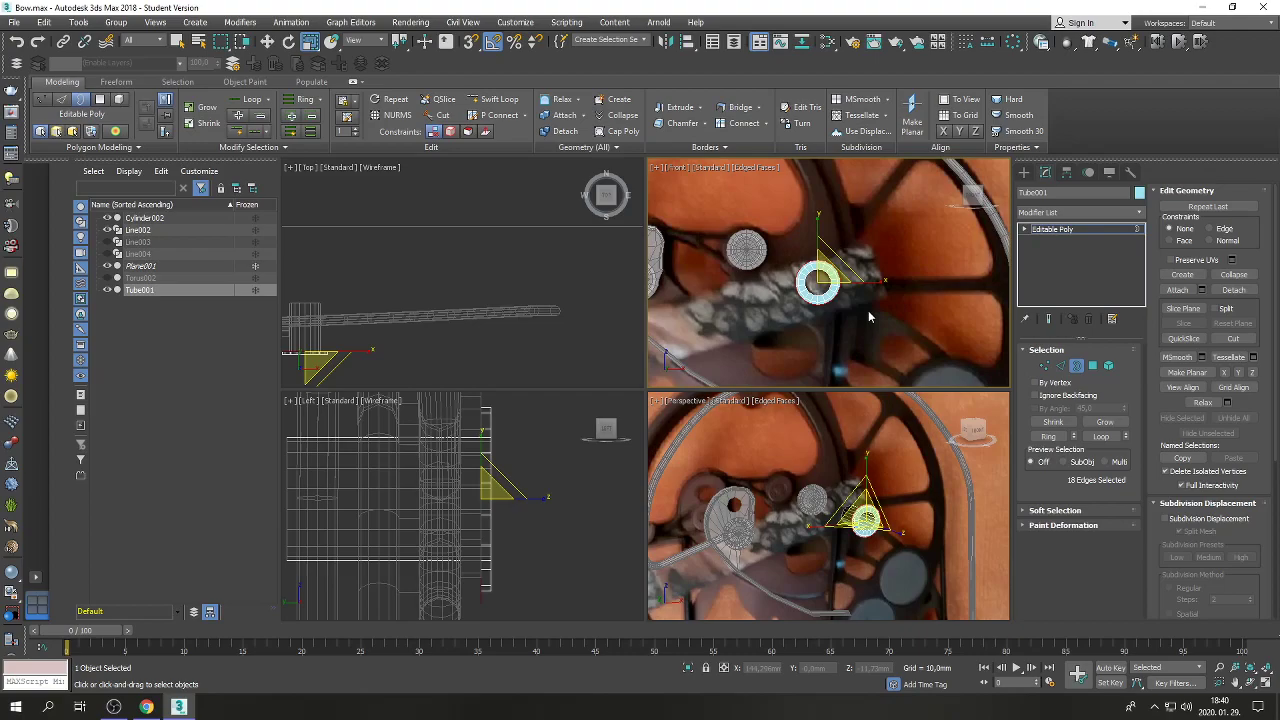
pyautogui.click(1045, 366)
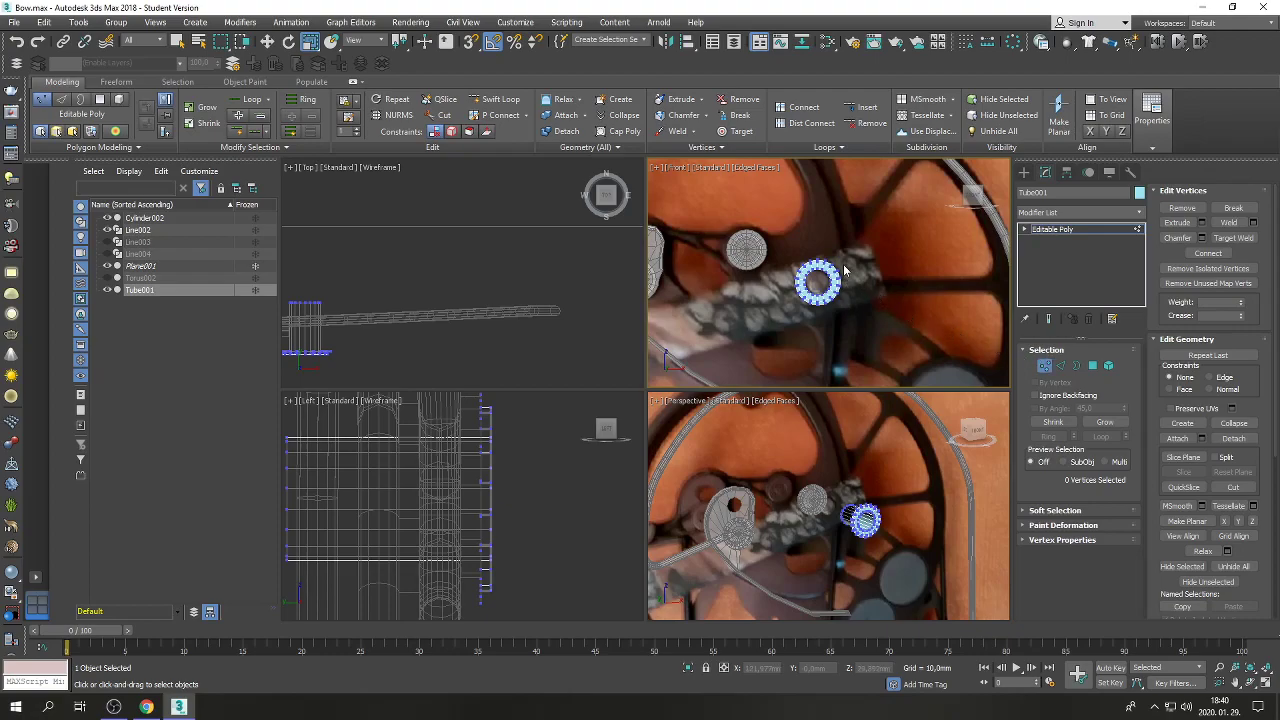
pyautogui.scroll(3, 843, 264)
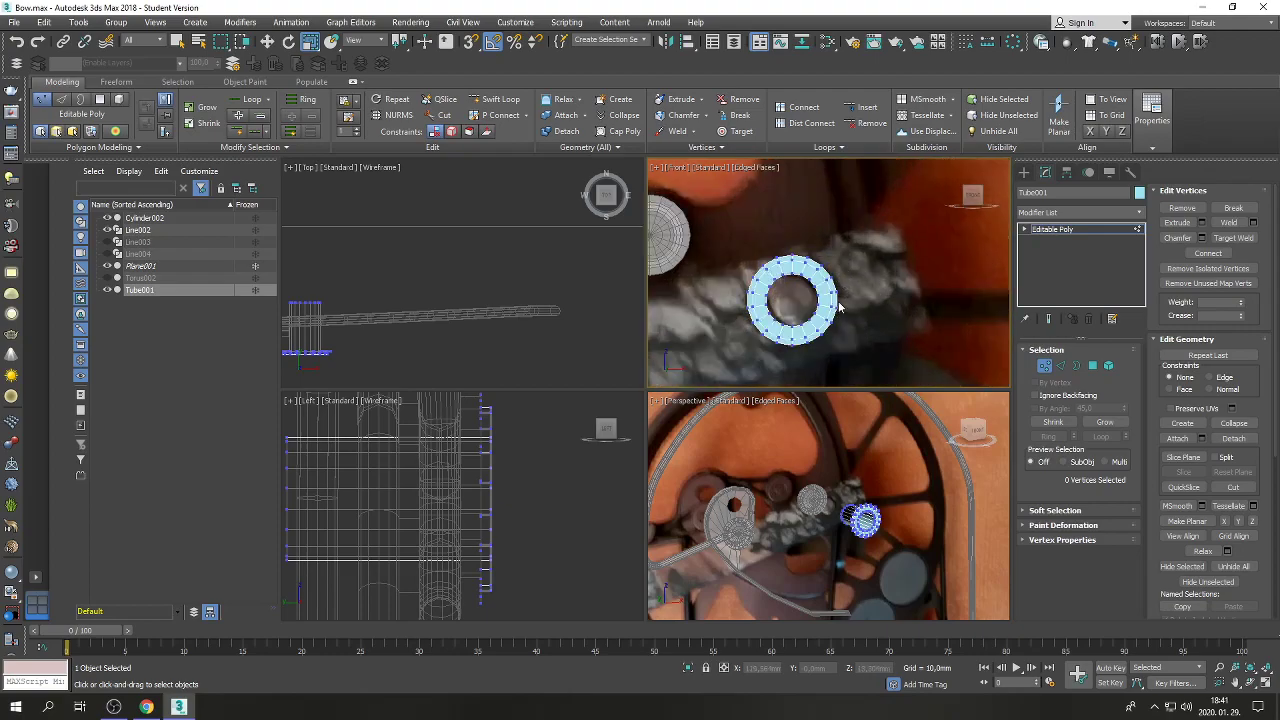
pyautogui.scroll(-2, 838, 306)
pyautogui.moveTo(840, 307); pyautogui.dragTo(838, 297, button='middle')
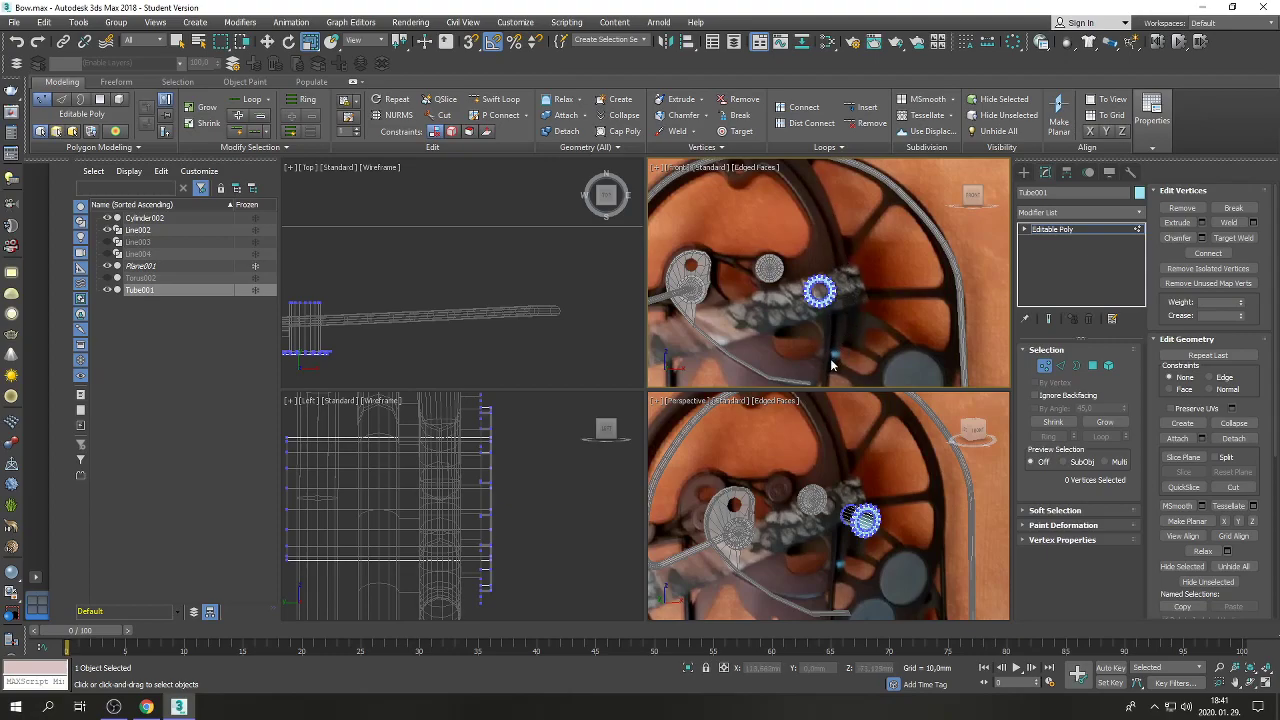
pyautogui.scroll(-2, 822, 377)
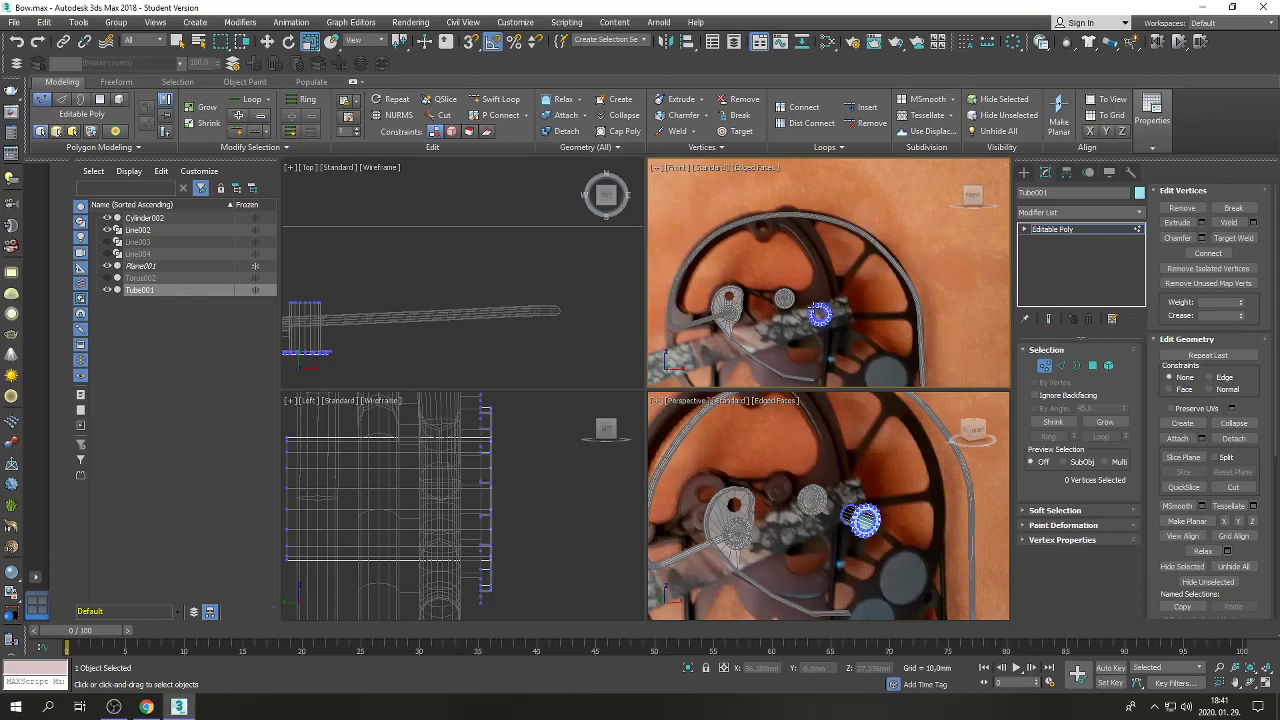
# Hide Line002 and unhide Line003 in the scene.
pyautogui.click(107, 231)
pyautogui.click(107, 231)
pyautogui.click(107, 231)
pyautogui.click(107, 231)
pyautogui.click(107, 231)
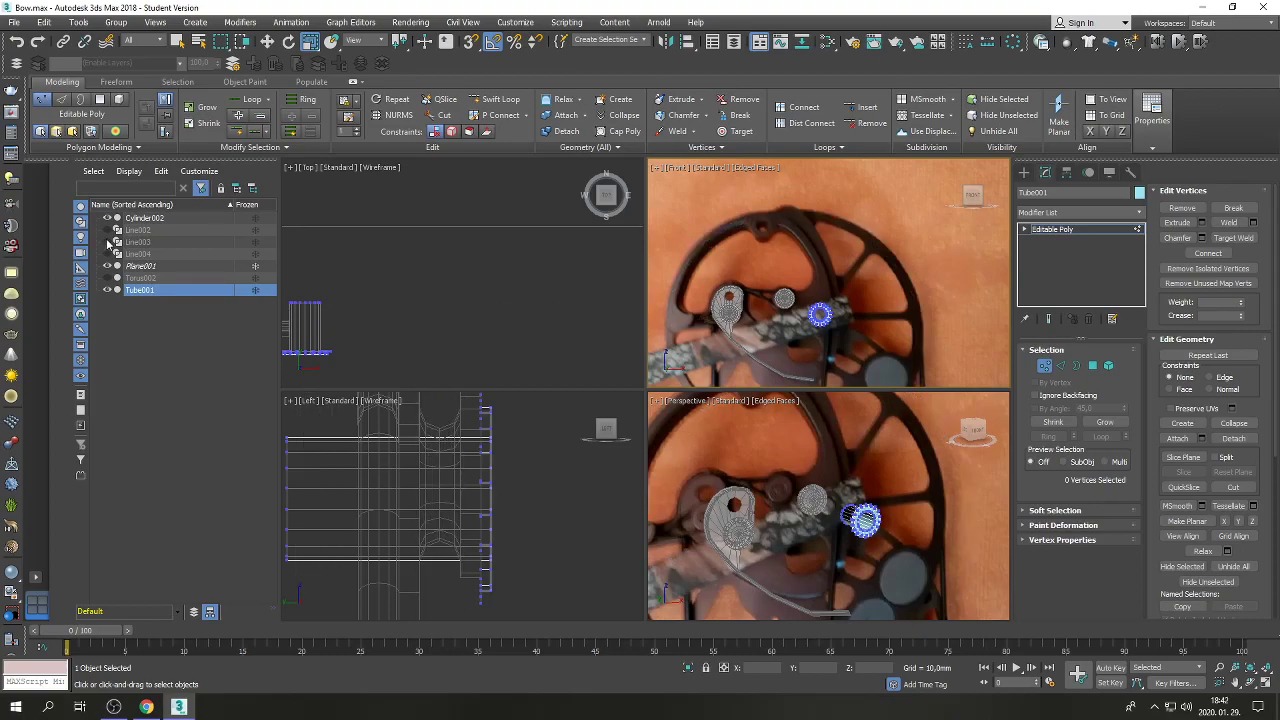
pyautogui.click(107, 242)
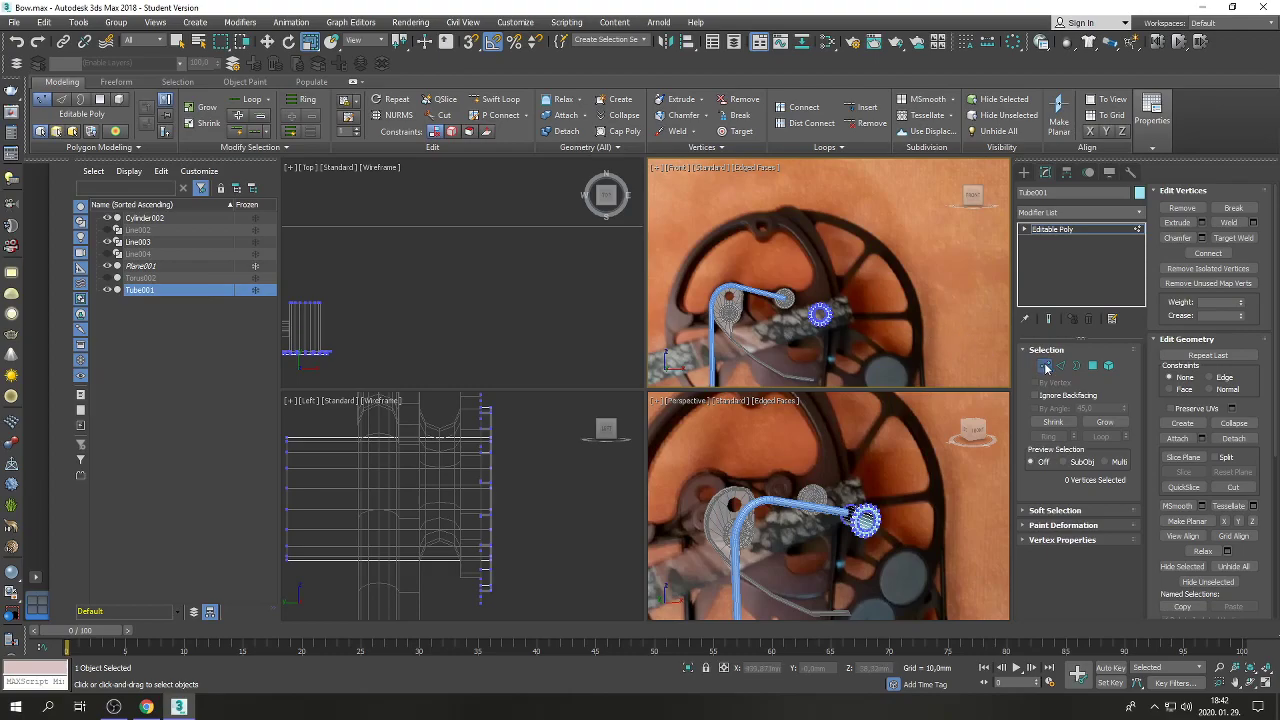
# Select Line003, try it at a Y position of -12 mm, and set its Y position to 12 mm instead.
pyautogui.click(1046, 368)
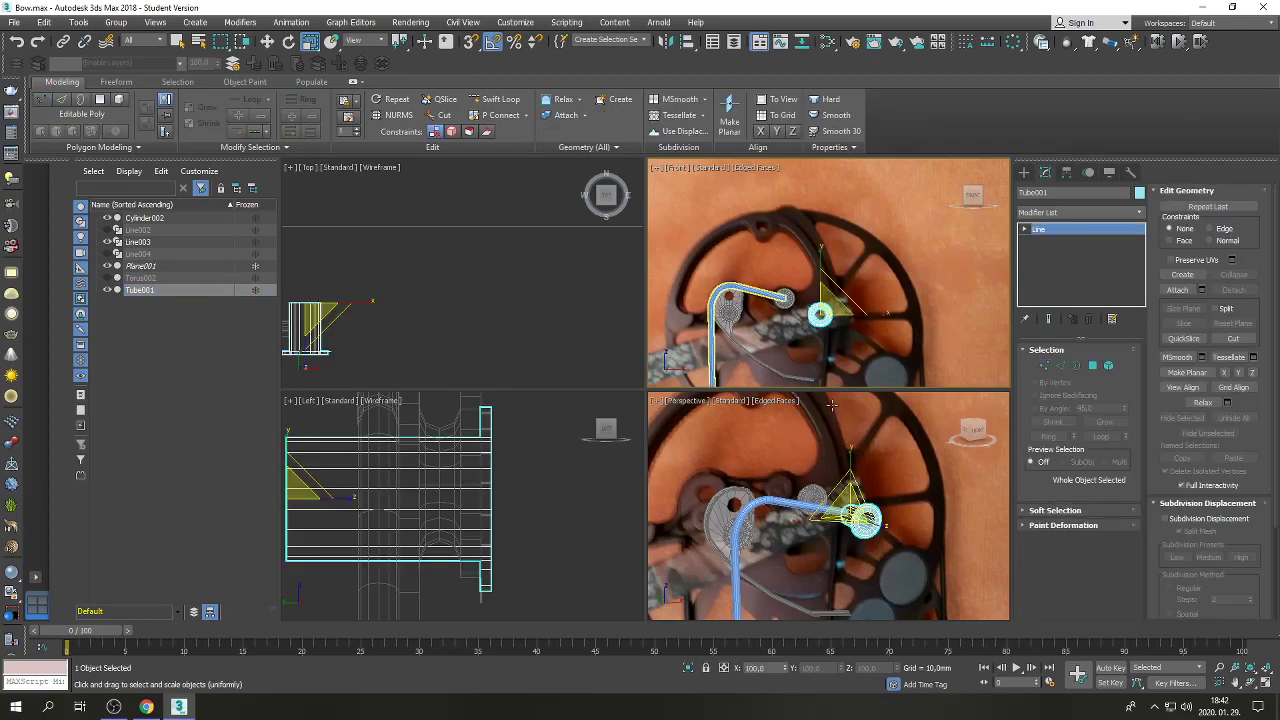
pyautogui.click(781, 381)
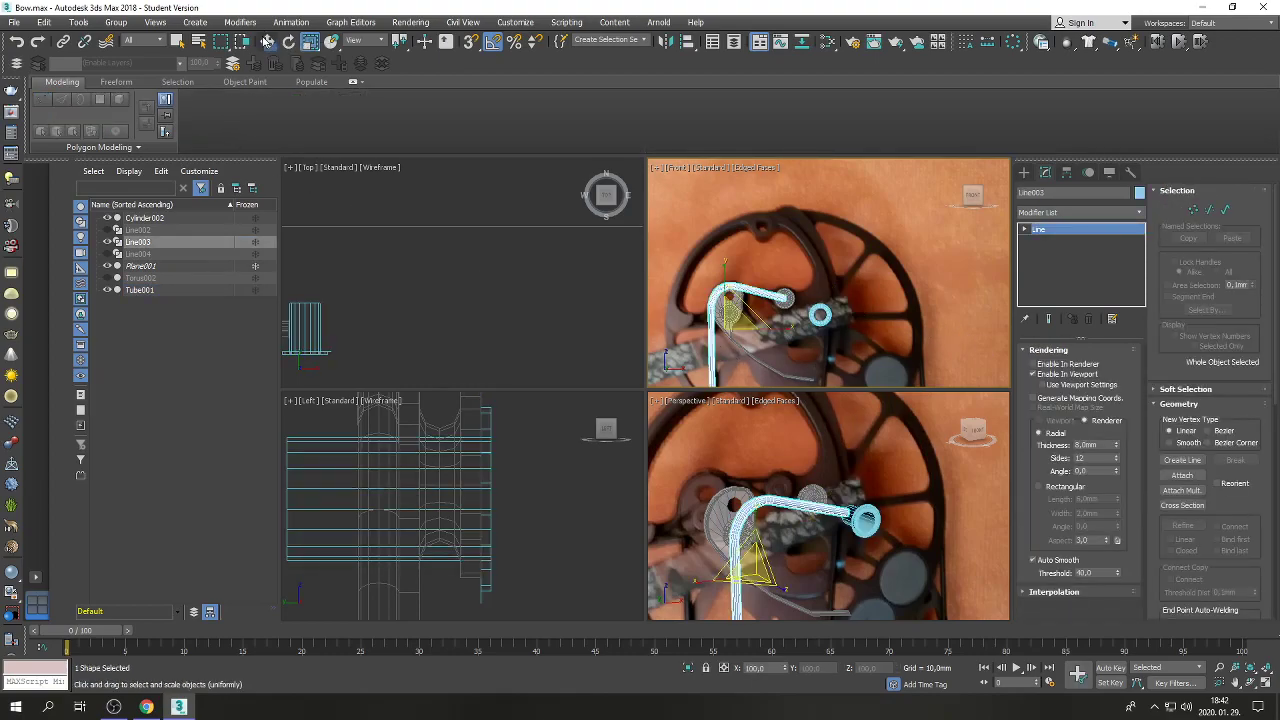
pyautogui.click(267, 41)
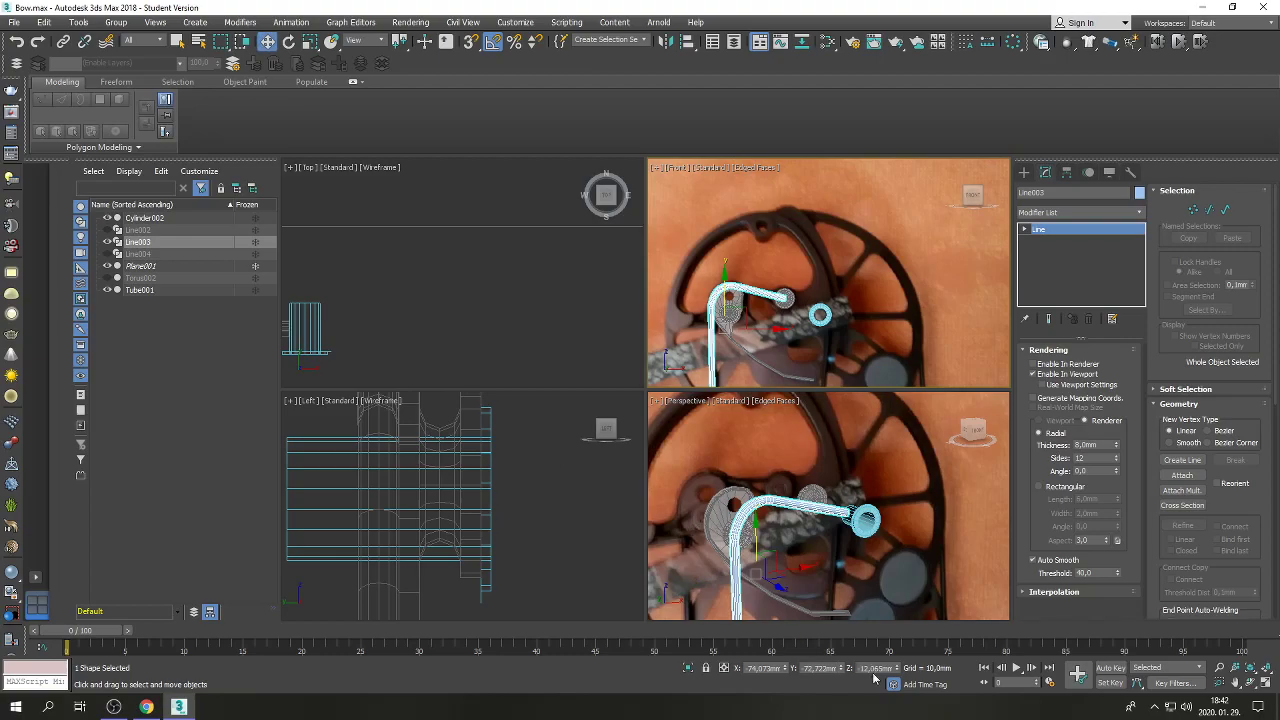
pyautogui.doubleClick(818, 668)
pyautogui.press('BackSpace')
pyautogui.write('-12')
pyautogui.press('Return')
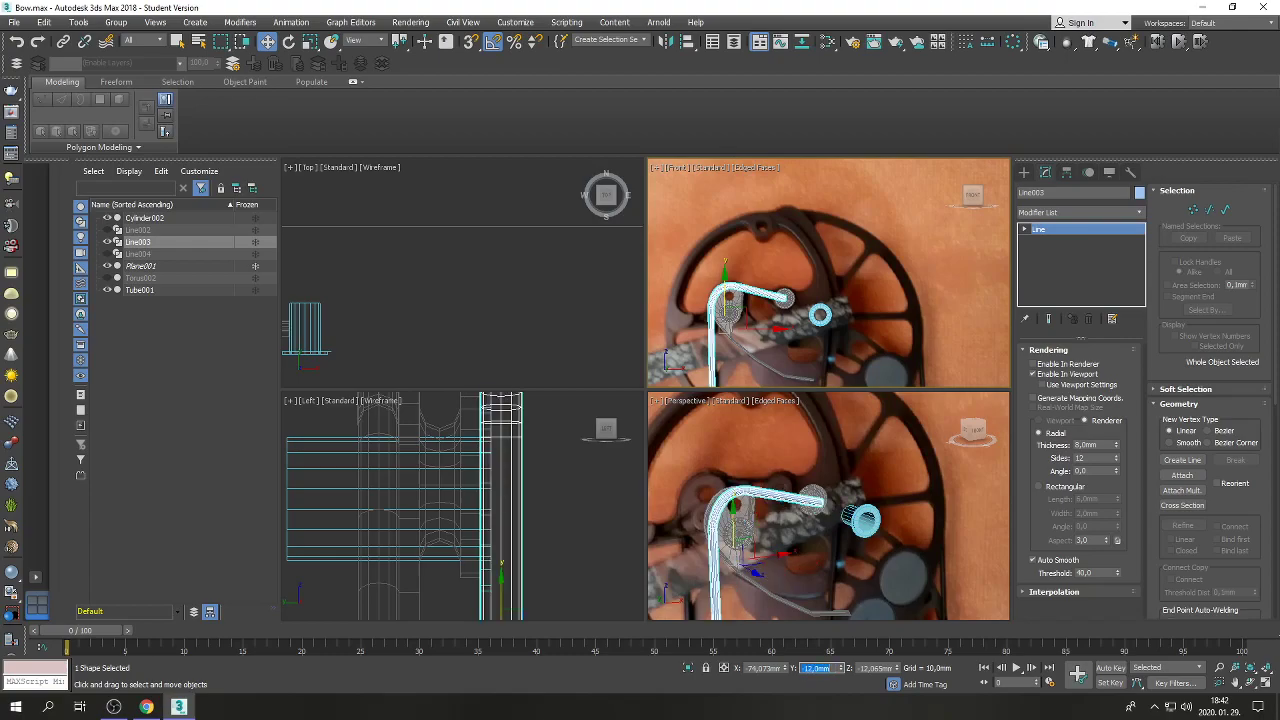
pyautogui.scroll(-3, 503, 559)
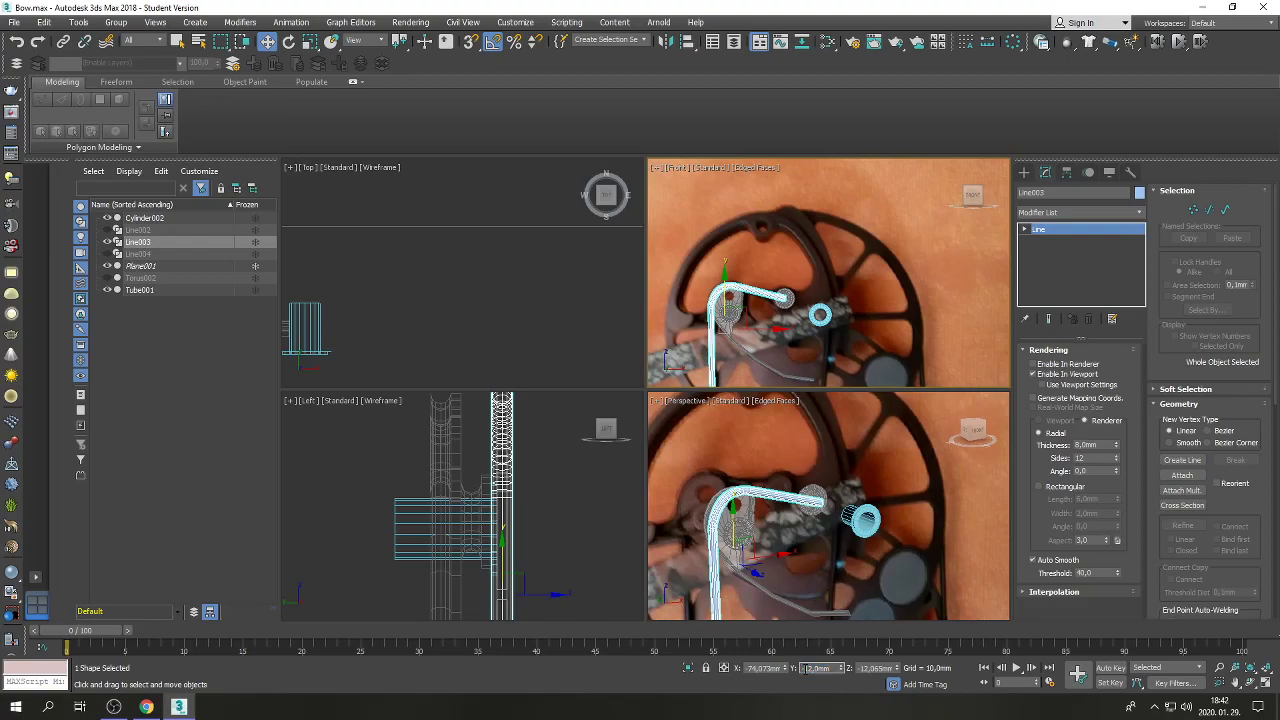
pyautogui.write('12')
pyautogui.press('Return')
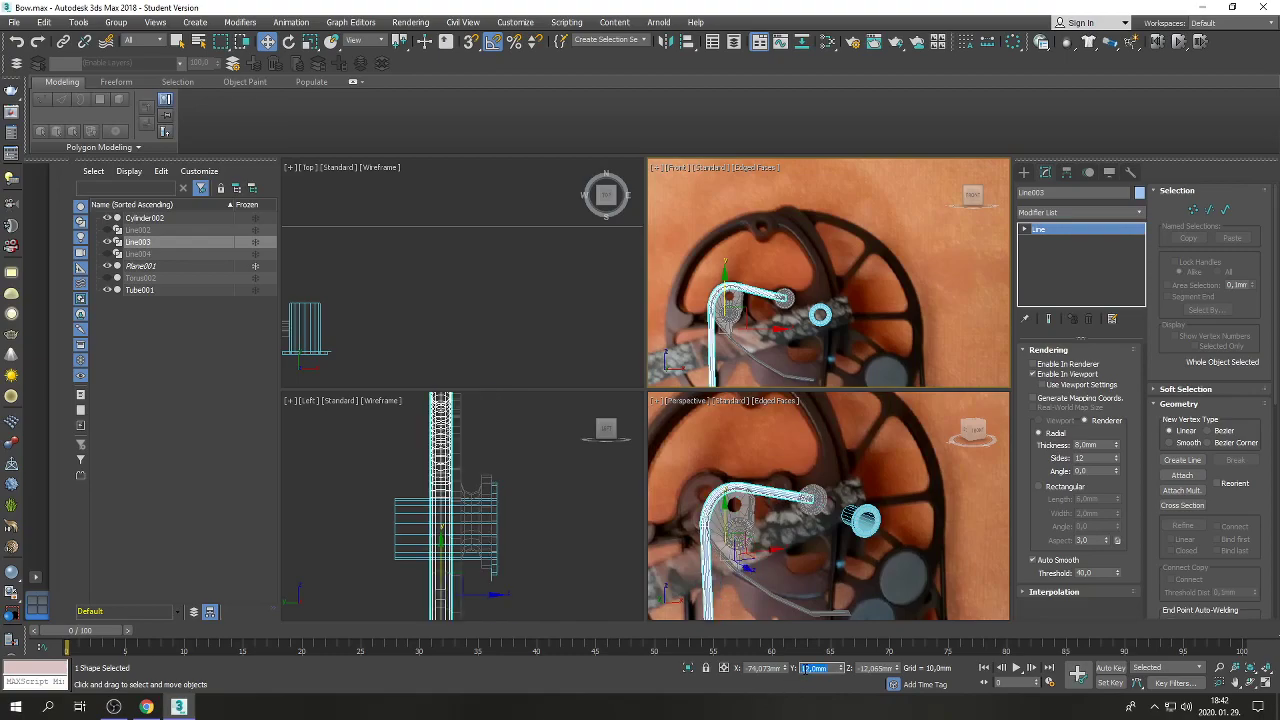
# Move Line003 along Y towards the front pulley groove, reset its Y position to 0 mm and deselect it.
pyautogui.click(475, 594)
pyautogui.moveTo(471, 593); pyautogui.dragTo(503, 595)
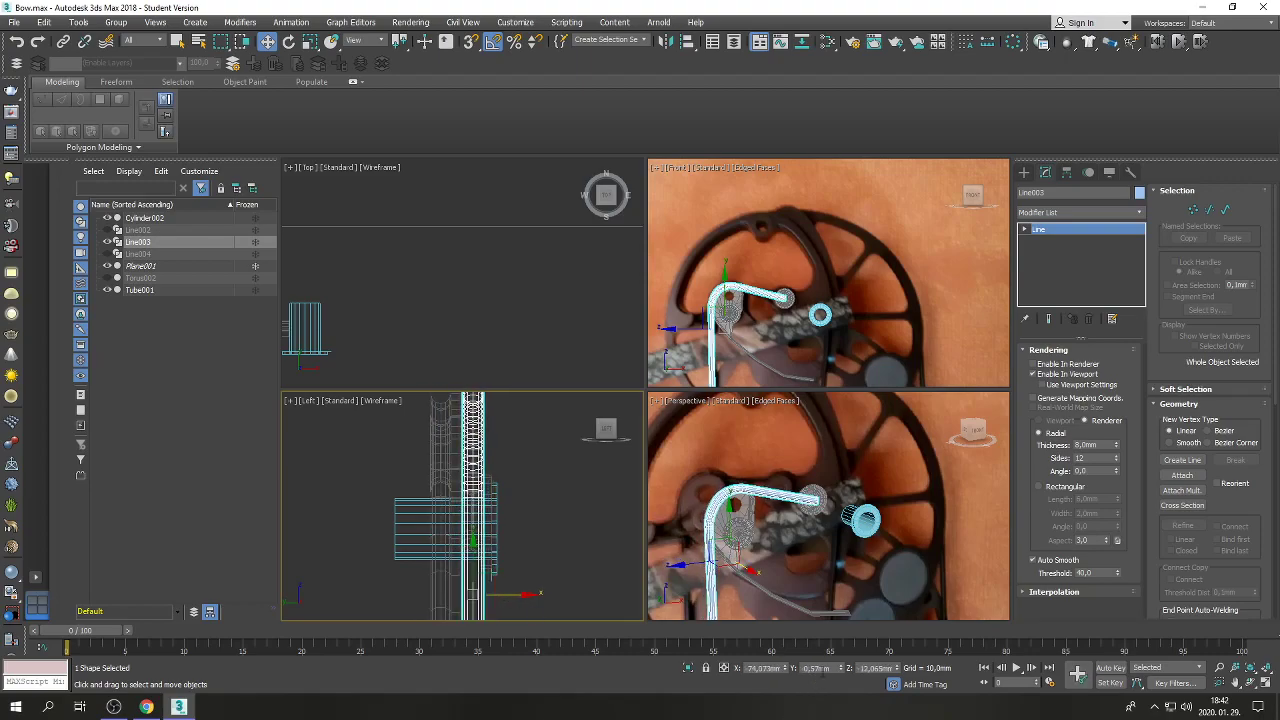
pyautogui.rightClick(837, 668)
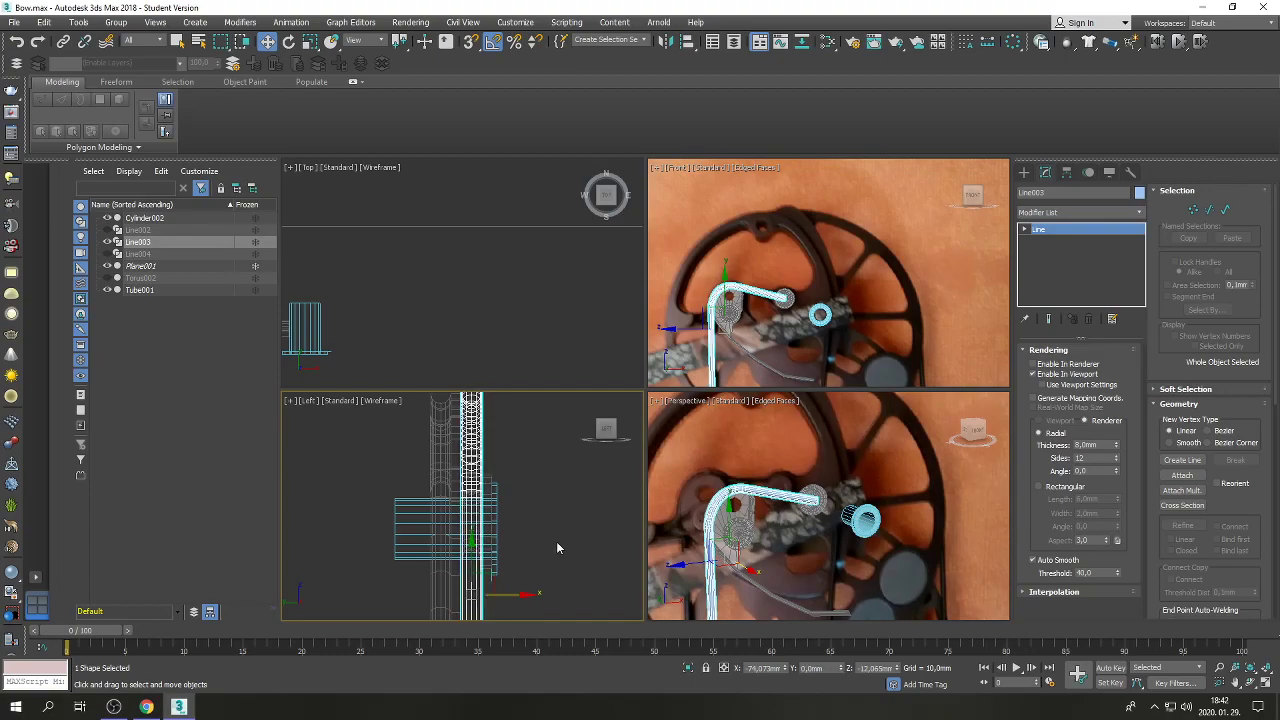
pyautogui.click(557, 547)
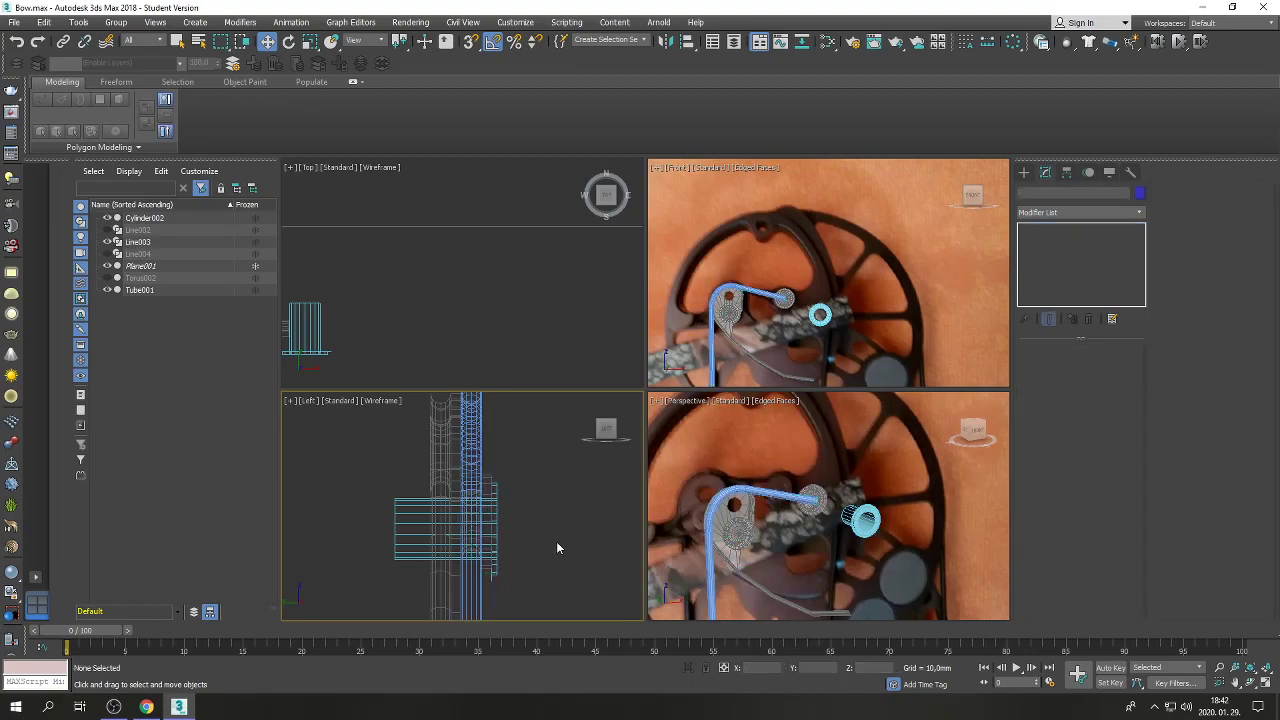
# Select Cylinder002 and examine its small round disc and cam against the cable in the Front and Perspective views.
pyautogui.click(744, 527)
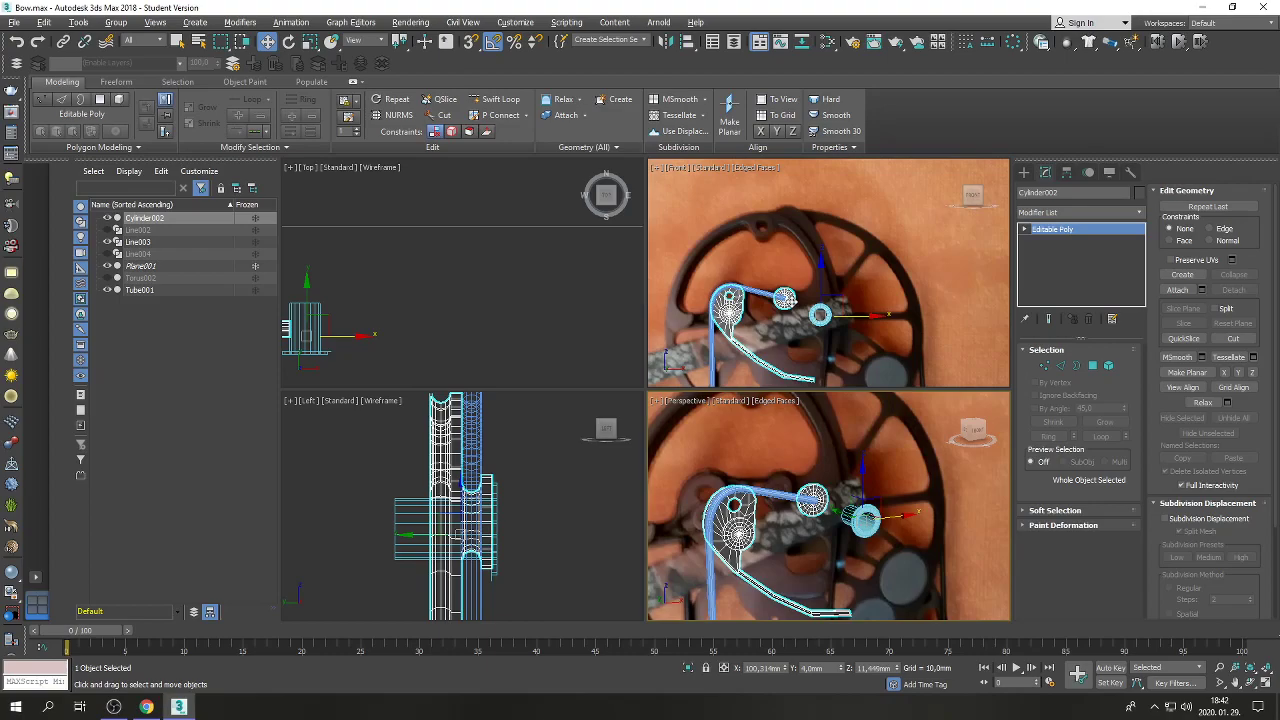
pyautogui.click(787, 300)
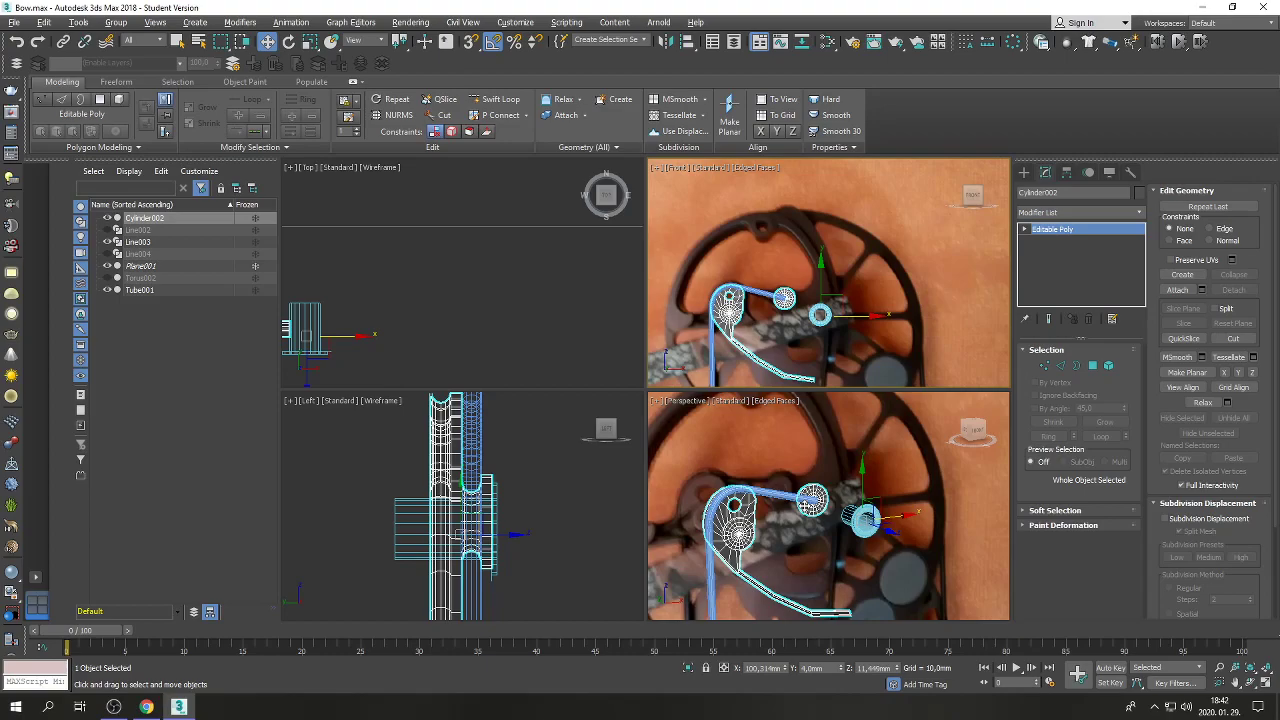
pyautogui.click(738, 542)
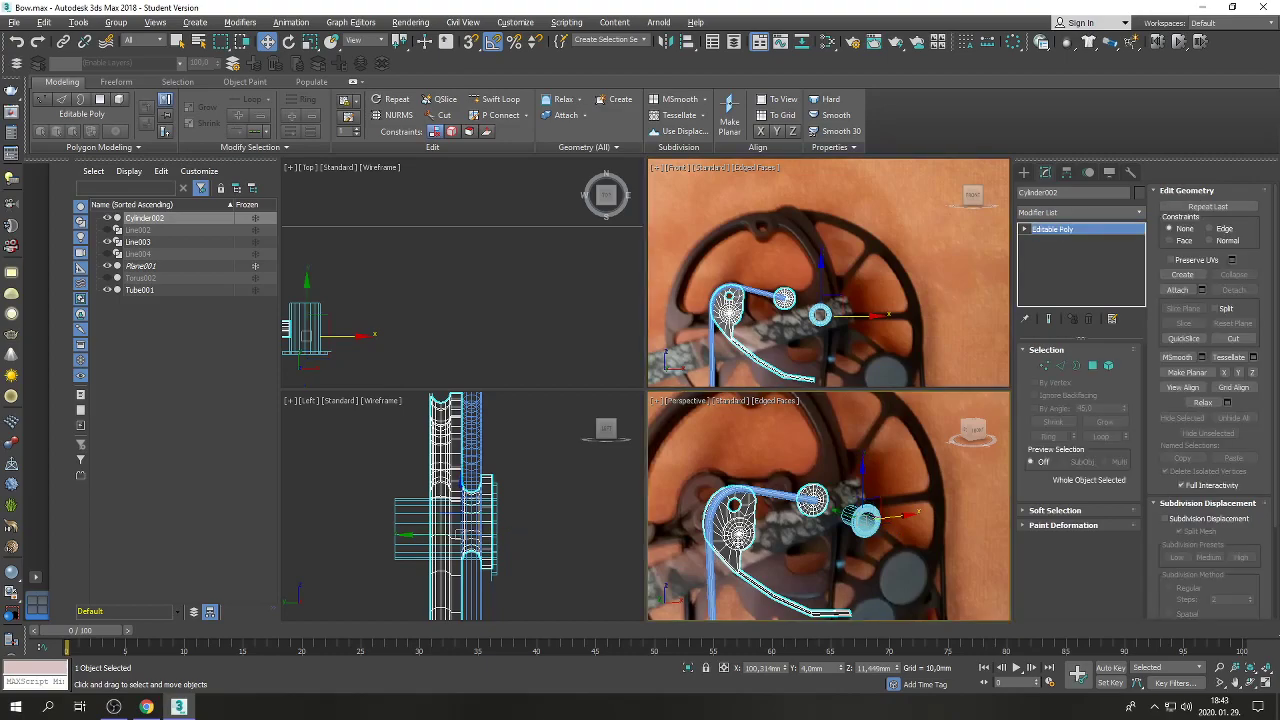
# Move Line003 back along Y to the rear pulley groove and set its Y position to 12 mm.
pyautogui.click(470, 461)
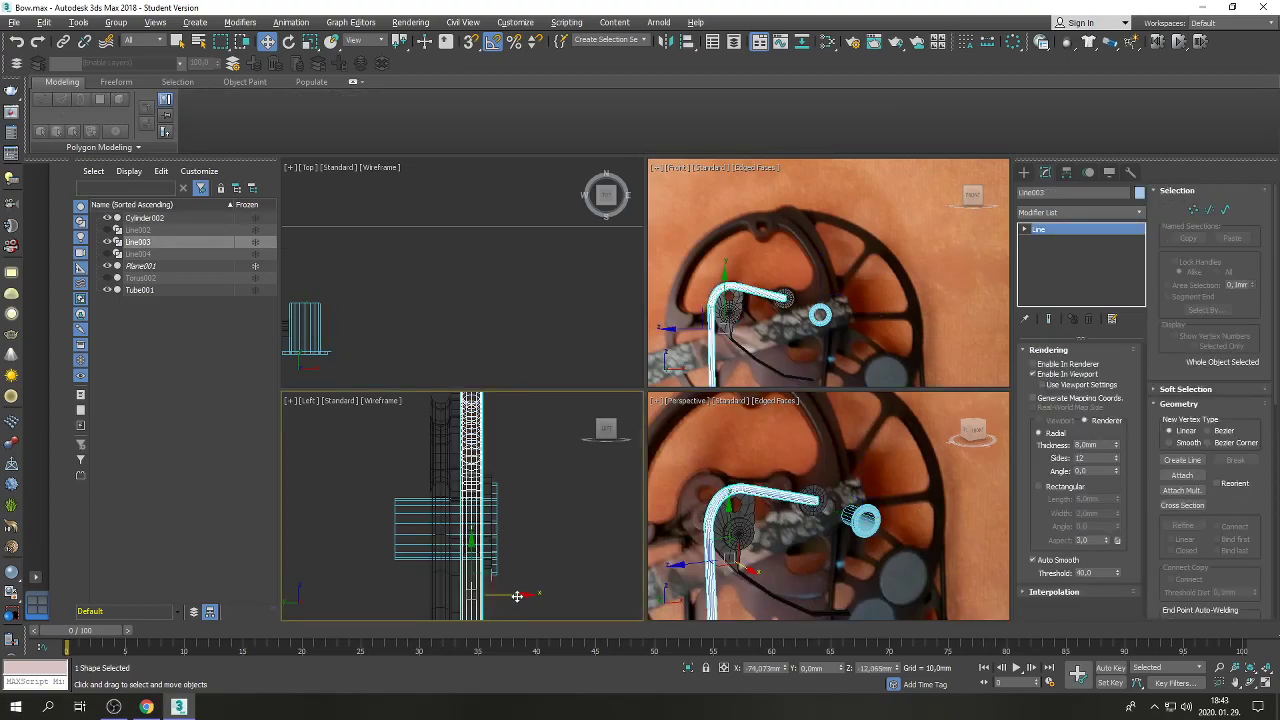
pyautogui.moveTo(517, 597); pyautogui.dragTo(483, 590)
pyautogui.click(815, 668)
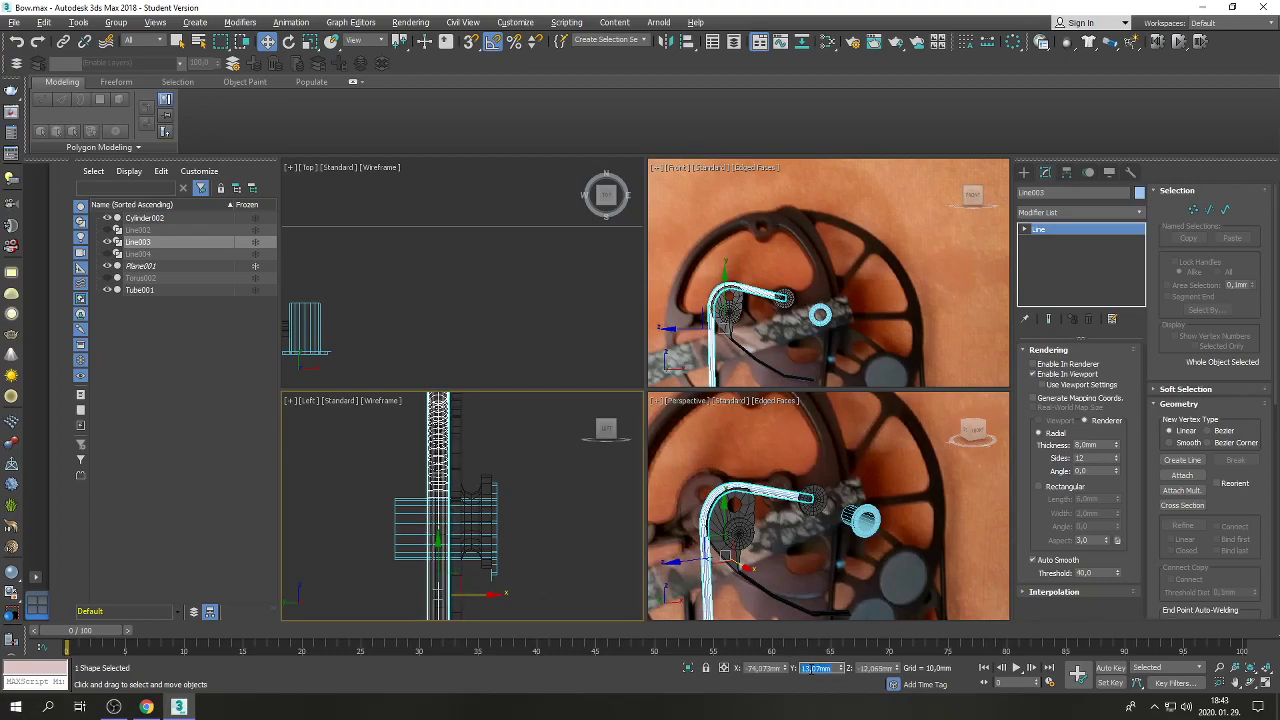
pyautogui.write('12')
pyautogui.press('Return')
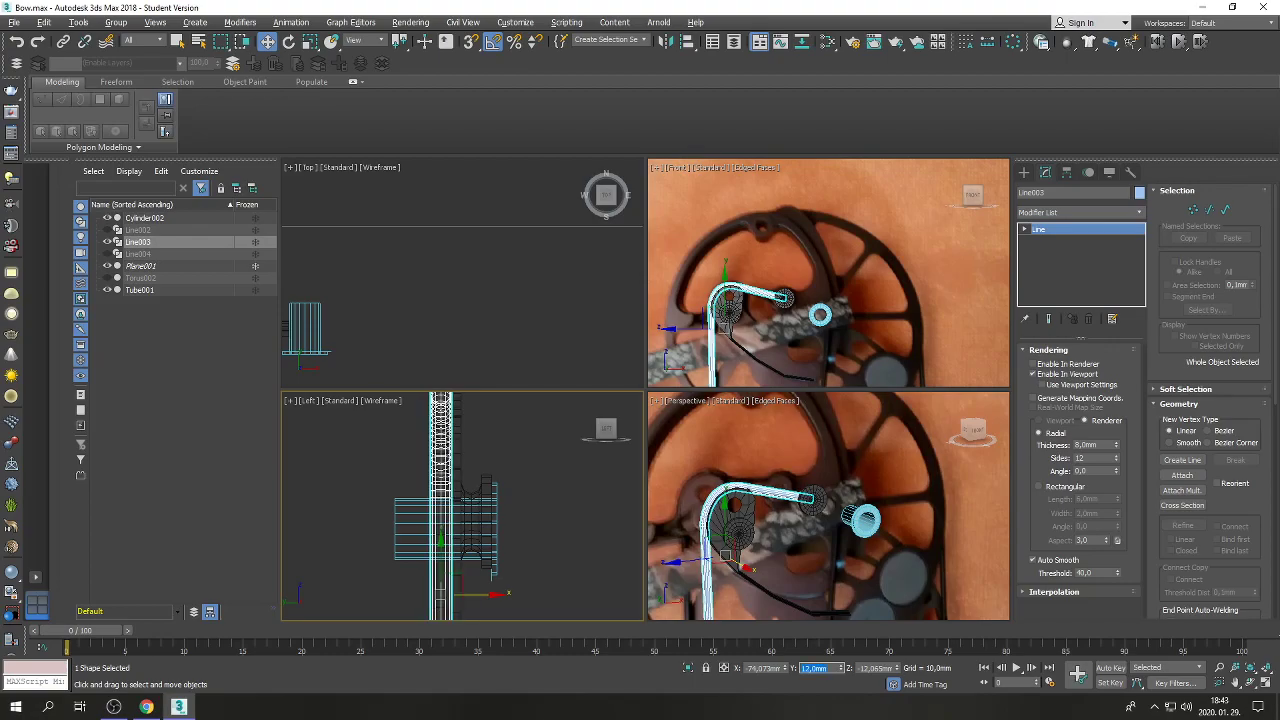
# Compare the small disc and cam elements of Cylinder002 by selecting each in turn at element level.
pyautogui.click(840, 576)
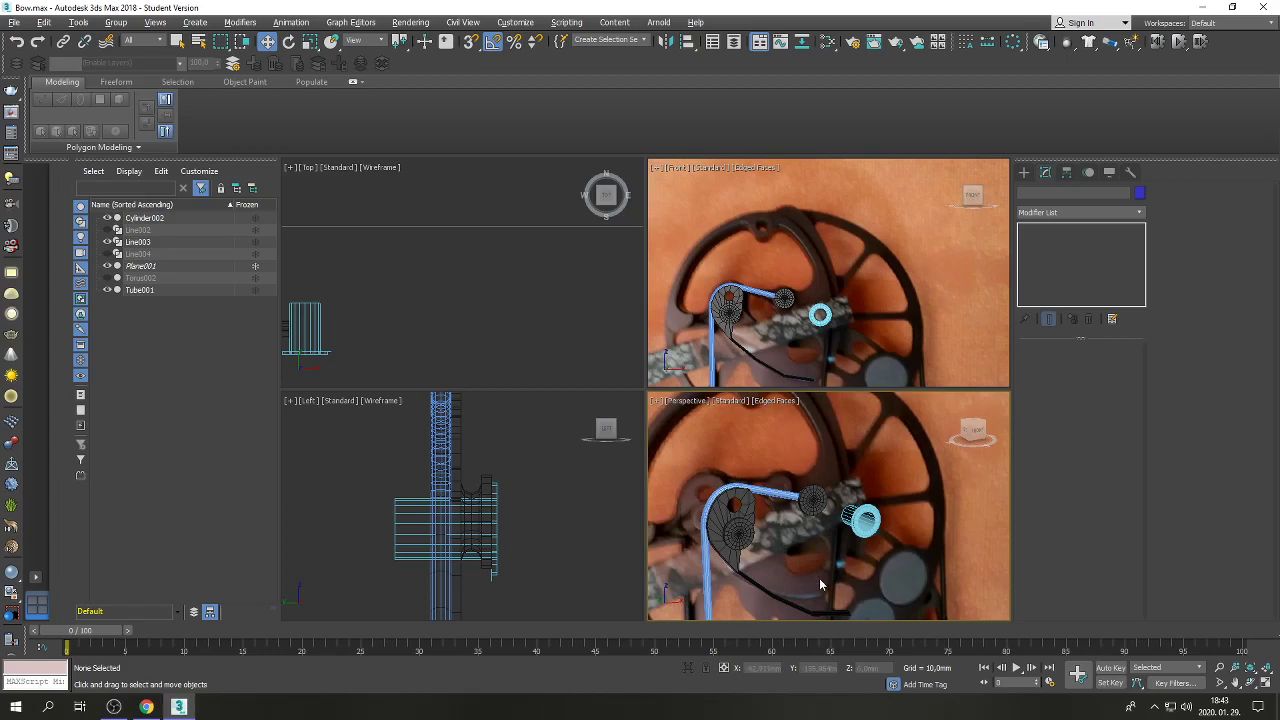
pyautogui.click(785, 522)
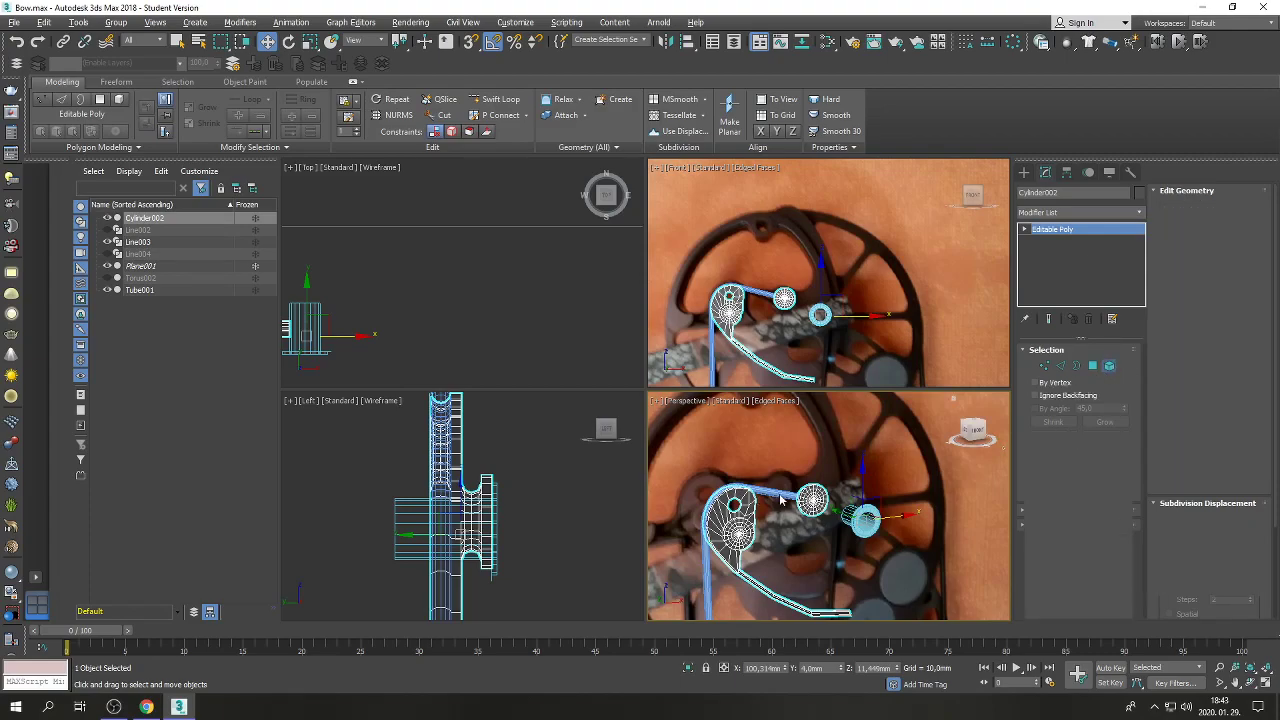
pyautogui.press('4')
pyautogui.doubleClick(815, 500)
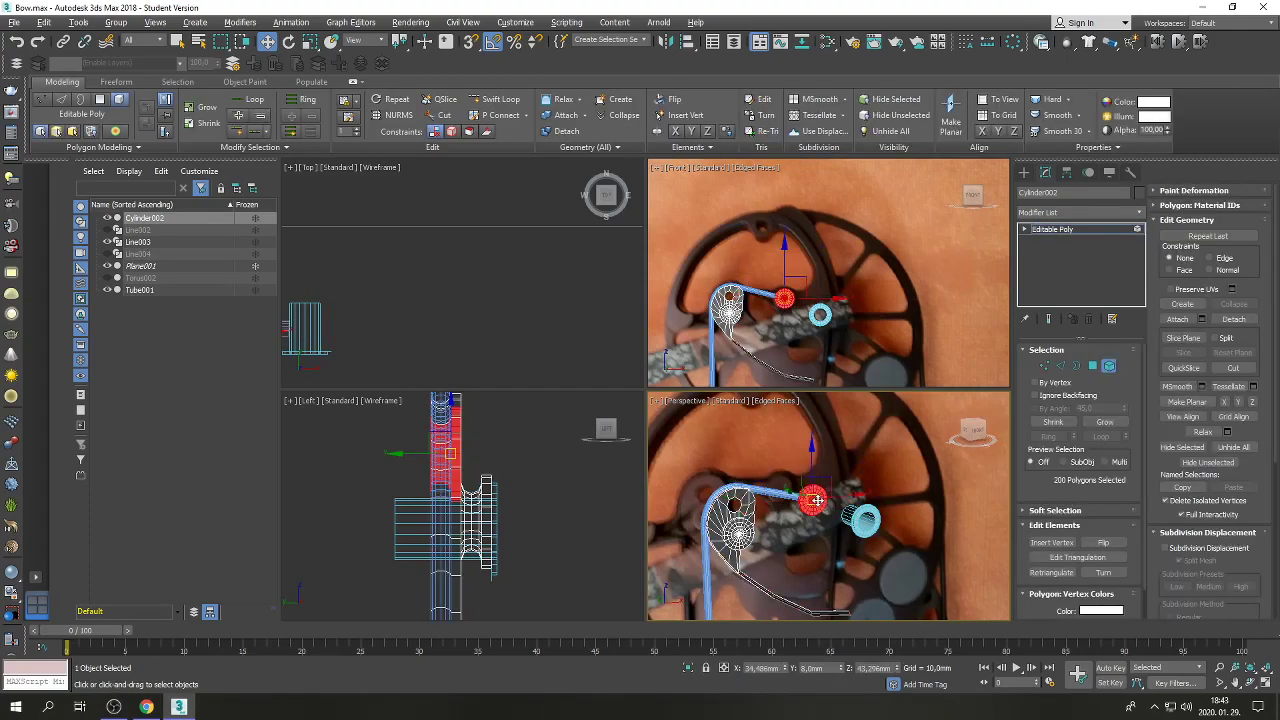
pyautogui.doubleClick(488, 488)
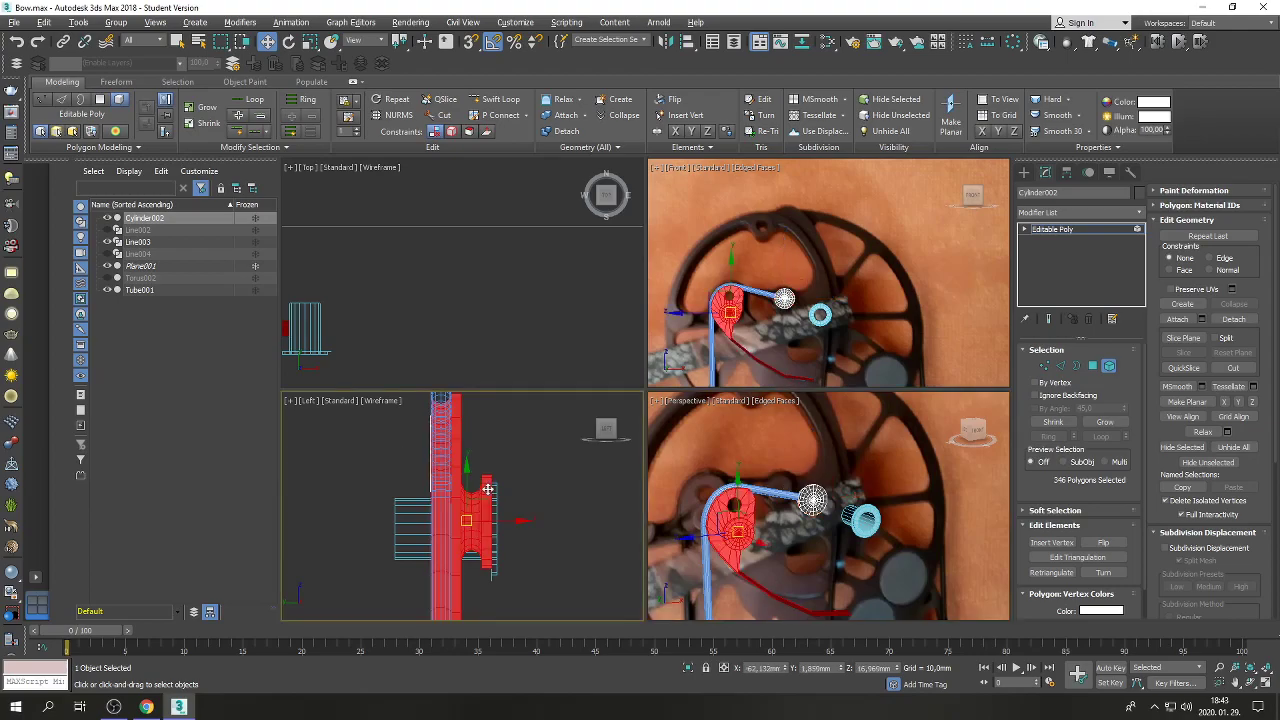
pyautogui.doubleClick(817, 497)
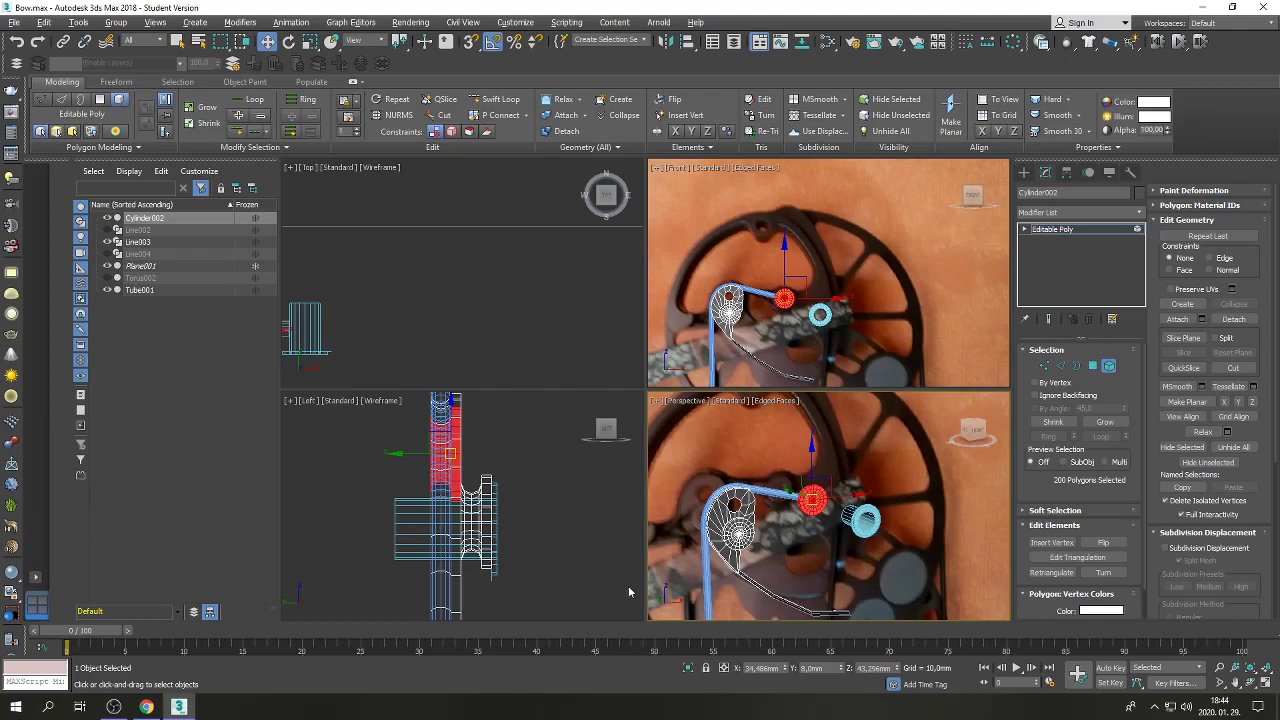
pyautogui.click(487, 535)
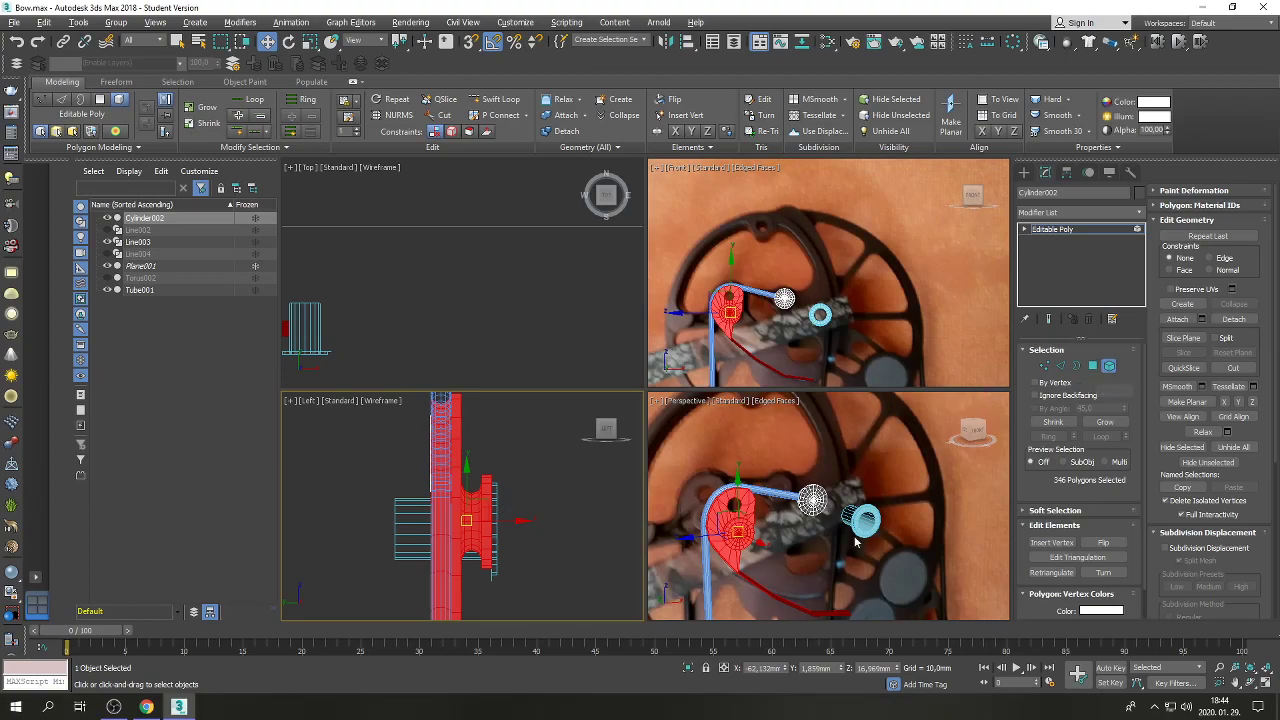
# Clear the polygon selection on Cylinder002, leave its sub-object editing and select Tube001.
pyautogui.scroll(6, 884, 530)
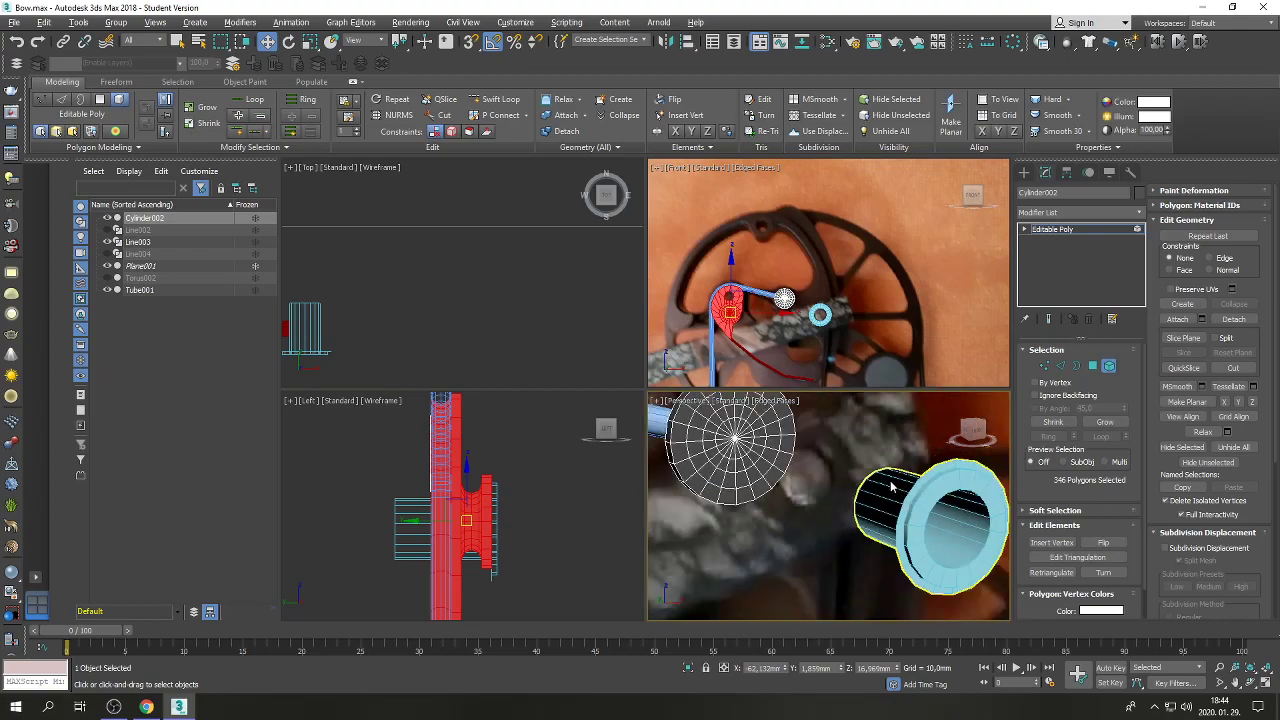
pyautogui.click(1093, 367)
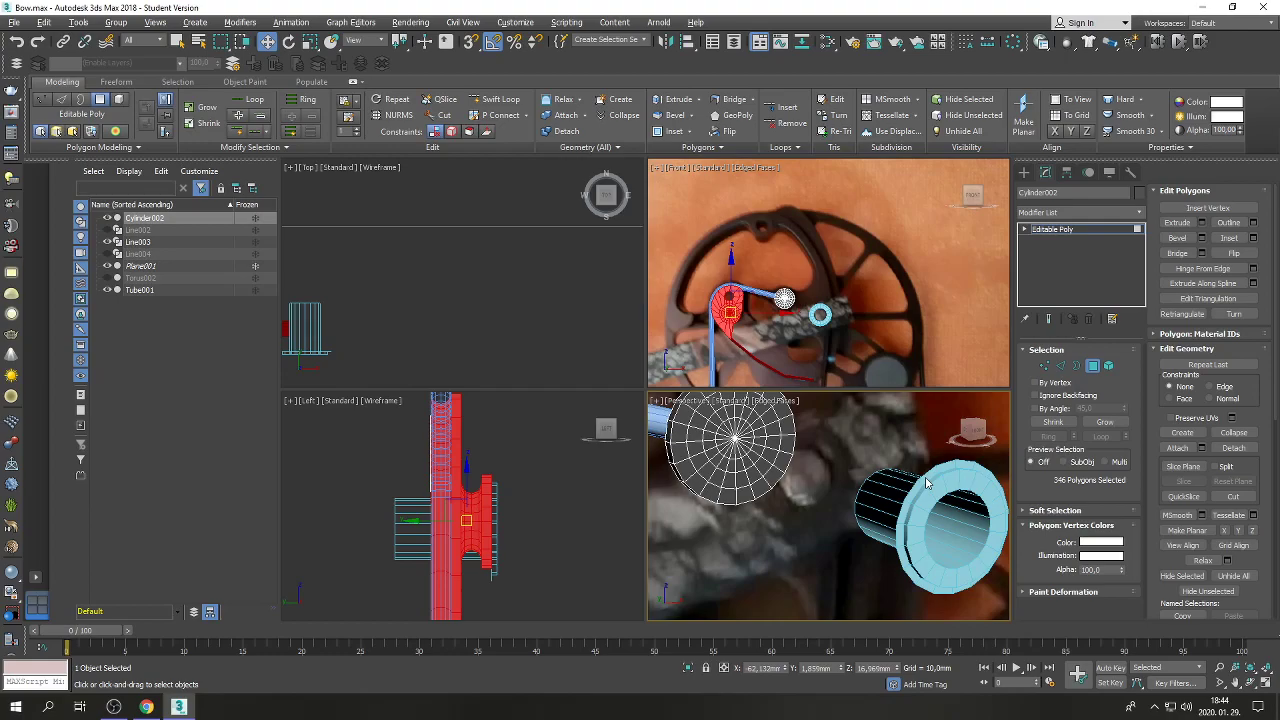
pyautogui.hotkey('ctrl', 'd')
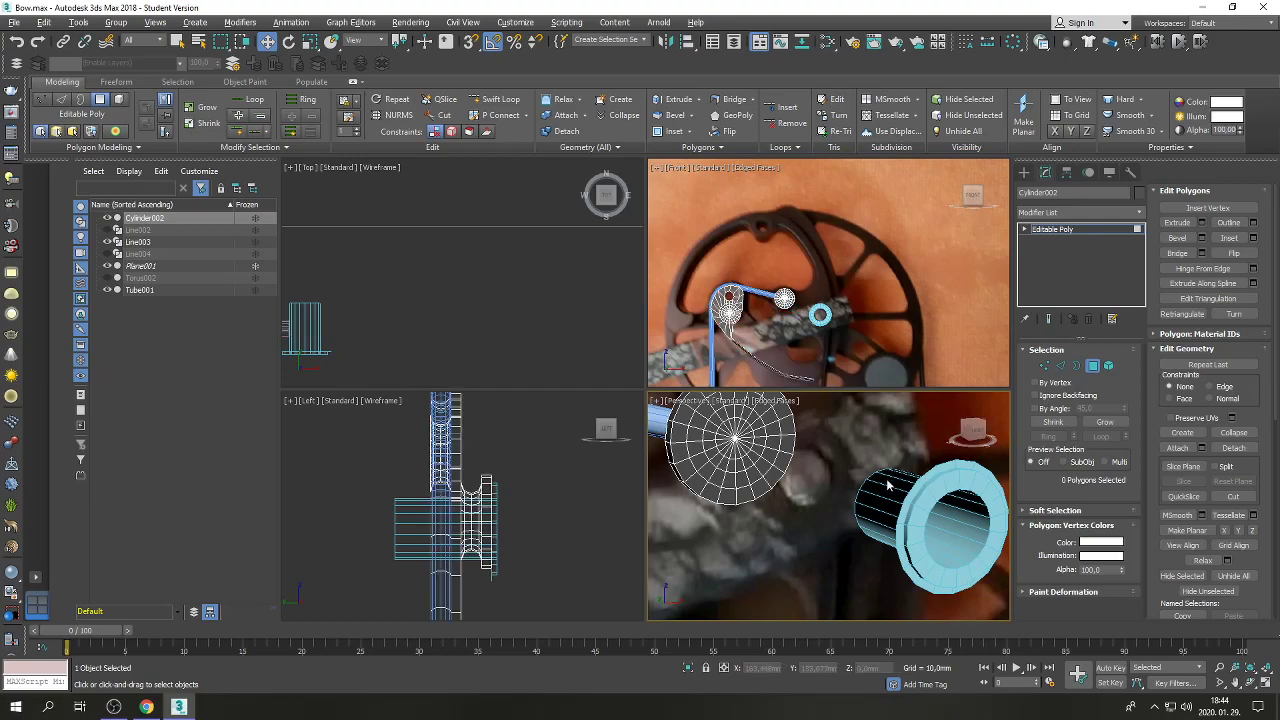
pyautogui.click(1093, 366)
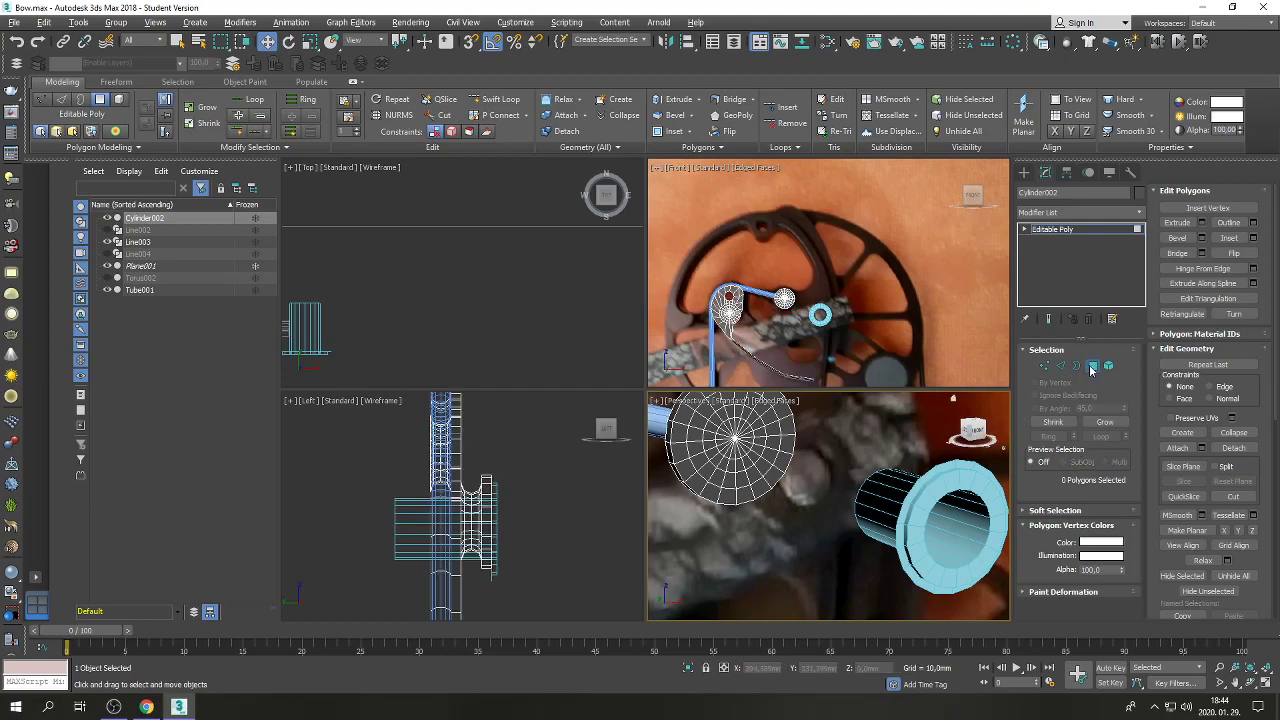
pyautogui.click(910, 506)
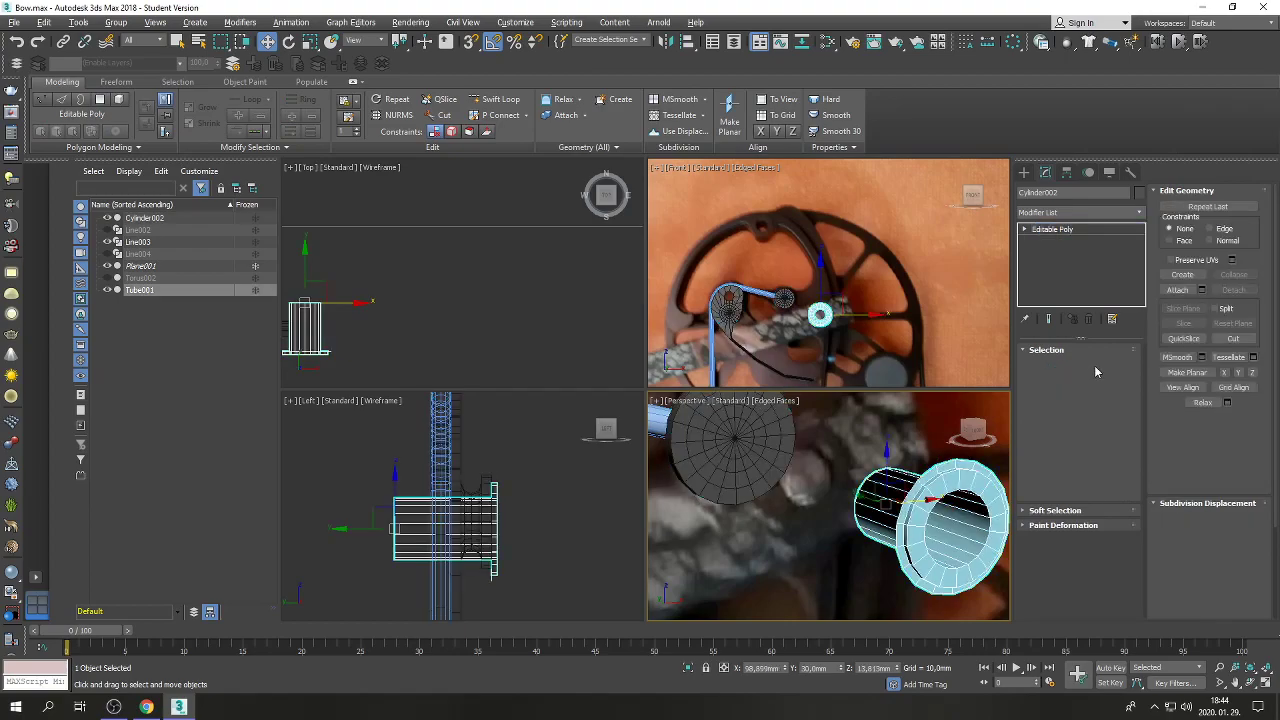
# Select the rear ring of polygons on Tube001's flange and move it to a Y position of 4 mm.
pyautogui.click(1093, 366)
pyautogui.click(925, 479)
pyautogui.keyDown('shift'); pyautogui.click(918, 488); pyautogui.keyUp('shift')
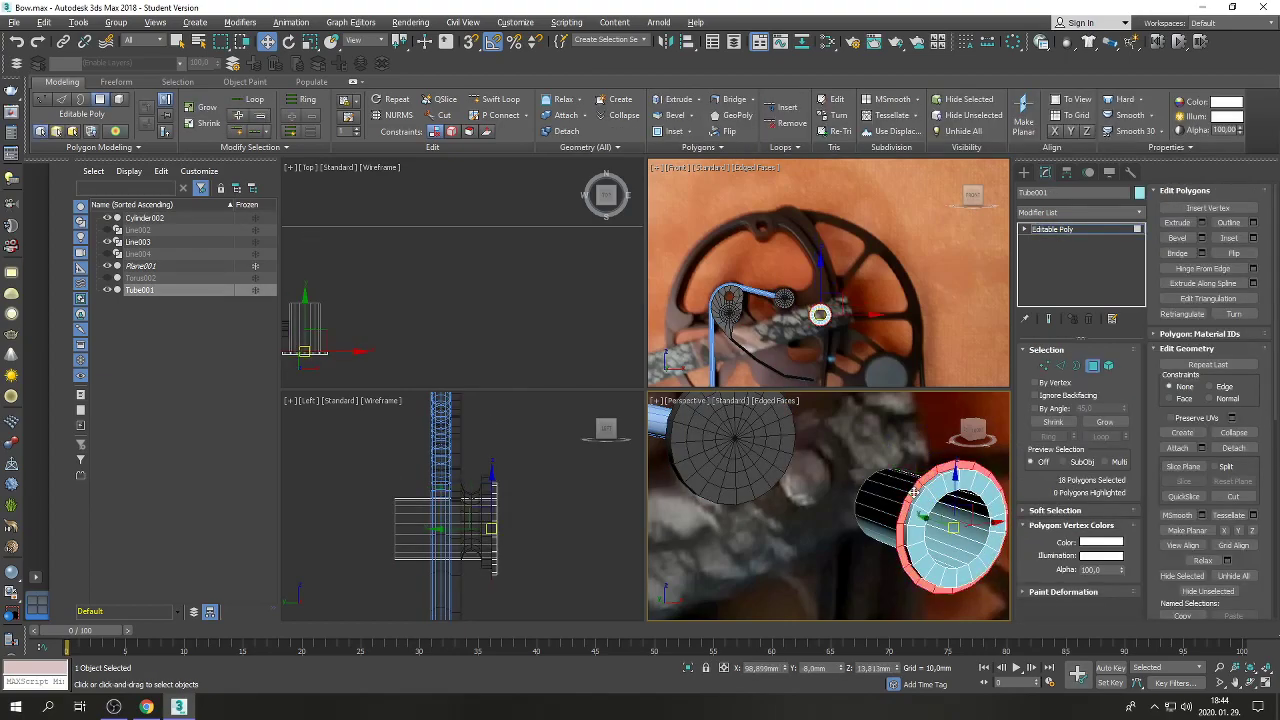
pyautogui.rightClick(443, 560)
pyautogui.moveTo(527, 531); pyautogui.dragTo(498, 528)
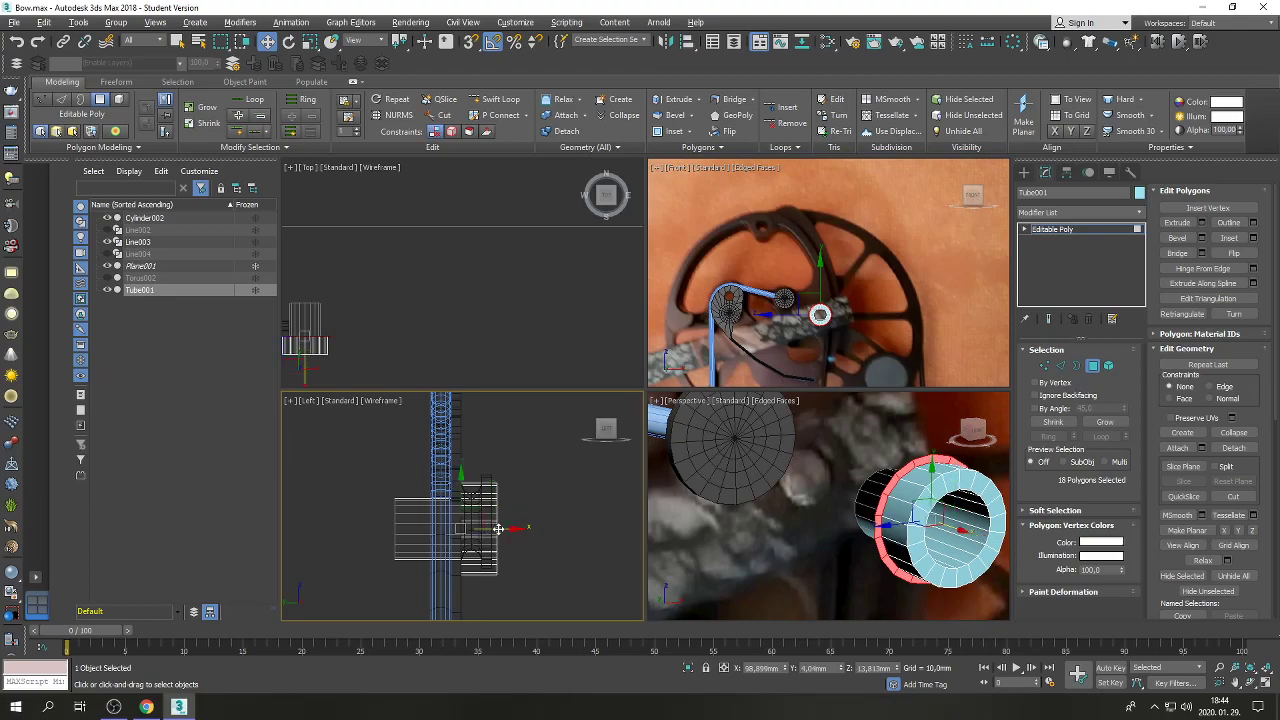
pyautogui.click(808, 668)
pyautogui.write('4')
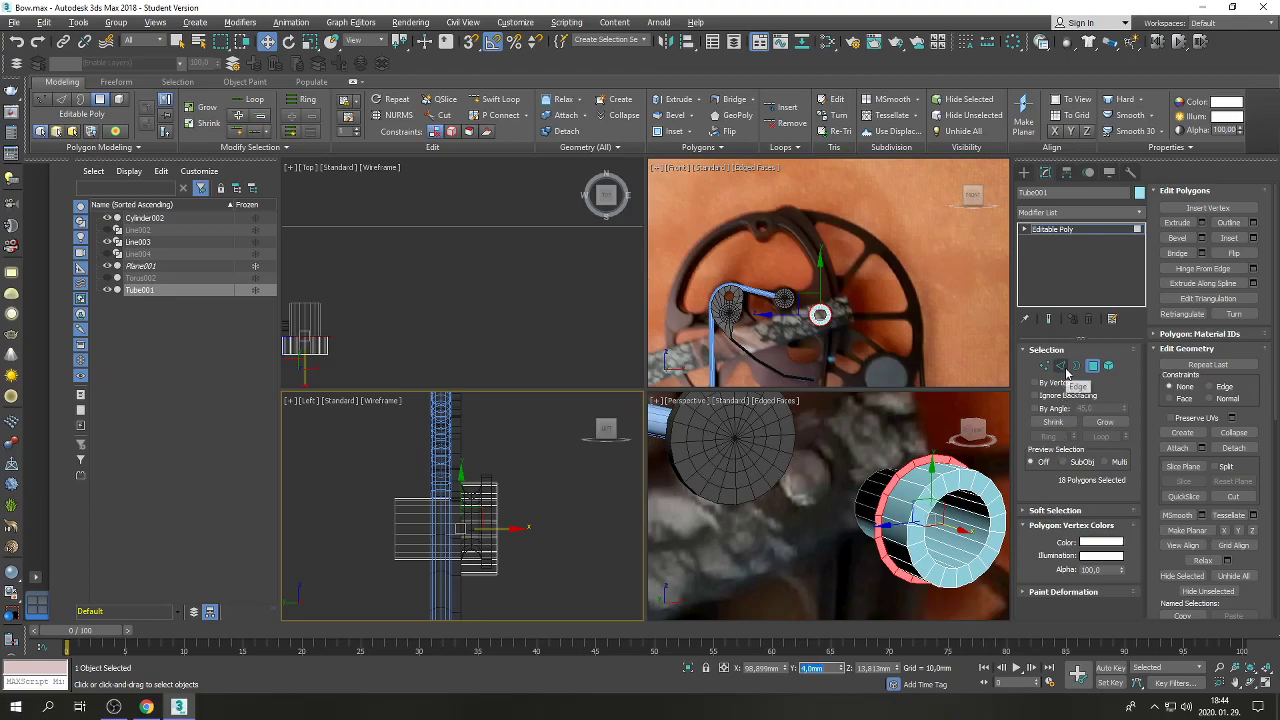
# Select all vertices on Tube001's front face, move them backwards to a Y position of -8 mm and clear the vertex selection.
pyautogui.write('2')
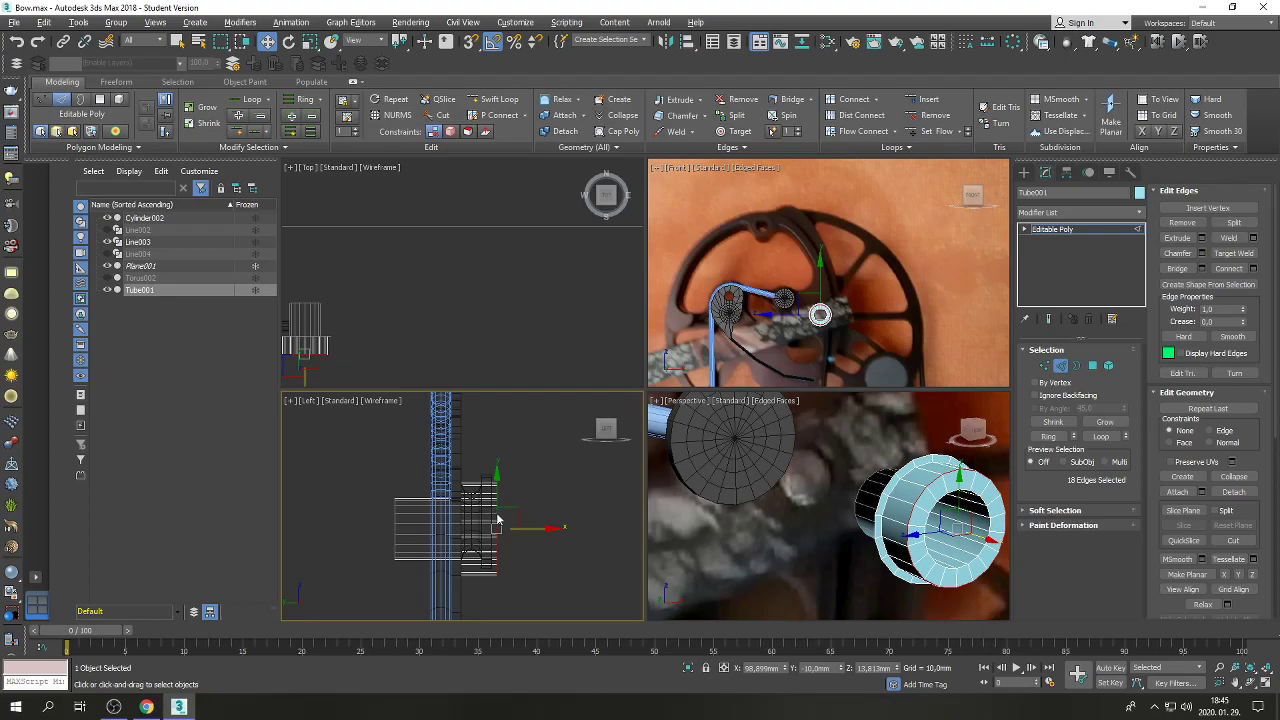
pyautogui.press('1')
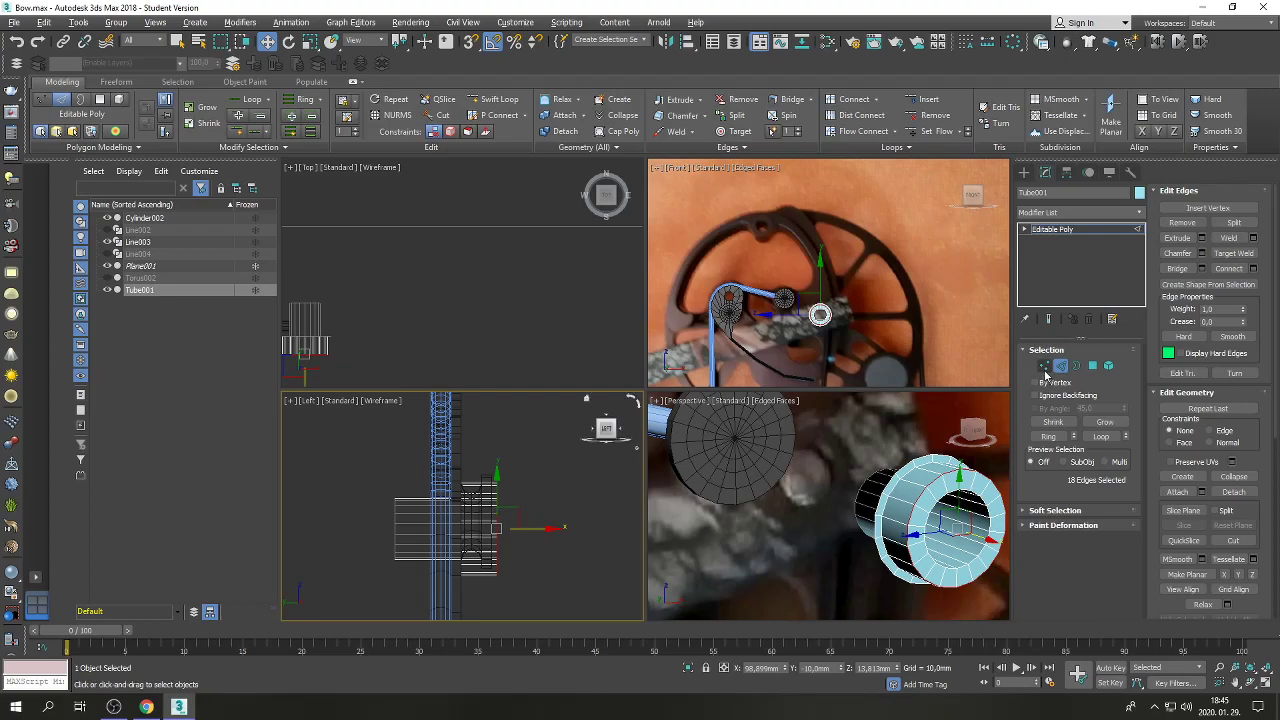
pyautogui.moveTo(518, 459); pyautogui.dragTo(500, 603)
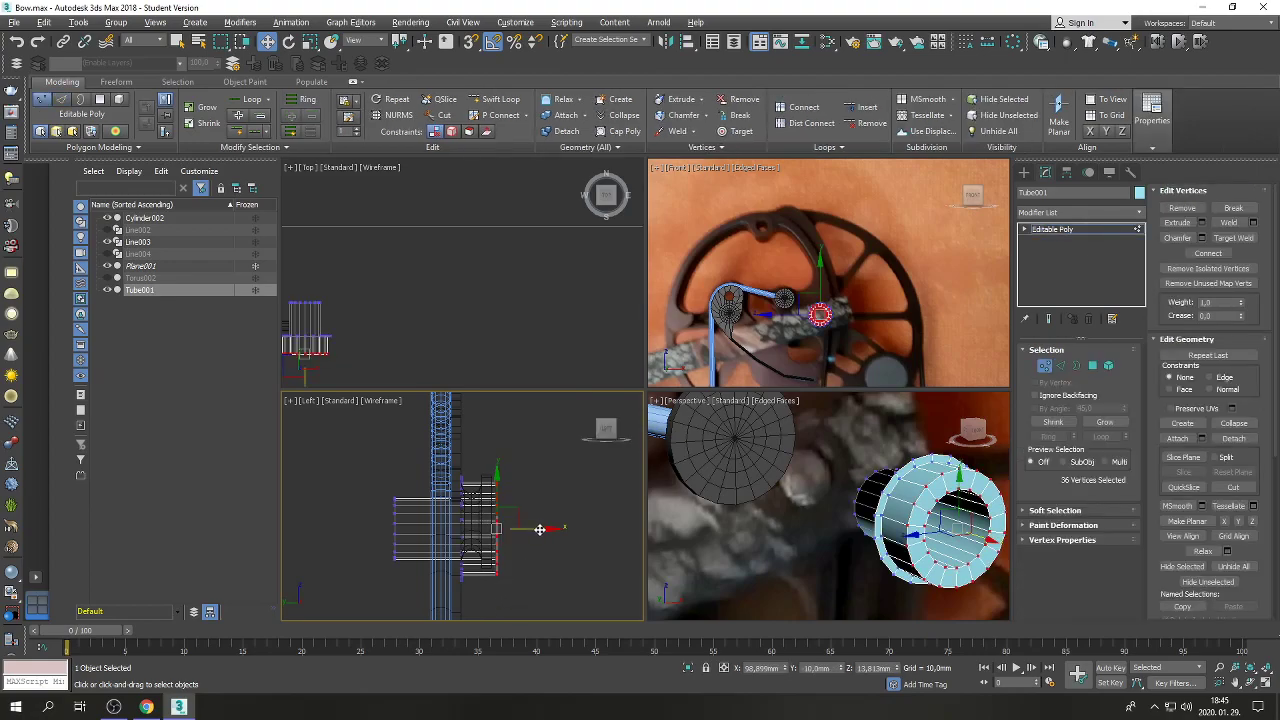
pyautogui.moveTo(539, 529); pyautogui.dragTo(534, 532)
pyautogui.scroll(3, 505, 562)
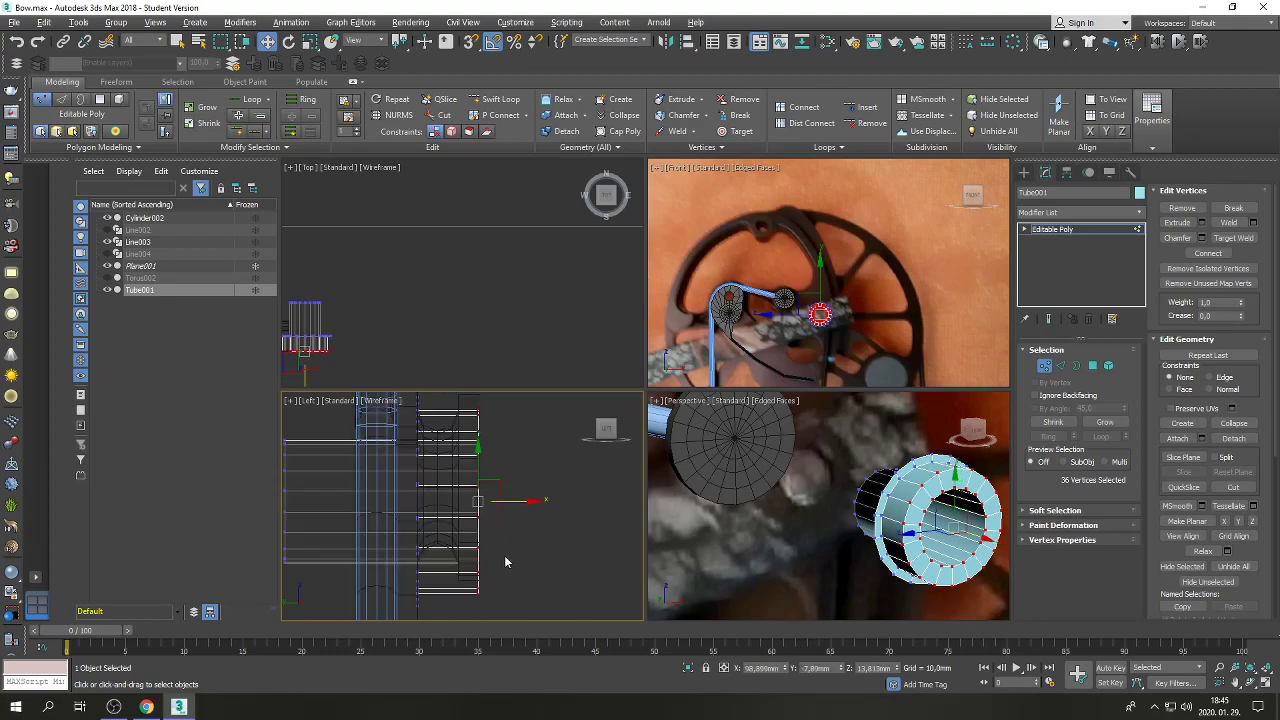
pyautogui.click(815, 667)
pyautogui.write('8')
pyautogui.press('Return')
pyautogui.rightClick(815, 667)
pyautogui.click(598, 537)
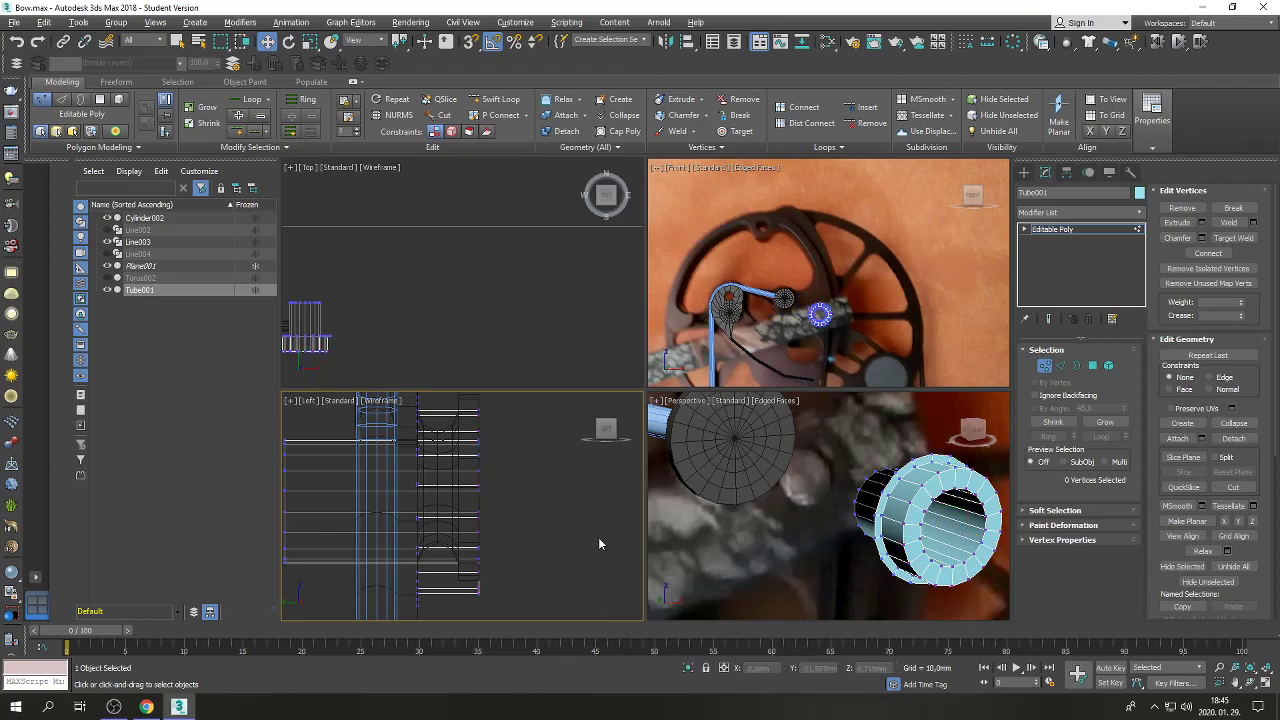
pyautogui.scroll(-4, 563, 519)
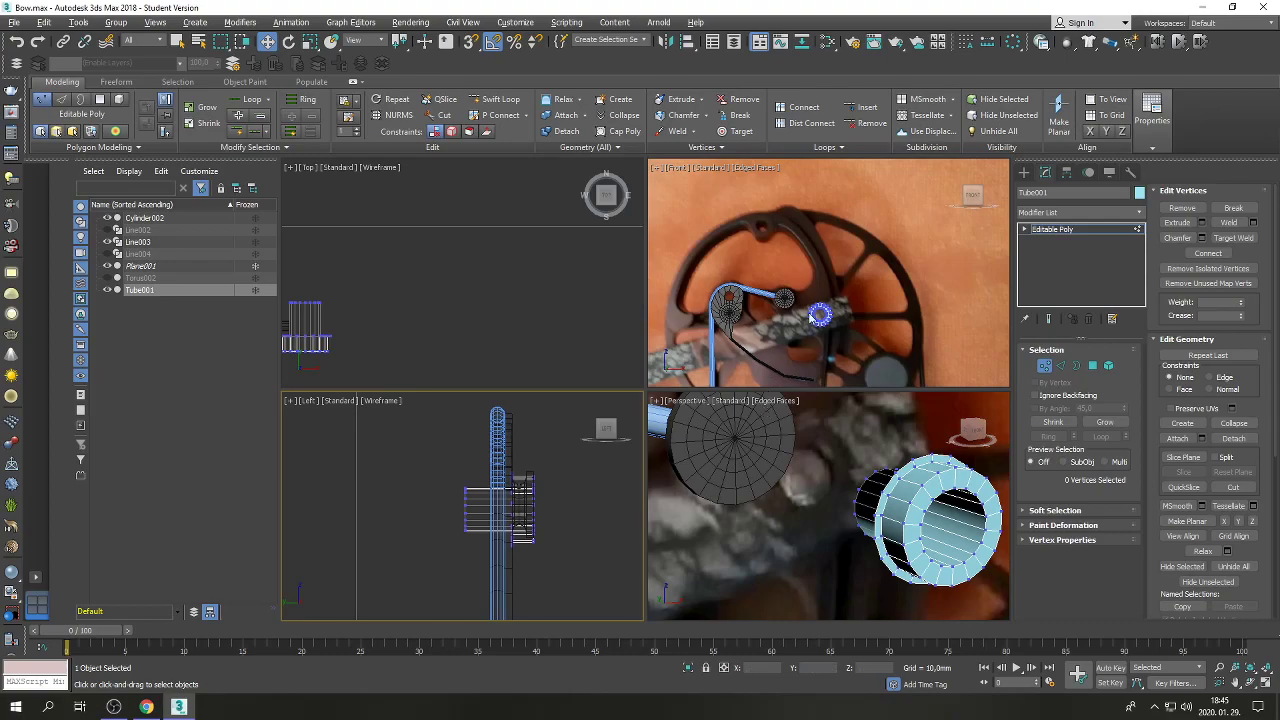
# Examine the reference photo around Tube001's flange against the surrounding wheel spokes at vertex level.
pyautogui.scroll(5, 817, 306)
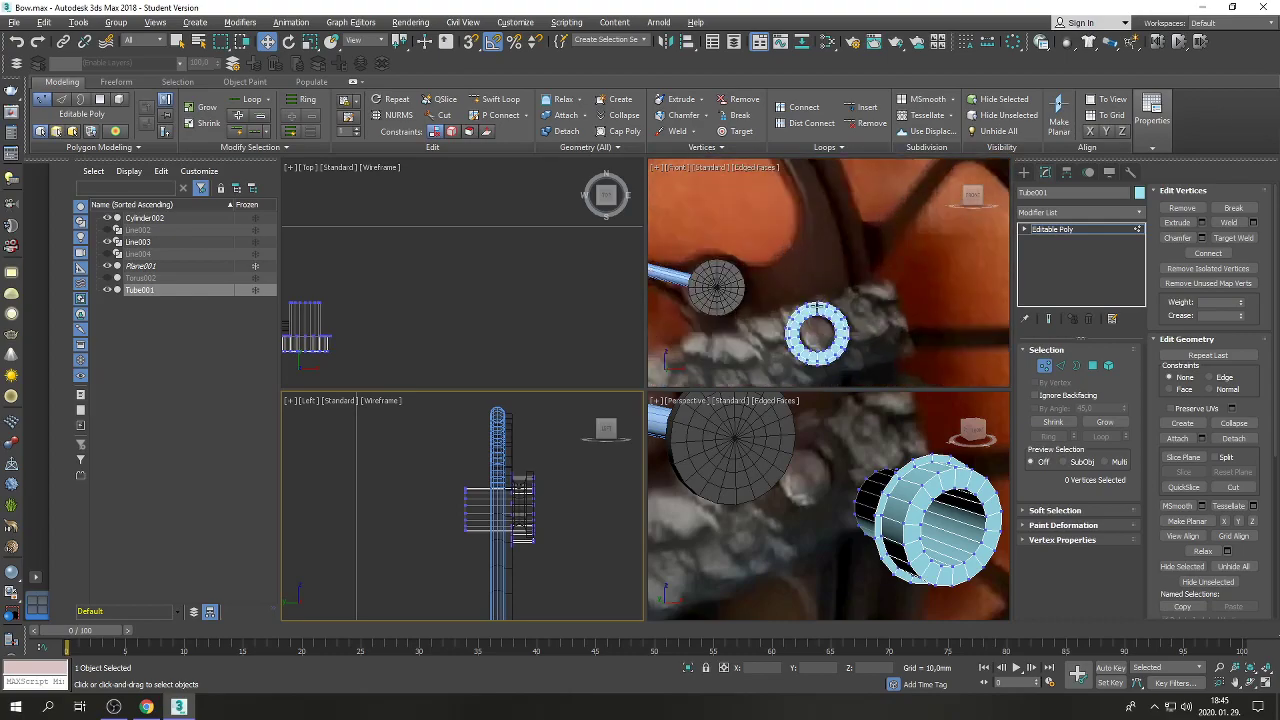
pyautogui.scroll(-5, 817, 306)
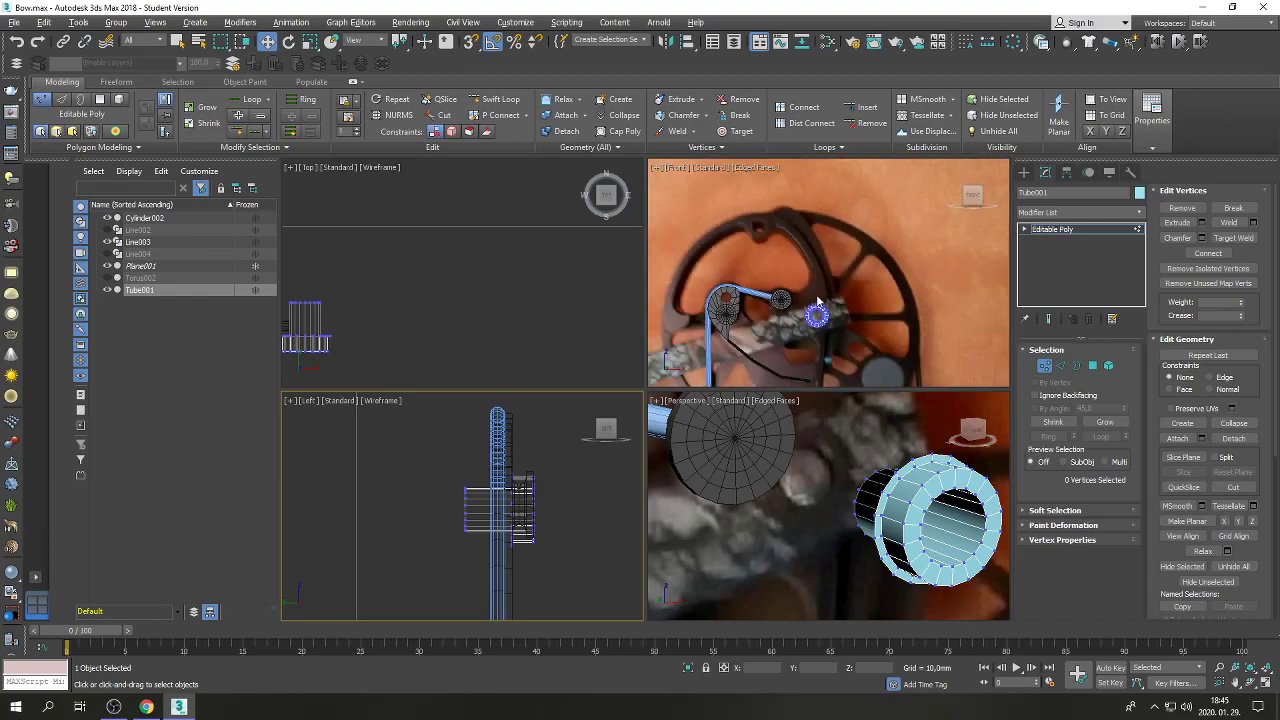
pyautogui.click(1045, 366)
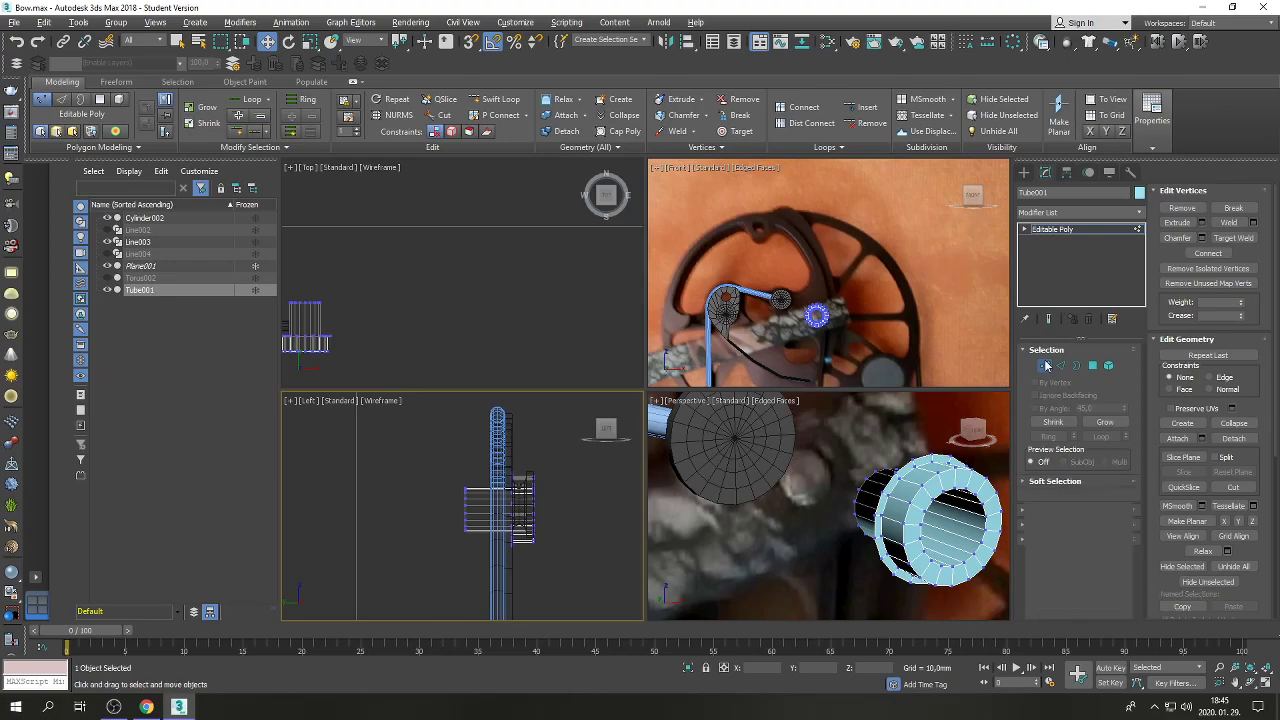
pyautogui.scroll(4, 836, 280)
pyautogui.click(1045, 366)
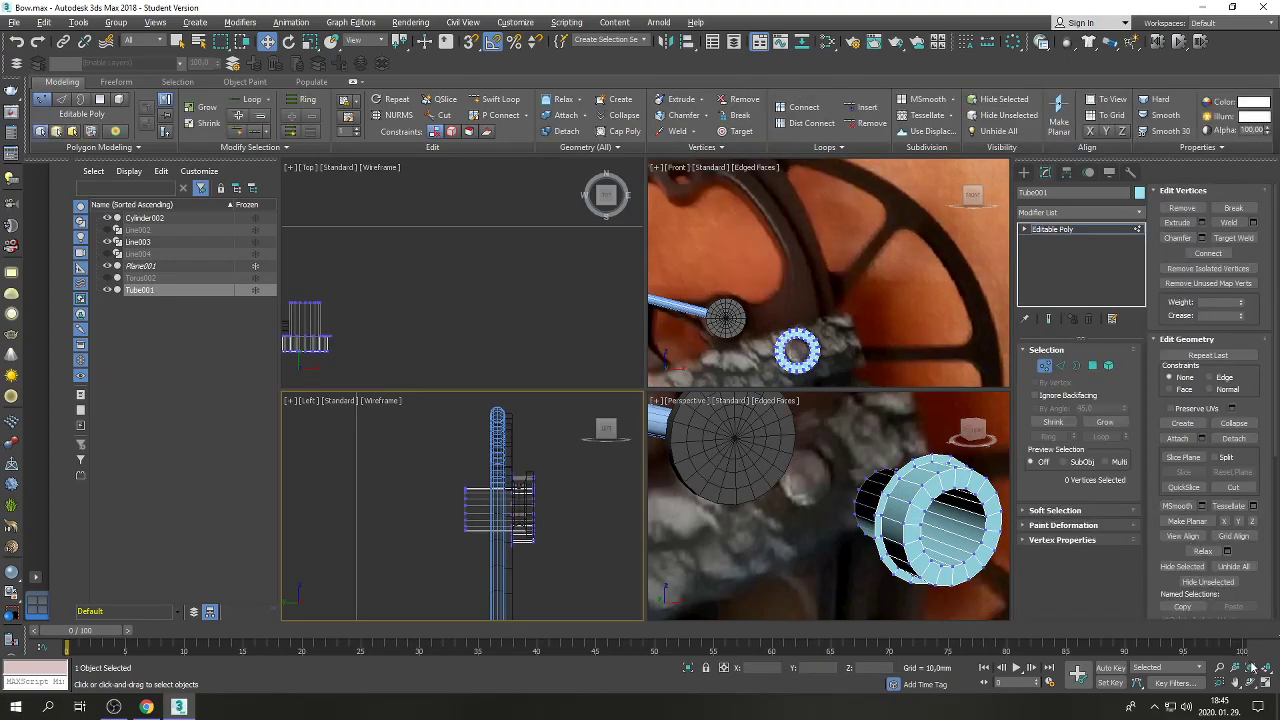
pyautogui.click(1265, 683)
pyautogui.click(1265, 683)
pyautogui.scroll(2, 825, 350)
pyautogui.scroll(3, 825, 350)
pyautogui.scroll(-3, 825, 350)
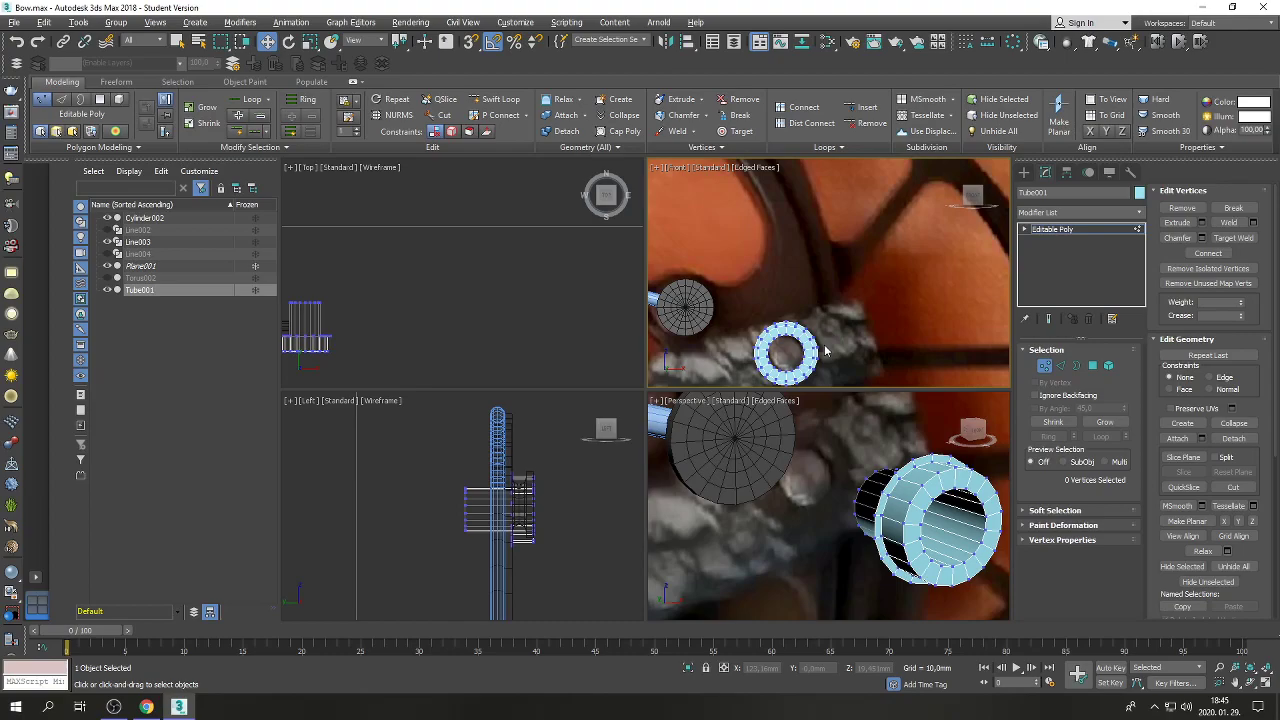
# Raise vertices on the upper edge of Tube001's rear flange ring, moving the last selected pair to a Z of about 47.4 mm.
pyautogui.click(818, 348)
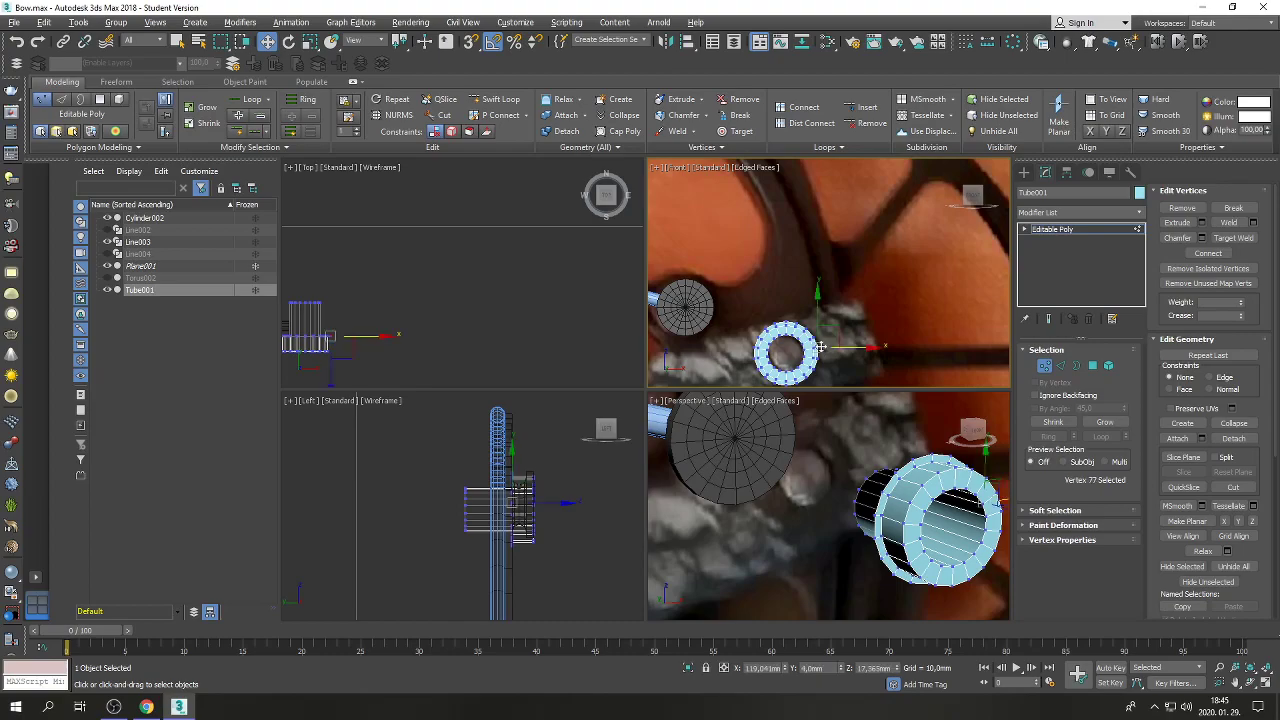
pyautogui.click(766, 331)
pyautogui.click(763, 328)
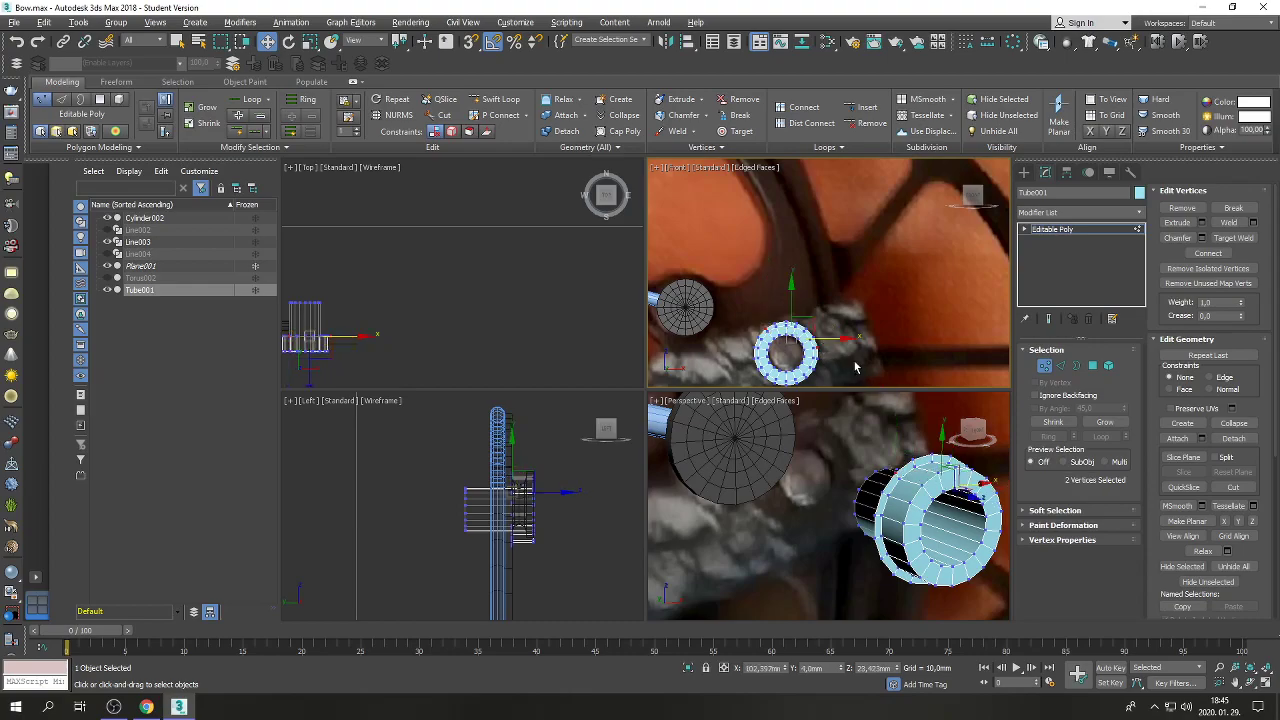
pyautogui.moveTo(775, 336); pyautogui.dragTo(791, 272)
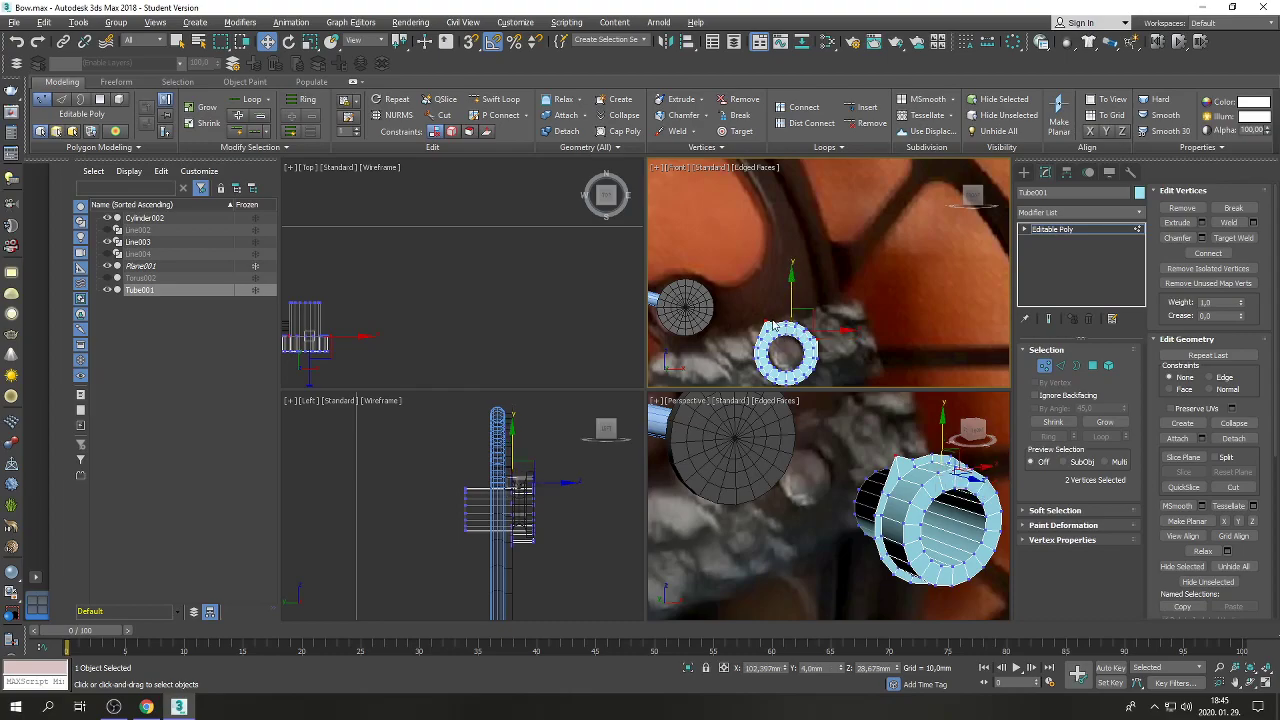
pyautogui.click(775, 320)
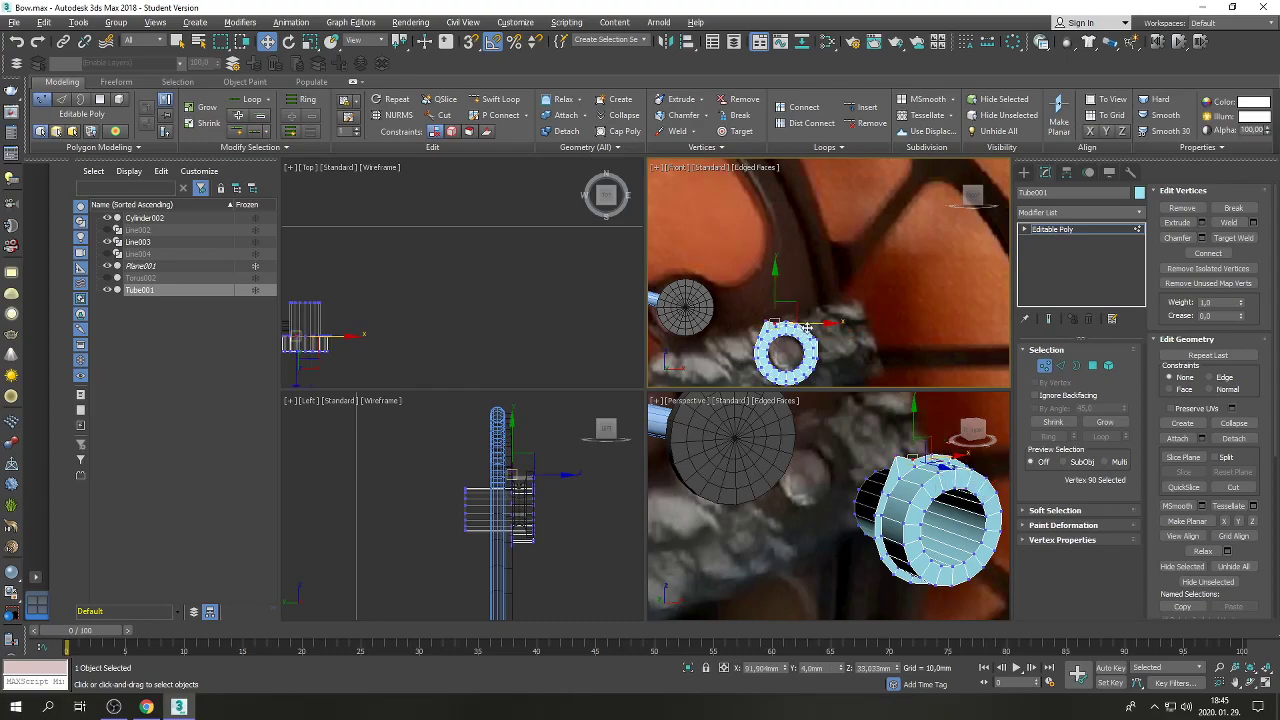
pyautogui.keyDown('ctrl'); pyautogui.click(813, 334); pyautogui.keyUp('ctrl')
pyautogui.moveTo(796, 310); pyautogui.dragTo(797, 256)
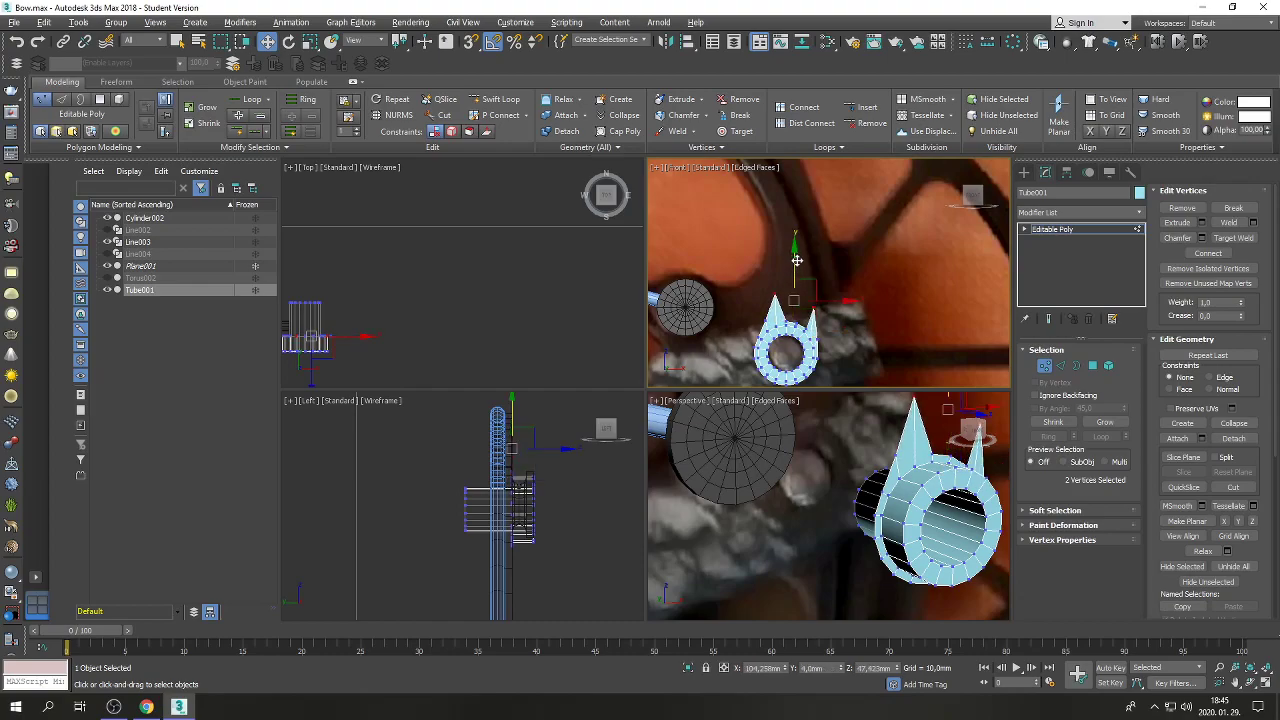
# Select the three top vertices between the raised points and move them up to a Z of about 78.9 mm to form a tapered arm.
pyautogui.click(803, 326)
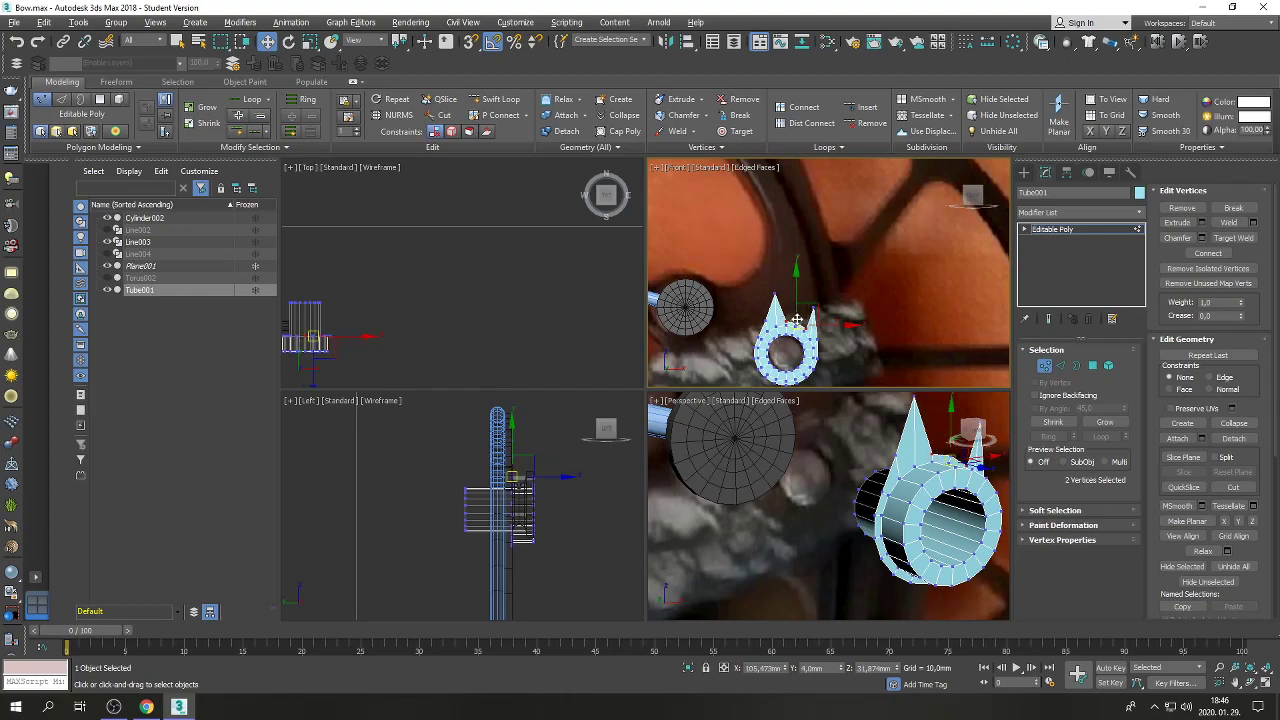
pyautogui.keyDown('ctrl'); pyautogui.click(796, 320); pyautogui.keyUp('ctrl')
pyautogui.moveTo(796, 320); pyautogui.dragTo(789, 221)
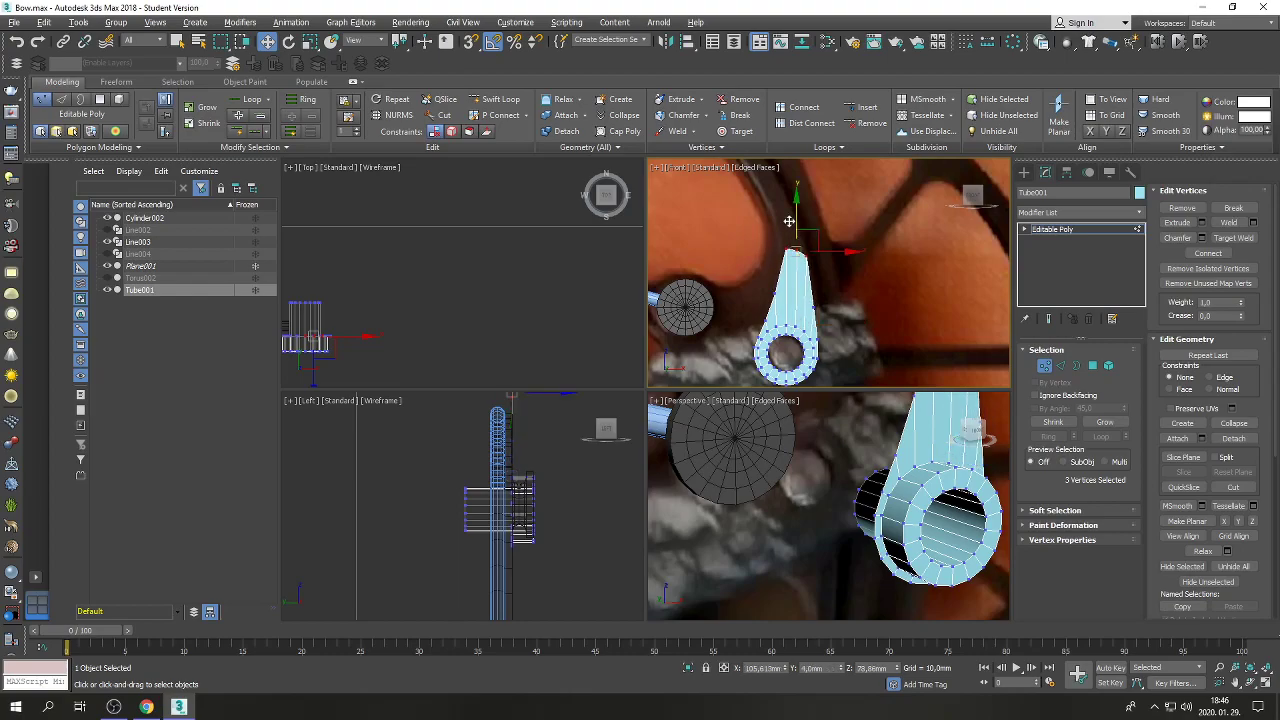
# Rotate the three tip vertices of the arm slightly and shift them to an X of about 103.5 mm.
pyautogui.click(288, 41)
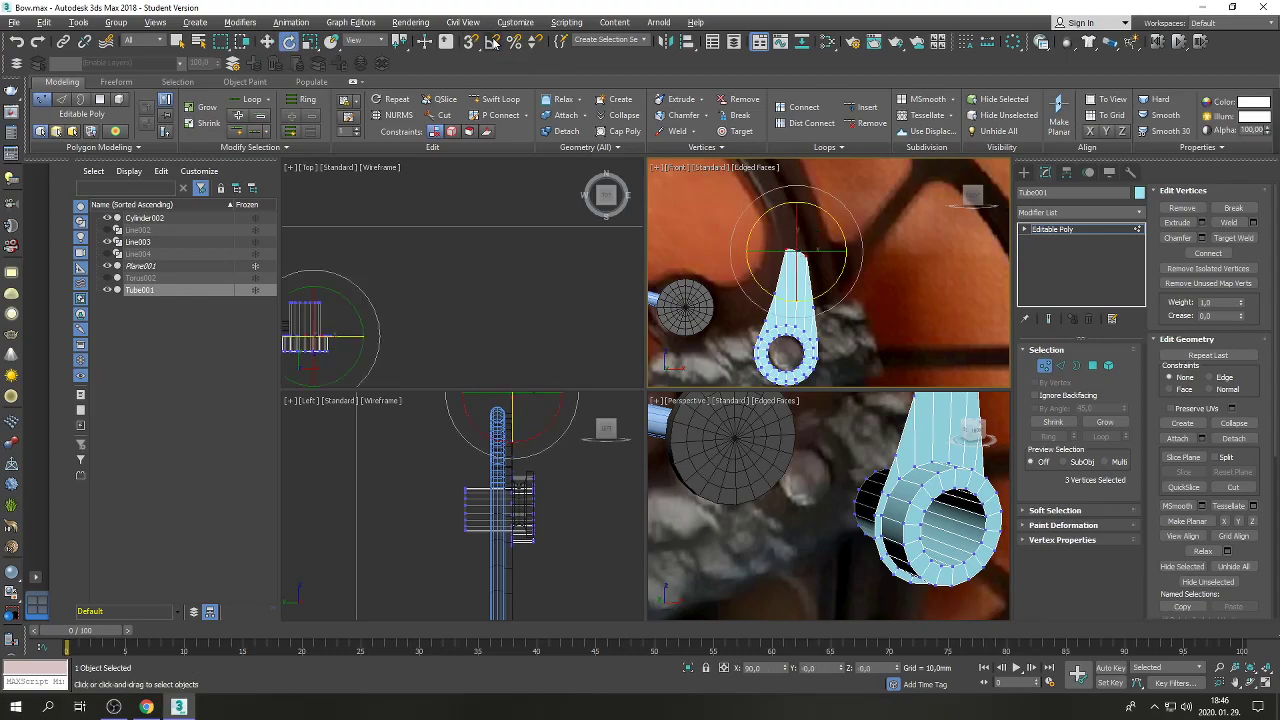
pyautogui.moveTo(834, 224)
pyautogui.mouseDown()
pyautogui.moveTo(831, 195)
pyautogui.moveTo(828, 210)
pyautogui.mouseUp()
pyautogui.scroll(2, 828, 210)
pyautogui.click(266, 43)
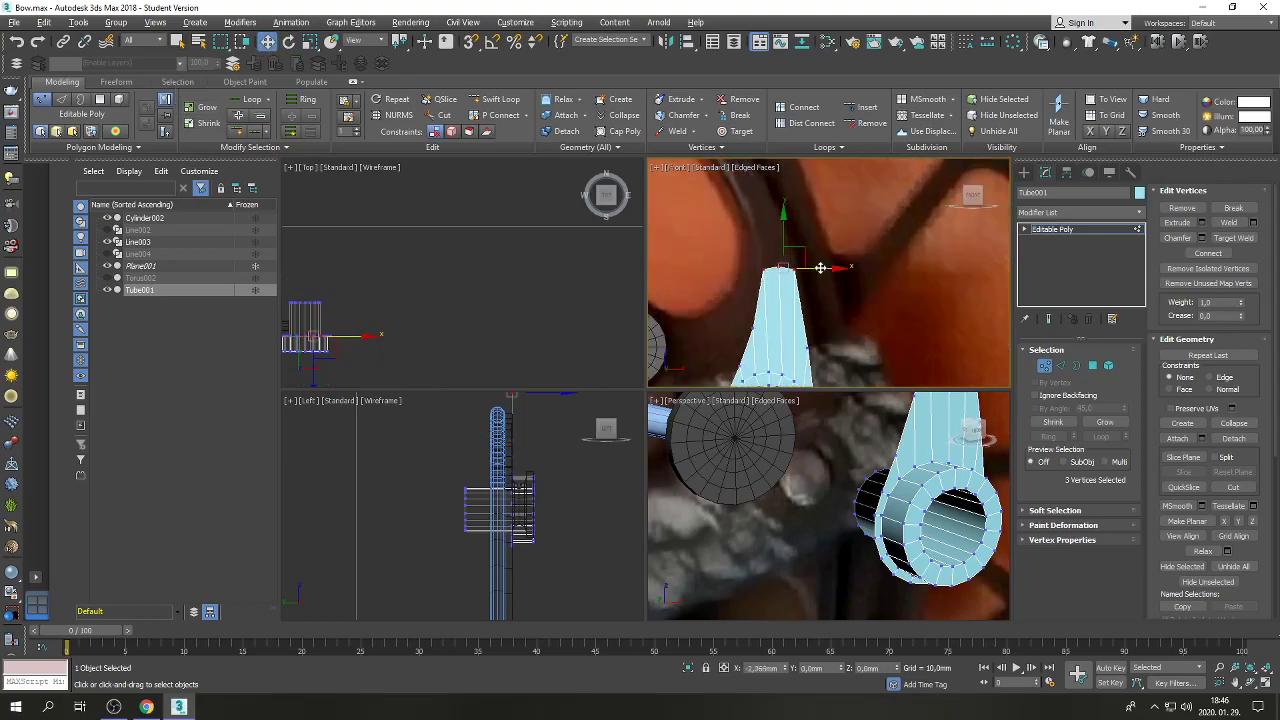
pyautogui.scroll(-3, 766, 314)
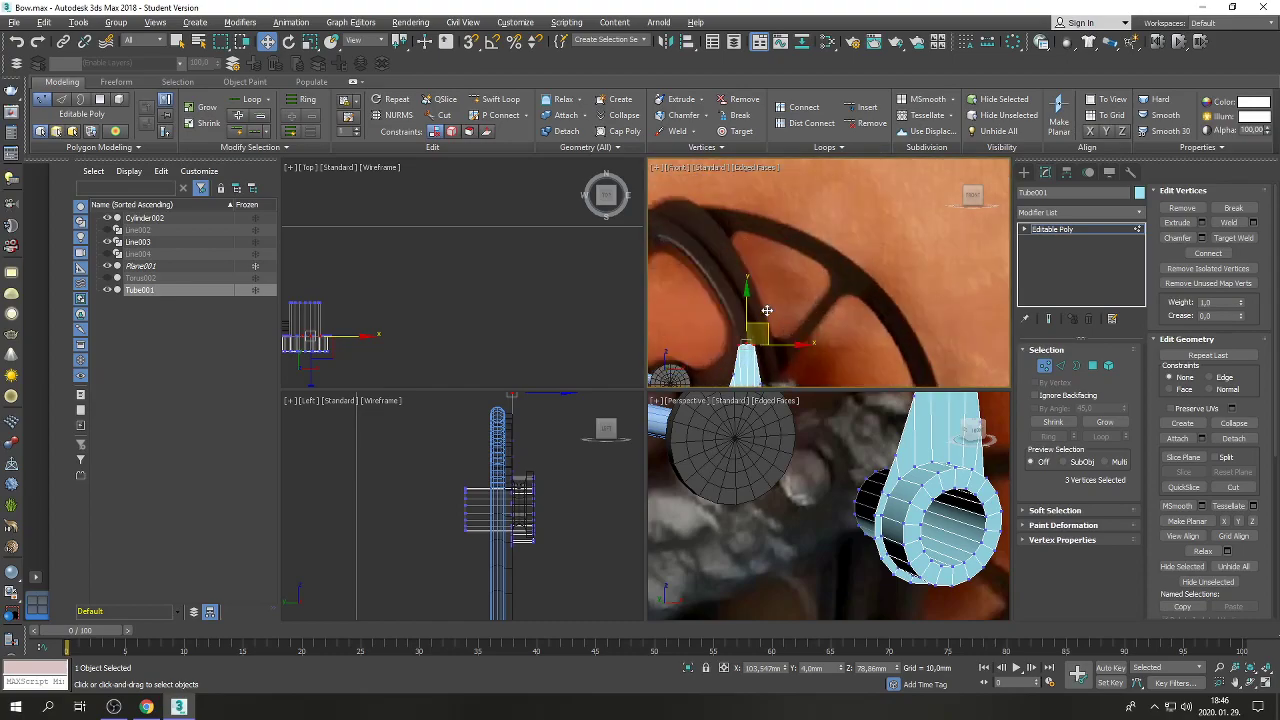
pyautogui.scroll(2, 755, 339)
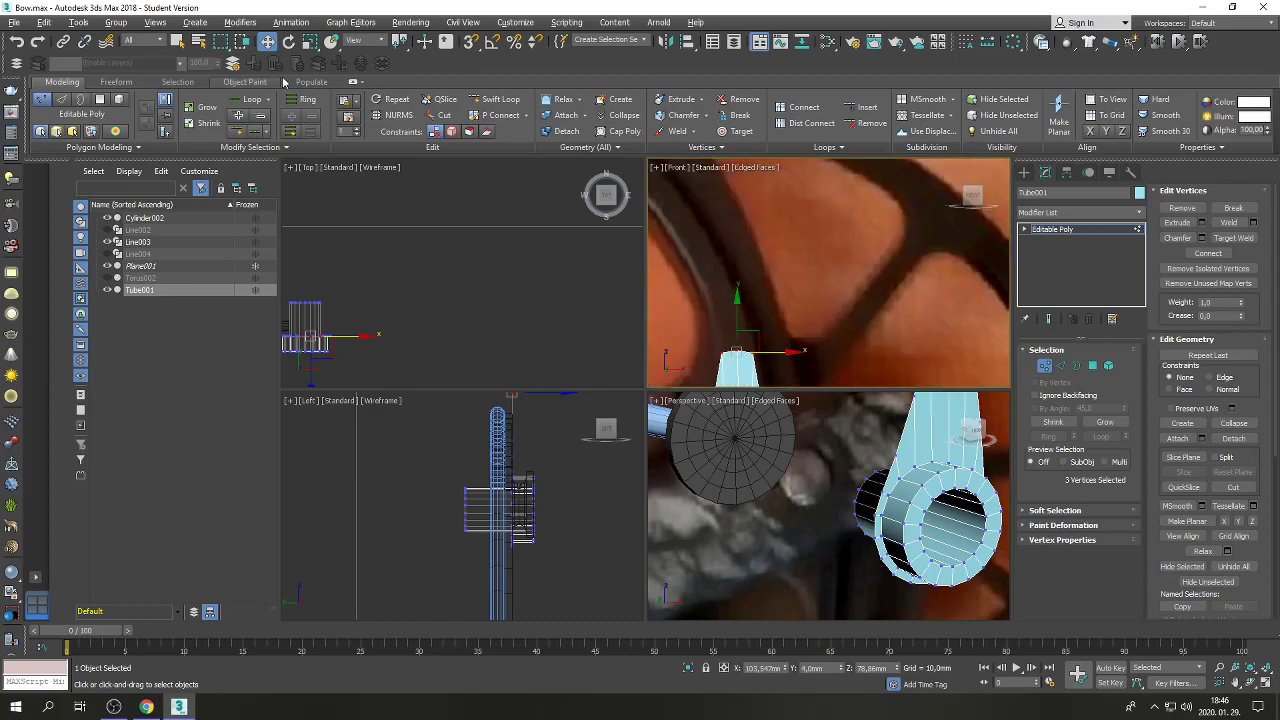
# Scale and rotate the arm's three tip vertices to level its upper end against the reference photo.
pyautogui.click(310, 42)
pyautogui.moveTo(738, 327); pyautogui.dragTo(756, 305)
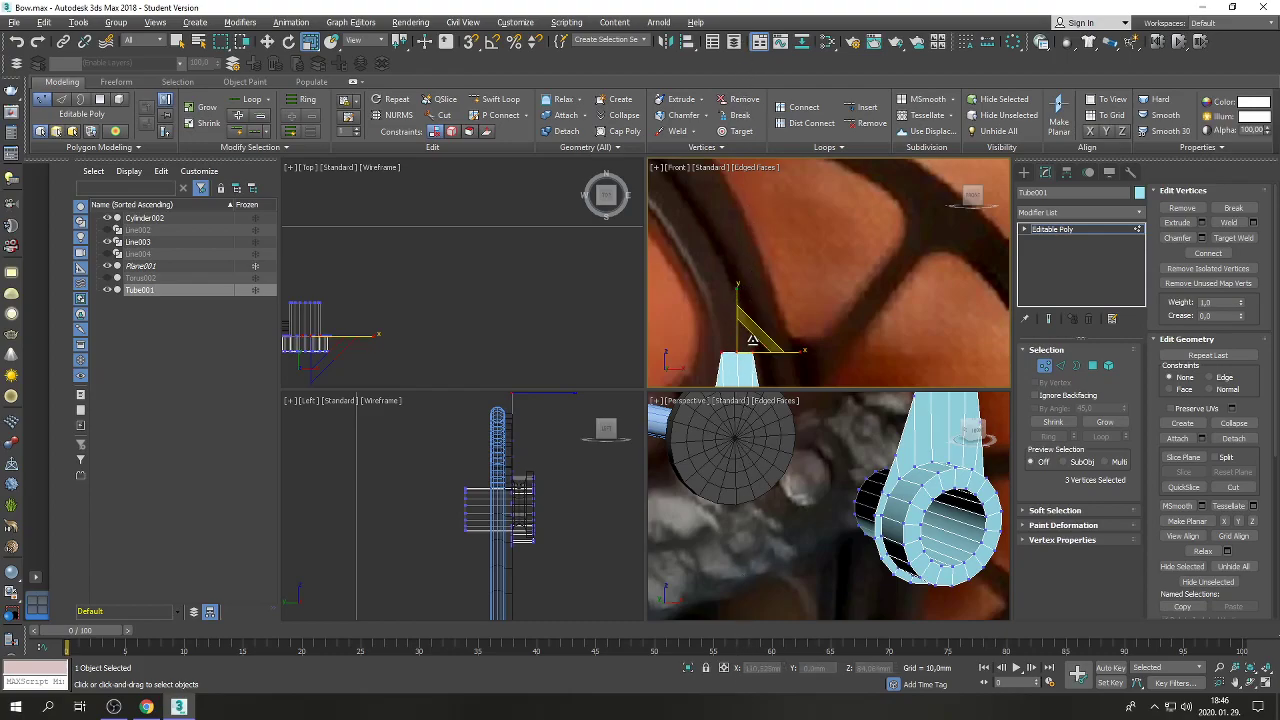
pyautogui.click(288, 42)
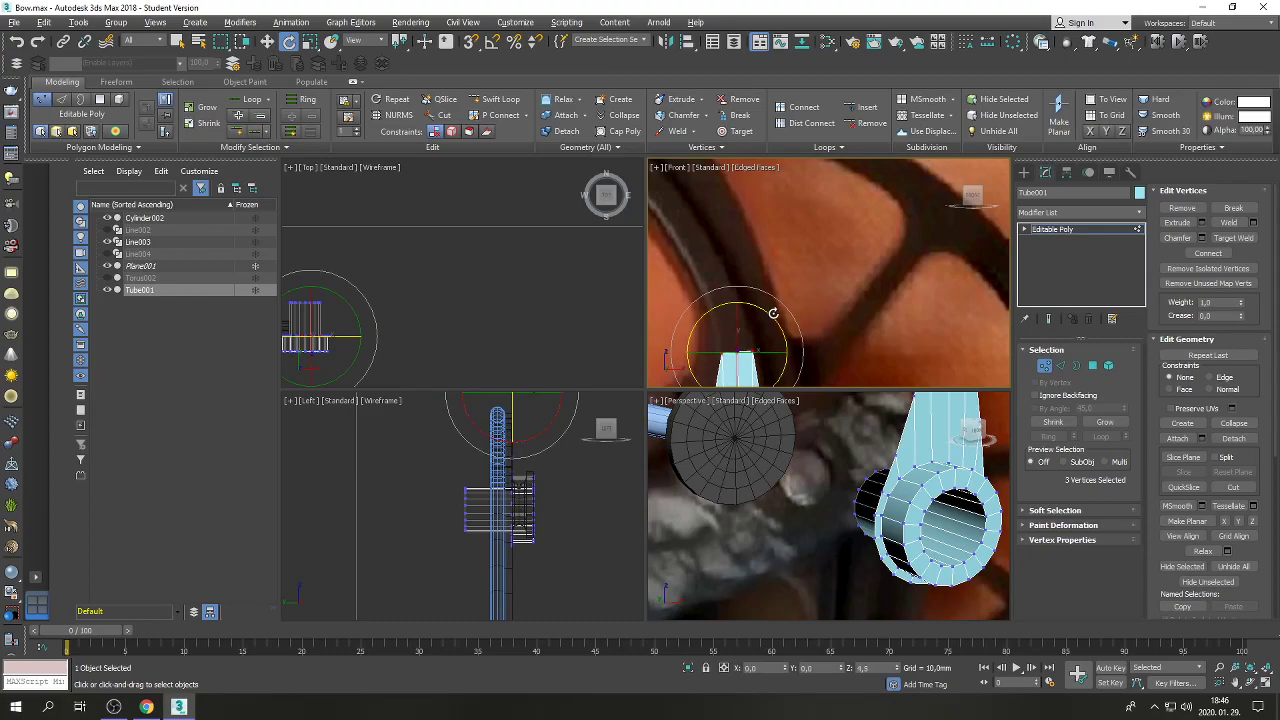
pyautogui.scroll(-5, 773, 318)
pyautogui.scroll(5, 765, 342)
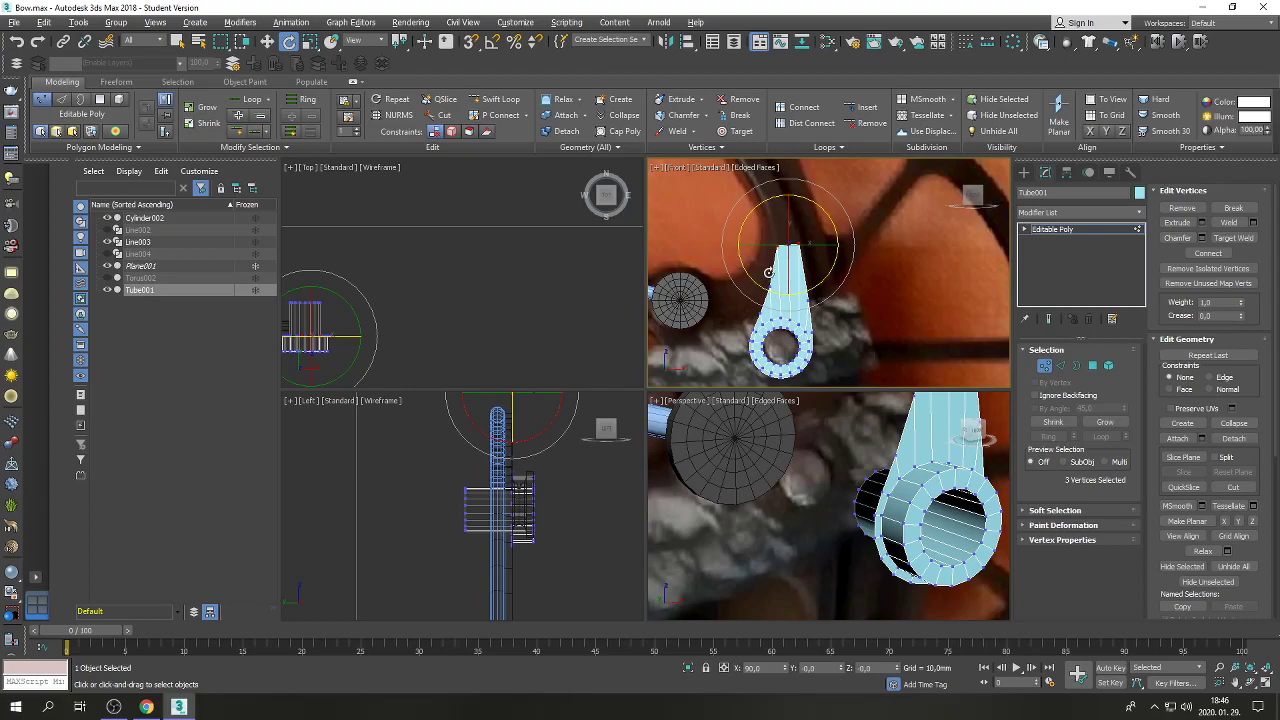
pyautogui.scroll(-4, 768, 272)
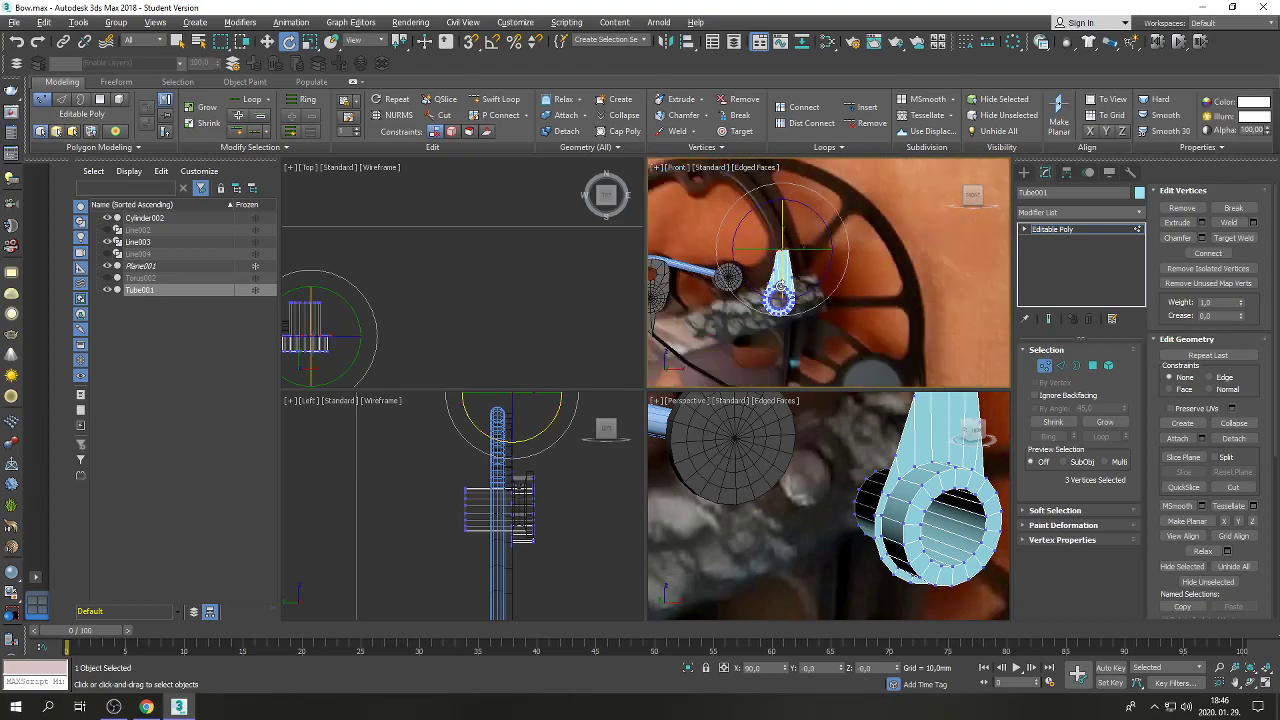
pyautogui.scroll(4, 754, 303)
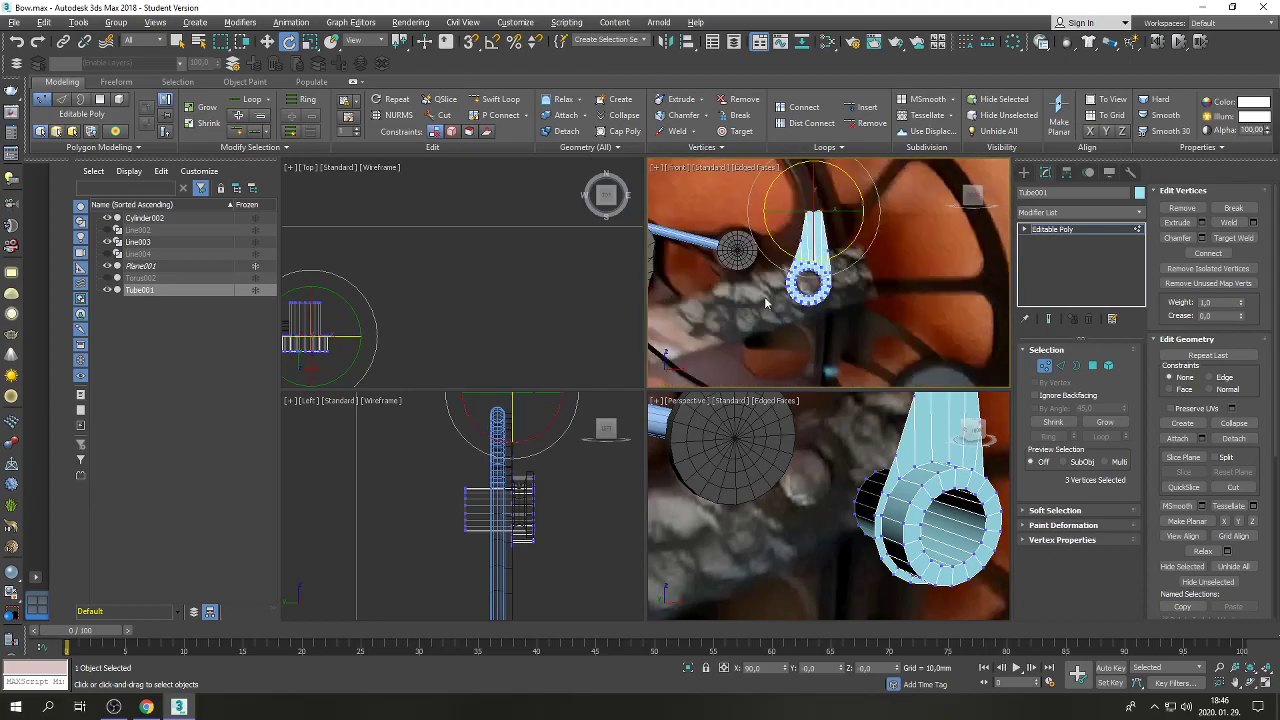
# Pull the rear flange vertex nearest the small disc outward to an X of about 70.6 mm as a side point.
pyautogui.click(780, 285)
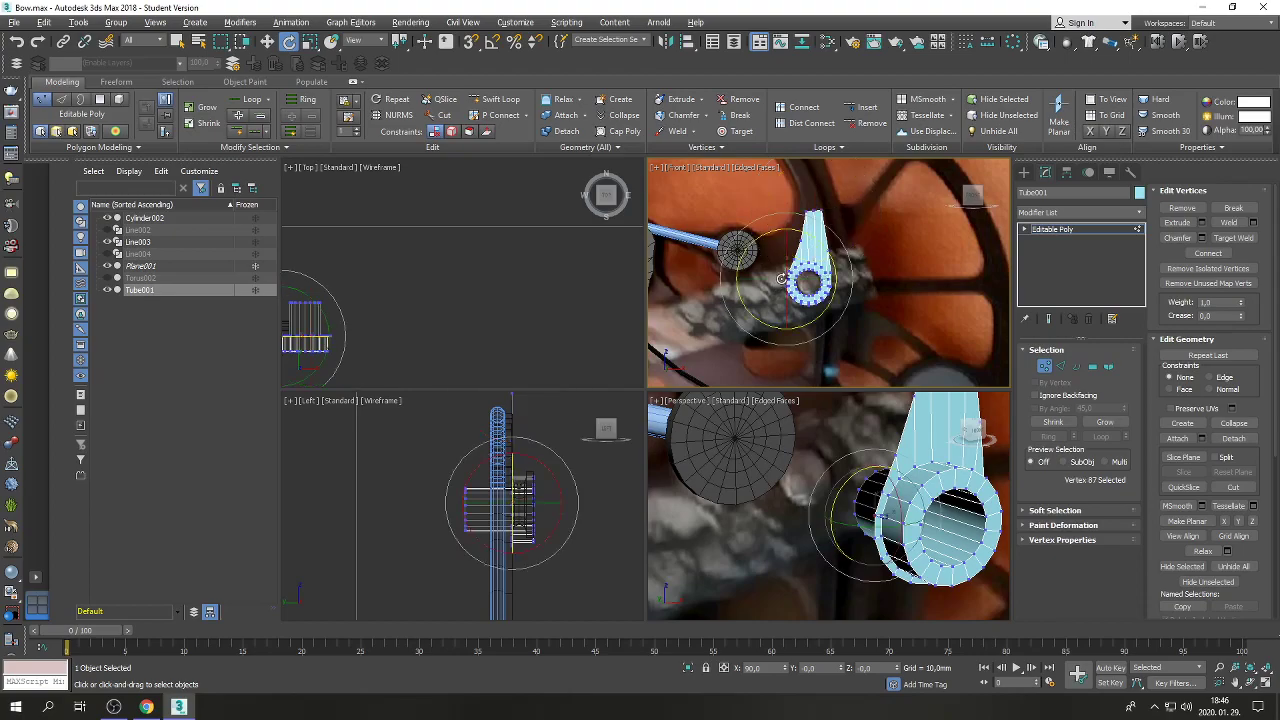
pyautogui.scroll(3, 790, 260)
pyautogui.click(267, 42)
pyautogui.moveTo(792, 283); pyautogui.dragTo(775, 285)
pyautogui.scroll(-4, 775, 285)
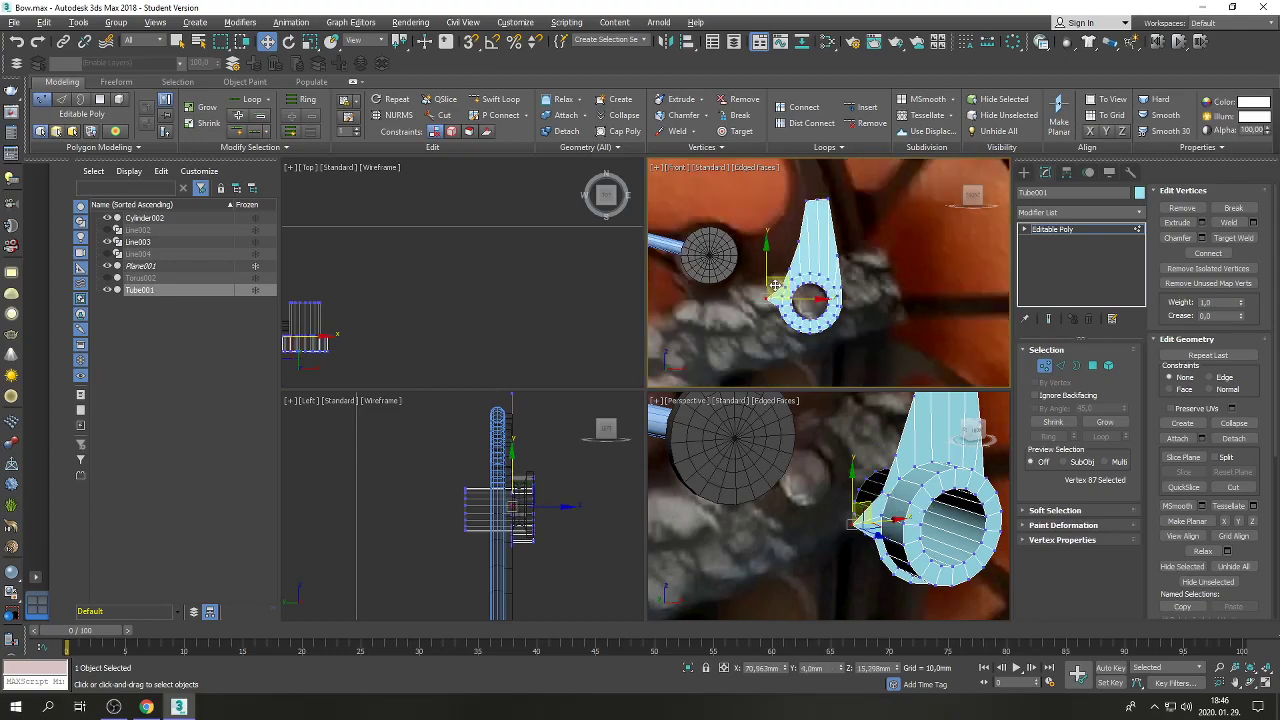
pyautogui.scroll(-2, 826, 315)
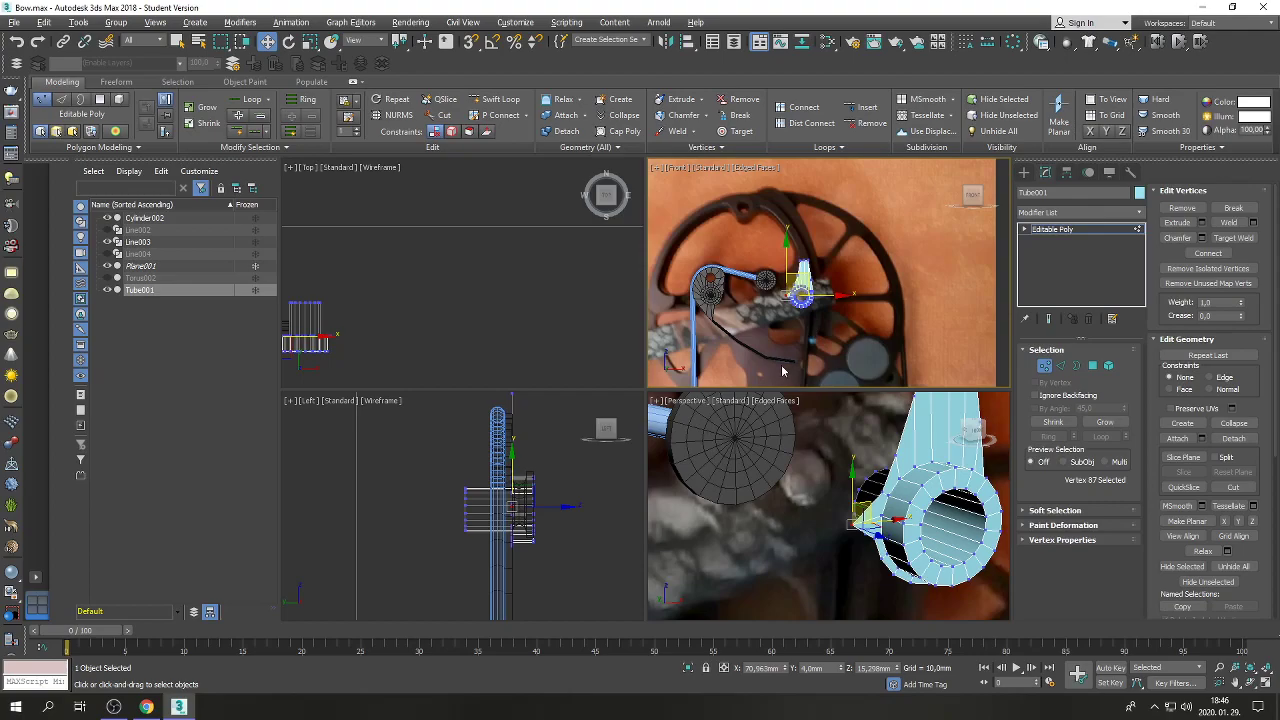
pyautogui.scroll(4, 768, 365)
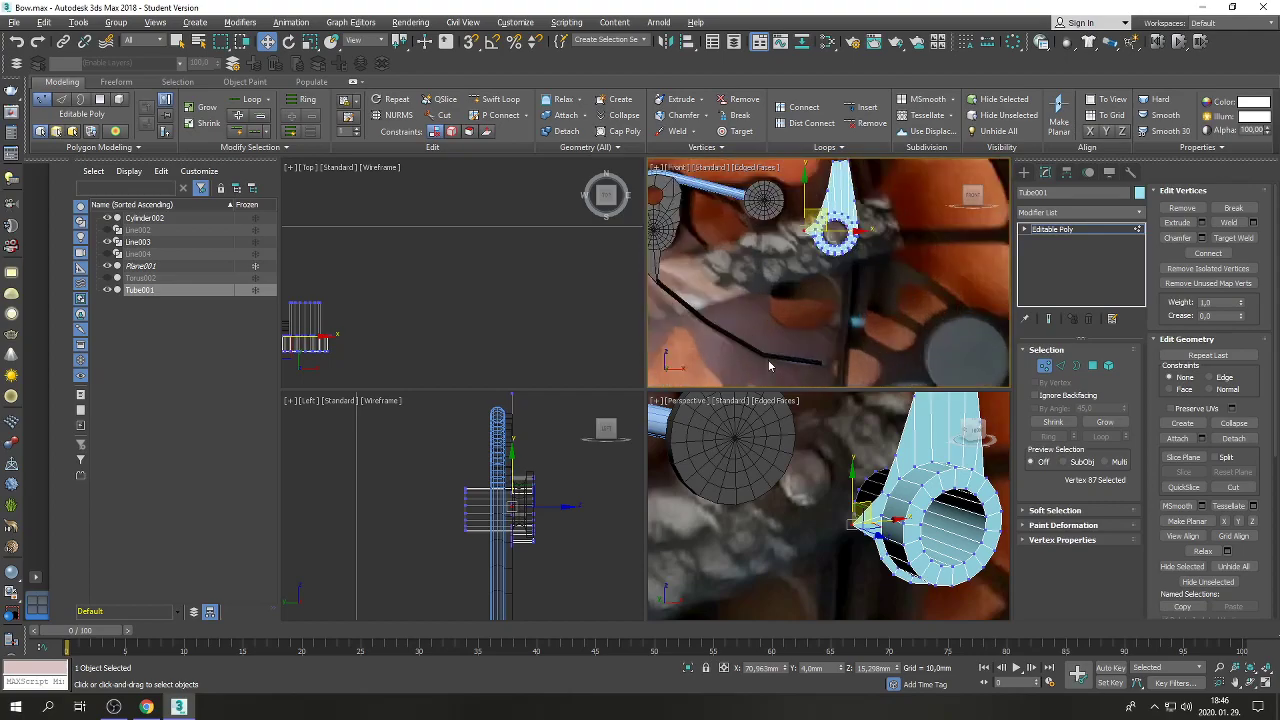
pyautogui.scroll(3, 768, 365)
pyautogui.scroll(-4, 788, 360)
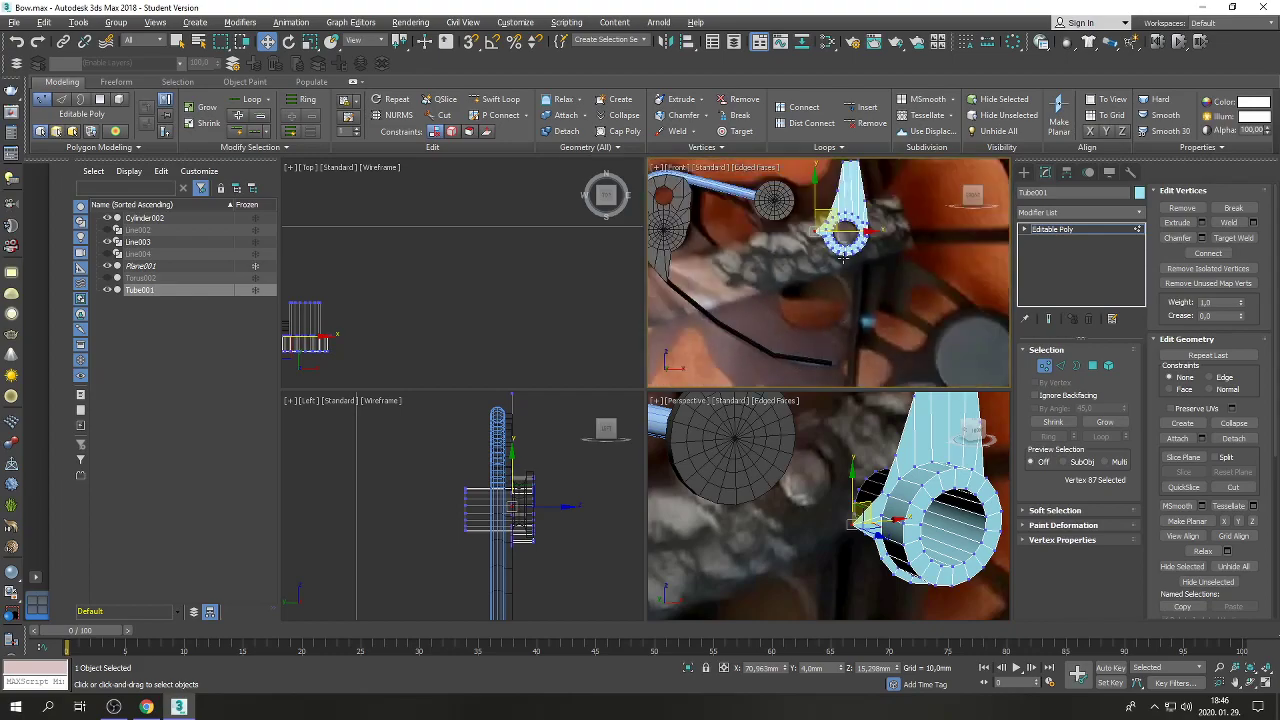
# Pull the lowest rear flange vertex down along the photo's spoke to a Z of about -46.1 mm.
pyautogui.moveTo(840, 248); pyautogui.dragTo(852, 264)
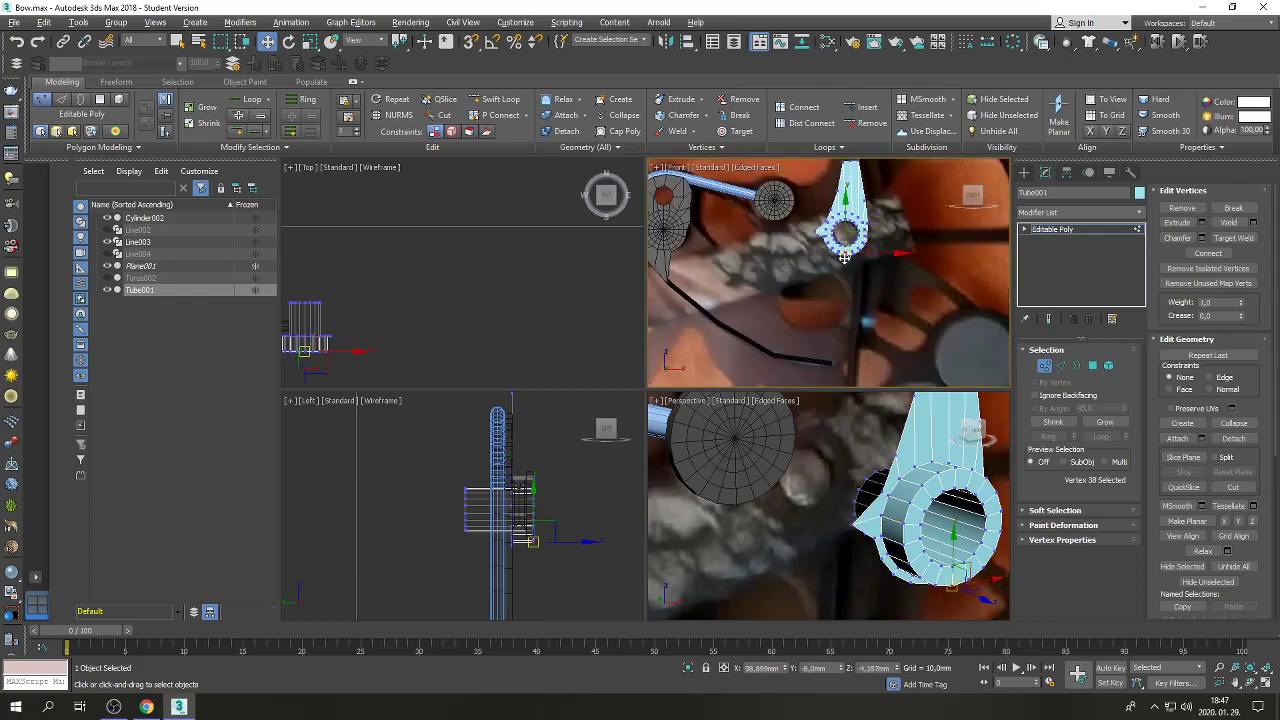
pyautogui.scroll(3, 845, 270)
pyautogui.click(840, 237)
pyautogui.moveTo(840, 208); pyautogui.dragTo(862, 316)
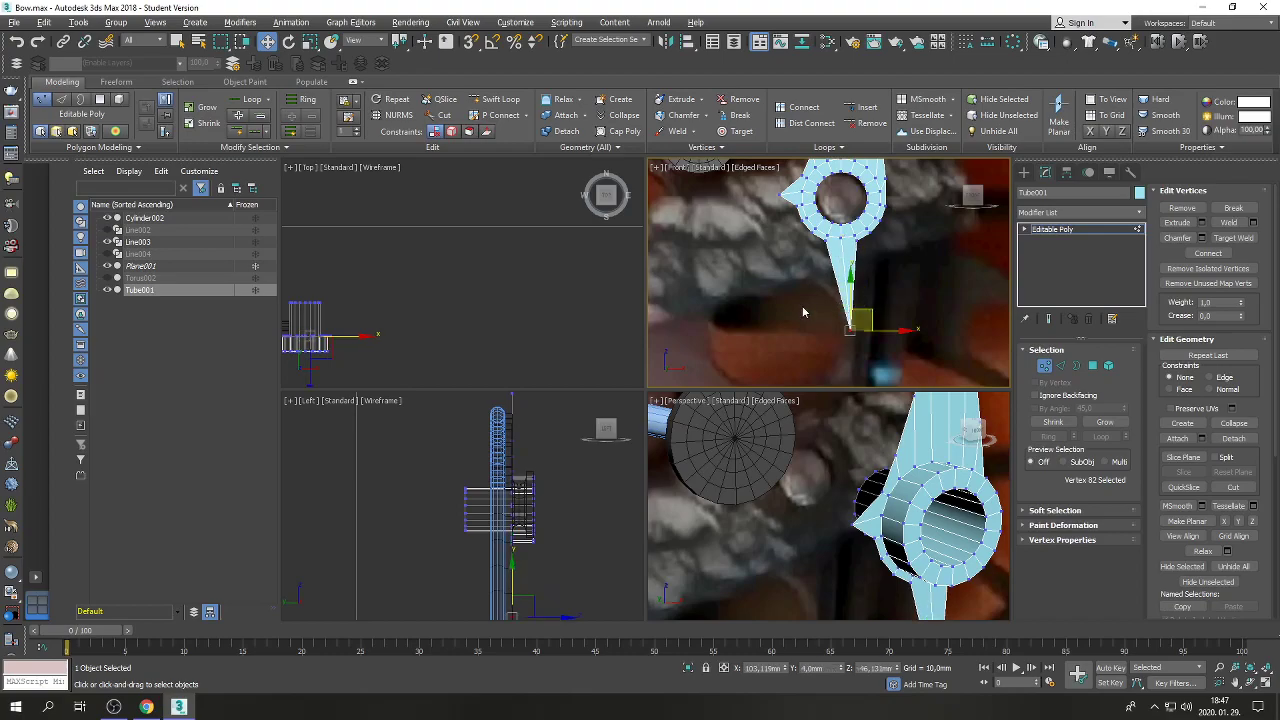
pyautogui.scroll(-5, 802, 305)
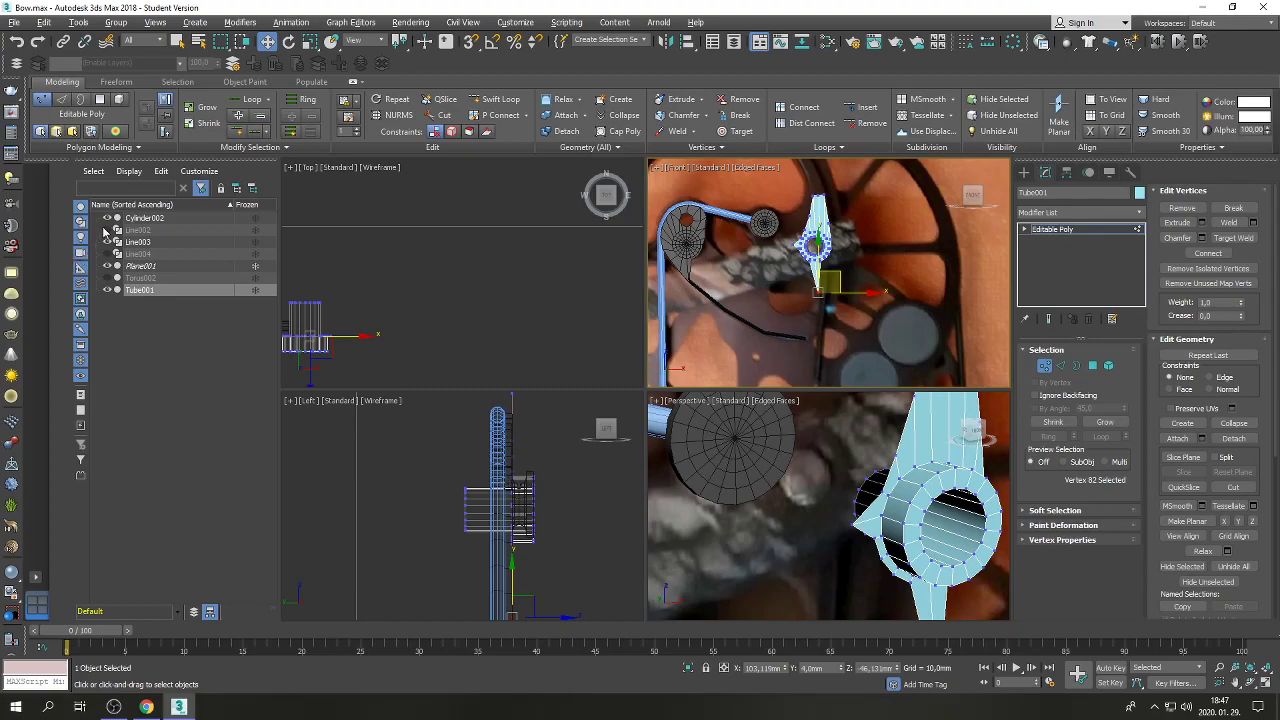
# Unhide Line002, select Tube001's rear flange vertices by growing its border selection, and move them backwards to a Y of about 16.2 mm.
pyautogui.click(107, 230)
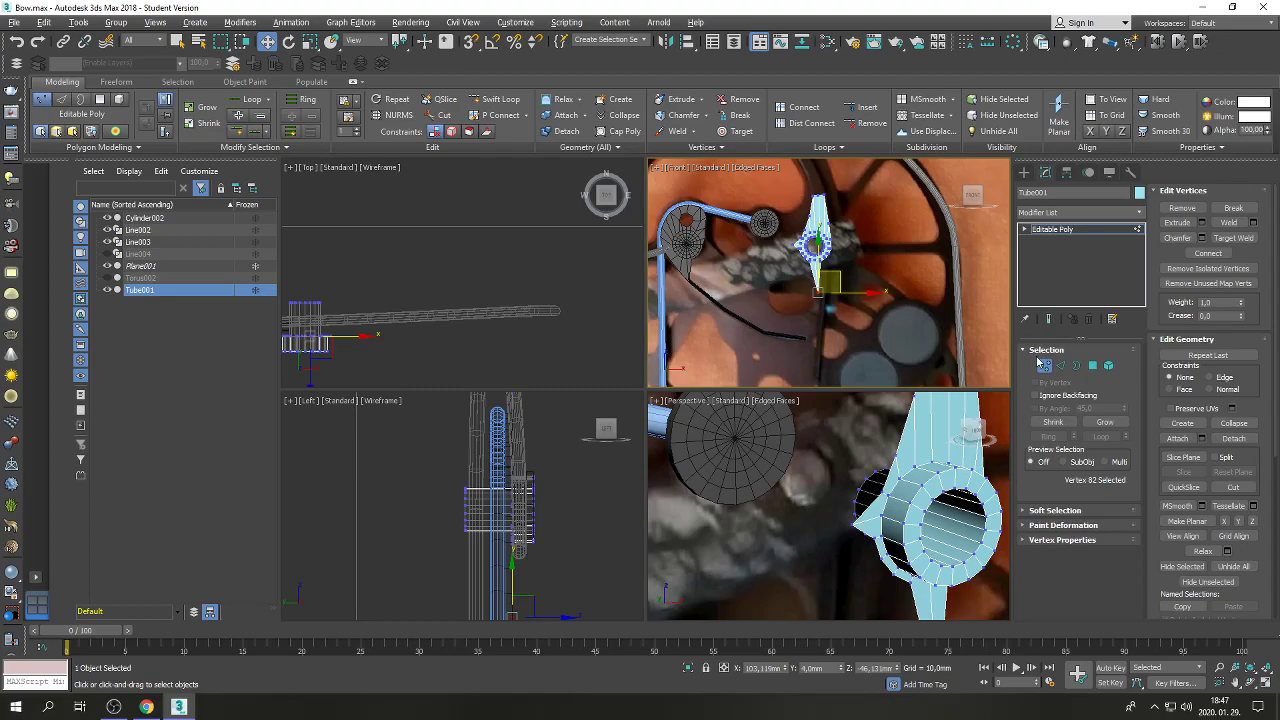
pyautogui.press('3')
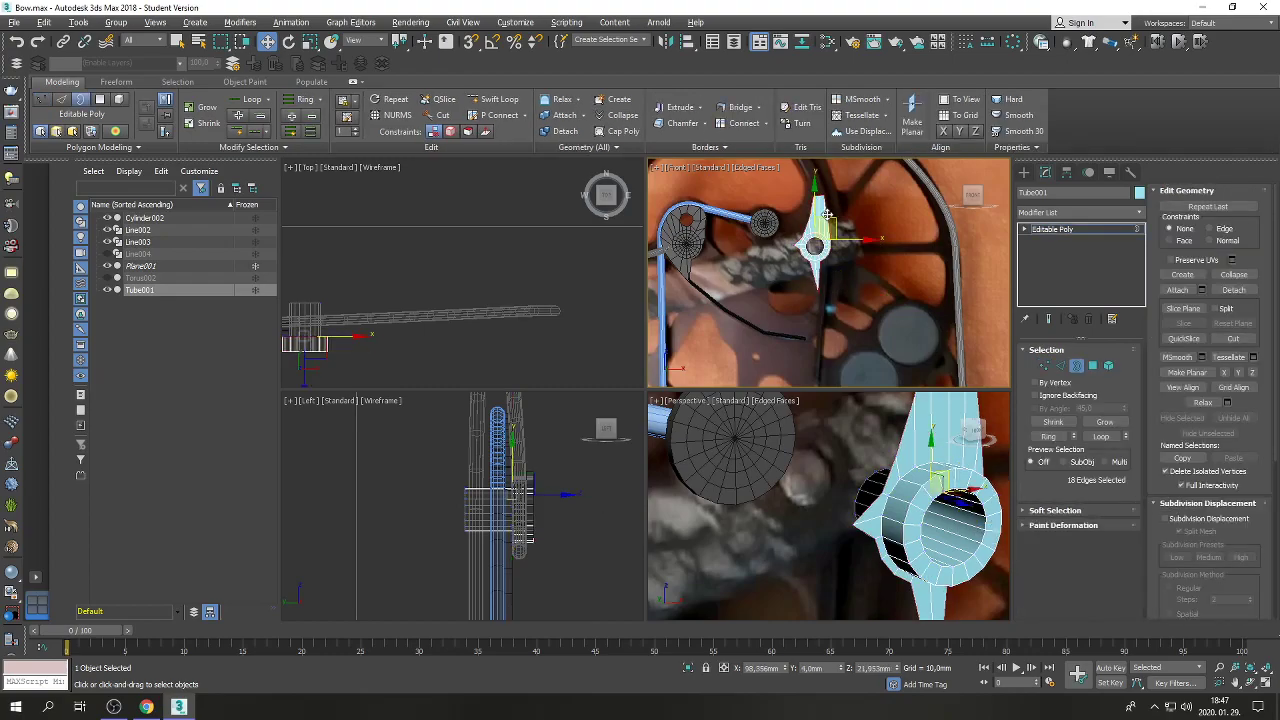
pyautogui.click(1102, 423)
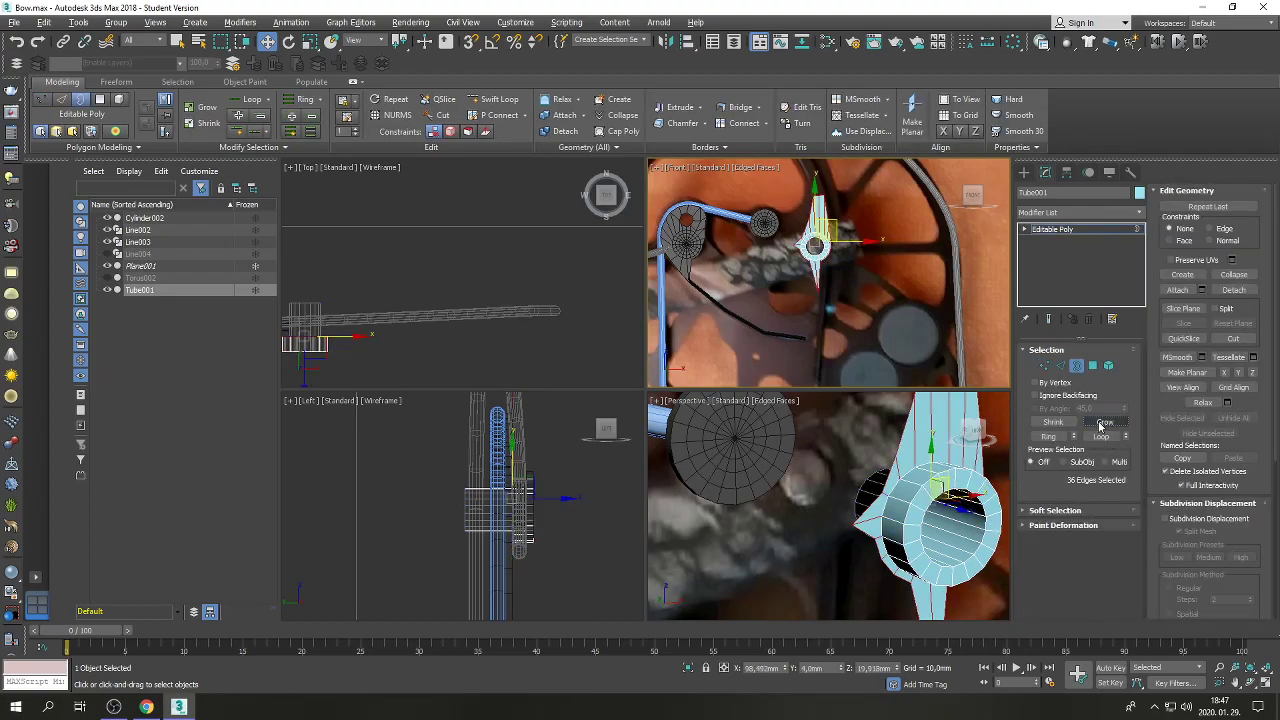
pyautogui.click(1045, 368)
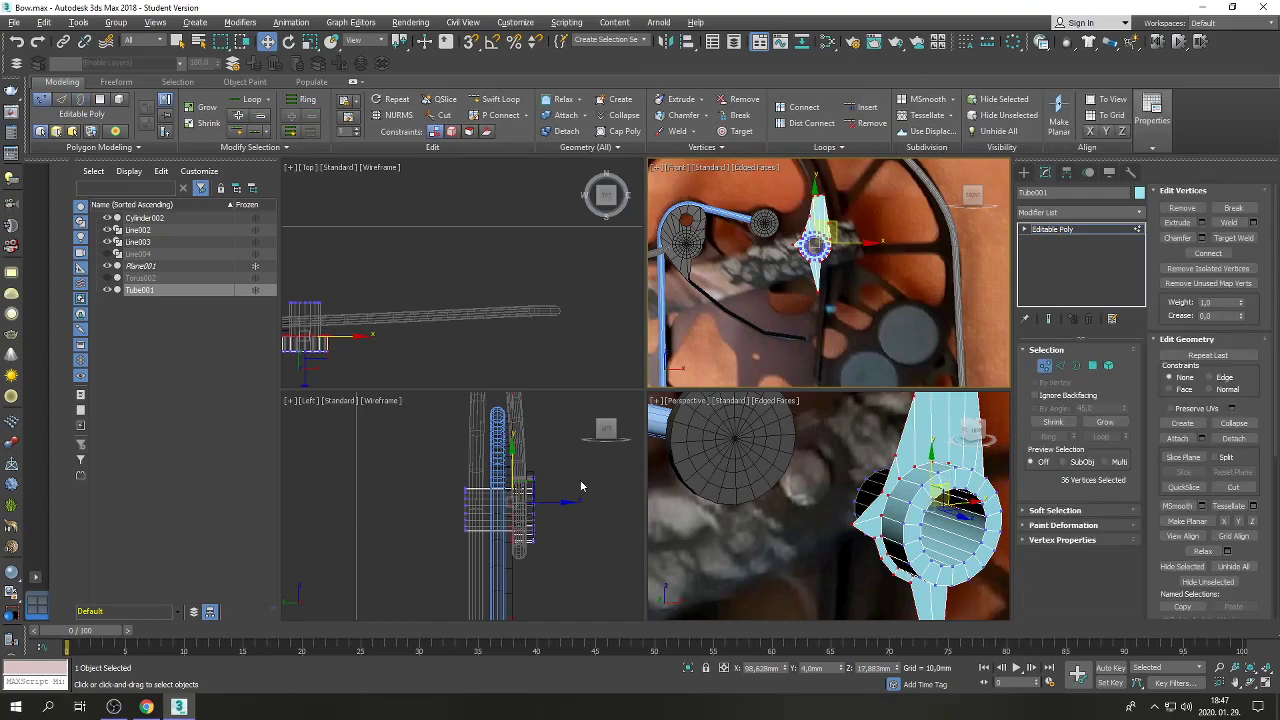
pyautogui.rightClick(479, 566)
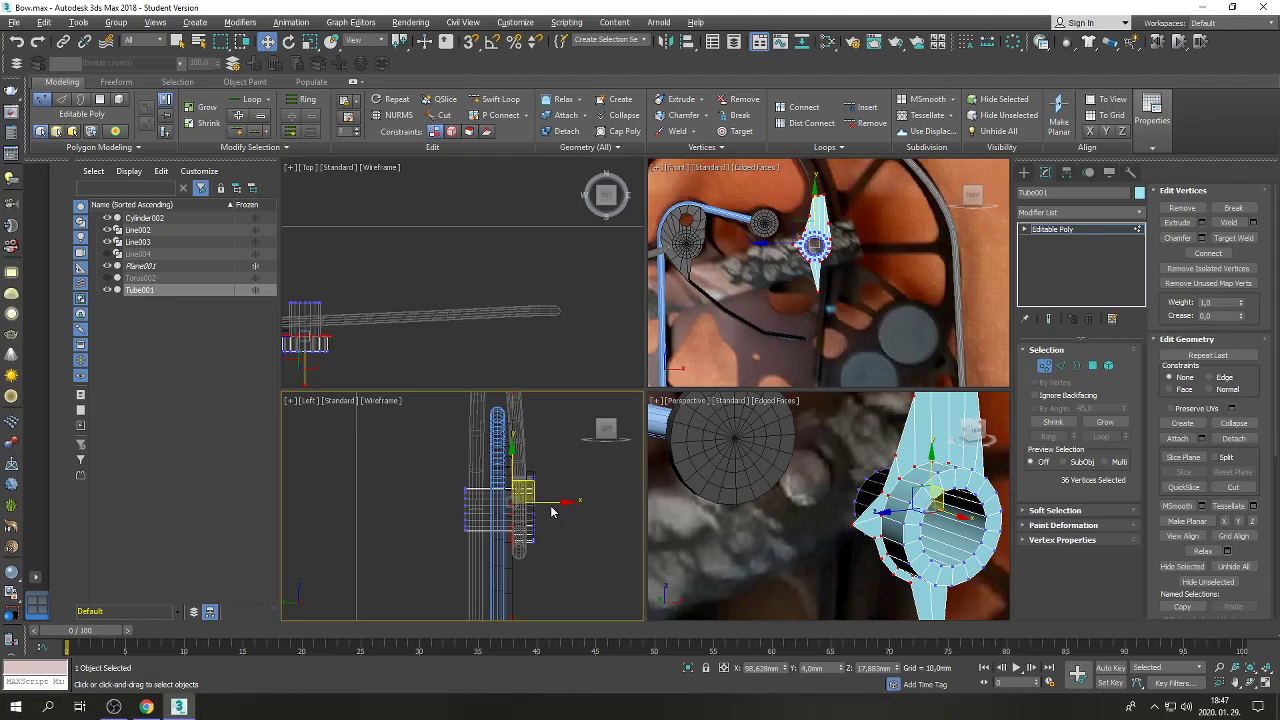
pyautogui.moveTo(555, 502); pyautogui.dragTo(535, 504)
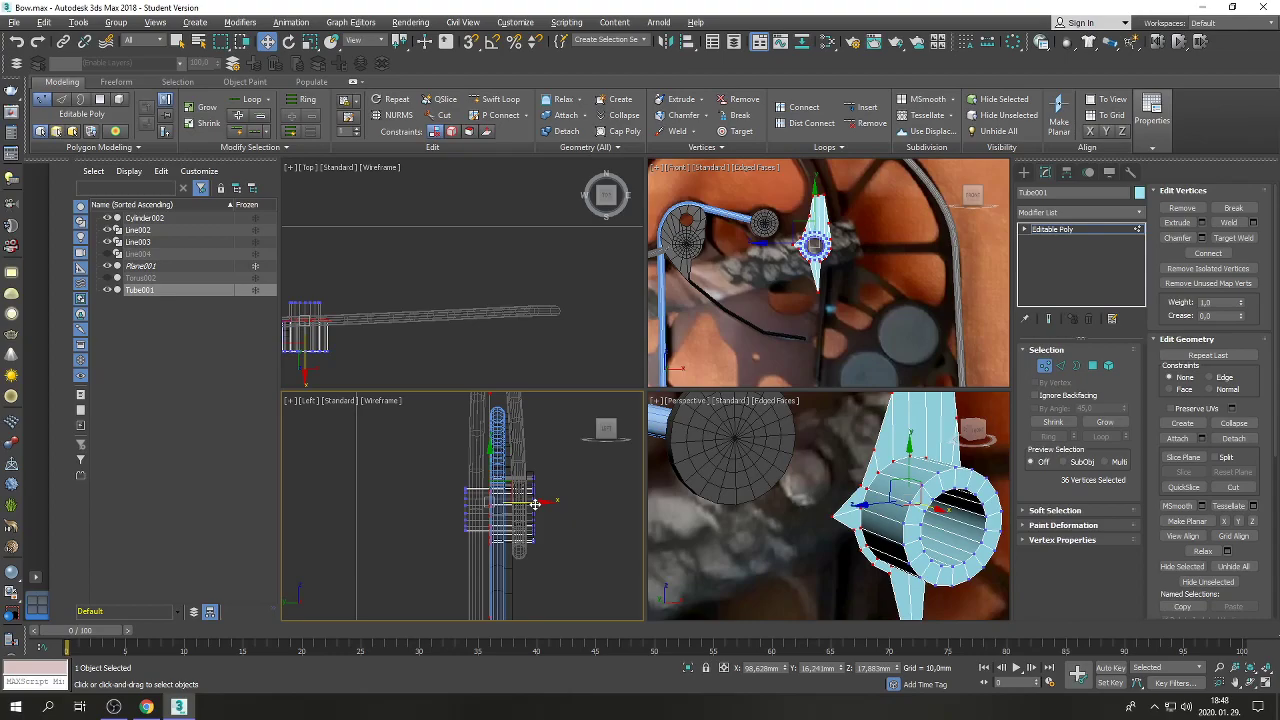
# Examine the tube, pulley and cable parts against the whole reference photo from an angled perspective.
pyautogui.rightClick(824, 497)
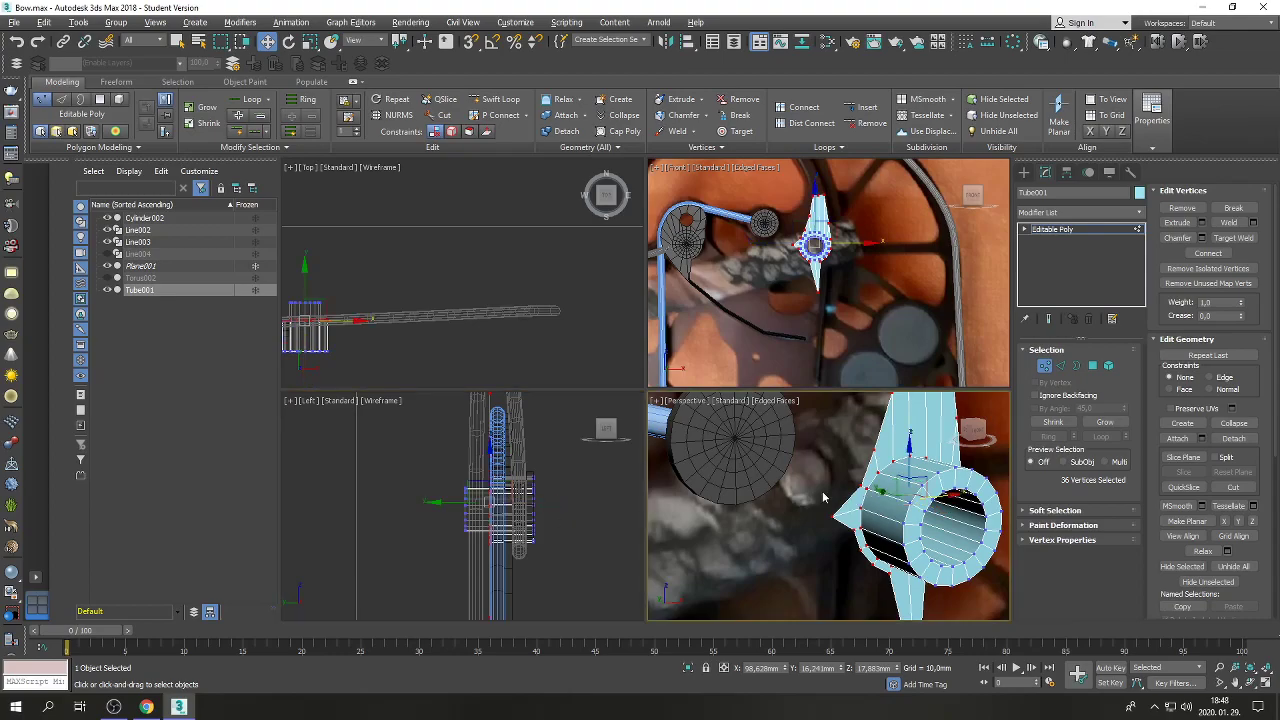
pyautogui.click(1264, 684)
pyautogui.click(1220, 683)
pyautogui.hotkey('shift', 'z')
pyautogui.hotkey('shift', 'z')
pyautogui.rightClick(620, 379)
pyautogui.click(1250, 683)
pyautogui.moveTo(700, 390); pyautogui.dragTo(624, 414)
pyautogui.scroll(3, 624, 414)
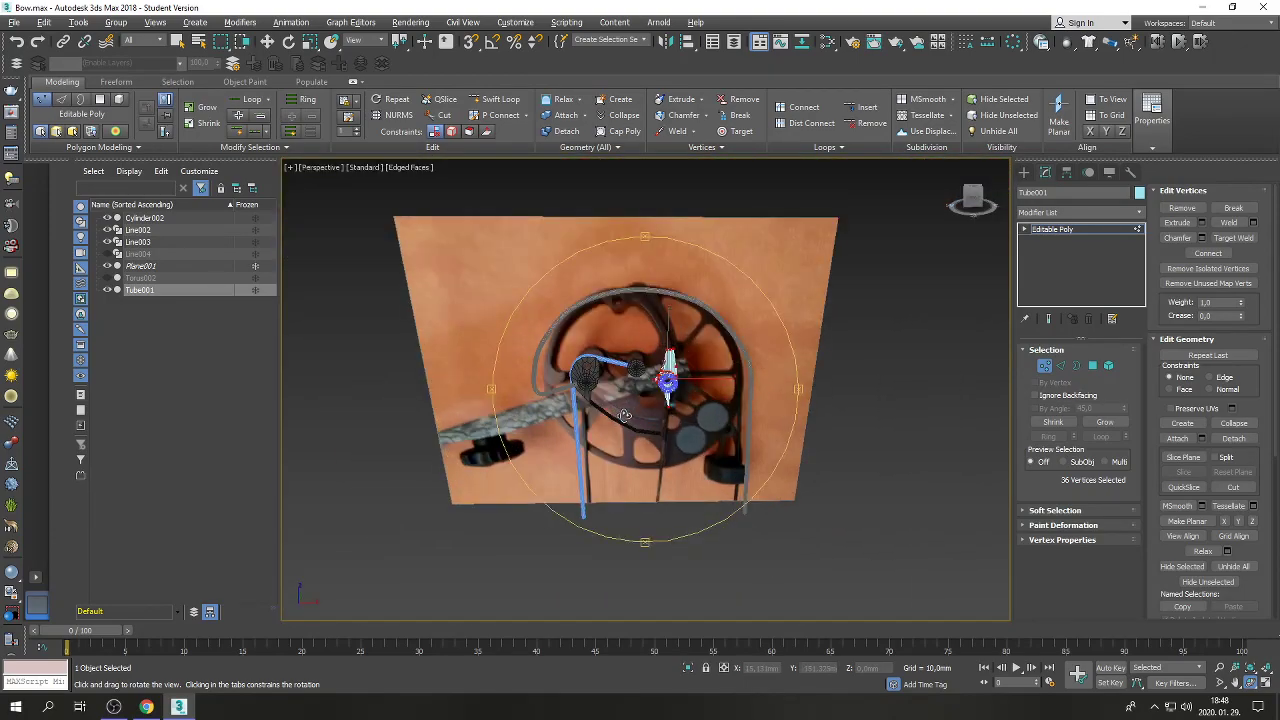
pyautogui.rightClick(930, 383)
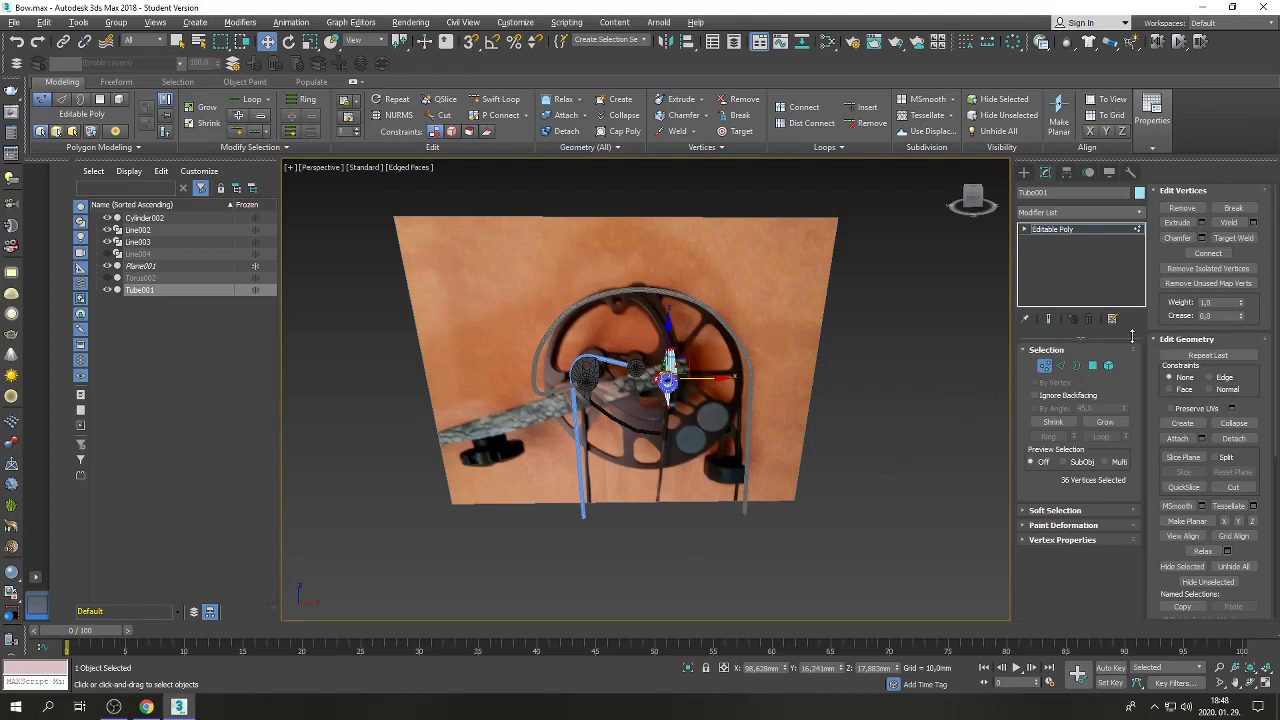
# Finish editing Tube001's vertices, select the cable Line003 and switch to editing its vertices.
pyautogui.click(1044, 365)
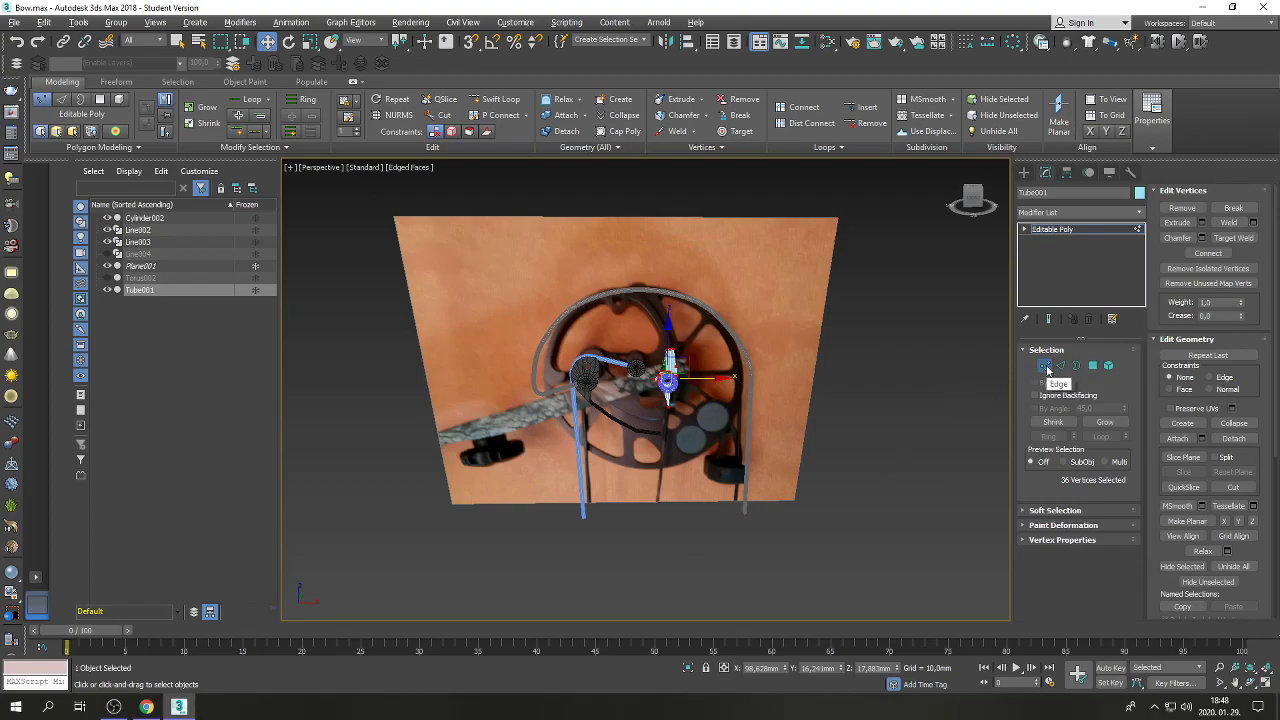
pyautogui.click(683, 568)
pyautogui.click(579, 493)
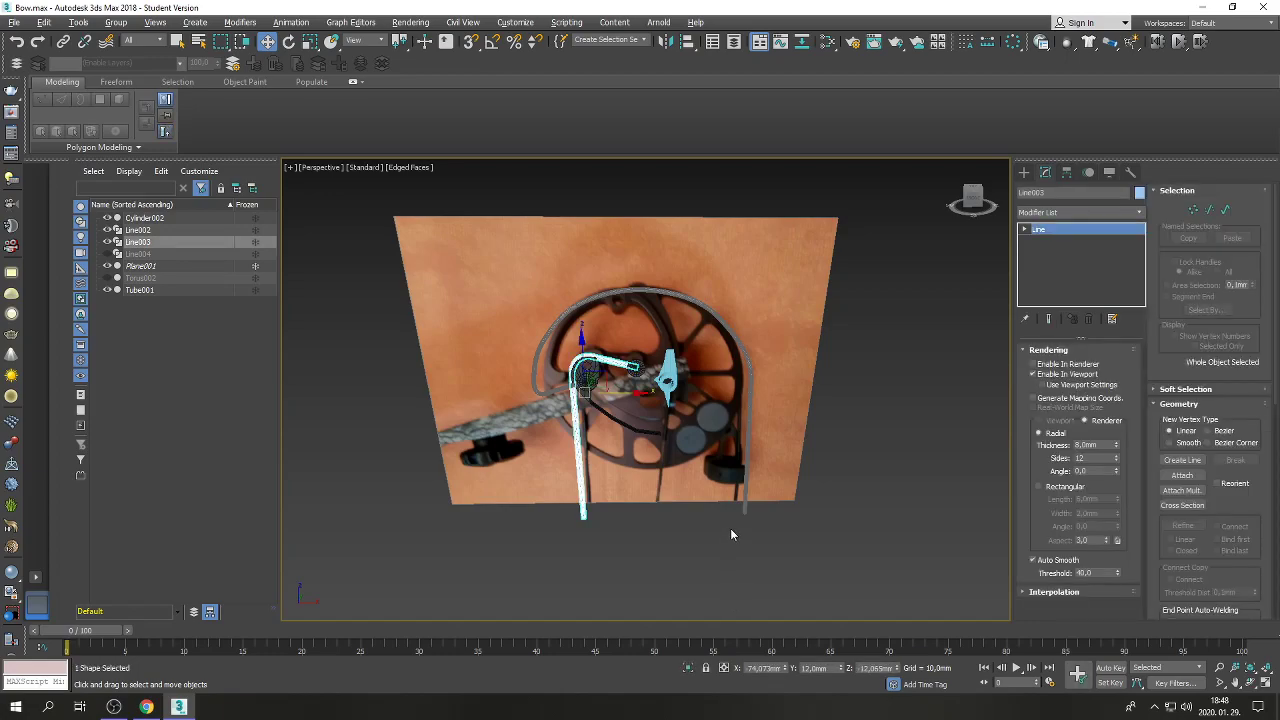
pyautogui.click(1193, 209)
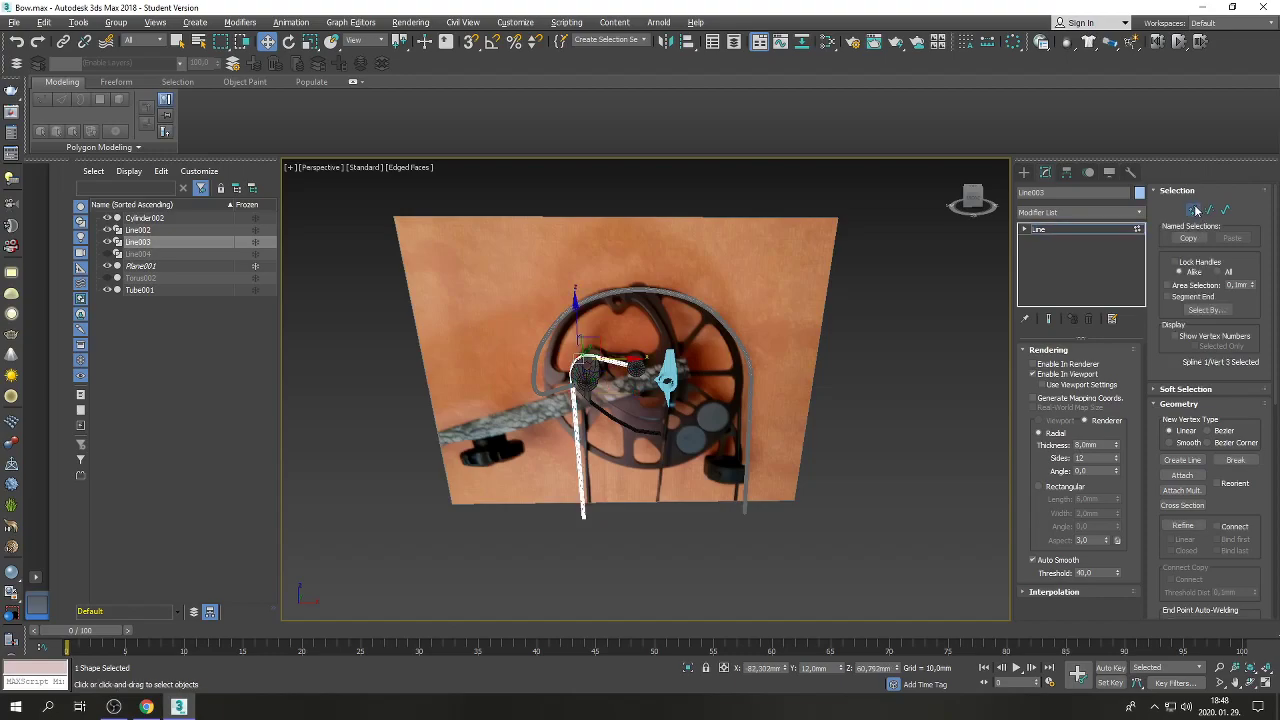
# Refine Line003's straight vertical run by adding two vertices below the pulley, undoing any stray change.
pyautogui.click(1265, 686)
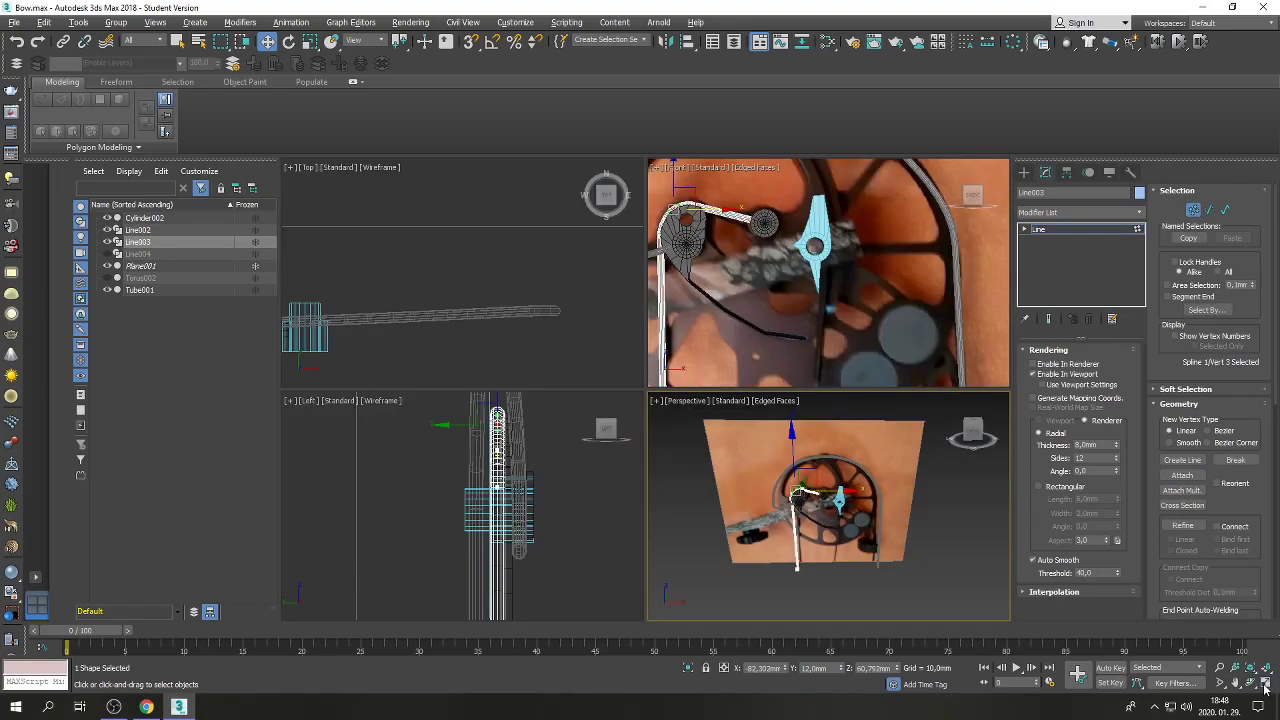
pyautogui.scroll(-3, 761, 231)
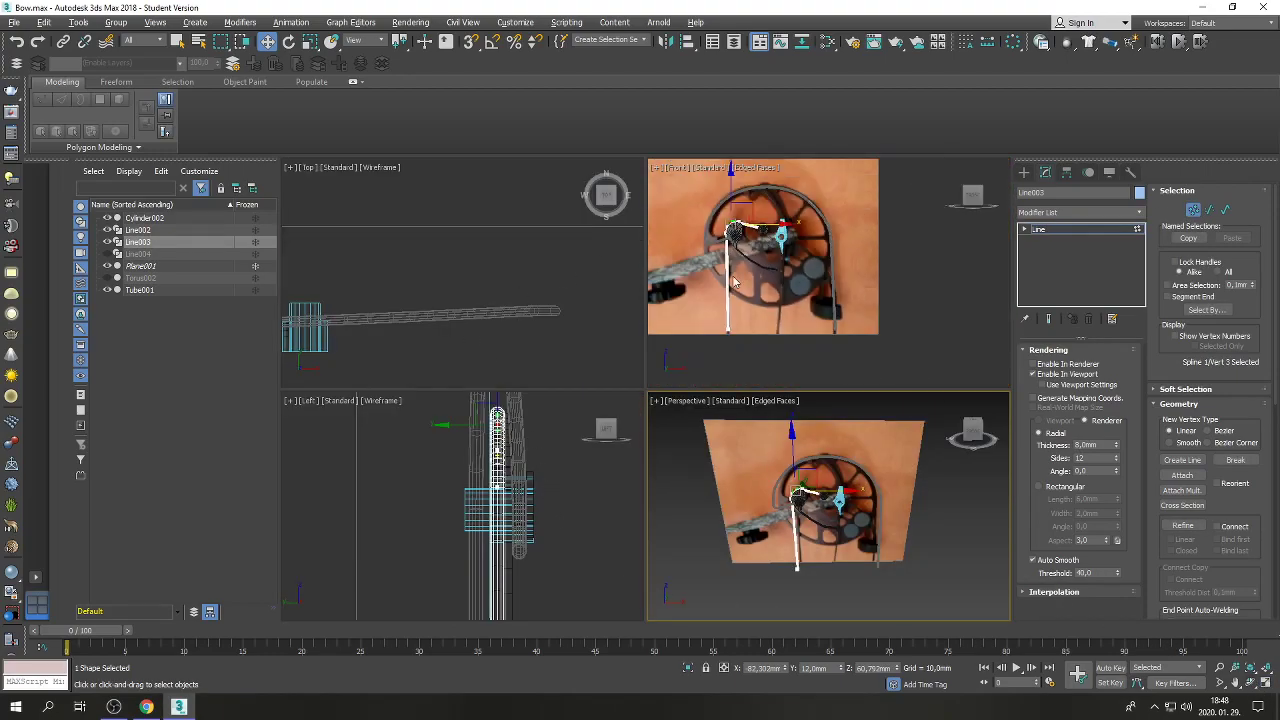
pyautogui.scroll(2, 736, 266)
pyautogui.click(1265, 686)
pyautogui.click(1265, 686)
pyautogui.click(718, 369)
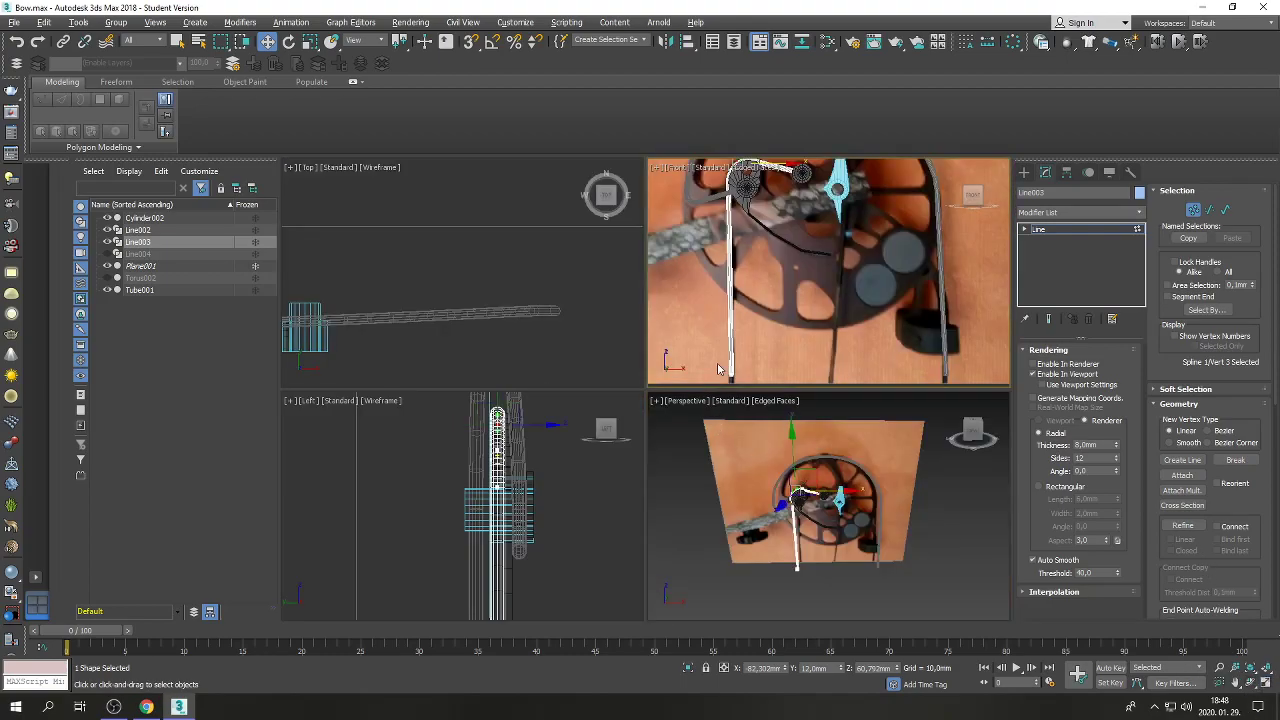
pyautogui.click(1265, 686)
pyautogui.click(1220, 683)
pyautogui.moveTo(590, 245); pyautogui.dragTo(398, 410)
pyautogui.rightClick(398, 410)
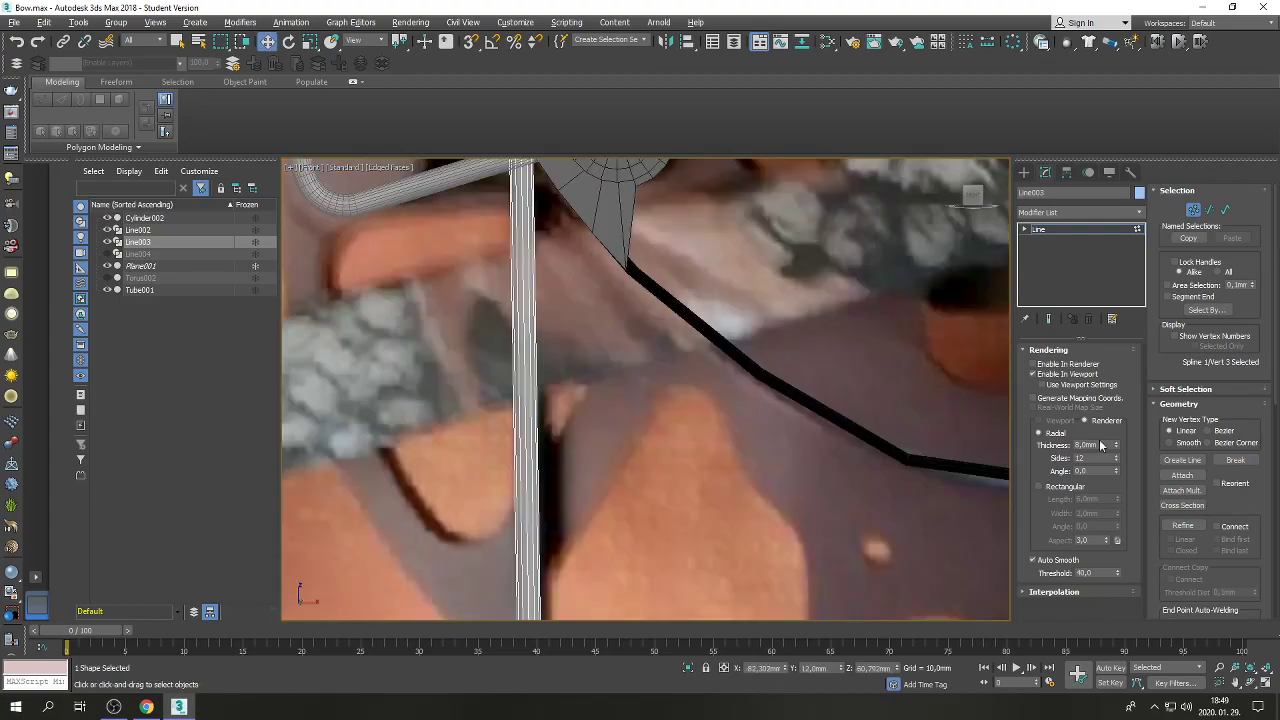
pyautogui.click(1183, 525)
pyautogui.click(525, 344)
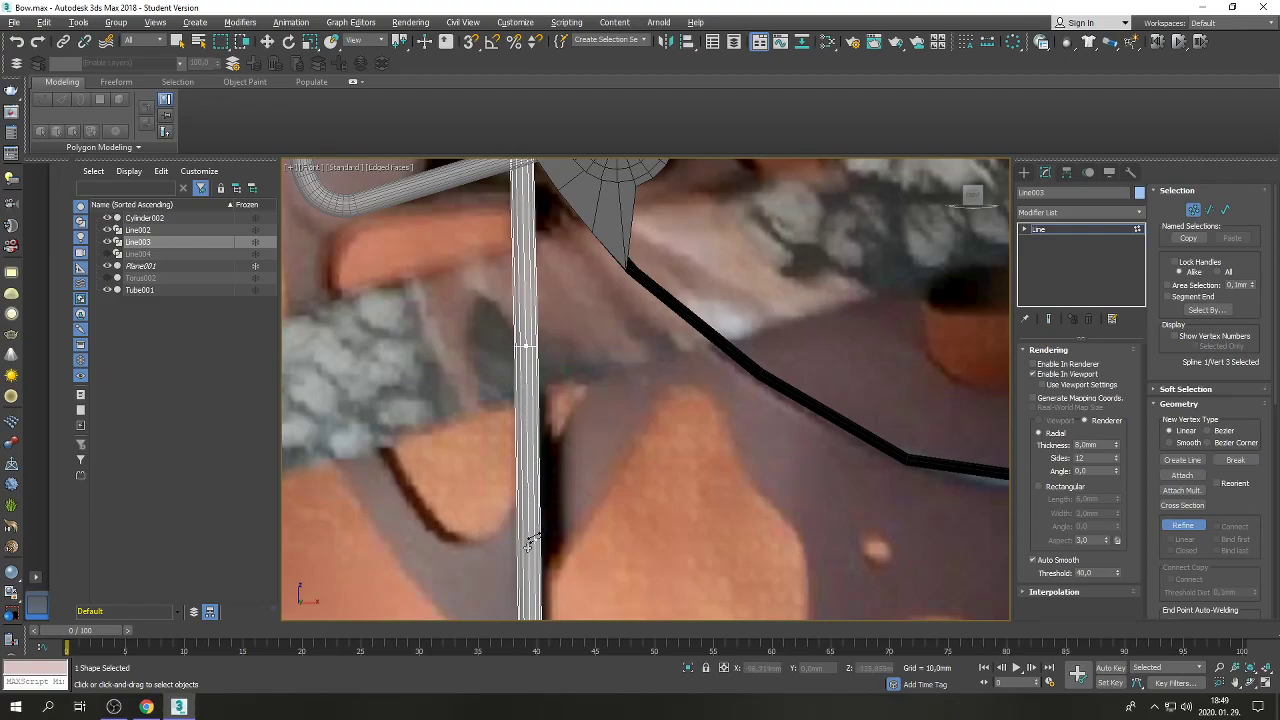
pyautogui.scroll(-5, 593, 507)
pyautogui.scroll(-4, 593, 507)
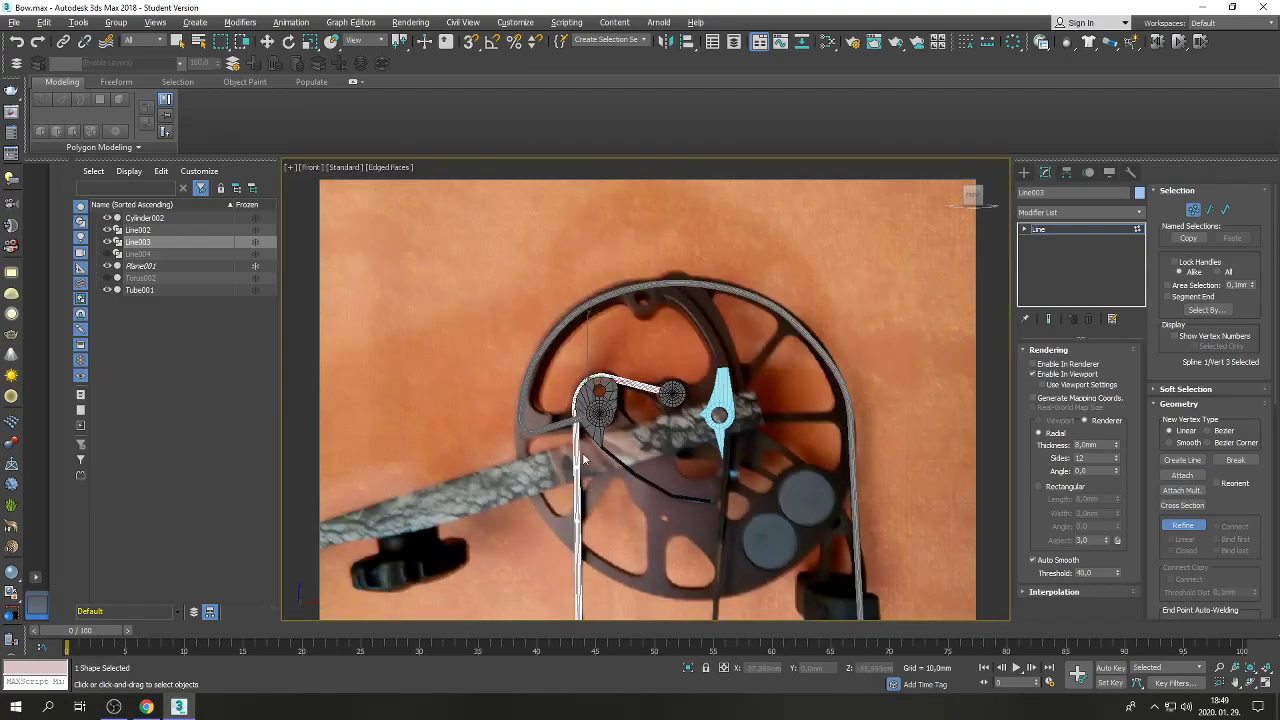
pyautogui.scroll(2, 584, 573)
pyautogui.moveTo(578, 524); pyautogui.dragTo(577, 618)
pyautogui.click(16, 41)
# Move Line003's lower end vertex into the hole of Tube001, at an X of about 99.8 mm and Z of about 12.9 mm.
pyautogui.press('w')
pyautogui.click(577, 532)
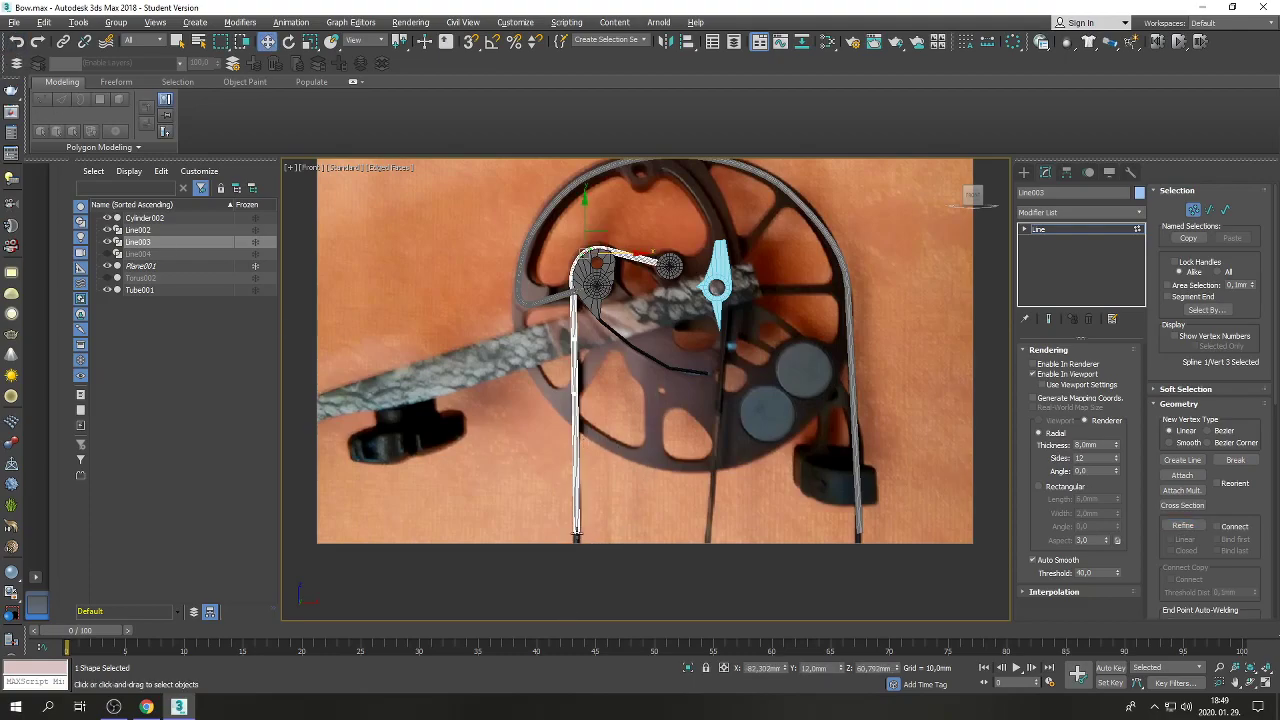
pyautogui.moveTo(590, 512); pyautogui.dragTo(735, 272)
pyautogui.scroll(5, 725, 265)
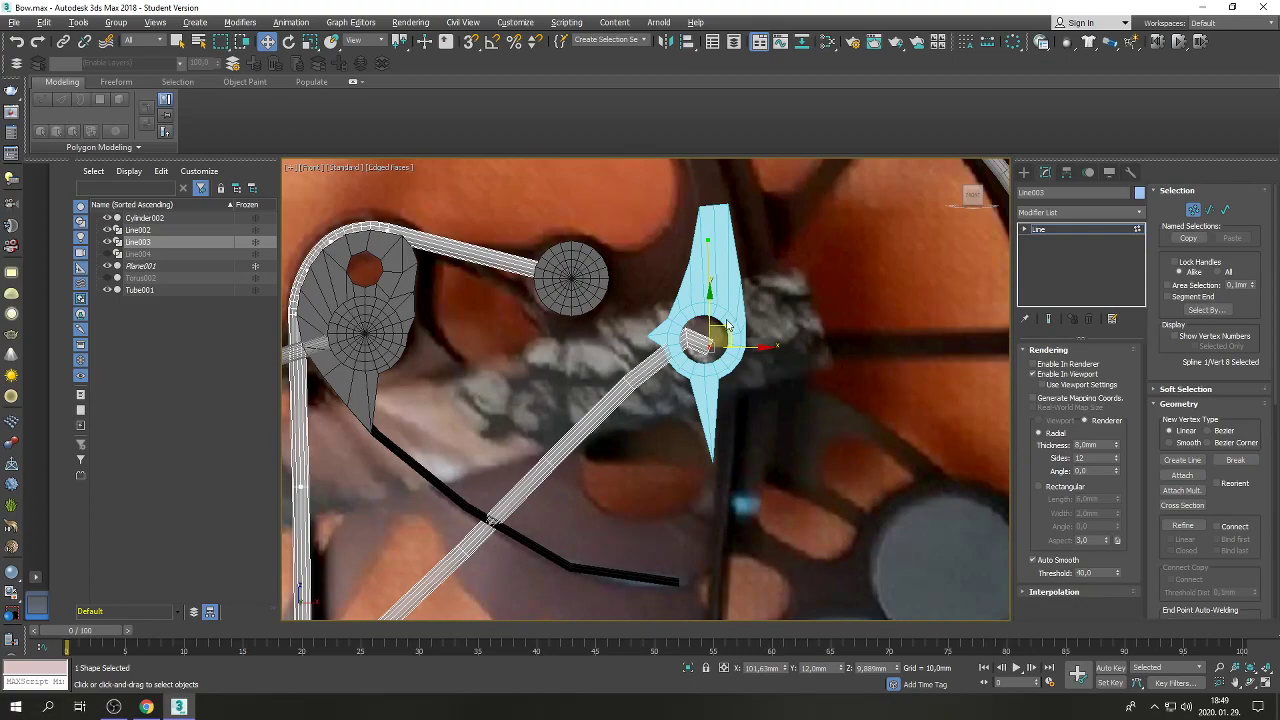
pyautogui.scroll(2, 729, 326)
pyautogui.moveTo(711, 340); pyautogui.dragTo(703, 335)
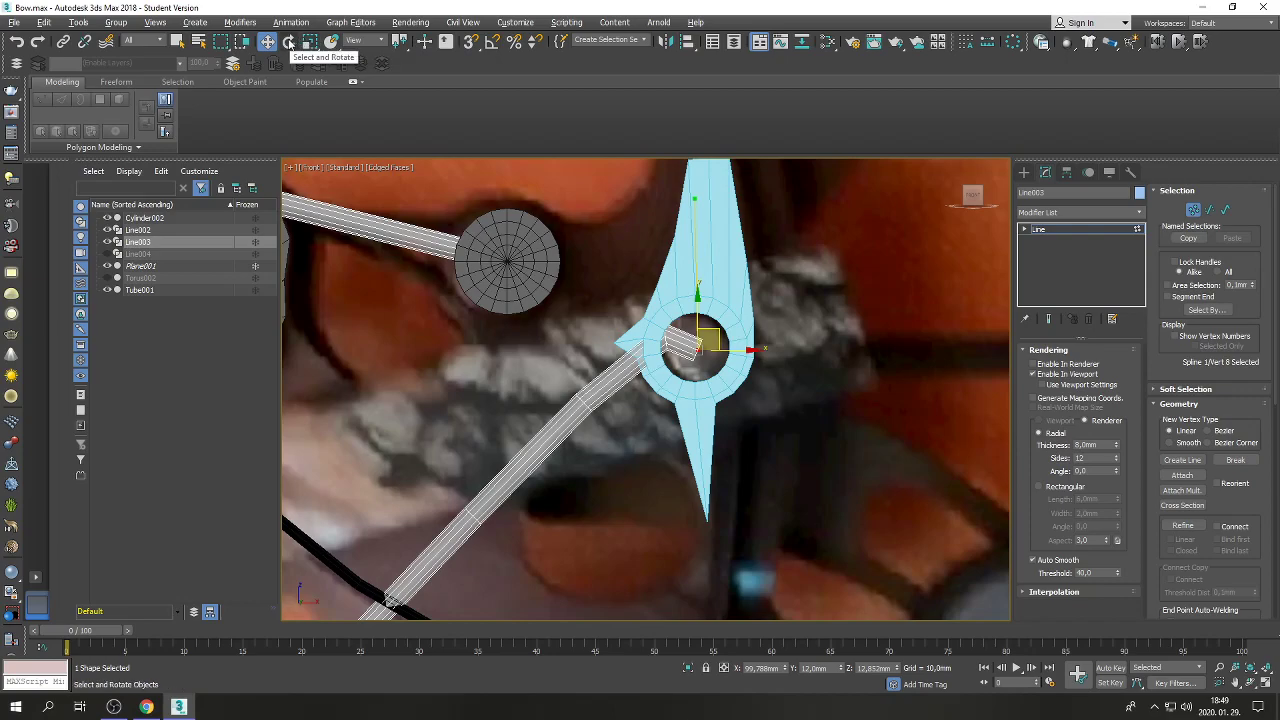
# Align the cable's end vertex to Tube001's pivot point in X, Y and Z position.
pyautogui.click(688, 41)
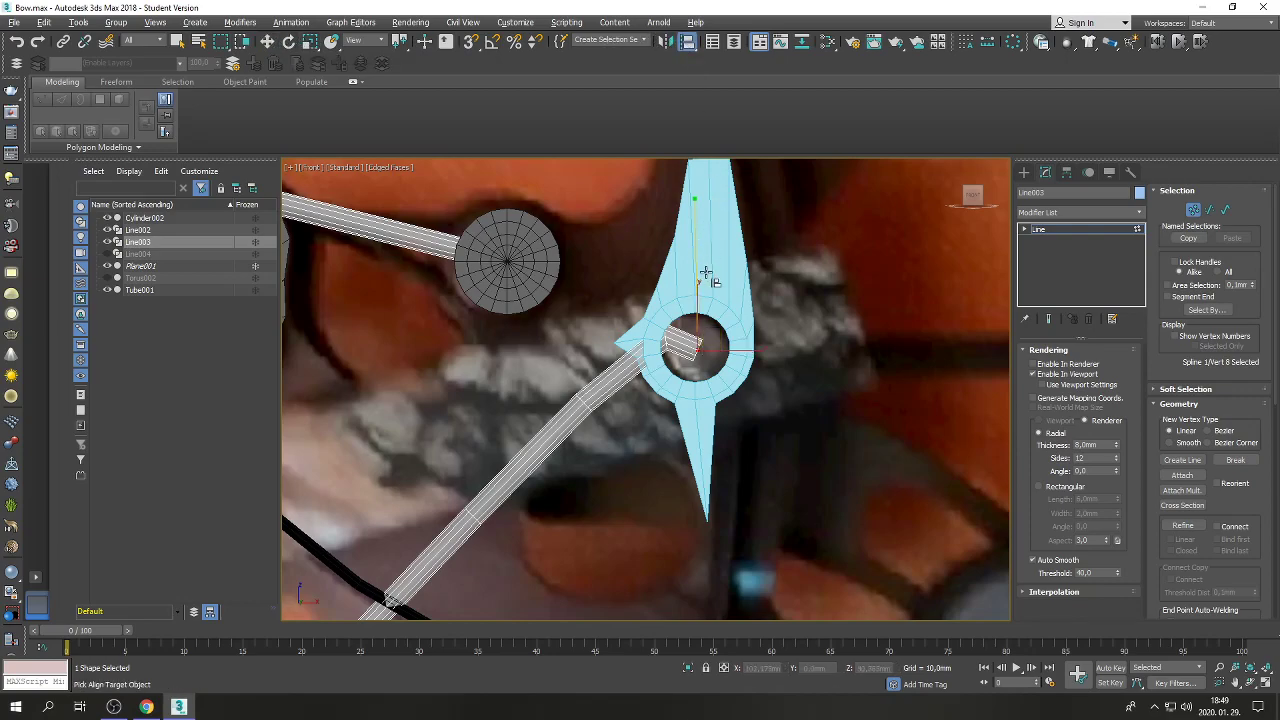
pyautogui.click(724, 316)
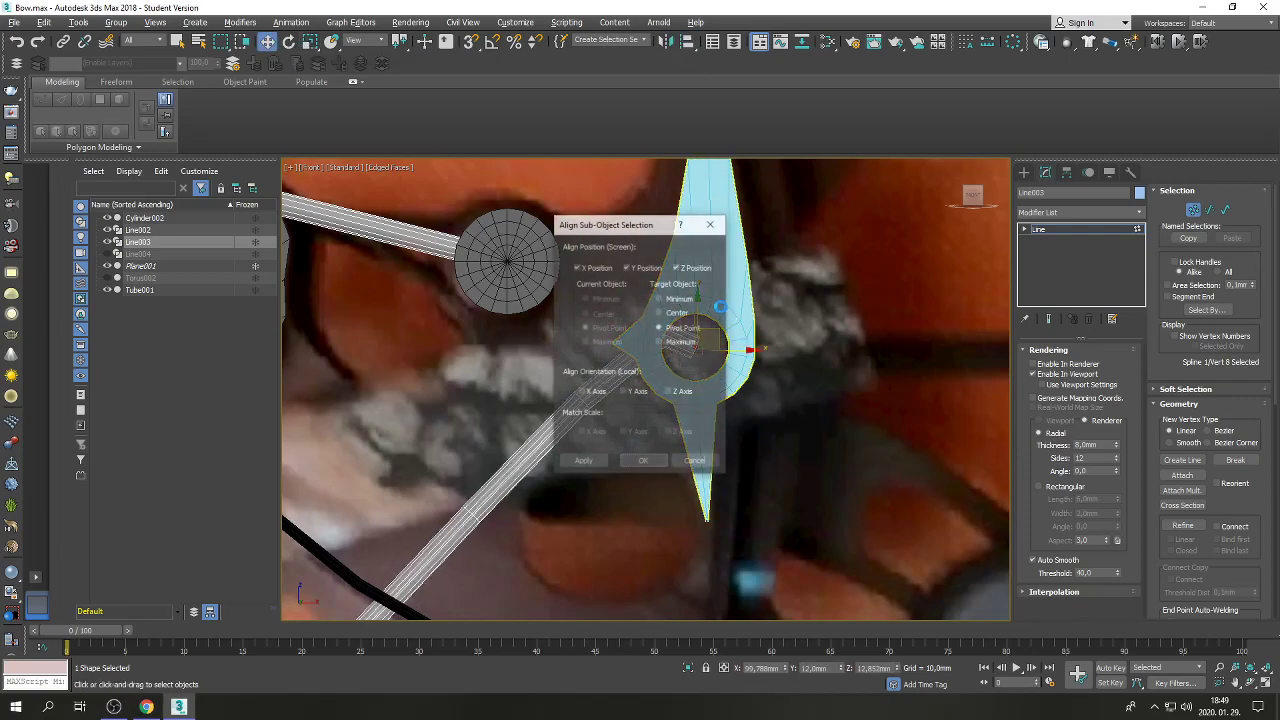
pyautogui.click(641, 463)
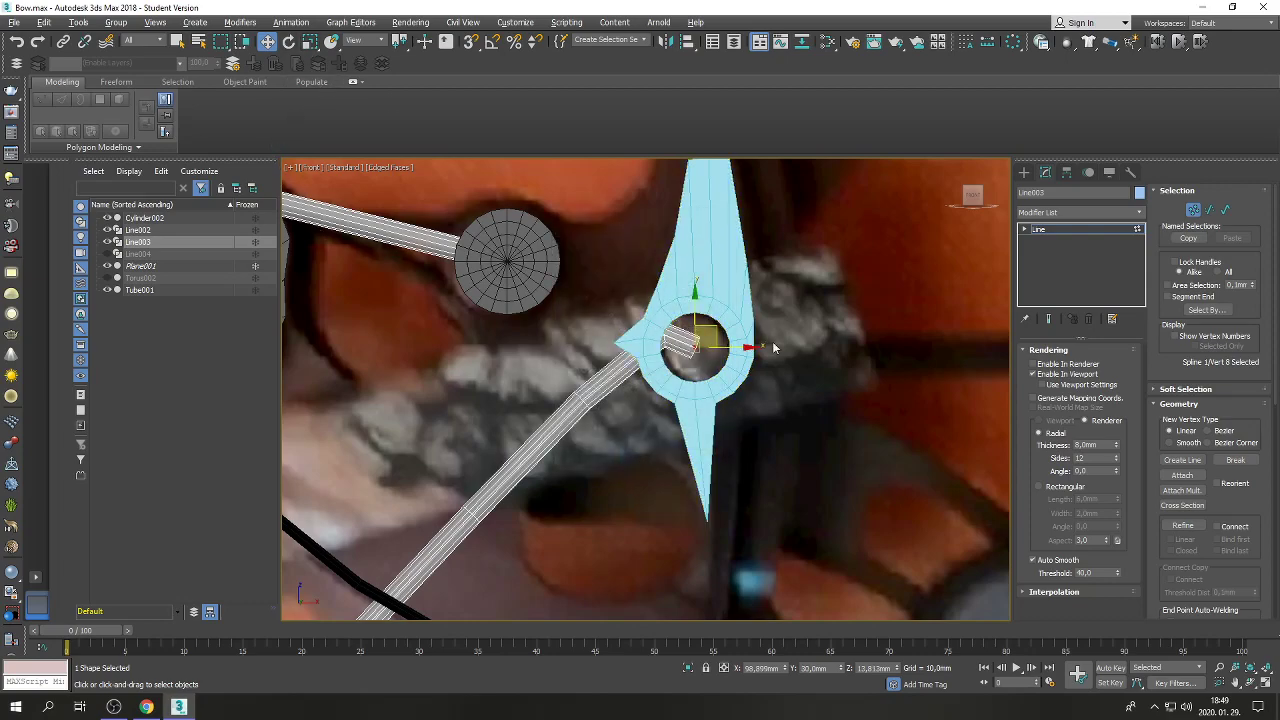
# Bring the cable's end vertex back in line with the rest of the cable by setting its Y to 12 mm.
pyautogui.click(1267, 681)
pyautogui.scroll(-3, 502, 306)
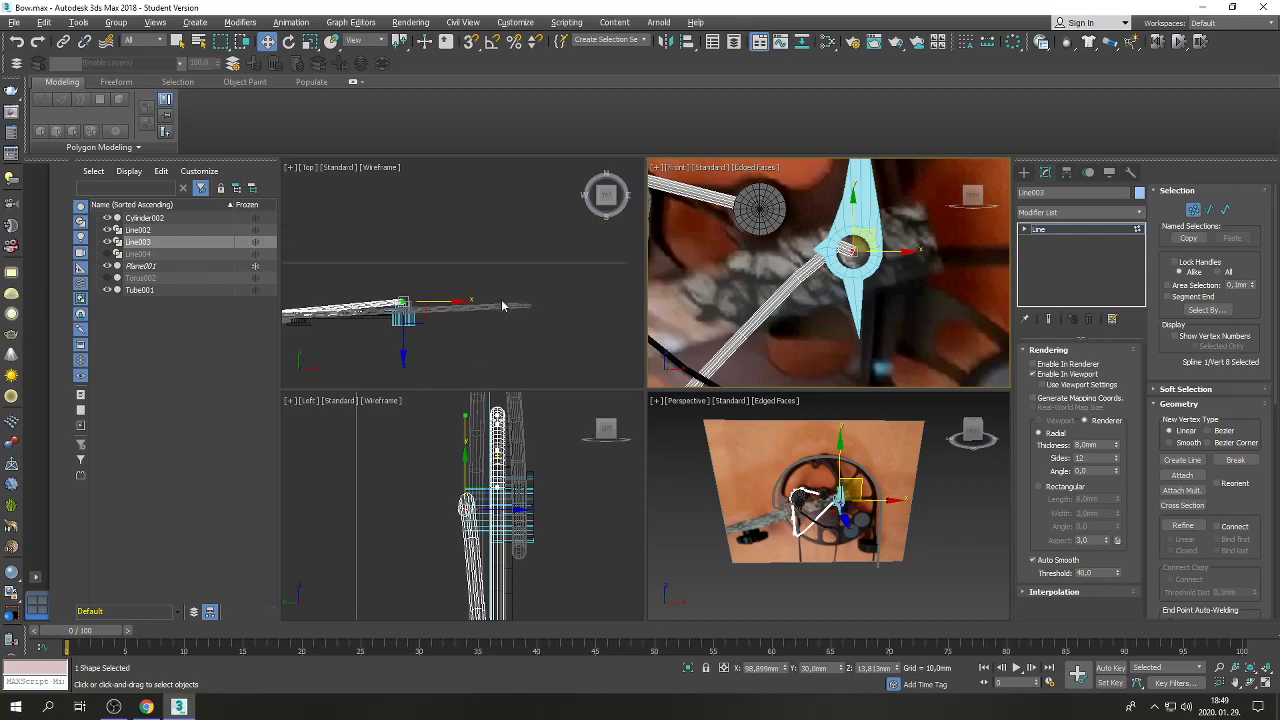
pyautogui.scroll(-2, 398, 313)
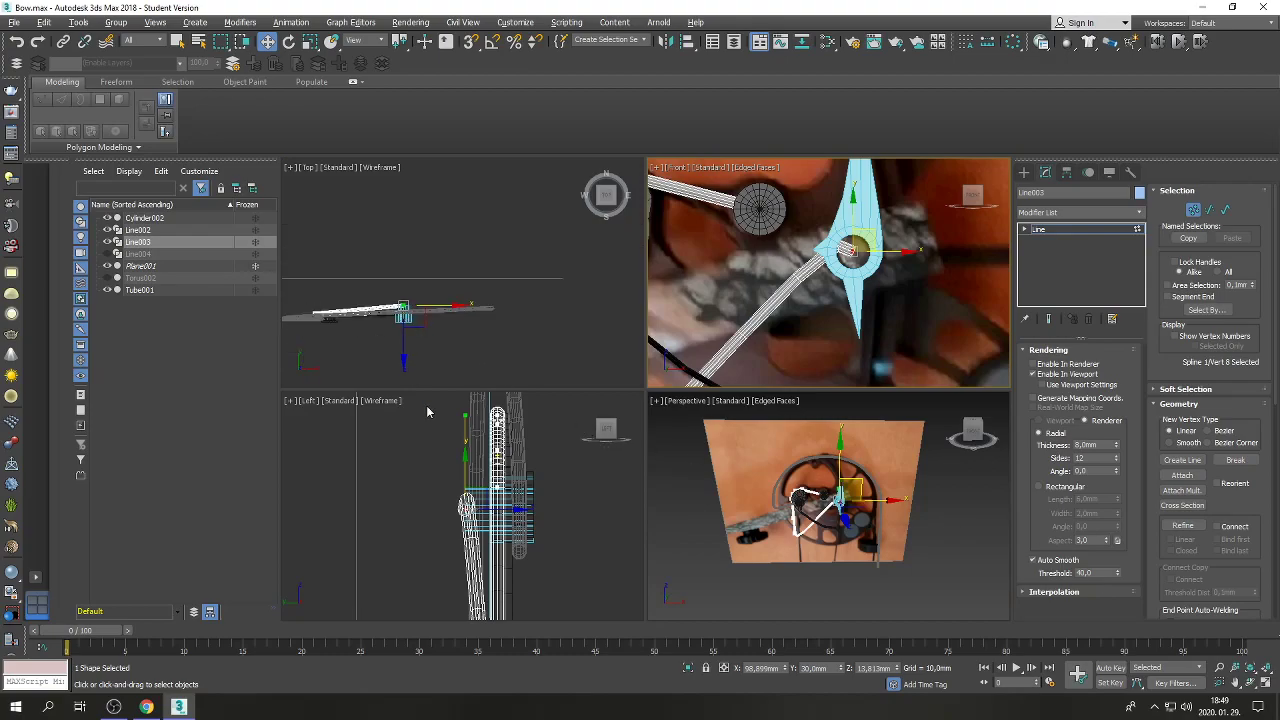
pyautogui.middleClick(472, 543)
pyautogui.scroll(3, 486, 537)
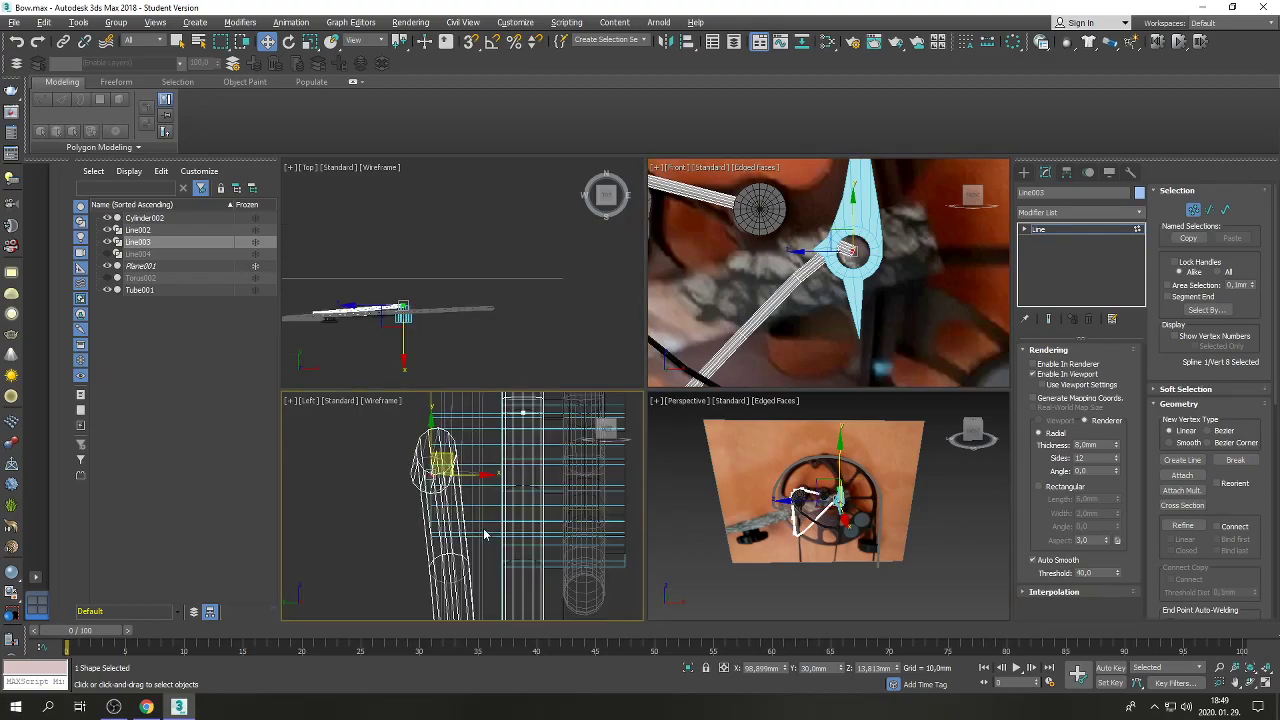
pyautogui.moveTo(482, 476); pyautogui.dragTo(565, 472)
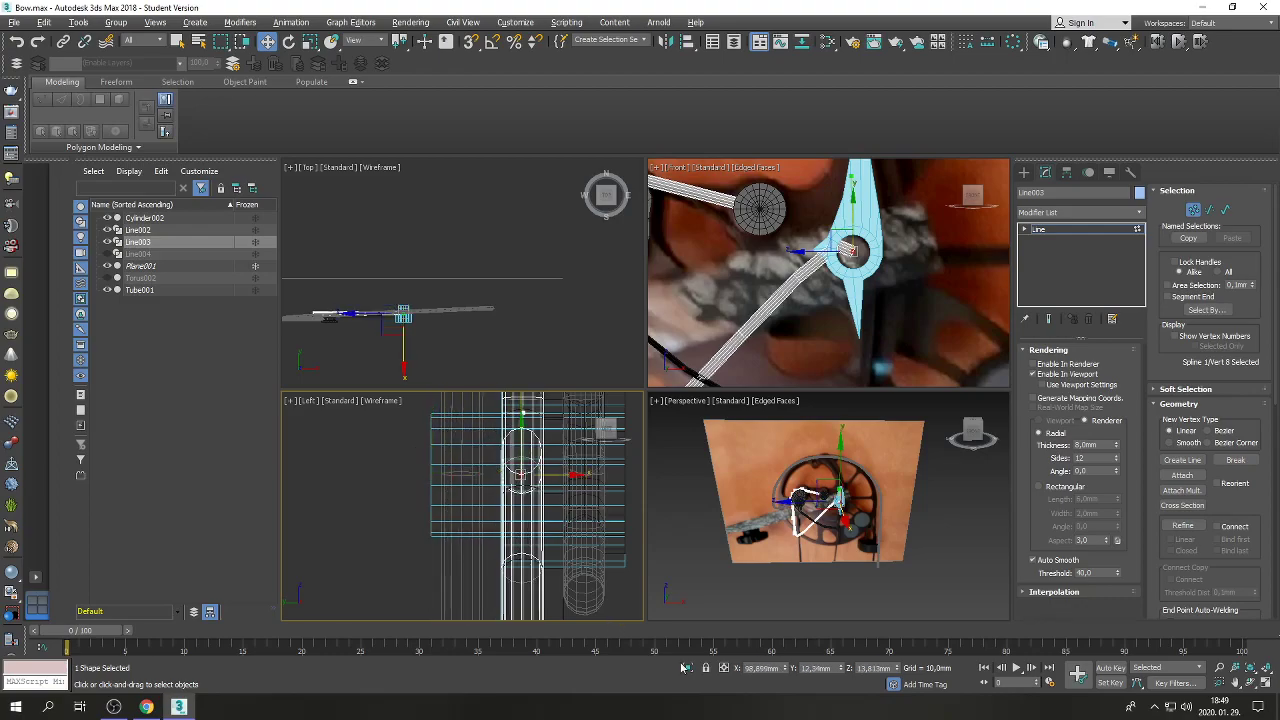
pyautogui.doubleClick(812, 668)
pyautogui.press('Return')
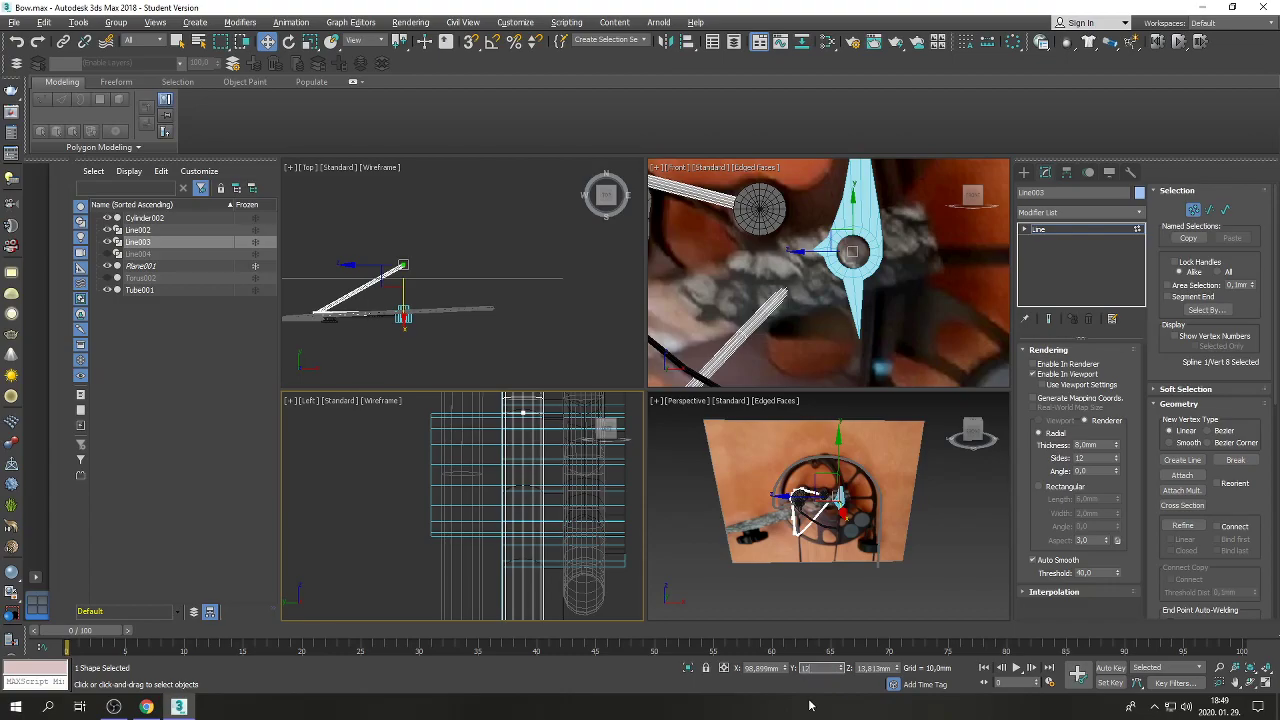
pyautogui.press('Return')
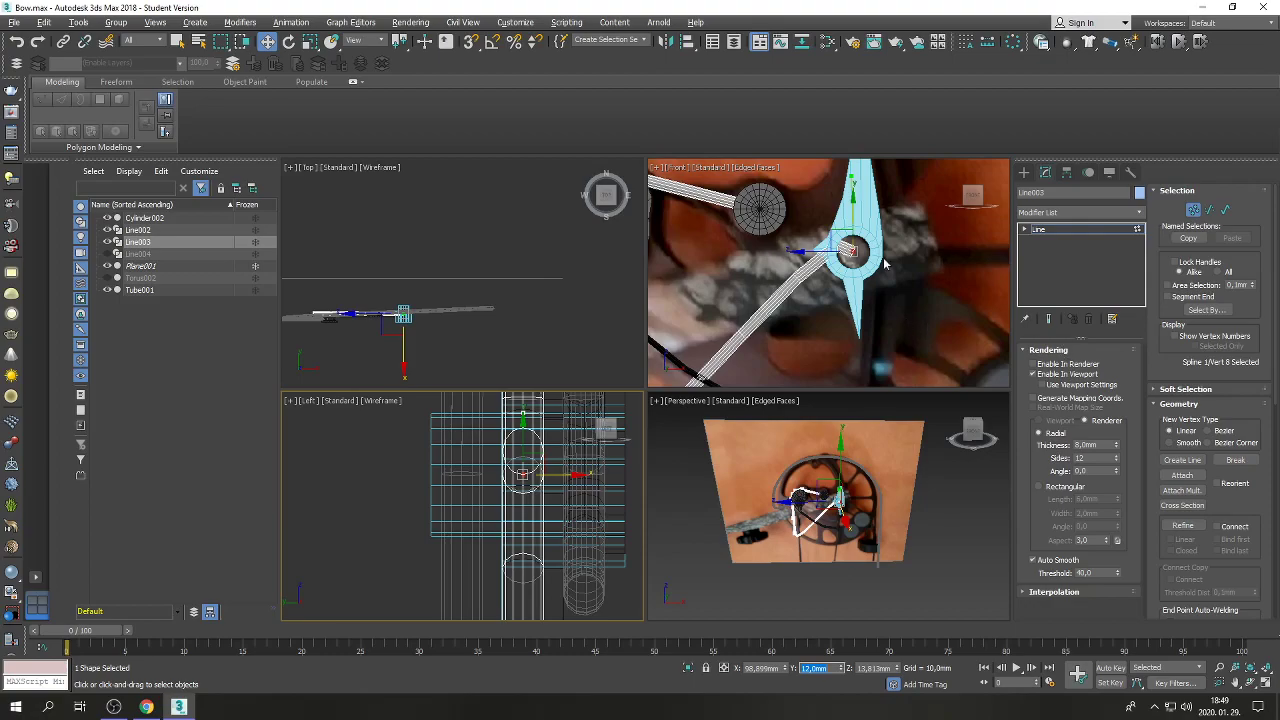
# Move the cable's lower corner vertex well below the photo, roughly midway between the pulley and the tube, at an X of about -23.6 mm.
pyautogui.scroll(-4, 831, 267)
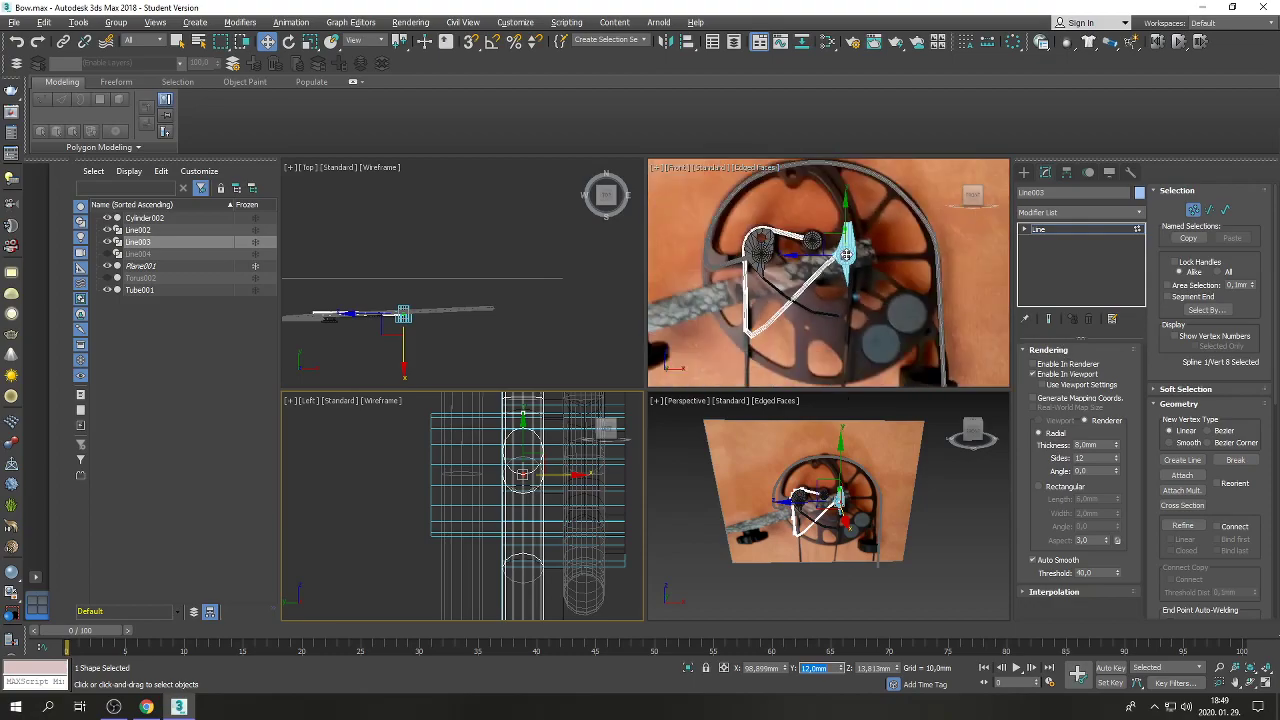
pyautogui.click(749, 331)
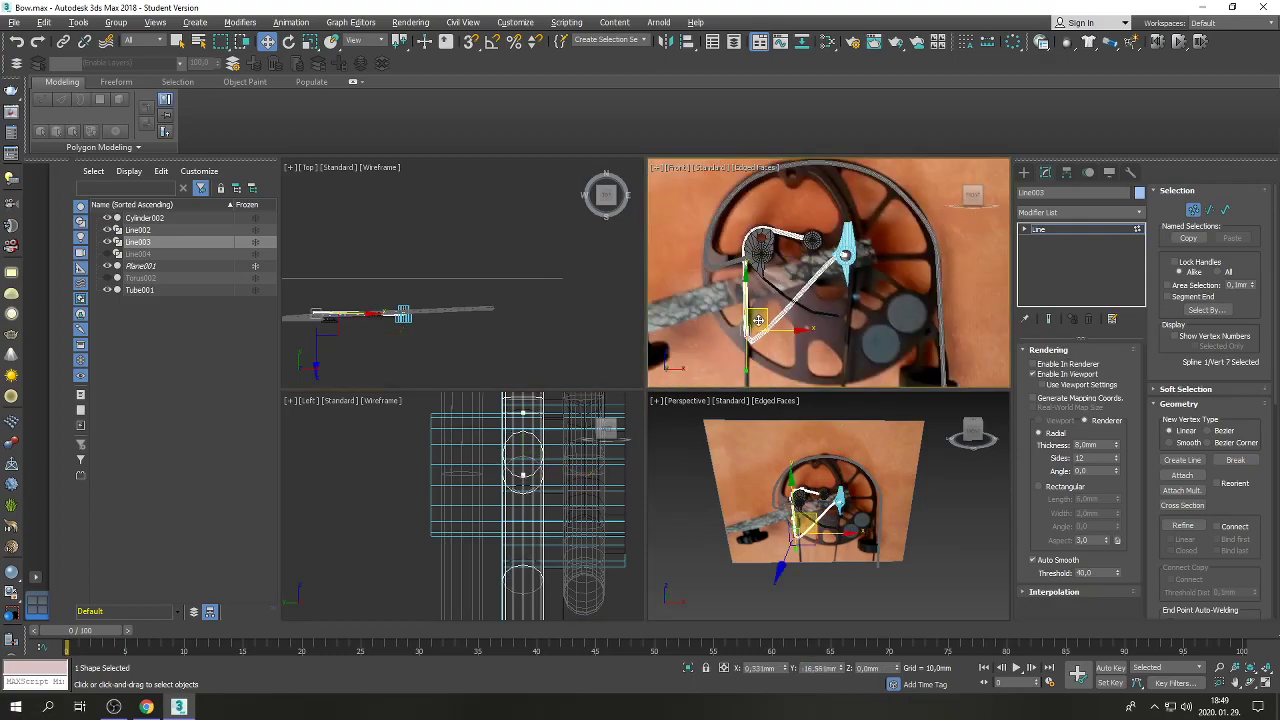
pyautogui.moveTo(758, 334); pyautogui.dragTo(759, 358)
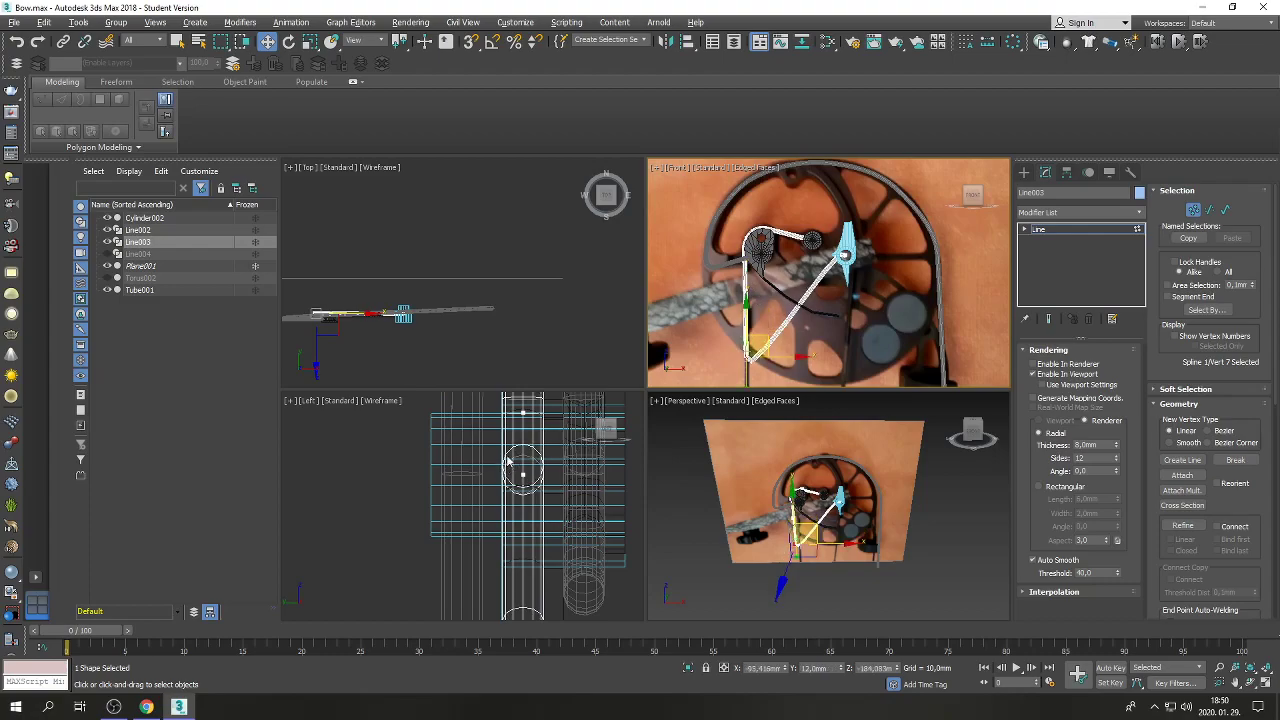
pyautogui.scroll(3, 795, 530)
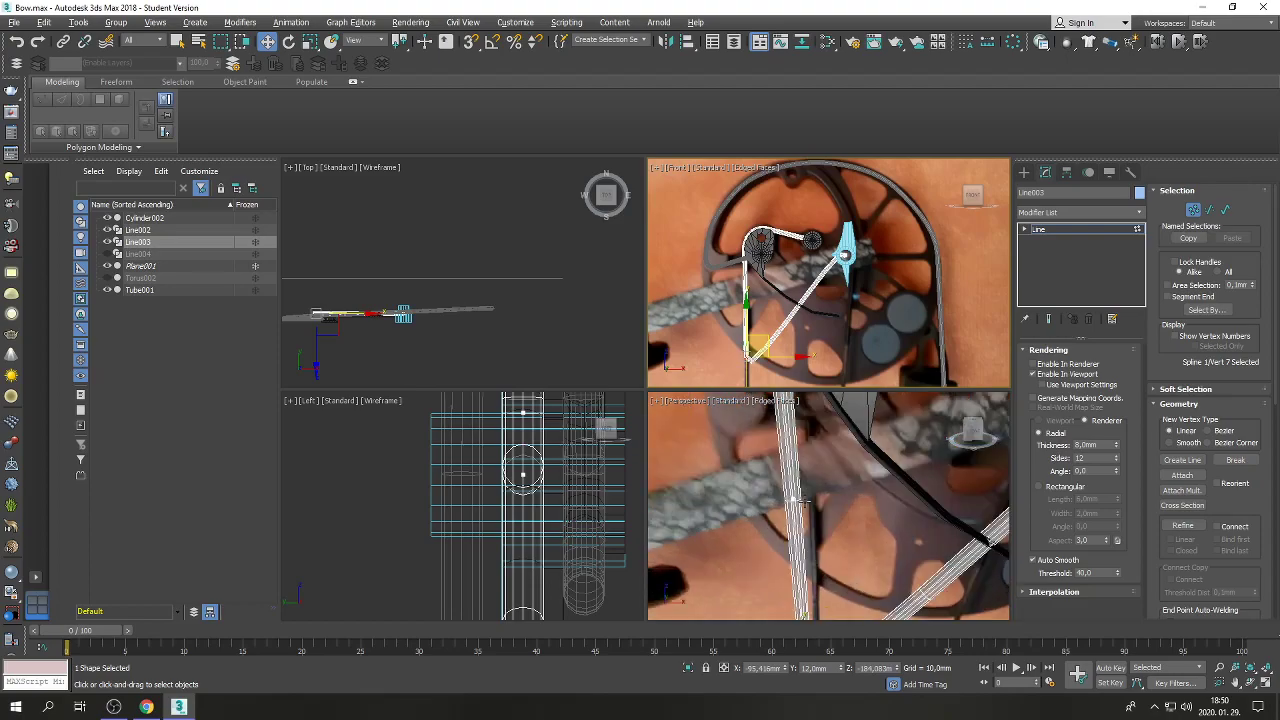
pyautogui.scroll(-5, 809, 476)
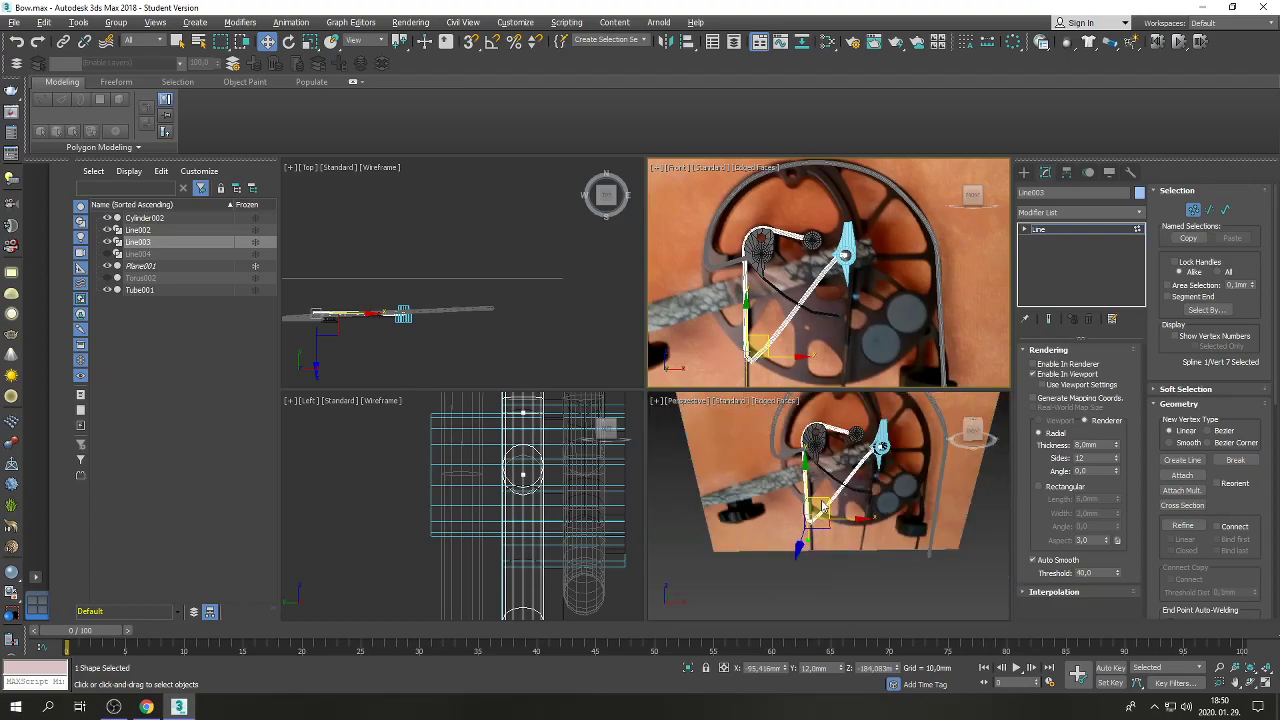
pyautogui.scroll(-5, 851, 338)
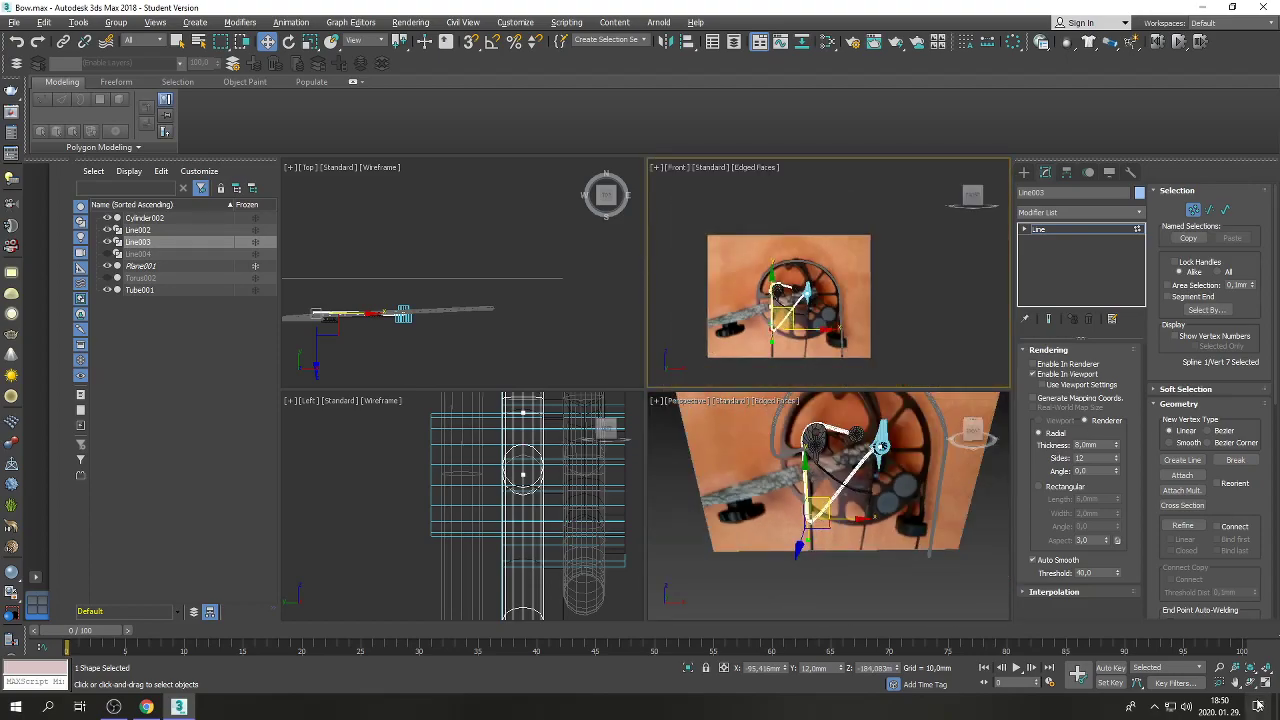
pyautogui.click(1265, 683)
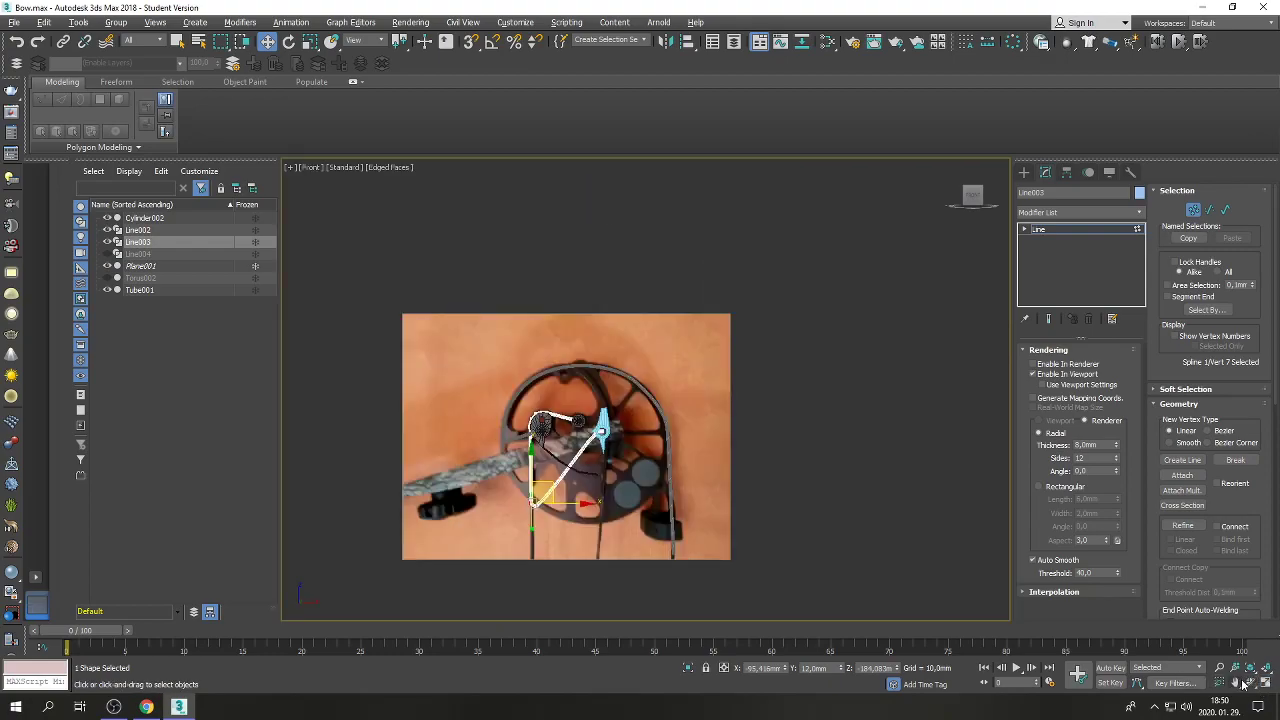
pyautogui.click(1250, 683)
pyautogui.click(1237, 684)
pyautogui.moveTo(540, 483); pyautogui.dragTo(593, 479)
pyautogui.press('w')
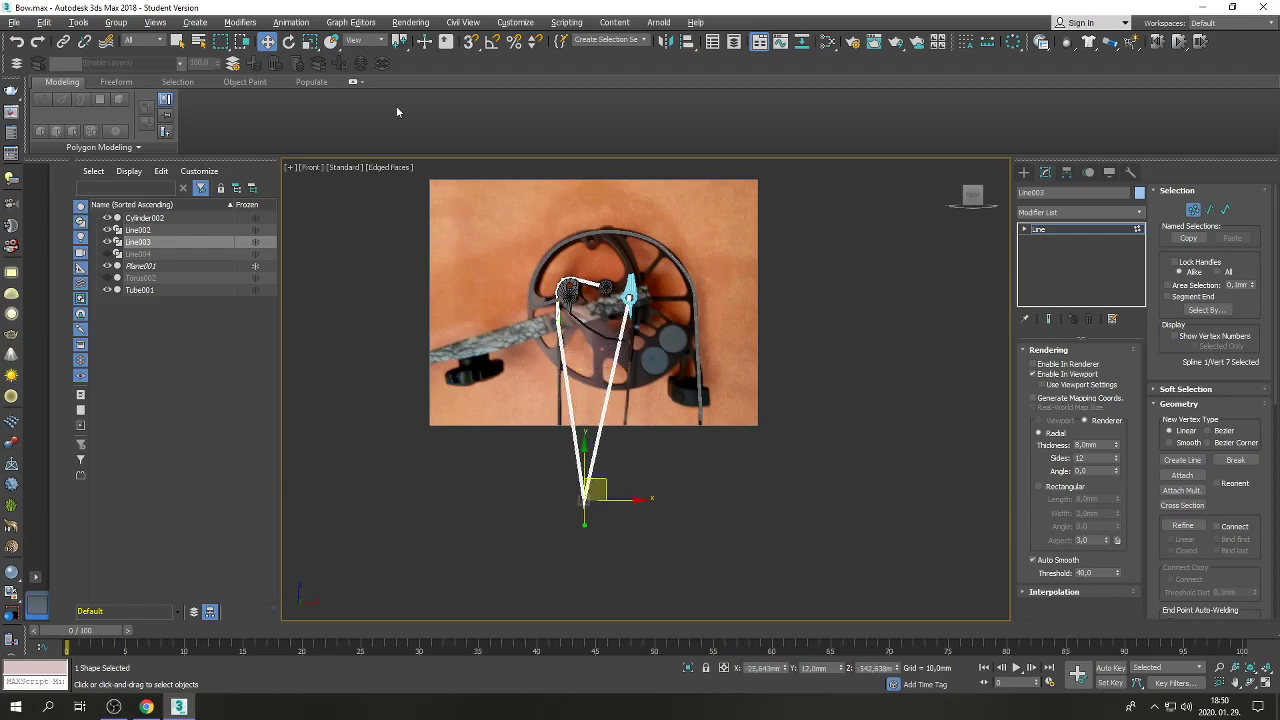
# Rotate the lower corner vertex with angle snap on so its Bezier handles lie horizontally and round the bend.
pyautogui.click(289, 41)
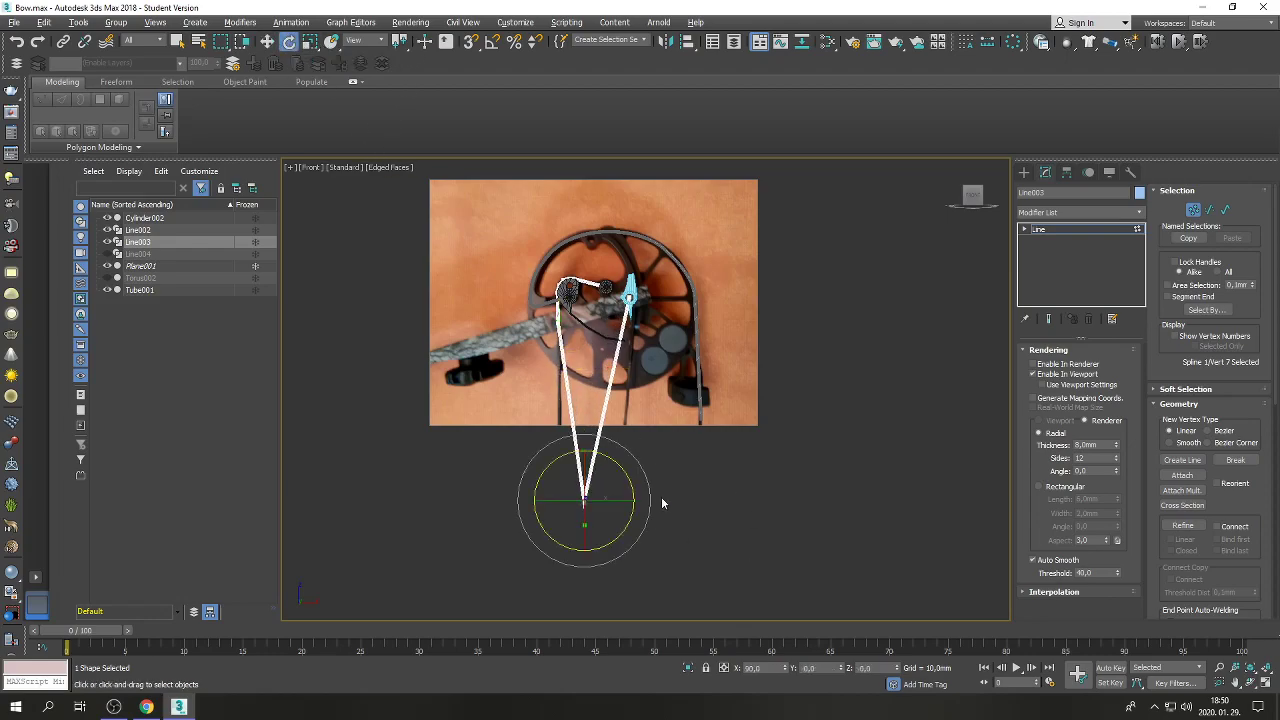
pyautogui.click(492, 41)
pyautogui.moveTo(629, 480); pyautogui.dragTo(612, 420)
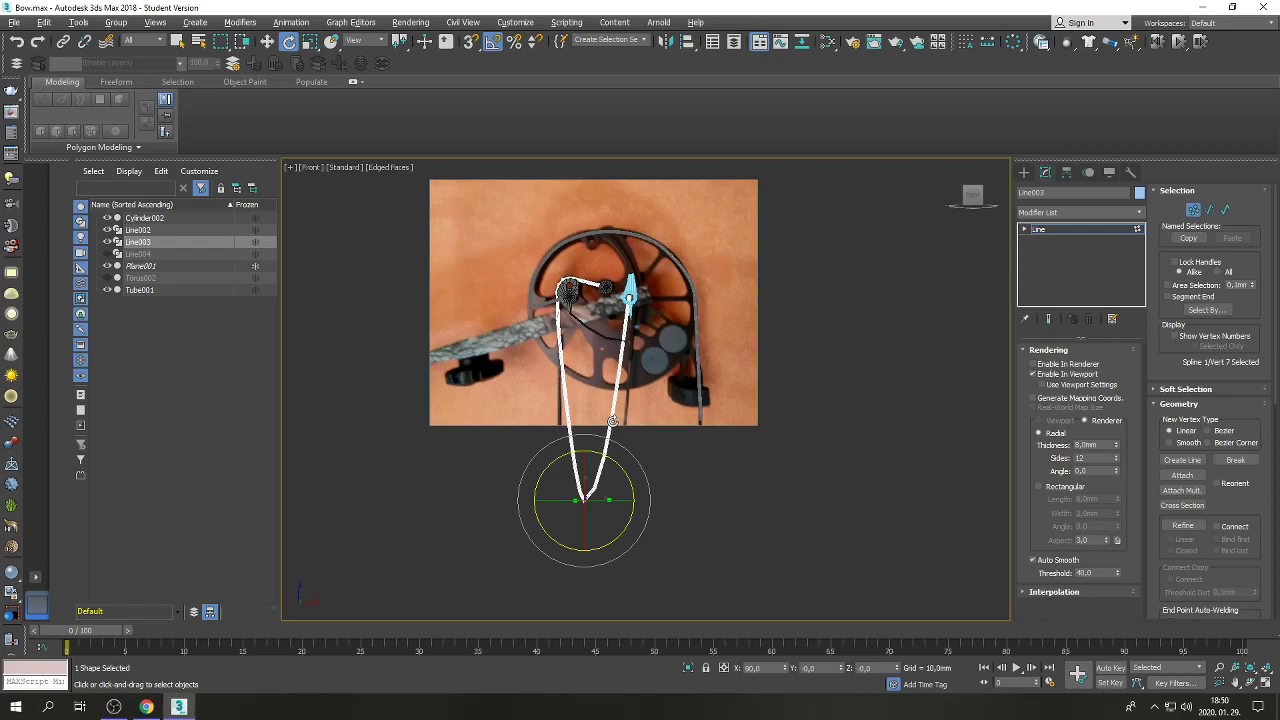
# Turn off angle snap and rotate the cable's end vertex at Tube001 to adjust the direction of its Bezier handle.
pyautogui.click(630, 296)
pyautogui.scroll(5, 630, 296)
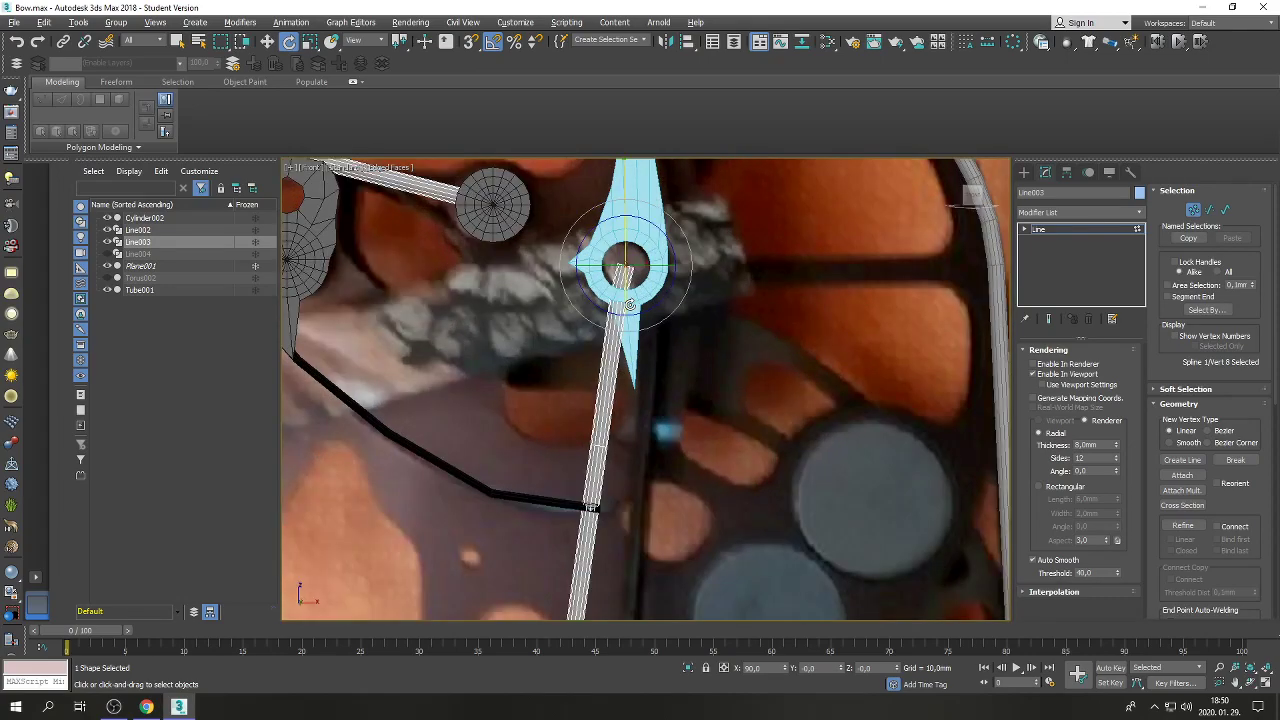
pyautogui.click(492, 44)
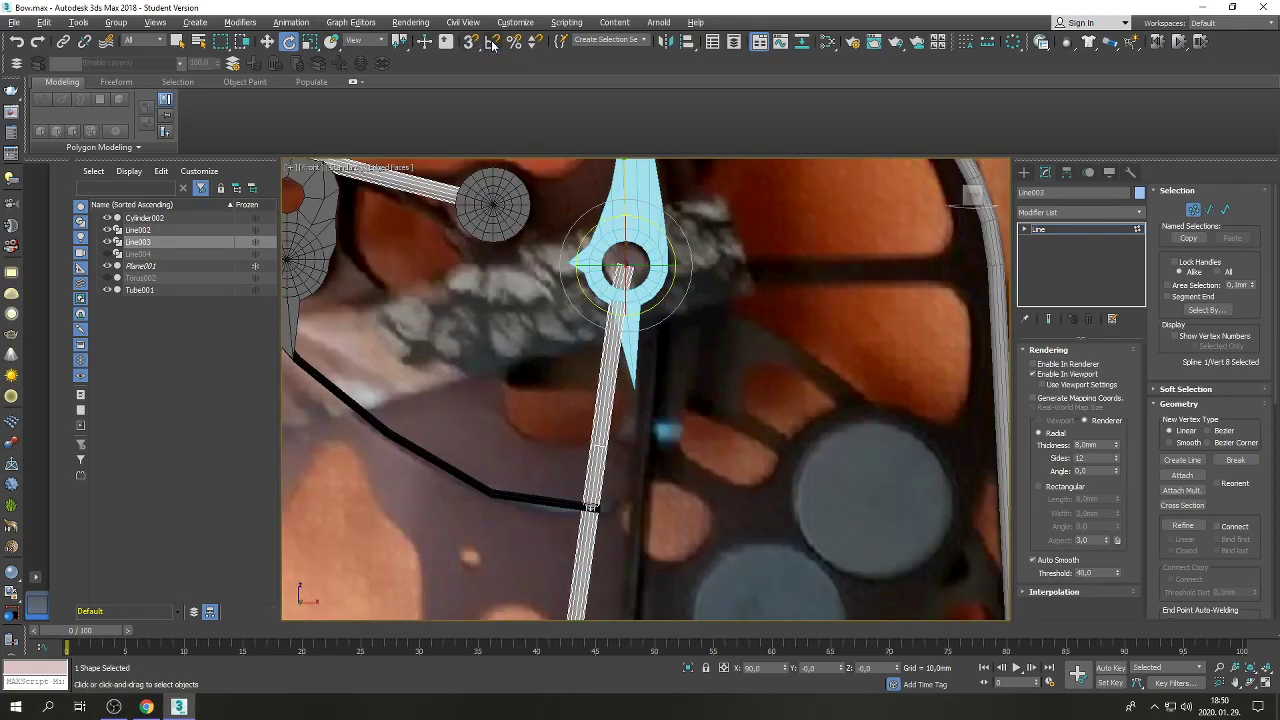
pyautogui.moveTo(590, 300); pyautogui.dragTo(724, 476)
pyautogui.scroll(-5, 720, 440)
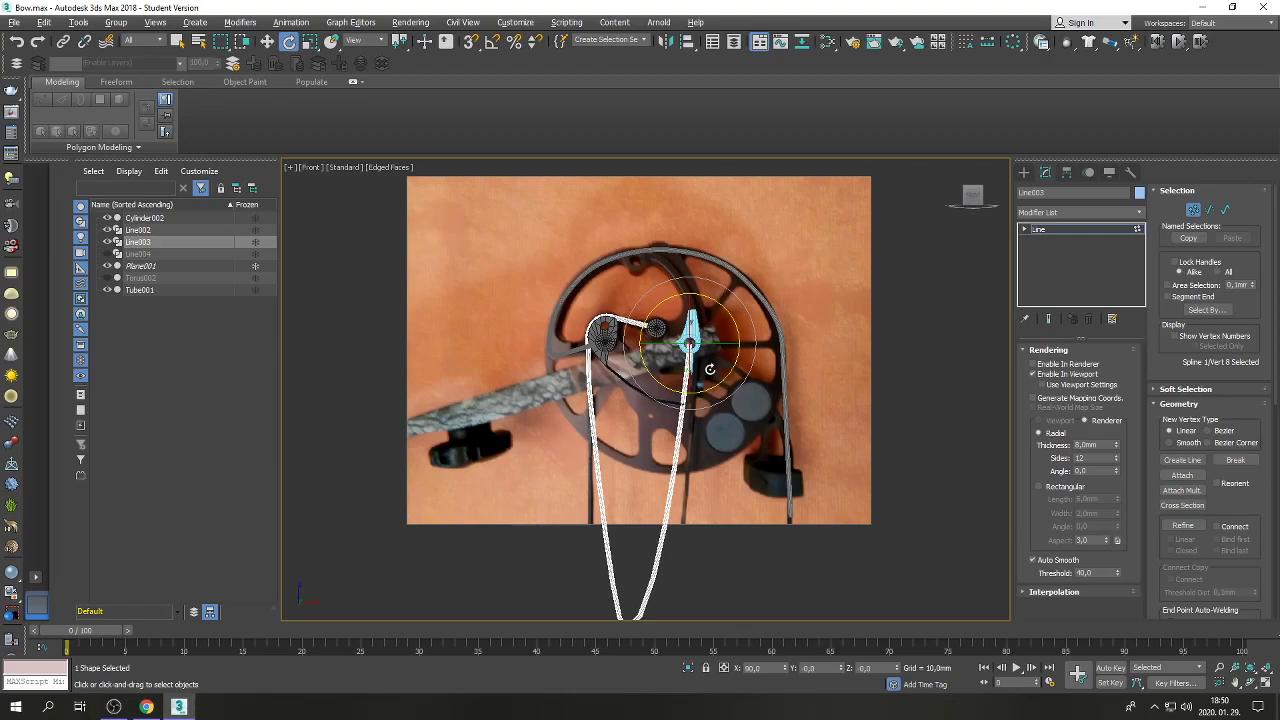
# Move the cable's lower corner vertex straight down, far below the photo, to a Z of about -2890 mm.
pyautogui.scroll(3, 709, 369)
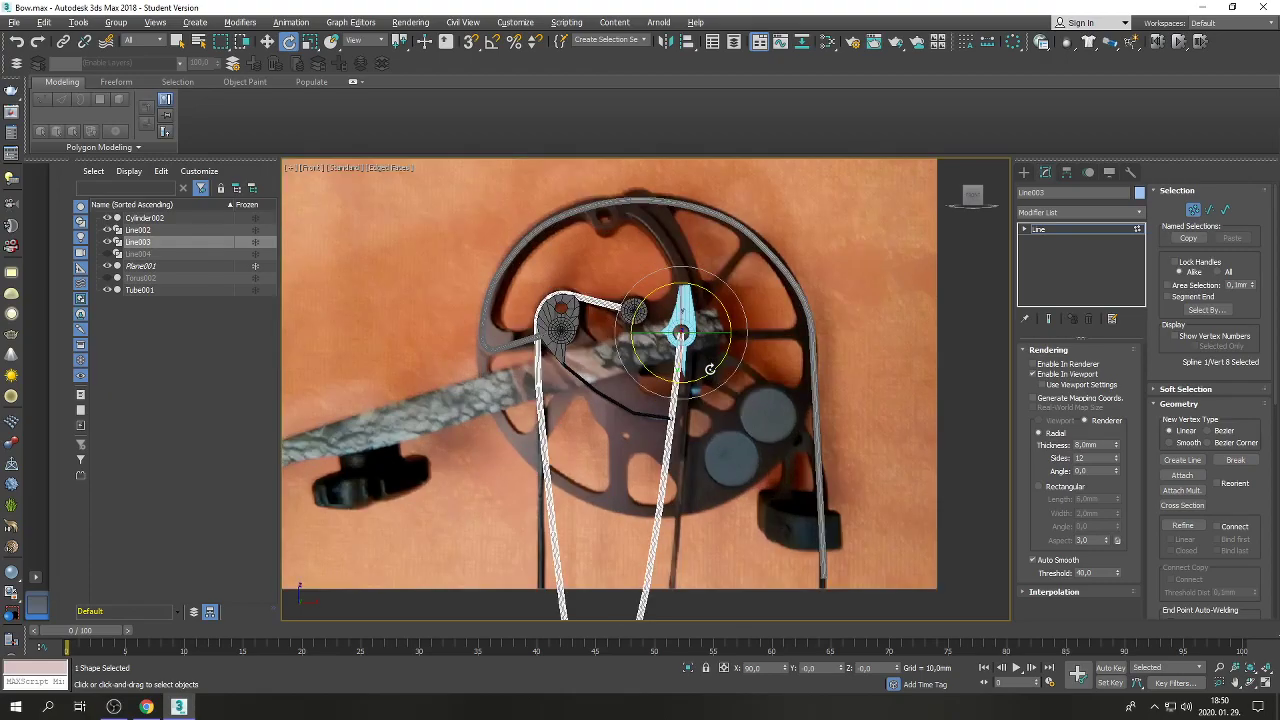
pyautogui.click(560, 358)
pyautogui.scroll(-4, 560, 360)
pyautogui.click(571, 492)
pyautogui.scroll(5, 575, 520)
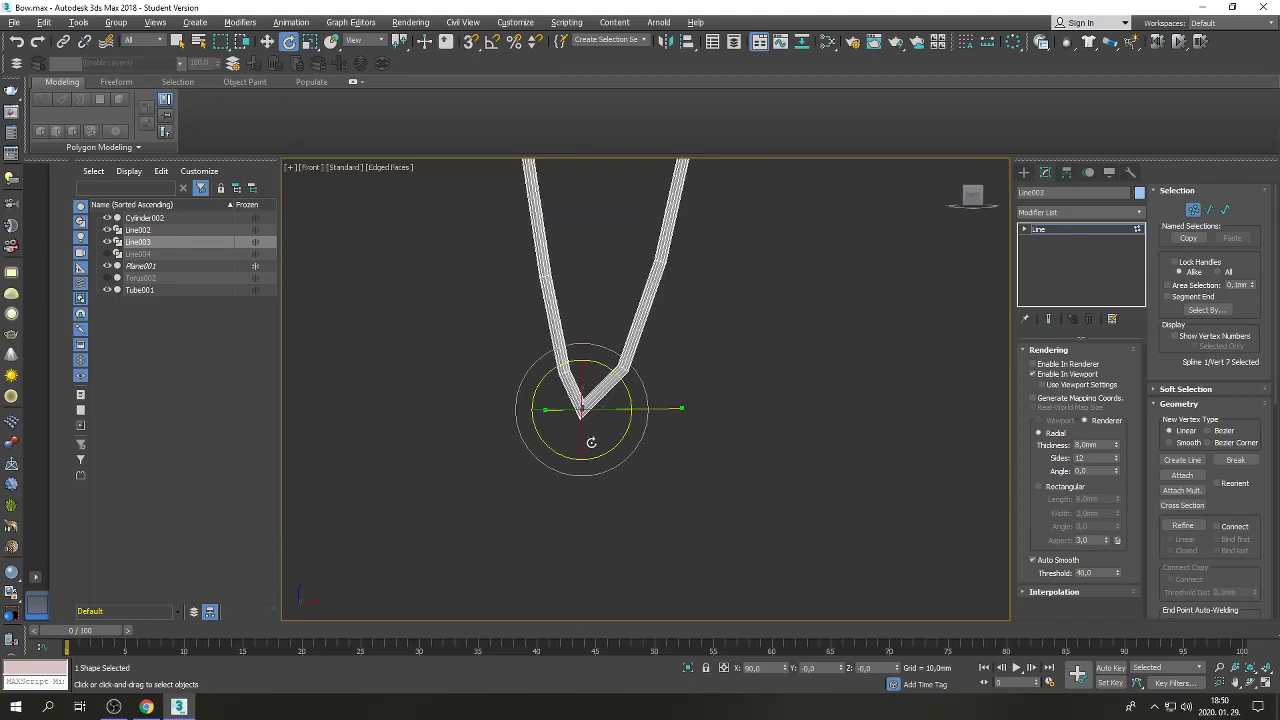
pyautogui.scroll(-4, 580, 385)
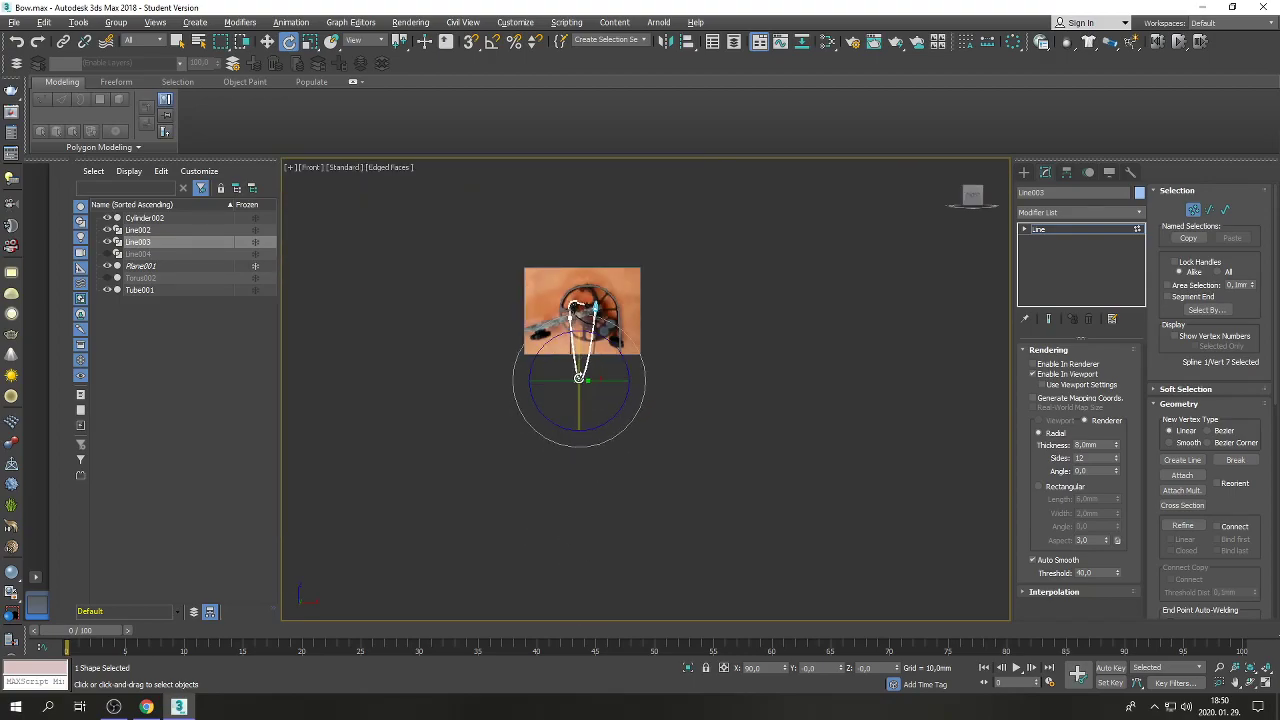
pyautogui.scroll(-4, 620, 340)
pyautogui.scroll(3, 596, 478)
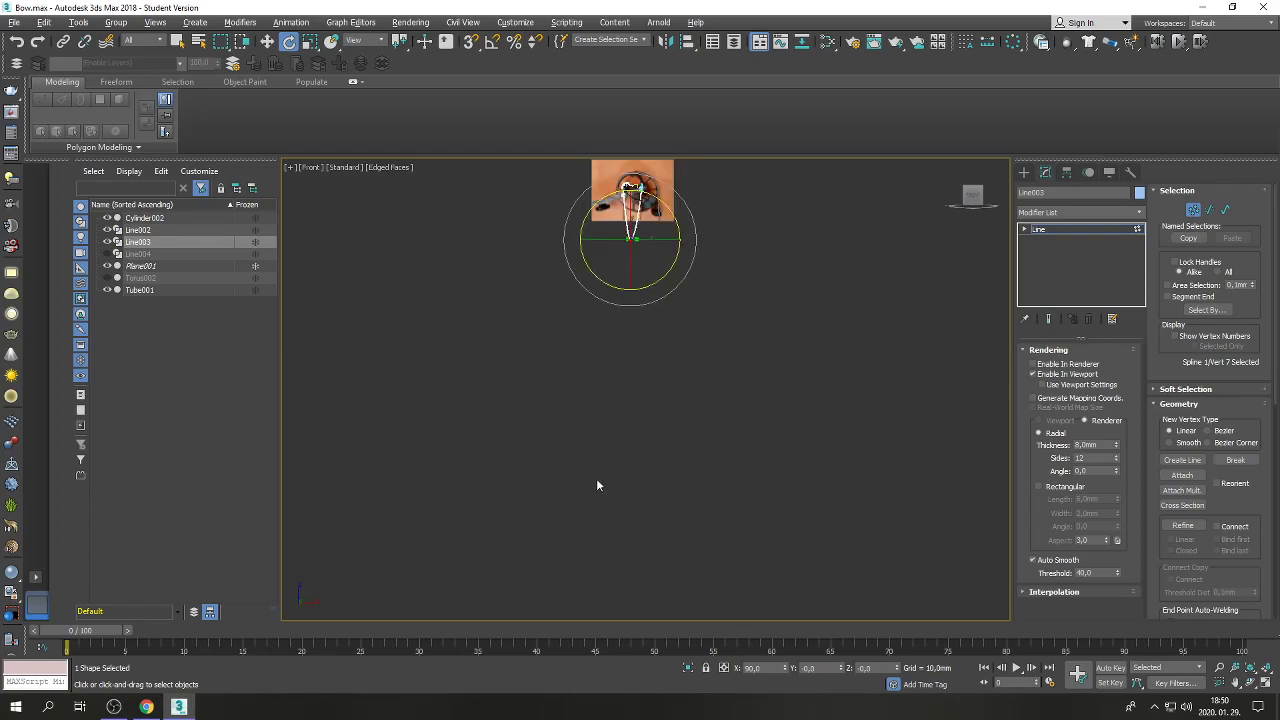
pyautogui.click(267, 41)
pyautogui.moveTo(631, 195); pyautogui.dragTo(618, 414)
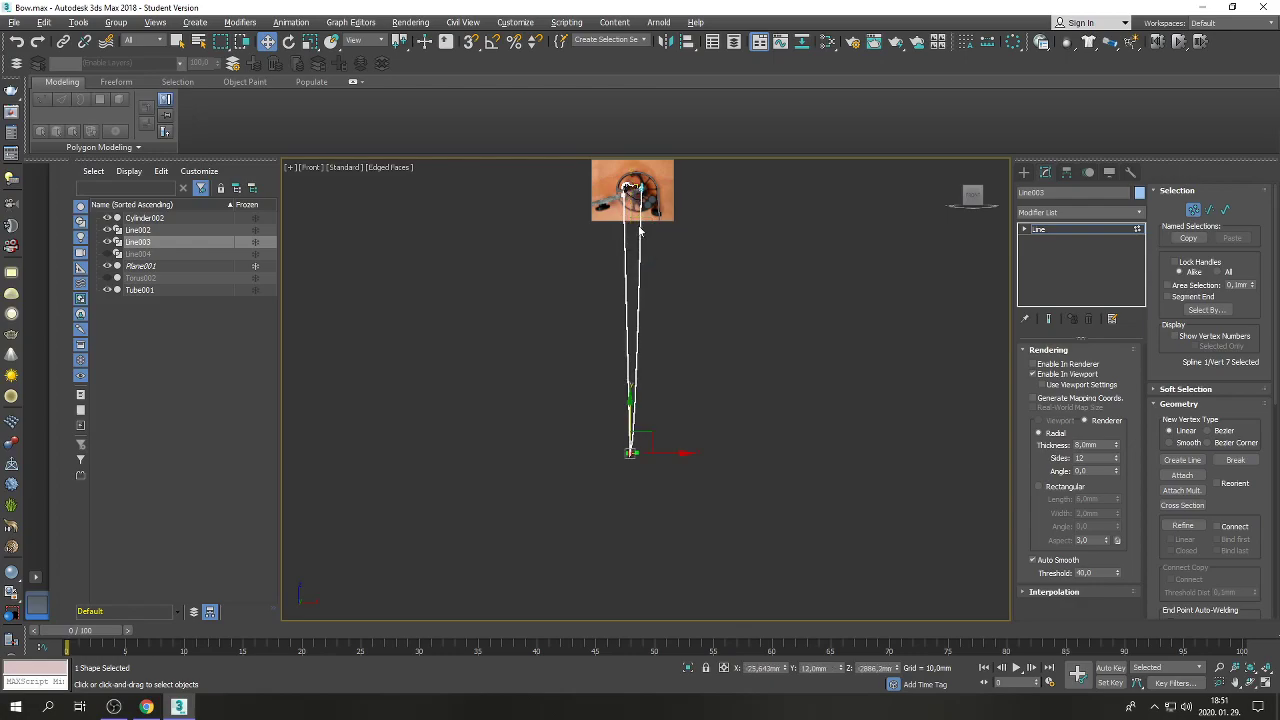
pyautogui.scroll(-1, 632, 188)
pyautogui.scroll(6, 628, 200)
pyautogui.scroll(5, 615, 262)
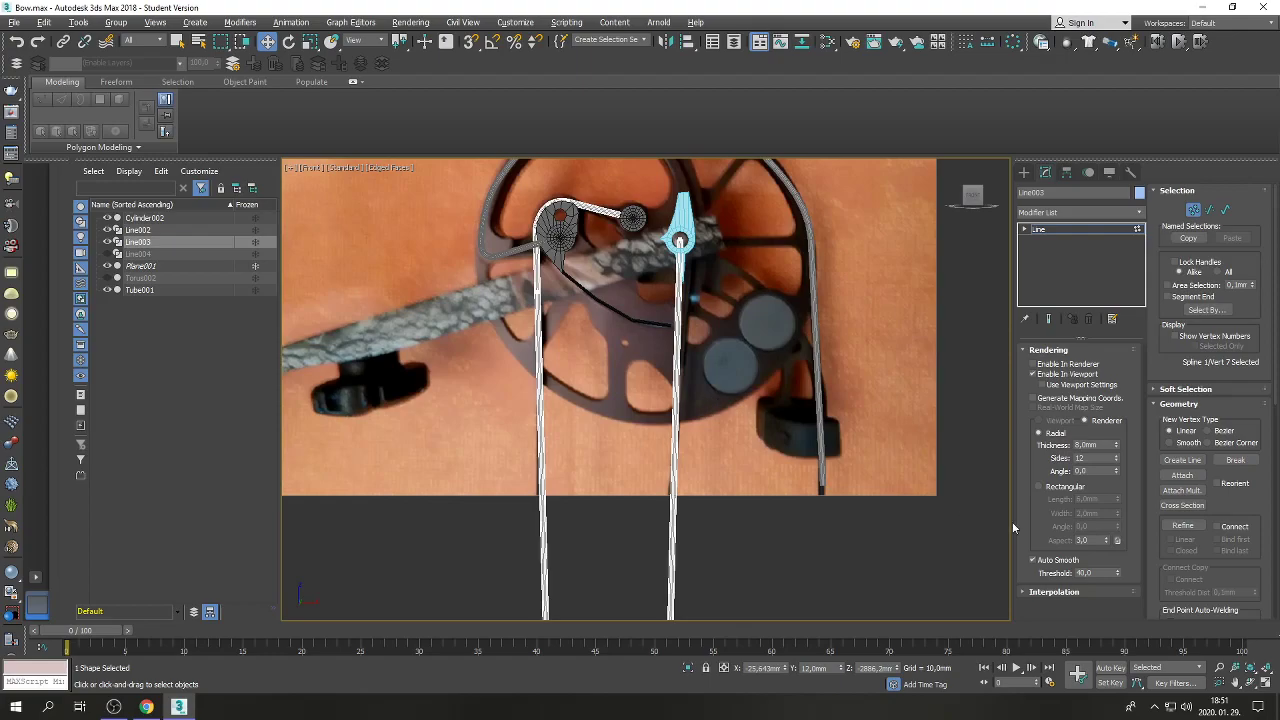
# Display the perspective view on its own, leave vertex editing on Line003 and deselect the cable.
pyautogui.click(1267, 684)
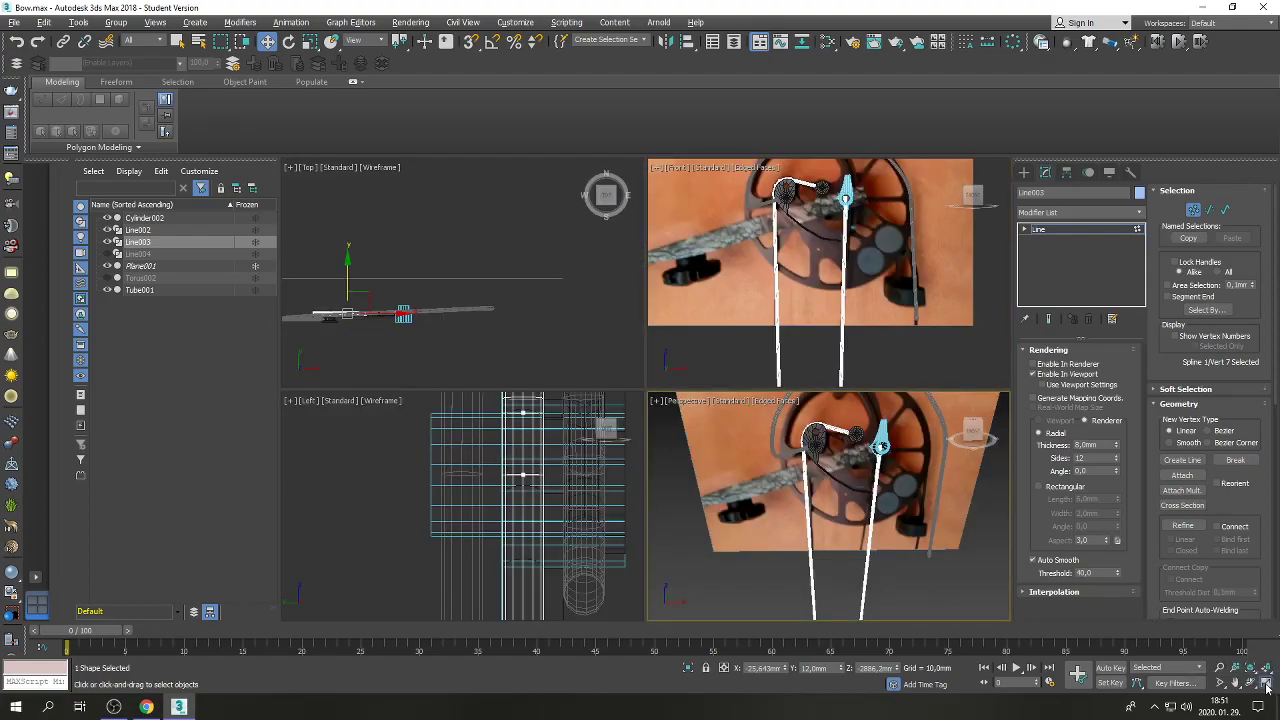
pyautogui.click(1267, 682)
pyautogui.click(1251, 683)
pyautogui.moveTo(486, 319); pyautogui.dragTo(579, 354)
pyautogui.rightClick(579, 354)
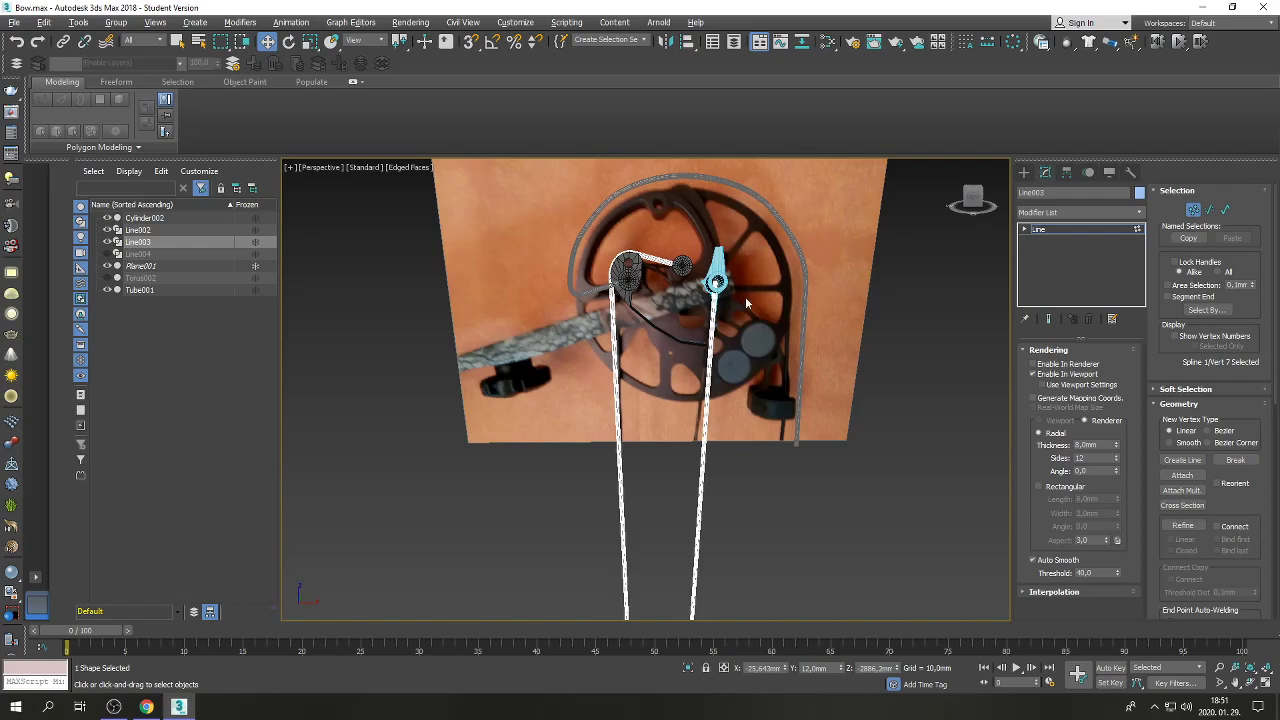
pyautogui.click(1193, 209)
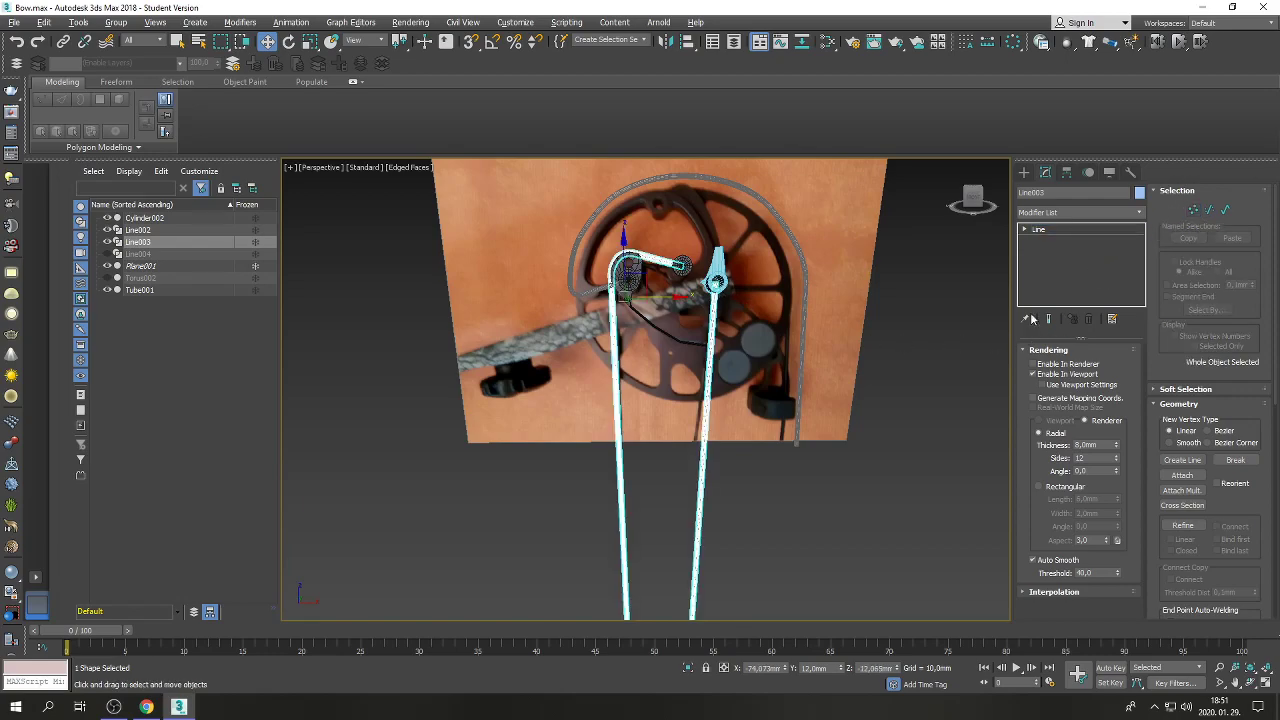
pyautogui.click(850, 512)
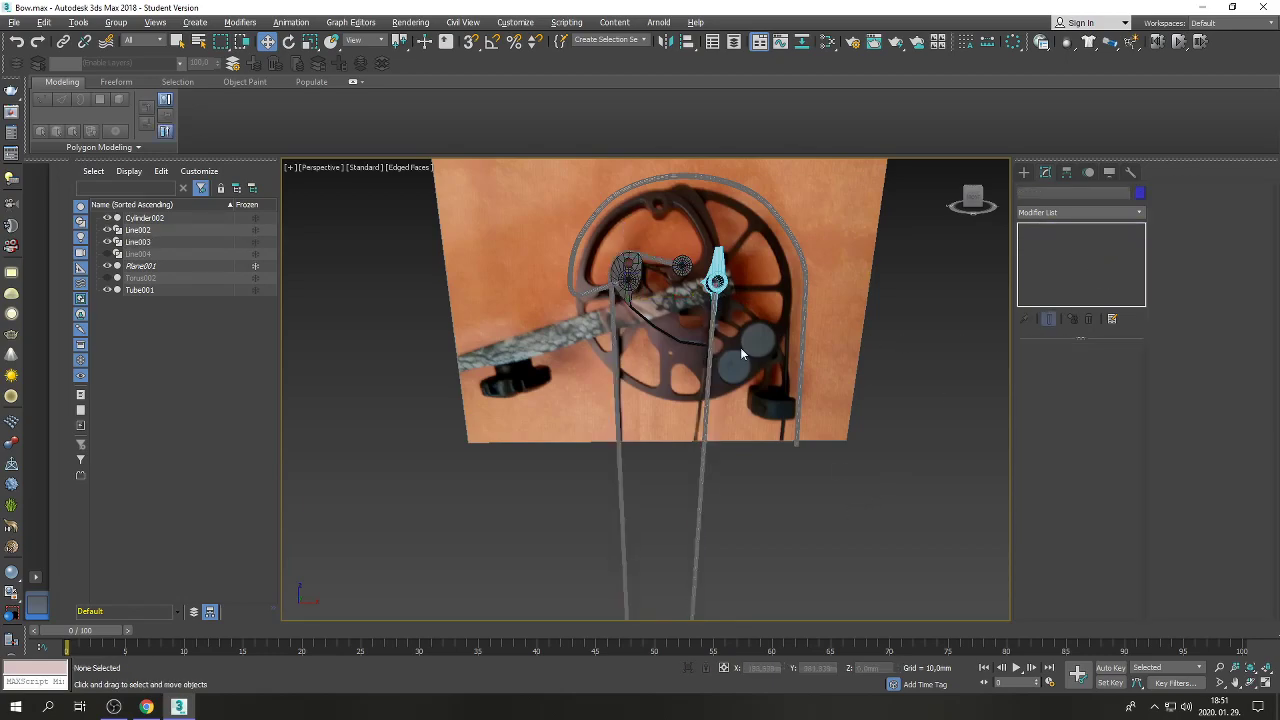
# Change the object colour of the Line003 cable to red.
pyautogui.click(719, 275)
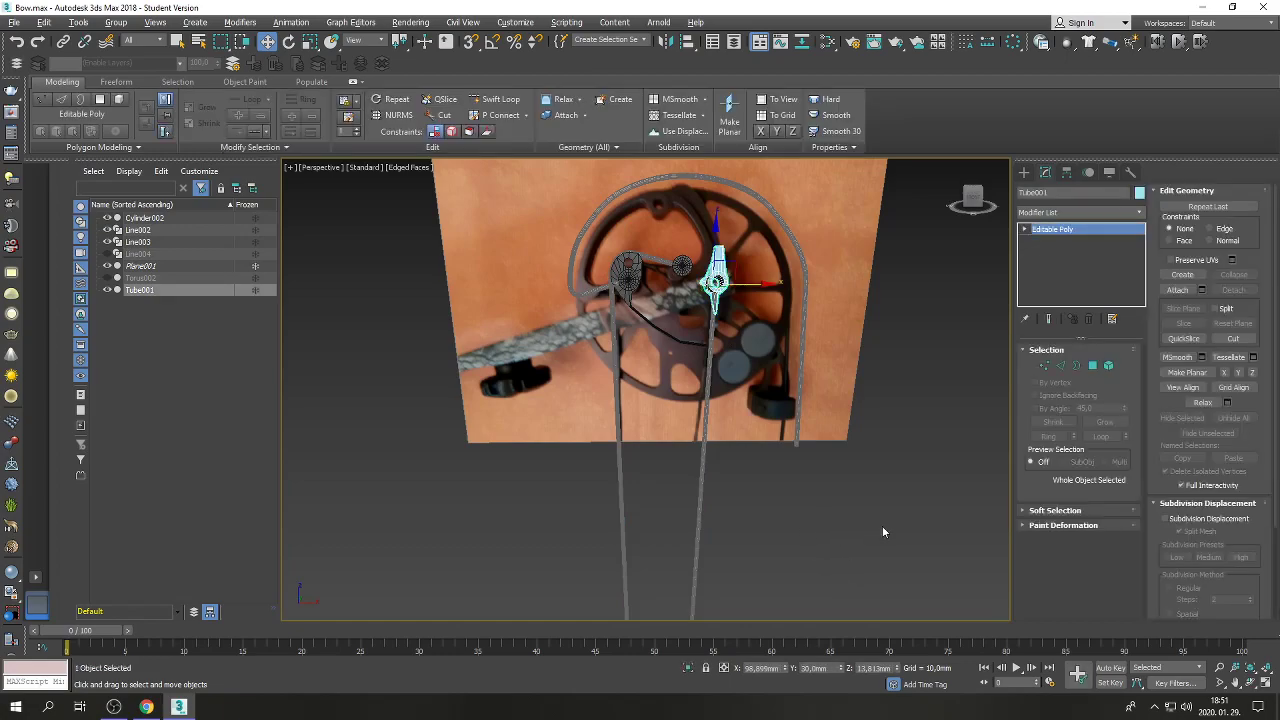
pyautogui.click(1248, 681)
pyautogui.moveTo(690, 420); pyautogui.dragTo(606, 323)
pyautogui.click(1235, 681)
pyautogui.moveTo(796, 431); pyautogui.dragTo(800, 505)
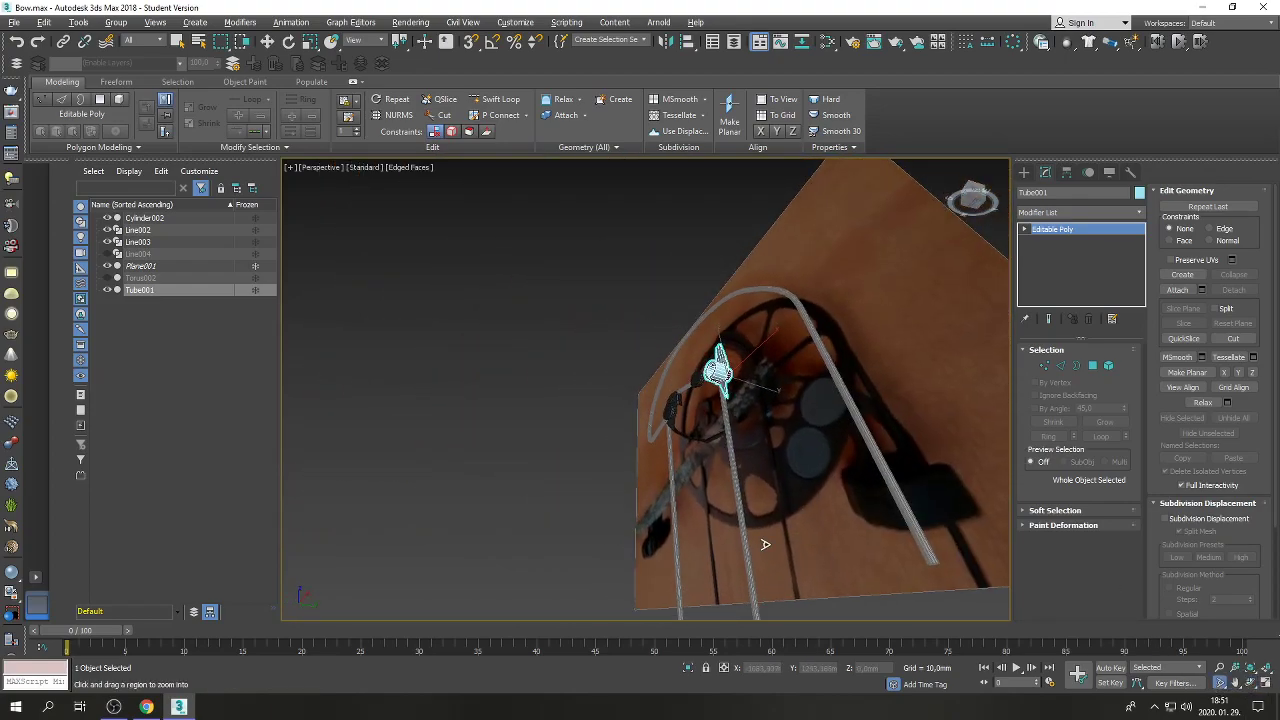
pyautogui.scroll(5, 766, 543)
pyautogui.rightClick(732, 441)
pyautogui.keyDown('alt'); pyautogui.moveTo(808, 508); pyautogui.dragTo(611, 270, button='middle'); pyautogui.keyUp('alt')
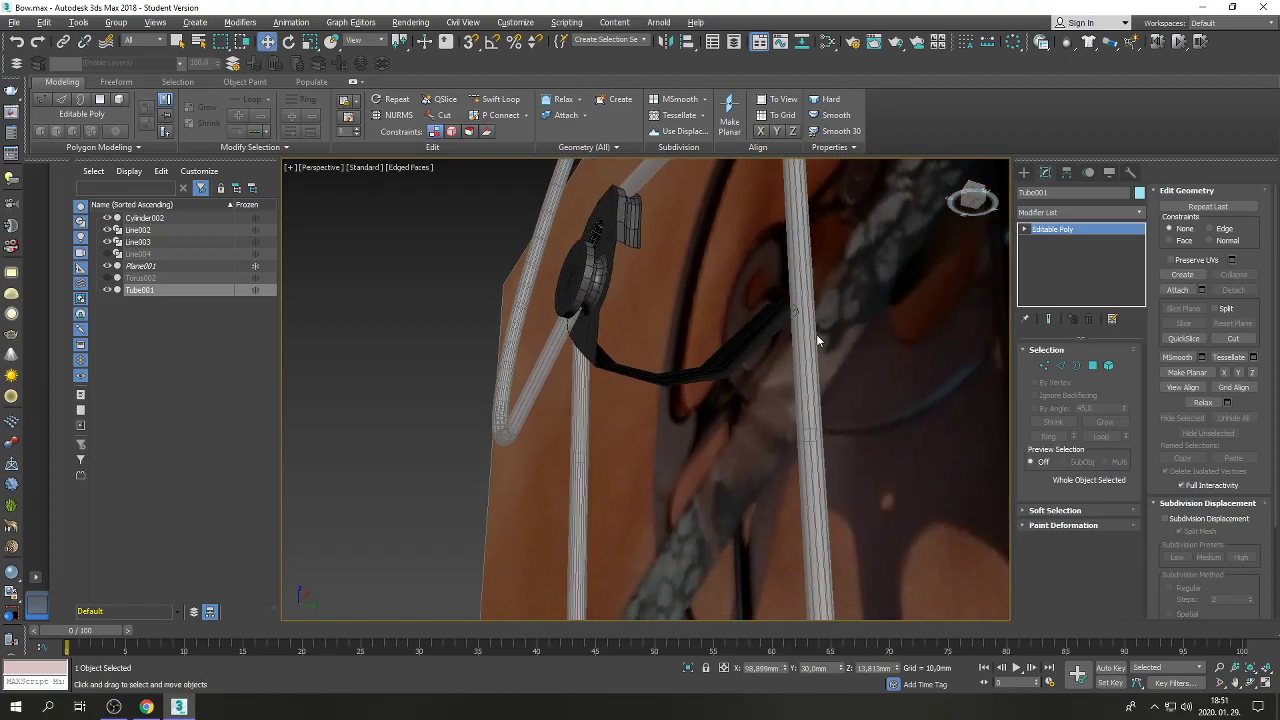
pyautogui.click(798, 386)
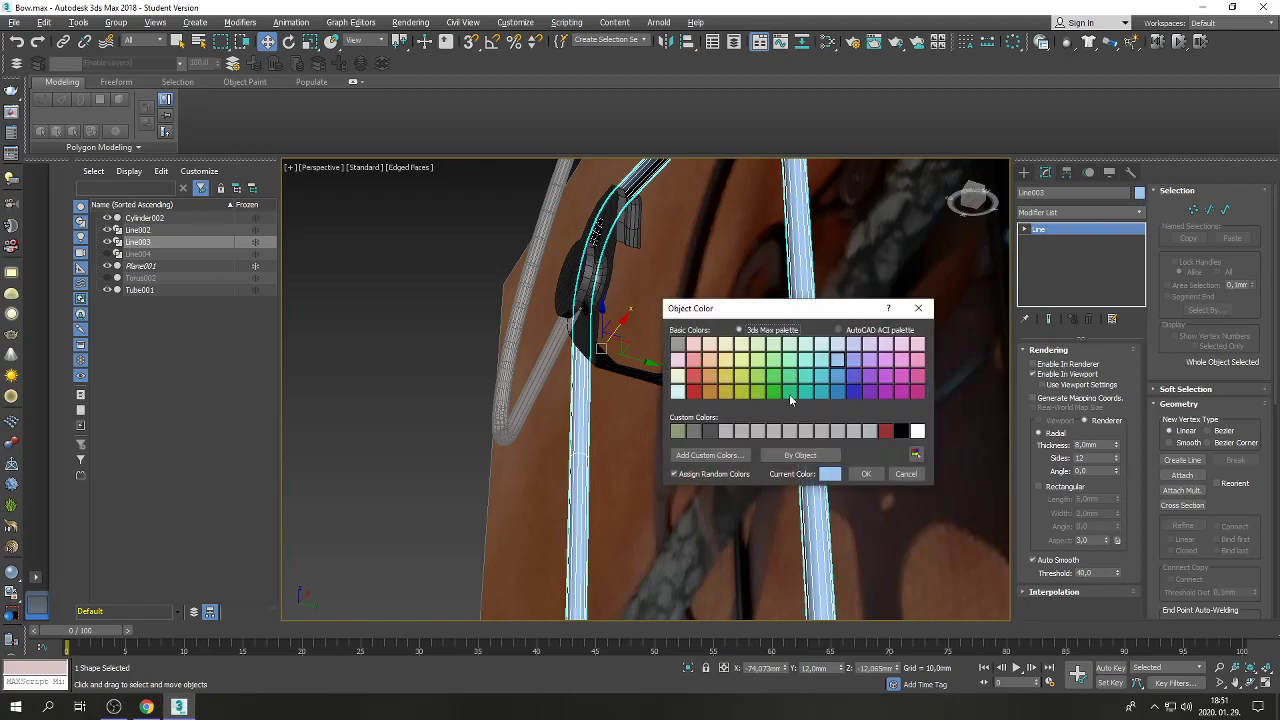
pyautogui.click(695, 393)
pyautogui.click(863, 474)
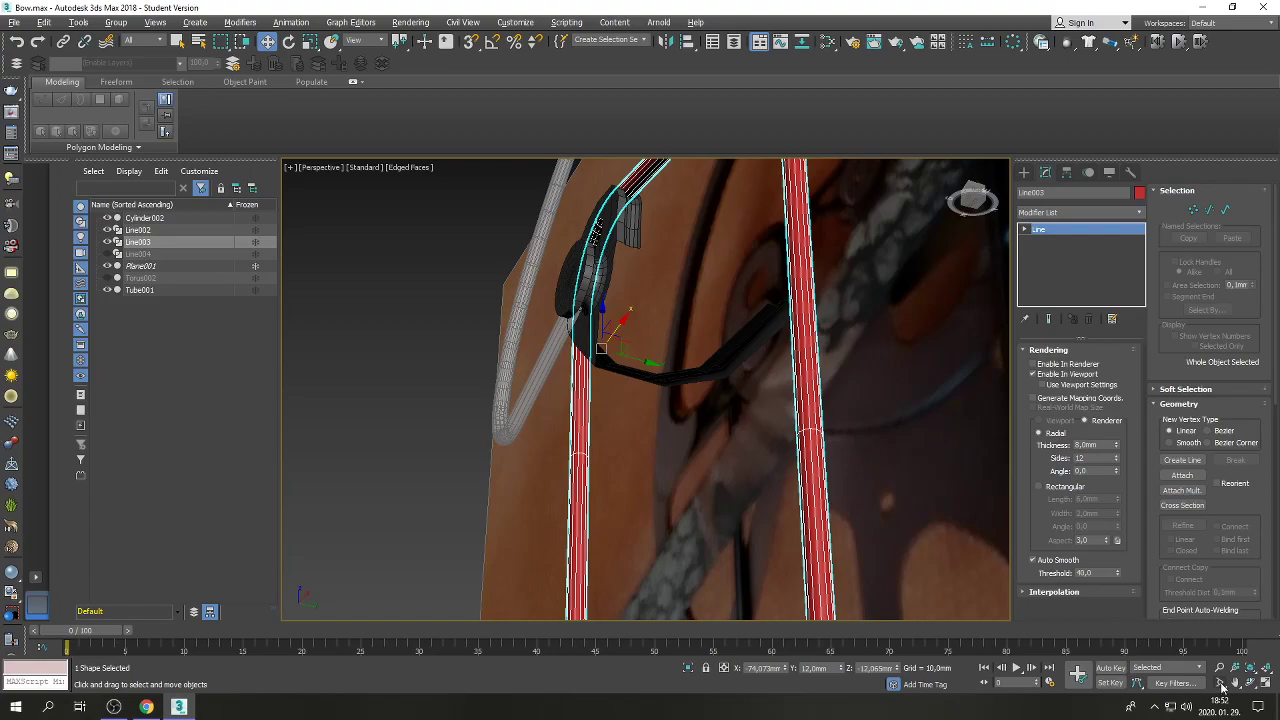
# Turn off edged faces in the perspective view and look at the red cable around the pulley and tube.
pyautogui.keyDown('alt'); pyautogui.moveTo(643, 351); pyautogui.dragTo(678, 397, button='middle'); pyautogui.keyUp('alt')
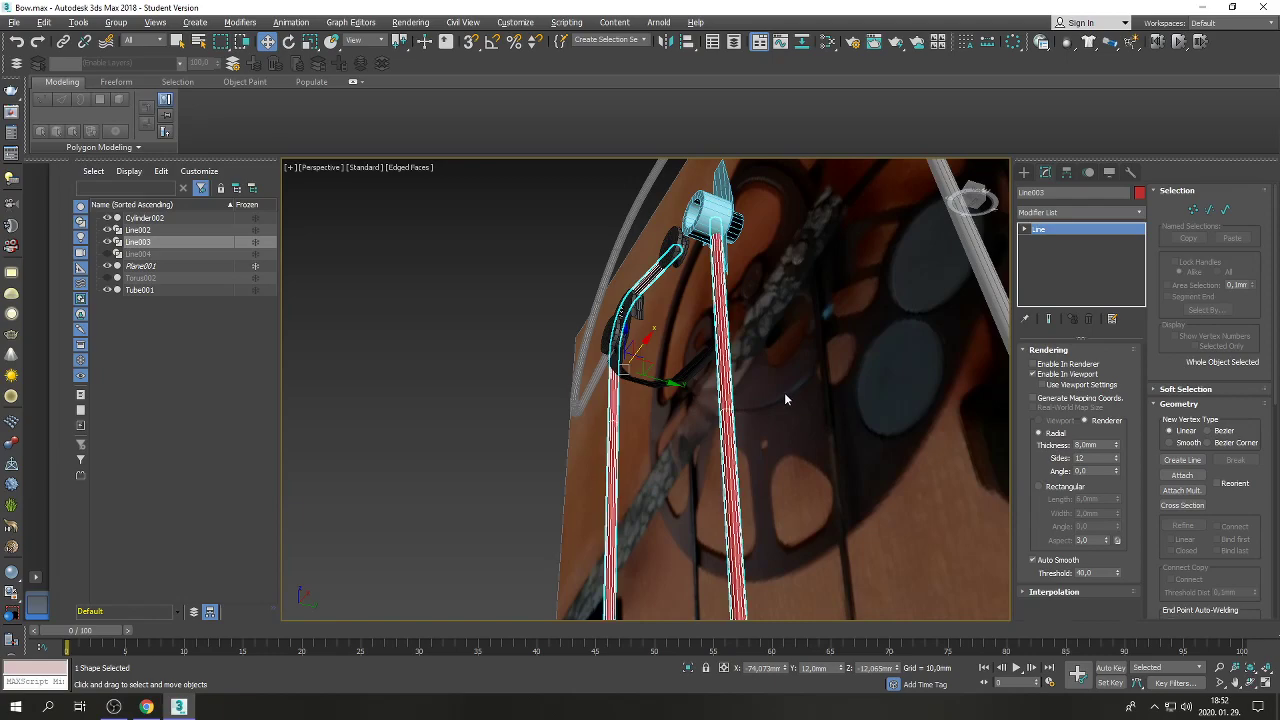
pyautogui.press('F4')
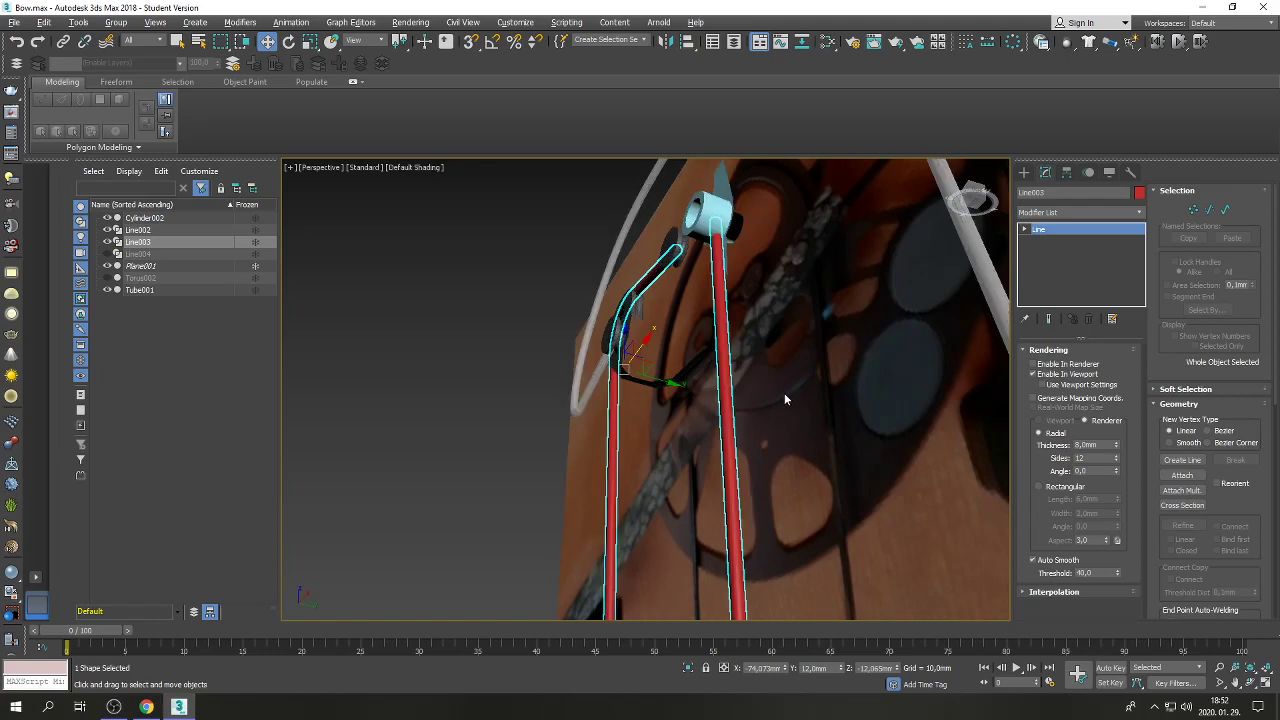
pyautogui.click(1250, 683)
pyautogui.moveTo(645, 433); pyautogui.dragTo(722, 421)
pyautogui.rightClick(722, 421)
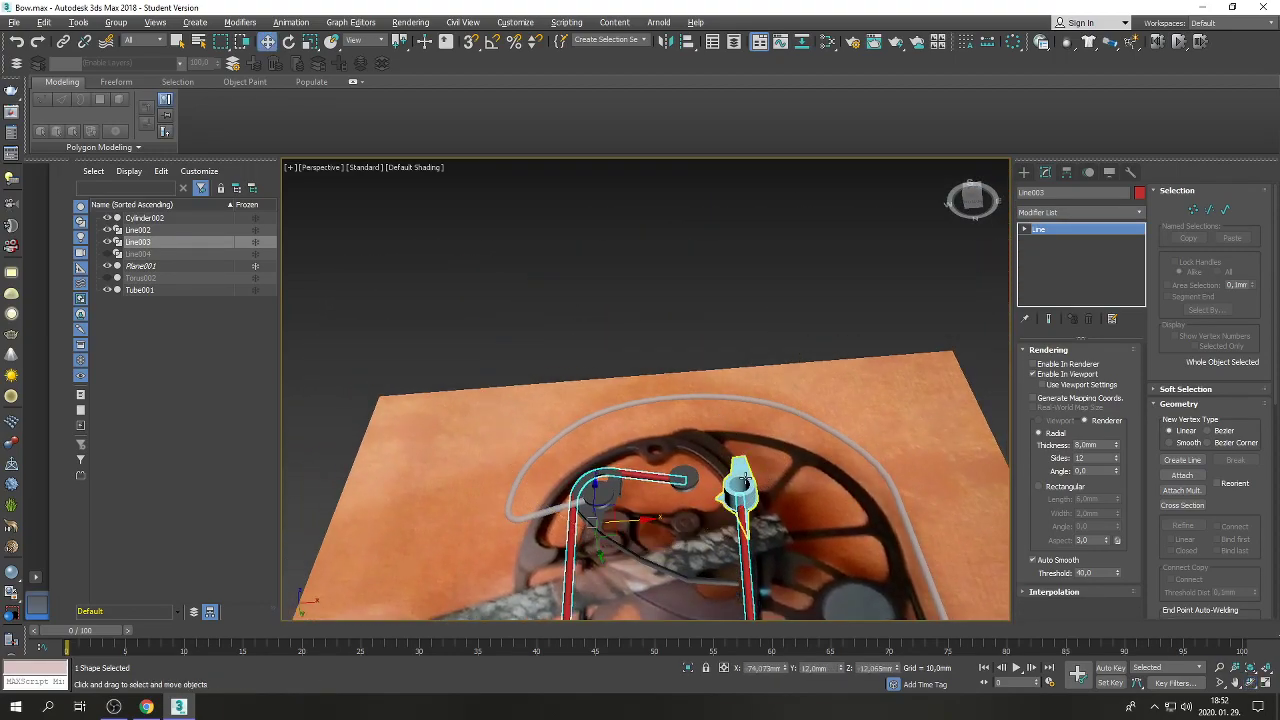
# Select the dark pulley bracket Cylinder002 and start editing its vertices, with its curved arm in close view.
pyautogui.click(690, 478)
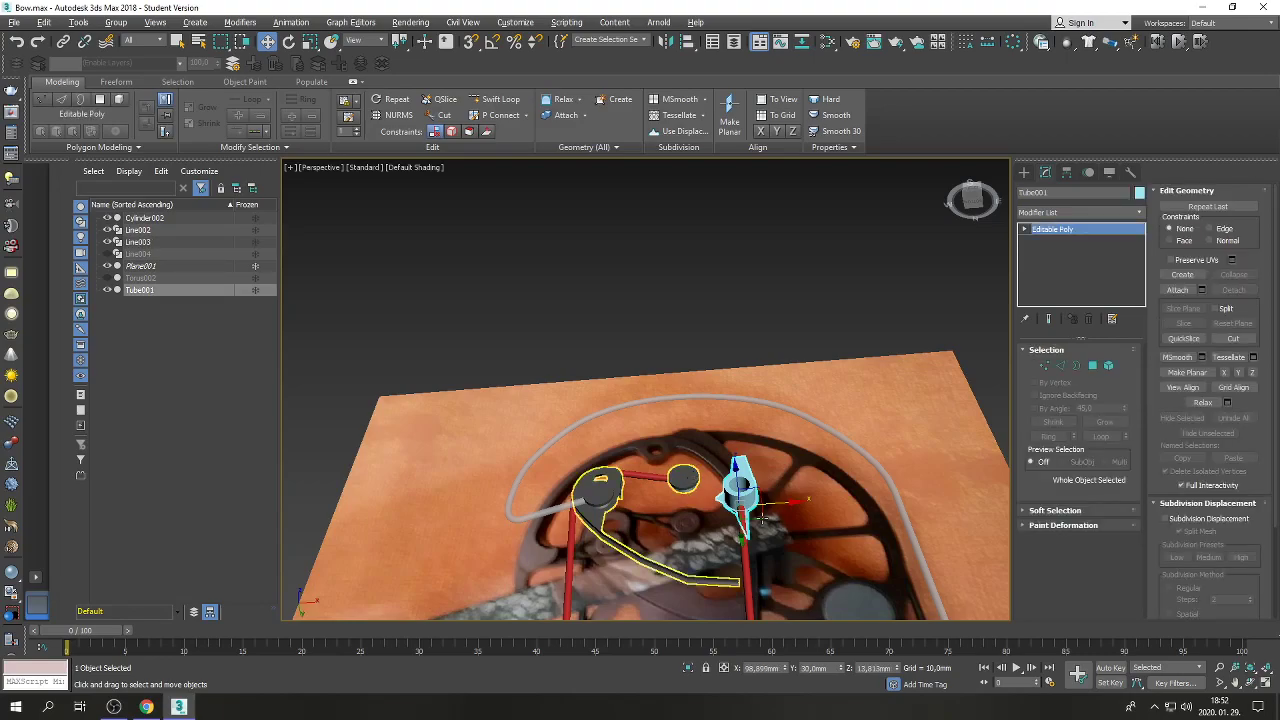
pyautogui.click(727, 501)
pyautogui.click(1236, 682)
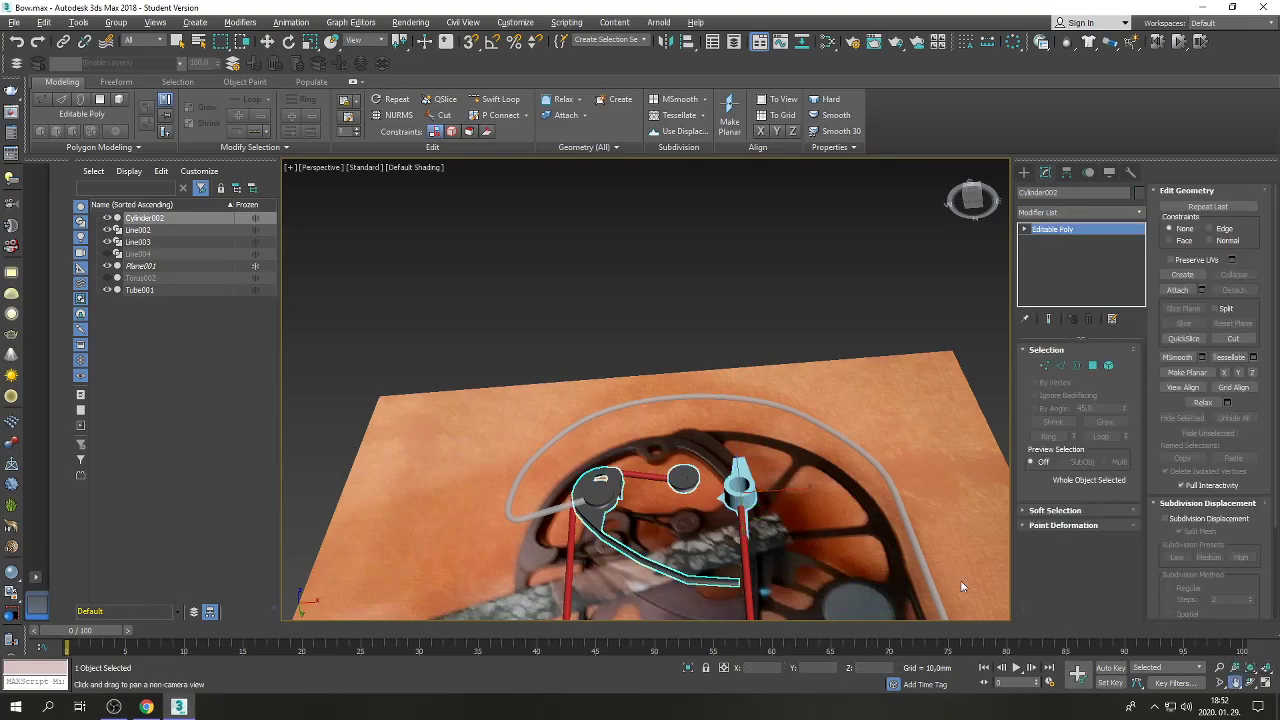
pyautogui.click(1219, 682)
pyautogui.scroll(5, 813, 429)
pyautogui.scroll(1, 813, 429)
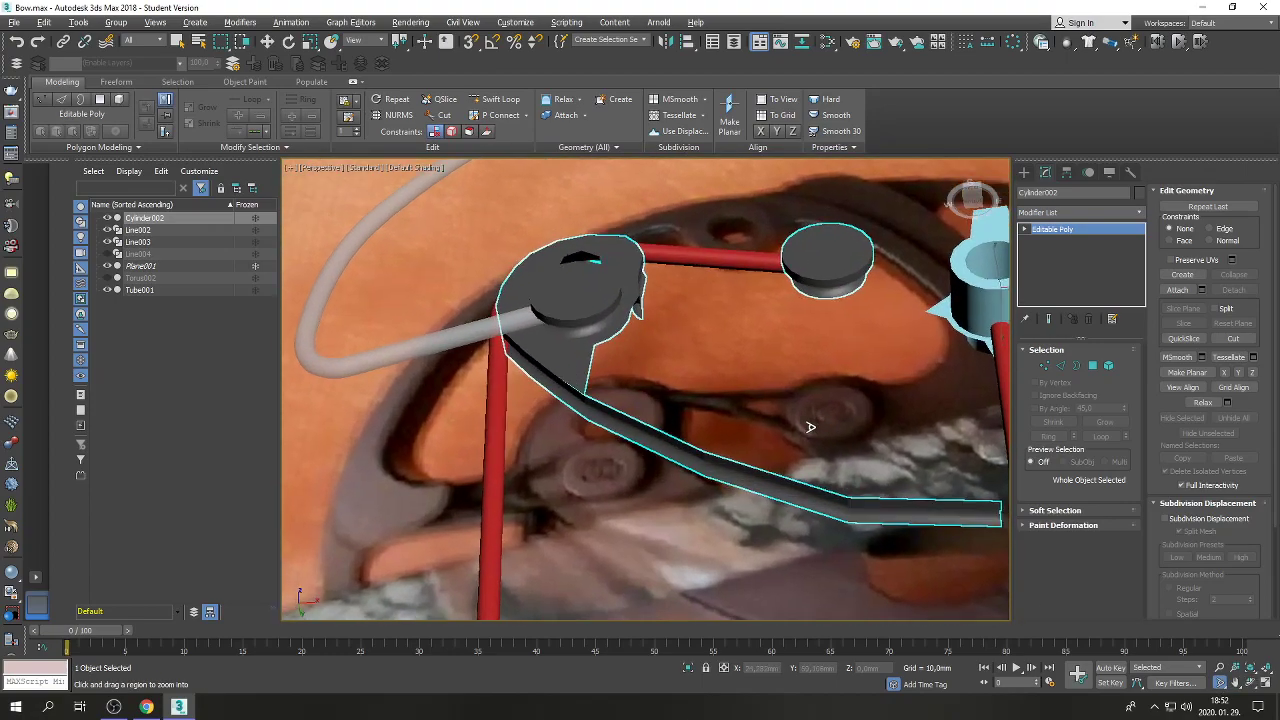
pyautogui.click(1250, 682)
pyautogui.moveTo(700, 450); pyautogui.dragTo(667, 428)
pyautogui.rightClick(667, 428)
pyautogui.click(1045, 367)
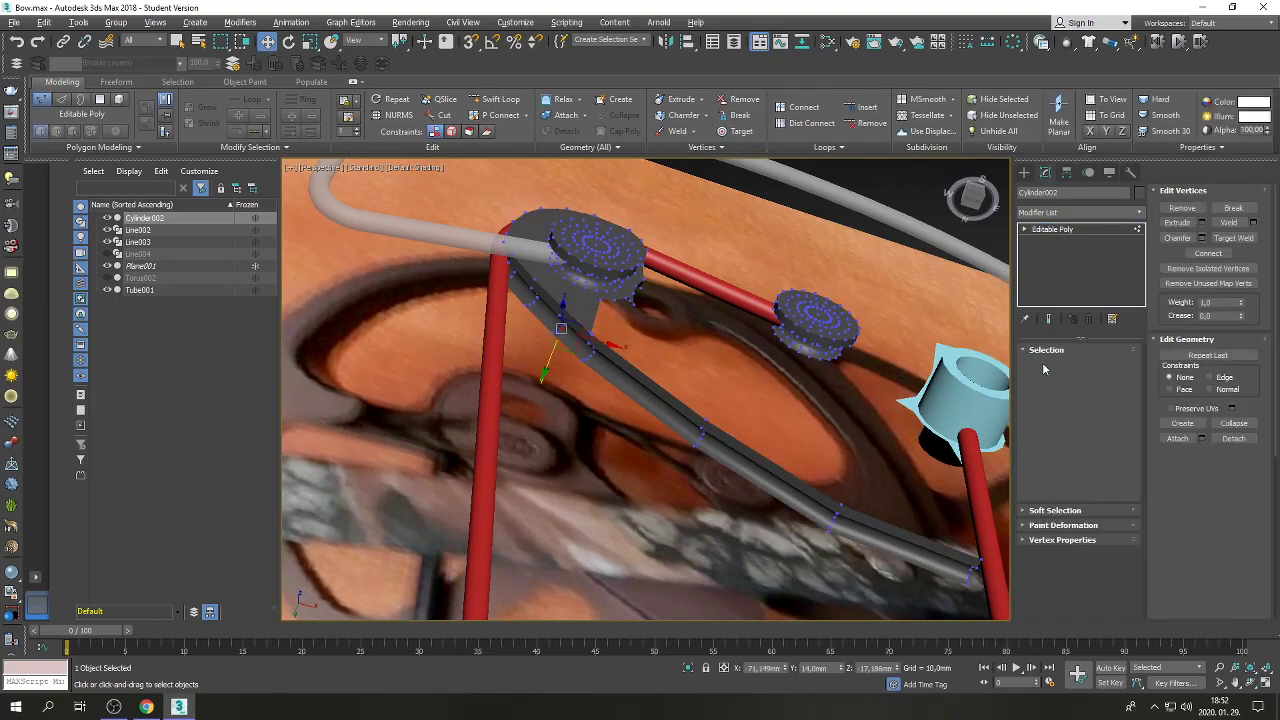
# Target-weld the stray vertex on Cylinder002 where the bracket's plate meets the curved arm.
pyautogui.click(1219, 683)
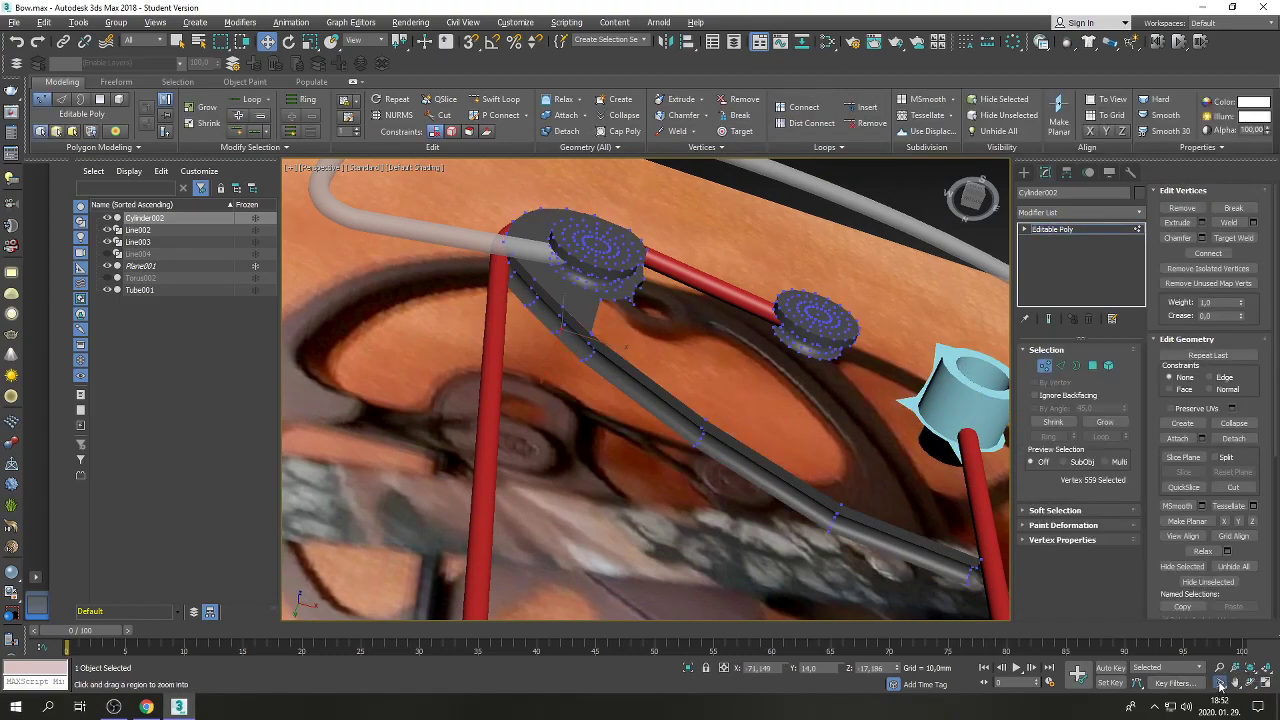
pyautogui.moveTo(895, 560); pyautogui.dragTo(651, 374)
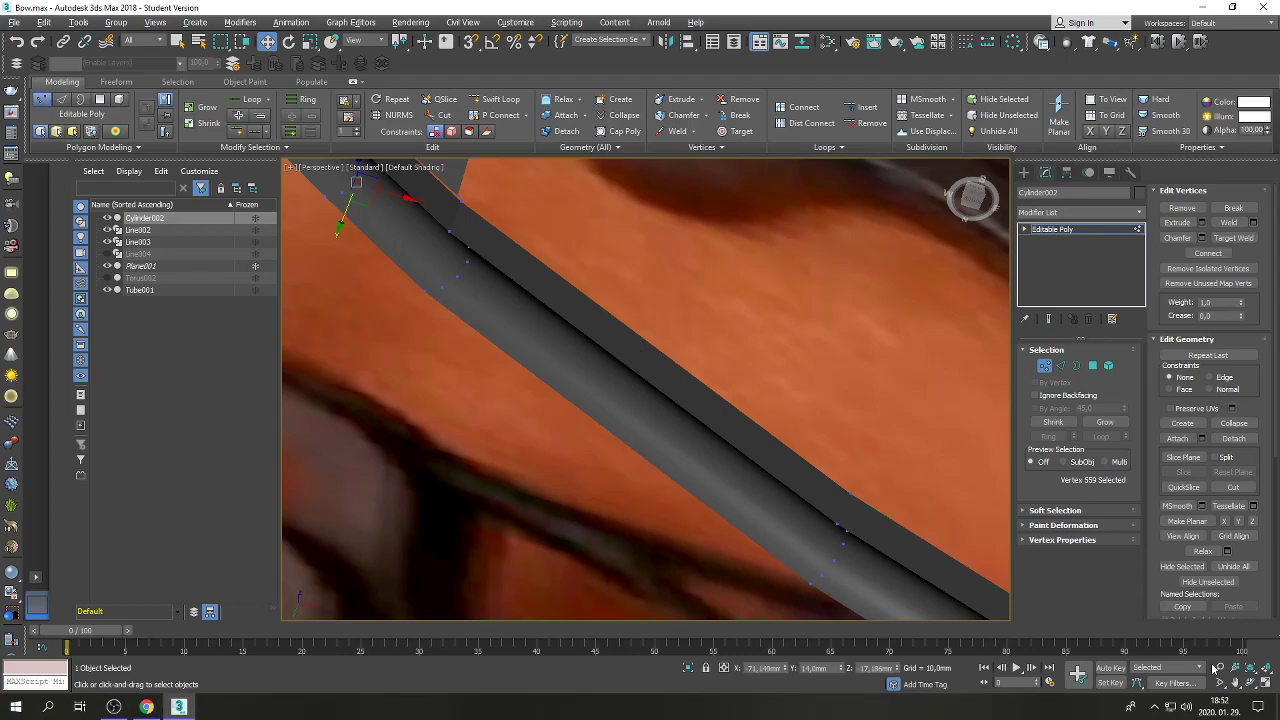
pyautogui.click(1235, 683)
pyautogui.moveTo(464, 321); pyautogui.dragTo(583, 514)
pyautogui.press('w')
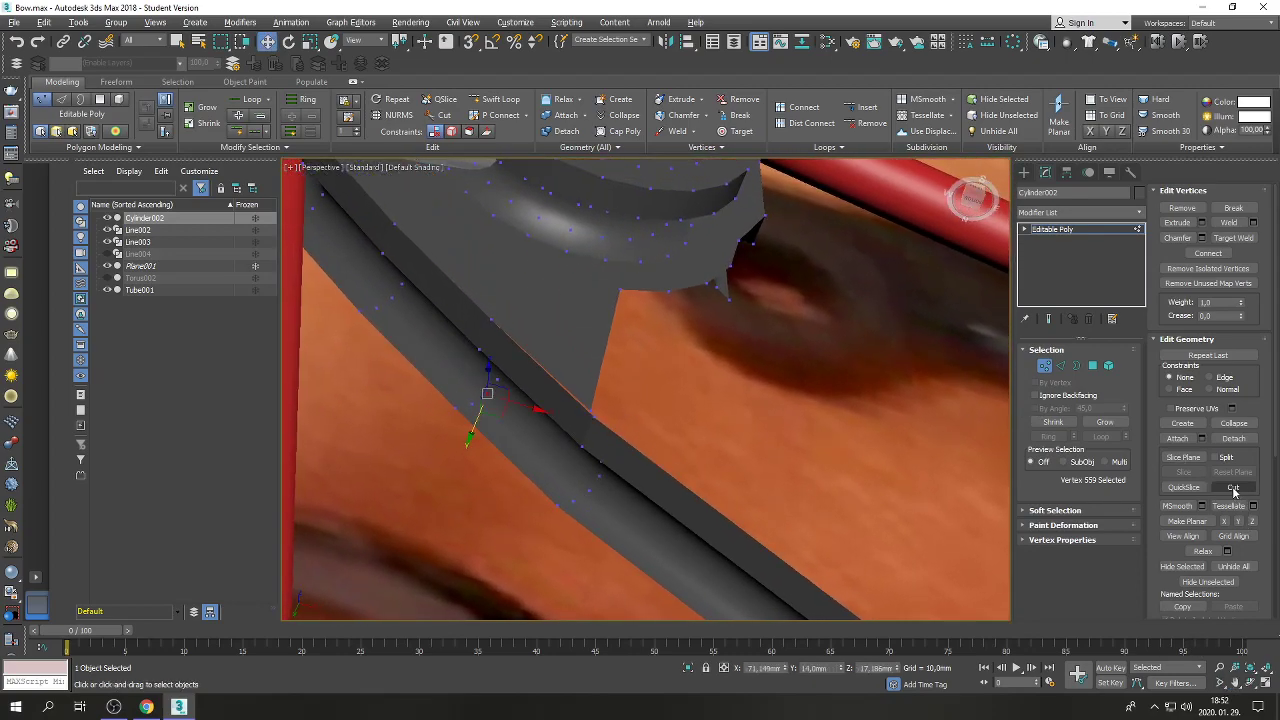
pyautogui.click(1233, 238)
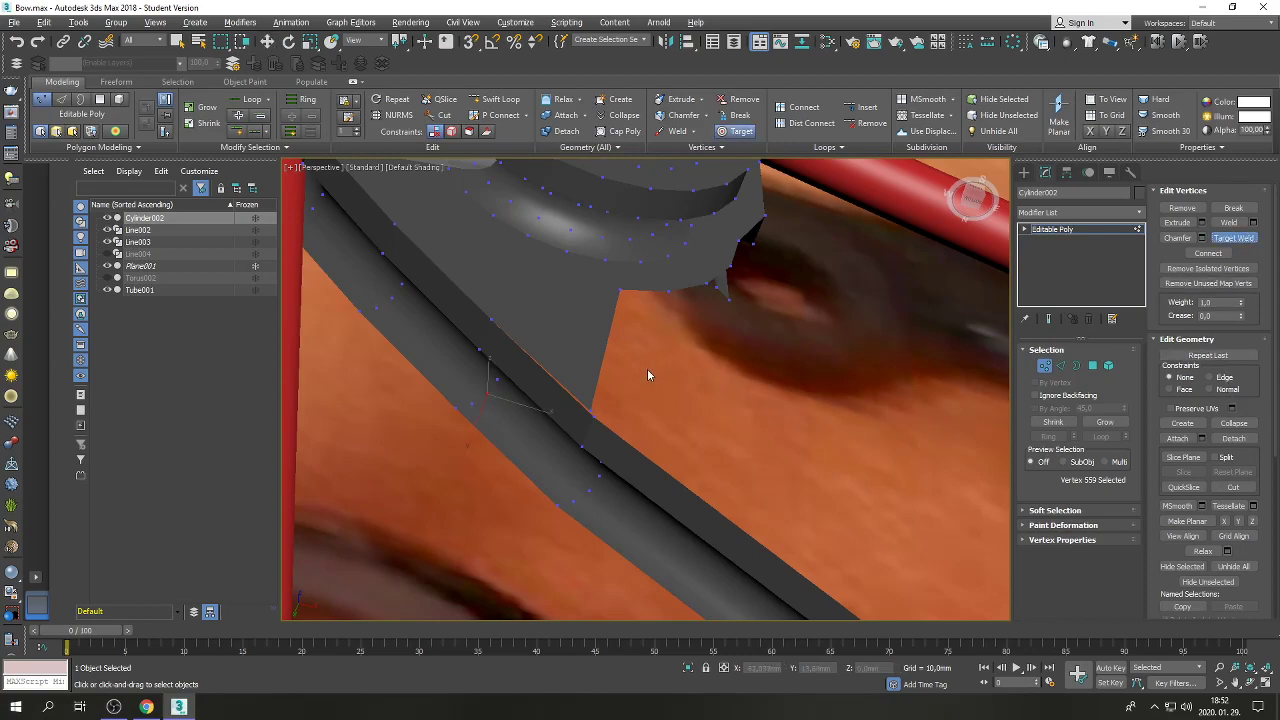
pyautogui.click(591, 416)
pyautogui.scroll(-6, 728, 463)
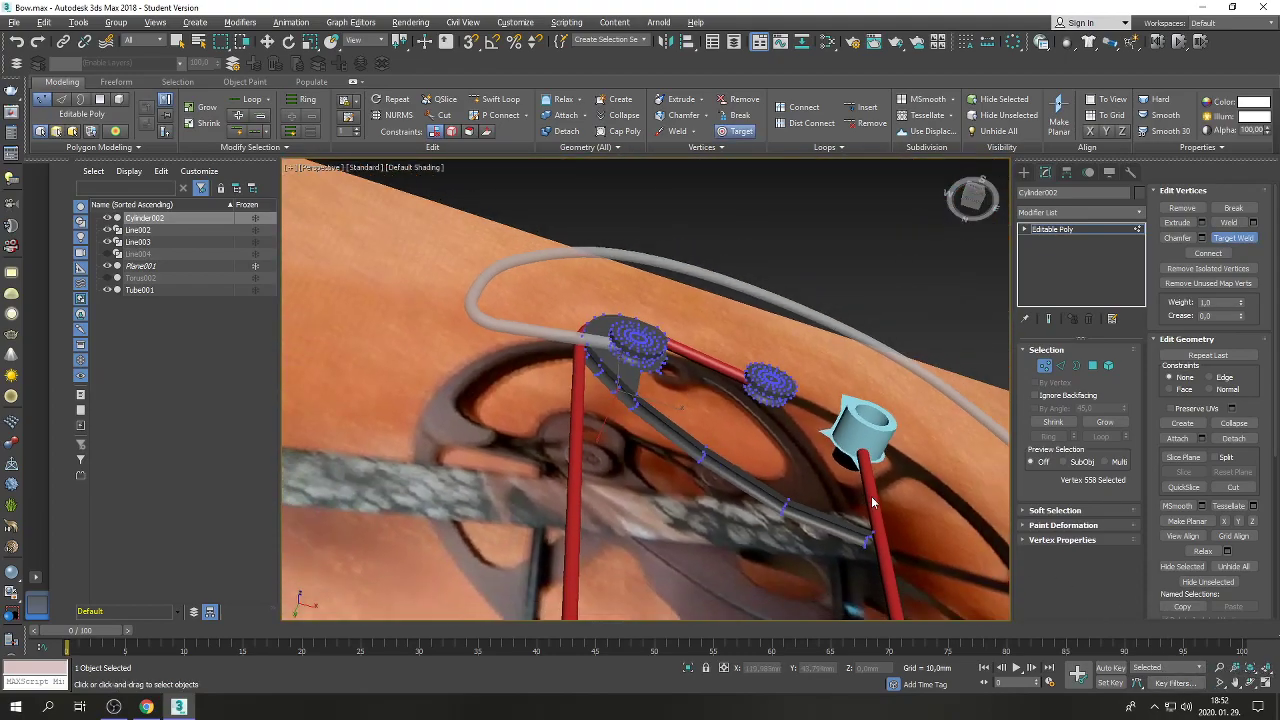
# Examine the pulley bracket, cables and tube from the front and side, then return to four viewports and end Target Weld.
pyautogui.click(1250, 683)
pyautogui.moveTo(700, 446); pyautogui.dragTo(615, 518)
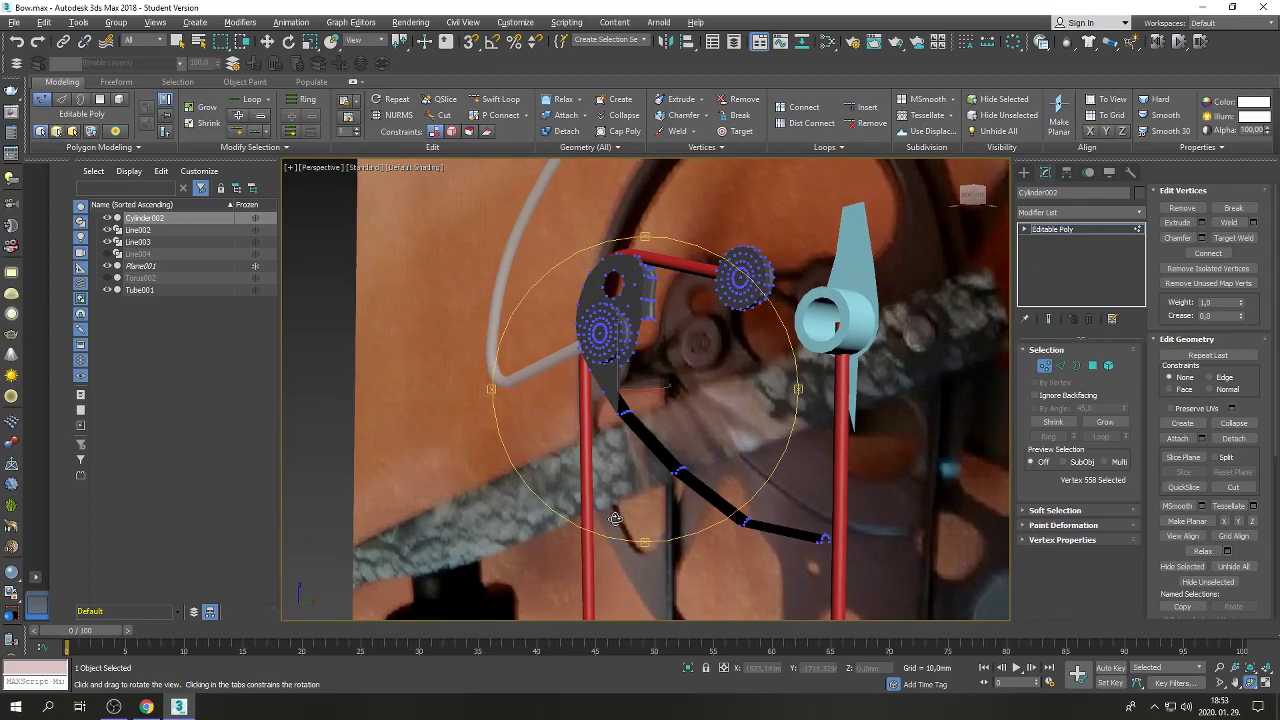
pyautogui.moveTo(615, 518); pyautogui.dragTo(824, 407)
pyautogui.moveTo(649, 397); pyautogui.dragTo(735, 434)
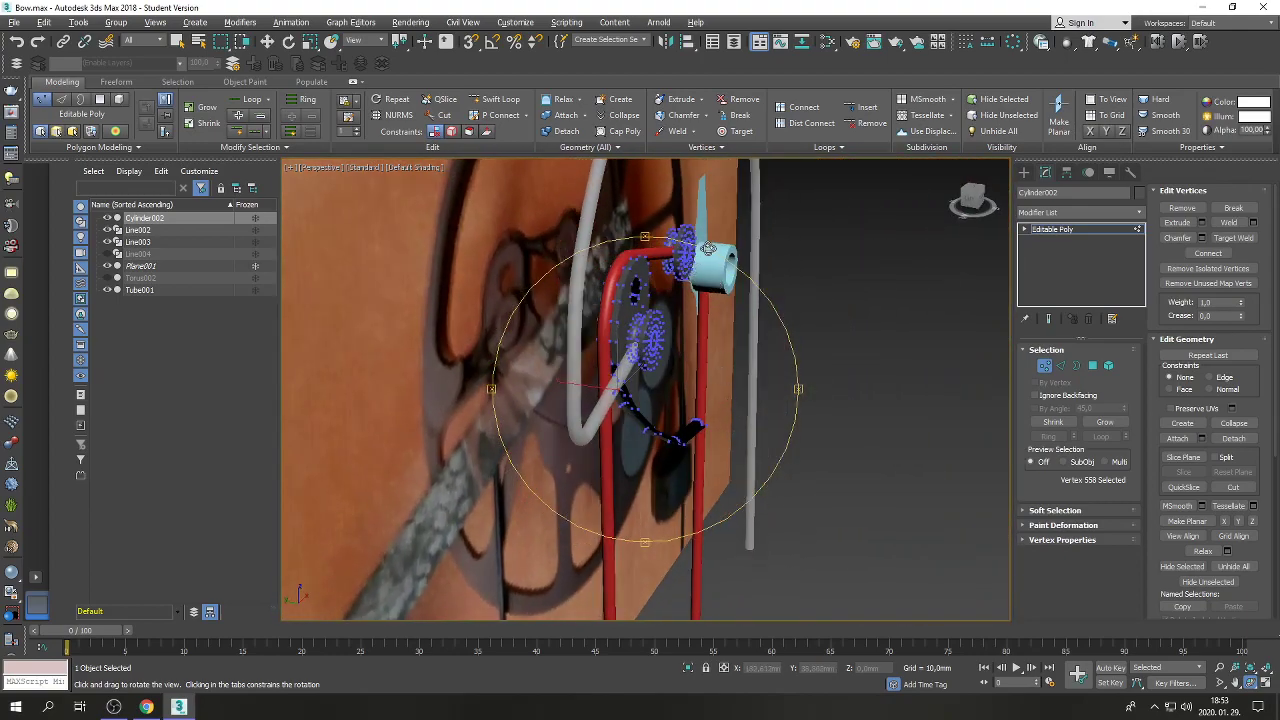
pyautogui.rightClick(720, 411)
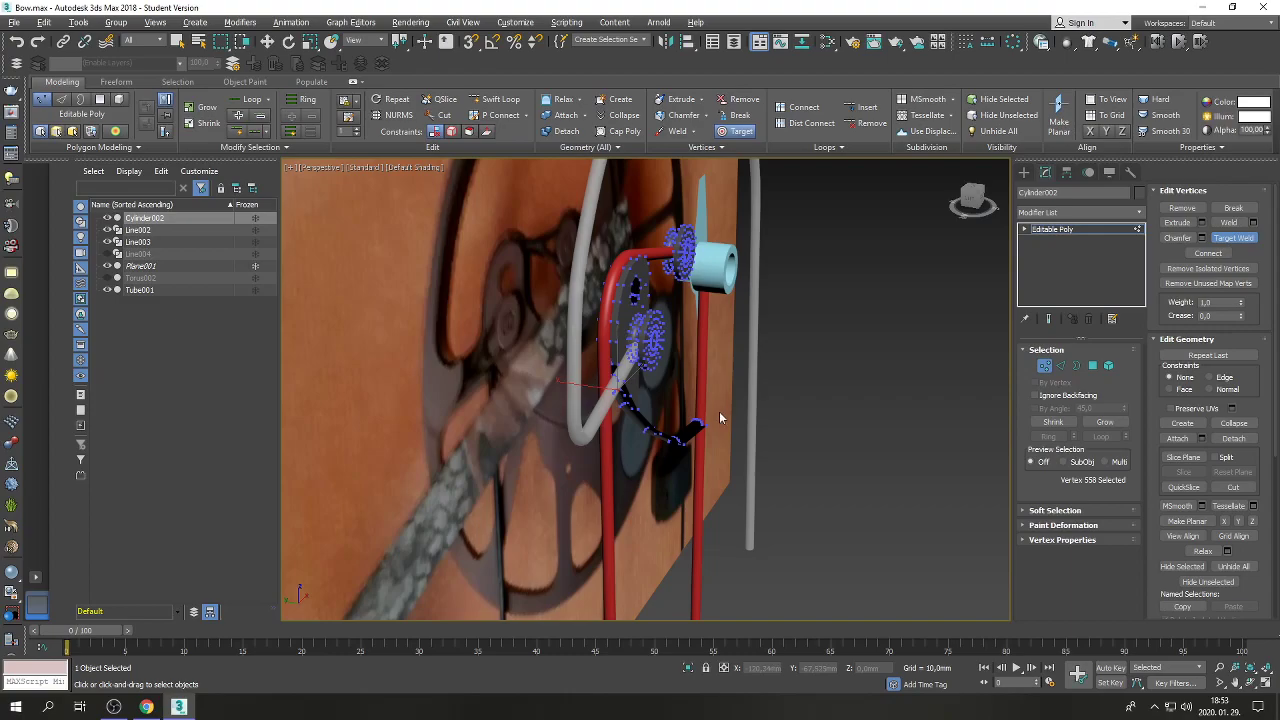
pyautogui.click(1266, 685)
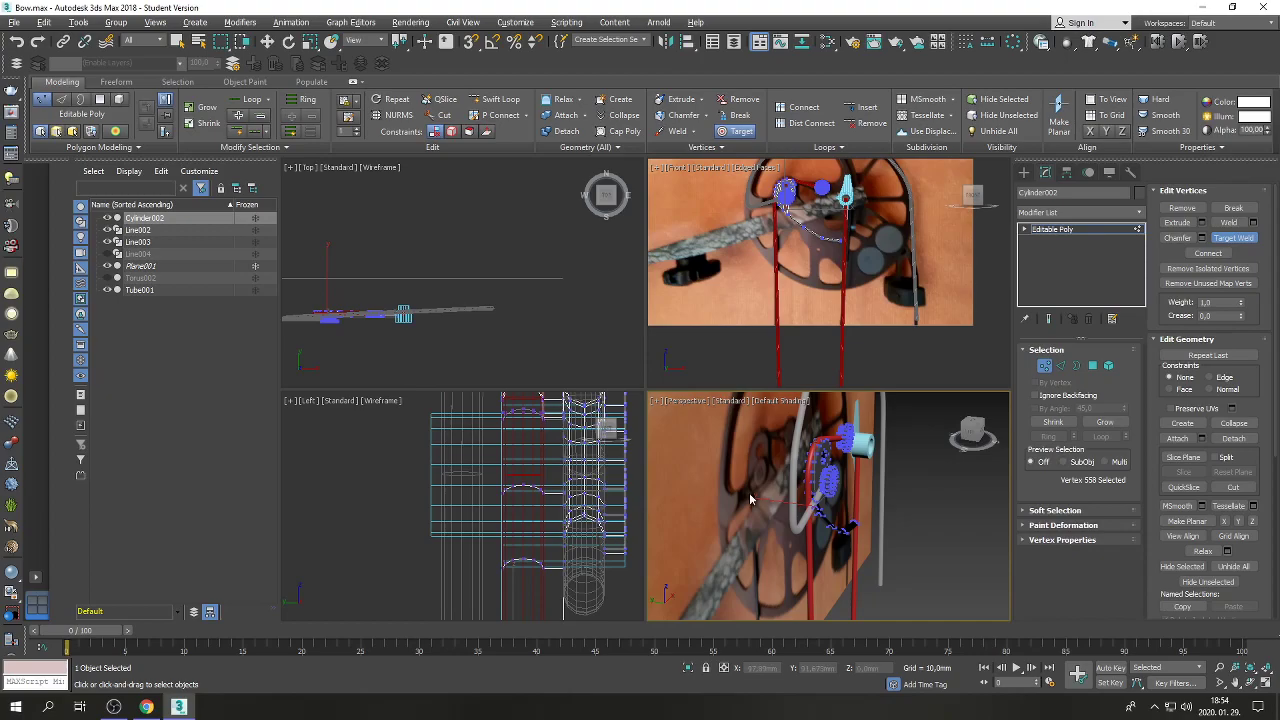
pyautogui.press('w')
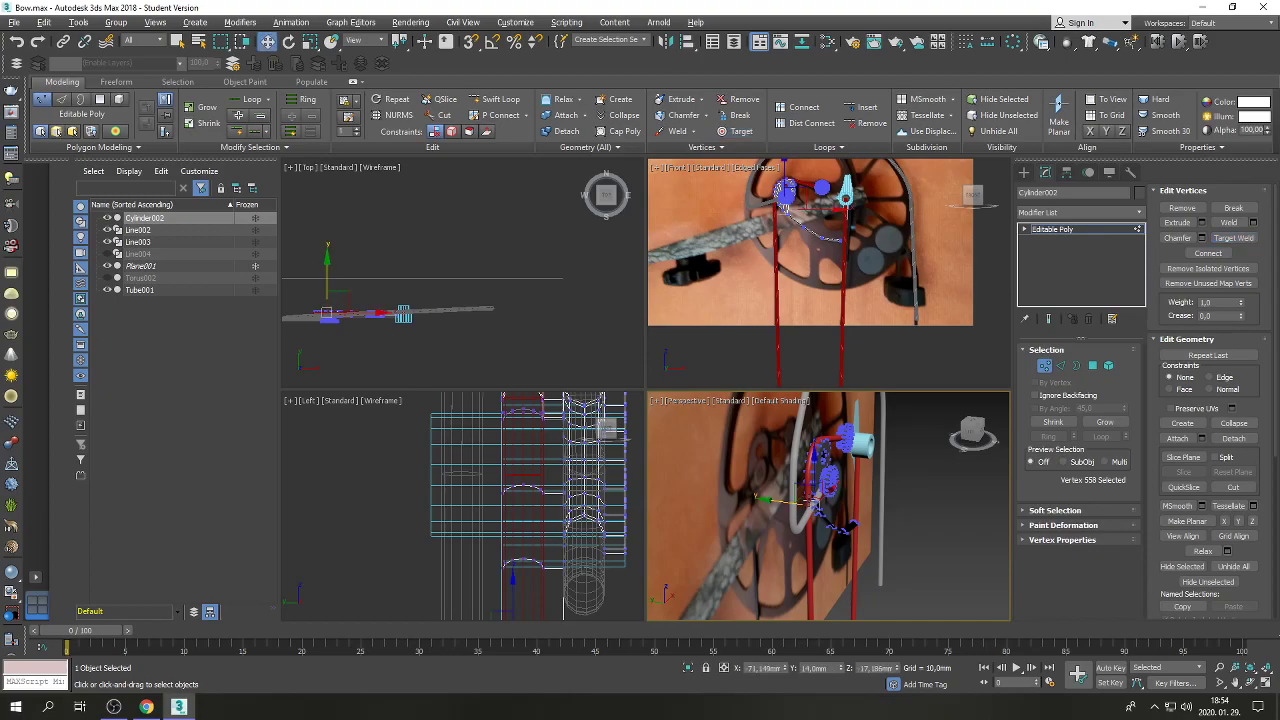
# Show edged faces in the enlarged perspective view of the Cylinder002 bracket and end its sub-object editing.
pyautogui.click(1266, 683)
pyautogui.click(1250, 683)
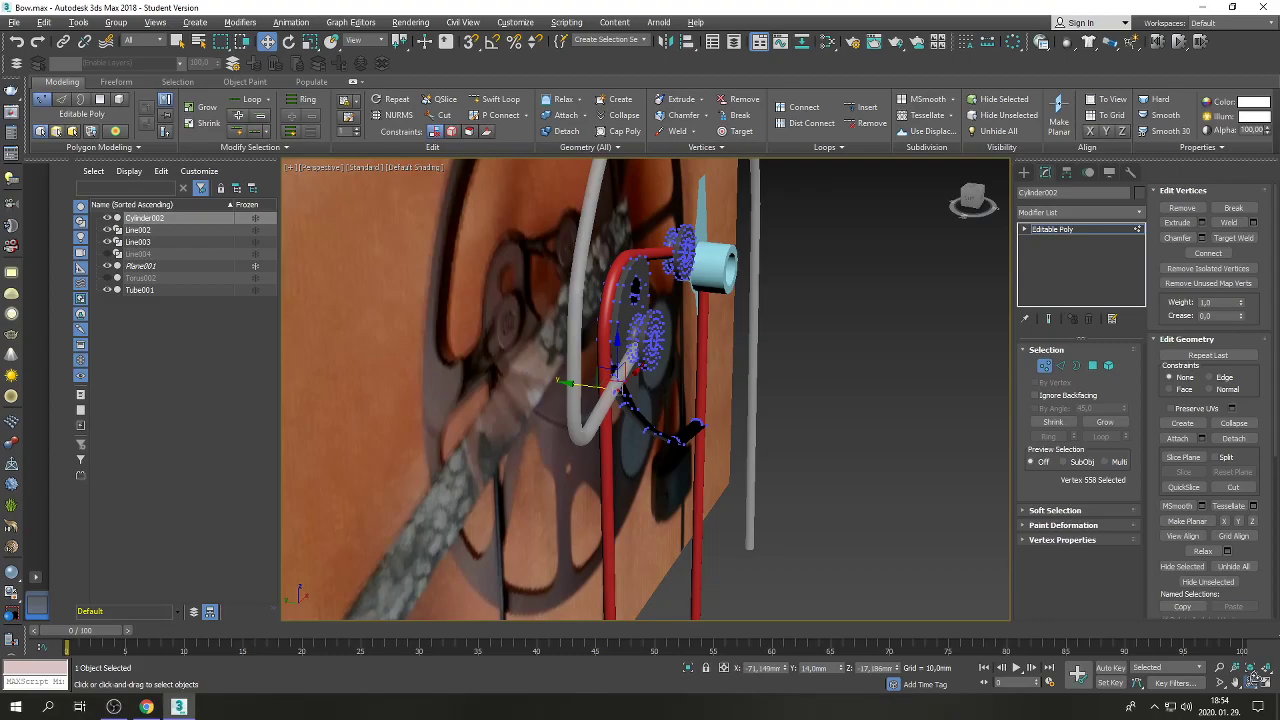
pyautogui.moveTo(731, 435); pyautogui.dragTo(593, 425)
pyautogui.rightClick(593, 425)
pyautogui.press('F4')
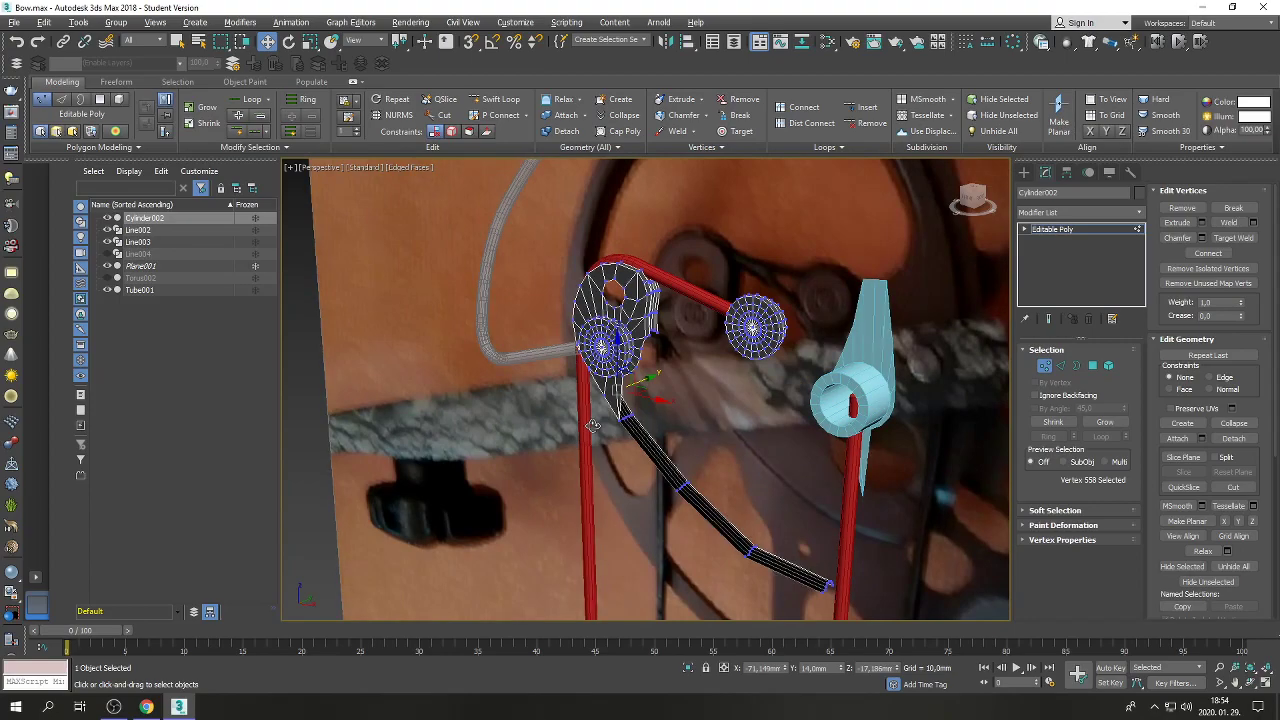
pyautogui.click(1060, 365)
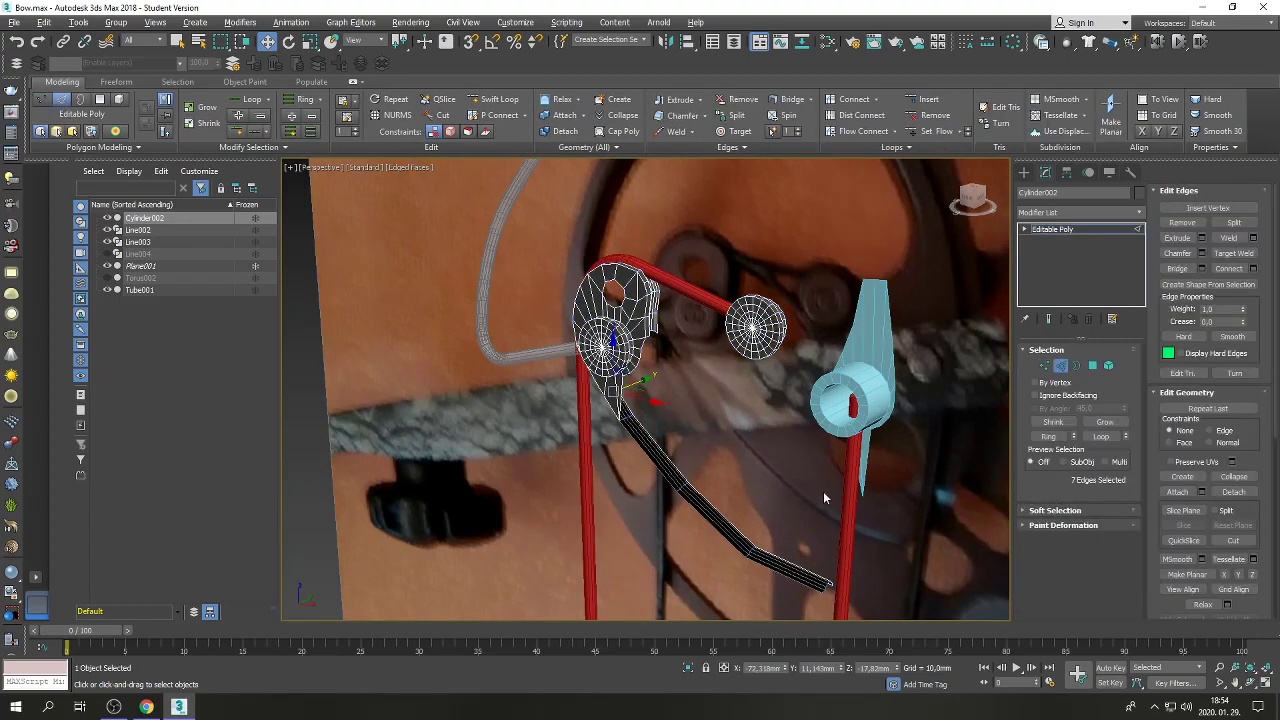
pyautogui.click(1250, 682)
pyautogui.moveTo(750, 437); pyautogui.dragTo(727, 423)
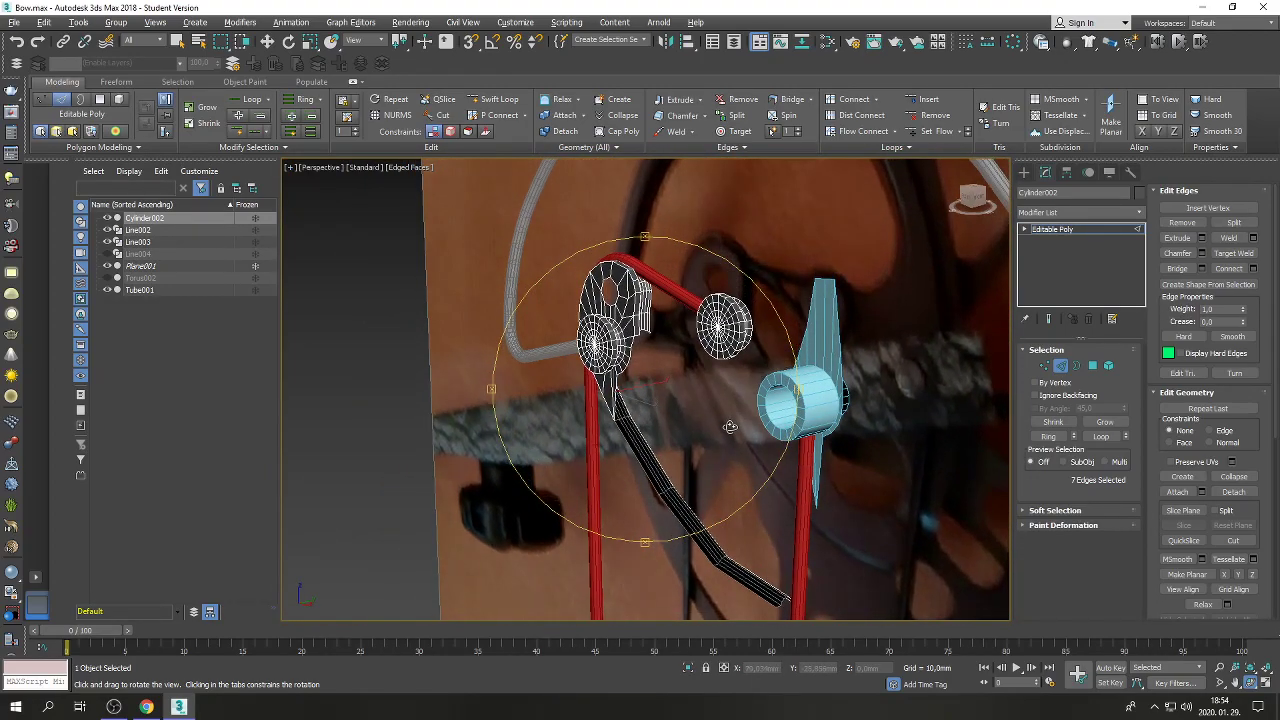
pyautogui.press('w')
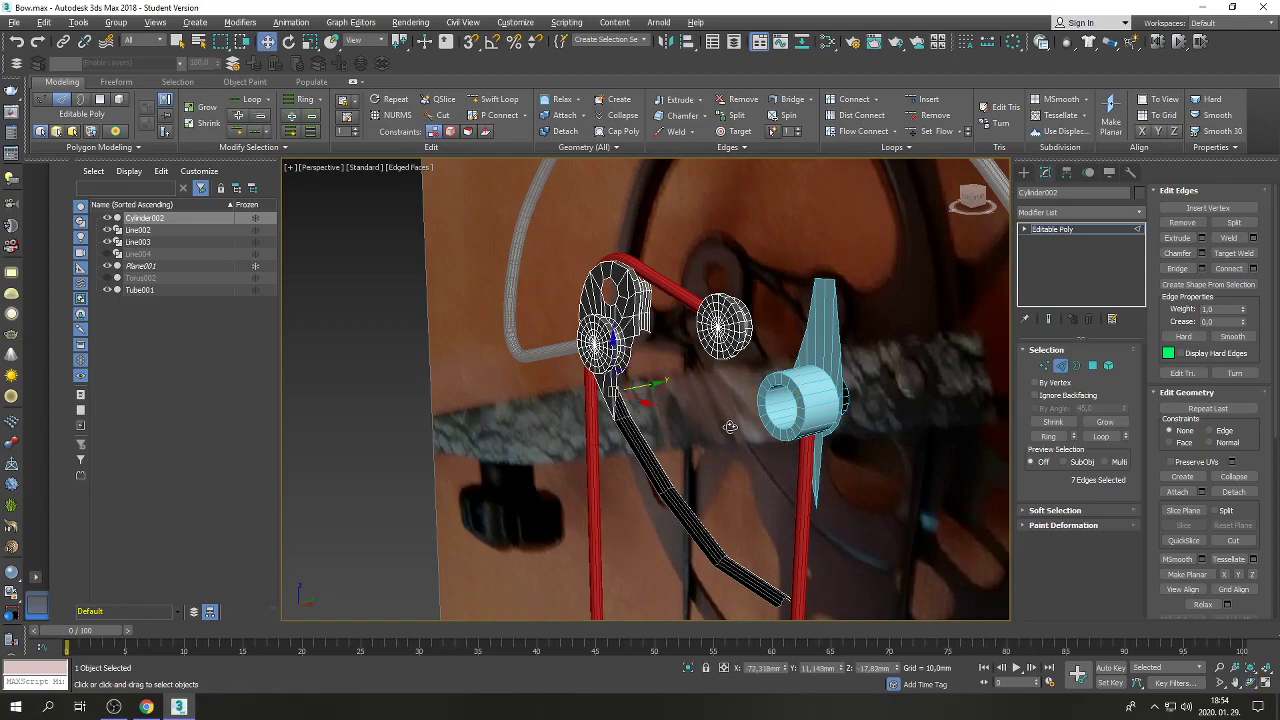
pyautogui.click(1061, 367)
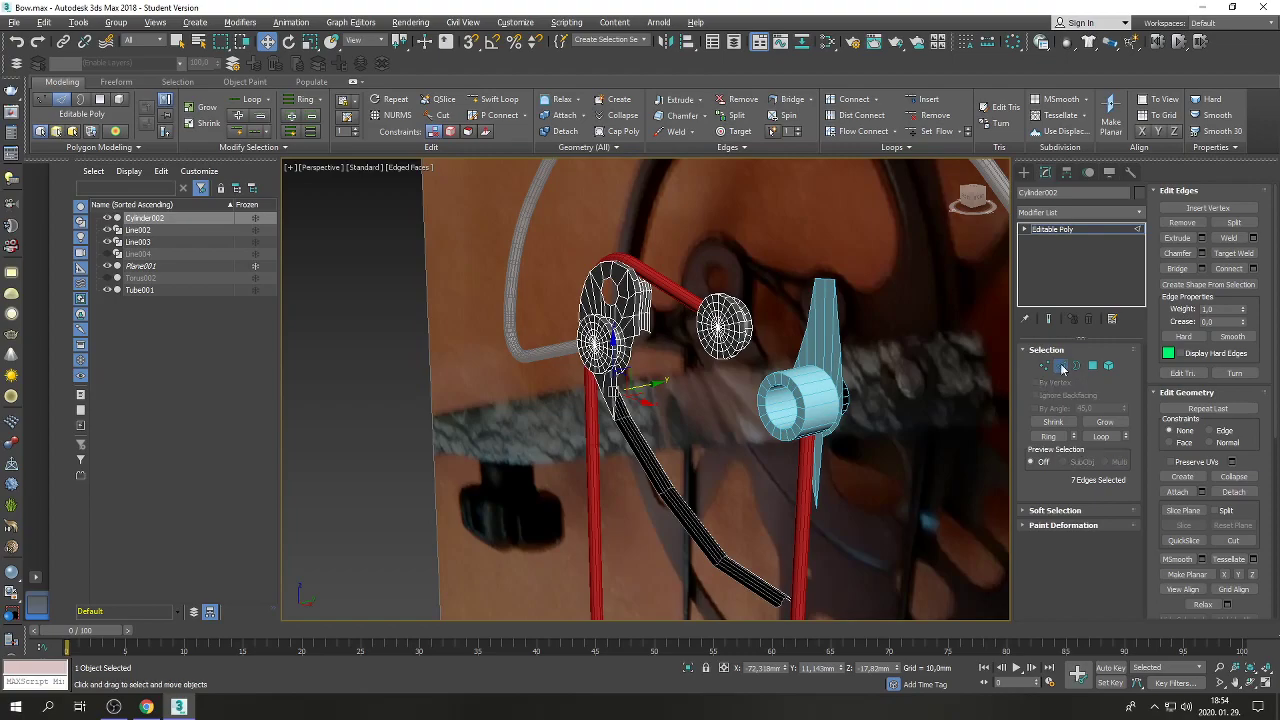
# Recolor Tube001 dark blue and attach the Cylinder002 bracket to it.
pyautogui.click(800, 405)
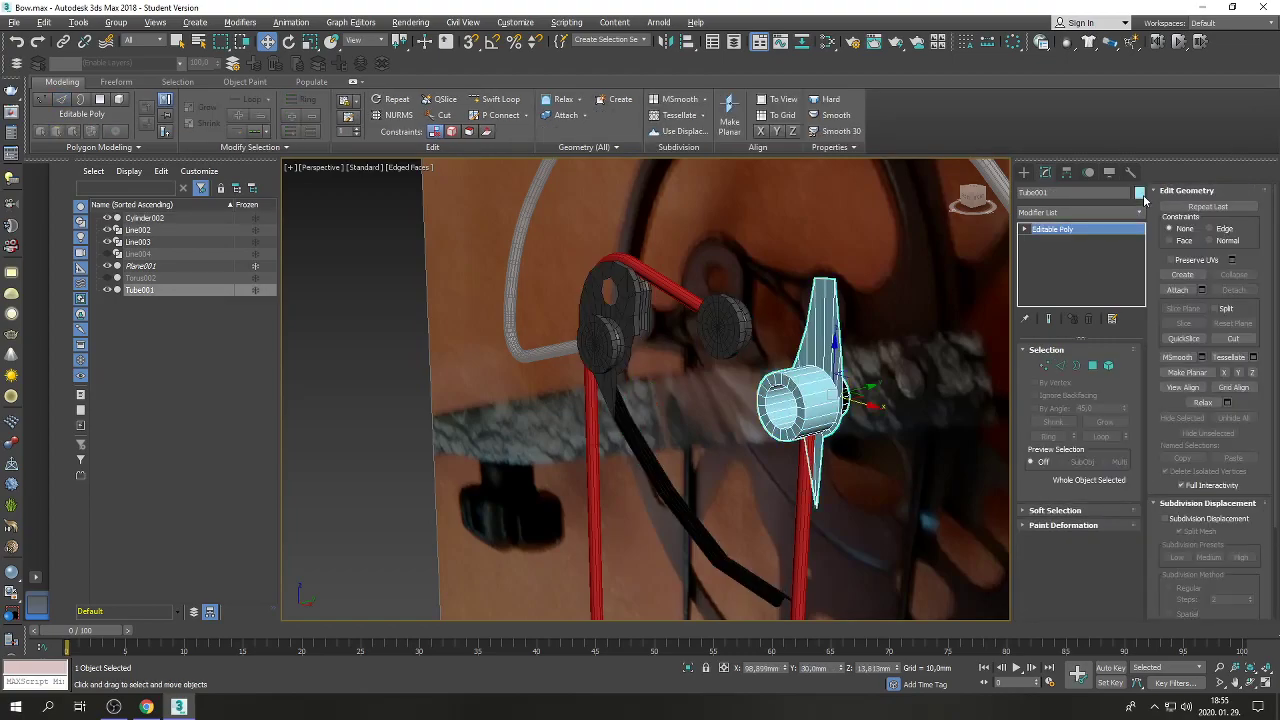
pyautogui.click(1141, 194)
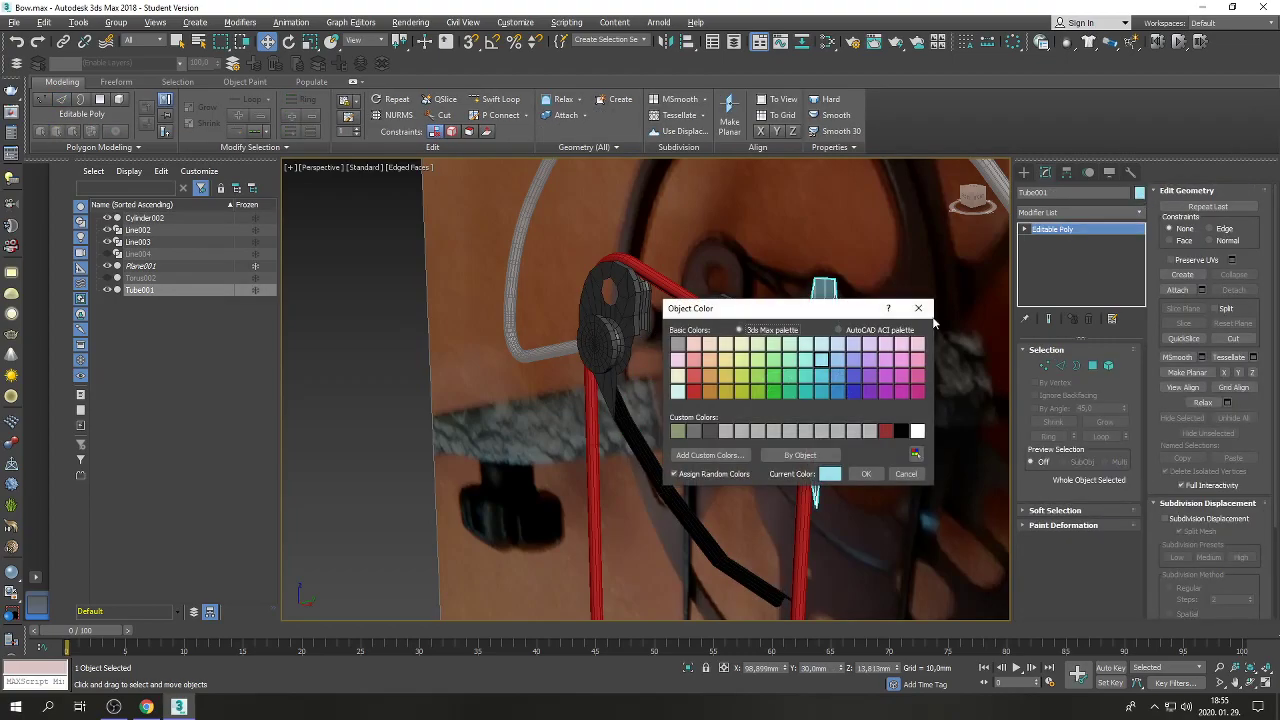
pyautogui.click(849, 390)
pyautogui.click(868, 473)
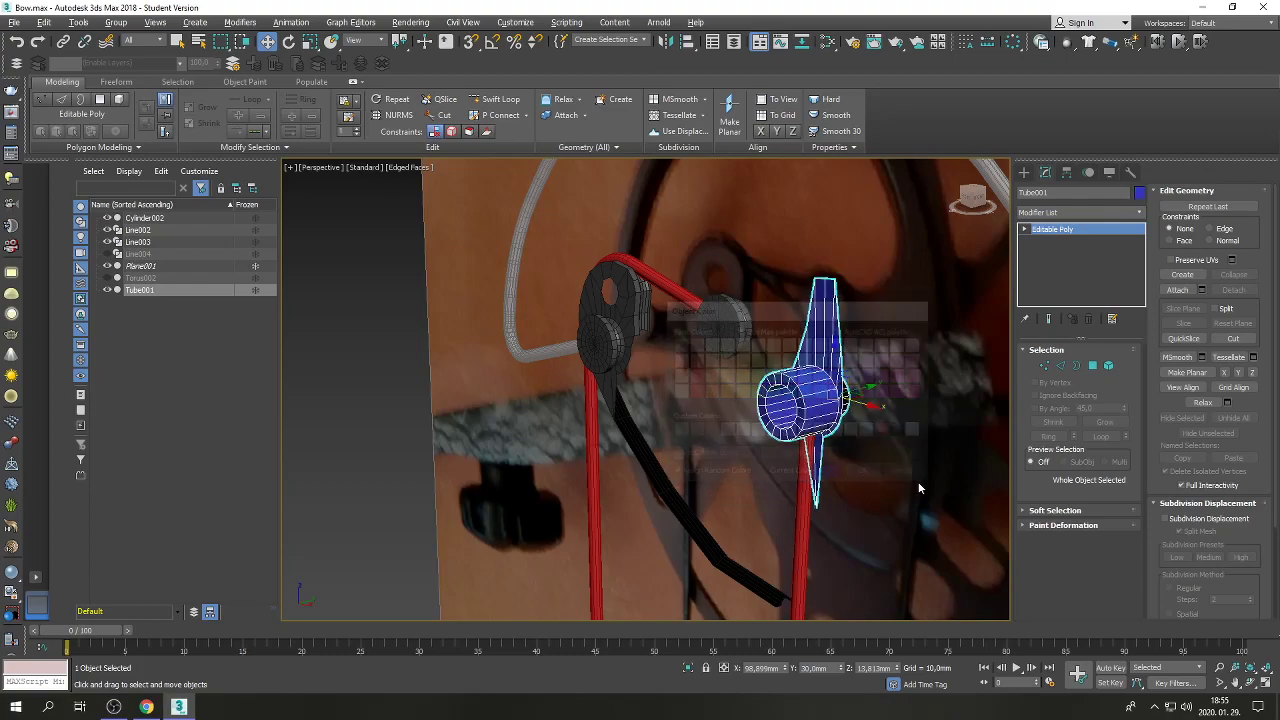
pyautogui.click(1178, 290)
pyautogui.click(624, 311)
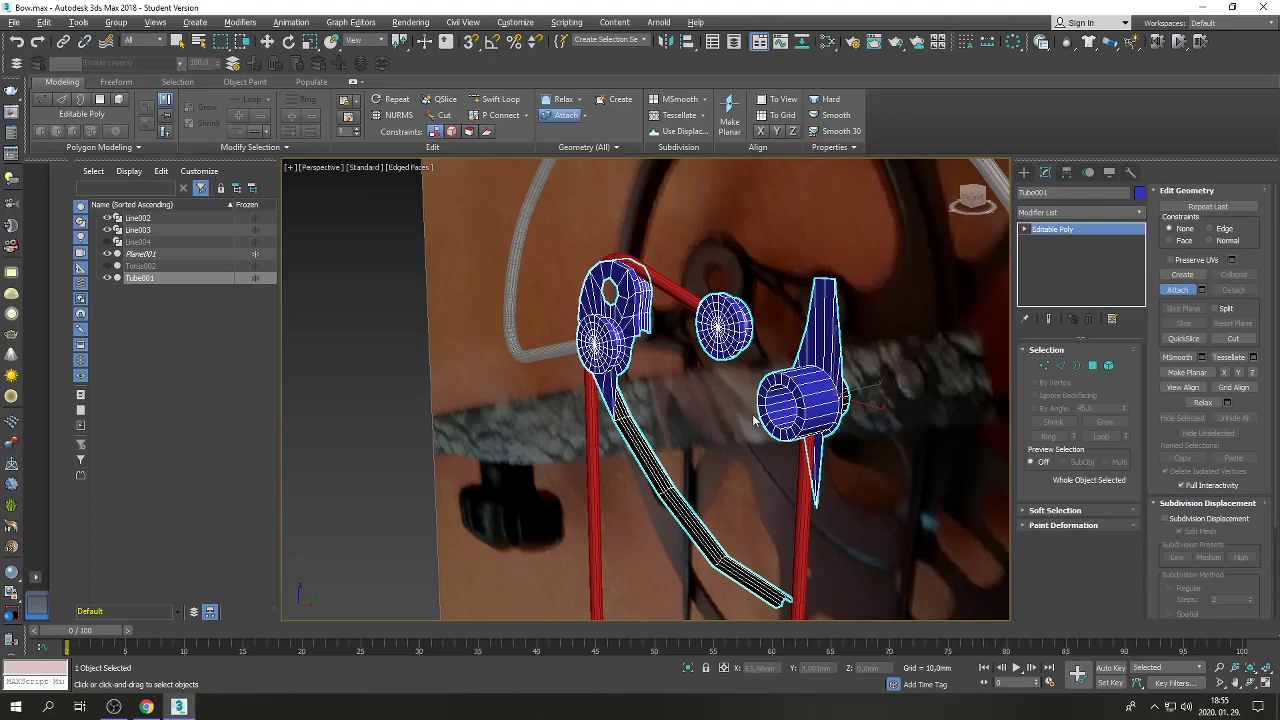
# Try bridging two edges of the tube's pointed side spur to two edges on the nearby disc's back rim.
pyautogui.click(1250, 683)
pyautogui.moveTo(570, 400); pyautogui.dragTo(452, 400)
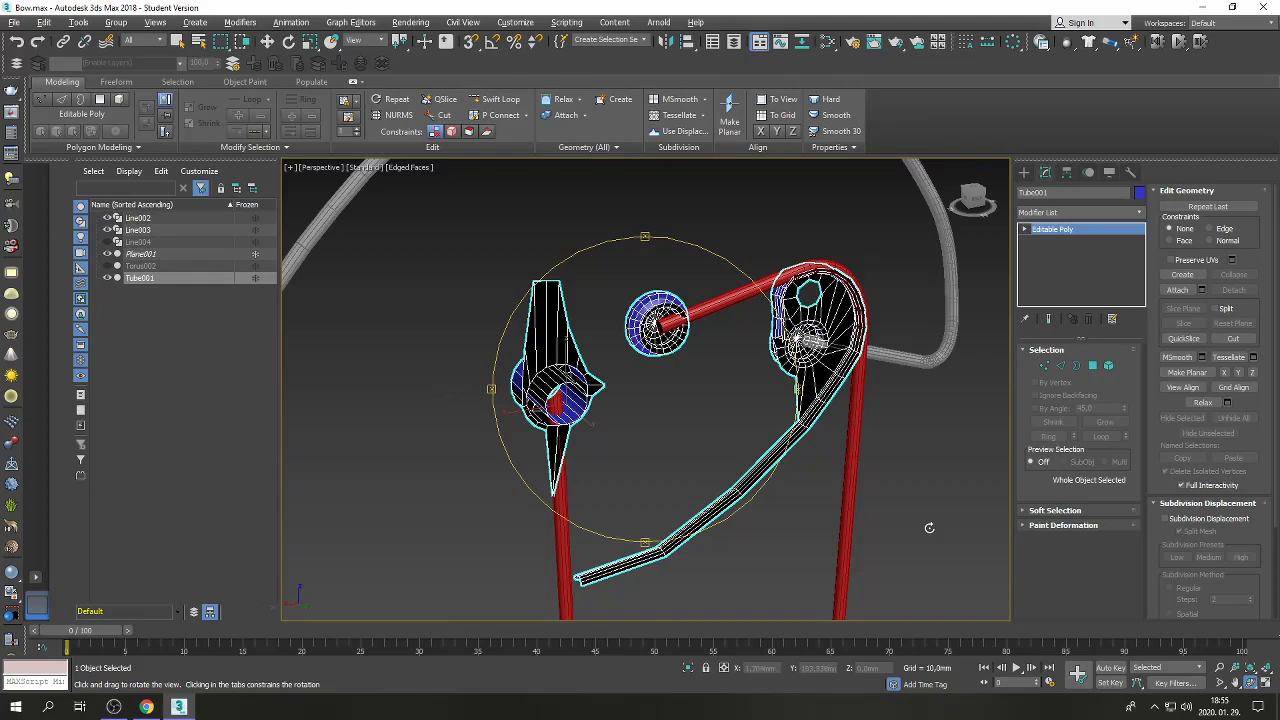
pyautogui.scroll(8, 716, 373)
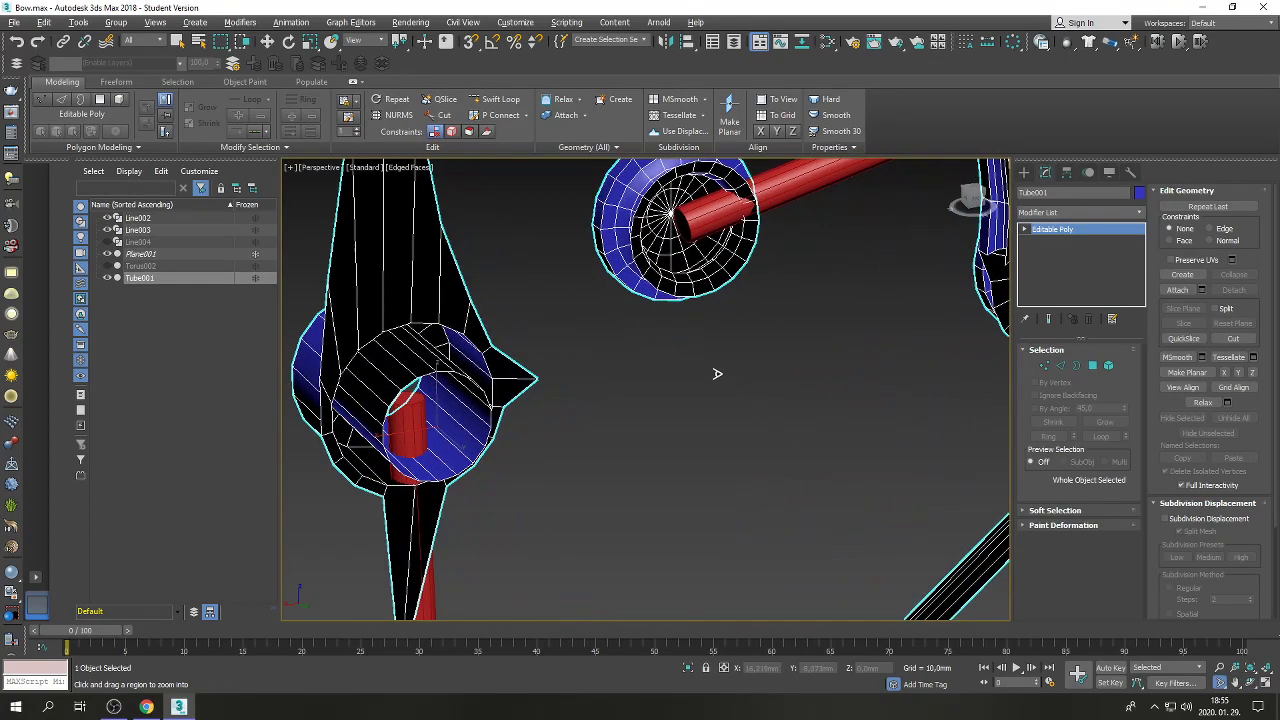
pyautogui.rightClick(716, 373)
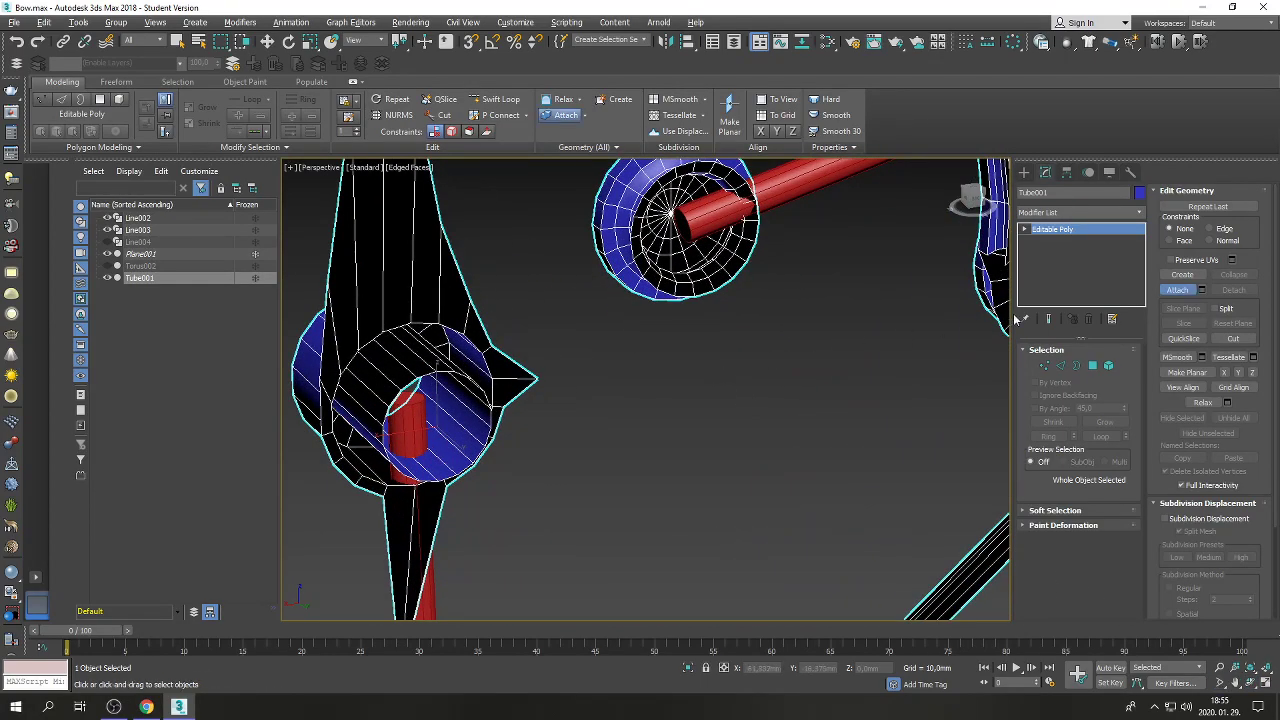
pyautogui.click(1062, 366)
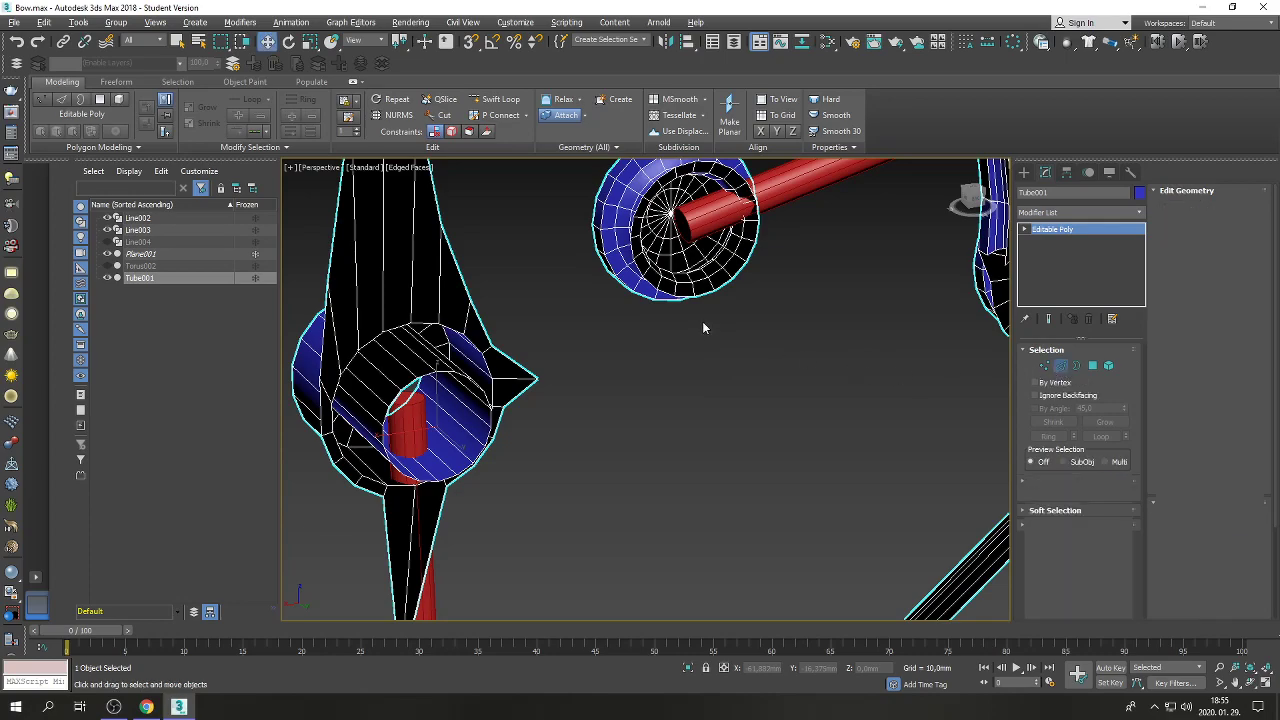
pyautogui.click(484, 332)
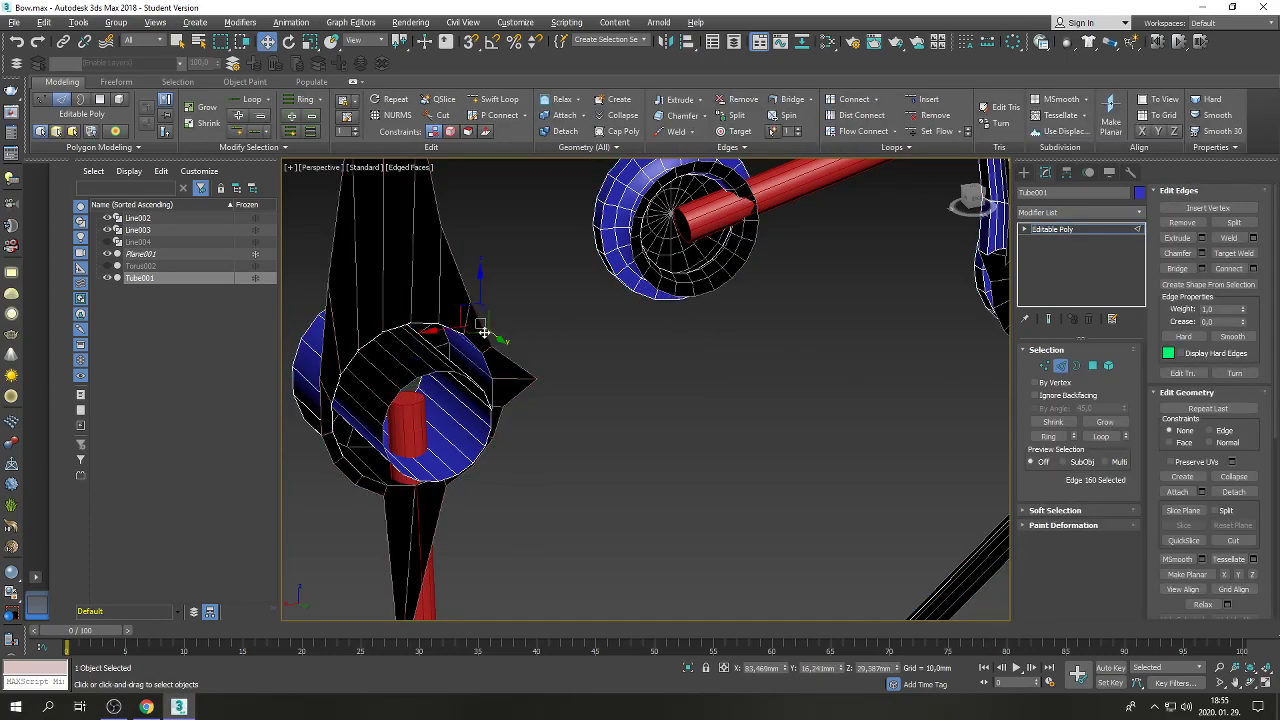
pyautogui.keyDown('ctrl'); pyautogui.click(525, 365); pyautogui.keyUp('ctrl')
pyautogui.keyDown('ctrl'); pyautogui.click(655, 287); pyautogui.keyUp('ctrl')
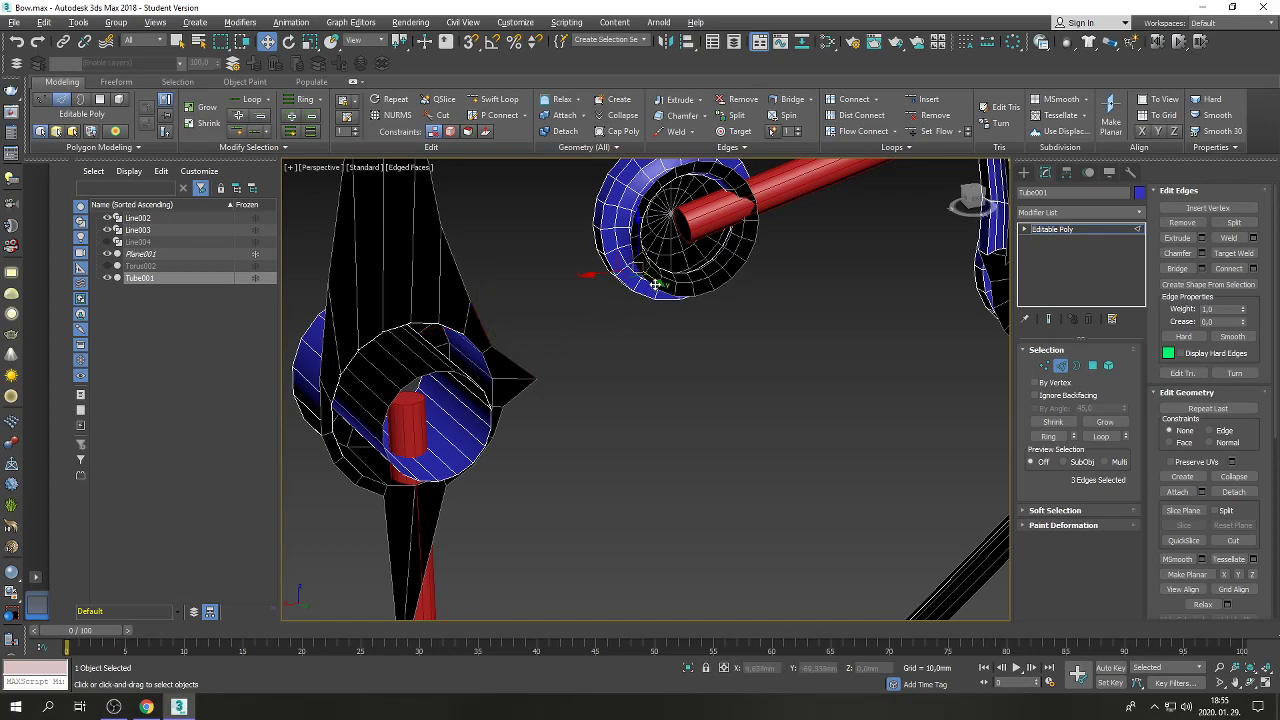
pyautogui.keyDown('ctrl'); pyautogui.click(648, 281); pyautogui.keyUp('ctrl')
pyautogui.click(1203, 269)
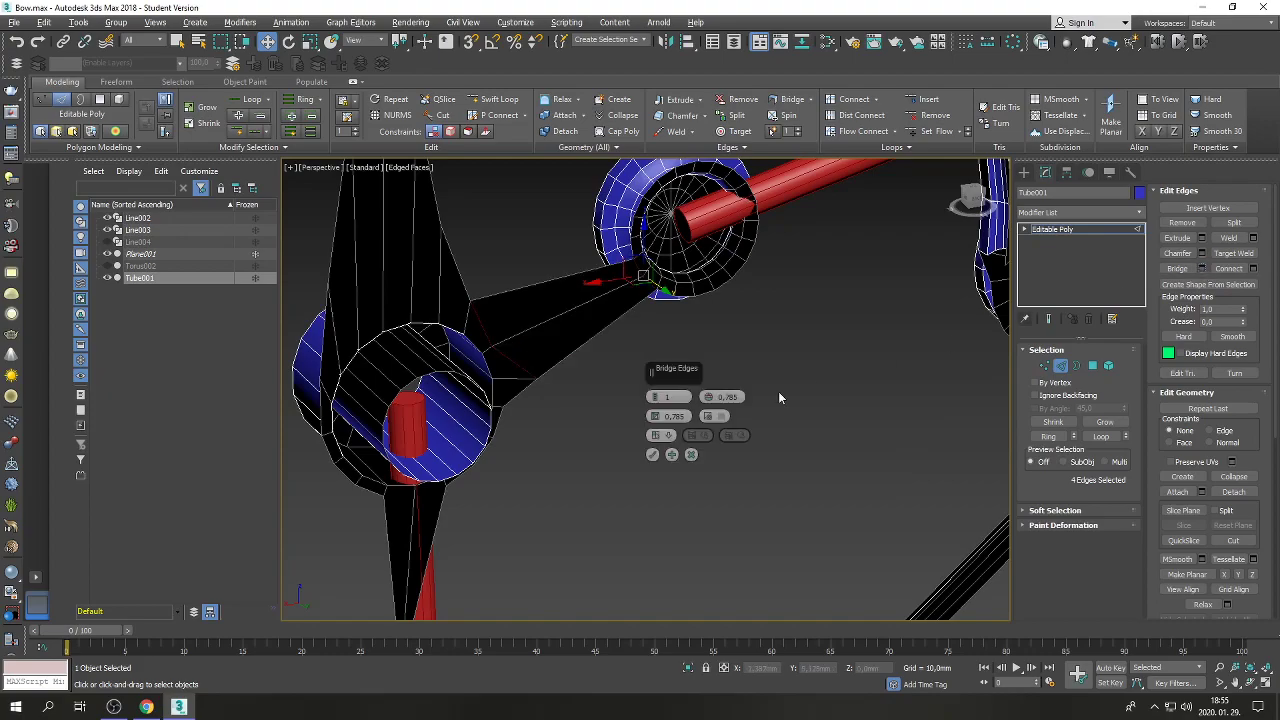
pyautogui.click(651, 457)
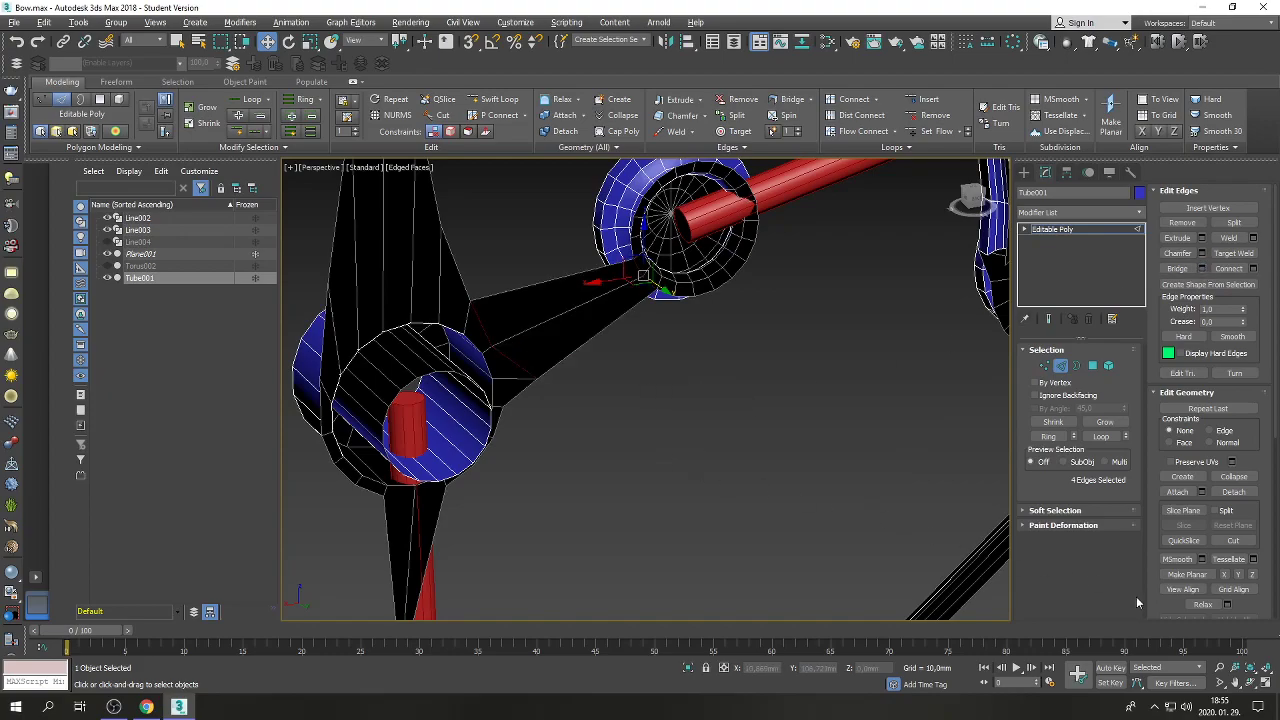
# Check the bridged arm from the front in the perspective and front views, and undo the bridge.
pyautogui.click(1248, 682)
pyautogui.moveTo(583, 386); pyautogui.dragTo(836, 404)
pyautogui.press('Escape')
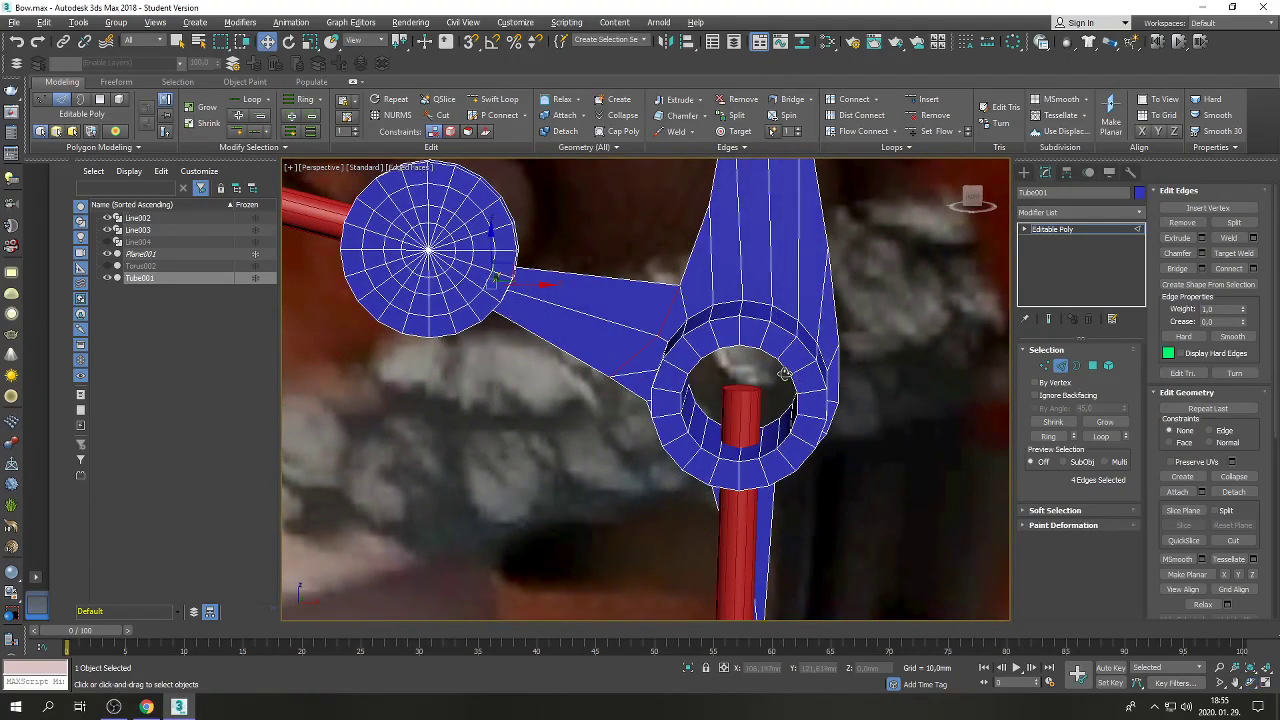
pyautogui.click(1264, 683)
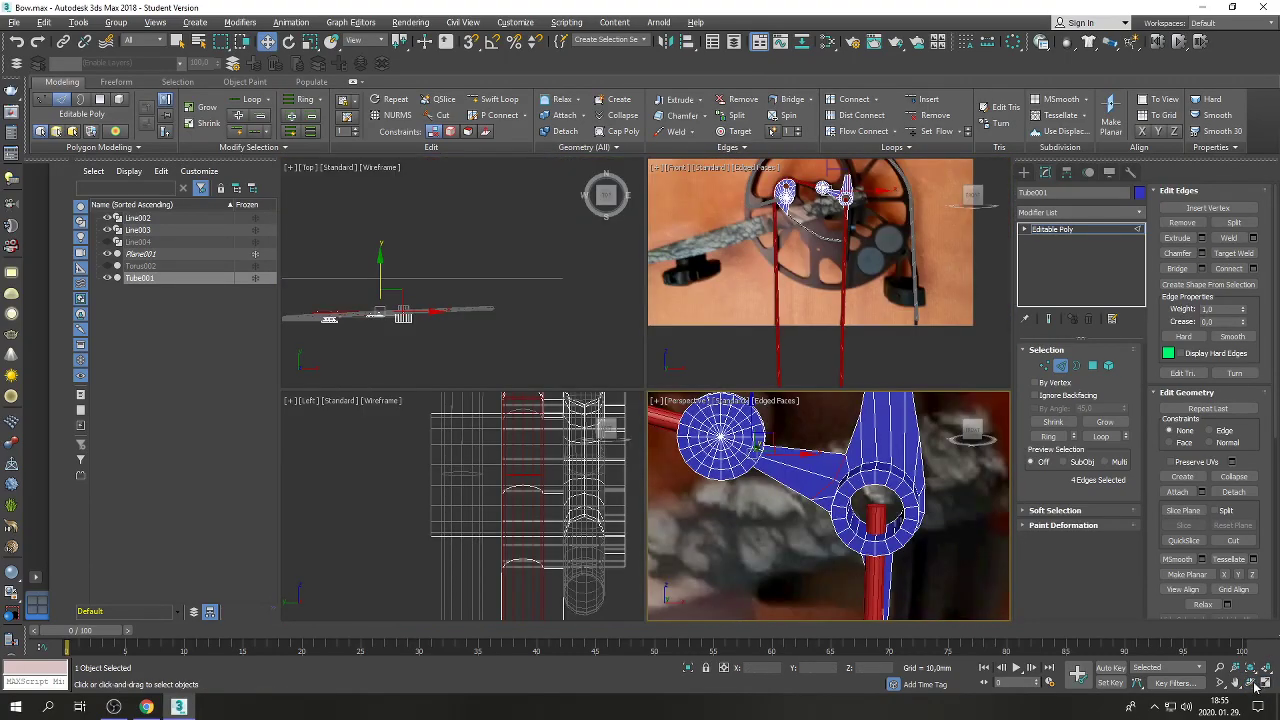
pyautogui.scroll(4, 843, 341)
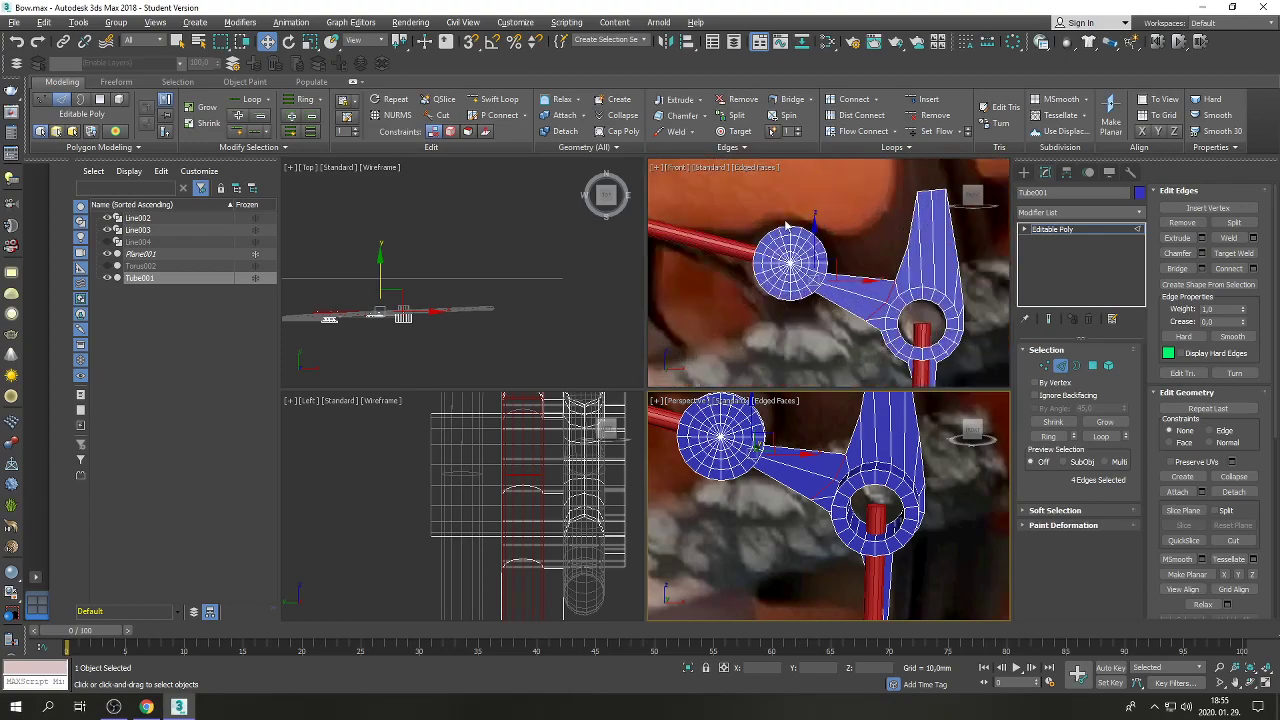
pyautogui.click(16, 41)
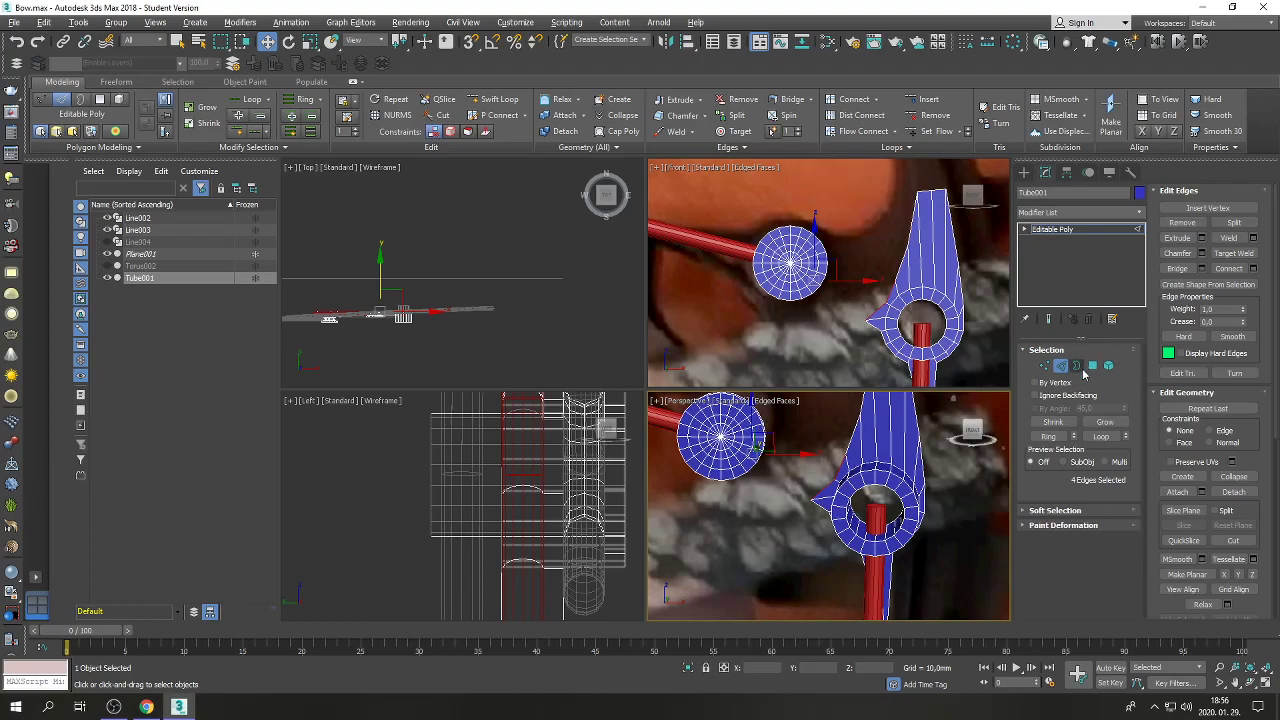
# Select the open border around the separate round disc and scale it uniformly slightly larger in the front view.
pyautogui.press('2')
pyautogui.press('3')
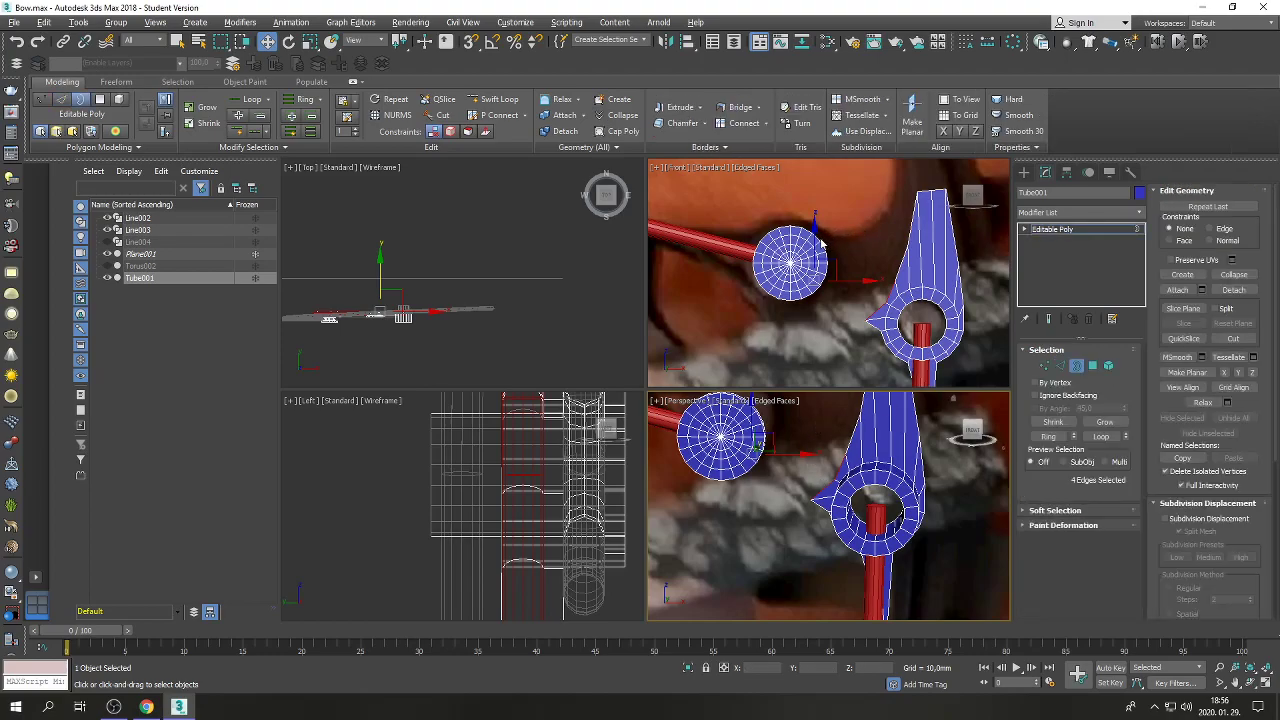
pyautogui.rightClick(765, 425)
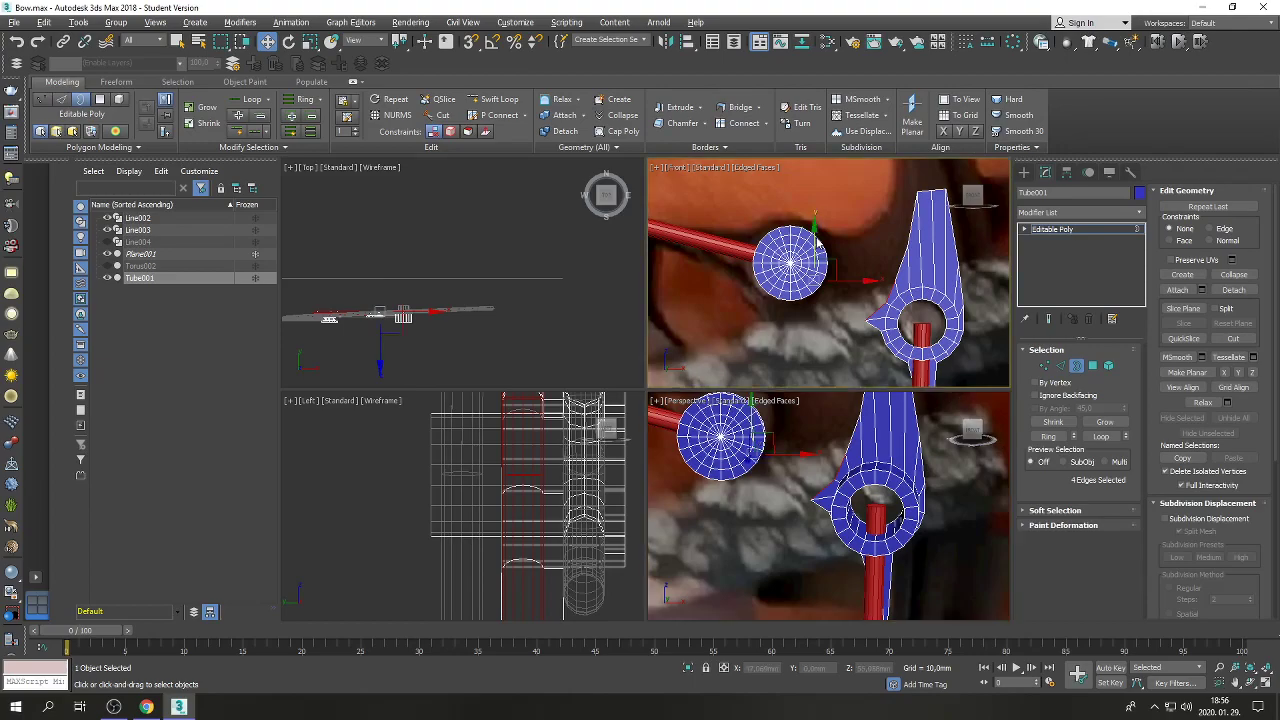
pyautogui.click(763, 422)
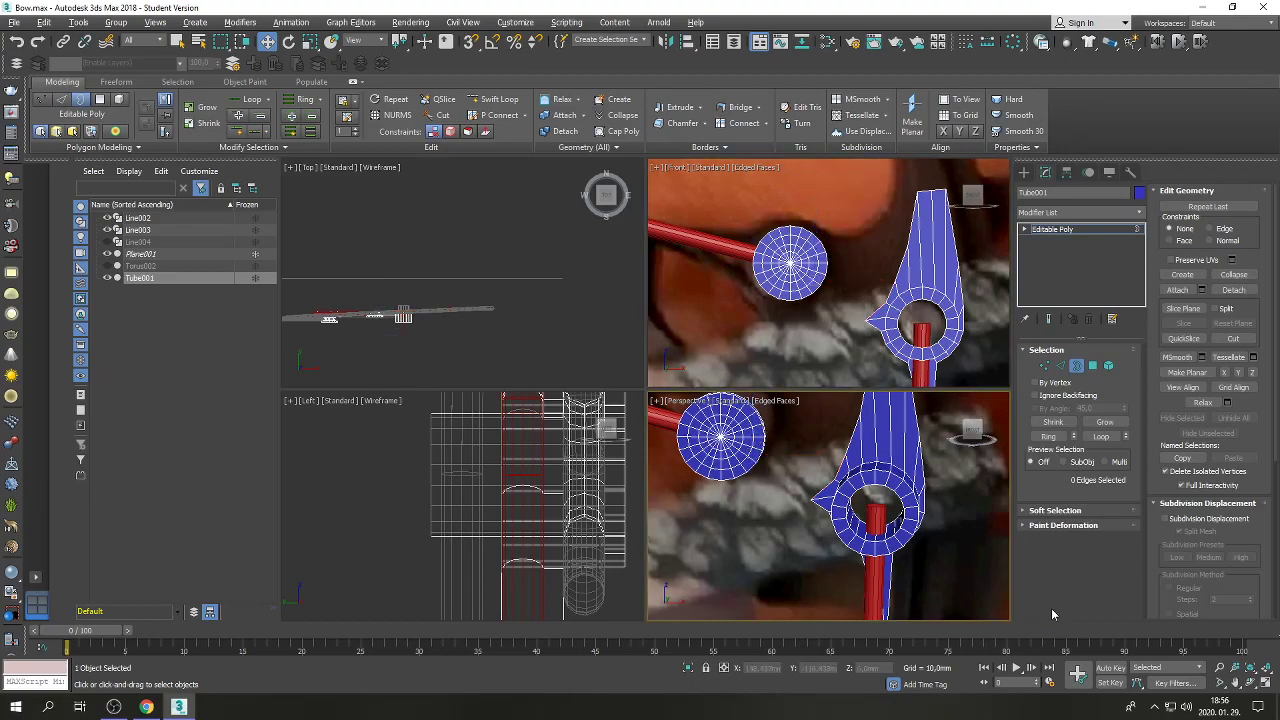
pyautogui.click(1251, 683)
pyautogui.moveTo(790, 470); pyautogui.dragTo(735, 470)
pyautogui.rightClick(735, 470)
pyautogui.click(735, 438)
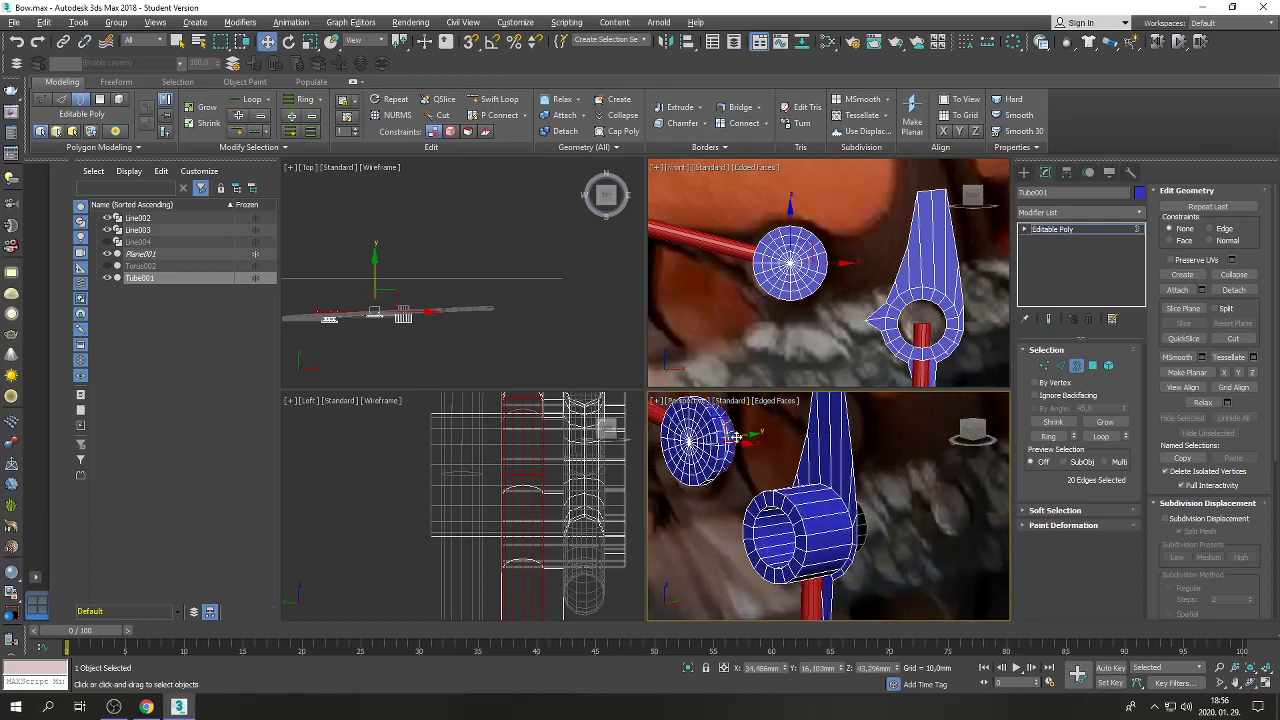
pyautogui.rightClick(737, 245)
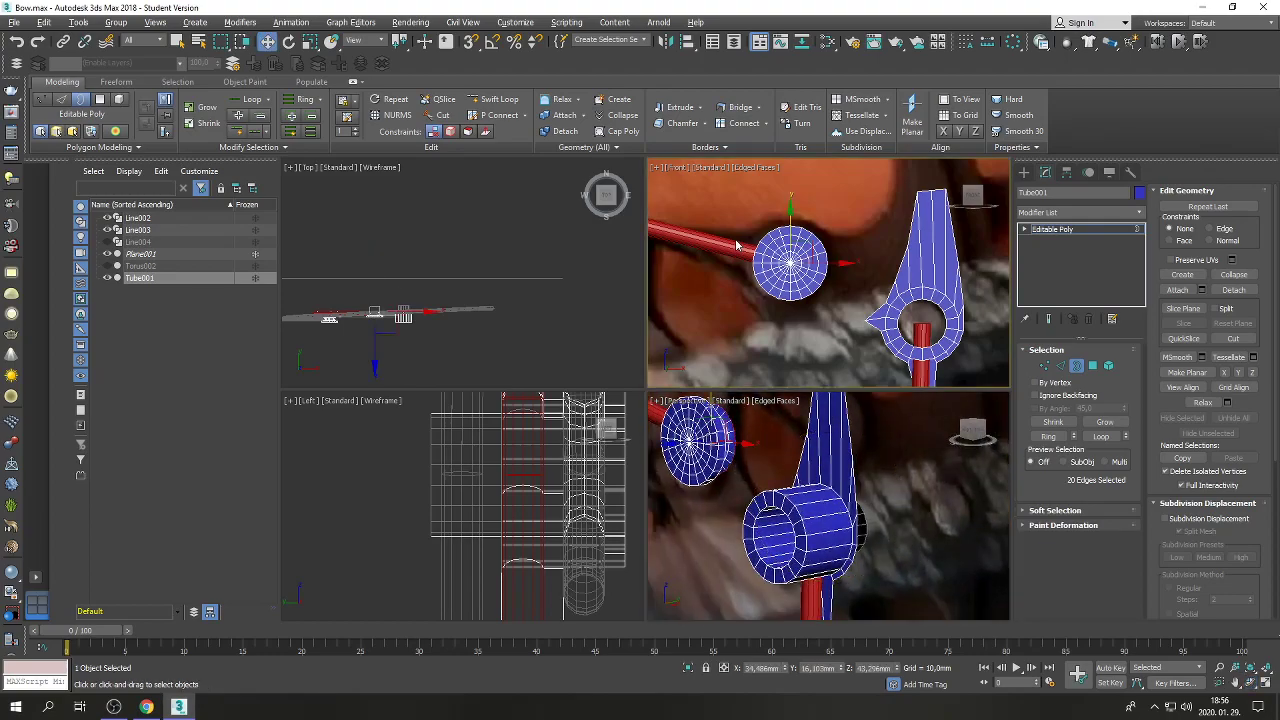
pyautogui.click(310, 41)
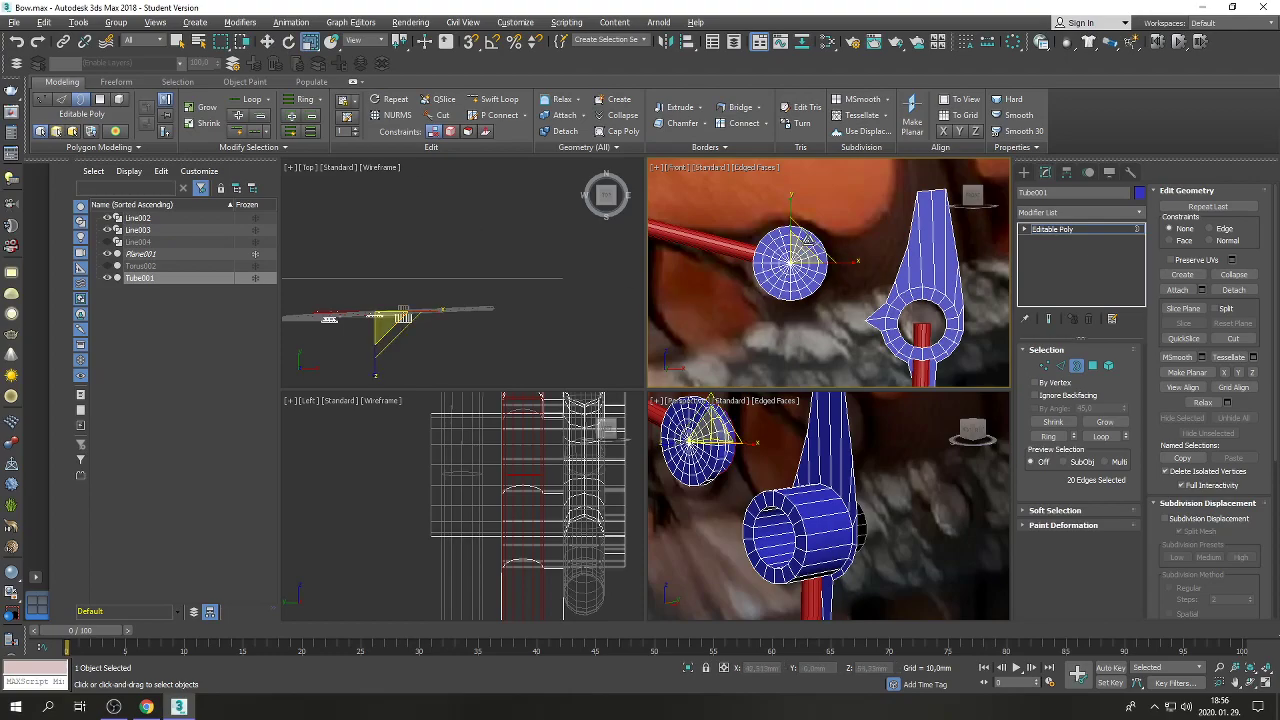
pyautogui.moveTo(808, 240); pyautogui.dragTo(829, 212)
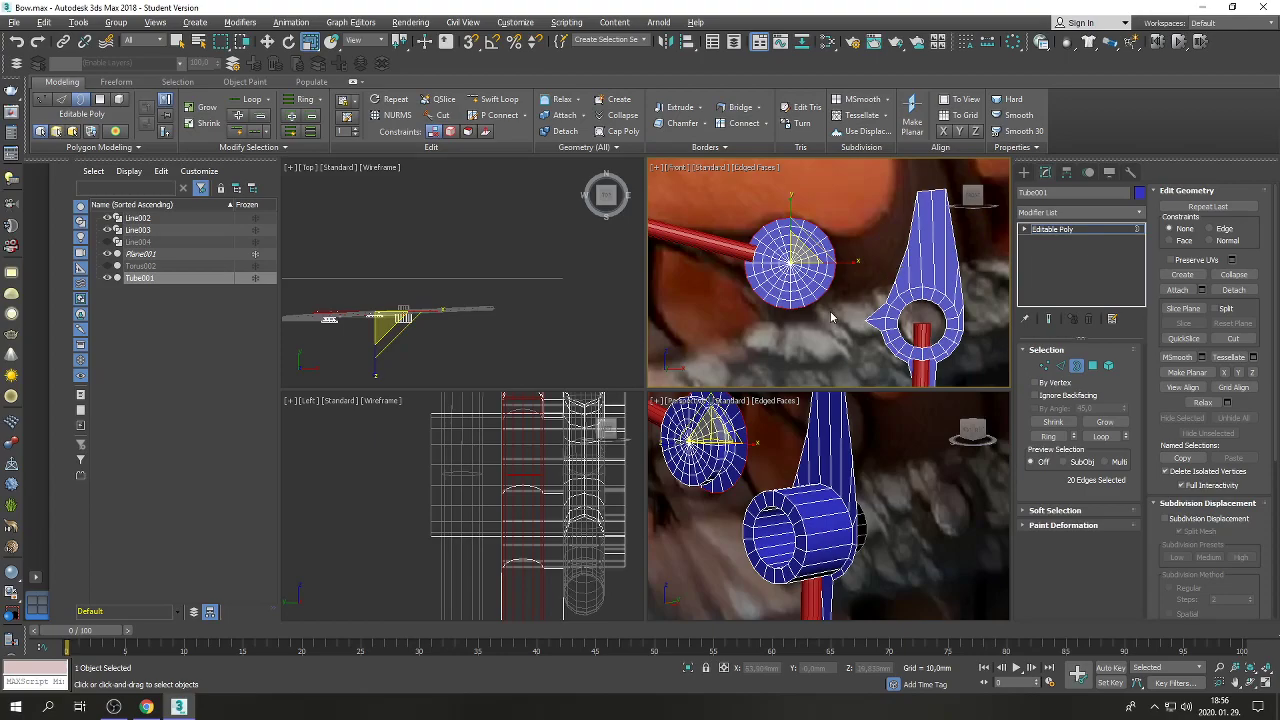
# Compare the disc, tube and bracket with the wheel photo in the front view, and leave sub-object editing.
pyautogui.scroll(-3, 830, 317)
pyautogui.scroll(3, 894, 251)
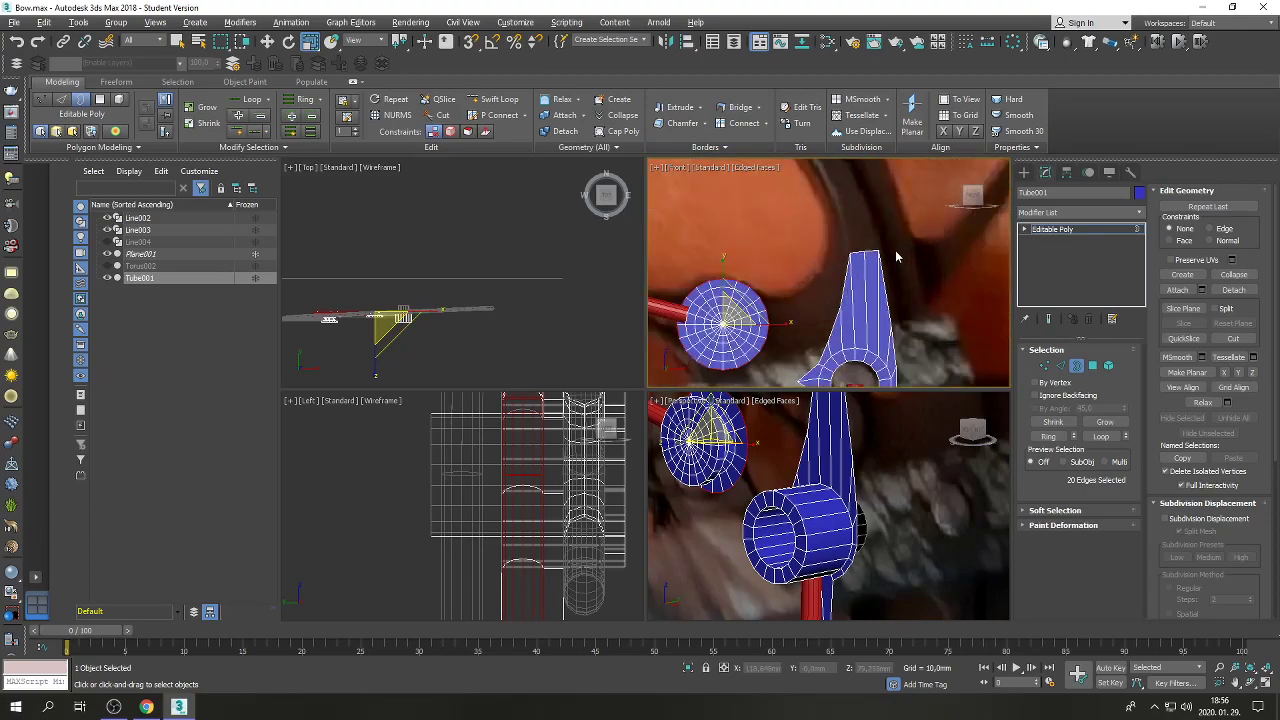
pyautogui.click(1044, 365)
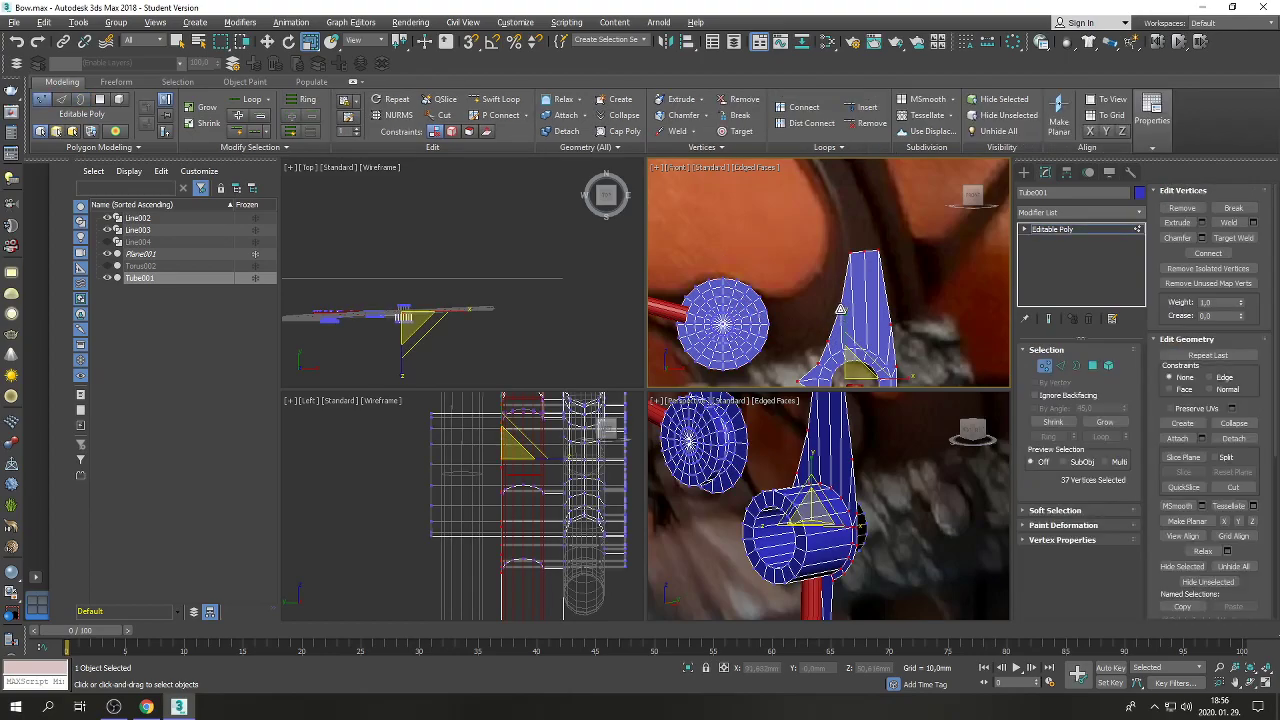
pyautogui.scroll(-5, 840, 310)
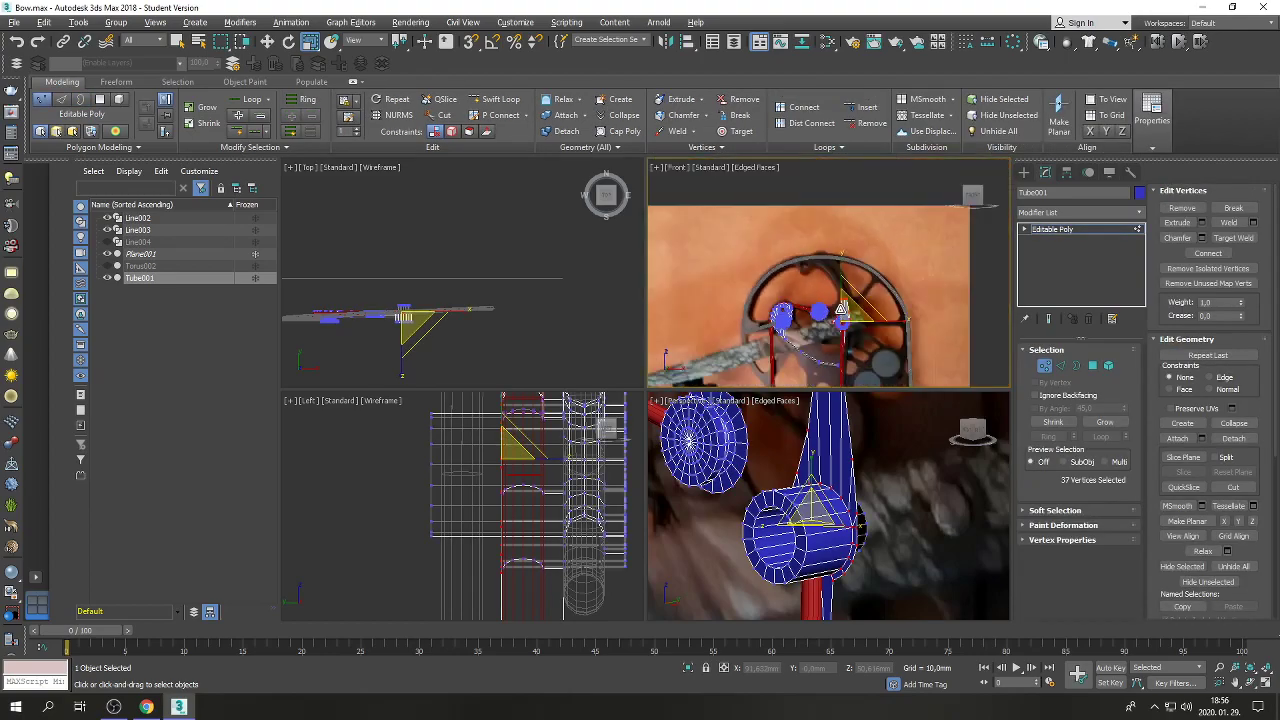
pyautogui.scroll(5, 840, 320)
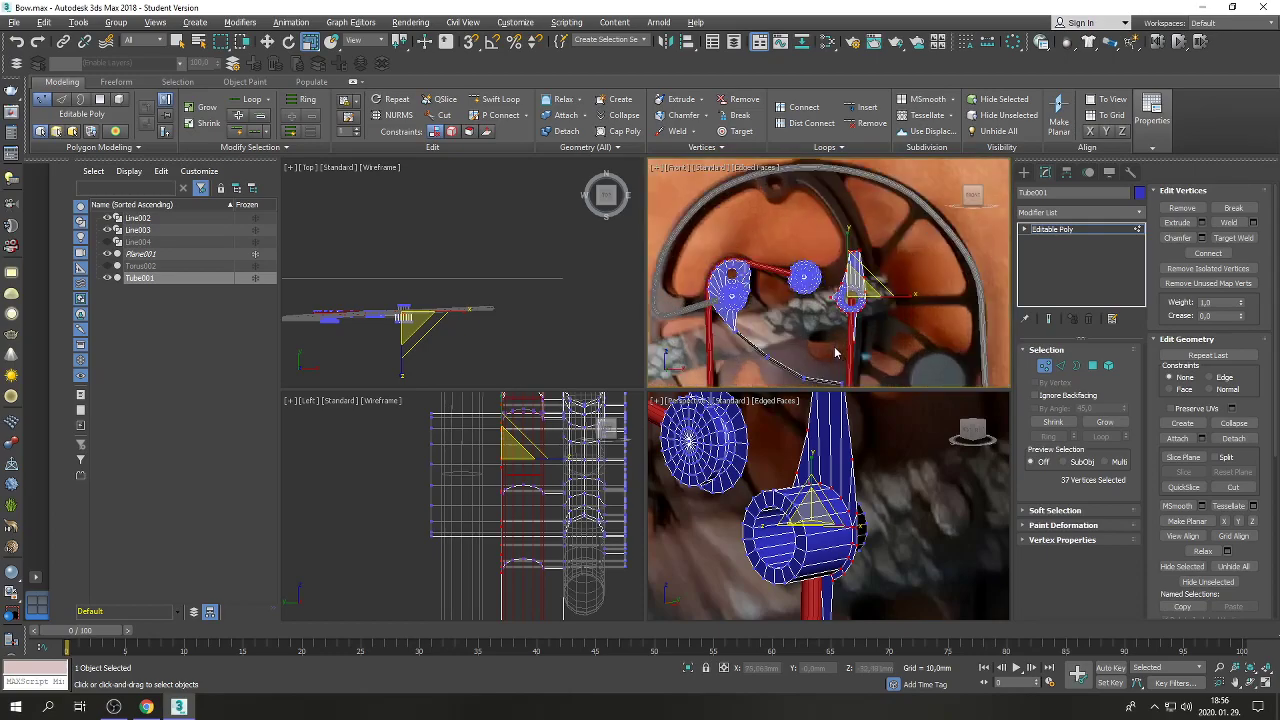
pyautogui.scroll(-4, 837, 352)
pyautogui.scroll(5, 836, 344)
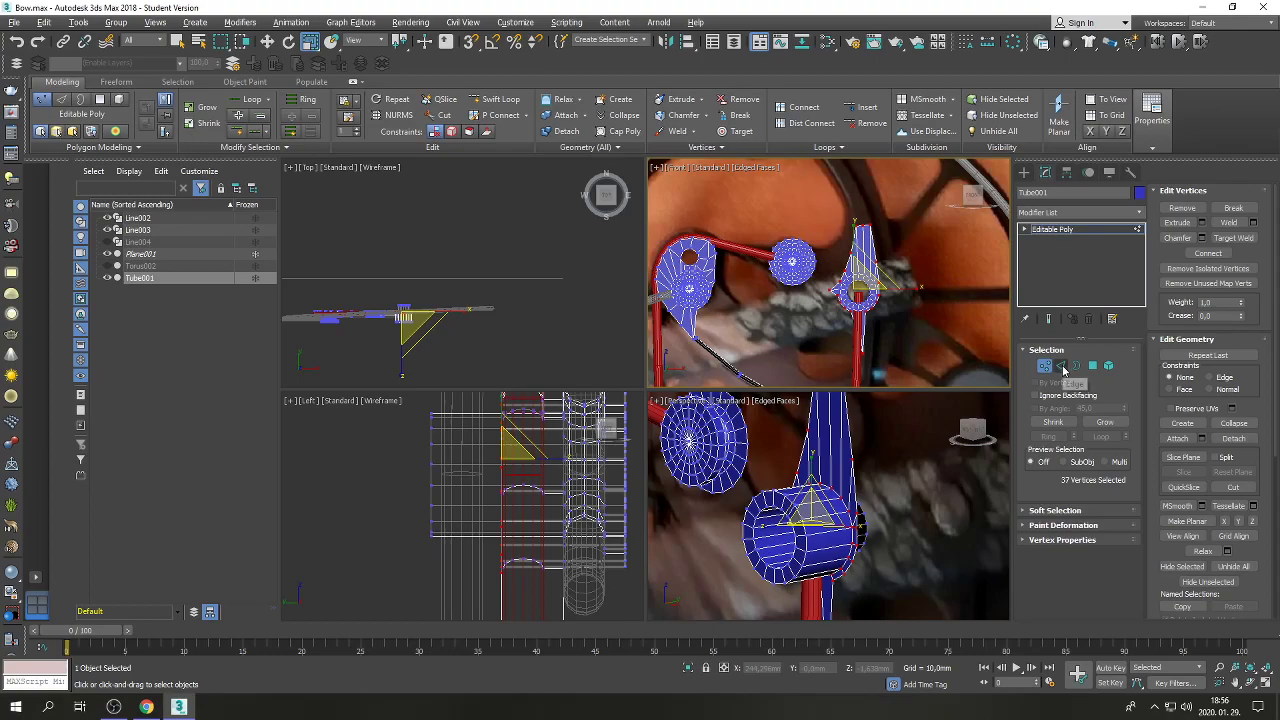
pyautogui.click(1045, 368)
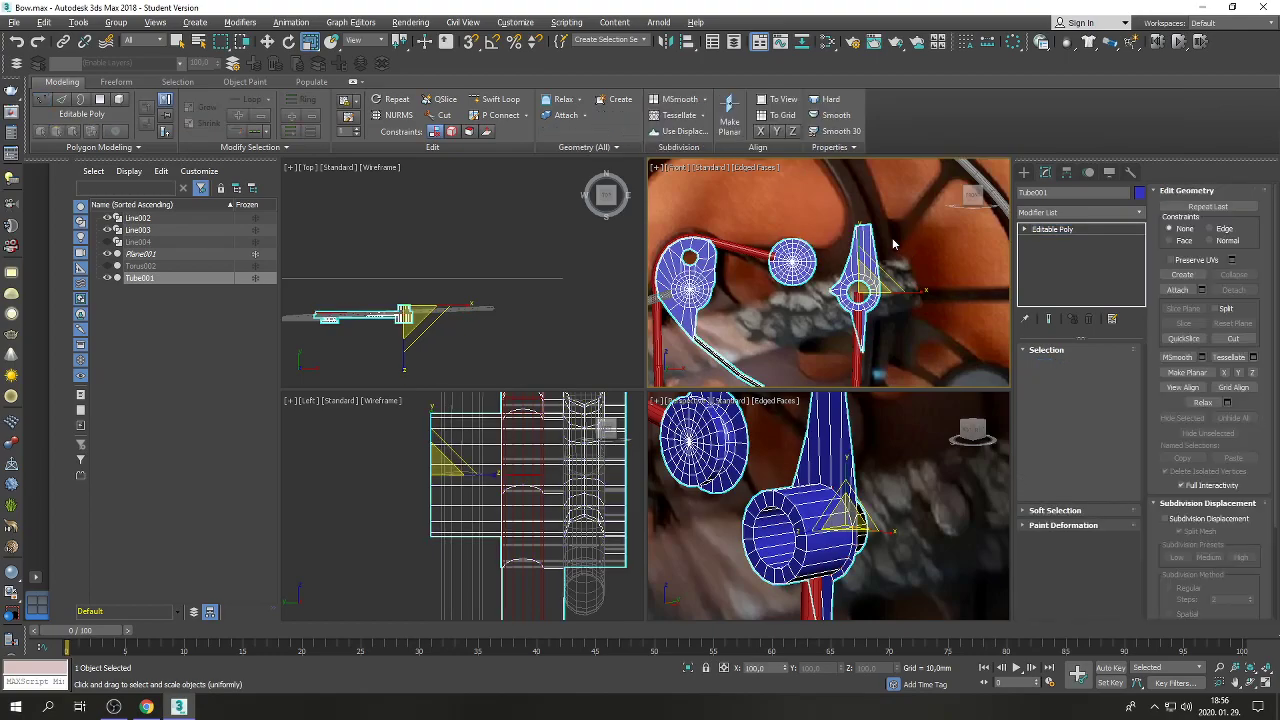
# In vertex mode, move the vertices on the disc-facing side of the tube's upper arm upward and outward to widen the arm.
pyautogui.click(1045, 366)
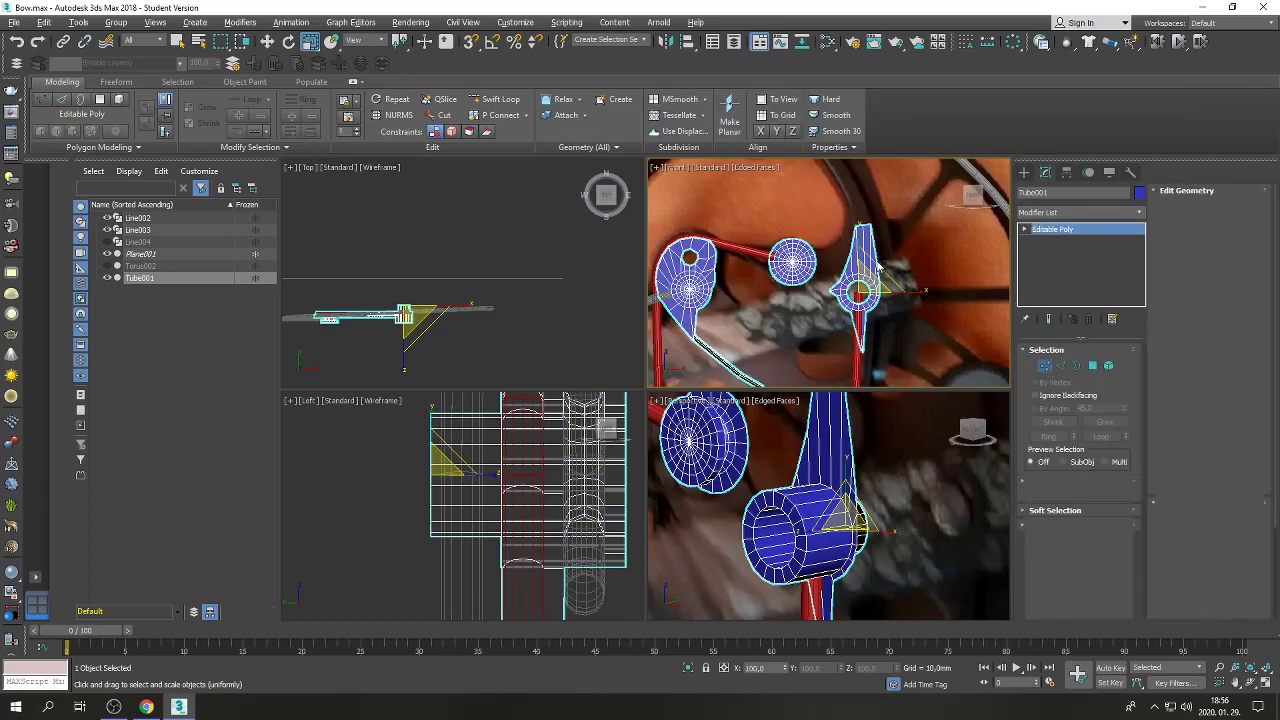
pyautogui.click(852, 240)
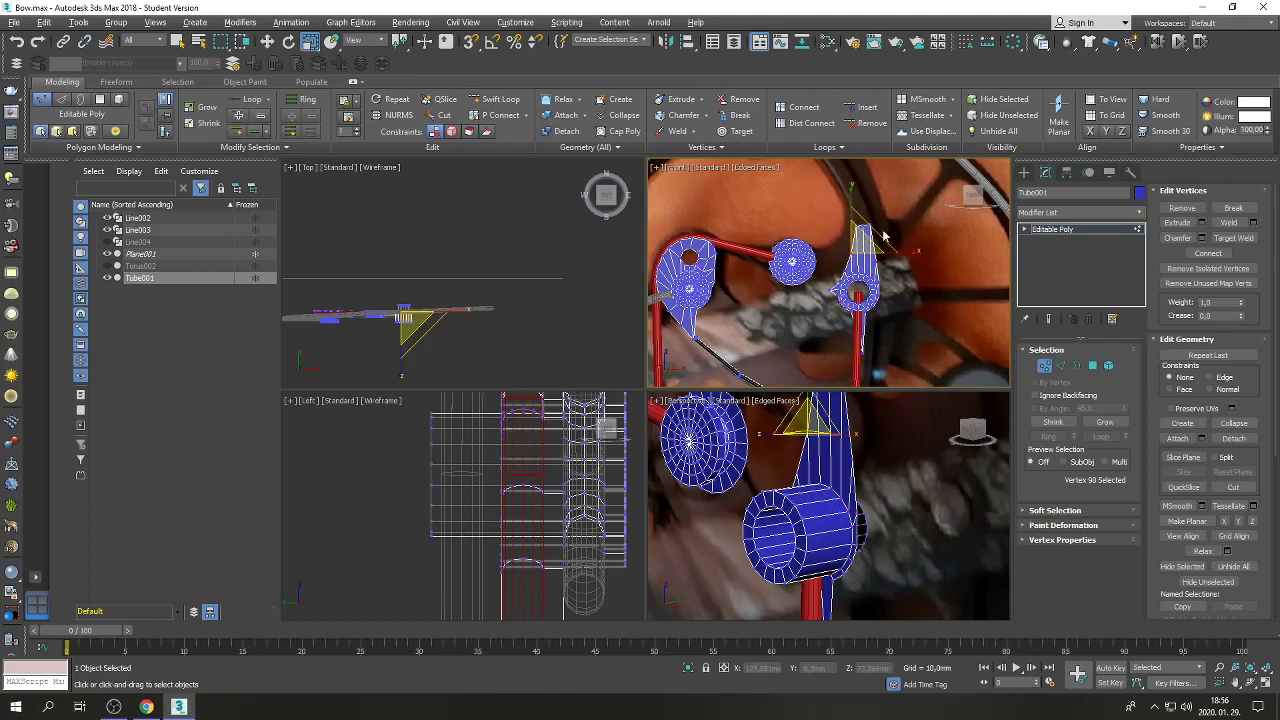
pyautogui.scroll(2, 852, 240)
pyautogui.click(267, 41)
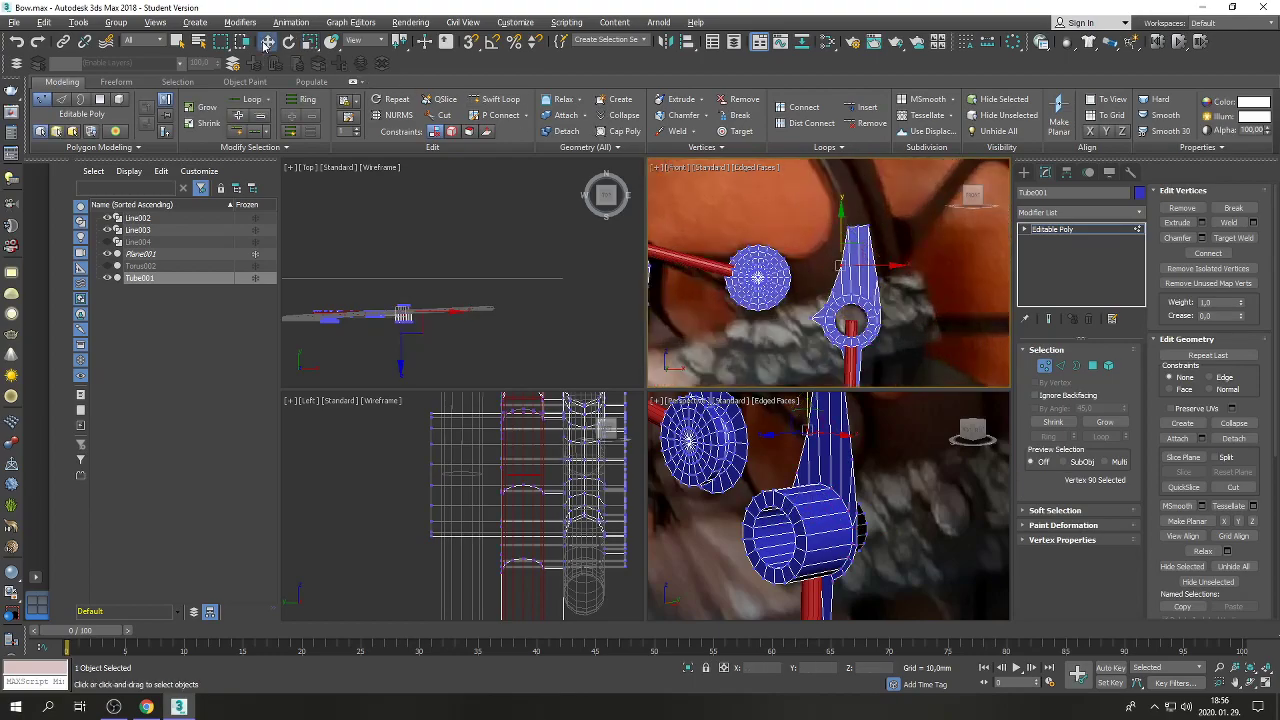
pyautogui.scroll(3, 838, 265)
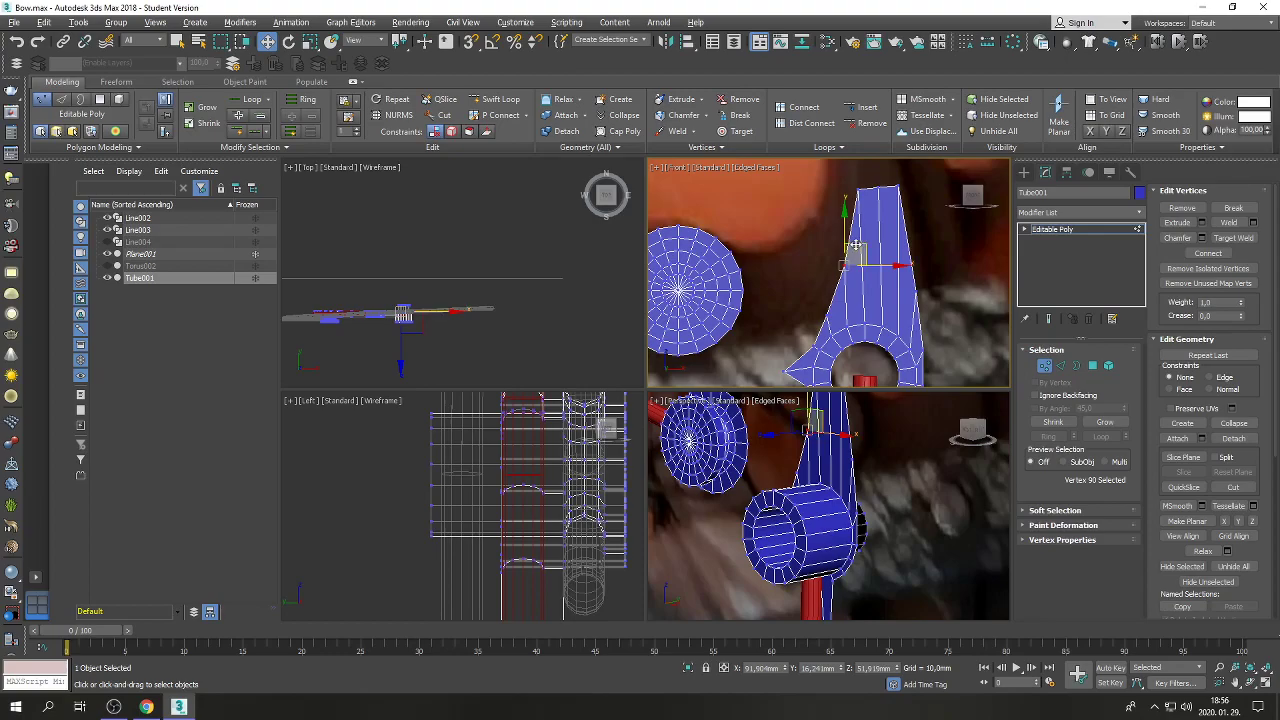
pyautogui.moveTo(822, 203); pyautogui.dragTo(847, 170)
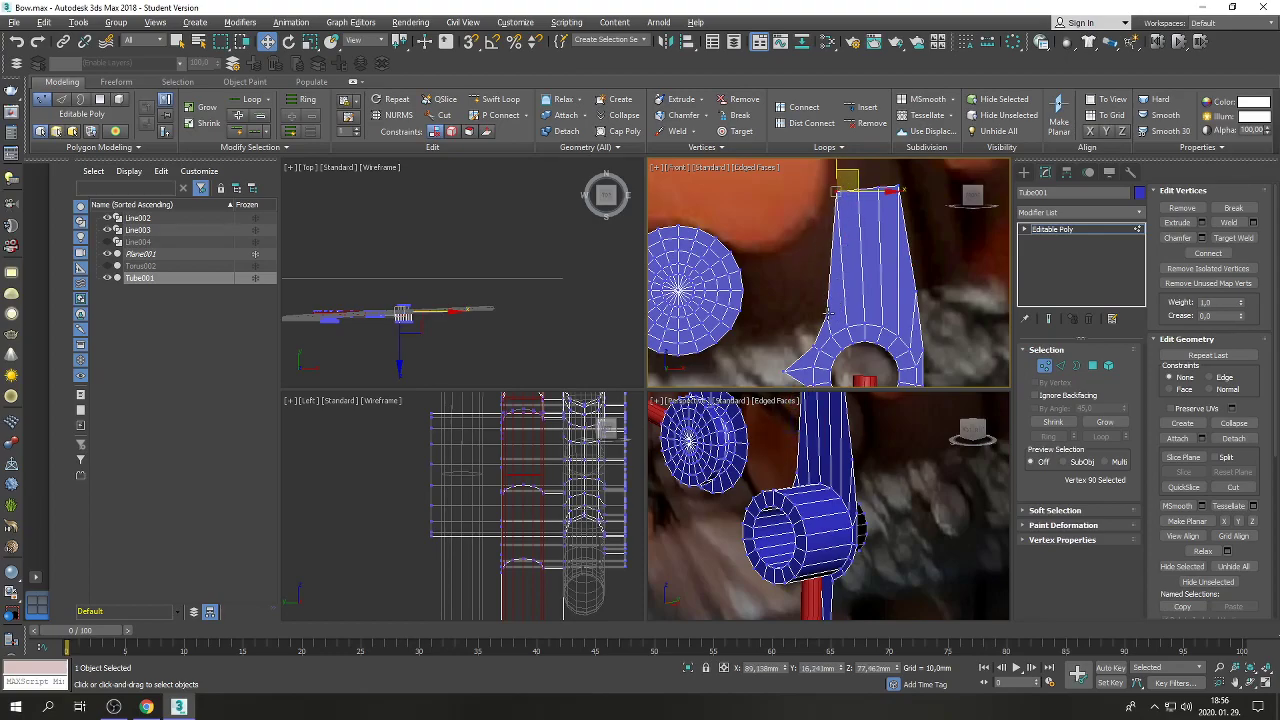
pyautogui.moveTo(840, 245); pyautogui.dragTo(787, 310)
pyautogui.click(778, 251)
pyautogui.scroll(-4, 788, 316)
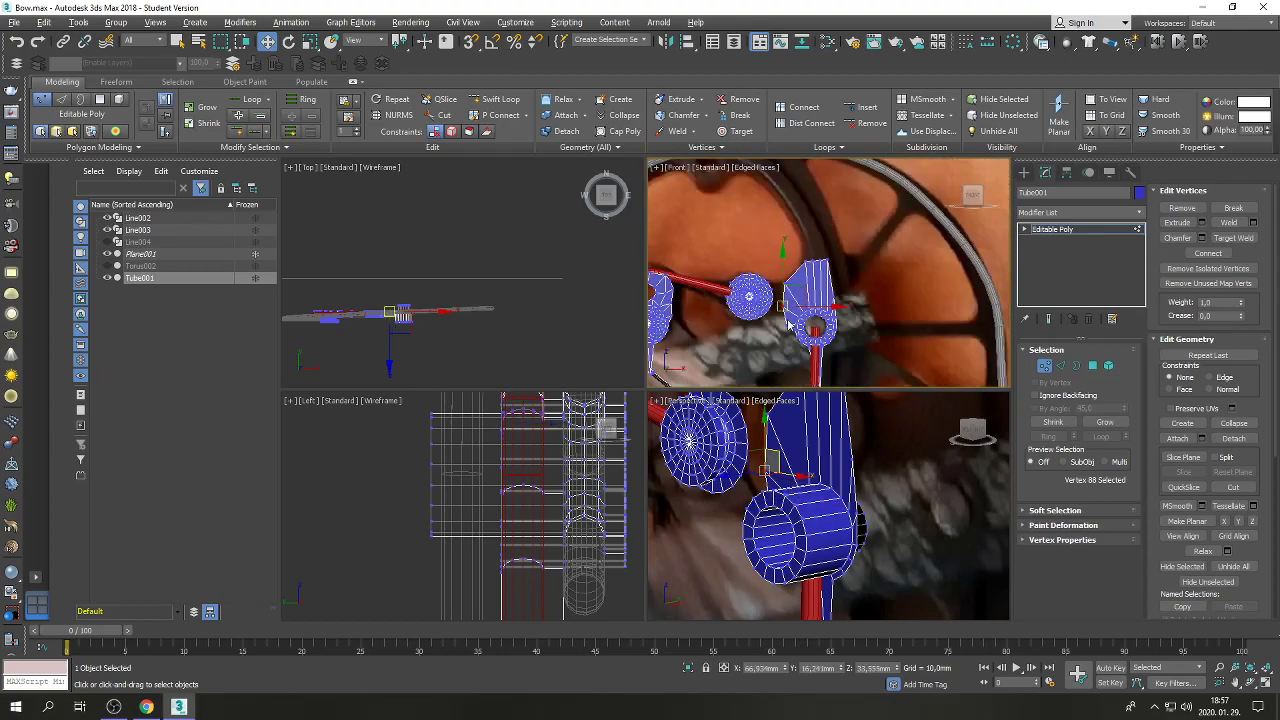
# Reposition the shoulder vertex on the widened arm's disc-facing side in the front view to match the reference photo.
pyautogui.scroll(3, 788, 316)
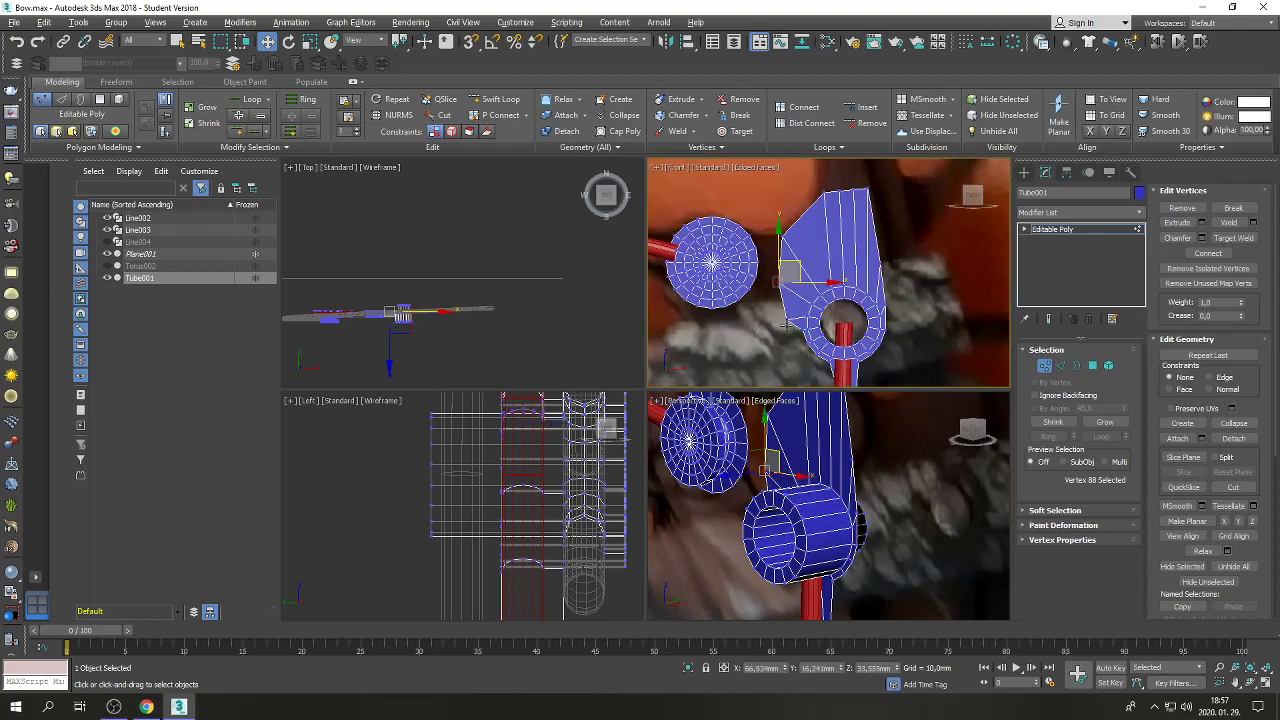
pyautogui.scroll(2, 792, 254)
pyautogui.scroll(-2, 792, 254)
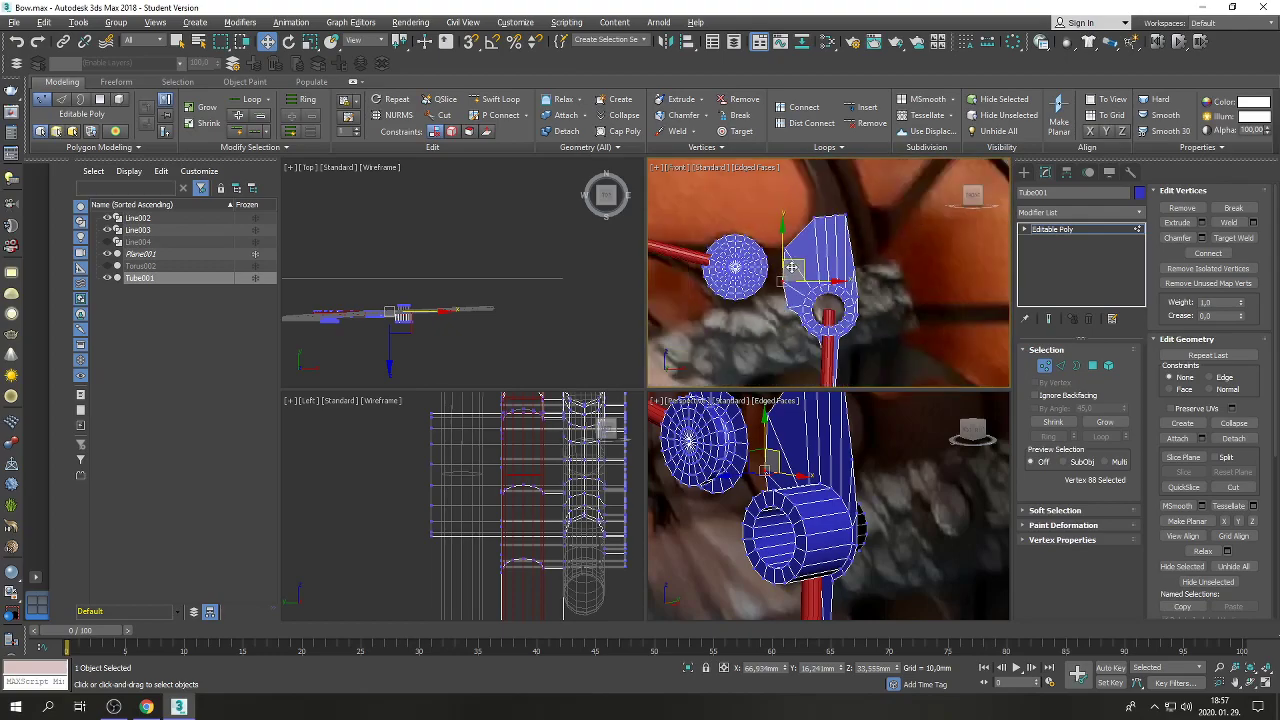
pyautogui.click(816, 213)
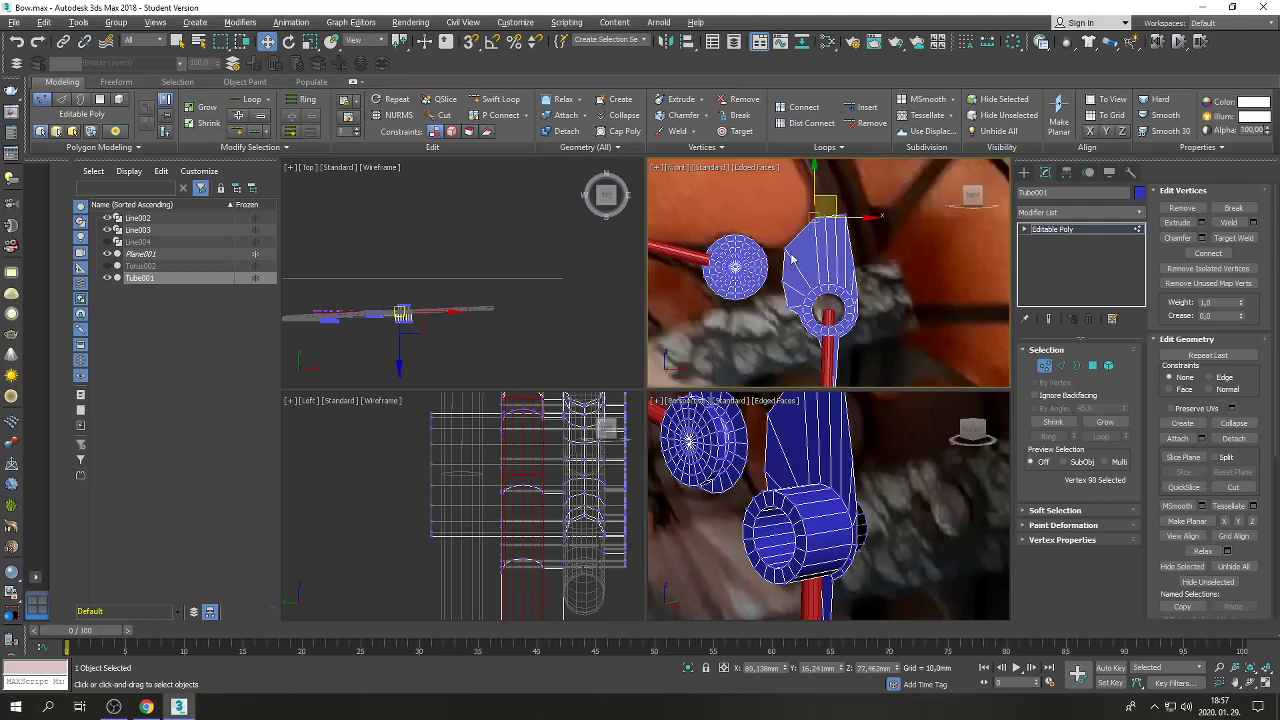
pyautogui.scroll(2, 787, 262)
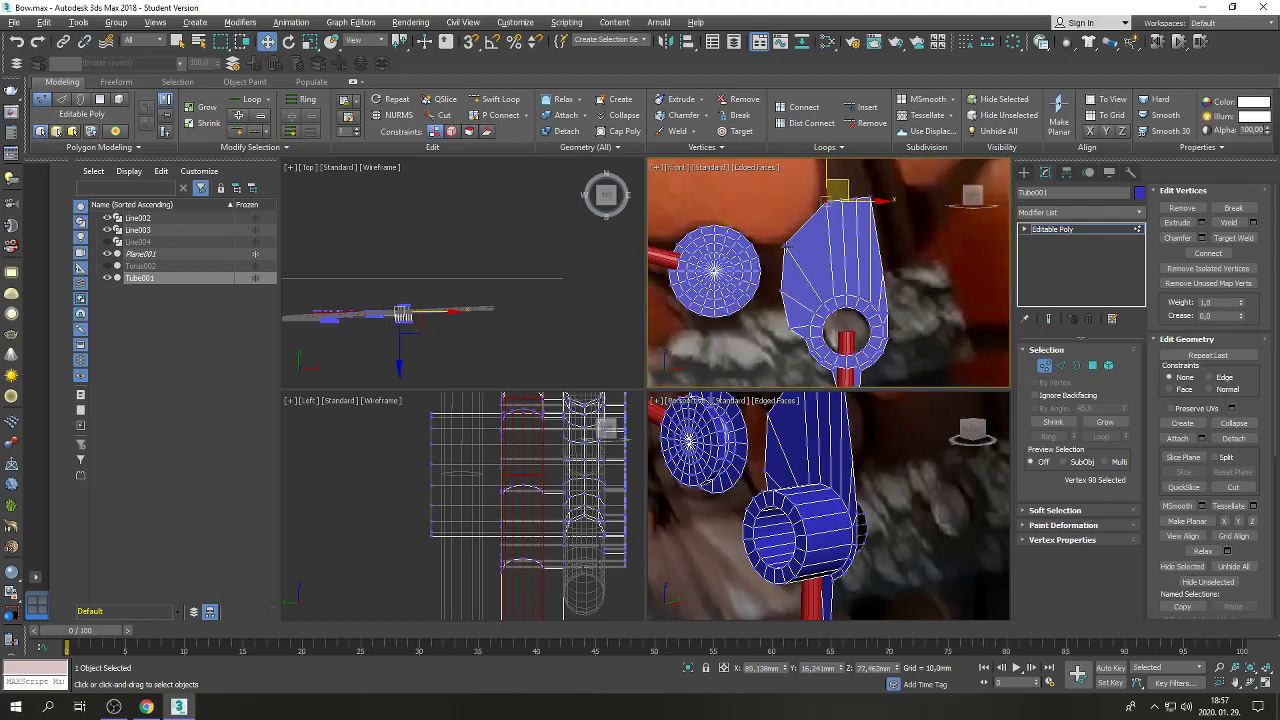
pyautogui.click(786, 244)
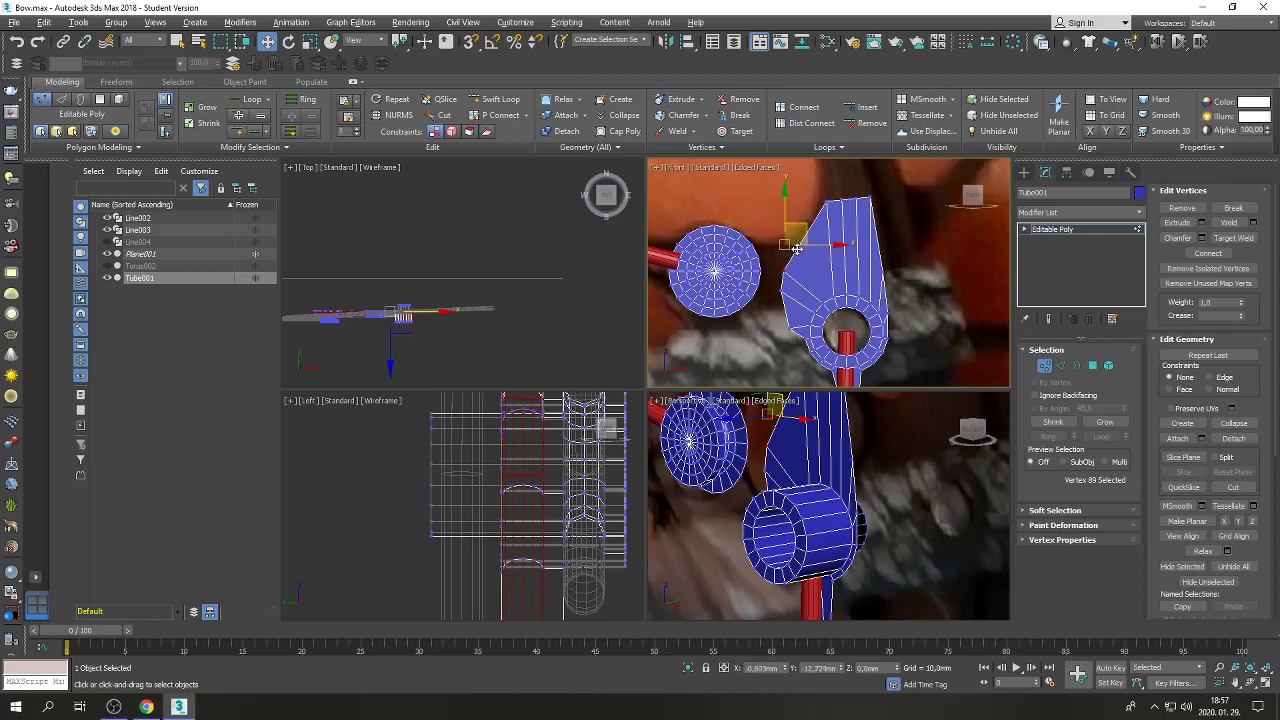
pyautogui.moveTo(795, 250); pyautogui.dragTo(797, 268)
pyautogui.click(825, 204)
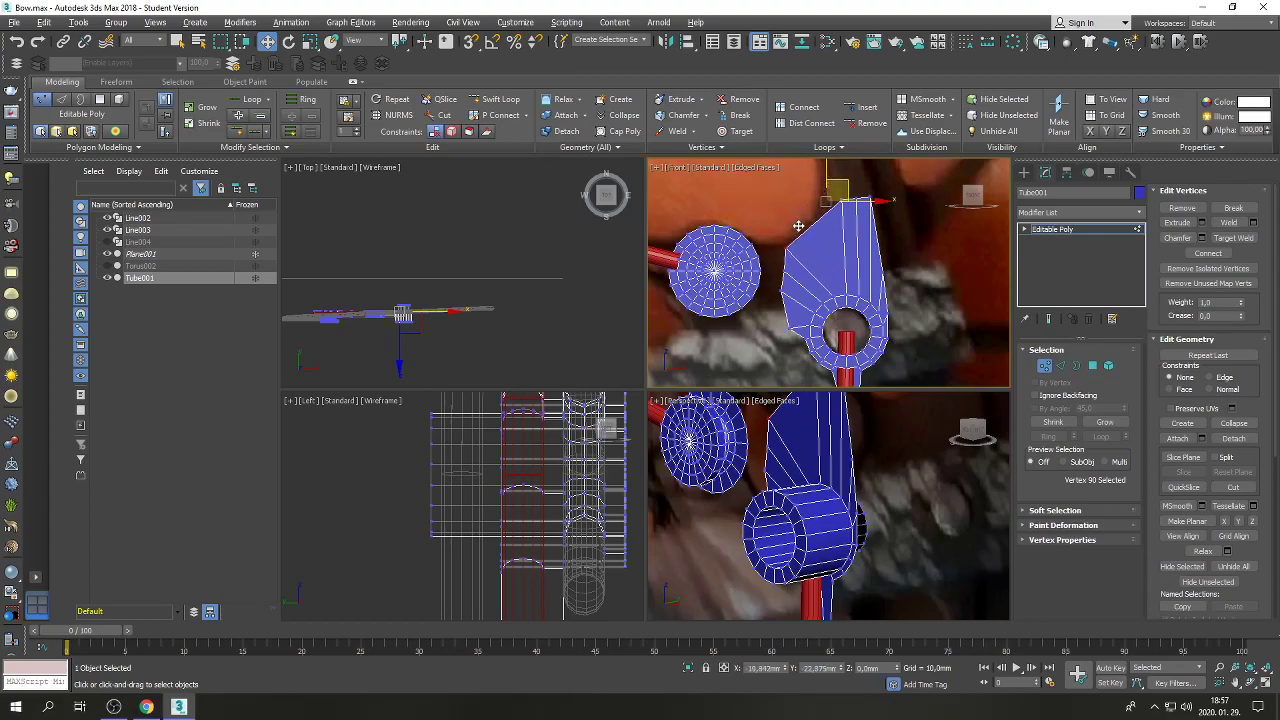
pyautogui.click(796, 238)
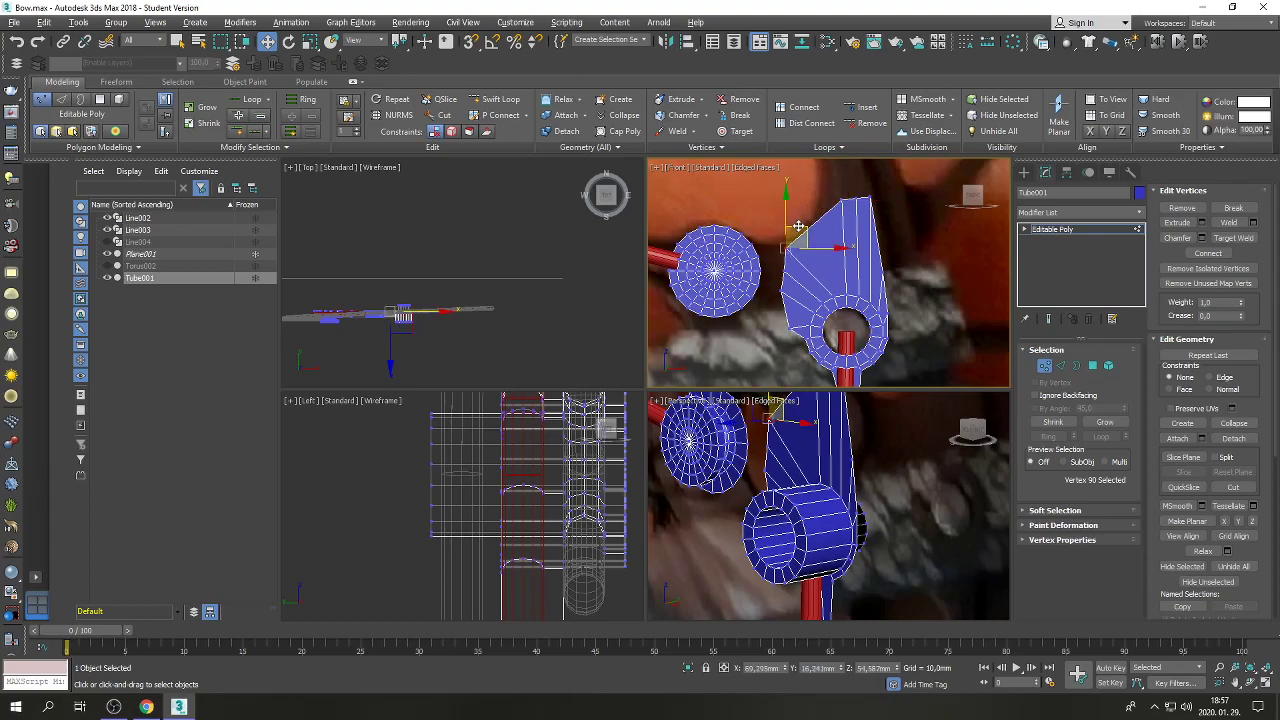
# Adjust a vertex on the arm's upper edge and the lower vertex on its disc-facing edge in the front view.
pyautogui.click(843, 198)
pyautogui.moveTo(856, 183)
pyautogui.mouseDown()
pyautogui.moveTo(843, 183)
pyautogui.moveTo(869, 190)
pyautogui.moveTo(856, 182)
pyautogui.mouseUp()
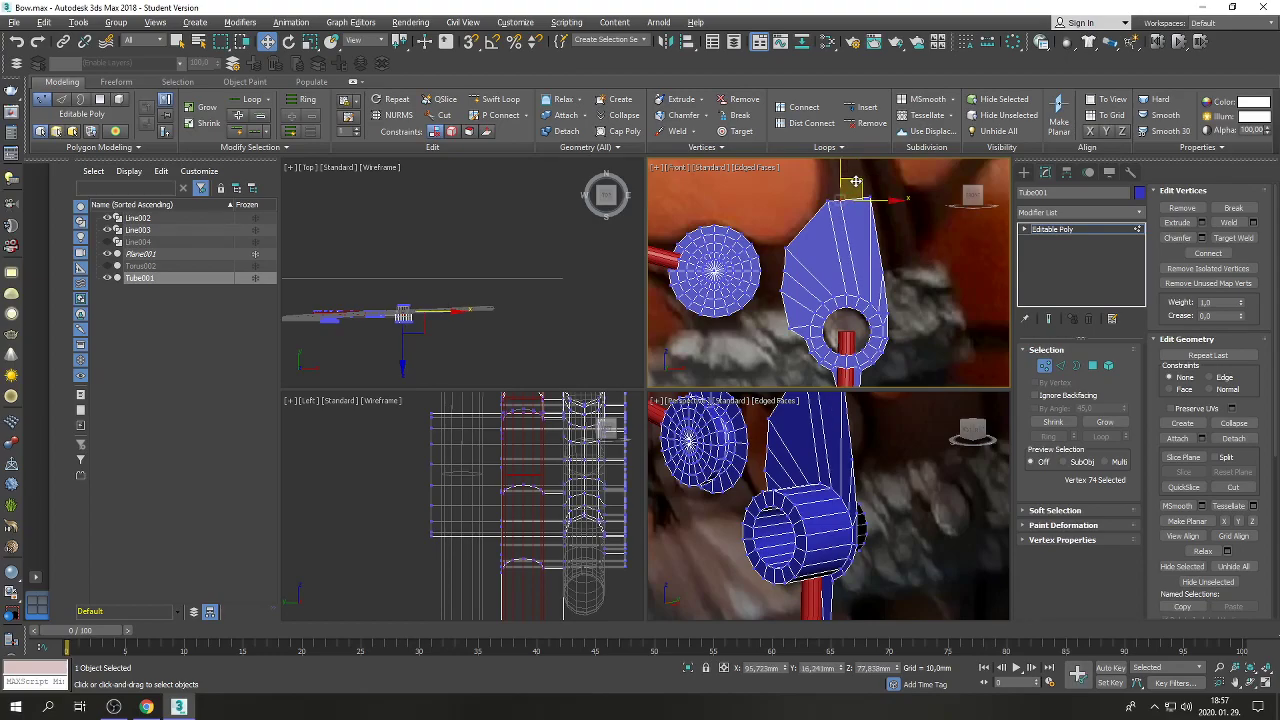
pyautogui.scroll(4, 802, 267)
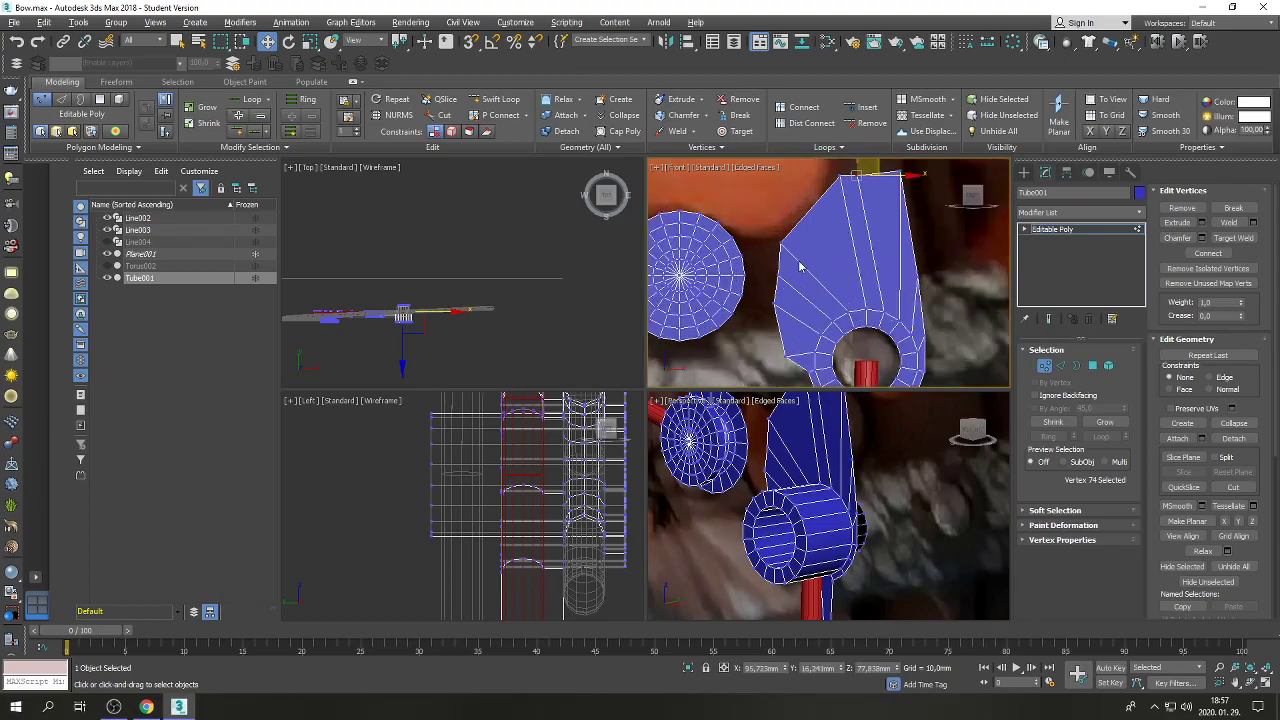
pyautogui.click(765, 320)
pyautogui.moveTo(786, 310); pyautogui.dragTo(783, 309)
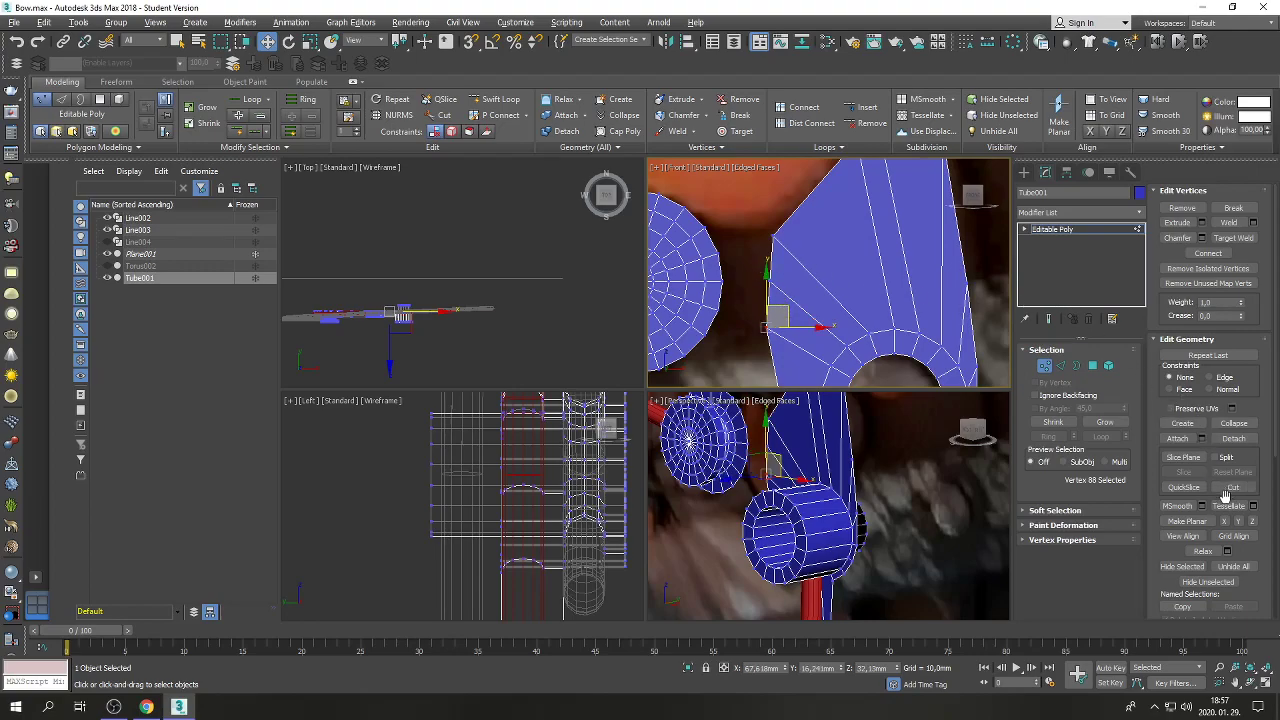
# Target-weld three vertices on the round disc's rim to the vertices along the arm's facing edge to connect the two.
pyautogui.click(1233, 238)
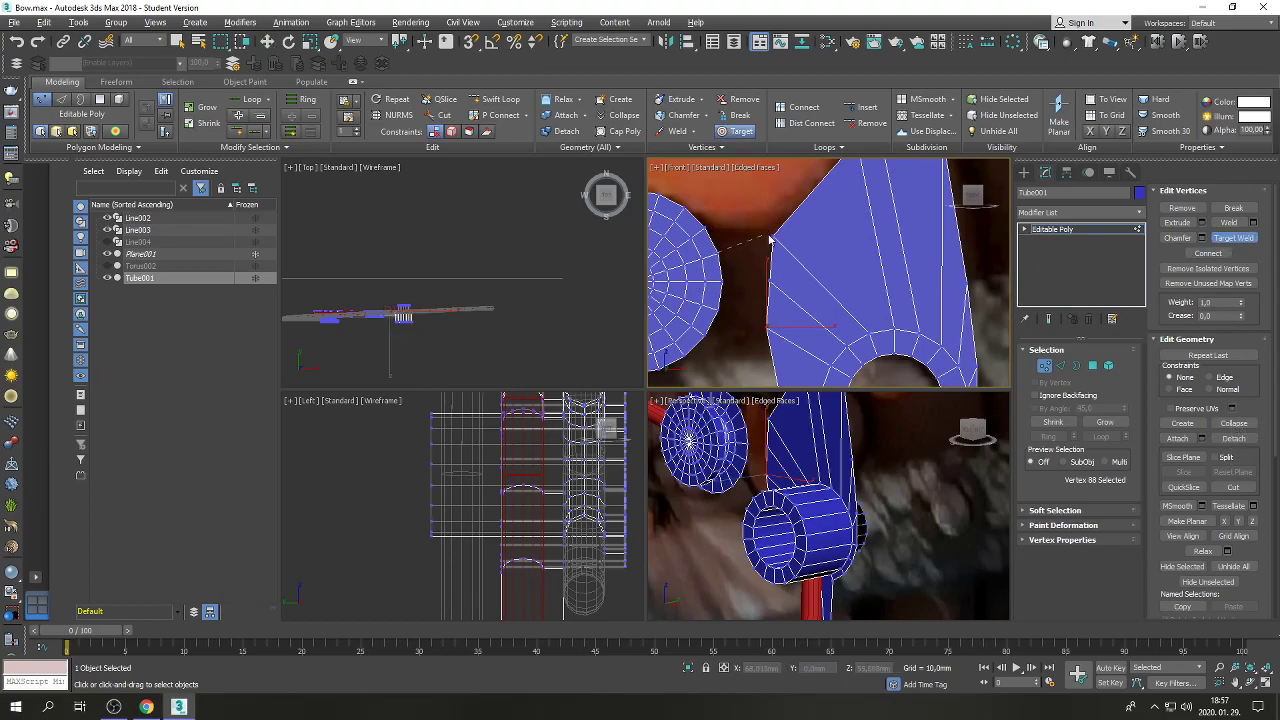
pyautogui.click(773, 234)
pyautogui.click(724, 283)
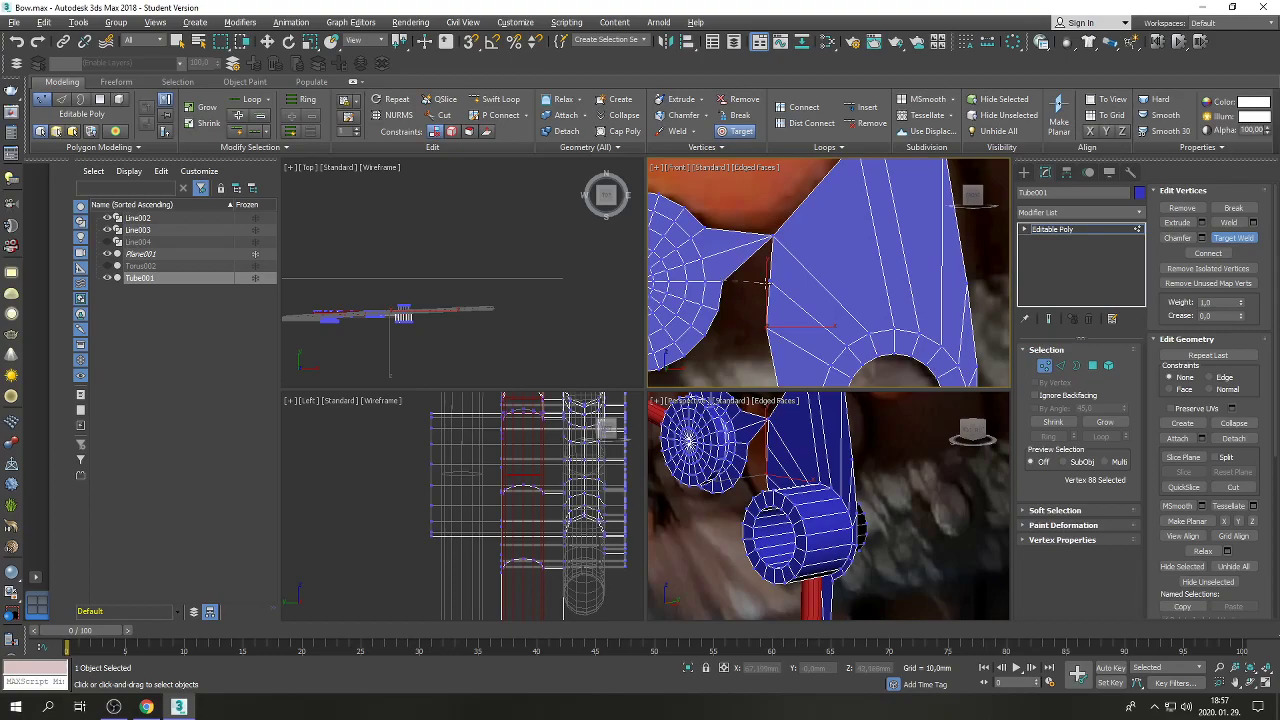
pyautogui.click(770, 285)
pyautogui.click(768, 328)
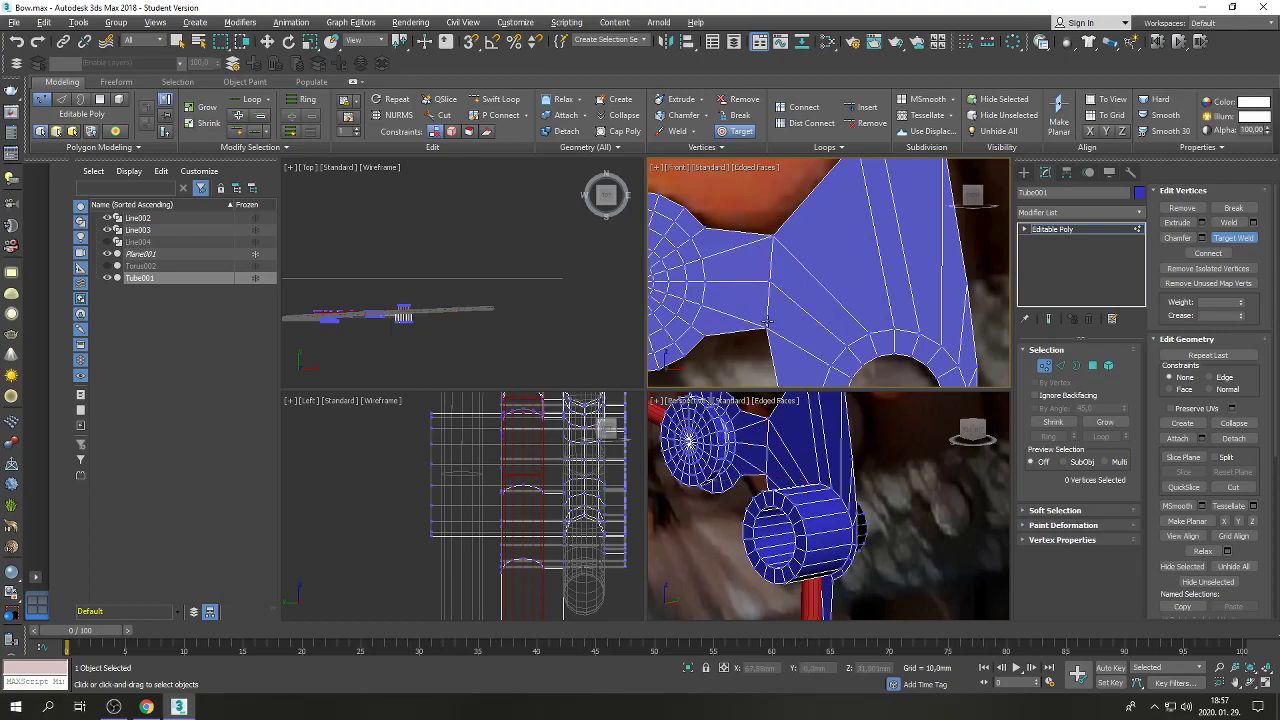
pyautogui.scroll(-3, 790, 268)
pyautogui.scroll(-2, 790, 268)
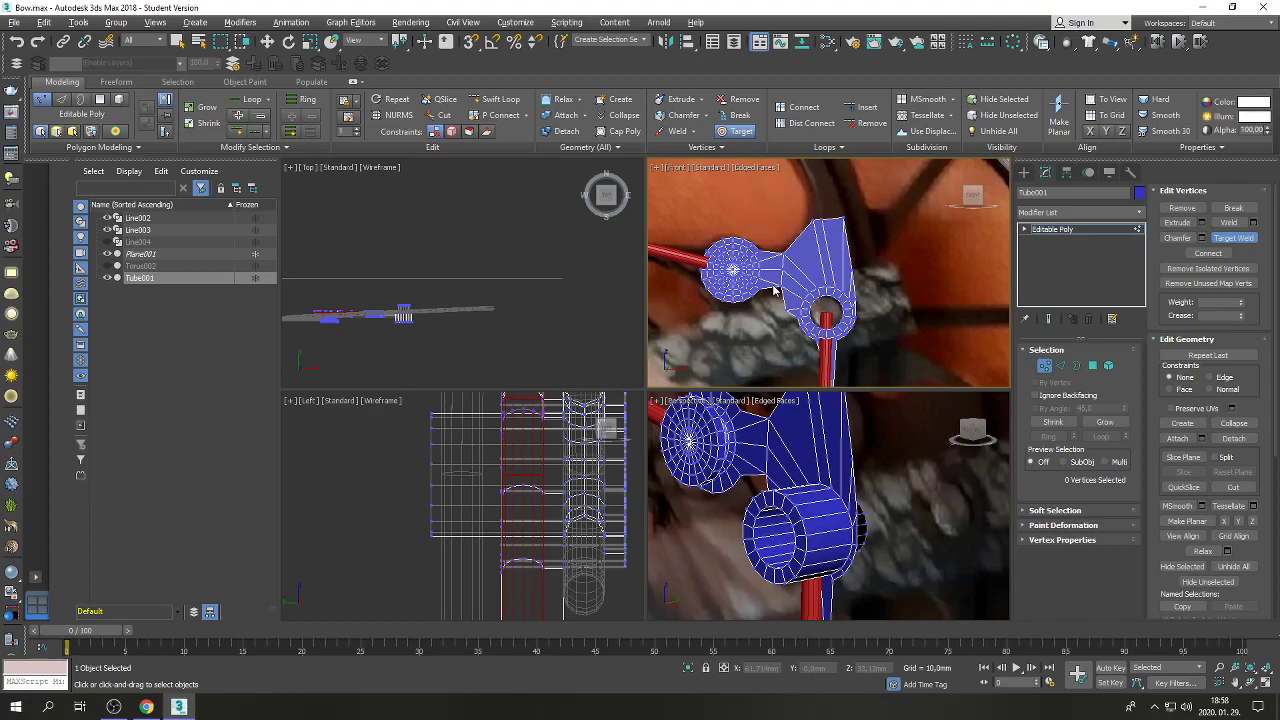
# Examine the welded disc and arm from several angles in the maximized perspective view, and return to the four-view layout.
pyautogui.click(960, 560)
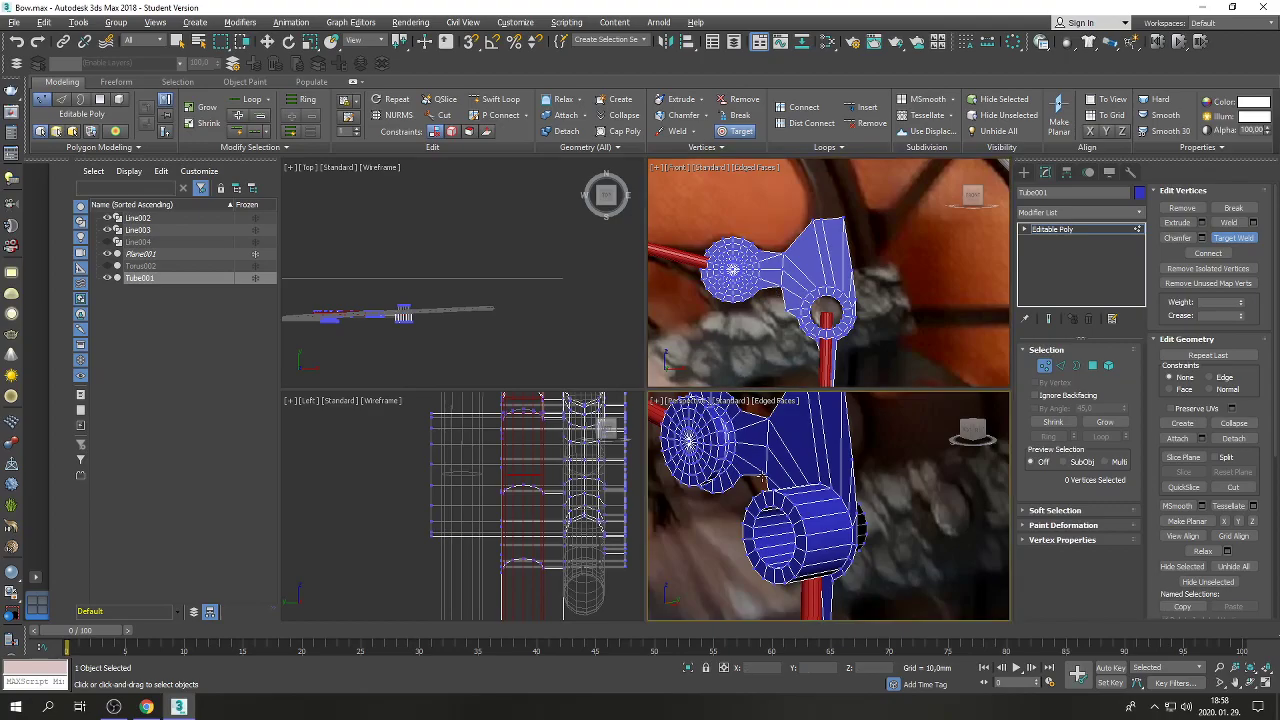
pyautogui.click(1264, 682)
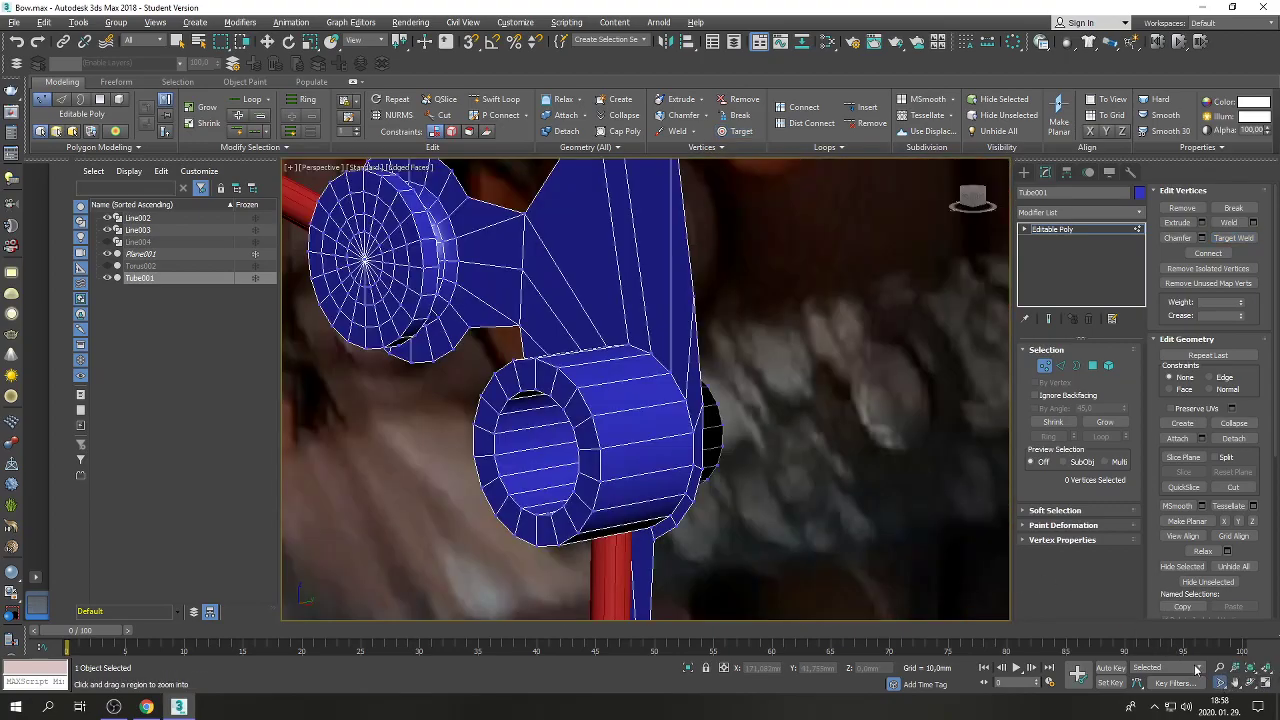
pyautogui.press('z')
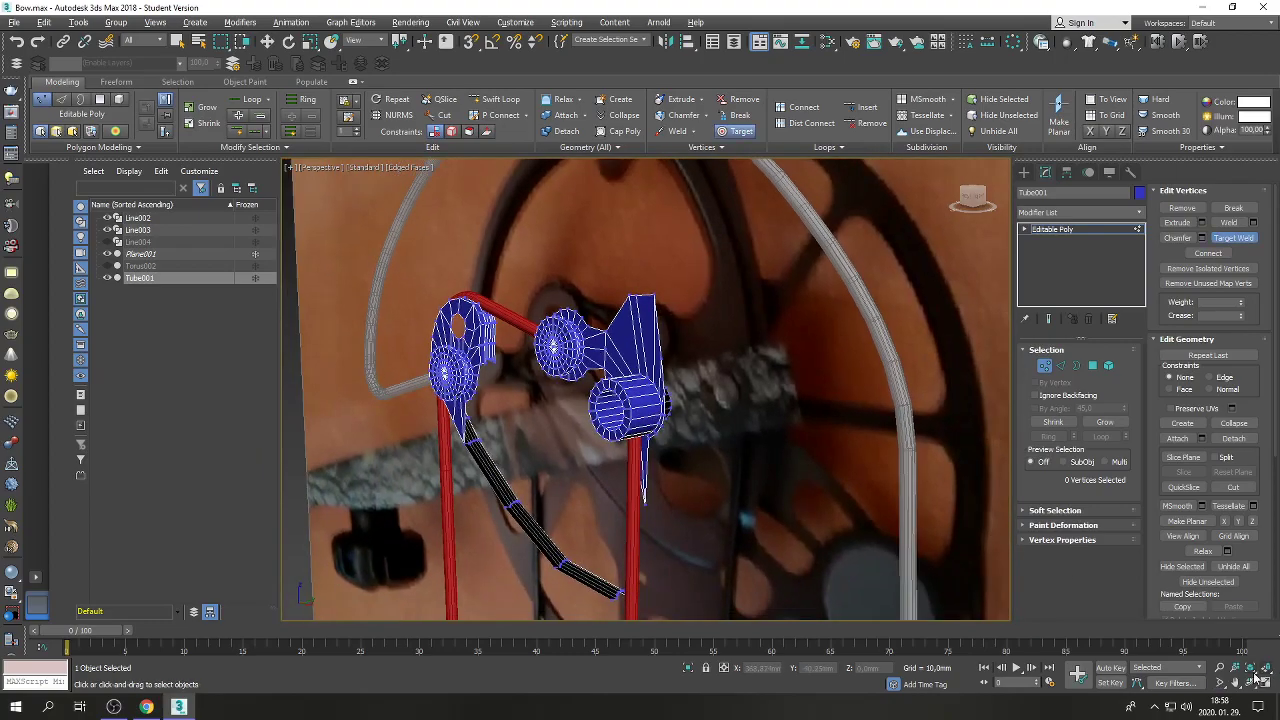
pyautogui.click(1257, 680)
pyautogui.moveTo(700, 400); pyautogui.dragTo(480, 362)
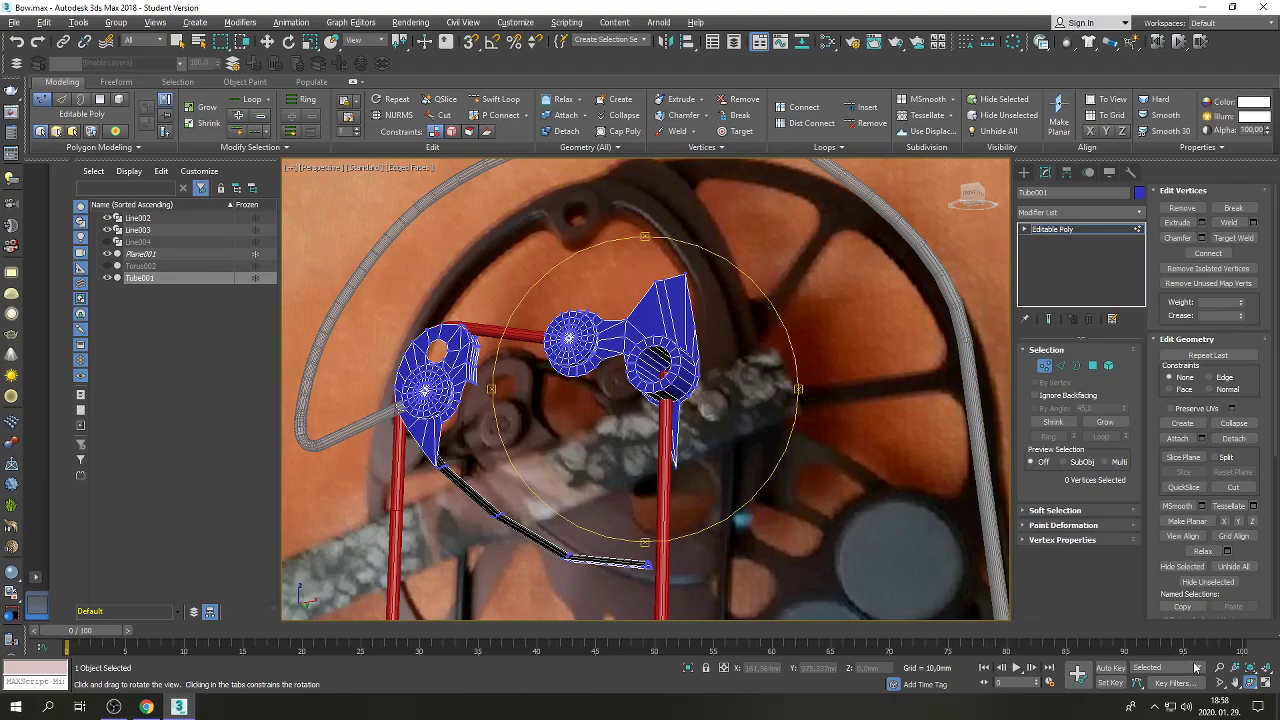
pyautogui.click(1250, 683)
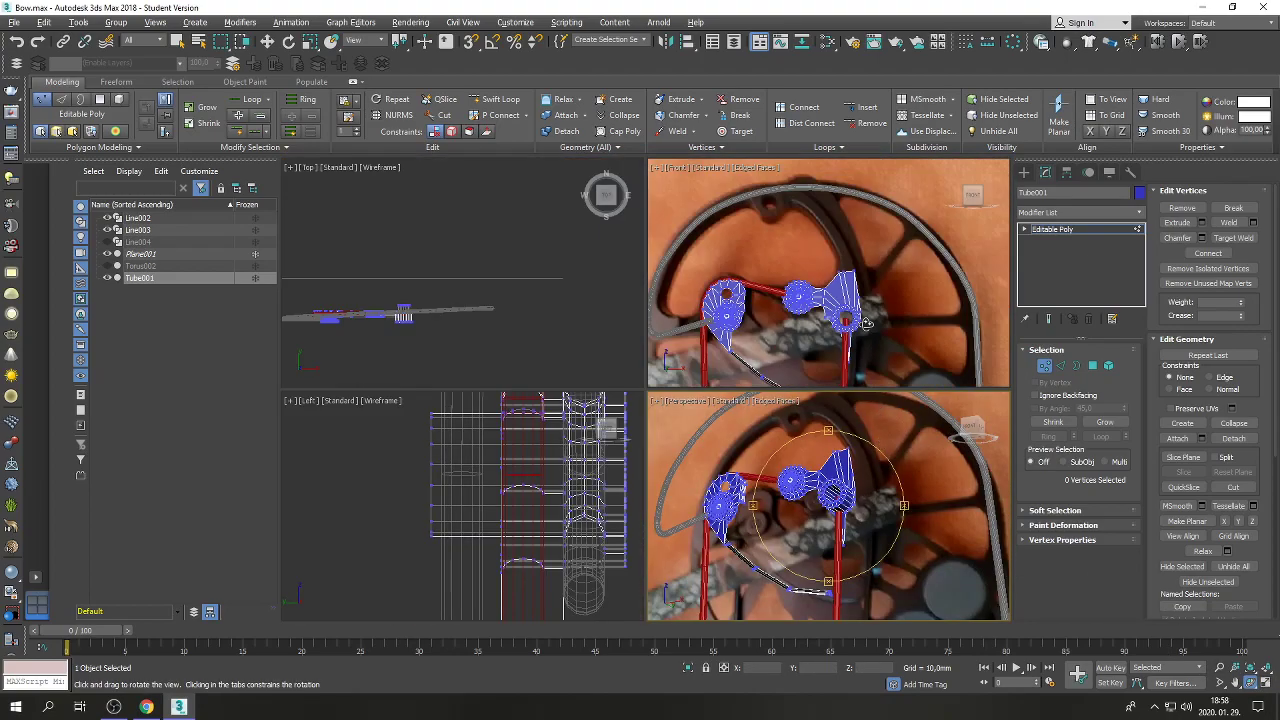
# Leave target welding, pull two vertices on the plate's lower-left edge down and outward, and undo the move of an inner rim vertex.
pyautogui.scroll(5, 846, 366)
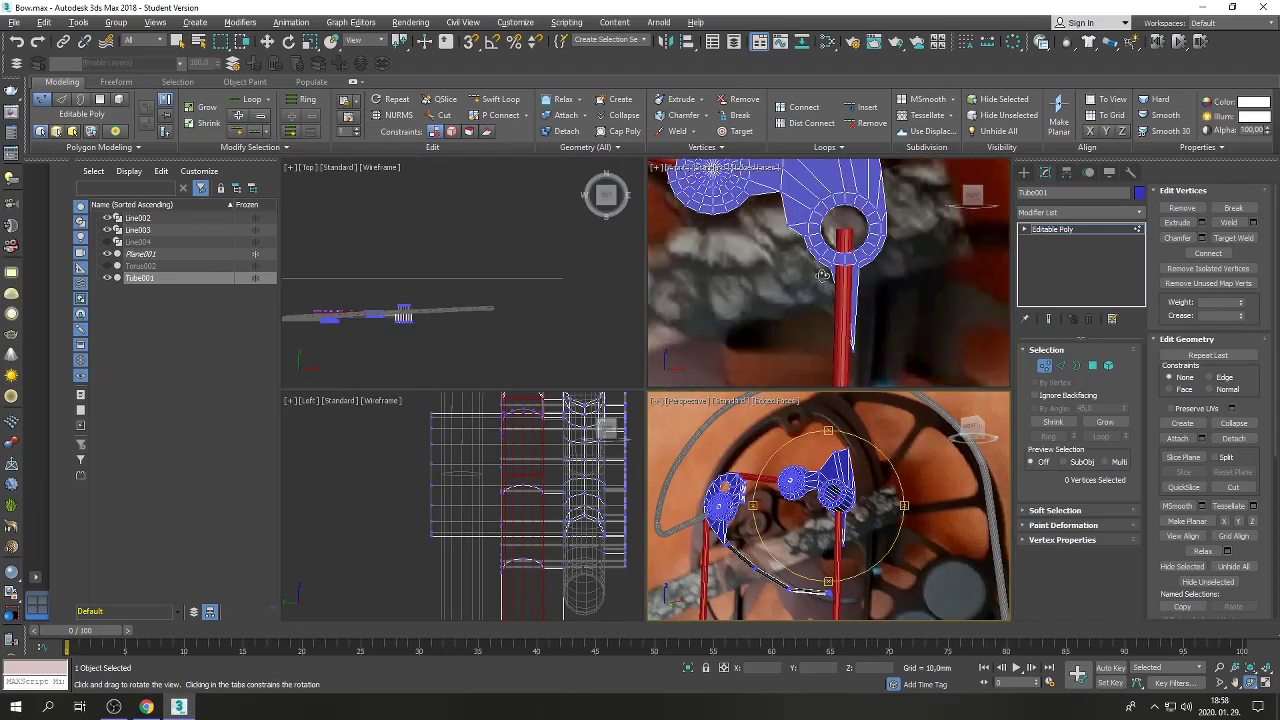
pyautogui.rightClick(825, 272)
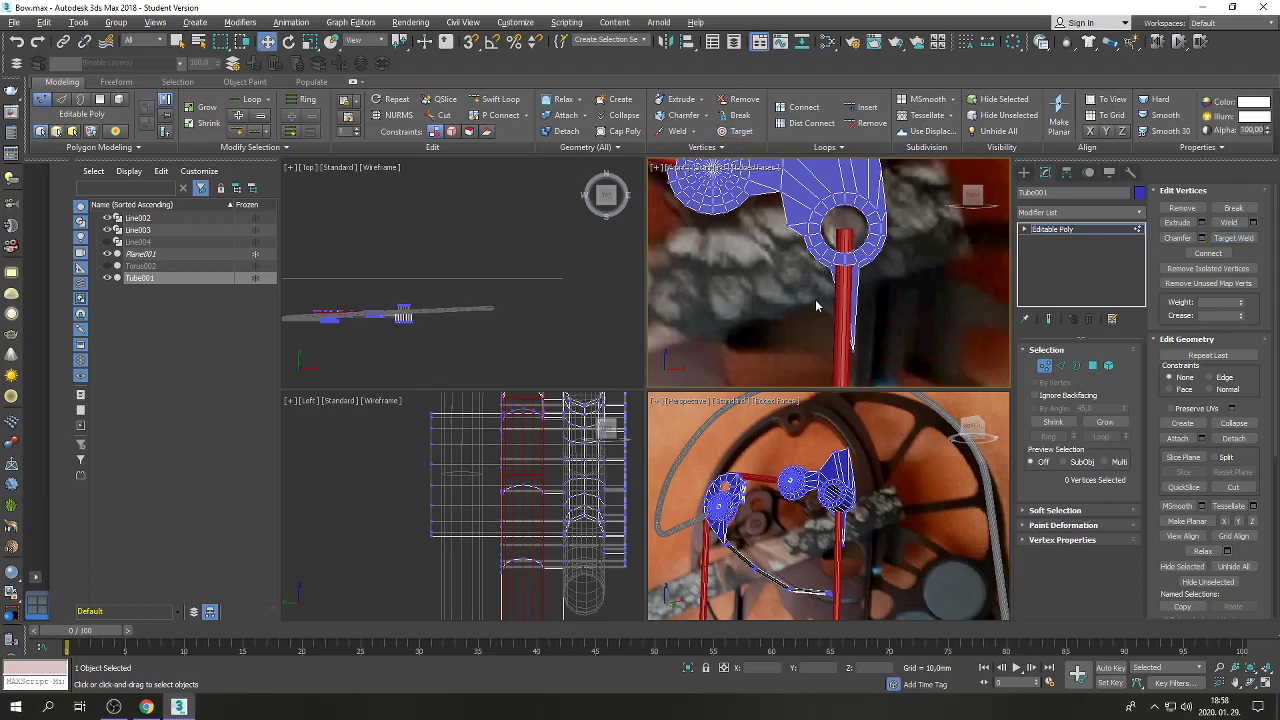
pyautogui.click(829, 265)
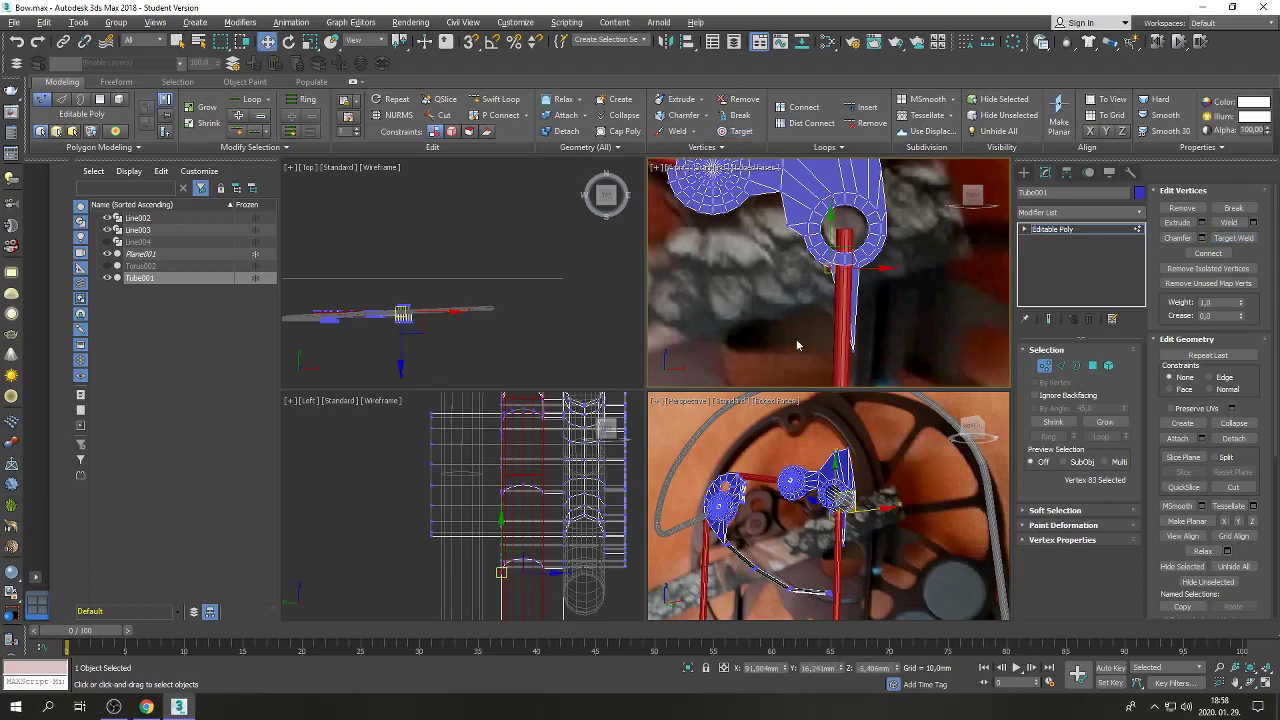
pyautogui.moveTo(844, 247); pyautogui.dragTo(808, 277)
pyautogui.click(836, 246)
pyautogui.click(828, 232)
pyautogui.moveTo(828, 232); pyautogui.dragTo(796, 257)
pyautogui.click(16, 41)
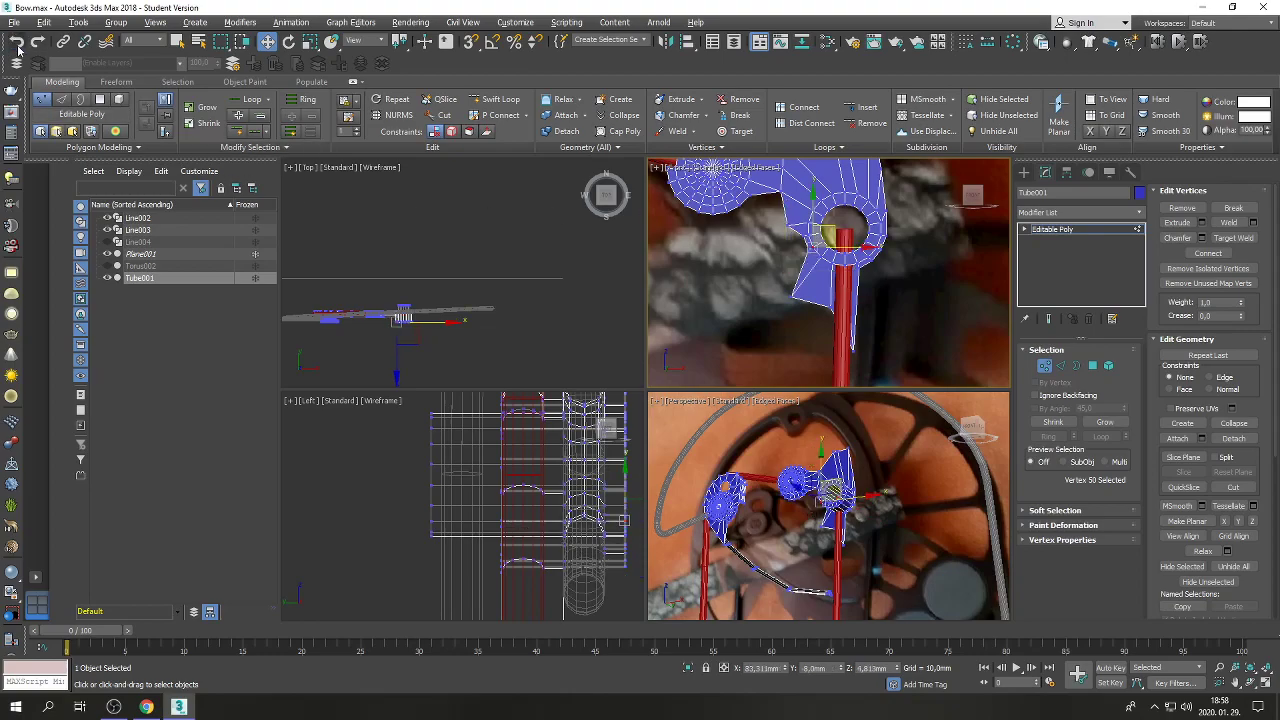
# Pull the next vertices on the plate's left edge below the arm outward and down to extend the flange beside the tube hole.
pyautogui.click(810, 253)
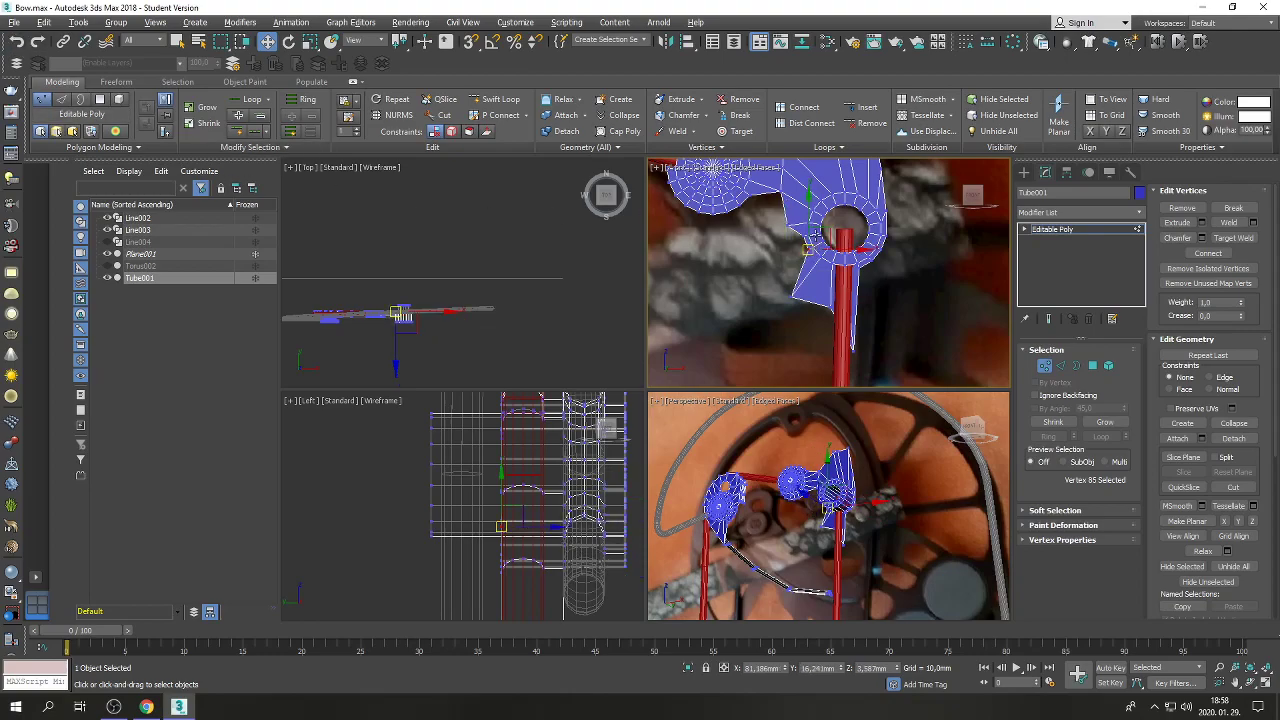
pyautogui.moveTo(824, 232); pyautogui.dragTo(796, 254)
pyautogui.click(782, 270)
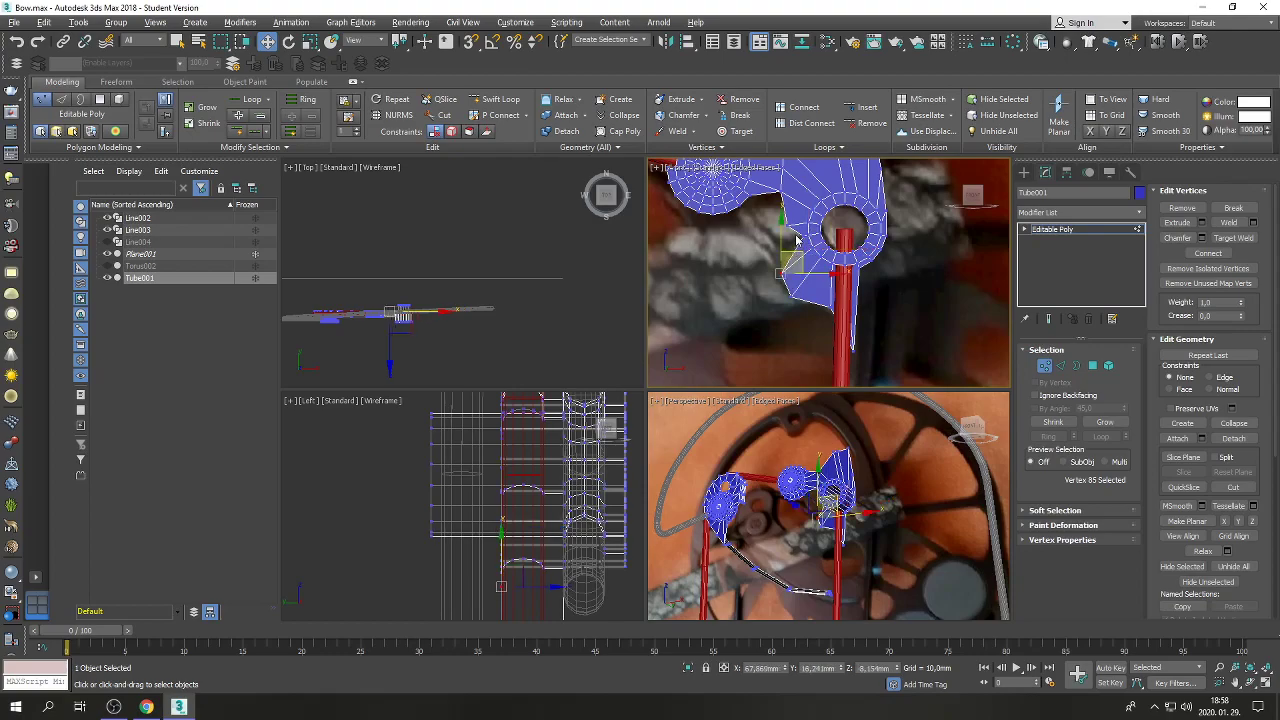
pyautogui.click(815, 227)
pyautogui.moveTo(815, 230); pyautogui.dragTo(777, 264)
pyautogui.click(787, 226)
pyautogui.click(742, 245)
# Shift the vertices on the flange's lower outline further outward to refine its shape, and compare it with the photo.
pyautogui.click(791, 295)
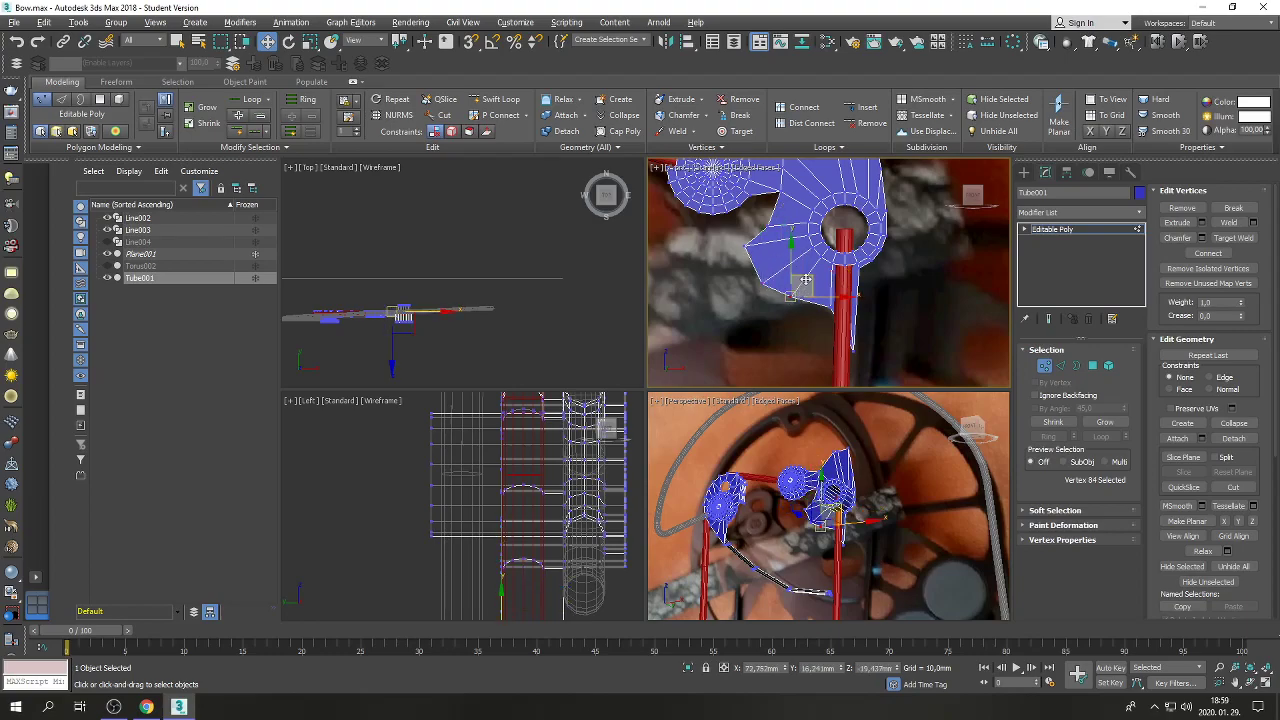
pyautogui.moveTo(806, 279)
pyautogui.mouseDown()
pyautogui.moveTo(816, 270)
pyautogui.moveTo(785, 270)
pyautogui.mouseUp()
pyautogui.click(762, 286)
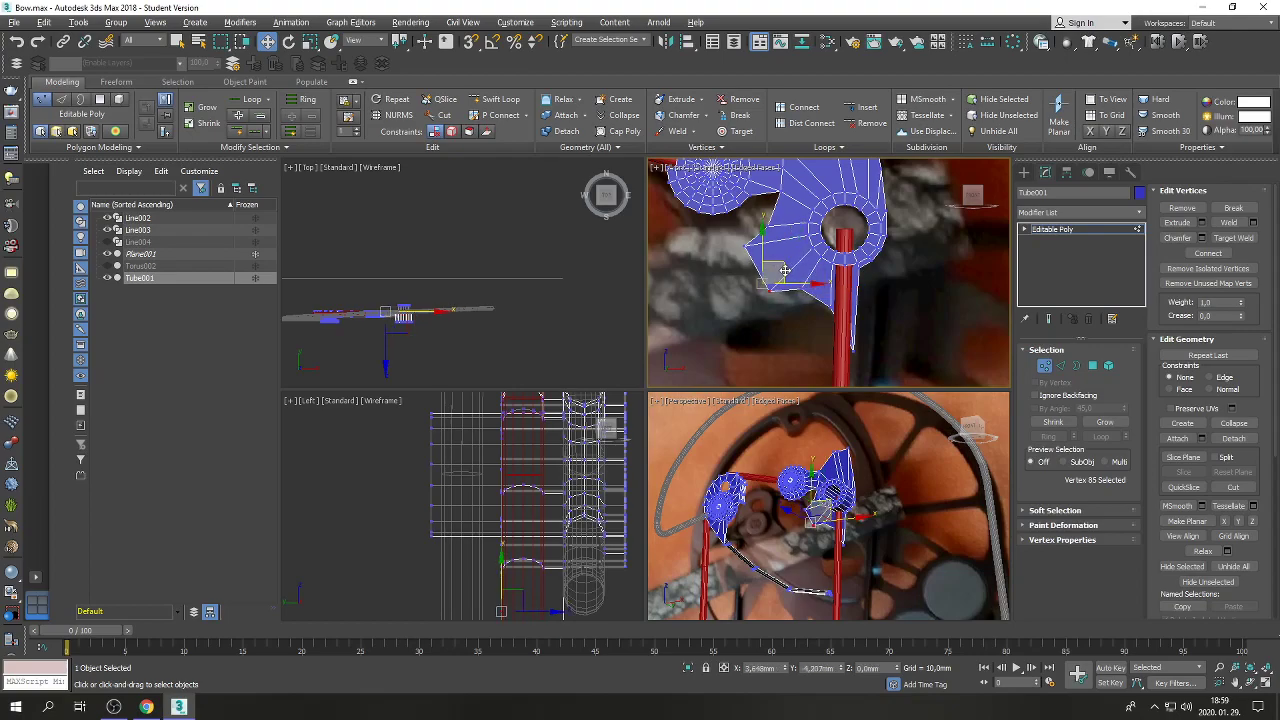
pyautogui.scroll(-1, 795, 290)
pyautogui.scroll(1, 810, 322)
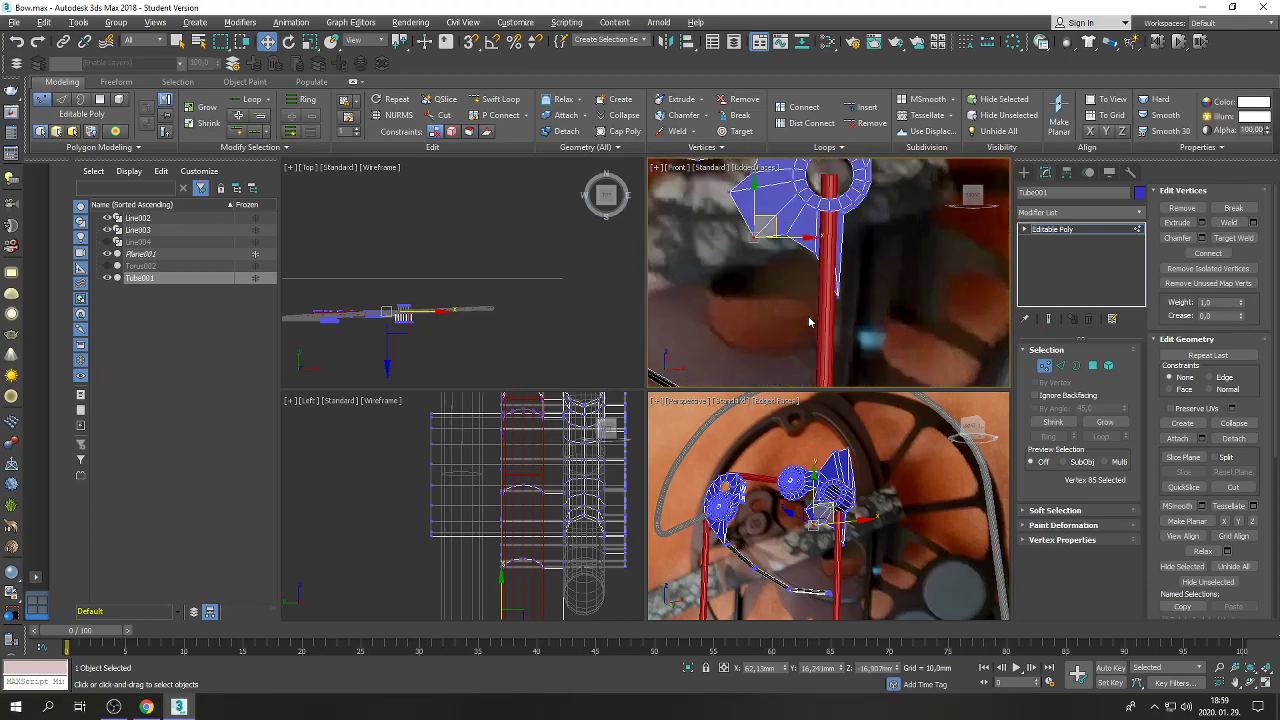
pyautogui.scroll(-1, 810, 322)
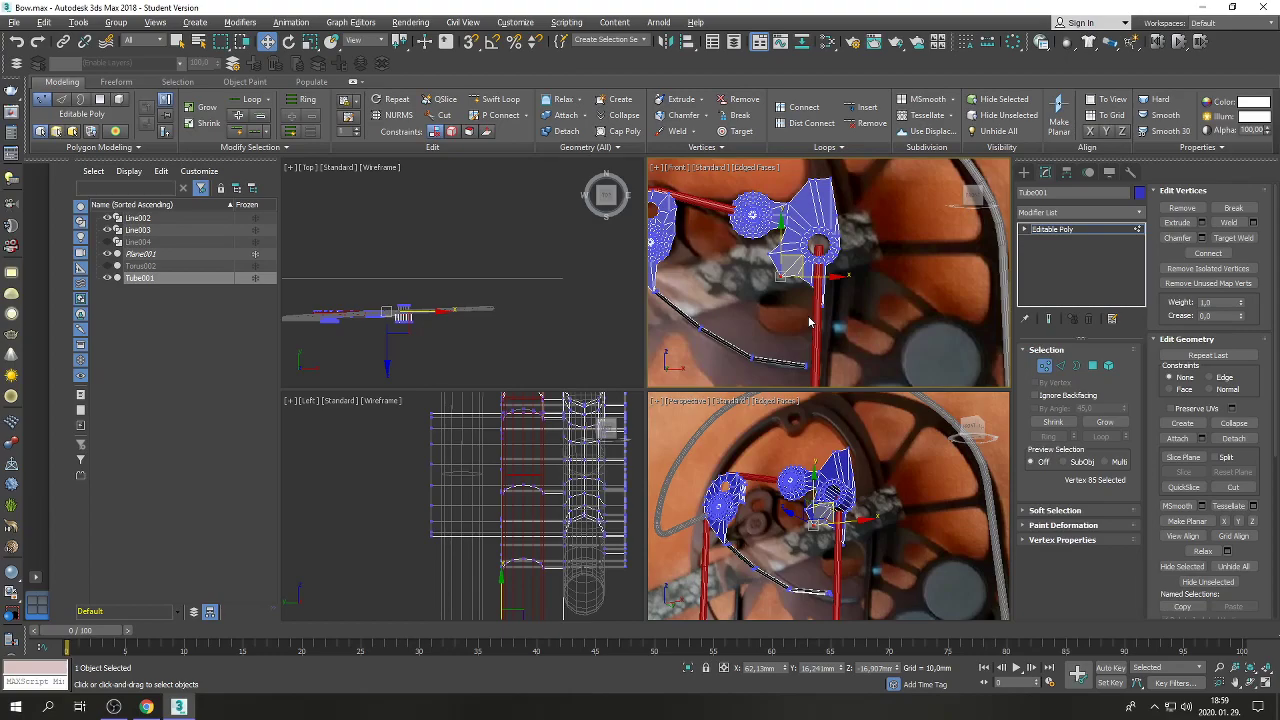
# Bridge the open edge under the round disc's arm with the upper-left edge of the tube plate's lower flange to close the notch.
pyautogui.scroll(2, 752, 214)
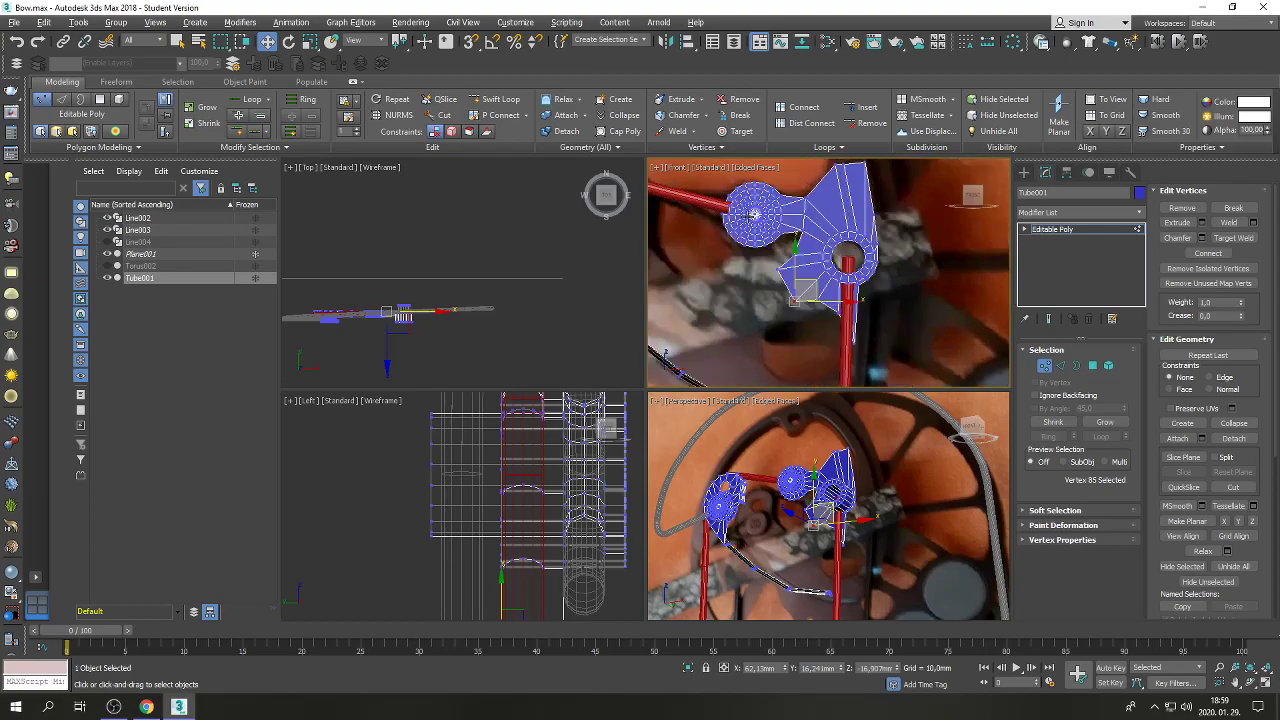
pyautogui.click(746, 244)
pyautogui.scroll(2, 752, 222)
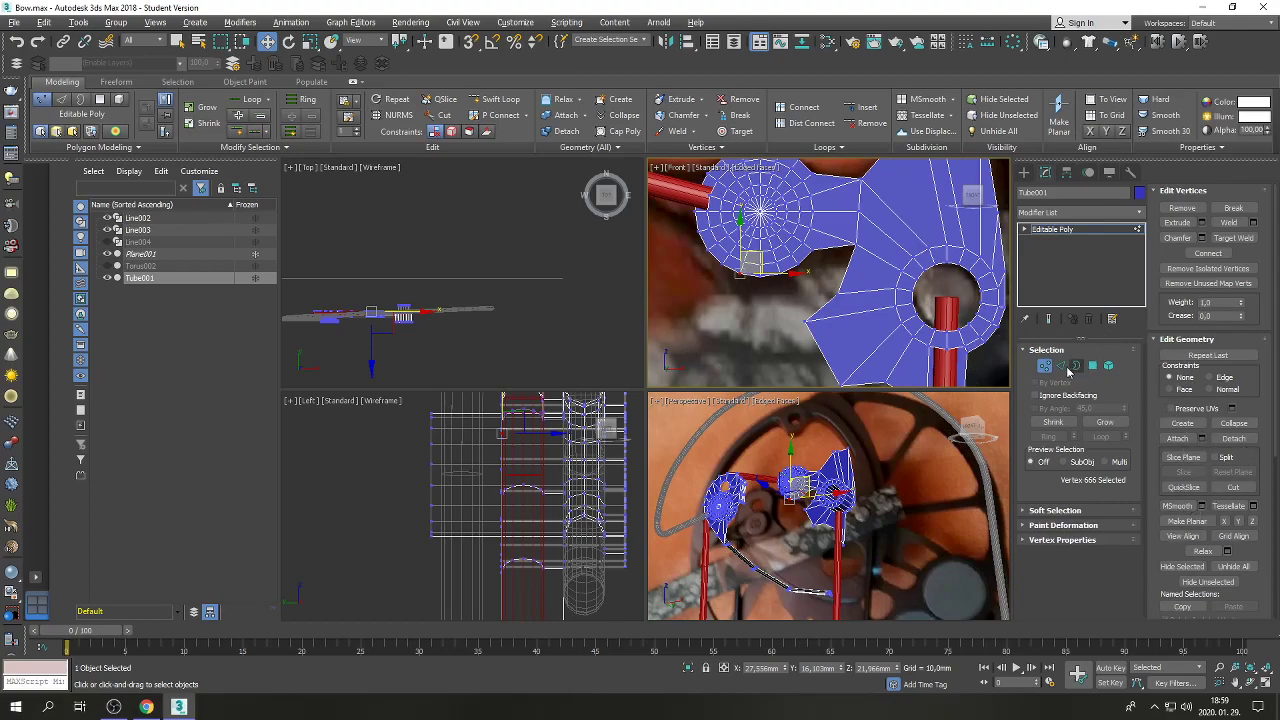
pyautogui.click(1060, 366)
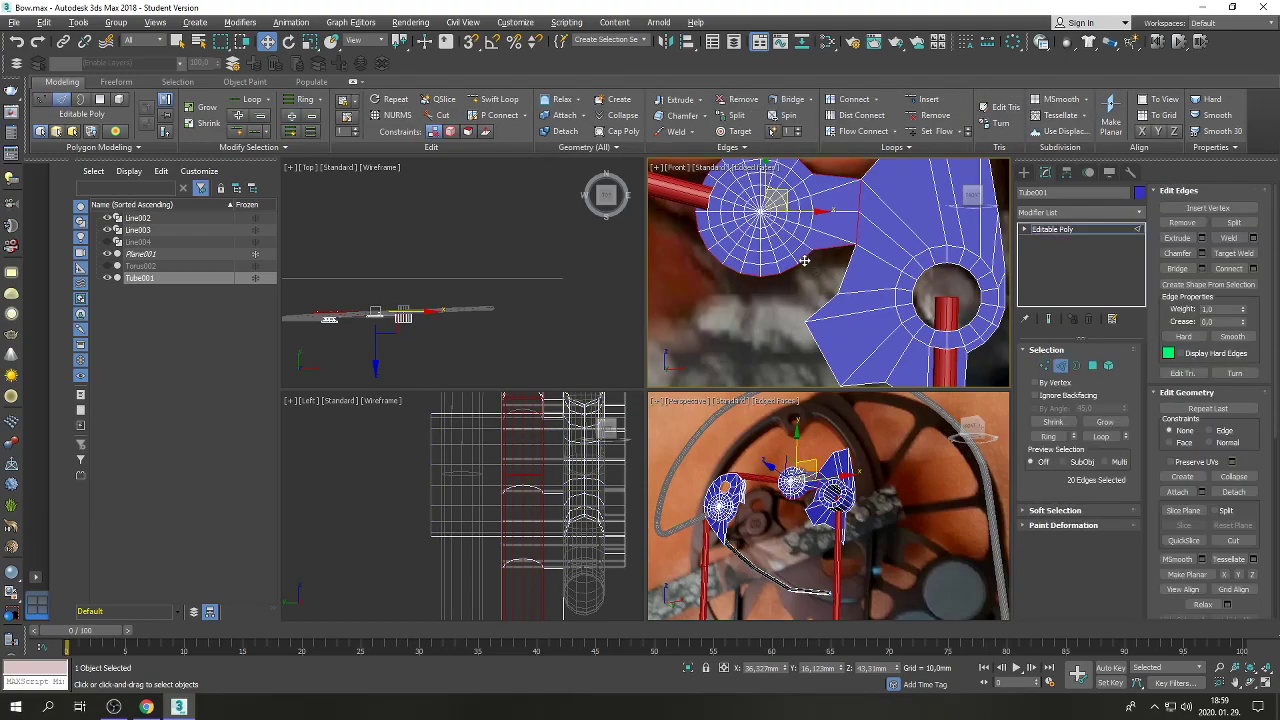
pyautogui.click(815, 257)
pyautogui.keyDown('ctrl'); pyautogui.click(845, 268); pyautogui.keyUp('ctrl')
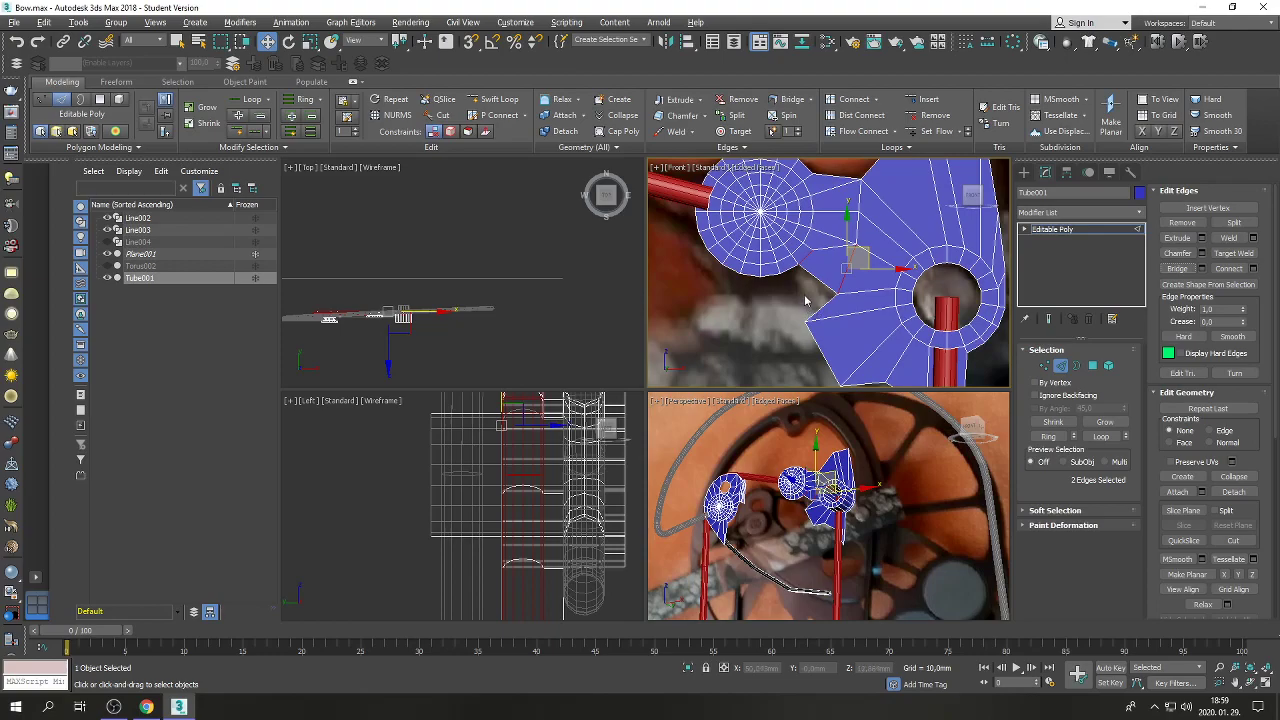
pyautogui.click(785, 274)
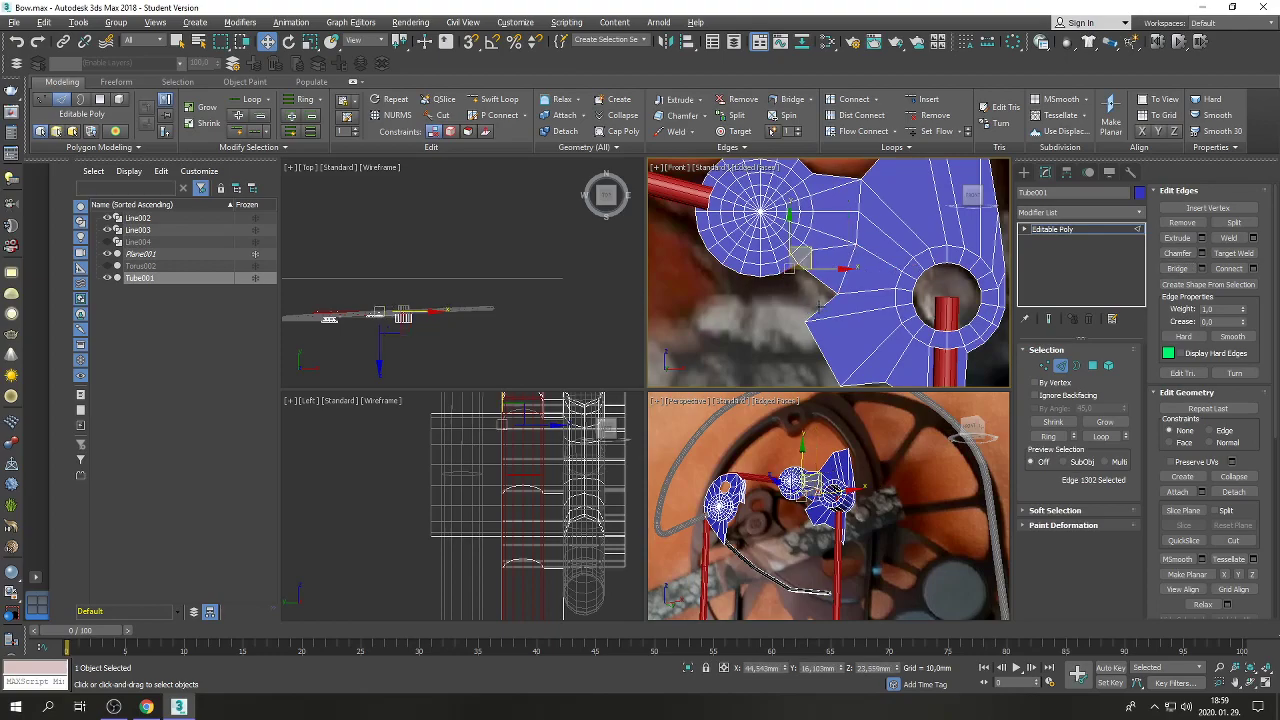
pyautogui.keyDown('ctrl'); pyautogui.click(819, 306); pyautogui.keyUp('ctrl')
pyautogui.click(1178, 269)
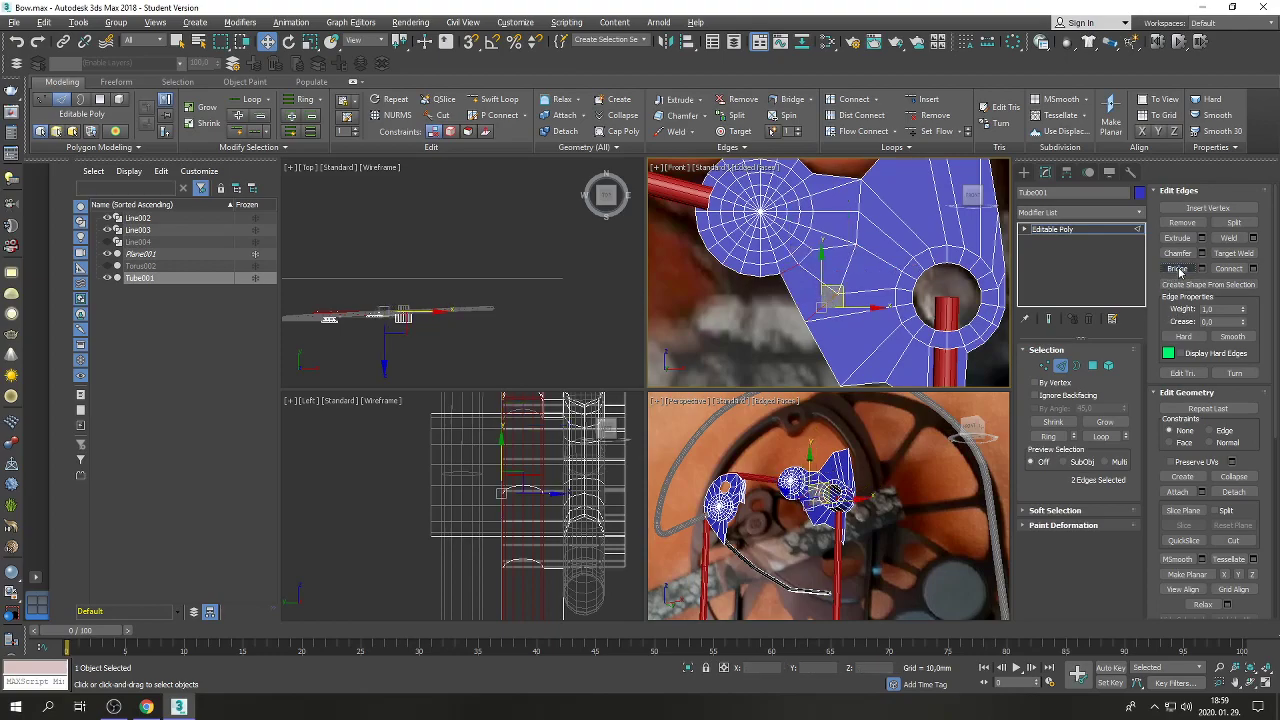
pyautogui.scroll(-3, 960, 230)
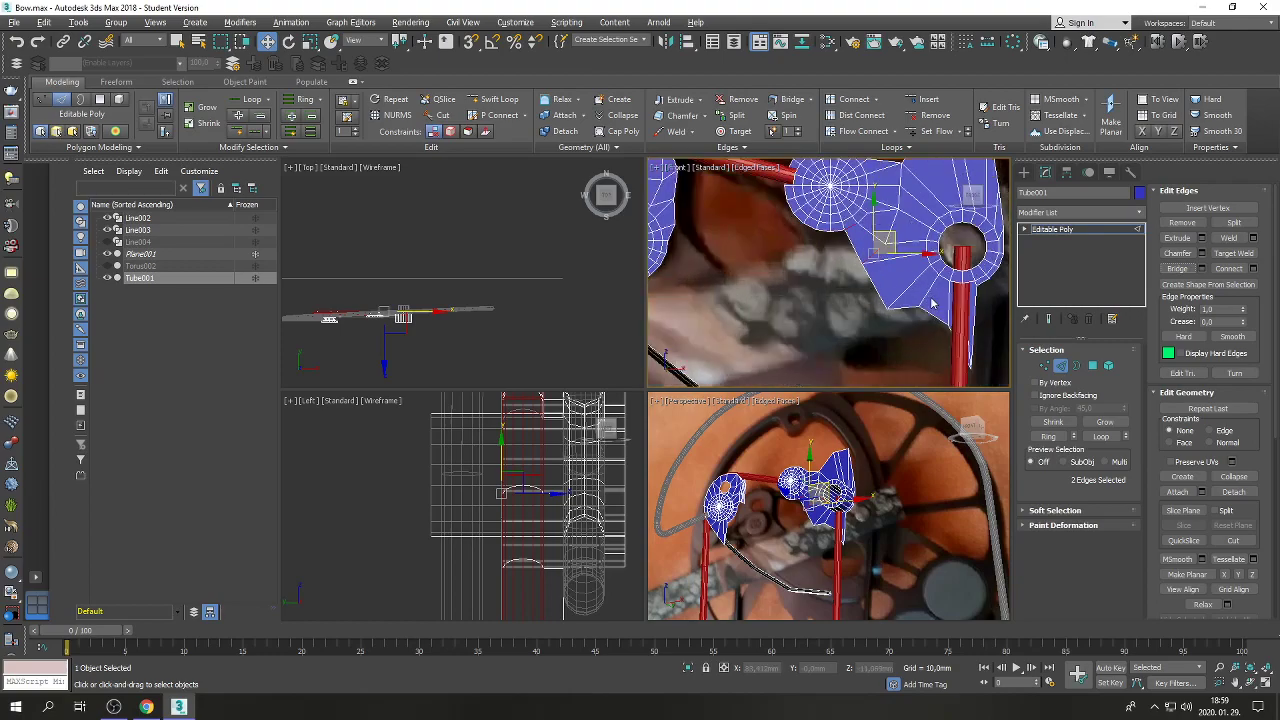
pyautogui.scroll(-2, 895, 306)
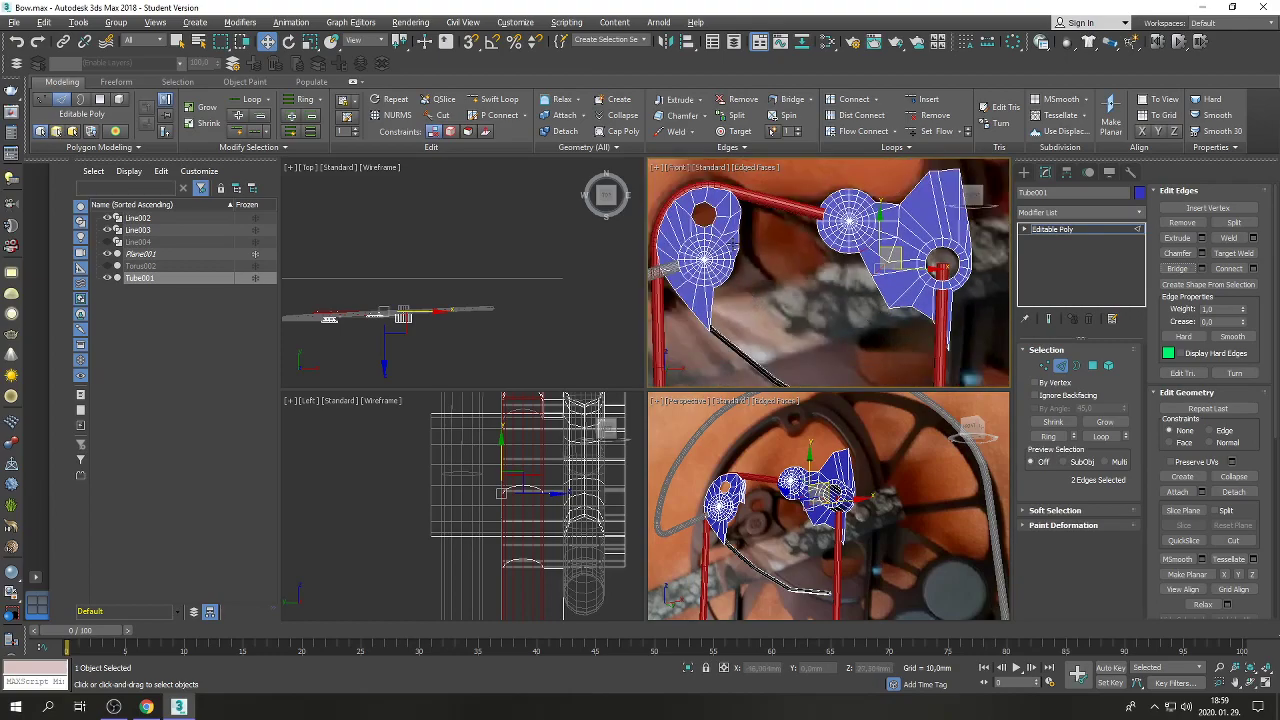
# Select the open edge chain on the left bracket's inner side and examine the gap at its raised rim in the maximized perspective view.
pyautogui.doubleClick(737, 257)
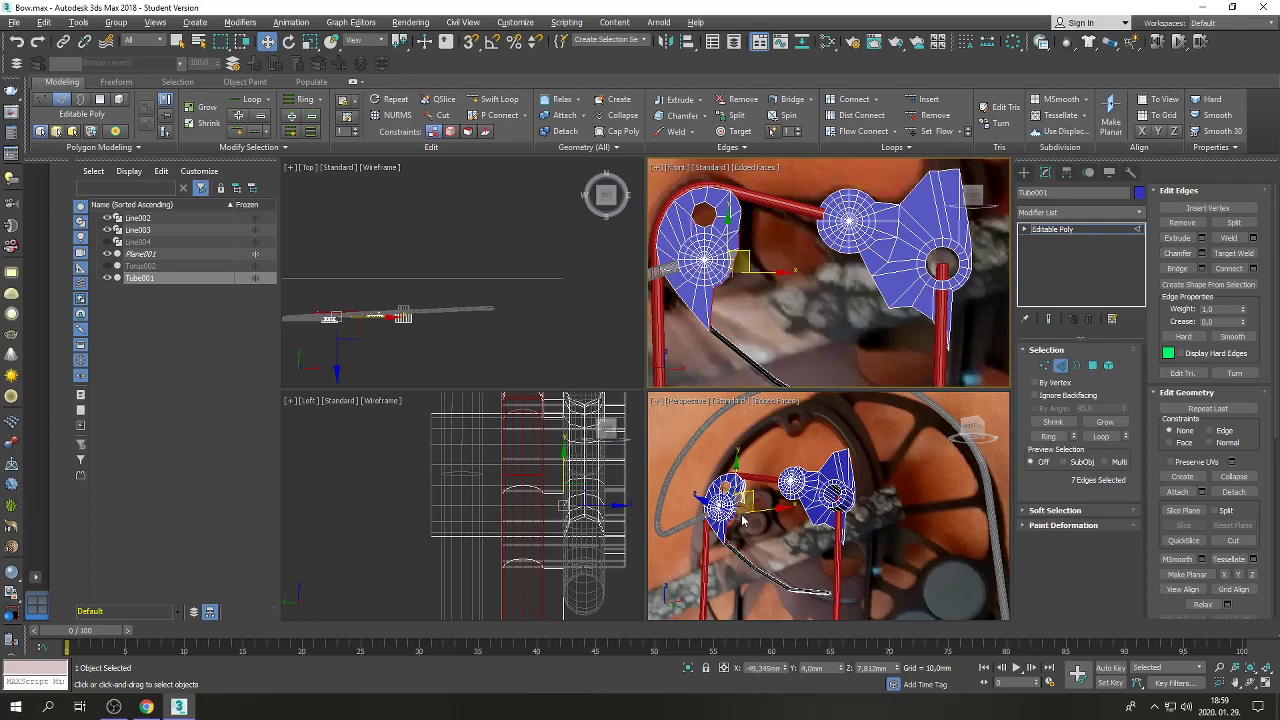
pyautogui.click(1219, 684)
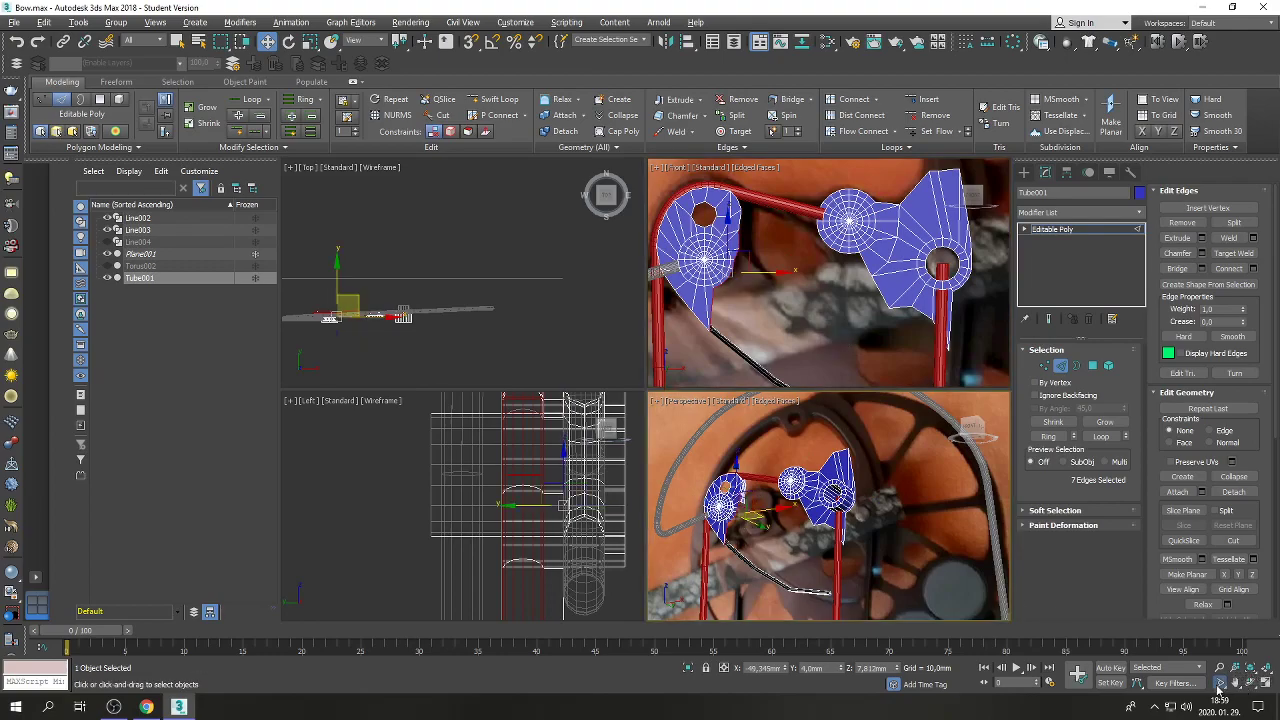
pyautogui.moveTo(765, 462); pyautogui.dragTo(898, 548)
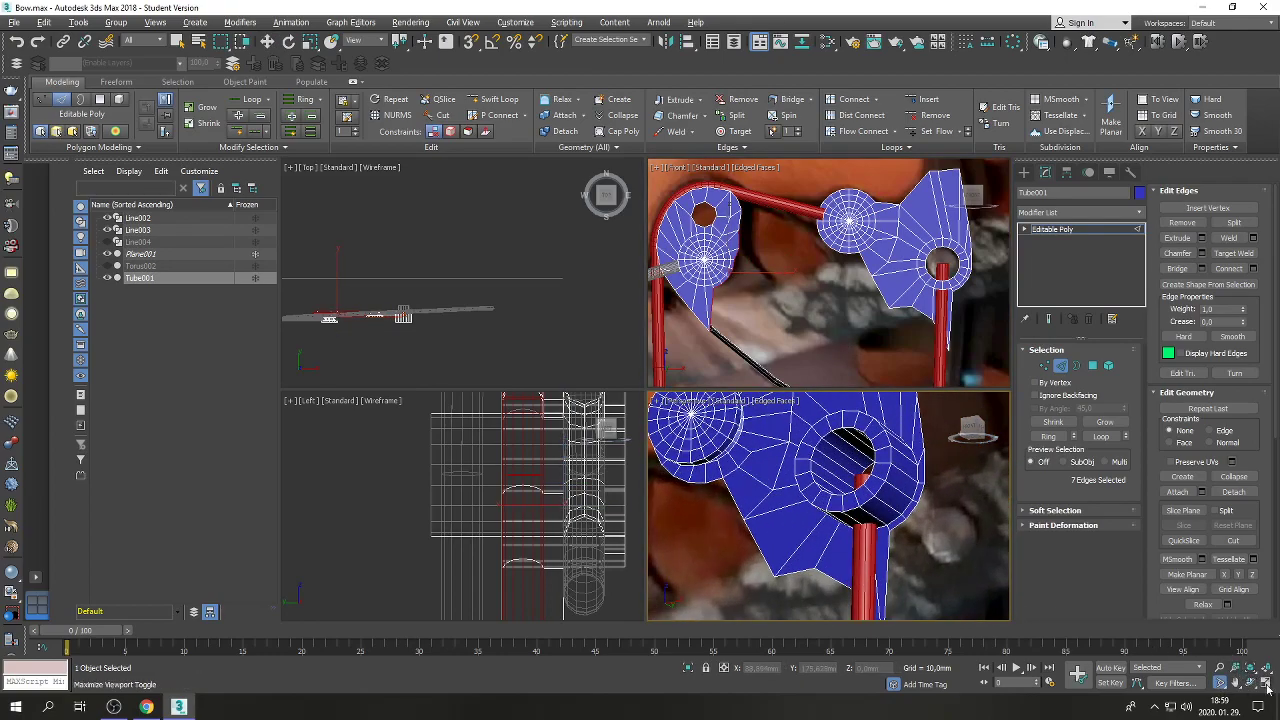
pyautogui.click(1265, 682)
pyautogui.click(1235, 682)
pyautogui.moveTo(514, 443); pyautogui.dragTo(1005, 445)
pyautogui.scroll(4, 524, 341)
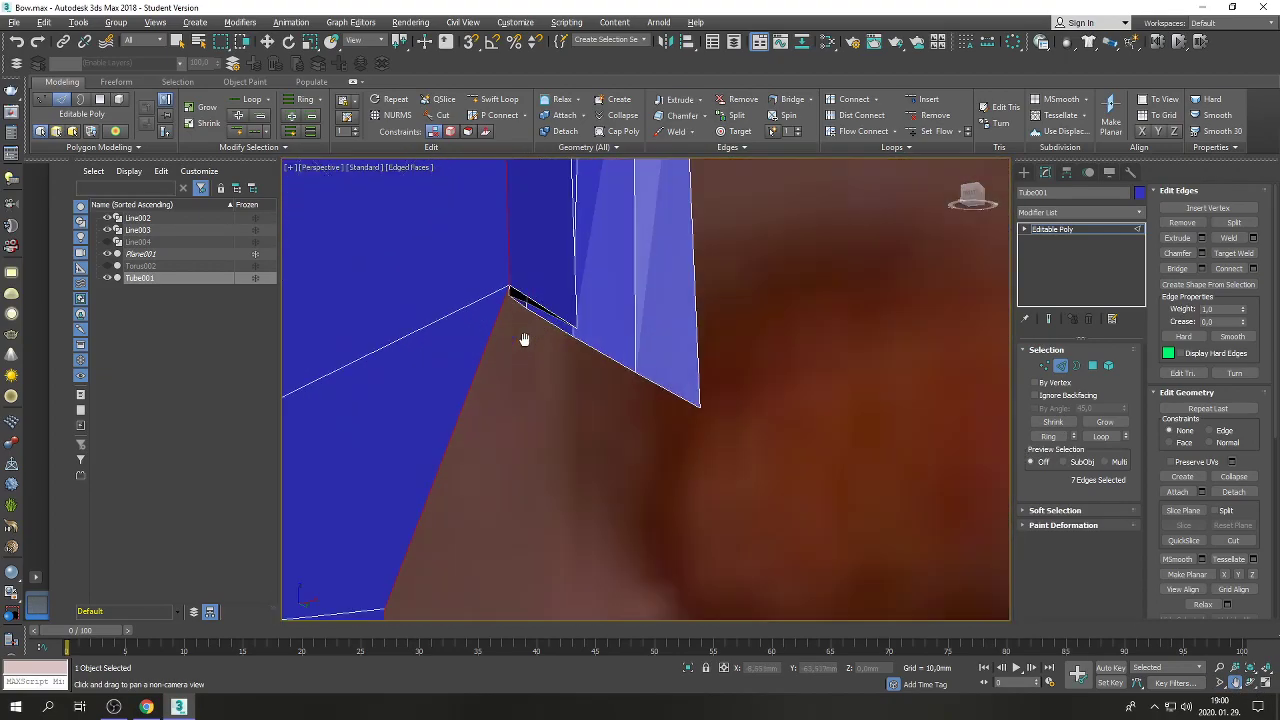
pyautogui.press('Escape')
pyautogui.scroll(-3, 524, 364)
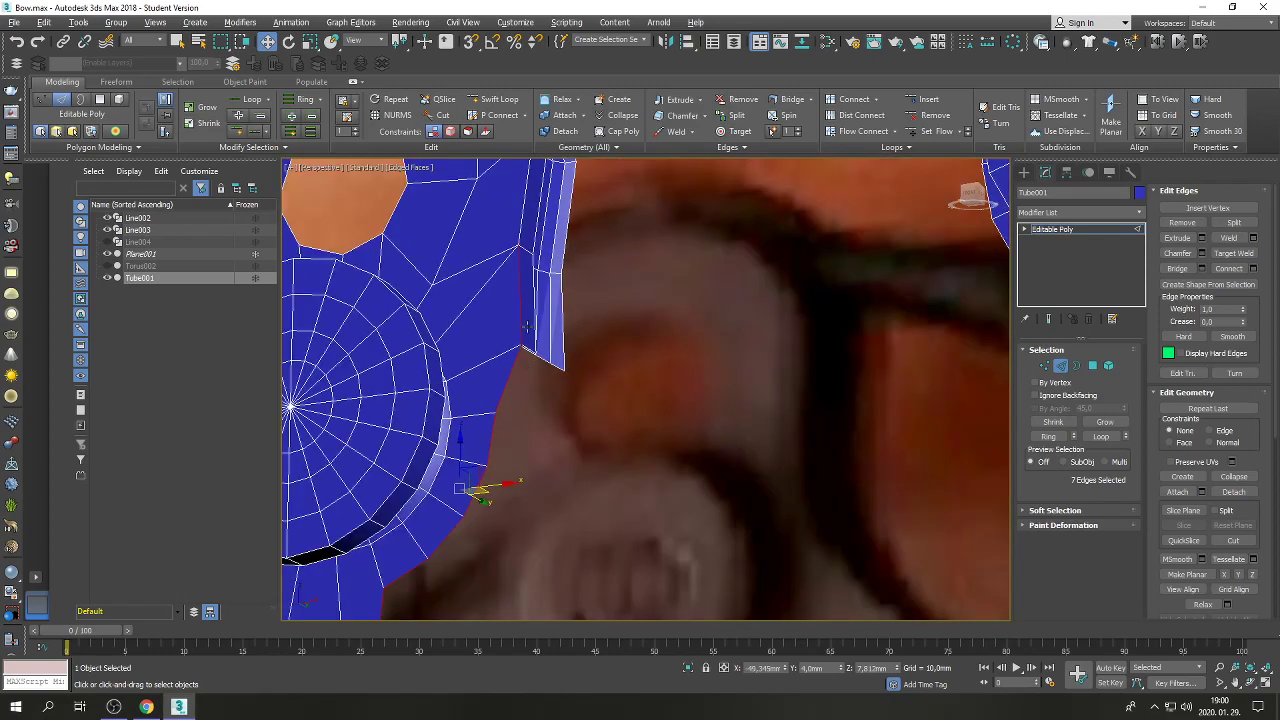
pyautogui.scroll(2, 528, 282)
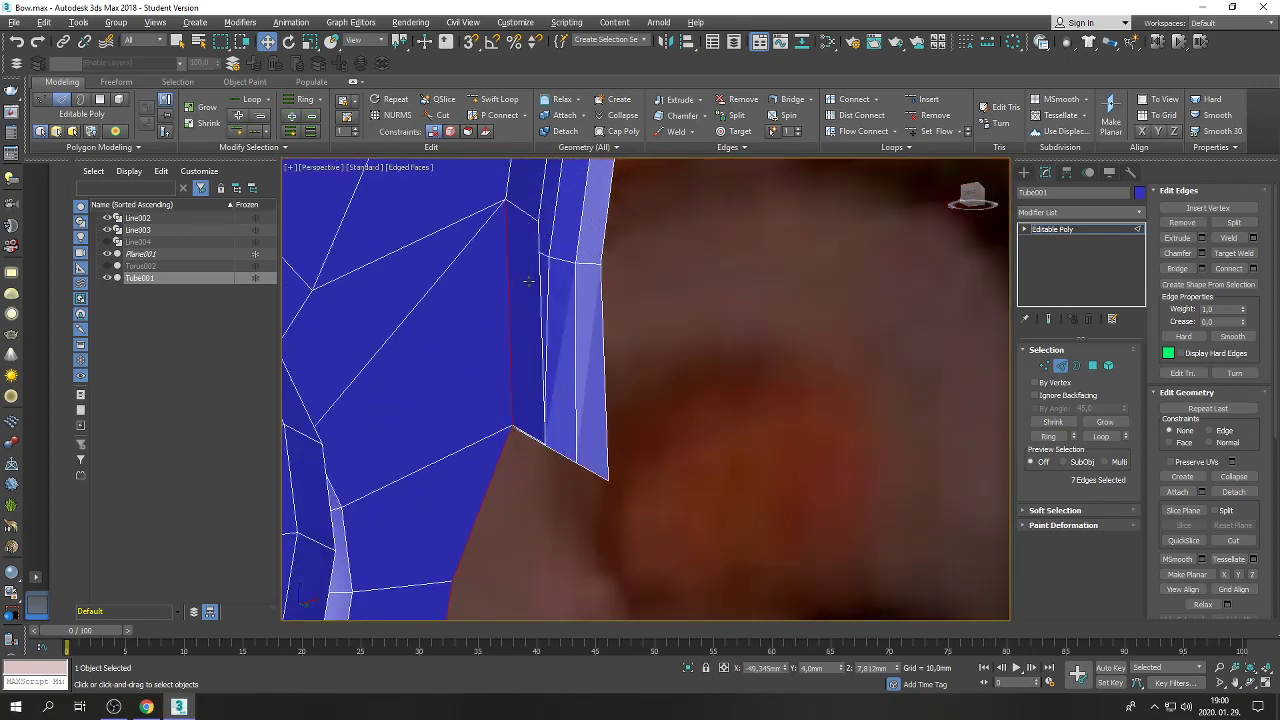
pyautogui.click(1250, 683)
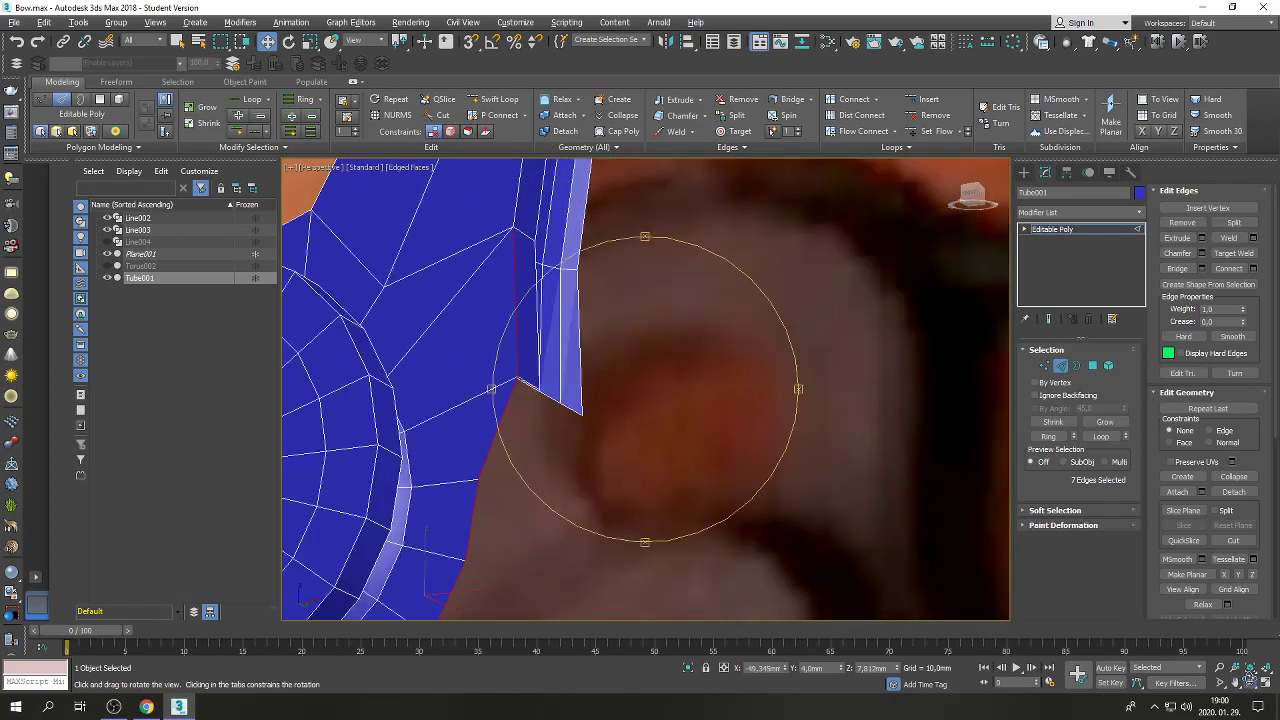
pyautogui.moveTo(637, 397); pyautogui.dragTo(621, 351)
pyautogui.press('w')
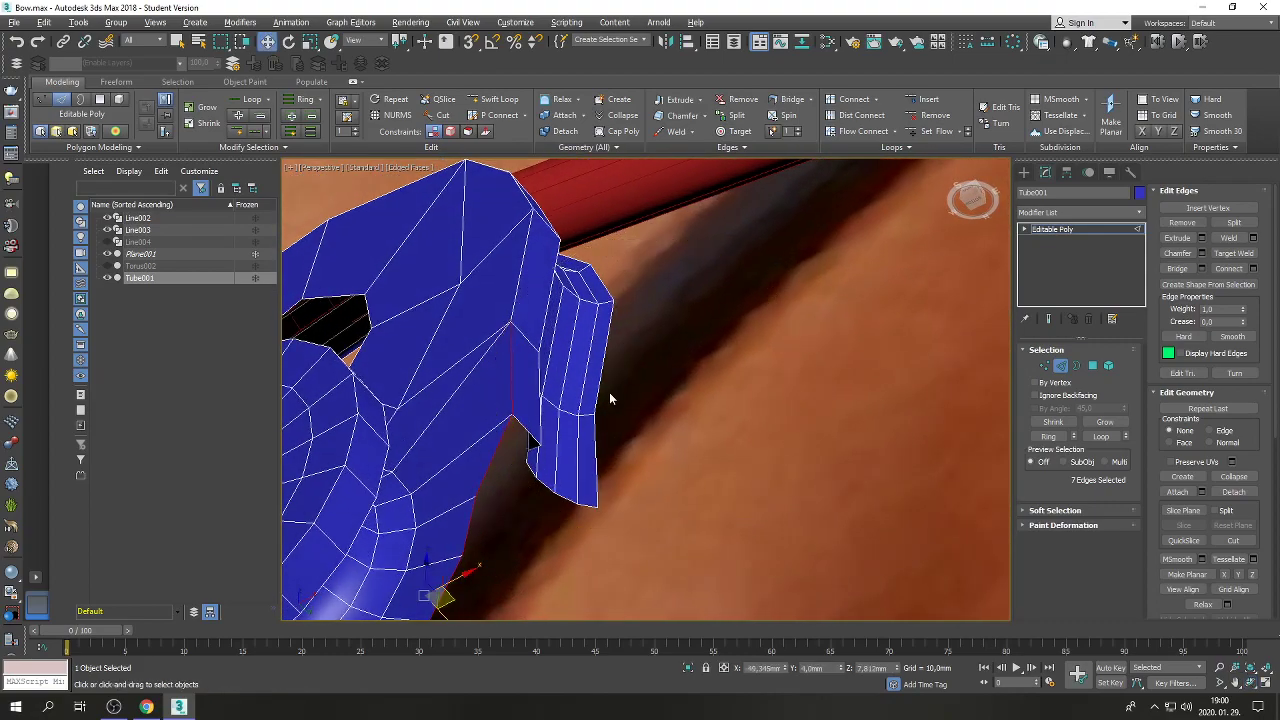
# Select the left bracket's open lower side edges and the raised rim's end edges, excluding the vertical edge above the gap and the rim's lengthwise edges.
pyautogui.doubleClick(542, 485)
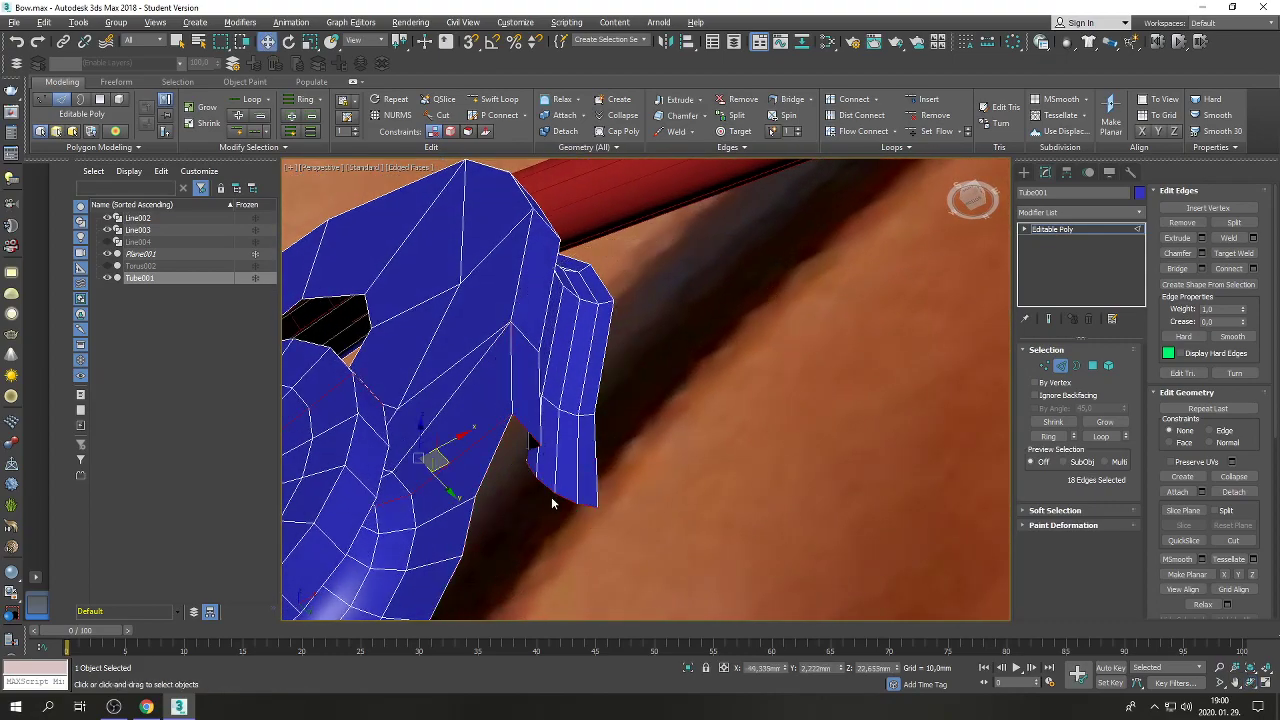
pyautogui.doubleClick(486, 465)
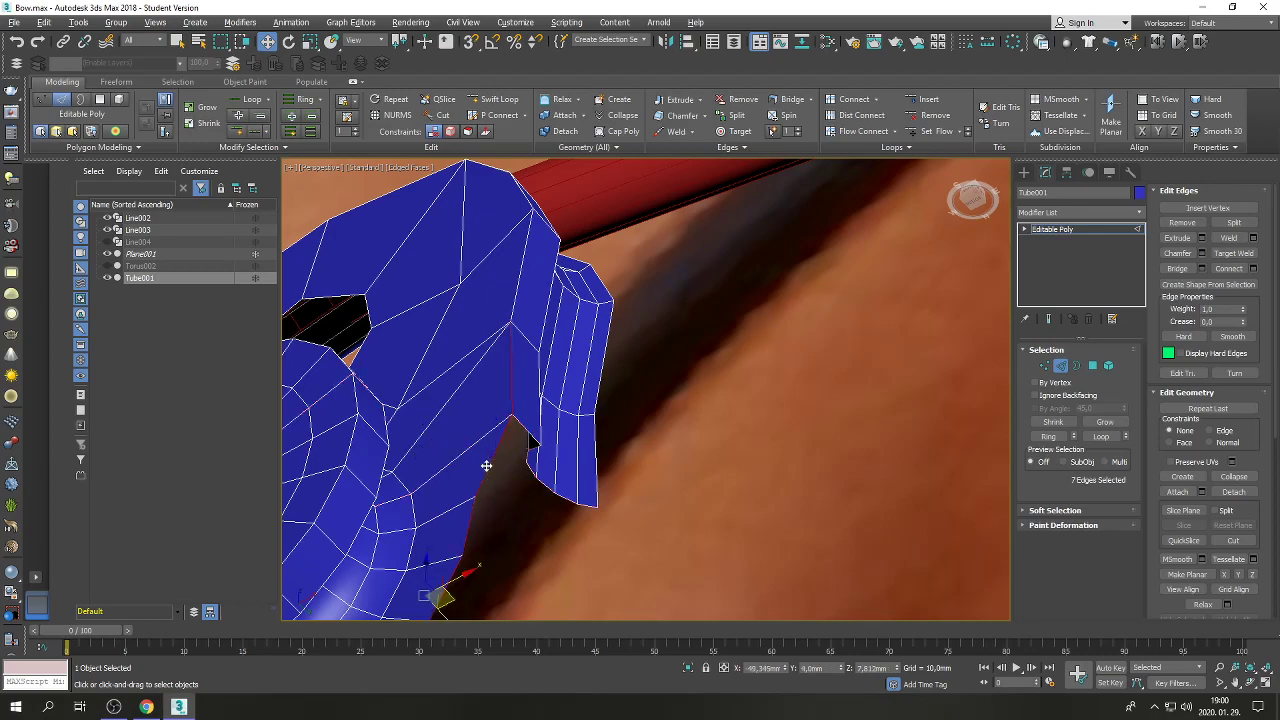
pyautogui.keyDown('alt'); pyautogui.click(511, 394); pyautogui.keyUp('alt')
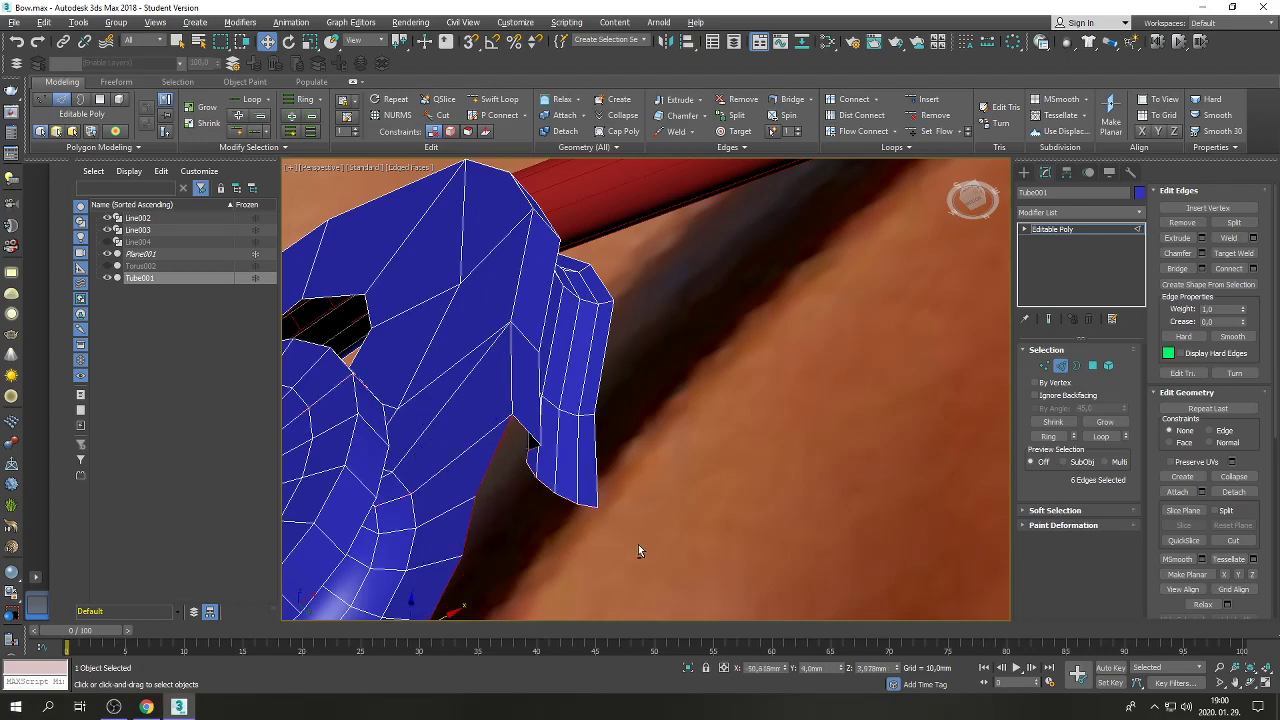
pyautogui.moveTo(574, 510); pyautogui.dragTo(522, 456)
pyautogui.moveTo(620, 546); pyautogui.dragTo(515, 448)
pyautogui.moveTo(652, 543); pyautogui.dragTo(512, 438)
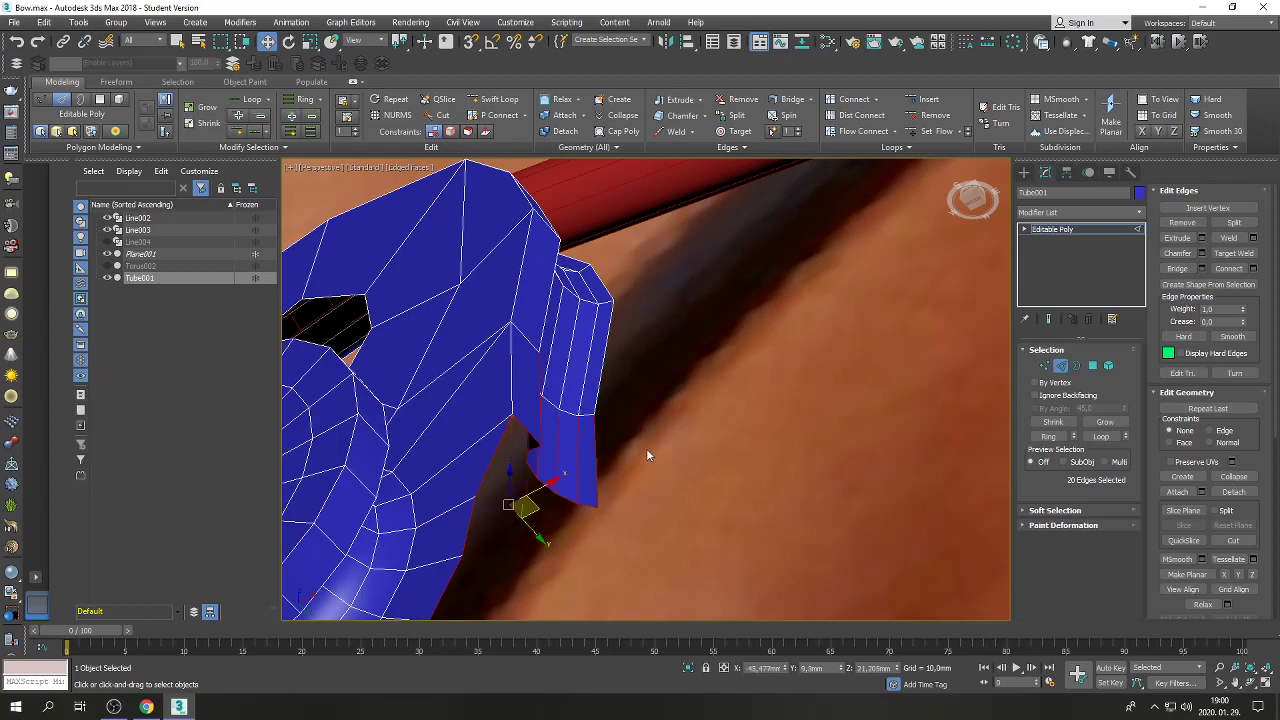
pyautogui.moveTo(643, 445); pyautogui.dragTo(522, 416)
# Return to the four-view layout and extrude the selected edges in the front view about 44 mm right and 35 mm down along the curved strip.
pyautogui.scroll(-5, 643, 370)
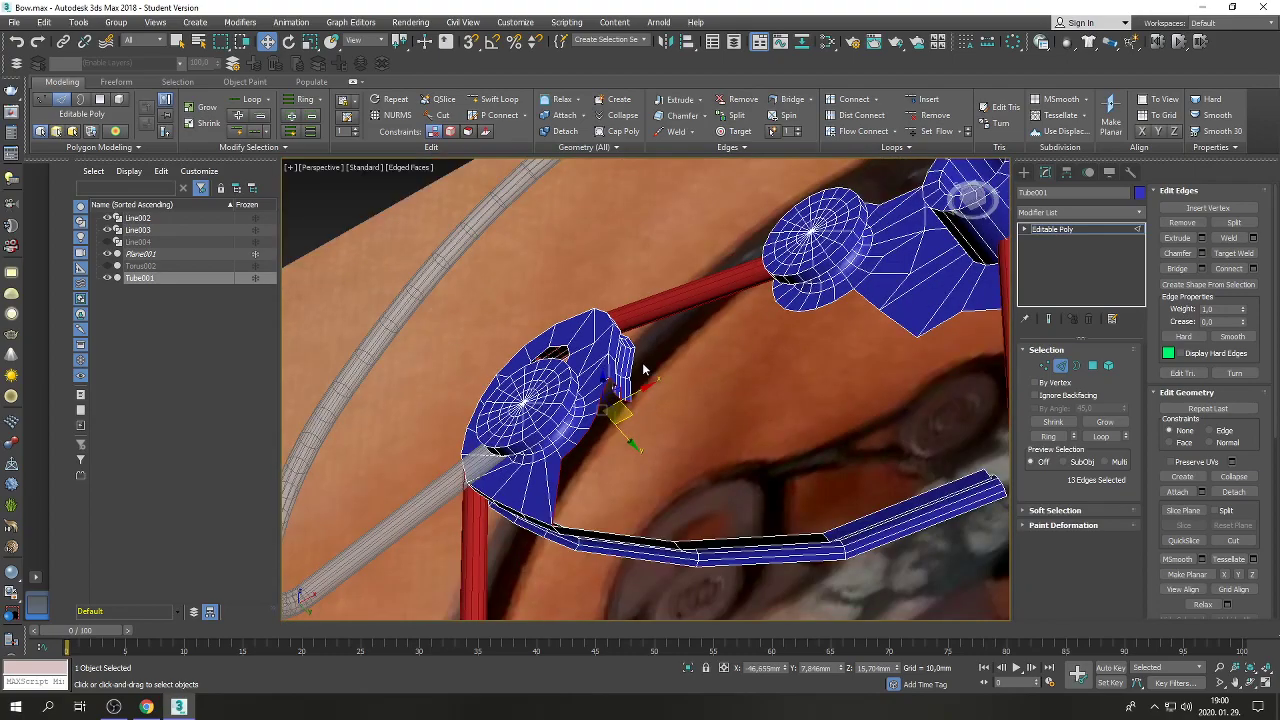
pyautogui.click(1267, 684)
pyautogui.click(735, 262)
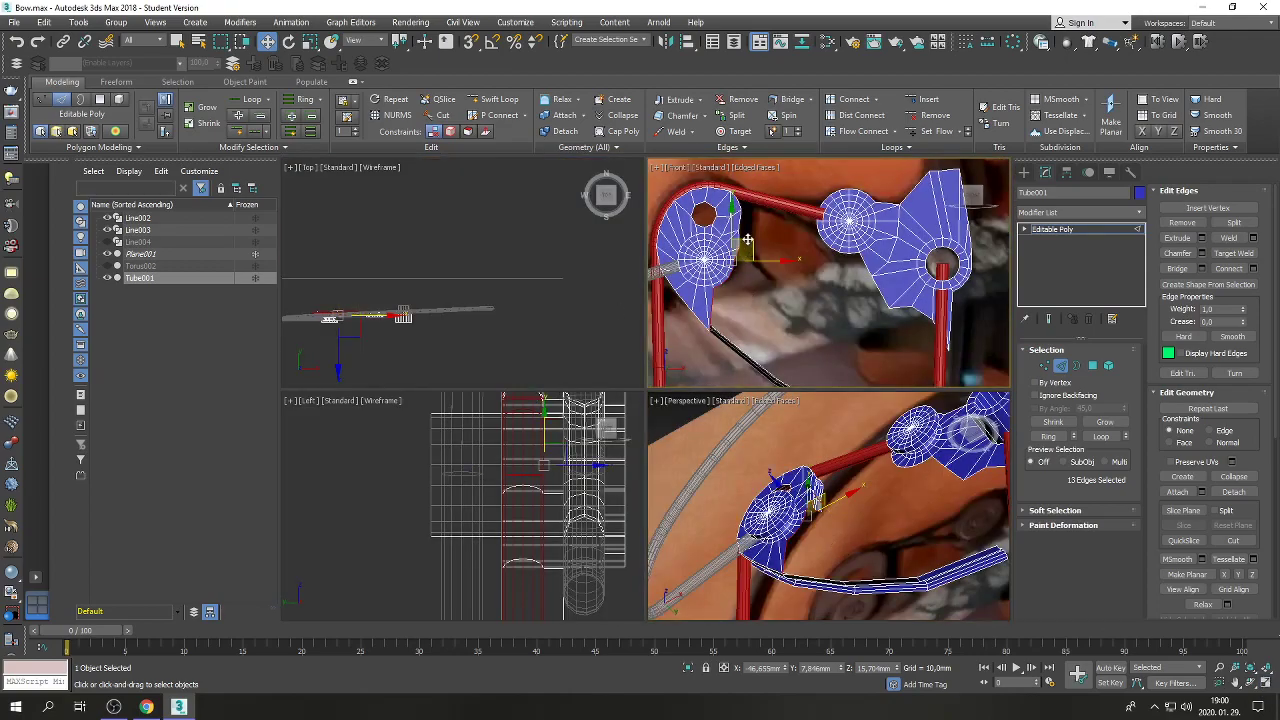
pyautogui.scroll(-3, 747, 241)
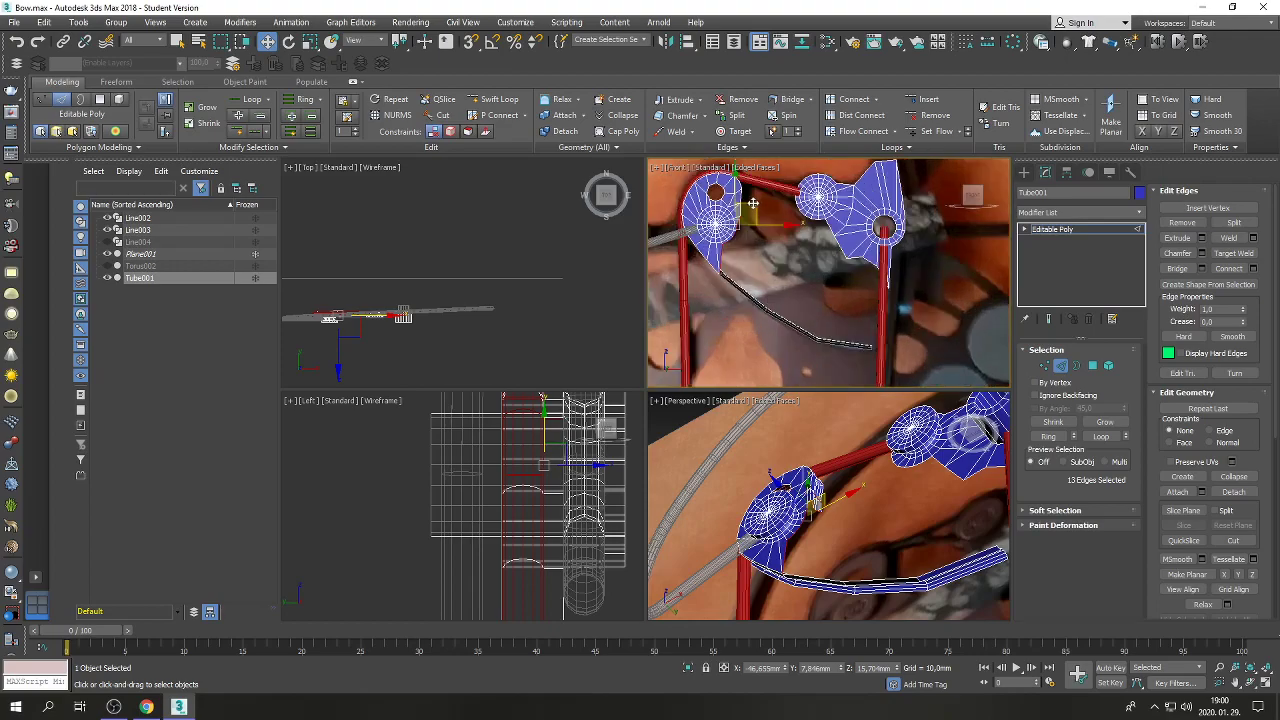
pyautogui.keyDown('shift'); pyautogui.moveTo(752, 212); pyautogui.dragTo(796, 242); pyautogui.keyUp('shift')
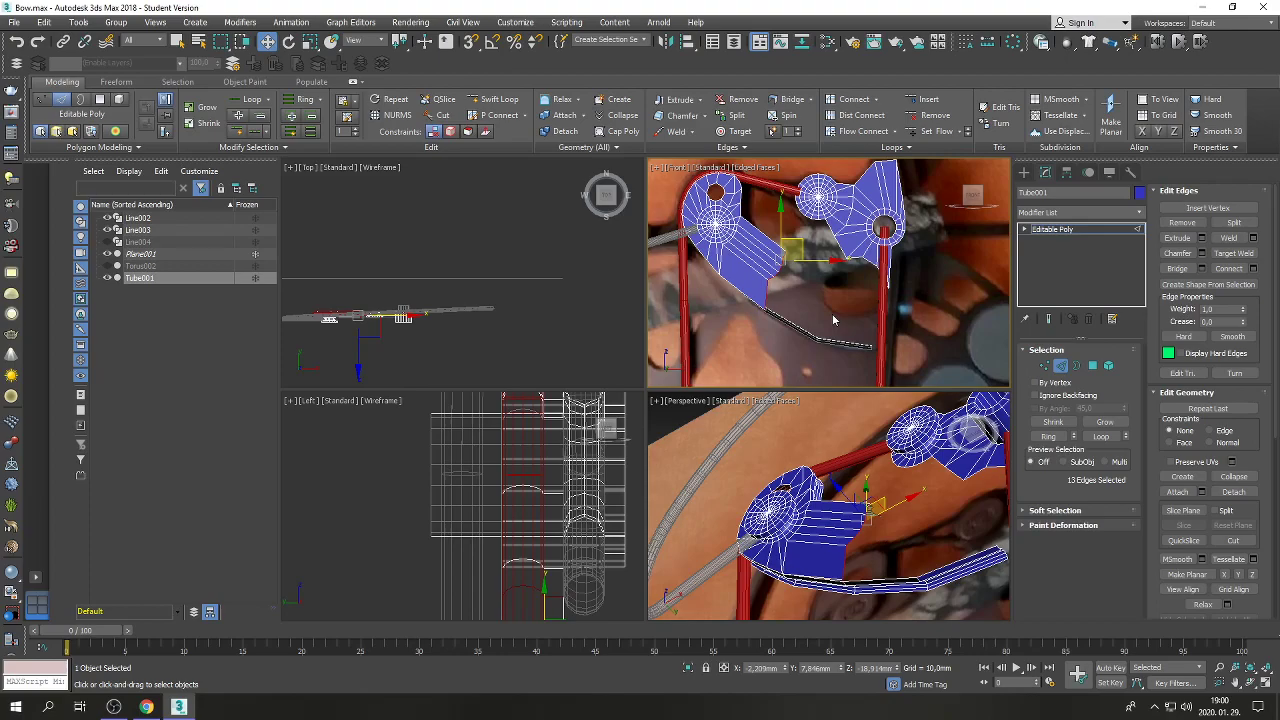
# Scale the extruded end edges in the Local Aligned coordinate system to square off the end of the new arm.
pyautogui.scroll(-3, 833, 320)
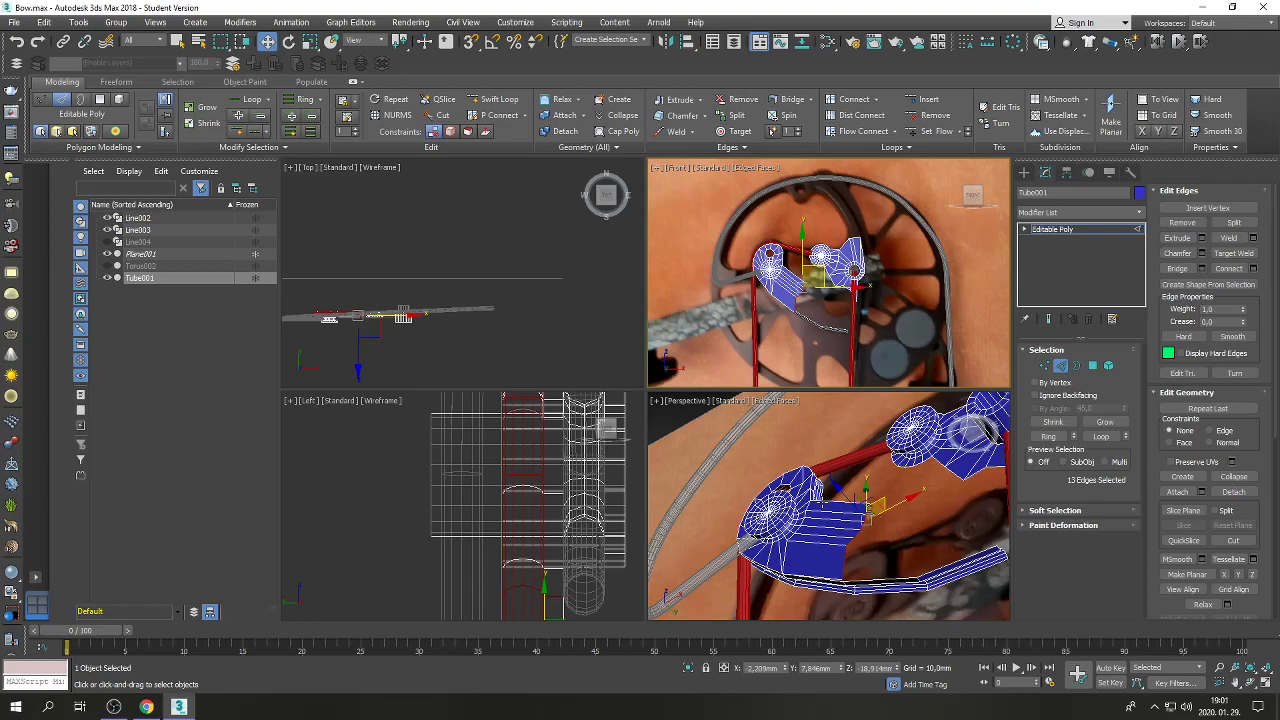
pyautogui.click(381, 40)
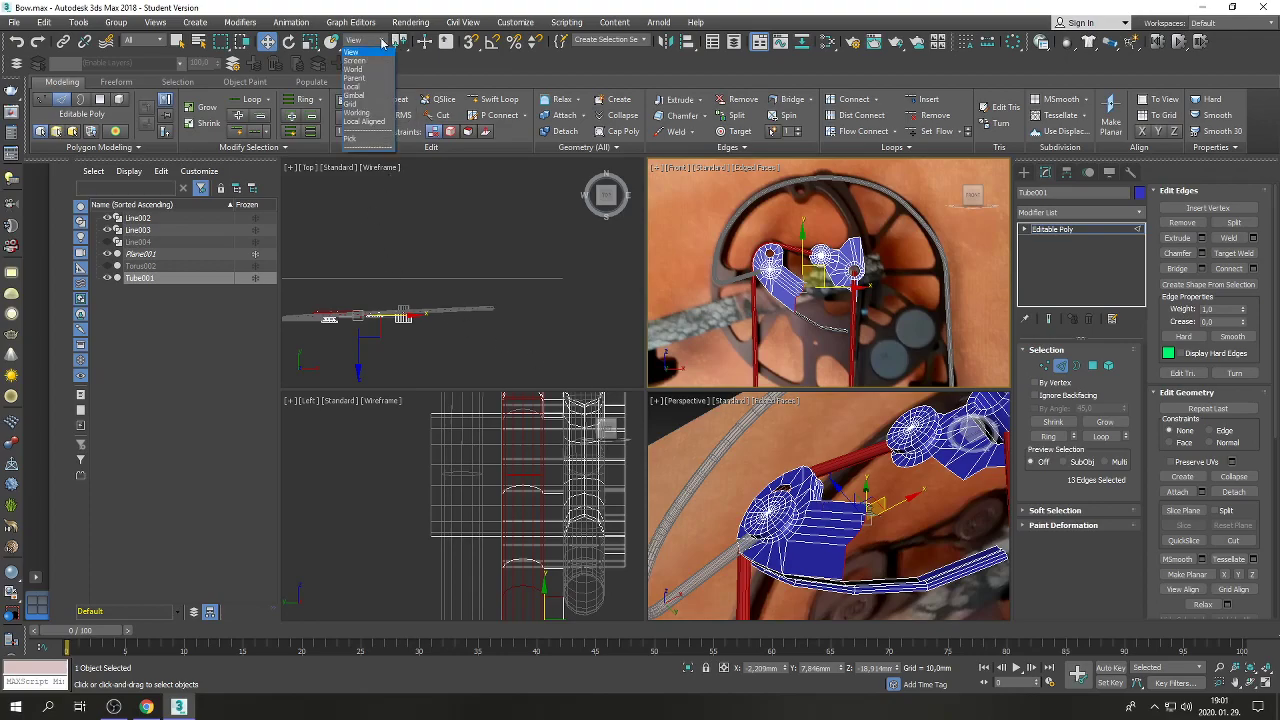
pyautogui.click(368, 121)
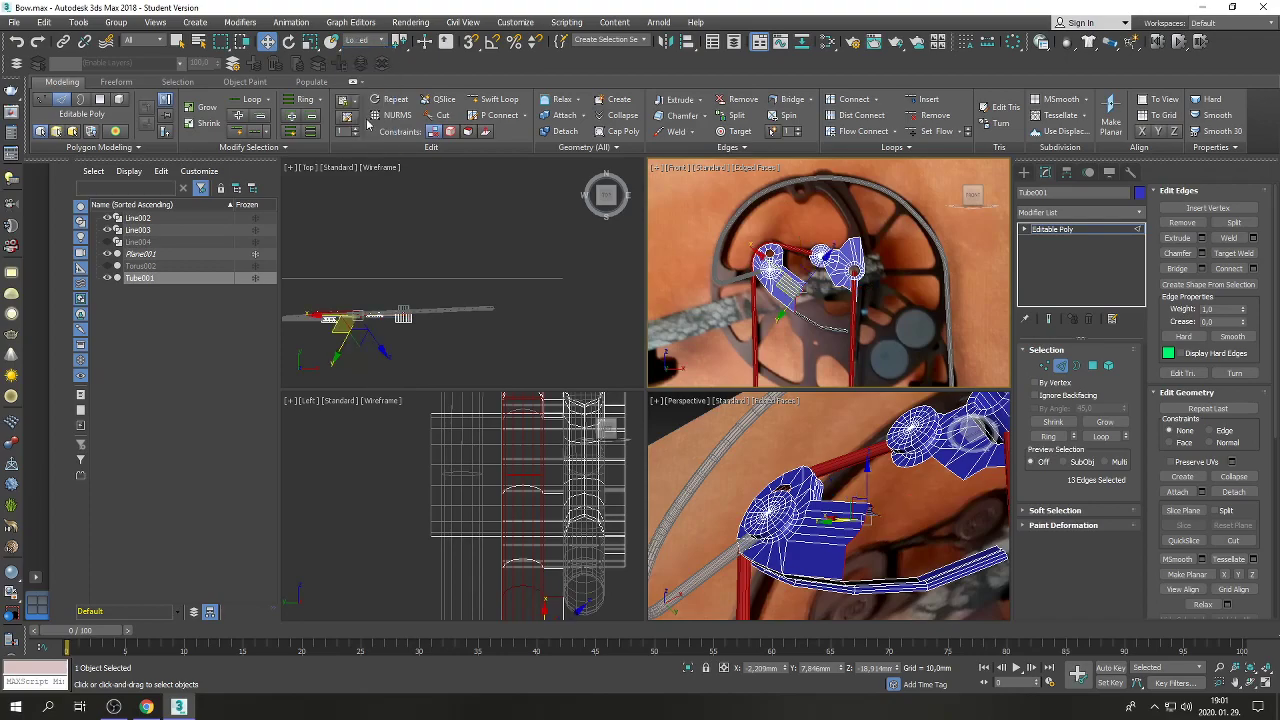
pyautogui.click(311, 41)
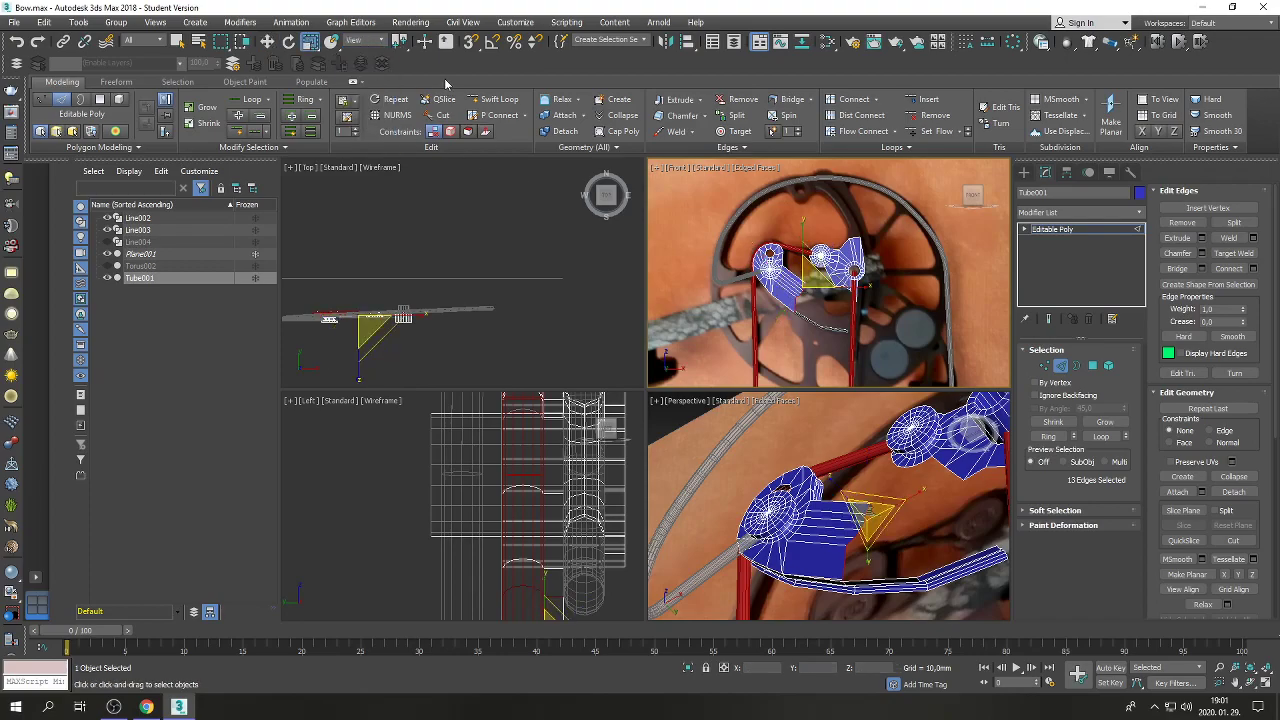
pyautogui.click(381, 40)
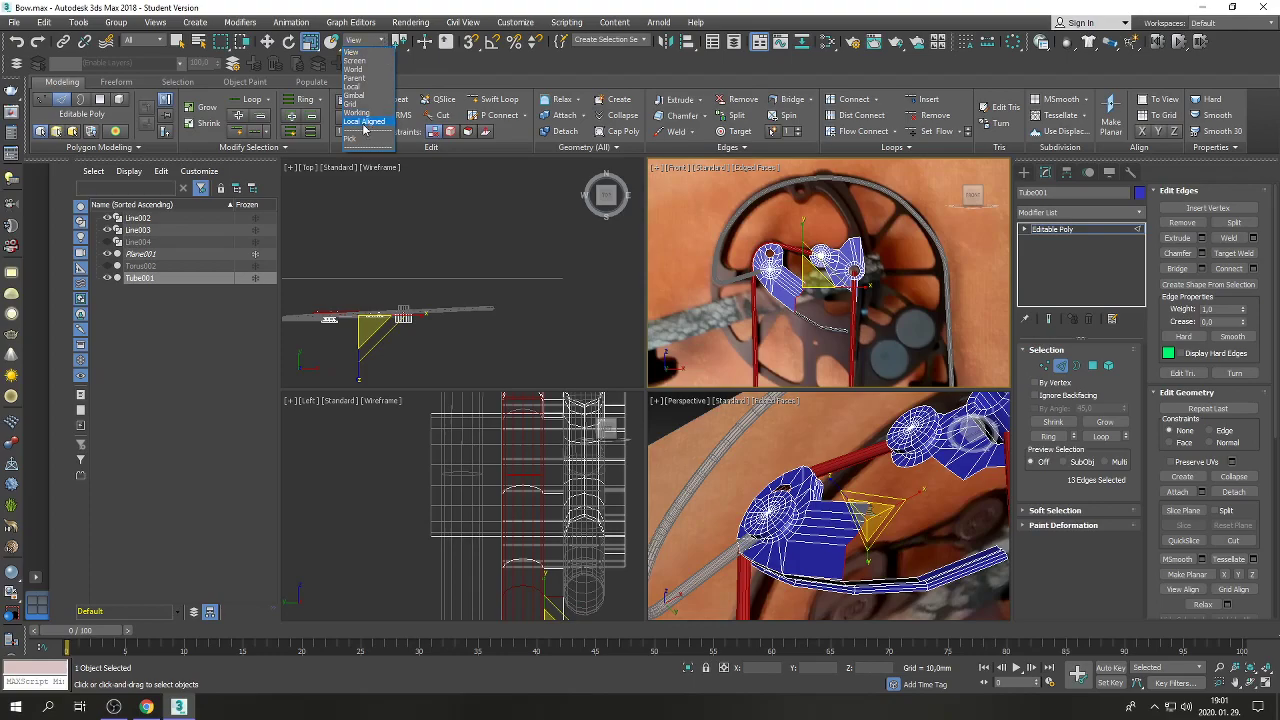
pyautogui.click(372, 121)
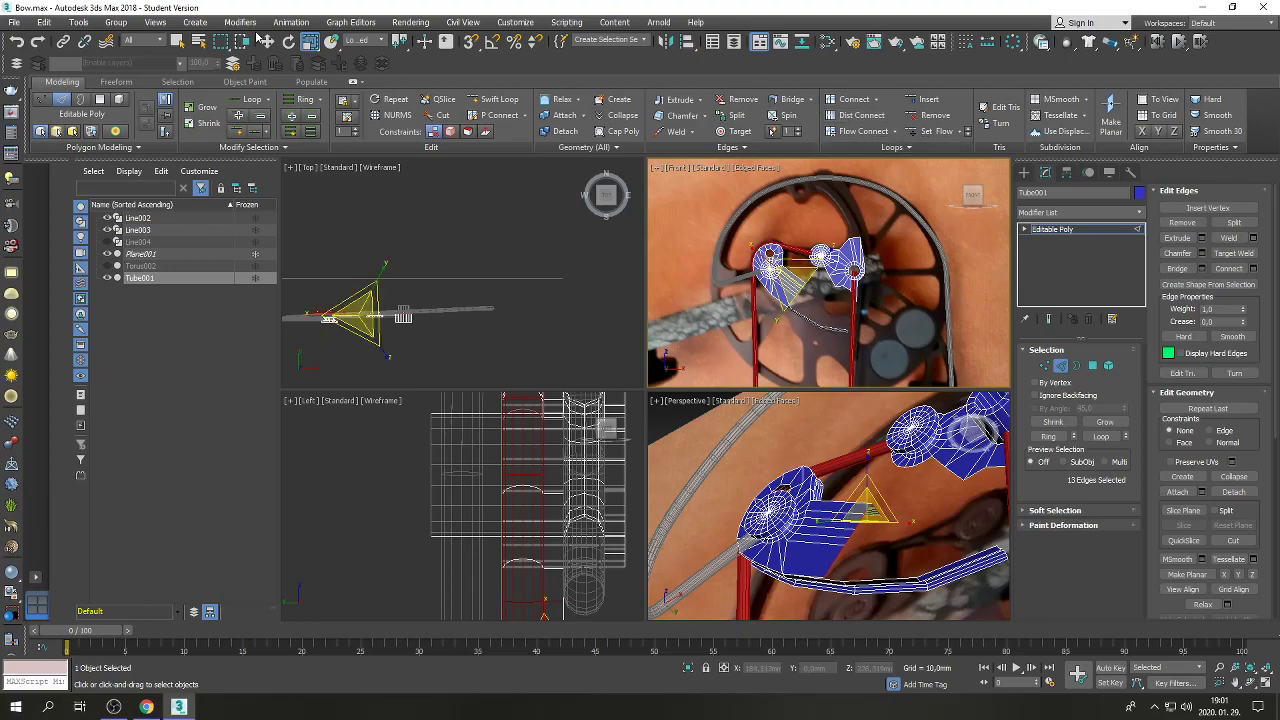
# Restore the View coordinate system and move the arm's end edges about 15 mm right and 13 mm down along the curved strip.
pyautogui.click(265, 41)
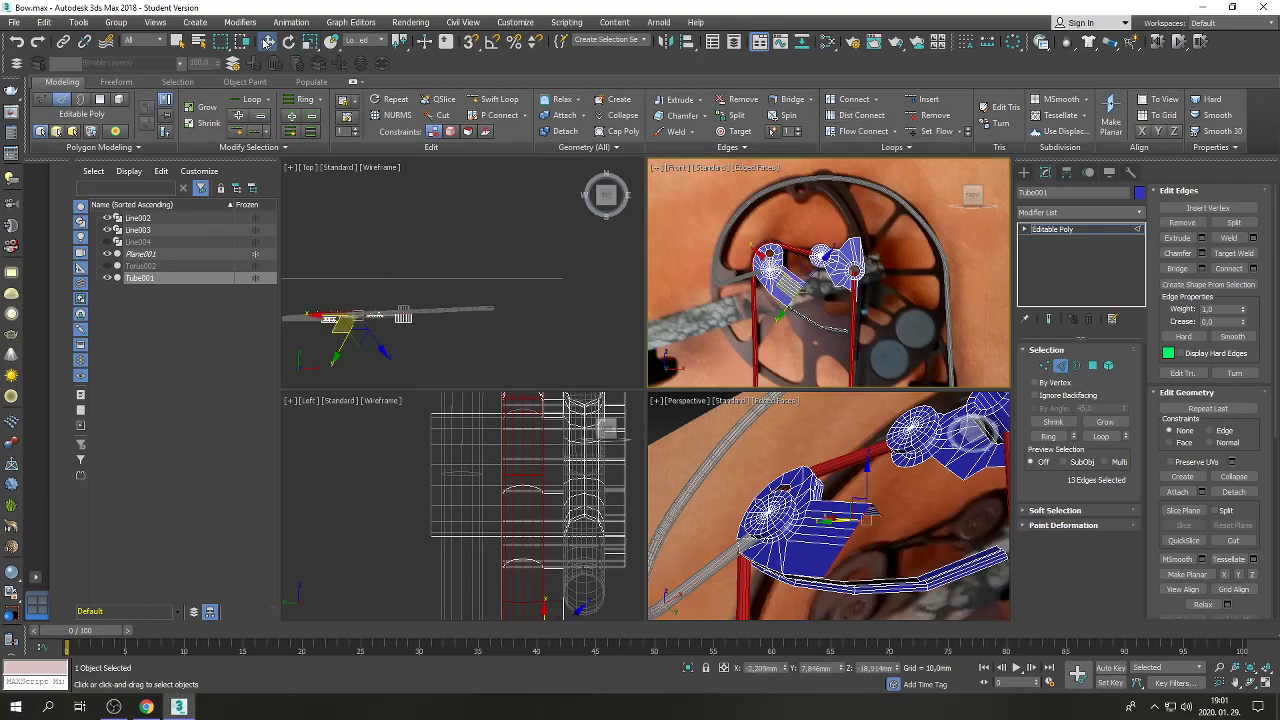
pyautogui.click(380, 42)
pyautogui.click(360, 52)
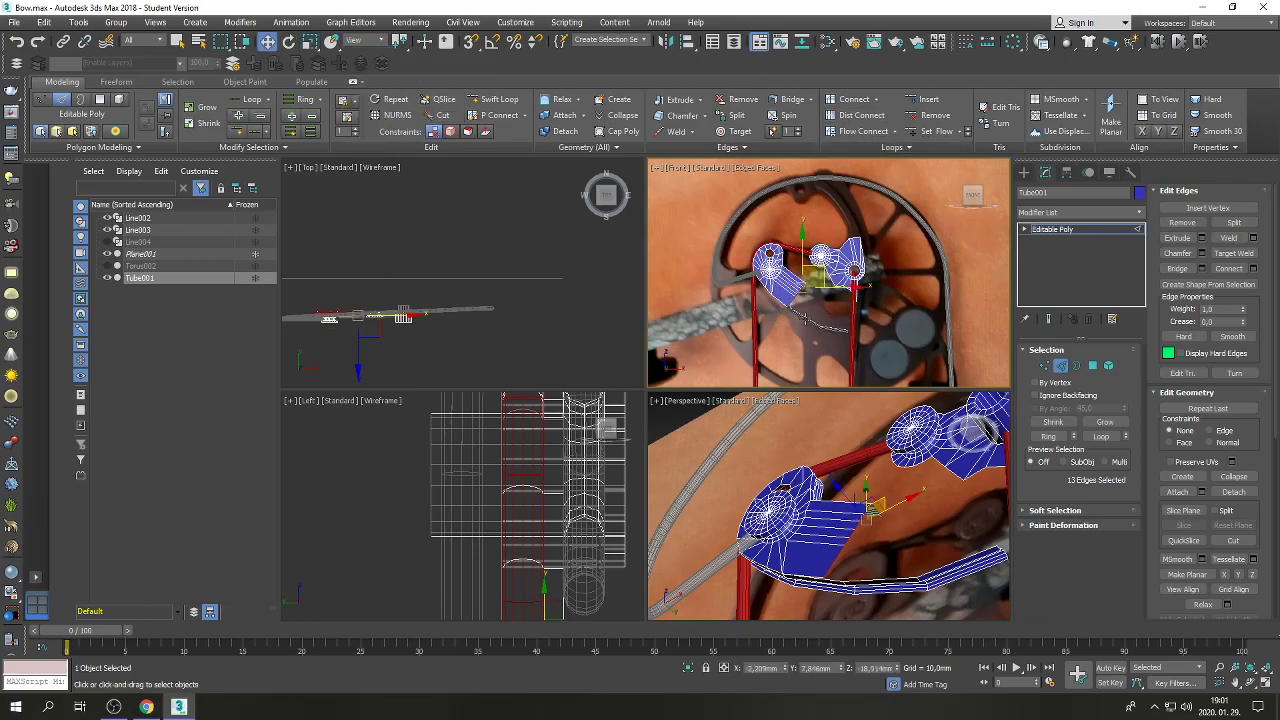
pyautogui.scroll(5, 806, 306)
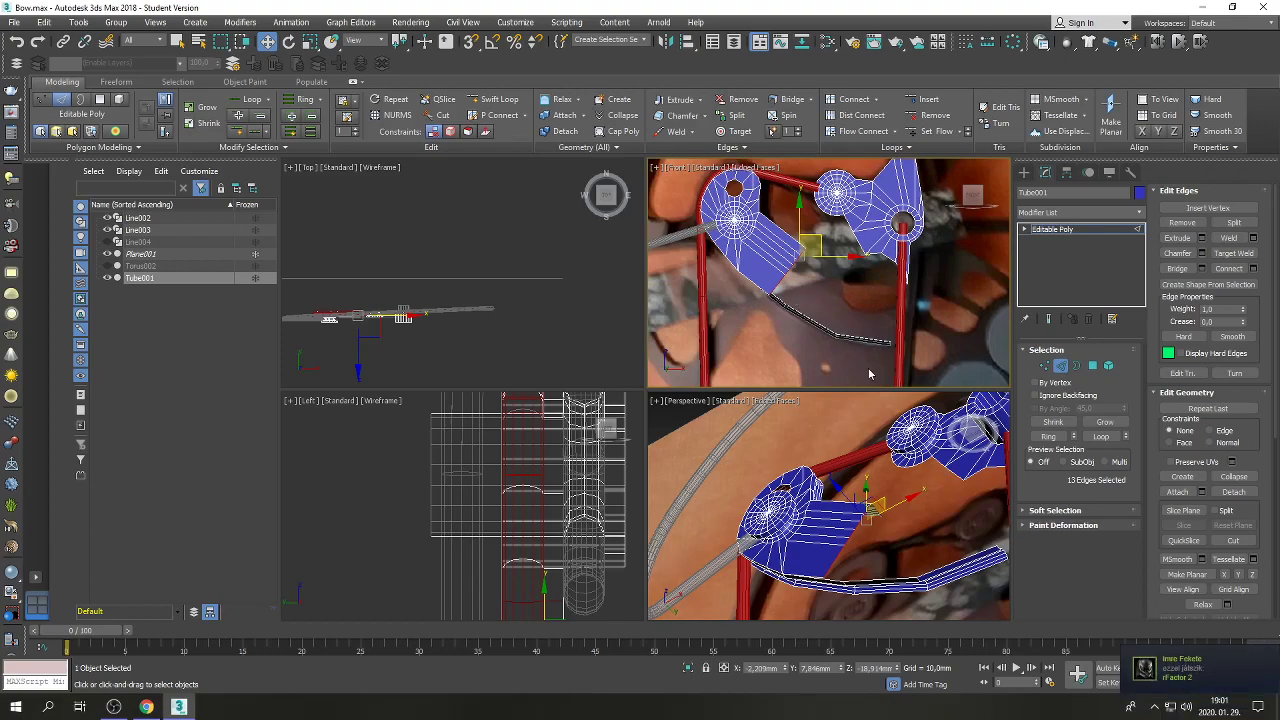
pyautogui.scroll(4, 770, 241)
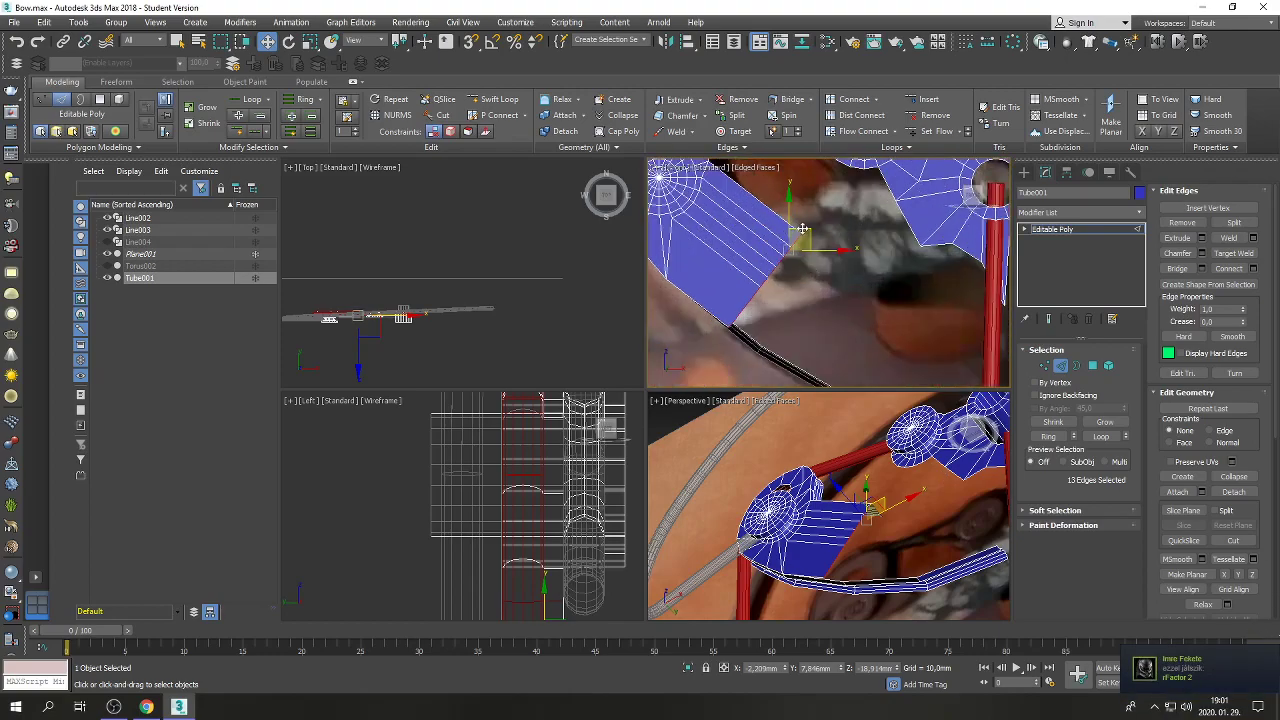
pyautogui.moveTo(803, 229); pyautogui.dragTo(826, 260)
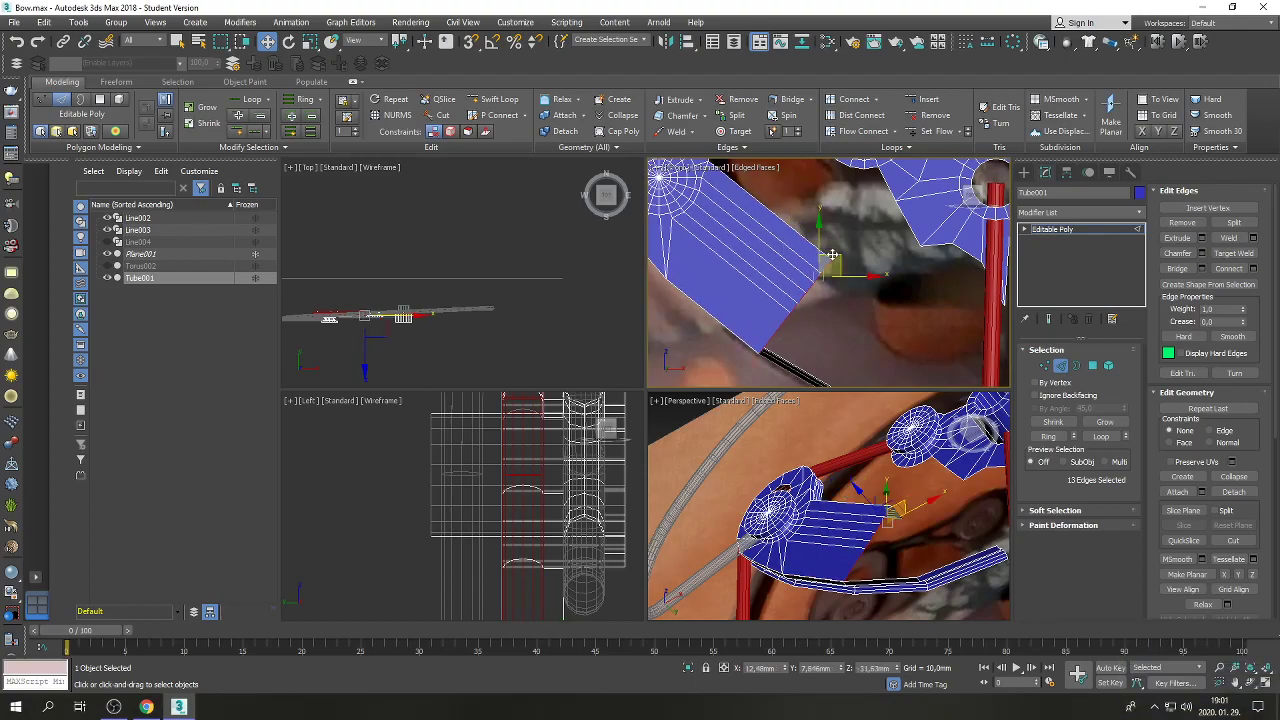
# Move the eight vertices at the inner corner between the left bracket and the arm about 3 mm right and 1 mm down, with see-through display on.
pyautogui.scroll(-4, 806, 290)
pyautogui.scroll(3, 771, 255)
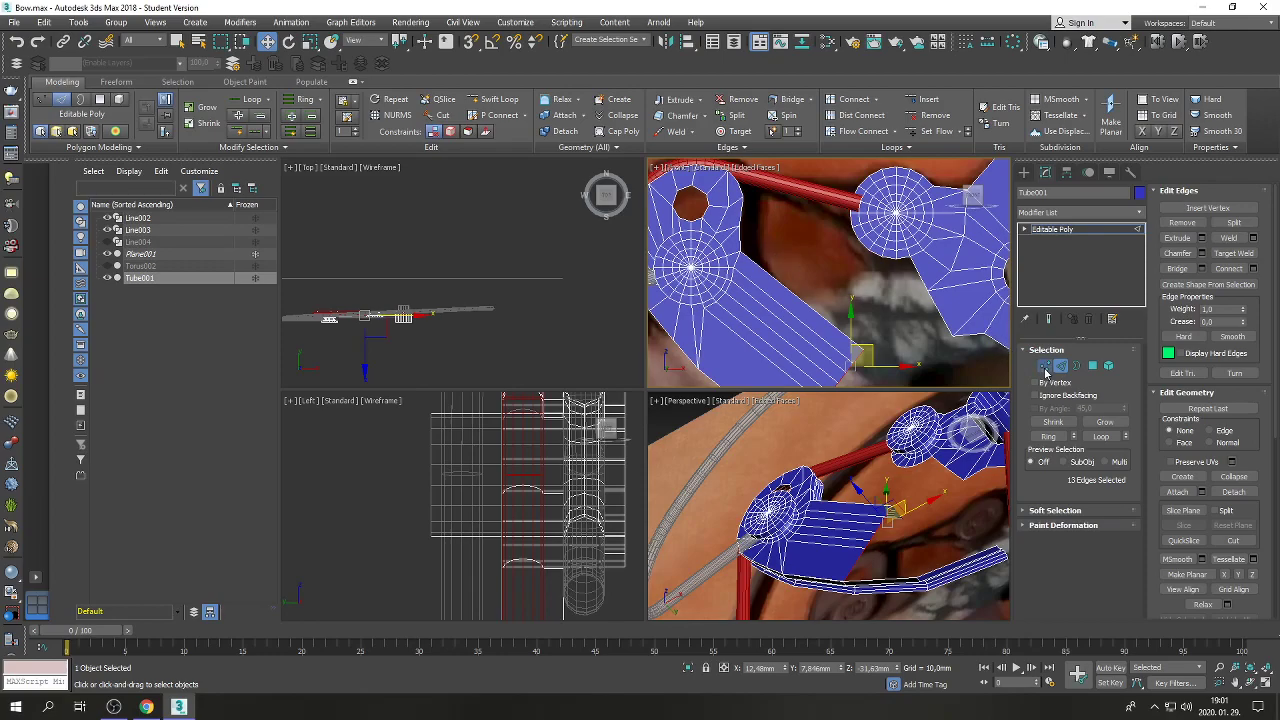
pyautogui.press('1')
pyautogui.moveTo(769, 243); pyautogui.dragTo(740, 278)
pyautogui.hotkey('alt', 'x')
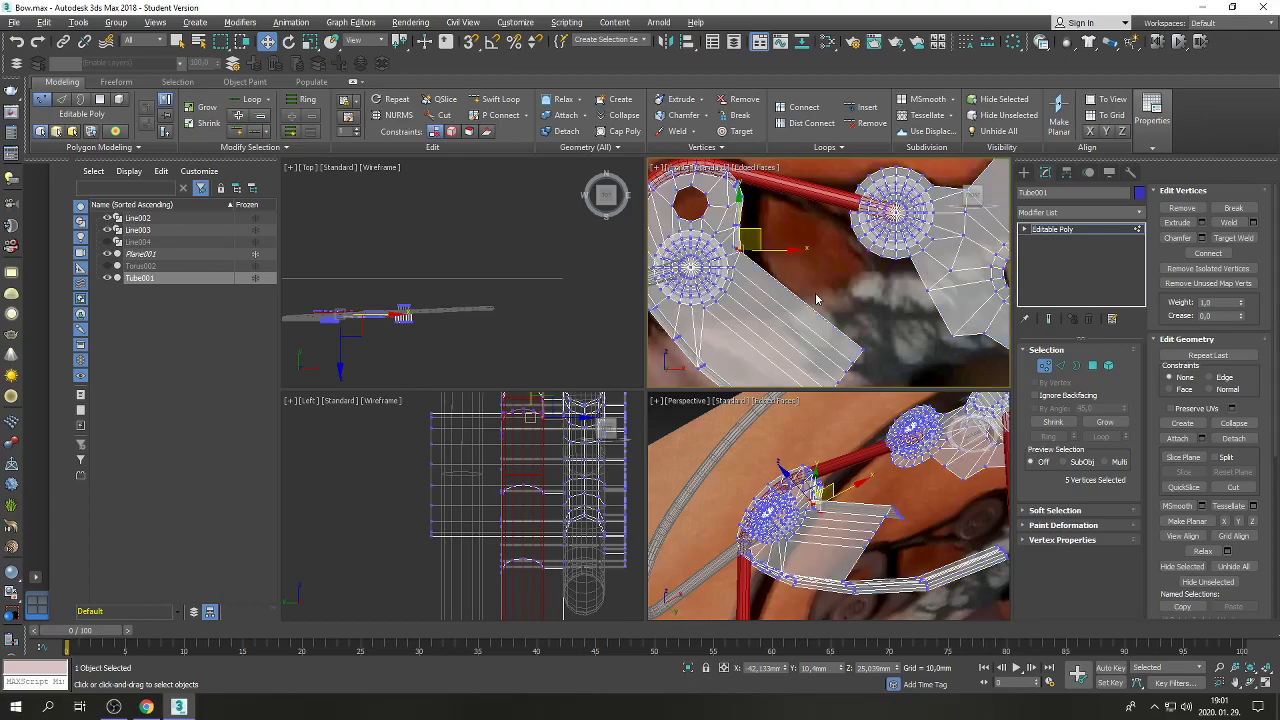
pyautogui.scroll(1, 800, 292)
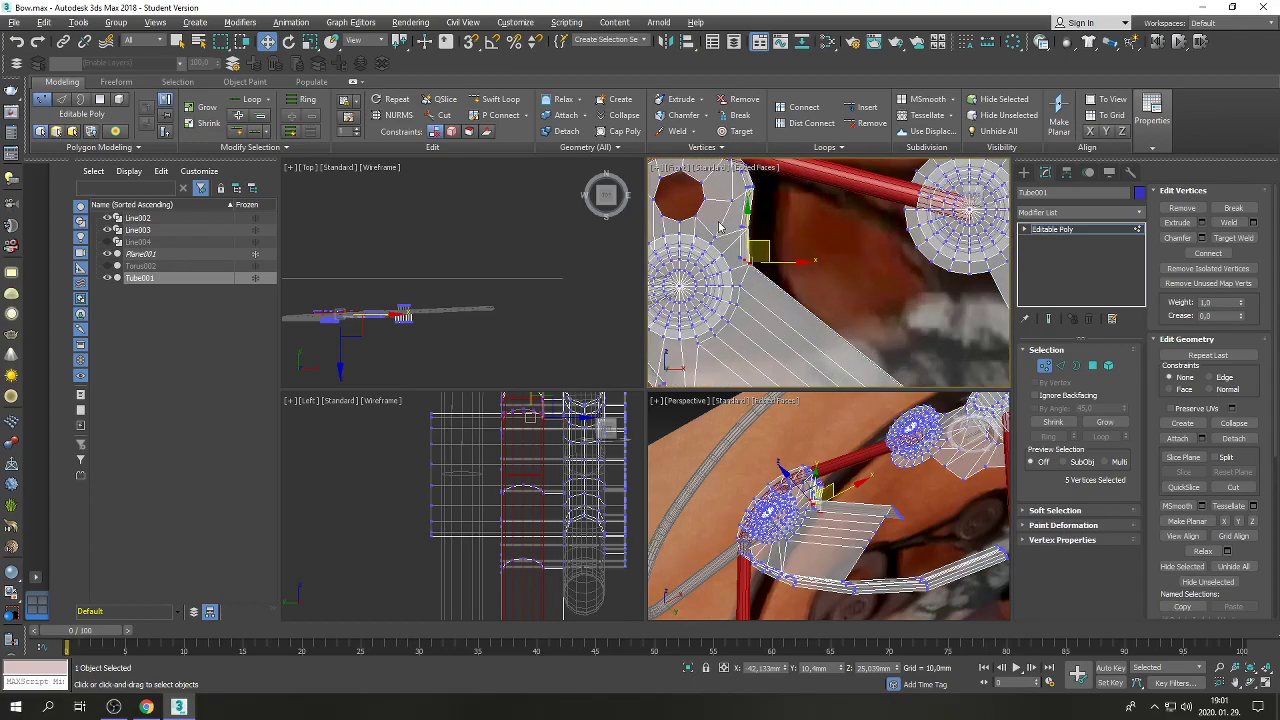
pyautogui.moveTo(793, 286); pyautogui.dragTo(741, 257)
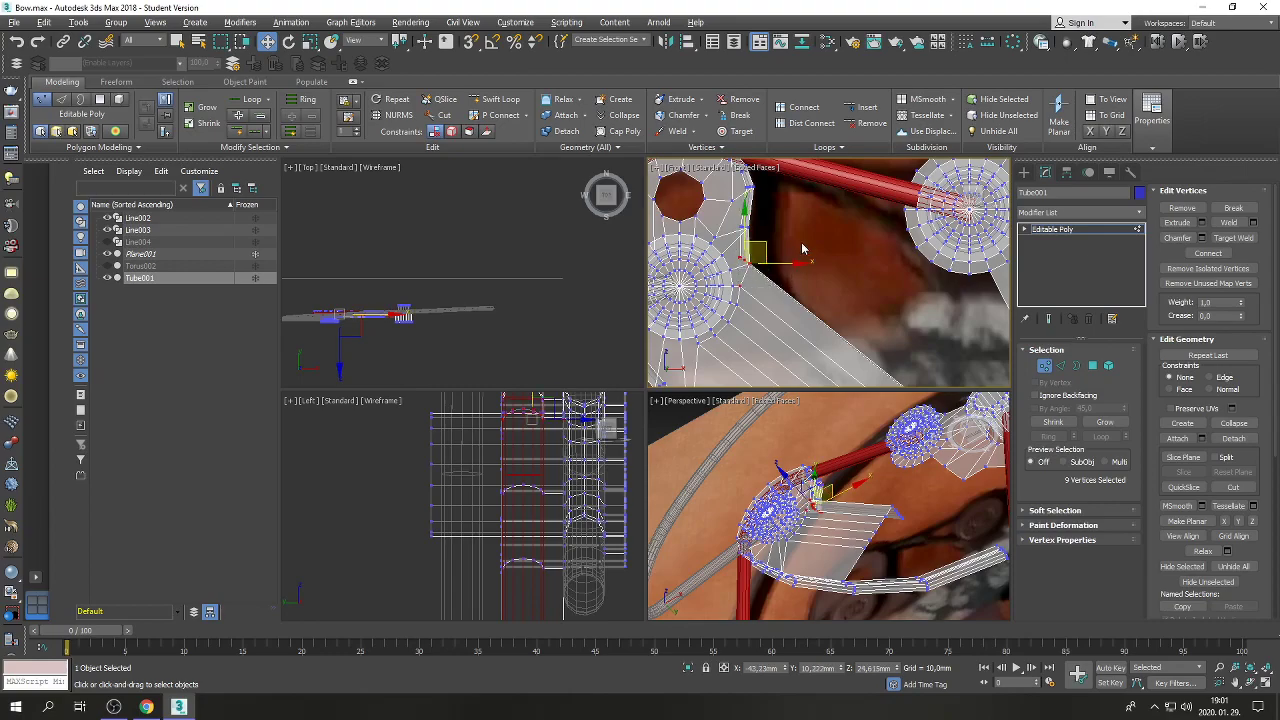
pyautogui.keyDown('alt'); pyautogui.click(738, 274); pyautogui.keyUp('alt')
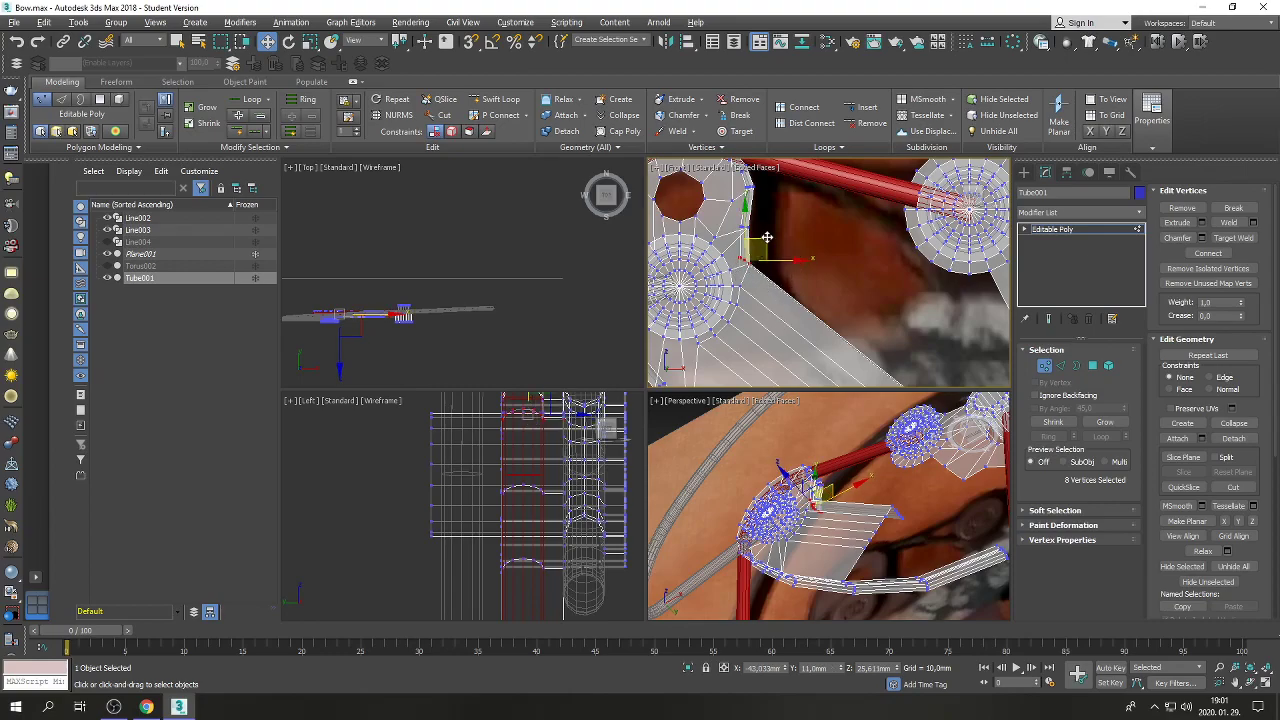
pyautogui.moveTo(767, 237); pyautogui.dragTo(783, 246)
pyautogui.scroll(-3, 783, 246)
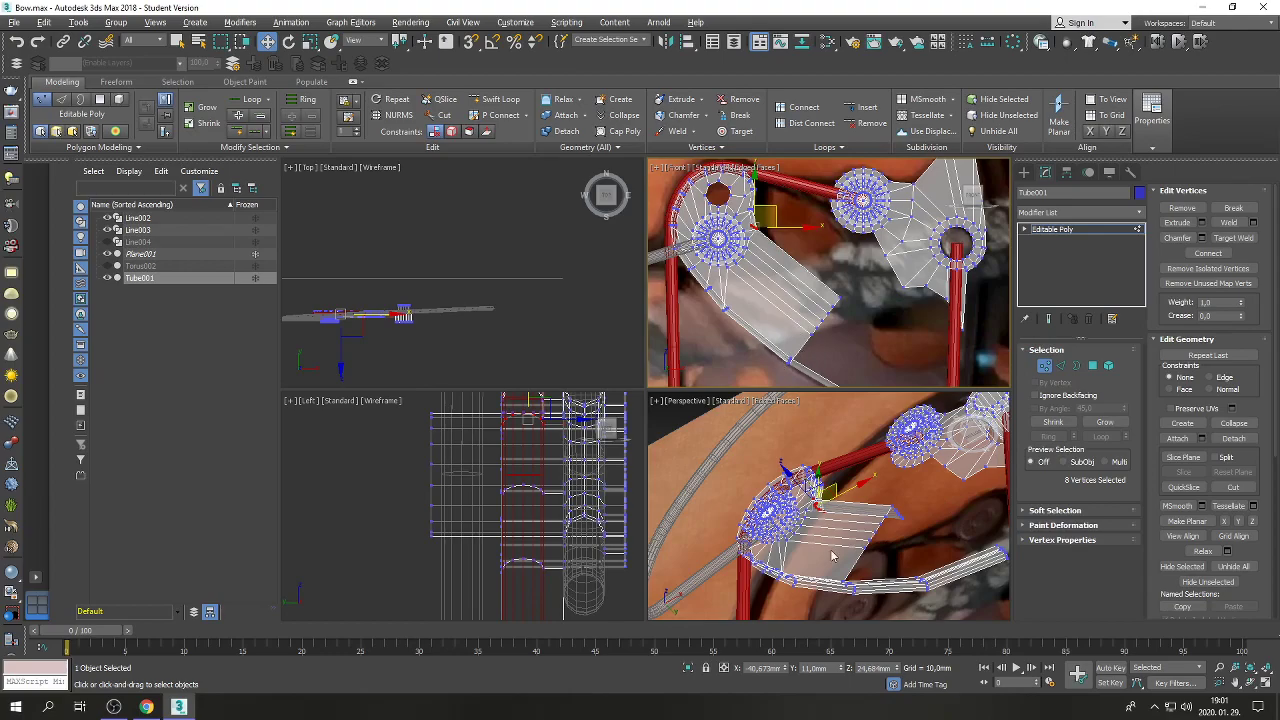
# Select the arm's 13 end vertices above the curved strip, shift them slightly left and down, and inspect the end in a maximised perspective view.
pyautogui.rightClick(833, 588)
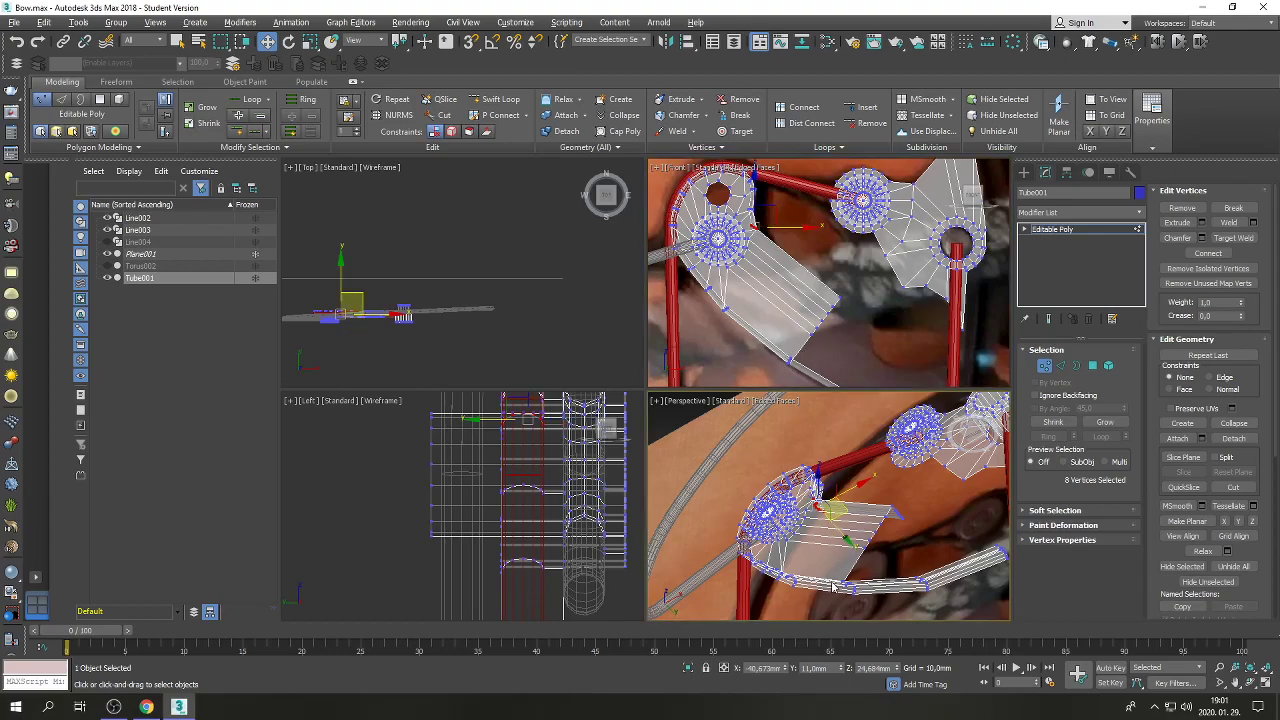
pyautogui.moveTo(854, 288); pyautogui.dragTo(815, 340)
pyautogui.moveTo(853, 287); pyautogui.dragTo(848, 293)
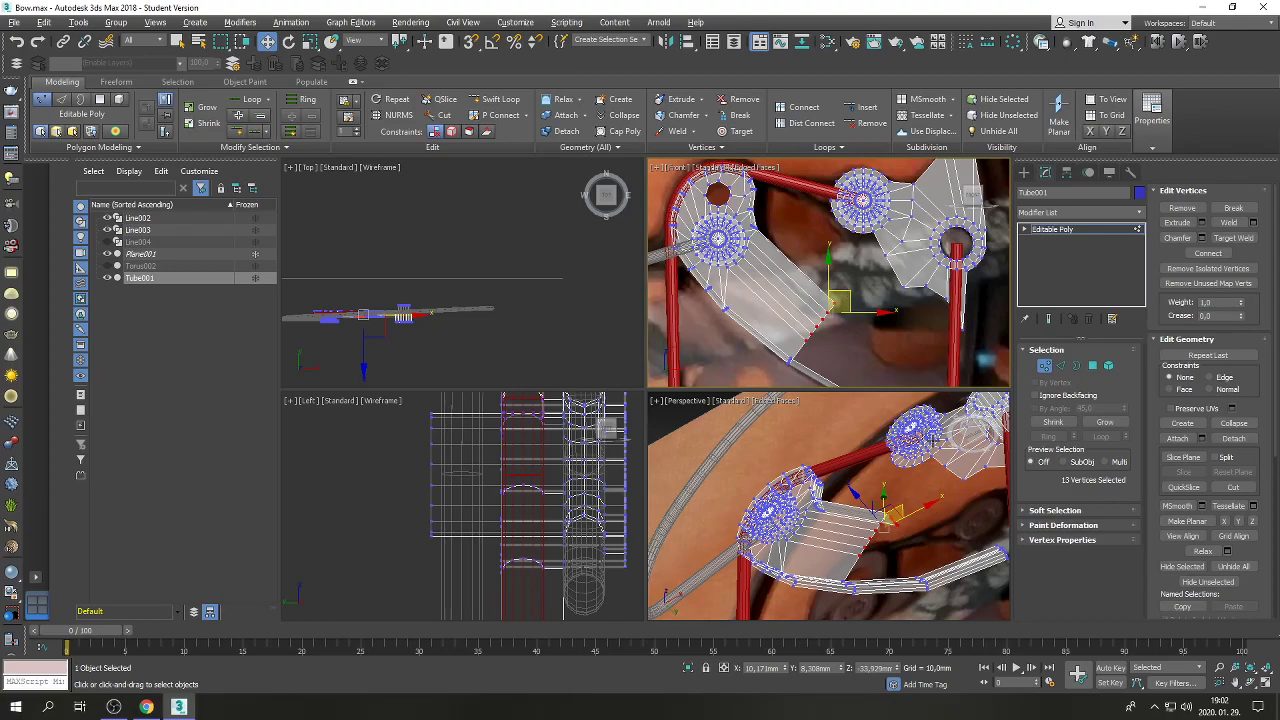
pyautogui.middleClick(859, 482)
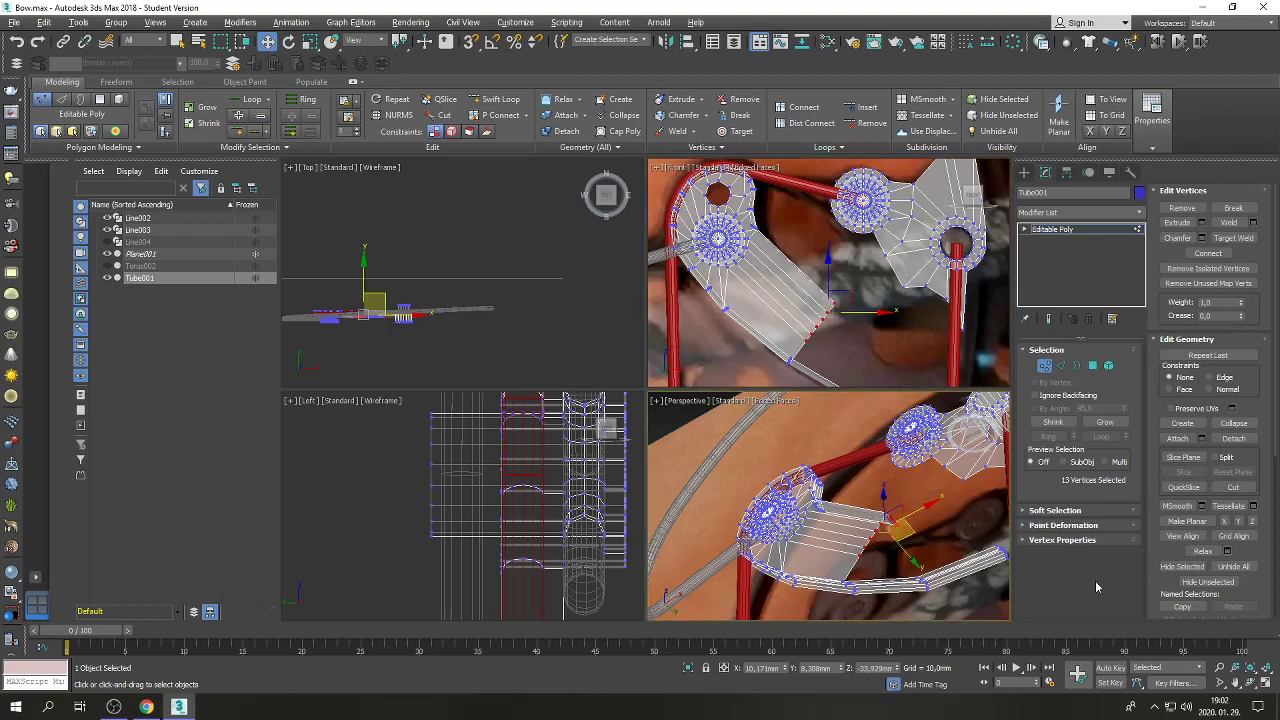
pyautogui.click(1267, 684)
pyautogui.click(1250, 683)
pyautogui.moveTo(715, 400); pyautogui.dragTo(762, 437)
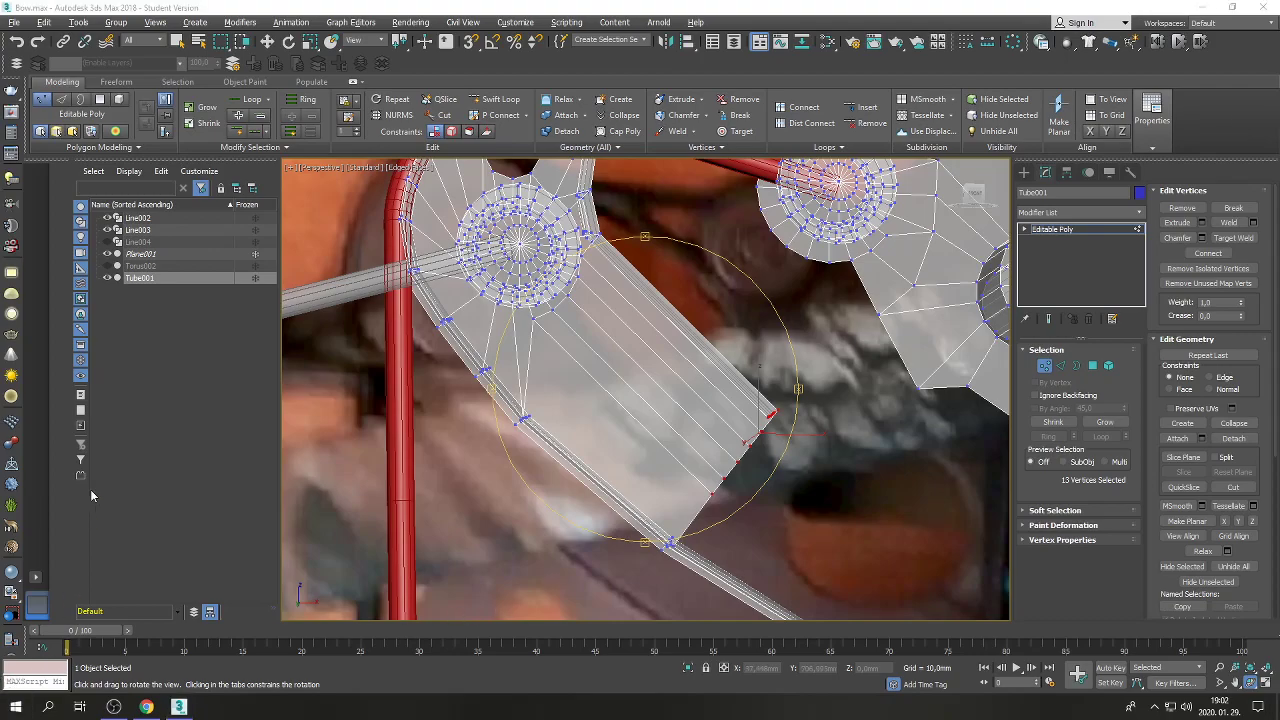
# Launch IrfanView 64 4.44 from the installed programs.
pyautogui.press('super')
pyautogui.scroll(-5, 98, 470)
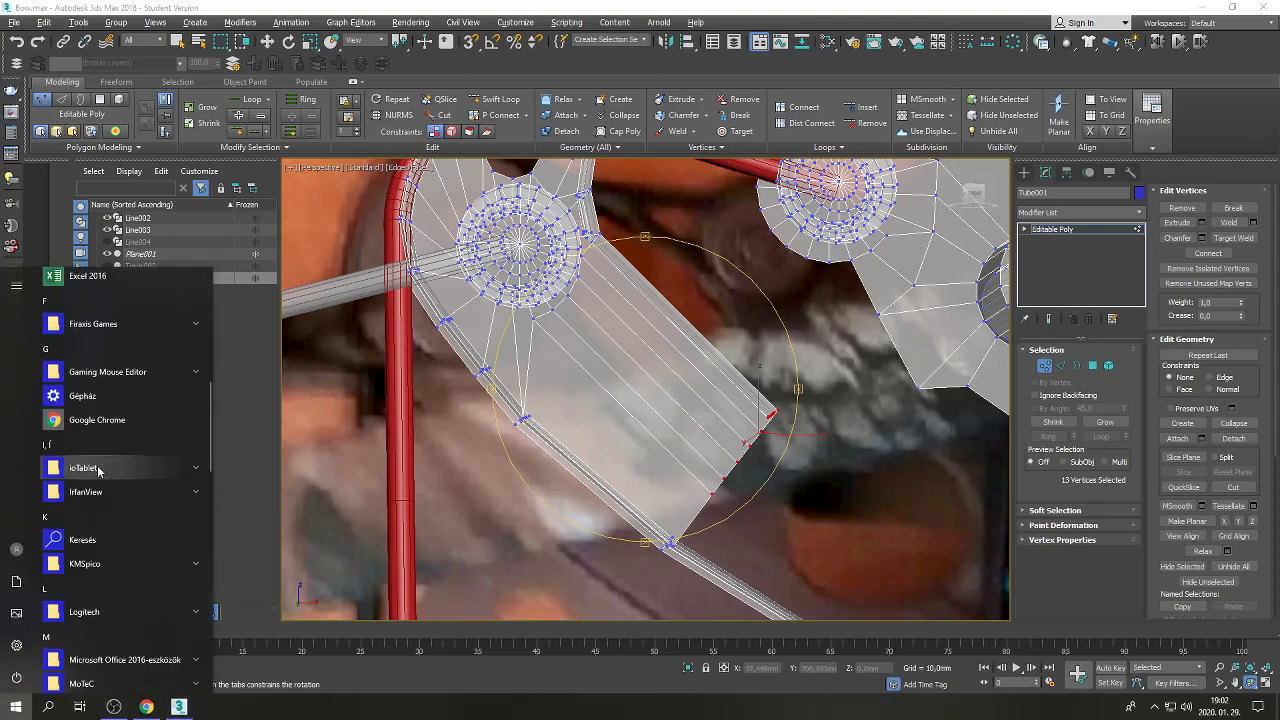
pyautogui.click(100, 492)
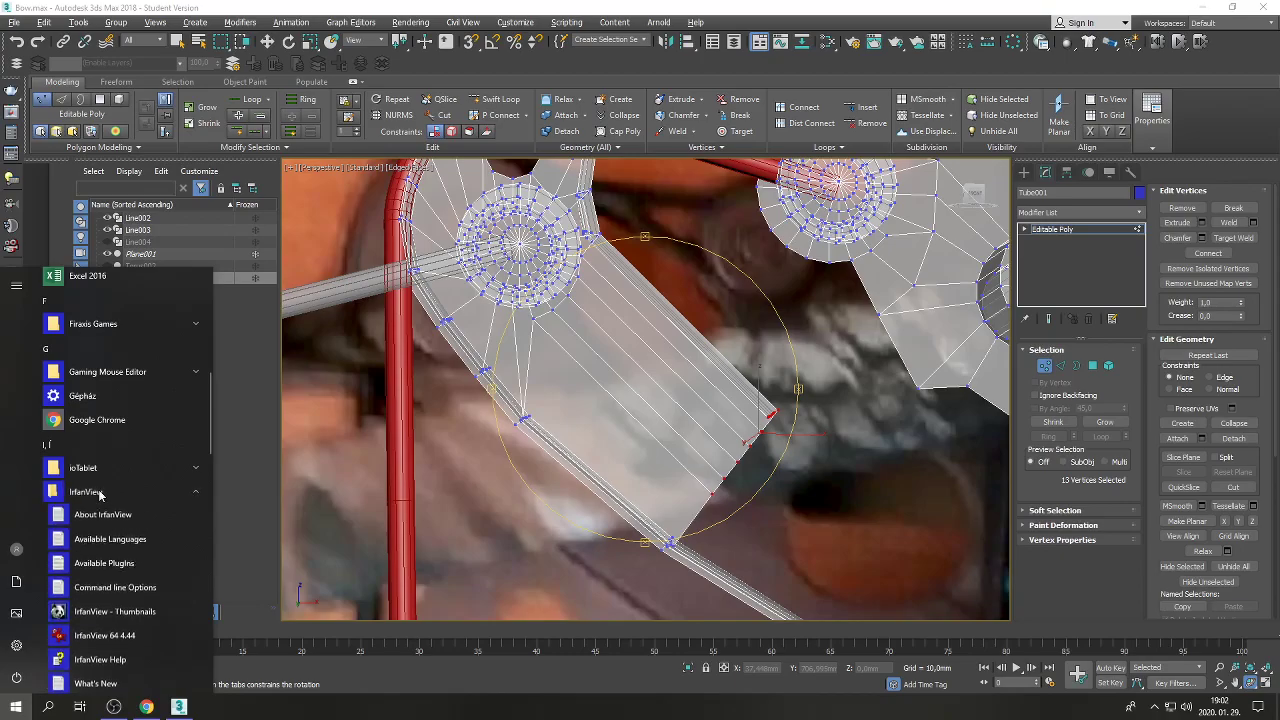
pyautogui.click(100, 636)
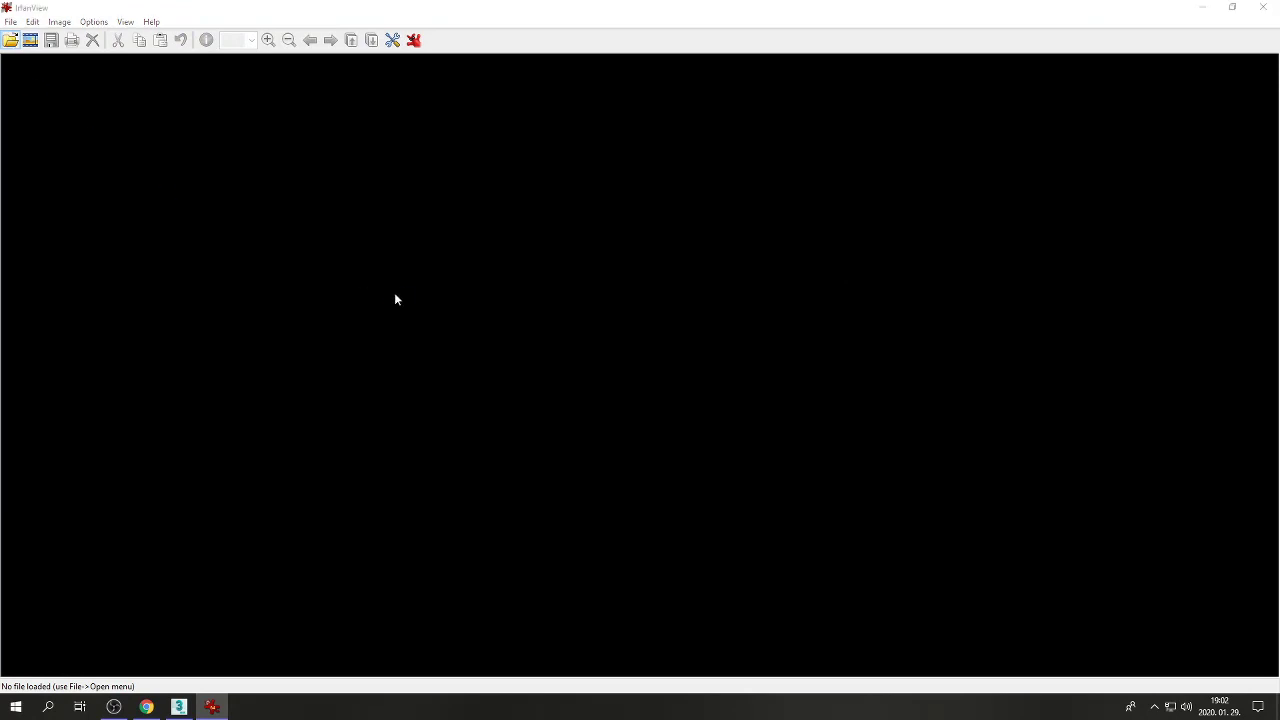
# Open the full bow photo img_0223.jpg from the ij folder inside Rajzok\blueprints on drive F.
pyautogui.press('o')
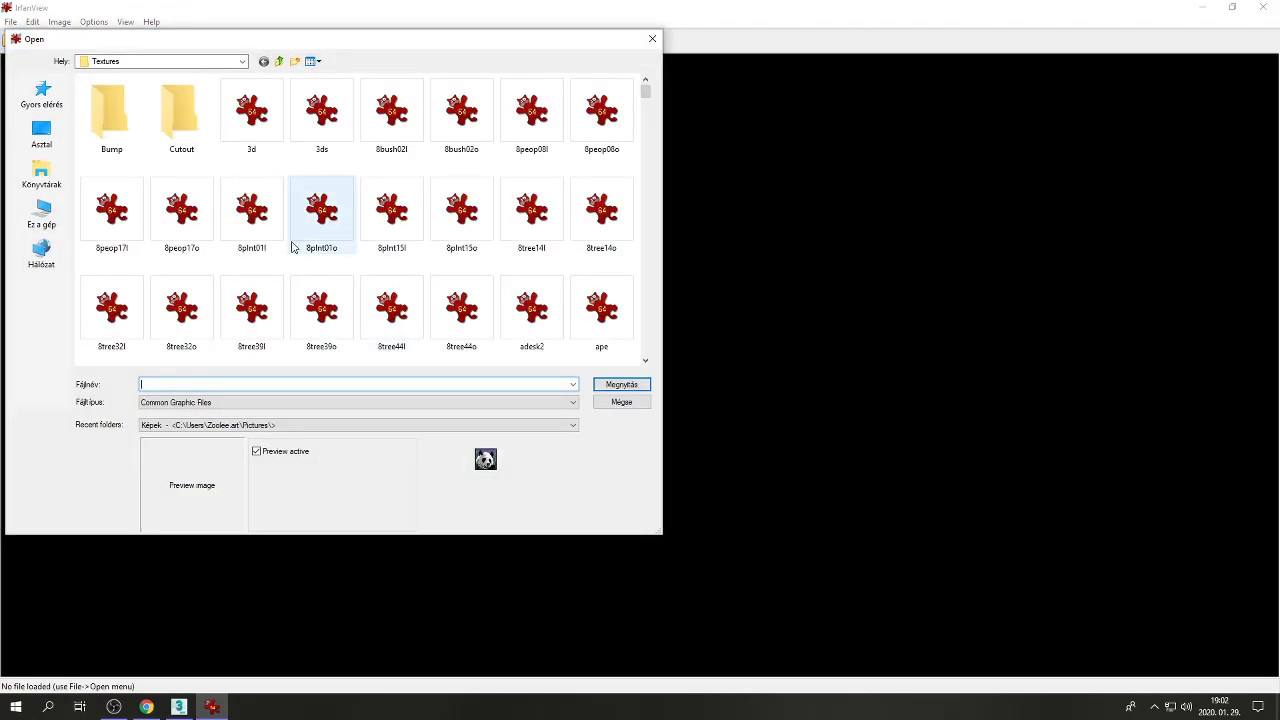
pyautogui.click(38, 218)
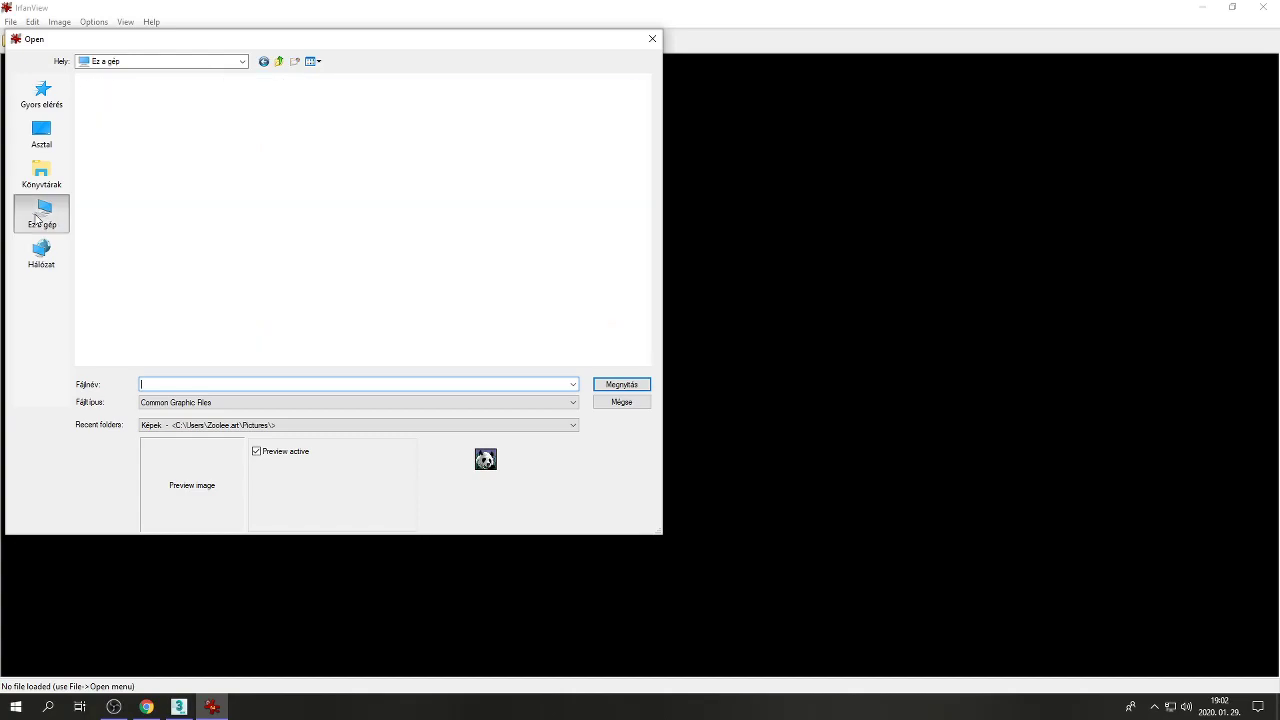
pyautogui.doubleClick(407, 234)
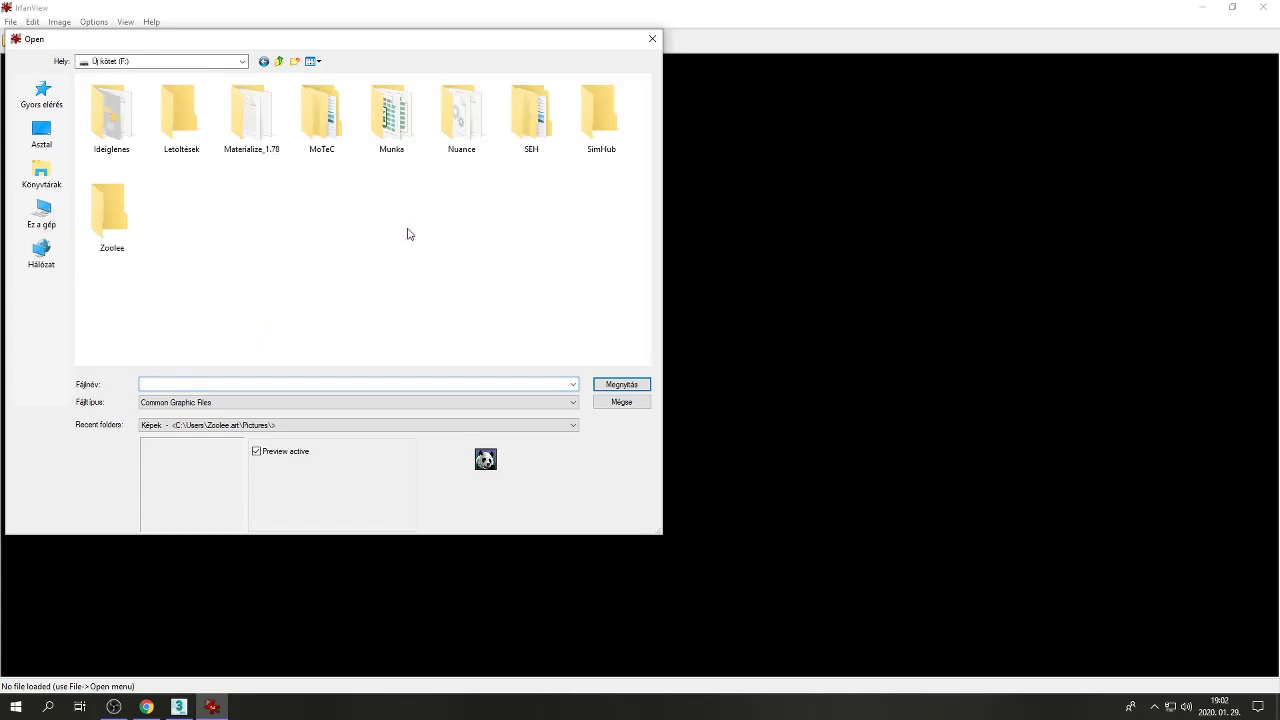
pyautogui.doubleClick(117, 220)
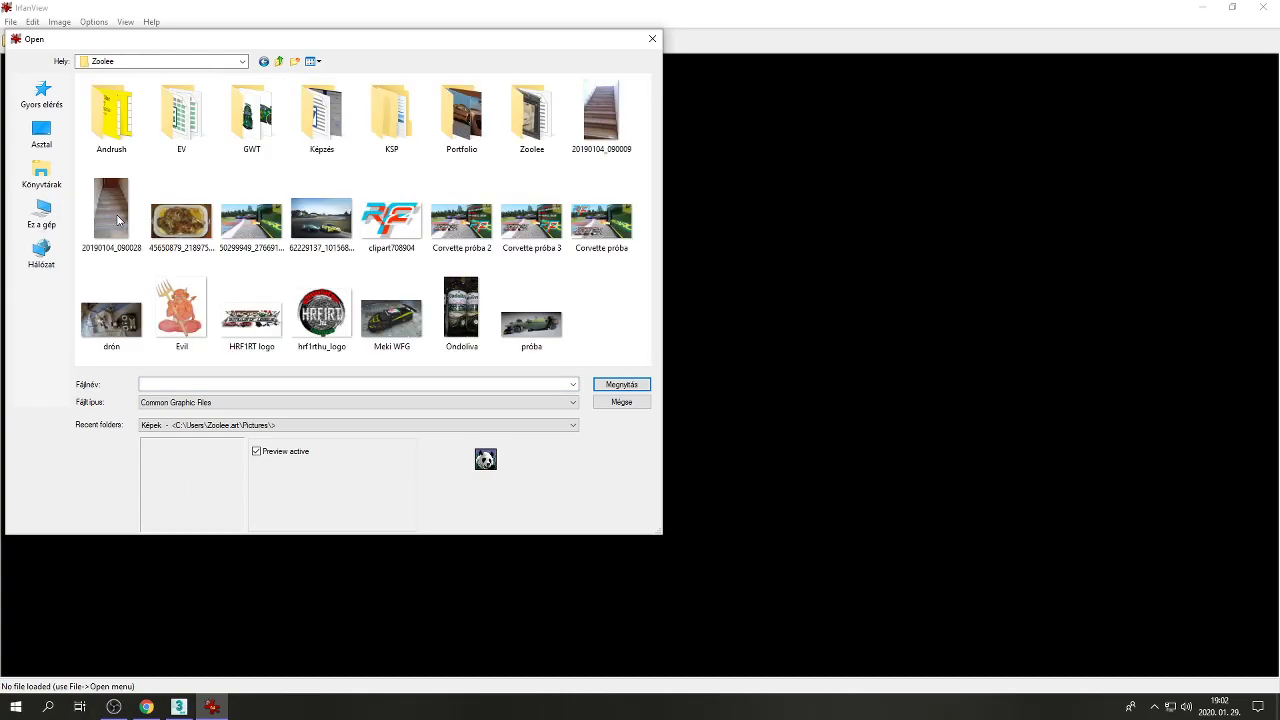
pyautogui.doubleClick(540, 118)
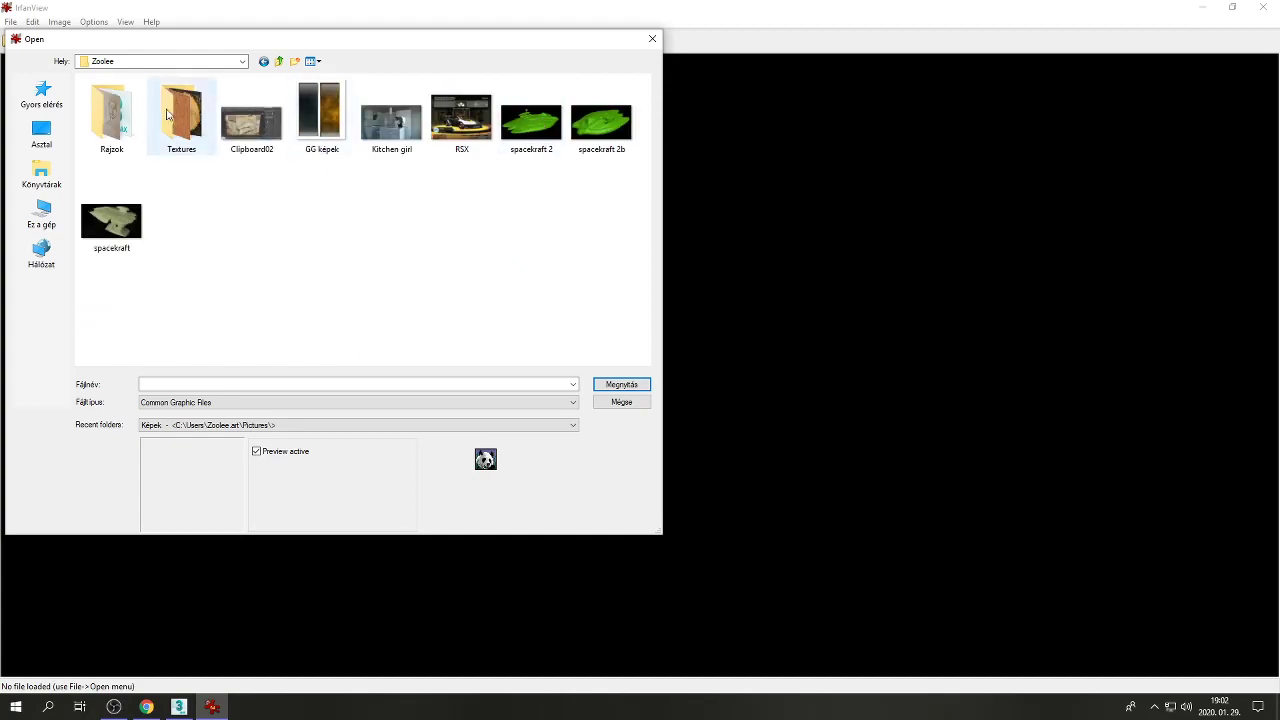
pyautogui.doubleClick(111, 112)
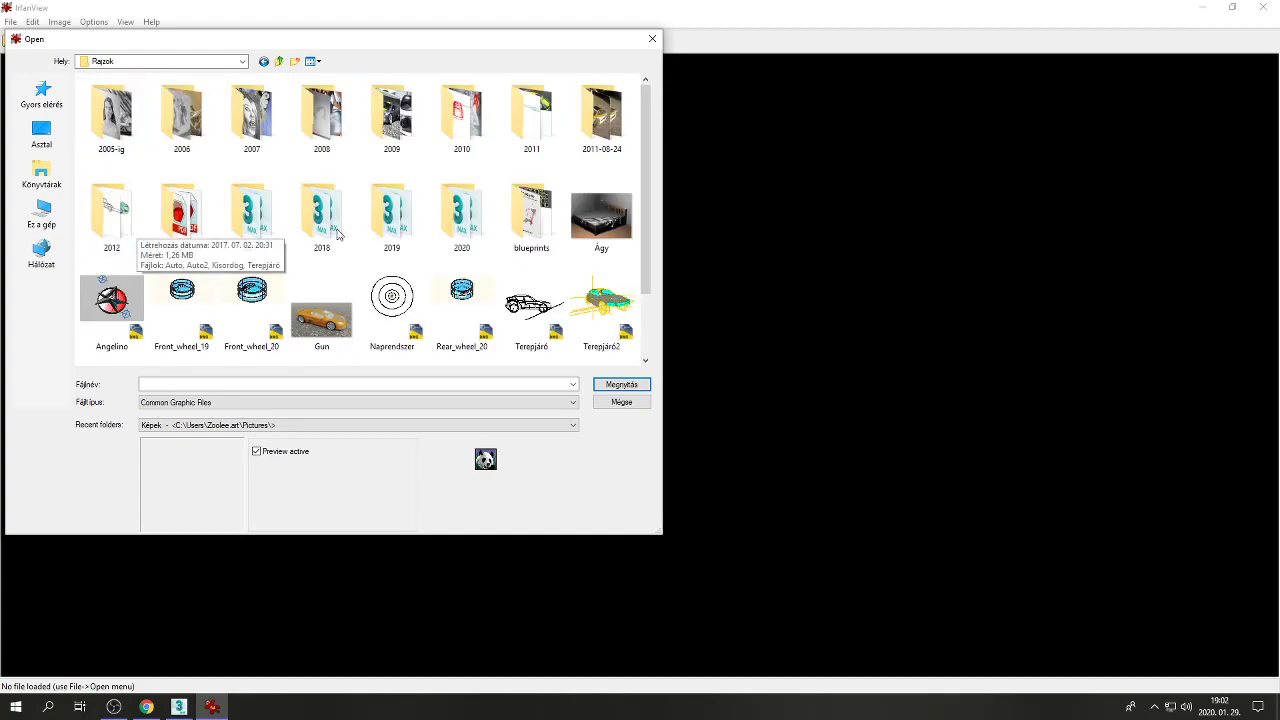
pyautogui.doubleClick(535, 224)
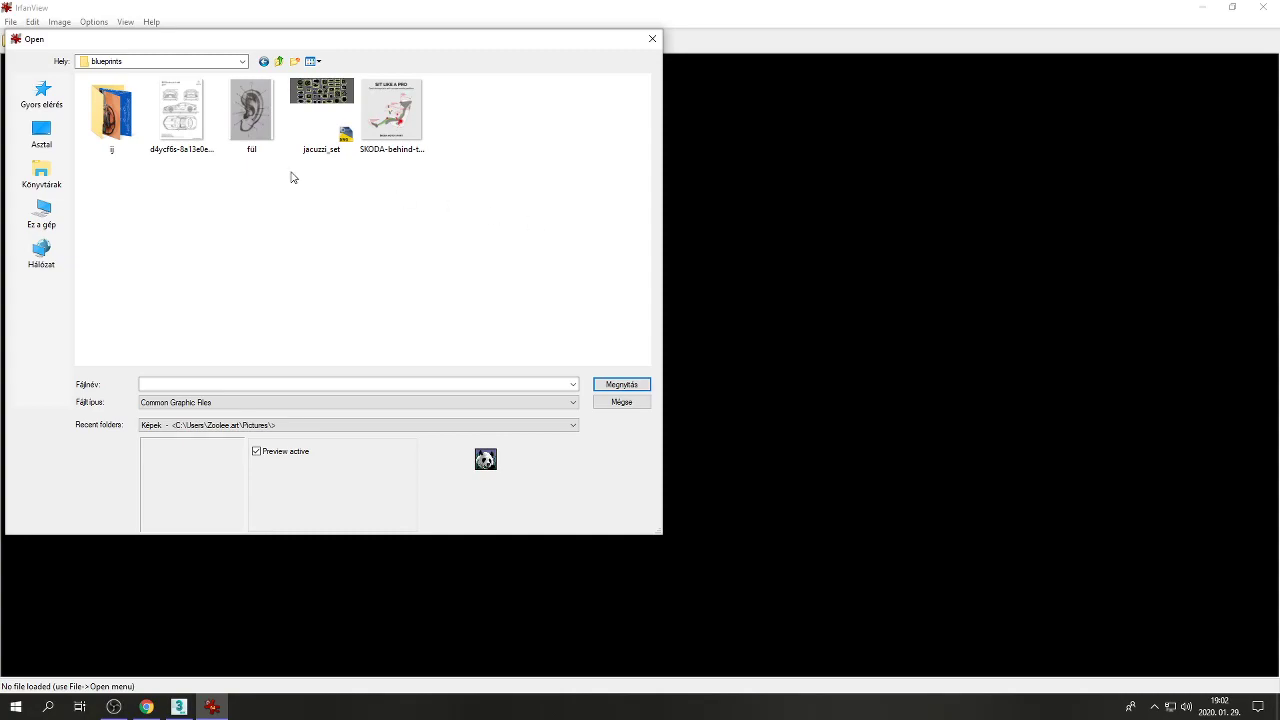
pyautogui.doubleClick(112, 120)
pyautogui.doubleClick(180, 230)
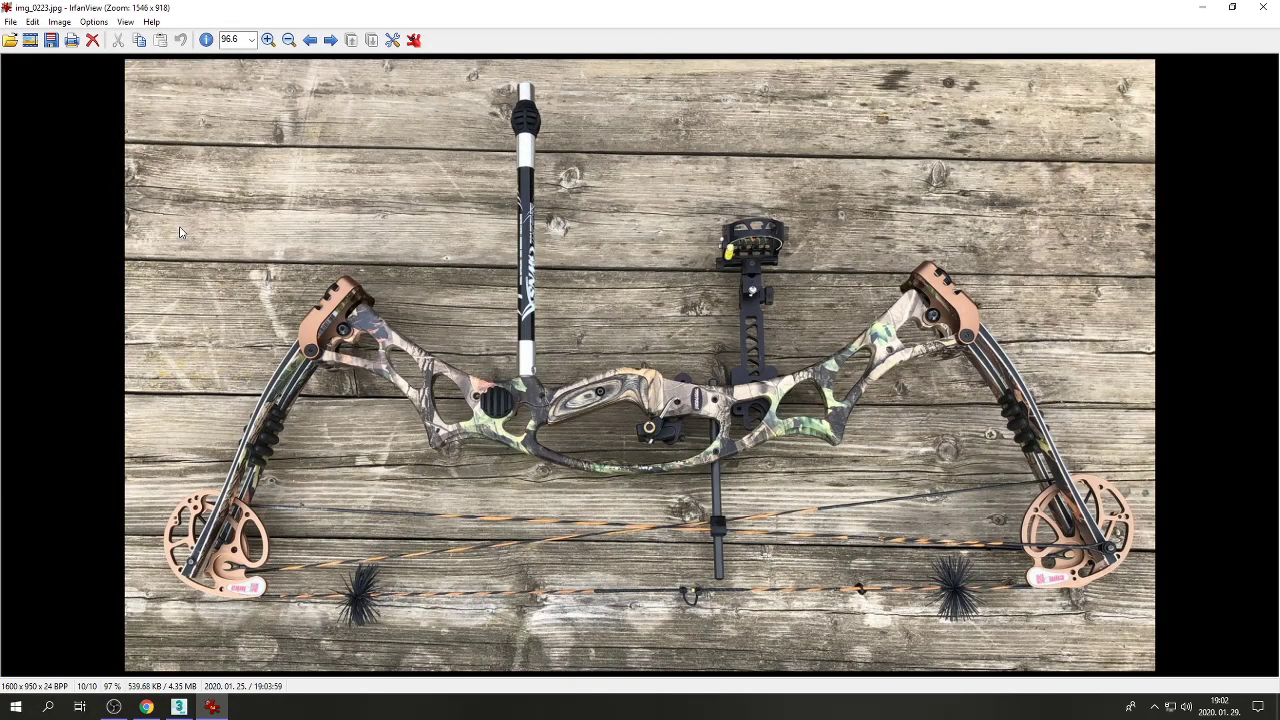
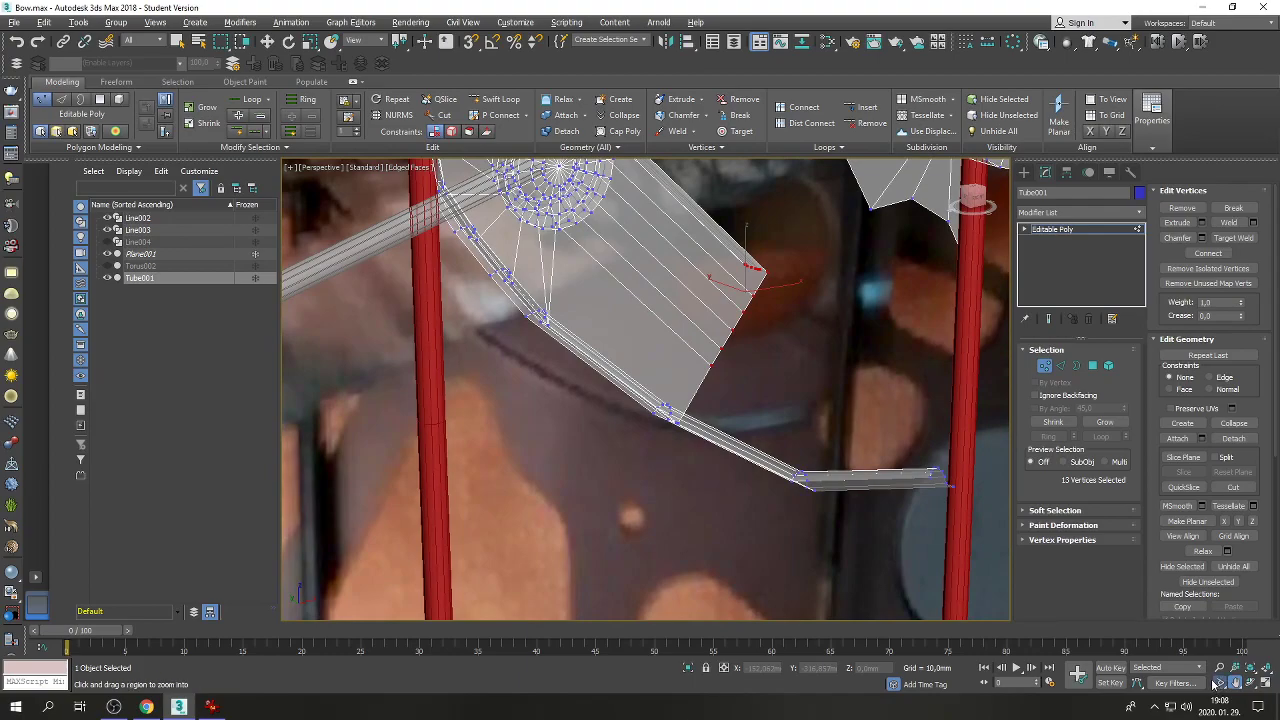
# Target Weld the arm's lower end corner vertex to the neighbouring vertex on the curved strip.
pyautogui.scroll(6, 766, 503)
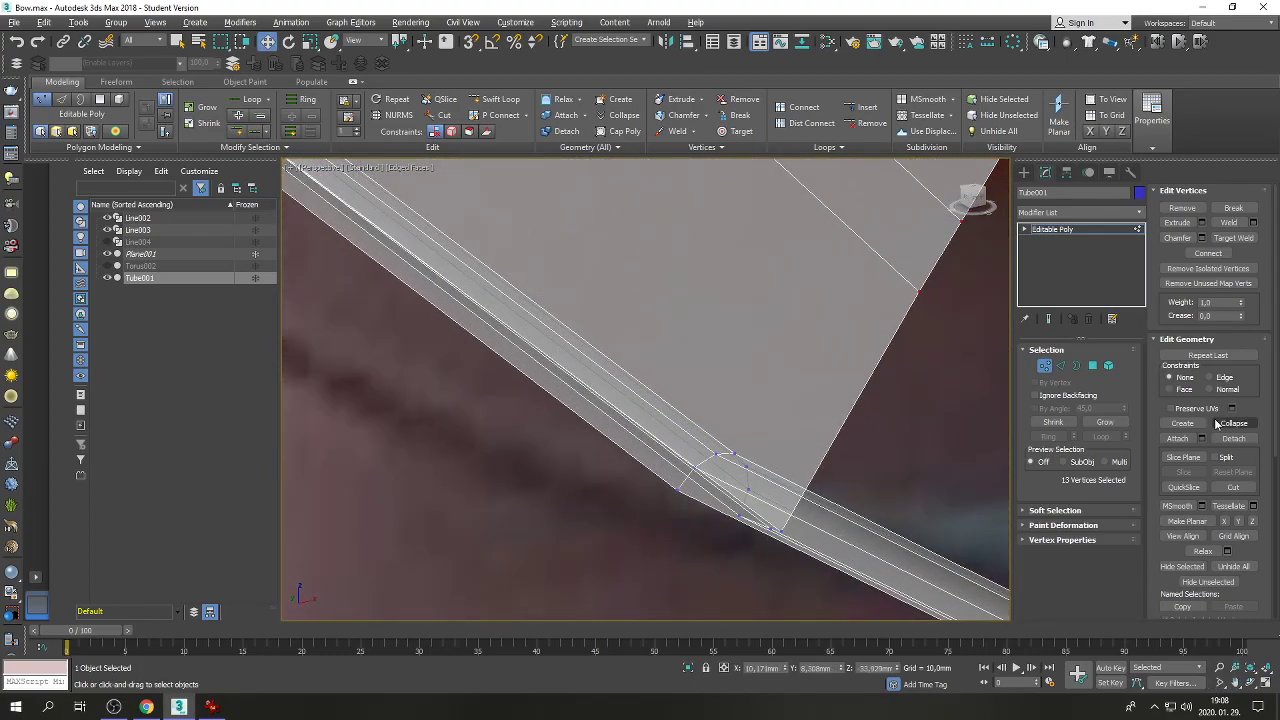
pyautogui.click(1233, 238)
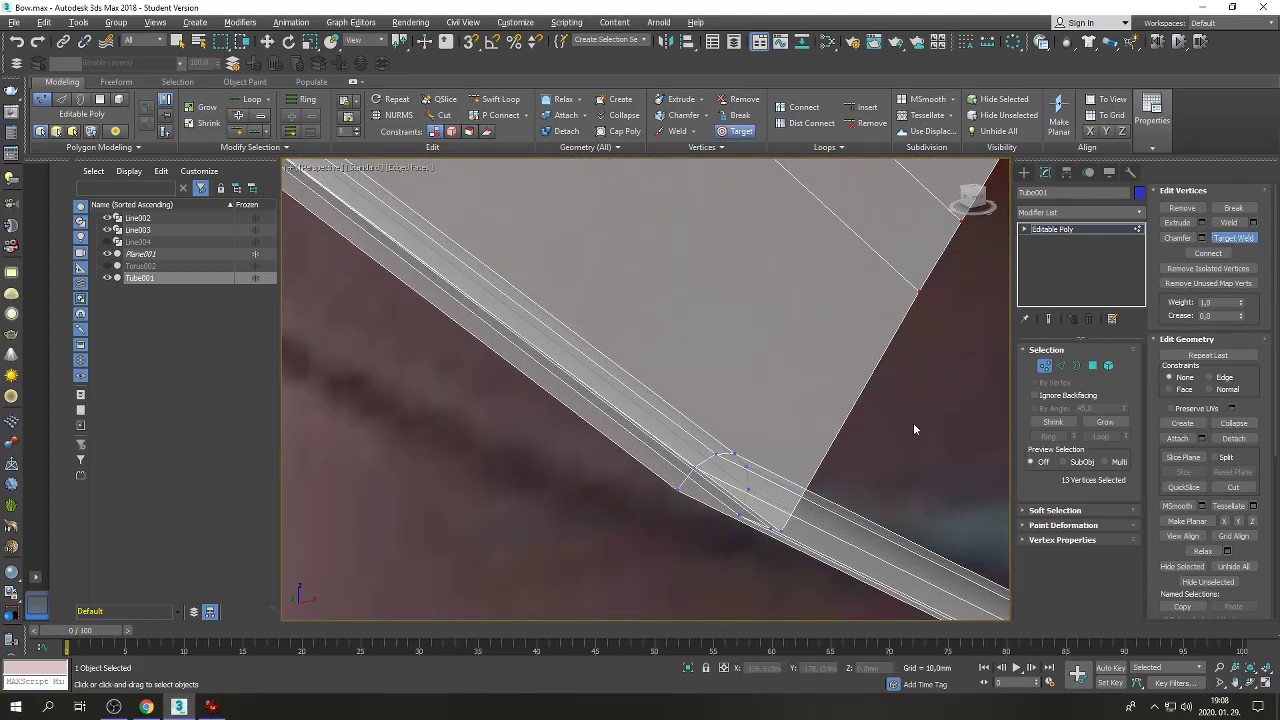
pyautogui.click(772, 531)
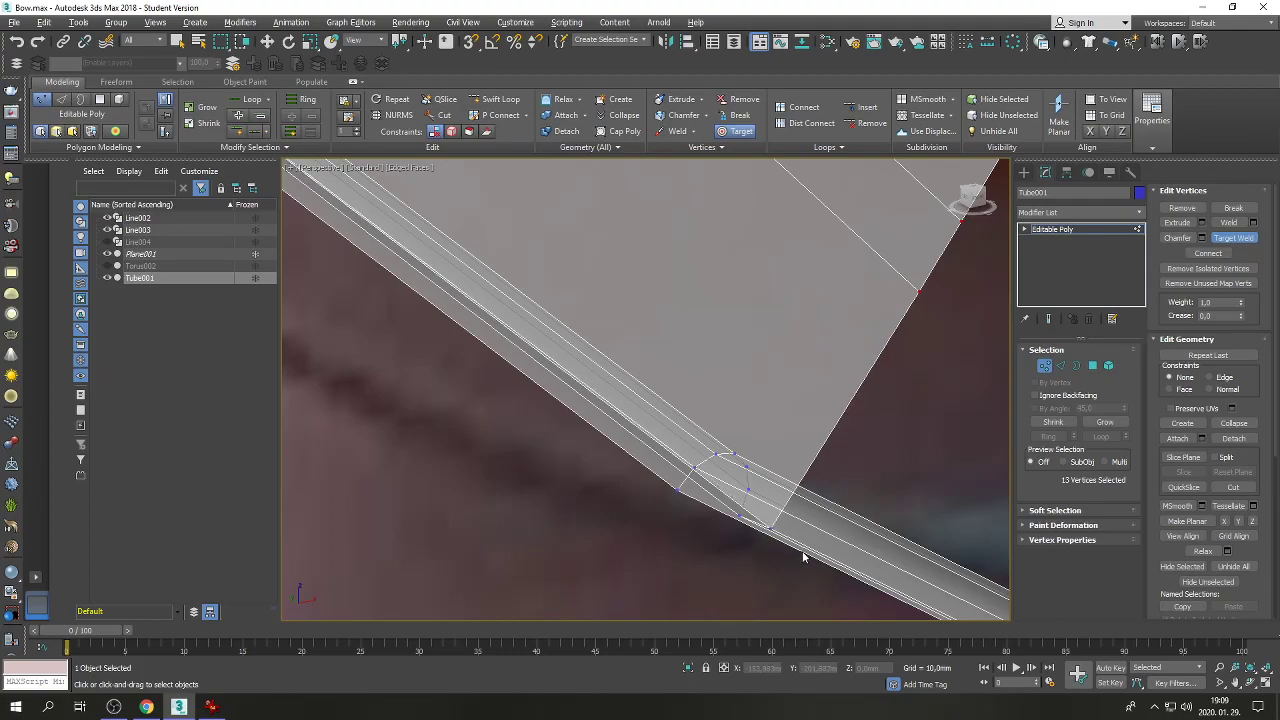
# Examine the arm, curved strip and cables against the reference photo in the perspective view and the maximised front view.
pyautogui.click(1219, 684)
pyautogui.press('z')
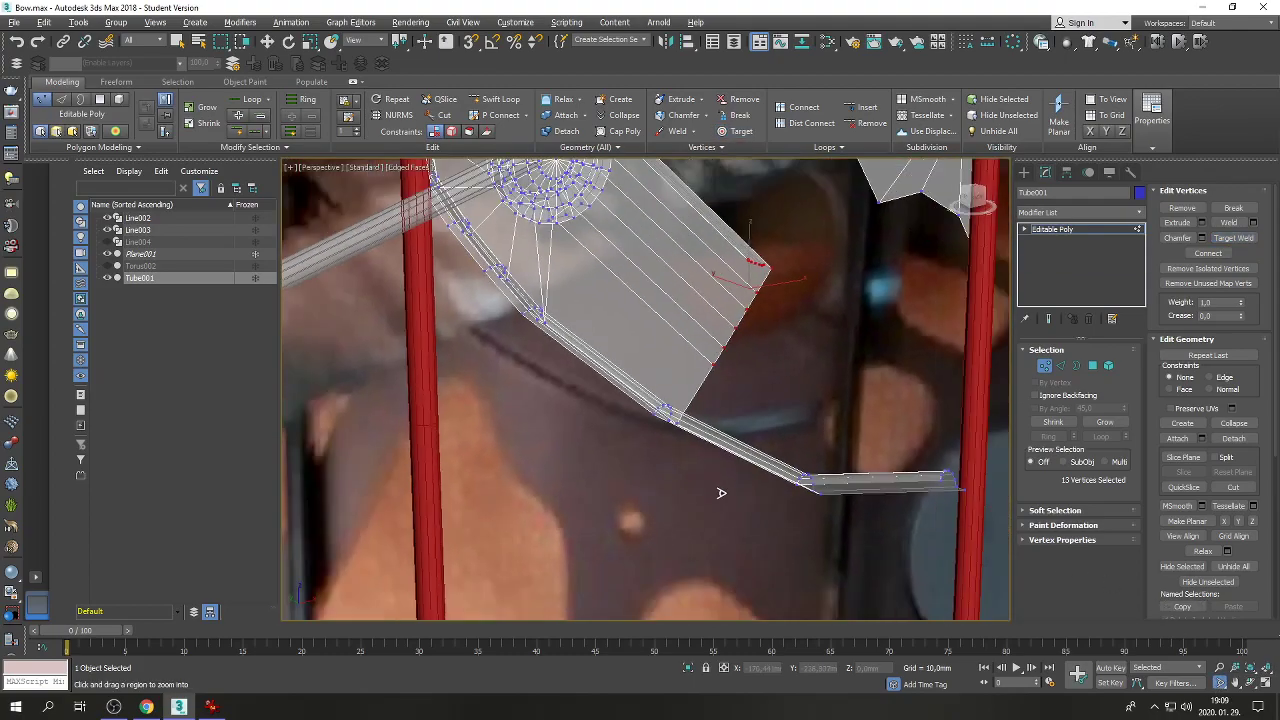
pyautogui.click(1235, 683)
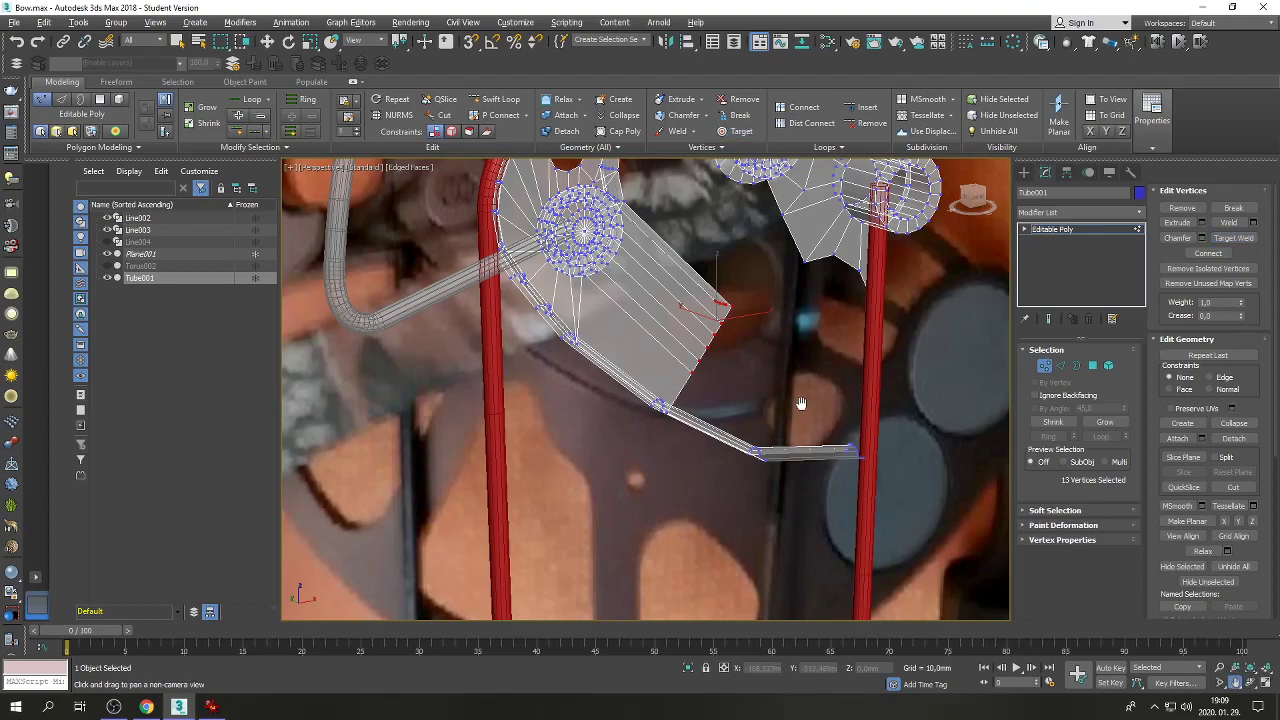
pyautogui.moveTo(800, 406); pyautogui.dragTo(757, 423)
pyautogui.rightClick(757, 423)
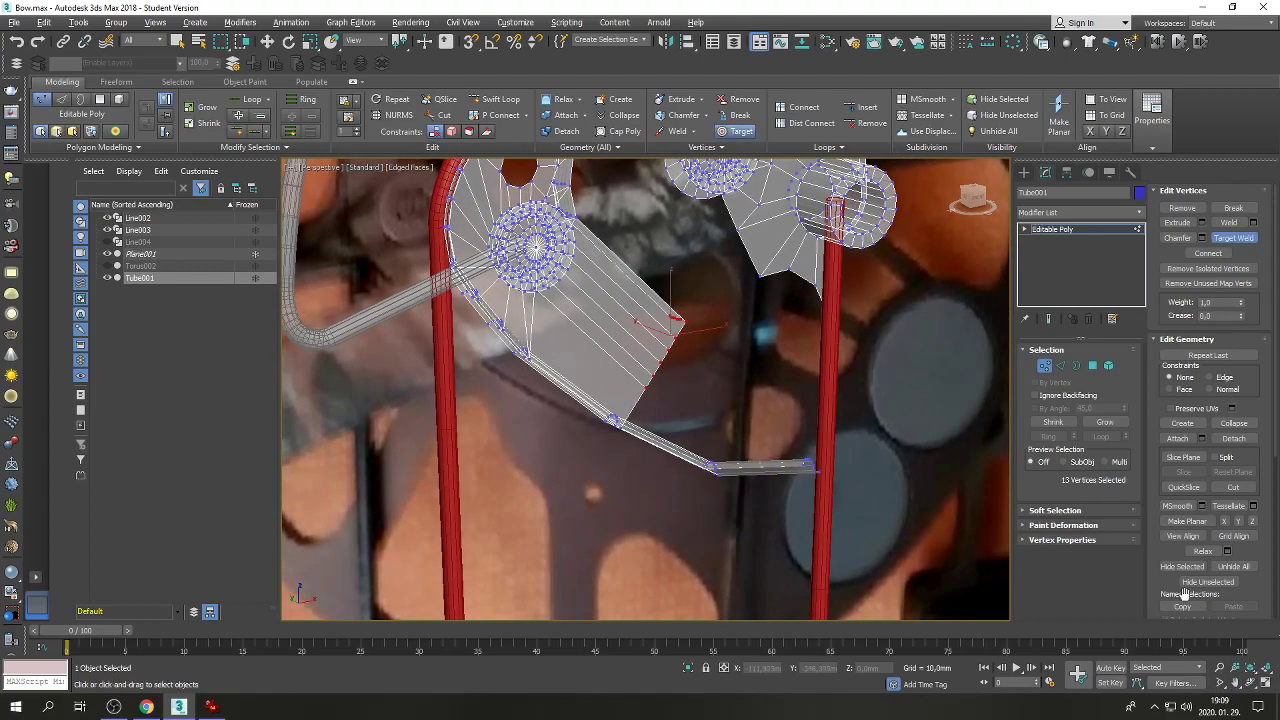
pyautogui.click(1249, 680)
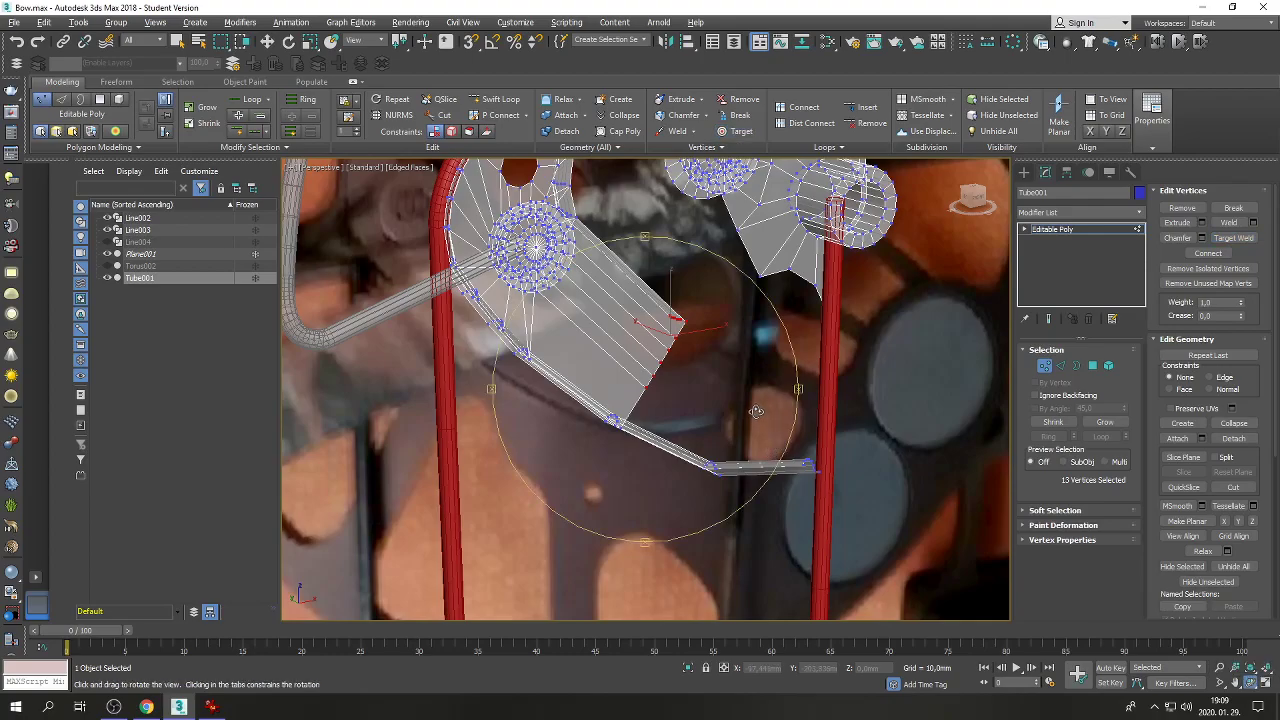
pyautogui.moveTo(757, 412); pyautogui.dragTo(711, 401)
pyautogui.rightClick(714, 405)
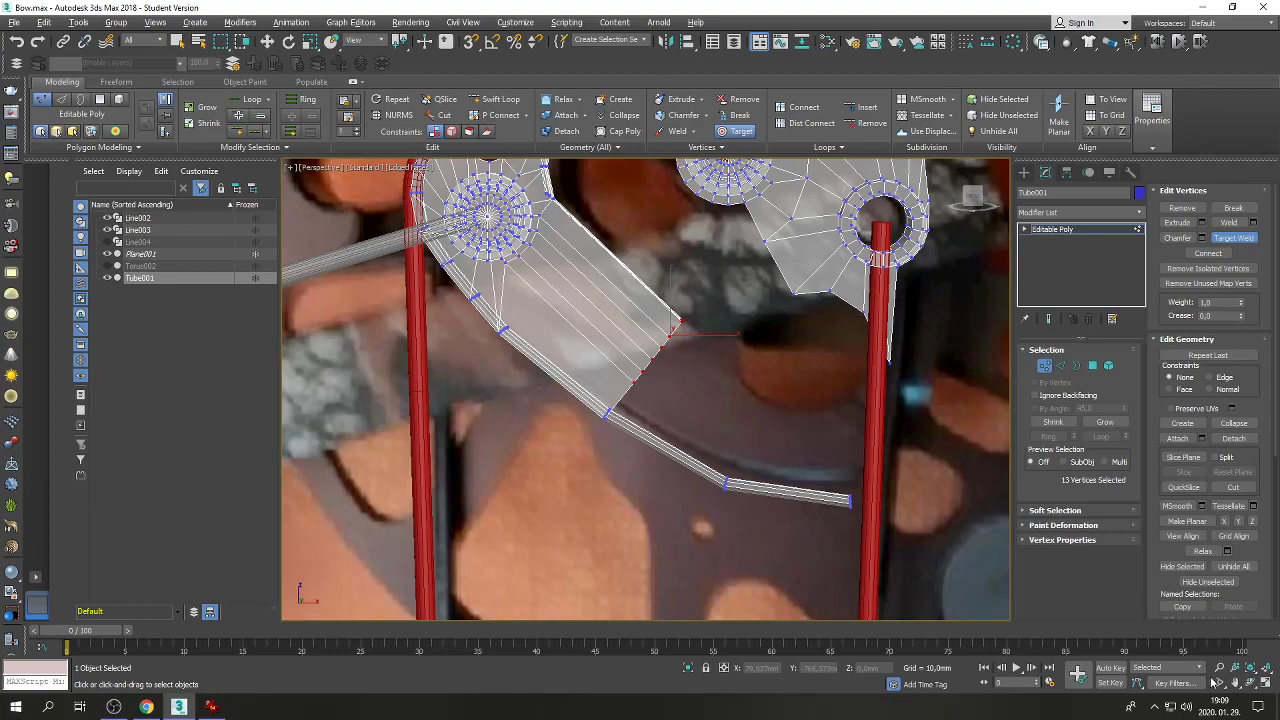
pyautogui.click(1219, 682)
pyautogui.scroll(-6, 645, 385)
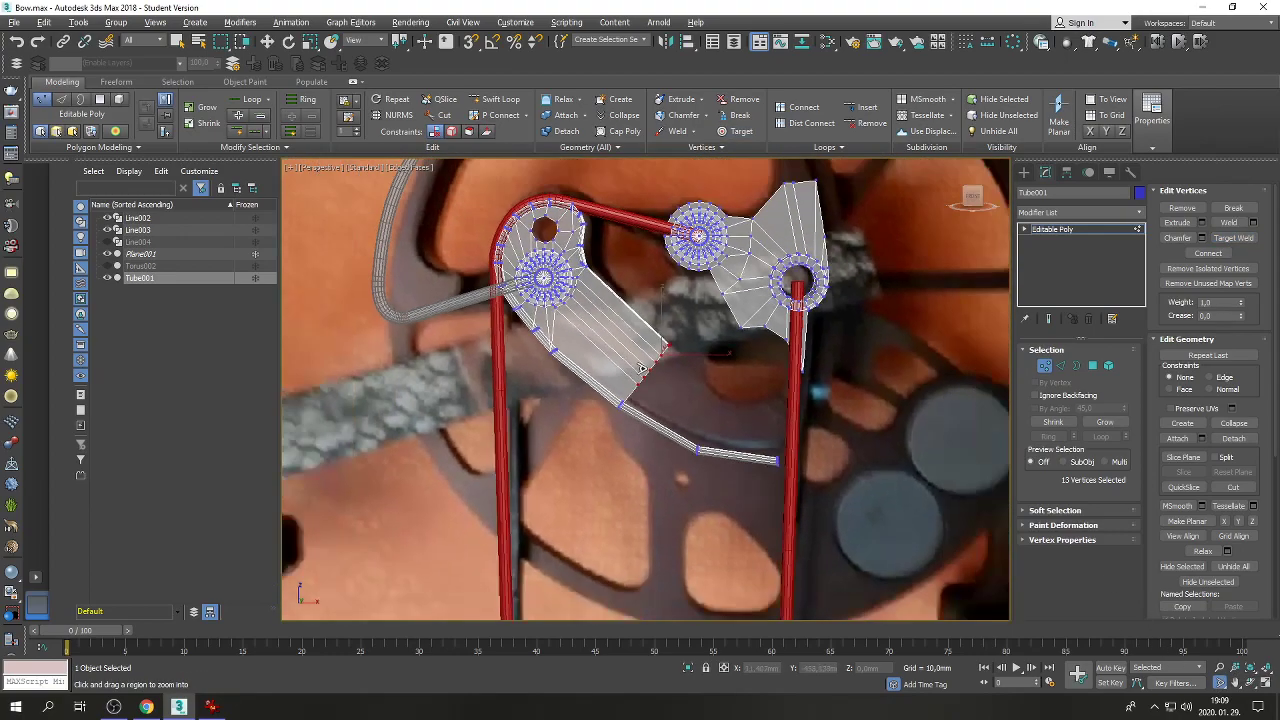
pyautogui.rightClick(944, 514)
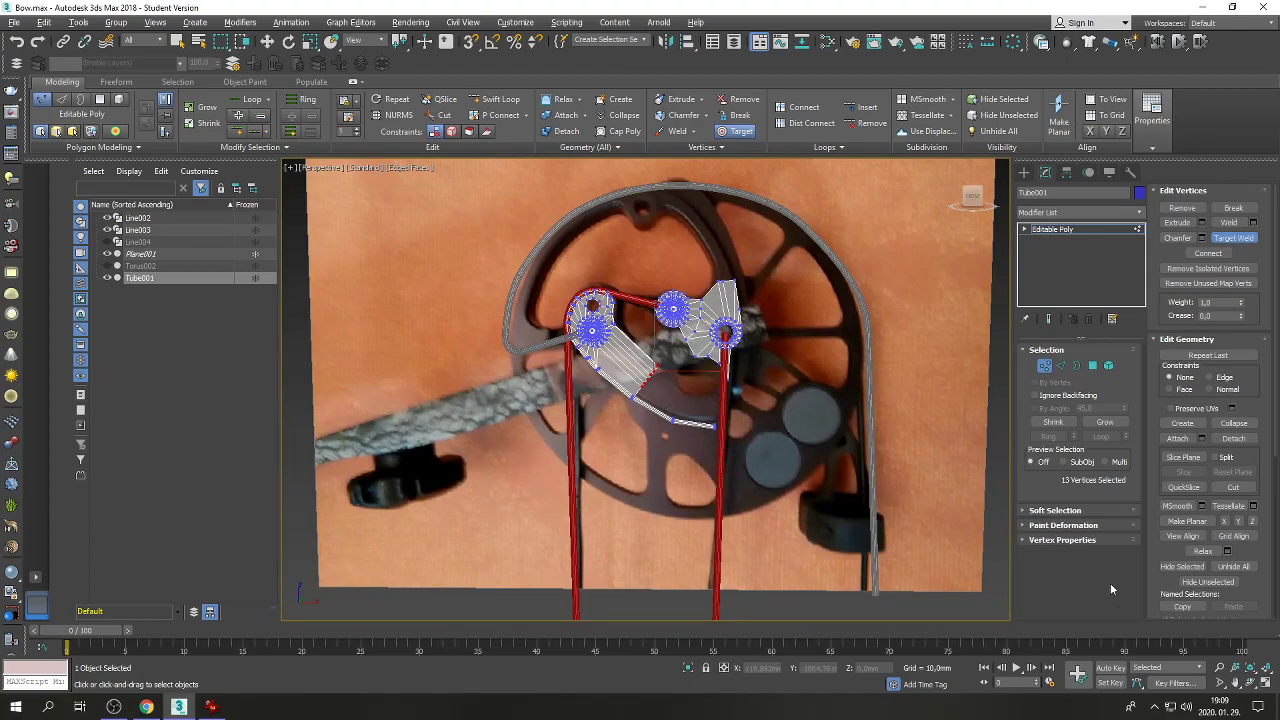
pyautogui.click(1266, 683)
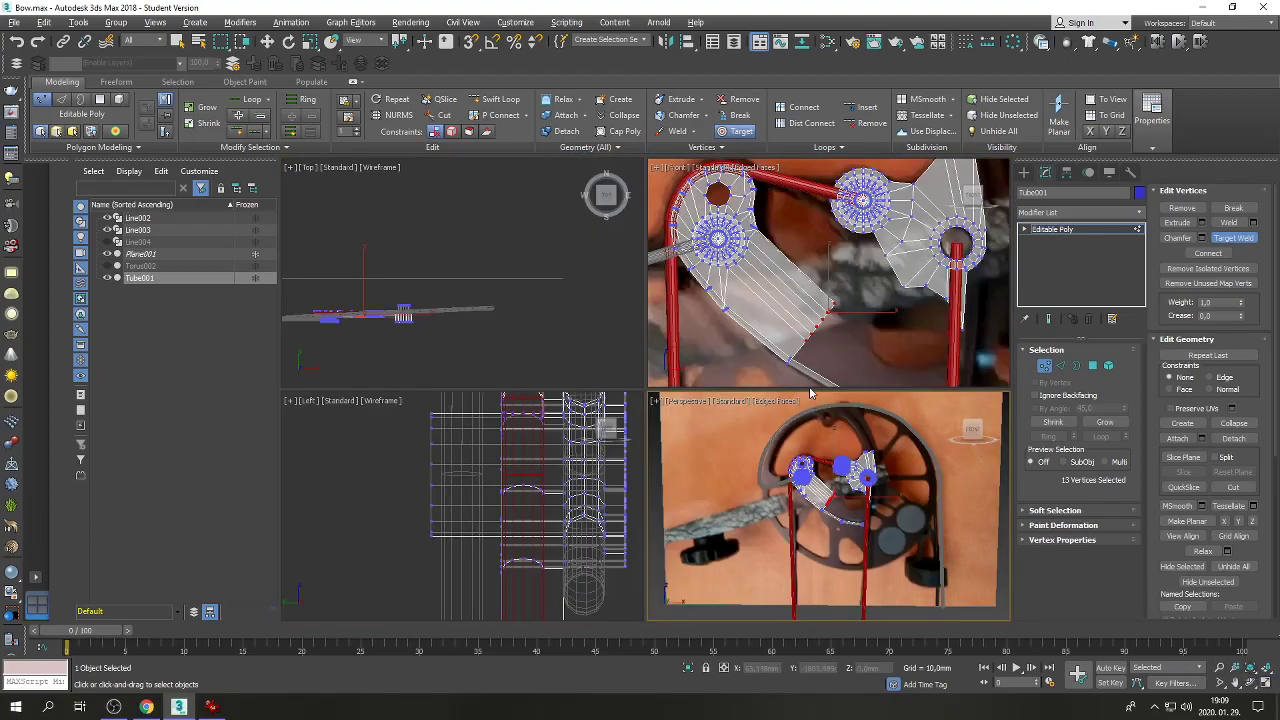
pyautogui.scroll(-5, 805, 318)
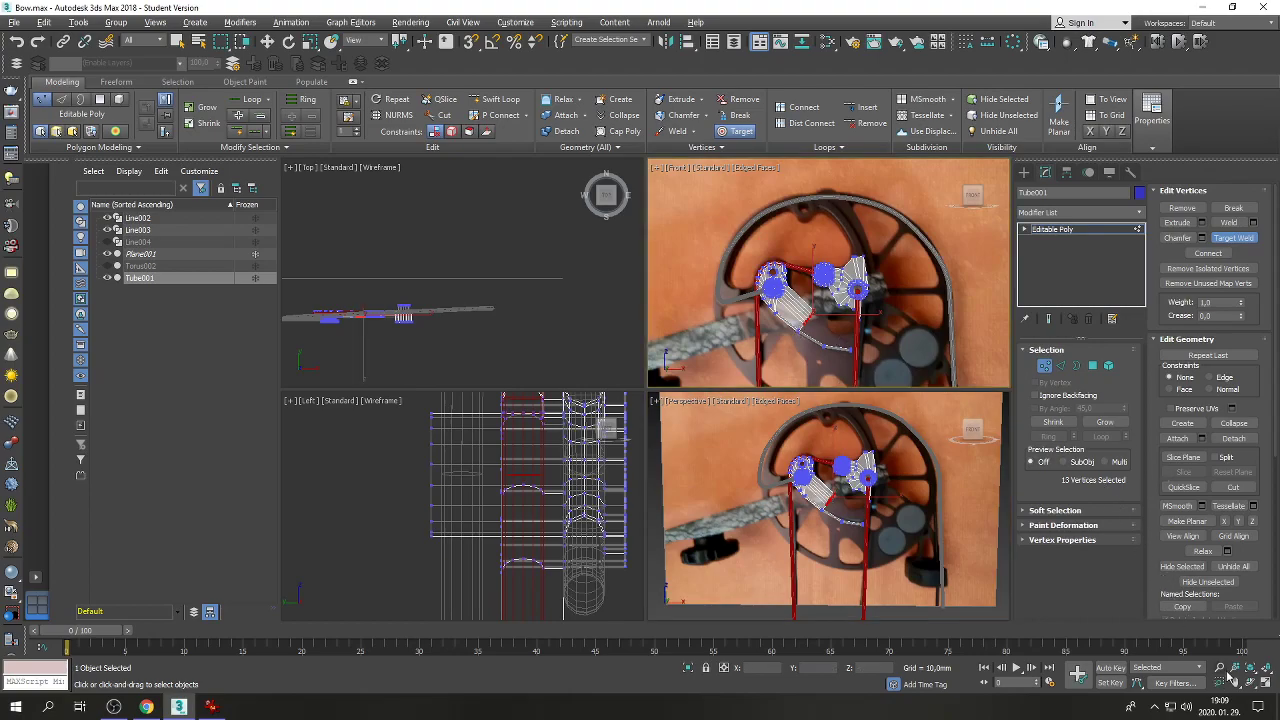
pyautogui.click(1266, 683)
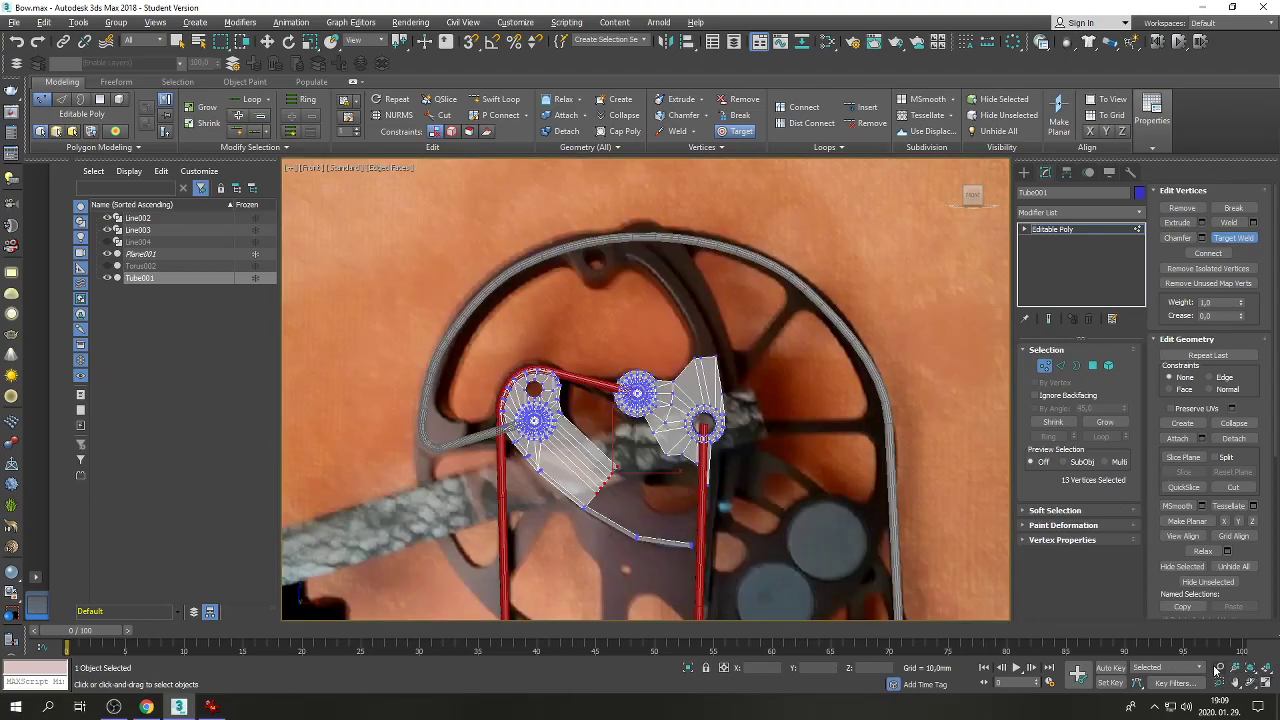
# Hide the cable objects Line003 and Line002, keeping the reference photo plane and Tube001 visible in the front view.
pyautogui.click(1224, 685)
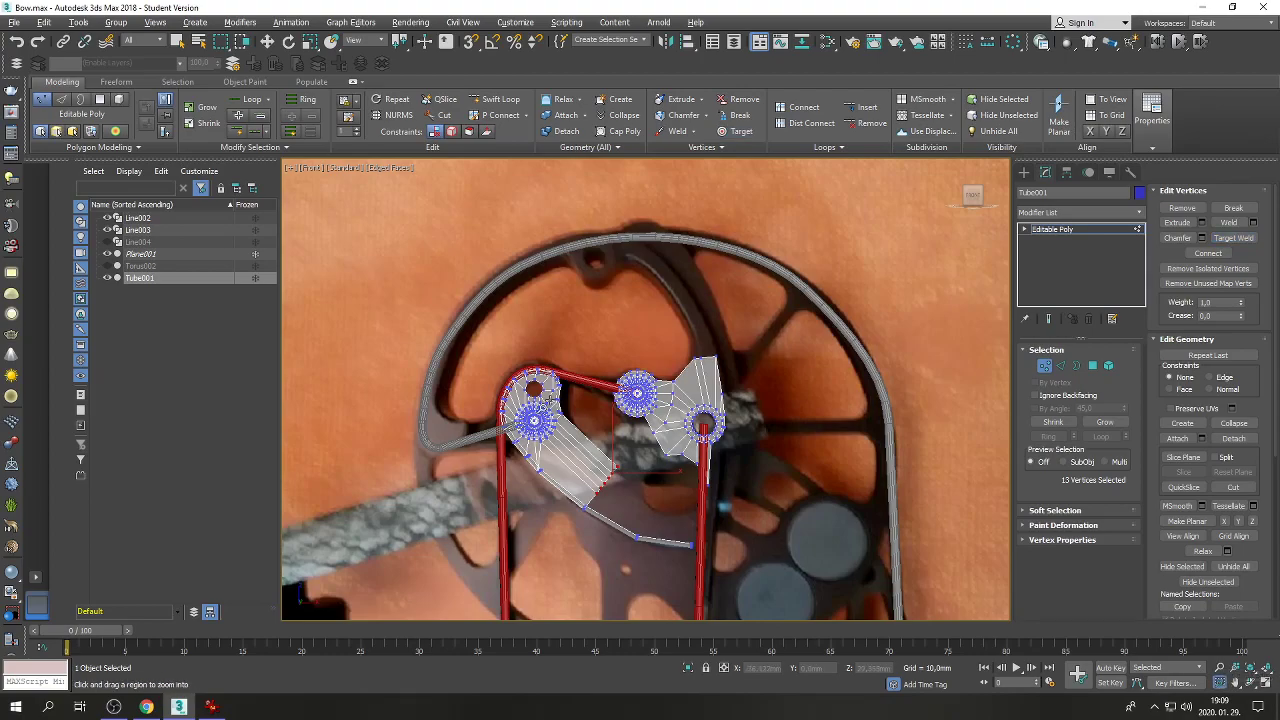
pyautogui.moveTo(466, 350); pyautogui.dragTo(745, 597)
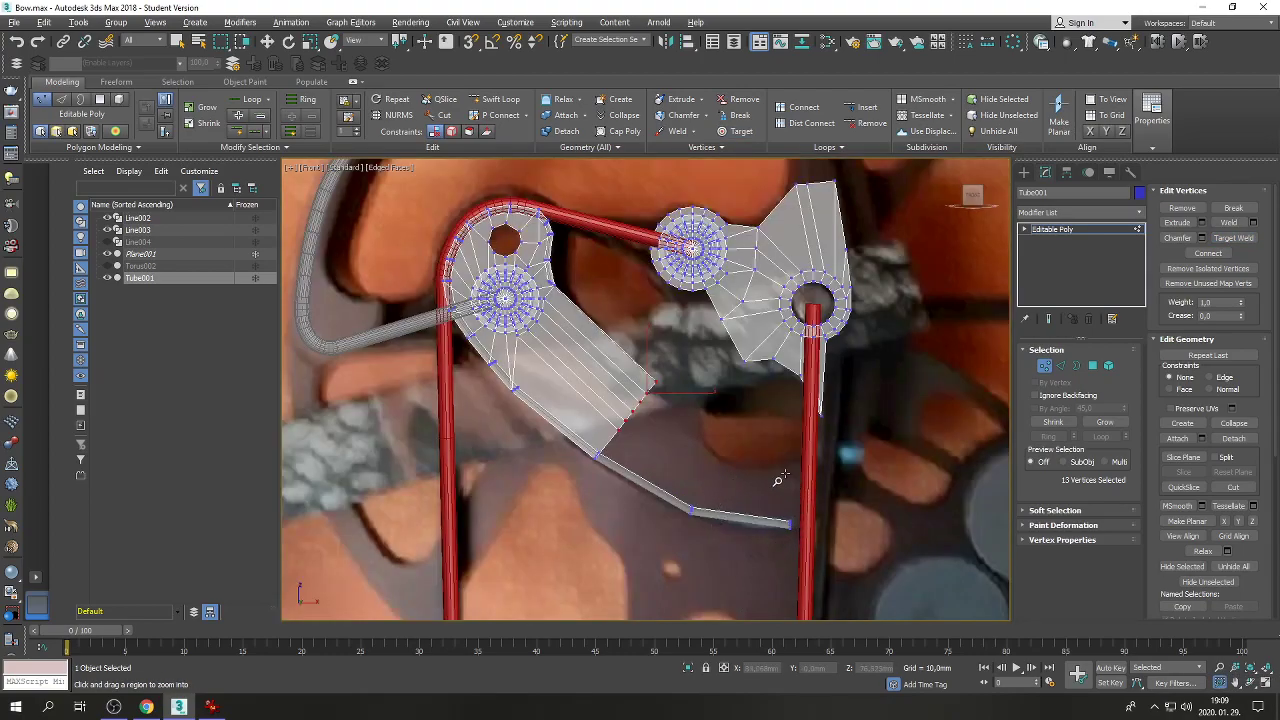
pyautogui.click(103, 234)
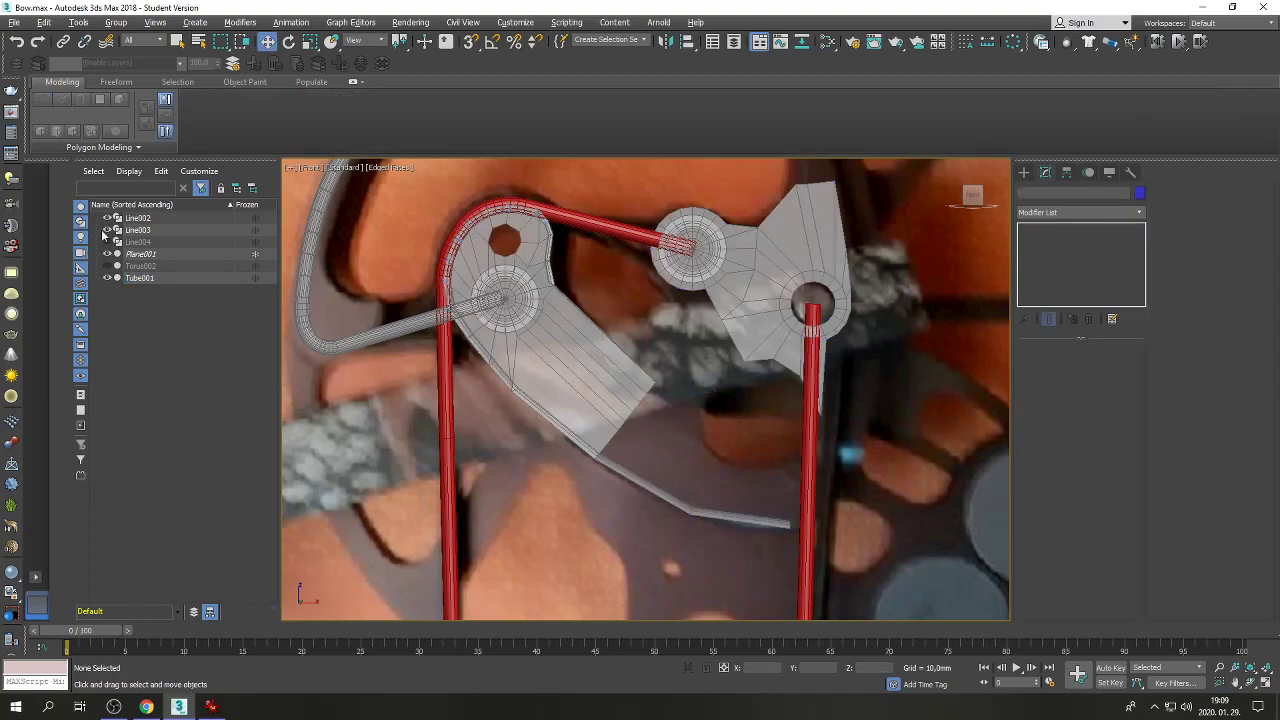
pyautogui.click(107, 230)
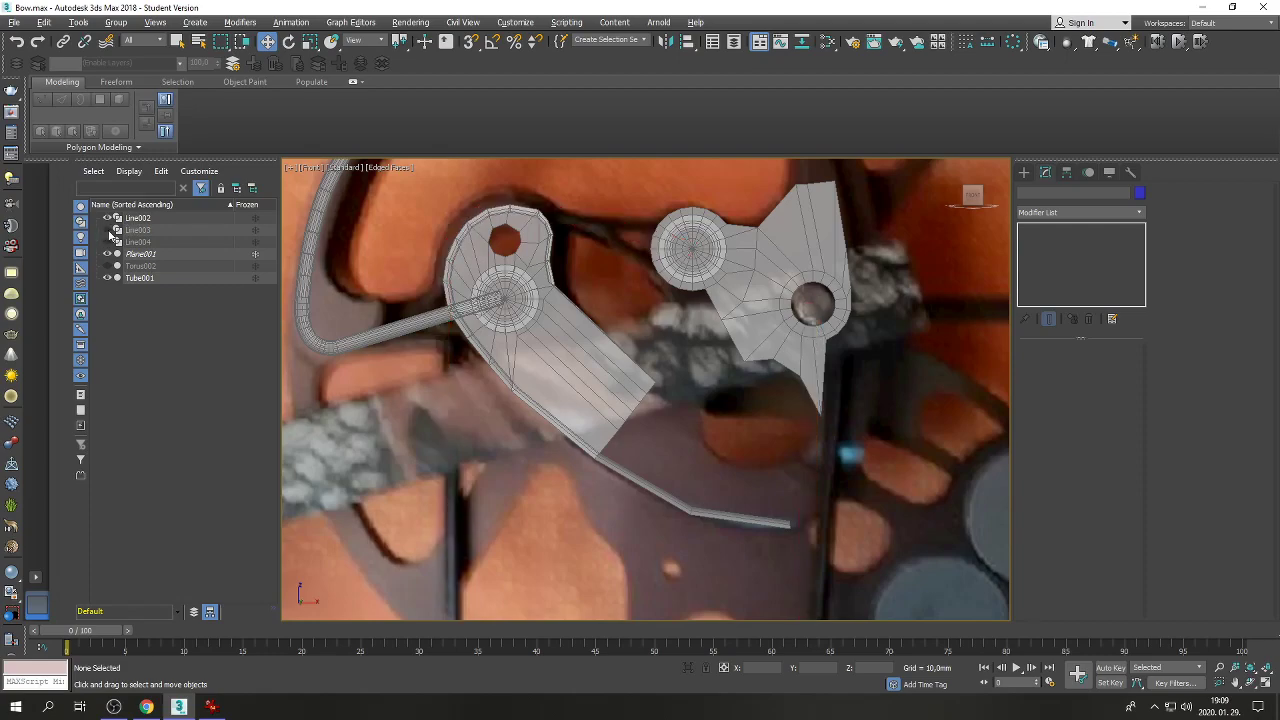
pyautogui.scroll(-5, 588, 302)
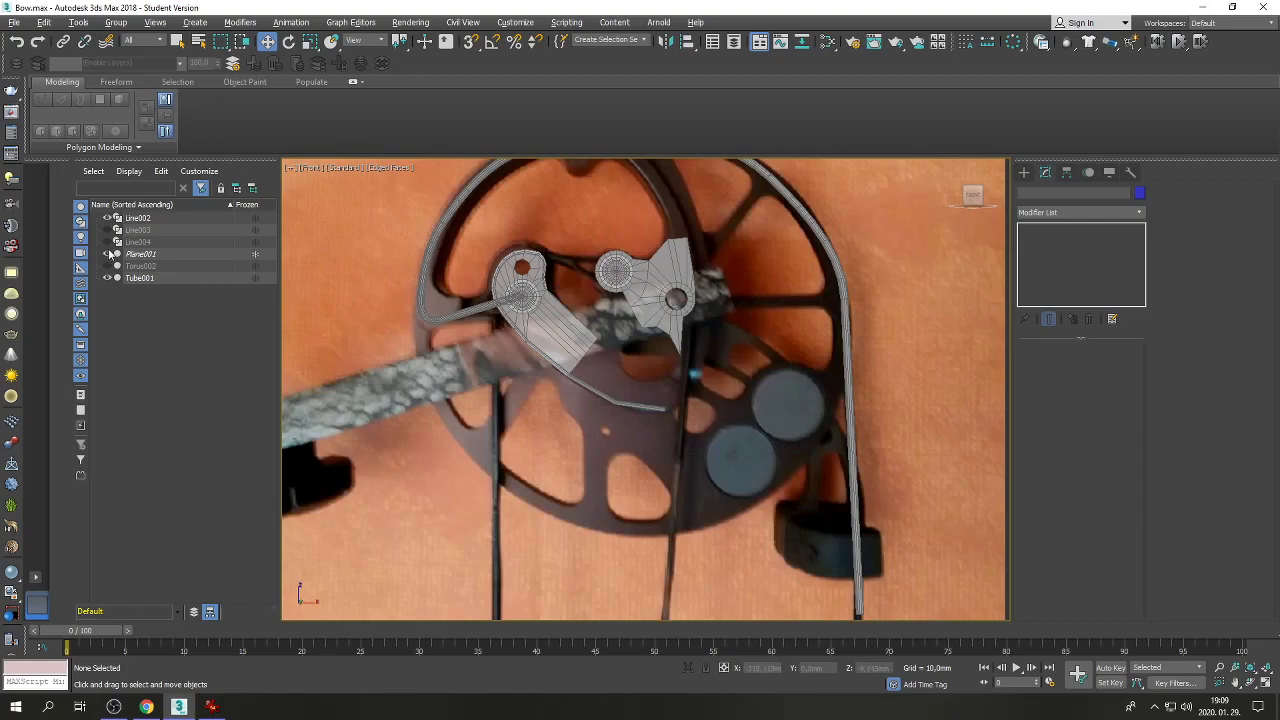
pyautogui.click(107, 254)
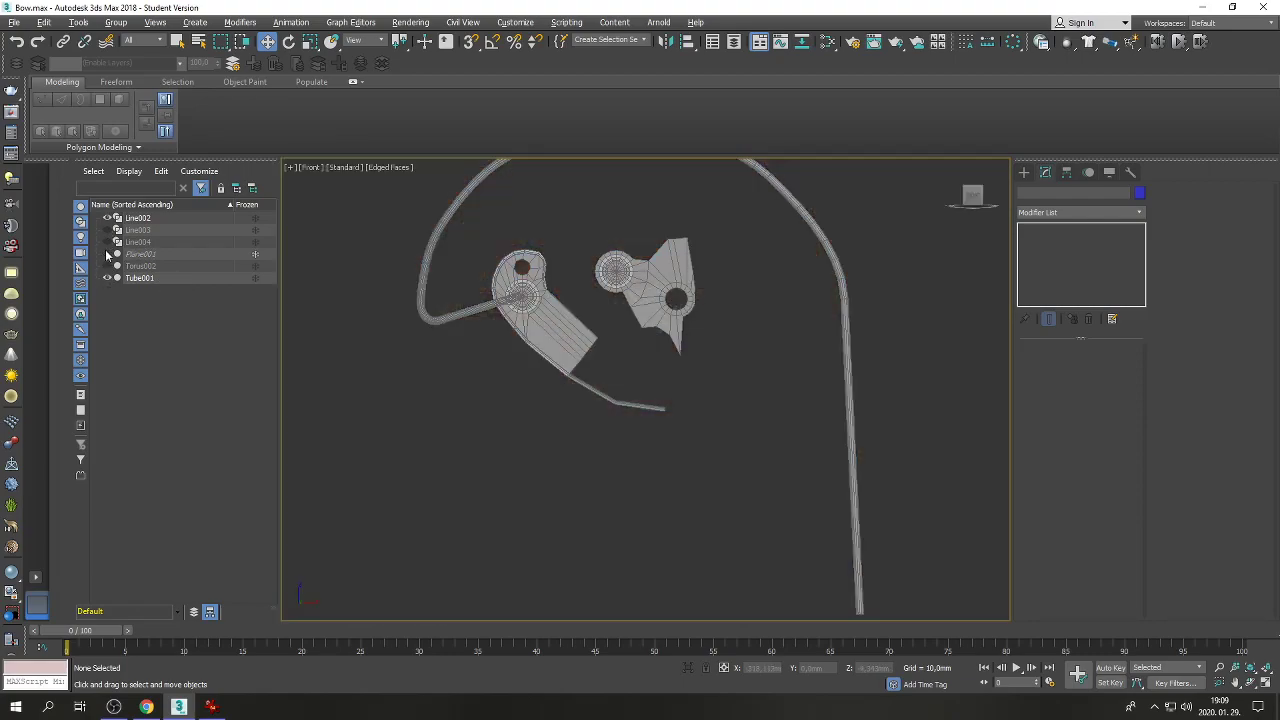
pyautogui.click(107, 254)
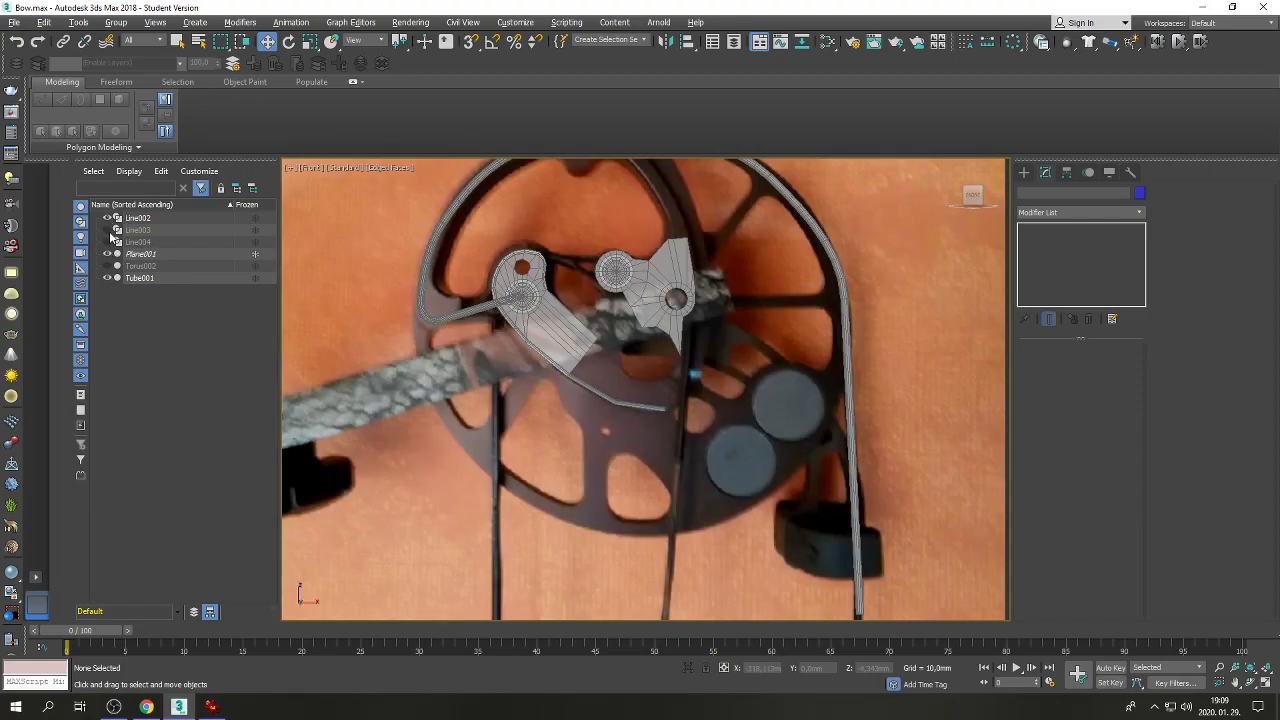
pyautogui.click(107, 218)
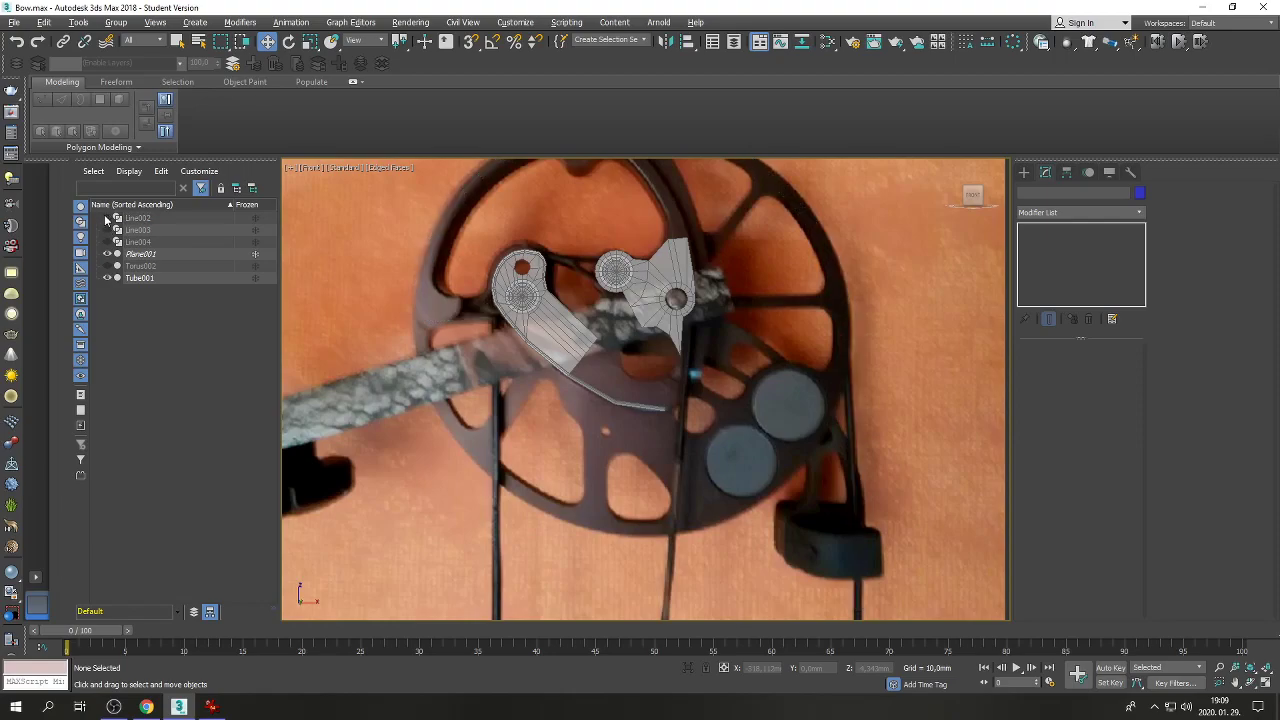
# Hide Tube001 to examine the bare reference photo, toggle Line004 for comparison, and show Tube001 again.
pyautogui.click(107, 279)
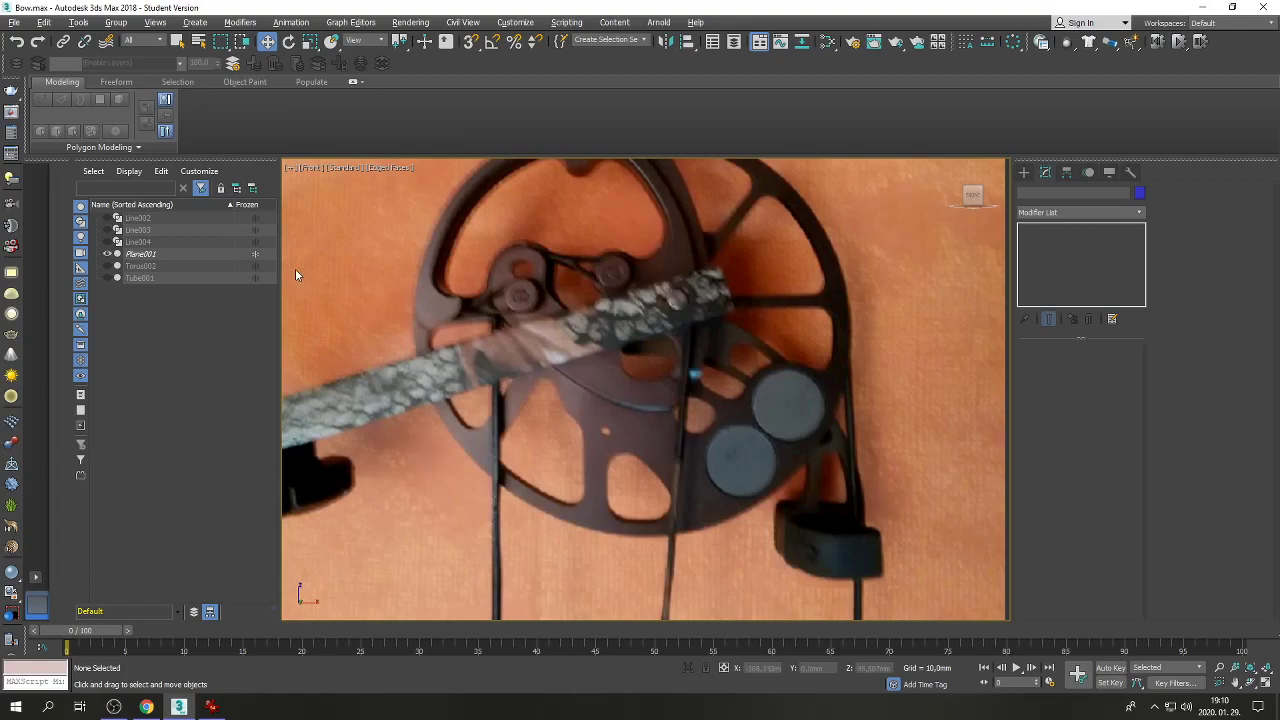
pyautogui.click(107, 242)
pyautogui.click(107, 242)
pyautogui.click(107, 278)
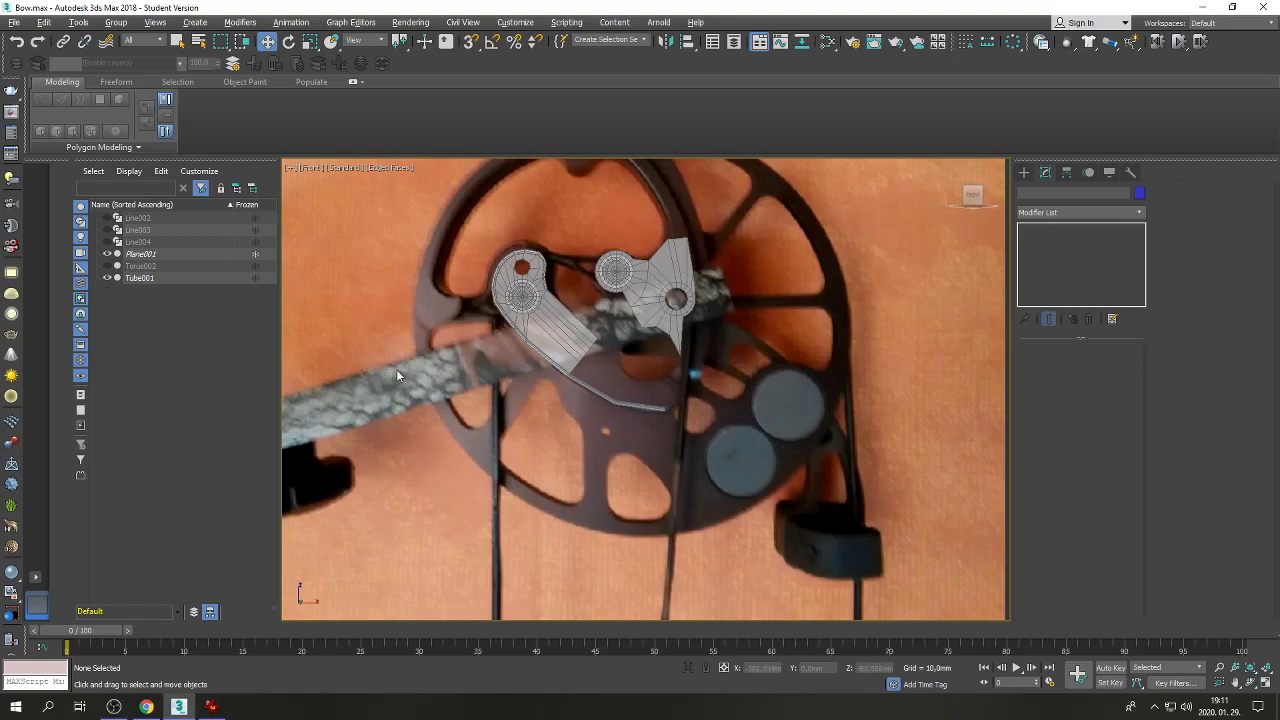
# In Tube001's vertex mode, pull the vertex beneath the right bracket's round boss down and outward to start a pointed corner.
pyautogui.scroll(5, 578, 340)
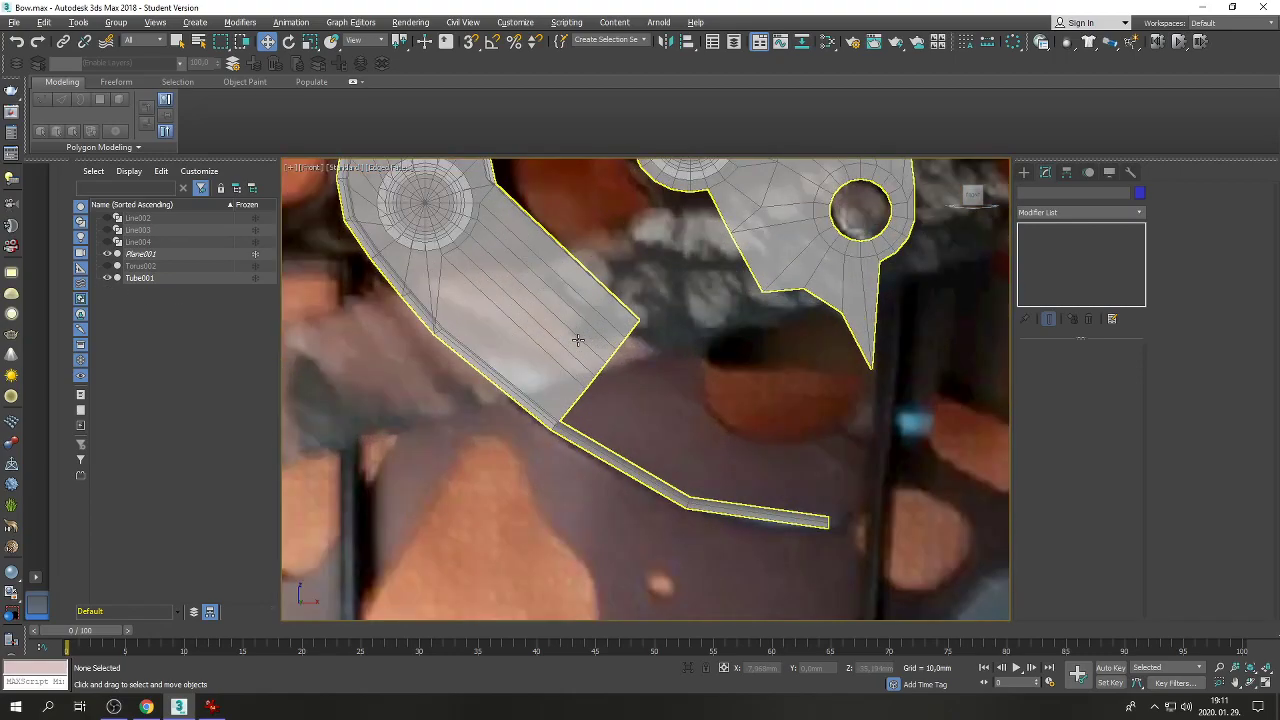
pyautogui.scroll(-2, 578, 340)
pyautogui.scroll(2, 590, 305)
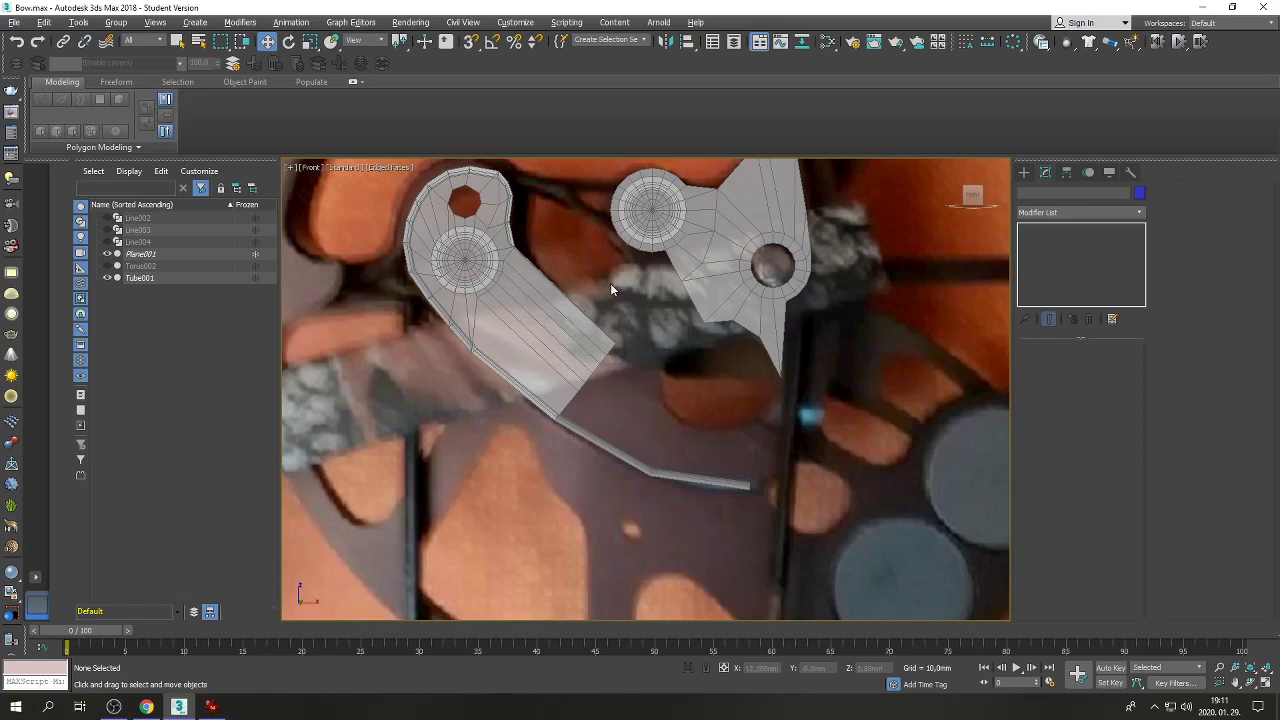
pyautogui.click(689, 237)
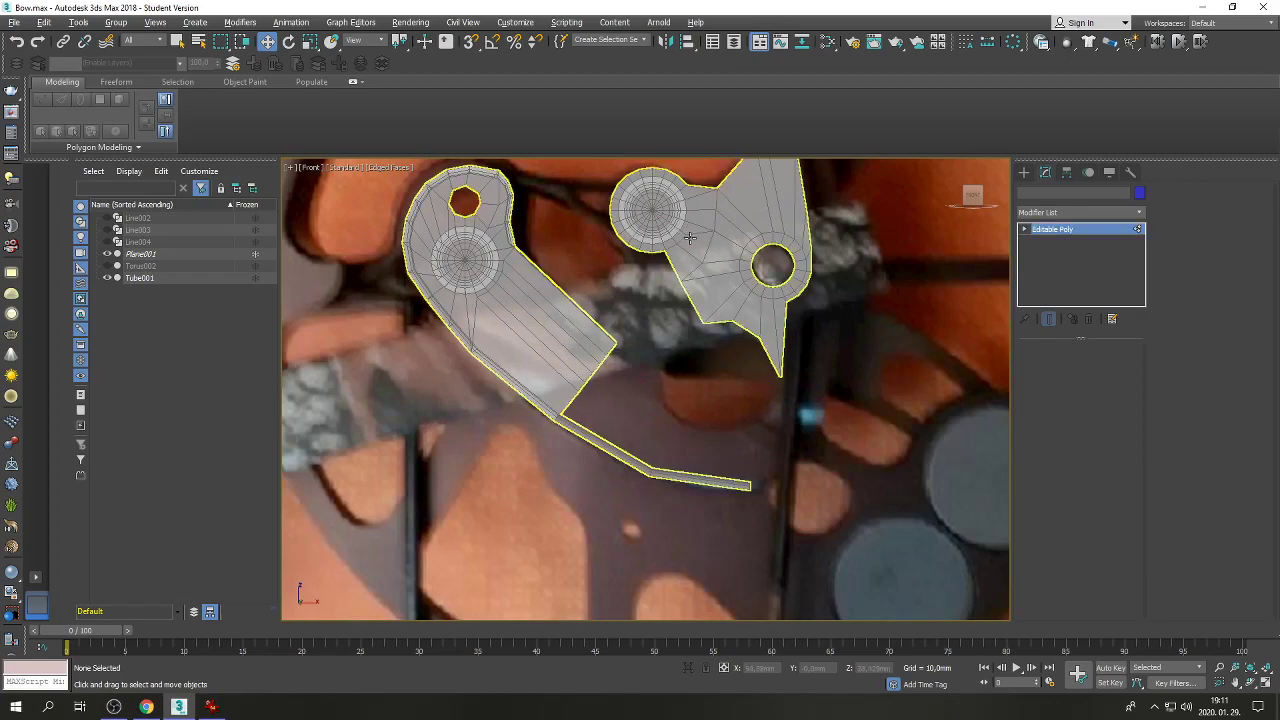
pyautogui.press('1')
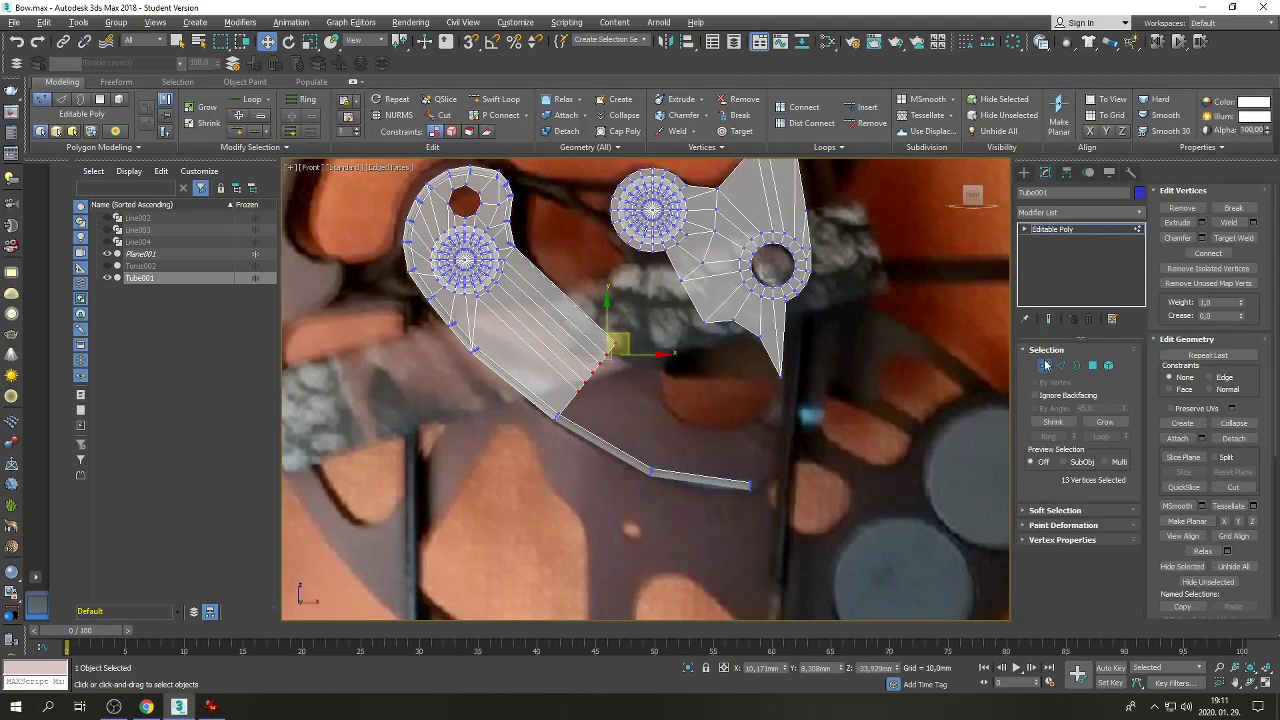
pyautogui.click(1045, 365)
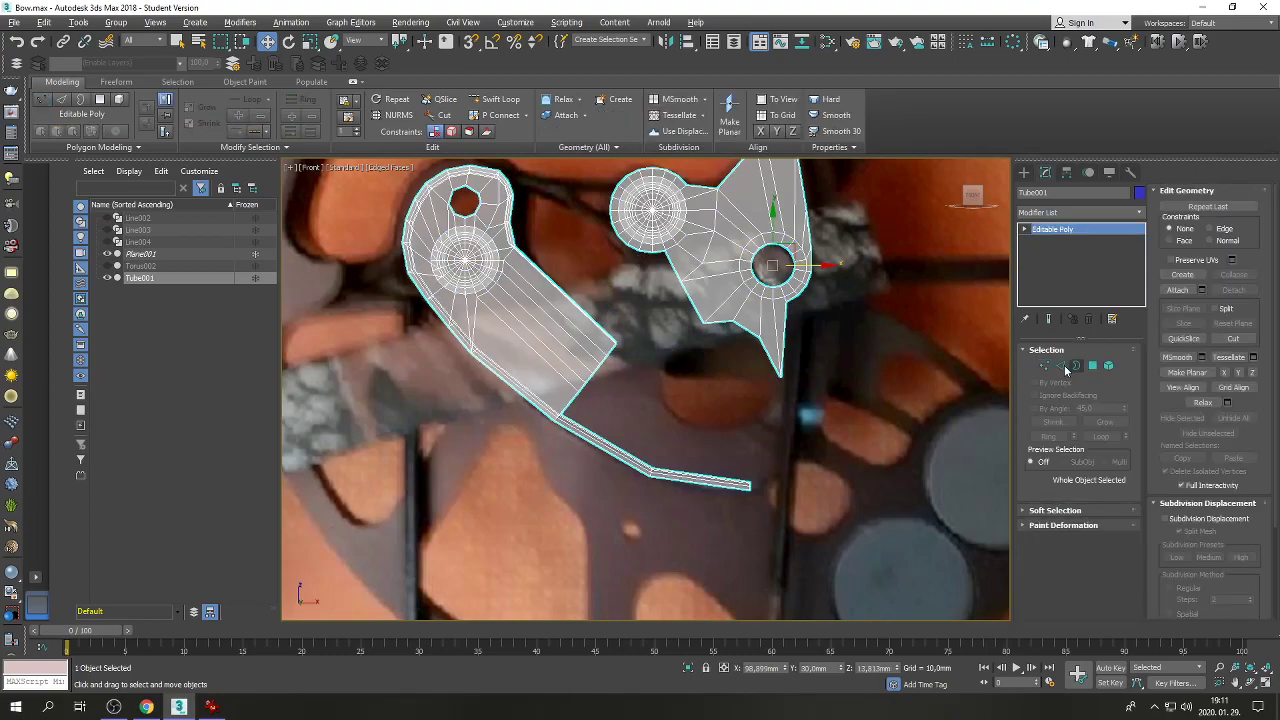
pyautogui.click(1045, 365)
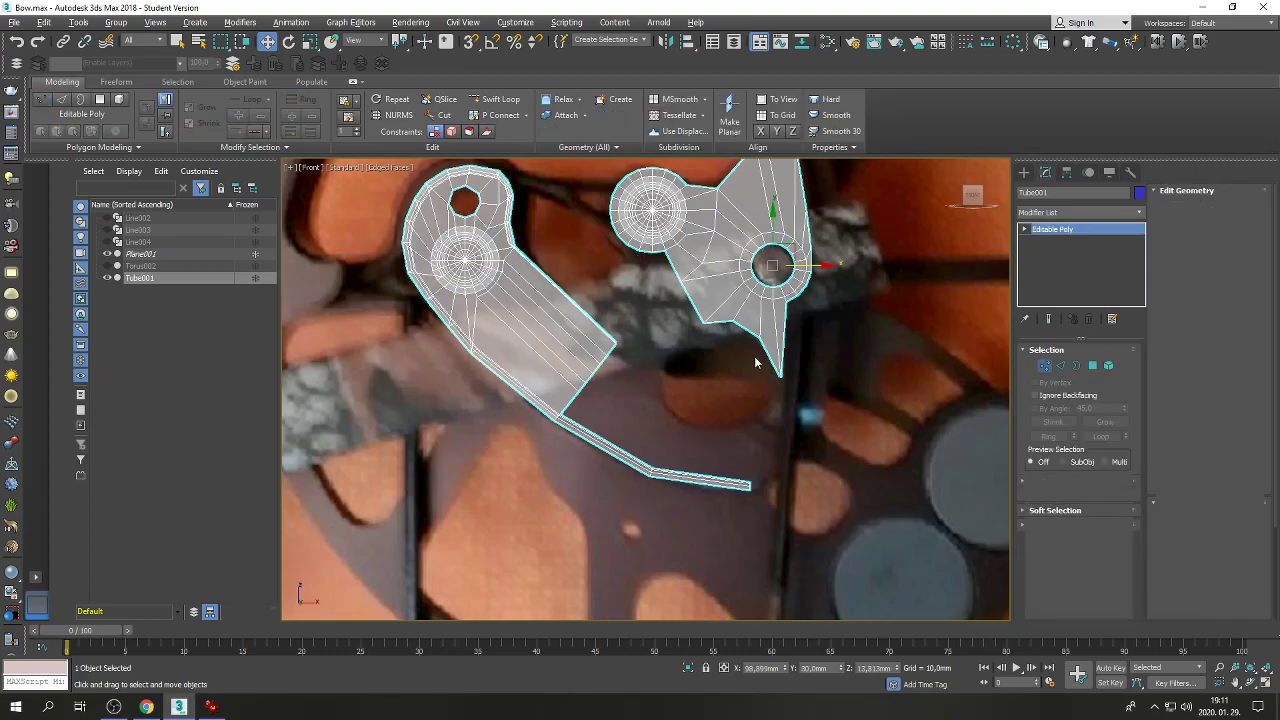
pyautogui.click(638, 249)
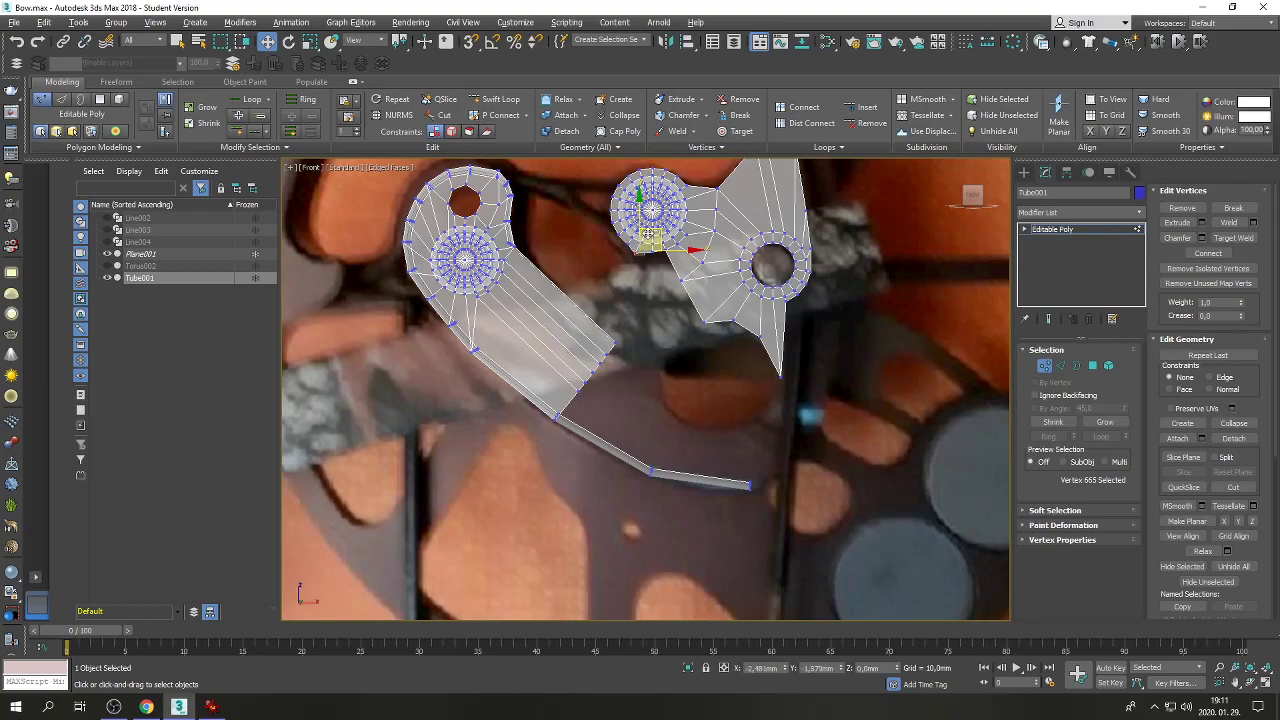
pyautogui.click(654, 249)
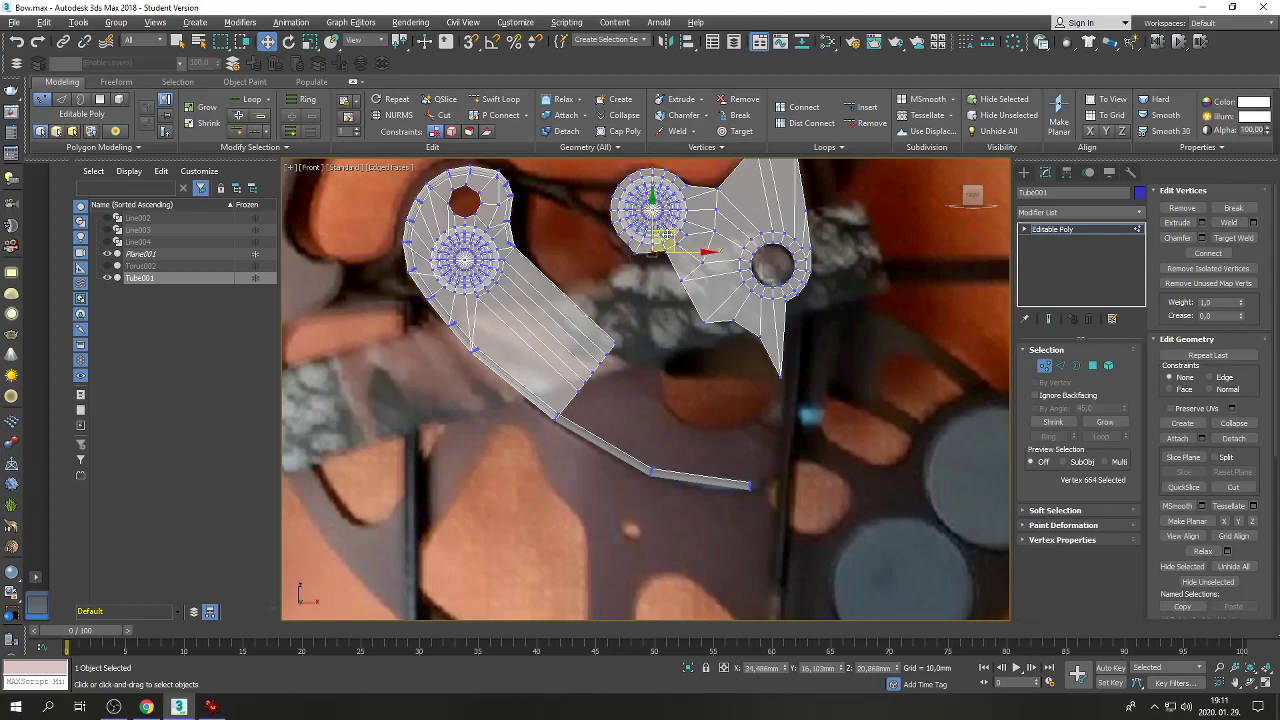
pyautogui.moveTo(666, 234); pyautogui.dragTo(652, 262)
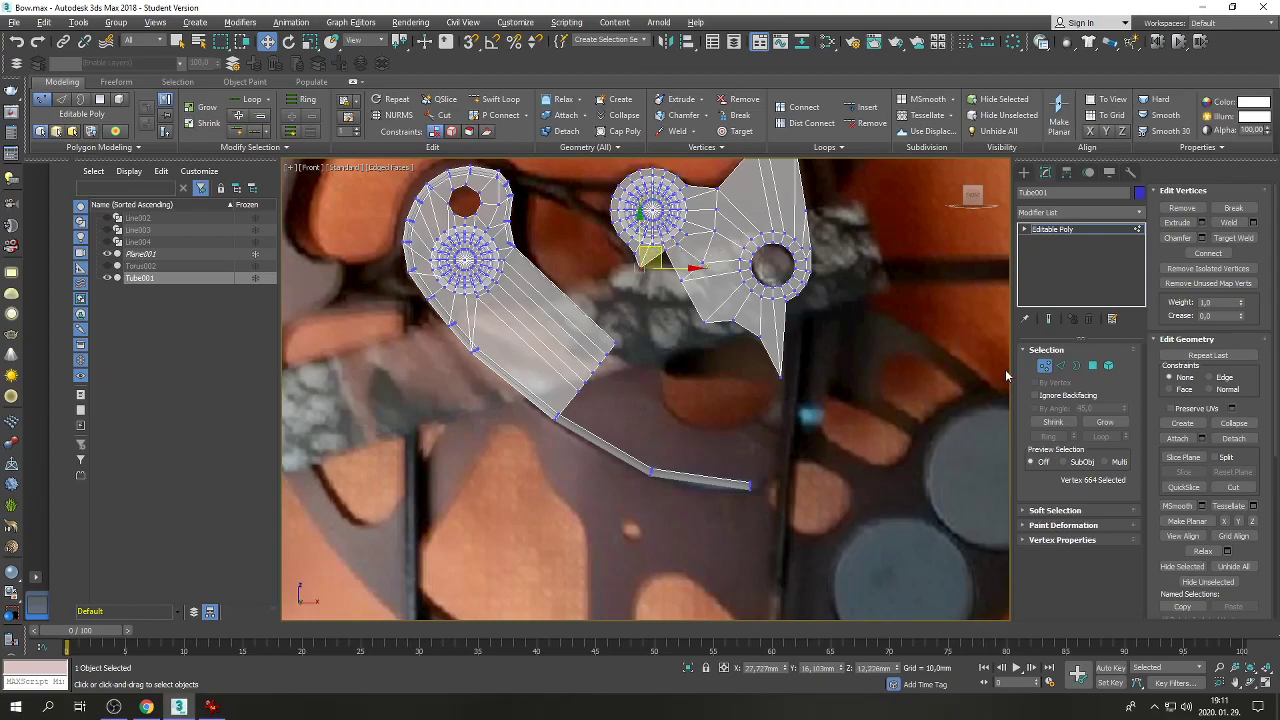
# Extend the right bracket's two boundary edges facing the left arm into new faces, down and toward the arm.
pyautogui.click(1060, 365)
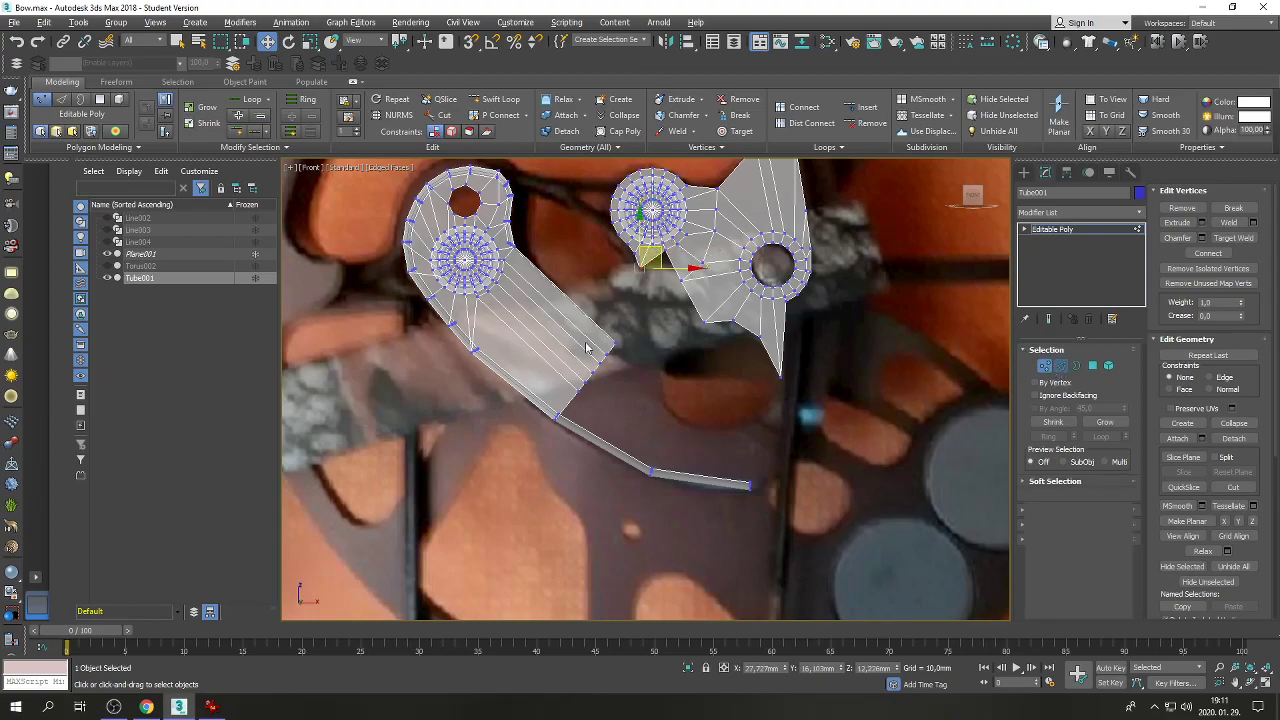
pyautogui.click(692, 303)
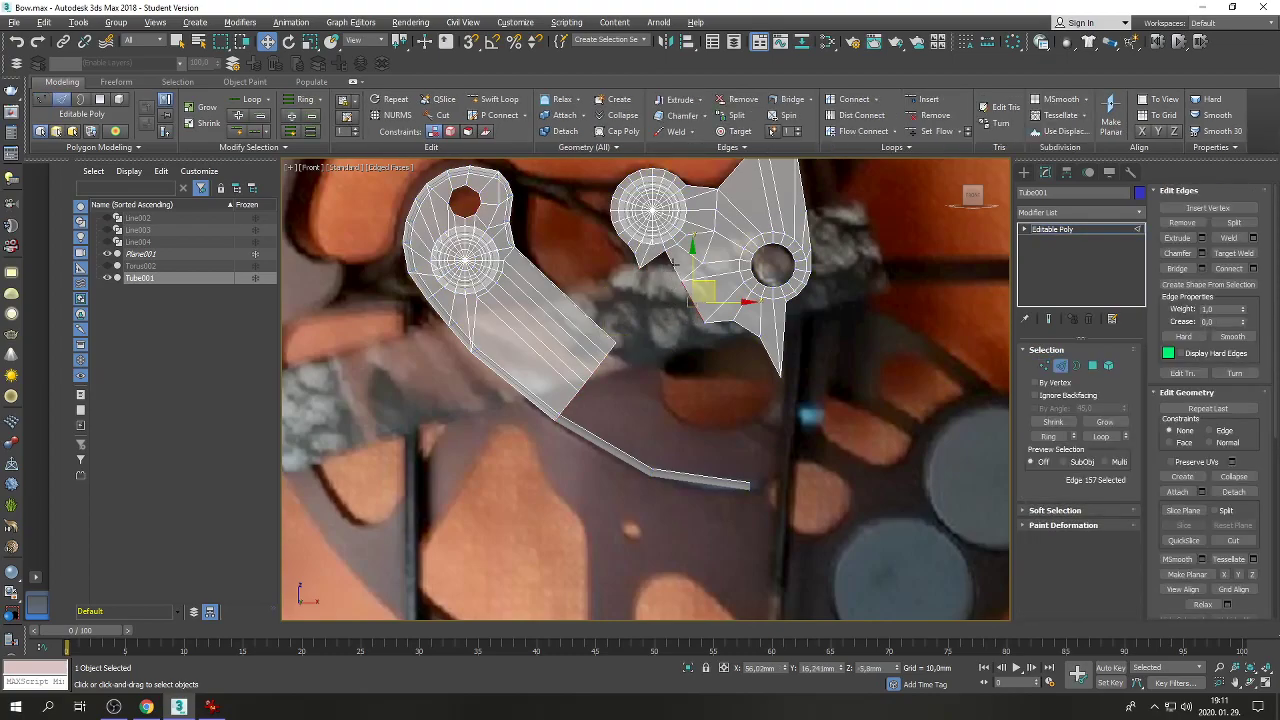
pyautogui.keyDown('ctrl'); pyautogui.click(675, 267); pyautogui.keyUp('ctrl')
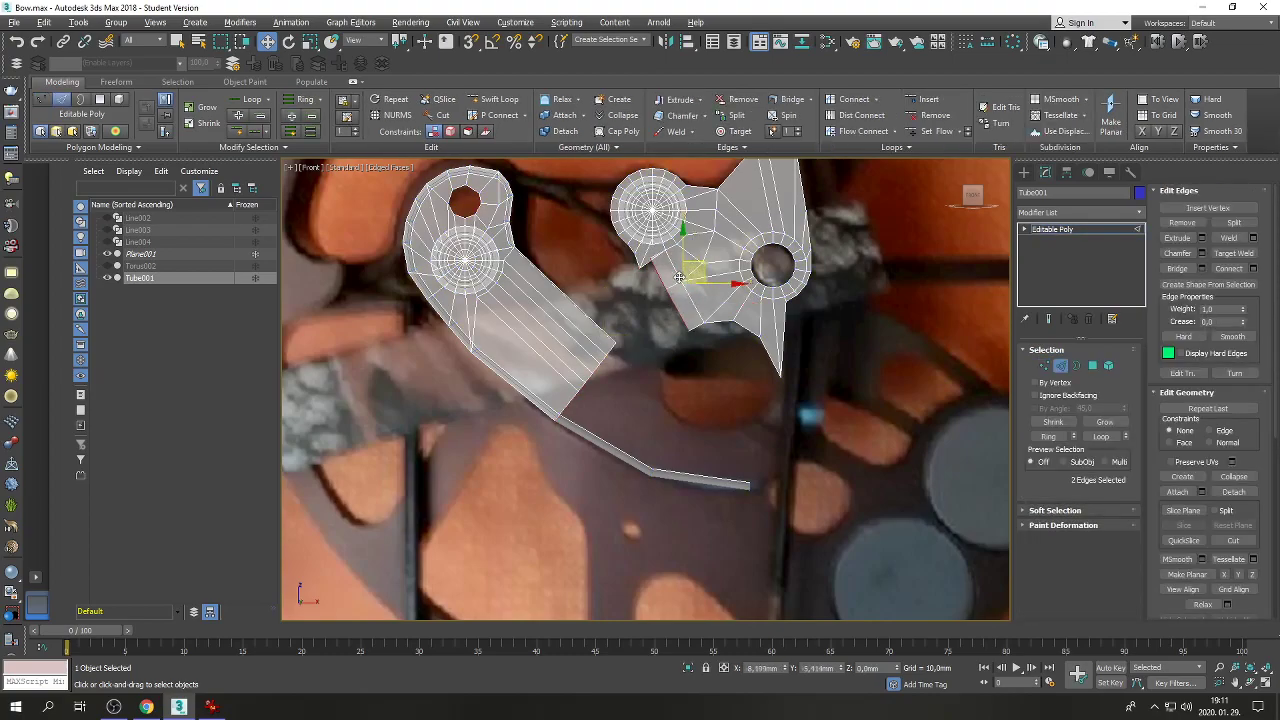
pyautogui.moveTo(679, 277); pyautogui.dragTo(675, 301)
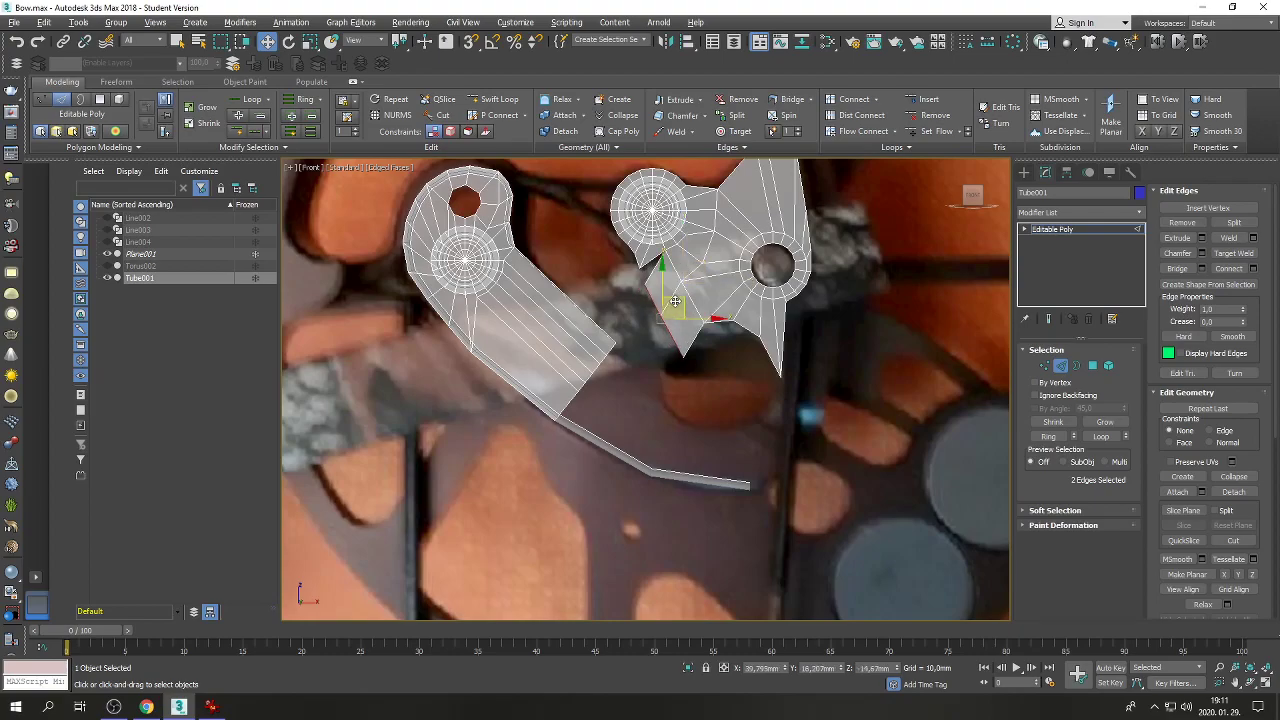
# Target Weld the pulled vertex beneath the right bracket's round boss to the neighbouring corner of the new faces.
pyautogui.click(1046, 366)
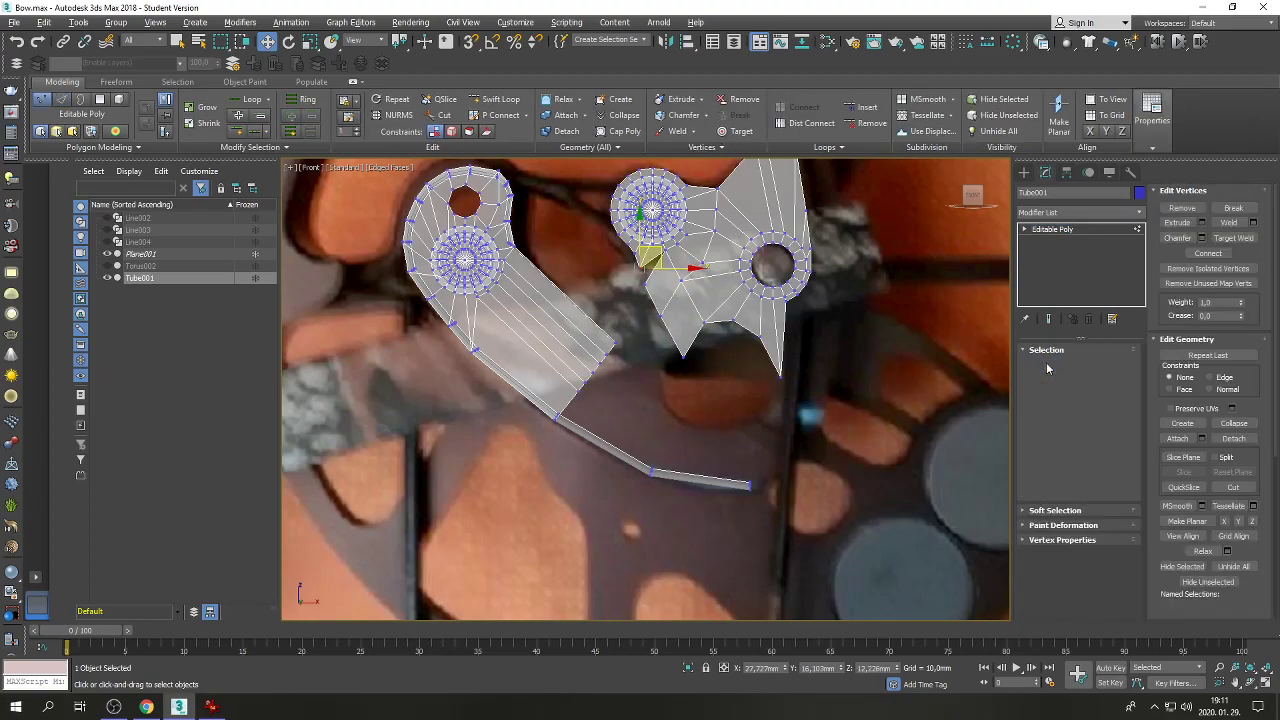
pyautogui.click(1233, 238)
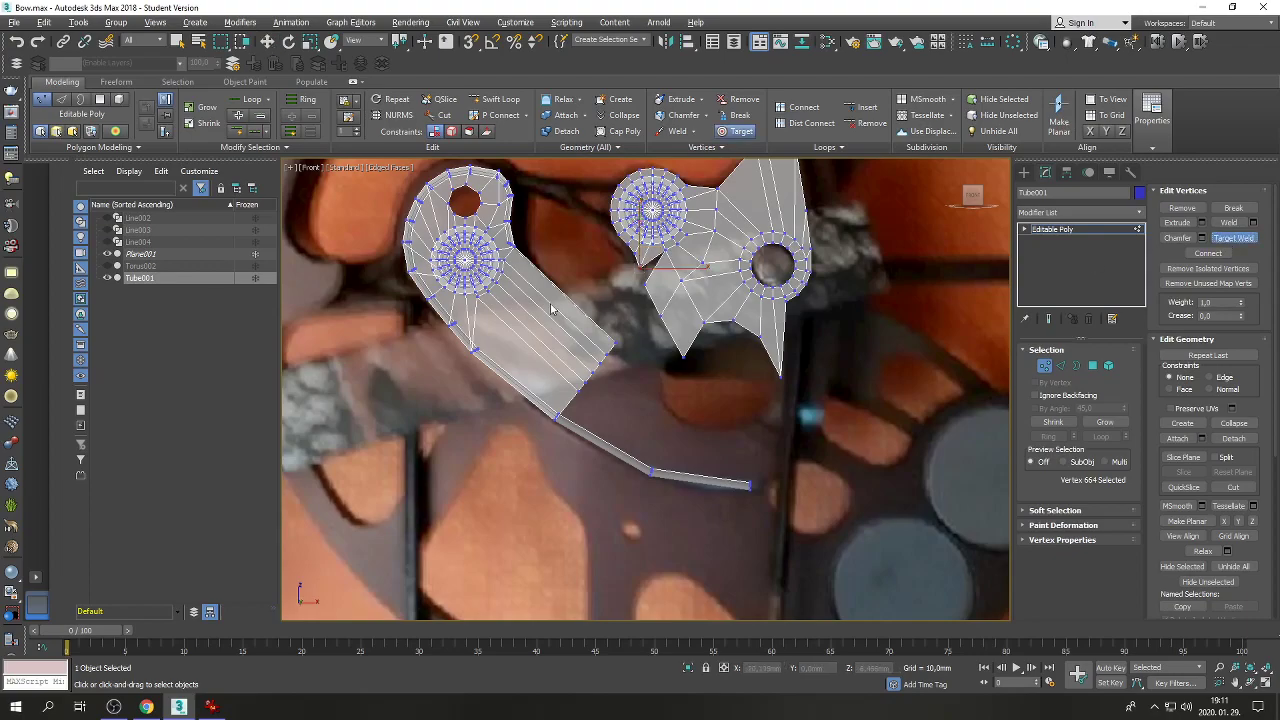
pyautogui.click(640, 266)
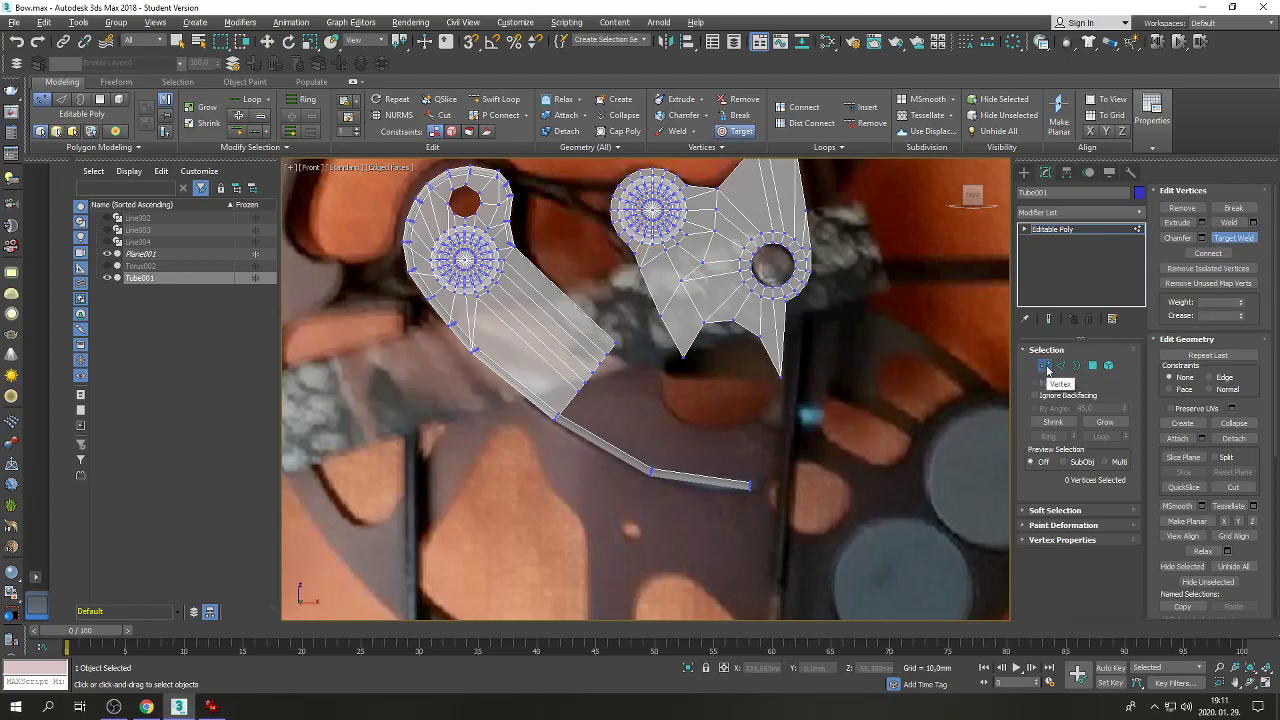
pyautogui.press('w')
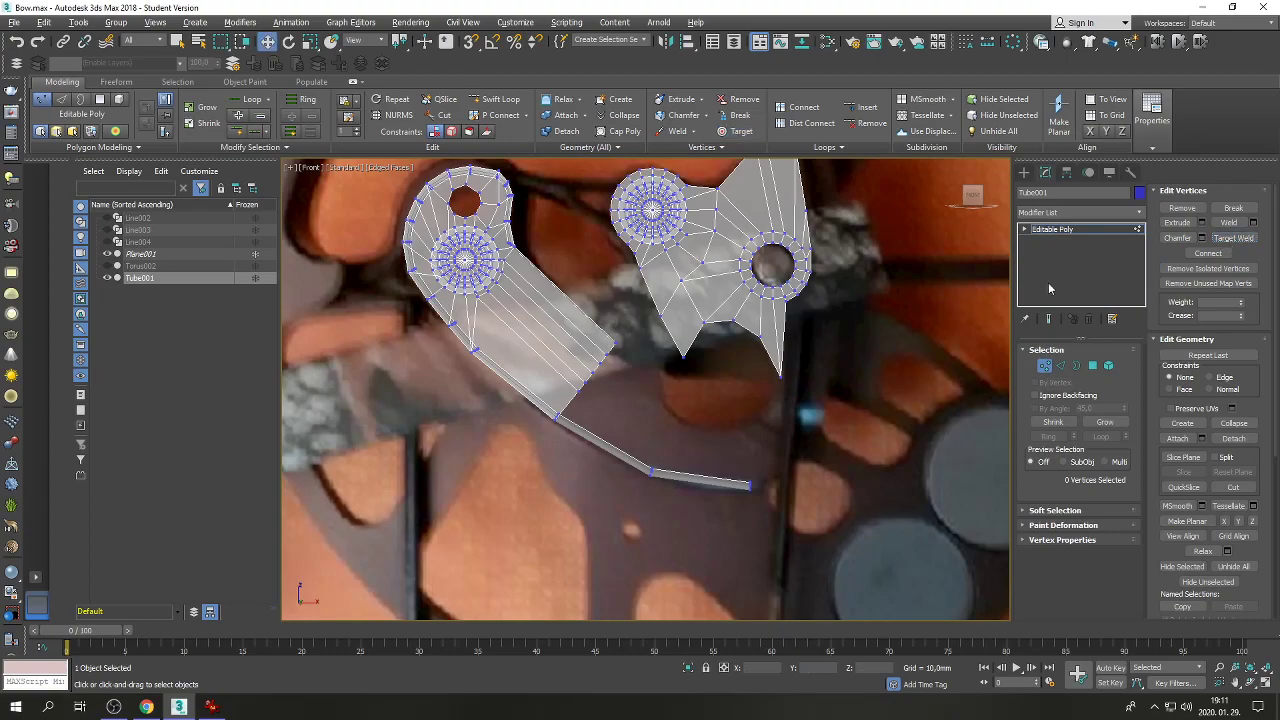
# Move the new faces' middle and lowest outer vertices toward the left arm, forming a point beside the arm's end.
pyautogui.click(660, 300)
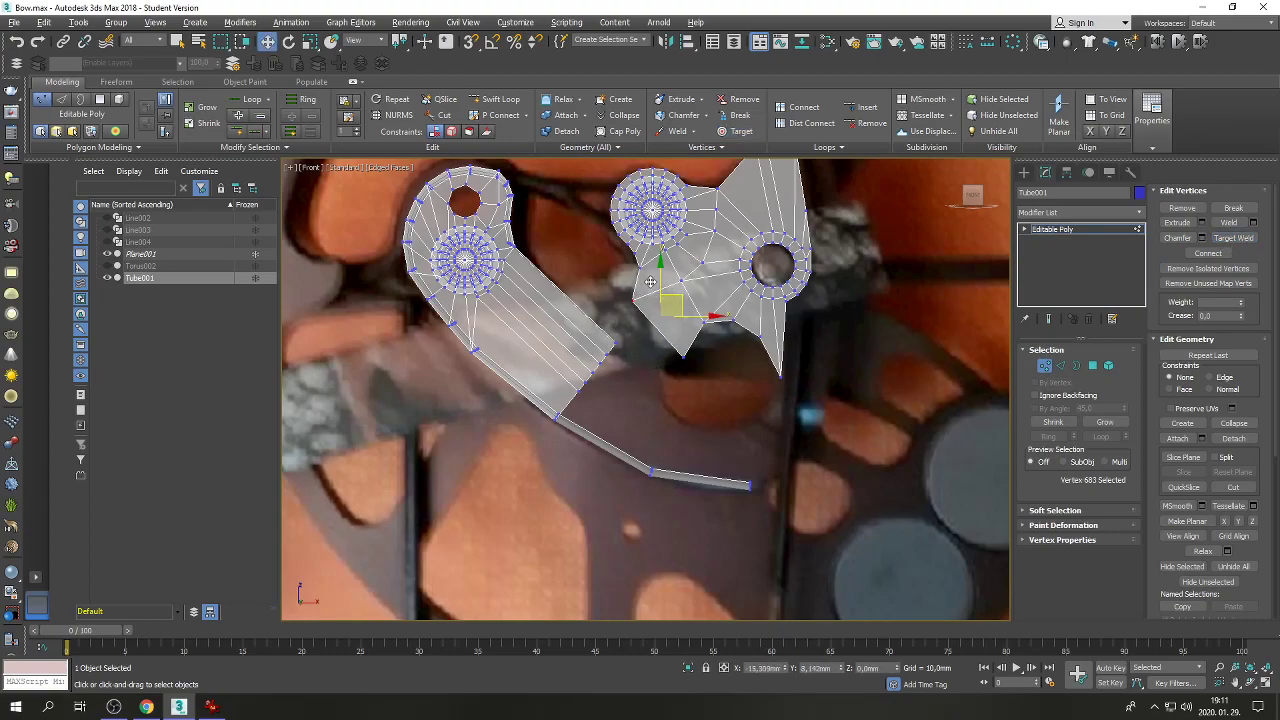
pyautogui.moveTo(650, 282); pyautogui.dragTo(672, 250)
pyautogui.click(684, 357)
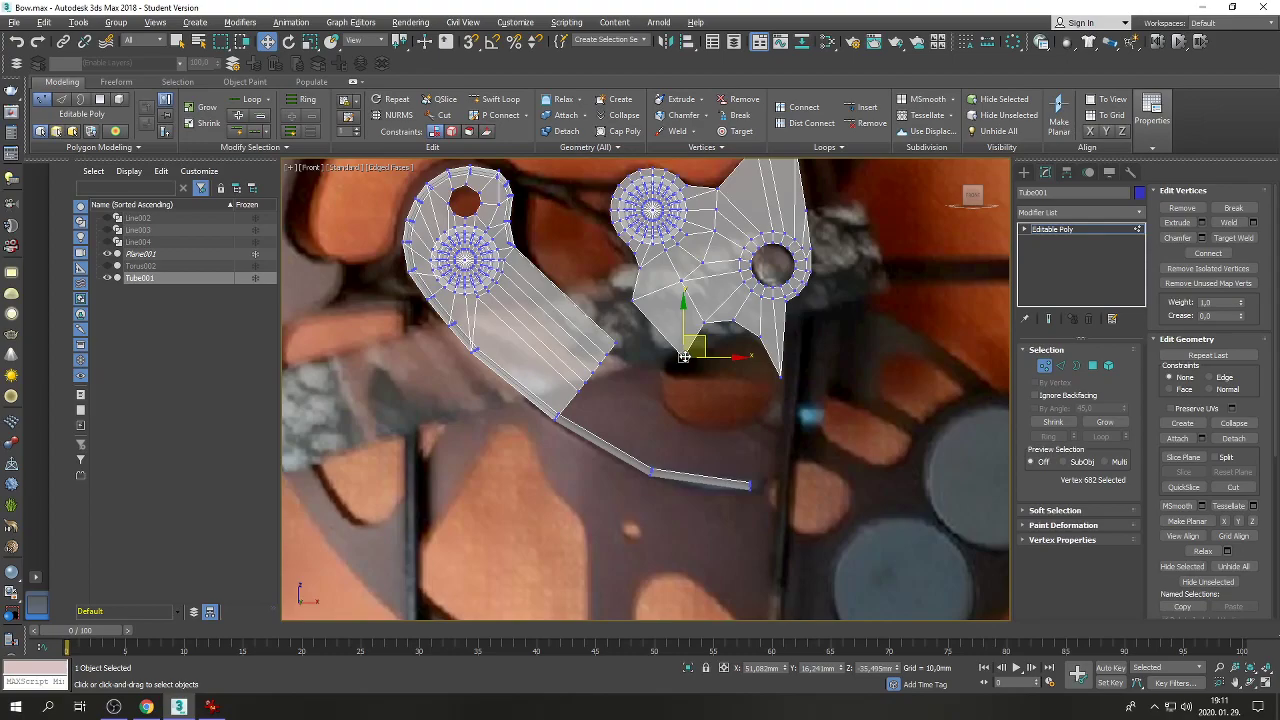
pyautogui.moveTo(684, 357); pyautogui.dragTo(620, 306)
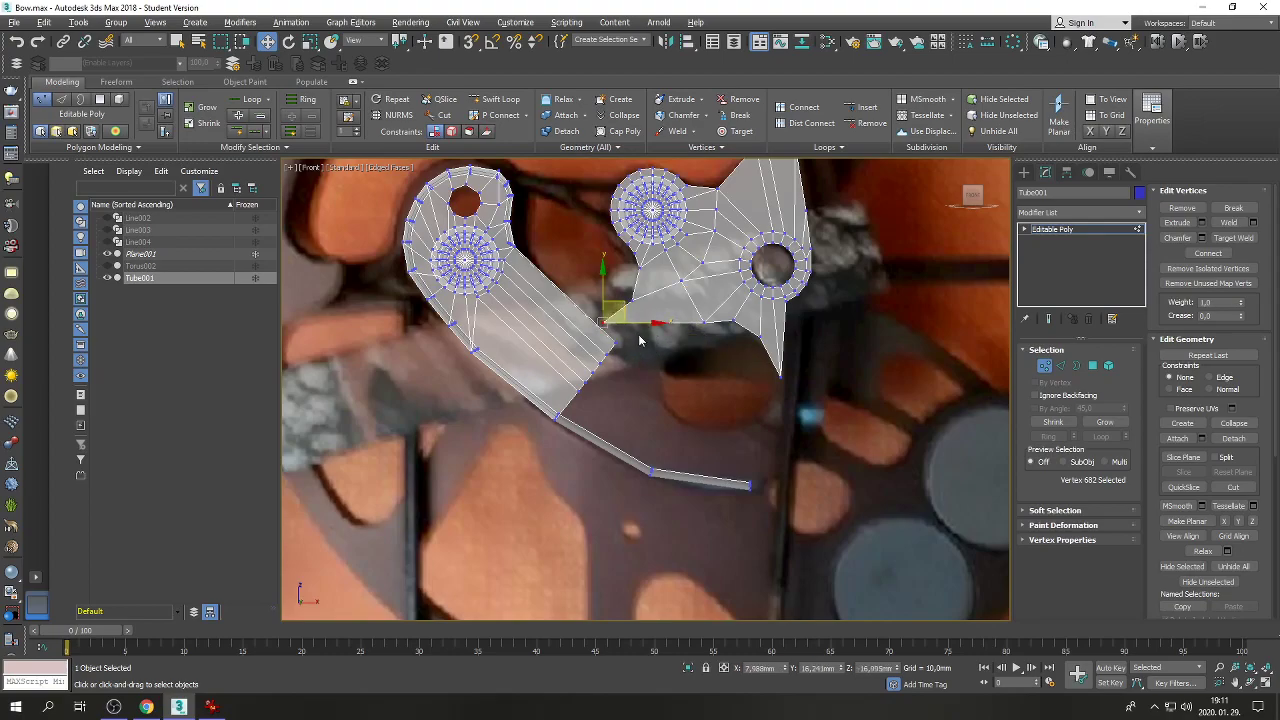
# Pull the left arm end's upper corner and the next vertices along its end edge back into the arm, away from the right bracket's point.
pyautogui.moveTo(612, 356); pyautogui.dragTo(628, 332)
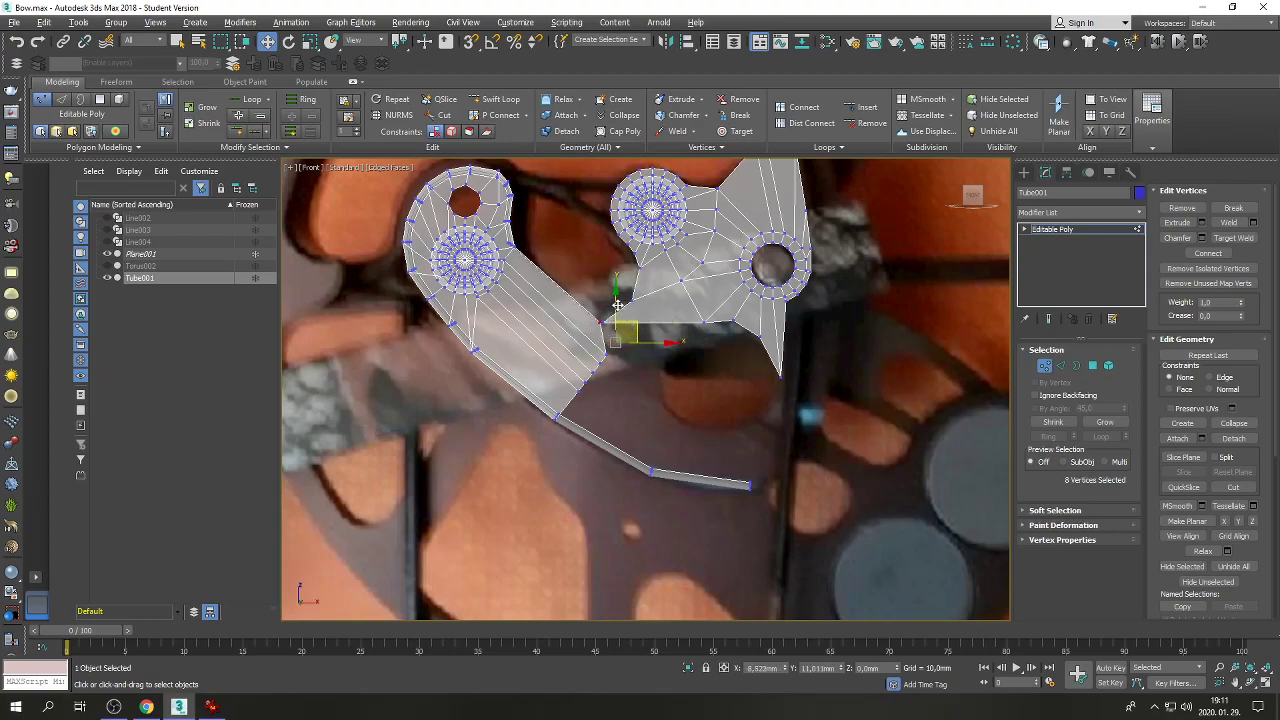
pyautogui.moveTo(617, 305); pyautogui.dragTo(603, 298)
pyautogui.click(605, 354)
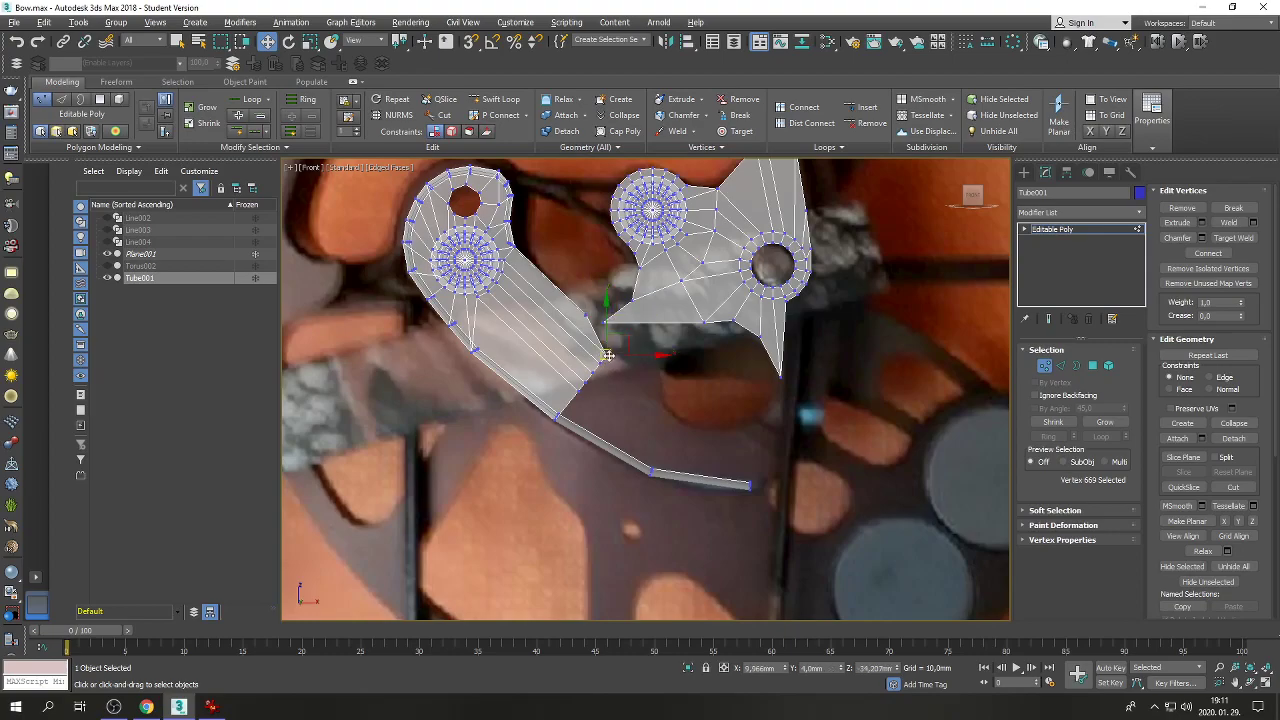
pyautogui.moveTo(607, 325); pyautogui.dragTo(583, 302)
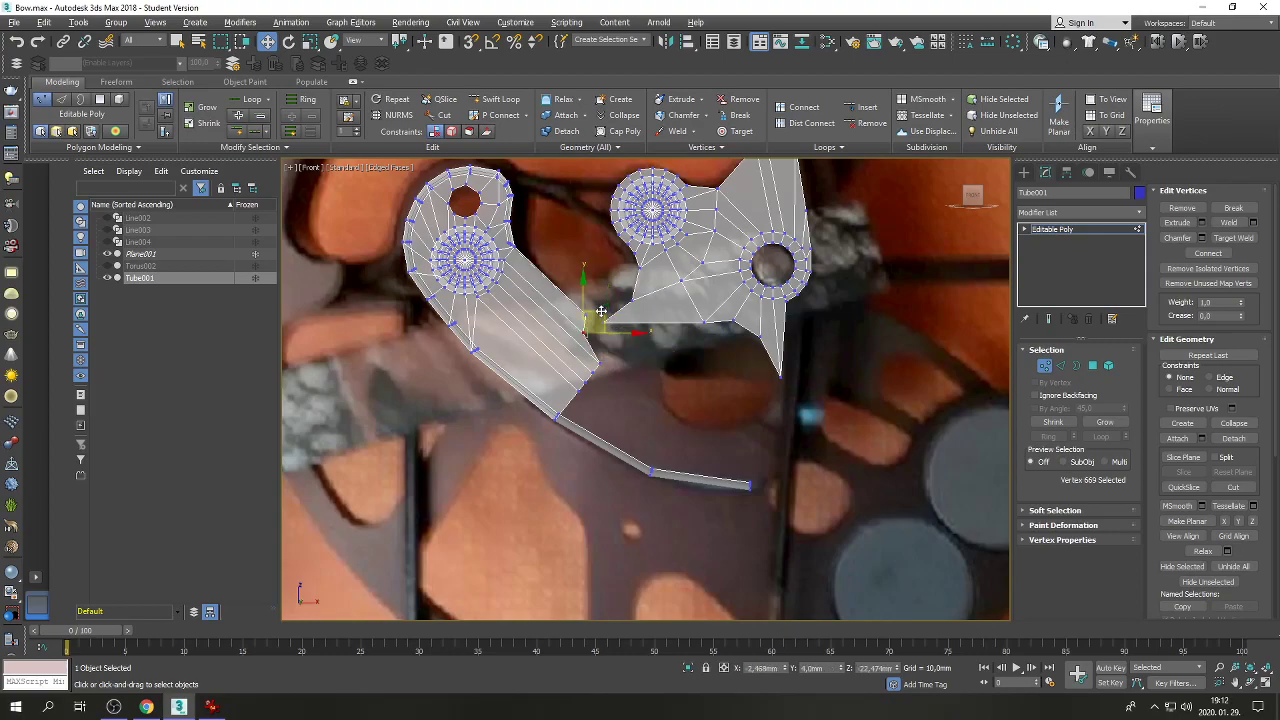
pyautogui.click(606, 354)
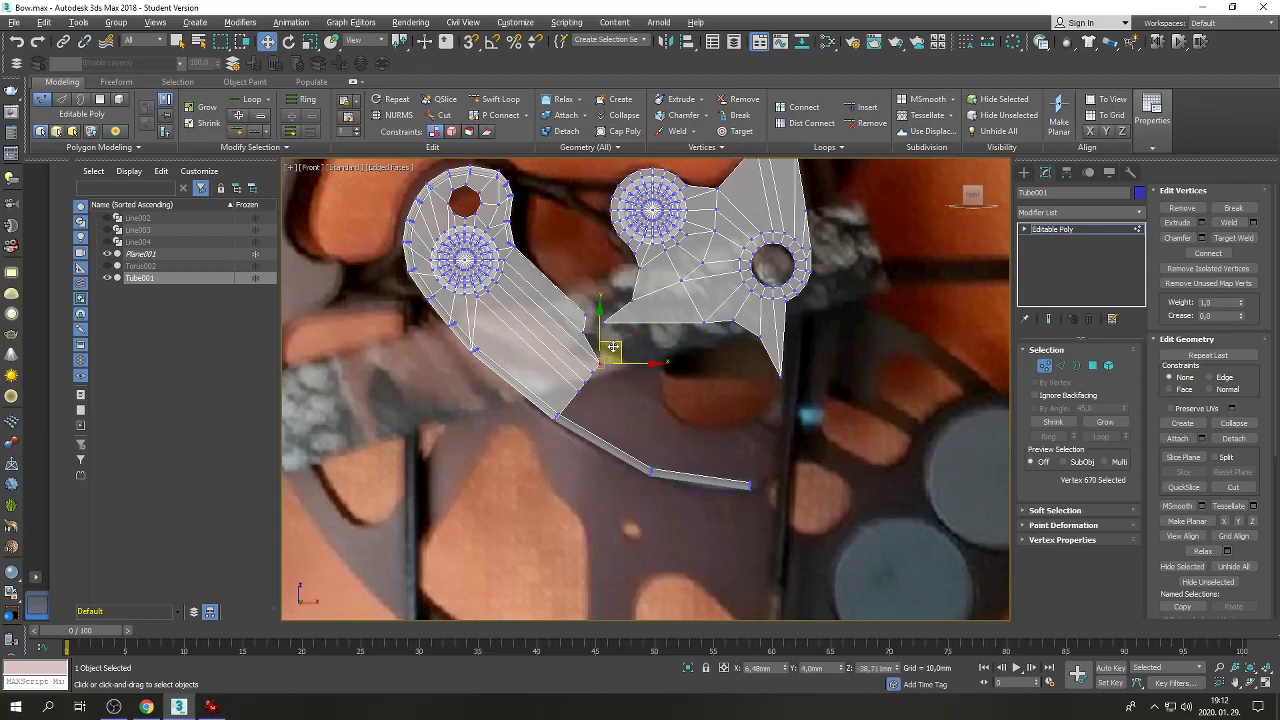
pyautogui.moveTo(606, 354)
pyautogui.mouseDown()
pyautogui.moveTo(593, 335)
pyautogui.moveTo(592, 371)
pyautogui.moveTo(583, 365)
pyautogui.moveTo(595, 357)
pyautogui.mouseUp()
# Move the lower vertices of the left arm's end edge inward to continue the trimmed outline toward the thin strip.
pyautogui.click(595, 373)
pyautogui.click(585, 386)
pyautogui.click(585, 389)
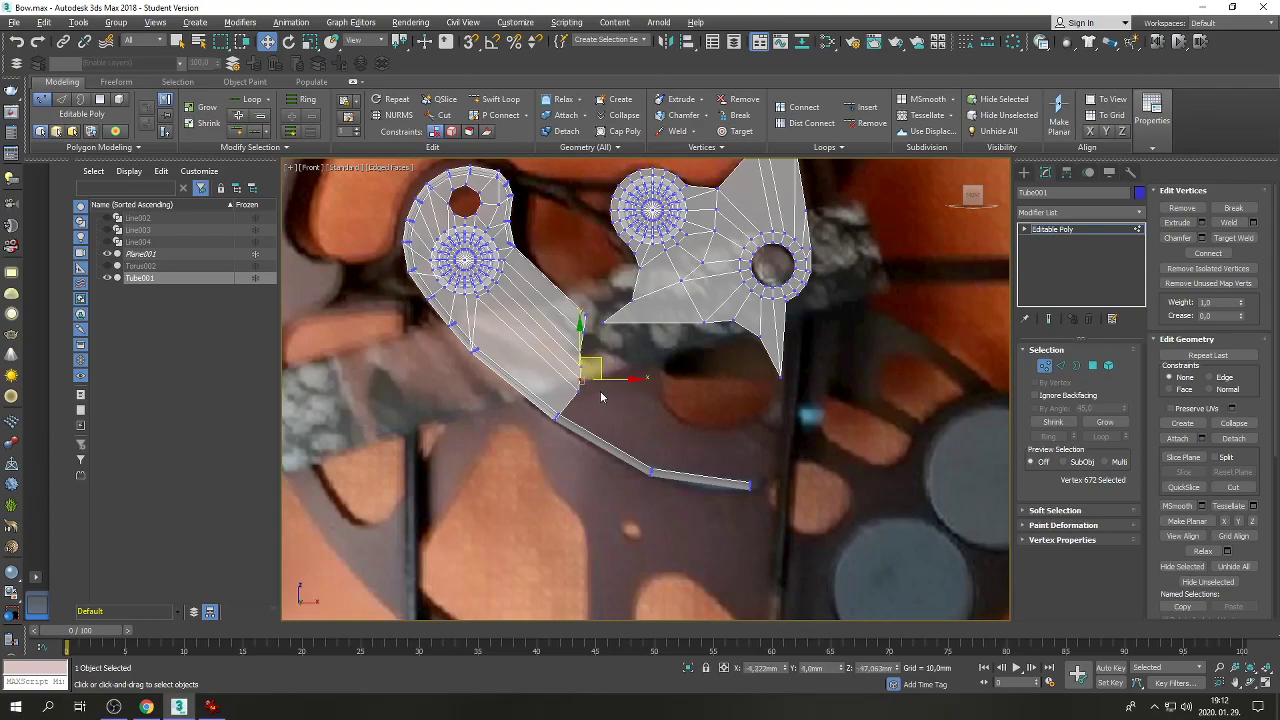
pyautogui.moveTo(600, 372); pyautogui.dragTo(583, 380)
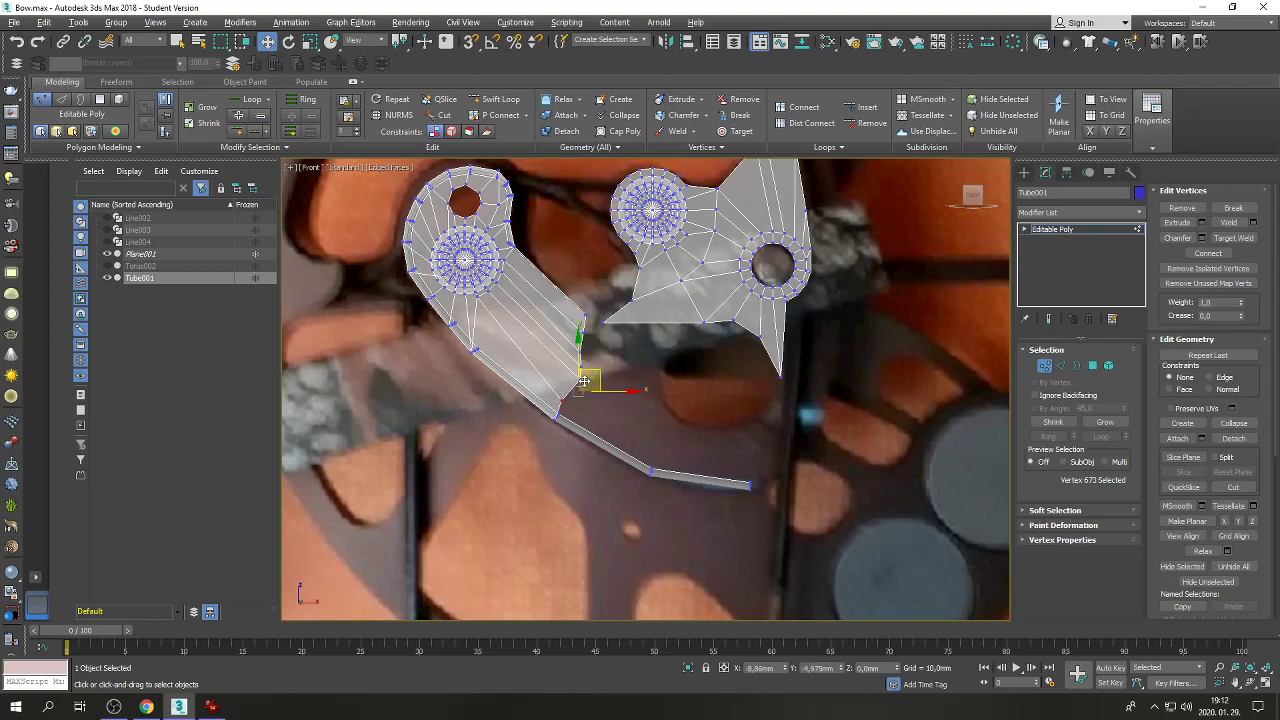
pyautogui.click(582, 370)
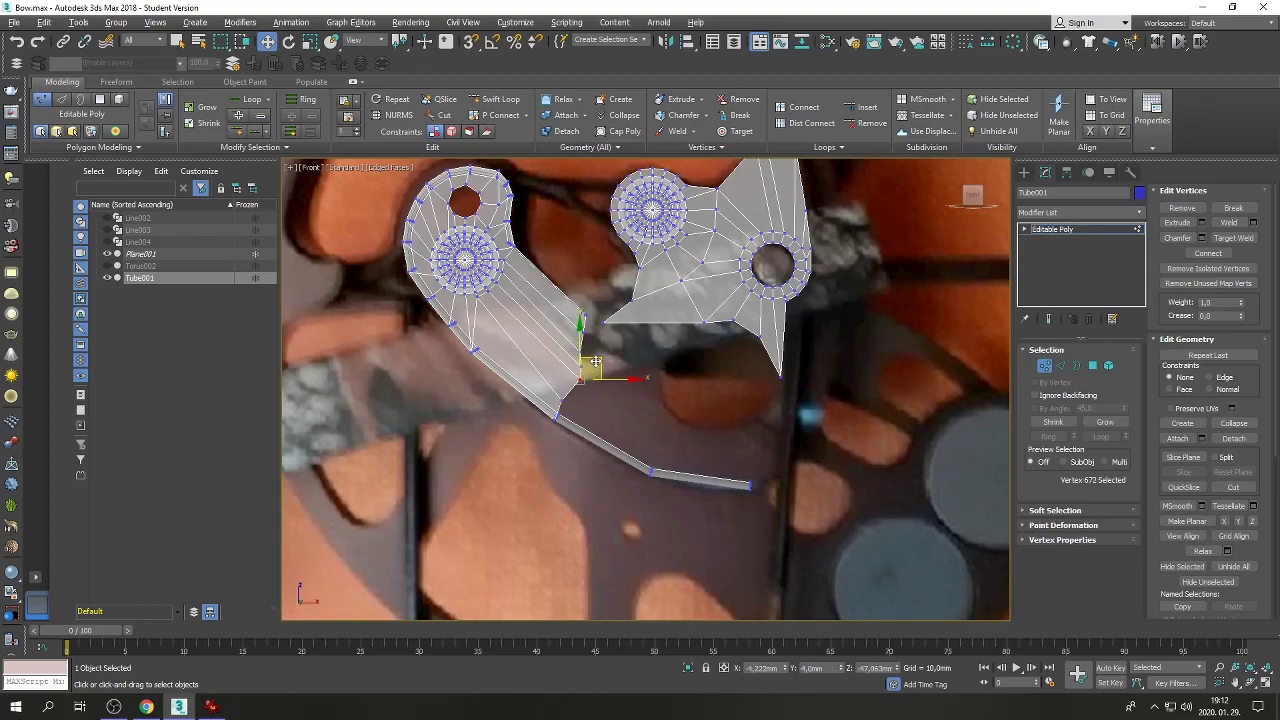
pyautogui.moveTo(595, 362)
pyautogui.mouseDown()
pyautogui.moveTo(588, 373)
pyautogui.moveTo(586, 351)
pyautogui.mouseUp()
# Even out the arm end's upper vertices into a smooth slanted edge, and move the right bracket's point up and away from the arm.
pyautogui.click(581, 357)
pyautogui.click(581, 348)
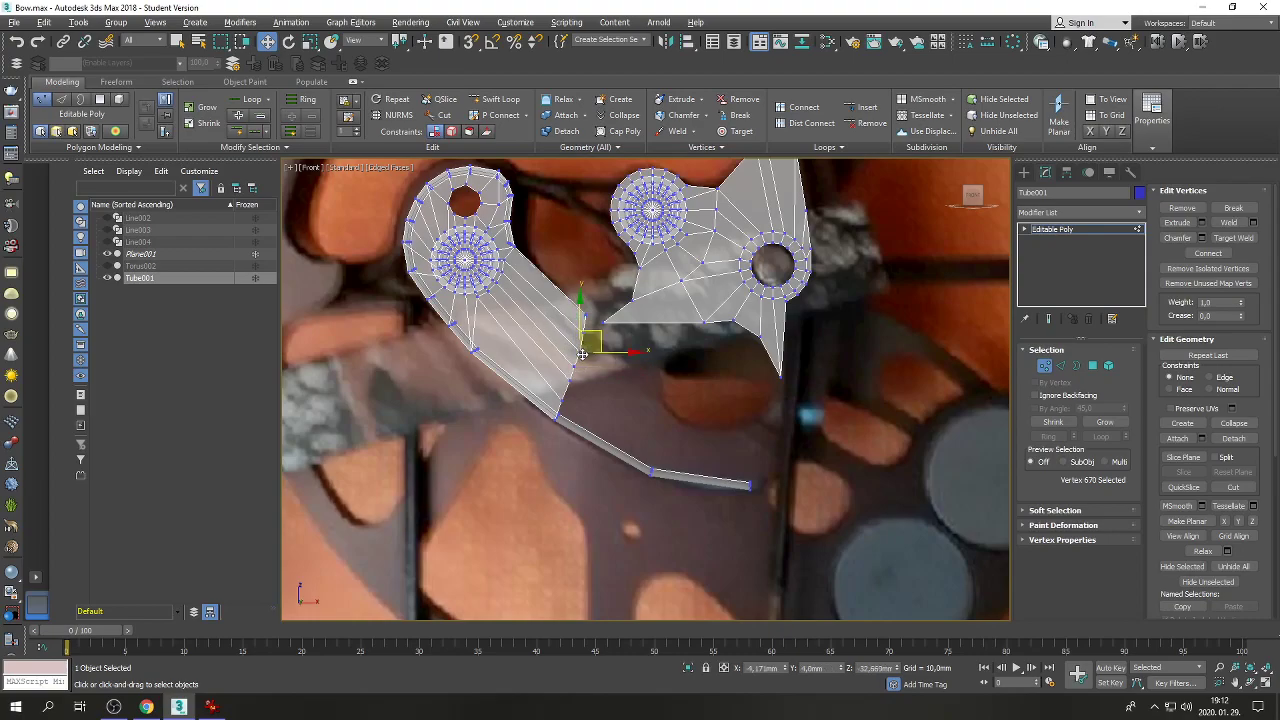
pyautogui.moveTo(592, 331); pyautogui.dragTo(594, 320)
pyautogui.click(585, 332)
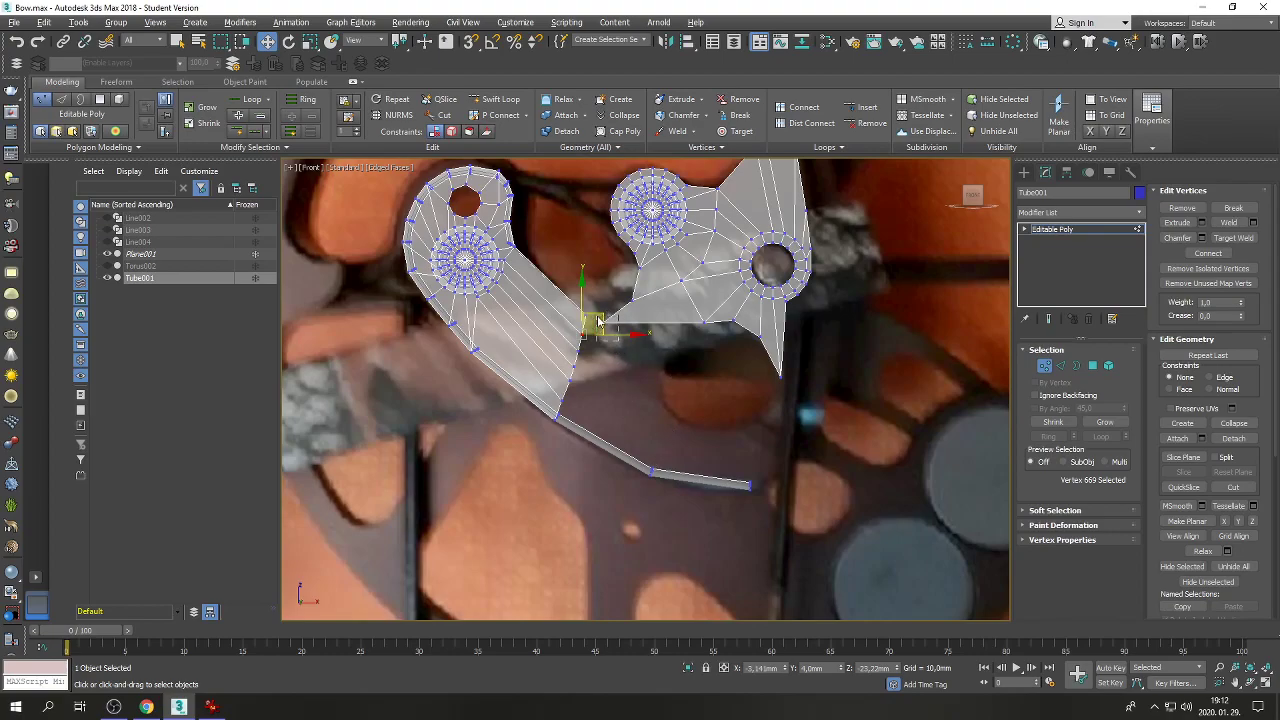
pyautogui.moveTo(598, 320); pyautogui.dragTo(629, 291)
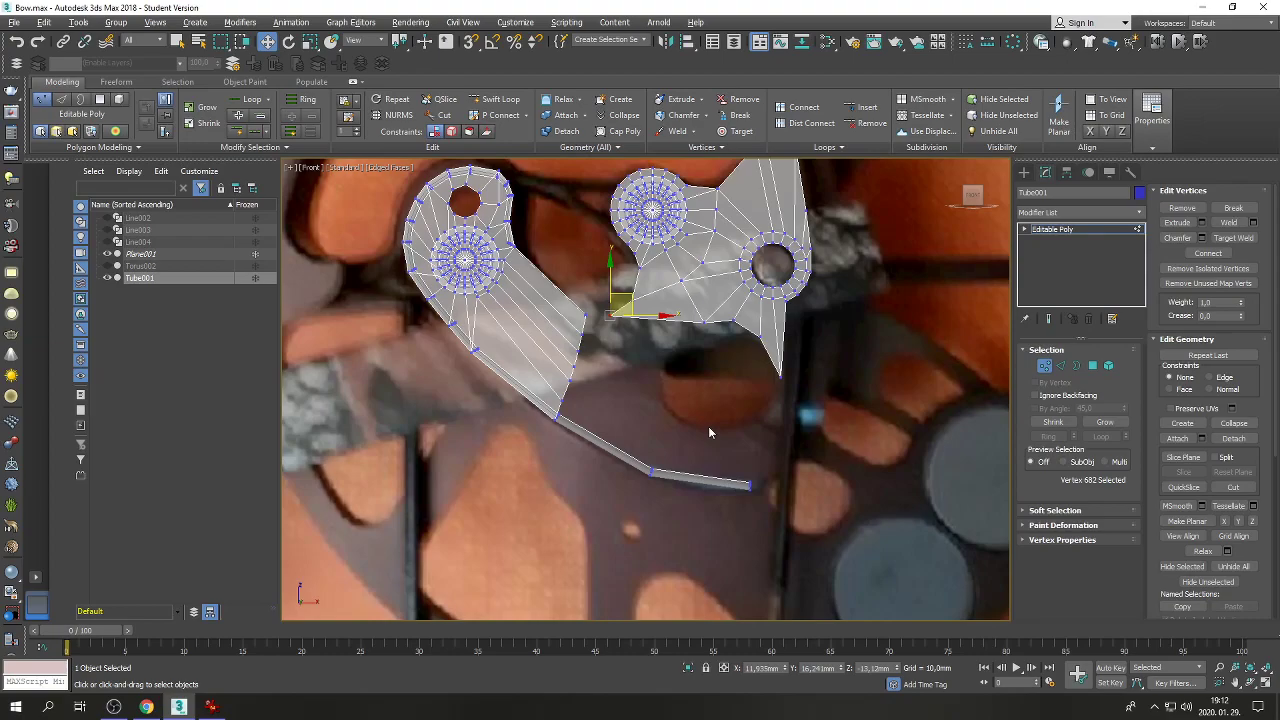
# In the Perspective view, bridge the right bracket's lower boundary edge to the upper edge of the thin strip's last segment.
pyautogui.click(1265, 686)
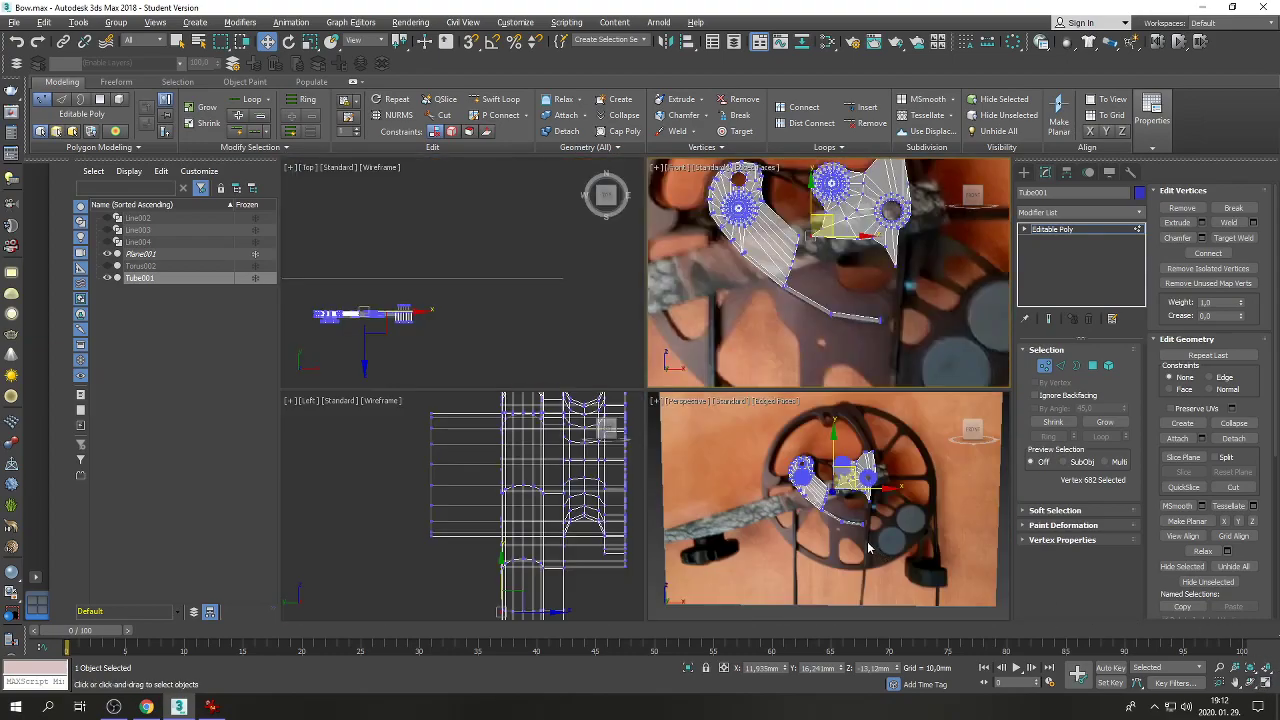
pyautogui.middleClick(868, 548)
pyautogui.click(1265, 684)
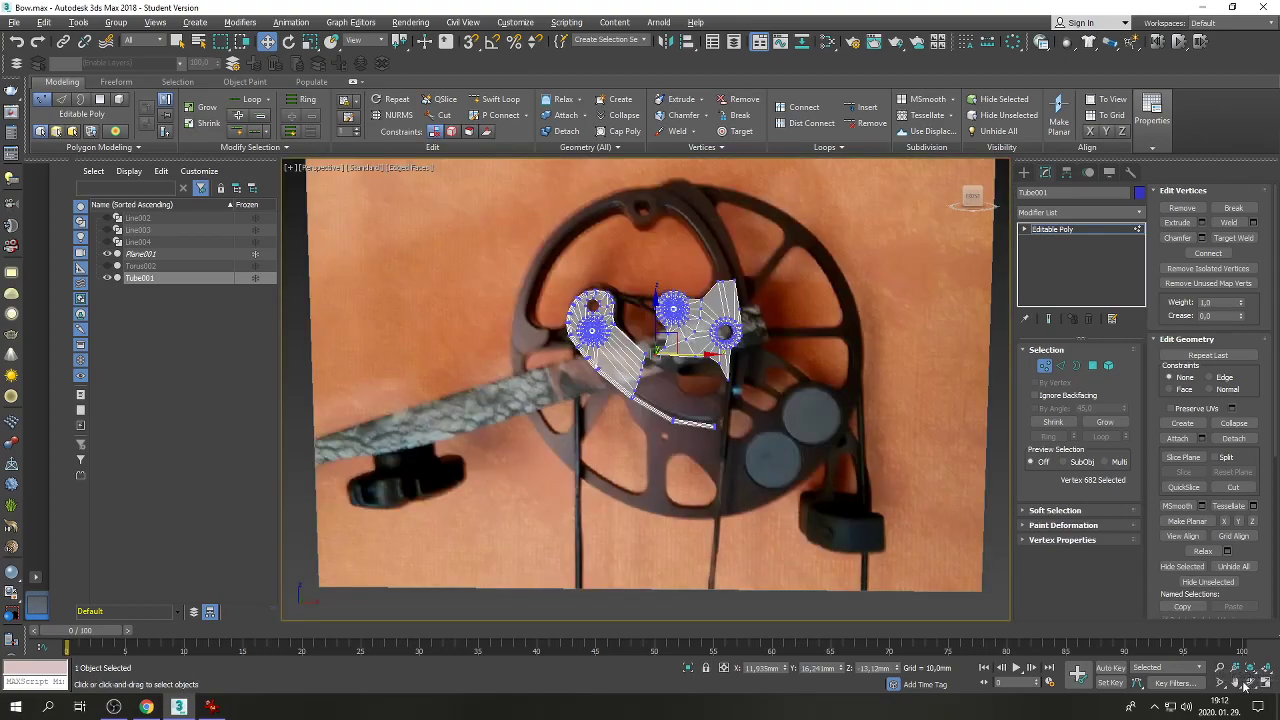
pyautogui.click(1250, 682)
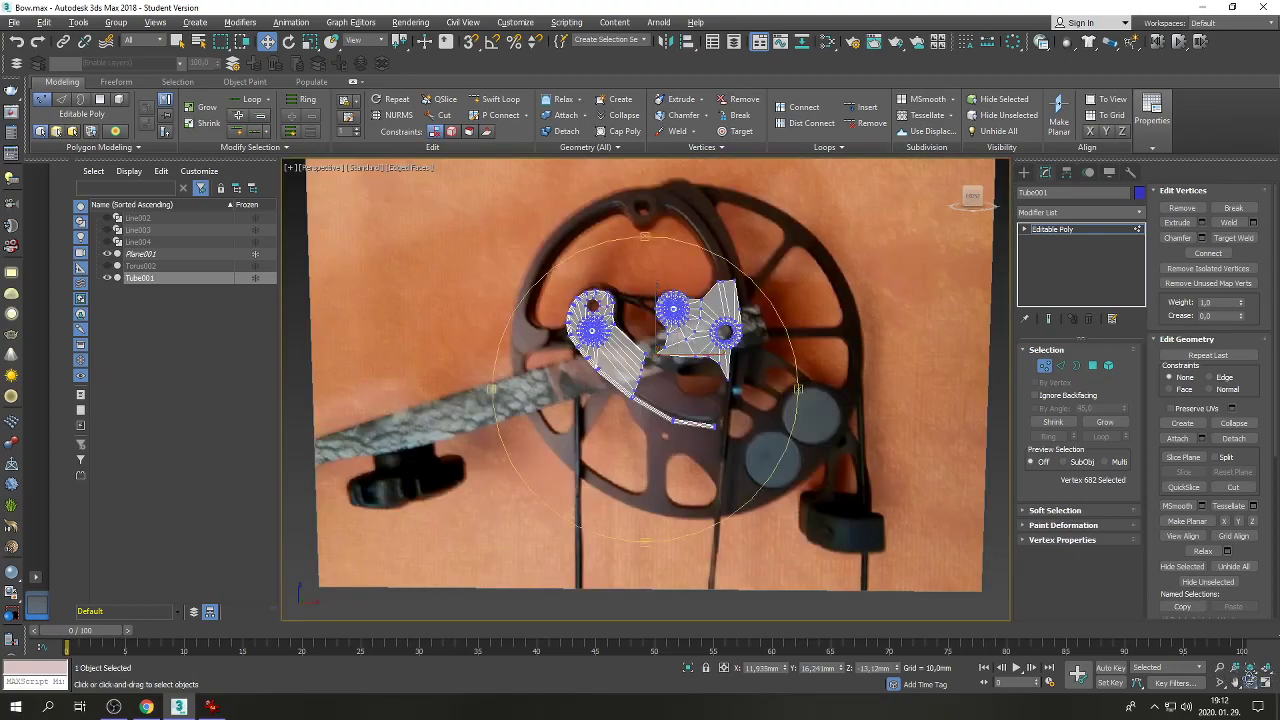
pyautogui.moveTo(687, 441); pyautogui.dragTo(676, 370)
pyautogui.rightClick(676, 370)
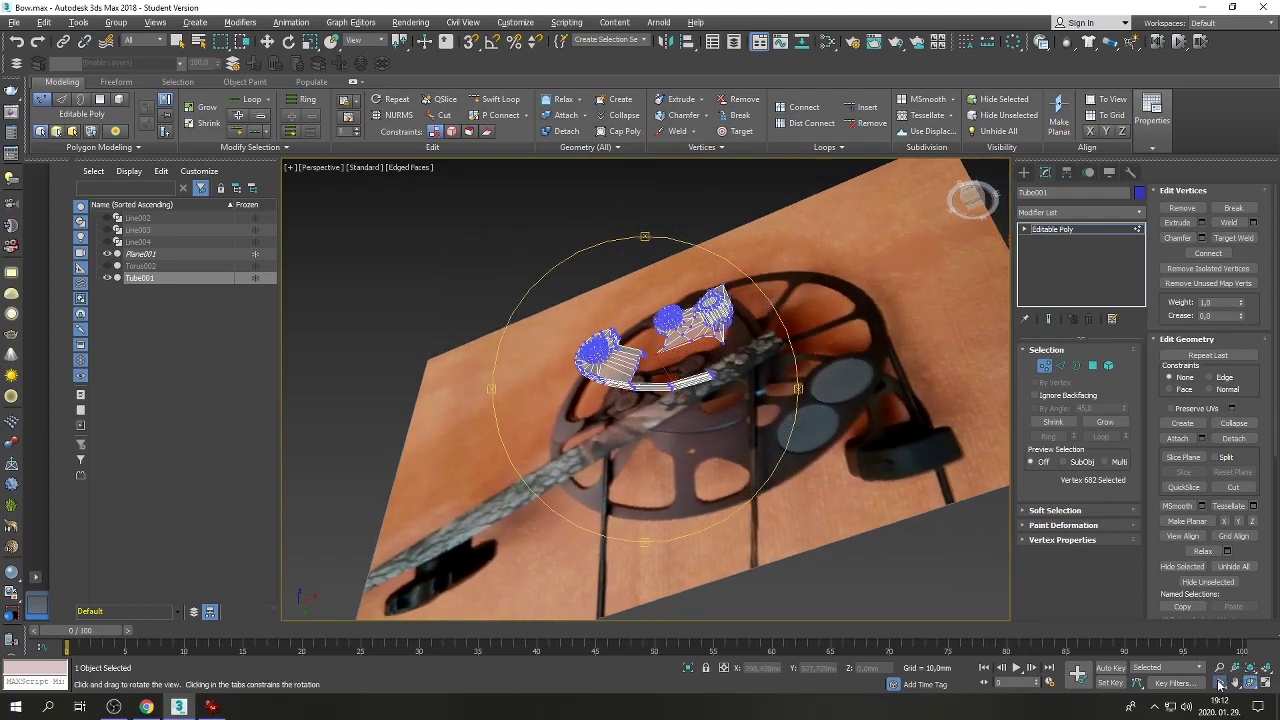
pyautogui.scroll(6, 676, 370)
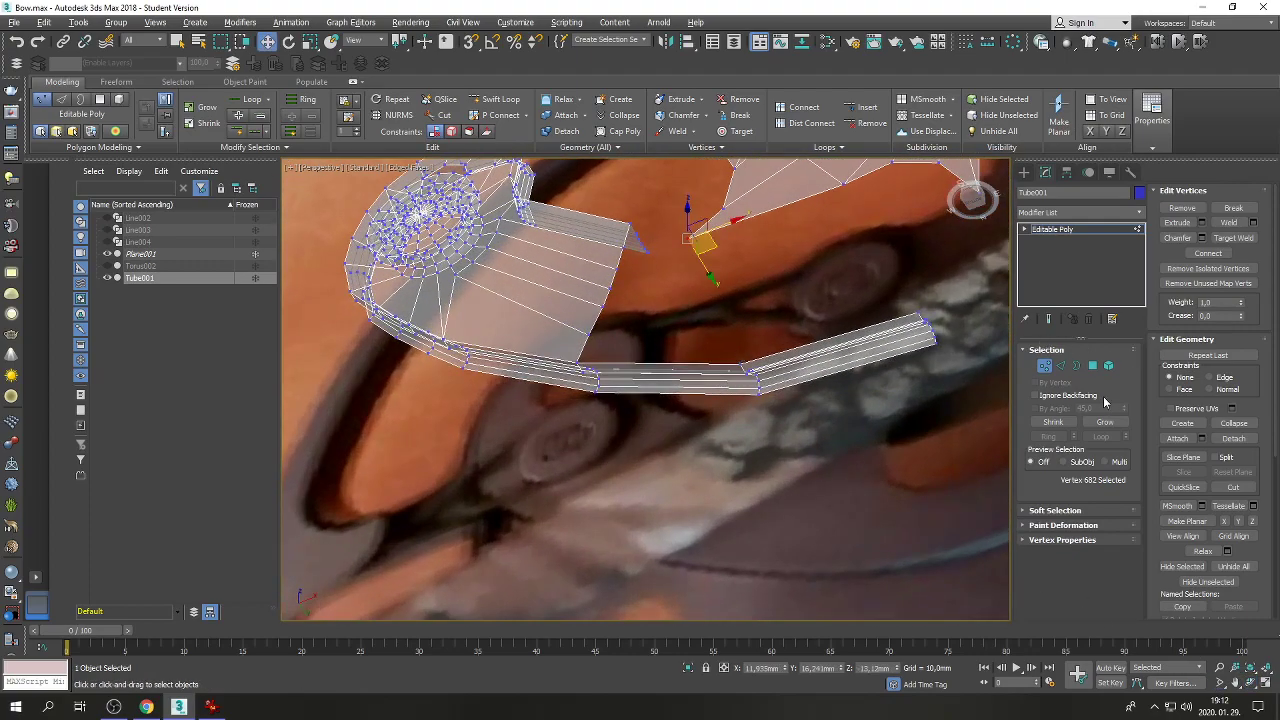
pyautogui.click(1060, 365)
pyautogui.click(767, 212)
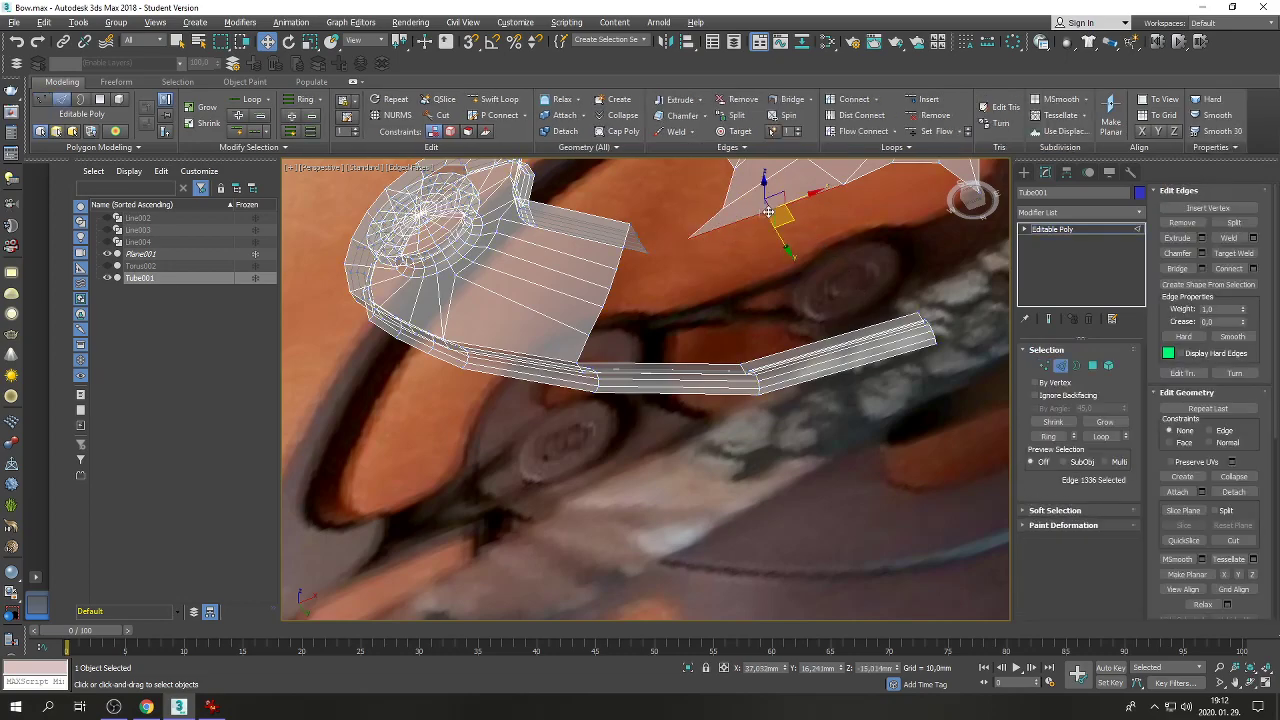
pyautogui.click(802, 344)
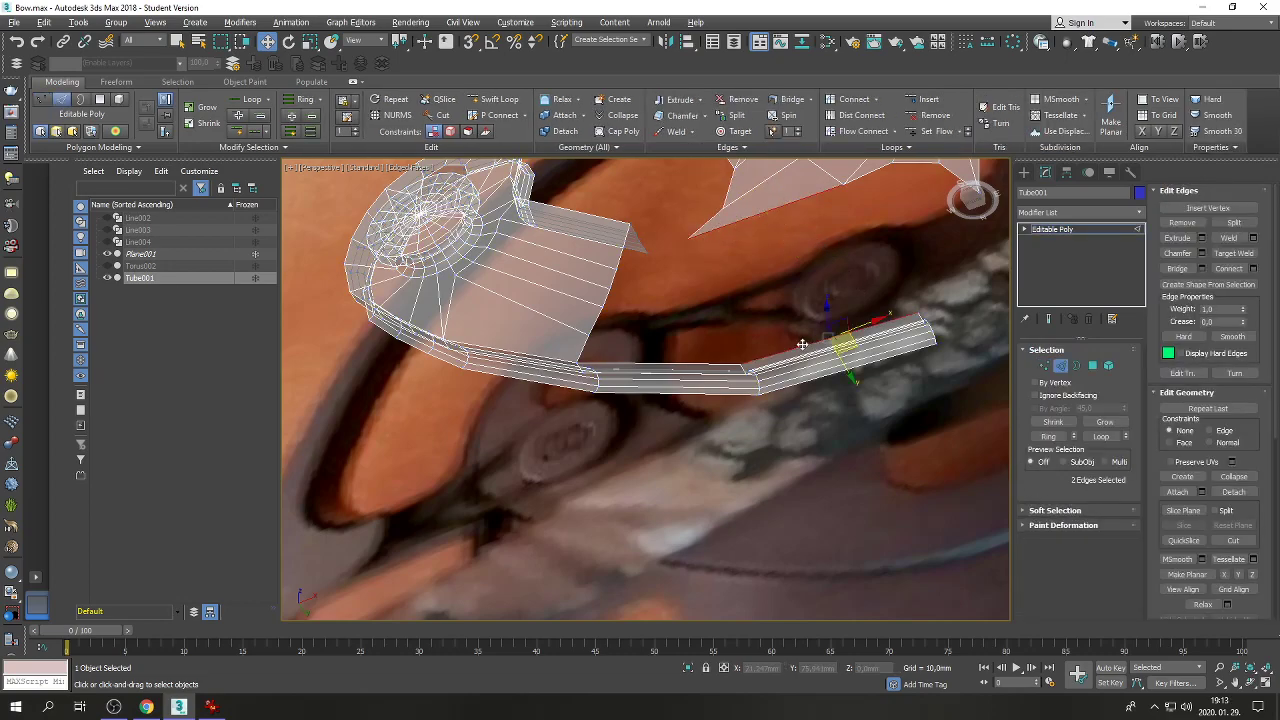
pyautogui.click(1177, 268)
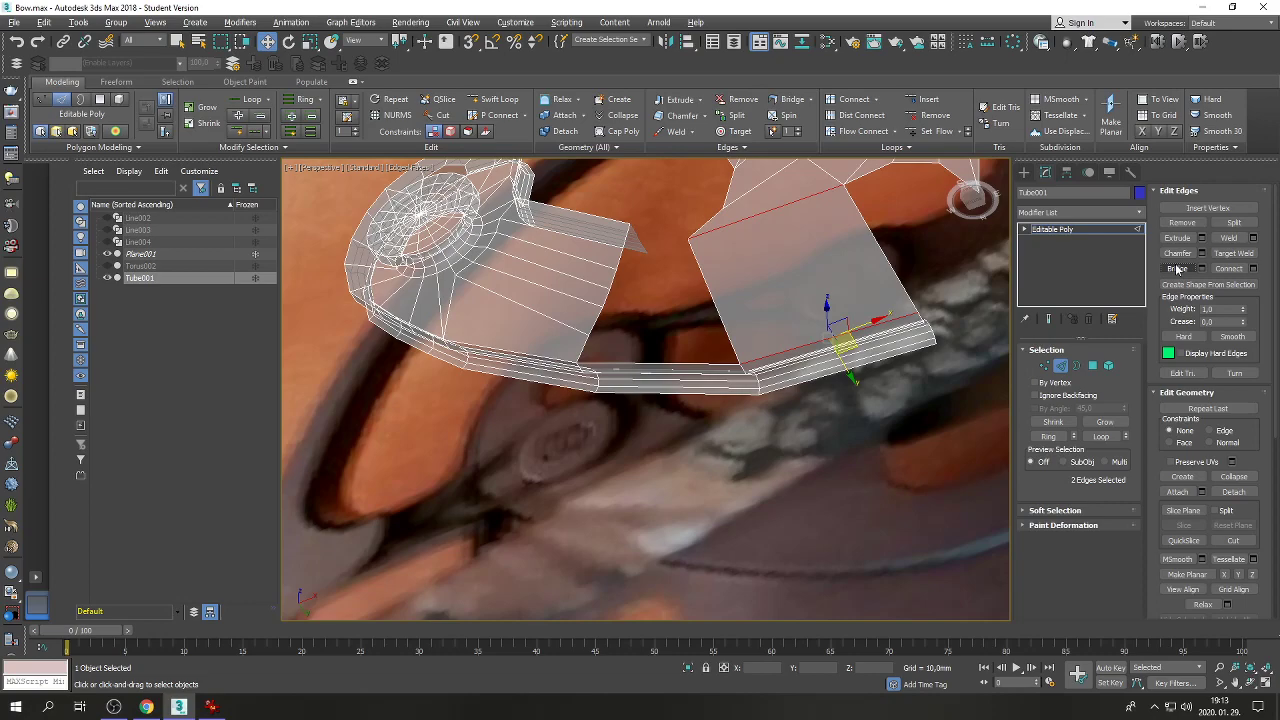
# Connect the two side edges of the face between the right bracket and the strip with 1 segment, pinch 0 and slide 0.
pyautogui.click(716, 296)
pyautogui.click(893, 250)
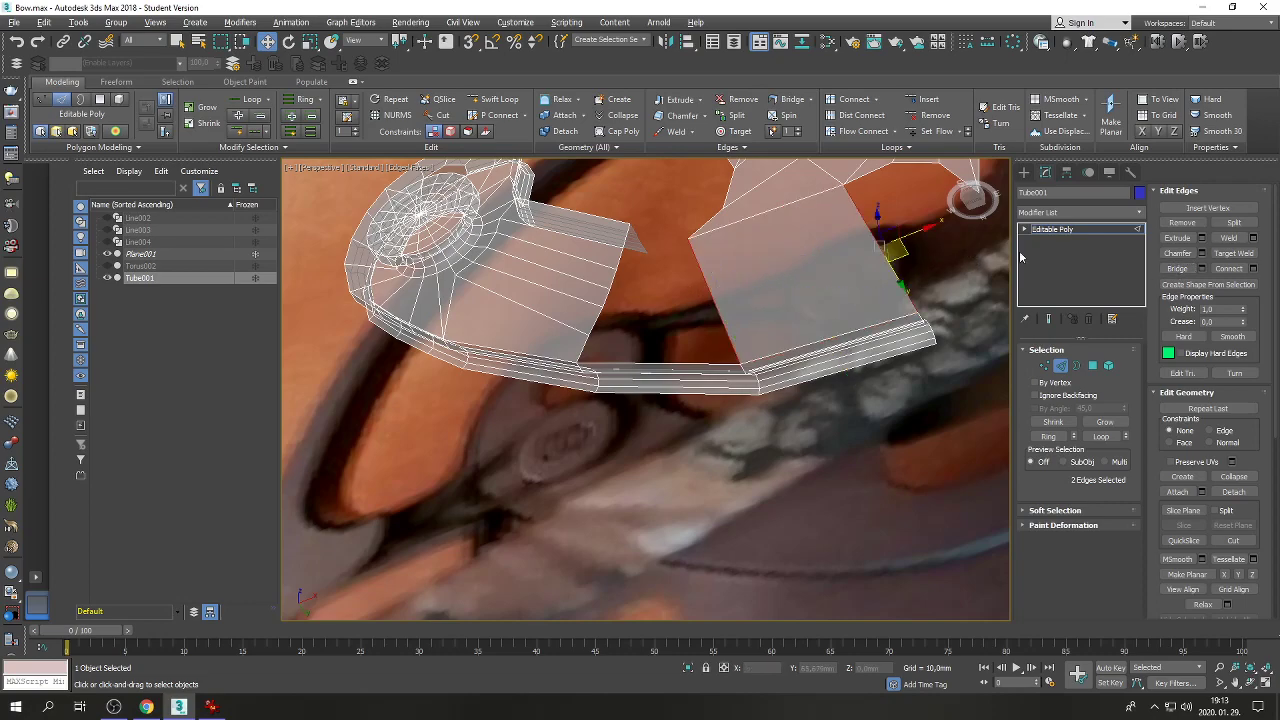
pyautogui.click(1253, 268)
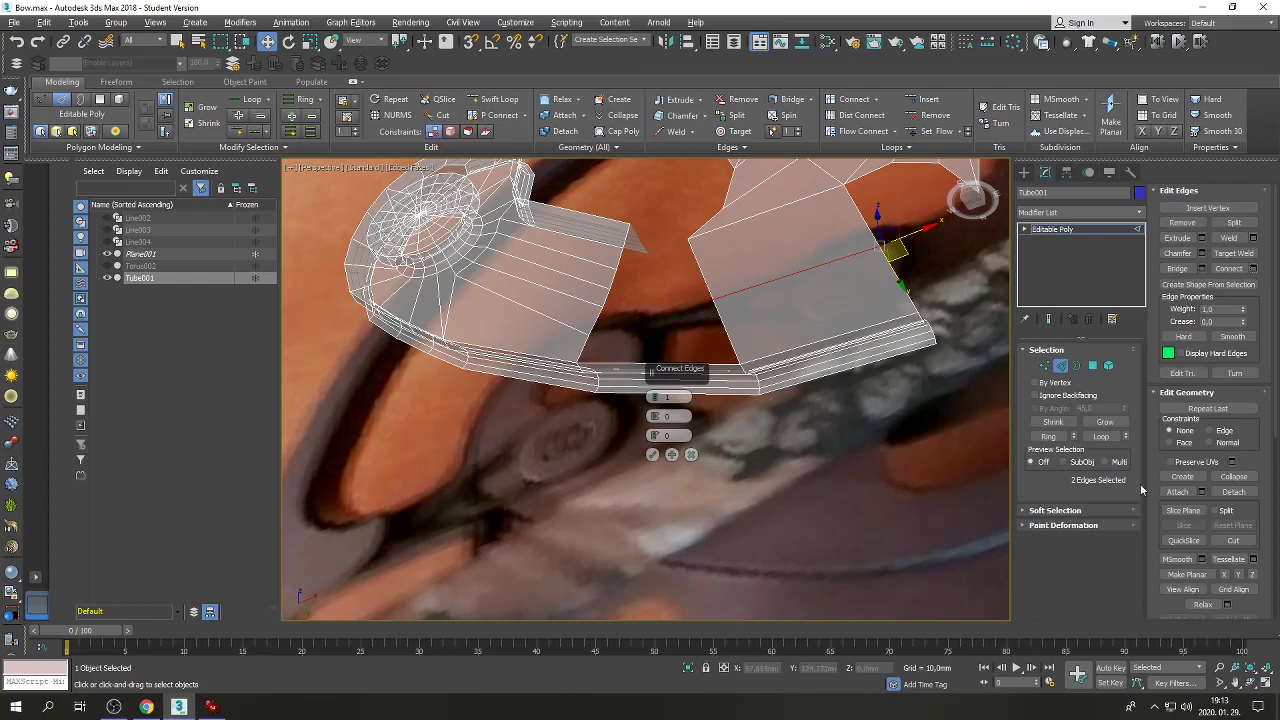
# Connect the two long side edges of the bracket's lower strip with 5 segments.
pyautogui.click(1265, 683)
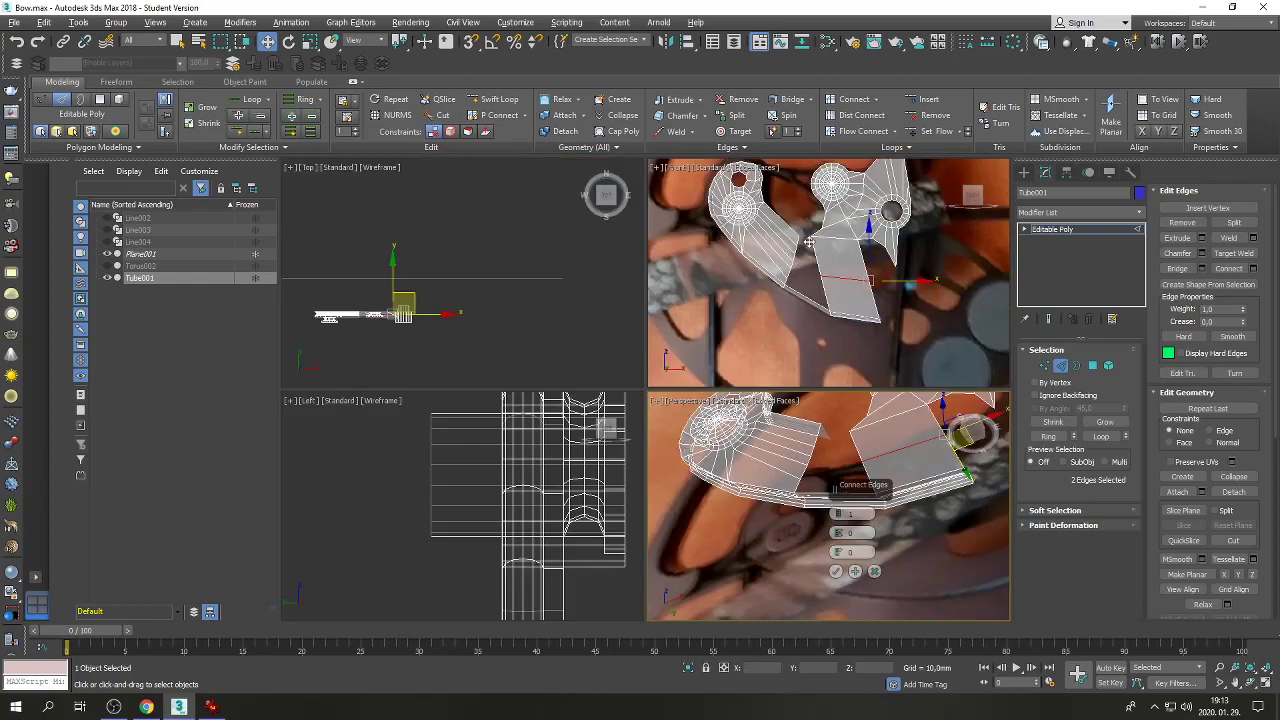
pyautogui.scroll(2, 810, 242)
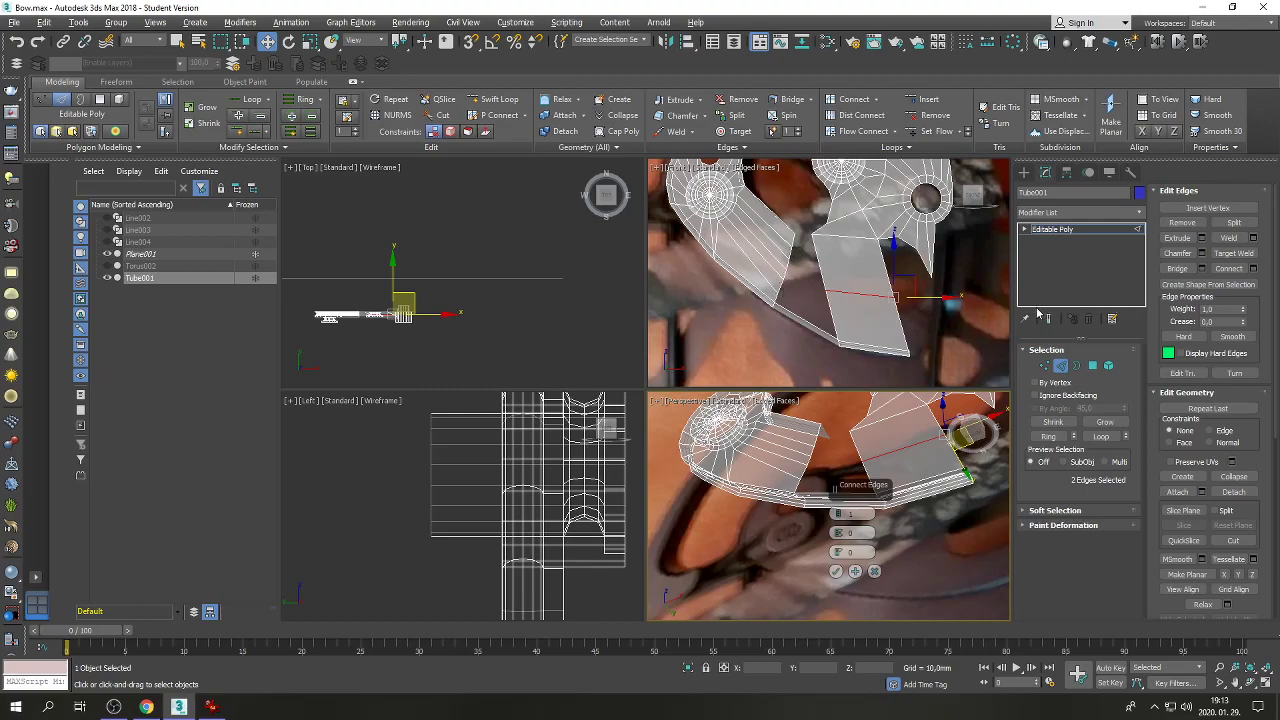
pyautogui.moveTo(838, 514); pyautogui.dragTo(840, 515)
pyautogui.click(800, 236)
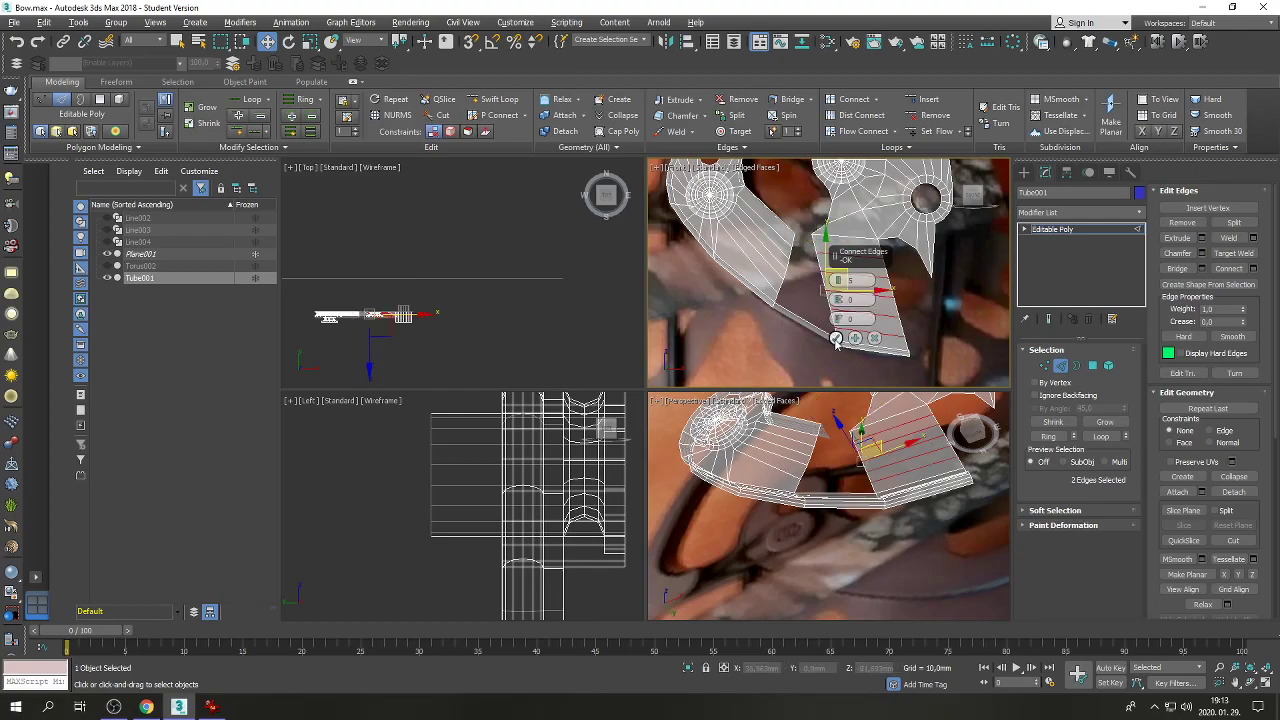
pyautogui.click(837, 339)
# Bridge the uppermost pair of facing edges between the curved arm and the segmented strip.
pyautogui.click(800, 240)
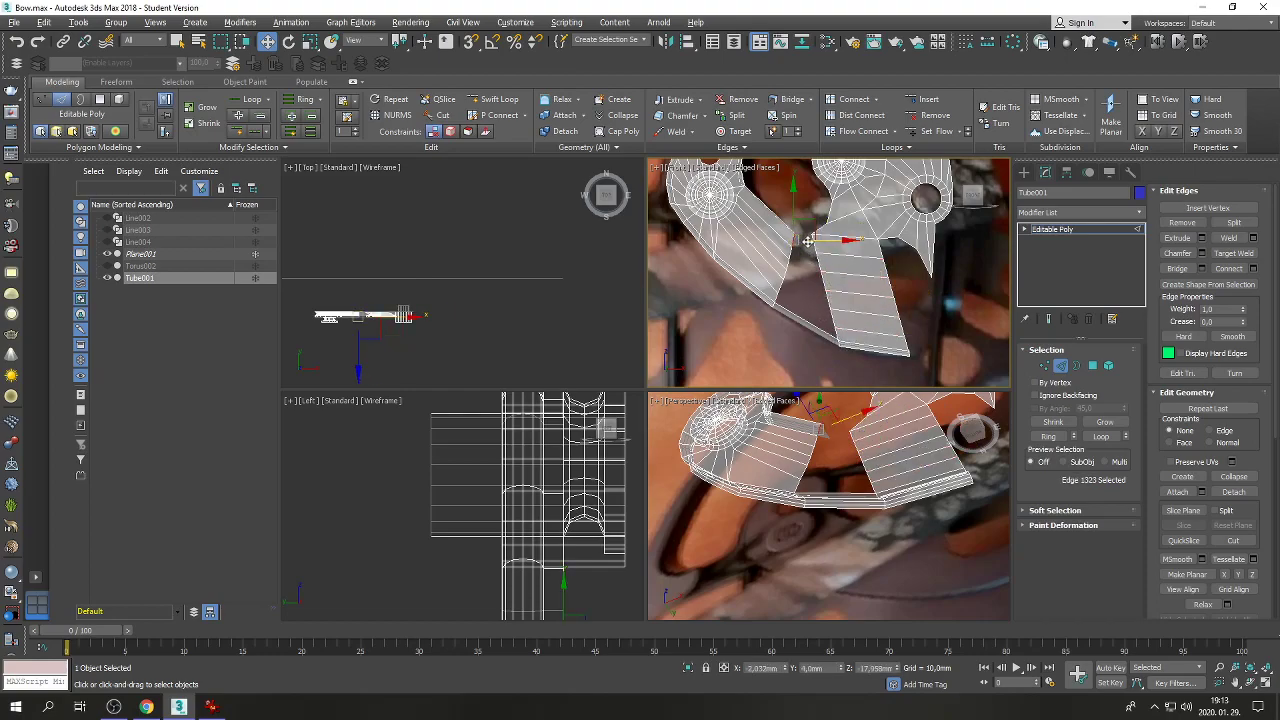
pyautogui.keyDown('ctrl'); pyautogui.click(812, 240); pyautogui.keyUp('ctrl')
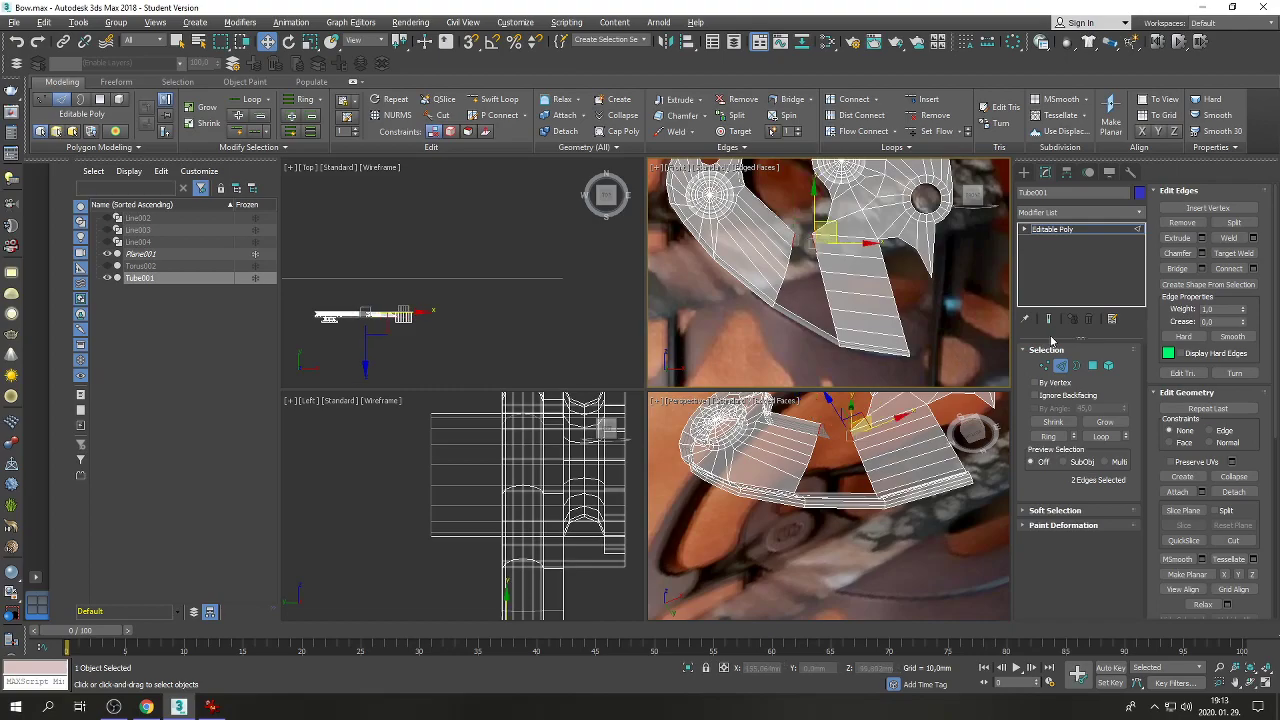
pyautogui.click(1177, 268)
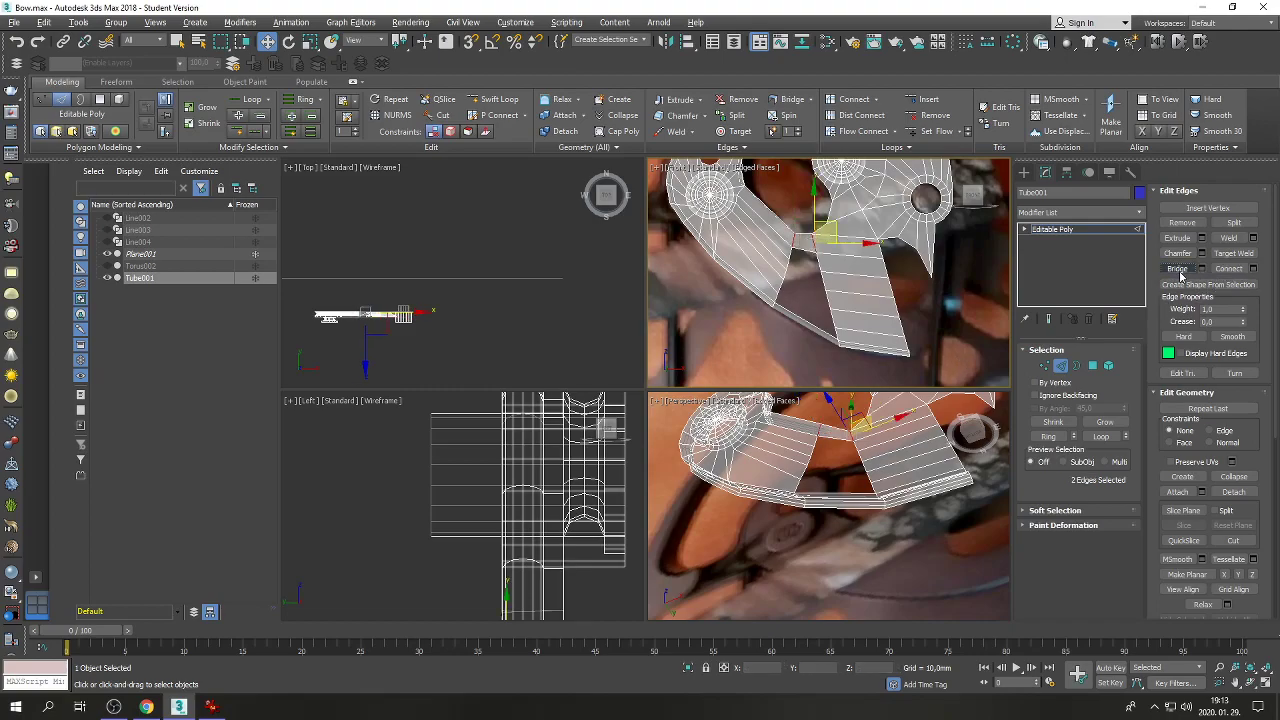
pyautogui.click(787, 263)
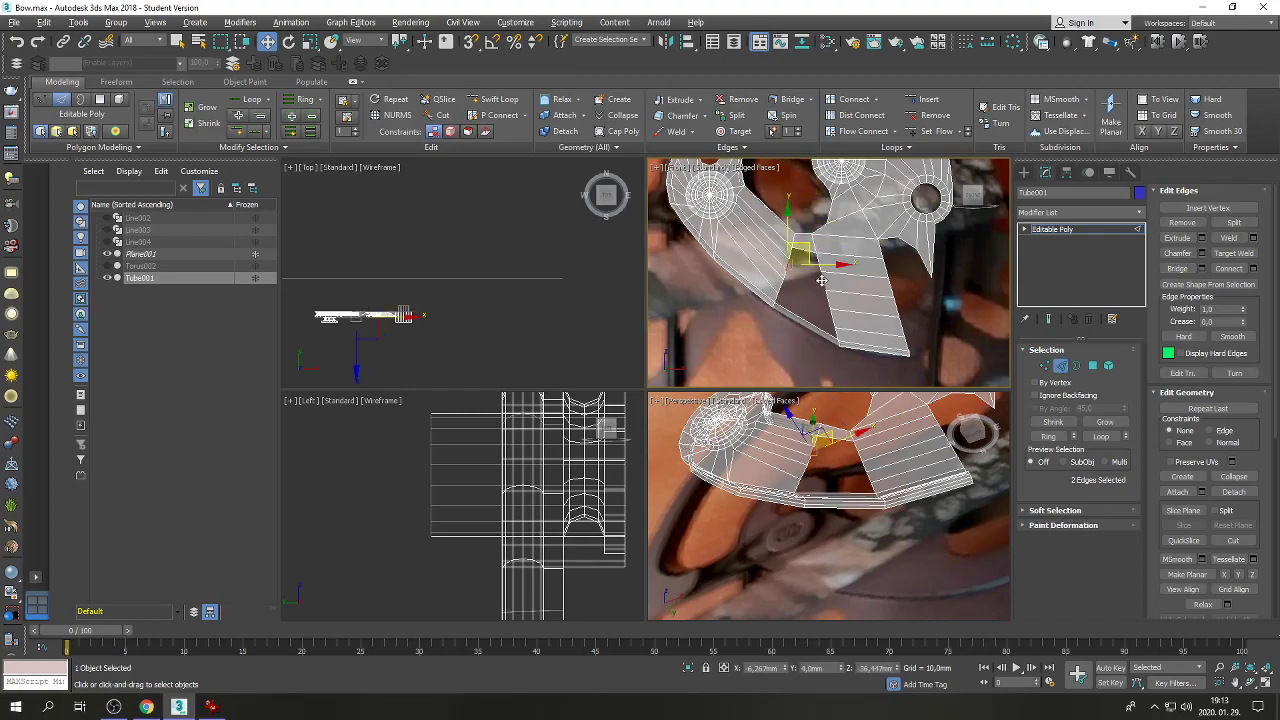
pyautogui.keyDown('ctrl'); pyautogui.click(781, 282); pyautogui.keyUp('ctrl')
pyautogui.keyDown('ctrl'); pyautogui.click(779, 287); pyautogui.keyUp('ctrl')
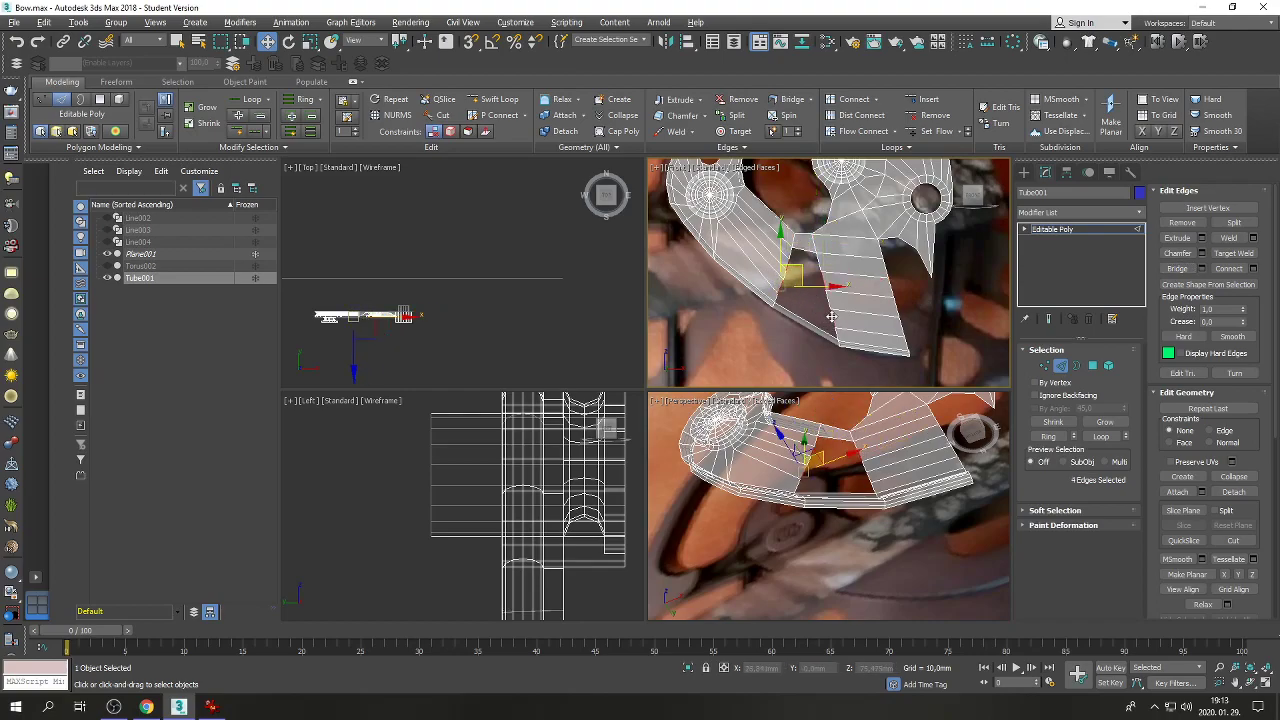
pyautogui.keyDown('ctrl'); pyautogui.click(831, 316); pyautogui.keyUp('ctrl')
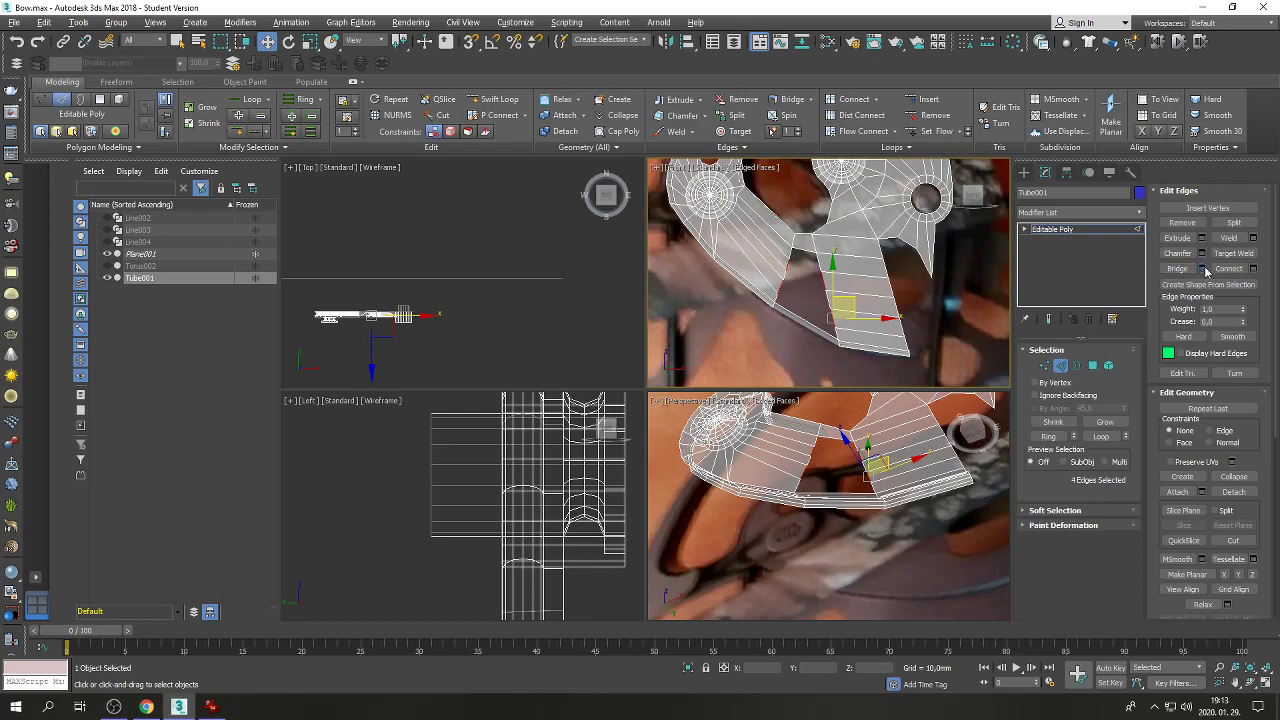
pyautogui.click(1202, 268)
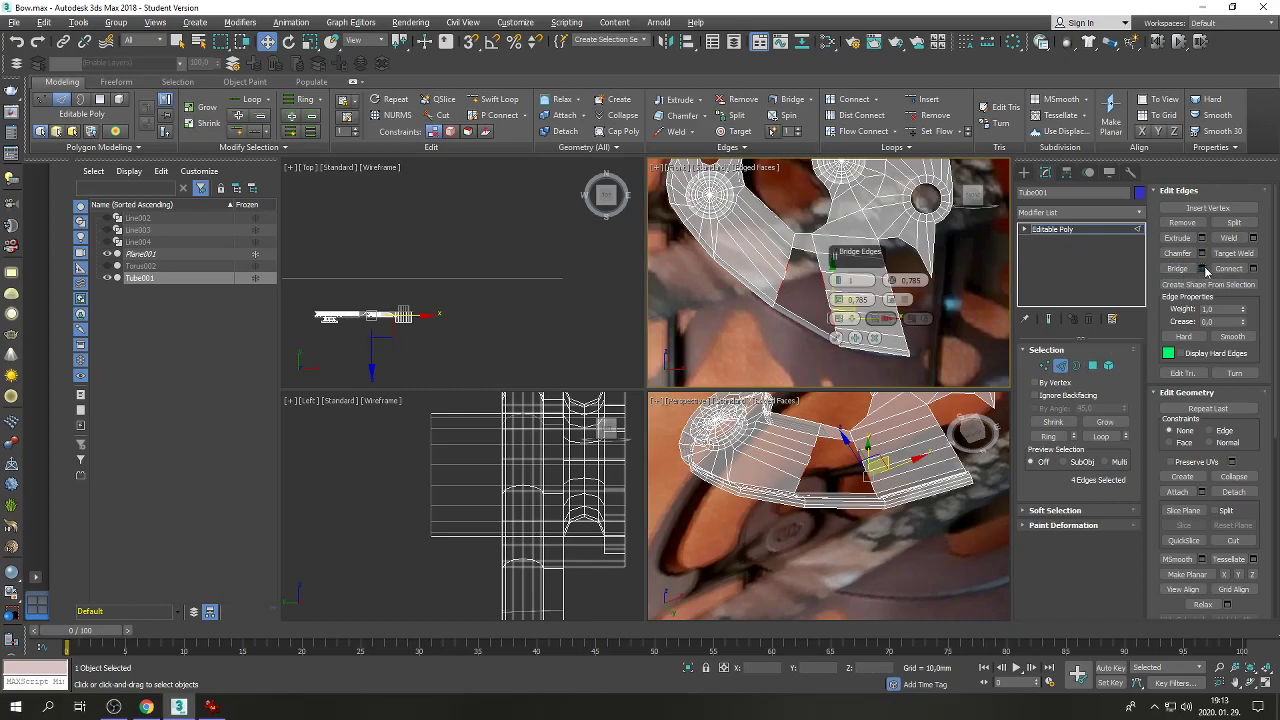
pyautogui.click(872, 338)
# Bridge two more pairs of facing edges between the curved arm and the strip, leaving open gaps between the bridges.
pyautogui.click(811, 281)
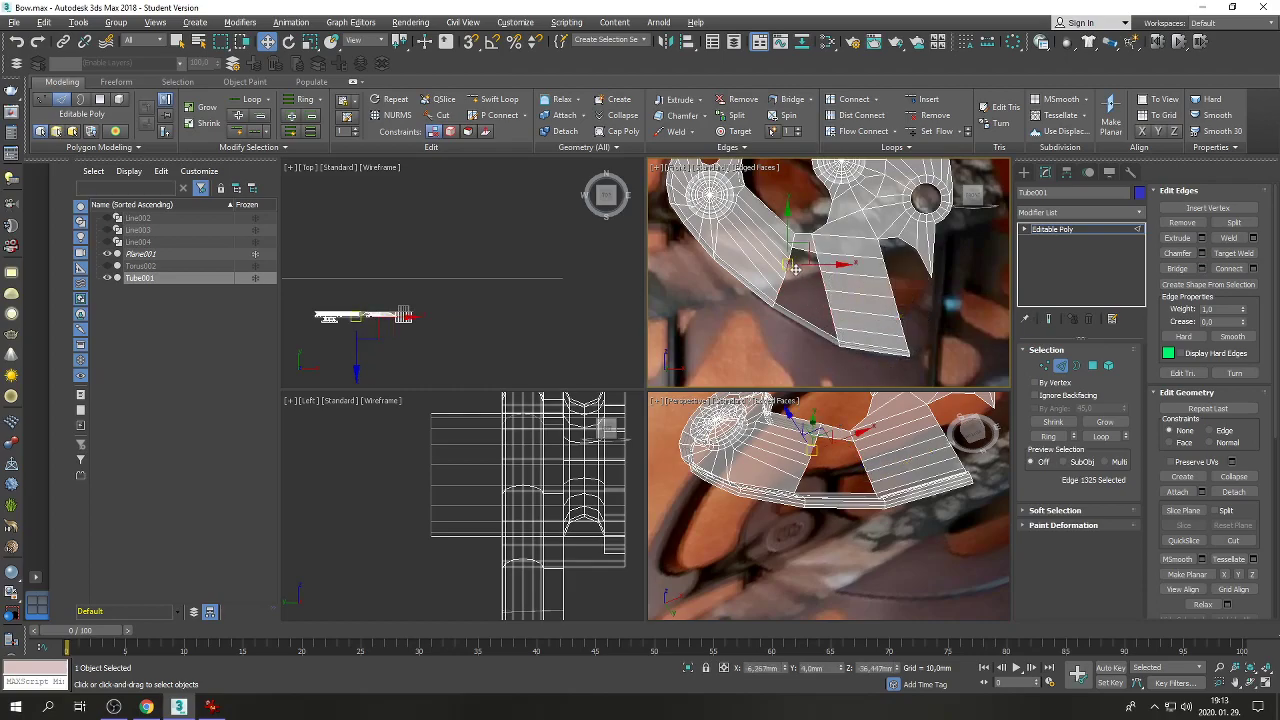
pyautogui.click(820, 277)
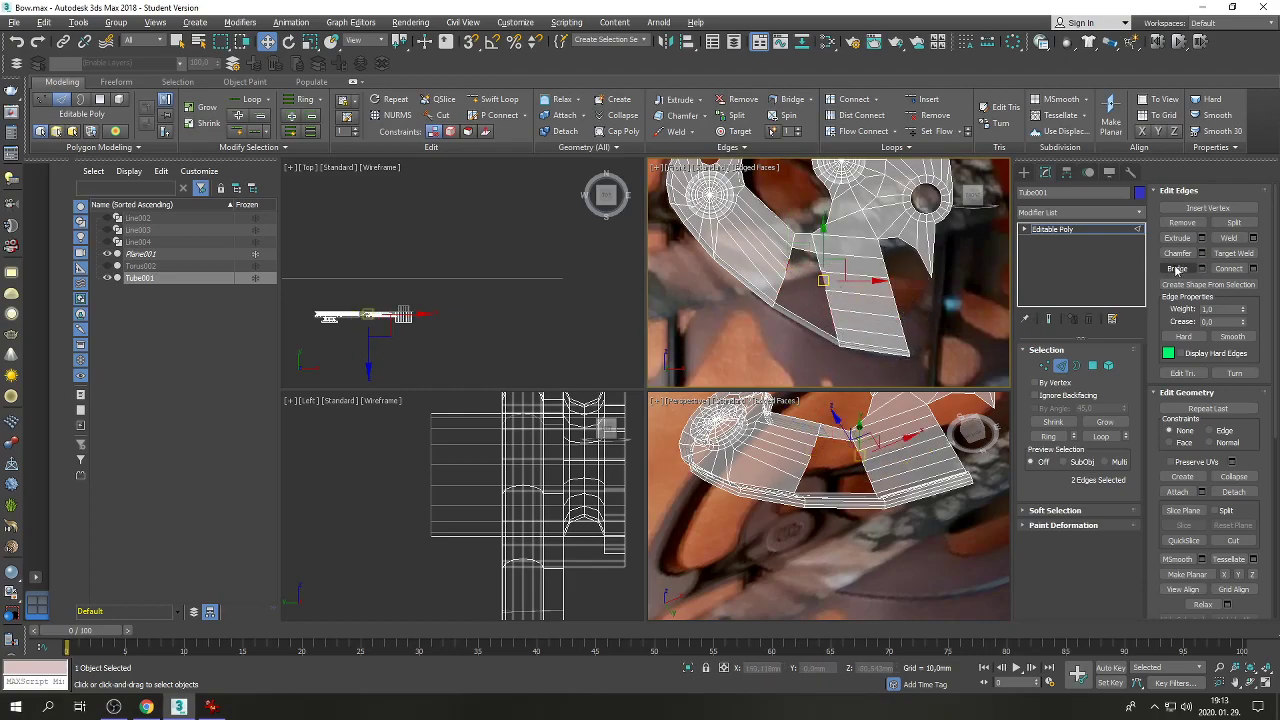
pyautogui.click(779, 285)
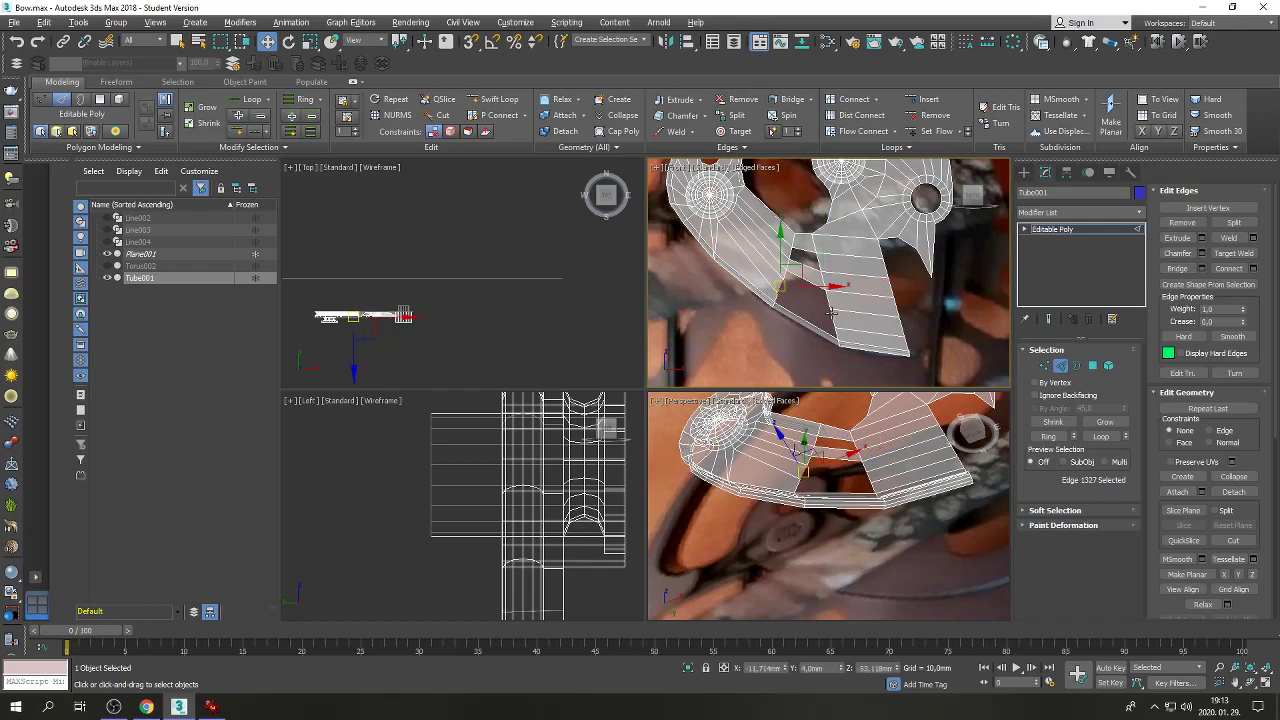
pyautogui.keyDown('ctrl'); pyautogui.click(830, 313); pyautogui.keyUp('ctrl')
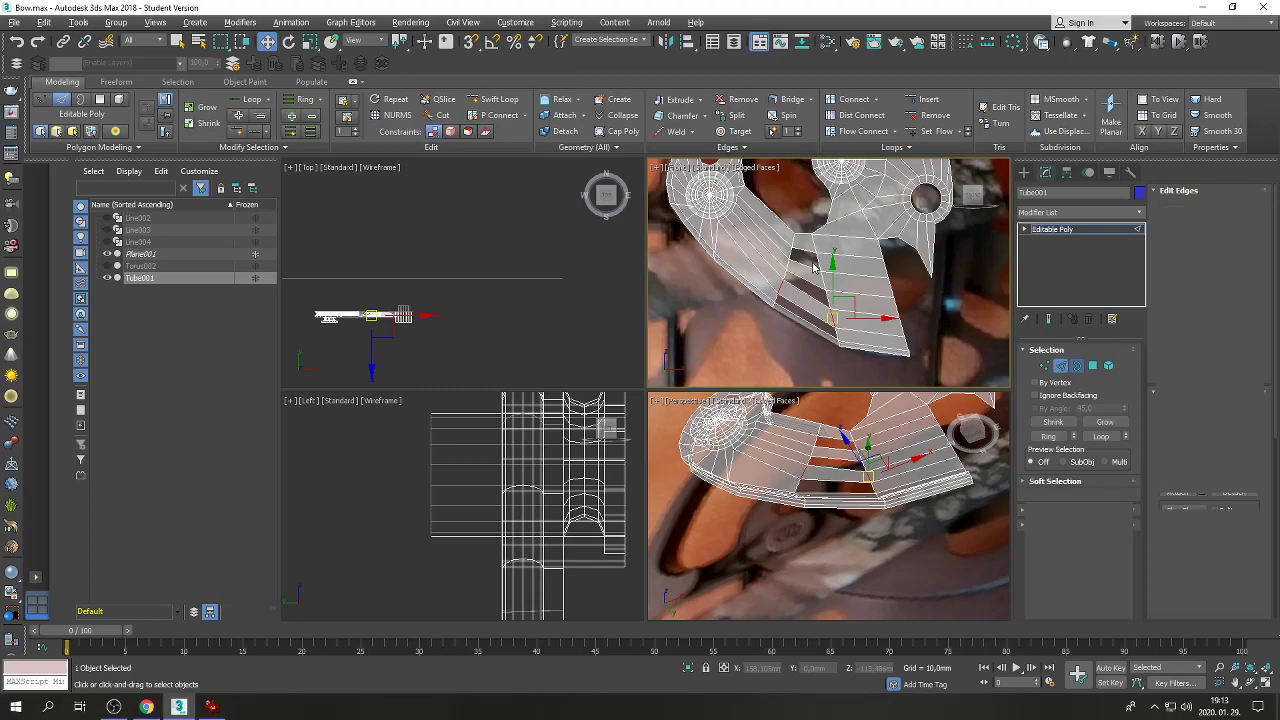
# Cap the three open borders between the bridged faces joining the curved arm and the strip.
pyautogui.press('3')
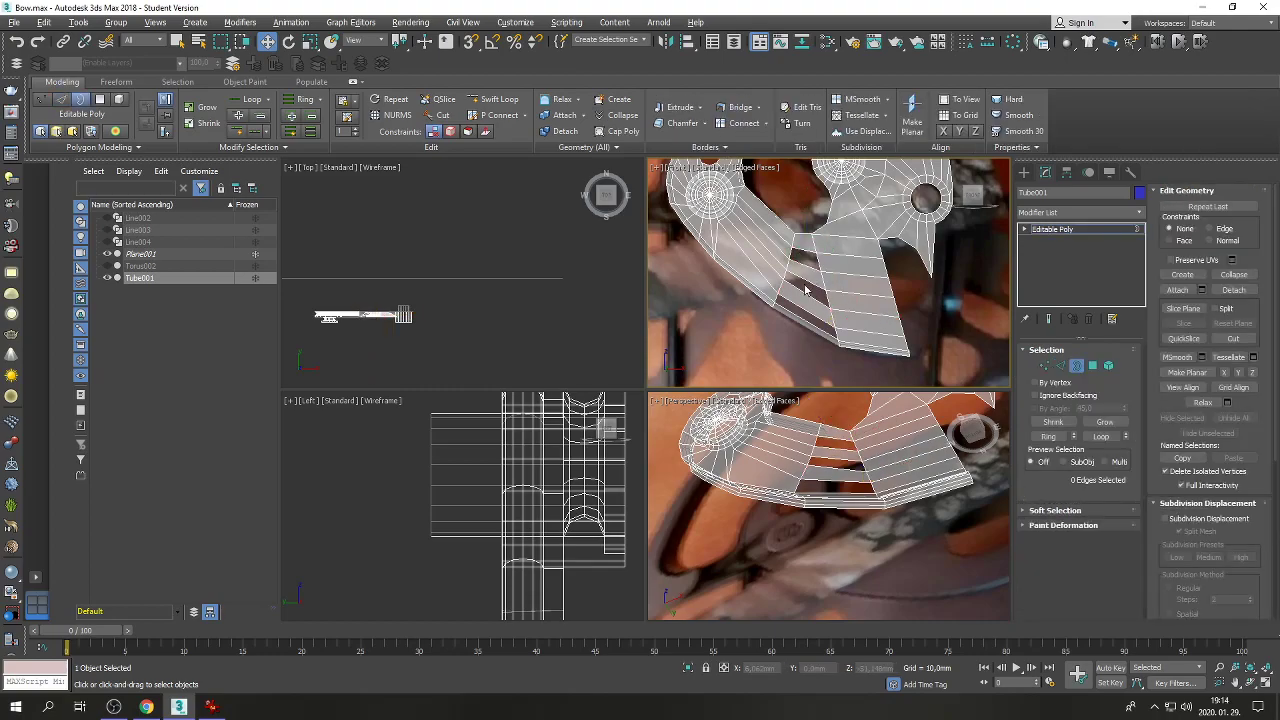
pyautogui.click(806, 262)
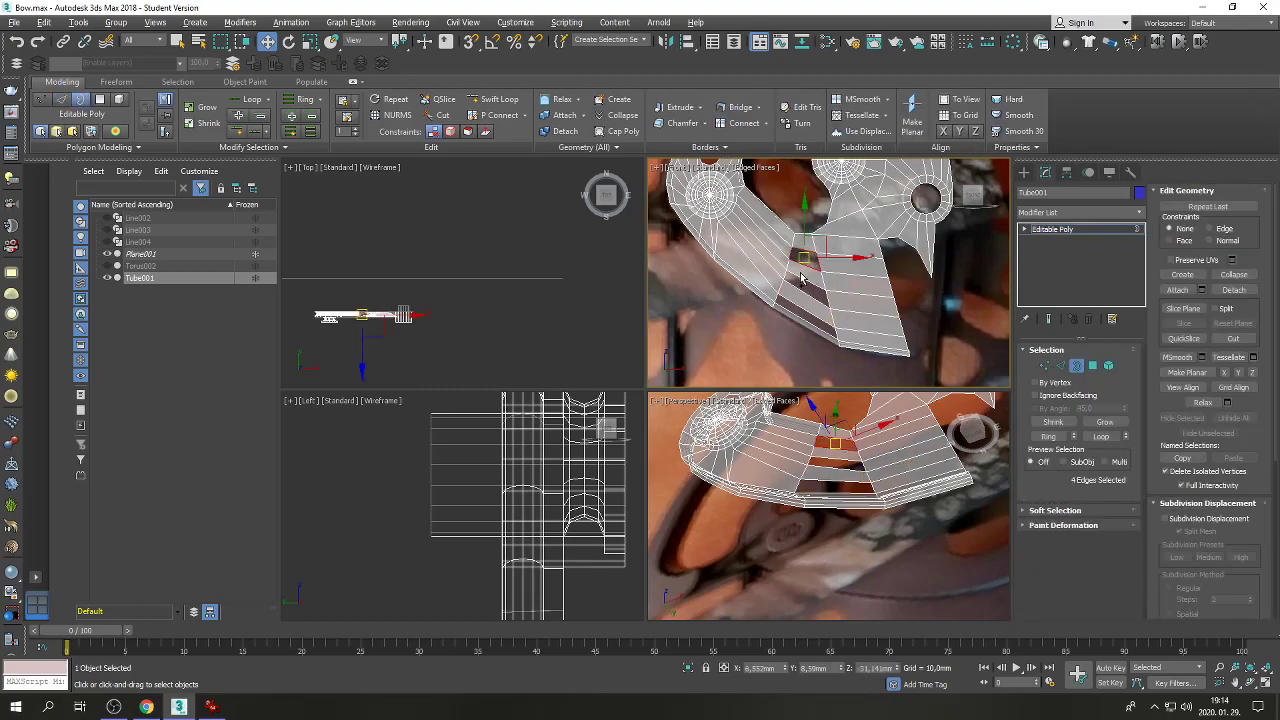
pyautogui.keyDown('ctrl'); pyautogui.click(794, 306); pyautogui.keyUp('ctrl')
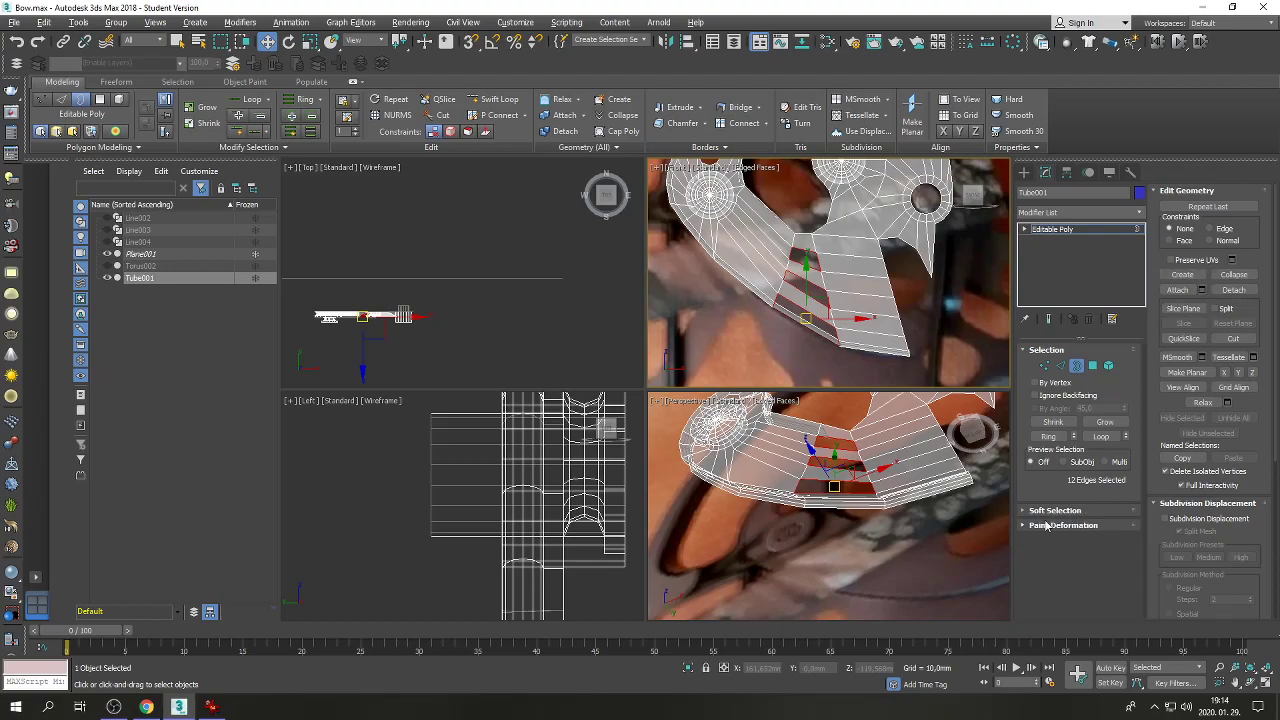
pyautogui.click(1155, 506)
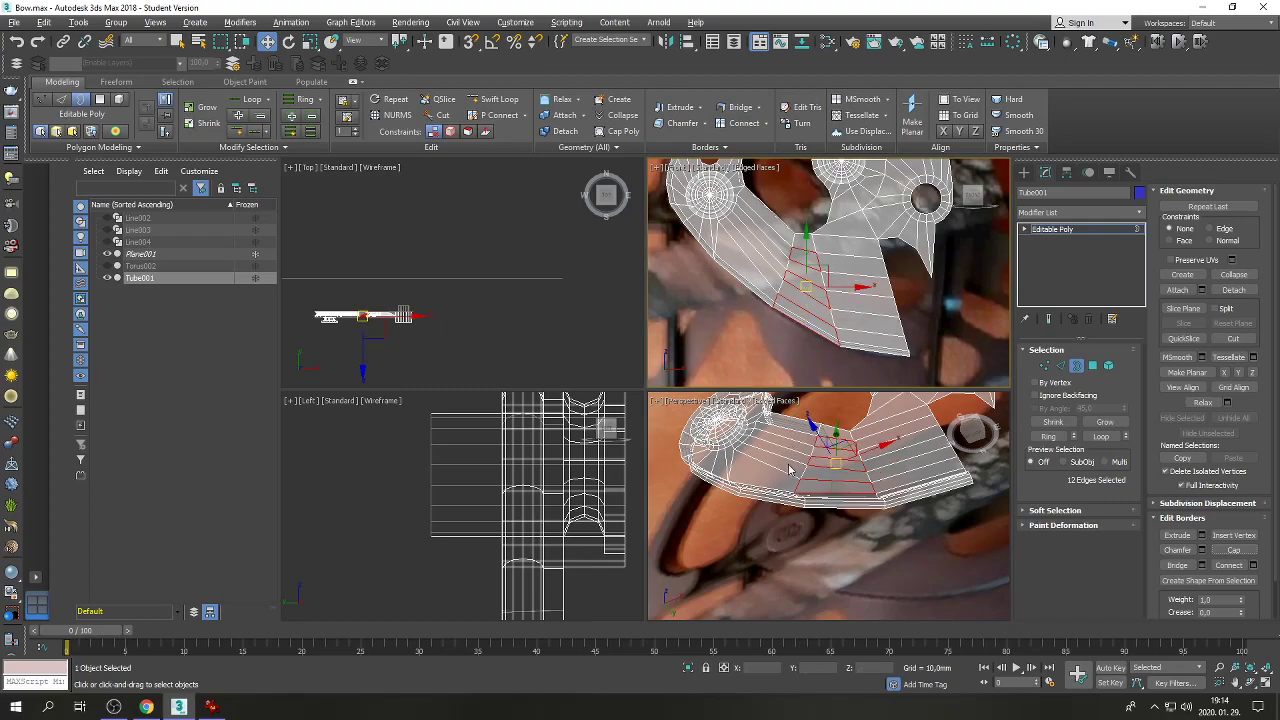
# Undo the border caps and all edge bridges between the curved arm and the segmented strip.
pyautogui.rightClick(960, 430)
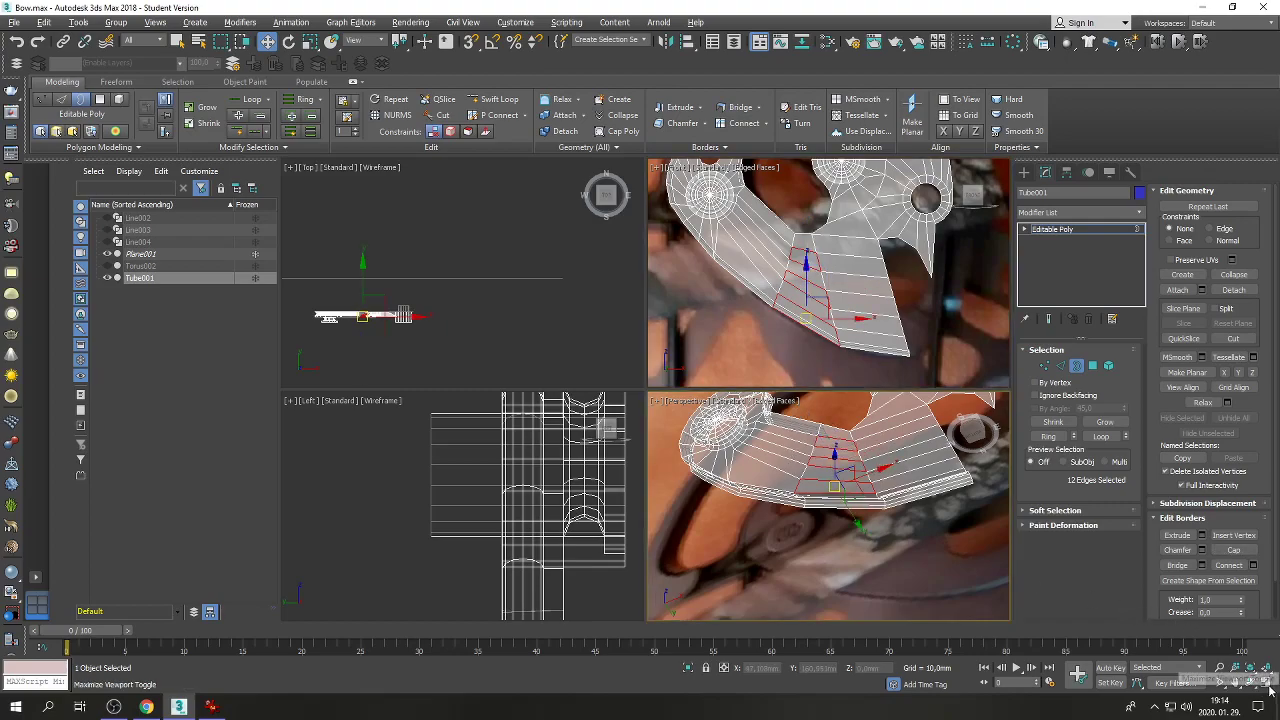
pyautogui.click(1264, 682)
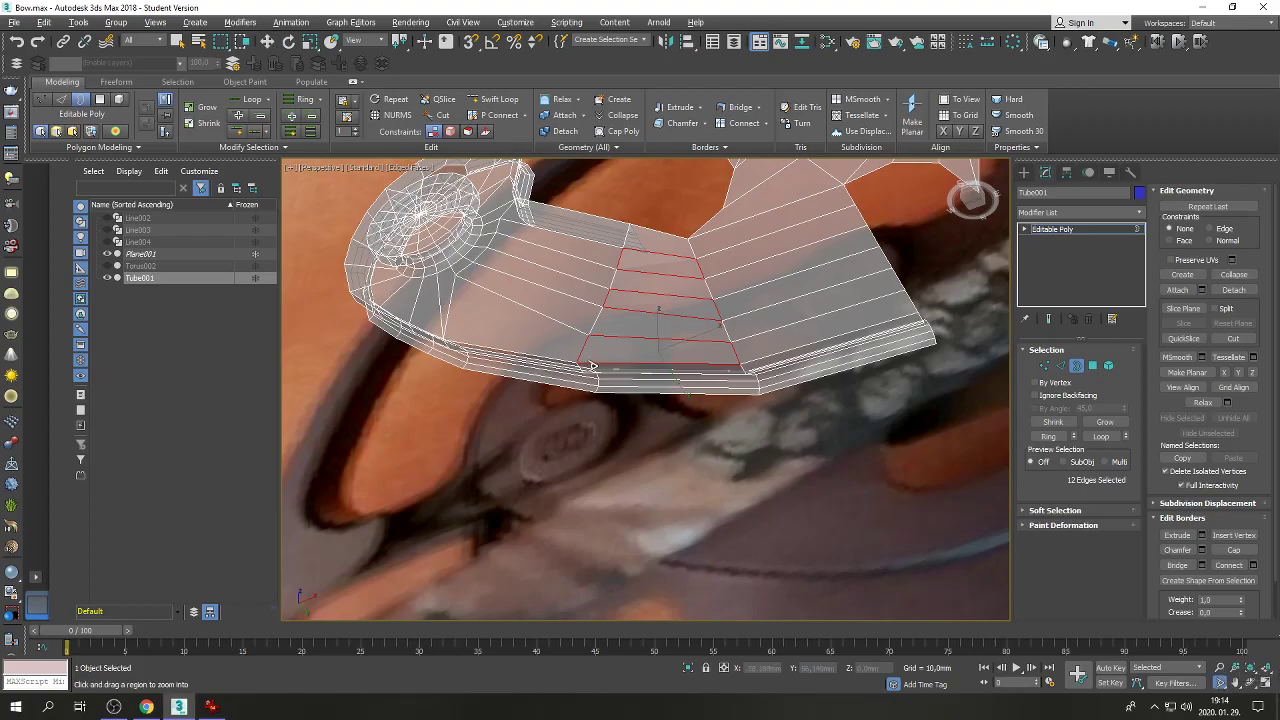
pyautogui.click(1248, 683)
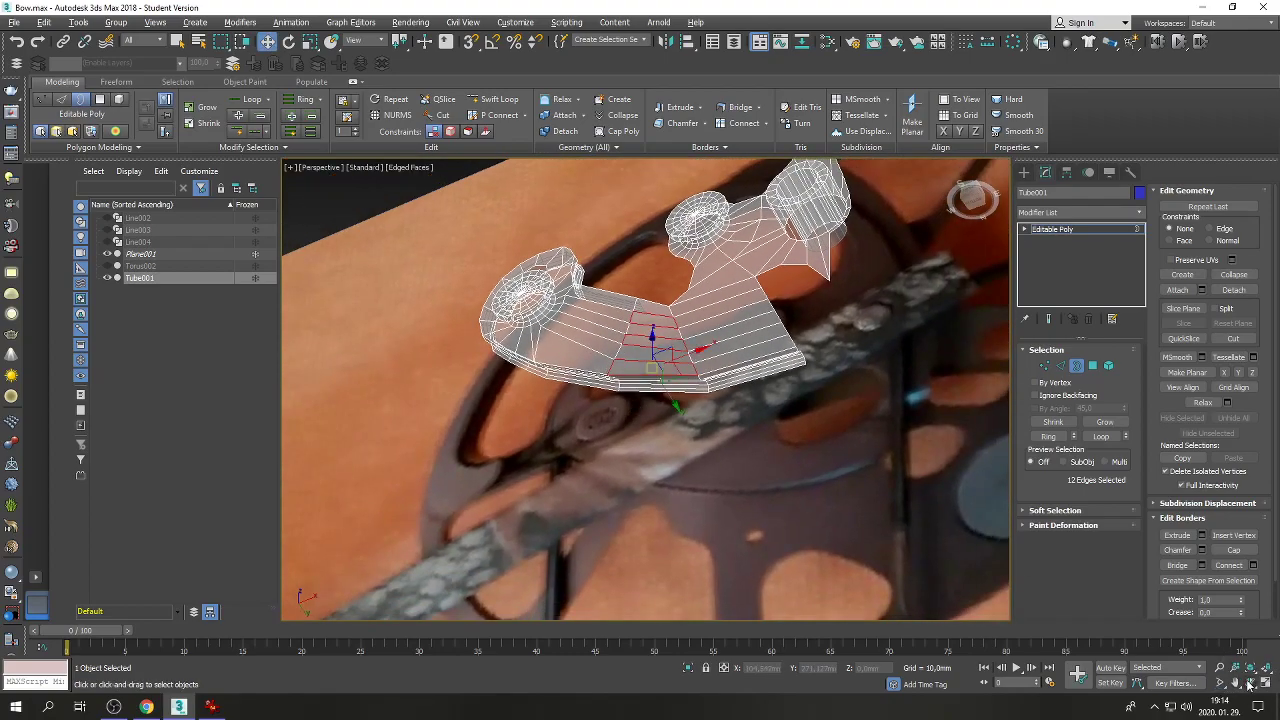
pyautogui.moveTo(645, 394); pyautogui.dragTo(708, 477)
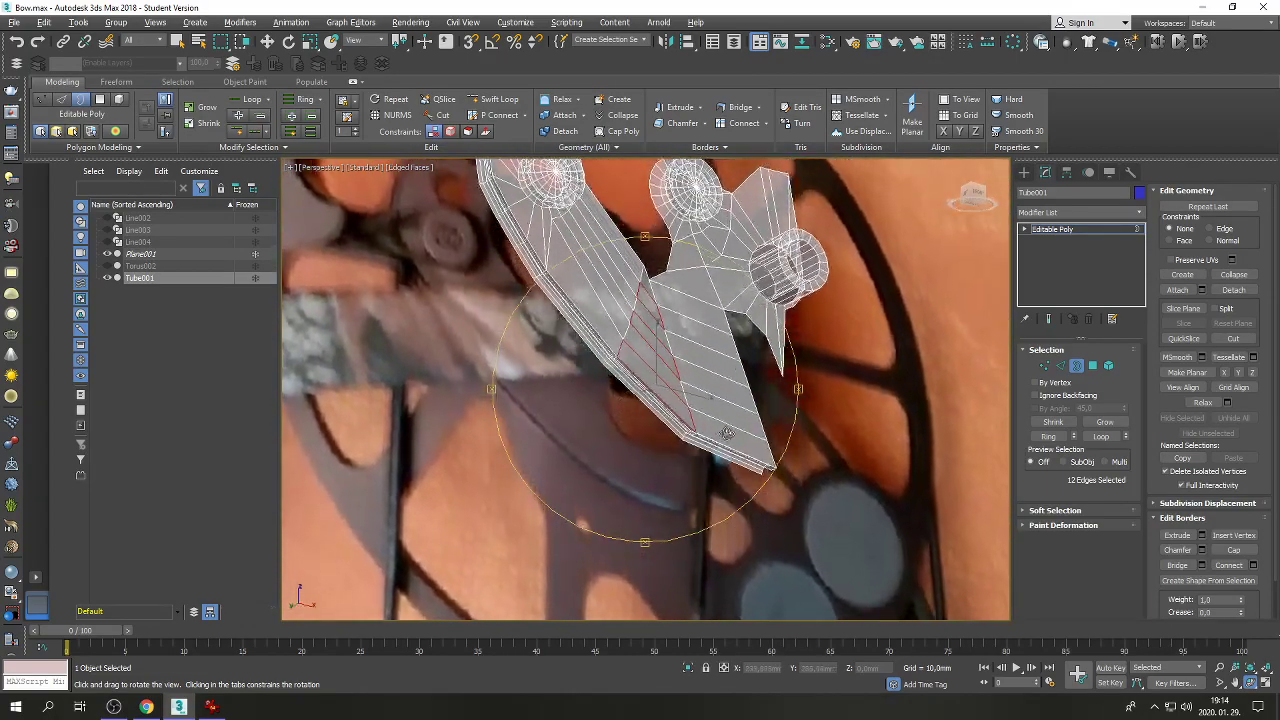
pyautogui.moveTo(727, 433); pyautogui.dragTo(714, 456)
pyautogui.rightClick(714, 456)
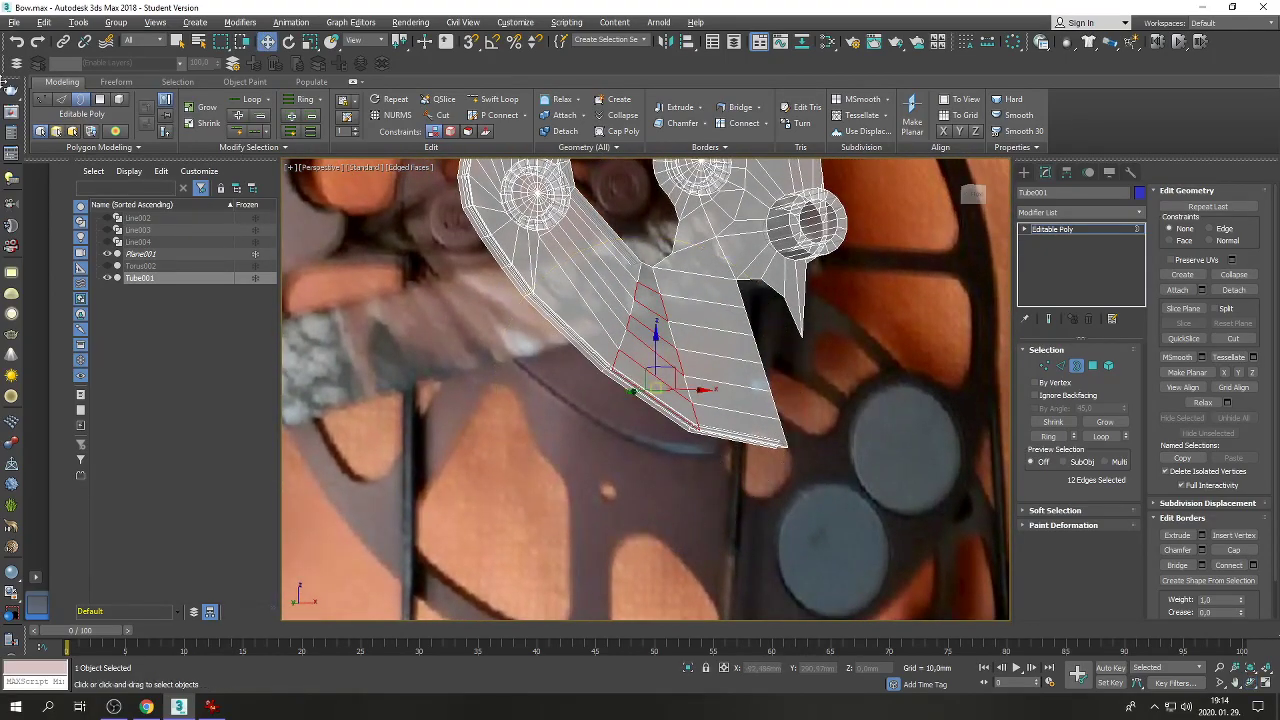
pyautogui.click(16, 42)
pyautogui.click(16, 42)
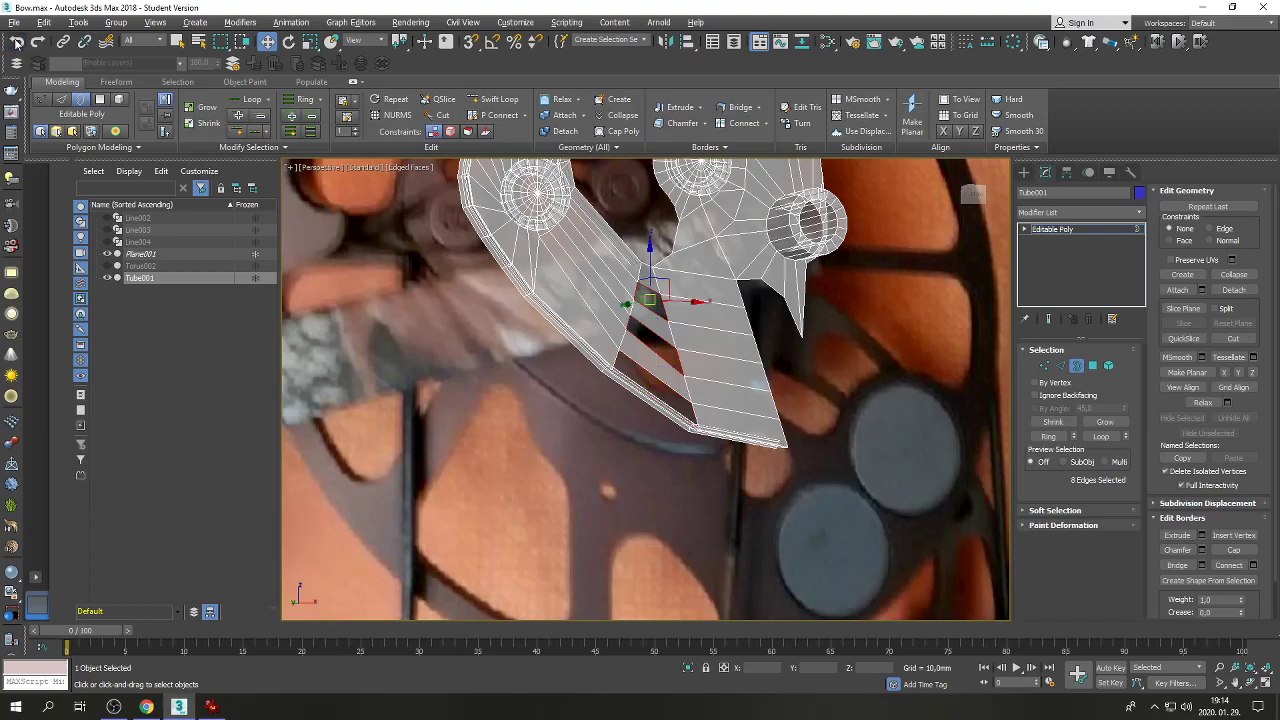
pyautogui.click(16, 42)
pyautogui.click(16, 42)
pyautogui.click(16, 42)
pyautogui.click(16, 42)
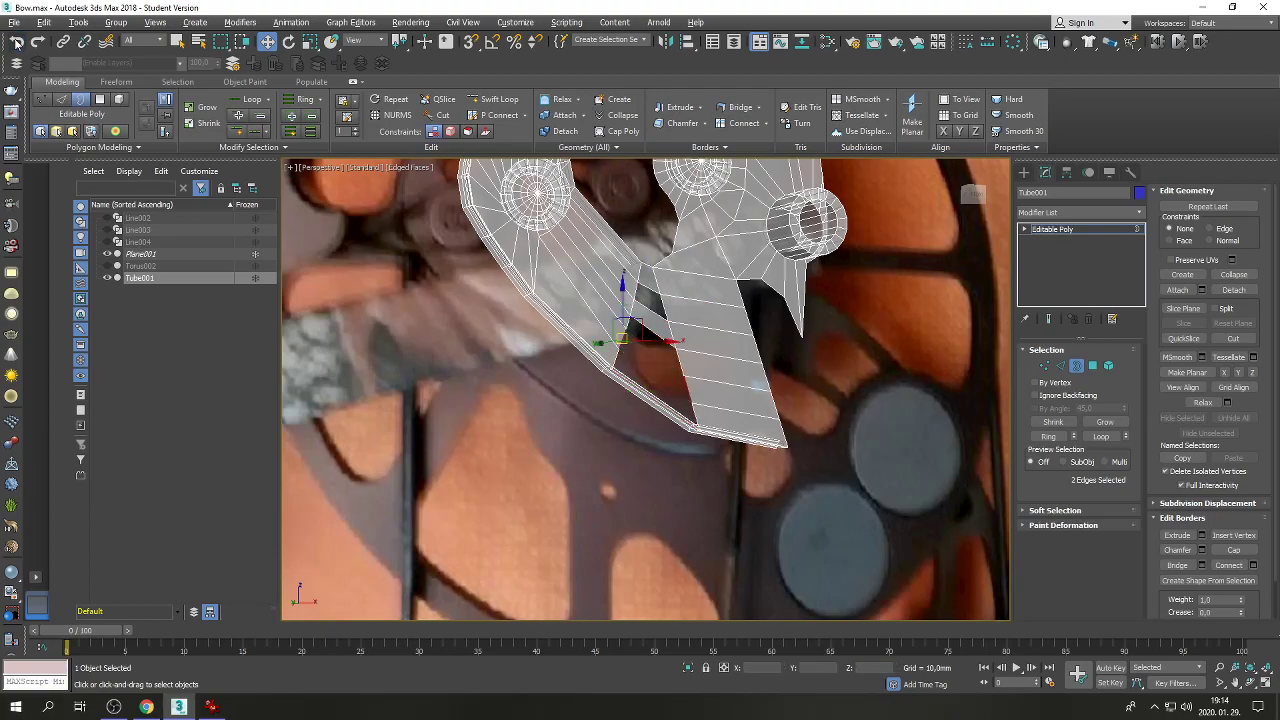
pyautogui.click(16, 42)
pyautogui.click(16, 42)
pyautogui.click(16, 42)
pyautogui.click(16, 42)
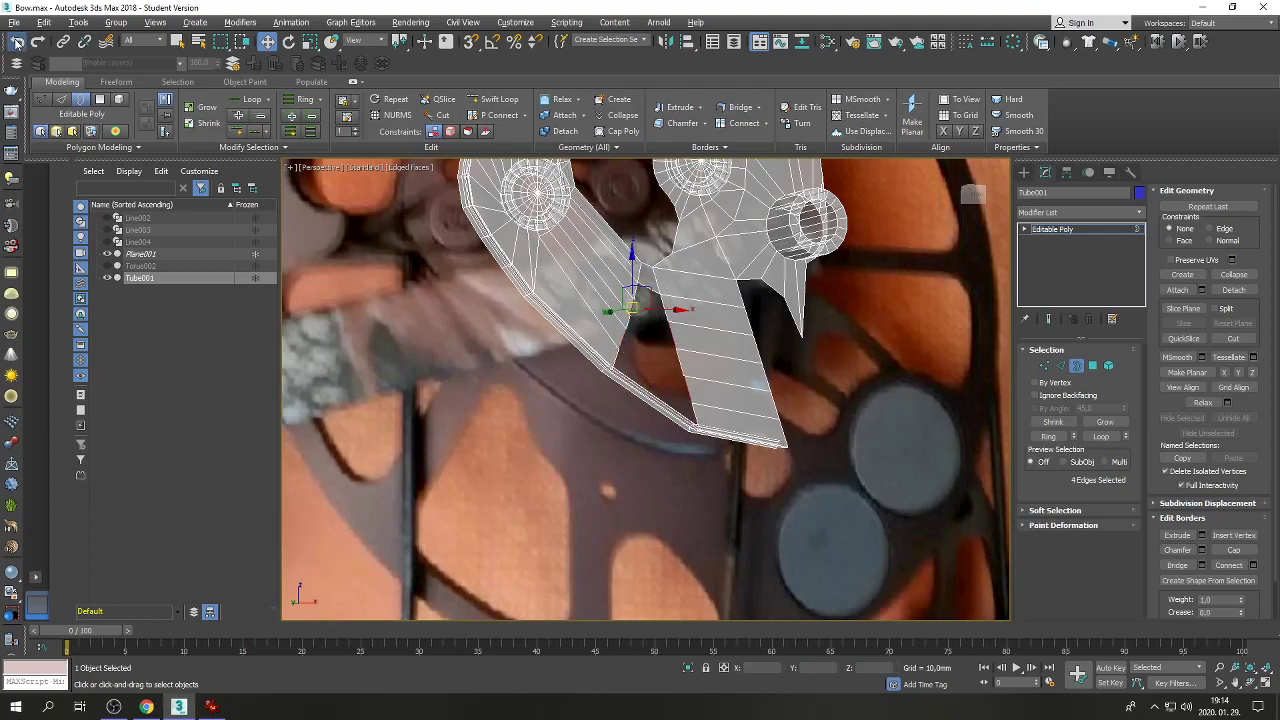
pyautogui.click(16, 42)
pyautogui.click(16, 42)
pyautogui.click(16, 42)
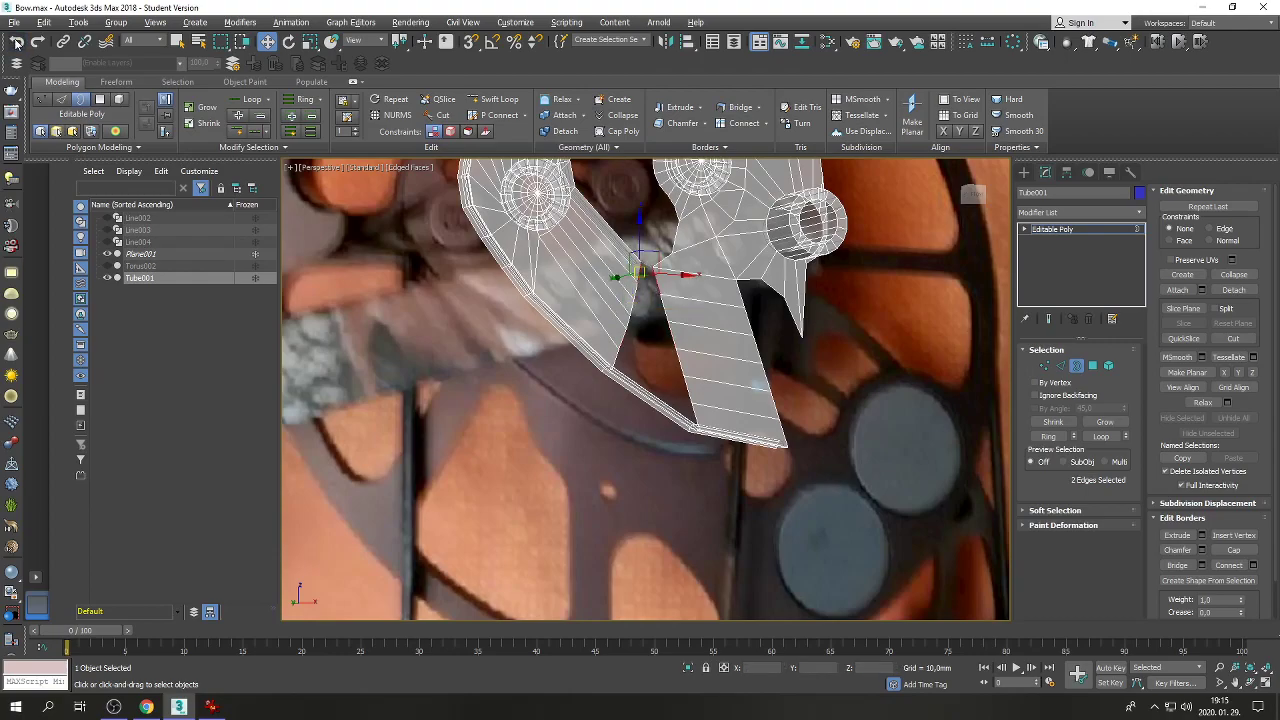
pyautogui.click(16, 42)
# Delete the segmented strip below the bracket plate by removing its five cross edges together with their faces.
pyautogui.click(1060, 366)
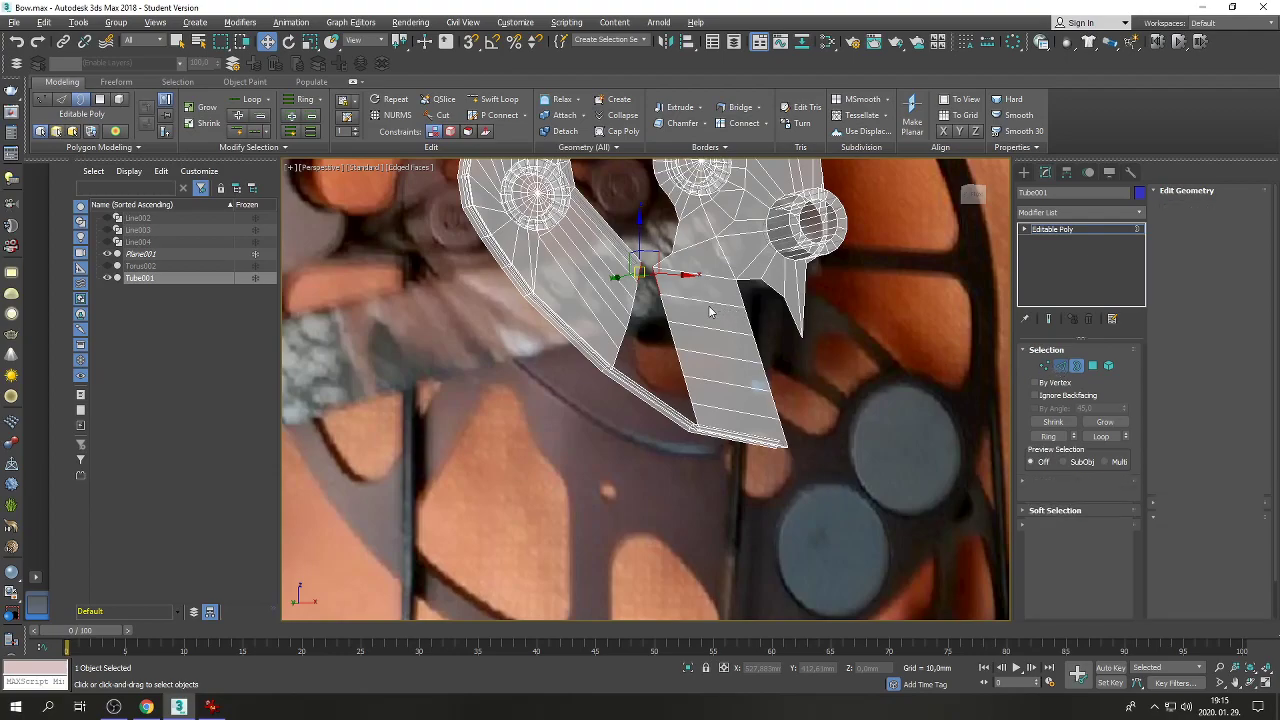
pyautogui.click(697, 301)
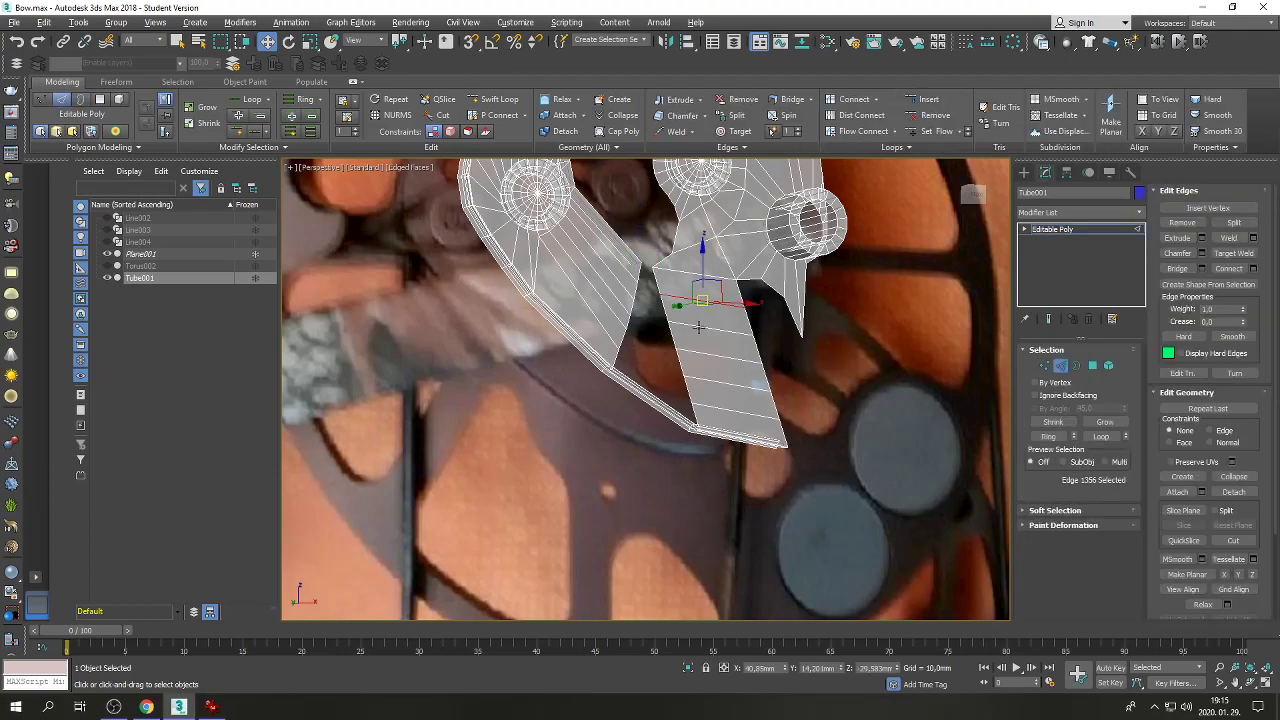
pyautogui.click(699, 350)
pyautogui.keyDown('shift'); pyautogui.click(703, 380); pyautogui.keyUp('shift')
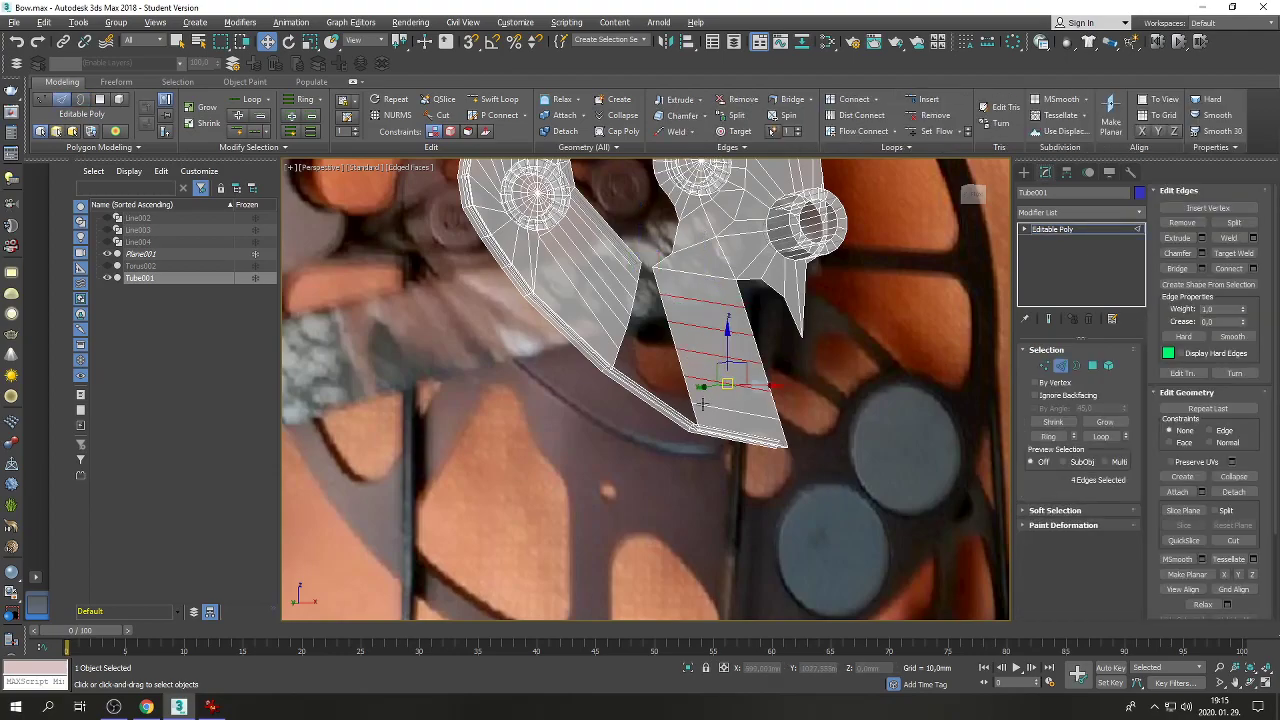
pyautogui.keyDown('ctrl'); pyautogui.click(704, 406); pyautogui.keyUp('ctrl')
pyautogui.press('Delete')
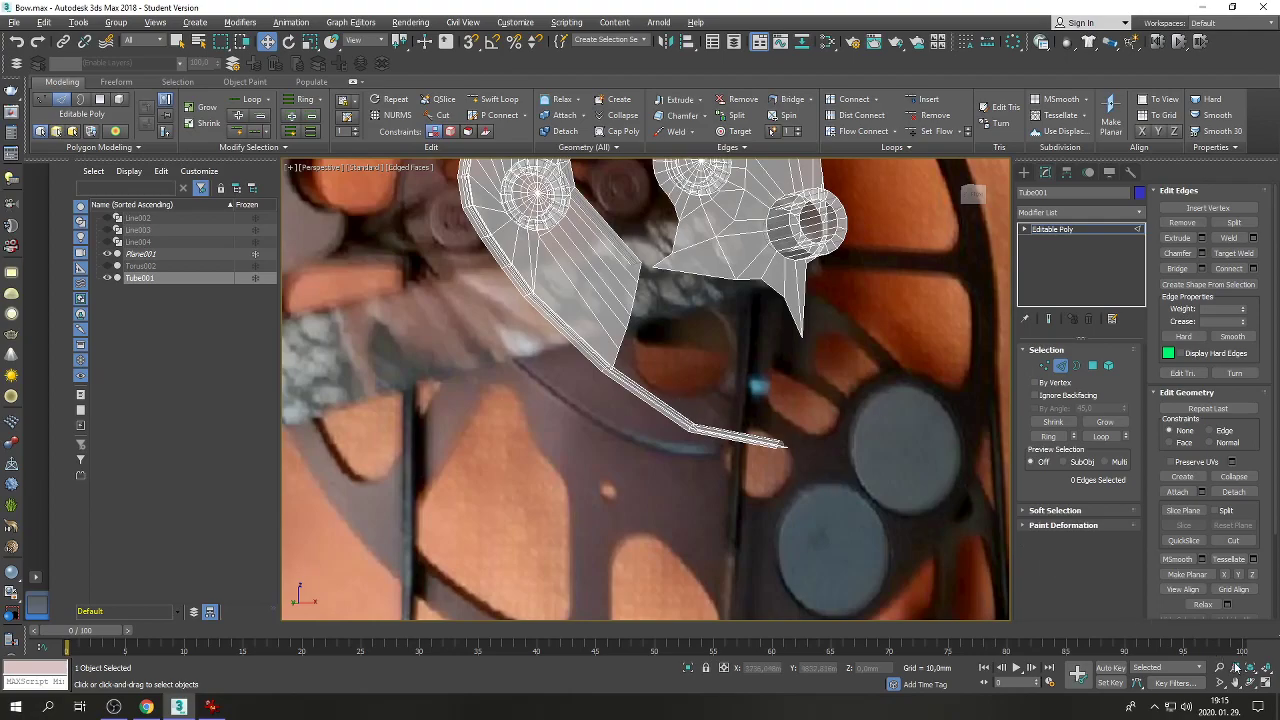
# Move the plate's inner vertex beside the right hole about 7.6 mm downward in the front view.
pyautogui.click(1265, 683)
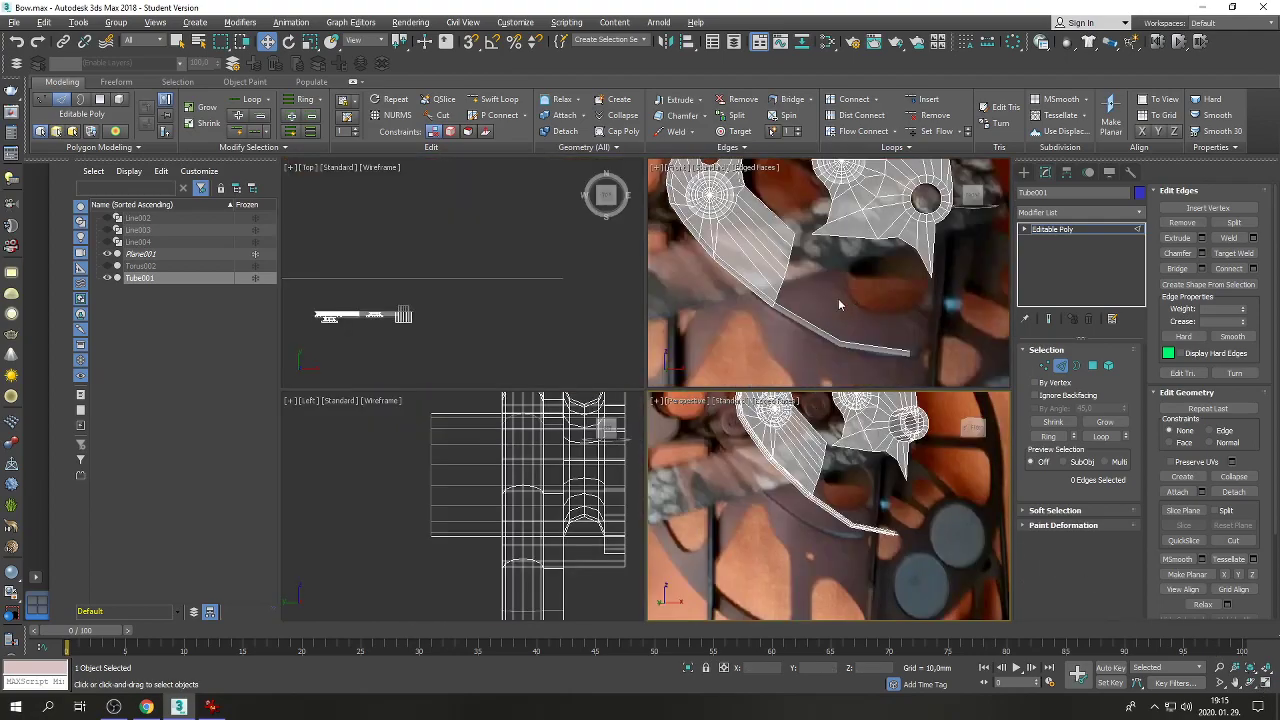
pyautogui.scroll(-3, 837, 295)
pyautogui.scroll(4, 890, 276)
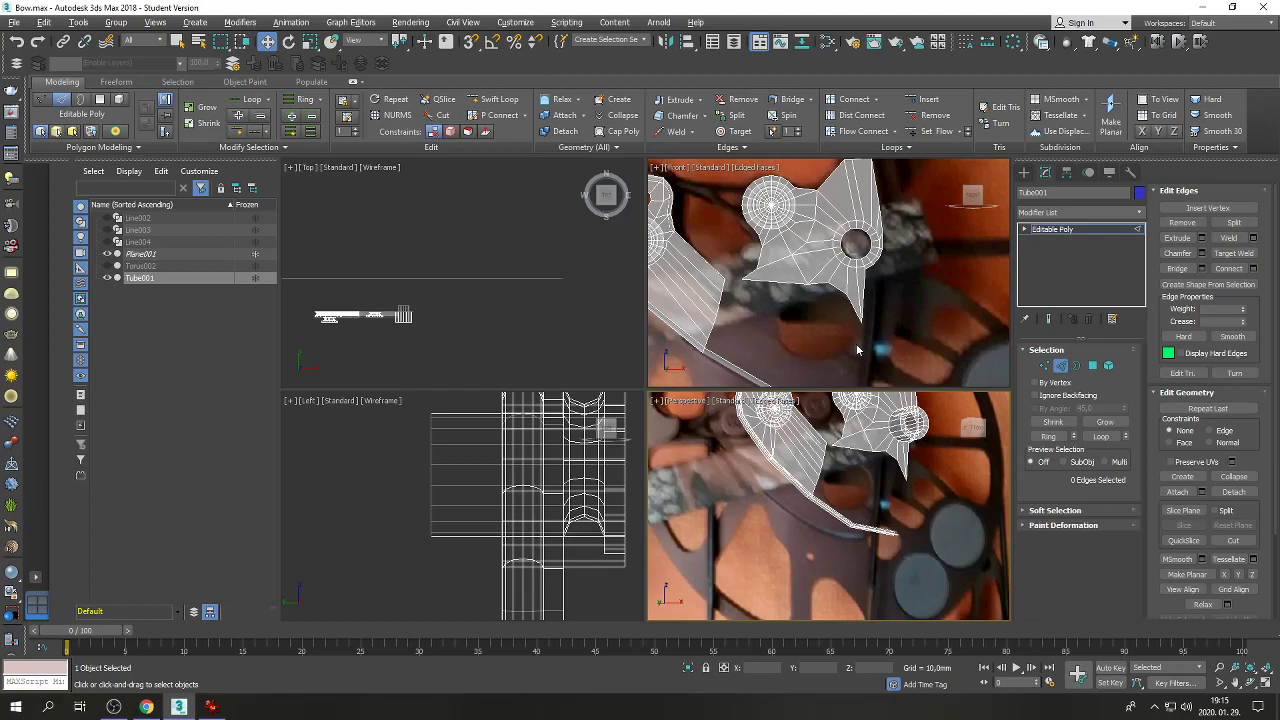
pyautogui.click(1093, 365)
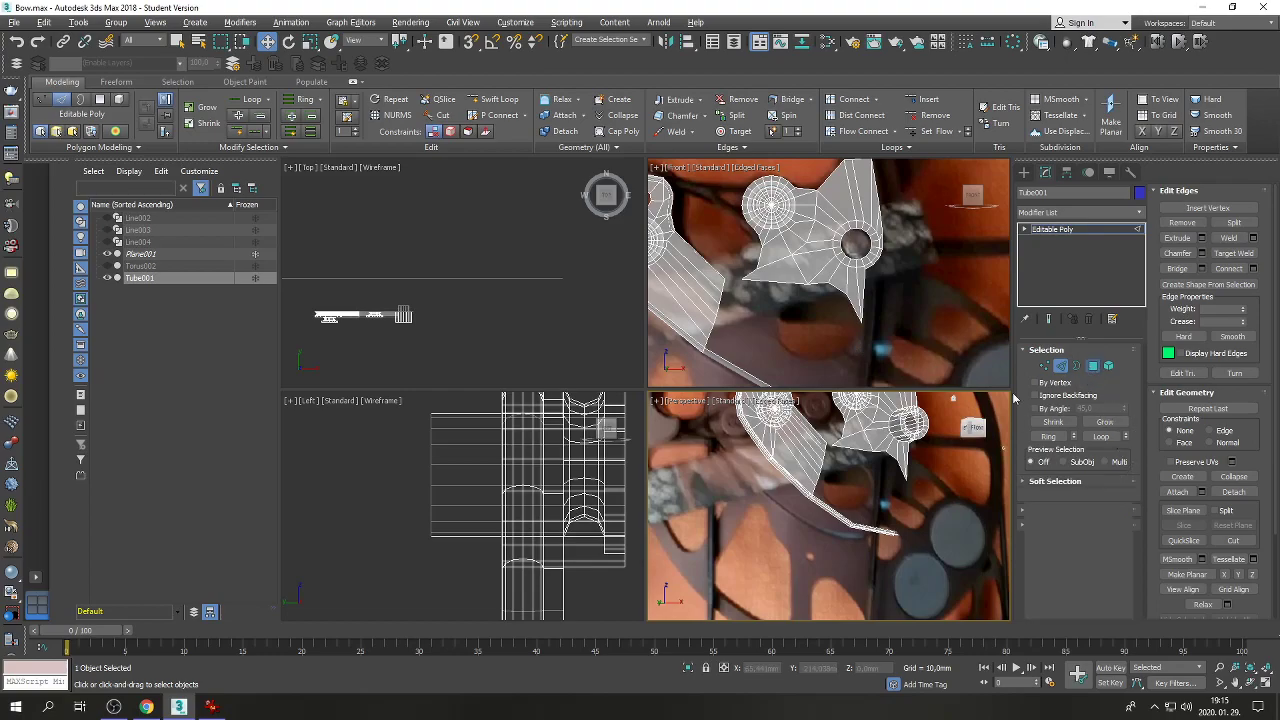
pyautogui.click(857, 444)
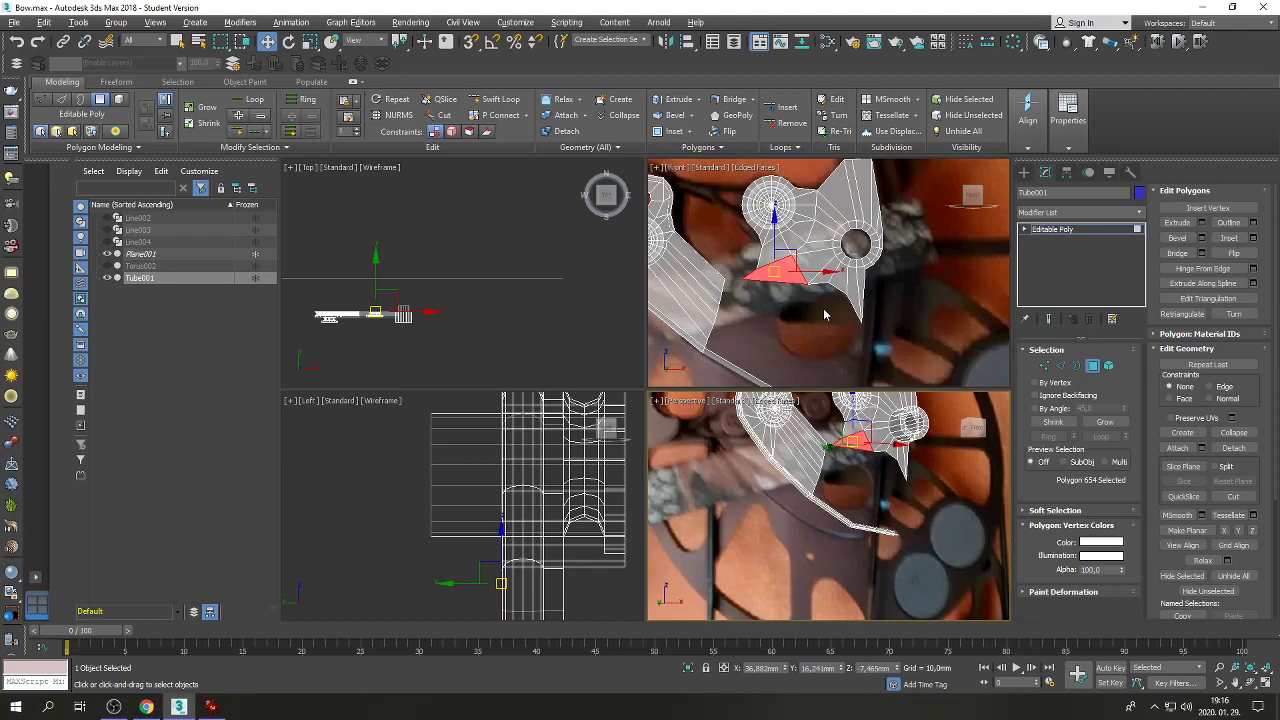
pyautogui.click(1044, 366)
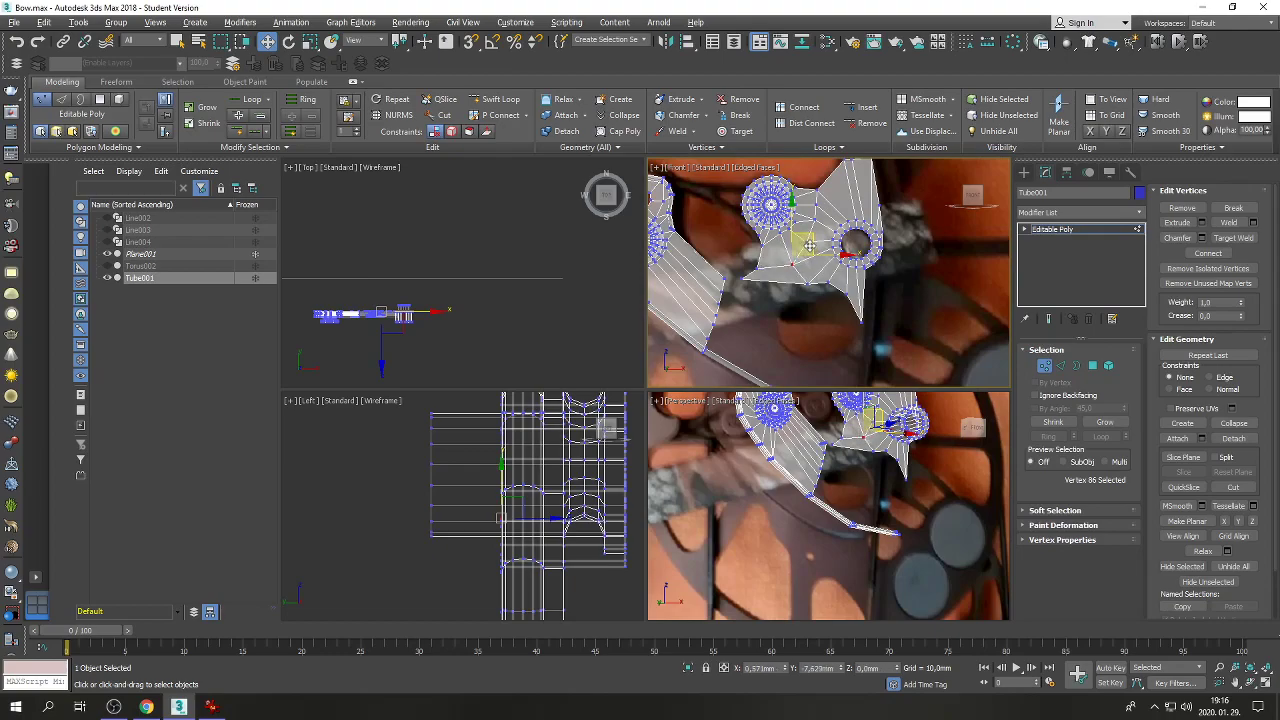
pyautogui.moveTo(809, 245); pyautogui.dragTo(809, 252)
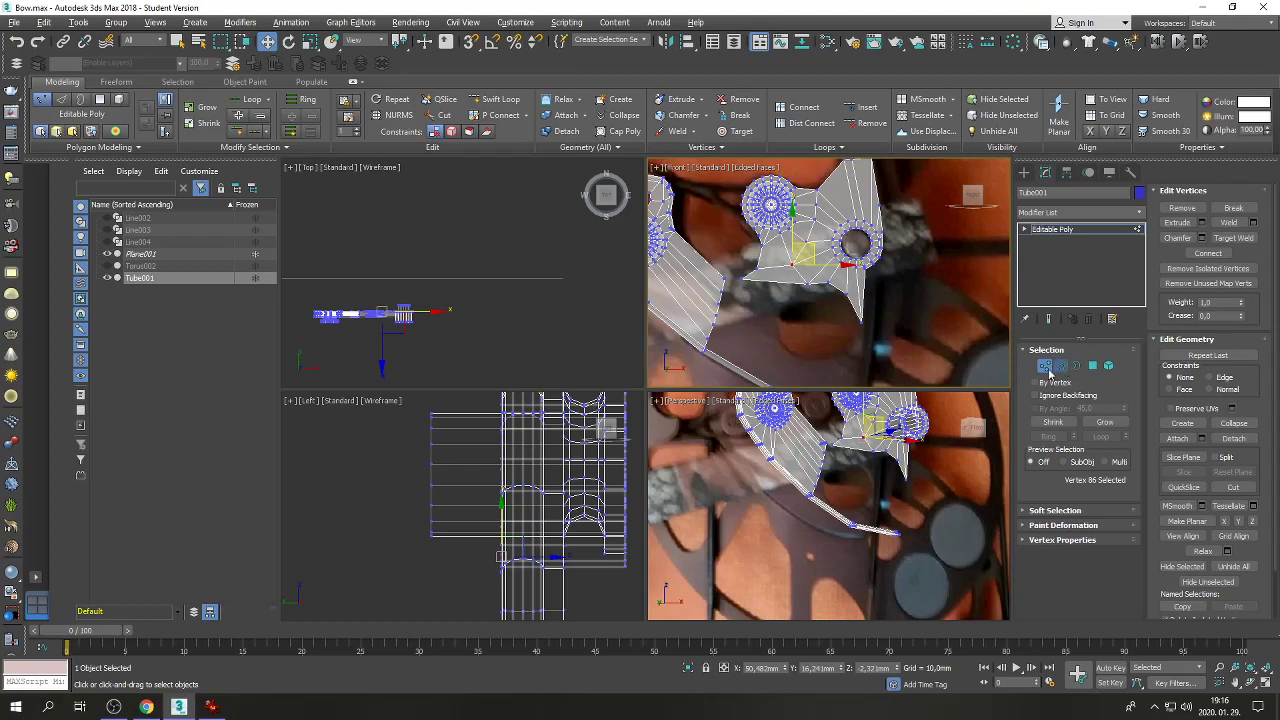
# Connect the ring of lengthwise edges around the plate's right tube with one segment.
pyautogui.click(1060, 366)
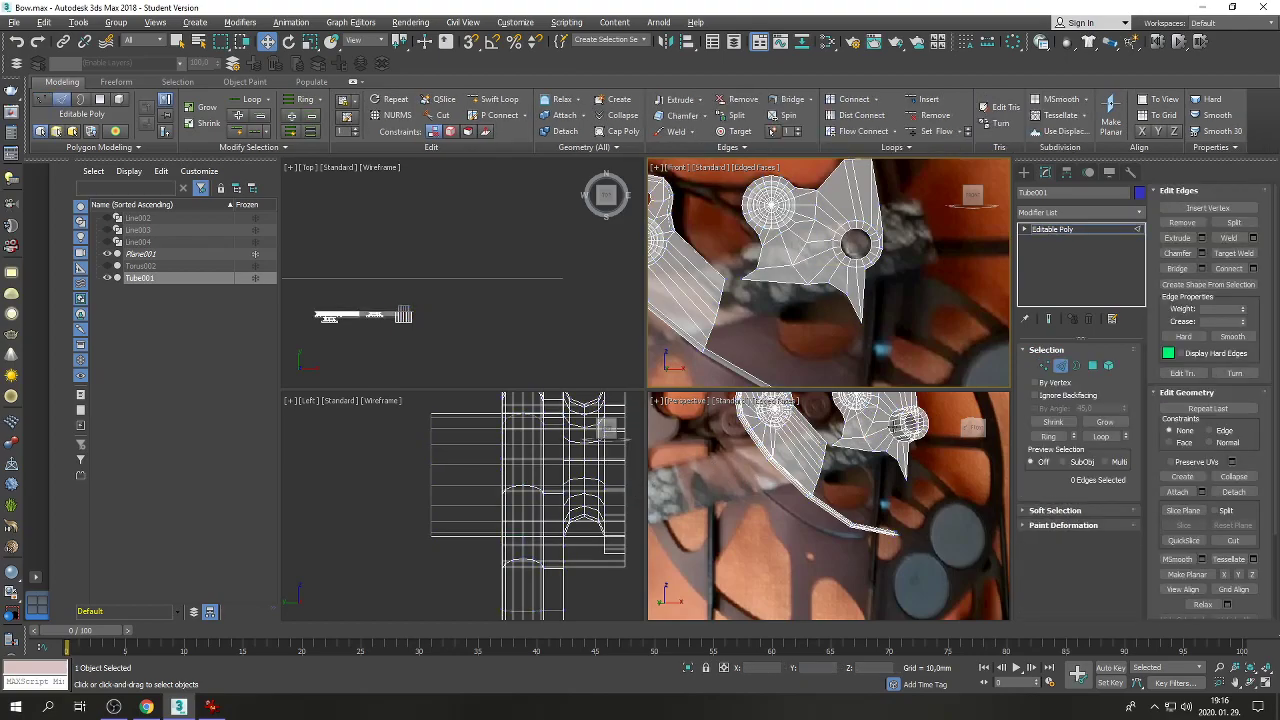
pyautogui.click(900, 423)
pyautogui.click(1049, 436)
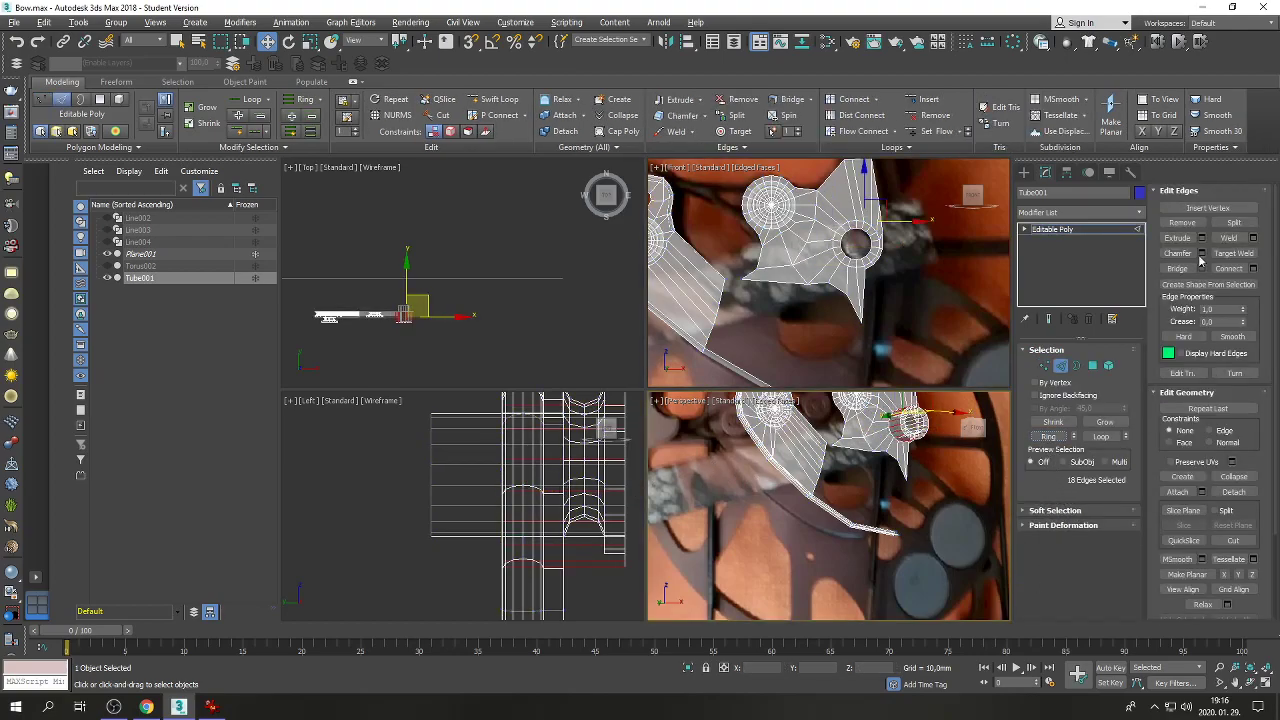
pyautogui.click(1253, 268)
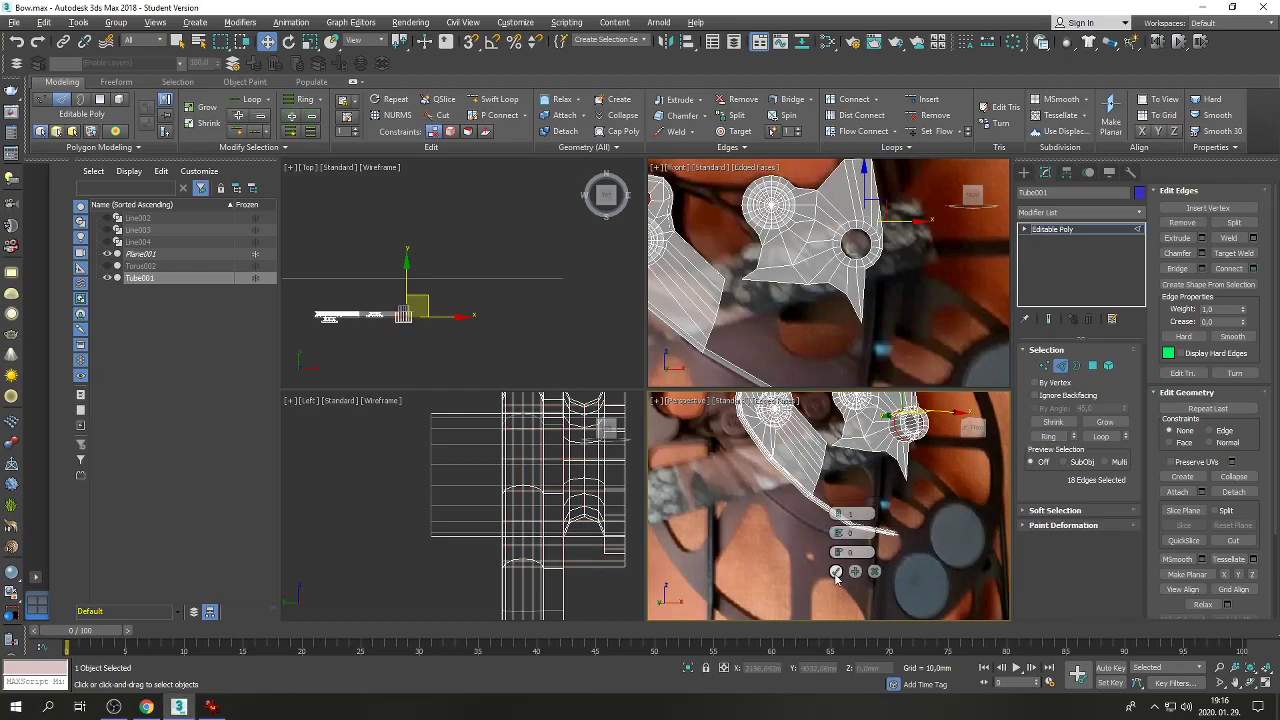
pyautogui.click(836, 571)
# Set the Y position of the new edge loop on the right tube to 4 mm.
pyautogui.moveTo(510, 463); pyautogui.dragTo(486, 445, button='middle')
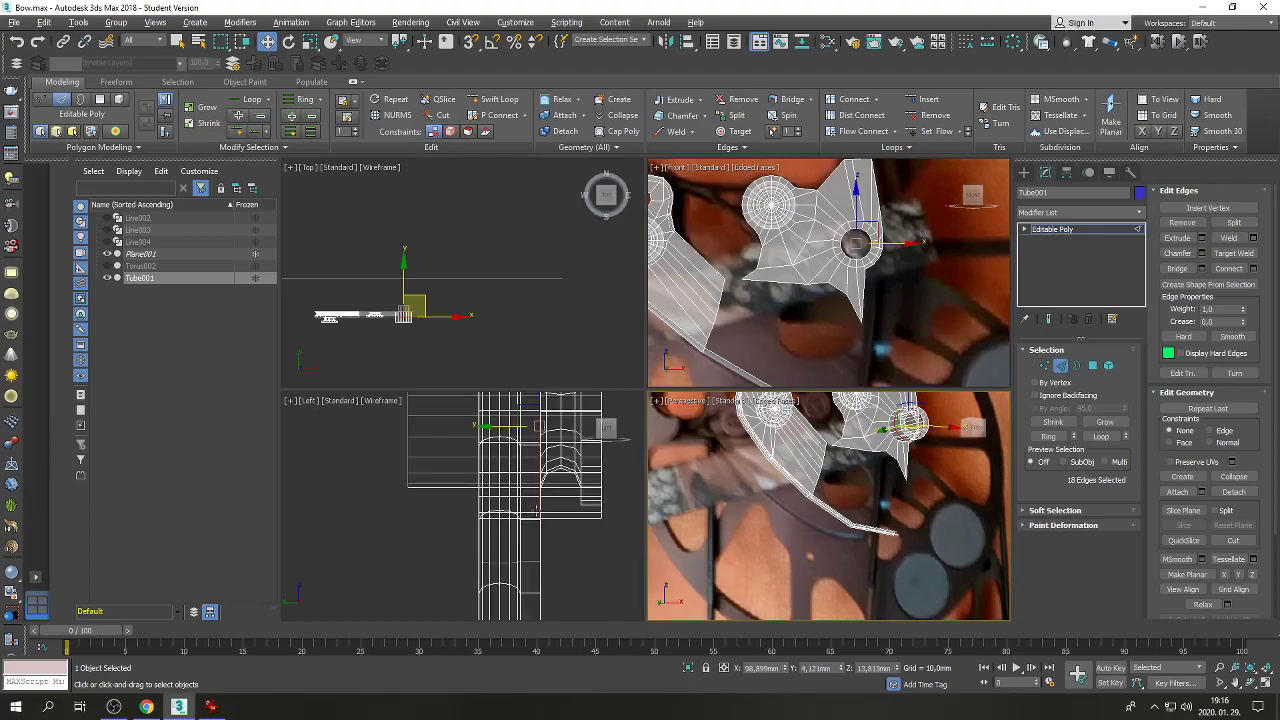
pyautogui.scroll(3, 537, 506)
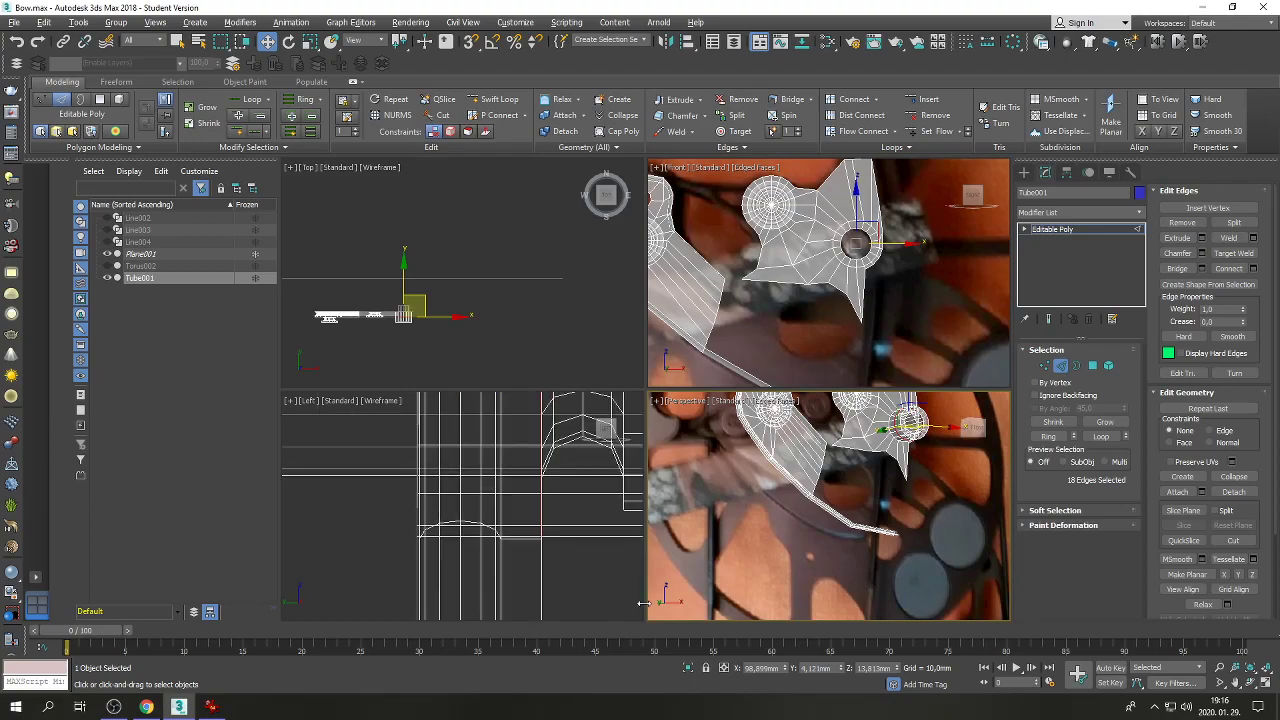
pyautogui.write('4')
pyautogui.press('Return')
pyautogui.scroll(5, 878, 450)
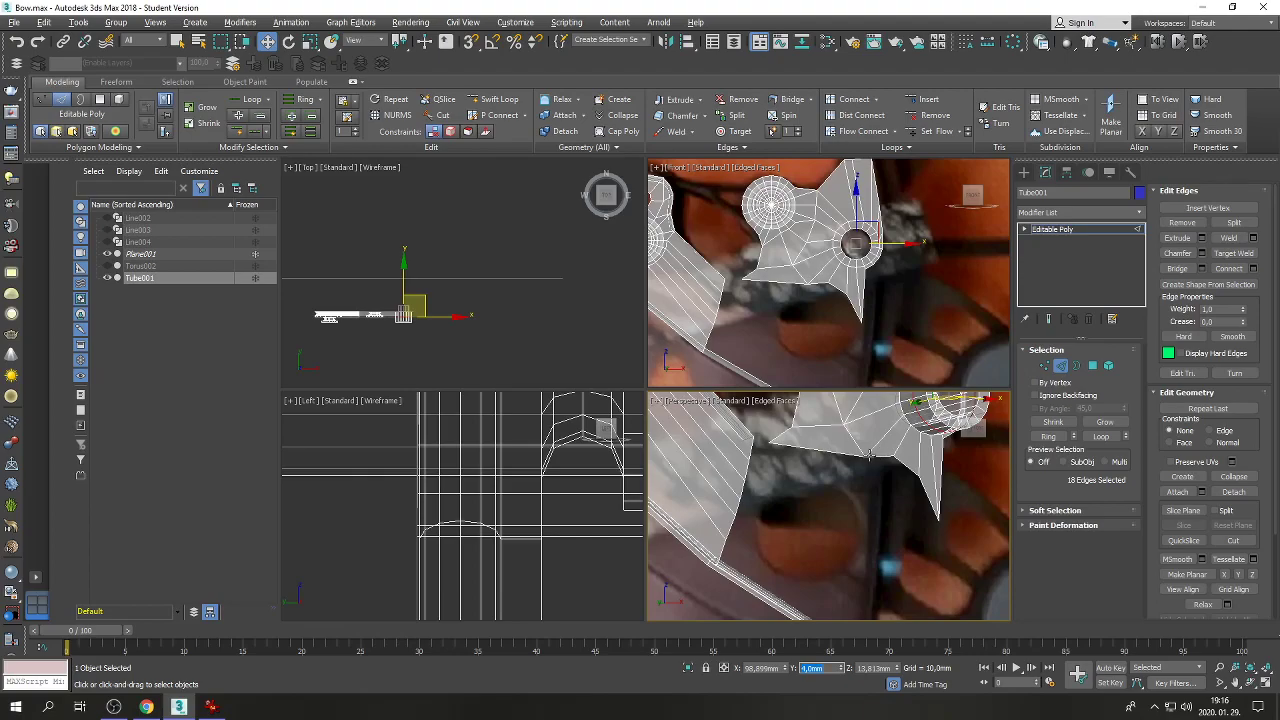
pyautogui.scroll(-2, 870, 455)
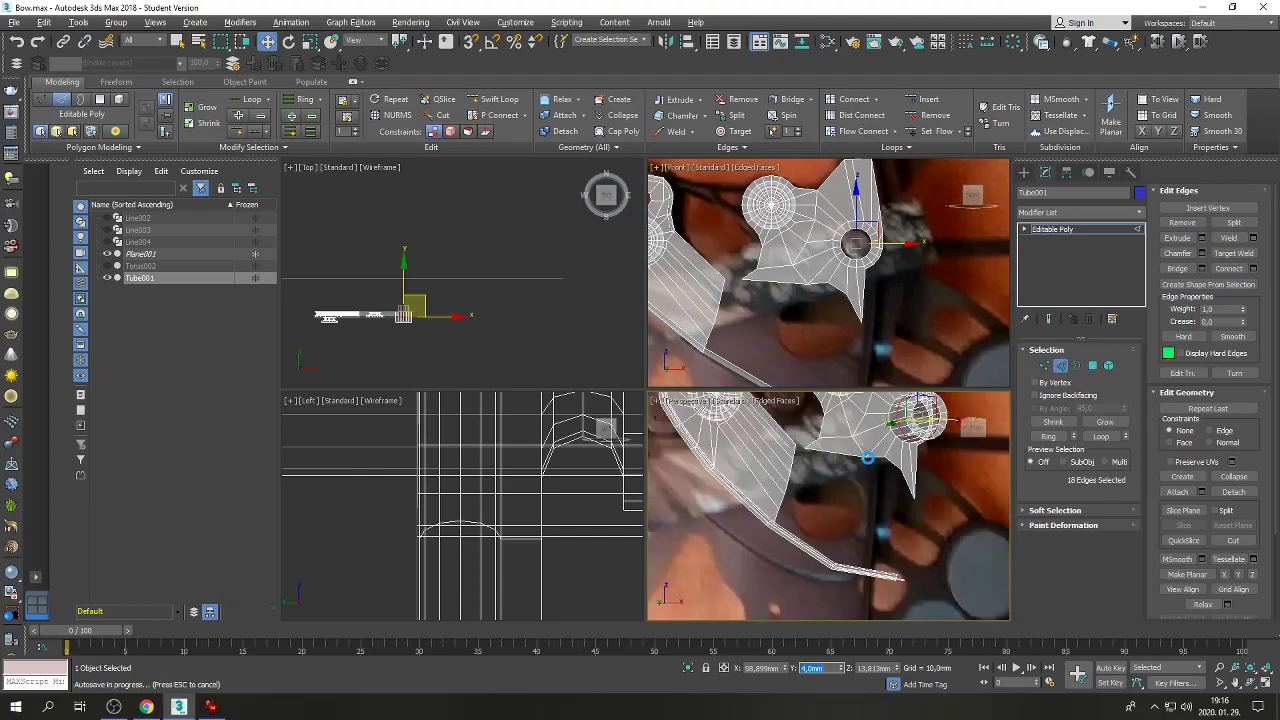
# Select the loop of open end edges at the tip of the curved arm's thin rail.
pyautogui.click(1265, 683)
pyautogui.click(1265, 683)
pyautogui.scroll(-1, 858, 297)
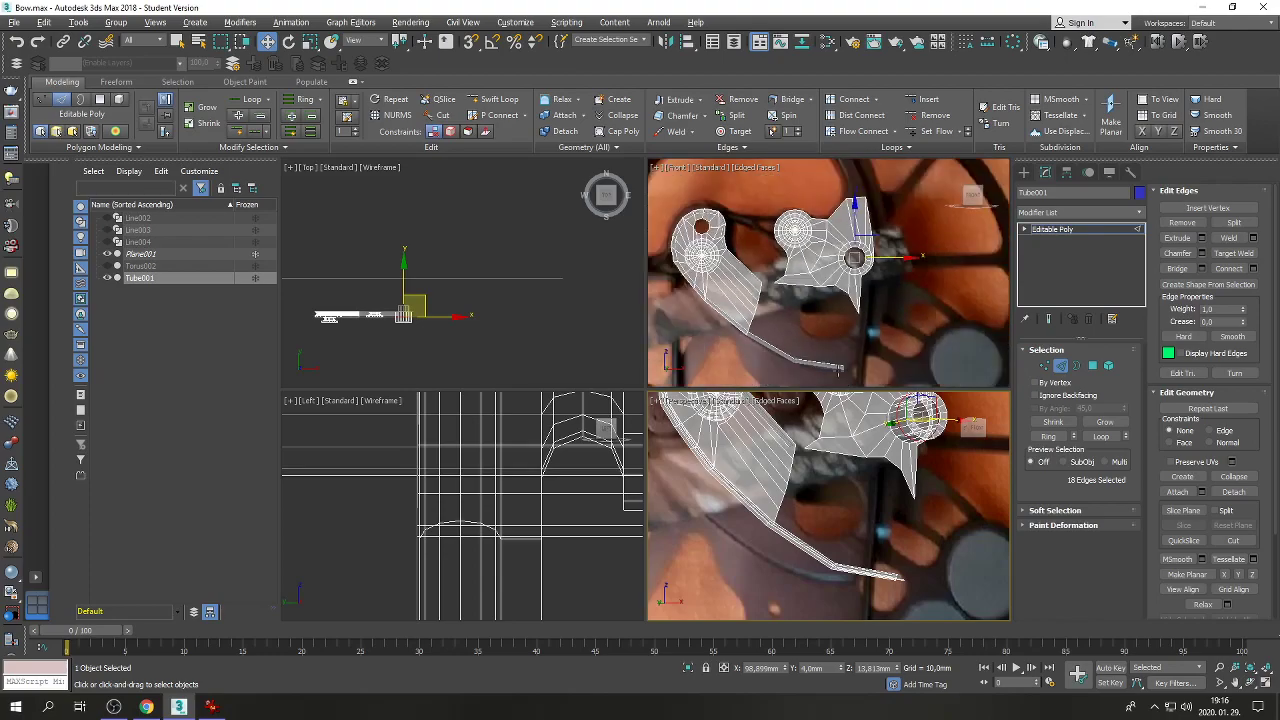
pyautogui.scroll(3, 838, 368)
pyautogui.scroll(-2, 838, 369)
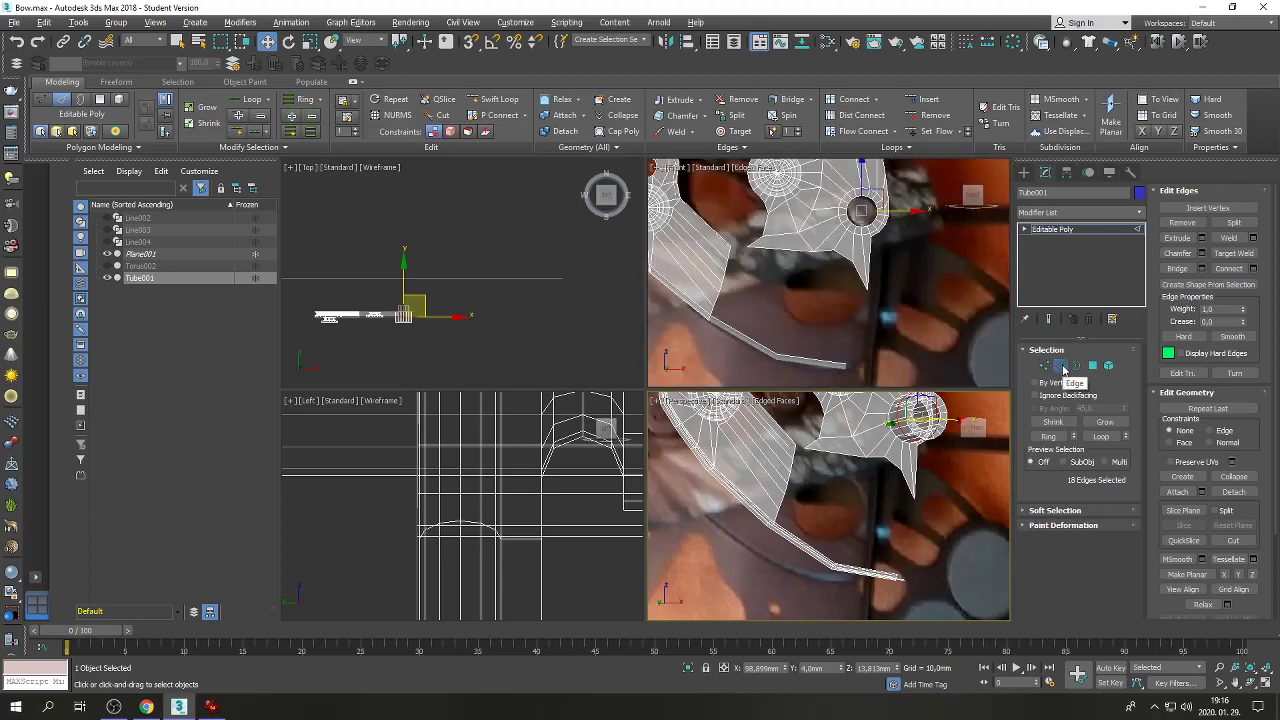
pyautogui.click(1046, 366)
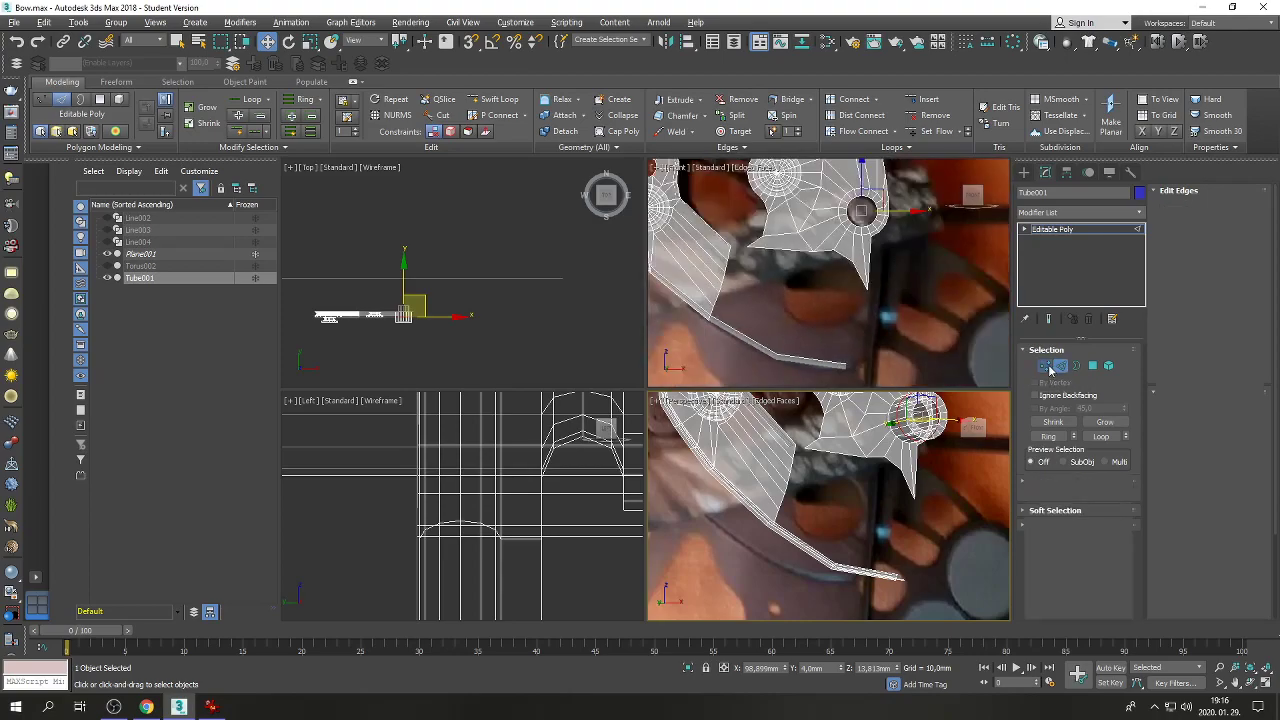
pyautogui.click(1061, 366)
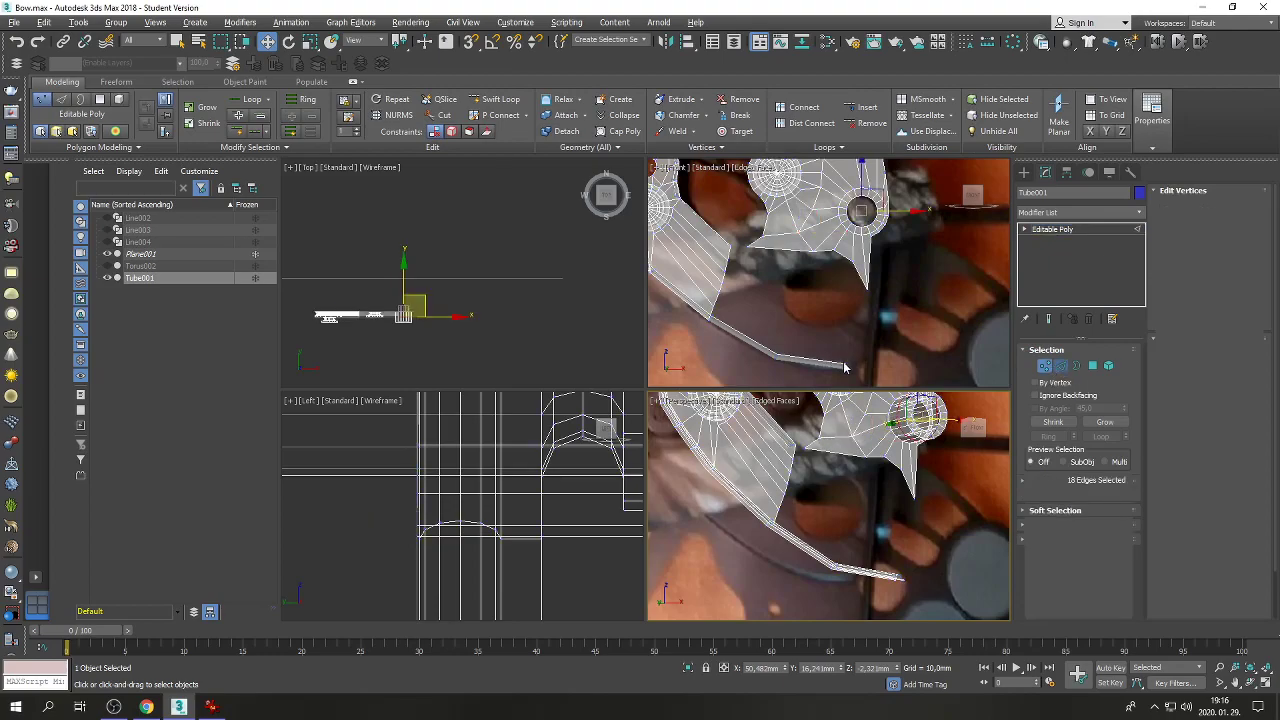
pyautogui.click(900, 576)
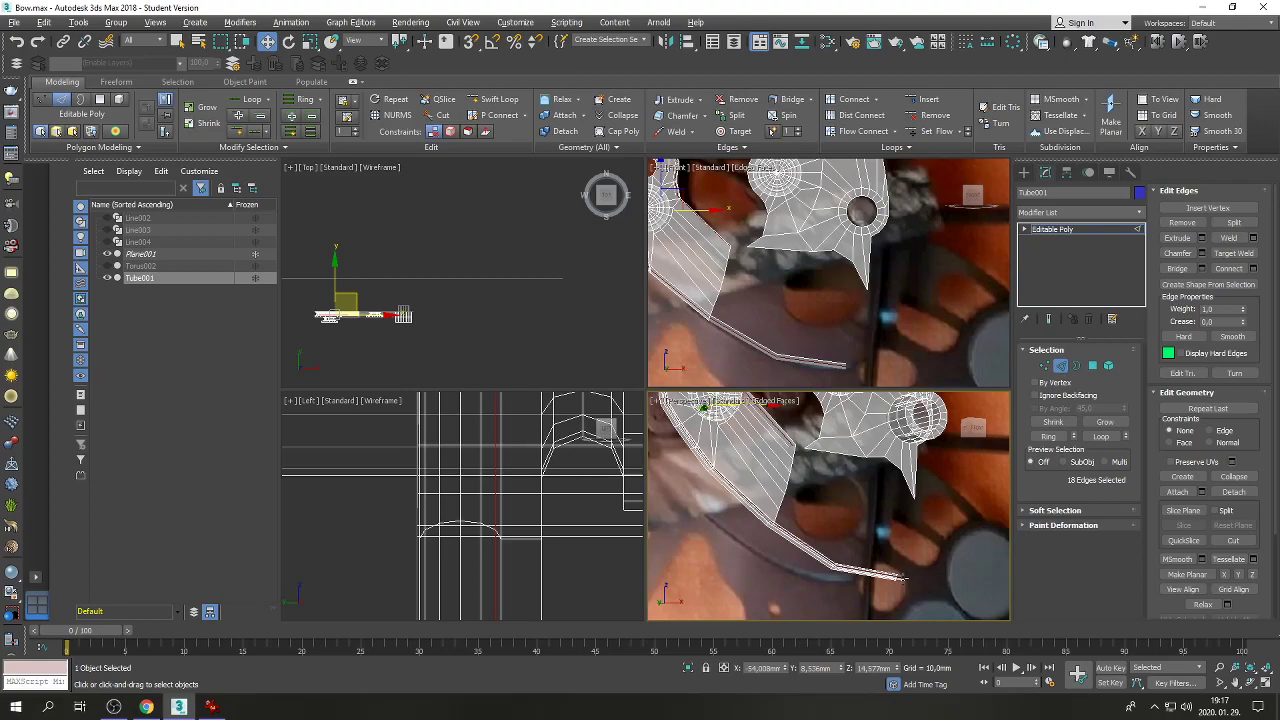
pyautogui.click(903, 578)
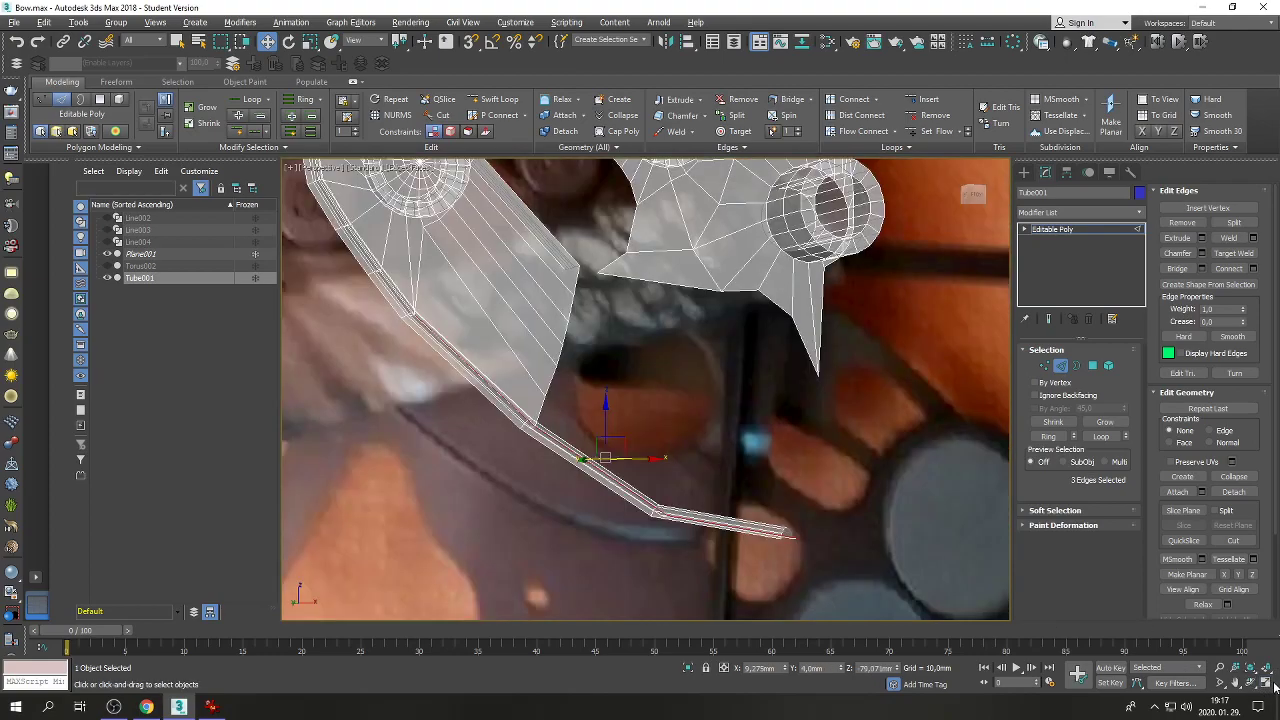
pyautogui.click(1266, 683)
pyautogui.scroll(10, 660, 440)
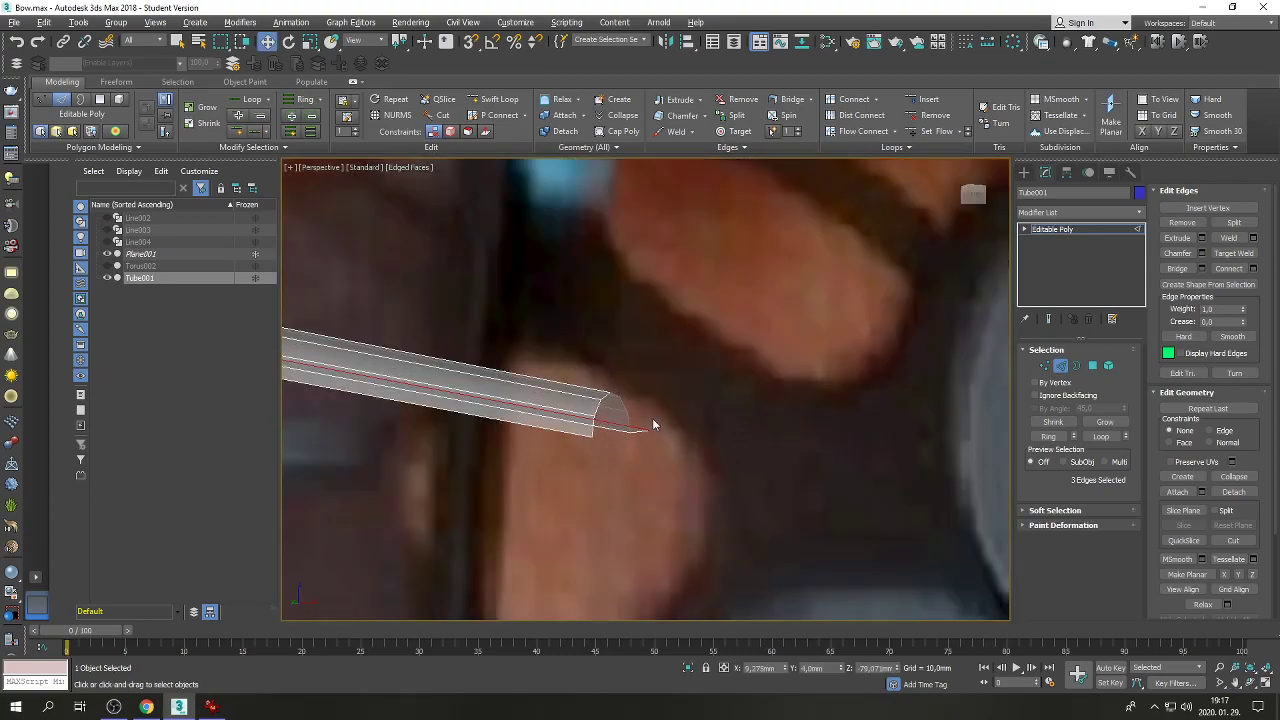
pyautogui.doubleClick(633, 422)
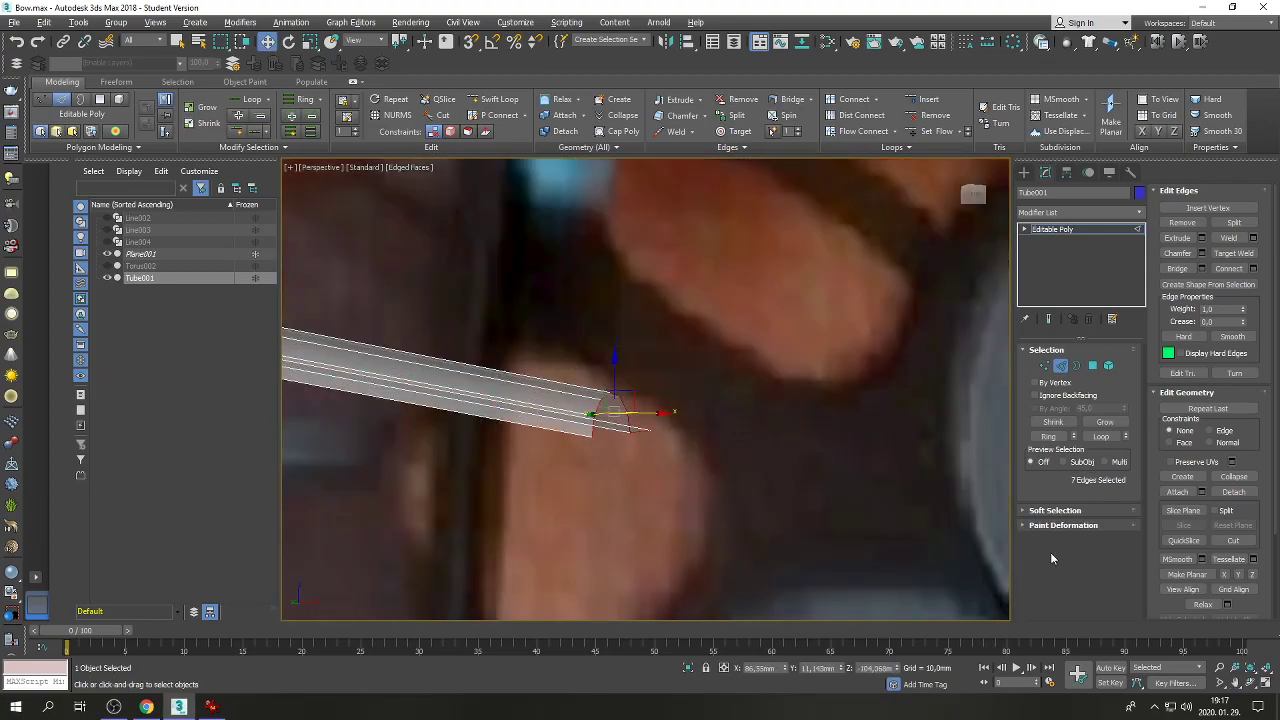
# Unhide Line003, the string running past the tip of the curved arm.
pyautogui.click(1221, 683)
pyautogui.scroll(-6, 640, 466)
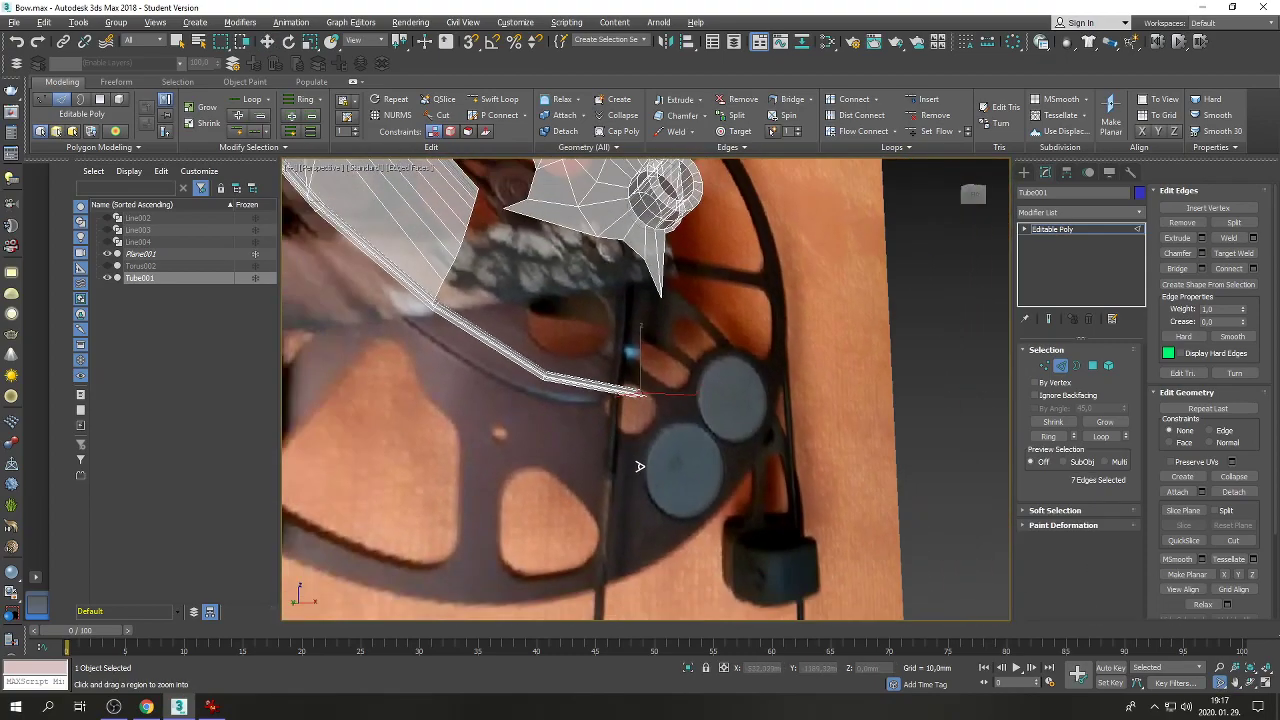
pyautogui.press('w')
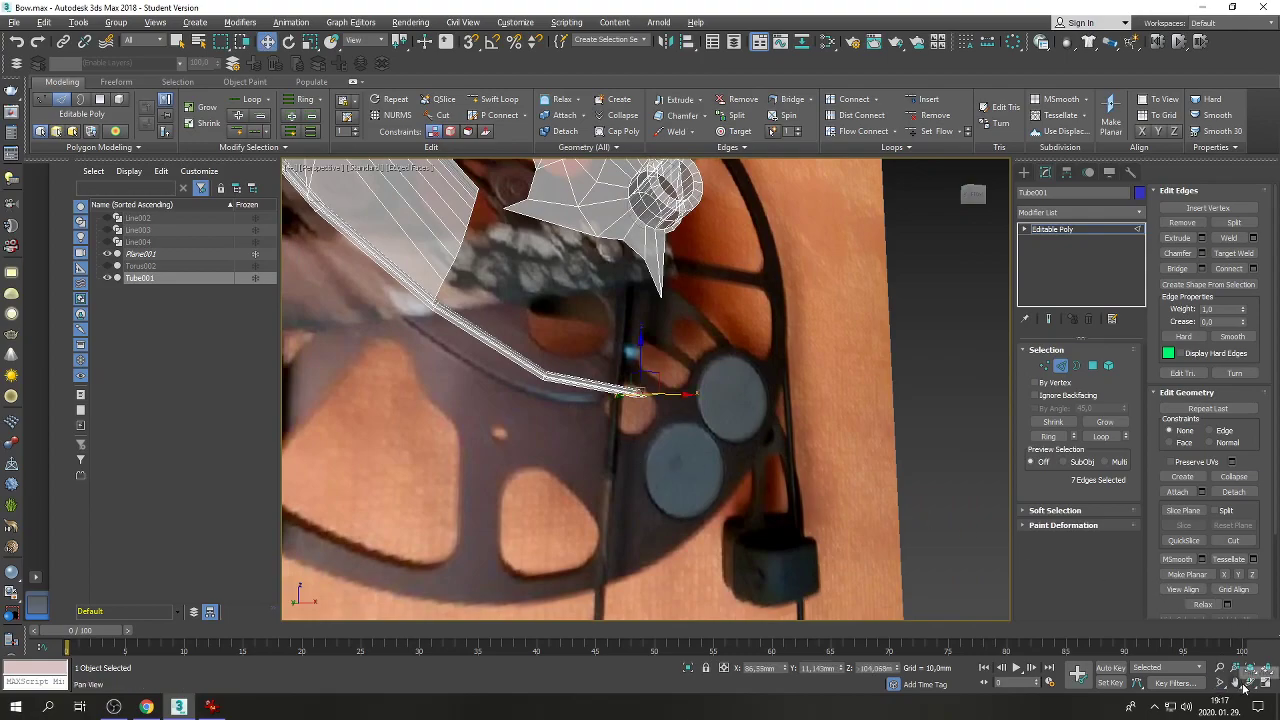
pyautogui.moveTo(686, 355); pyautogui.dragTo(703, 418, button='middle')
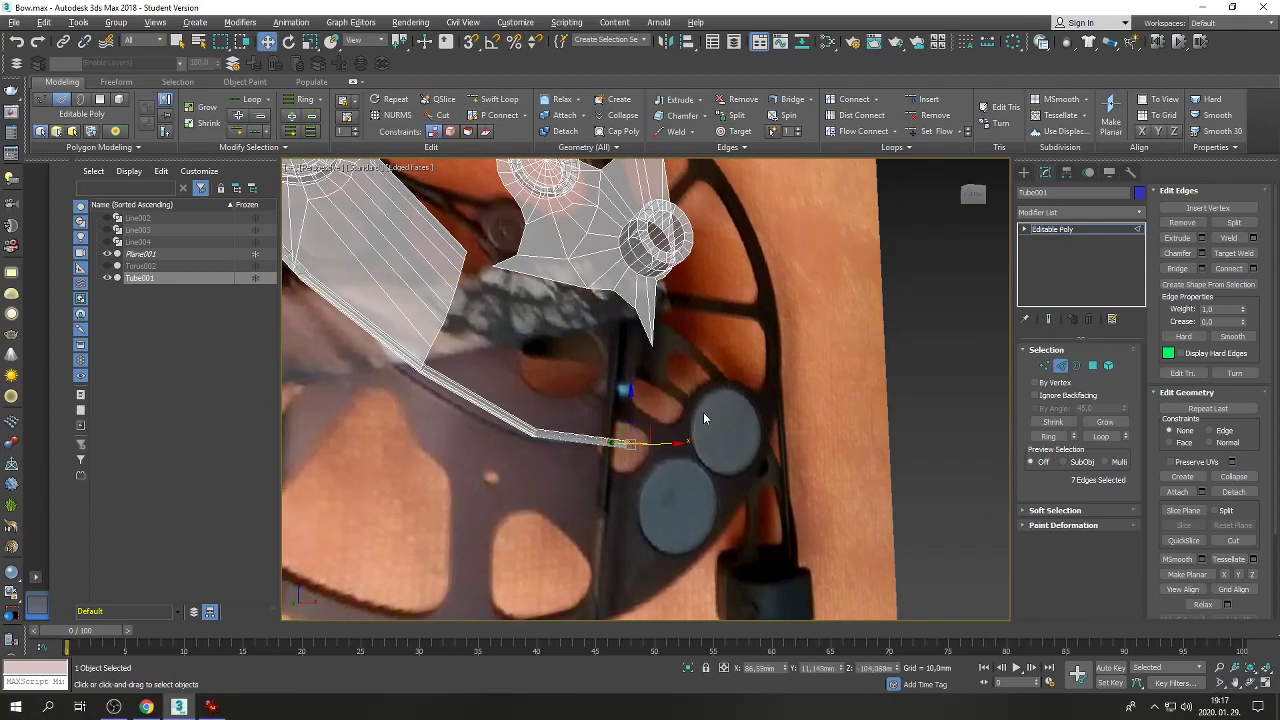
pyautogui.click(108, 230)
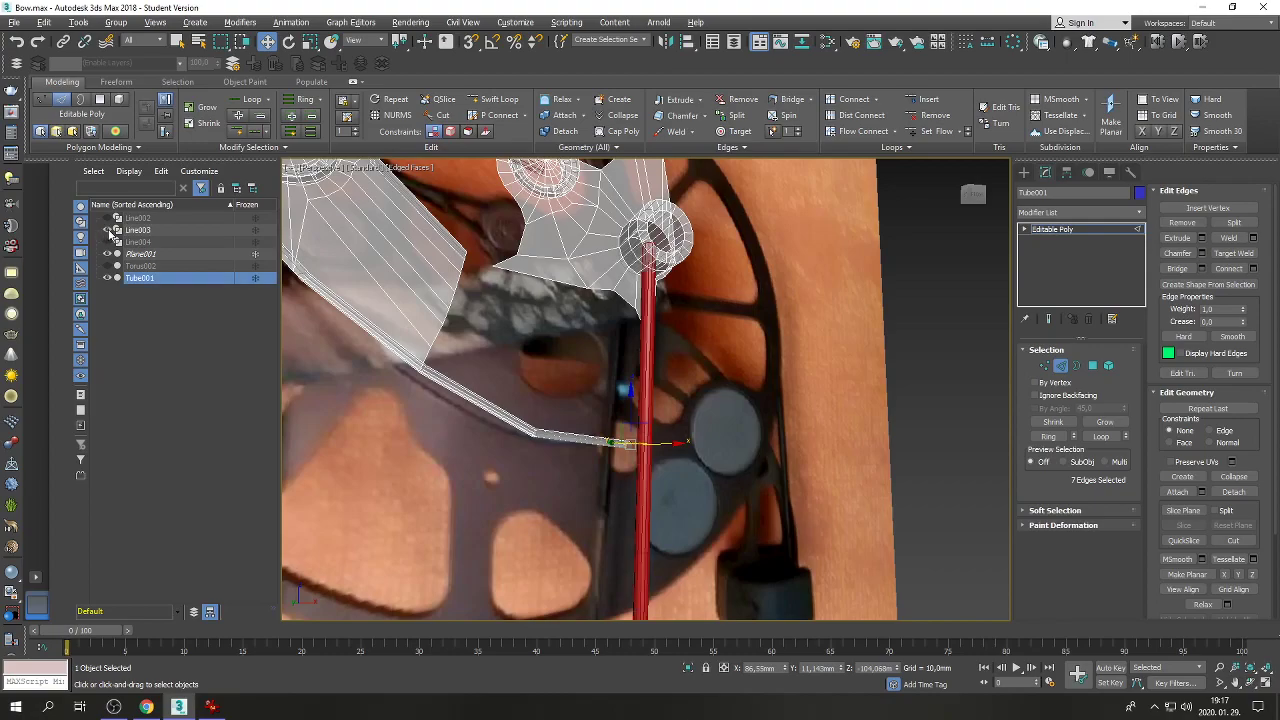
# Extend the rail tip beside the string by dragging a copy of its end edges about 19.6 mm upward in the front view.
pyautogui.click(1267, 685)
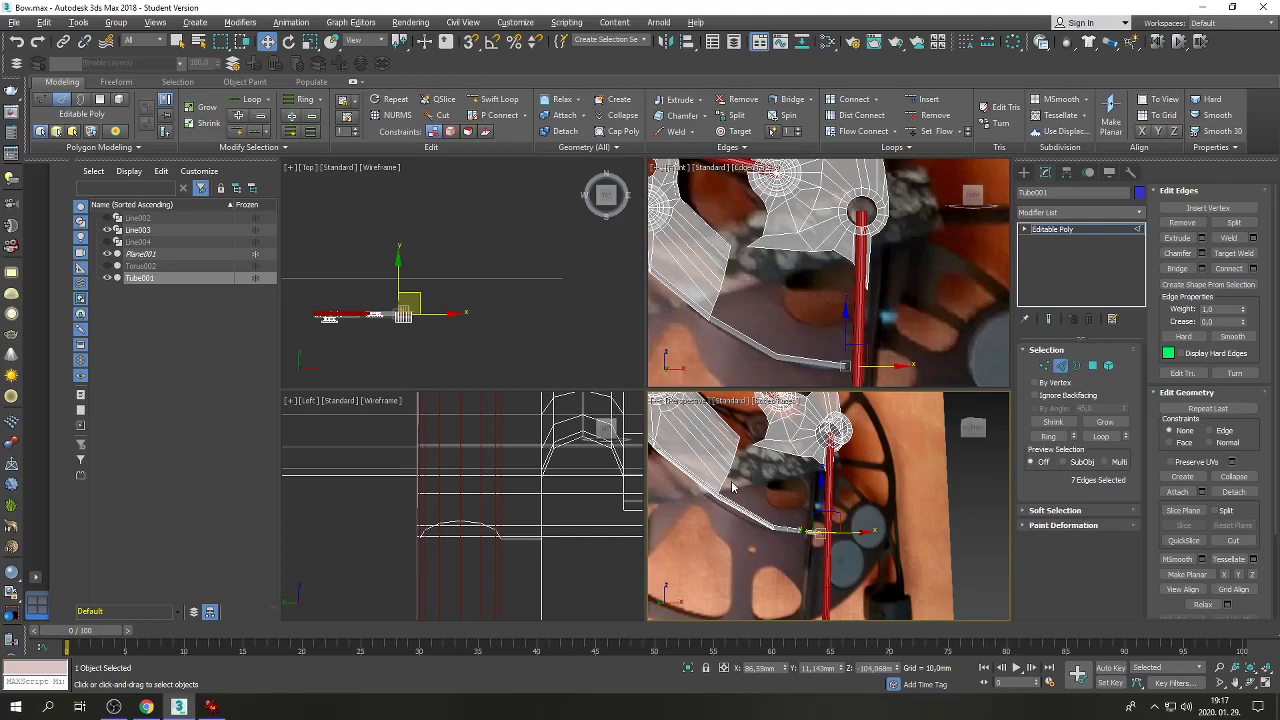
pyautogui.scroll(-6, 485, 494)
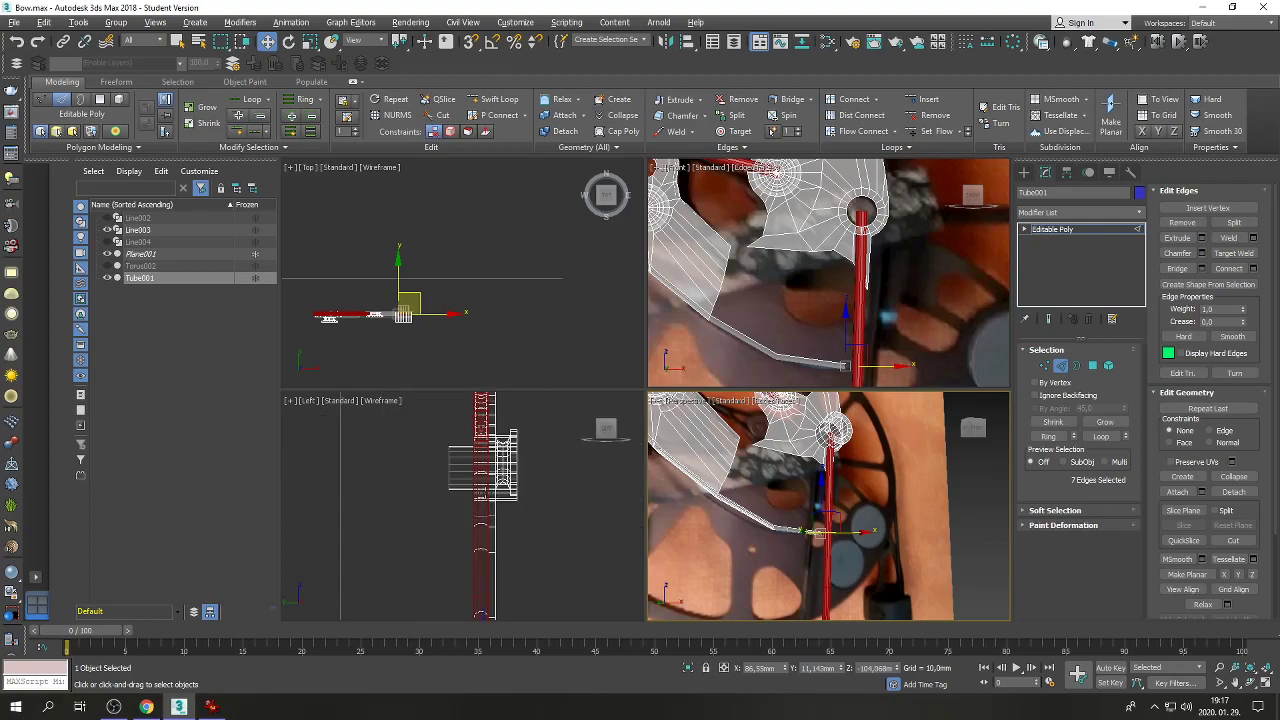
pyautogui.scroll(-3, 485, 490)
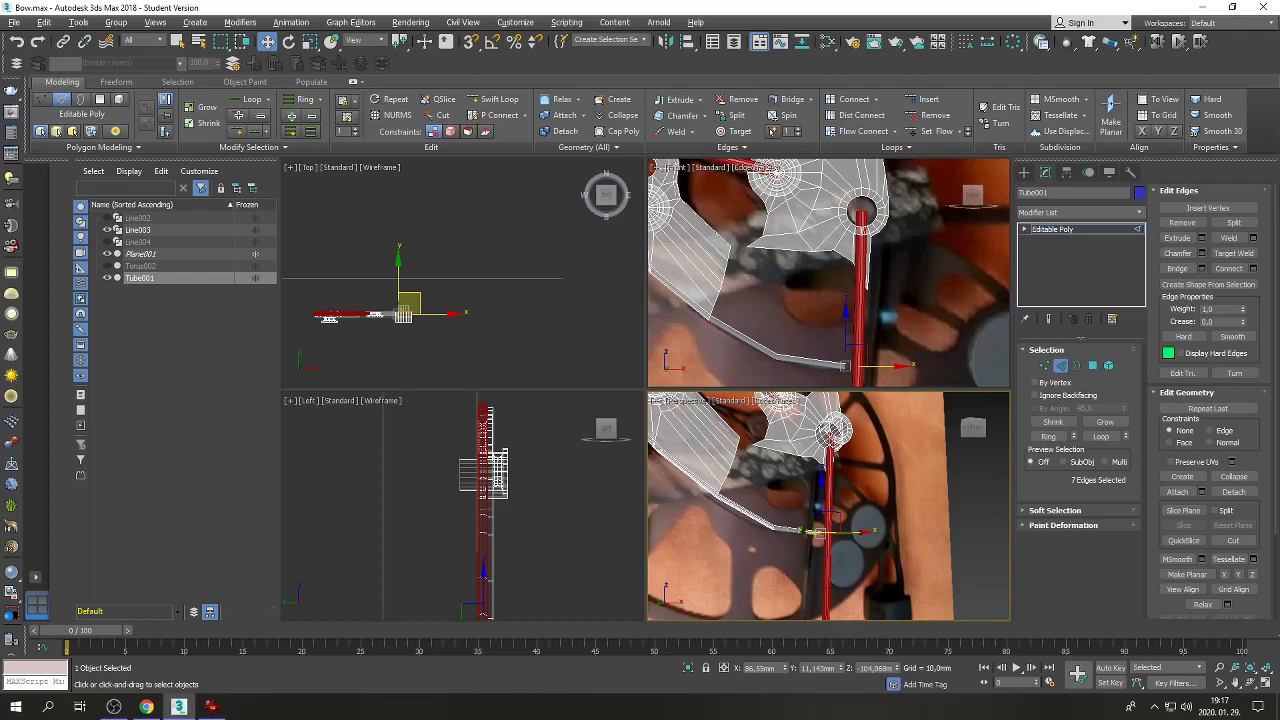
pyautogui.scroll(2, 485, 497)
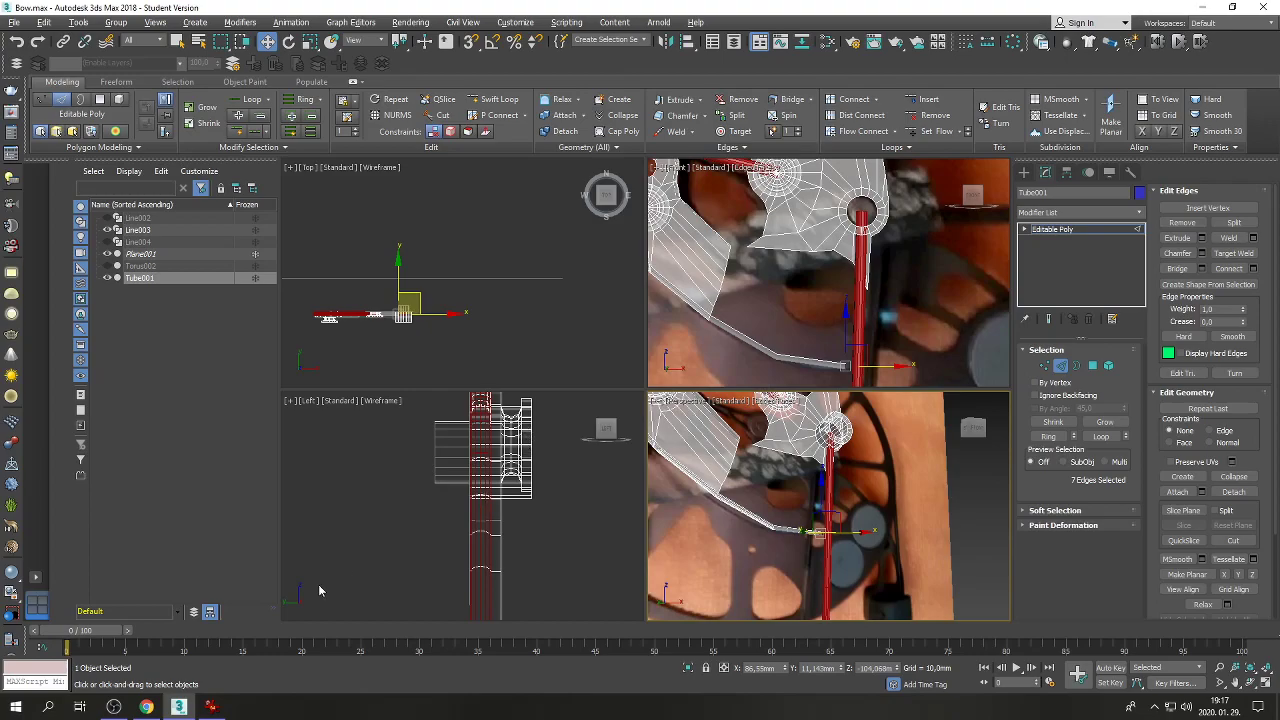
pyautogui.scroll(-4, 745, 276)
pyautogui.scroll(2, 752, 277)
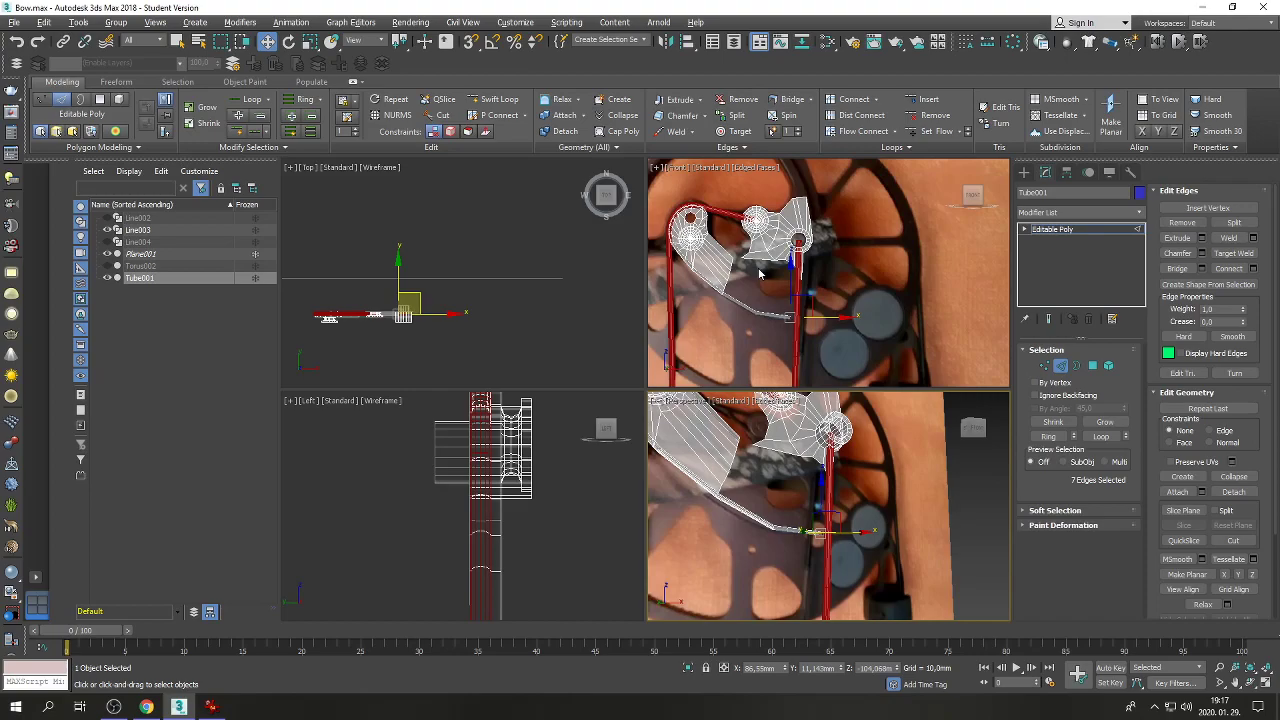
pyautogui.scroll(3, 801, 293)
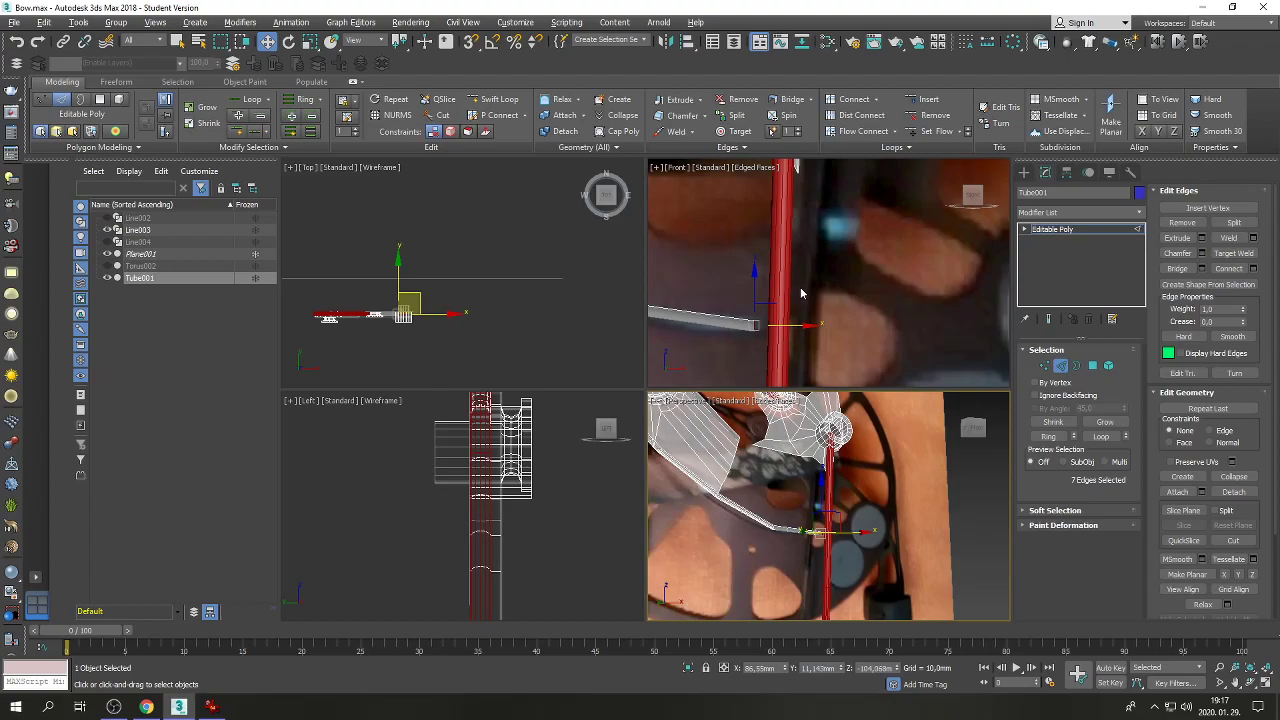
pyautogui.click(771, 312)
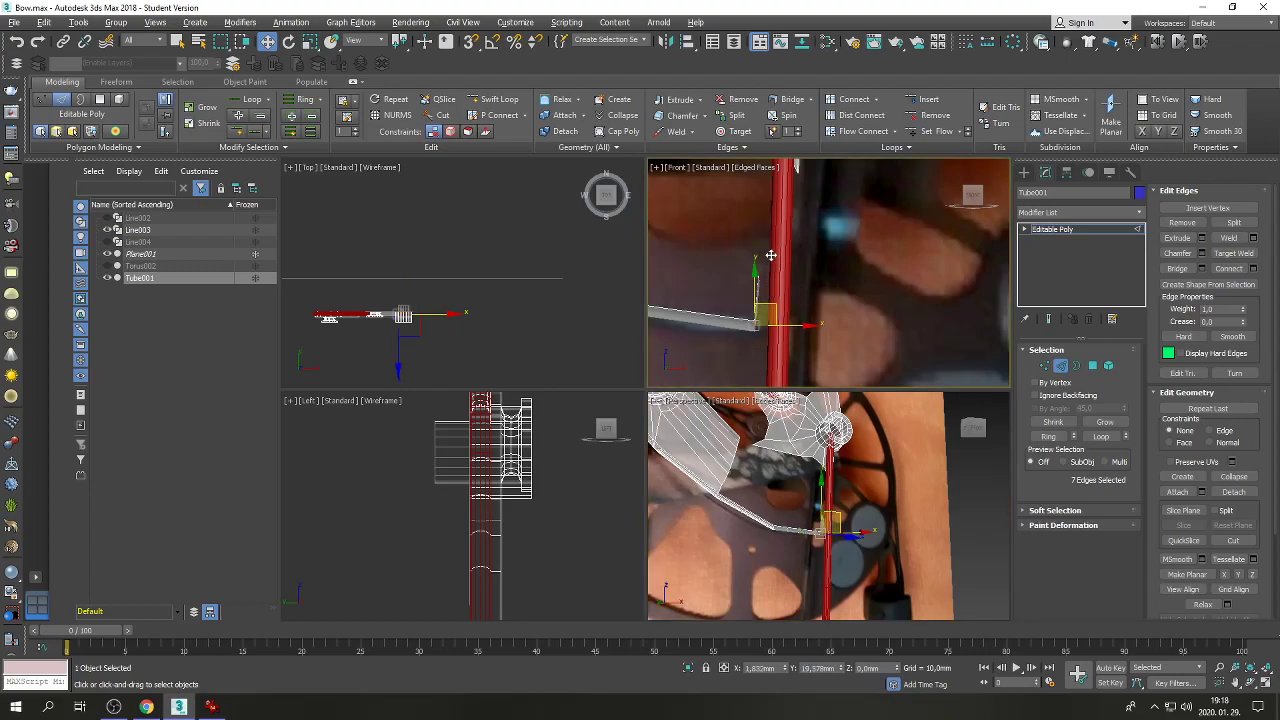
pyautogui.moveTo(771, 256); pyautogui.dragTo(771, 206)
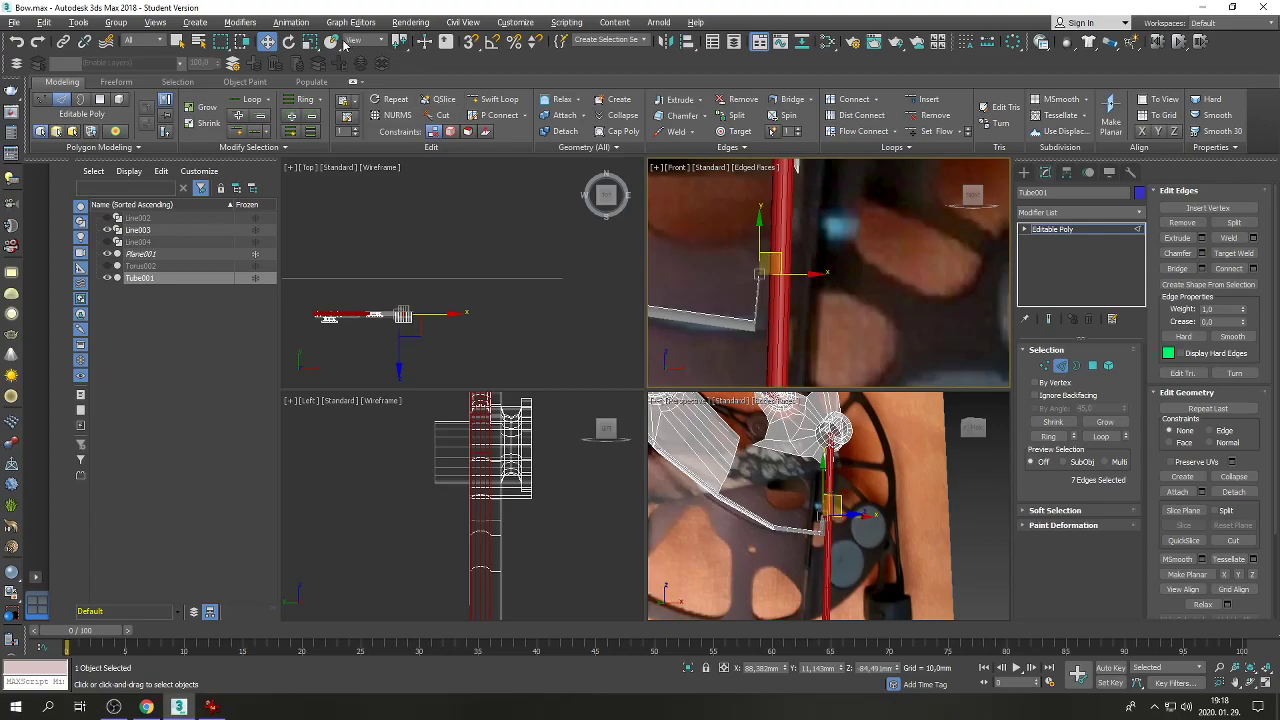
# Enable angle snap and rotate the extended end edges so the tip profile lies horizontal in the front view.
pyautogui.click(492, 41)
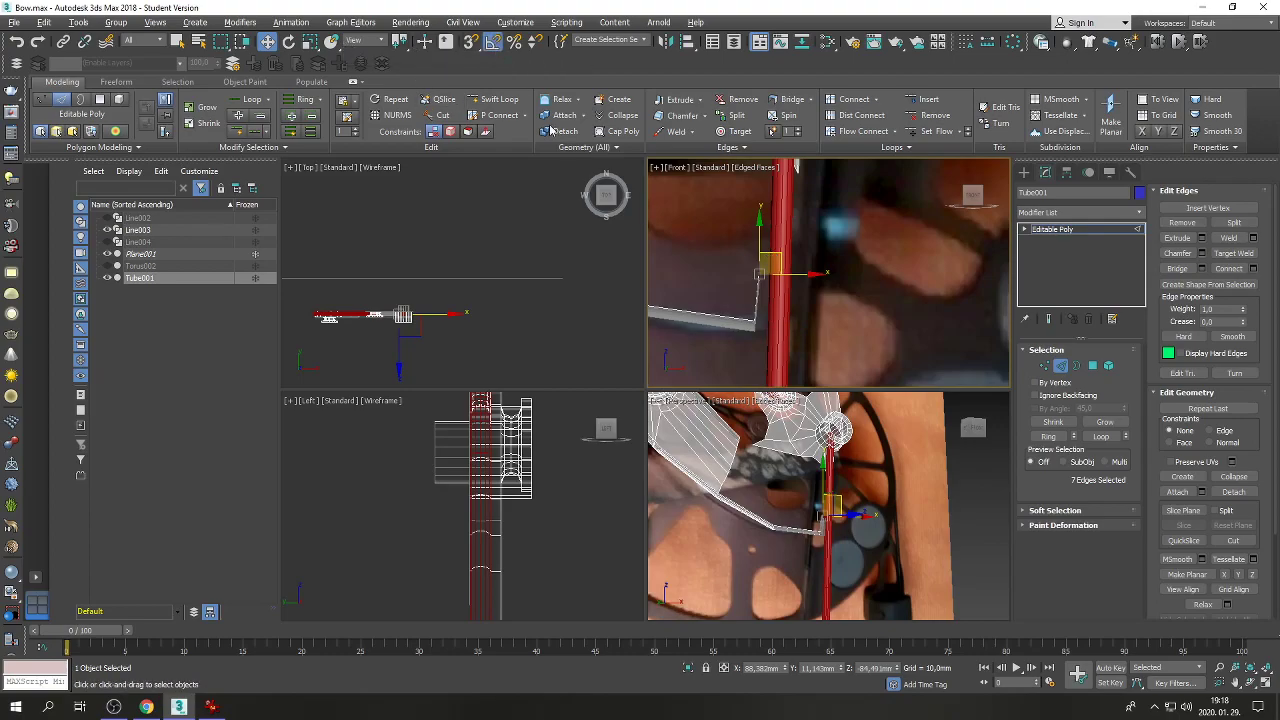
pyautogui.click(288, 41)
pyautogui.moveTo(758, 316); pyautogui.dragTo(843, 290)
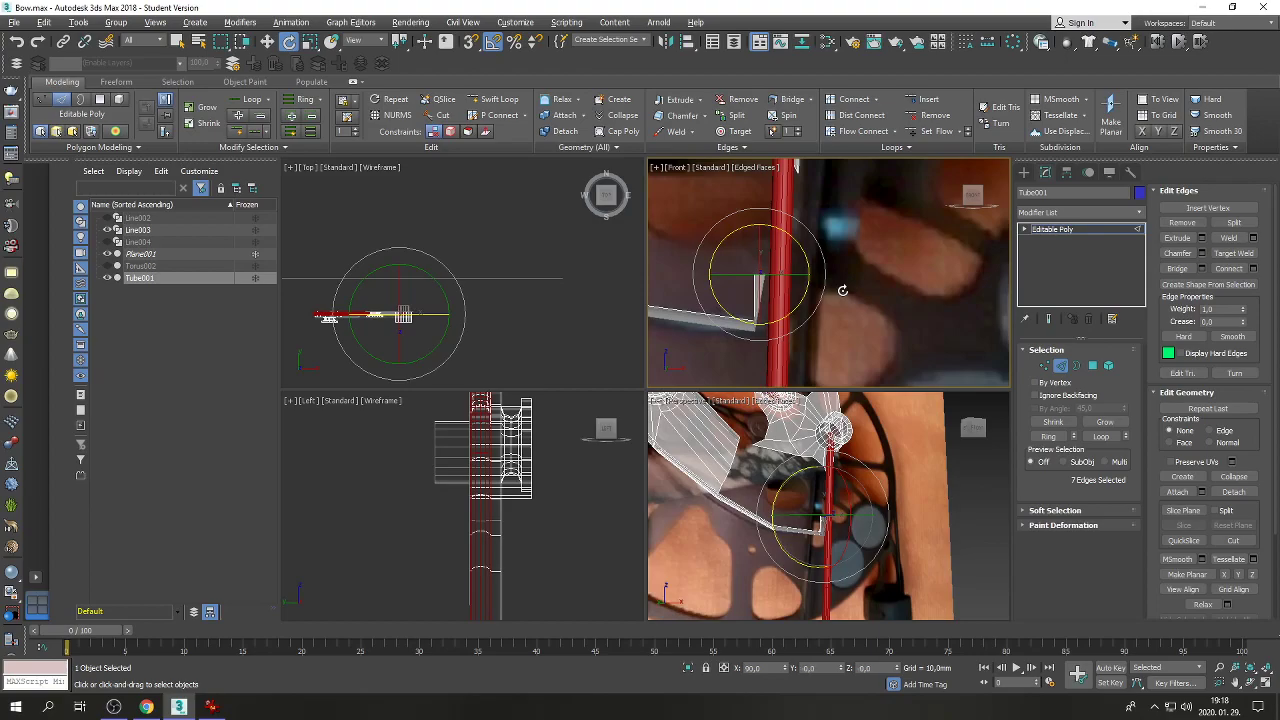
# Move the rail's rotated end edges sideways in the front view so the tip sits on the red string.
pyautogui.click(267, 41)
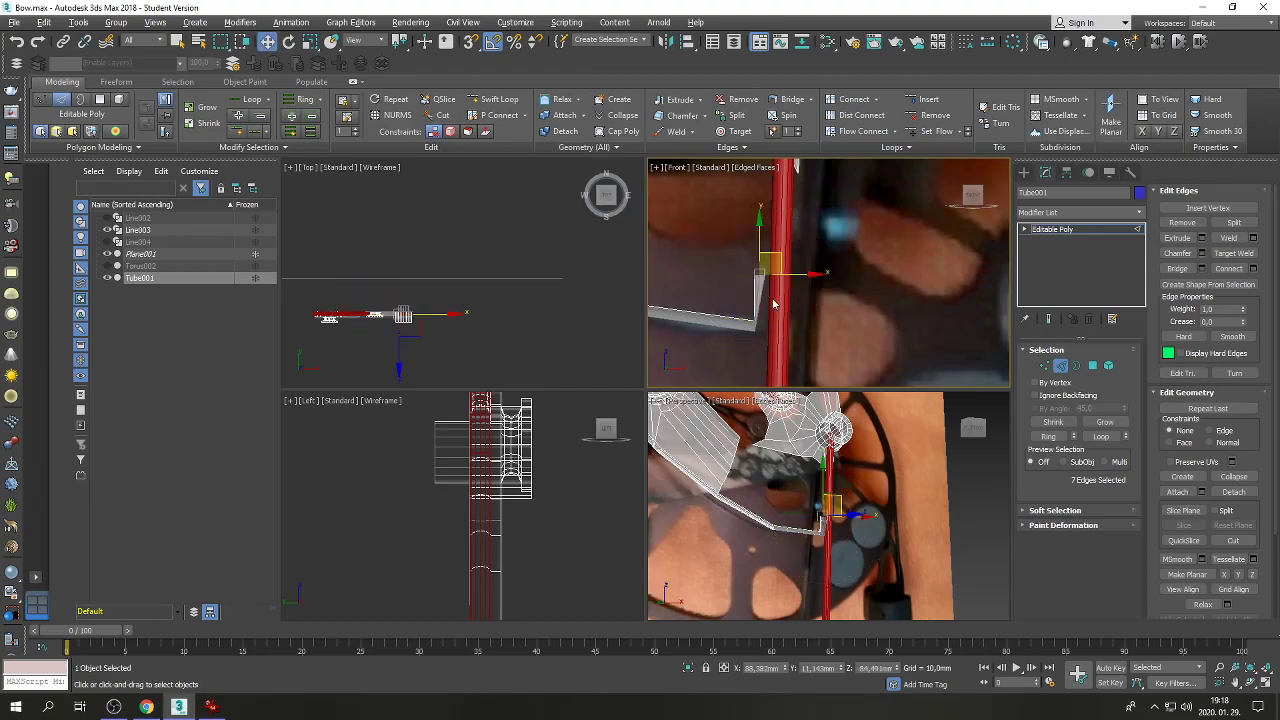
pyautogui.moveTo(791, 276); pyautogui.dragTo(813, 298)
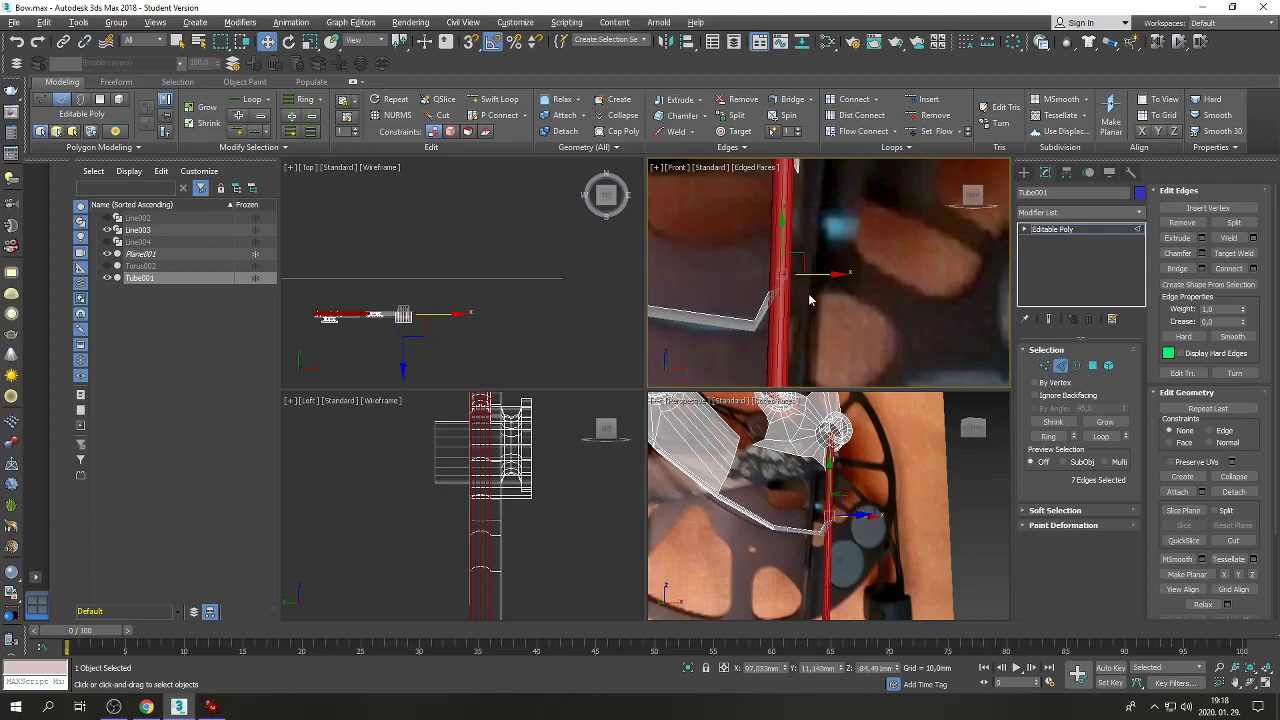
pyautogui.moveTo(799, 253); pyautogui.dragTo(773, 291)
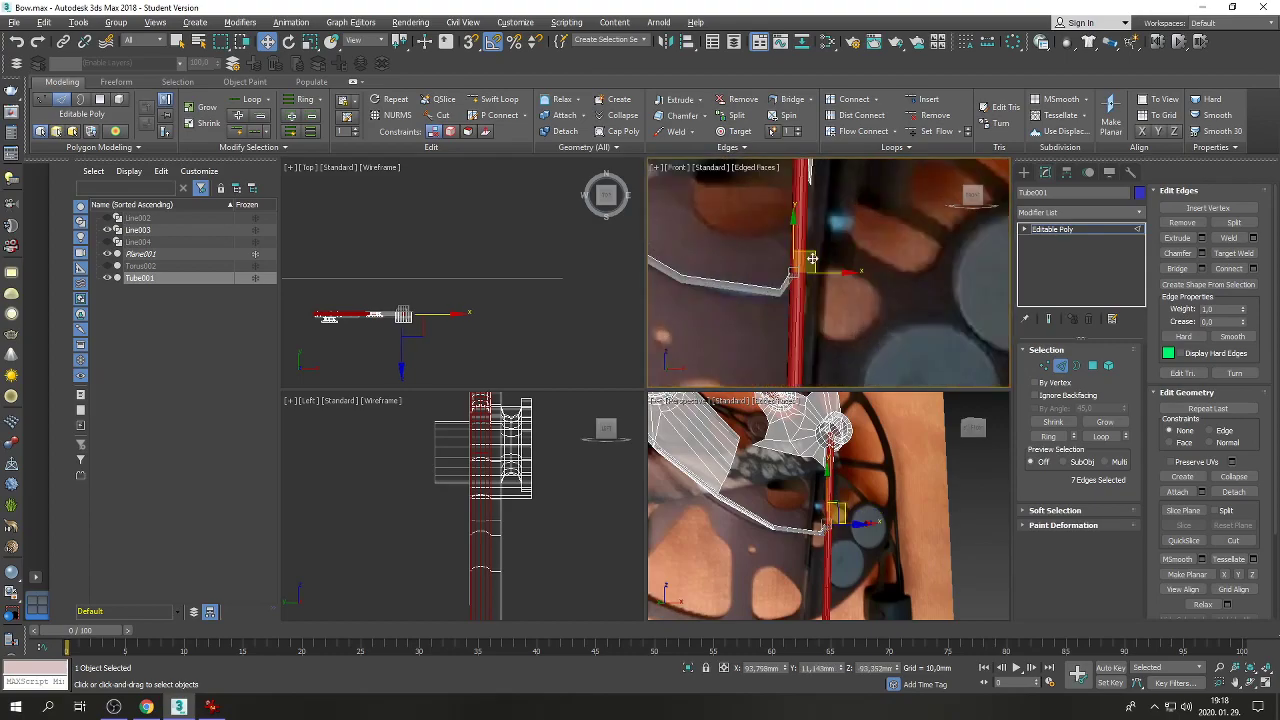
# Extend the rail tip about 13 mm back from the string and 8 mm upward with copied end edges, and rotate the end profile using angle snap.
pyautogui.moveTo(813, 257); pyautogui.dragTo(790, 224)
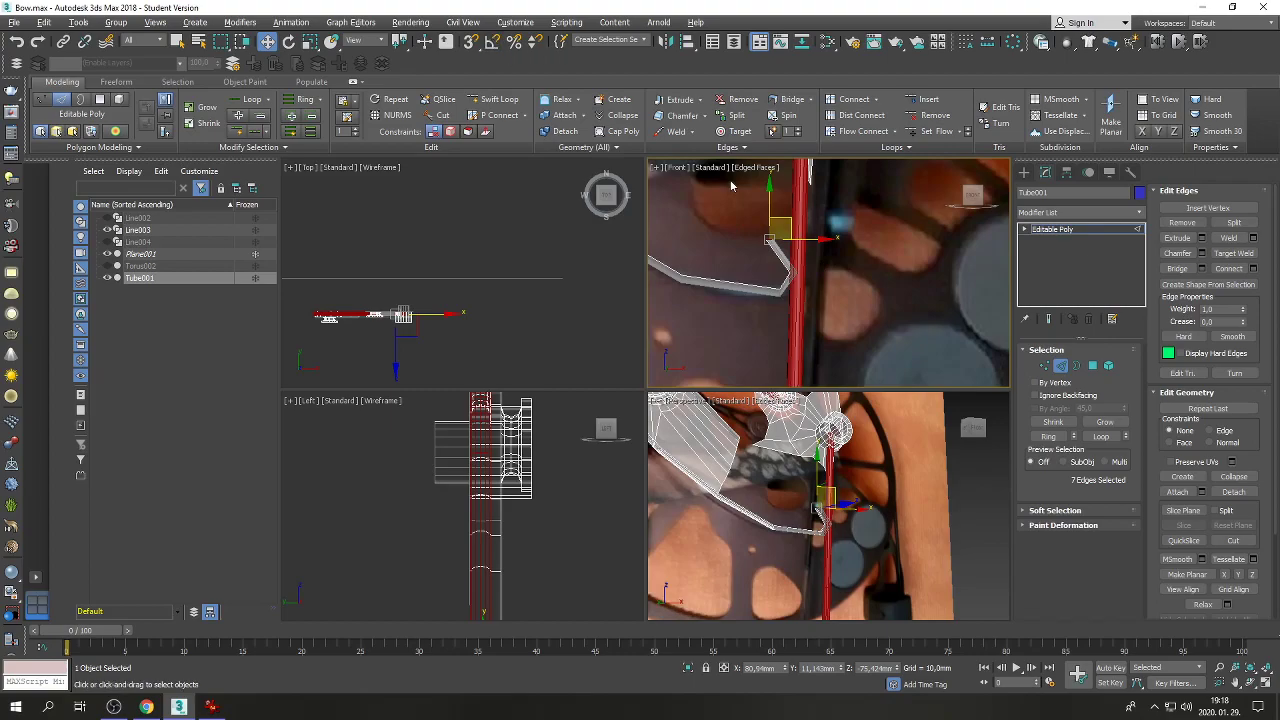
pyautogui.click(493, 41)
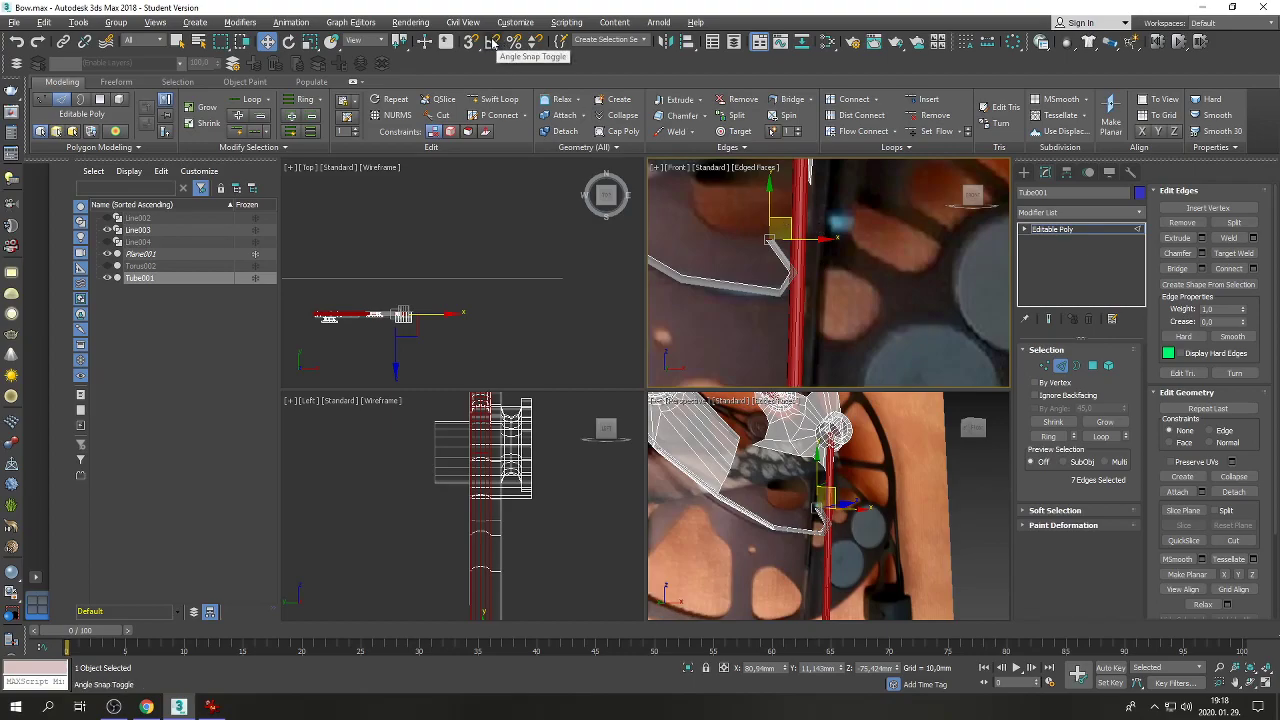
pyautogui.click(310, 41)
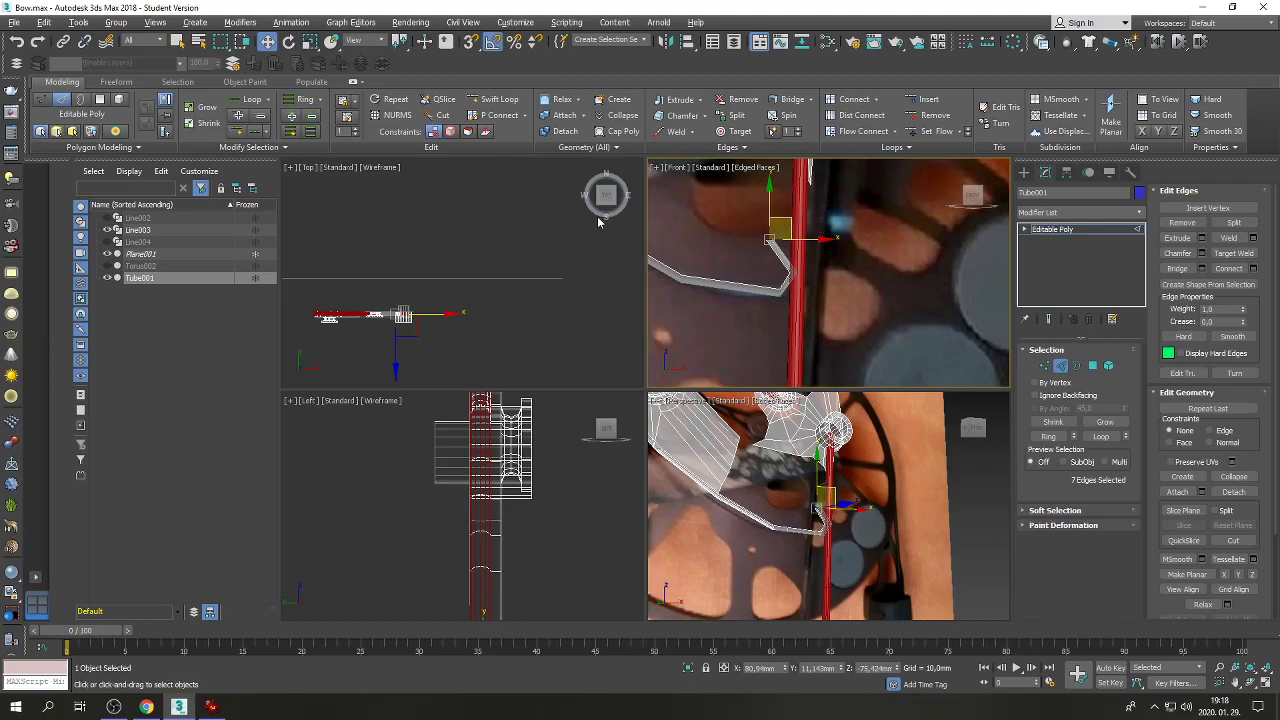
pyautogui.rightClick(597, 216)
pyautogui.rightClick(714, 247)
pyautogui.press('e')
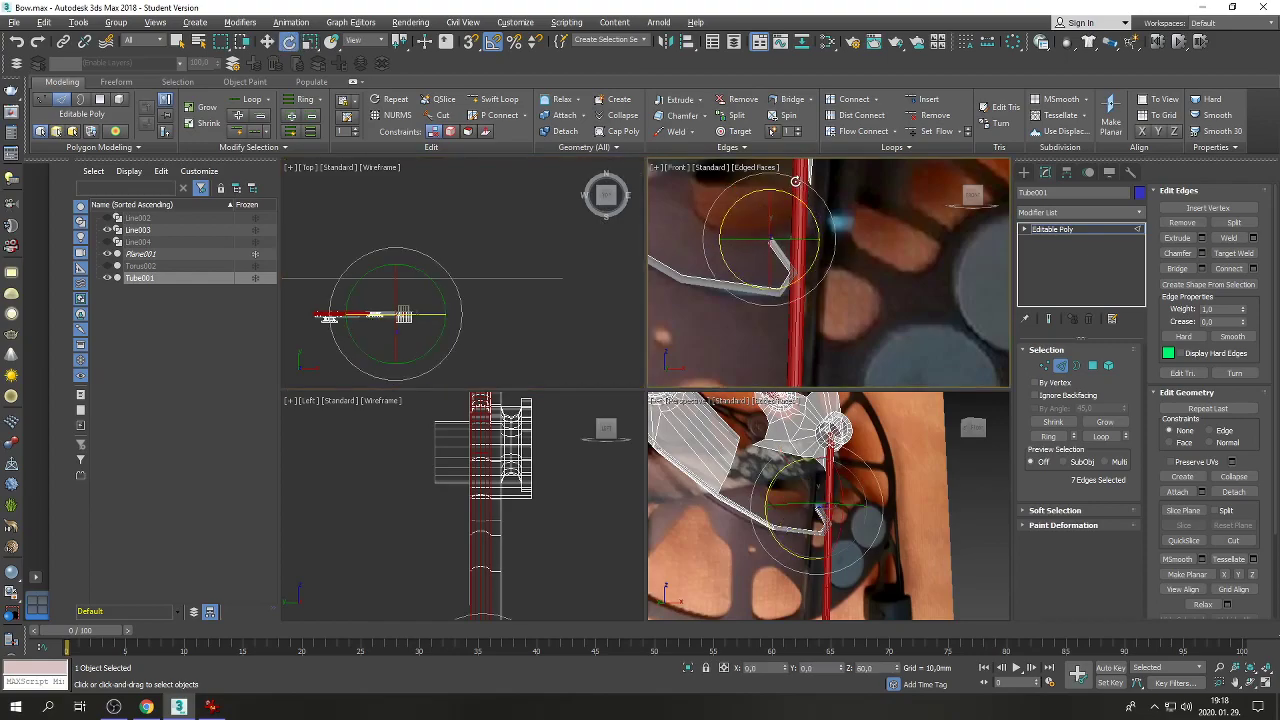
pyautogui.scroll(3, 794, 233)
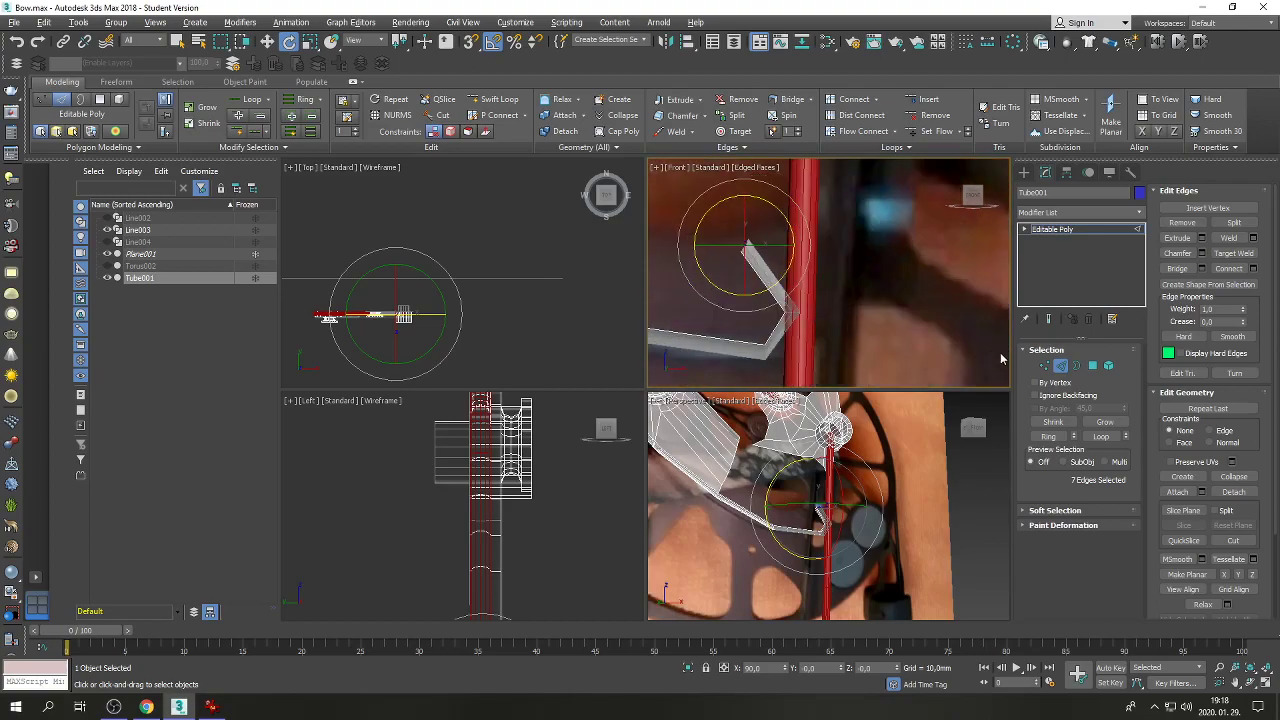
# Select the eight vertices at the rail's bend on the string and move them about 3.6 mm upward.
pyautogui.press('1')
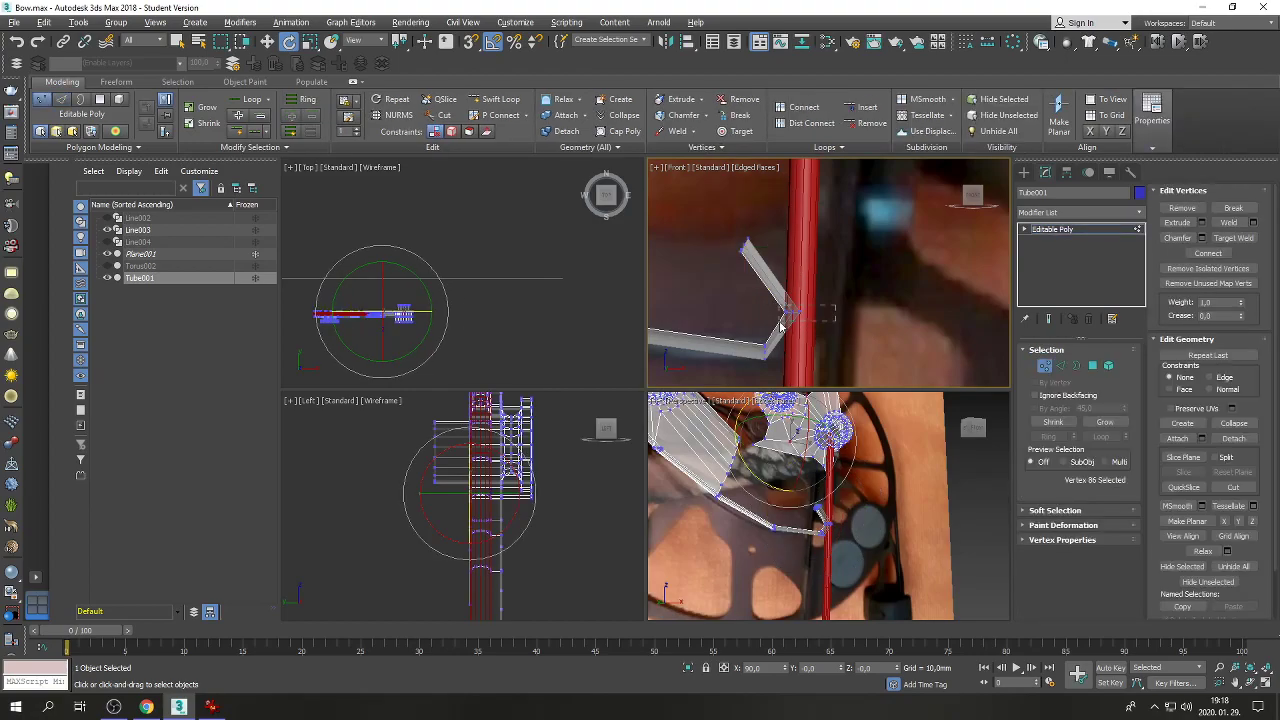
pyautogui.moveTo(781, 326); pyautogui.dragTo(781, 327)
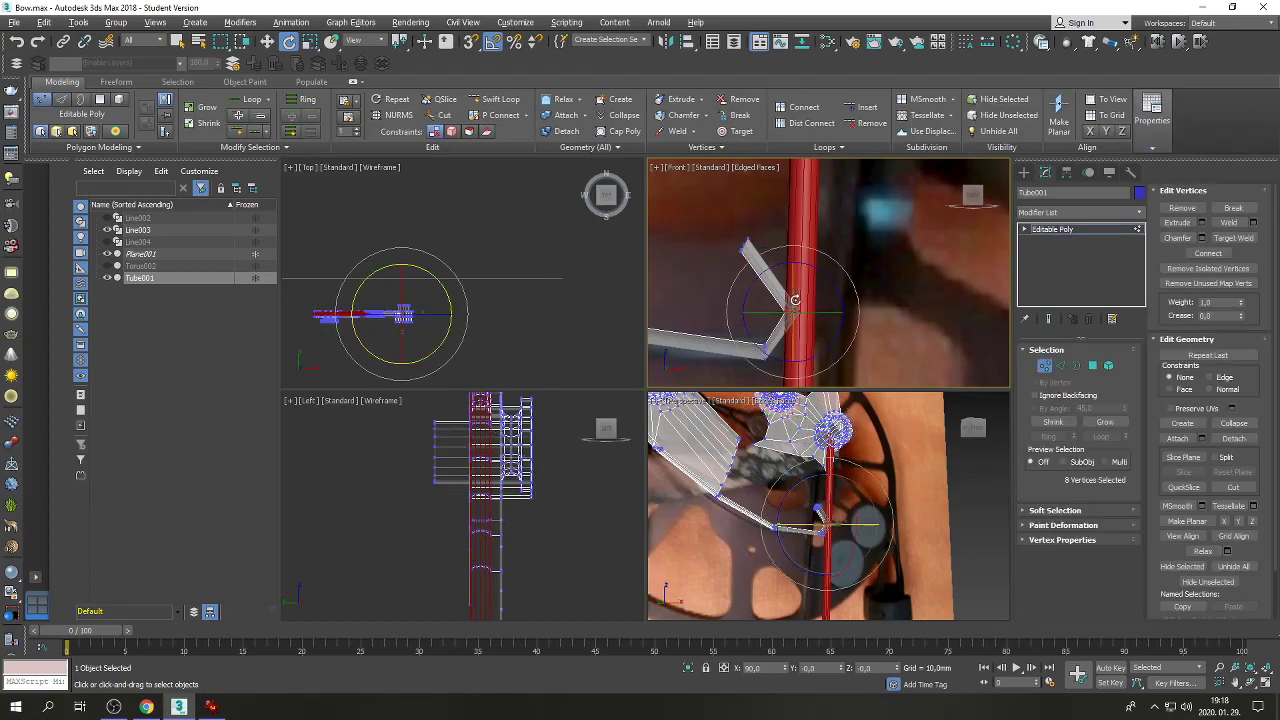
pyautogui.click(268, 41)
pyautogui.moveTo(797, 284); pyautogui.dragTo(798, 269)
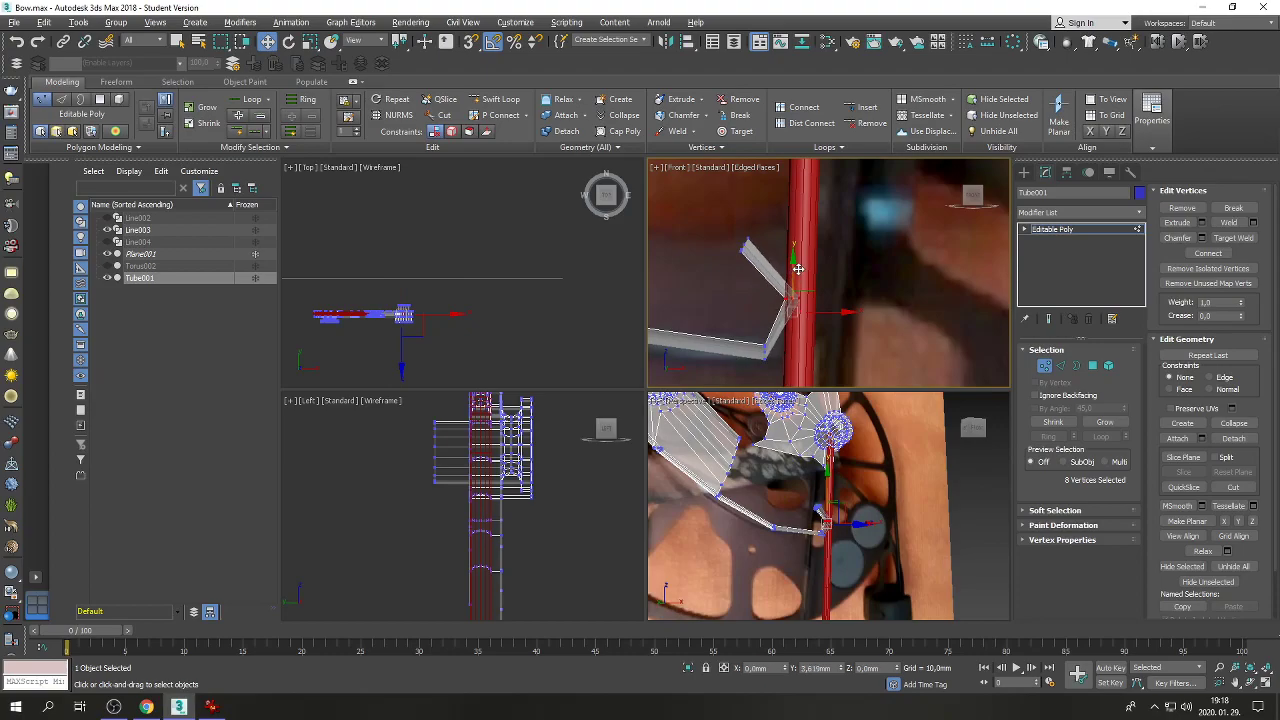
pyautogui.scroll(-1, 819, 279)
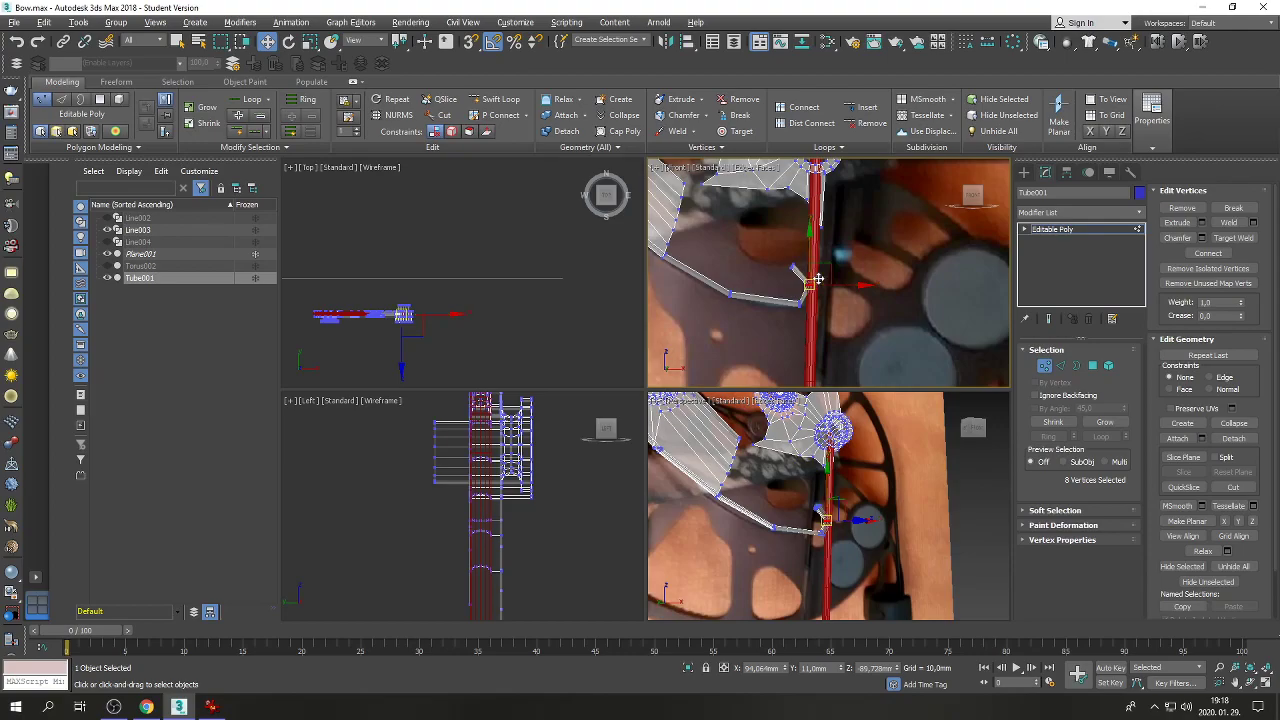
# Select the edges at the inner corner of the curved arm's wide end and maximize the front viewport around the gap beside the string.
pyautogui.keyDown('ctrl'); pyautogui.click(682, 208); pyautogui.keyUp('ctrl')
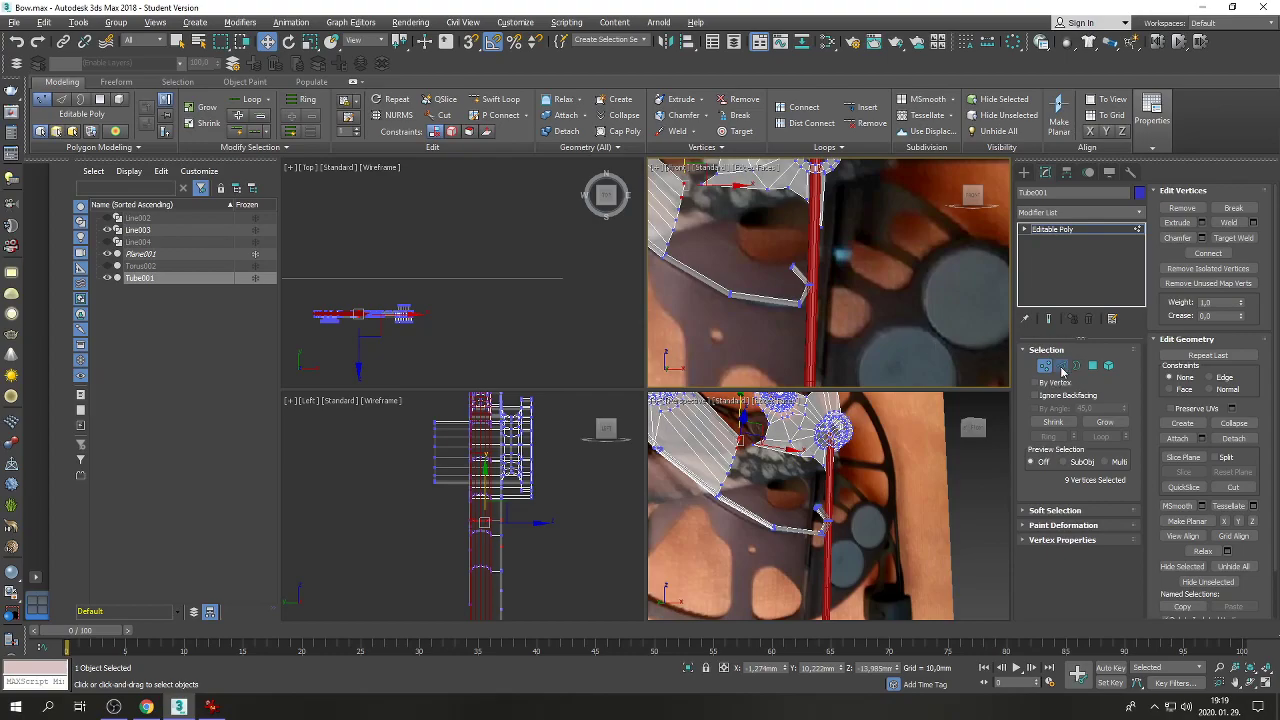
pyautogui.click(1061, 366)
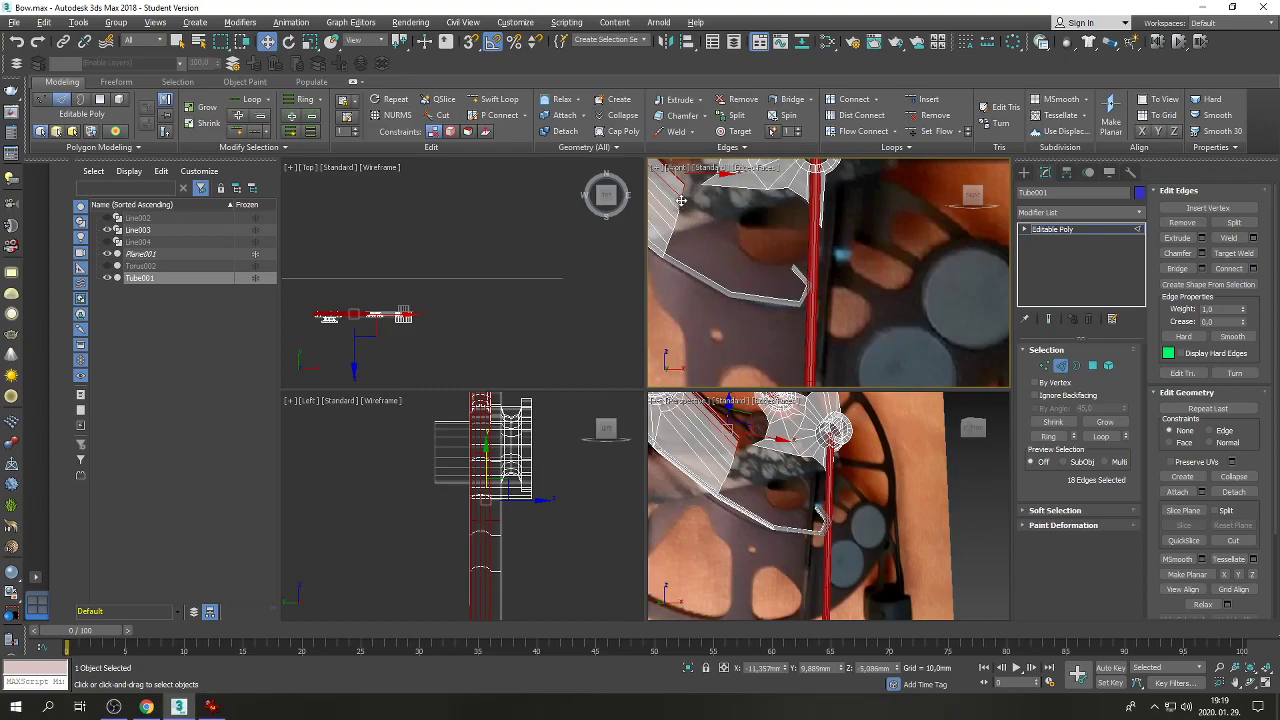
pyautogui.keyDown('alt'); pyautogui.moveTo(748, 254); pyautogui.dragTo(780, 245, button='middle'); pyautogui.keyUp('alt')
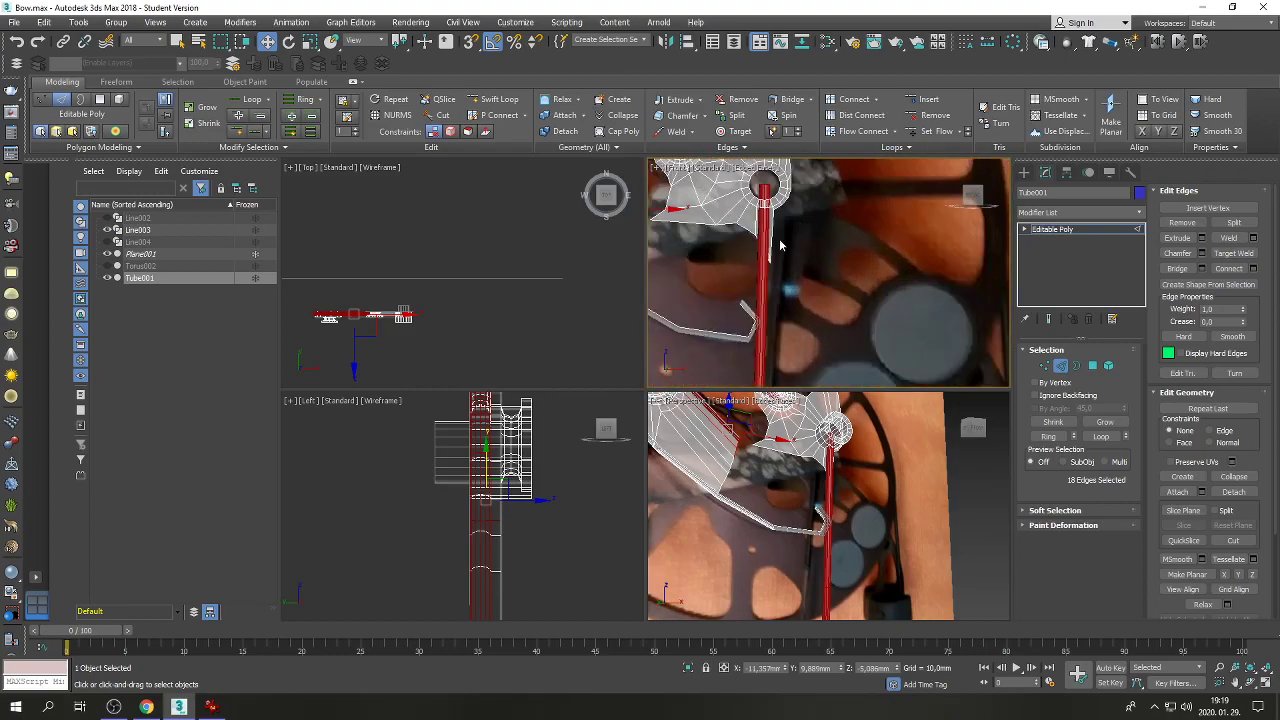
pyautogui.click(1264, 683)
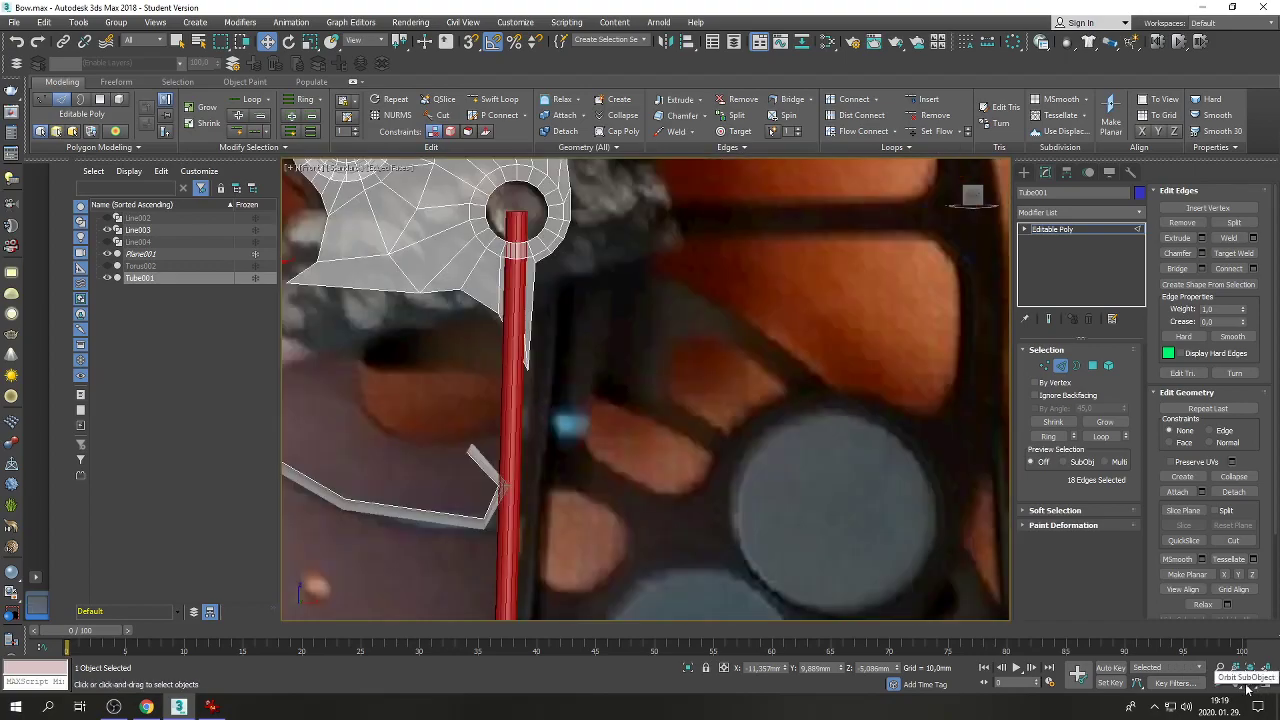
pyautogui.click(1236, 682)
pyautogui.moveTo(543, 380); pyautogui.dragTo(609, 357)
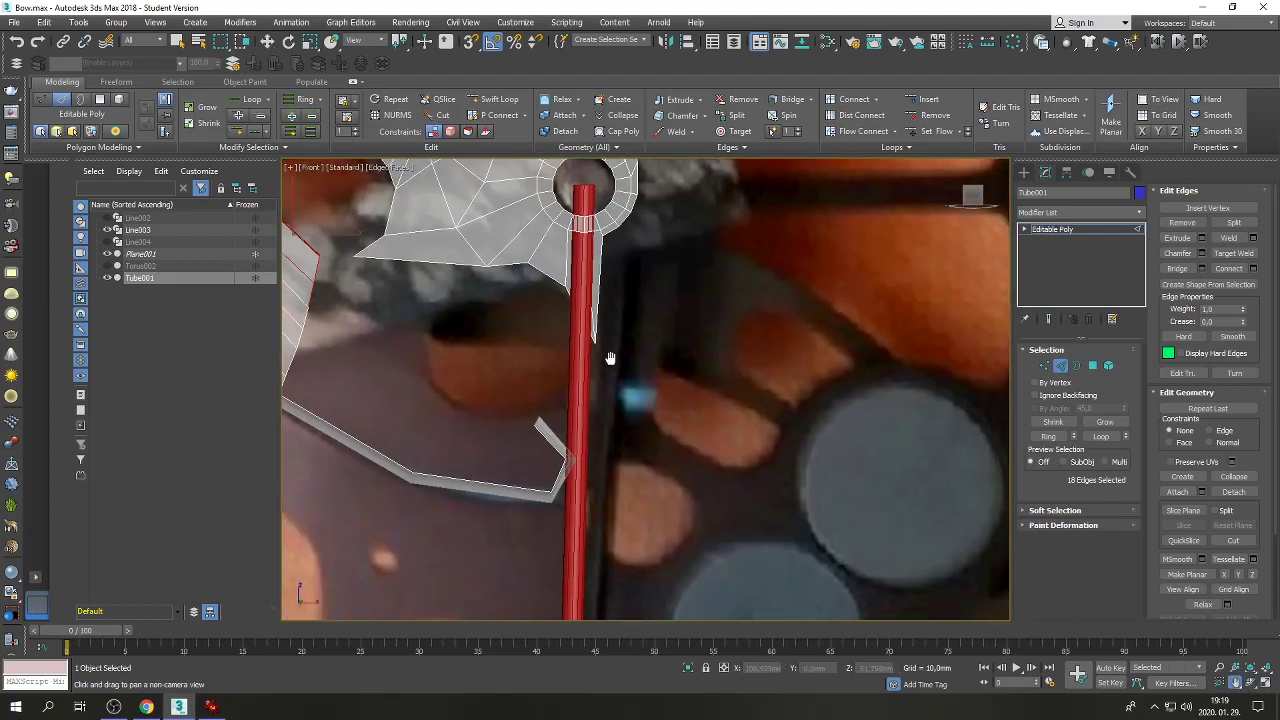
pyautogui.scroll(-5, 557, 337)
pyautogui.scroll(5, 561, 343)
pyautogui.press('w')
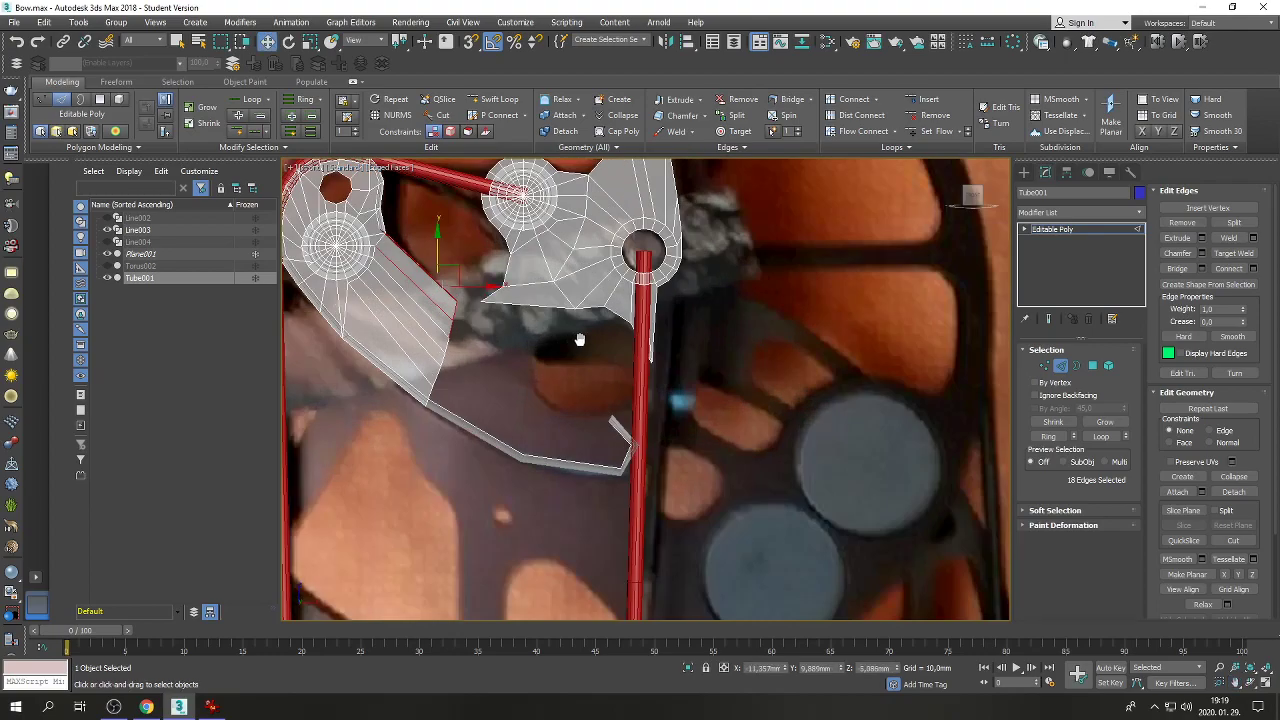
# Create a cylinder of about 27 mm radius and 22 mm height over the dark hole between the plate and the rail.
pyautogui.click(195, 22)
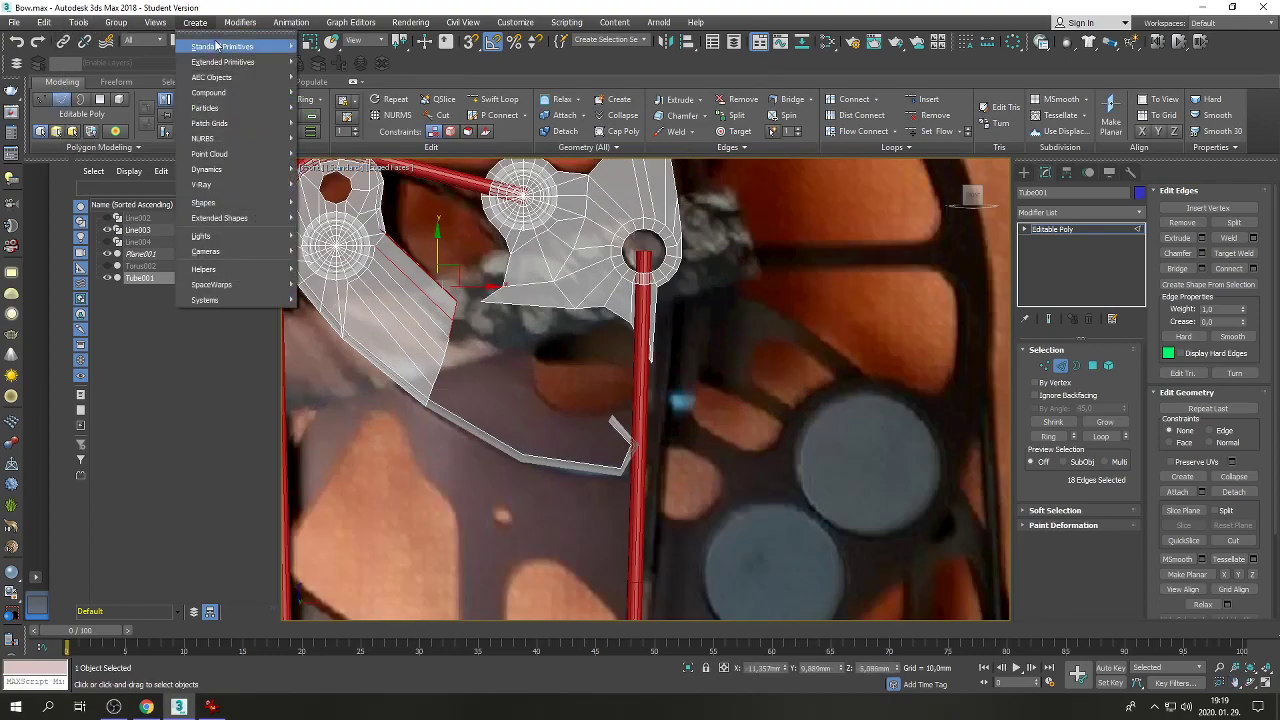
pyautogui.click(330, 116)
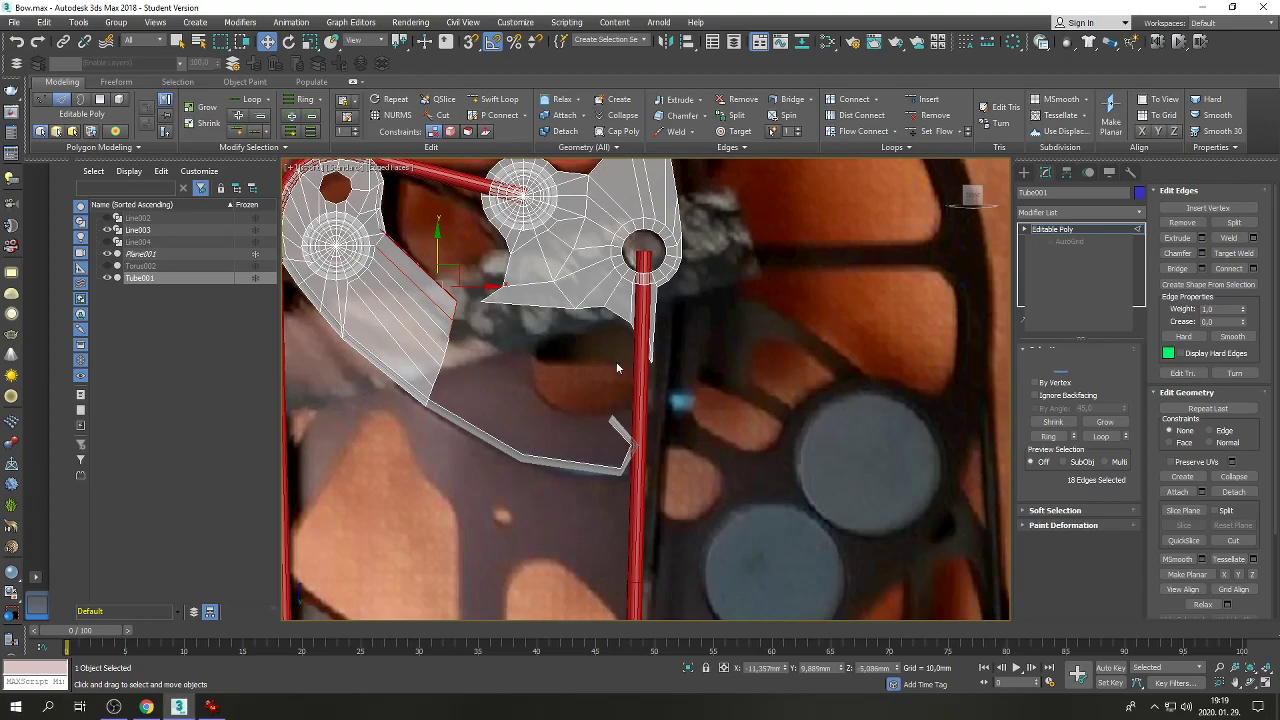
pyautogui.moveTo(595, 370); pyautogui.dragTo(632, 333)
pyautogui.click(628, 296)
pyautogui.press('w')
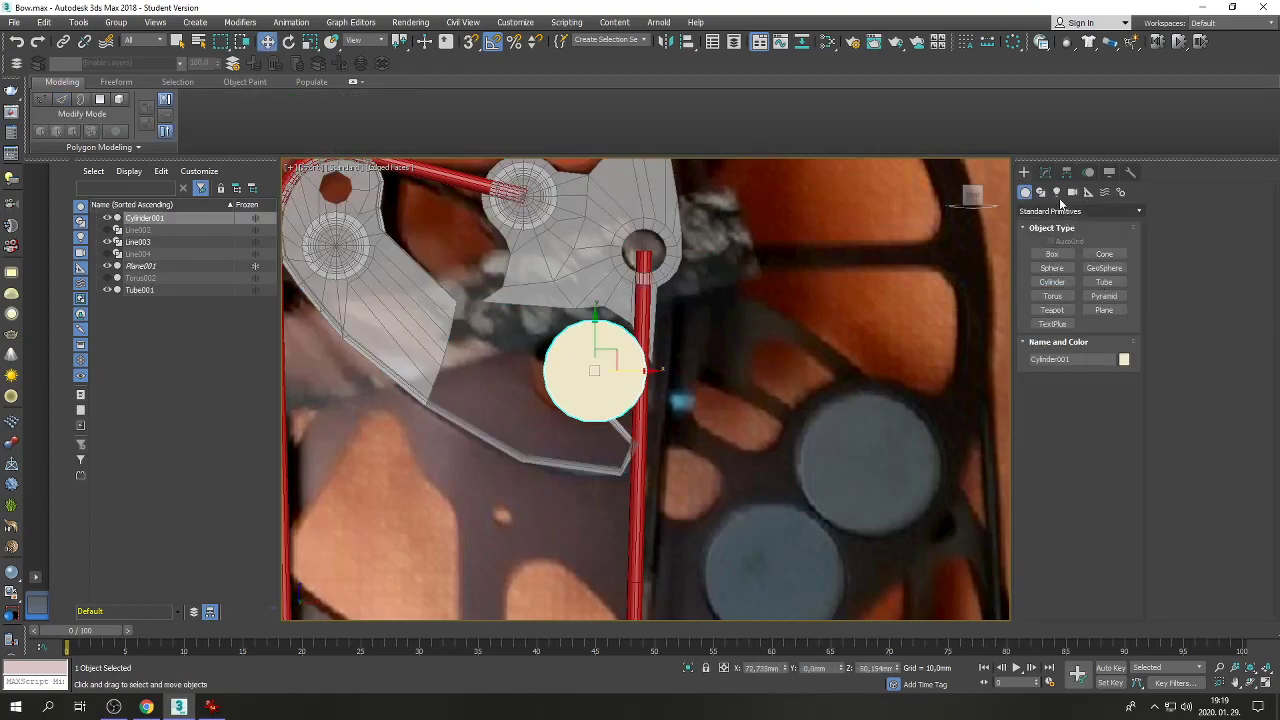
# Set the cylinder to 1 height segment and 2 cap segments, and shift it about 4 mm away from the string and 3 mm upward.
pyautogui.click(1046, 173)
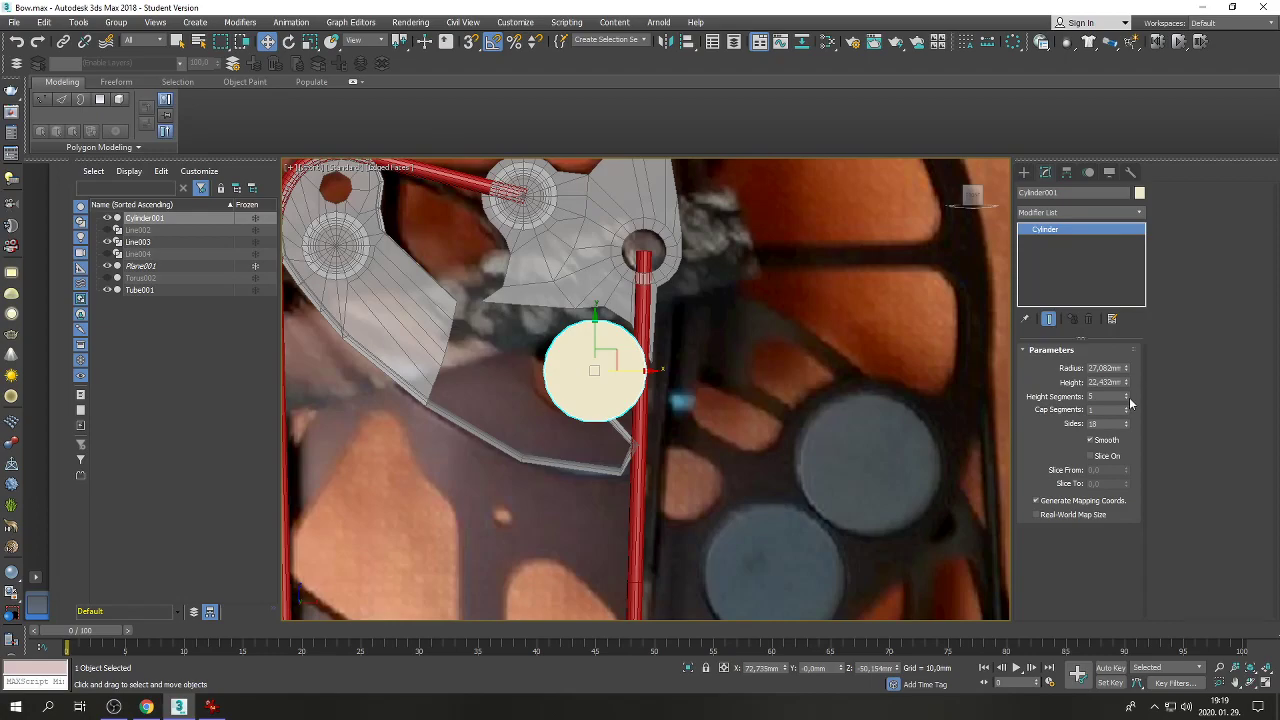
pyautogui.rightClick(1127, 397)
pyautogui.click(1127, 408)
pyautogui.moveTo(605, 351); pyautogui.dragTo(598, 344)
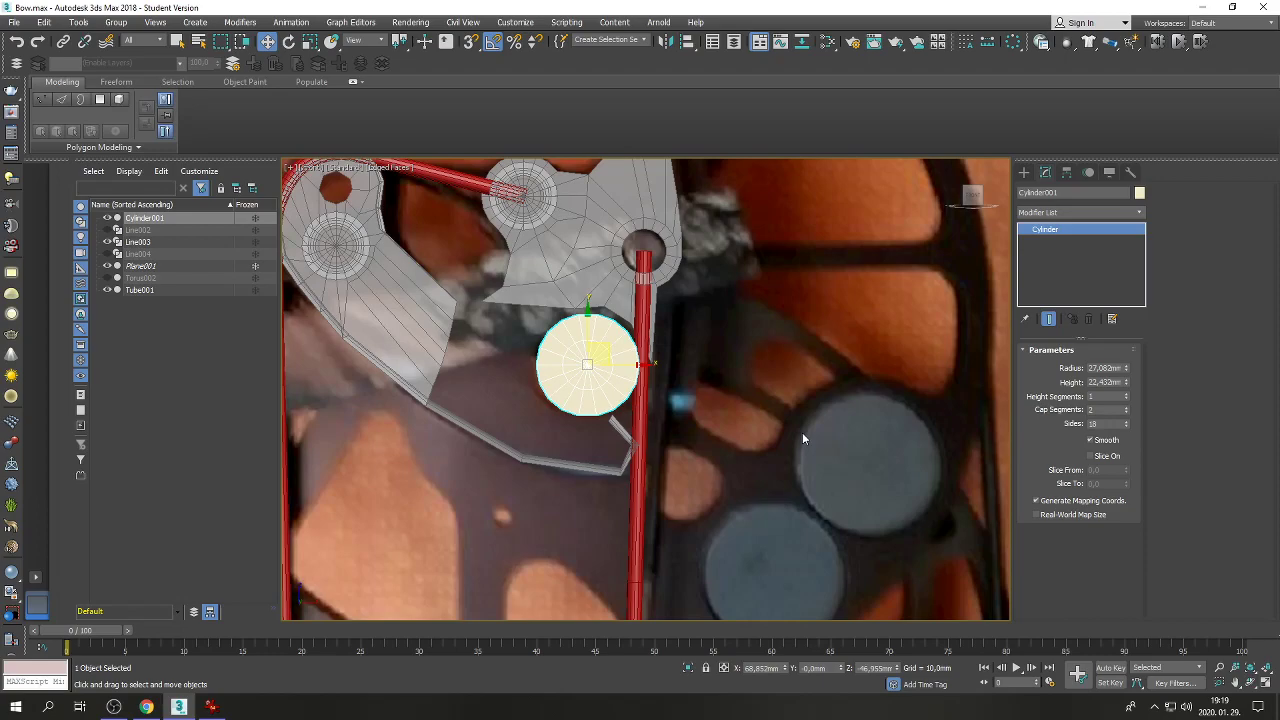
# Reduce the cylinder's number of sides for a coarser outline.
pyautogui.click(1126, 427)
pyautogui.click(1126, 427)
pyautogui.click(1126, 427)
pyautogui.click(1126, 427)
pyautogui.click(1126, 427)
pyautogui.click(1126, 427)
pyautogui.click(1126, 427)
pyautogui.click(1127, 421)
# Extend the open end edges of Tube001's wide curved arm about 54.6 mm sideways to the cylinder, and shift the new end slightly downward.
pyautogui.click(547, 290)
pyautogui.click(547, 290)
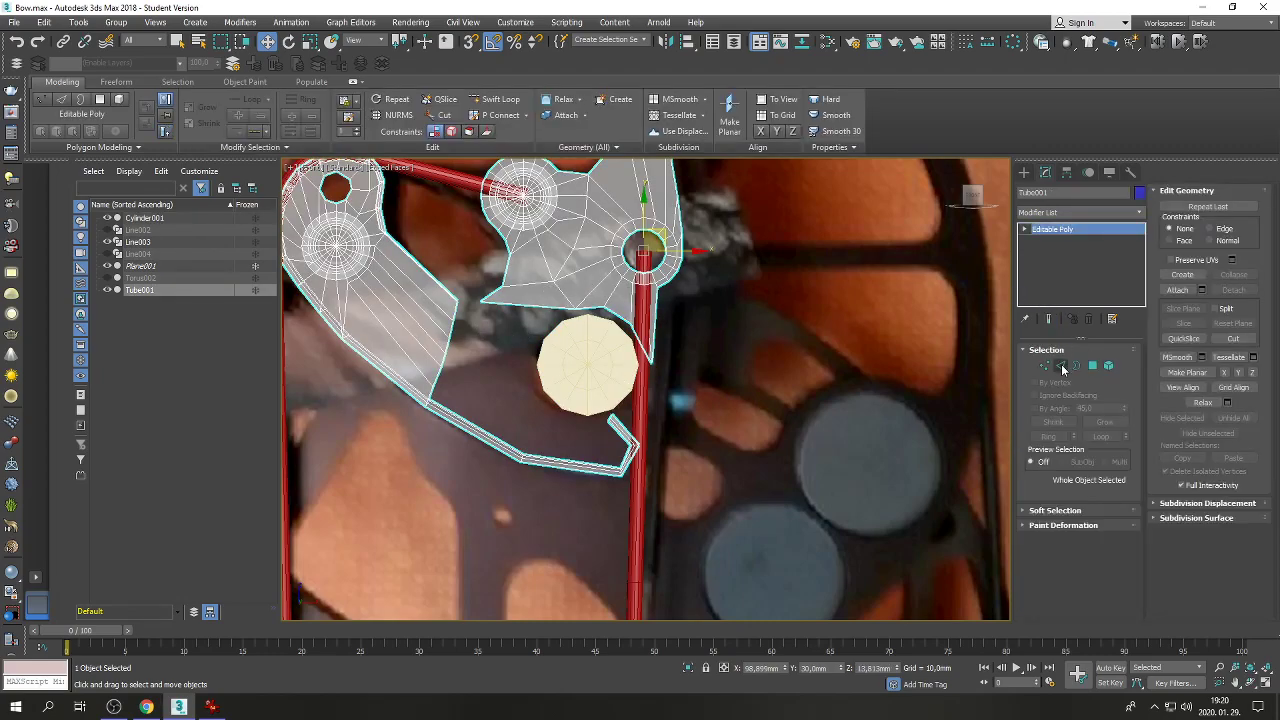
pyautogui.click(1062, 370)
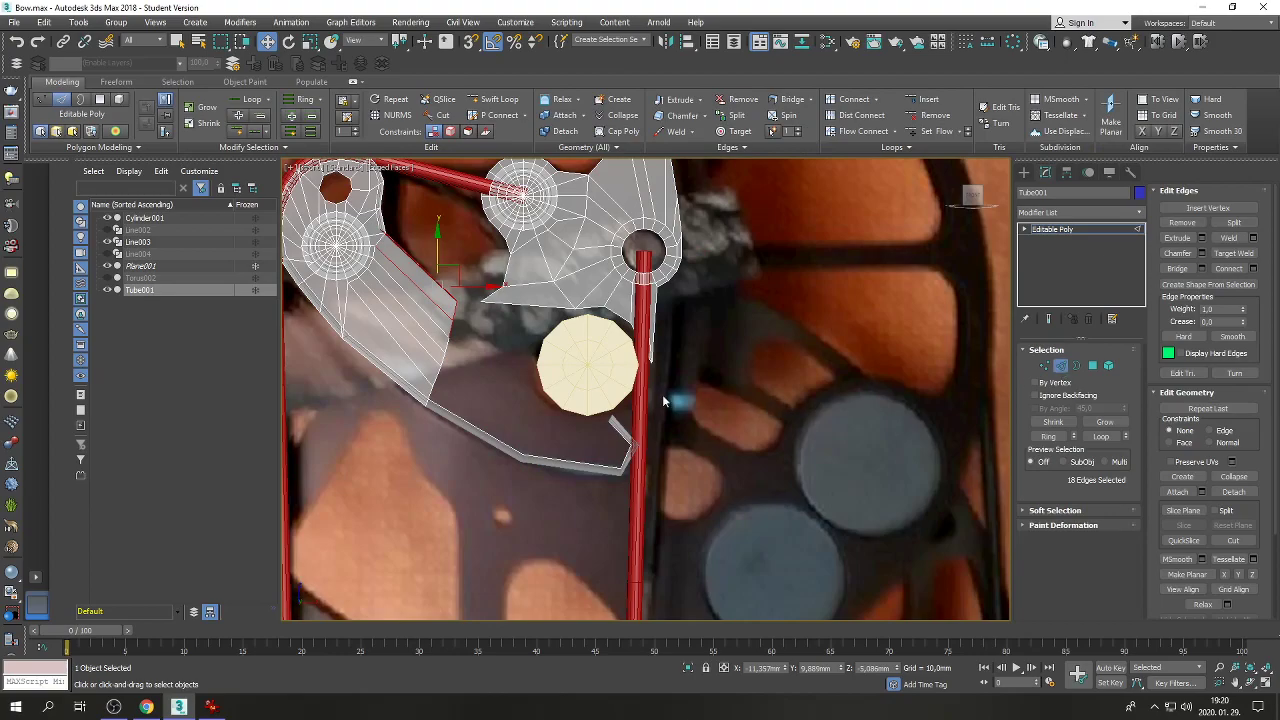
pyautogui.doubleClick(452, 328)
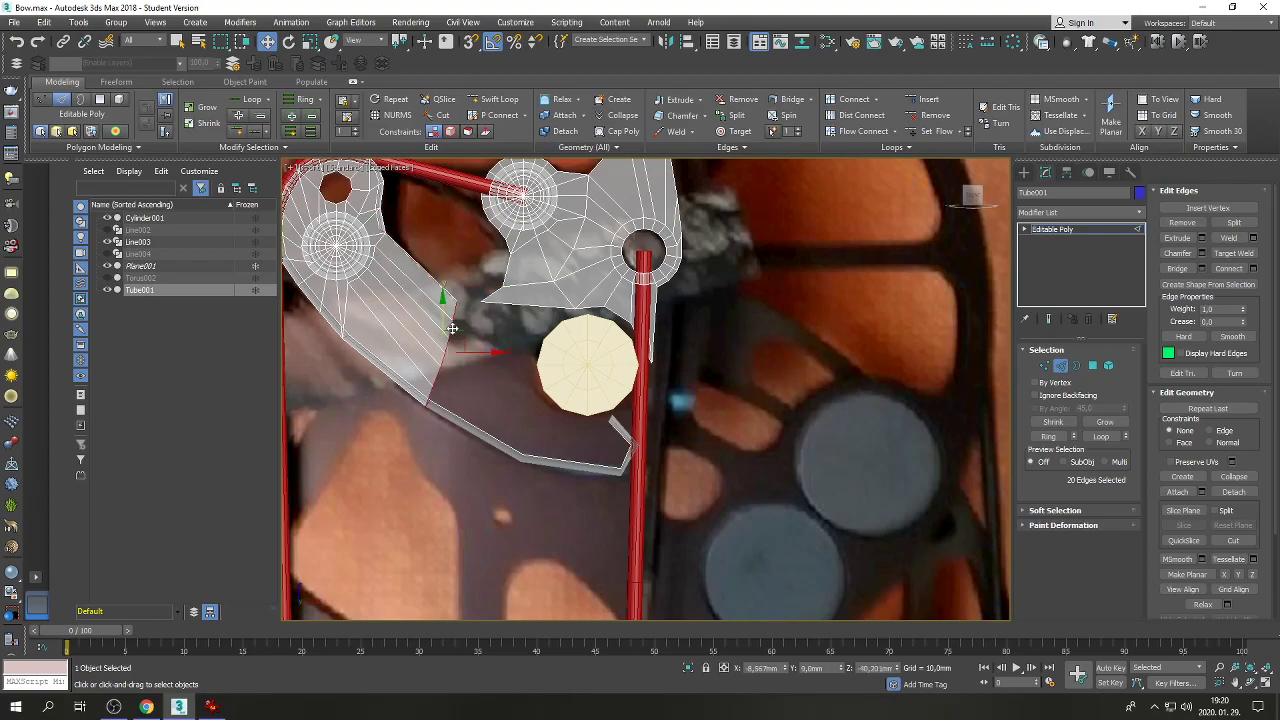
pyautogui.doubleClick(434, 418)
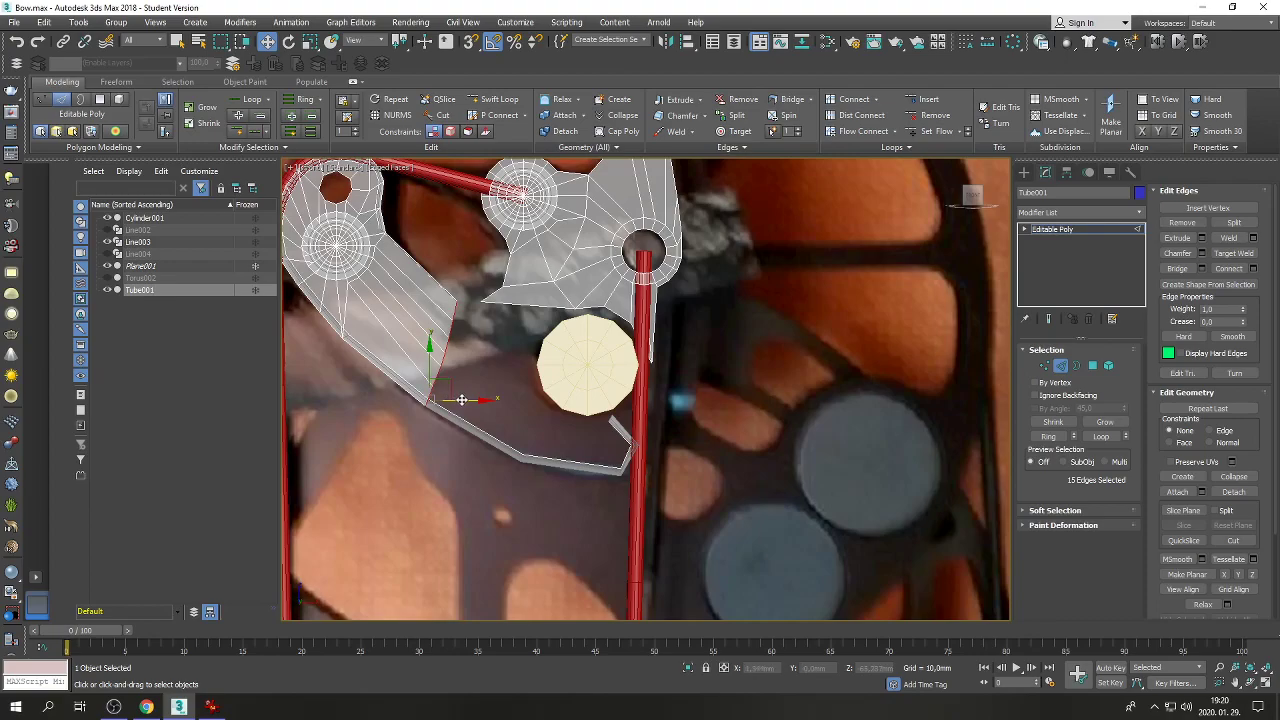
pyautogui.keyDown('shift'); pyautogui.moveTo(461, 399); pyautogui.dragTo(563, 423); pyautogui.keyUp('shift')
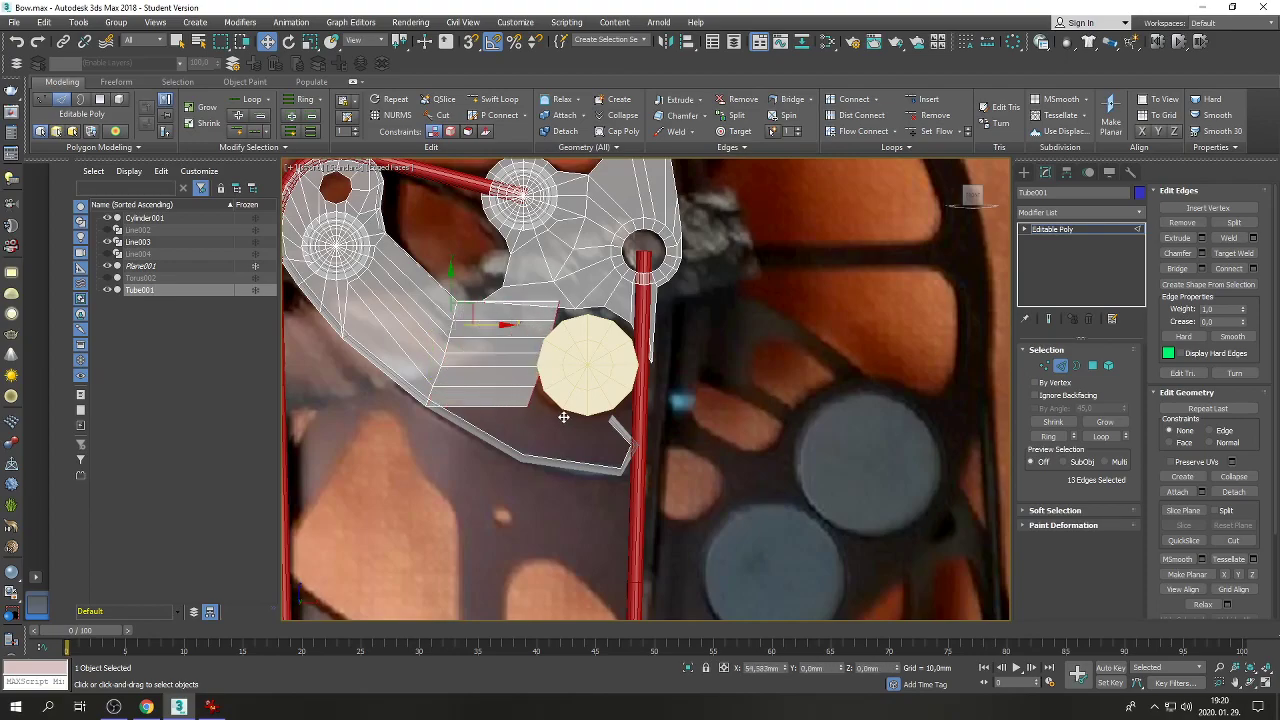
pyautogui.moveTo(568, 320); pyautogui.dragTo(572, 386)
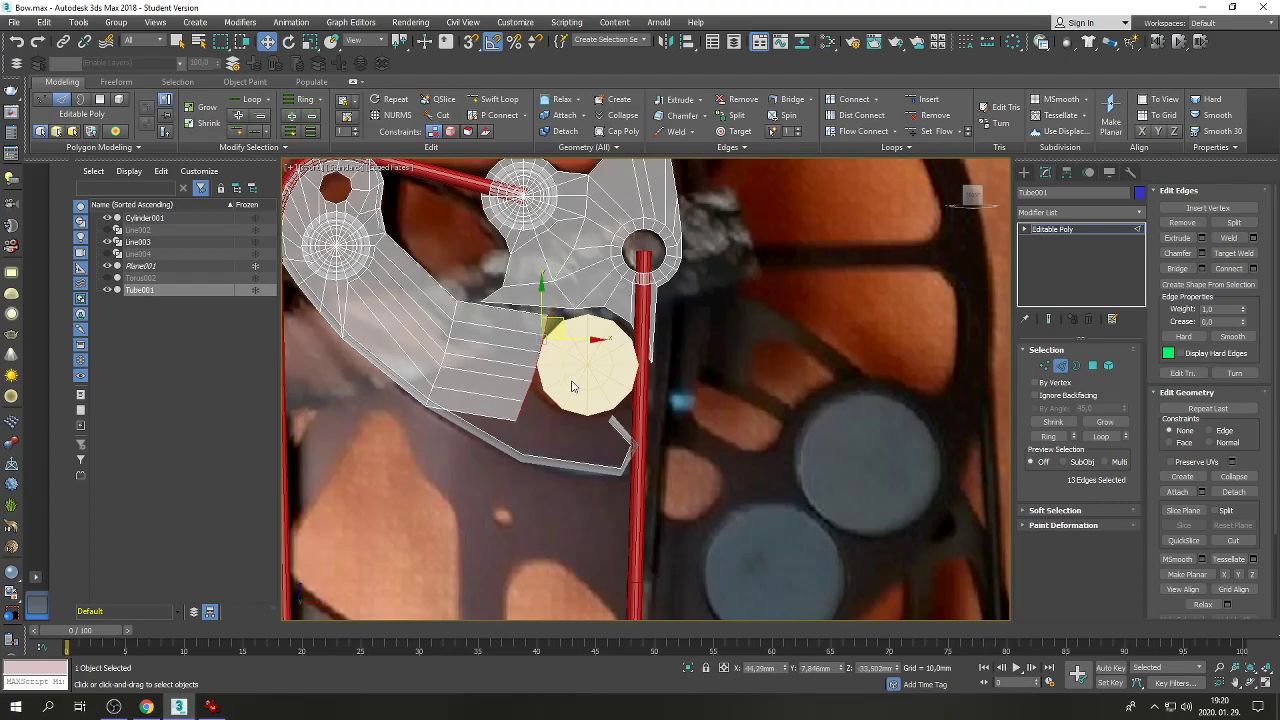
# Move Tube001's upper arm-end corner vertices up to the plate's lower edge, and fit the next three end vertices to the cylinder's outline.
pyautogui.click(1044, 367)
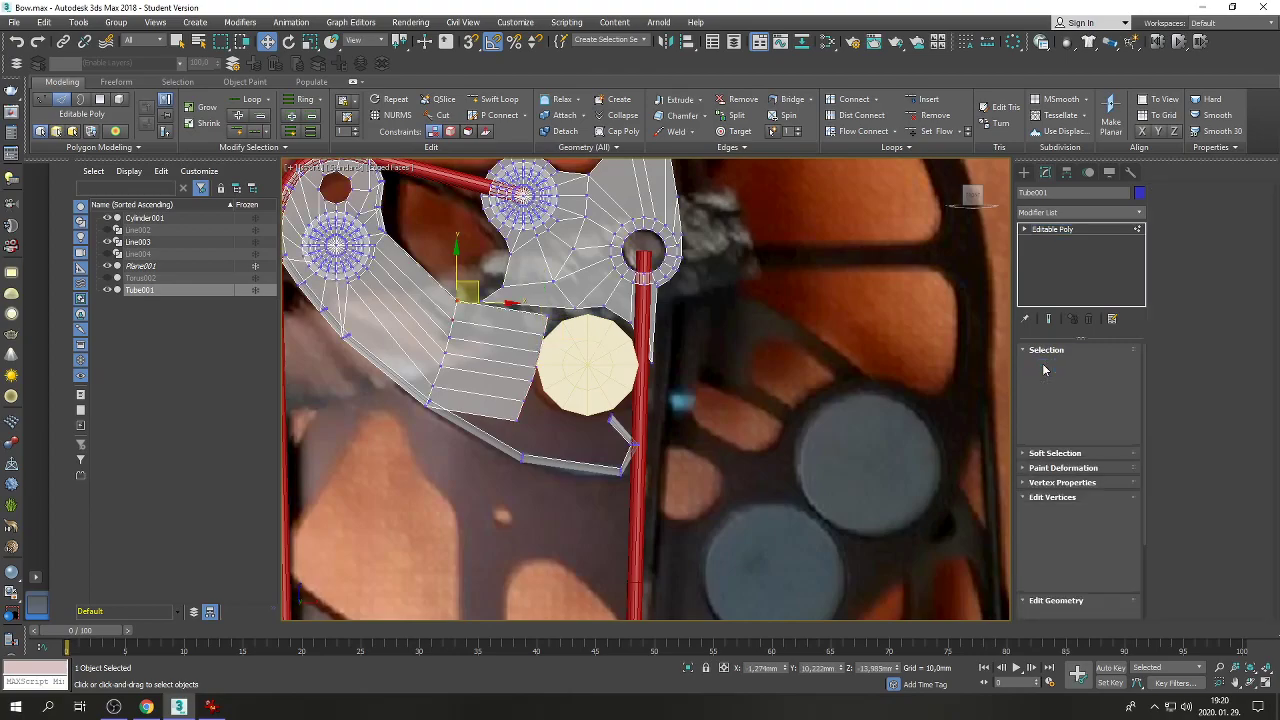
pyautogui.moveTo(540, 328); pyautogui.dragTo(560, 300)
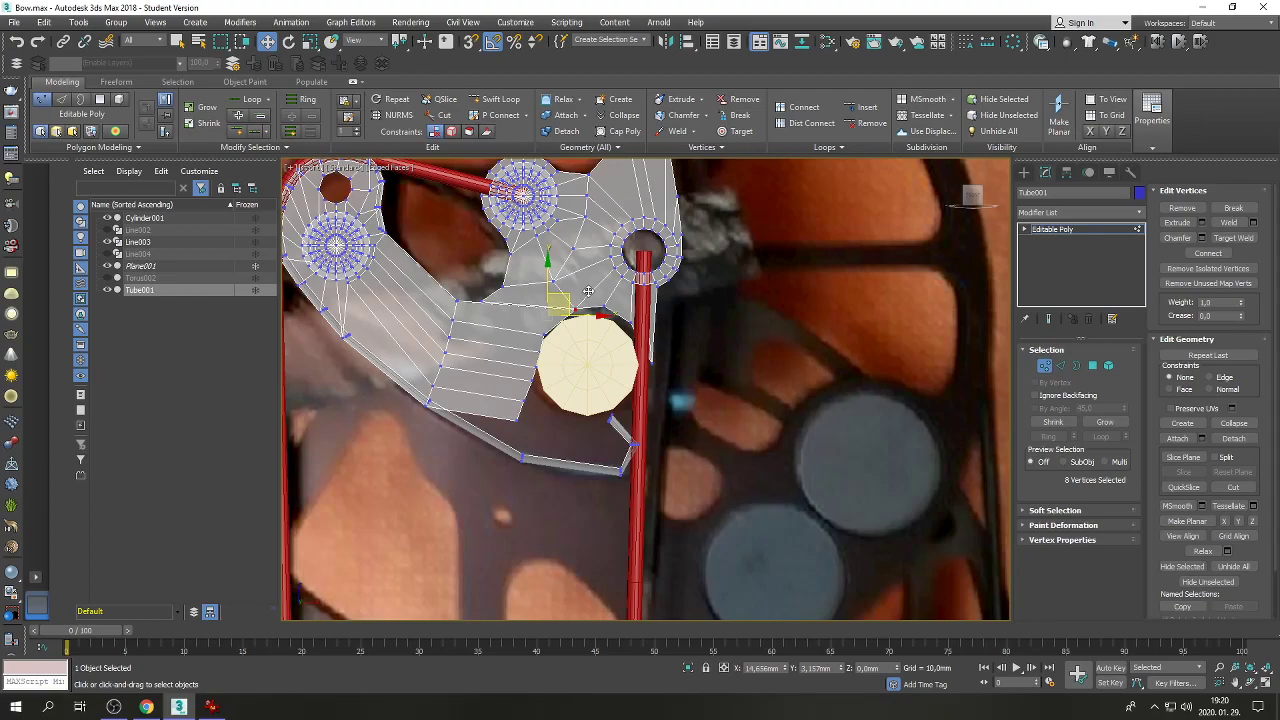
pyautogui.click(545, 334)
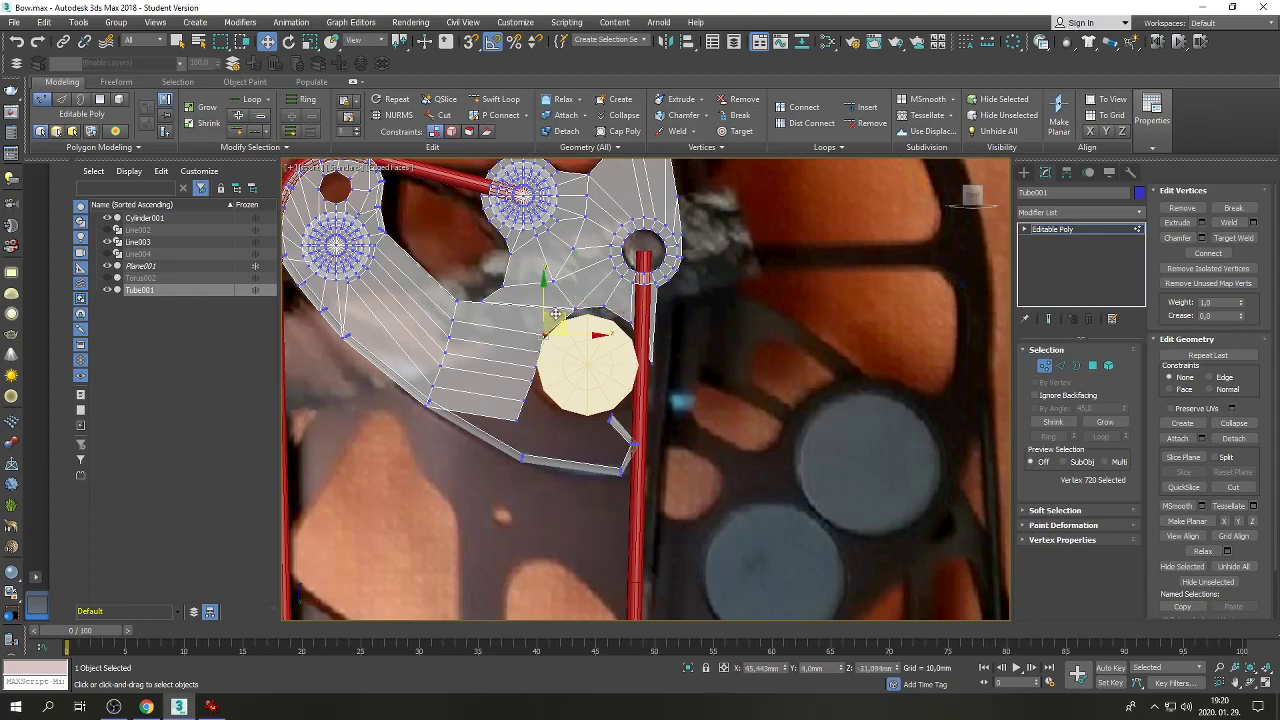
pyautogui.moveTo(555, 315); pyautogui.dragTo(555, 347)
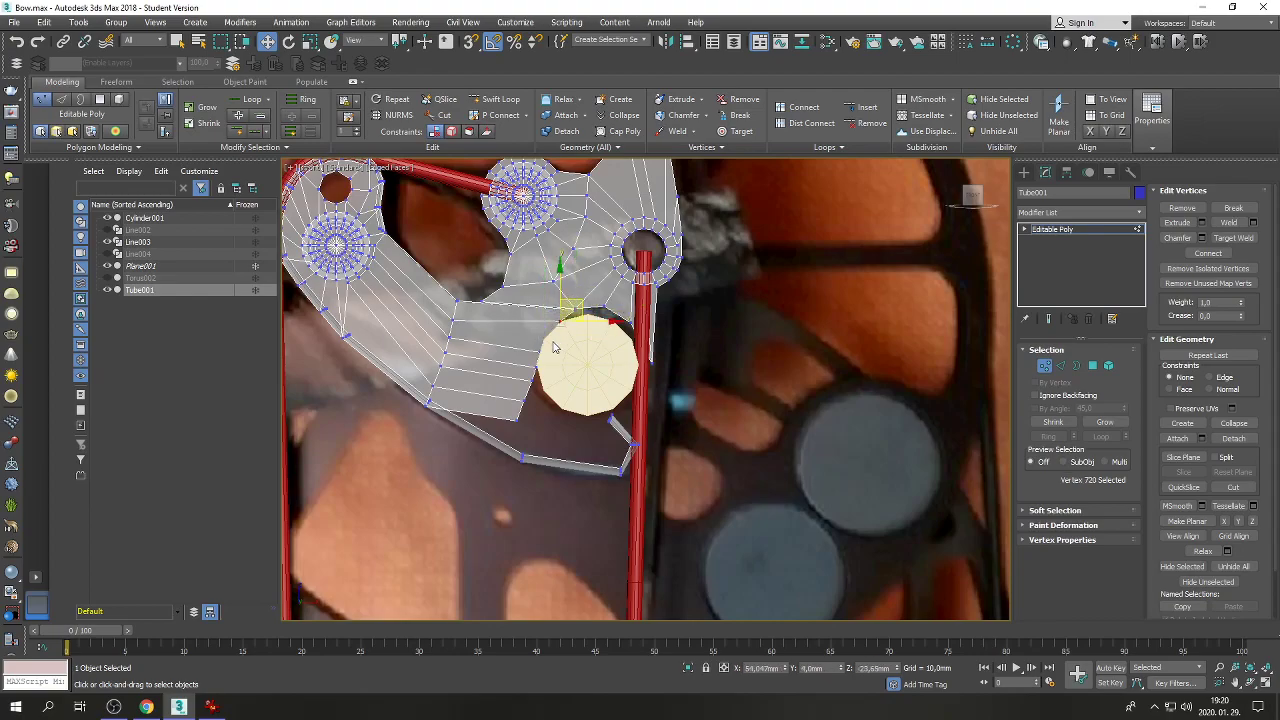
pyautogui.click(540, 349)
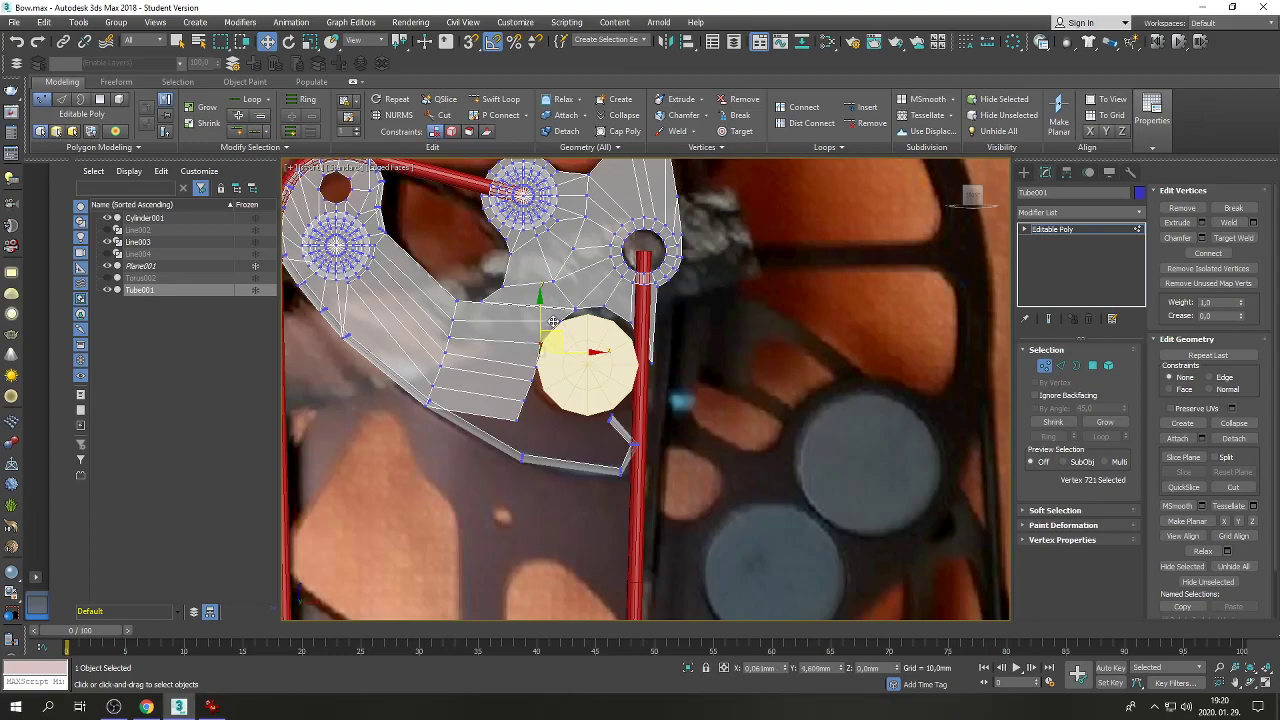
pyautogui.moveTo(552, 322); pyautogui.dragTo(552, 310)
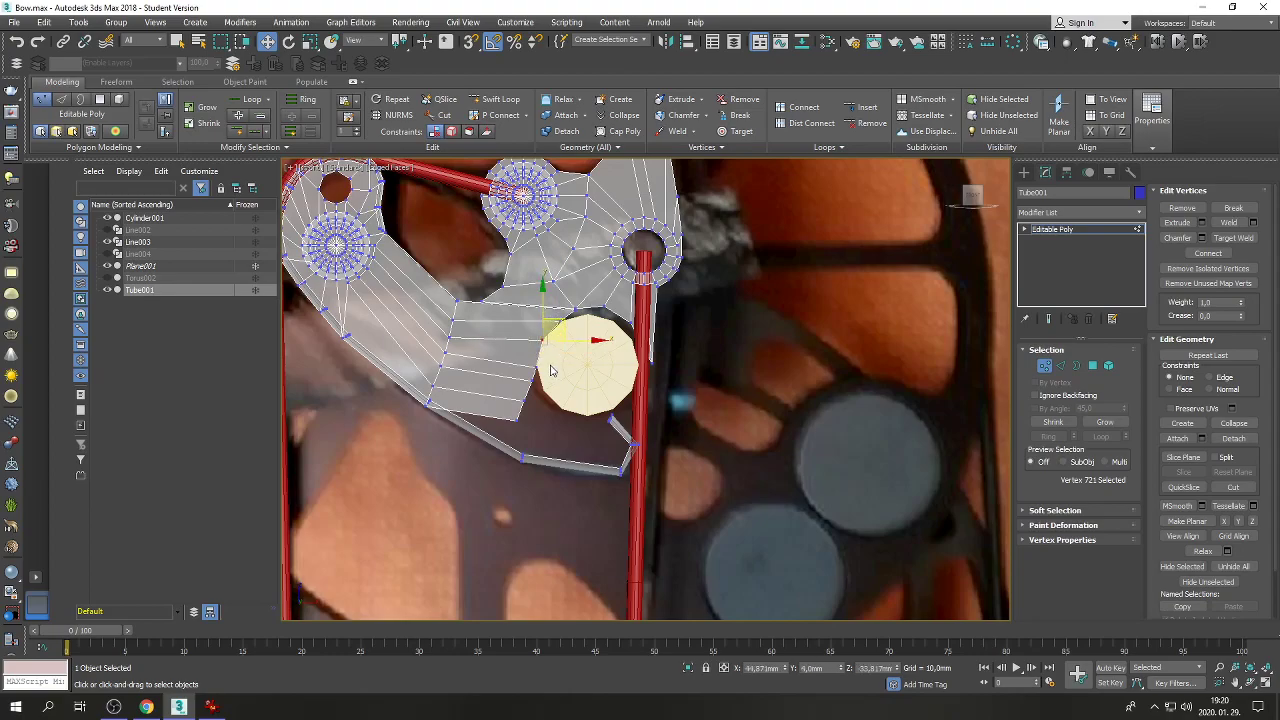
pyautogui.click(536, 367)
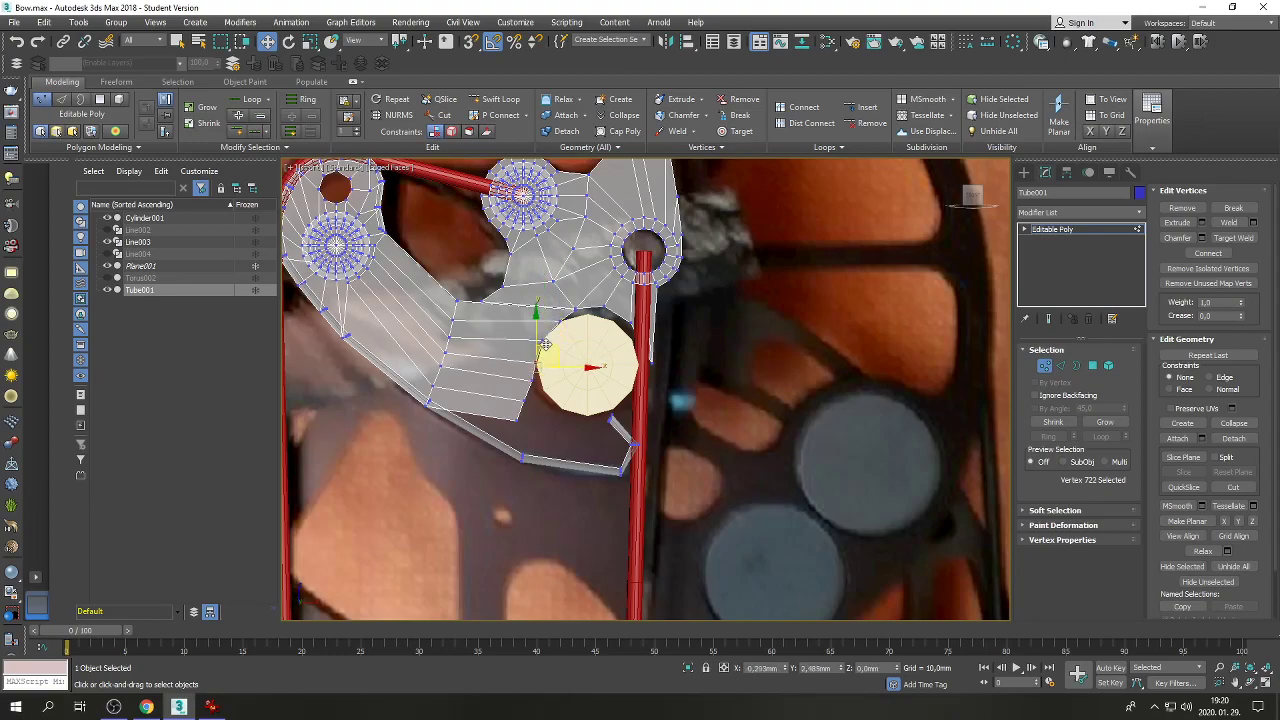
pyautogui.moveTo(545, 345); pyautogui.dragTo(545, 341)
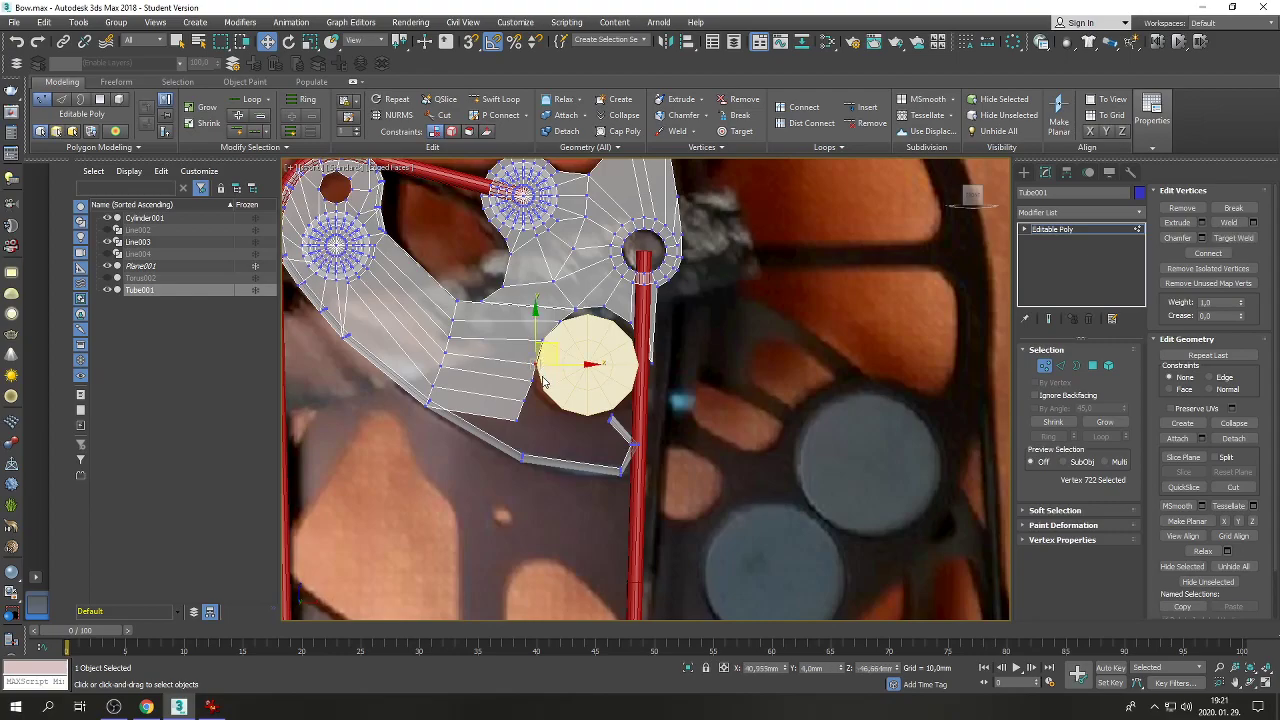
# Place the next two arm-end vertices on the cylinder's lower outline and the lowest one at the bend of the rail.
pyautogui.click(536, 380)
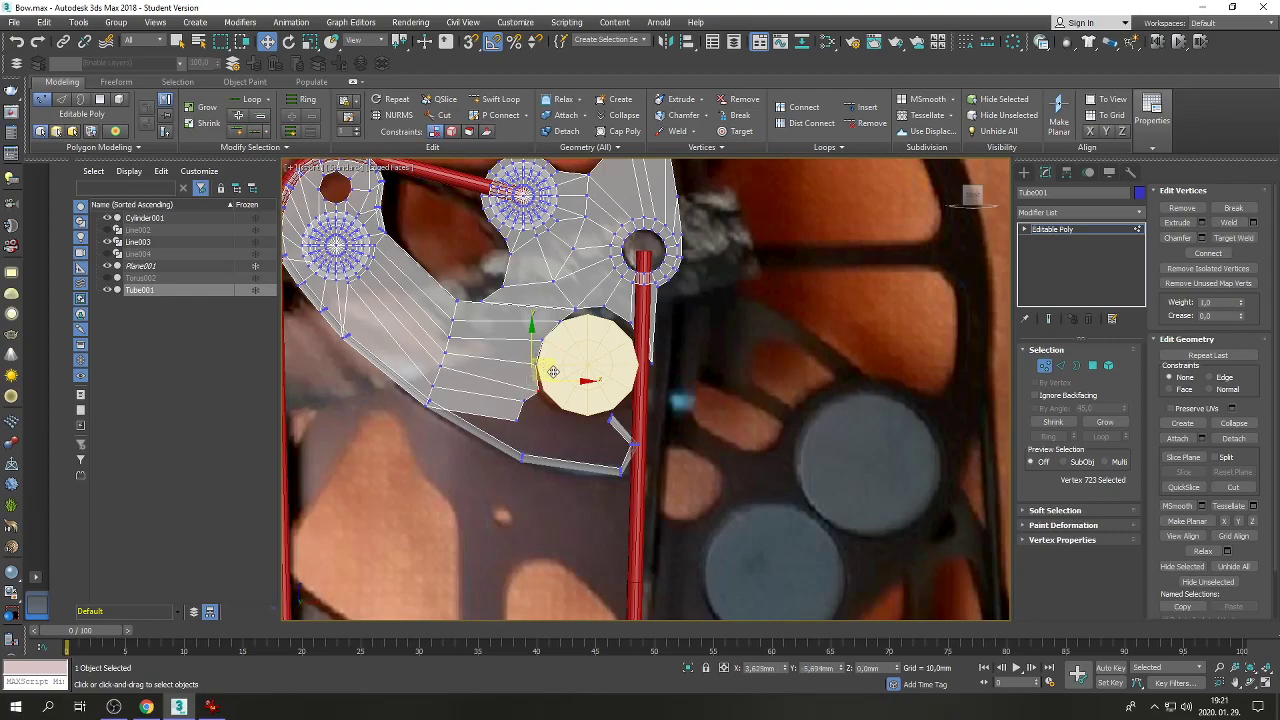
pyautogui.click(524, 404)
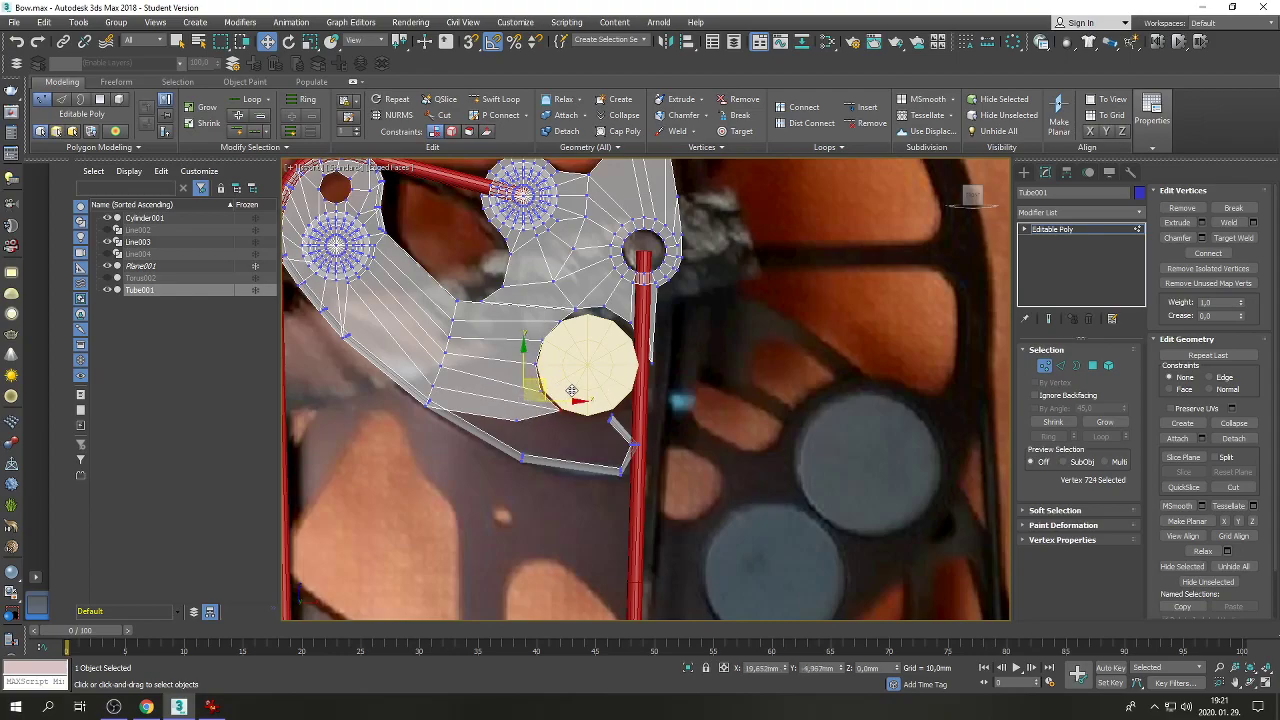
pyautogui.click(516, 418)
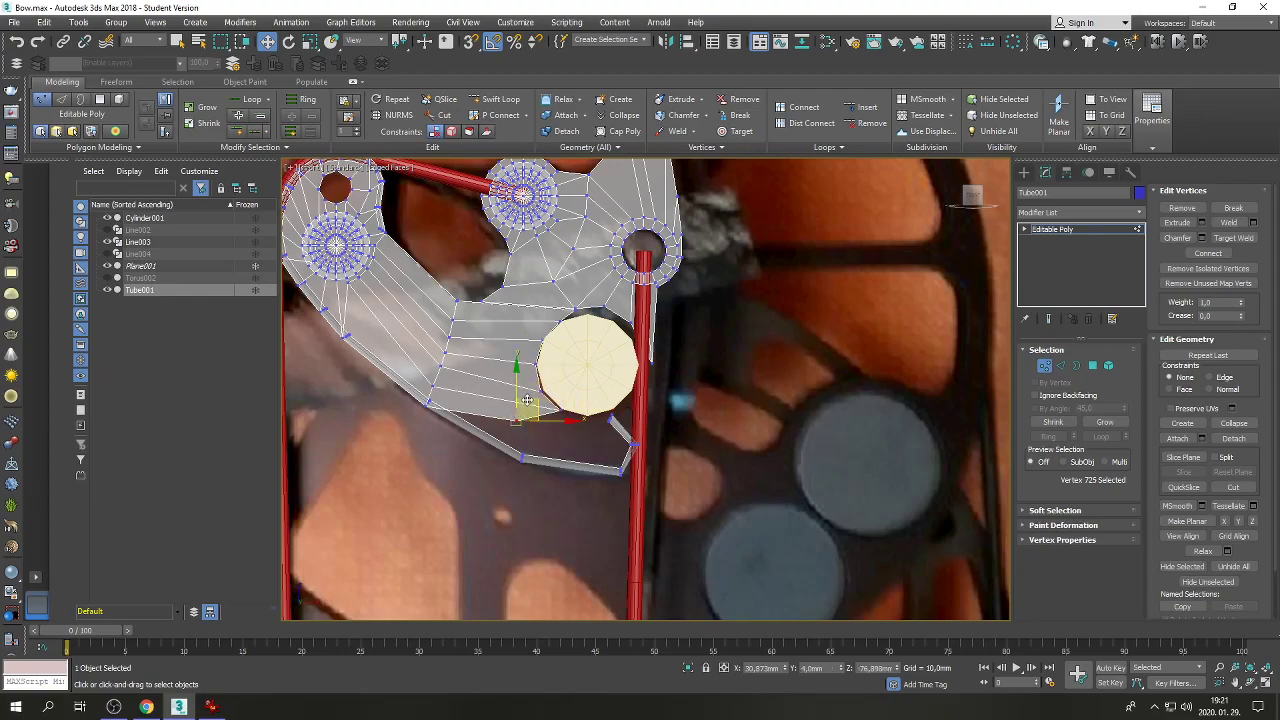
pyautogui.moveTo(527, 400); pyautogui.dragTo(533, 442)
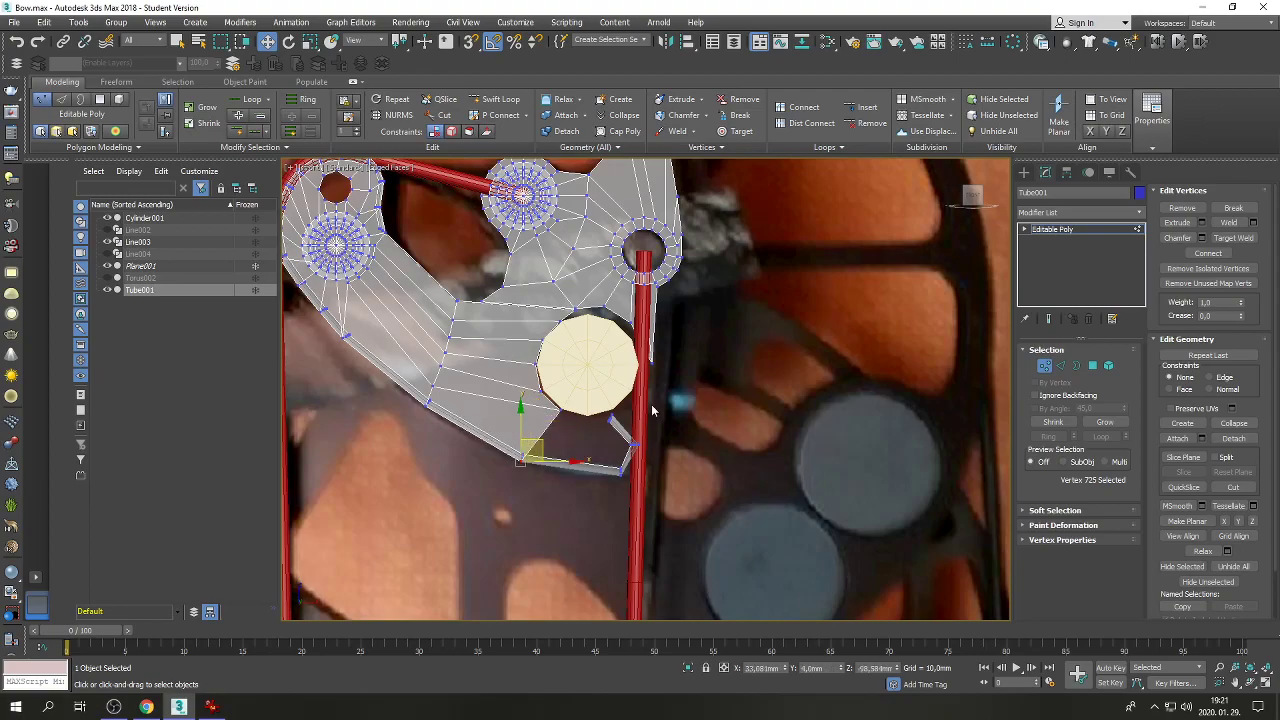
# Move the vertices where arm and plate meet onto the cylinder's topmost corner, and the neighbouring plate vertex onto the next corner.
pyautogui.click(575, 310)
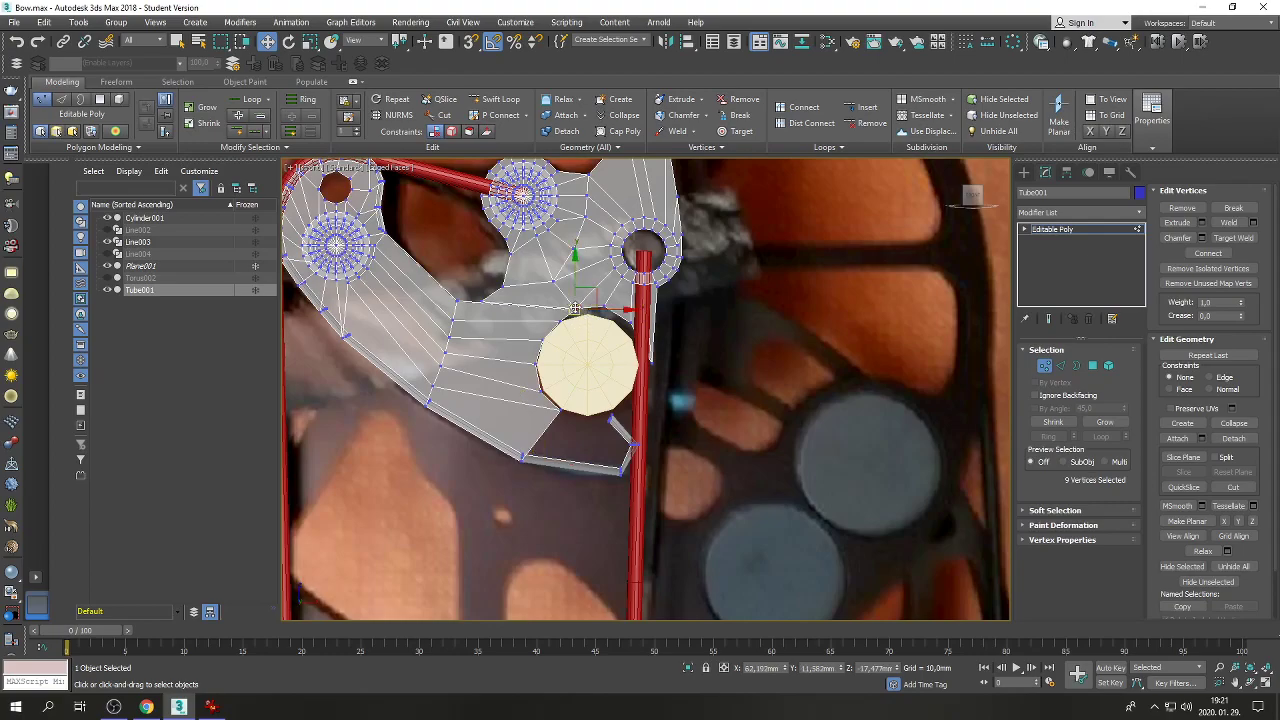
pyautogui.moveTo(575, 310); pyautogui.dragTo(587, 312)
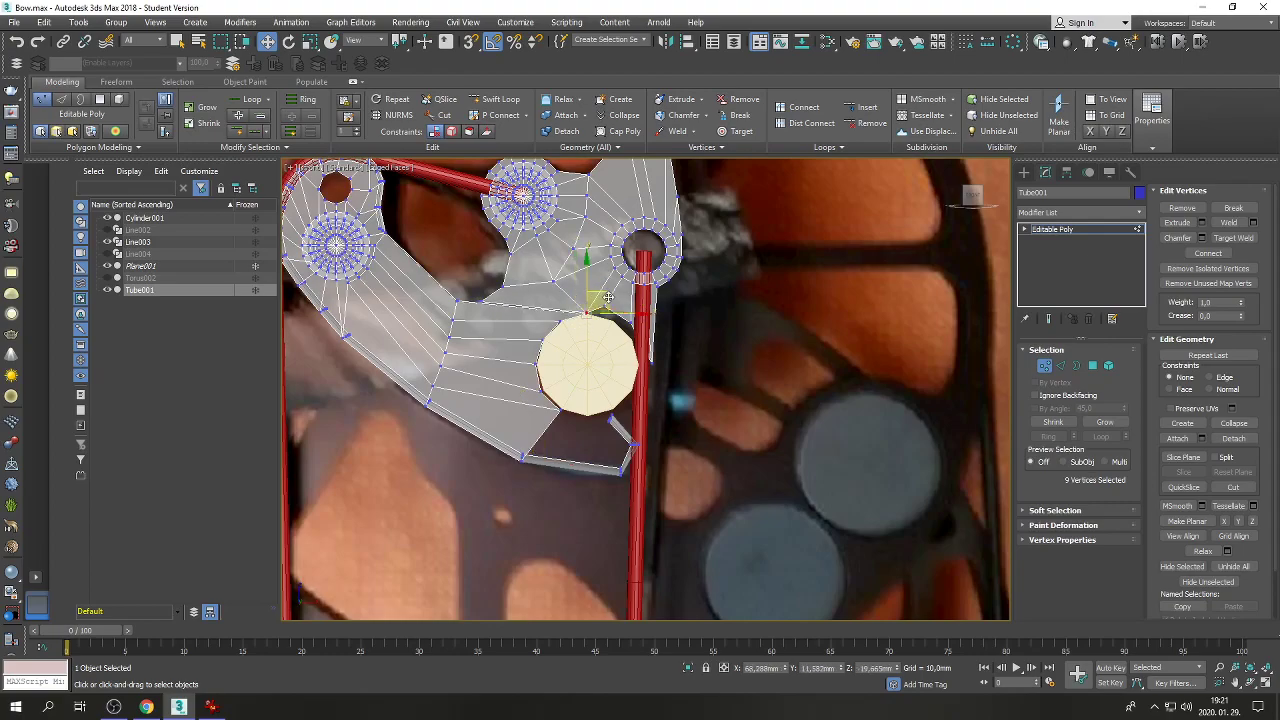
pyautogui.click(605, 306)
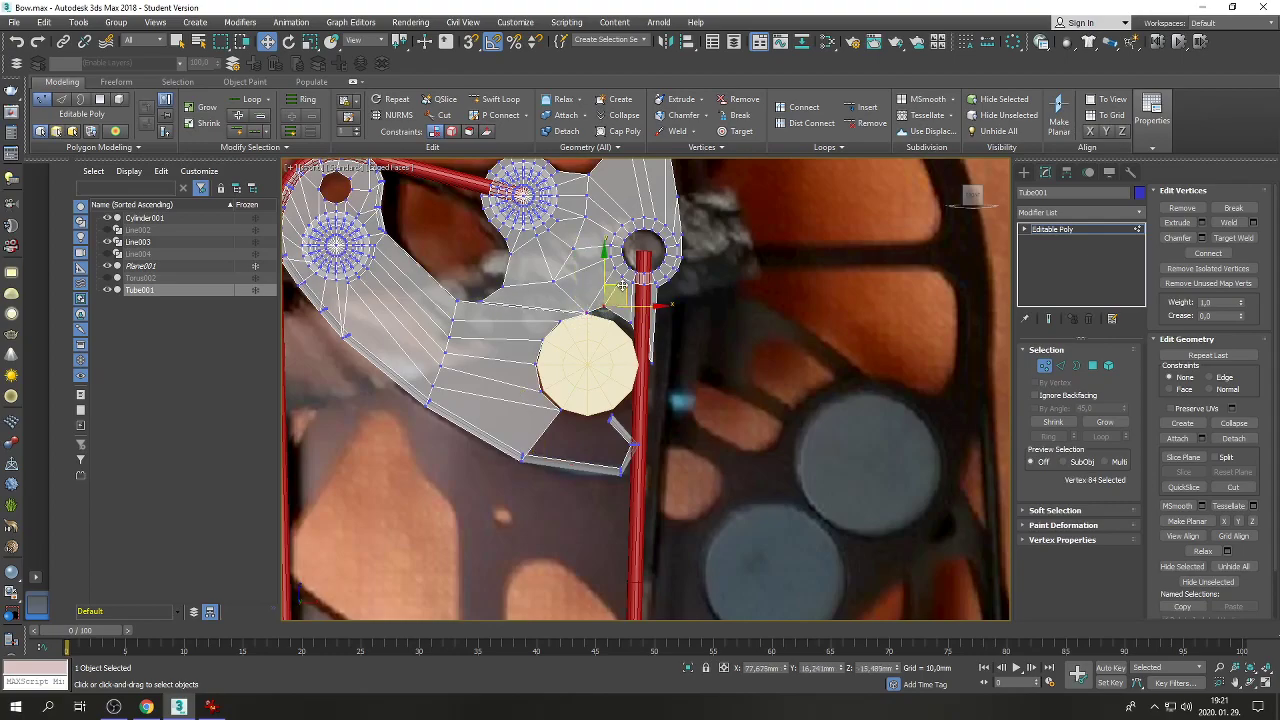
pyautogui.moveTo(622, 287); pyautogui.dragTo(630, 298)
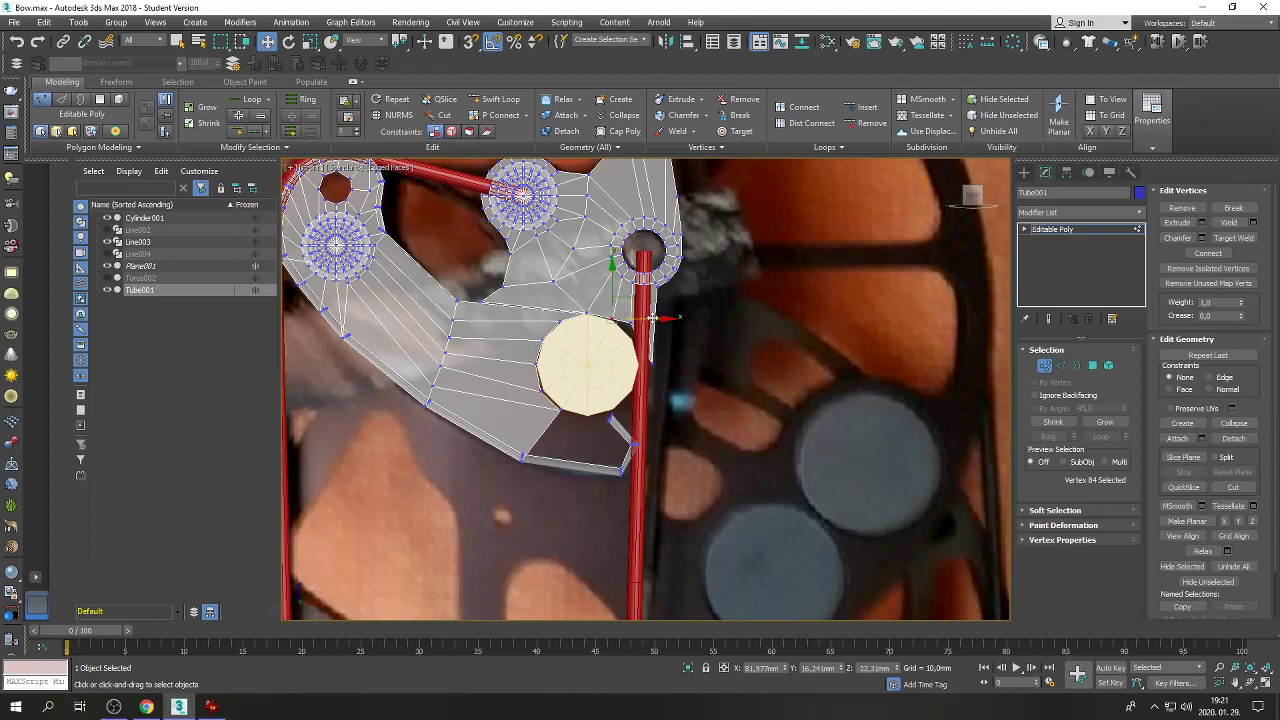
# Fit the plate's last two lower vertices to the string side of the cylinder's outline, hiding Line003 to see them.
pyautogui.keyDown('alt'); pyautogui.click(637, 325); pyautogui.keyUp('alt')
pyautogui.moveTo(637, 325); pyautogui.dragTo(653, 350)
pyautogui.keyDown('alt'); pyautogui.click(653, 388); pyautogui.keyUp('alt')
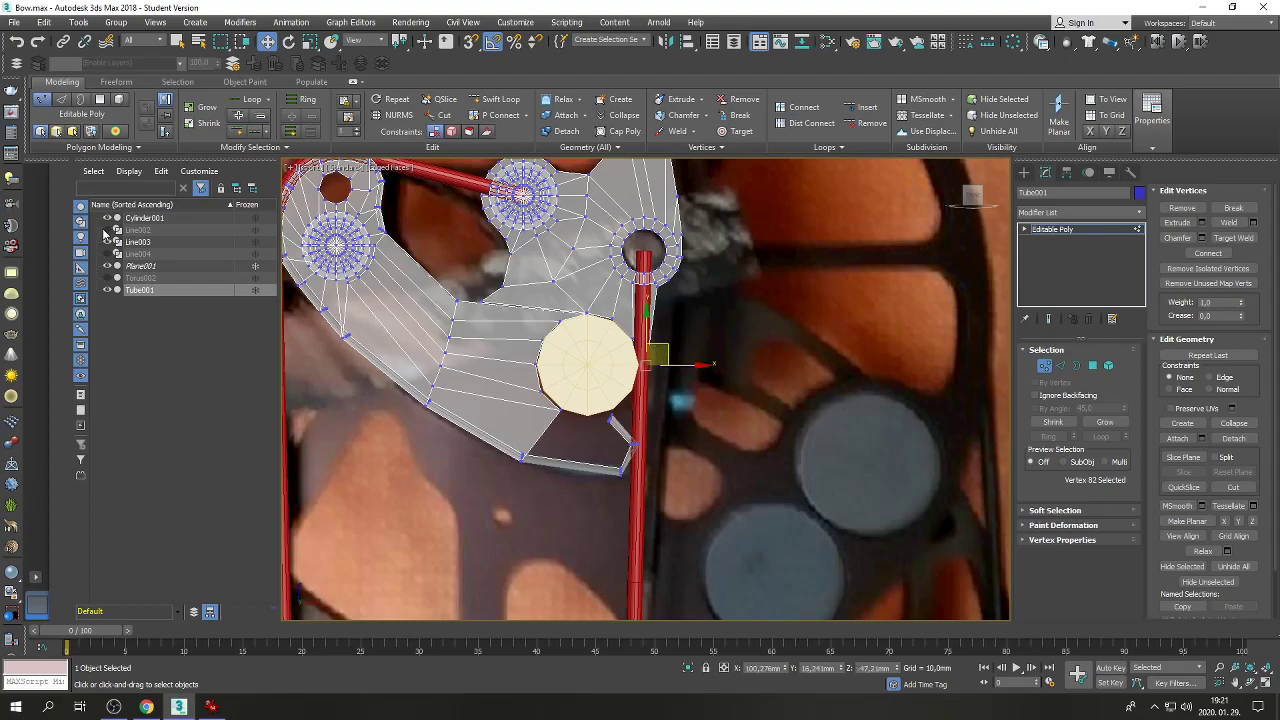
pyautogui.click(107, 242)
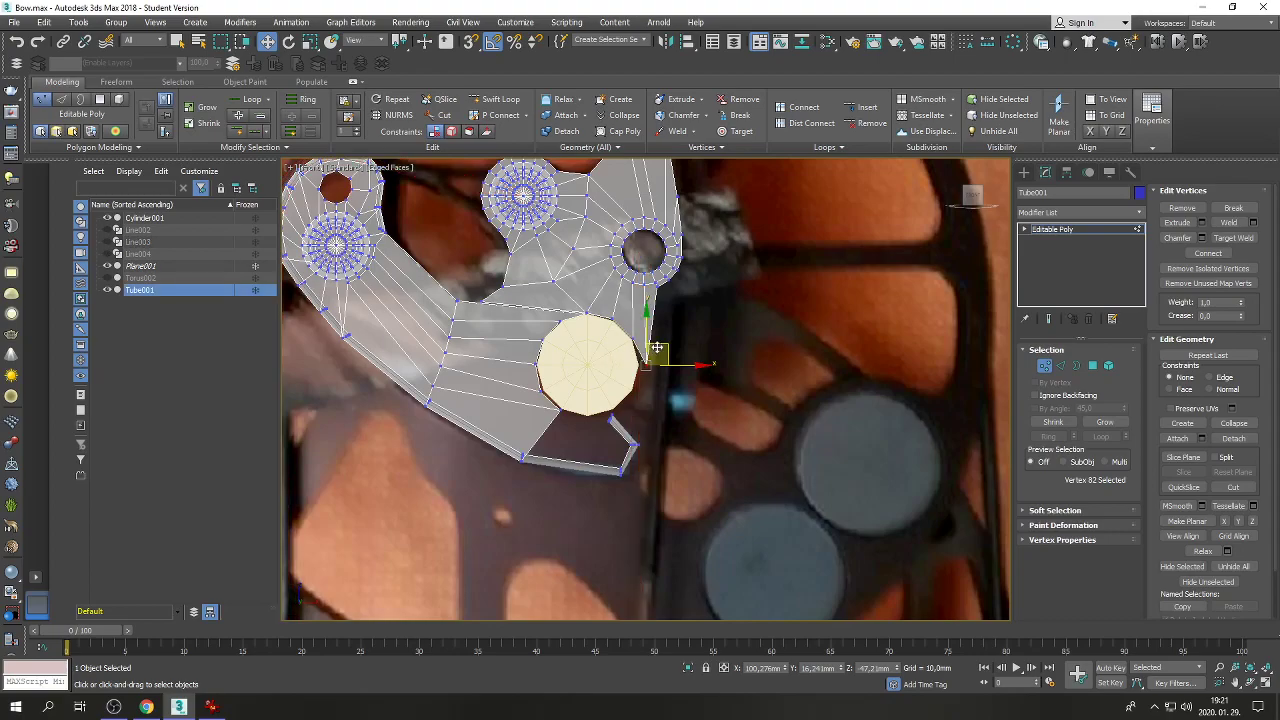
pyautogui.moveTo(652, 350); pyautogui.dragTo(645, 350)
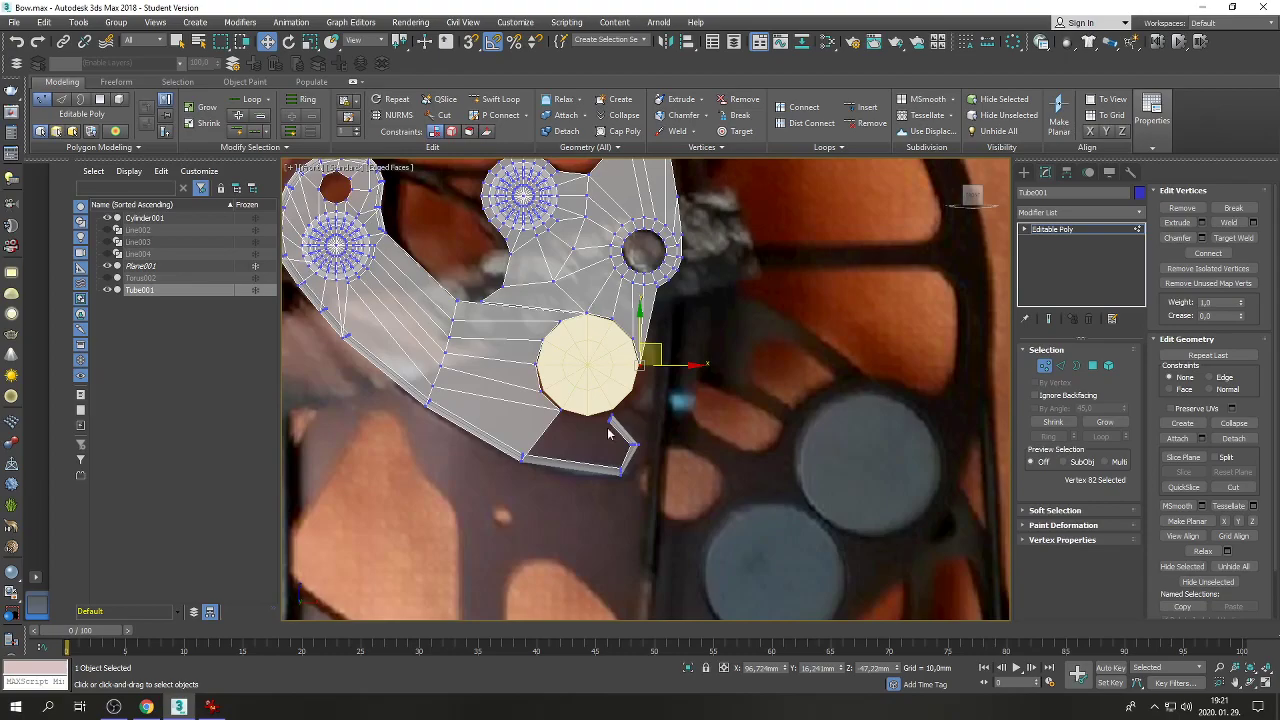
# Move the rail's open end vertices onto the cylinder's lower corner, and refine the fit of the two lowest arm-end vertices on its outline.
pyautogui.moveTo(604, 434); pyautogui.dragTo(642, 377)
pyautogui.scroll(4, 610, 418)
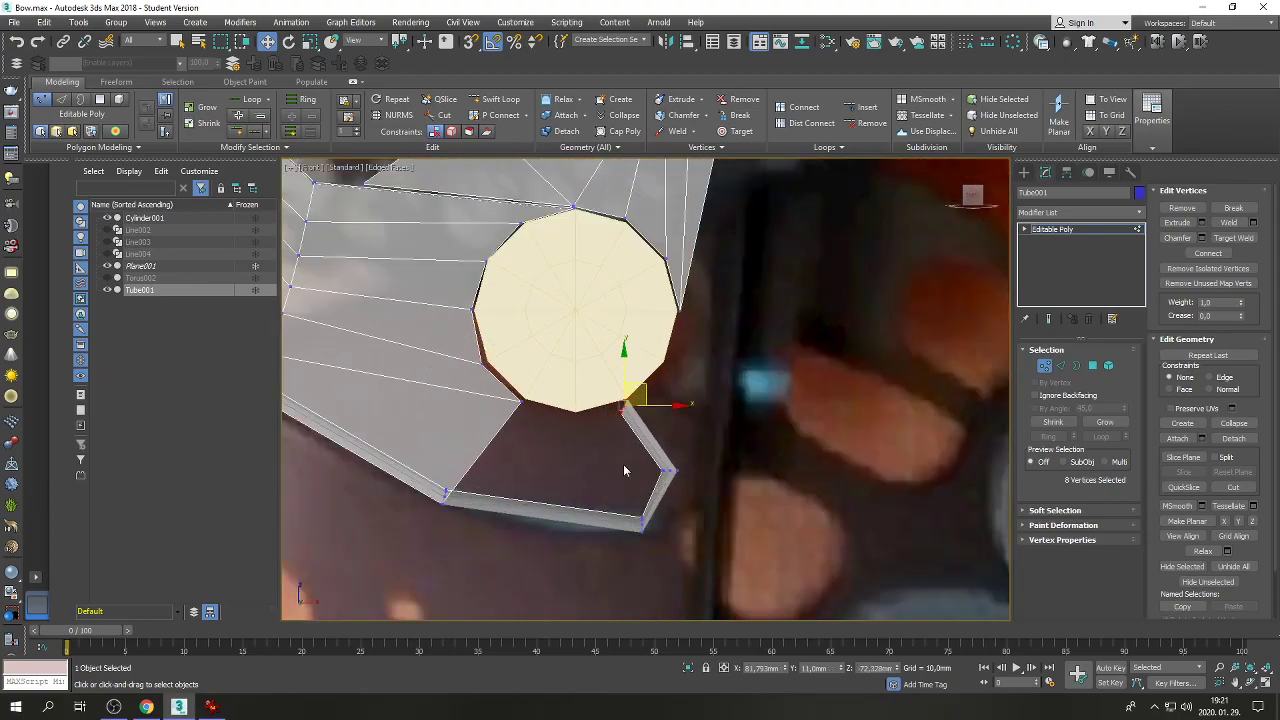
pyautogui.click(481, 362)
pyautogui.moveTo(493, 357); pyautogui.dragTo(500, 350)
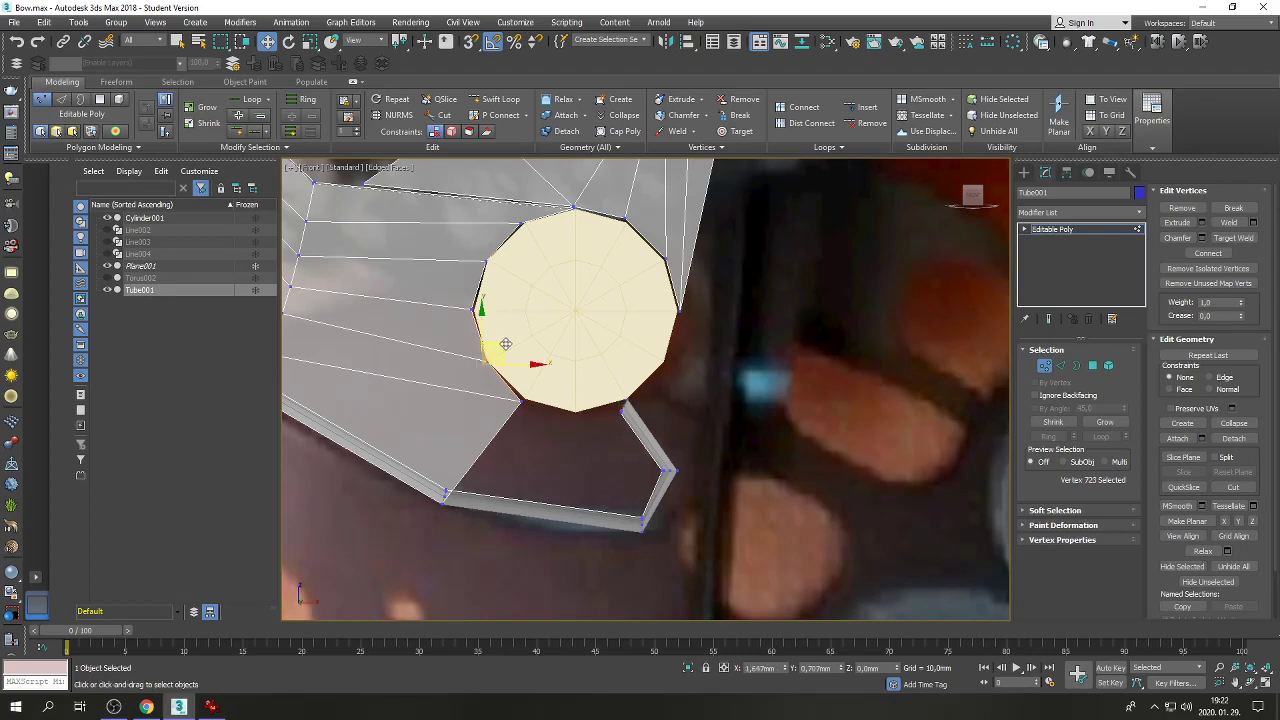
pyautogui.click(521, 400)
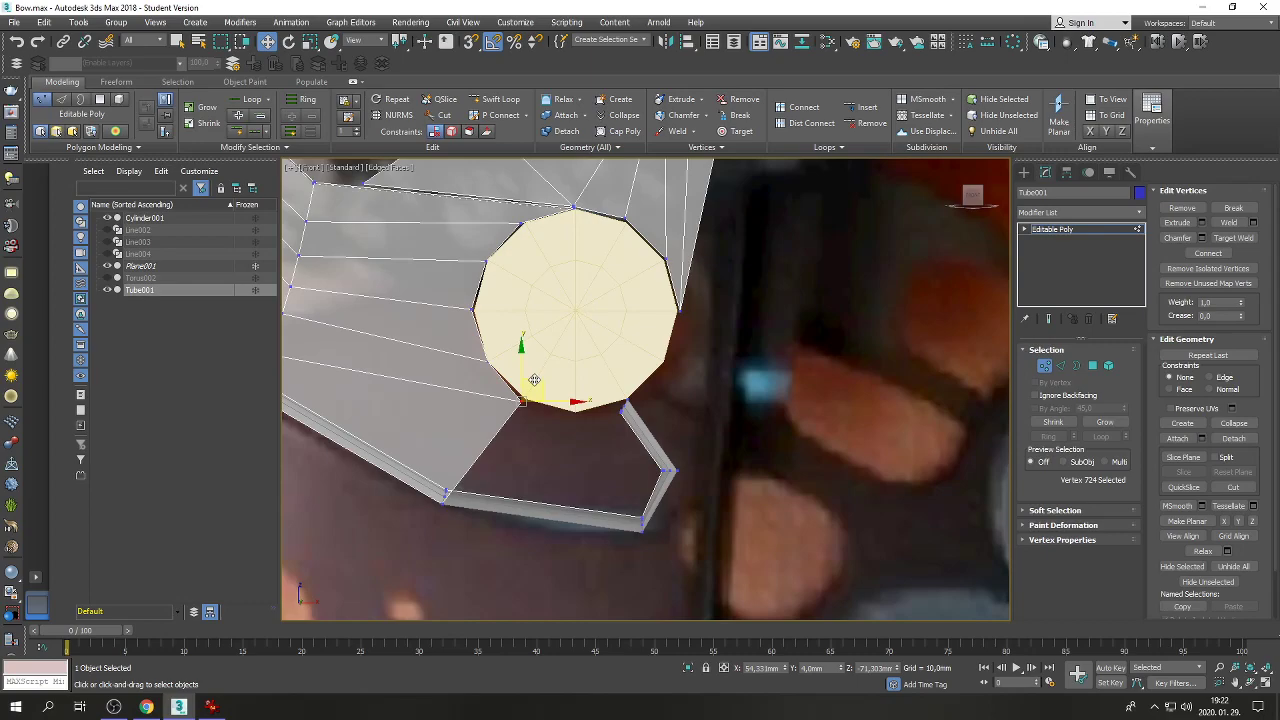
pyautogui.moveTo(537, 376); pyautogui.dragTo(539, 373)
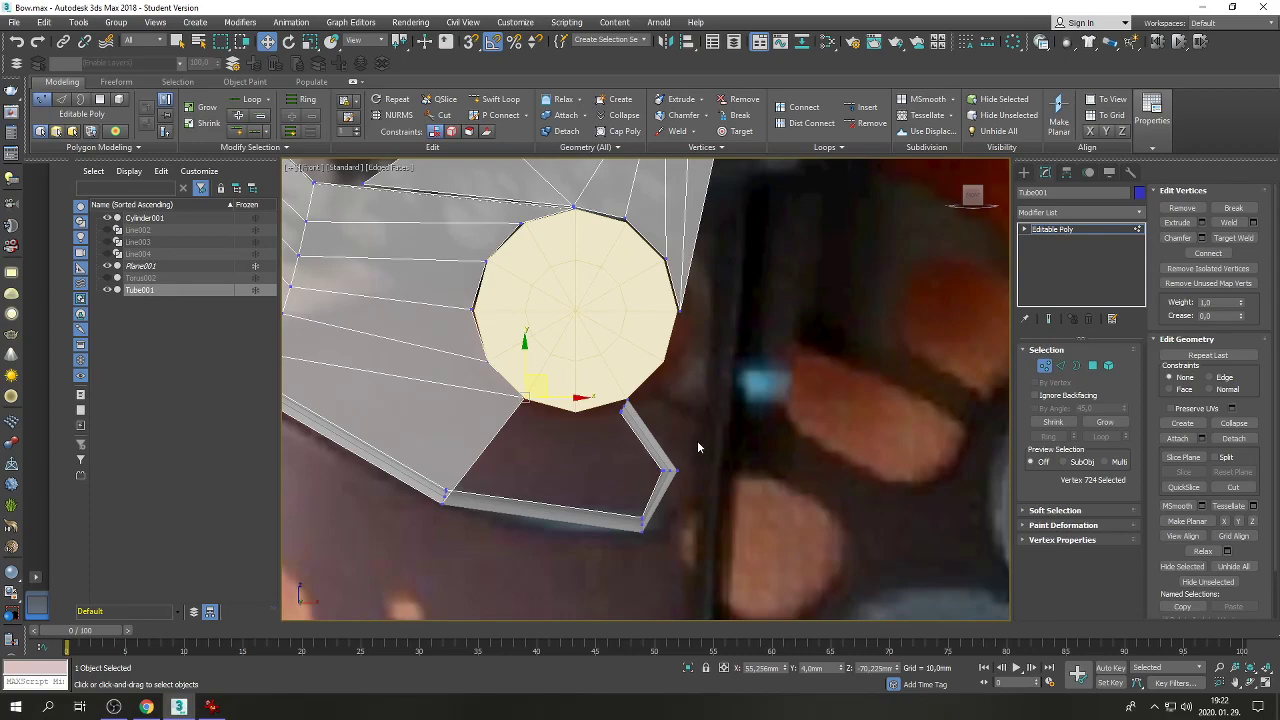
# Pull the lowest cylinder-side arm vertex back midway toward the rail bend, and move the vertex above it onto the vacated cylinder corner.
pyautogui.moveTo(537, 387); pyautogui.dragTo(503, 424)
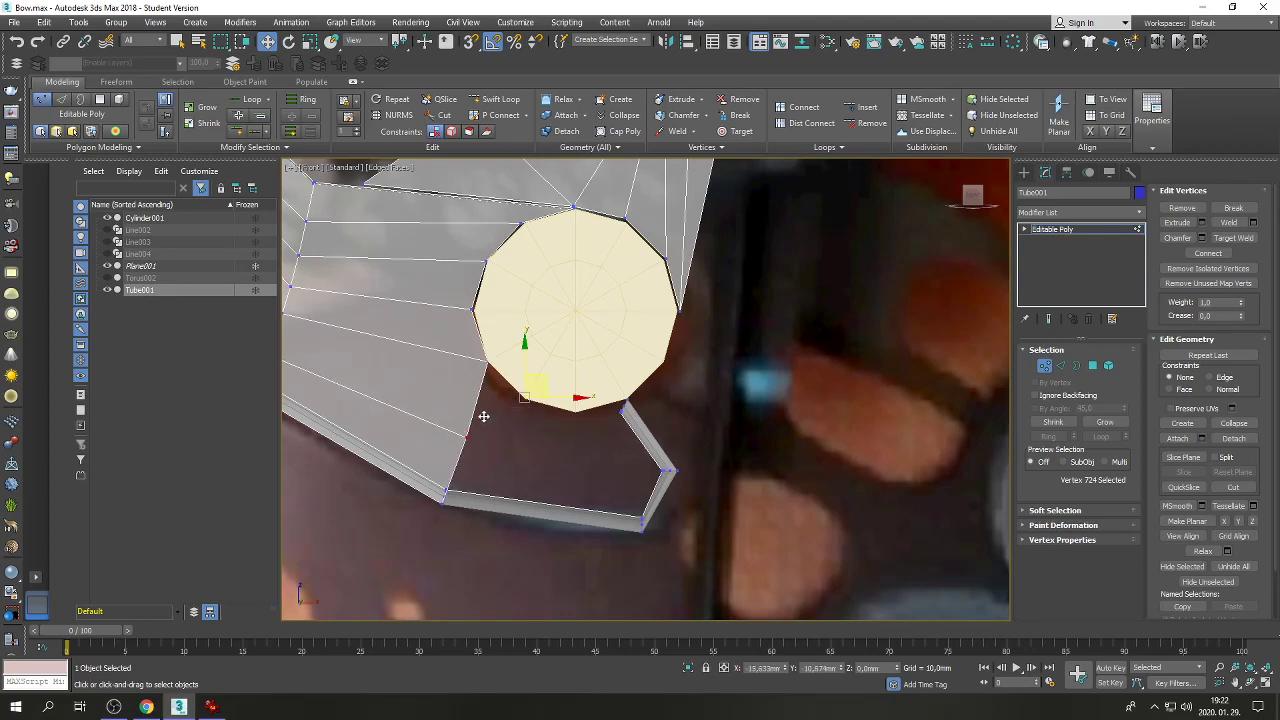
pyautogui.moveTo(481, 417); pyautogui.dragTo(468, 437)
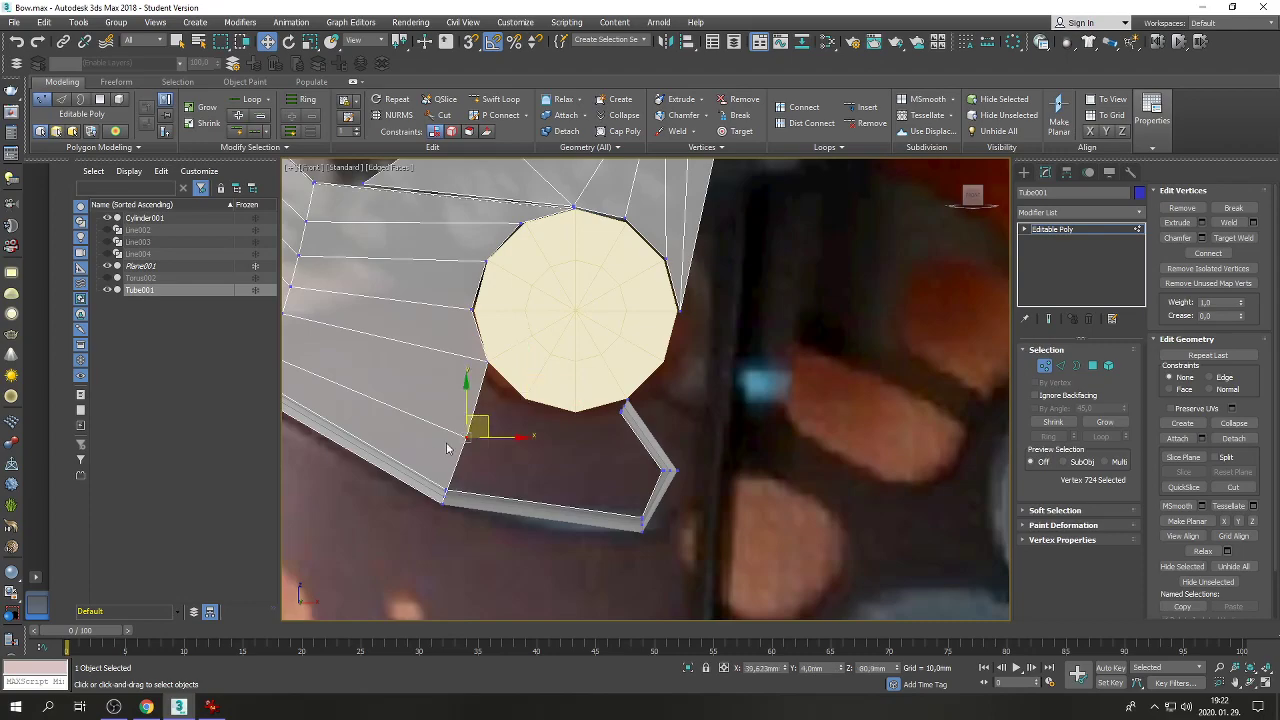
pyautogui.click(490, 359)
pyautogui.moveTo(501, 342); pyautogui.dragTo(536, 379)
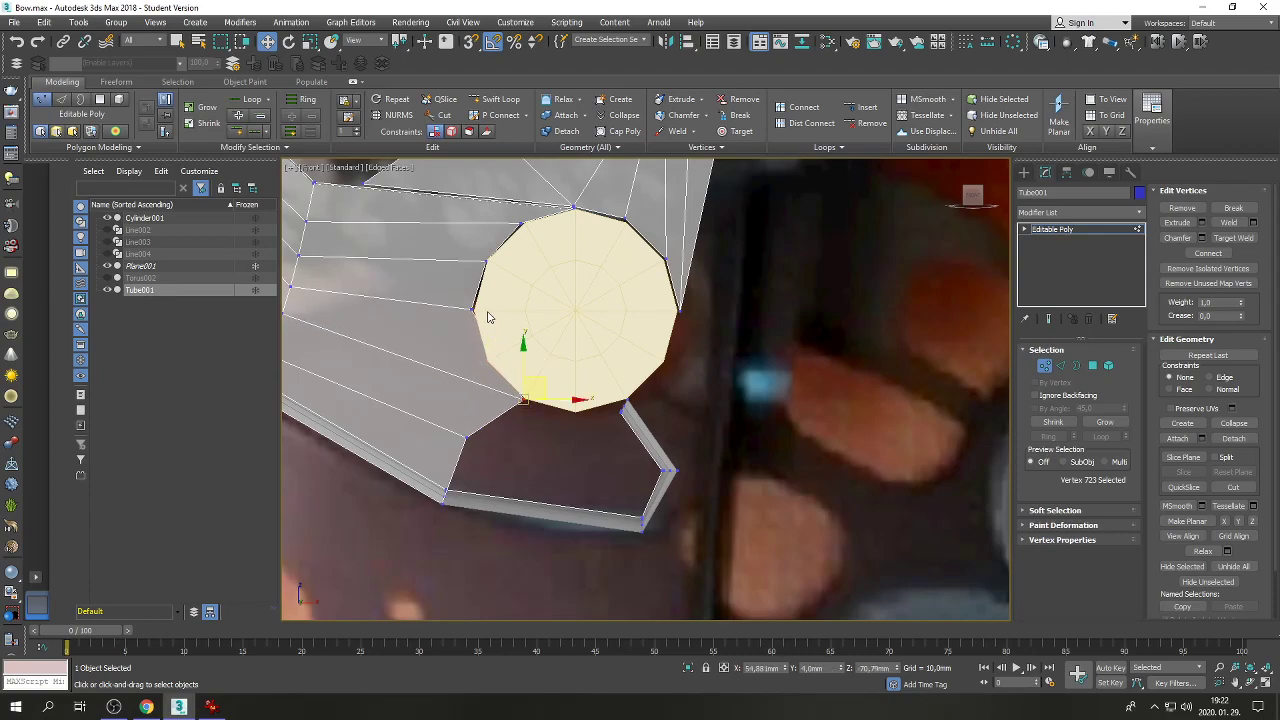
# Shift the three remaining arm-end vertices along the cylinder's outline, each one corner further down.
pyautogui.hotkey('ctrl', 'z')
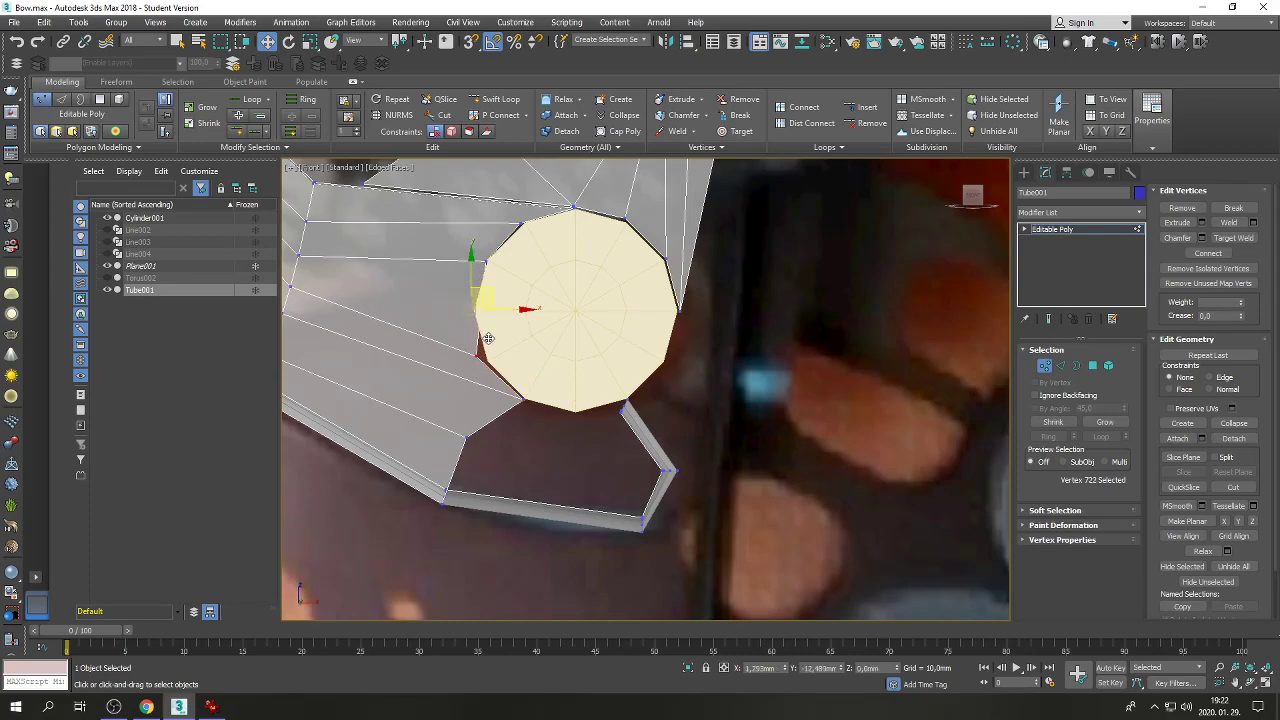
pyautogui.hotkey('ctrl', 'z')
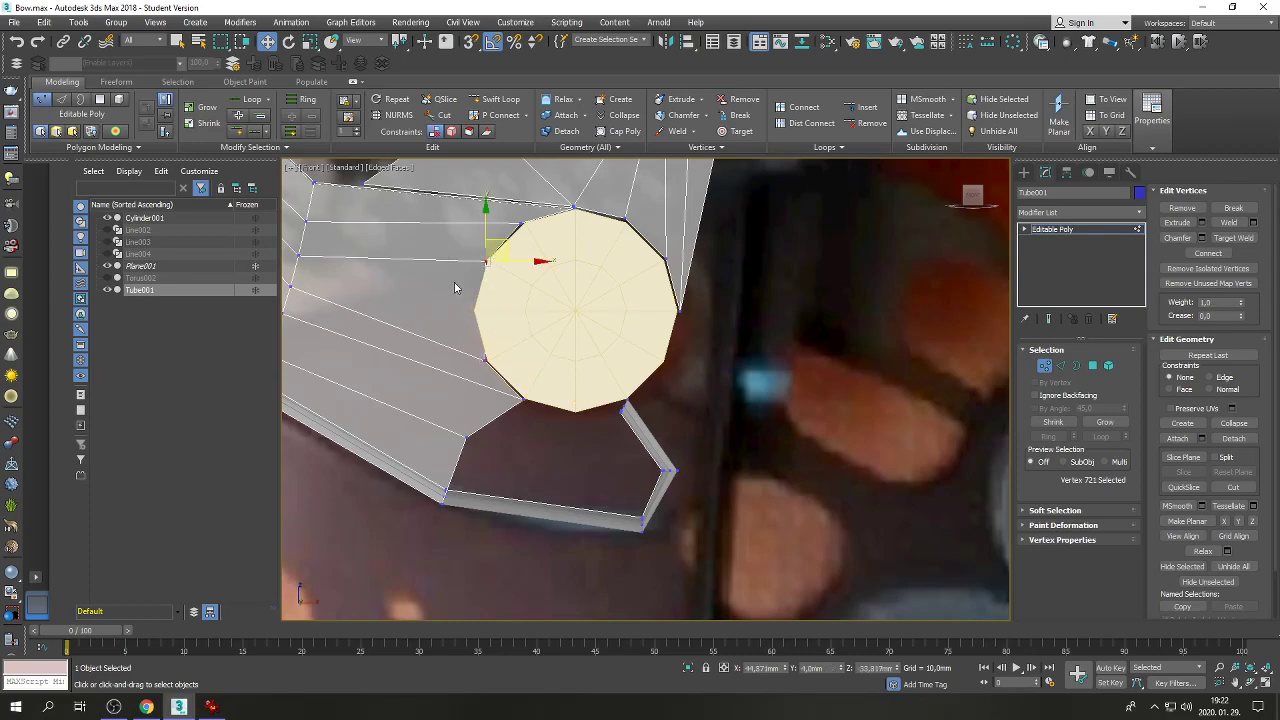
pyautogui.hotkey('ctrl', 'z')
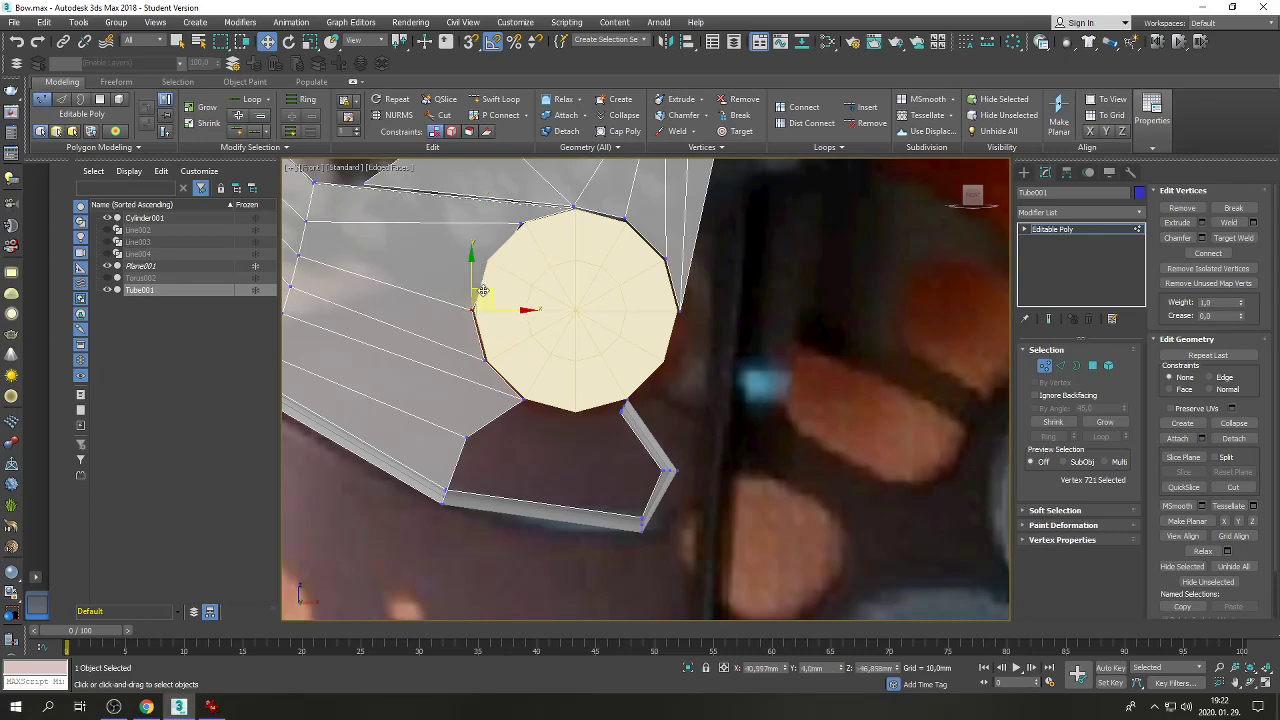
pyautogui.hotkey('ctrl', 'z')
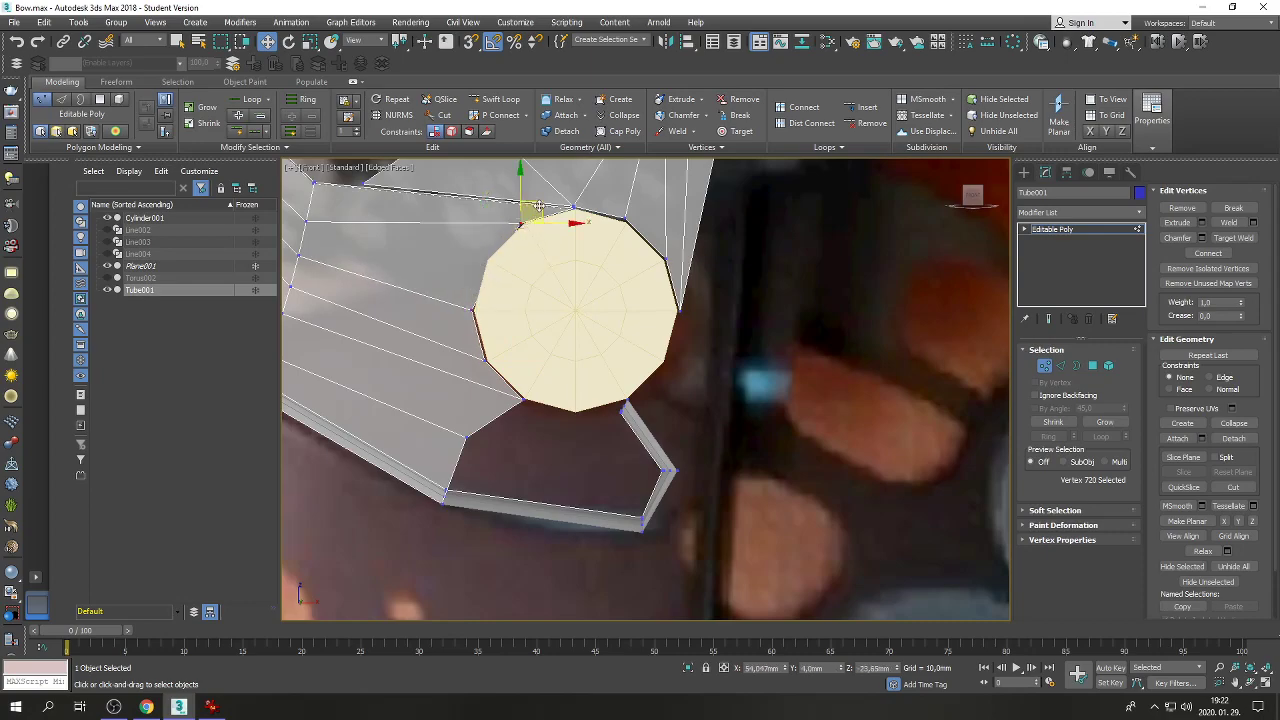
pyautogui.hotkey('ctrl', 'z')
pyautogui.hotkey('ctrl', 'z')
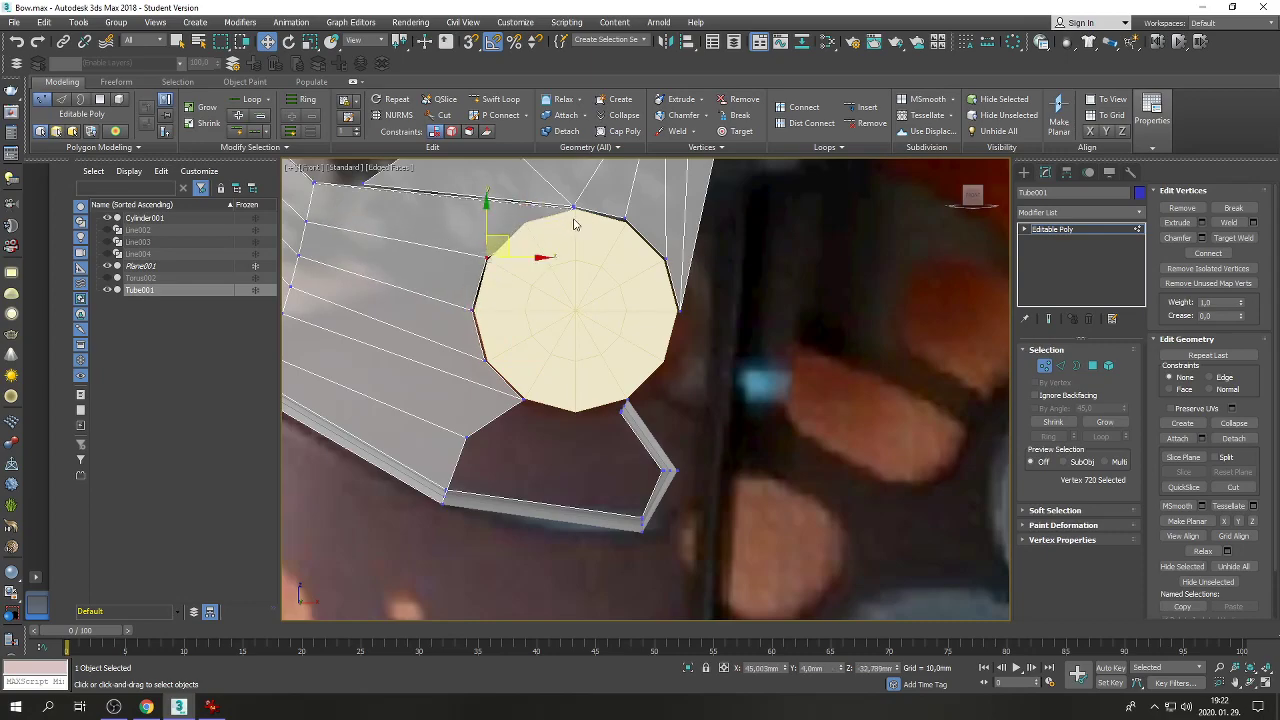
# Move the arm's eight upper corner vertices off the plate, about 13 mm sideways and 4 mm down, onto the next cylinder corner.
pyautogui.hotkey('ctrl', 'z')
pyautogui.scroll(6, 578, 206)
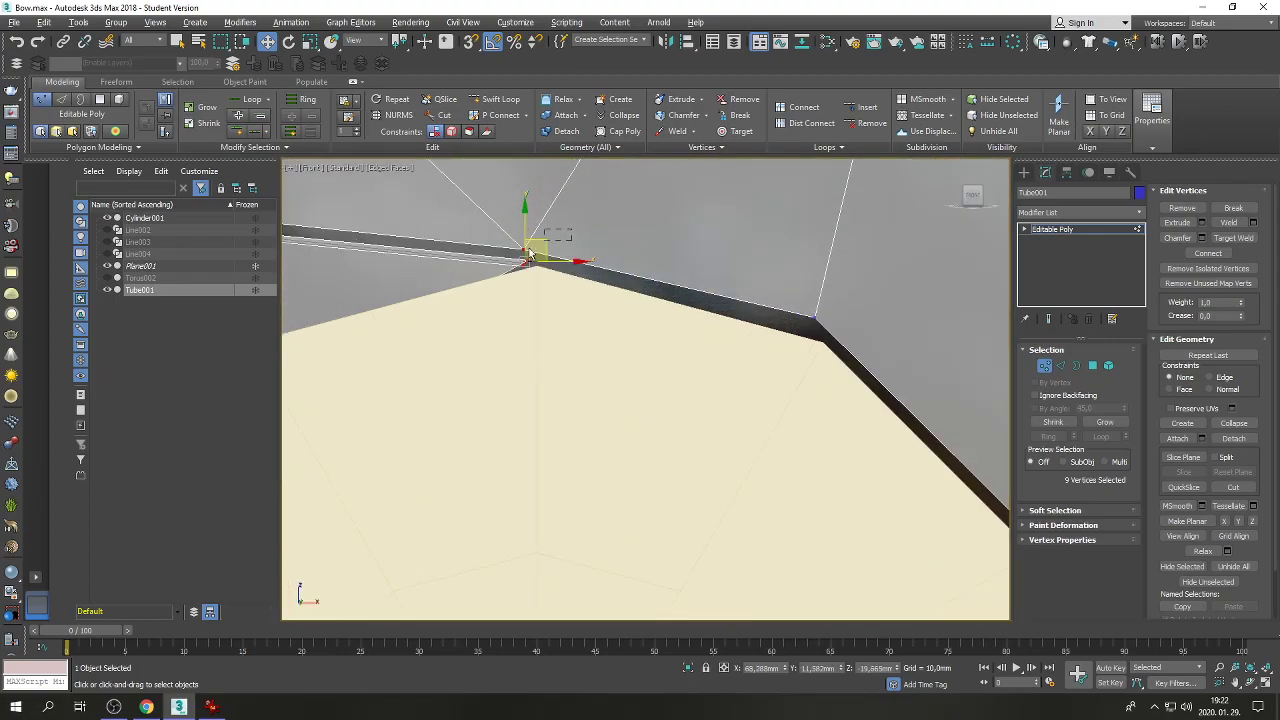
pyautogui.hotkey('ctrl', 'z')
pyautogui.scroll(-4, 575, 237)
pyautogui.scroll(-3, 578, 237)
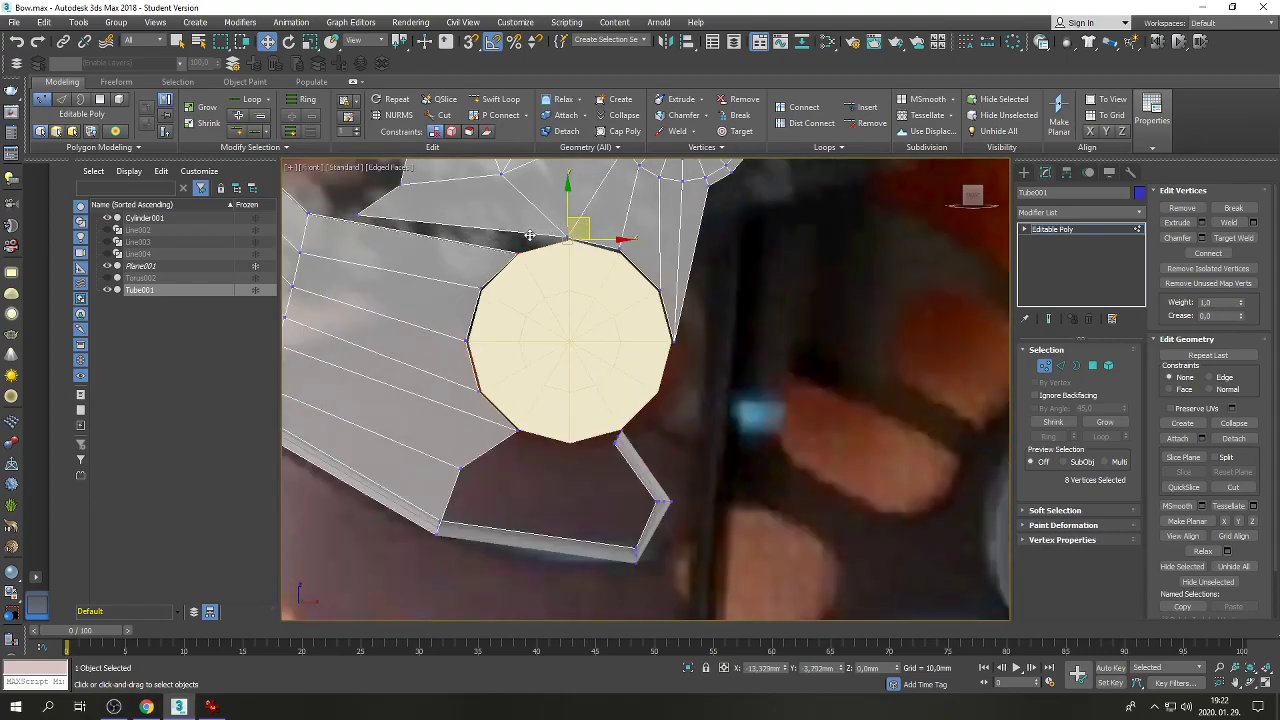
pyautogui.hotkey('ctrl', 'z')
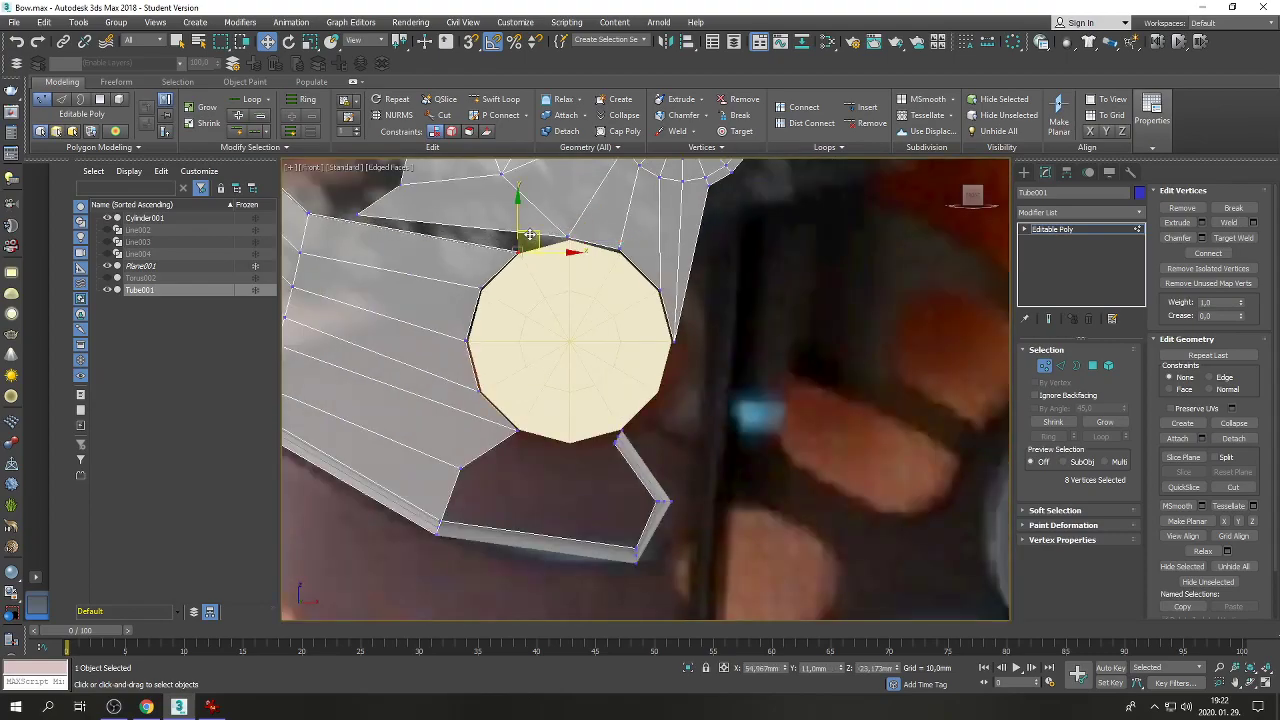
pyautogui.scroll(-3, 520, 350)
pyautogui.scroll(3, 474, 243)
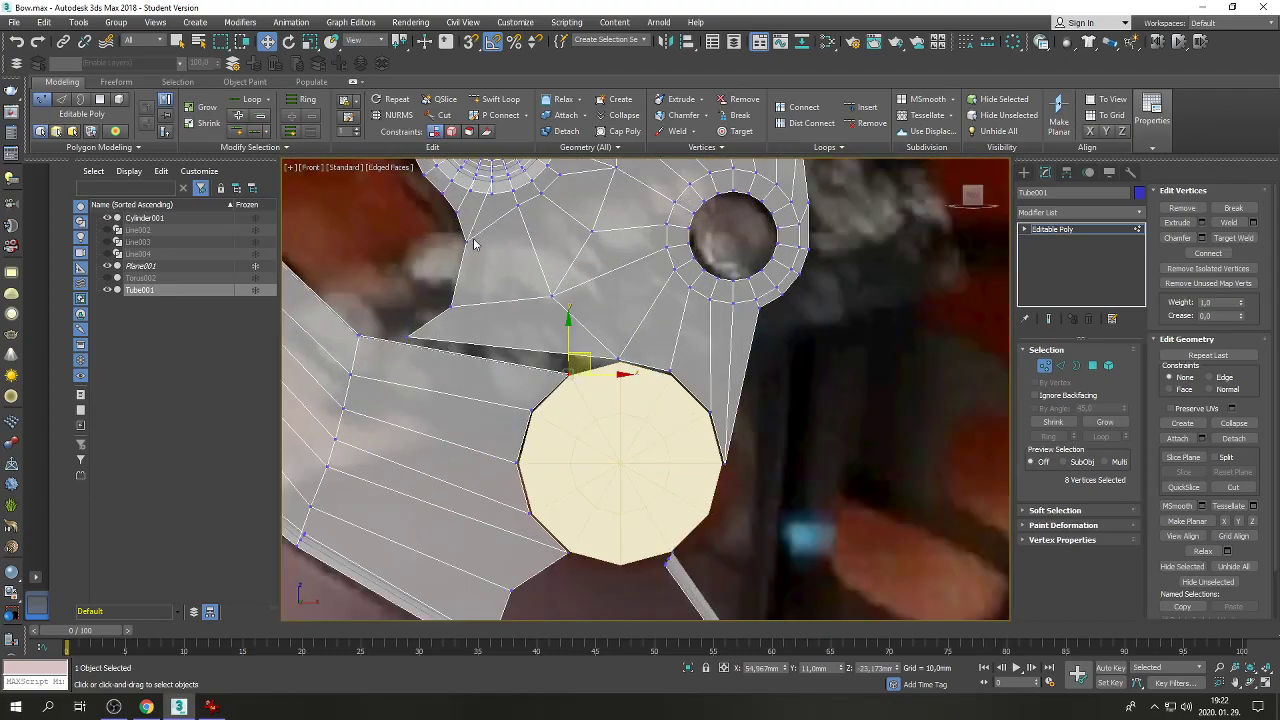
# Move the plate's two lower corner vertices above the arm up and inward, widening the gap between plate and arm.
pyautogui.click(457, 300)
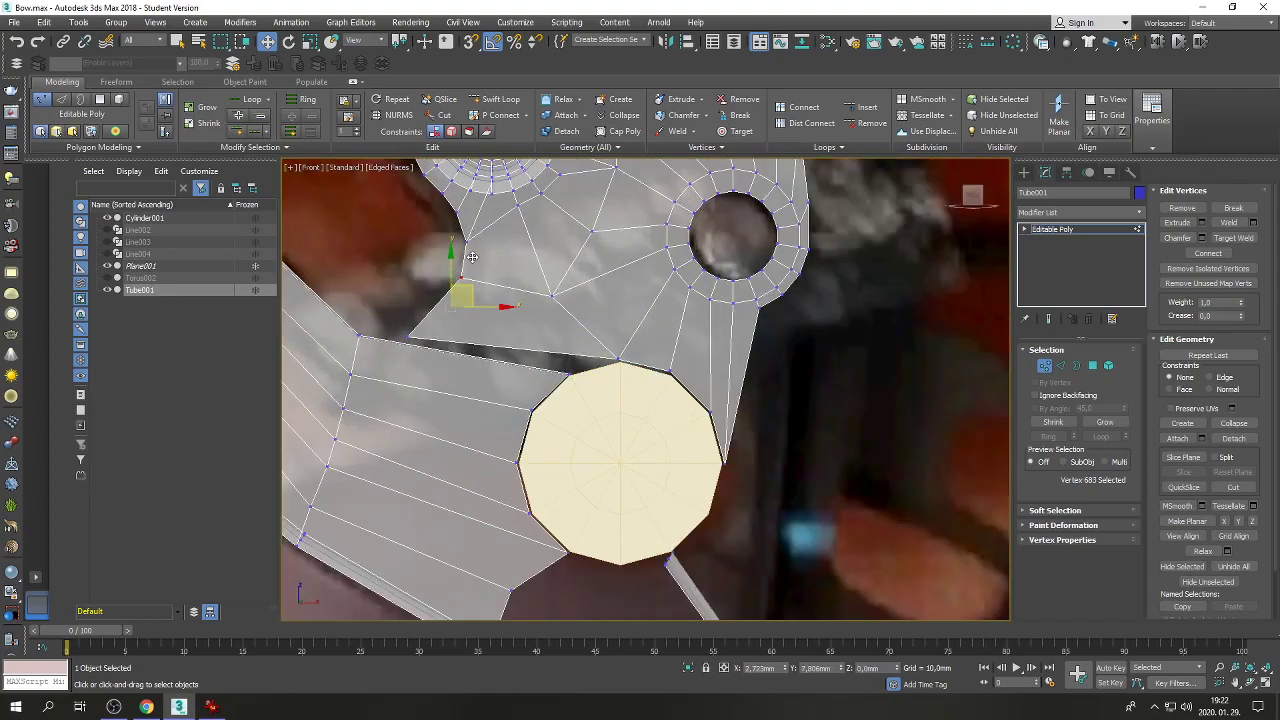
pyautogui.moveTo(462, 296); pyautogui.dragTo(473, 274)
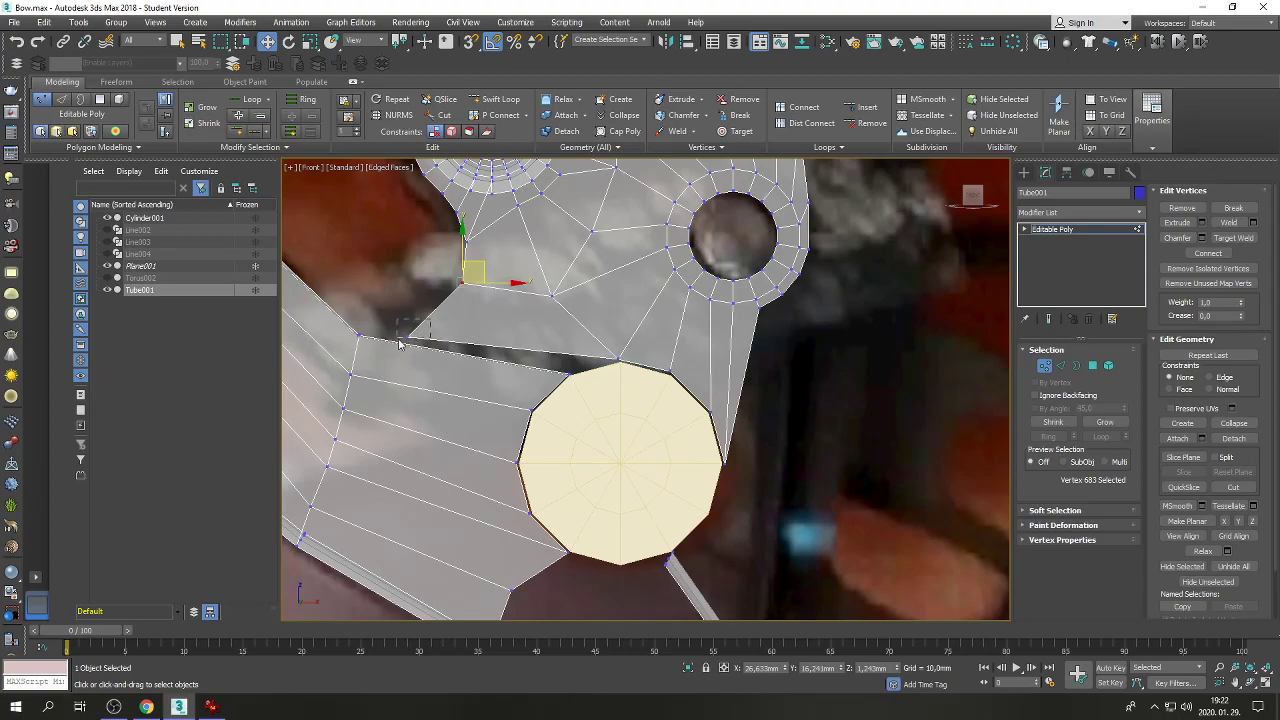
pyautogui.click(402, 337)
pyautogui.moveTo(451, 291); pyautogui.dragTo(451, 291)
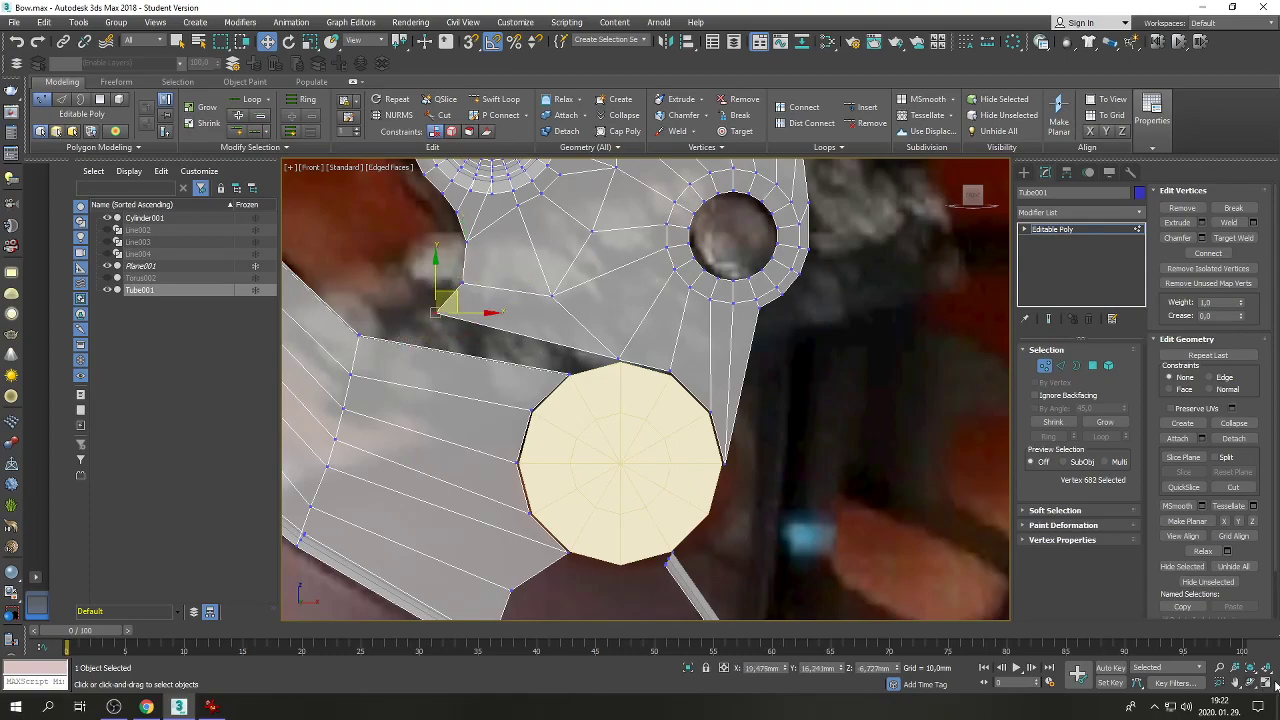
# Bridge the arm's top border edge to the plate's facing lower border edge beside the cylinder.
pyautogui.click(1265, 683)
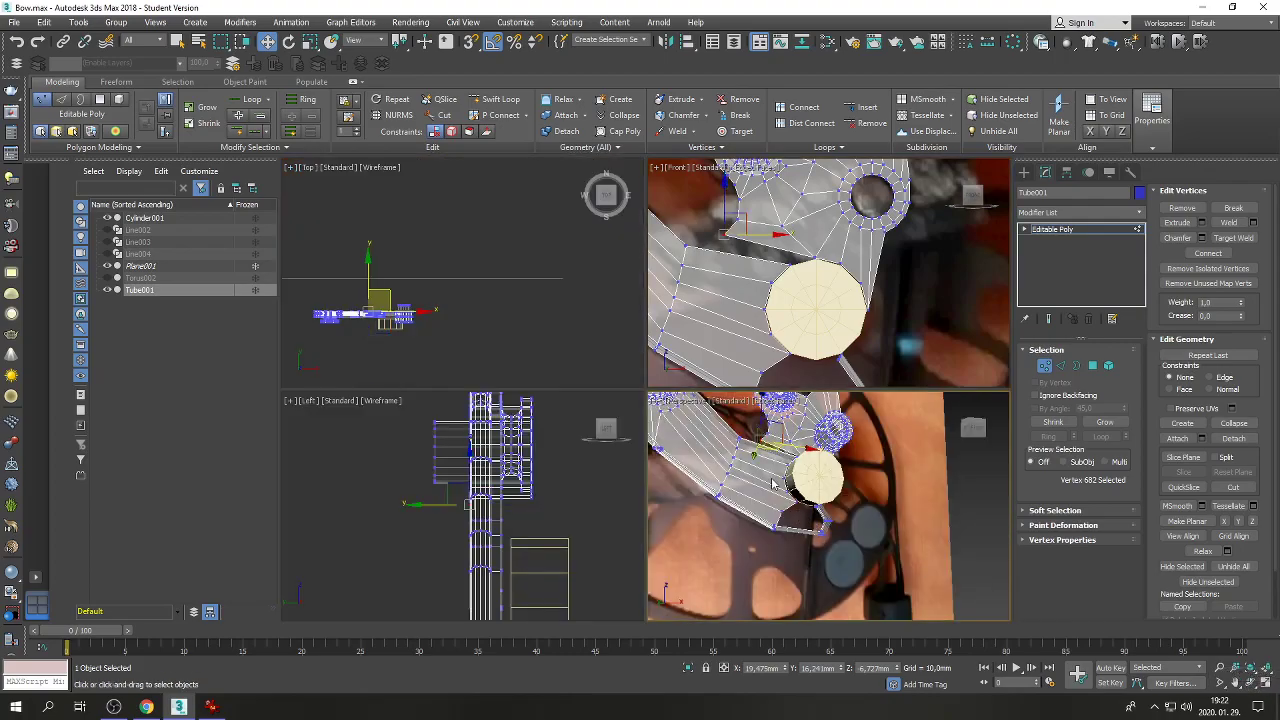
pyautogui.click(1265, 683)
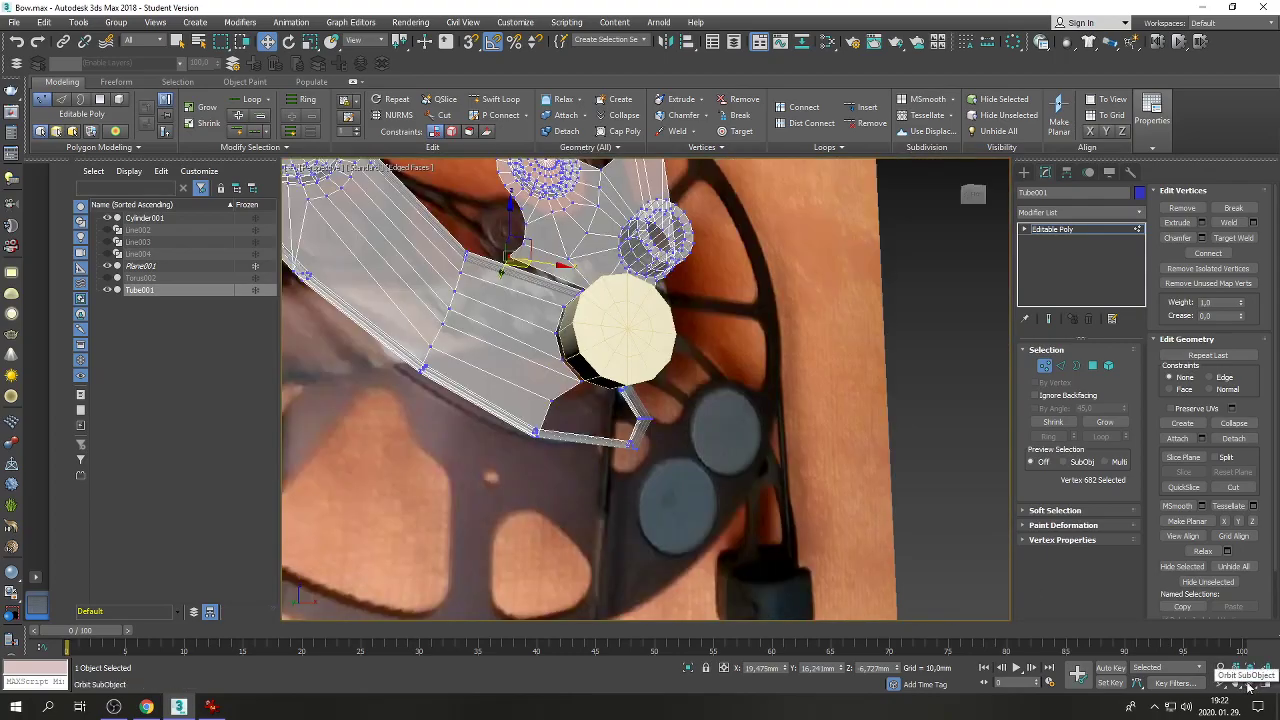
pyautogui.click(1250, 683)
pyautogui.moveTo(543, 386); pyautogui.dragTo(585, 440)
pyautogui.rightClick(595, 432)
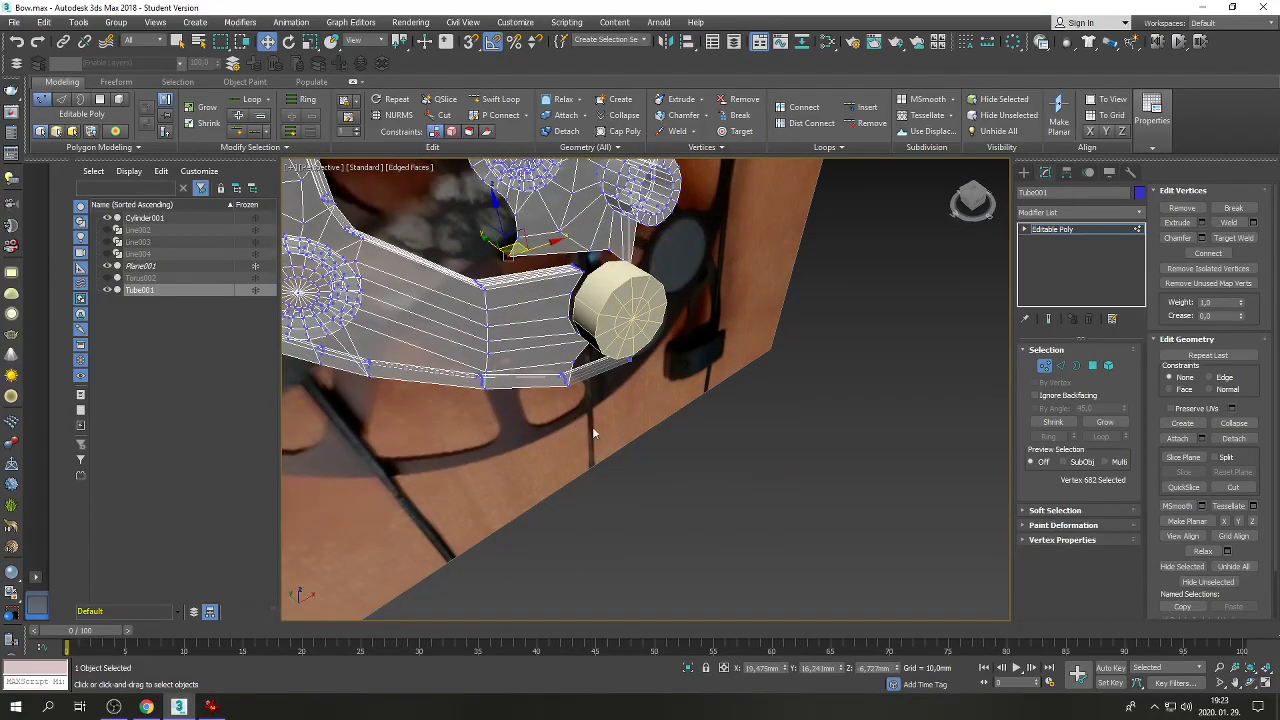
pyautogui.click(1228, 683)
pyautogui.scroll(5, 690, 348)
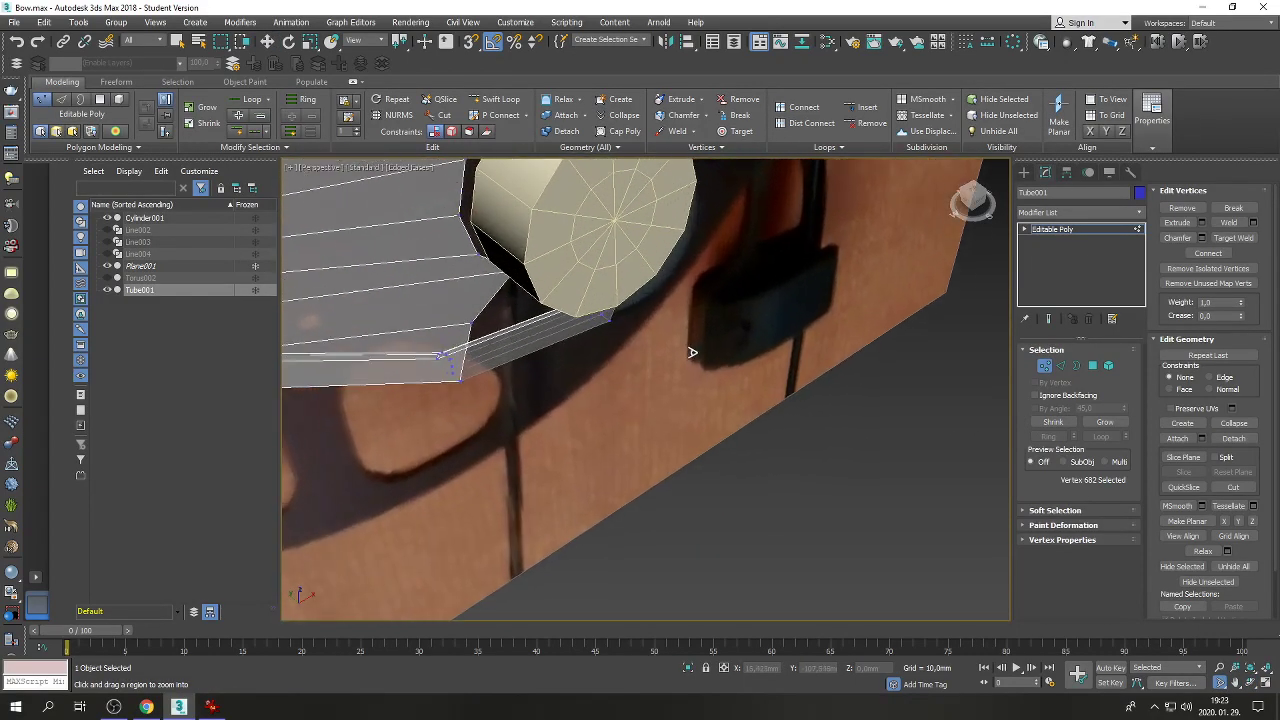
pyautogui.click(1230, 684)
pyautogui.scroll(-5, 529, 436)
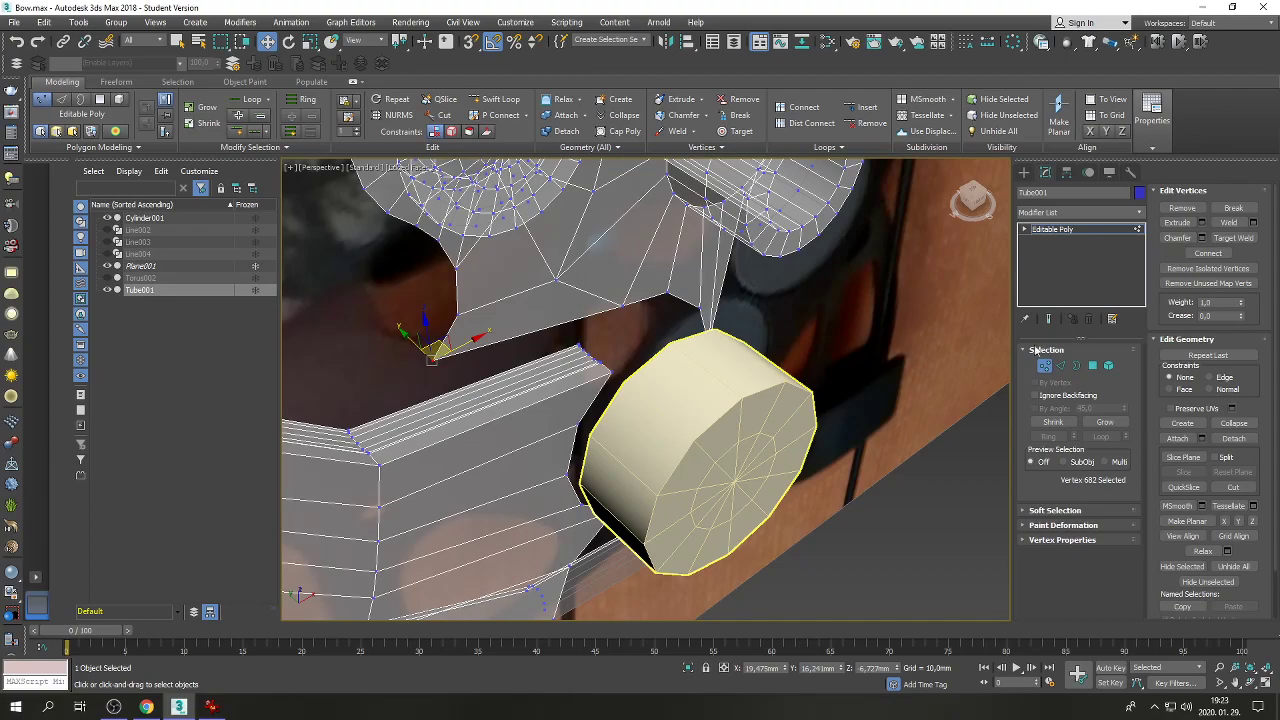
pyautogui.click(1061, 365)
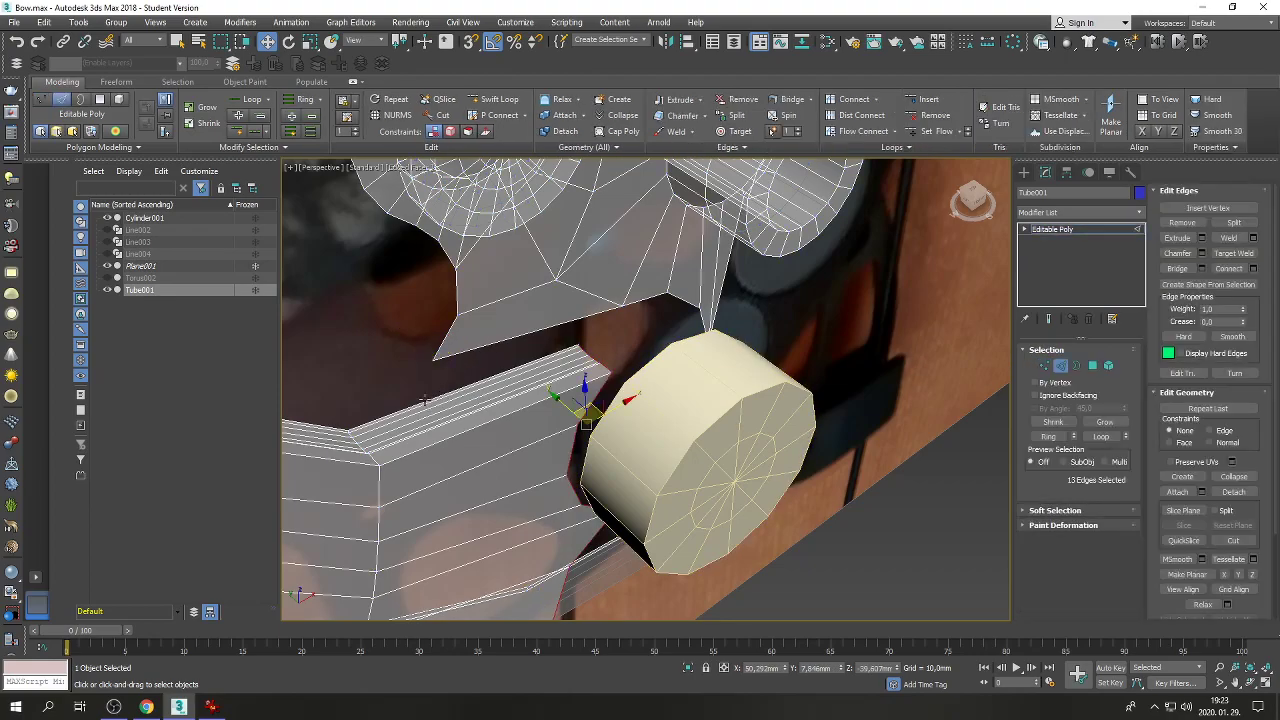
pyautogui.click(425, 400)
pyautogui.keyDown('ctrl'); pyautogui.click(510, 335); pyautogui.keyUp('ctrl')
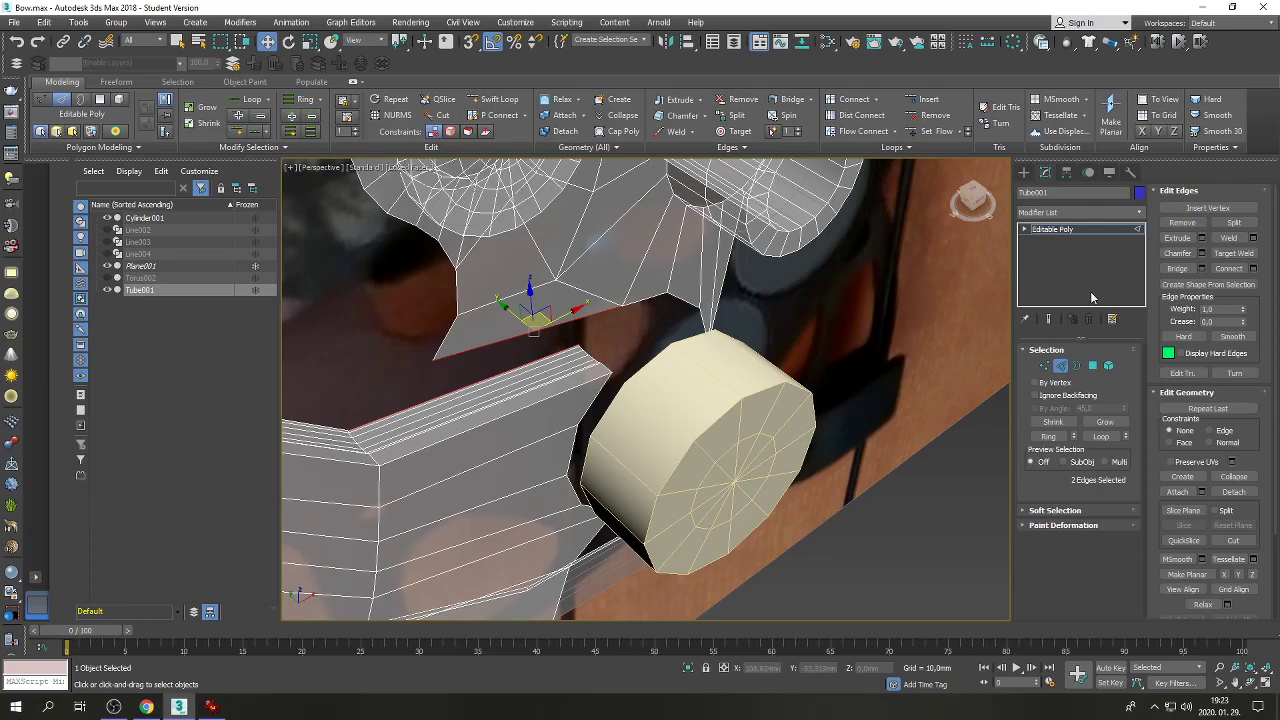
pyautogui.click(1176, 268)
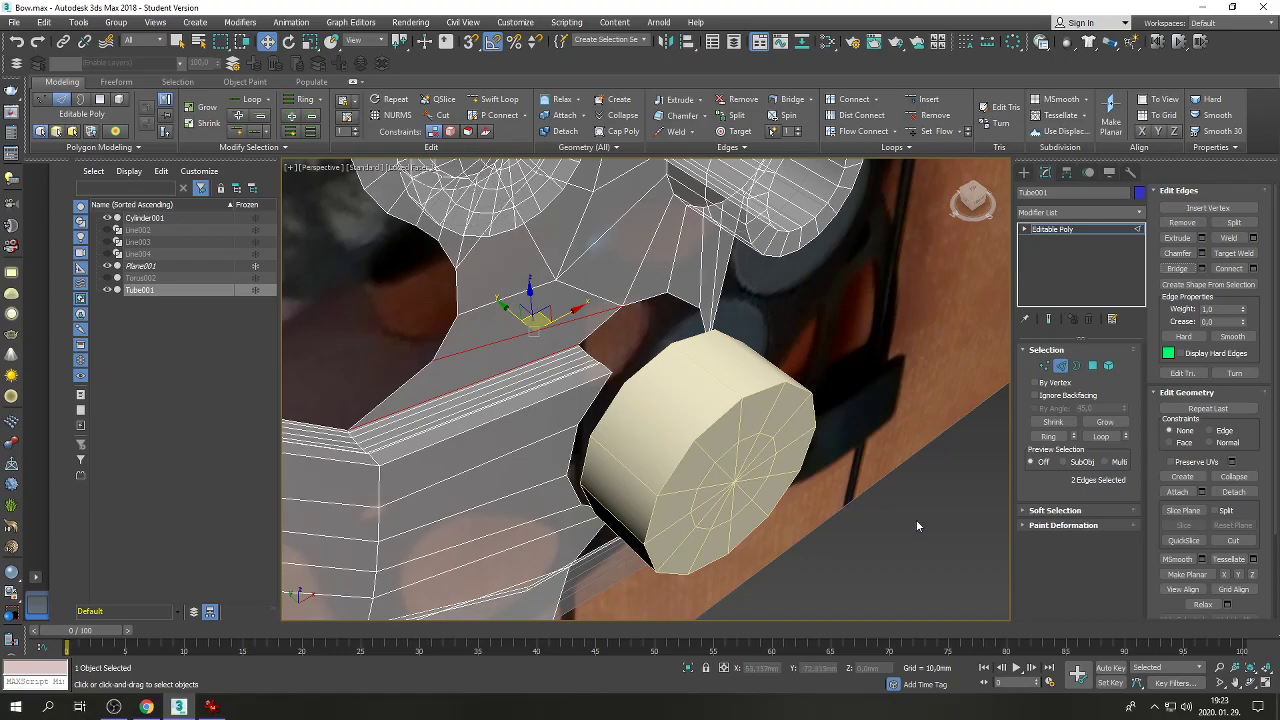
# Move the plate's outer corner vertex at the new bridge about 1.2 mm in negative X and 2.5 mm down to smooth the outline.
pyautogui.click(1250, 683)
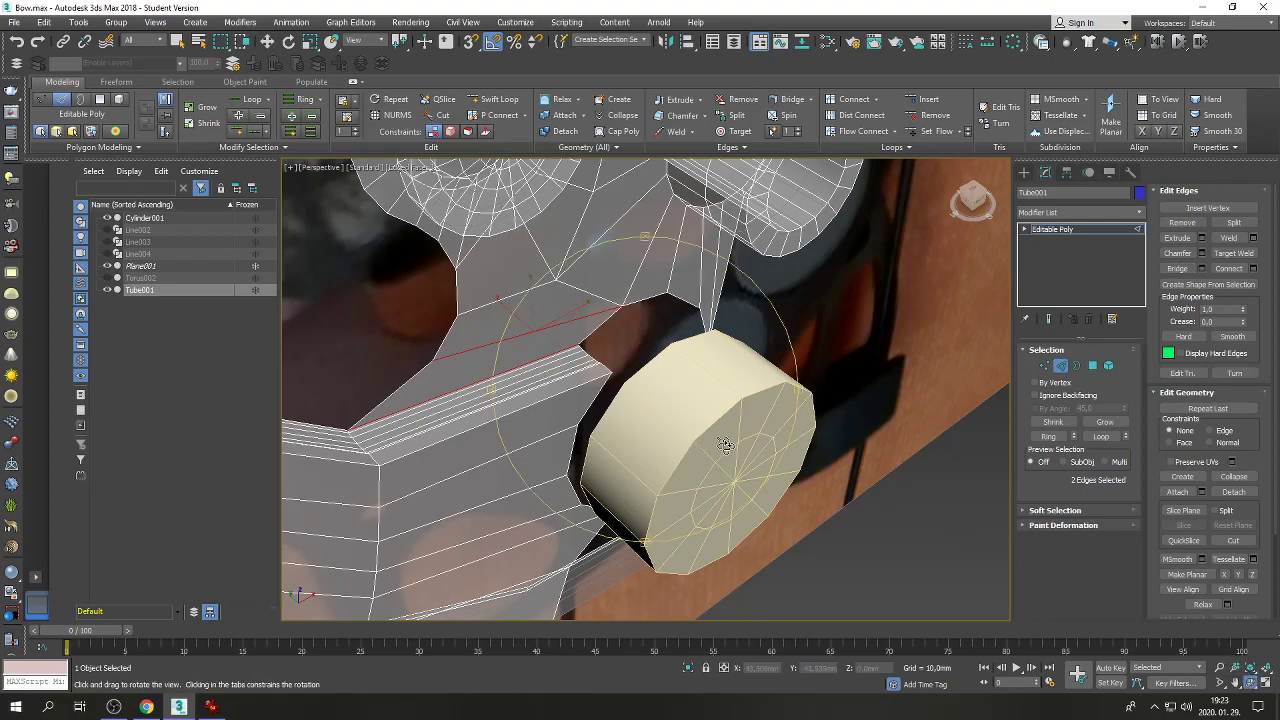
pyautogui.moveTo(727, 447); pyautogui.dragTo(663, 408)
pyautogui.rightClick(663, 408)
pyautogui.click(1265, 683)
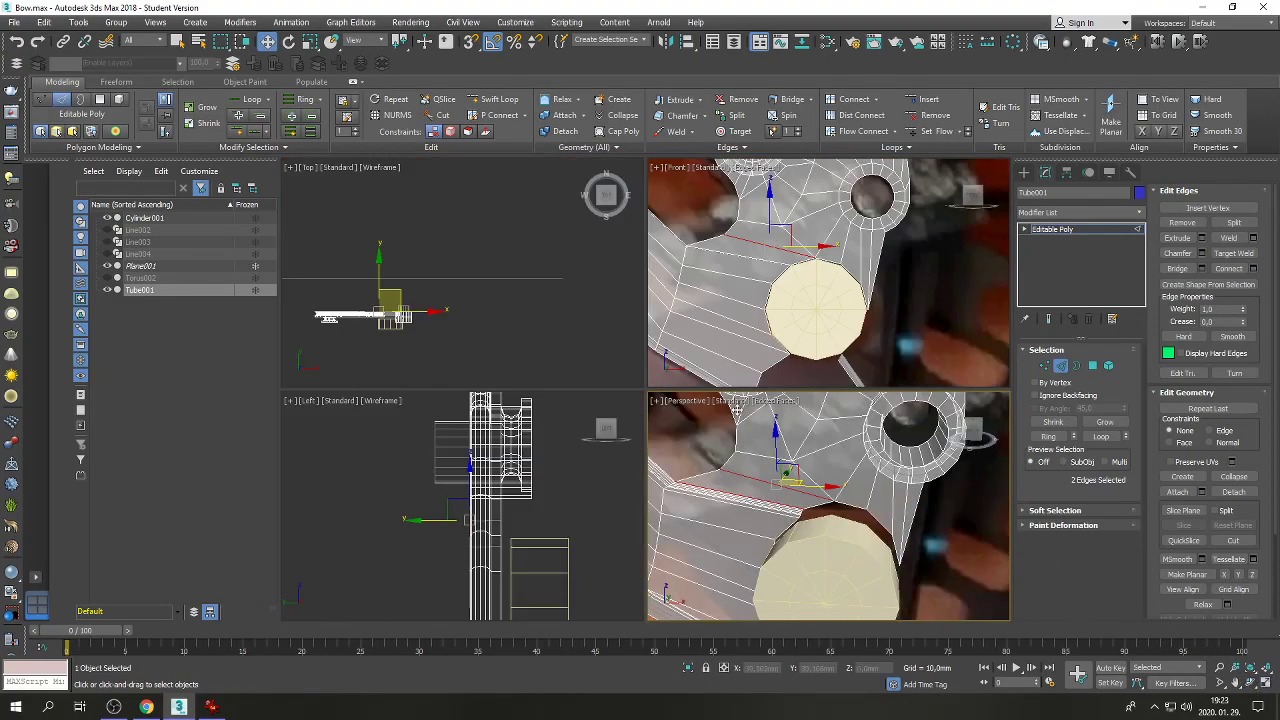
pyautogui.scroll(-5, 715, 256)
pyautogui.scroll(5, 714, 256)
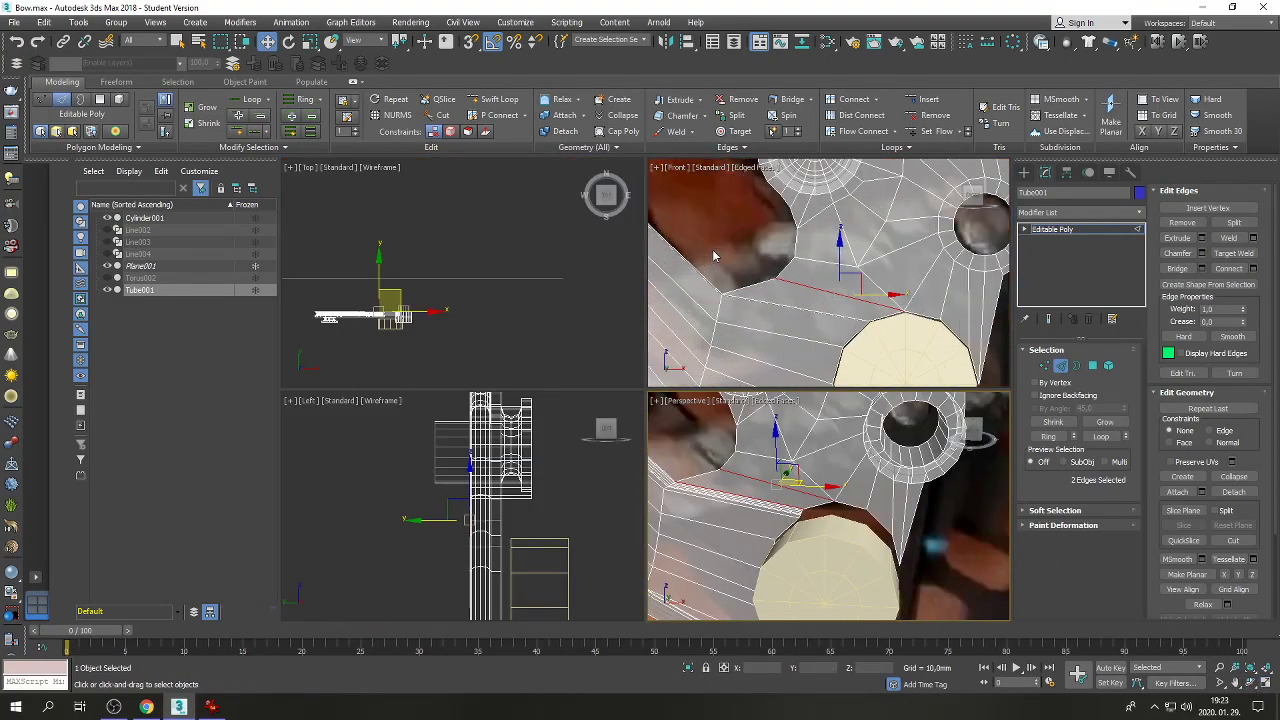
pyautogui.click(1044, 365)
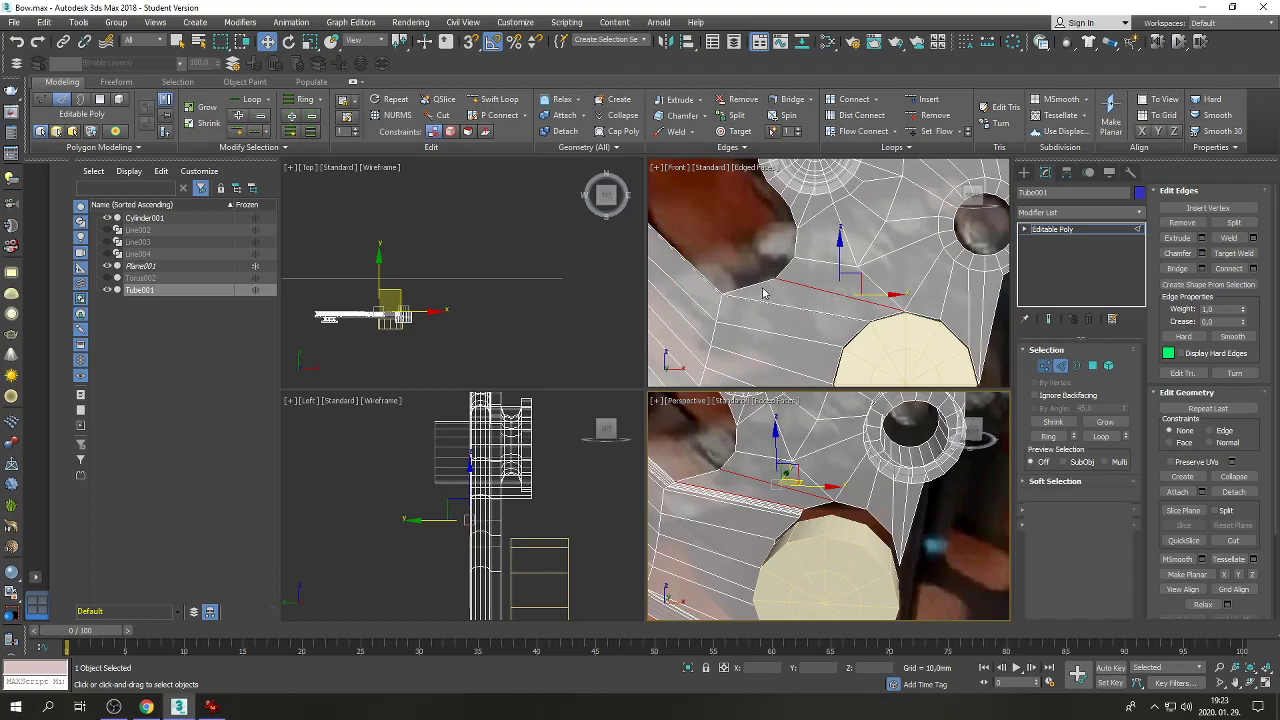
pyautogui.click(765, 276)
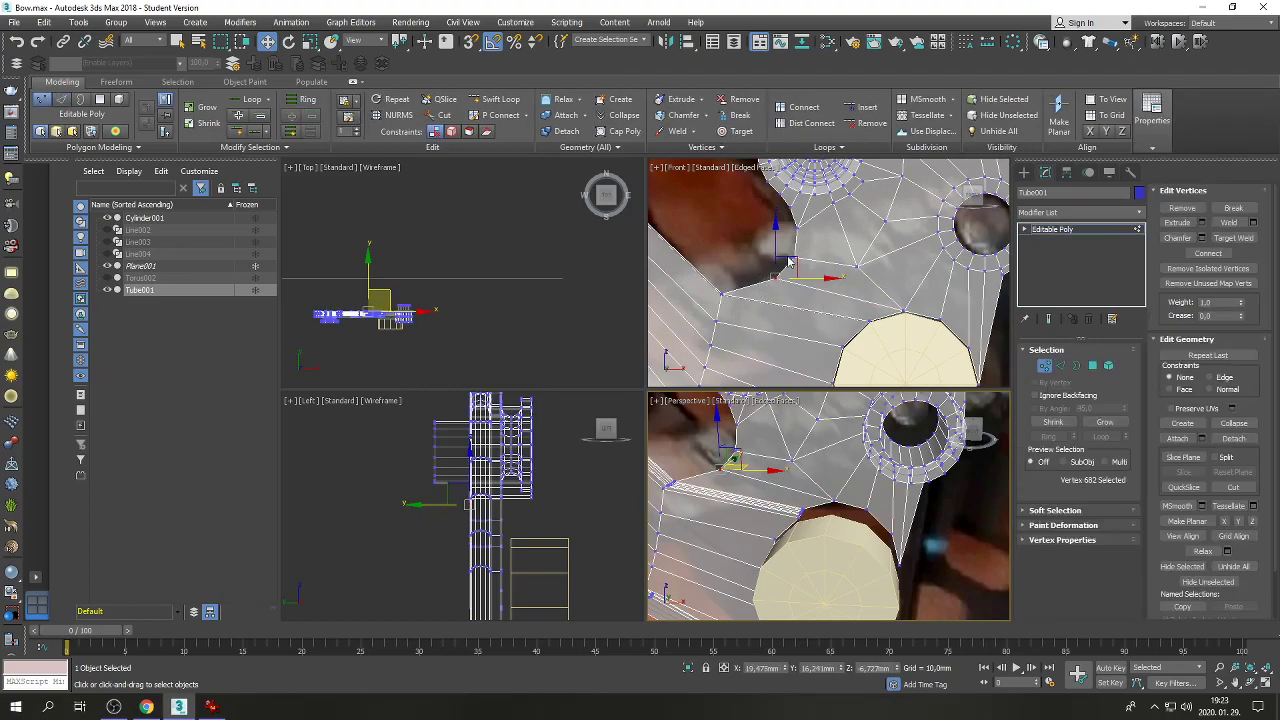
pyautogui.moveTo(789, 261); pyautogui.dragTo(788, 262)
pyautogui.scroll(-3, 788, 262)
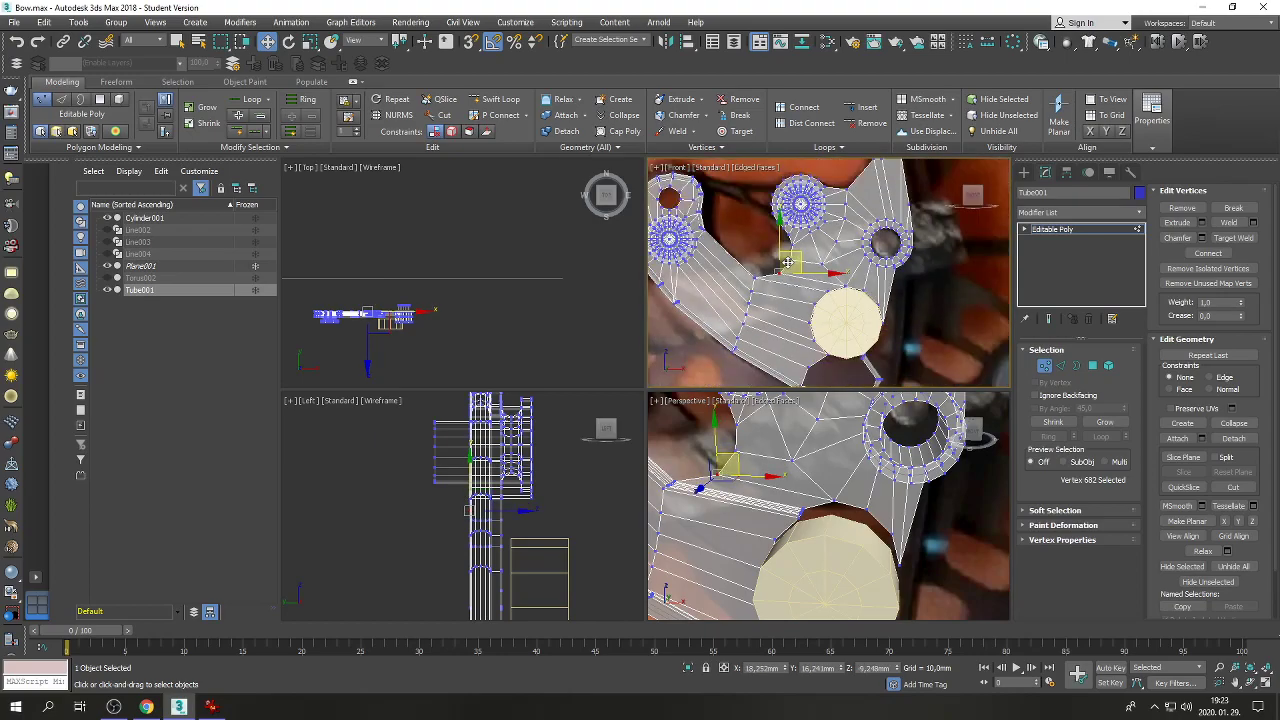
pyautogui.scroll(-3, 788, 262)
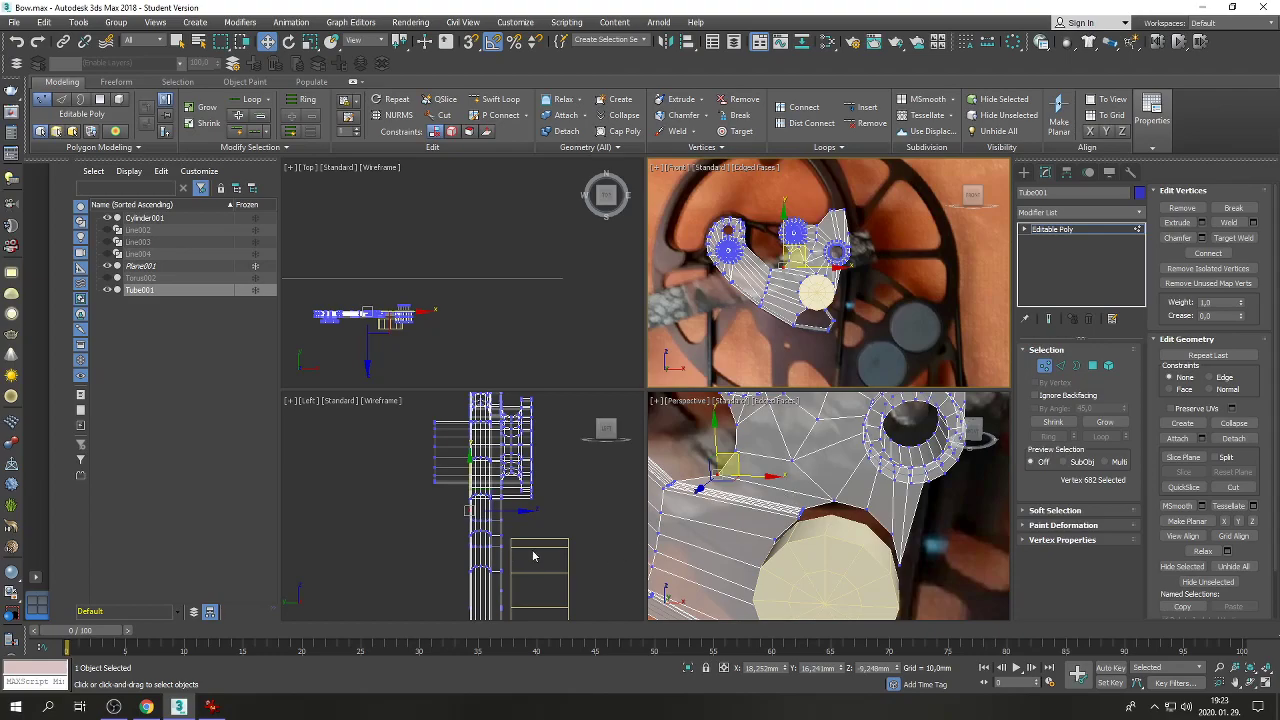
# Finish vertex editing and move the guide cylinder about 30 mm along the Y axis, back through the plate's thickness.
pyautogui.click(1044, 365)
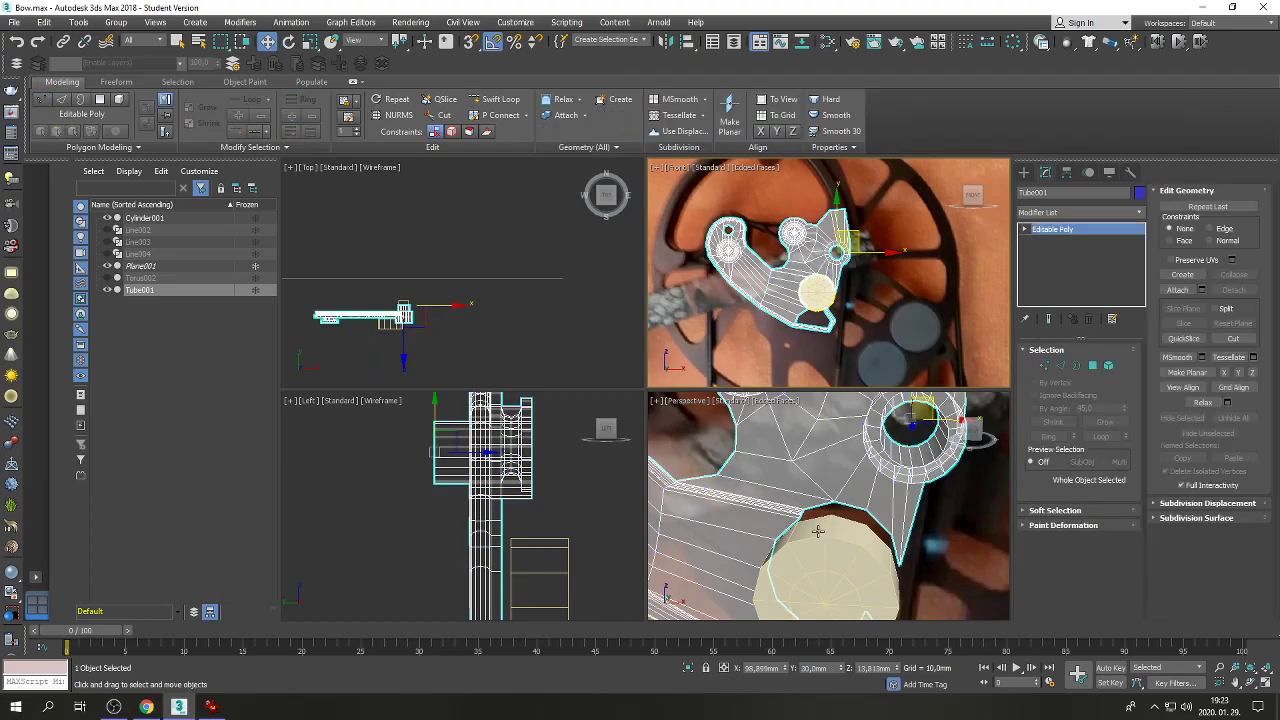
pyautogui.click(818, 532)
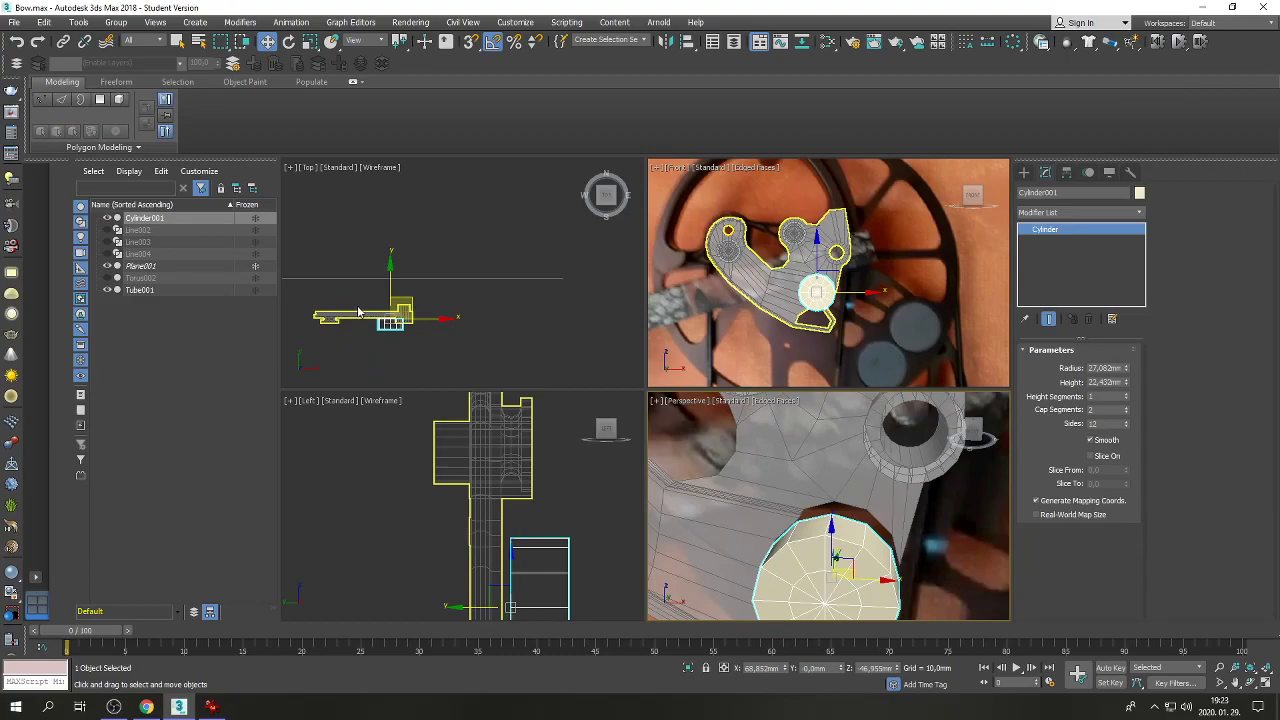
pyautogui.scroll(4, 361, 304)
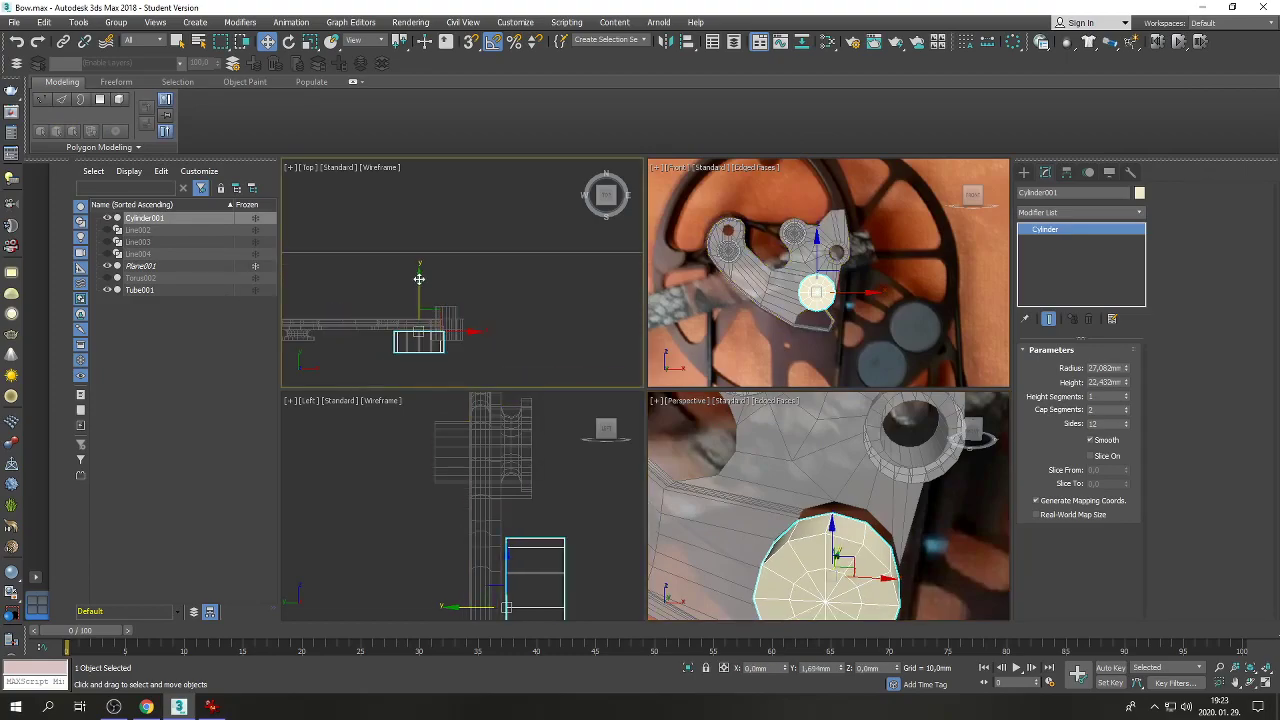
pyautogui.moveTo(419, 279); pyautogui.dragTo(421, 257)
pyautogui.rightClick(775, 525)
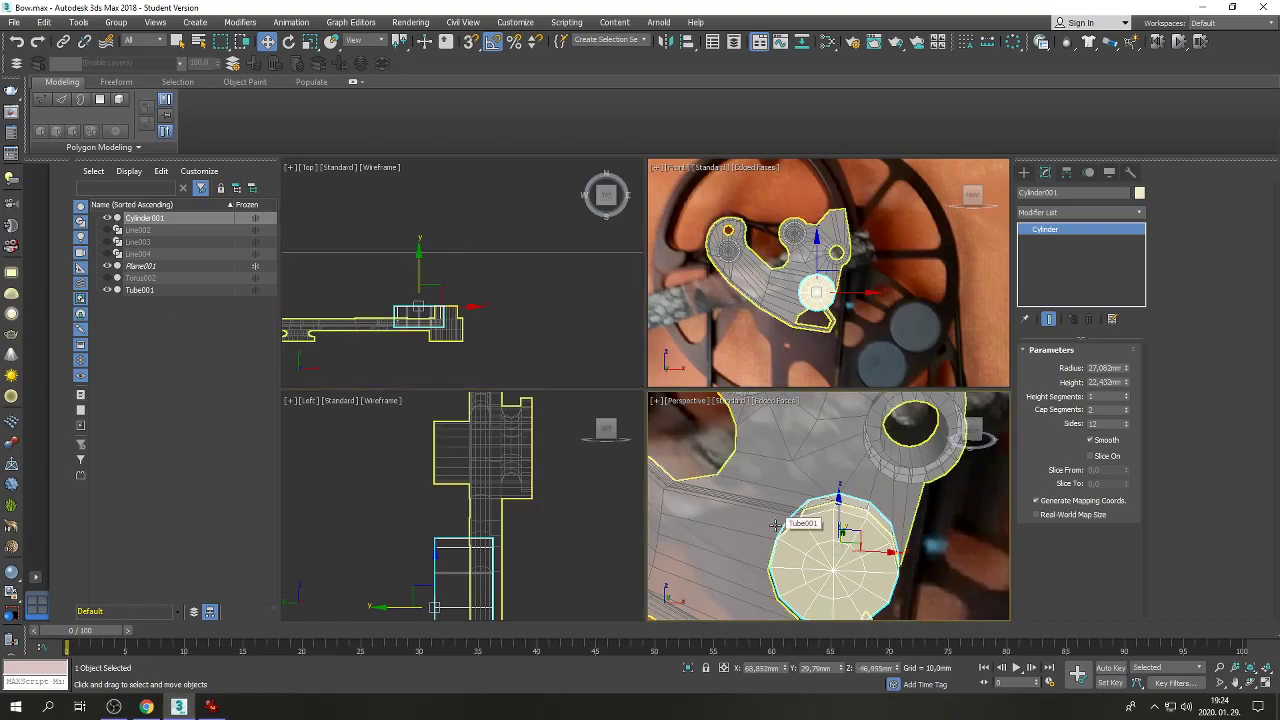
# Bridge the bracket arm's open edge below the cylinder to the facing edge of the rail's end segment.
pyautogui.click(1268, 686)
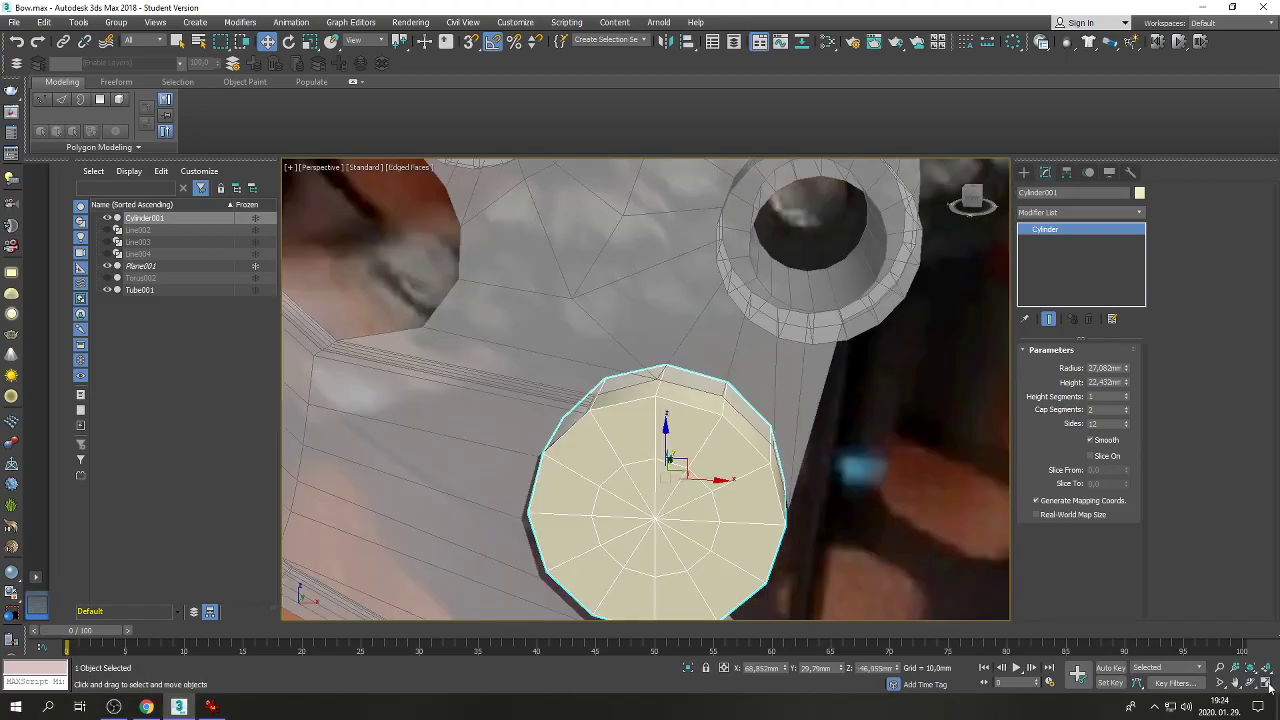
pyautogui.click(1250, 683)
pyautogui.moveTo(651, 436); pyautogui.dragTo(663, 397)
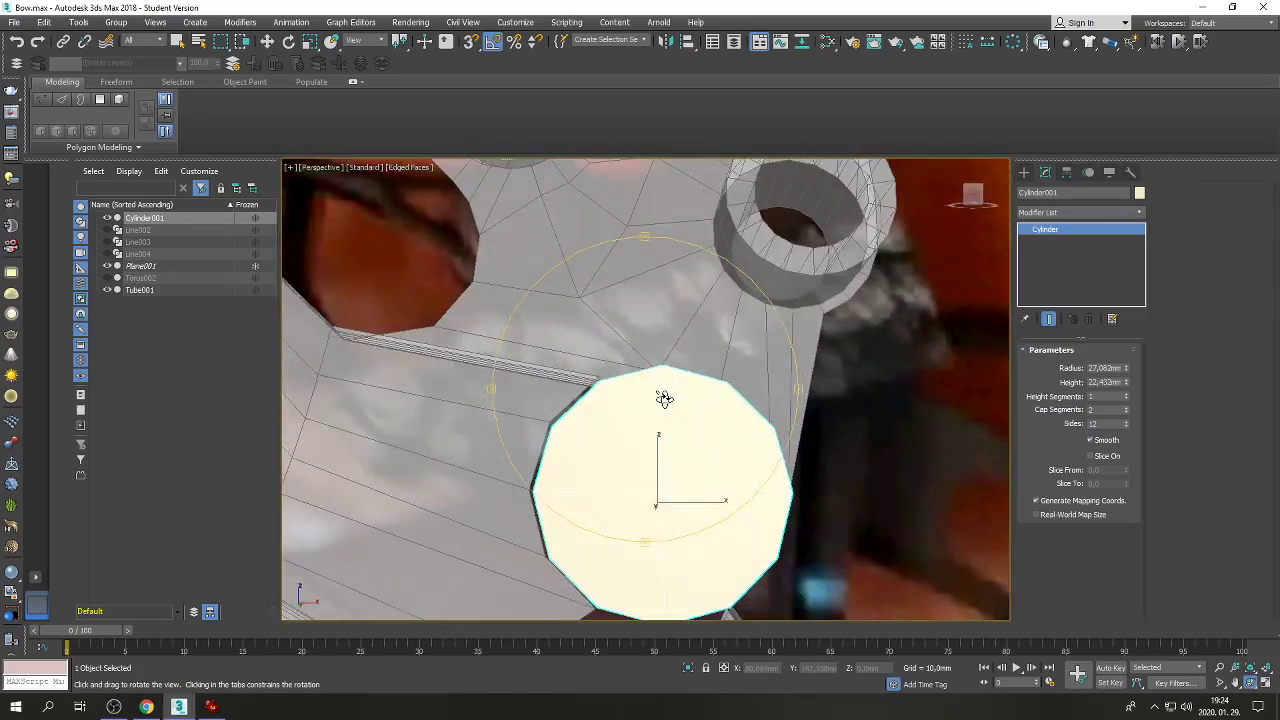
pyautogui.click(1237, 683)
pyautogui.moveTo(815, 485); pyautogui.dragTo(783, 302)
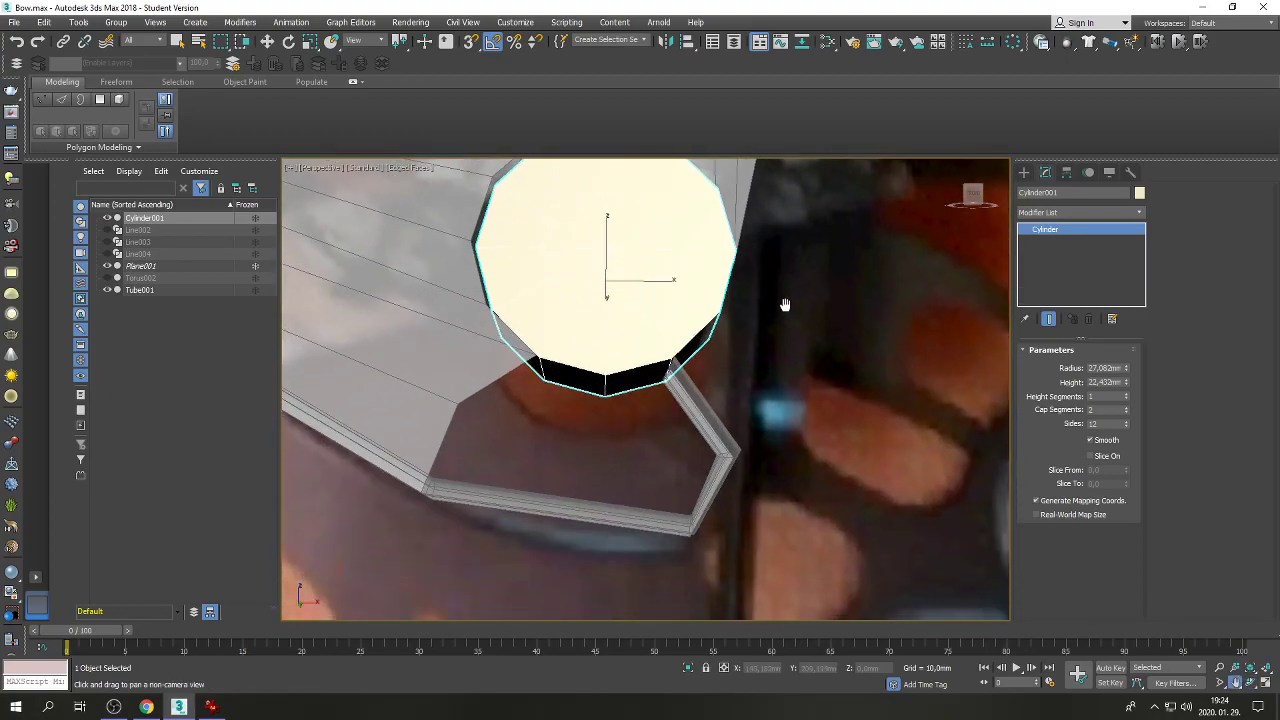
pyautogui.rightClick(721, 353)
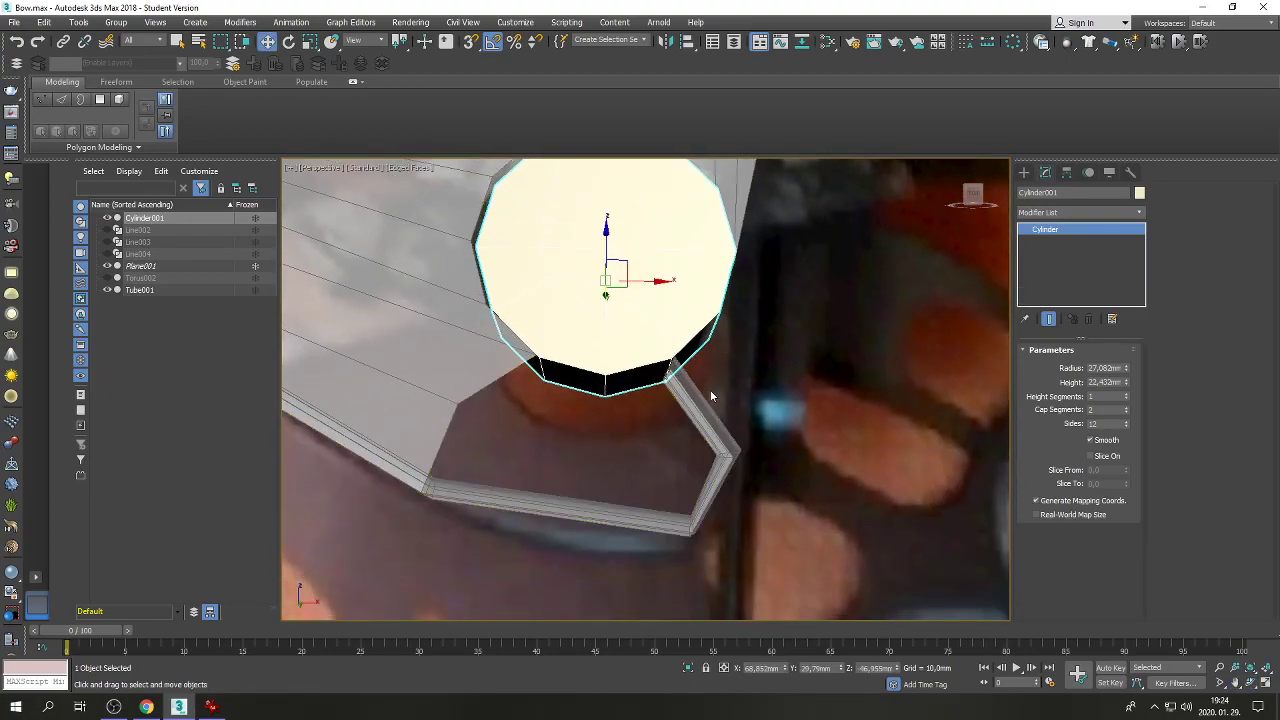
pyautogui.click(451, 347)
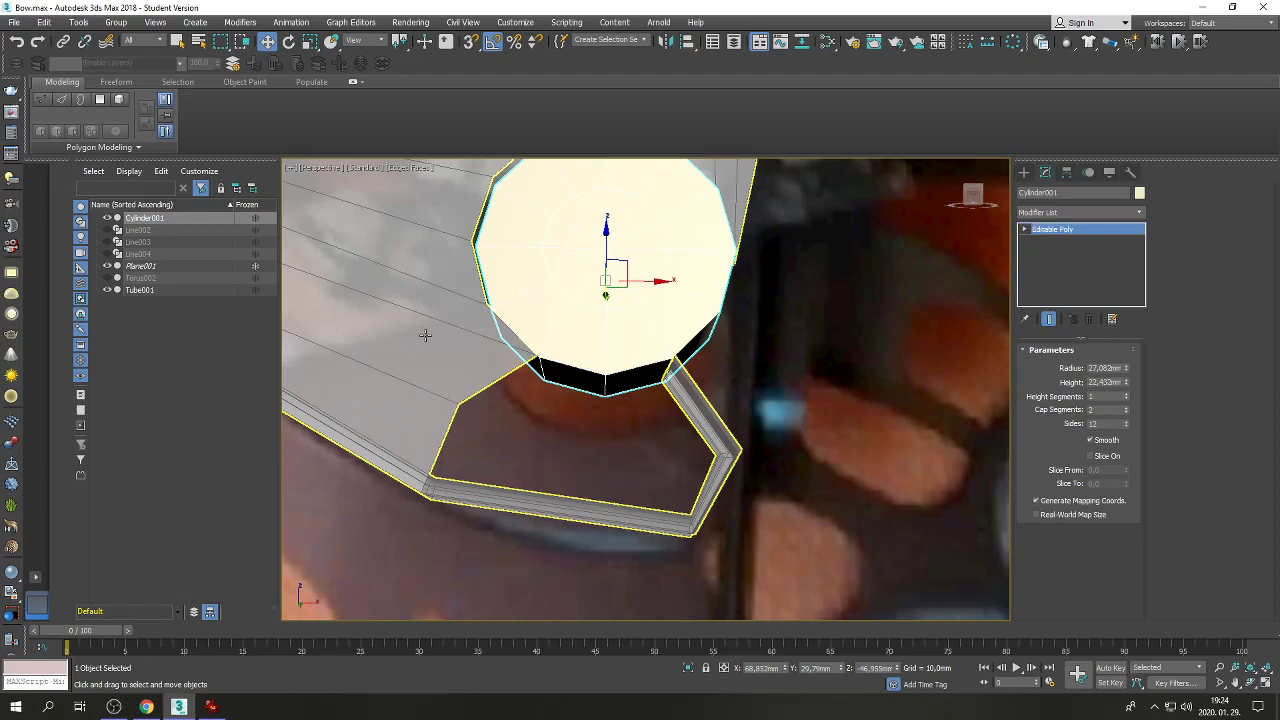
pyautogui.click(1063, 366)
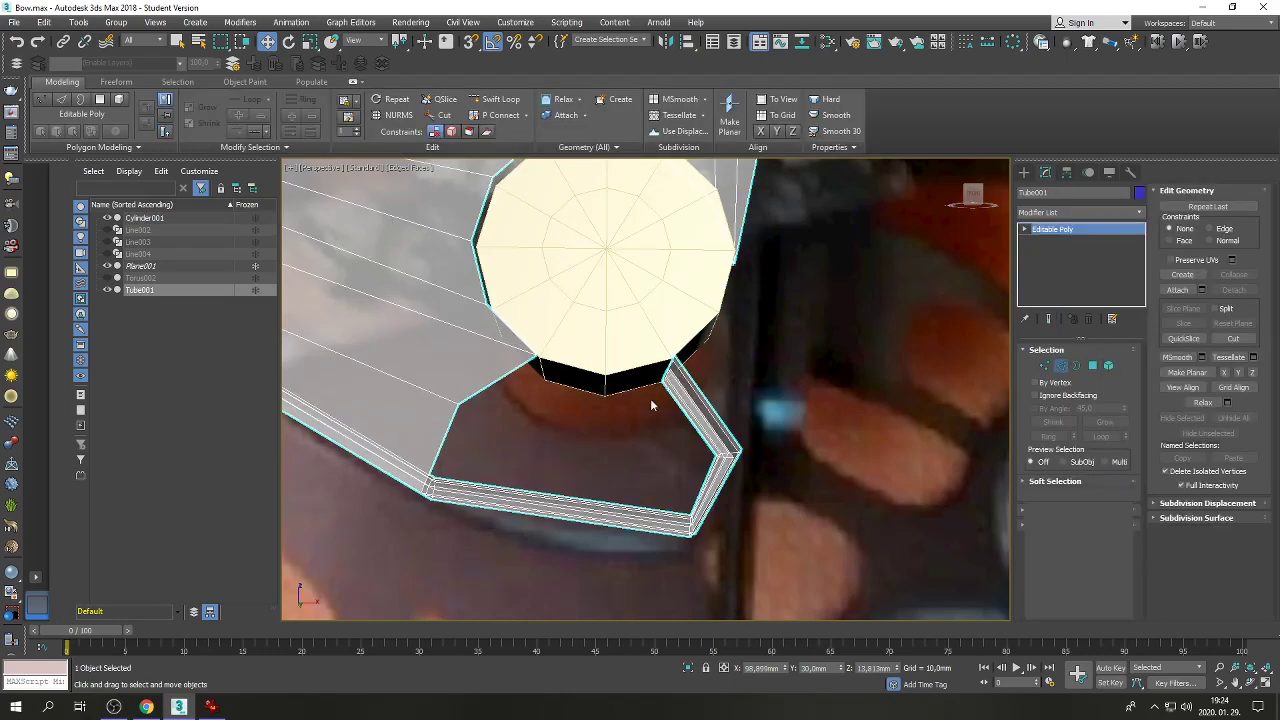
pyautogui.click(500, 381)
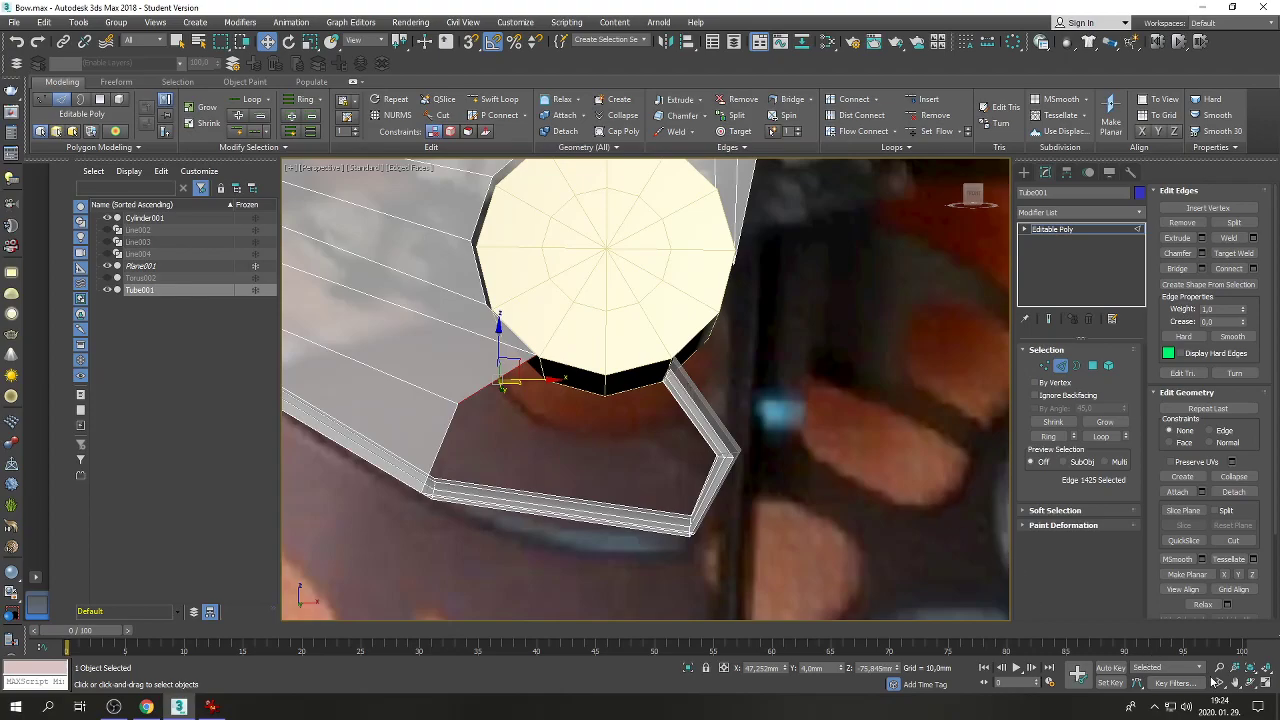
pyautogui.click(1253, 684)
pyautogui.moveTo(560, 390); pyautogui.dragTo(680, 420)
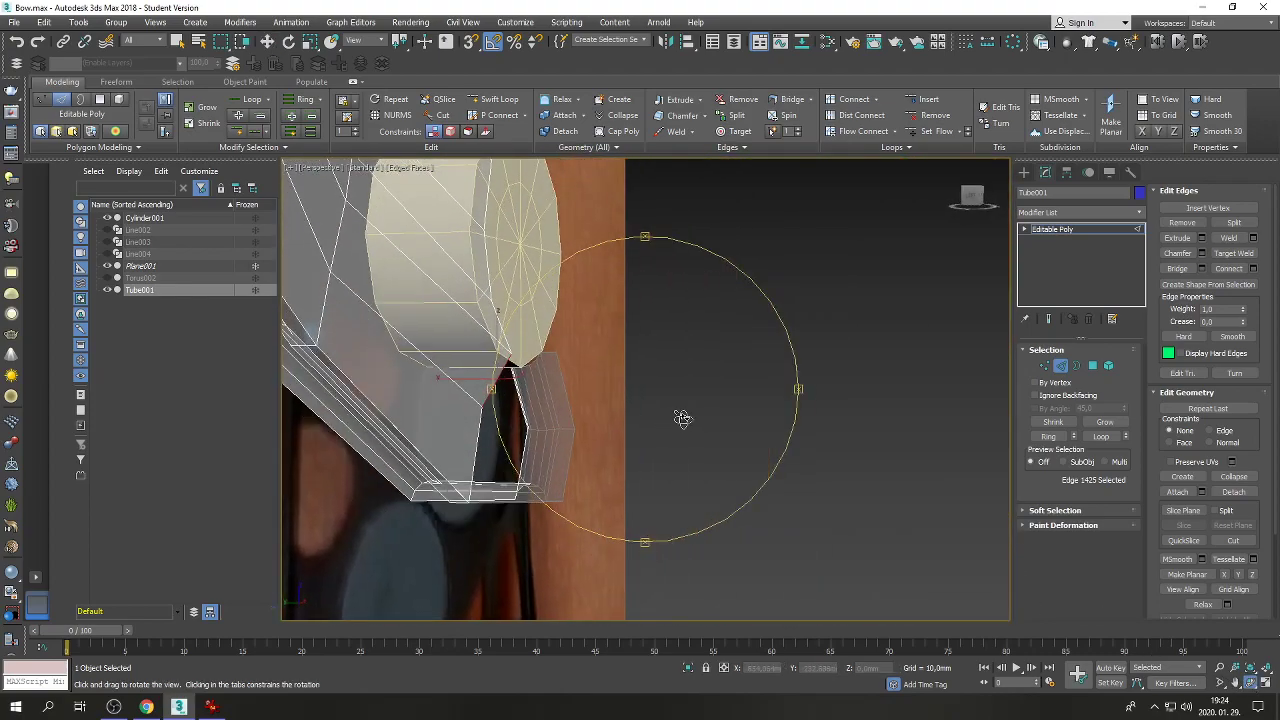
pyautogui.rightClick(558, 394)
pyautogui.click(565, 384)
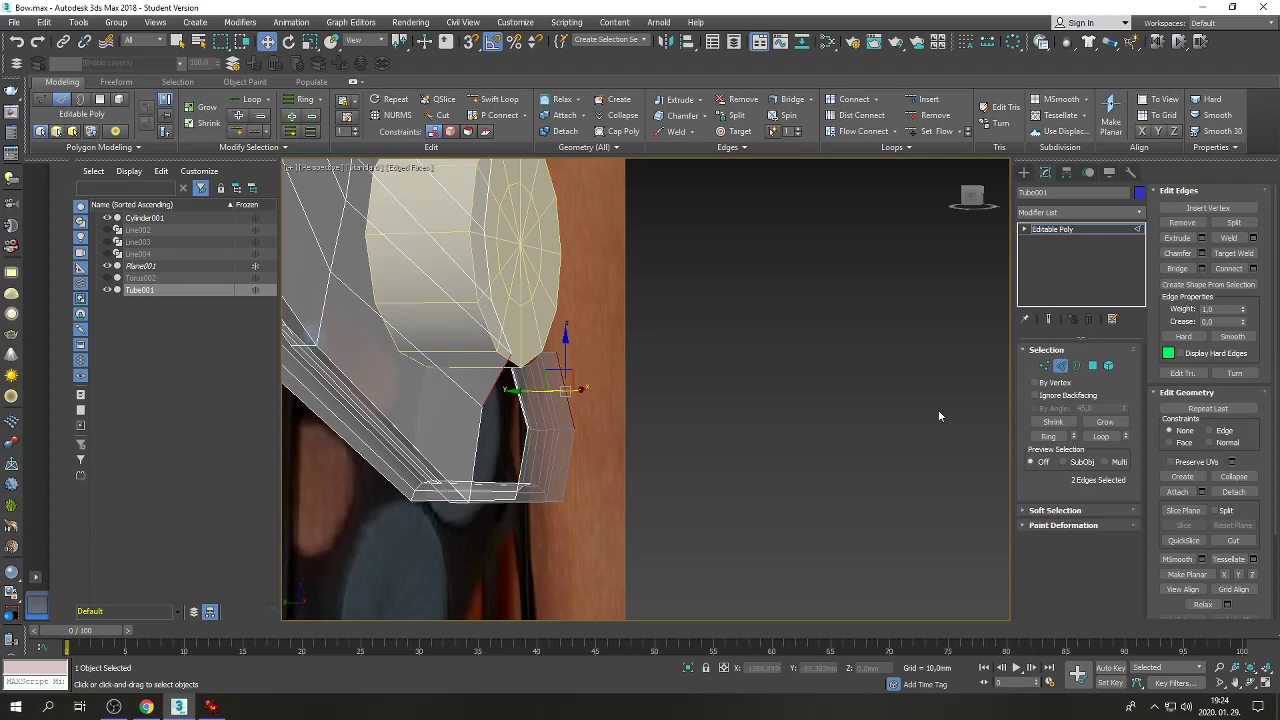
pyautogui.click(1177, 269)
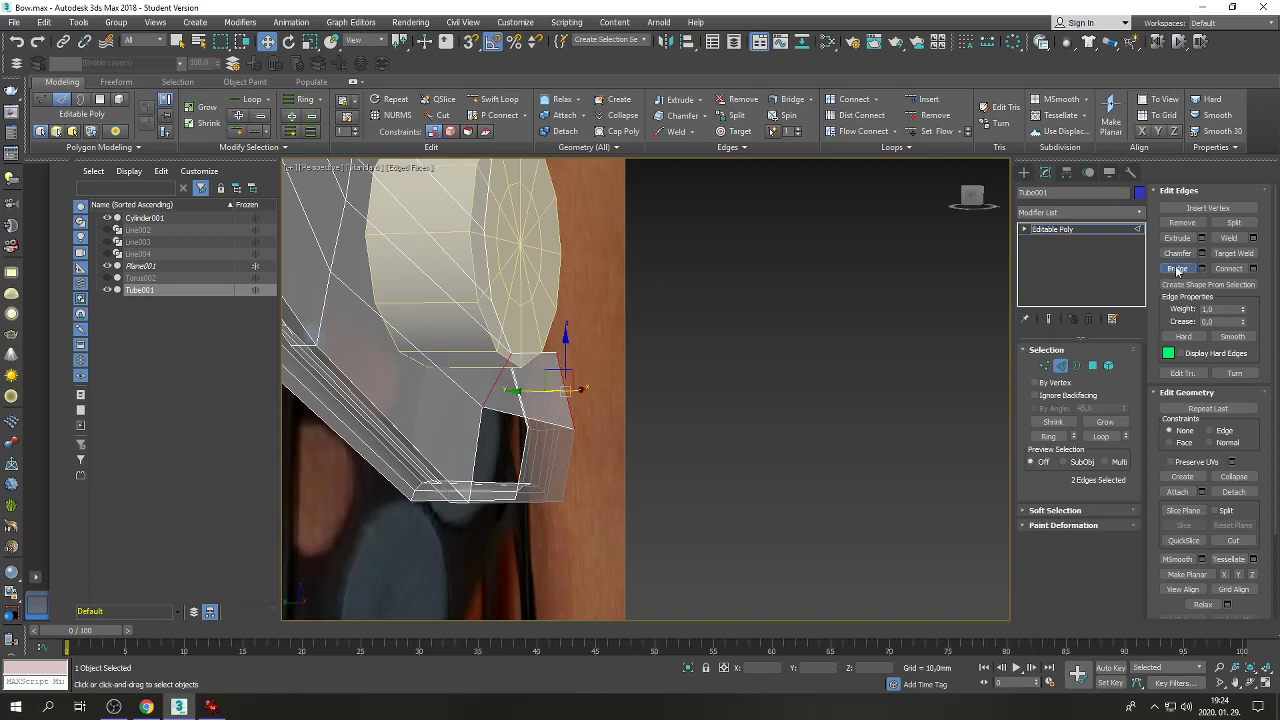
# Connect the two cross edges of the new bridge face below the cylinder with one segment.
pyautogui.click(1265, 684)
pyautogui.scroll(4, 843, 318)
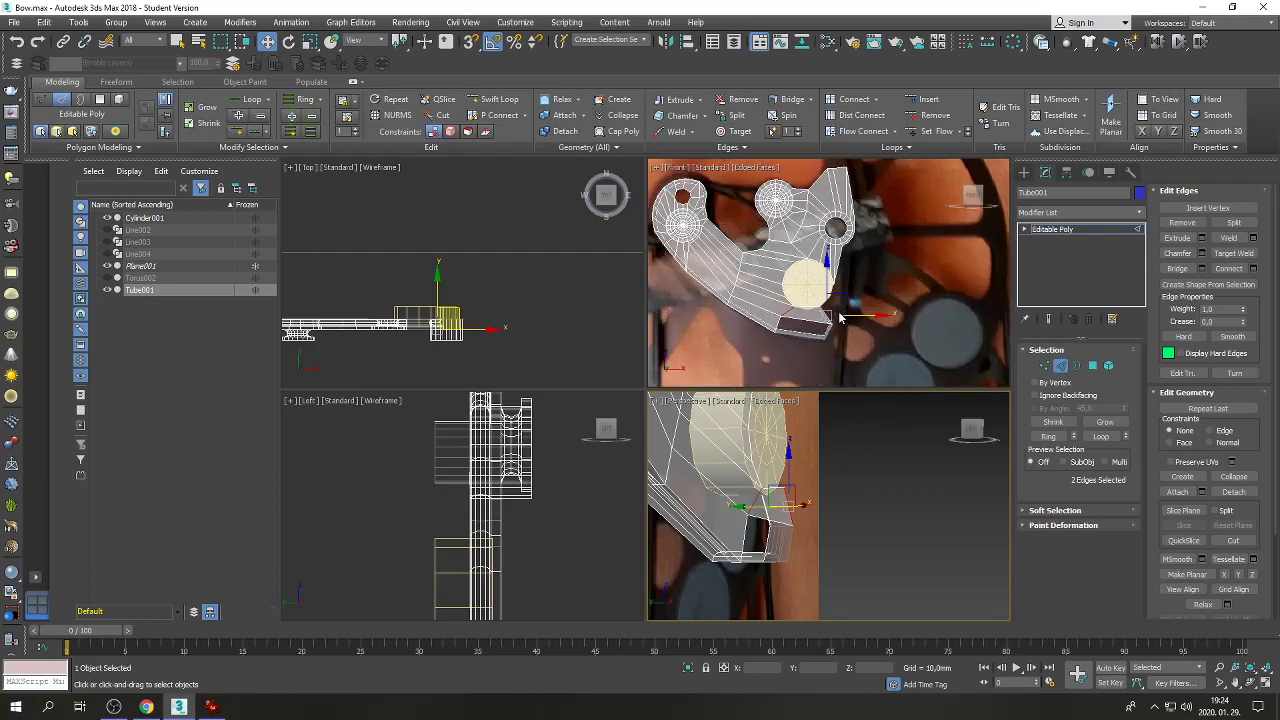
pyautogui.click(780, 320)
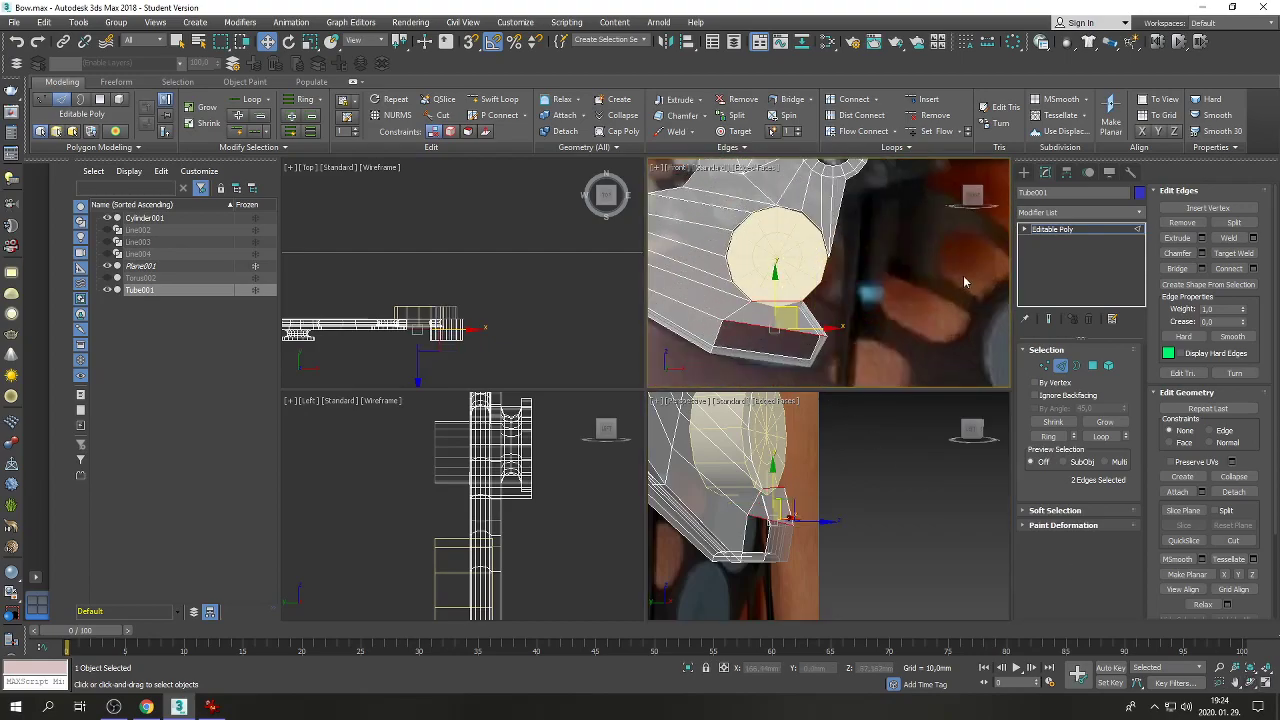
pyautogui.click(1254, 270)
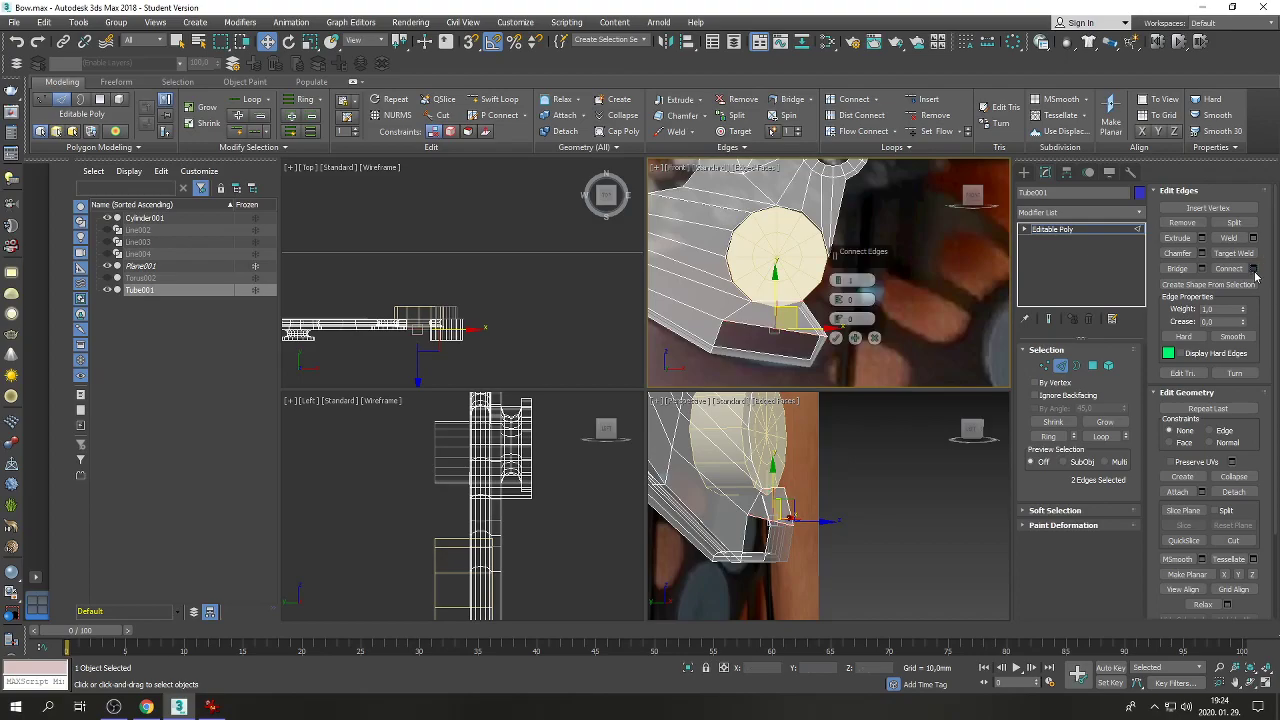
pyautogui.click(835, 338)
pyautogui.scroll(3, 775, 290)
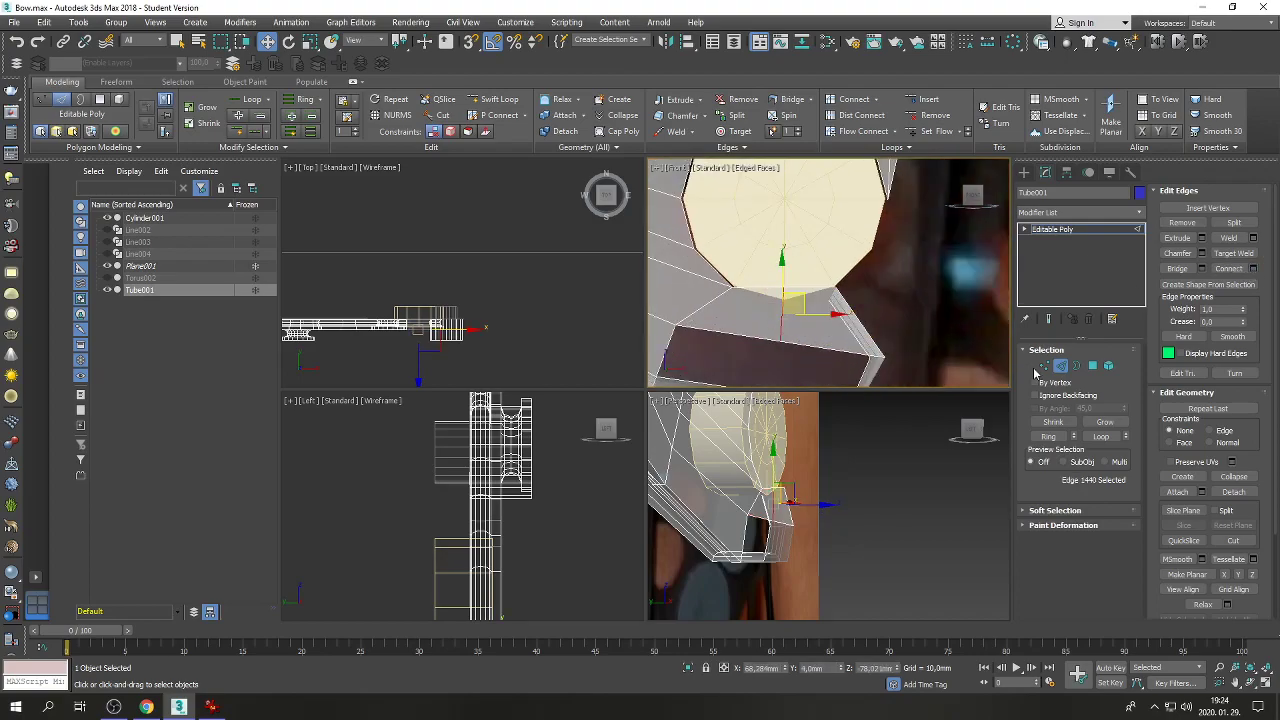
# Move the new edge's upper vertex about 4 mm down to meet the guide cylinder's lowest point.
pyautogui.click(1044, 366)
pyautogui.click(784, 287)
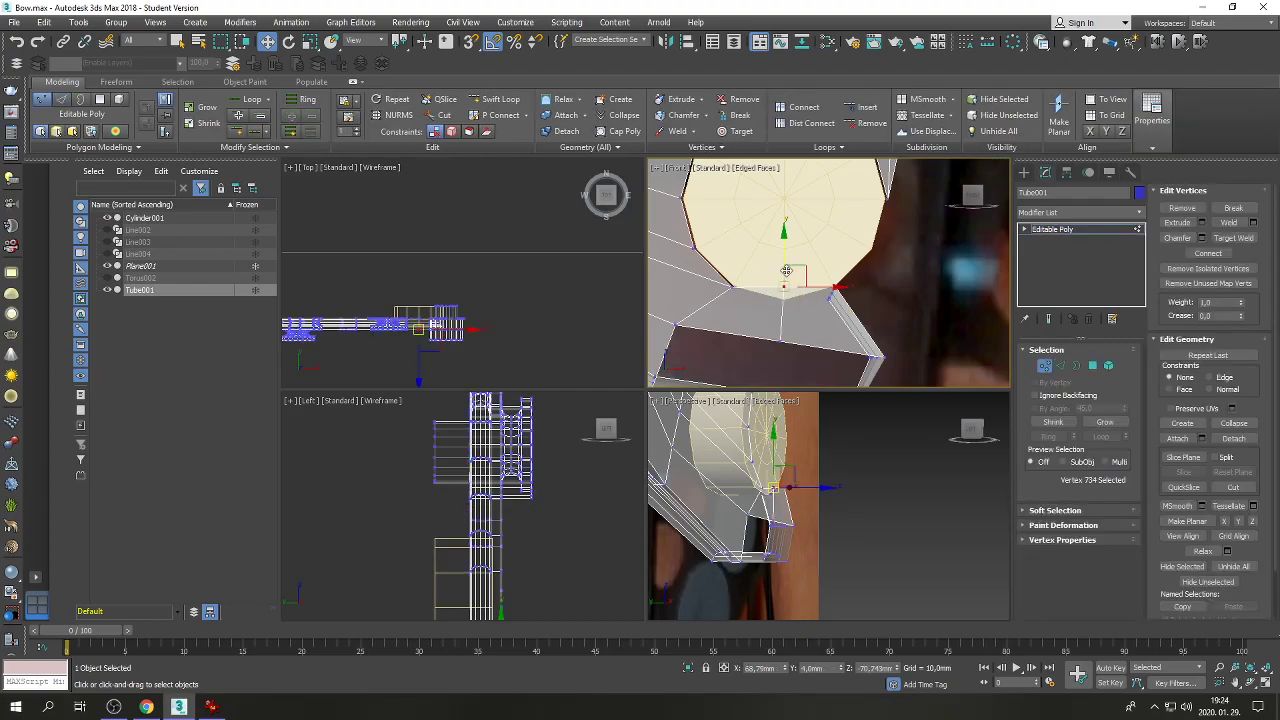
pyautogui.moveTo(786, 270); pyautogui.dragTo(784, 263)
pyautogui.scroll(-3, 800, 246)
pyautogui.scroll(2, 829, 288)
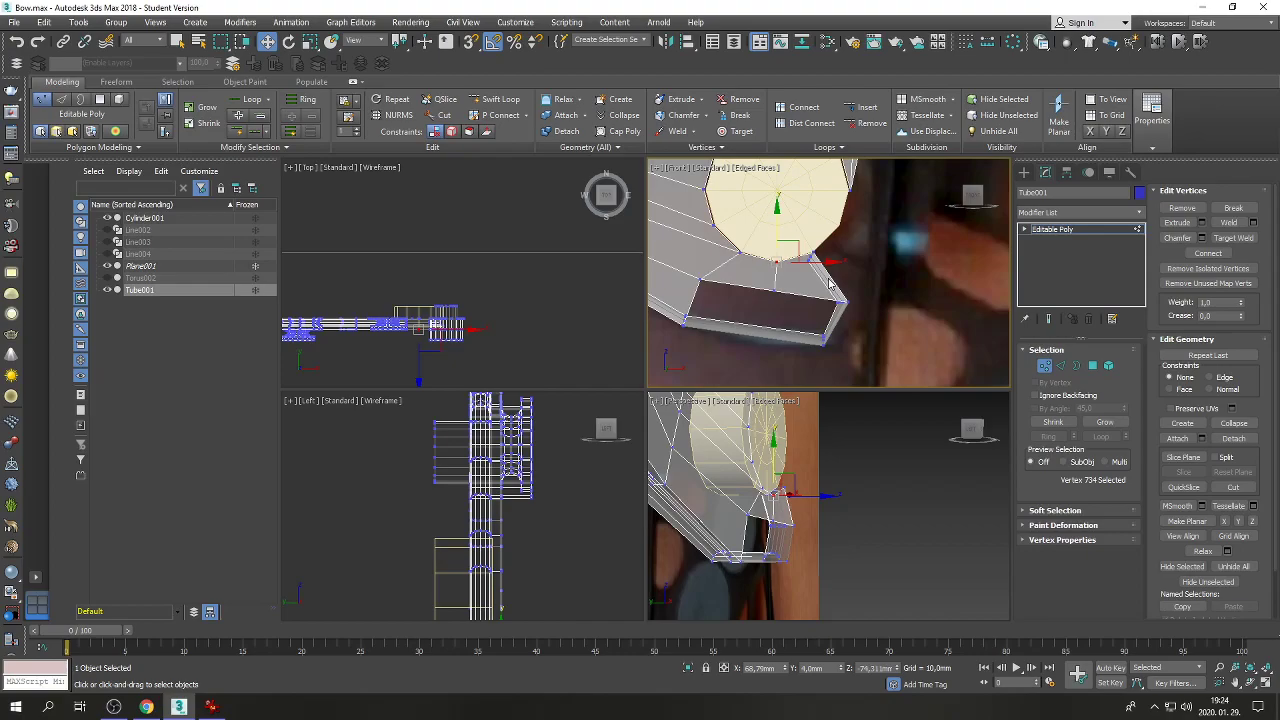
# Select the lengthwise edges of the rail's end segment below the opening and connect them with one segment.
pyautogui.click(1060, 365)
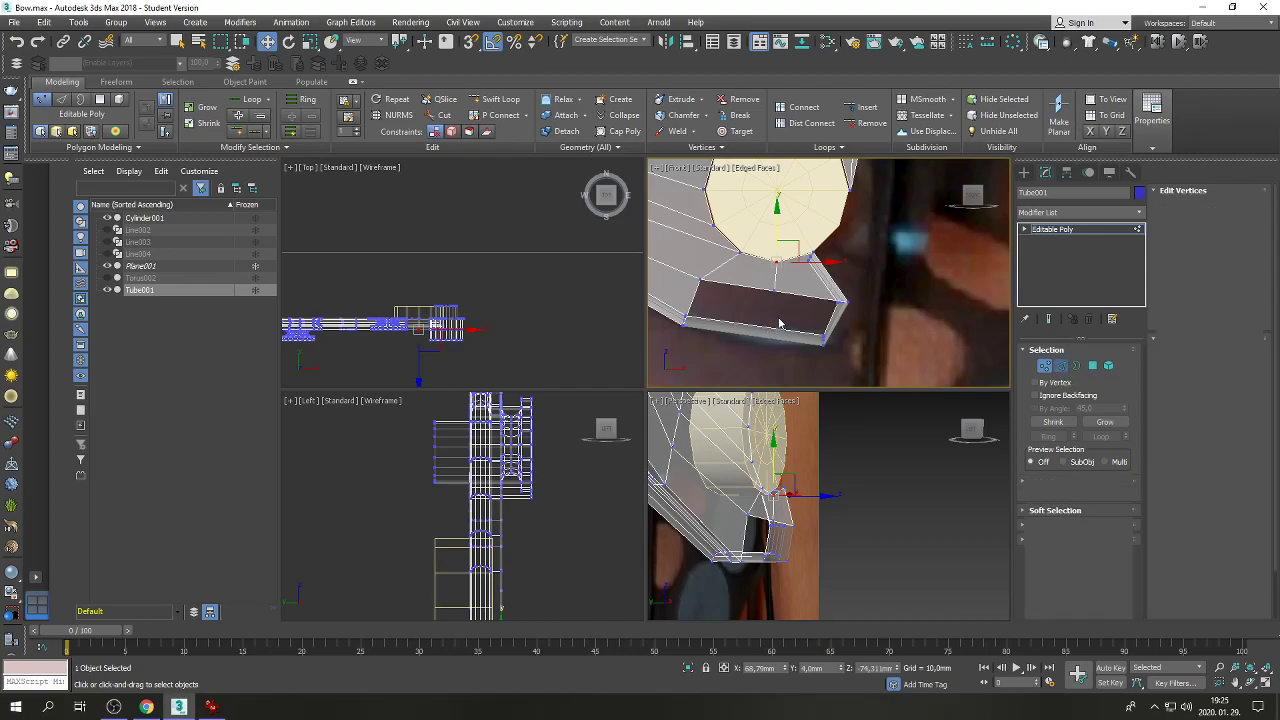
pyautogui.doubleClick(757, 342)
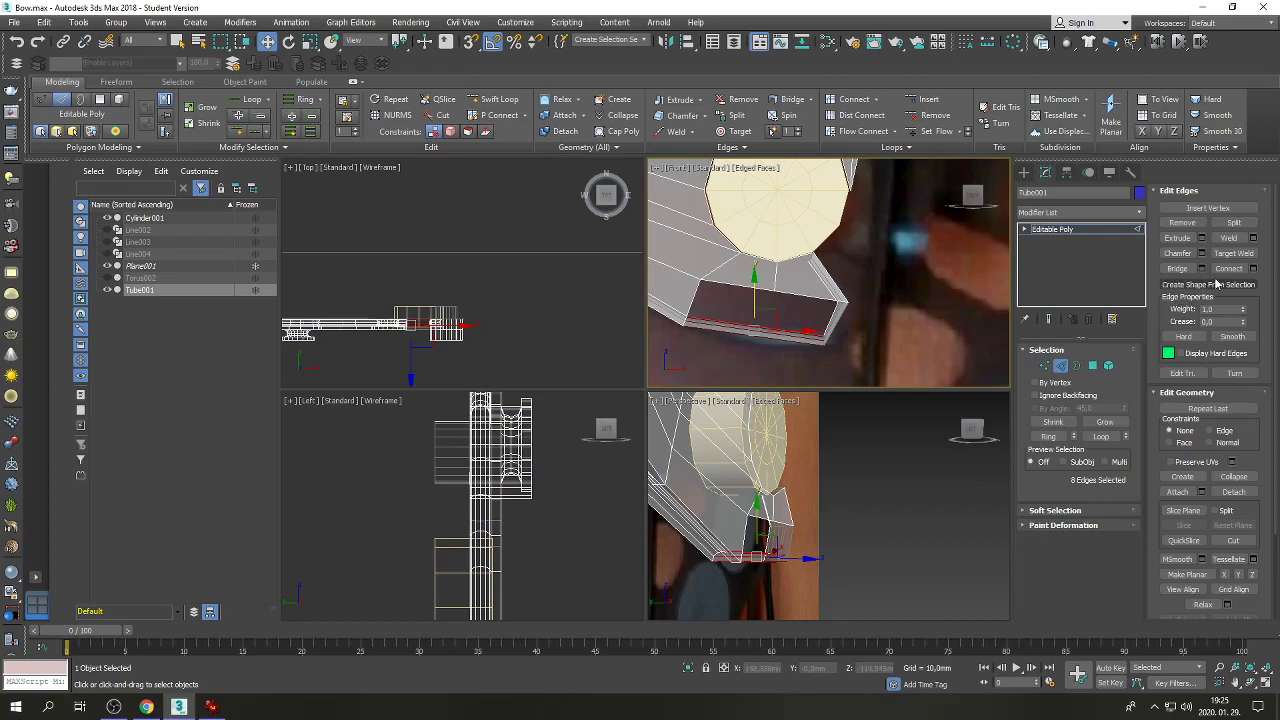
pyautogui.click(1253, 269)
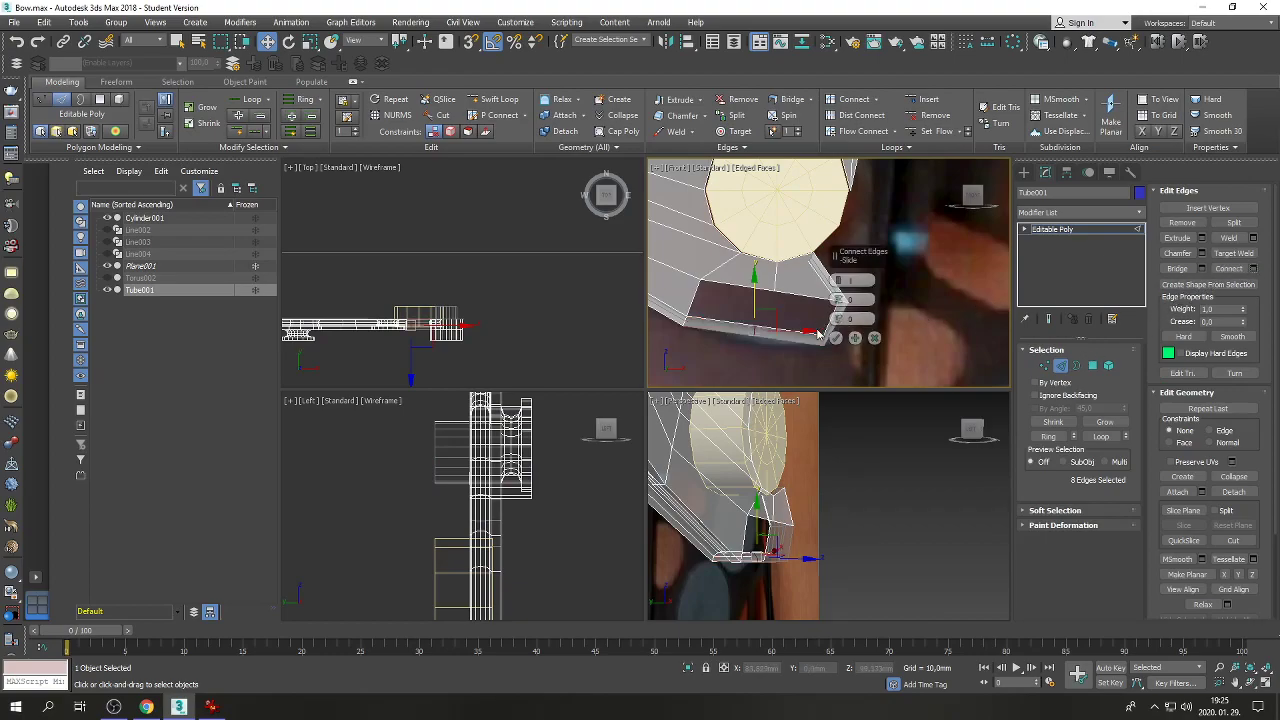
pyautogui.click(838, 344)
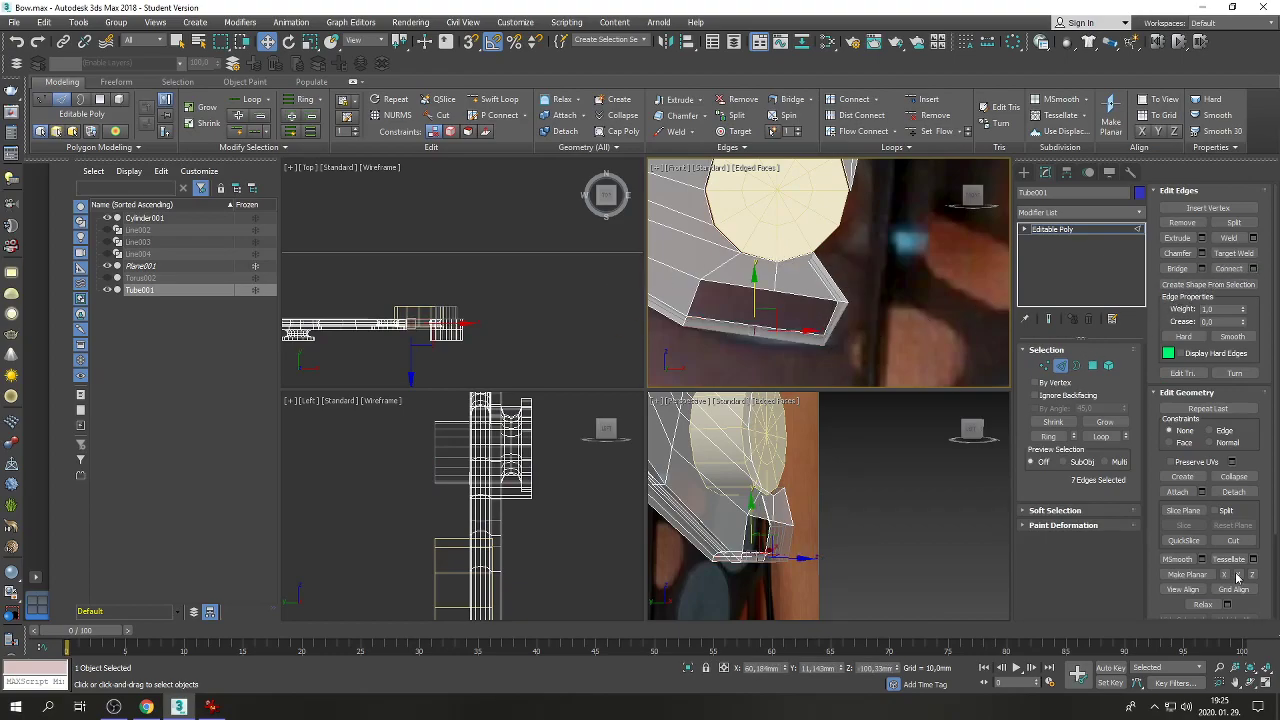
# Move the rail segment's new cross edges about 1 mm in positive X and 2 mm down to round the lower outline.
pyautogui.click(1263, 684)
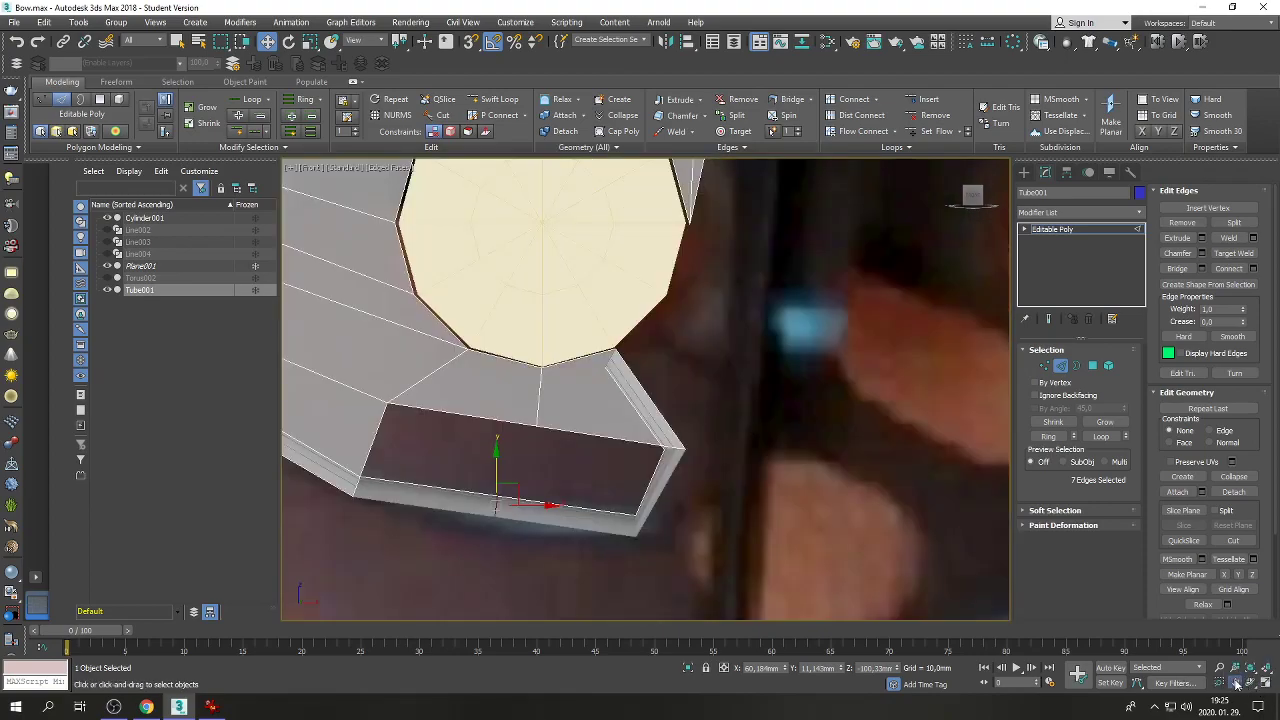
pyautogui.click(1237, 684)
pyautogui.moveTo(622, 369); pyautogui.dragTo(652, 294)
pyautogui.scroll(3, 537, 360)
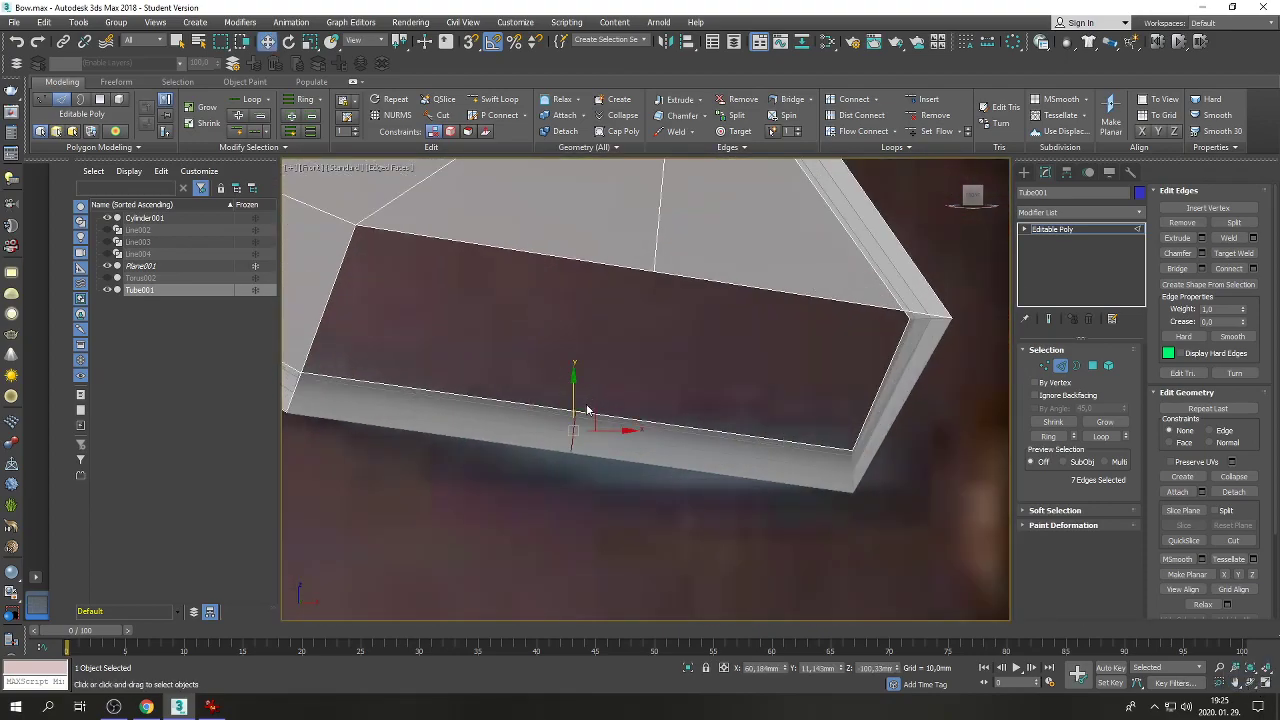
pyautogui.moveTo(585, 422); pyautogui.dragTo(596, 438)
pyautogui.rightClick(697, 344)
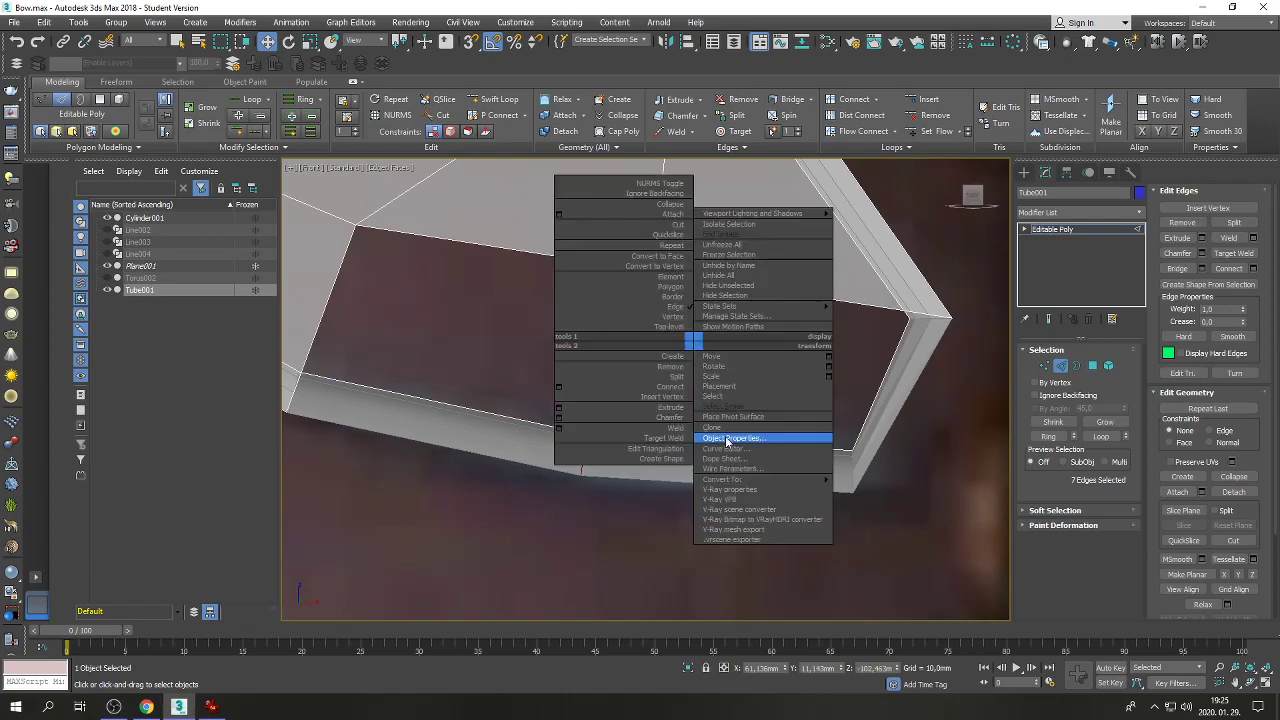
pyautogui.click(563, 511)
# Bridge the outer lower rail edge to the facing edge of the face below the cylinder.
pyautogui.click(687, 482)
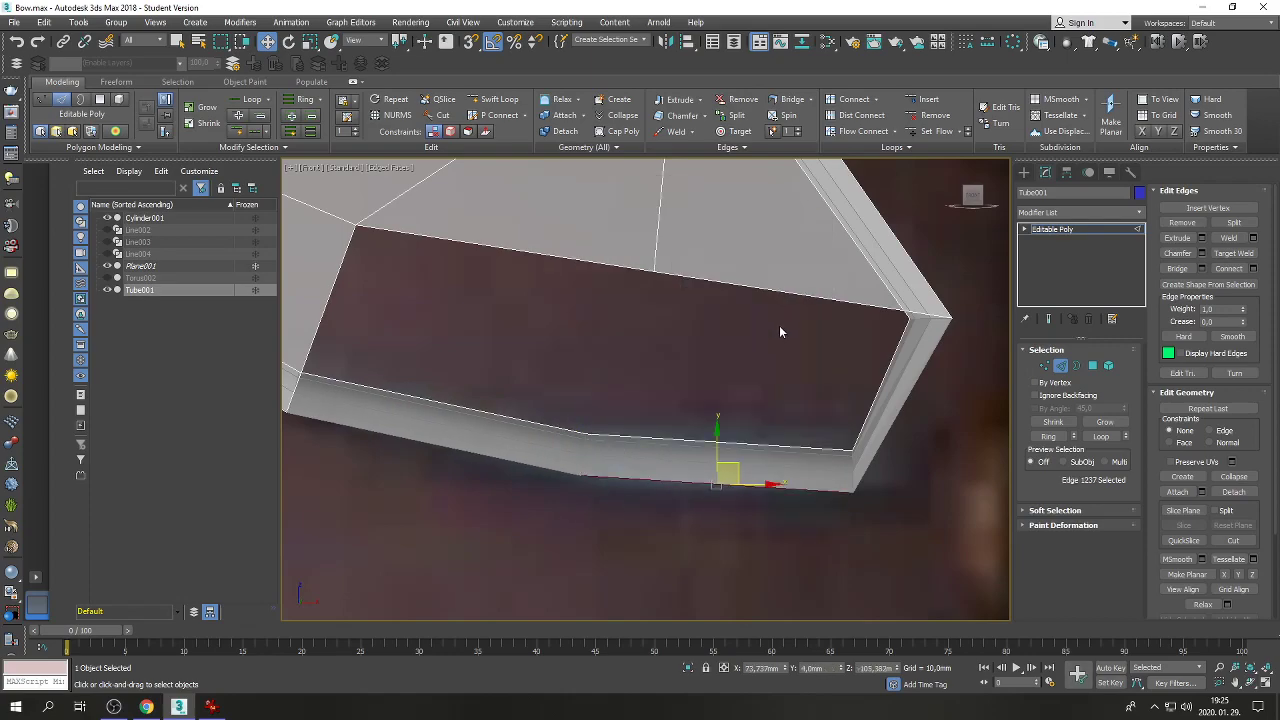
pyautogui.keyDown('ctrl'); pyautogui.click(786, 291); pyautogui.keyUp('ctrl')
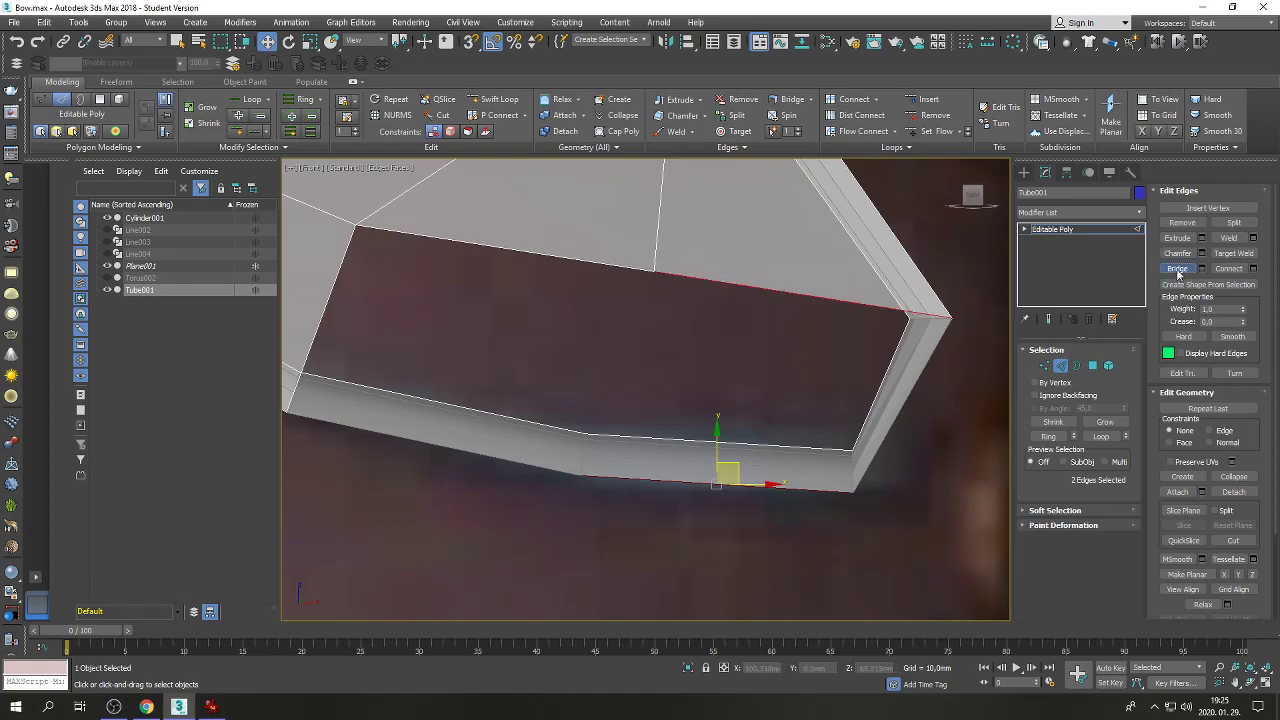
pyautogui.click(1177, 268)
# Cap the remaining open border between the arm and the rail below the cylinder.
pyautogui.click(1076, 365)
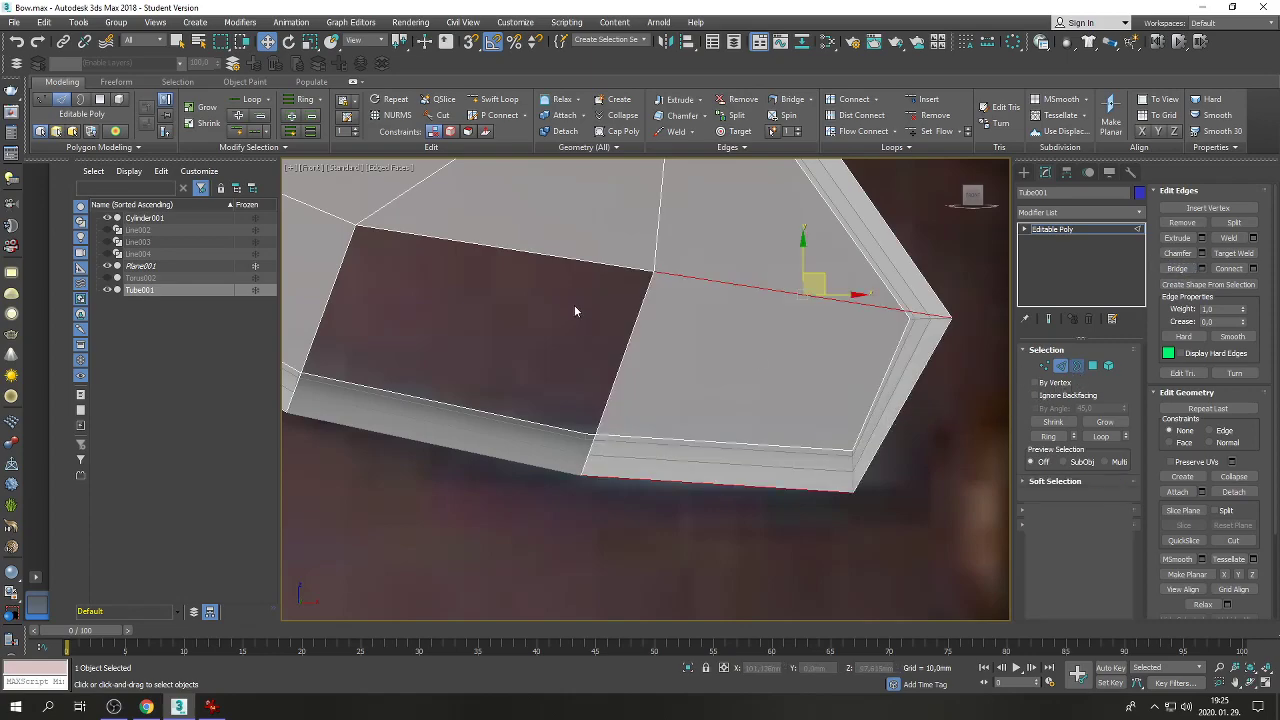
pyautogui.click(586, 263)
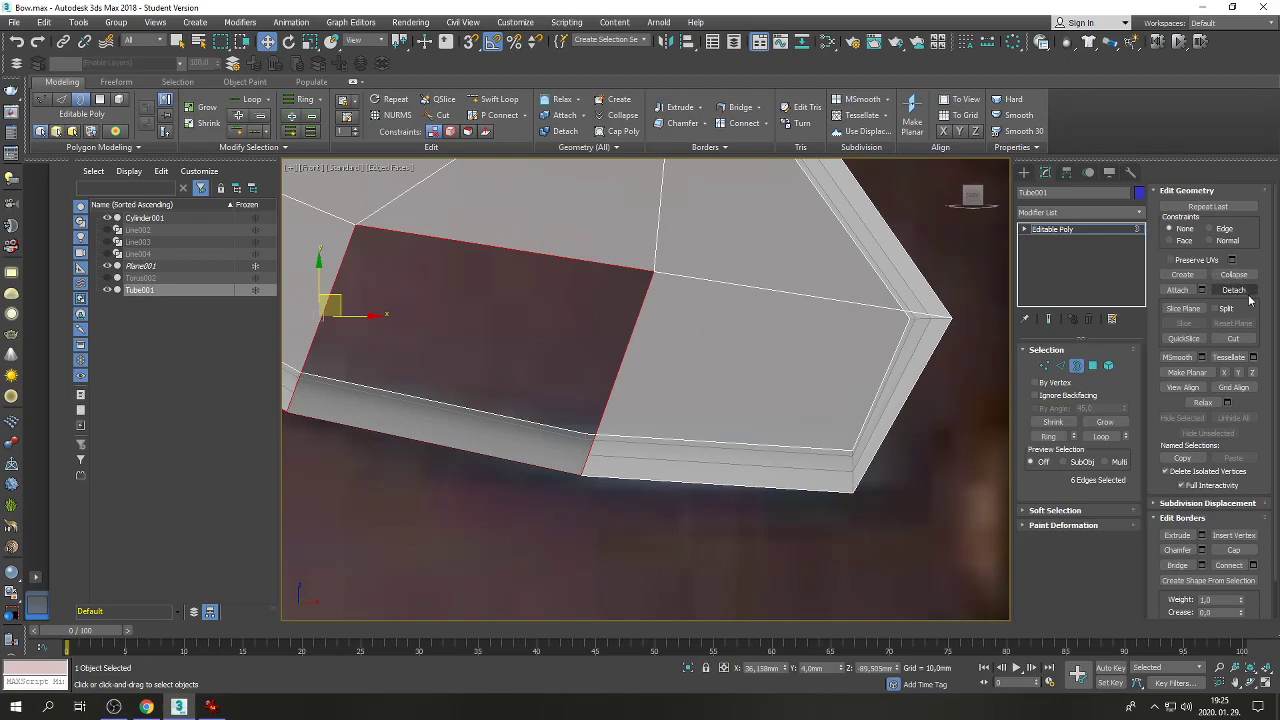
pyautogui.click(1234, 550)
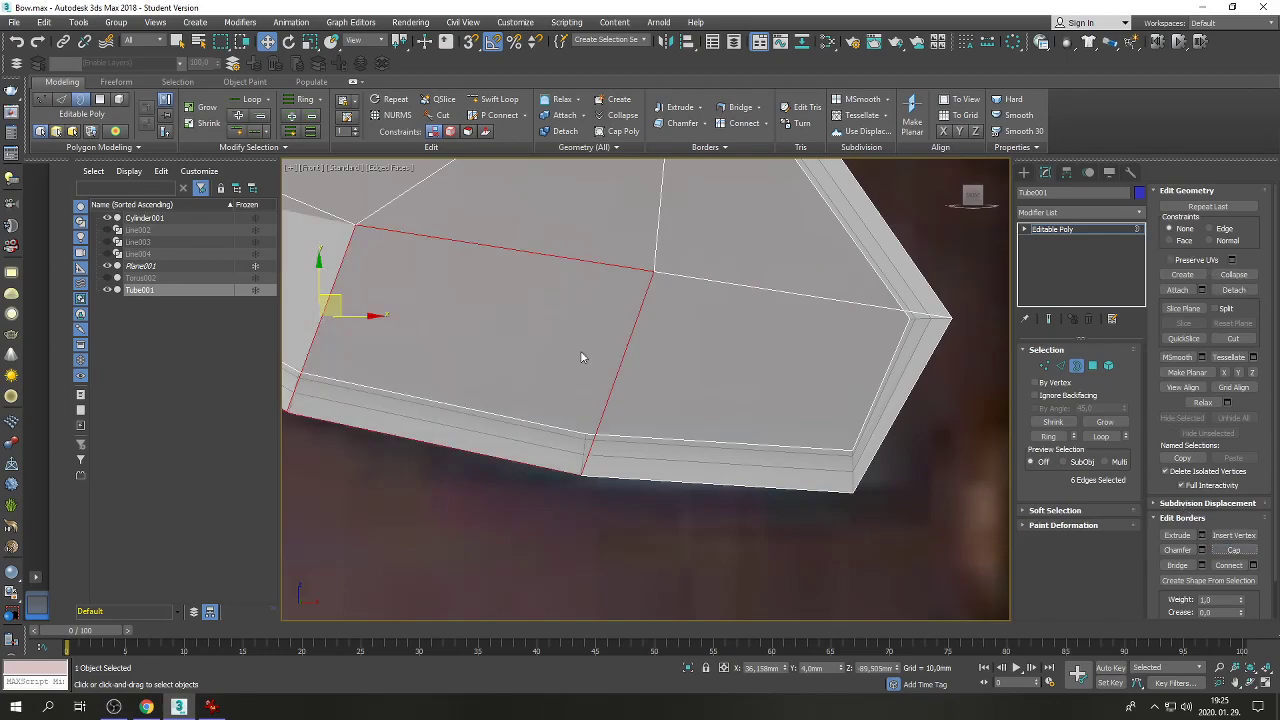
# Examine the closed bracket in the perspective view from several angles against the reference photo.
pyautogui.click(1265, 683)
pyautogui.click(788, 537)
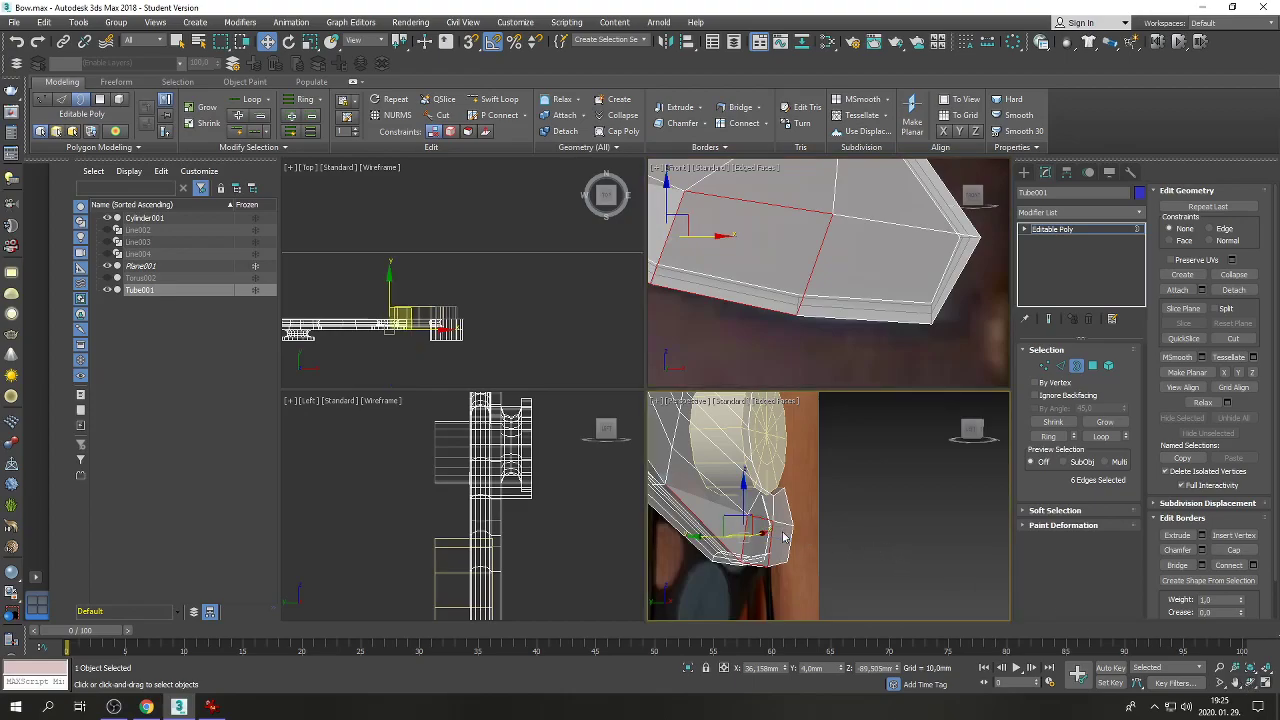
pyautogui.click(1265, 683)
pyautogui.click(1222, 683)
pyautogui.moveTo(610, 330); pyautogui.dragTo(622, 442)
pyautogui.scroll(-10, 621, 436)
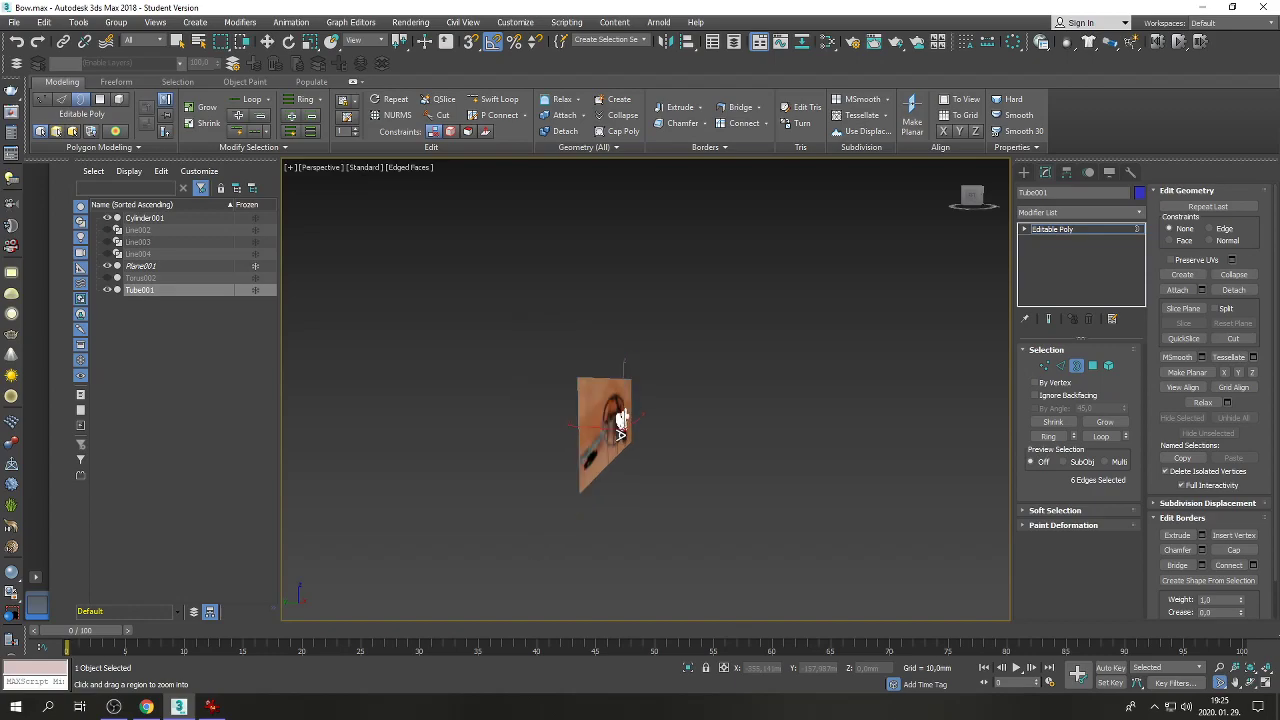
pyautogui.scroll(2, 672, 418)
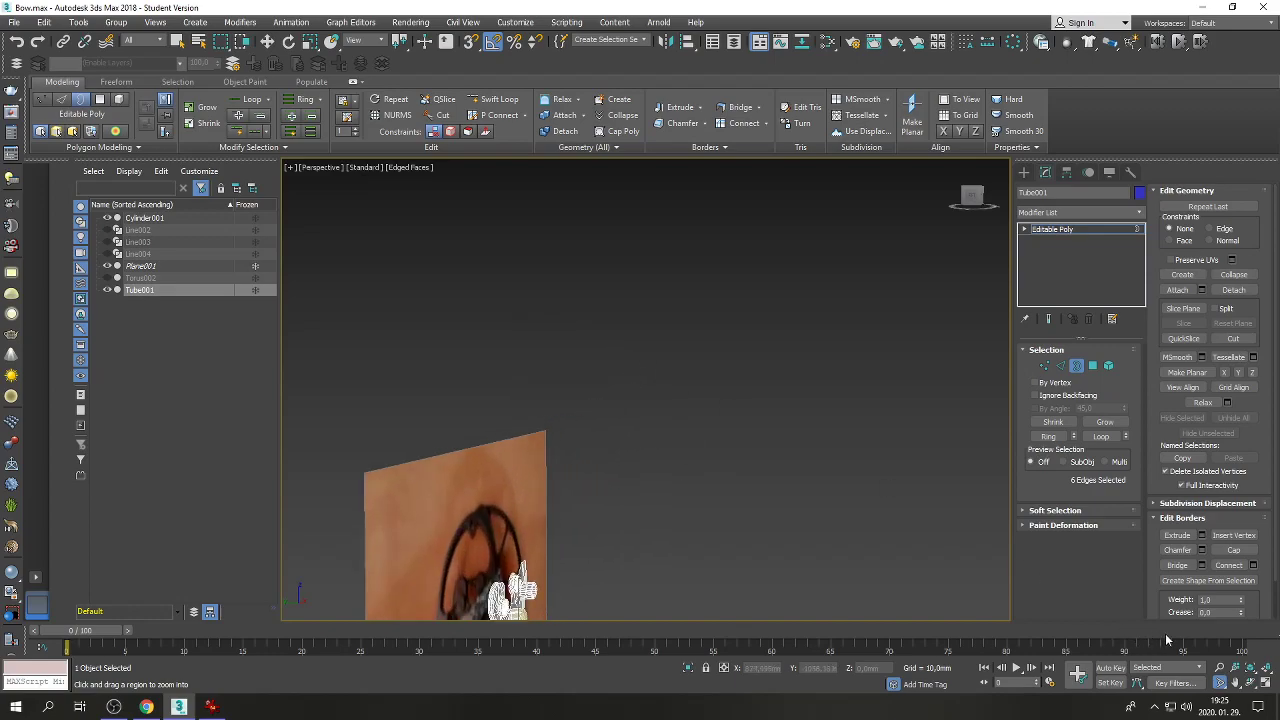
pyautogui.click(1236, 682)
pyautogui.moveTo(680, 520); pyautogui.dragTo(714, 302)
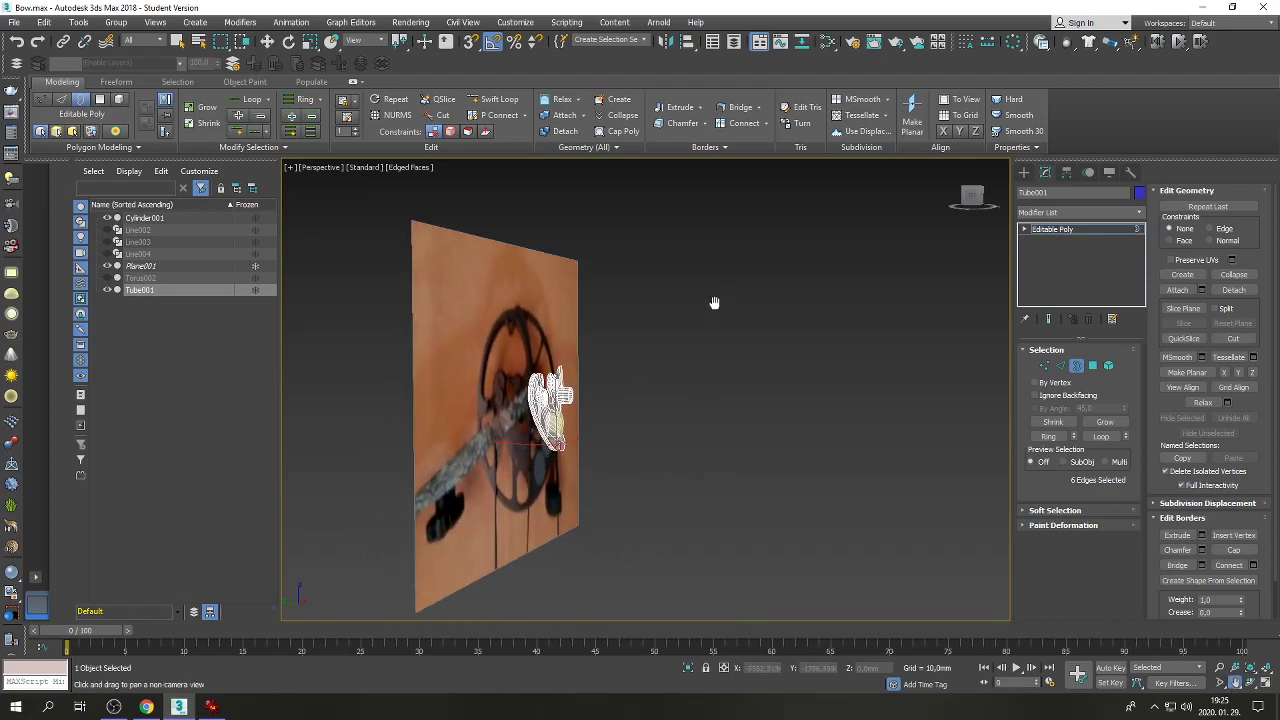
pyautogui.scroll(3, 573, 443)
pyautogui.scroll(1, 594, 357)
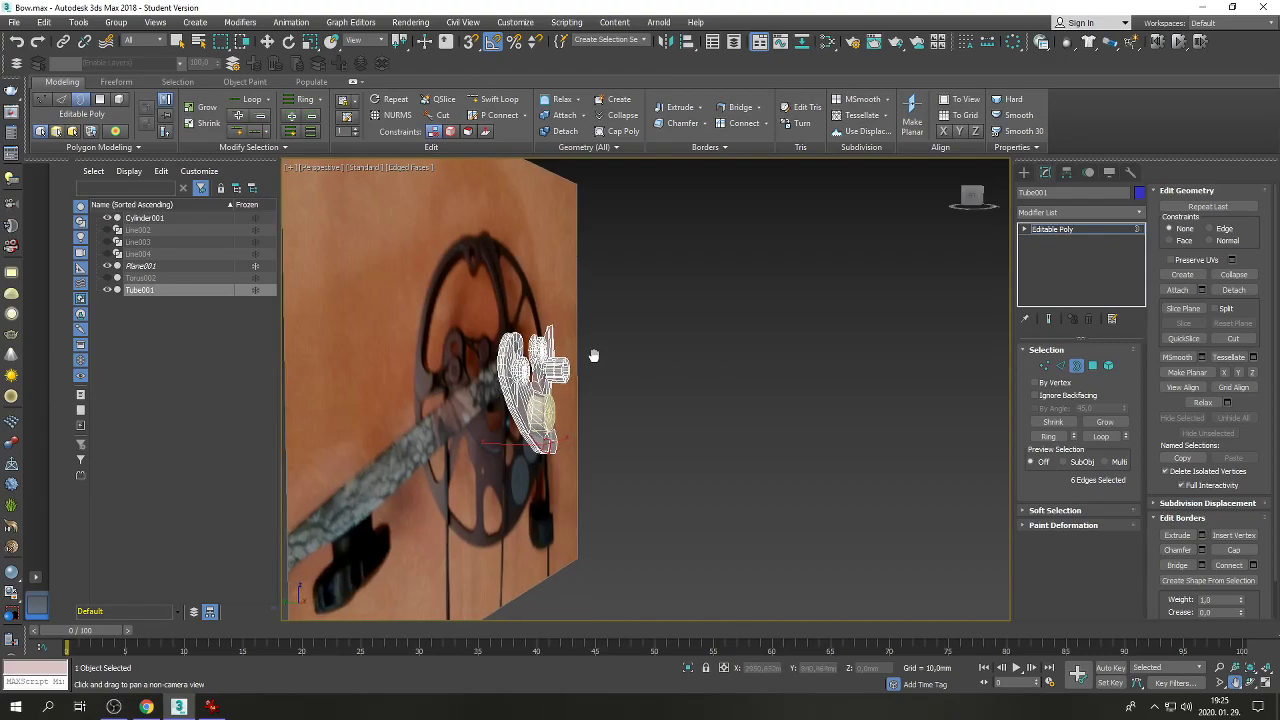
pyautogui.click(1251, 682)
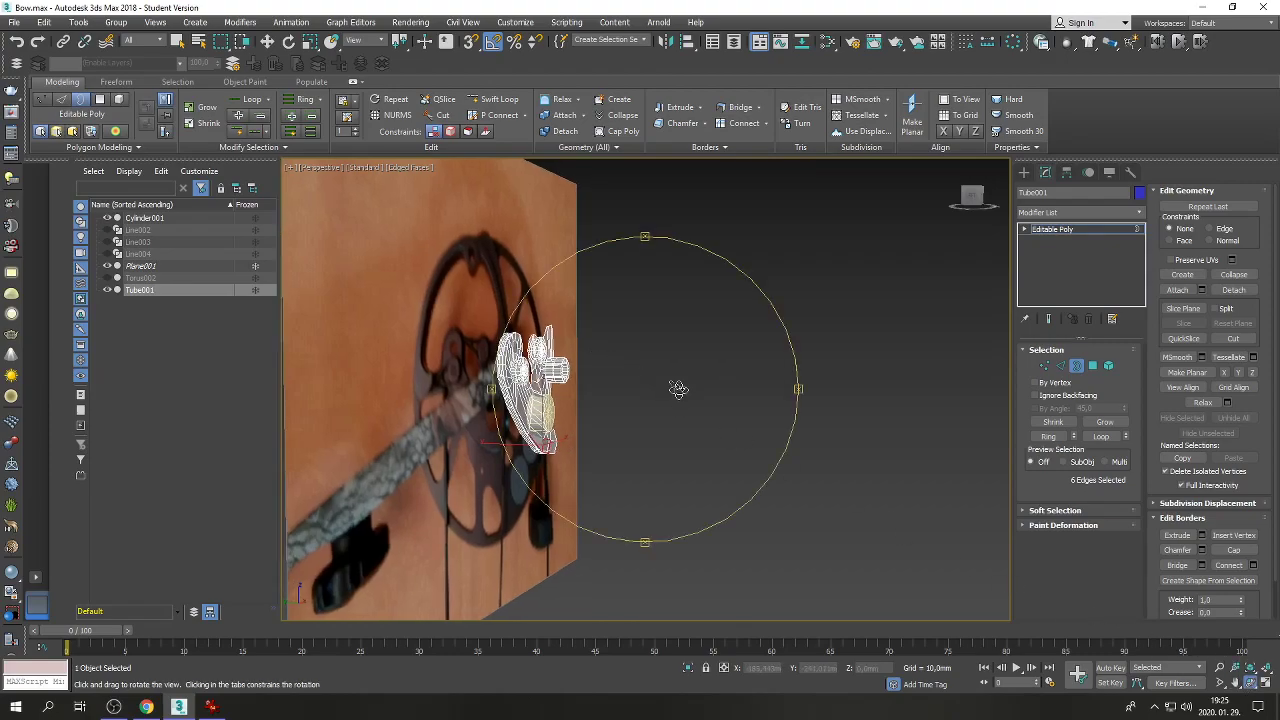
pyautogui.moveTo(678, 389); pyautogui.dragTo(541, 410)
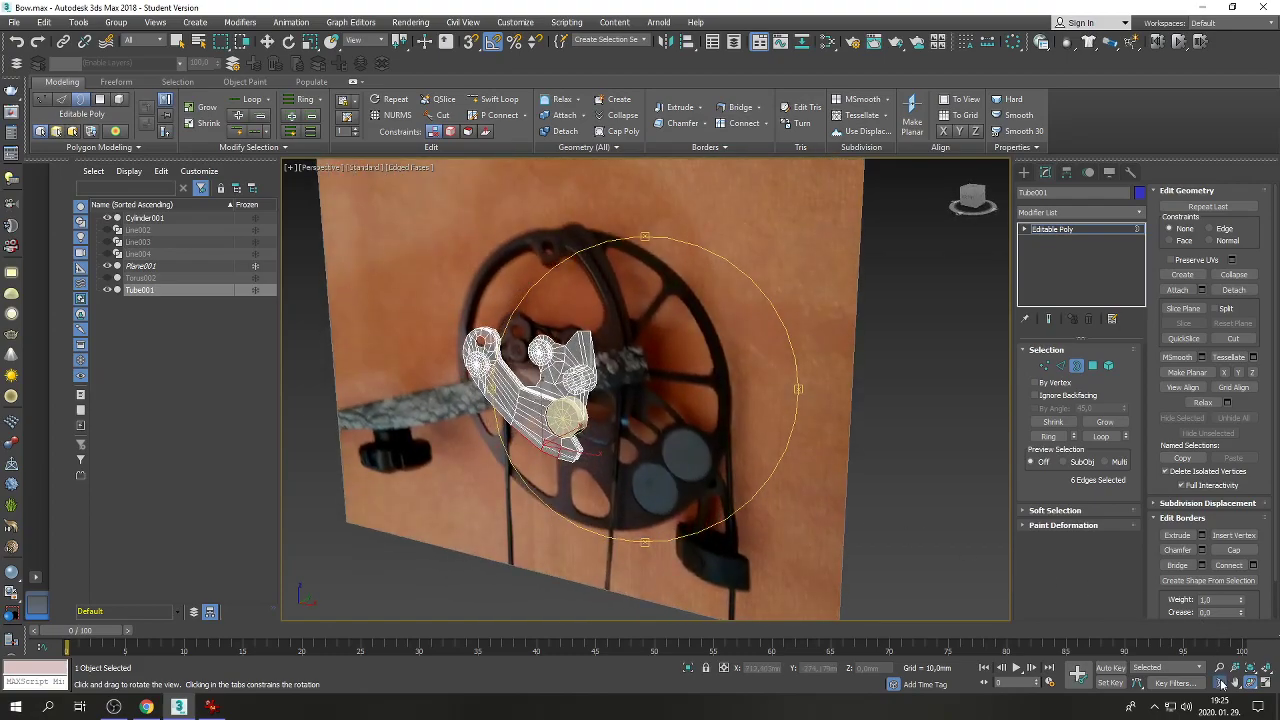
pyautogui.scroll(5, 692, 455)
pyautogui.rightClick(690, 448)
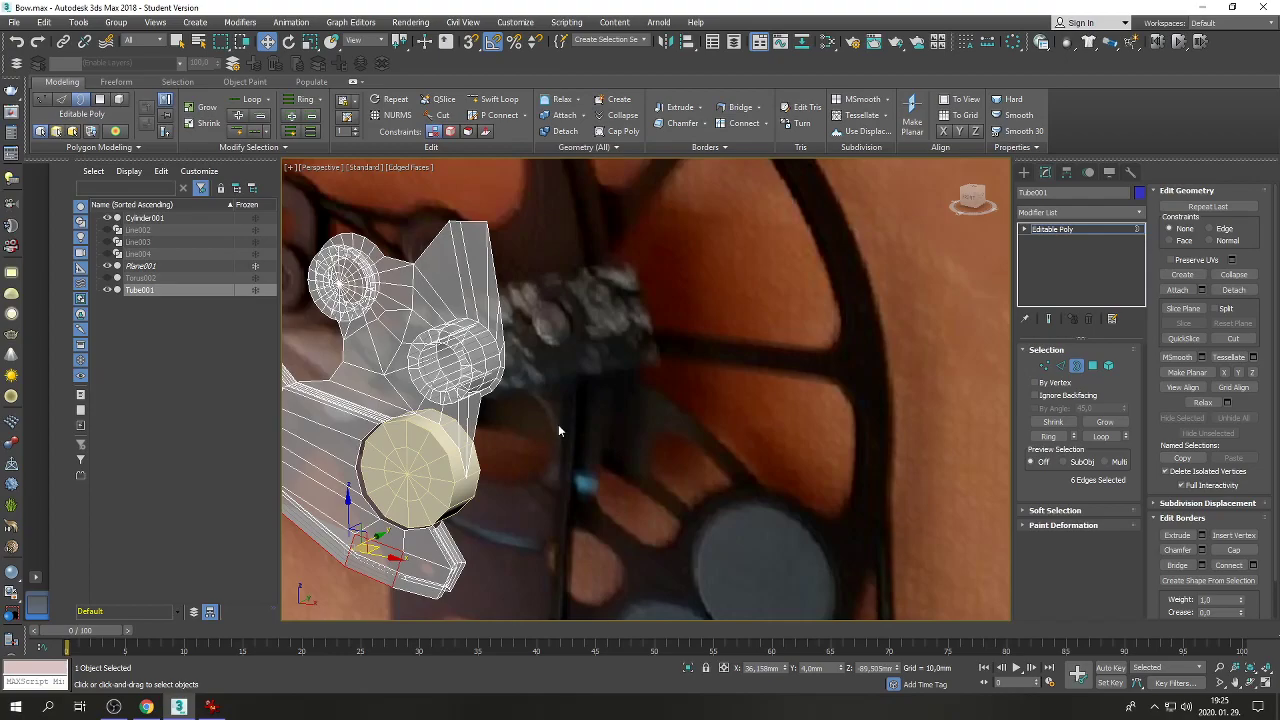
pyautogui.click(1062, 366)
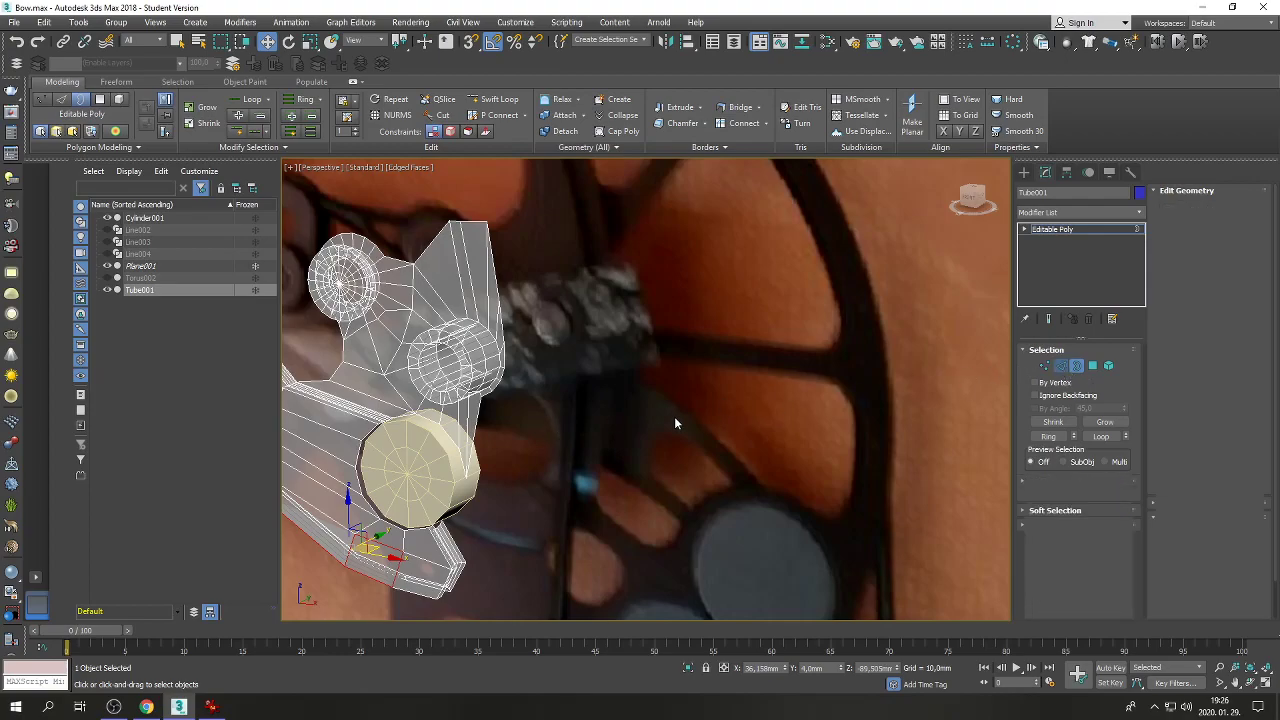
pyautogui.click(1250, 682)
pyautogui.moveTo(584, 446); pyautogui.dragTo(611, 417)
pyautogui.rightClick(613, 420)
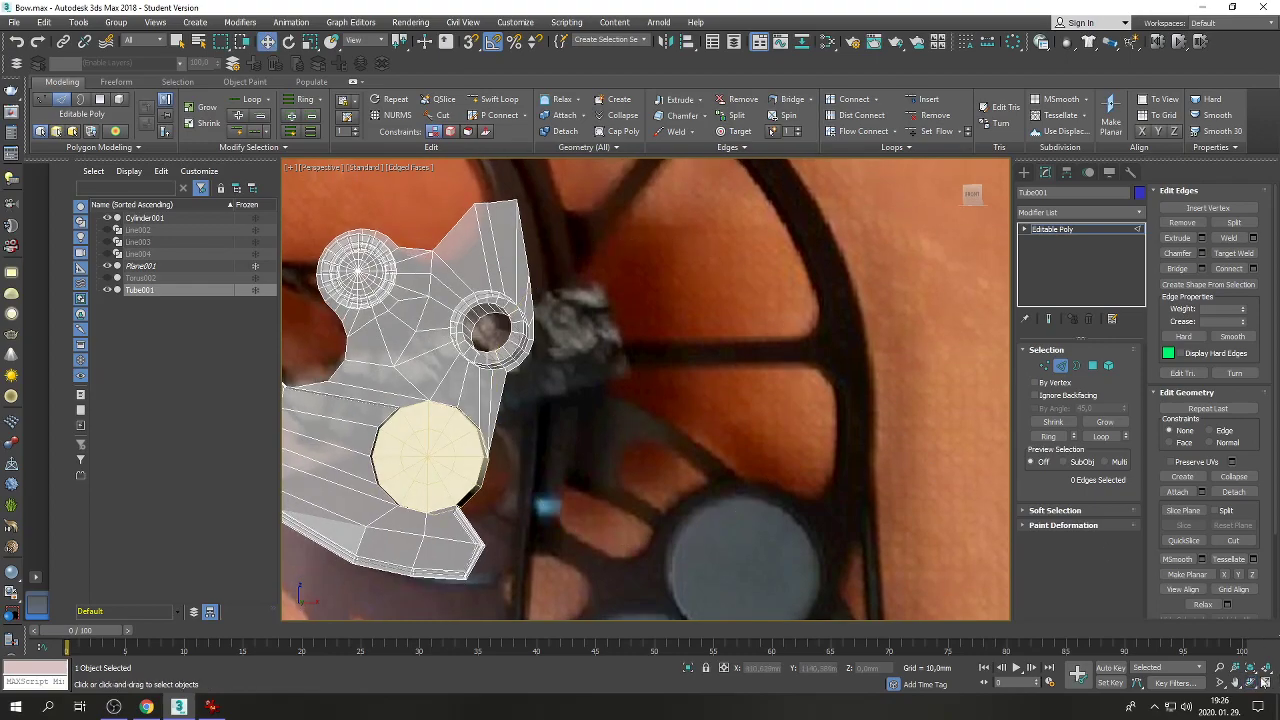
# Move the plate's top outer corner vertex outward and slightly up in the front view to widen the upper outline.
pyautogui.click(1264, 683)
pyautogui.scroll(-4, 812, 476)
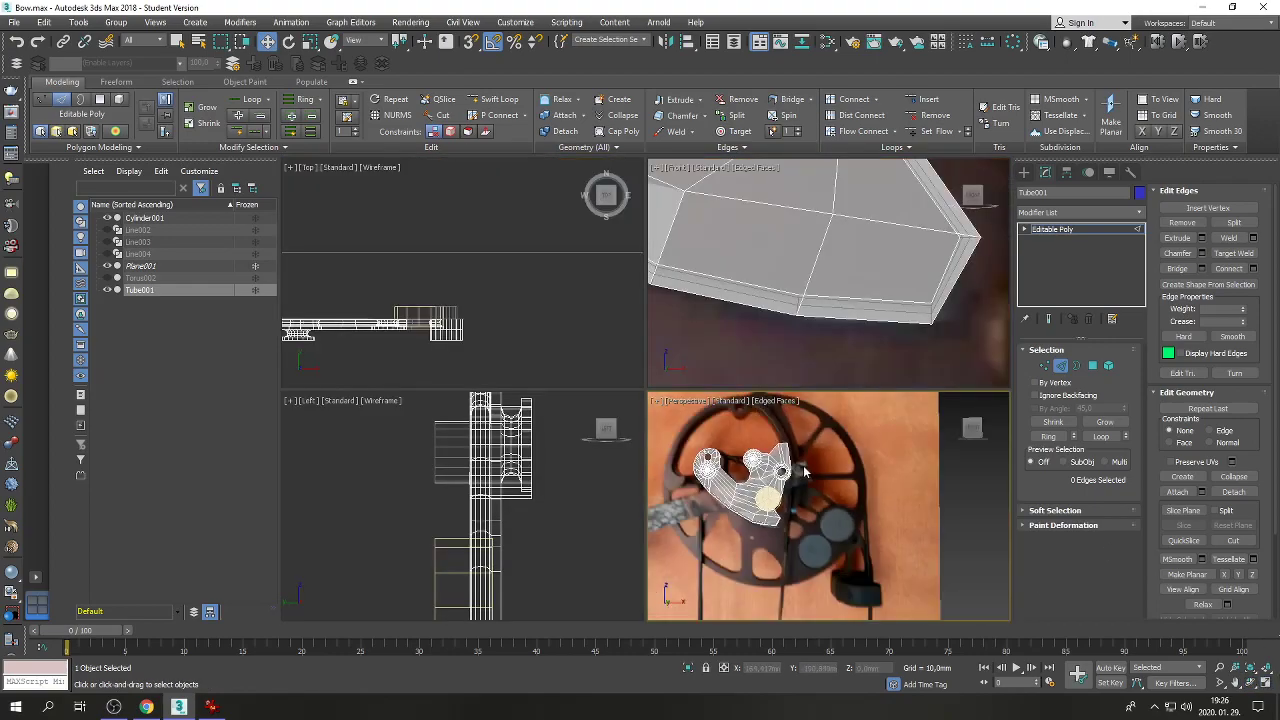
pyautogui.scroll(5, 805, 470)
pyautogui.scroll(-4, 783, 277)
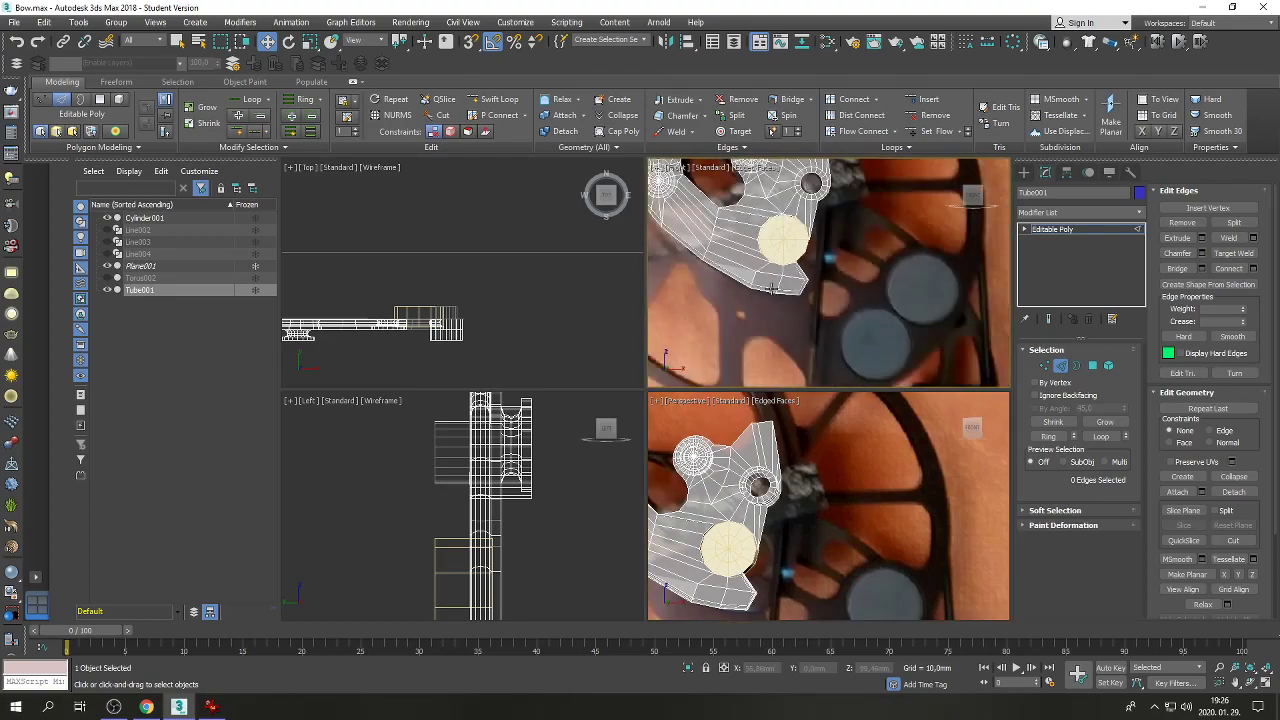
pyautogui.scroll(4, 795, 260)
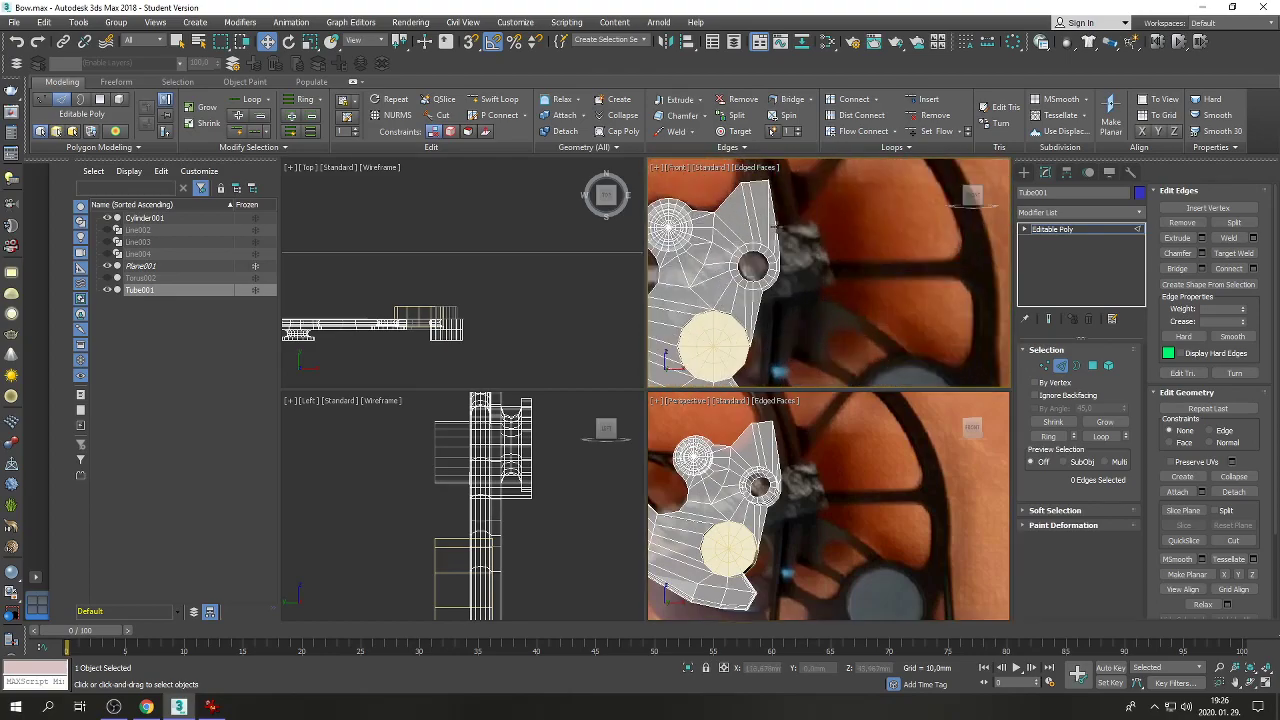
pyautogui.scroll(-3, 800, 307)
pyautogui.scroll(2, 808, 252)
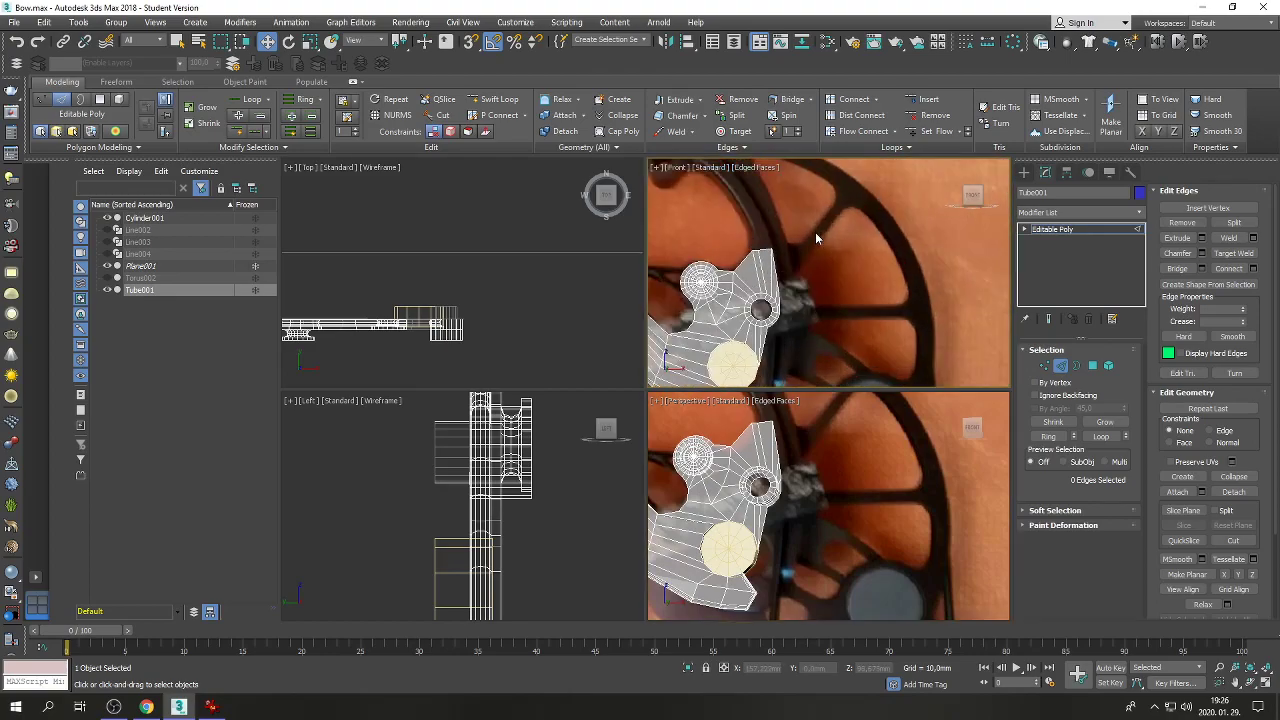
pyautogui.click(1044, 365)
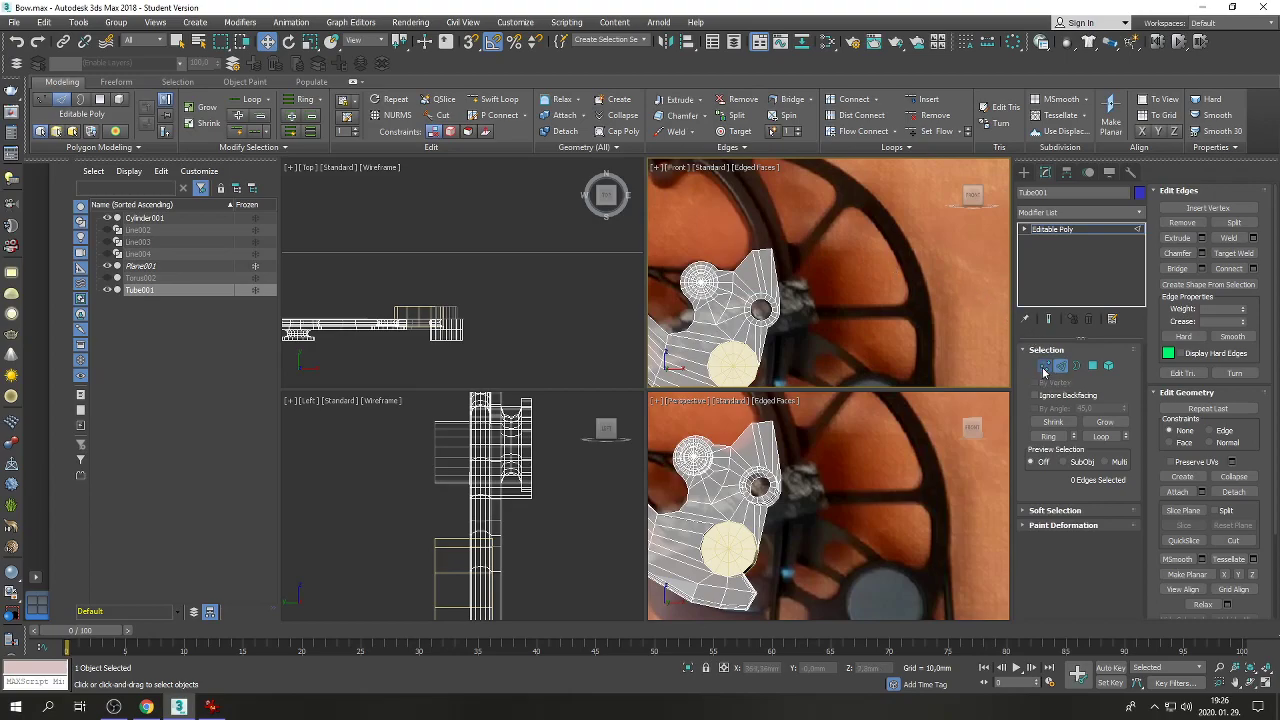
pyautogui.click(781, 274)
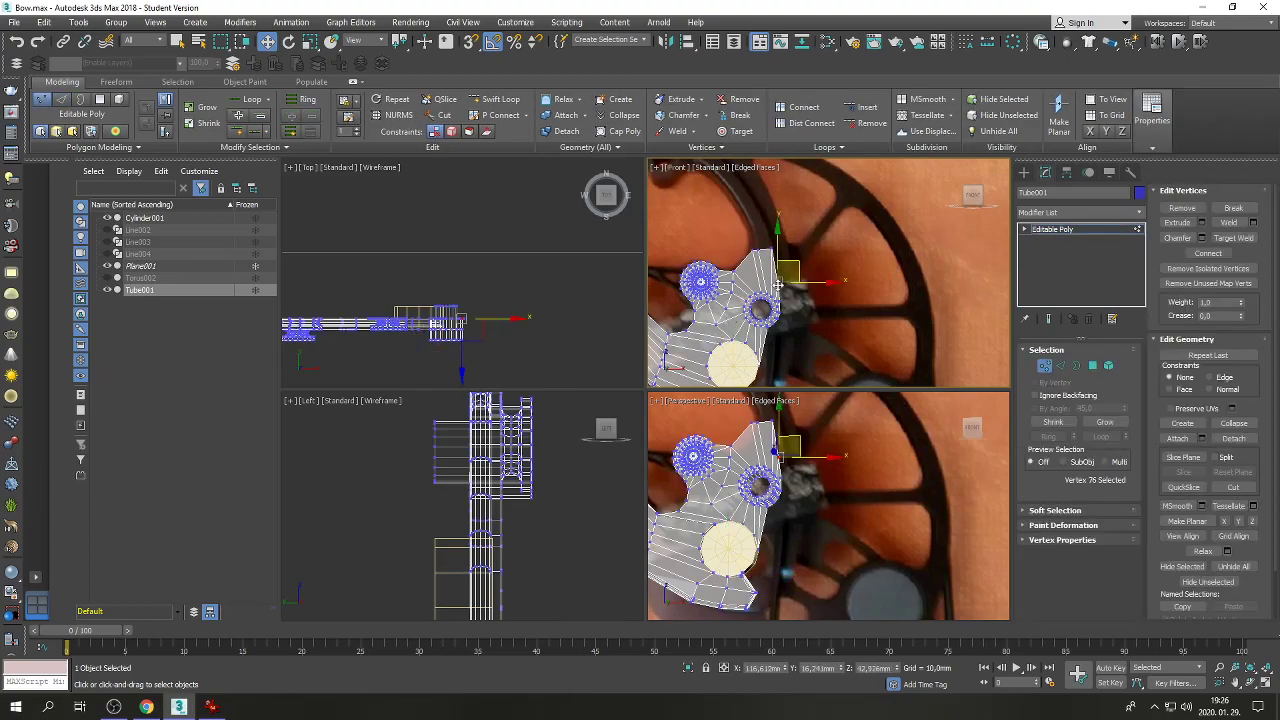
pyautogui.moveTo(793, 260)
pyautogui.mouseDown()
pyautogui.moveTo(810, 261)
pyautogui.moveTo(787, 245)
pyautogui.moveTo(800, 264)
pyautogui.mouseUp()
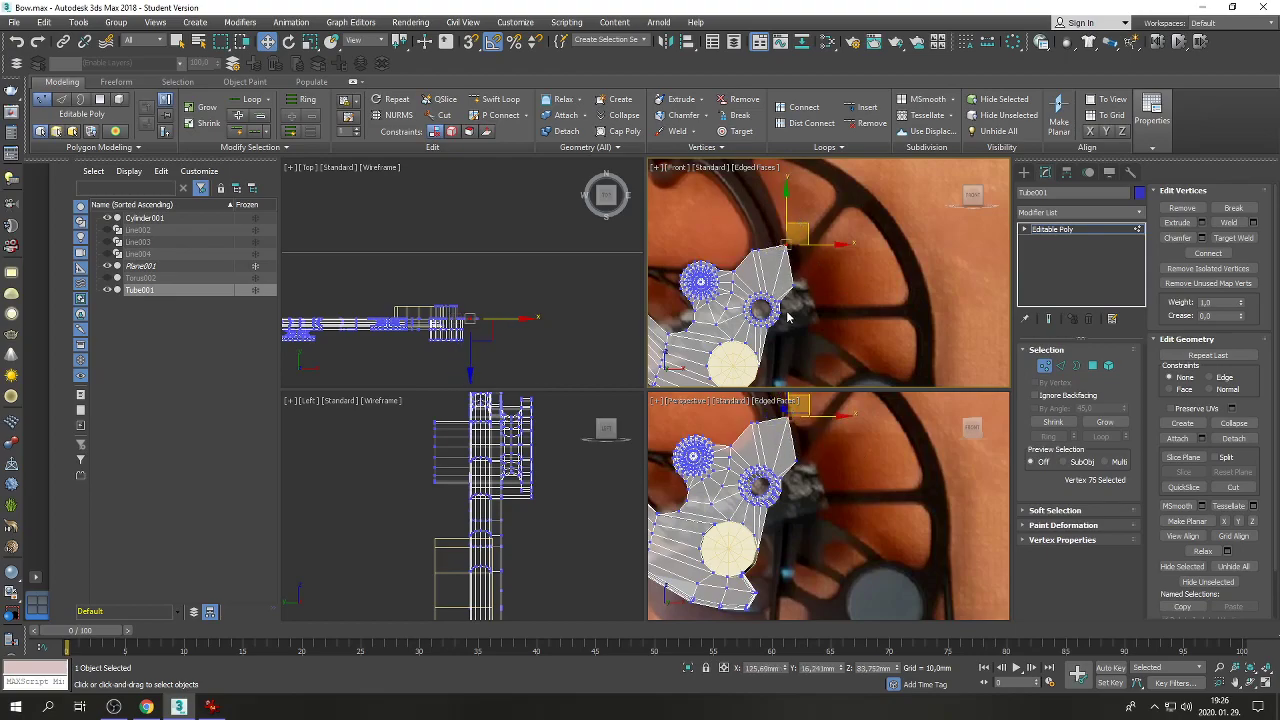
# Move the plate's outline vertices beside the small hole outward in the front view to widen the plate's outer edge.
pyautogui.click(781, 299)
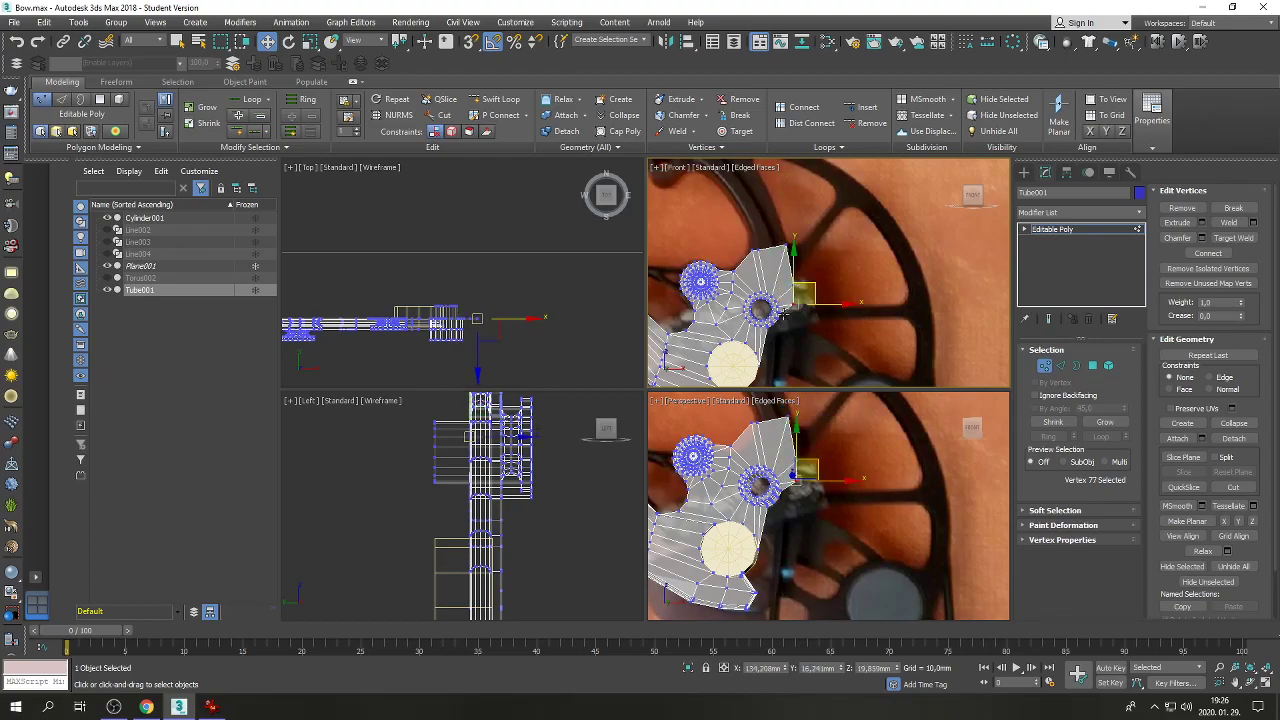
pyautogui.click(783, 314)
pyautogui.scroll(3, 793, 300)
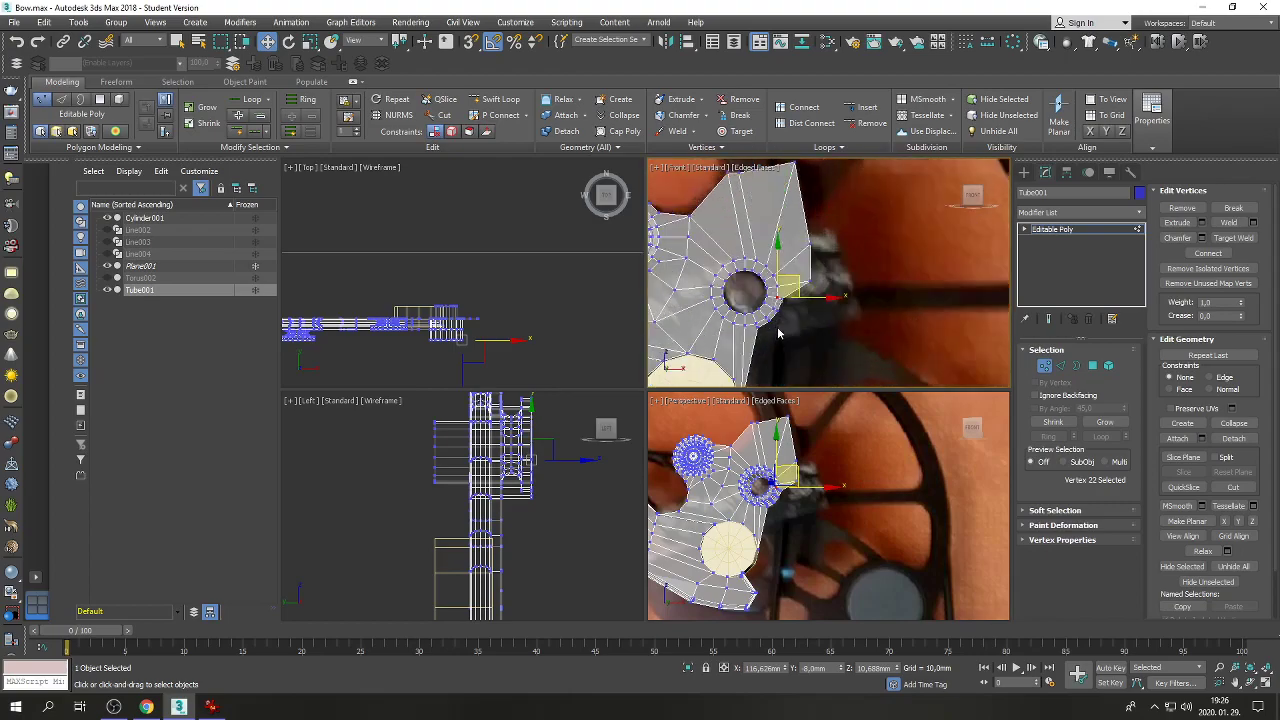
pyautogui.click(796, 293)
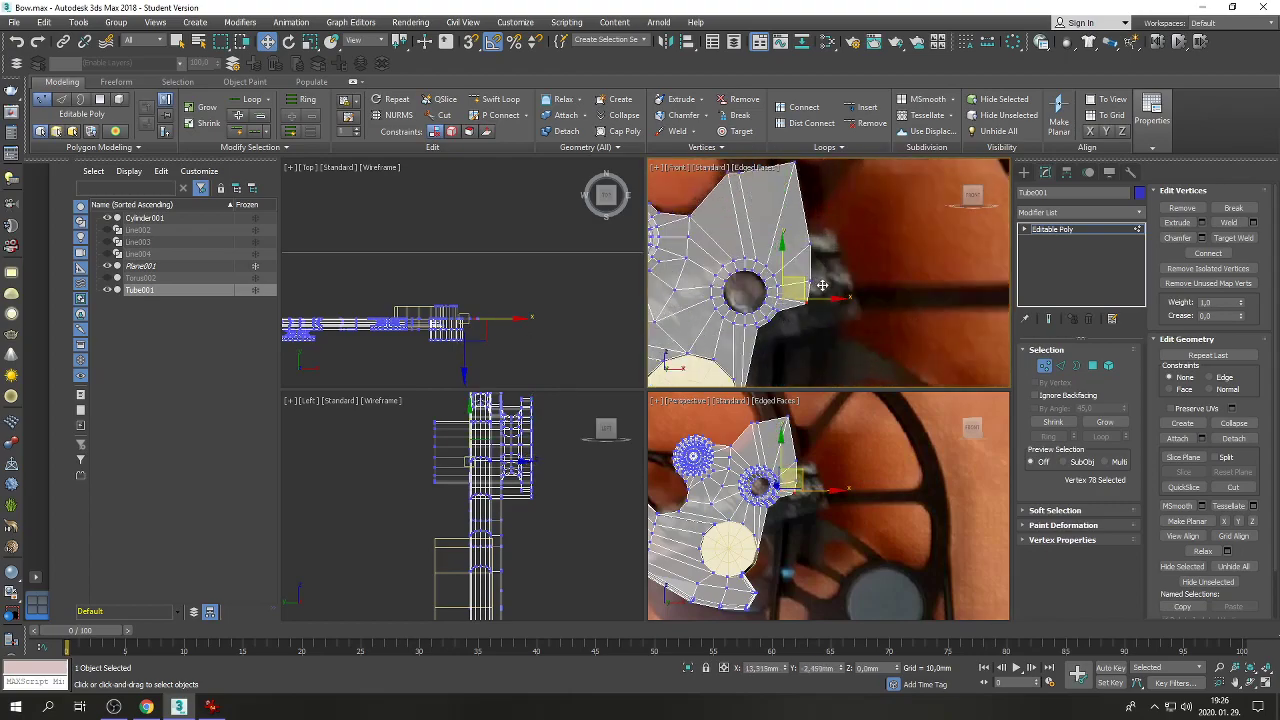
pyautogui.moveTo(822, 286); pyautogui.dragTo(820, 263)
pyautogui.scroll(-2, 855, 325)
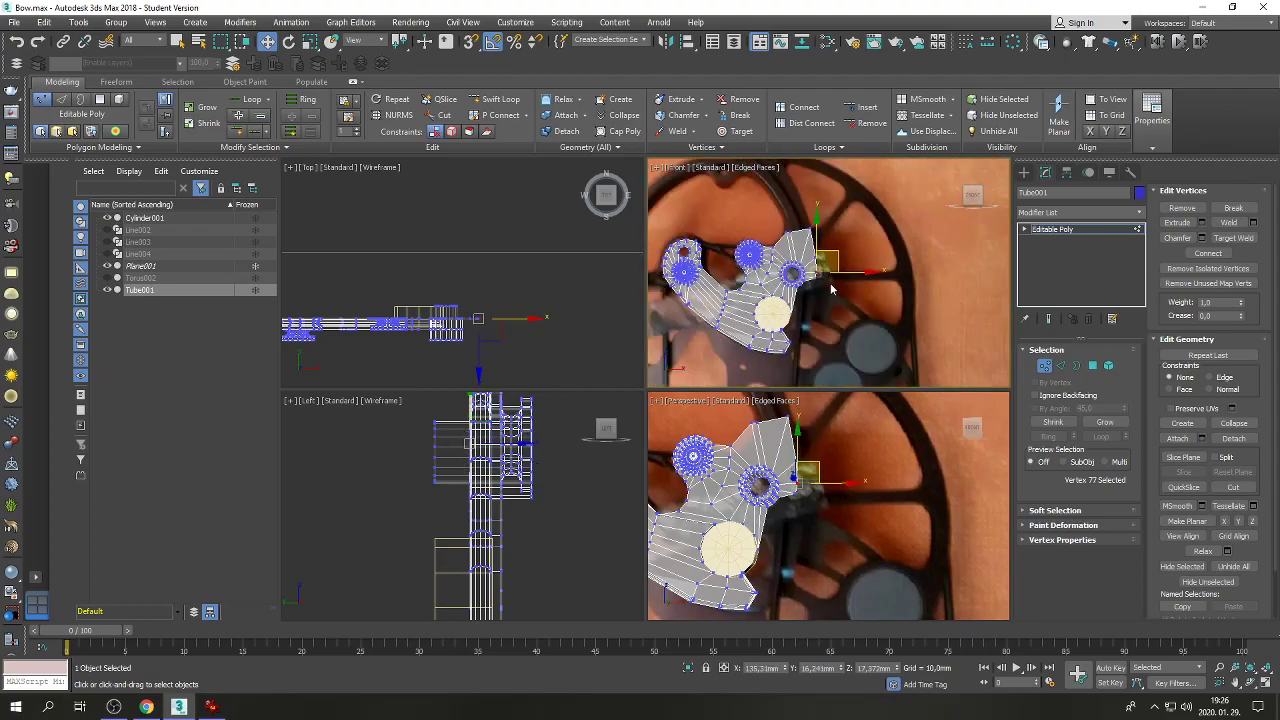
# Pull the next outline vertices below the small hole outward and down in the front view to extend the plate past the cylinder's side.
pyautogui.moveTo(800, 258); pyautogui.dragTo(776, 284)
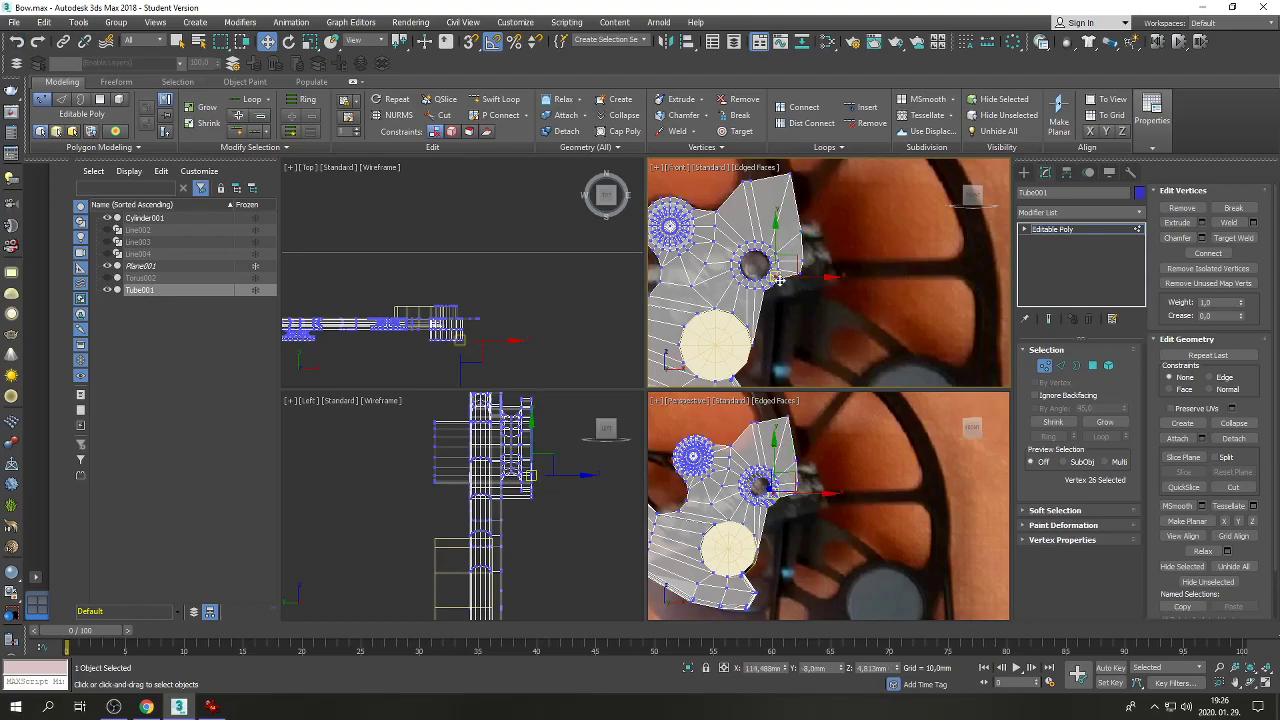
pyautogui.scroll(3, 791, 302)
pyautogui.moveTo(770, 264); pyautogui.dragTo(786, 292)
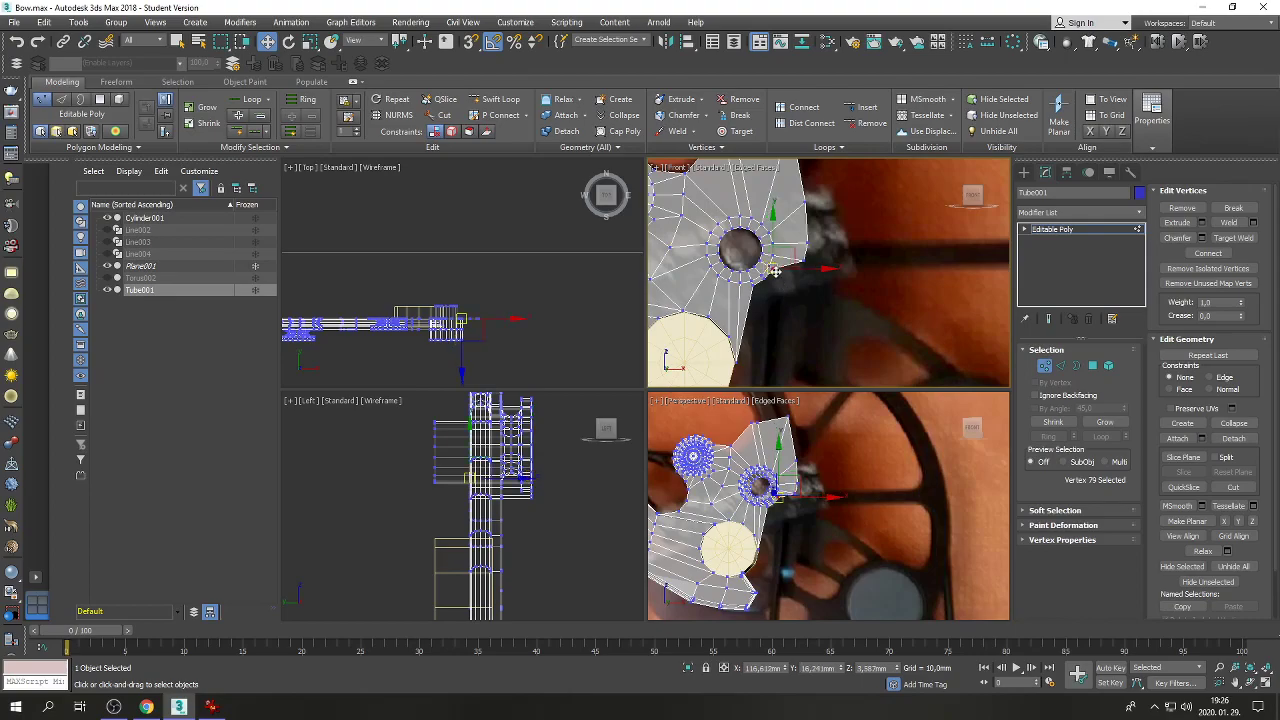
pyautogui.moveTo(781, 248); pyautogui.dragTo(800, 320)
pyautogui.scroll(-1, 797, 319)
pyautogui.click(786, 338)
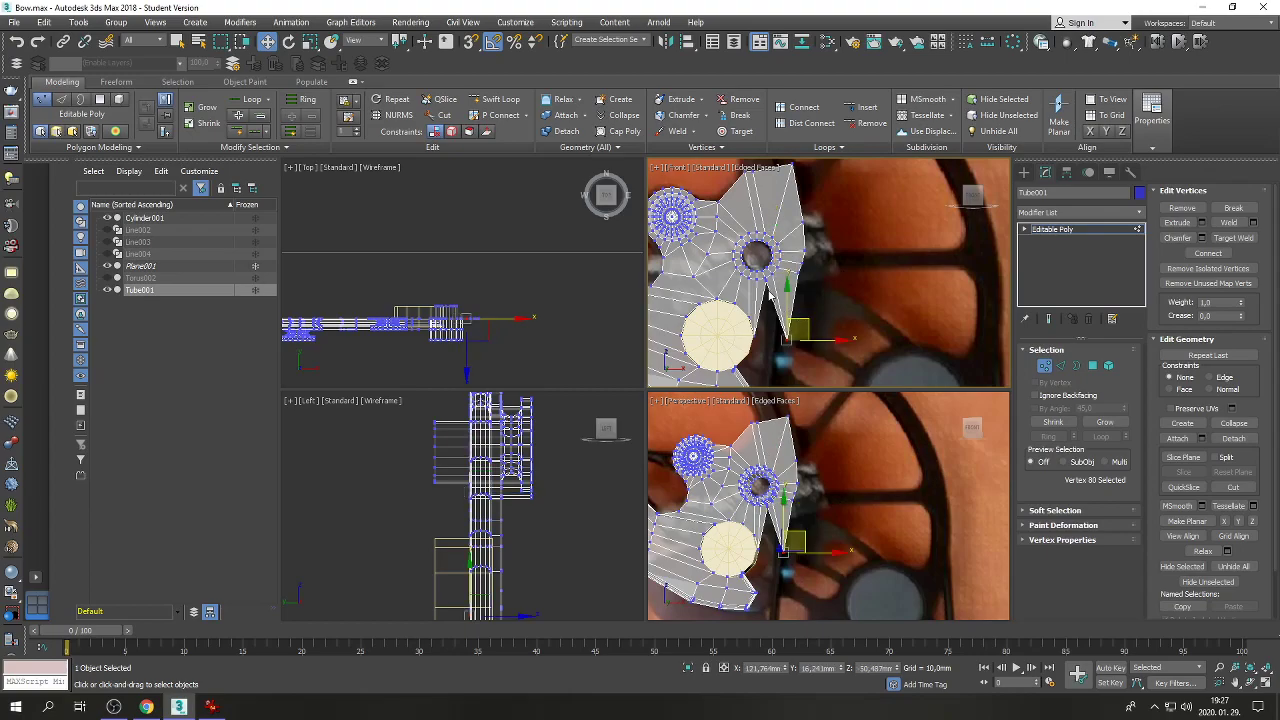
# Move the inner vertex below the small hole down beside the cylinder to form the short lower edge of the plate's extension.
pyautogui.click(768, 282)
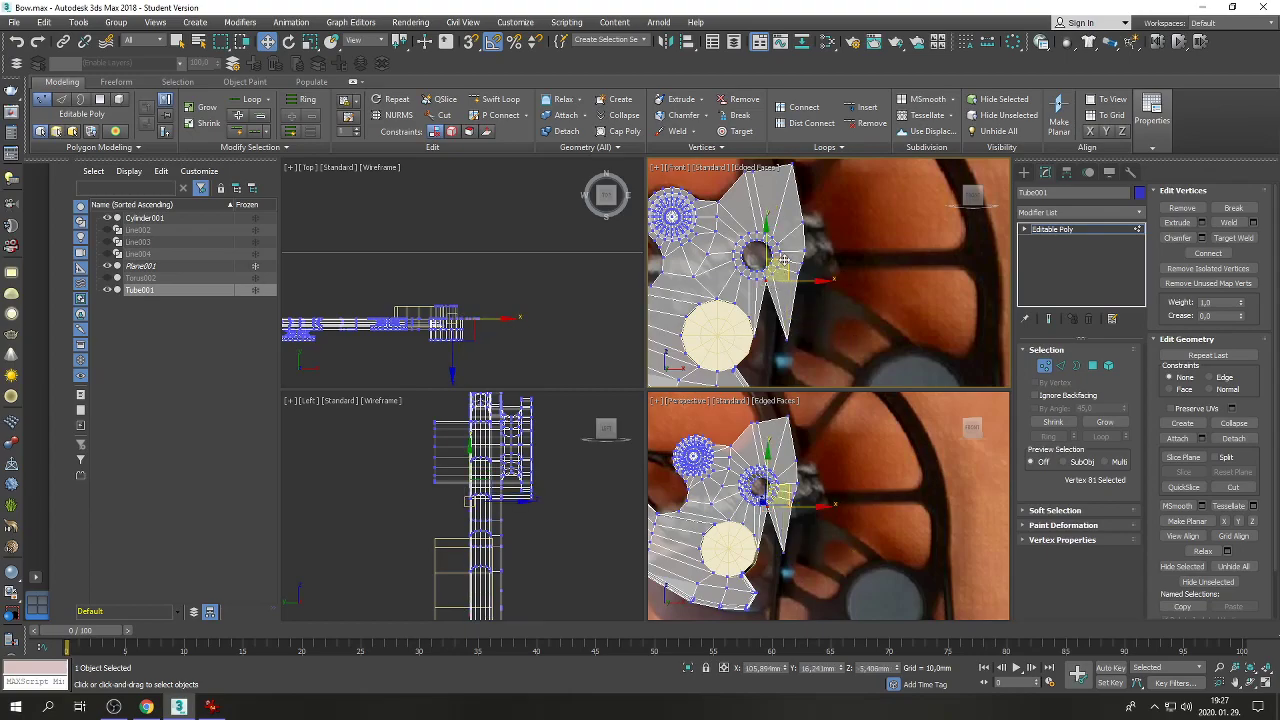
pyautogui.moveTo(784, 261); pyautogui.dragTo(789, 340)
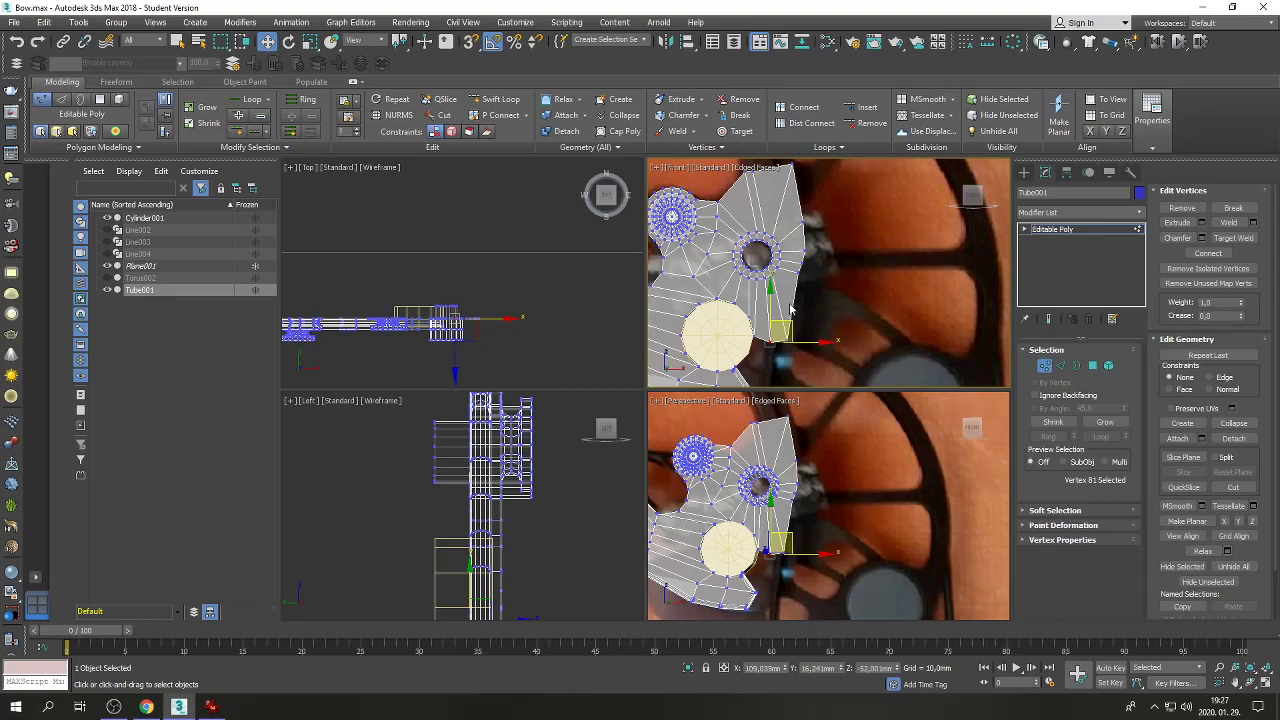
pyautogui.scroll(-2, 789, 340)
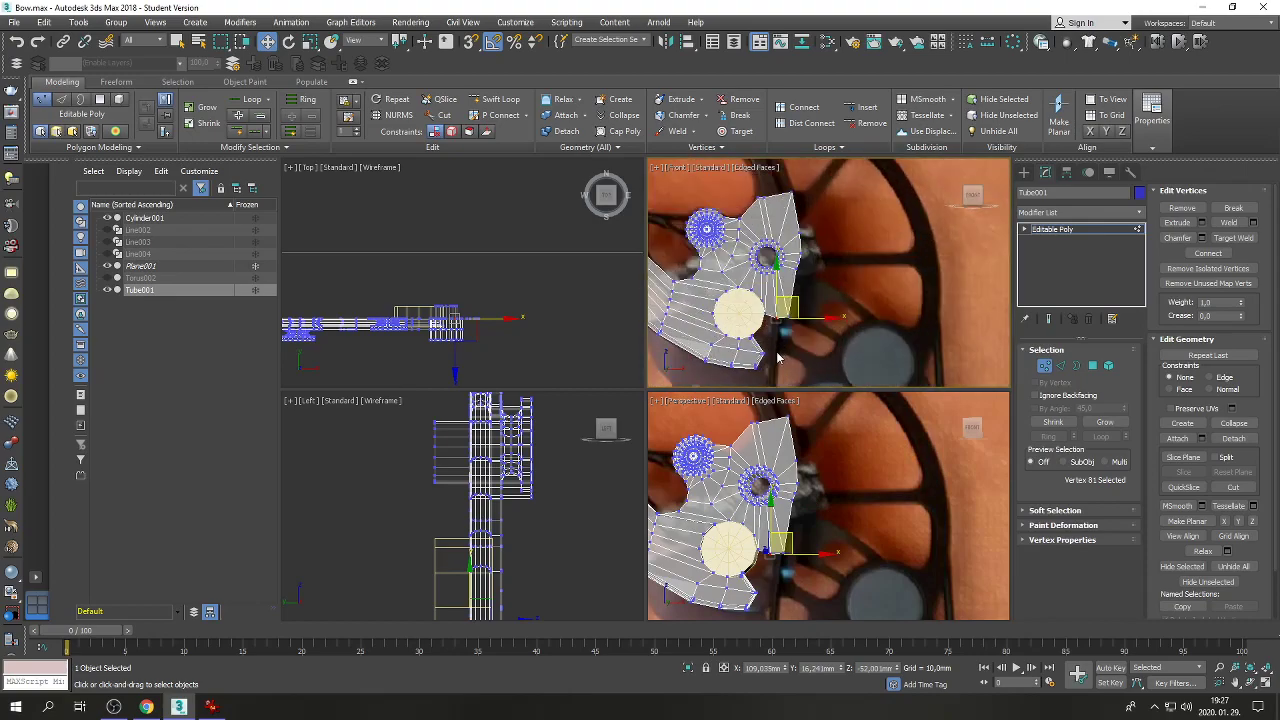
pyautogui.scroll(2, 778, 357)
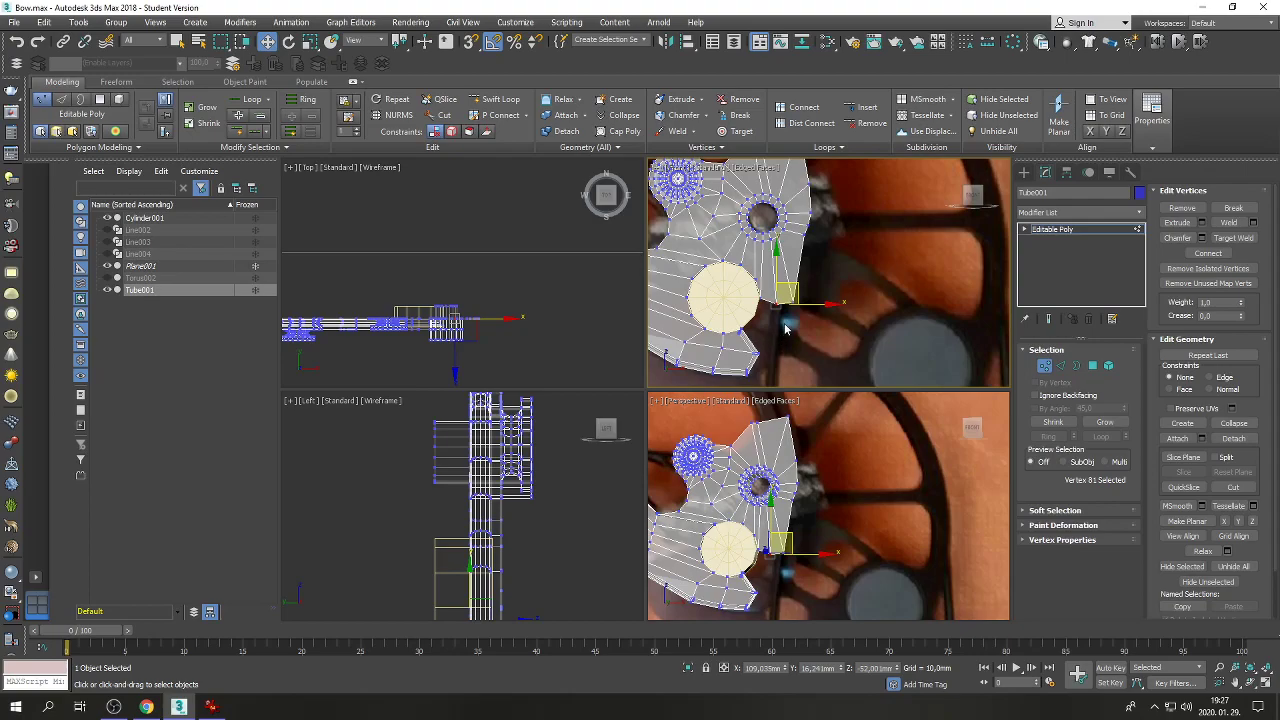
pyautogui.moveTo(791, 289)
pyautogui.mouseDown()
pyautogui.moveTo(811, 224)
pyautogui.moveTo(776, 296)
pyautogui.mouseUp()
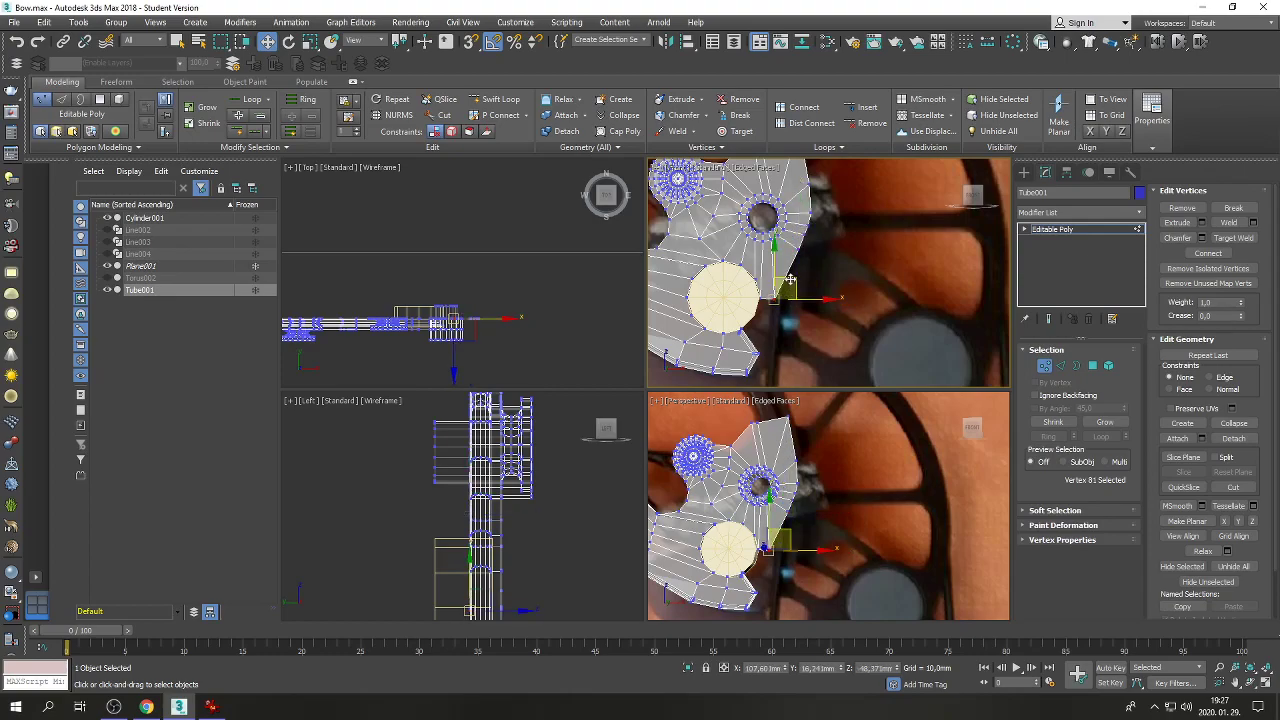
pyautogui.scroll(-2, 790, 282)
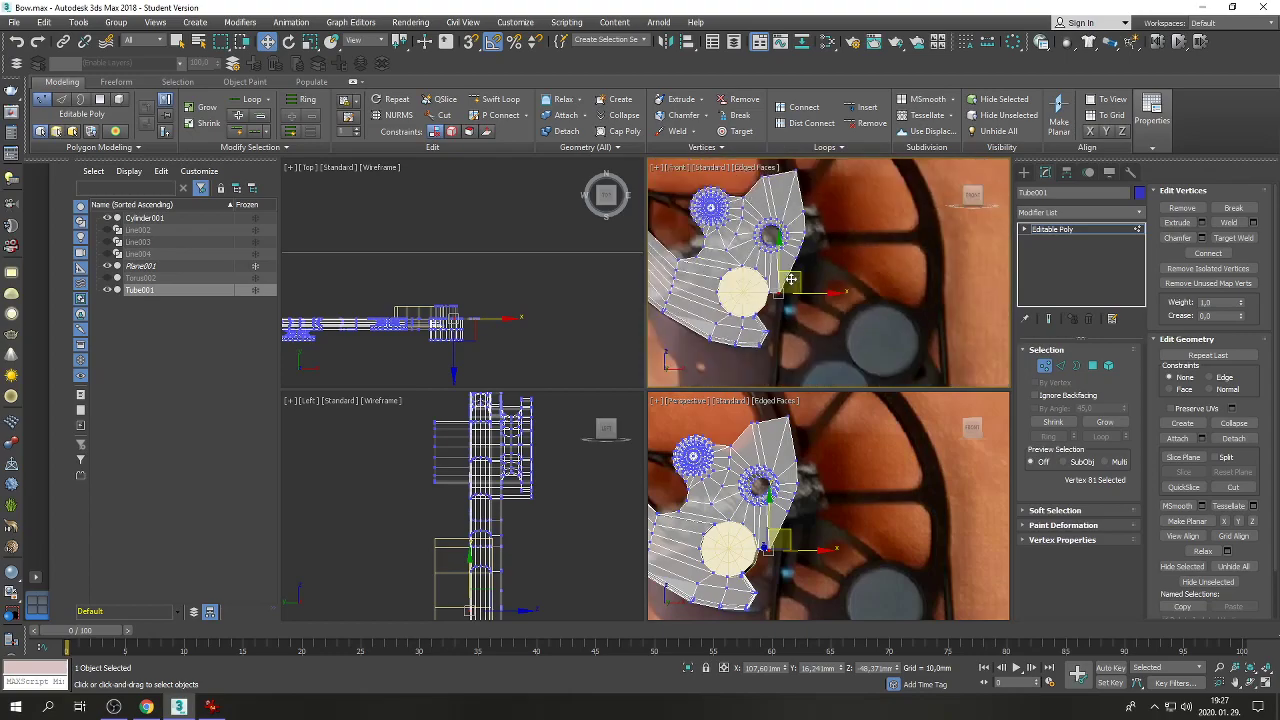
pyautogui.scroll(2, 788, 323)
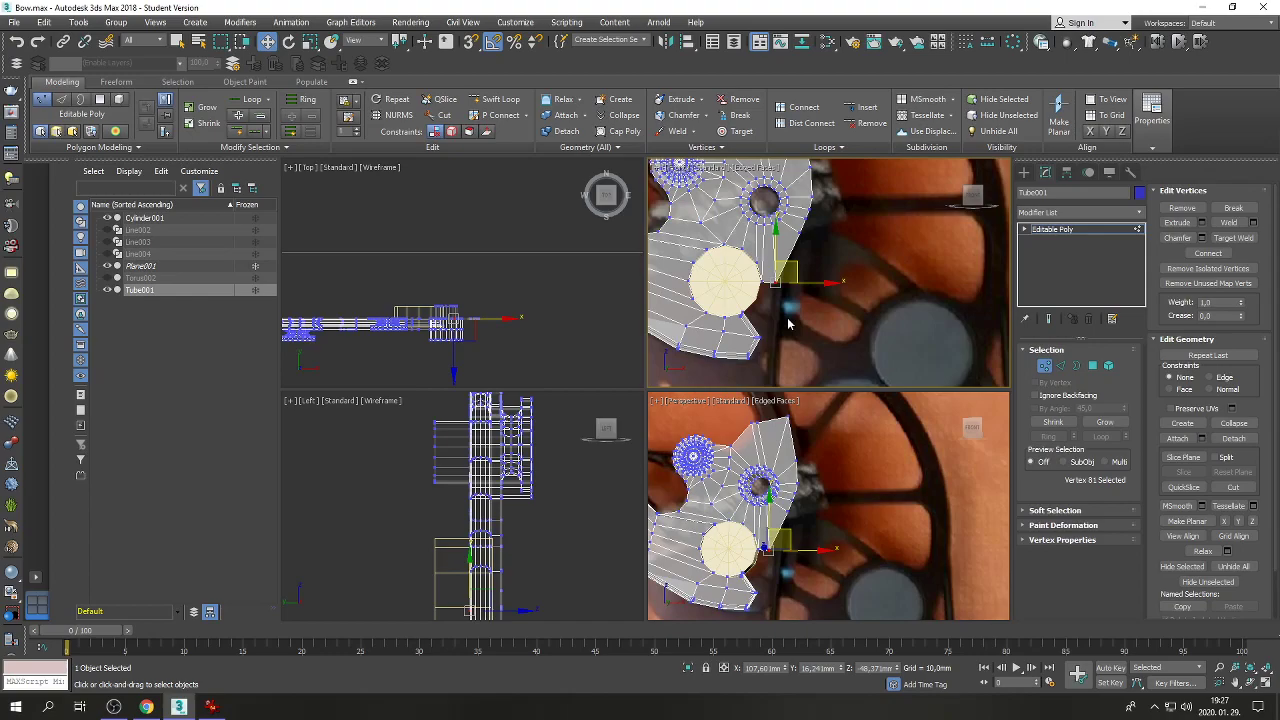
# Bridge the extension's short lower edge to the facing edge at the arm's end beside the cylinder, using two segments.
pyautogui.rightClick(783, 590)
pyautogui.click(1267, 681)
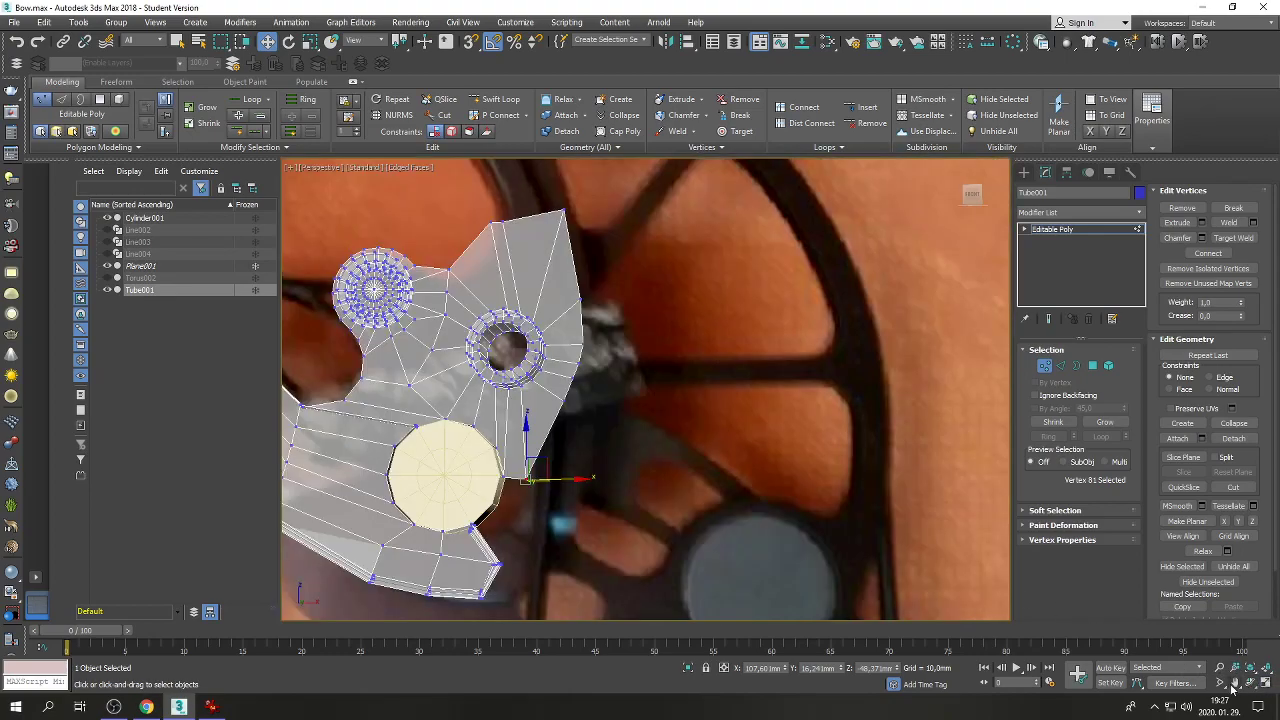
pyautogui.click(1235, 682)
pyautogui.moveTo(660, 430); pyautogui.dragTo(814, 294)
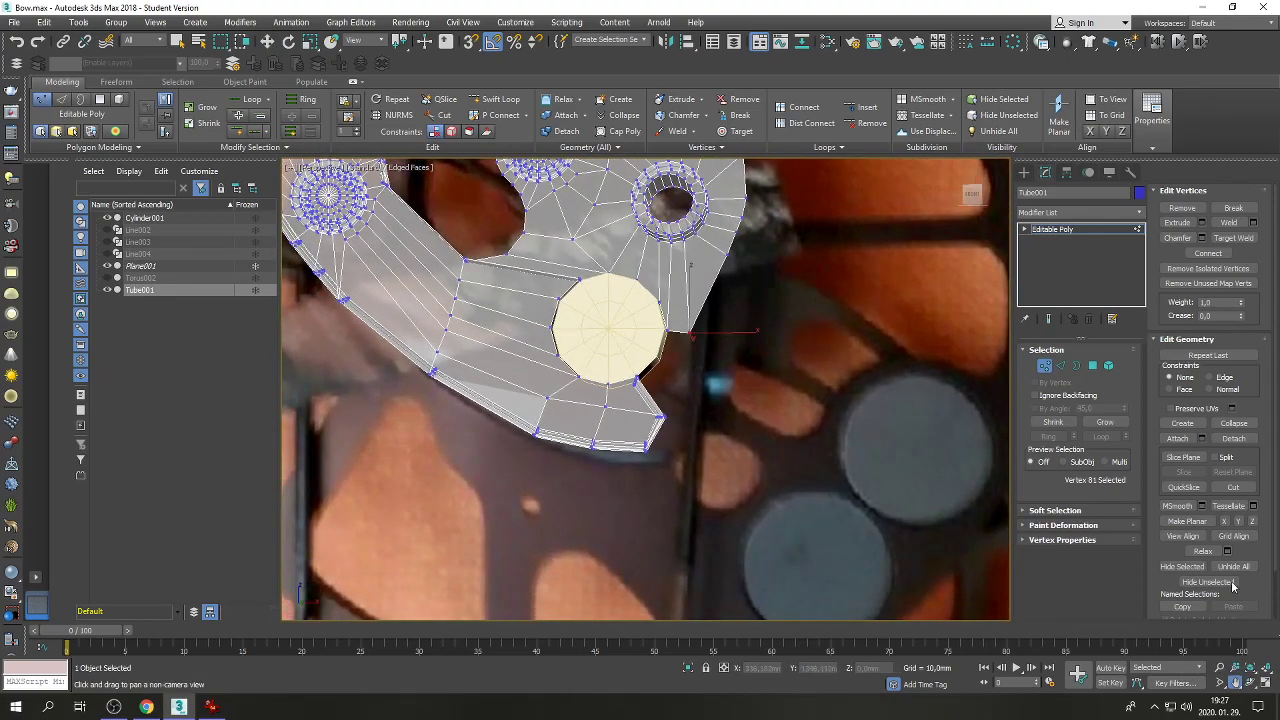
pyautogui.click(1221, 682)
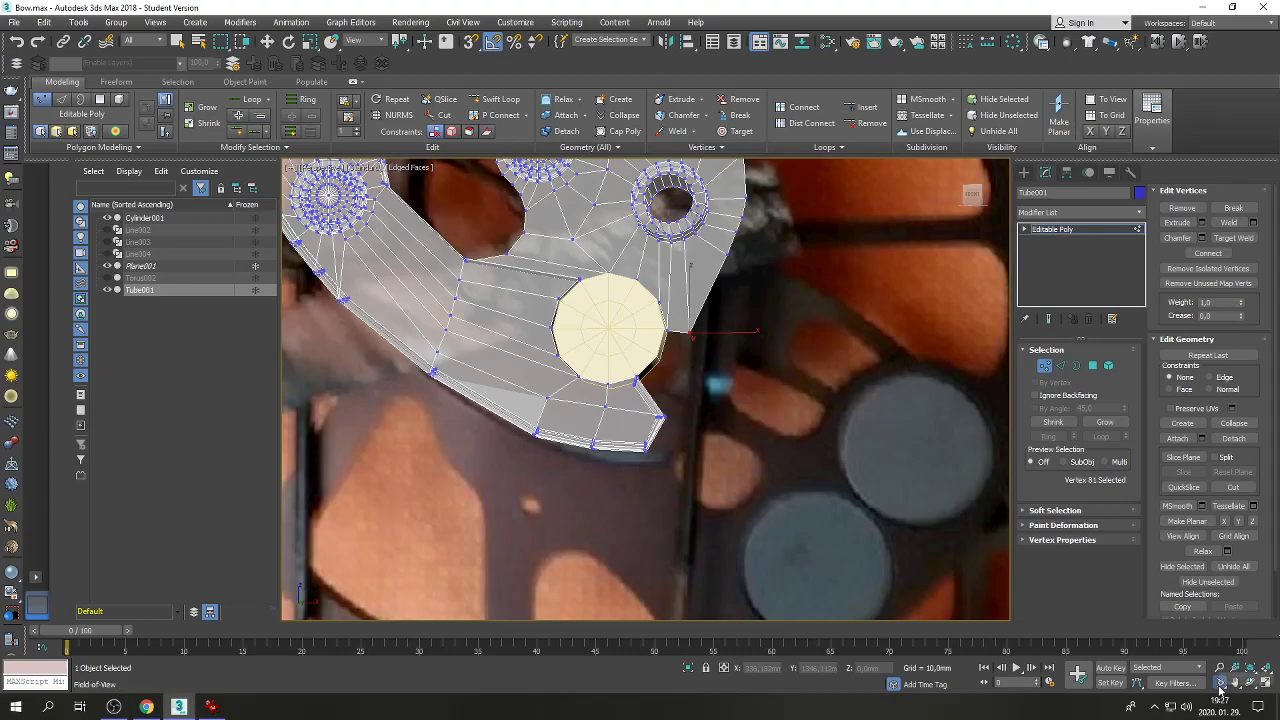
pyautogui.scroll(5, 751, 403)
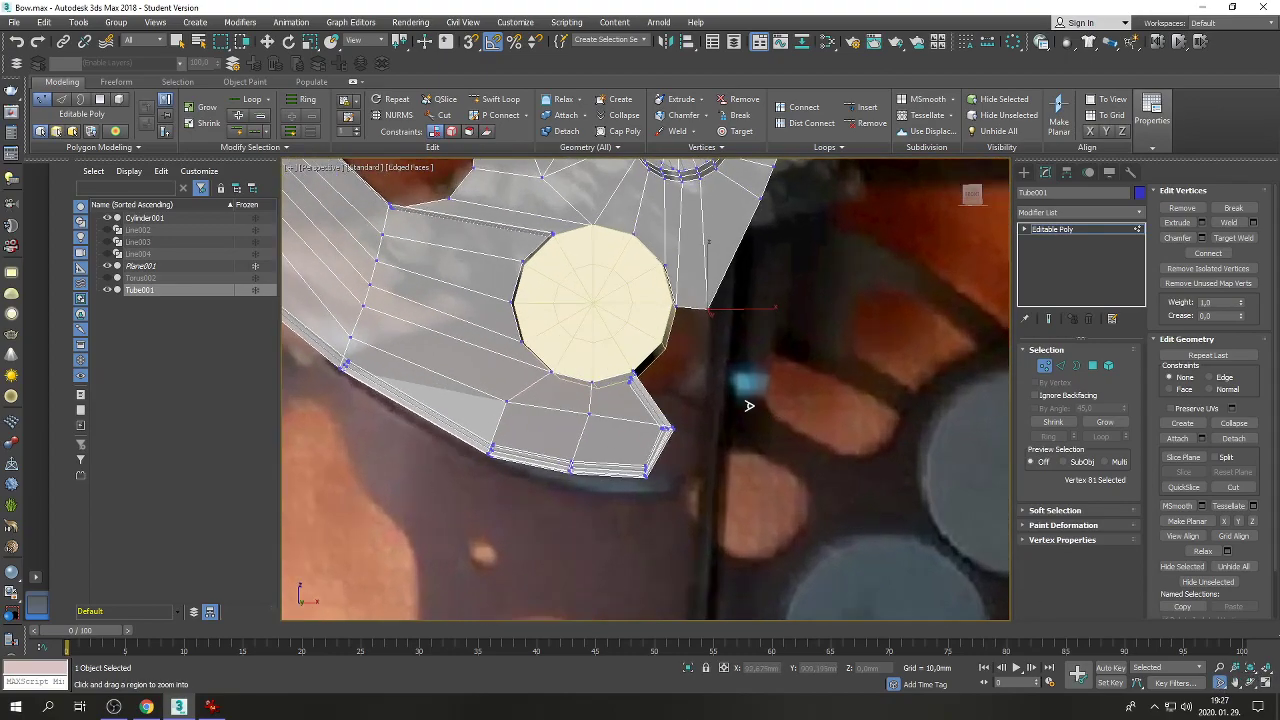
pyautogui.rightClick(729, 368)
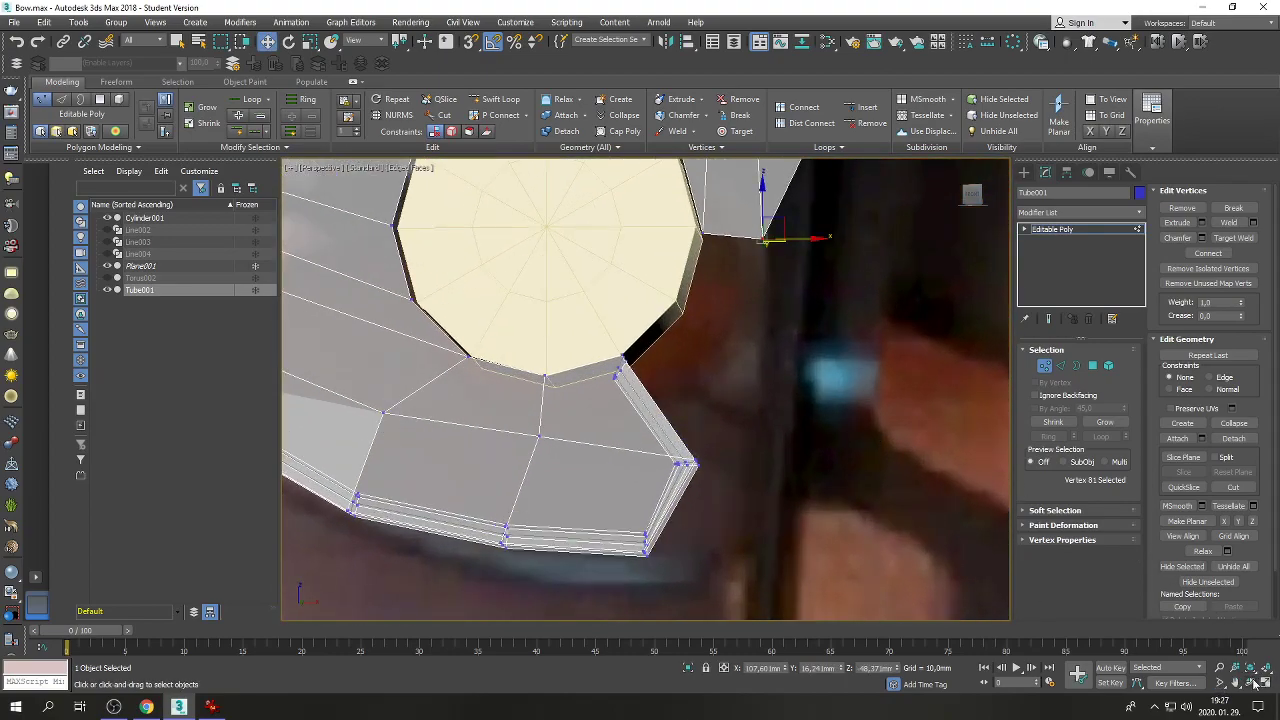
pyautogui.click(1254, 683)
pyautogui.moveTo(743, 380); pyautogui.dragTo(717, 351)
pyautogui.rightClick(717, 351)
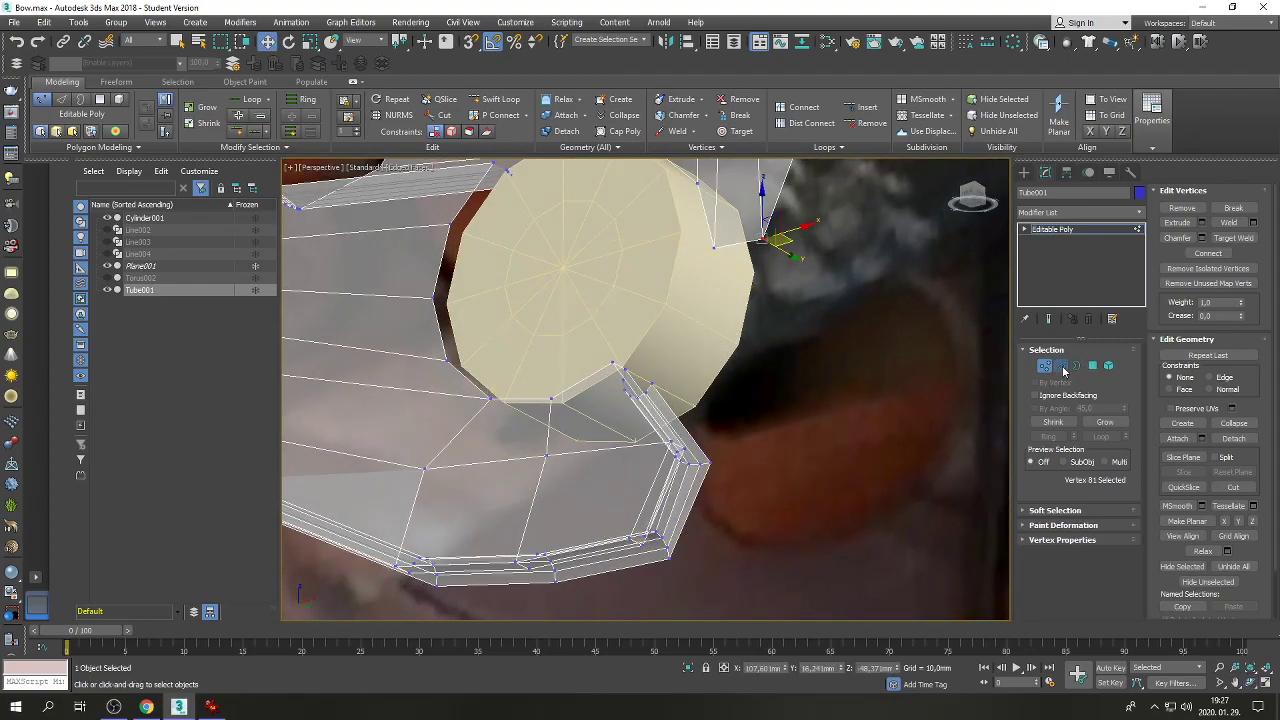
pyautogui.click(1061, 366)
pyautogui.click(668, 405)
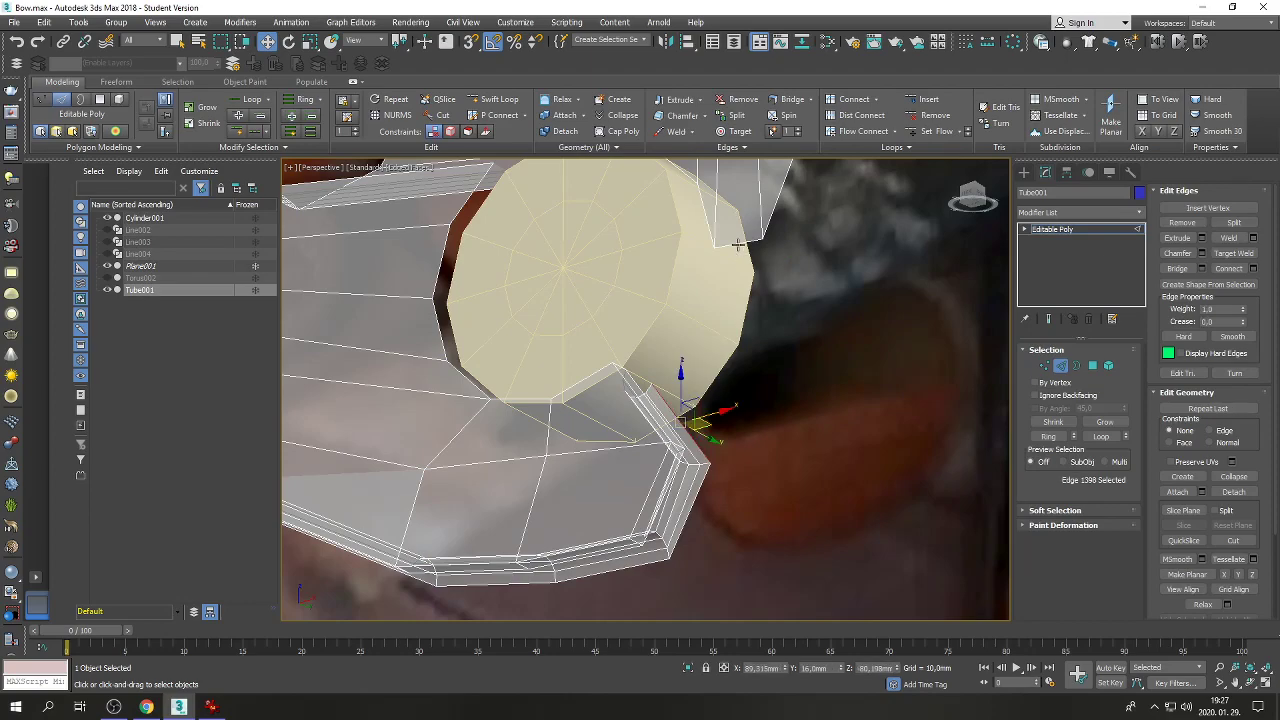
pyautogui.keyDown('ctrl'); pyautogui.click(731, 246); pyautogui.keyUp('ctrl')
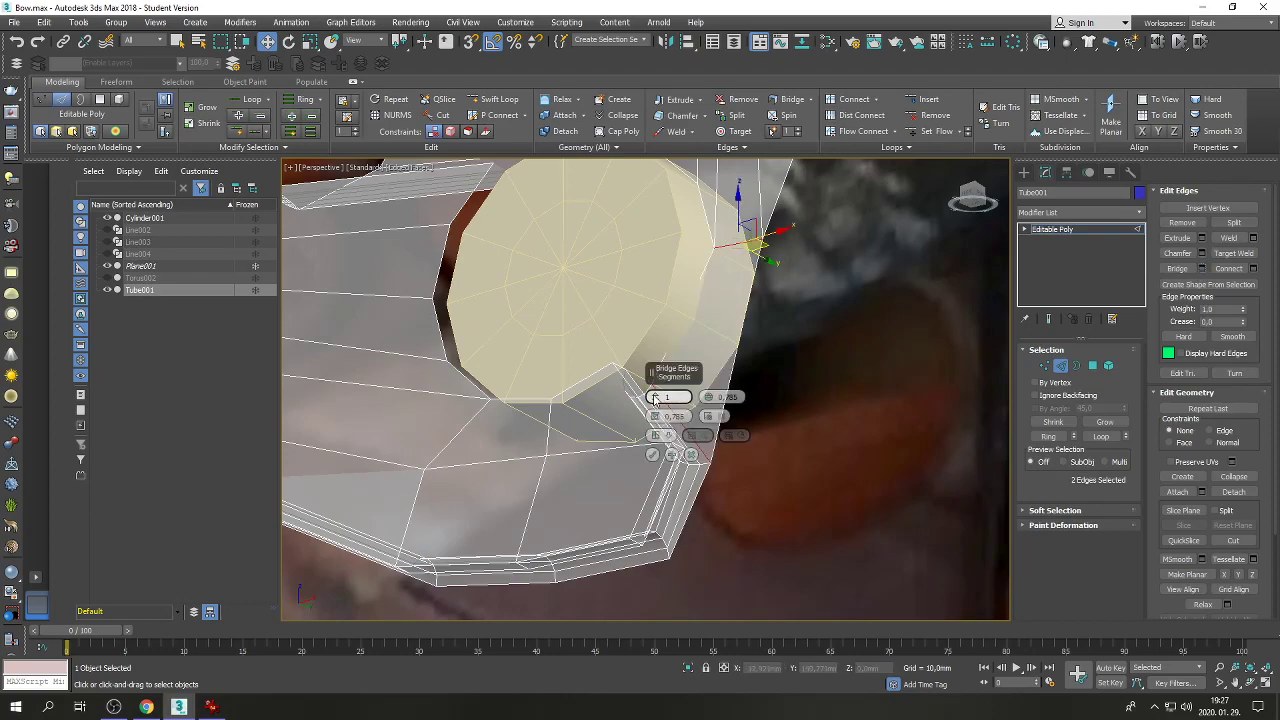
pyautogui.click(653, 454)
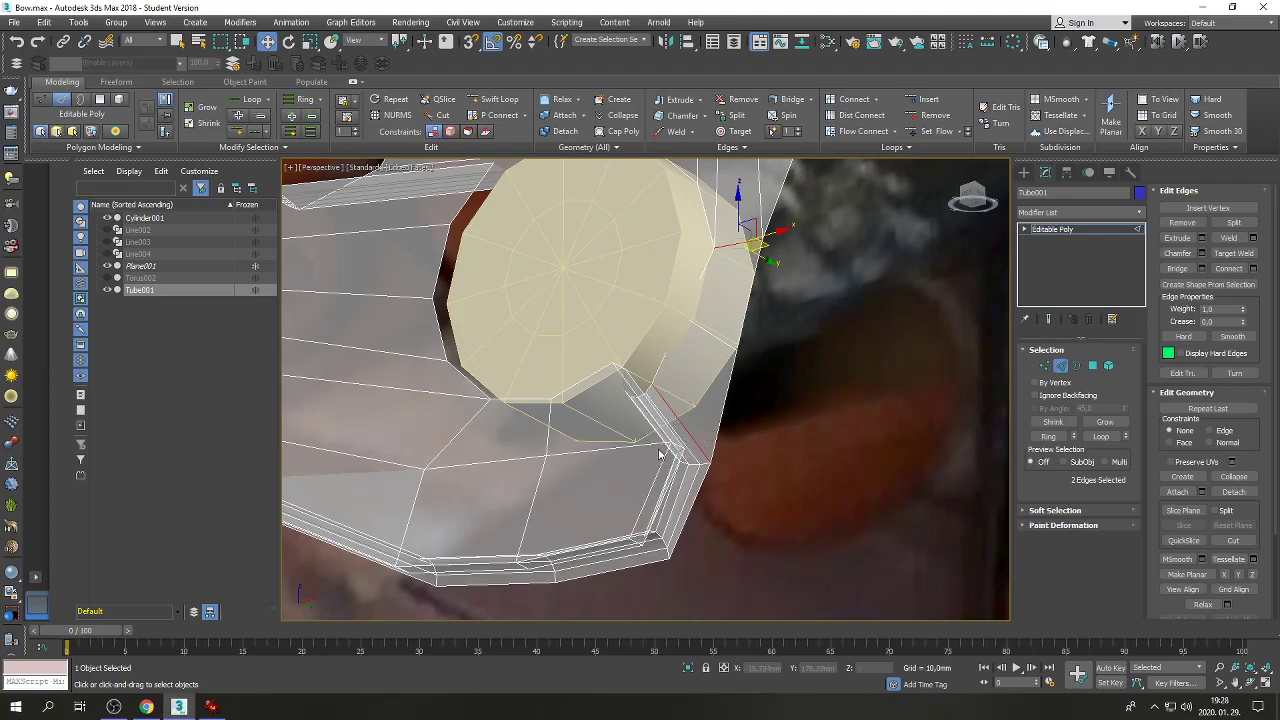
# Move the middle edge of the new bridge slightly outward in the front view so it follows the cylinder's curve.
pyautogui.click(688, 428)
pyautogui.click(734, 338)
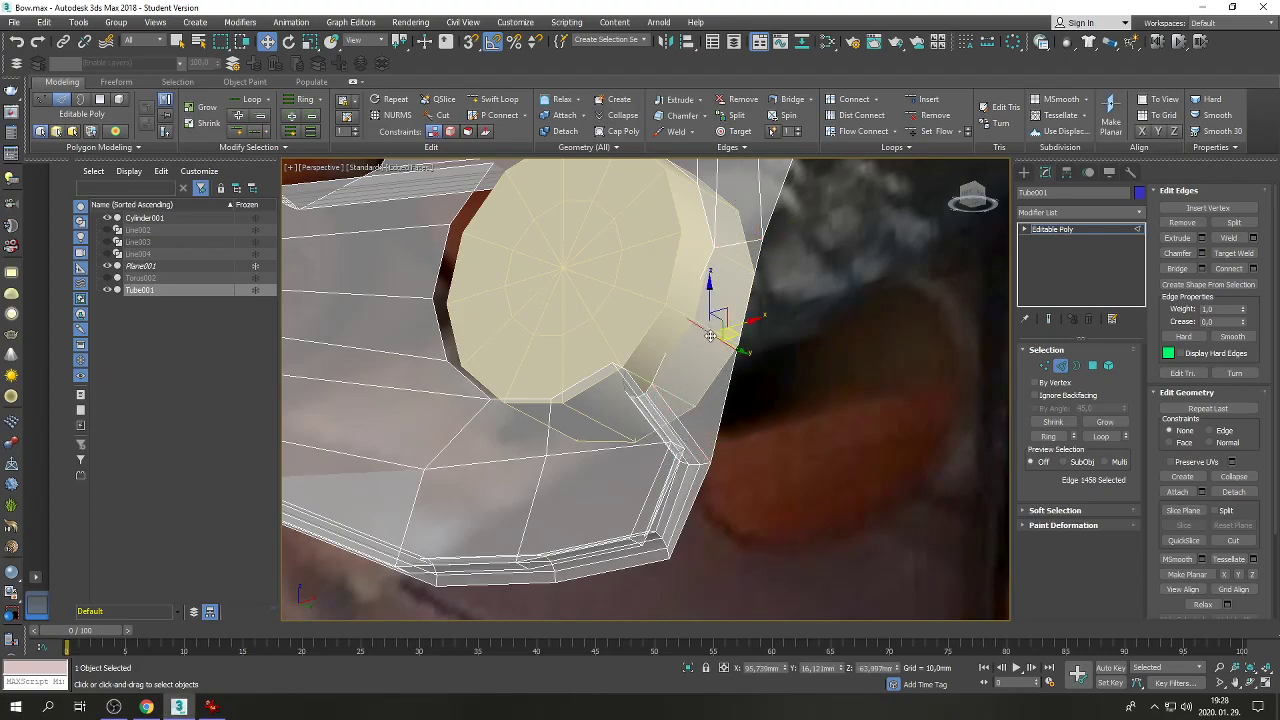
pyautogui.click(1268, 681)
pyautogui.scroll(3, 765, 318)
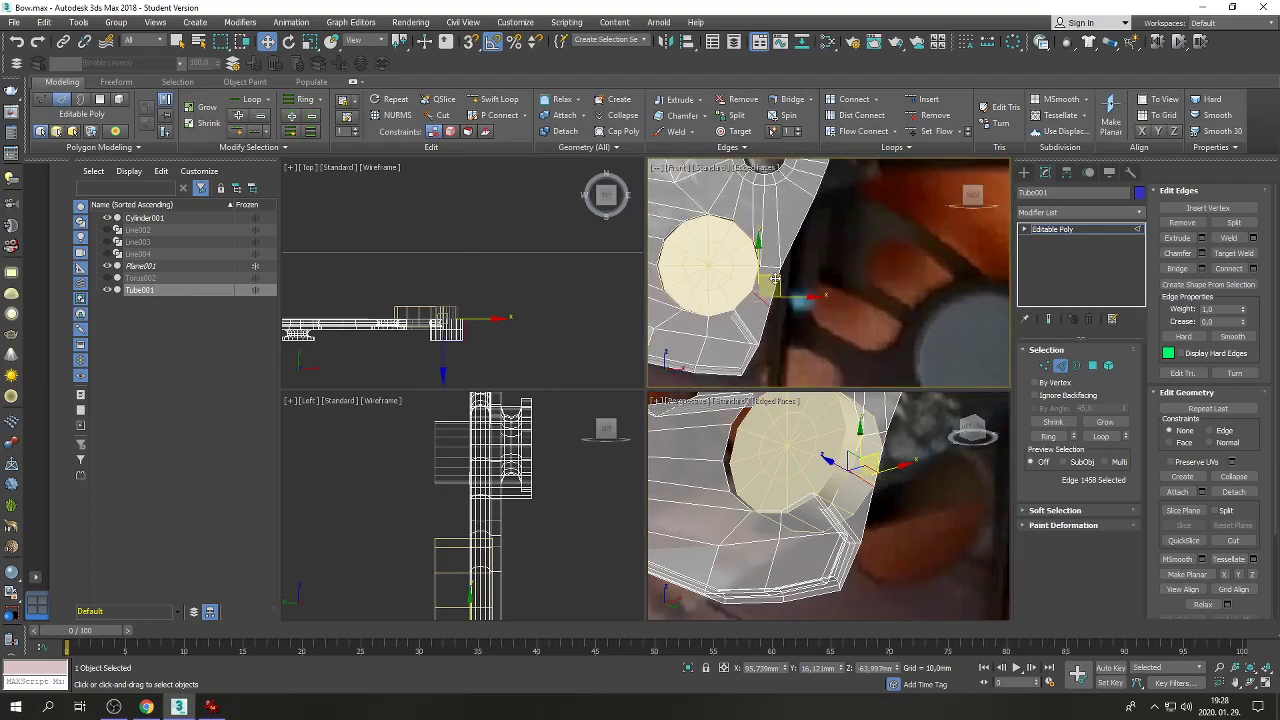
pyautogui.moveTo(775, 278); pyautogui.dragTo(781, 282)
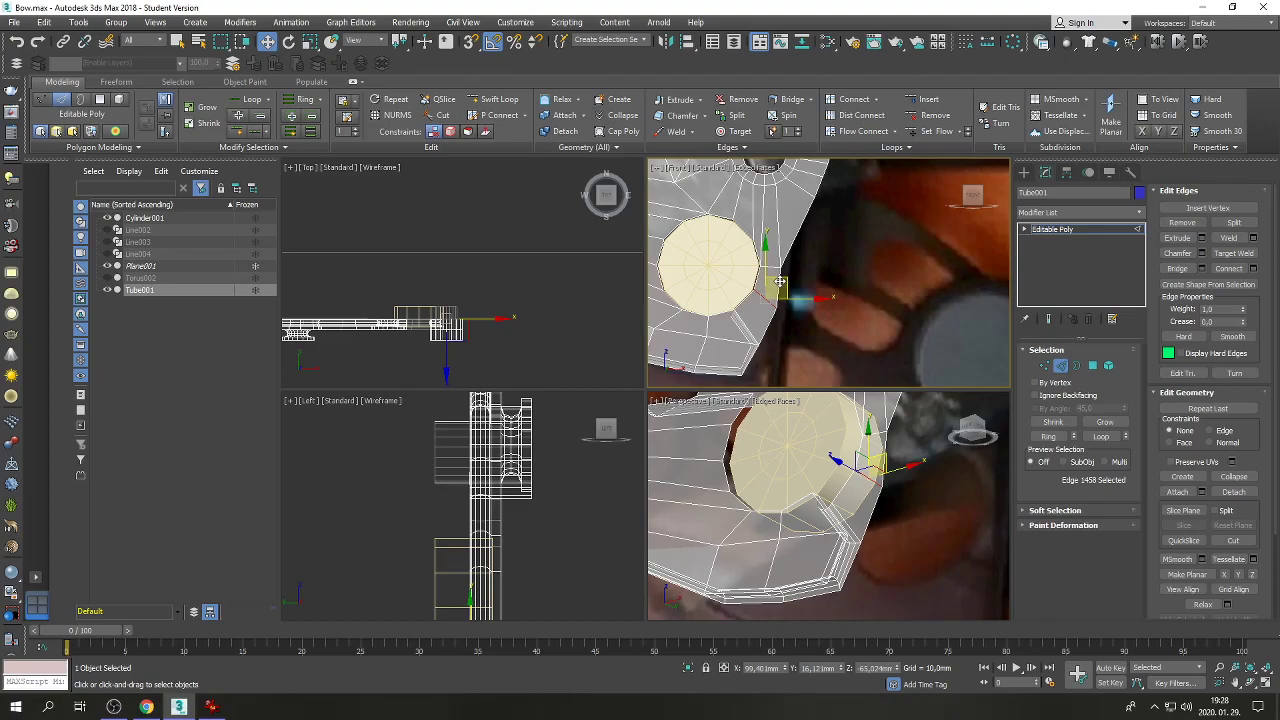
# Leave sub-object editing and hide the guide cylinder Cylinder001.
pyautogui.click(1046, 367)
pyautogui.click(1048, 370)
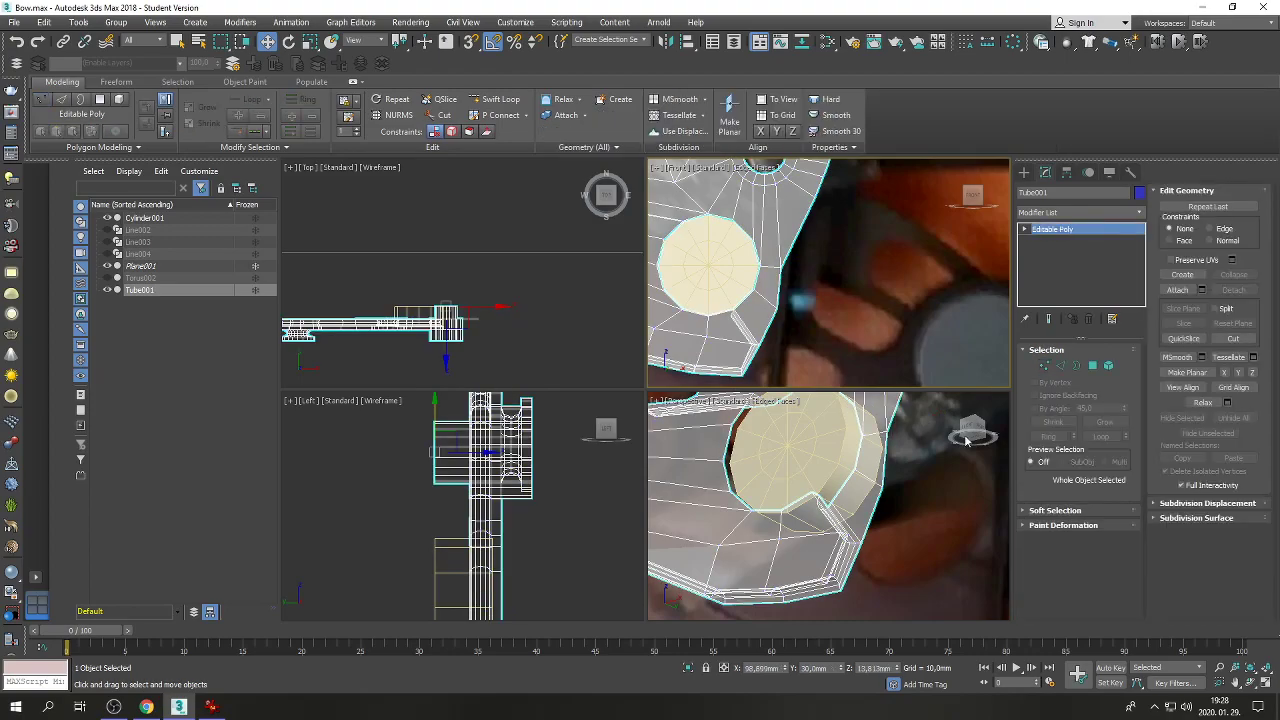
pyautogui.click(825, 457)
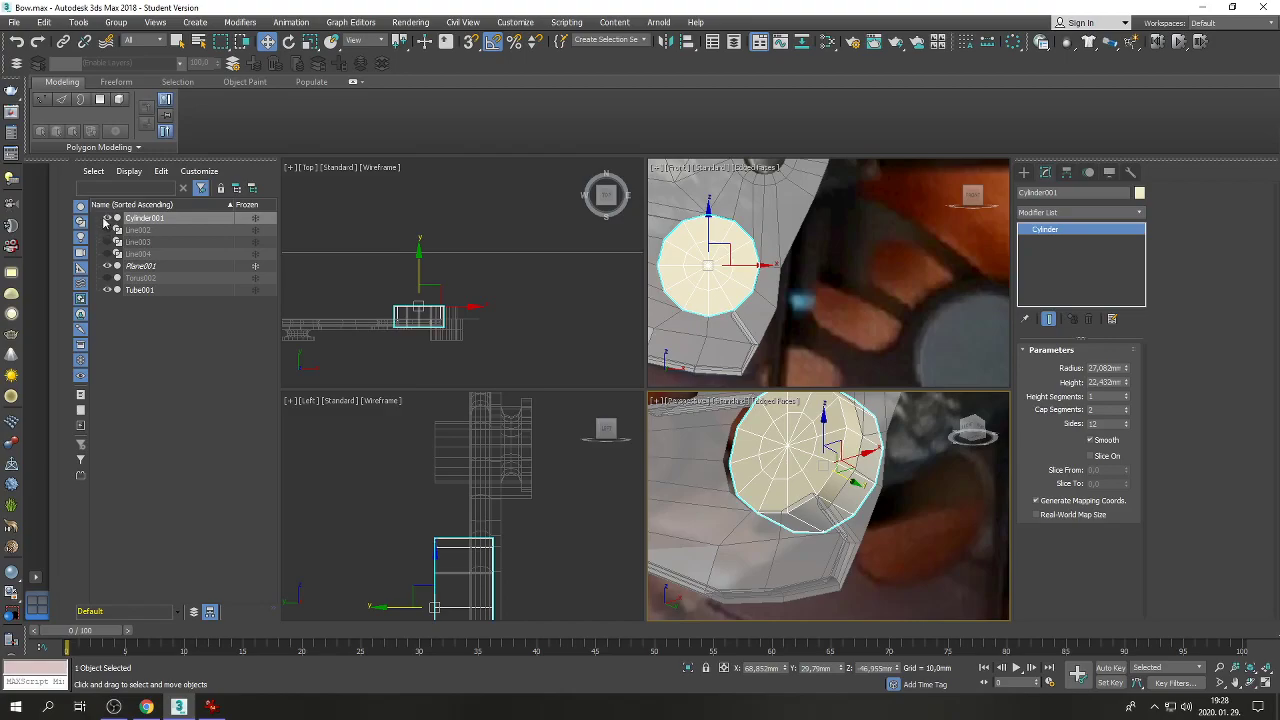
pyautogui.click(107, 218)
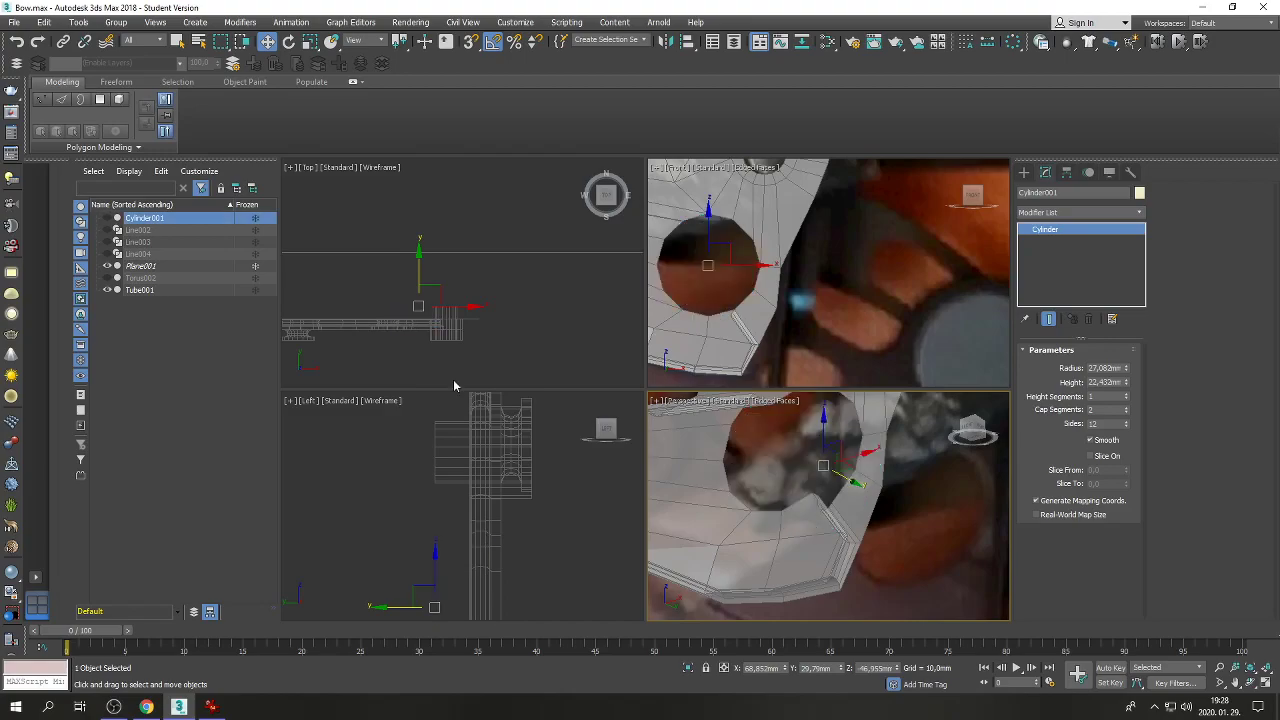
# Select the bracket Tube001 in place of the hidden cylinder and start editing it at edge level, viewing the large hole.
pyautogui.click(1264, 683)
pyautogui.click(1249, 683)
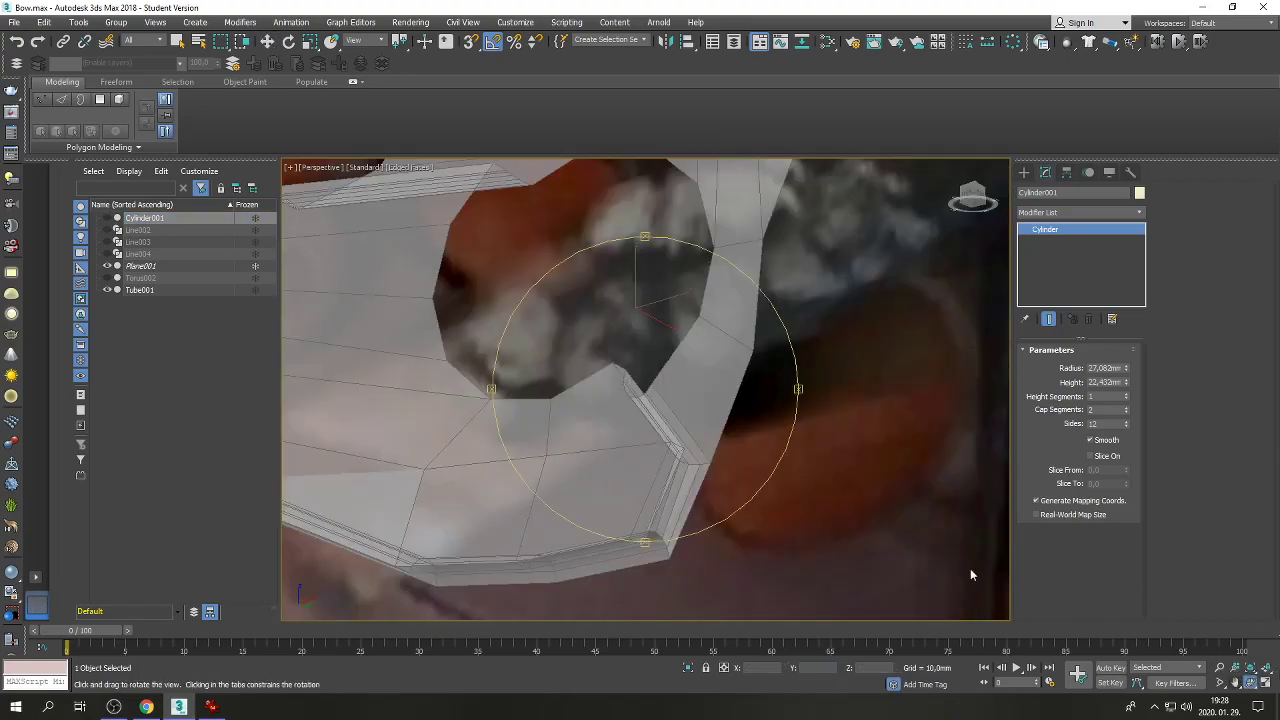
pyautogui.moveTo(663, 336); pyautogui.dragTo(715, 410)
pyautogui.press('w')
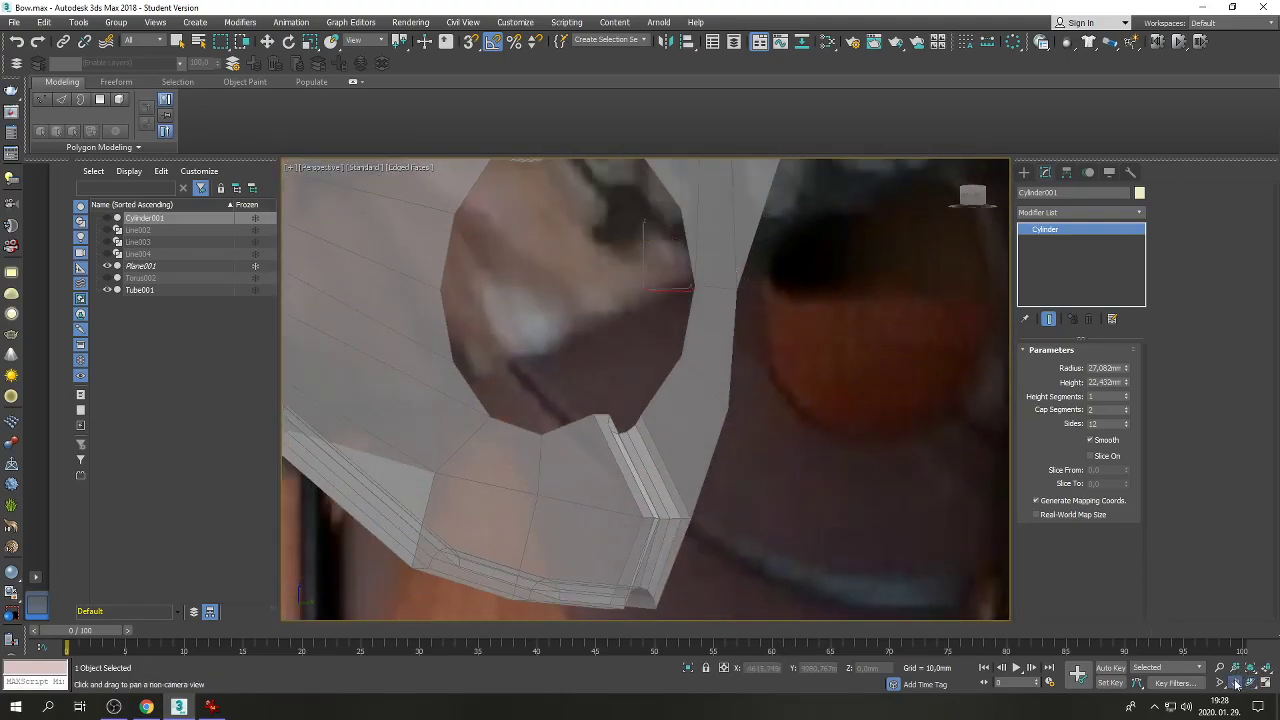
pyautogui.moveTo(571, 250); pyautogui.dragTo(604, 342, button='middle')
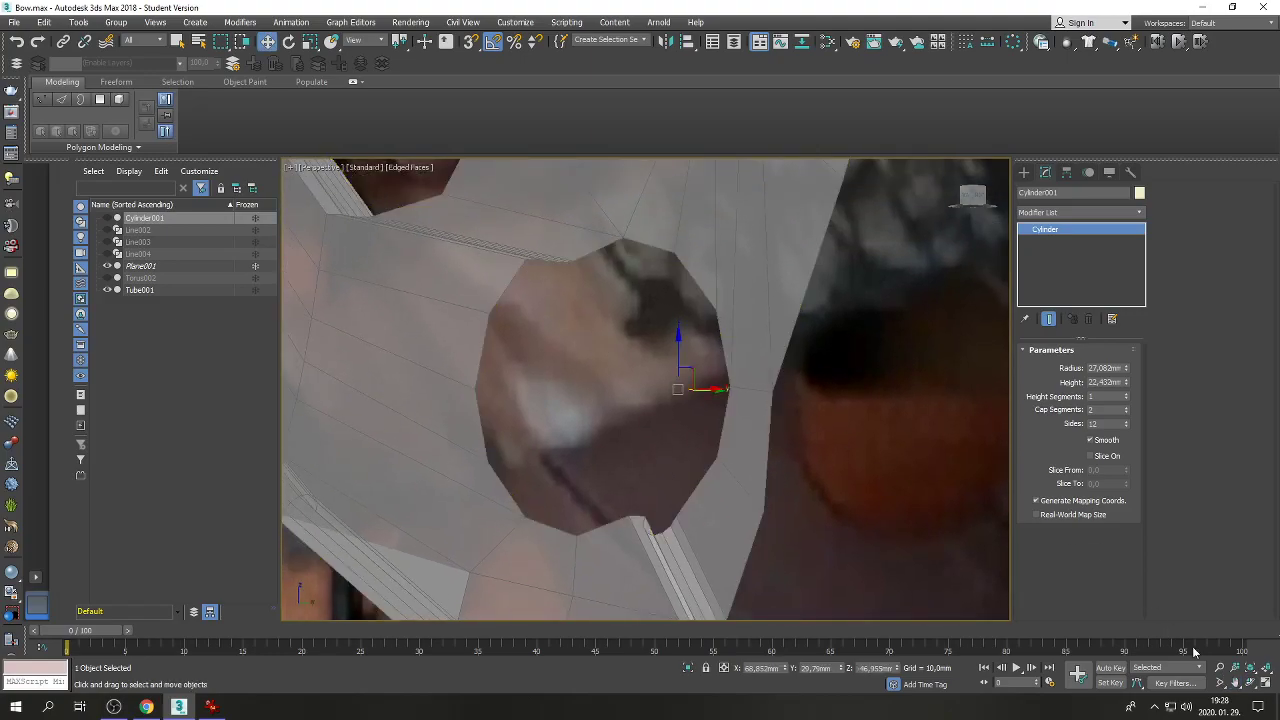
pyautogui.click(1250, 682)
pyautogui.moveTo(643, 374); pyautogui.dragTo(643, 406)
pyautogui.press('w')
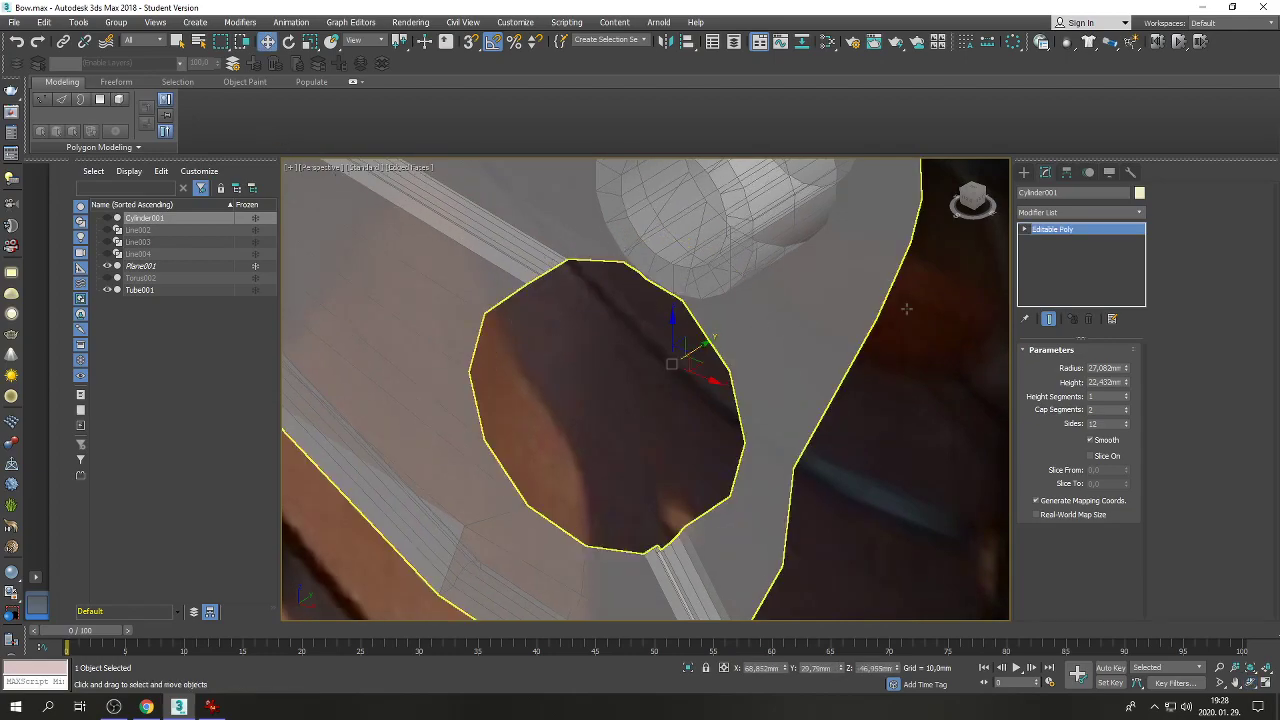
pyautogui.click(541, 260)
pyautogui.click(1062, 368)
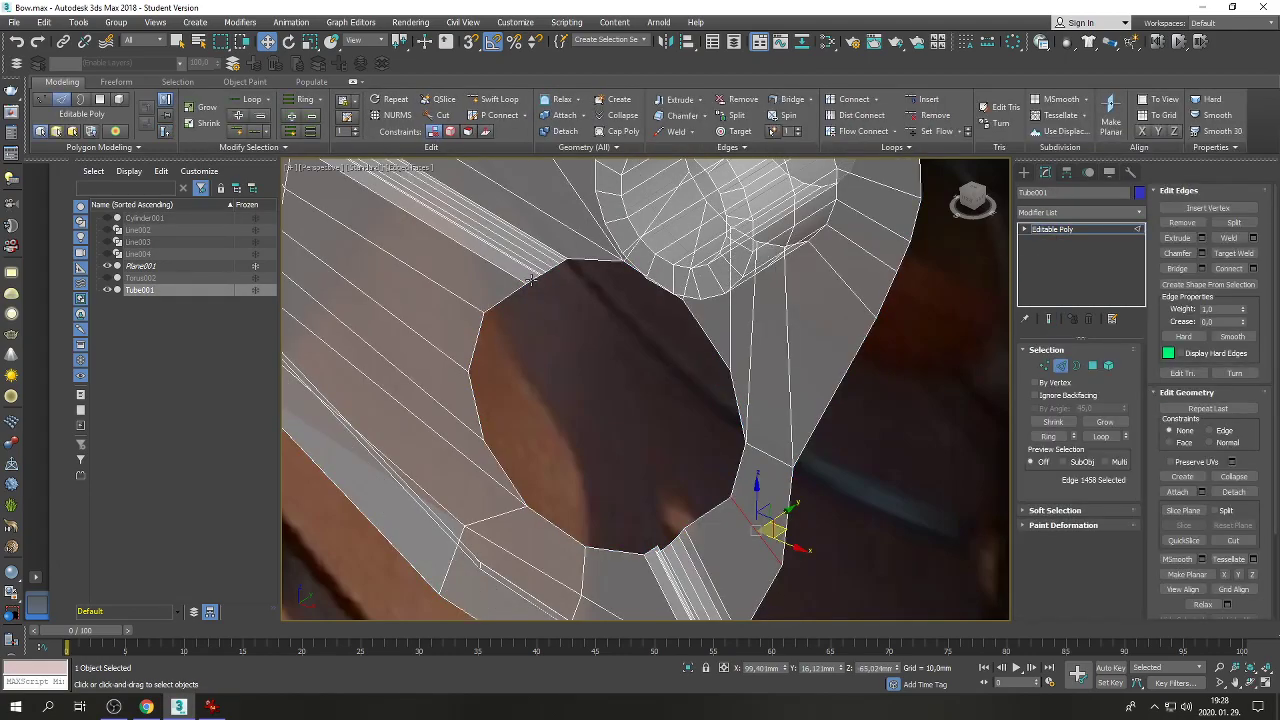
# Extend the seven short edges where the recessed side wall ends at the hole's upper rim into a strip reaching down across the hole.
pyautogui.scroll(2, 545, 265)
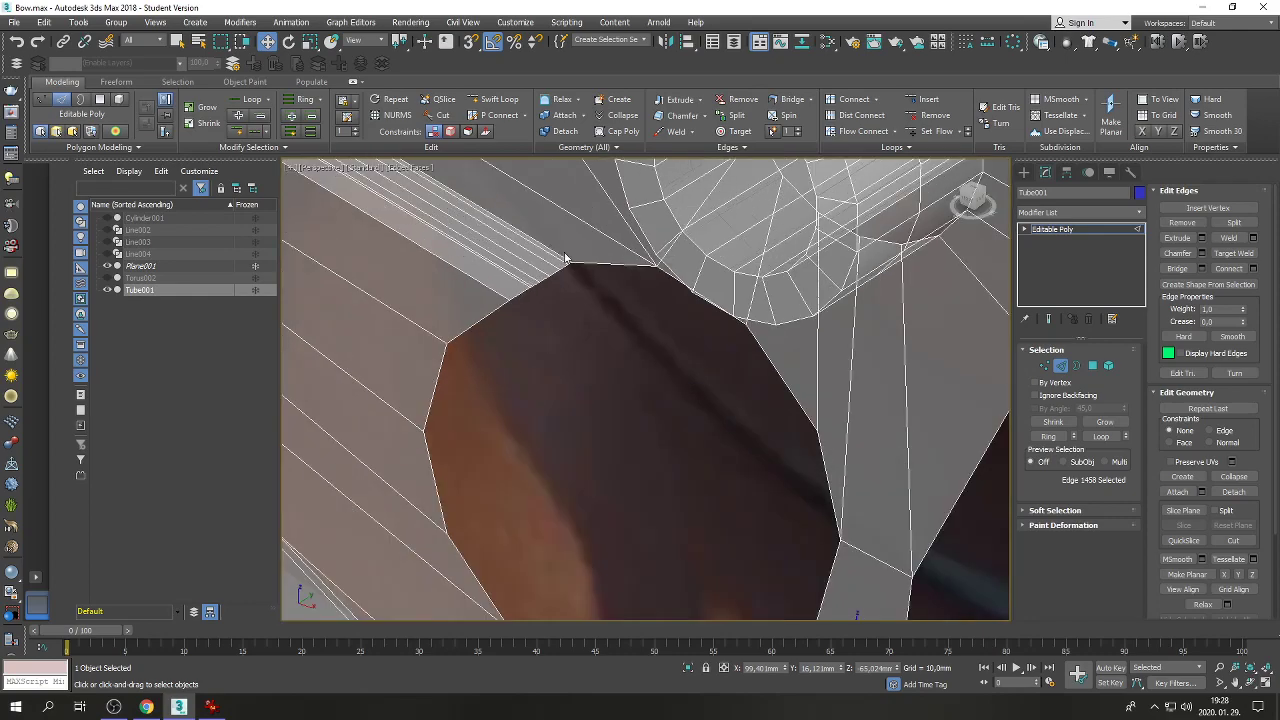
pyautogui.click(1044, 365)
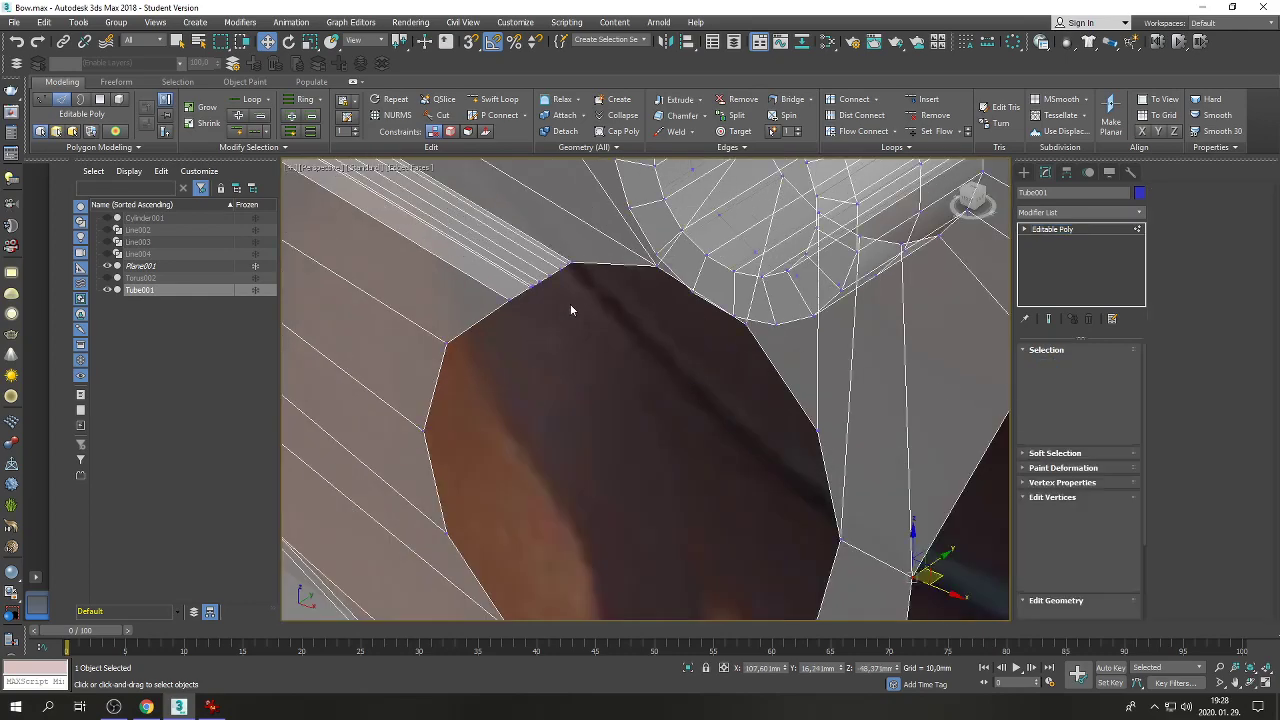
pyautogui.moveTo(525, 270); pyautogui.dragTo(517, 268)
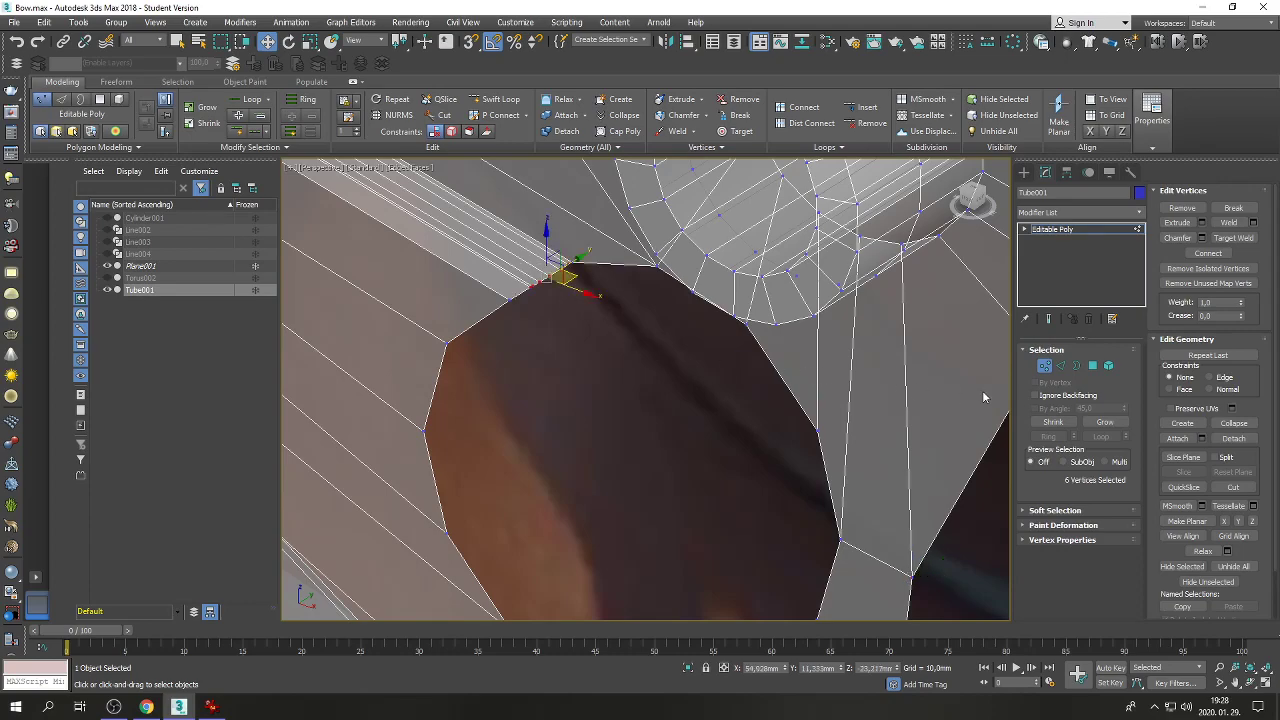
pyautogui.click(1062, 366)
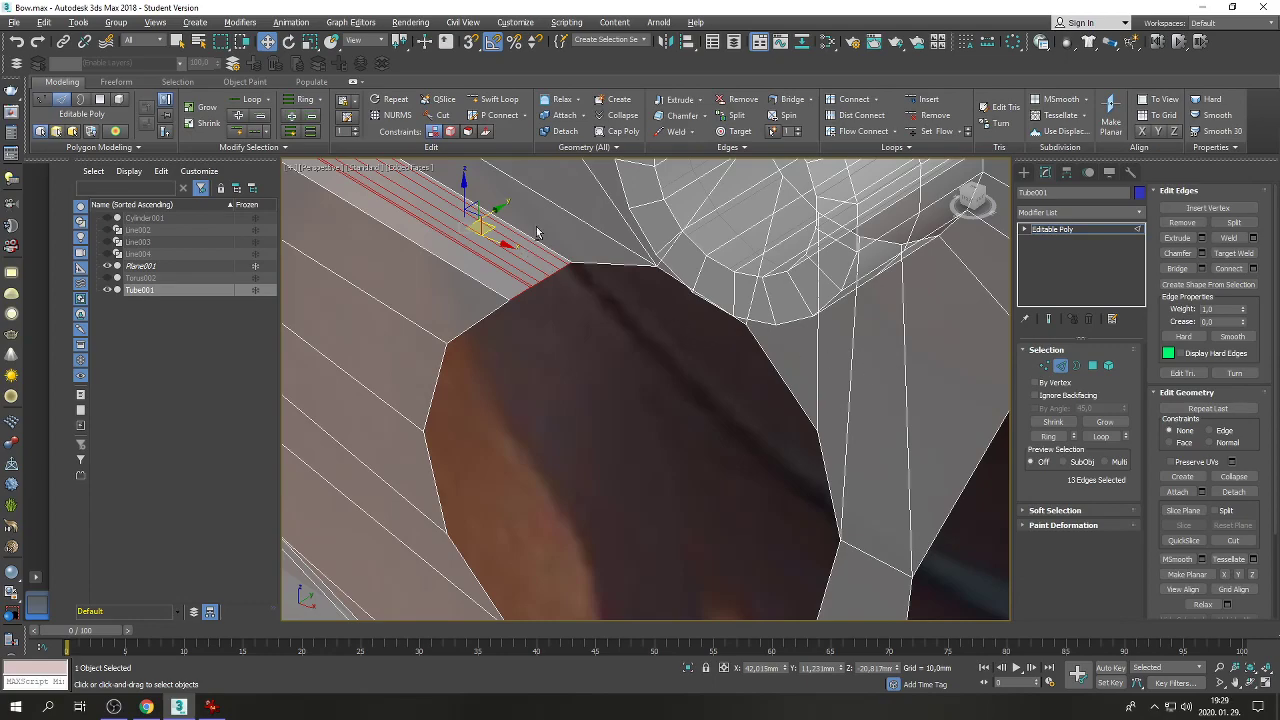
pyautogui.keyDown('alt'); pyautogui.moveTo(486, 223); pyautogui.dragTo(384, 252); pyautogui.keyUp('alt')
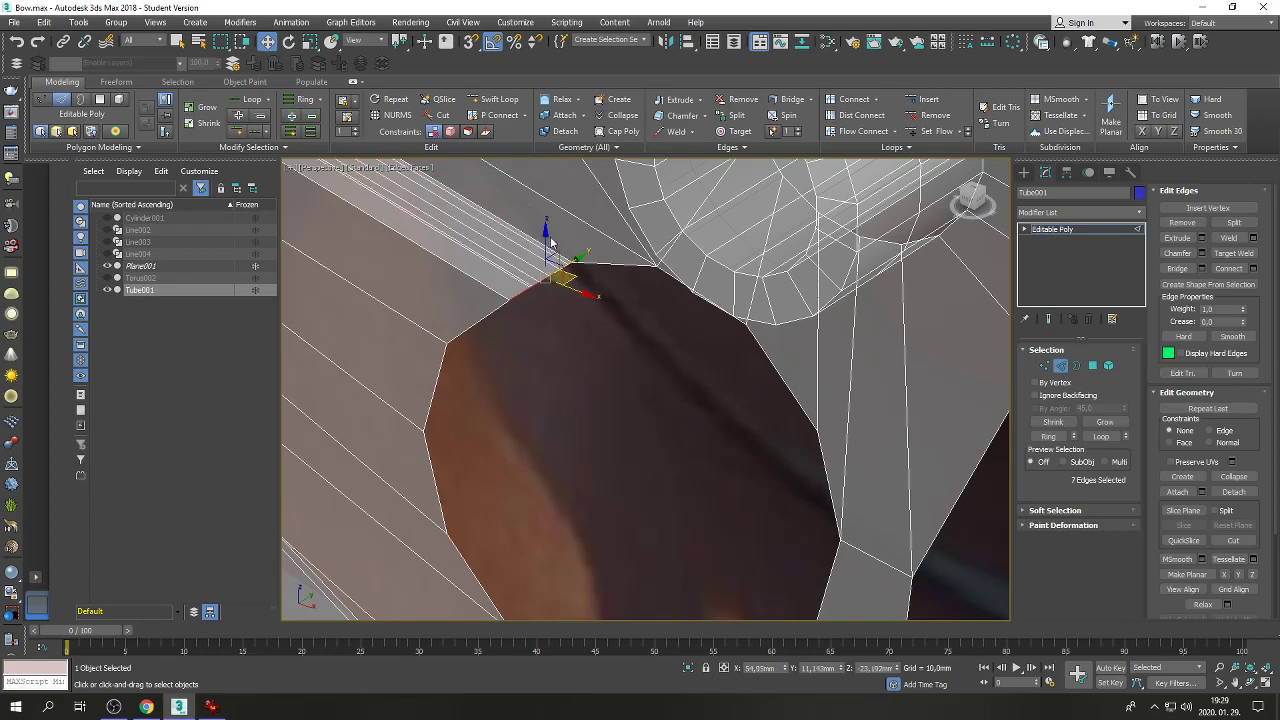
pyautogui.scroll(-3, 558, 283)
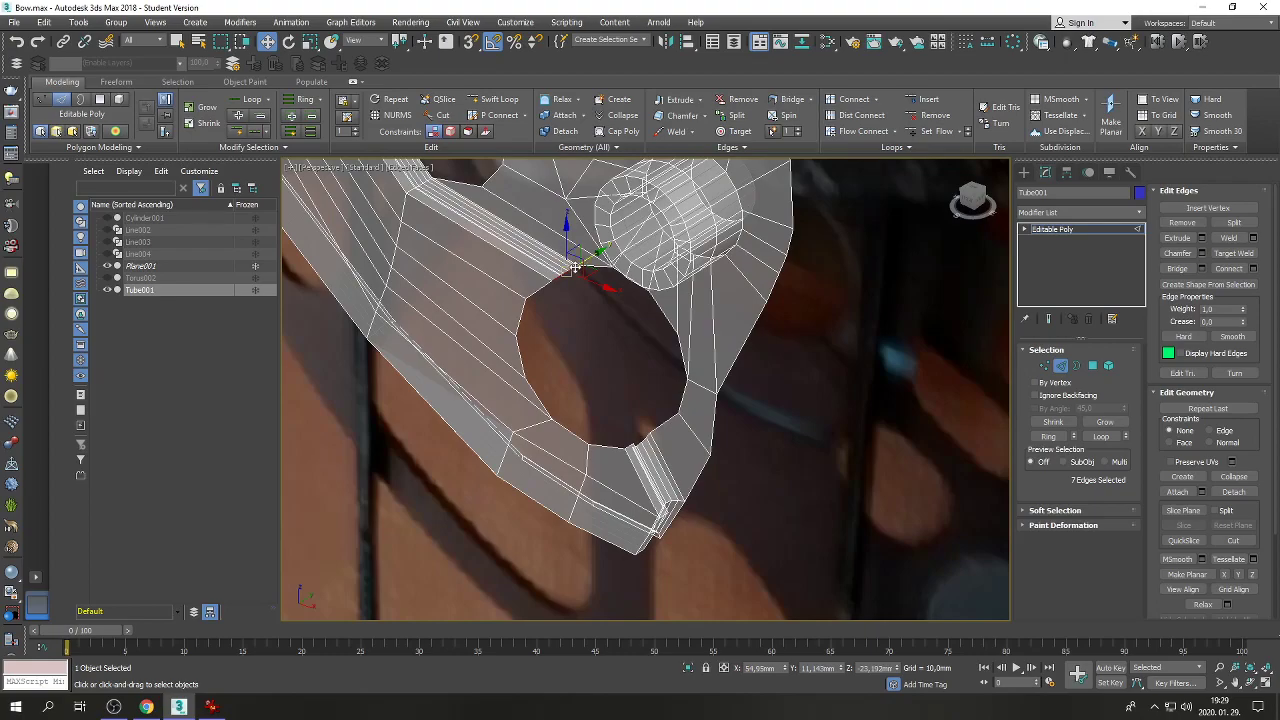
pyautogui.keyDown('alt'); pyautogui.moveTo(588, 386); pyautogui.dragTo(610, 370, button='middle'); pyautogui.keyUp('alt')
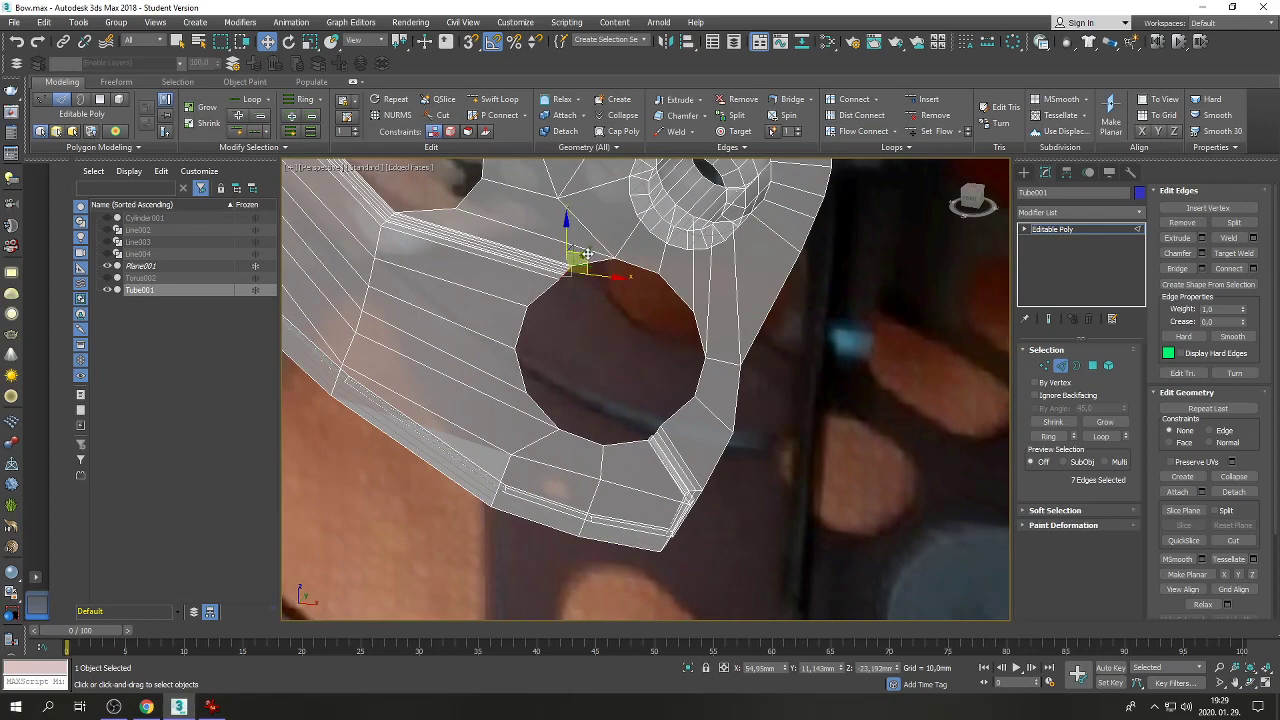
pyautogui.keyDown('shift'); pyautogui.moveTo(587, 254); pyautogui.dragTo(635, 410); pyautogui.keyUp('shift')
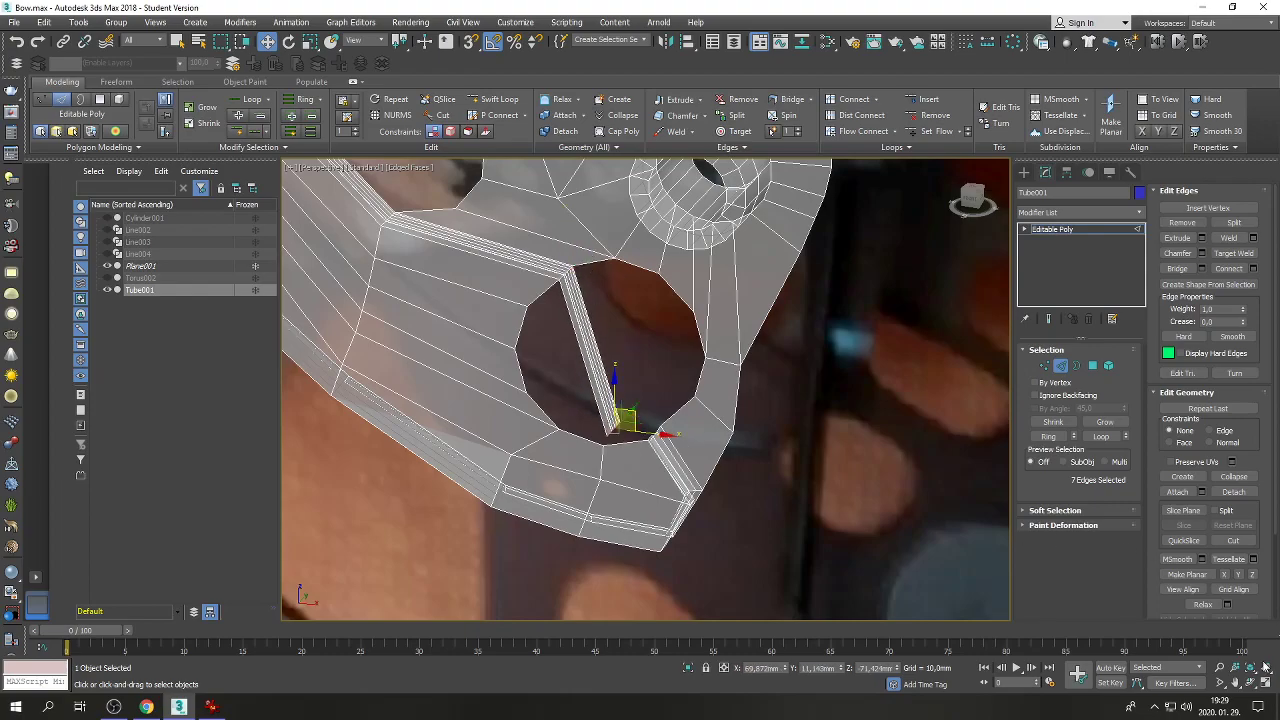
# Turn on snapping with Vertex and Endpoint, and snap the strip's free end corner onto the nearest vertex of the hole's lower rim.
pyautogui.click(1220, 682)
pyautogui.moveTo(570, 340); pyautogui.dragTo(715, 440)
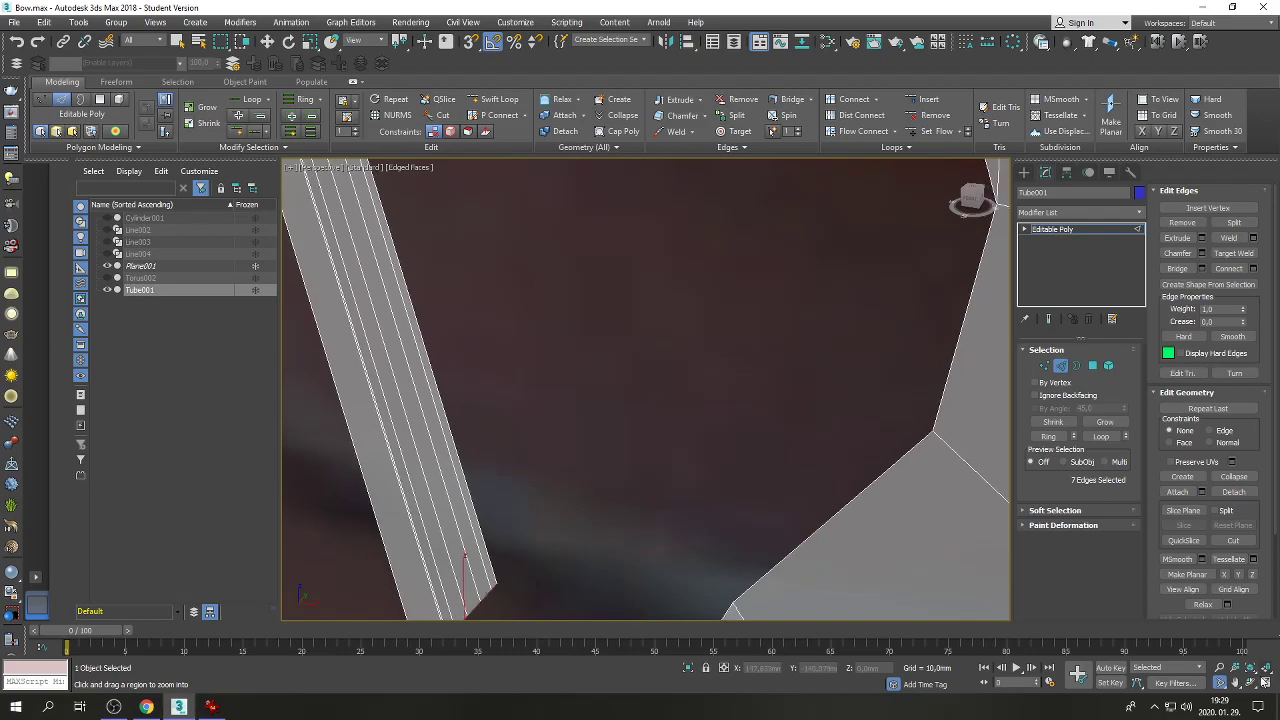
pyautogui.rightClick(1243, 683)
pyautogui.scroll(-3, 694, 320)
pyautogui.moveTo(694, 320); pyautogui.dragTo(737, 220, button='middle')
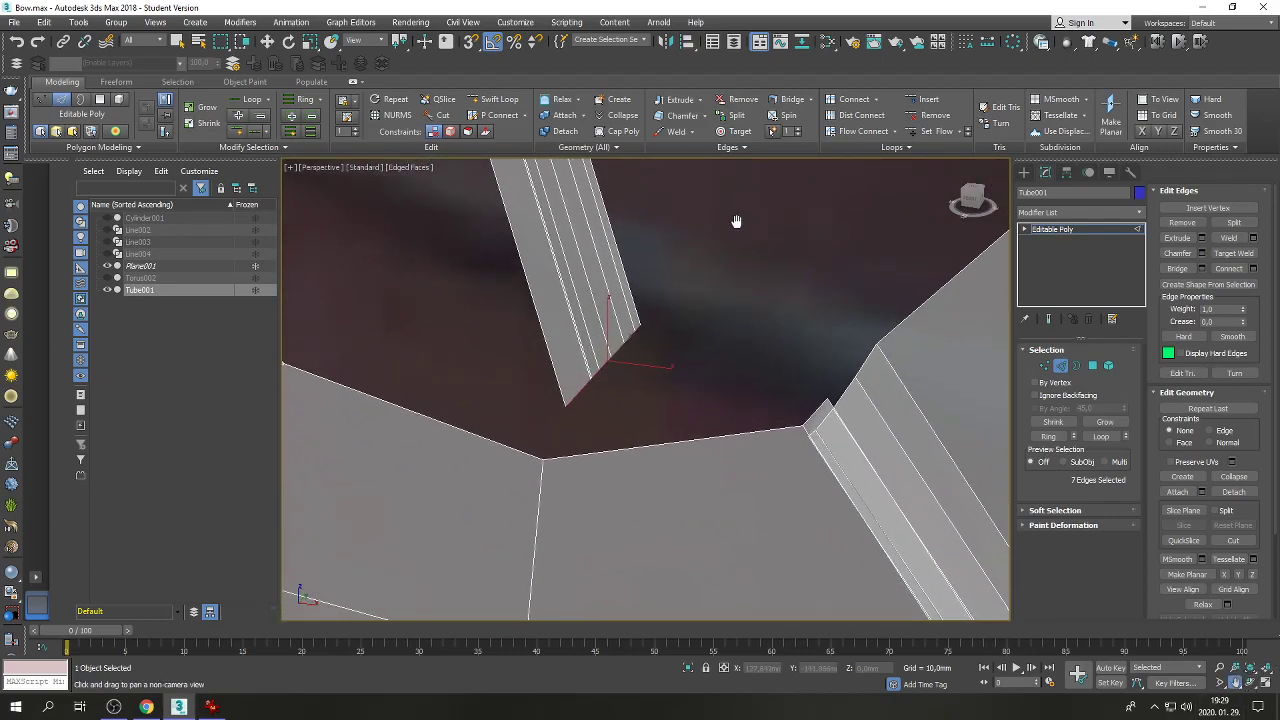
pyautogui.rightClick(468, 42)
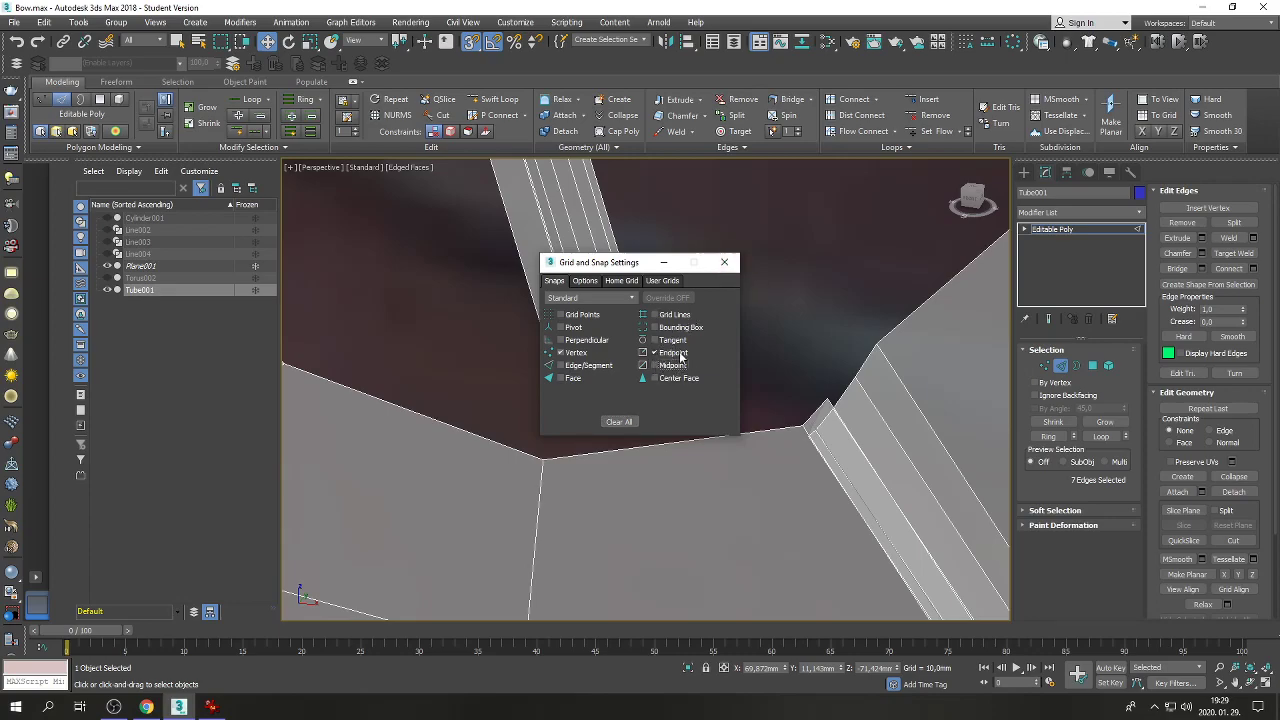
pyautogui.click(724, 262)
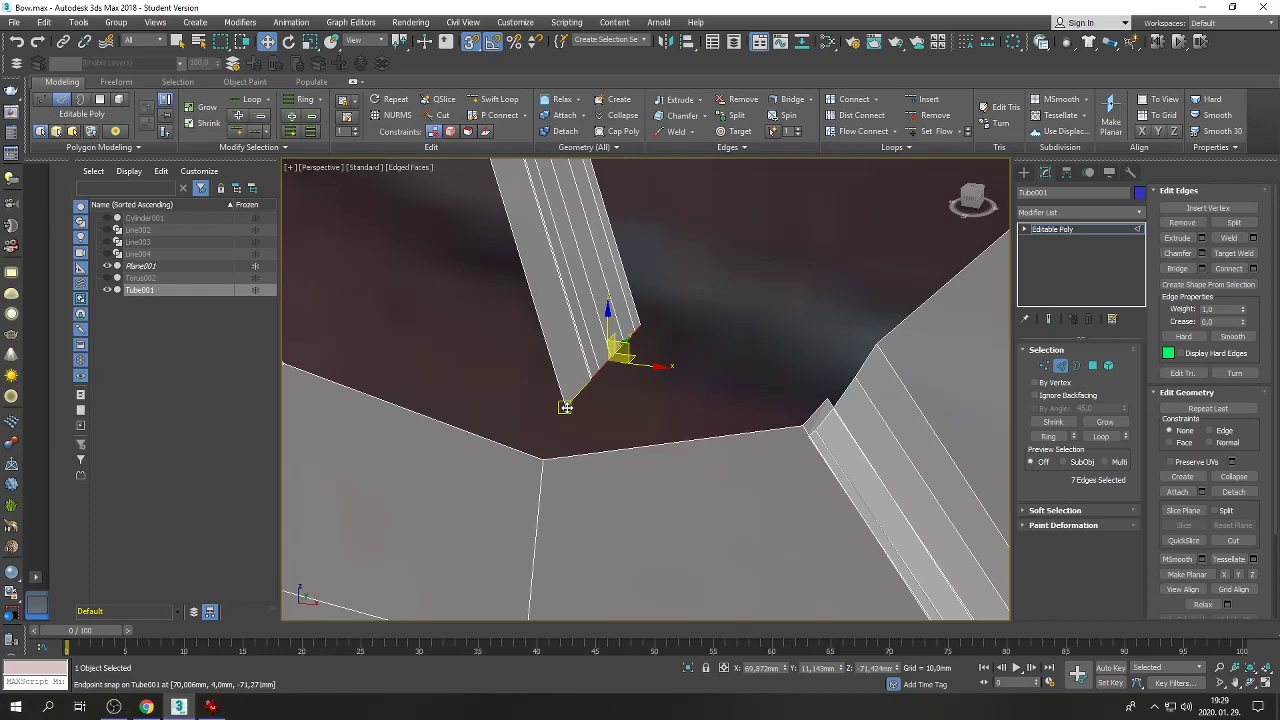
pyautogui.moveTo(565, 407); pyautogui.dragTo(543, 453)
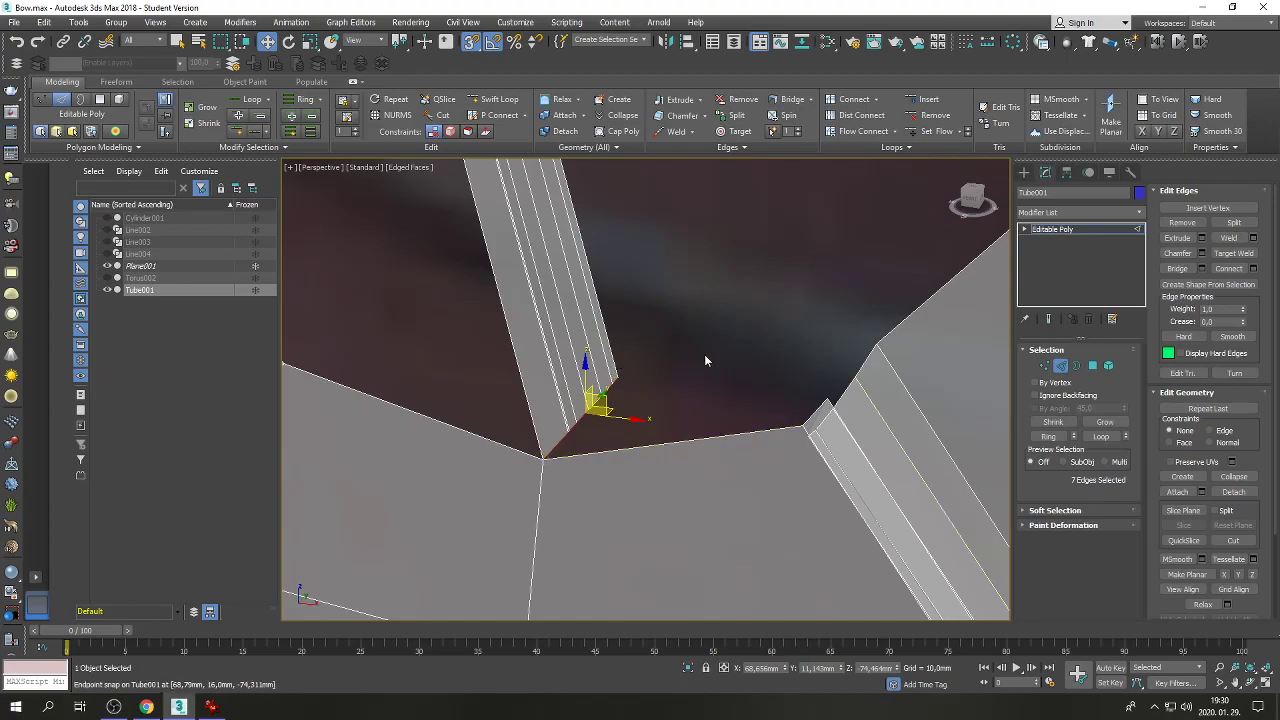
# Examine the new strip across the hole and the gap between its free end and the short wall below.
pyautogui.click(1219, 683)
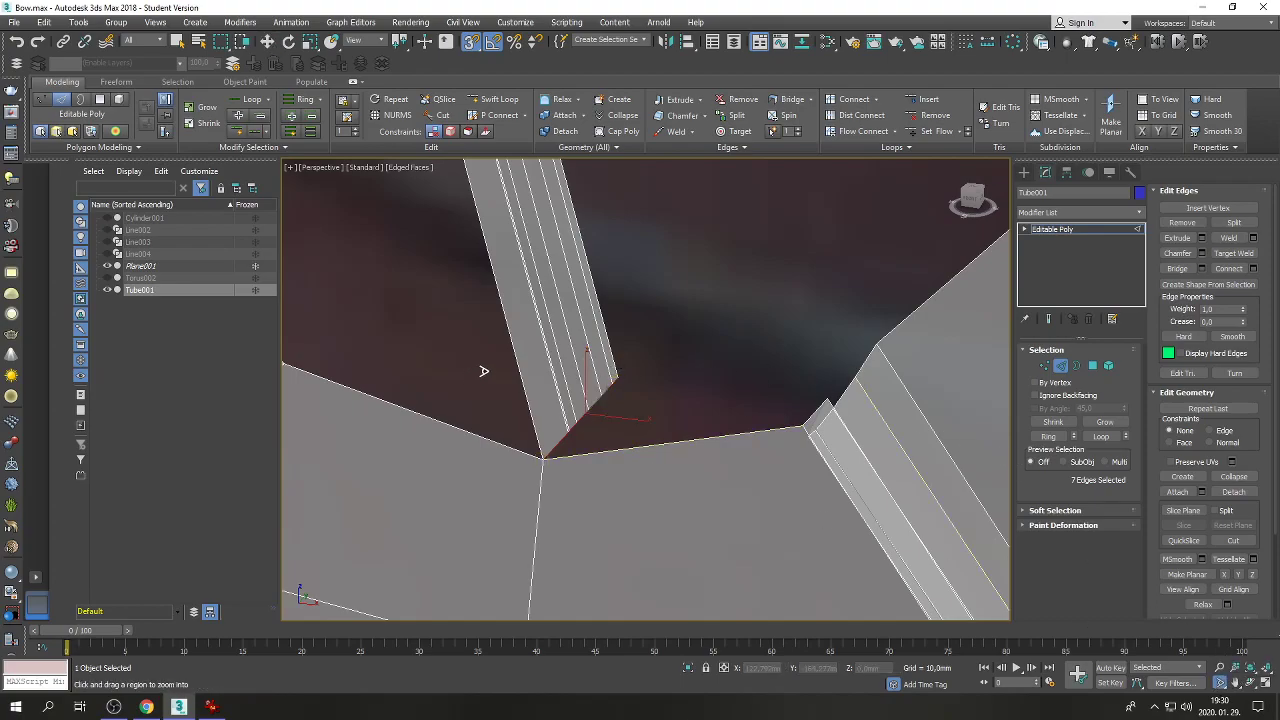
pyautogui.scroll(-2, 577, 438)
pyautogui.scroll(-3, 577, 438)
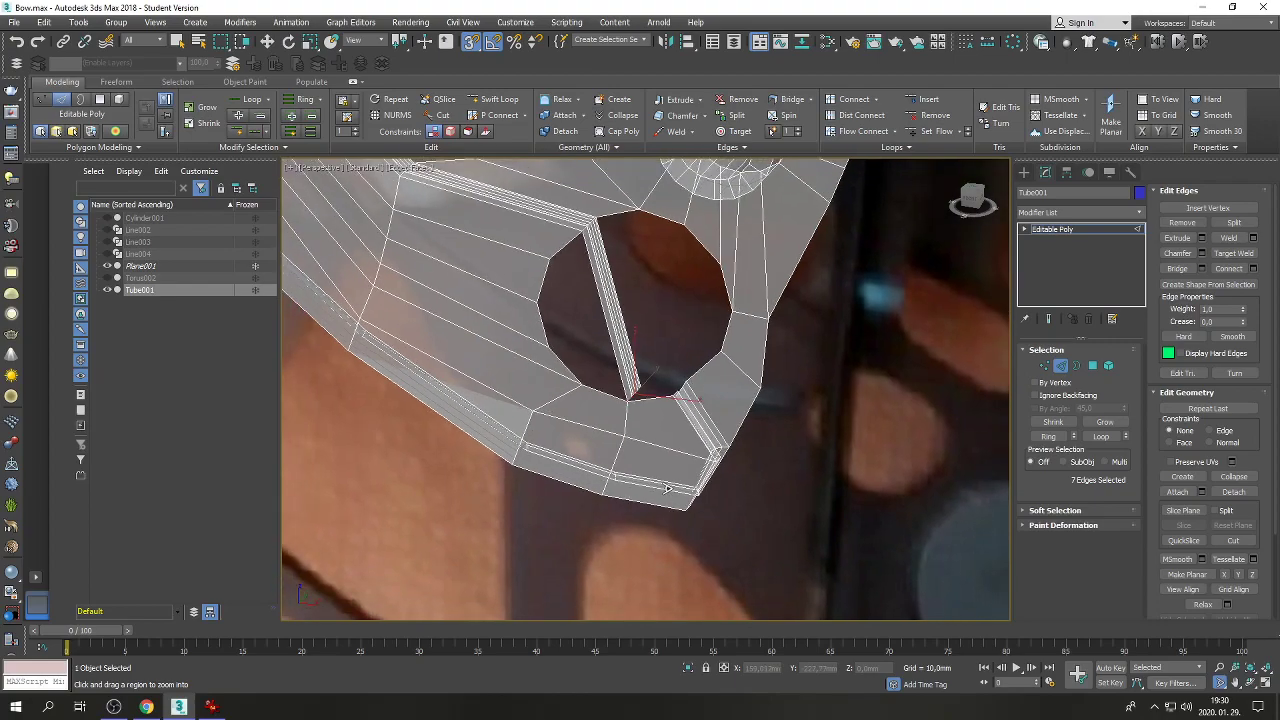
pyautogui.scroll(3, 667, 487)
pyautogui.press('w')
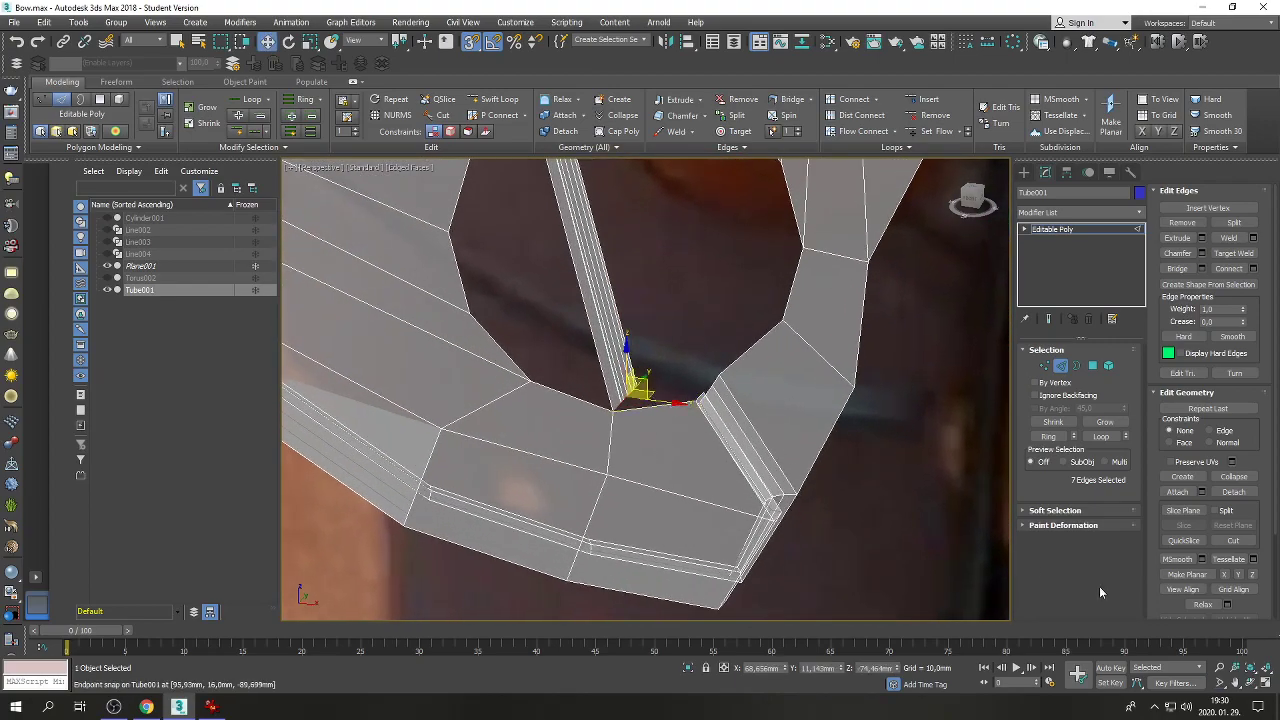
pyautogui.click(1228, 683)
pyautogui.scroll(-5, 634, 407)
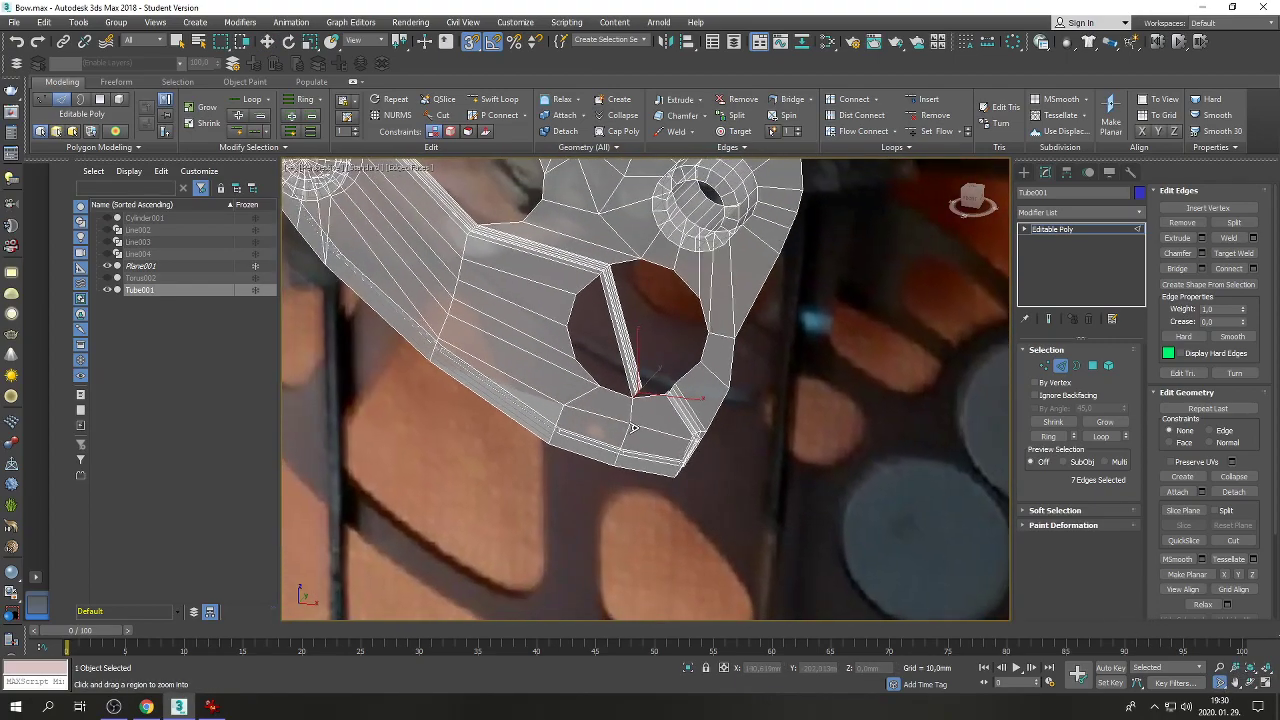
pyautogui.click(1236, 683)
pyautogui.moveTo(557, 312); pyautogui.dragTo(594, 405)
pyautogui.rightClick(594, 405)
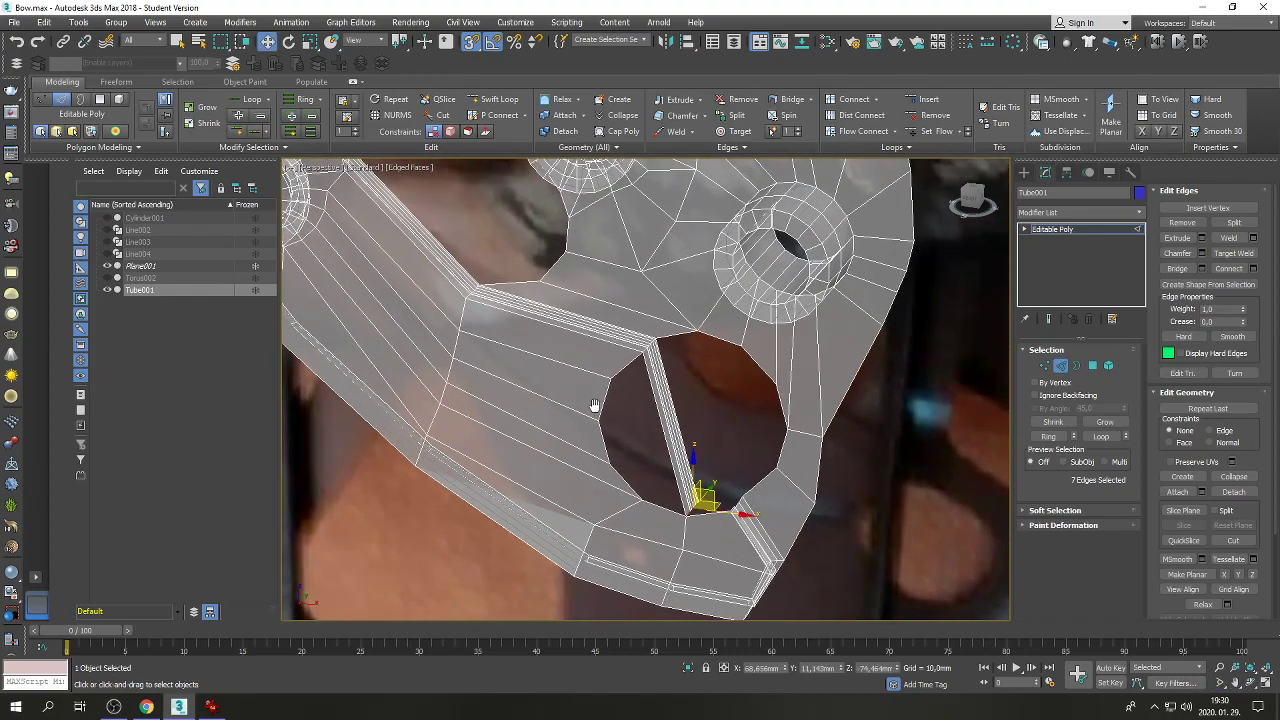
# With snapping off, bridge the outermost edge of the strip's free end to the matching edge of the lower wall, using a single segment.
pyautogui.click(1250, 683)
pyautogui.moveTo(715, 438); pyautogui.dragTo(662, 463)
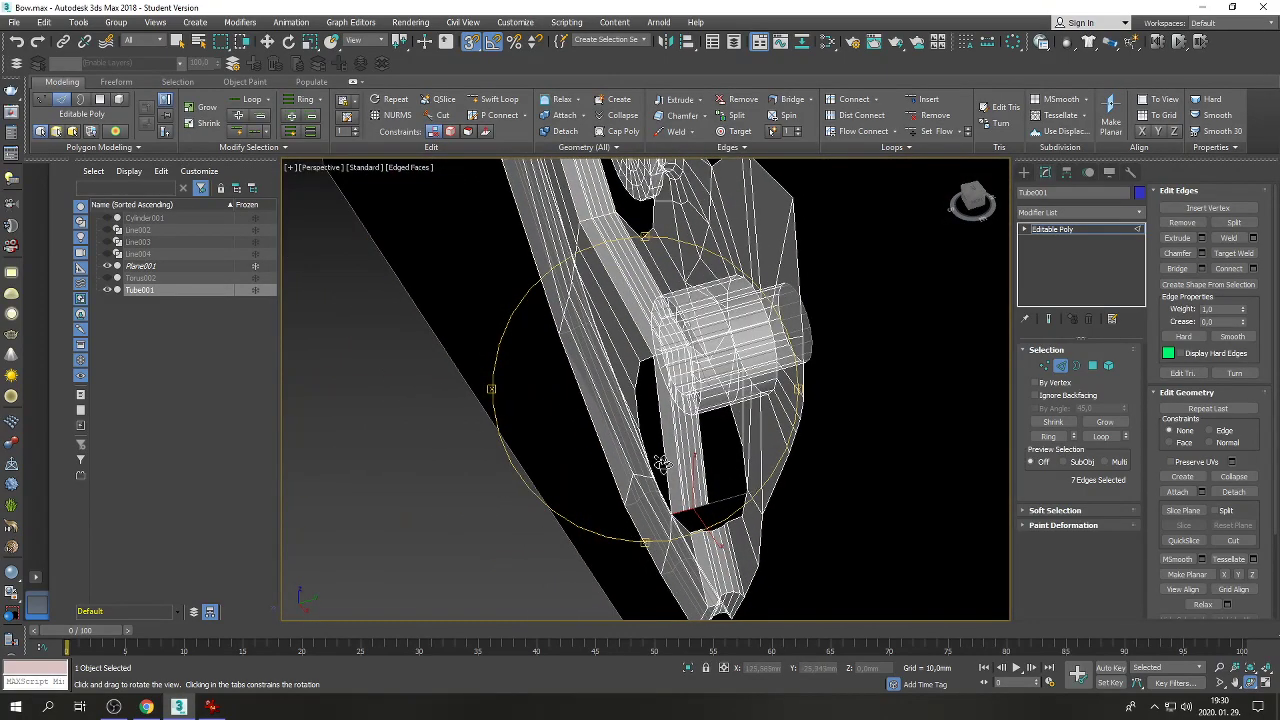
pyautogui.click(1235, 683)
pyautogui.moveTo(765, 531); pyautogui.dragTo(691, 454)
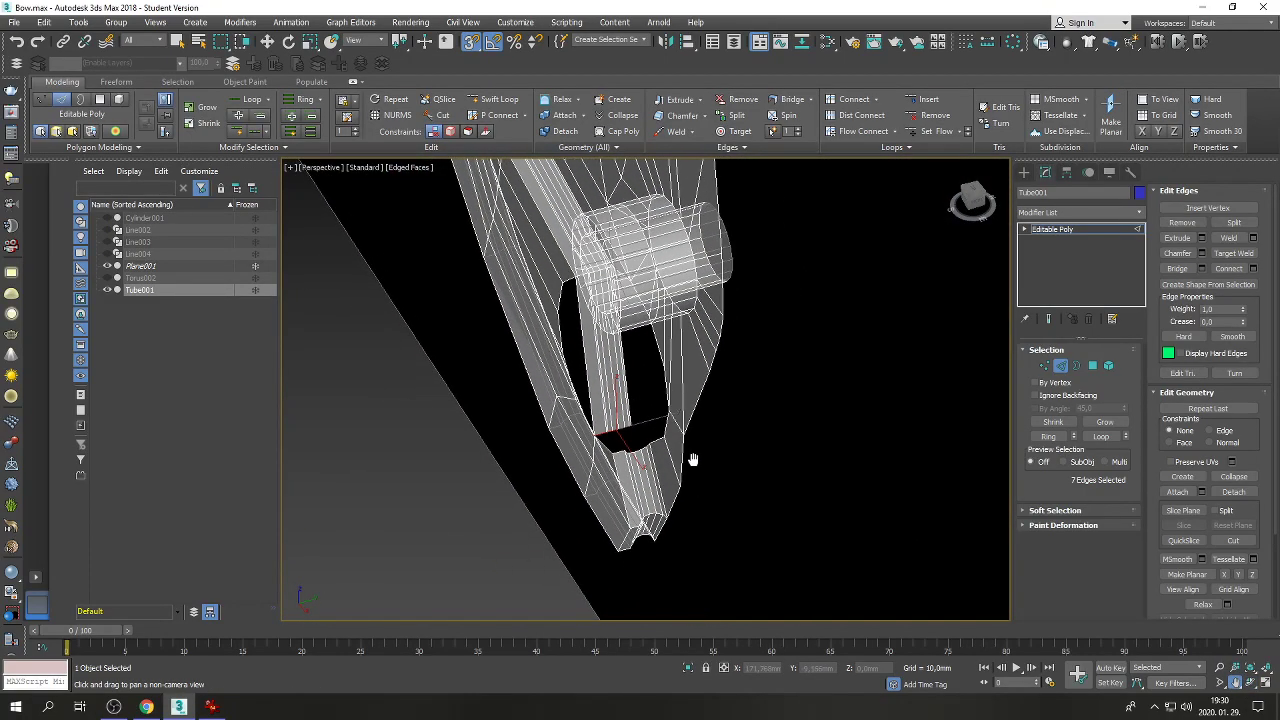
pyautogui.click(1220, 683)
pyautogui.moveTo(584, 259); pyautogui.dragTo(676, 461)
pyautogui.scroll(3, 665, 433)
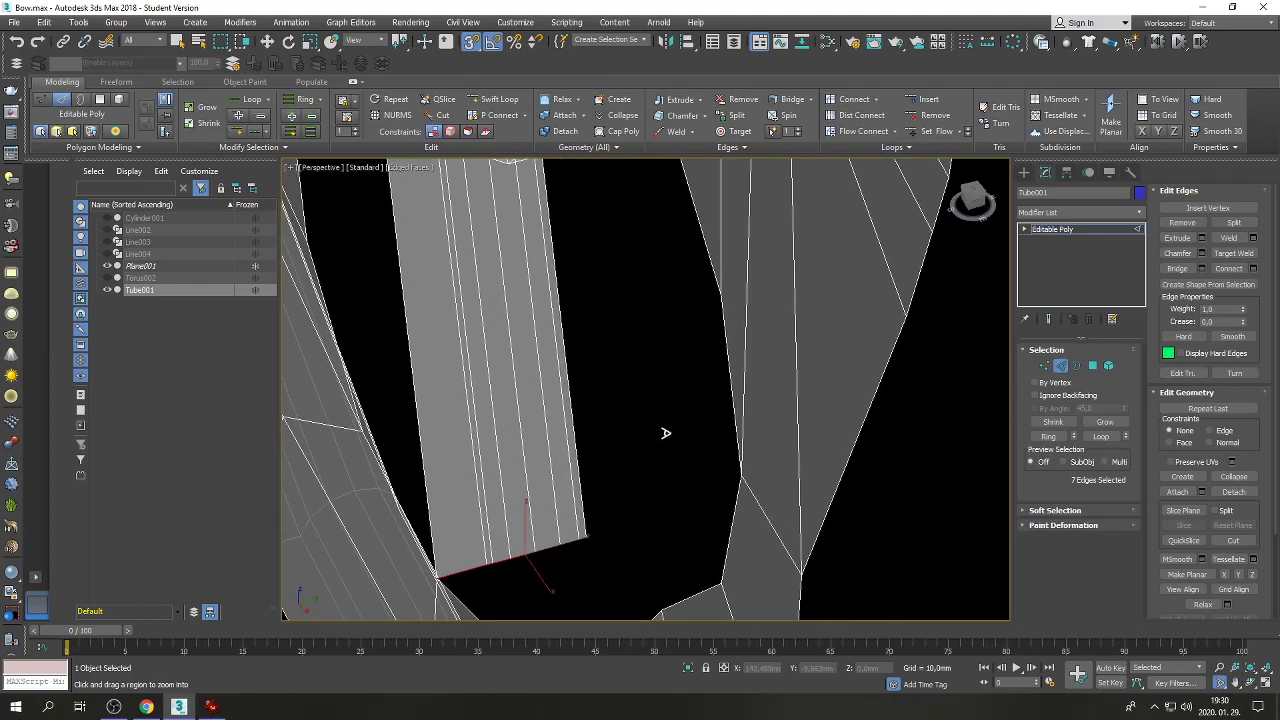
pyautogui.press('w')
pyautogui.moveTo(654, 469); pyautogui.dragTo(648, 296, button='middle')
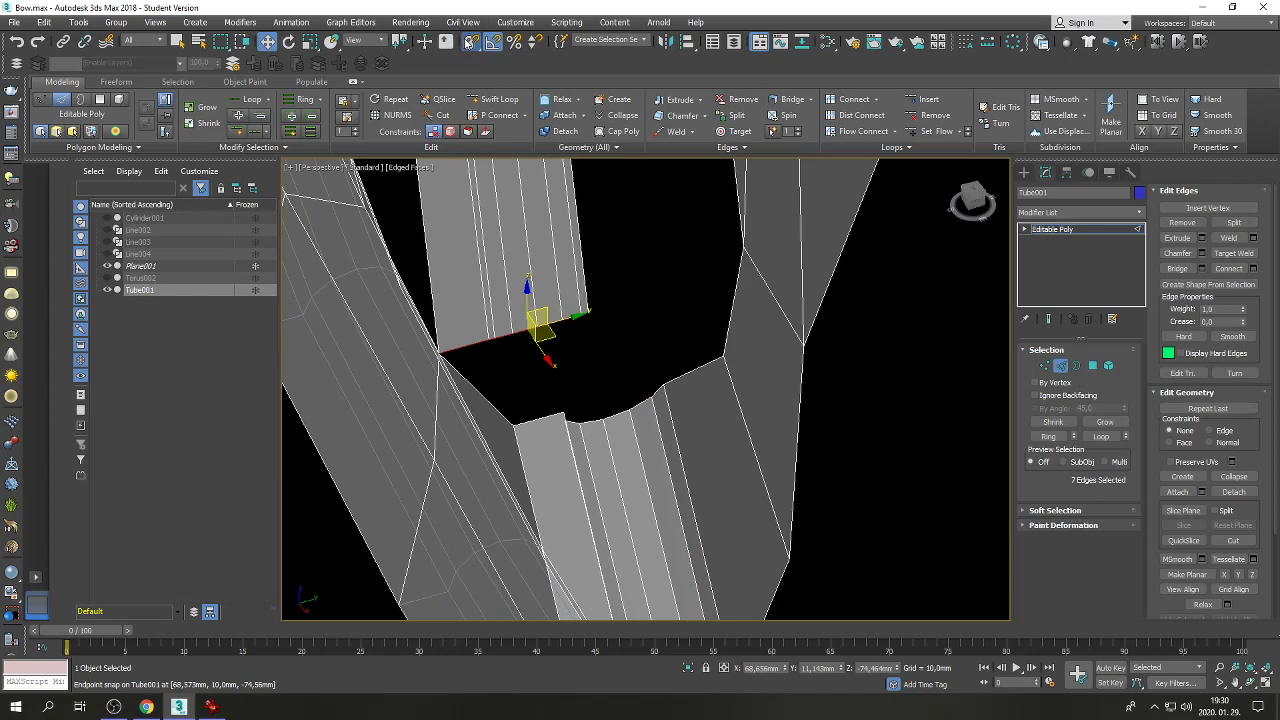
pyautogui.click(585, 312)
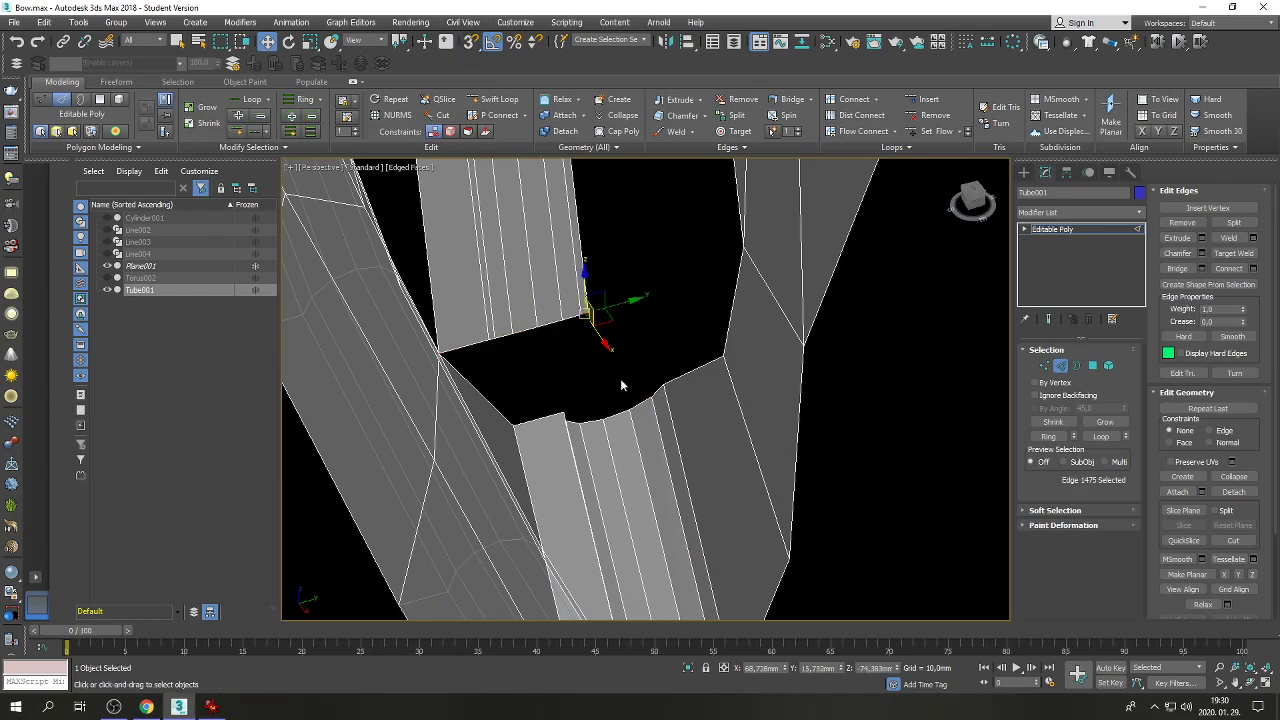
pyautogui.click(655, 389)
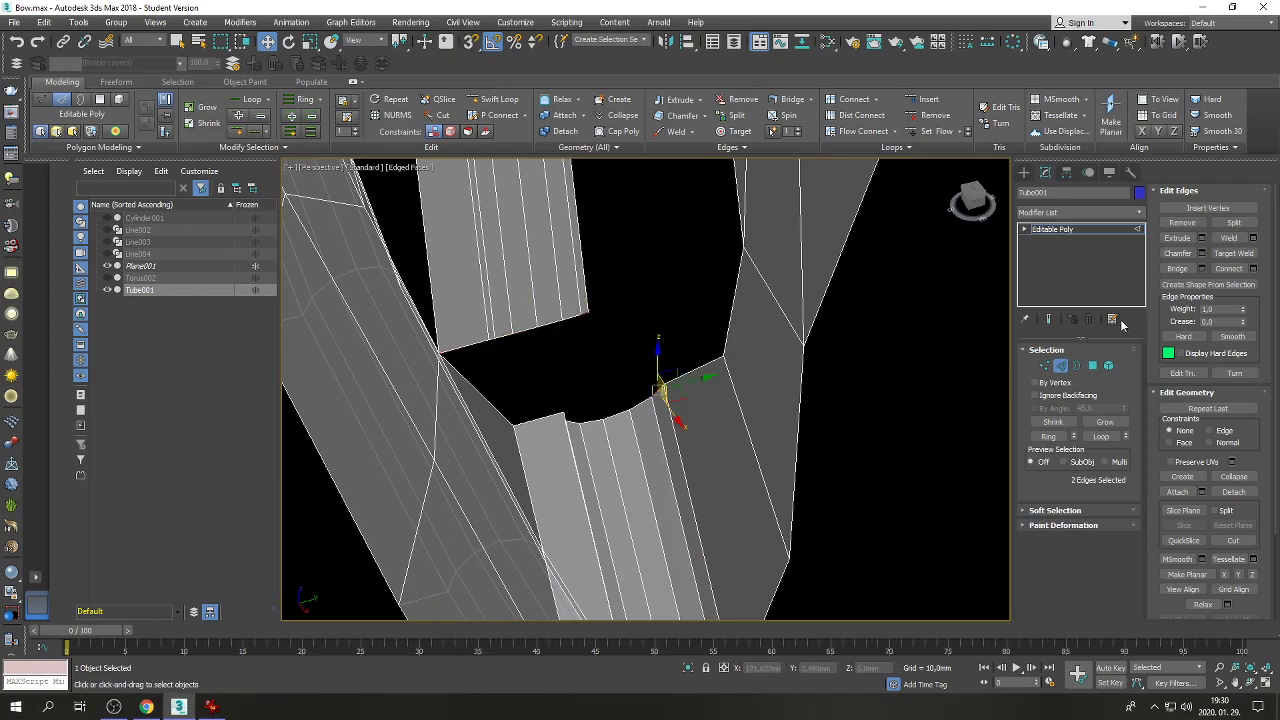
pyautogui.click(1177, 268)
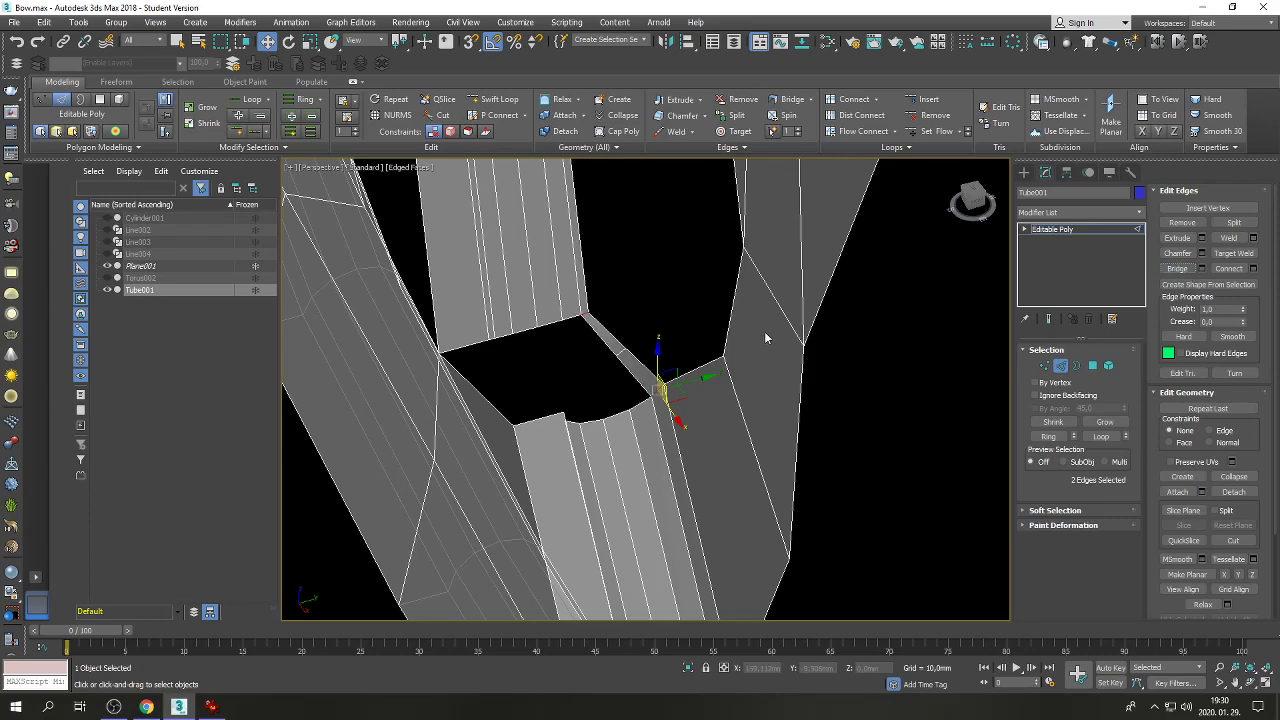
pyautogui.click(17, 42)
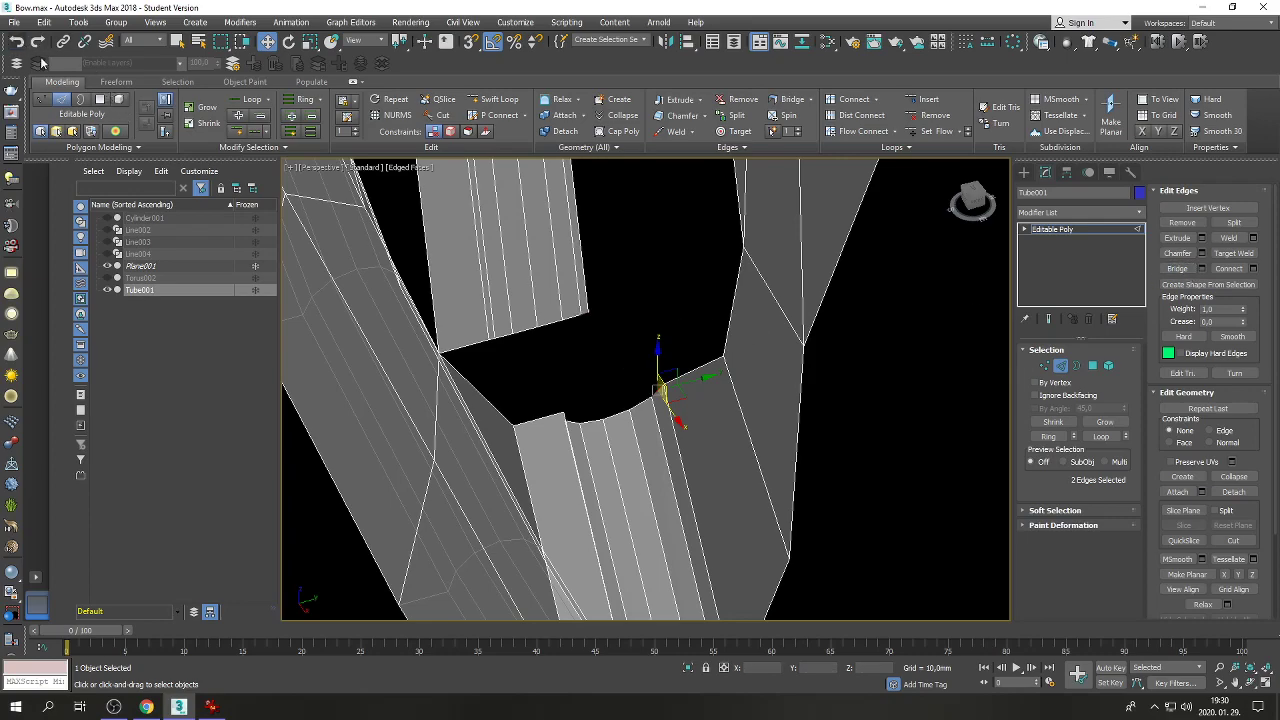
pyautogui.click(1202, 268)
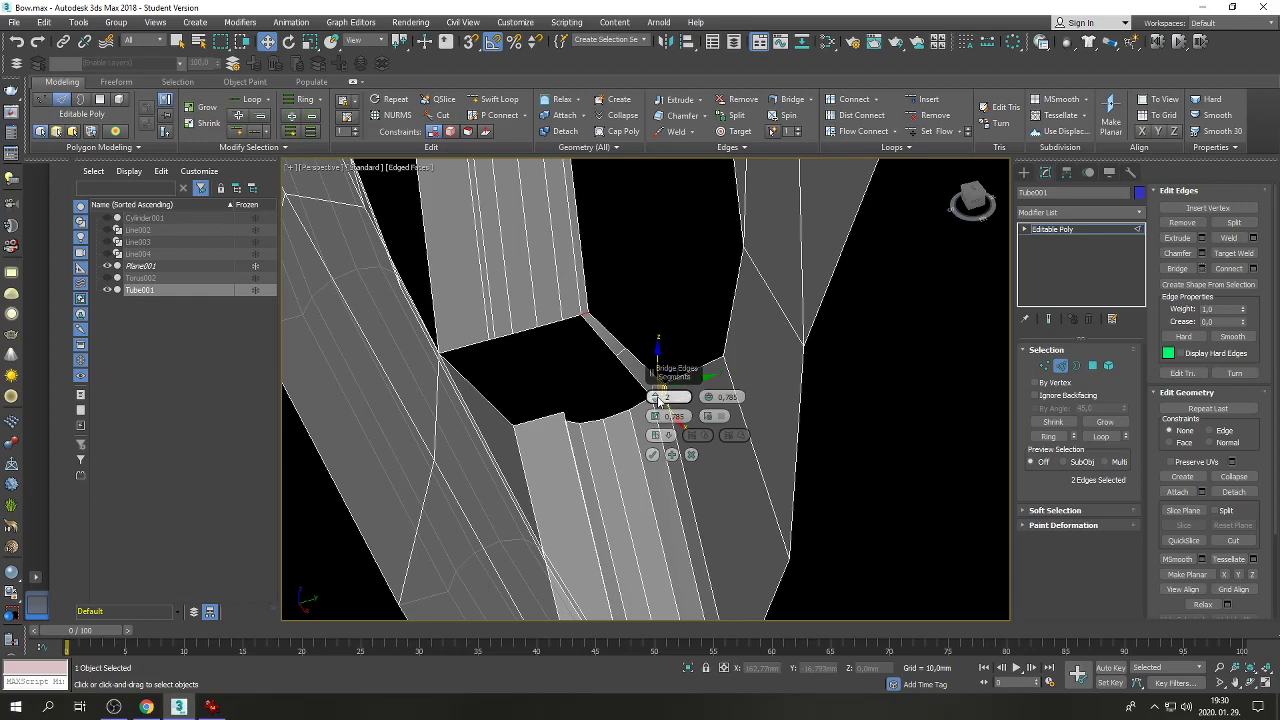
pyautogui.click(655, 454)
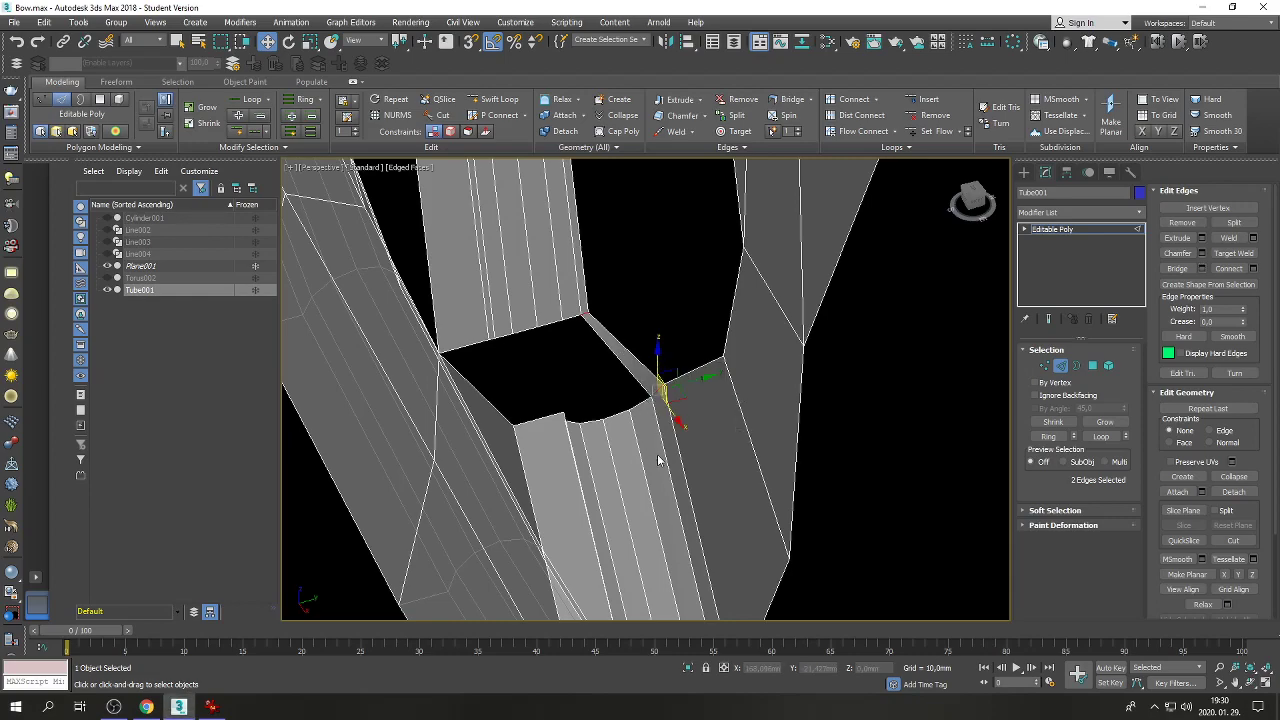
# Bridge the central edge of the lower wall's curved end to the corresponding edge of the strip's free end.
pyautogui.click(622, 412)
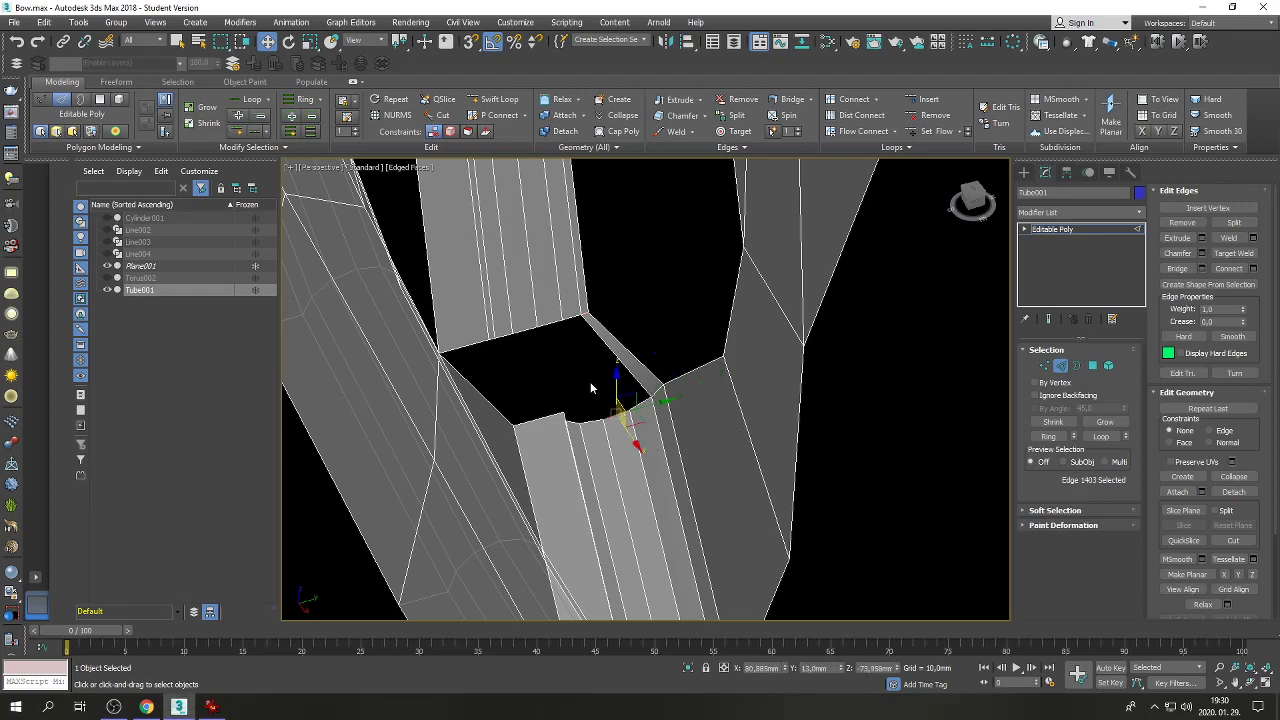
pyautogui.keyDown('ctrl'); pyautogui.click(546, 320); pyautogui.keyUp('ctrl')
pyautogui.click(1177, 269)
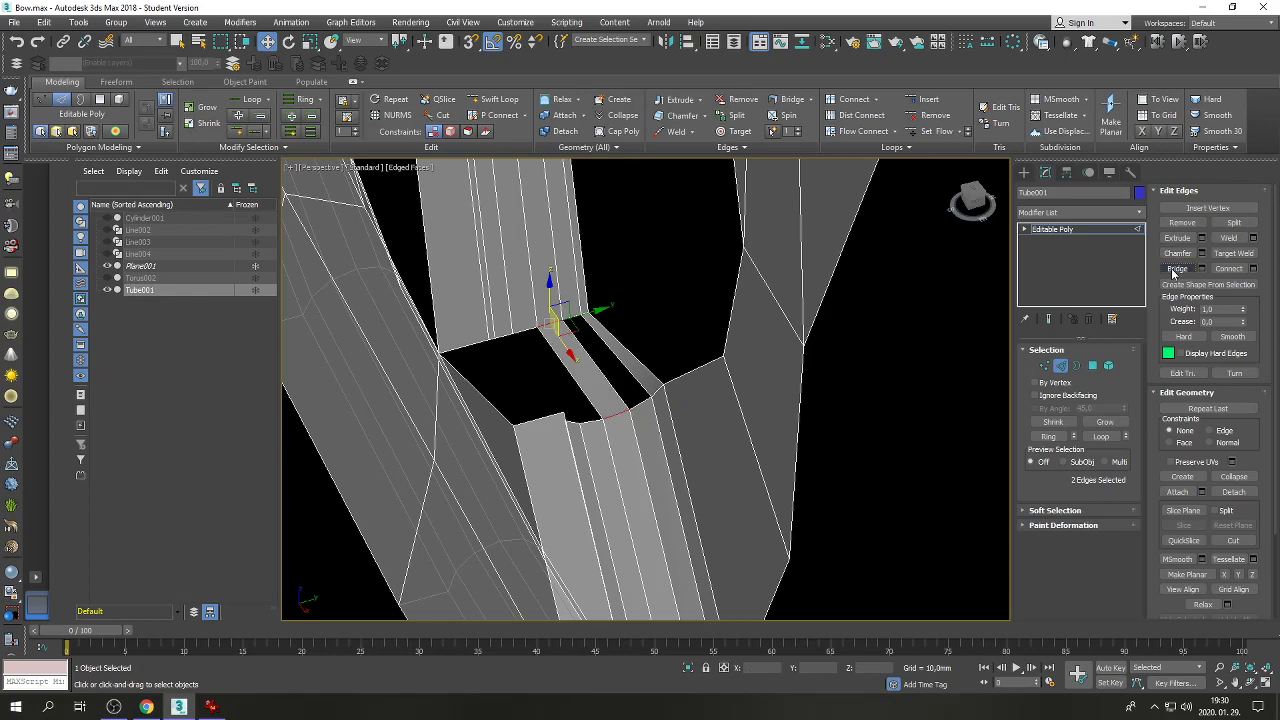
# Bridge the lower wall's narrow inner edge and its wide outer edge to the matching edges of the strip's free end.
pyautogui.click(571, 418)
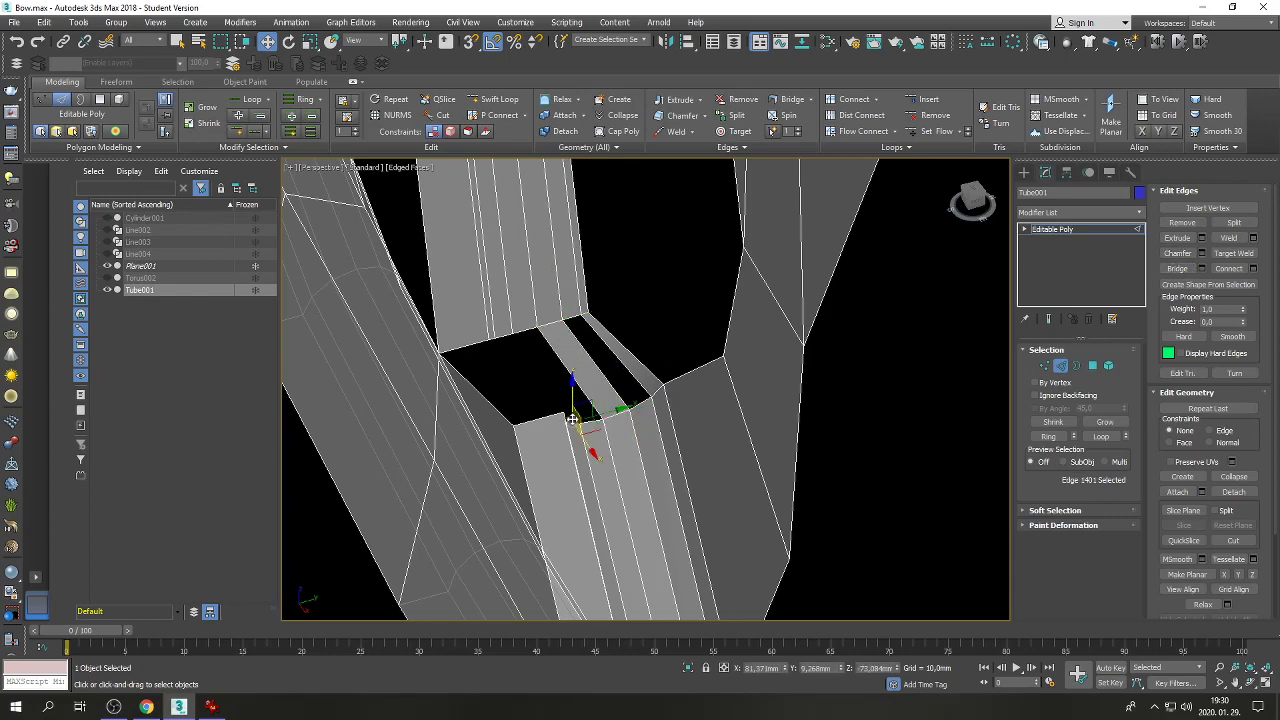
pyautogui.keyDown('ctrl'); pyautogui.click(505, 333); pyautogui.keyUp('ctrl')
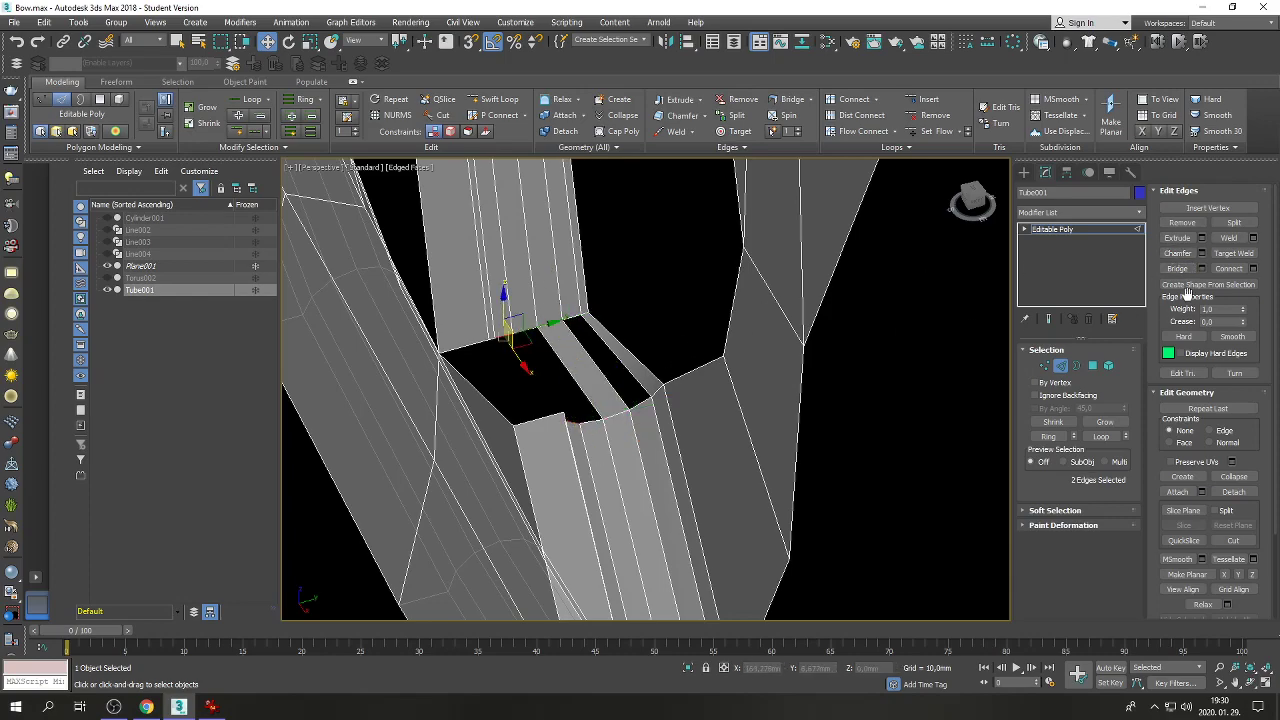
pyautogui.click(1177, 269)
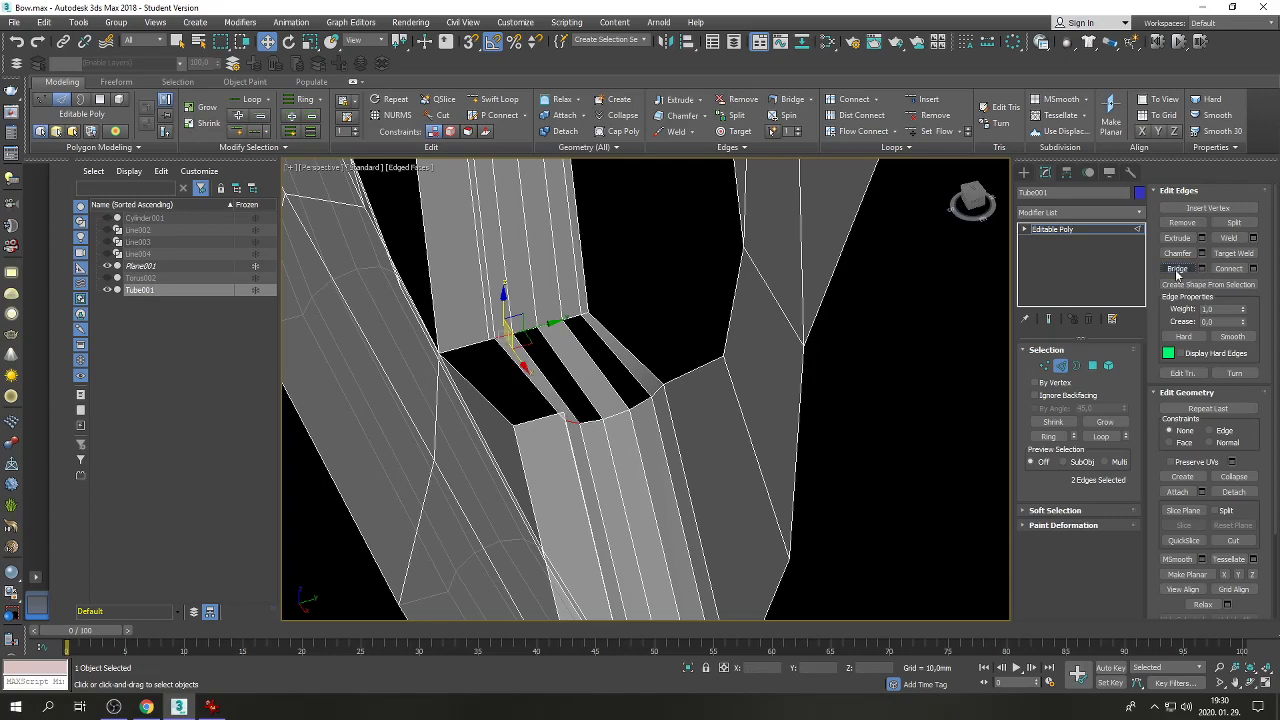
pyautogui.click(532, 420)
pyautogui.keyDown('ctrl'); pyautogui.click(456, 346); pyautogui.keyUp('ctrl')
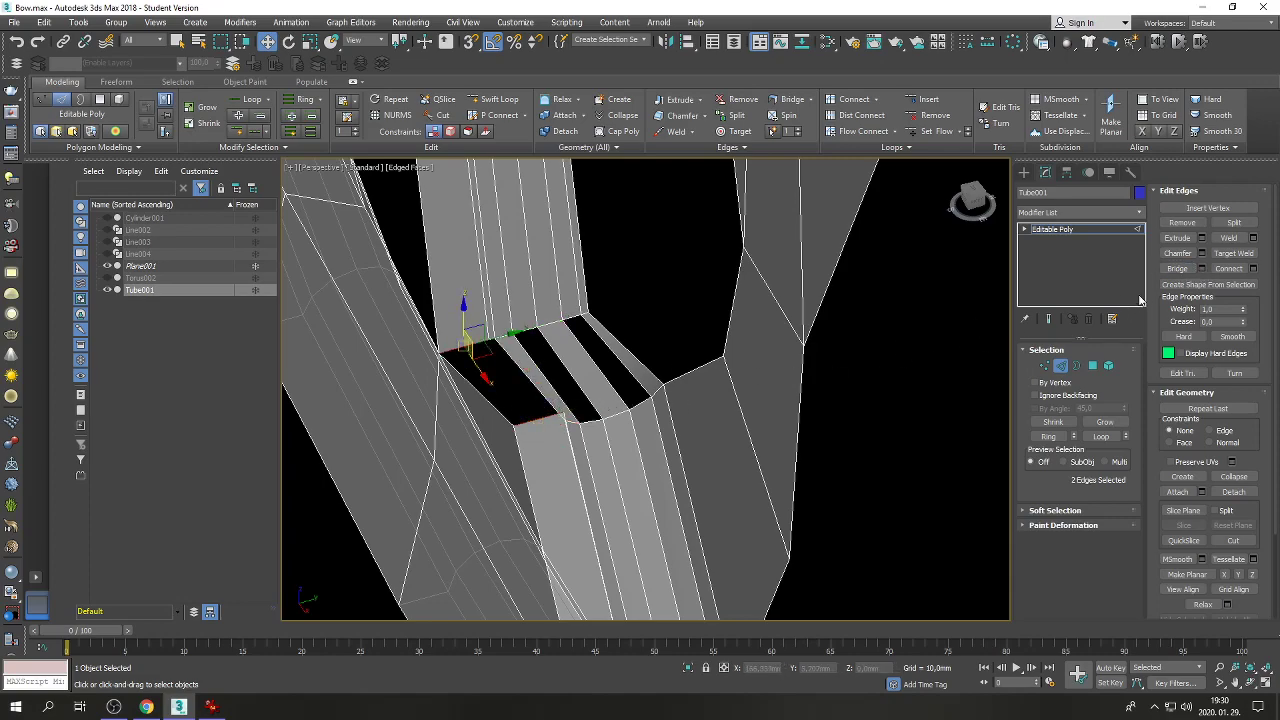
pyautogui.click(1177, 269)
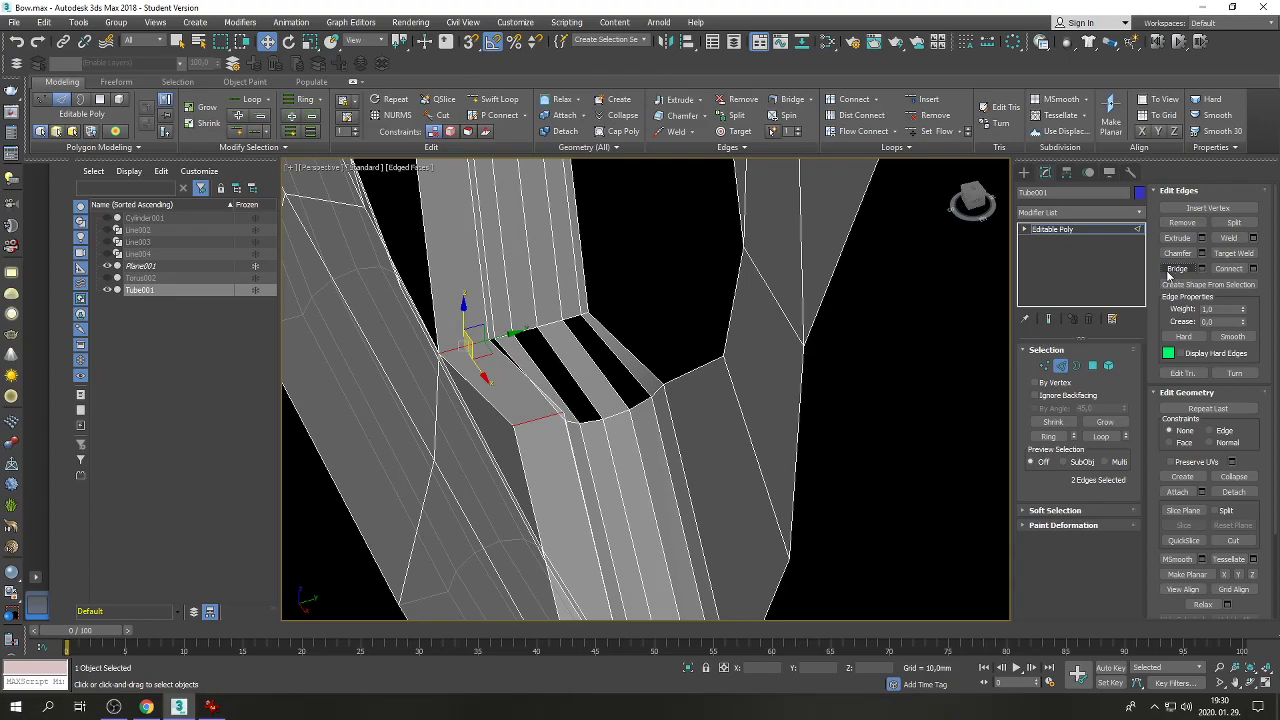
# Select the three open borders left between the bridged faces and cap them.
pyautogui.click(1251, 683)
pyautogui.moveTo(694, 434); pyautogui.dragTo(651, 415)
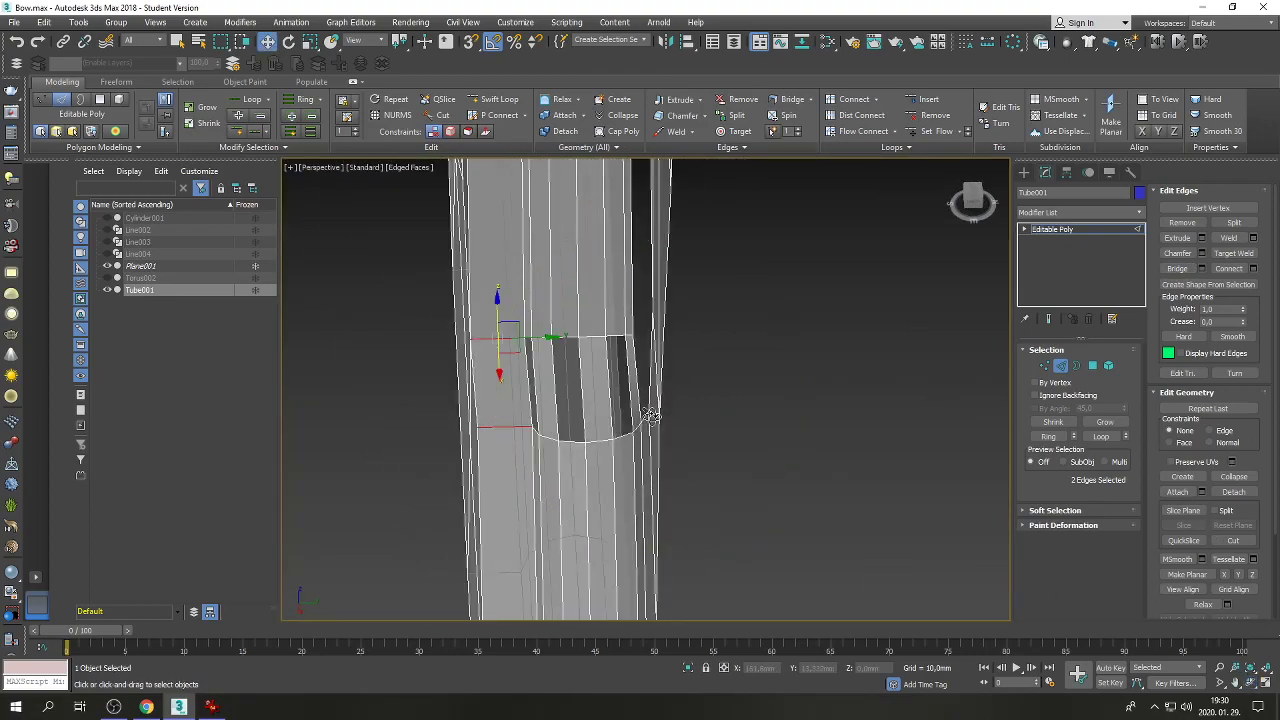
pyautogui.click(1076, 366)
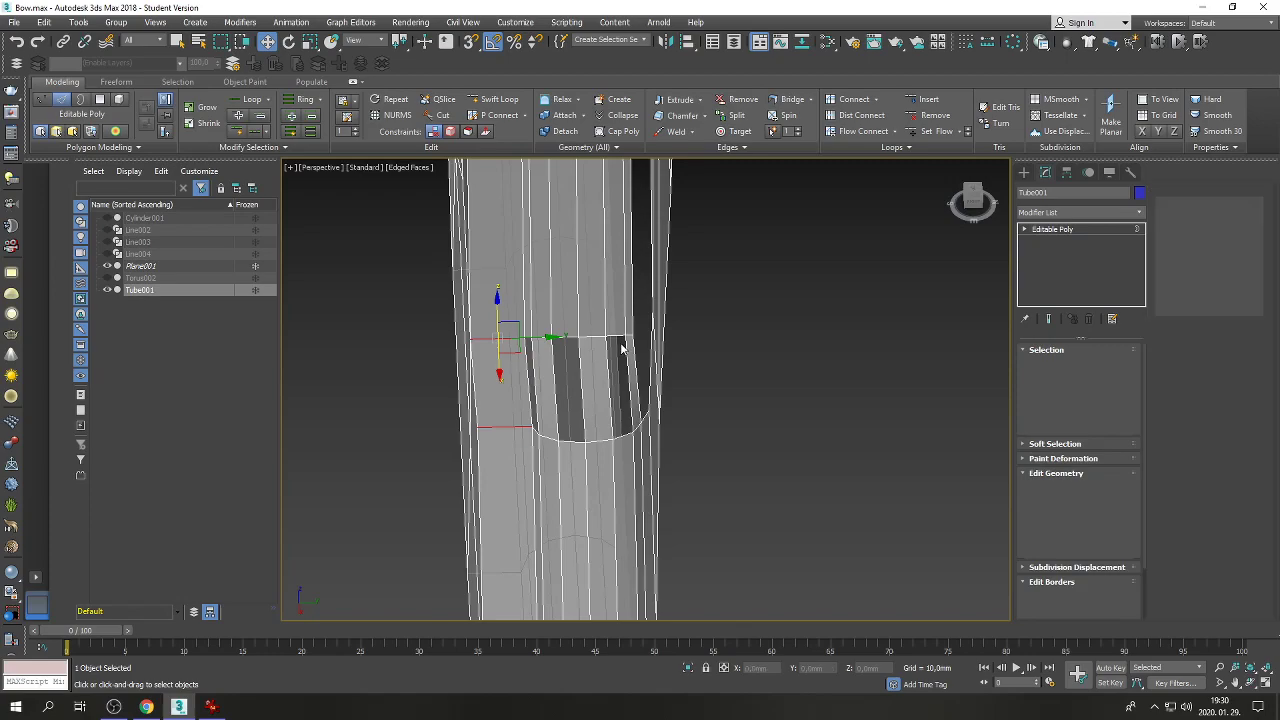
pyautogui.click(621, 344)
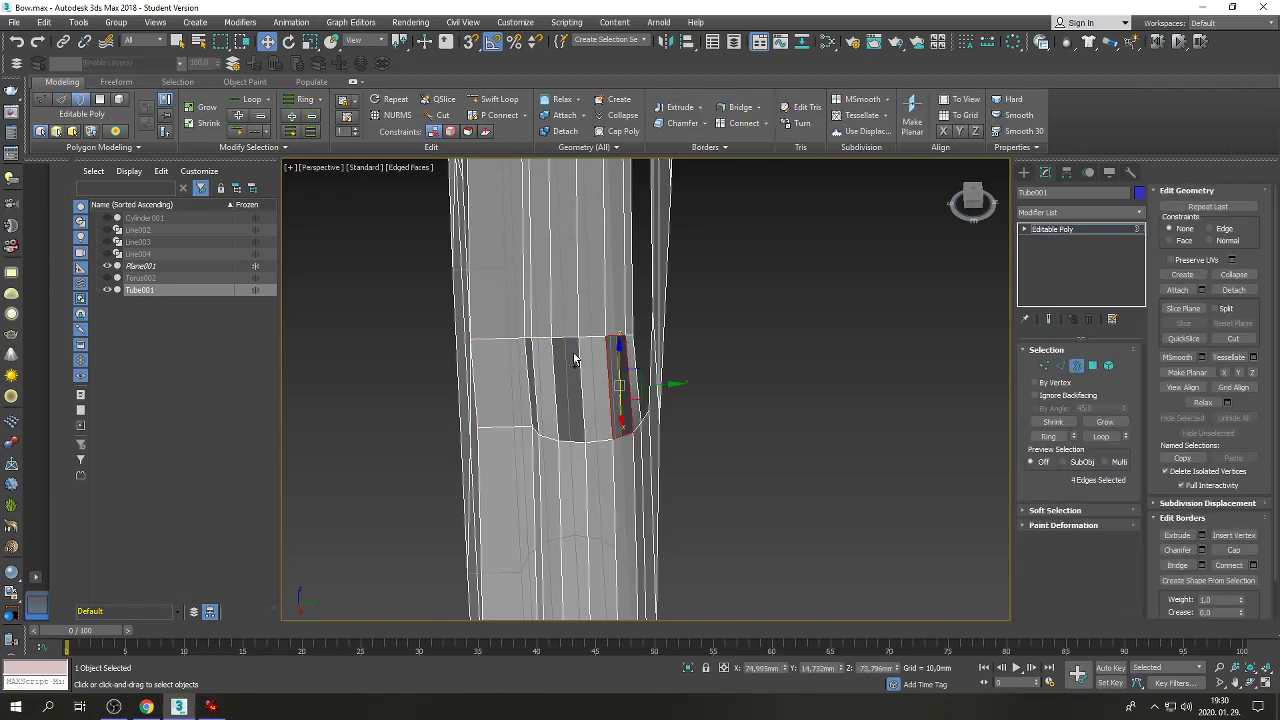
pyautogui.keyDown('ctrl'); pyautogui.click(577, 350); pyautogui.keyUp('ctrl')
pyautogui.keyDown('ctrl'); pyautogui.click(532, 354); pyautogui.keyUp('ctrl')
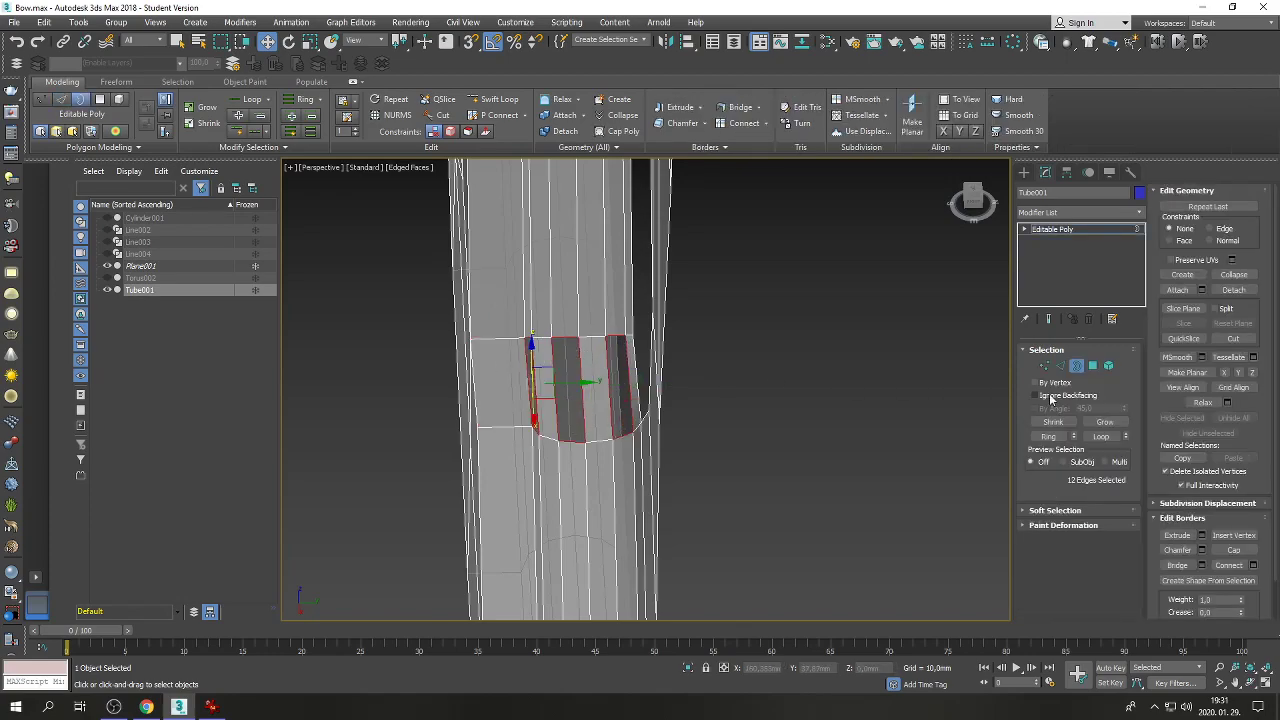
pyautogui.click(1235, 551)
# Examine the capped joint, the open border around the large hole and the long edges of the strip crossing it.
pyautogui.click(1250, 682)
pyautogui.moveTo(620, 420); pyautogui.dragTo(686, 392)
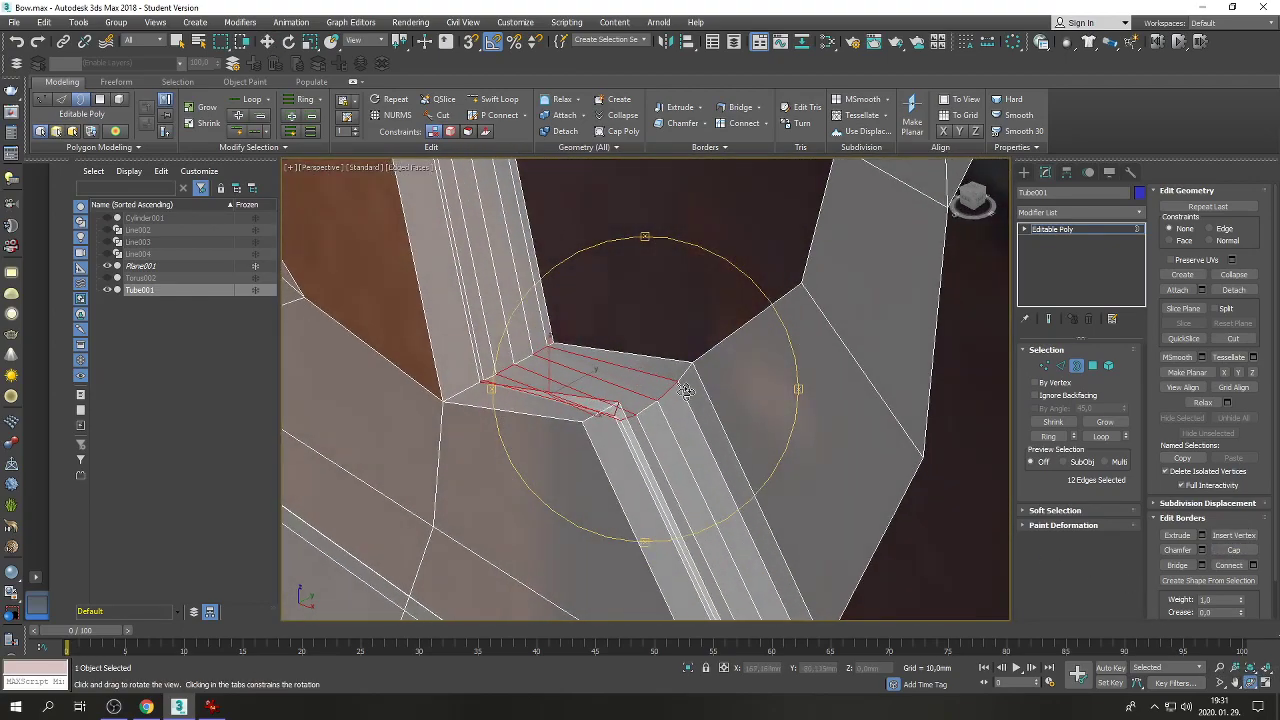
pyautogui.click(1220, 682)
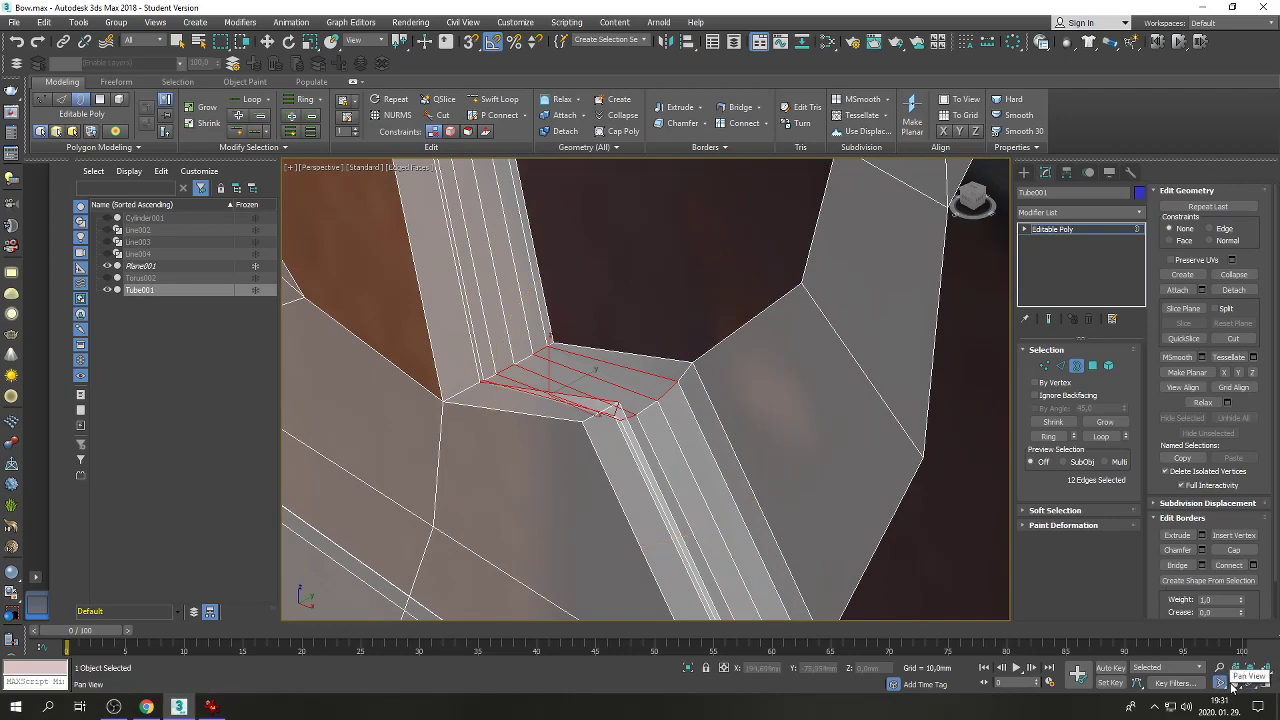
pyautogui.click(1235, 684)
pyautogui.moveTo(559, 303); pyautogui.dragTo(643, 451)
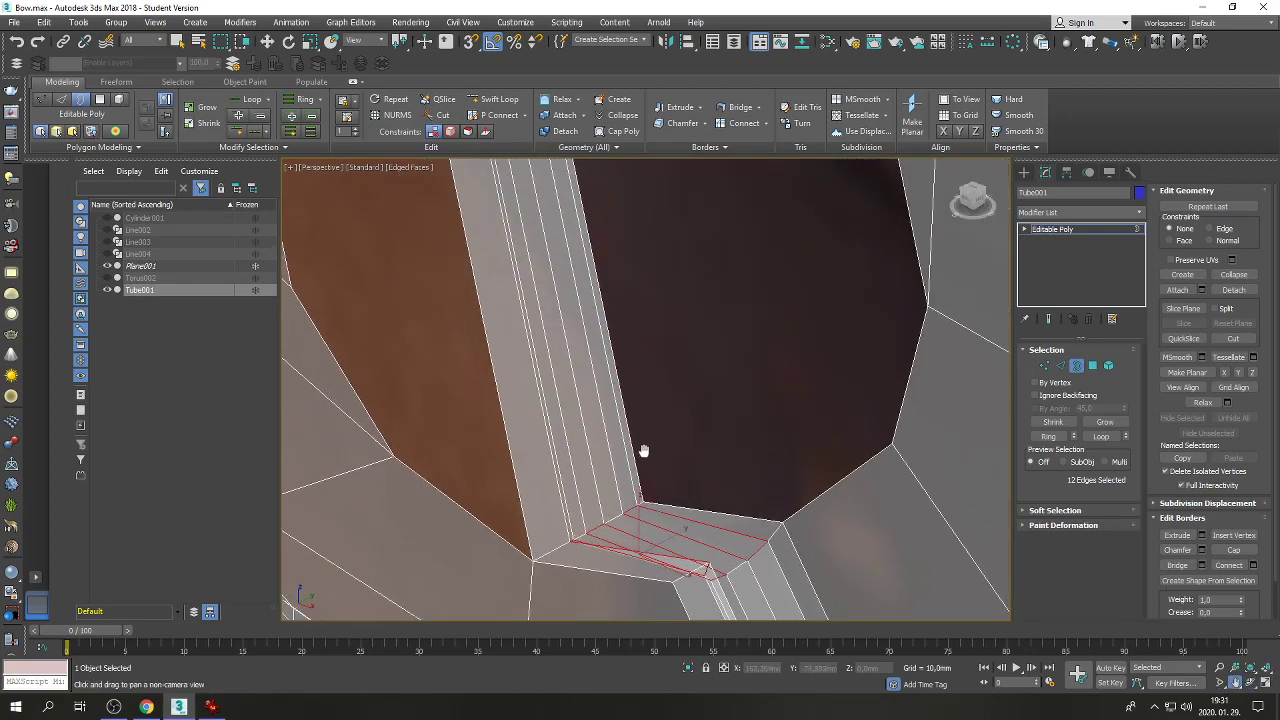
pyautogui.press('w')
pyautogui.scroll(-5, 578, 340)
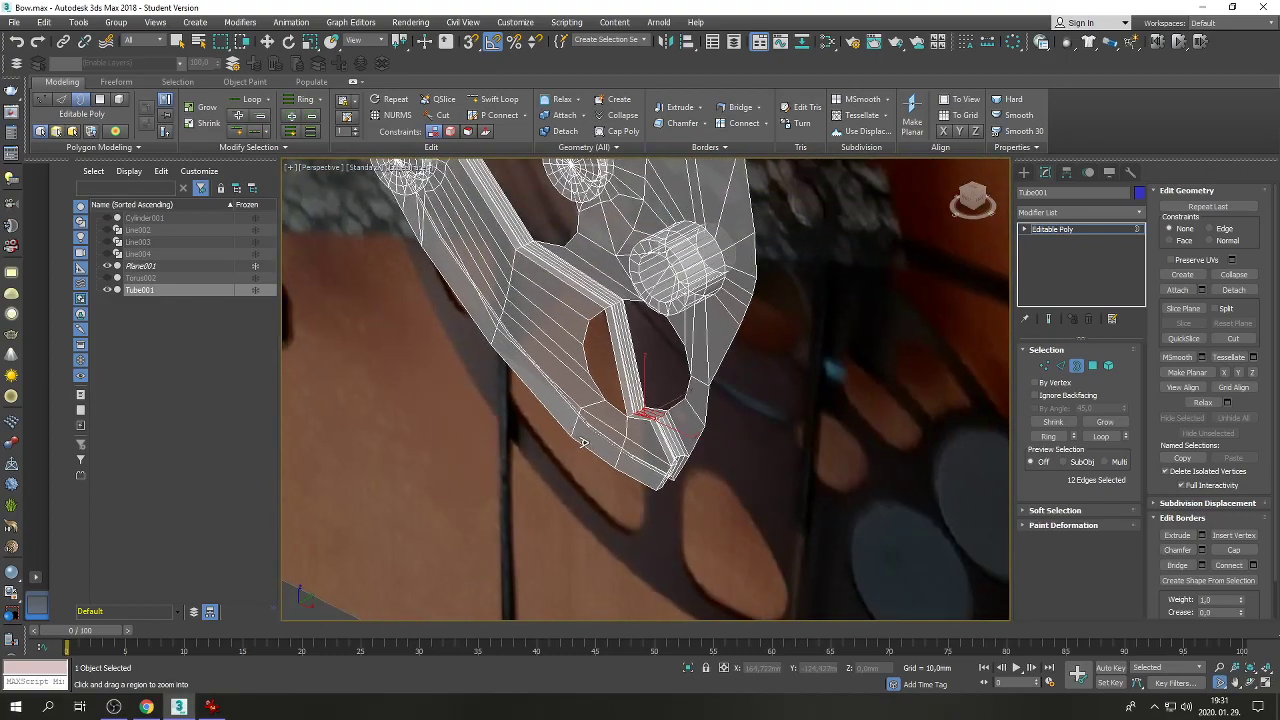
pyautogui.scroll(2, 571, 343)
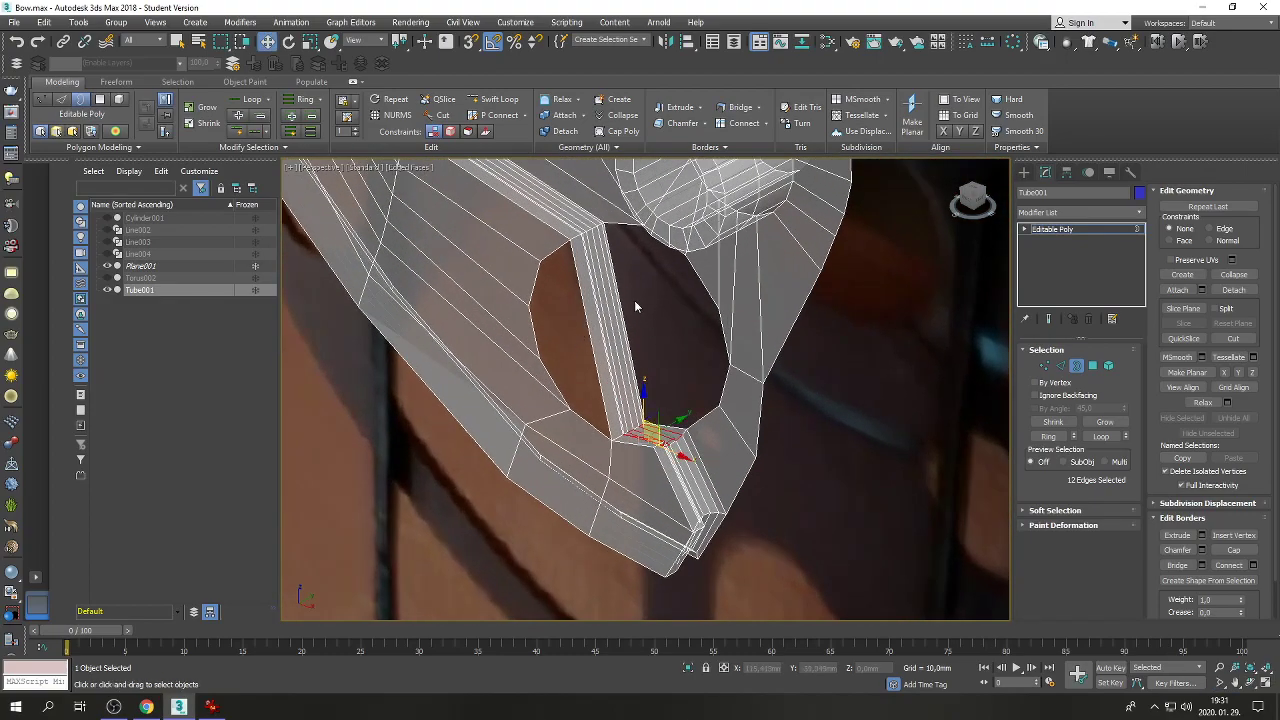
pyautogui.moveTo(580, 346); pyautogui.dragTo(578, 347)
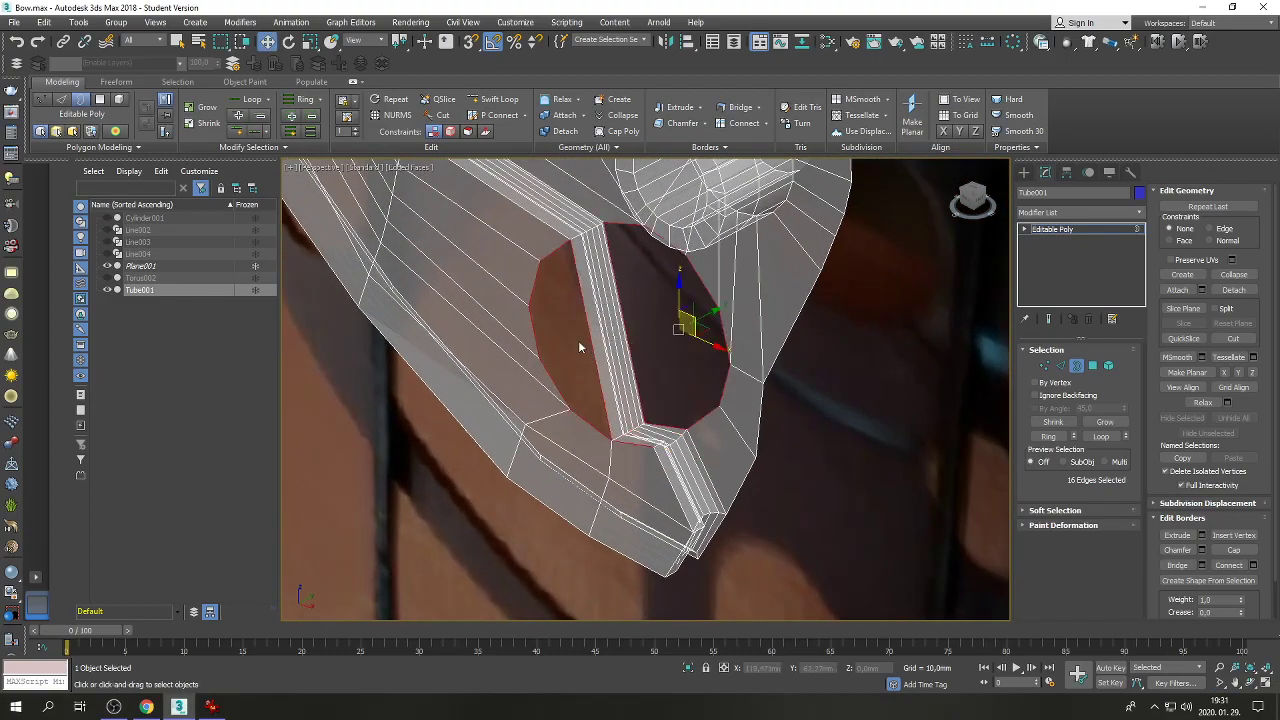
pyautogui.click(1060, 366)
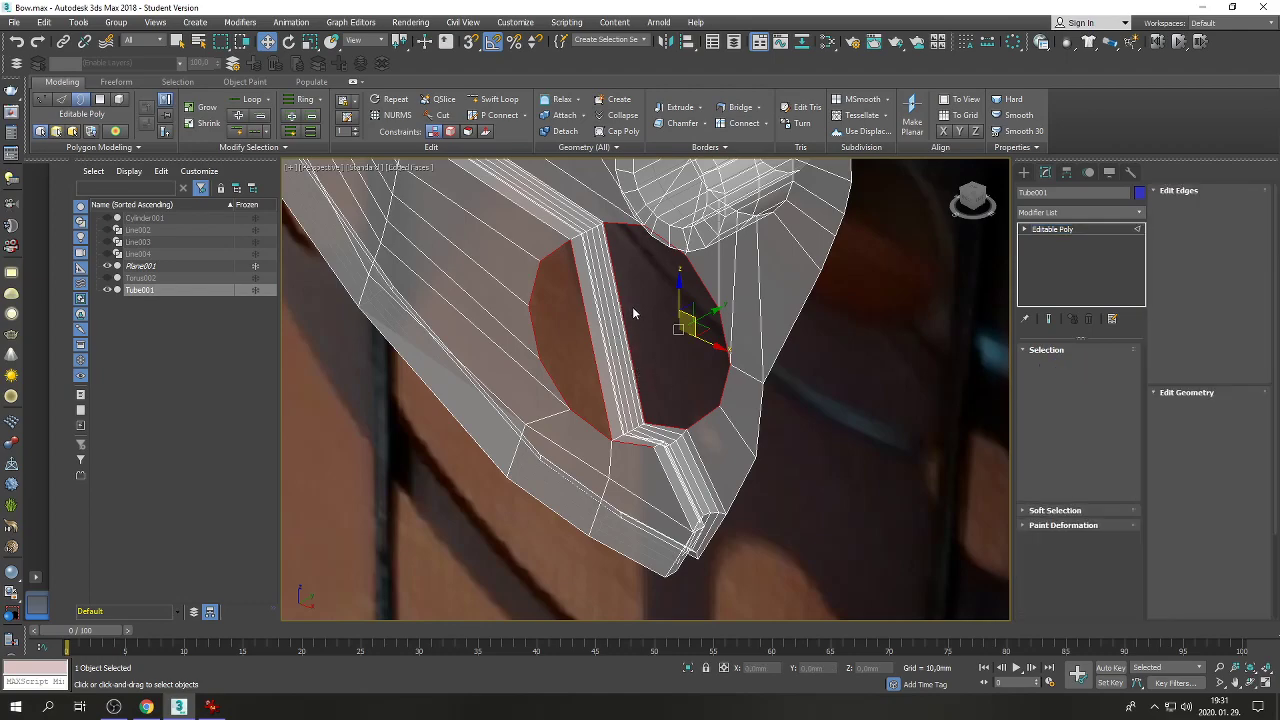
pyautogui.moveTo(632, 306); pyautogui.dragTo(567, 347)
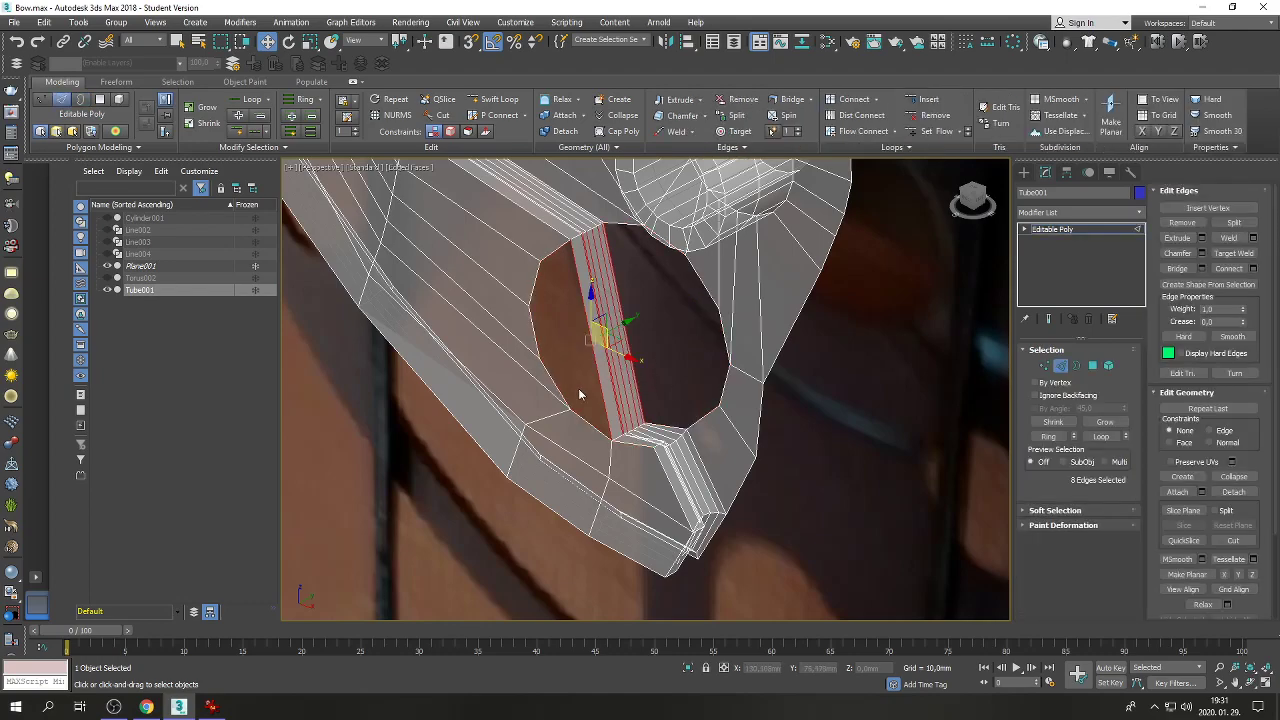
# Collapse the two overlapping vertices where the strip meets the hole's lower rim, and check the open border beside the strip.
pyautogui.click(1044, 366)
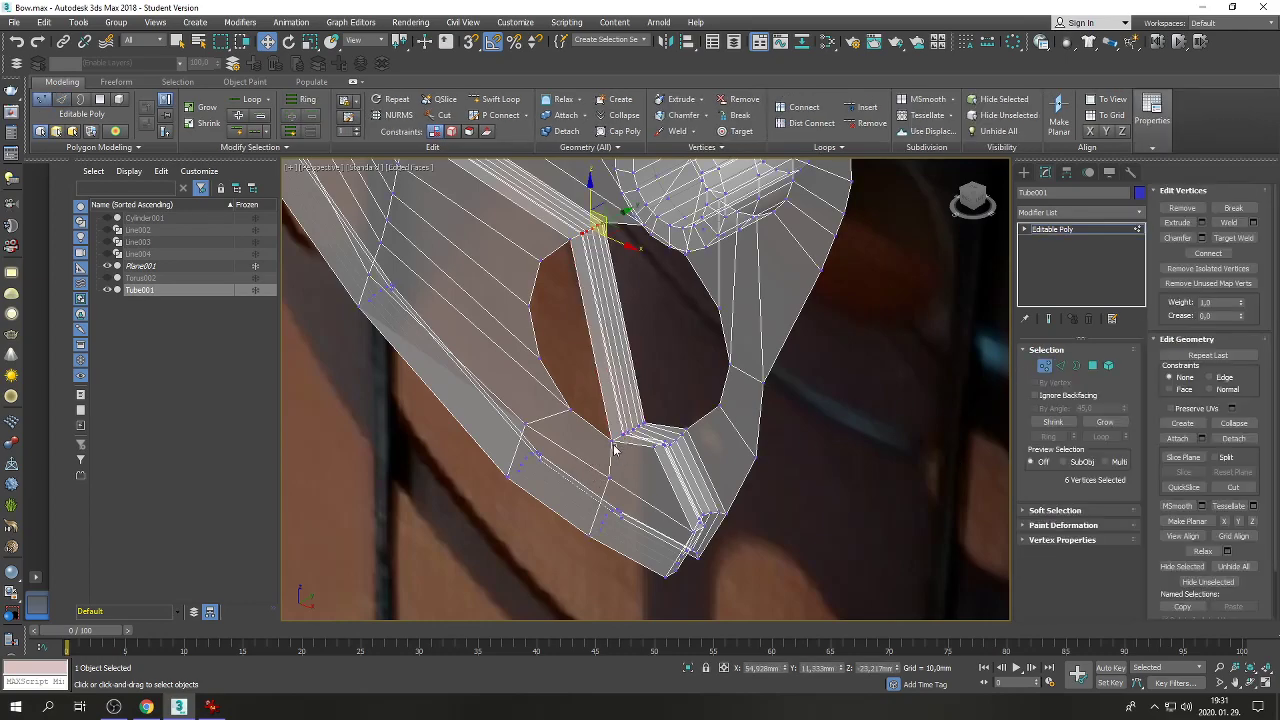
pyautogui.click(608, 444)
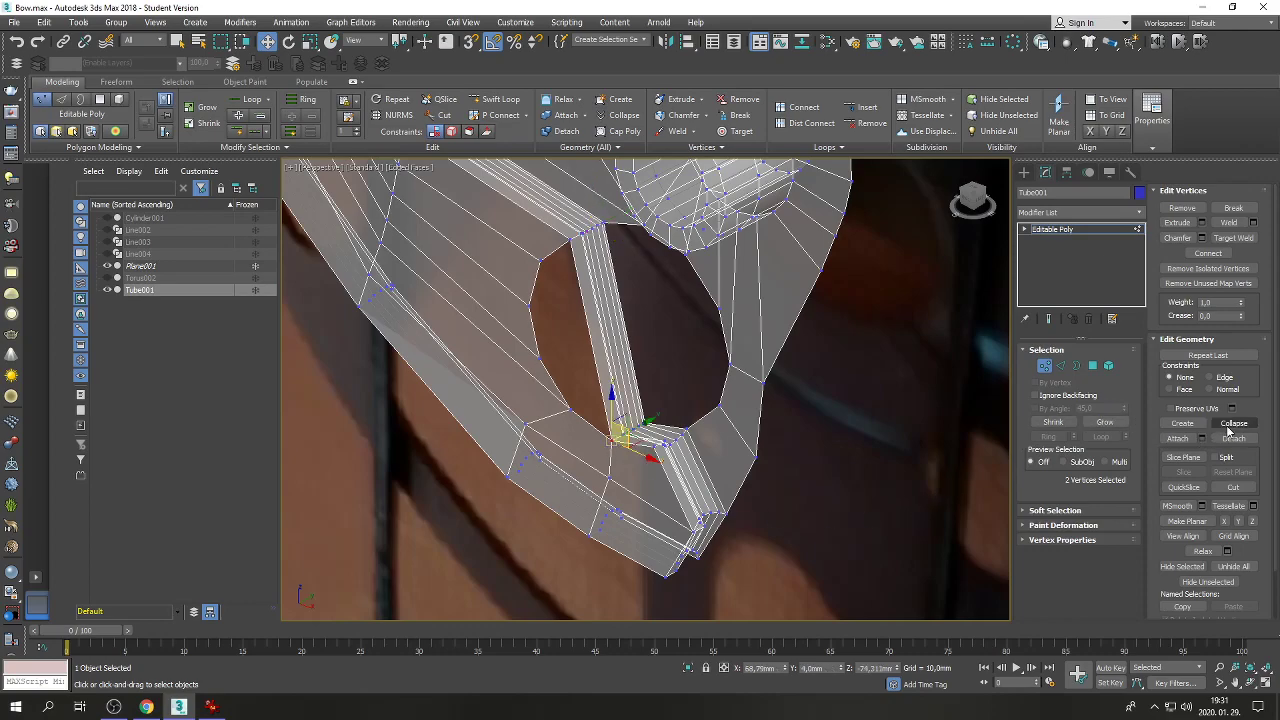
pyautogui.click(582, 363)
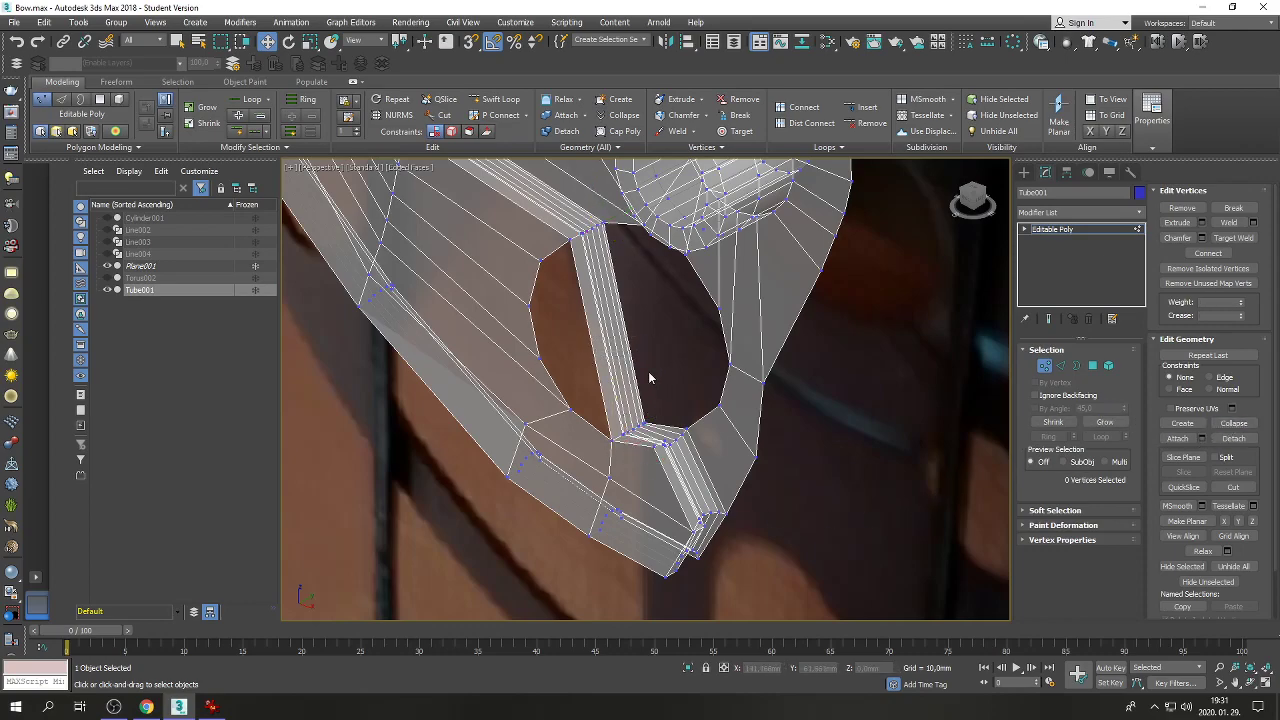
pyautogui.click(1060, 365)
pyautogui.click(1078, 366)
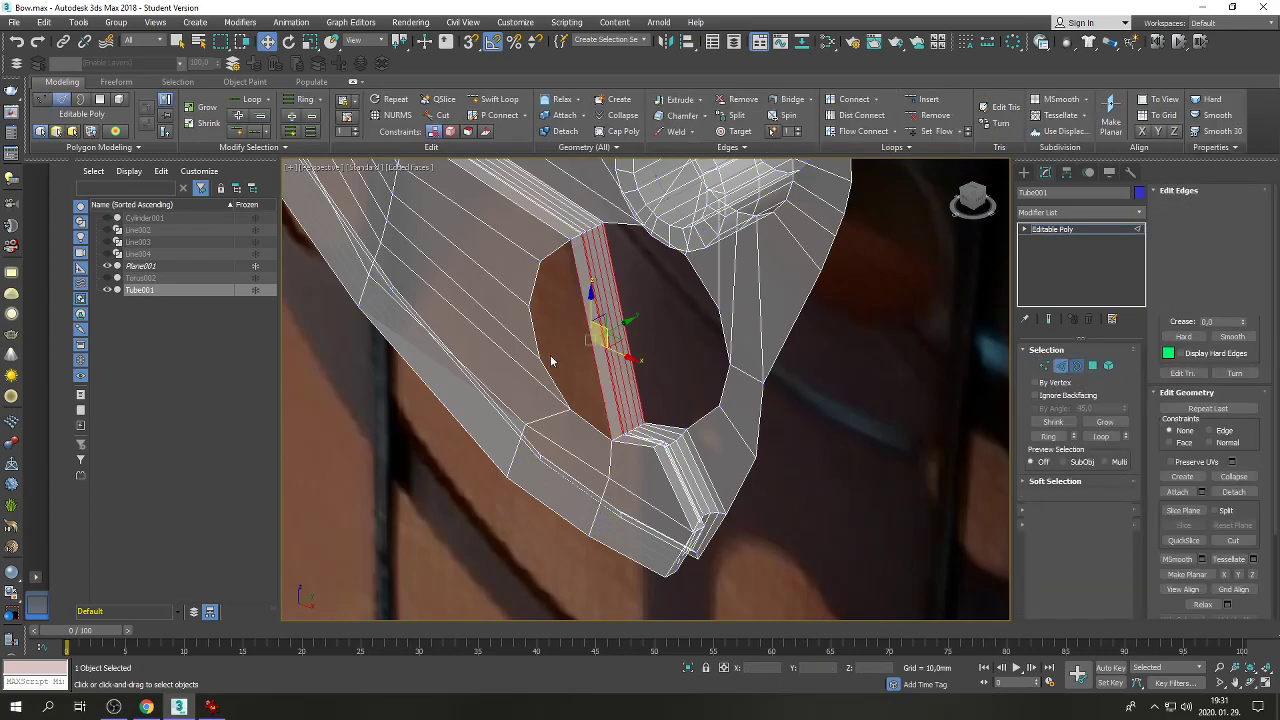
pyautogui.click(580, 301)
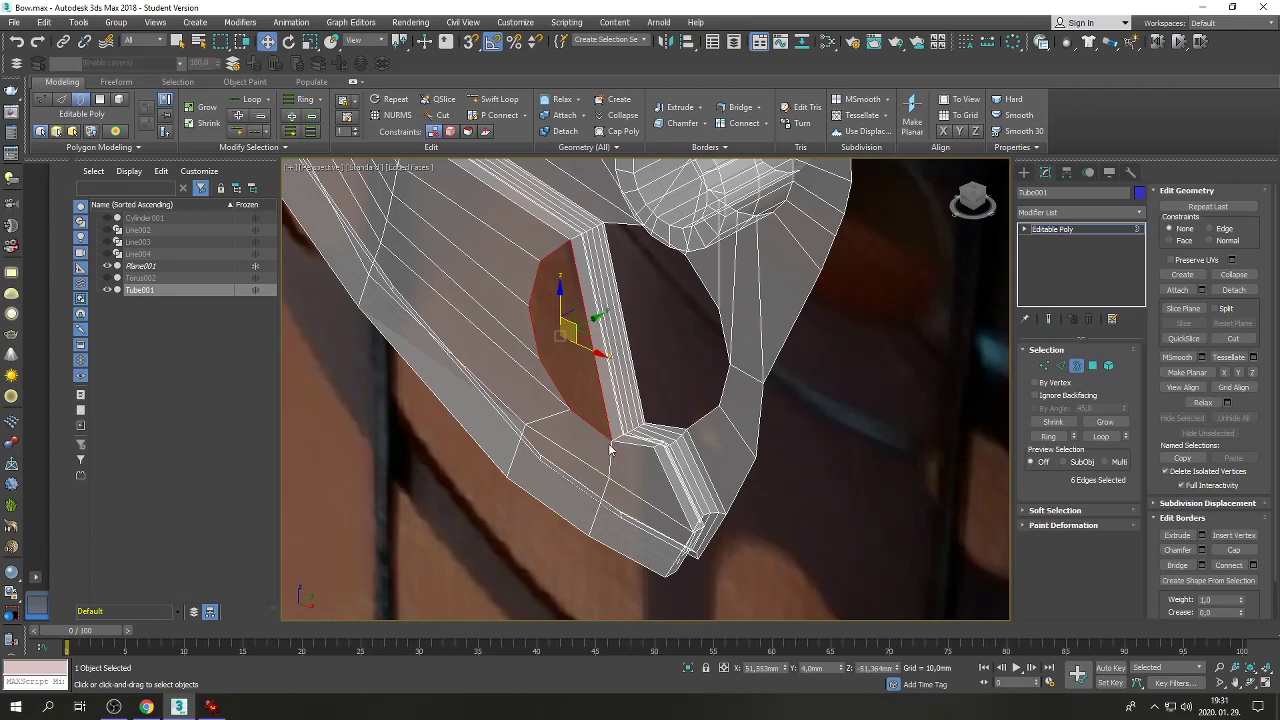
# Connect the eight long edges of the strip across the hole with 4 segments.
pyautogui.click(1060, 366)
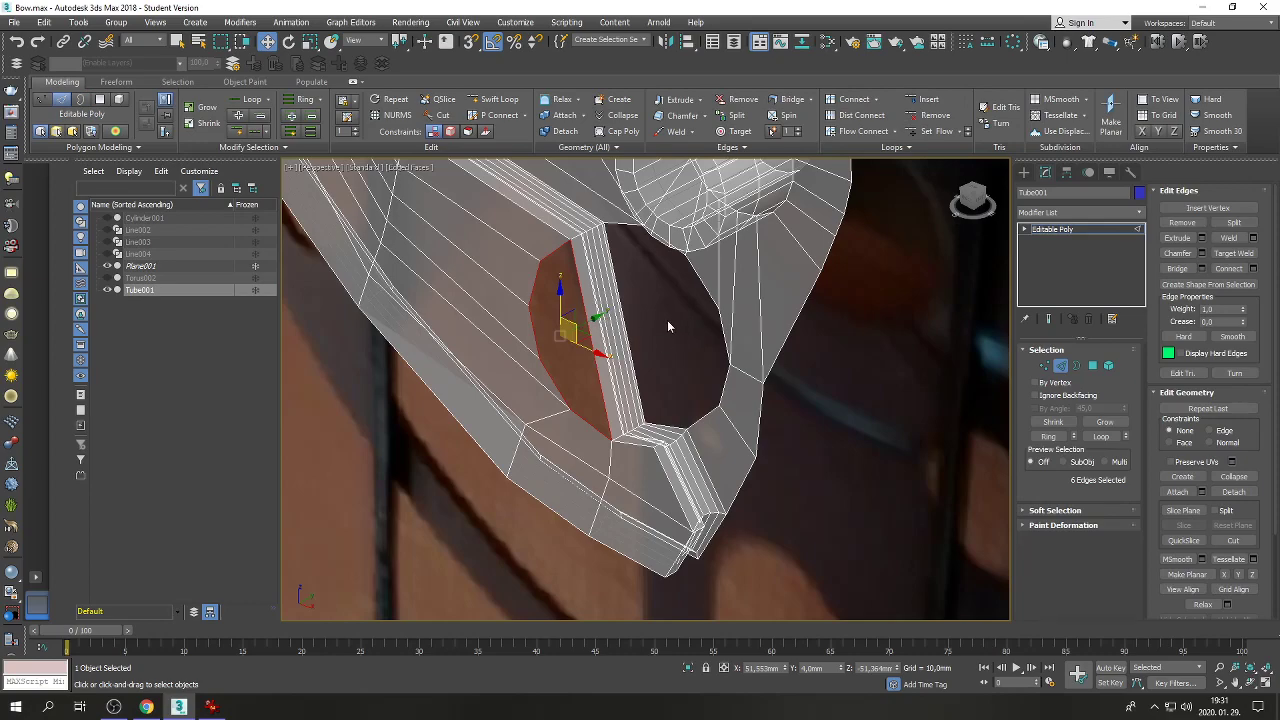
pyautogui.moveTo(667, 320); pyautogui.dragTo(580, 346)
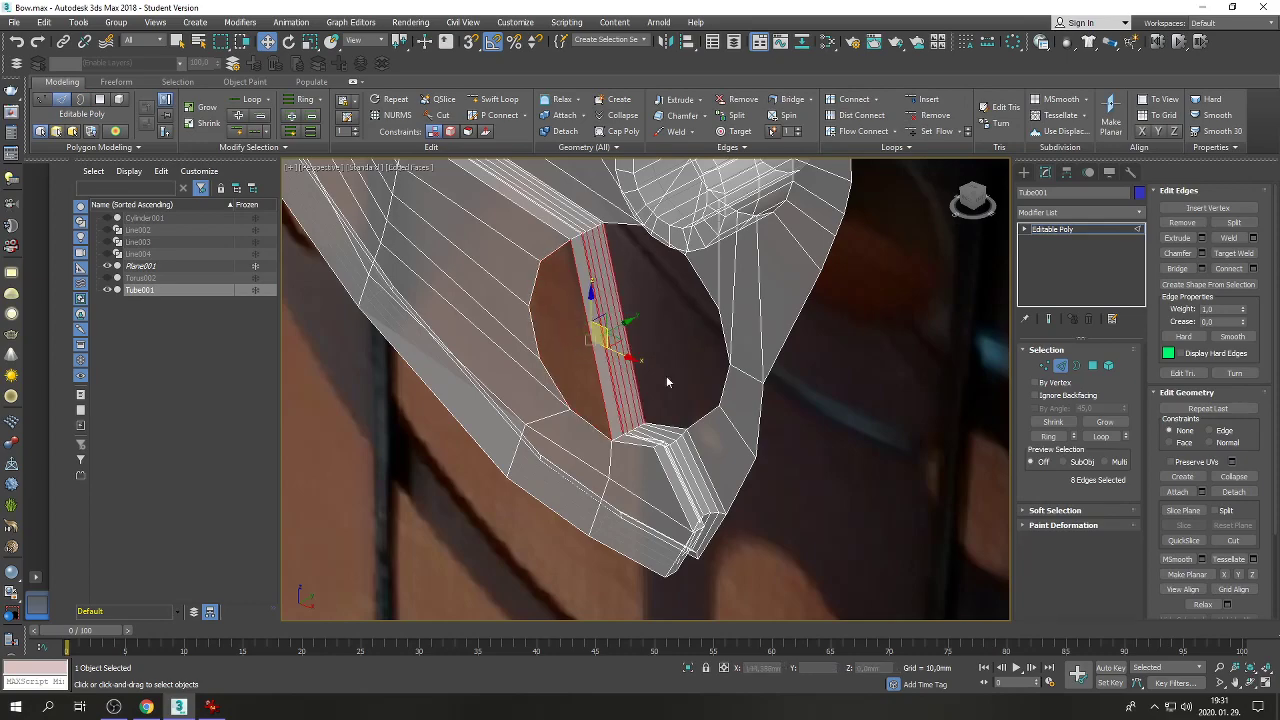
pyautogui.click(1254, 269)
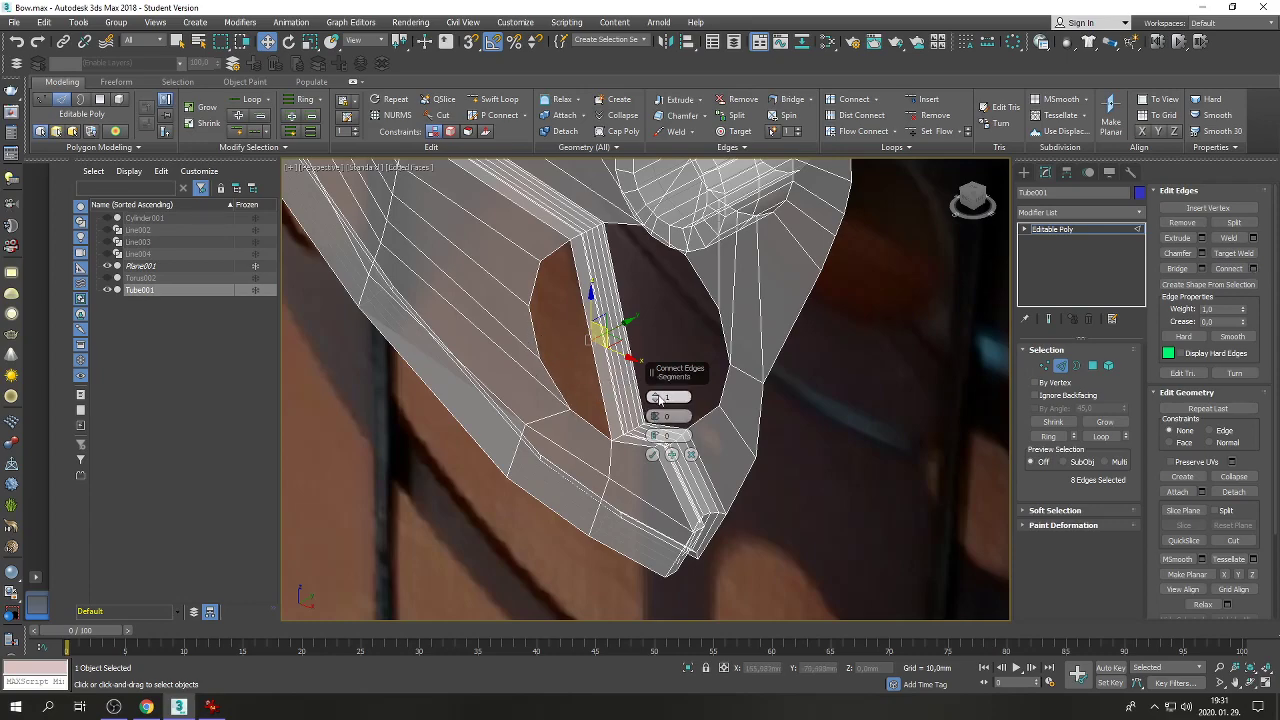
pyautogui.moveTo(657, 399); pyautogui.dragTo(657, 397)
pyautogui.click(652, 454)
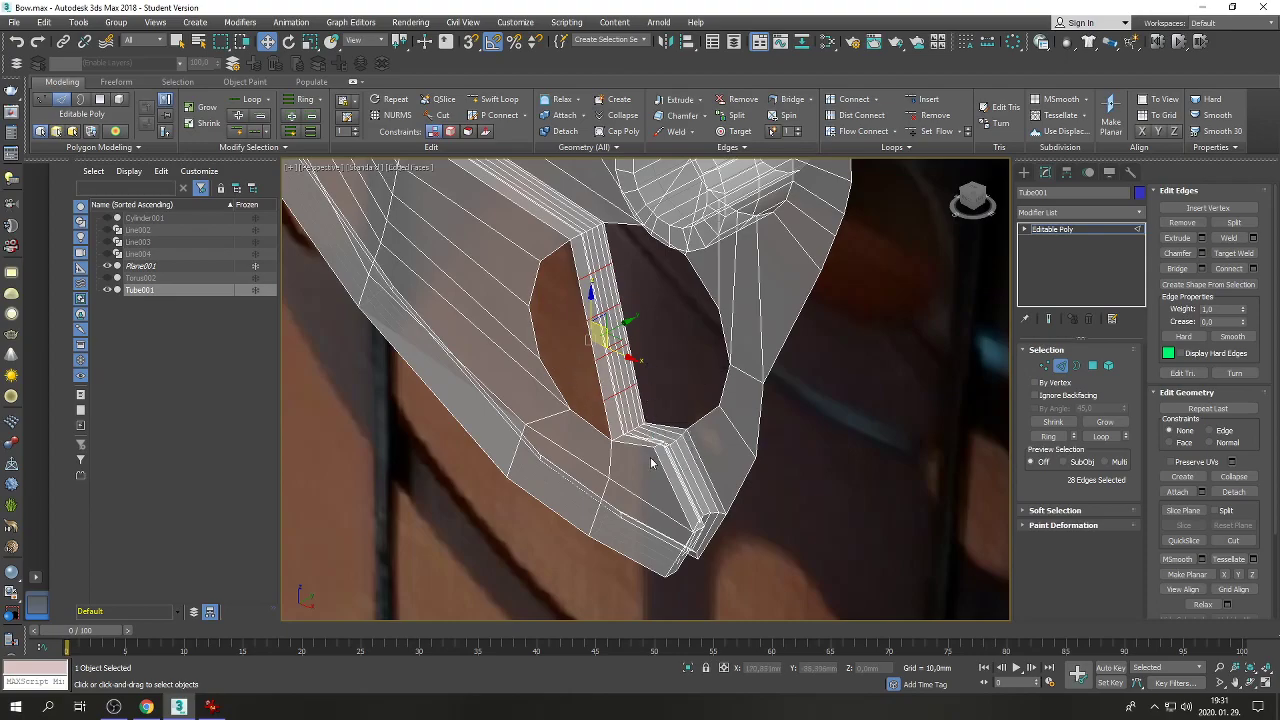
# With snapping on, snap the strip's uppermost and lowermost cross edge loops onto the matching vertices of the hole's rim.
pyautogui.click(1235, 683)
pyautogui.moveTo(557, 347); pyautogui.dragTo(634, 421)
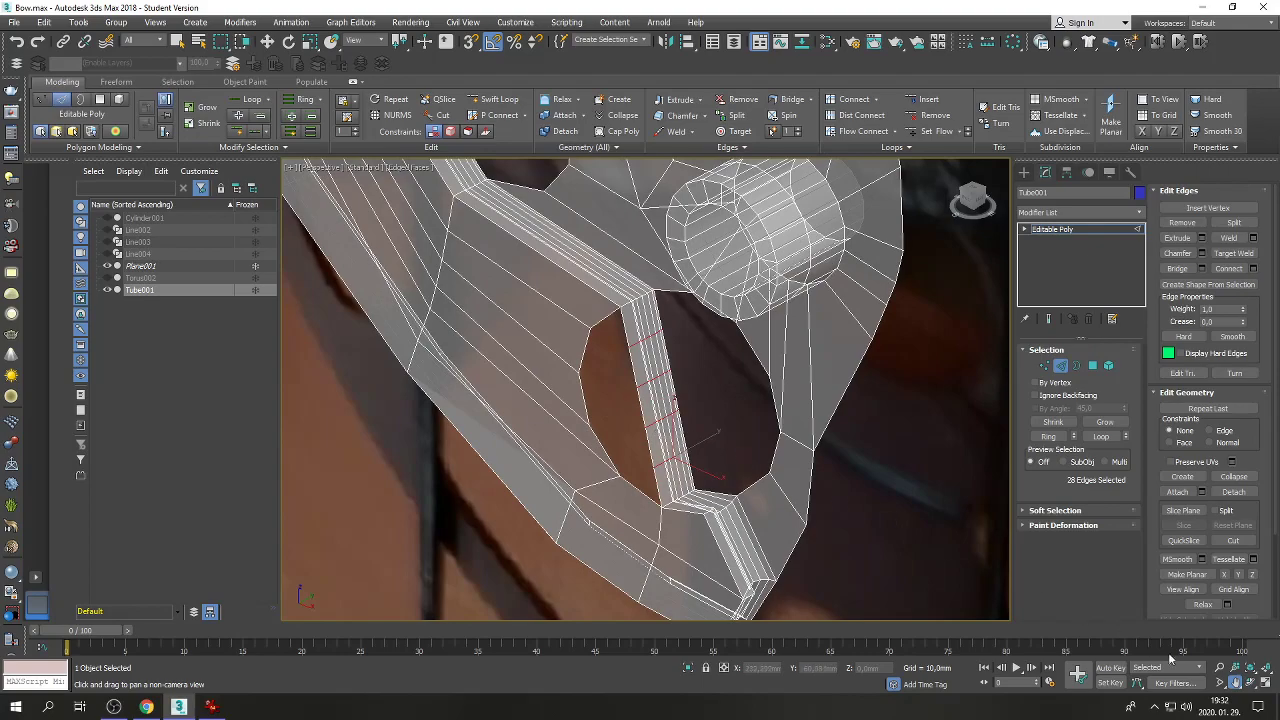
pyautogui.scroll(5, 757, 443)
pyautogui.rightClick(757, 443)
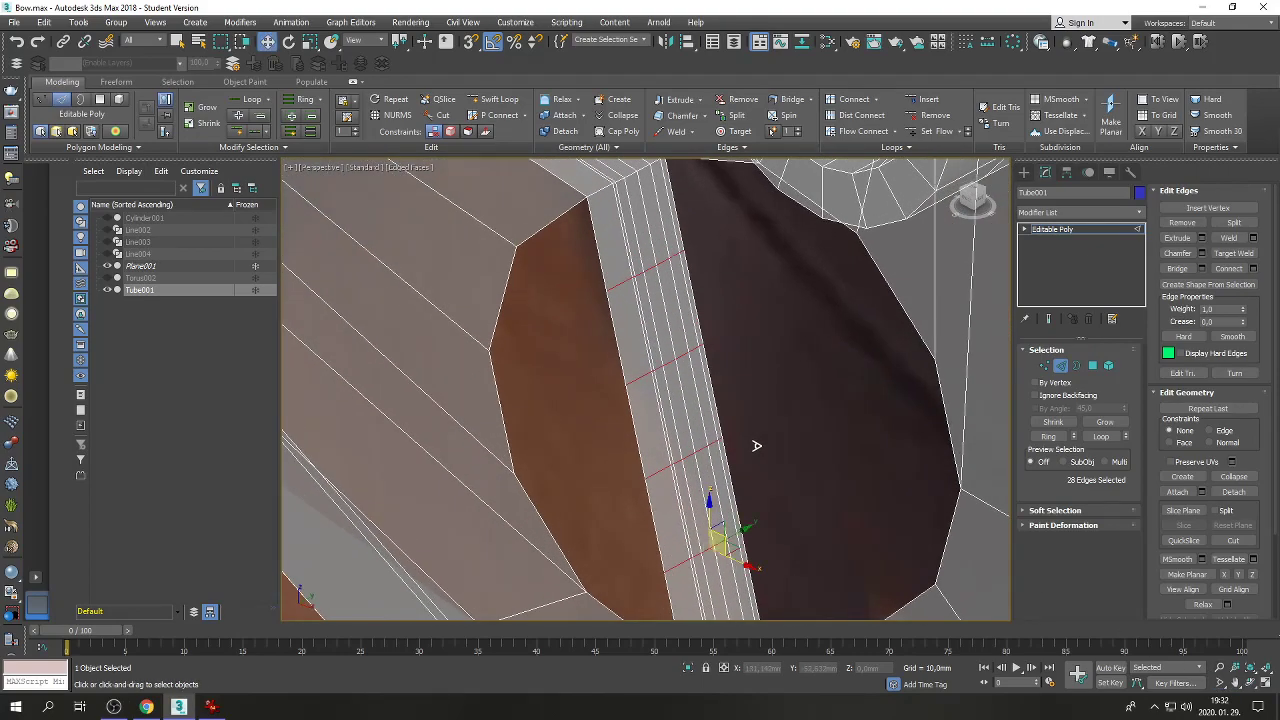
pyautogui.click(470, 41)
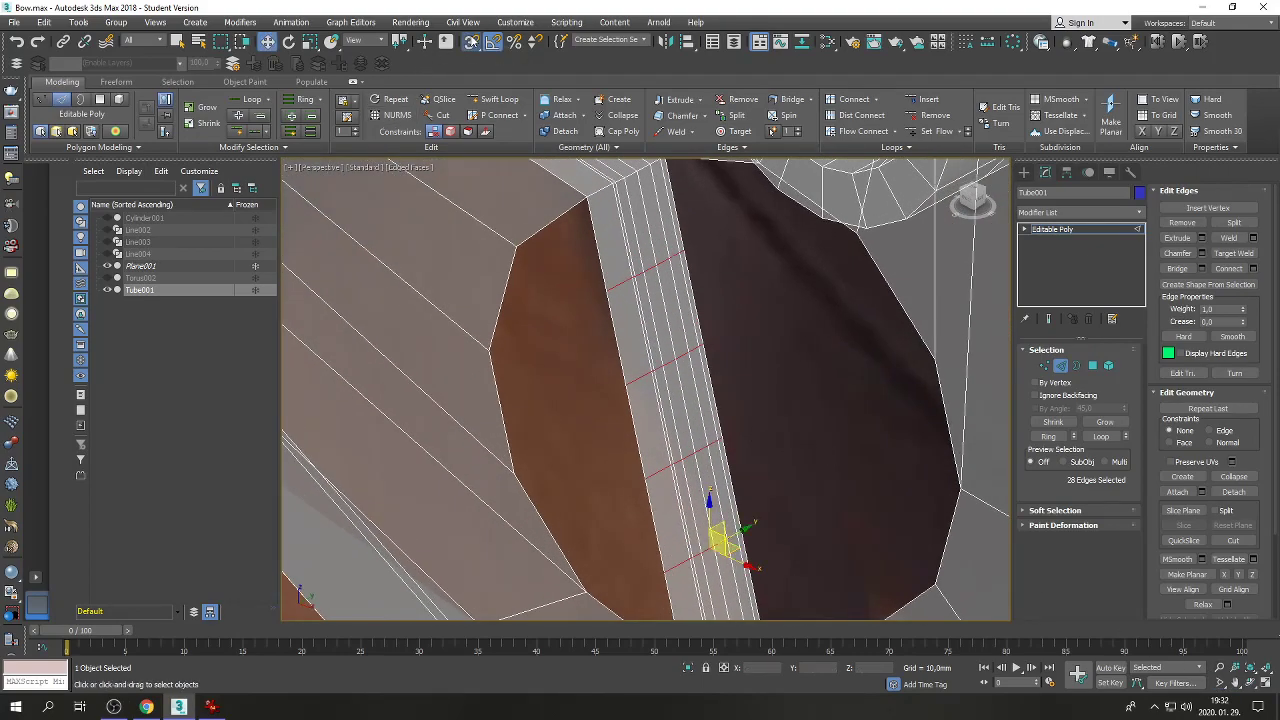
pyautogui.doubleClick(615, 285)
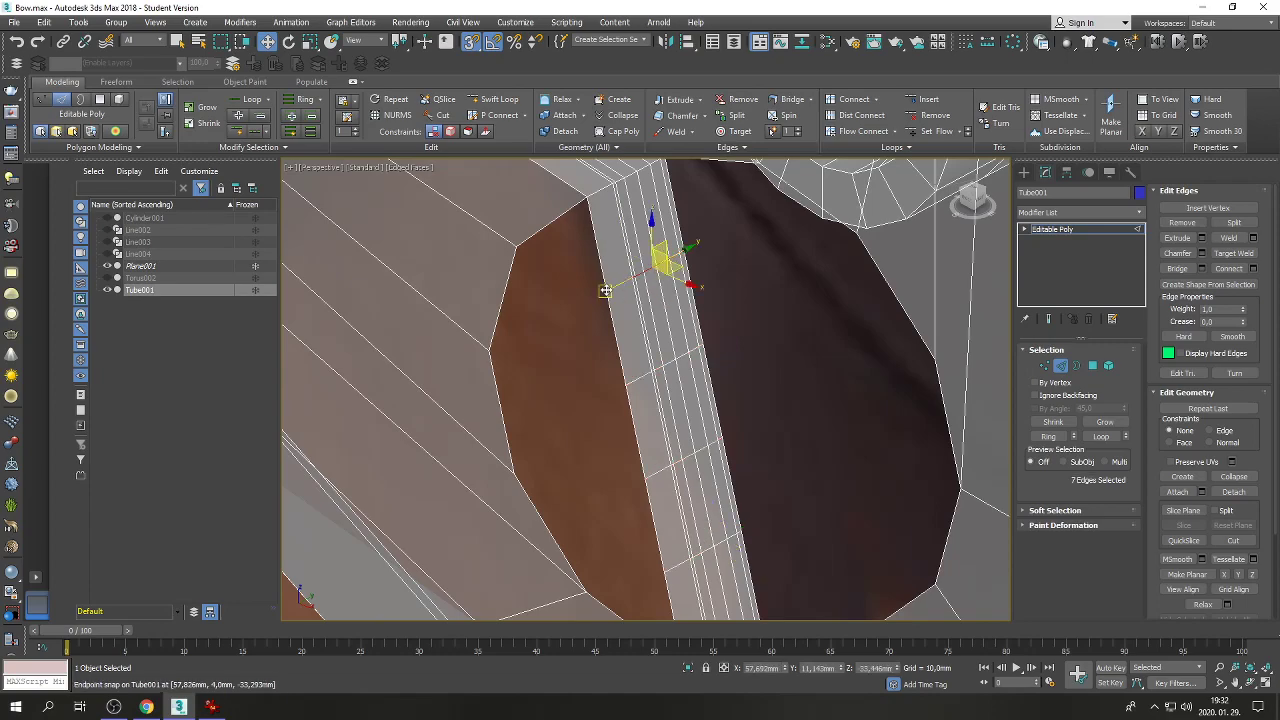
pyautogui.moveTo(605, 290); pyautogui.dragTo(520, 248)
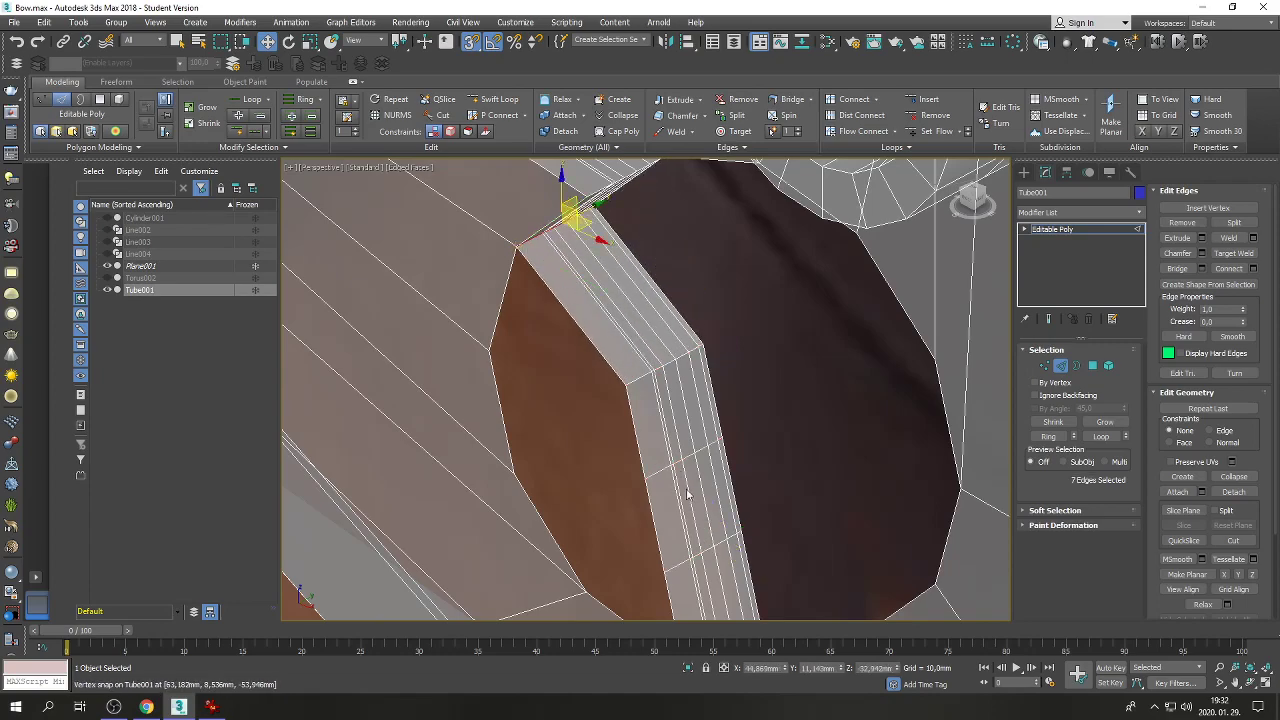
pyautogui.moveTo(675, 563); pyautogui.dragTo(663, 572)
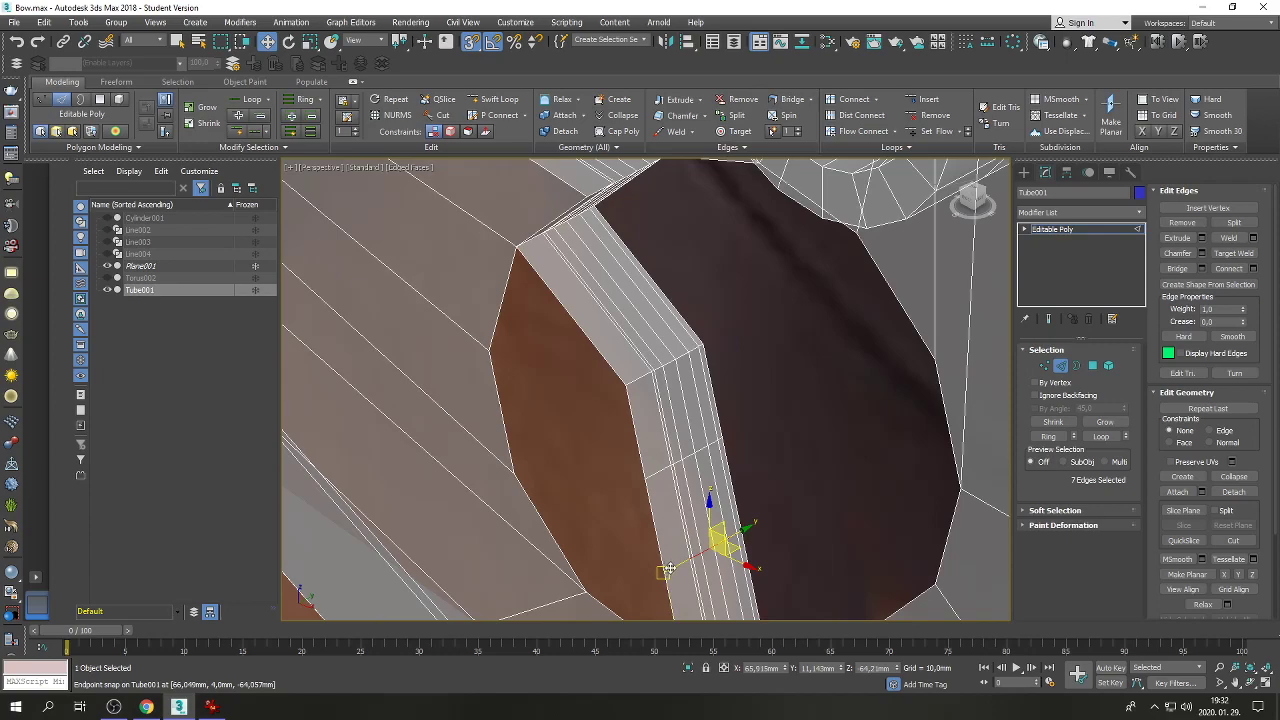
pyautogui.moveTo(669, 568); pyautogui.dragTo(588, 589)
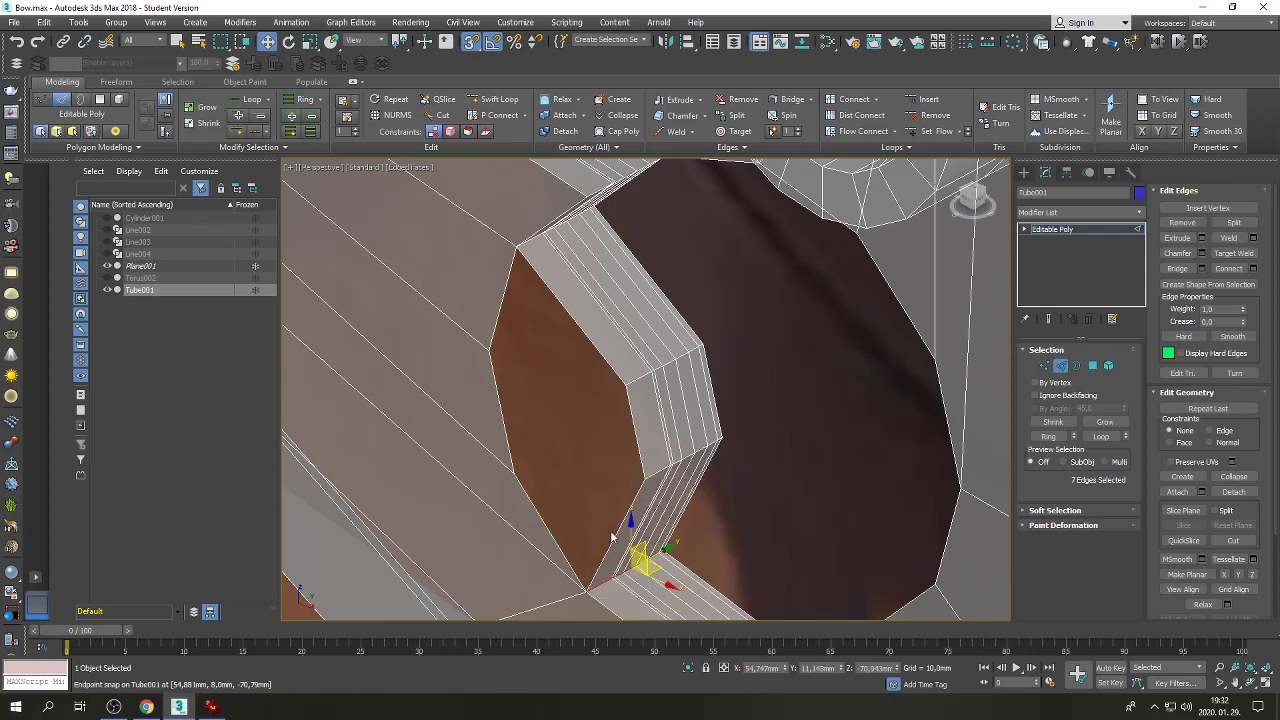
# Snap the strip's two middle cross edge loops onto the matching rim vertices of the large hole.
pyautogui.moveTo(612, 537); pyautogui.dragTo(645, 478)
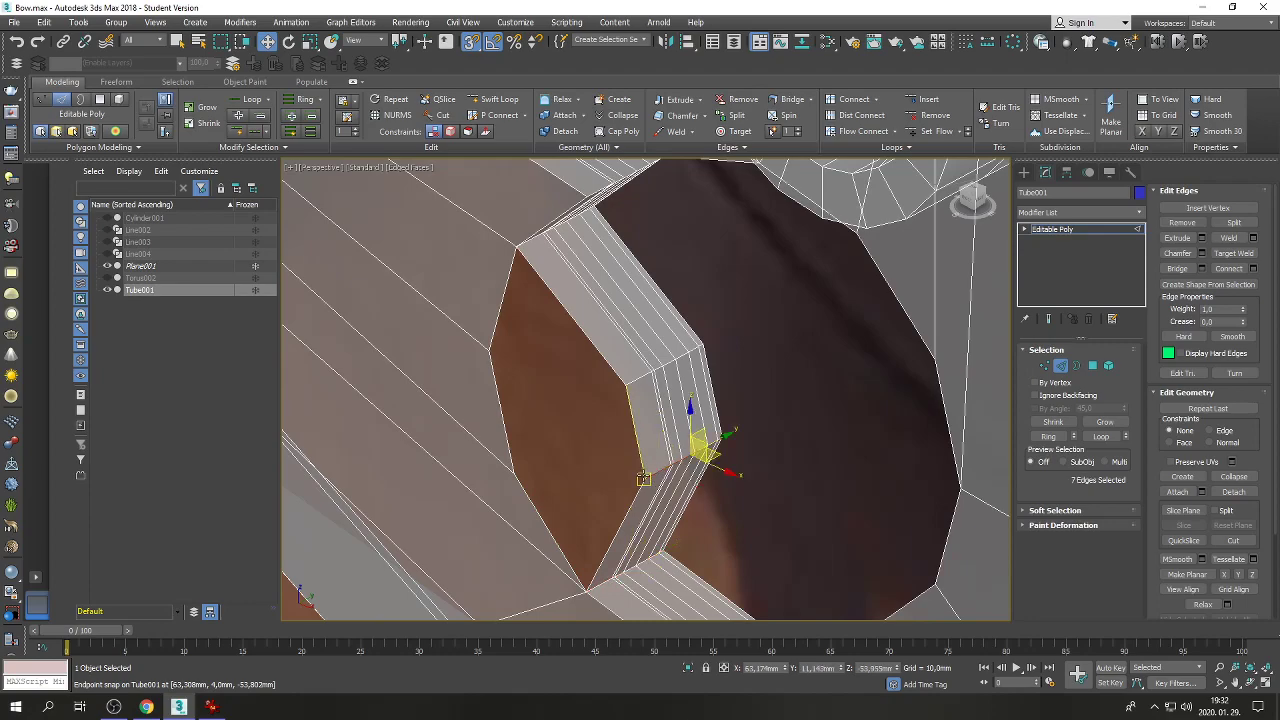
pyautogui.moveTo(643, 479); pyautogui.dragTo(600, 485)
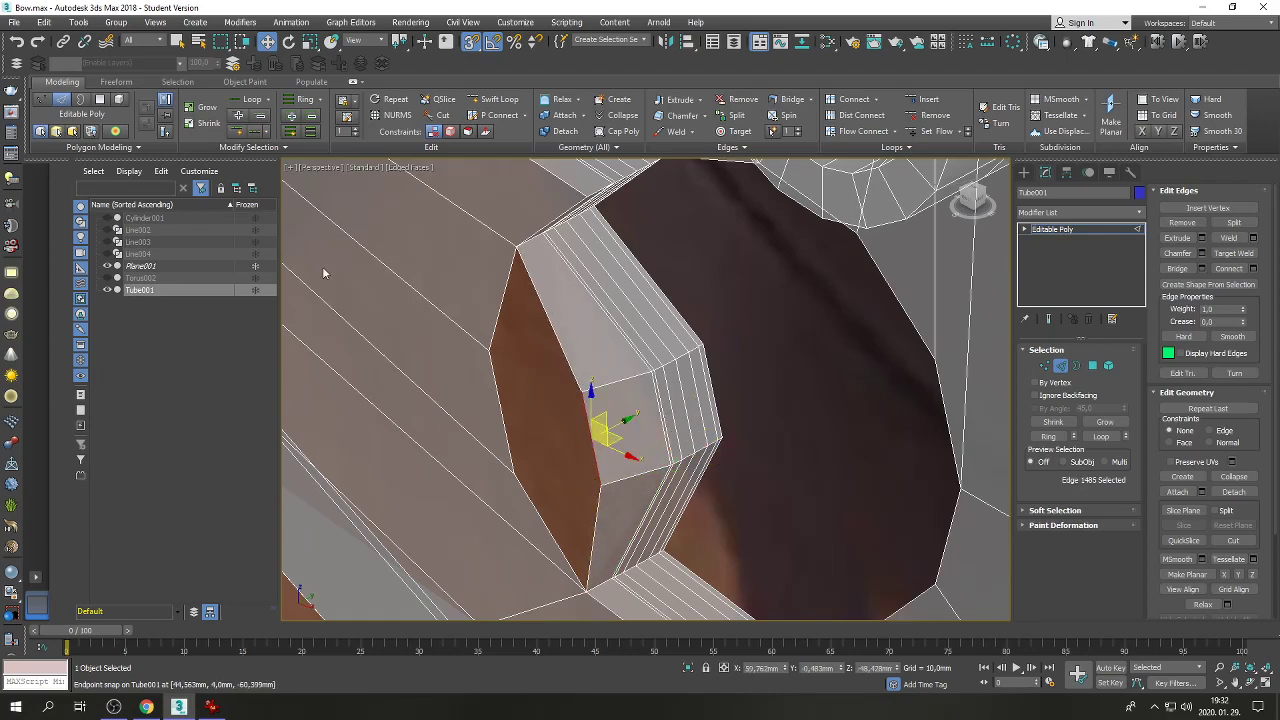
pyautogui.click(12, 44)
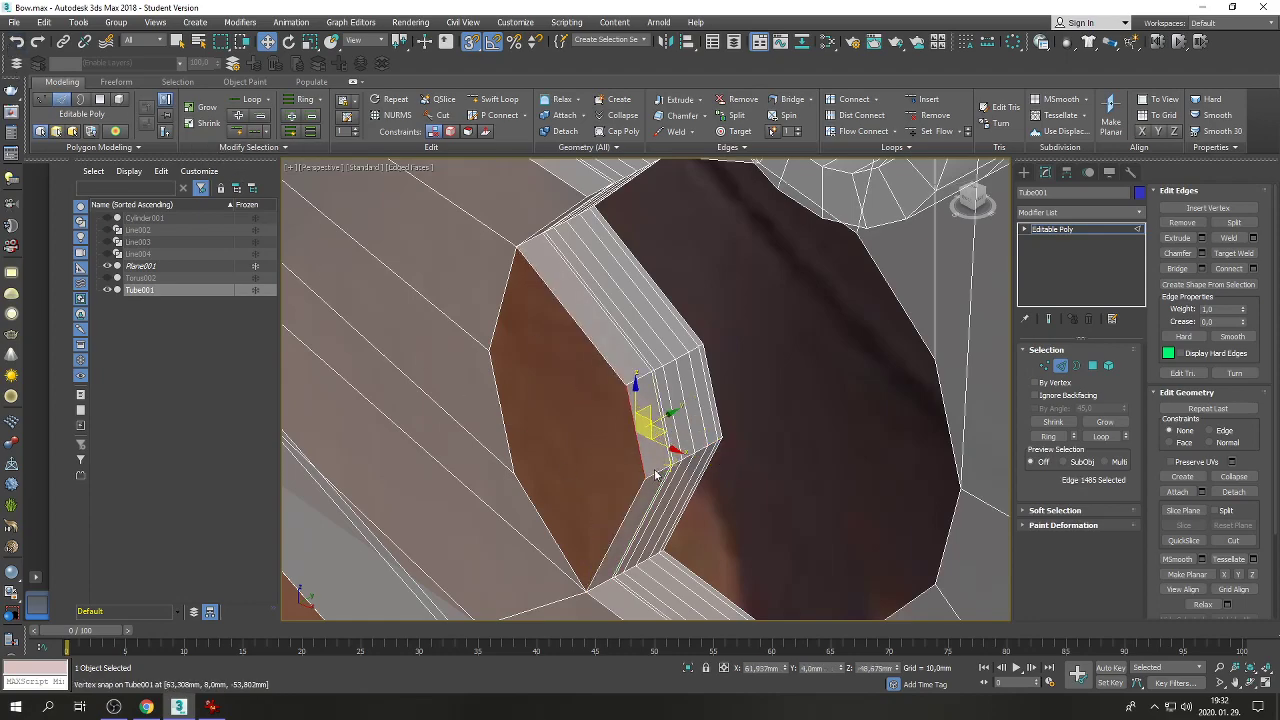
pyautogui.hotkey('ctrl', 'z')
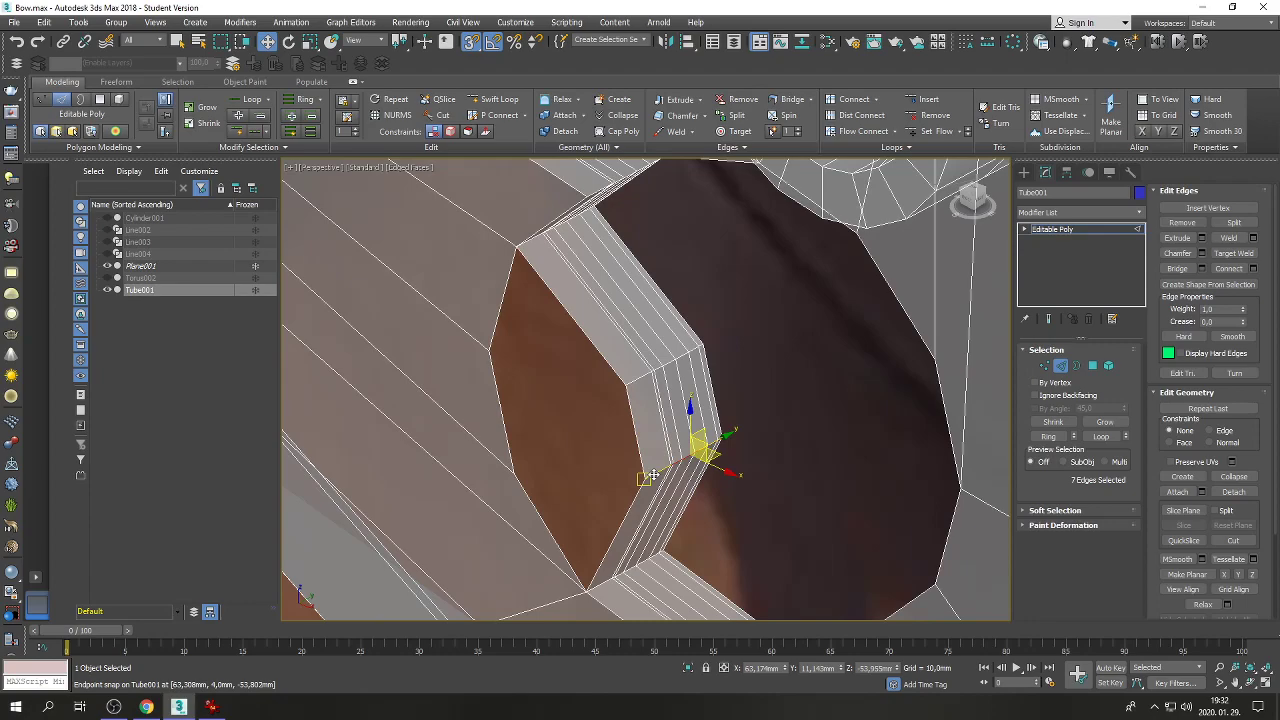
pyautogui.moveTo(654, 475); pyautogui.dragTo(522, 470)
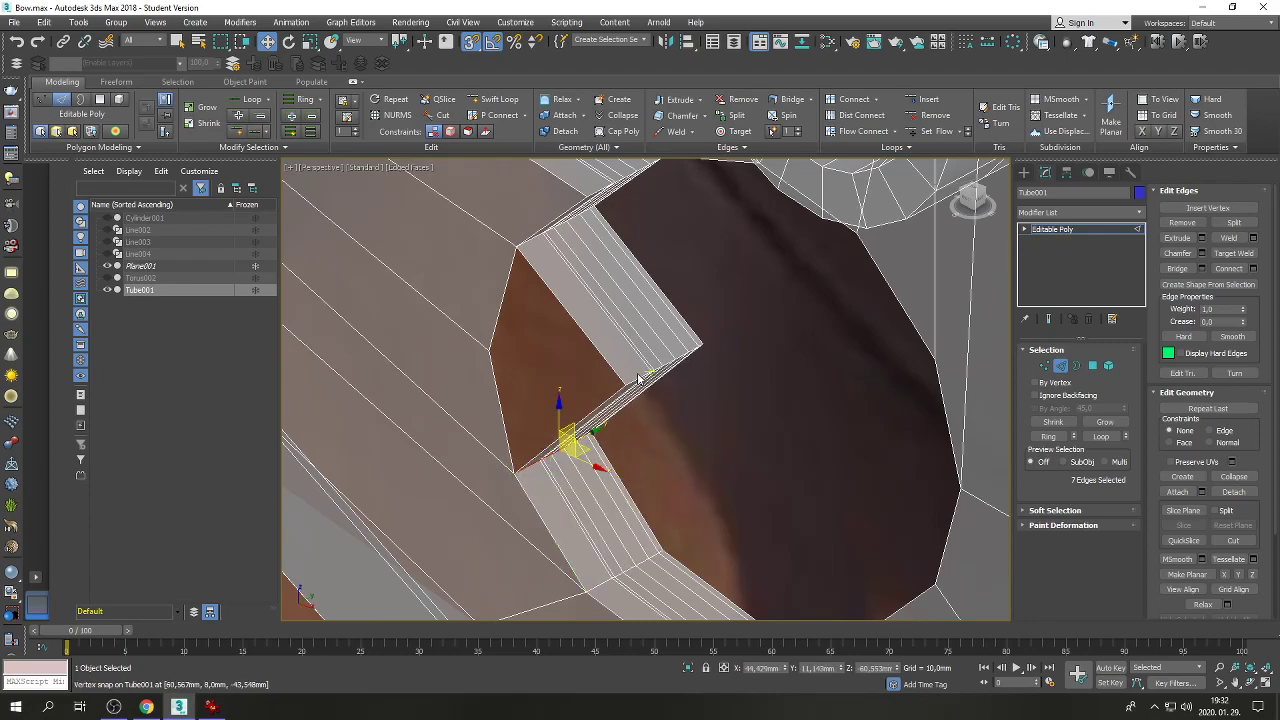
pyautogui.hotkey('ctrl', 'z')
pyautogui.moveTo(634, 383); pyautogui.dragTo(490, 351)
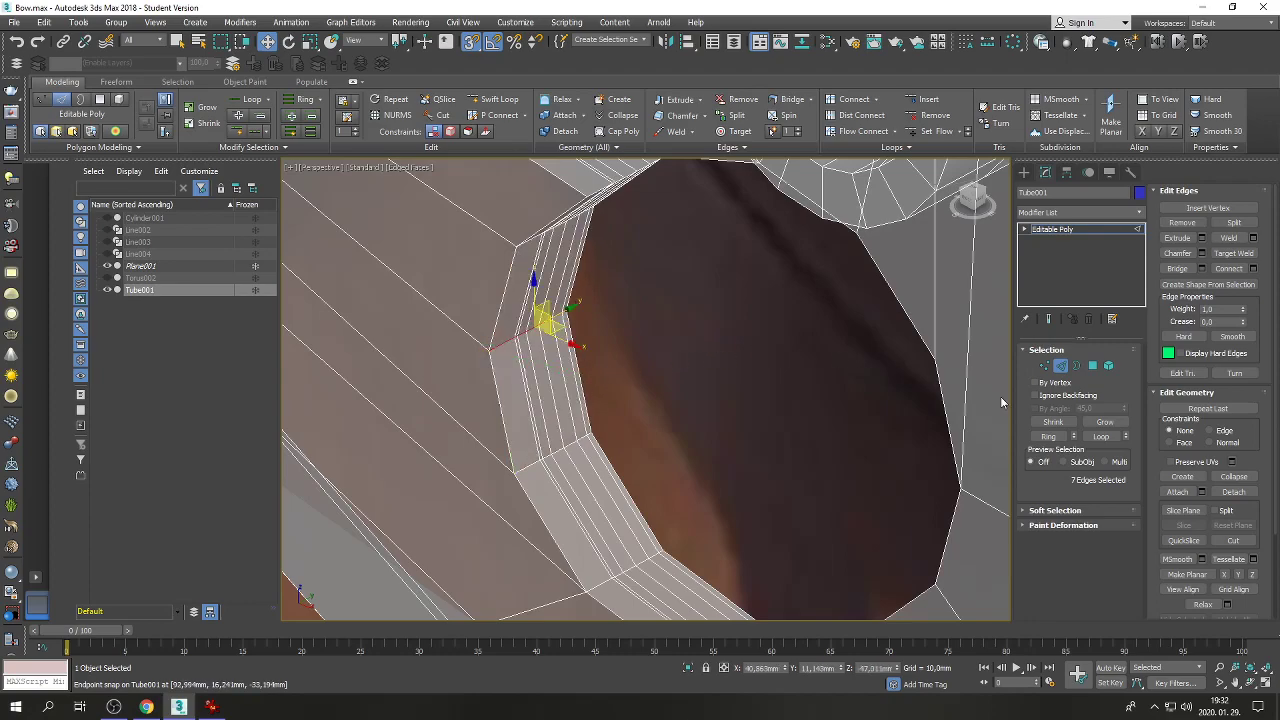
# Collapse the two overlapping vertices at the strip's uppermost rim corner and select the rim vertex below it.
pyautogui.click(1044, 366)
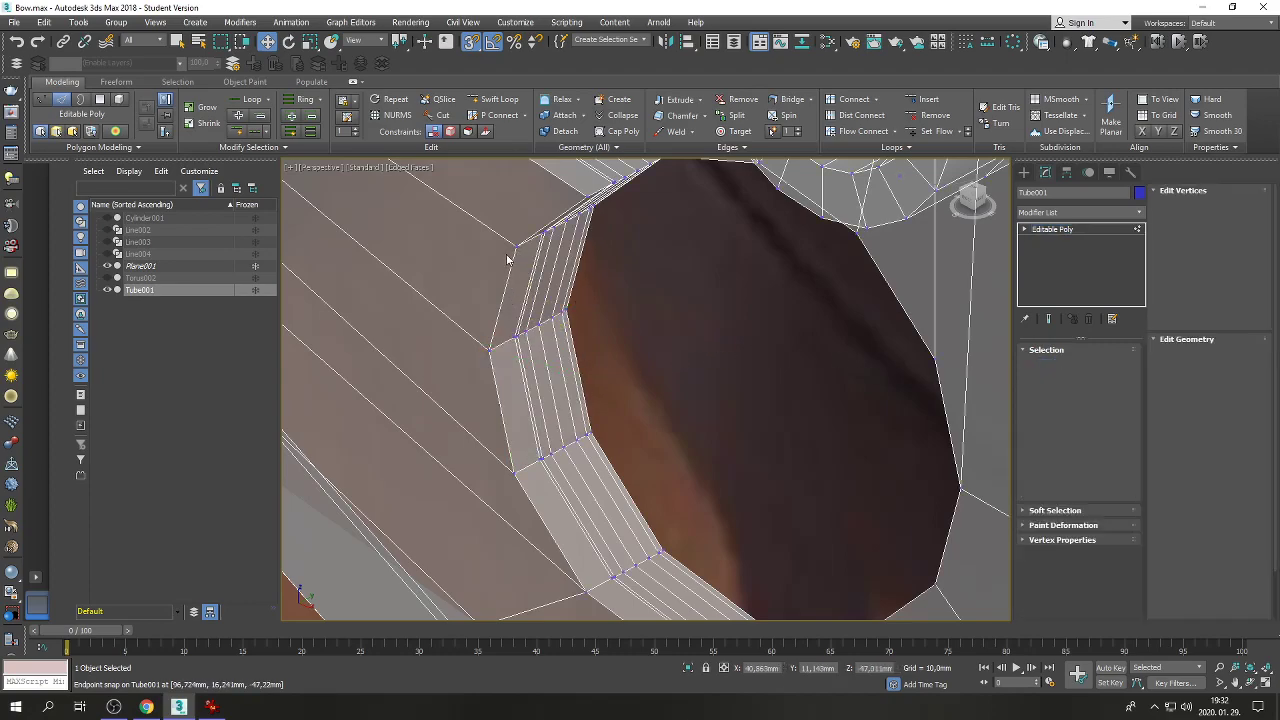
pyautogui.moveTo(500, 228); pyautogui.dragTo(530, 262)
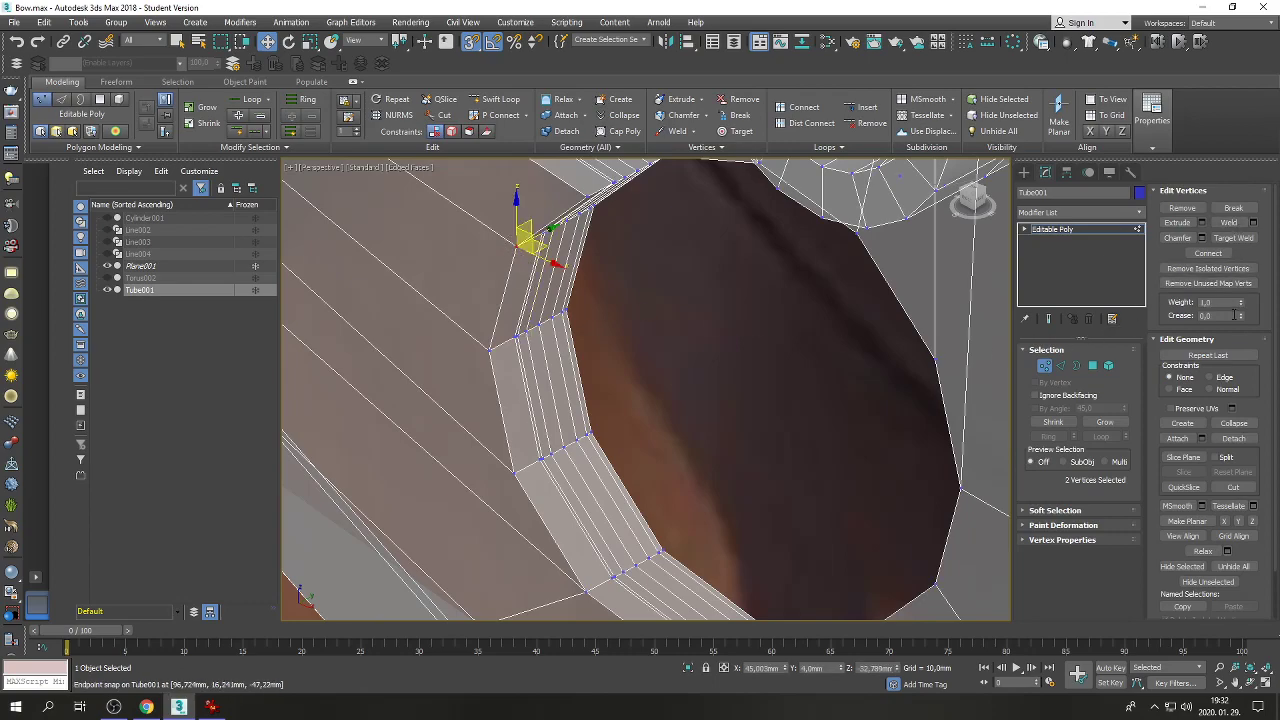
pyautogui.click(1233, 423)
pyautogui.click(495, 346)
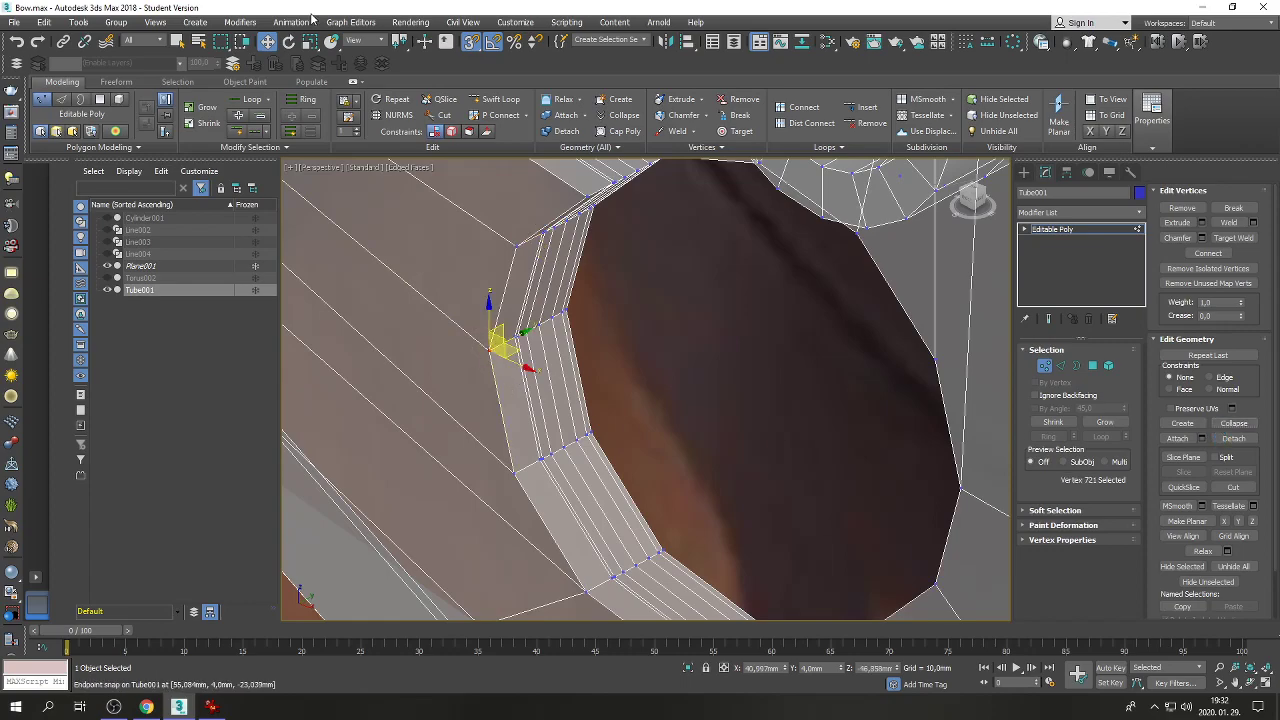
# With snapping off, collapse the two lower overlapping vertex pairs where the strip meets the rim, and check the other rim vertices.
pyautogui.click(471, 41)
pyautogui.moveTo(500, 458); pyautogui.dragTo(521, 490)
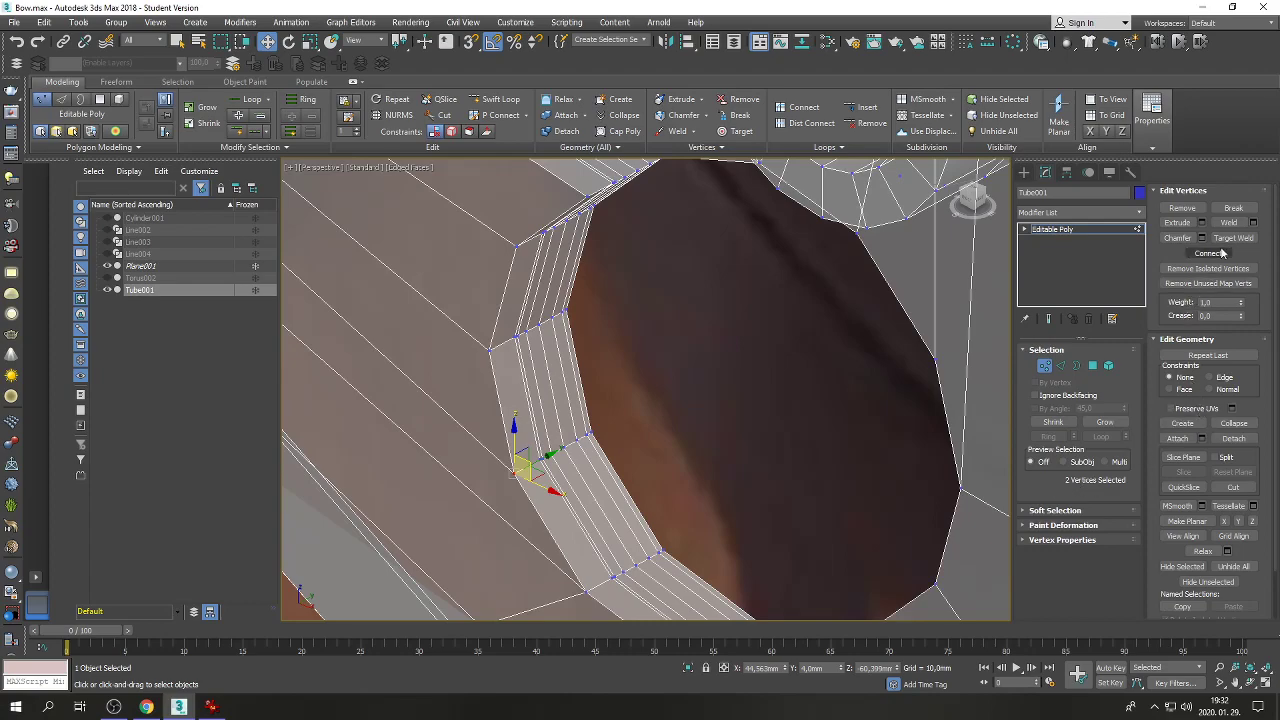
pyautogui.click(1237, 424)
pyautogui.keyDown('alt'); pyautogui.moveTo(639, 335); pyautogui.dragTo(612, 505, button='middle'); pyautogui.keyUp('alt')
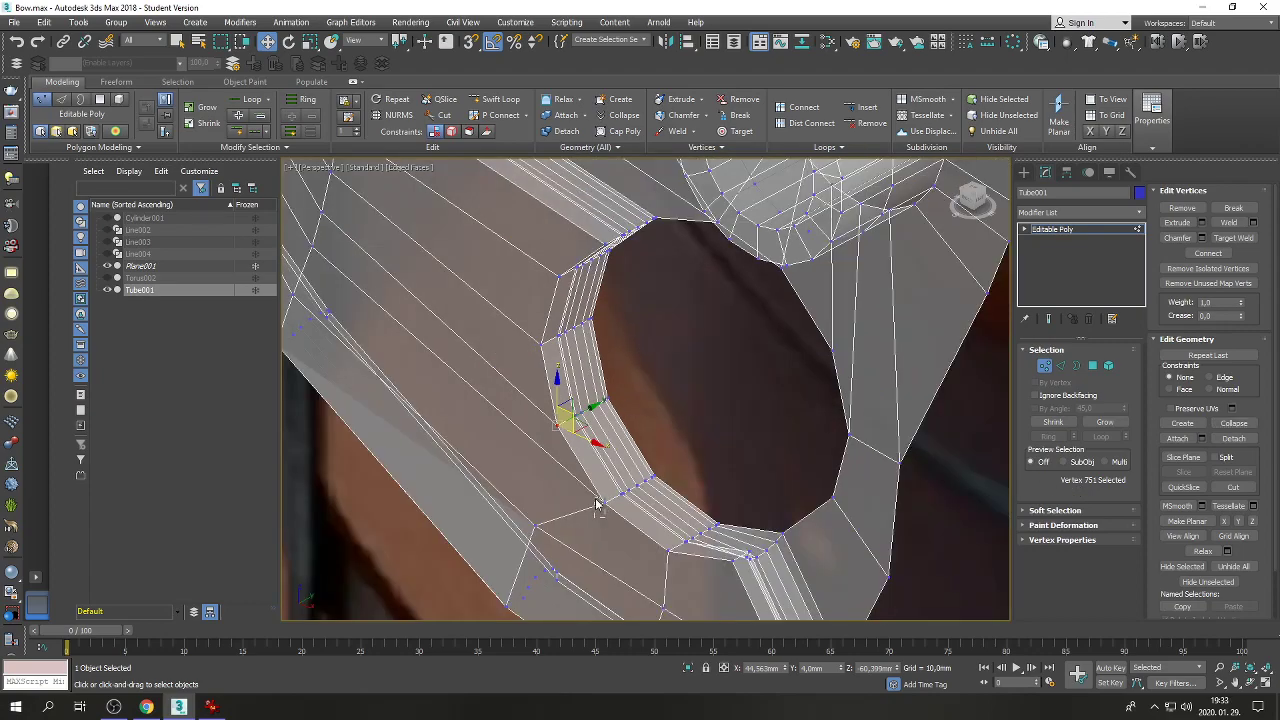
pyautogui.moveTo(596, 505); pyautogui.dragTo(614, 488)
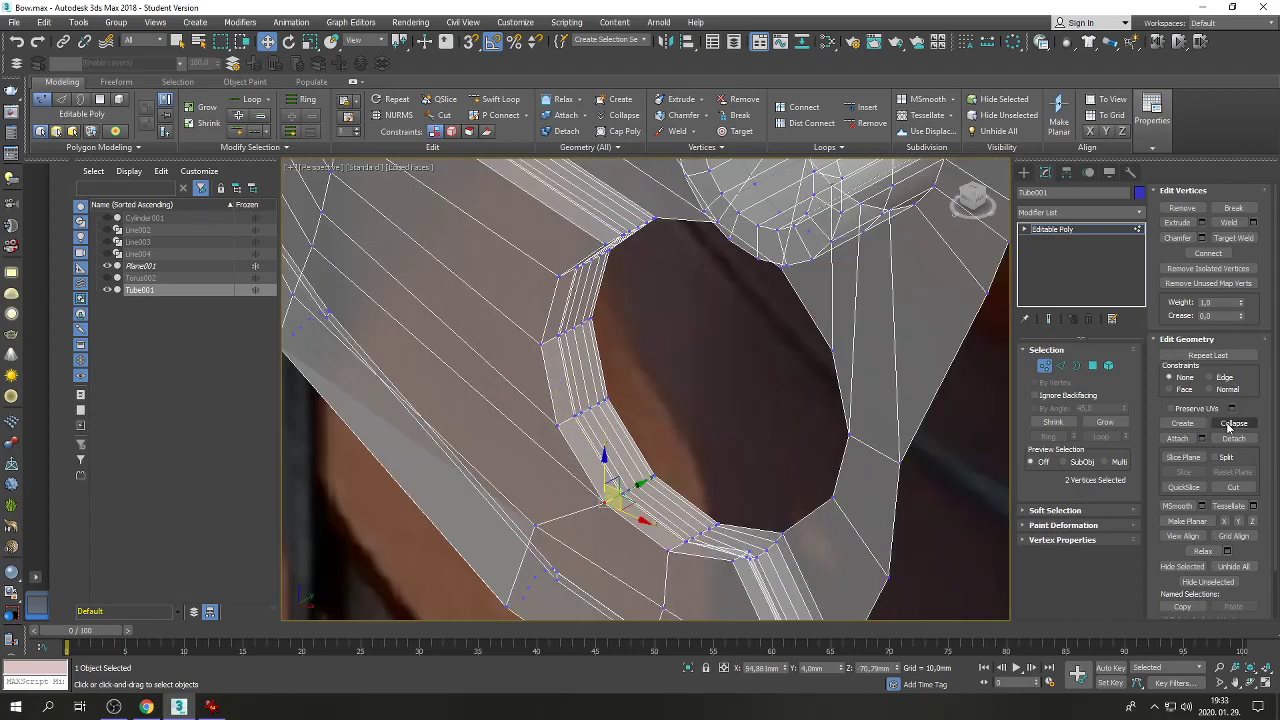
pyautogui.click(1229, 426)
pyautogui.click(664, 549)
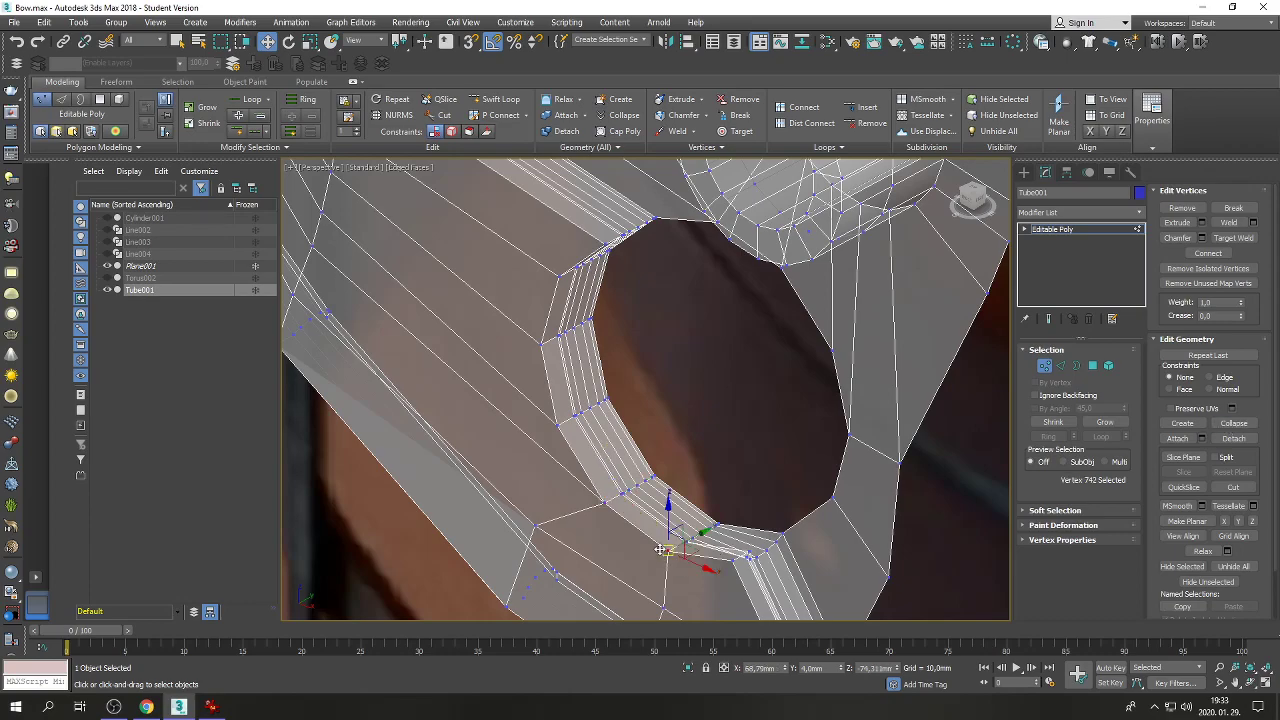
pyautogui.click(559, 270)
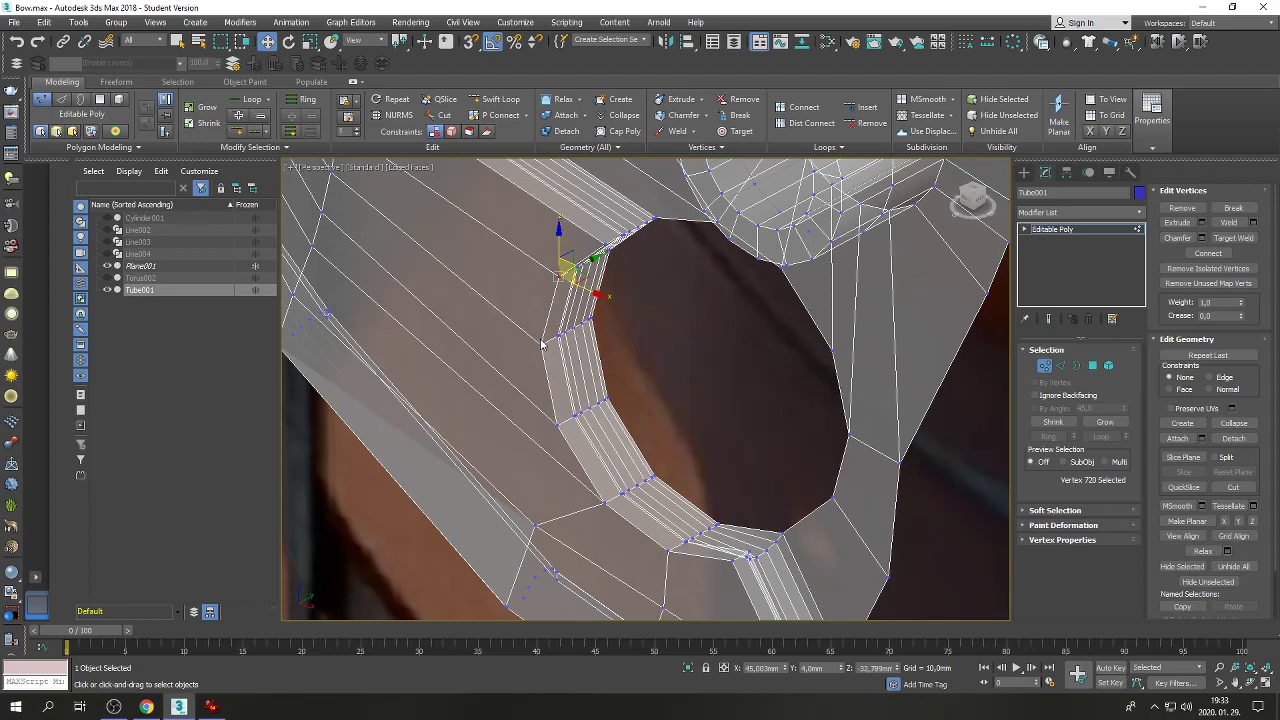
pyautogui.click(545, 343)
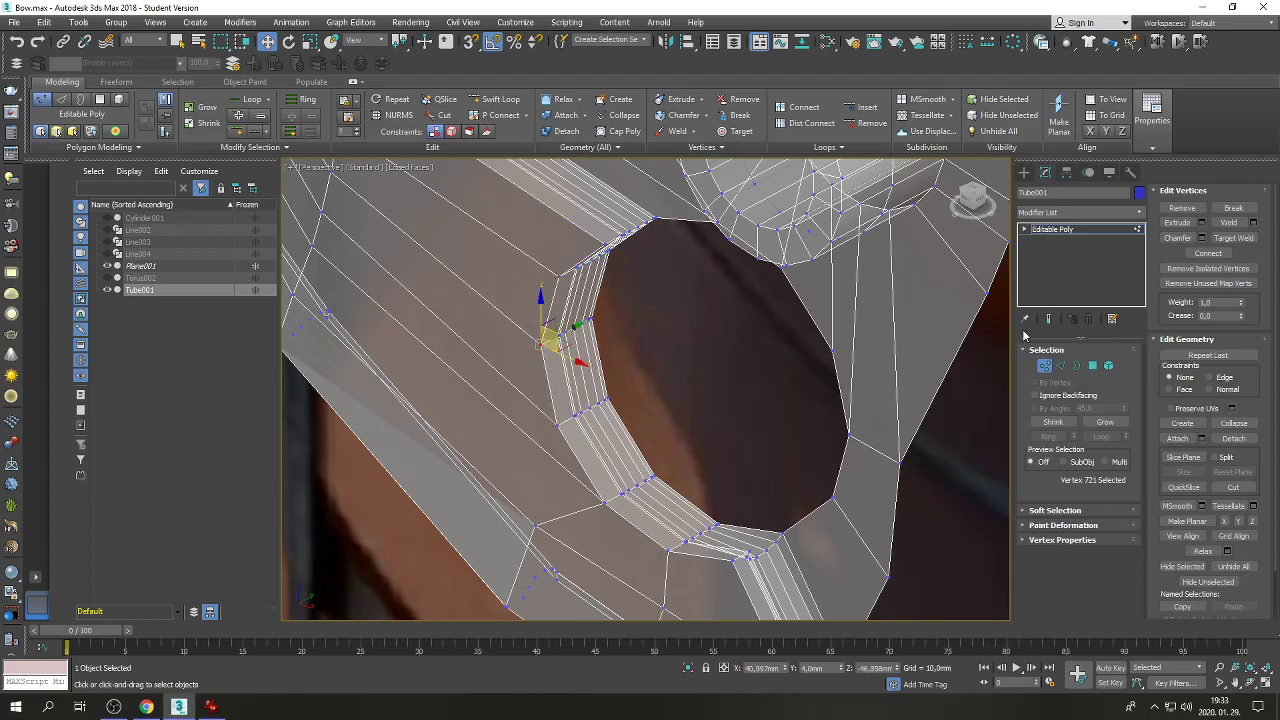
# Extend the large hole's open border along Y by about 10 mm to form a raised wall around it.
pyautogui.click(1077, 366)
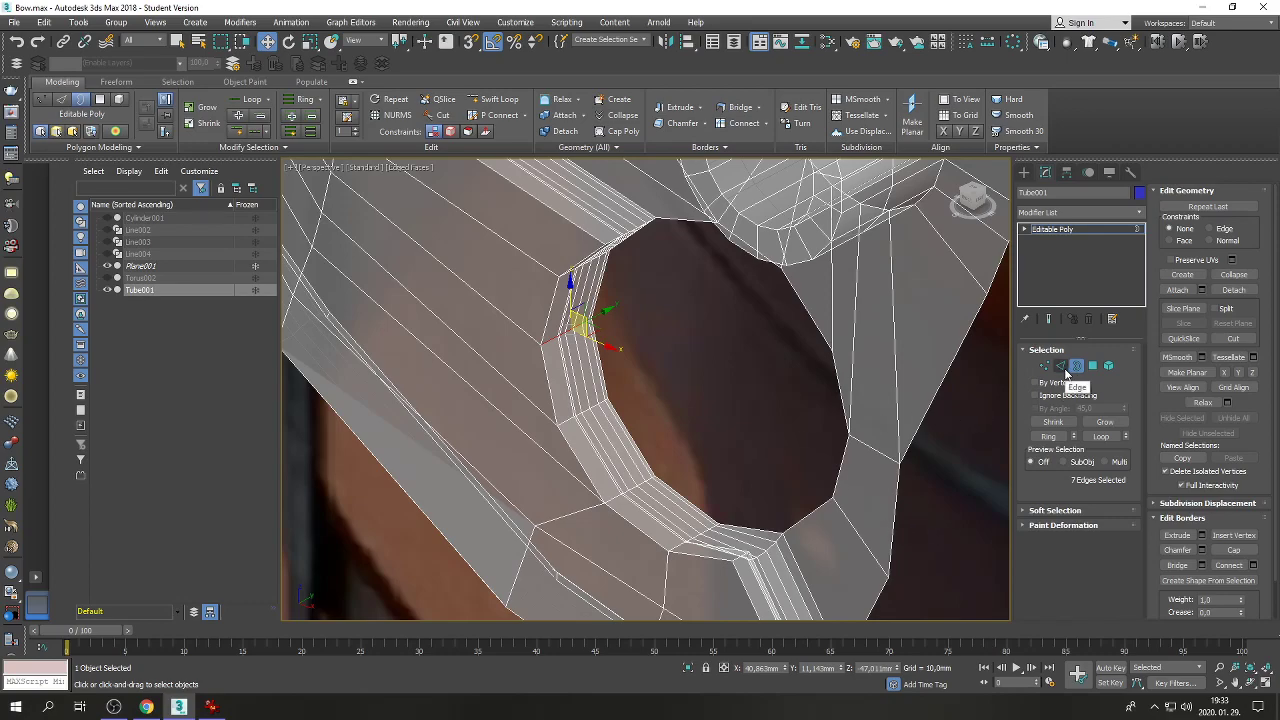
pyautogui.click(802, 518)
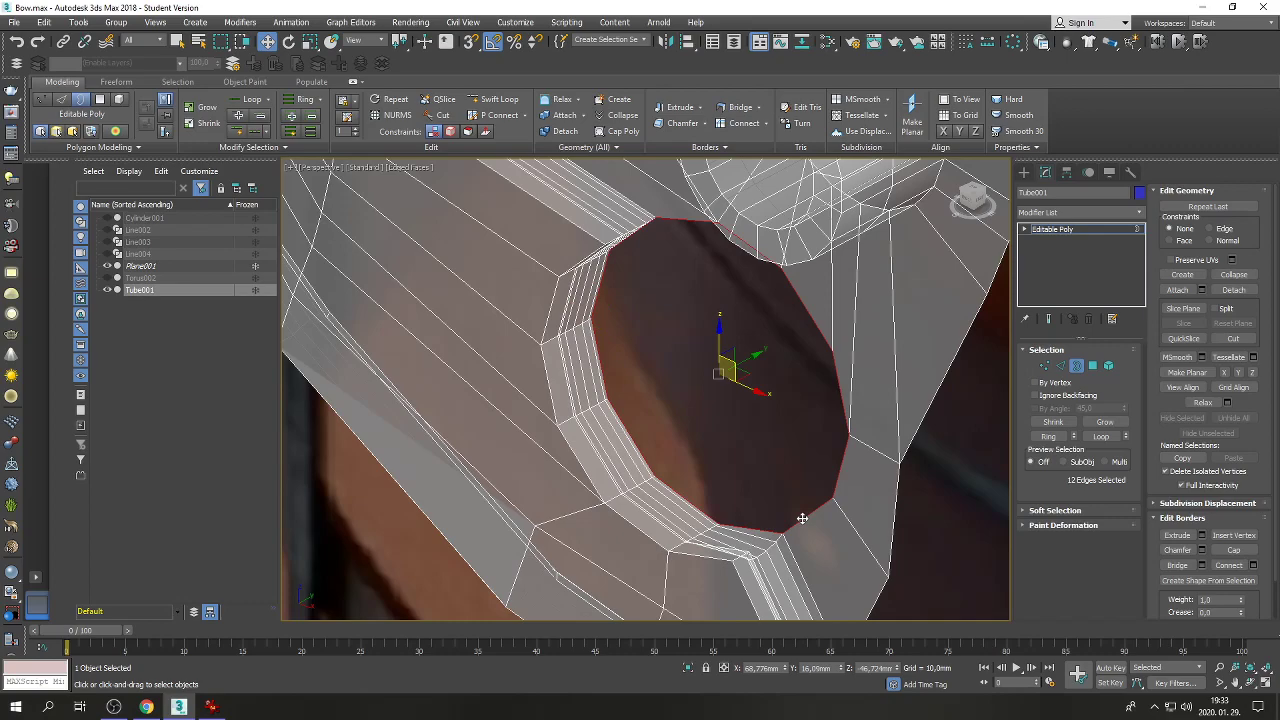
pyautogui.click(1267, 683)
pyautogui.scroll(3, 404, 320)
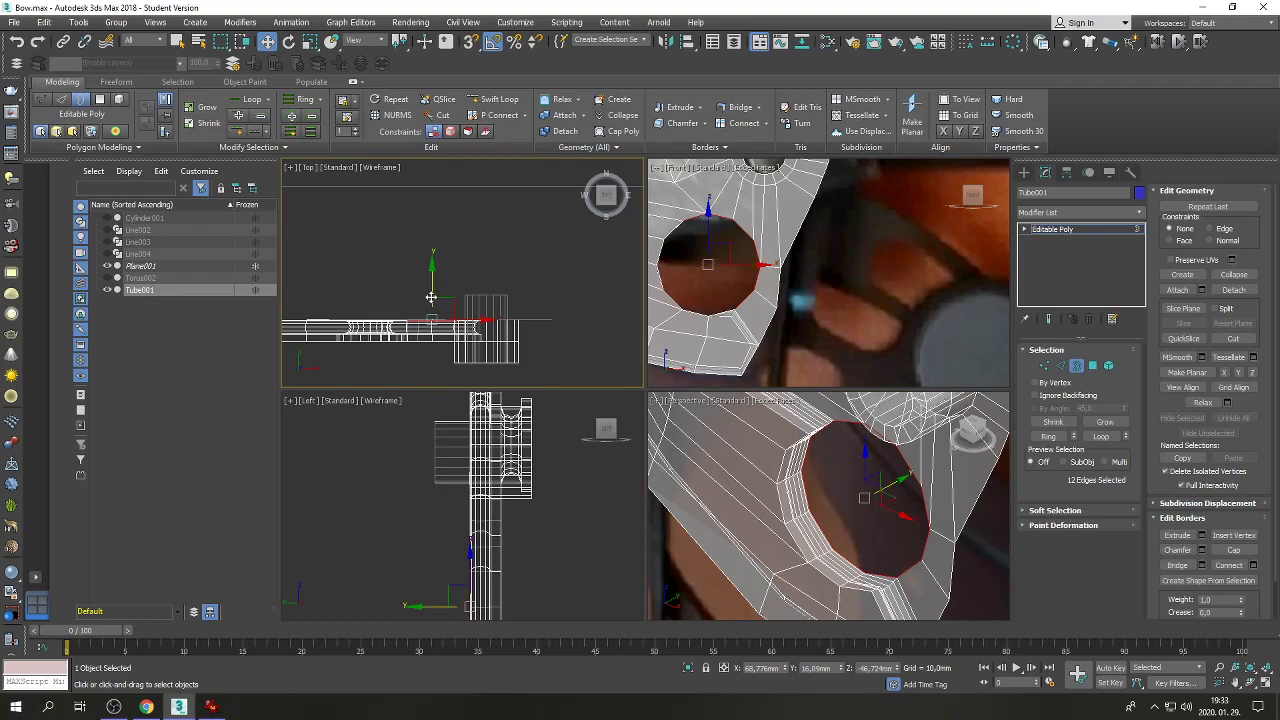
pyautogui.moveTo(429, 288); pyautogui.dragTo(430, 268)
pyautogui.middleClick(855, 519)
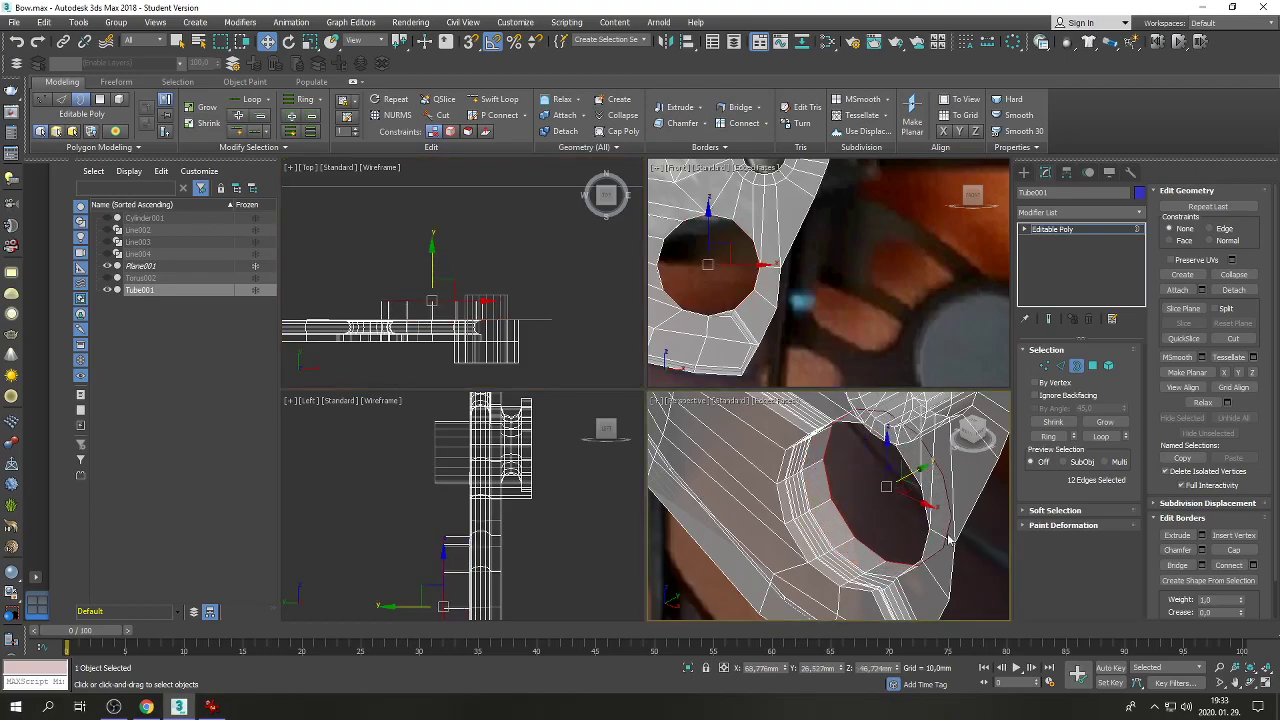
# Face the whole bracket frontally, leave border editing, turn off see-through display and hide the edged faces.
pyautogui.hotkey('ctrl', 'w')
pyautogui.scroll(-5, 860, 545)
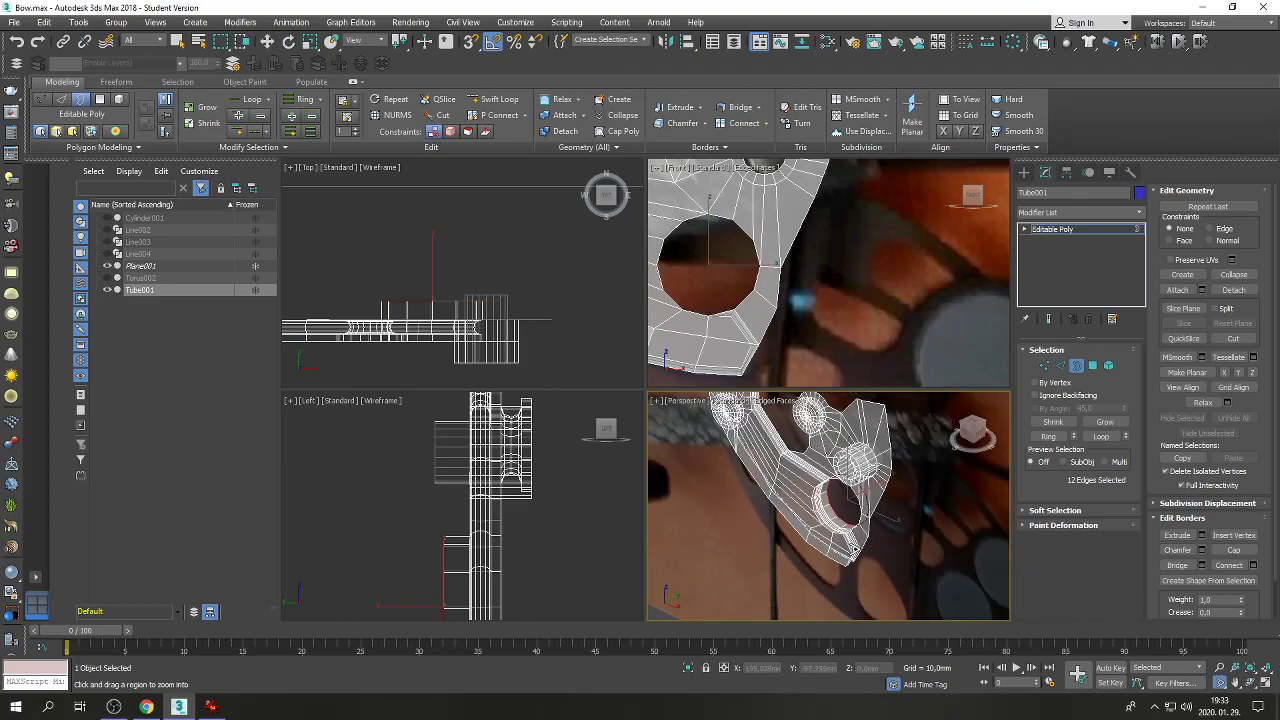
pyautogui.press('w')
pyautogui.scroll(-6, 855, 548)
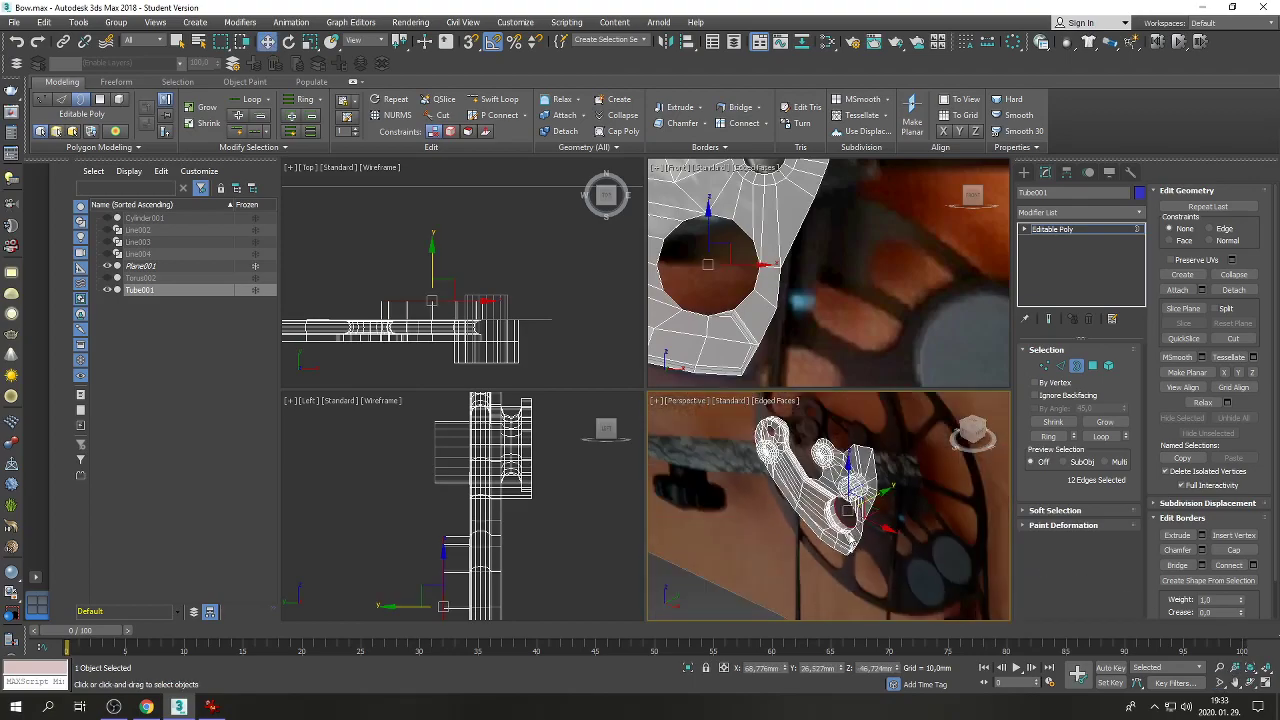
pyautogui.click(1266, 684)
pyautogui.click(1250, 683)
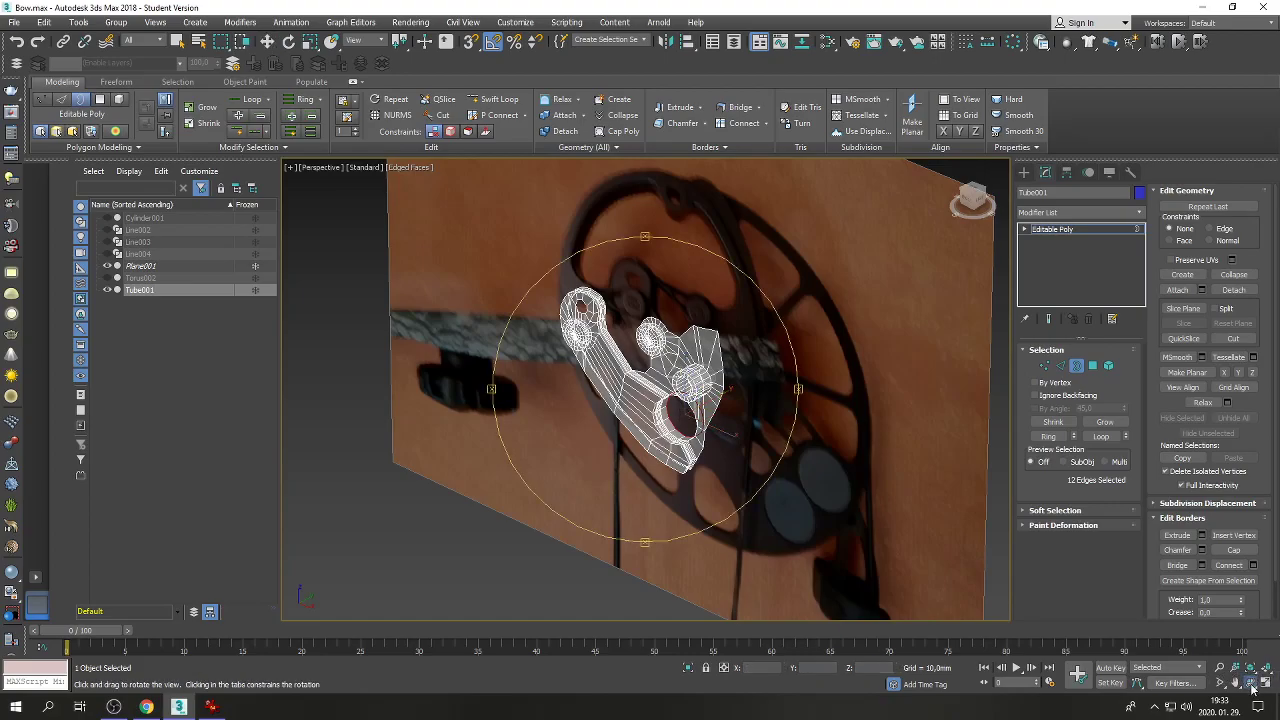
pyautogui.moveTo(612, 441); pyautogui.dragTo(698, 425)
pyautogui.press('w')
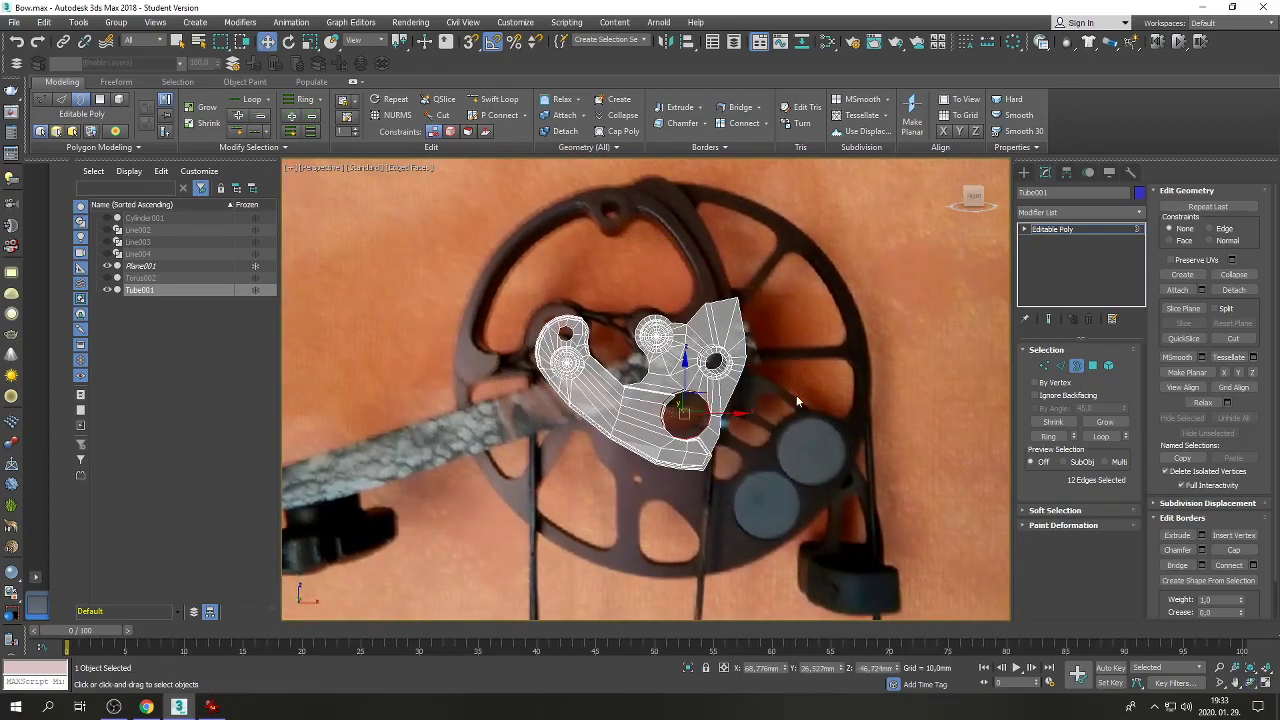
pyautogui.click(1077, 369)
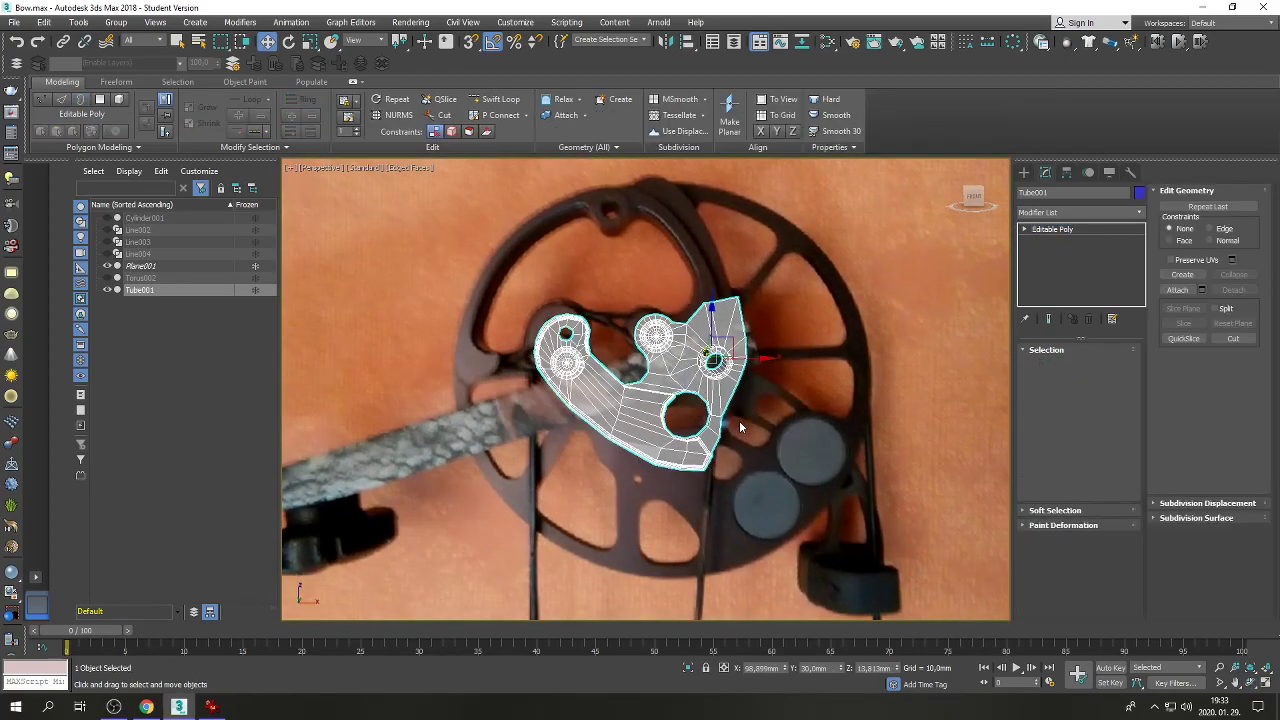
pyautogui.hotkey('alt', 'x')
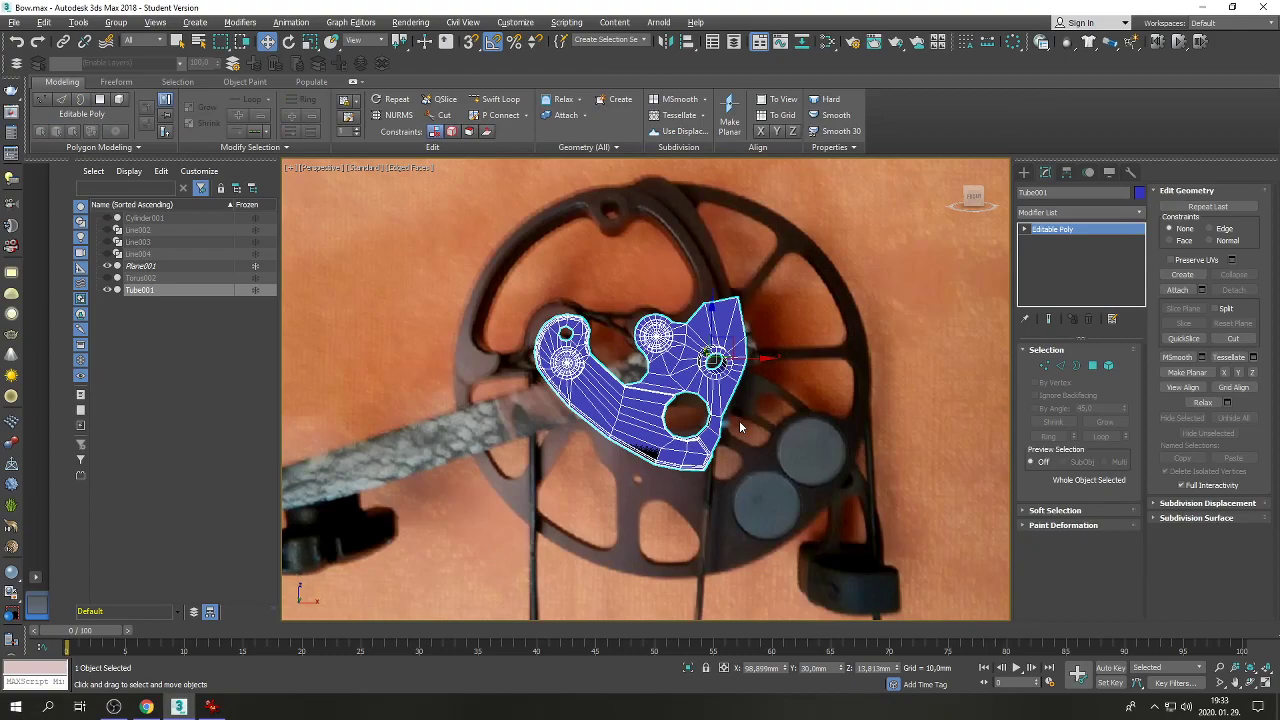
pyautogui.press('F4')
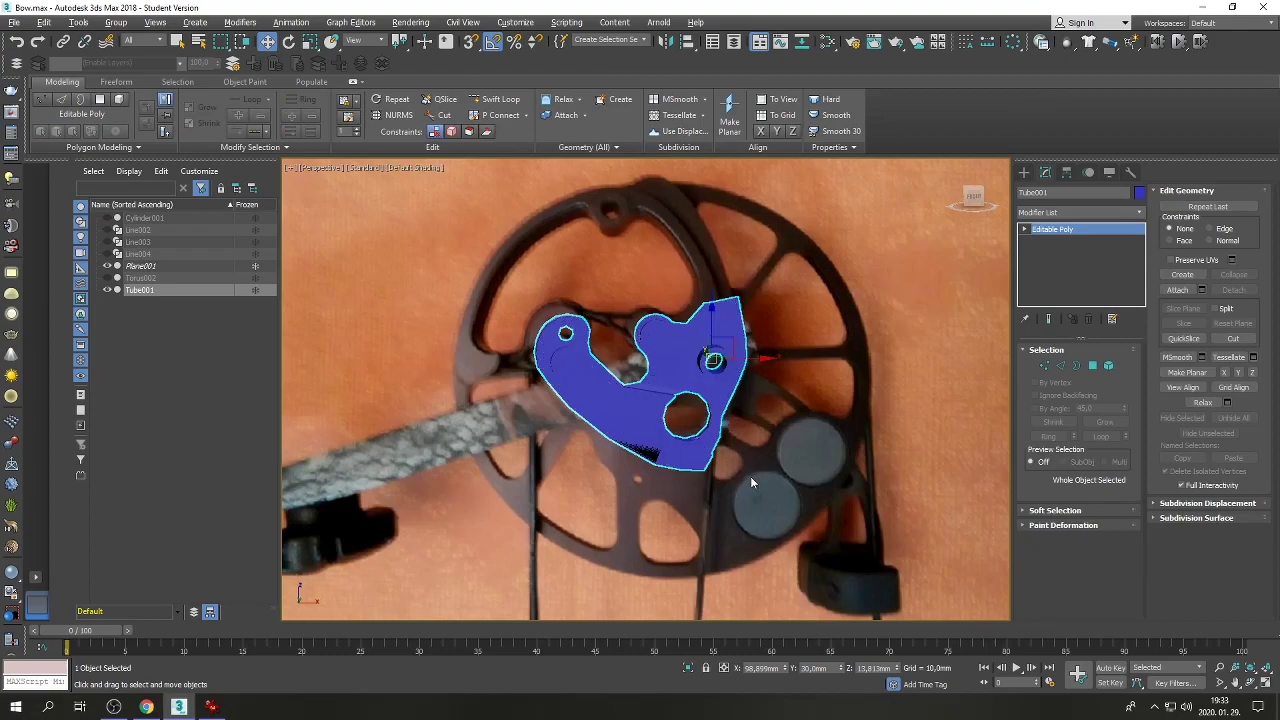
# Examine the shading around the large hole and the bracket's lower edge, with edged faces shown again.
pyautogui.click(1249, 682)
pyautogui.moveTo(684, 508); pyautogui.dragTo(558, 452)
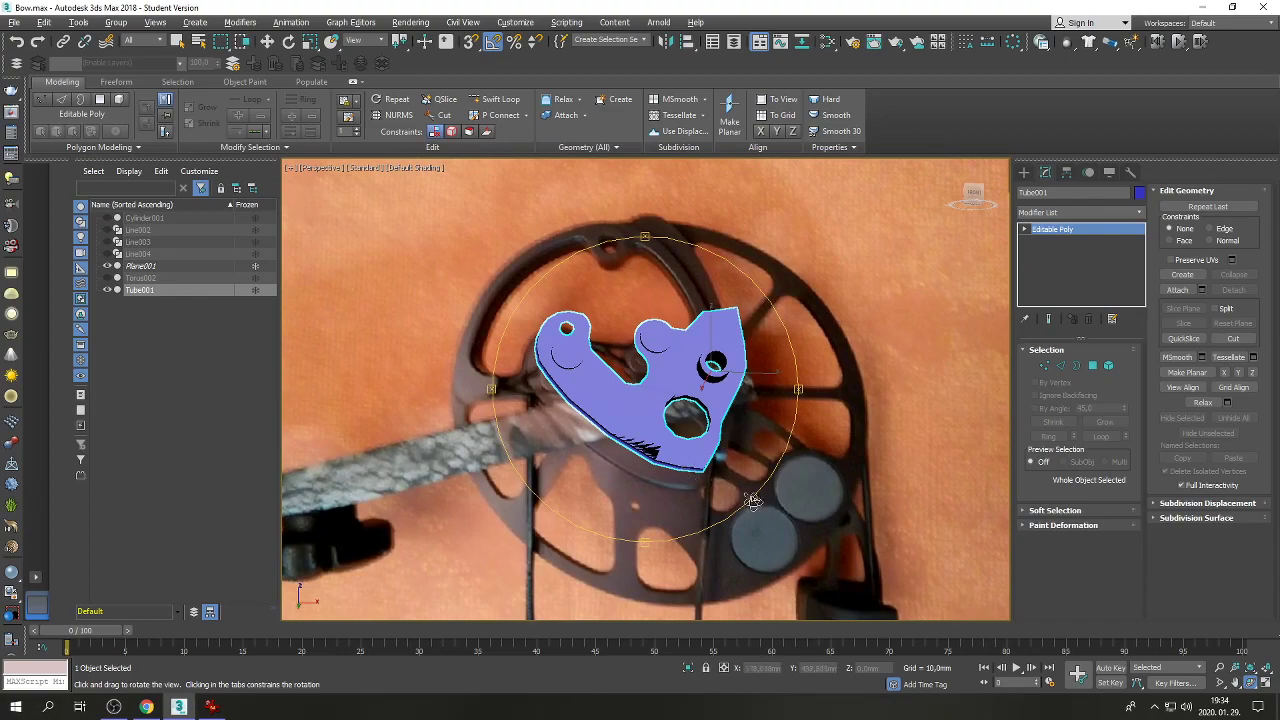
pyautogui.click(1219, 682)
pyautogui.moveTo(620, 500); pyautogui.dragTo(619, 457)
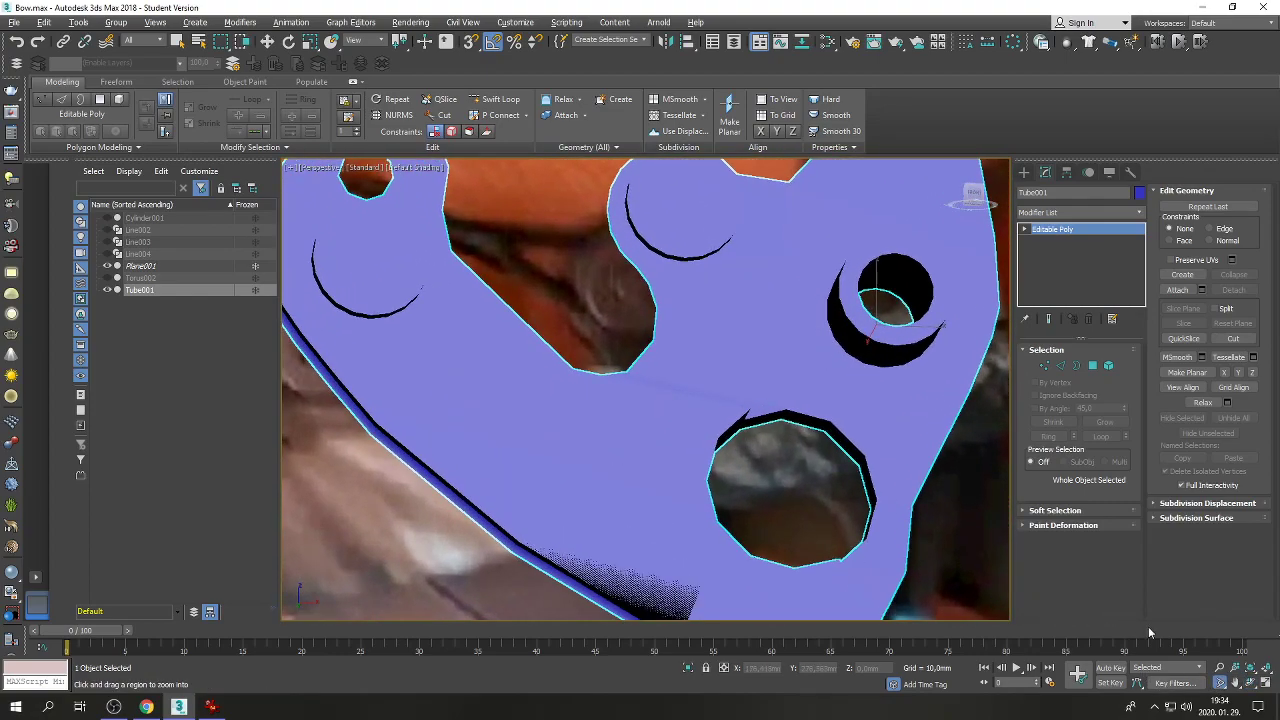
pyautogui.click(1228, 682)
pyautogui.moveTo(743, 491); pyautogui.dragTo(674, 364, button='middle')
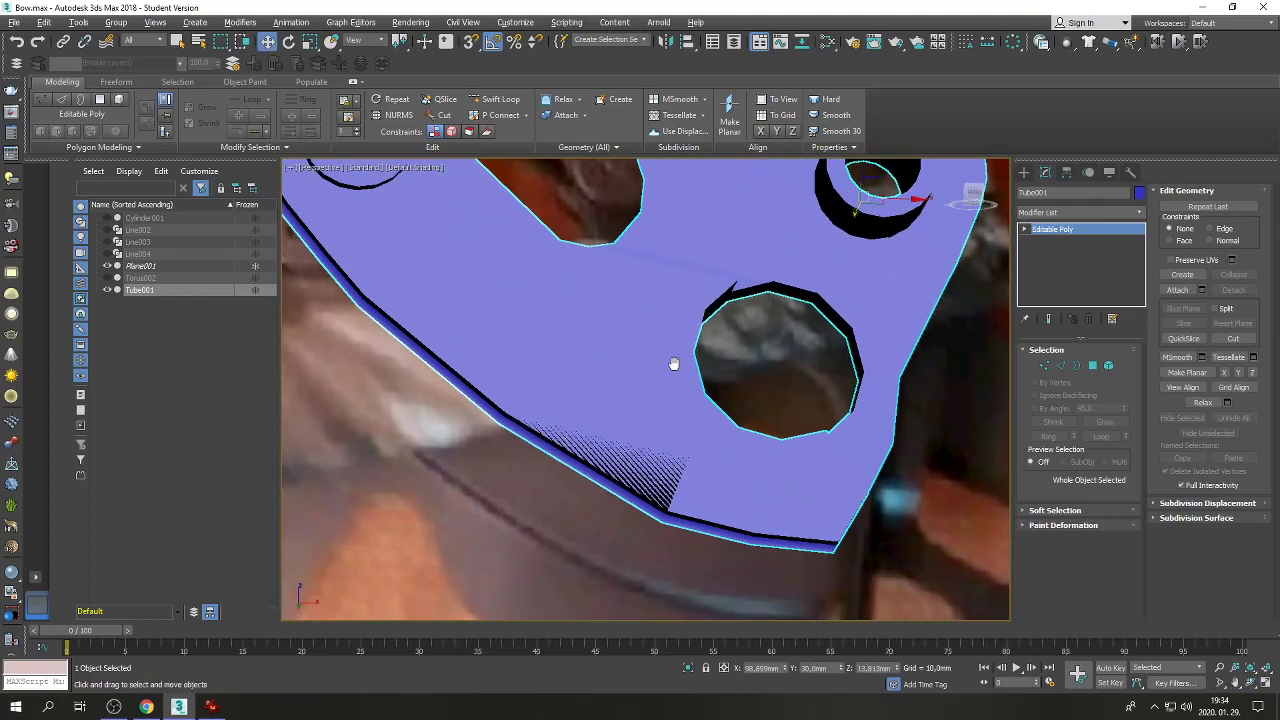
pyautogui.press('F4')
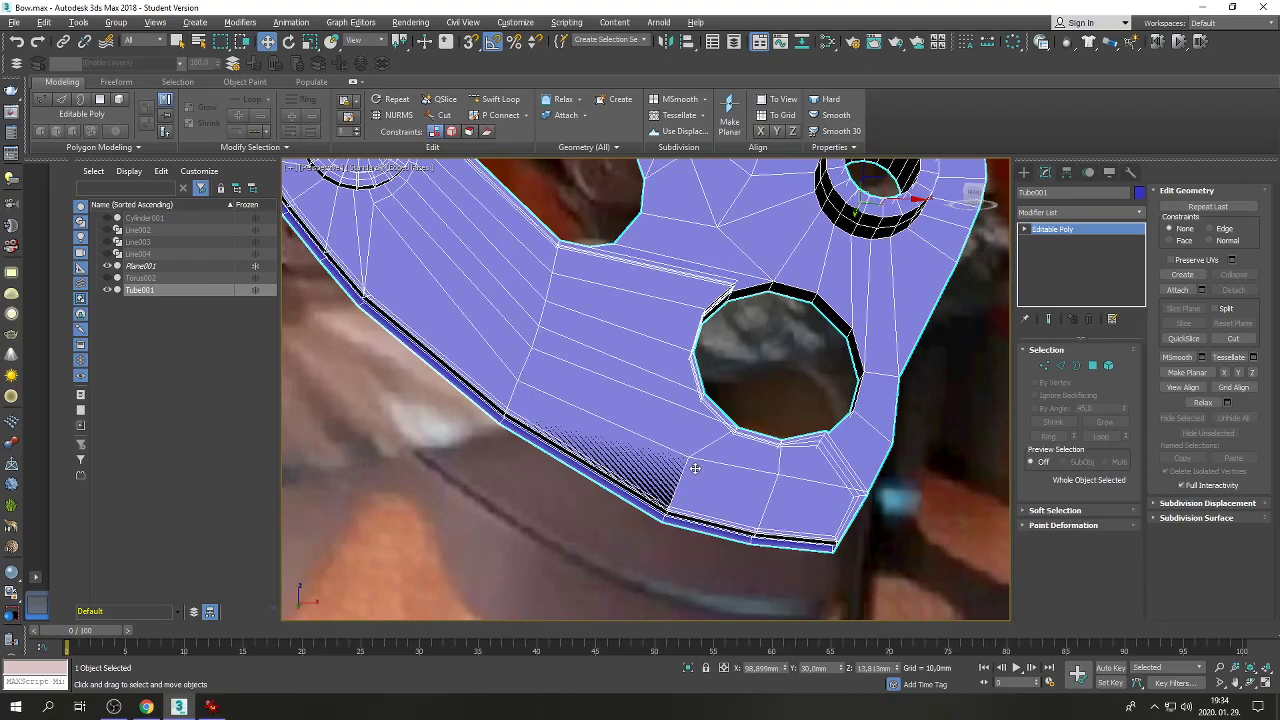
# Try to target-weld the two nearly coincident vertices on the bracket's lower edge below the large hole.
pyautogui.click(1252, 682)
pyautogui.moveTo(705, 520); pyautogui.dragTo(650, 371)
pyautogui.rightClick(650, 371)
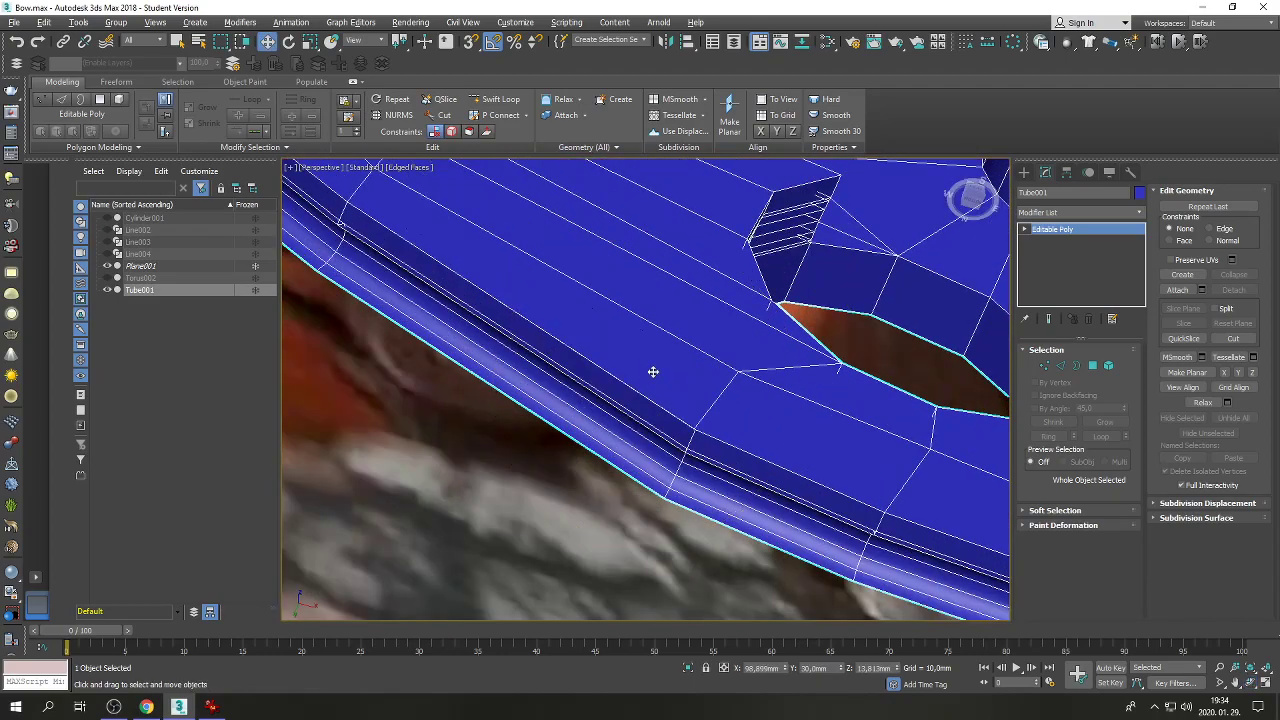
pyautogui.click(1042, 366)
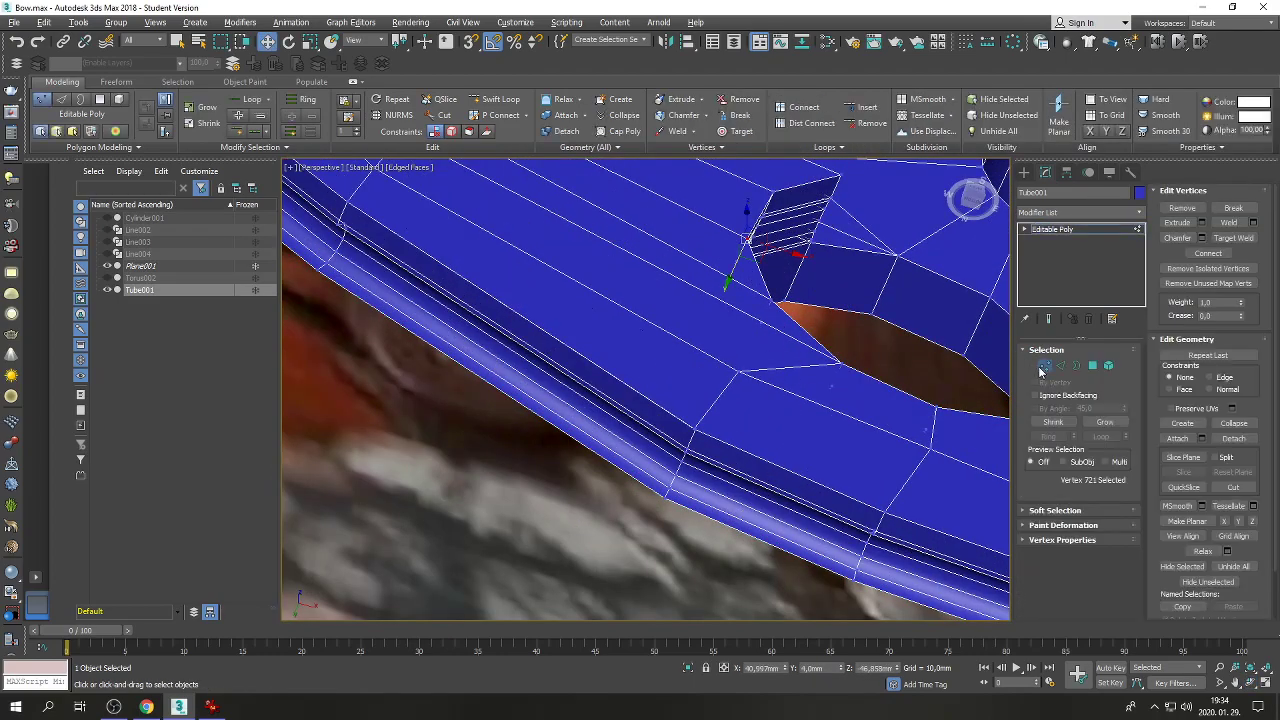
pyautogui.scroll(5, 710, 478)
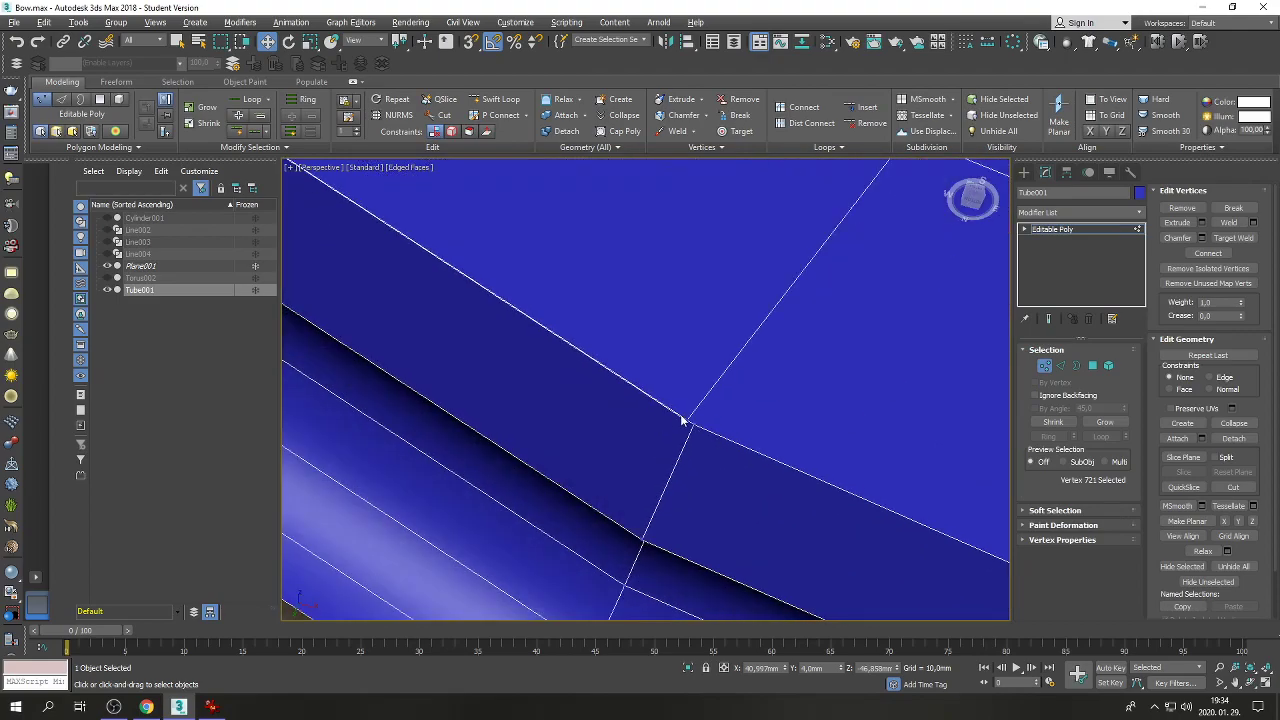
pyautogui.click(1233, 238)
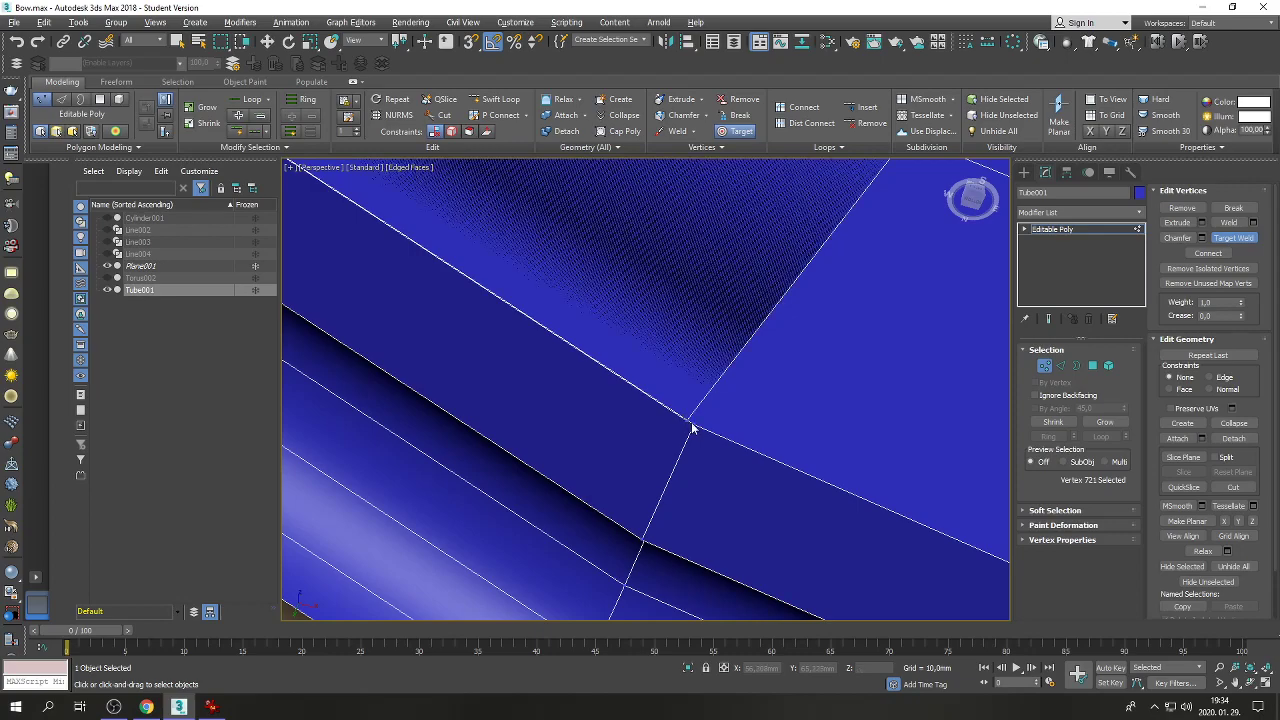
pyautogui.press('w')
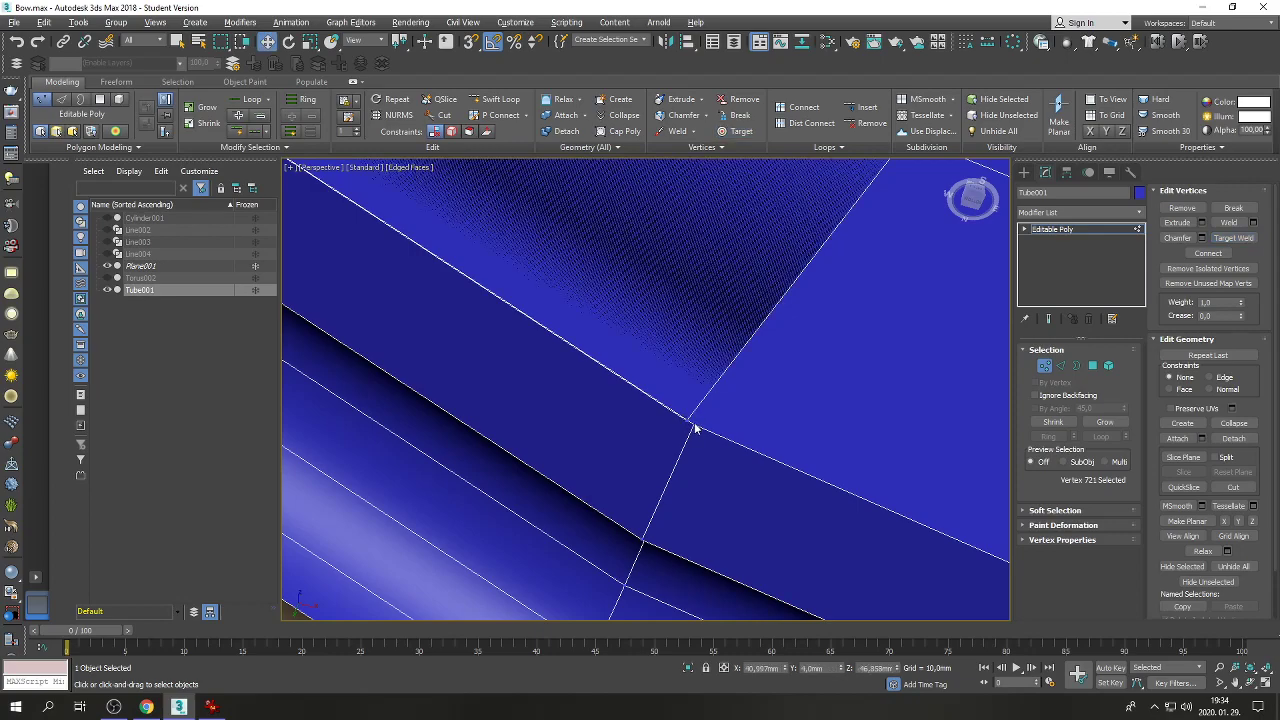
pyautogui.rightClick(680, 420)
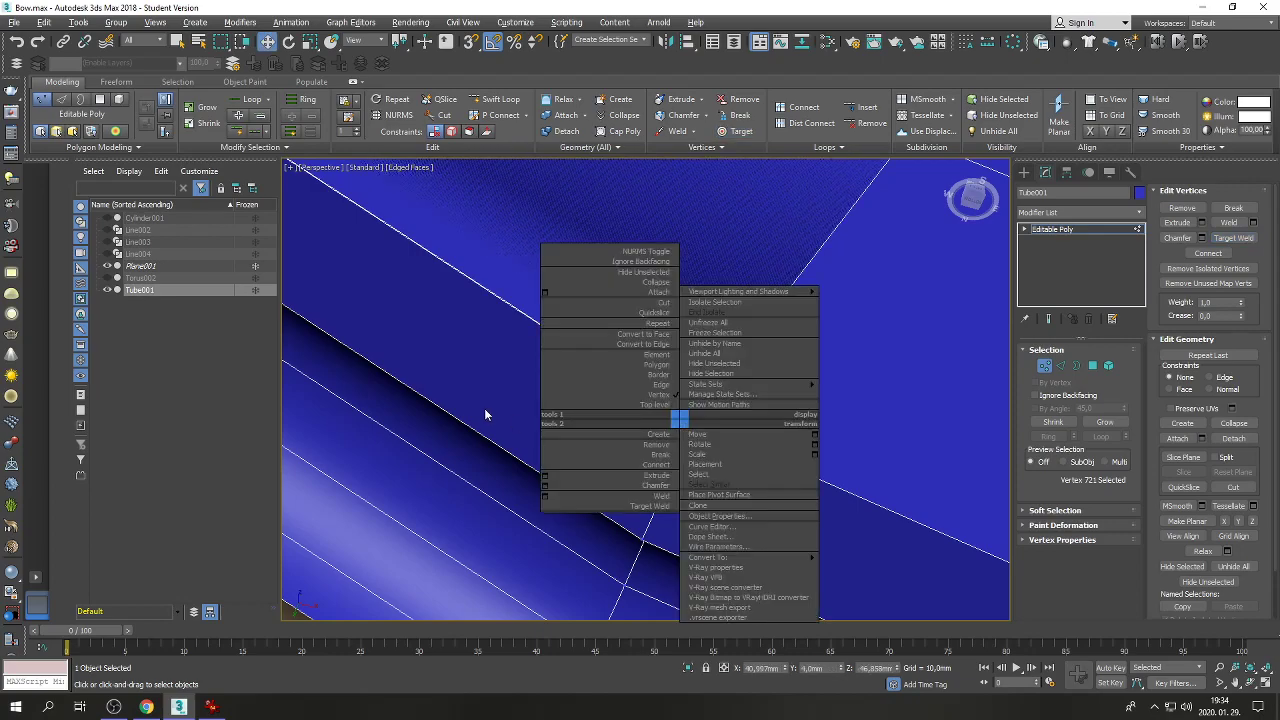
pyautogui.click(667, 418)
pyautogui.click(686, 421)
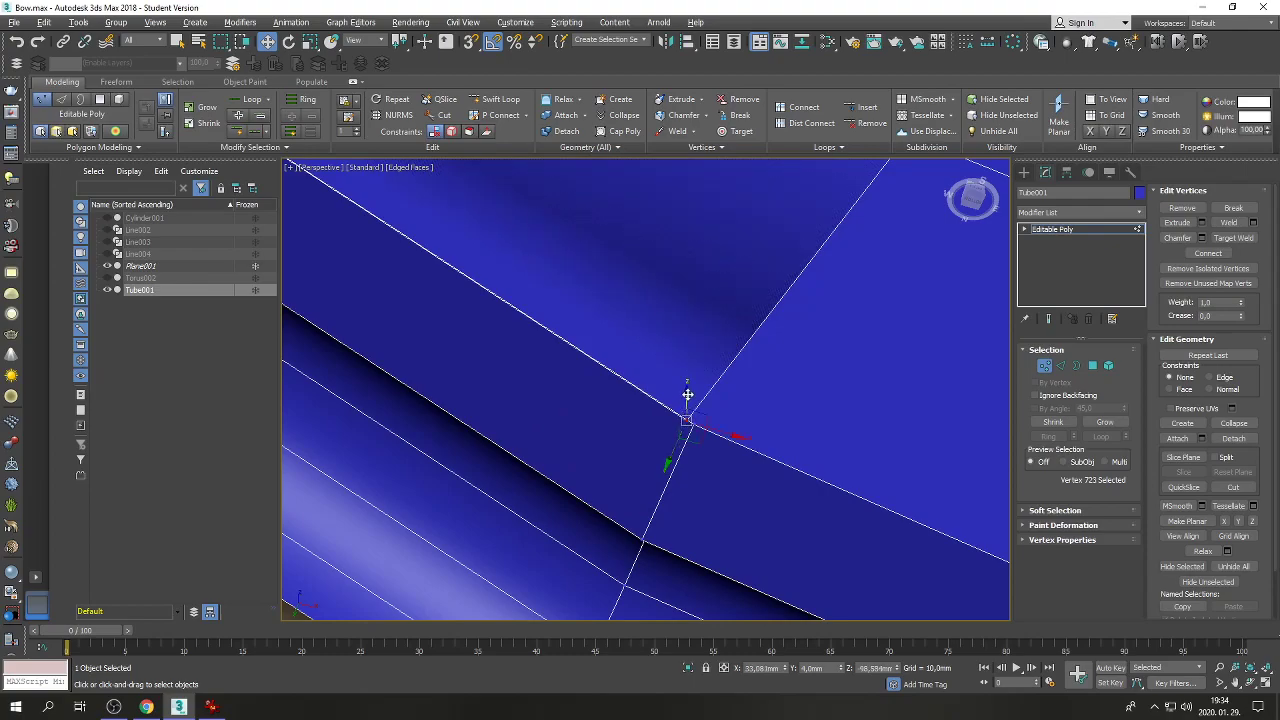
pyautogui.scroll(-5, 687, 395)
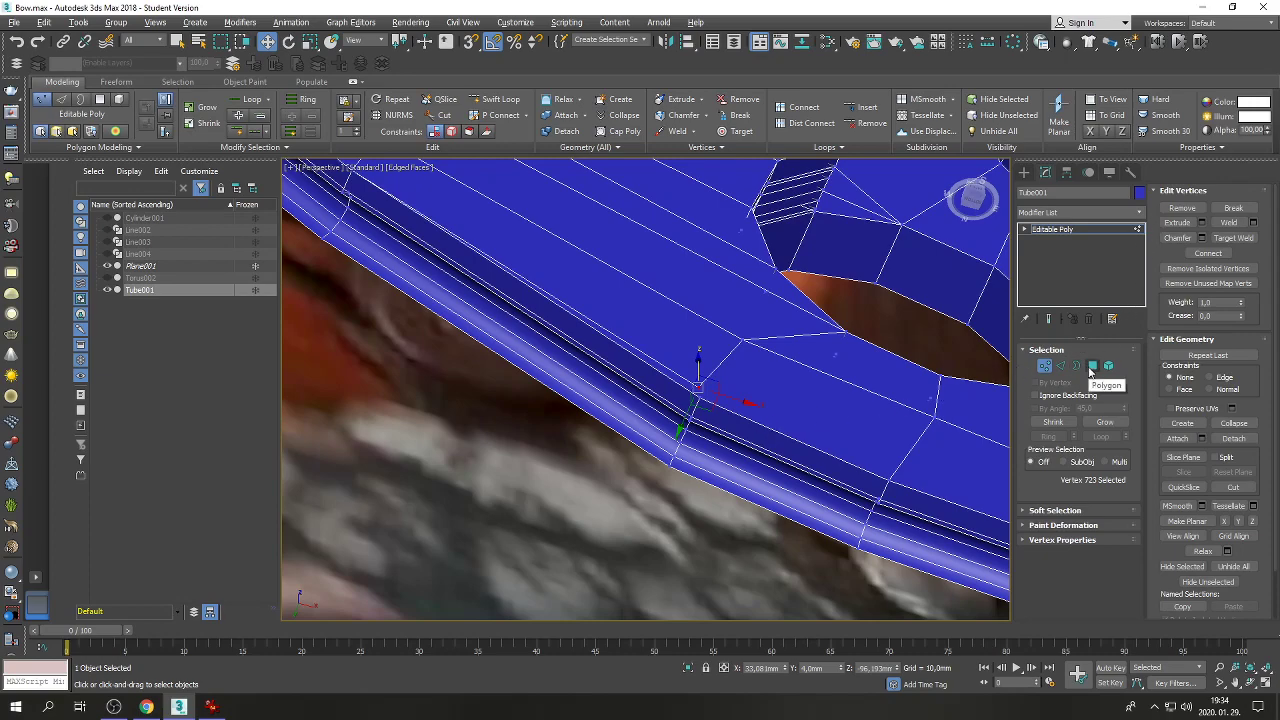
# Delete the distorted polygon on the lower edge below the large hole and target-weld its stray vertex to the neighbouring edge vertex.
pyautogui.click(769, 391)
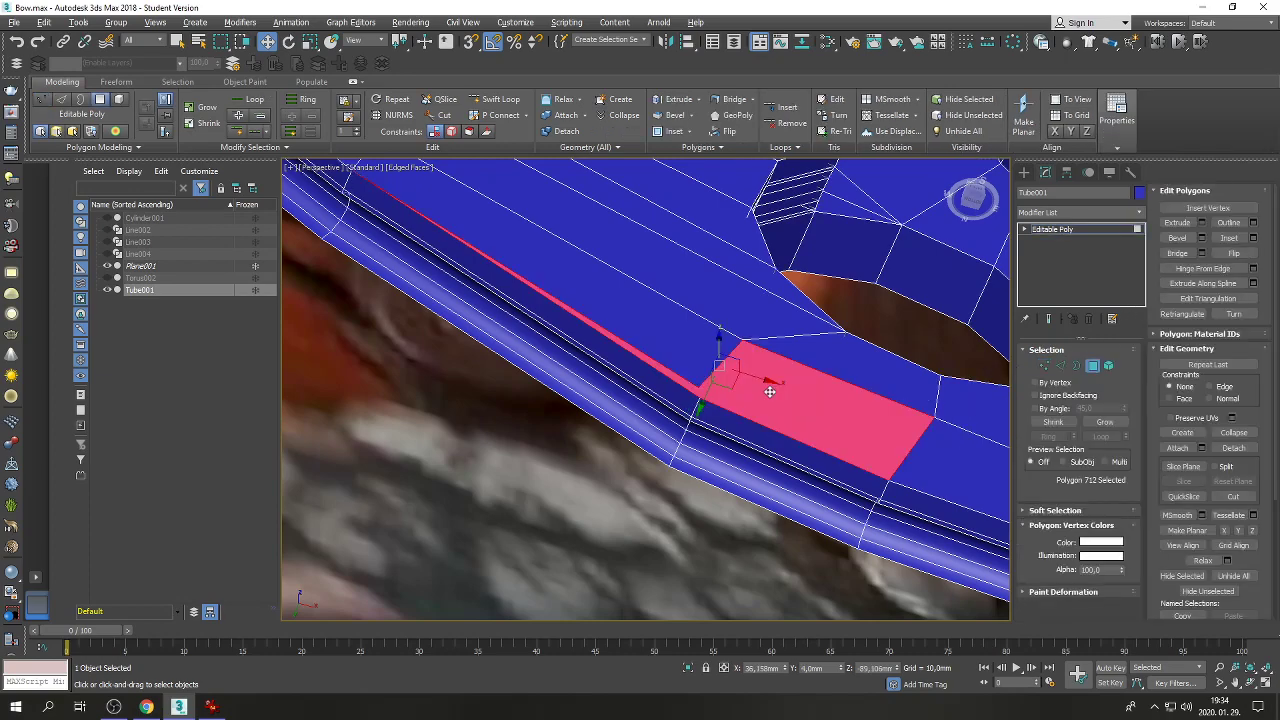
pyautogui.press('Delete')
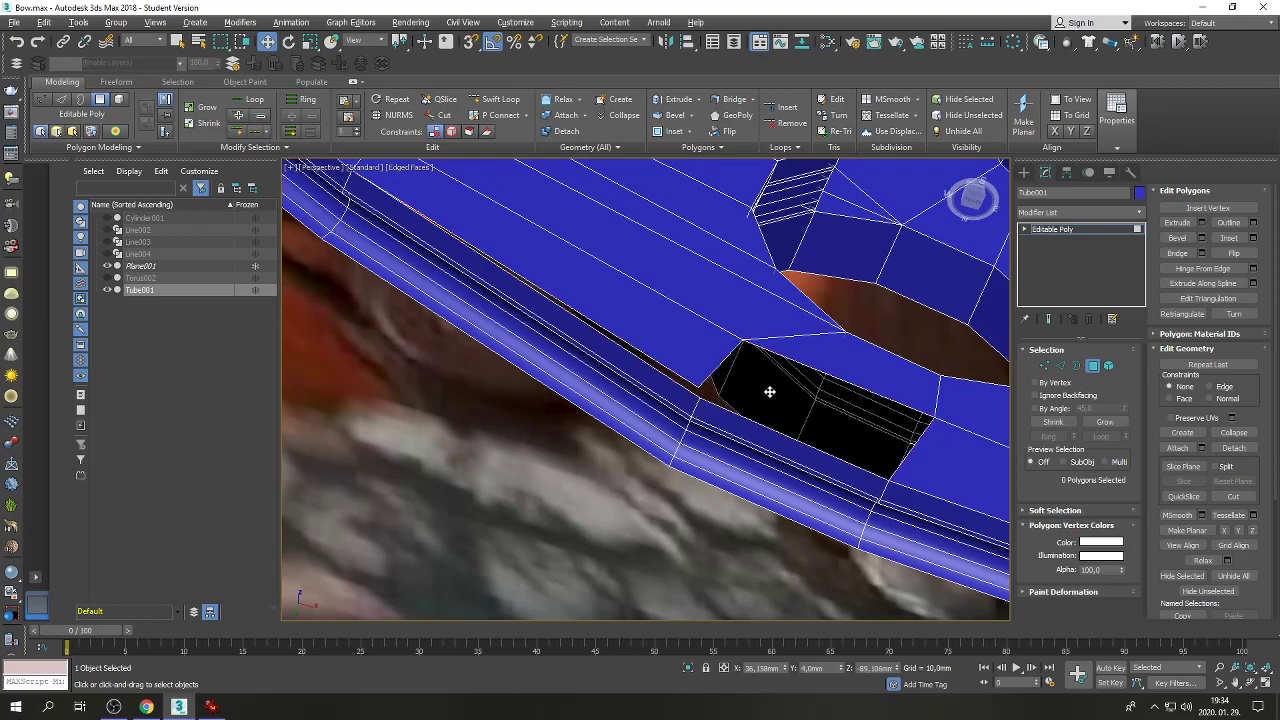
pyautogui.click(1041, 367)
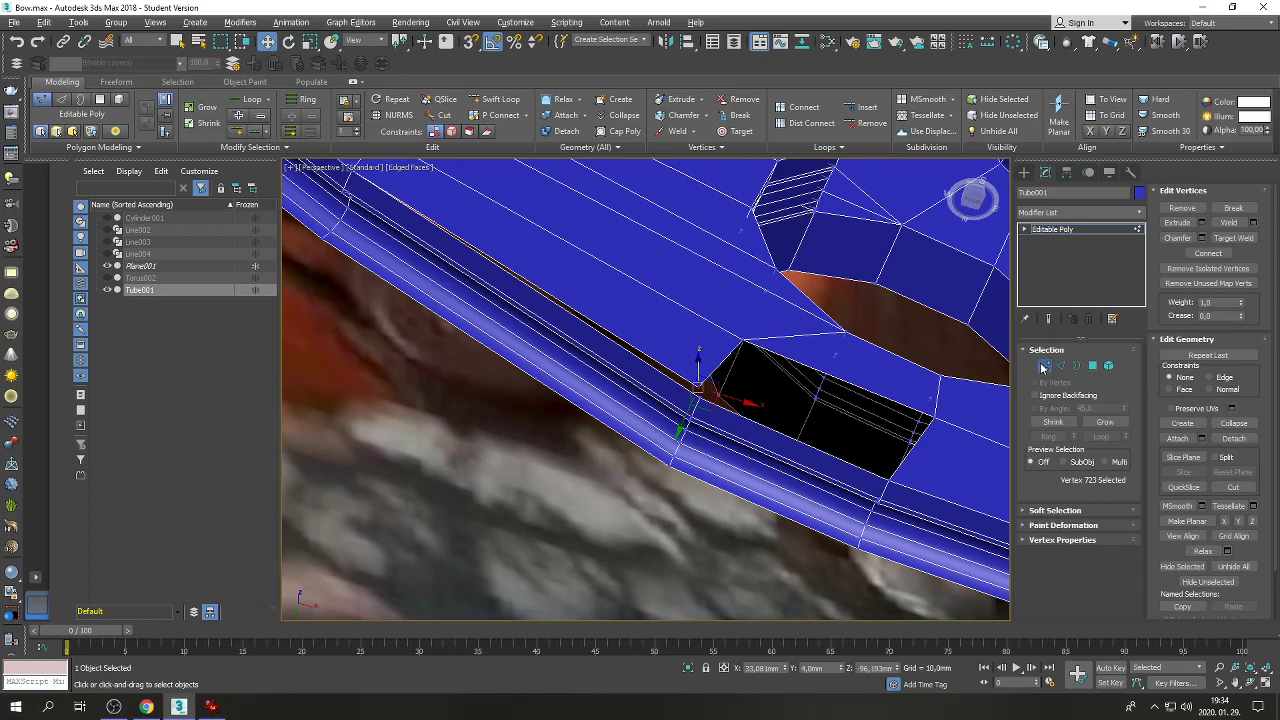
pyautogui.click(1233, 238)
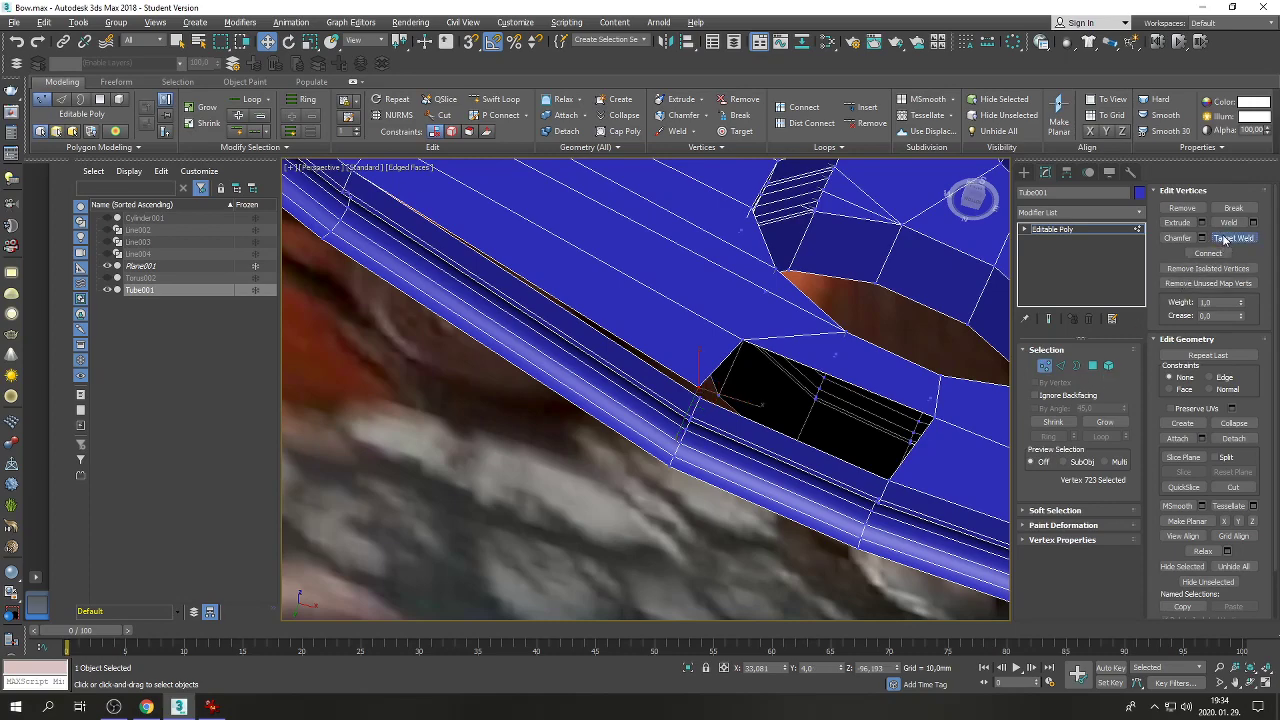
pyautogui.click(700, 398)
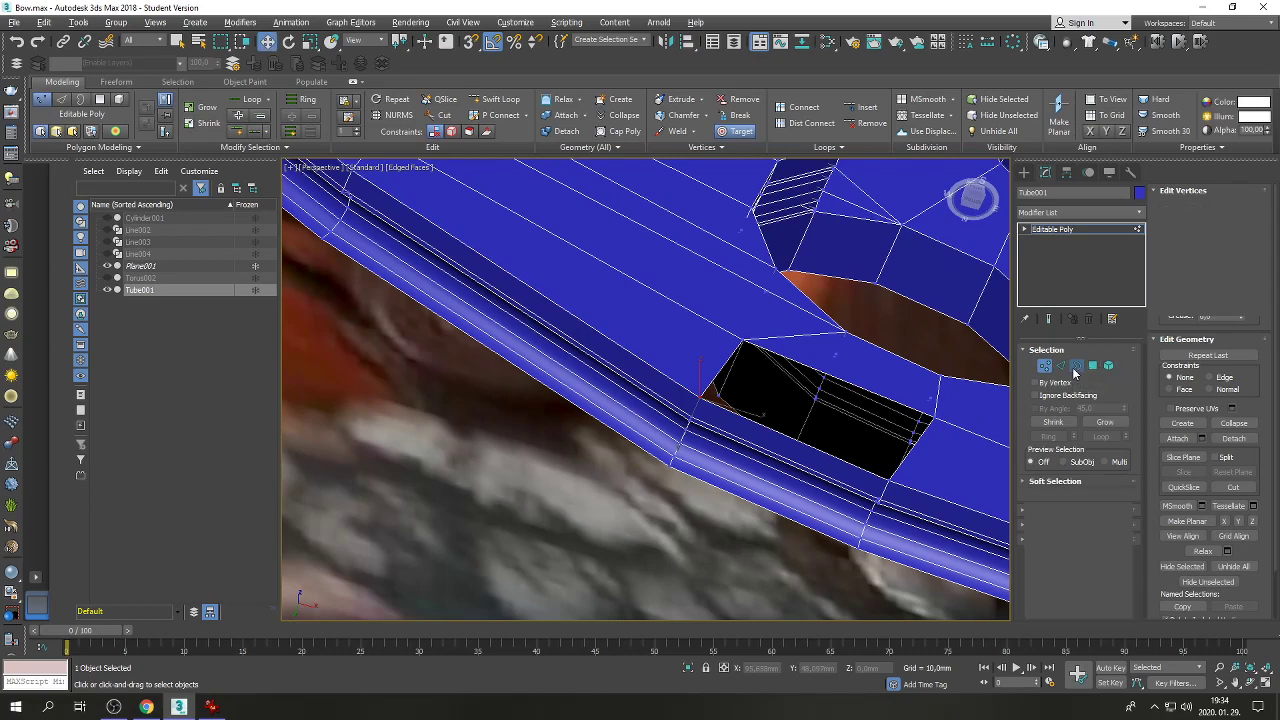
# Cap the four-edge opening on the bracket's lower edge below the large hole.
pyautogui.click(1076, 366)
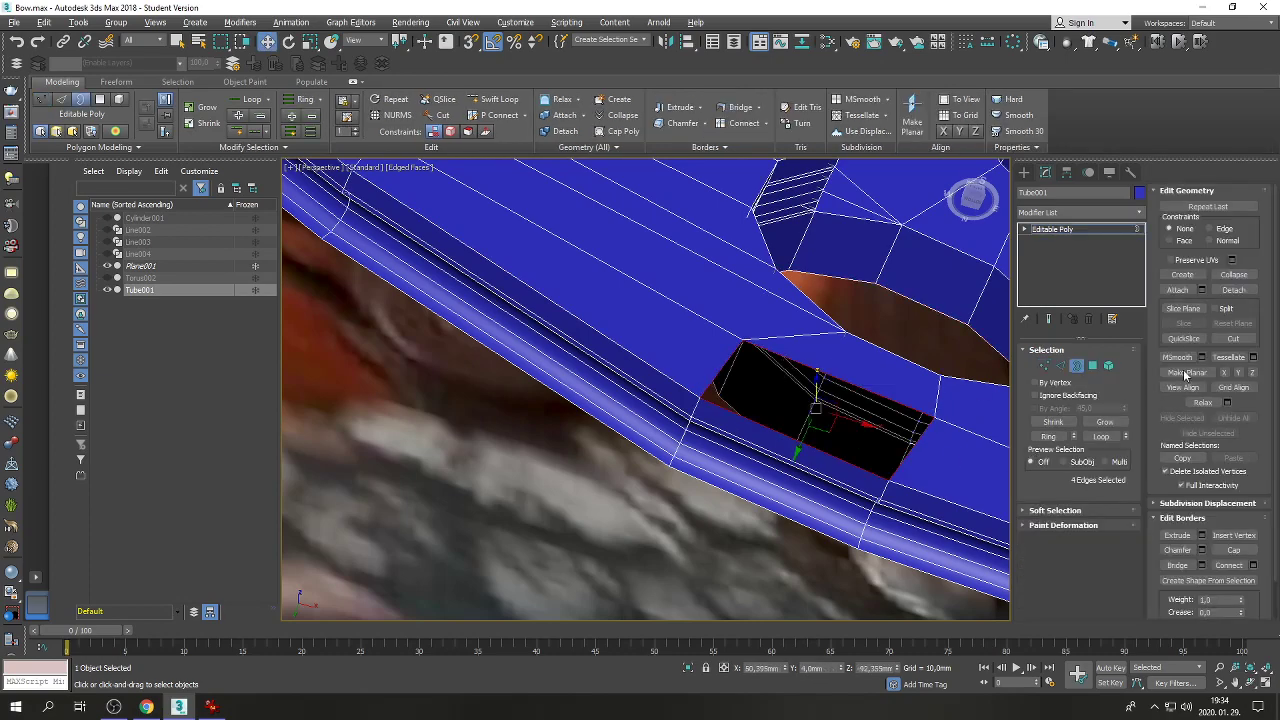
pyautogui.click(1234, 550)
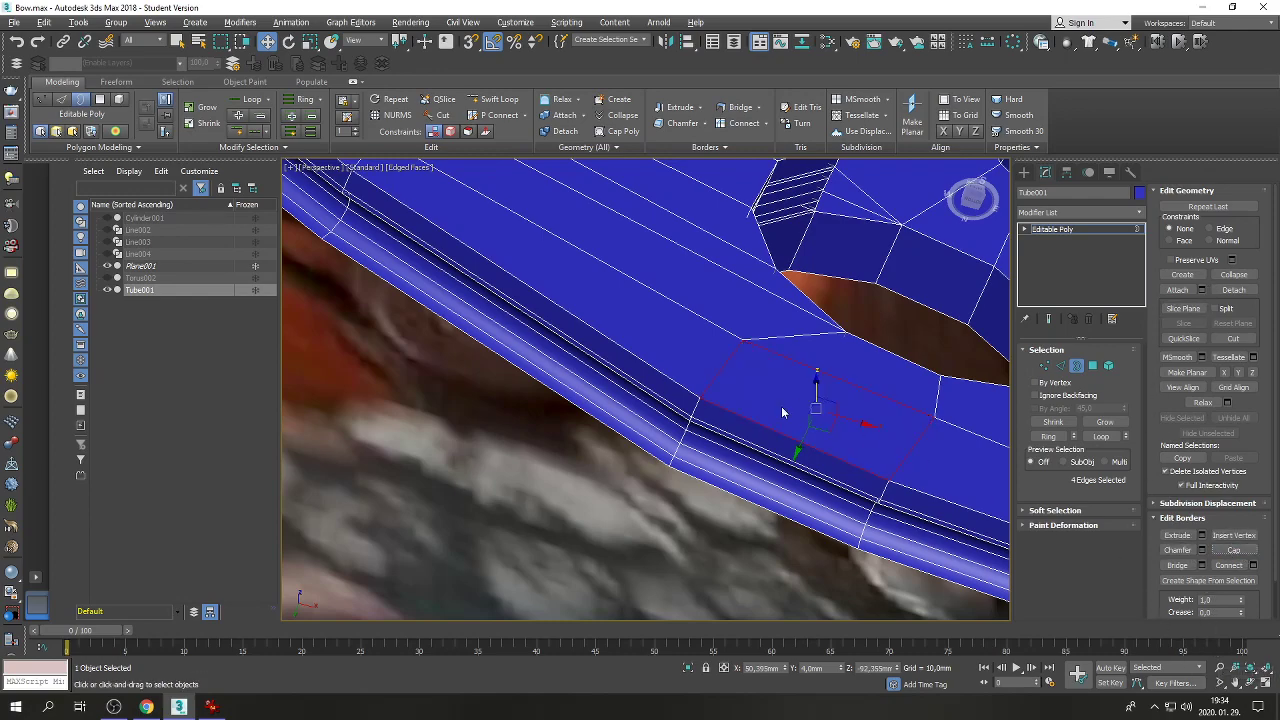
# Hide the edged faces and show the bracket's front in plain shading.
pyautogui.click(1220, 683)
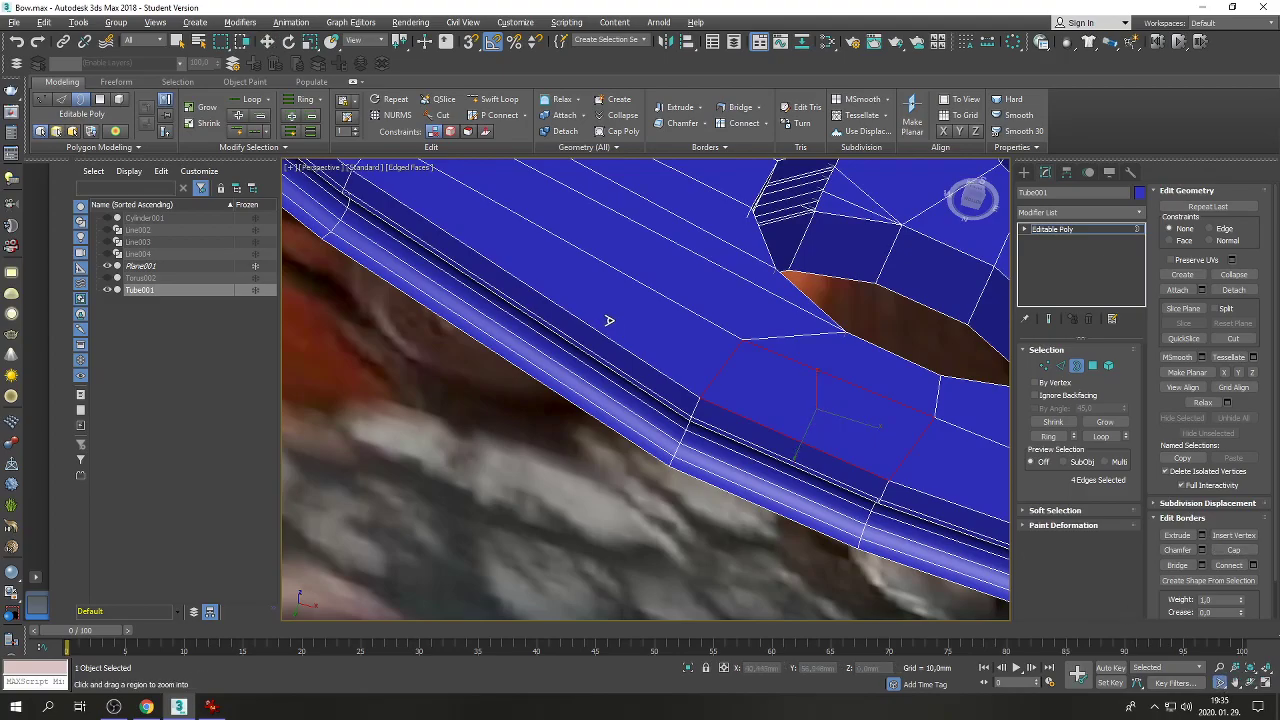
pyautogui.scroll(-4, 640, 355)
pyautogui.scroll(-2, 672, 387)
pyautogui.press('w')
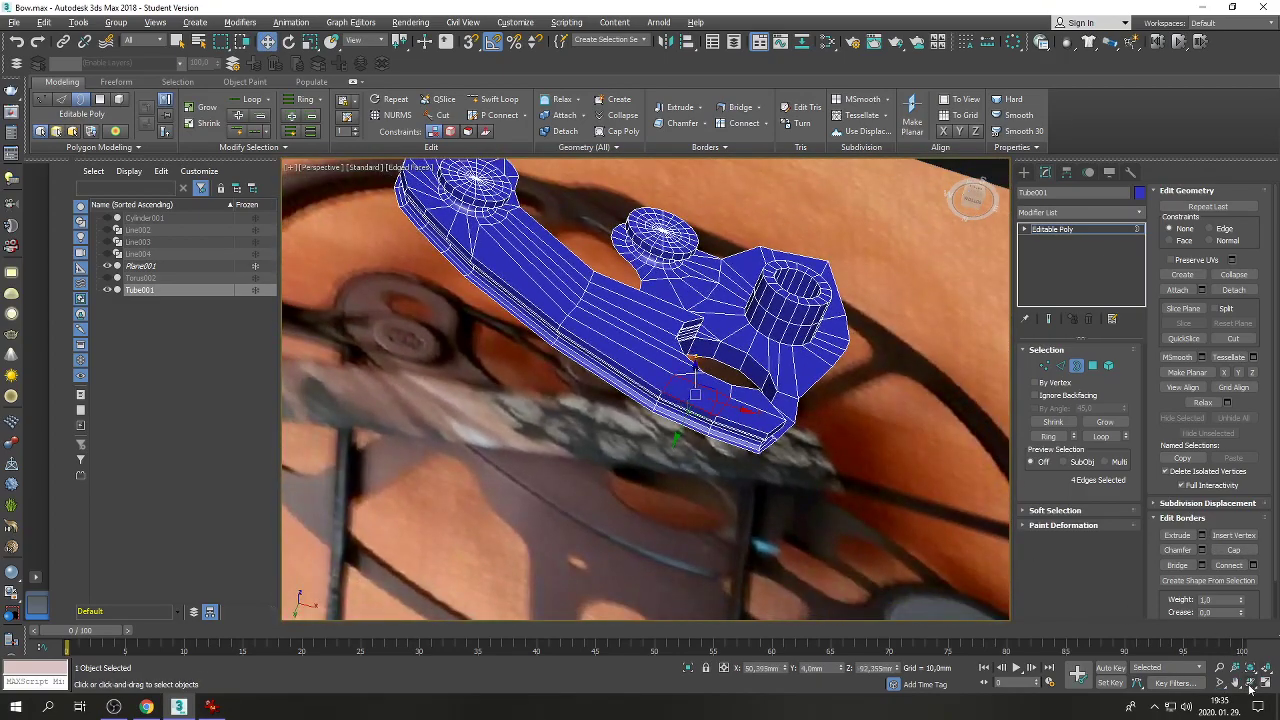
pyautogui.keyDown('alt'); pyautogui.moveTo(680, 410); pyautogui.dragTo(643, 404, button='middle'); pyautogui.keyUp('alt')
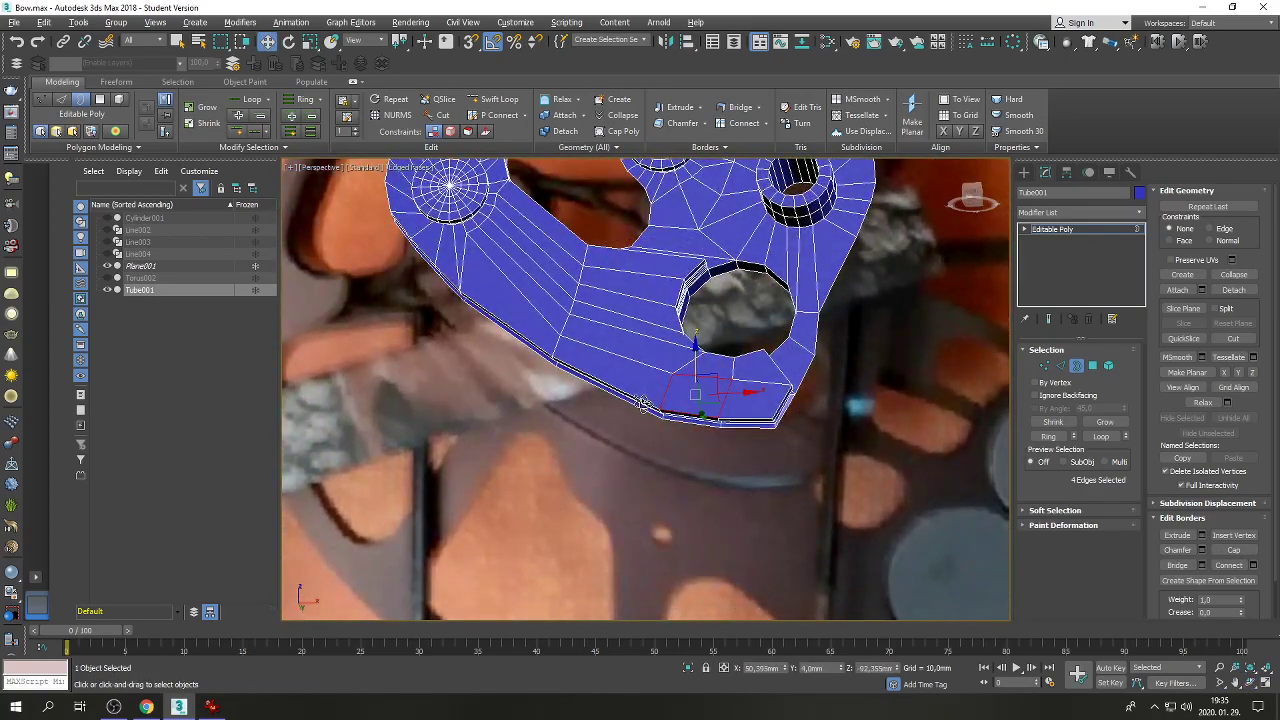
pyautogui.press('F4')
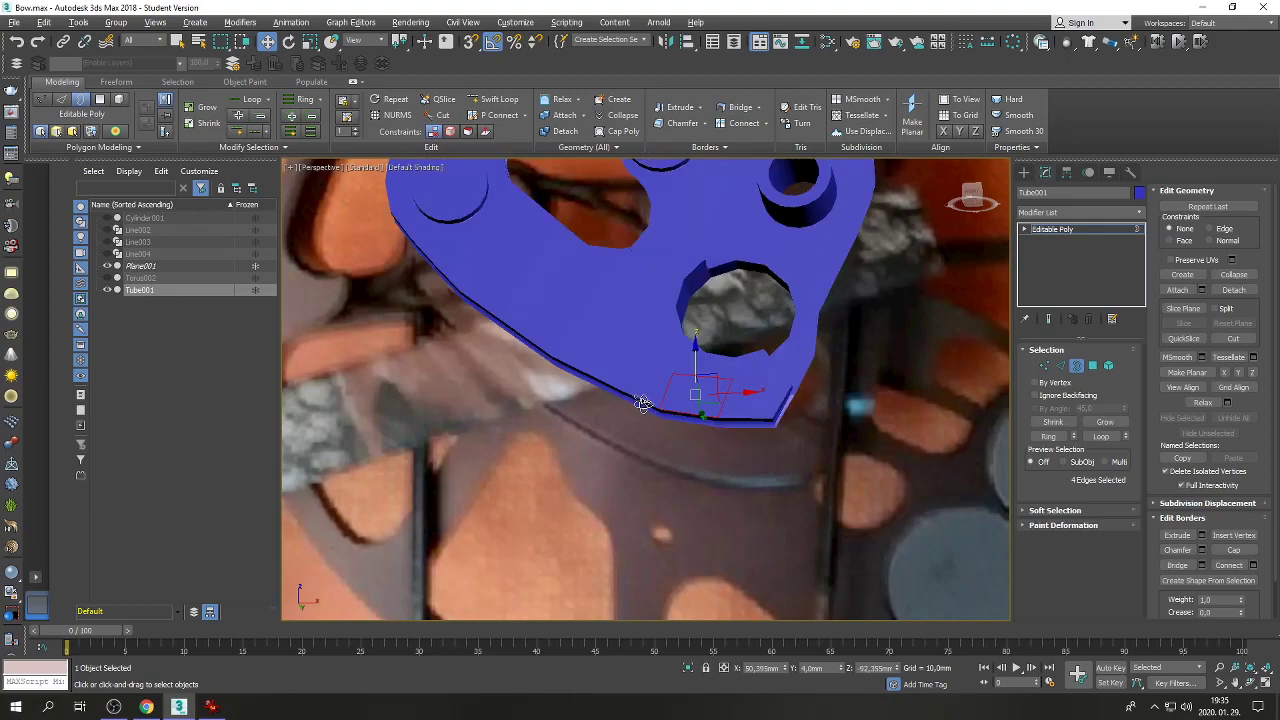
# Examine the whole bracket's shading from the front, the side and obliquely from above.
pyautogui.click(1220, 682)
pyautogui.scroll(-3, 640, 380)
pyautogui.scroll(1, 614, 370)
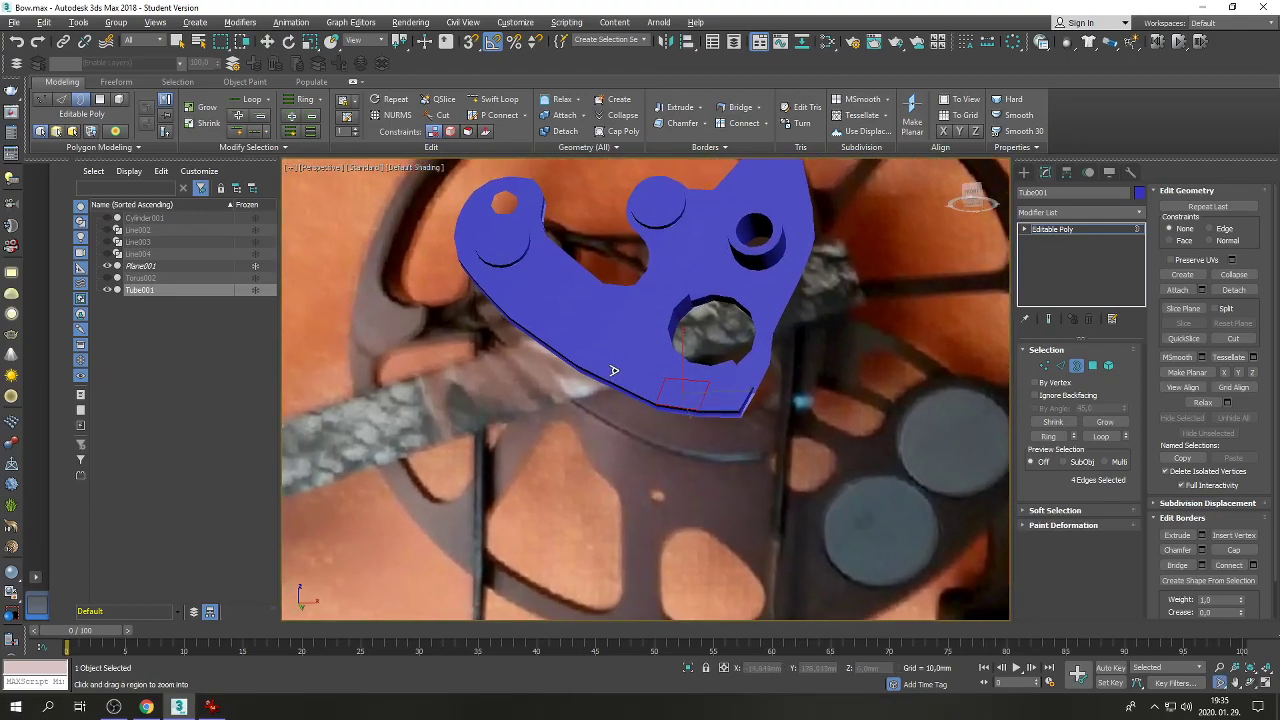
pyautogui.click(1235, 682)
pyautogui.moveTo(745, 406); pyautogui.dragTo(693, 458)
pyautogui.press('w')
pyautogui.click(1250, 682)
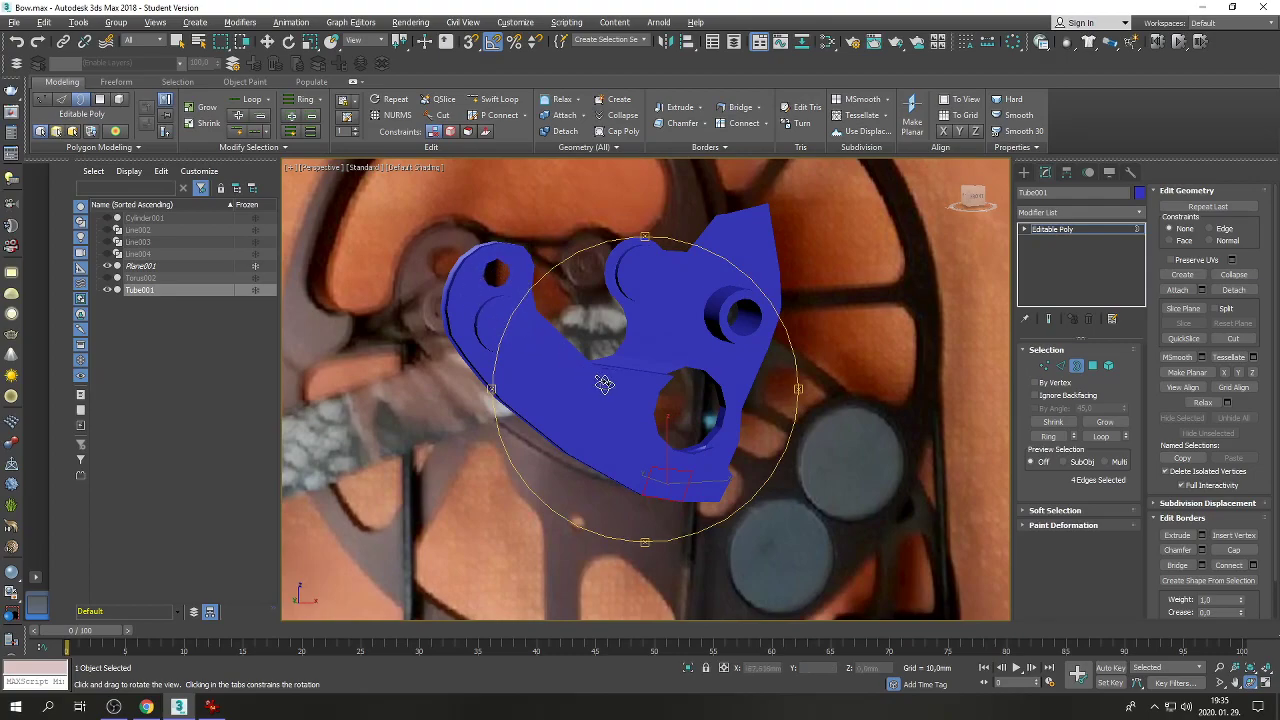
pyautogui.moveTo(722, 403); pyautogui.dragTo(567, 405)
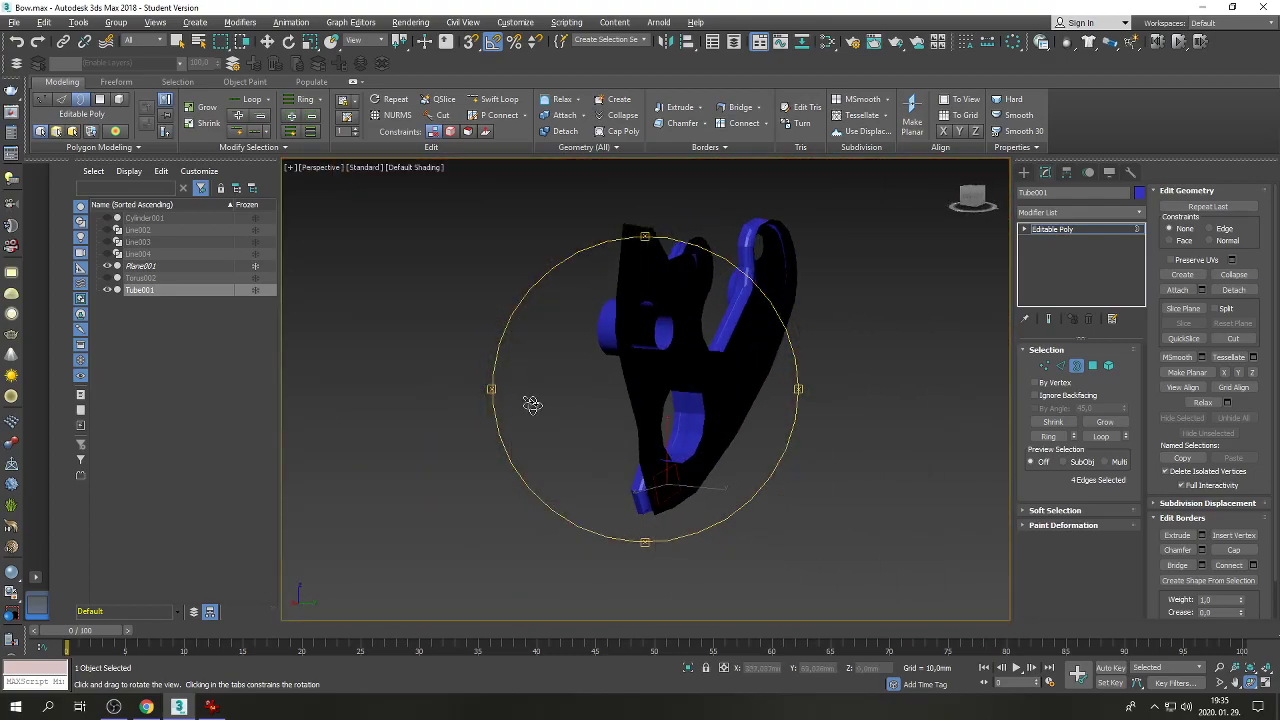
pyautogui.moveTo(504, 461); pyautogui.dragTo(680, 338)
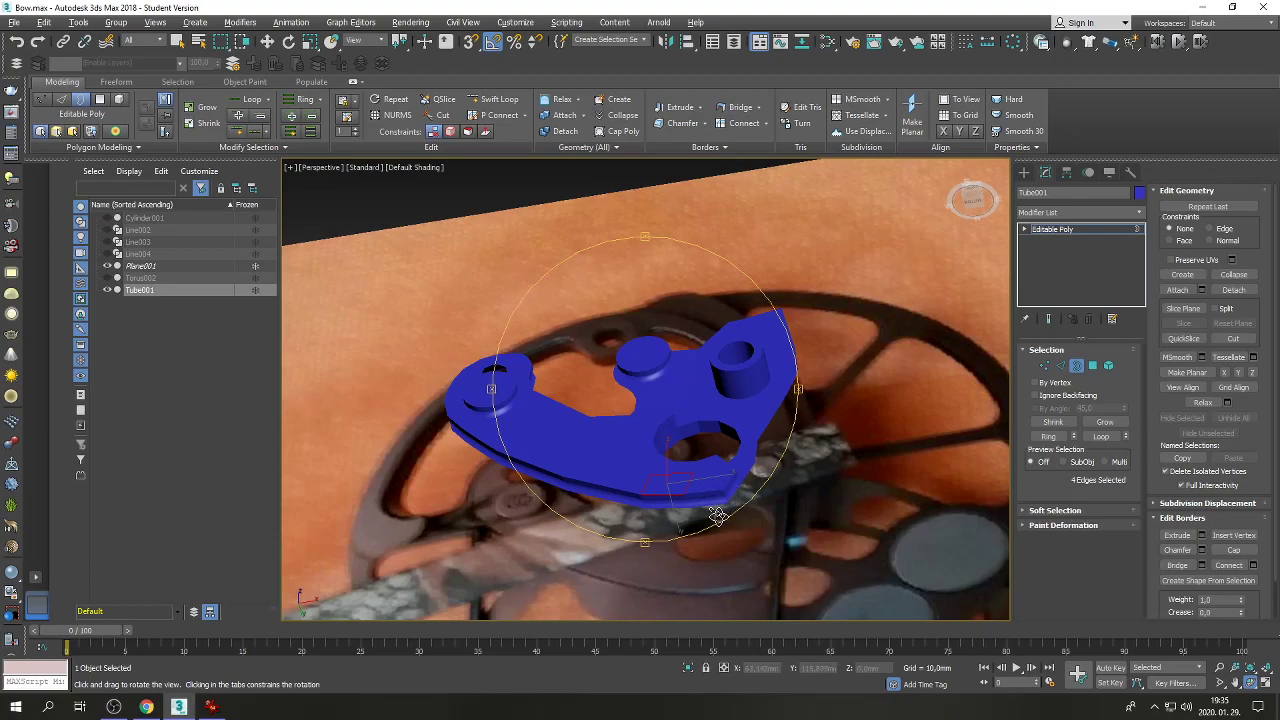
# Show all four viewports, frame the bracket's lower corner in the front view and turn on see-through display.
pyautogui.click(1266, 685)
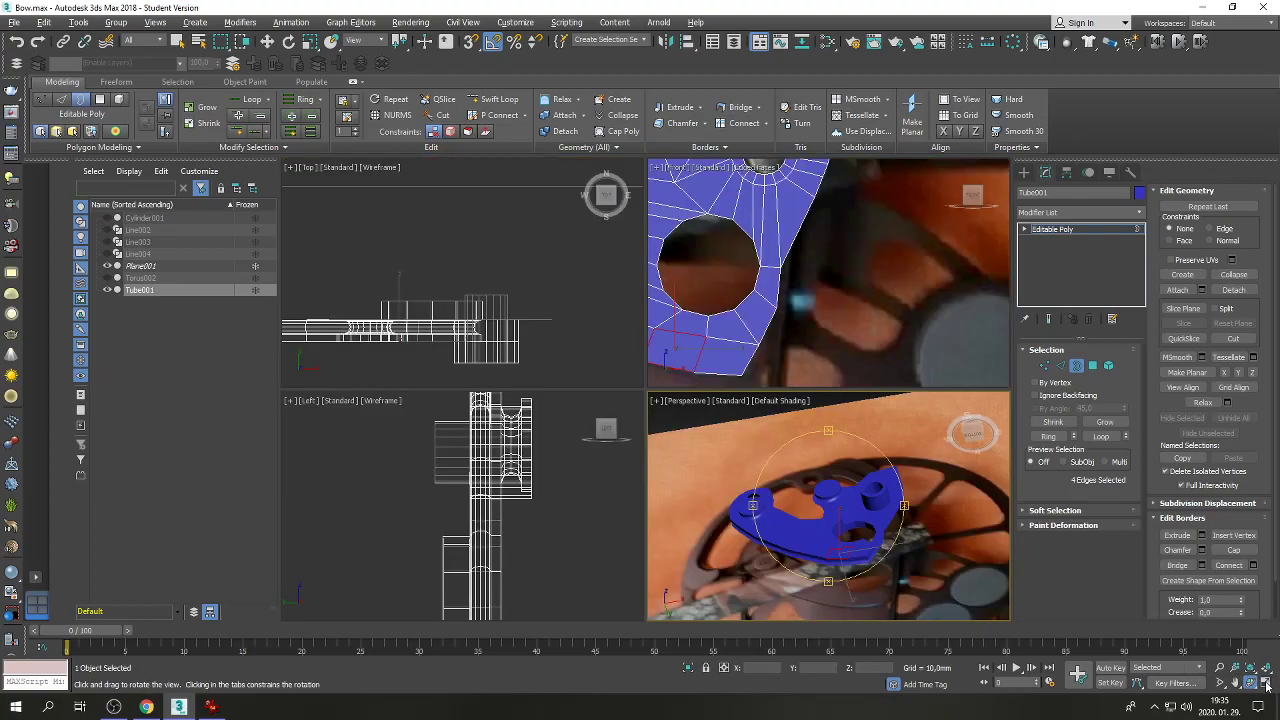
pyautogui.moveTo(816, 365); pyautogui.dragTo(787, 357)
pyautogui.scroll(3, 787, 357)
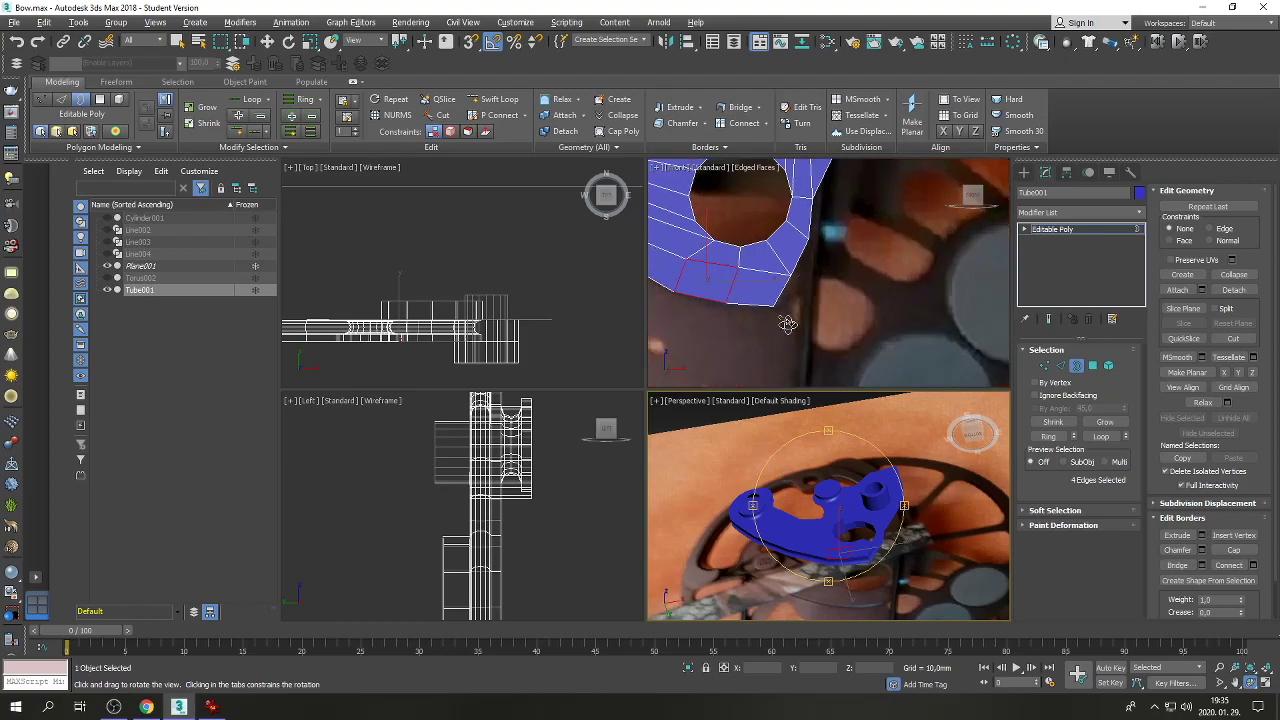
pyautogui.press('w')
pyautogui.hotkey('alt', 'x')
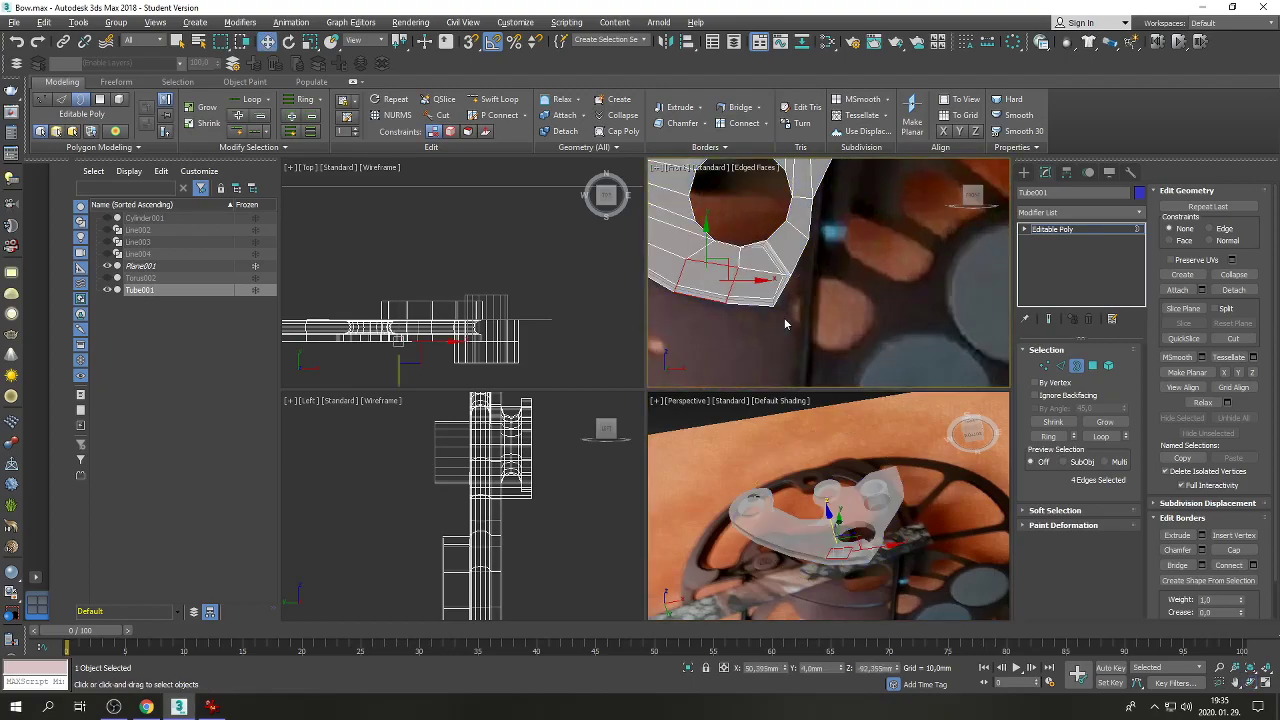
# Move all the vertices at the bracket's lower right corner about 1.5 mm inward and 1.5 mm up in the front view.
pyautogui.click(1044, 365)
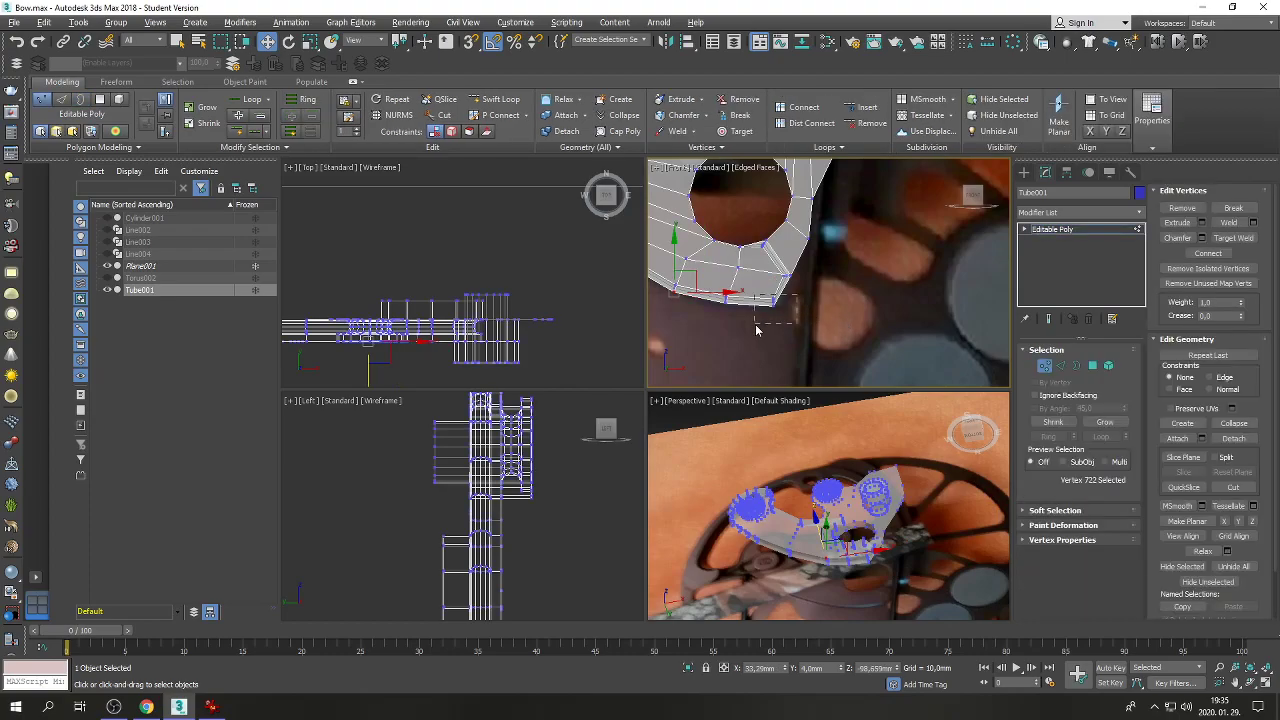
pyautogui.moveTo(757, 325); pyautogui.dragTo(788, 270)
pyautogui.scroll(3, 776, 280)
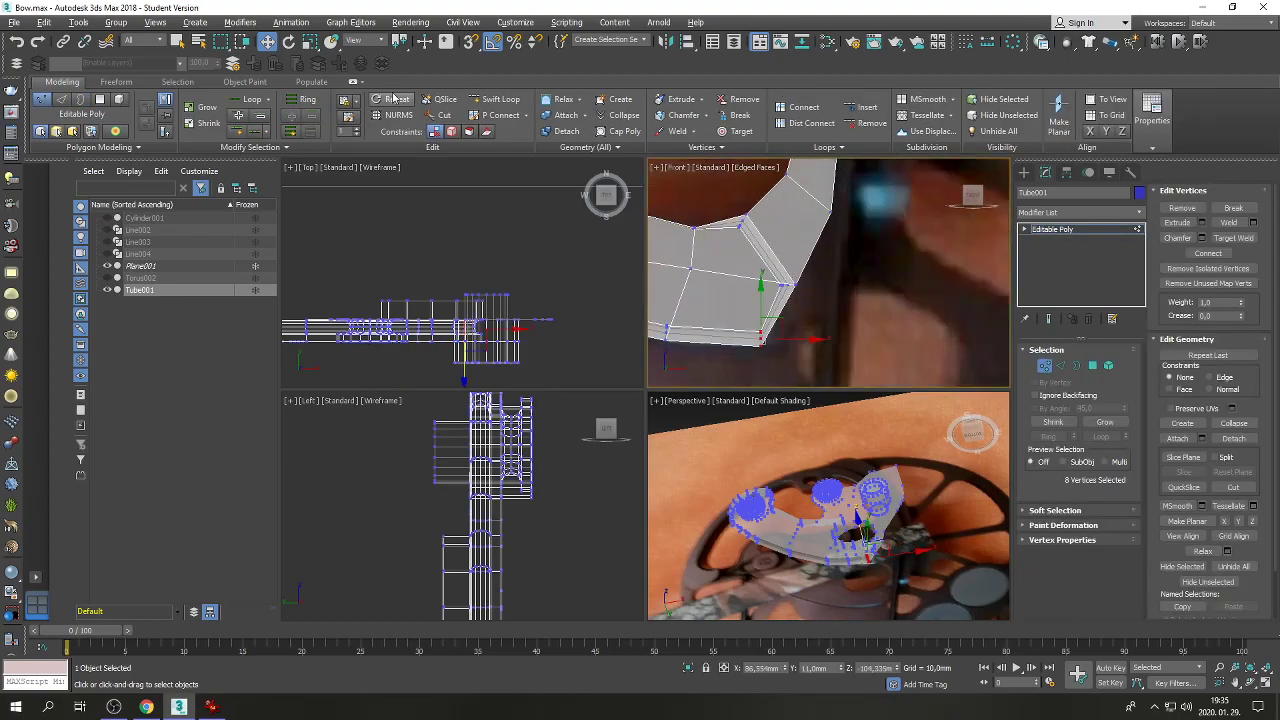
pyautogui.click(289, 41)
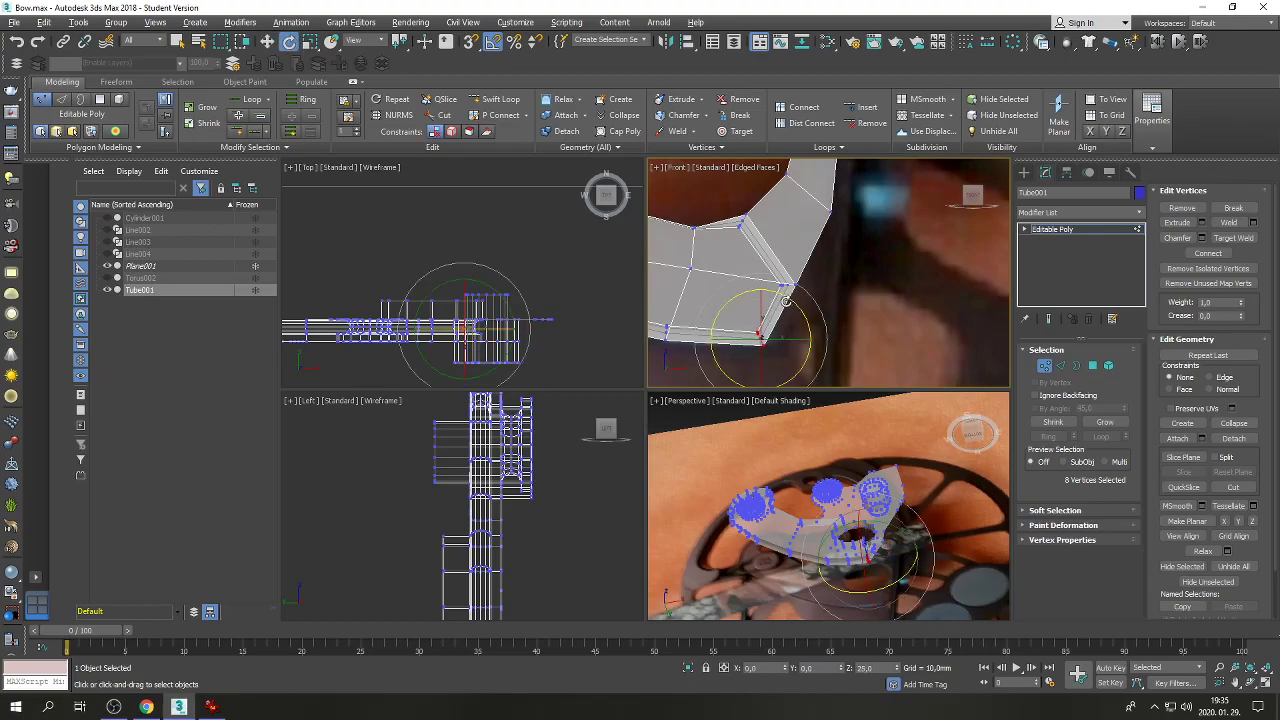
pyautogui.click(267, 41)
pyautogui.moveTo(778, 318); pyautogui.dragTo(772, 316)
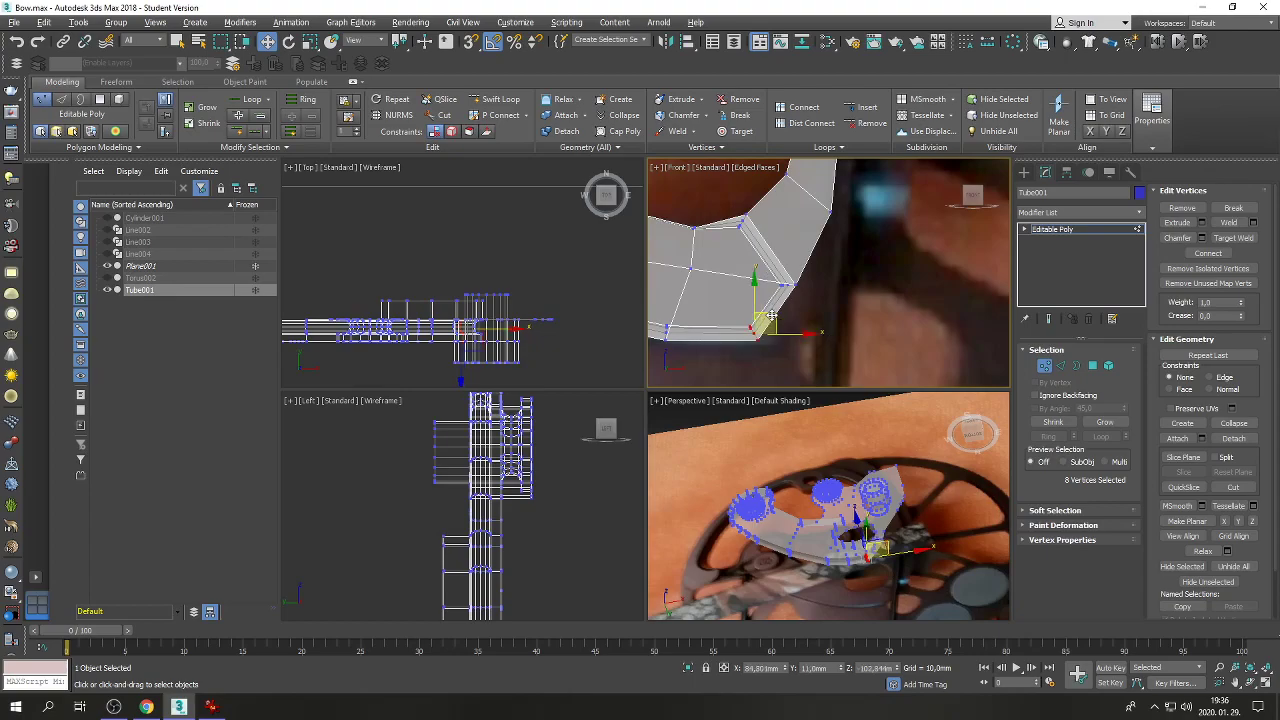
# Turn off see-through display, leave vertex editing and face the bracket frontally in a maximized perspective view.
pyautogui.click(812, 500)
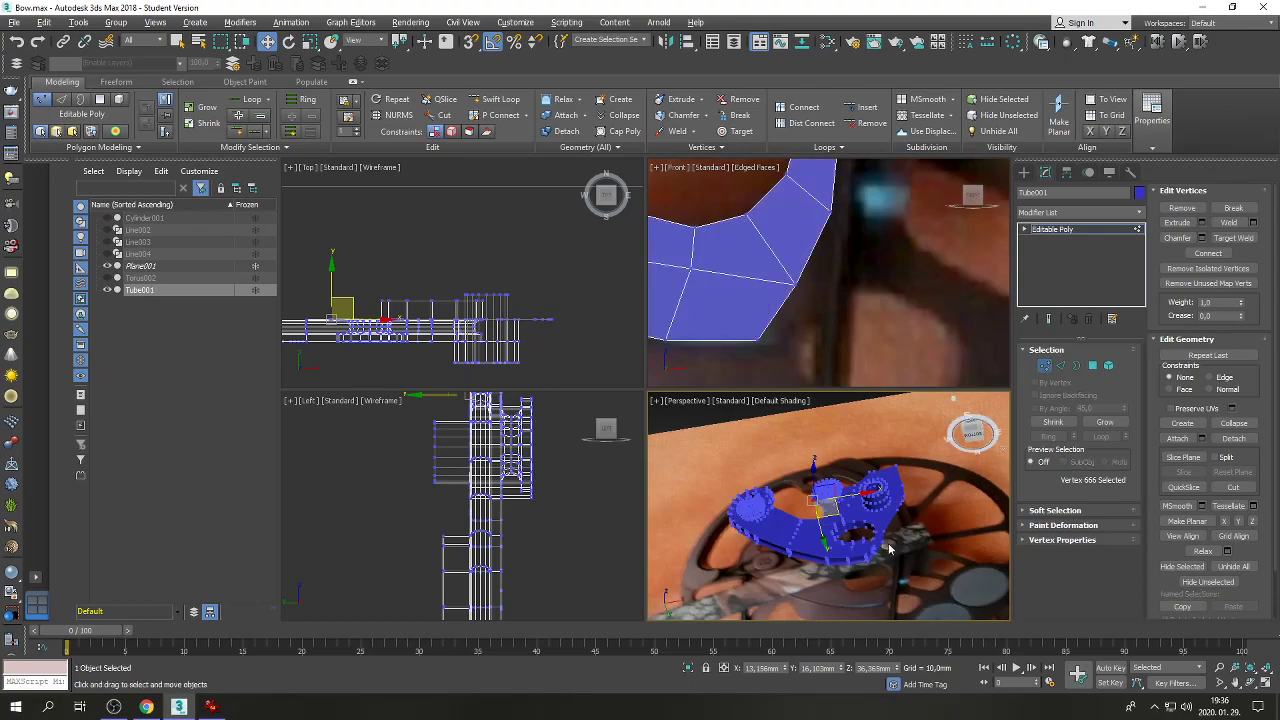
pyautogui.press('1')
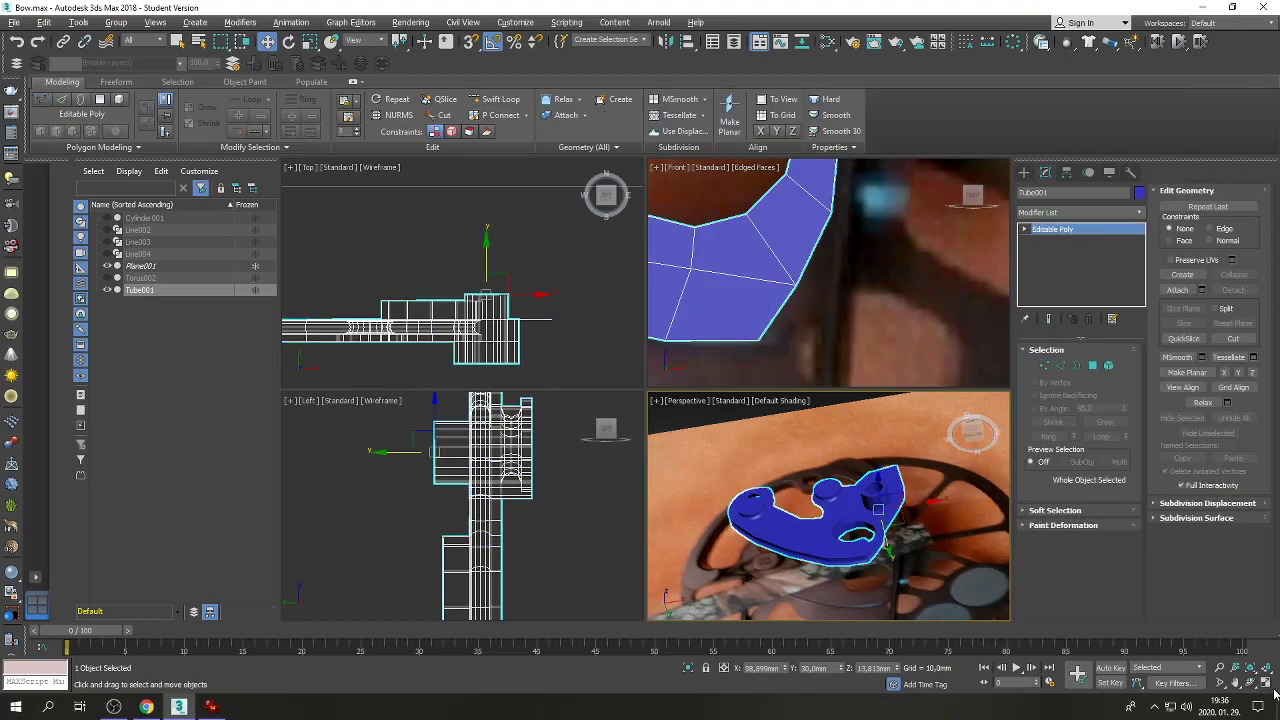
pyautogui.click(1266, 683)
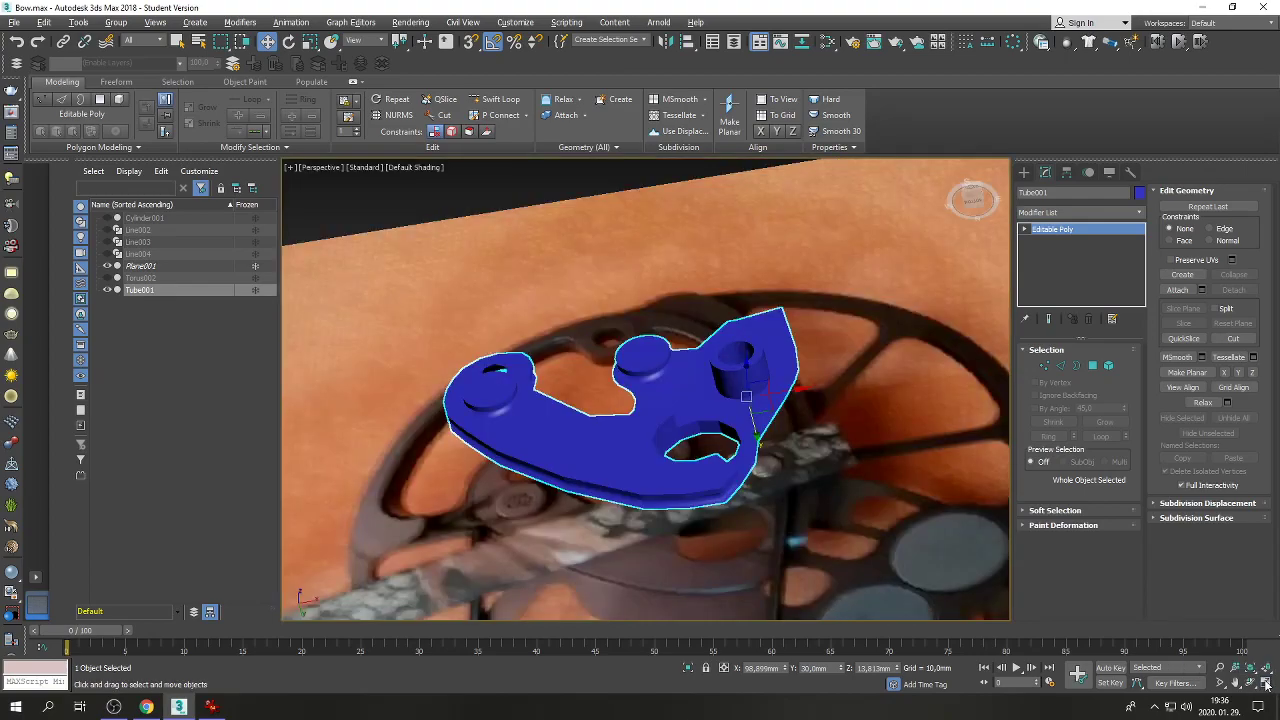
pyautogui.click(1250, 683)
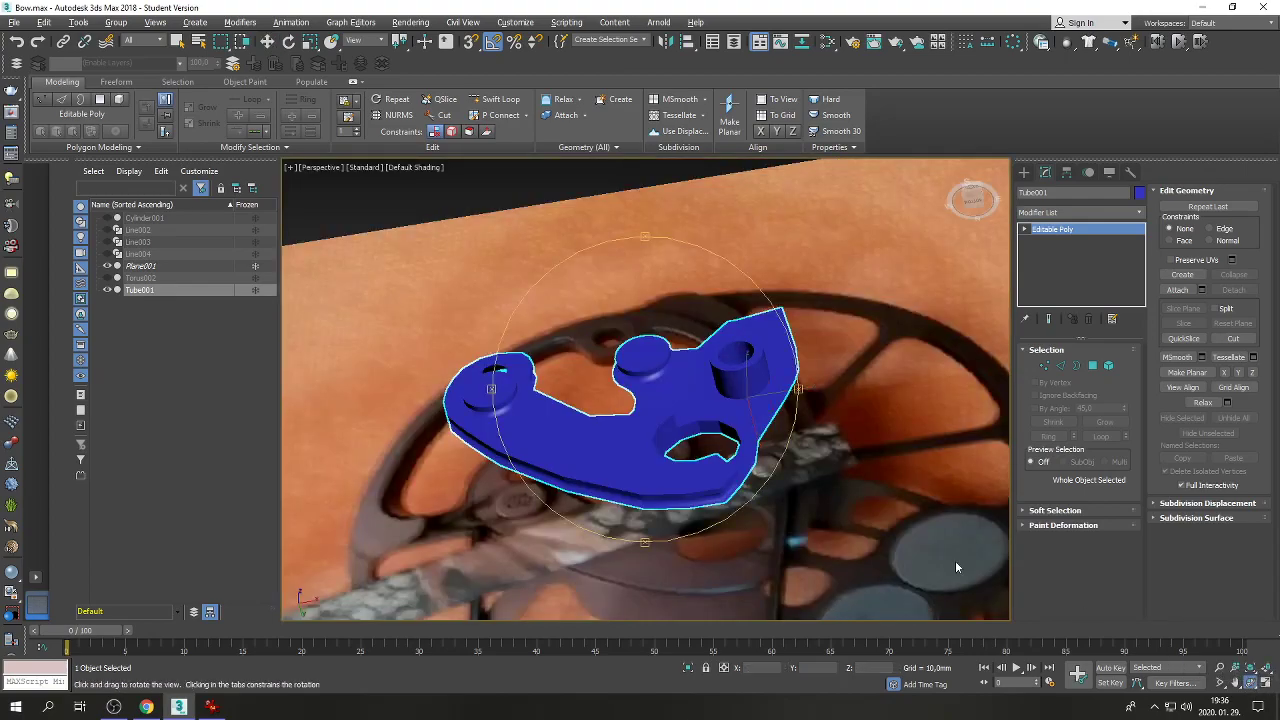
pyautogui.moveTo(678, 406); pyautogui.dragTo(731, 469)
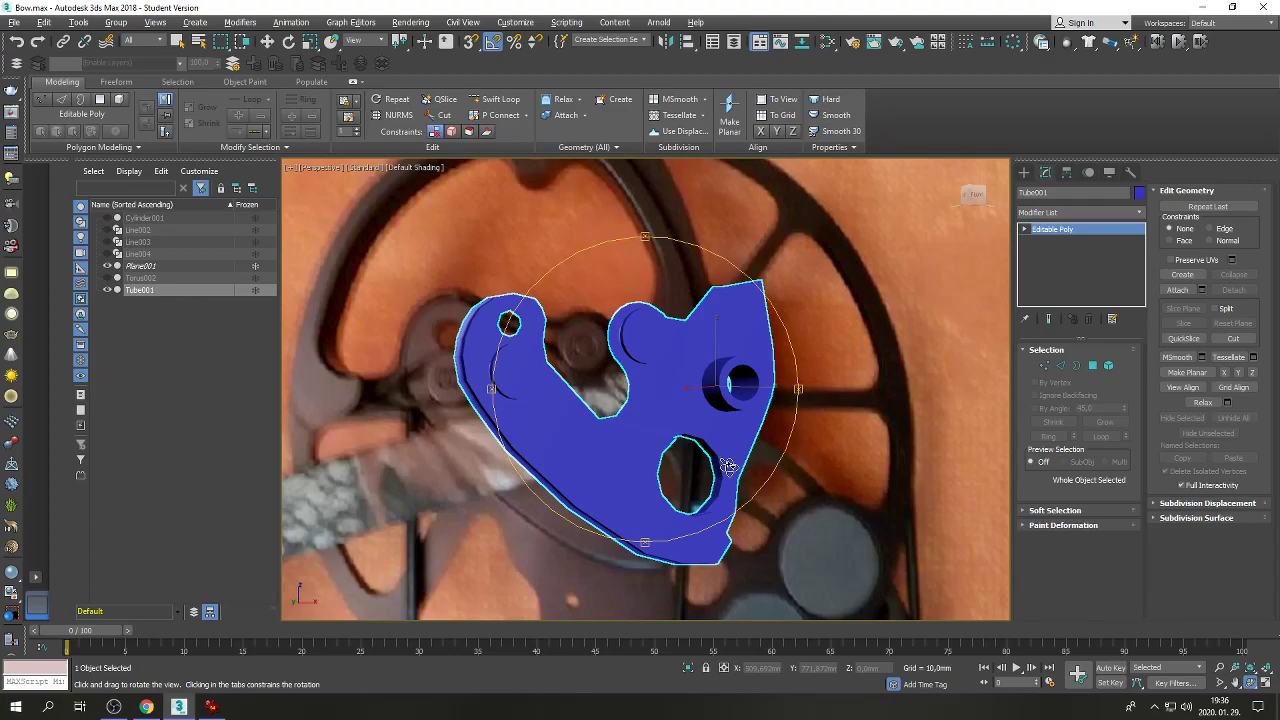
# Unhide the Line002 object.
pyautogui.click(108, 230)
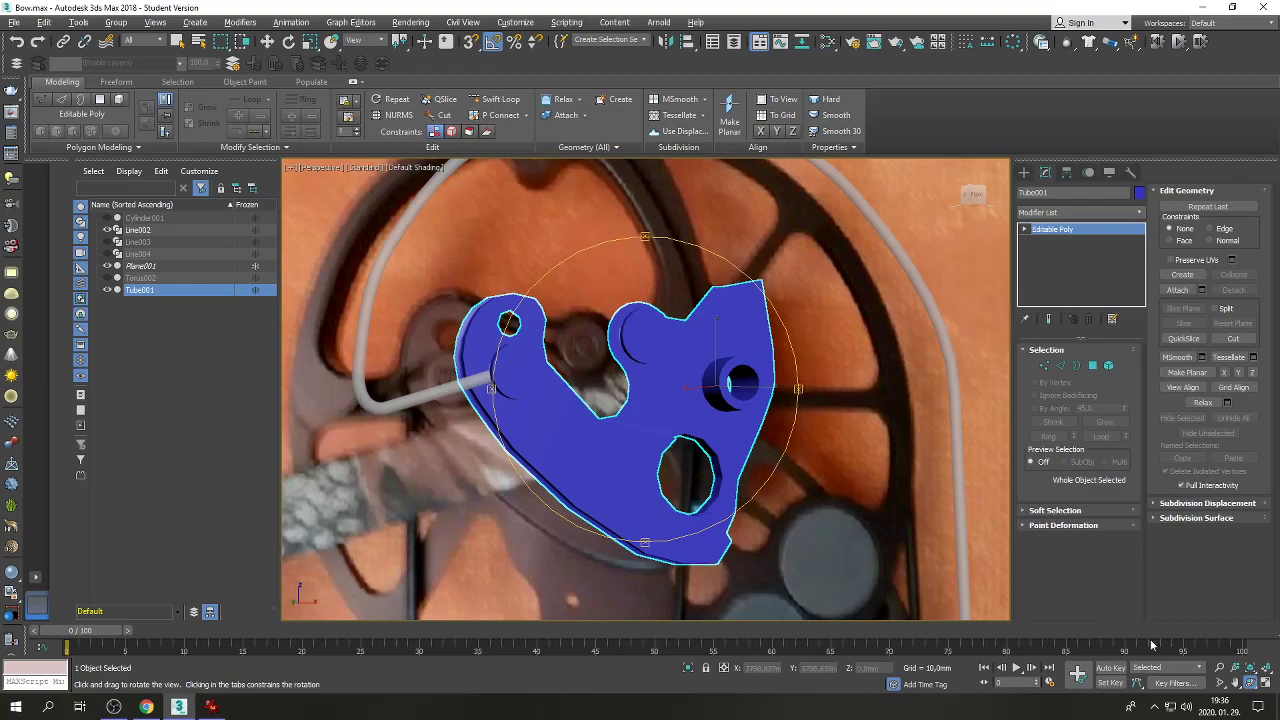
# Select the grey string tube that runs around the wheel.
pyautogui.click(1220, 683)
pyautogui.scroll(-5, 612, 375)
pyautogui.press('w')
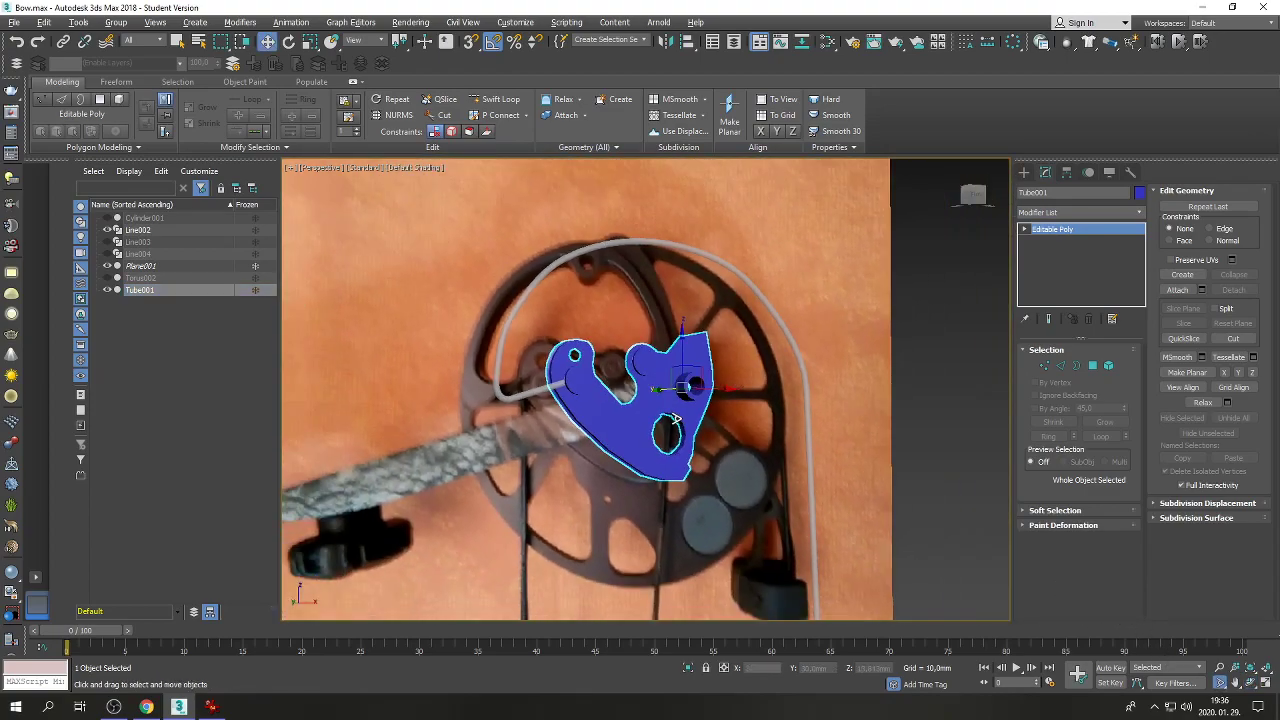
pyautogui.click(1257, 683)
pyautogui.moveTo(620, 407); pyautogui.dragTo(577, 417)
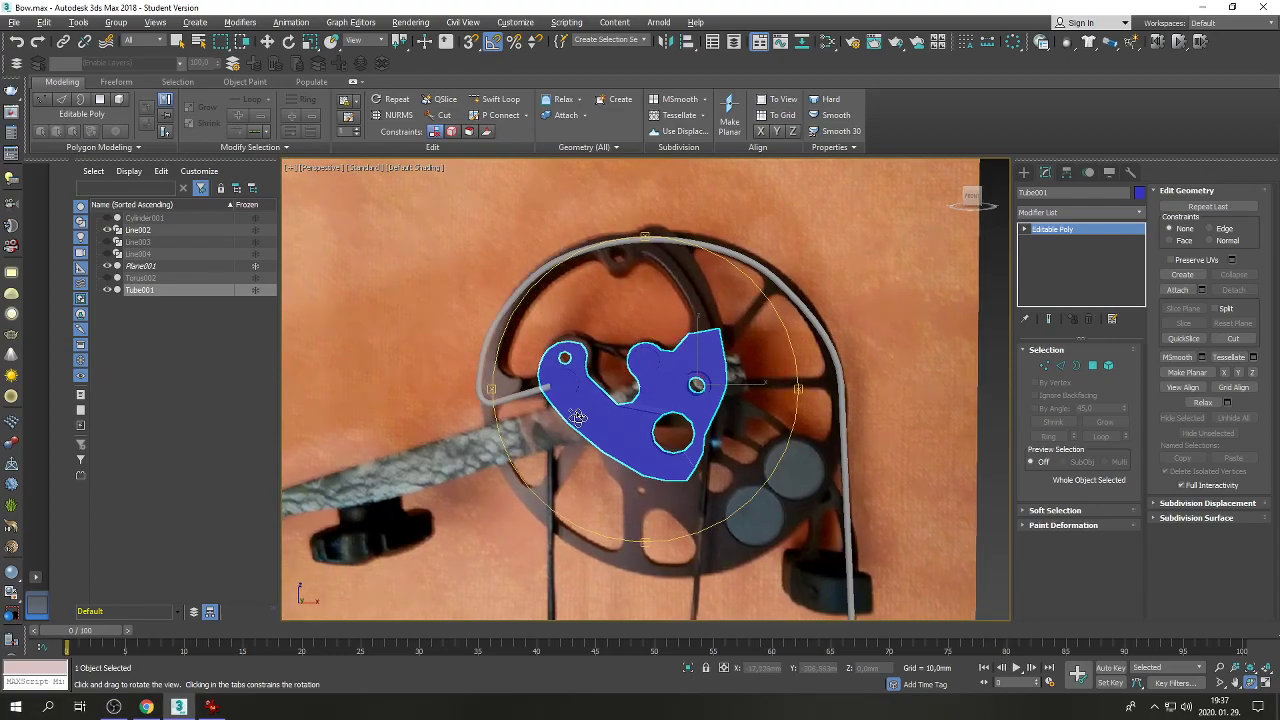
pyautogui.rightClick(577, 417)
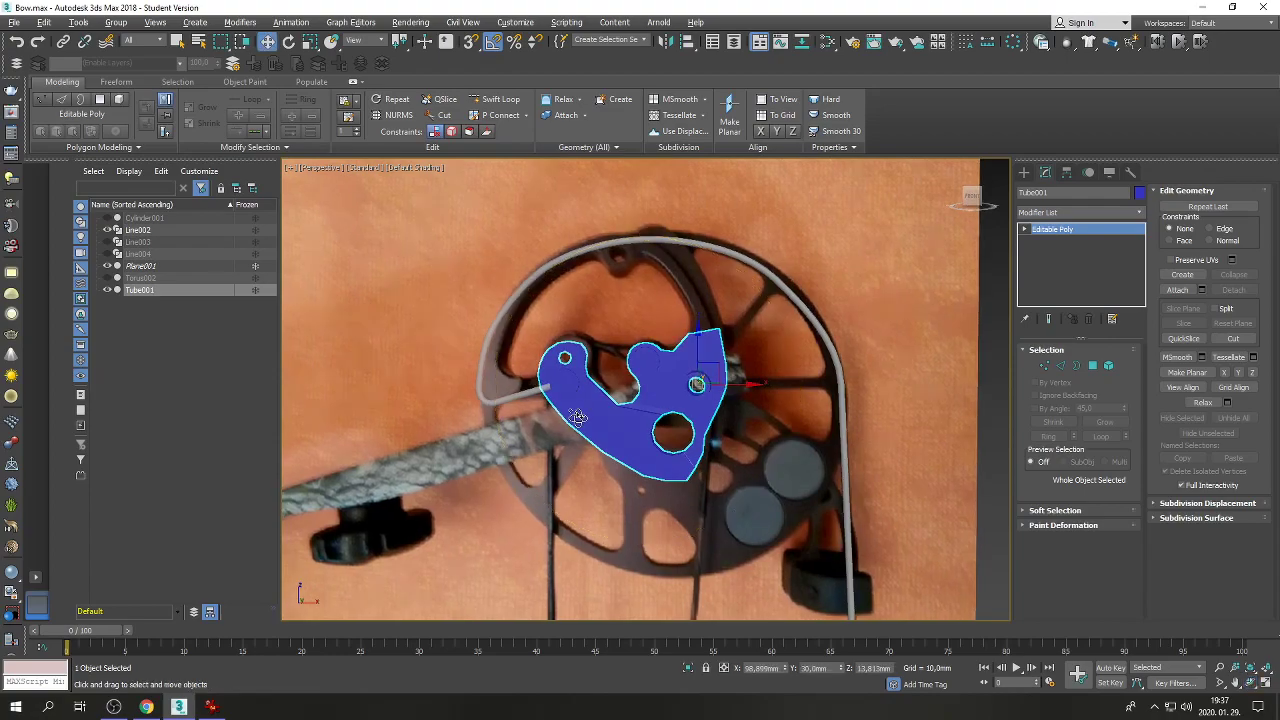
pyautogui.click(760, 270)
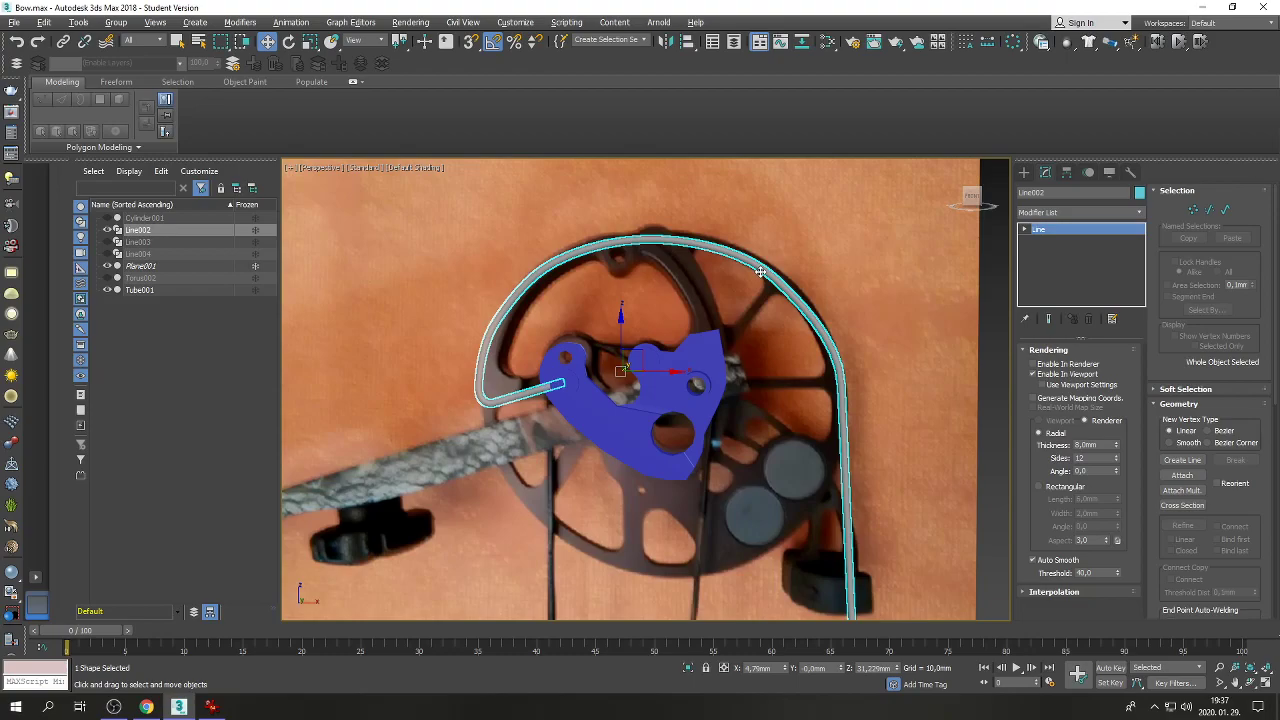
# Examine in the Front view how closely the string tube follows the wheel's rim in the reference photo.
pyautogui.click(1266, 683)
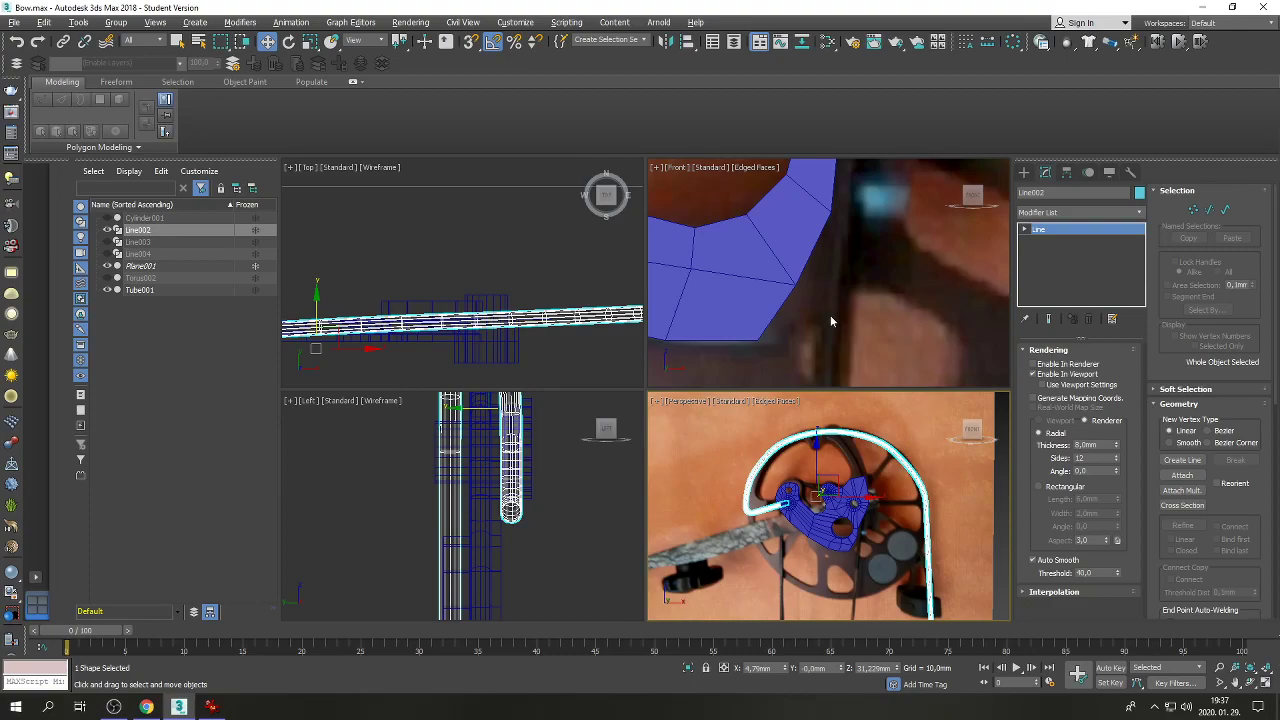
pyautogui.scroll(-6, 830, 315)
pyautogui.scroll(3, 858, 243)
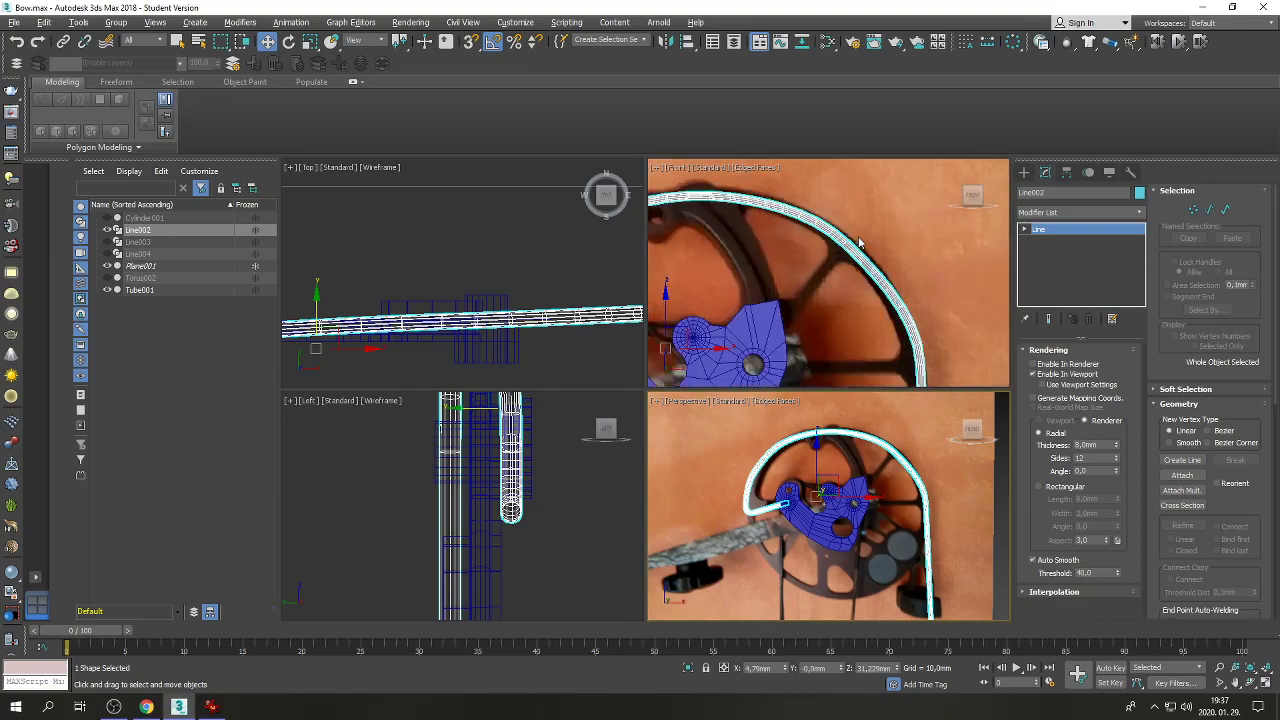
pyautogui.scroll(2, 858, 243)
pyautogui.scroll(-2, 858, 242)
pyautogui.scroll(1, 856, 243)
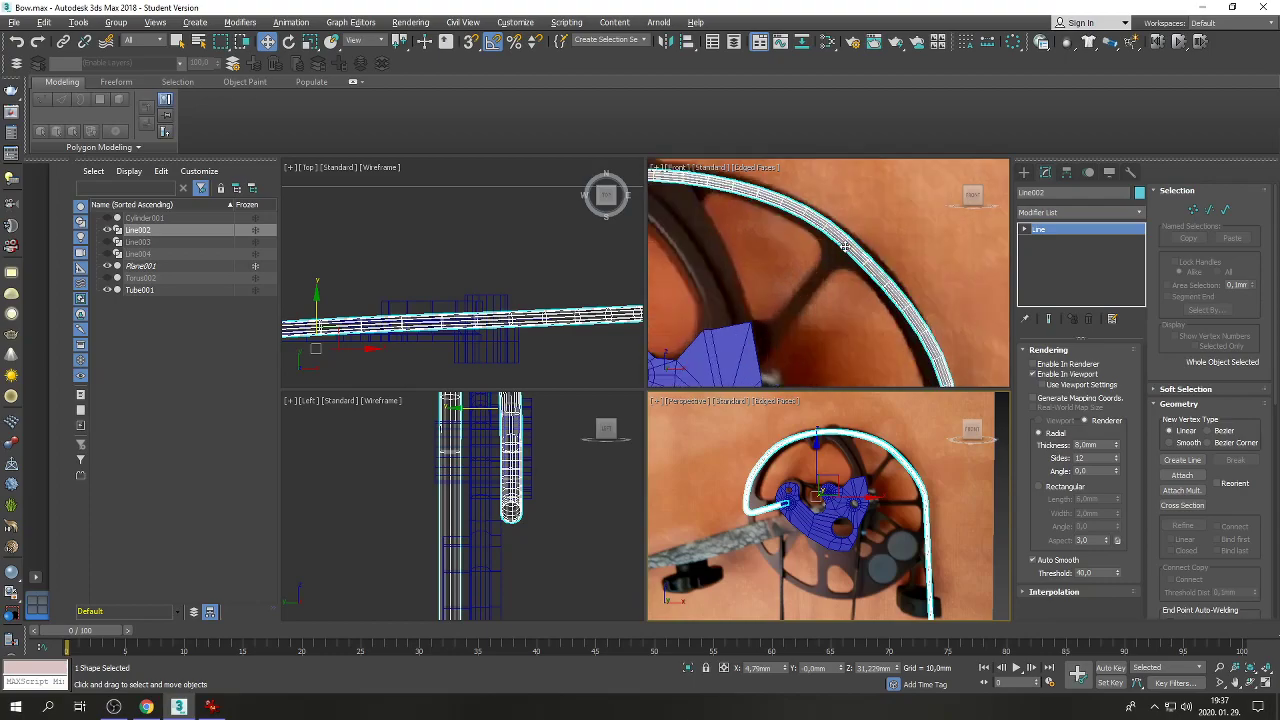
pyautogui.scroll(2, 850, 243)
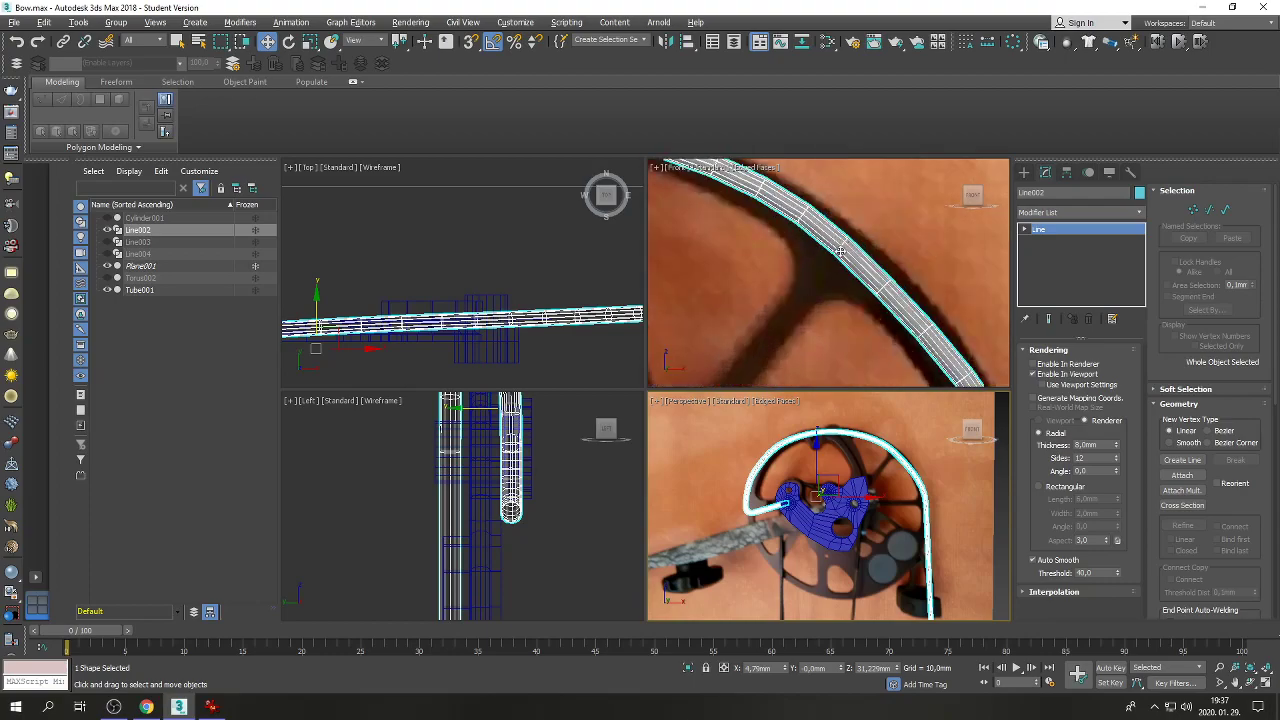
pyautogui.scroll(-1, 846, 245)
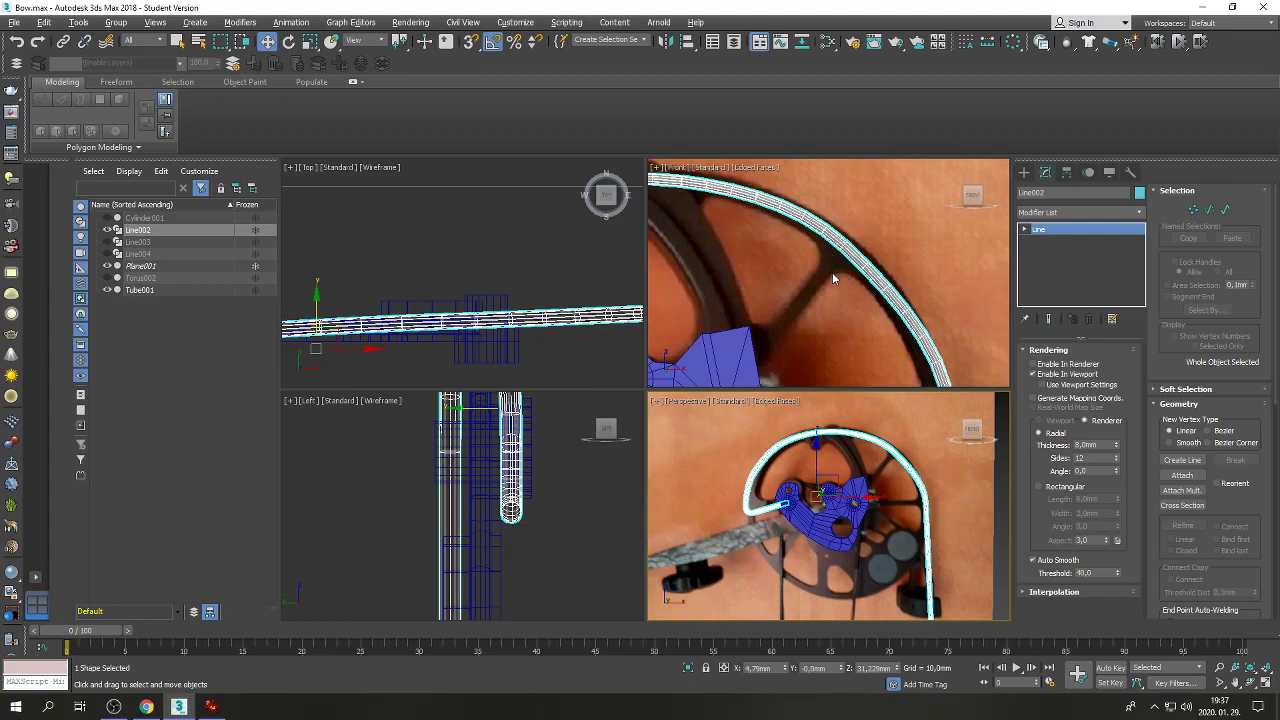
pyautogui.scroll(-1, 789, 325)
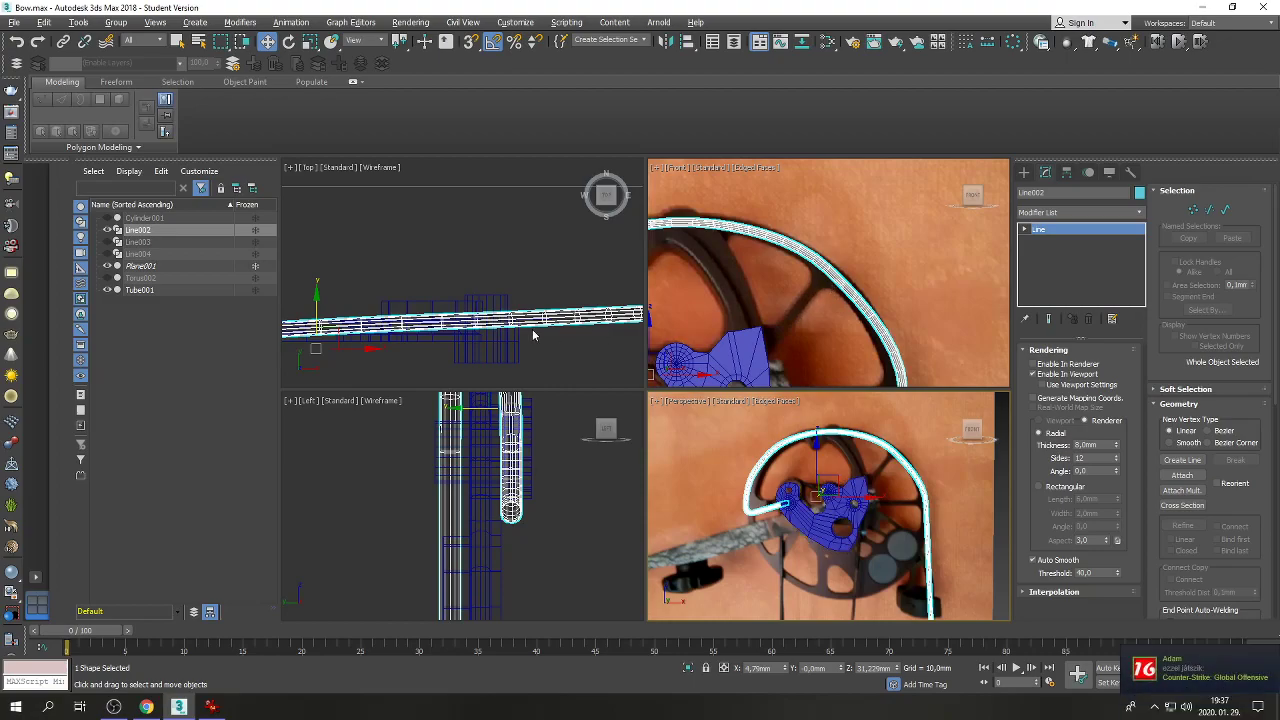
# Make one independent copy of the string tube about 74 mm along negative Y in the Top view and hide the copy.
pyautogui.moveTo(532, 329); pyautogui.dragTo(523, 294, button='middle')
pyautogui.scroll(-2, 522, 293)
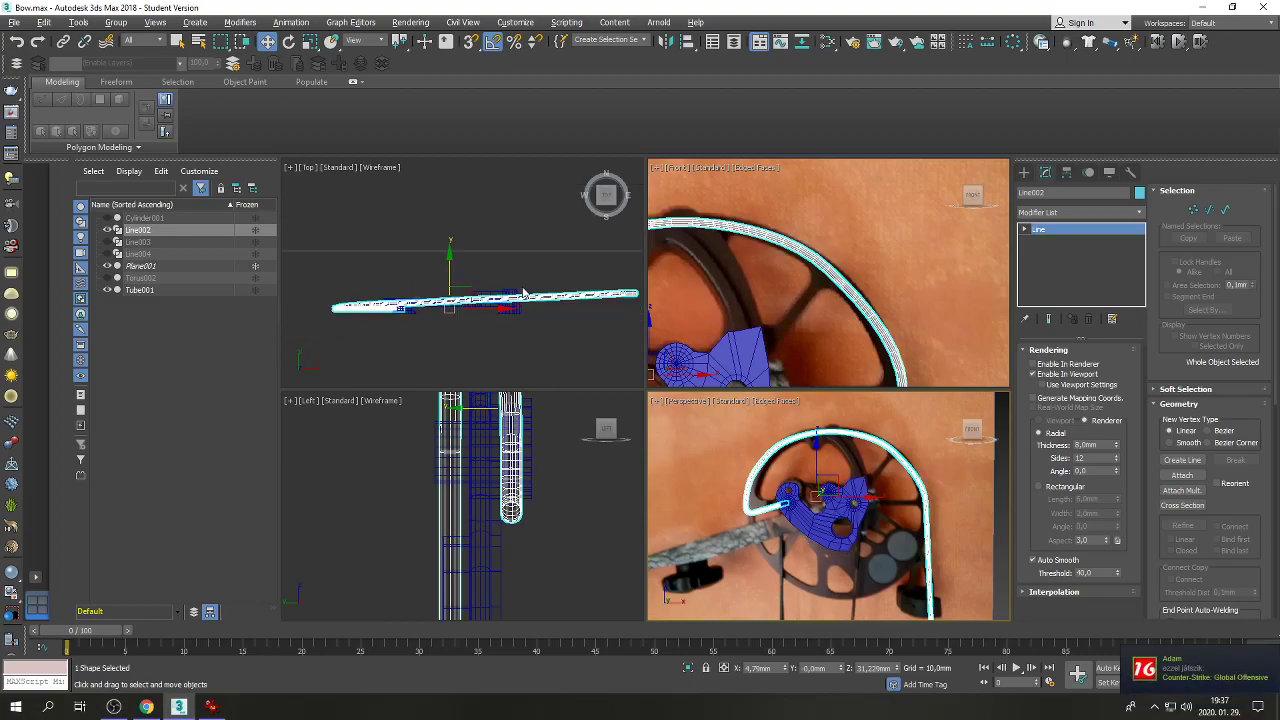
pyautogui.scroll(2, 491, 278)
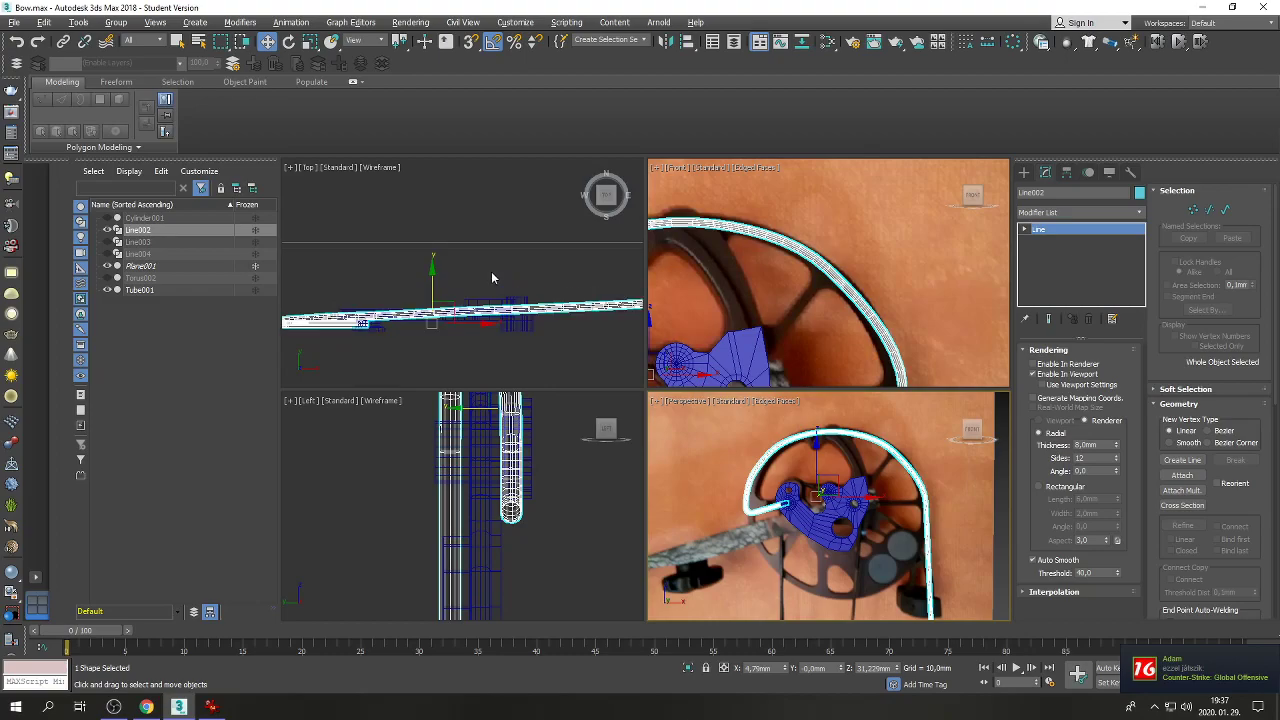
pyautogui.rightClick(461, 265)
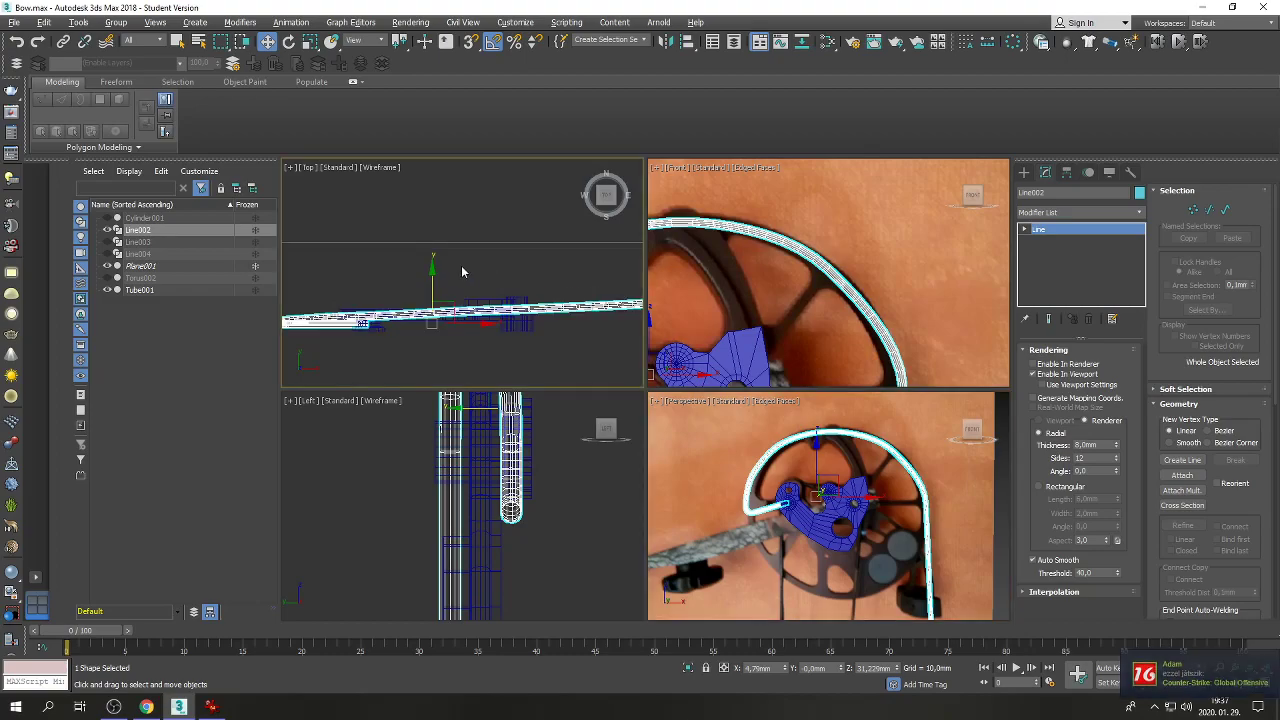
pyautogui.keyDown('shift'); pyautogui.moveTo(432, 270); pyautogui.dragTo(432, 343); pyautogui.keyUp('shift')
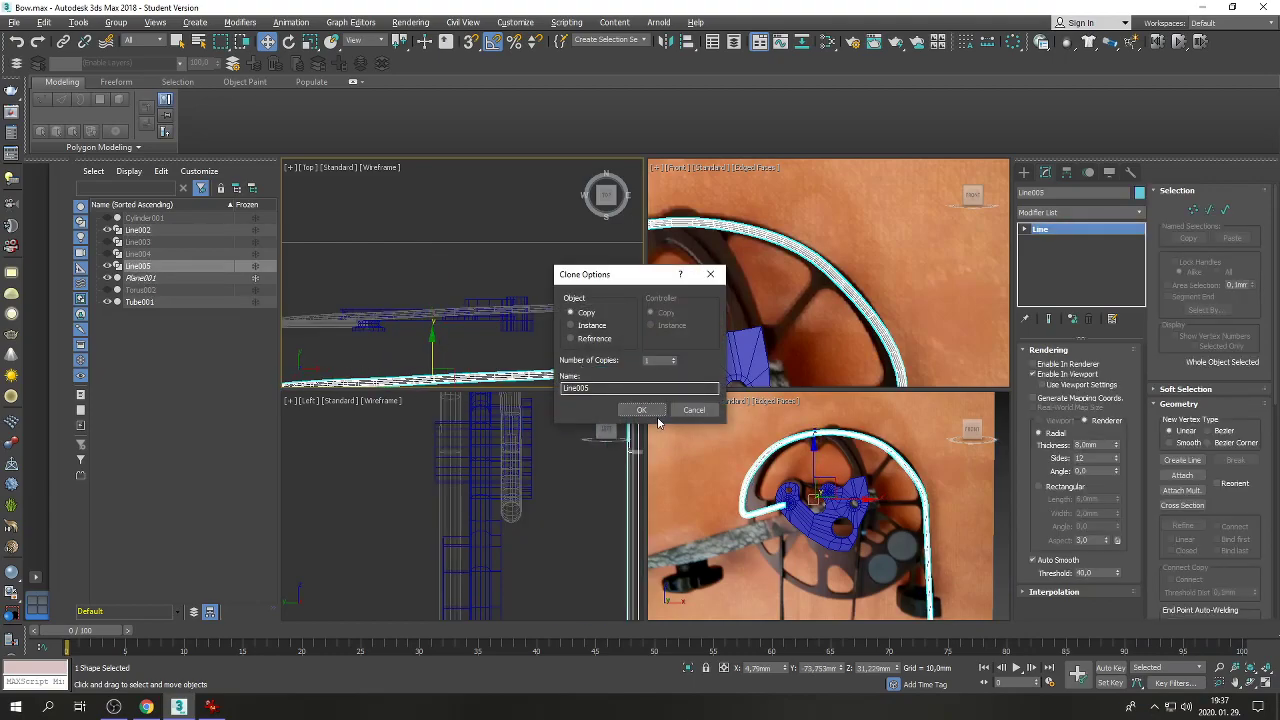
pyautogui.click(638, 411)
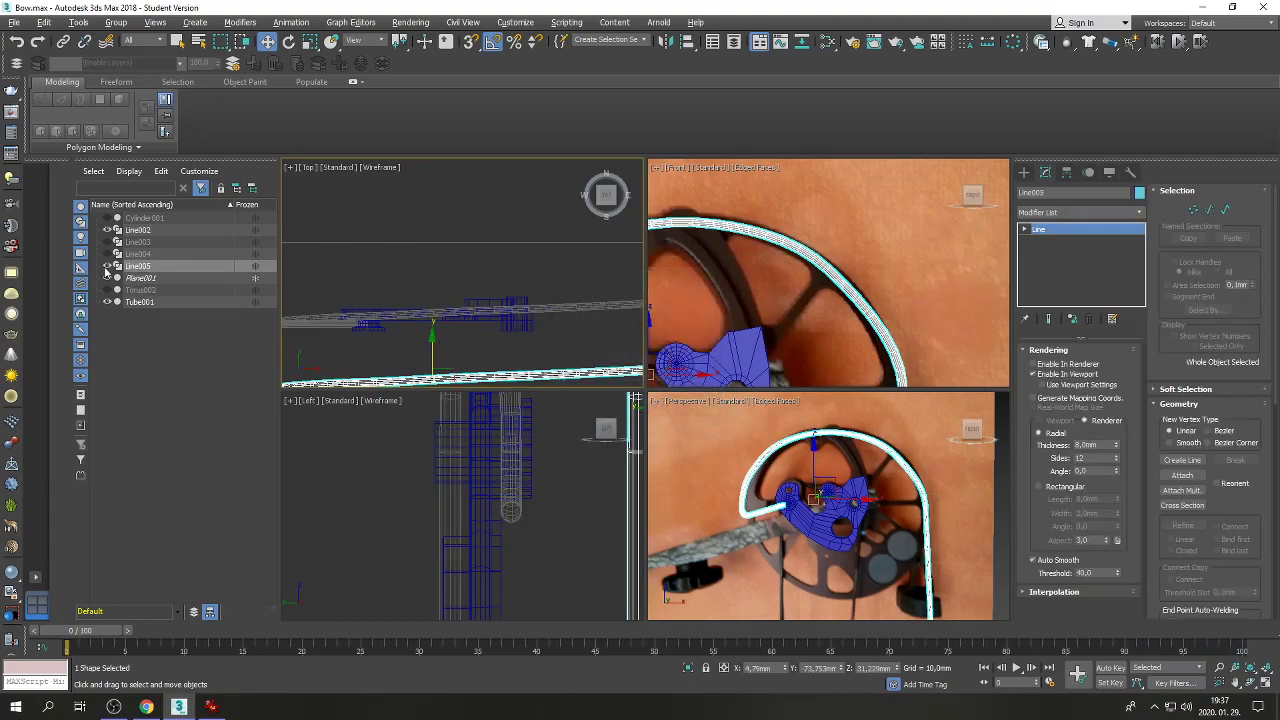
pyautogui.click(107, 268)
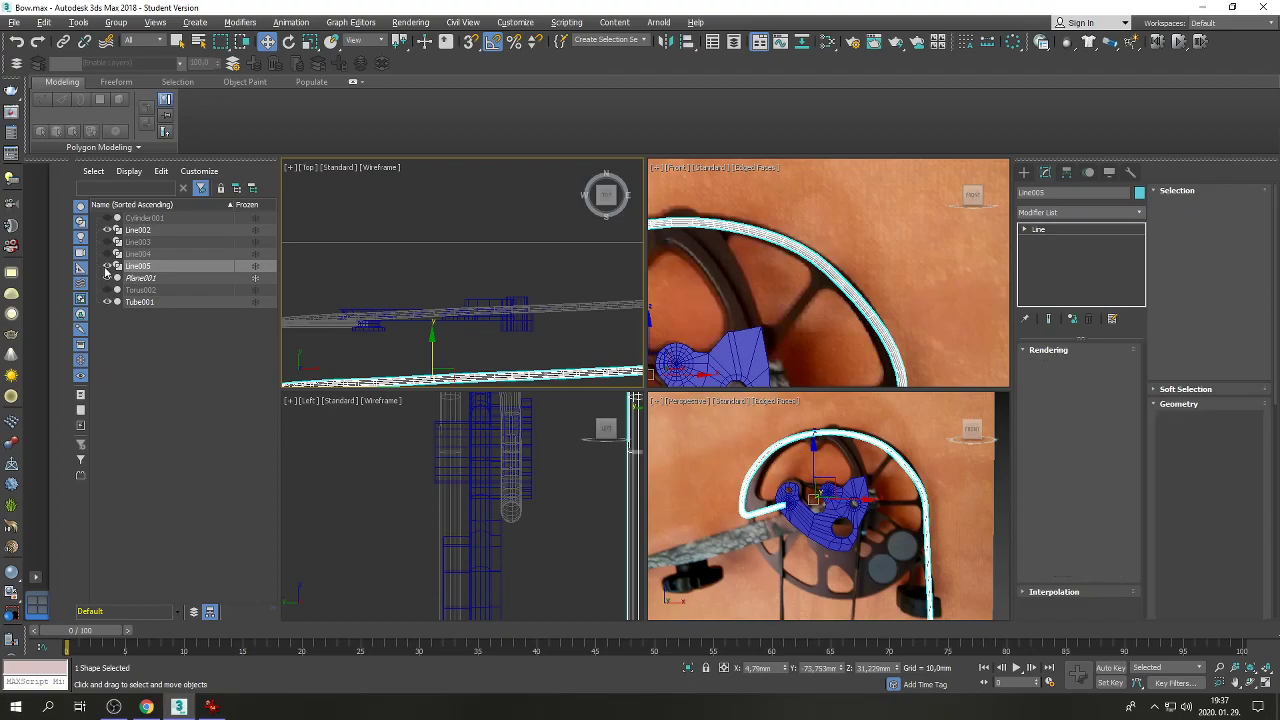
# Convert the original string tube, Line002, to an Editable Poly.
pyautogui.click(555, 311)
pyautogui.rightClick(556, 315)
pyautogui.moveTo(613, 446)
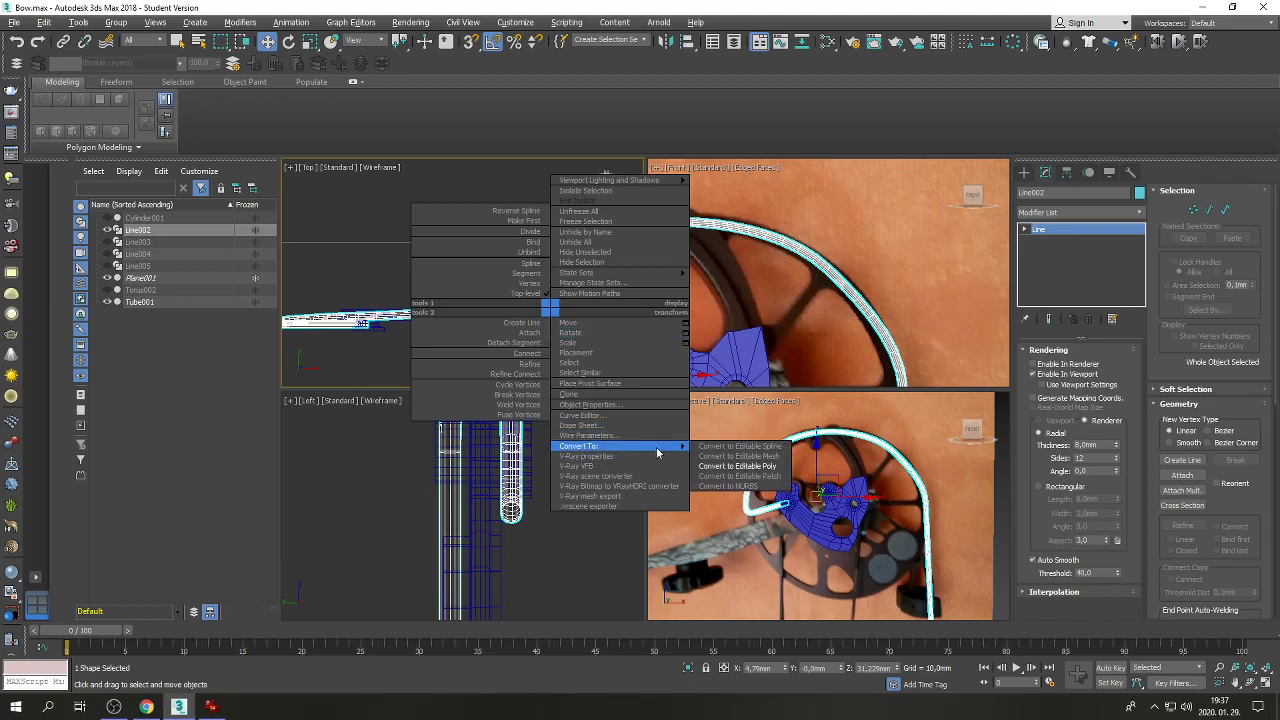
pyautogui.click(737, 466)
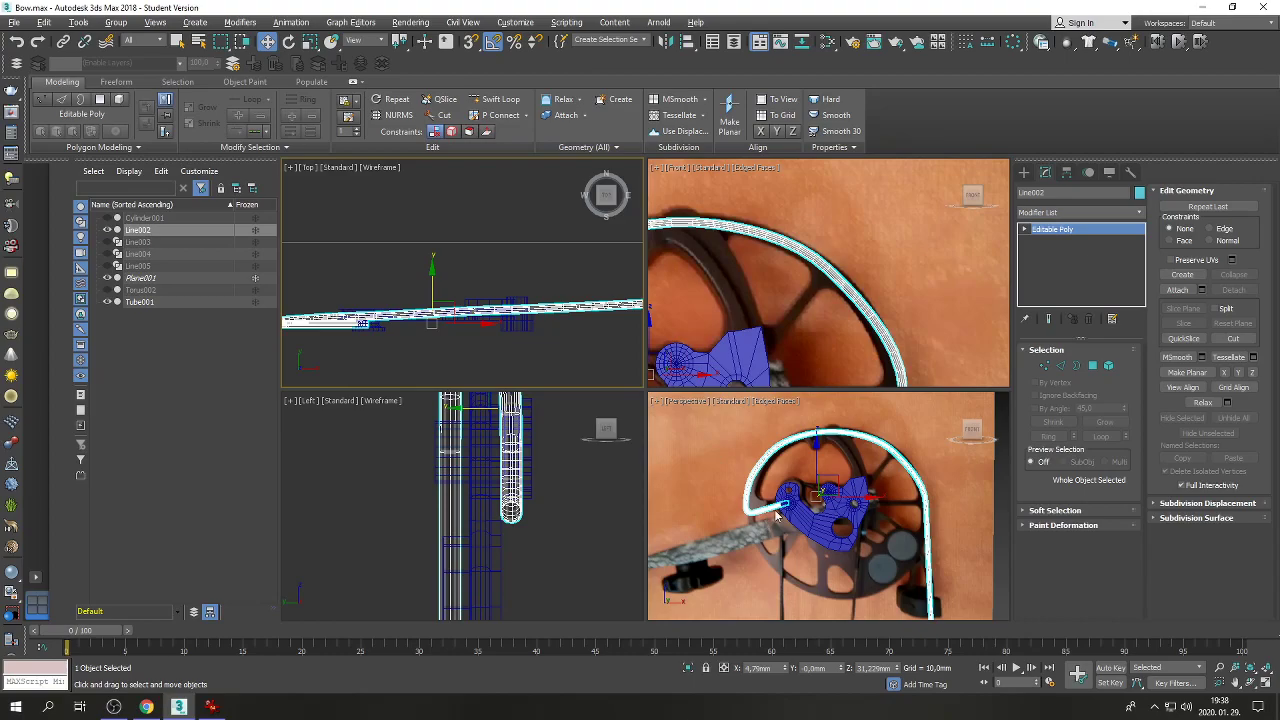
# Enter polygon editing on the string tube and maximize the Perspective view.
pyautogui.scroll(5, 785, 505)
pyautogui.scroll(3, 797, 497)
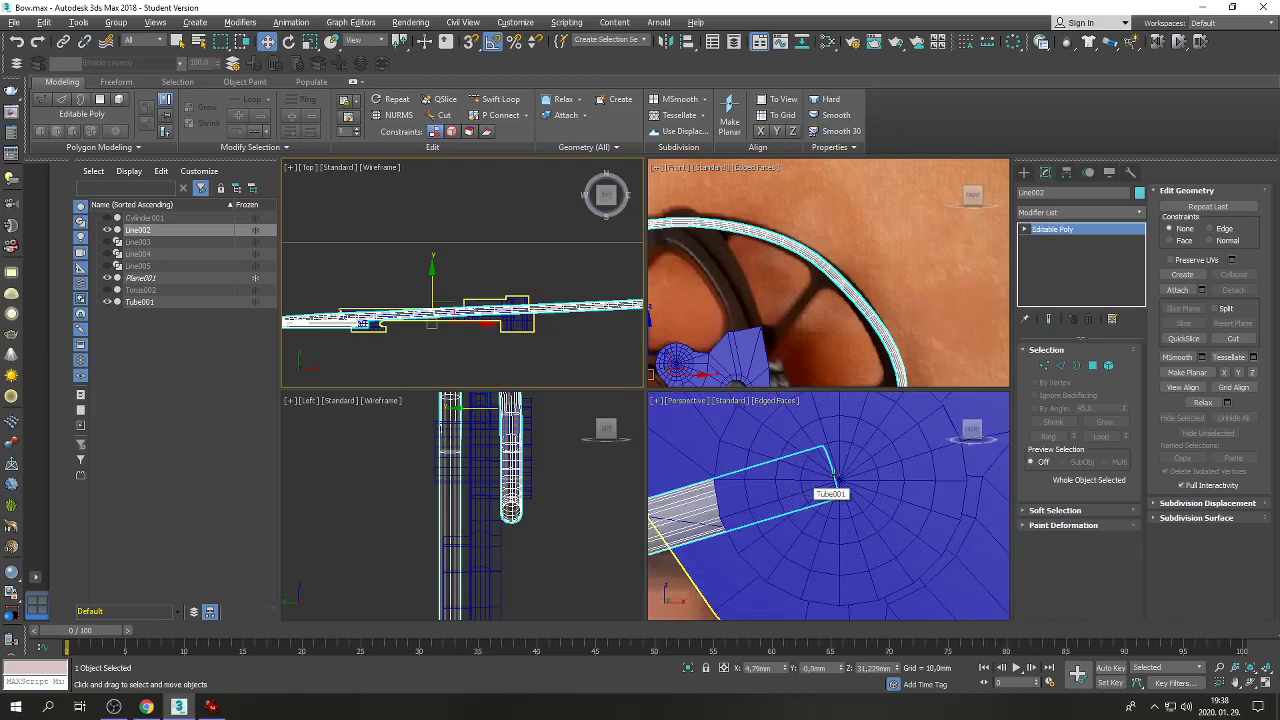
pyautogui.click(1094, 367)
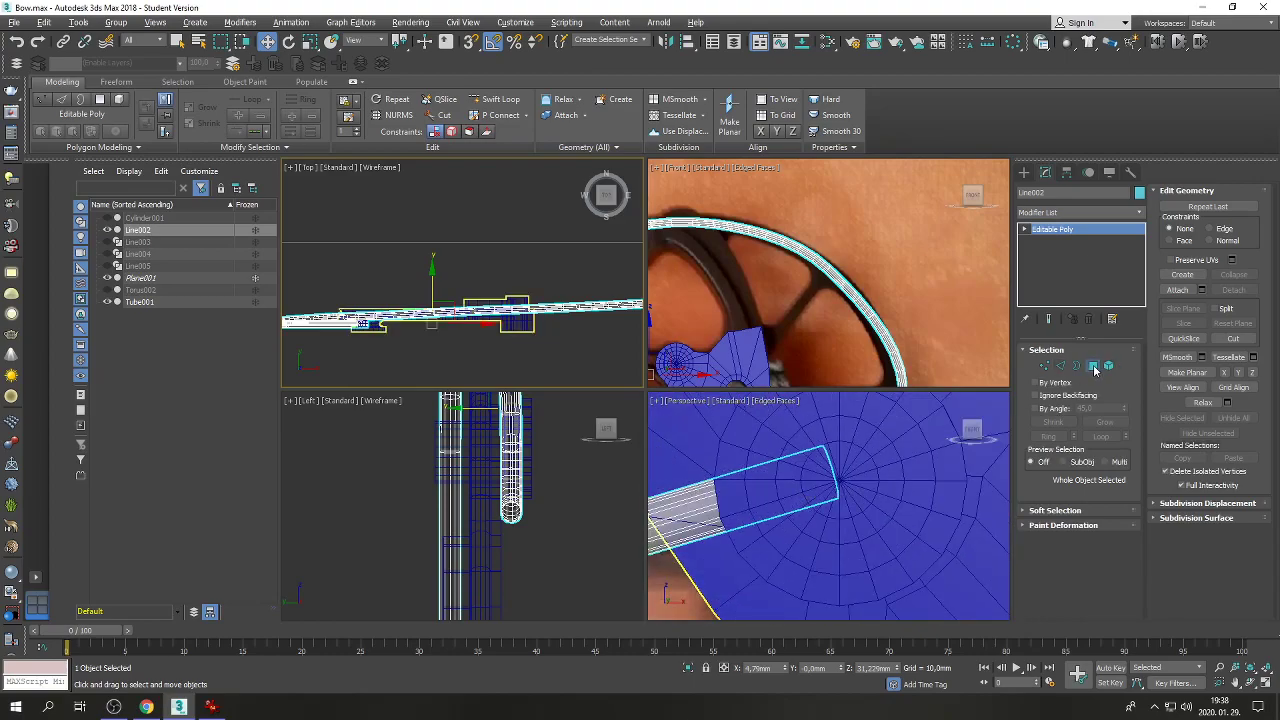
pyautogui.click(828, 469)
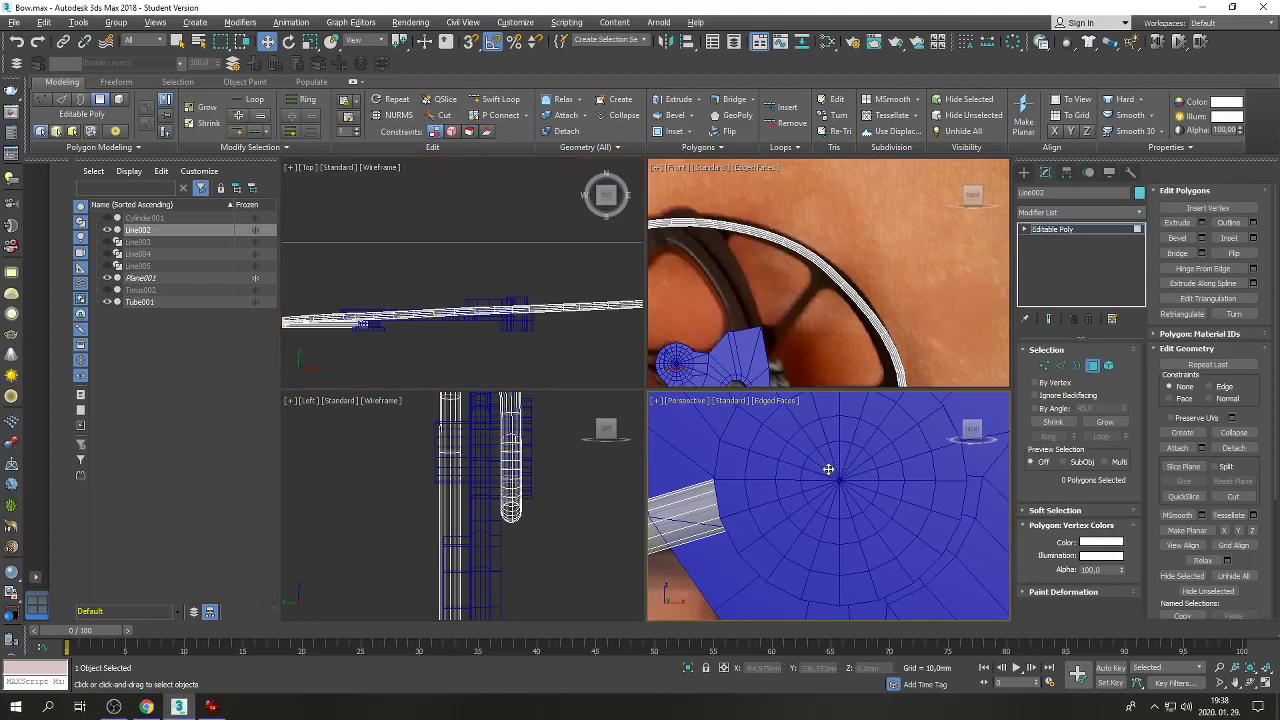
pyautogui.click(392, 282)
pyautogui.scroll(-3, 382, 284)
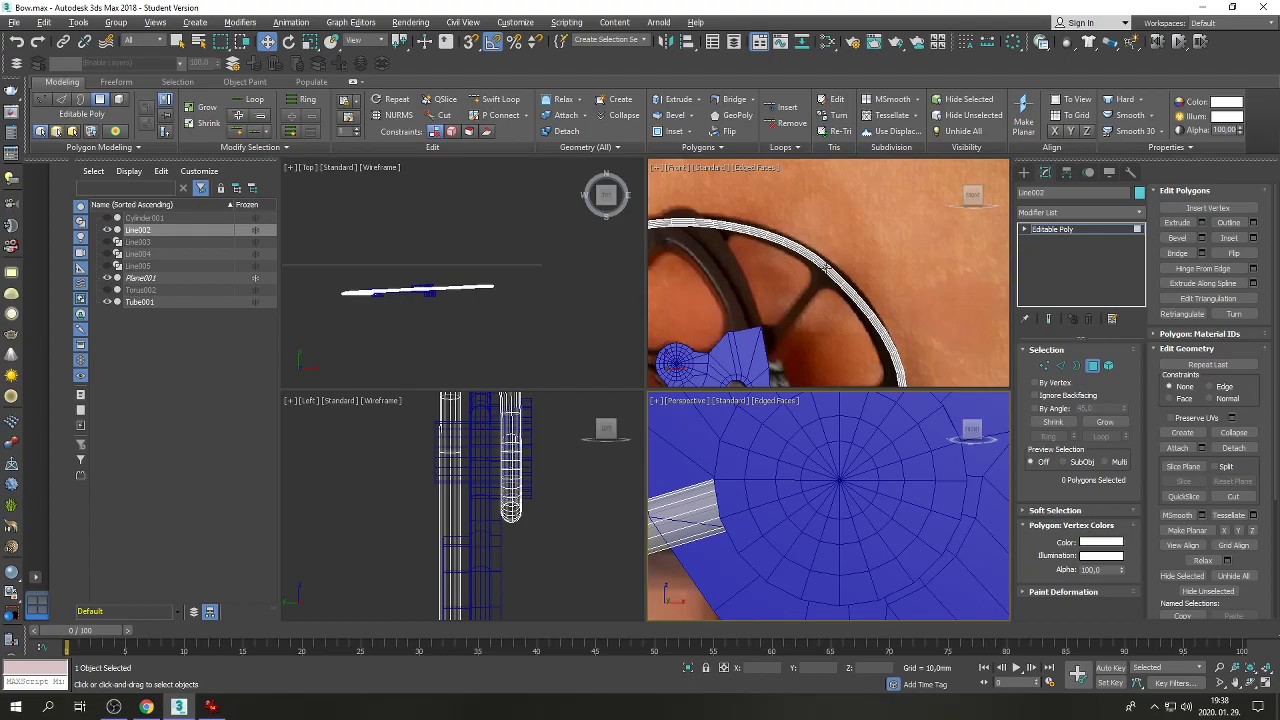
pyautogui.rightClick(790, 462)
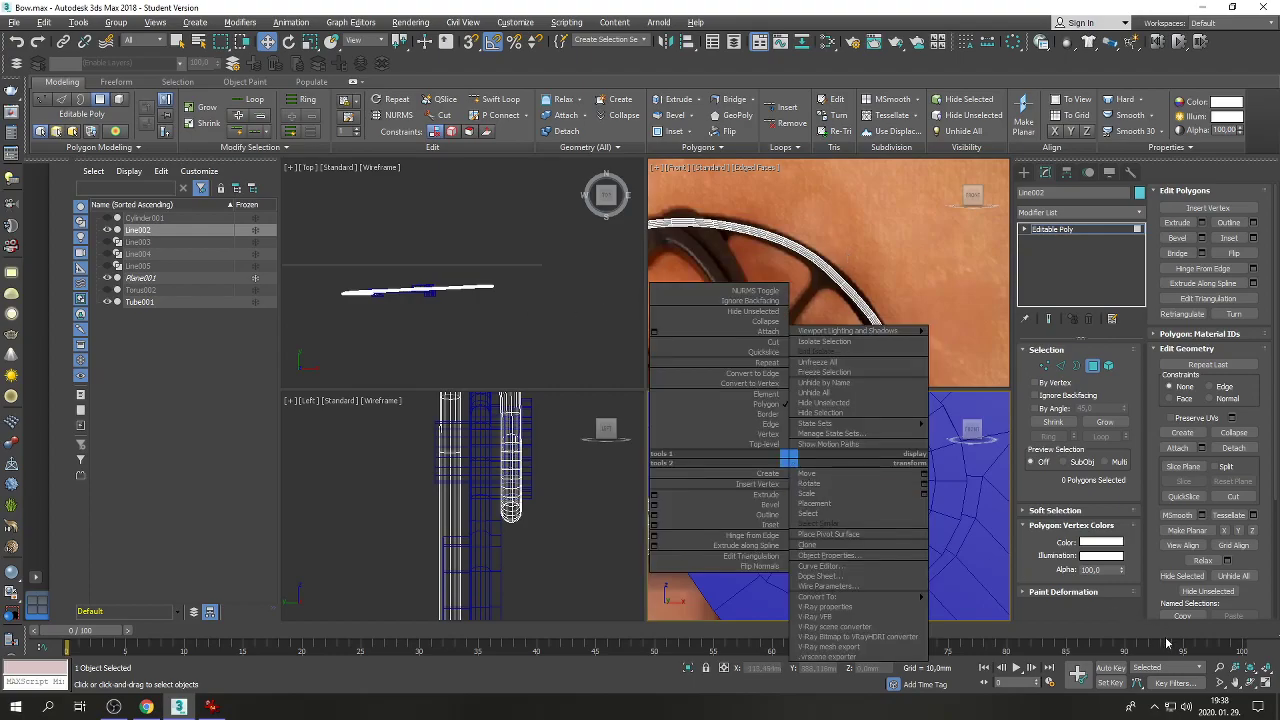
pyautogui.click(1268, 686)
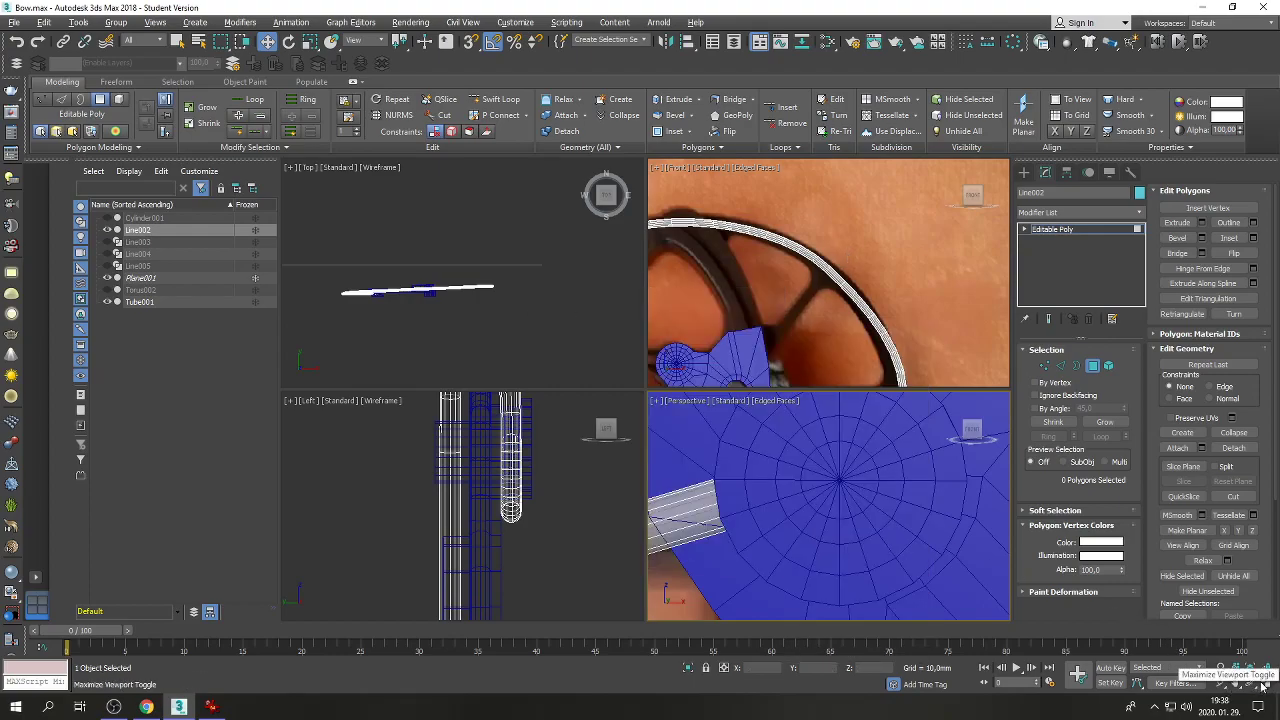
pyautogui.click(1268, 686)
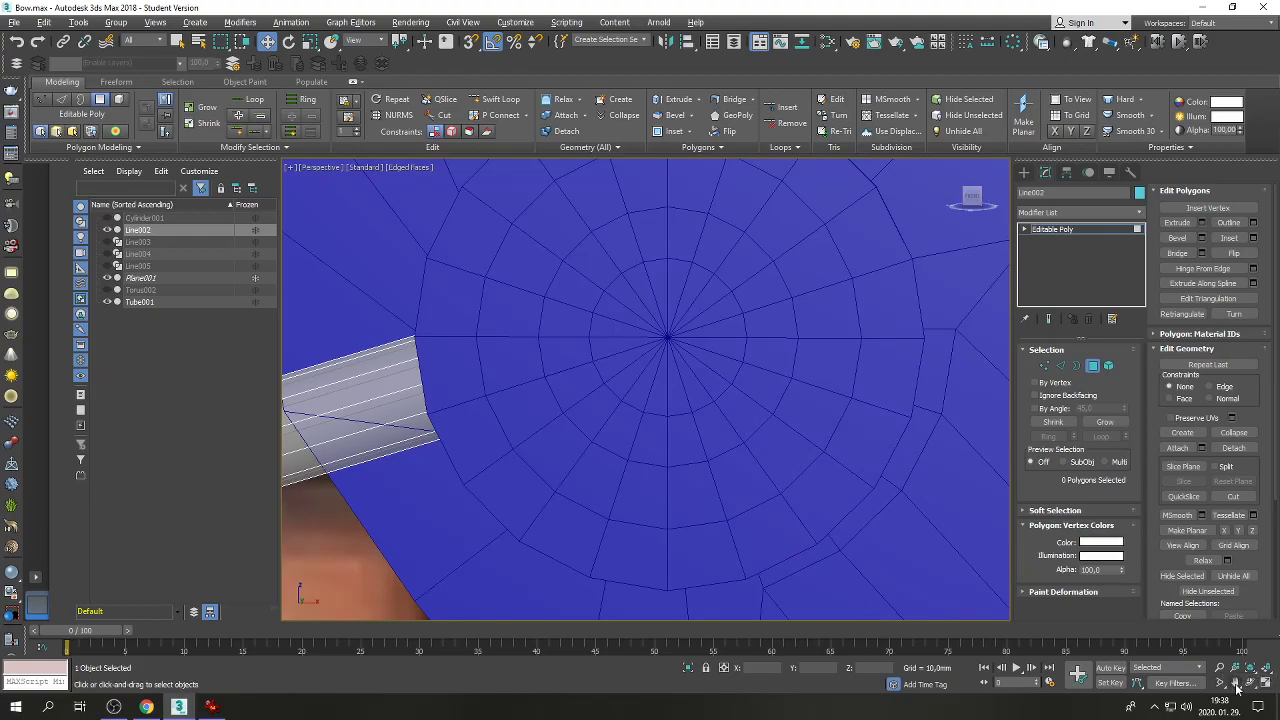
# Select the end cap polygon at the string tube's lower free end and delete it.
pyautogui.press('z')
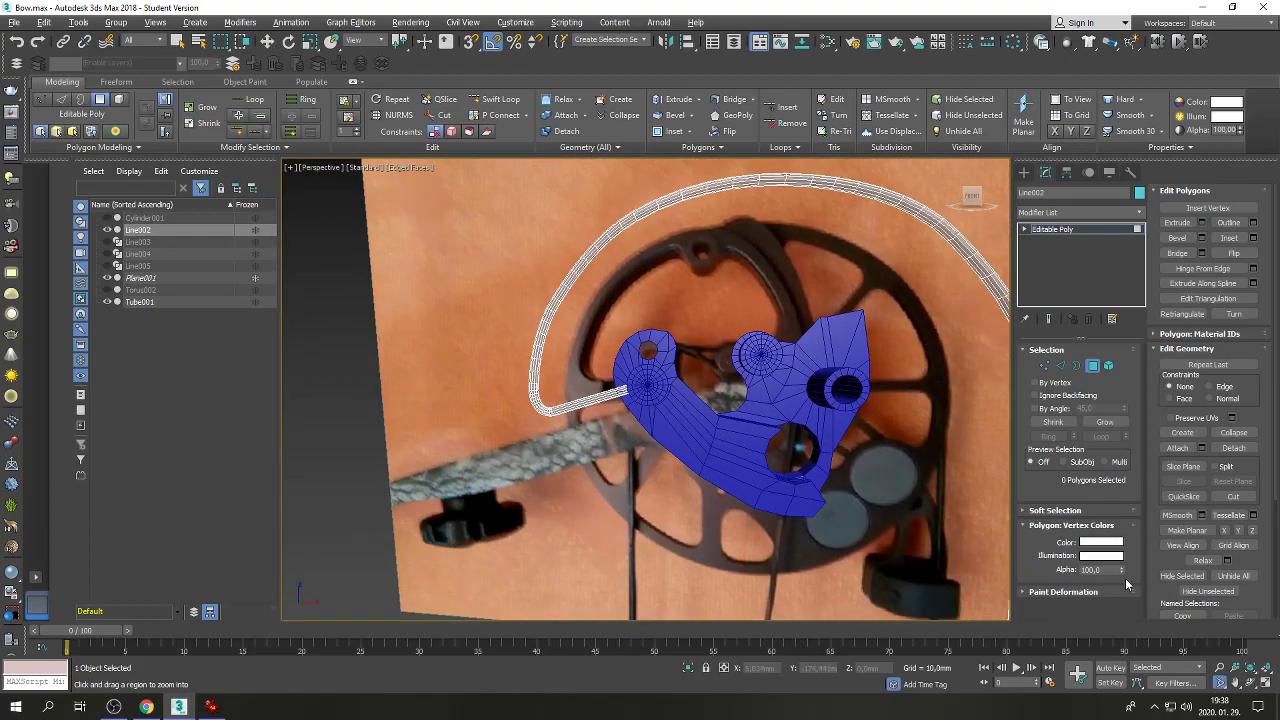
pyautogui.scroll(2, 771, 457)
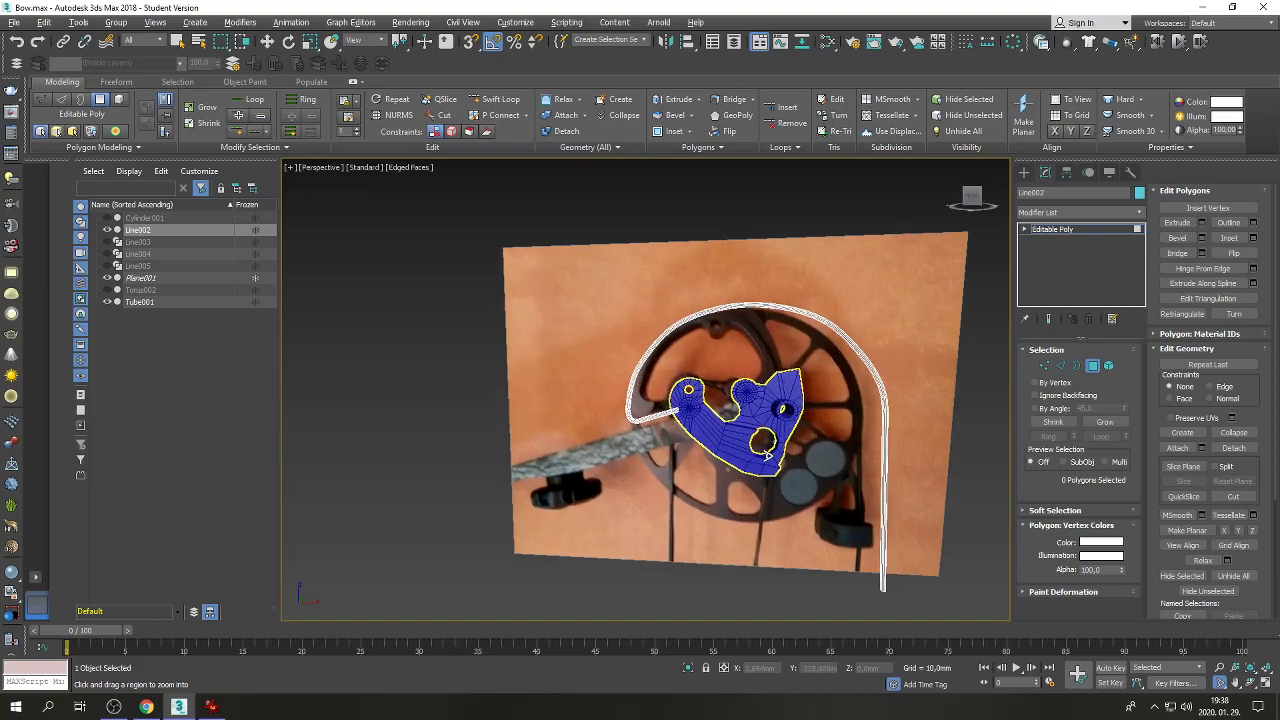
pyautogui.scroll(-4, 767, 455)
pyautogui.scroll(1, 831, 500)
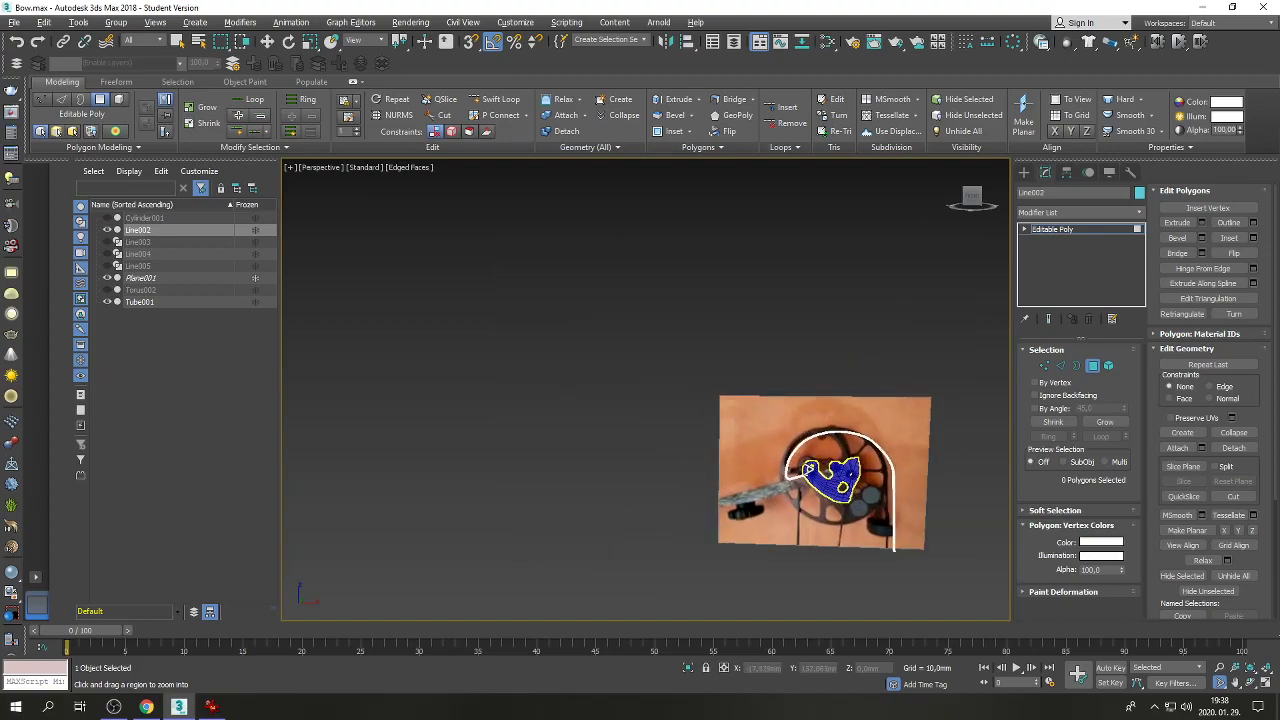
pyautogui.click(1234, 682)
pyautogui.moveTo(923, 552); pyautogui.dragTo(643, 467)
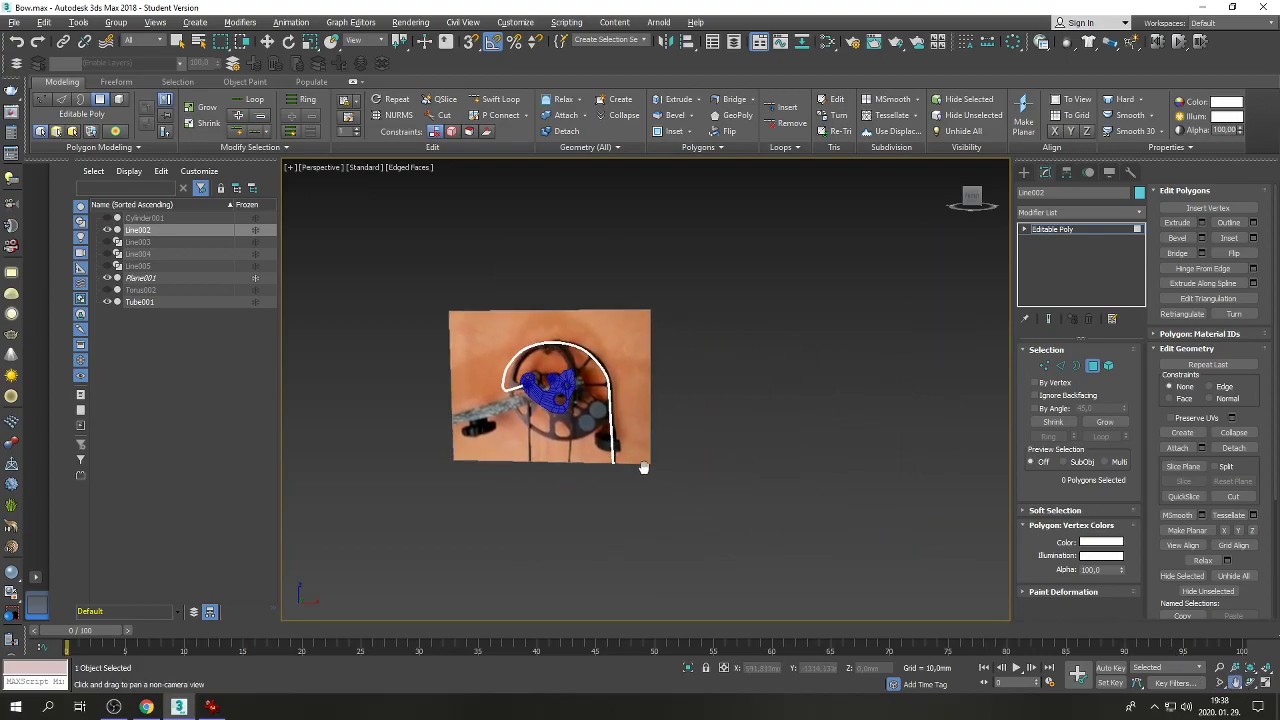
pyautogui.rightClick(643, 467)
pyautogui.click(1250, 682)
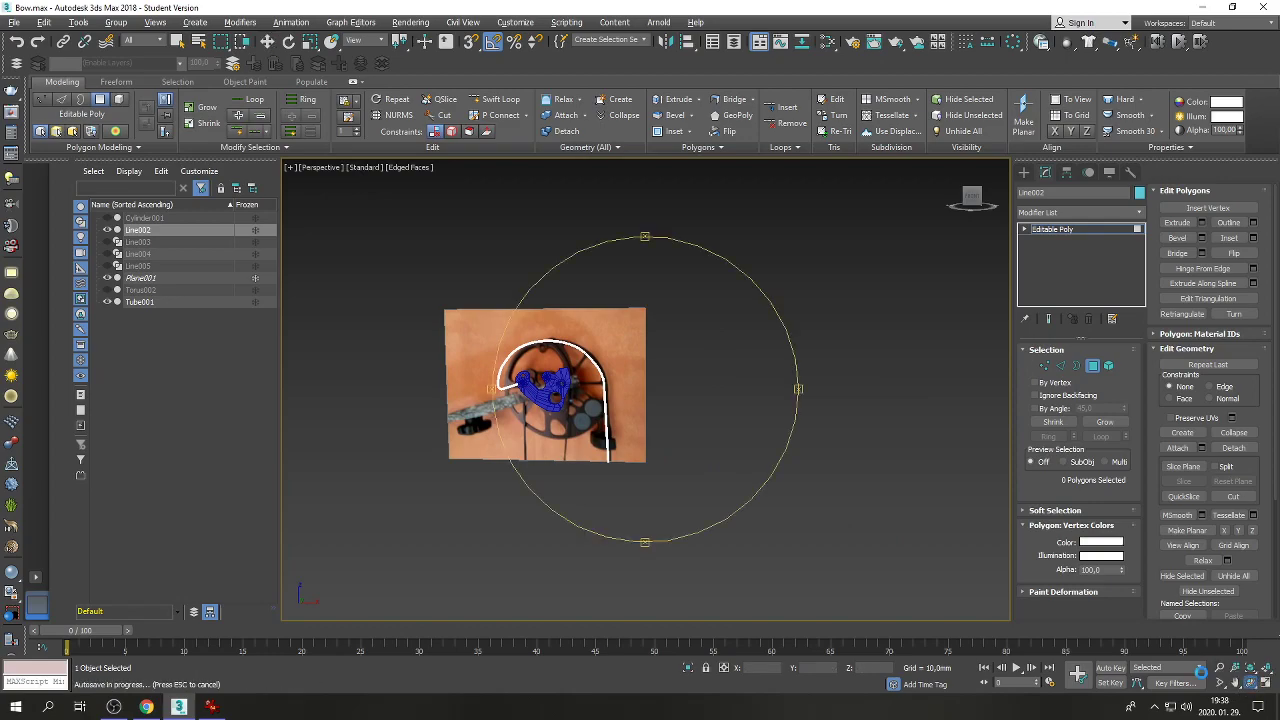
pyautogui.moveTo(649, 477); pyautogui.dragTo(651, 391)
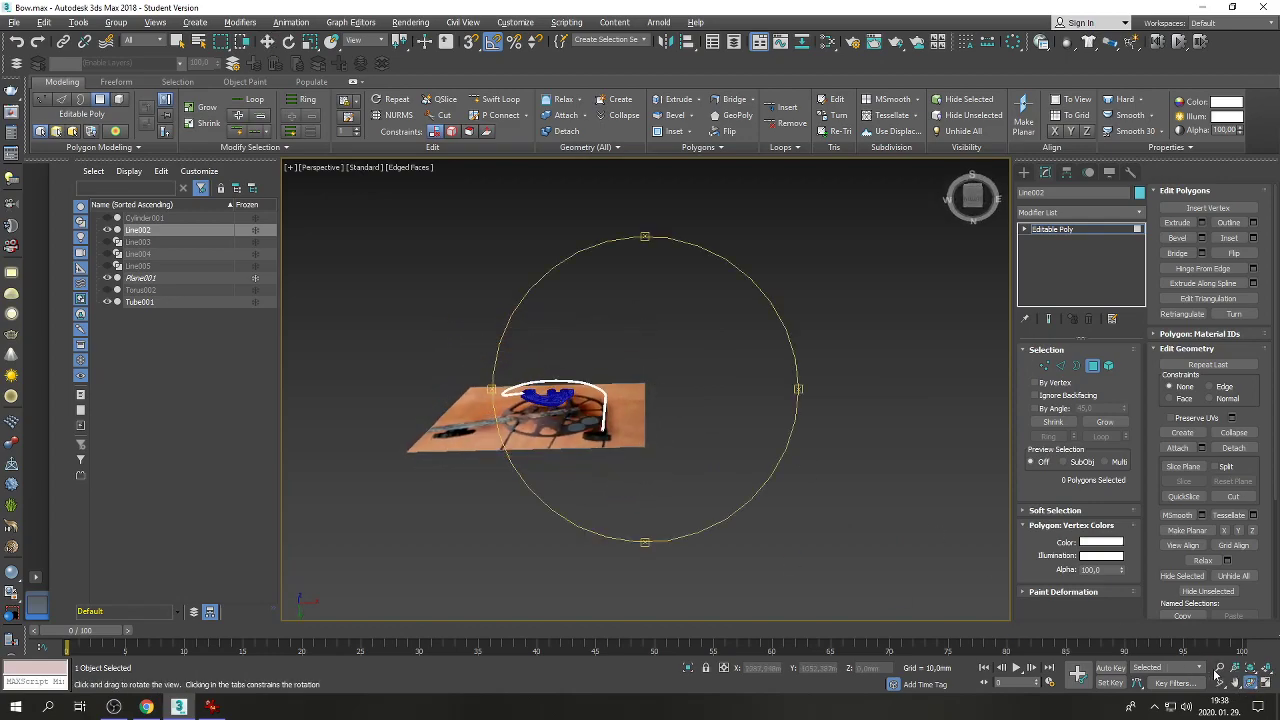
pyautogui.press('Escape')
pyautogui.scroll(6, 651, 486)
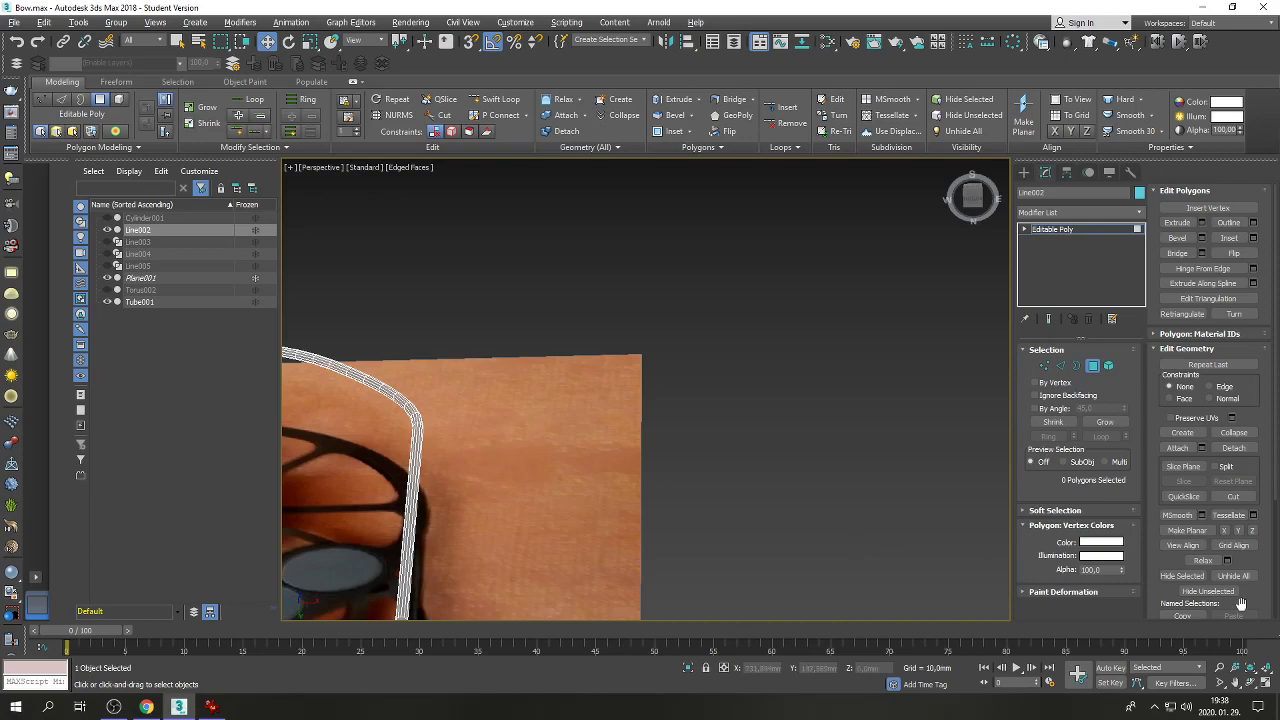
pyautogui.scroll(-5, 640, 394)
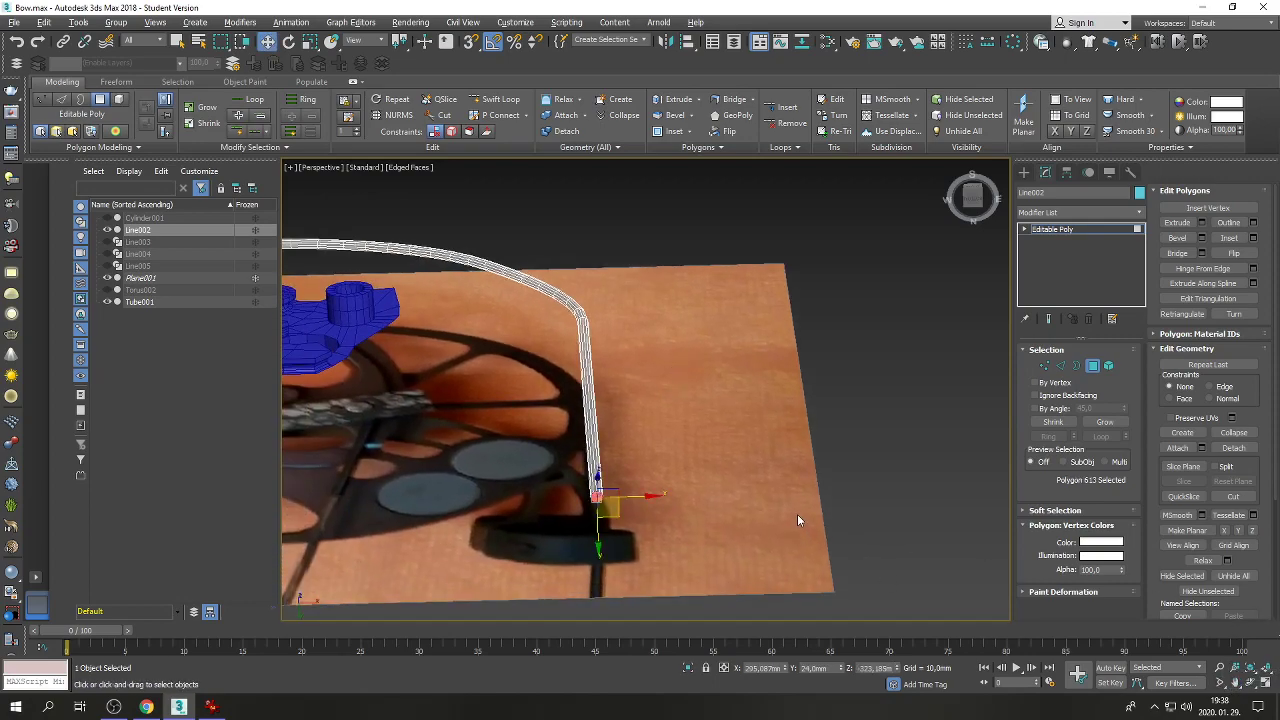
pyautogui.click(1250, 683)
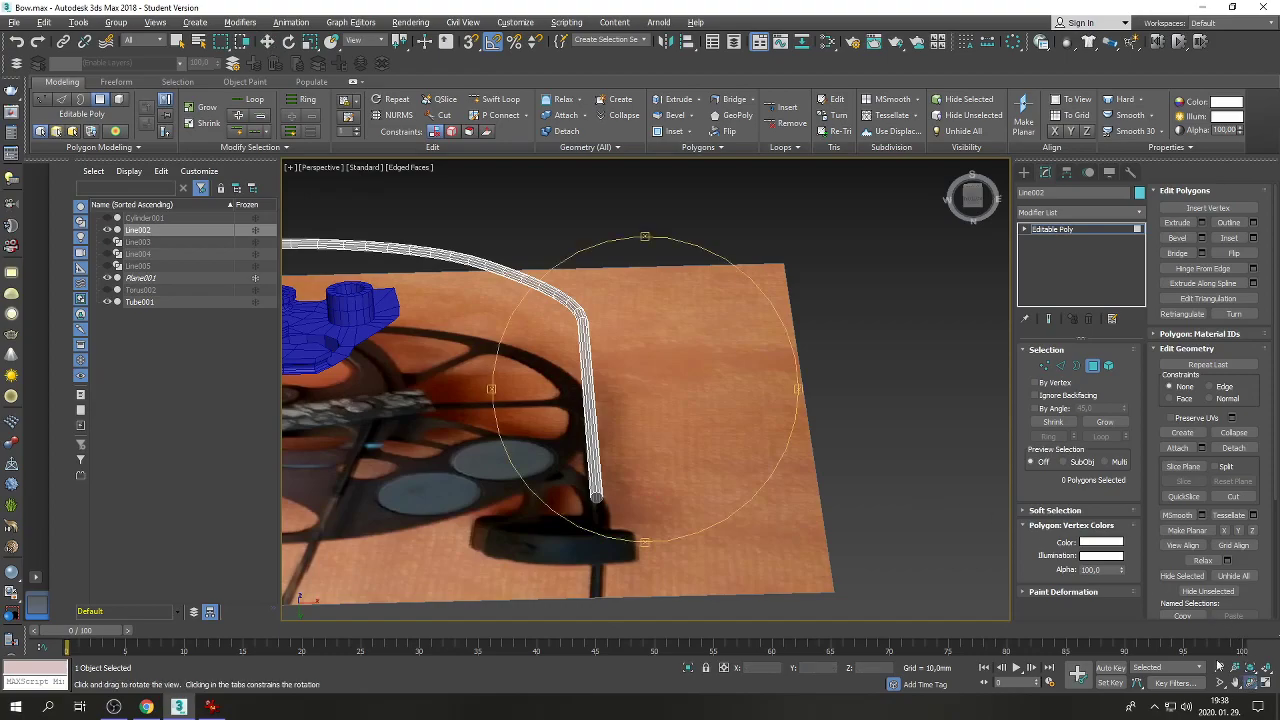
pyautogui.moveTo(610, 372); pyautogui.dragTo(534, 406)
pyautogui.rightClick(534, 406)
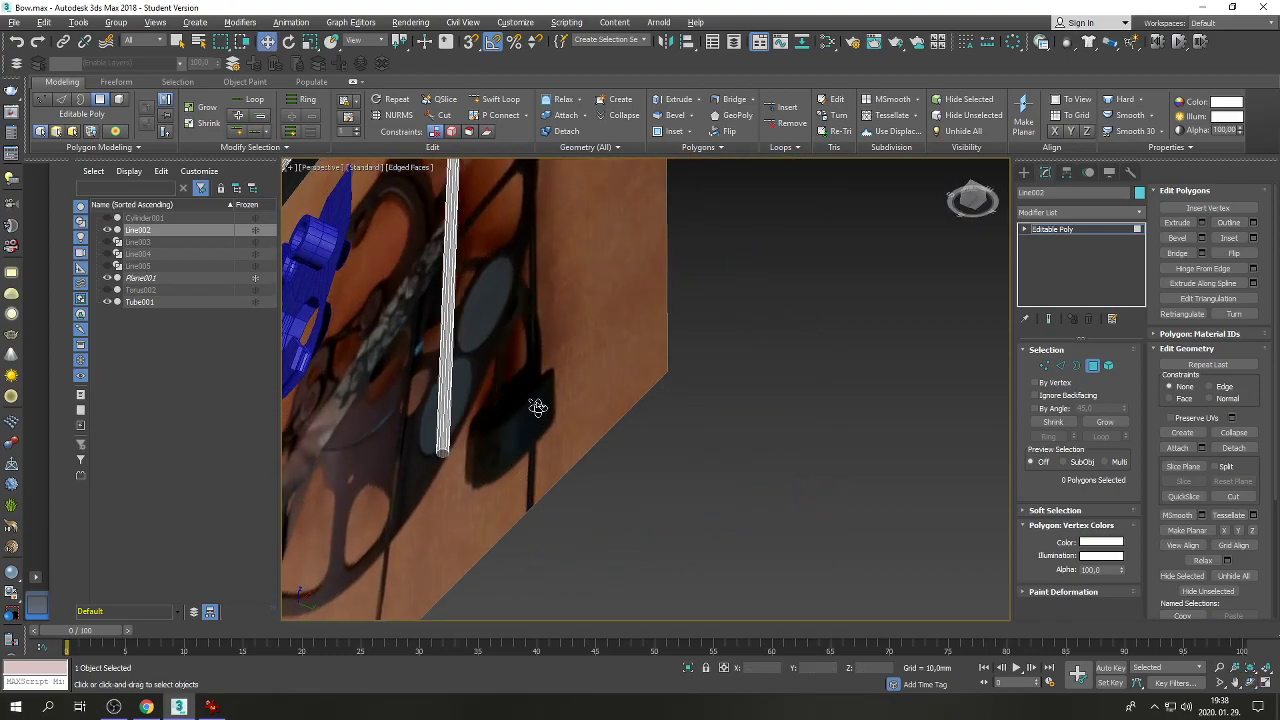
# Restore the four-viewport layout and select the lengthwise edge loop along the string tube in the Top view.
pyautogui.click(1265, 683)
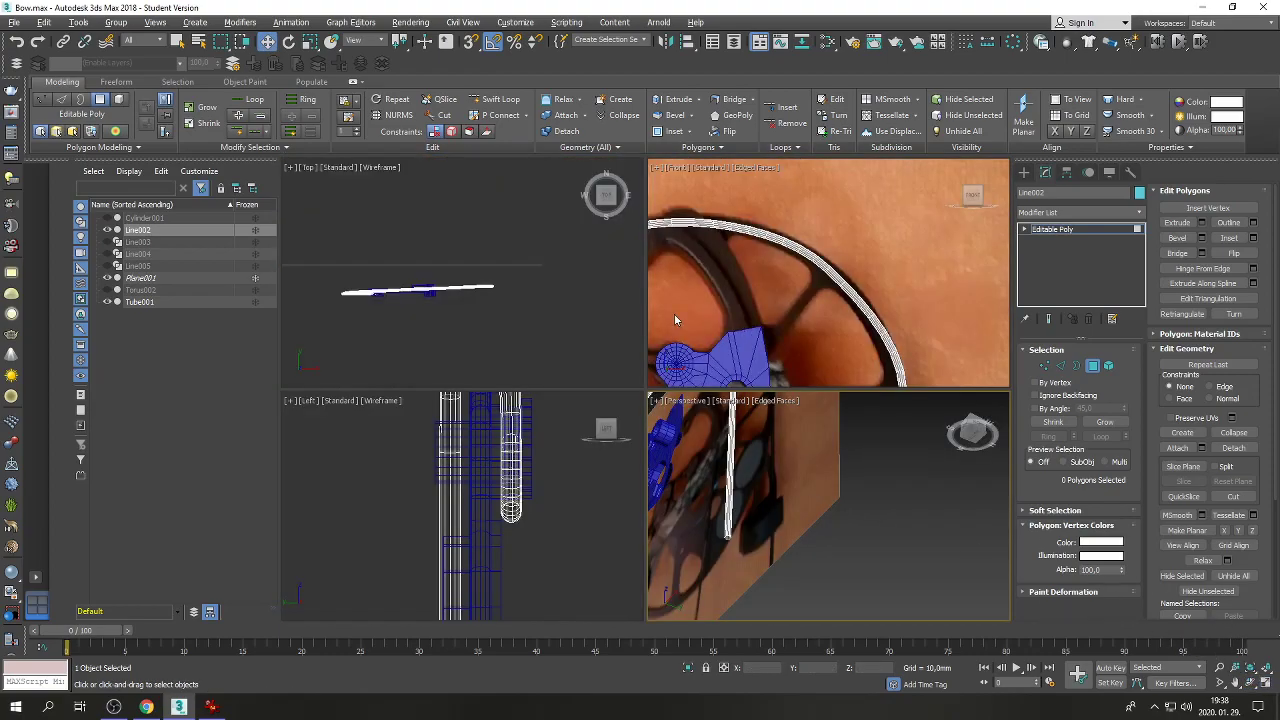
pyautogui.scroll(4, 451, 286)
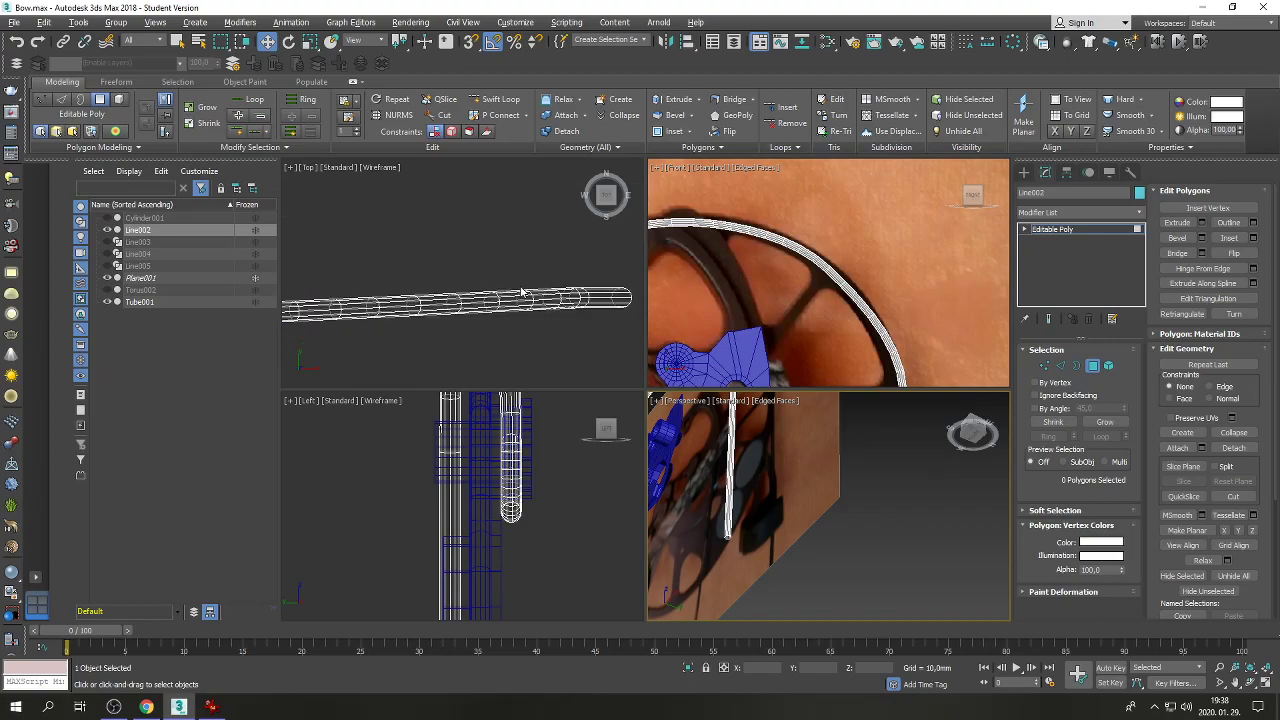
pyautogui.click(1060, 366)
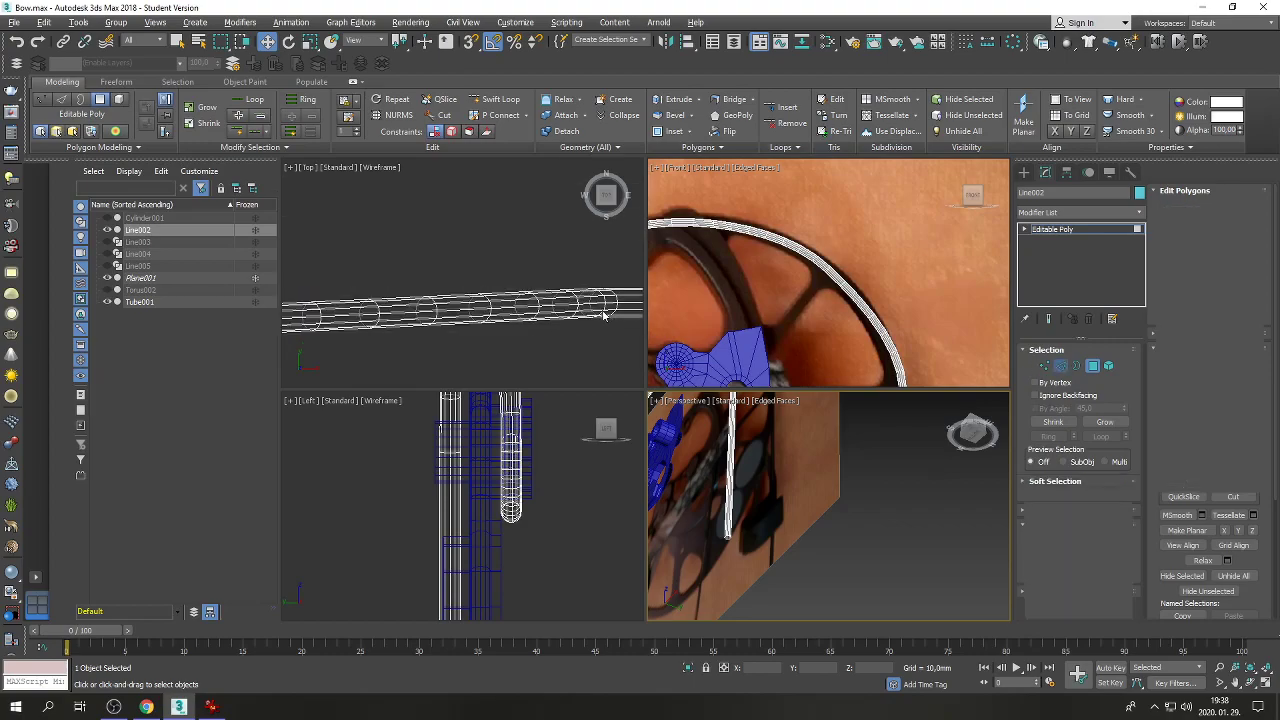
pyautogui.doubleClick(583, 302)
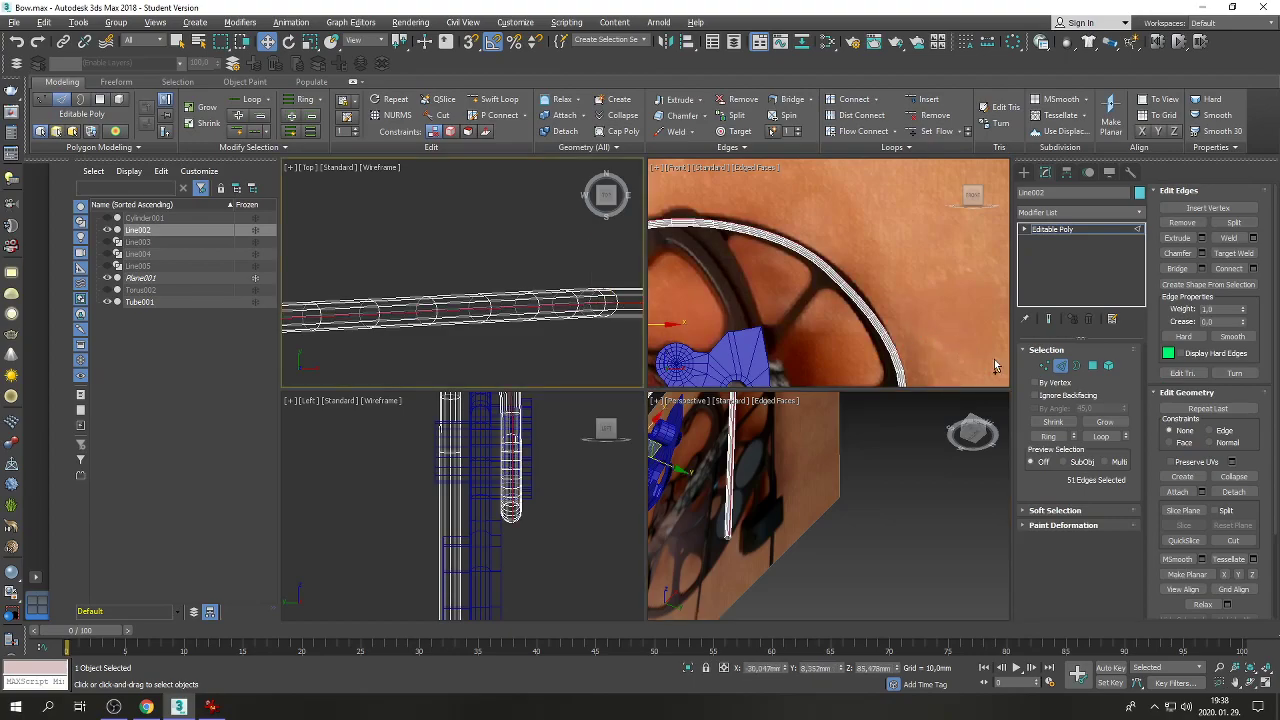
# Convert the lengthwise edge loop to a vertex selection, grow it, and delete those vertices to halve the tube.
pyautogui.click(1043, 368)
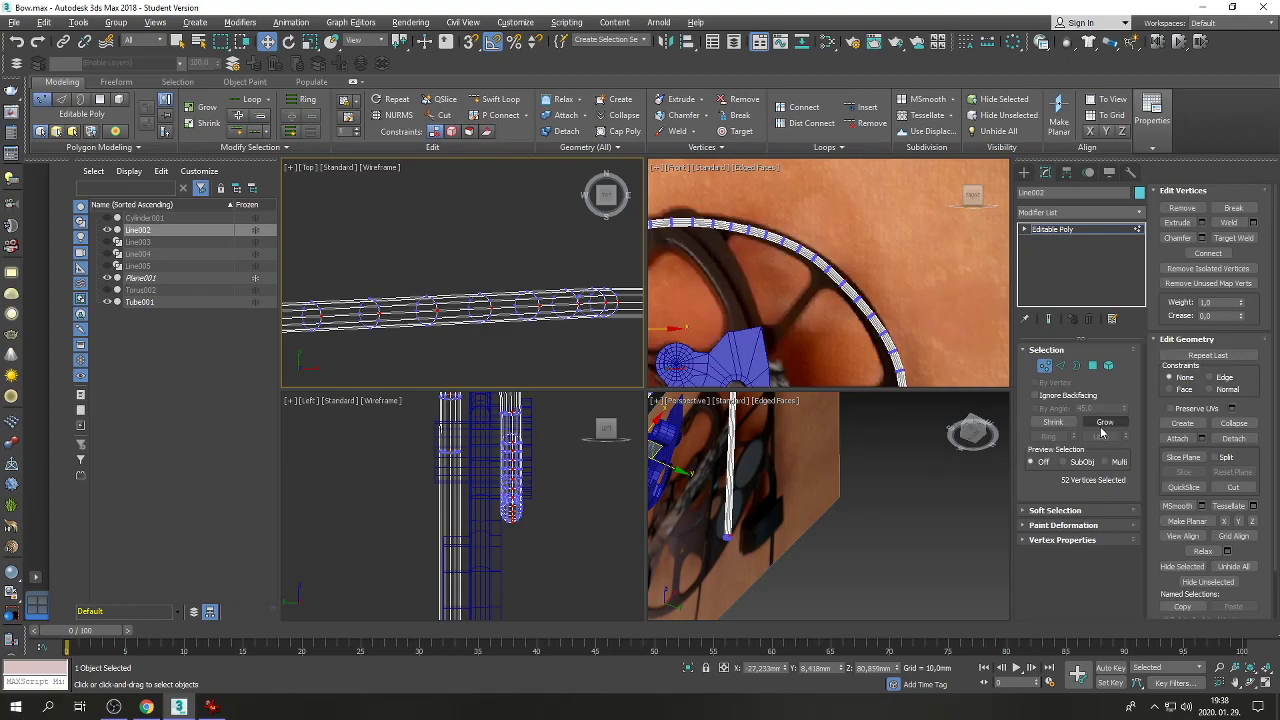
pyautogui.click(1102, 424)
pyautogui.hotkey('ctrl', 'd')
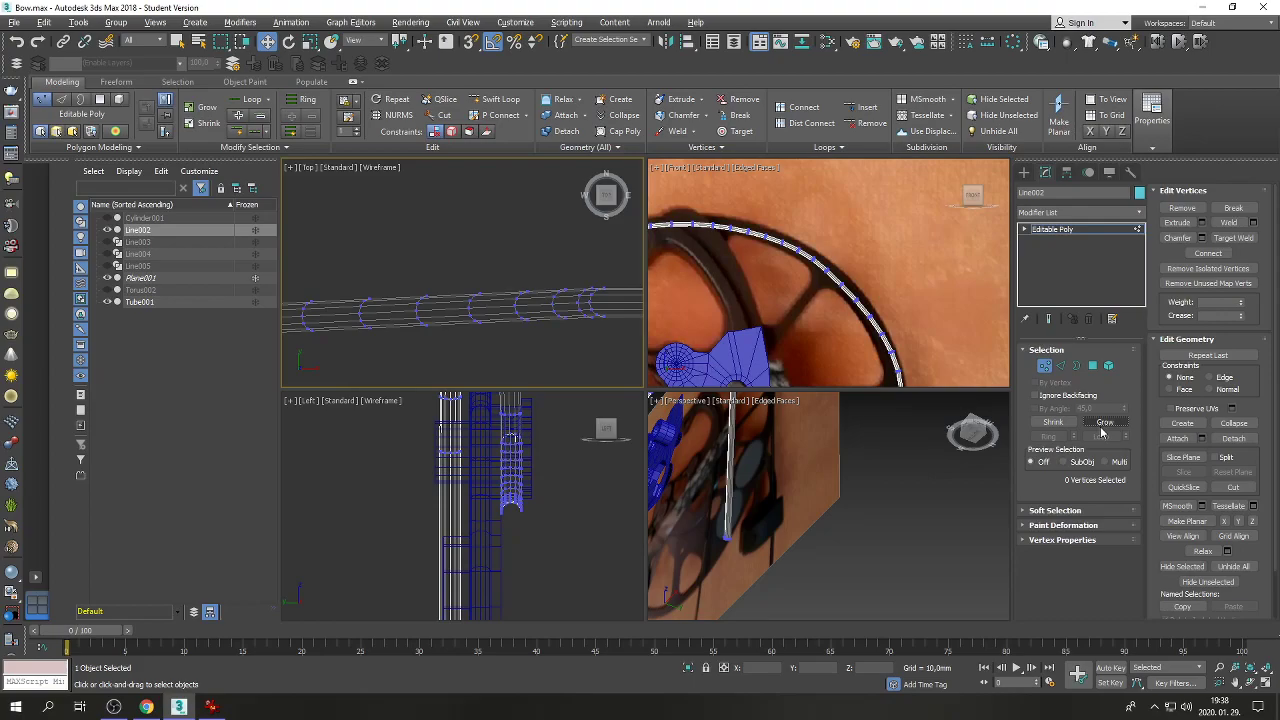
# Connect the five lengthwise edges of the tube's straight end section by the cam, and move the new edges up in negative X as a bend.
pyautogui.scroll(-3, 886, 227)
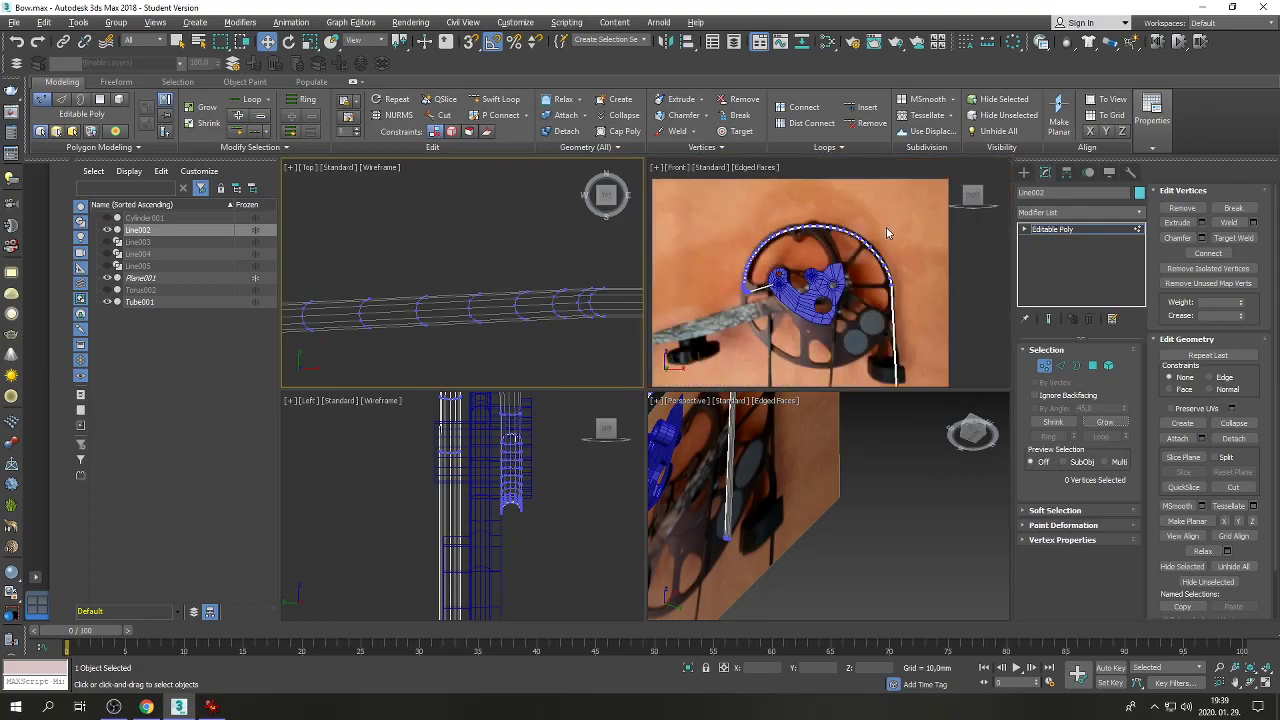
pyautogui.scroll(1, 760, 284)
pyautogui.scroll(3, 760, 284)
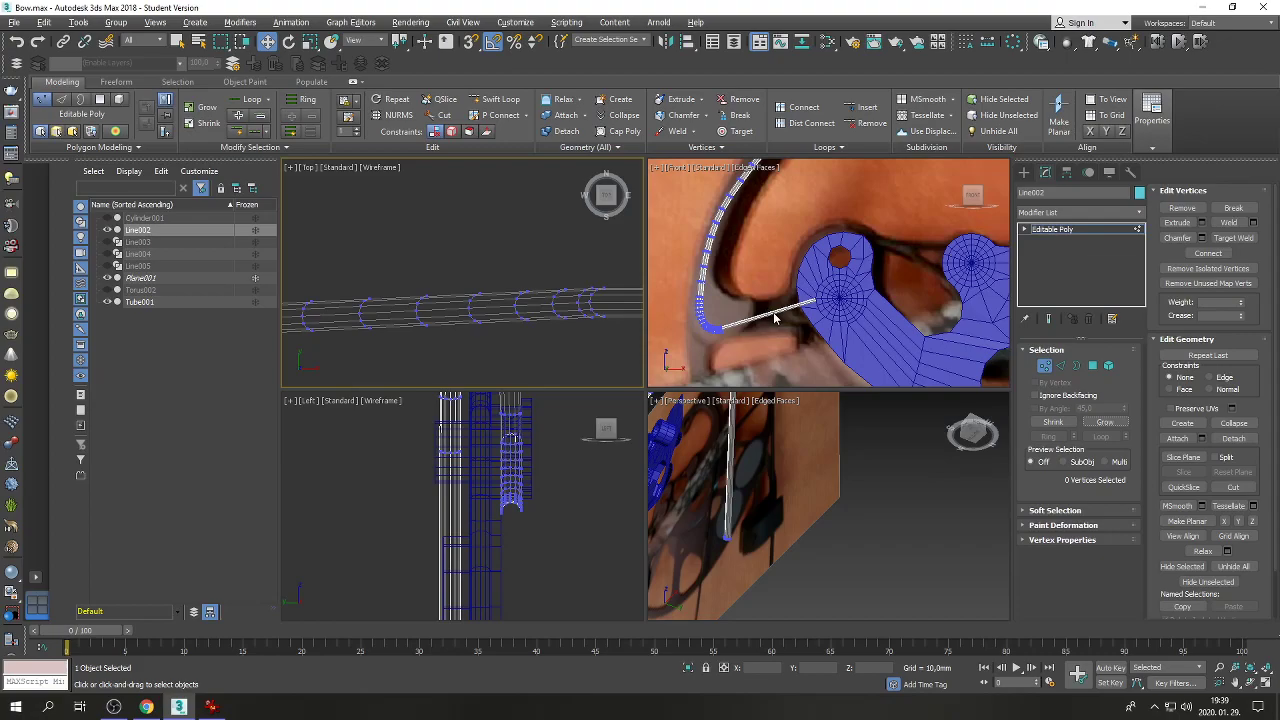
pyautogui.scroll(5, 774, 318)
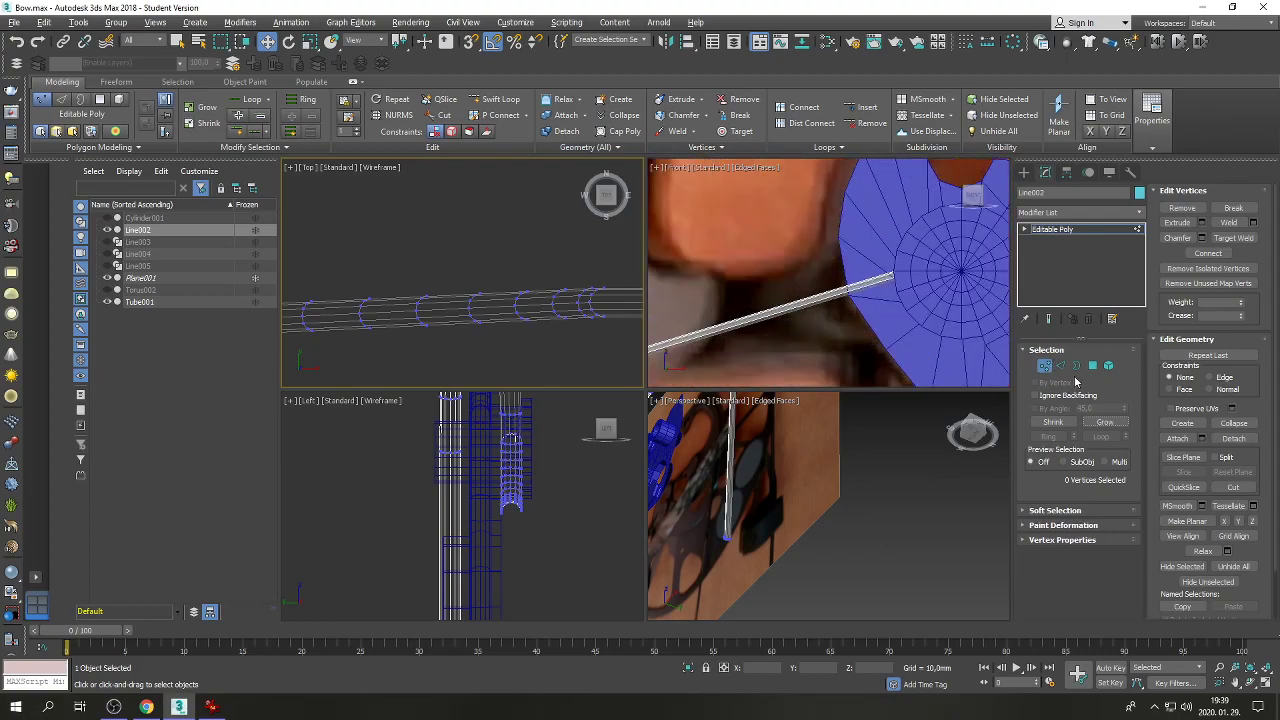
pyautogui.click(1060, 366)
pyautogui.moveTo(756, 251); pyautogui.dragTo(813, 358)
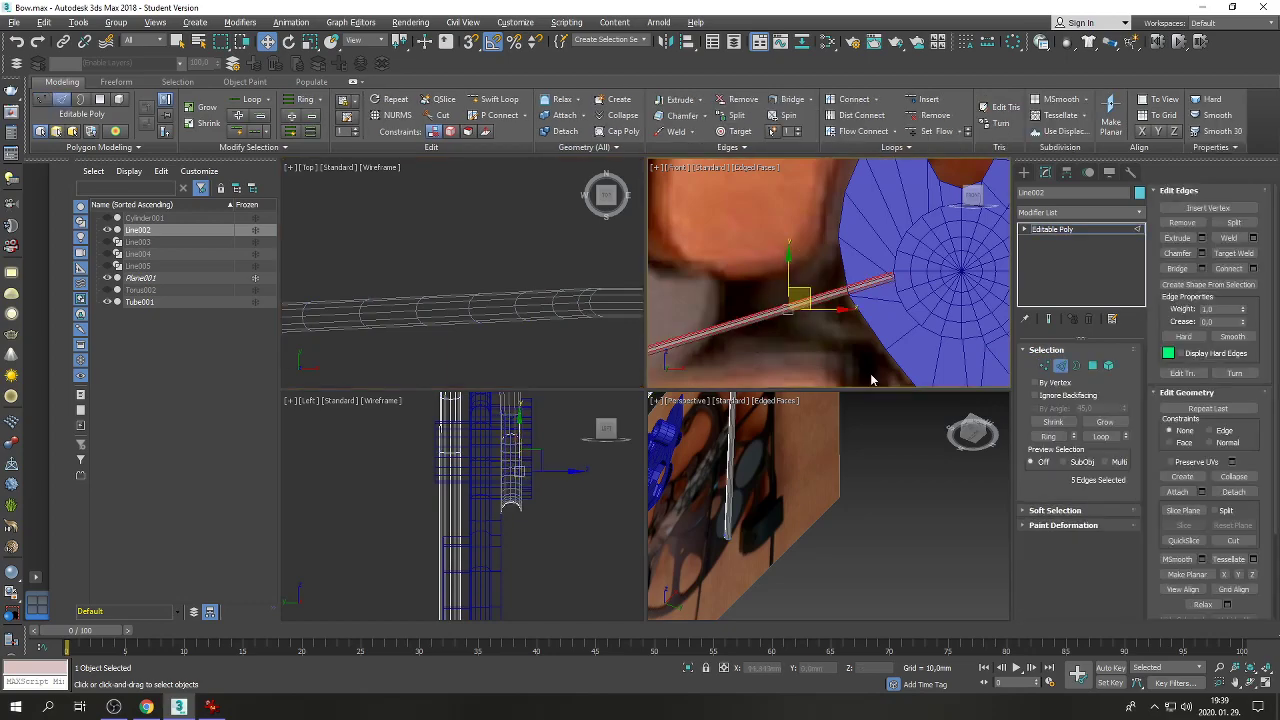
pyautogui.click(1254, 273)
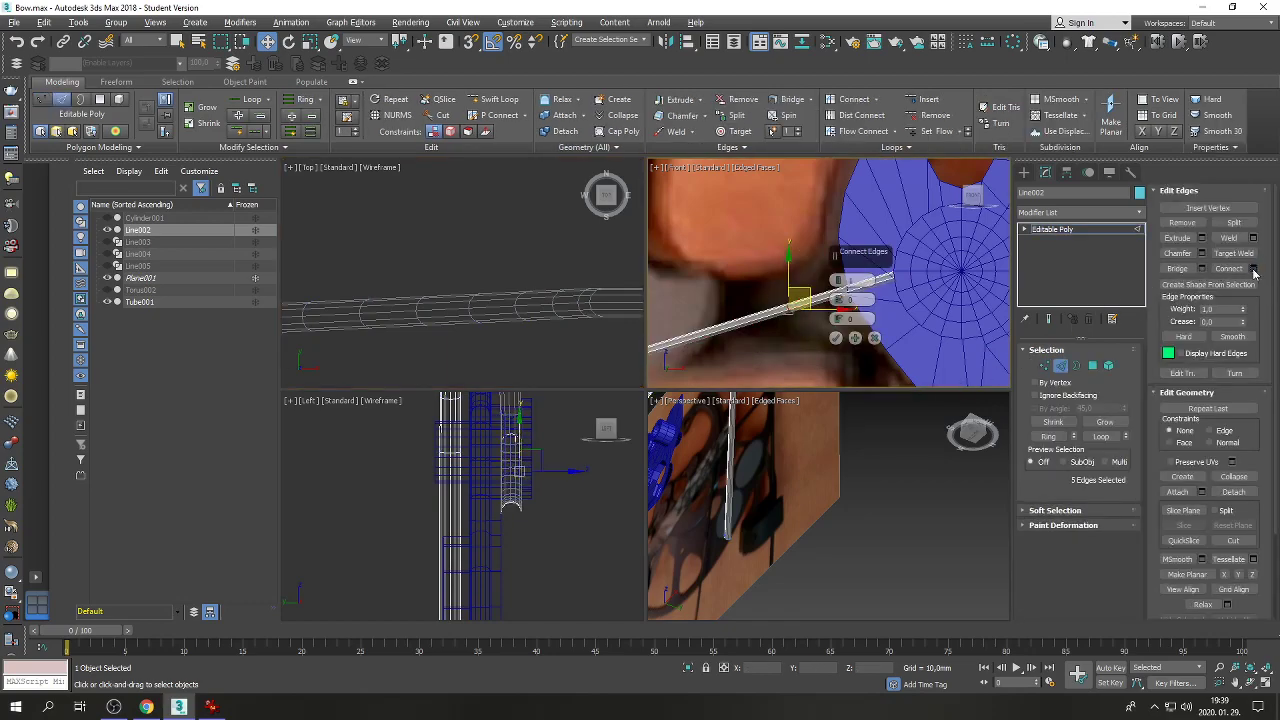
pyautogui.click(840, 342)
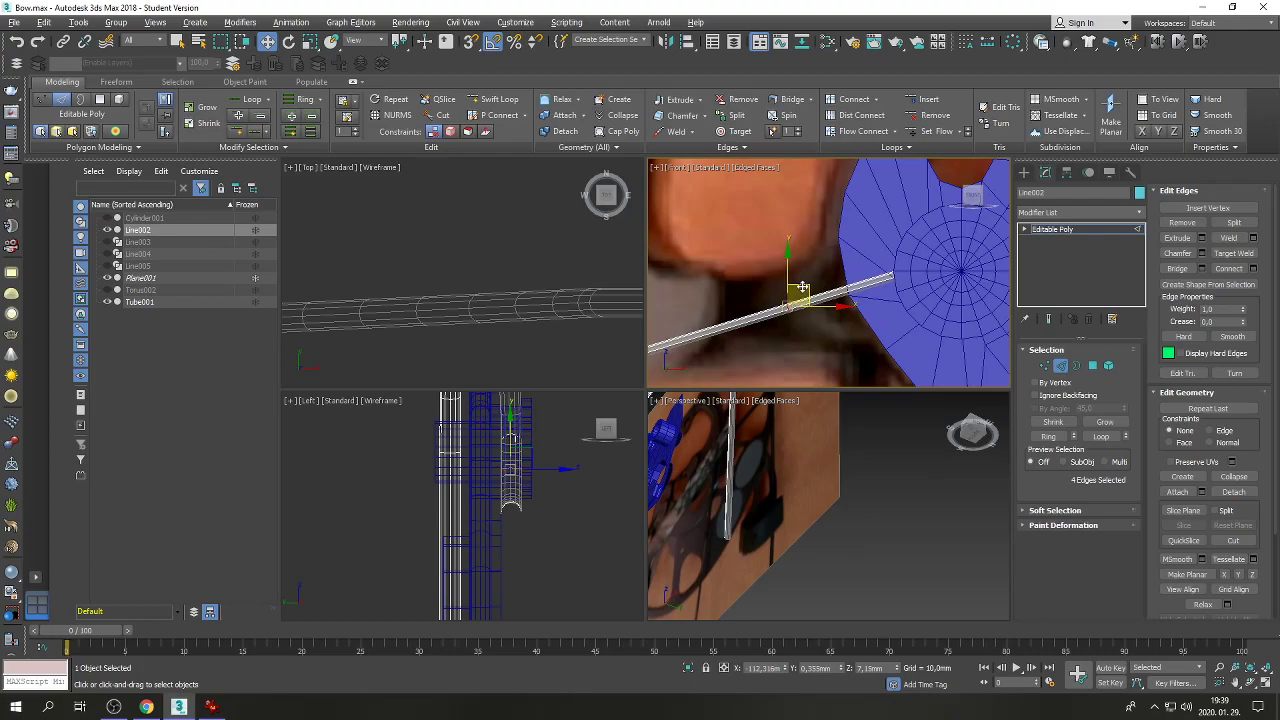
pyautogui.moveTo(800, 290); pyautogui.dragTo(712, 256)
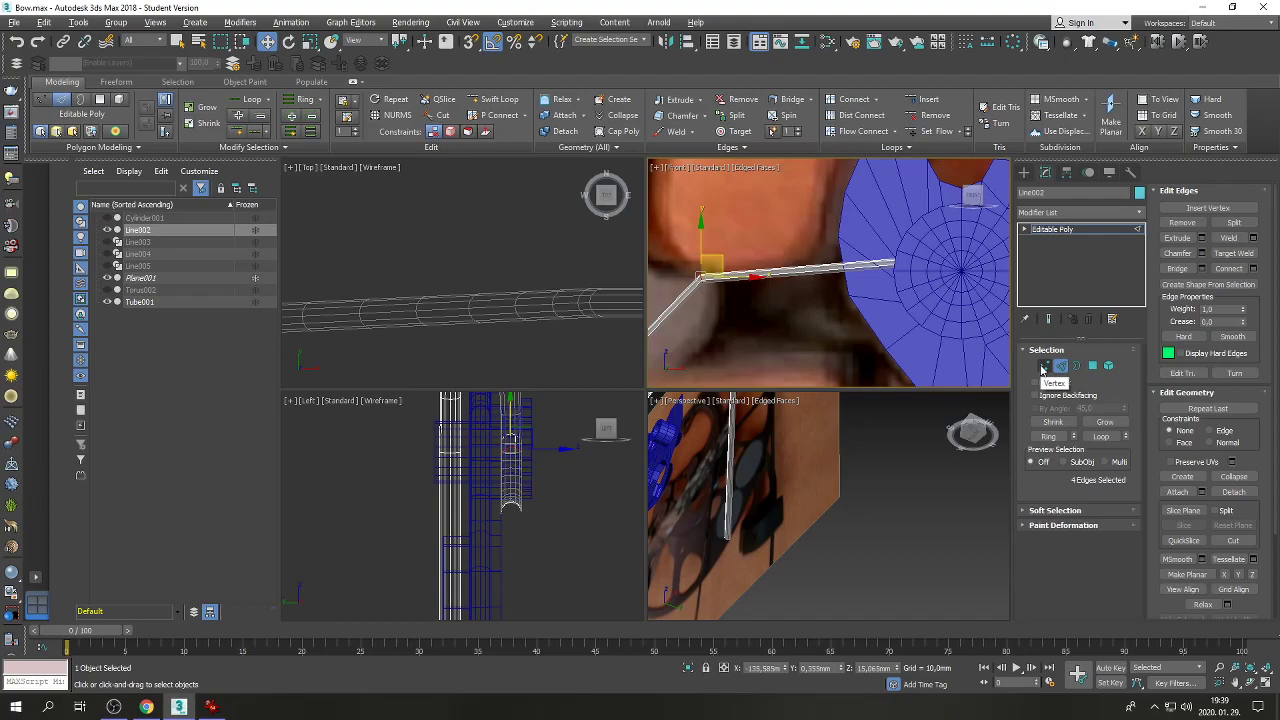
# Rotate the five vertices at the new bend about 80 degrees in the Front view.
pyautogui.click(1044, 366)
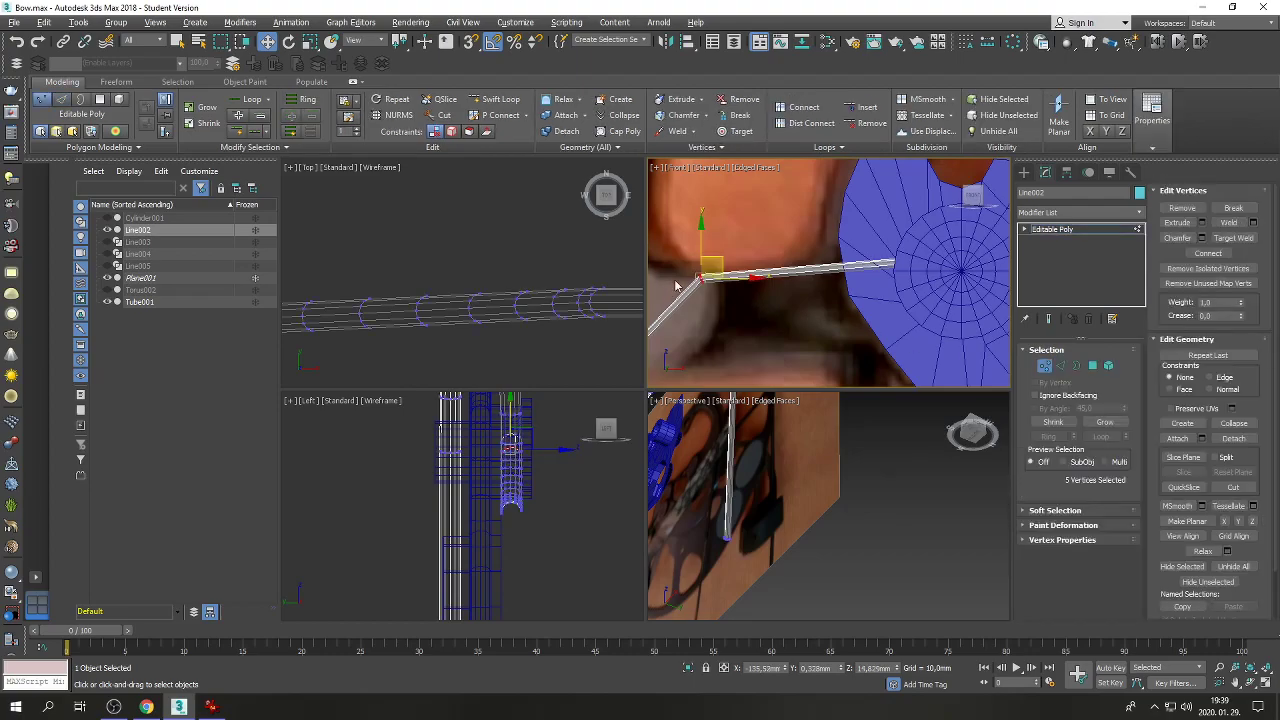
pyautogui.scroll(3, 676, 287)
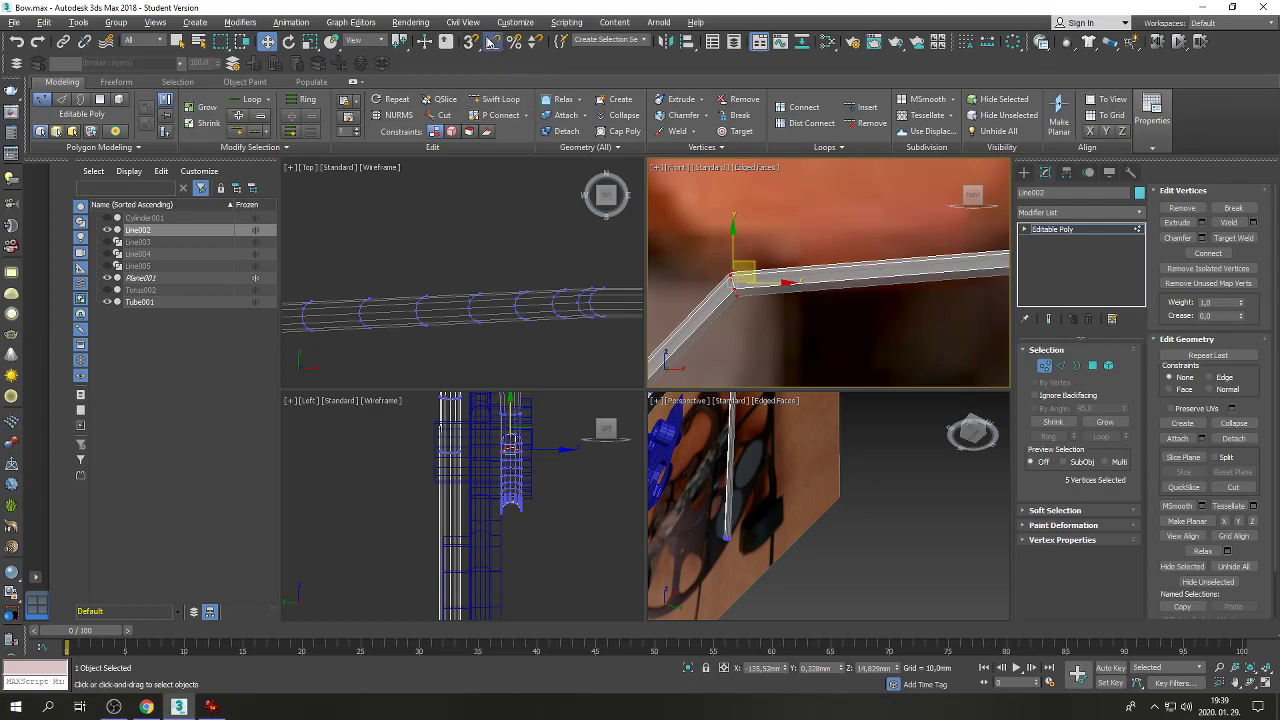
pyautogui.click(491, 41)
pyautogui.click(289, 41)
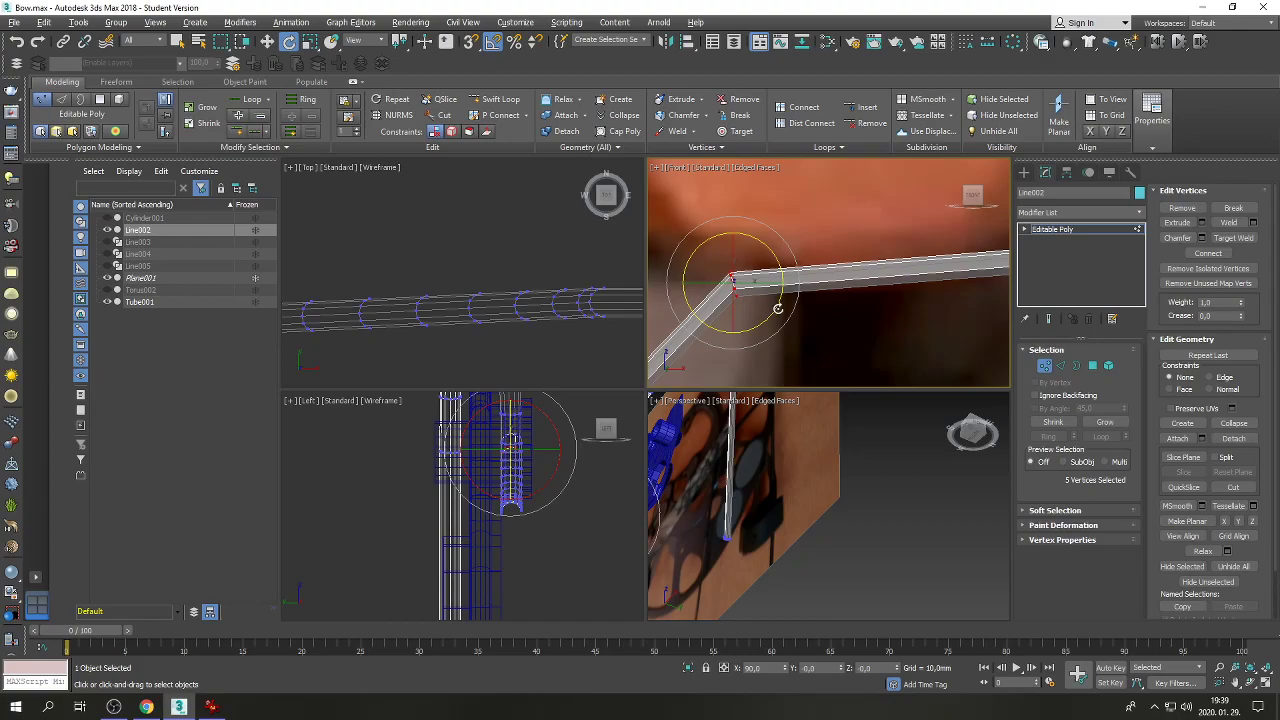
pyautogui.moveTo(768, 312); pyautogui.dragTo(785, 264)
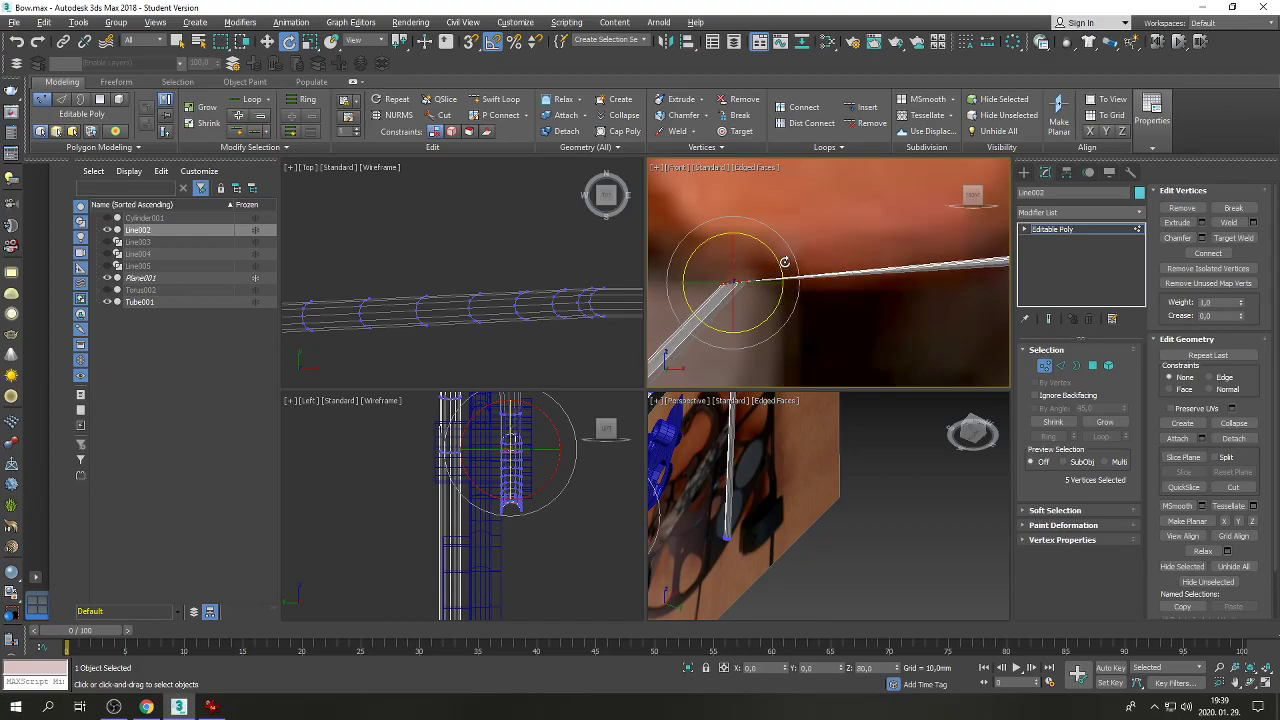
pyautogui.scroll(-5, 770, 265)
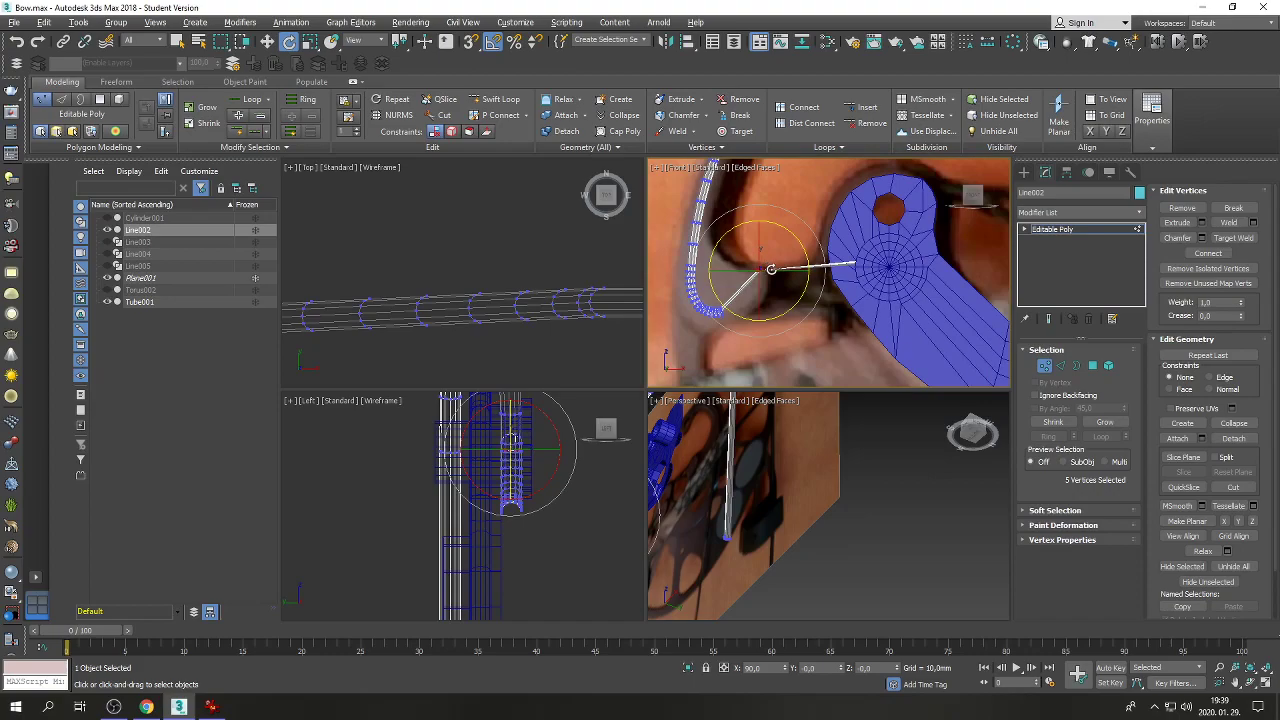
# Move the five vertices at the tube's end near the cam along negative X to shorten the end section, then clear the selection.
pyautogui.rightClick(766, 267)
pyautogui.click(888, 266)
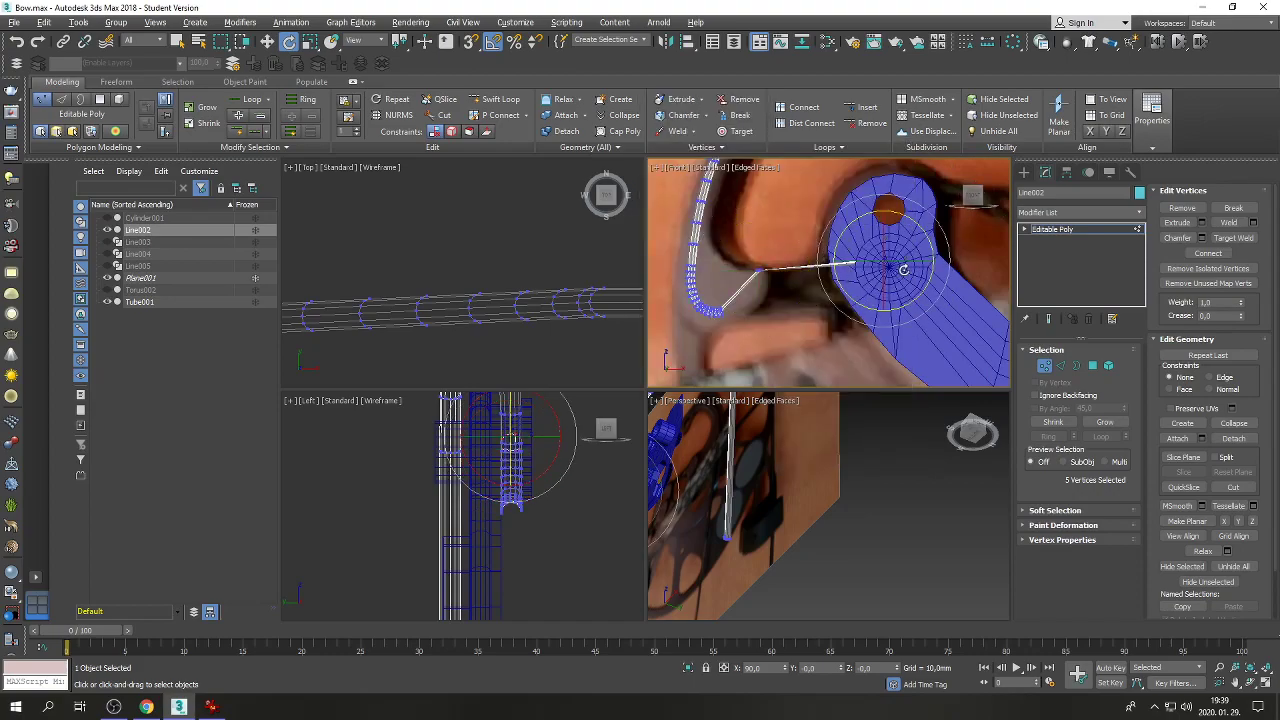
pyautogui.click(267, 41)
pyautogui.moveTo(899, 241); pyautogui.dragTo(823, 246)
pyautogui.scroll(2, 728, 284)
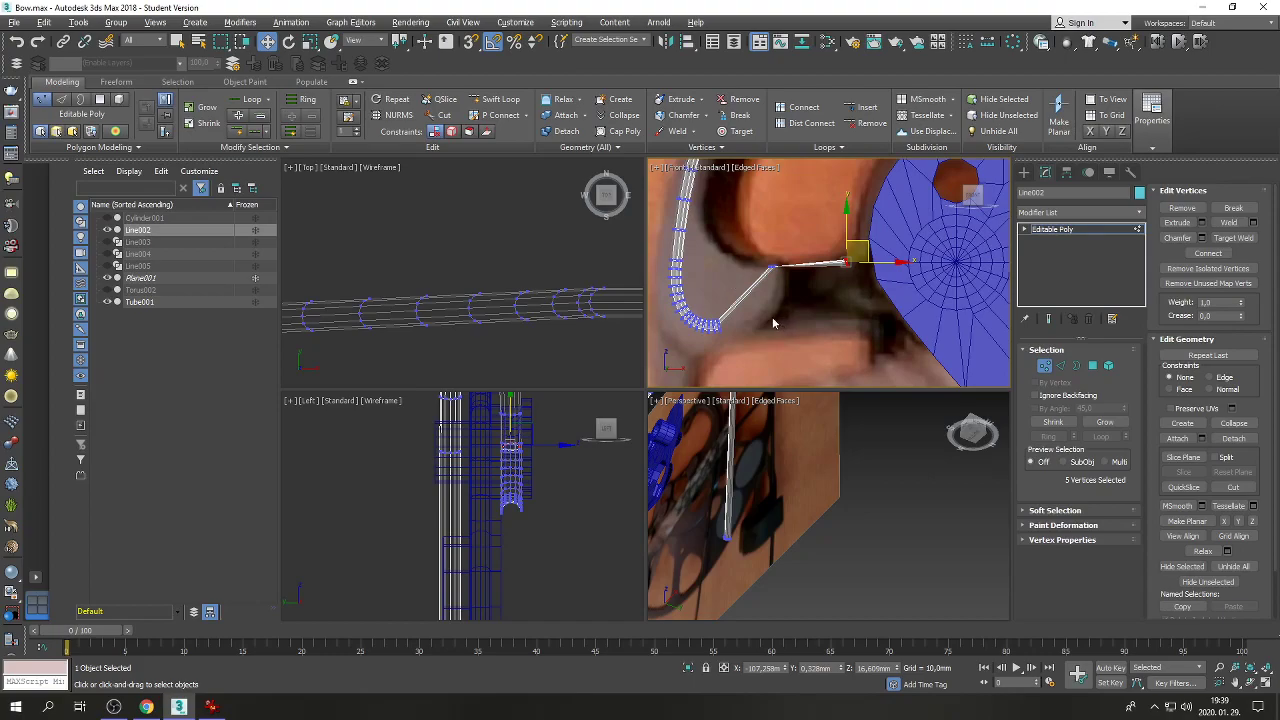
pyautogui.scroll(2, 769, 316)
pyautogui.click(696, 258)
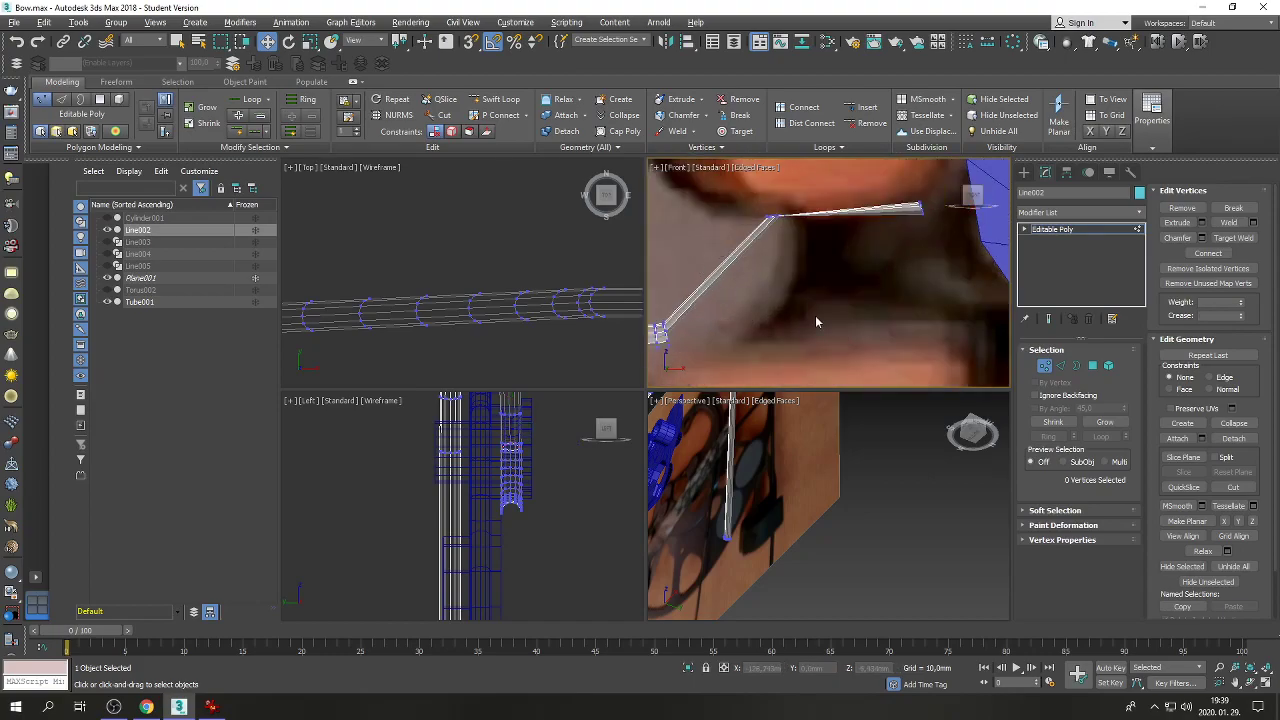
# Select the five lengthwise edges between the tube's curved part and the new bend.
pyautogui.click(1061, 365)
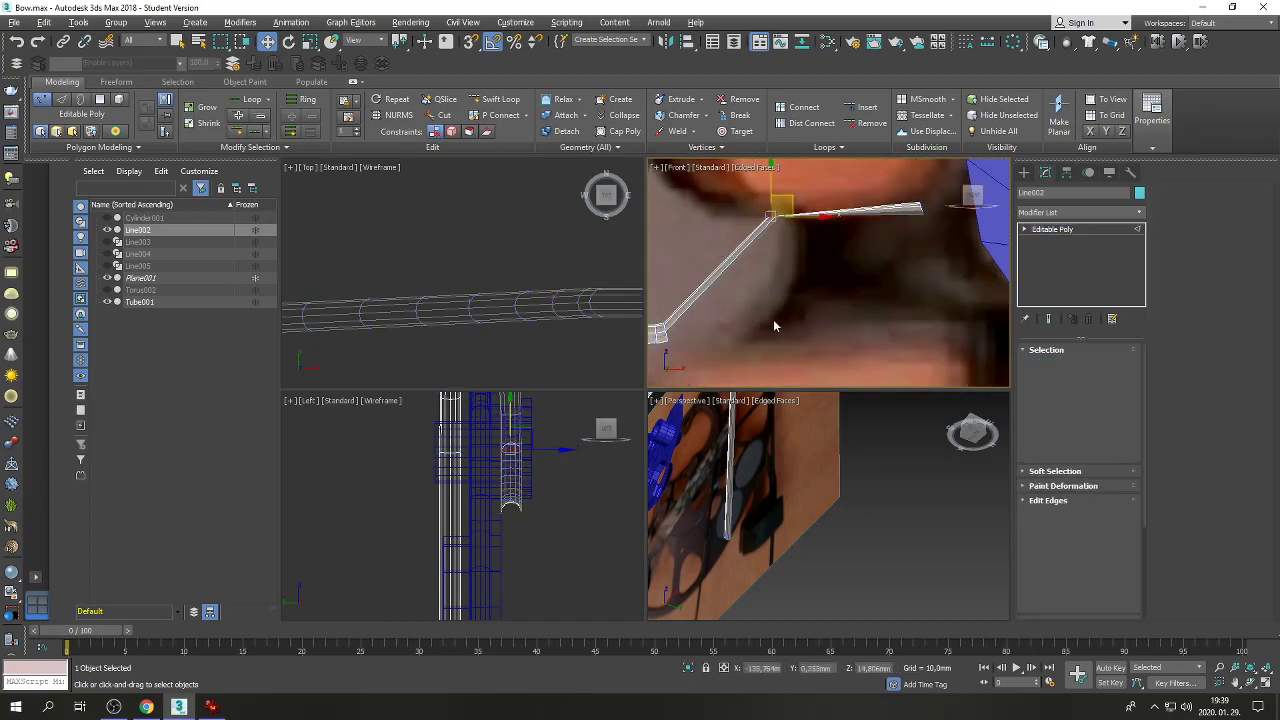
pyautogui.moveTo(773, 319); pyautogui.dragTo(700, 263)
pyautogui.moveTo(700, 263); pyautogui.dragTo(726, 309, button='middle')
pyautogui.scroll(2, 723, 262)
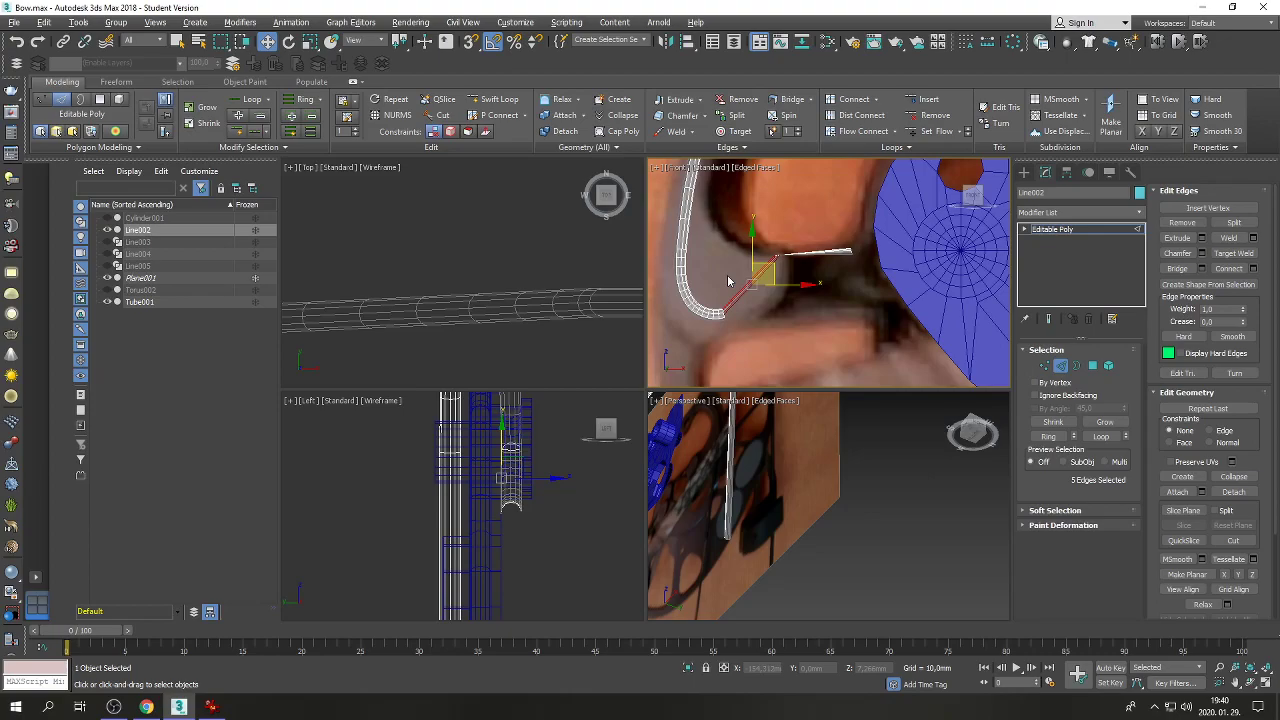
# Examine the string tube's curve, bend and lower free end against the reference photo in the Front view.
pyautogui.scroll(-3, 730, 281)
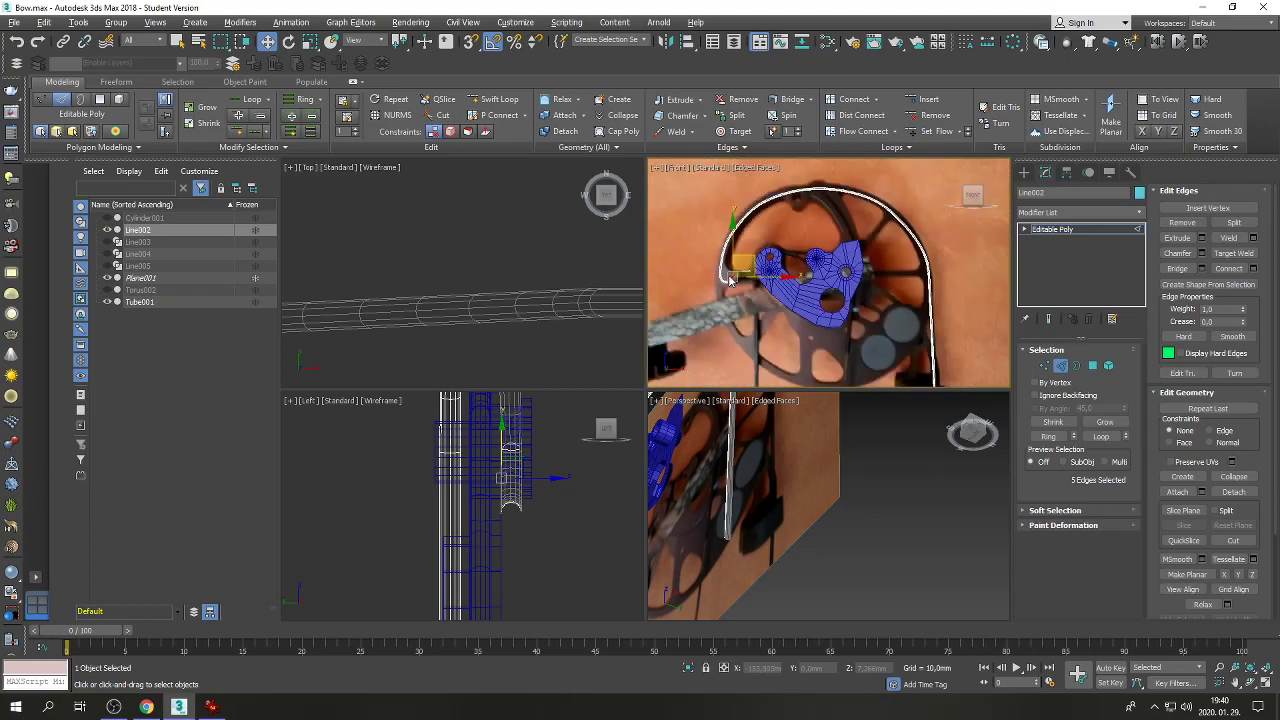
pyautogui.scroll(5, 933, 275)
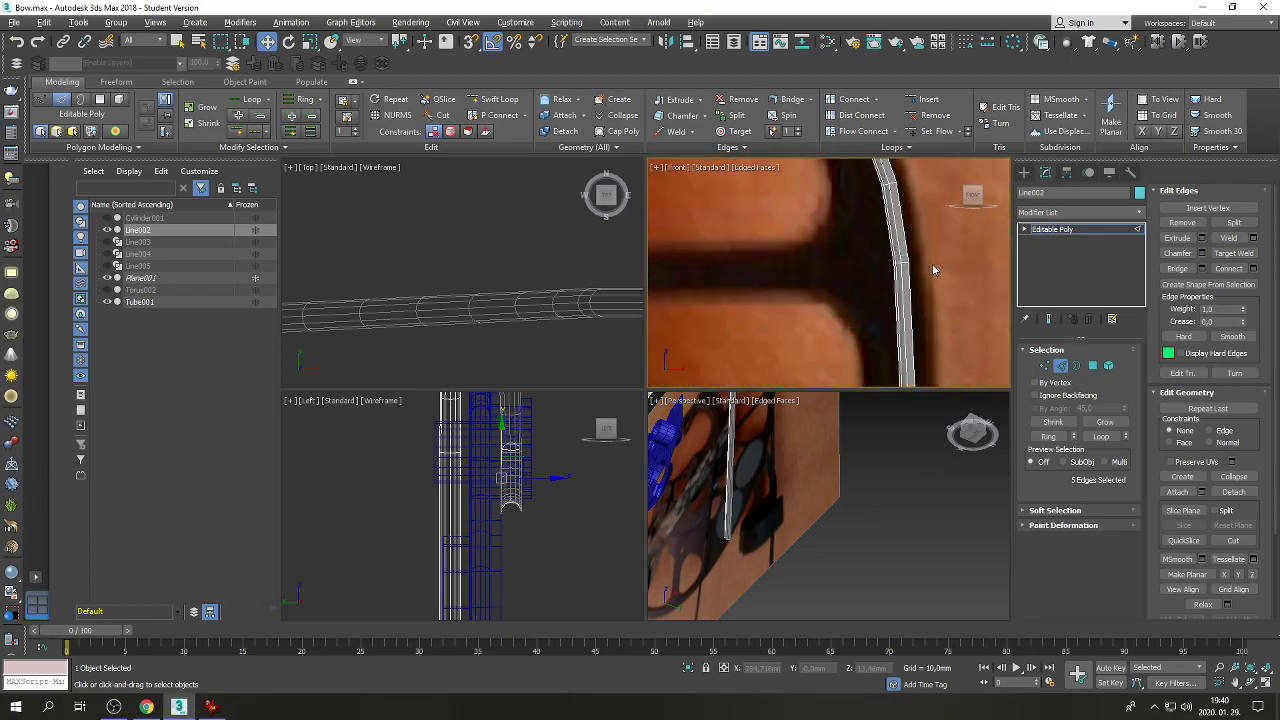
pyautogui.scroll(-3, 930, 272)
pyautogui.scroll(-2, 727, 264)
pyautogui.scroll(7, 726, 265)
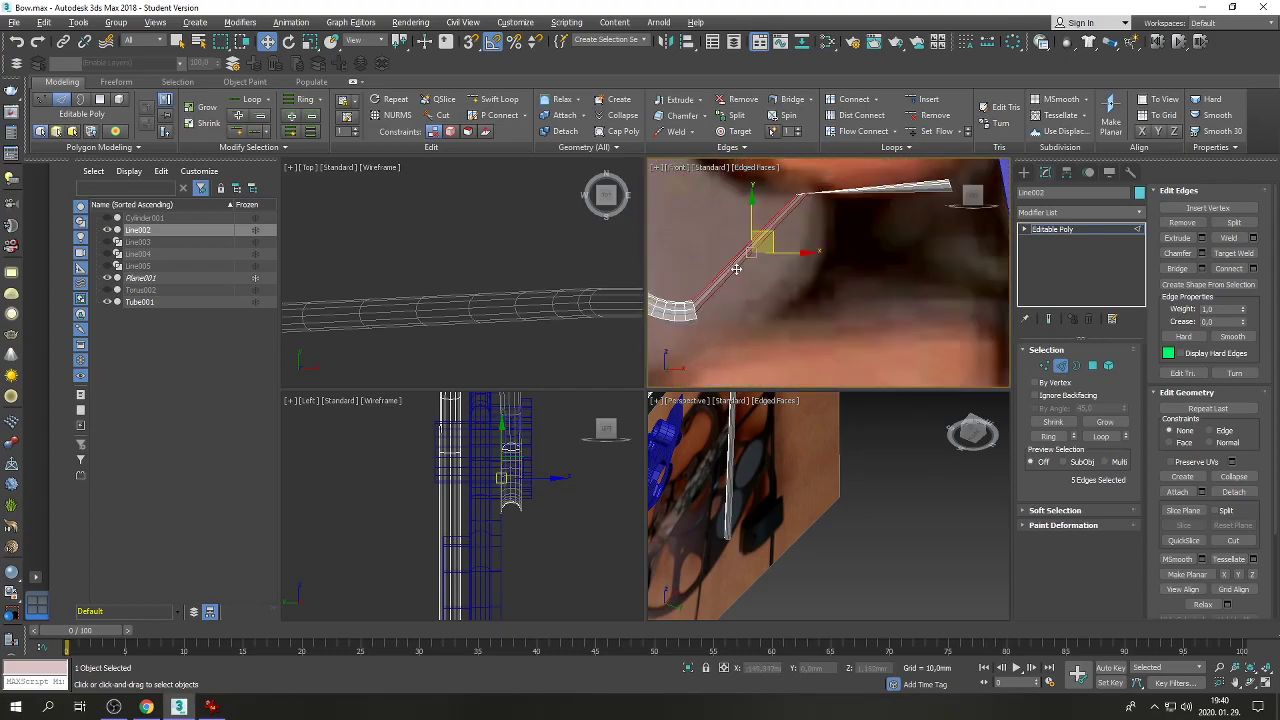
pyautogui.scroll(-5, 730, 268)
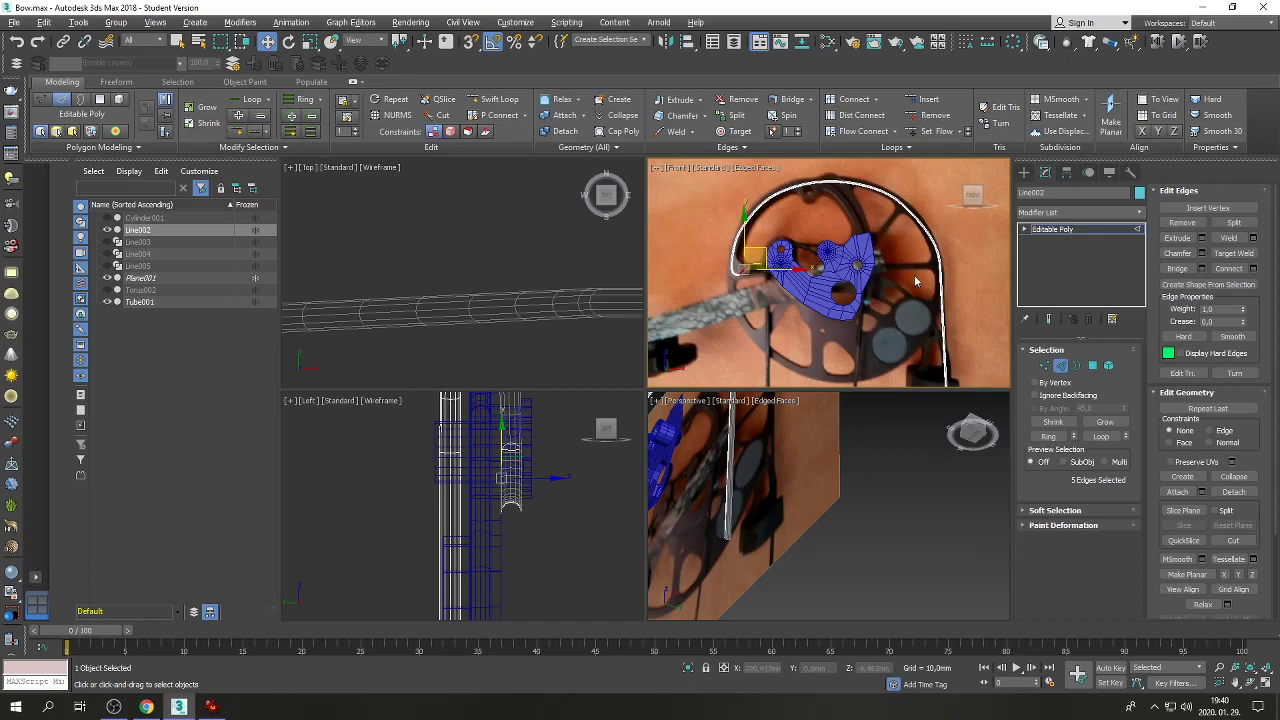
pyautogui.scroll(-4, 935, 330)
pyautogui.scroll(7, 928, 330)
pyautogui.scroll(4, 923, 312)
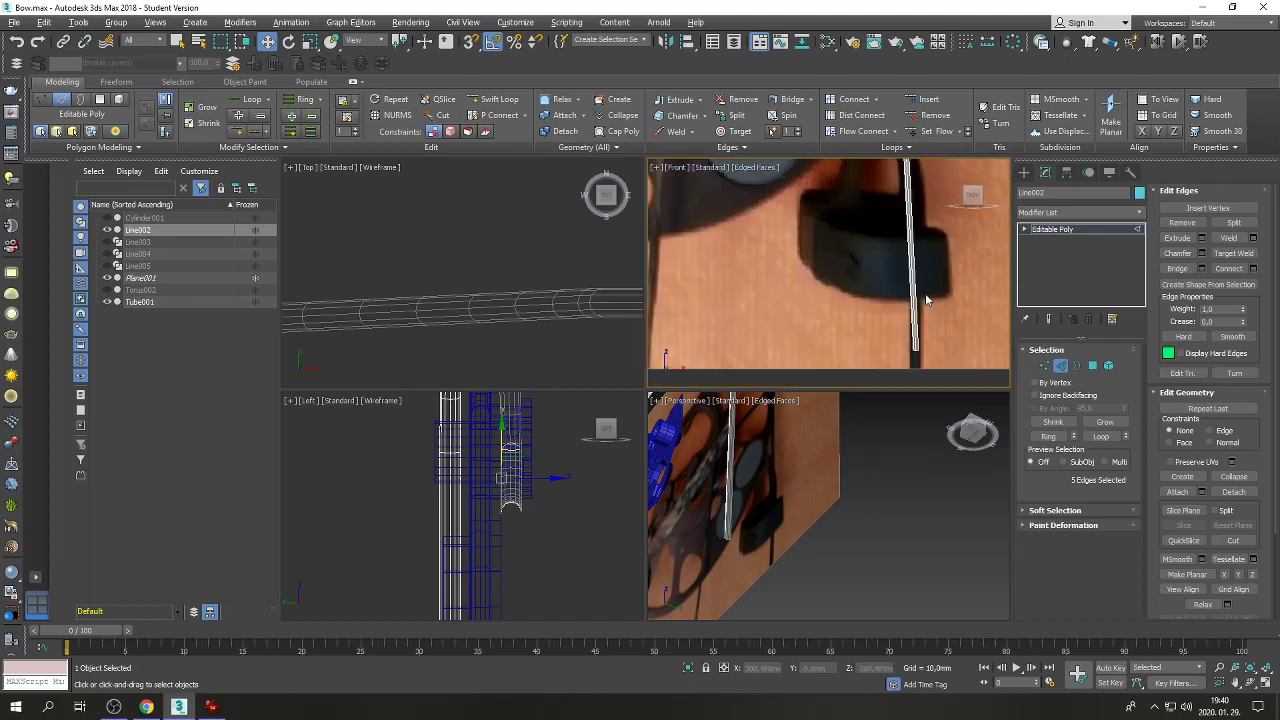
pyautogui.scroll(-5, 925, 300)
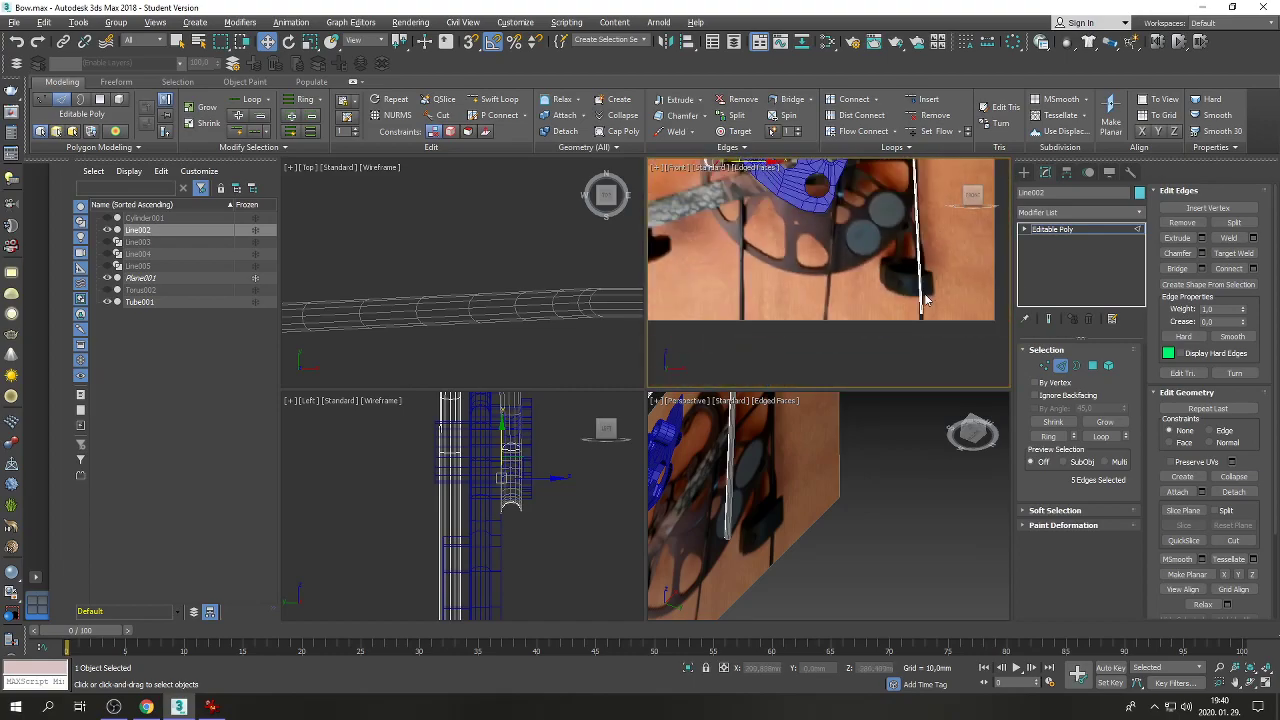
# Undo the end-section edits and the vertex deletion on the string tube, back to the lengthwise edge loop selection.
pyautogui.keyDown('alt'); pyautogui.click(925, 300); pyautogui.keyUp('alt')
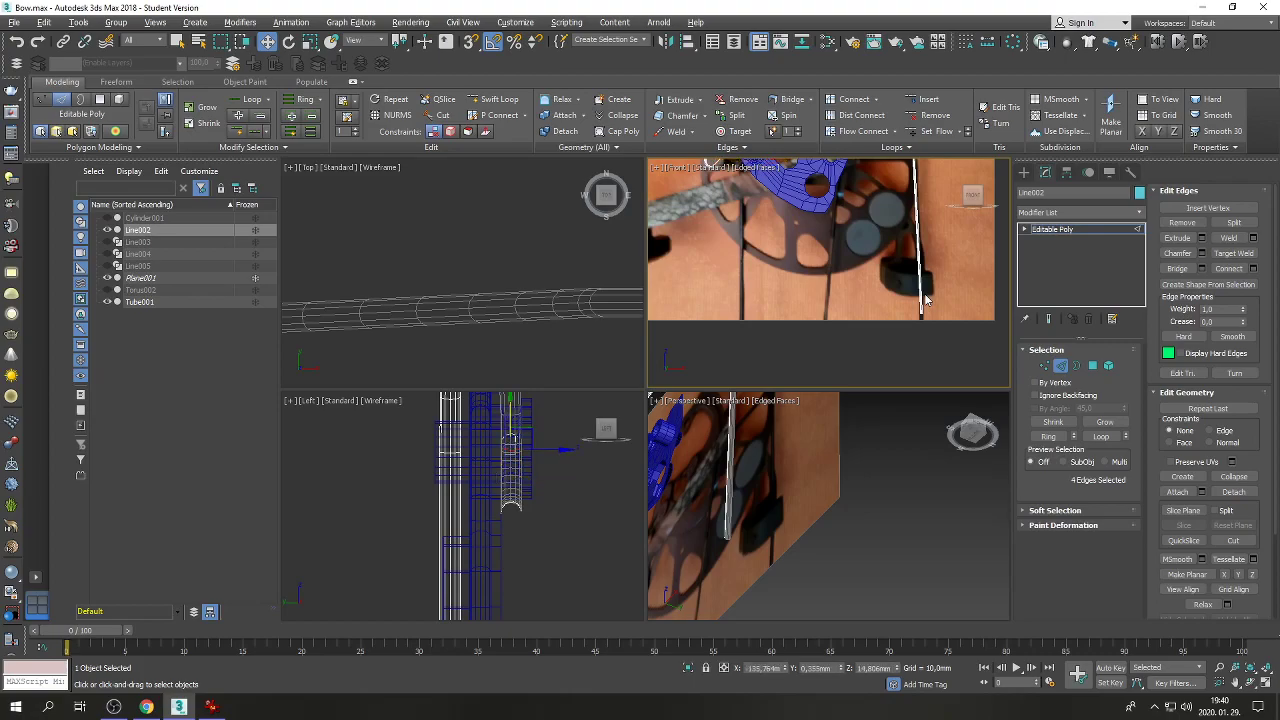
pyautogui.doubleClick(925, 300)
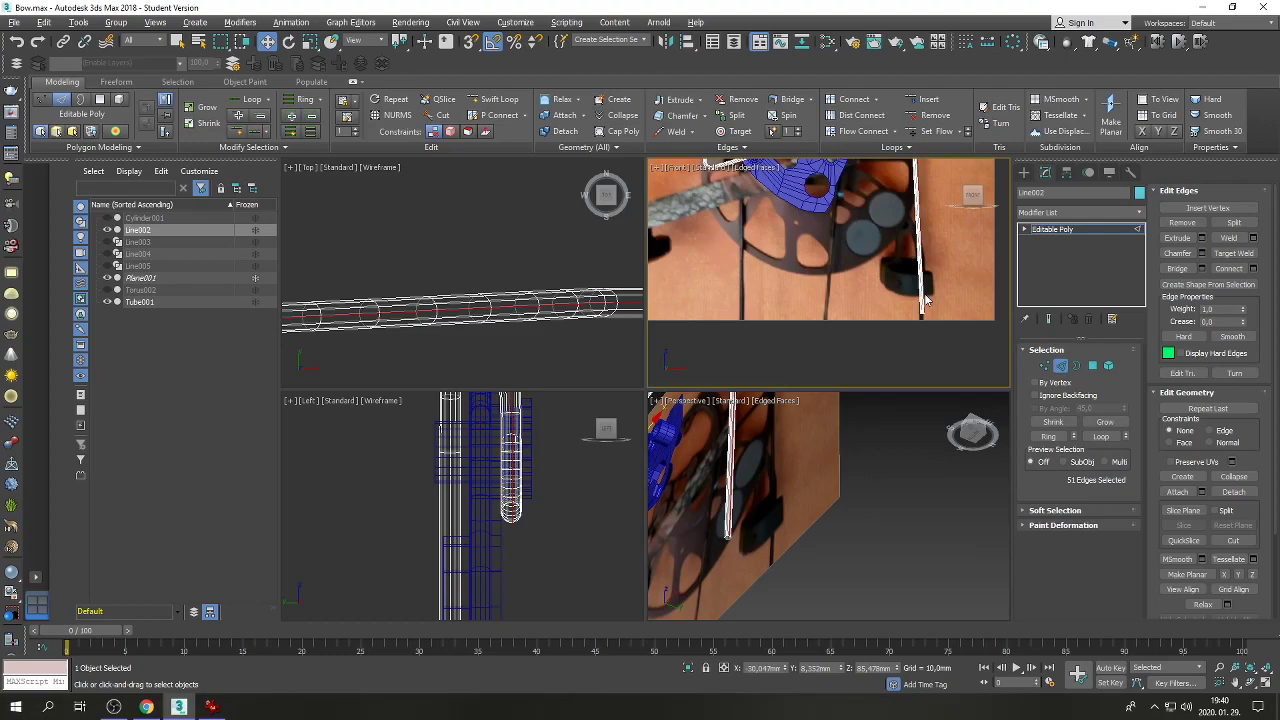
# Convert the string tube's lengthwise edge selection to vertices, try deleting them, and undo the deletion.
pyautogui.click(1044, 365)
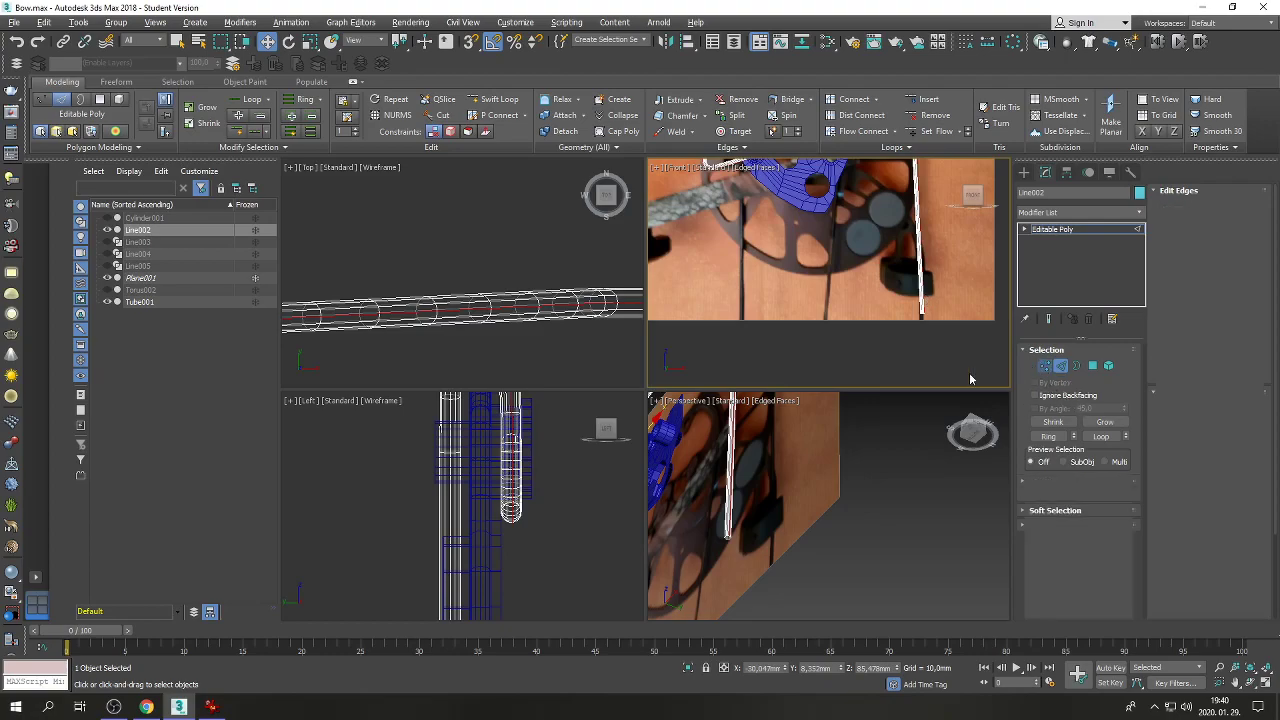
pyautogui.scroll(-10, 768, 314)
pyautogui.scroll(6, 768, 314)
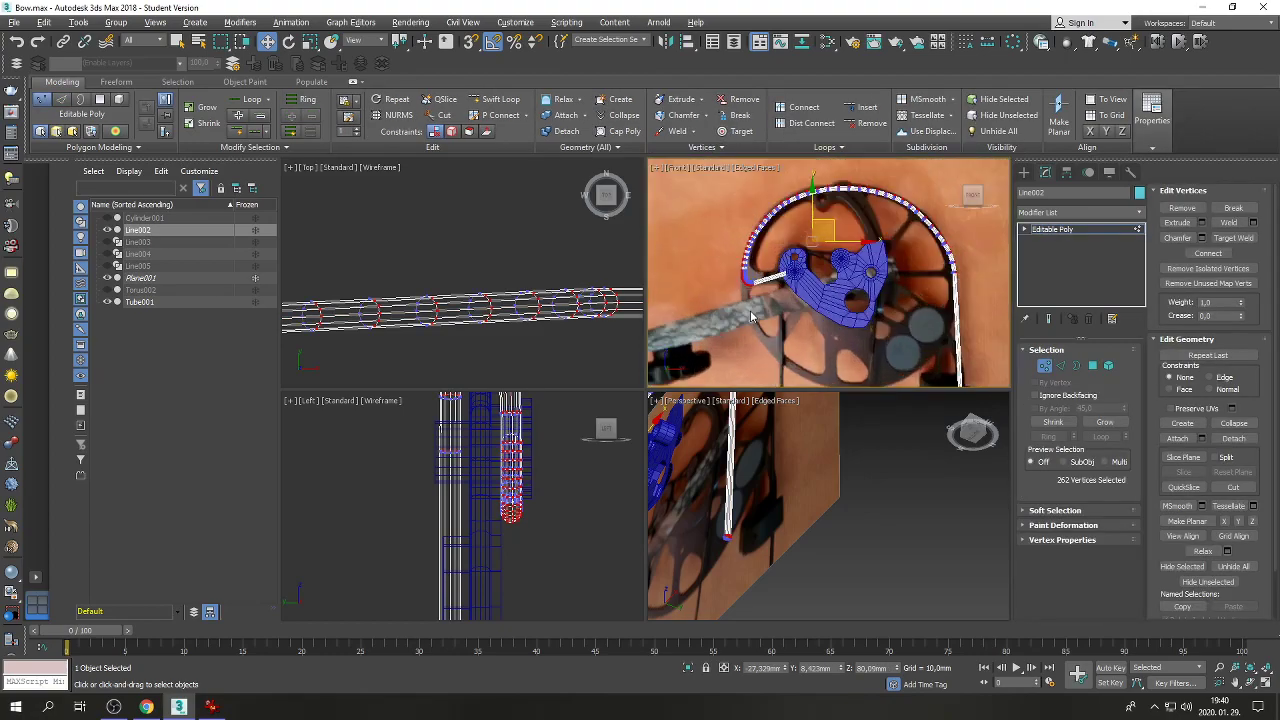
pyautogui.scroll(5, 751, 315)
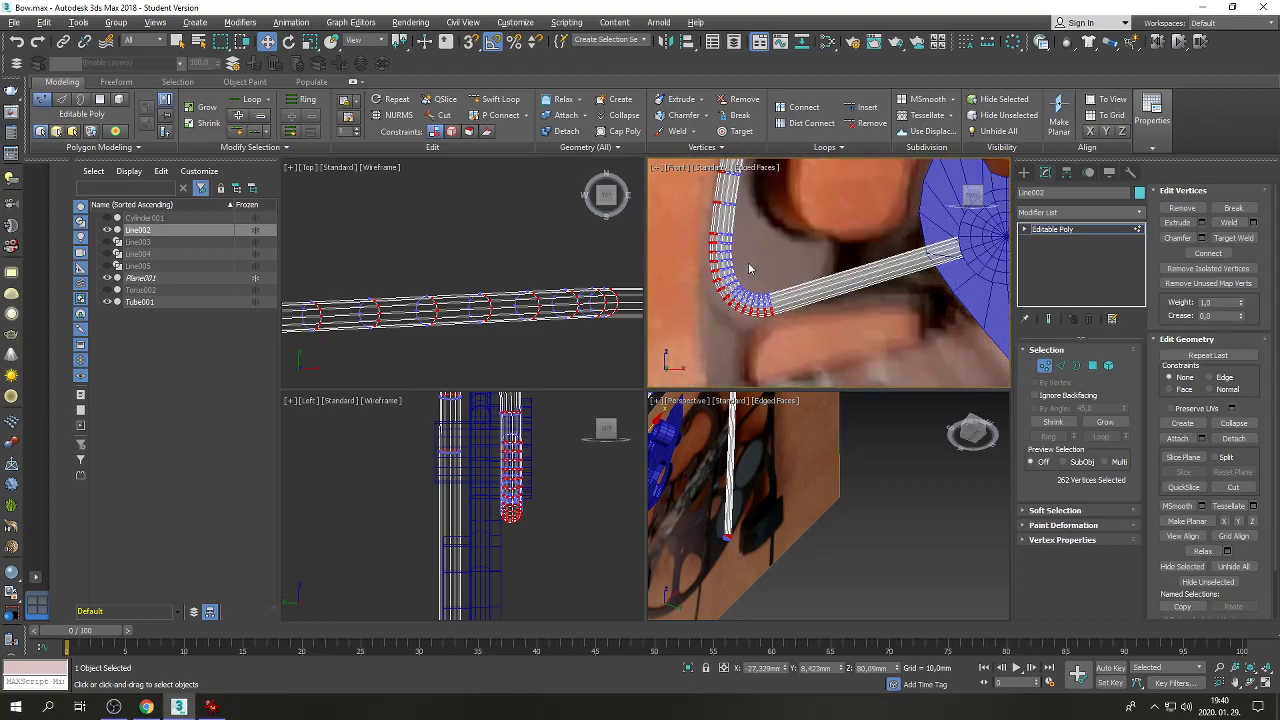
pyautogui.scroll(4, 748, 262)
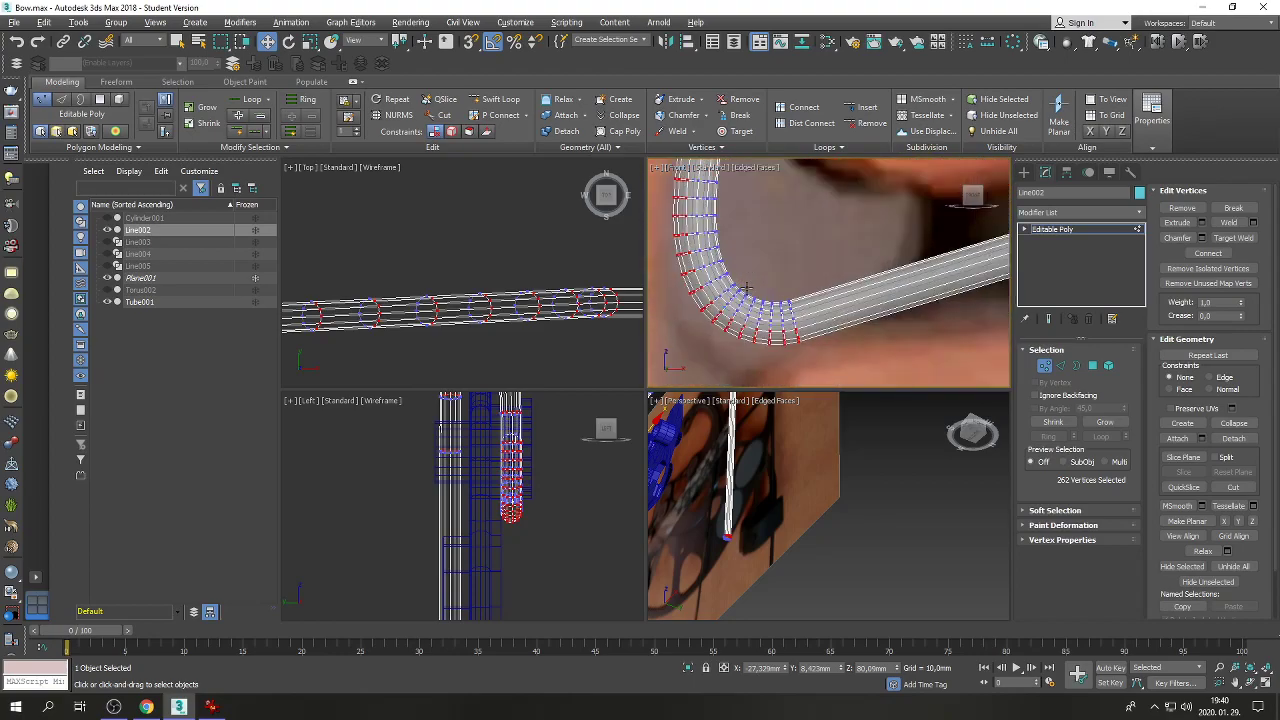
pyautogui.scroll(-2, 746, 288)
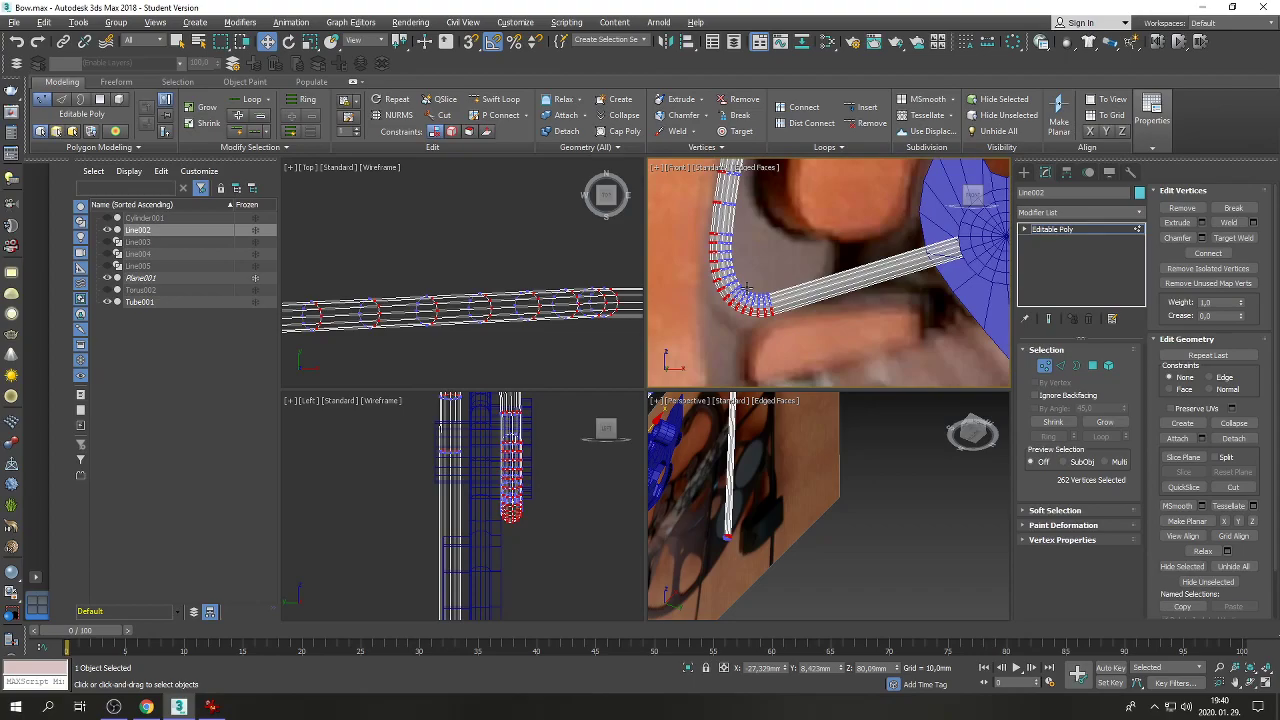
pyautogui.click(748, 288)
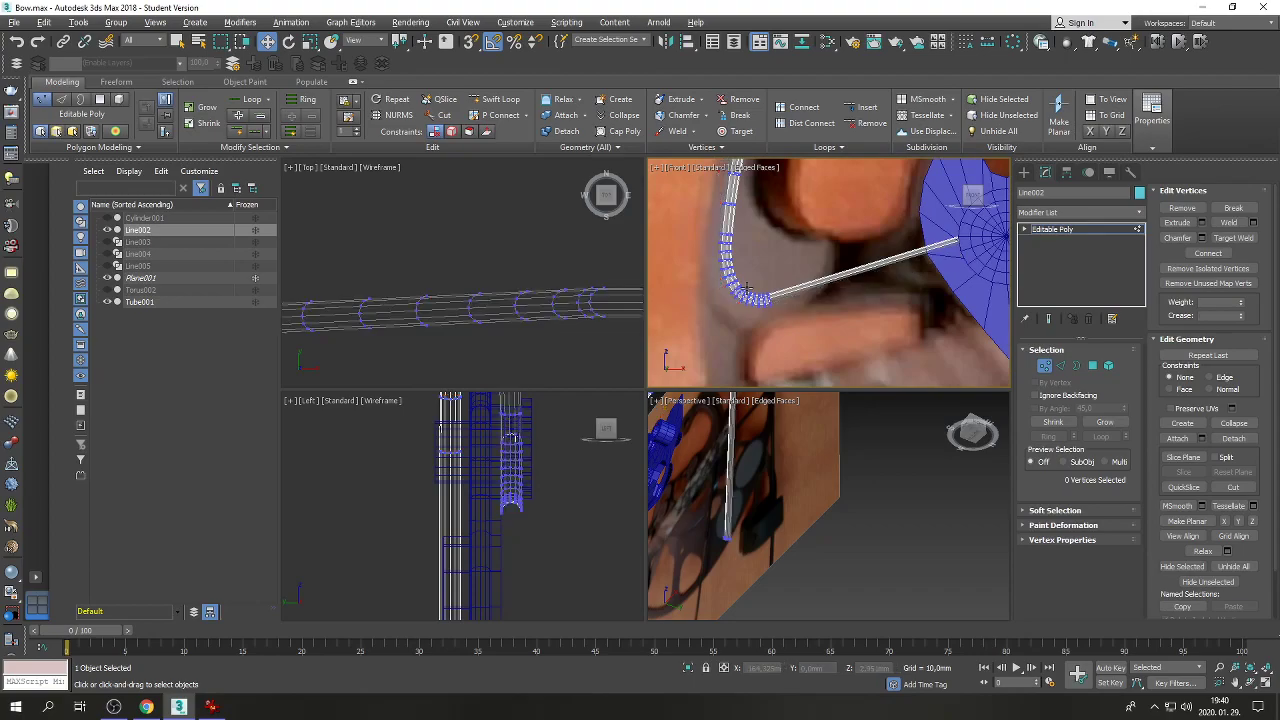
pyautogui.click(19, 44)
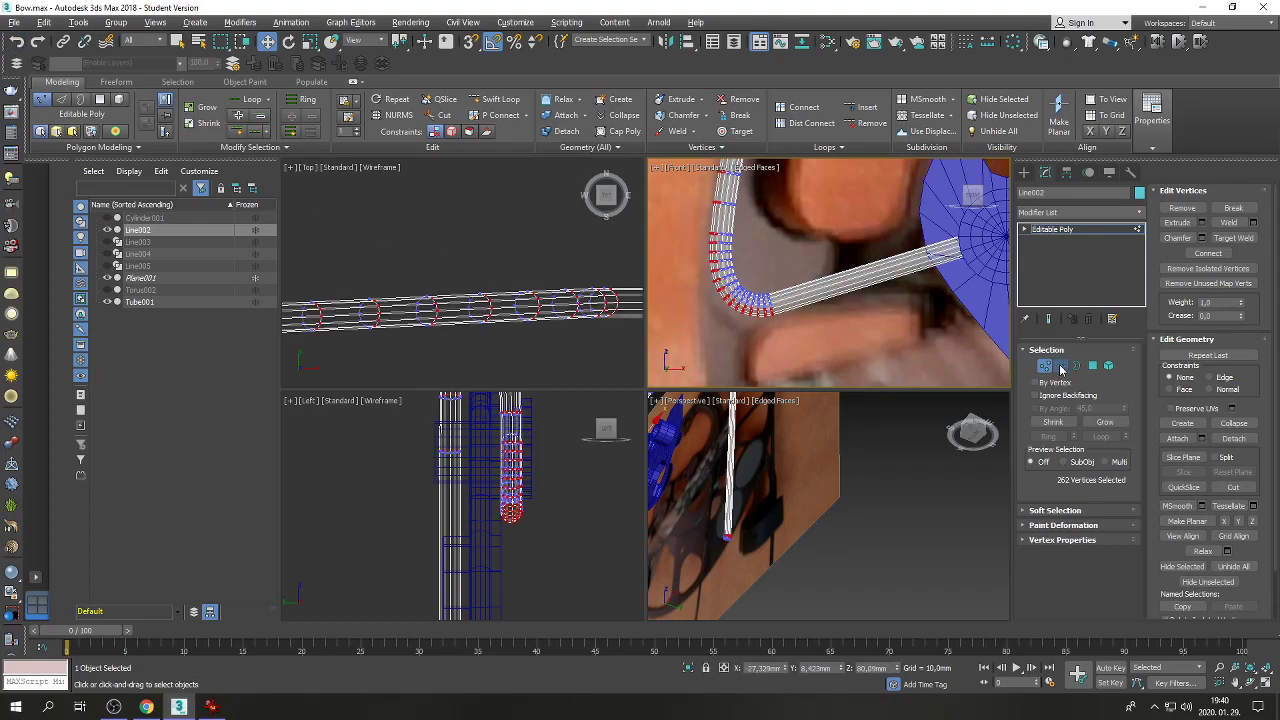
# Return to the tube's lengthwise edge selection, grow it once, and delete the grown selection to leave the tube open along its length.
pyautogui.click(1061, 367)
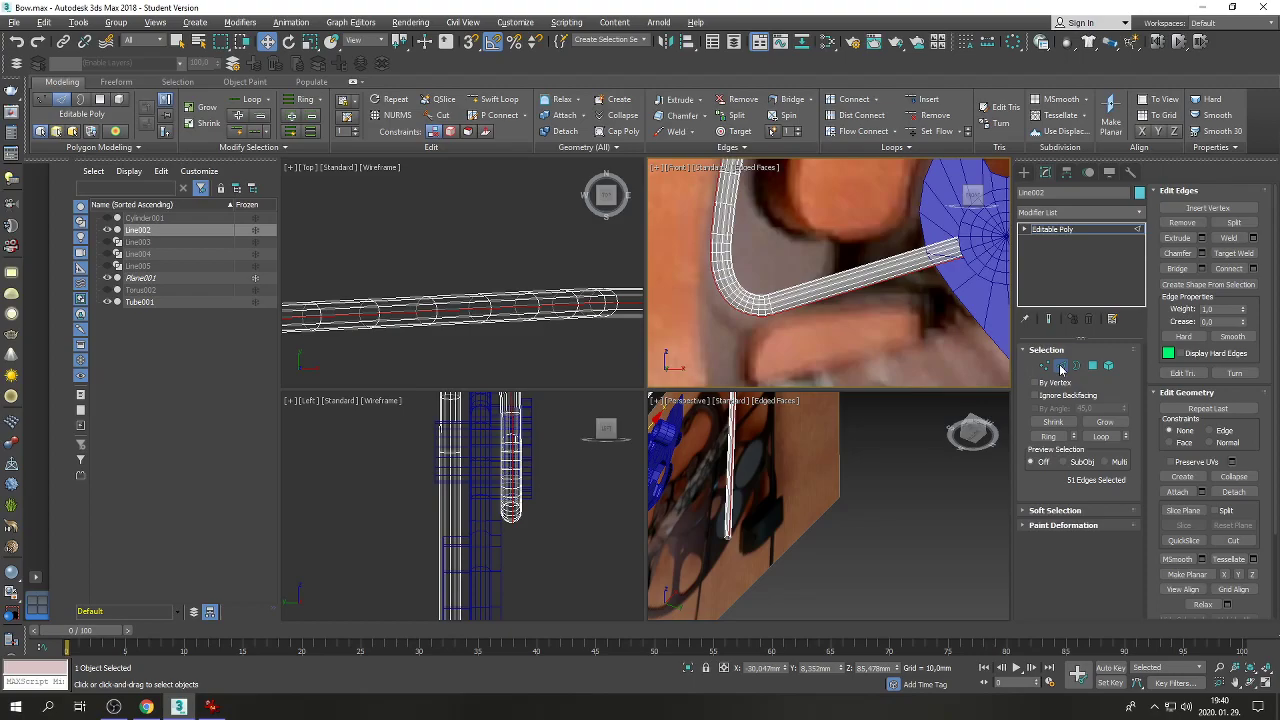
pyautogui.click(1124, 428)
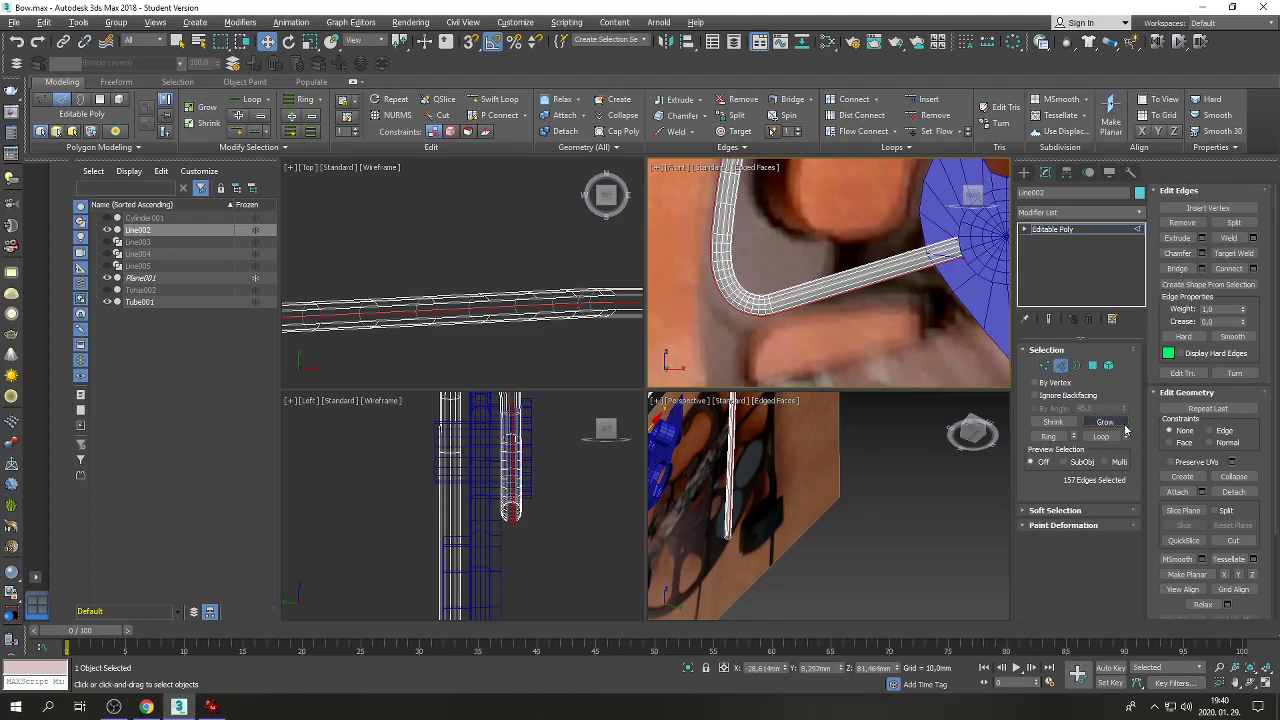
pyautogui.hotkey('ctrl', 'd')
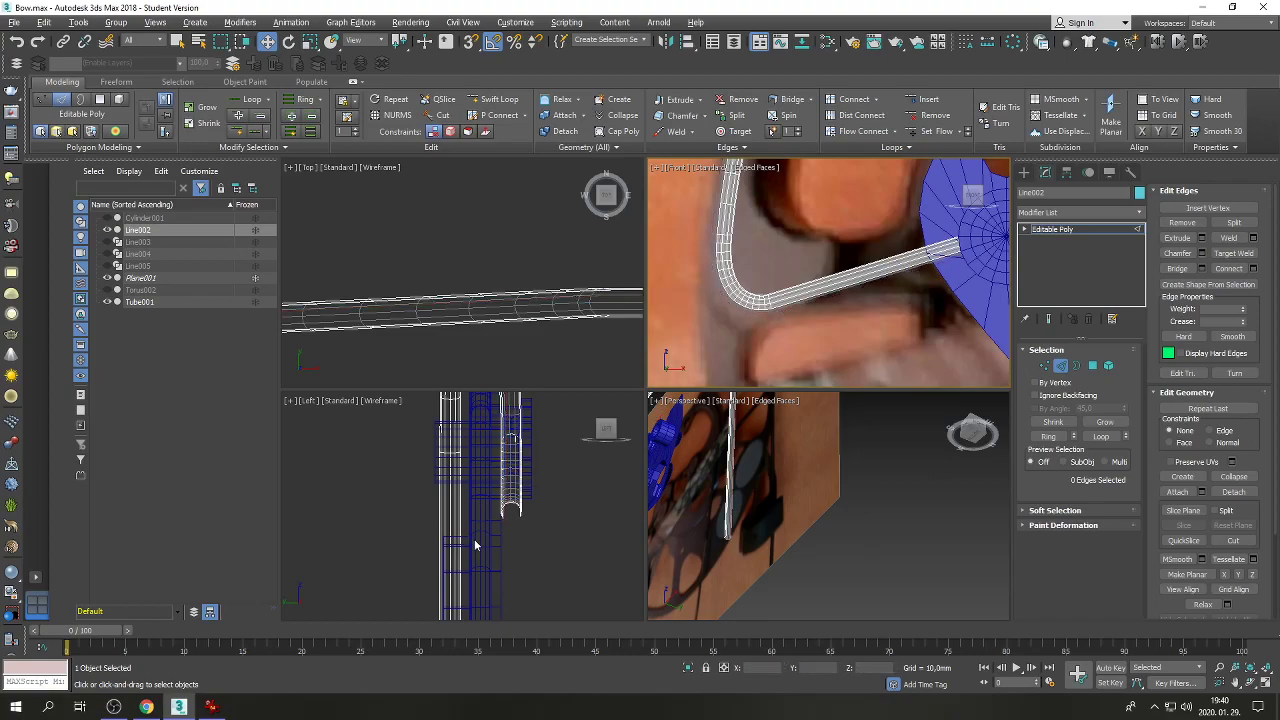
# Check the lengthwise edge loops along the tube's open sides and compare its whole path with the reference photo.
pyautogui.scroll(2, 505, 512)
pyautogui.doubleClick(505, 497)
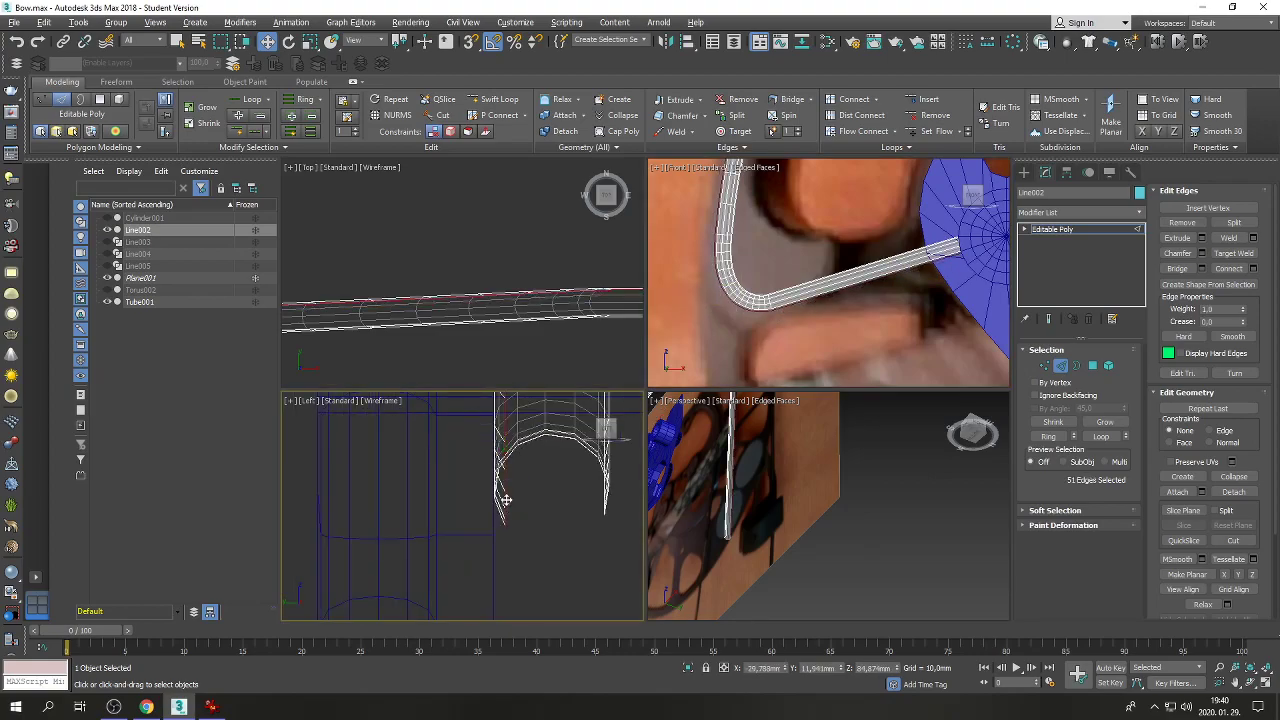
pyautogui.hotkey('ctrl', 'z')
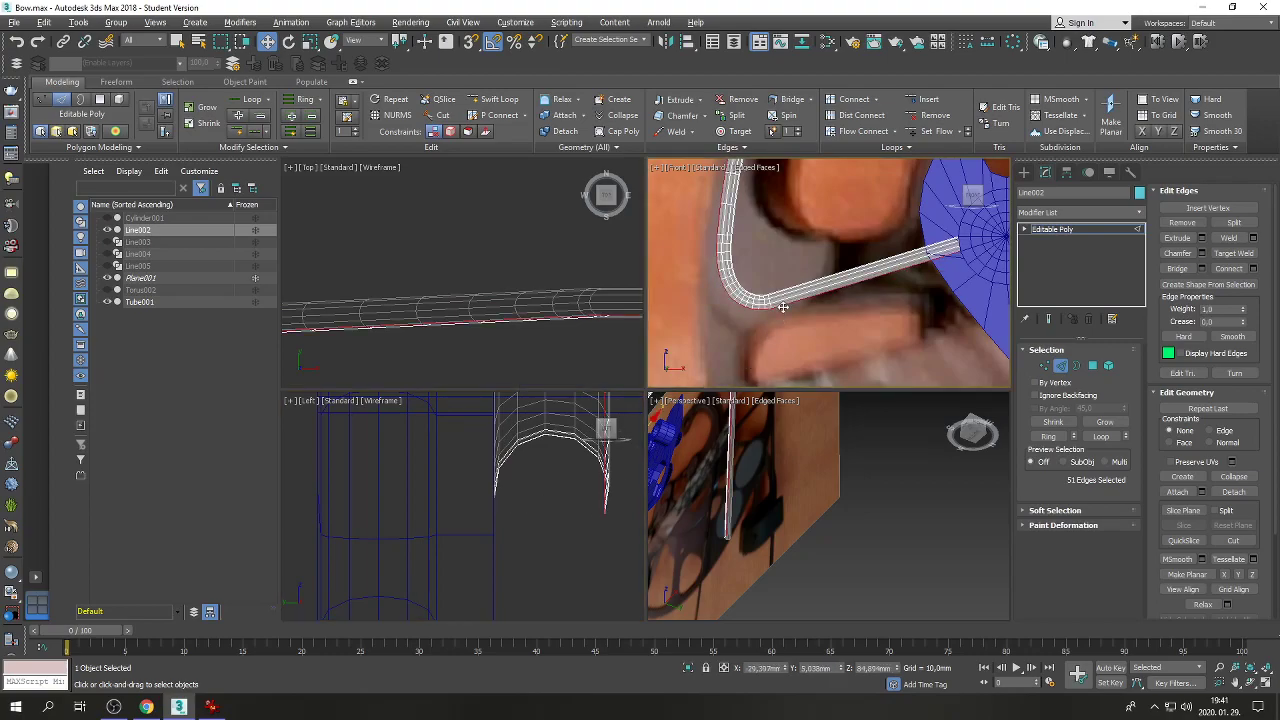
pyautogui.scroll(-5, 760, 340)
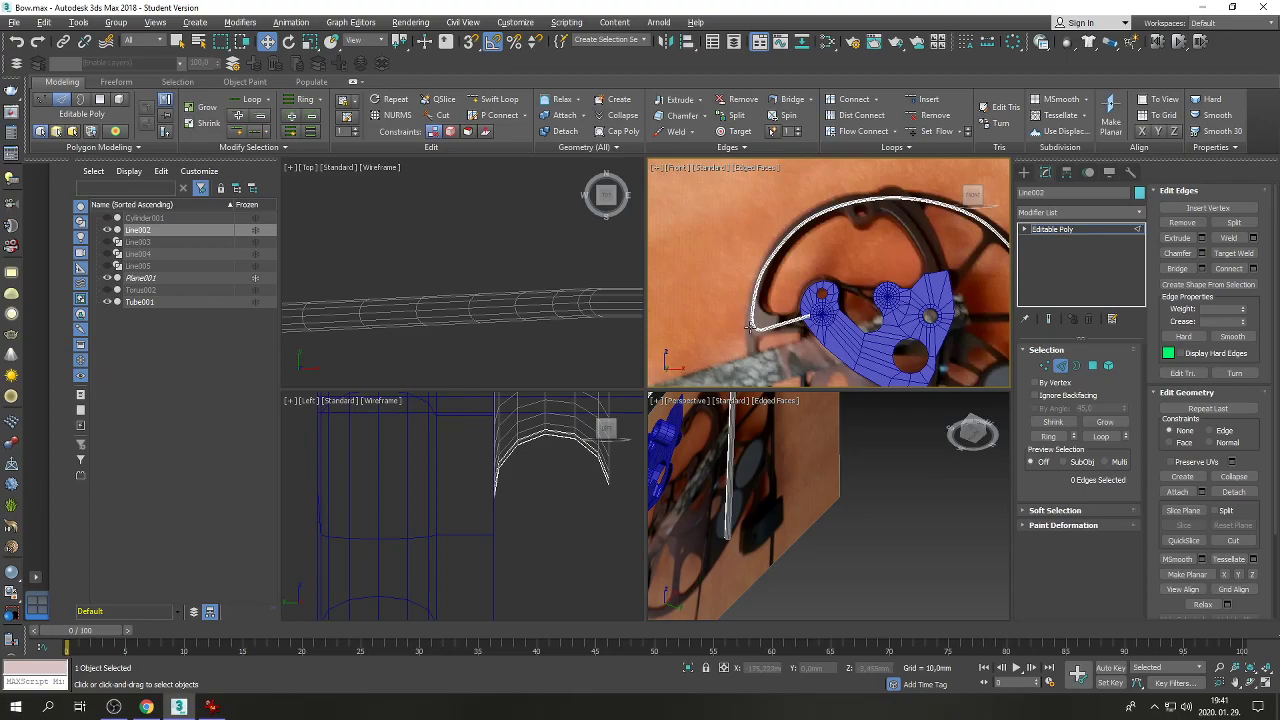
pyautogui.scroll(3, 840, 330)
pyautogui.scroll(3, 880, 290)
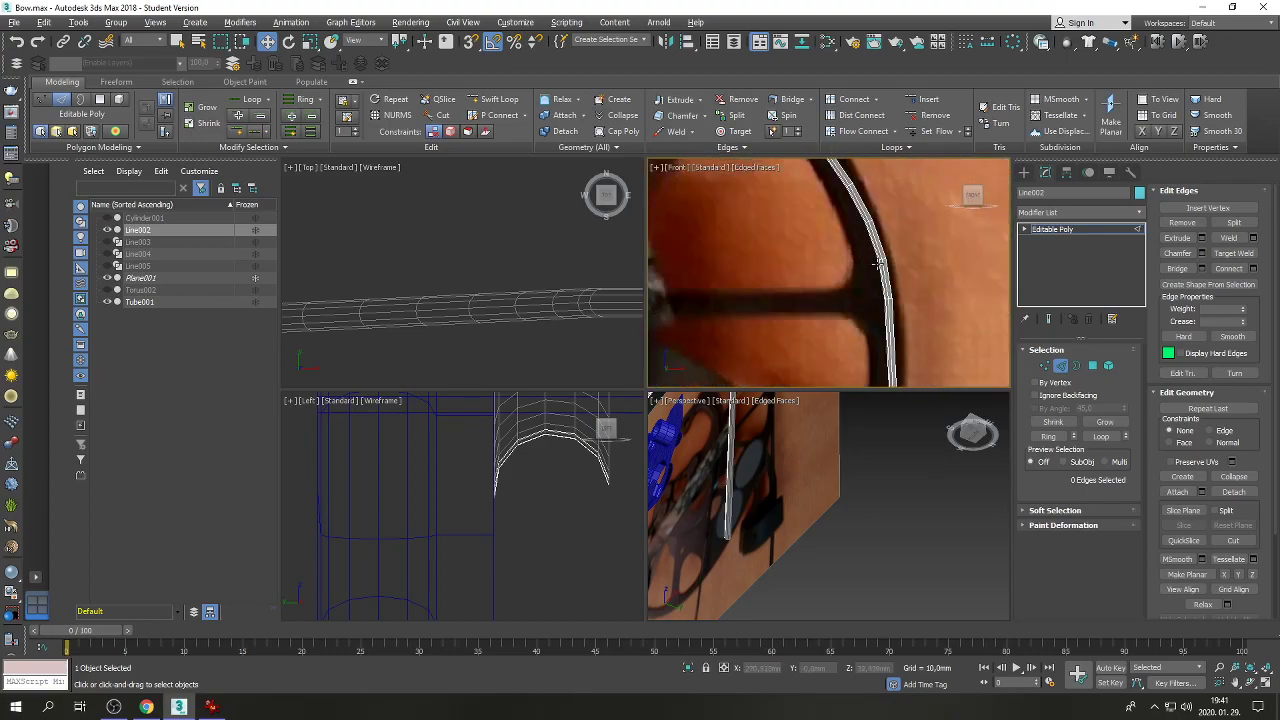
pyautogui.scroll(-5, 878, 259)
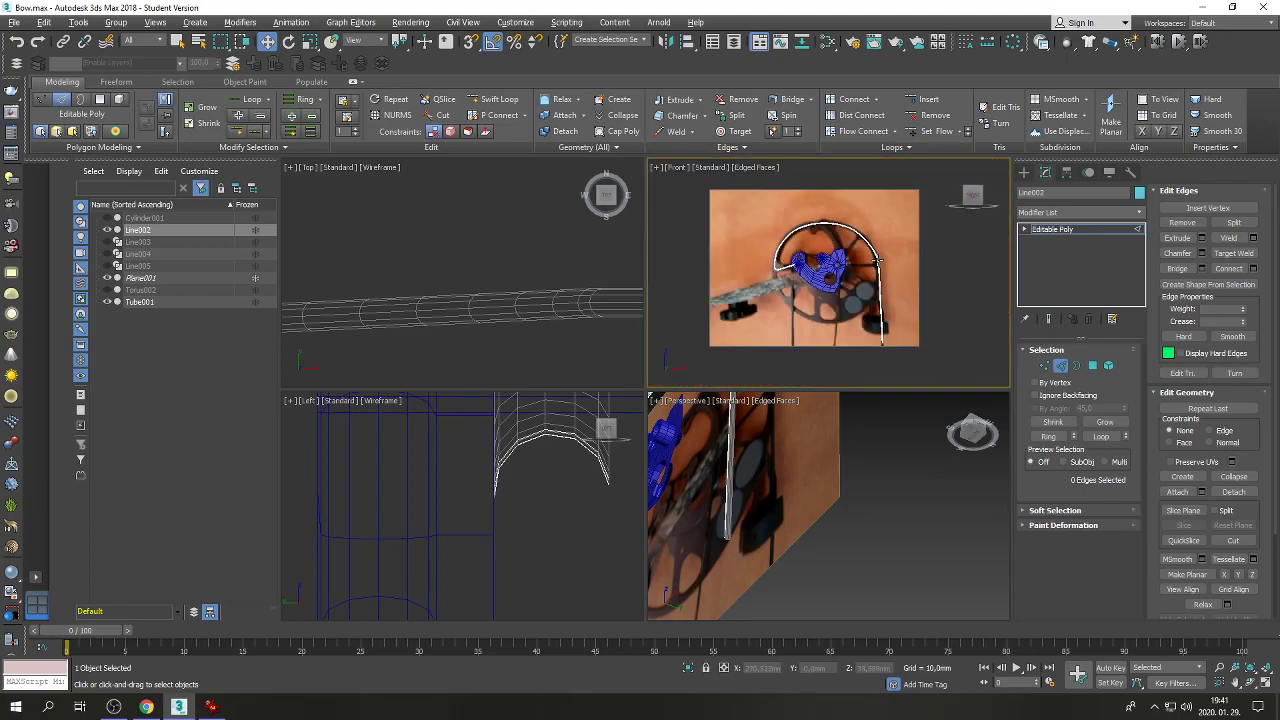
pyautogui.scroll(5, 779, 271)
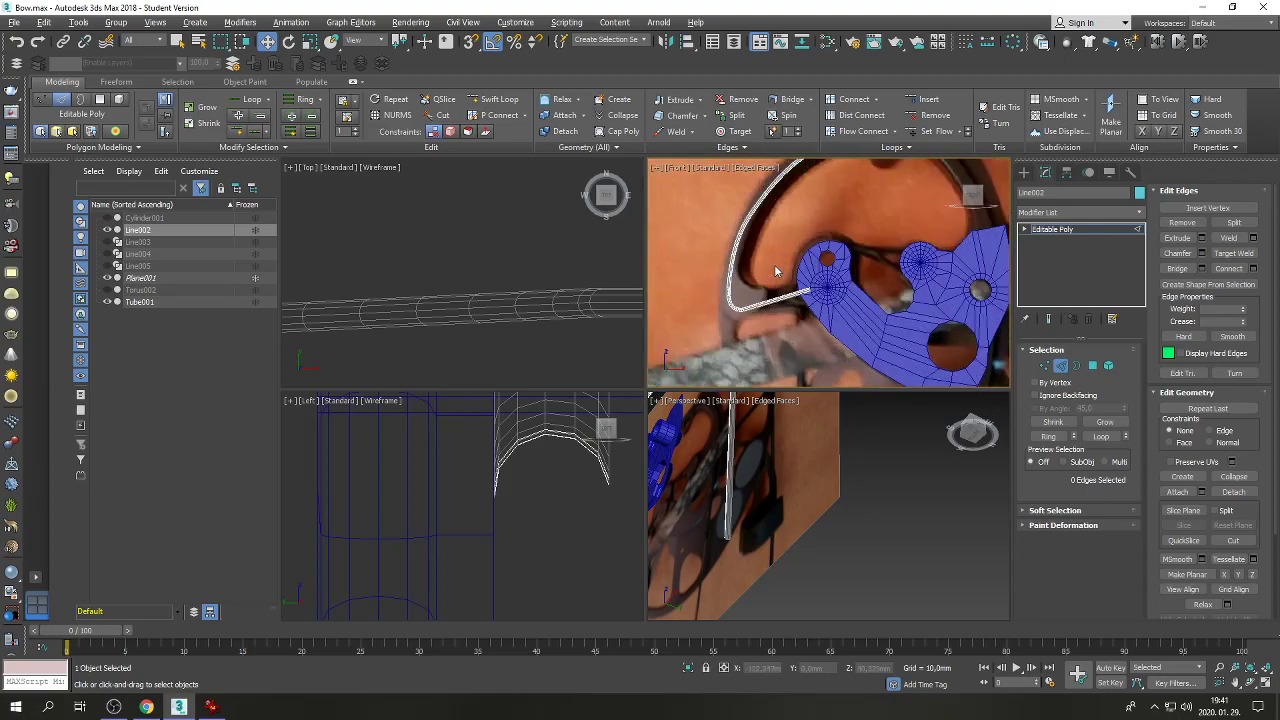
# Connect the seven lengthwise edges of the tube's straight end section with one segment.
pyautogui.doubleClick(818, 306)
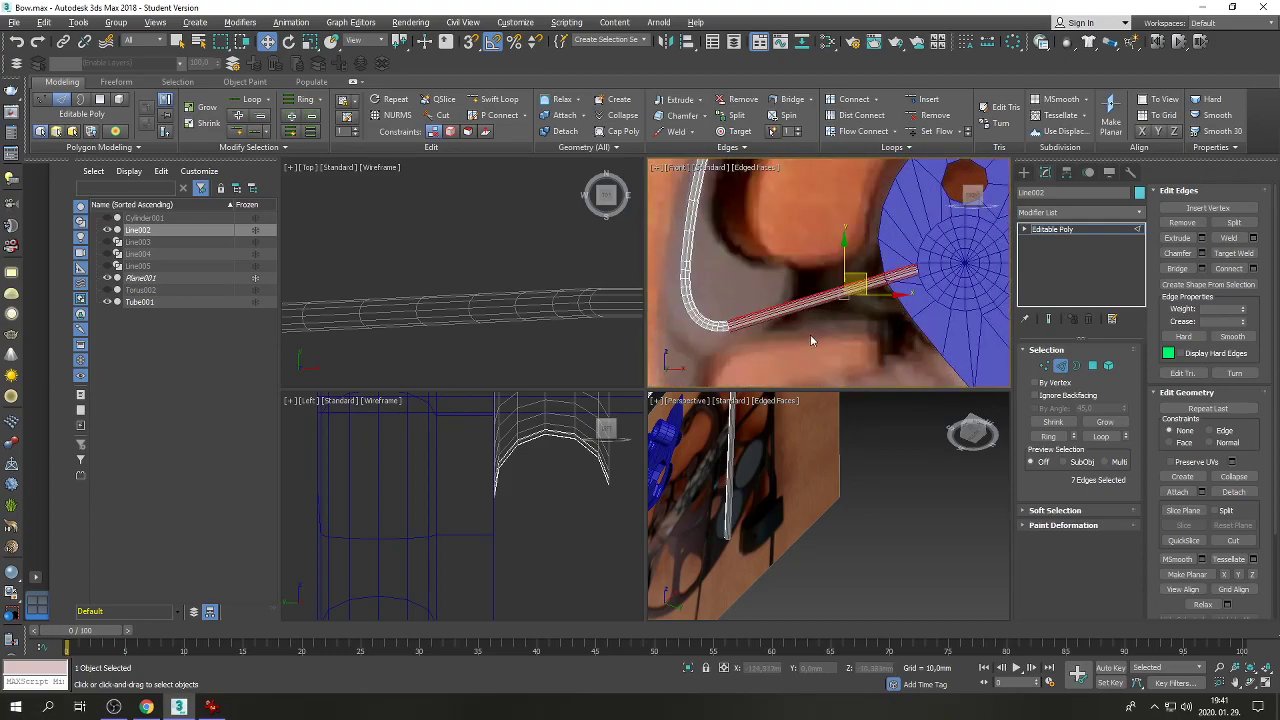
pyautogui.click(1254, 269)
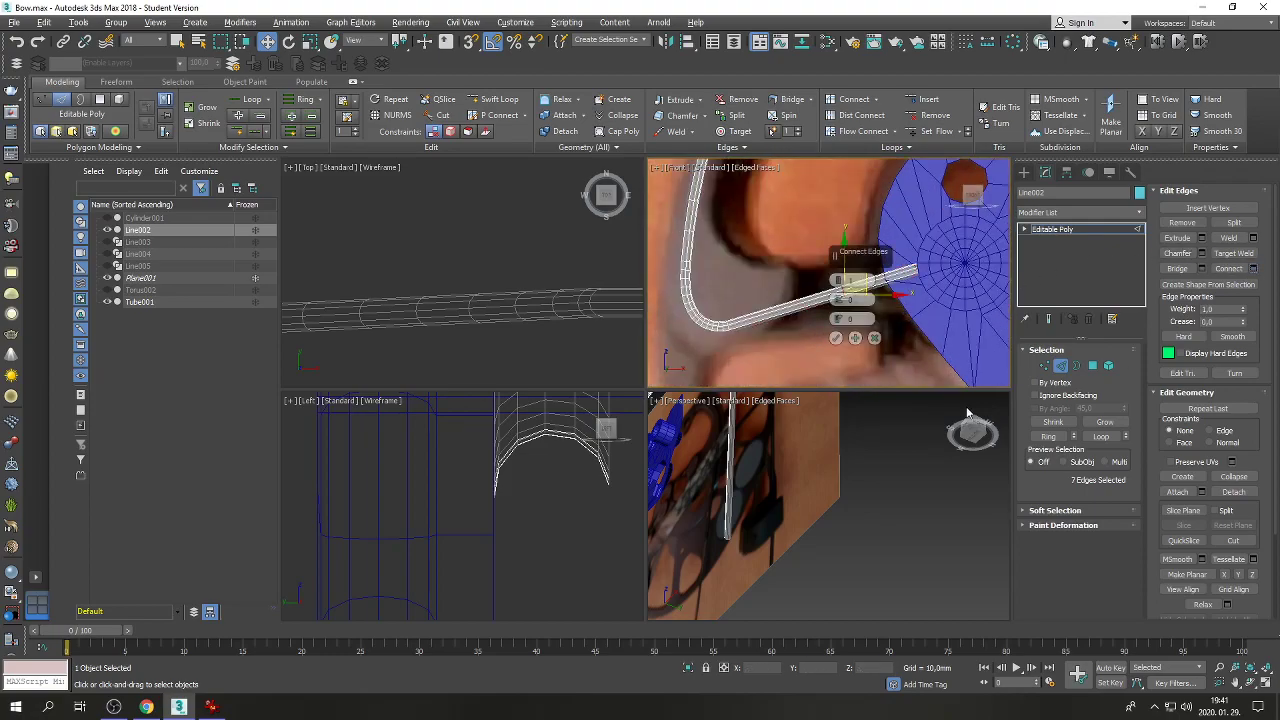
pyautogui.click(835, 318)
# Move the new cross loop upward and toward the tube's curved part in the Front view to form a bend.
pyautogui.scroll(3, 835, 318)
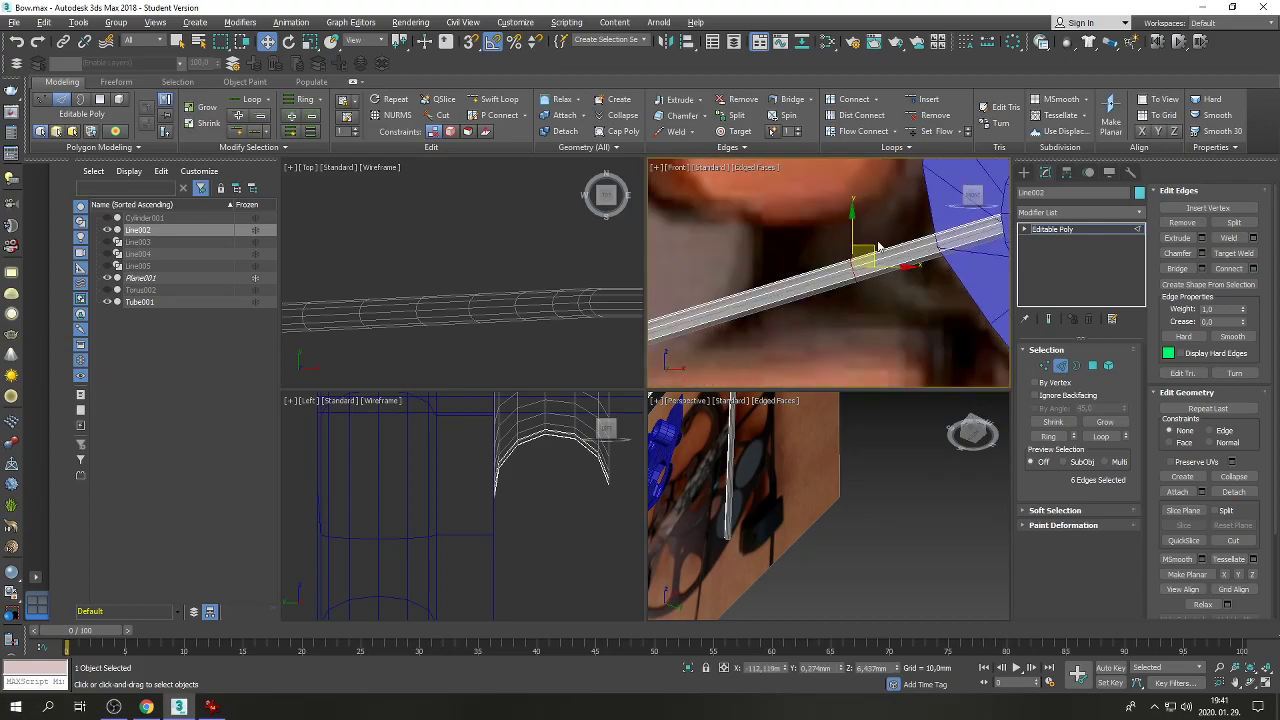
pyautogui.moveTo(880, 248); pyautogui.dragTo(728, 204, button='middle')
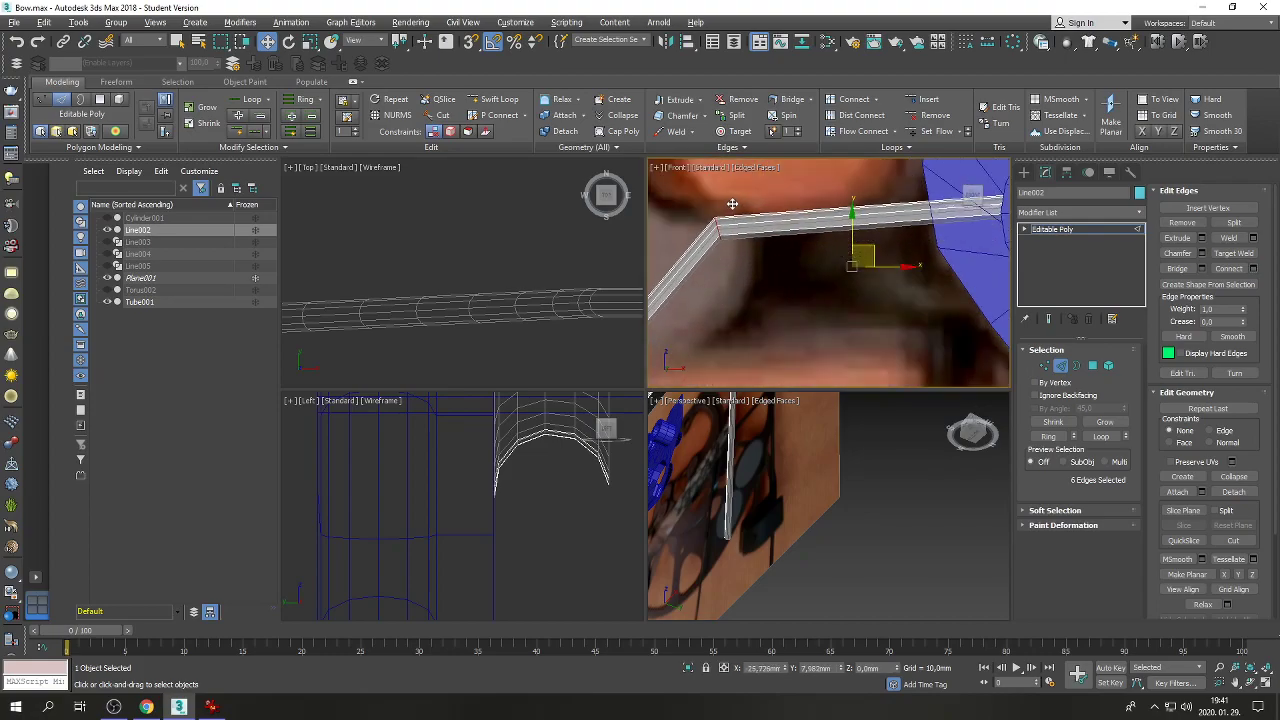
pyautogui.doubleClick(730, 207)
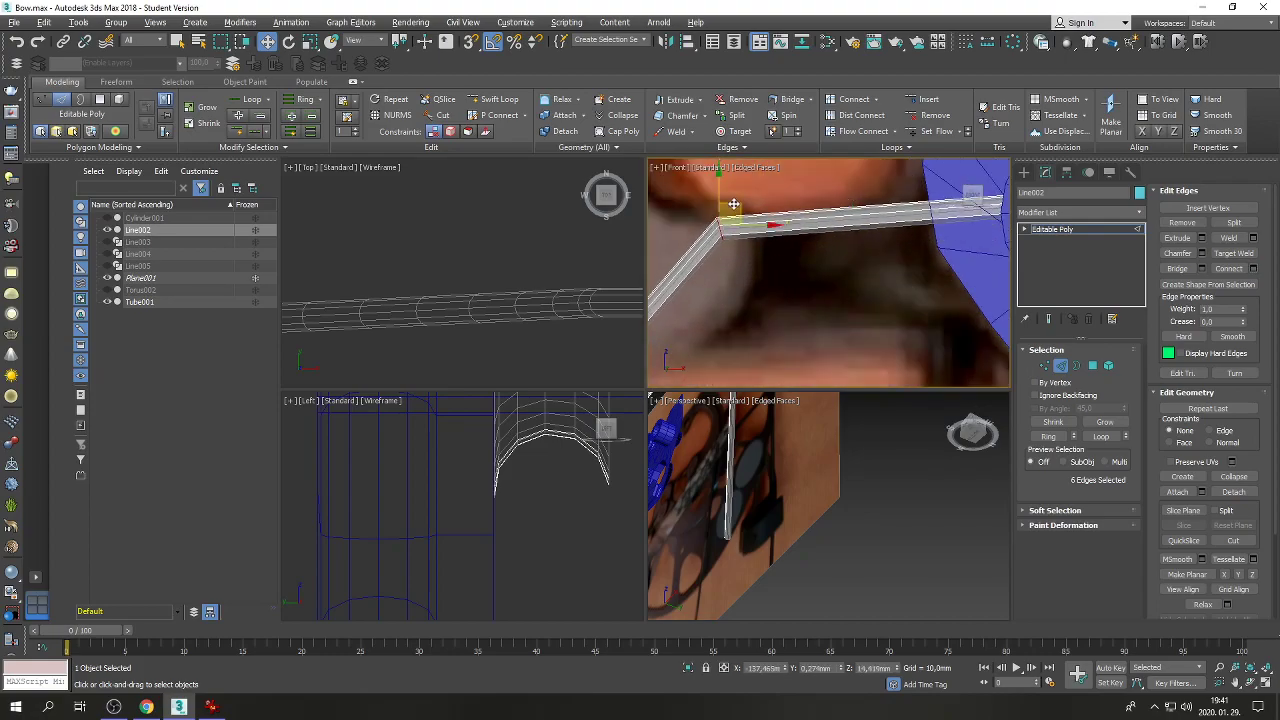
# Rotate the bend's cross loop counterclockwise in the Front view to align it with the diagonal segment, and nudge it slightly up.
pyautogui.click(470, 42)
pyautogui.click(310, 41)
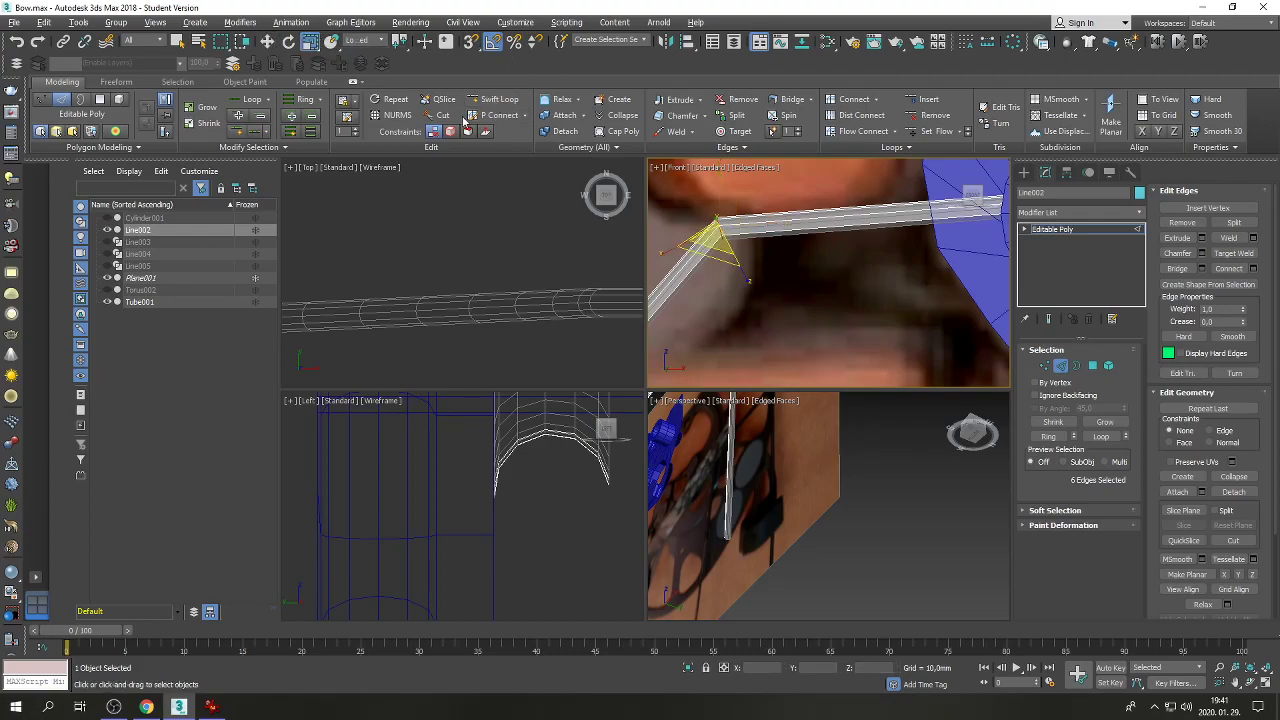
pyautogui.press('e')
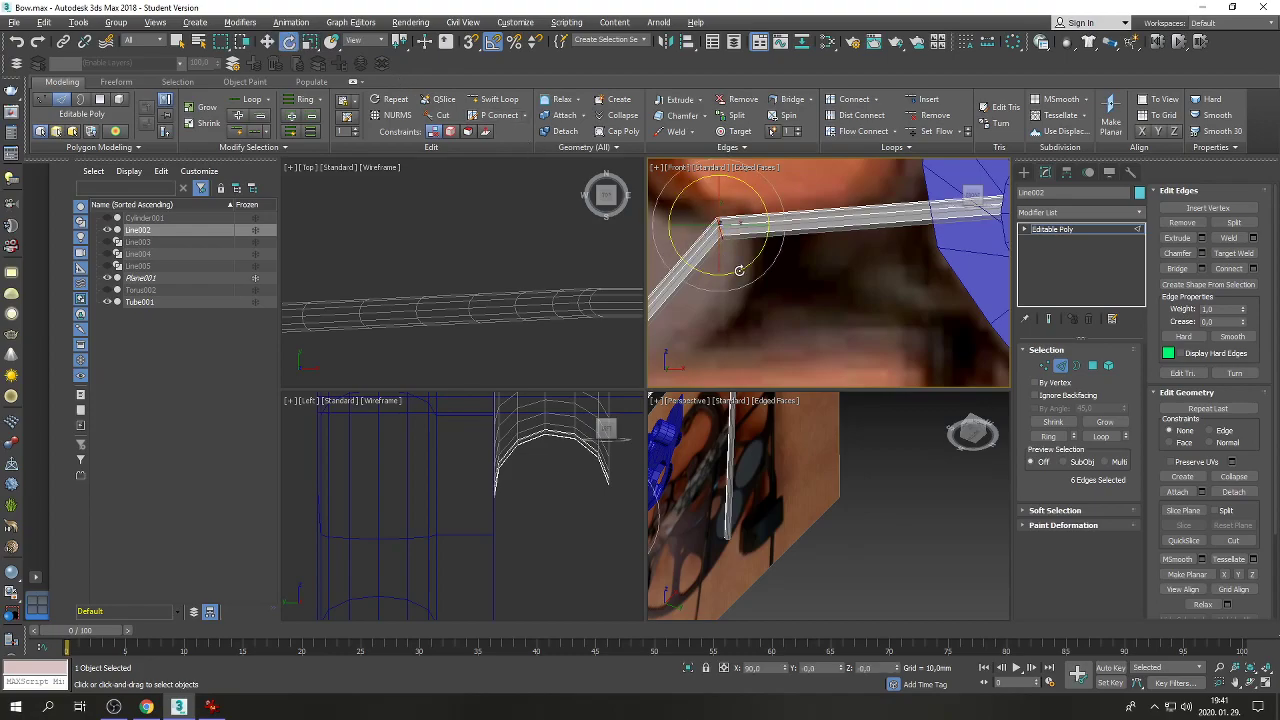
pyautogui.moveTo(753, 250); pyautogui.dragTo(764, 211)
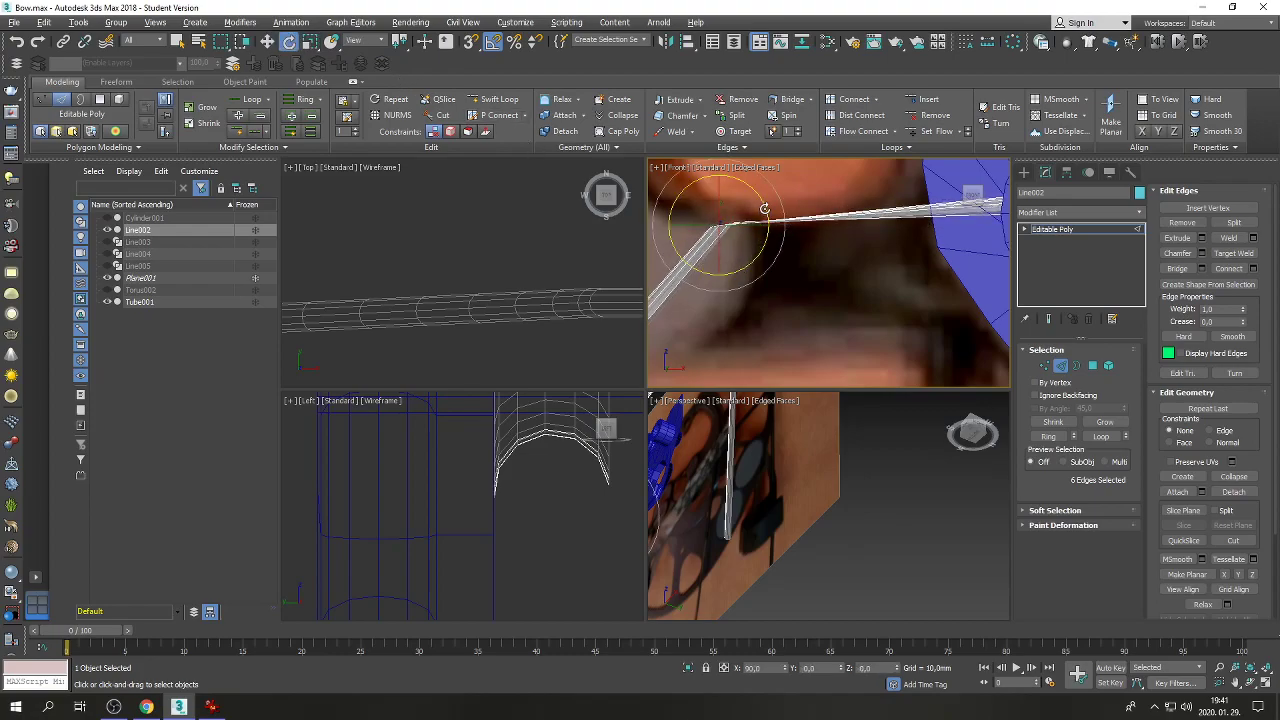
pyautogui.press('w')
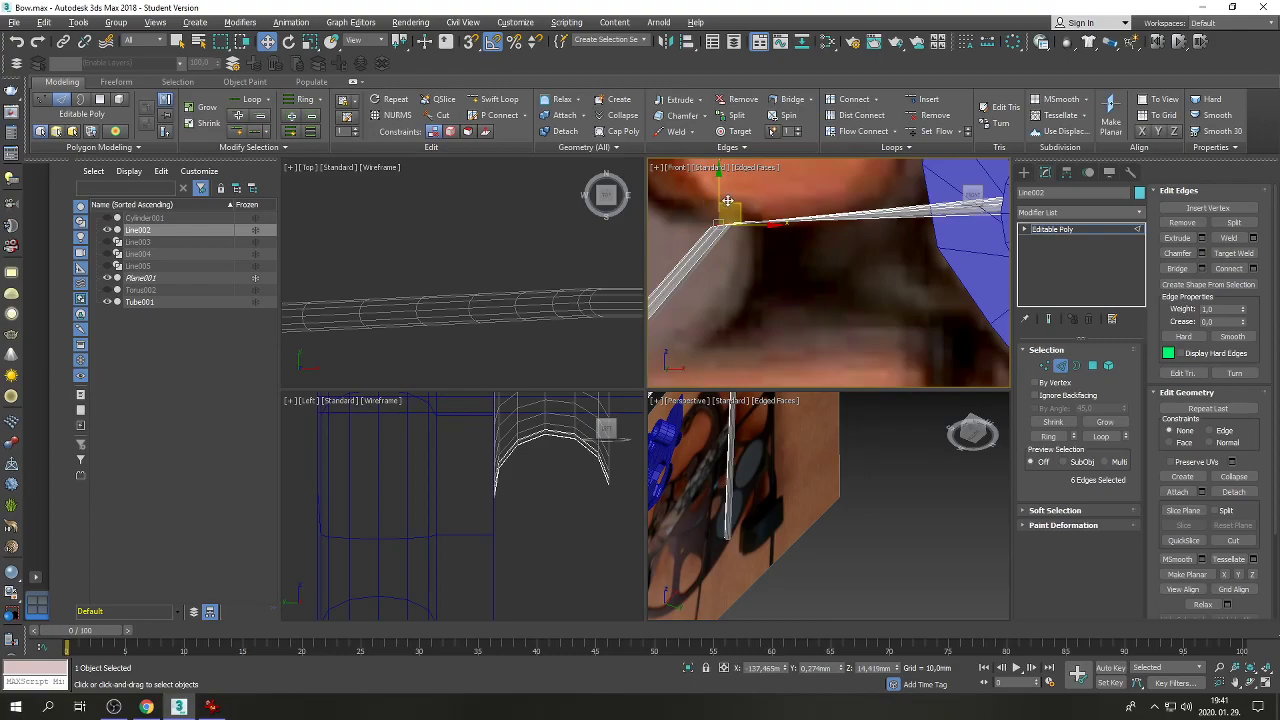
pyautogui.moveTo(732, 204); pyautogui.dragTo(736, 200)
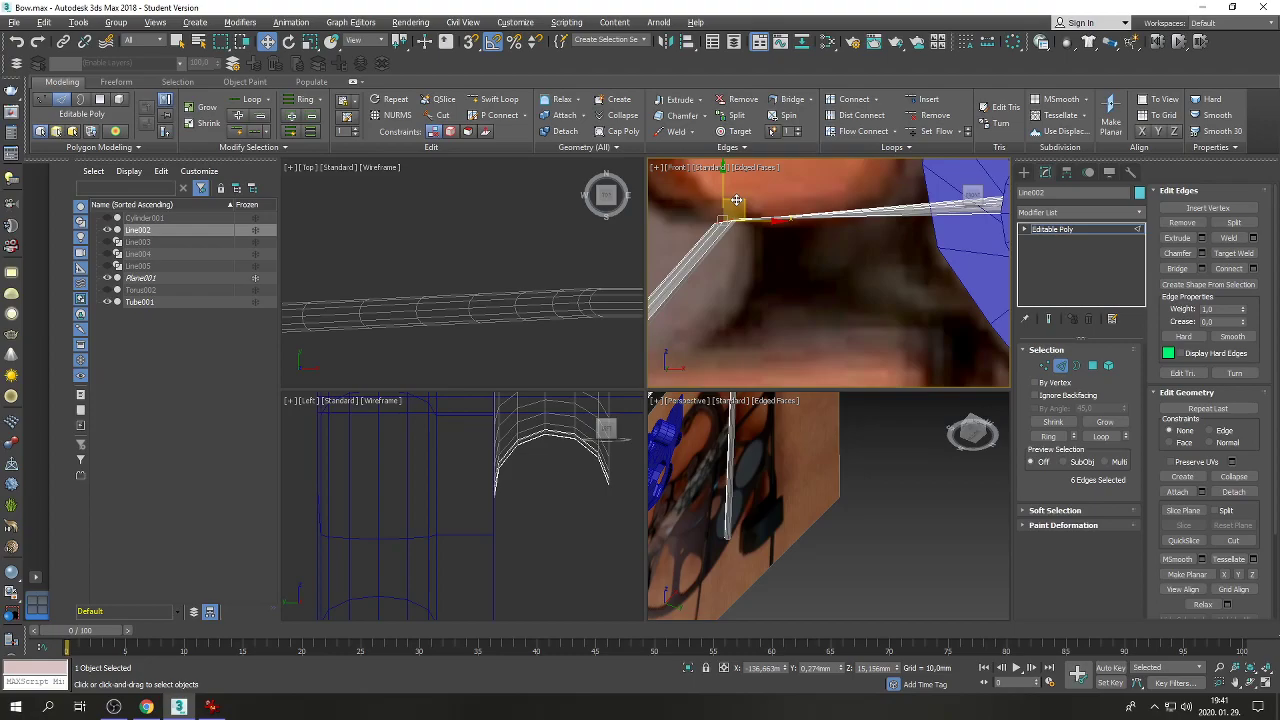
# Select the seven vertices at the tube's free end and move them back toward the bend, clear of the blue cam part.
pyautogui.scroll(3, 736, 200)
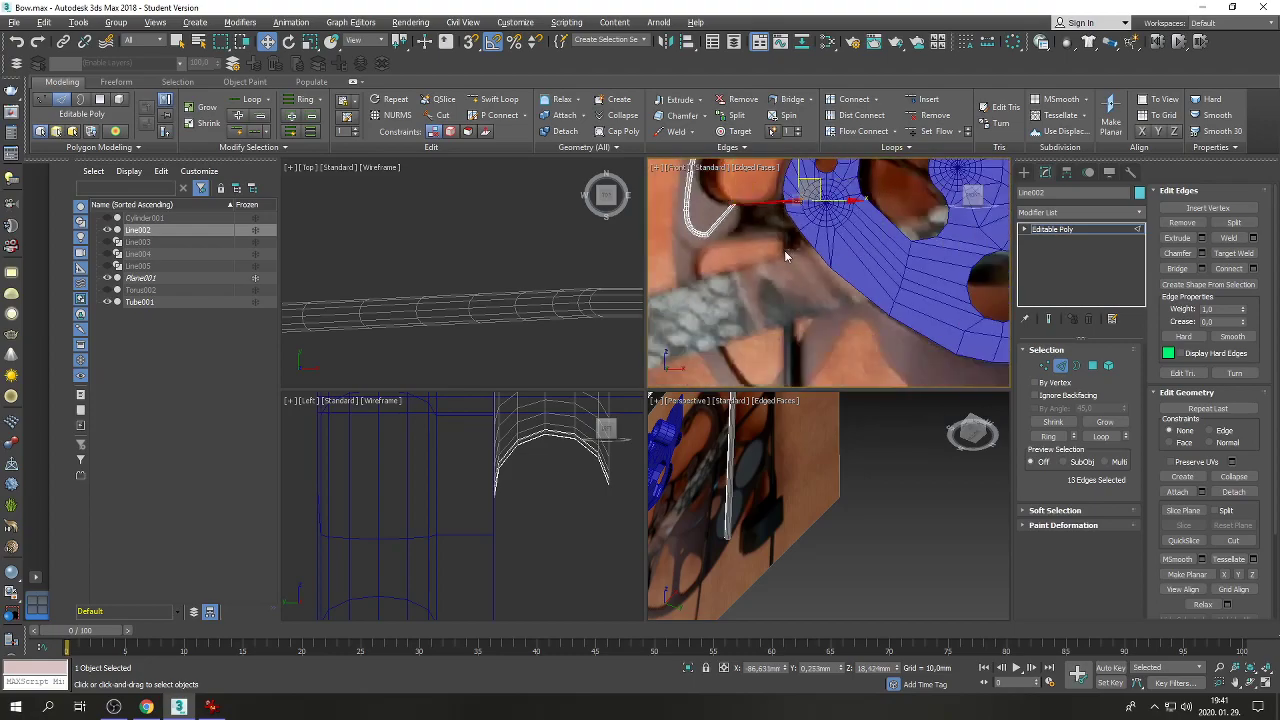
pyautogui.scroll(3, 818, 193)
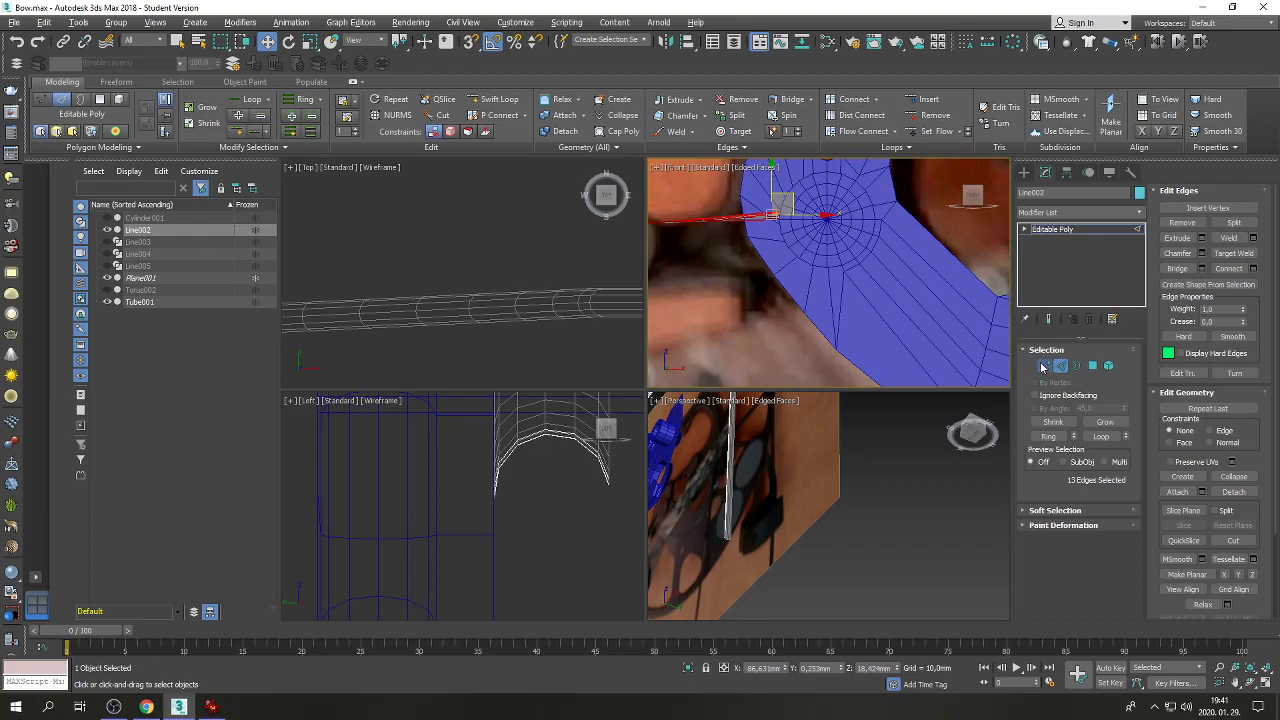
pyautogui.click(1044, 365)
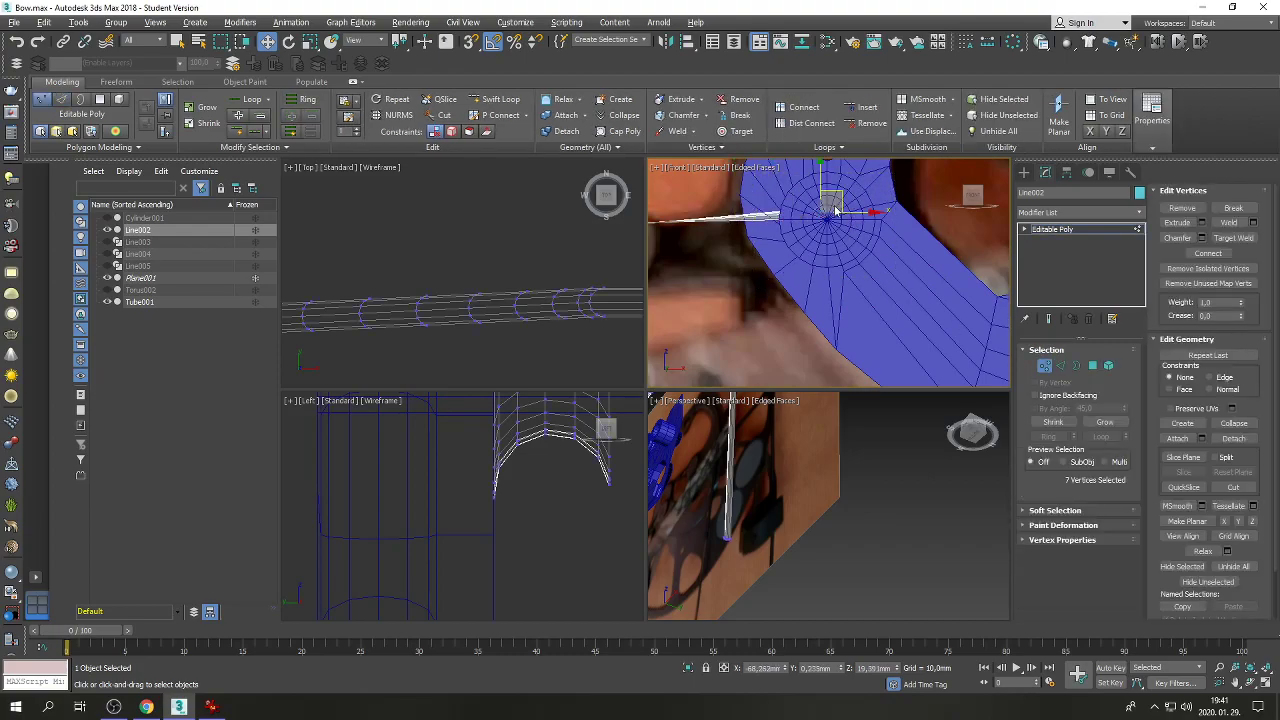
pyautogui.scroll(-3, 752, 208)
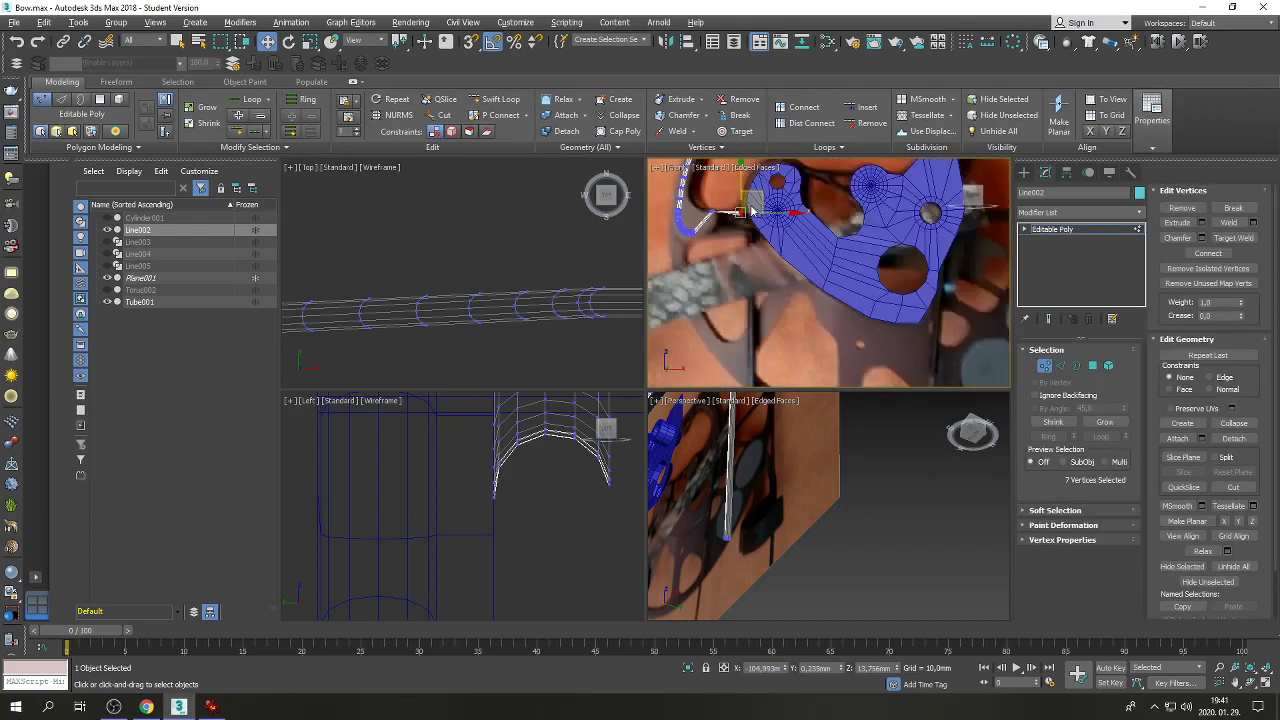
pyautogui.scroll(4, 752, 208)
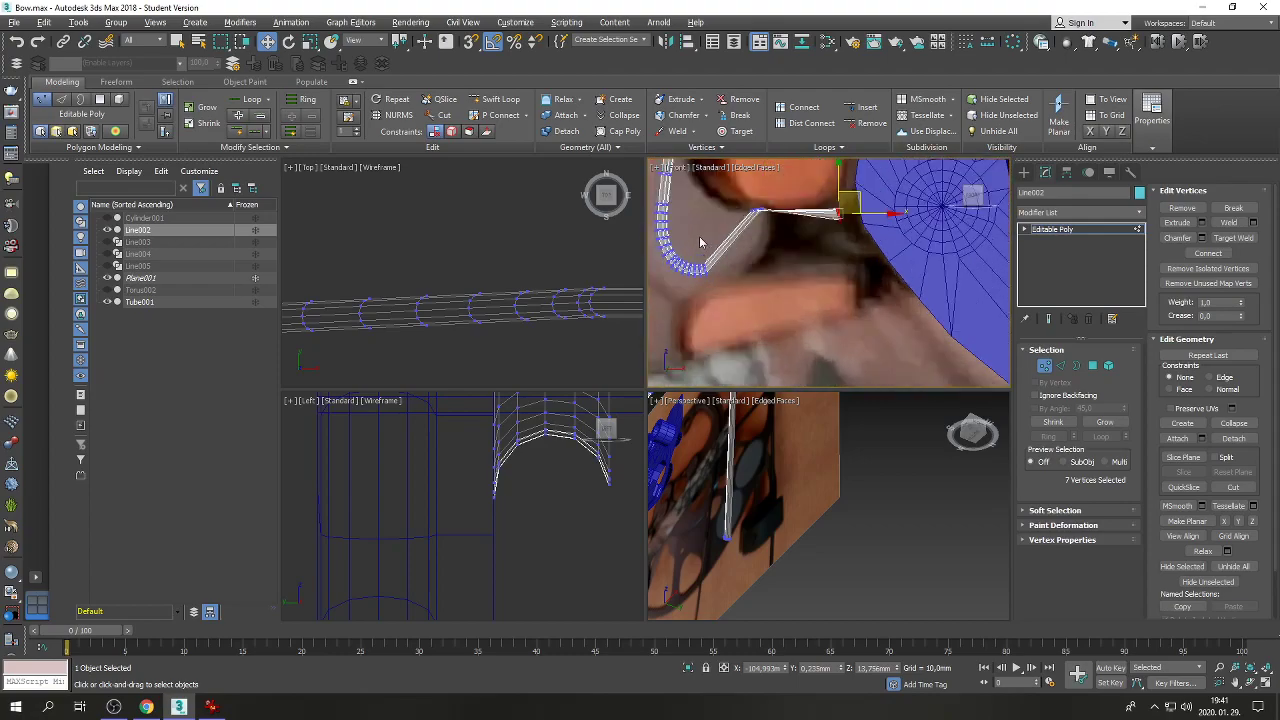
# Connect the seven lengthwise edges of the tube's diagonal section with 2 segments and move the new cross loops down and outward in the Front view.
pyautogui.scroll(2, 700, 242)
pyautogui.click(1060, 365)
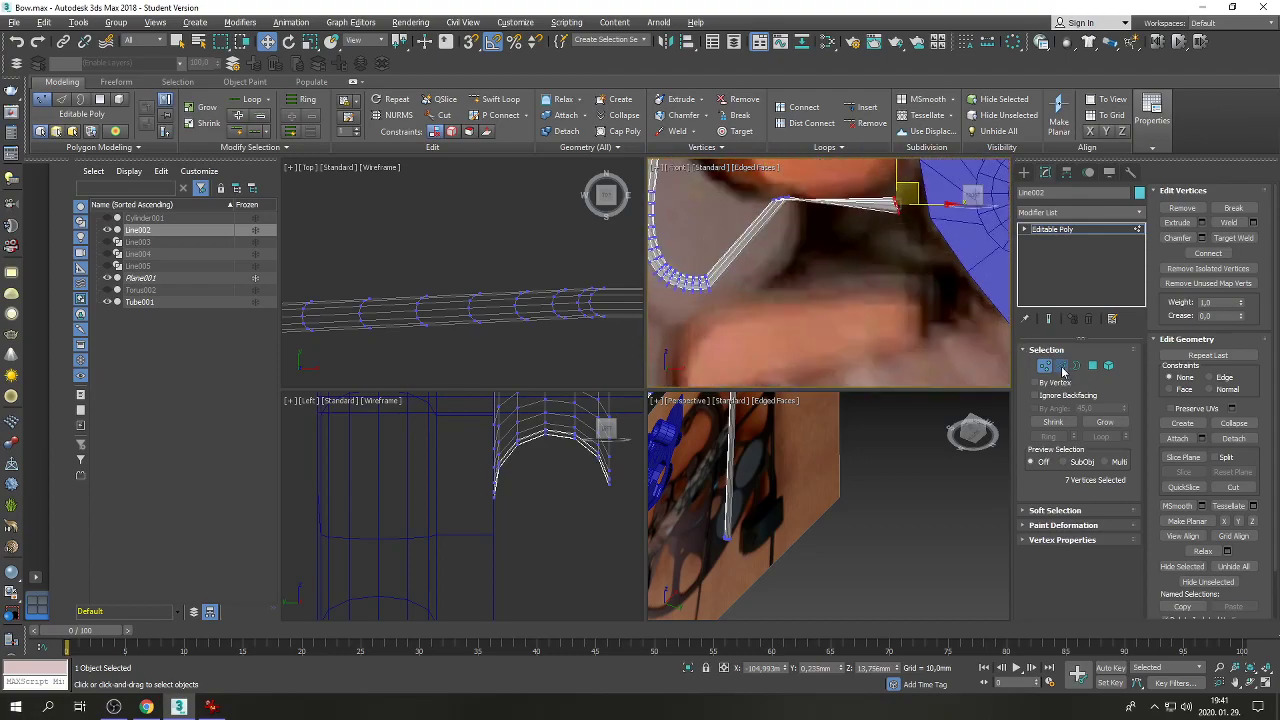
pyautogui.click(737, 243)
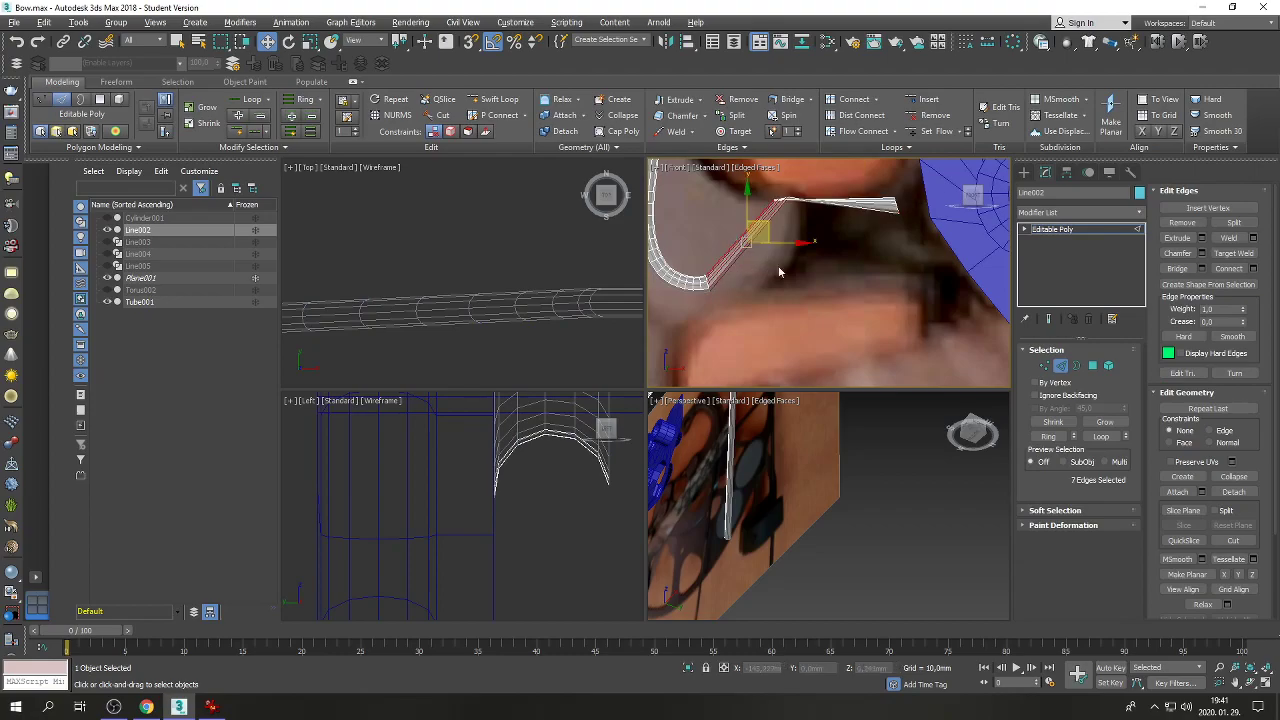
pyautogui.click(1253, 269)
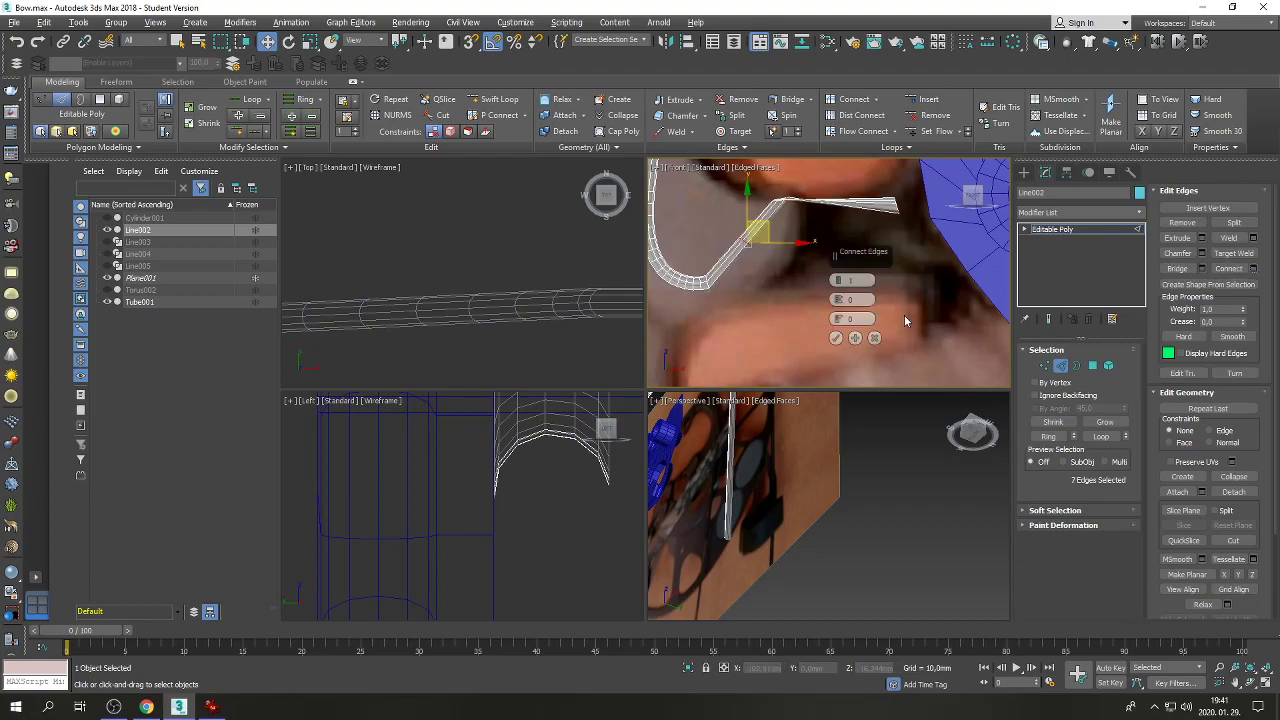
pyautogui.moveTo(838, 283); pyautogui.dragTo(838, 280)
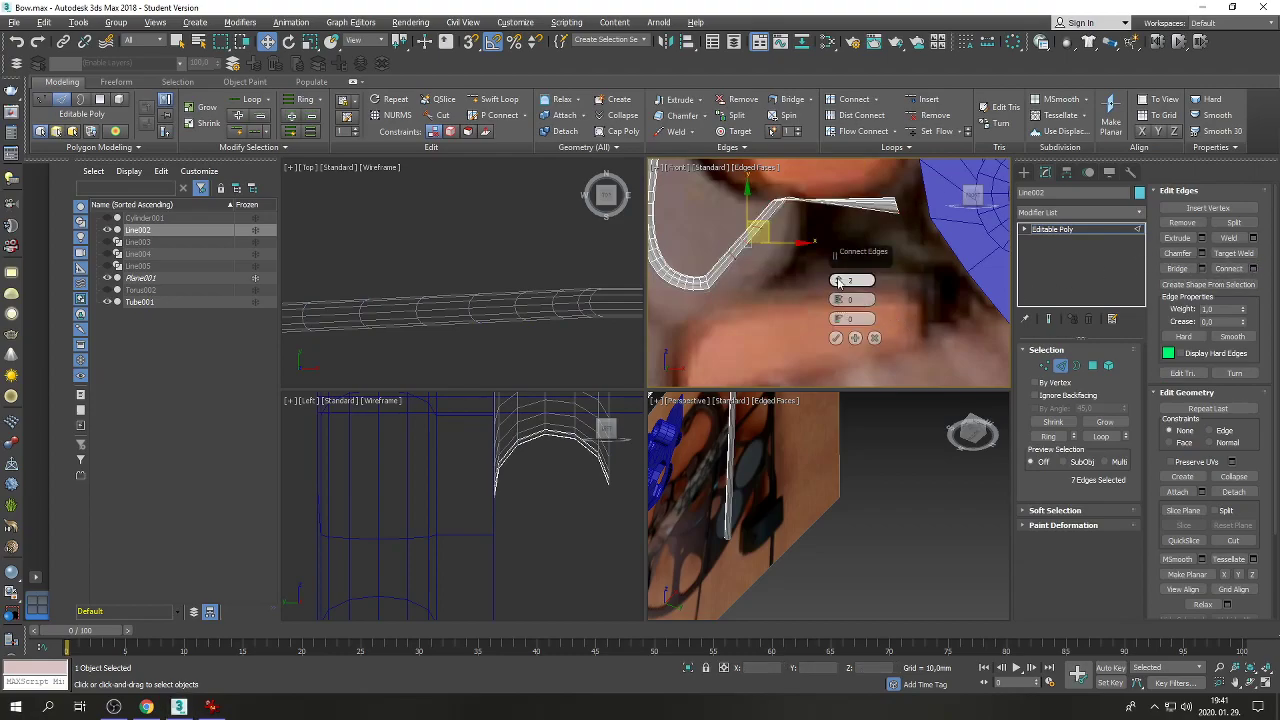
pyautogui.click(835, 337)
pyautogui.moveTo(772, 208); pyautogui.dragTo(789, 224)
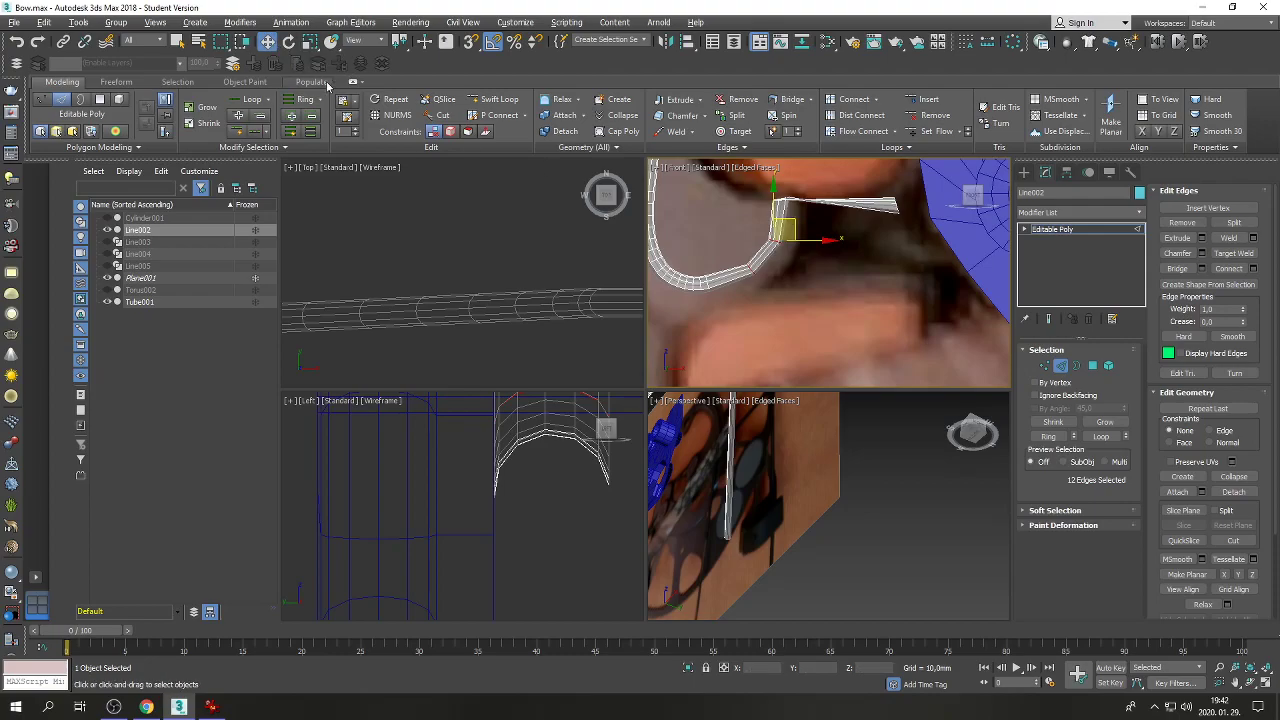
# Select the seven vertices of the lower new cross loop and rotate them slightly in the Front view to follow the bend.
pyautogui.click(793, 309)
pyautogui.click(1044, 365)
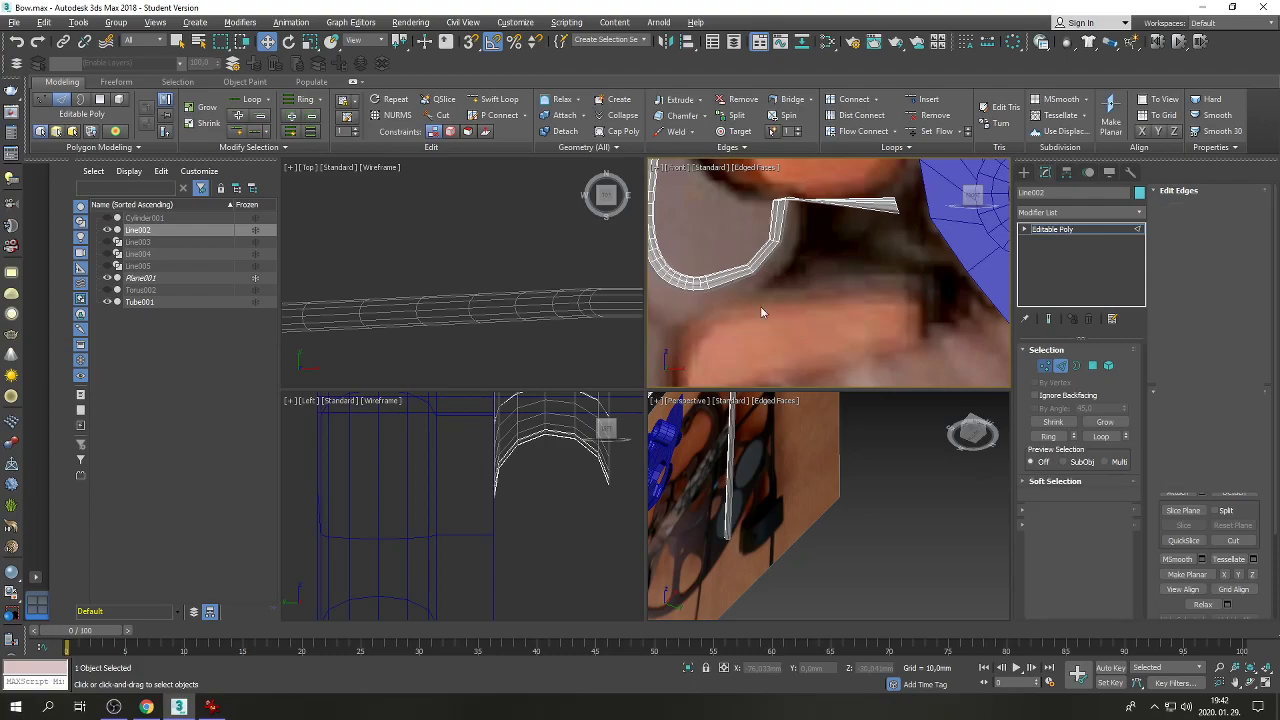
pyautogui.moveTo(760, 306); pyautogui.dragTo(734, 257)
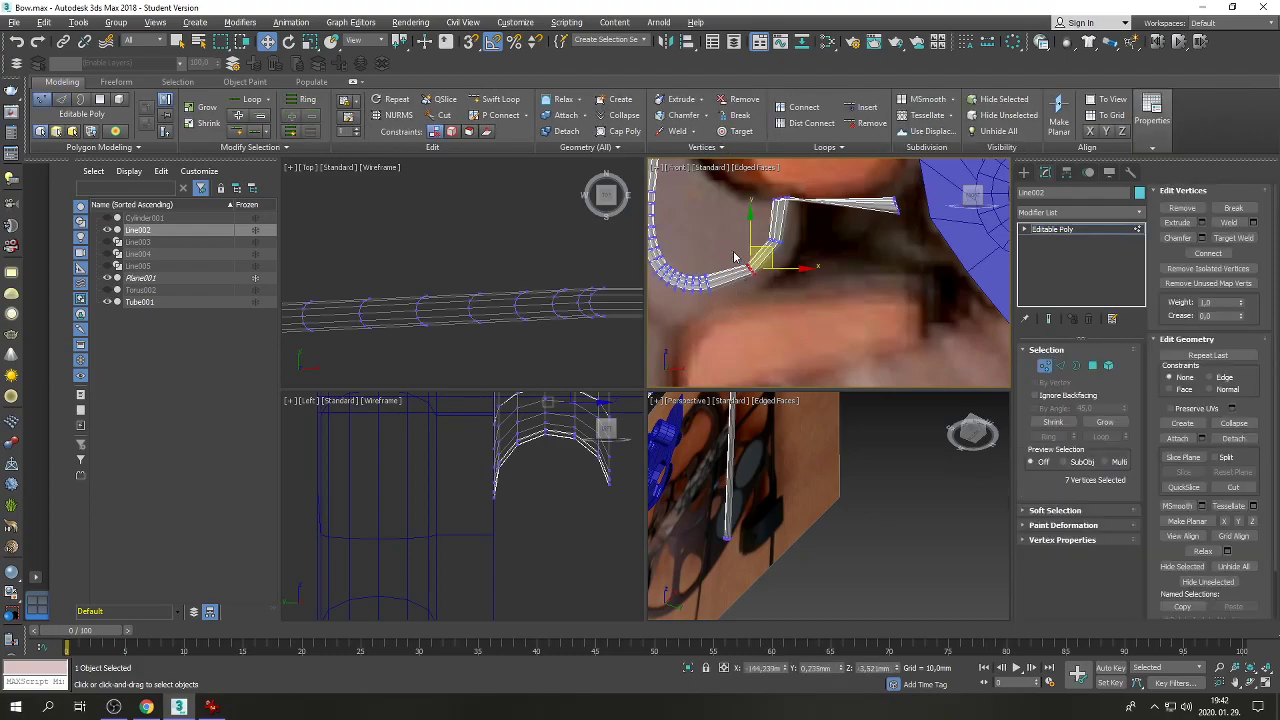
pyautogui.scroll(2, 734, 257)
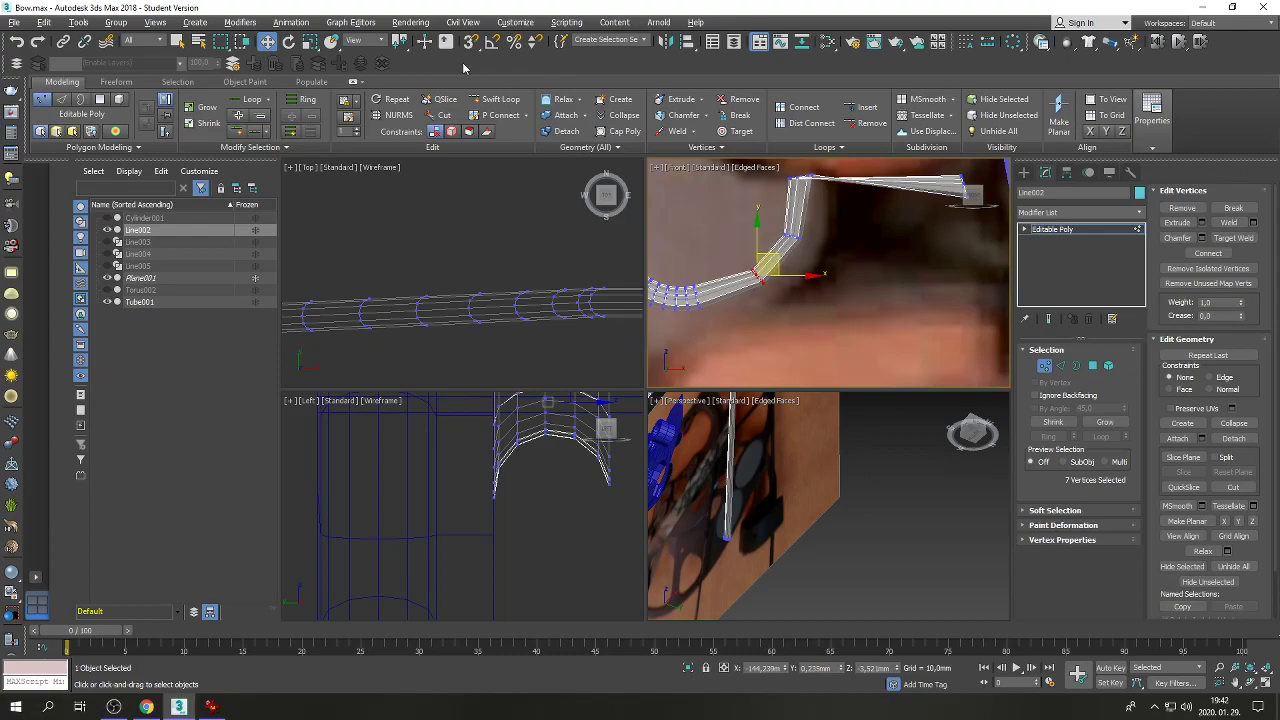
pyautogui.click(492, 44)
pyautogui.click(310, 42)
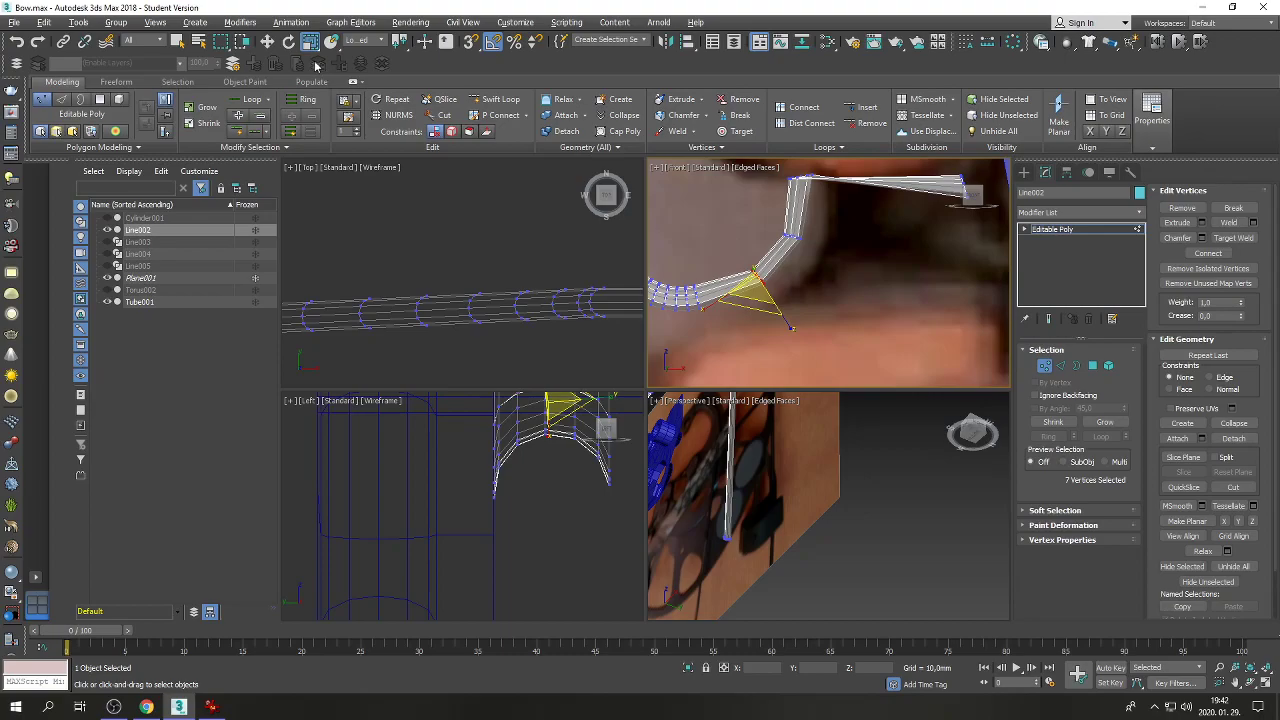
pyautogui.click(288, 42)
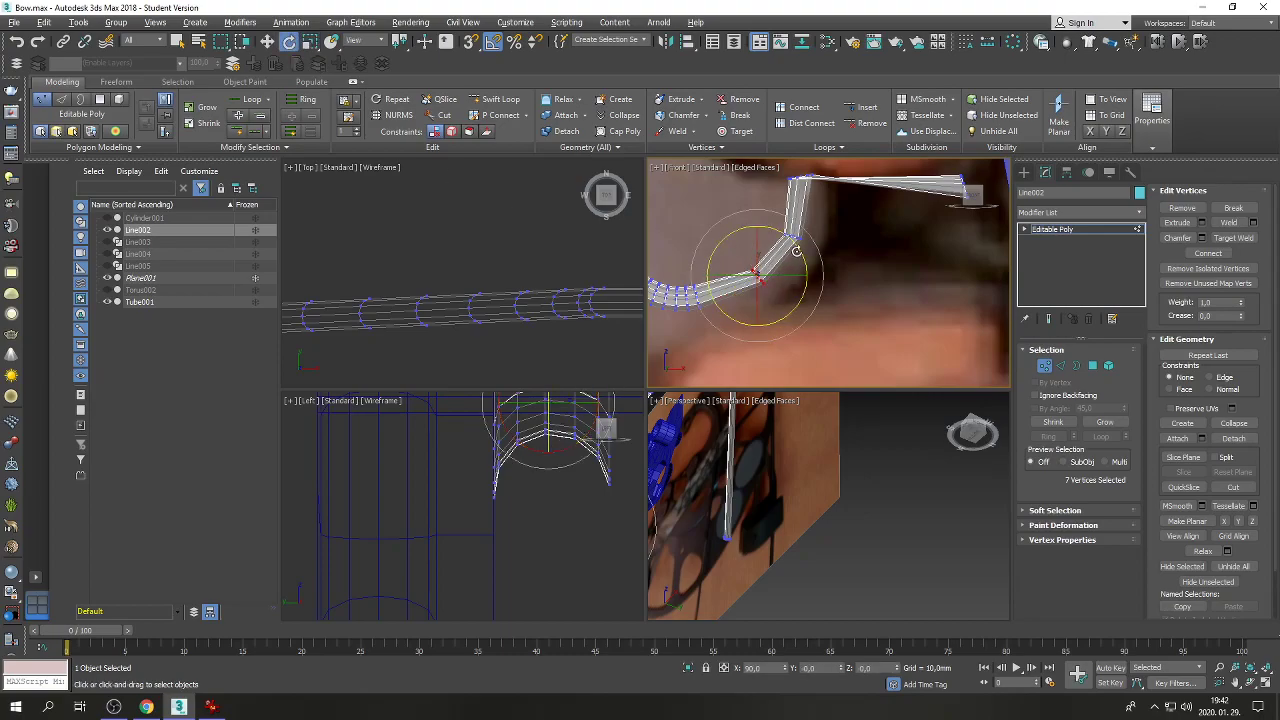
pyautogui.moveTo(797, 249); pyautogui.dragTo(800, 251)
# Fine-tune the rotation of the upper and lower cross loops in the Front view and nudge them to smooth the bend.
pyautogui.click(796, 240)
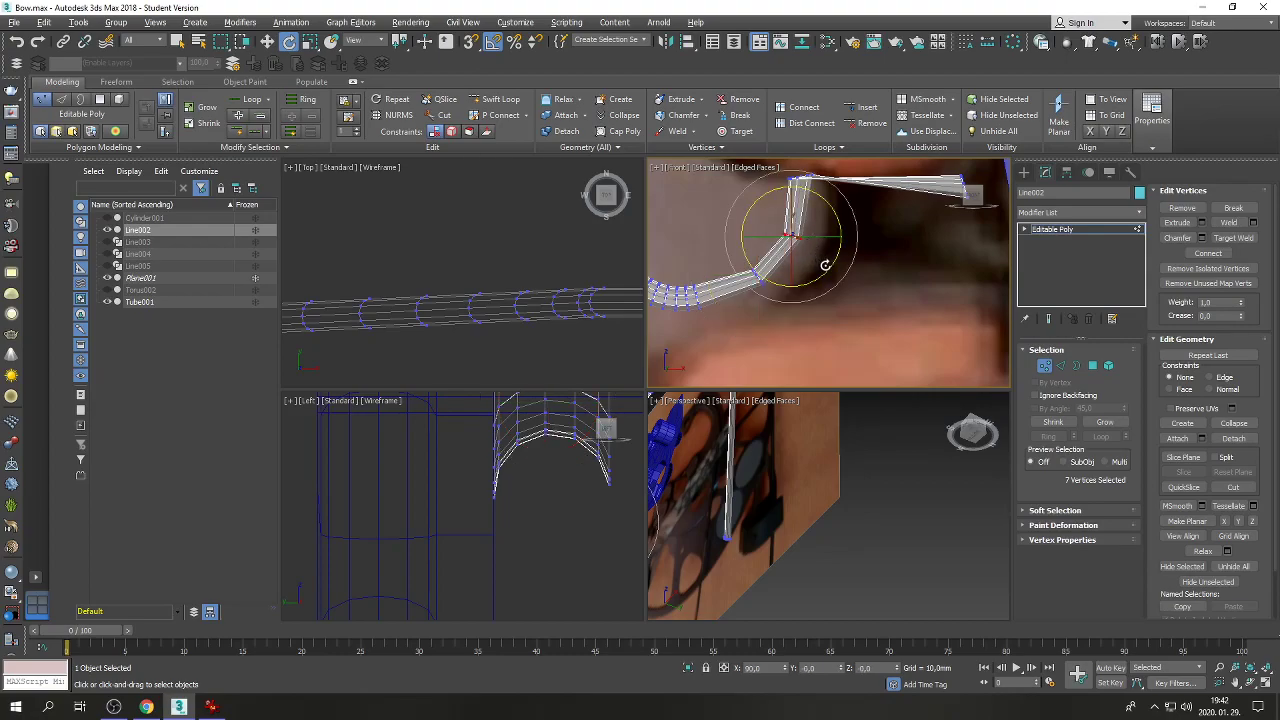
pyautogui.moveTo(829, 266)
pyautogui.mouseDown()
pyautogui.moveTo(820, 257)
pyautogui.moveTo(823, 267)
pyautogui.mouseUp()
pyautogui.click(755, 272)
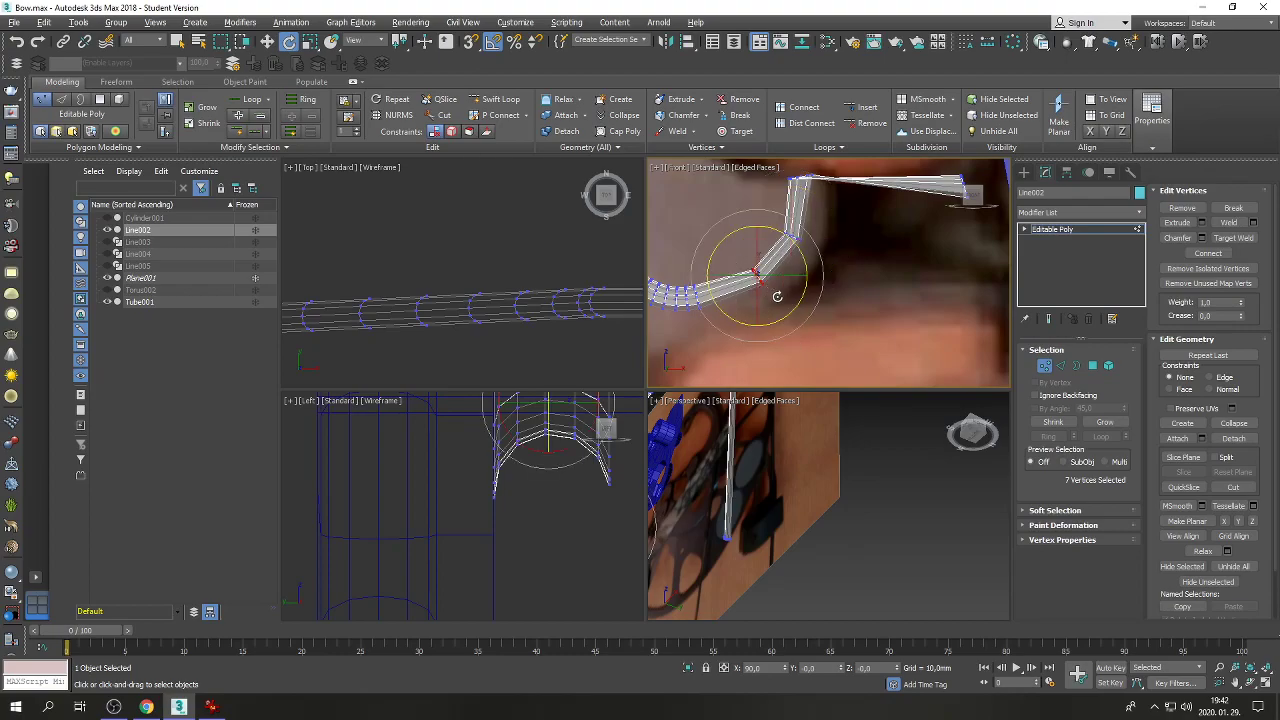
pyautogui.moveTo(796, 311); pyautogui.dragTo(791, 313)
pyautogui.click(267, 41)
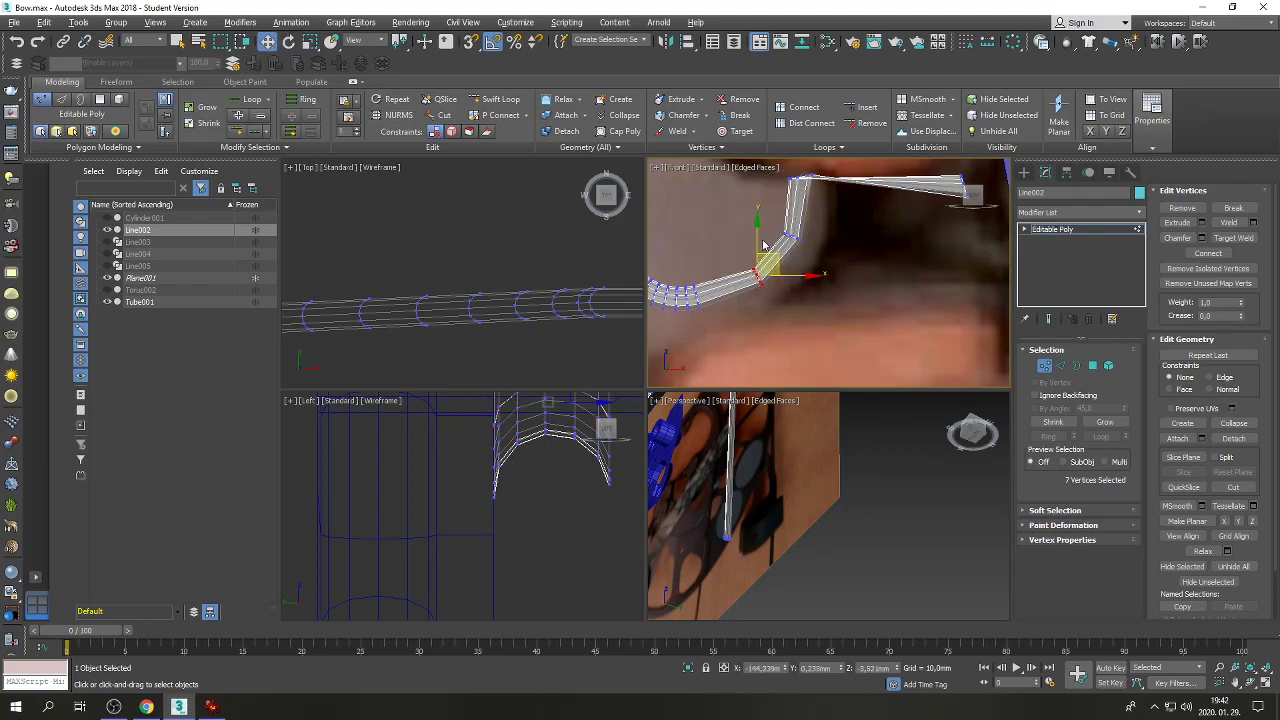
pyautogui.moveTo(768, 257); pyautogui.dragTo(808, 218)
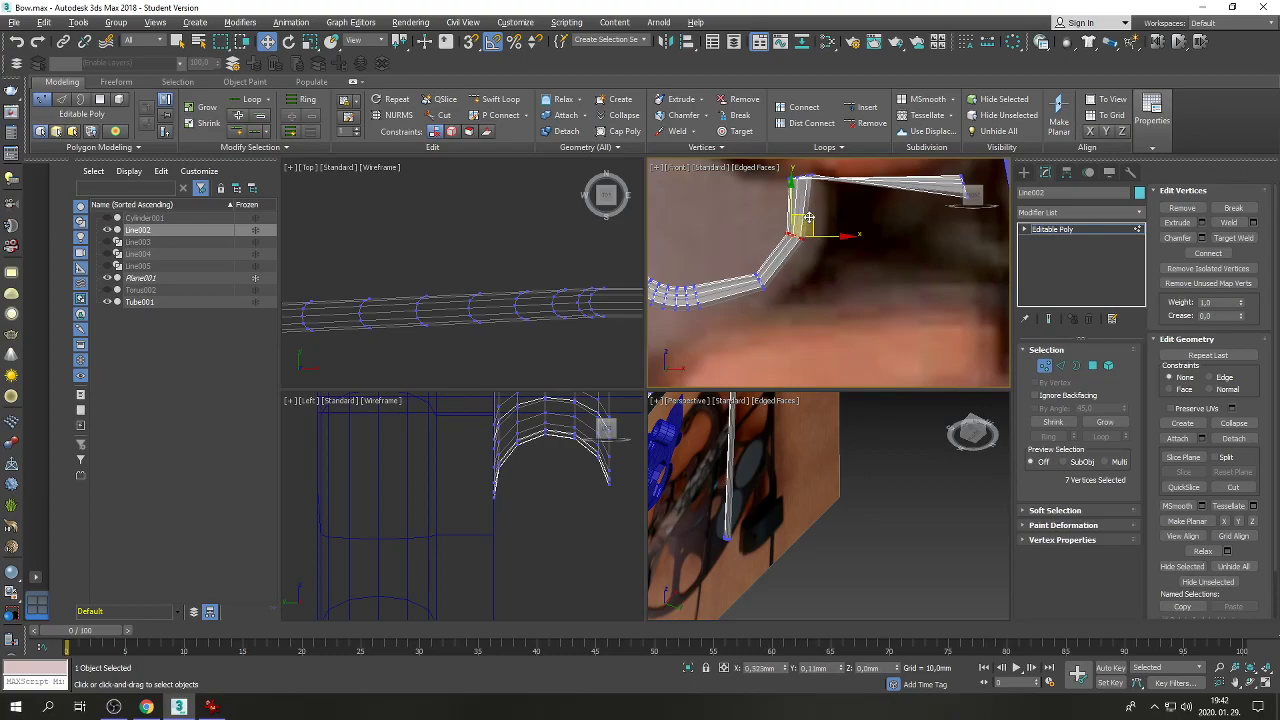
# Delete the seven vertices at the tube's free end to remove the flat section pointing toward the cam.
pyautogui.scroll(-8, 783, 295)
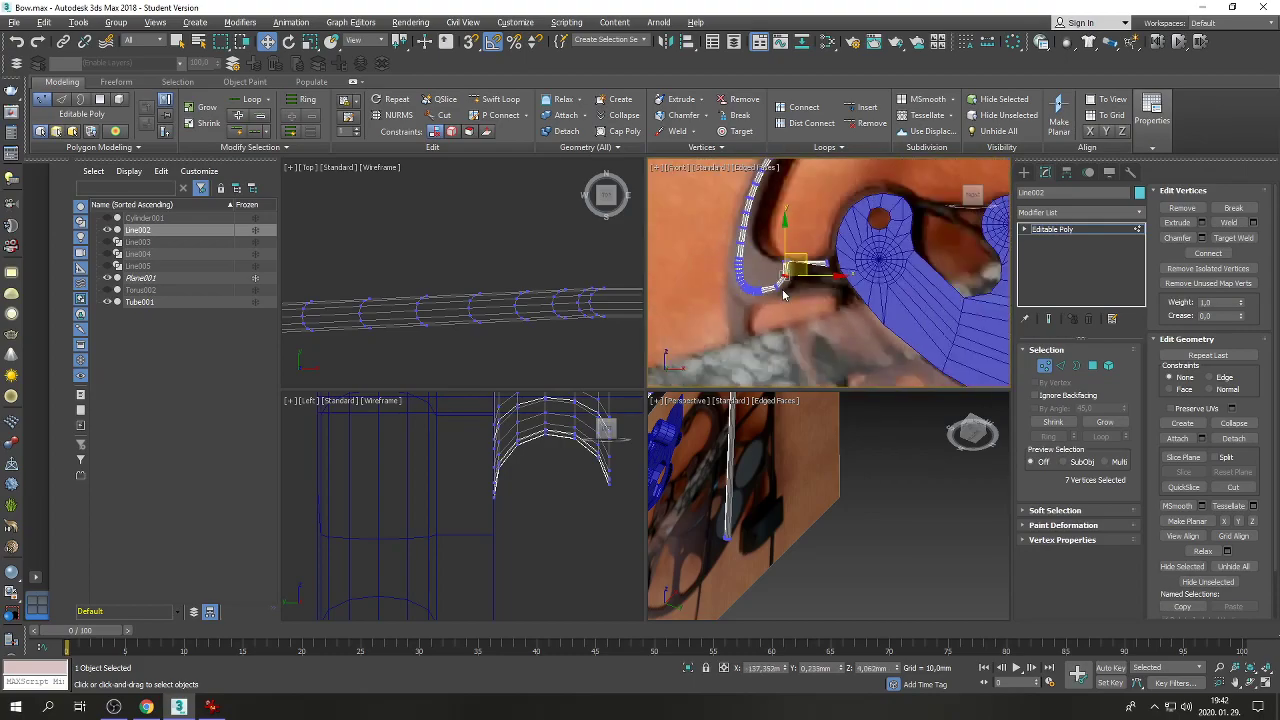
pyautogui.scroll(-3, 783, 293)
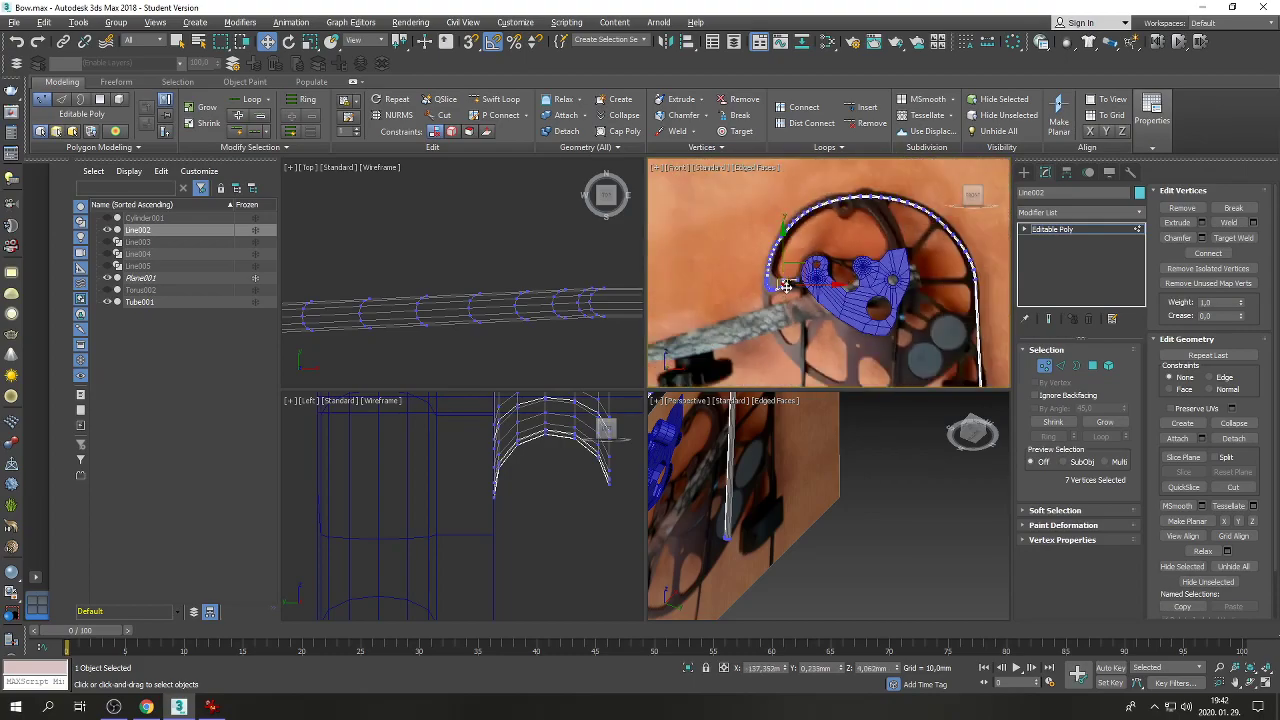
pyautogui.scroll(-5, 487, 470)
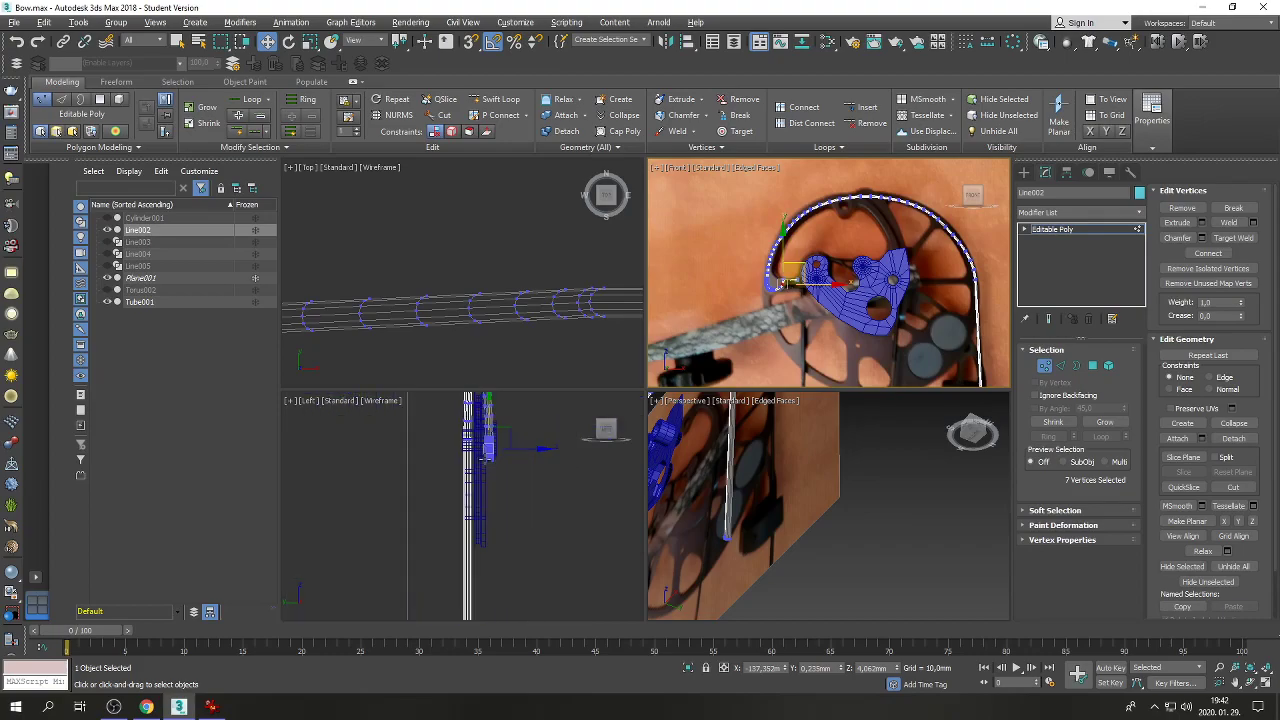
pyautogui.scroll(2, 487, 431)
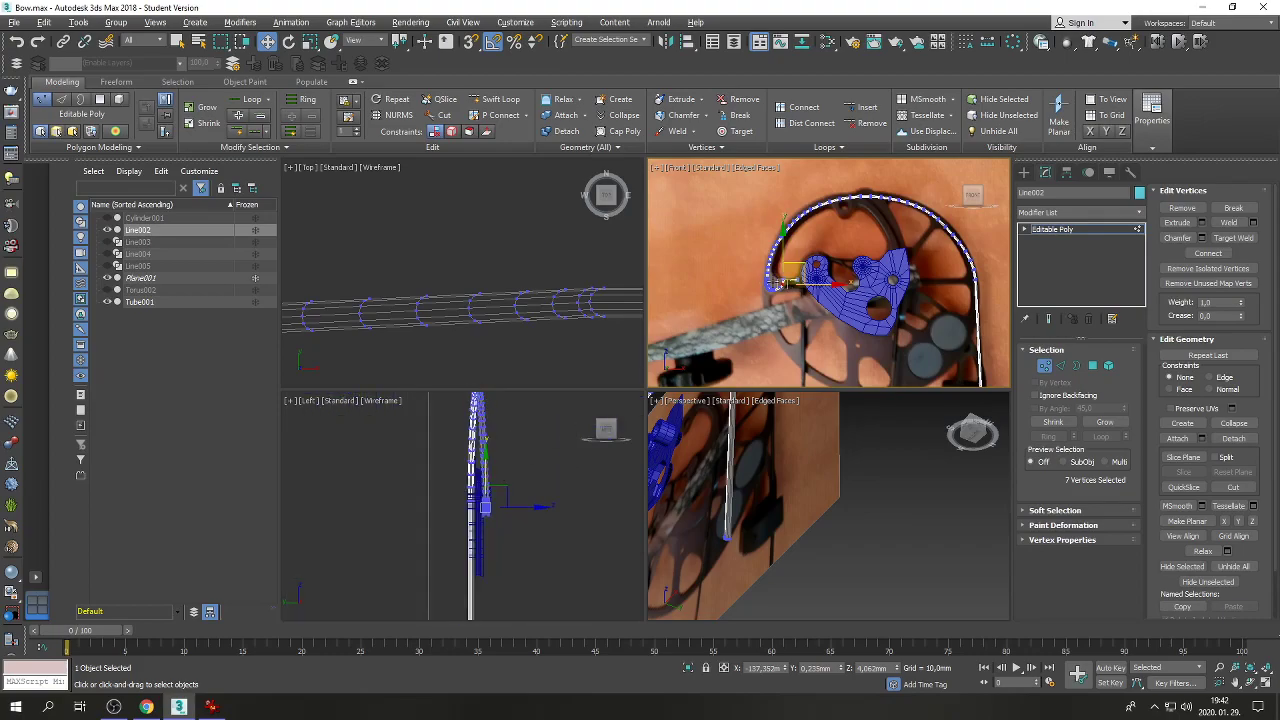
pyautogui.scroll(3, 799, 277)
pyautogui.scroll(2, 799, 280)
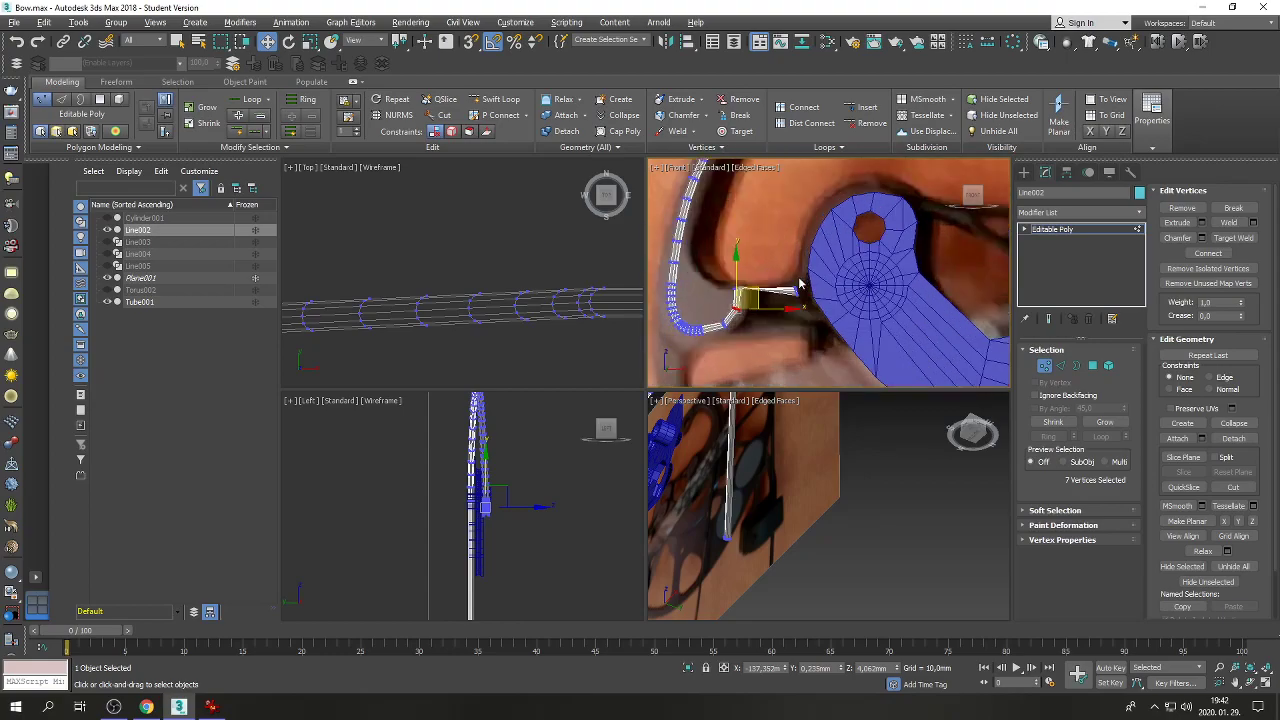
pyautogui.moveTo(786, 280); pyautogui.dragTo(818, 327)
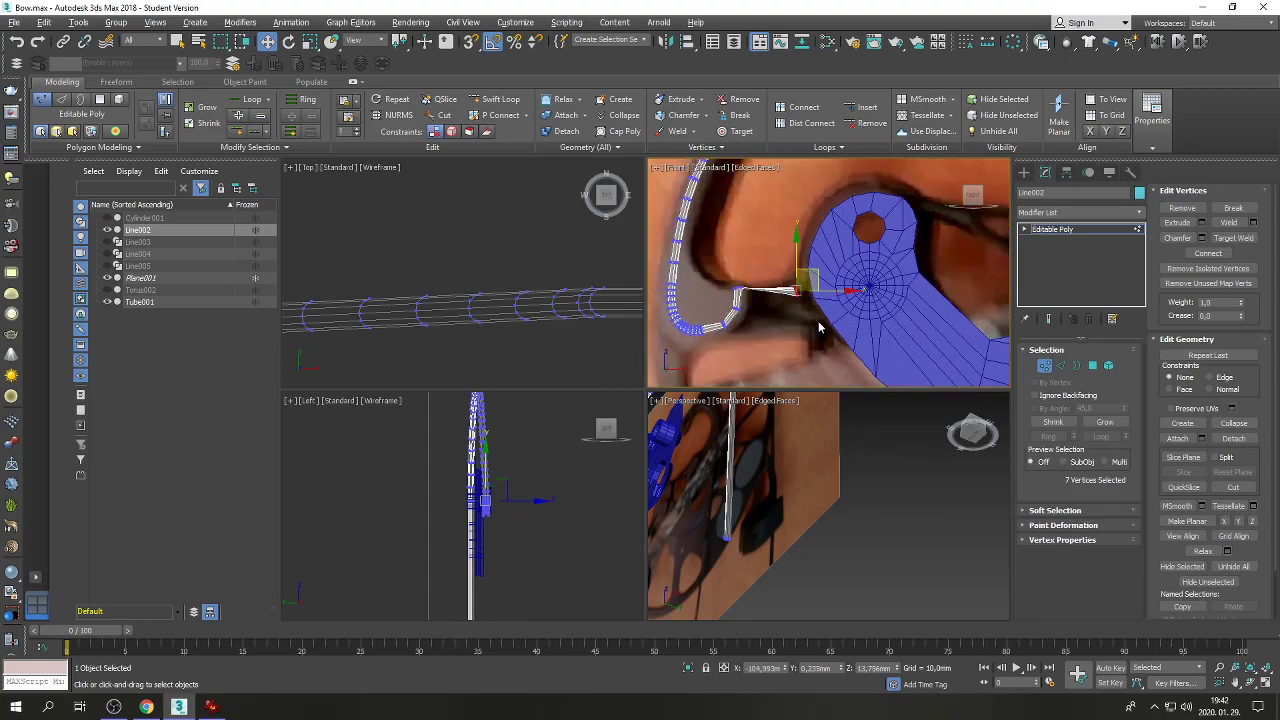
pyautogui.click(818, 327)
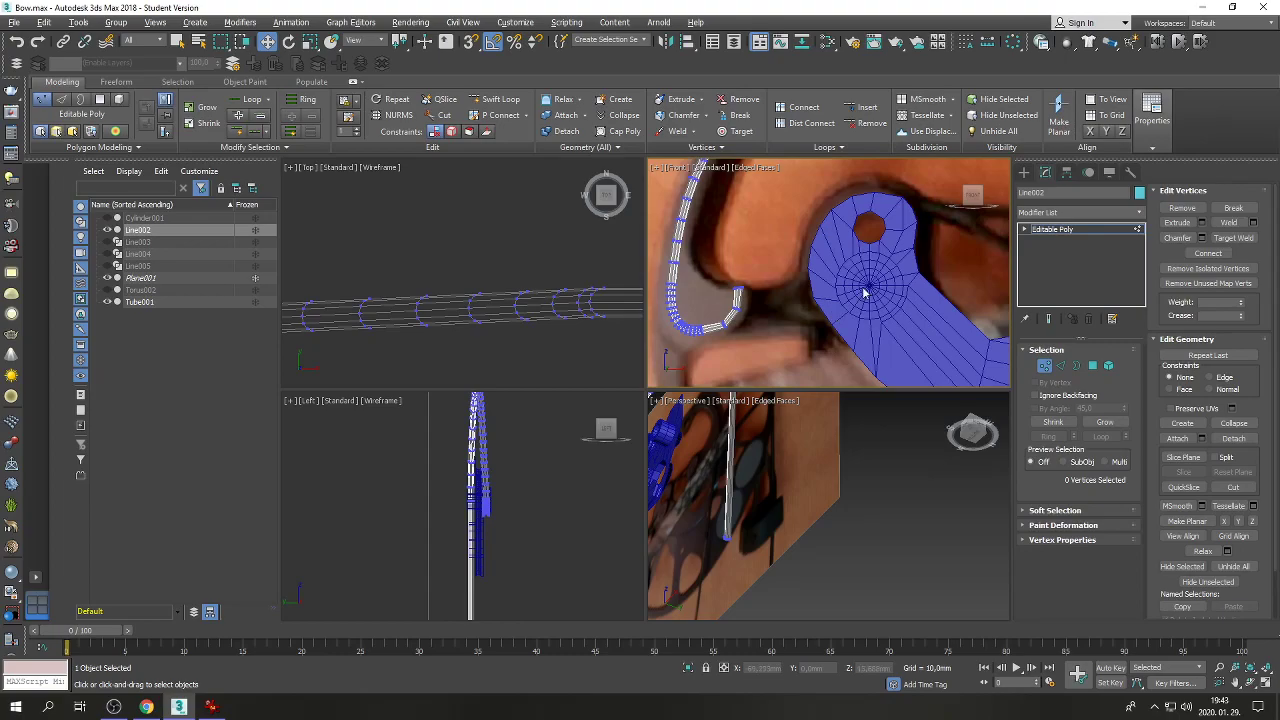
pyautogui.click(1044, 365)
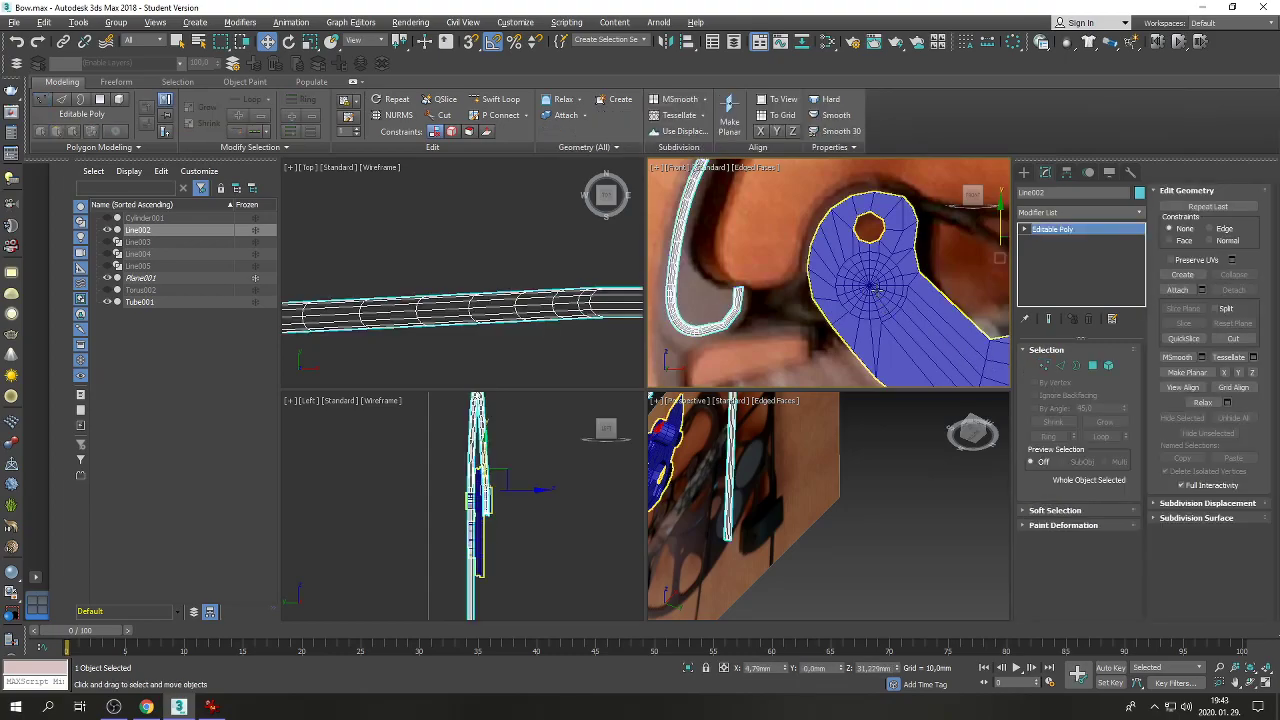
# Try attaching the string tube to the blue cam part and undo the attachment.
pyautogui.click(872, 288)
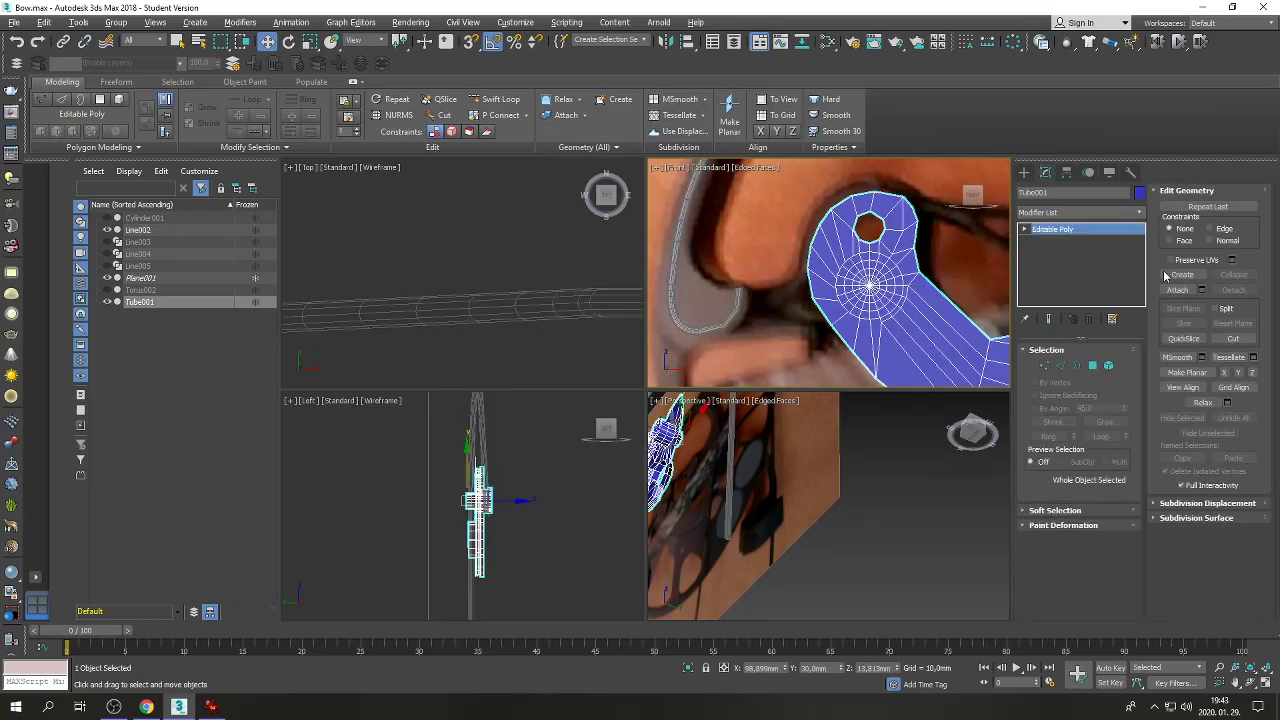
pyautogui.click(1178, 289)
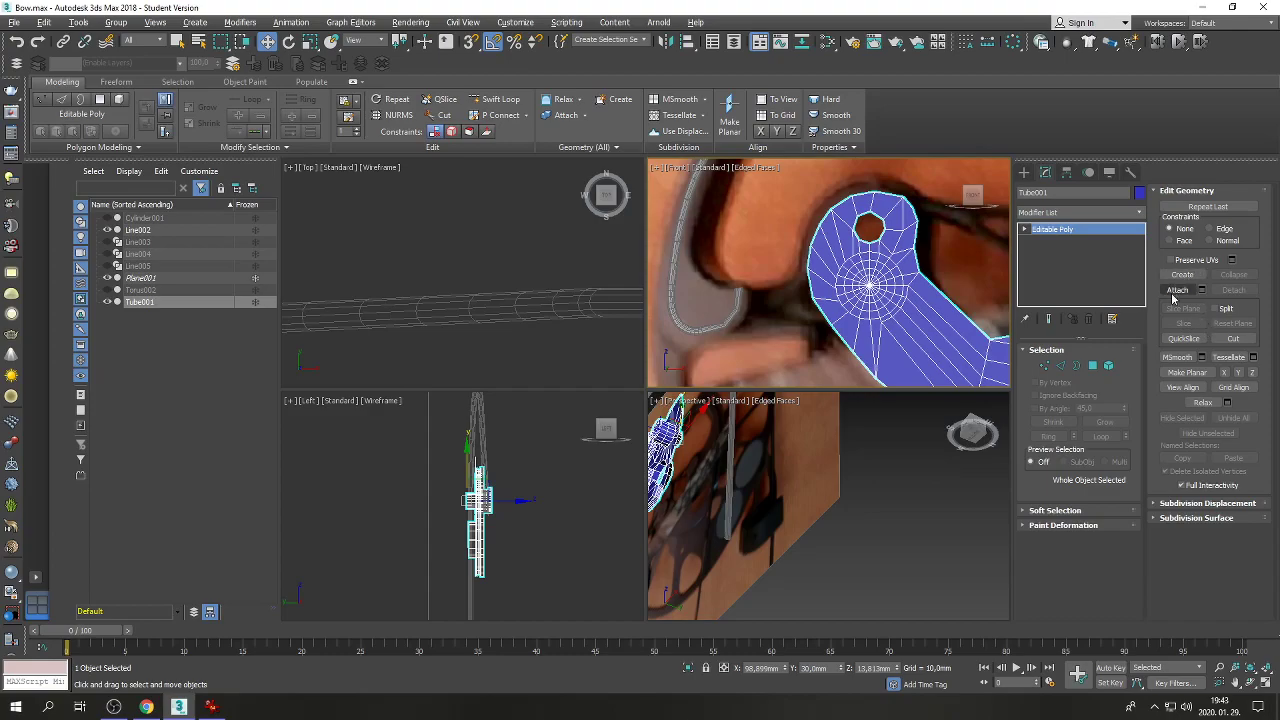
pyautogui.click(727, 322)
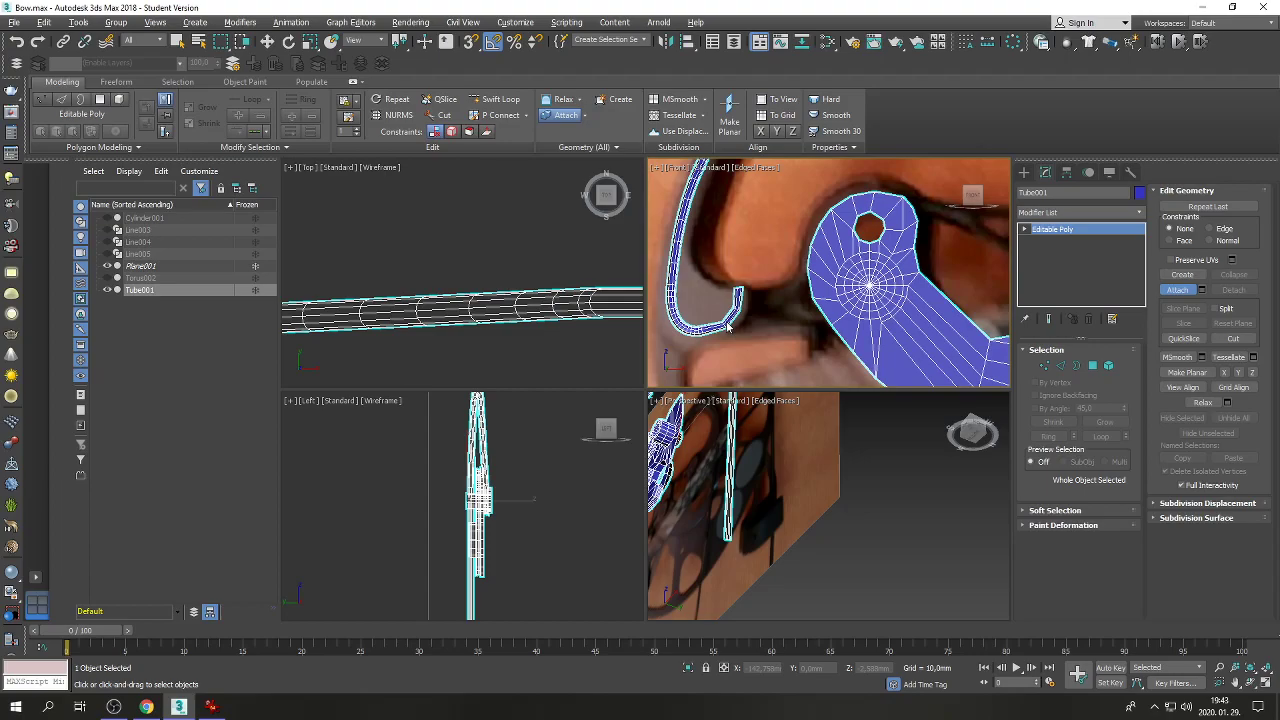
pyautogui.click(16, 41)
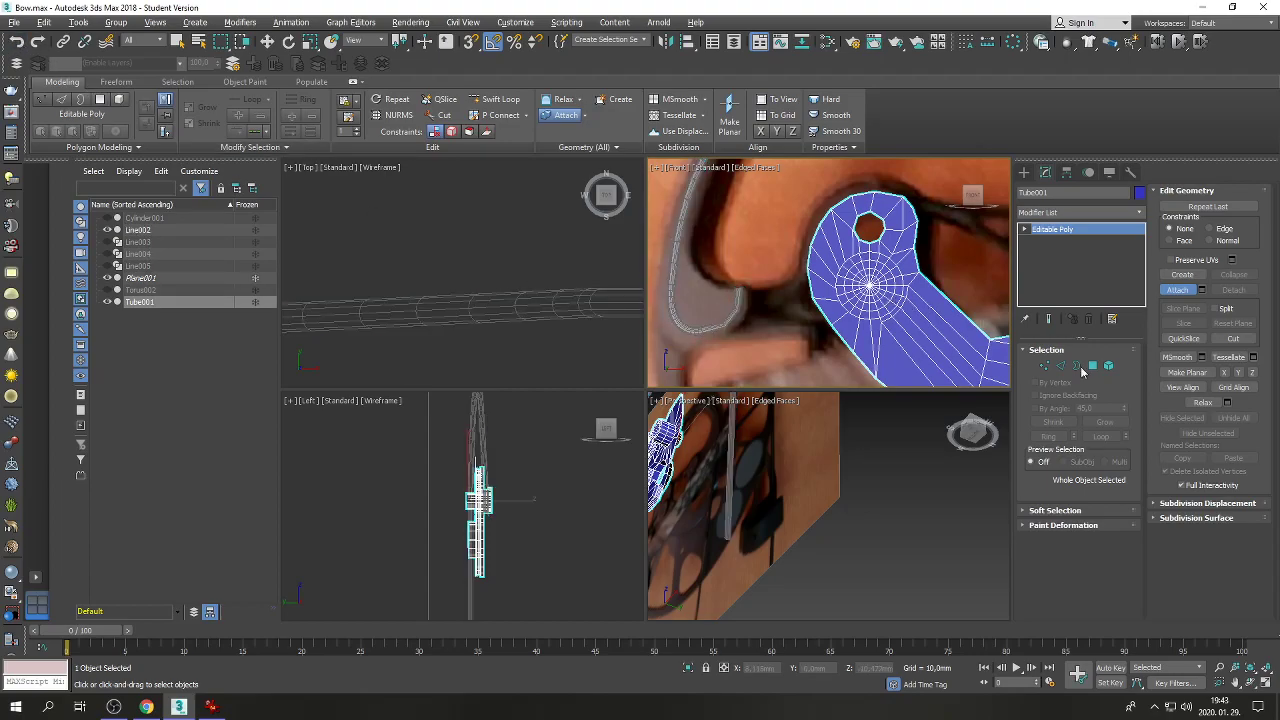
pyautogui.press('w')
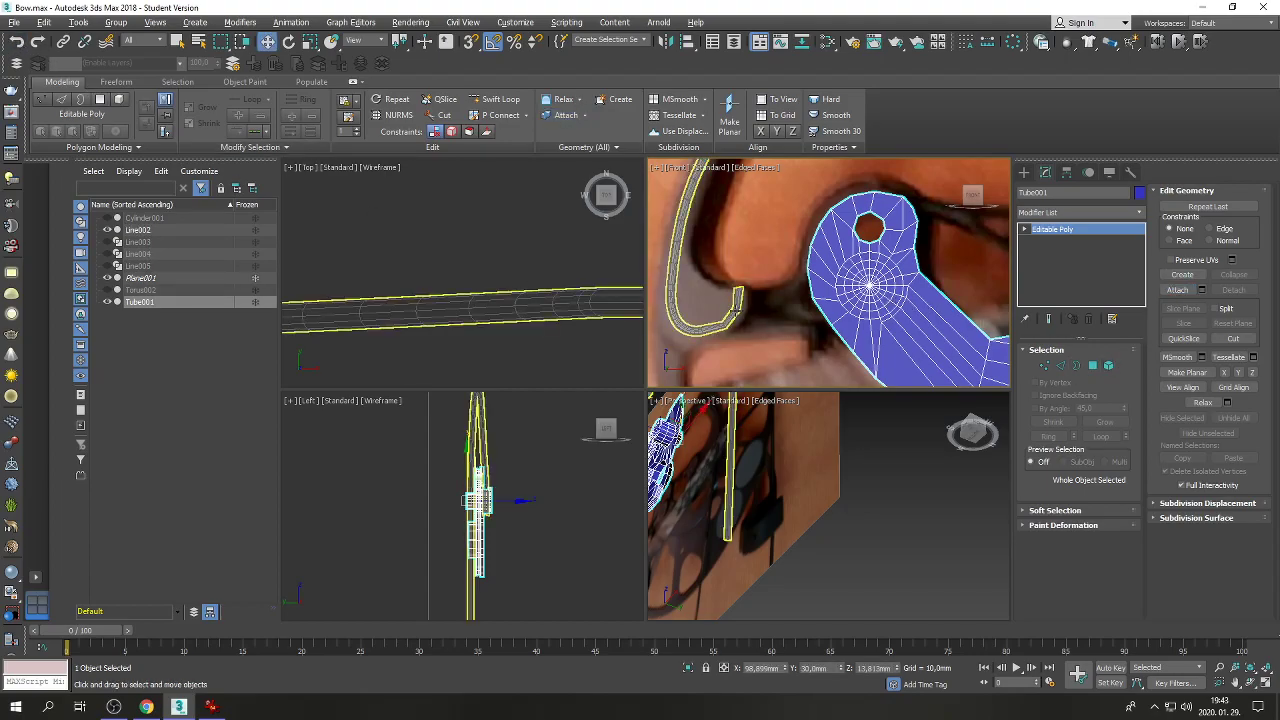
# Flip the face normals of the entire string tube element.
pyautogui.click(735, 312)
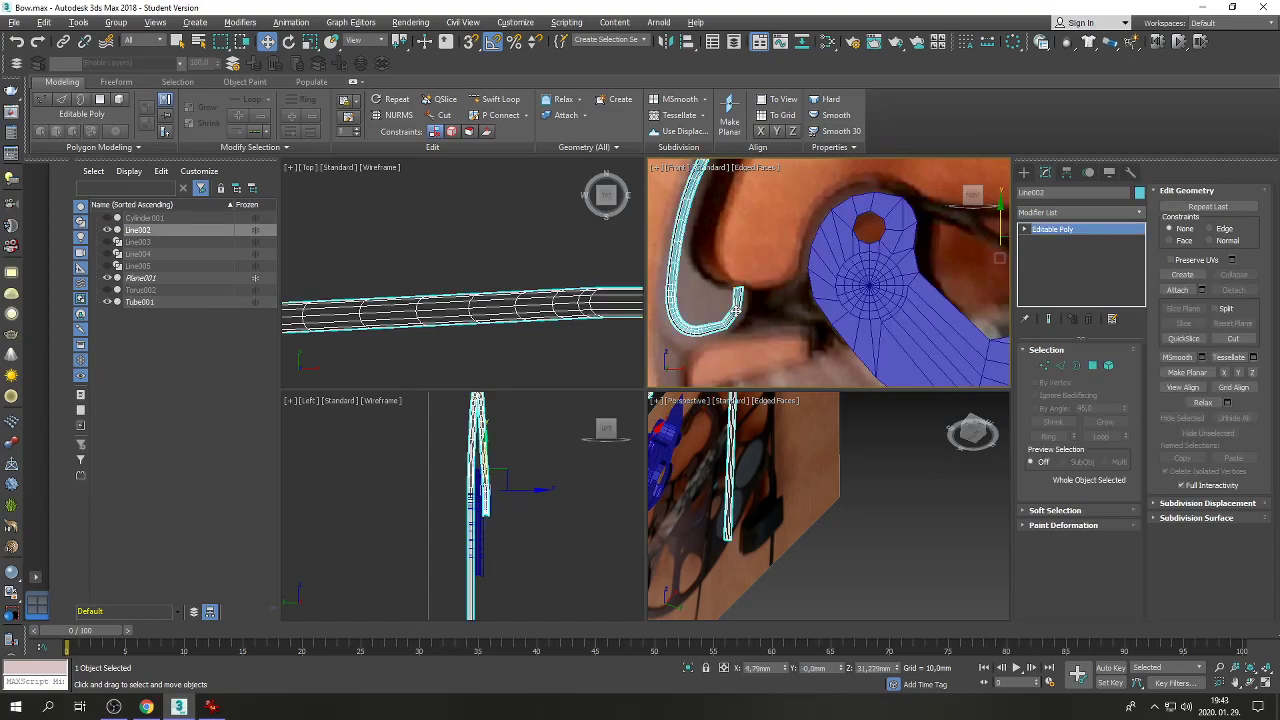
pyautogui.click(1108, 366)
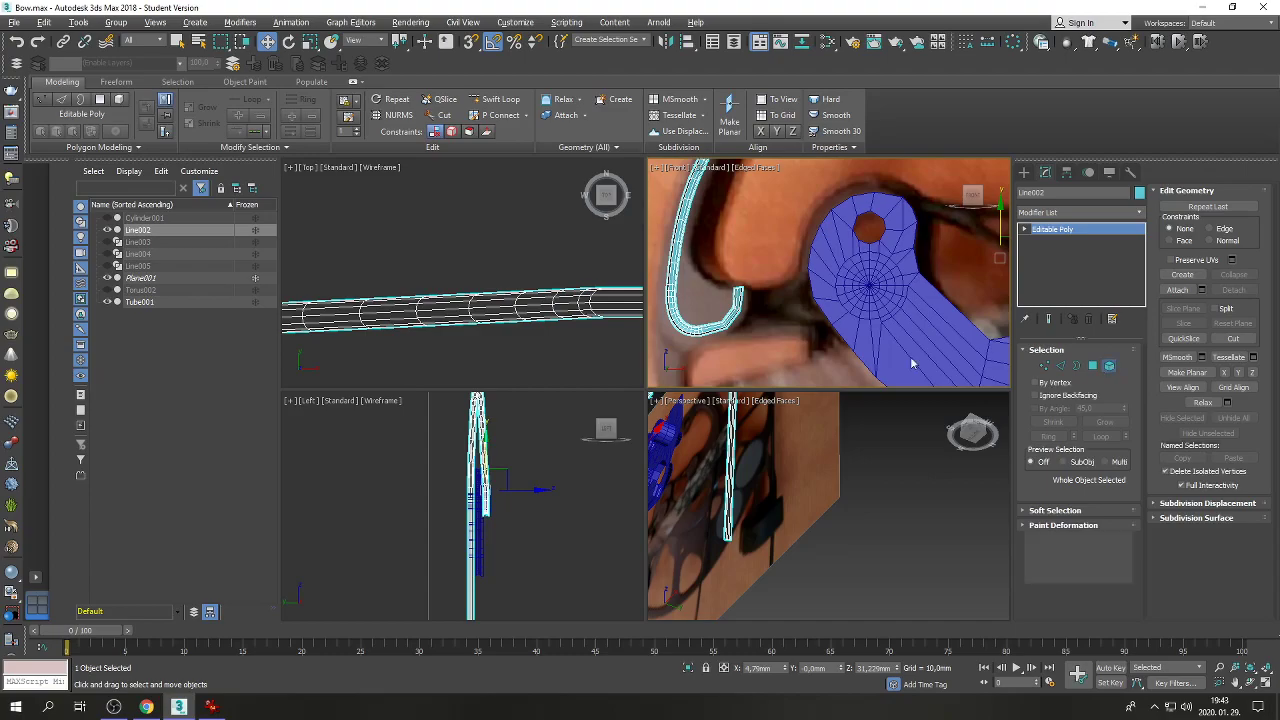
pyautogui.click(727, 322)
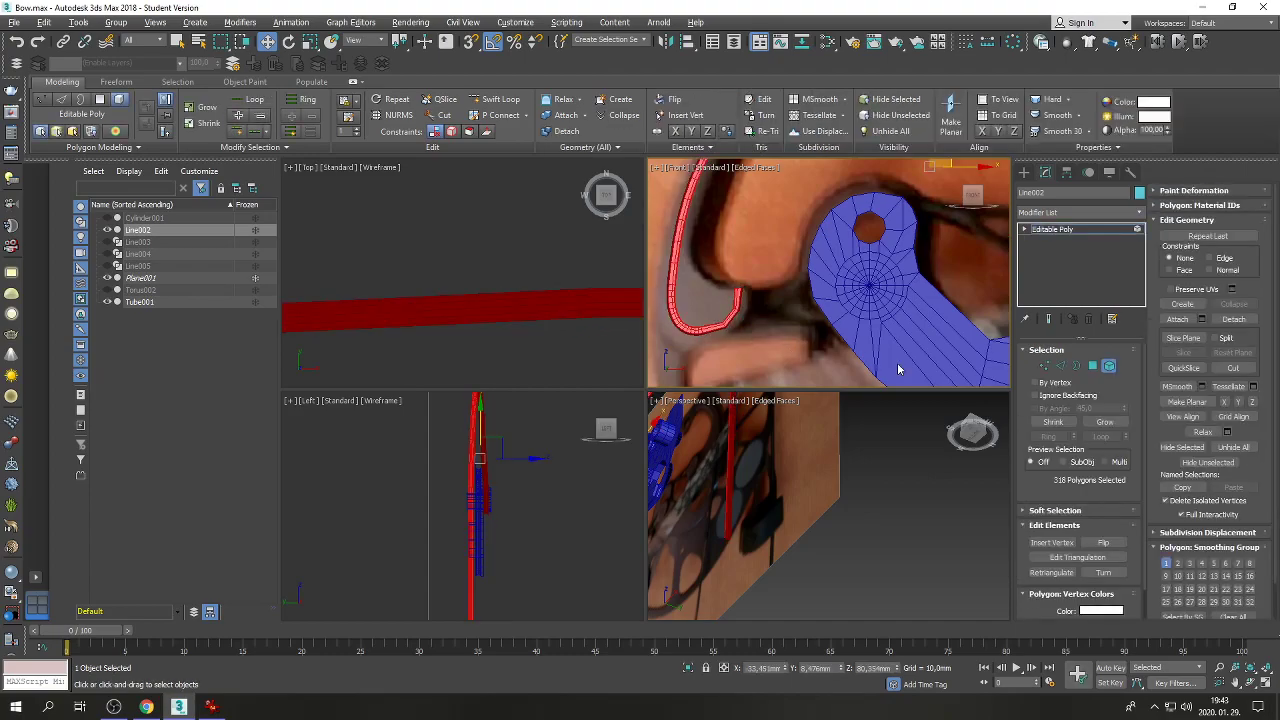
pyautogui.click(1105, 543)
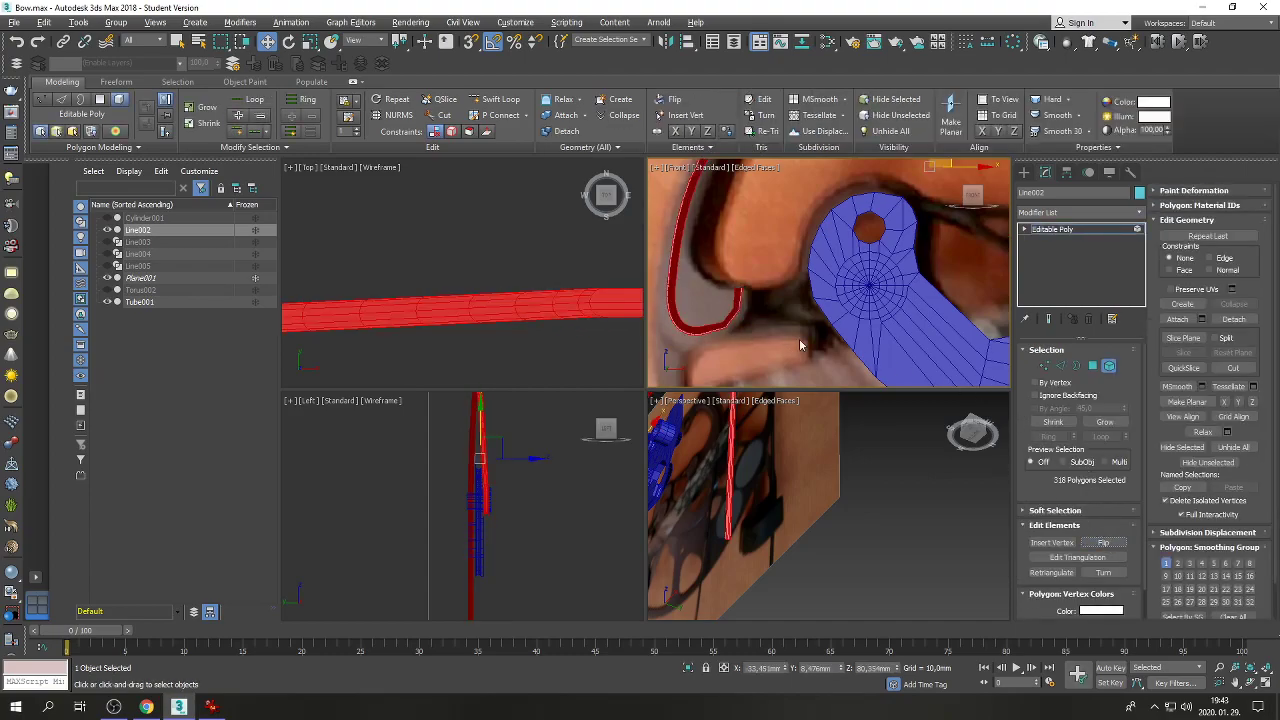
pyautogui.click(1106, 366)
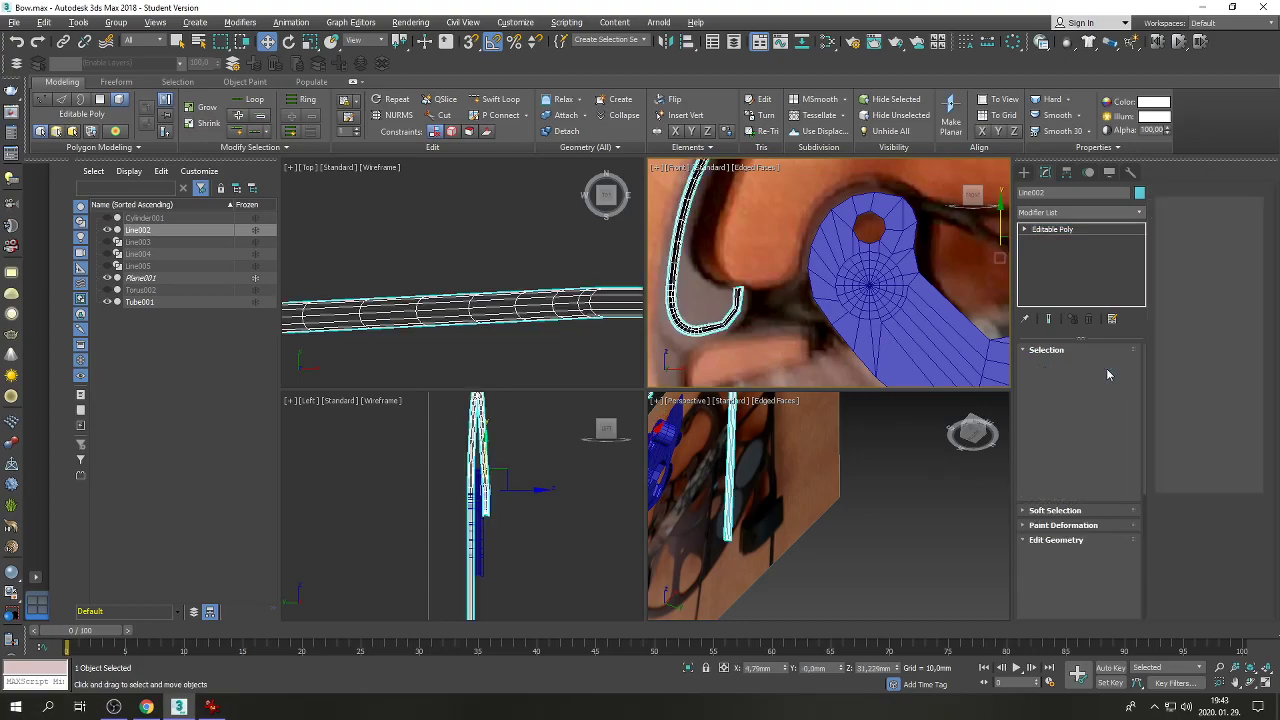
# Attach the string tube with its flipped faces to the blue cam part as one object.
pyautogui.click(890, 318)
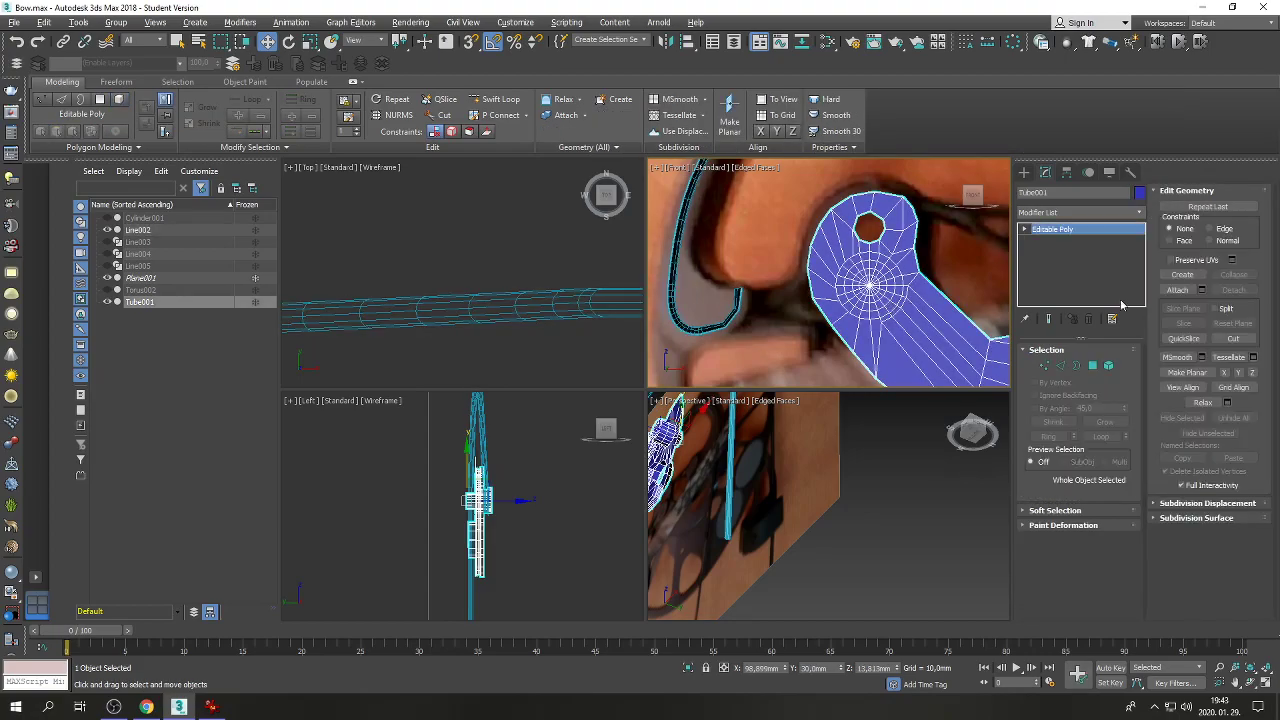
pyautogui.click(1178, 289)
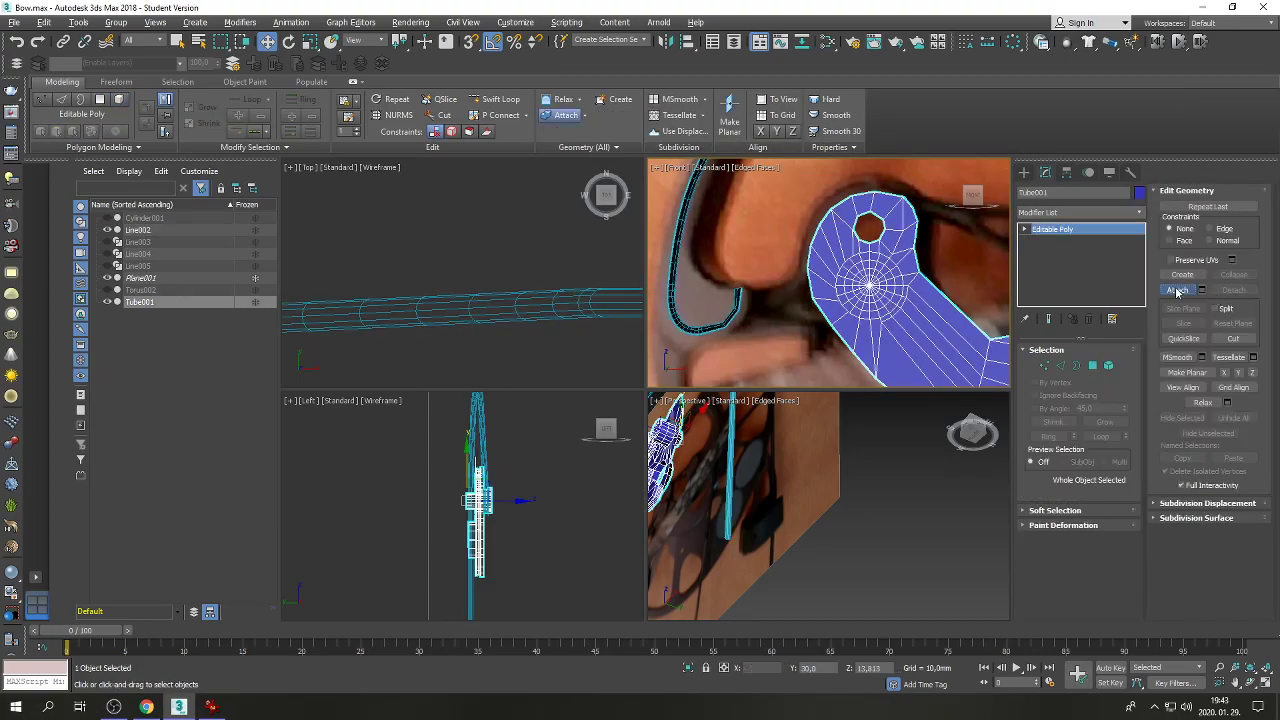
pyautogui.click(737, 303)
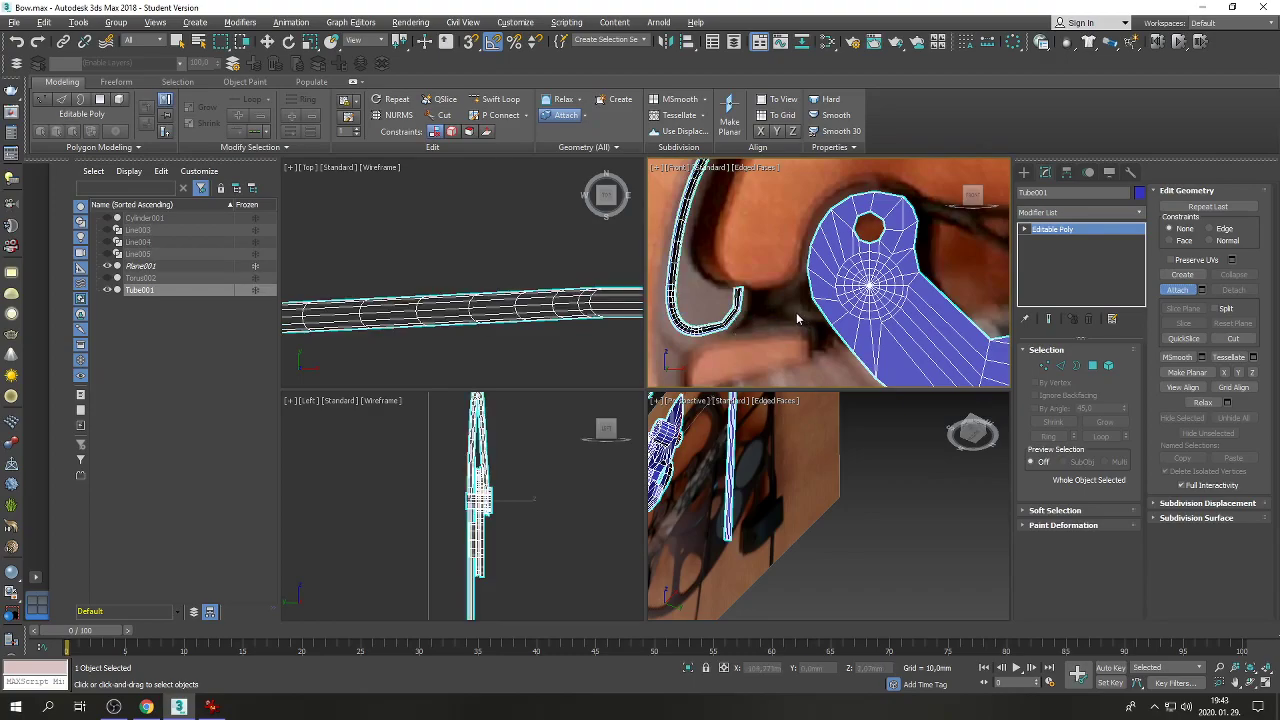
# Examine the attached tube's bent open end and the nearby cam edge from several angles in the perspective view.
pyautogui.press('w')
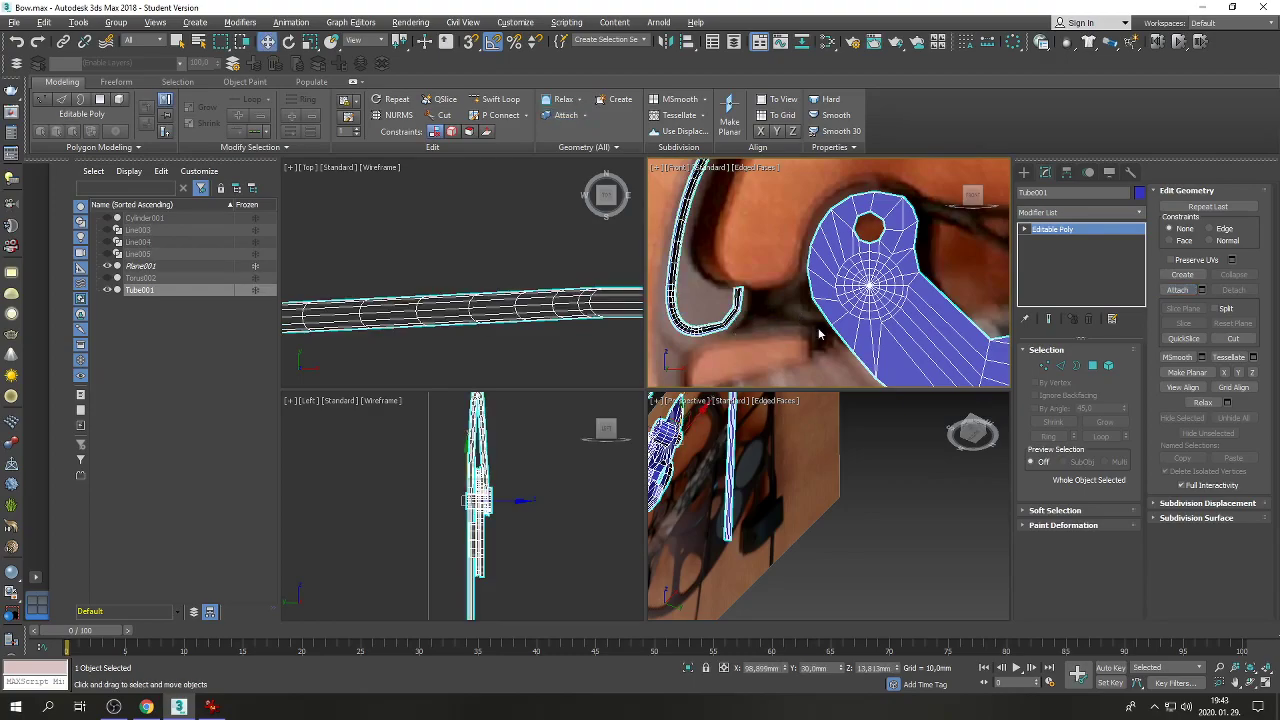
pyautogui.click(1265, 684)
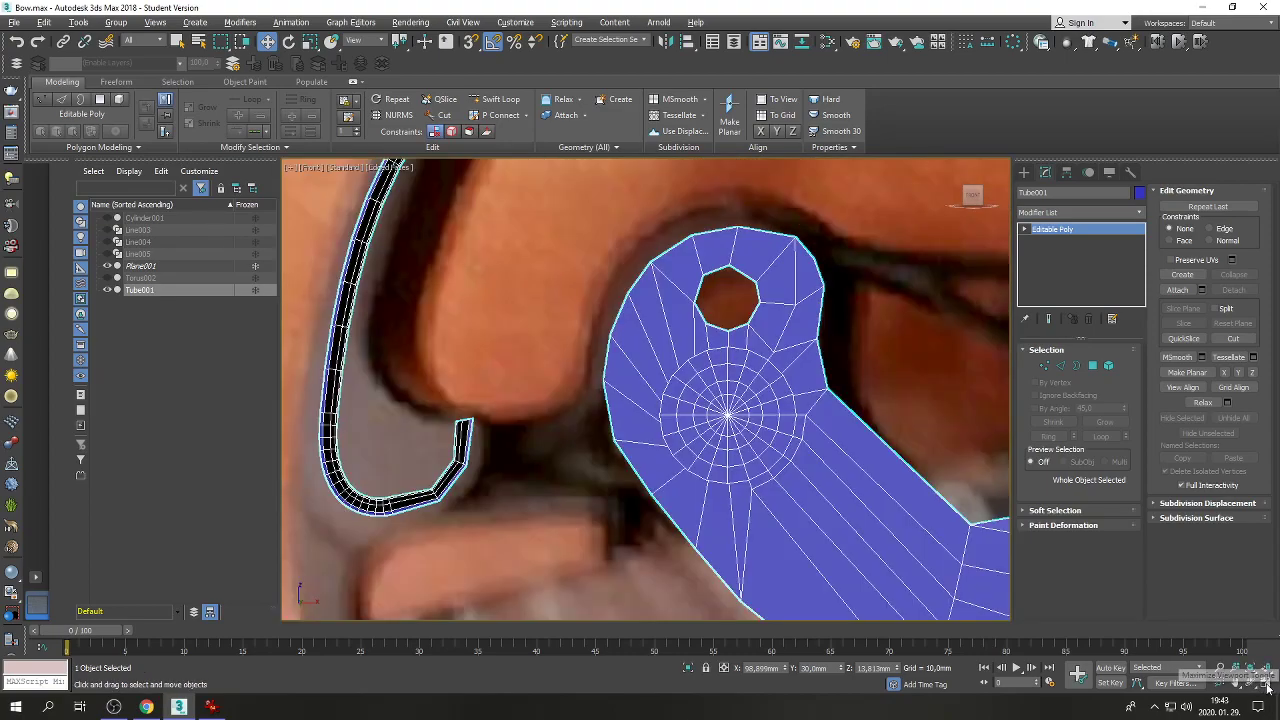
pyautogui.click(1266, 685)
pyautogui.rightClick(800, 538)
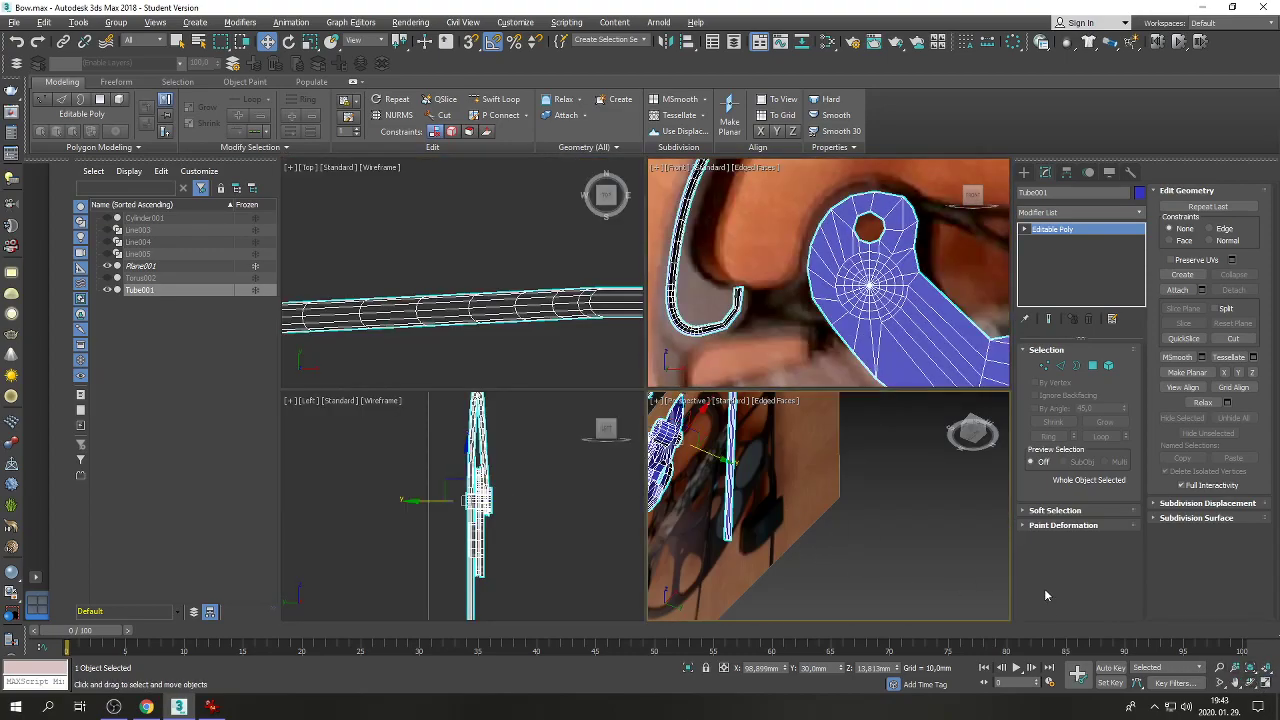
pyautogui.click(1236, 684)
pyautogui.moveTo(760, 511); pyautogui.dragTo(642, 489)
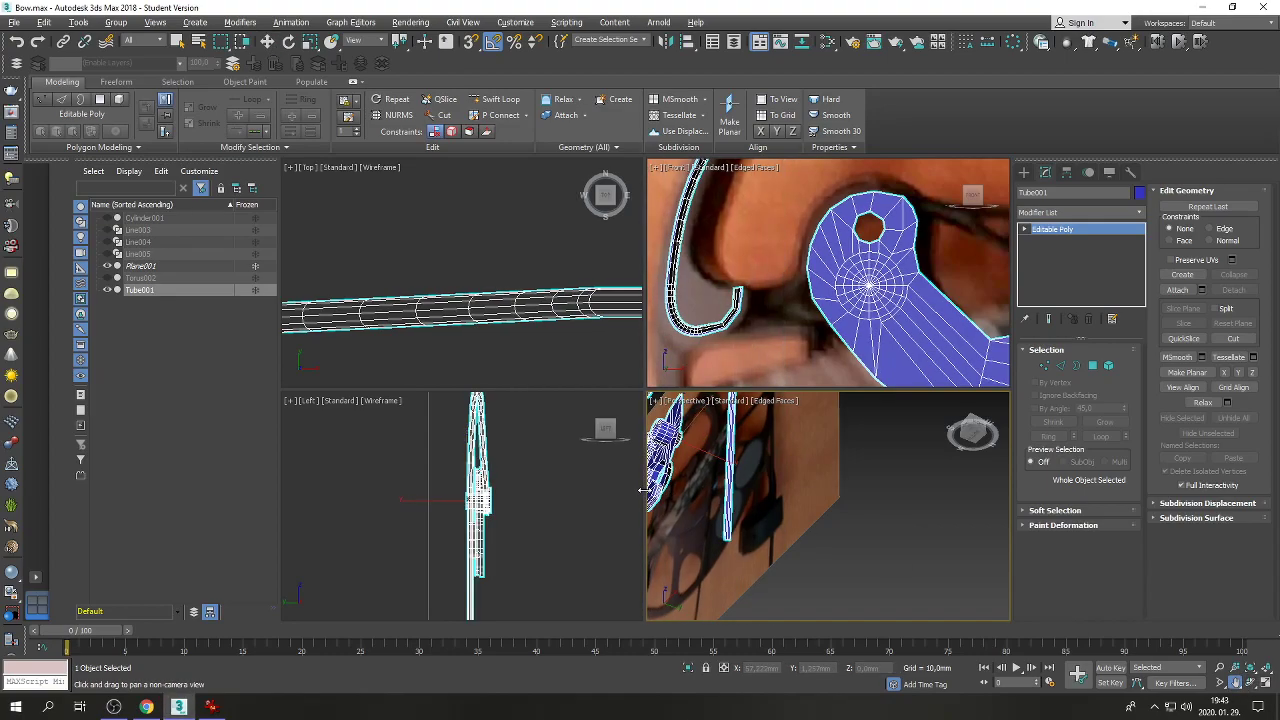
pyautogui.click(1250, 684)
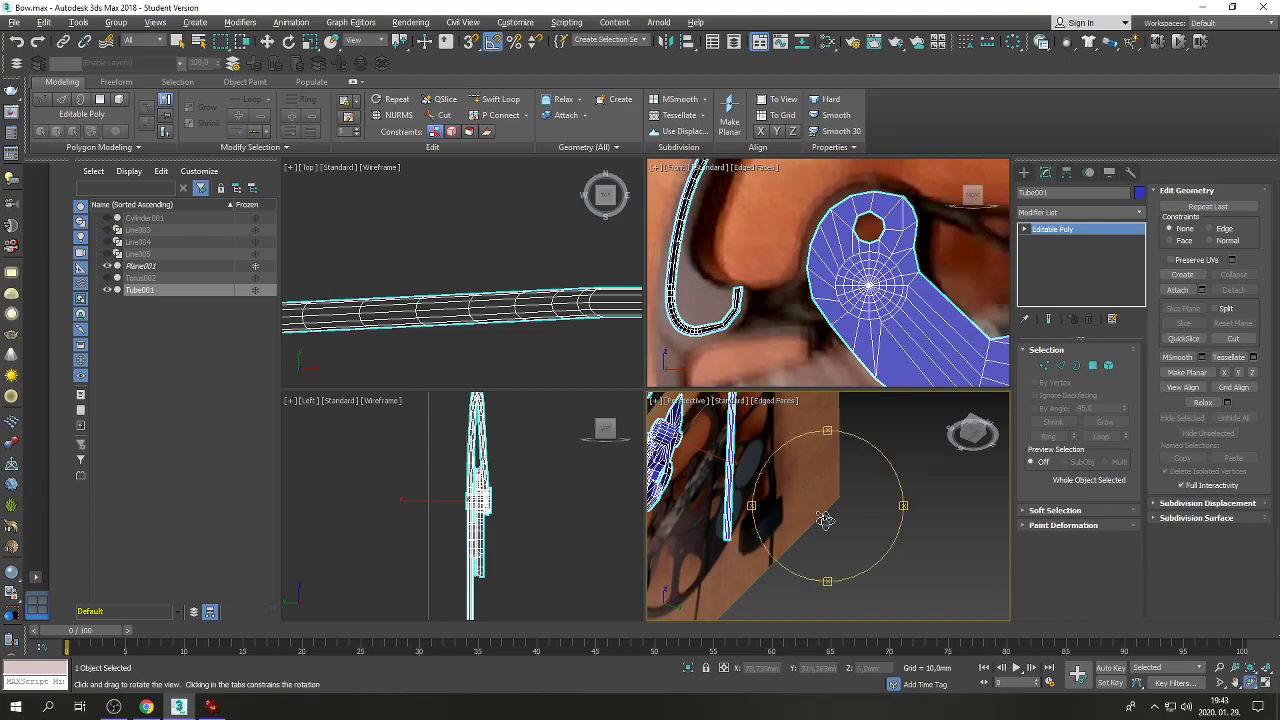
pyautogui.moveTo(826, 521); pyautogui.dragTo(945, 550)
pyautogui.click(1236, 684)
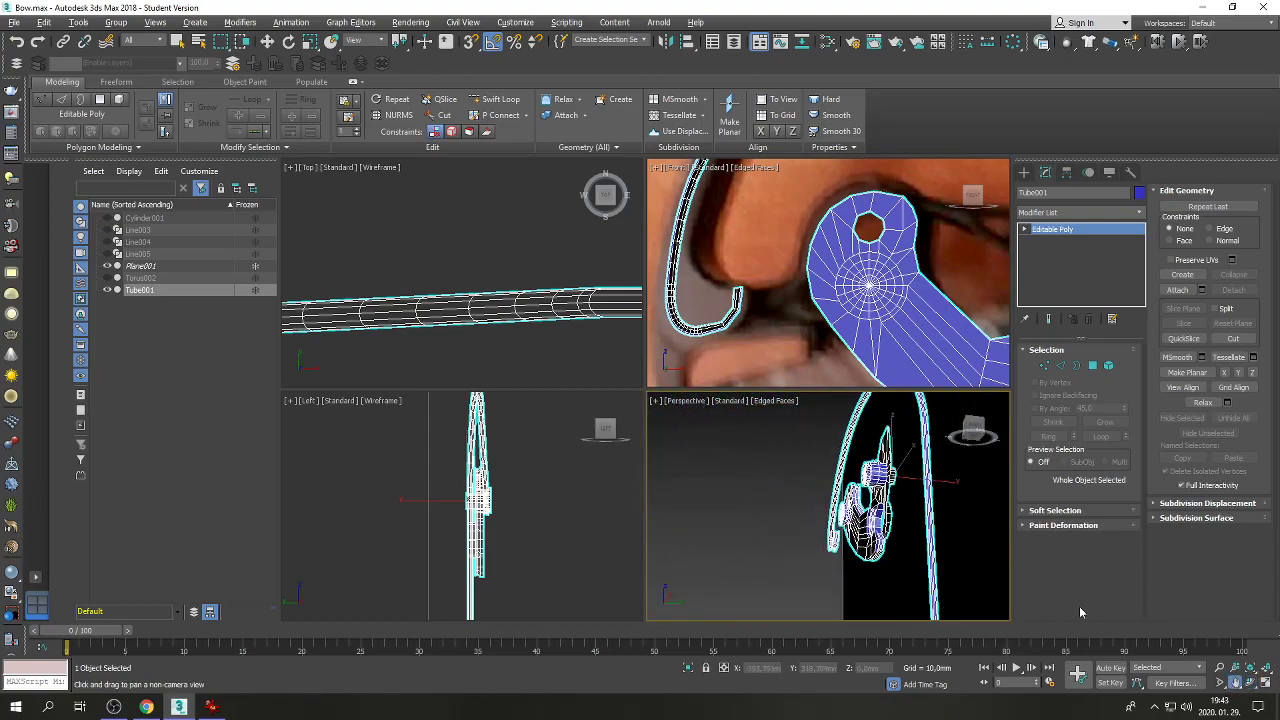
pyautogui.click(1265, 683)
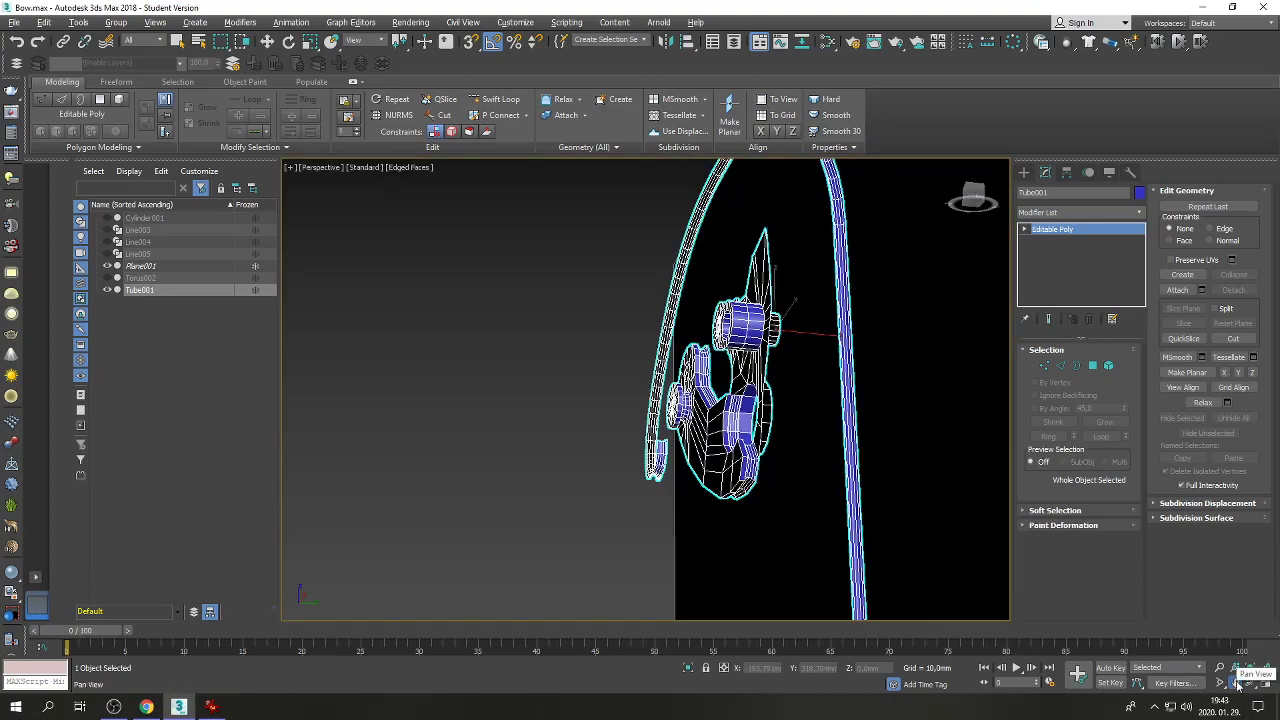
pyautogui.moveTo(768, 519); pyautogui.dragTo(922, 505)
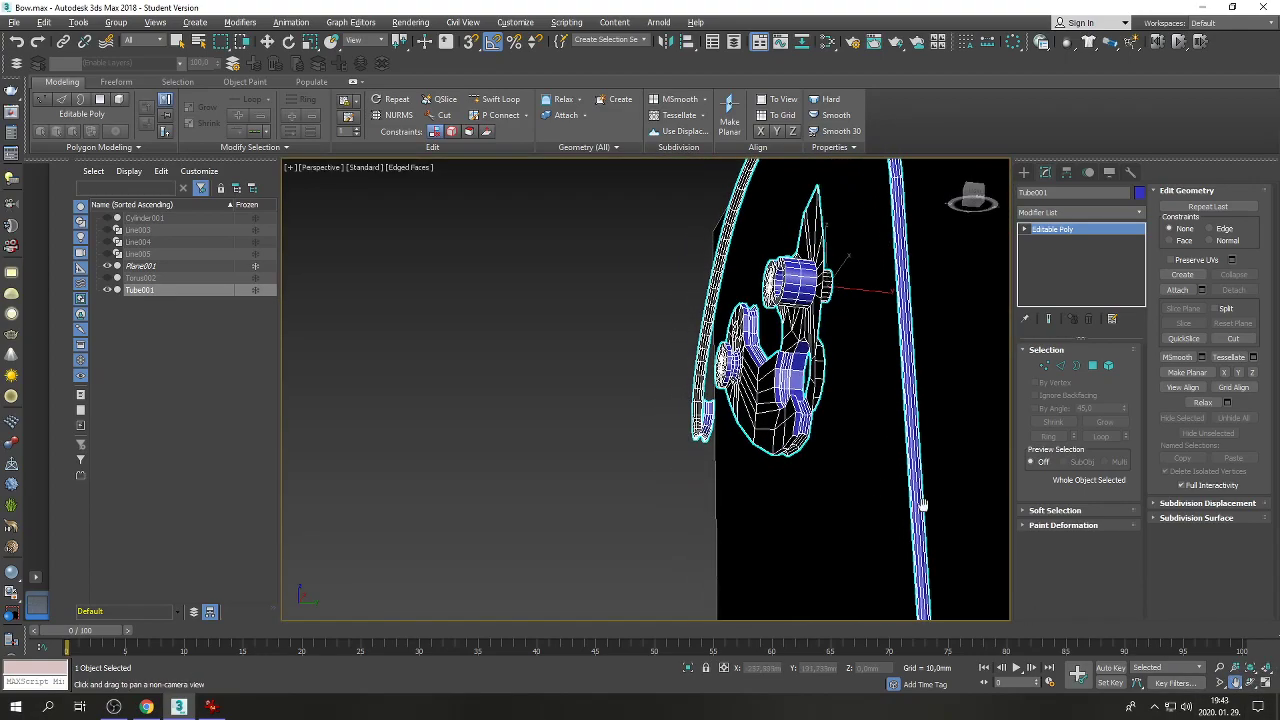
pyautogui.click(1219, 683)
pyautogui.moveTo(686, 534); pyautogui.dragTo(575, 210)
pyautogui.scroll(4, 680, 445)
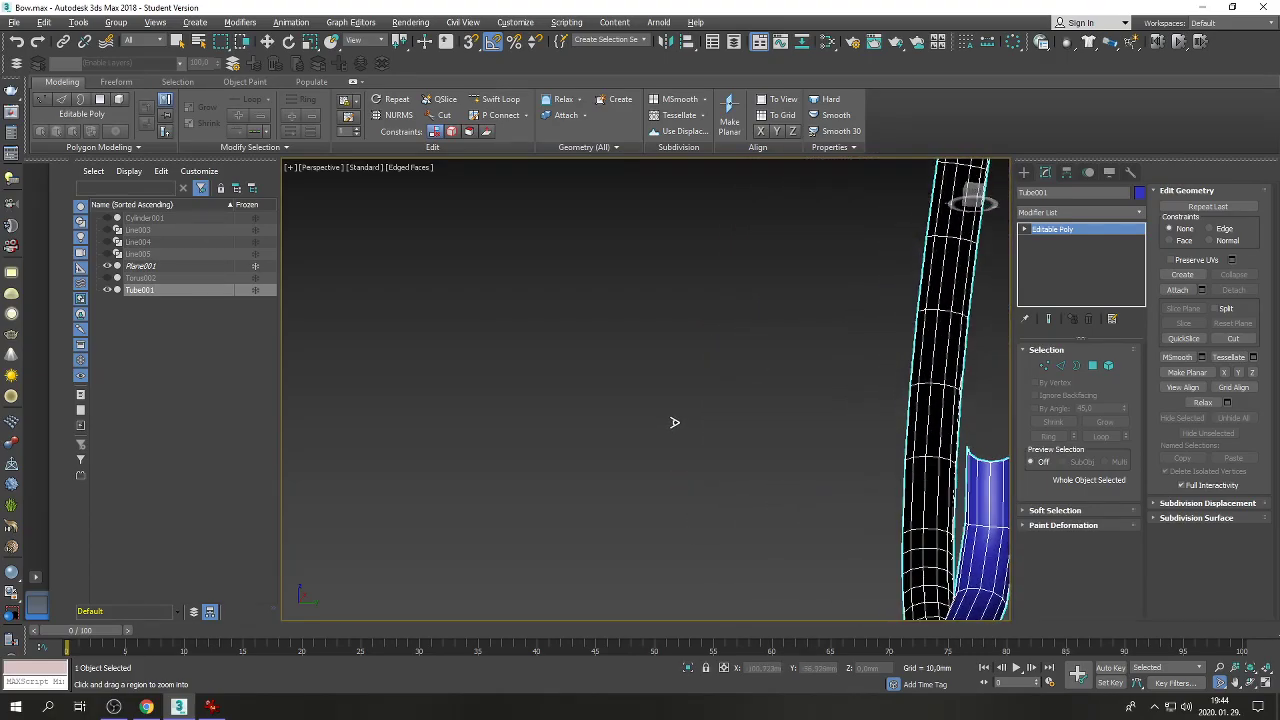
pyautogui.click(1235, 683)
pyautogui.moveTo(831, 447); pyautogui.dragTo(550, 290)
pyautogui.rightClick(550, 290)
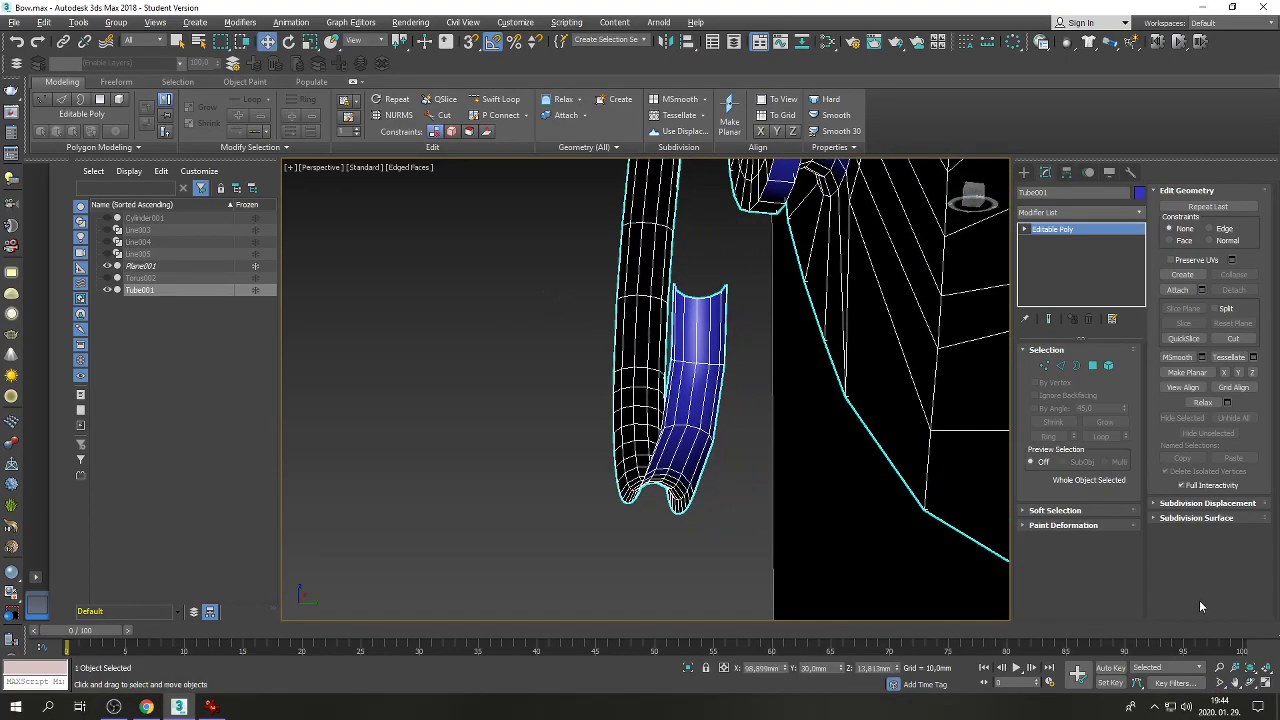
pyautogui.click(1250, 683)
pyautogui.moveTo(714, 357); pyautogui.dragTo(737, 365)
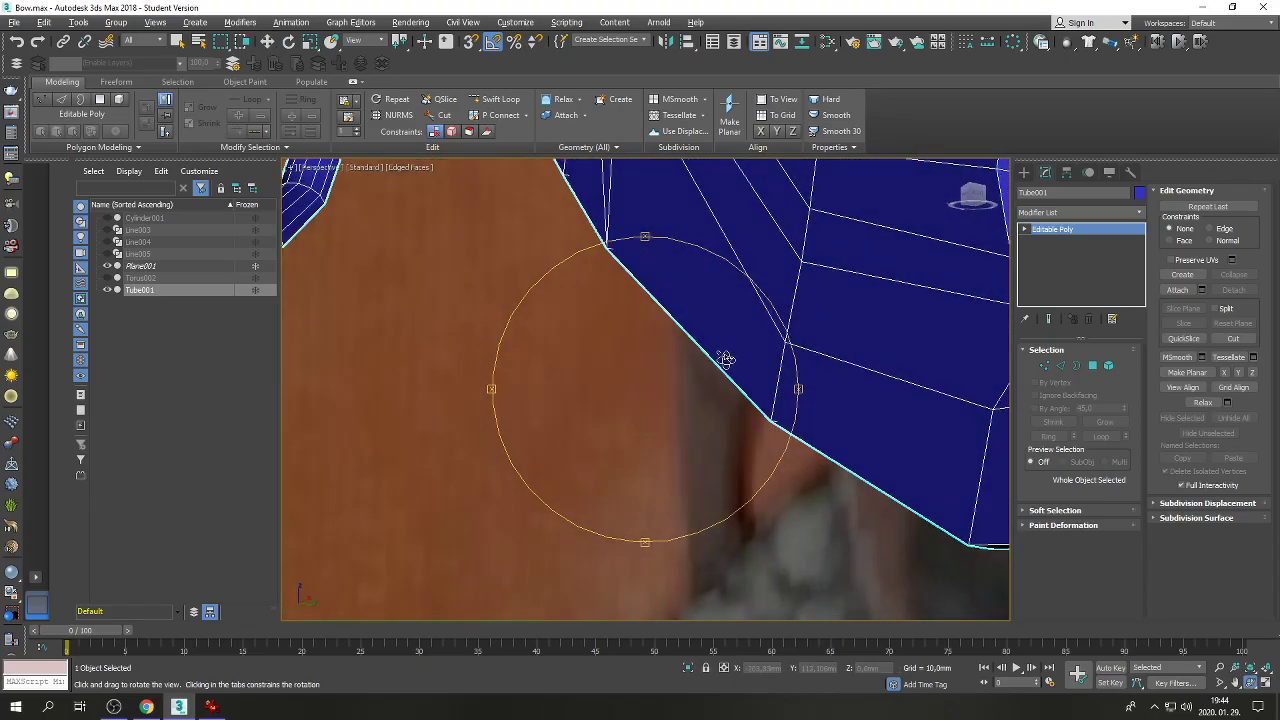
pyautogui.rightClick(745, 365)
pyautogui.click(1235, 683)
pyautogui.moveTo(538, 195); pyautogui.dragTo(657, 464)
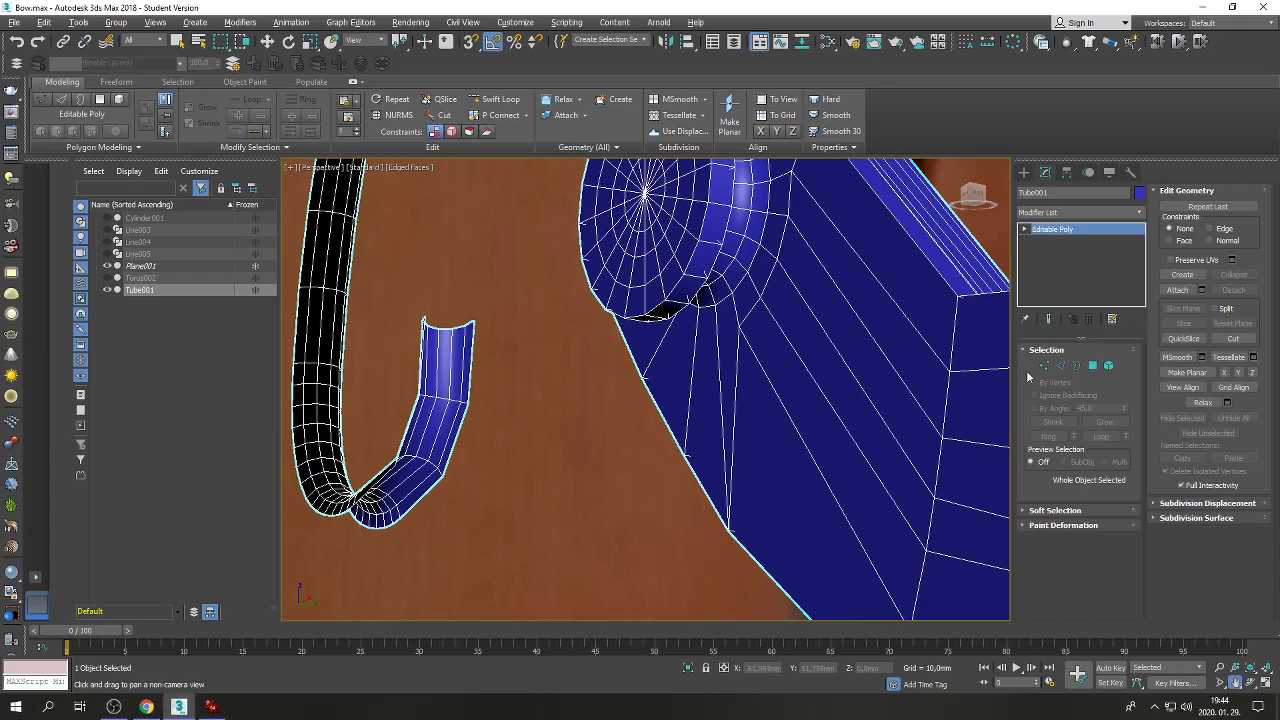
# Try to bridge an edge at the tube's free end to the facing rim edge of the cam part.
pyautogui.click(1061, 365)
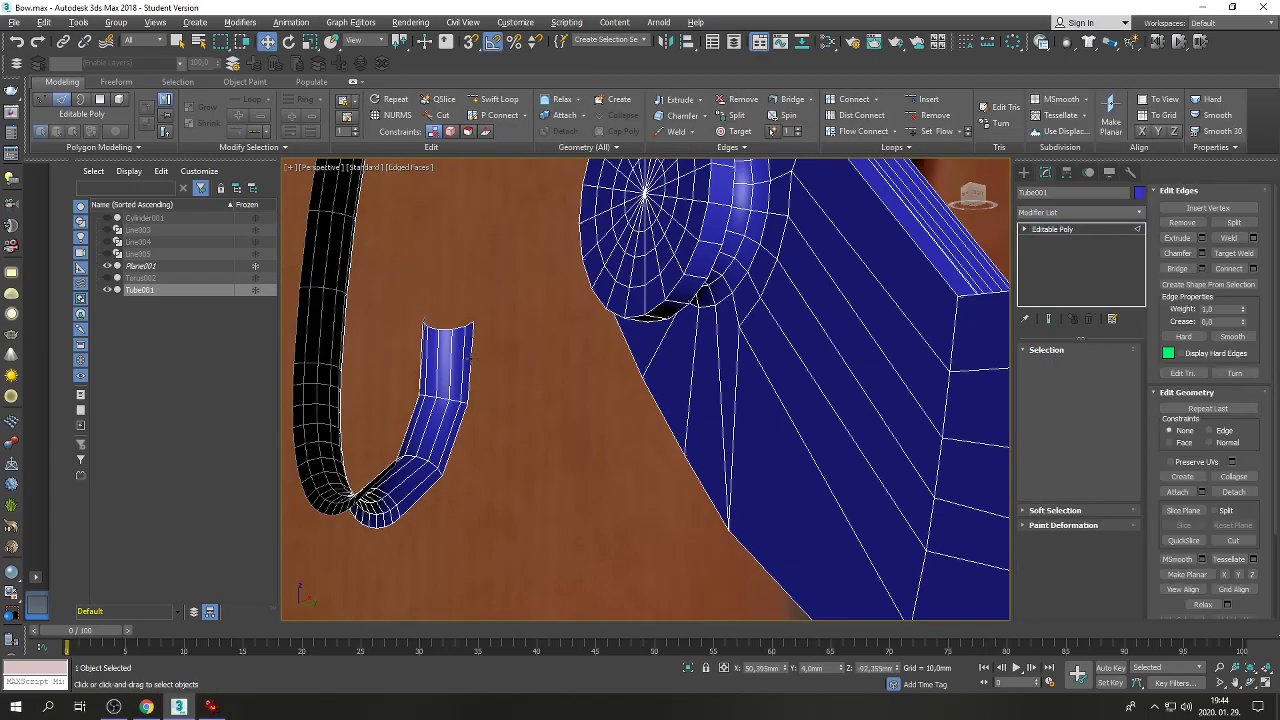
pyautogui.click(471, 372)
pyautogui.click(1263, 681)
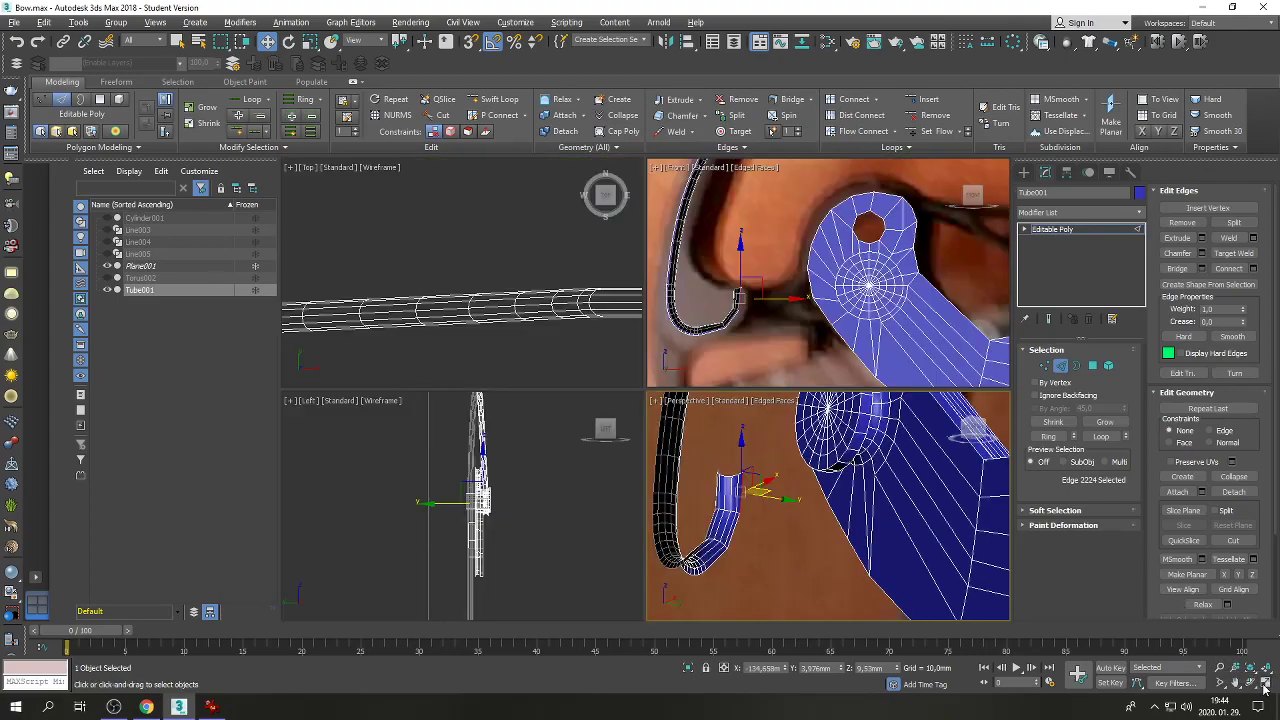
pyautogui.scroll(4, 797, 285)
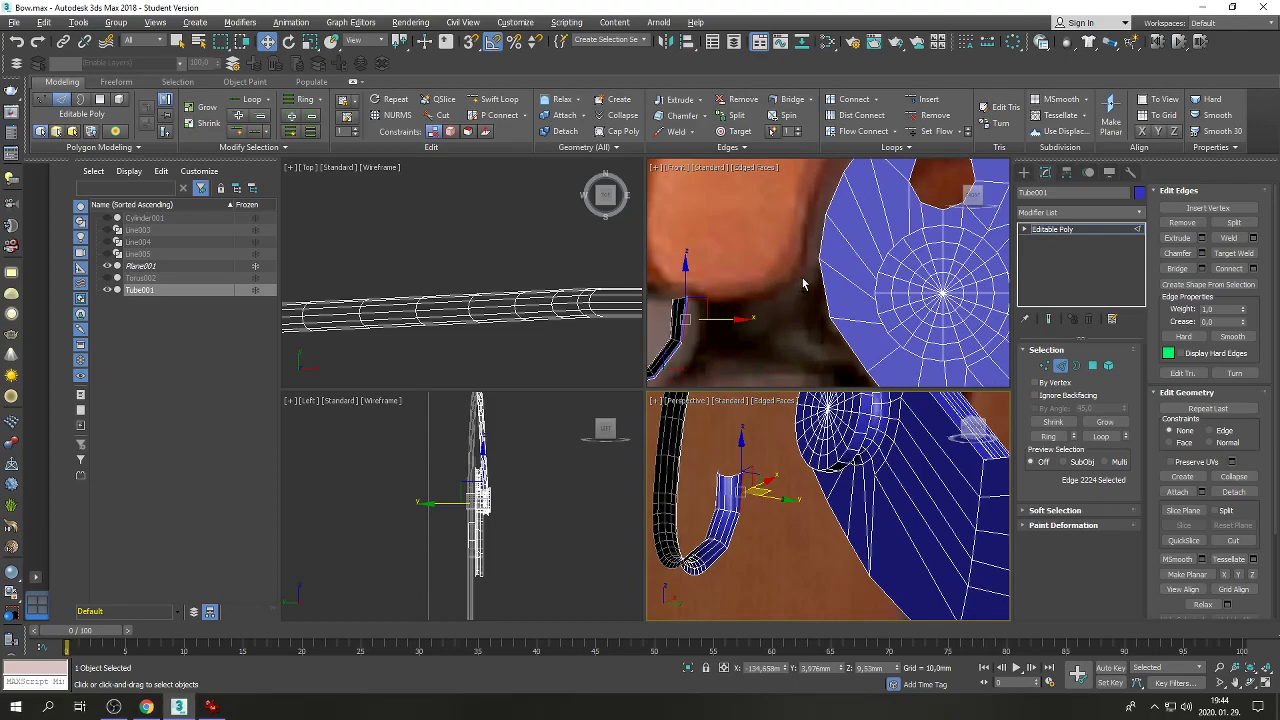
pyautogui.click(825, 283)
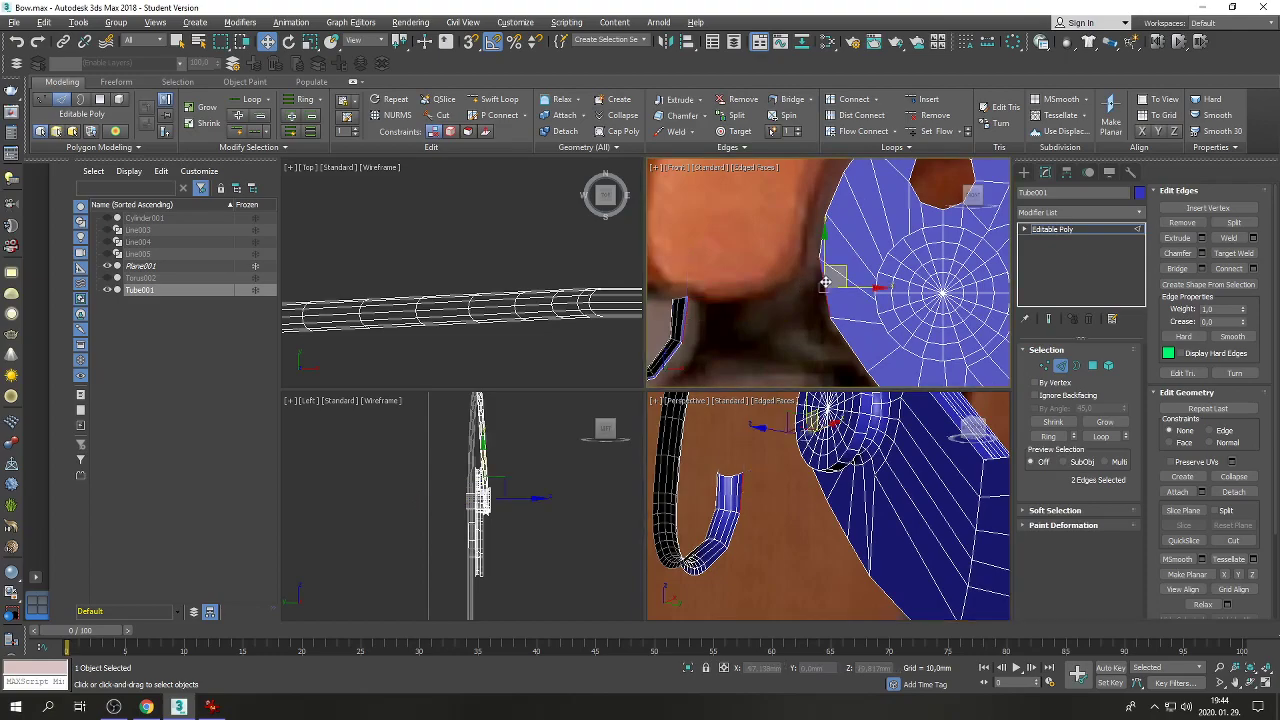
pyautogui.click(1202, 269)
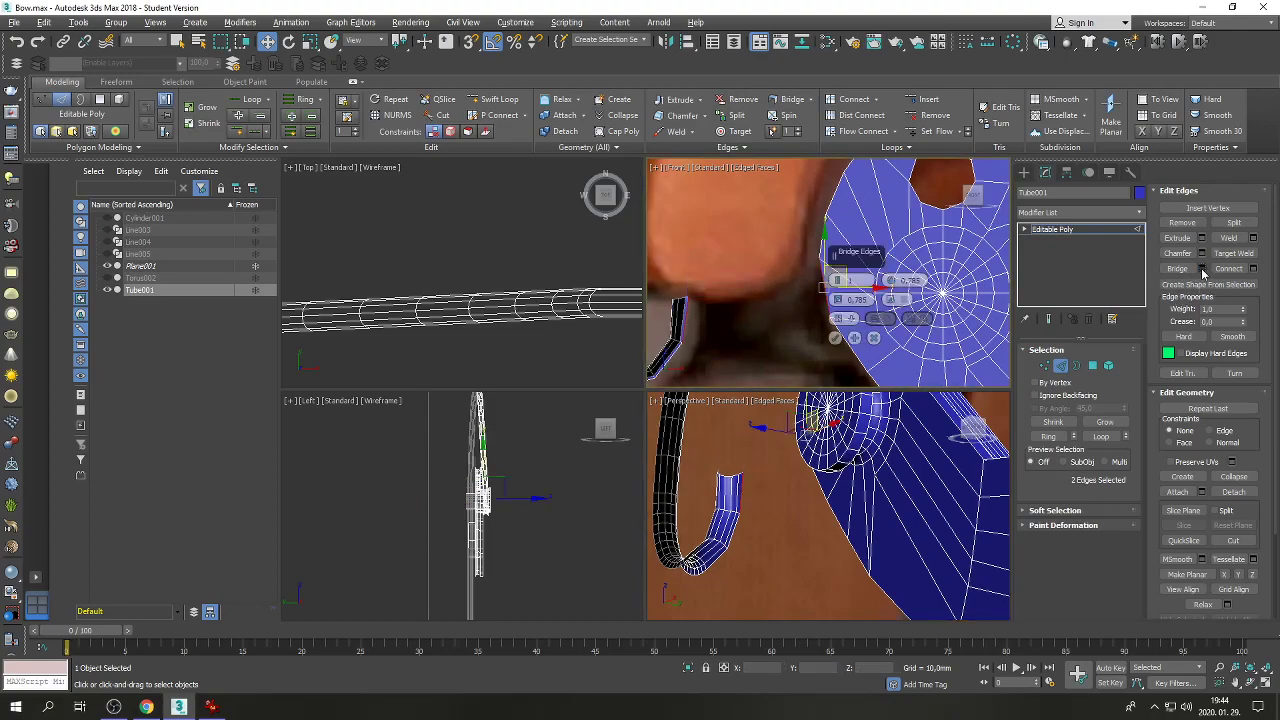
pyautogui.click(835, 338)
# Try another bridge between a lower edge of the cam part and an edge of the tube's bent end.
pyautogui.click(844, 338)
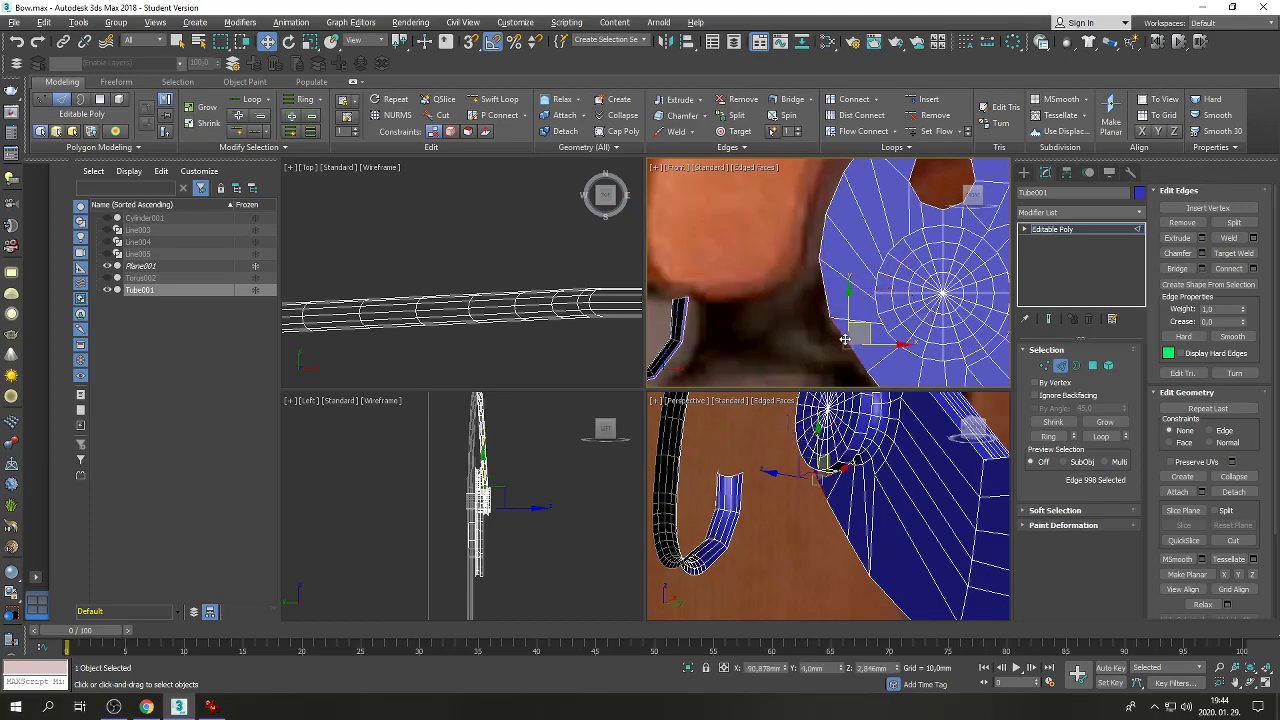
pyautogui.click(675, 356)
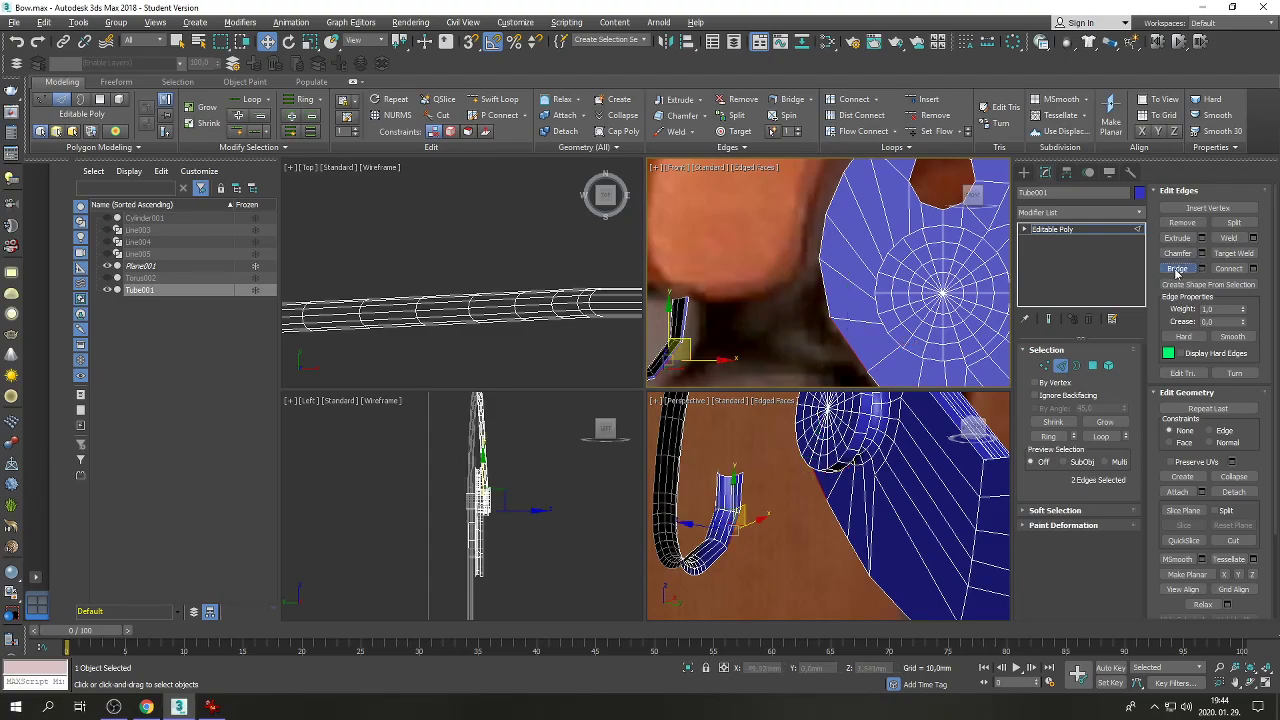
pyautogui.click(1177, 269)
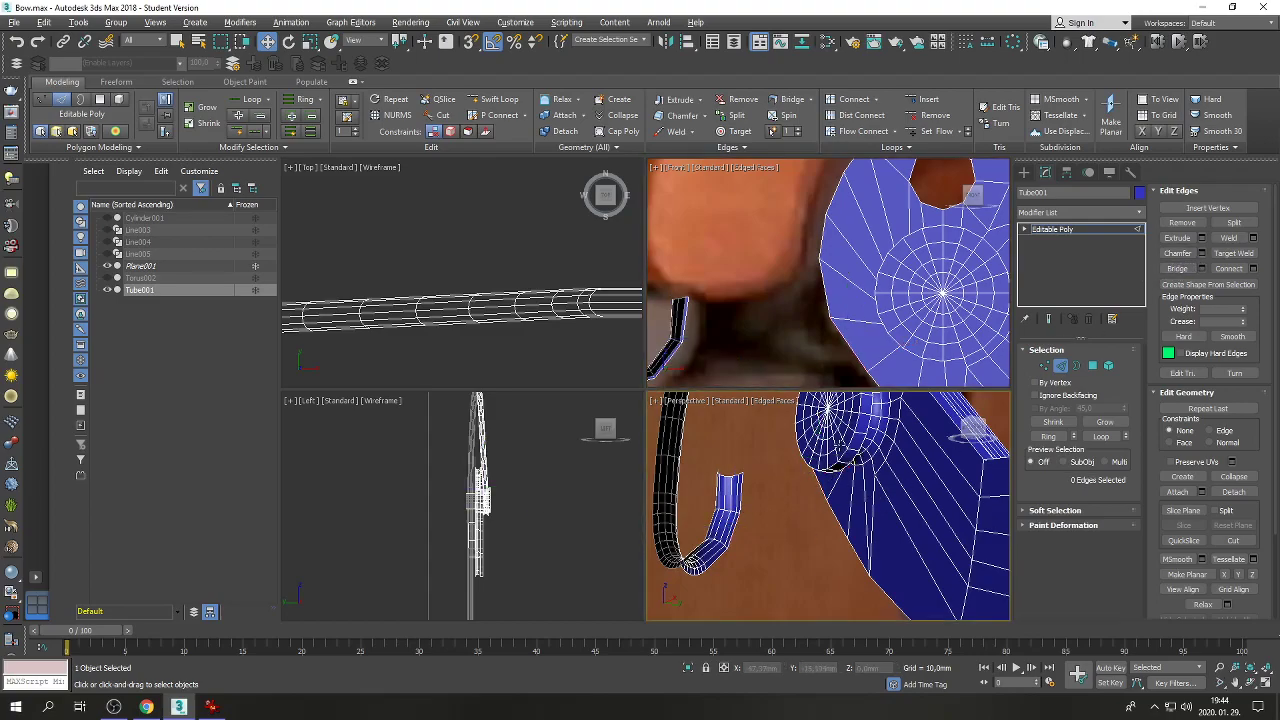
pyautogui.click(840, 444)
pyautogui.click(794, 511)
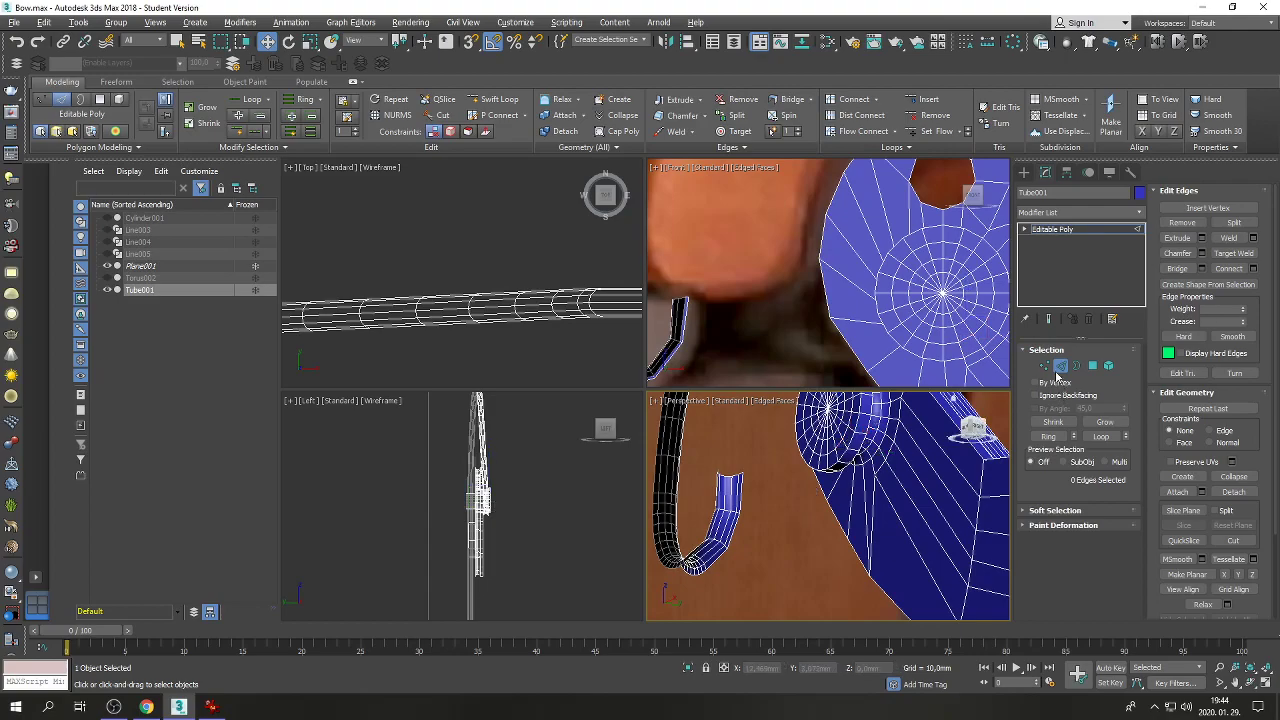
# Inspect the cam's underside rim and its gap to the tube's free end in the perspective view.
pyautogui.press('1')
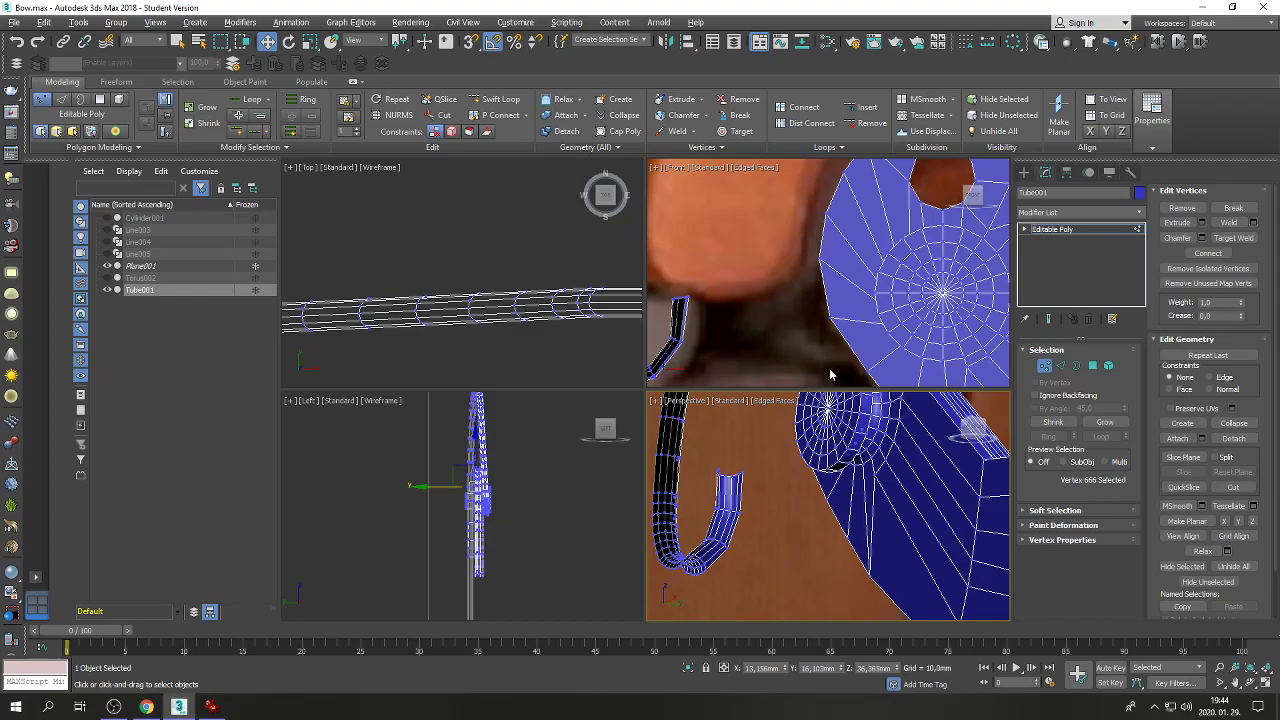
pyautogui.rightClick(825, 490)
pyautogui.click(1266, 684)
pyautogui.click(1220, 683)
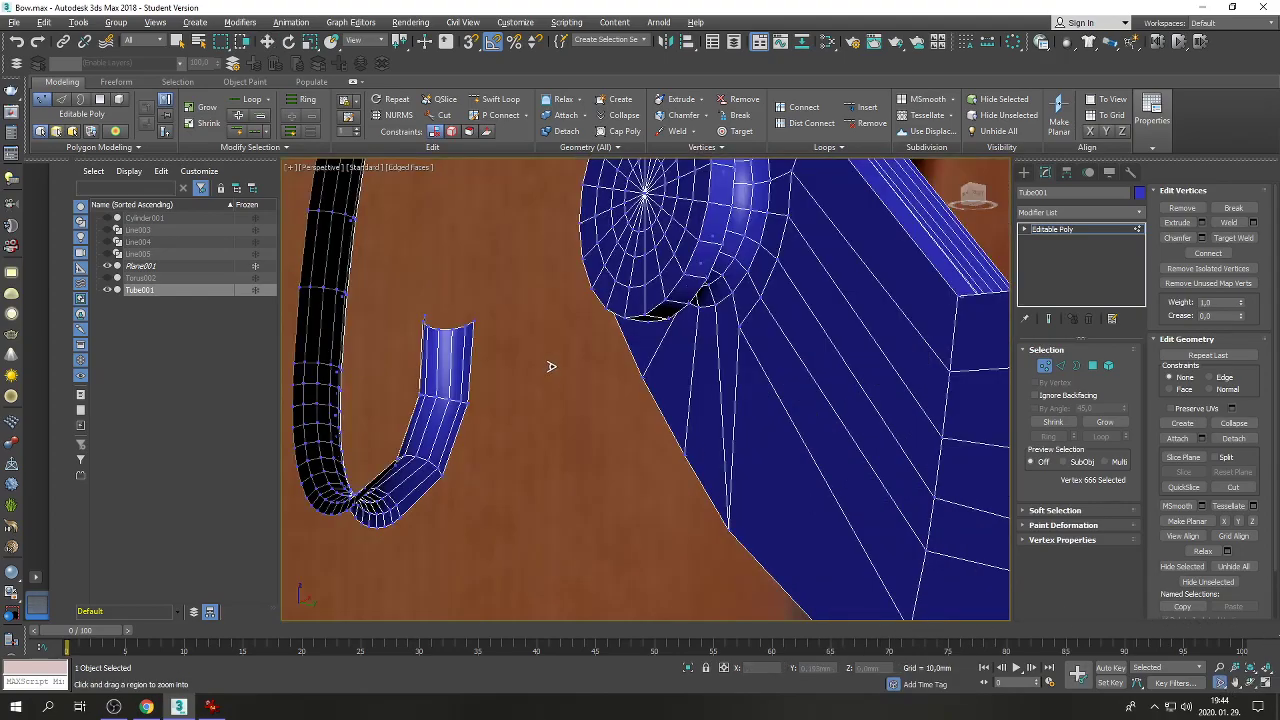
pyautogui.moveTo(551, 363); pyautogui.dragTo(655, 451)
pyautogui.press('w')
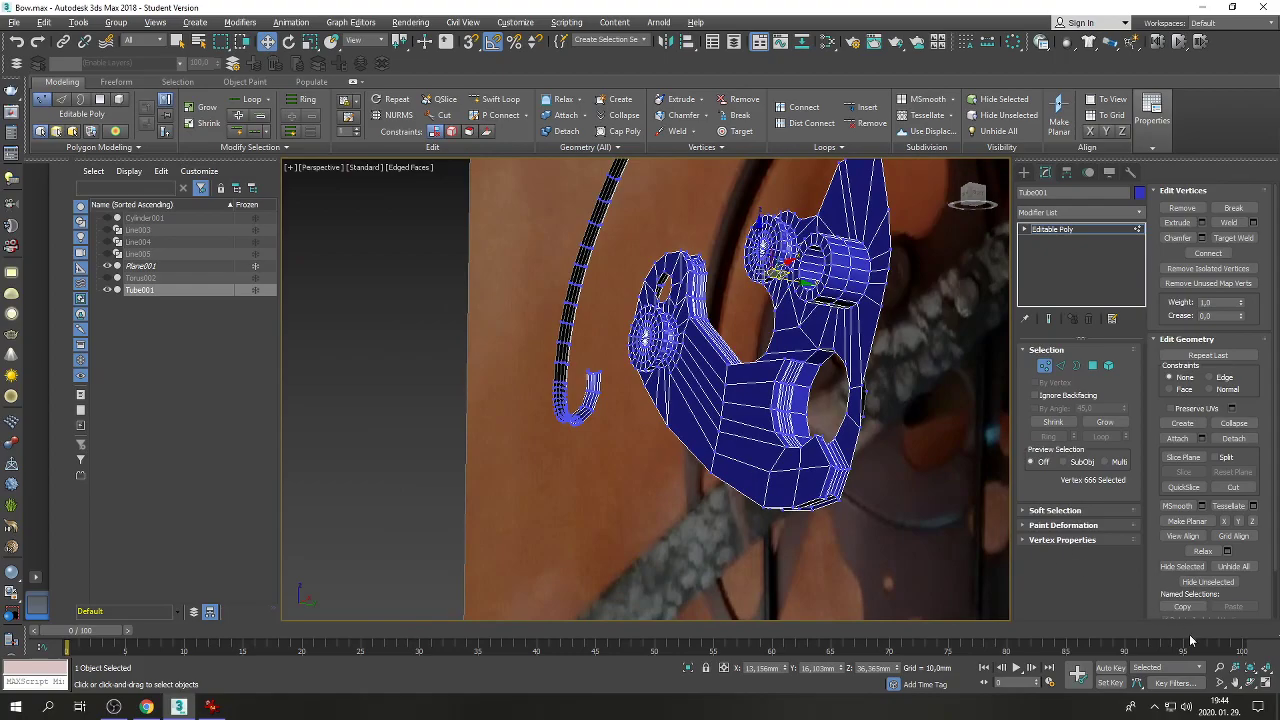
pyautogui.click(1250, 683)
pyautogui.moveTo(640, 400); pyautogui.dragTo(686, 410)
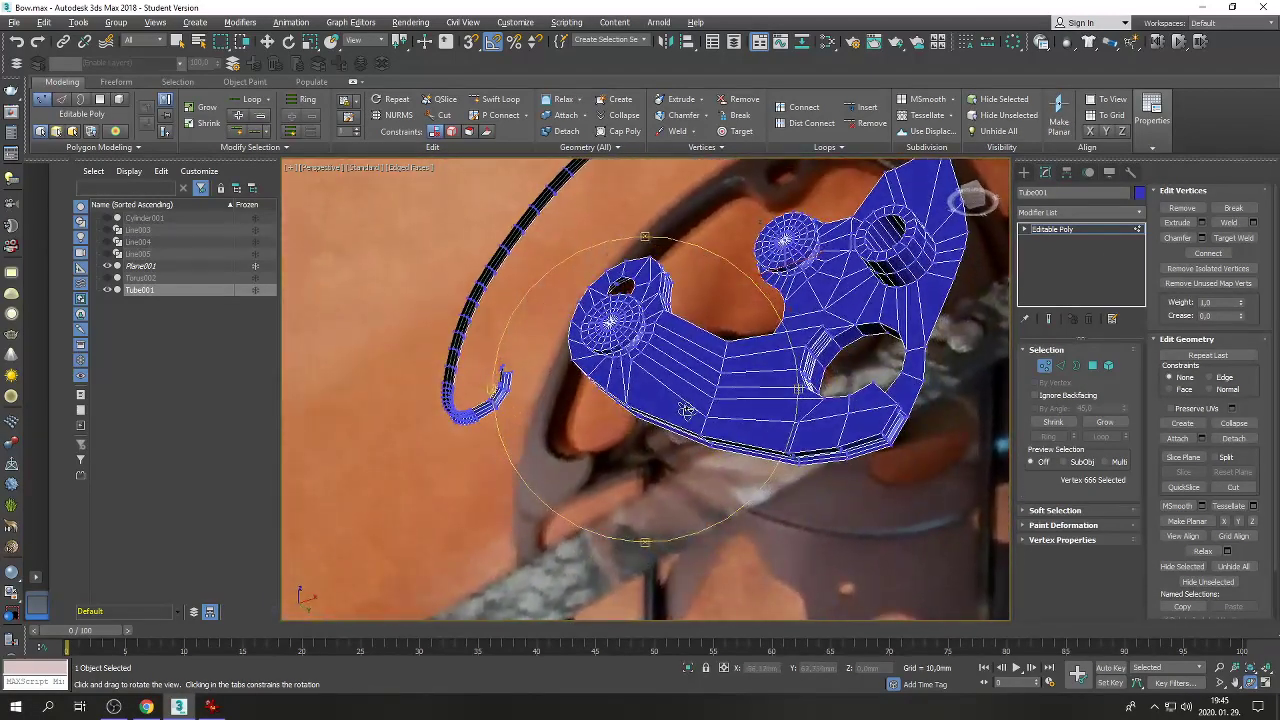
pyautogui.click(1219, 683)
pyautogui.moveTo(646, 480); pyautogui.dragTo(595, 421)
pyautogui.press('w')
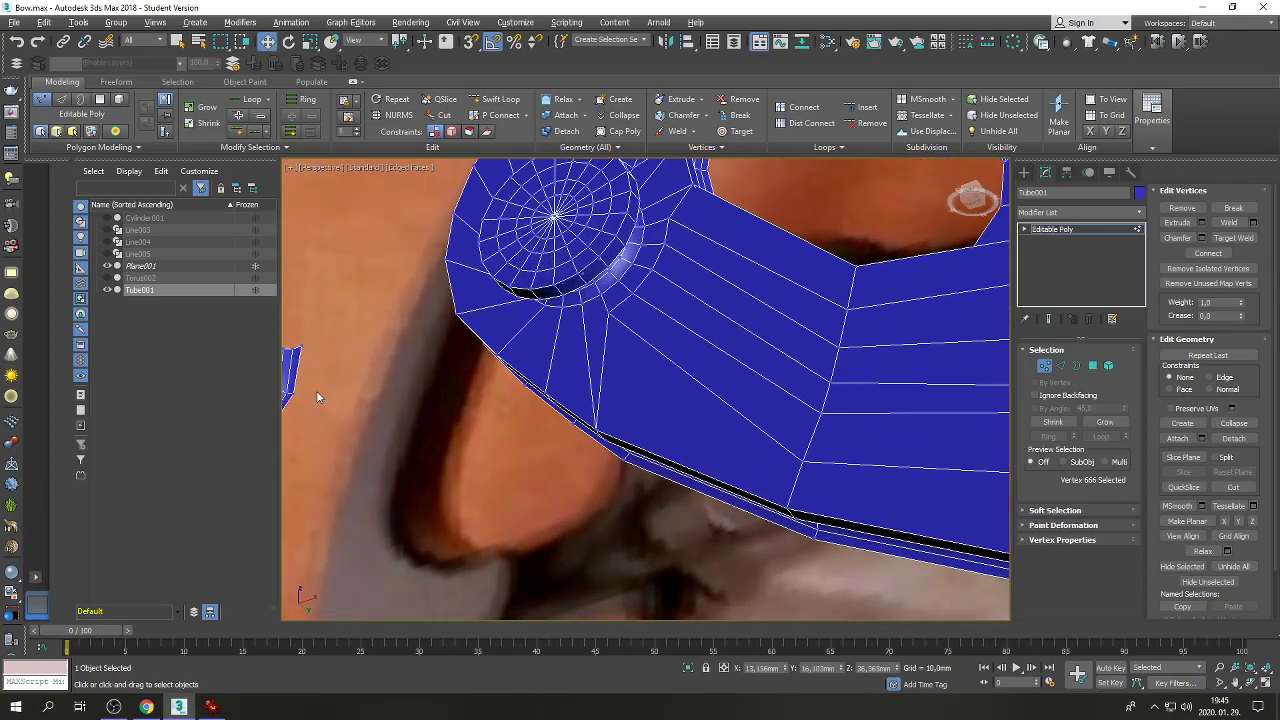
# Select two consecutive side edges at the free end of the bent tube.
pyautogui.click(1060, 365)
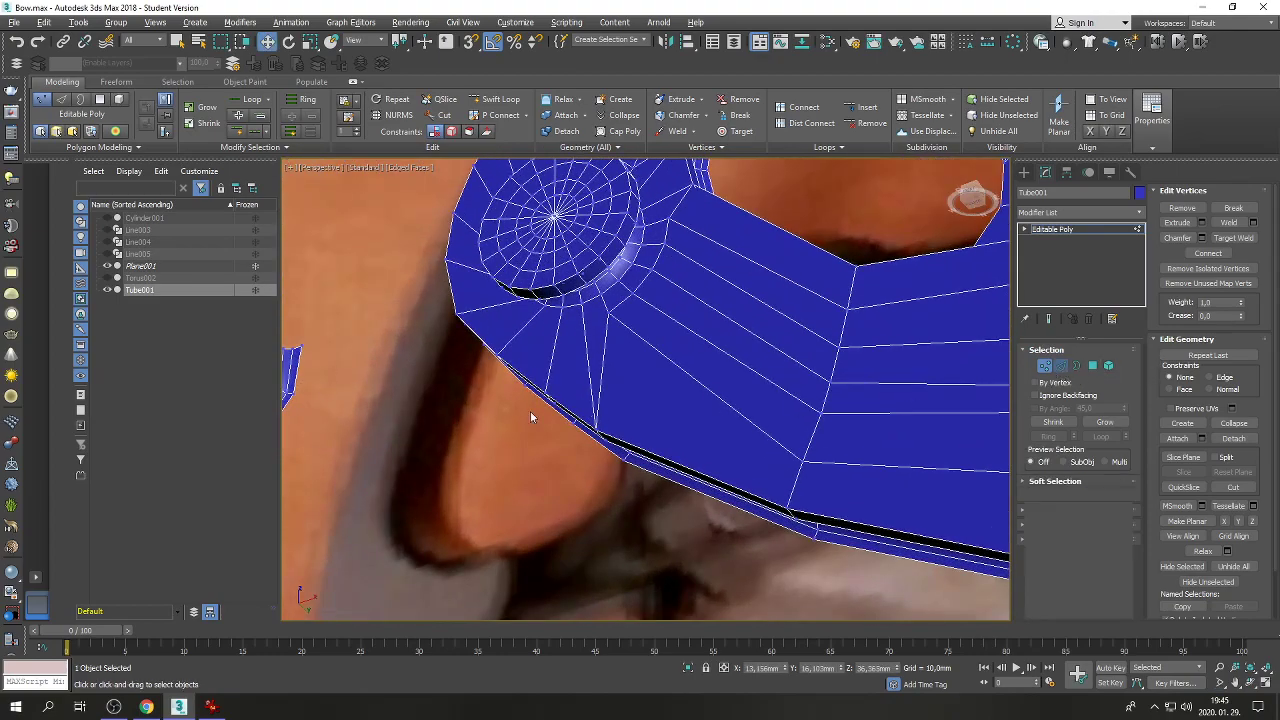
pyautogui.click(298, 376)
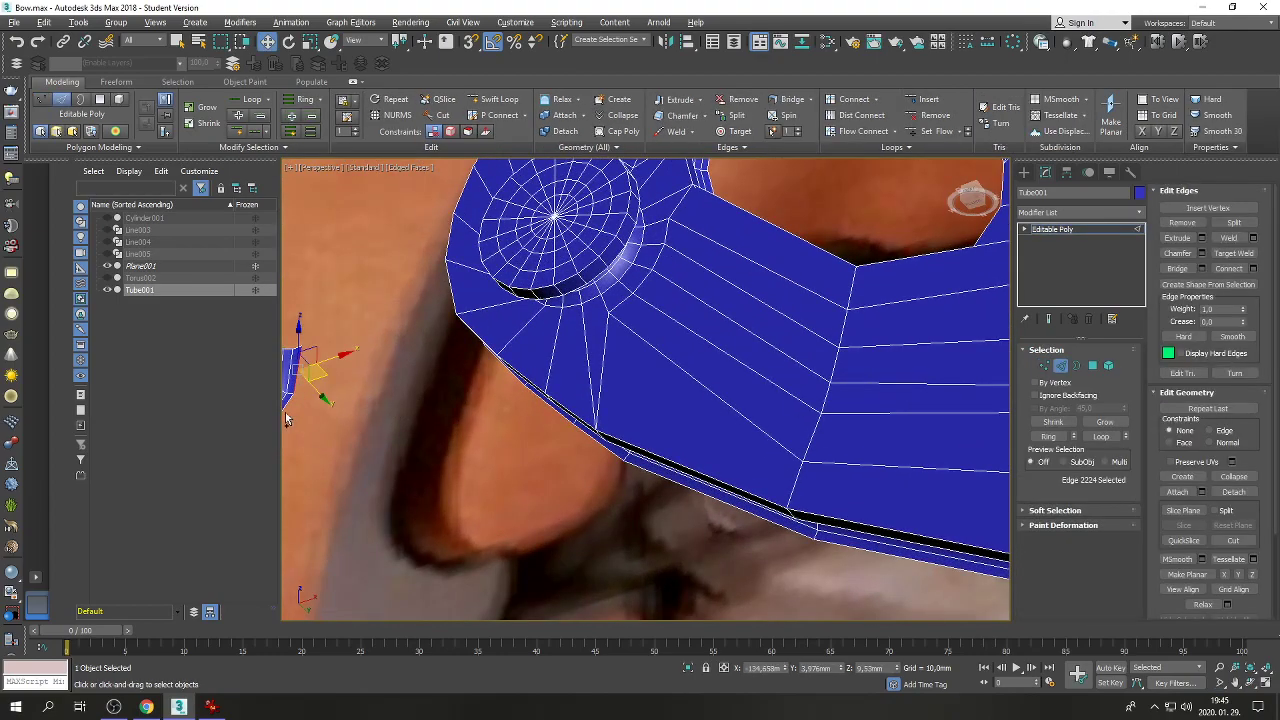
pyautogui.keyDown('ctrl'); pyautogui.click(290, 414); pyautogui.keyUp('ctrl')
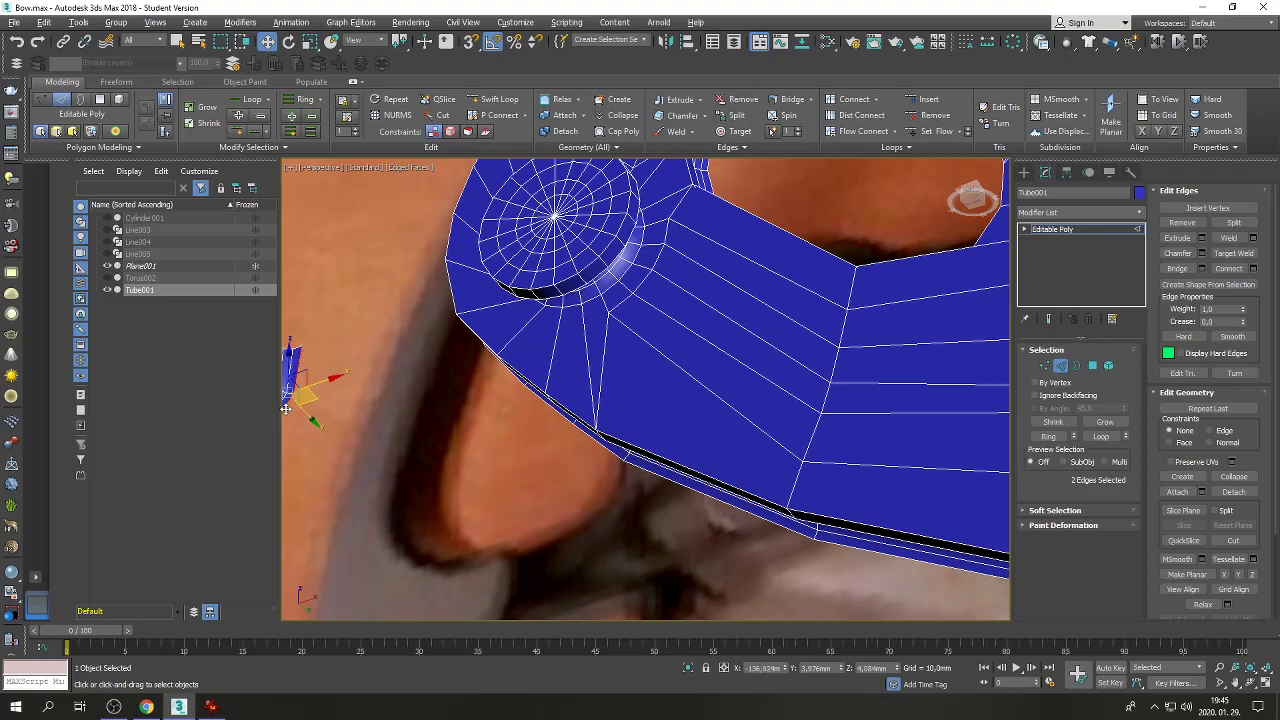
pyautogui.click(1236, 682)
pyautogui.moveTo(450, 370); pyautogui.dragTo(688, 368)
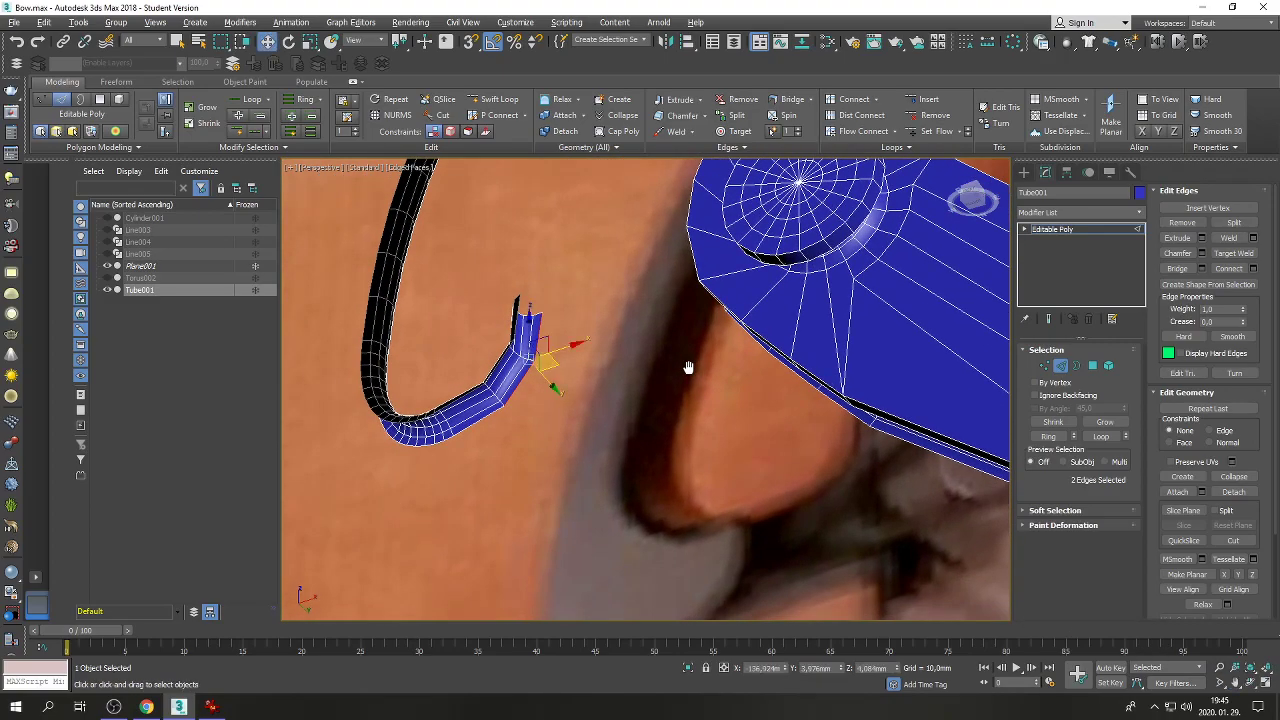
pyautogui.click(1250, 682)
pyautogui.moveTo(614, 403); pyautogui.dragTo(658, 385)
pyautogui.press('w')
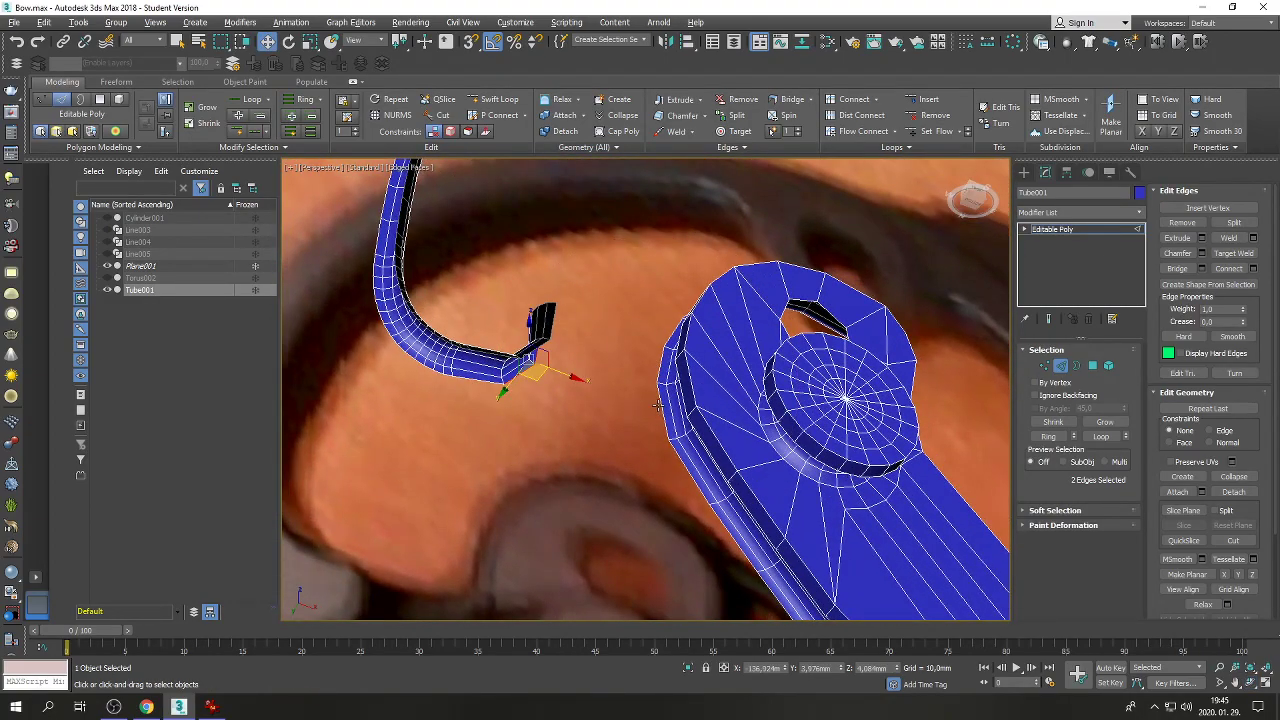
# Bridge the side edge at the tube's free end to the facing edge on the cam part's back rim.
pyautogui.click(659, 405)
pyautogui.click(1251, 683)
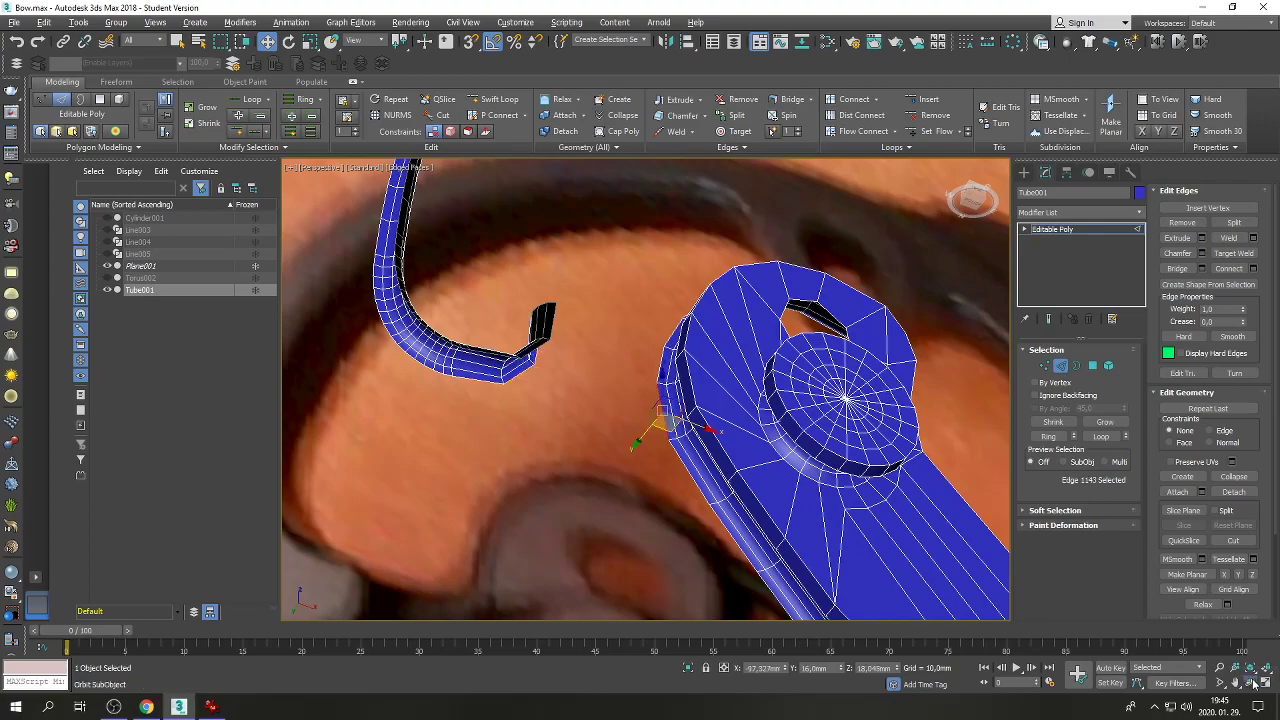
pyautogui.moveTo(720, 485); pyautogui.dragTo(640, 407)
pyautogui.rightClick(548, 416)
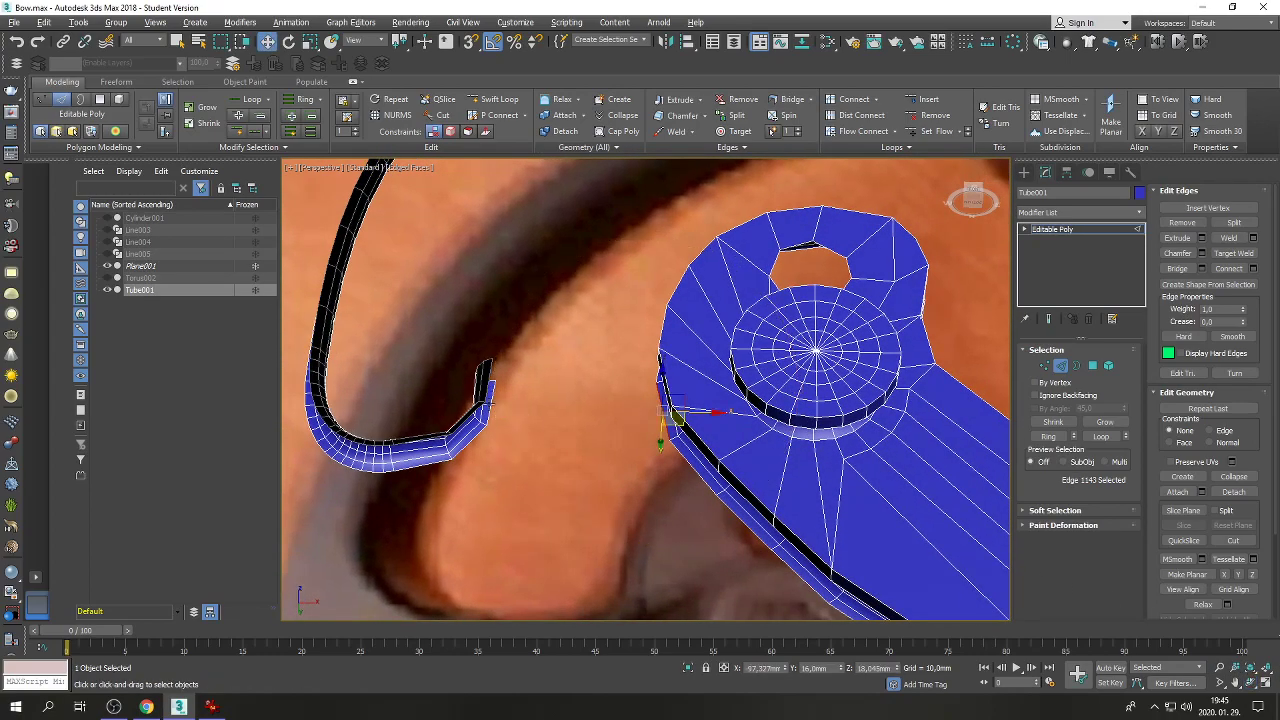
pyautogui.click(488, 392)
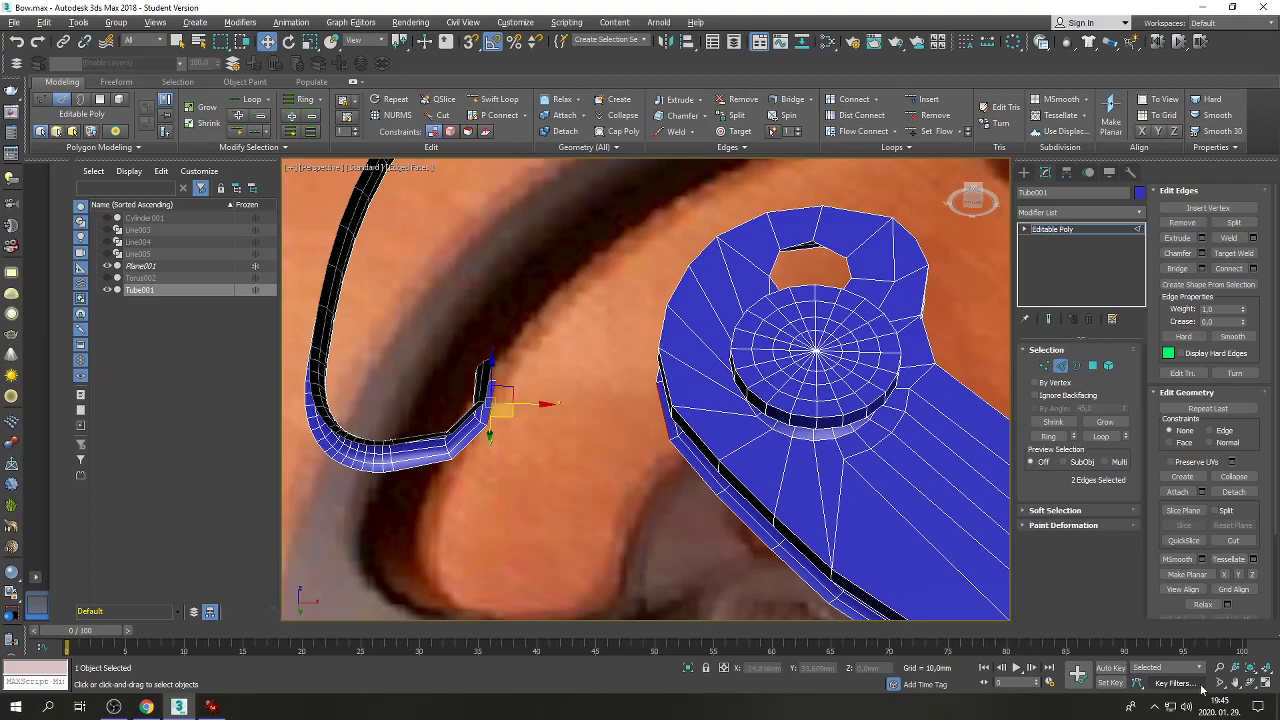
pyautogui.click(1268, 684)
pyautogui.scroll(-2, 780, 313)
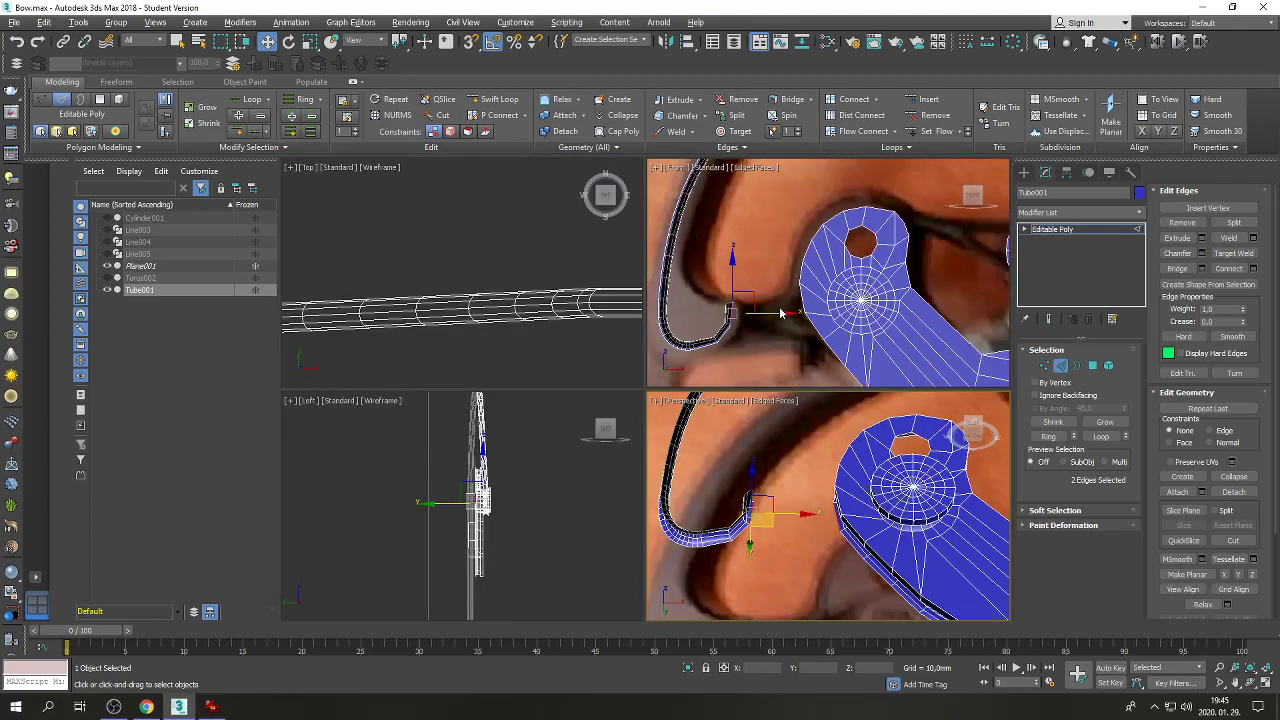
pyautogui.rightClick(778, 488)
pyautogui.hotkey('ctrl', 'z')
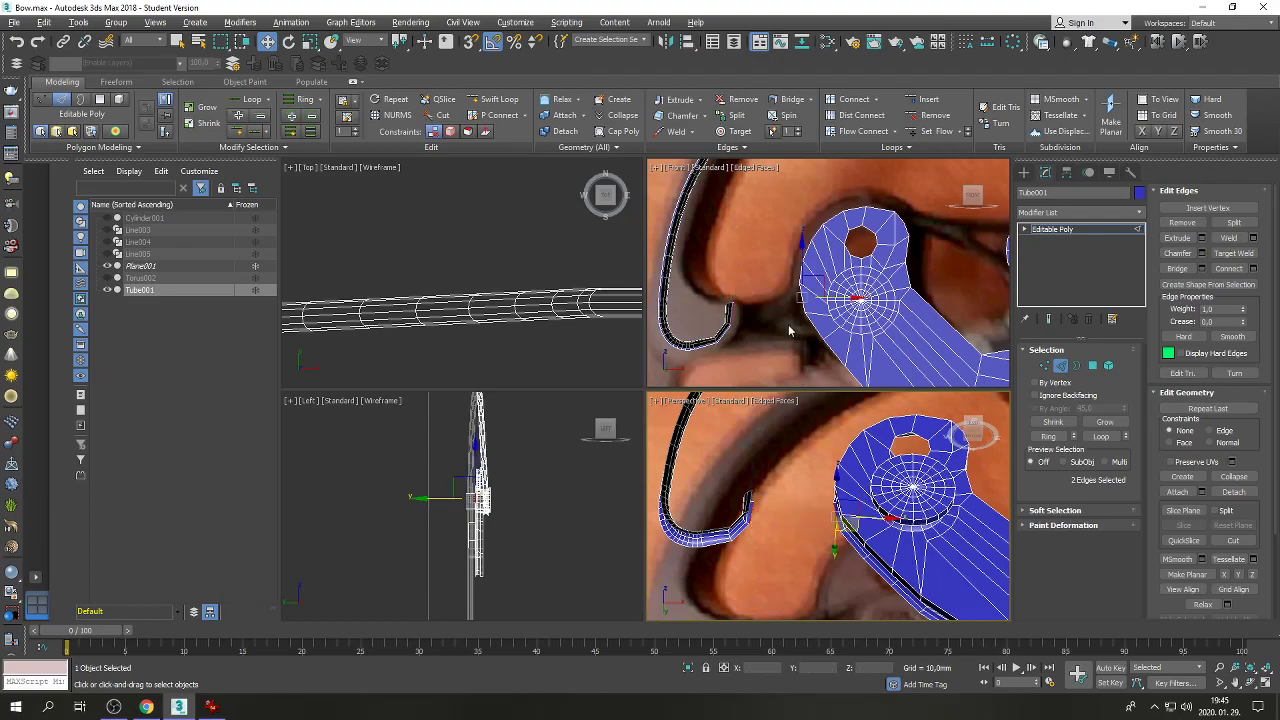
pyautogui.click(1176, 269)
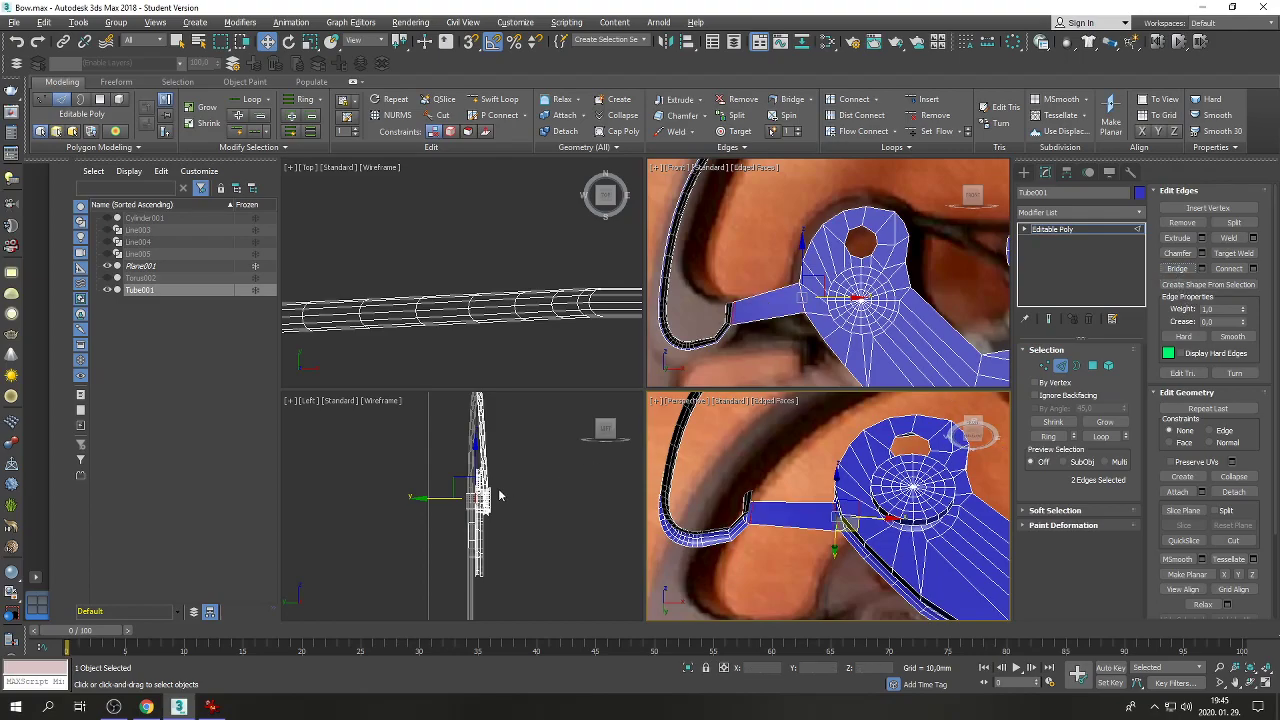
# Check the new bridge in the top view and undo it.
pyautogui.scroll(-6, 520, 270)
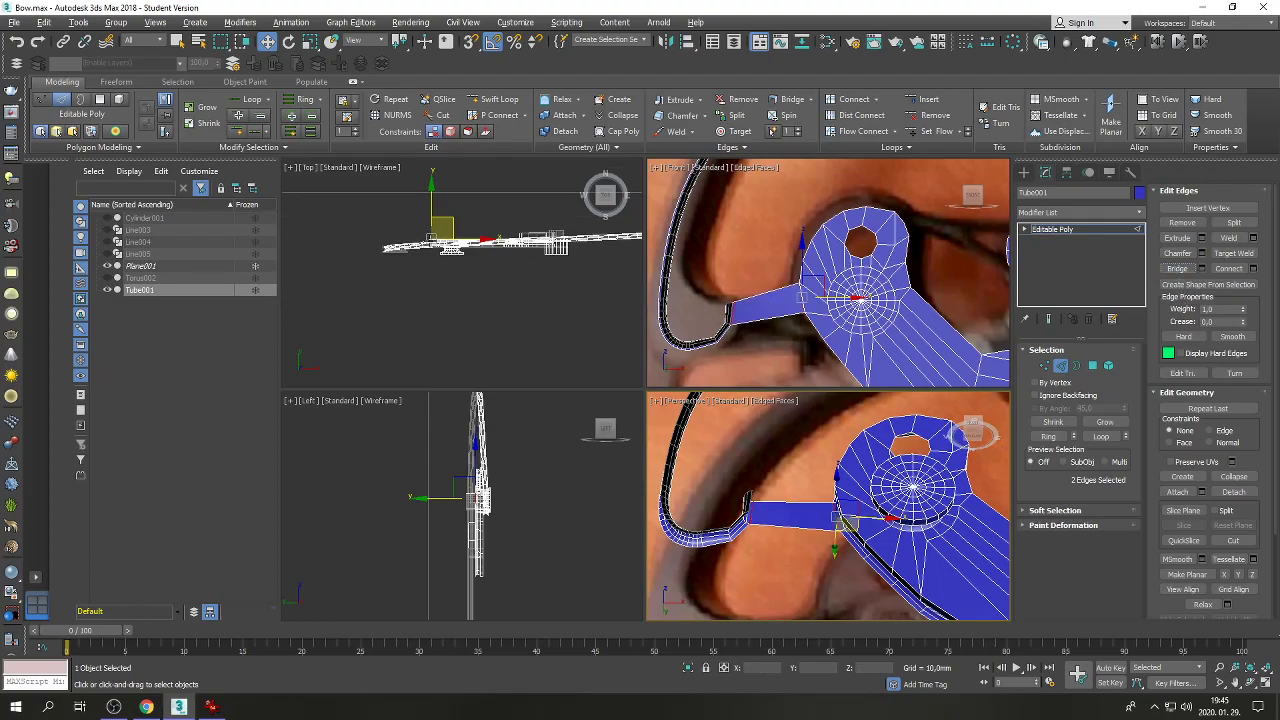
pyautogui.scroll(1, 388, 249)
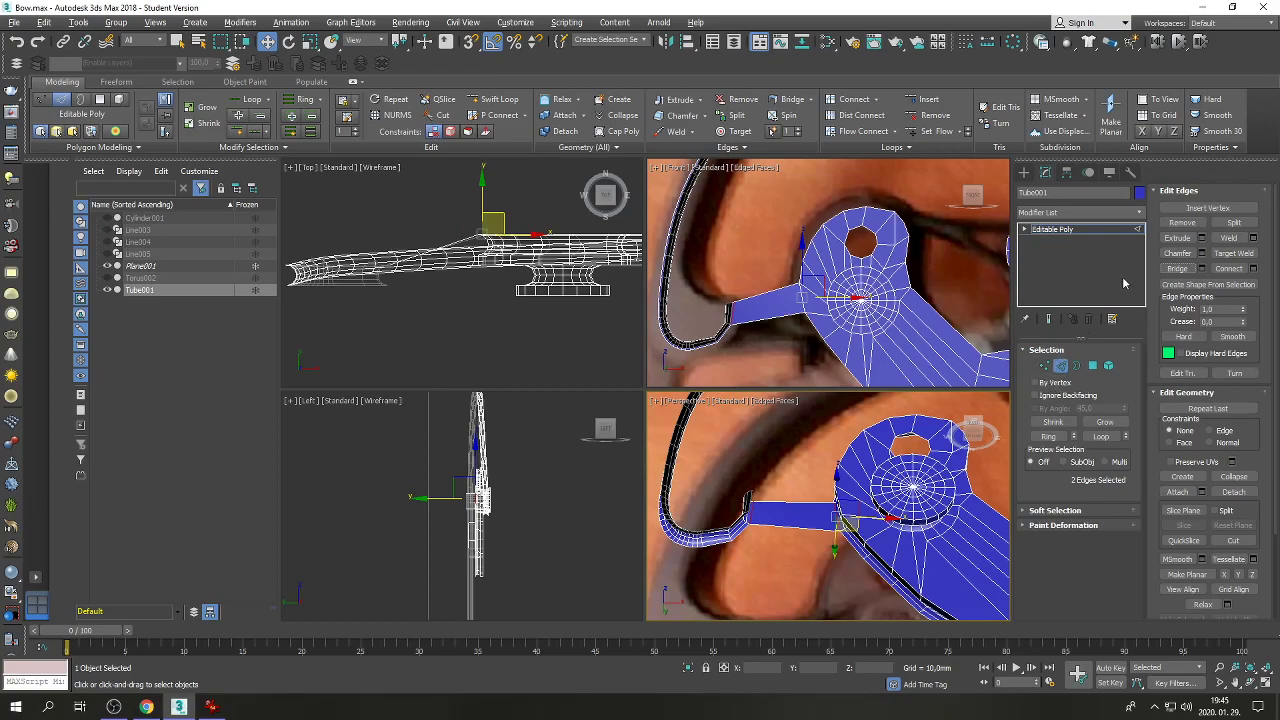
pyautogui.click(16, 43)
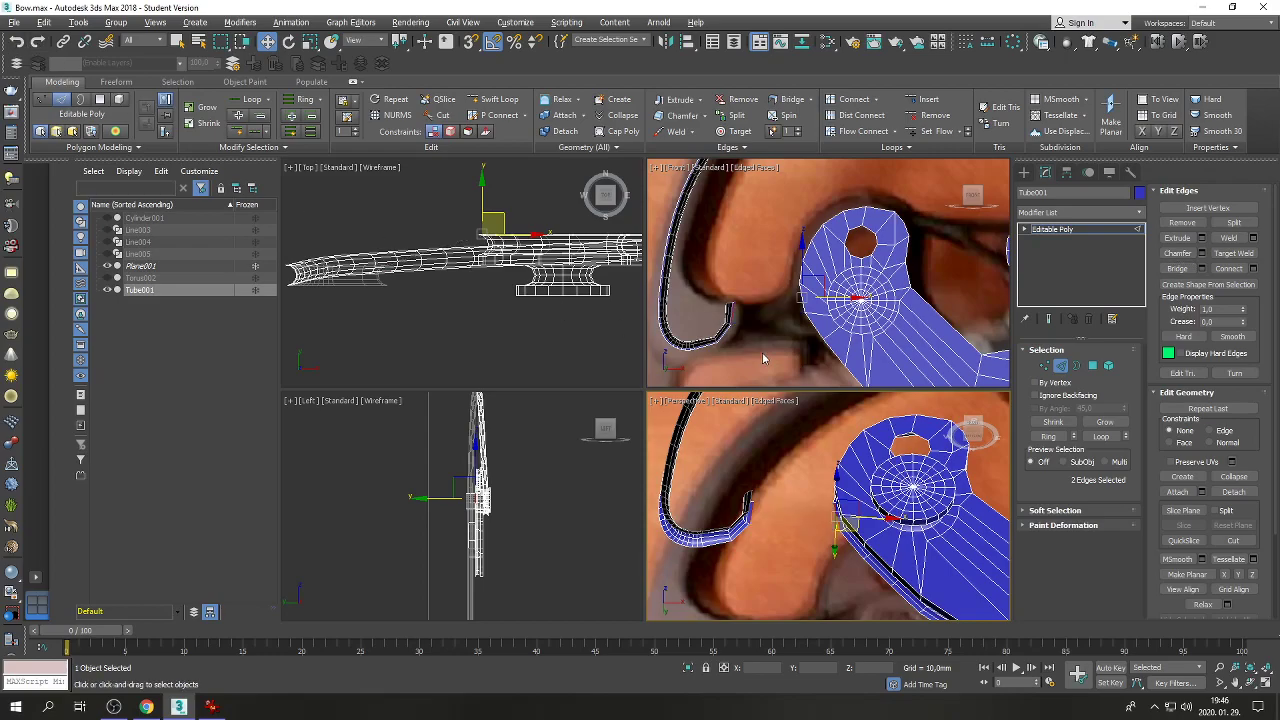
# Select two side edges at the tube's free end and extend them into new faces about 11.3 mm along Y.
pyautogui.click(726, 338)
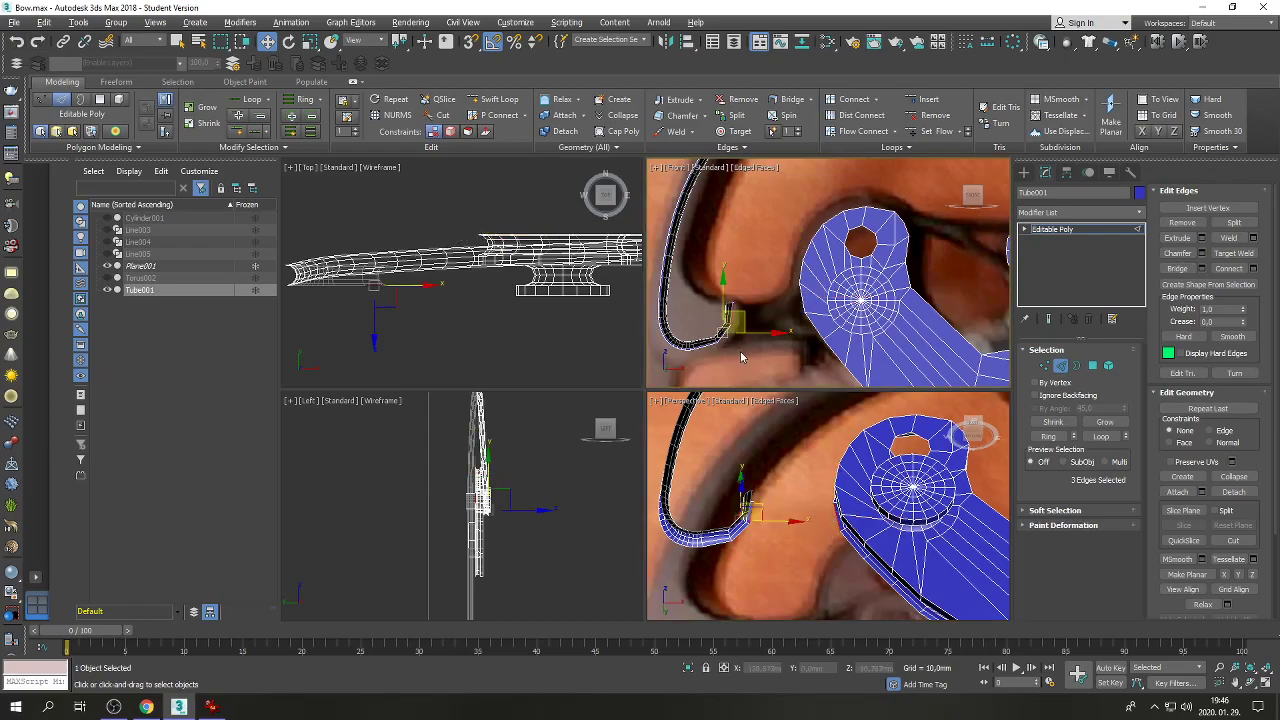
pyautogui.scroll(2, 735, 350)
pyautogui.scroll(2, 714, 323)
pyautogui.click(713, 321)
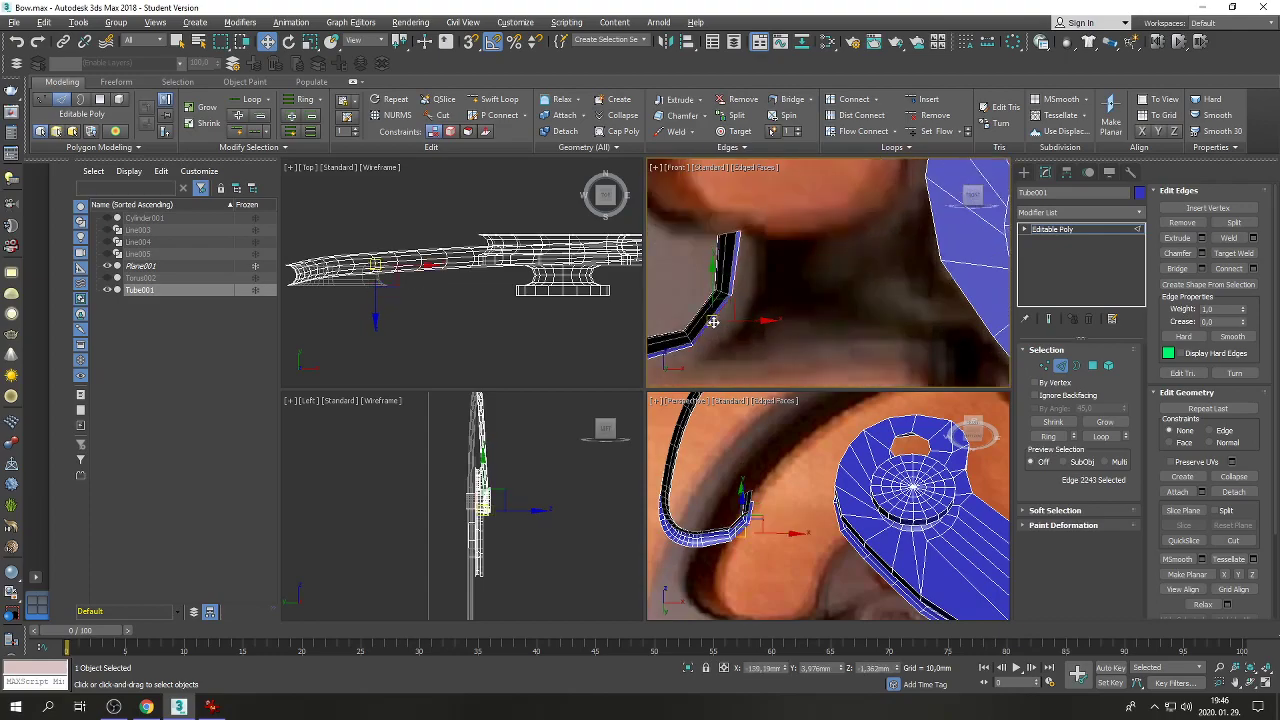
pyautogui.keyDown('ctrl'); pyautogui.click(718, 310); pyautogui.keyUp('ctrl')
pyautogui.moveTo(720, 320); pyautogui.dragTo(685, 270, button='middle')
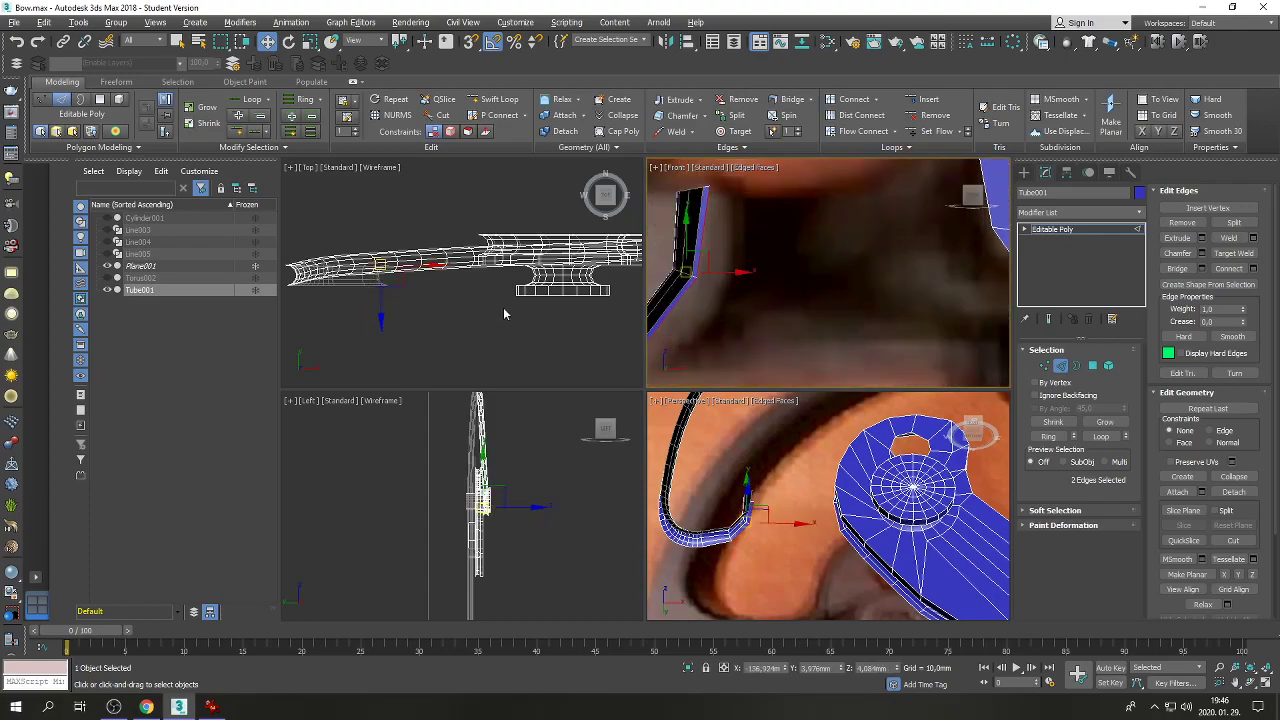
pyautogui.scroll(-3, 725, 270)
pyautogui.rightClick(427, 310)
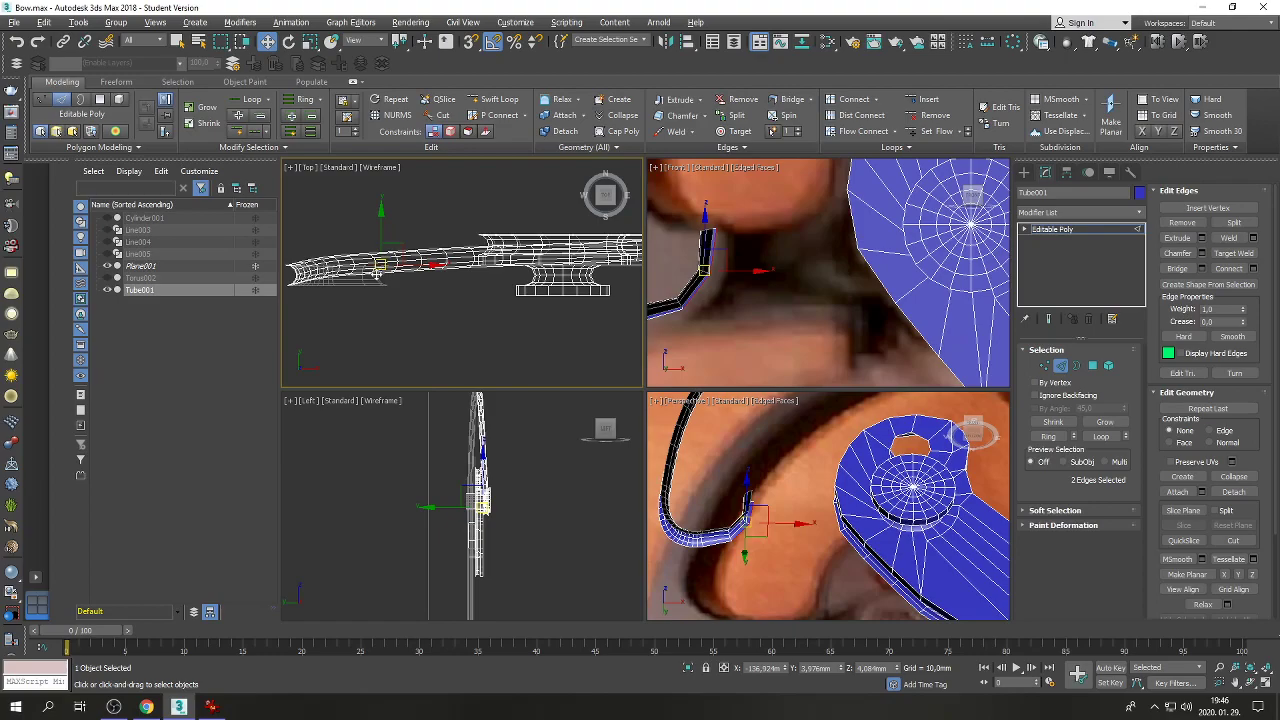
pyautogui.scroll(2, 377, 272)
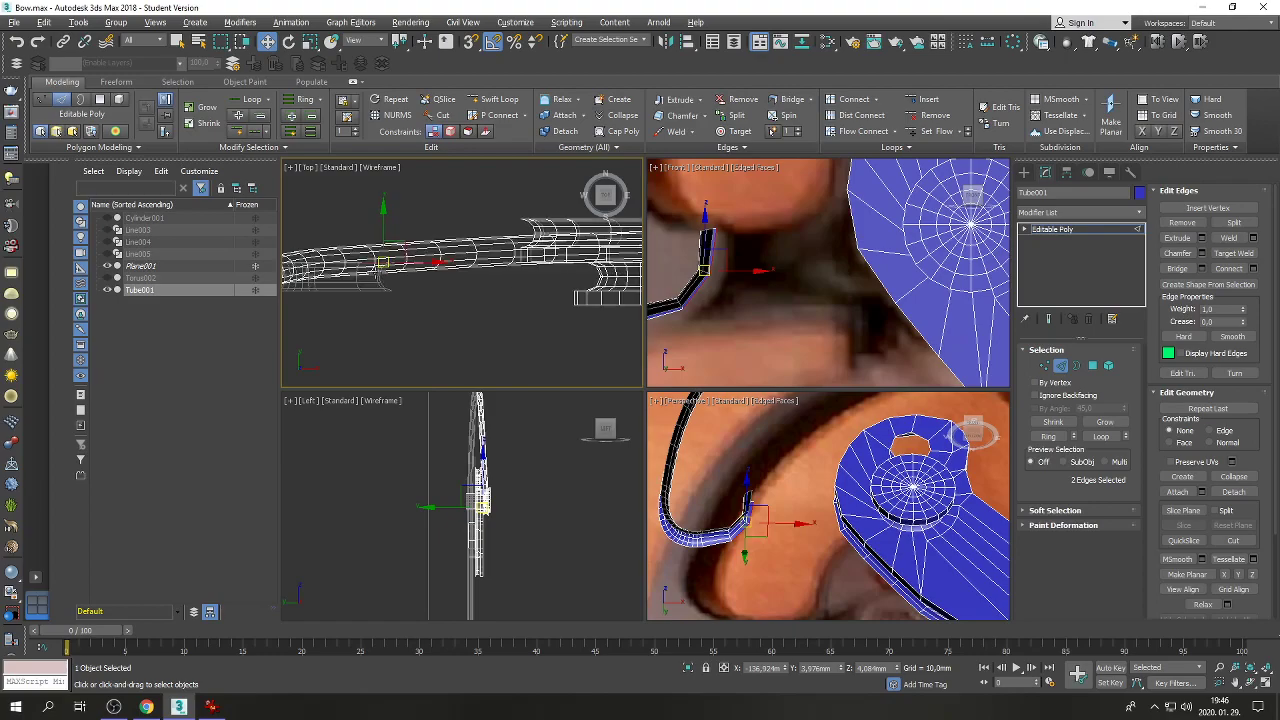
pyautogui.moveTo(384, 211); pyautogui.dragTo(385, 169)
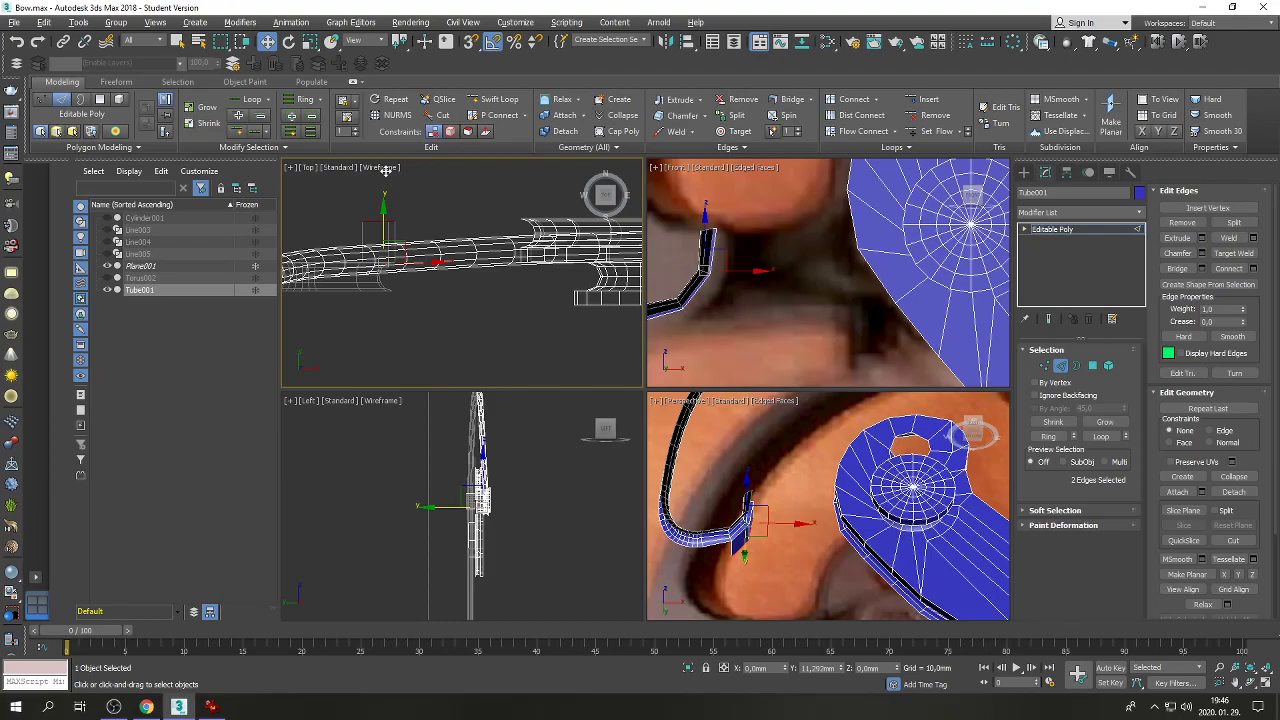
pyautogui.moveTo(385, 169); pyautogui.dragTo(385, 168)
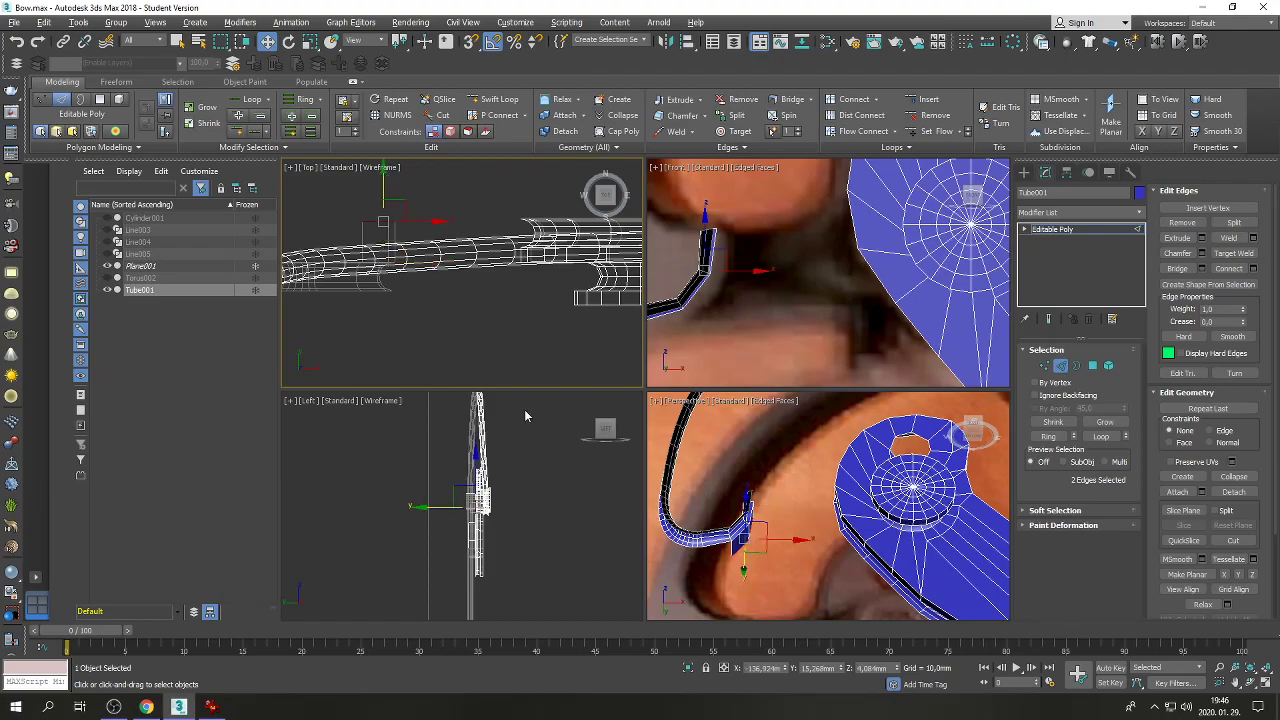
# Set the Y position of the extended tube-end edges to 14 mm.
pyautogui.scroll(4, 487, 492)
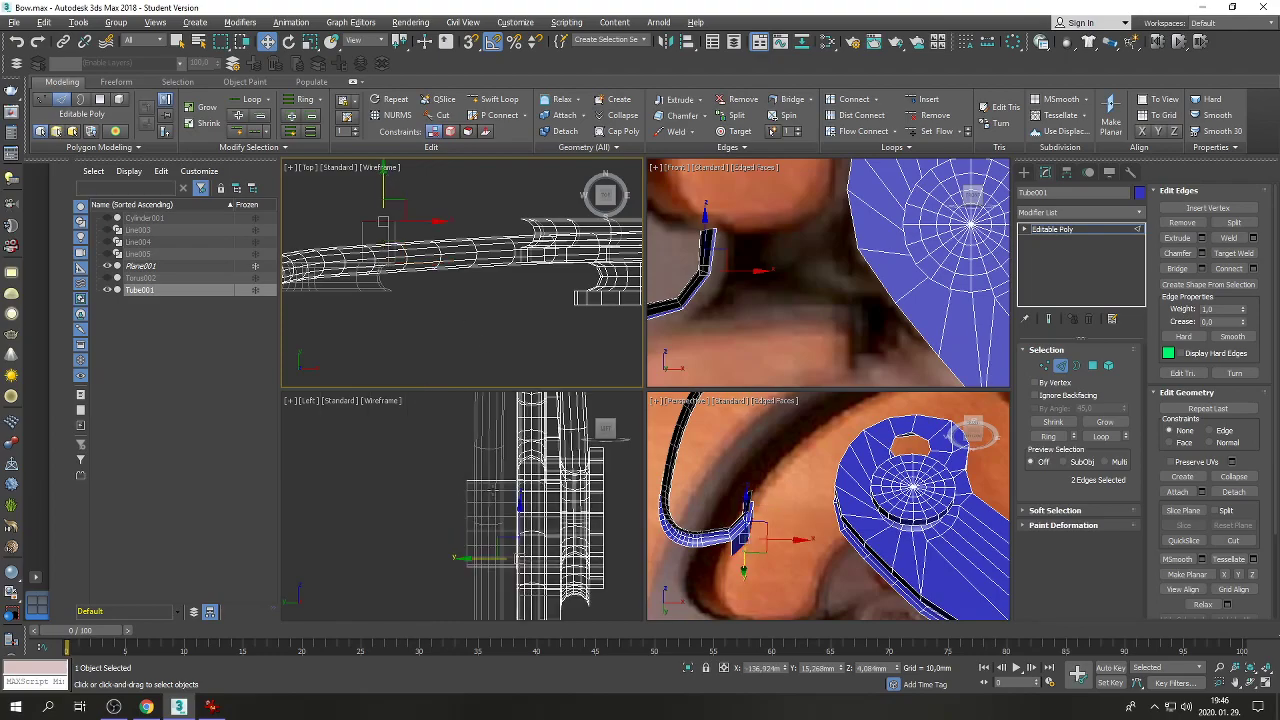
pyautogui.rightClick(492, 487)
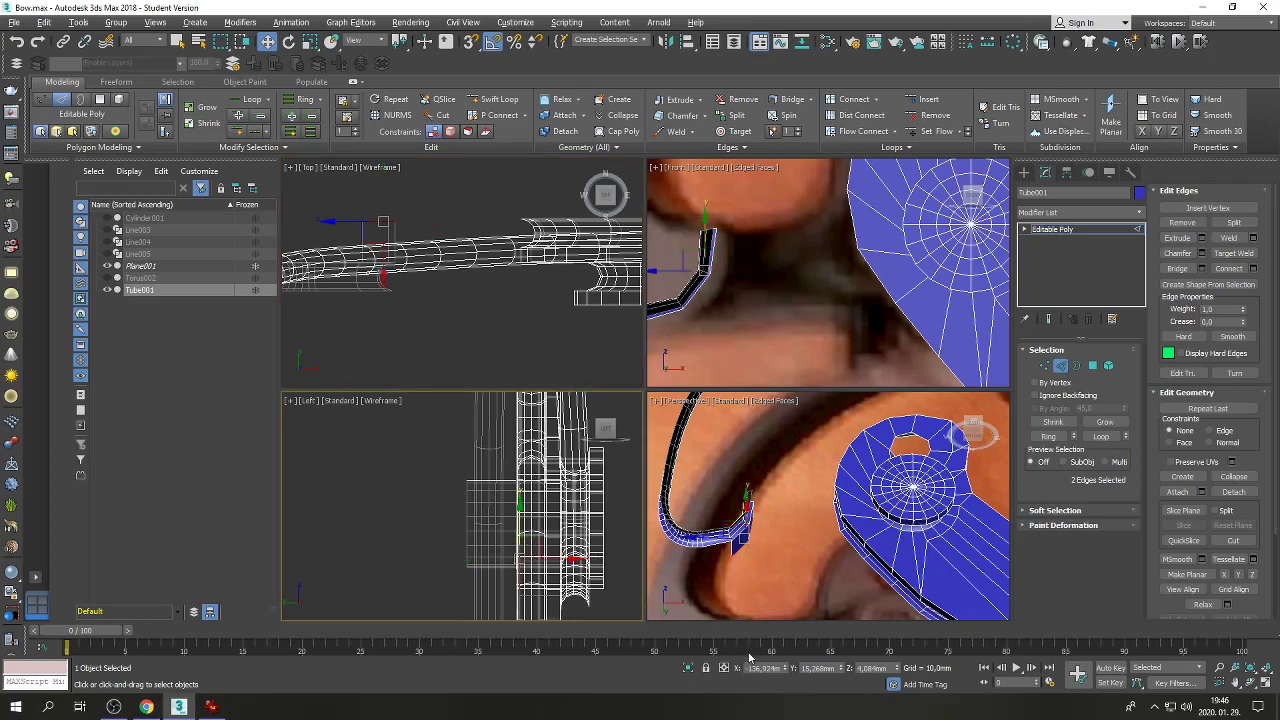
pyautogui.click(815, 668)
pyautogui.press('BackSpace')
pyautogui.write('14')
pyautogui.press('Return')
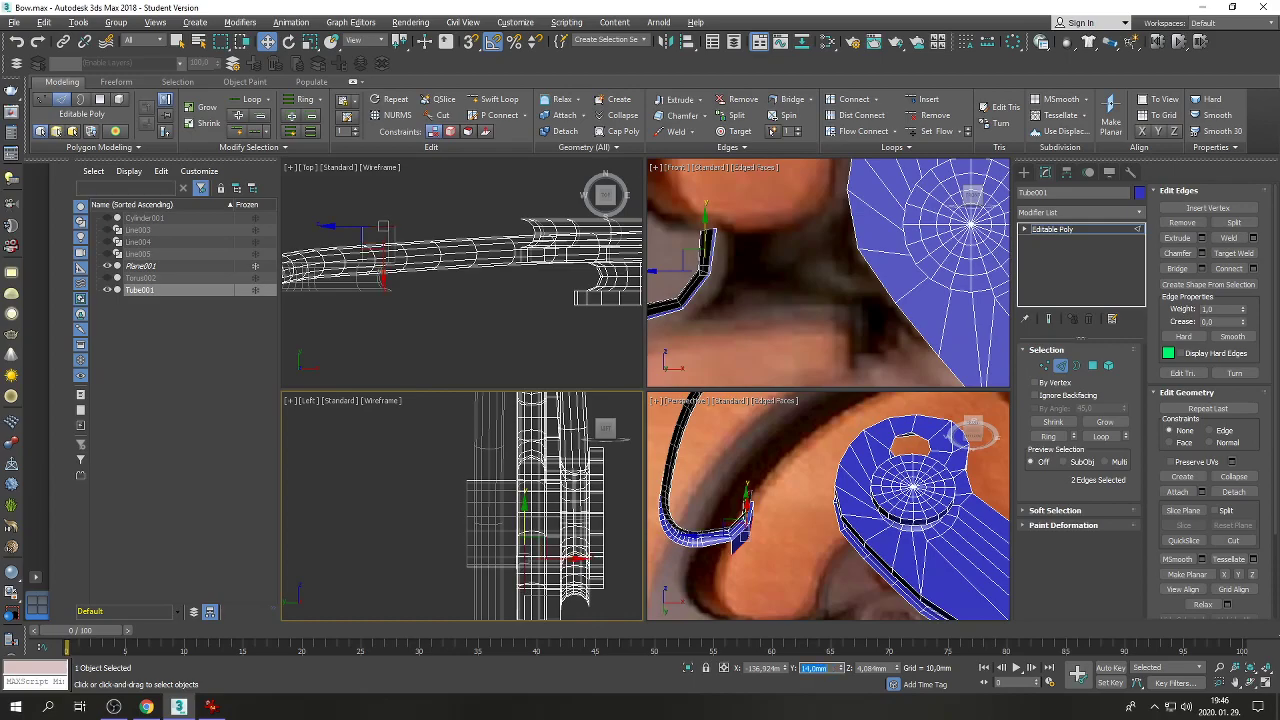
# Check the cam rim edge's Y position and set the extended tube-end edges' Y position to 16 mm.
pyautogui.rightClick(802, 566)
pyautogui.click(1266, 683)
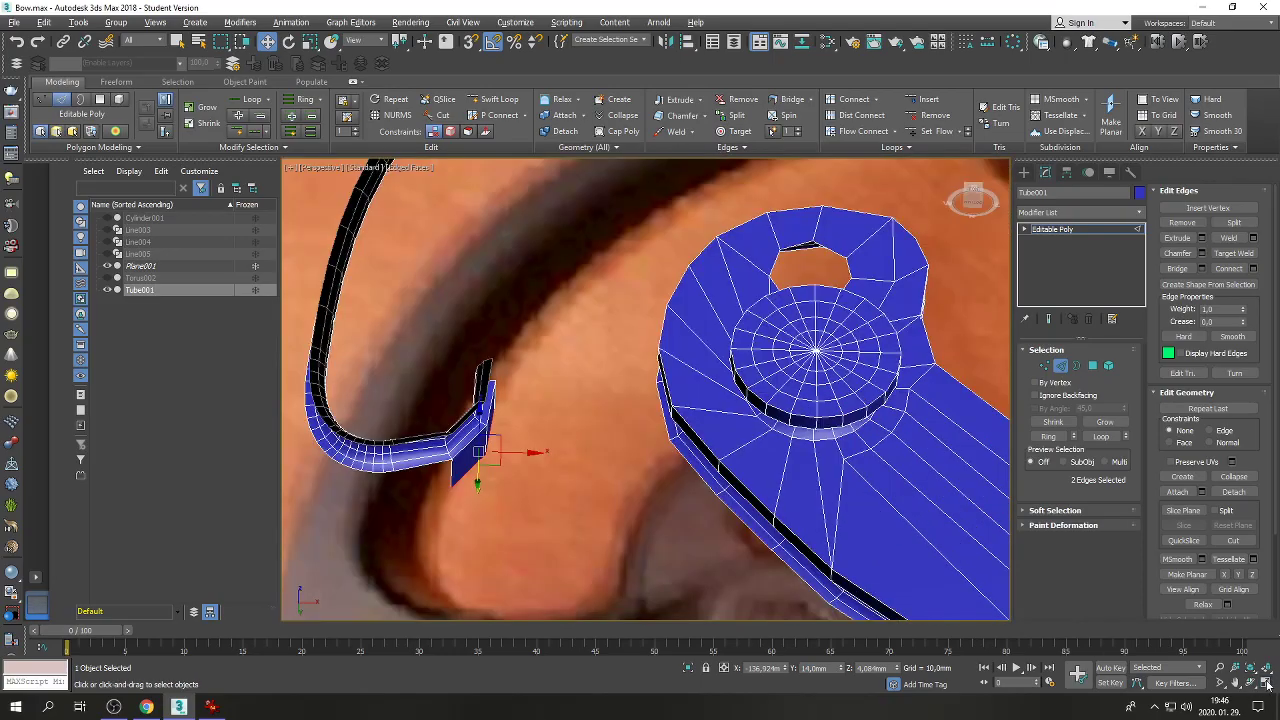
pyautogui.click(1250, 683)
pyautogui.moveTo(586, 394)
pyautogui.mouseDown()
pyautogui.moveTo(660, 451)
pyautogui.moveTo(608, 392)
pyautogui.mouseUp()
pyautogui.rightClick(603, 375)
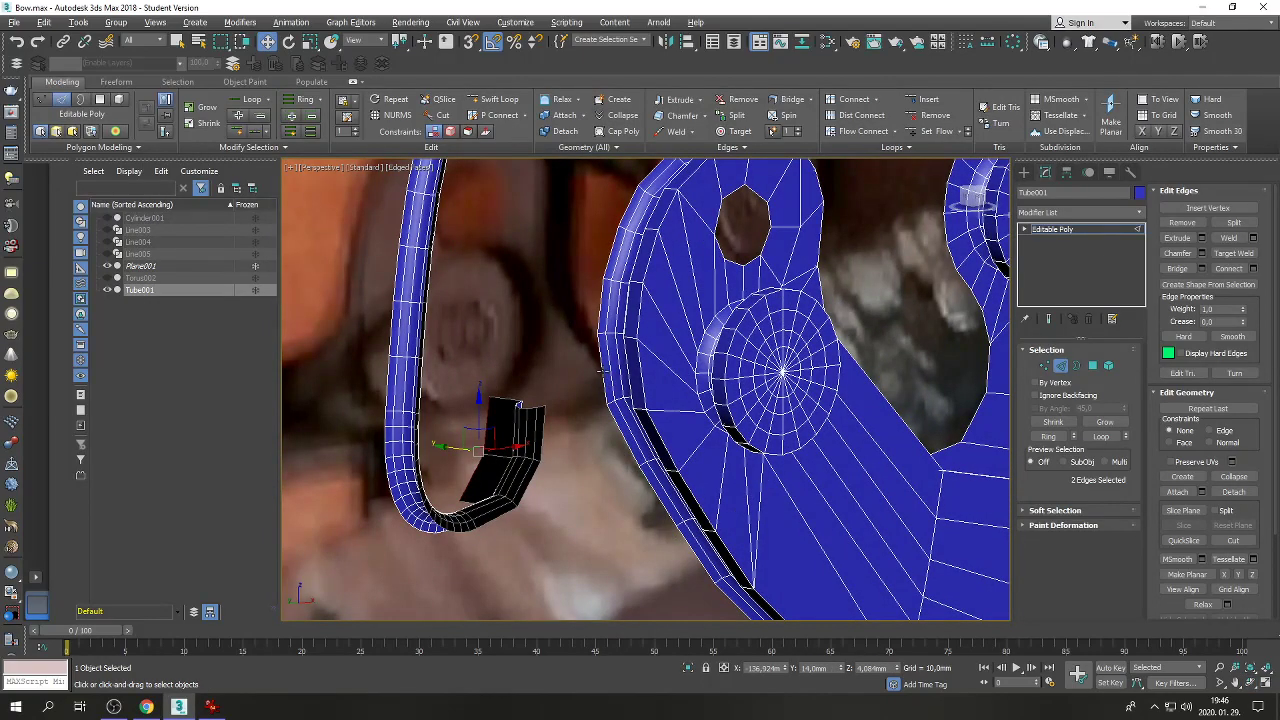
pyautogui.click(603, 370)
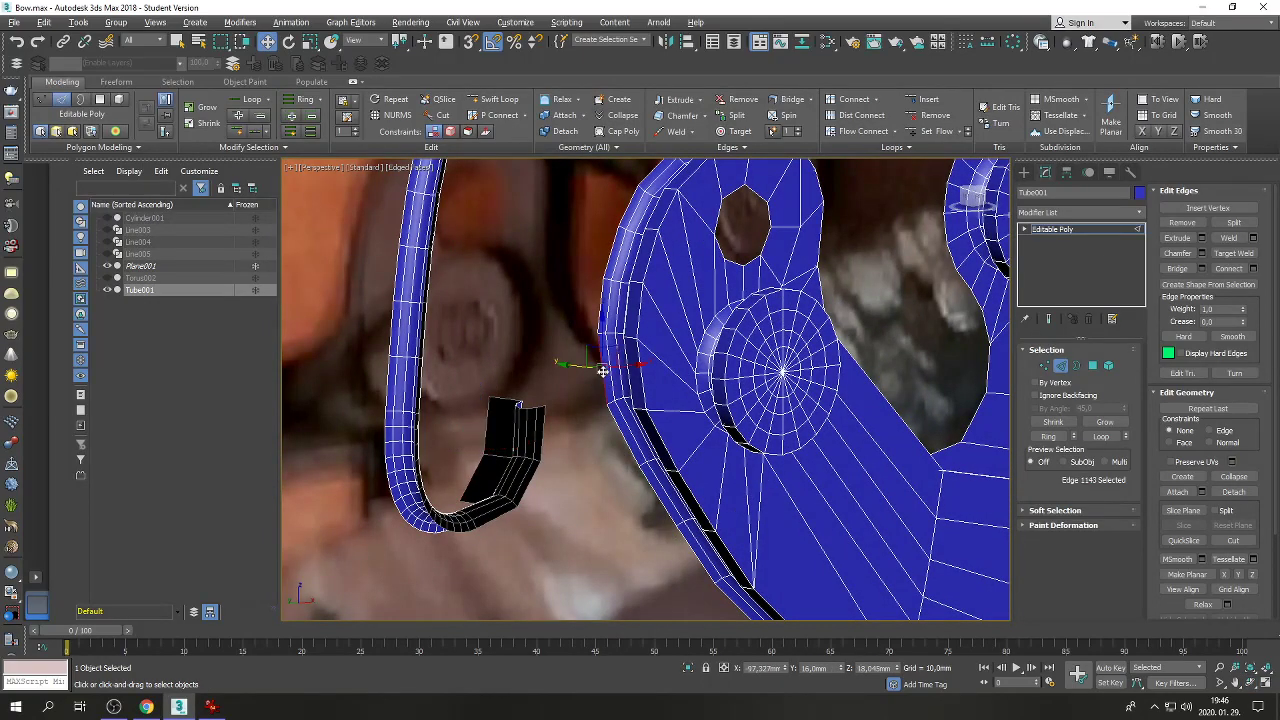
pyautogui.click(472, 476)
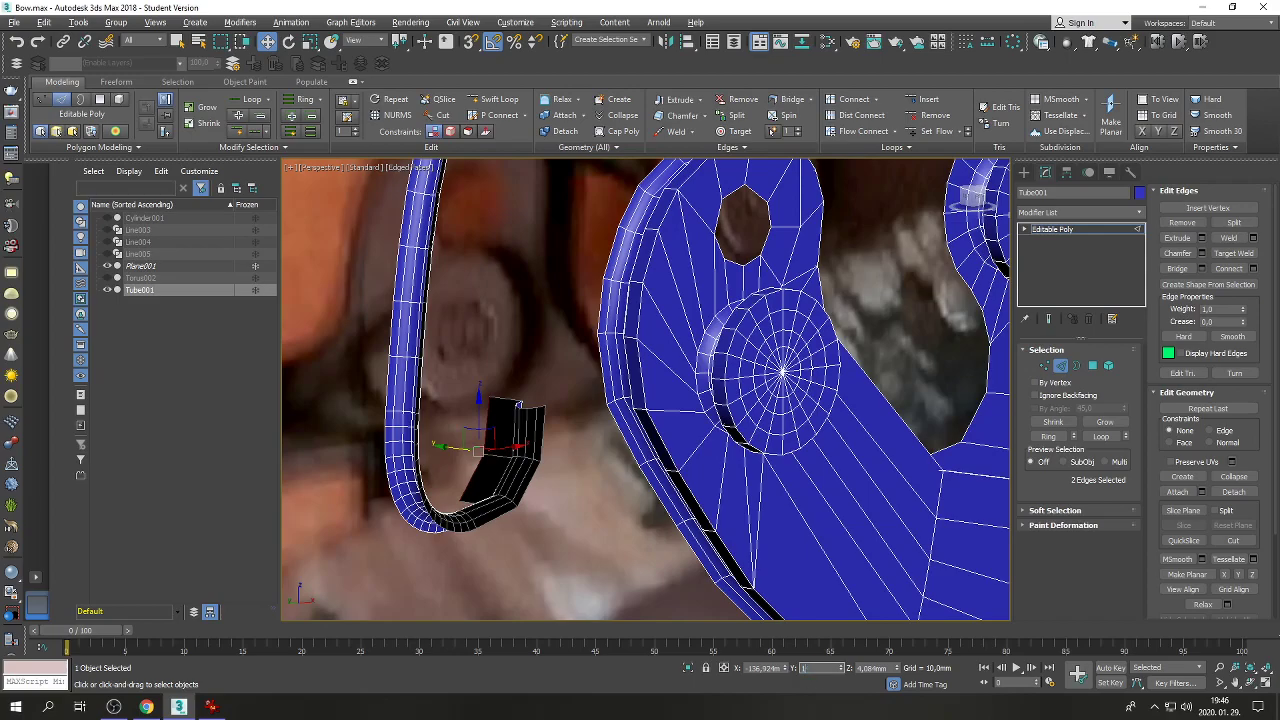
pyautogui.press('Return')
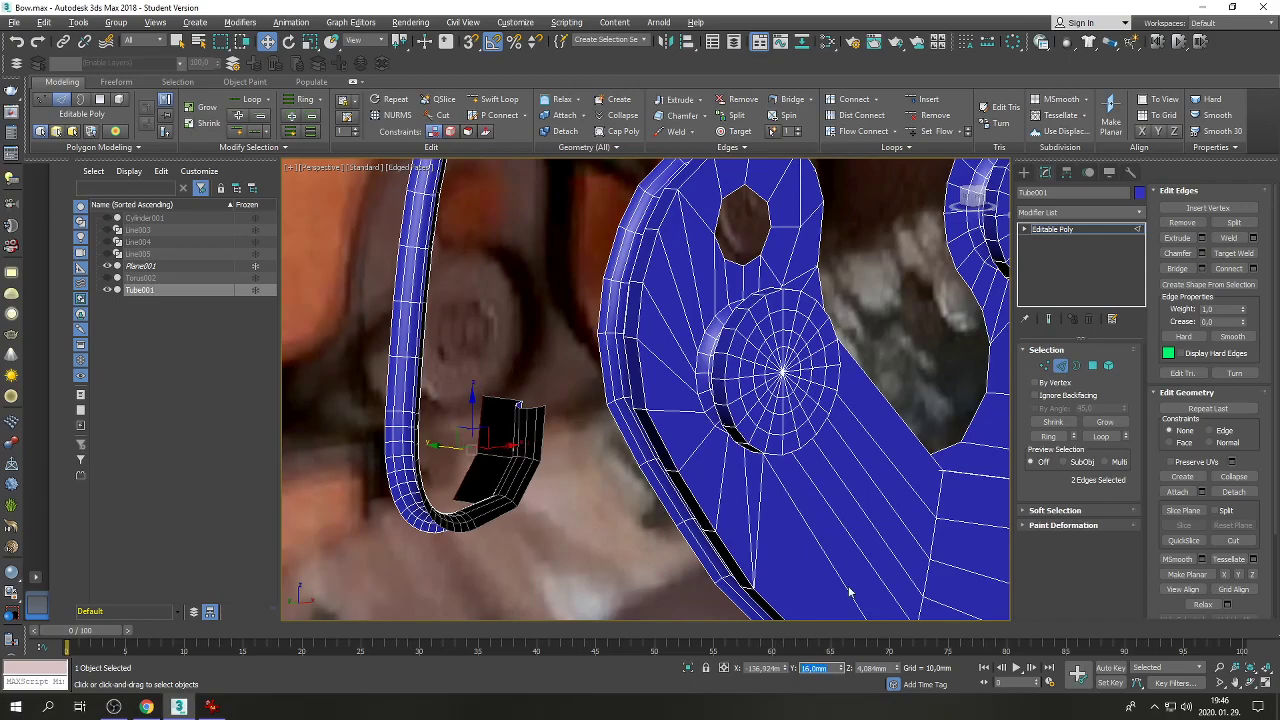
# Undo the repositioning and extension of the tube-end edges, back to the two selected side edges.
pyautogui.click(1266, 683)
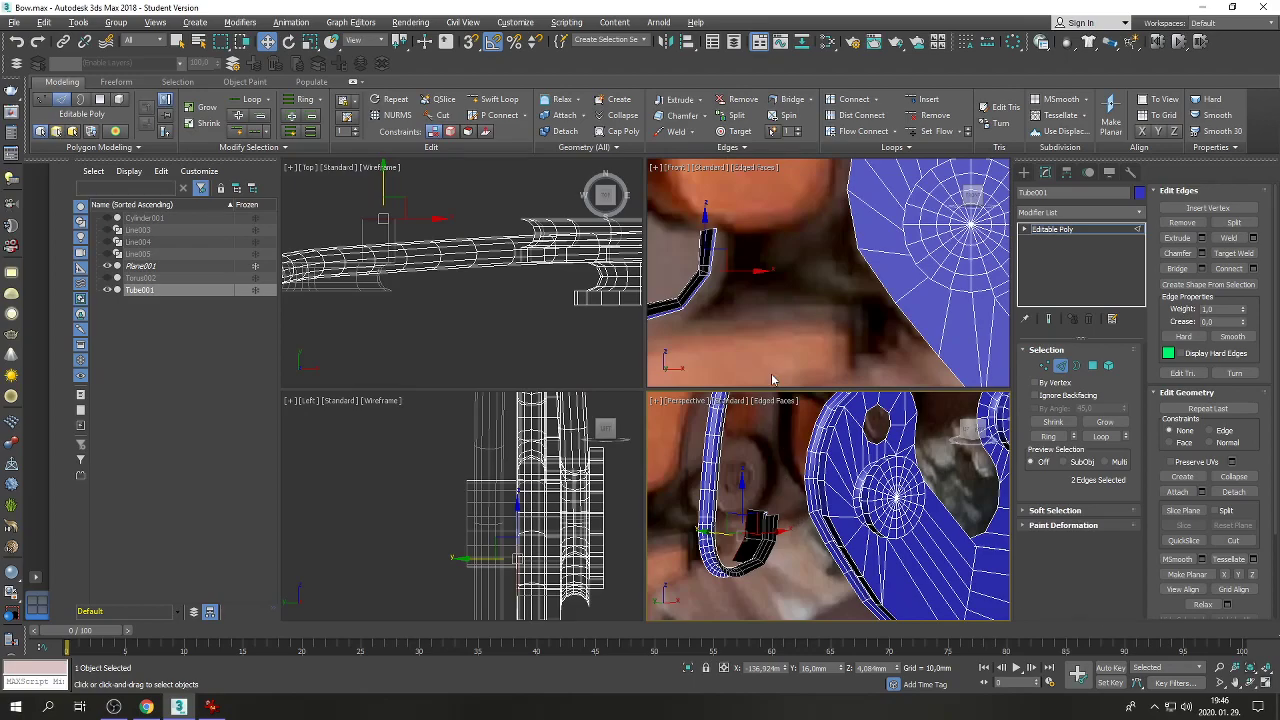
pyautogui.click(16, 42)
pyautogui.click(16, 42)
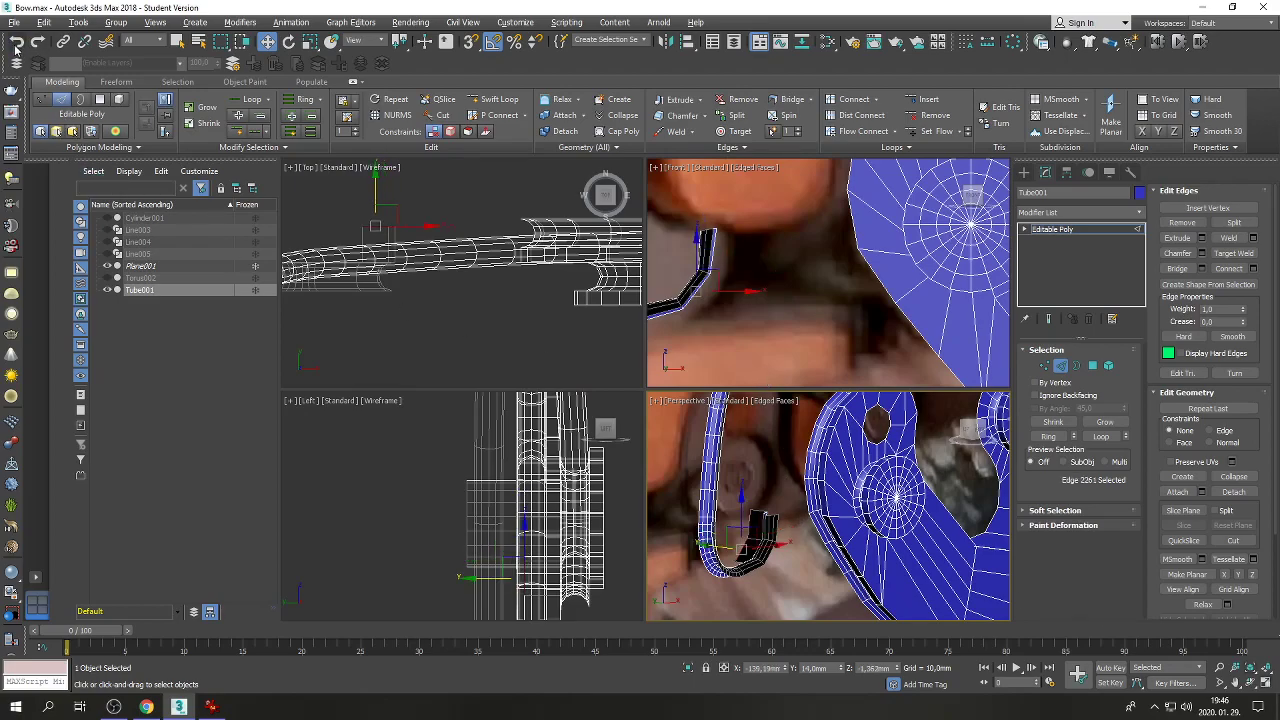
pyautogui.click(16, 42)
pyautogui.click(16, 42)
pyautogui.click(16, 42)
pyautogui.click(16, 42)
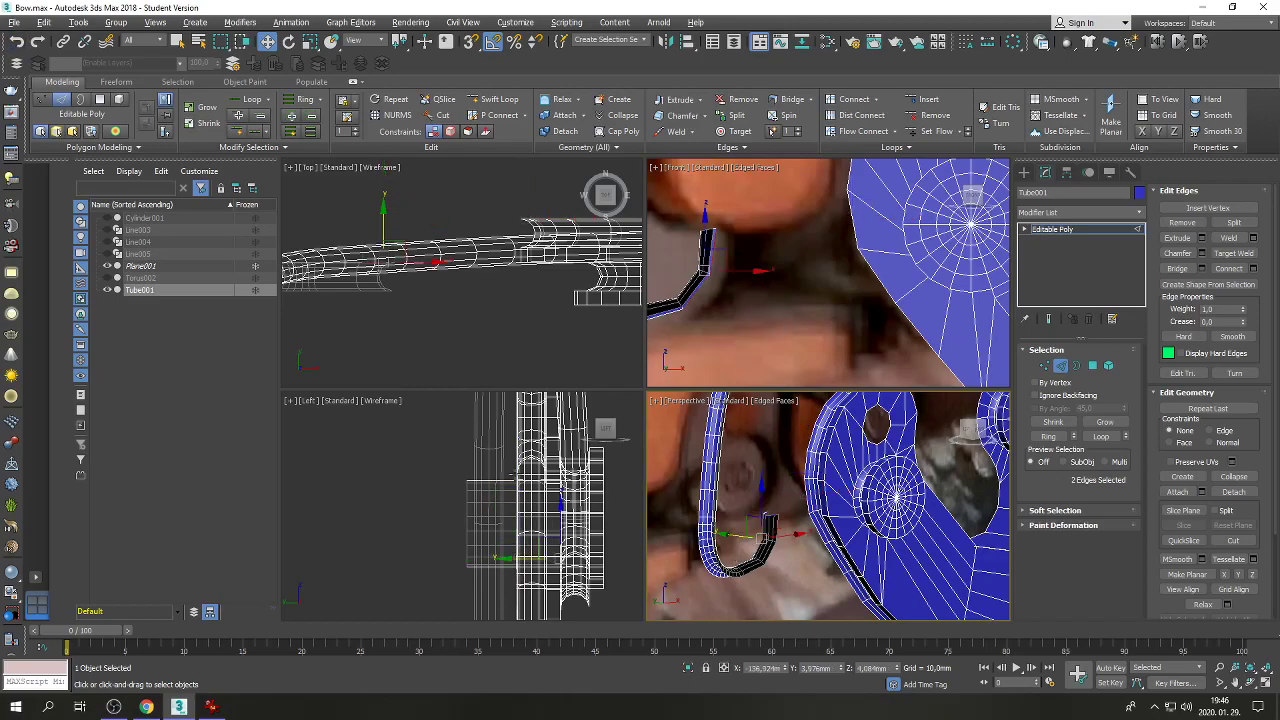
# Add the tube's back side edges where the straight run meets the bend to the two selected tube-end edges.
pyautogui.scroll(-2, 513, 473)
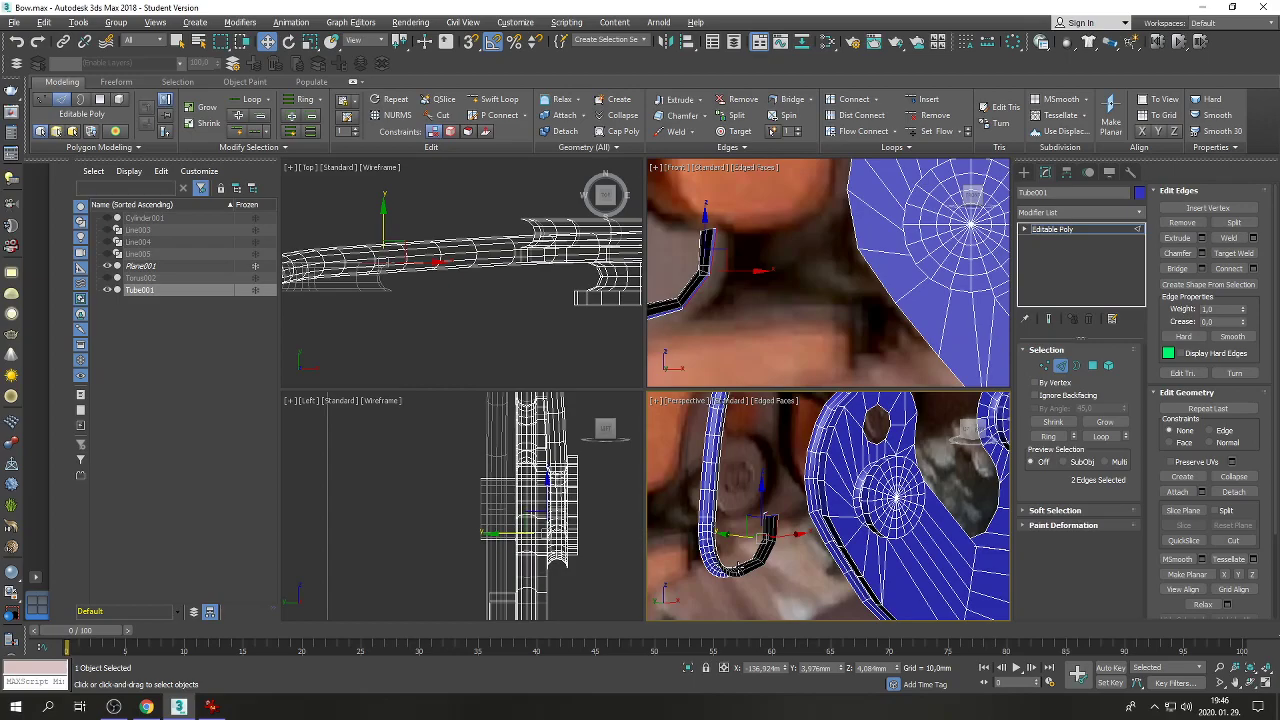
pyautogui.rightClick(731, 492)
pyautogui.click(1264, 680)
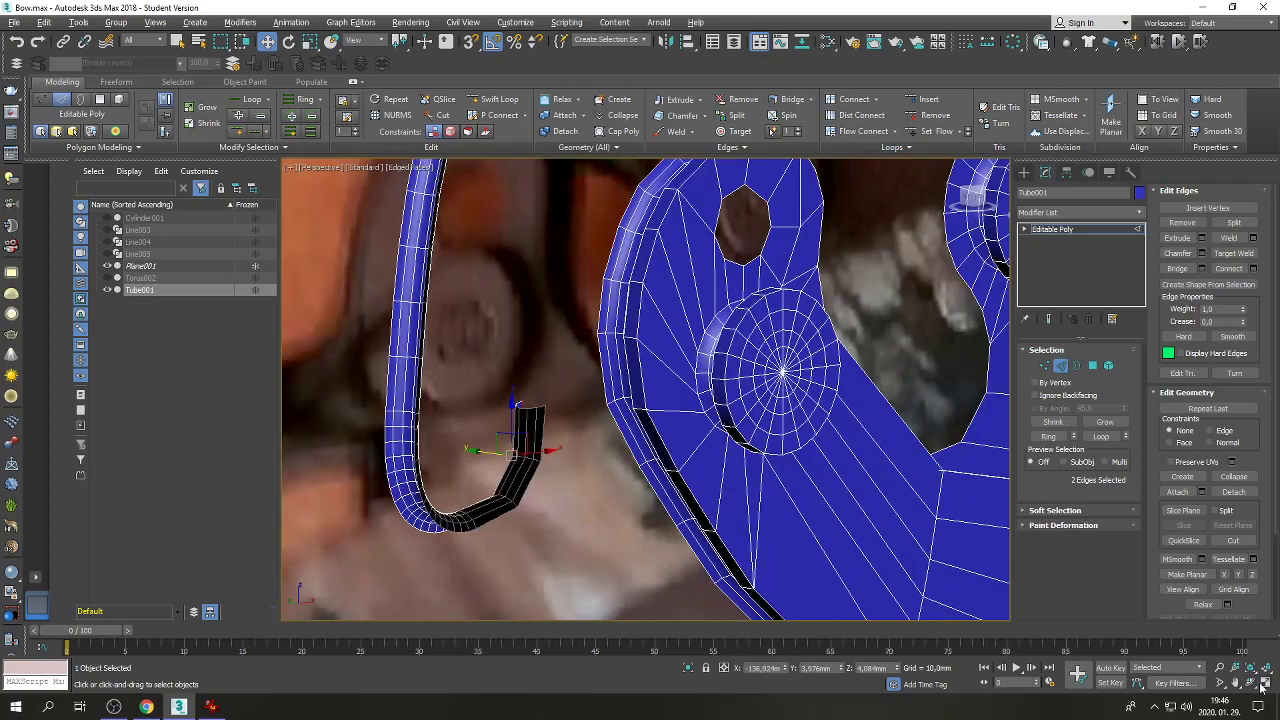
pyautogui.click(1257, 683)
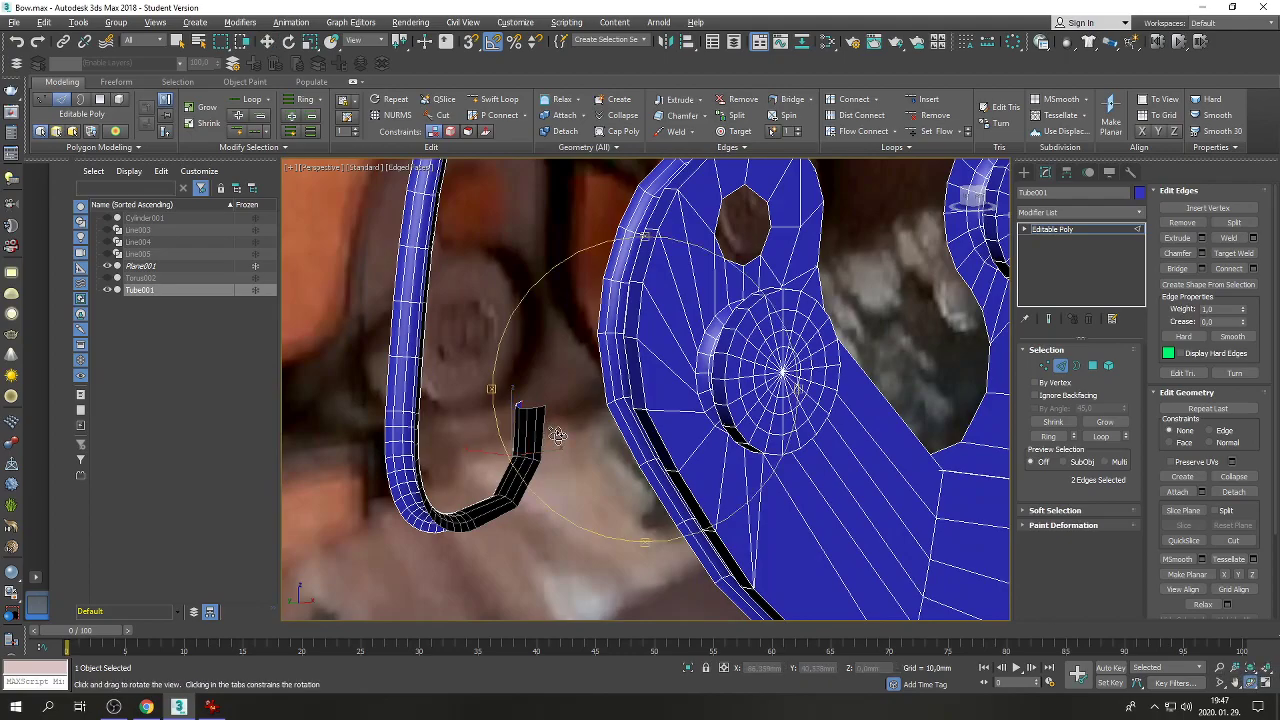
pyautogui.moveTo(557, 434); pyautogui.dragTo(723, 437)
pyautogui.press('w')
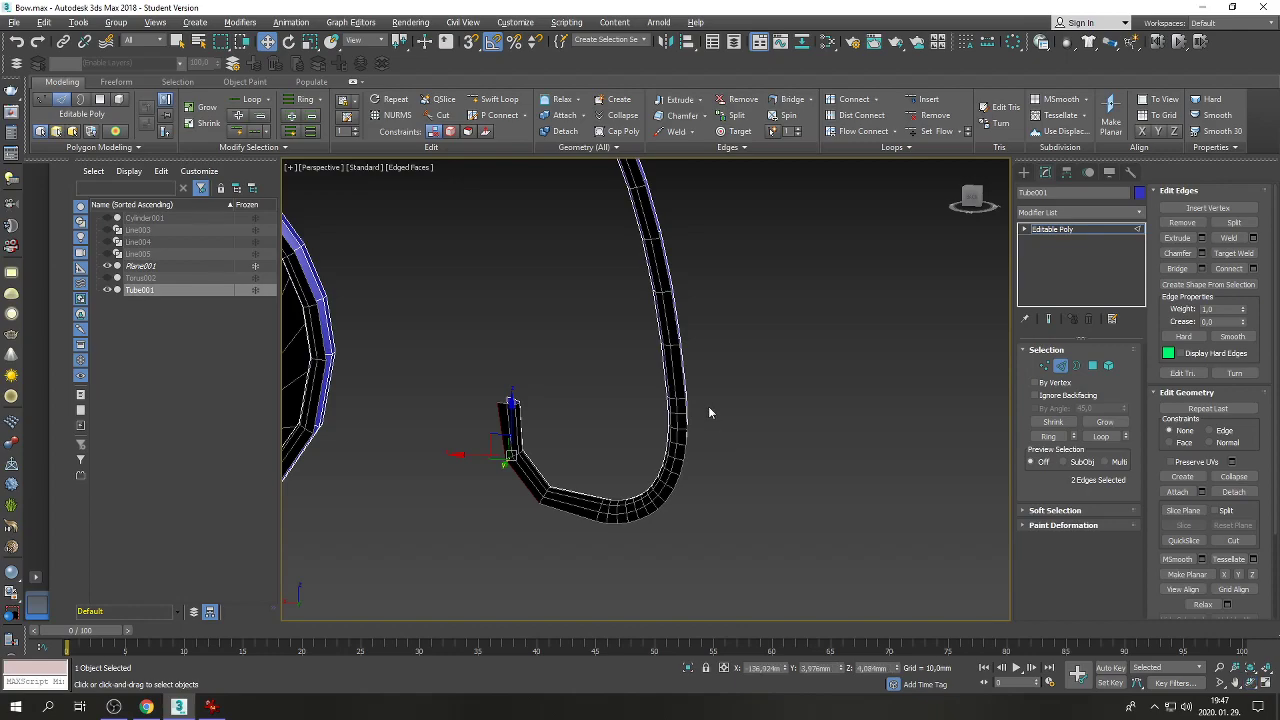
pyautogui.keyDown('ctrl'); pyautogui.click(683, 377); pyautogui.keyUp('ctrl')
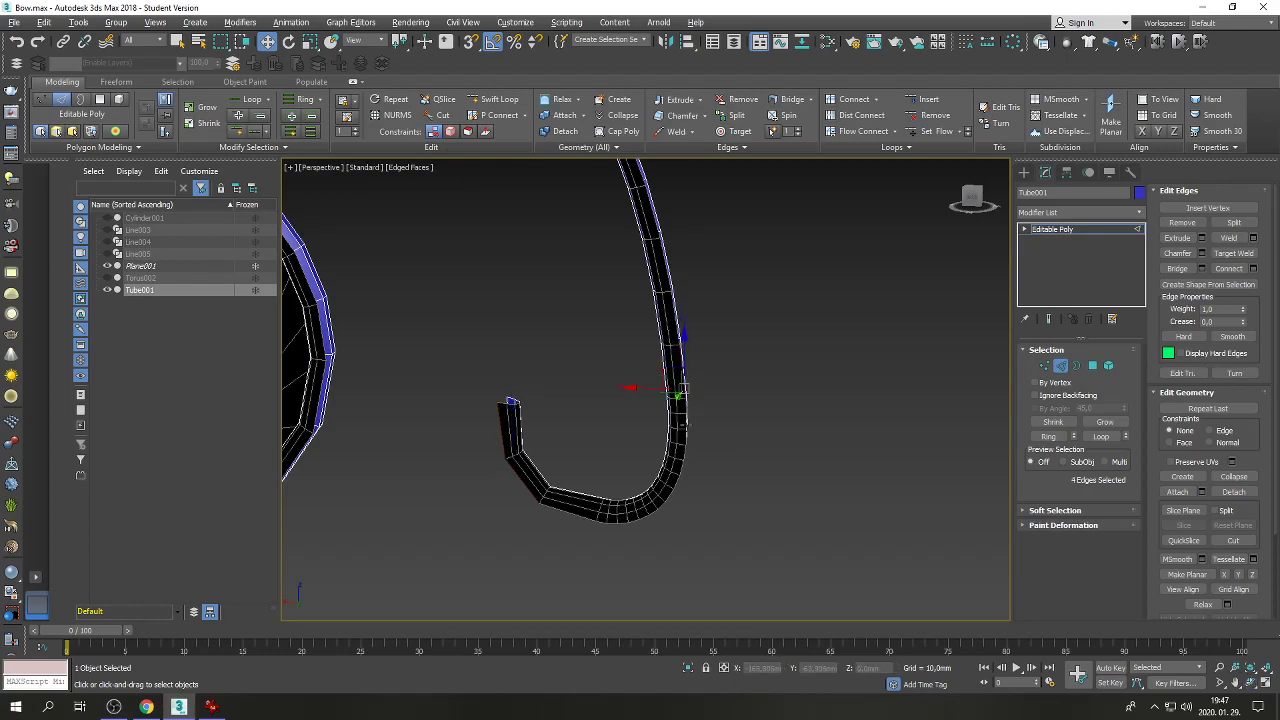
pyautogui.keyDown('ctrl'); pyautogui.click(683, 422); pyautogui.keyUp('ctrl')
# Add the remaining side edges around the tube's bend to the selection, down to the free end, for 18 selected edges.
pyautogui.click(1255, 683)
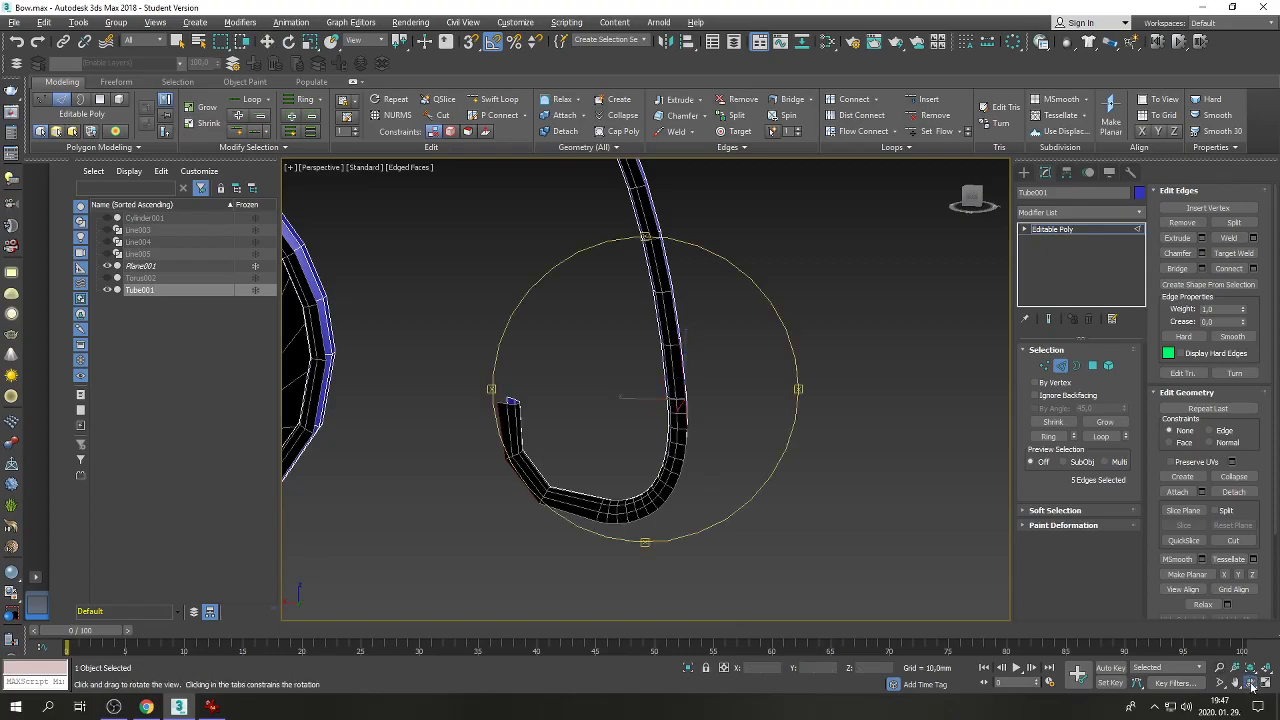
pyautogui.moveTo(721, 425); pyautogui.dragTo(545, 414)
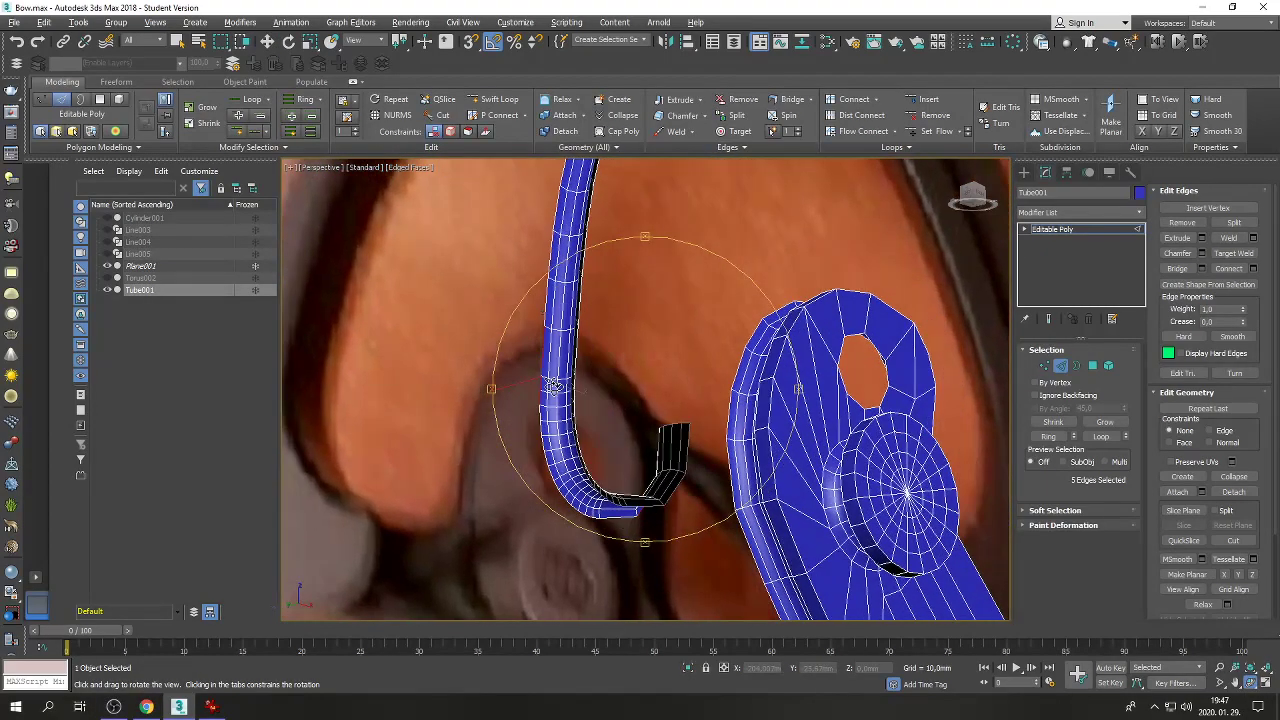
pyautogui.rightClick(540, 415)
pyautogui.keyDown('ctrl'); pyautogui.click(540, 415); pyautogui.keyUp('ctrl')
pyautogui.keyDown('ctrl'); pyautogui.click(540, 445); pyautogui.keyUp('ctrl')
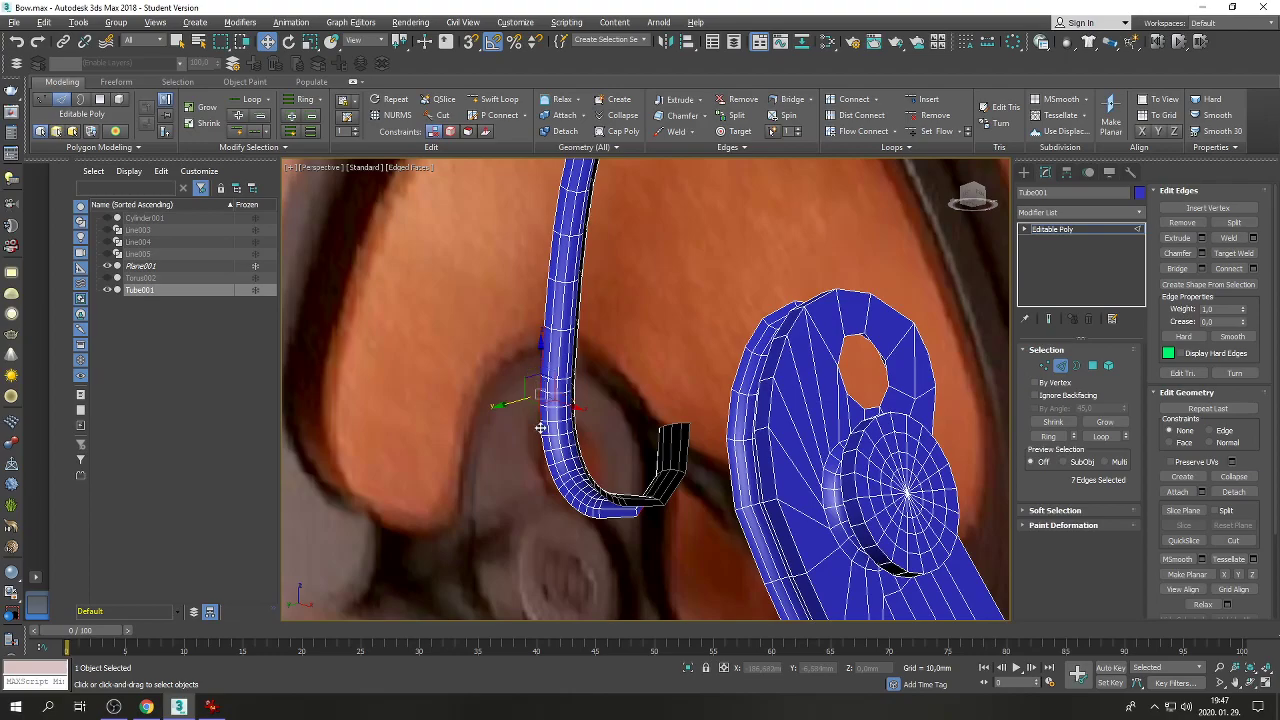
pyautogui.keyDown('ctrl'); pyautogui.click(542, 462); pyautogui.keyUp('ctrl')
pyautogui.keyDown('ctrl'); pyautogui.click(543, 465); pyautogui.keyUp('ctrl')
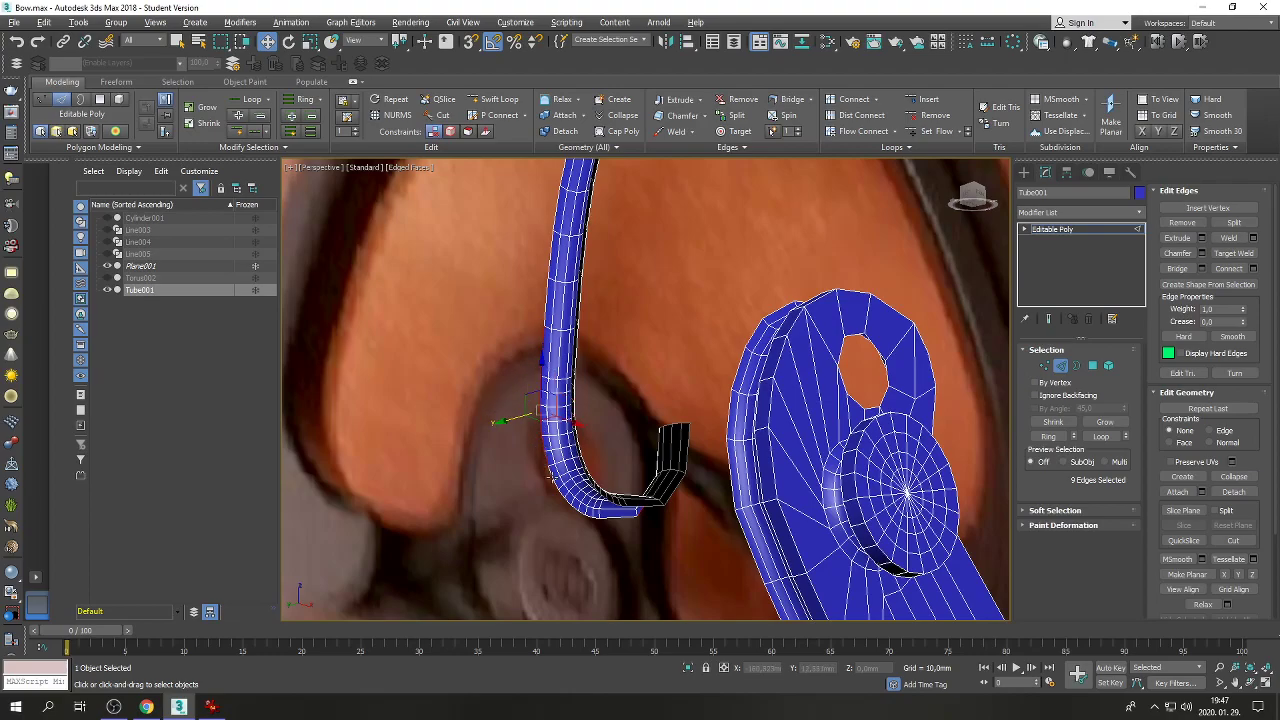
pyautogui.keyDown('ctrl'); pyautogui.click(553, 479); pyautogui.keyUp('ctrl')
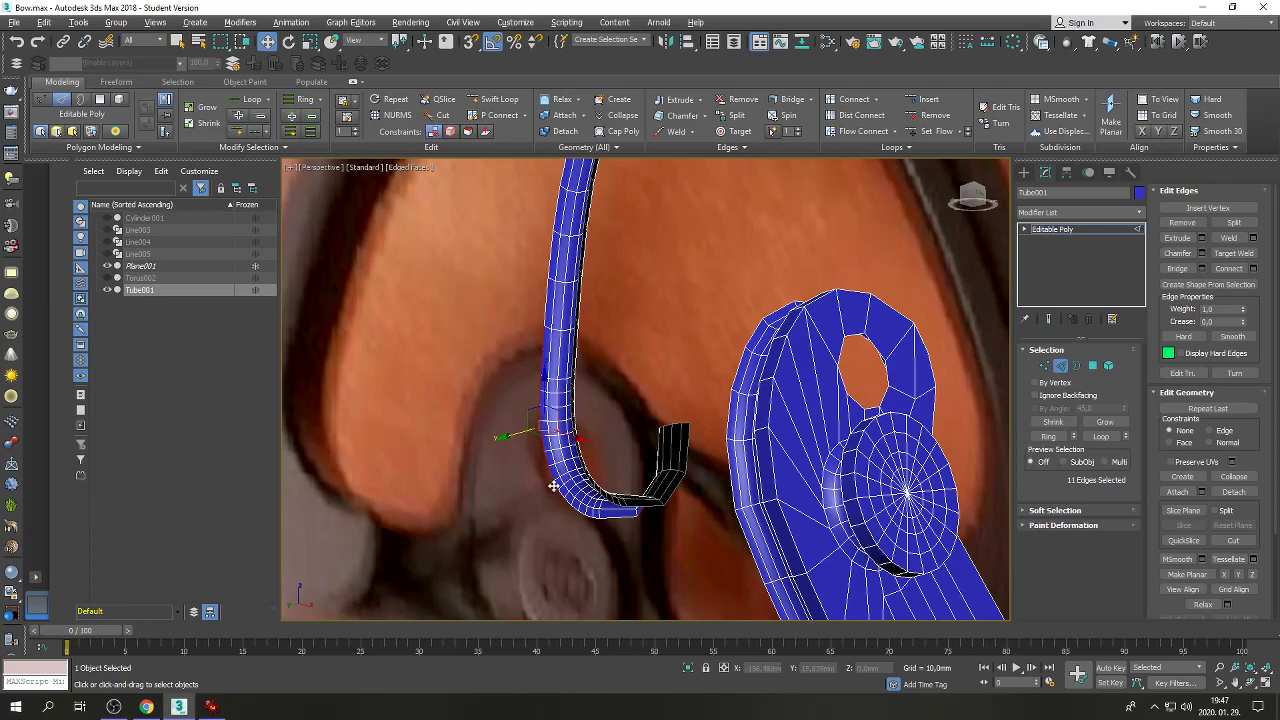
pyautogui.keyDown('ctrl'); pyautogui.click(553, 486); pyautogui.keyUp('ctrl')
pyautogui.keyDown('ctrl'); pyautogui.click(560, 492); pyautogui.keyUp('ctrl')
pyautogui.keyDown('ctrl'); pyautogui.click(566, 506); pyautogui.keyUp('ctrl')
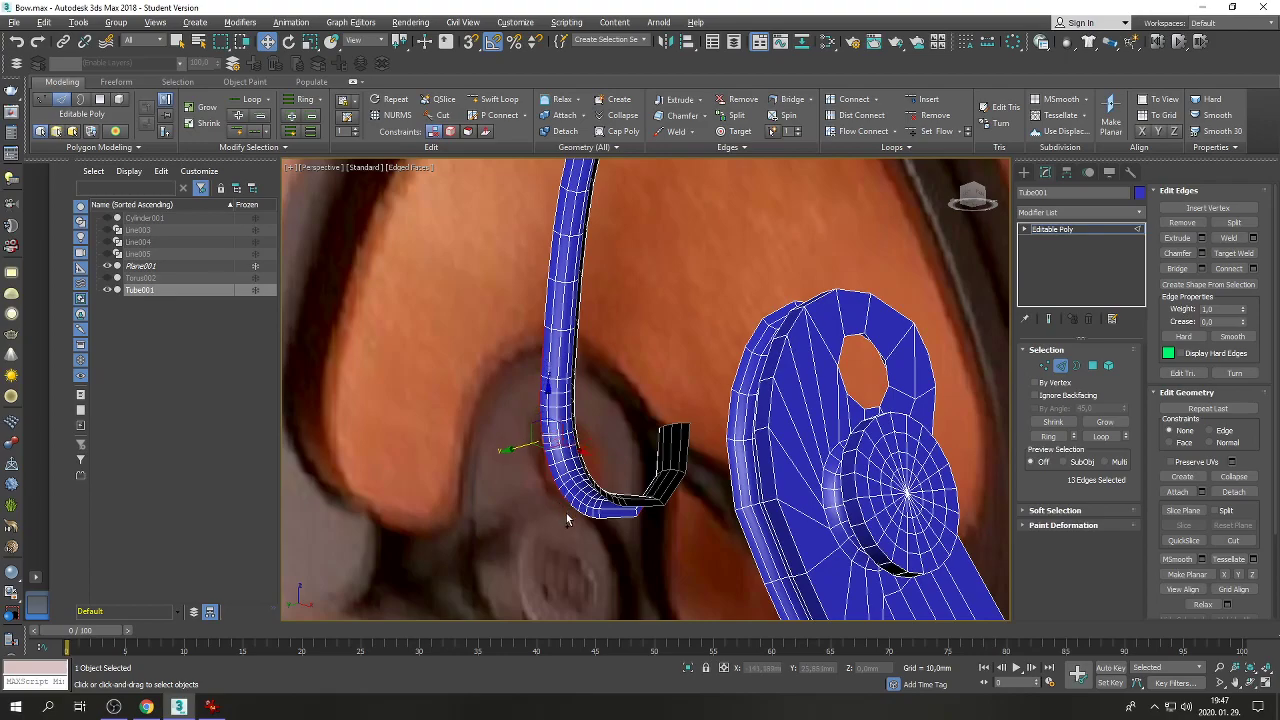
pyautogui.keyDown('ctrl'); pyautogui.click(572, 510); pyautogui.keyUp('ctrl')
pyautogui.keyDown('ctrl'); pyautogui.click(581, 515); pyautogui.keyUp('ctrl')
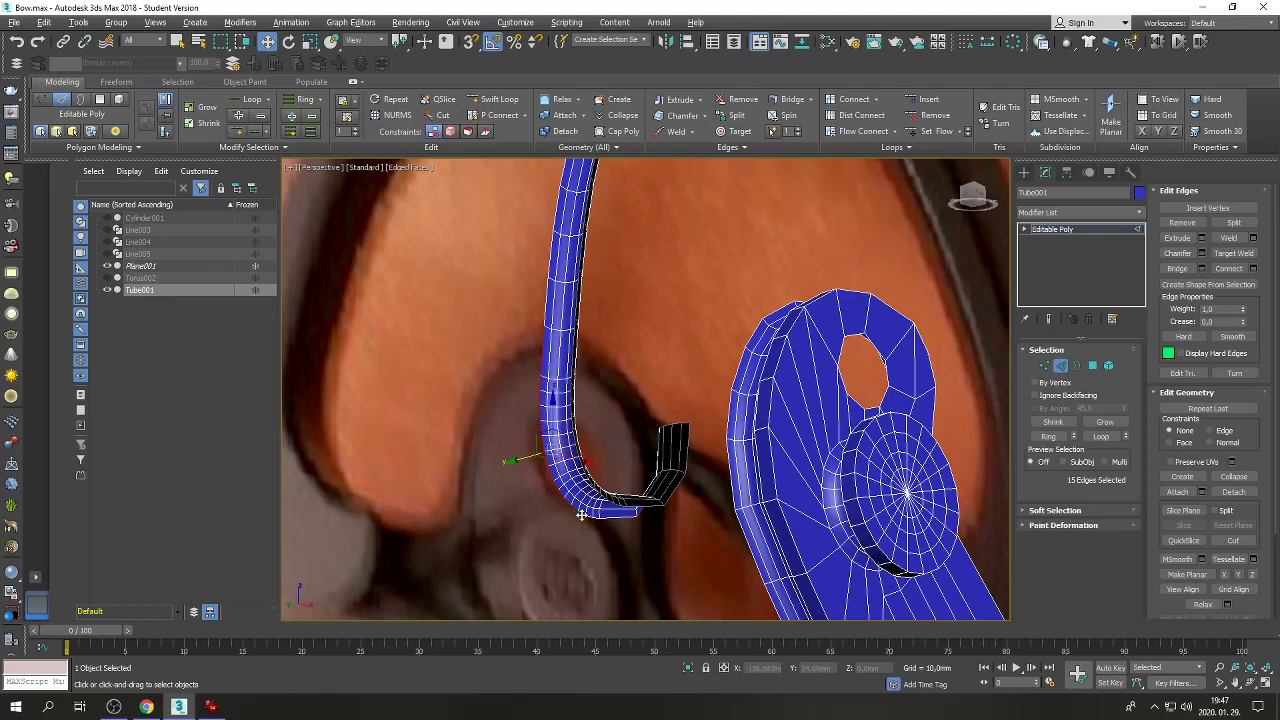
pyautogui.keyDown('ctrl'); pyautogui.click(594, 519); pyautogui.keyUp('ctrl')
pyautogui.keyDown('ctrl'); pyautogui.click(612, 528); pyautogui.keyUp('ctrl')
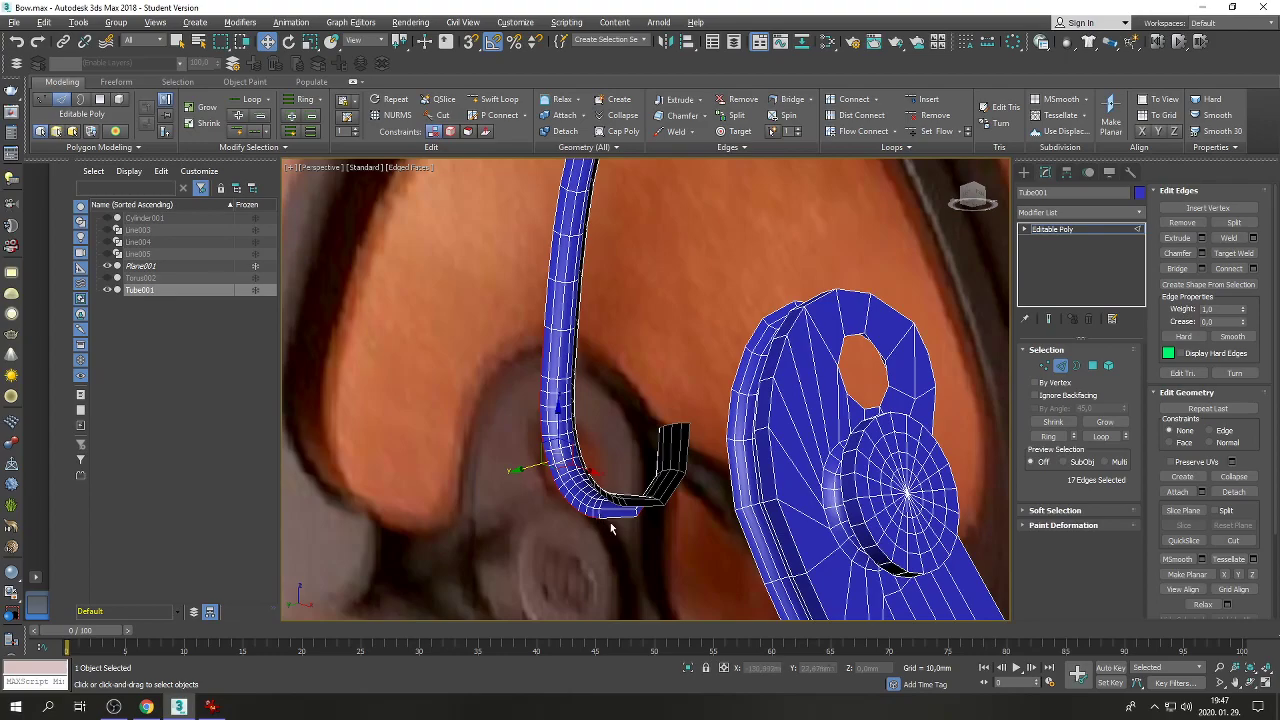
pyautogui.keyDown('ctrl'); pyautogui.click(613, 518); pyautogui.keyUp('ctrl')
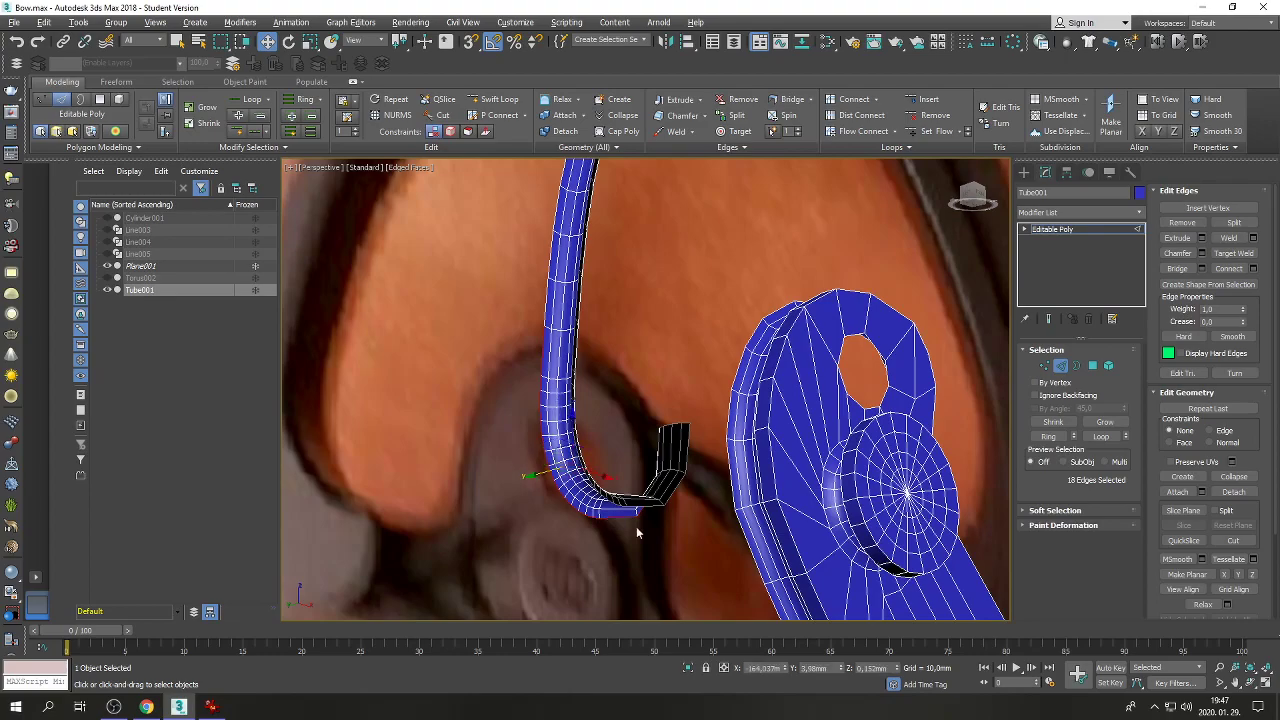
# Extend the 18 selected tube edges into new faces about 13.4 mm along Y.
pyautogui.click(1263, 681)
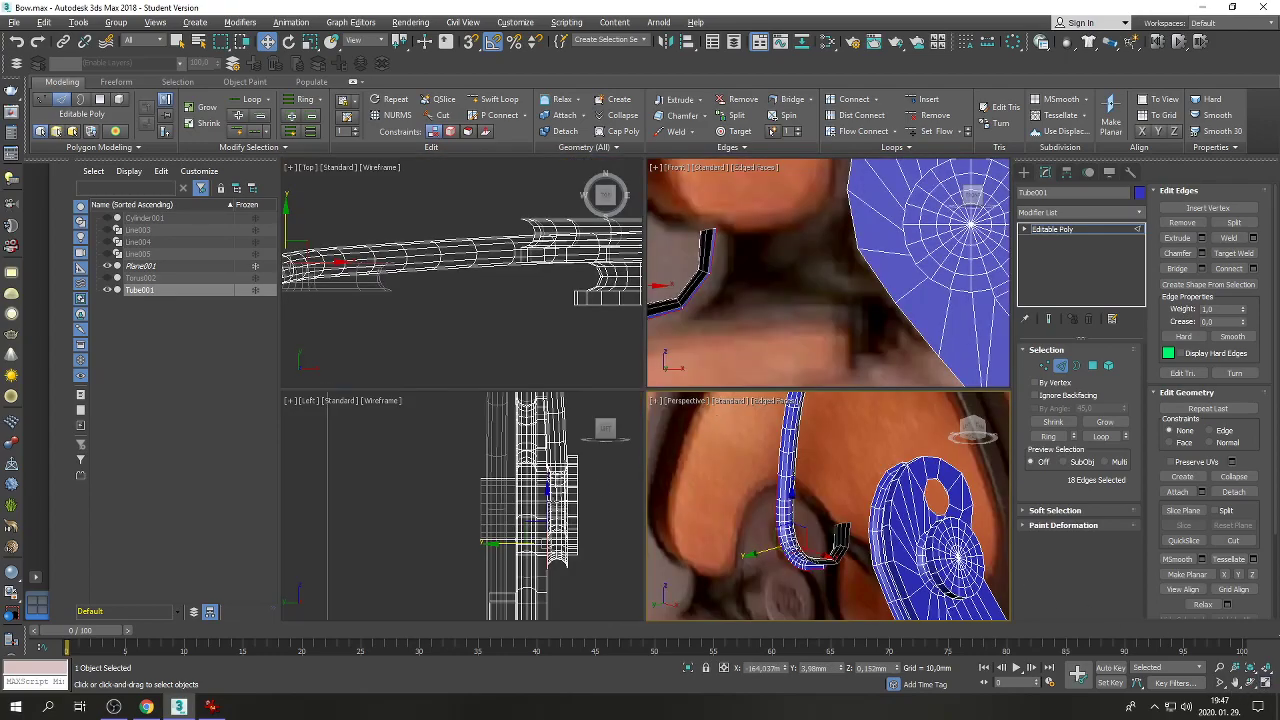
pyautogui.rightClick(588, 544)
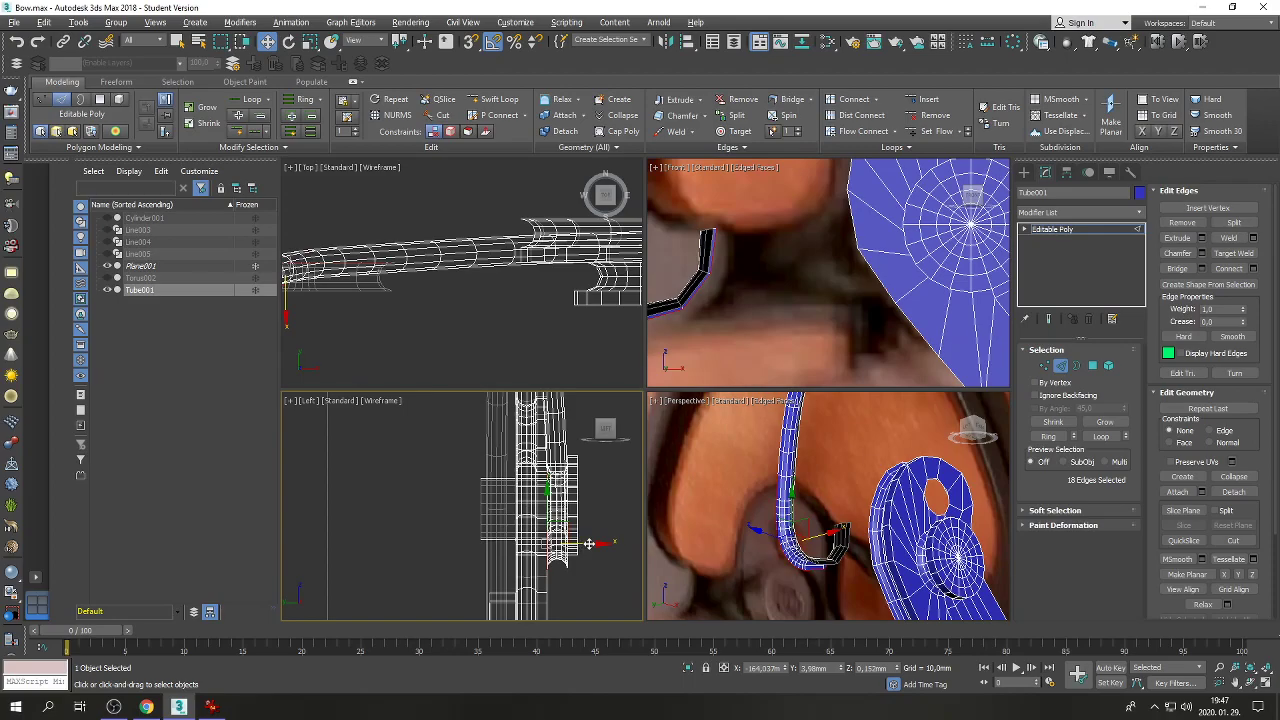
pyautogui.keyDown('shift'); pyautogui.moveTo(588, 544); pyautogui.dragTo(562, 542); pyautogui.keyUp('shift')
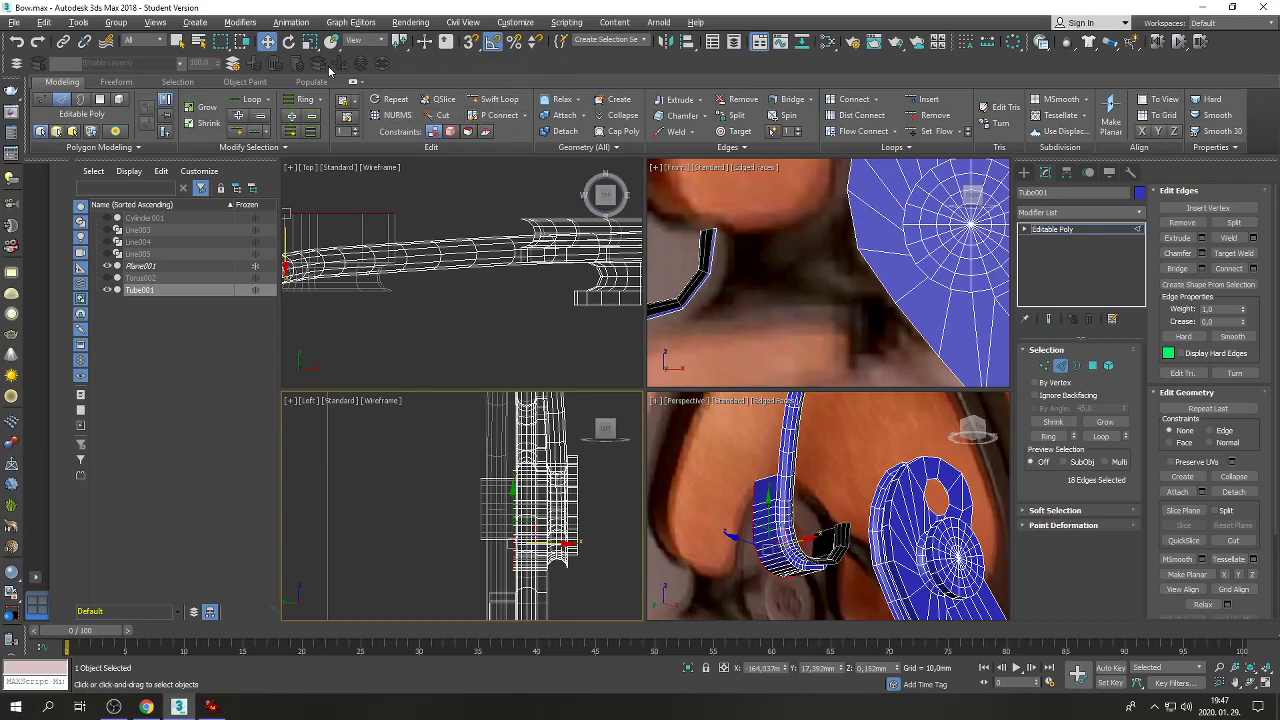
# Flatten the extended edges along Y by scaling them, and set their Y position to 16 mm.
pyautogui.press('r')
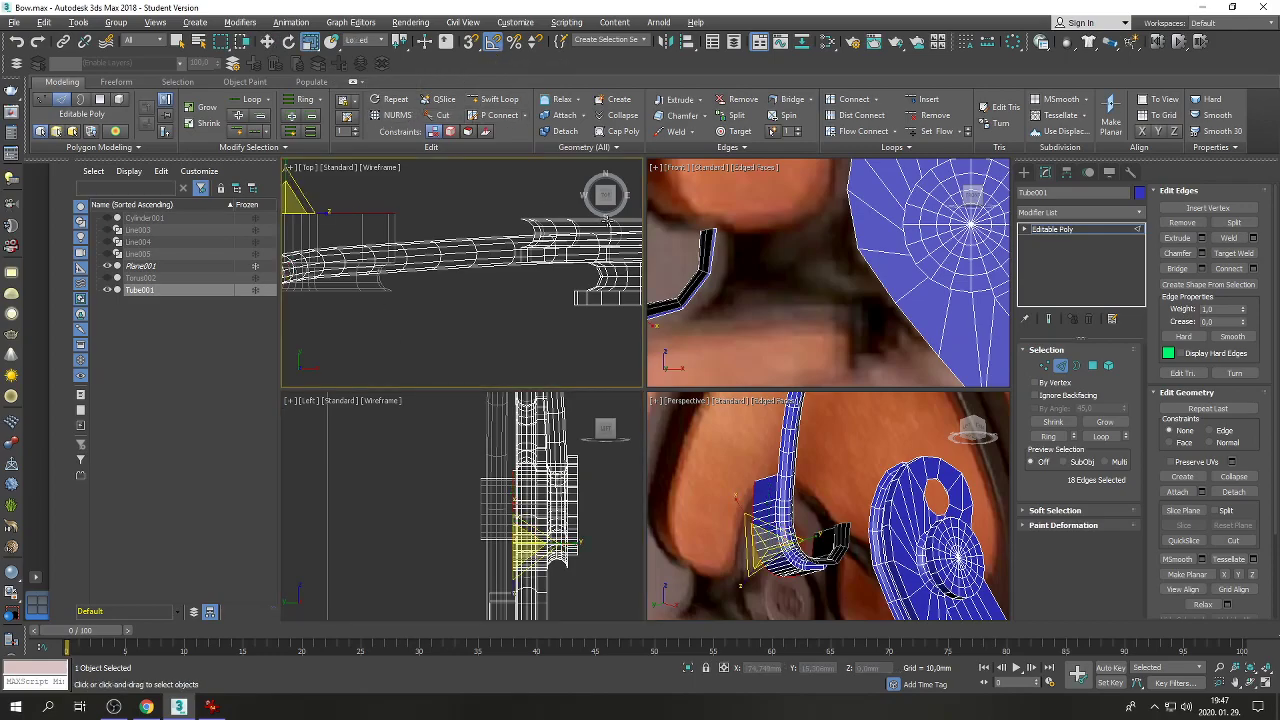
pyautogui.press('x')
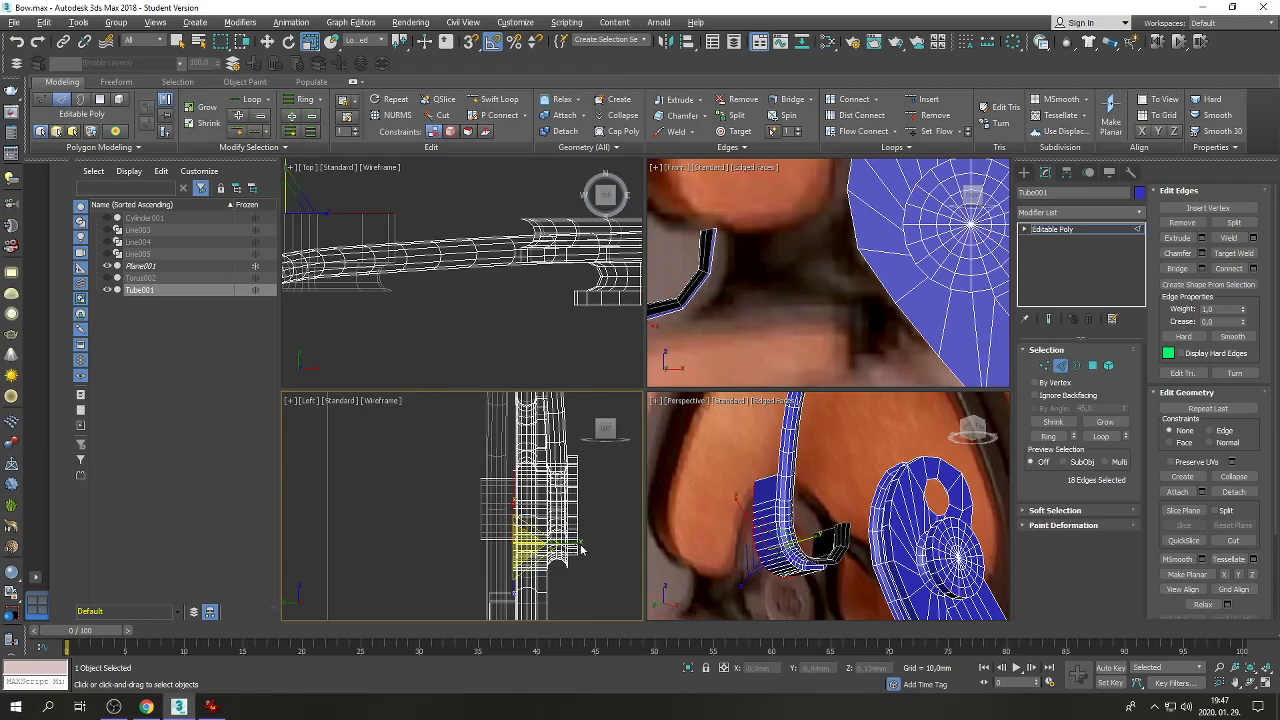
pyautogui.moveTo(799, 437); pyautogui.dragTo(800, 440)
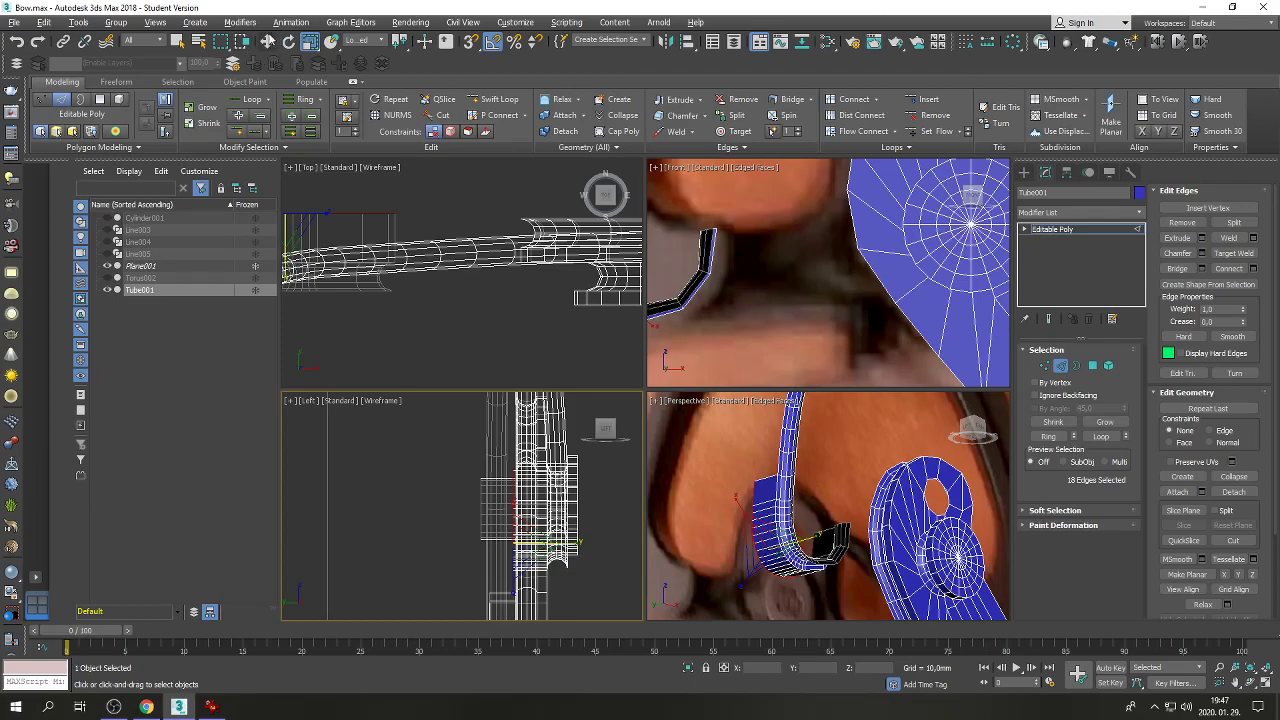
pyautogui.click(267, 41)
pyautogui.click(820, 668)
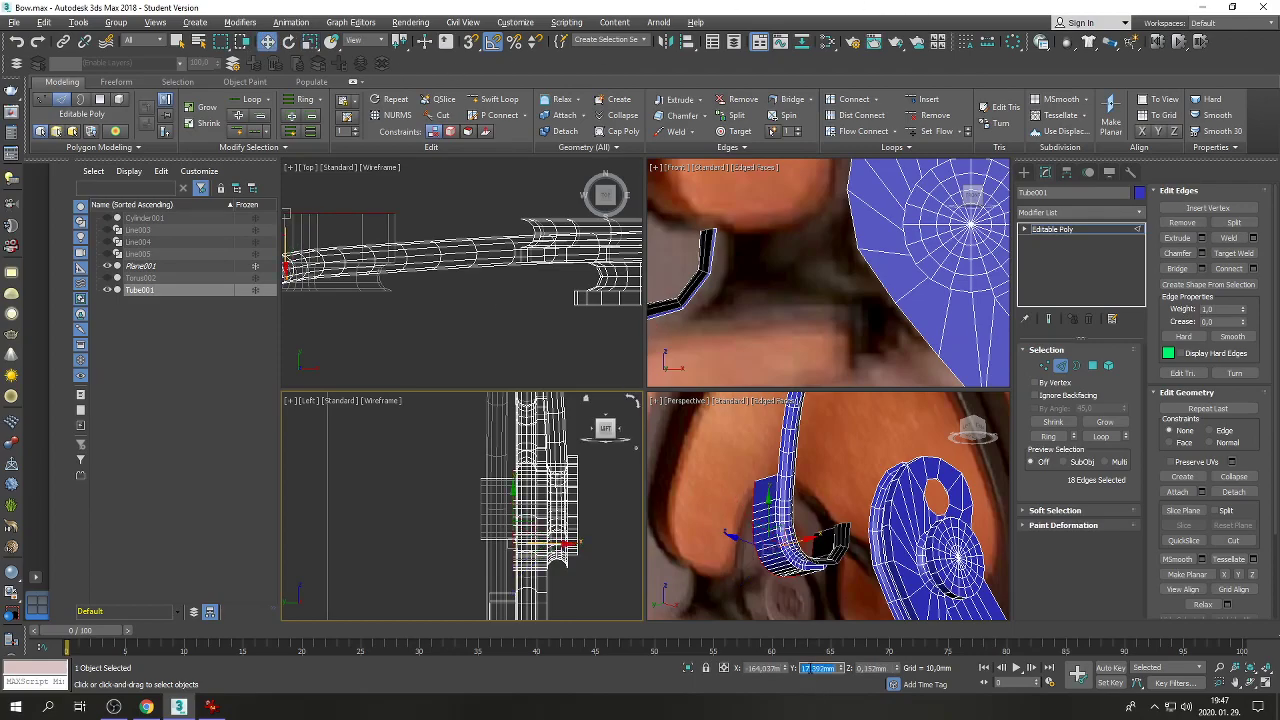
pyautogui.write('16')
pyautogui.press('Return')
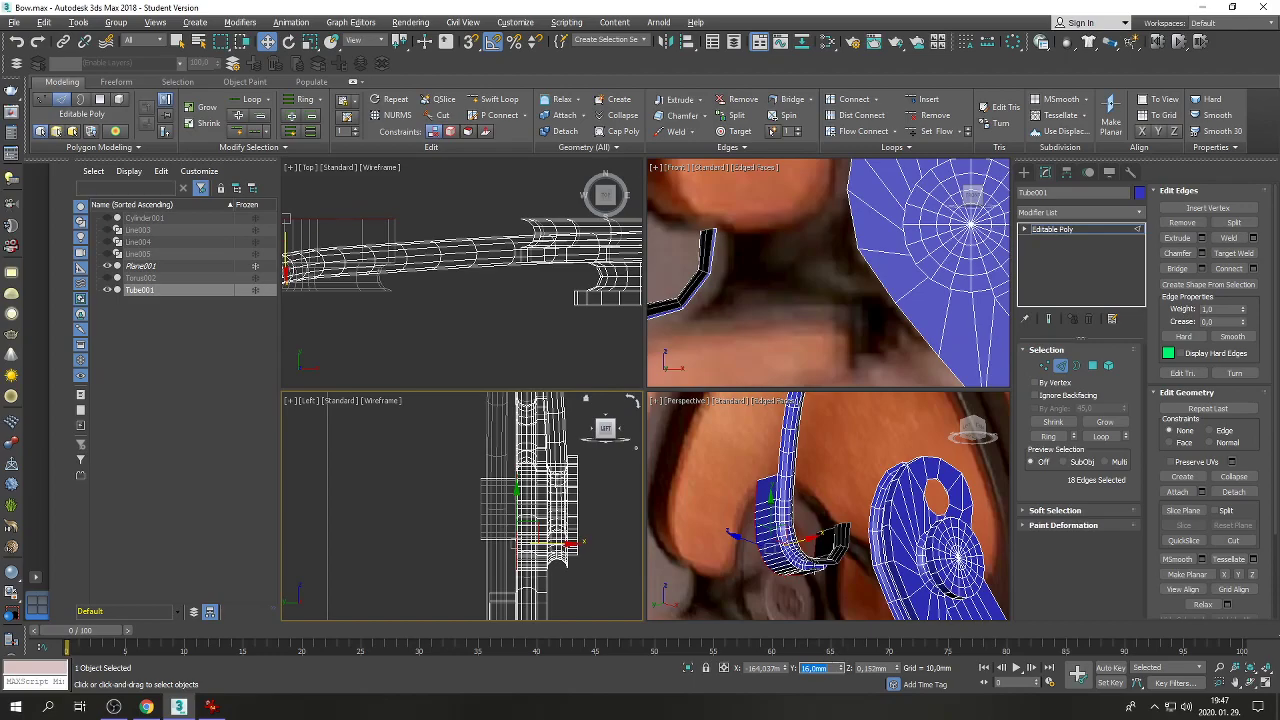
# Examine the extended tube faces from the side and from below, comparing their depth with the cam part's rim.
pyautogui.click(1267, 682)
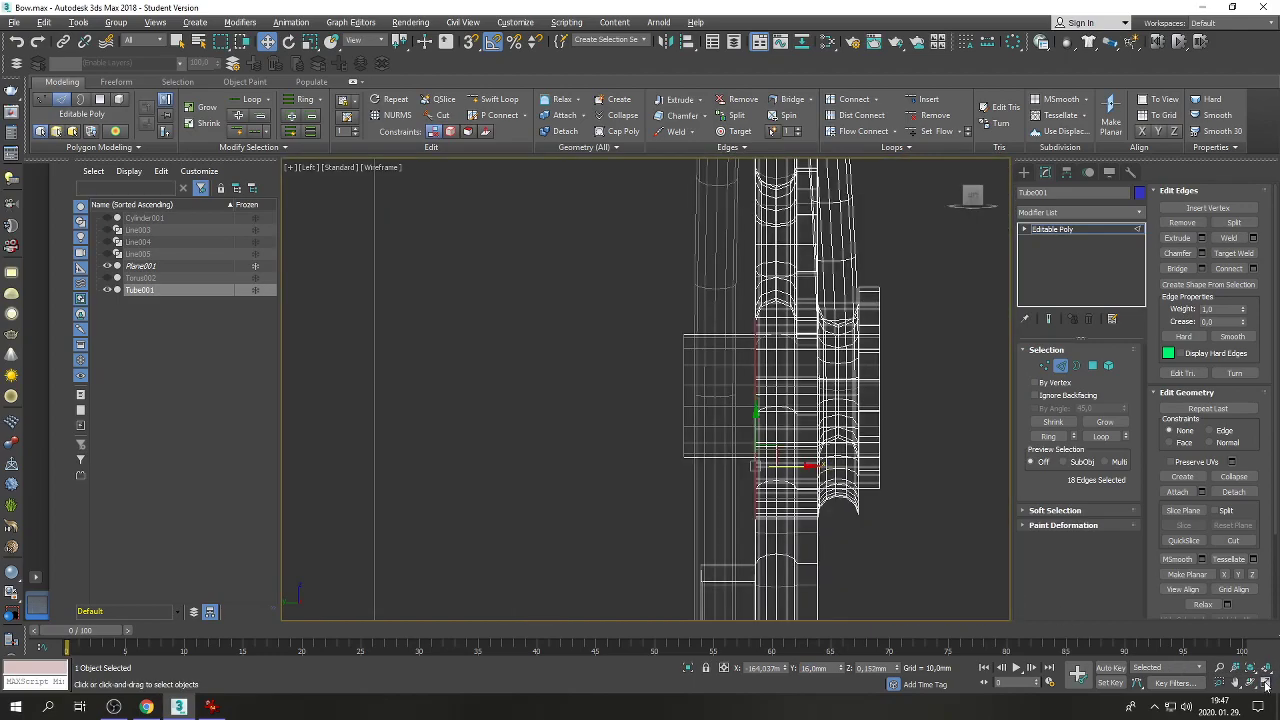
pyautogui.click(1267, 683)
pyautogui.click(1257, 682)
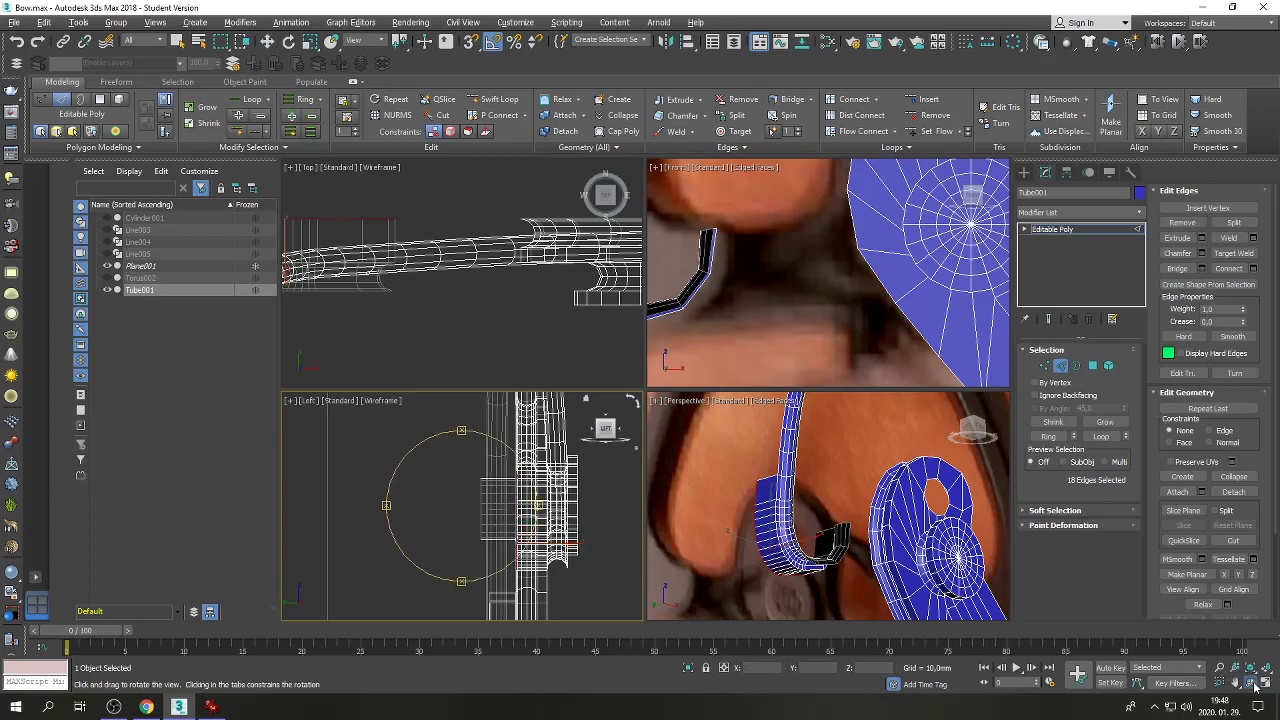
pyautogui.click(890, 514)
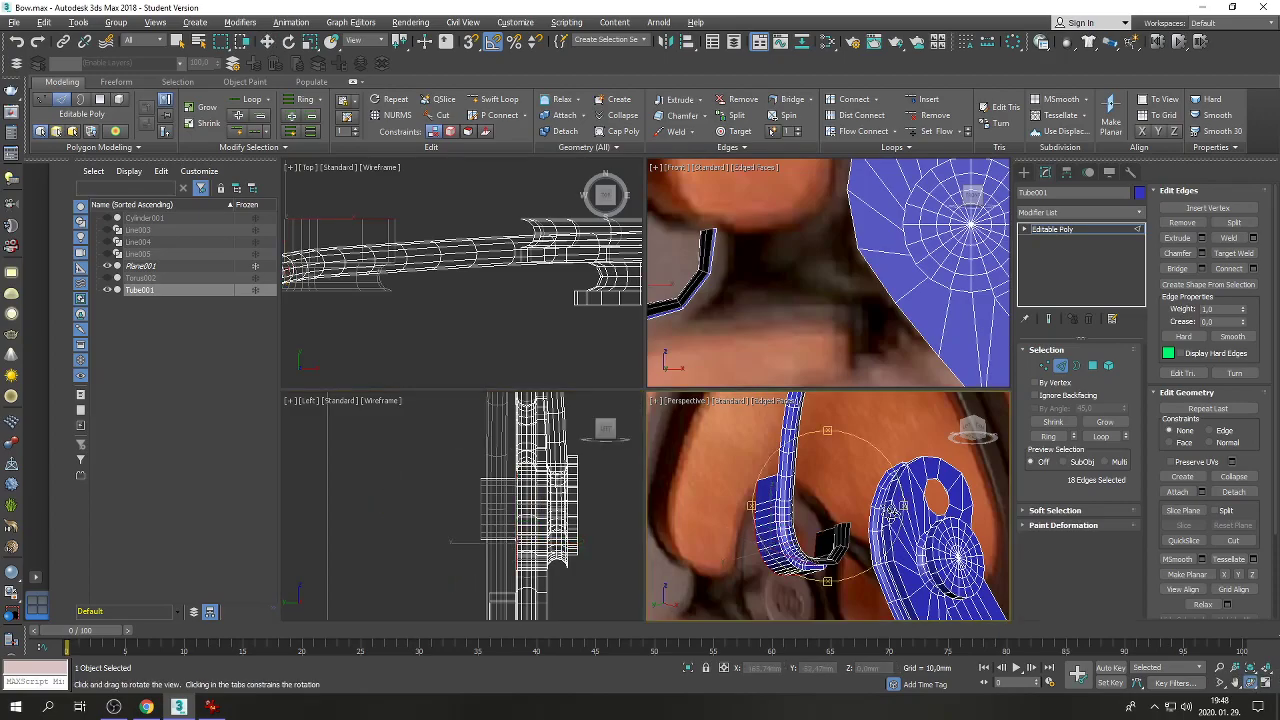
pyautogui.moveTo(890, 514); pyautogui.dragTo(822, 410)
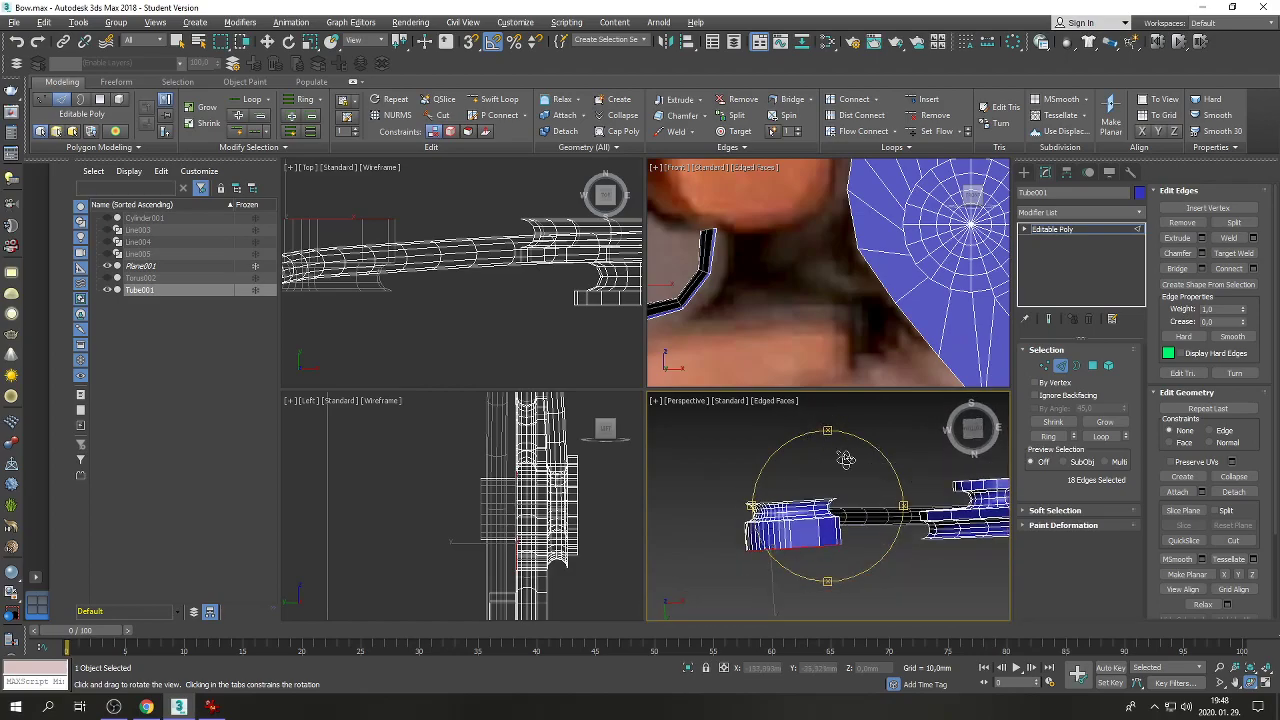
pyautogui.click(1237, 683)
pyautogui.moveTo(817, 533); pyautogui.dragTo(757, 516)
pyautogui.press('w')
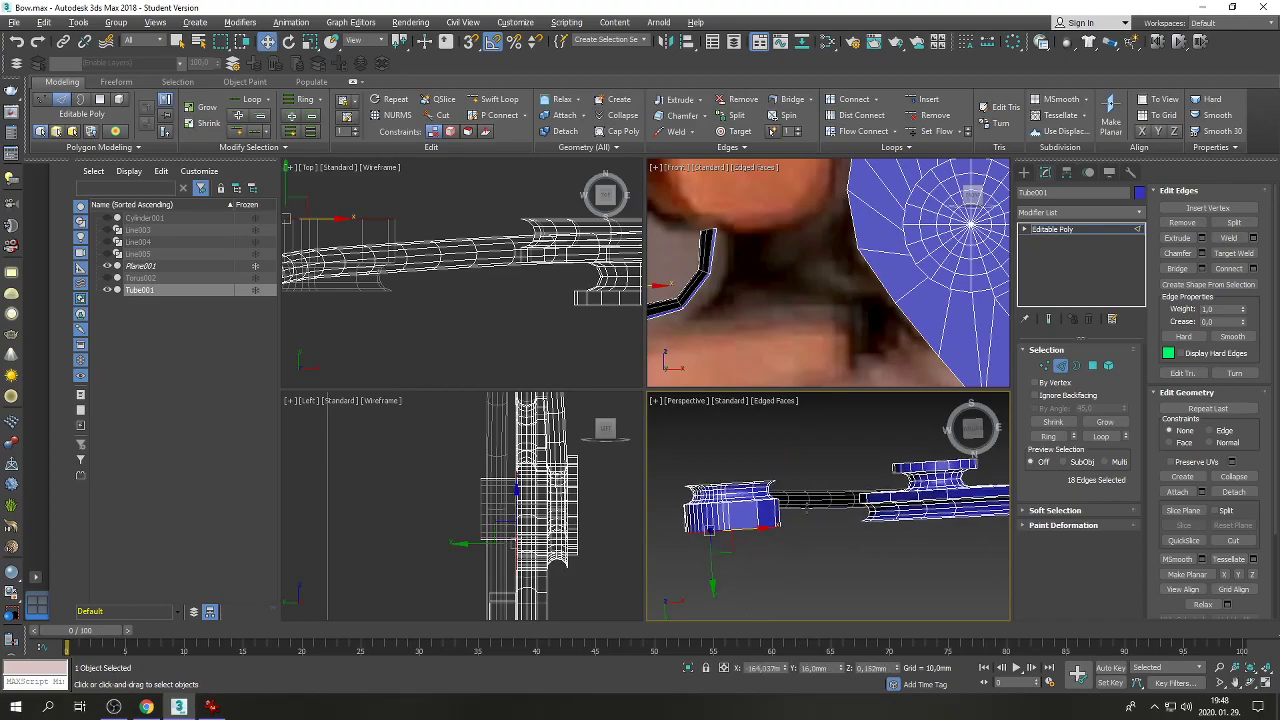
# Select two adjacent rim edges on the cam part and the two facing edges at the bent tube's free end.
pyautogui.click(1263, 682)
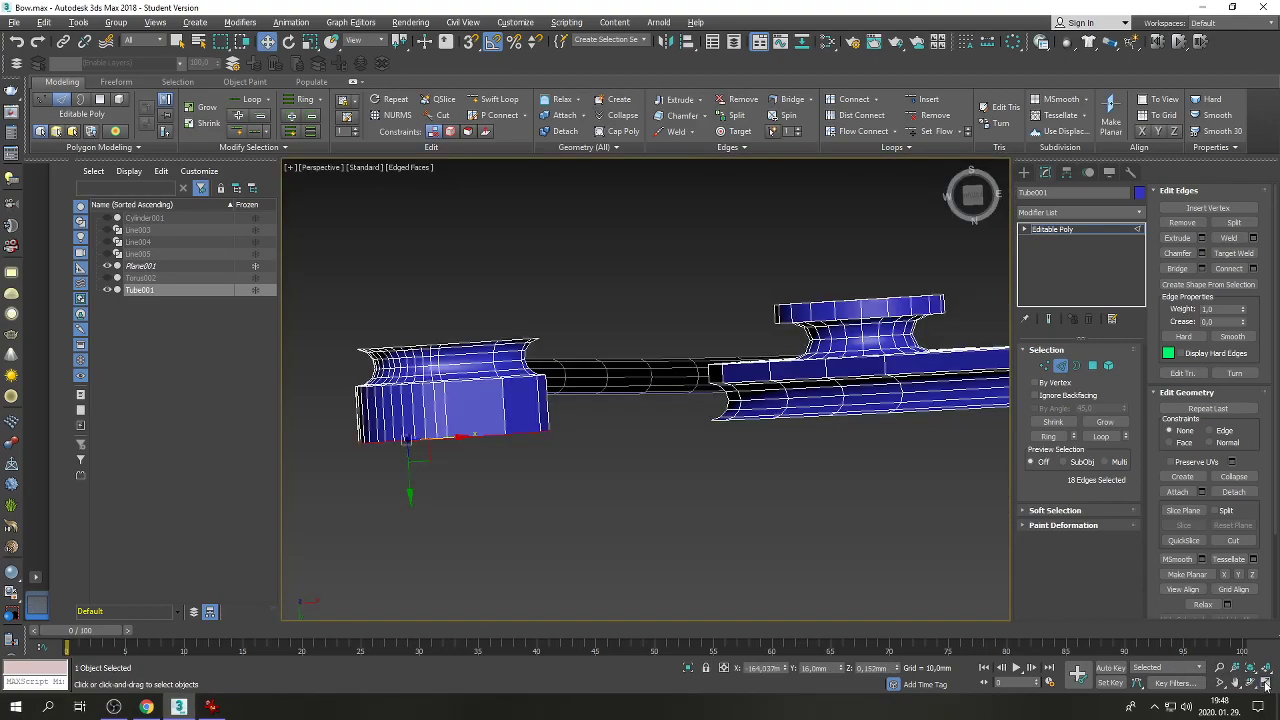
pyautogui.click(1251, 682)
pyautogui.moveTo(672, 394); pyautogui.dragTo(891, 520)
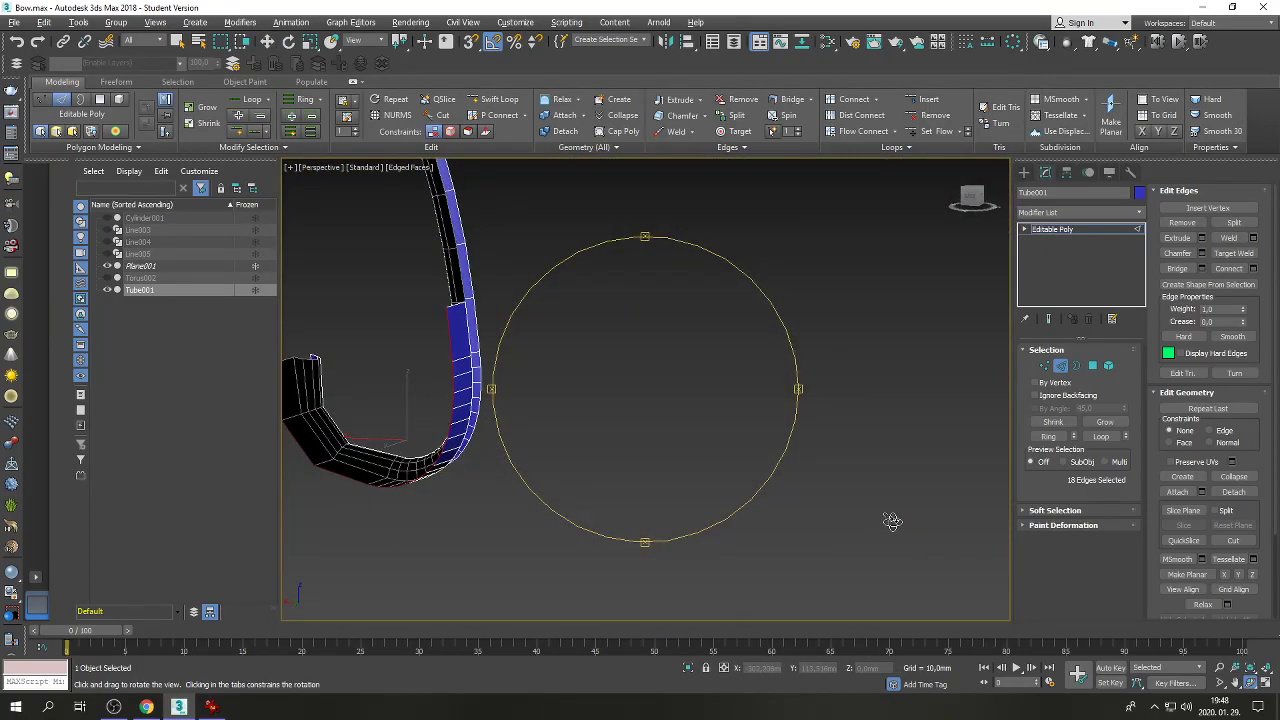
pyautogui.click(1236, 682)
pyautogui.moveTo(437, 394); pyautogui.dragTo(811, 451)
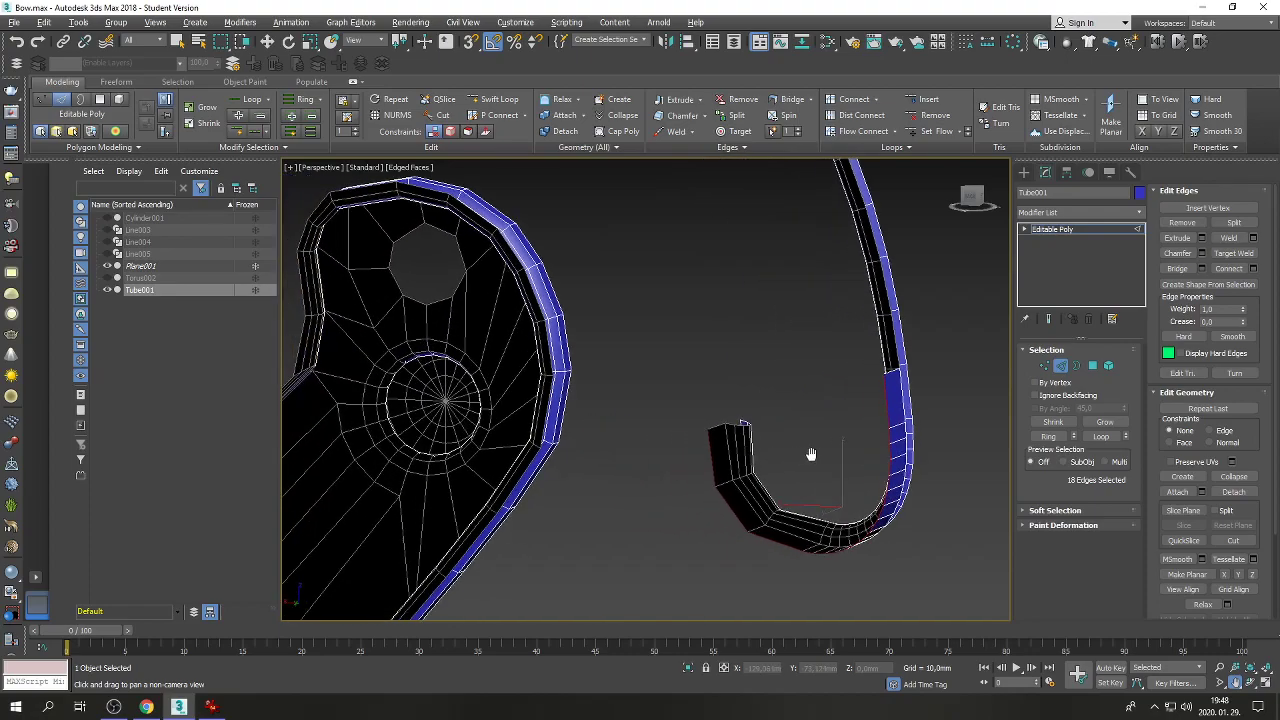
pyautogui.press('w')
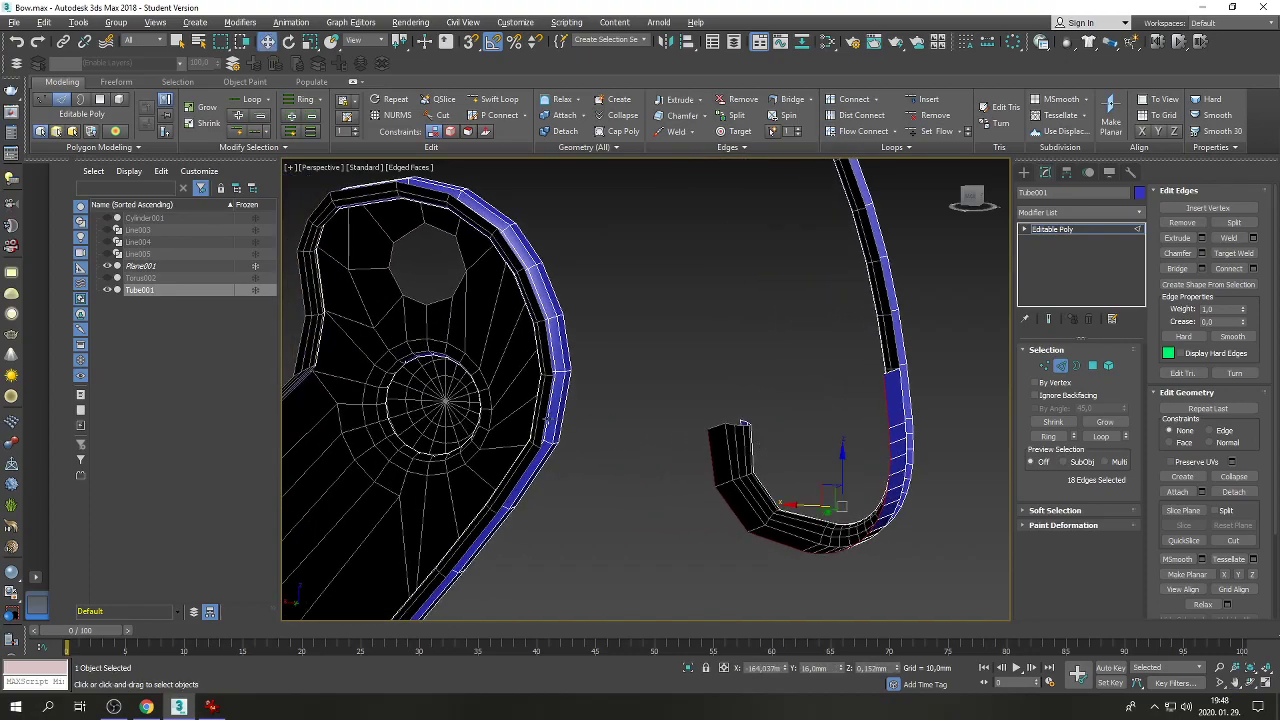
pyautogui.click(548, 419)
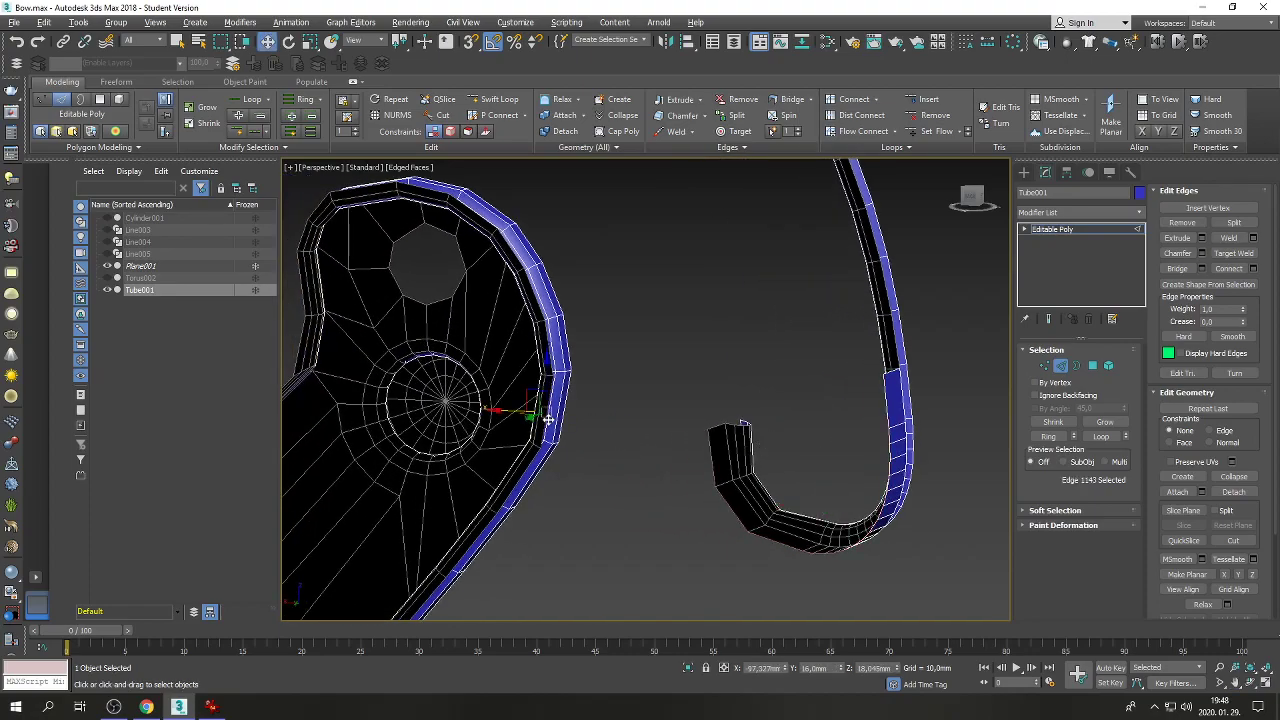
pyautogui.keyDown('ctrl'); pyautogui.click(712, 464); pyautogui.keyUp('ctrl')
pyautogui.keyDown('ctrl'); pyautogui.click(727, 500); pyautogui.keyUp('ctrl')
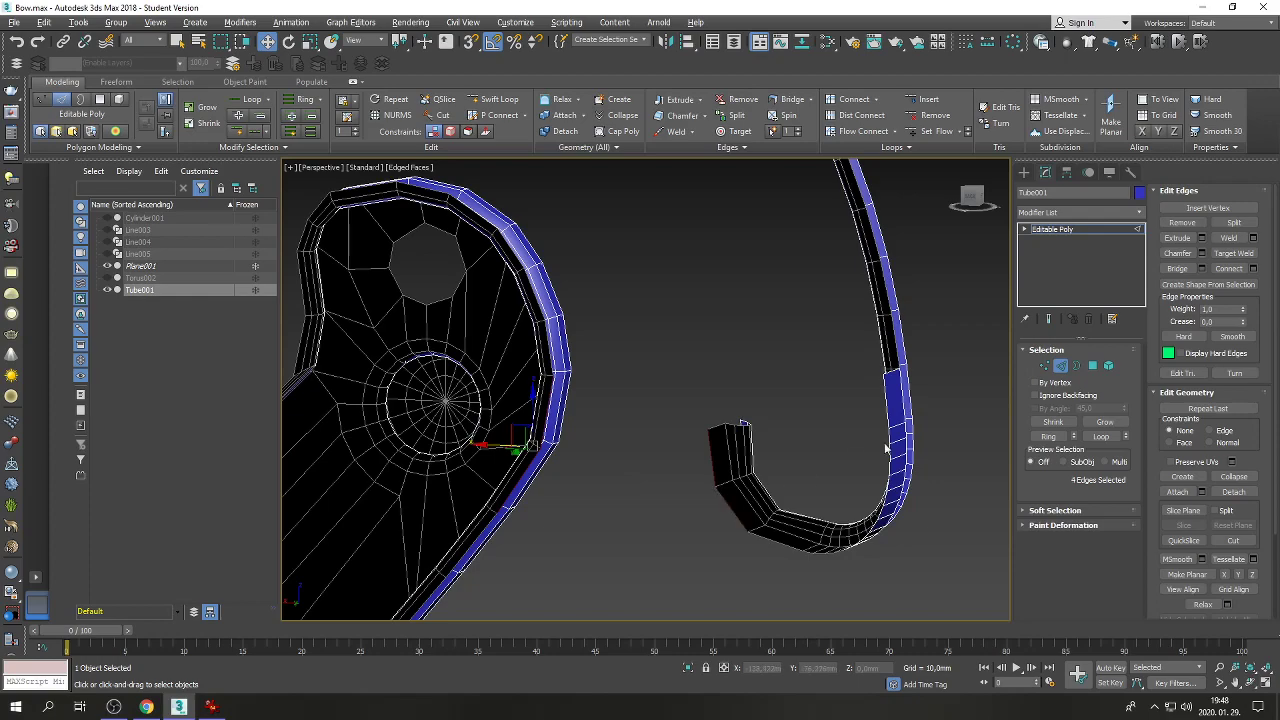
# Bridge the selected cam rim and tube end edges, dividing the new connecting arm with two intermediate cross loops.
pyautogui.click(1202, 268)
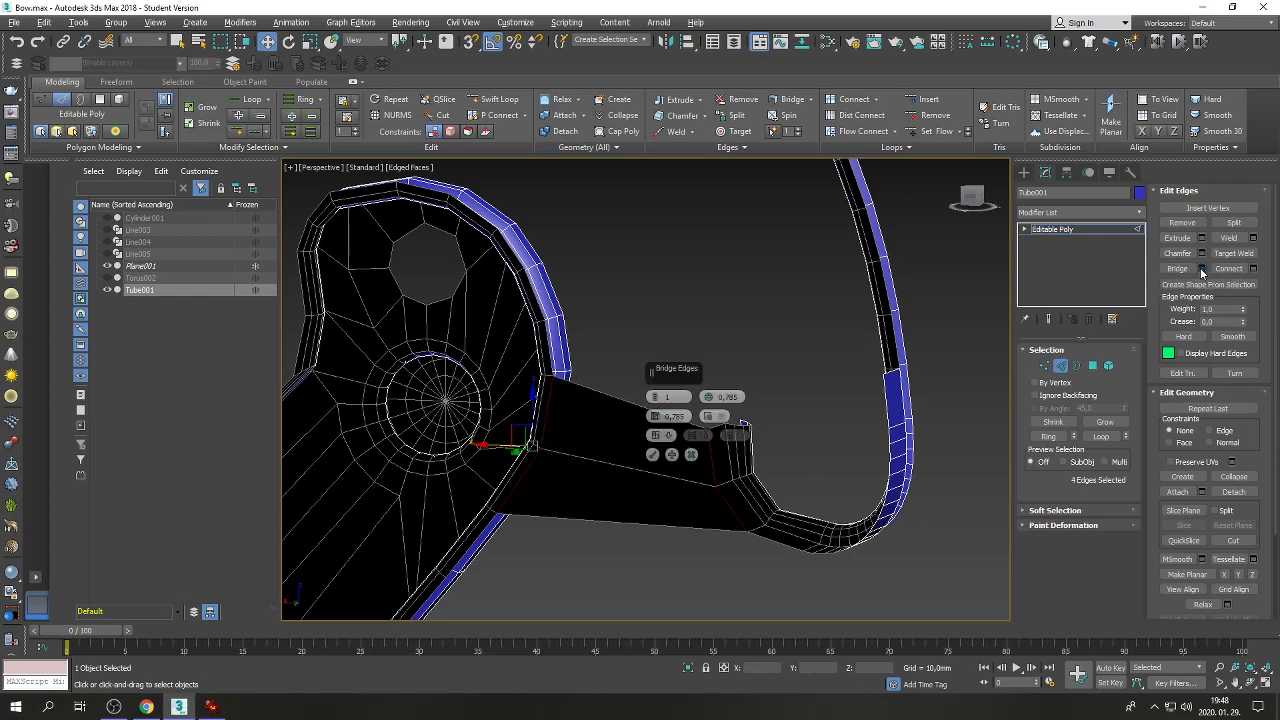
pyautogui.click(1265, 686)
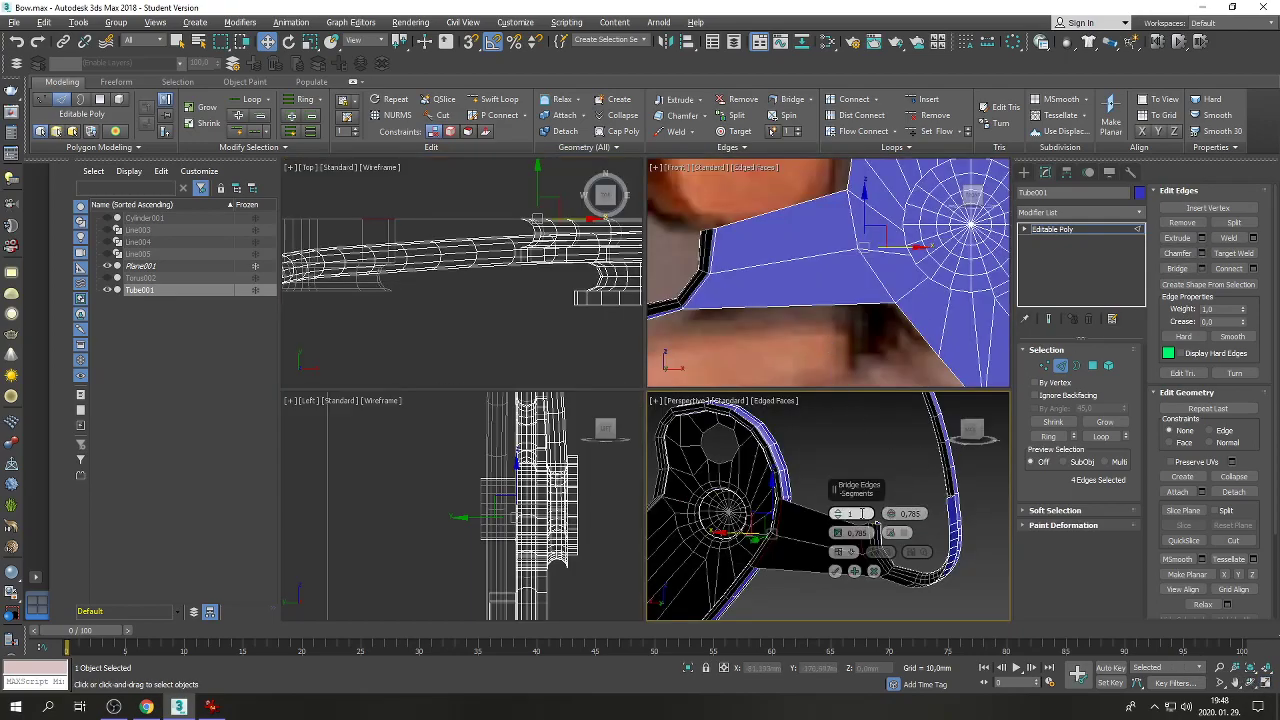
pyautogui.click(838, 514)
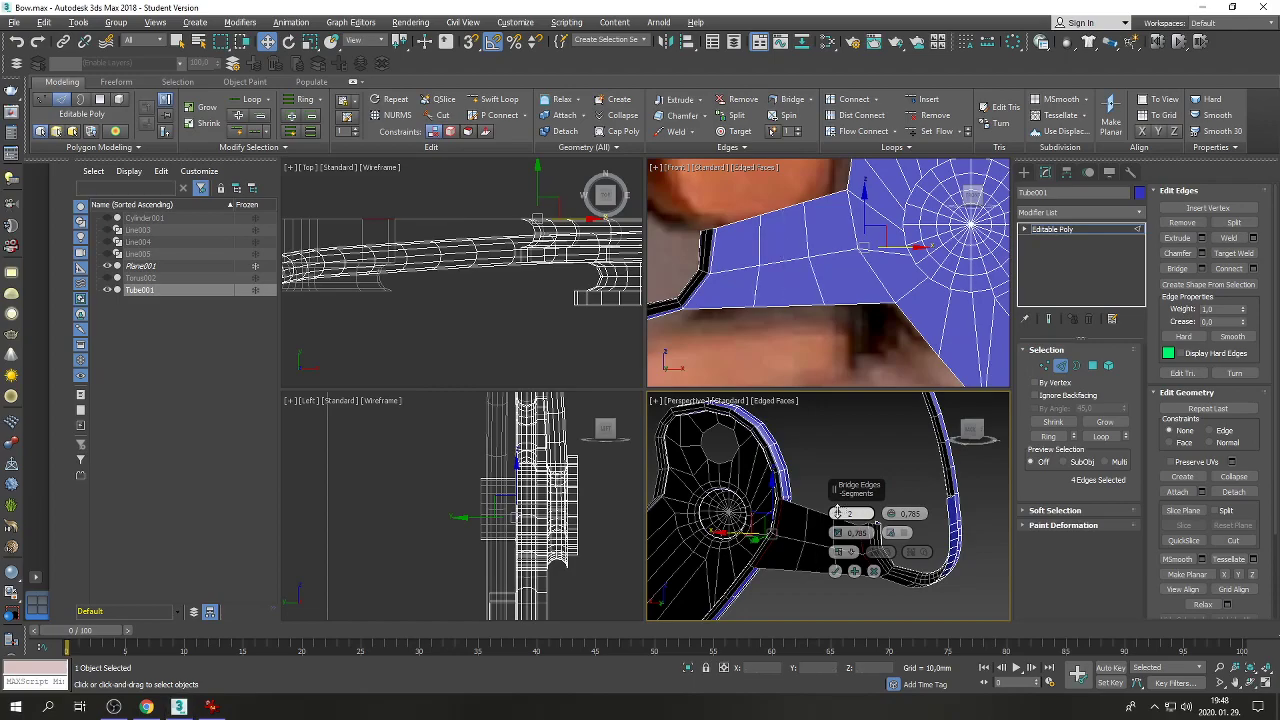
pyautogui.click(838, 514)
pyautogui.click(873, 572)
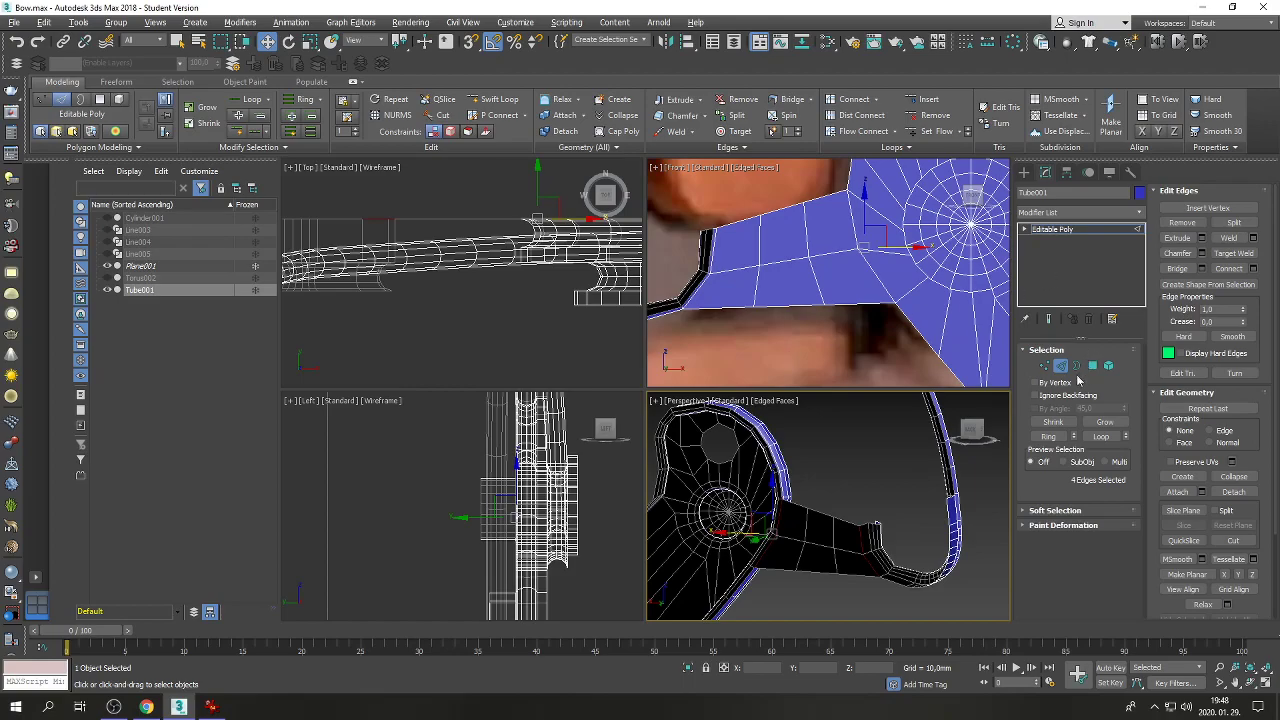
# Move the upper and lower vertices of the arm's tube-side loop towards the tube end, following the reference photo.
pyautogui.press('1')
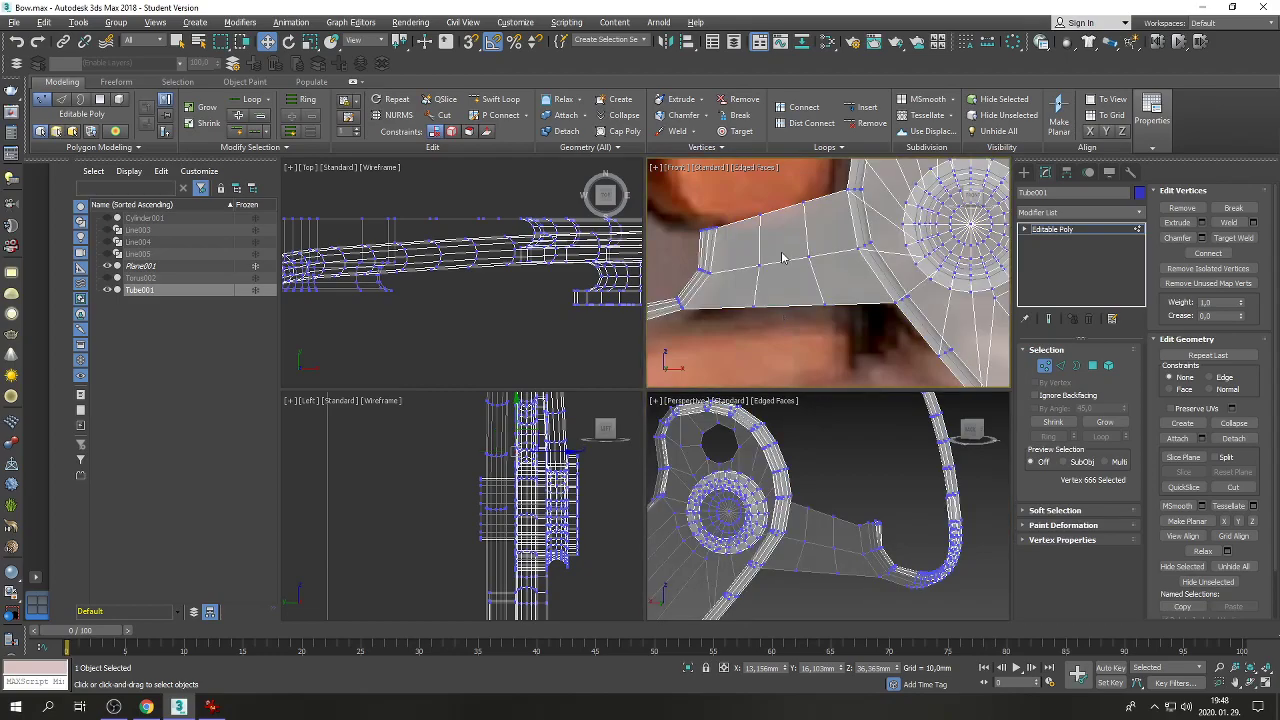
pyautogui.click(760, 218)
pyautogui.moveTo(772, 193); pyautogui.dragTo(748, 215)
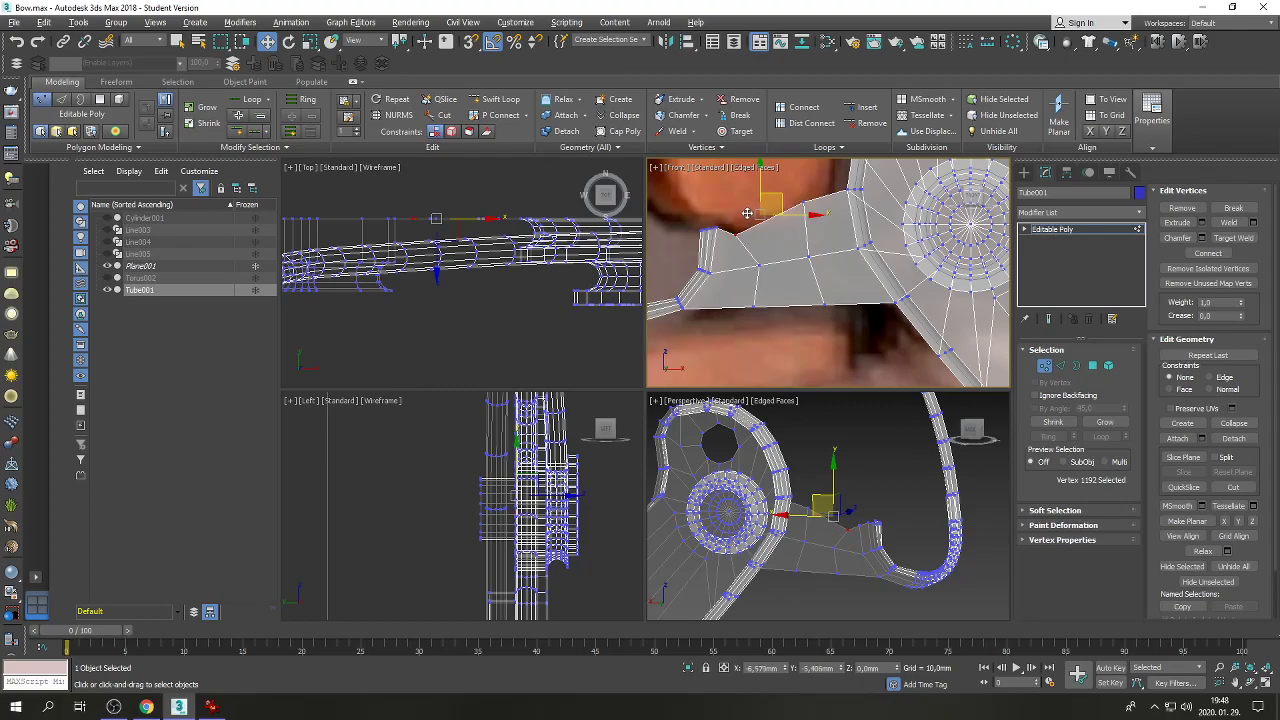
pyautogui.click(753, 305)
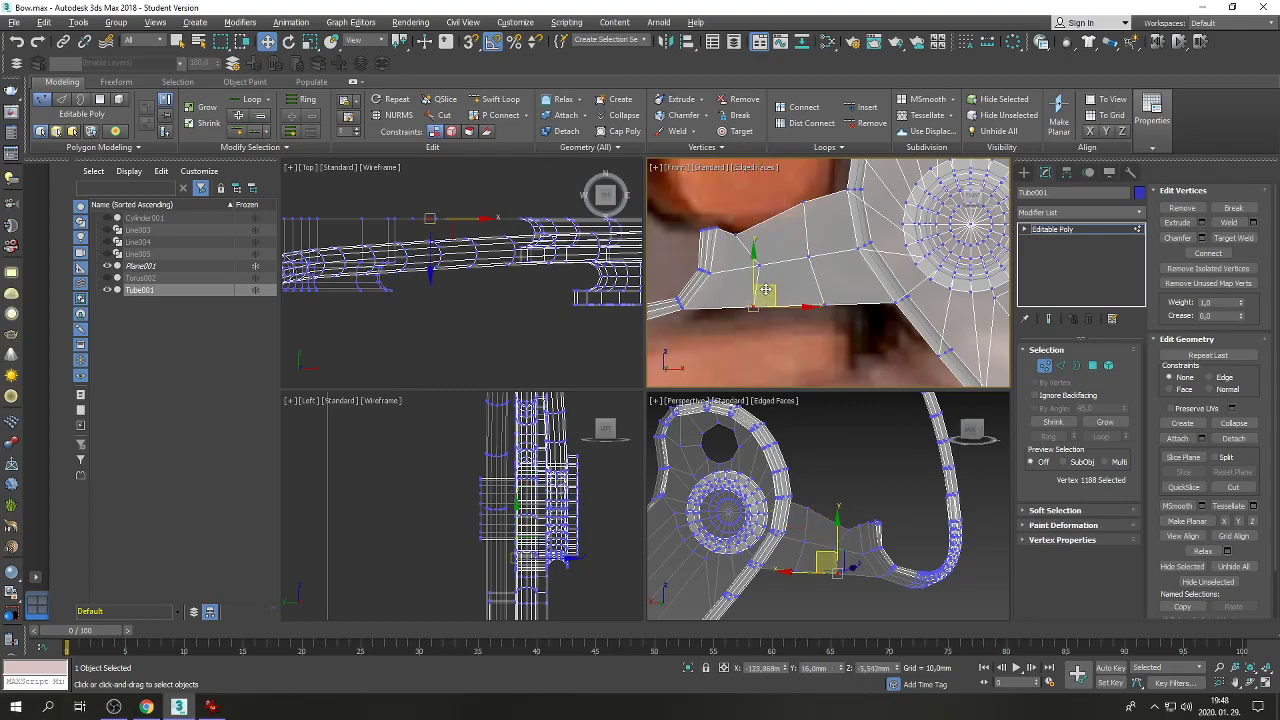
pyautogui.moveTo(767, 298); pyautogui.dragTo(722, 290)
pyautogui.scroll(-5, 722, 290)
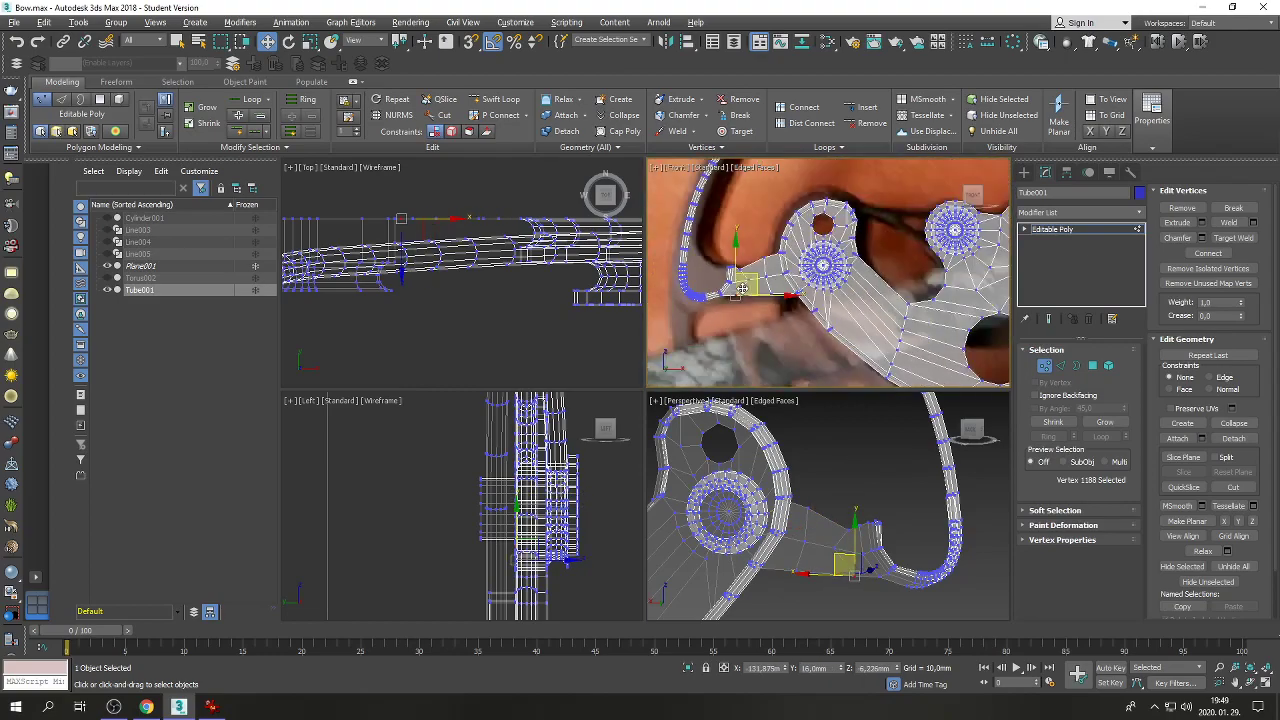
# Shape the arm's cam-side loop, lowering its upper vertex to Z about 17 mm and raising its lower vertex to about -1.2 mm.
pyautogui.click(1266, 684)
pyautogui.scroll(5, 518, 378)
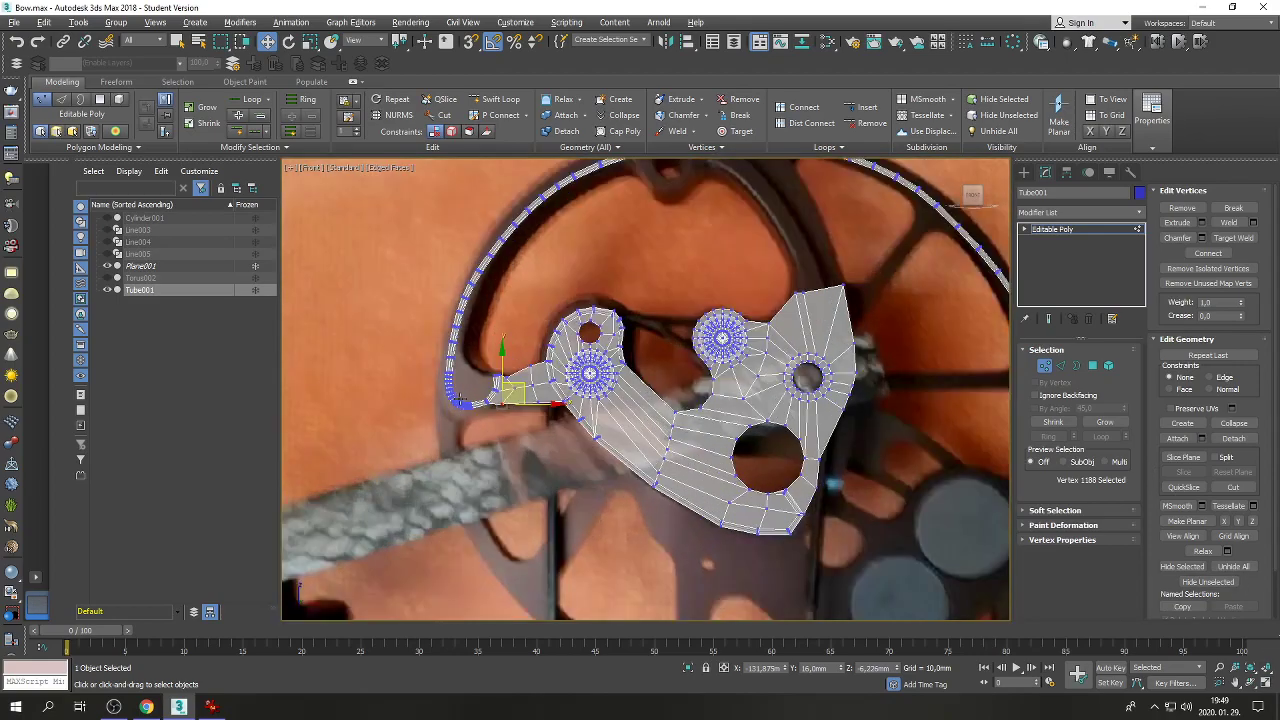
pyautogui.click(533, 318)
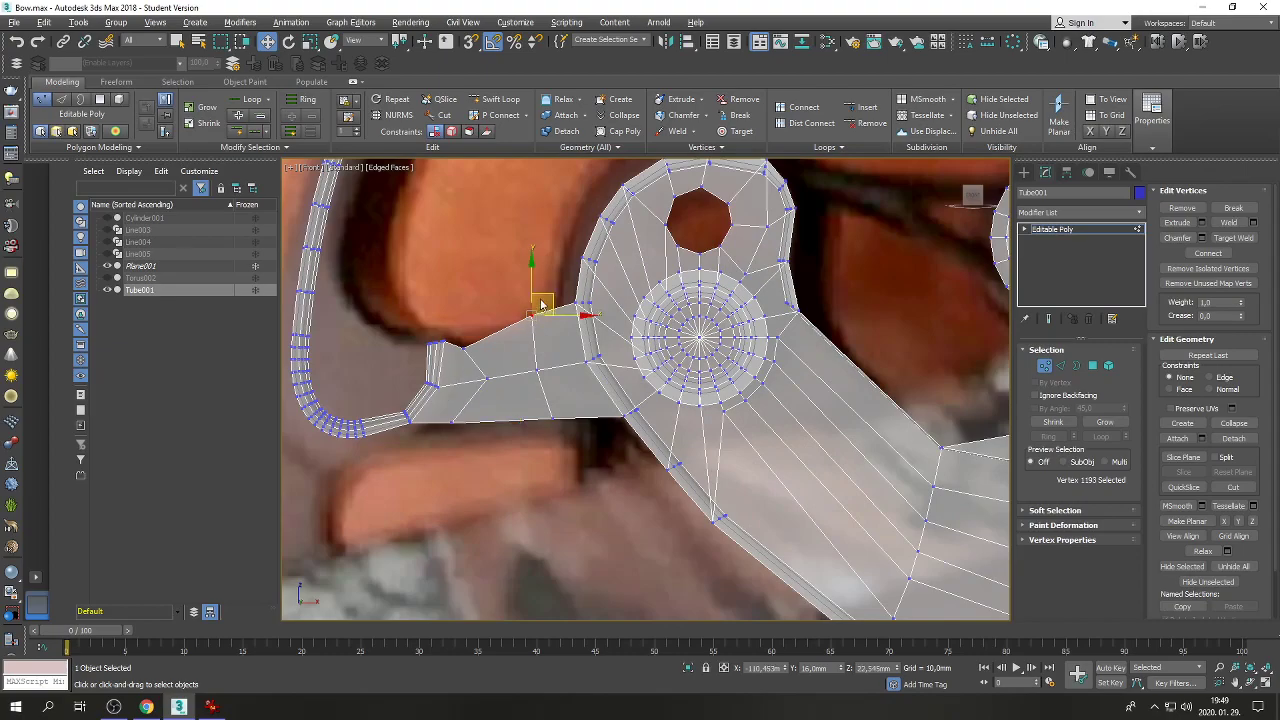
pyautogui.moveTo(541, 312)
pyautogui.mouseDown()
pyautogui.moveTo(543, 330)
pyautogui.moveTo(544, 318)
pyautogui.mouseUp()
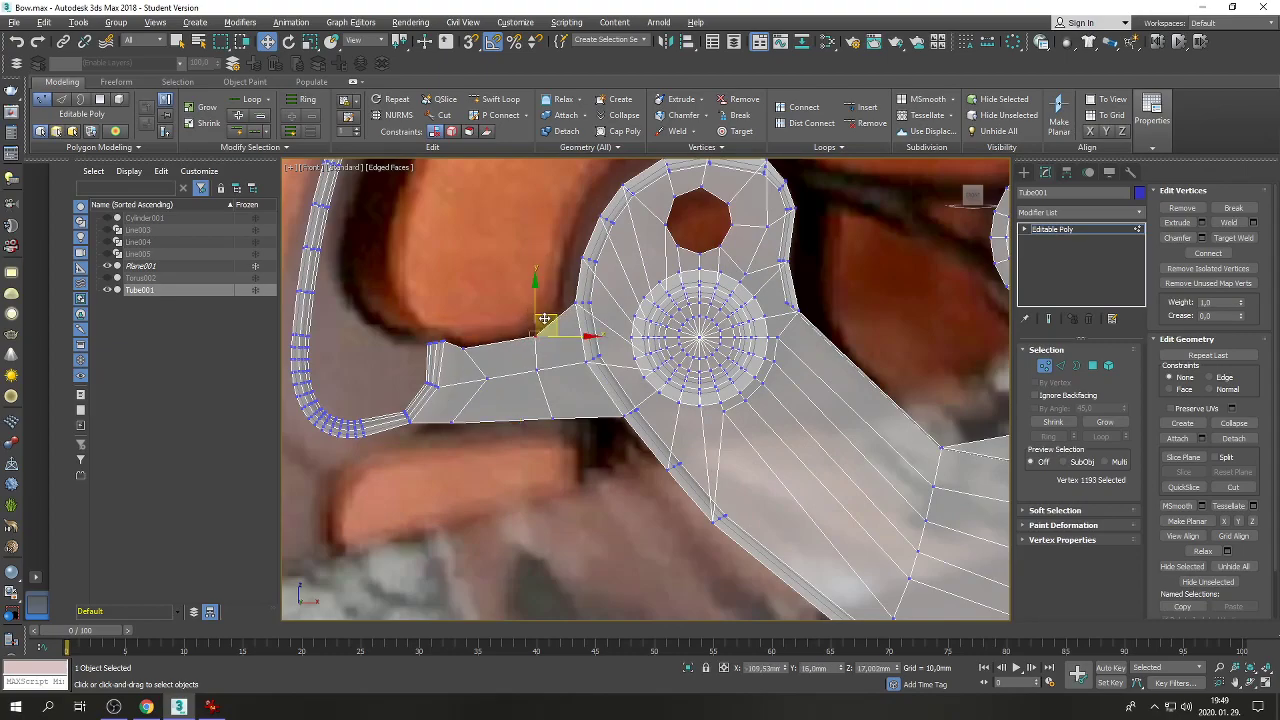
pyautogui.click(551, 418)
pyautogui.moveTo(564, 400)
pyautogui.mouseDown()
pyautogui.moveTo(563, 379)
pyautogui.moveTo(579, 390)
pyautogui.mouseUp()
pyautogui.scroll(-5, 579, 390)
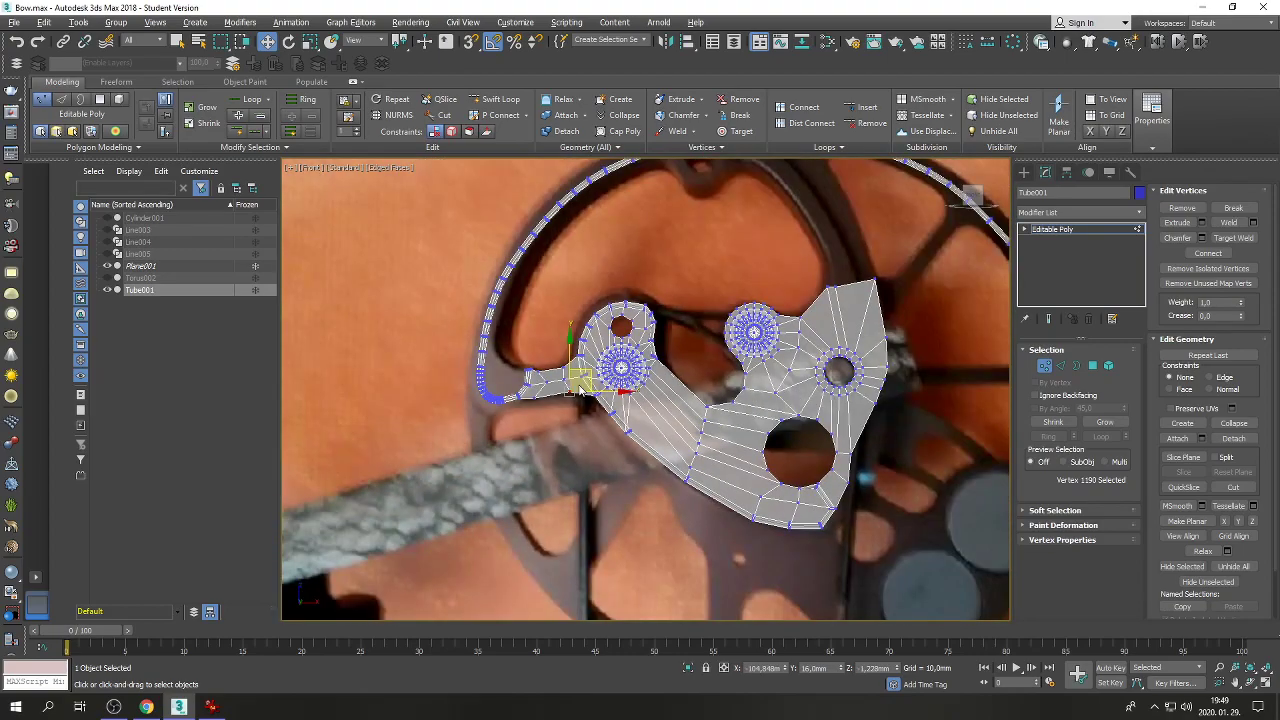
# Save the scene and slide the cam-side loop's middle vertex about 4 mm towards the cam part using the Edge constraint.
pyautogui.scroll(5, 575, 375)
pyautogui.click(570, 366)
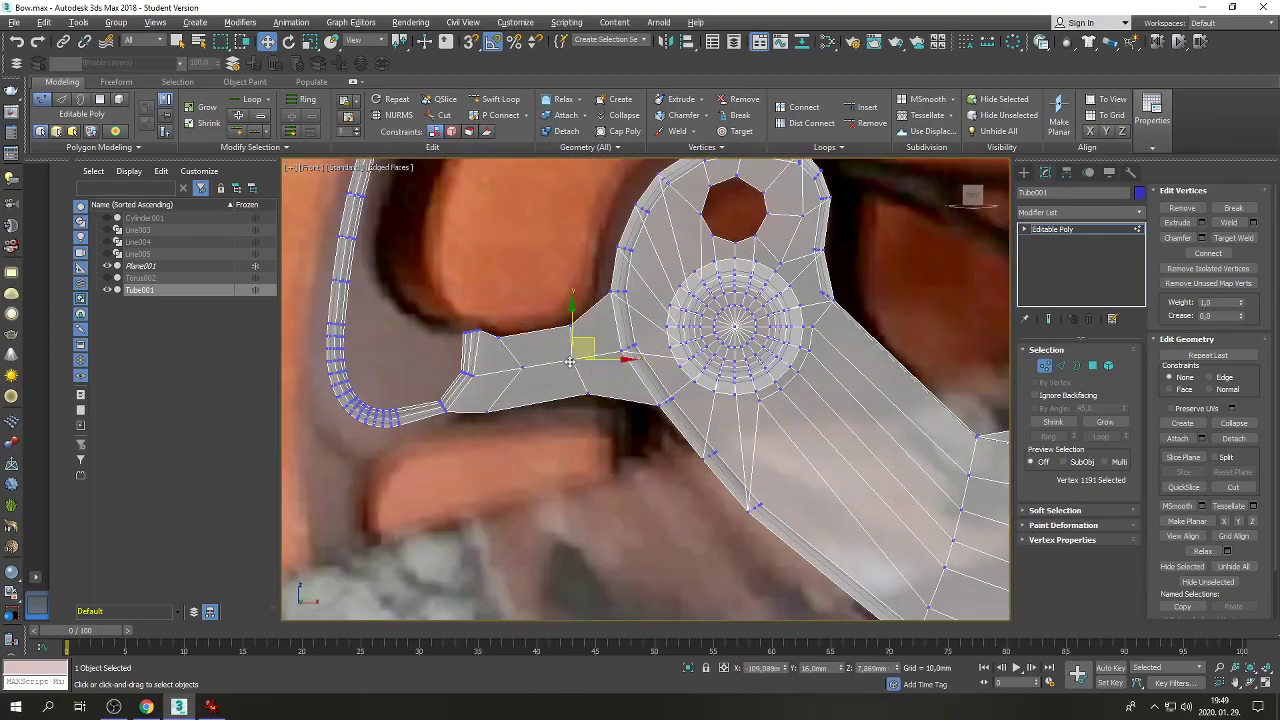
pyautogui.scroll(2, 556, 360)
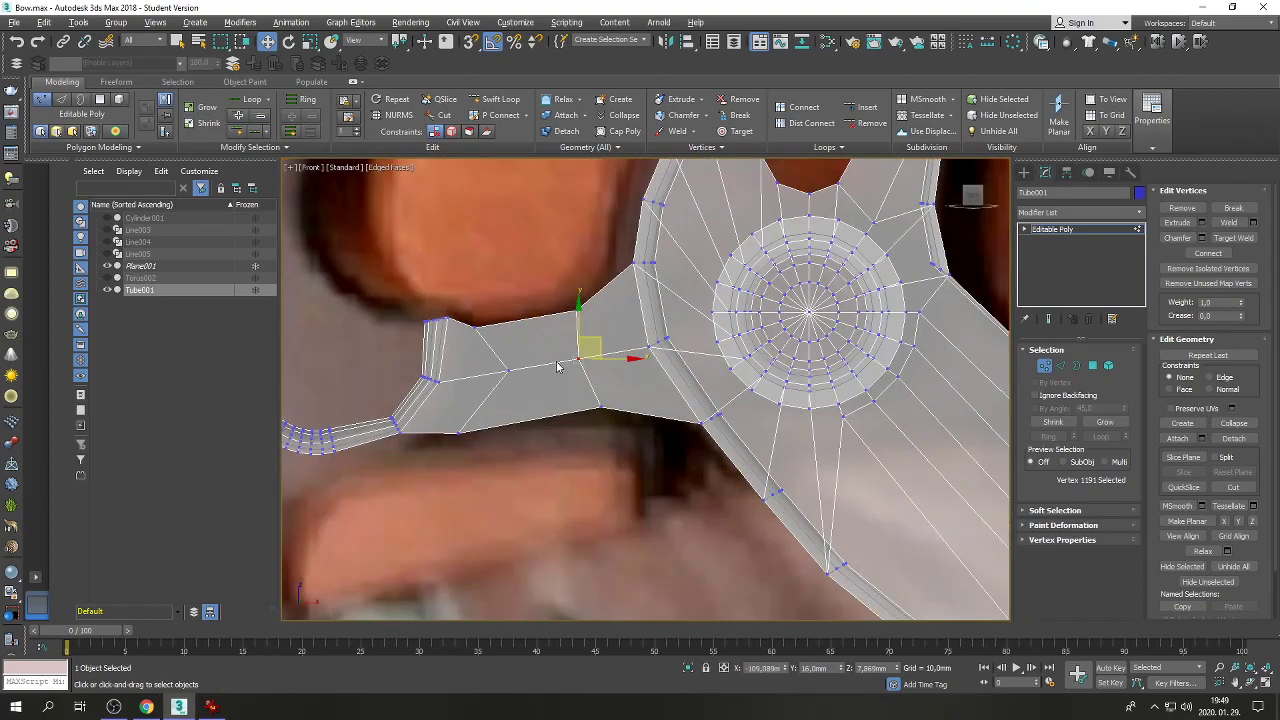
pyautogui.click(452, 132)
pyautogui.click(14, 26)
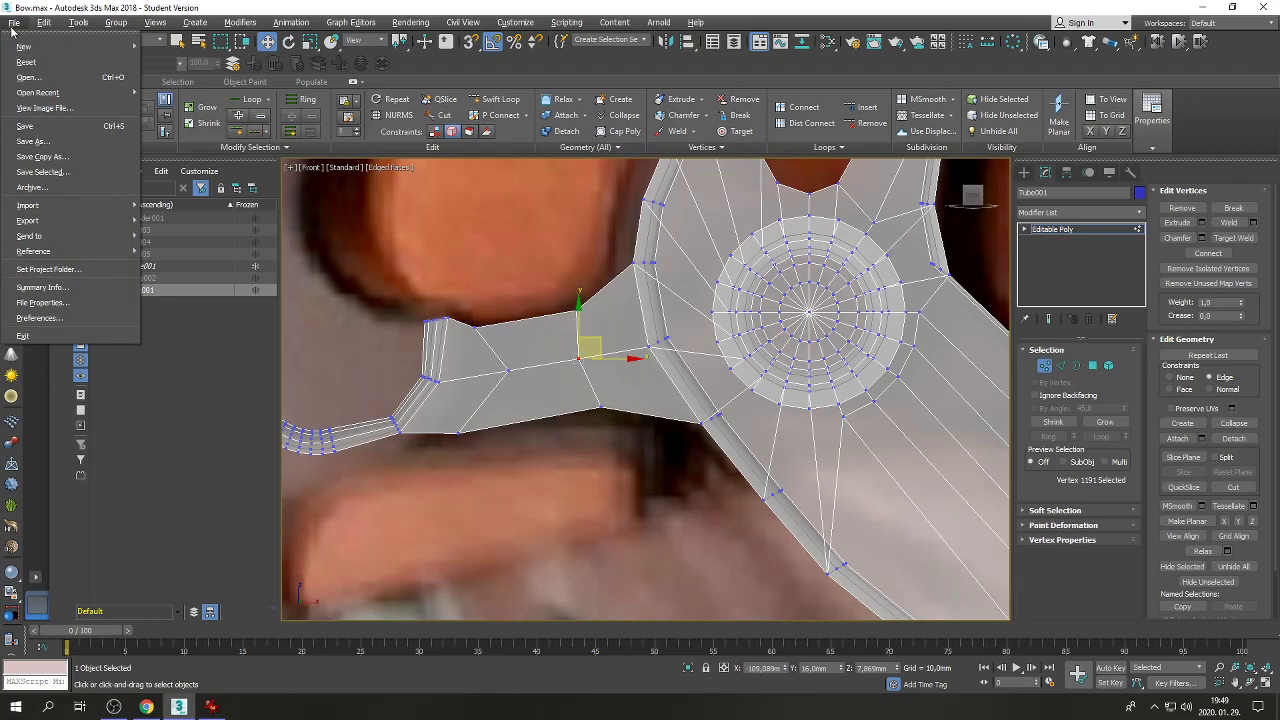
pyautogui.click(25, 127)
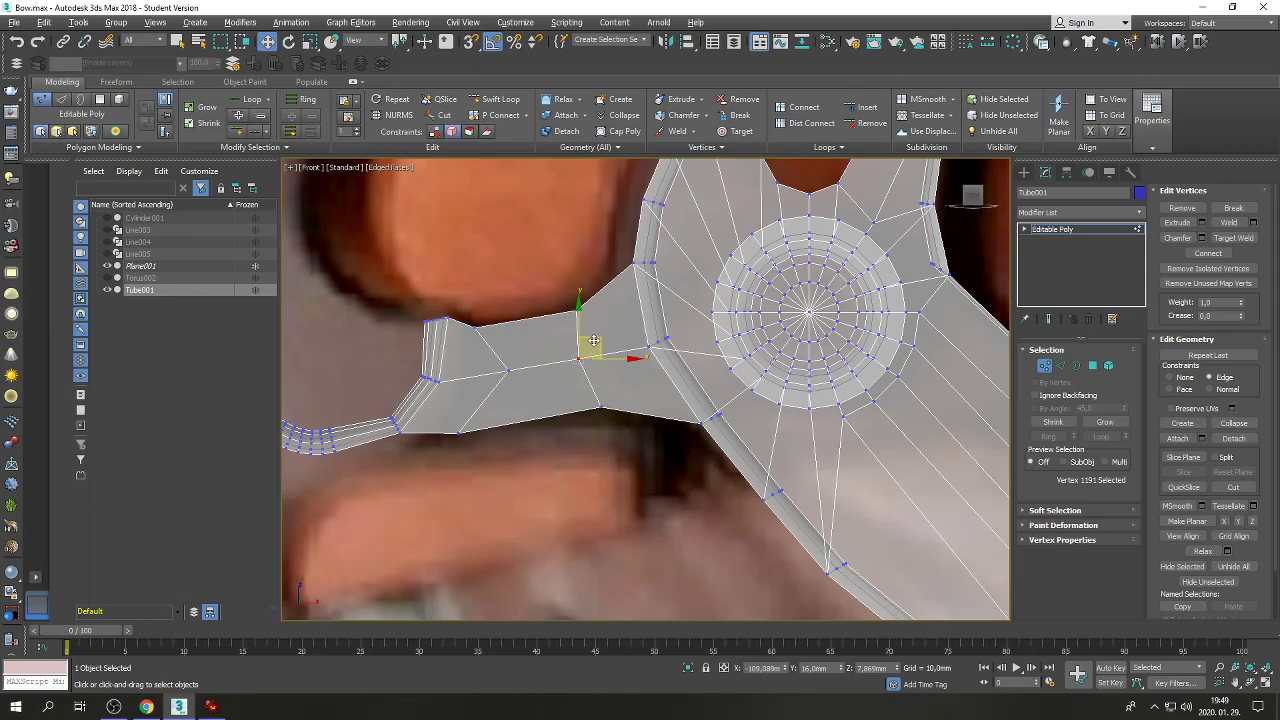
pyautogui.moveTo(592, 348); pyautogui.dragTo(610, 343)
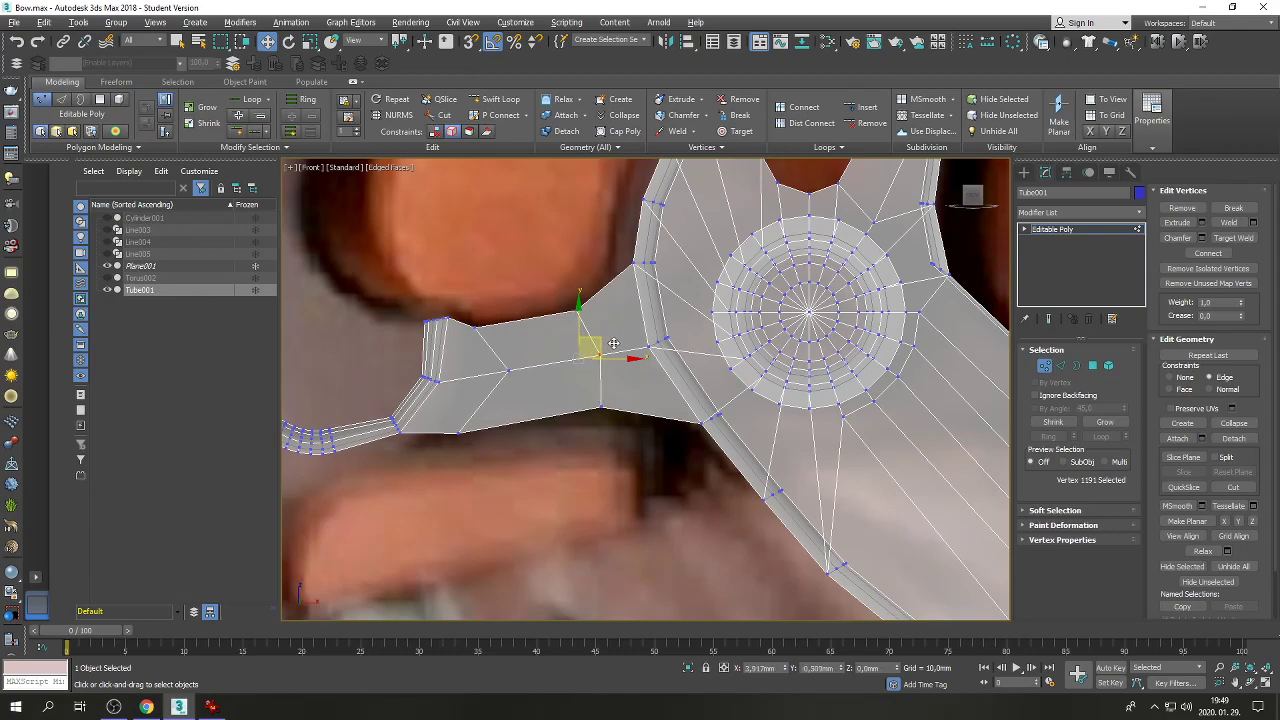
pyautogui.hotkey('ctrl', 'z')
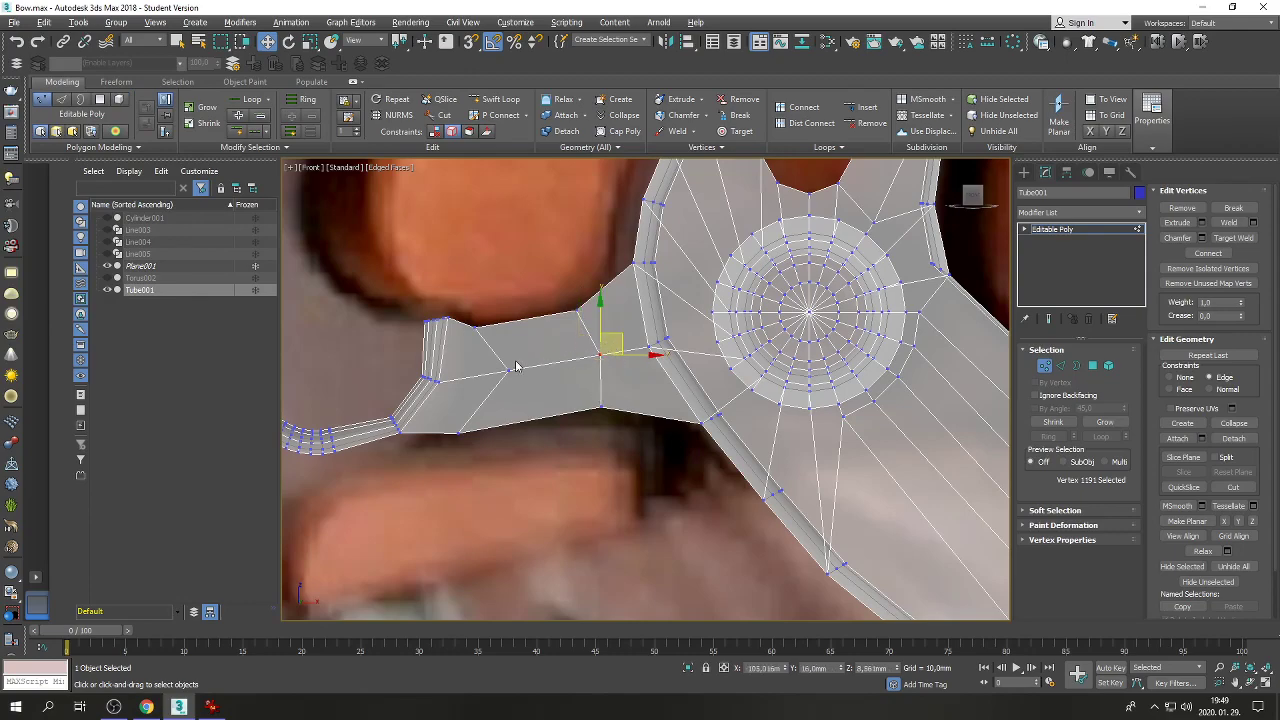
# With constraints off, raise the tube-side loop's lower vertex about 1.5 mm and shift its middle and upper vertices to X about -130 mm.
pyautogui.click(461, 436)
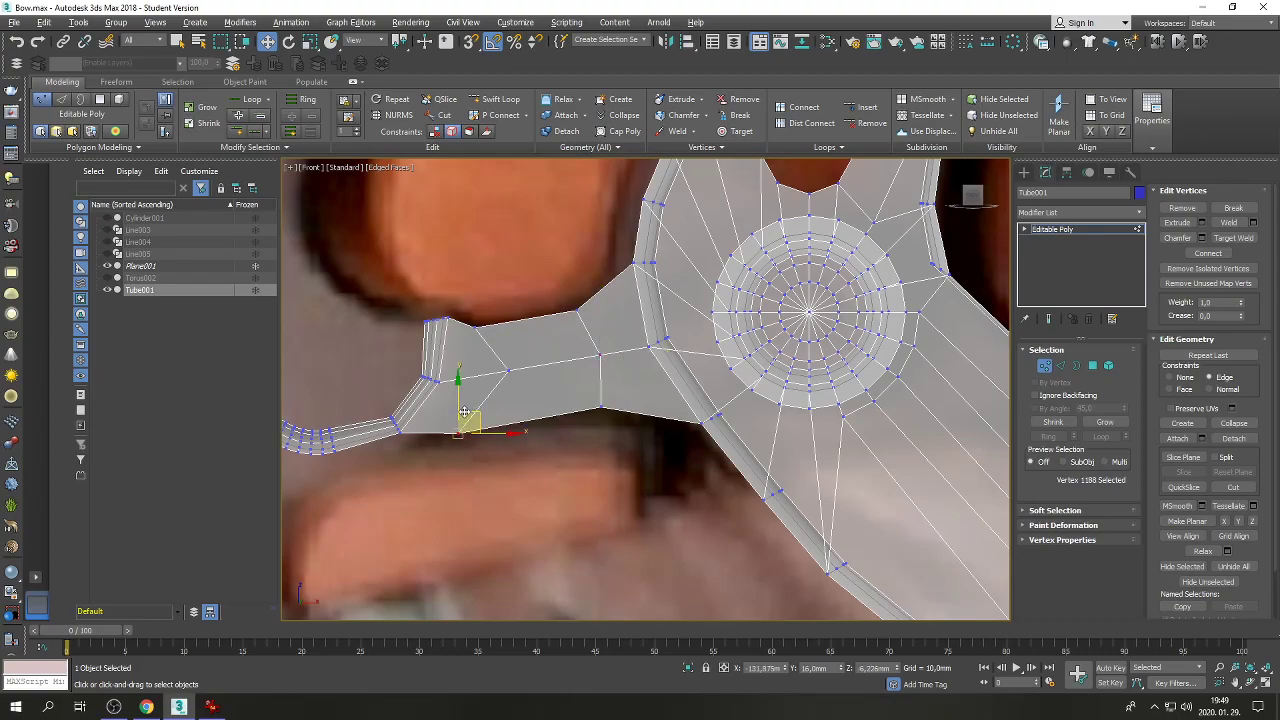
pyautogui.click(458, 433)
pyautogui.click(433, 131)
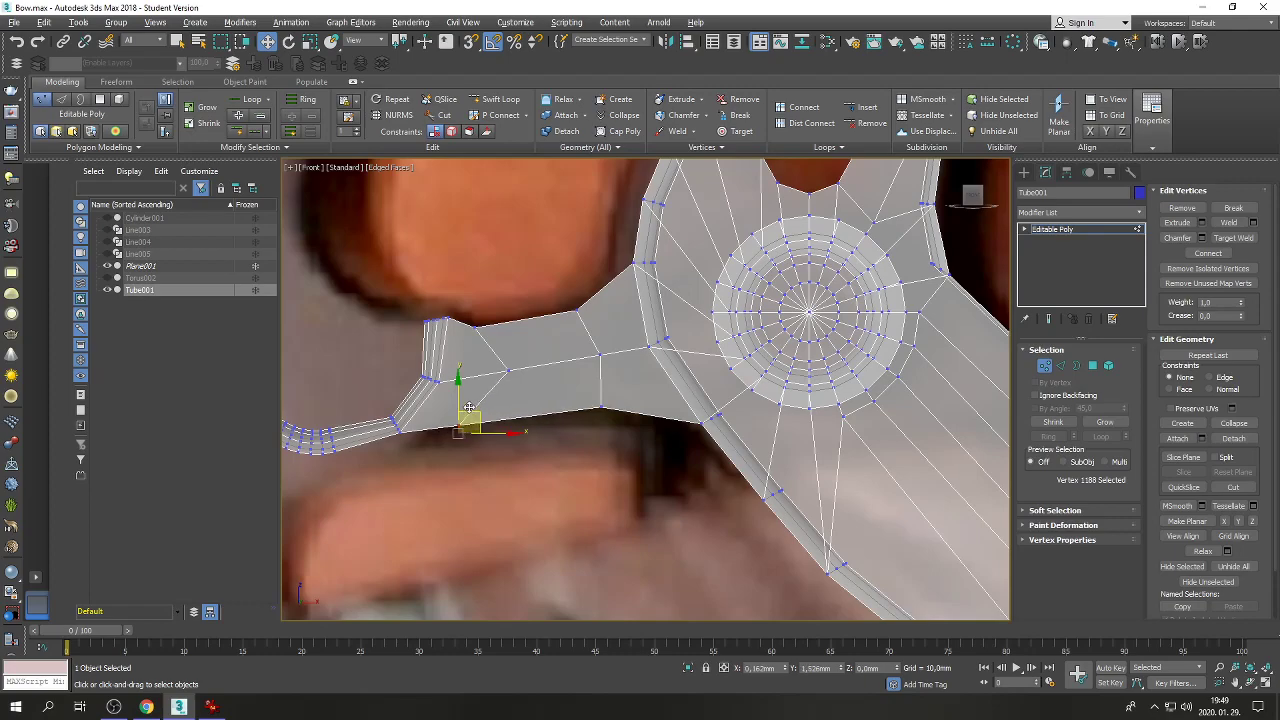
pyautogui.click(508, 370)
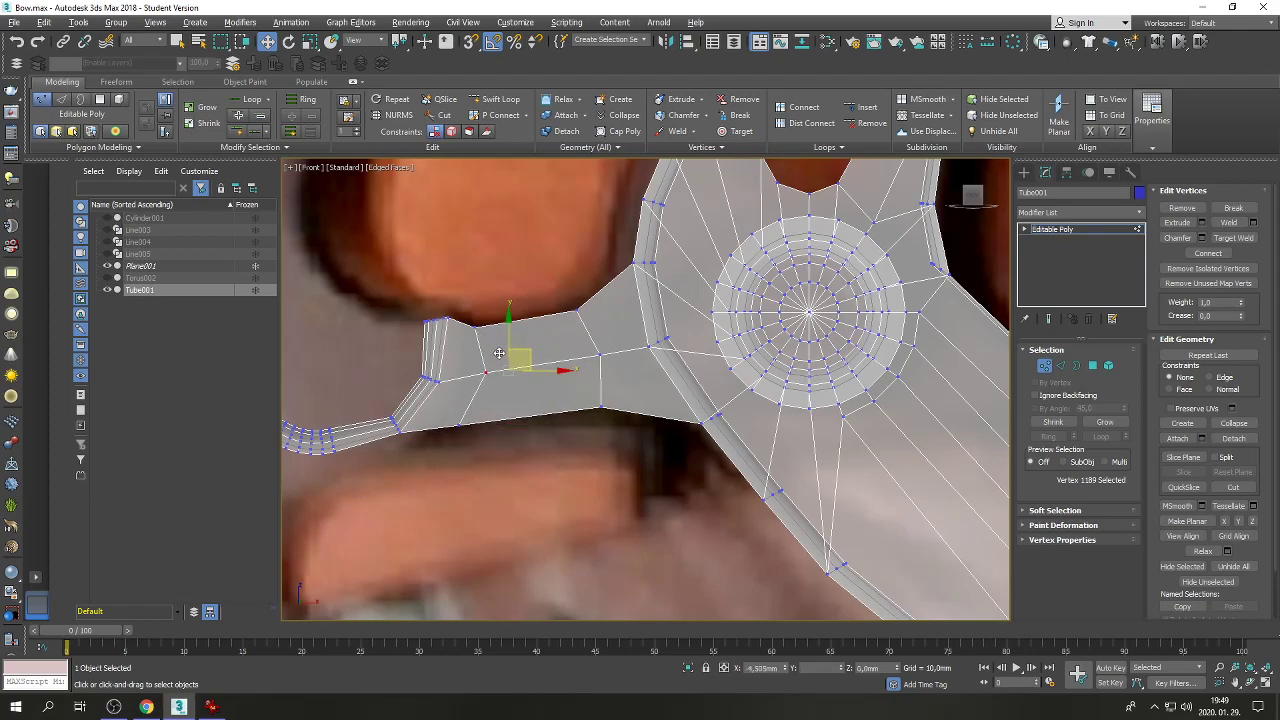
pyautogui.moveTo(498, 353); pyautogui.dragTo(480, 350)
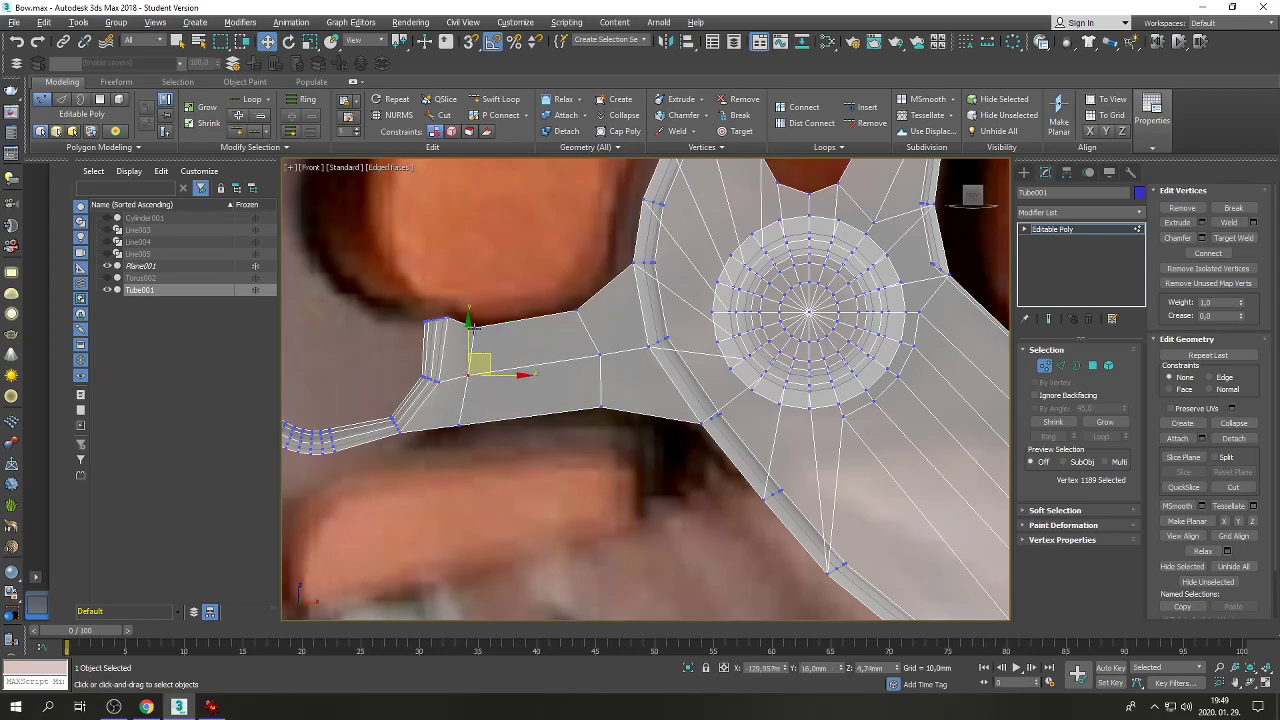
pyautogui.click(470, 323)
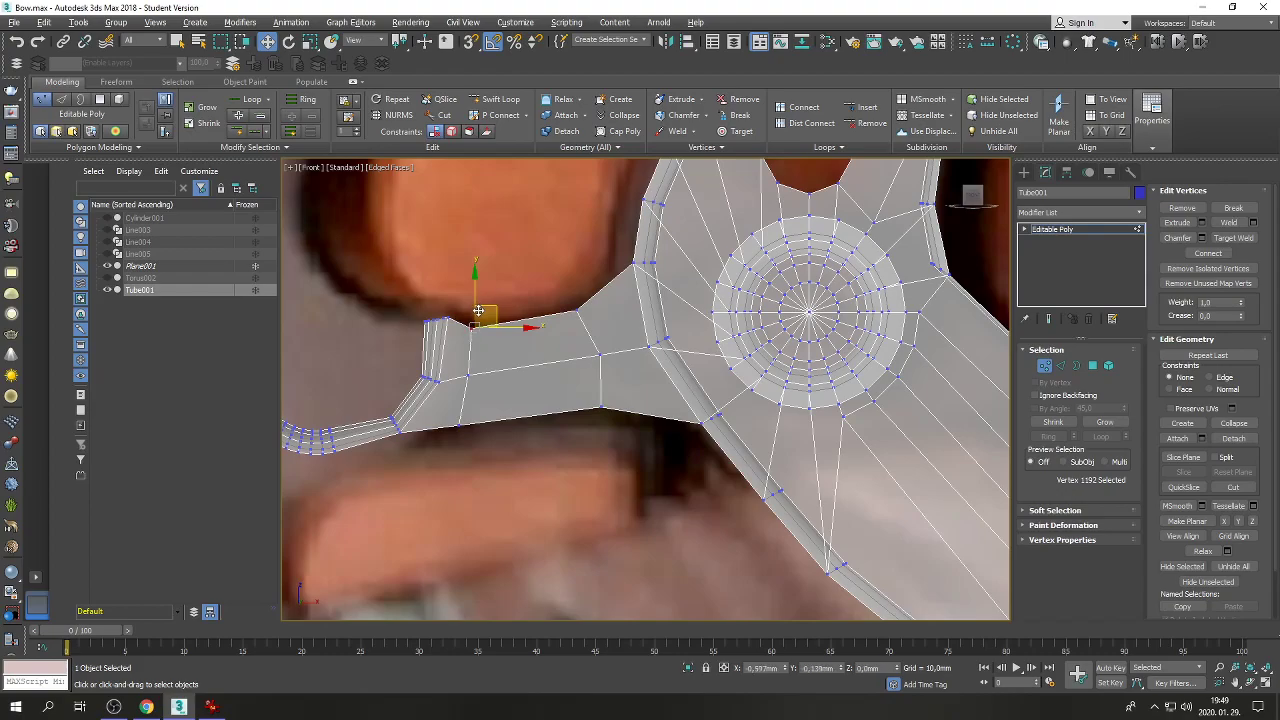
# Examine the reshaped arm and the whole cam part against the outline in the reference photo.
pyautogui.scroll(-3, 497, 312)
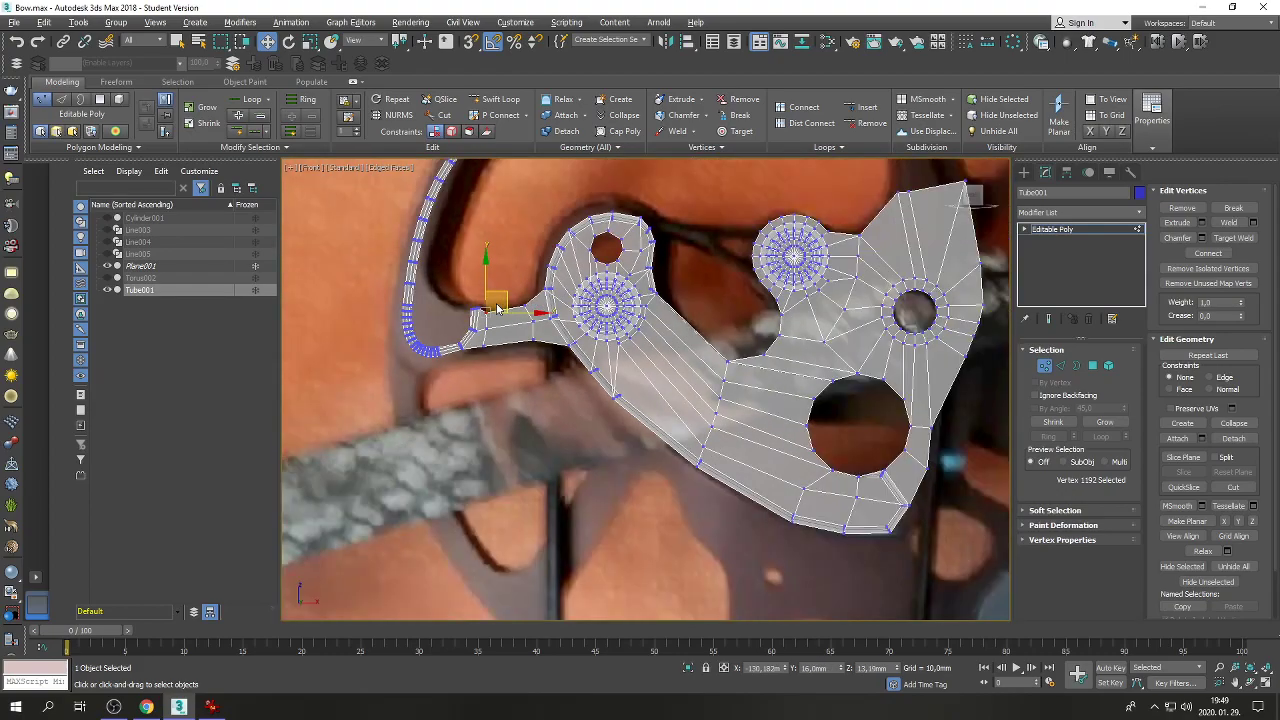
pyautogui.click(1221, 684)
pyautogui.click(1236, 683)
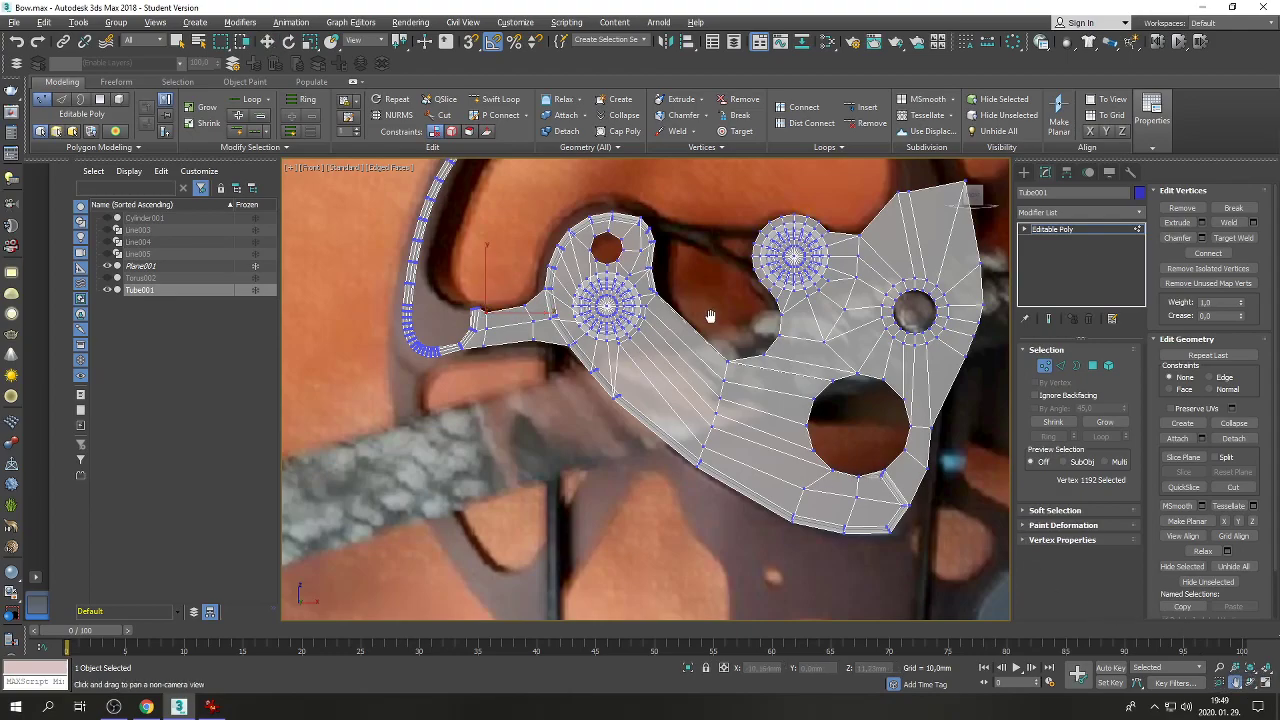
pyautogui.scroll(-5, 663, 366)
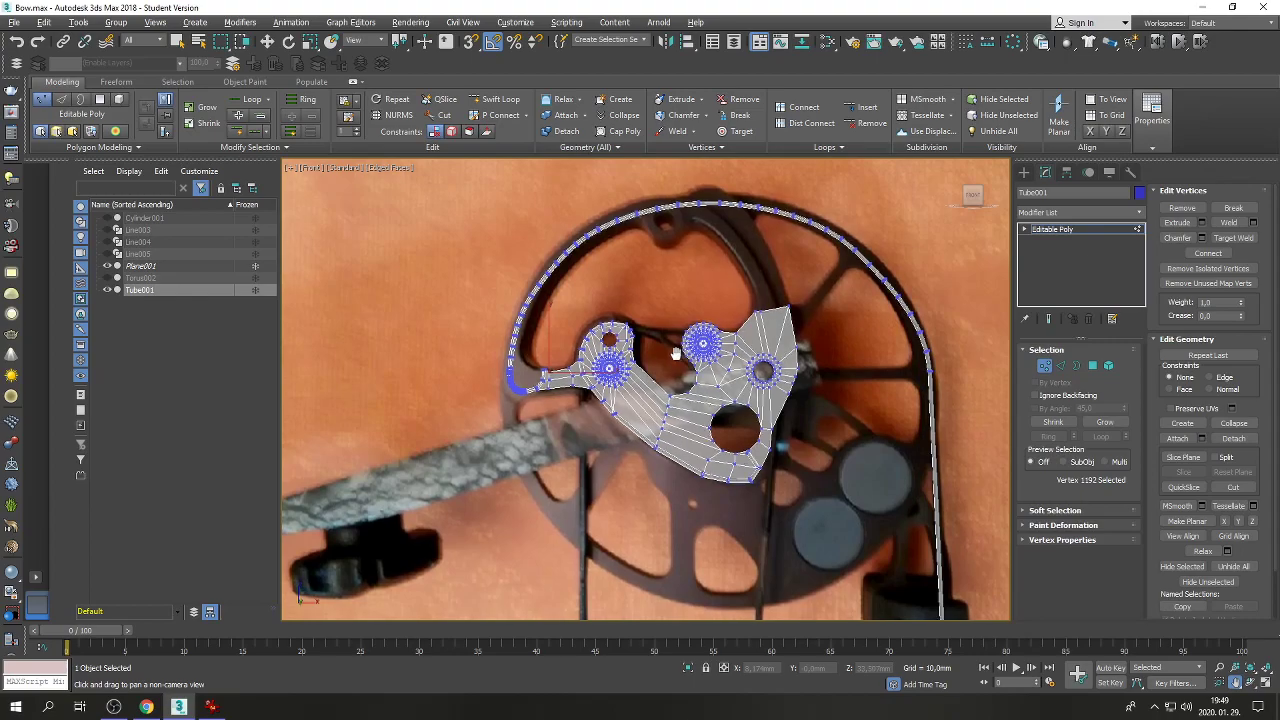
pyautogui.moveTo(677, 356); pyautogui.dragTo(661, 354)
pyautogui.rightClick(661, 354)
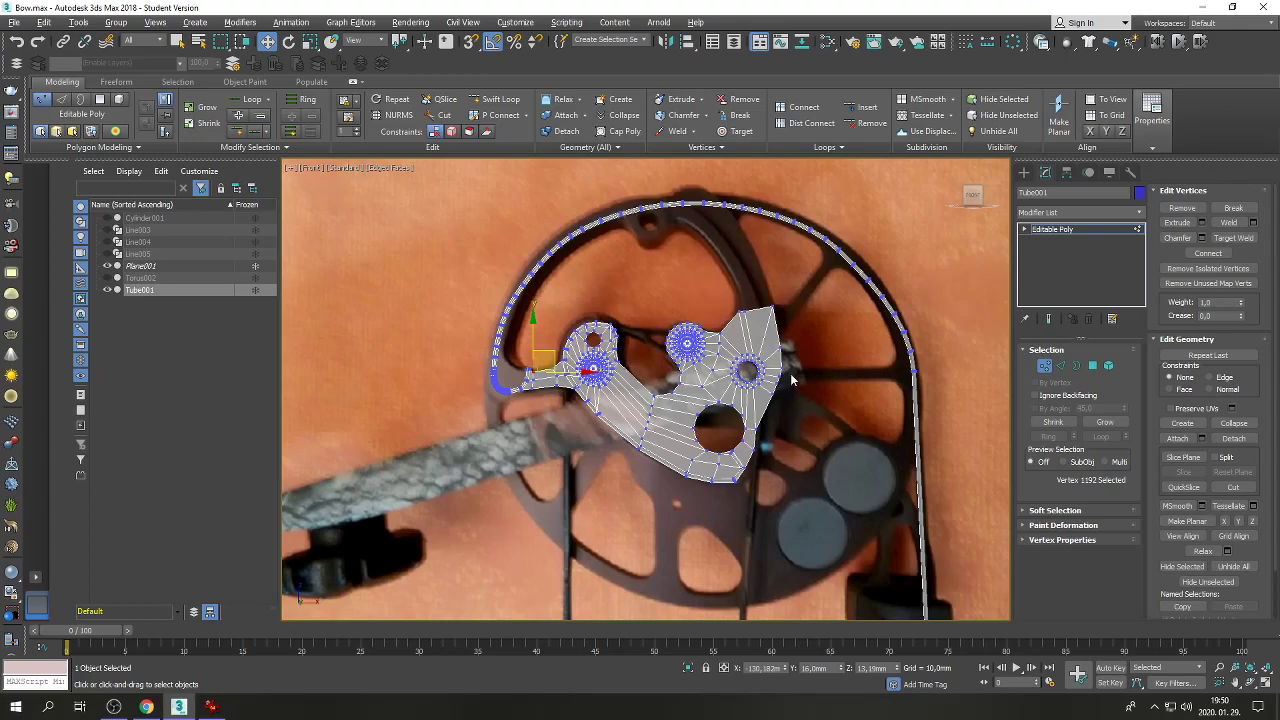
pyautogui.scroll(3, 790, 378)
pyautogui.scroll(-4, 790, 378)
pyautogui.scroll(4, 825, 354)
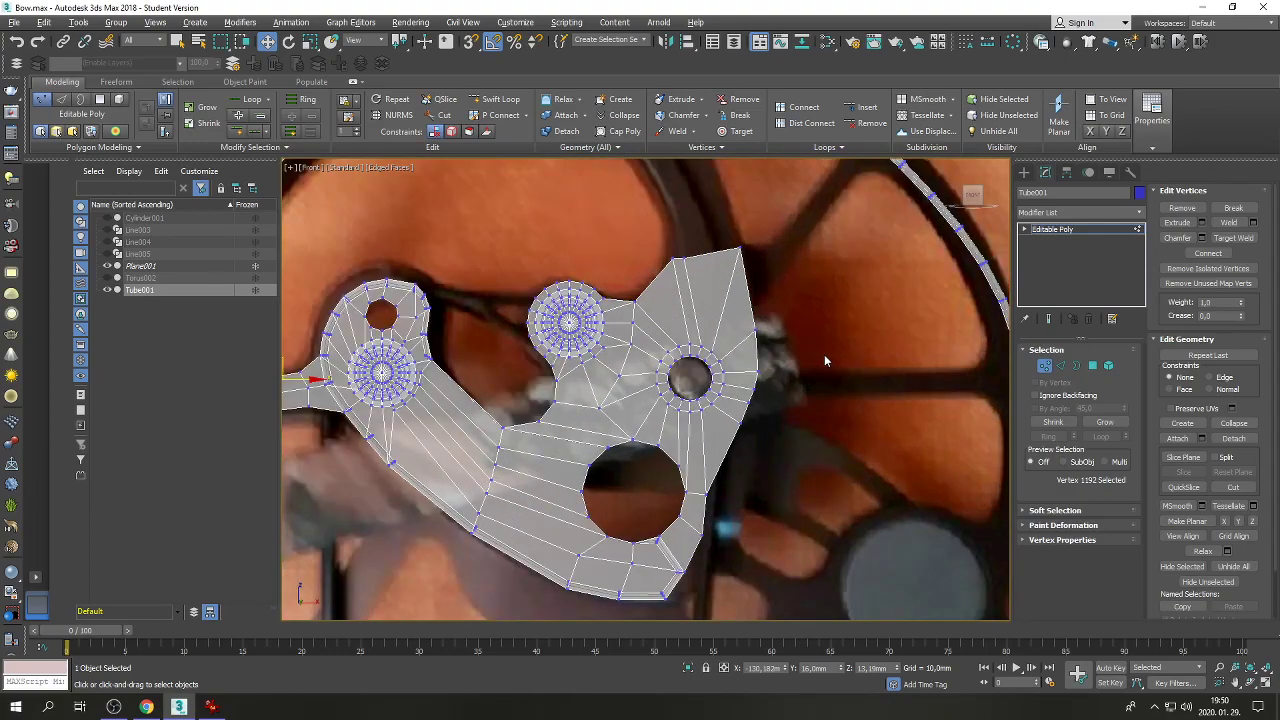
# Extrude the cam part's outer edge beside the axle hole into a strip towards the bent tube, ending at X about 248 mm.
pyautogui.click(1062, 372)
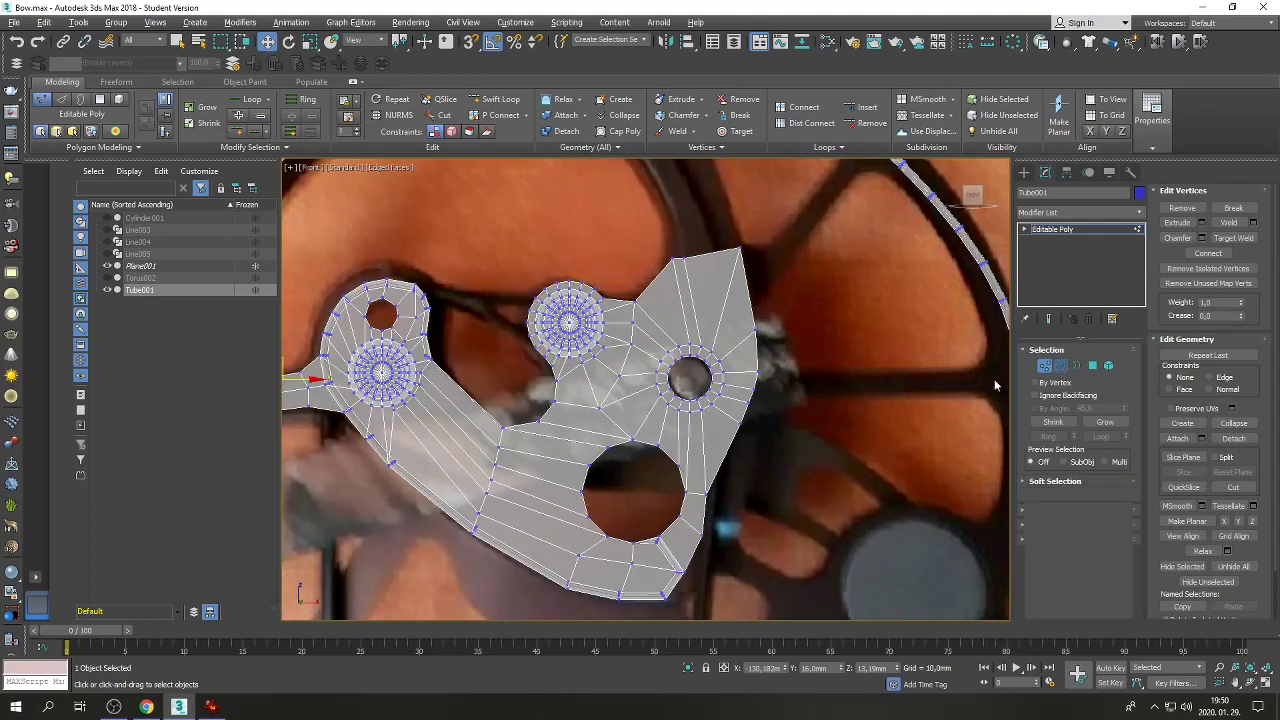
pyautogui.click(759, 379)
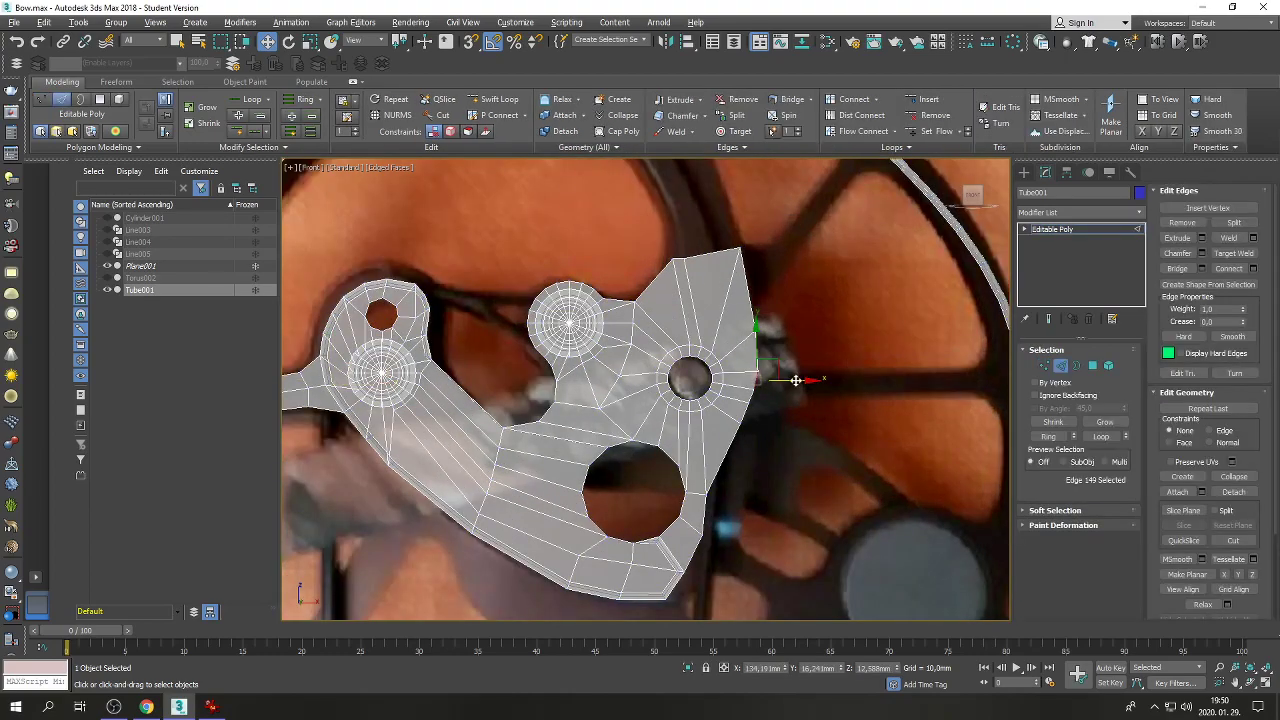
pyautogui.keyDown('shift'); pyautogui.moveTo(795, 380); pyautogui.dragTo(1010, 366); pyautogui.keyUp('shift')
pyautogui.scroll(-5, 1000, 367)
pyautogui.scroll(7, 955, 367)
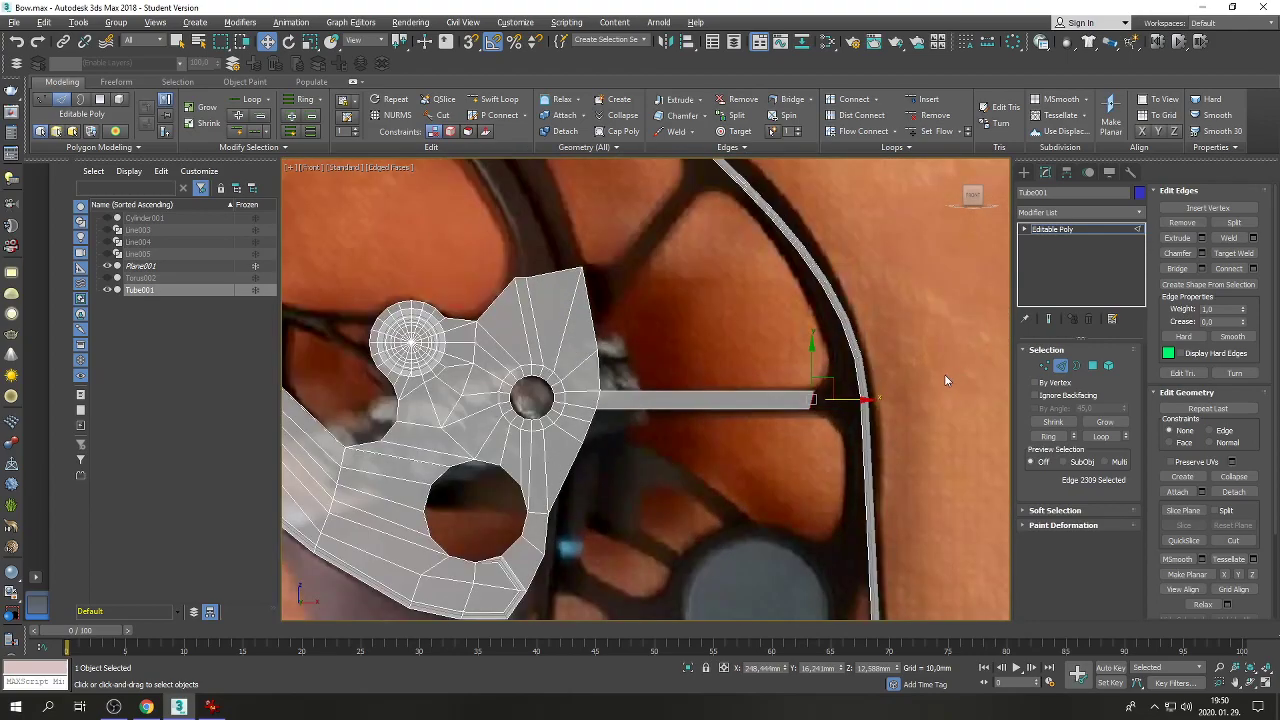
# Scale the strip's slanted end edge flat along X so that it stands vertical.
pyautogui.click(310, 41)
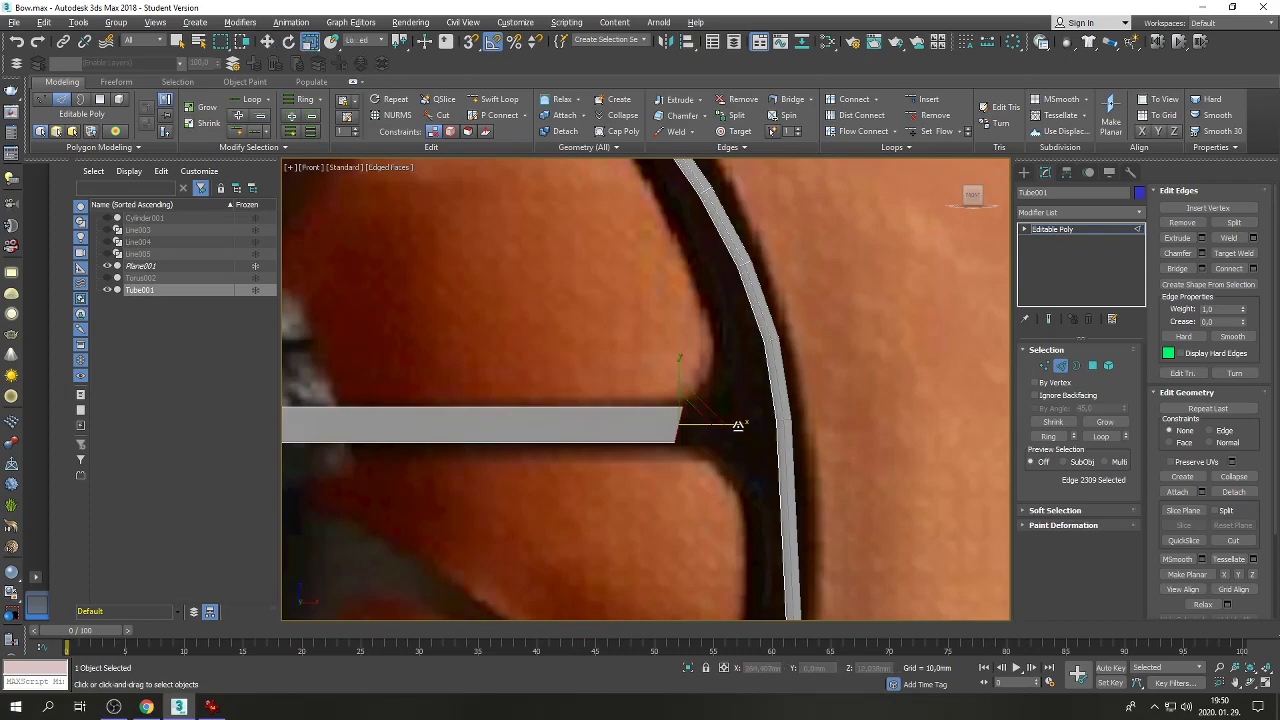
pyautogui.moveTo(738, 425); pyautogui.dragTo(1157, 363)
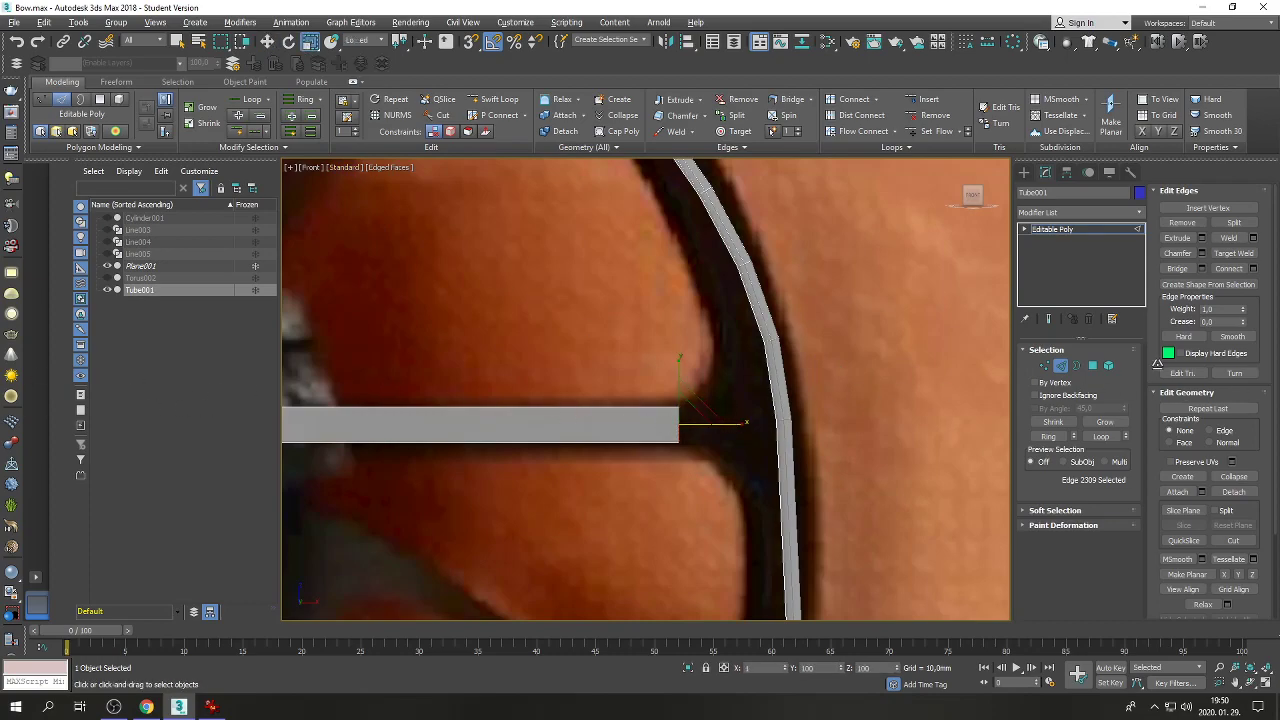
pyautogui.scroll(-4, 831, 419)
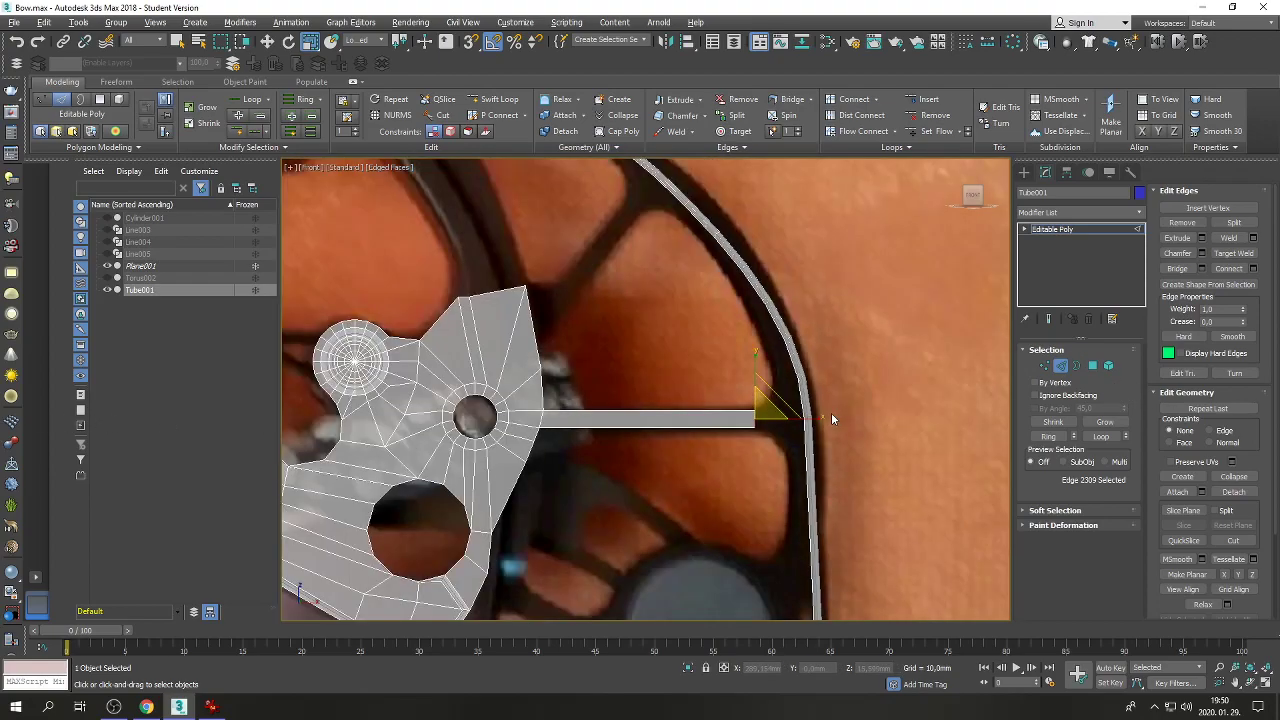
pyautogui.scroll(-3, 831, 419)
pyautogui.scroll(3, 829, 418)
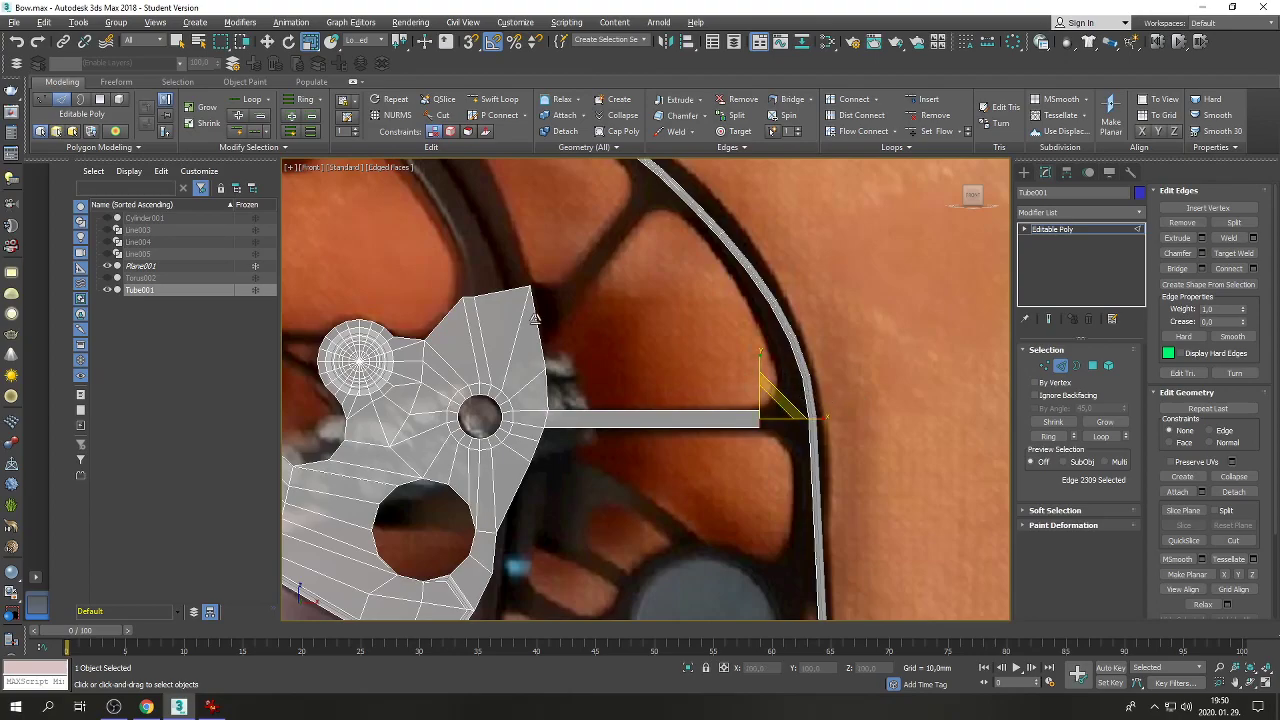
# Move the strip's end edge to X about 251 mm and Z about 22 mm, following the spoke in the photo.
pyautogui.click(267, 42)
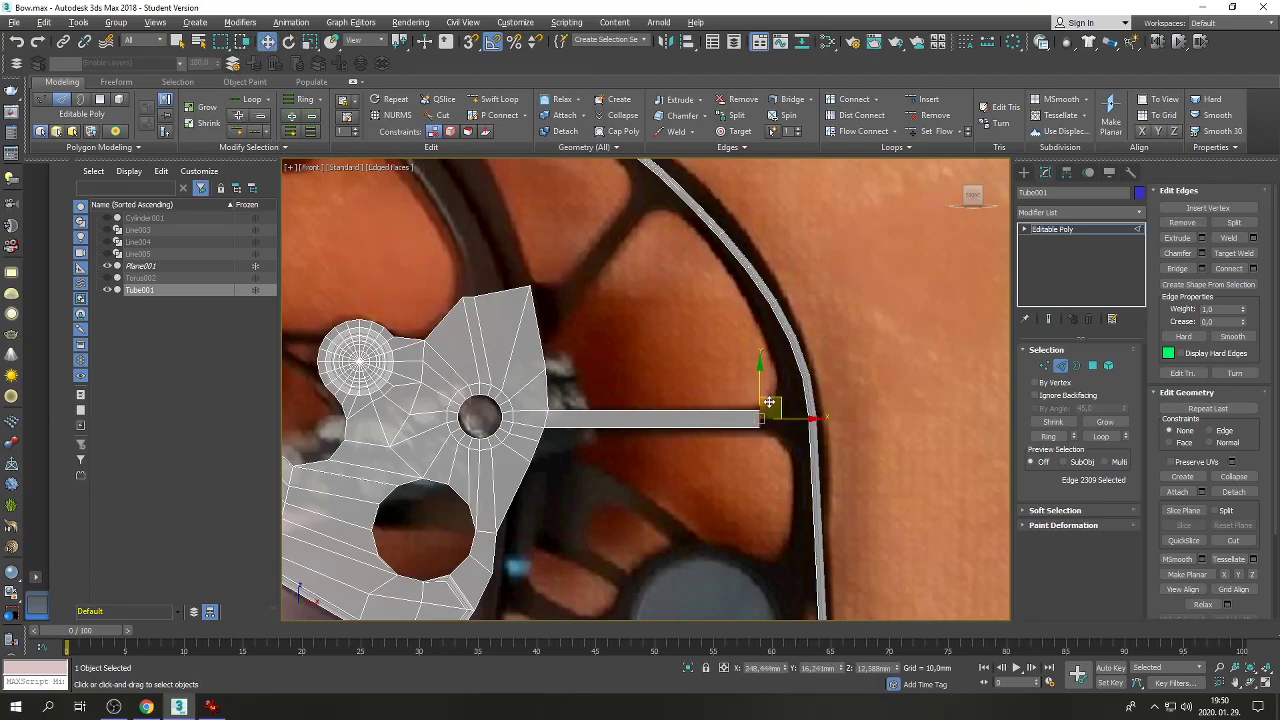
pyautogui.moveTo(786, 400); pyautogui.dragTo(812, 391)
pyautogui.scroll(2, 812, 391)
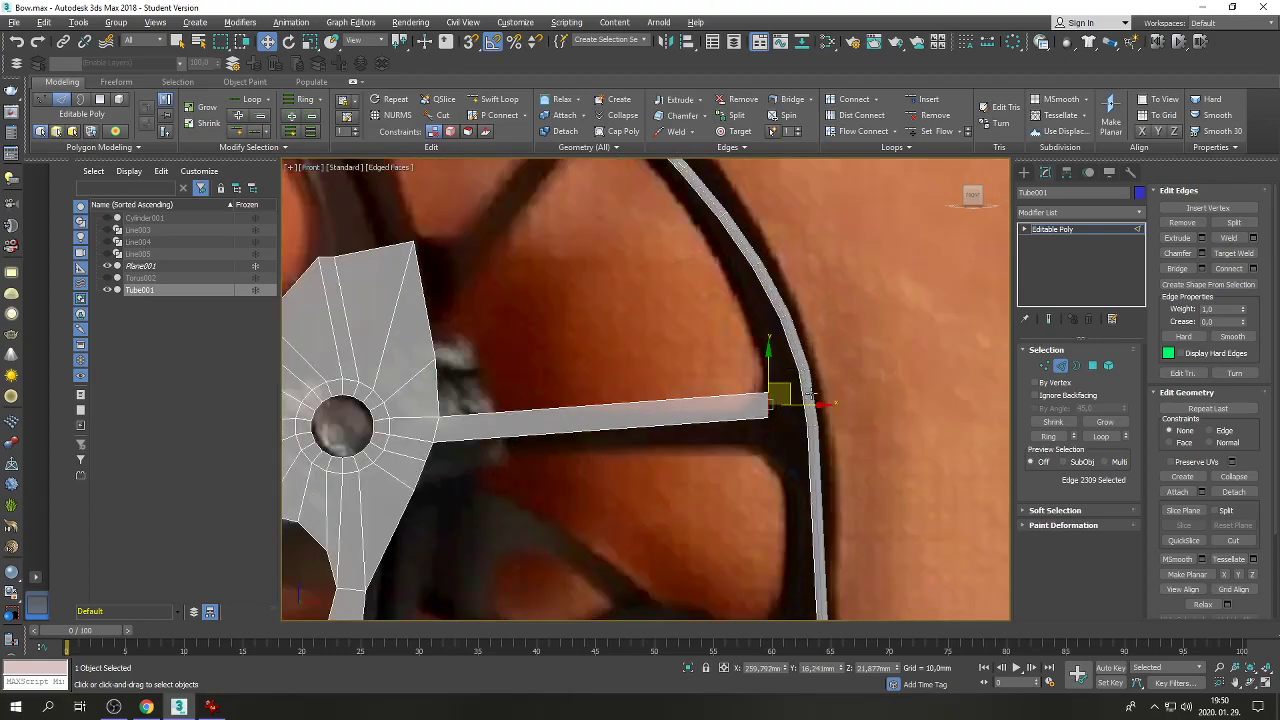
# In the perspective view, extrude the strip's end edge into a second short segment reaching X about 274 mm, beside the tube.
pyautogui.click(288, 42)
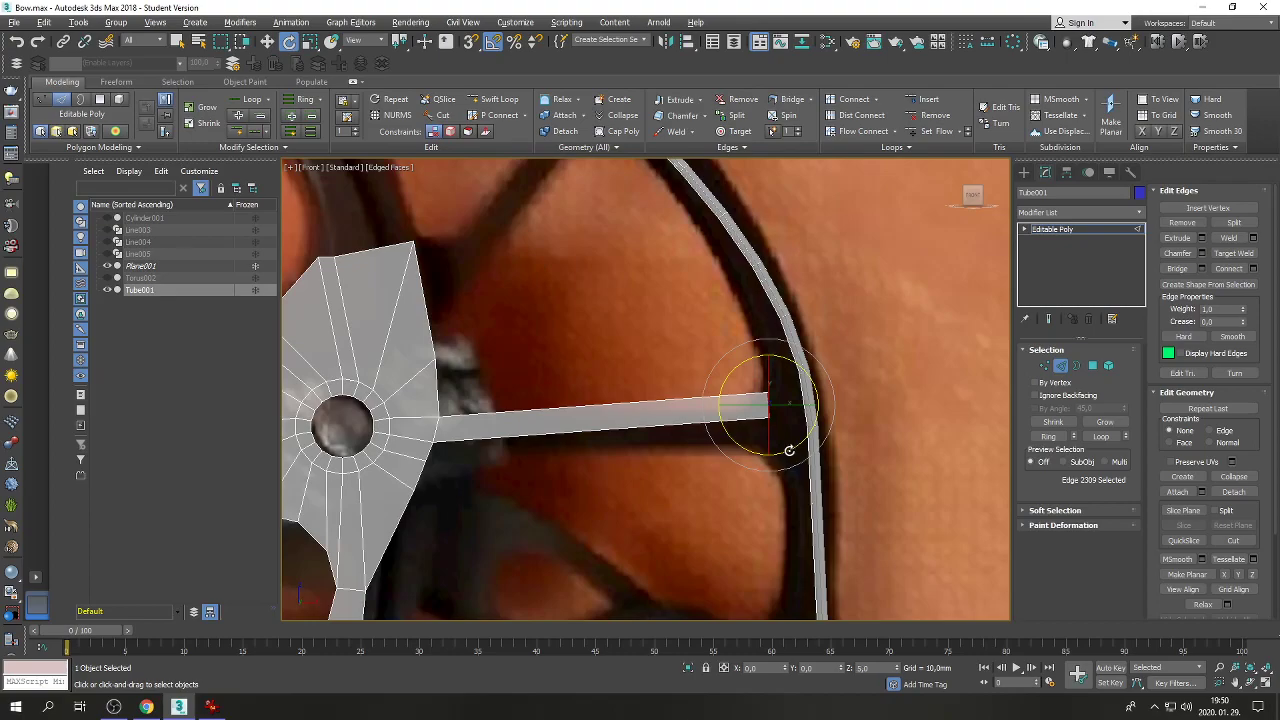
pyautogui.click(1265, 676)
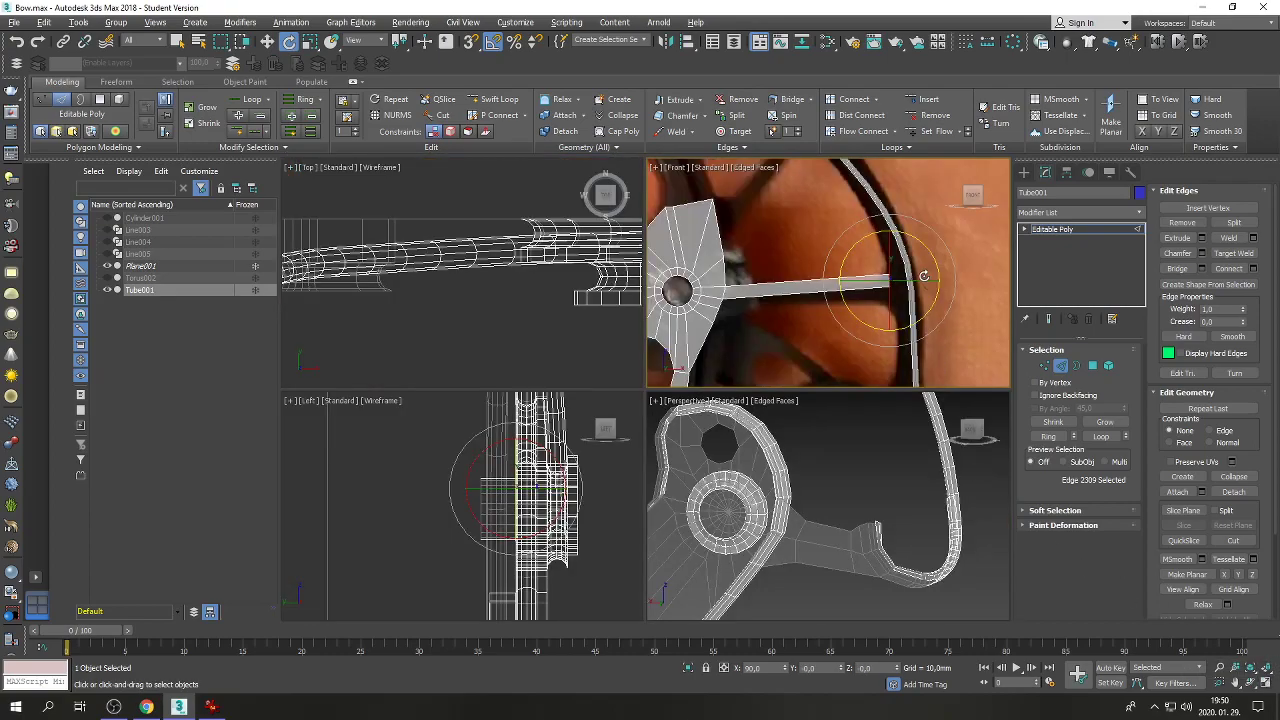
pyautogui.keyDown('alt'); pyautogui.moveTo(890, 490); pyautogui.dragTo(868, 507, button='middle'); pyautogui.keyUp('alt')
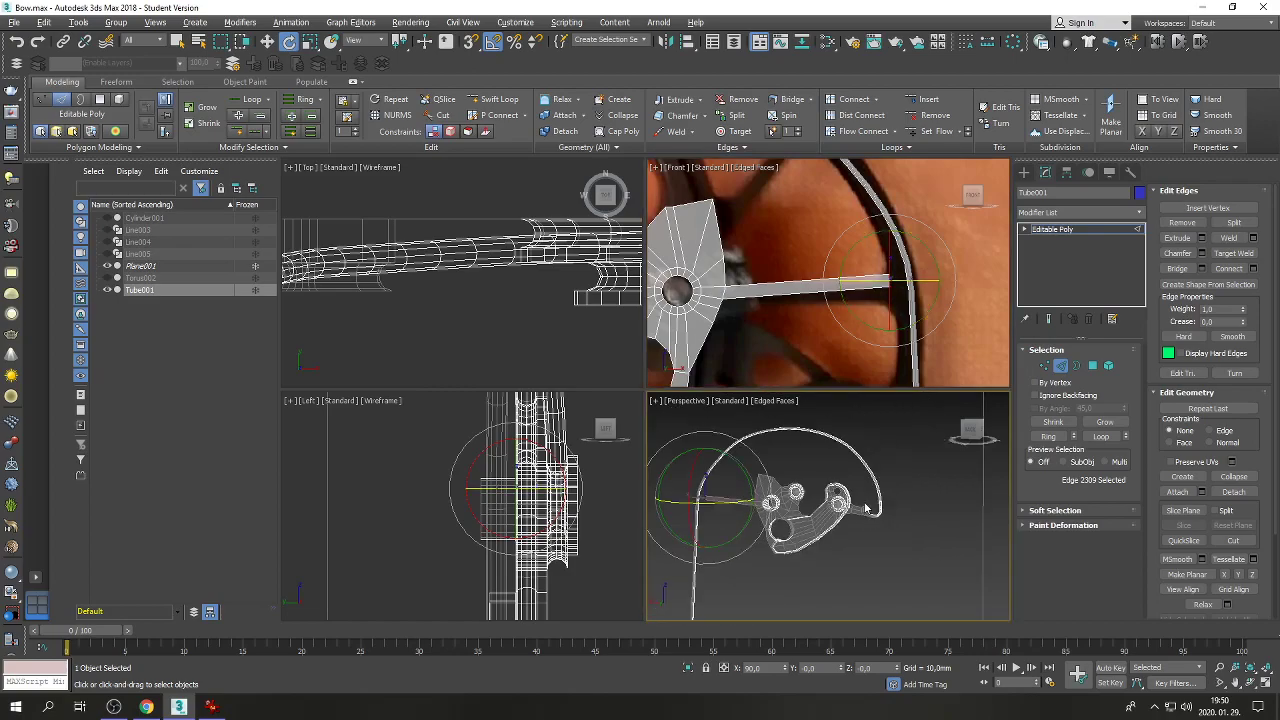
pyautogui.click(1265, 682)
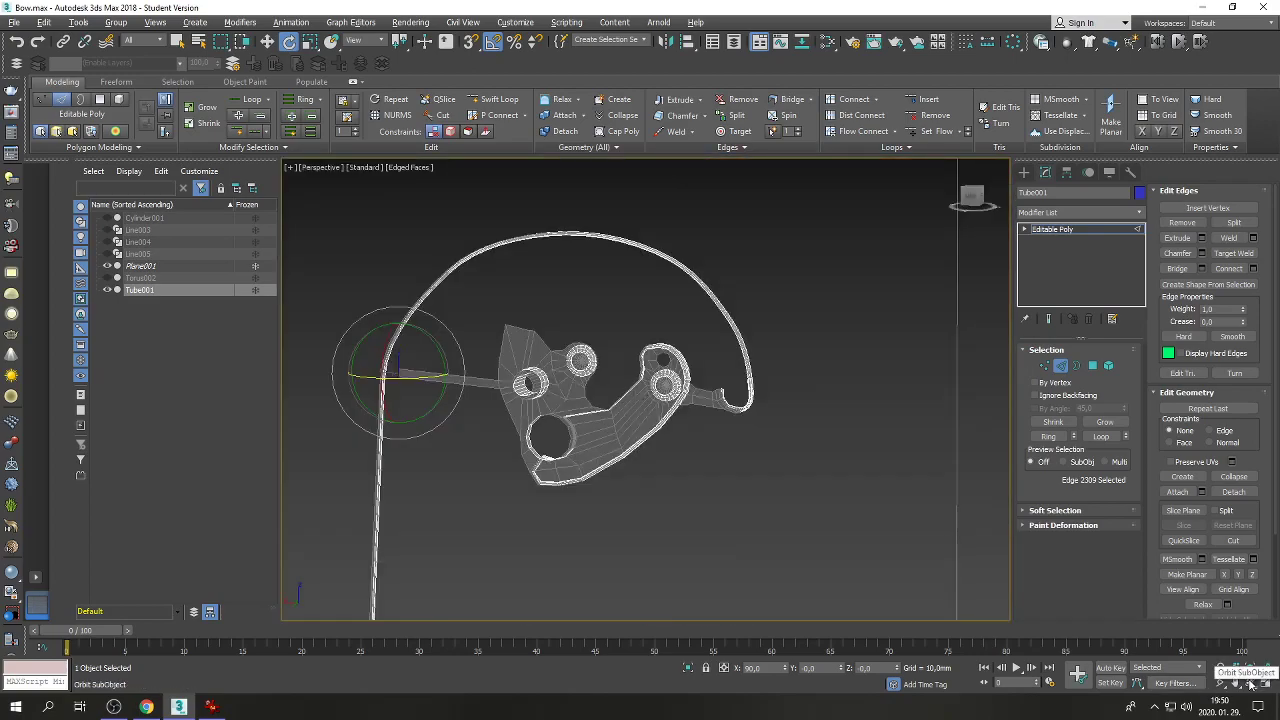
pyautogui.click(1250, 683)
pyautogui.moveTo(556, 416); pyautogui.dragTo(752, 426)
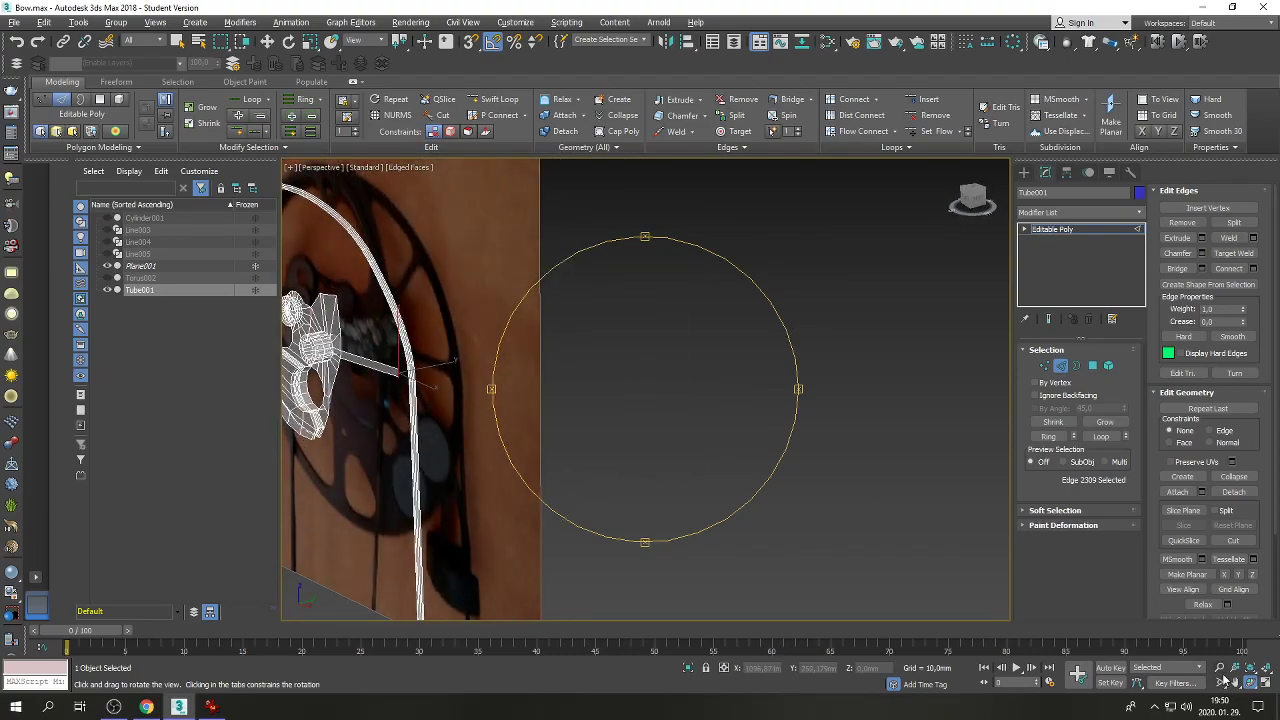
pyautogui.click(1237, 682)
pyautogui.moveTo(523, 463); pyautogui.dragTo(694, 480)
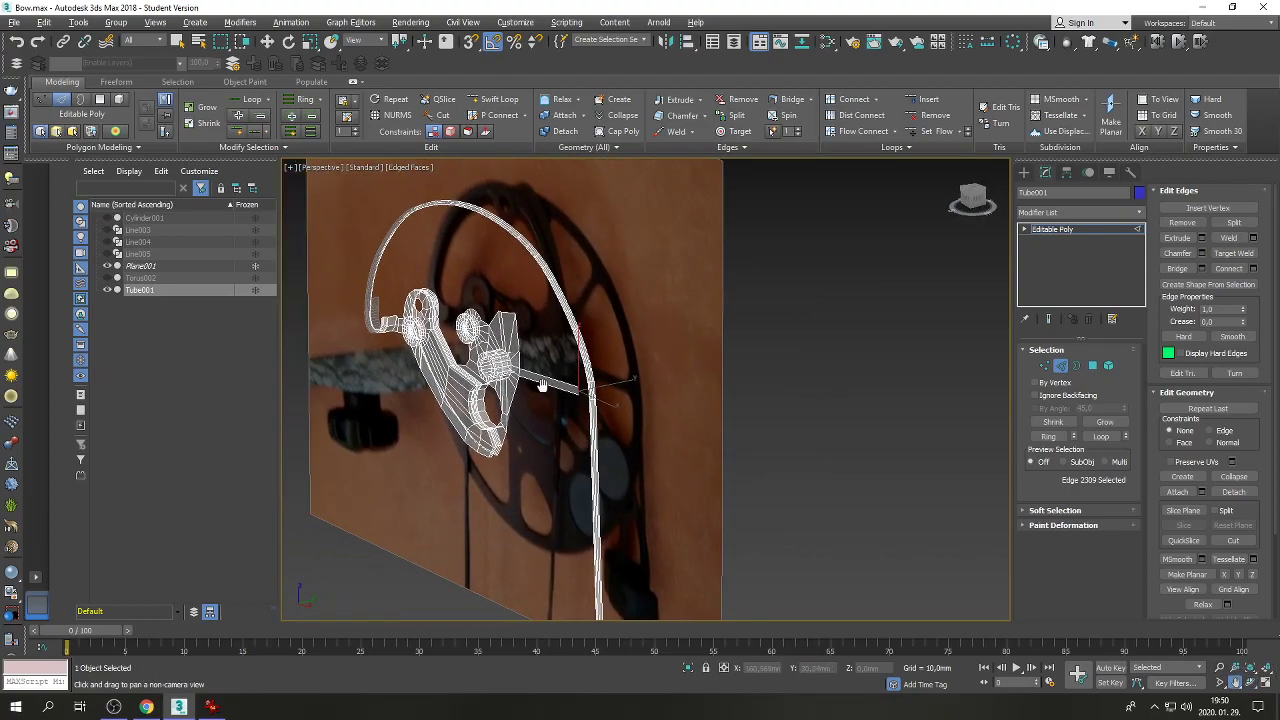
pyautogui.scroll(5, 548, 382)
pyautogui.press('e')
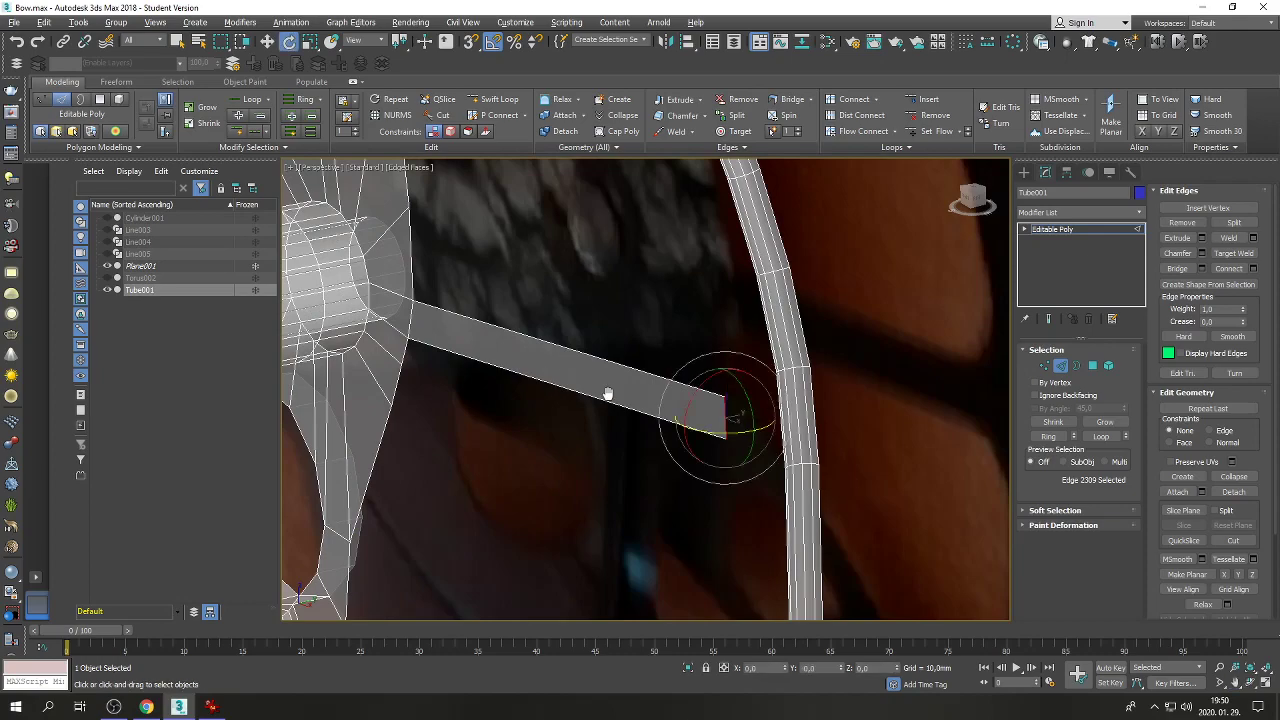
pyautogui.click(264, 44)
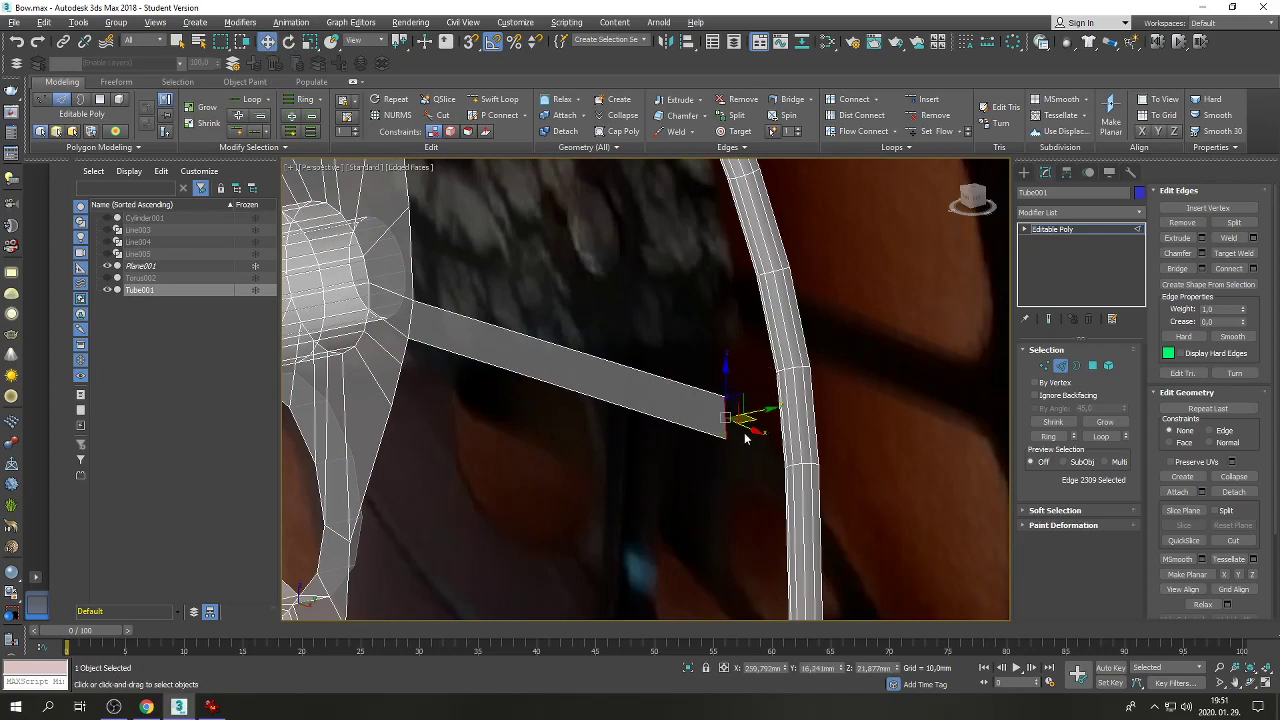
pyautogui.keyDown('shift'); pyautogui.moveTo(744, 430); pyautogui.dragTo(793, 463); pyautogui.keyUp('shift')
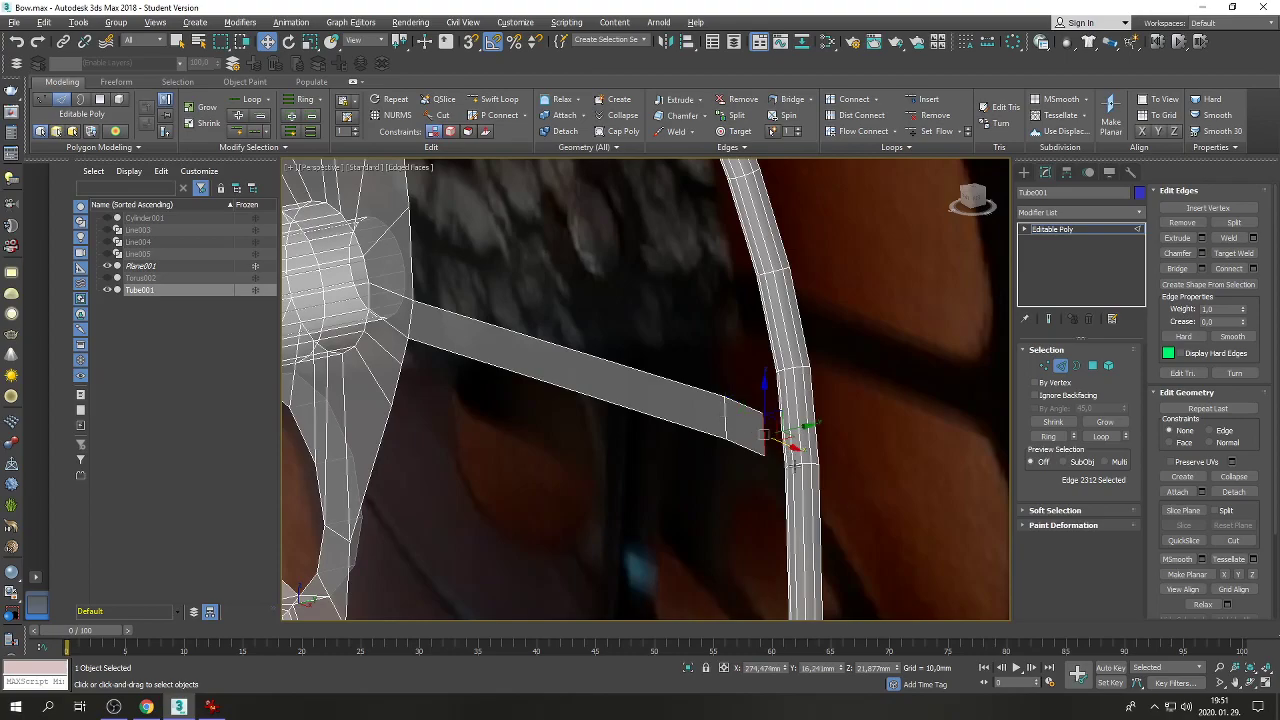
# Flare the strip's end, moving its lower vertex to Z about 14 mm and its upper vertex to Z about 36 mm at the tube.
pyautogui.click(1265, 683)
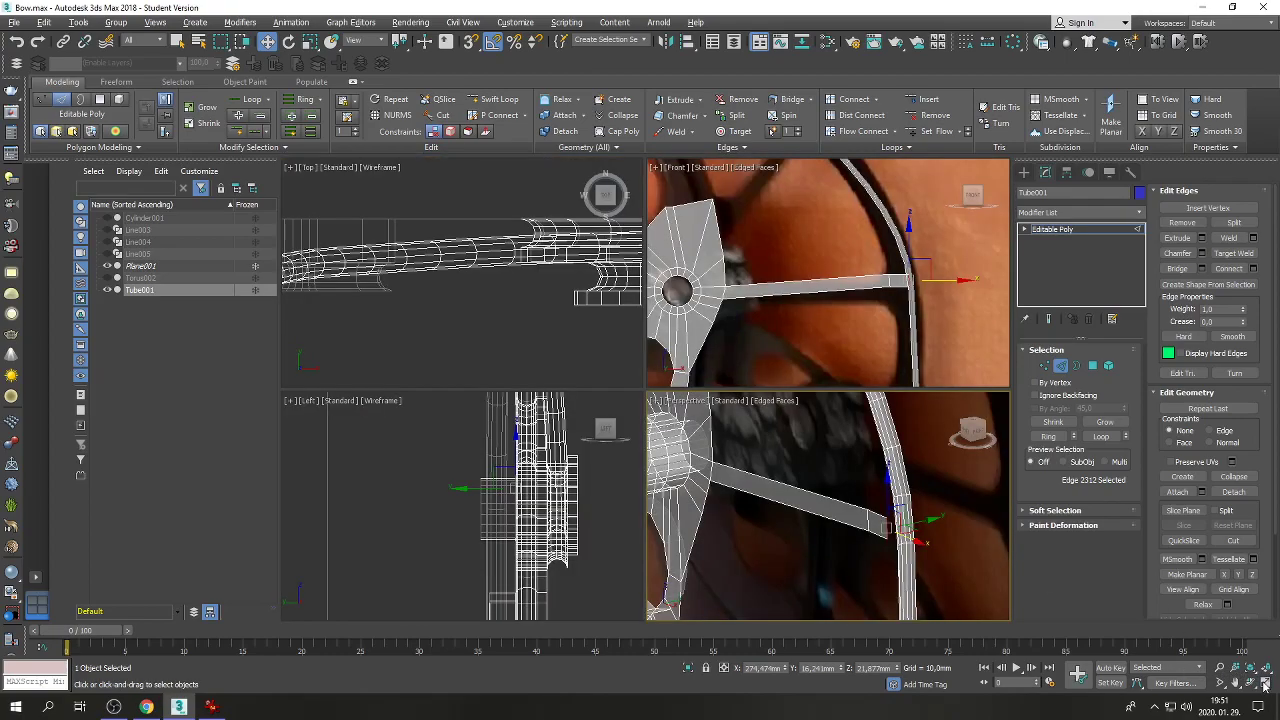
pyautogui.scroll(3, 928, 273)
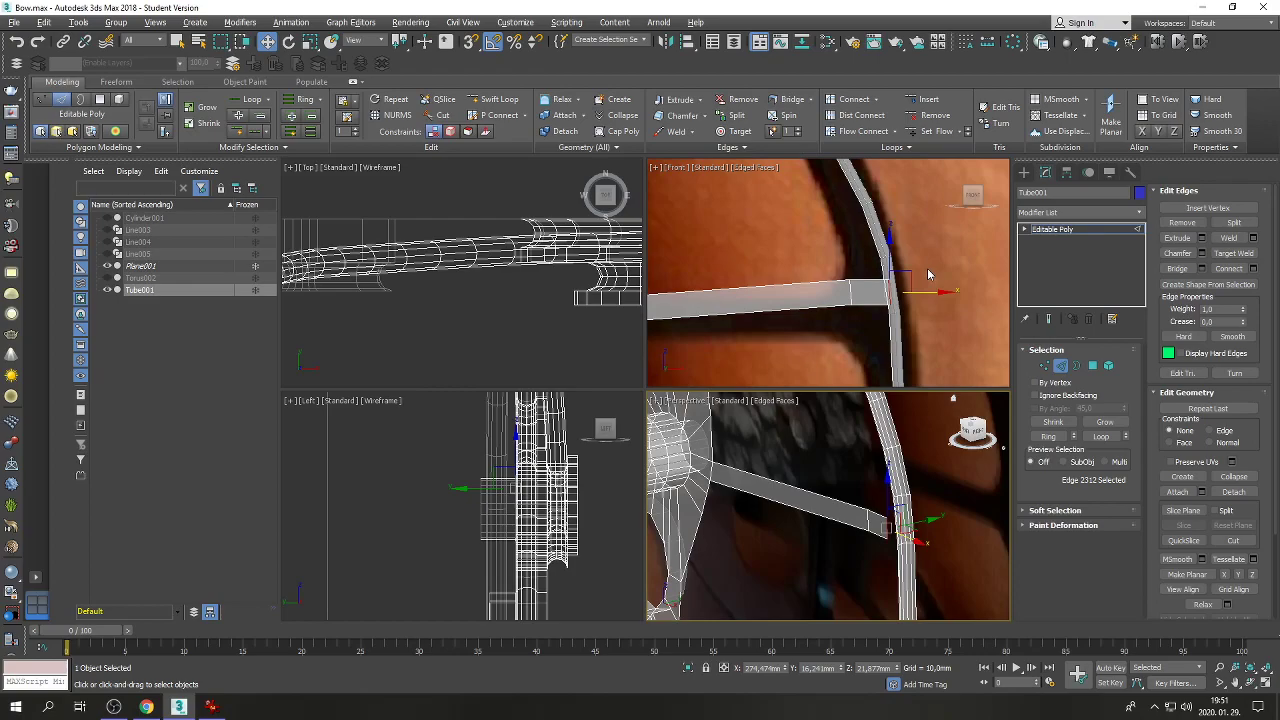
pyautogui.press('1')
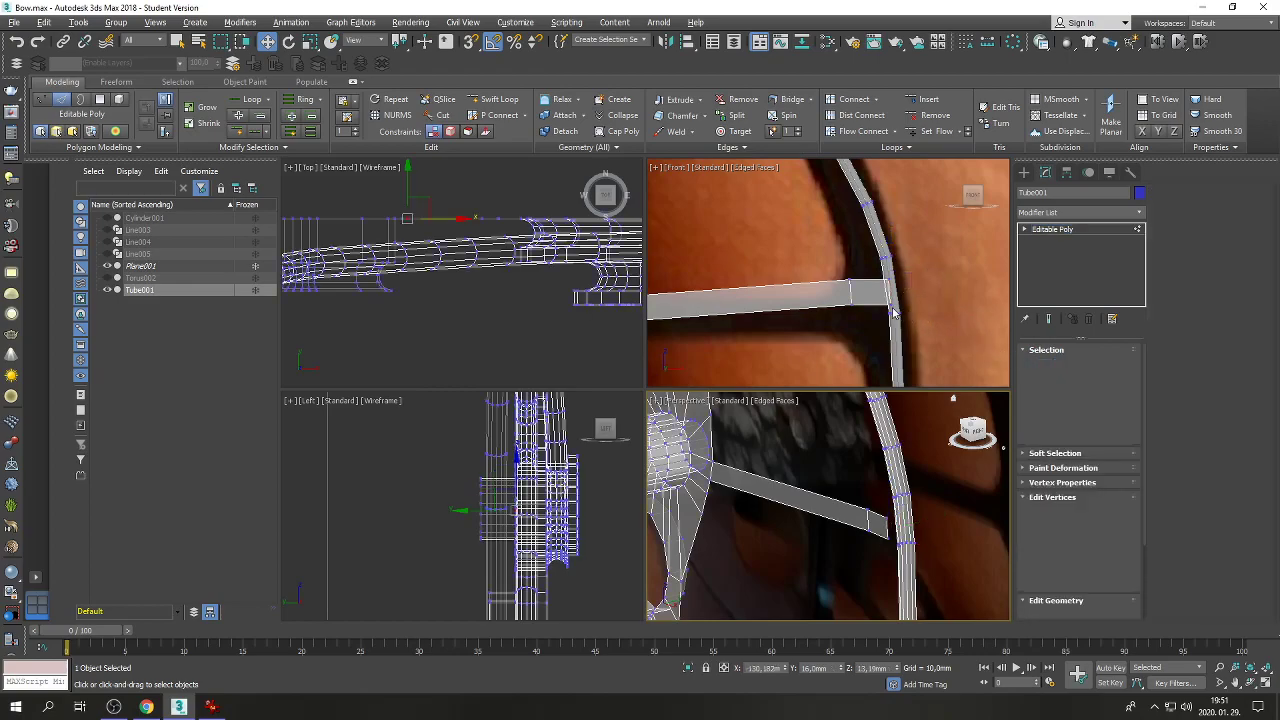
pyautogui.click(890, 292)
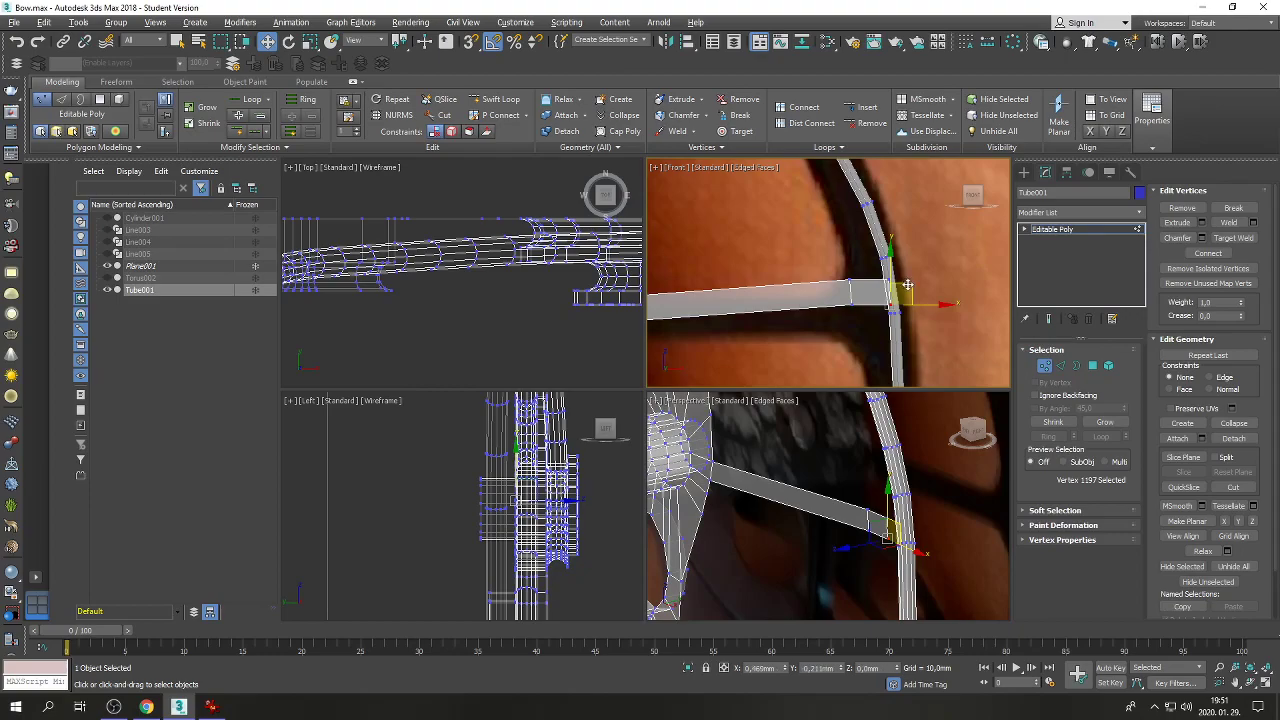
pyautogui.moveTo(907, 285); pyautogui.dragTo(905, 237)
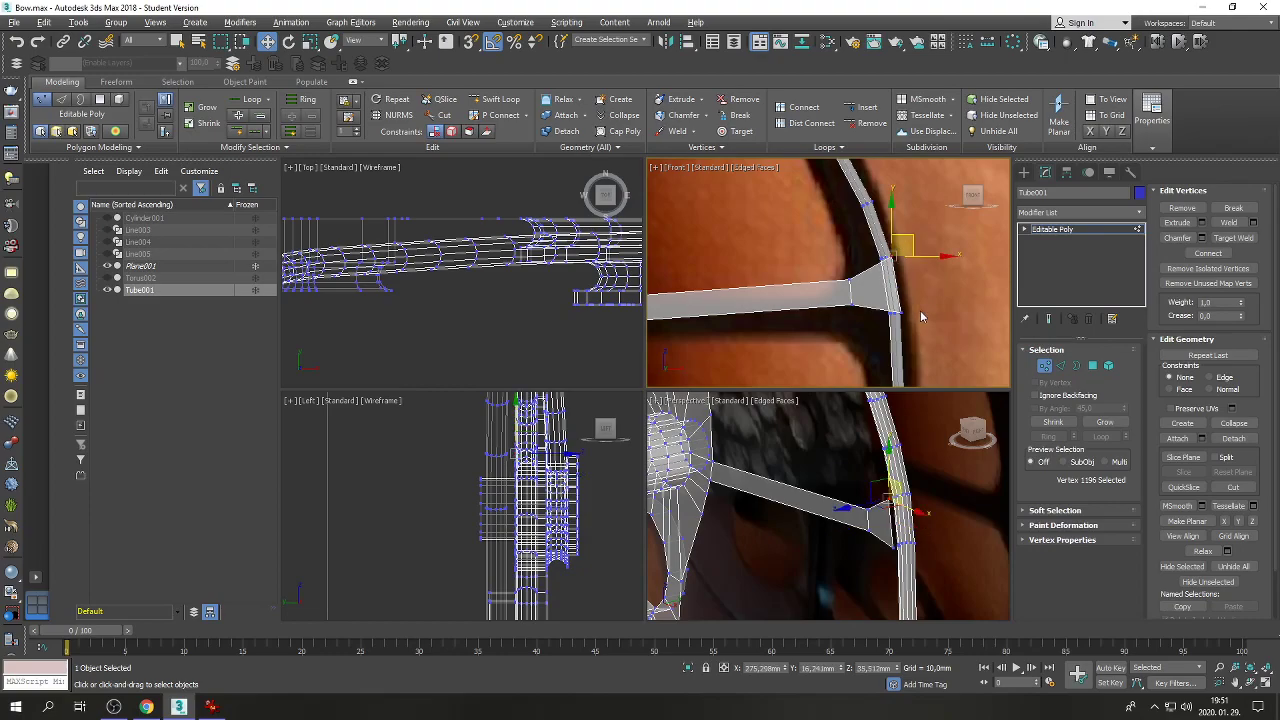
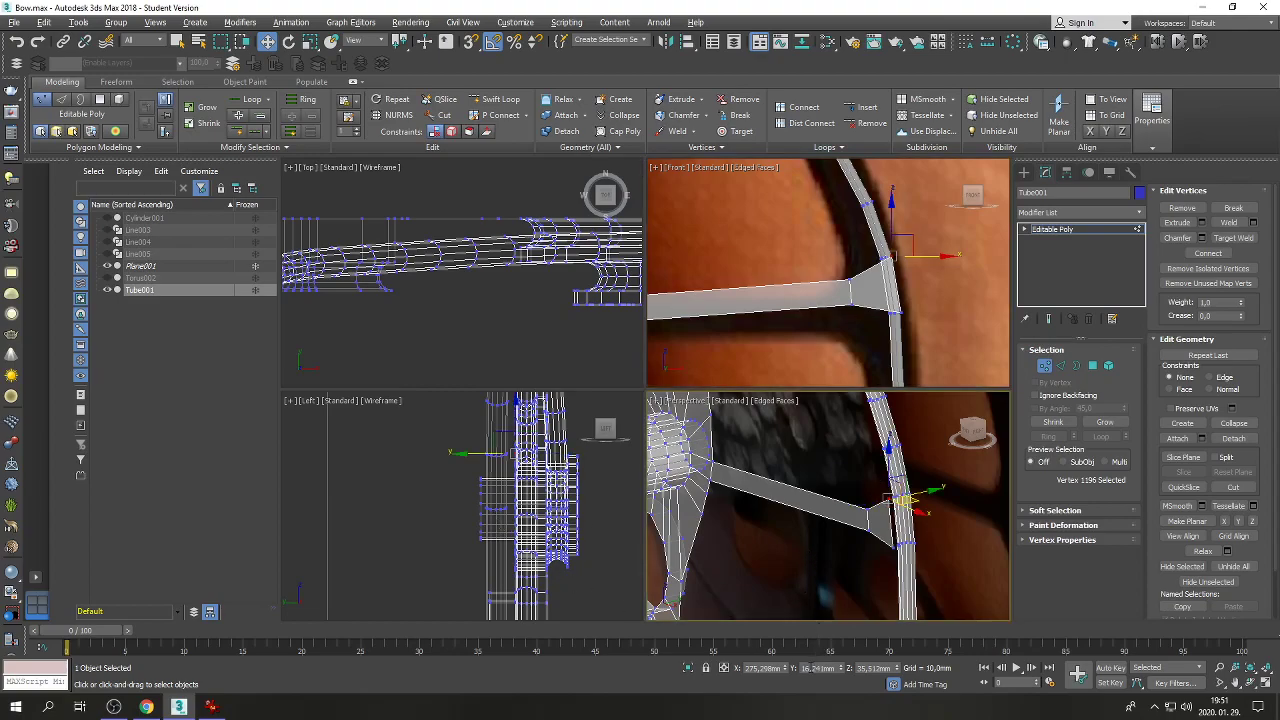
# Set the Y position of both flared end vertices to 16 mm.
pyautogui.doubleClick(819, 668)
pyautogui.write('16')
pyautogui.press('Return')
pyautogui.keyDown('ctrl'); pyautogui.click(895, 551); pyautogui.keyUp('ctrl')
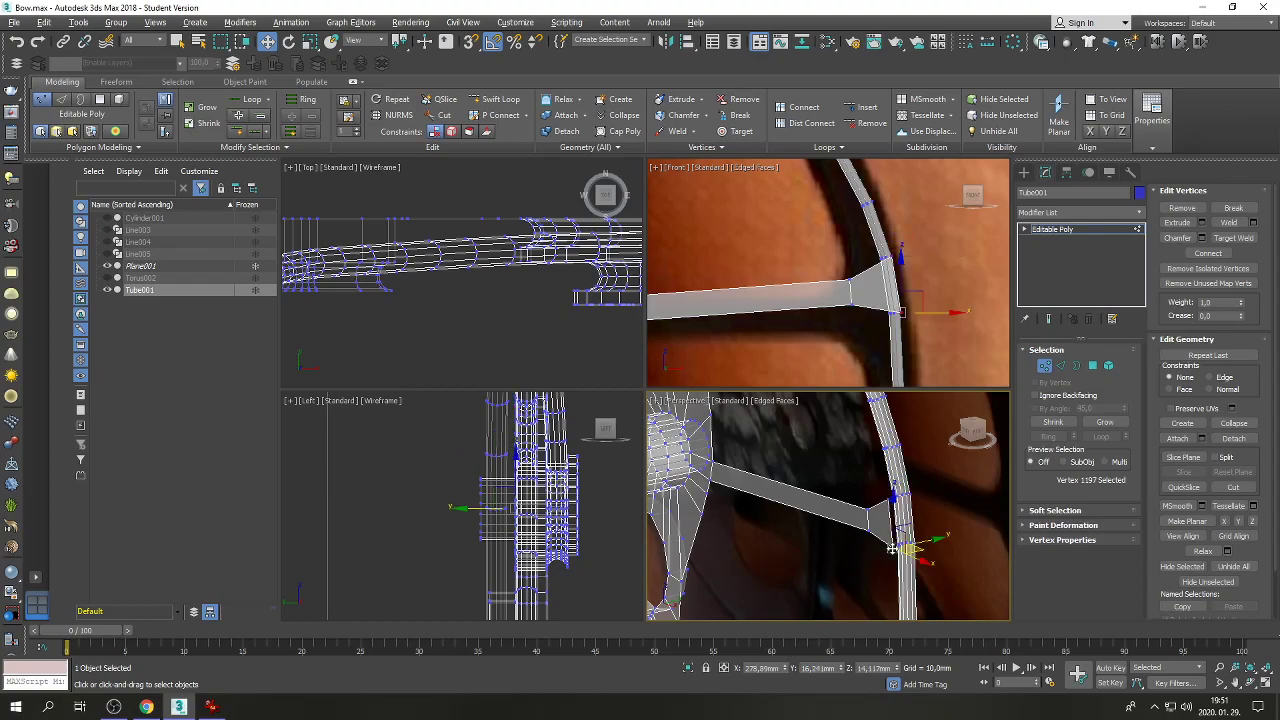
pyautogui.doubleClick(818, 668)
pyautogui.write('16')
pyautogui.press('Return')
# Check the Y position of the strip's vertices and set the 18-edge loop around the axle hub to Y 16 mm.
pyautogui.click(852, 305)
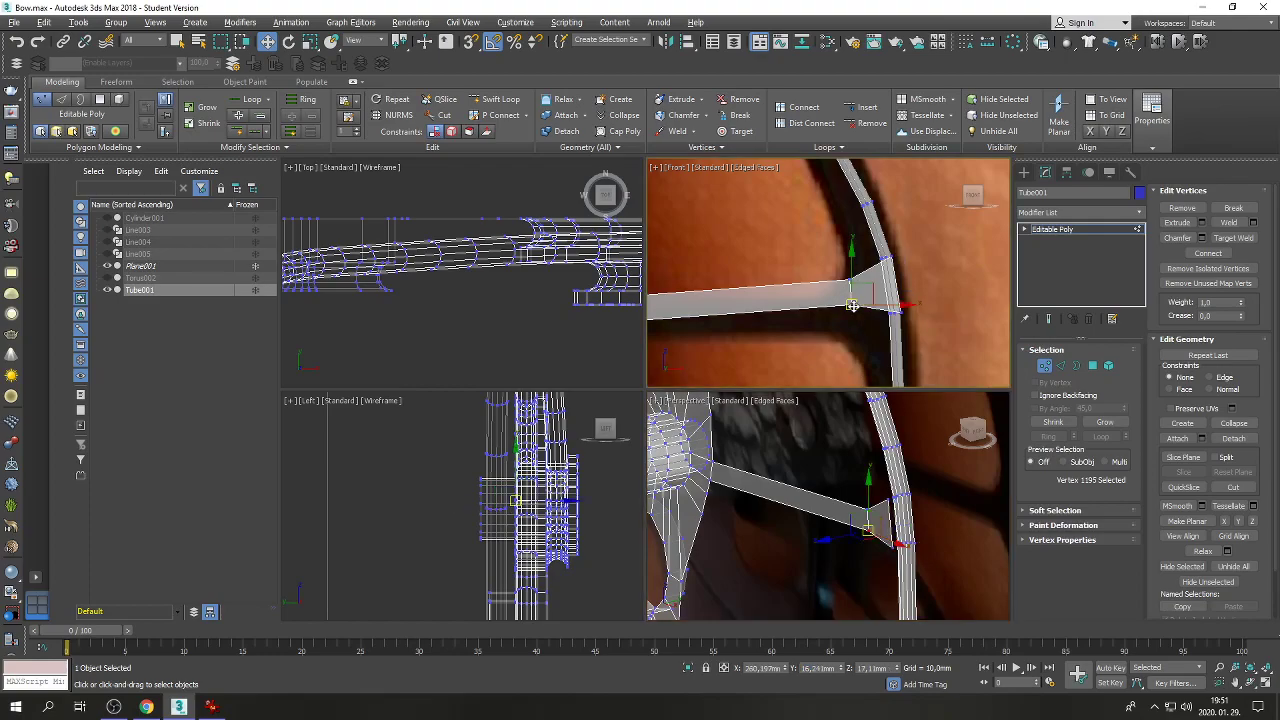
pyautogui.click(713, 482)
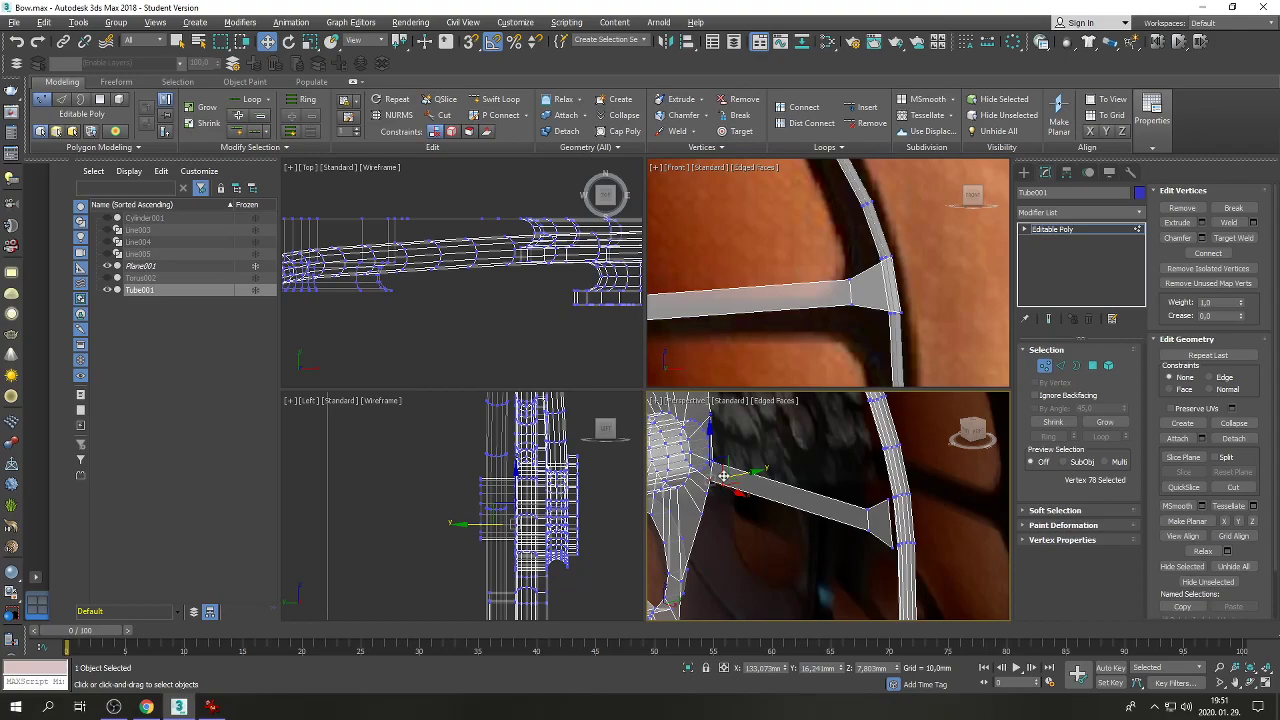
pyautogui.scroll(3, 724, 476)
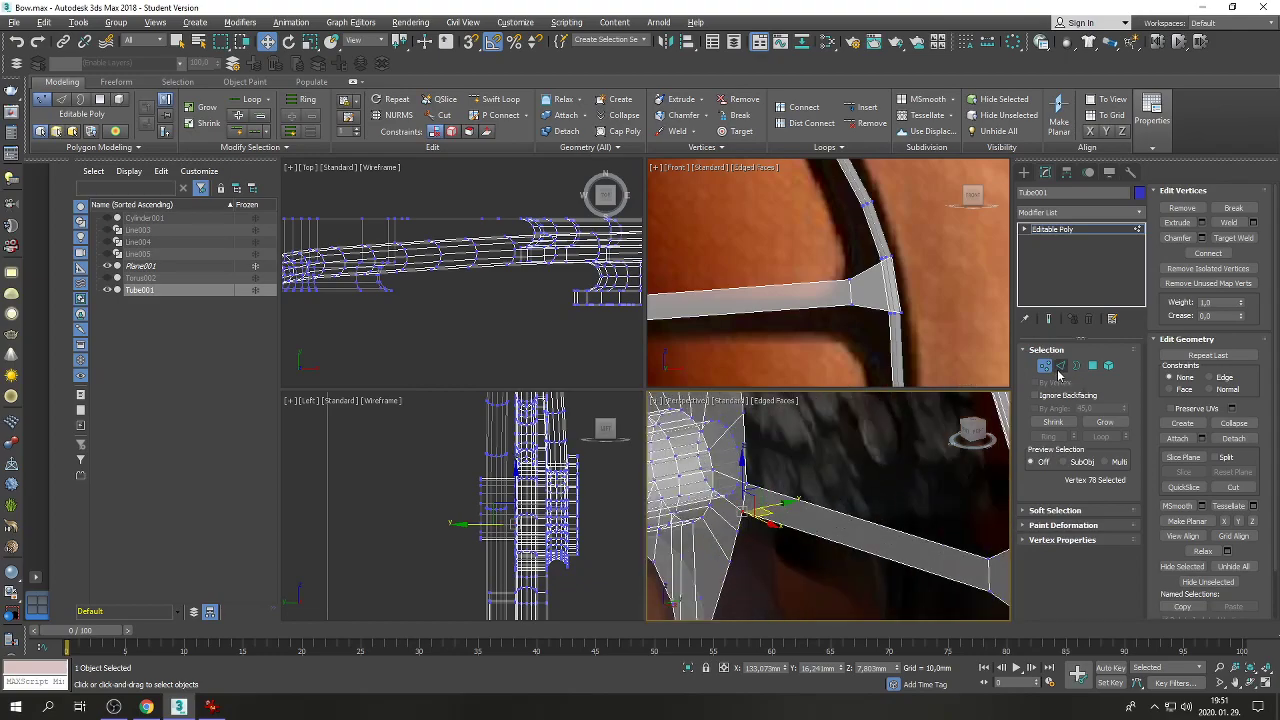
pyautogui.click(1060, 366)
pyautogui.doubleClick(710, 460)
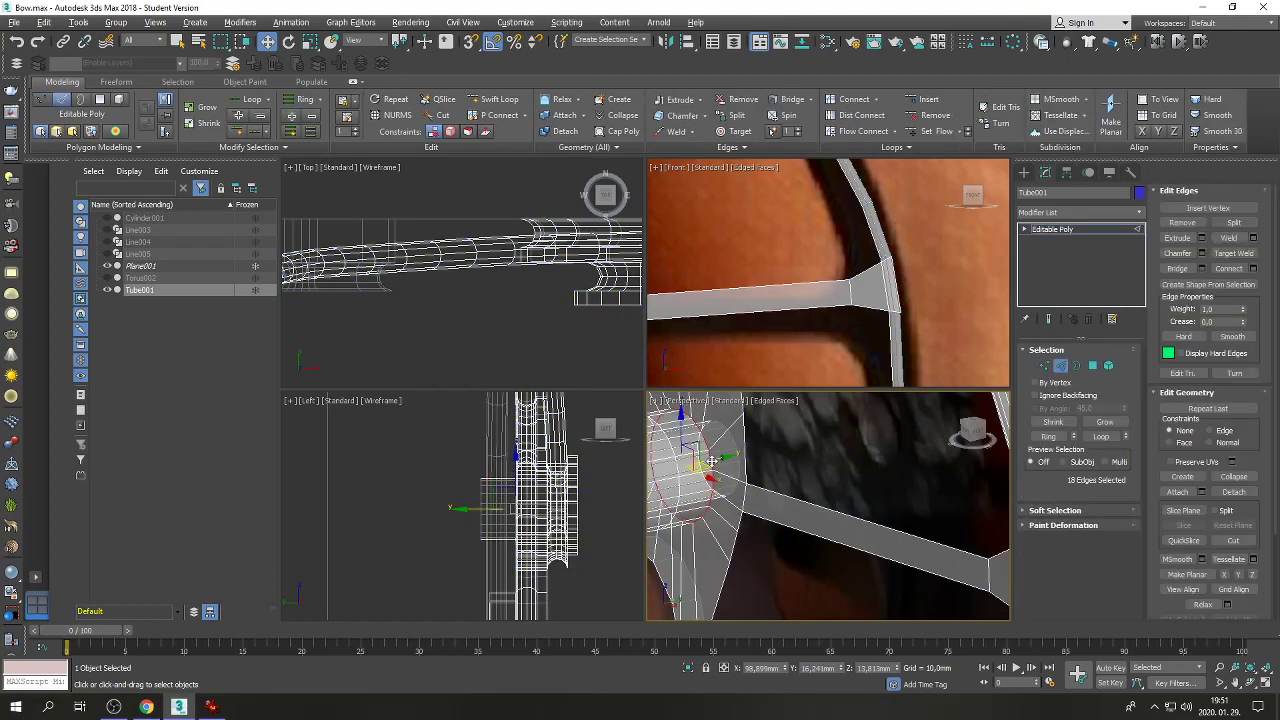
pyautogui.click(818, 668)
pyautogui.write('16')
pyautogui.press('Return')
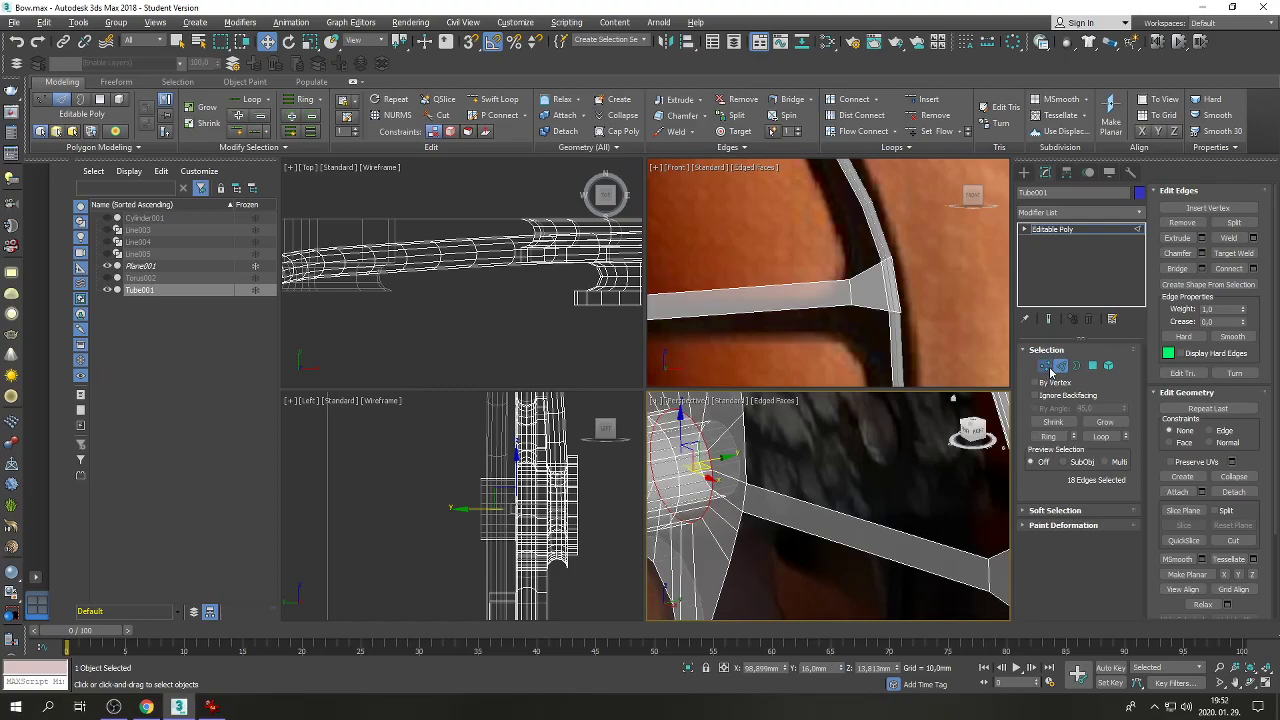
# Check the Y position of the edge loops along the hub plate's outer border and the adjoining cam arm.
pyautogui.press('1')
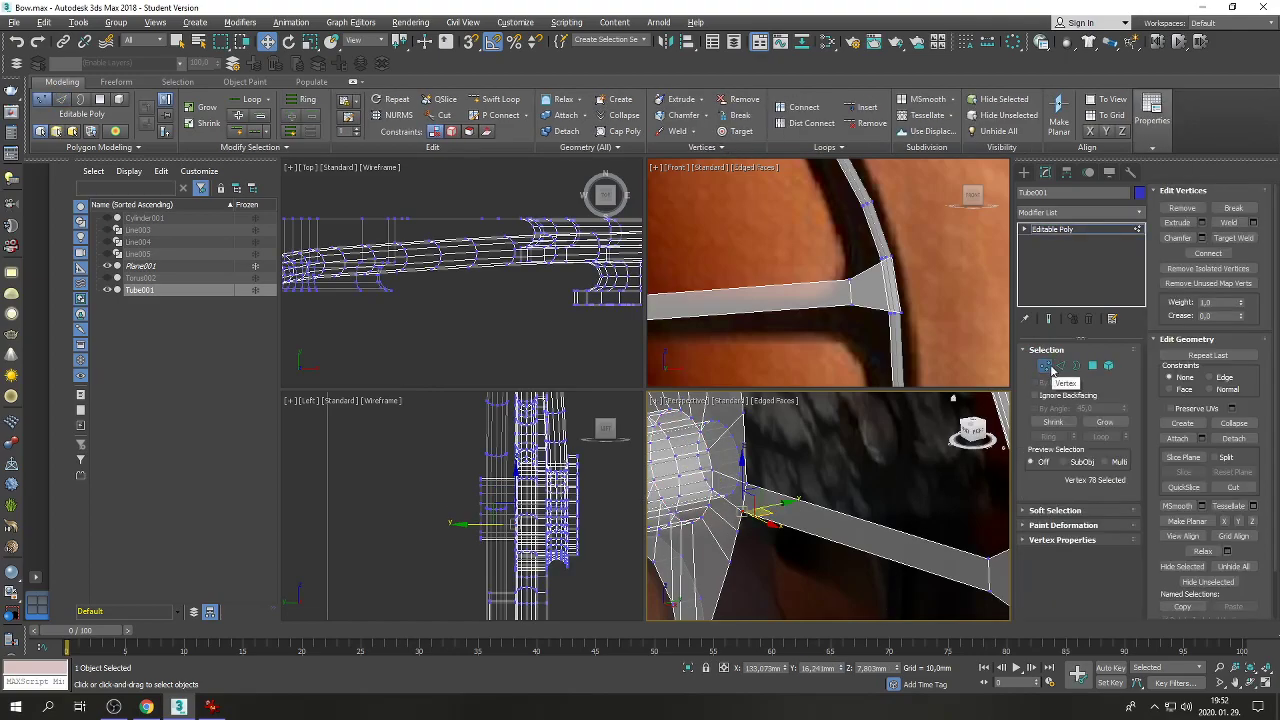
pyautogui.click(1061, 366)
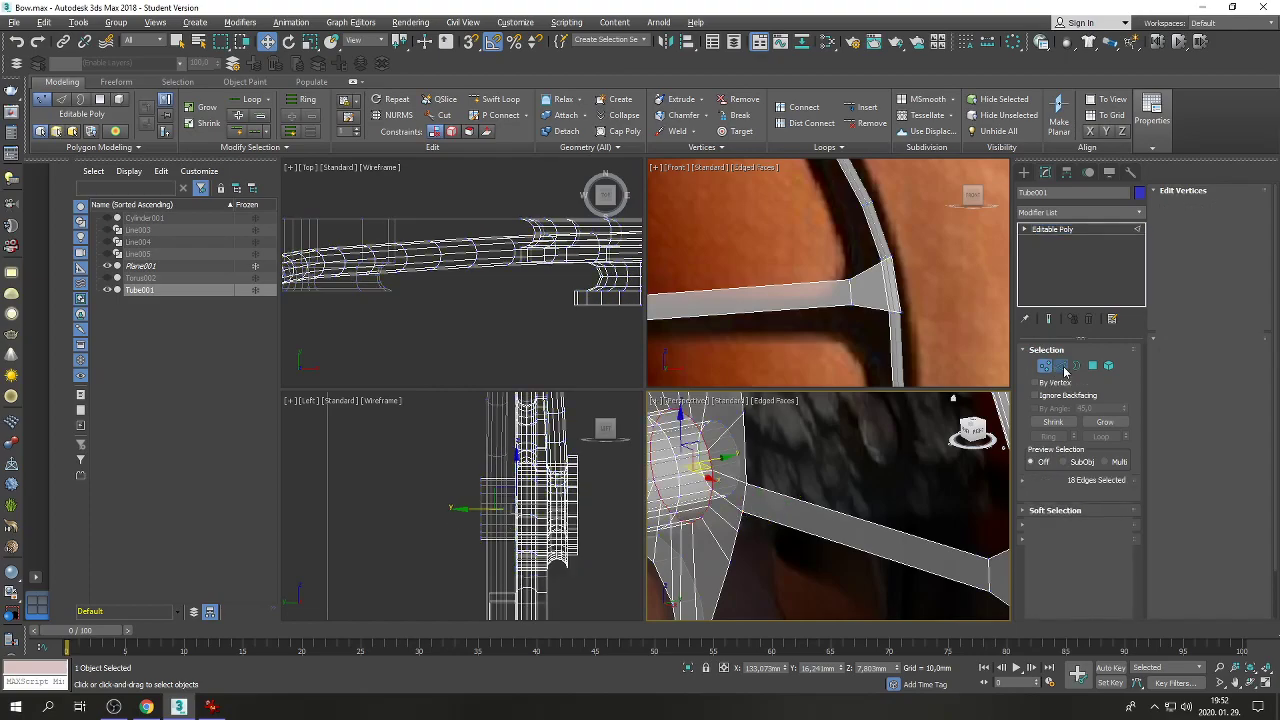
pyautogui.doubleClick(747, 465)
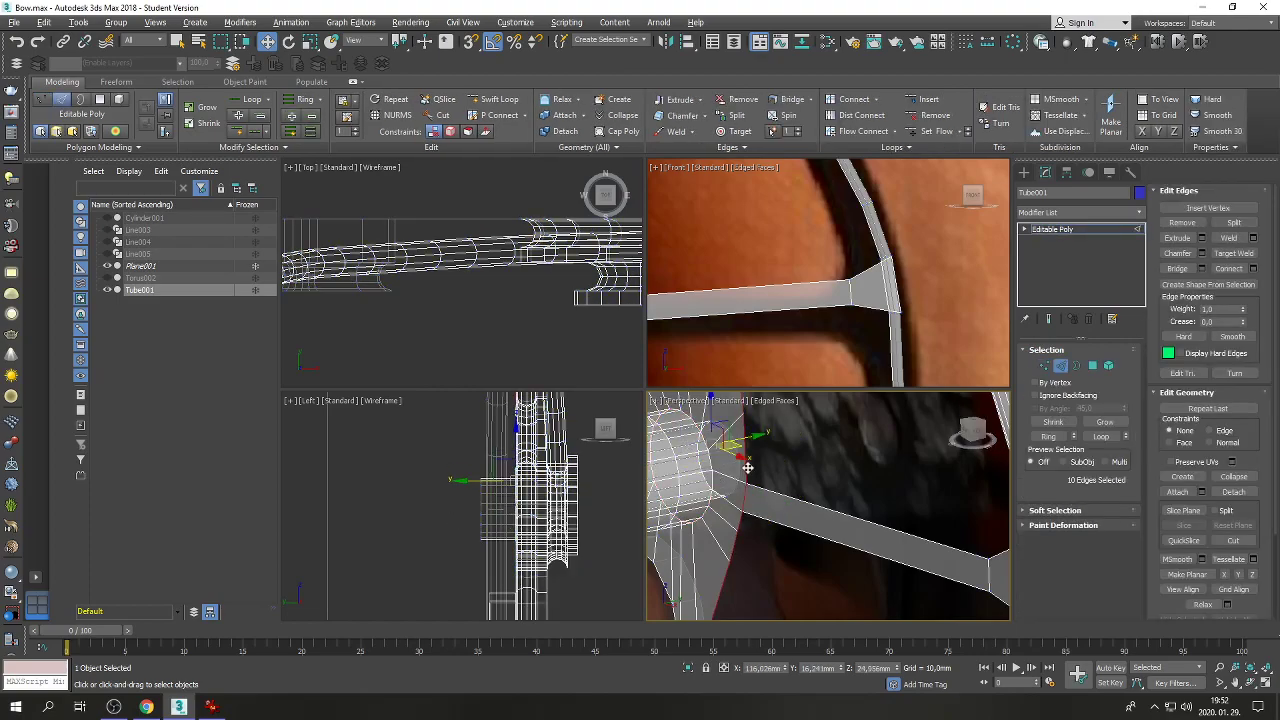
pyautogui.scroll(-3, 747, 465)
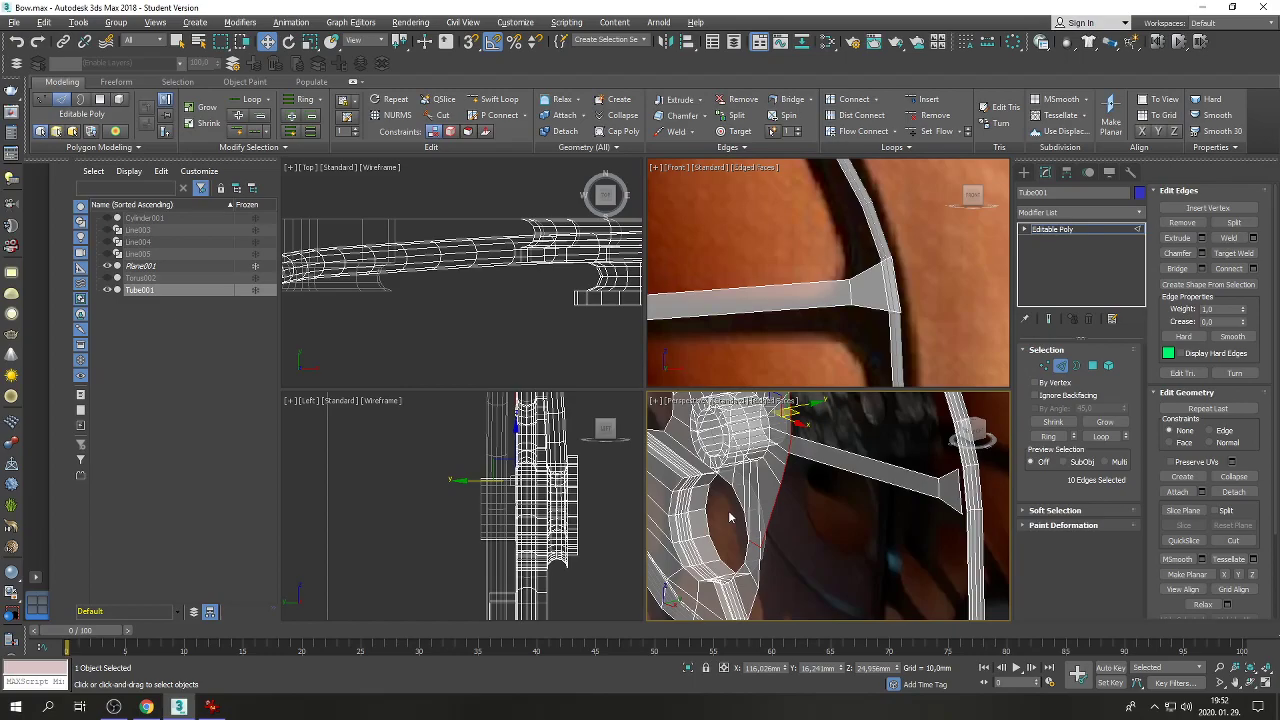
pyautogui.click(818, 668)
pyautogui.scroll(5, 686, 460)
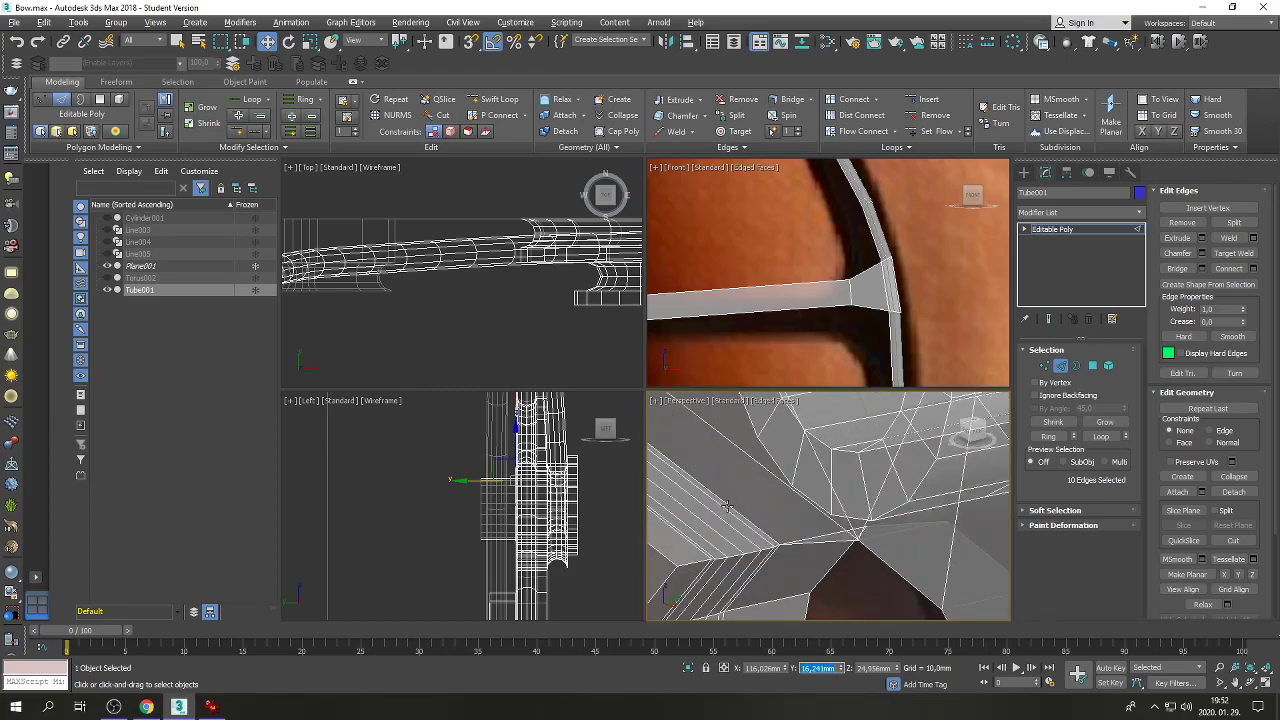
pyautogui.doubleClick(726, 508)
pyautogui.scroll(-8, 731, 506)
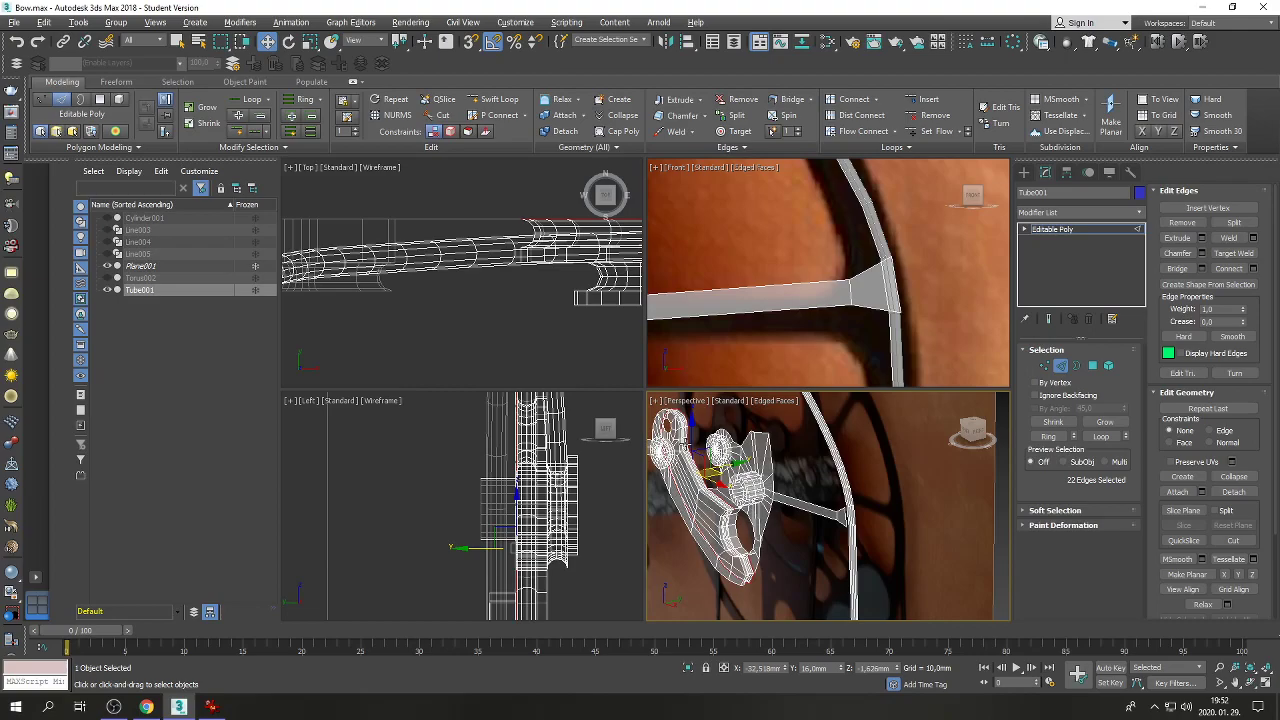
pyautogui.scroll(10, 721, 505)
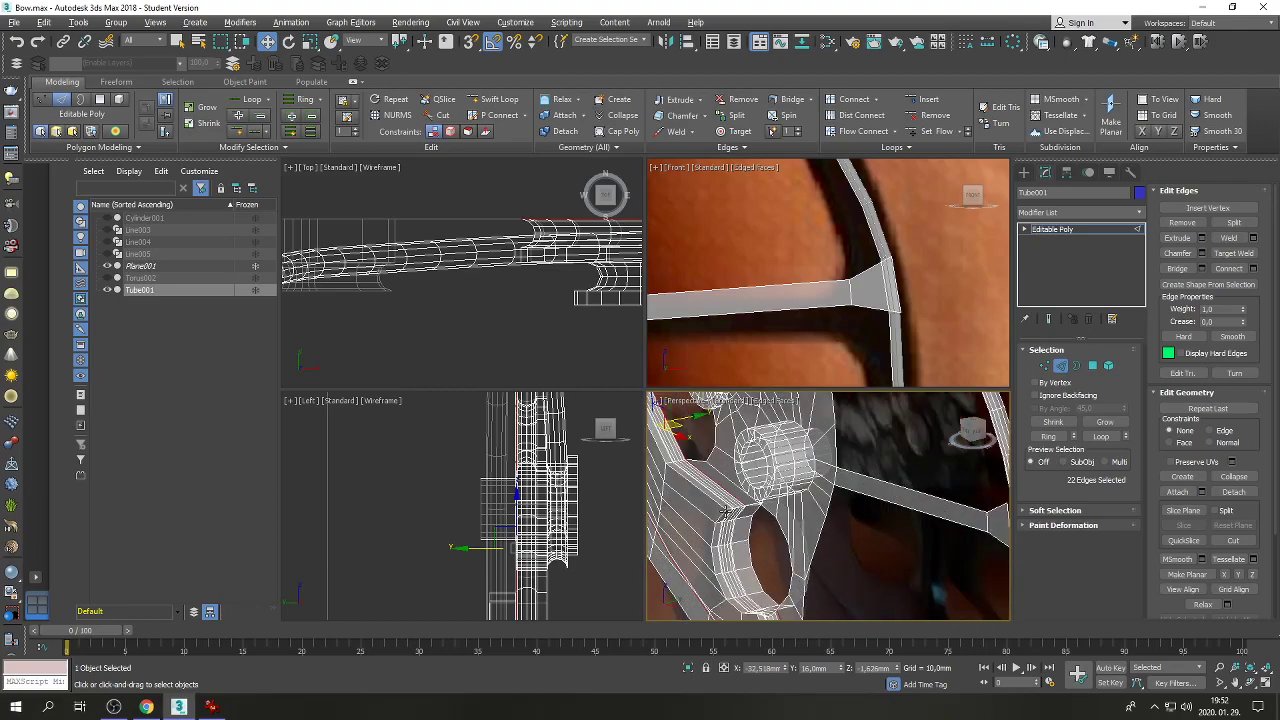
# Set the Y position of the three connected edges along the rim of the hole below the hub to 16 mm.
pyautogui.doubleClick(818, 519)
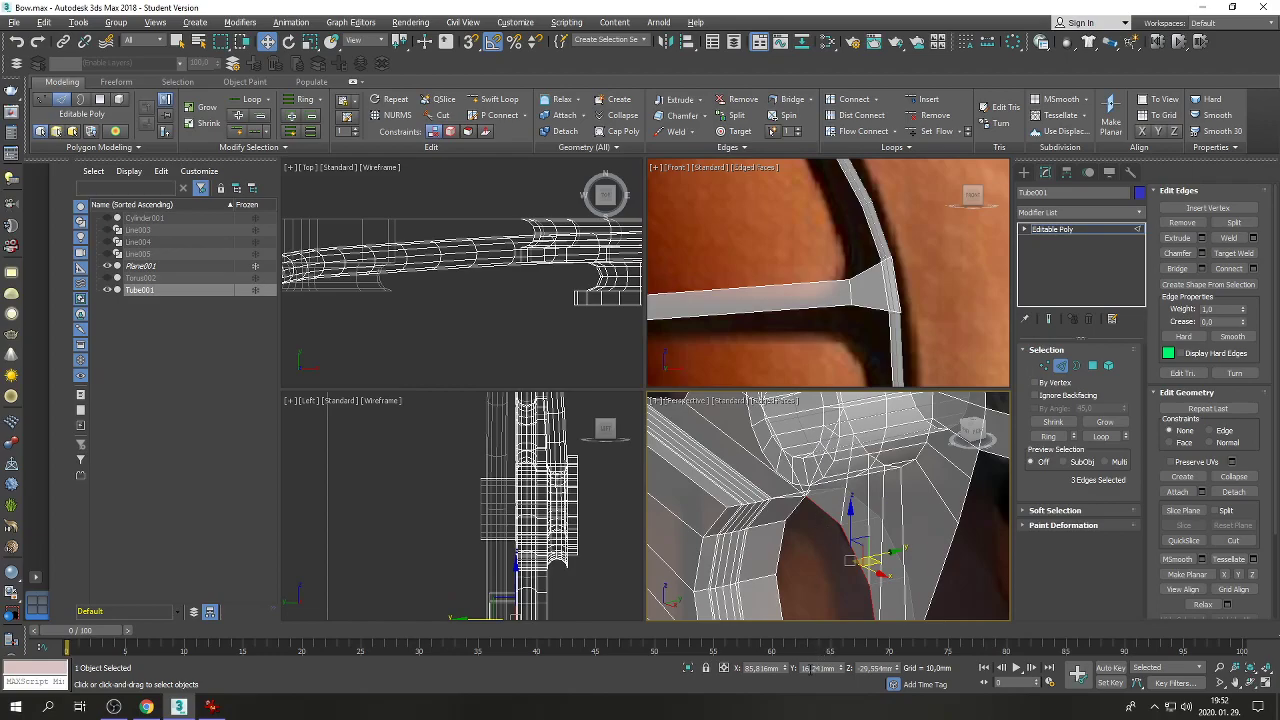
pyautogui.click(810, 668)
pyautogui.write('16')
pyautogui.press('Return')
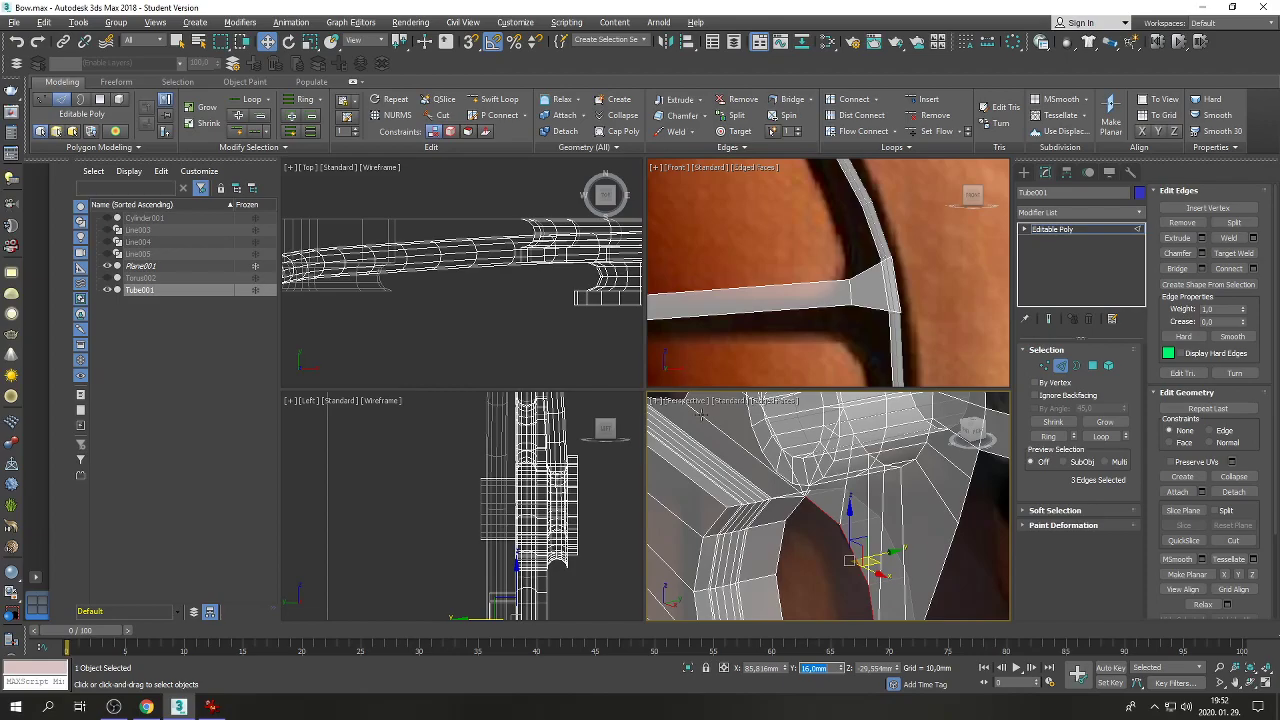
# Check the edges and vertices around the lower part of the hole's rim and set the misaligned rim vertex to Y 16 mm.
pyautogui.keyDown('alt'); pyautogui.moveTo(893, 529); pyautogui.dragTo(867, 553, button='middle'); pyautogui.keyUp('alt')
pyautogui.click(867, 553)
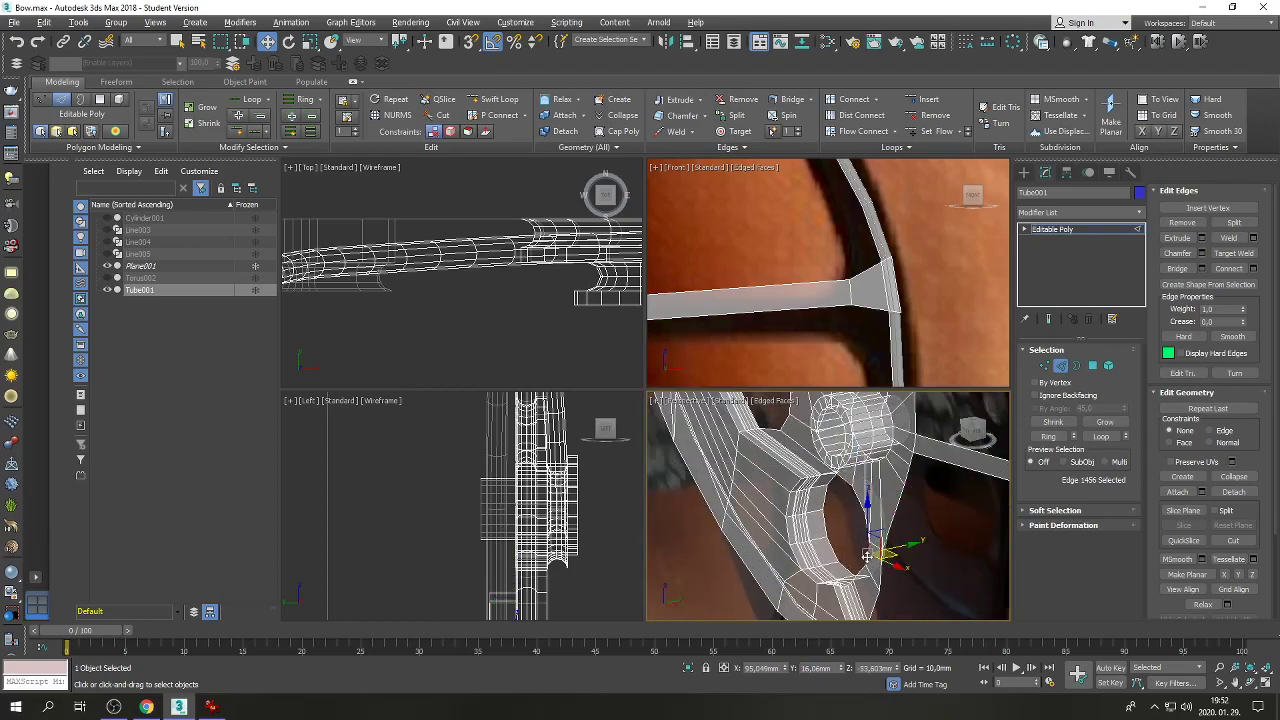
pyautogui.click(859, 572)
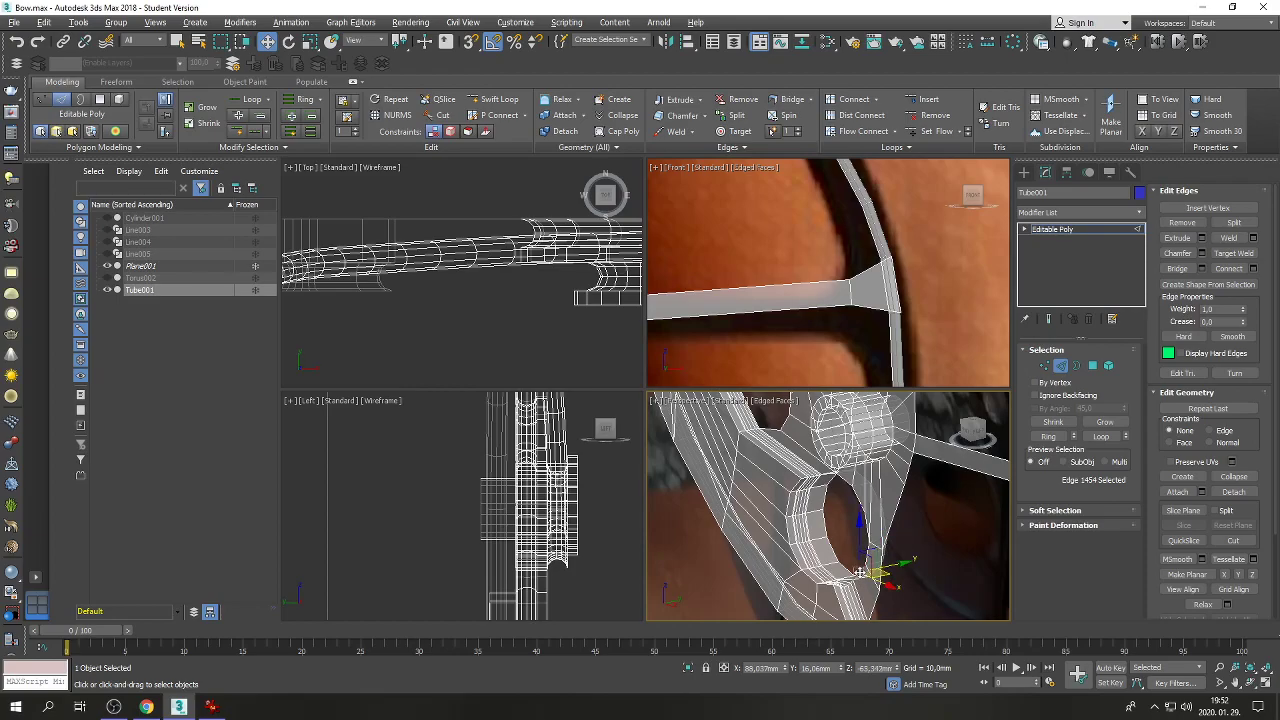
pyautogui.click(1044, 366)
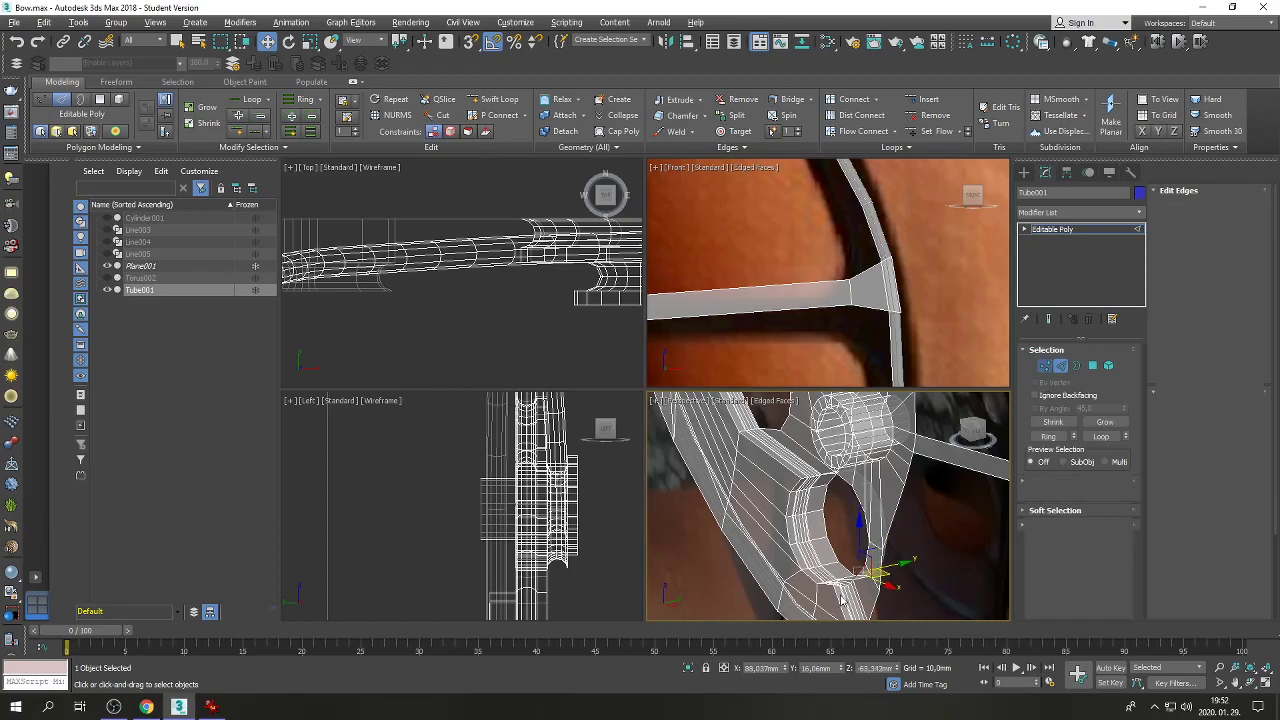
pyautogui.scroll(3, 845, 590)
pyautogui.click(890, 583)
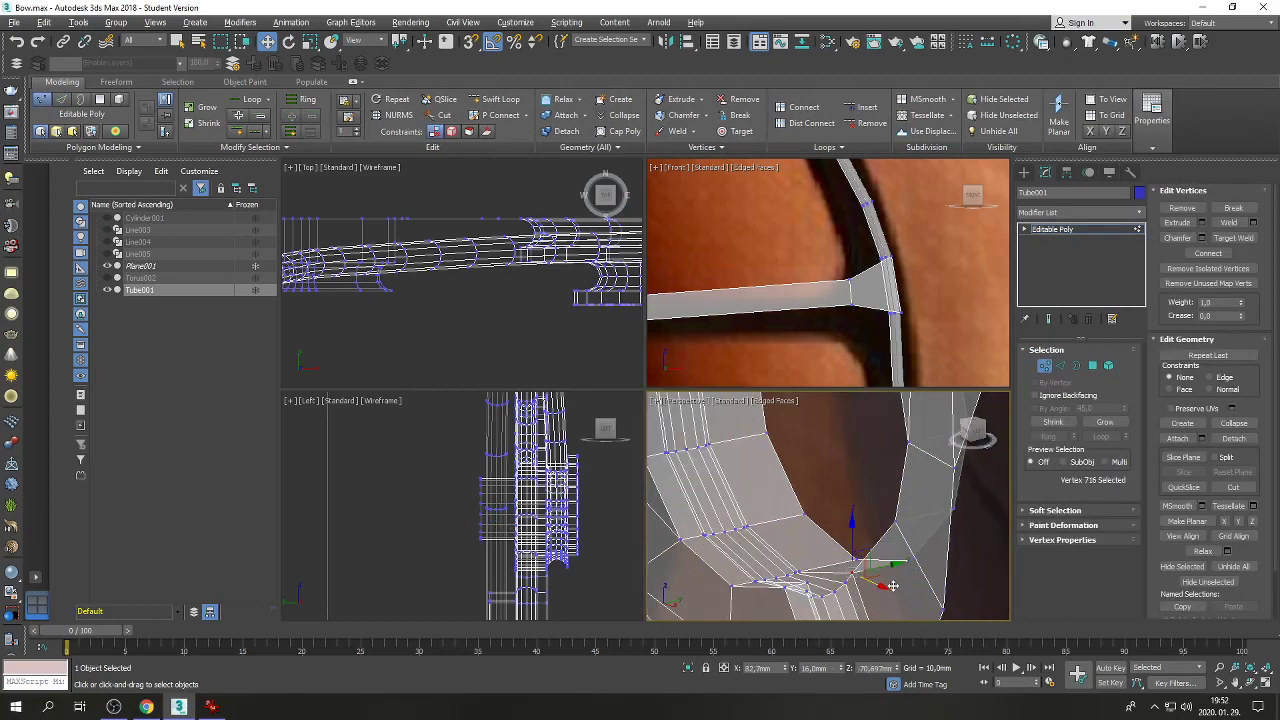
pyautogui.click(894, 522)
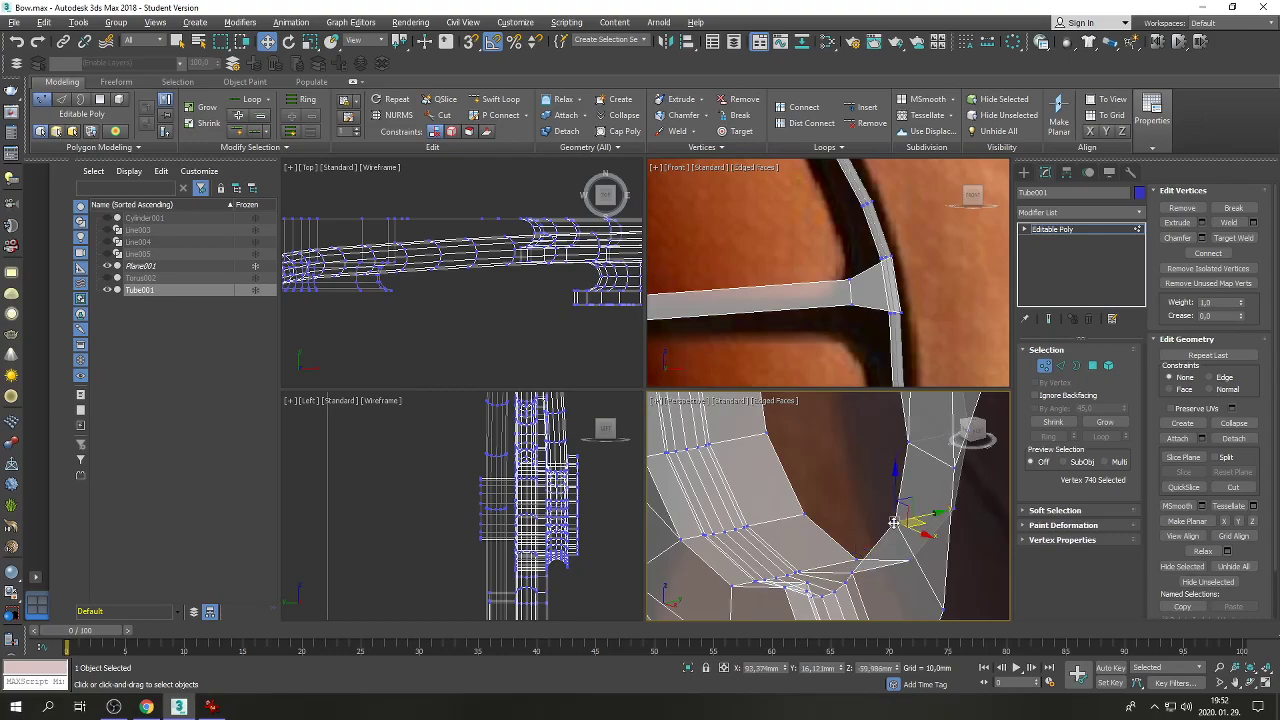
pyautogui.doubleClick(815, 668)
pyautogui.press('BackSpace')
pyautogui.write('16')
pyautogui.press('Return')
# Set the Y position of the two vertices on the plate's outer border beside the hole to 16 mm.
pyautogui.keyDown('alt'); pyautogui.moveTo(830, 520); pyautogui.dragTo(866, 534, button='middle'); pyautogui.keyUp('alt')
pyautogui.click(869, 538)
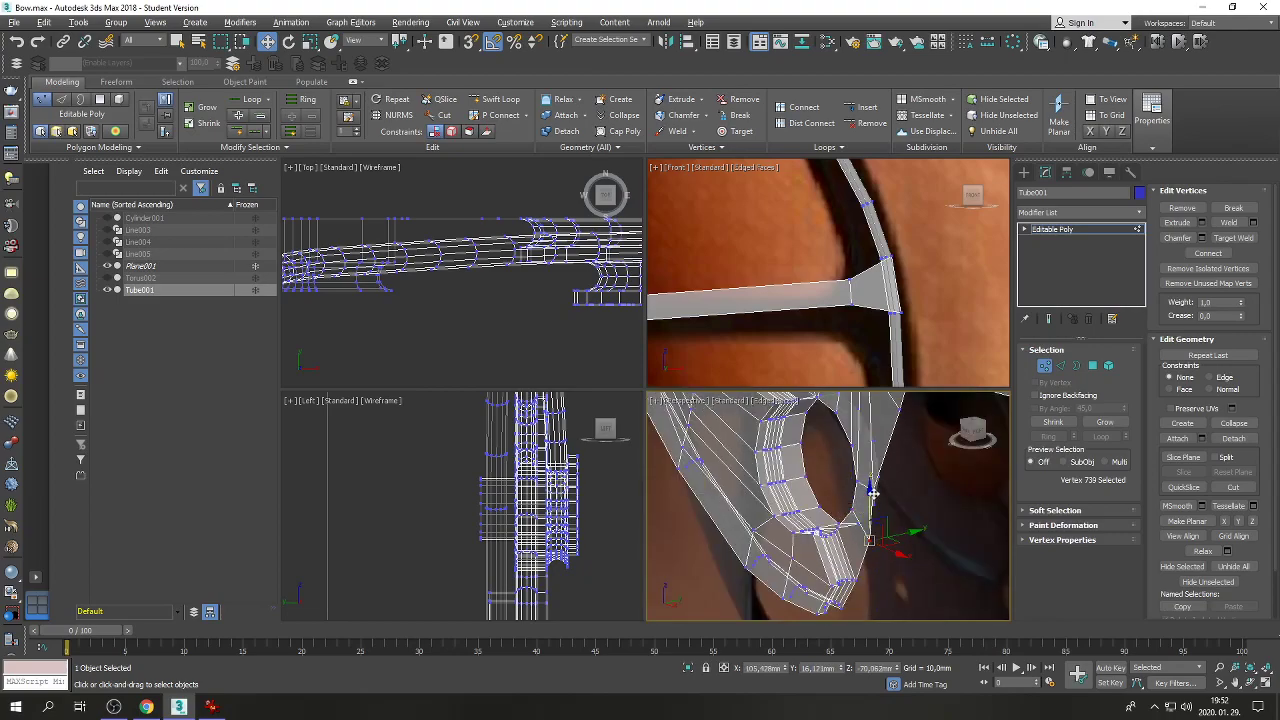
pyautogui.keyDown('ctrl'); pyautogui.click(872, 490); pyautogui.keyUp('ctrl')
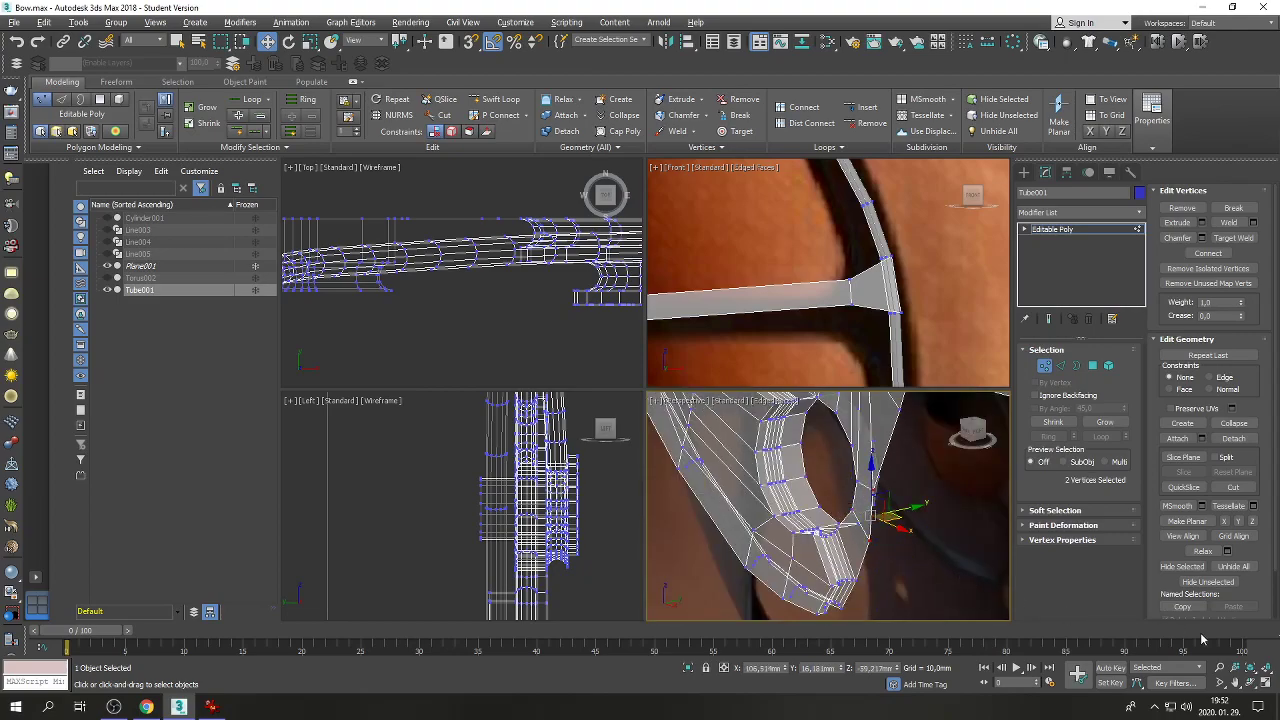
pyautogui.click(1249, 681)
pyautogui.moveTo(850, 515); pyautogui.dragTo(886, 519)
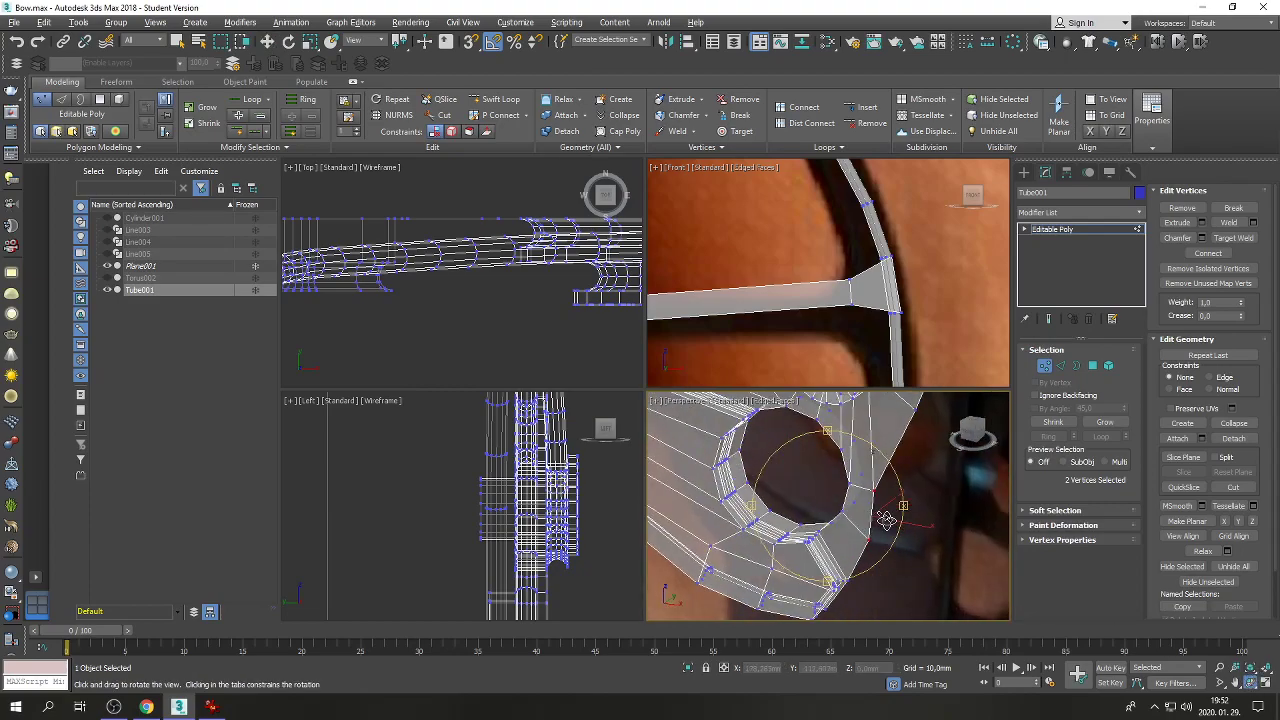
pyautogui.rightClick(886, 519)
pyautogui.click(882, 536)
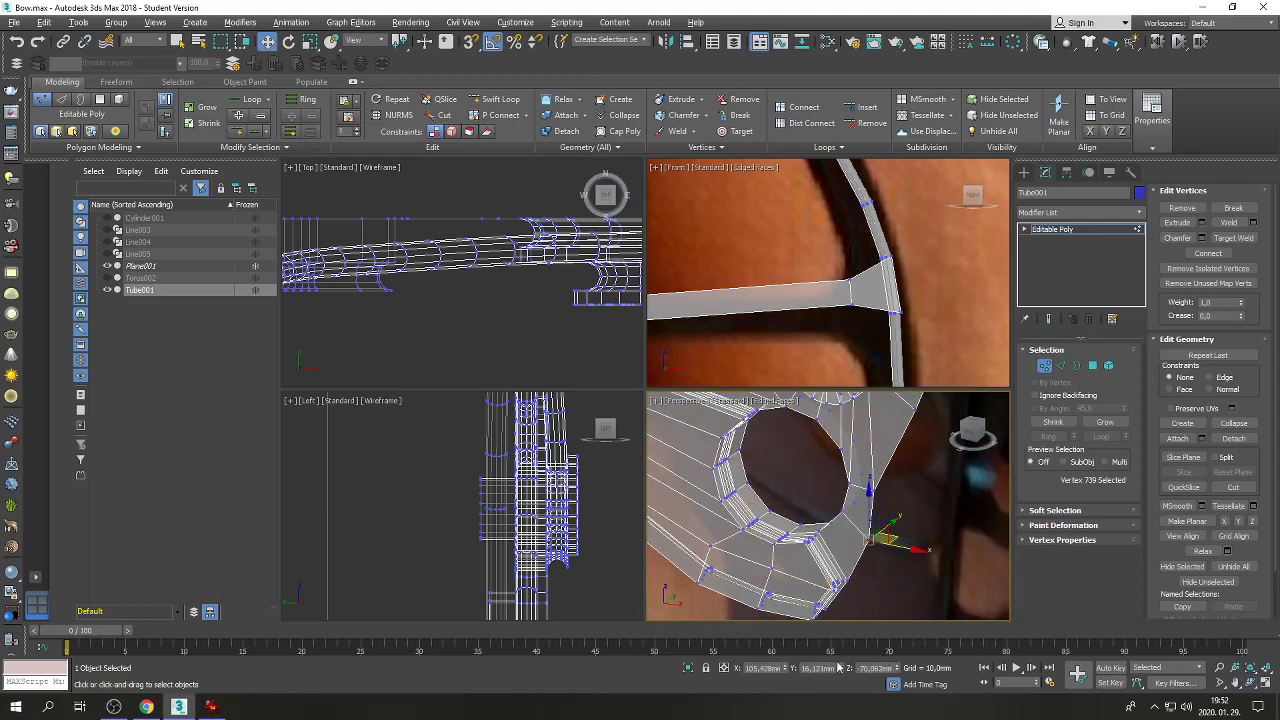
pyautogui.click(809, 668)
pyautogui.write('16')
pyautogui.press('Return')
pyautogui.click(873, 489)
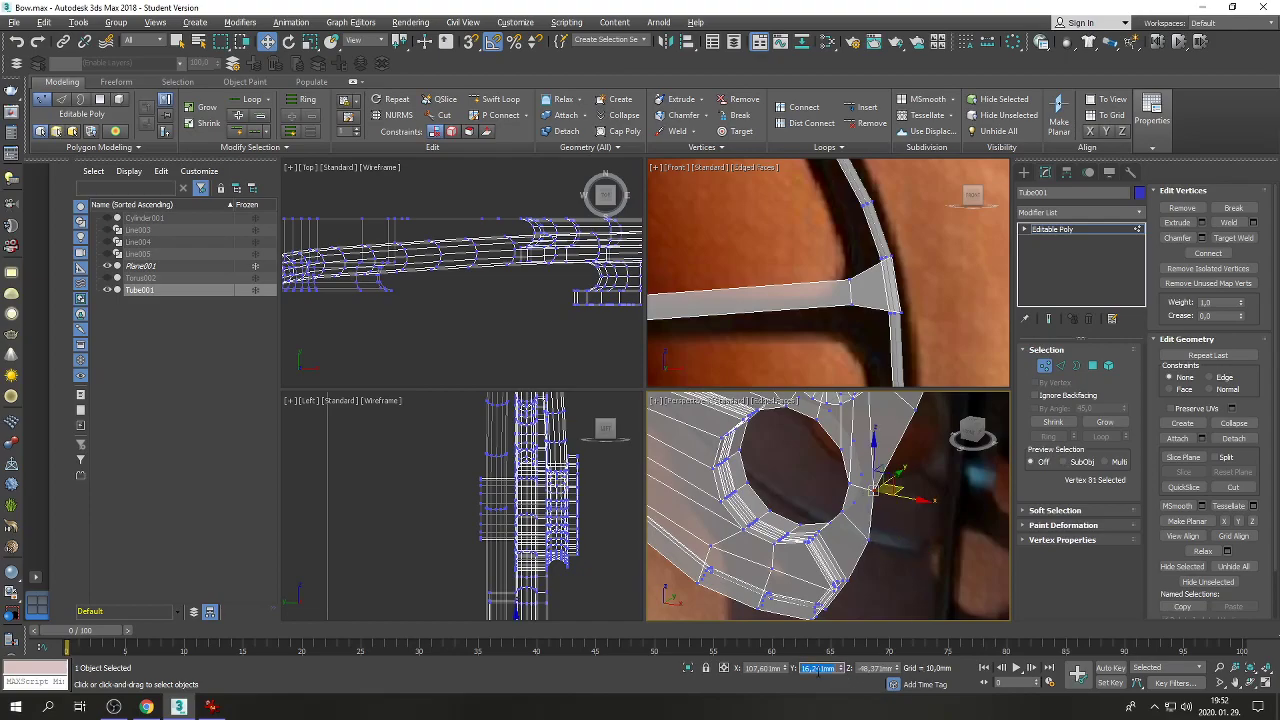
pyautogui.write('16')
pyautogui.press('Return')
# Check the Y position of the lower vertex where the strip starts to flare and examine the gap to the tube.
pyautogui.scroll(-2, 760, 444)
pyautogui.scroll(5, 840, 430)
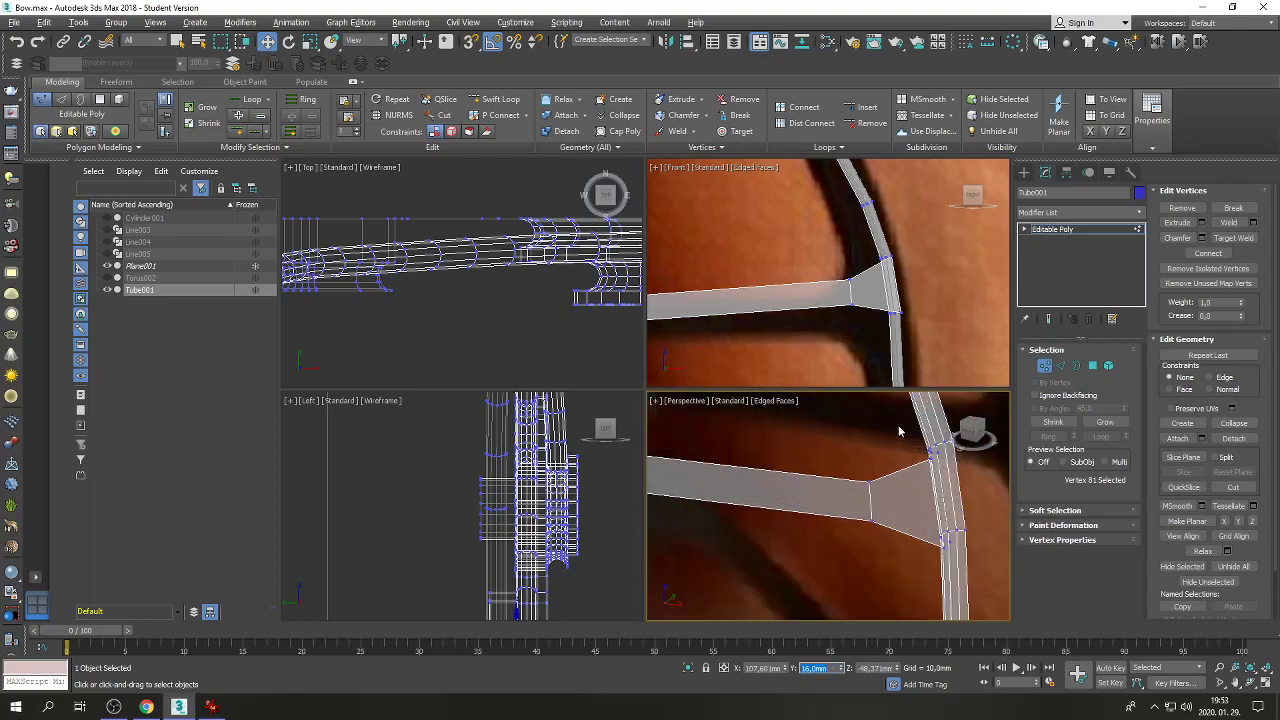
pyautogui.click(1250, 683)
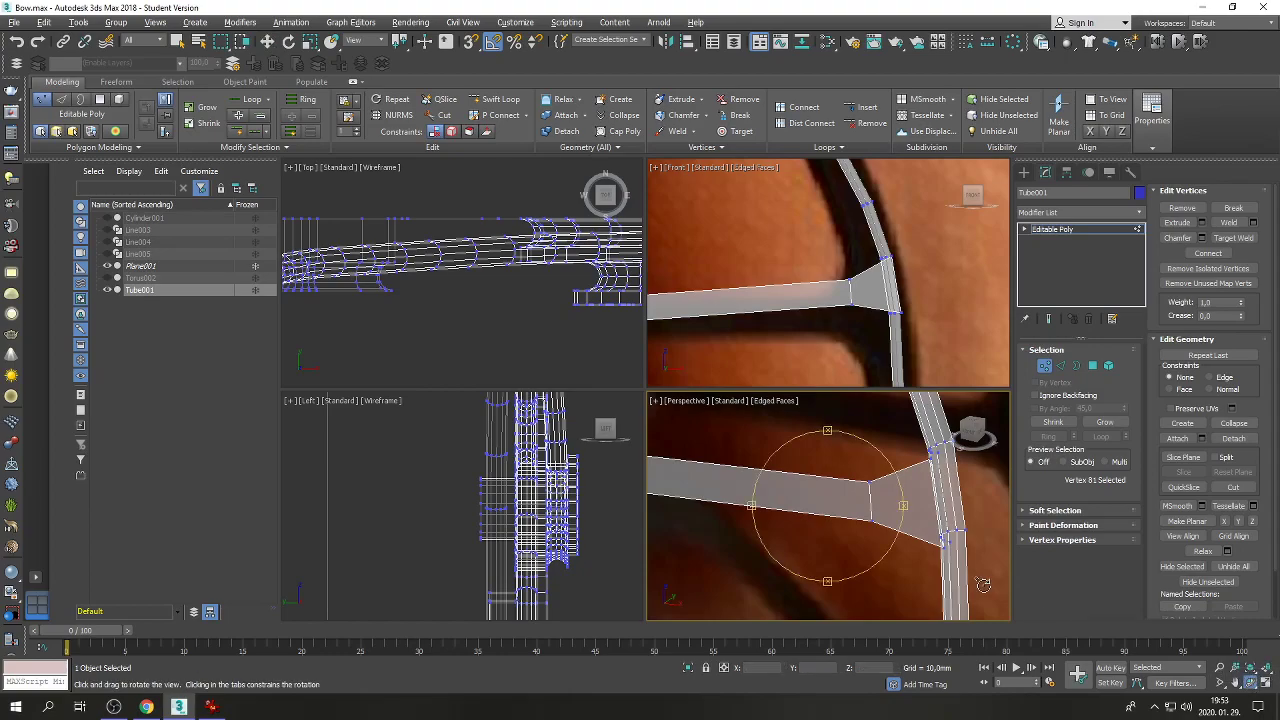
pyautogui.press('w')
pyautogui.click(866, 520)
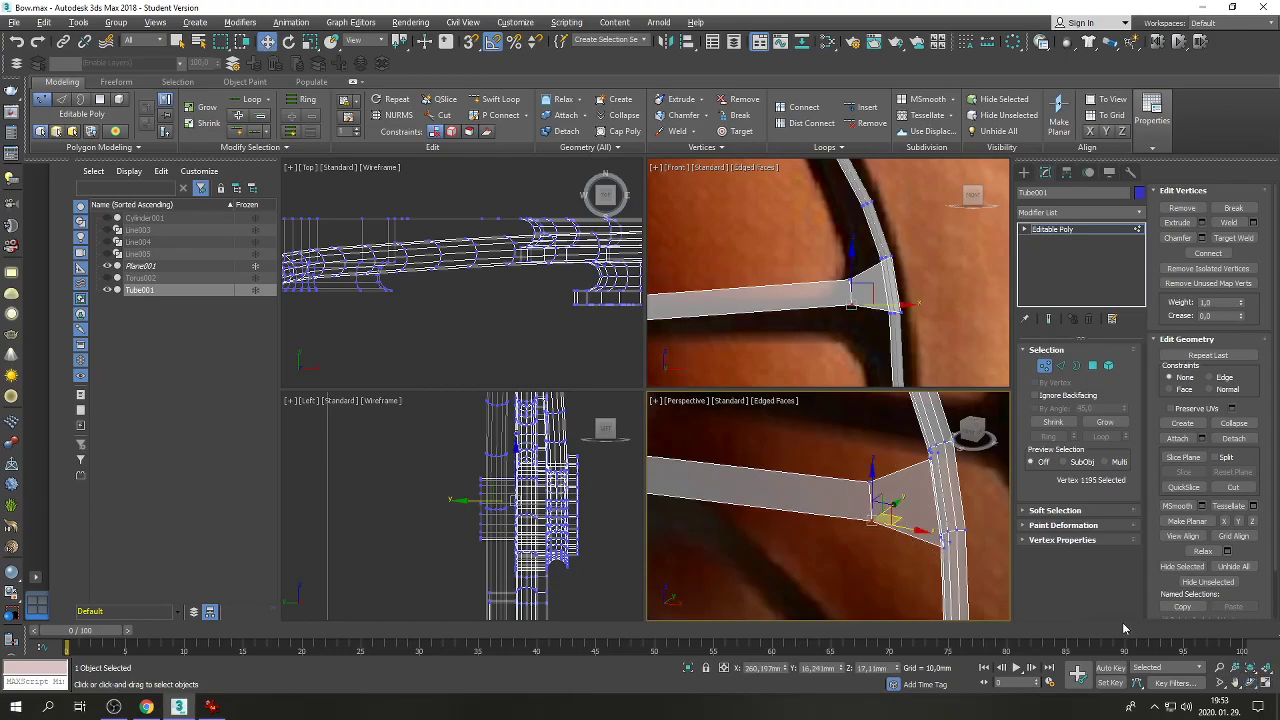
pyautogui.click(1250, 683)
pyautogui.moveTo(871, 503); pyautogui.dragTo(807, 506)
pyautogui.press('w')
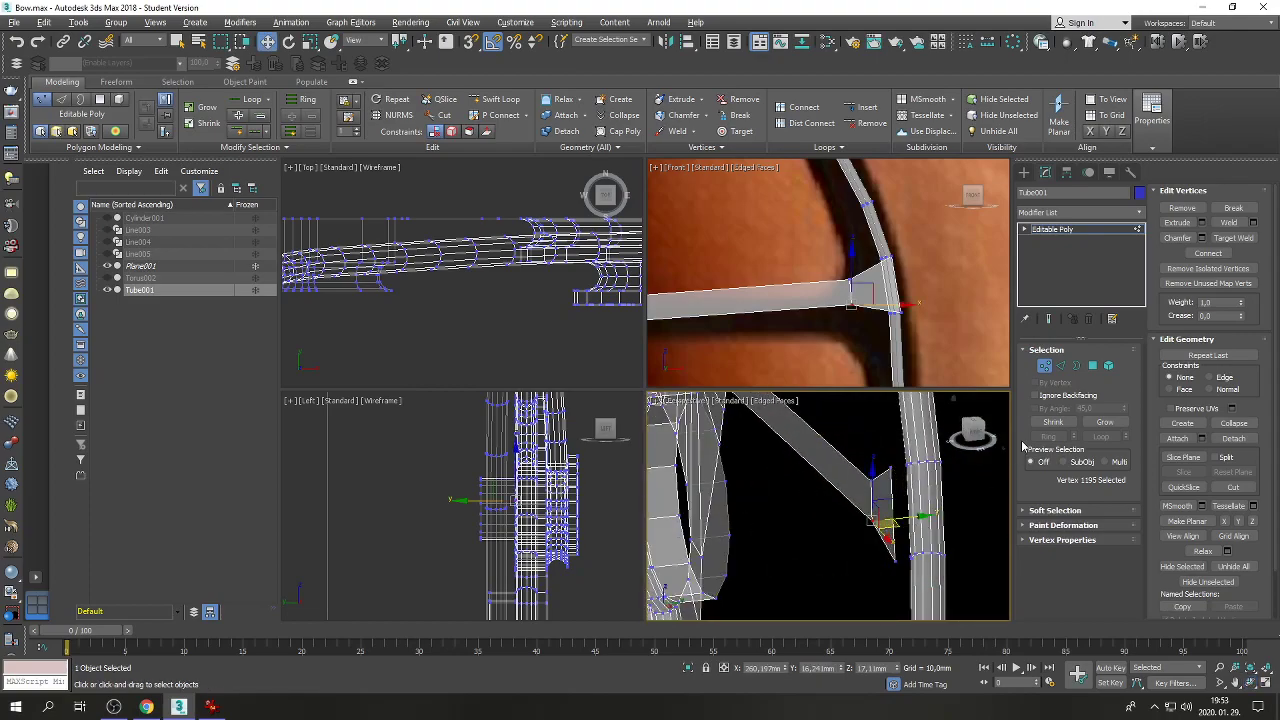
# Bridge the strip's flared end edge to the facing edge of the bent tube, using 1 segment.
pyautogui.click(1061, 366)
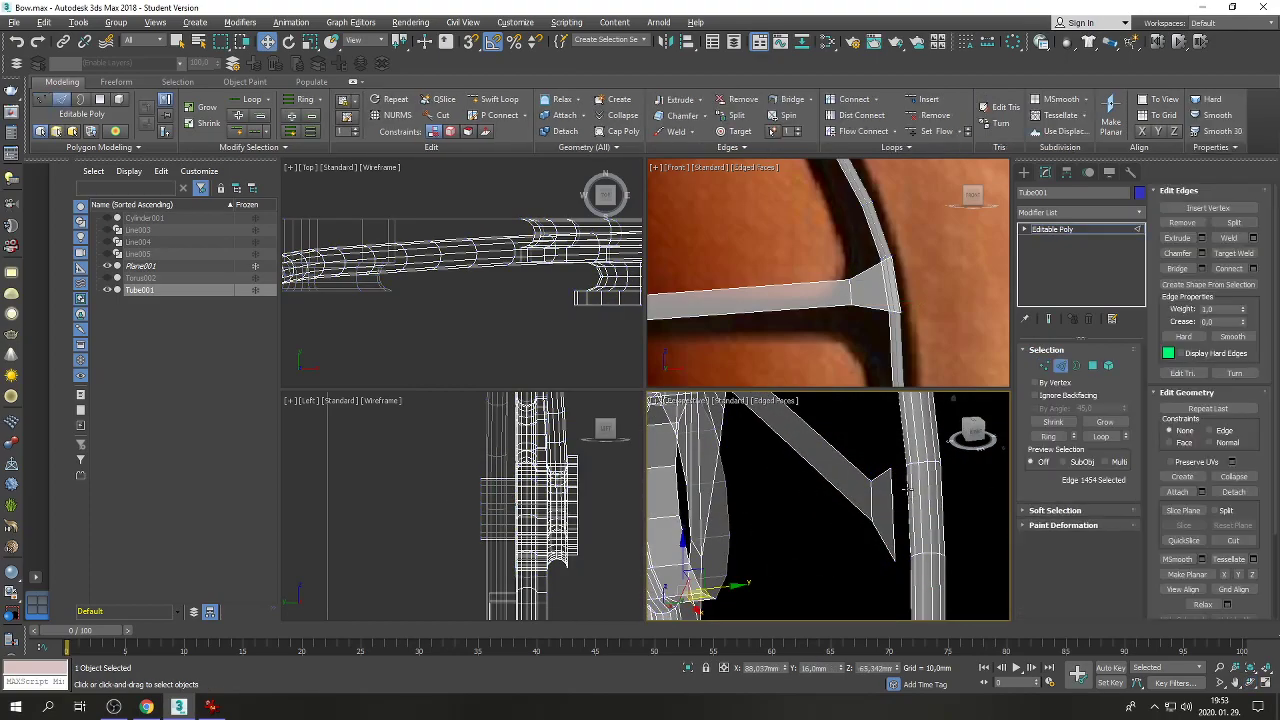
pyautogui.click(907, 491)
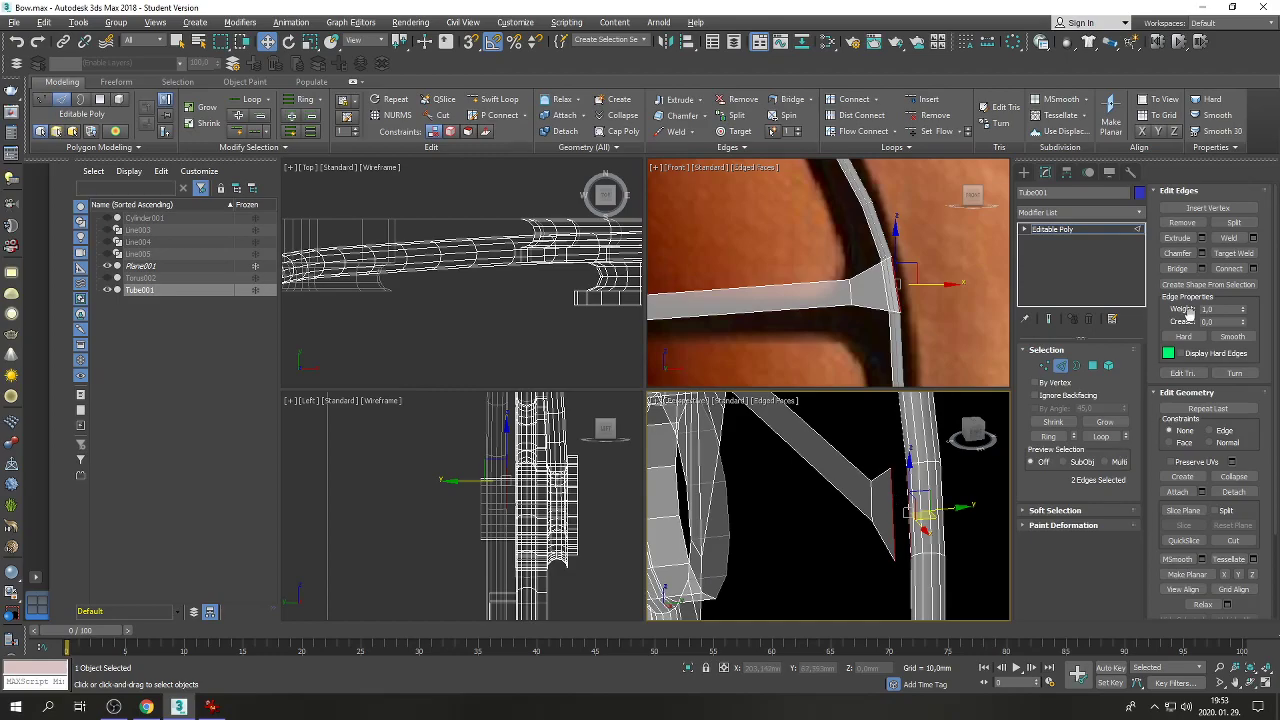
pyautogui.click(1178, 269)
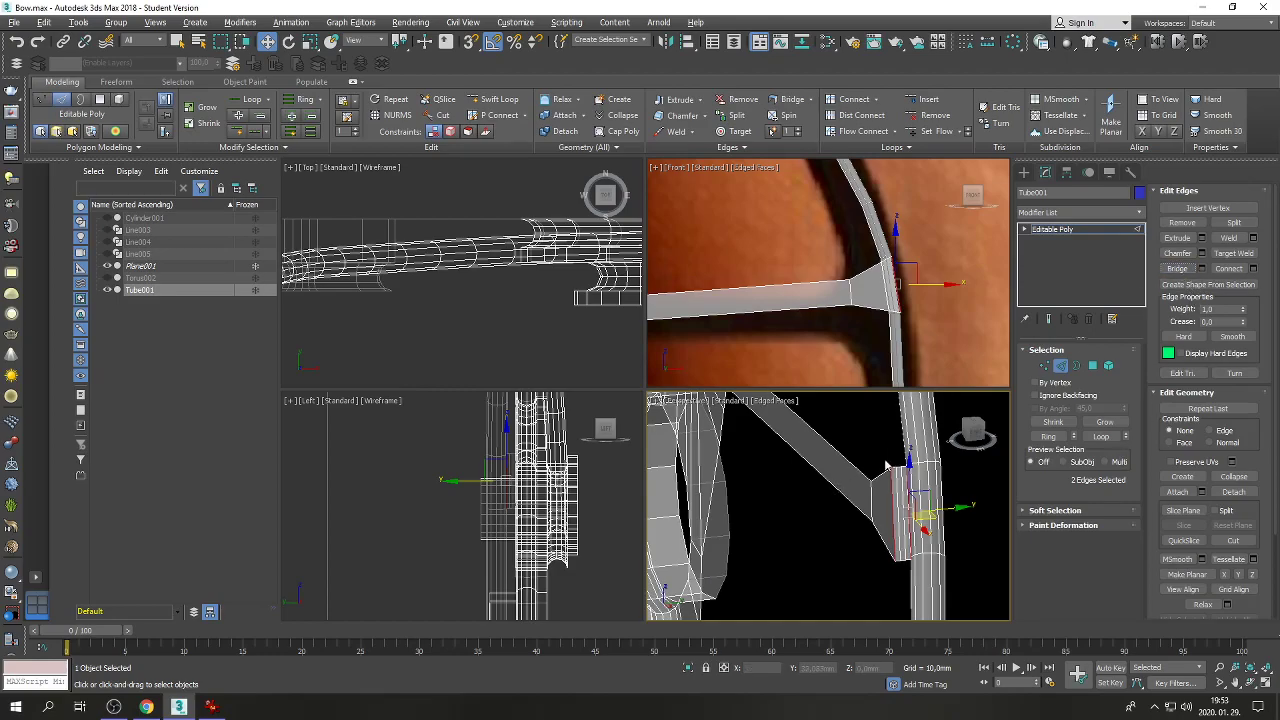
pyautogui.click(16, 41)
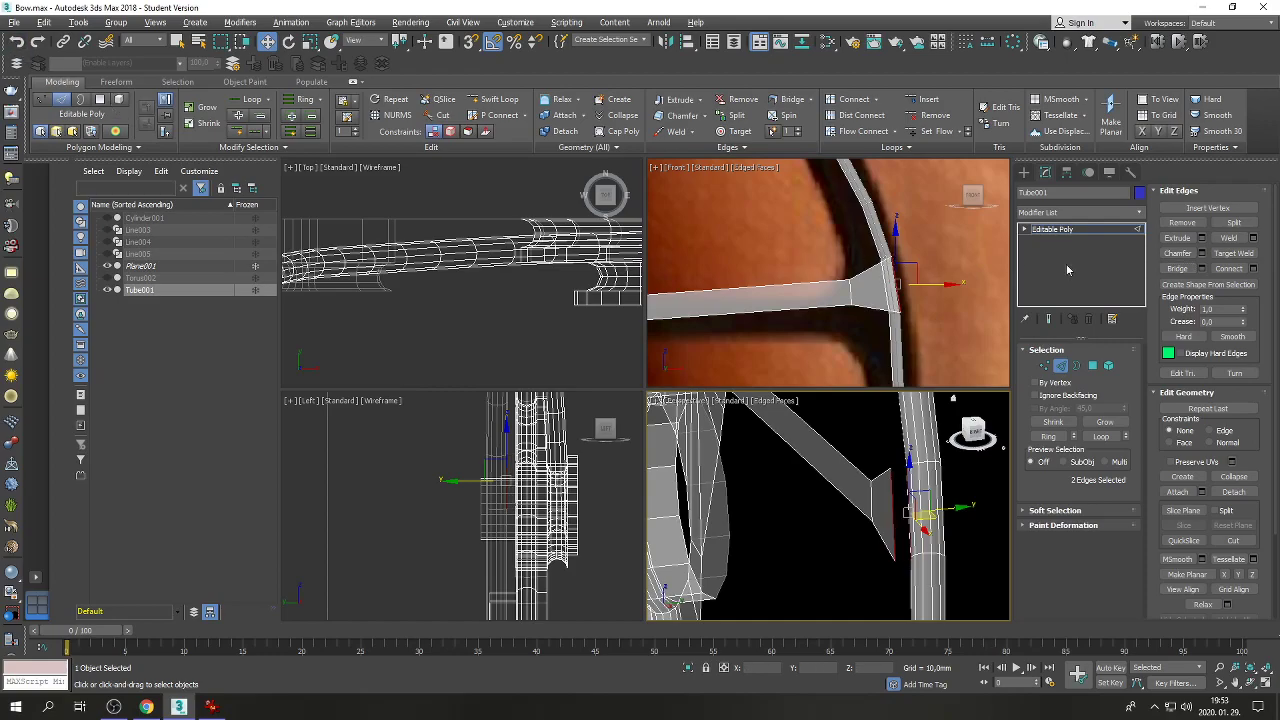
pyautogui.click(1202, 269)
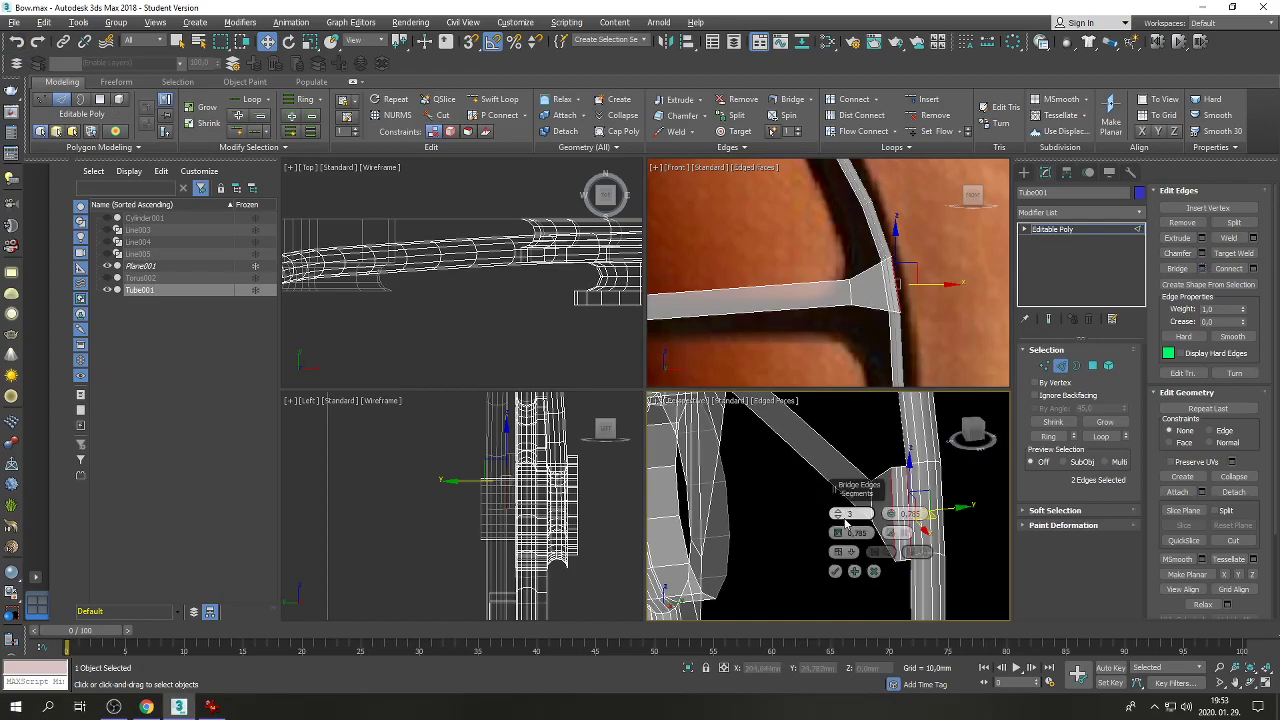
pyautogui.moveTo(846, 522); pyautogui.dragTo(846, 535)
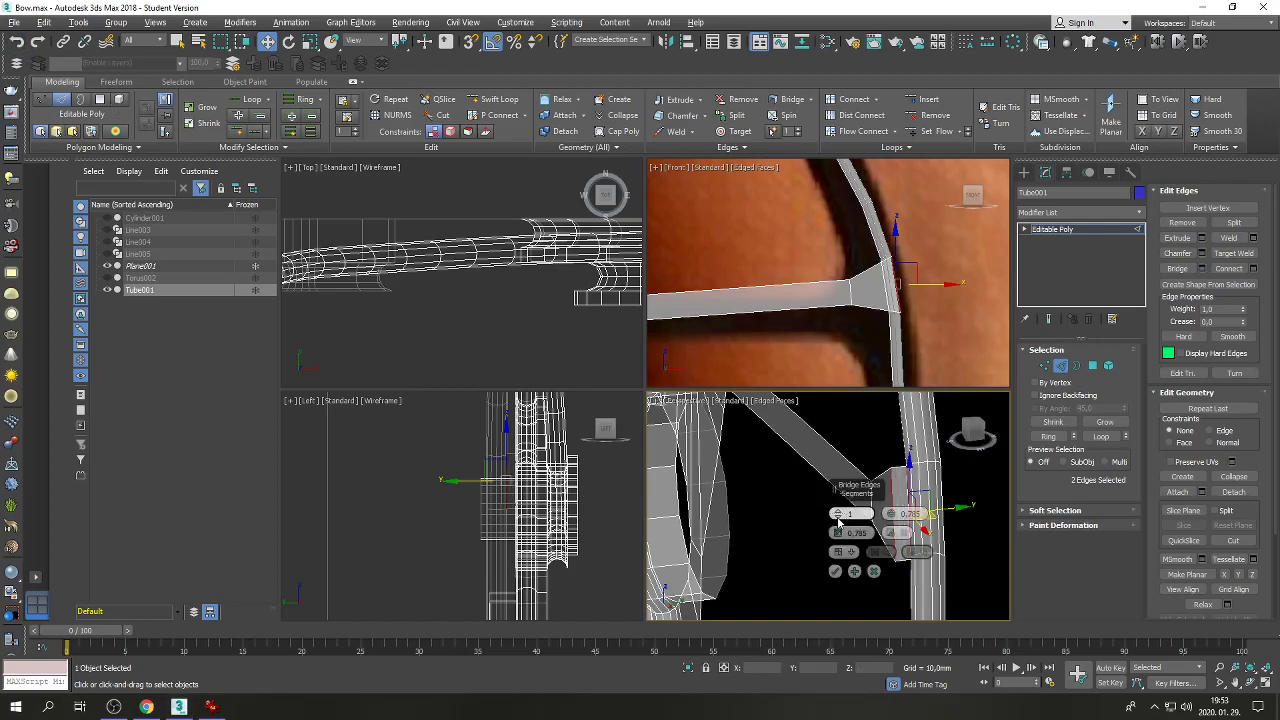
pyautogui.click(836, 573)
# Select the edge loop running along the bent tube and examine how the tube meets the cam plate's arms against the reference photo.
pyautogui.scroll(-3, 822, 545)
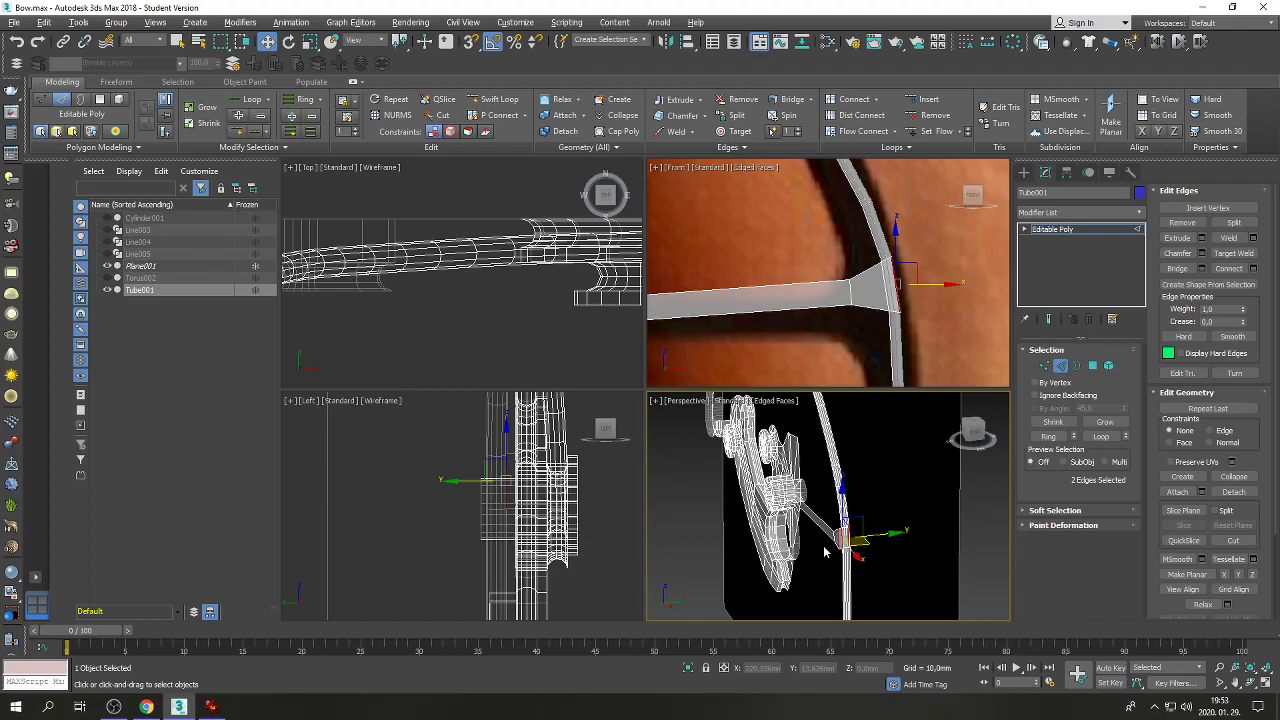
pyautogui.scroll(-2, 418, 303)
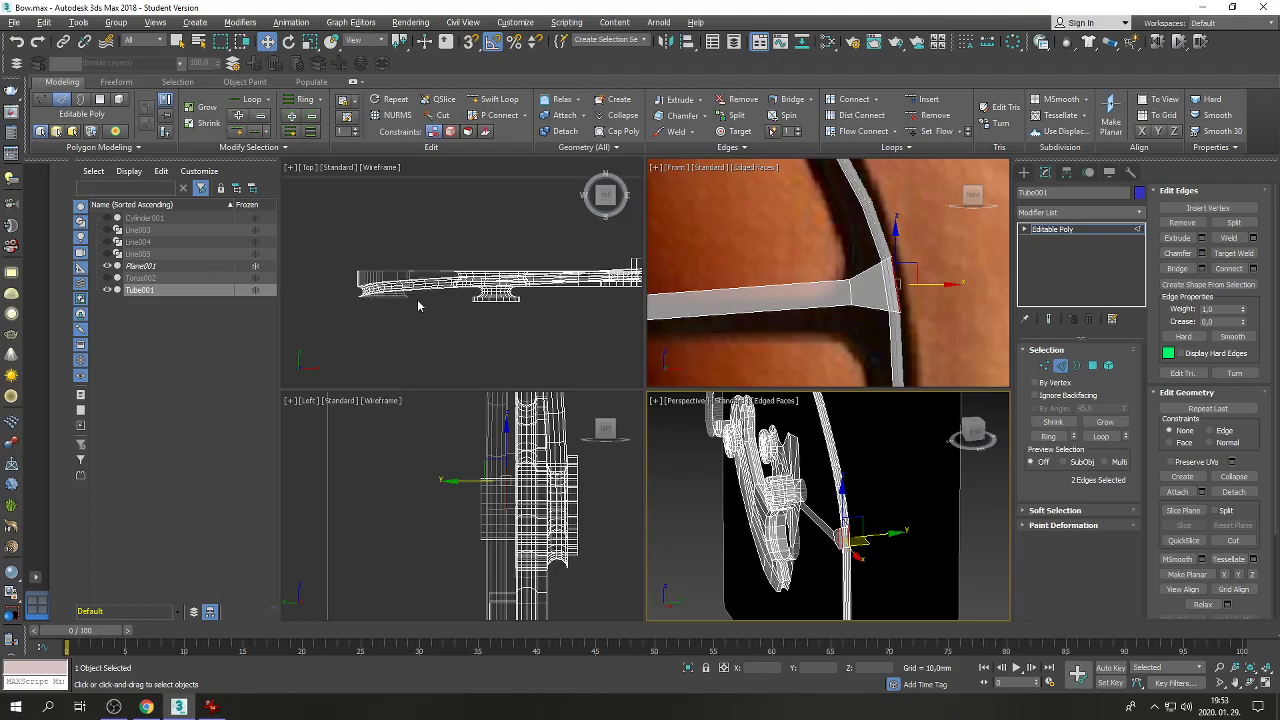
pyautogui.scroll(-3, 557, 285)
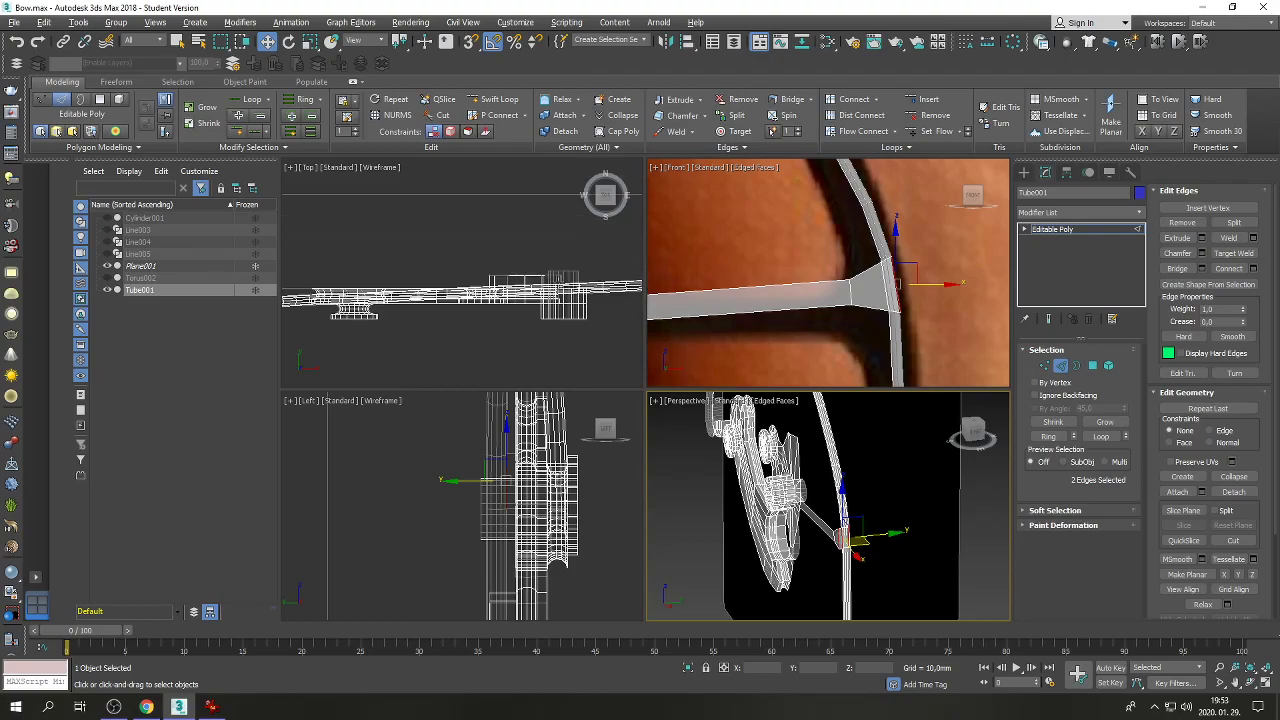
pyautogui.scroll(5, 620, 284)
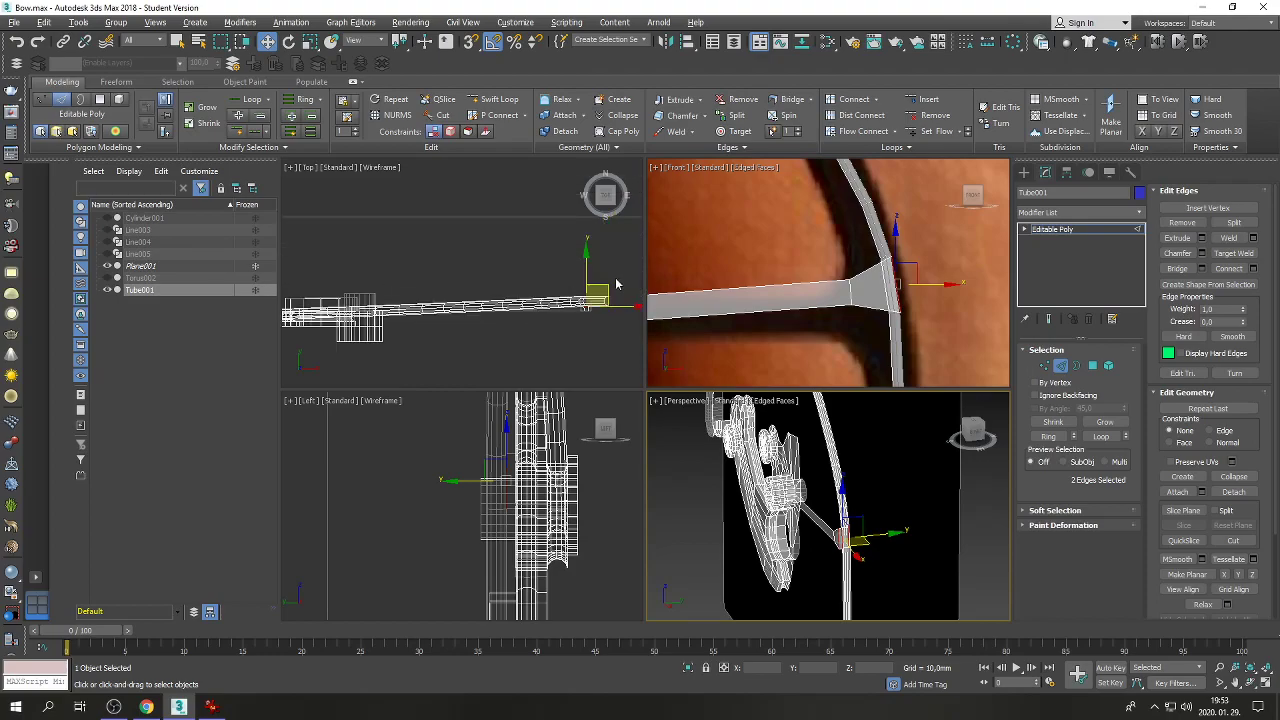
pyautogui.doubleClick(591, 316)
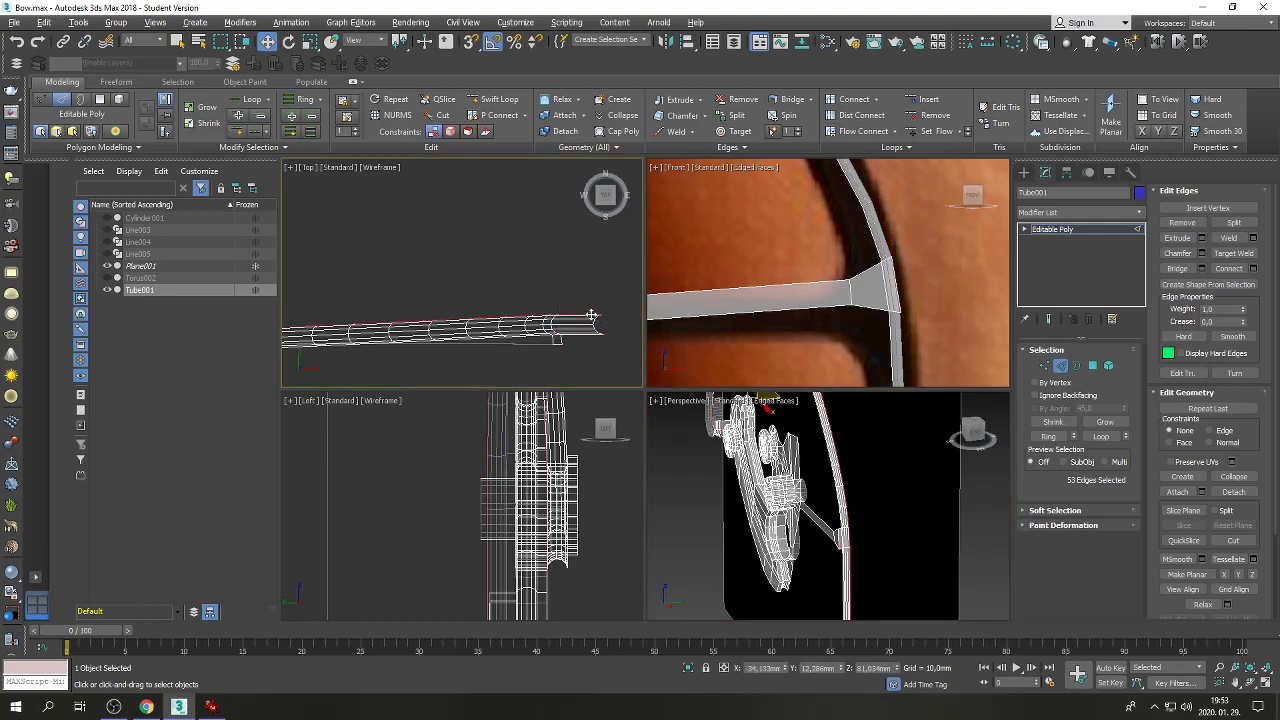
pyautogui.scroll(-2, 591, 316)
pyautogui.scroll(-2, 591, 316)
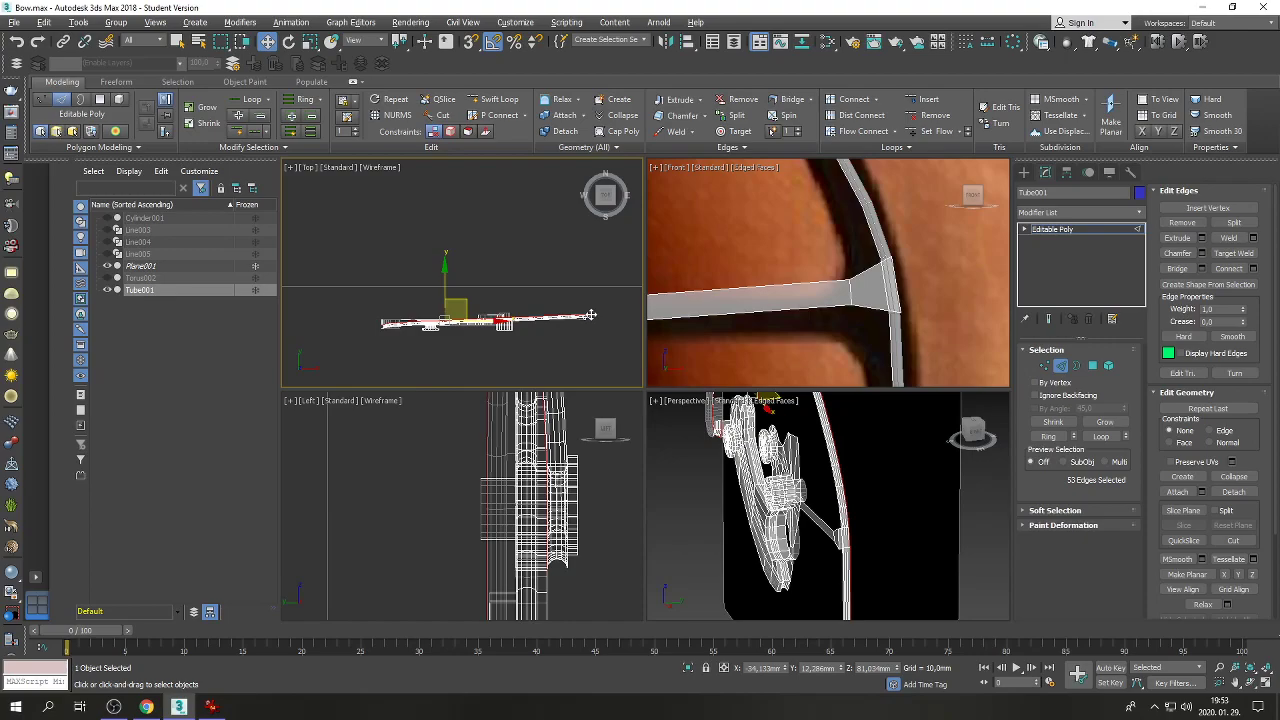
pyautogui.scroll(-6, 748, 295)
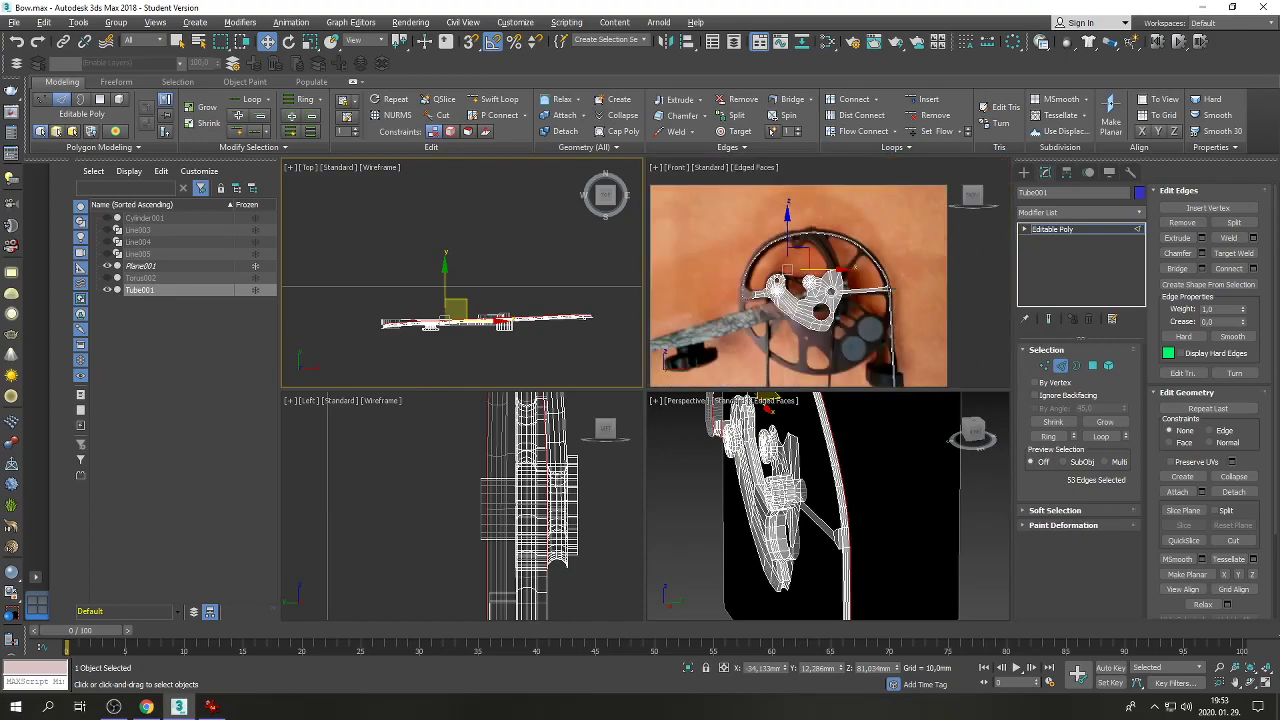
pyautogui.scroll(7, 748, 295)
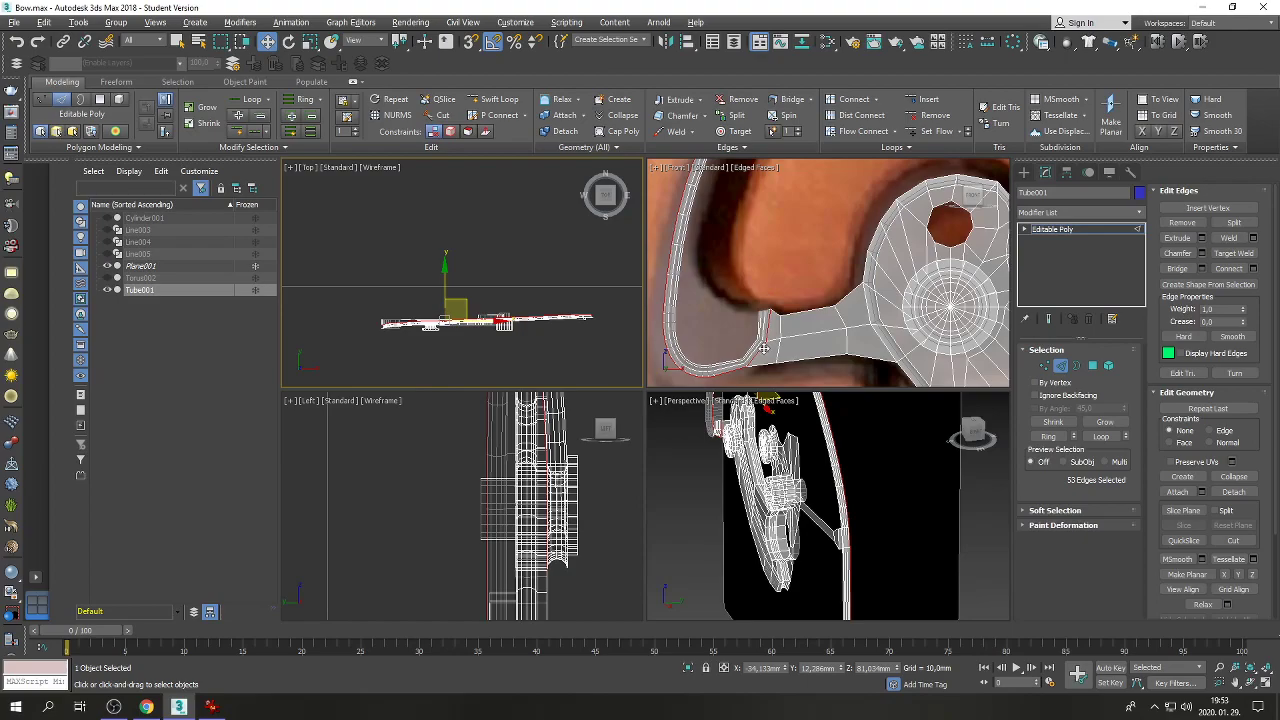
pyautogui.scroll(-2, 764, 347)
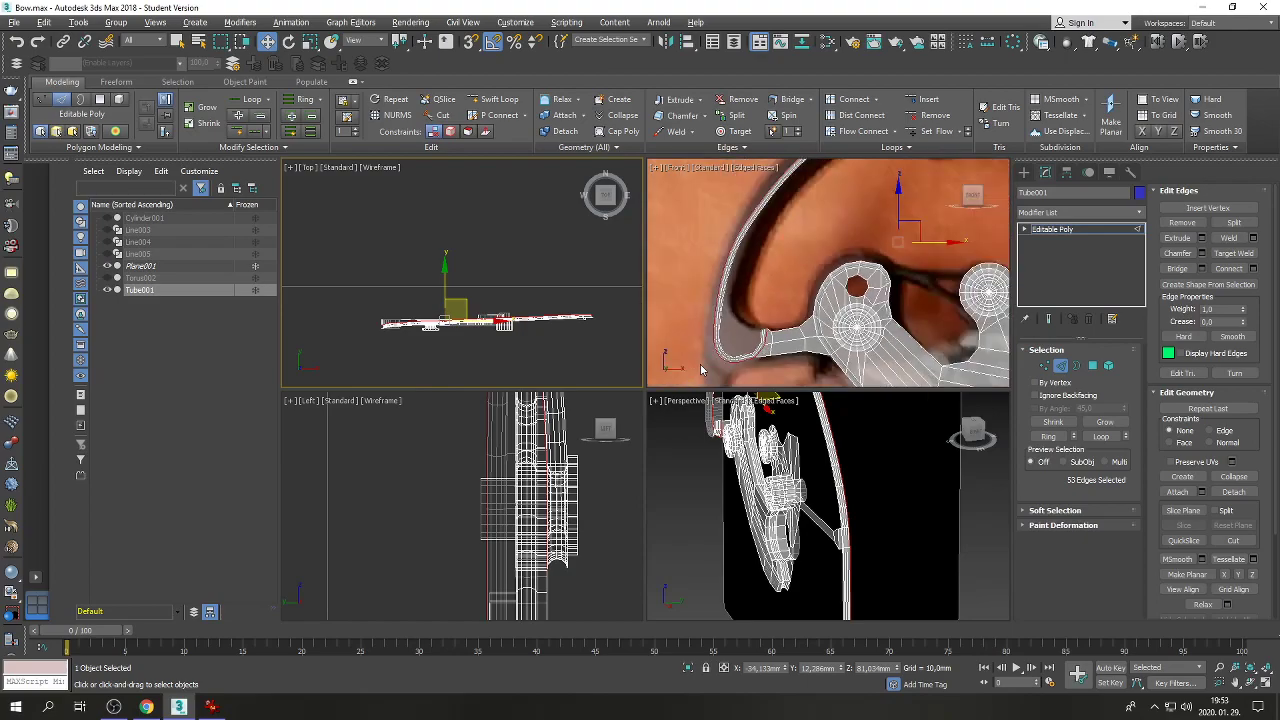
pyautogui.scroll(-3, 705, 366)
pyautogui.scroll(5, 710, 358)
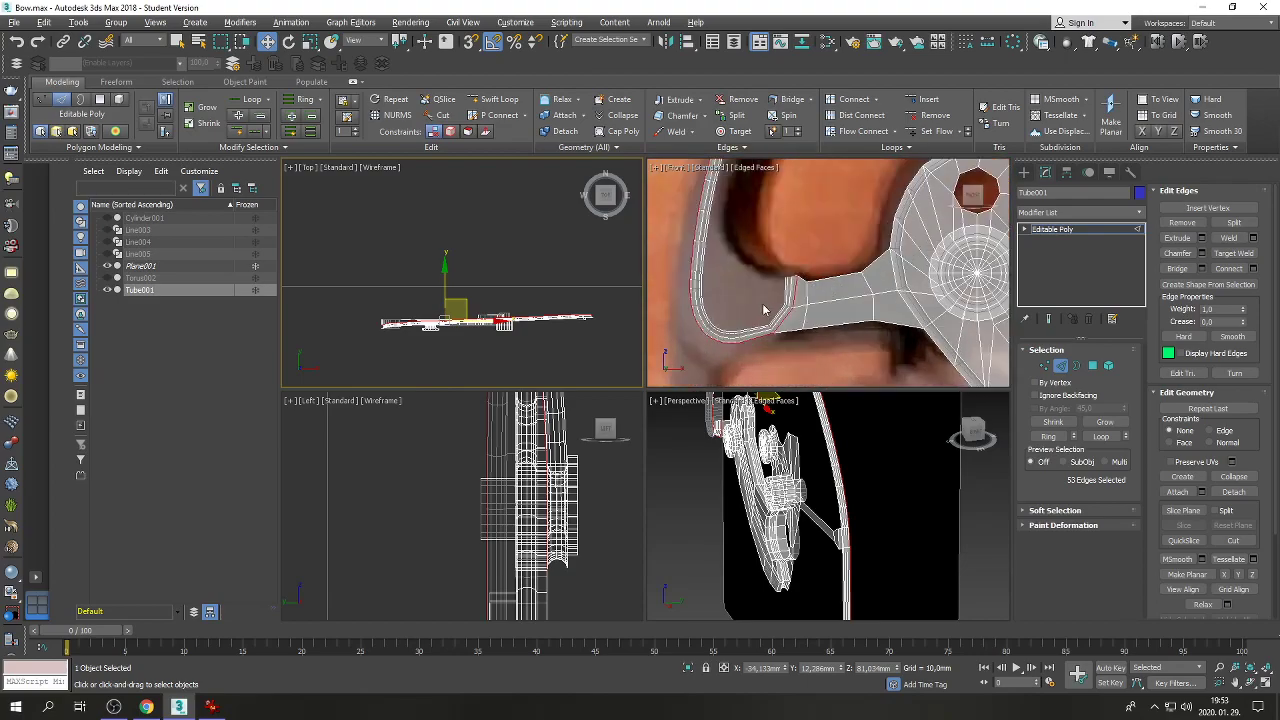
pyautogui.scroll(-3, 766, 310)
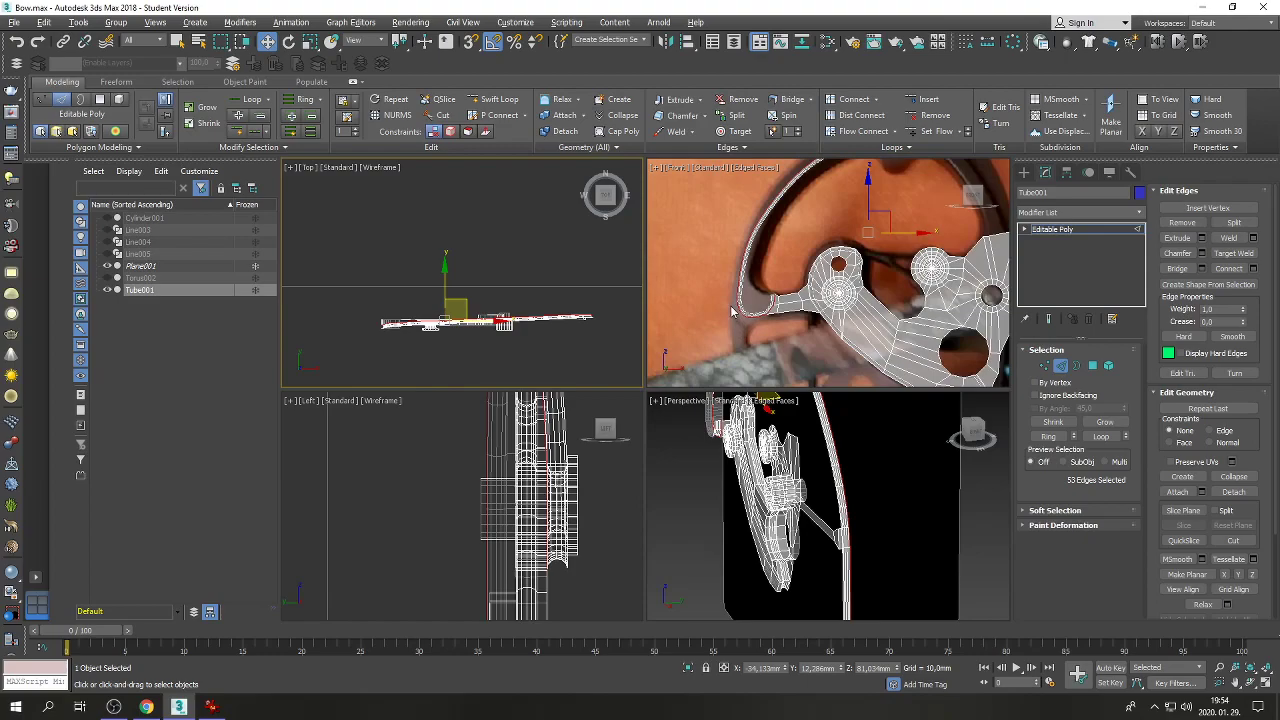
pyautogui.scroll(-4, 732, 311)
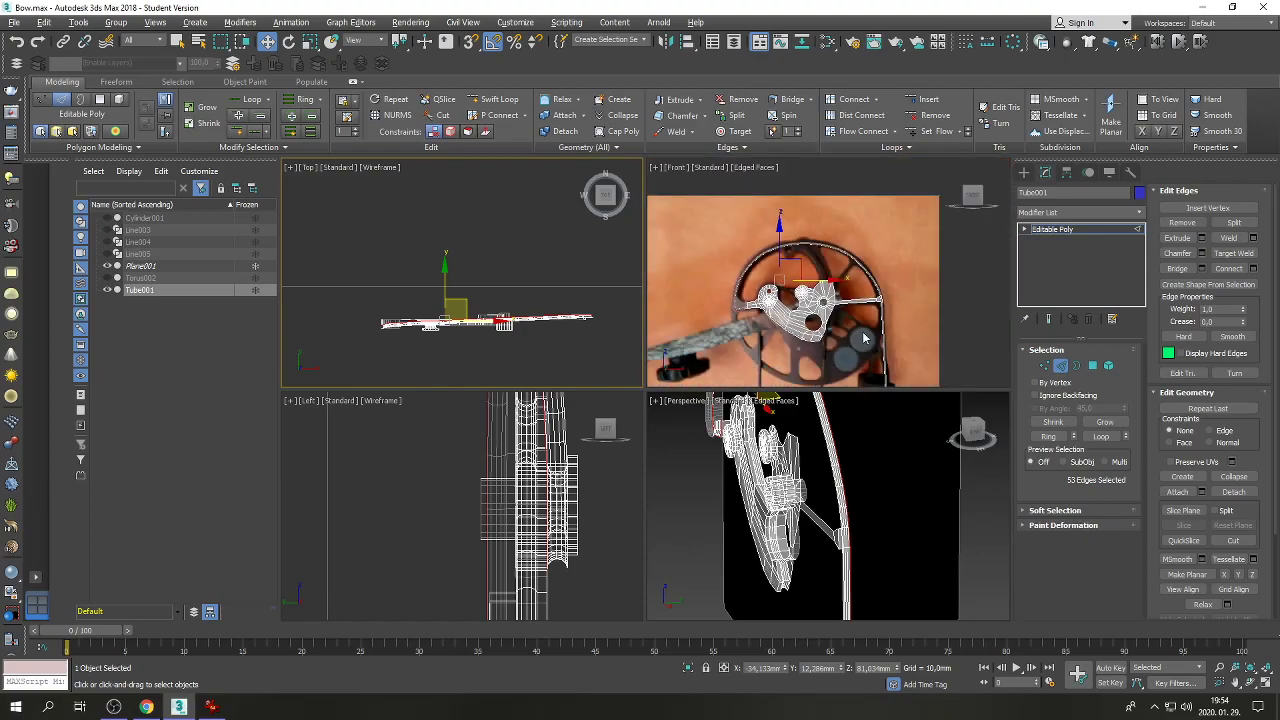
pyautogui.scroll(5, 733, 305)
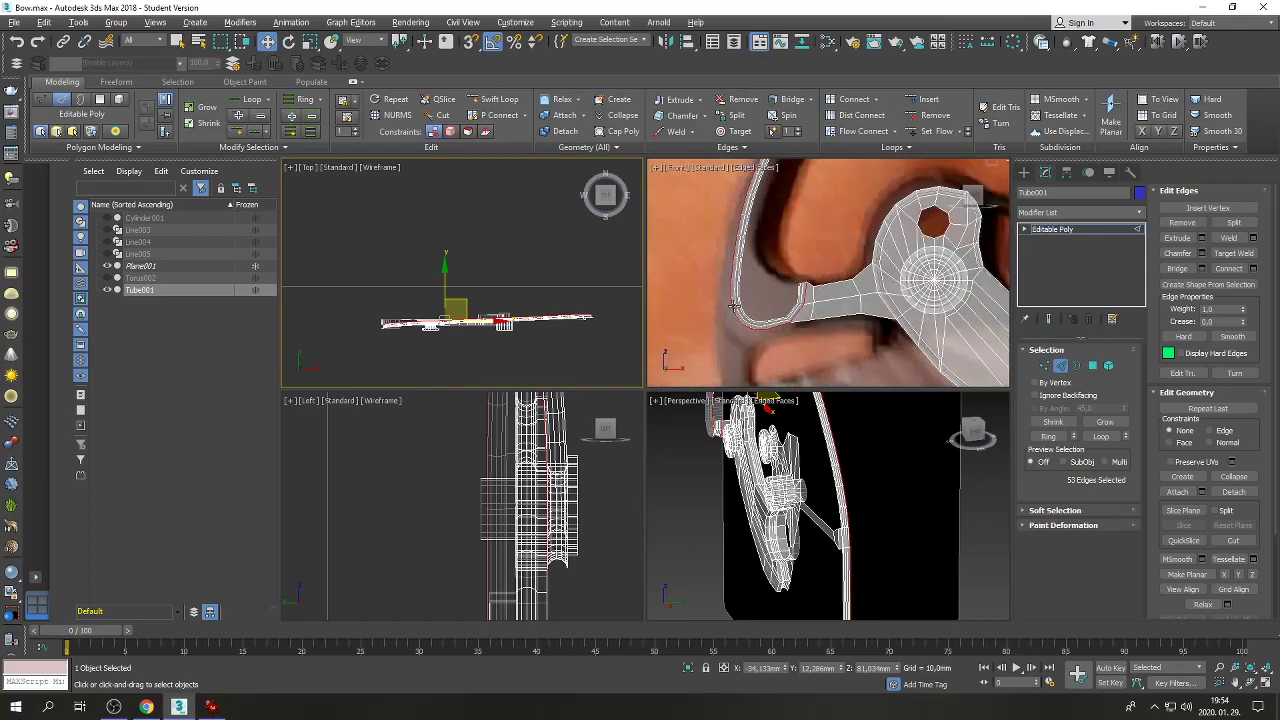
pyautogui.scroll(-5, 733, 306)
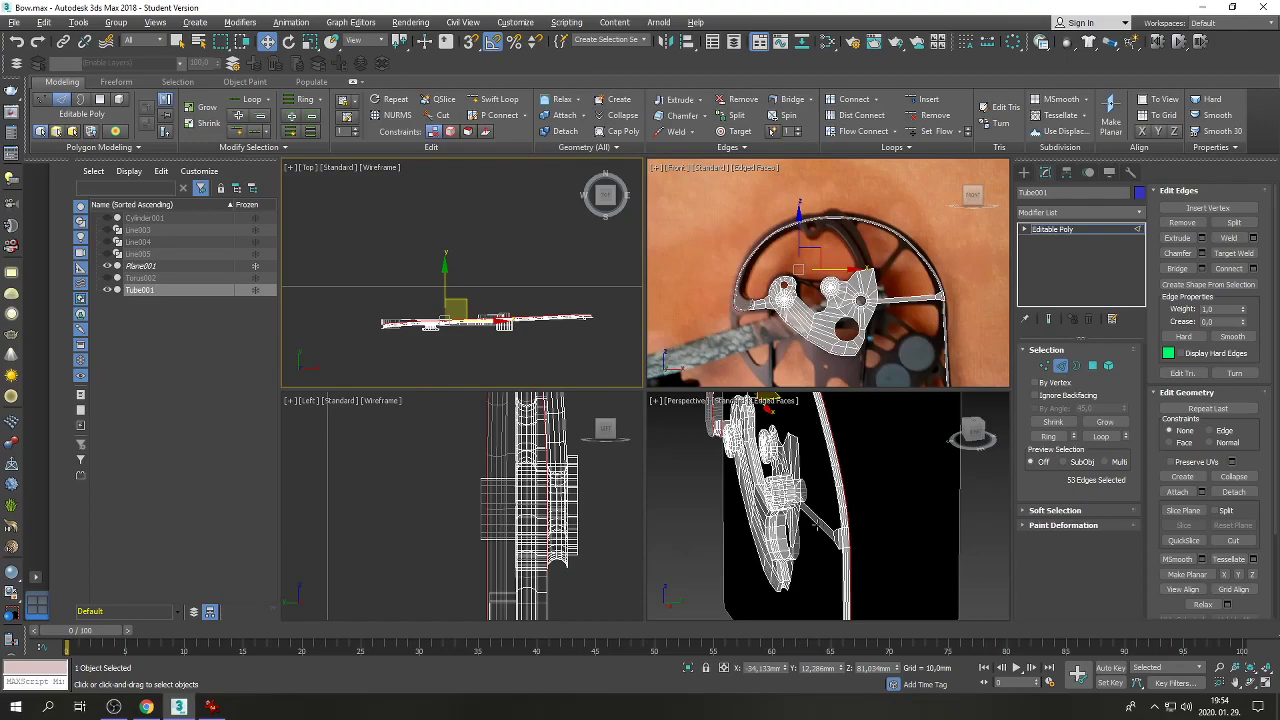
# Maximize the perspective view, orbit to face the cam, clear the edge selection, and shade the model in its object colour without edge lines.
pyautogui.click(818, 526)
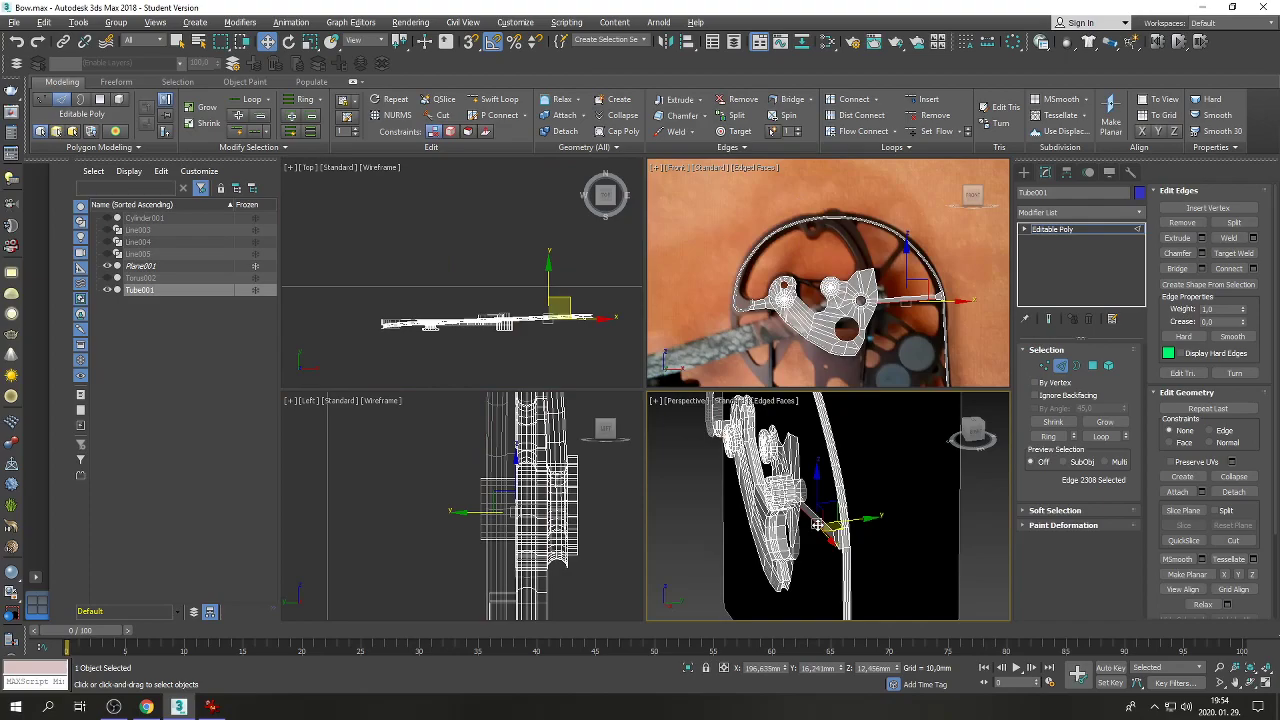
pyautogui.click(1265, 683)
pyautogui.click(1219, 683)
pyautogui.scroll(-5, 686, 411)
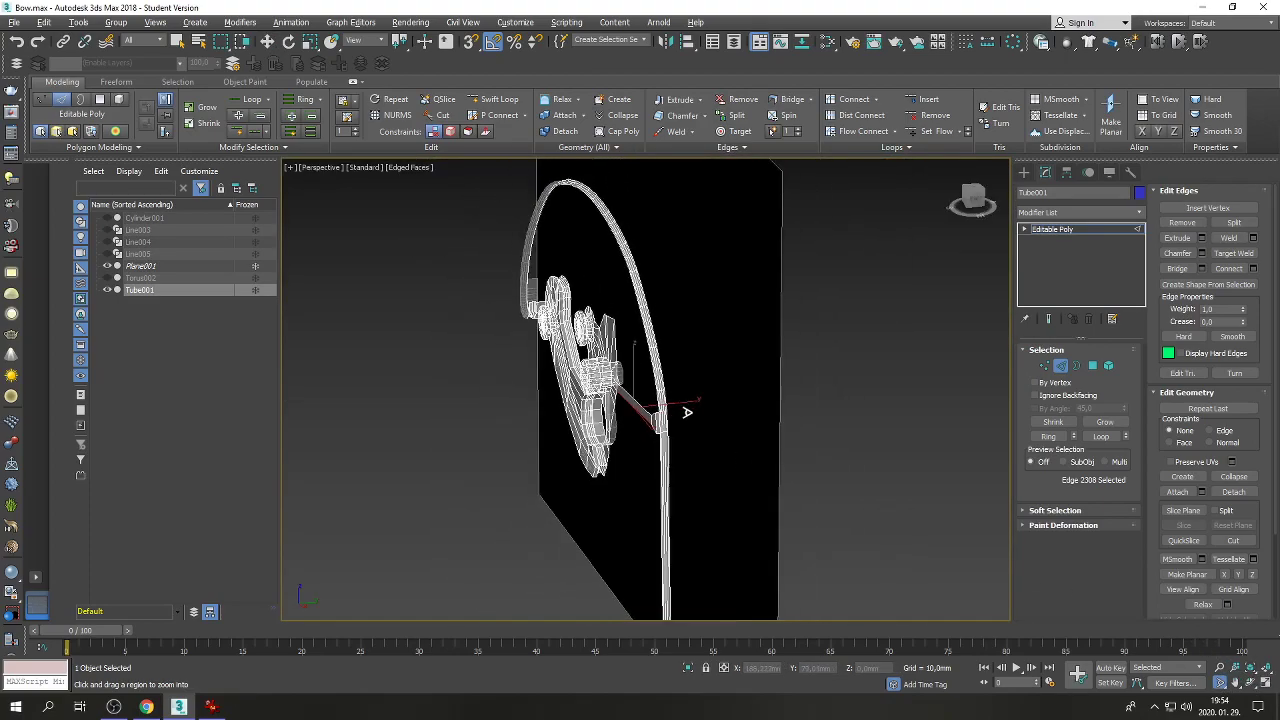
pyautogui.rightClick(690, 414)
pyautogui.click(1249, 682)
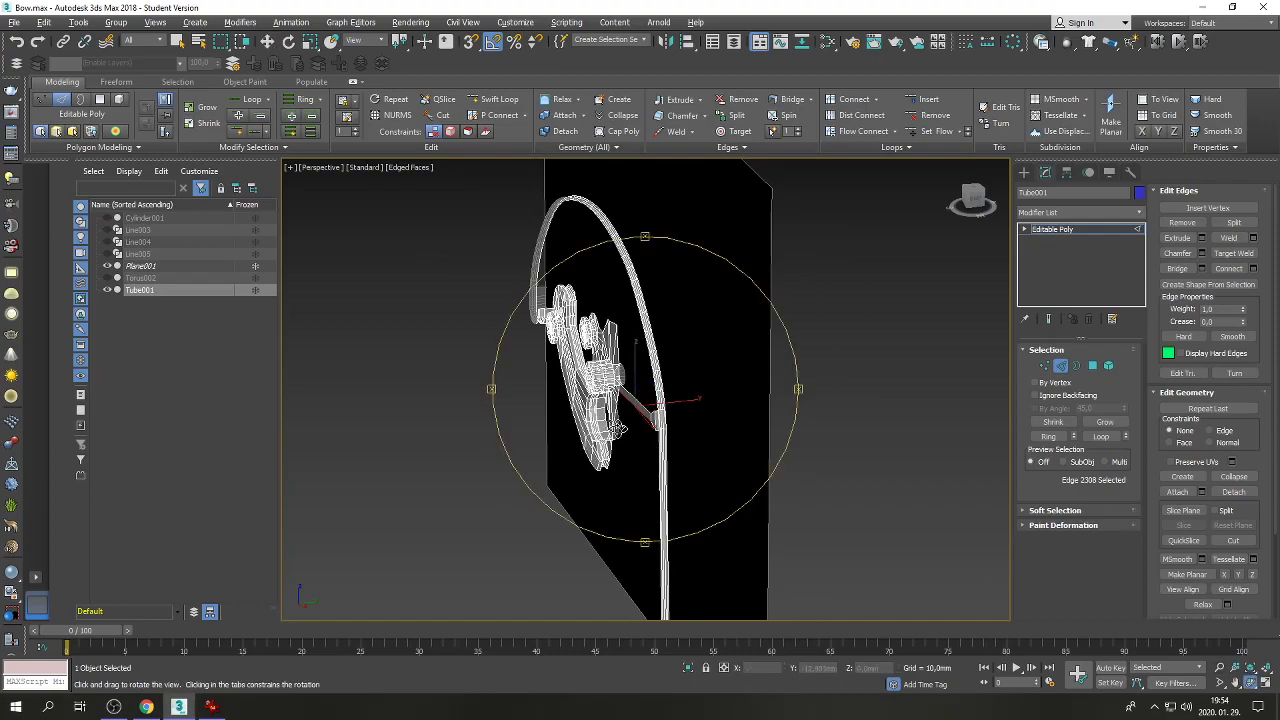
pyautogui.moveTo(617, 429); pyautogui.dragTo(665, 421)
pyautogui.rightClick(665, 421)
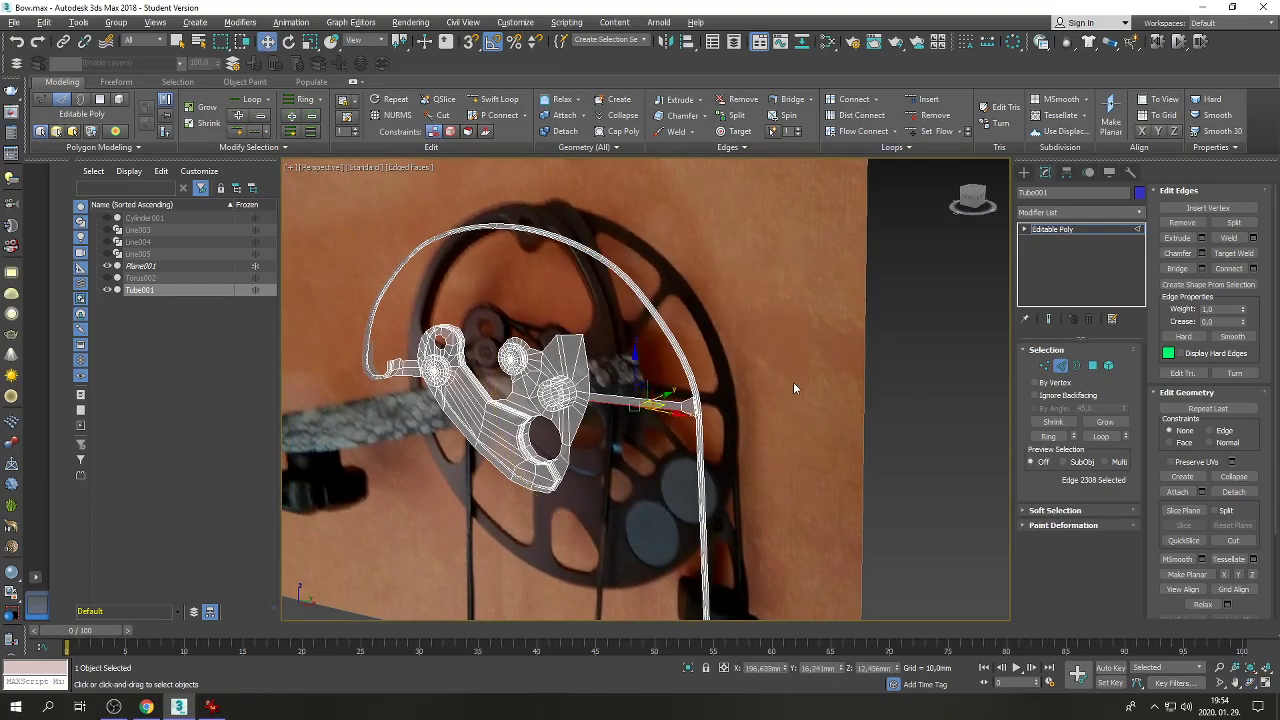
pyautogui.press('F3')
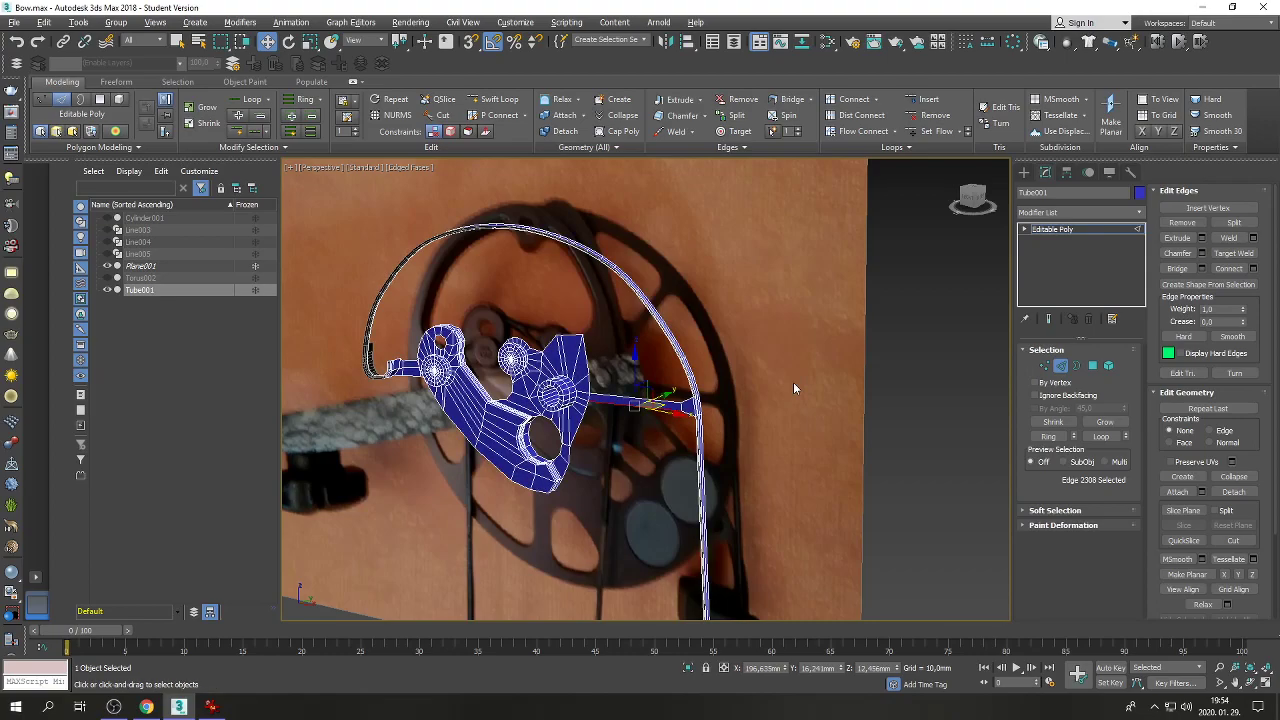
pyautogui.click(1061, 365)
pyautogui.press('2')
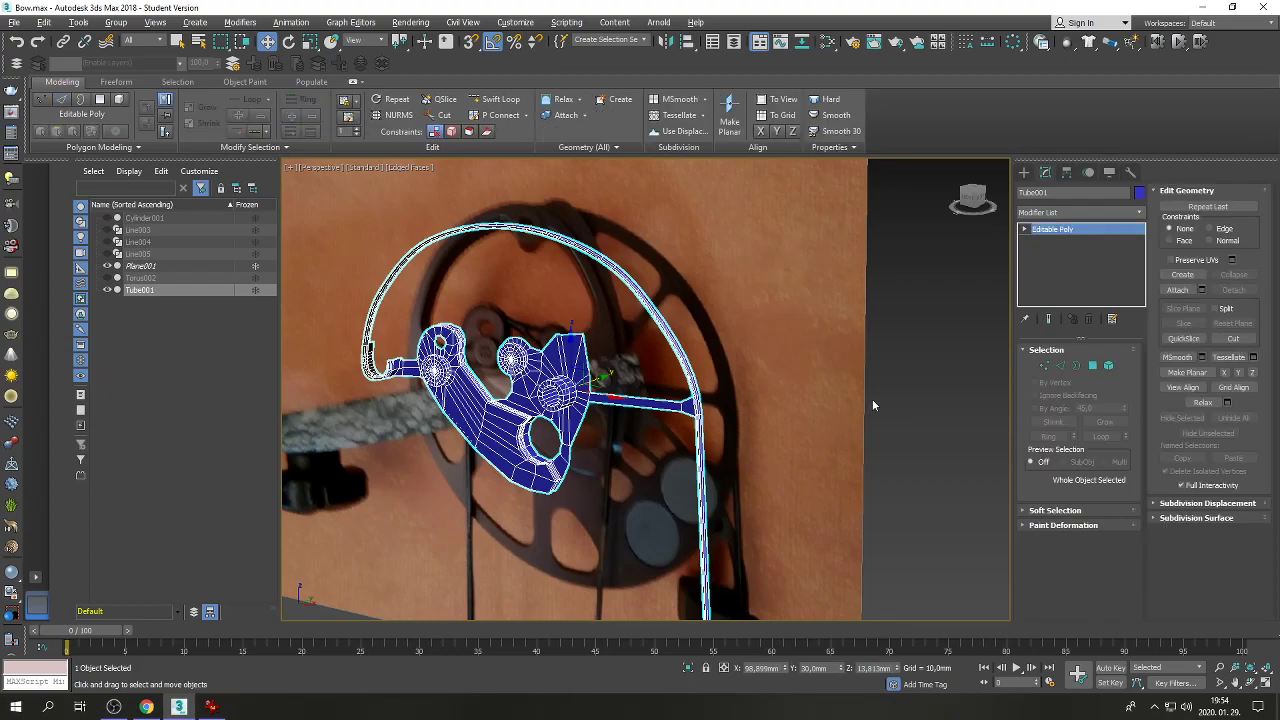
pyautogui.click(1061, 366)
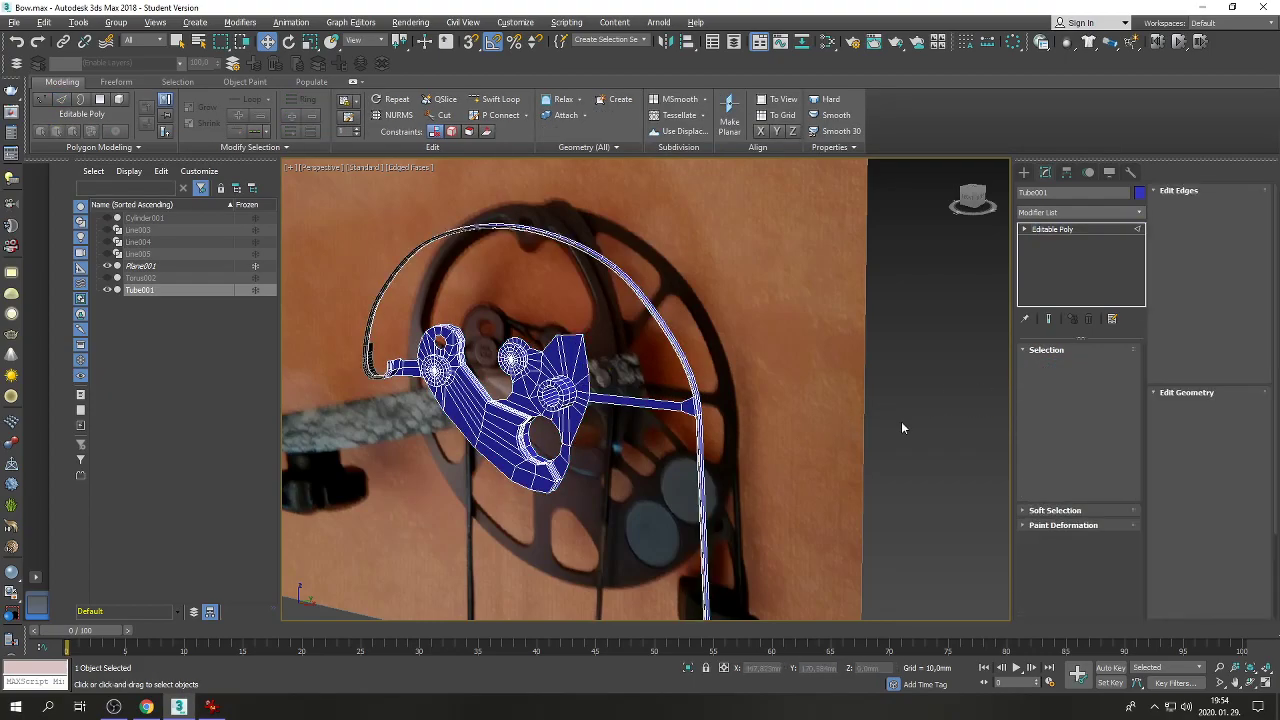
pyautogui.press('F4')
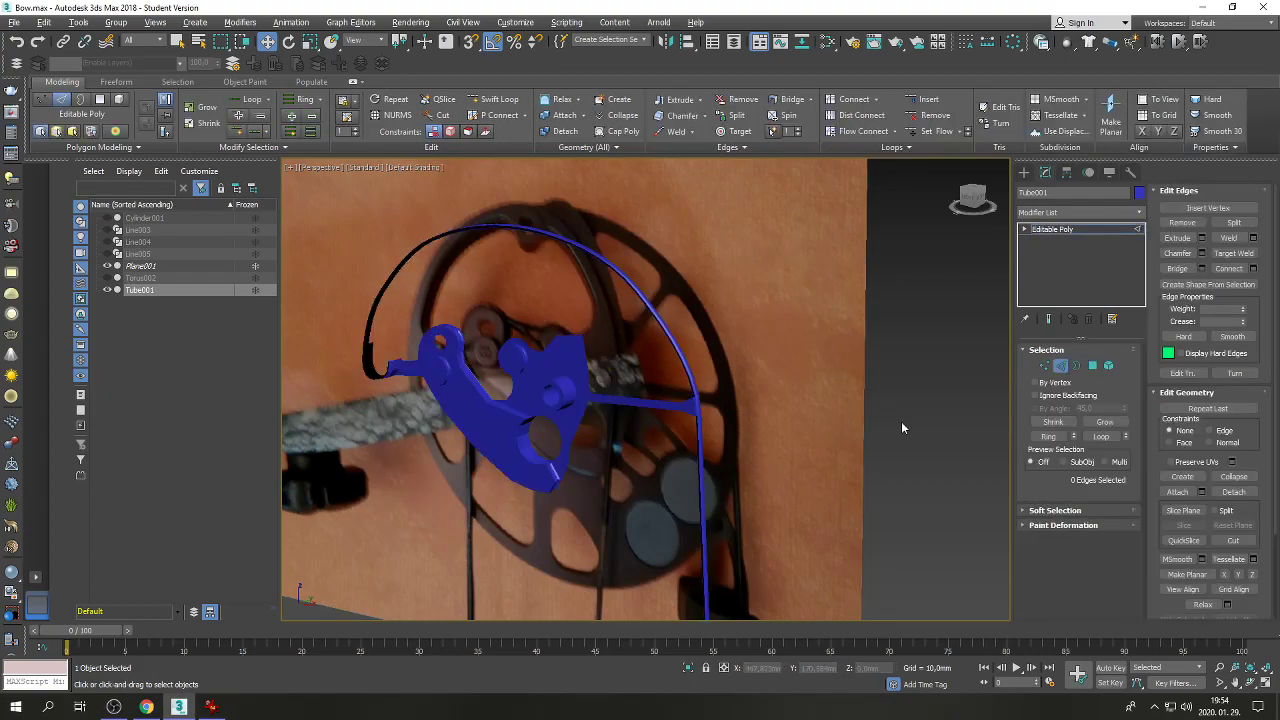
# Unhide Line003 and Line005, briefly toggling Line004's visibility and leaving it hidden.
pyautogui.click(108, 230)
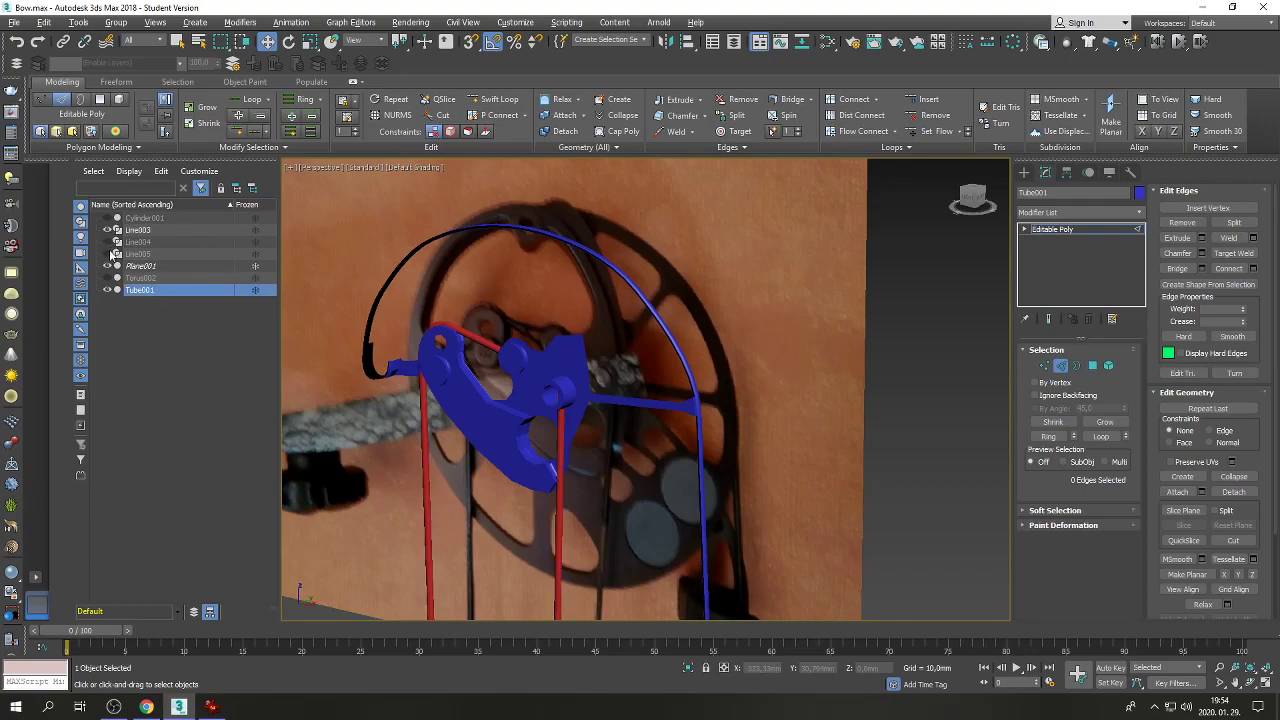
pyautogui.click(107, 243)
pyautogui.click(107, 243)
pyautogui.click(107, 243)
pyautogui.click(107, 243)
pyautogui.click(107, 254)
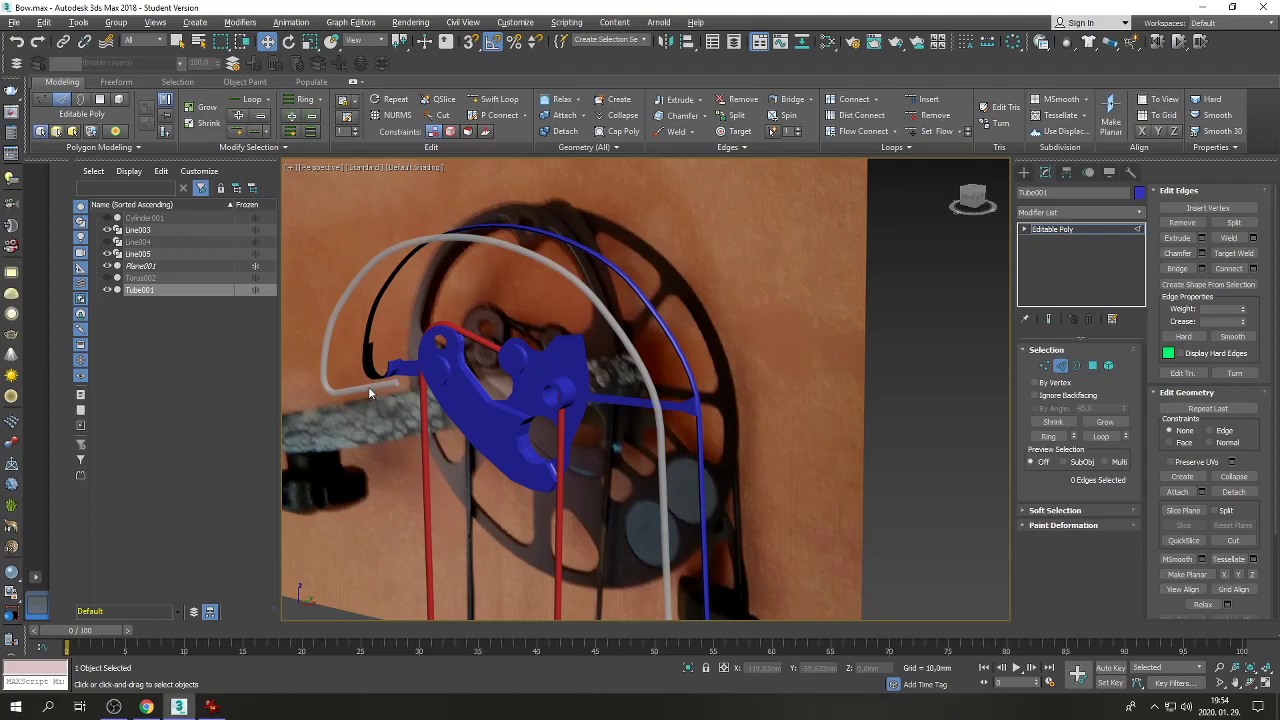
# Move Line005 along Y onto the cam's bent tube in the Top view and set its Y position to 0 mm.
pyautogui.click(155, 256)
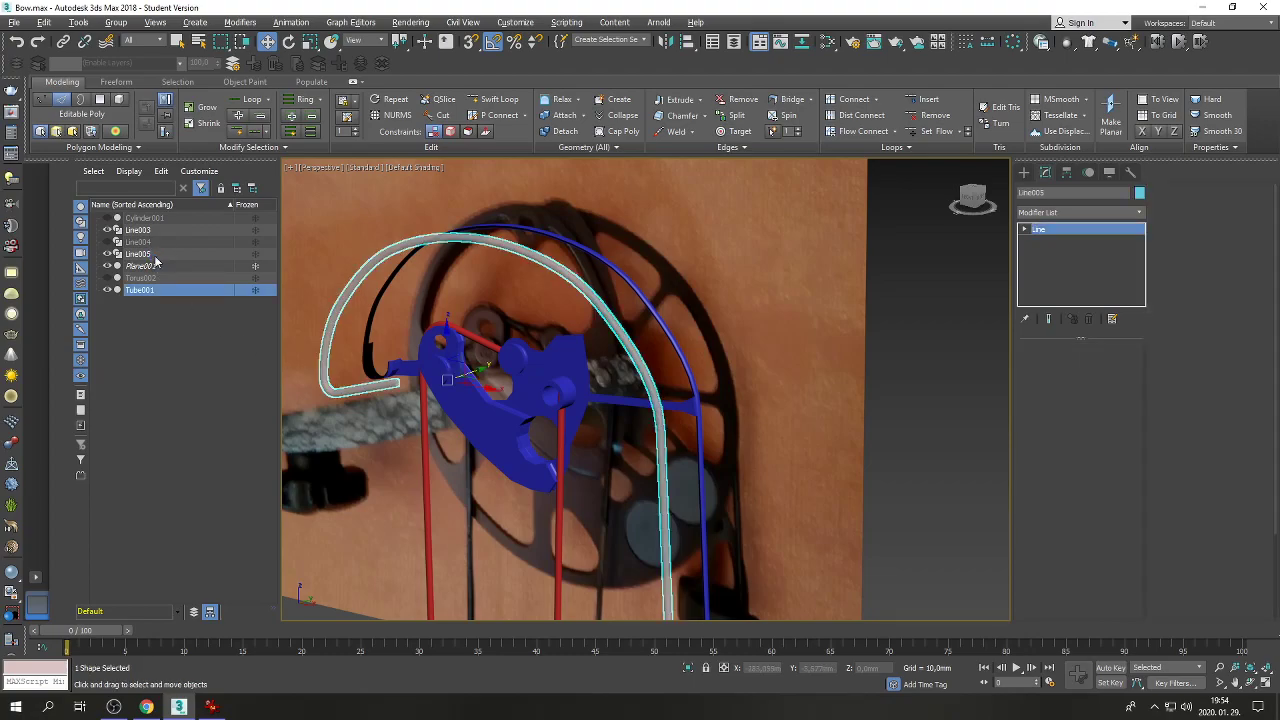
pyautogui.click(1265, 683)
pyautogui.click(455, 350)
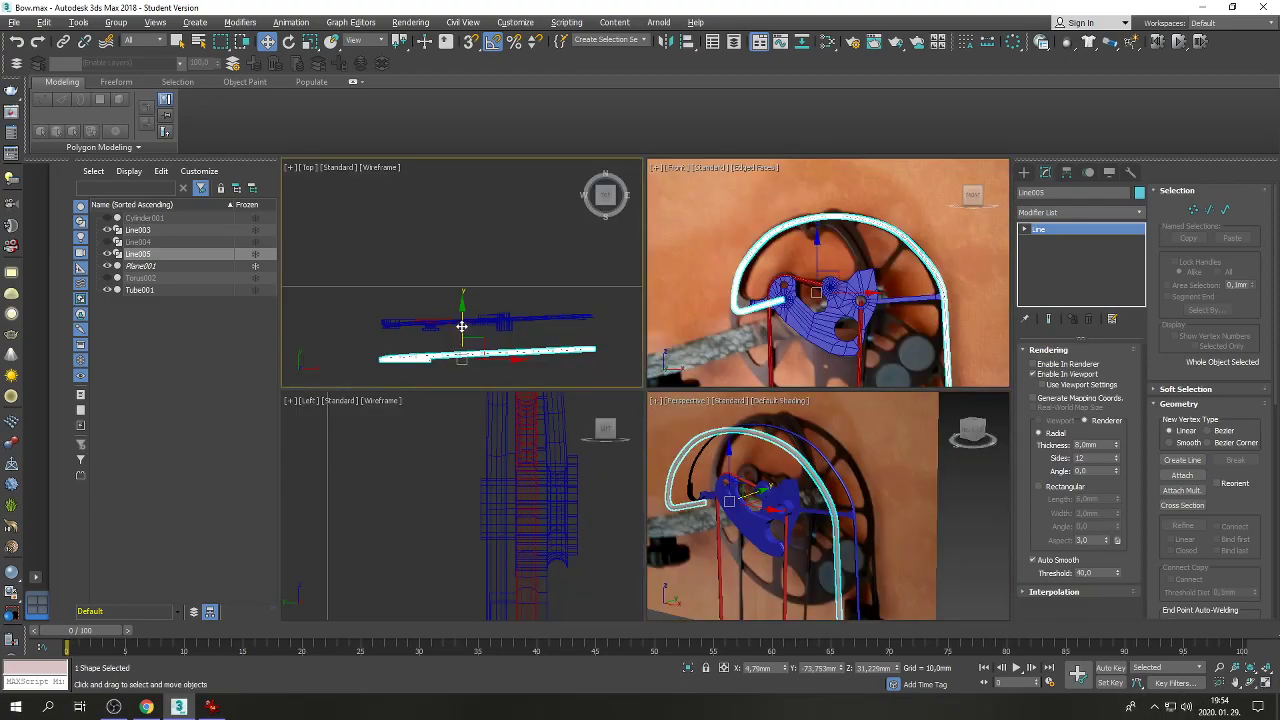
pyautogui.moveTo(460, 323); pyautogui.dragTo(460, 292)
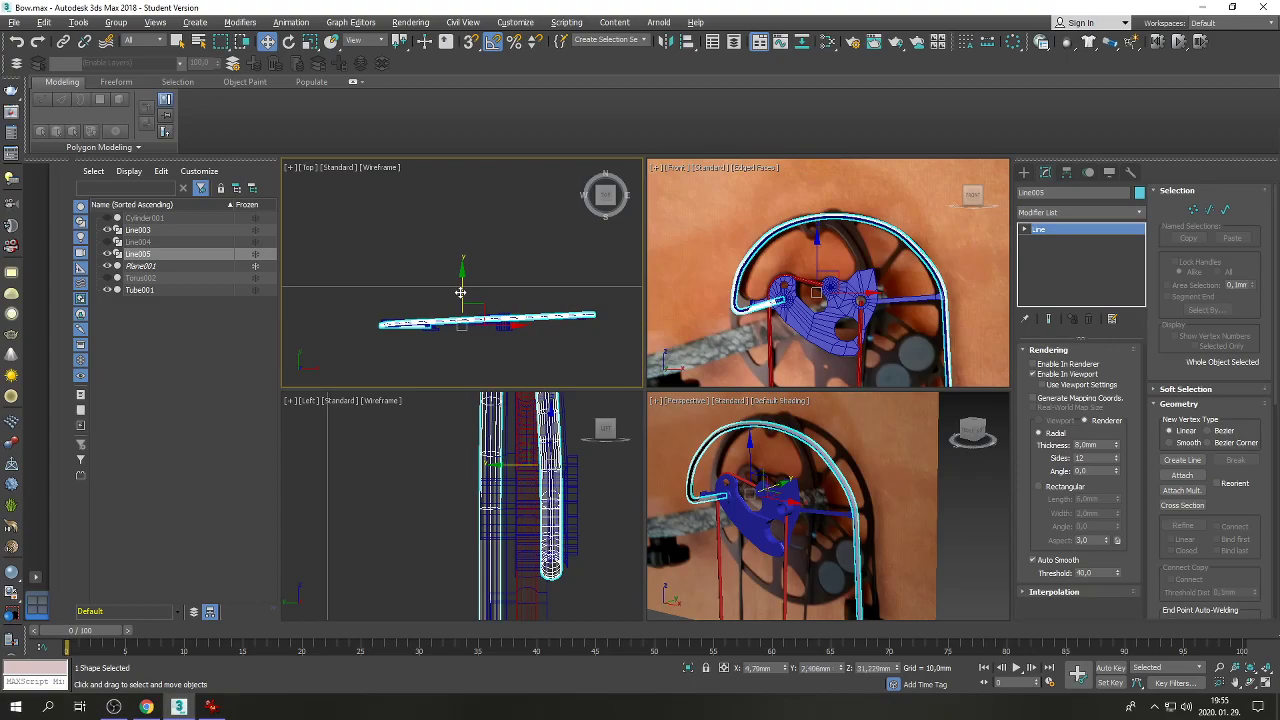
pyautogui.rightClick(840, 676)
pyautogui.scroll(8, 395, 340)
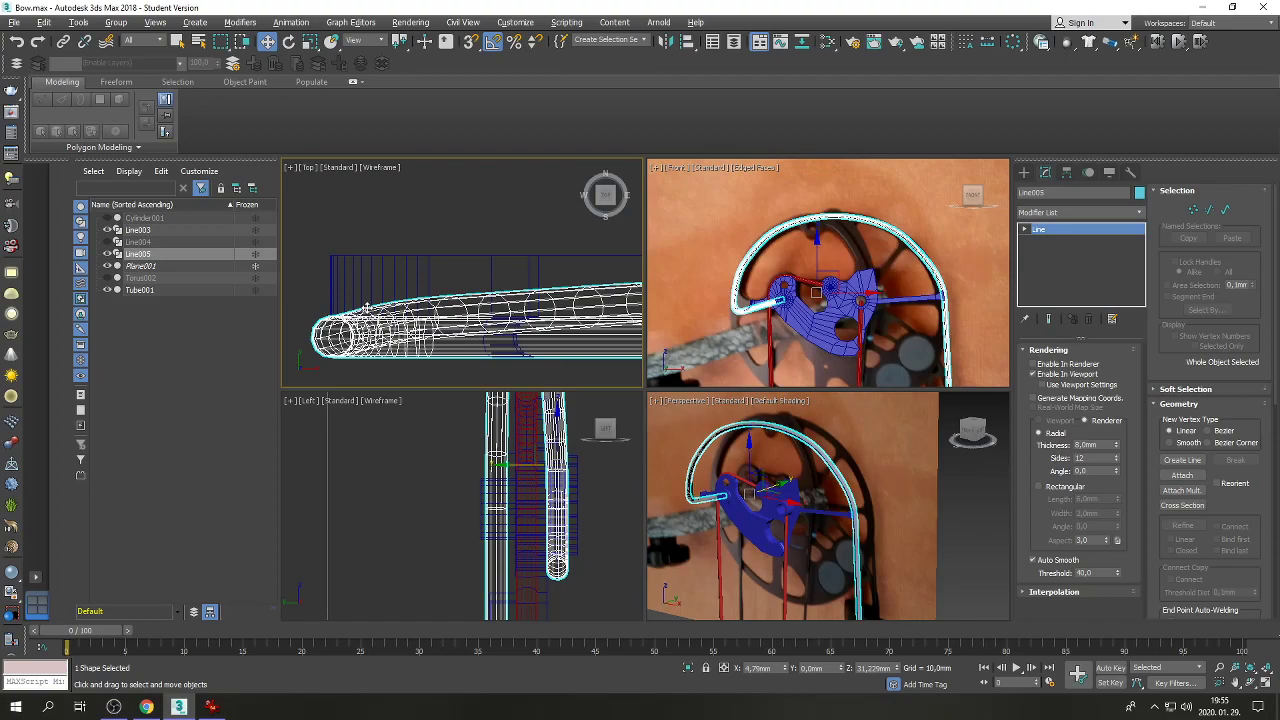
# Assign the light blue object colour to Line005 and deselect it.
pyautogui.click(706, 252)
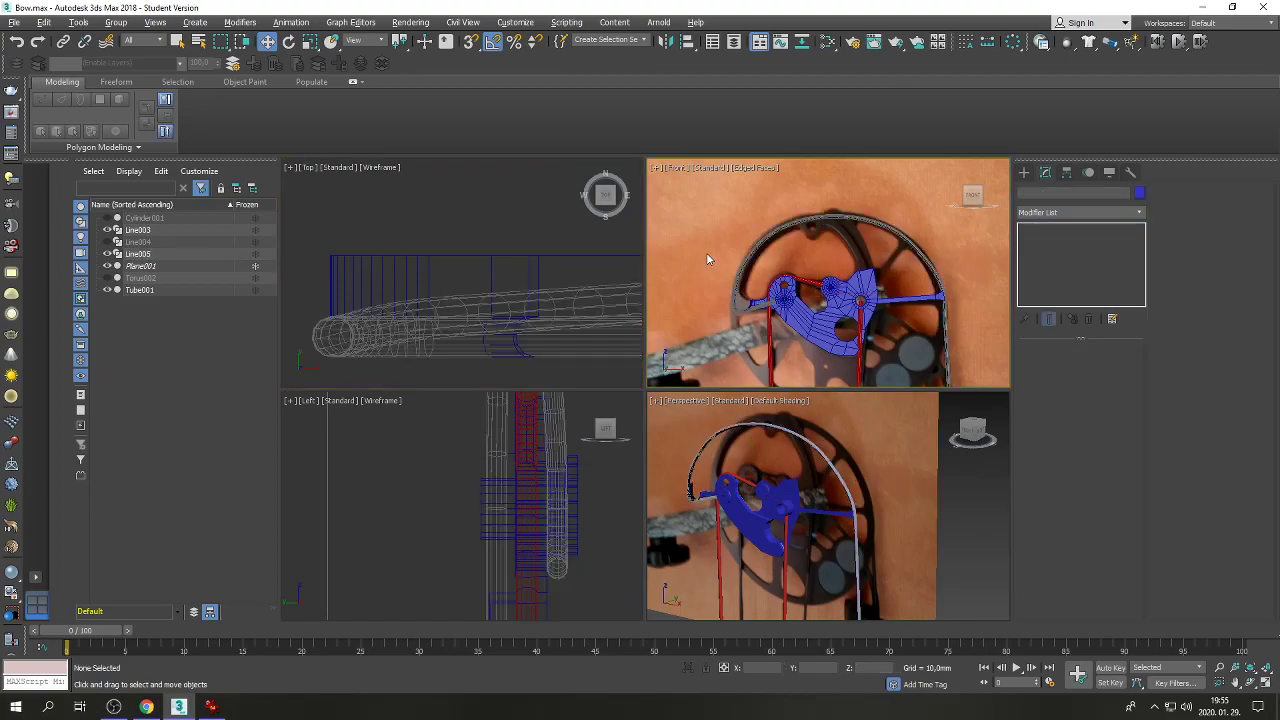
pyautogui.click(745, 278)
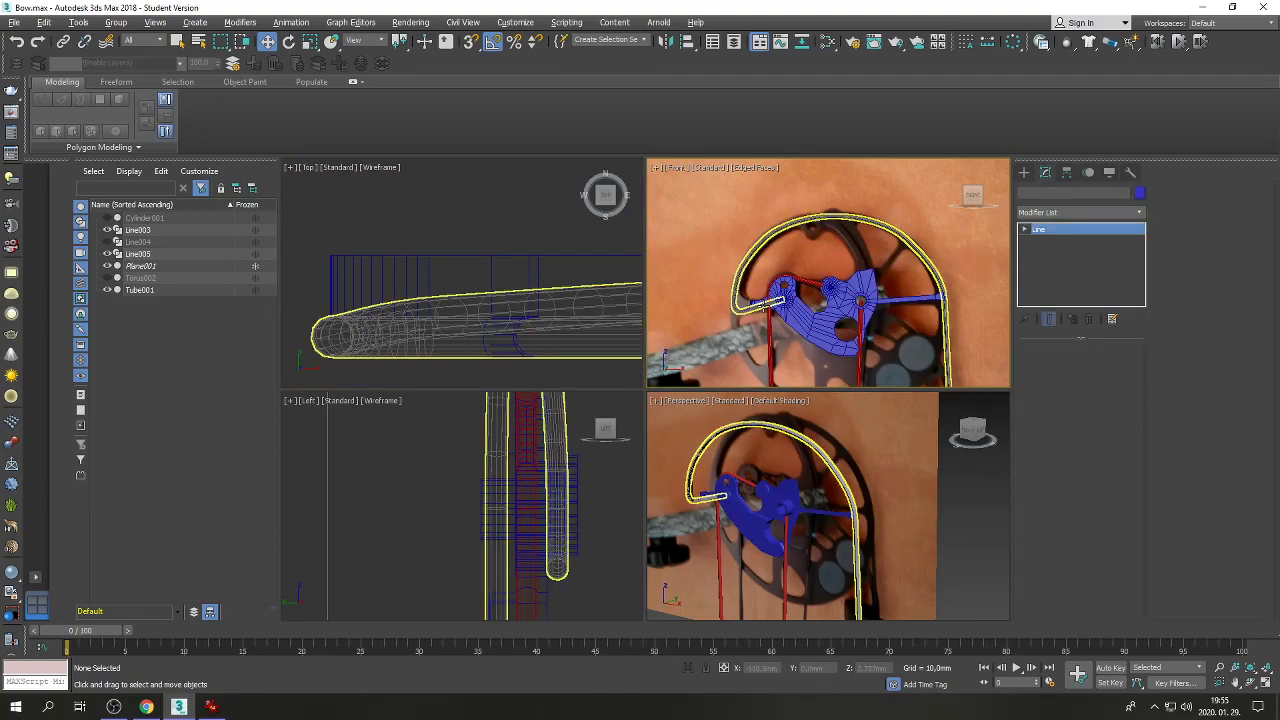
pyautogui.click(760, 302)
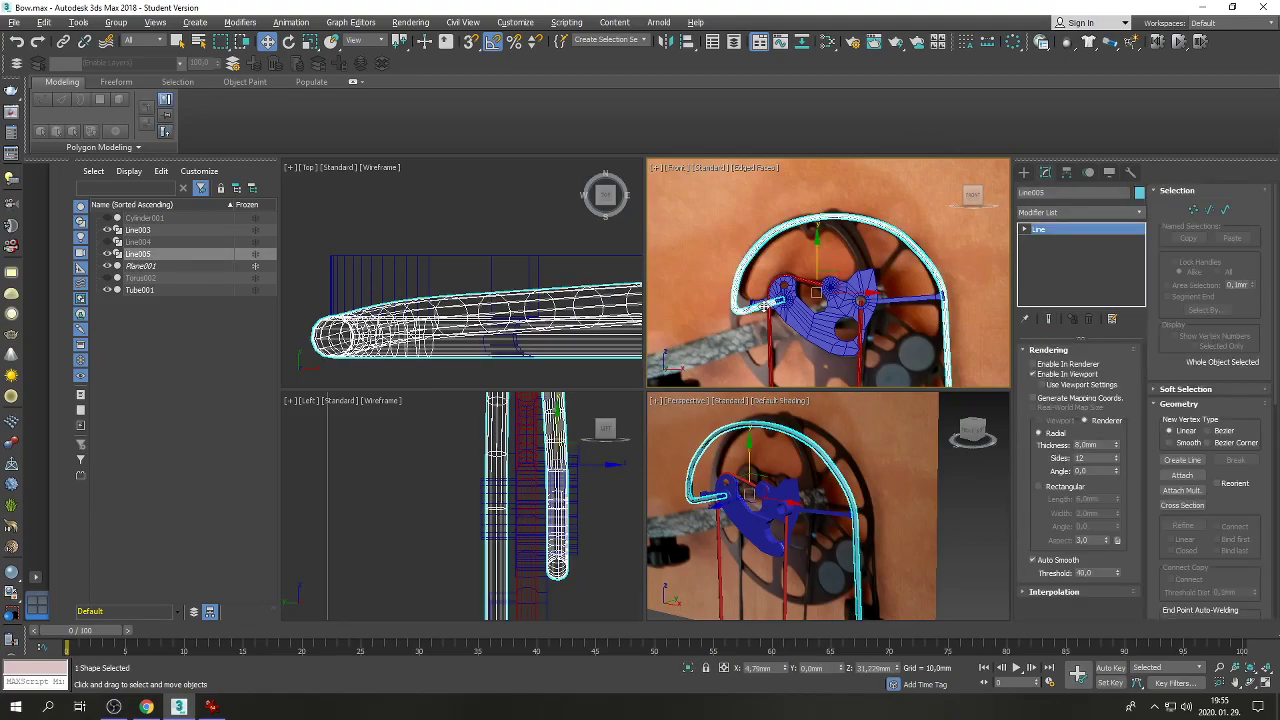
pyautogui.click(1139, 213)
pyautogui.click(1145, 198)
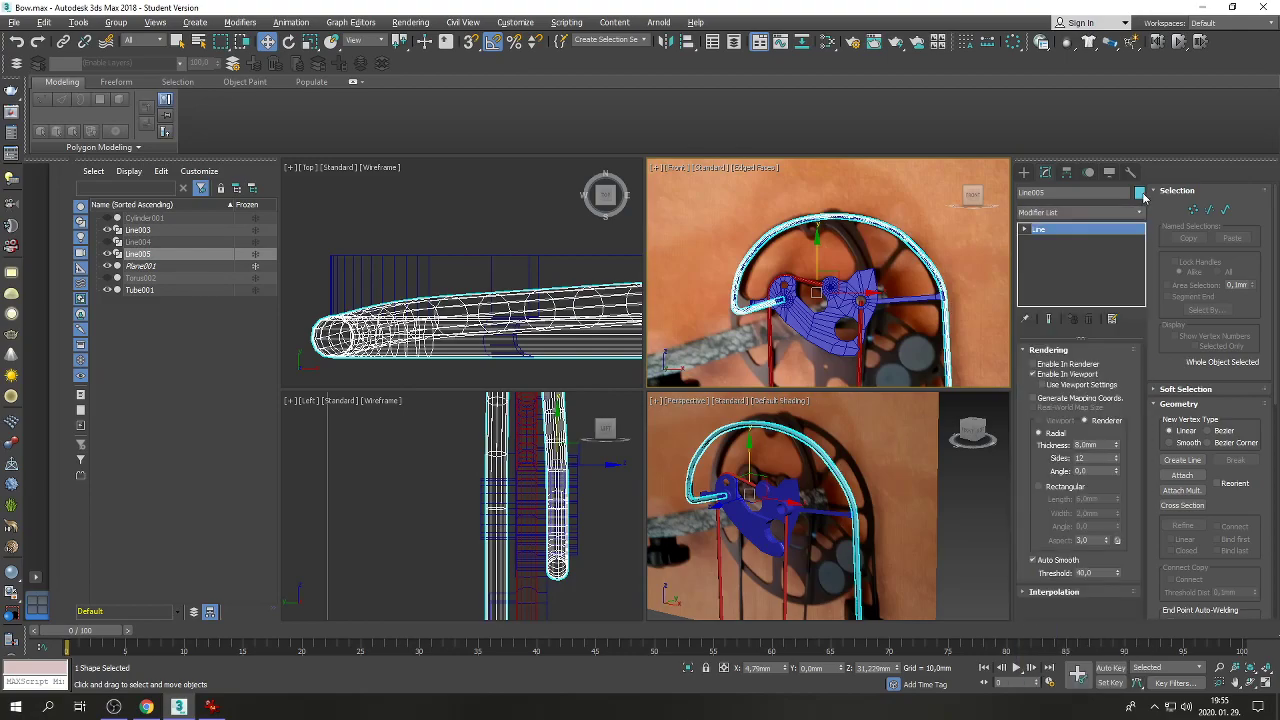
pyautogui.click(1141, 193)
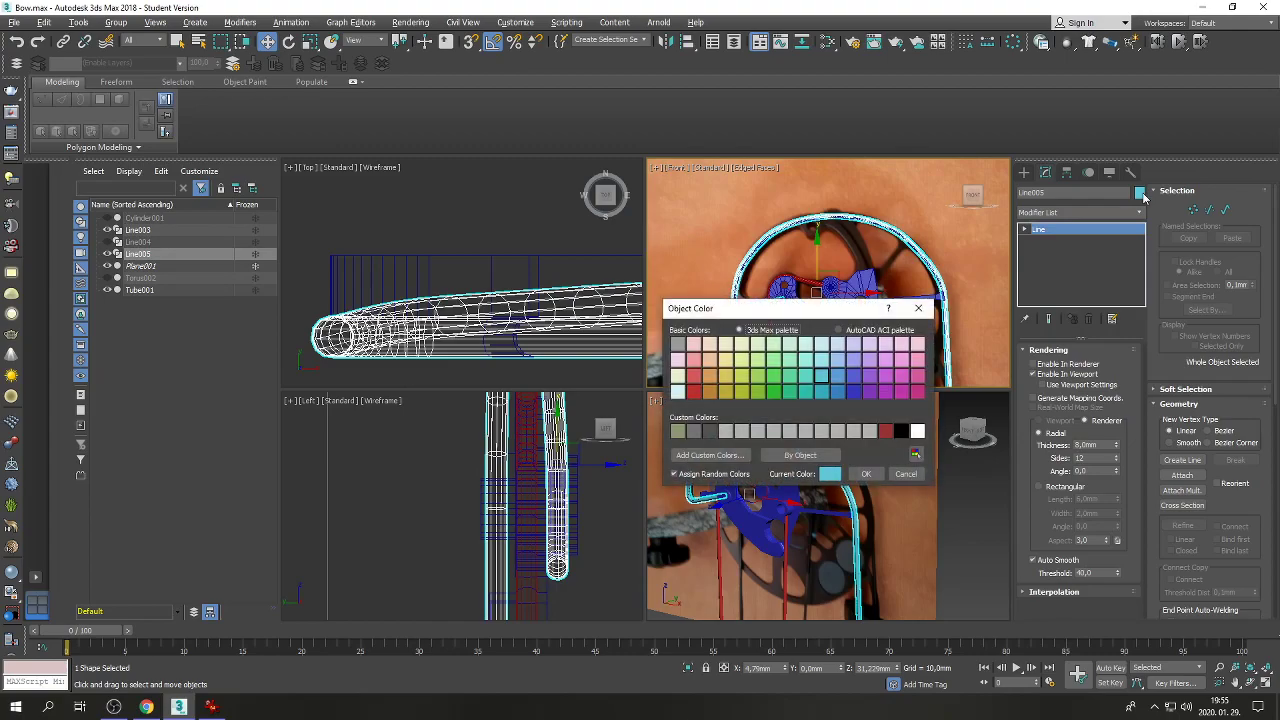
pyautogui.click(874, 474)
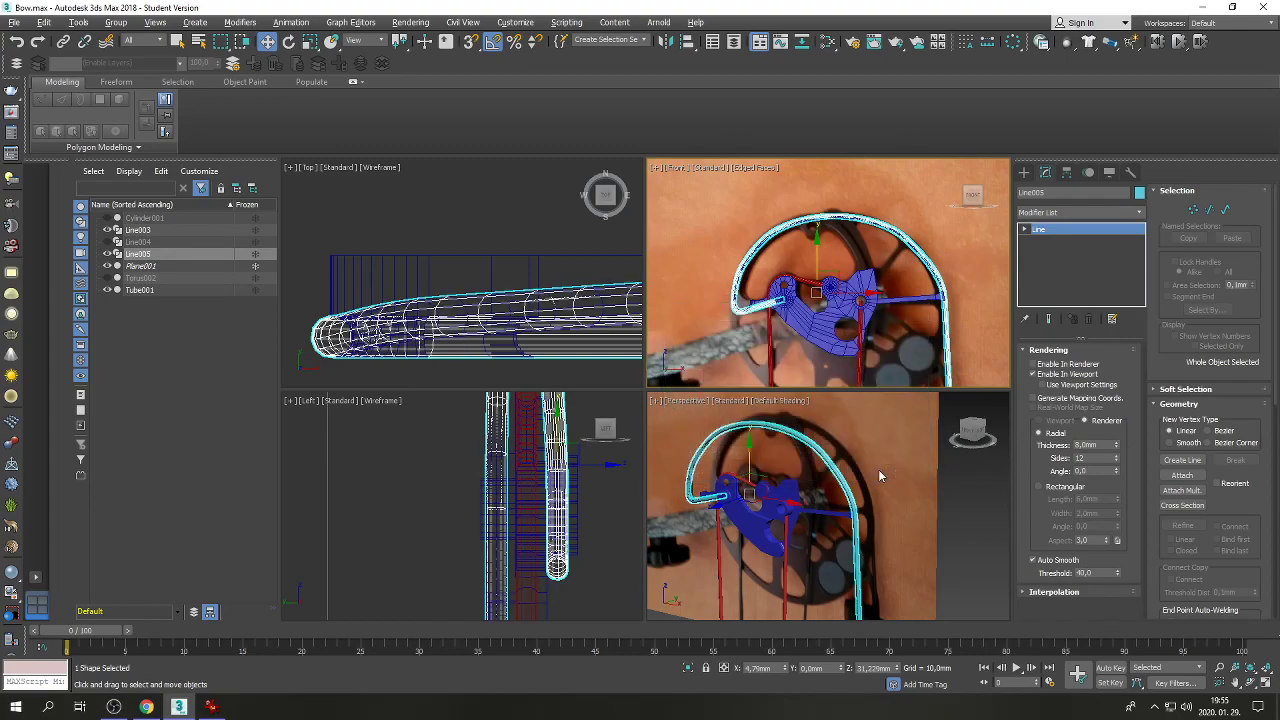
pyautogui.click(957, 525)
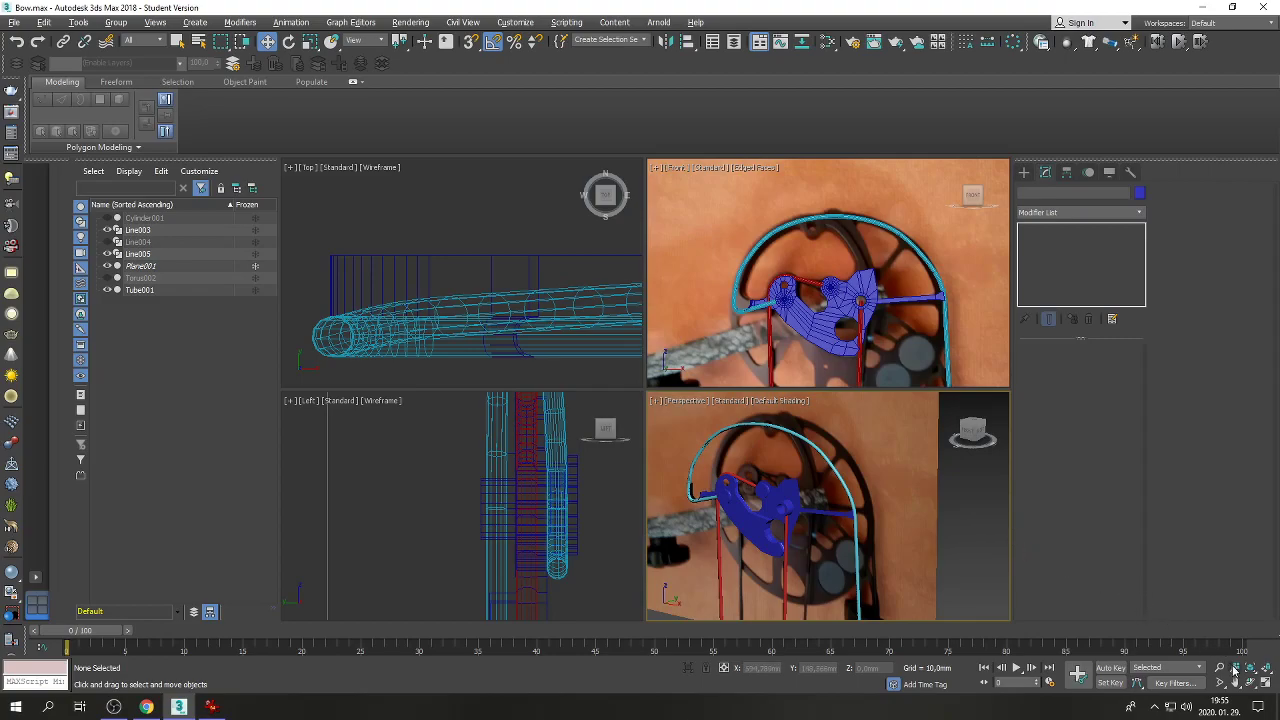
# Examine the cam plate, bent tube and string lines up close from an angle in the maximized perspective view.
pyautogui.click(1266, 682)
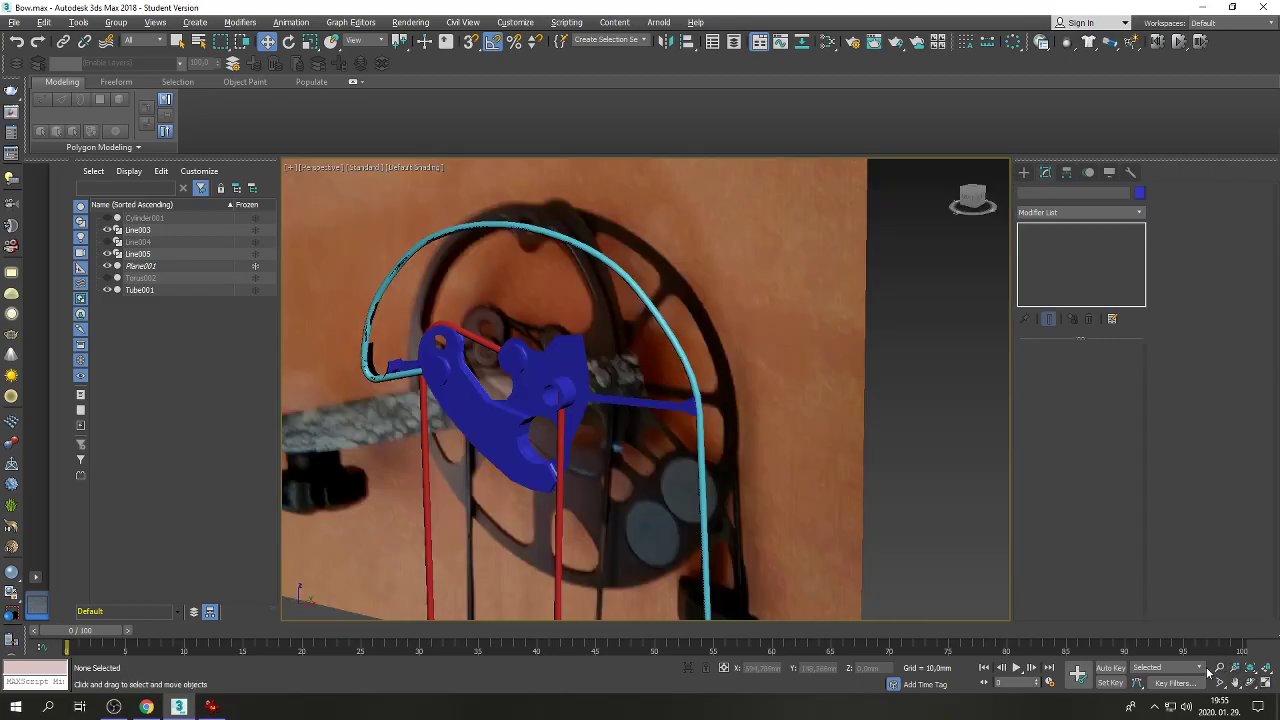
pyautogui.click(1250, 682)
pyautogui.moveTo(677, 471); pyautogui.dragTo(720, 457)
pyautogui.moveTo(697, 446); pyautogui.dragTo(786, 447)
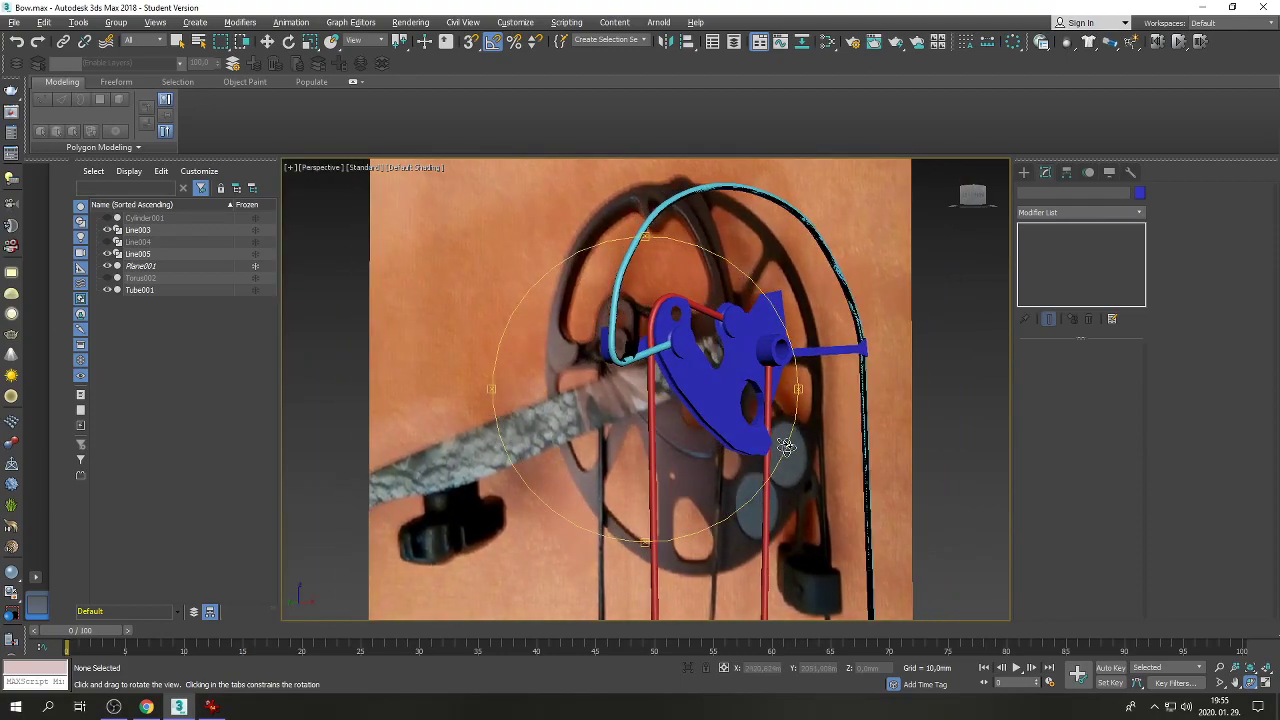
pyautogui.click(1220, 682)
pyautogui.moveTo(783, 346); pyautogui.dragTo(909, 423)
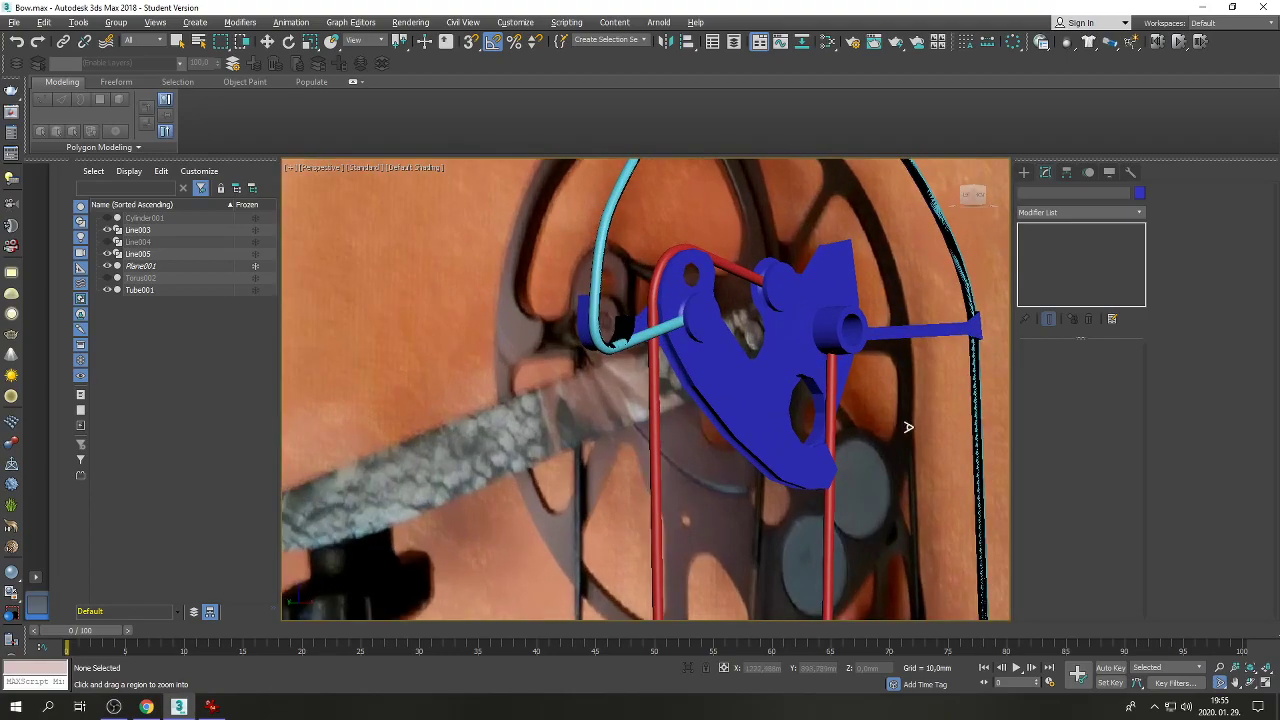
pyautogui.click(1235, 682)
pyautogui.scroll(-2, 840, 385)
pyautogui.moveTo(840, 385); pyautogui.dragTo(815, 413)
pyautogui.press('w')
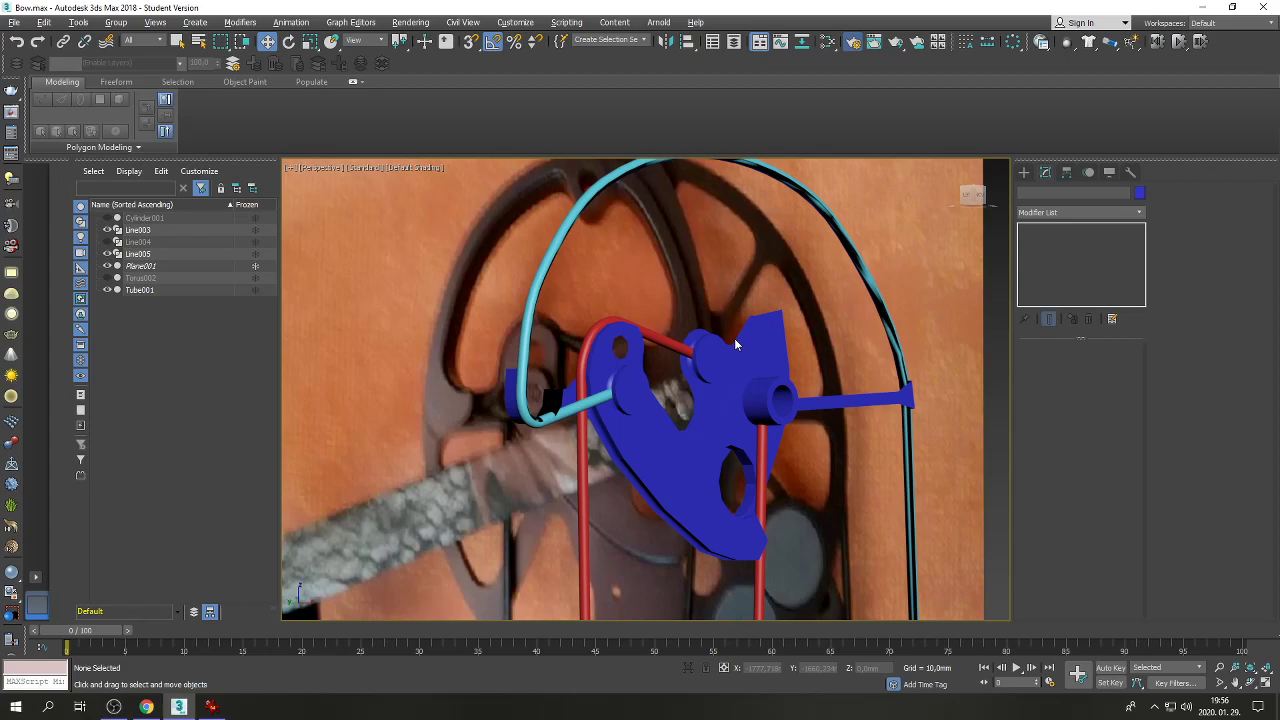
# Render a test frame of the perspective view with the Scanline Renderer at 800 × 600, then close the rendered image.
pyautogui.press('F10')
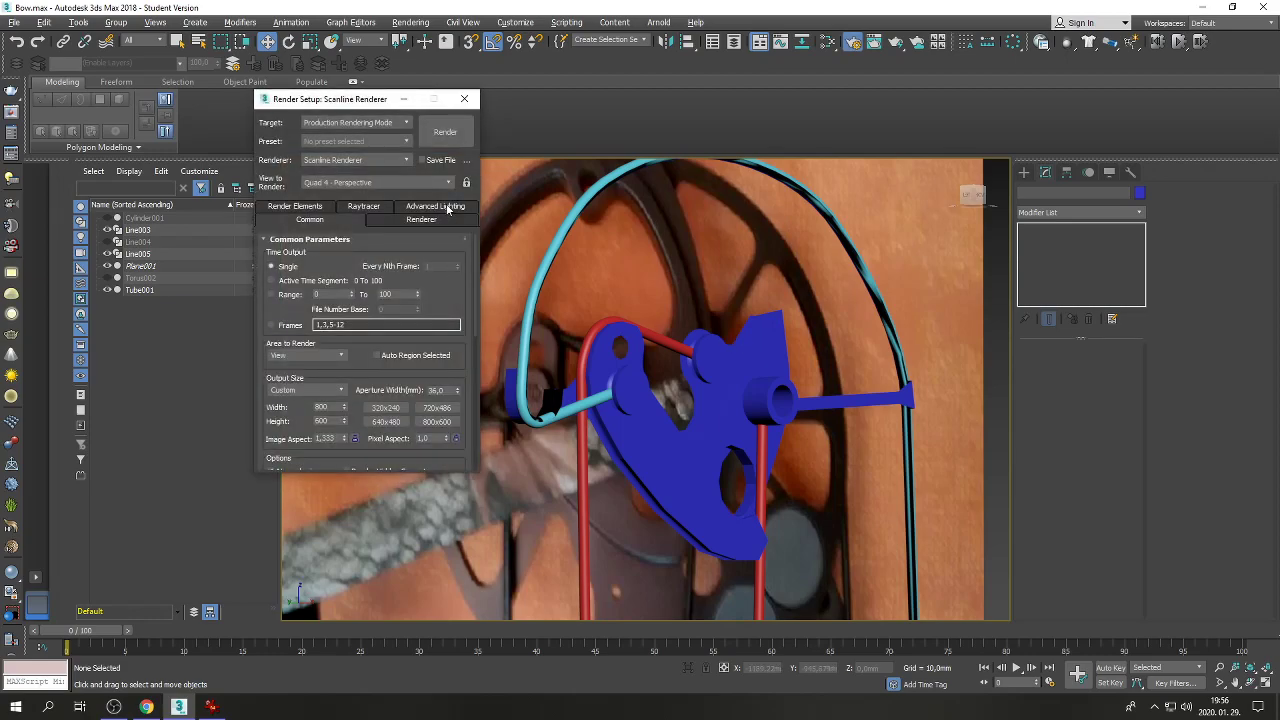
pyautogui.click(445, 132)
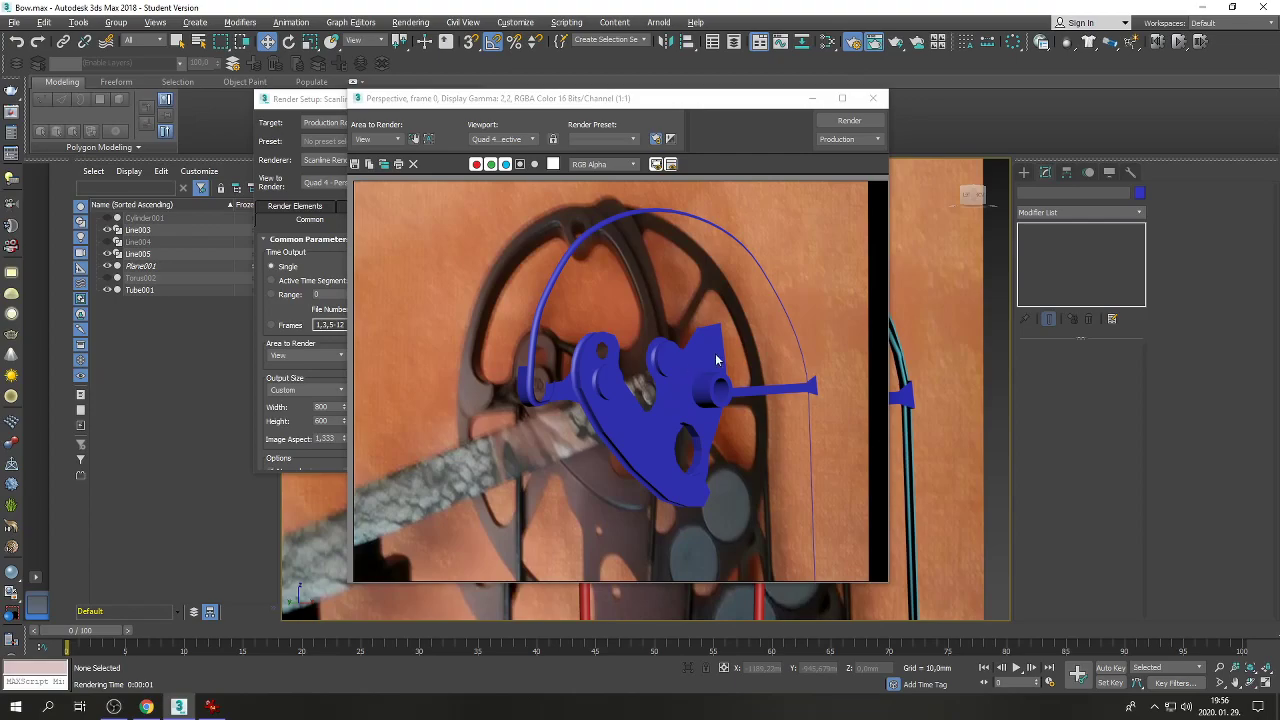
pyautogui.click(873, 99)
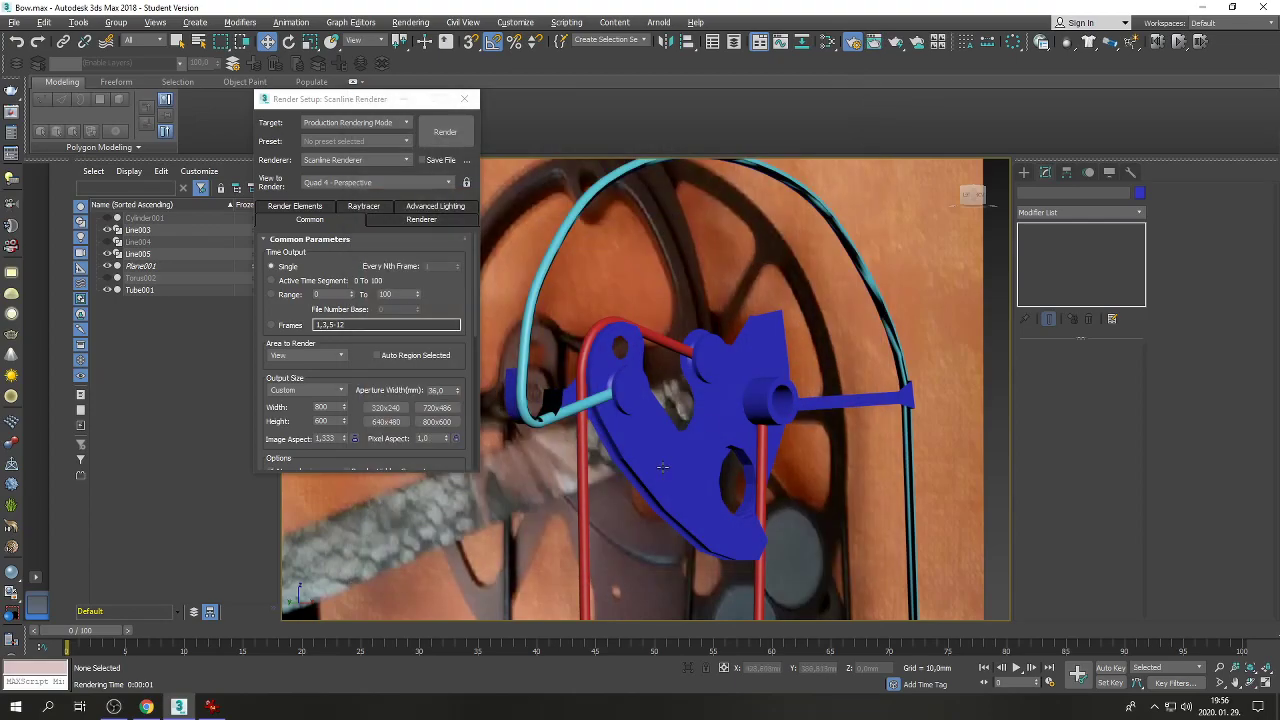
# Check the rendering settings of Line003 and Line005, enable Force 2-Sided in the render options, and render the perspective view.
pyautogui.click(578, 528)
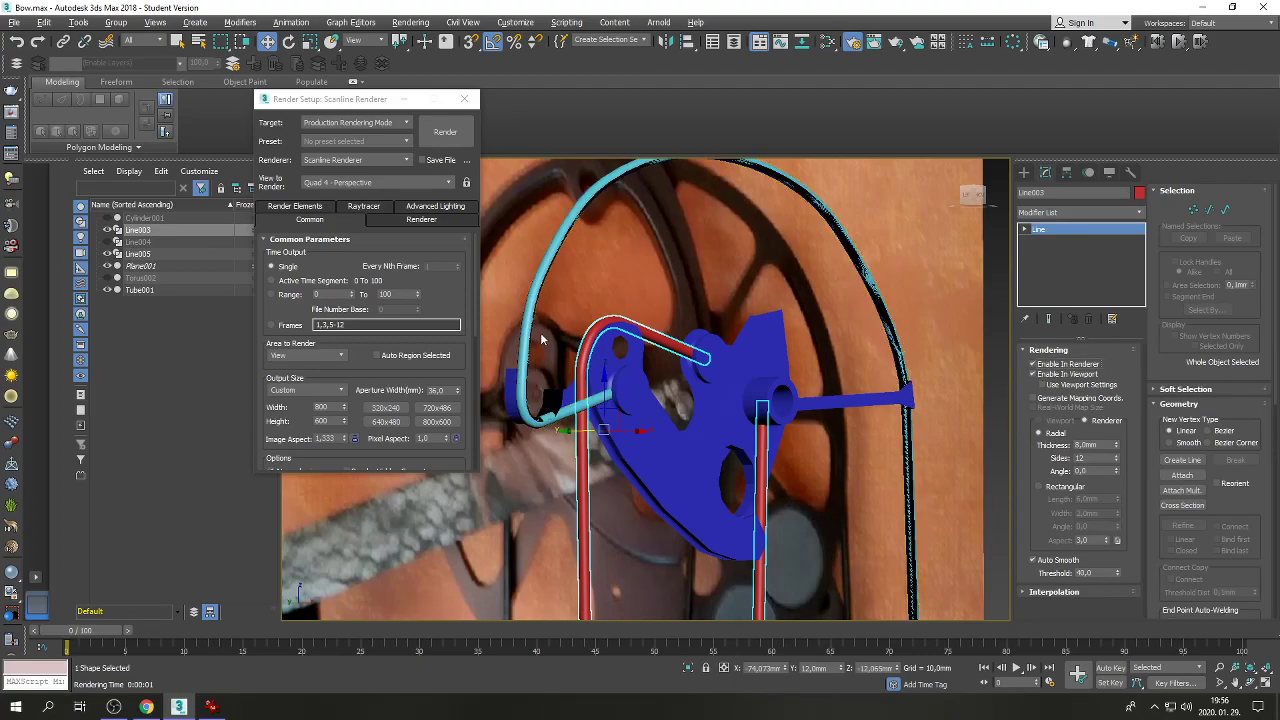
pyautogui.click(529, 305)
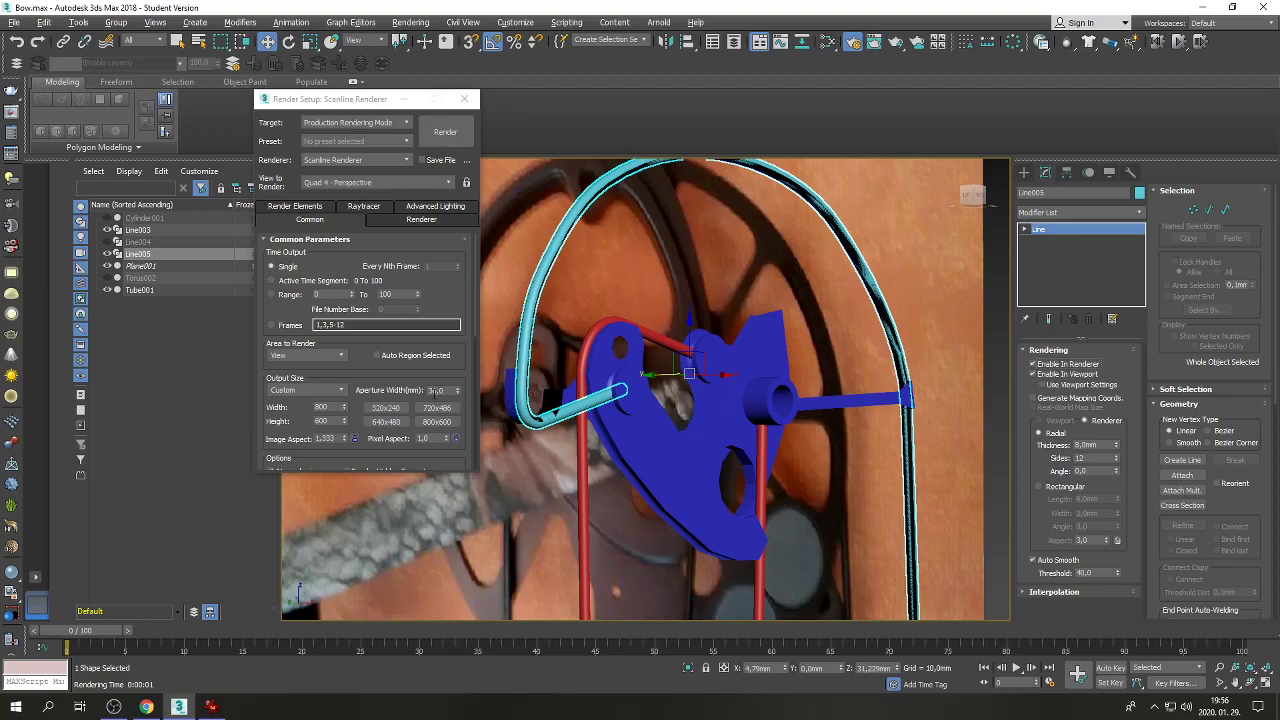
pyautogui.moveTo(476, 306); pyautogui.dragTo(482, 344)
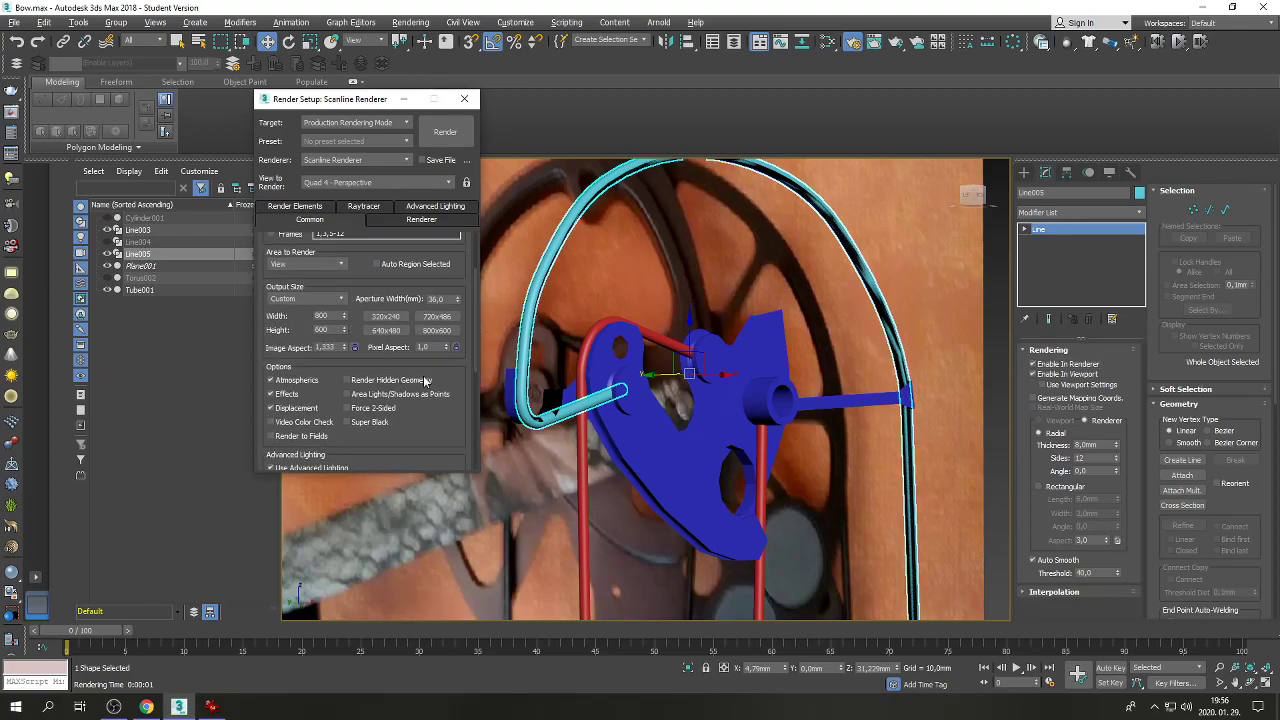
pyautogui.click(346, 408)
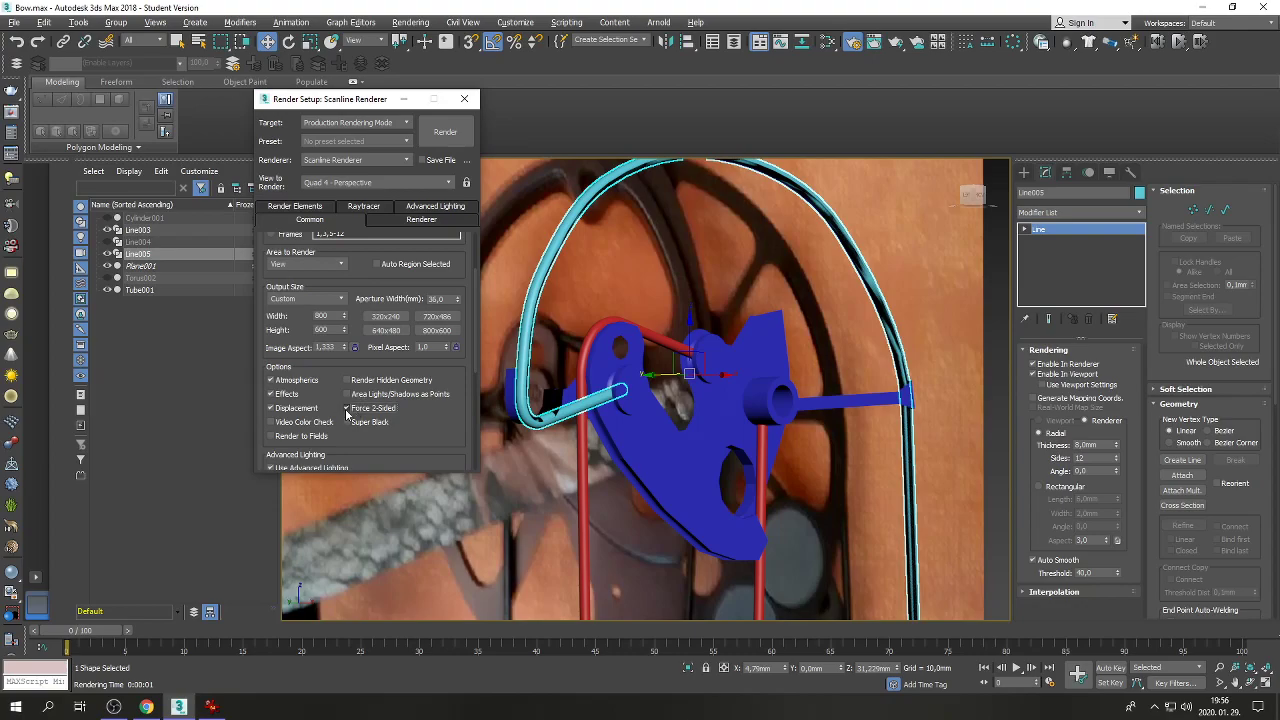
pyautogui.click(445, 131)
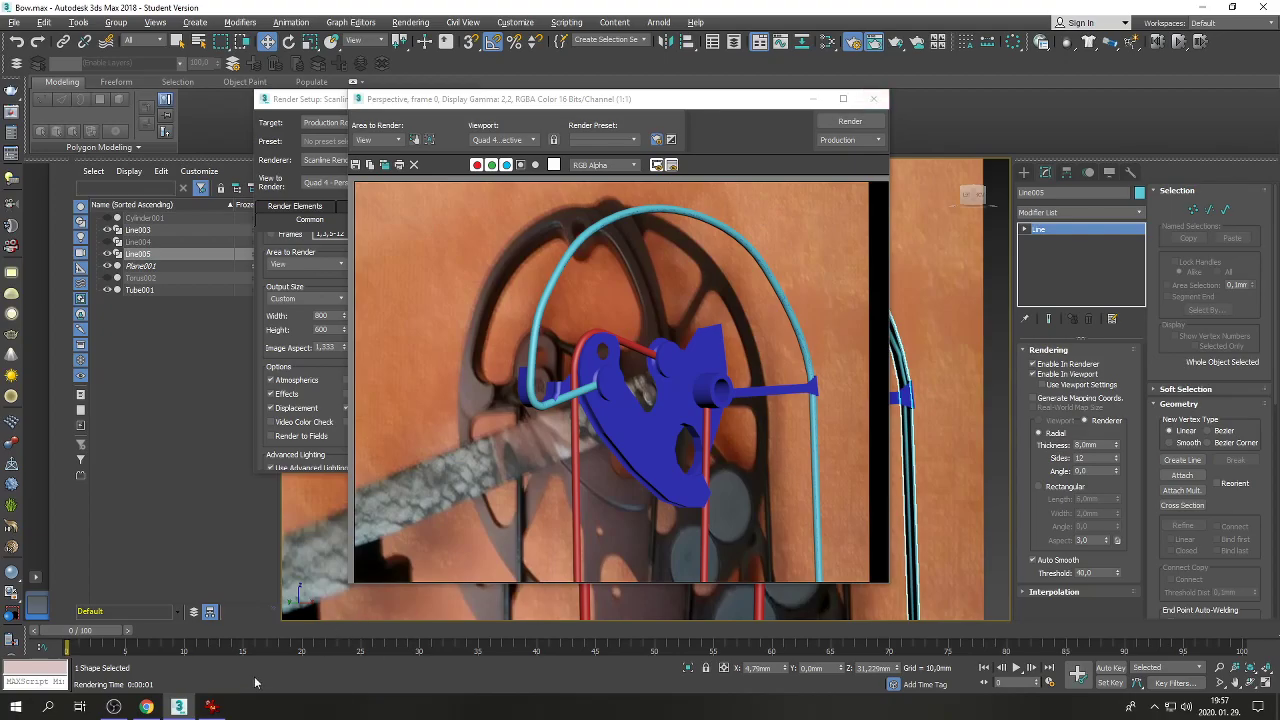
# Switch to IrfanView and browse the bow reference images from the start of the current folder through to the patent drawing.
pyautogui.click(211, 706)
pyautogui.press('F7')
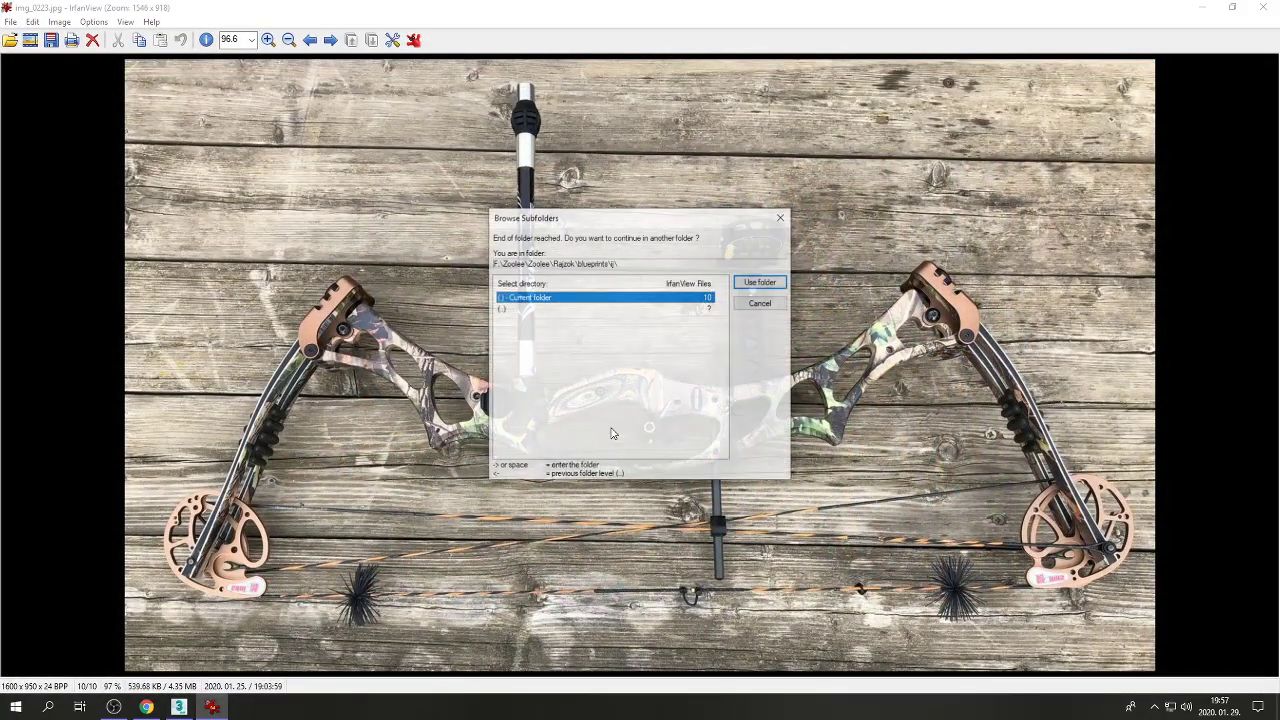
pyautogui.press('Return')
pyautogui.press('Right')
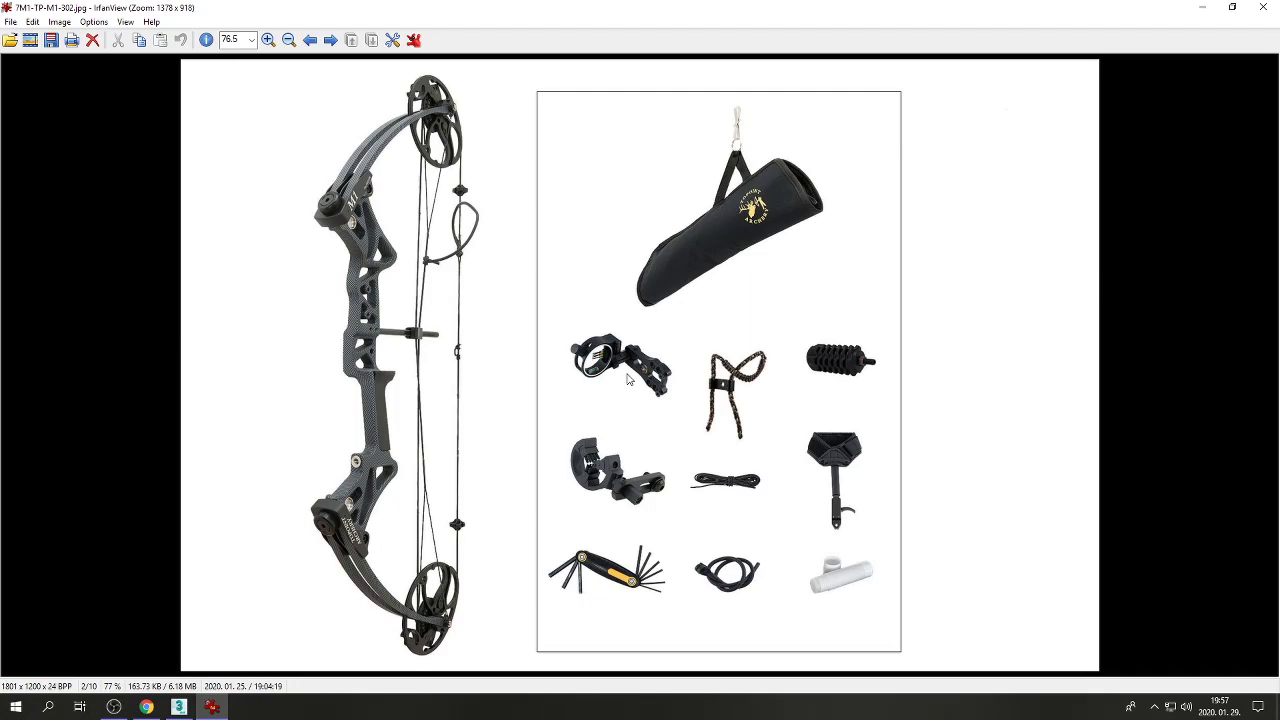
pyautogui.press('Right')
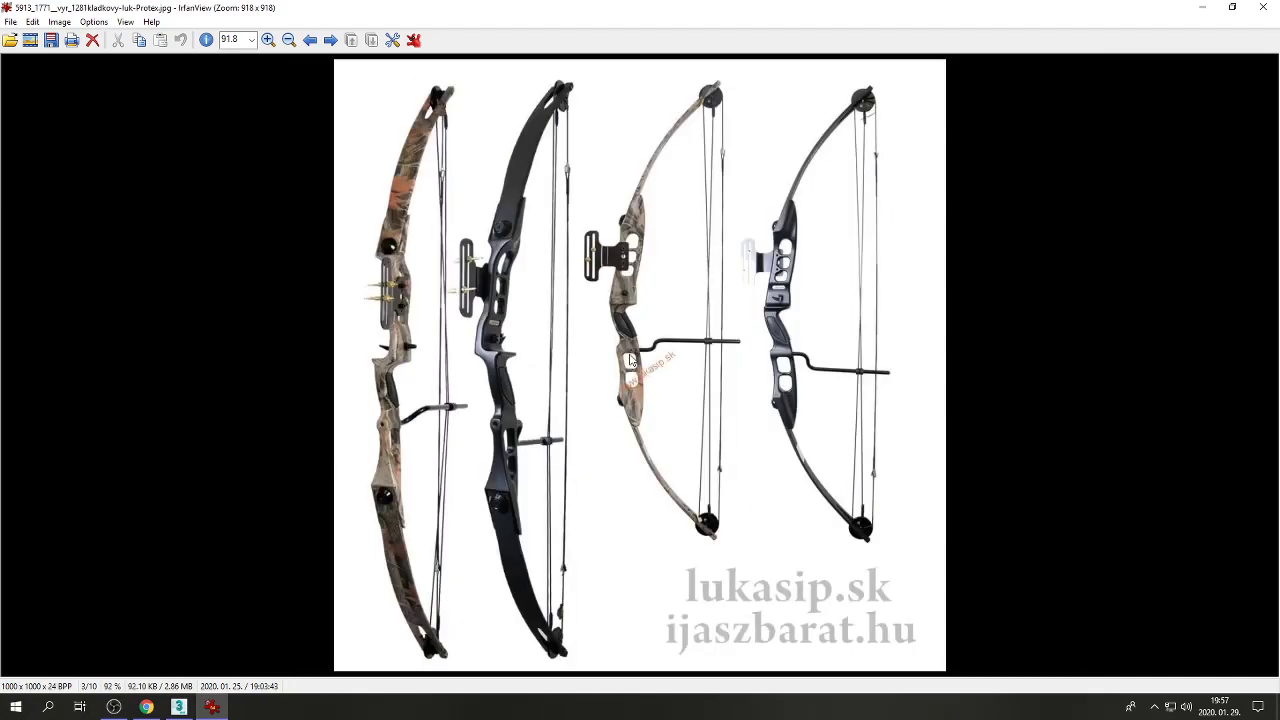
pyautogui.press('Right')
pyautogui.press('Right')
pyautogui.press('Right')
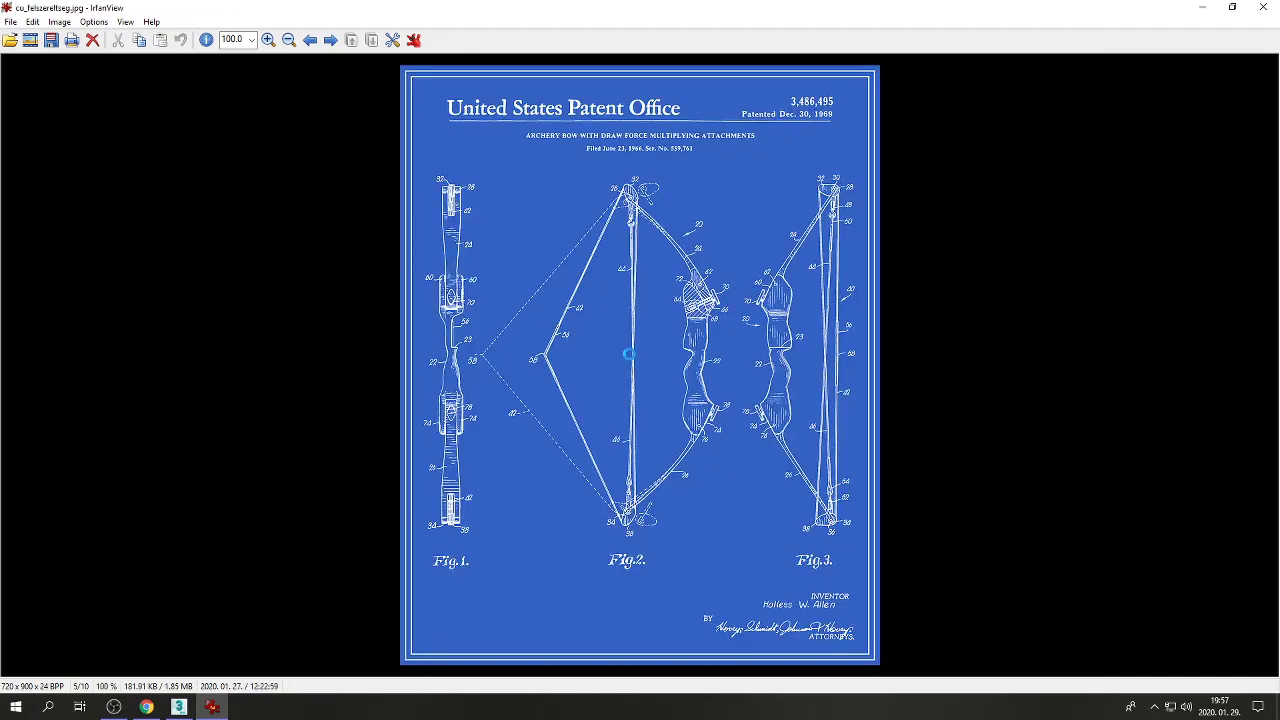